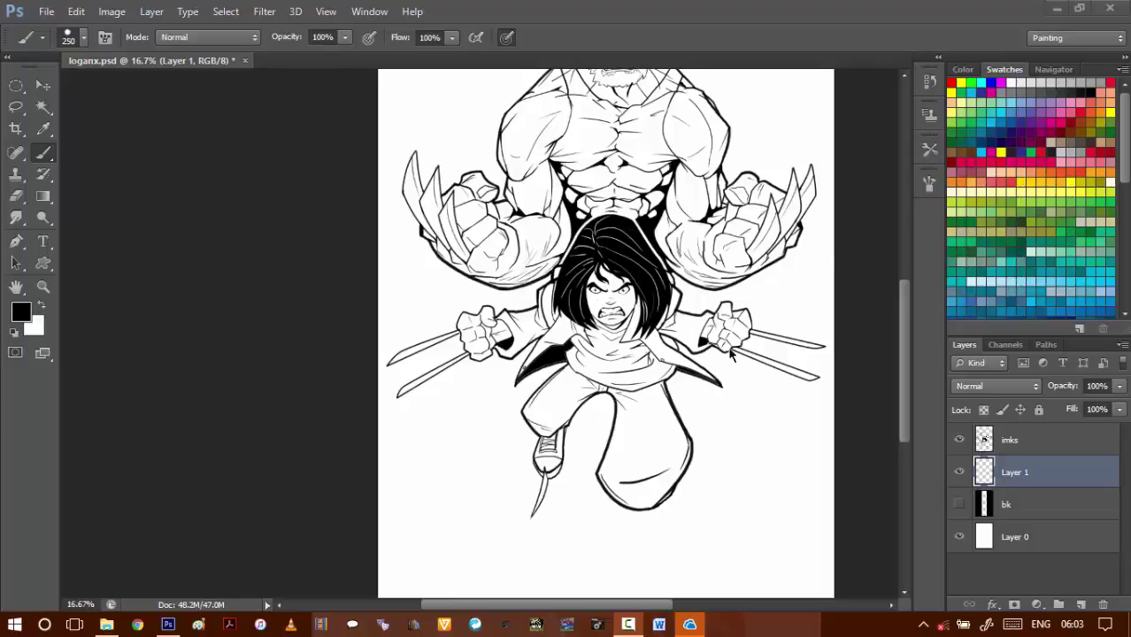
- Paint mid-grey over both figures on Layer 1 with the brush enlarged to 800 pixels
{"action": "left_click", "coordinate": [1001, 94]}
{"action": "left_click_drag", "start_coordinate": [587, 296], "coordinate": [591, 529]}
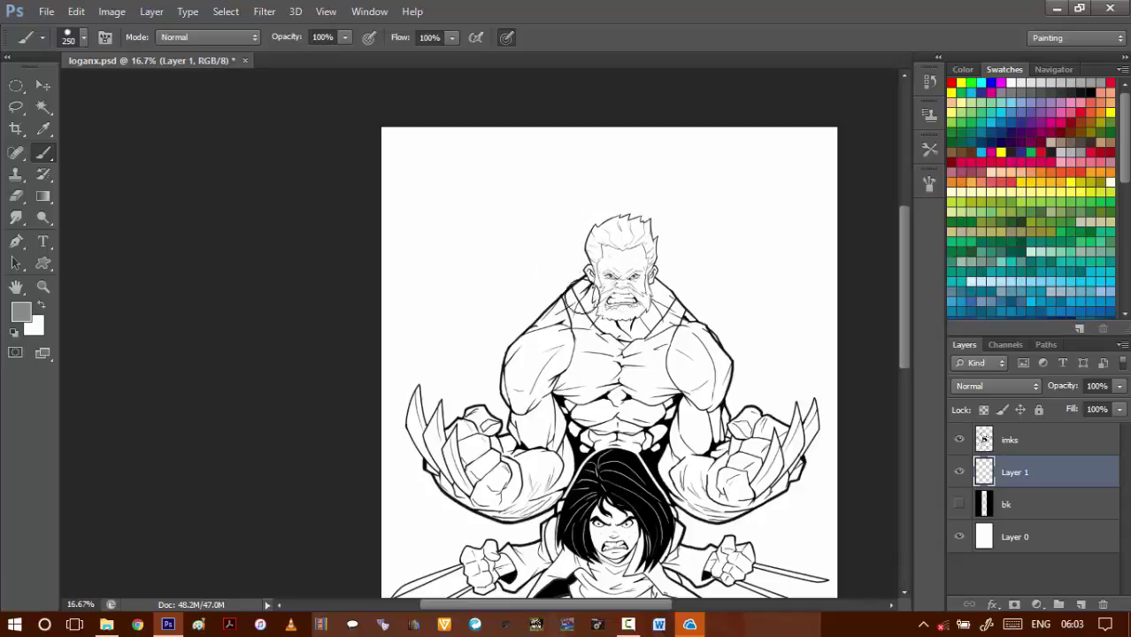
{"action": "key", "text": "bracketright"}
{"action": "key", "text": "bracketright"}
{"action": "key", "text": "bracketright"}
{"action": "key", "text": "bracketright"}
{"action": "key", "text": "bracketright"}
{"action": "key", "text": "bracketright"}
{"action": "mouse_move", "coordinate": [626, 243]}
{"action": "left_mouse_down"}
{"action": "mouse_move", "coordinate": [628, 292]}
{"action": "mouse_move", "coordinate": [624, 283]}
{"action": "mouse_move", "coordinate": [607, 309]}
{"action": "mouse_move", "coordinate": [585, 311]}
{"action": "mouse_move", "coordinate": [536, 393]}
{"action": "mouse_move", "coordinate": [461, 409]}
{"action": "mouse_move", "coordinate": [514, 491]}
{"action": "mouse_move", "coordinate": [633, 473]}
{"action": "mouse_move", "coordinate": [642, 429]}
{"action": "mouse_move", "coordinate": [610, 380]}
{"action": "mouse_move", "coordinate": [681, 340]}
{"action": "mouse_move", "coordinate": [739, 469]}
{"action": "mouse_move", "coordinate": [760, 482]}
{"action": "mouse_move", "coordinate": [784, 451]}
{"action": "mouse_move", "coordinate": [684, 497]}
{"action": "mouse_move", "coordinate": [651, 349]}
{"action": "left_mouse_up"}
{"action": "key", "text": "space"}
{"action": "mouse_move", "coordinate": [551, 279]}
{"action": "left_mouse_down"}
{"action": "mouse_move", "coordinate": [594, 214]}
{"action": "mouse_move", "coordinate": [699, 301]}
{"action": "mouse_move", "coordinate": [817, 295]}
{"action": "mouse_move", "coordinate": [557, 341]}
{"action": "mouse_move", "coordinate": [417, 298]}
{"action": "mouse_move", "coordinate": [447, 283]}
{"action": "mouse_move", "coordinate": [434, 374]}
{"action": "mouse_move", "coordinate": [586, 460]}
{"action": "mouse_move", "coordinate": [680, 408]}
{"action": "mouse_move", "coordinate": [686, 371]}
{"action": "left_mouse_up"}
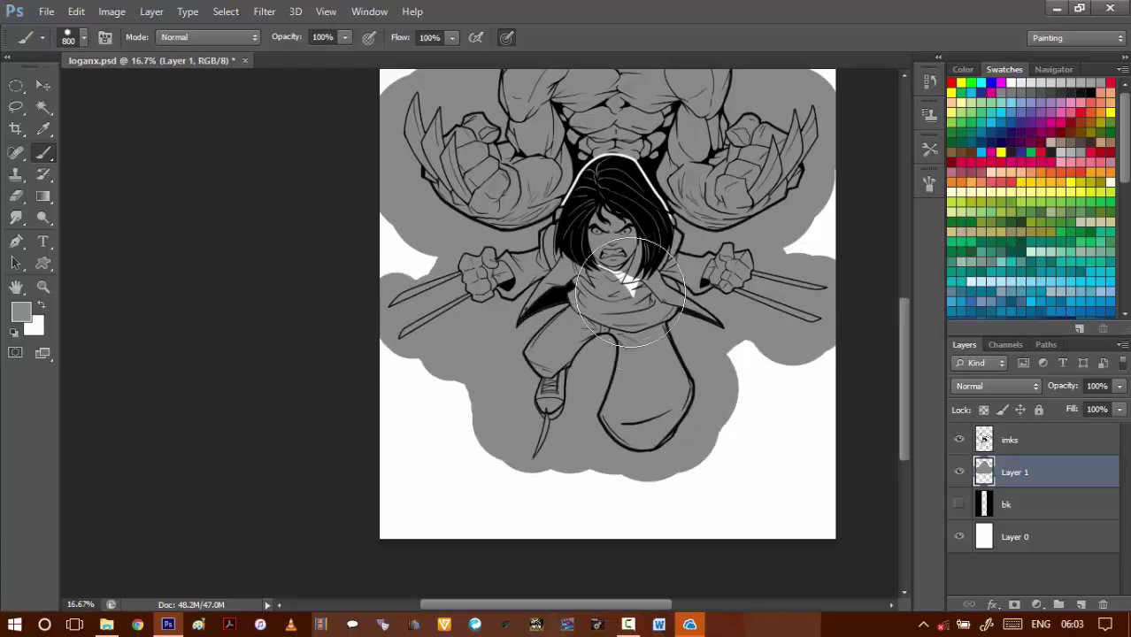
{"action": "left_click_drag", "start_coordinate": [658, 257], "coordinate": [683, 432]}
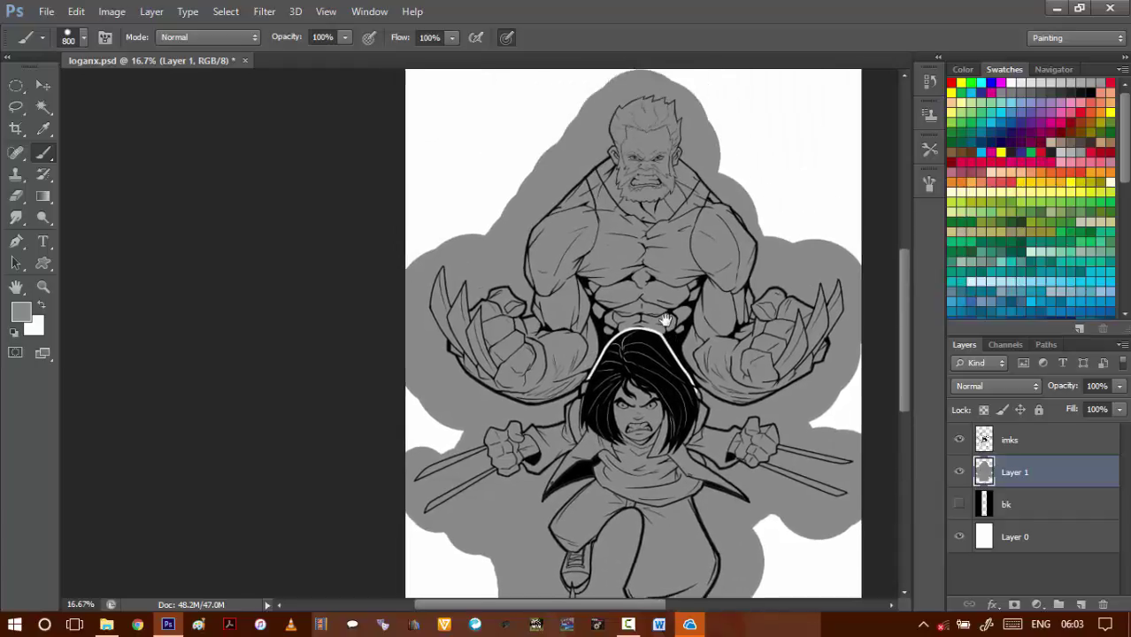
- Select the empty background around the figures on the imks layer with the Magic Wand
{"action": "left_click_drag", "start_coordinate": [657, 209], "coordinate": [663, 296]}
{"action": "left_click", "coordinate": [708, 323], "text": "ctrl"}
{"action": "left_click", "coordinate": [709, 324], "text": "ctrl"}
{"action": "left_click", "coordinate": [709, 325], "text": "ctrl"}
{"action": "left_click_drag", "start_coordinate": [694, 352], "coordinate": [613, 296]}
{"action": "left_click", "coordinate": [1057, 445]}
{"action": "key", "text": "w"}
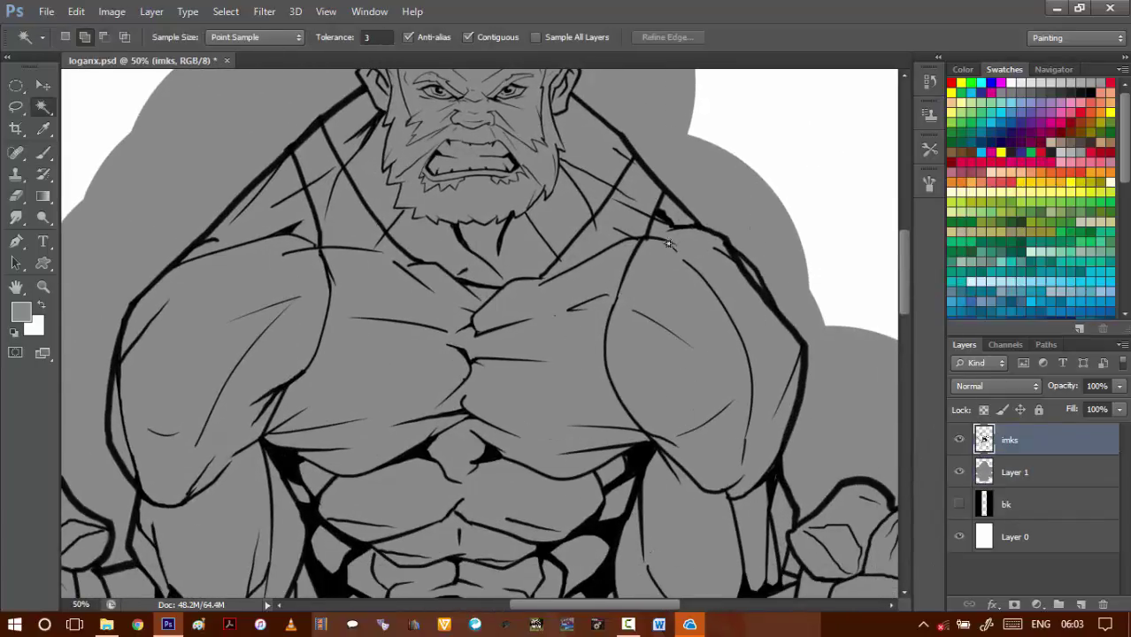
{"action": "left_click", "coordinate": [704, 179]}
- Examine the background selection's edge along the line art, from the man's hair down to the girl's legs and the clawed hands
{"action": "left_click_drag", "start_coordinate": [636, 163], "coordinate": [690, 410]}
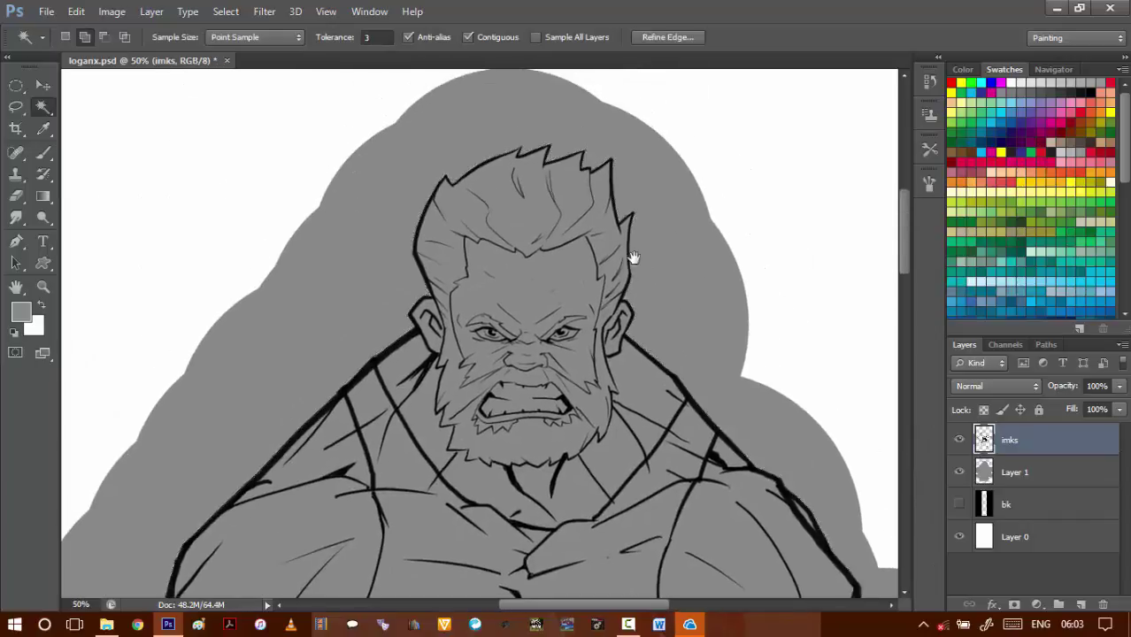
{"action": "left_click_drag", "start_coordinate": [634, 257], "coordinate": [670, 325]}
{"action": "left_click", "coordinate": [540, 213], "text": "ctrl"}
{"action": "left_click_drag", "start_coordinate": [545, 556], "coordinate": [550, 310]}
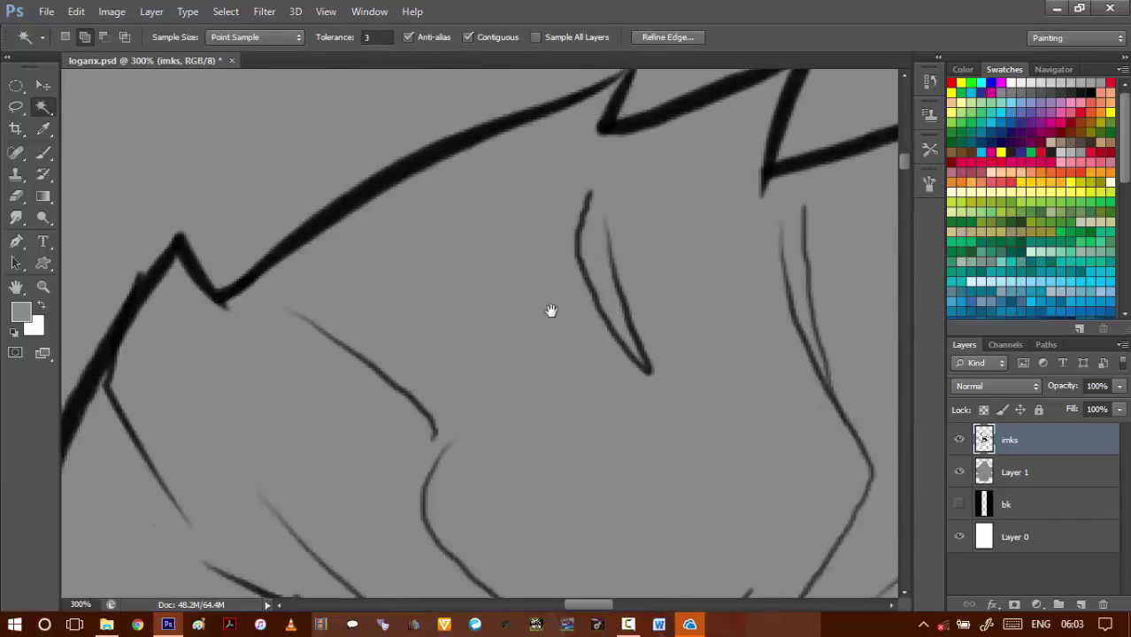
{"action": "left_click", "coordinate": [549, 312], "text": "alt"}
{"action": "scroll", "coordinate": [550, 328], "scroll_direction": "down", "scroll_amount": 5}
{"action": "scroll", "coordinate": [543, 354], "scroll_direction": "down", "scroll_amount": 10}
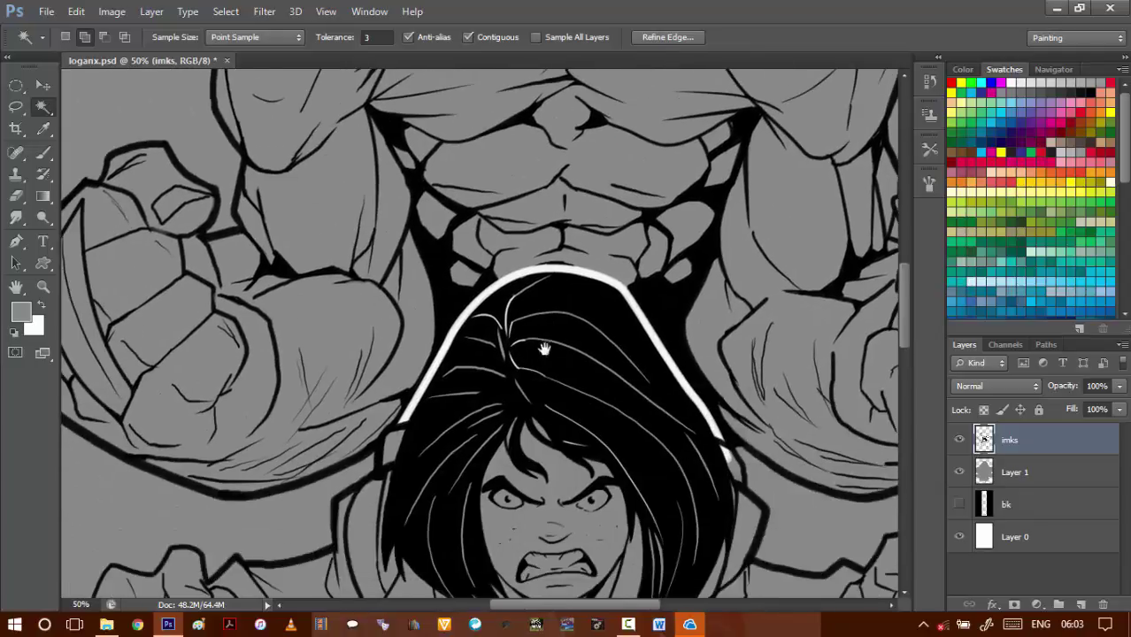
{"action": "scroll", "coordinate": [549, 350], "scroll_direction": "down", "scroll_amount": 10}
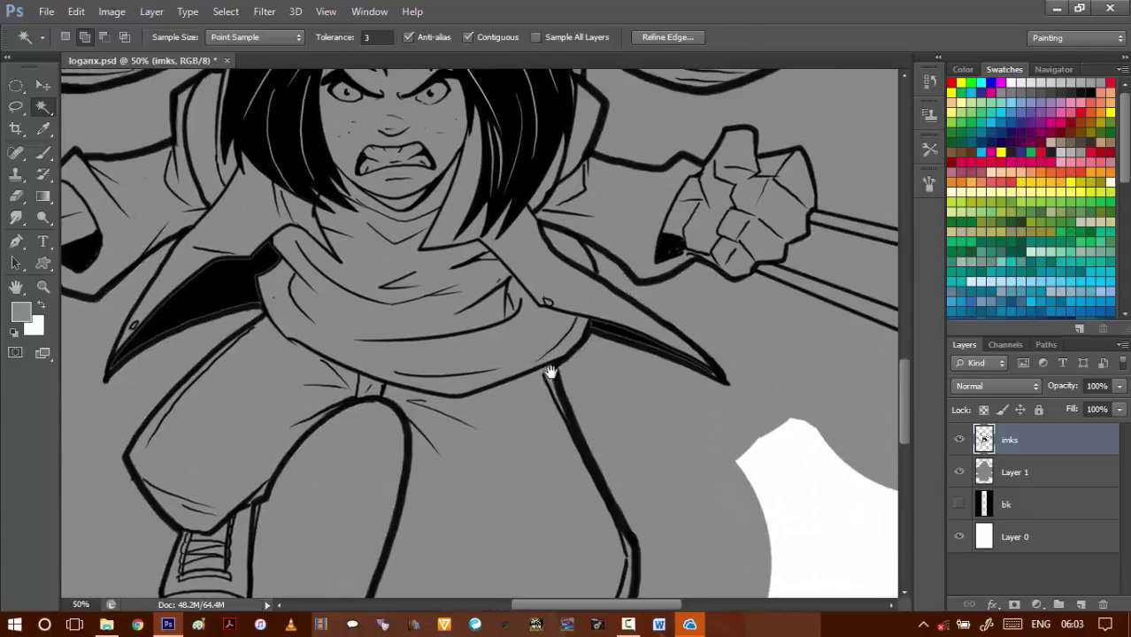
{"action": "scroll", "coordinate": [557, 354], "scroll_direction": "down", "scroll_amount": 3}
{"action": "scroll", "coordinate": [563, 376], "scroll_direction": "up", "scroll_amount": 10}
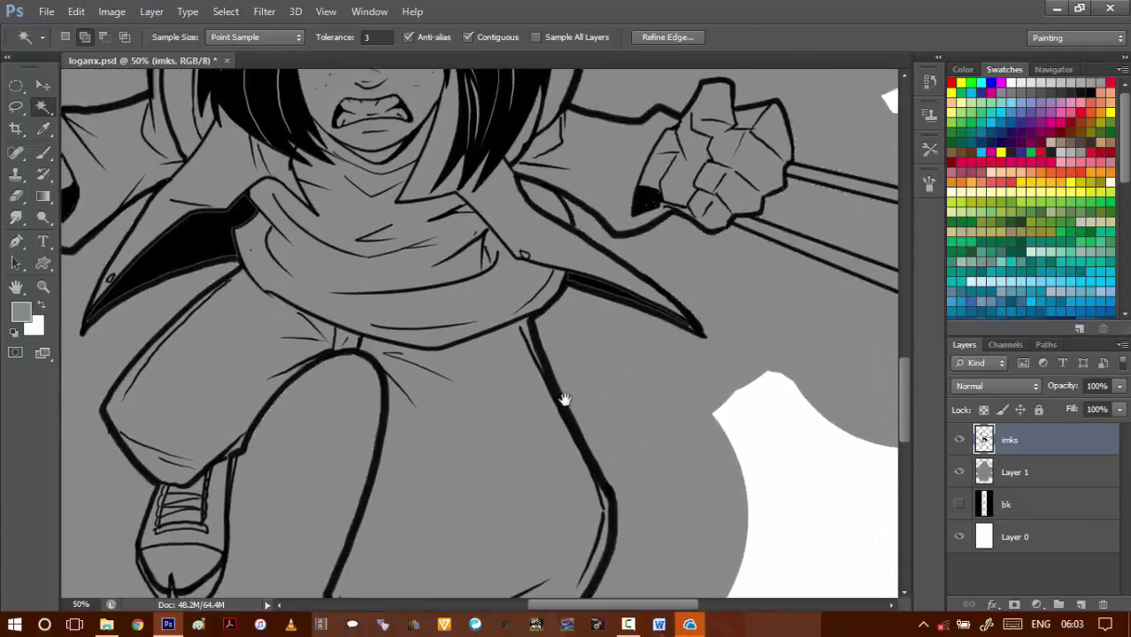
{"action": "scroll", "coordinate": [567, 361], "scroll_direction": "up", "scroll_amount": 10}
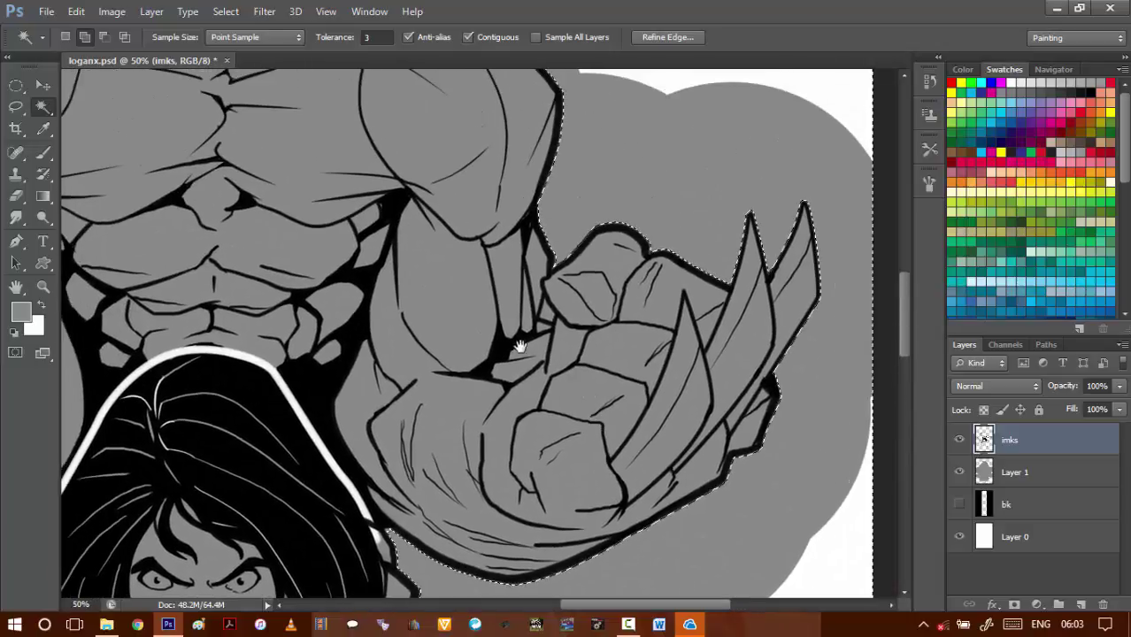
{"action": "scroll", "coordinate": [587, 361], "scroll_direction": "left", "scroll_amount": 5}
{"action": "scroll", "coordinate": [587, 361], "scroll_direction": "left", "scroll_amount": 5}
{"action": "scroll", "coordinate": [587, 361], "scroll_direction": "down", "scroll_amount": 2}
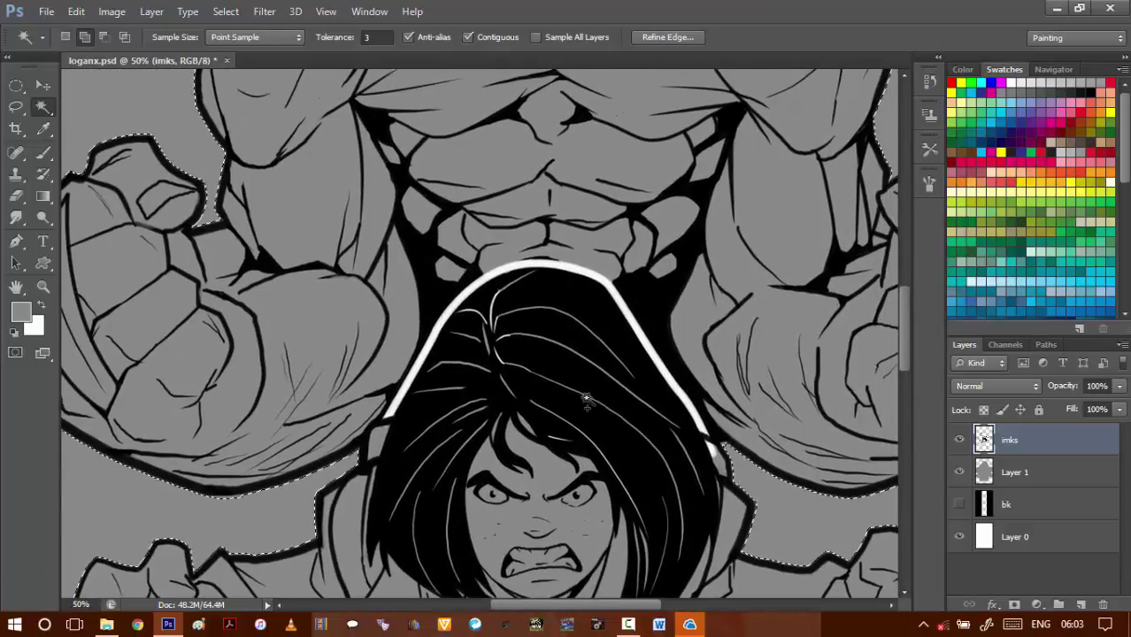
- Expand the background selection by 2 pixels
{"action": "key", "text": "alt+s"}
{"action": "key", "text": "m"}
{"action": "key", "text": "e"}
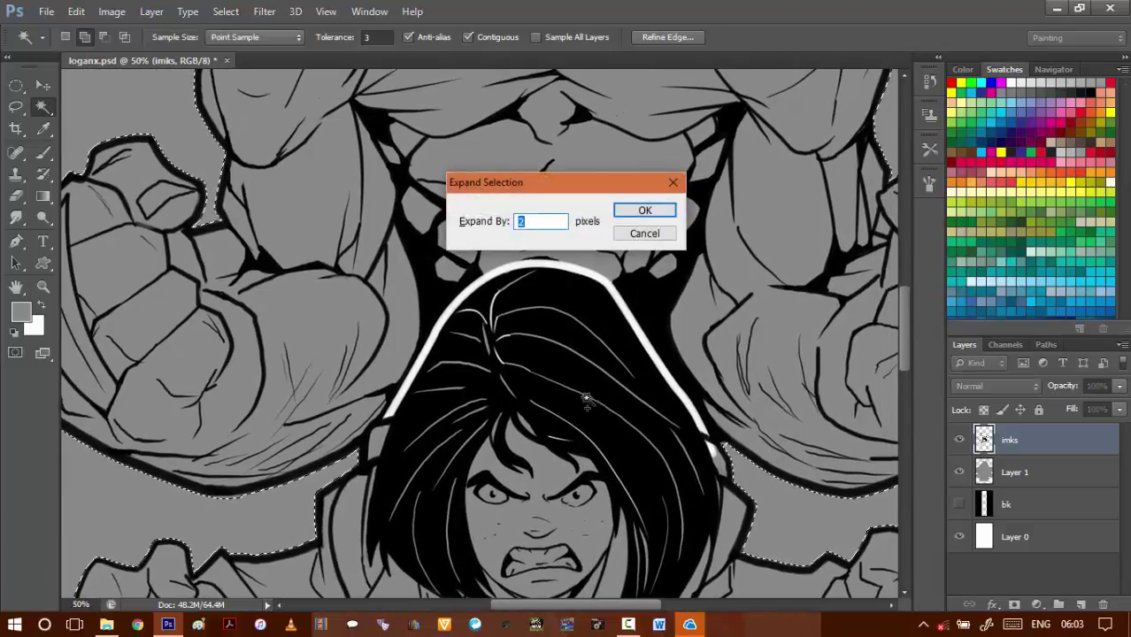
{"action": "key", "text": "Return"}
- Extend the selection with the Lasso to close the gap beneath the man's forearm outline
{"action": "scroll", "coordinate": [257, 501], "scroll_direction": "up", "scroll_amount": 2}
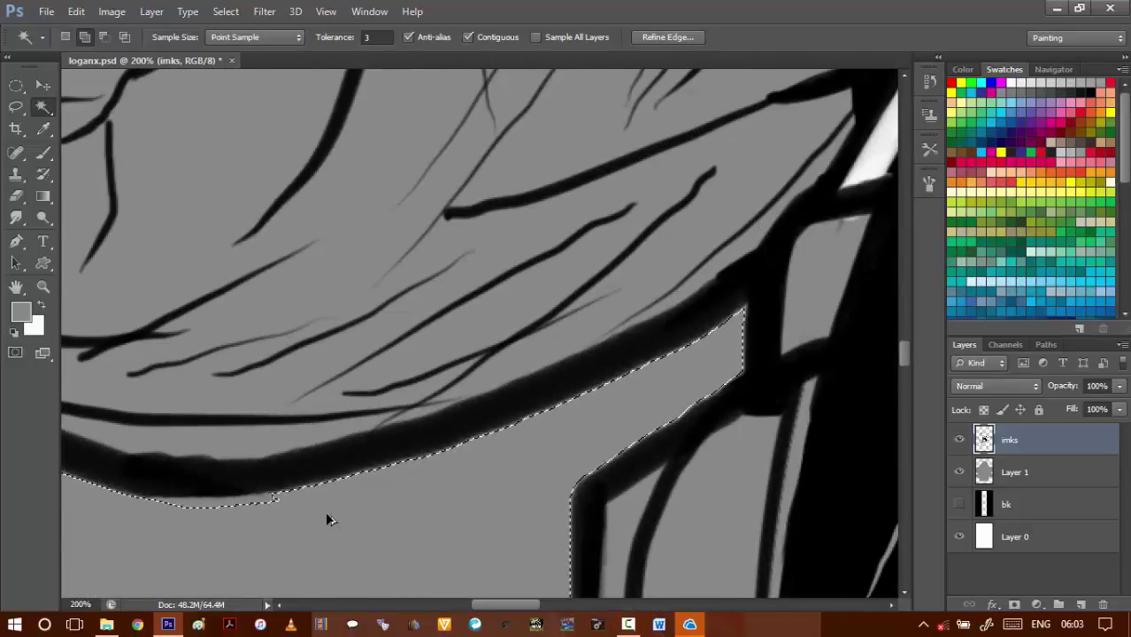
{"action": "key", "text": "l"}
{"action": "left_click_drag", "start_coordinate": [258, 438], "coordinate": [455, 359]}
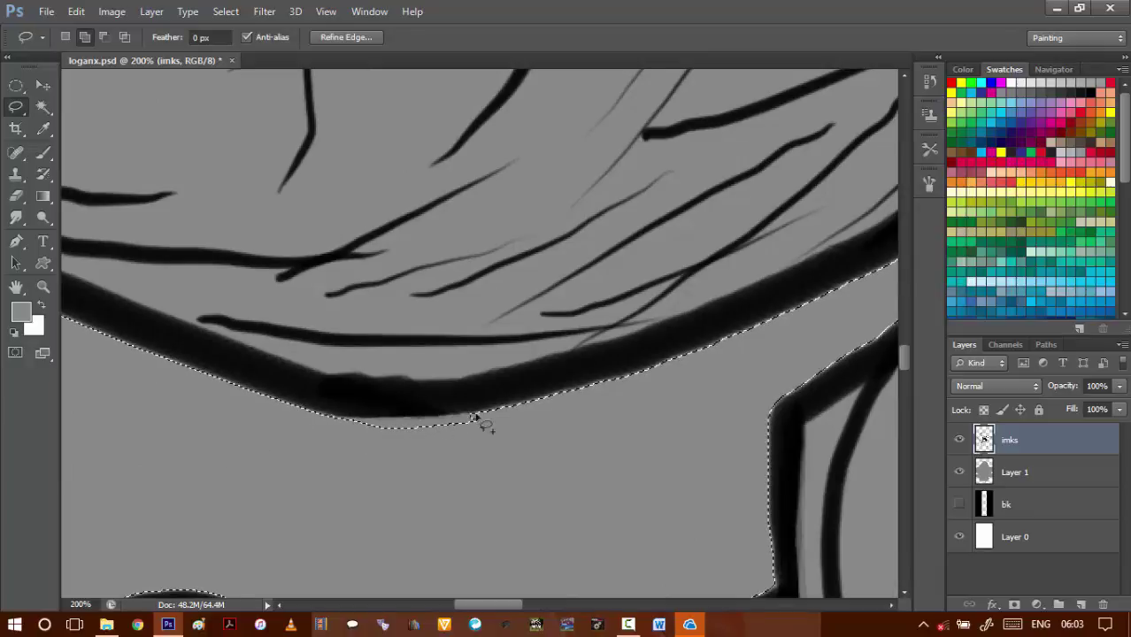
{"action": "left_click_drag", "start_coordinate": [307, 474], "coordinate": [240, 415]}
- Expand the corrected selection by another 2 pixels
{"action": "key", "text": "alt+s"}
{"action": "key", "text": "m"}
{"action": "key", "text": "e"}
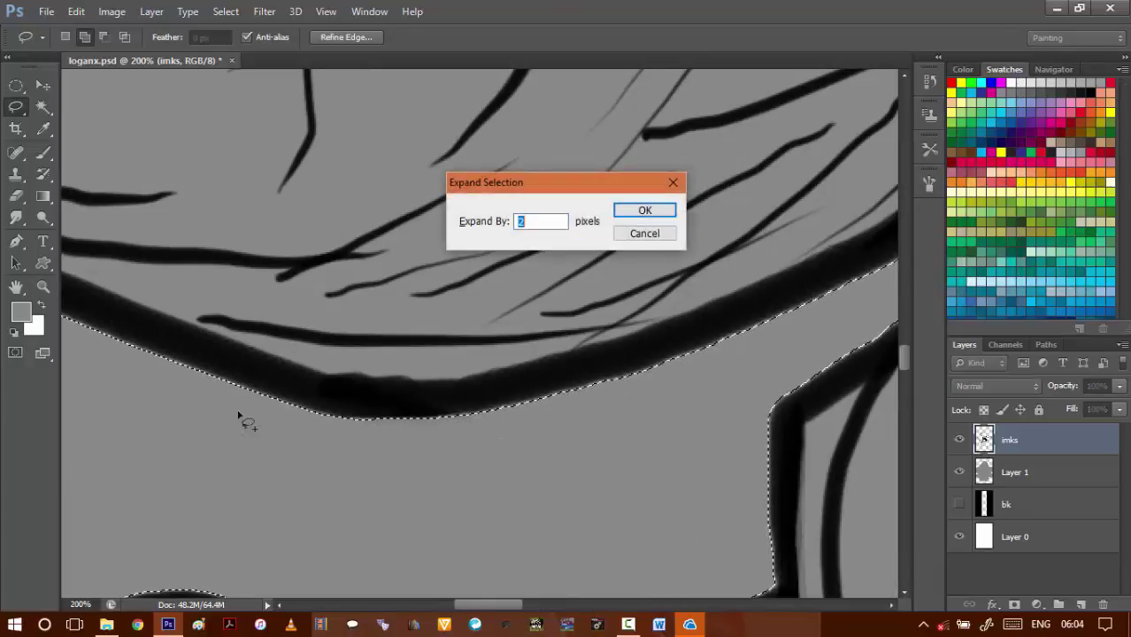
{"action": "key", "text": "Return"}
{"action": "left_click", "coordinate": [1013, 478]}
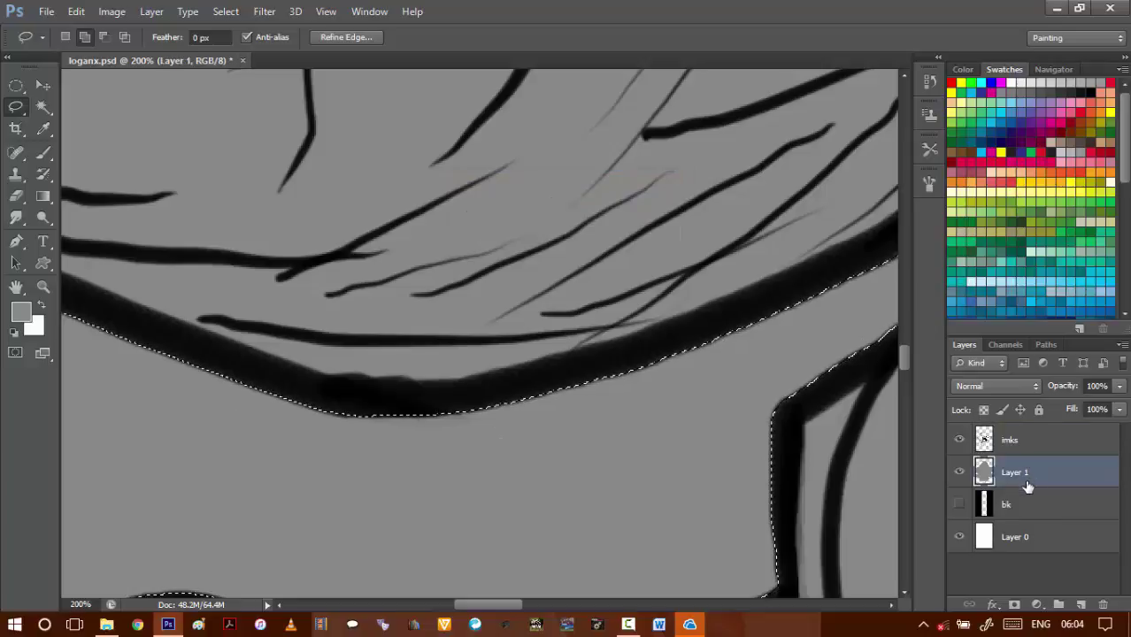
{"action": "key", "text": "Delete"}
{"action": "scroll", "coordinate": [654, 392], "scroll_direction": "down", "scroll_amount": 5}
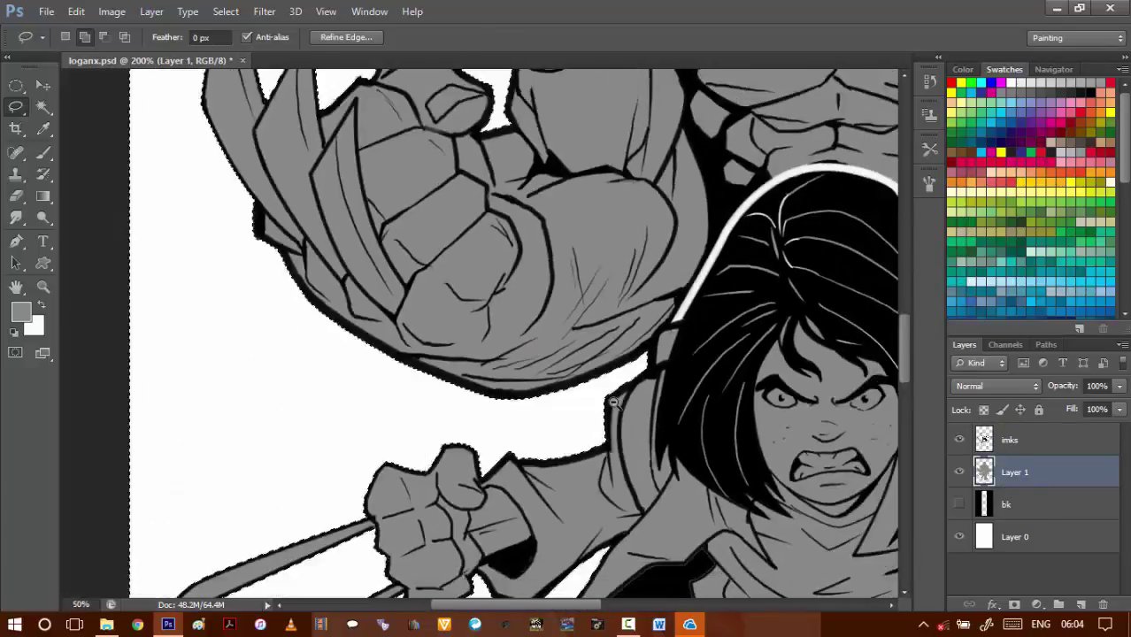
{"action": "key", "text": "ctrl+z"}
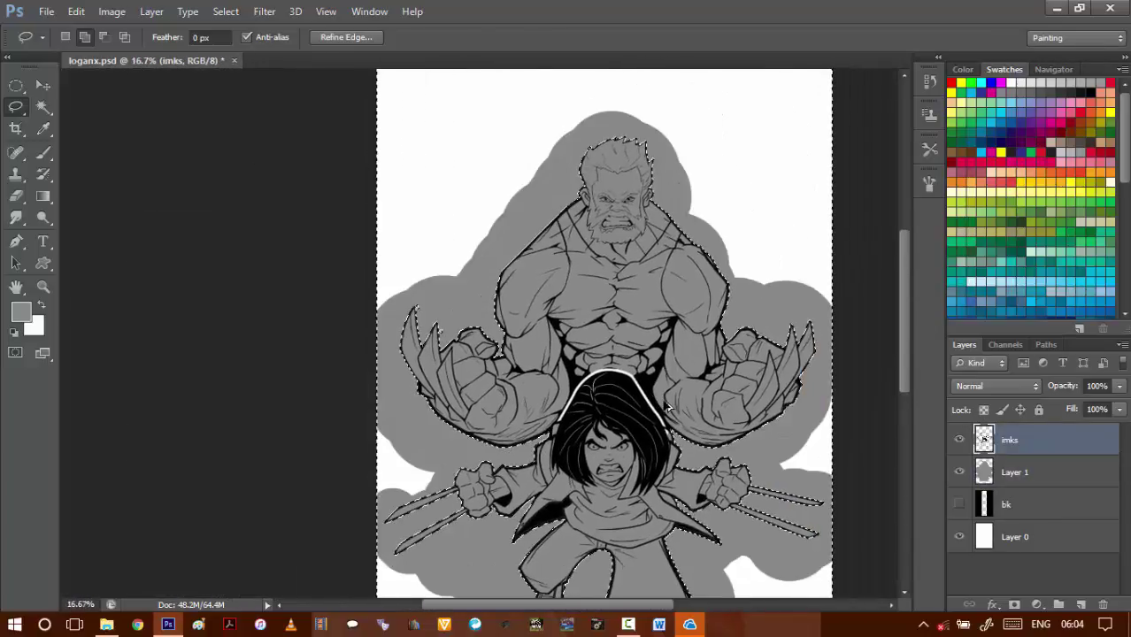
- Delete the grey paint outside the figures from Layer 1 and deselect
{"action": "left_click", "coordinate": [1047, 469]}
{"action": "key", "text": "Delete"}
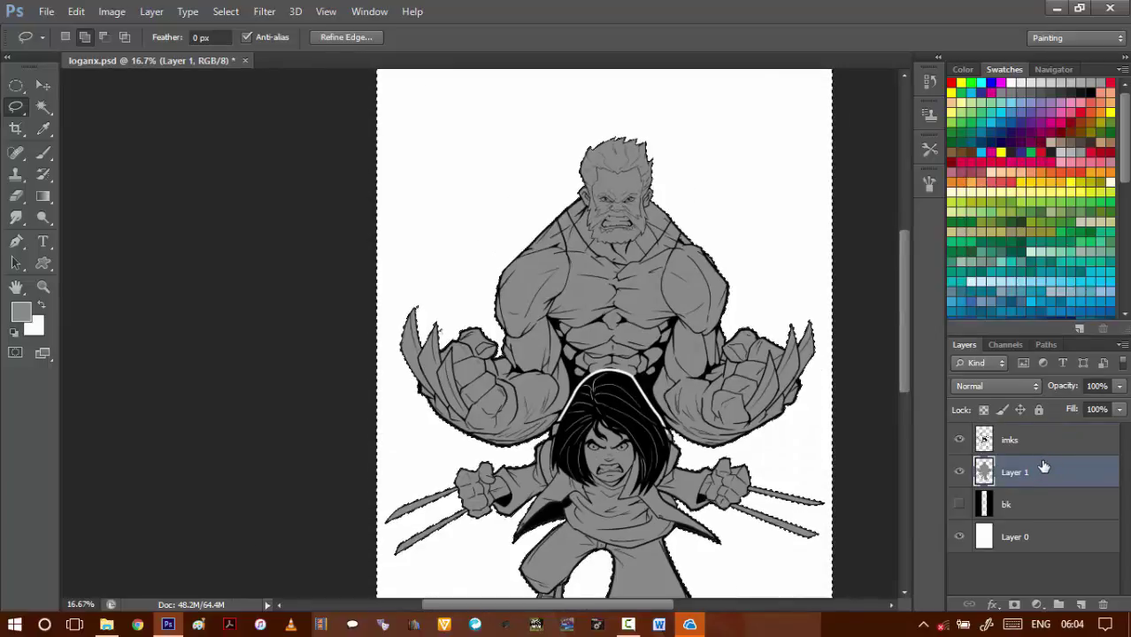
{"action": "key", "text": "ctrl+d"}
- Add a new layer above Layer 1 and clip it to Layer 1 with a clipping mask
{"action": "scroll", "coordinate": [587, 427], "scroll_direction": "down", "scroll_amount": 4}
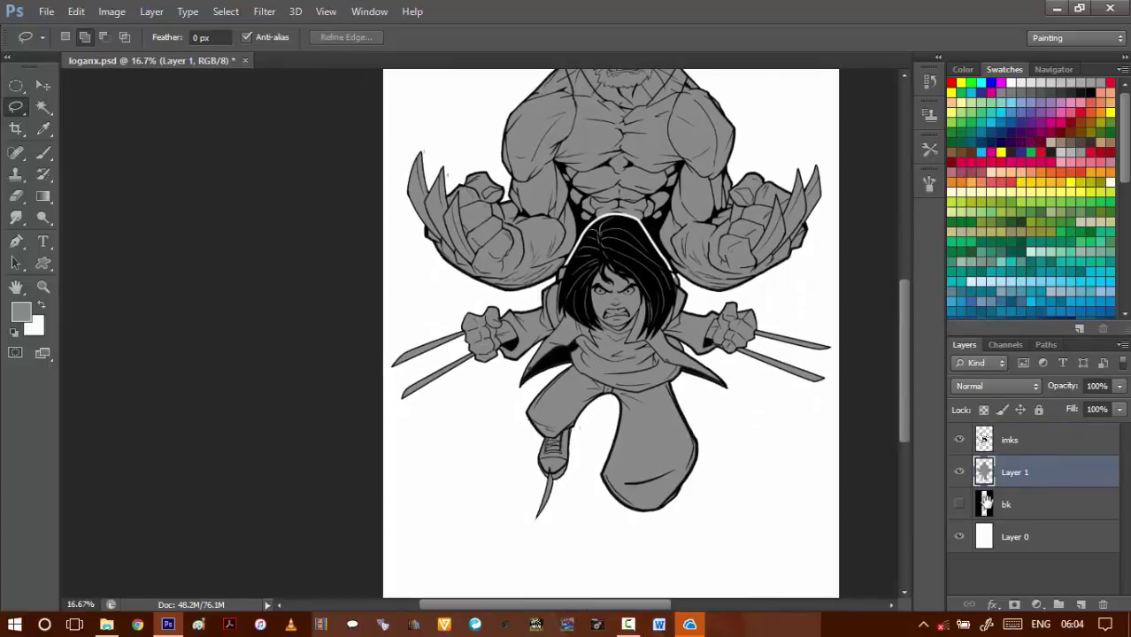
{"action": "key", "text": "ctrl+shift+alt+n"}
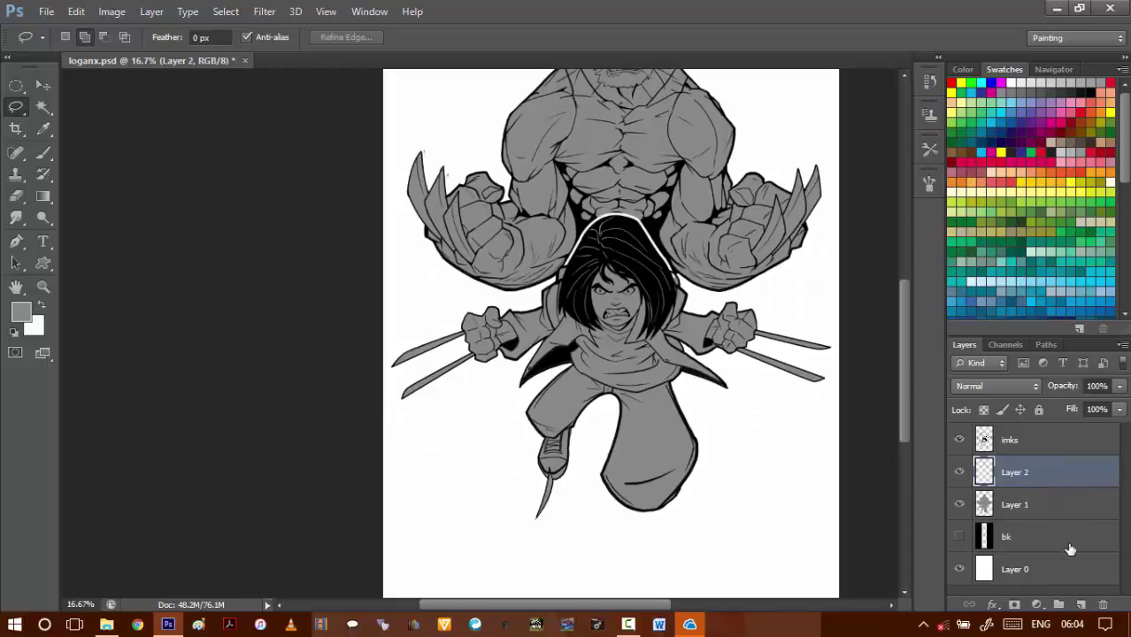
{"action": "right_click", "coordinate": [1034, 473]}
{"action": "left_click", "coordinate": [779, 271]}
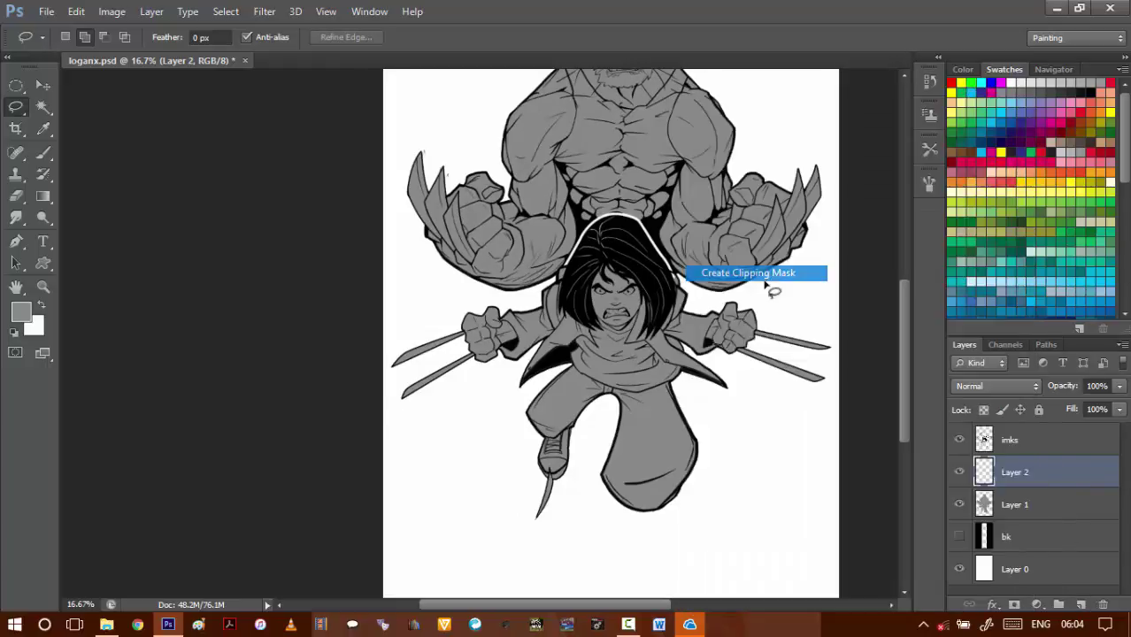
{"action": "left_click_drag", "start_coordinate": [672, 286], "coordinate": [677, 360]}
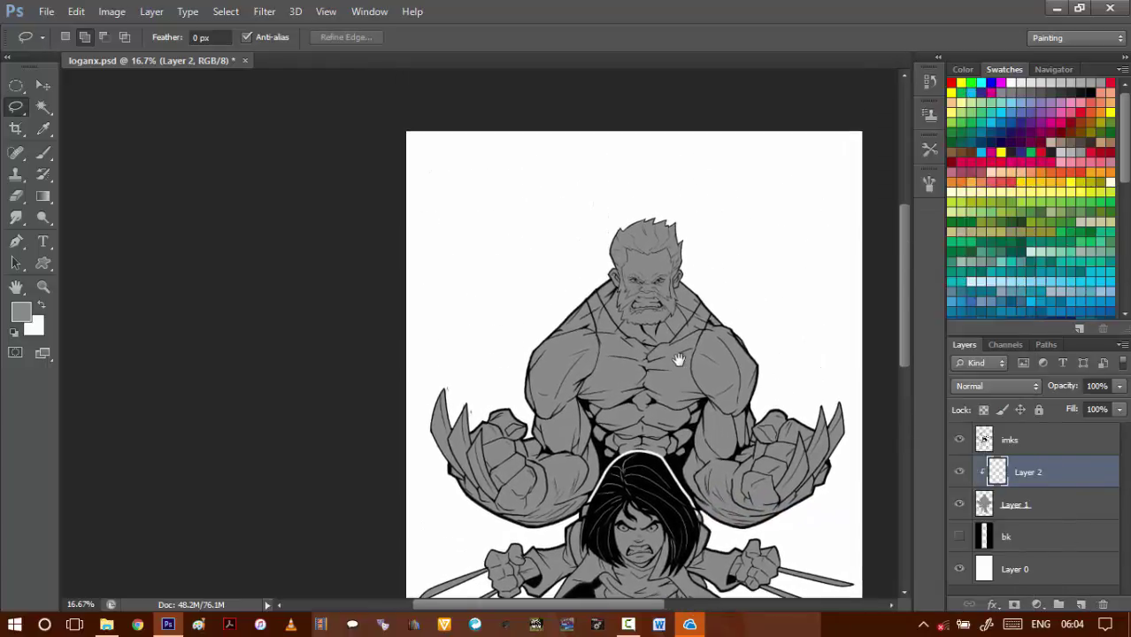
{"action": "scroll", "coordinate": [637, 398], "scroll_direction": "up", "scroll_amount": 4}
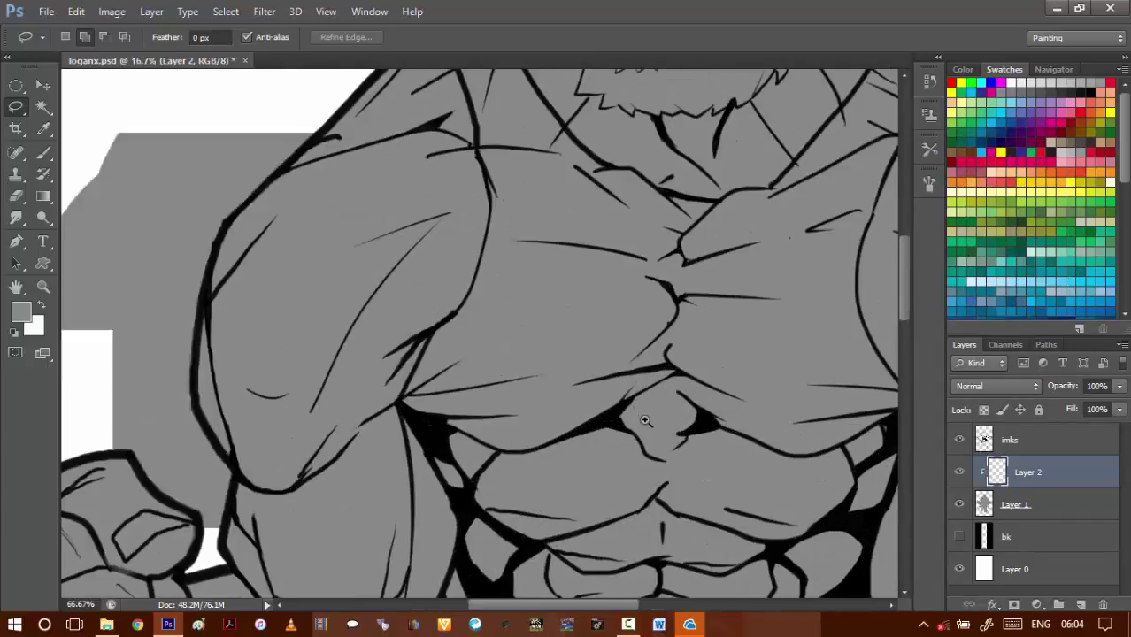
{"action": "left_click_drag", "start_coordinate": [733, 439], "coordinate": [675, 438]}
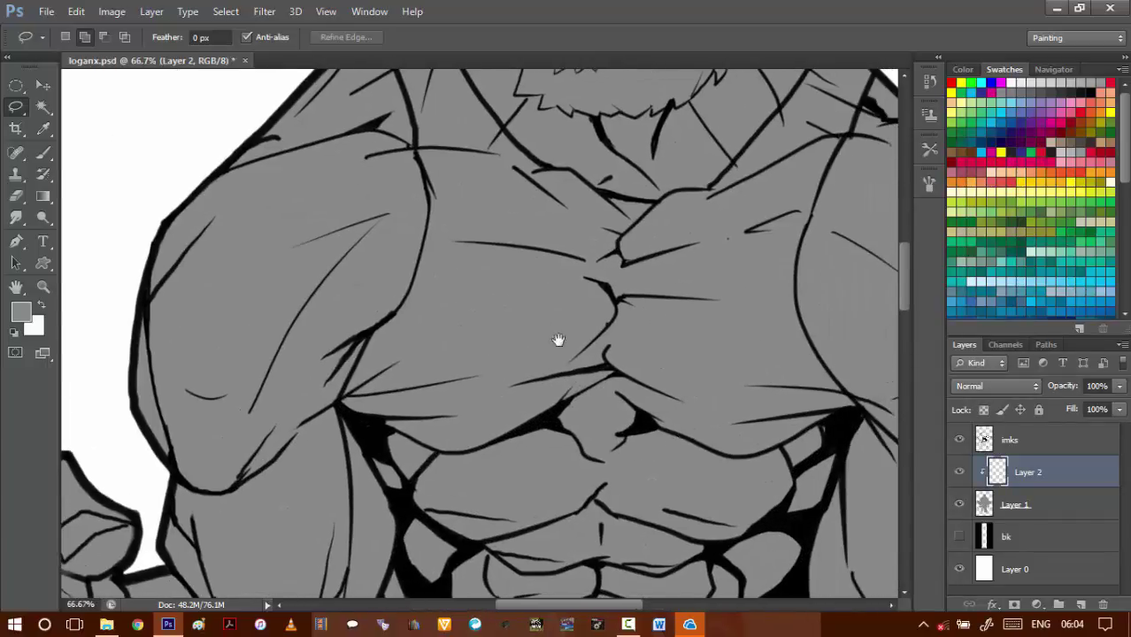
{"action": "left_click_drag", "start_coordinate": [640, 333], "coordinate": [661, 498]}
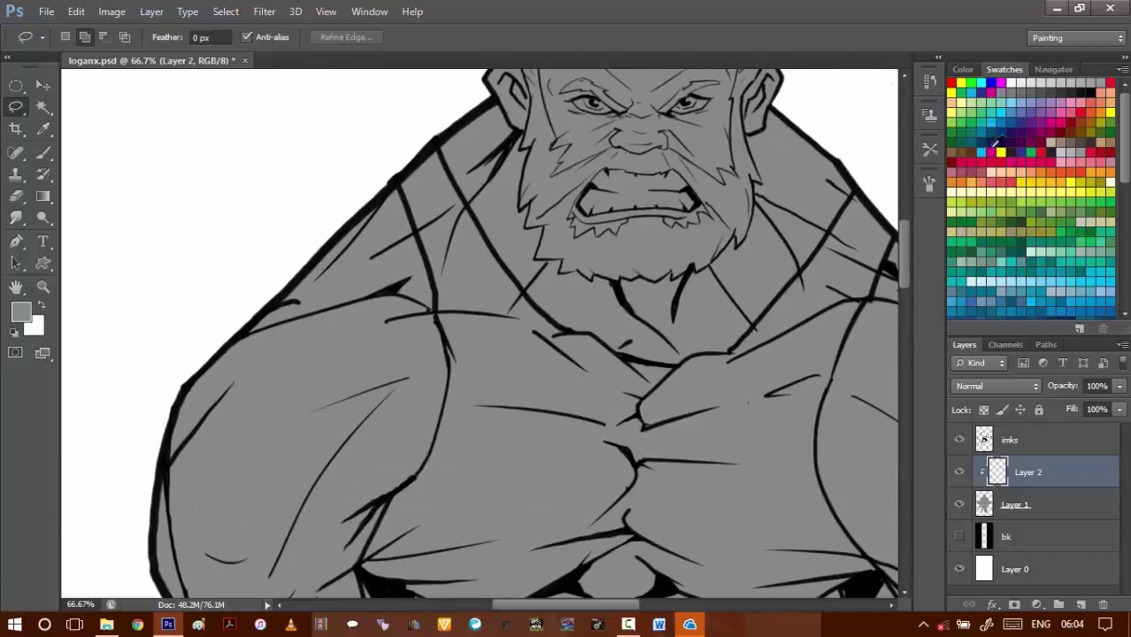
{"action": "left_click", "coordinate": [1006, 346]}
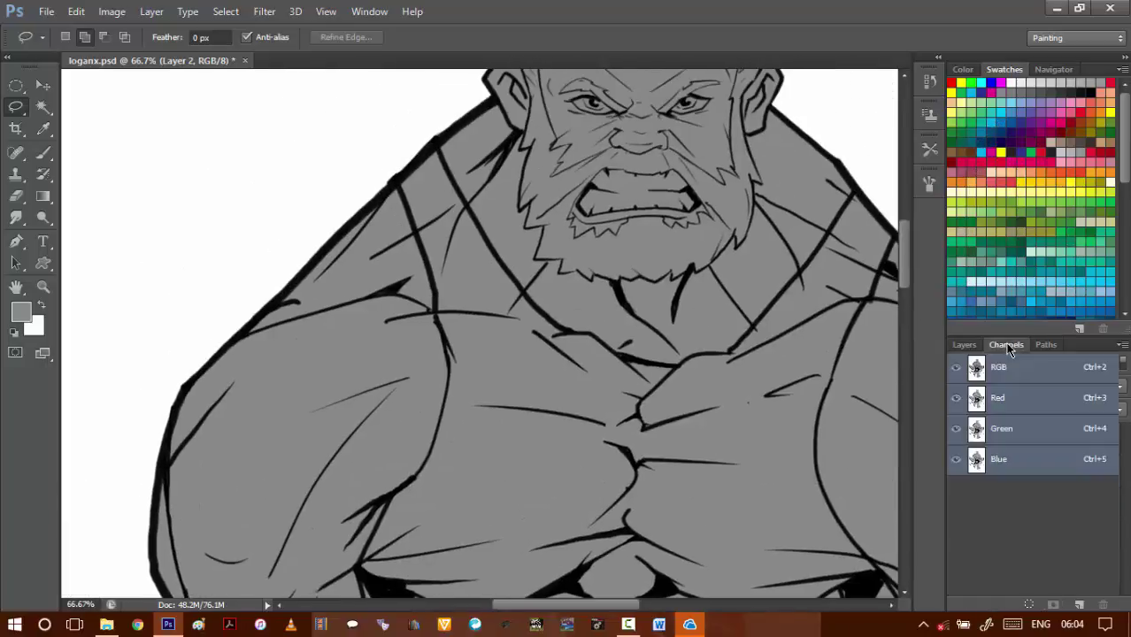
{"action": "left_click", "coordinate": [968, 345]}
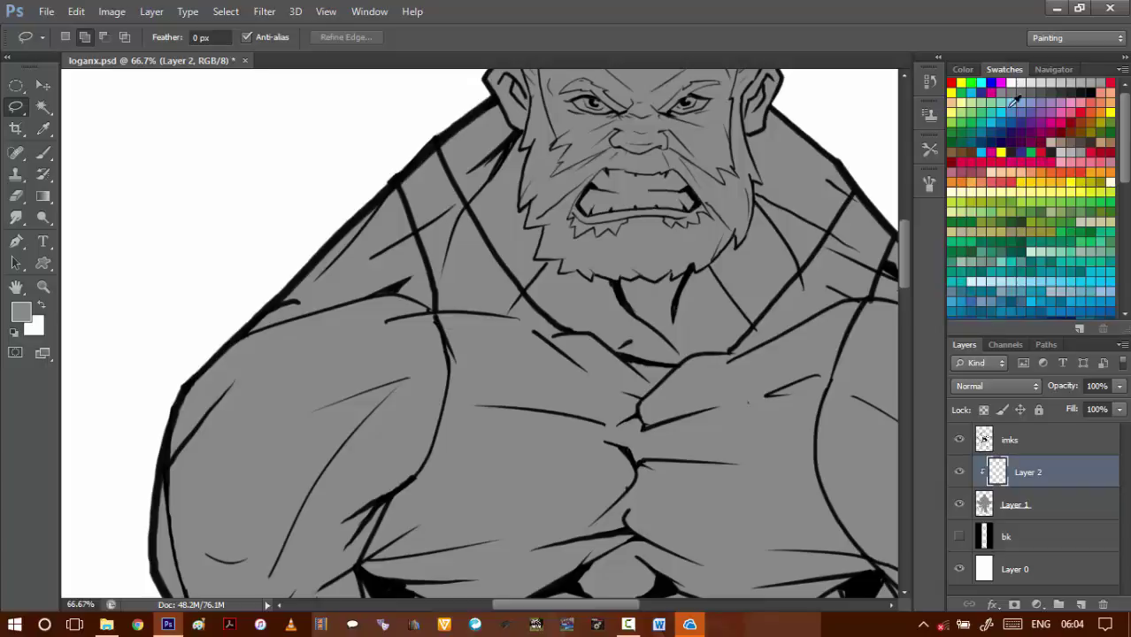
{"action": "left_click", "coordinate": [963, 70]}
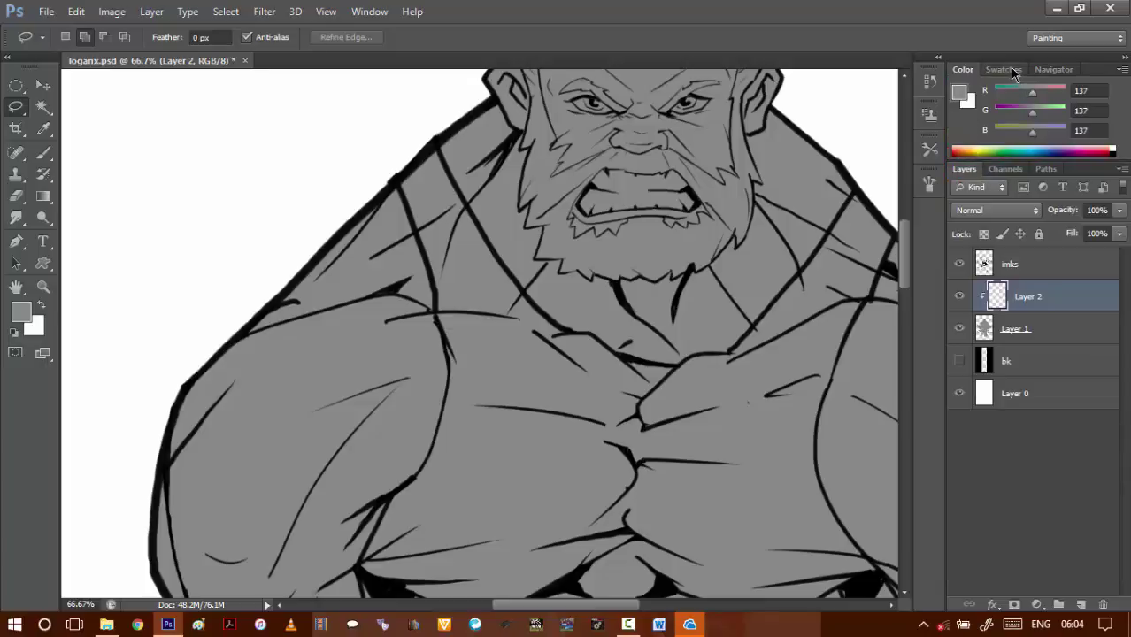
{"action": "left_click", "coordinate": [1048, 71]}
{"action": "left_click", "coordinate": [965, 70]}
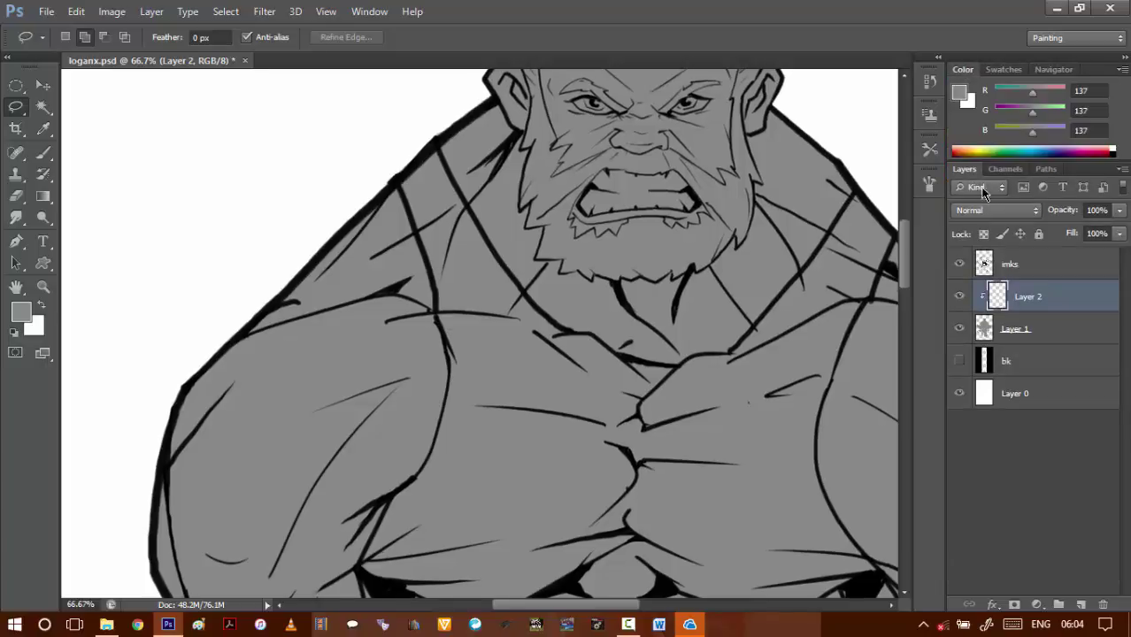
{"action": "left_click", "coordinate": [1005, 70]}
{"action": "left_click", "coordinate": [965, 69]}
{"action": "left_click", "coordinate": [1004, 71]}
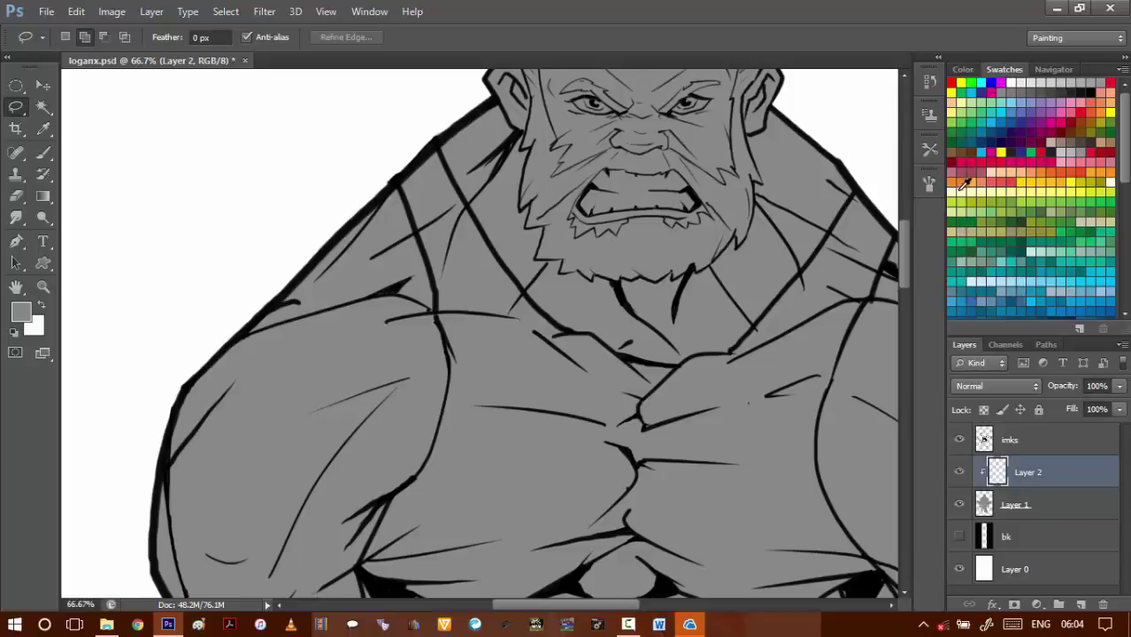
- Set the foreground colour to the muted reddish brown 80534d, starting from a brown swatch
{"action": "left_click", "coordinate": [962, 152]}
{"action": "left_click", "coordinate": [26, 314]}
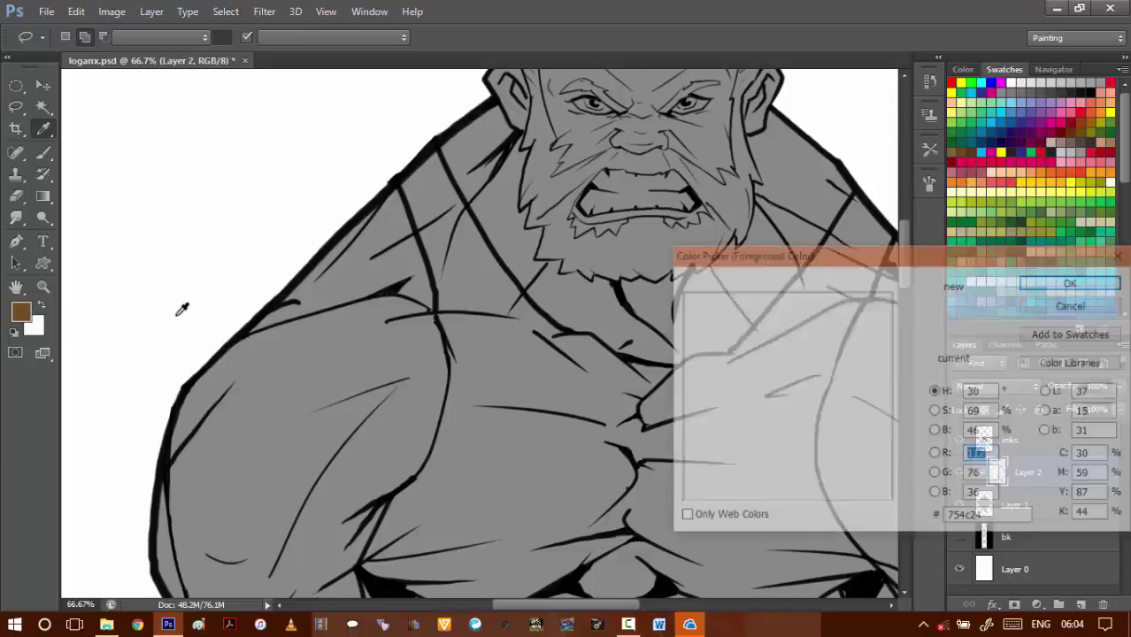
{"action": "left_click_drag", "start_coordinate": [930, 494], "coordinate": [928, 503]}
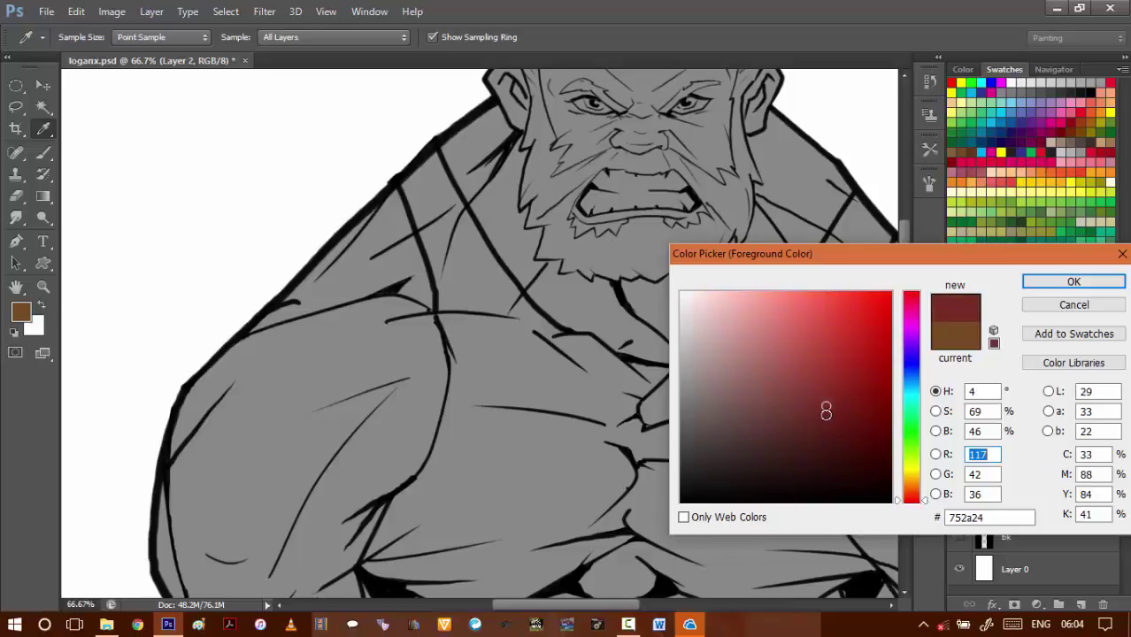
{"action": "left_click_drag", "start_coordinate": [825, 410], "coordinate": [779, 400]}
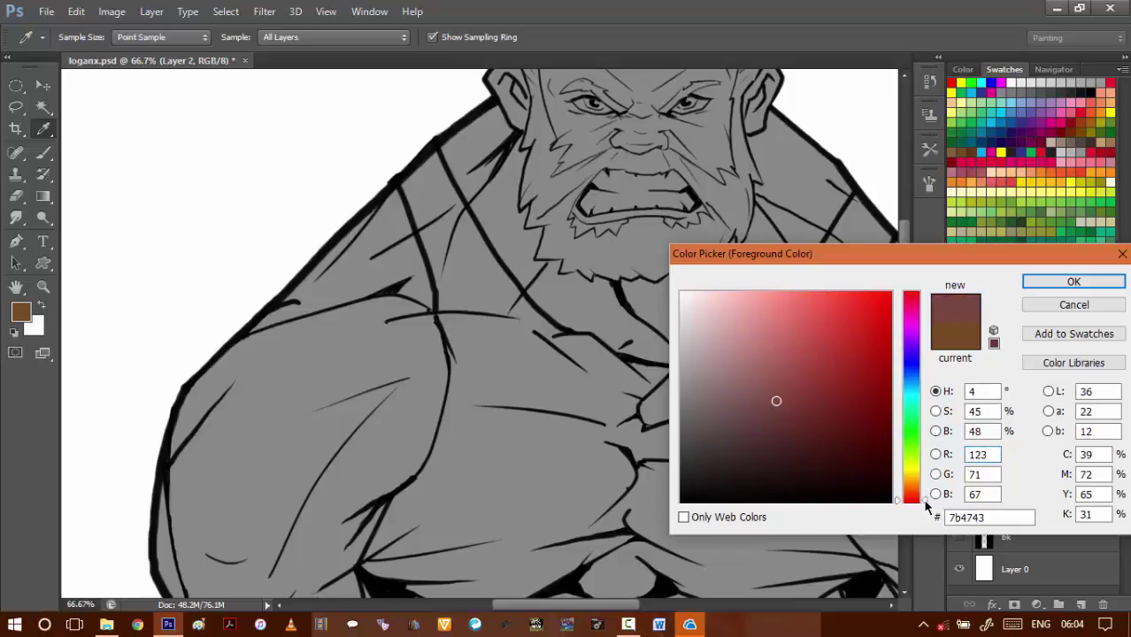
{"action": "left_click_drag", "start_coordinate": [927, 505], "coordinate": [926, 503]}
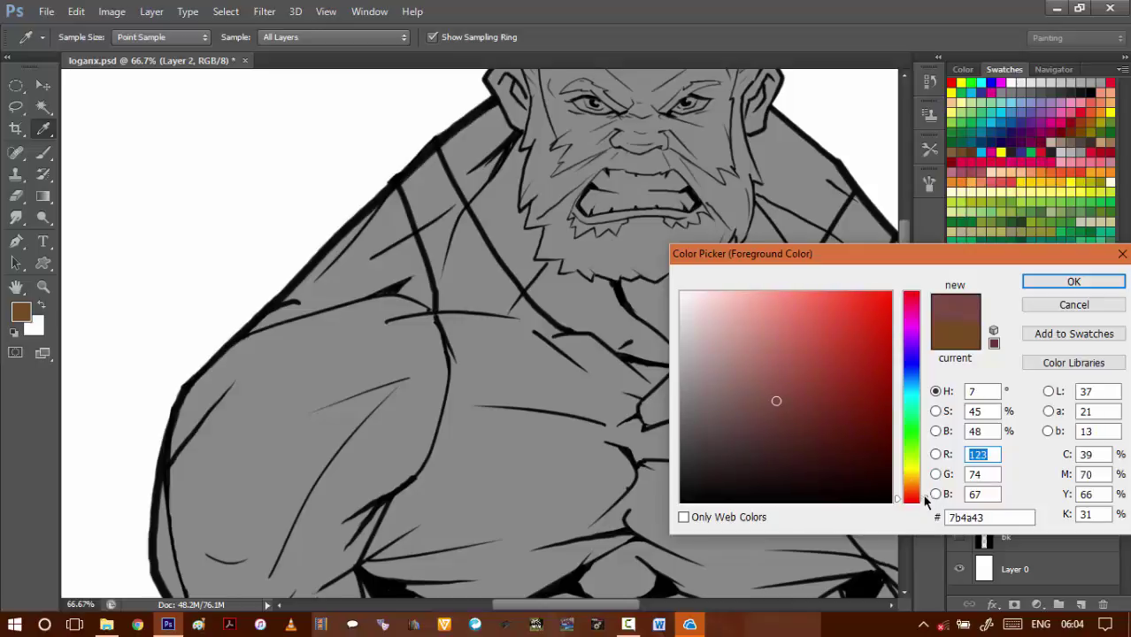
{"action": "left_click_drag", "start_coordinate": [768, 399], "coordinate": [764, 396]}
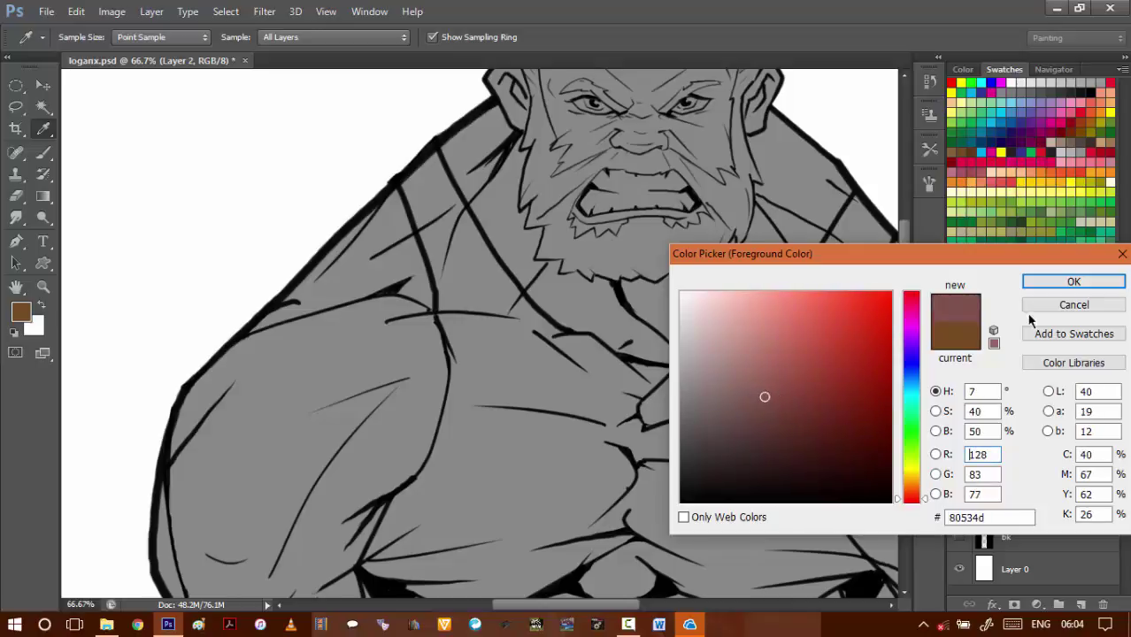
{"action": "left_click", "coordinate": [1036, 284]}
- Start a Polygonal Lasso outline where the hair meets the top of the ear on the drawing's left side
{"action": "mouse_move", "coordinate": [571, 293]}
{"action": "left_mouse_down"}
{"action": "mouse_move", "coordinate": [596, 328]}
{"action": "mouse_move", "coordinate": [588, 318]}
{"action": "mouse_move", "coordinate": [581, 339]}
{"action": "mouse_move", "coordinate": [522, 343]}
{"action": "mouse_move", "coordinate": [482, 313]}
{"action": "left_mouse_up"}
{"action": "key", "text": "shift+l"}
{"action": "left_click", "coordinate": [493, 267], "text": "ctrl"}
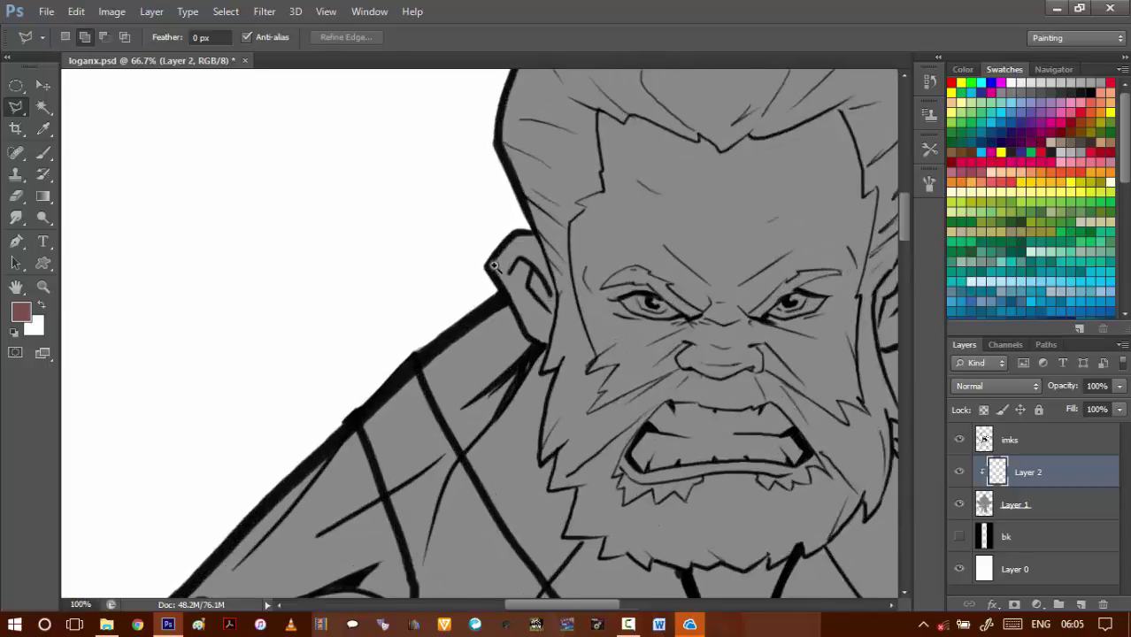
{"action": "scroll", "coordinate": [494, 265], "scroll_direction": "up", "scroll_amount": 2}
{"action": "left_click", "coordinate": [617, 149]}
{"action": "left_click", "coordinate": [473, 180]}
{"action": "left_click", "coordinate": [413, 240]}
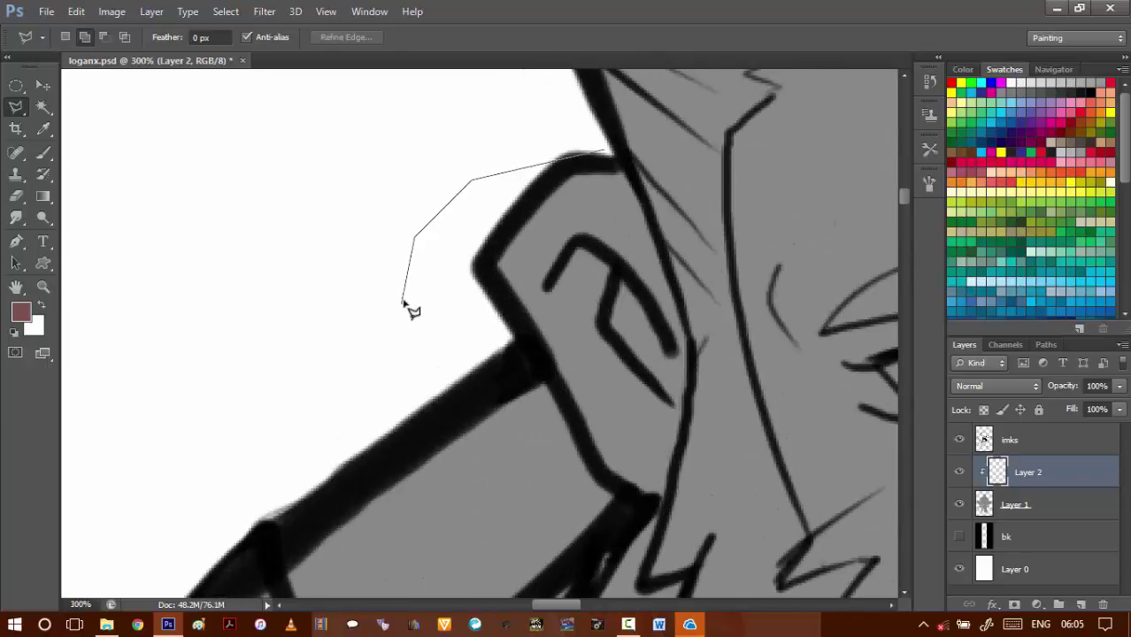
{"action": "key", "text": "Delete"}
{"action": "key", "text": "BackSpace"}
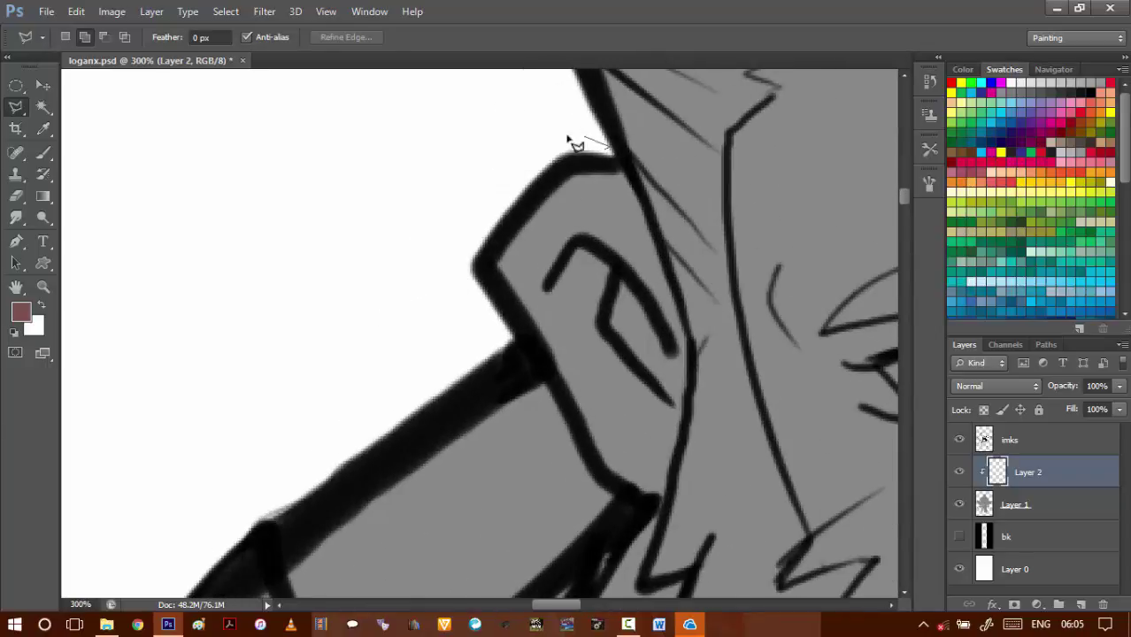
- Run the lasso outline loosely outside the left-hand ear and back to where the neckline meets the shoulder
{"action": "left_click", "coordinate": [573, 135]}
{"action": "left_click", "coordinate": [474, 170]}
{"action": "left_click", "coordinate": [417, 234]}
{"action": "left_click_drag", "start_coordinate": [420, 317], "coordinate": [614, 103]}
{"action": "left_click", "coordinate": [548, 177]}
{"action": "left_click", "coordinate": [465, 289]}
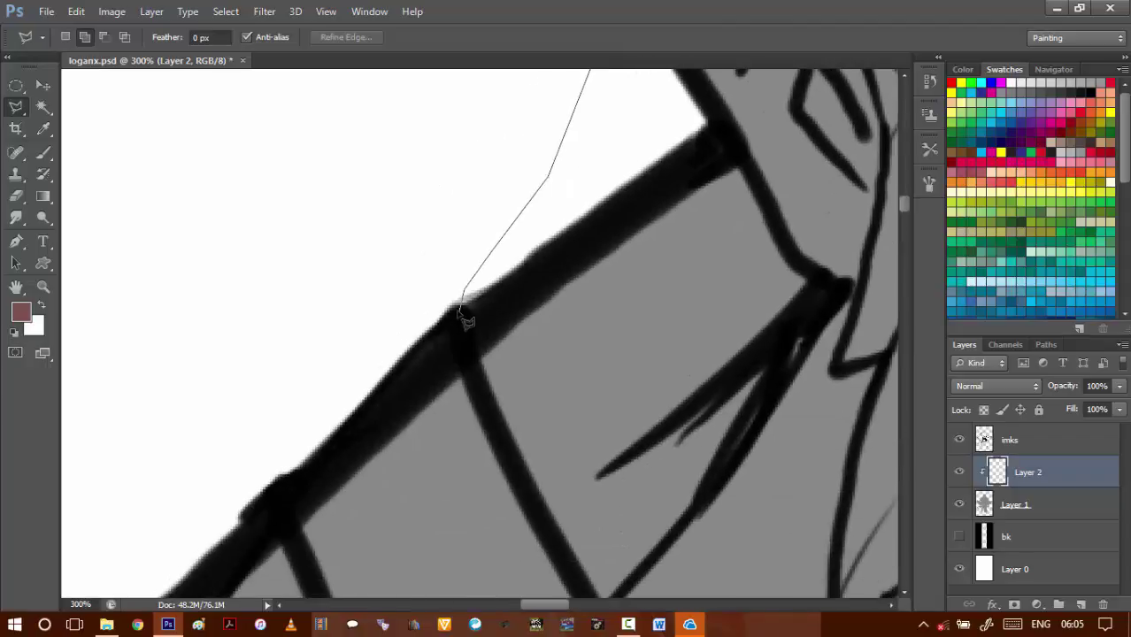
{"action": "left_click", "coordinate": [460, 312]}
- Continue the lasso outline along the neckline from the left-hand shoulder down towards the upper chest
{"action": "left_click", "coordinate": [511, 450]}
{"action": "left_click_drag", "start_coordinate": [505, 447], "coordinate": [384, 262]}
{"action": "scroll", "coordinate": [432, 328], "scroll_direction": "down", "scroll_amount": 2}
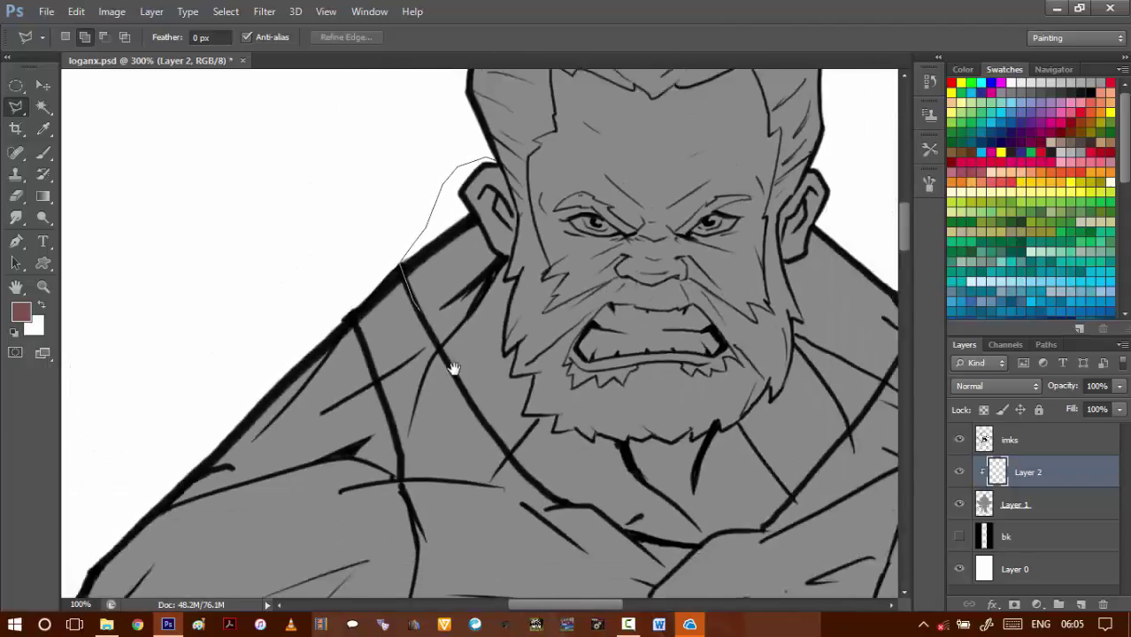
{"action": "scroll", "coordinate": [452, 363], "scroll_direction": "up", "scroll_amount": 2}
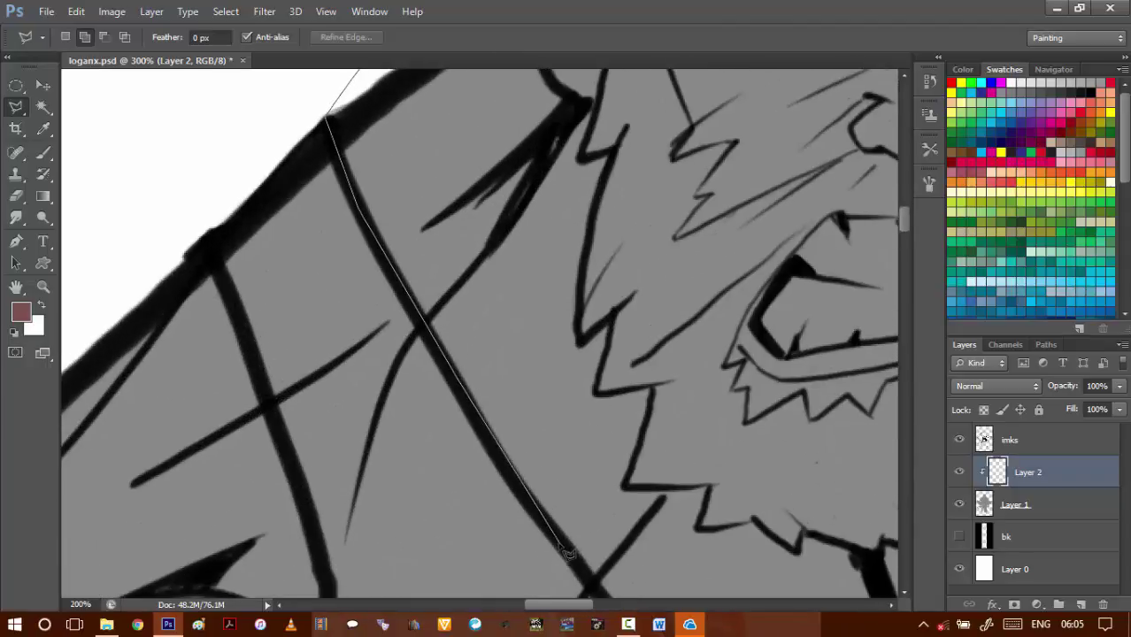
{"action": "left_click_drag", "start_coordinate": [568, 554], "coordinate": [424, 371]}
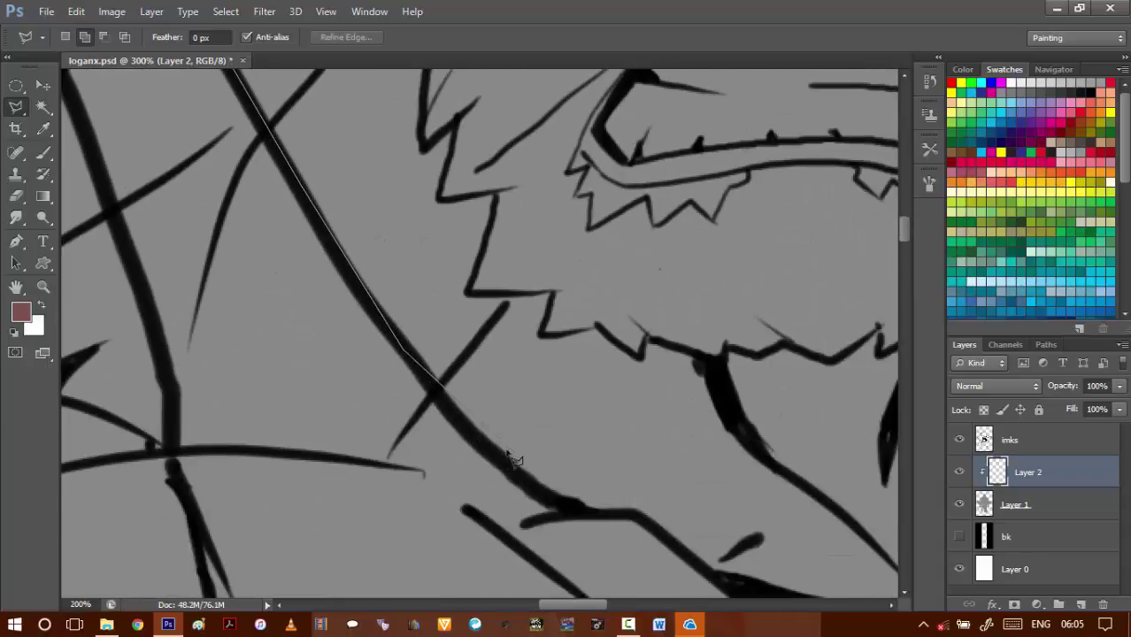
{"action": "left_click", "coordinate": [552, 507]}
{"action": "left_click", "coordinate": [641, 518]}
- Carry the lasso outline across the bottom of the neckline and onto the start of its right-hand side
{"action": "left_click_drag", "start_coordinate": [641, 517], "coordinate": [510, 419]}
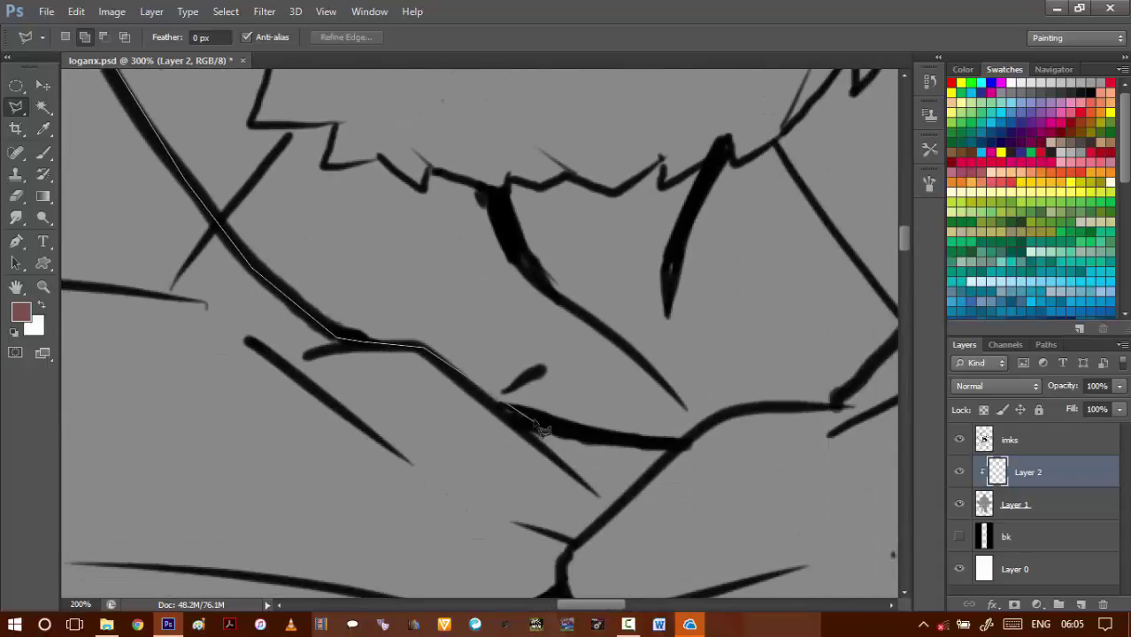
{"action": "scroll", "coordinate": [543, 435], "scroll_direction": "down", "scroll_amount": 4}
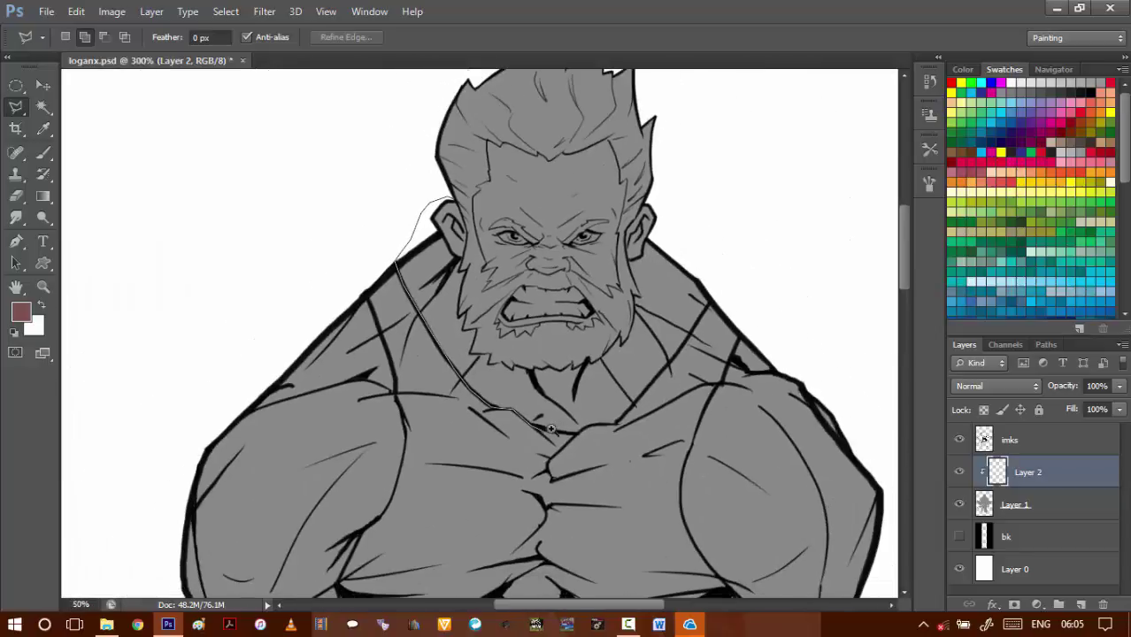
{"action": "scroll", "coordinate": [553, 434], "scroll_direction": "up", "scroll_amount": 4}
{"action": "left_click", "coordinate": [555, 431]}
{"action": "left_click", "coordinate": [655, 437]}
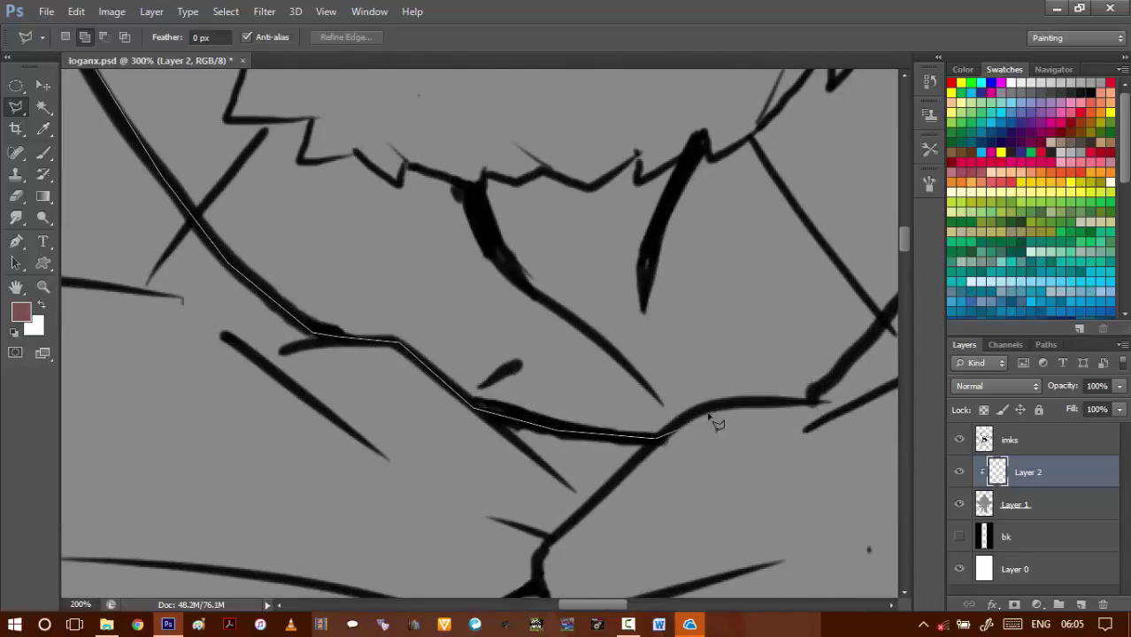
{"action": "left_click", "coordinate": [738, 403]}
{"action": "left_click_drag", "start_coordinate": [874, 337], "coordinate": [646, 531]}
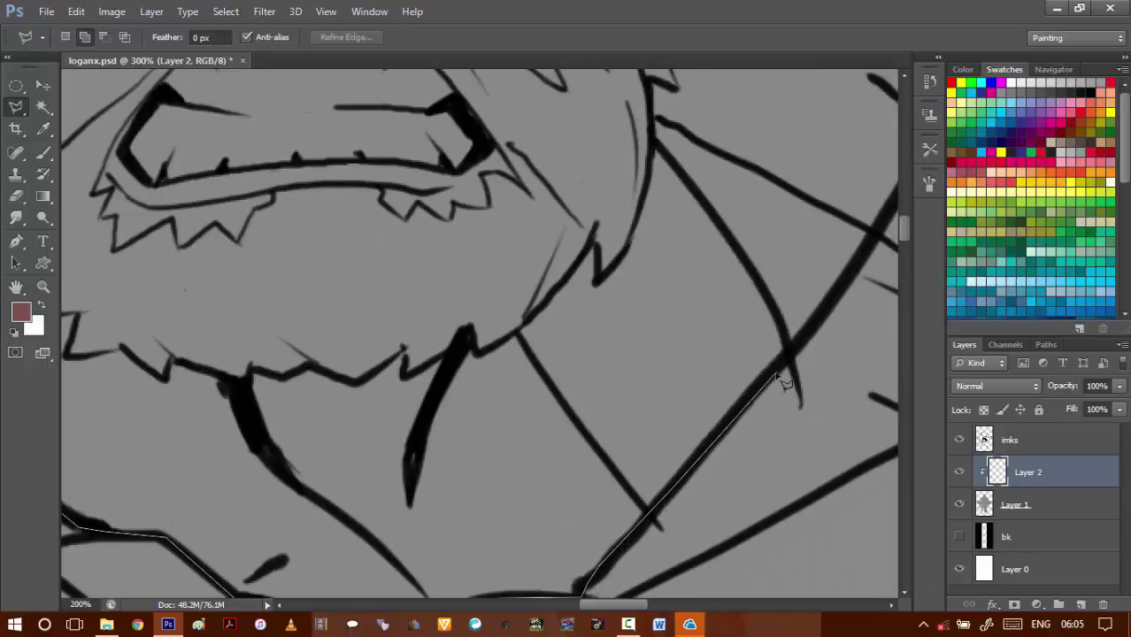
- Trace the right-hand side of the neckline up to the shoulder and take the outline out into the white background
{"action": "left_click_drag", "start_coordinate": [816, 312], "coordinate": [695, 429]}
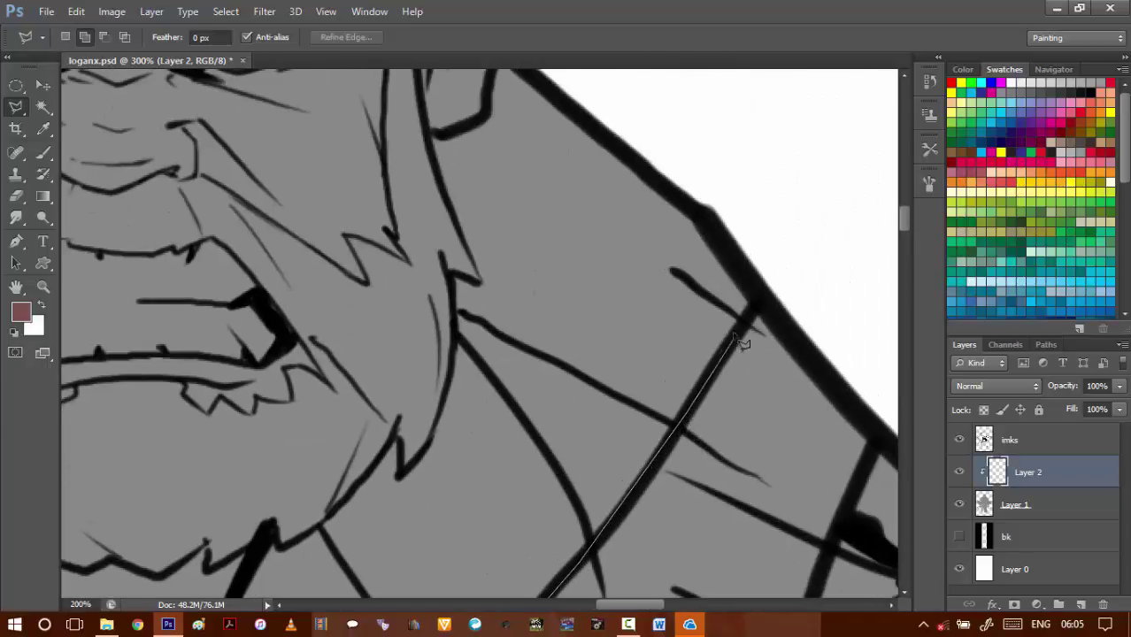
{"action": "left_click", "coordinate": [754, 311]}
{"action": "left_click_drag", "start_coordinate": [753, 266], "coordinate": [763, 405]}
{"action": "left_click", "coordinate": [772, 311]}
{"action": "left_click", "coordinate": [769, 268]}
{"action": "left_click", "coordinate": [740, 216]}
{"action": "left_click_drag", "start_coordinate": [718, 192], "coordinate": [801, 331]}
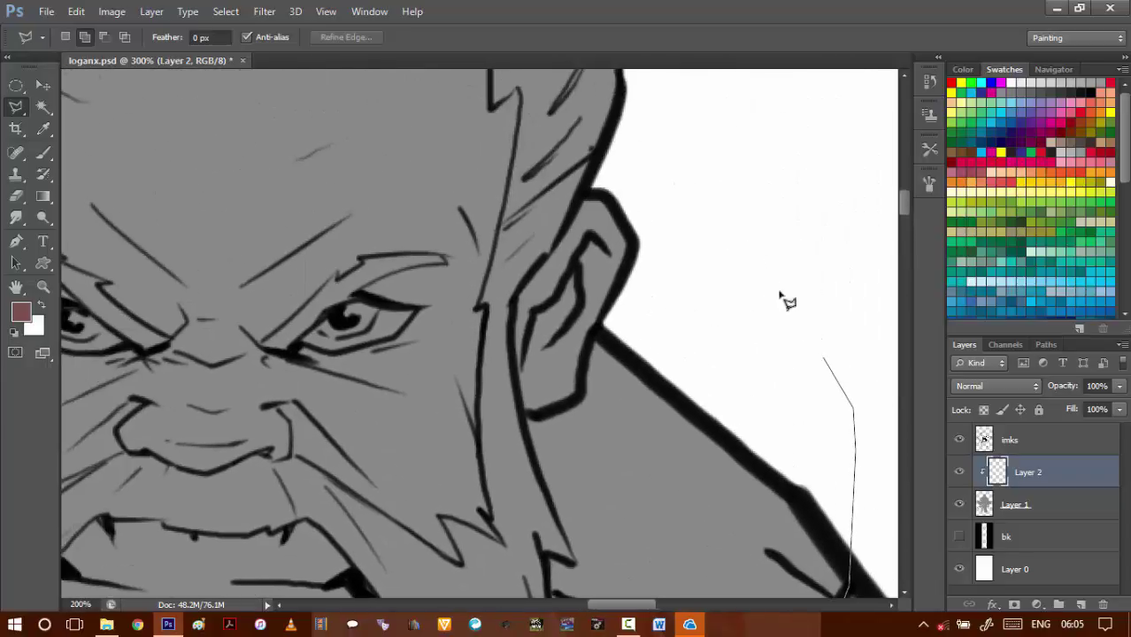
- Take the lasso outline around the right-hand ear, then down the edge of the hair and sideburn behind it
{"action": "left_click", "coordinate": [716, 239]}
{"action": "left_click", "coordinate": [594, 175]}
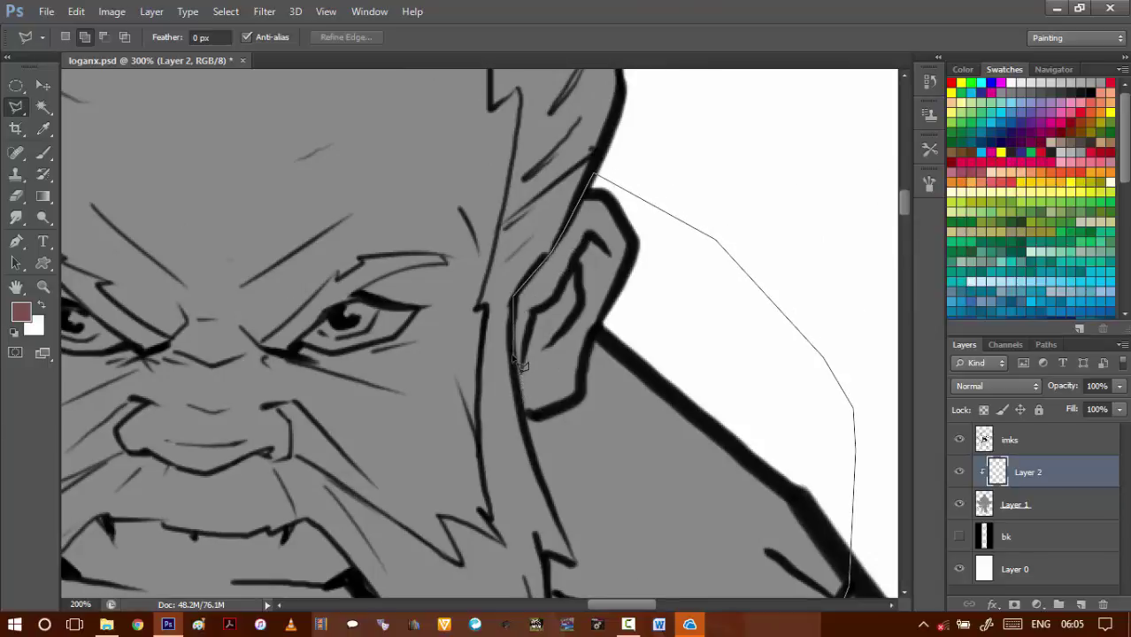
{"action": "left_click", "coordinate": [533, 454]}
{"action": "left_click_drag", "start_coordinate": [519, 441], "coordinate": [469, 338]}
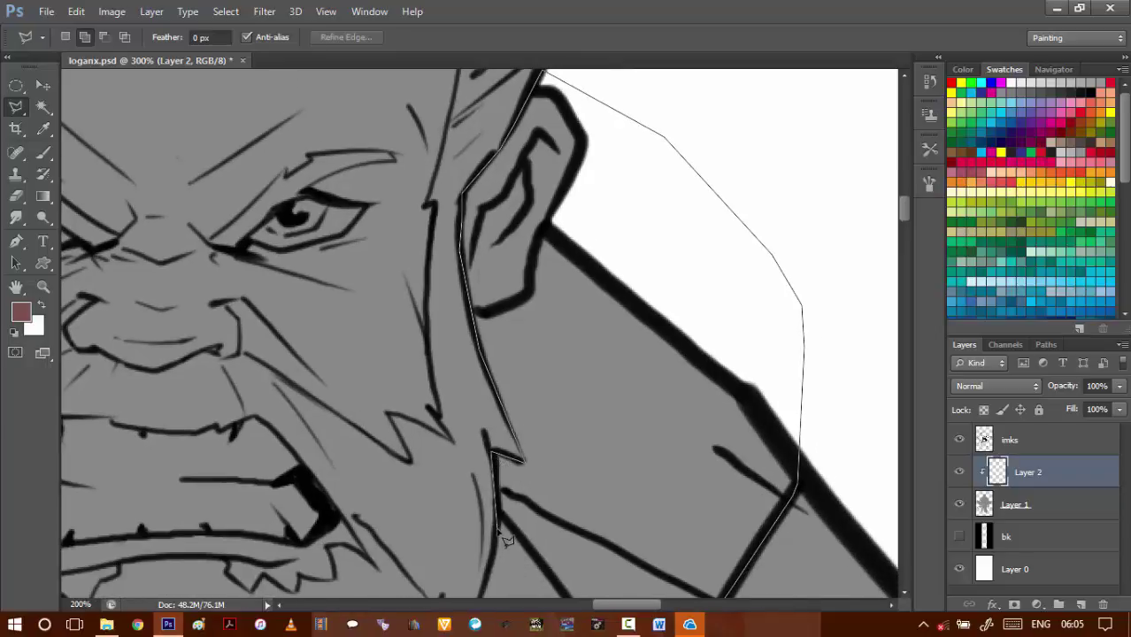
- Trace the lasso outline along the jagged lower edge of the beard, from the right-hand jaw across the chin
{"action": "left_click_drag", "start_coordinate": [503, 539], "coordinate": [619, 343]}
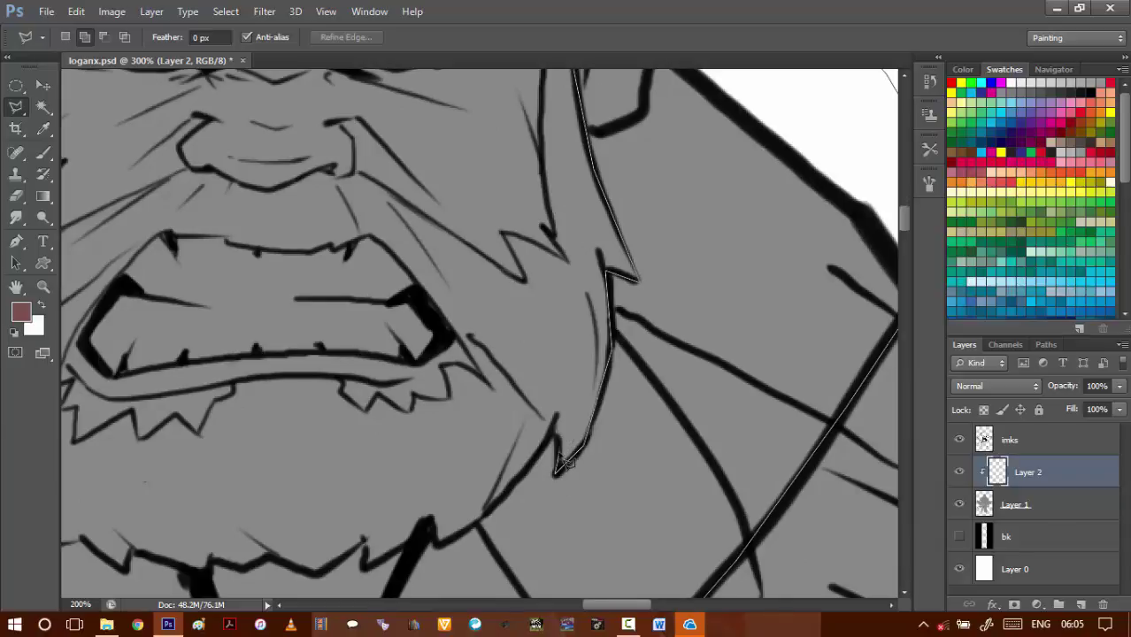
{"action": "left_click_drag", "start_coordinate": [538, 485], "coordinate": [591, 415]}
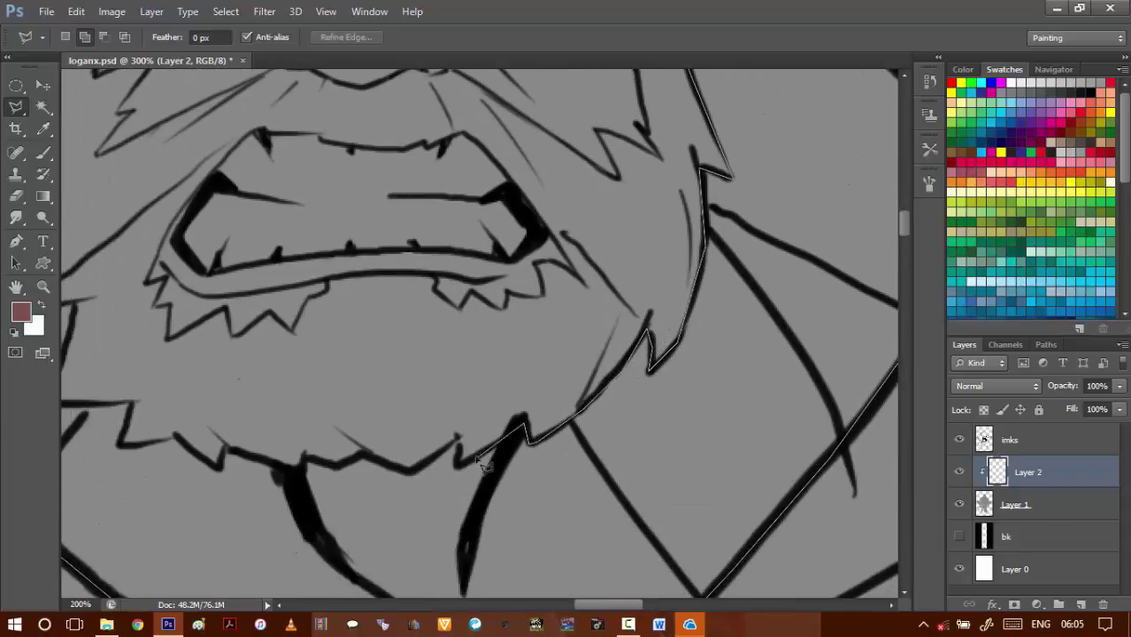
{"action": "mouse_move", "coordinate": [467, 461]}
{"action": "left_mouse_down"}
{"action": "mouse_move", "coordinate": [614, 397]}
{"action": "mouse_move", "coordinate": [652, 402]}
{"action": "left_mouse_up"}
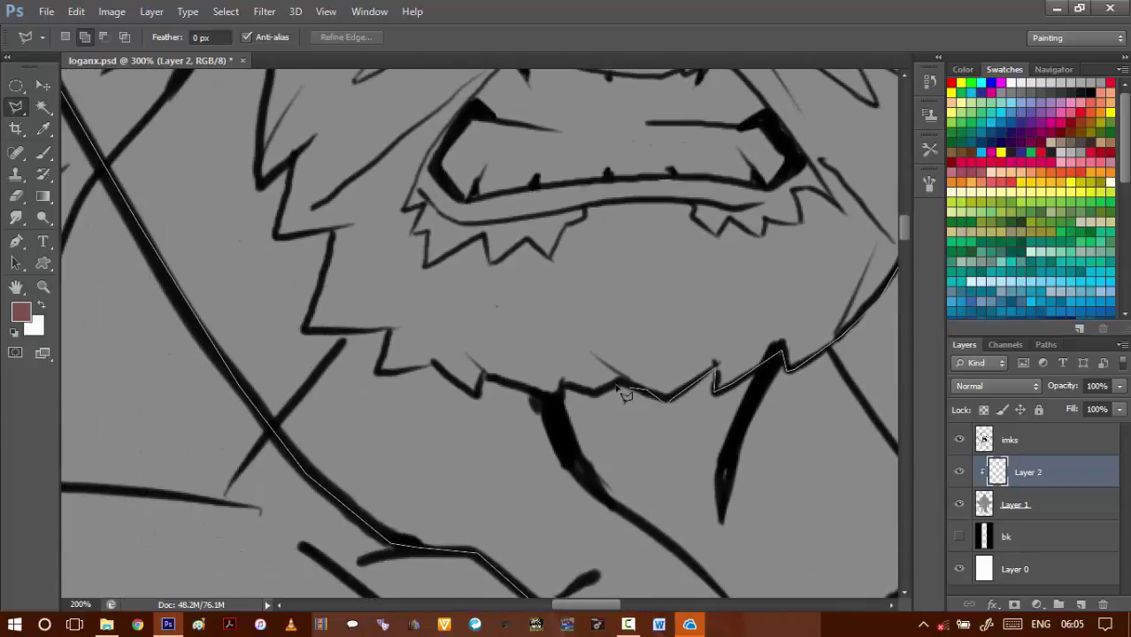
{"action": "left_click_drag", "start_coordinate": [566, 413], "coordinate": [627, 435]}
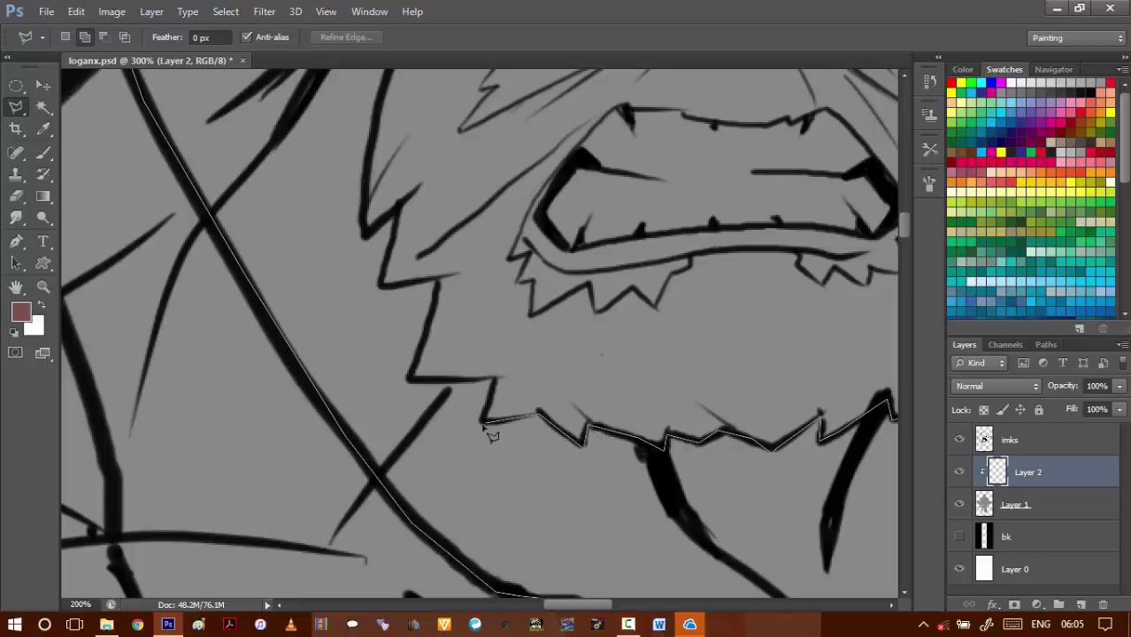
- Trace the left-hand edge of the beard up to the ear and close the selection around the neck and ears
{"action": "left_click_drag", "start_coordinate": [486, 383], "coordinate": [592, 447]}
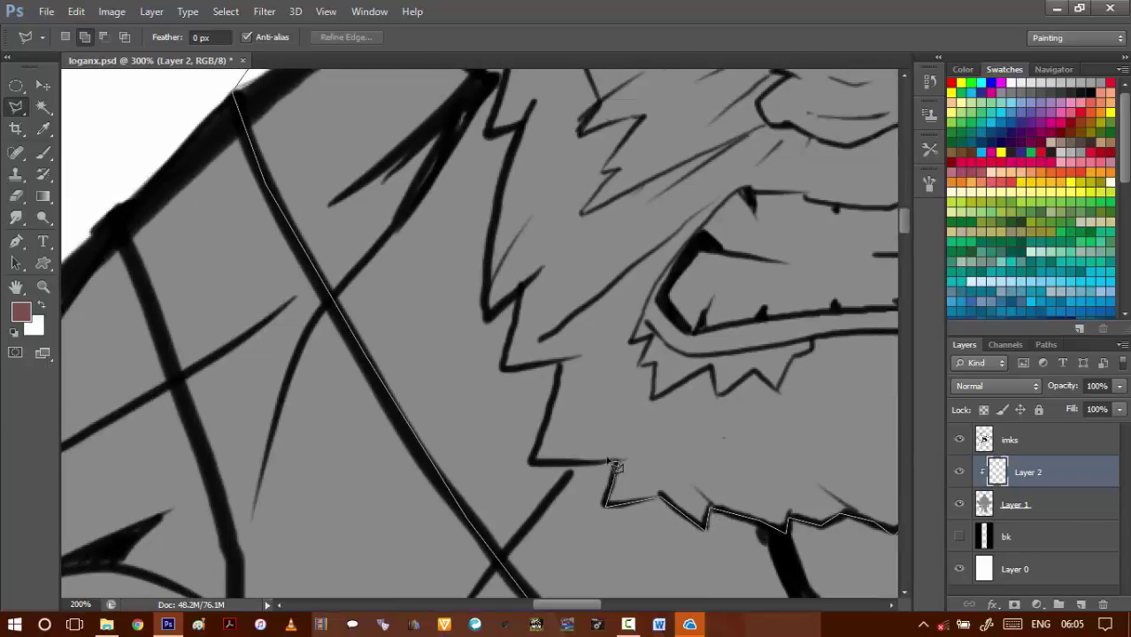
{"action": "left_click", "coordinate": [531, 460]}
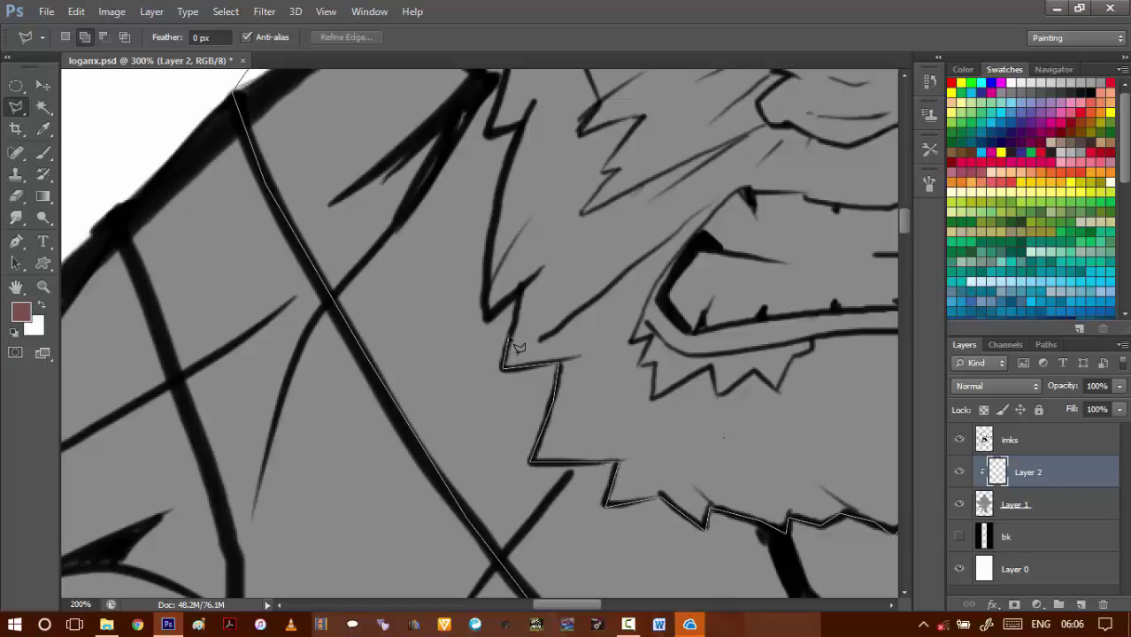
{"action": "left_click_drag", "start_coordinate": [524, 303], "coordinate": [553, 478]}
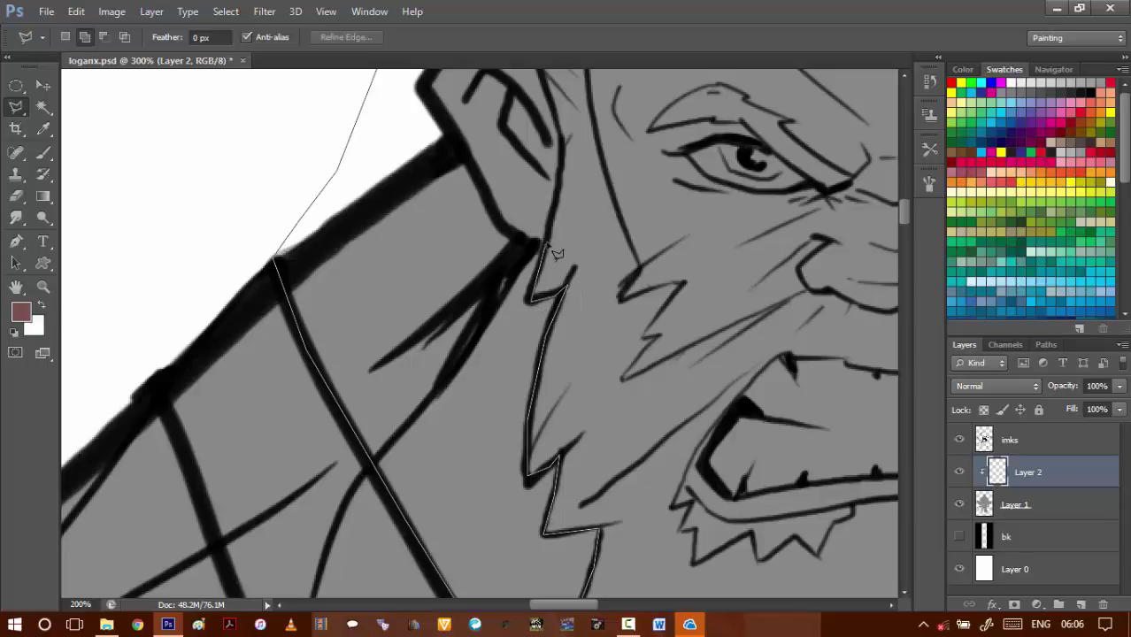
{"action": "scroll", "coordinate": [542, 319], "scroll_direction": "up", "scroll_amount": 6}
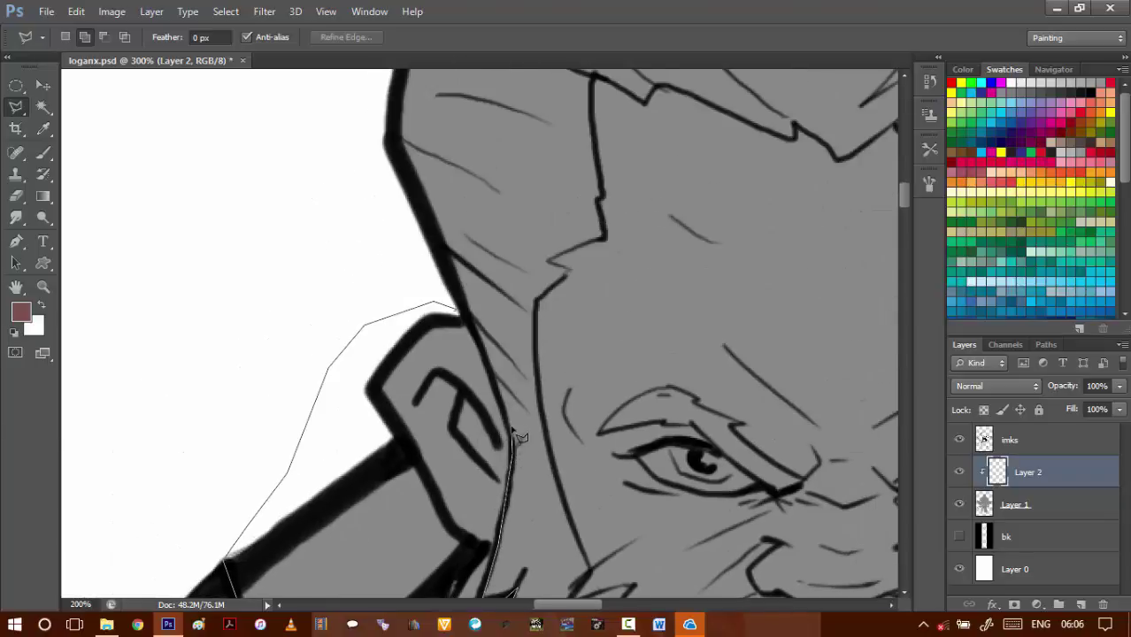
{"action": "double_click", "coordinate": [479, 329]}
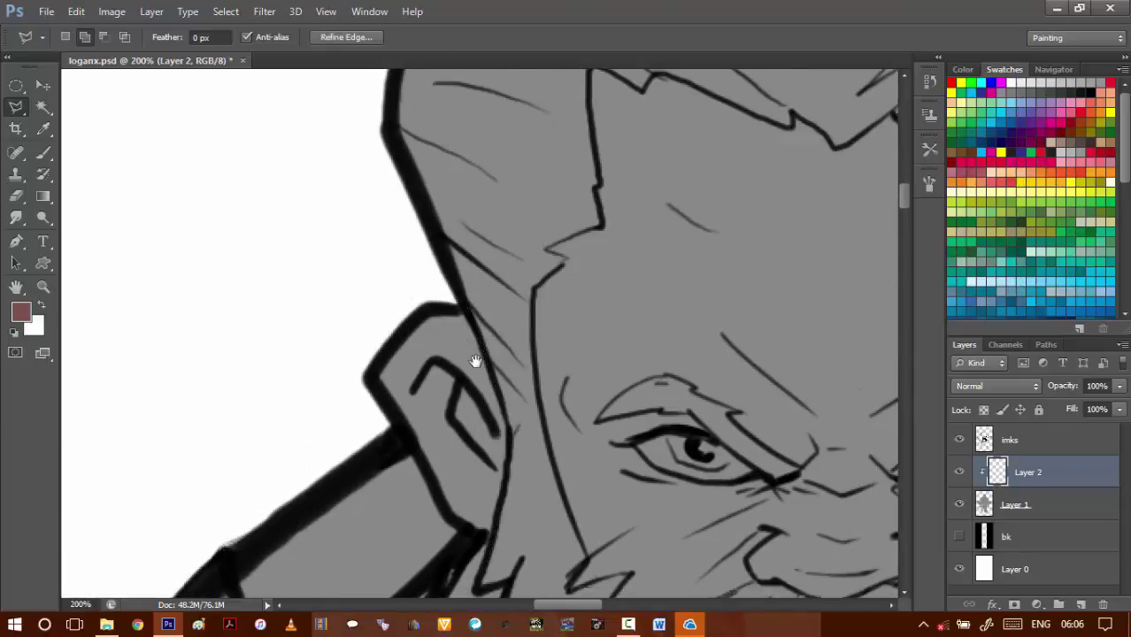
- Begin adding the face to the selection, tracing from the forehead's left-hand corner down the hairline to the temple notch
{"action": "scroll", "coordinate": [479, 329], "scroll_direction": "down", "scroll_amount": 5}
{"action": "left_click_drag", "start_coordinate": [557, 313], "coordinate": [578, 383]}
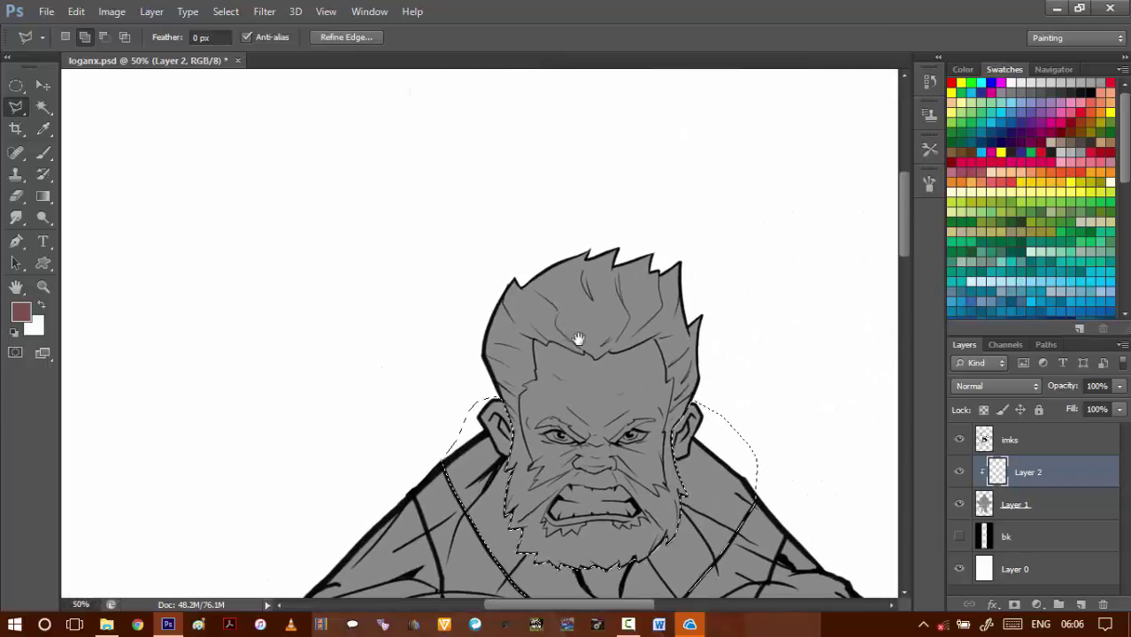
{"action": "left_click", "coordinate": [556, 353], "text": "ctrl"}
{"action": "left_click", "coordinate": [543, 356], "text": "ctrl"}
{"action": "left_click", "coordinate": [531, 357], "text": "ctrl"}
{"action": "scroll", "coordinate": [523, 357], "scroll_direction": "up", "scroll_amount": 2}
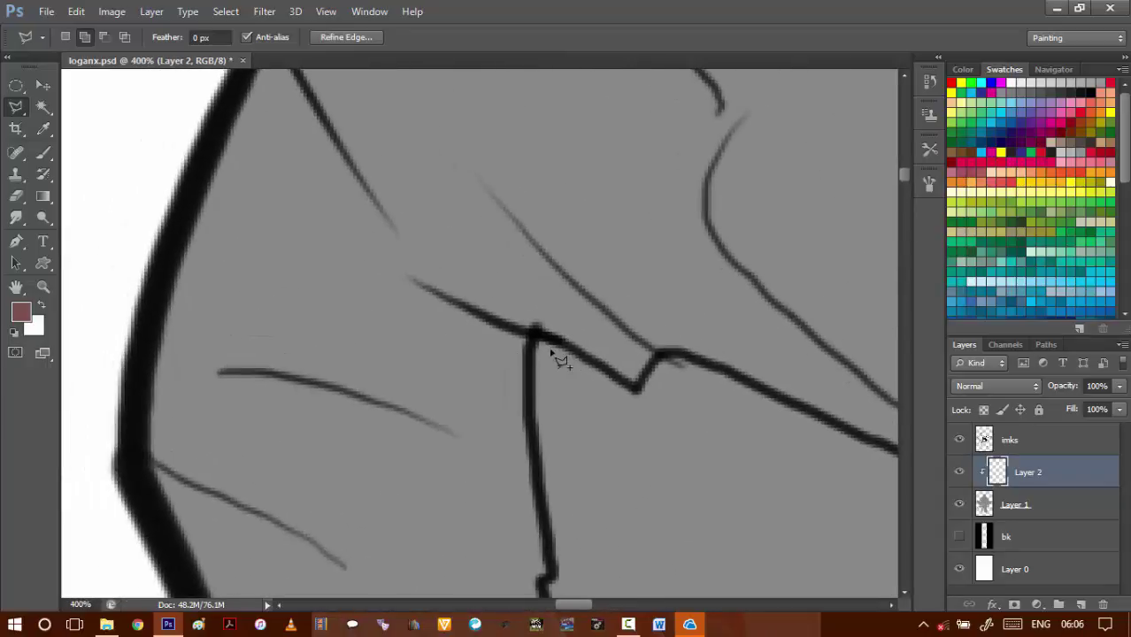
{"action": "left_click", "coordinate": [546, 533]}
{"action": "left_click_drag", "start_coordinate": [540, 476], "coordinate": [513, 241]}
{"action": "left_click", "coordinate": [532, 429]}
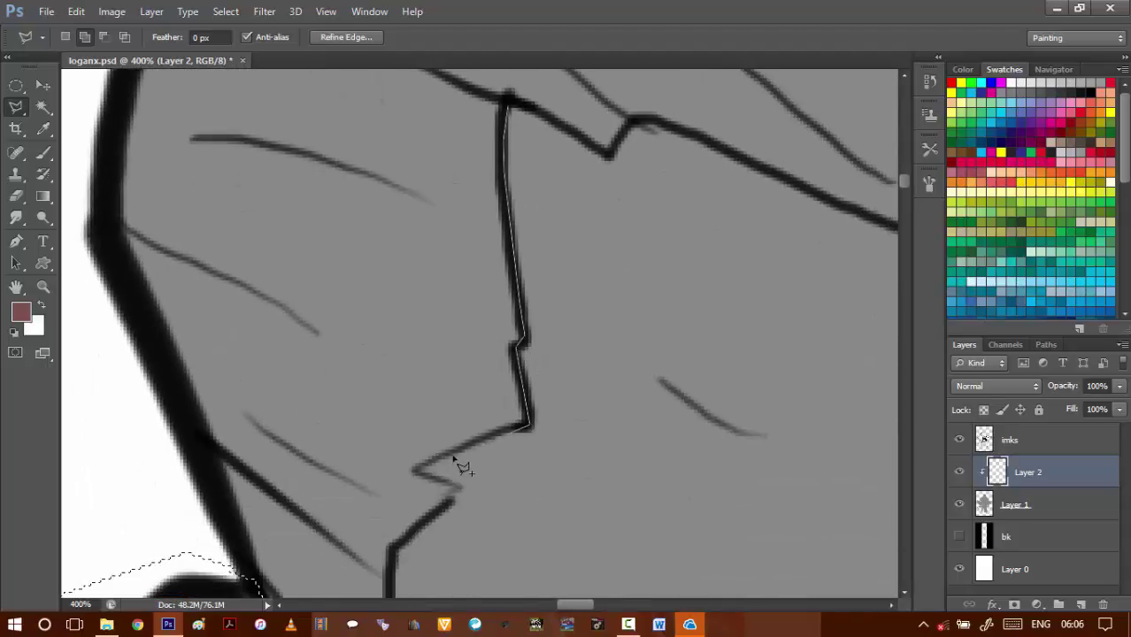
{"action": "left_click", "coordinate": [413, 470]}
- Continue the lasso outline from the left-hand temple notch down the inner edge of the sideburn beside the eye
{"action": "left_click_drag", "start_coordinate": [415, 503], "coordinate": [499, 315]}
{"action": "left_click", "coordinate": [477, 364]}
{"action": "left_click", "coordinate": [474, 484]}
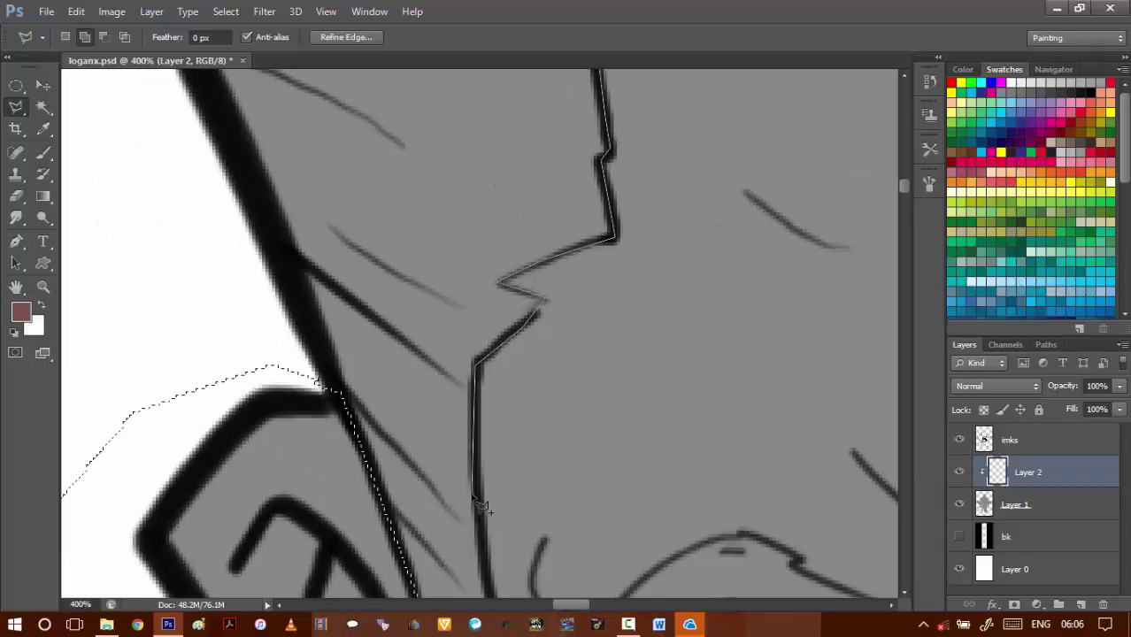
{"action": "left_click_drag", "start_coordinate": [456, 438], "coordinate": [404, 243]}
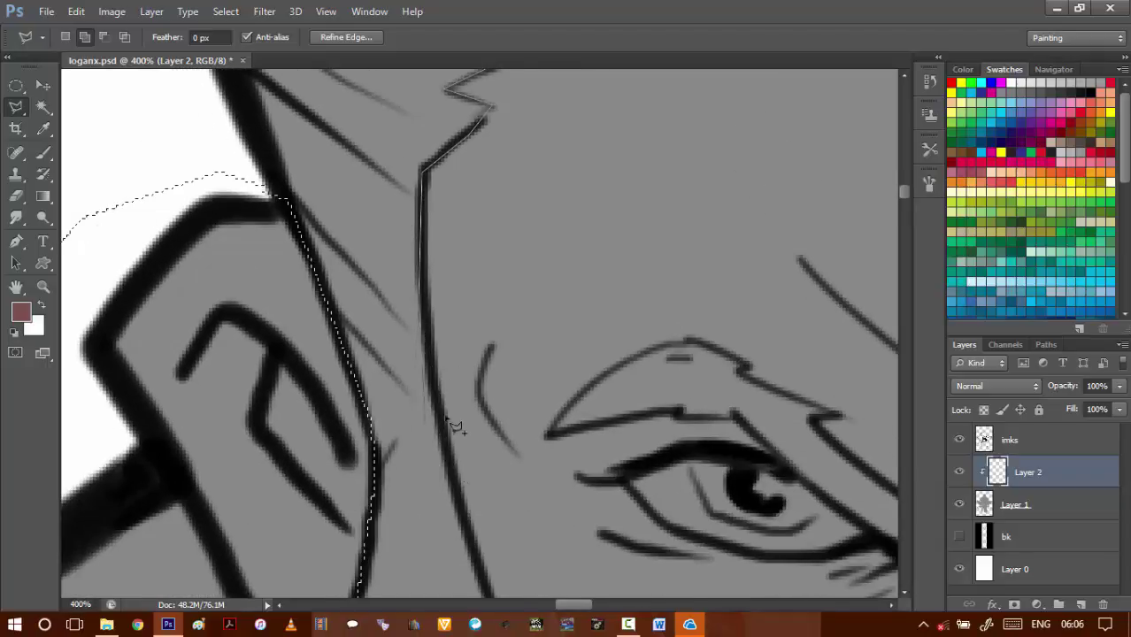
{"action": "key", "text": "BackSpace"}
{"action": "left_click", "coordinate": [435, 392]}
{"action": "left_click", "coordinate": [460, 518]}
- Trace the lasso outline around the jagged beard points on the left-hand cheek and up toward the nostril
{"action": "left_click_drag", "start_coordinate": [455, 509], "coordinate": [358, 230]}
{"action": "left_click", "coordinate": [435, 423]}
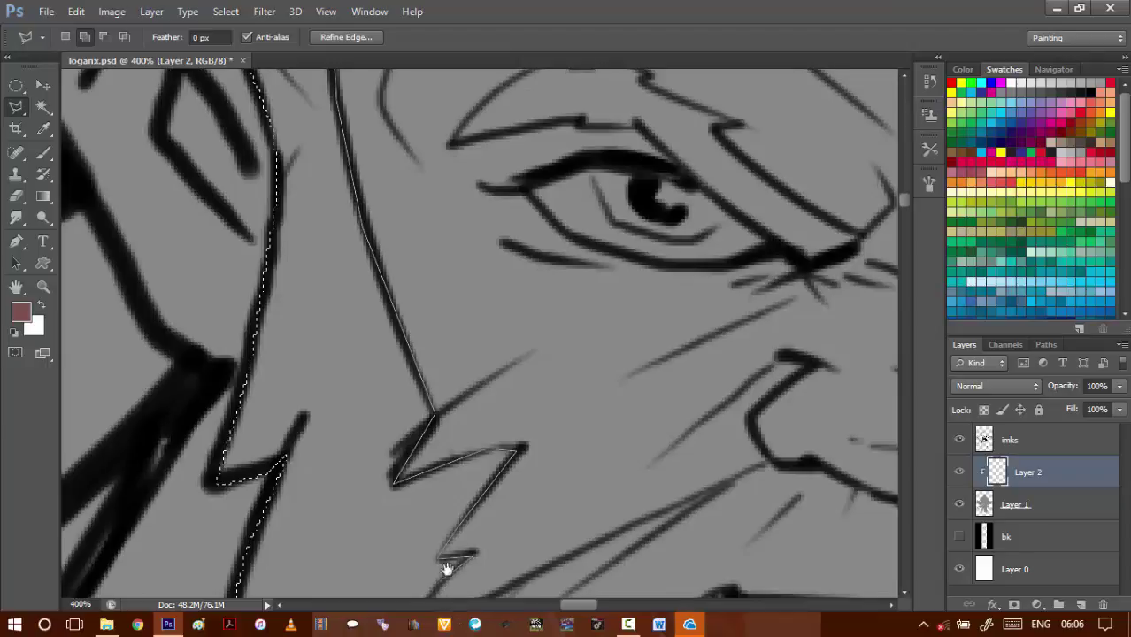
{"action": "left_click_drag", "start_coordinate": [447, 569], "coordinate": [456, 310]}
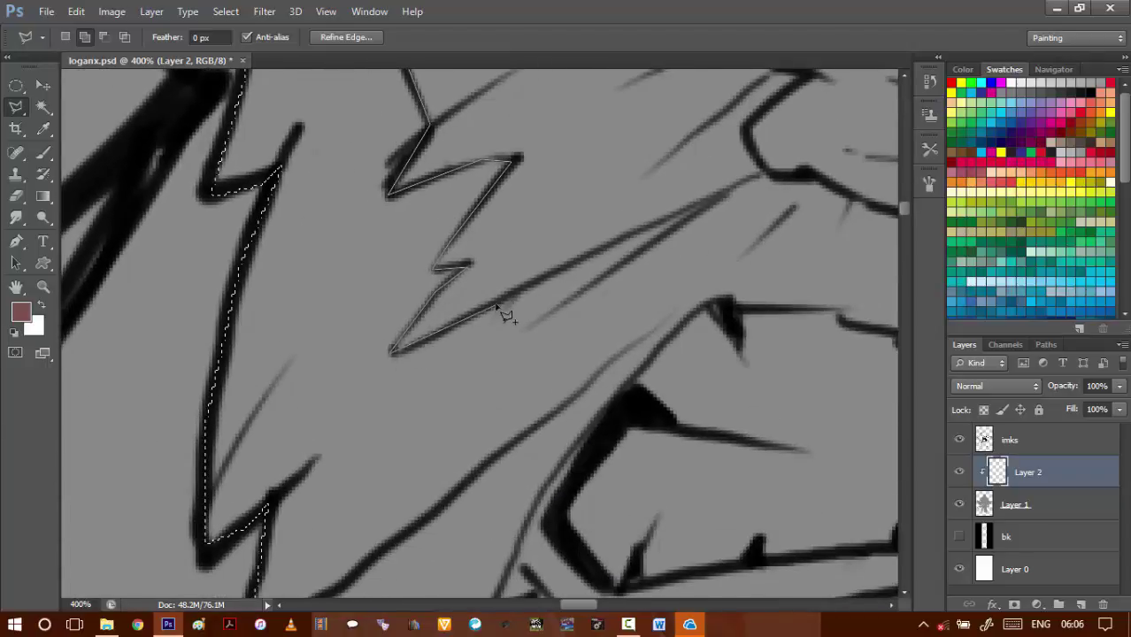
{"action": "left_click_drag", "start_coordinate": [585, 259], "coordinate": [404, 420]}
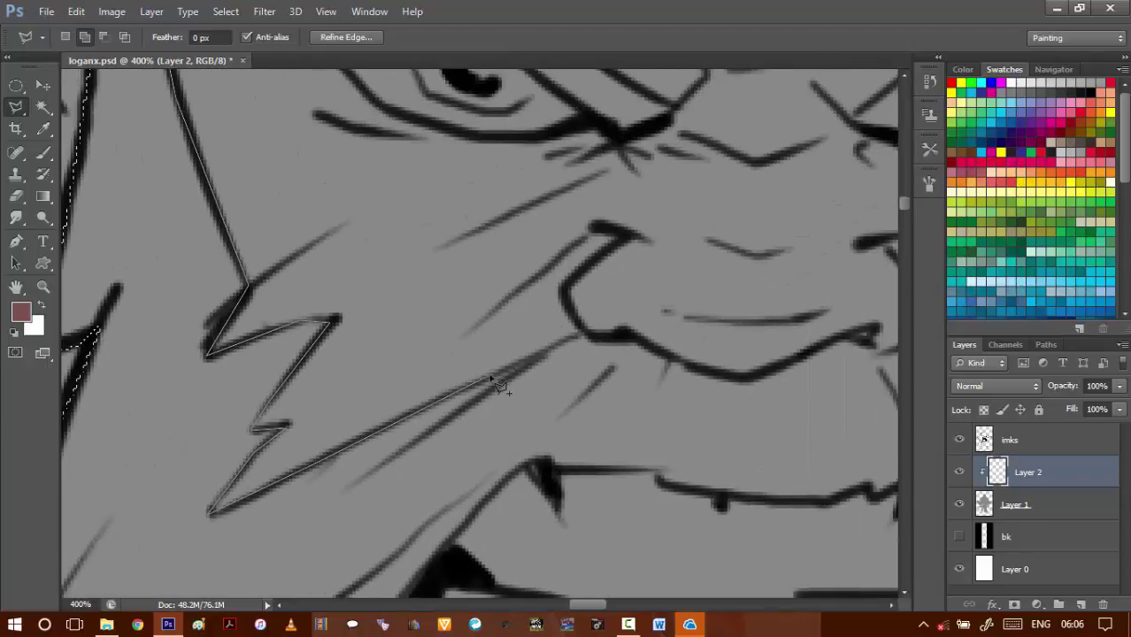
{"action": "left_click_drag", "start_coordinate": [423, 442], "coordinate": [552, 278]}
- Take the outline down the left-hand moustache line and back up its lower stroke to the upper lip's corner
{"action": "left_click_drag", "start_coordinate": [424, 419], "coordinate": [506, 200]}
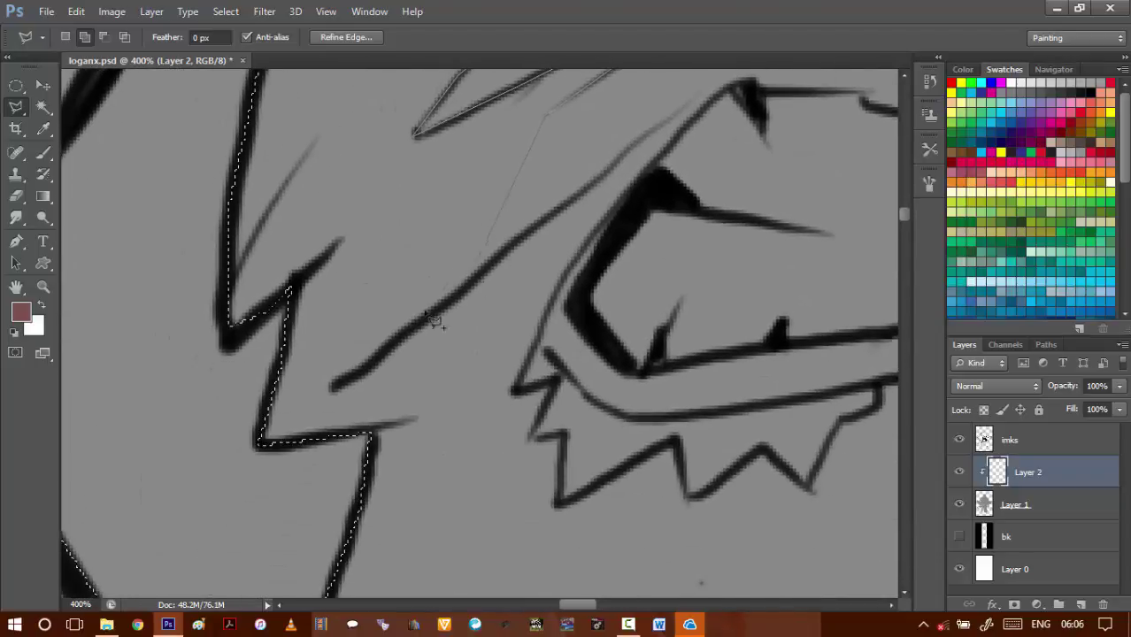
{"action": "left_click", "coordinate": [347, 361]}
{"action": "left_click_drag", "start_coordinate": [556, 216], "coordinate": [400, 431]}
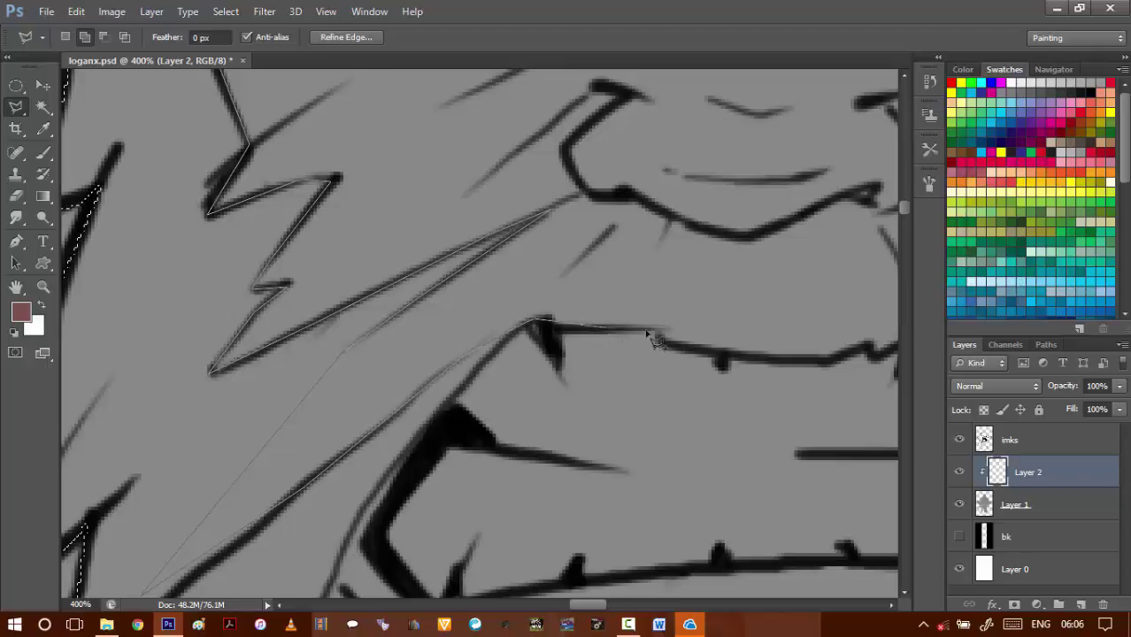
- Trace the lasso outline along the upper lip and down past the right-hand corner of the mouth
{"action": "left_click_drag", "start_coordinate": [699, 363], "coordinate": [378, 379]}
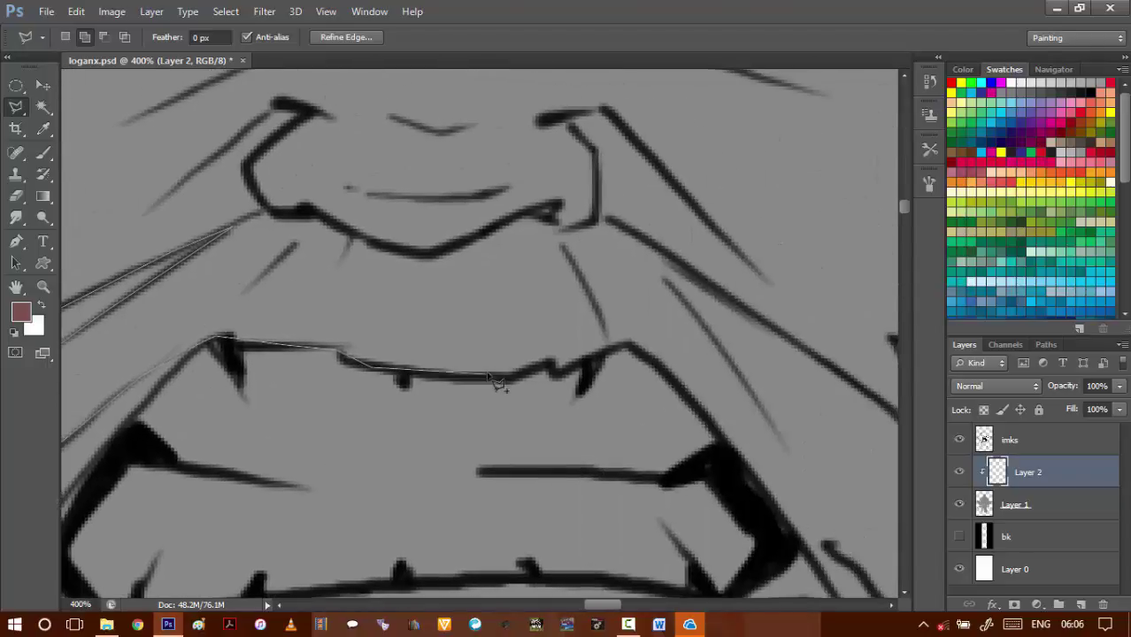
{"action": "left_click", "coordinate": [629, 343]}
{"action": "left_click", "coordinate": [663, 370]}
{"action": "mouse_move", "coordinate": [669, 380]}
{"action": "left_mouse_down"}
{"action": "mouse_move", "coordinate": [449, 305]}
{"action": "mouse_move", "coordinate": [578, 370]}
{"action": "left_mouse_up"}
- Trace the right-hand moustache line up toward the nose, then out along the cheek to the jagged beard points
{"action": "left_click", "coordinate": [475, 319], "text": "alt"}
{"action": "left_click", "coordinate": [476, 319], "text": "alt"}
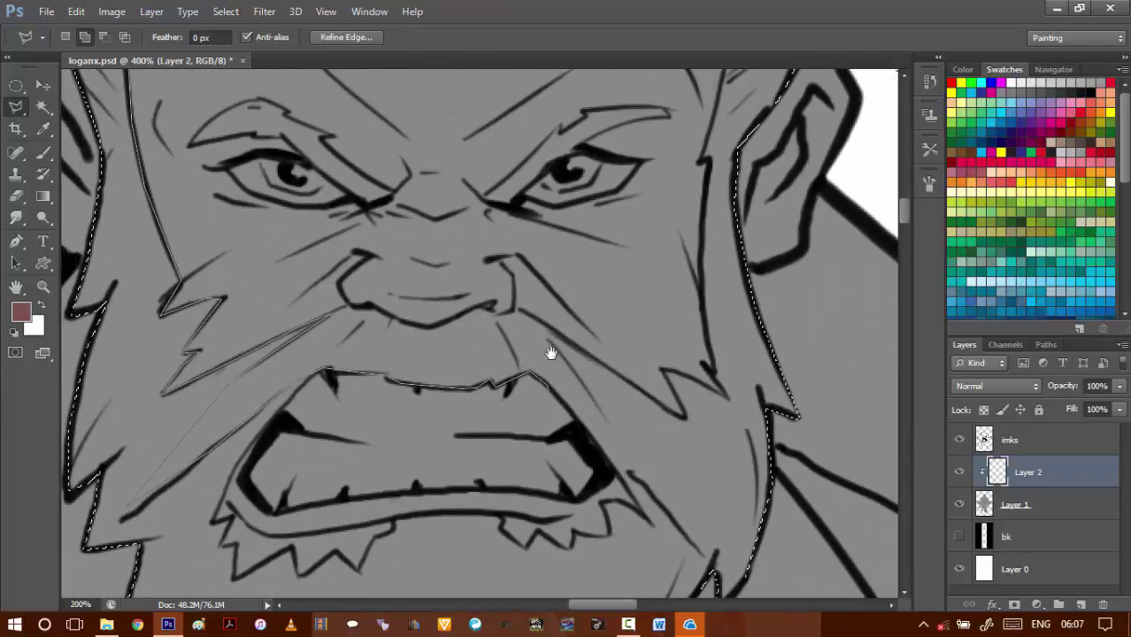
{"action": "left_click", "coordinate": [519, 345], "text": "ctrl"}
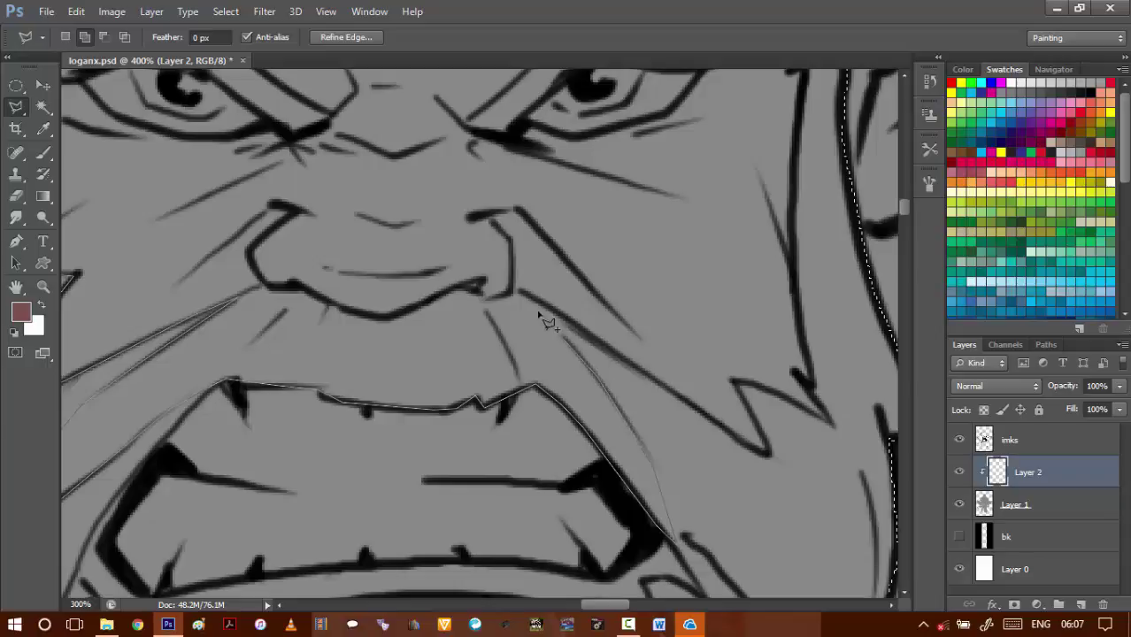
{"action": "left_click", "coordinate": [768, 457]}
{"action": "left_click", "coordinate": [734, 379]}
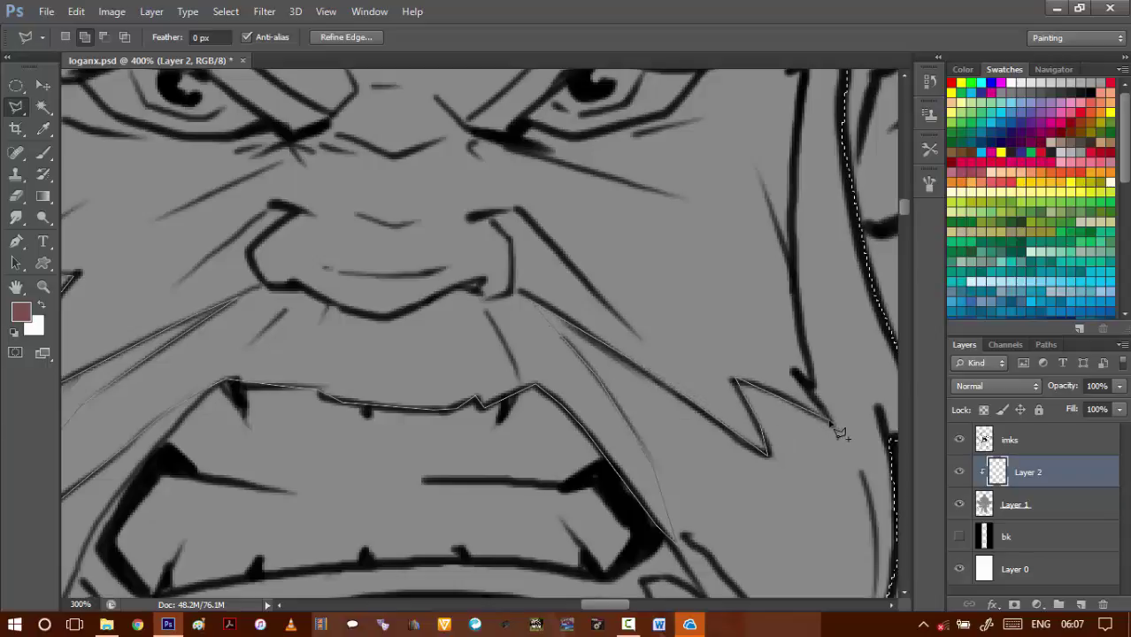
- Take the lasso outline up the inner edge of the right-hand sideburn to the temple notch
{"action": "scroll", "coordinate": [792, 304], "scroll_direction": "up", "scroll_amount": 3}
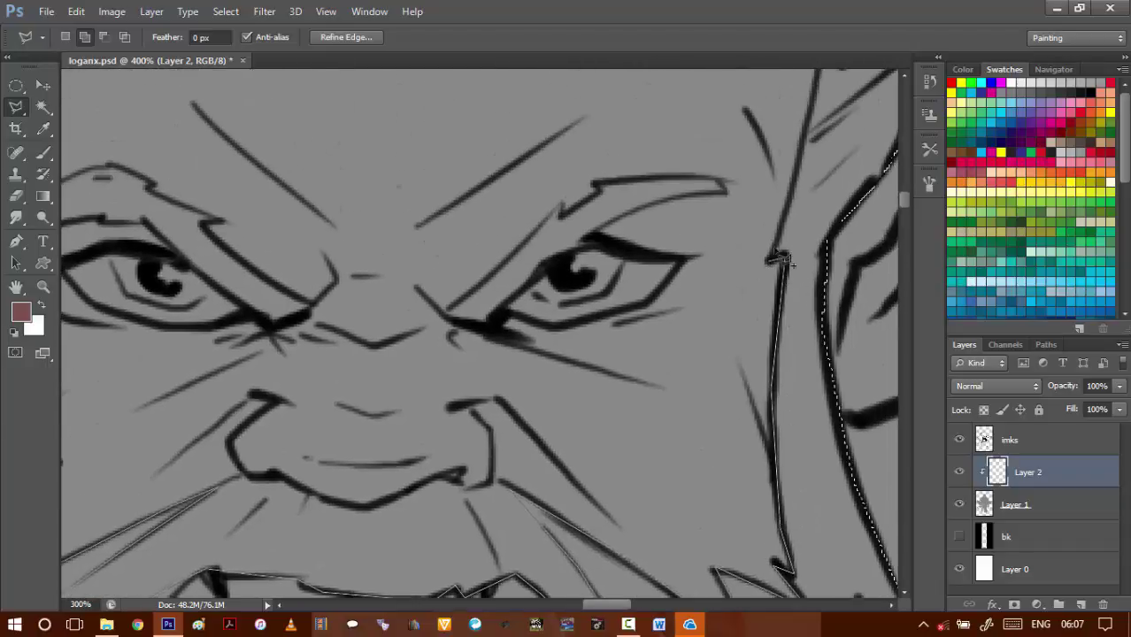
{"action": "scroll", "coordinate": [743, 363], "scroll_direction": "up", "scroll_amount": 5}
{"action": "left_click", "coordinate": [758, 338]}
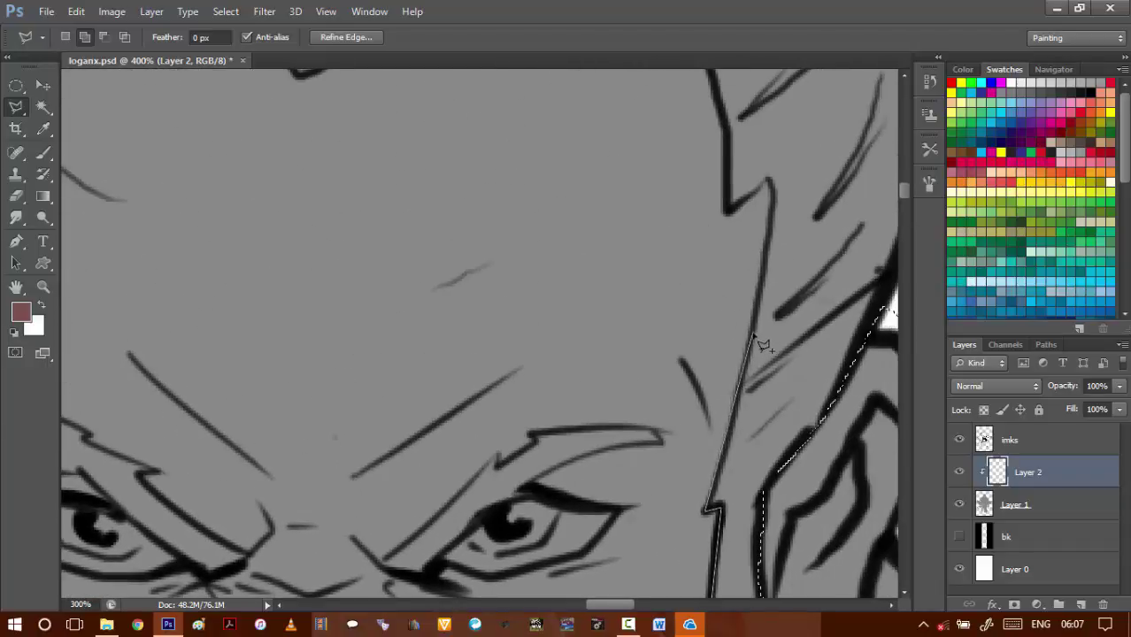
{"action": "left_click", "coordinate": [768, 181]}
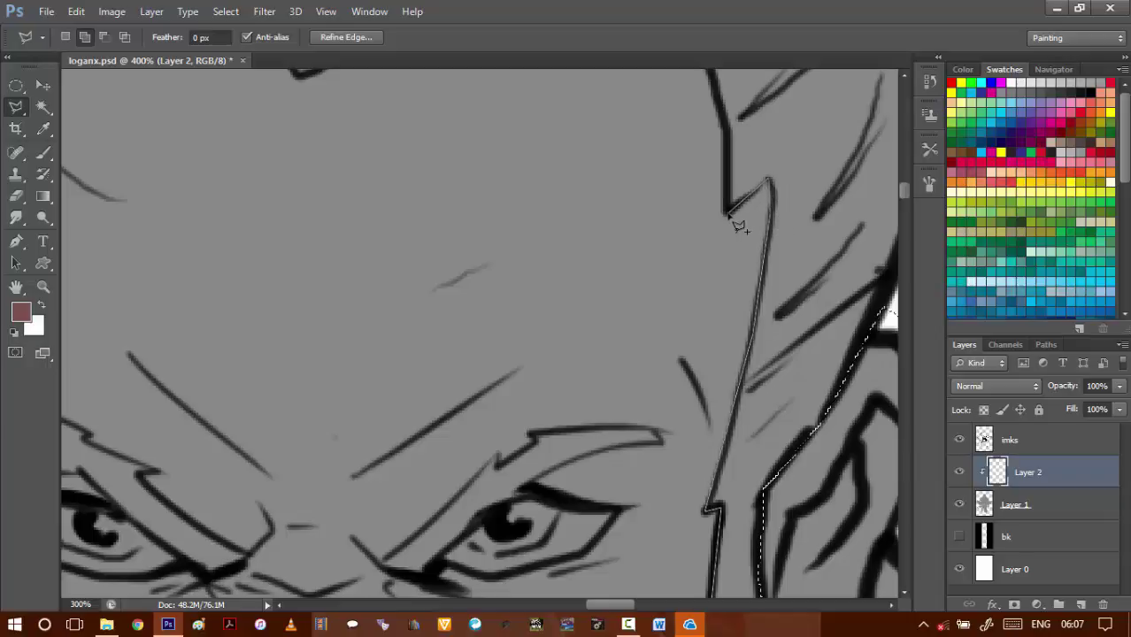
- Trace the hairline across the forehead from the right-hand temple to the starting corner and close the face selection
{"action": "left_click_drag", "start_coordinate": [732, 131], "coordinate": [740, 386]}
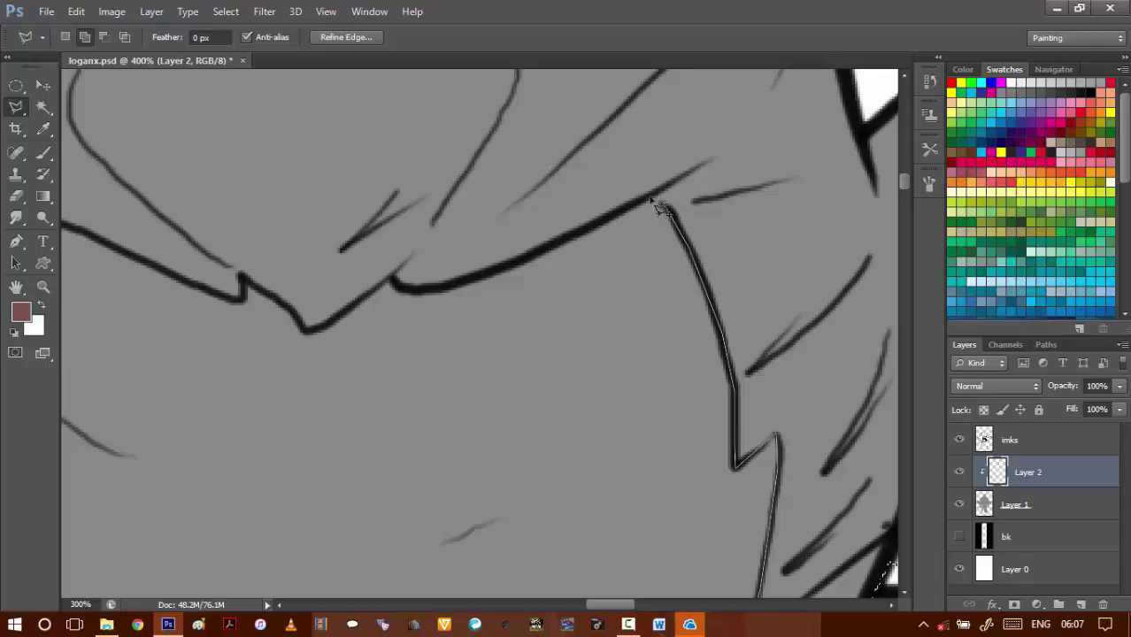
{"action": "left_click_drag", "start_coordinate": [577, 243], "coordinate": [714, 298]}
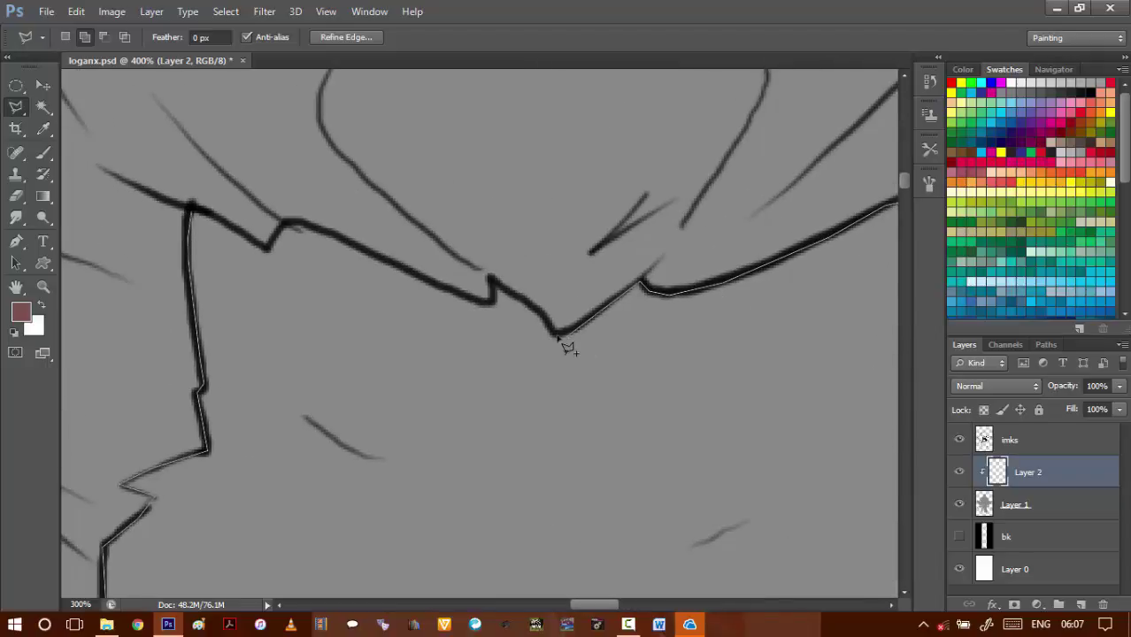
{"action": "left_click_drag", "start_coordinate": [545, 307], "coordinate": [728, 383]}
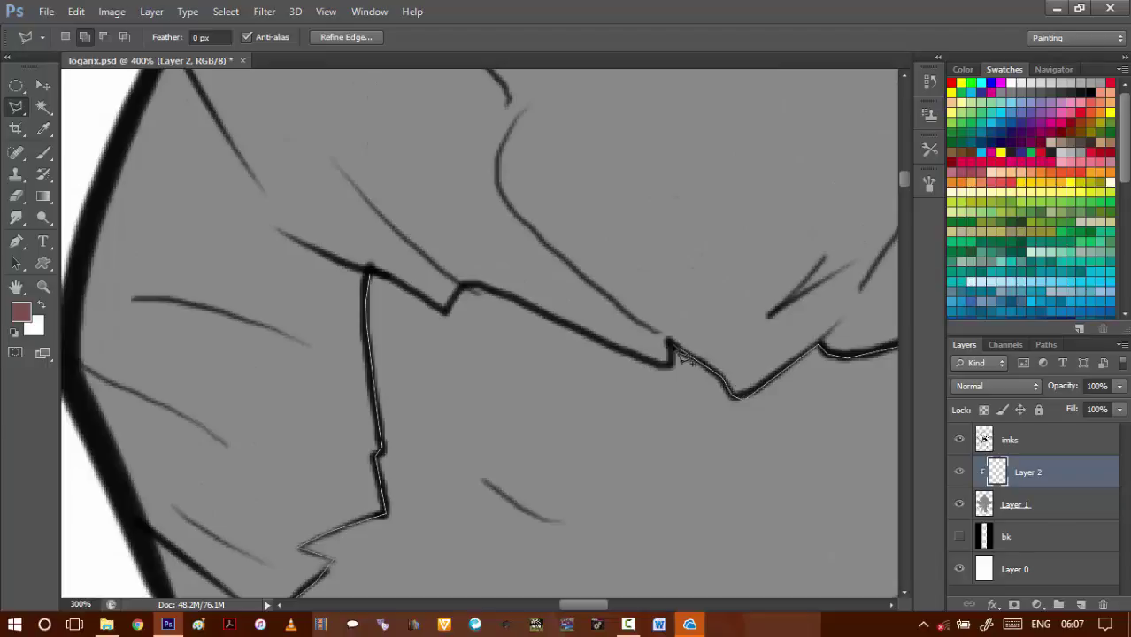
{"action": "left_click_drag", "start_coordinate": [578, 319], "coordinate": [681, 372]}
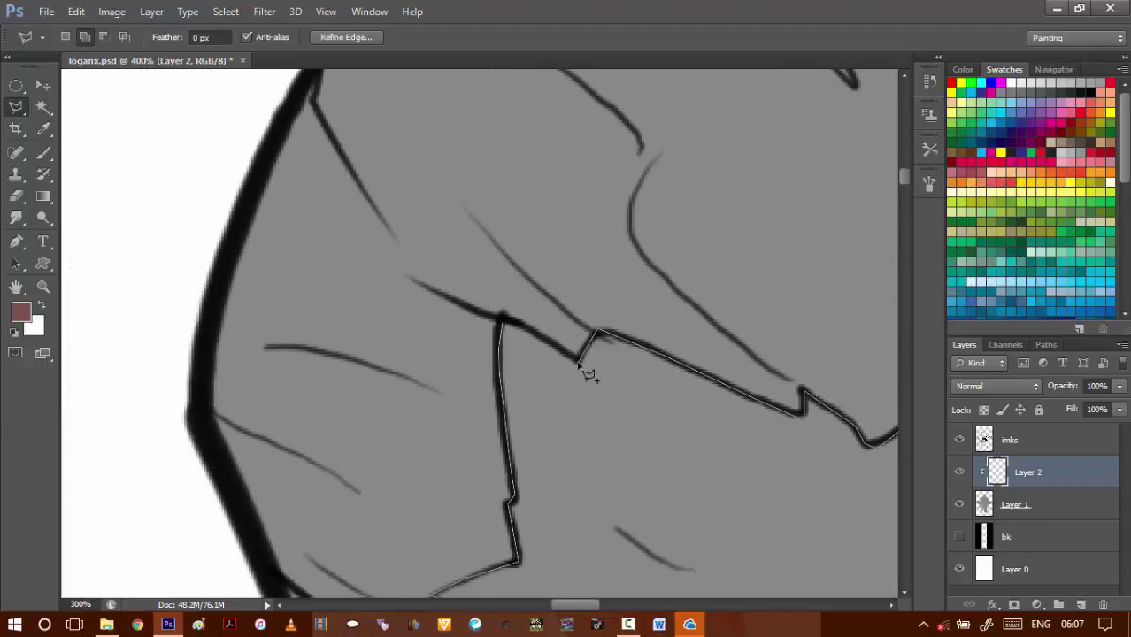
{"action": "left_click", "coordinate": [508, 320]}
- Begin adding the left-hand arm to the selection, tracing loosely outside it from the shoulder toward the clawed fist
{"action": "scroll", "coordinate": [515, 336], "scroll_direction": "down", "scroll_amount": 3}
{"action": "left_click_drag", "start_coordinate": [563, 423], "coordinate": [535, 124]}
{"action": "left_click_drag", "start_coordinate": [285, 278], "coordinate": [443, 176]}
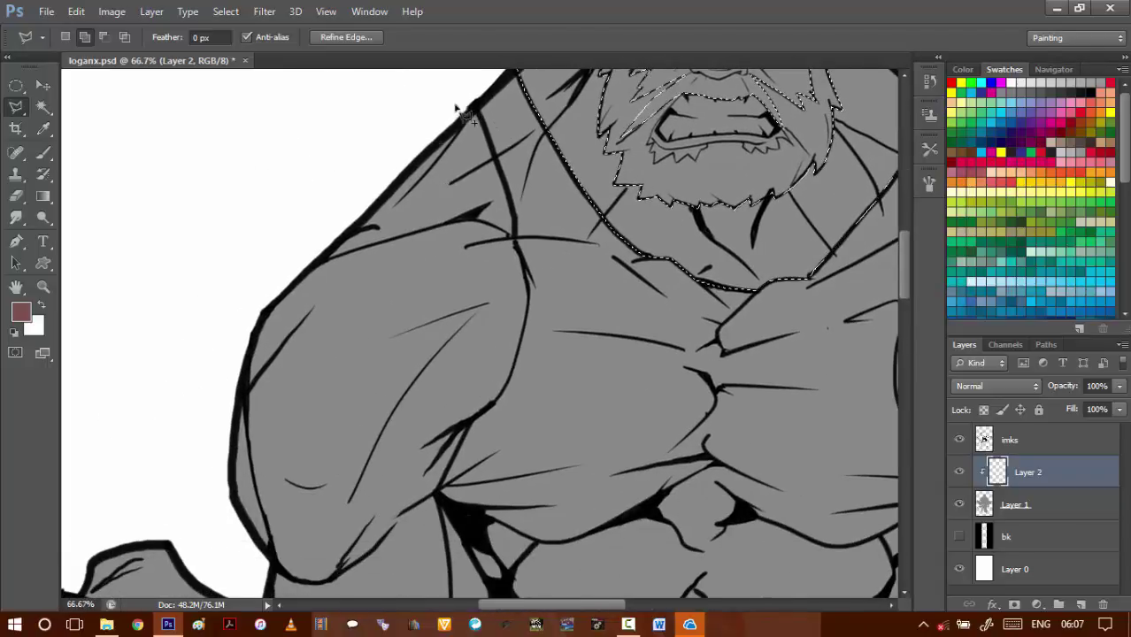
{"action": "left_click_drag", "start_coordinate": [455, 104], "coordinate": [216, 336]}
{"action": "mouse_move", "coordinate": [207, 387]}
{"action": "left_mouse_down"}
{"action": "mouse_move", "coordinate": [523, 146]}
{"action": "mouse_move", "coordinate": [595, 113]}
{"action": "left_mouse_up"}
{"action": "left_click", "coordinate": [567, 136]}
{"action": "left_click", "coordinate": [485, 181]}
{"action": "left_click", "coordinate": [428, 226]}
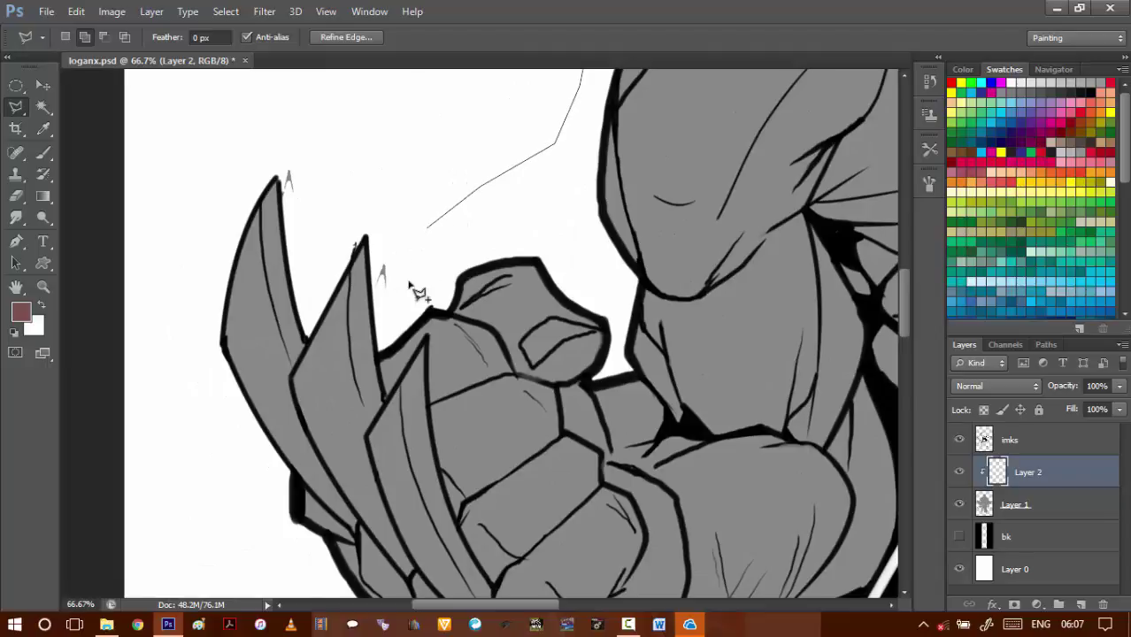
- Bring the lasso outline in above the knuckles and down to where the middle claw meets the fist
{"action": "left_click_drag", "start_coordinate": [415, 297], "coordinate": [403, 289]}
{"action": "scroll", "coordinate": [403, 289], "scroll_direction": "up", "scroll_amount": 3}
{"action": "left_click", "coordinate": [413, 354]}
{"action": "left_click", "coordinate": [404, 462]}
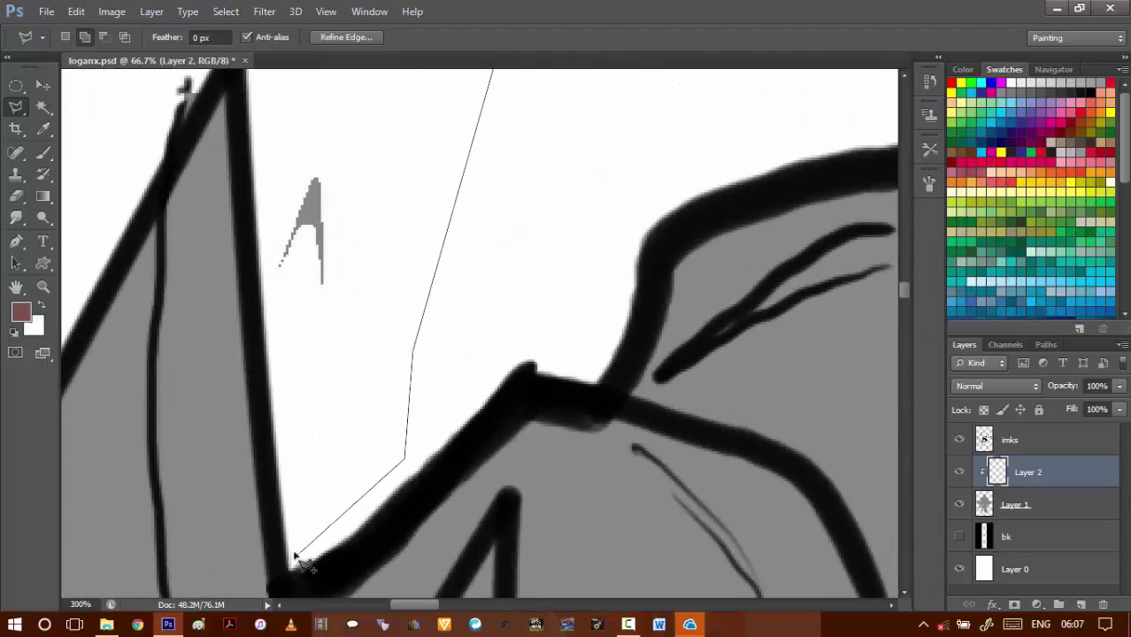
{"action": "left_click", "coordinate": [294, 559]}
{"action": "left_click_drag", "start_coordinate": [293, 567], "coordinate": [293, 205]}
{"action": "left_click", "coordinate": [281, 330]}
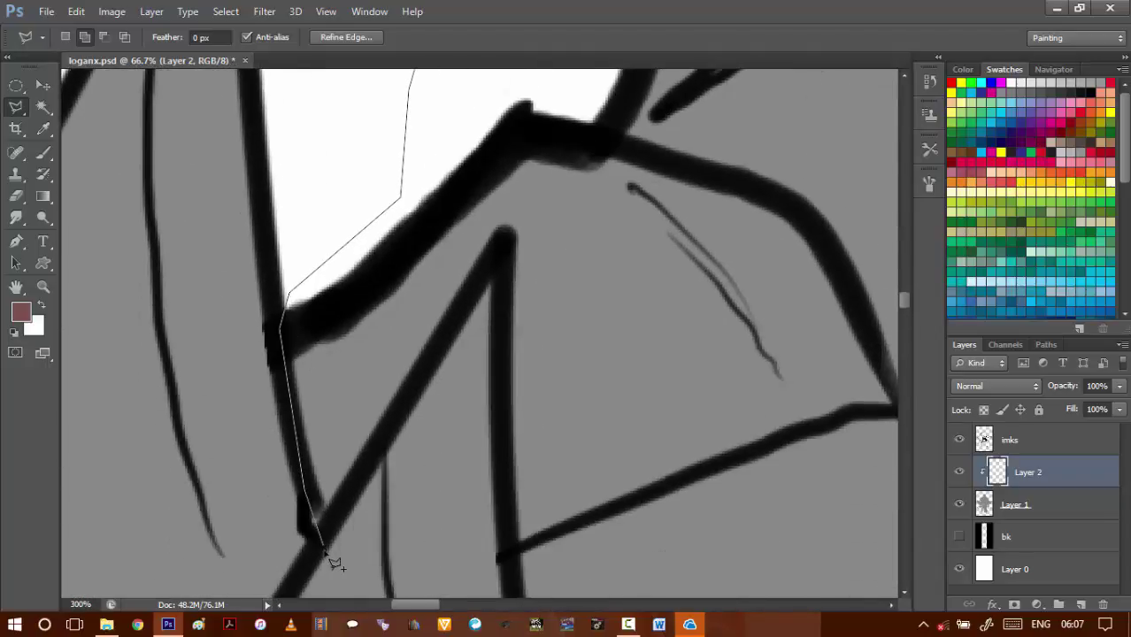
- Trace over the tip of the claw nearest the fingers and down its finger-side edge, leaving the claw outside the selection
{"action": "left_click", "coordinate": [320, 544]}
{"action": "left_click", "coordinate": [507, 238]}
{"action": "left_click", "coordinate": [503, 467]}
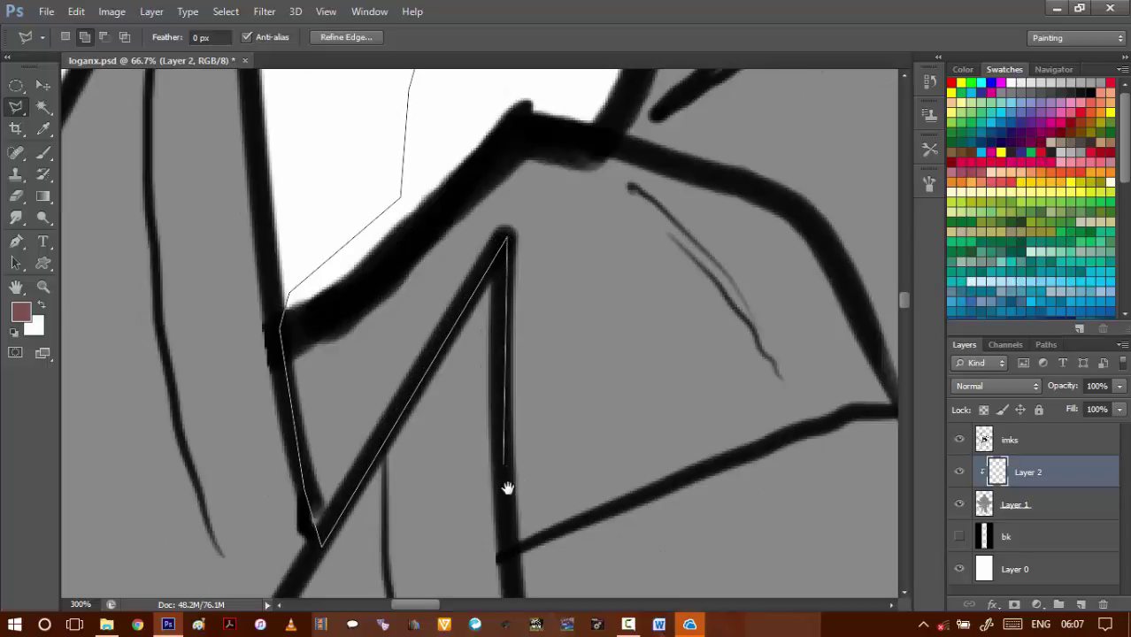
{"action": "left_click_drag", "start_coordinate": [507, 487], "coordinate": [476, 233]}
{"action": "left_click", "coordinate": [498, 456]}
{"action": "scroll", "coordinate": [508, 472], "scroll_direction": "down", "scroll_amount": 1}
{"action": "left_click_drag", "start_coordinate": [507, 472], "coordinate": [410, 267]}
{"action": "scroll", "coordinate": [456, 451], "scroll_direction": "down", "scroll_amount": 2}
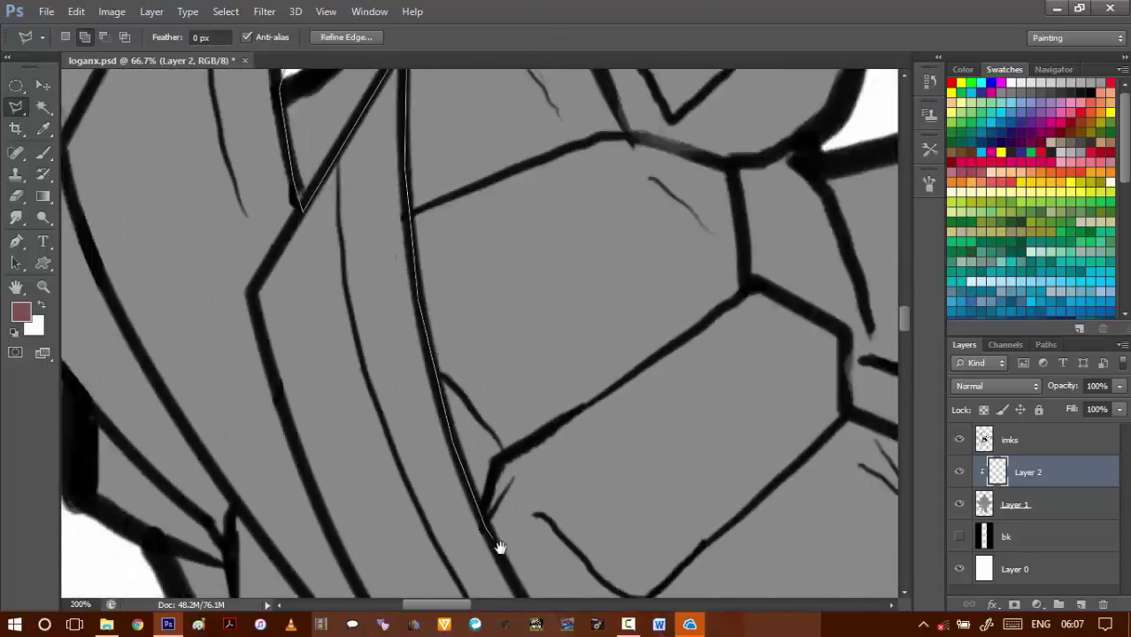
- Take the lasso outline around the base of the nearest claw and back up its outer edge
{"action": "scroll", "coordinate": [456, 451], "scroll_direction": "up", "scroll_amount": 3}
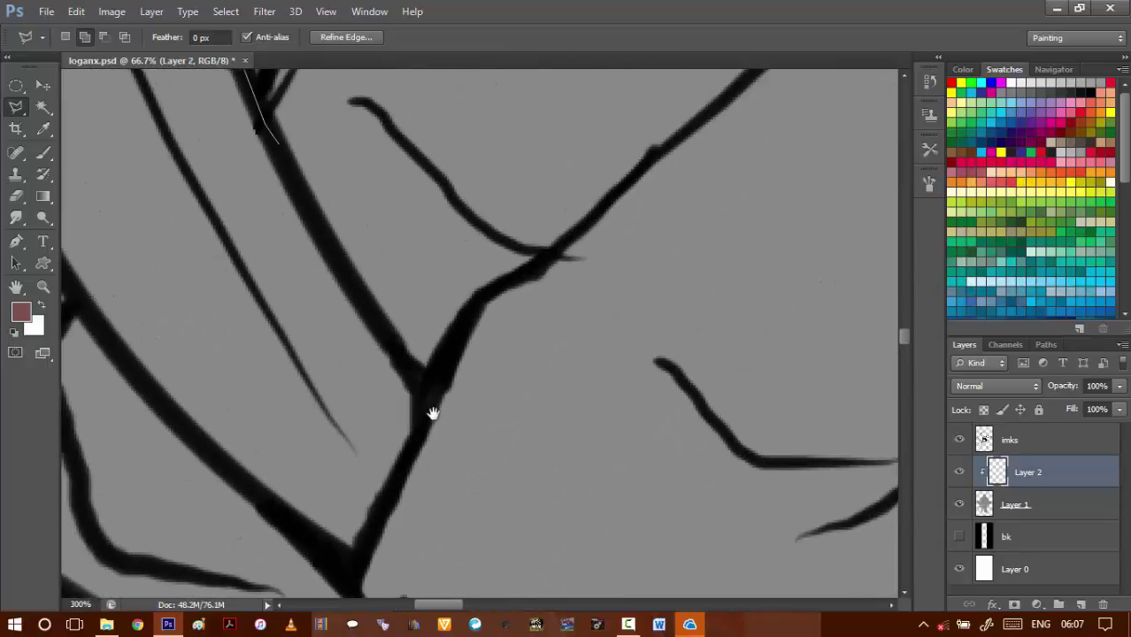
{"action": "left_click", "coordinate": [373, 529]}
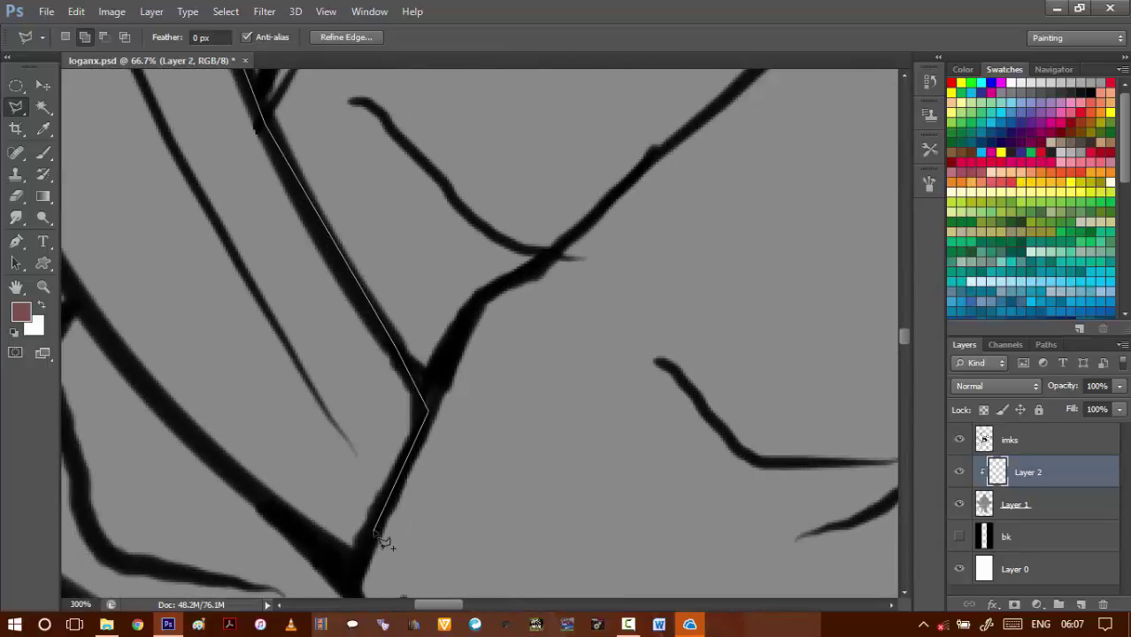
{"action": "left_click_drag", "start_coordinate": [472, 490], "coordinate": [718, 406]}
{"action": "left_click", "coordinate": [596, 472]}
{"action": "left_click", "coordinate": [479, 380]}
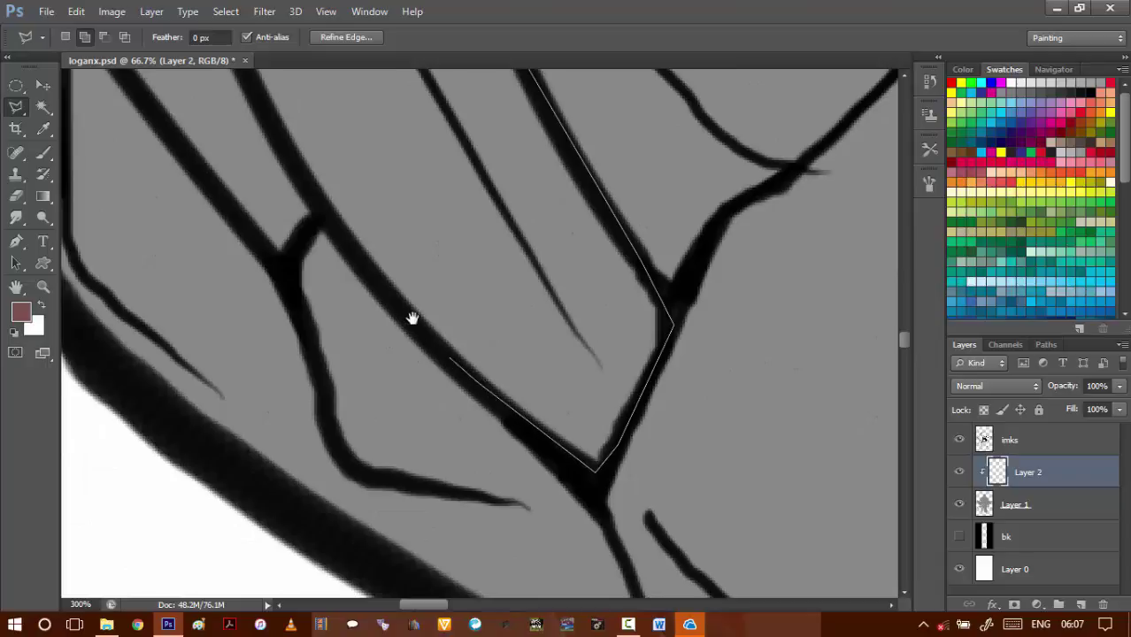
{"action": "left_click_drag", "start_coordinate": [372, 268], "coordinate": [609, 549]}
{"action": "scroll", "coordinate": [528, 452], "scroll_direction": "down", "scroll_amount": 1}
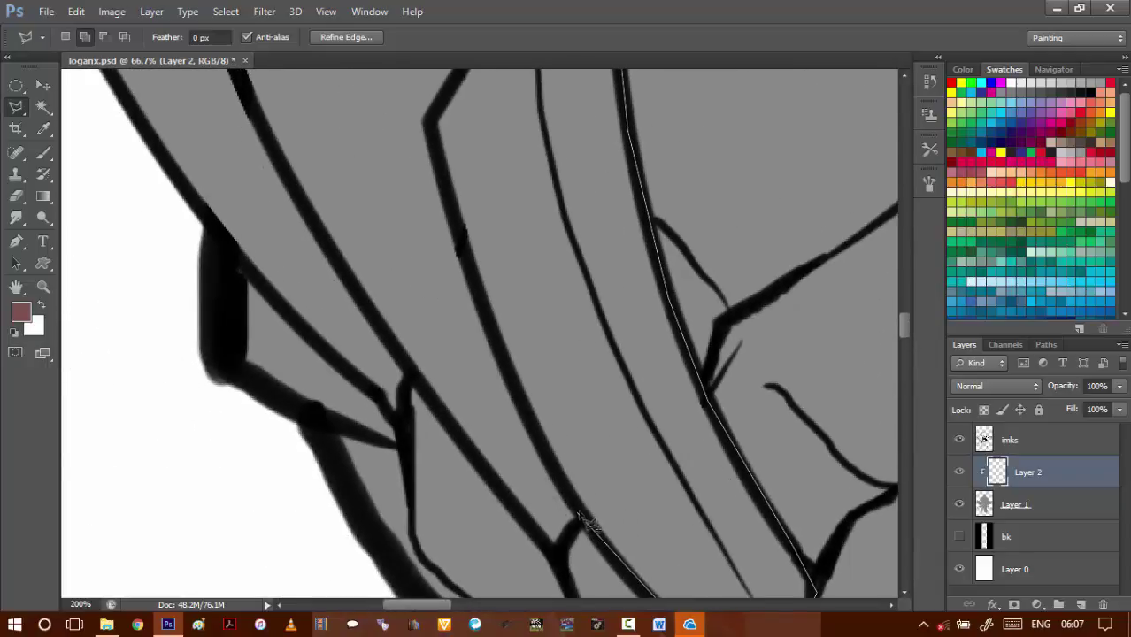
- Trace across the knuckle gap and along the middle claw's lower edge to the base of the outermost claw
{"action": "left_click", "coordinate": [580, 513]}
{"action": "left_click", "coordinate": [543, 540]}
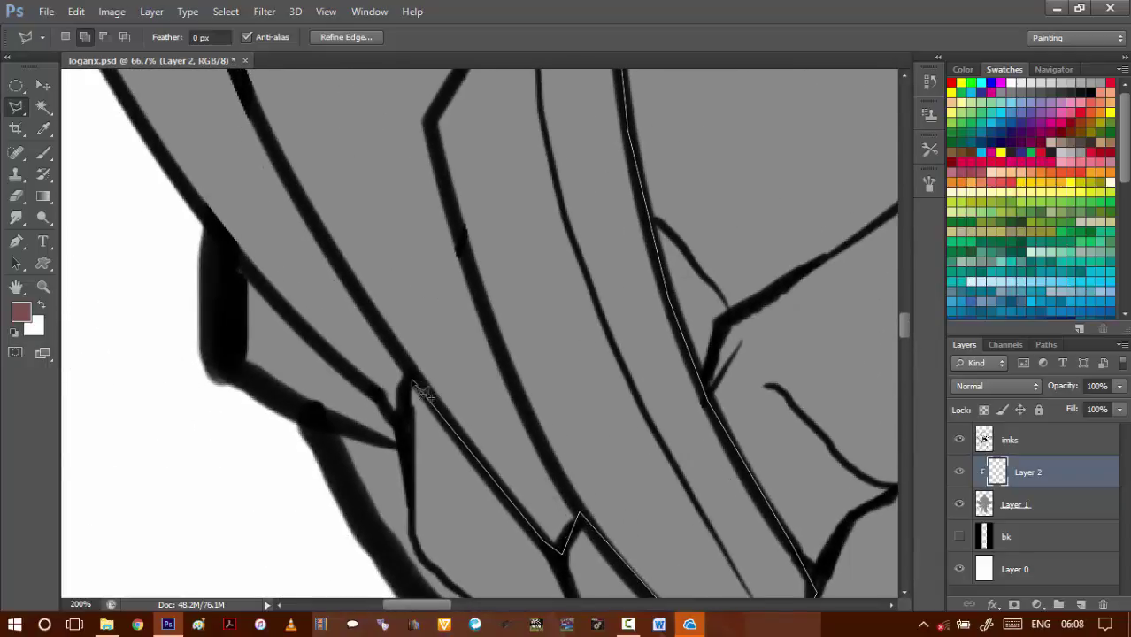
{"action": "left_click", "coordinate": [412, 375]}
{"action": "left_click", "coordinate": [402, 423]}
{"action": "left_click_drag", "start_coordinate": [354, 377], "coordinate": [550, 474]}
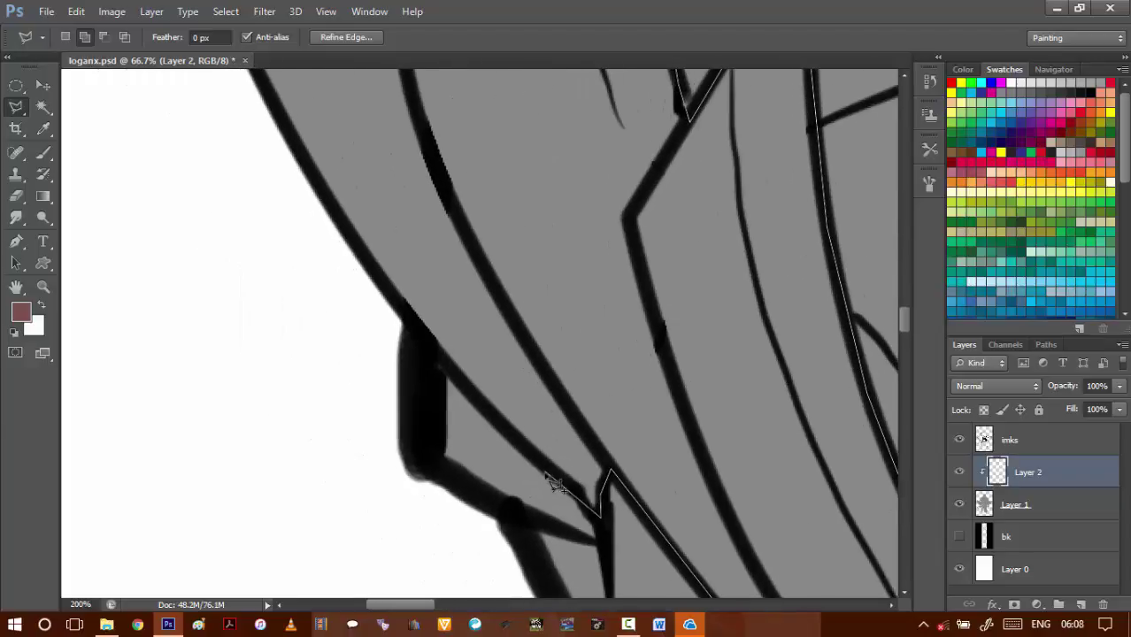
- Follow the outermost claw's lower edge to the side of the fist and take the outline out onto the white background
{"action": "left_click", "coordinate": [543, 461]}
{"action": "left_click", "coordinate": [457, 380]}
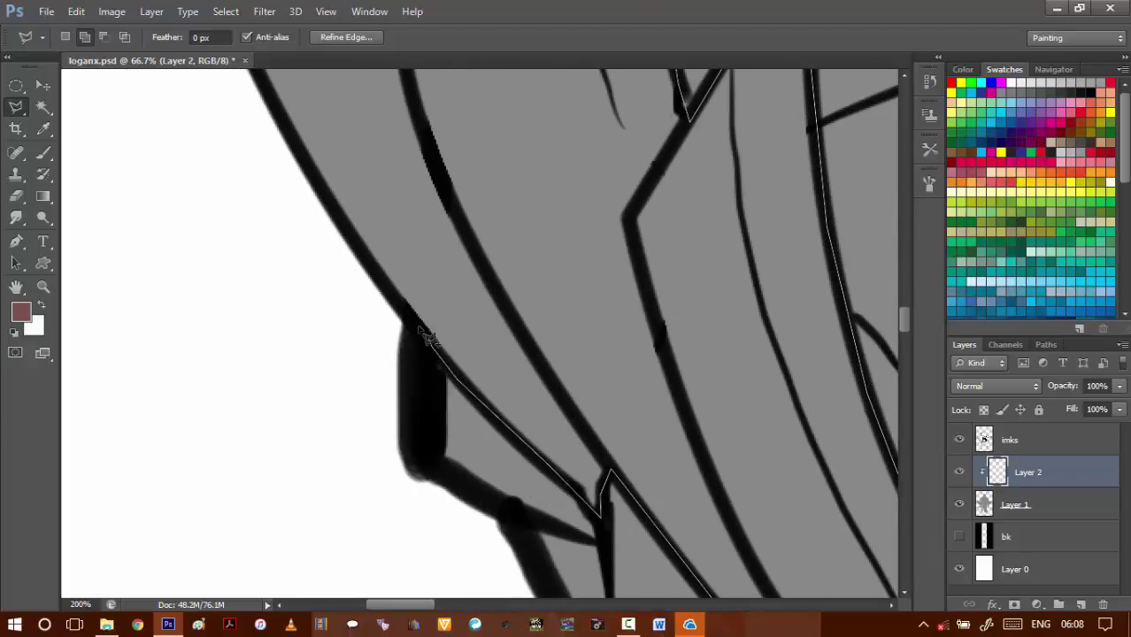
{"action": "left_click", "coordinate": [416, 327]}
{"action": "left_click", "coordinate": [389, 305]}
{"action": "left_click", "coordinate": [348, 341]}
- Trace the lasso outline loosely through the white background beneath the fist and forearm
{"action": "scroll", "coordinate": [348, 406], "scroll_direction": "down", "scroll_amount": 3}
{"action": "left_click", "coordinate": [332, 459]}
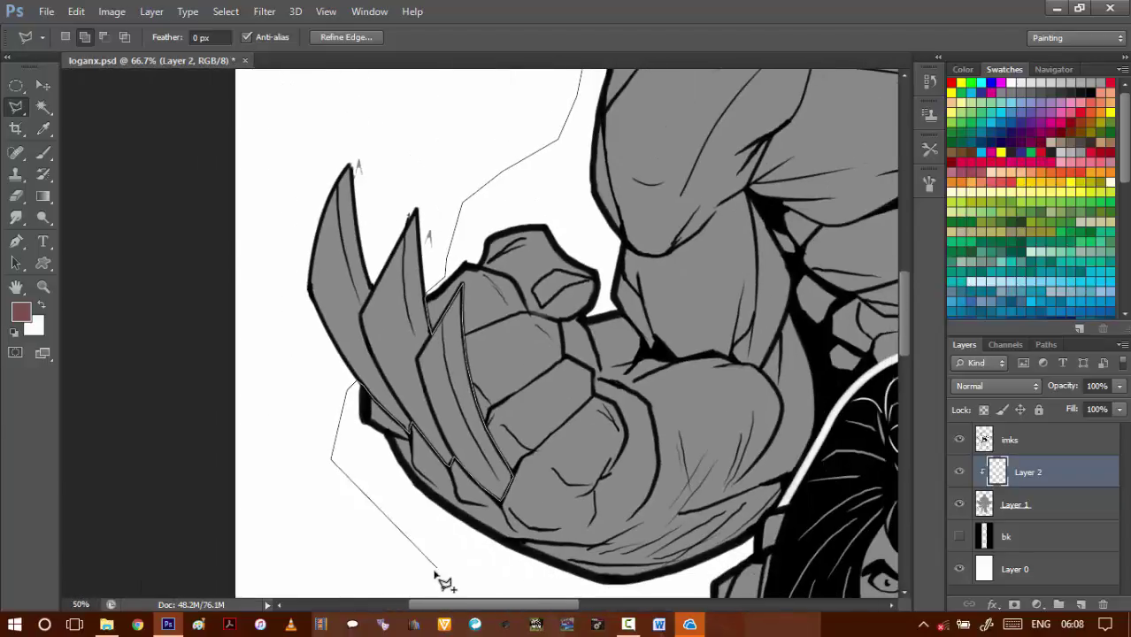
{"action": "left_click_drag", "start_coordinate": [434, 572], "coordinate": [308, 407]}
{"action": "left_click", "coordinate": [309, 406]}
{"action": "left_click", "coordinate": [434, 436]}
{"action": "left_click", "coordinate": [535, 423]}
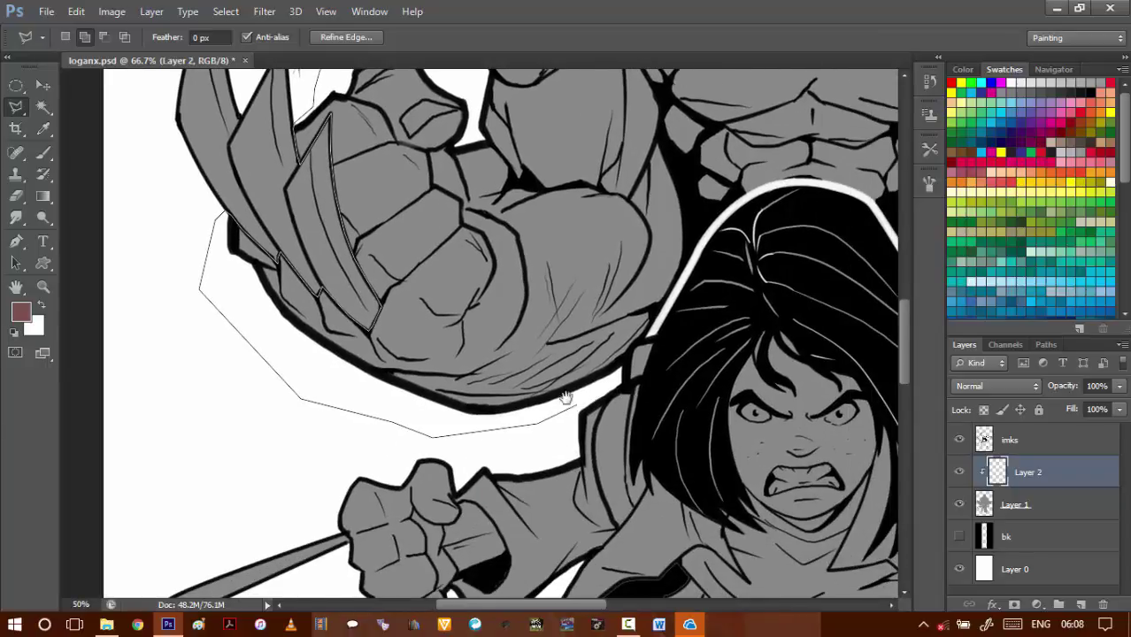
- Bring the lasso outline through the narrow white gap to where the forearm meets the girl's shoulder
{"action": "key", "text": "ctrl+plus"}
{"action": "key", "text": "ctrl+plus"}
{"action": "key", "text": "ctrl+plus"}
{"action": "left_click", "coordinate": [639, 376]}
{"action": "left_click", "coordinate": [695, 301]}
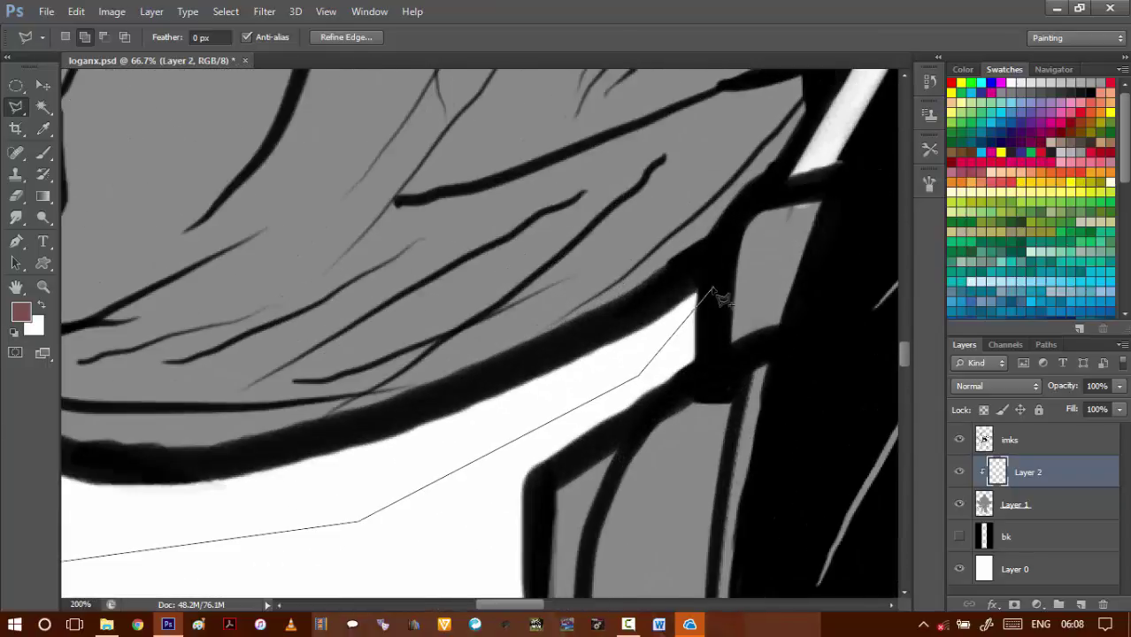
{"action": "left_click", "coordinate": [714, 285]}
- Trace the lasso outline up the forearm's inner edge, between the skin and the white contour around the girl's hair
{"action": "left_click", "coordinate": [722, 247]}
{"action": "left_click", "coordinate": [739, 209]}
{"action": "left_click", "coordinate": [782, 171]}
{"action": "left_click", "coordinate": [801, 138]}
{"action": "left_click_drag", "start_coordinate": [839, 74], "coordinate": [541, 396]}
{"action": "scroll", "coordinate": [542, 394], "scroll_direction": "down", "scroll_amount": 1}
{"action": "scroll", "coordinate": [579, 350], "scroll_direction": "up", "scroll_amount": 1}
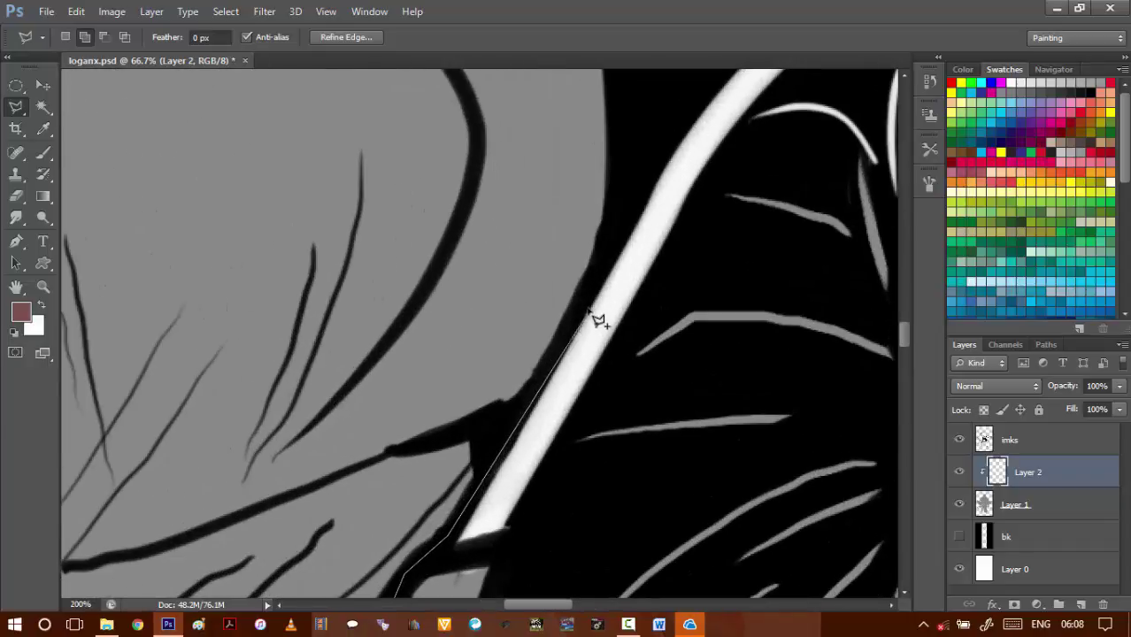
{"action": "left_click", "coordinate": [593, 301]}
{"action": "left_click", "coordinate": [642, 240], "text": "alt"}
{"action": "mouse_move", "coordinate": [639, 243]}
{"action": "left_mouse_down"}
{"action": "mouse_move", "coordinate": [584, 343]}
{"action": "mouse_move", "coordinate": [458, 504]}
{"action": "left_mouse_up"}
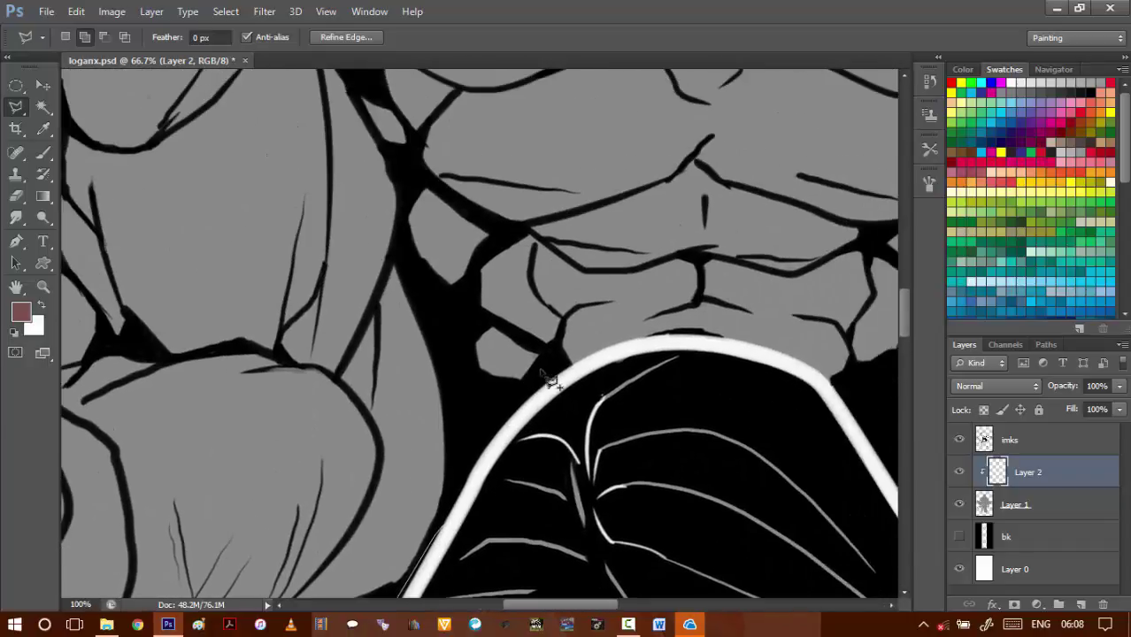
- Continue the outline through the black shadow between the arm and the man's abdomen towards the armpit
{"action": "left_click", "coordinate": [478, 456]}
{"action": "left_click", "coordinate": [462, 380]}
{"action": "left_click_drag", "start_coordinate": [445, 313], "coordinate": [514, 528]}
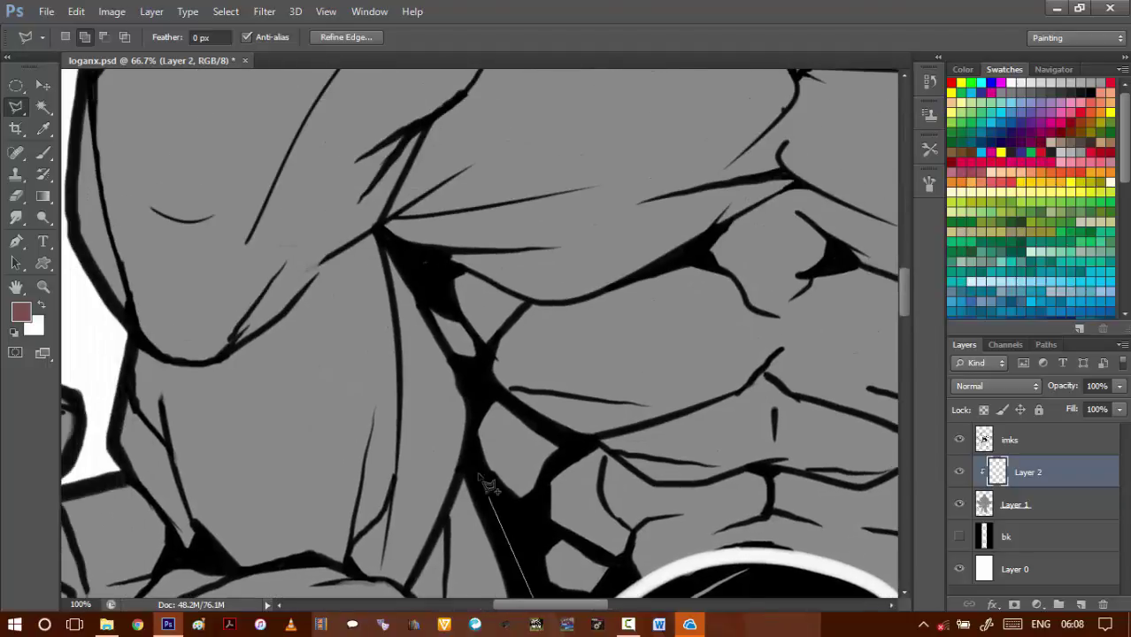
{"action": "mouse_move", "coordinate": [487, 384]}
{"action": "left_mouse_down"}
{"action": "mouse_move", "coordinate": [454, 359]}
{"action": "mouse_move", "coordinate": [530, 491]}
{"action": "left_mouse_up"}
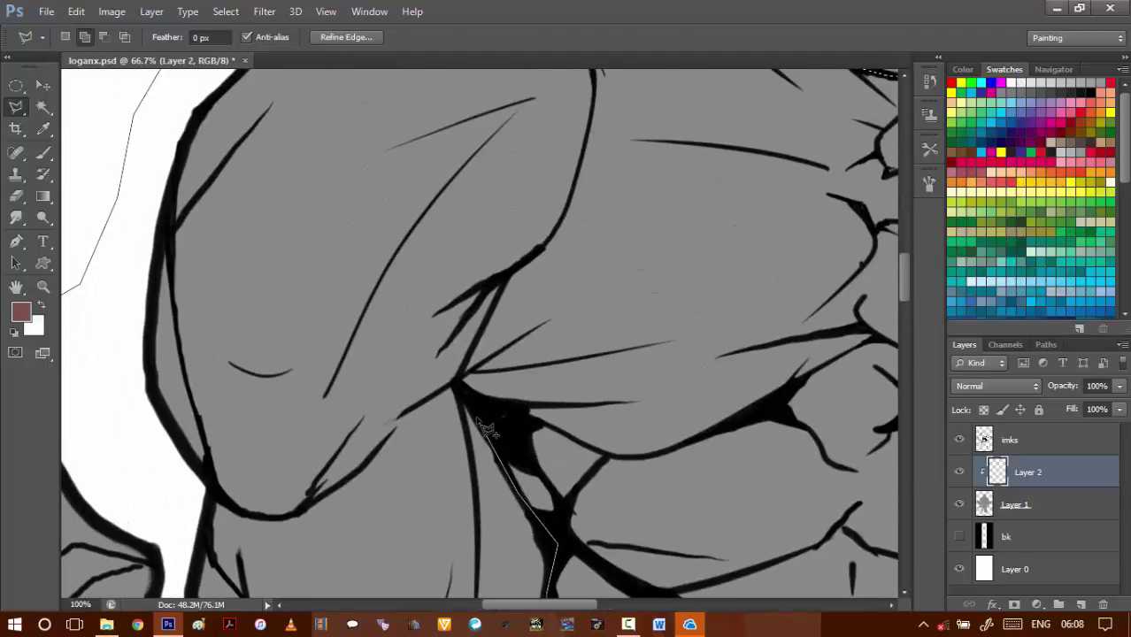
- Take the outline around the armpit point and up the crease where the shoulder meets the chest
{"action": "left_click", "coordinate": [456, 354], "text": "ctrl"}
{"action": "left_click", "coordinate": [468, 409]}
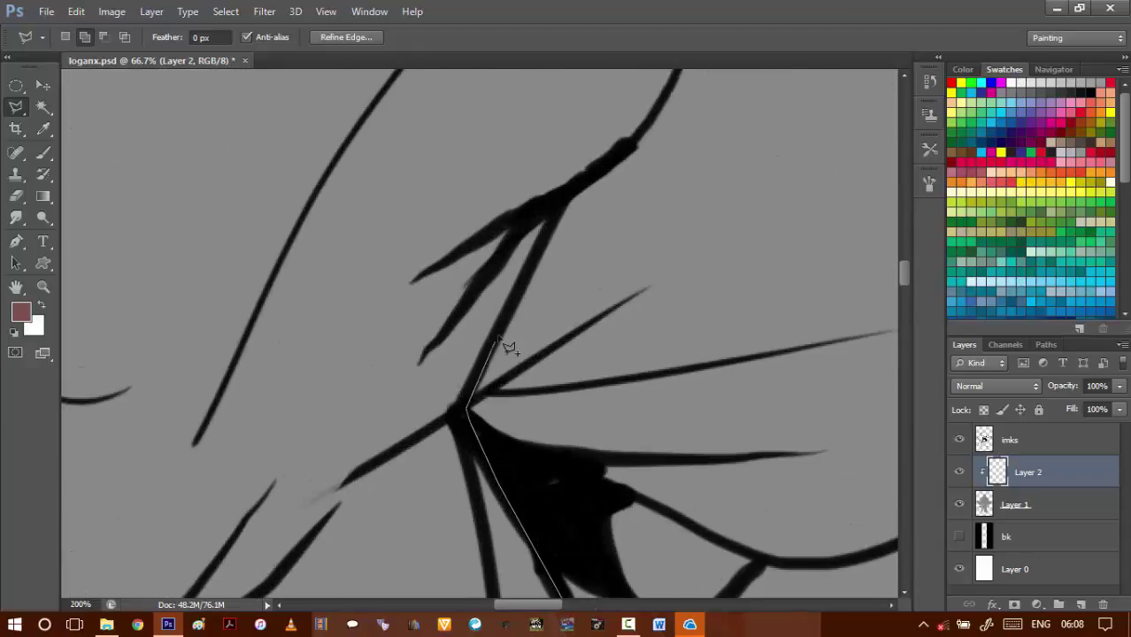
{"action": "left_click", "coordinate": [568, 199]}
{"action": "left_click", "coordinate": [611, 165]}
{"action": "left_click_drag", "start_coordinate": [666, 105], "coordinate": [528, 433]}
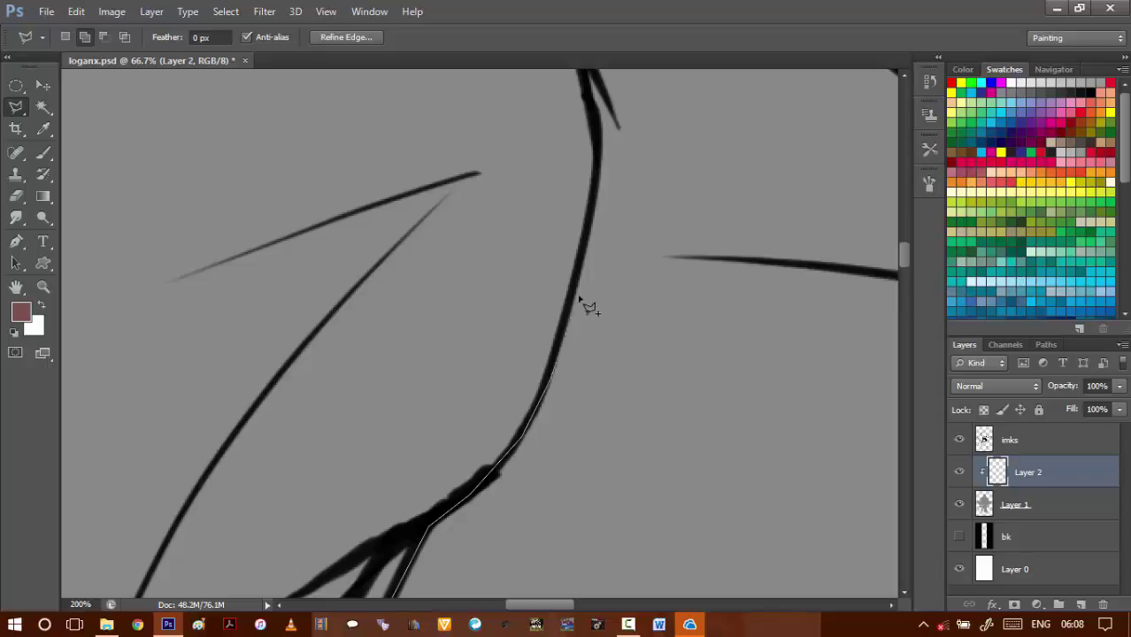
- Follow the tank top's armhole line up to the top of the shoulder and close the first arm's selection
{"action": "left_click_drag", "start_coordinate": [613, 174], "coordinate": [578, 379]}
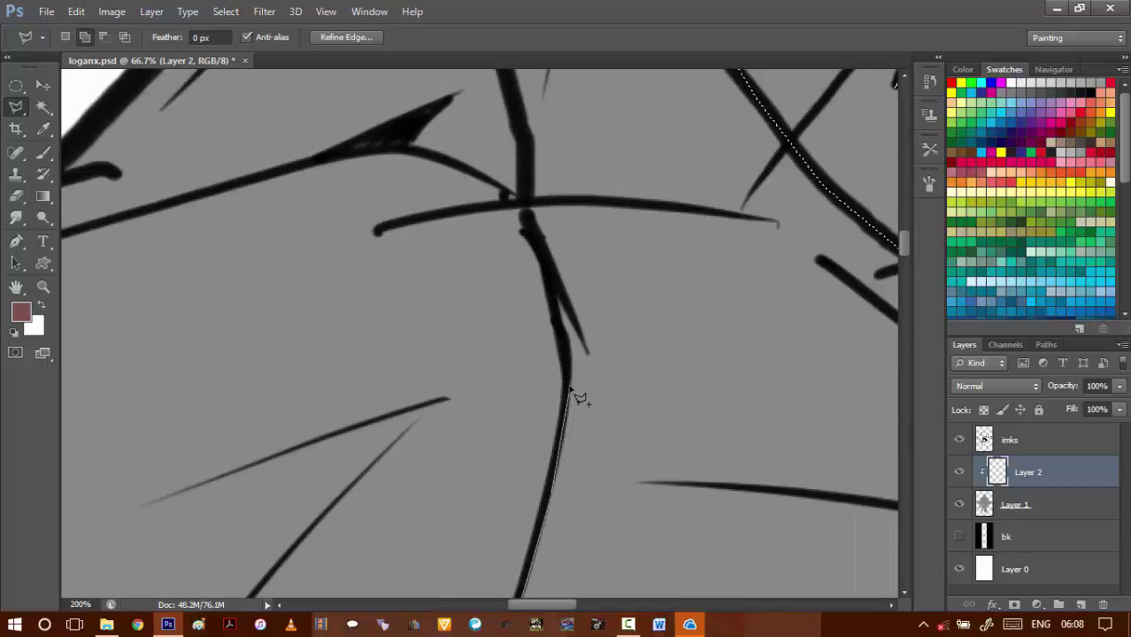
{"action": "left_click_drag", "start_coordinate": [540, 256], "coordinate": [595, 482]}
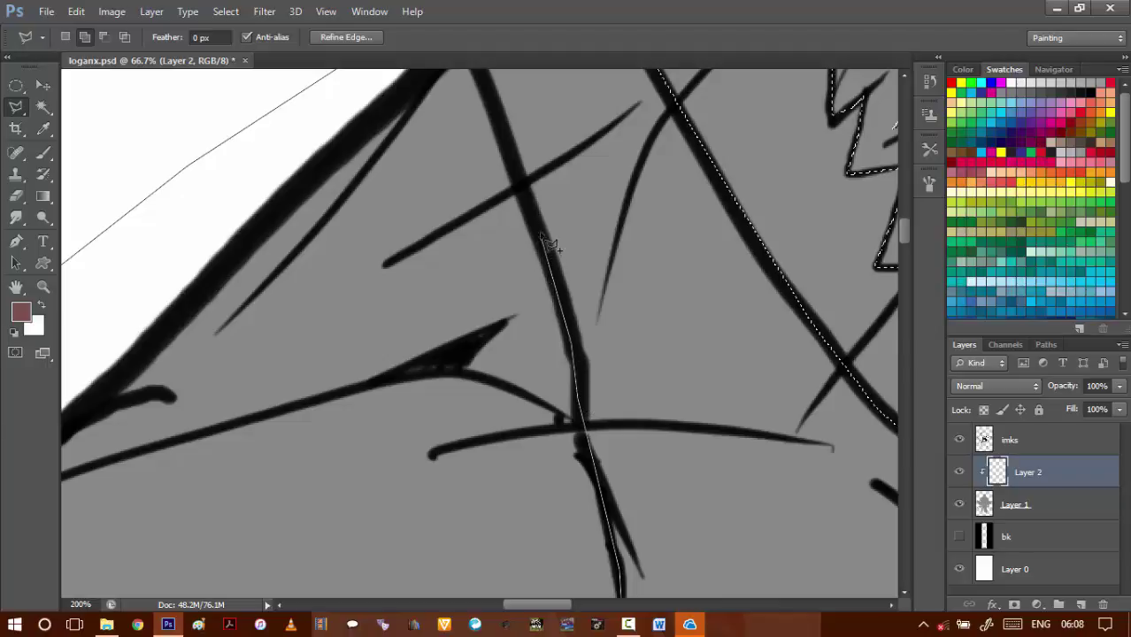
{"action": "left_click_drag", "start_coordinate": [543, 240], "coordinate": [609, 495]}
{"action": "left_click", "coordinate": [521, 260]}
{"action": "scroll", "coordinate": [521, 260], "scroll_direction": "down", "scroll_amount": 3}
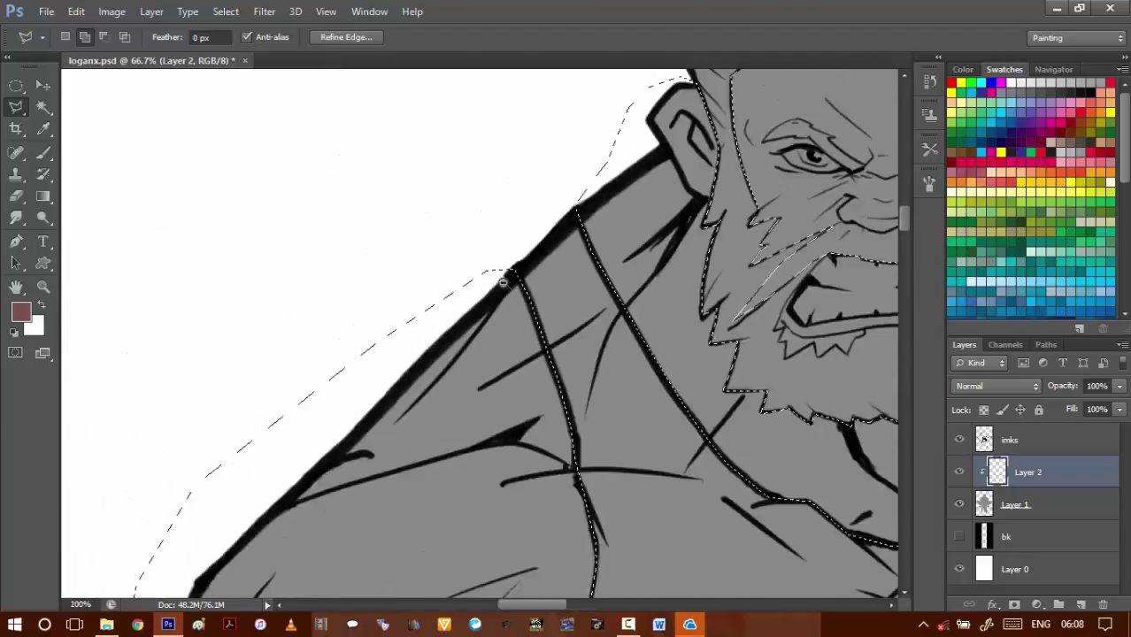
- Start adding the second arm to the selection, tracing from the shoulder top down the upper part of the tank top's armhole line
{"action": "mouse_move", "coordinate": [677, 261]}
{"action": "left_mouse_down"}
{"action": "mouse_move", "coordinate": [626, 321]}
{"action": "mouse_move", "coordinate": [543, 283]}
{"action": "left_mouse_up"}
{"action": "left_click_drag", "start_coordinate": [636, 294], "coordinate": [543, 268]}
{"action": "scroll", "coordinate": [543, 268], "scroll_direction": "up", "scroll_amount": 5}
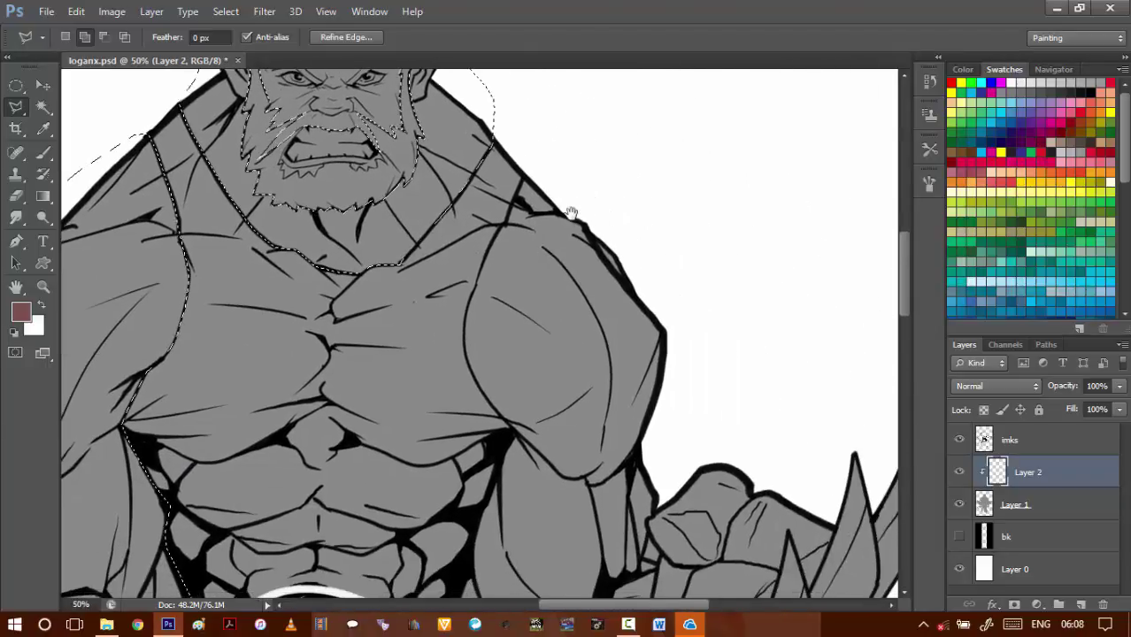
{"action": "left_click", "coordinate": [513, 216]}
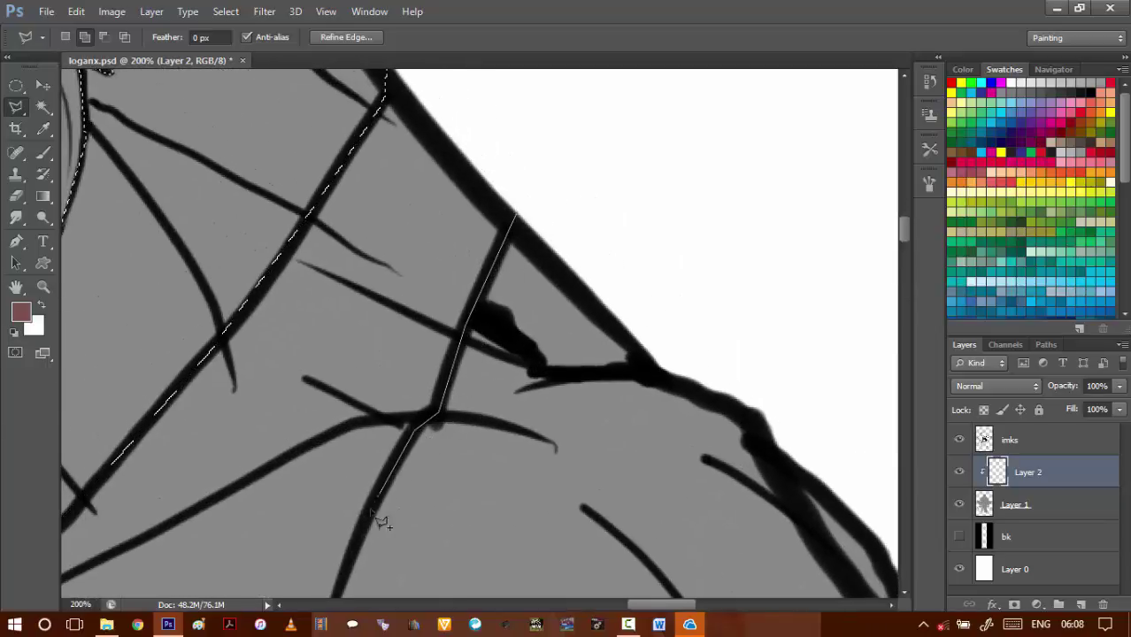
{"action": "left_click_drag", "start_coordinate": [354, 553], "coordinate": [485, 239]}
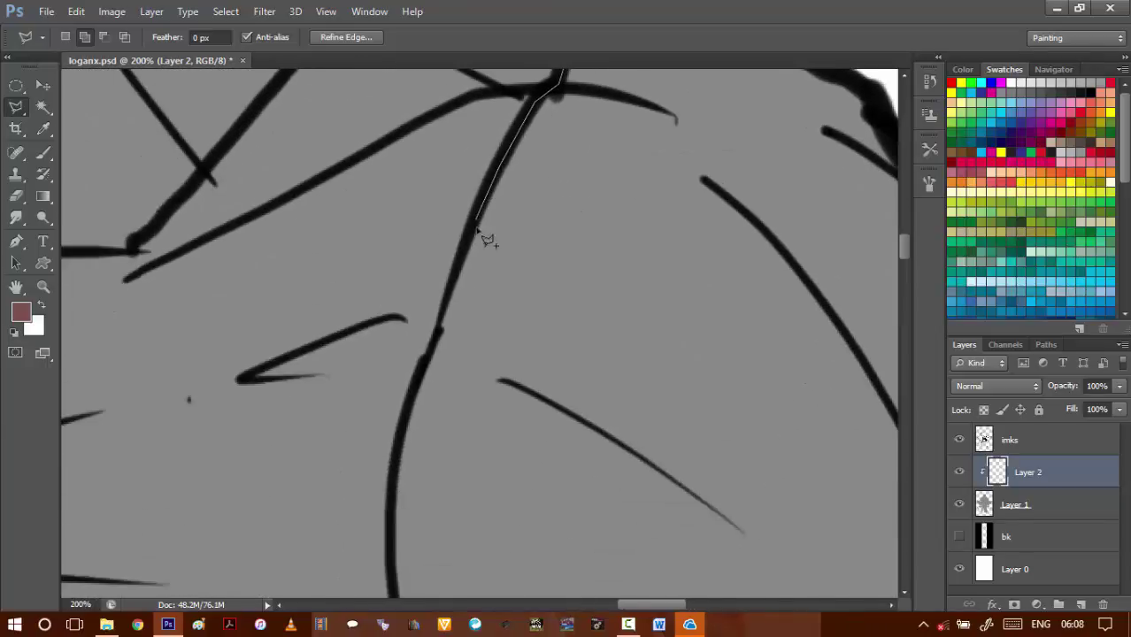
{"action": "left_click", "coordinate": [422, 380]}
{"action": "left_click", "coordinate": [393, 451]}
{"action": "left_click", "coordinate": [388, 568]}
{"action": "left_click_drag", "start_coordinate": [379, 521], "coordinate": [303, 213]}
- Follow the lower curve of the armhole line down to the second arm's armpit
{"action": "left_click", "coordinate": [336, 361]}
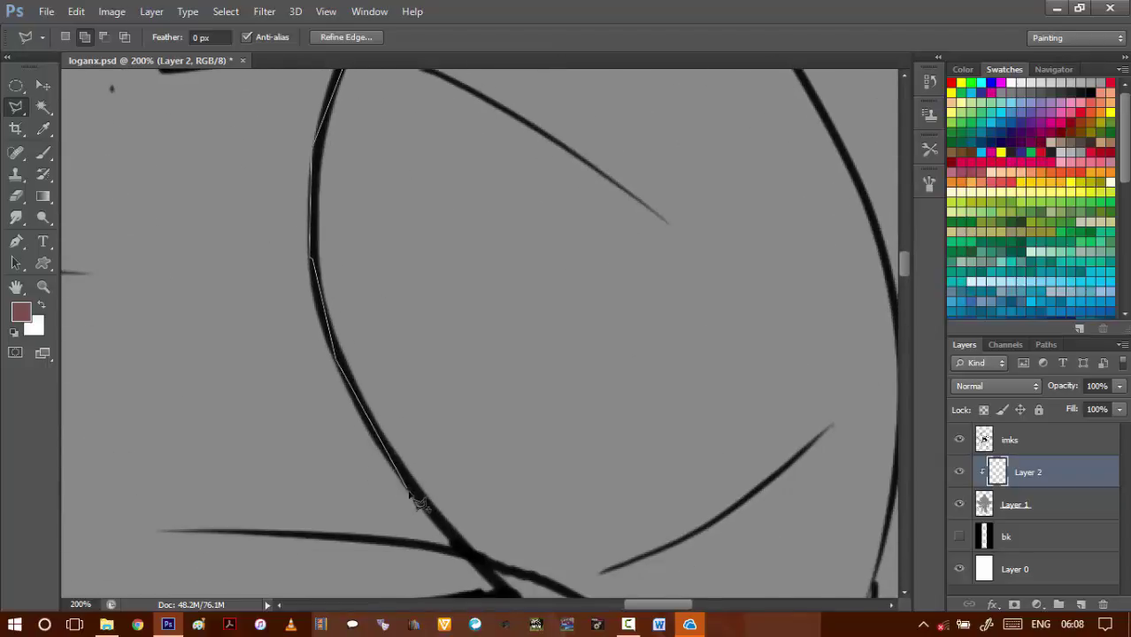
{"action": "left_click", "coordinate": [412, 494]}
{"action": "left_click", "coordinate": [467, 552]}
{"action": "left_click_drag", "start_coordinate": [455, 536], "coordinate": [317, 361]}
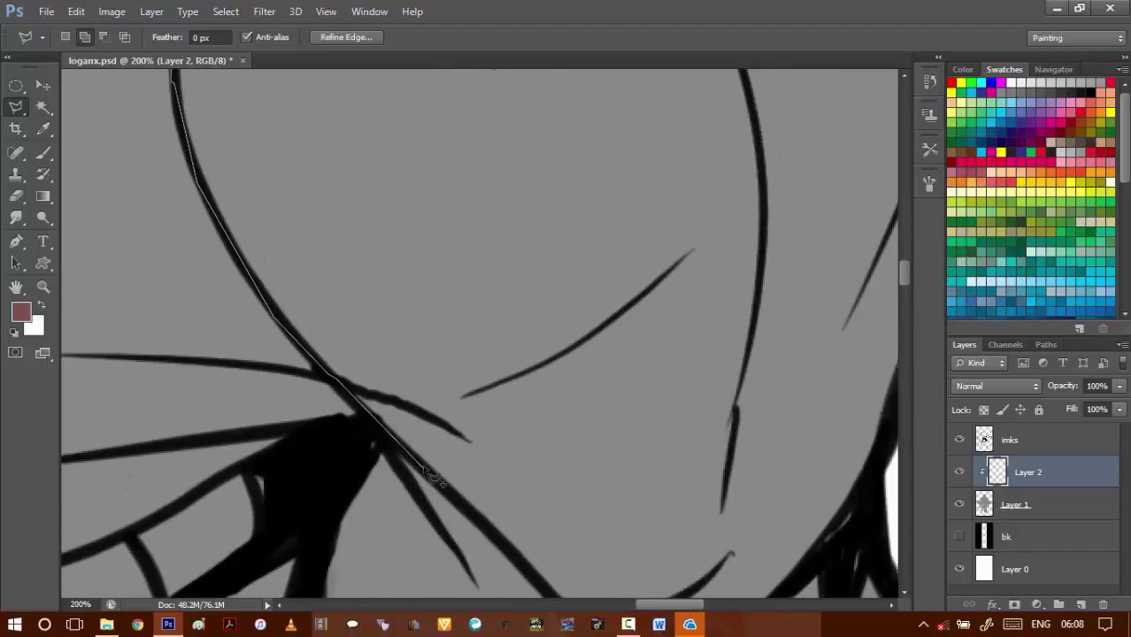
{"action": "left_click", "coordinate": [515, 549]}
{"action": "left_click_drag", "start_coordinate": [489, 515], "coordinate": [346, 326]}
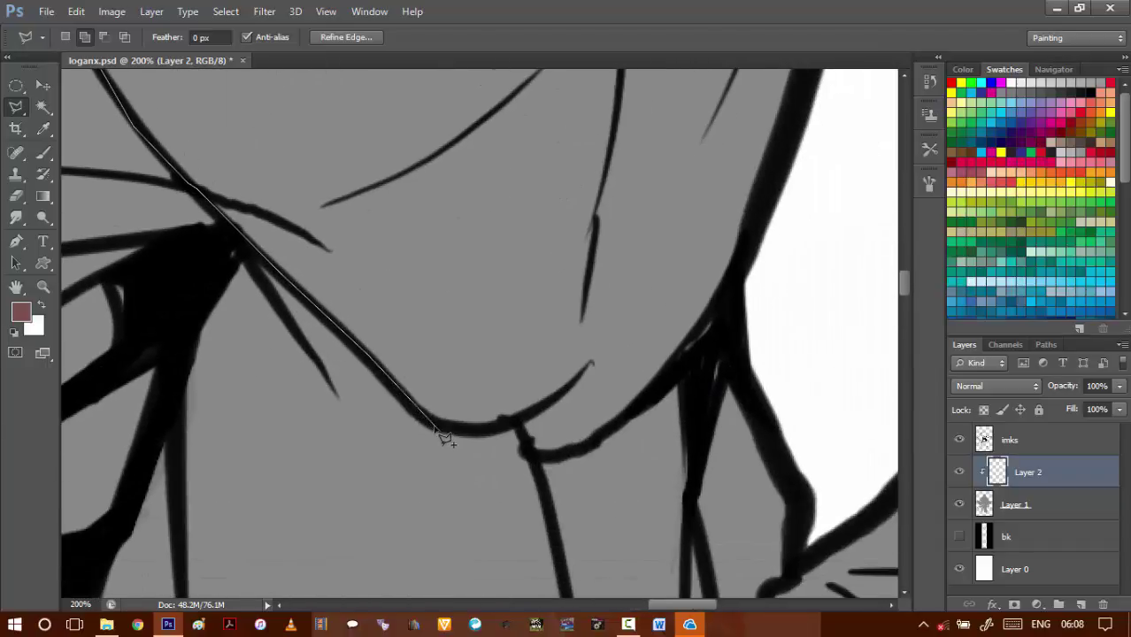
{"action": "left_click", "coordinate": [428, 425]}
{"action": "scroll", "coordinate": [533, 440], "scroll_direction": "down", "scroll_amount": 3}
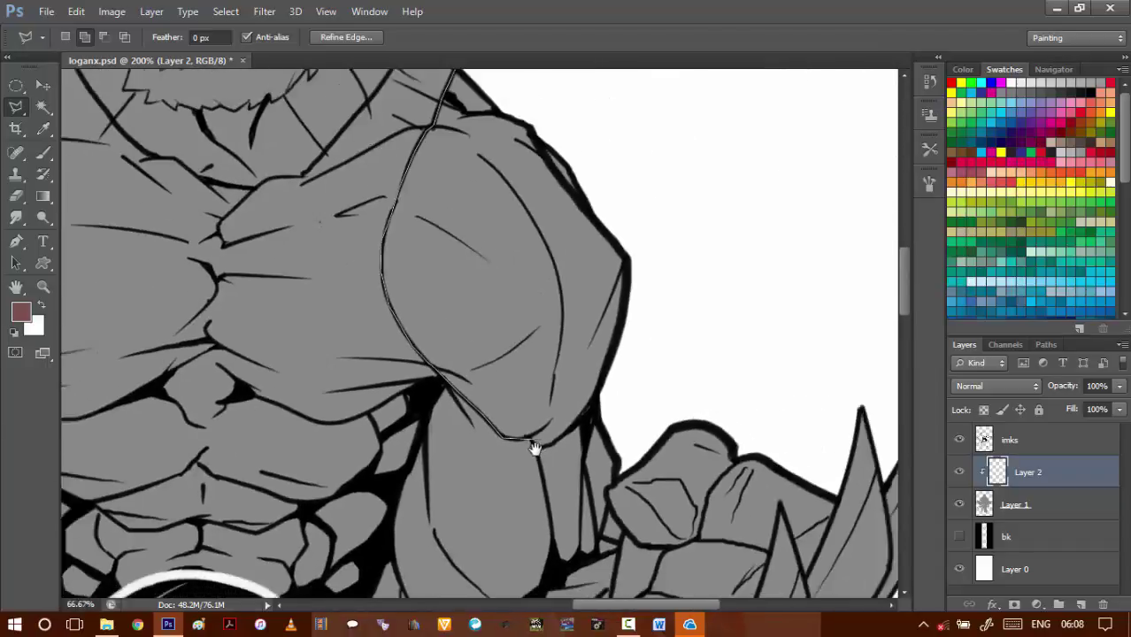
- Trace from the armpit down the arm's inner edge beside the abdomen to the bulge of the forearm
{"action": "scroll", "coordinate": [465, 425], "scroll_direction": "up", "scroll_amount": 2}
{"action": "scroll", "coordinate": [467, 422], "scroll_direction": "up", "scroll_amount": 1}
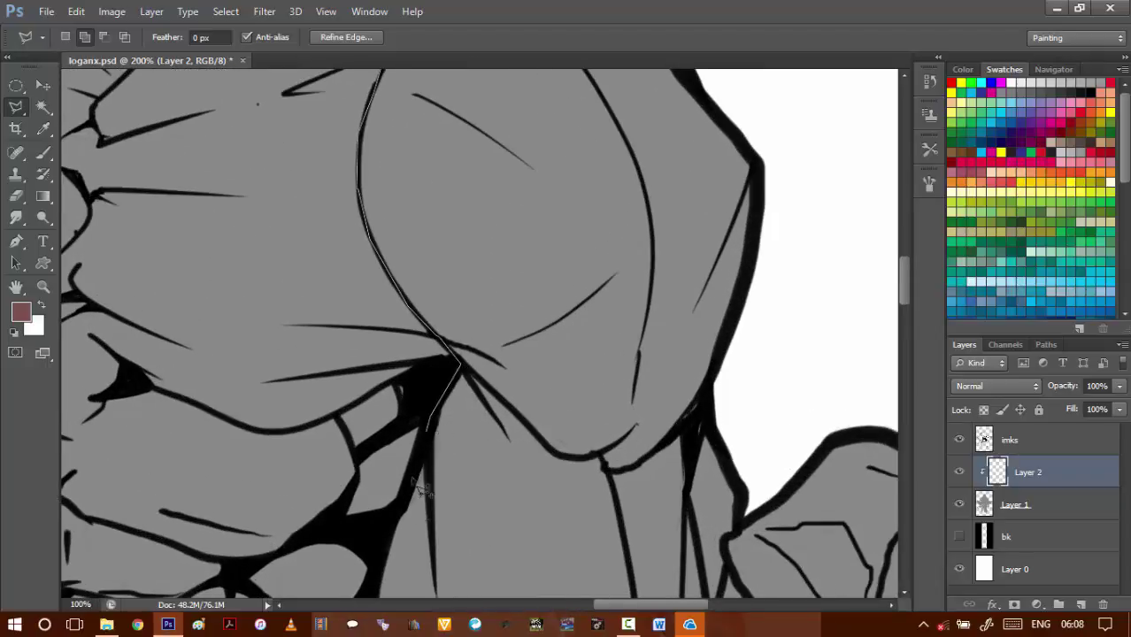
{"action": "left_click_drag", "start_coordinate": [386, 565], "coordinate": [394, 208]}
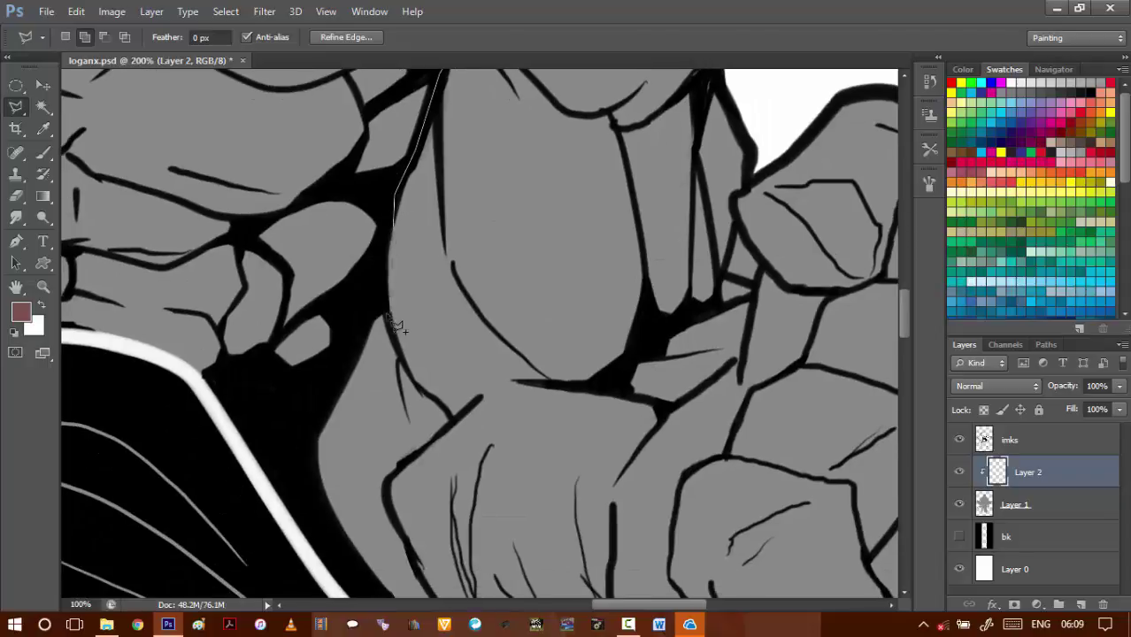
{"action": "left_click", "coordinate": [381, 281]}
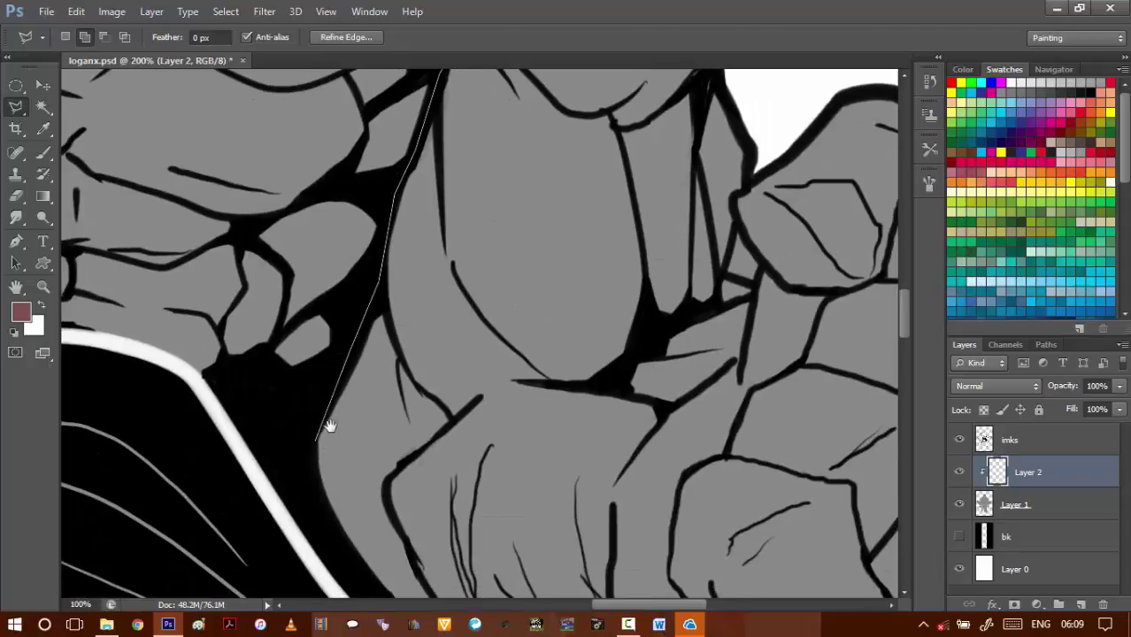
{"action": "left_click_drag", "start_coordinate": [324, 425], "coordinate": [405, 248]}
- Follow the forearm's inner edge past the white hair contour and out onto the white background beneath it
{"action": "left_click", "coordinate": [385, 240]}
{"action": "left_click", "coordinate": [390, 304]}
{"action": "left_click", "coordinate": [417, 375]}
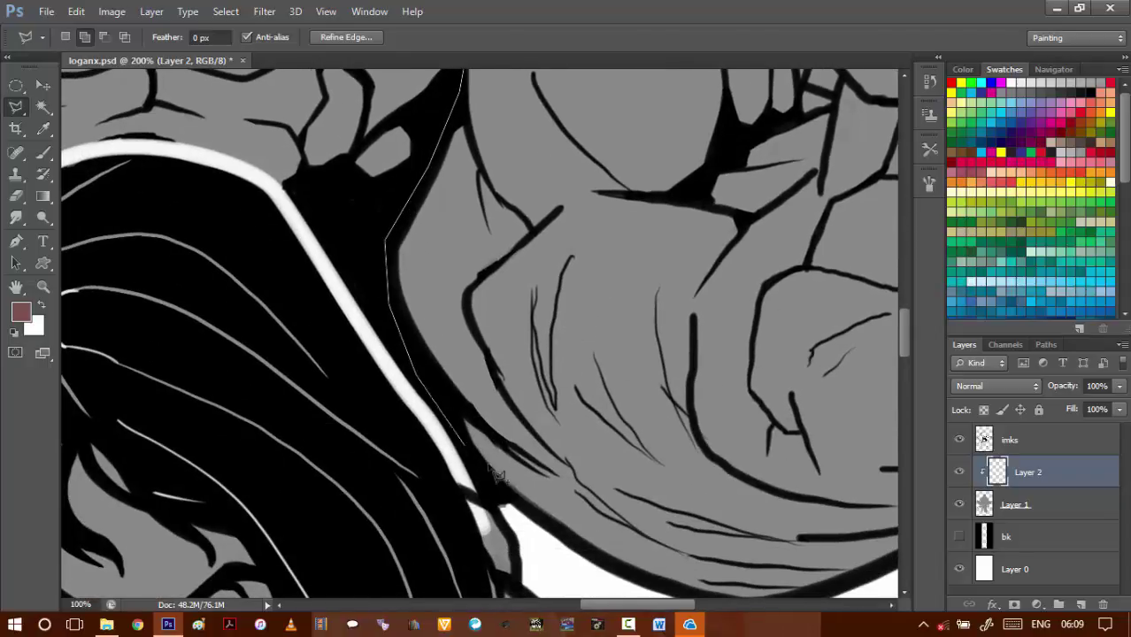
{"action": "left_click_drag", "start_coordinate": [537, 550], "coordinate": [345, 285]}
{"action": "left_click", "coordinate": [340, 276]}
{"action": "left_click", "coordinate": [456, 373]}
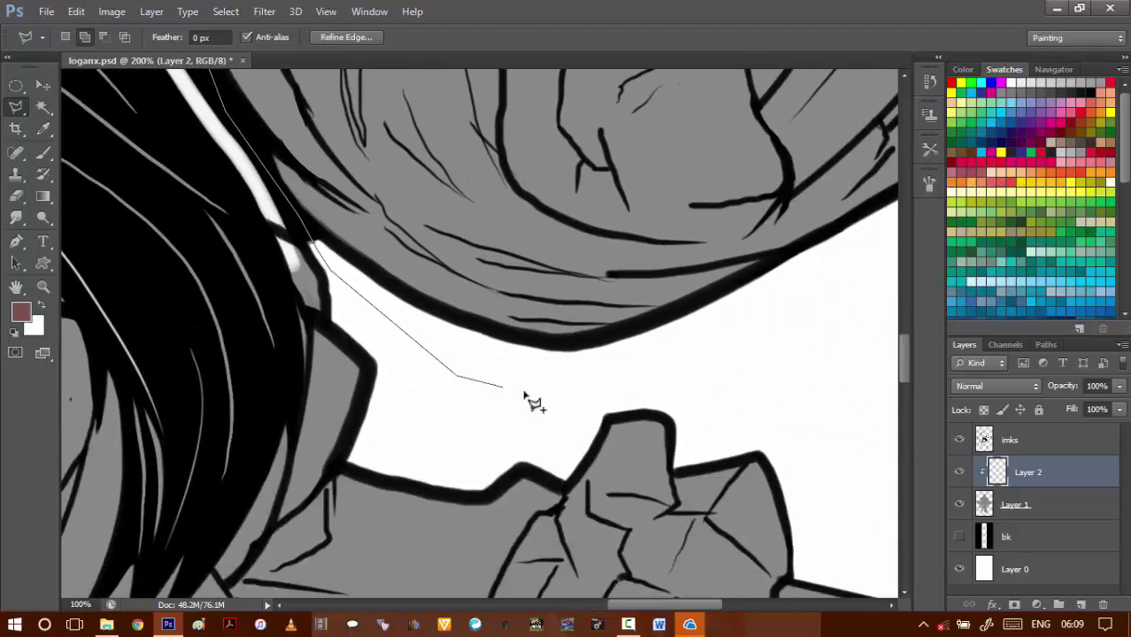
- Trace the outline loosely through the white background beneath the second forearm and around the outside of the fist
{"action": "left_click", "coordinate": [538, 392]}
{"action": "left_click", "coordinate": [603, 382]}
{"action": "left_click", "coordinate": [677, 348]}
{"action": "mouse_move", "coordinate": [830, 270]}
{"action": "left_mouse_down"}
{"action": "mouse_move", "coordinate": [414, 466]}
{"action": "mouse_move", "coordinate": [368, 501]}
{"action": "left_mouse_up"}
{"action": "left_click", "coordinate": [367, 495]}
{"action": "left_click", "coordinate": [581, 420]}
{"action": "left_click", "coordinate": [619, 379]}
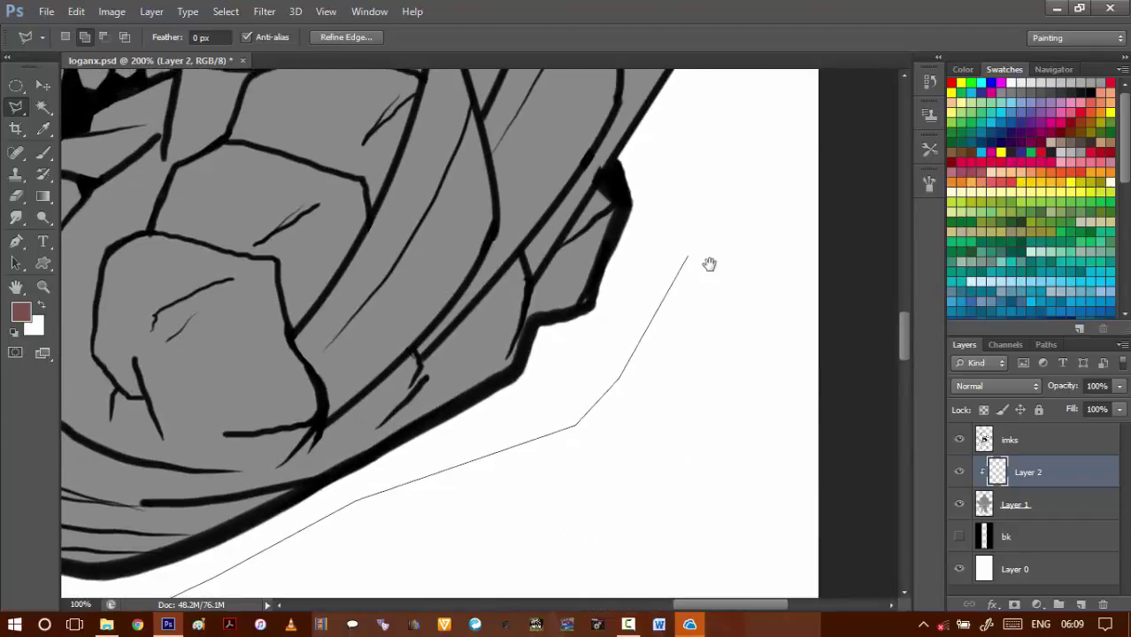
{"action": "left_click_drag", "start_coordinate": [702, 261], "coordinate": [716, 473]}
- Bring the outline back to the fist at the outermost claw and follow the claws' lower edges, including the knuckle gaps
{"action": "left_click", "coordinate": [682, 359]}
{"action": "left_click", "coordinate": [629, 375]}
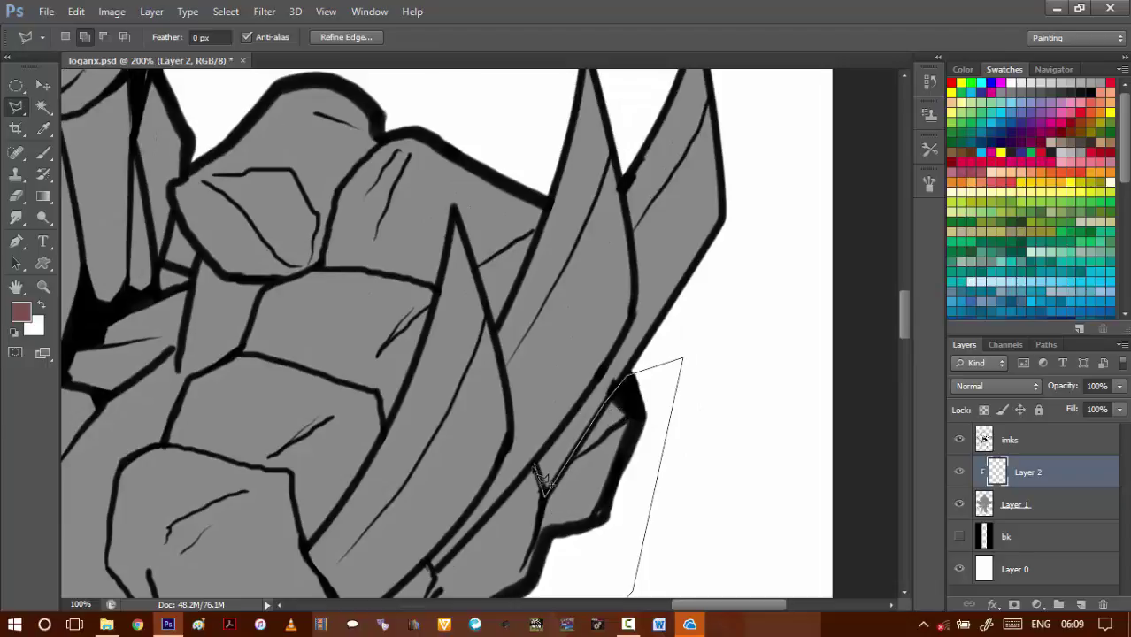
{"action": "left_click_drag", "start_coordinate": [461, 545], "coordinate": [598, 320]}
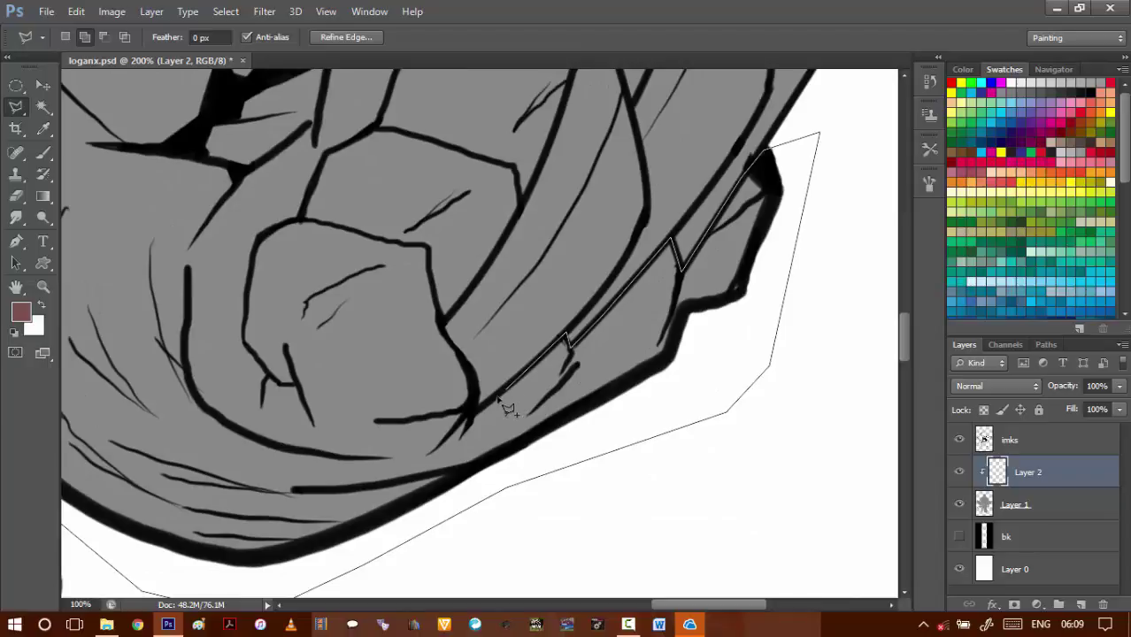
- Trace around the innermost claw's base and tip, then up the middle claw's edge to the fist's upper contour
{"action": "left_click_drag", "start_coordinate": [476, 373], "coordinate": [474, 530]}
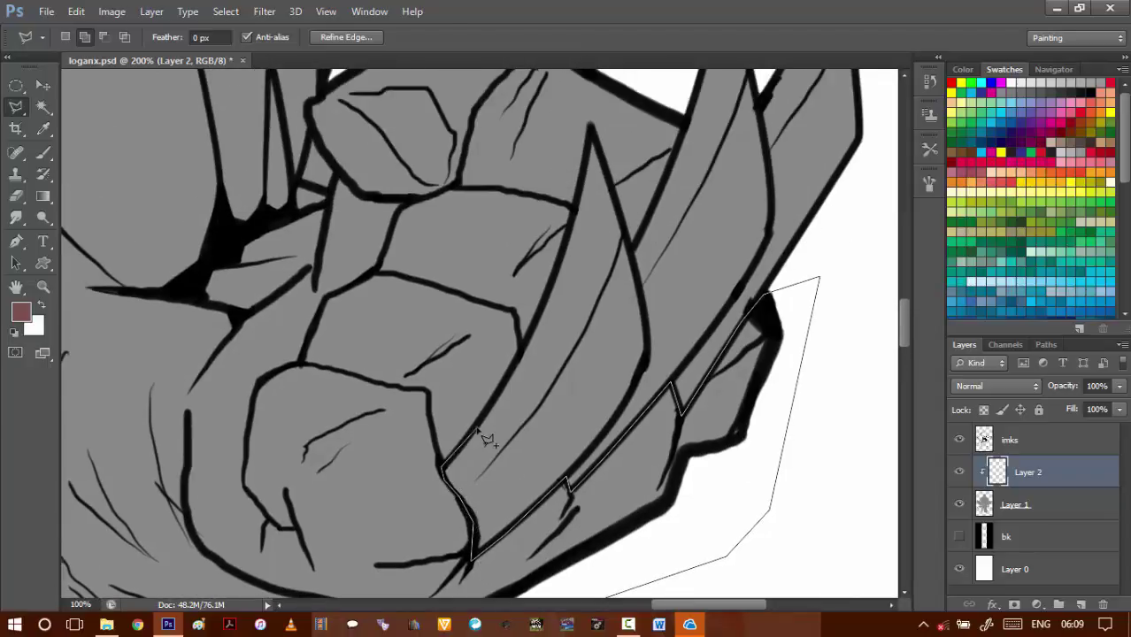
{"action": "left_click_drag", "start_coordinate": [582, 239], "coordinate": [504, 448]}
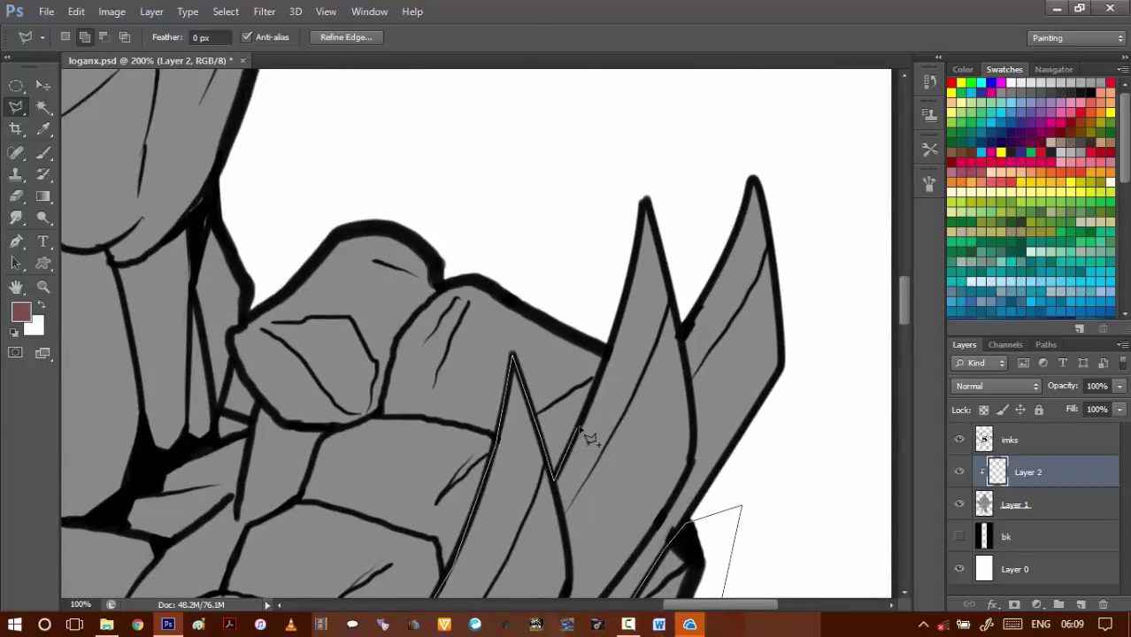
{"action": "left_click_drag", "start_coordinate": [525, 187], "coordinate": [639, 331]}
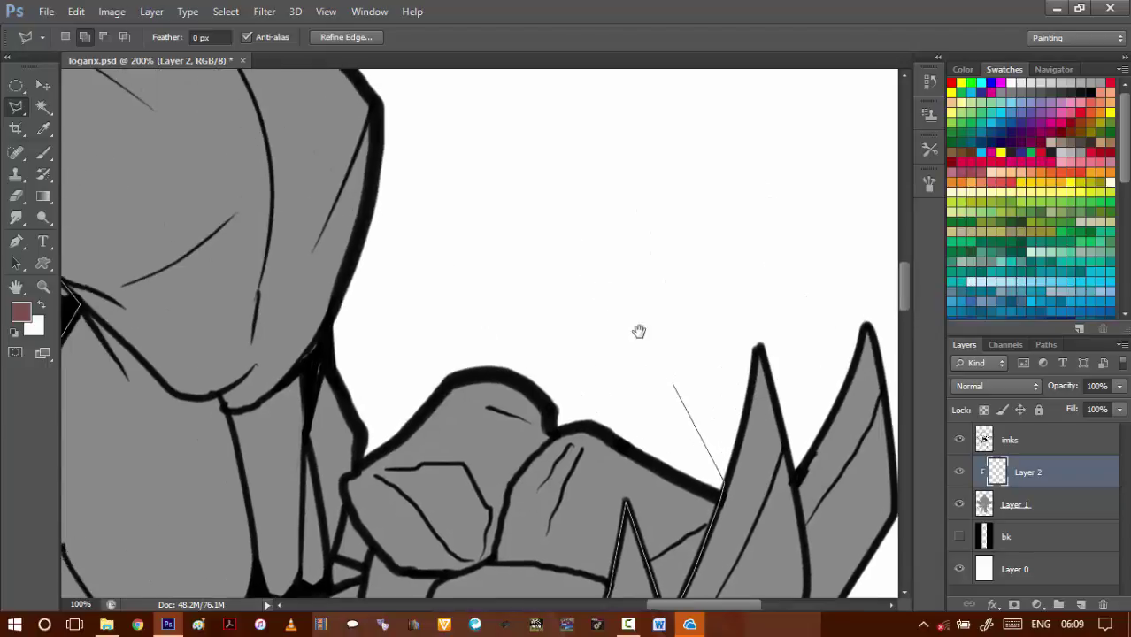
- Take the outline loosely through the white background outside the shoulder and close the second arm's selection at the shoulder top
{"action": "left_click", "coordinate": [563, 218]}
{"action": "left_click_drag", "start_coordinate": [551, 189], "coordinate": [646, 358]}
{"action": "left_click_drag", "start_coordinate": [542, 161], "coordinate": [744, 466]}
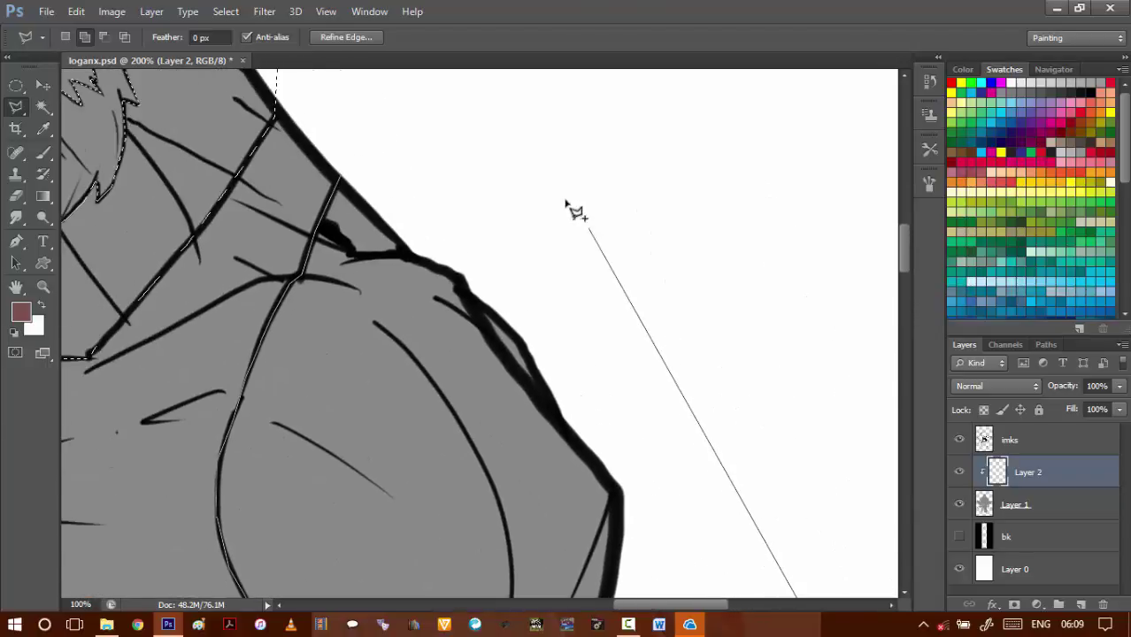
{"action": "left_click", "coordinate": [538, 174]}
- Fill the selected skin areas on Layer 2 with the reddish-brown foreground colour and deselect
{"action": "left_click", "coordinate": [470, 220], "text": "alt"}
{"action": "left_click", "coordinate": [470, 220], "text": "alt"}
{"action": "left_click", "coordinate": [470, 220], "text": "alt"}
{"action": "left_click_drag", "start_coordinate": [362, 451], "coordinate": [543, 128]}
{"action": "left_click_drag", "start_coordinate": [430, 105], "coordinate": [513, 308]}
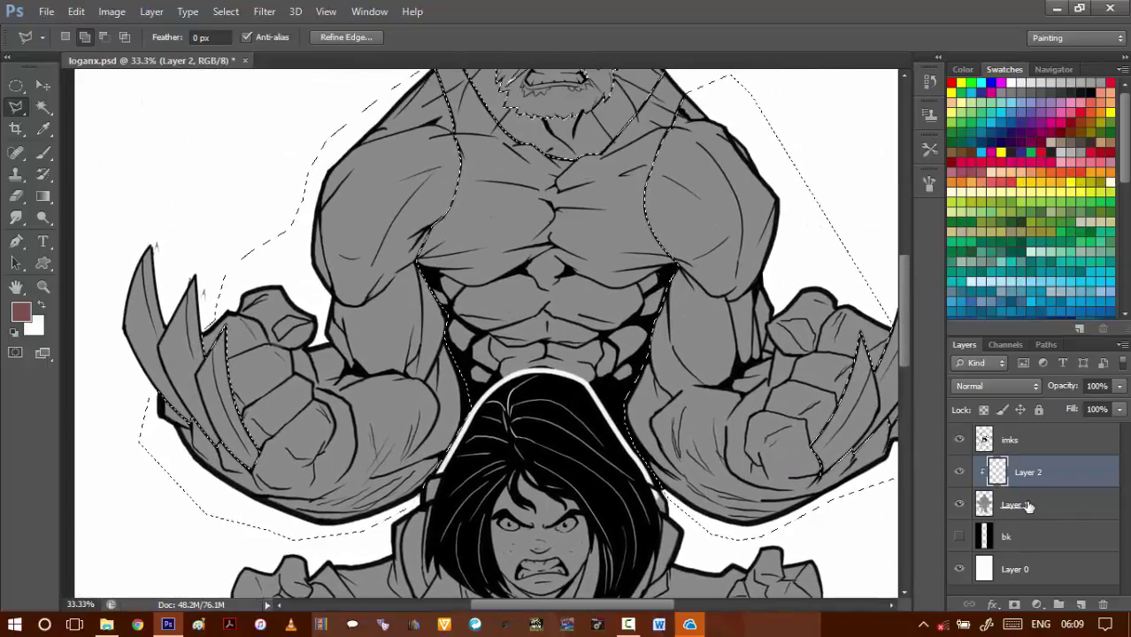
{"action": "key", "text": "alt+BackSpace"}
{"action": "key", "text": "ctrl+d"}
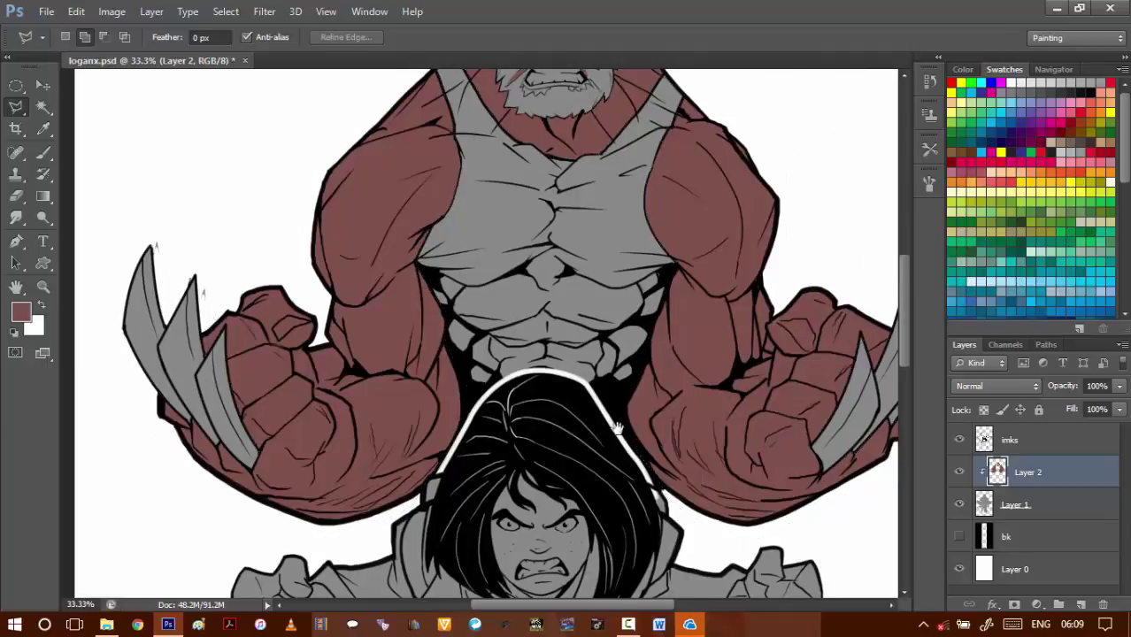
- On Layer 1, erase the grey fill from the small gap between the girl's hair and her shoulder beneath the man's forearm
{"action": "left_click_drag", "start_coordinate": [778, 534], "coordinate": [699, 414]}
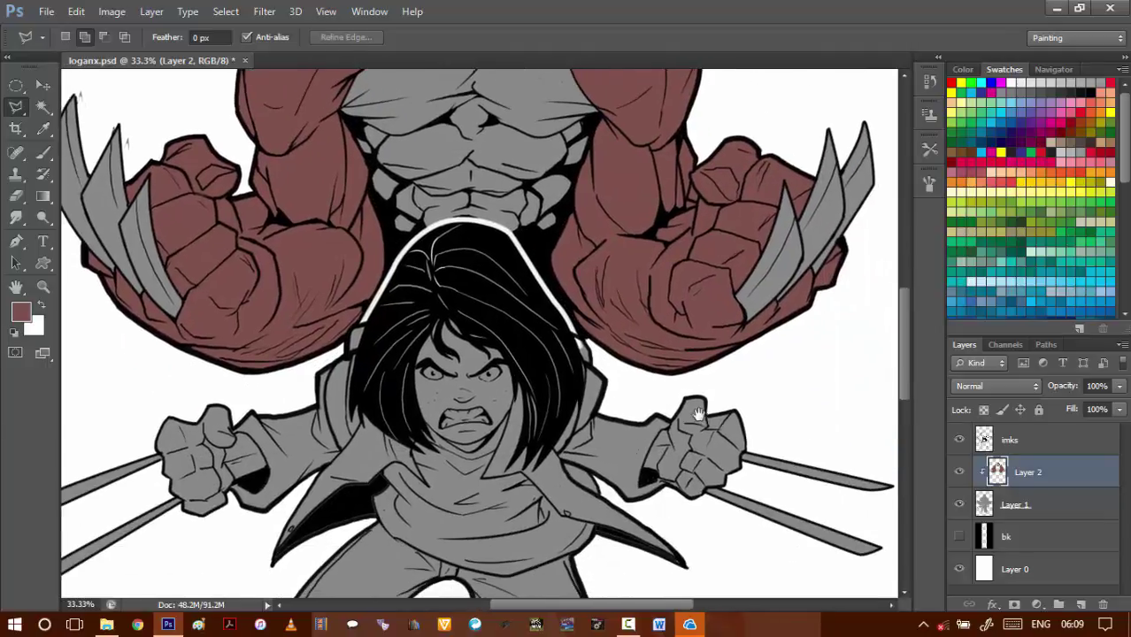
{"action": "left_click", "coordinate": [600, 351], "text": "ctrl"}
{"action": "left_click", "coordinate": [1005, 506]}
{"action": "key", "text": "e"}
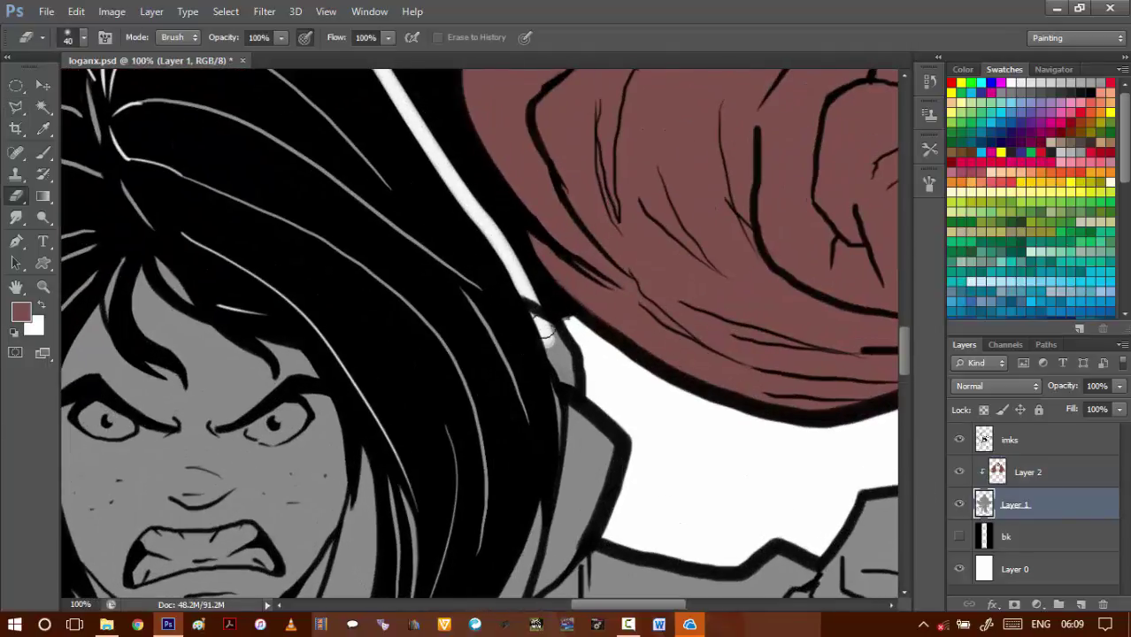
{"action": "left_click_drag", "start_coordinate": [543, 311], "coordinate": [560, 343]}
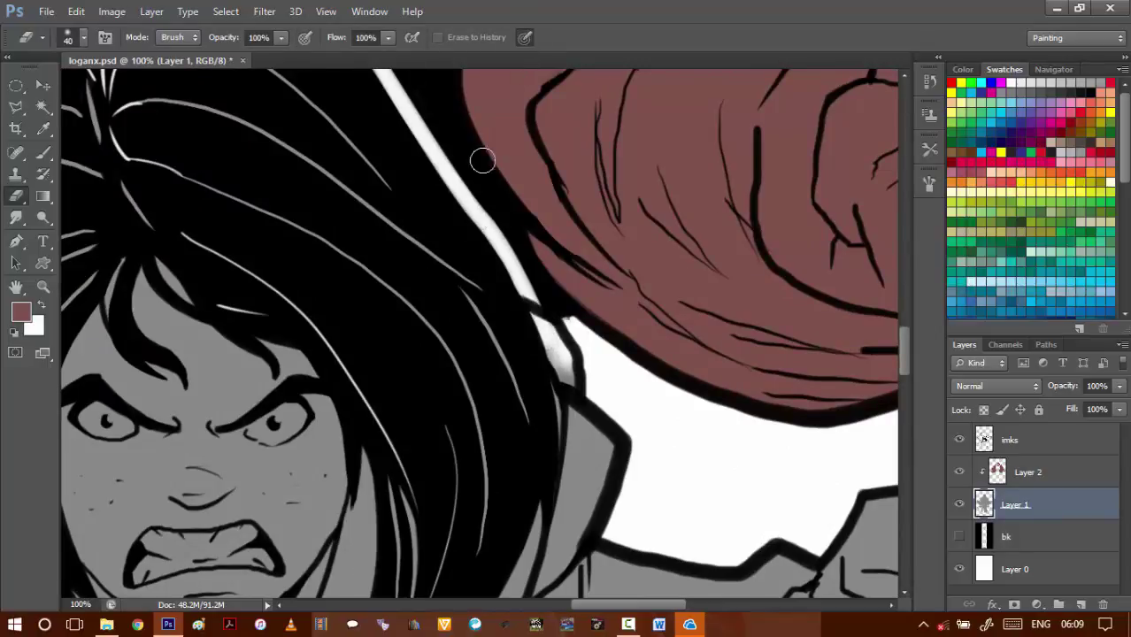
{"action": "right_click", "coordinate": [462, 273]}
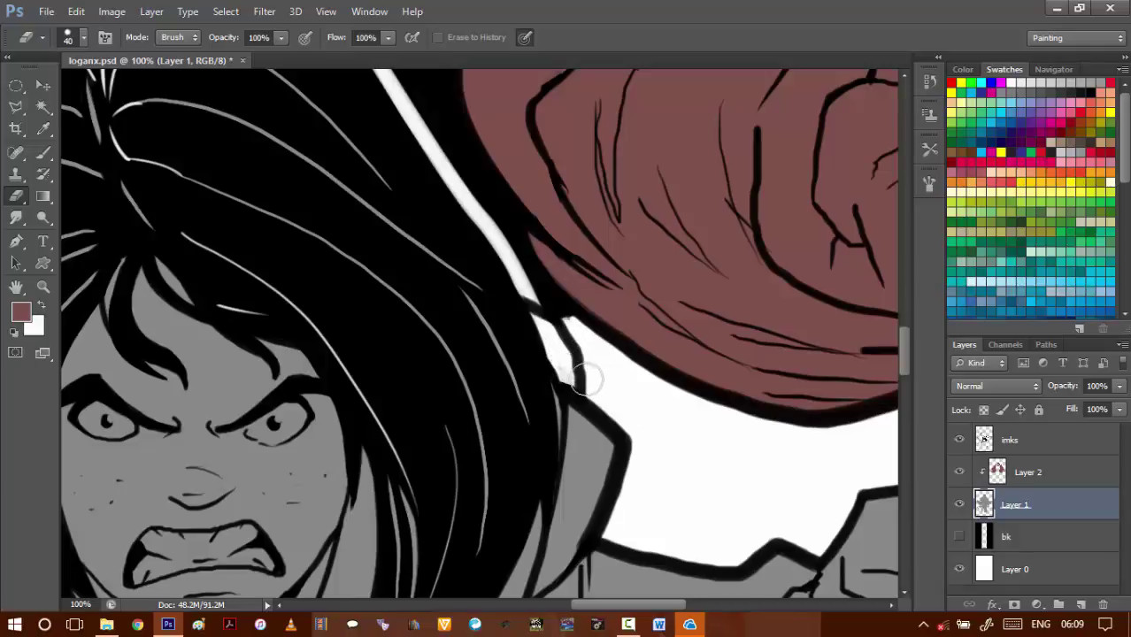
{"action": "scroll", "coordinate": [590, 340], "scroll_direction": "down", "scroll_amount": 3}
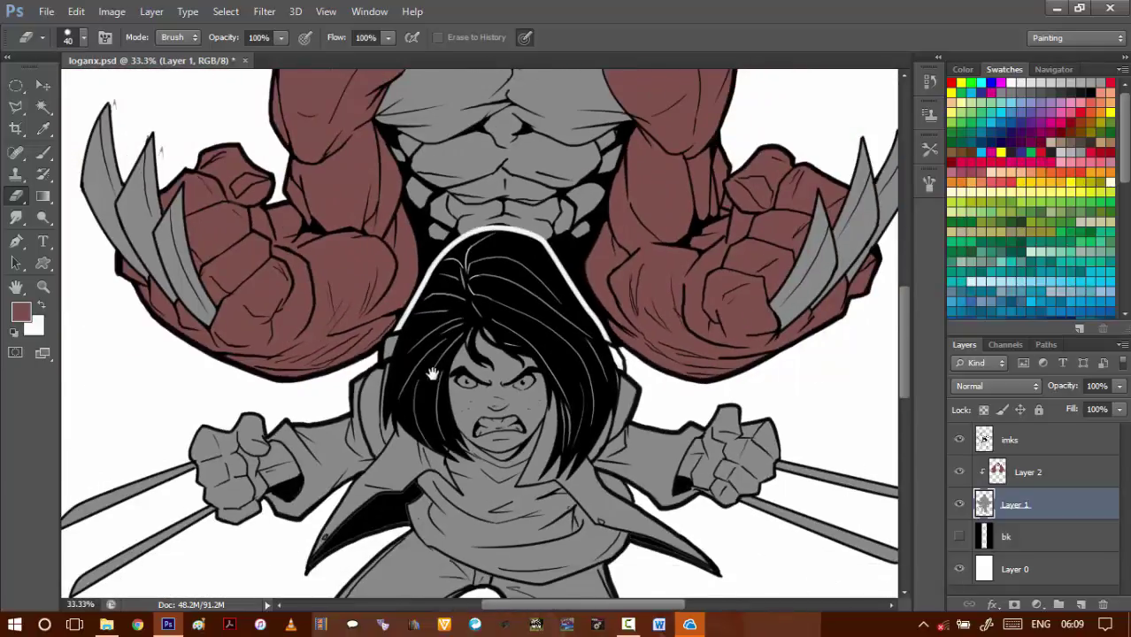
- Select the inside of the man's left eye with a polygonal lasso outline along its lids
{"action": "left_click_drag", "start_coordinate": [433, 372], "coordinate": [483, 357]}
{"action": "scroll", "coordinate": [482, 356], "scroll_direction": "up", "scroll_amount": 5}
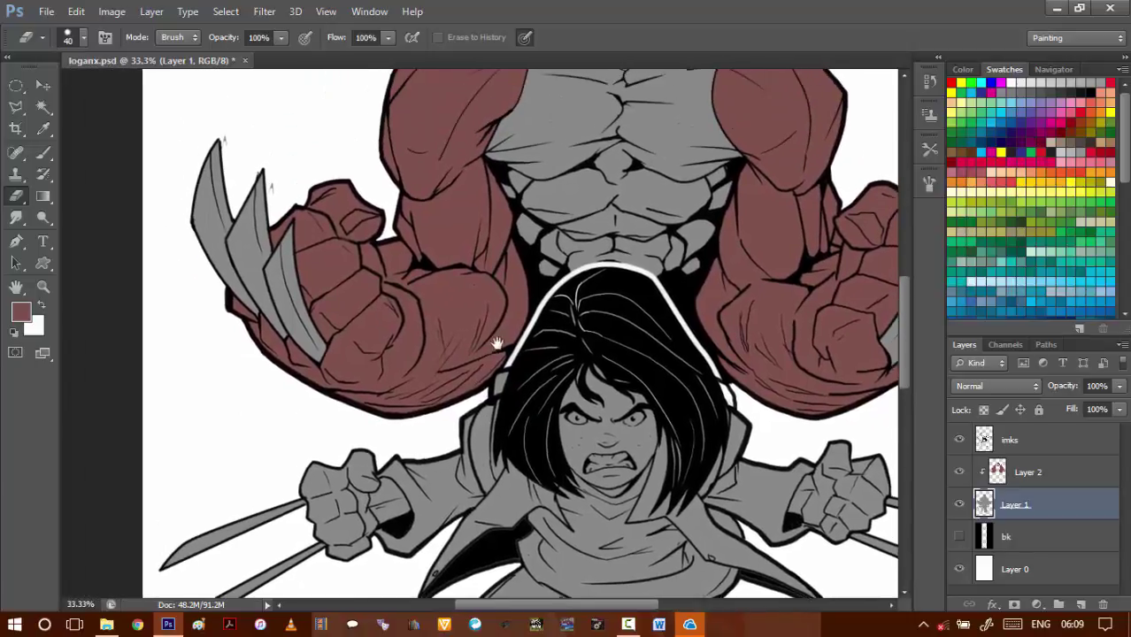
{"action": "scroll", "coordinate": [509, 317], "scroll_direction": "up", "scroll_amount": 1}
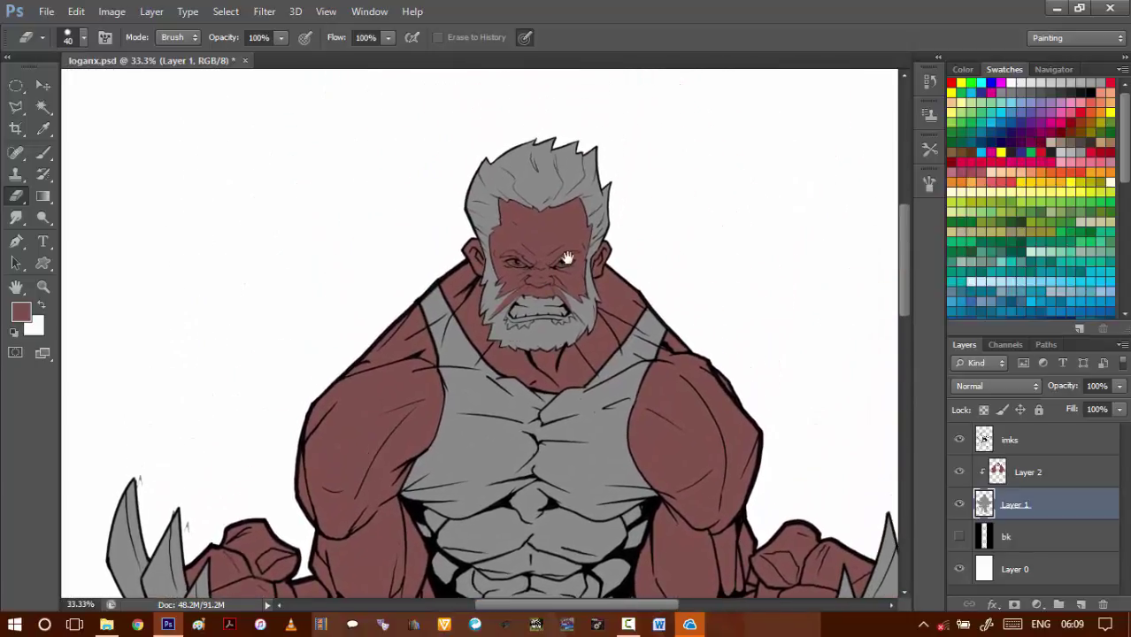
{"action": "scroll", "coordinate": [570, 254], "scroll_direction": "up", "scroll_amount": 5}
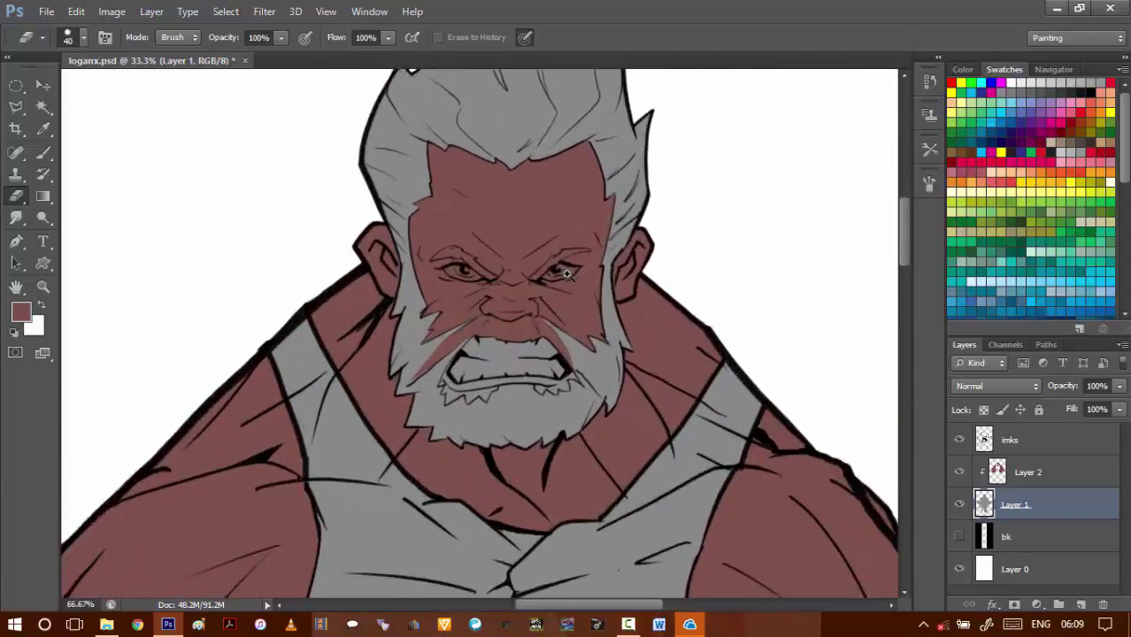
{"action": "key", "text": "l"}
{"action": "left_click_drag", "start_coordinate": [544, 240], "coordinate": [577, 332]}
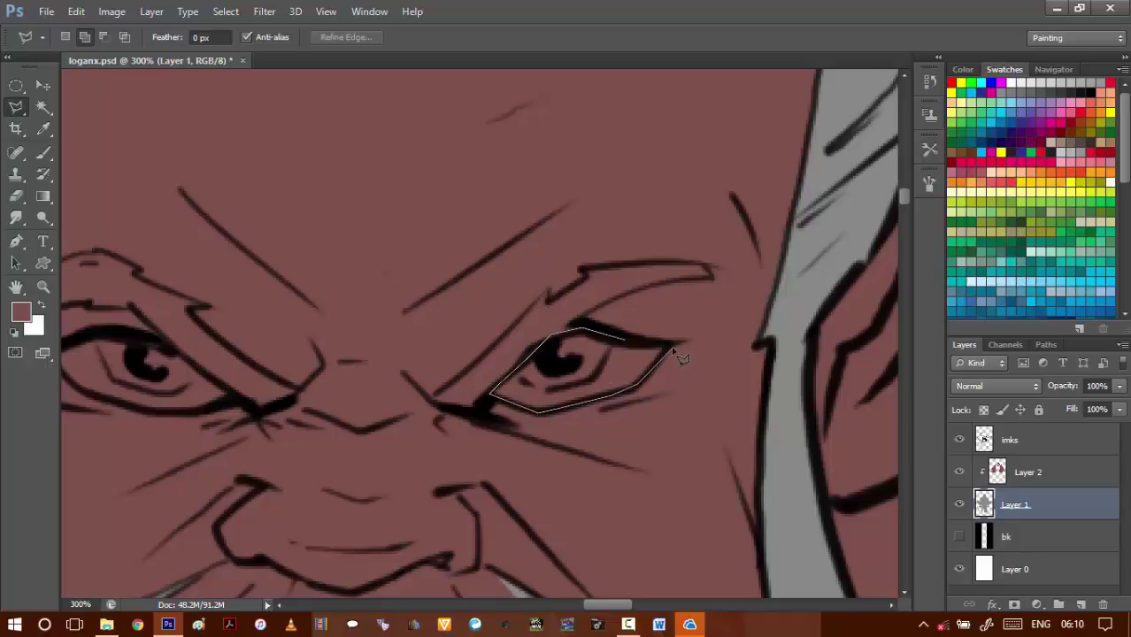
{"action": "double_click", "coordinate": [612, 347]}
- Add the inside of the man's right eye to the selection, tracing along its lids
{"action": "mouse_move", "coordinate": [402, 357]}
{"action": "left_mouse_down"}
{"action": "mouse_move", "coordinate": [601, 374]}
{"action": "mouse_move", "coordinate": [609, 392]}
{"action": "left_mouse_up"}
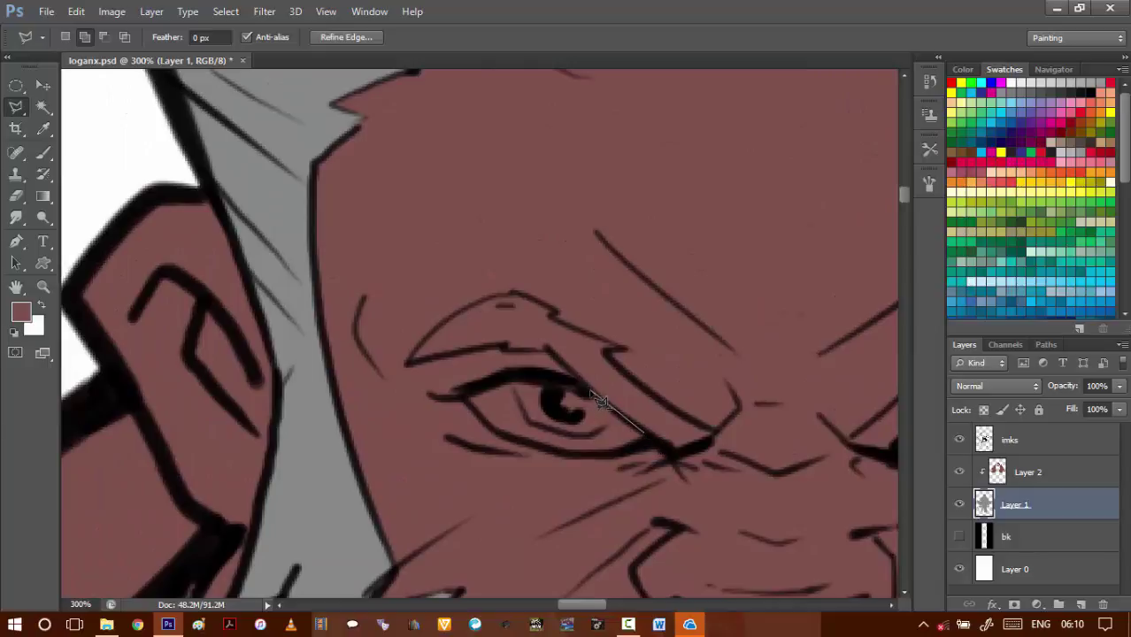
{"action": "left_click", "coordinate": [591, 388]}
{"action": "left_click", "coordinate": [640, 450]}
{"action": "left_click", "coordinate": [645, 433]}
- Trace around the man's right eyebrow and add it to the selection
{"action": "left_click_drag", "start_coordinate": [606, 366], "coordinate": [542, 388]}
{"action": "left_click_drag", "start_coordinate": [435, 331], "coordinate": [546, 399]}
{"action": "left_click", "coordinate": [518, 398]}
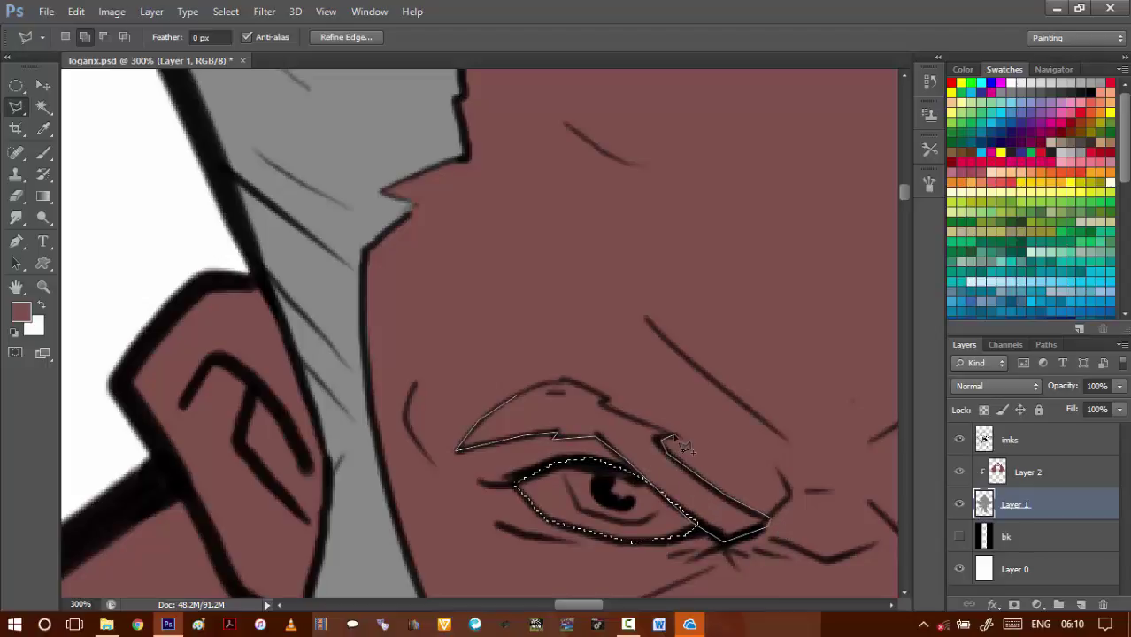
{"action": "left_click_drag", "start_coordinate": [613, 403], "coordinate": [696, 464]}
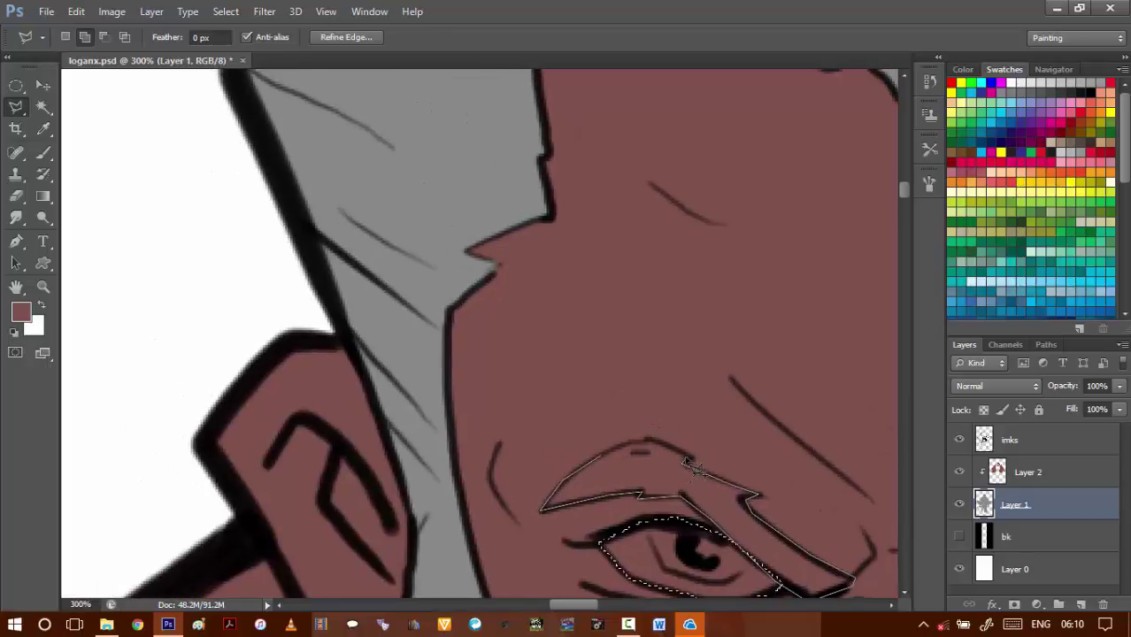
{"action": "left_click", "coordinate": [617, 451]}
{"action": "left_click_drag", "start_coordinate": [648, 454], "coordinate": [450, 371]}
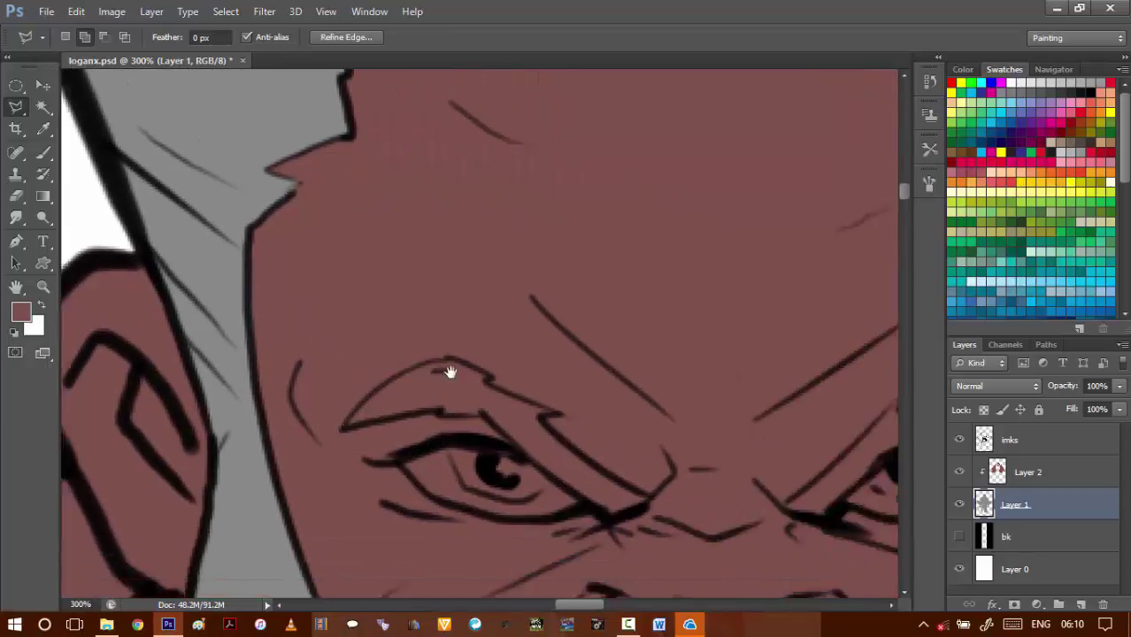
- Add the man's left eyebrow to the selection, outlining it from the nose bridge to its outer tip and back
{"action": "left_click_drag", "start_coordinate": [707, 506], "coordinate": [423, 414]}
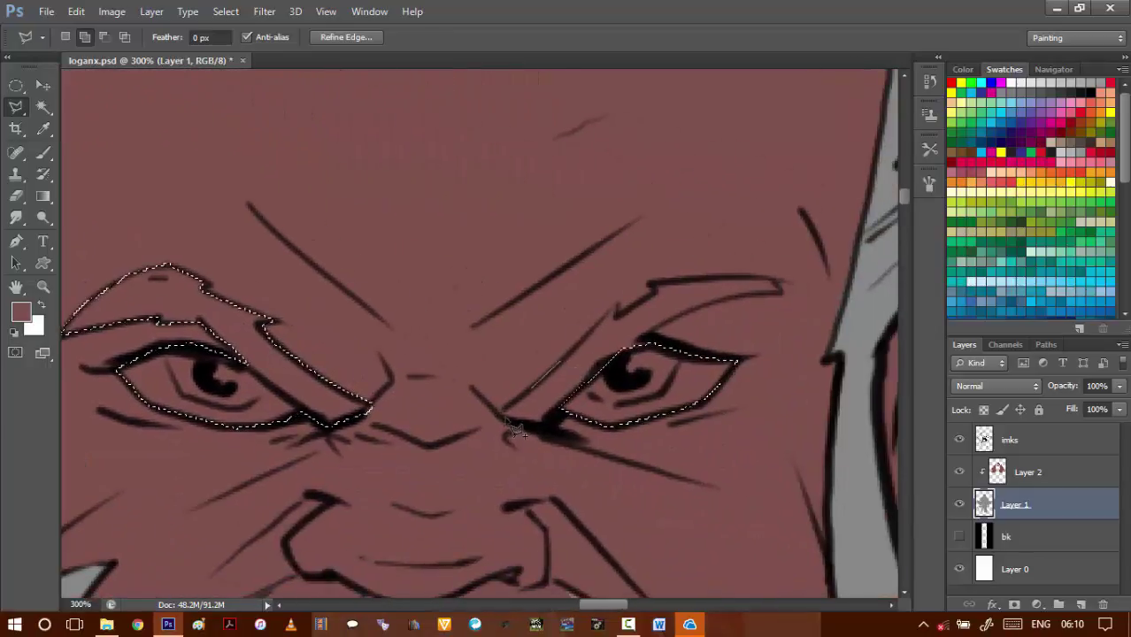
{"action": "left_click", "coordinate": [559, 363]}
{"action": "left_click", "coordinate": [500, 418]}
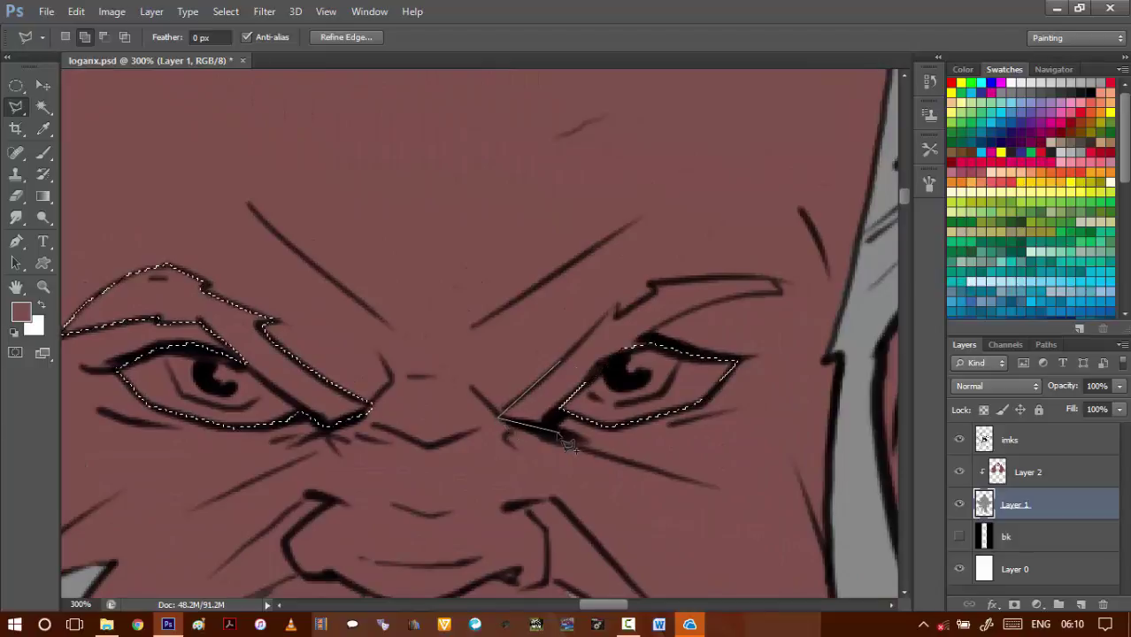
{"action": "left_click", "coordinate": [646, 337]}
{"action": "left_click", "coordinate": [745, 298]}
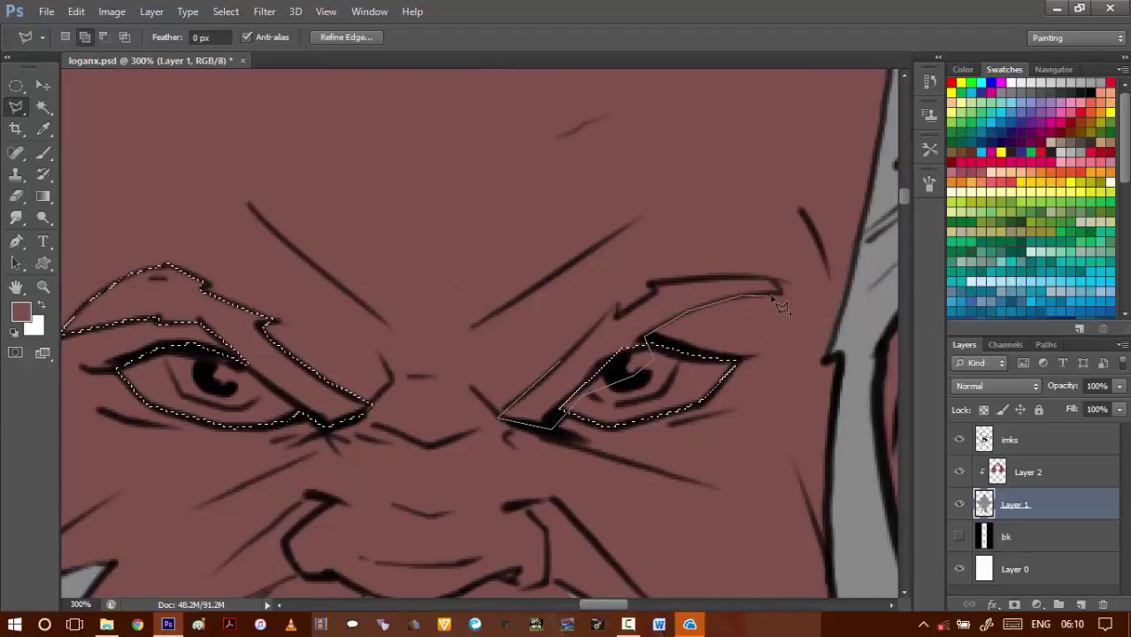
{"action": "left_click", "coordinate": [780, 293]}
{"action": "left_click", "coordinate": [779, 283]}
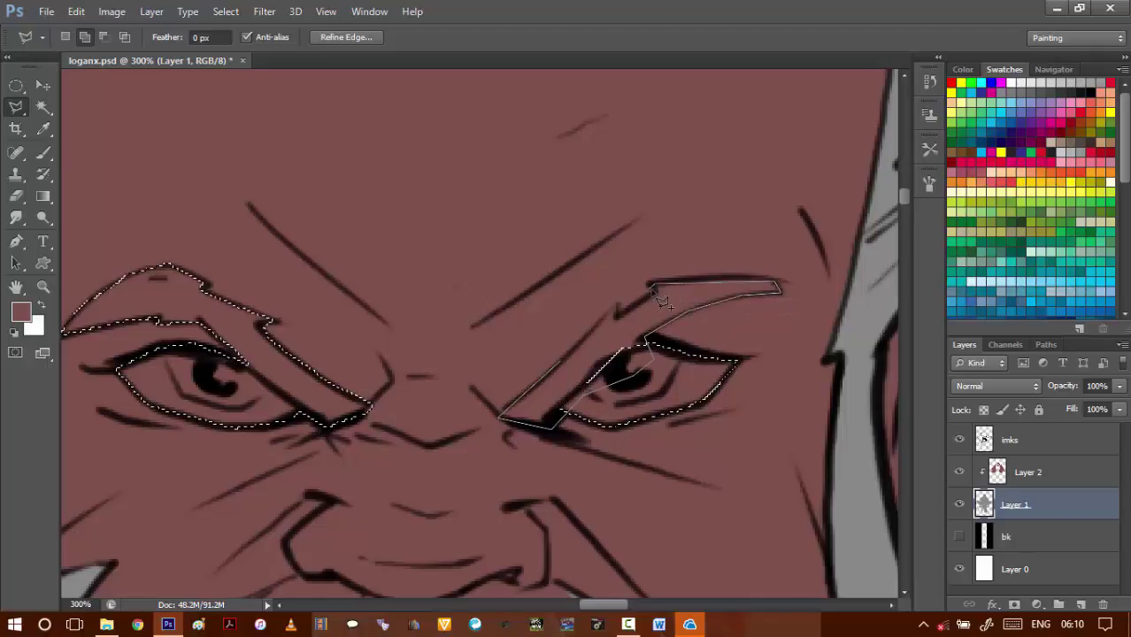
{"action": "left_click", "coordinate": [561, 361]}
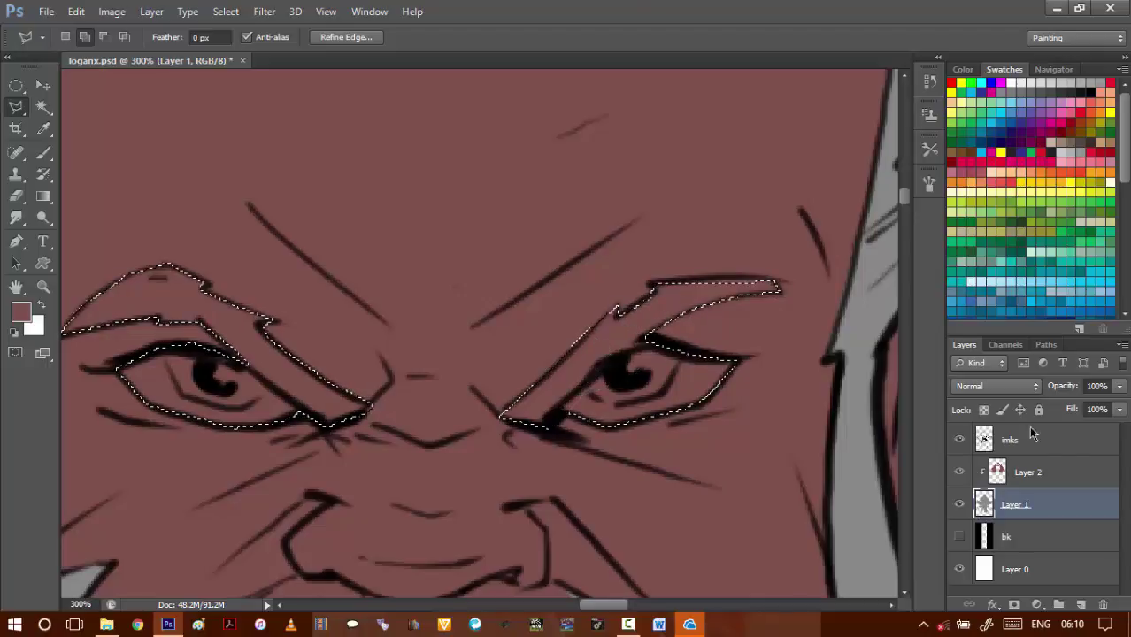
- Delete the skin colour inside the selected eyes and eyebrows on Layer 2 and deselect
{"action": "left_click", "coordinate": [1052, 471]}
{"action": "key", "text": "Delete"}
{"action": "key", "text": "ctrl+d"}
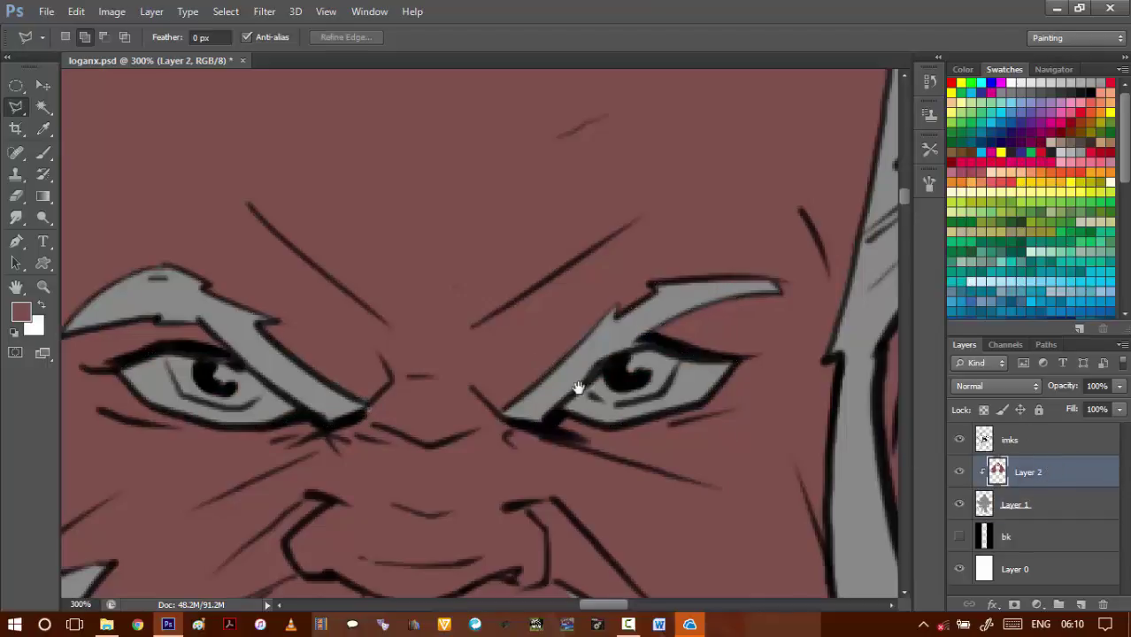
- Select the lower part of the reddish-brown strip across the moustache on the man's right side, clear its fill on Layer 2 and deselect
{"action": "left_click_drag", "start_coordinate": [499, 523], "coordinate": [588, 372]}
{"action": "scroll", "coordinate": [587, 372], "scroll_direction": "down", "scroll_amount": 3}
{"action": "left_click_drag", "start_coordinate": [592, 423], "coordinate": [599, 397]}
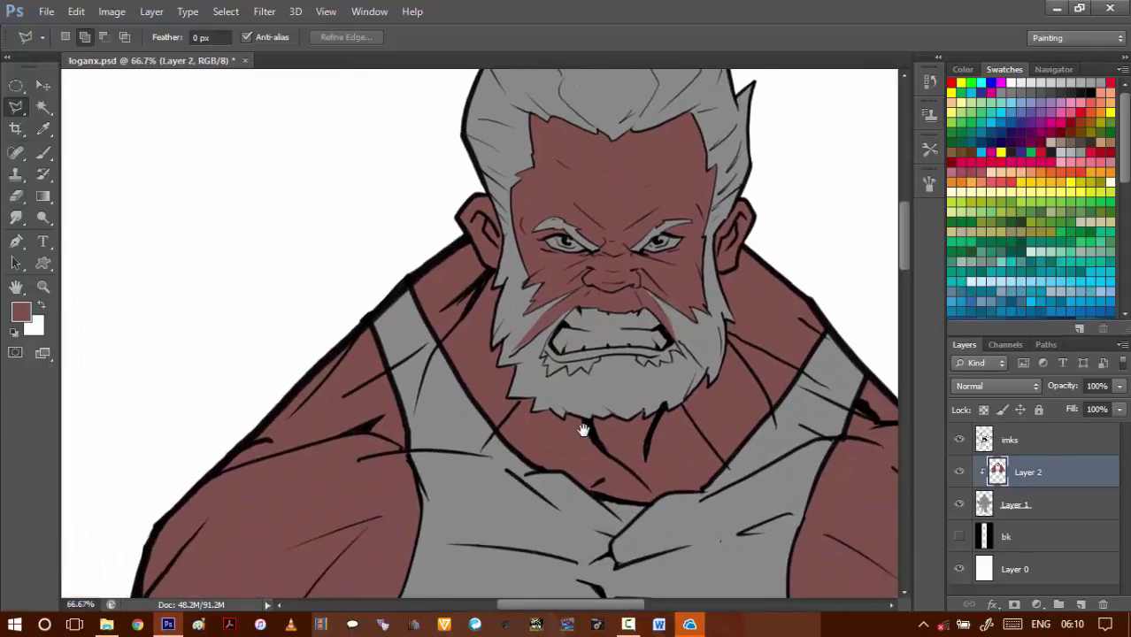
{"action": "scroll", "coordinate": [574, 326], "scroll_direction": "up", "scroll_amount": 5}
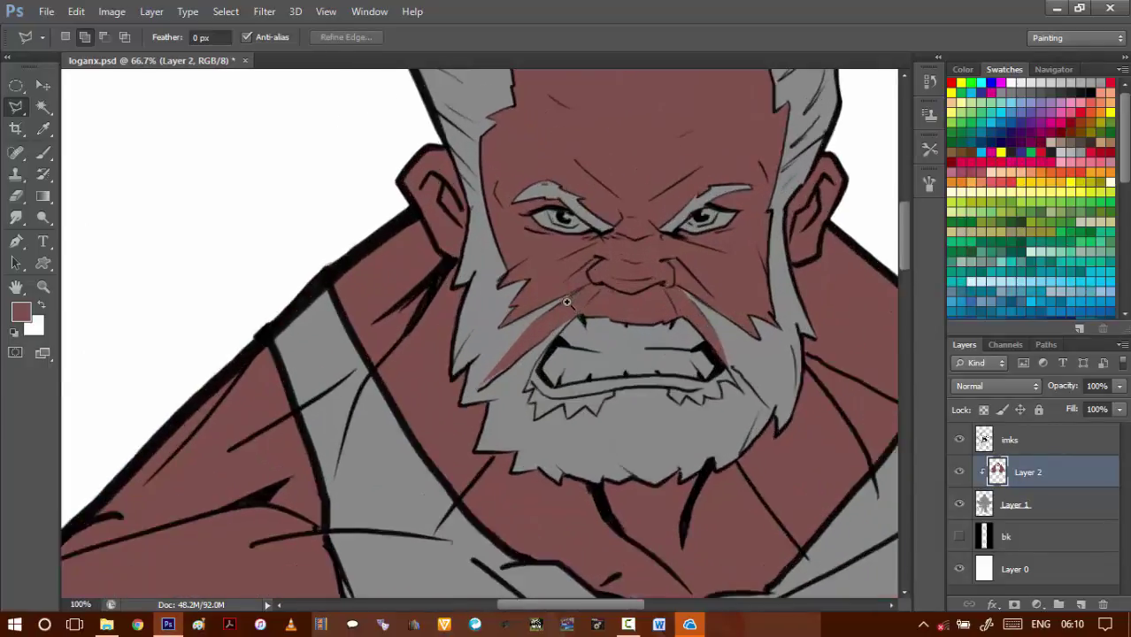
{"action": "scroll", "coordinate": [586, 330], "scroll_direction": "down", "scroll_amount": 3}
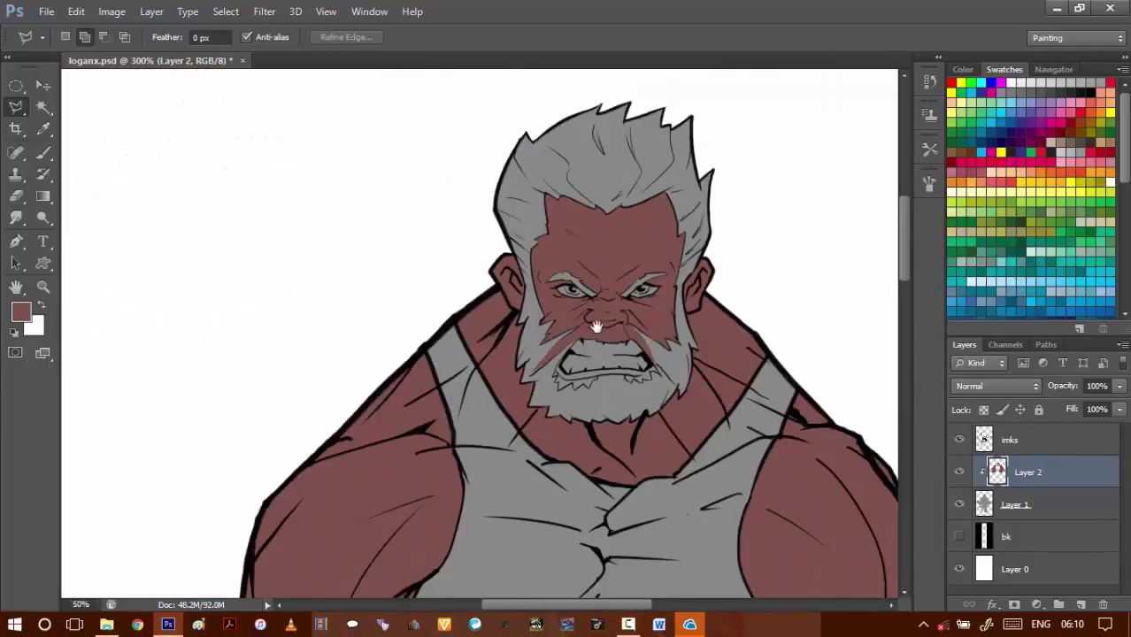
{"action": "scroll", "coordinate": [580, 332], "scroll_direction": "up", "scroll_amount": 2}
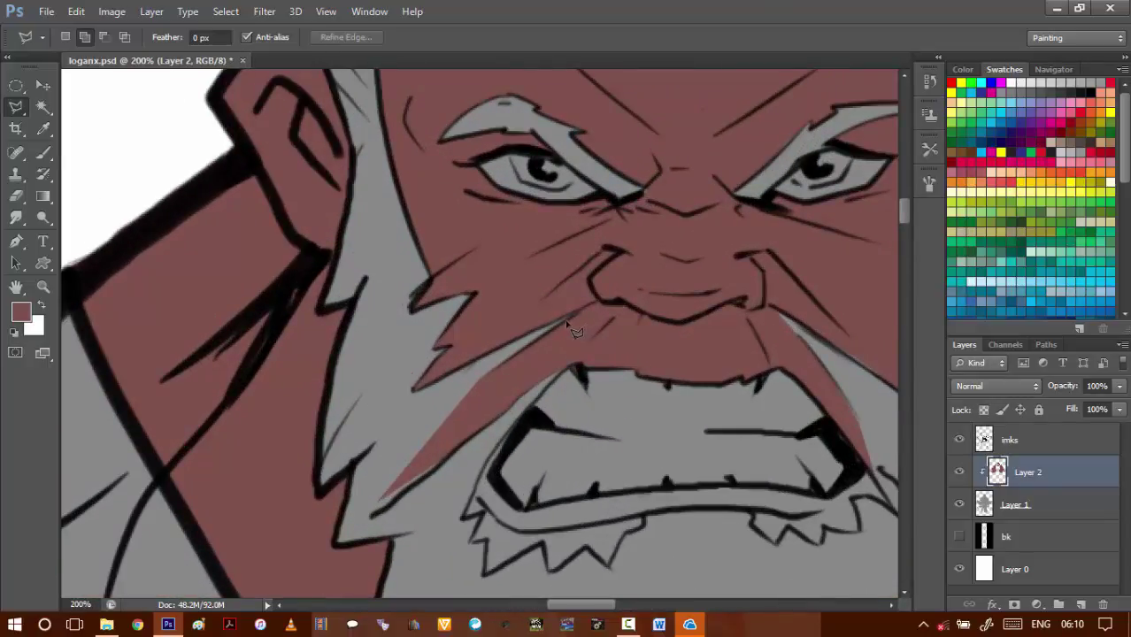
{"action": "left_click", "coordinate": [567, 318]}
{"action": "left_click", "coordinate": [566, 319]}
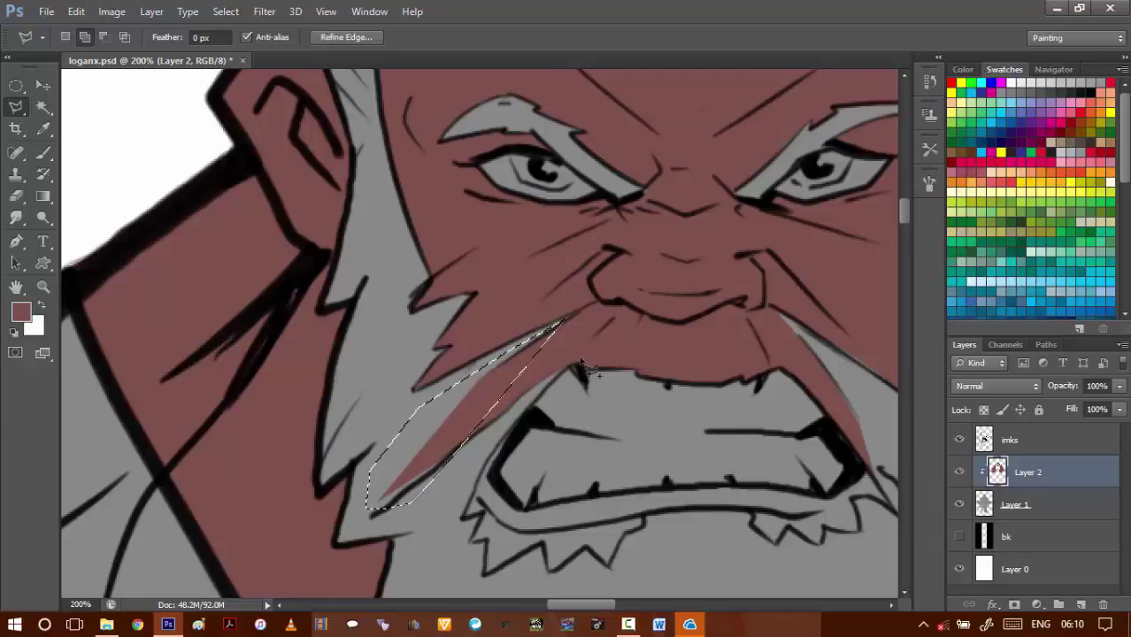
{"action": "key", "text": "alt+BackSpace"}
{"action": "key", "text": "ctrl+d"}
{"action": "key", "text": "ctrl+alt+z"}
{"action": "key", "text": "ctrl+alt+z"}
{"action": "key", "text": "ctrl+d"}
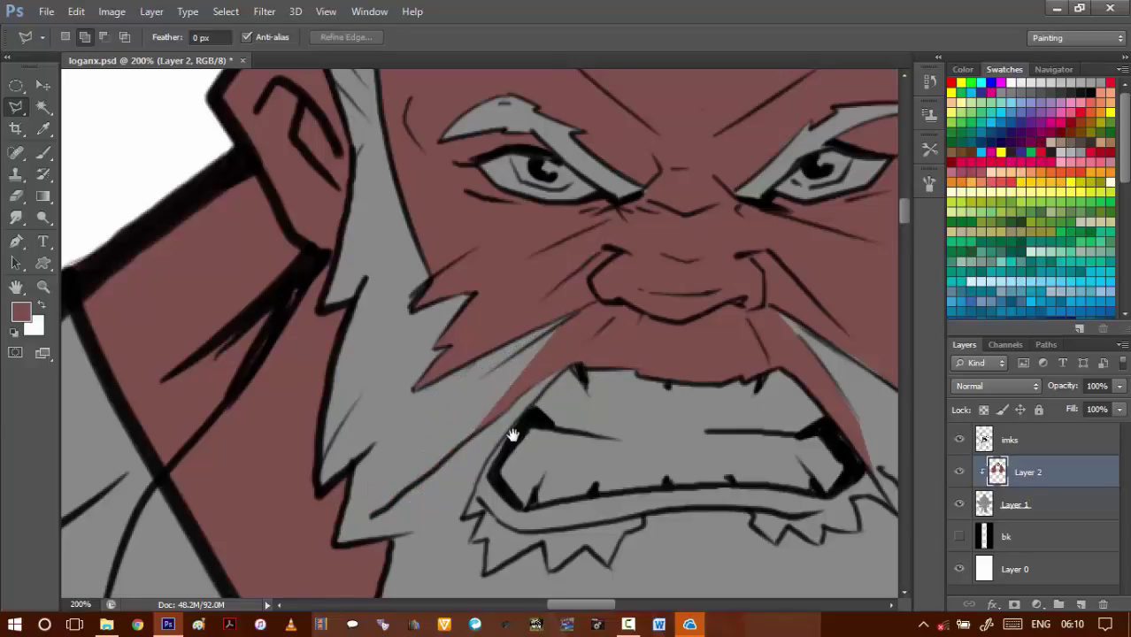
- Look over the artwork from the man's head down to the girl's legs, checking which areas still lack skin colour
{"action": "left_click_drag", "start_coordinate": [512, 434], "coordinate": [443, 428]}
{"action": "scroll", "coordinate": [492, 424], "scroll_direction": "down", "scroll_amount": 3}
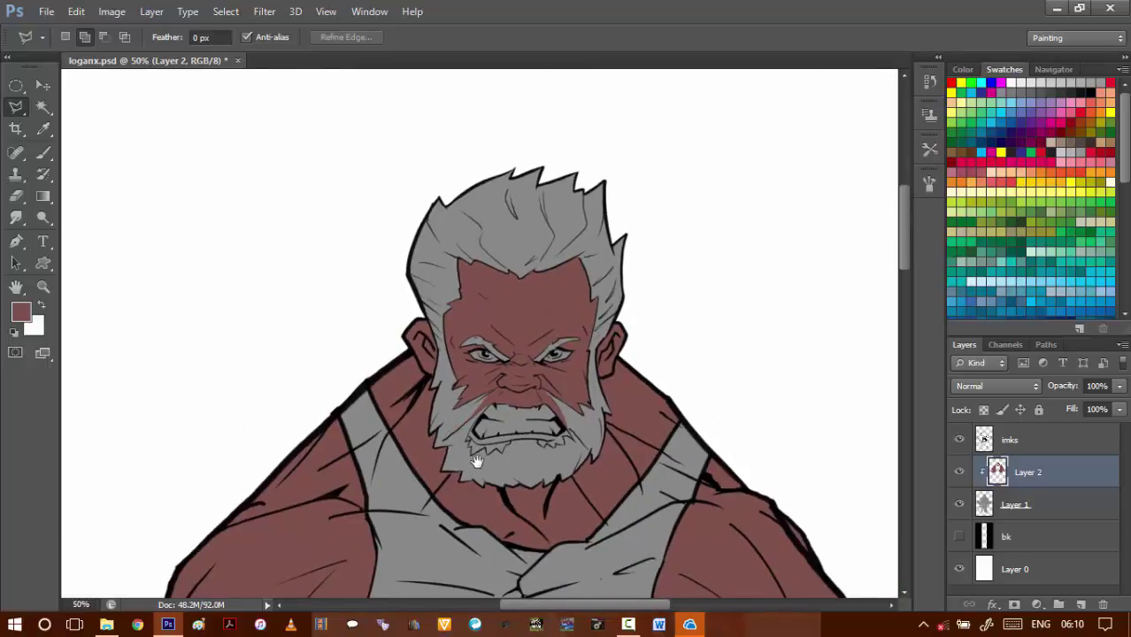
{"action": "scroll", "coordinate": [476, 464], "scroll_direction": "down", "scroll_amount": 3}
{"action": "scroll", "coordinate": [476, 464], "scroll_direction": "down", "scroll_amount": 1}
{"action": "scroll", "coordinate": [474, 455], "scroll_direction": "down", "scroll_amount": 5}
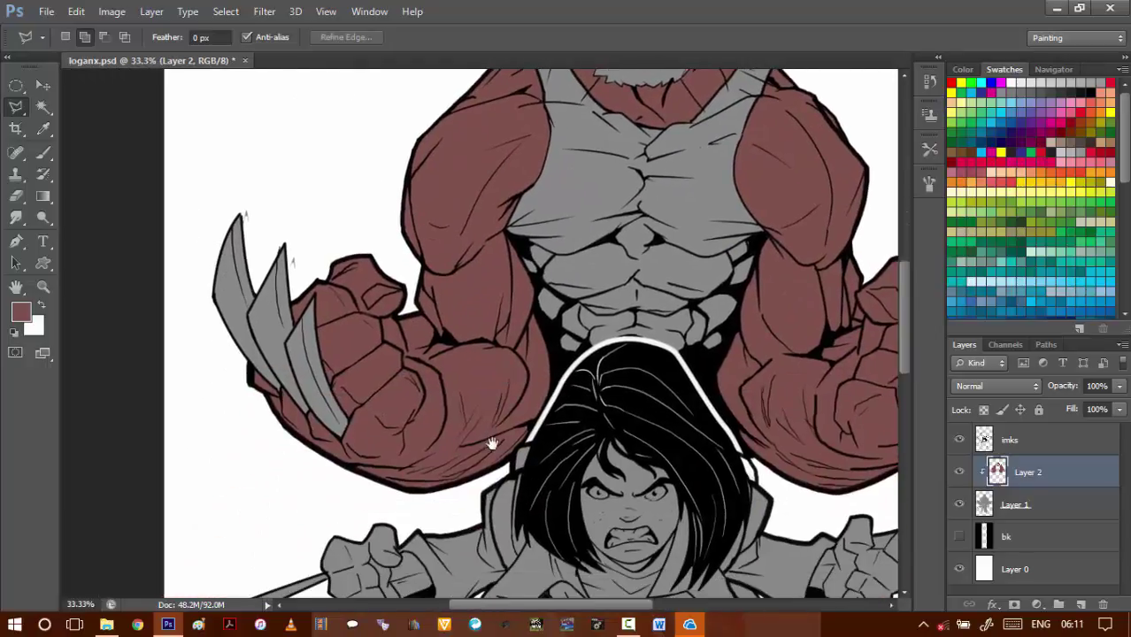
{"action": "scroll", "coordinate": [473, 449], "scroll_direction": "down", "scroll_amount": 2}
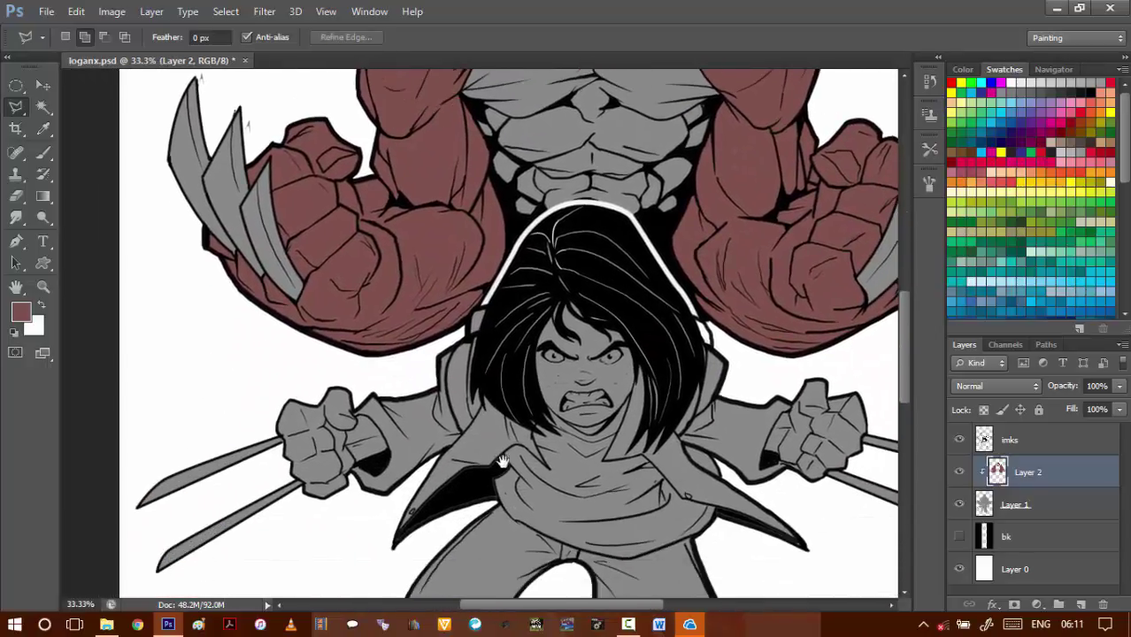
{"action": "scroll", "coordinate": [576, 399], "scroll_direction": "down", "scroll_amount": 5}
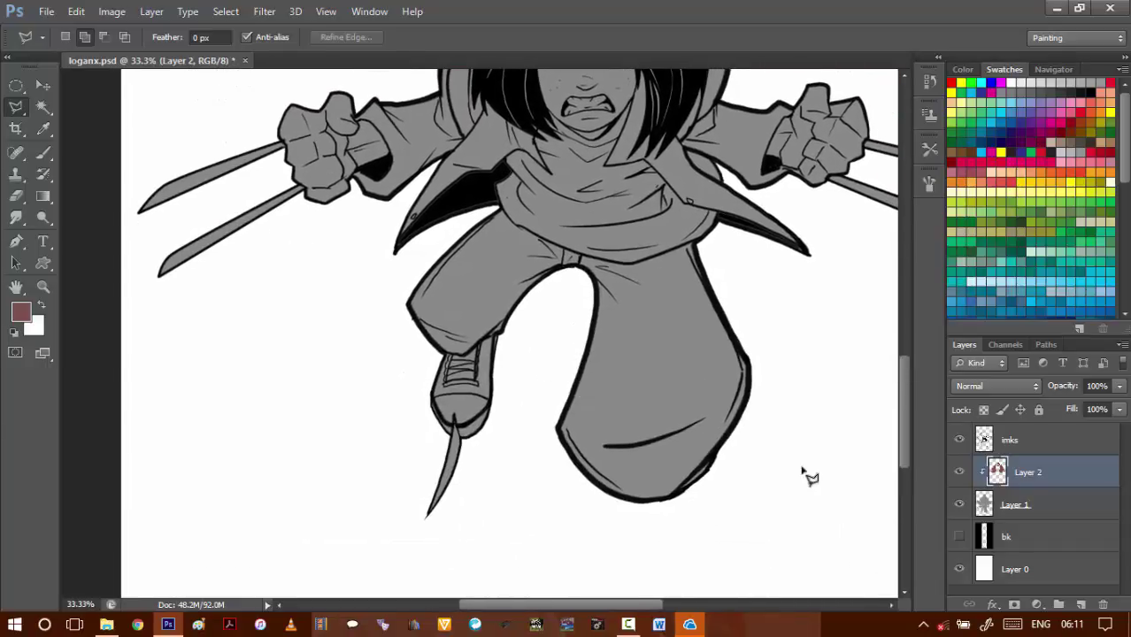
{"action": "scroll", "coordinate": [461, 338], "scroll_direction": "up", "scroll_amount": 4}
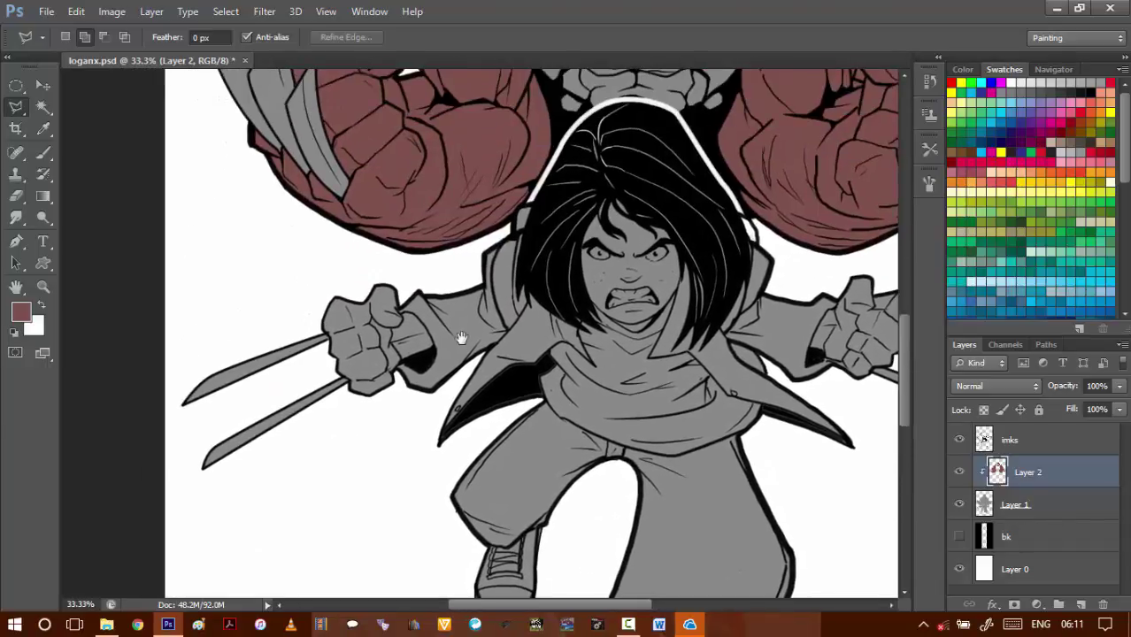
- Start a polygonal selection around the girl's right fist, running loosely through the white background above the knuckles
{"action": "left_click", "coordinate": [362, 286], "text": "ctrl"}
{"action": "left_click", "coordinate": [361, 285], "text": "ctrl"}
{"action": "left_click", "coordinate": [361, 285], "text": "ctrl"}
{"action": "left_click", "coordinate": [412, 269], "text": "ctrl"}
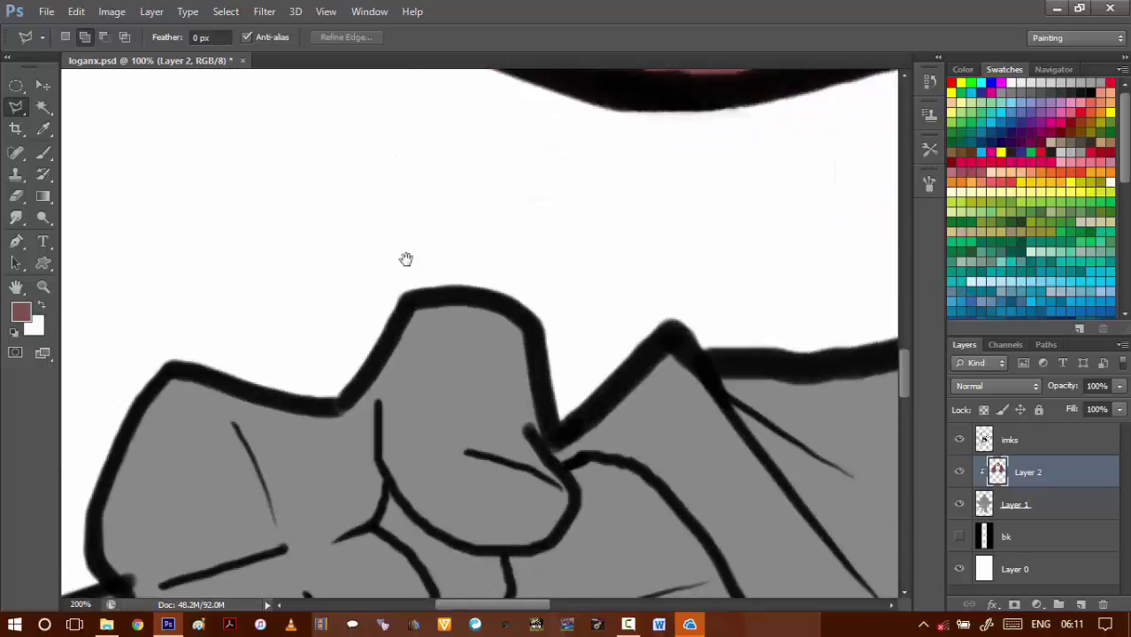
{"action": "left_click_drag", "start_coordinate": [407, 258], "coordinate": [549, 158]}
{"action": "left_click", "coordinate": [545, 170]}
{"action": "left_click", "coordinate": [258, 254]}
{"action": "left_click", "coordinate": [194, 359]}
{"action": "left_click_drag", "start_coordinate": [192, 383], "coordinate": [265, 238]}
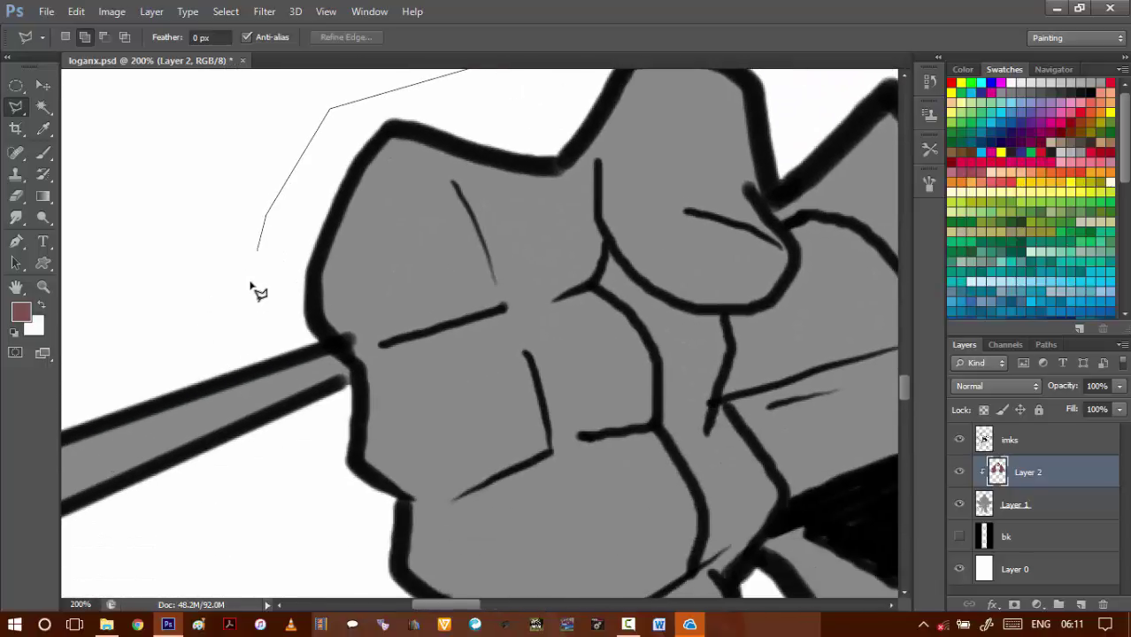
- Continue the outline down the knuckles of the girl's right fist, cutting across the bases of both claws
{"action": "left_click", "coordinate": [255, 310]}
{"action": "left_click", "coordinate": [330, 343]}
{"action": "left_click", "coordinate": [357, 435]}
{"action": "left_click", "coordinate": [348, 464]}
{"action": "mouse_move", "coordinate": [326, 457]}
{"action": "left_mouse_down"}
{"action": "mouse_move", "coordinate": [318, 479]}
{"action": "mouse_move", "coordinate": [234, 235]}
{"action": "left_mouse_up"}
{"action": "left_click", "coordinate": [249, 392]}
{"action": "left_click", "coordinate": [328, 372]}
{"action": "left_click", "coordinate": [392, 407]}
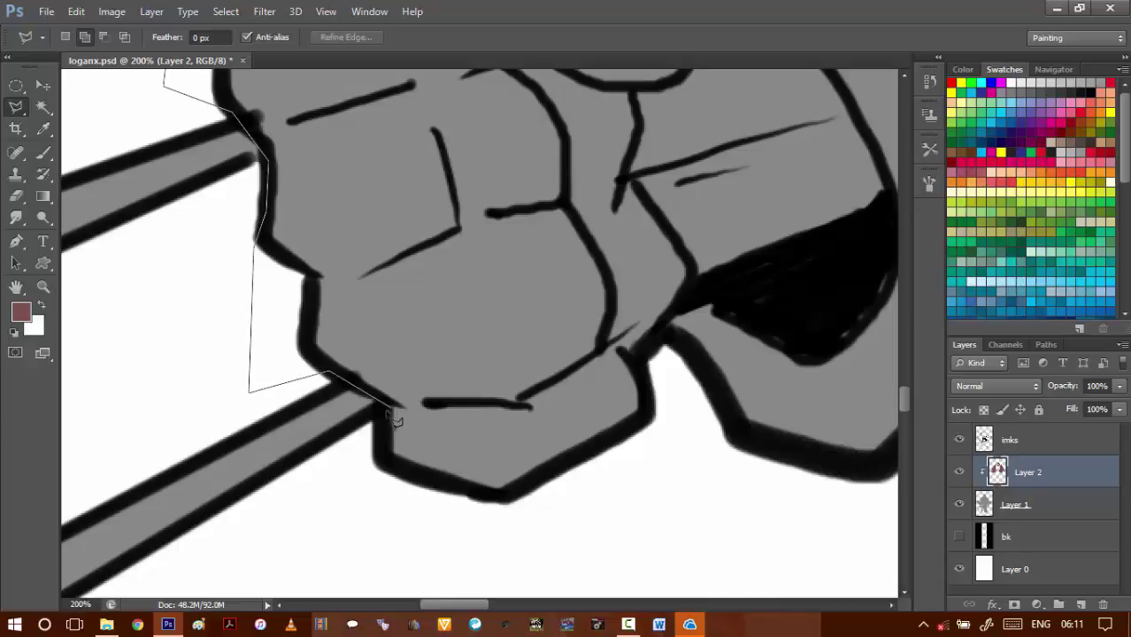
- Take the outline loosely through the white background beneath the girl's right fist to the gap beside the sleeve
{"action": "left_click", "coordinate": [387, 473]}
{"action": "left_click", "coordinate": [419, 510]}
{"action": "left_click", "coordinate": [609, 541]}
{"action": "left_click", "coordinate": [690, 480]}
{"action": "left_click_drag", "start_coordinate": [667, 357], "coordinate": [464, 530]}
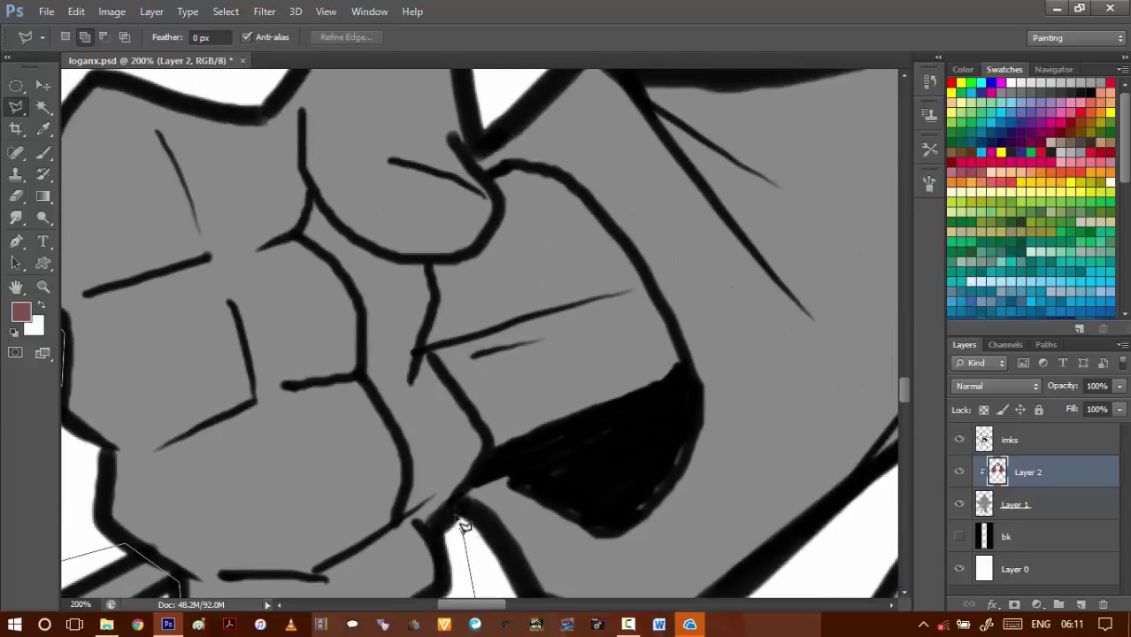
- Trace the wrist along the black sleeve opening and the cuff edge, and close the selection above the thumb
{"action": "left_click", "coordinate": [455, 511]}
{"action": "left_click", "coordinate": [491, 450]}
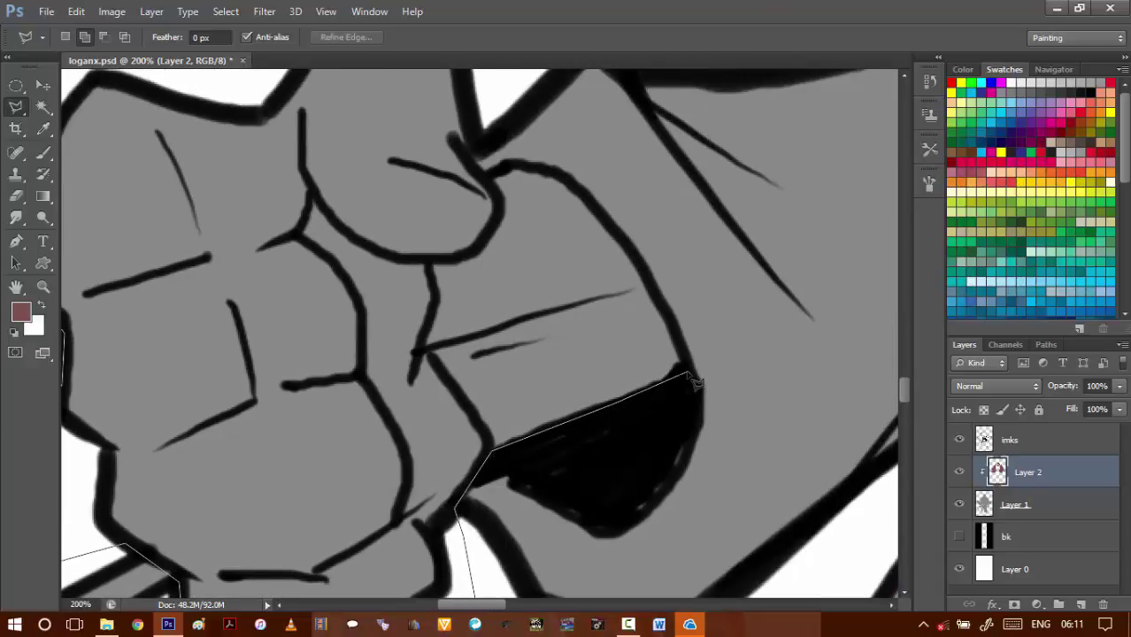
{"action": "left_click_drag", "start_coordinate": [647, 267], "coordinate": [700, 418]}
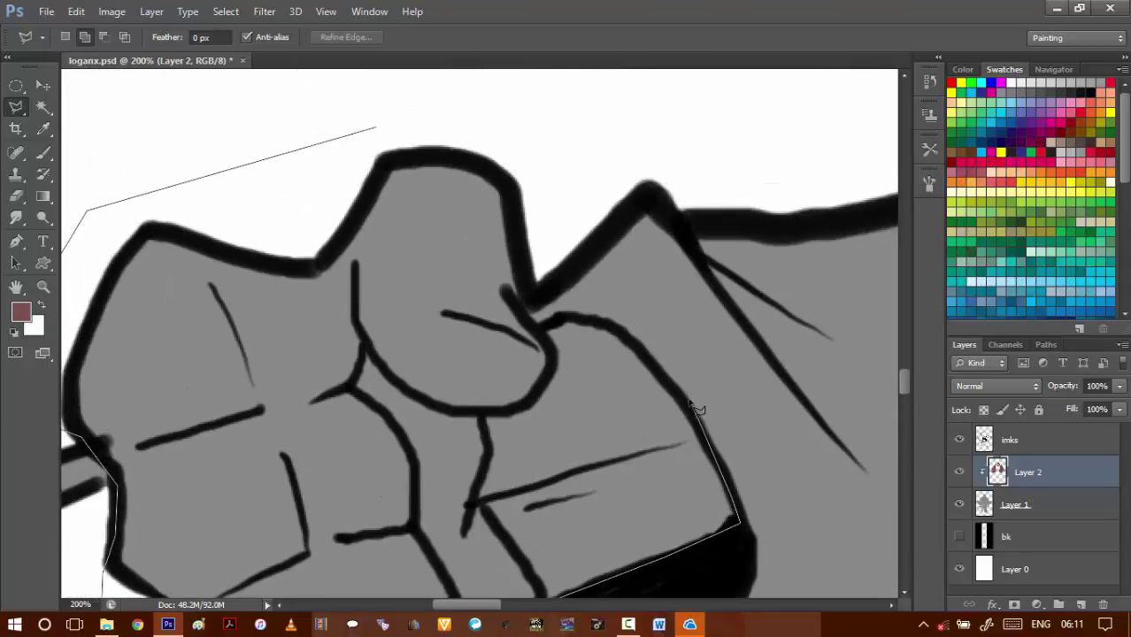
{"action": "left_click", "coordinate": [626, 336]}
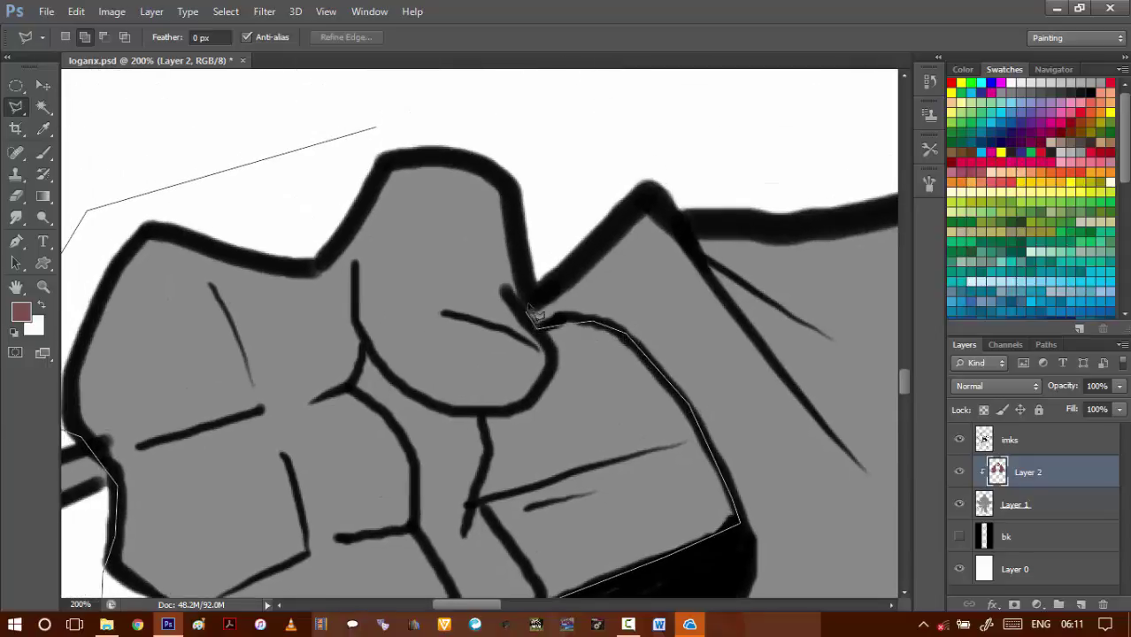
{"action": "double_click", "coordinate": [535, 145]}
- Start a polygonal selection around the girl's left fist, running loosely outside the raised finger down to where the hand meets the sleeve
{"action": "scroll", "coordinate": [515, 192], "scroll_direction": "down", "scroll_amount": 4}
{"action": "left_click_drag", "start_coordinate": [619, 305], "coordinate": [279, 308]}
{"action": "left_click_drag", "start_coordinate": [624, 252], "coordinate": [630, 226]}
{"action": "left_click", "coordinate": [665, 162], "text": "ctrl"}
{"action": "left_click", "coordinate": [649, 173], "text": "ctrl"}
{"action": "left_click", "coordinate": [637, 175], "text": "ctrl"}
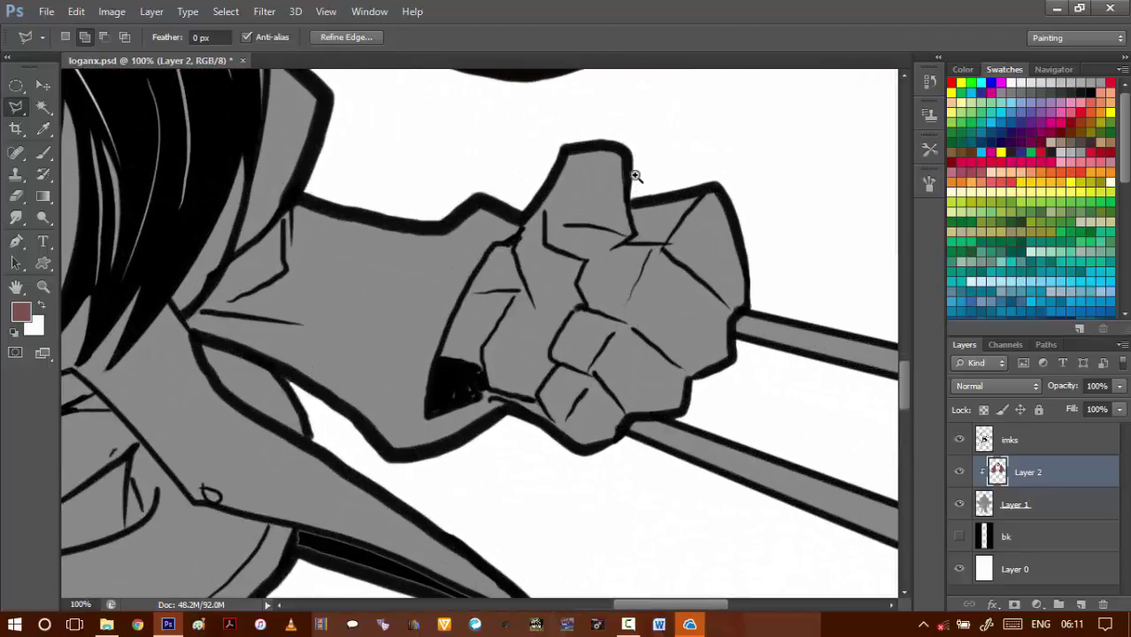
{"action": "left_click", "coordinate": [631, 150], "text": "ctrl"}
{"action": "left_click_drag", "start_coordinate": [601, 142], "coordinate": [640, 206]}
{"action": "left_click", "coordinate": [575, 160]}
{"action": "left_click", "coordinate": [510, 201]}
{"action": "left_click", "coordinate": [488, 276]}
{"action": "left_click", "coordinate": [462, 330]}
{"action": "left_click_drag", "start_coordinate": [463, 330], "coordinate": [520, 208]}
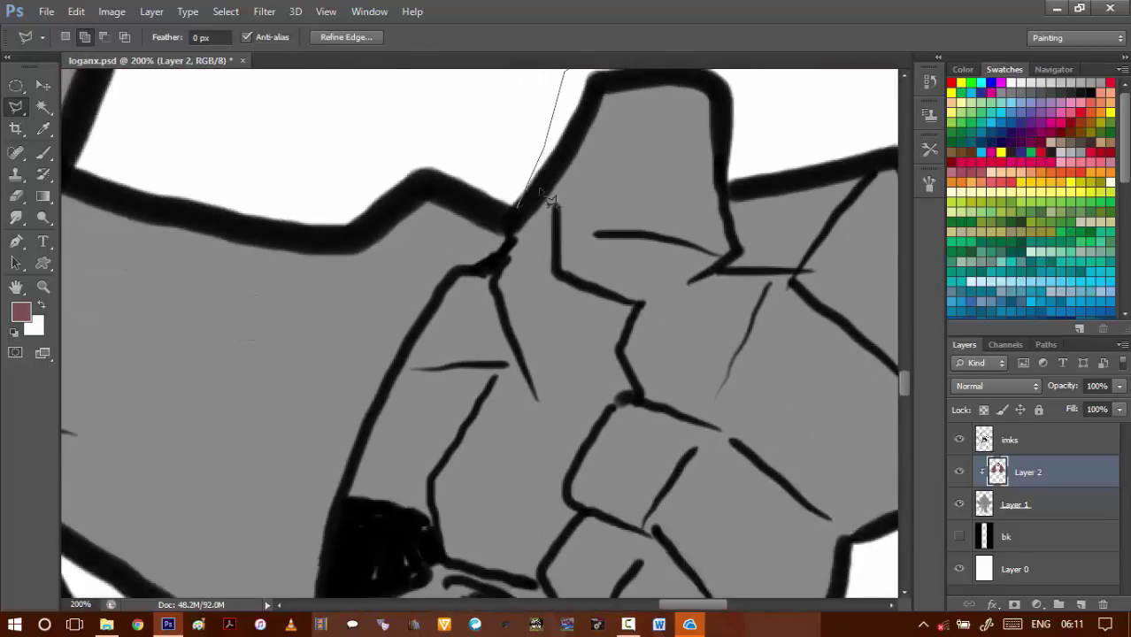
- Trace the wrist along the left sleeve's cuff edge and around the top of the black sleeve opening
{"action": "scroll", "coordinate": [547, 199], "scroll_direction": "down", "scroll_amount": 1}
{"action": "left_click", "coordinate": [464, 256]}
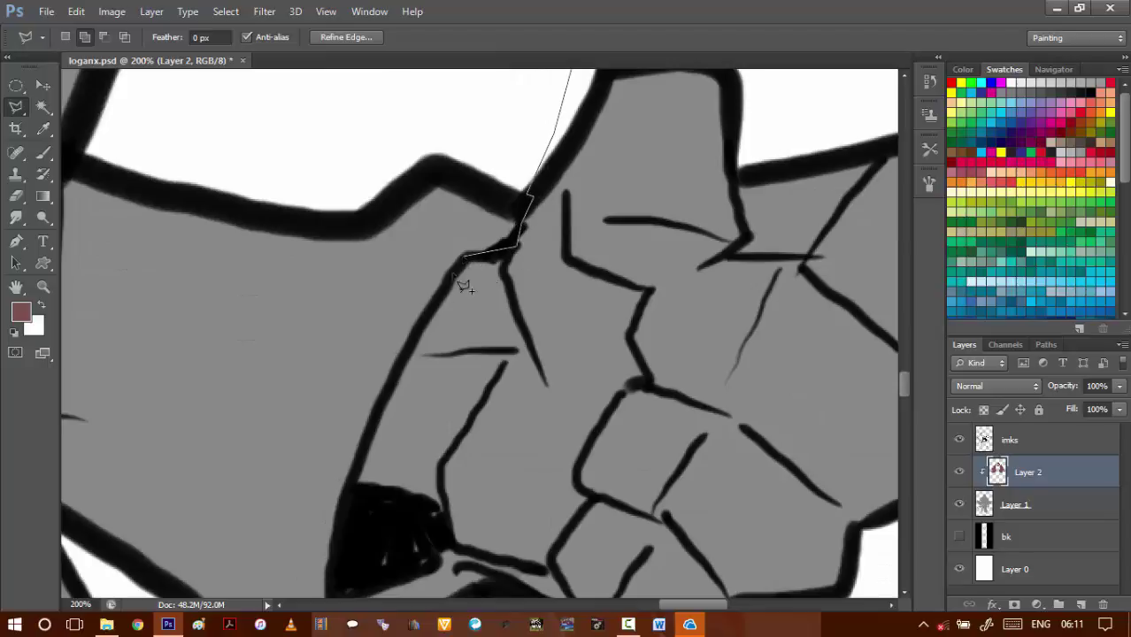
{"action": "left_click", "coordinate": [383, 392]}
{"action": "left_click_drag", "start_coordinate": [342, 535], "coordinate": [315, 438]}
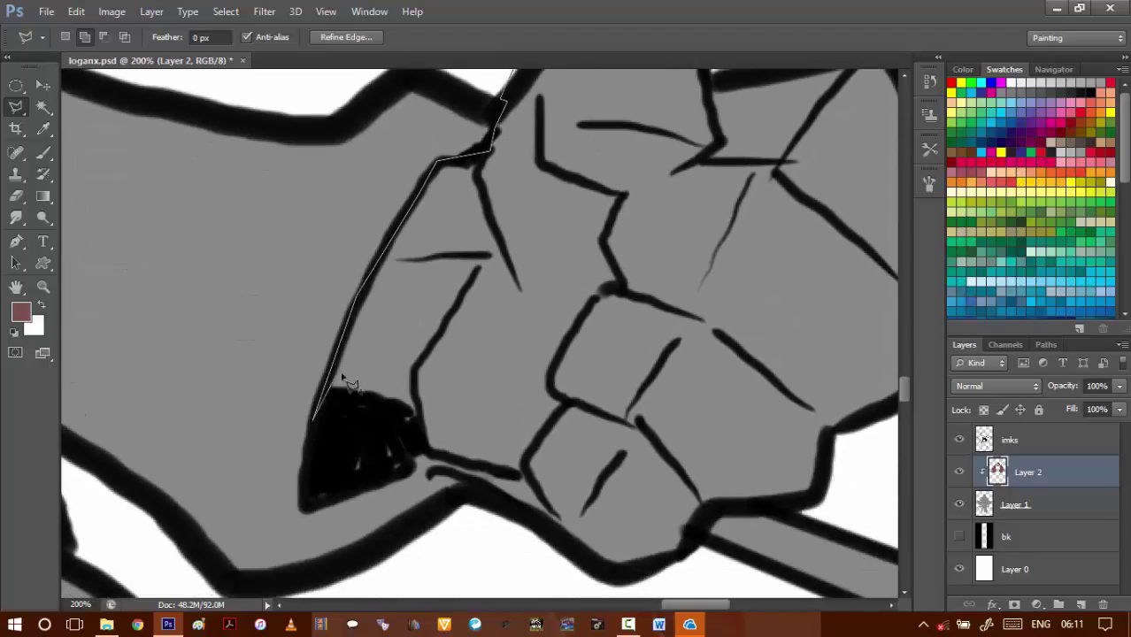
{"action": "left_click", "coordinate": [324, 390]}
{"action": "left_click", "coordinate": [391, 400]}
{"action": "left_click", "coordinate": [413, 440]}
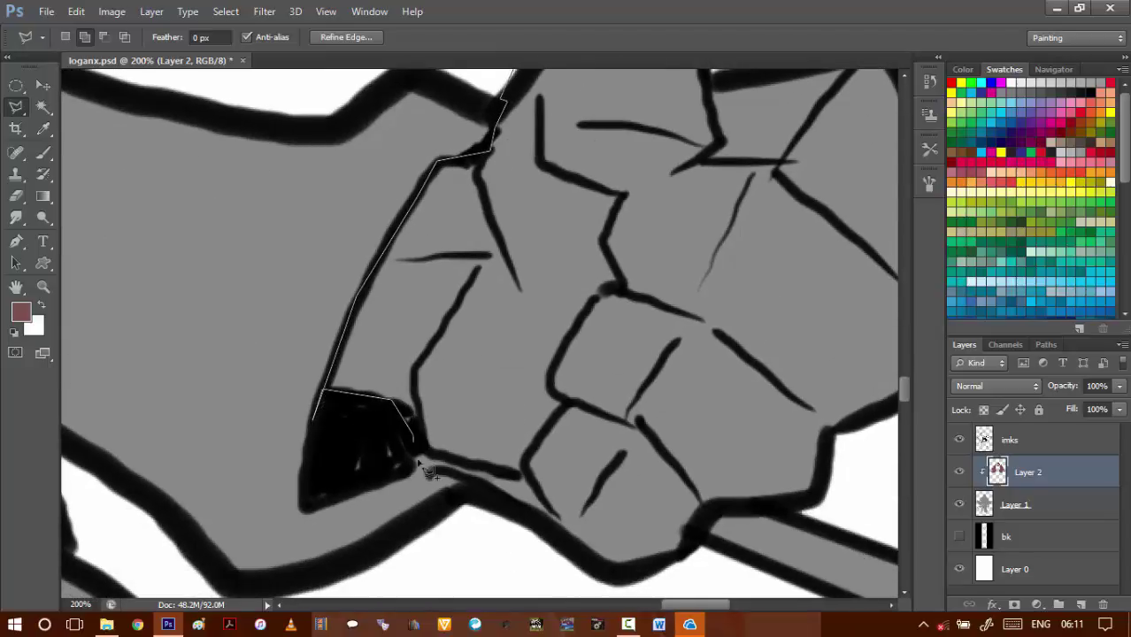
- Continue the outline beneath the girl's left fist, cutting across the base of the lower claw and along the lower knuckles
{"action": "left_click_drag", "start_coordinate": [611, 567], "coordinate": [431, 461]}
{"action": "left_click", "coordinate": [478, 511]}
{"action": "left_click", "coordinate": [515, 501]}
{"action": "left_click", "coordinate": [511, 429]}
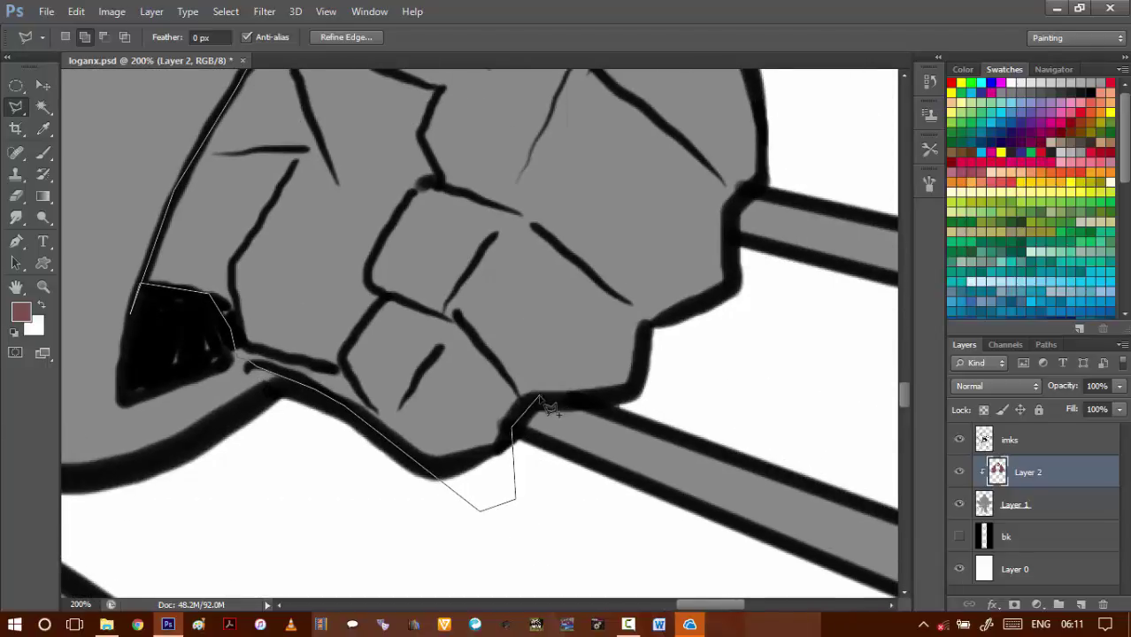
{"action": "left_click", "coordinate": [542, 398]}
{"action": "left_click", "coordinate": [627, 397]}
{"action": "left_click_drag", "start_coordinate": [745, 298], "coordinate": [566, 480]}
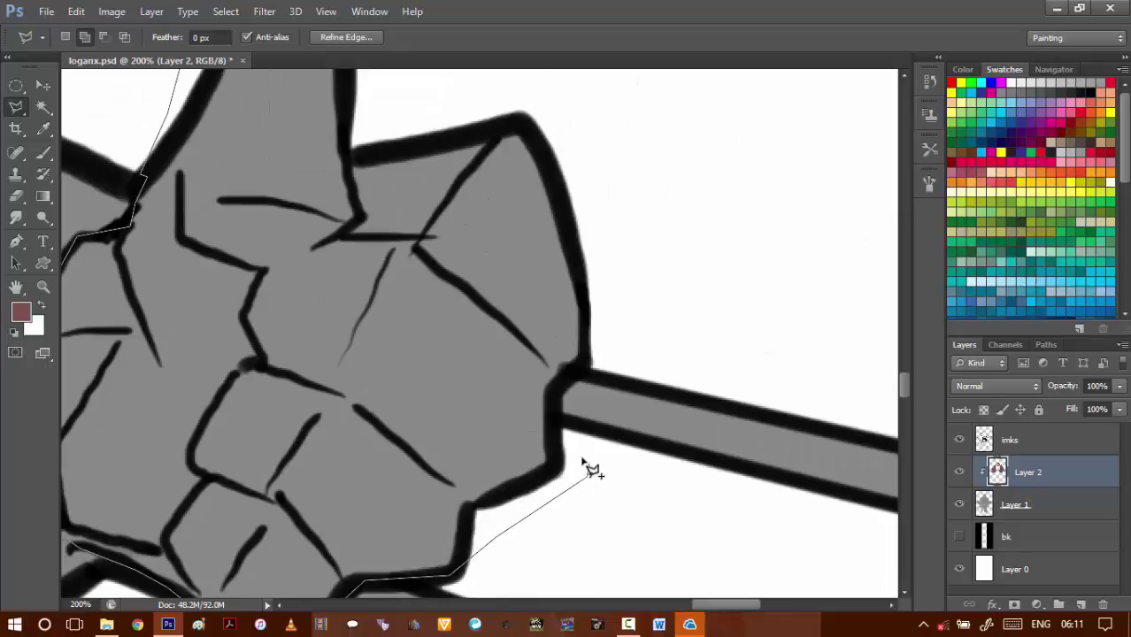
- Cut across the upper claw's base, run loosely through the white background outside the knuckles, and close the left fist selection
{"action": "left_click", "coordinate": [586, 477]}
{"action": "left_click", "coordinate": [618, 333]}
{"action": "left_click_drag", "start_coordinate": [617, 121], "coordinate": [648, 268]}
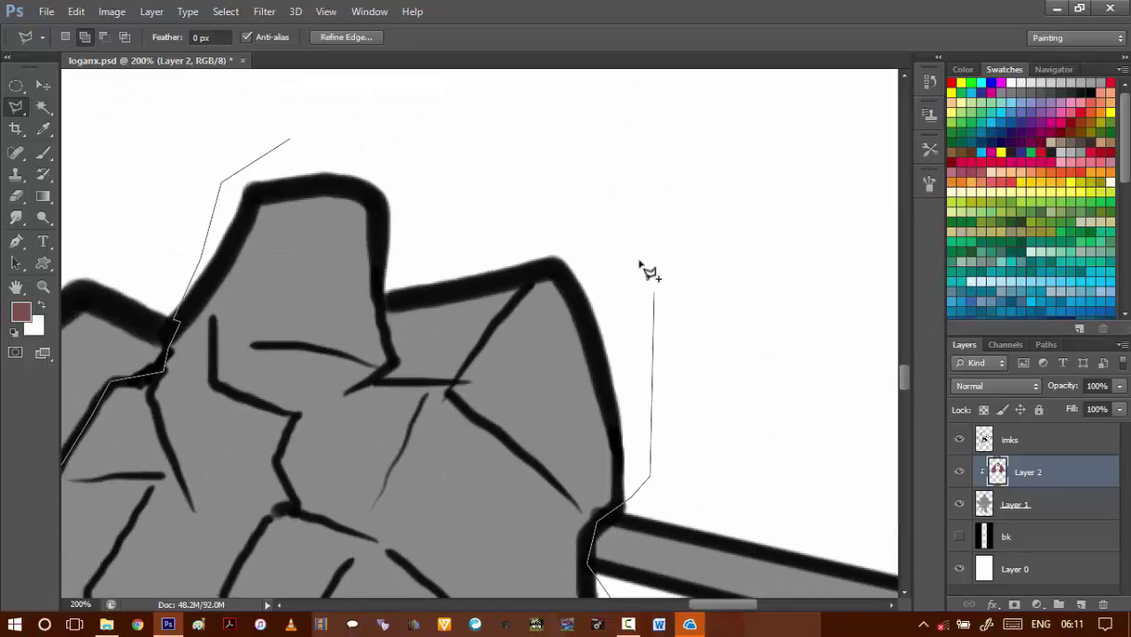
{"action": "left_click", "coordinate": [606, 205]}
{"action": "left_click", "coordinate": [554, 146]}
{"action": "left_click", "coordinate": [501, 127]}
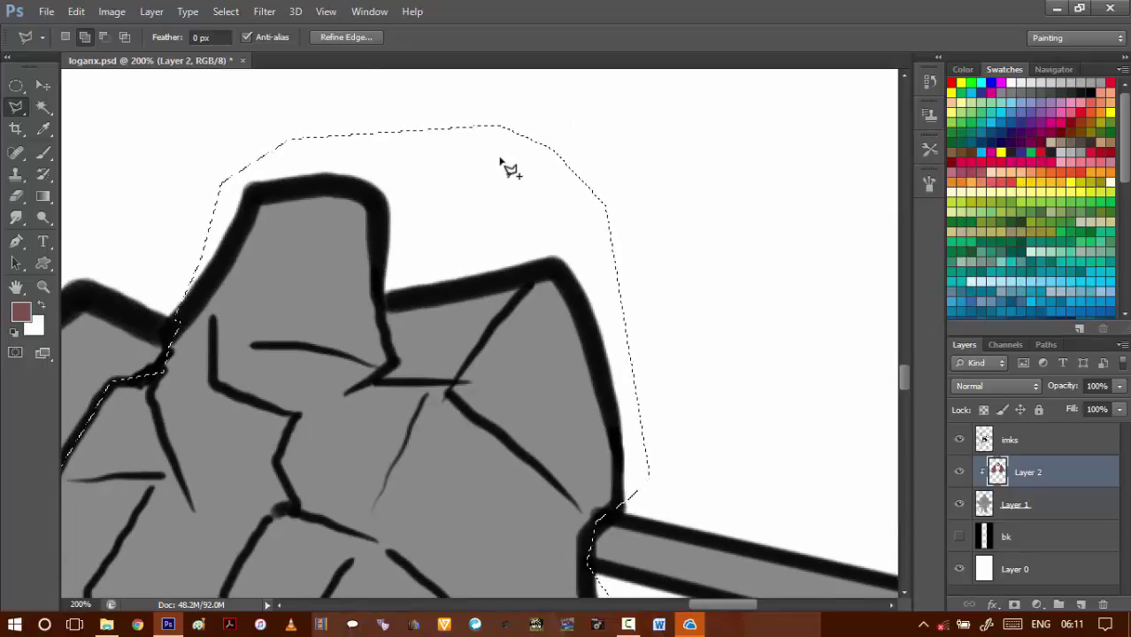
- Fill the girl's selected hands with the reddish-brown foreground colour
{"action": "key", "text": "alt+BackSpace"}
{"action": "key", "text": "u"}
{"action": "mouse_move", "coordinate": [455, 421]}
{"action": "left_mouse_down"}
{"action": "mouse_move", "coordinate": [494, 422]}
{"action": "mouse_move", "coordinate": [499, 443]}
{"action": "left_mouse_up"}
{"action": "scroll", "coordinate": [492, 425], "scroll_direction": "down", "scroll_amount": 2}
{"action": "key", "text": "l"}
{"action": "scroll", "coordinate": [498, 443], "scroll_direction": "down", "scroll_amount": 4}
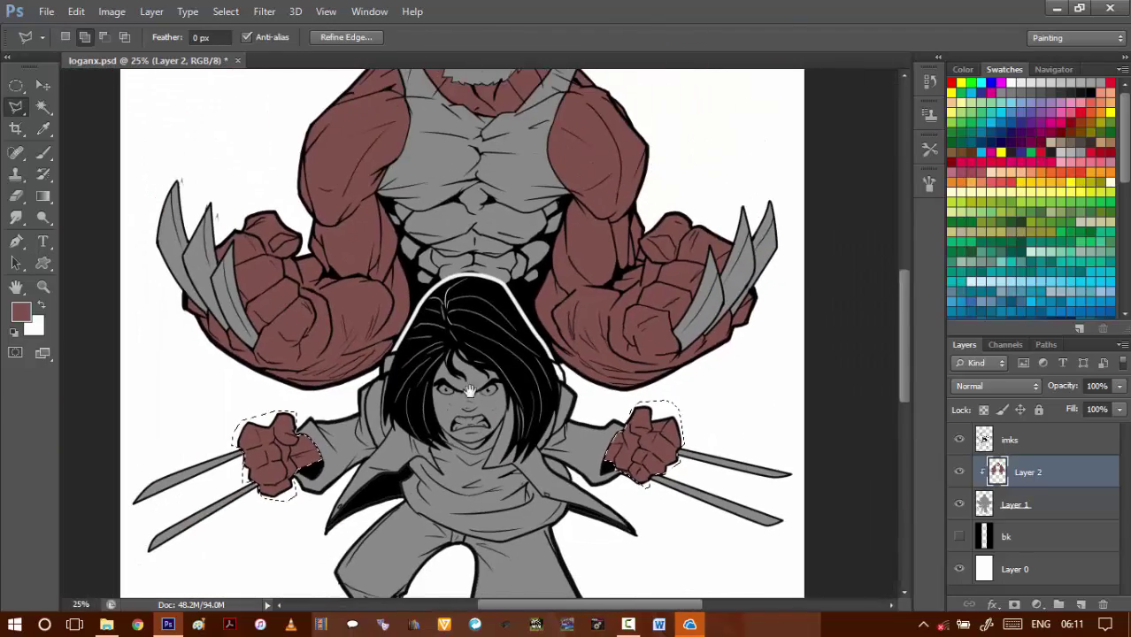
- Start adding the girl's face to the selection, running from the hairline down through the black hair beside her right cheek
{"action": "scroll", "coordinate": [471, 379], "scroll_direction": "up", "scroll_amount": 3}
{"action": "scroll", "coordinate": [472, 378], "scroll_direction": "up", "scroll_amount": 4}
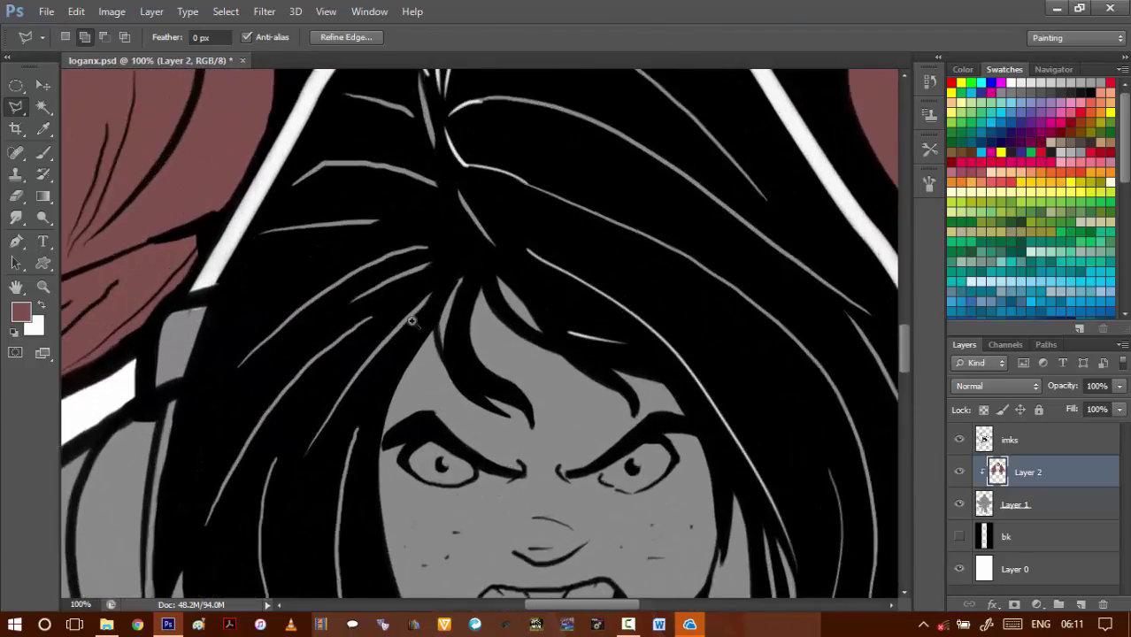
{"action": "left_click", "coordinate": [425, 317]}
{"action": "left_click", "coordinate": [327, 481]}
{"action": "left_click_drag", "start_coordinate": [319, 523], "coordinate": [398, 262]}
{"action": "left_click", "coordinate": [384, 378]}
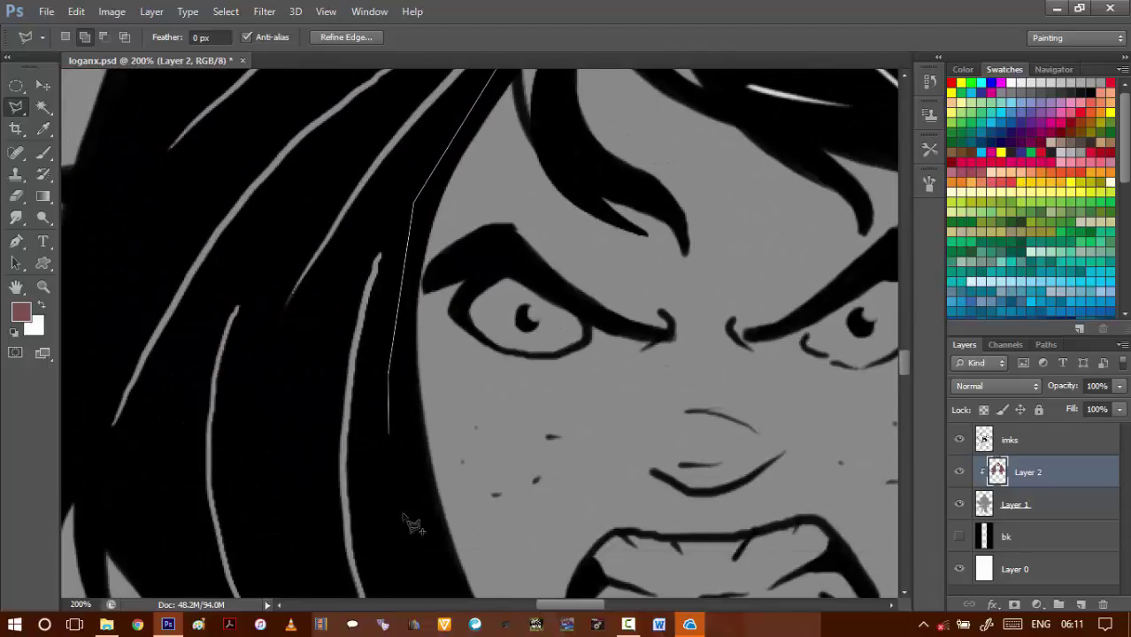
{"action": "left_click_drag", "start_coordinate": [400, 514], "coordinate": [352, 281]}
{"action": "left_click", "coordinate": [361, 296]}
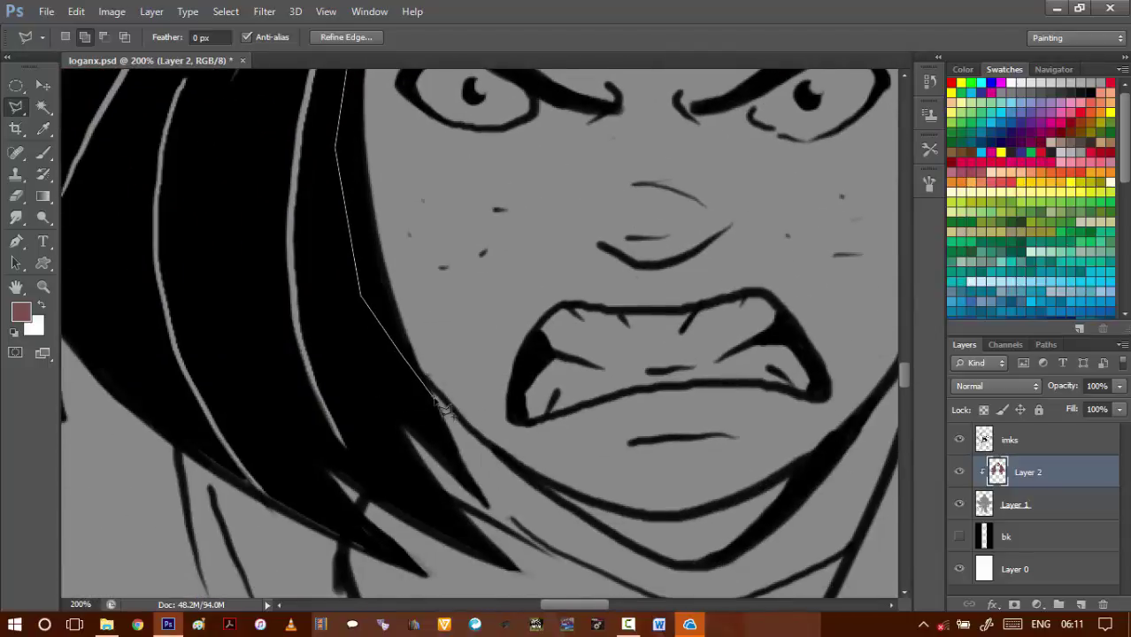
- Follow the girl's jawline around the underside of the chin and up the opposite jaw
{"action": "left_click", "coordinate": [492, 446]}
{"action": "left_click", "coordinate": [564, 506]}
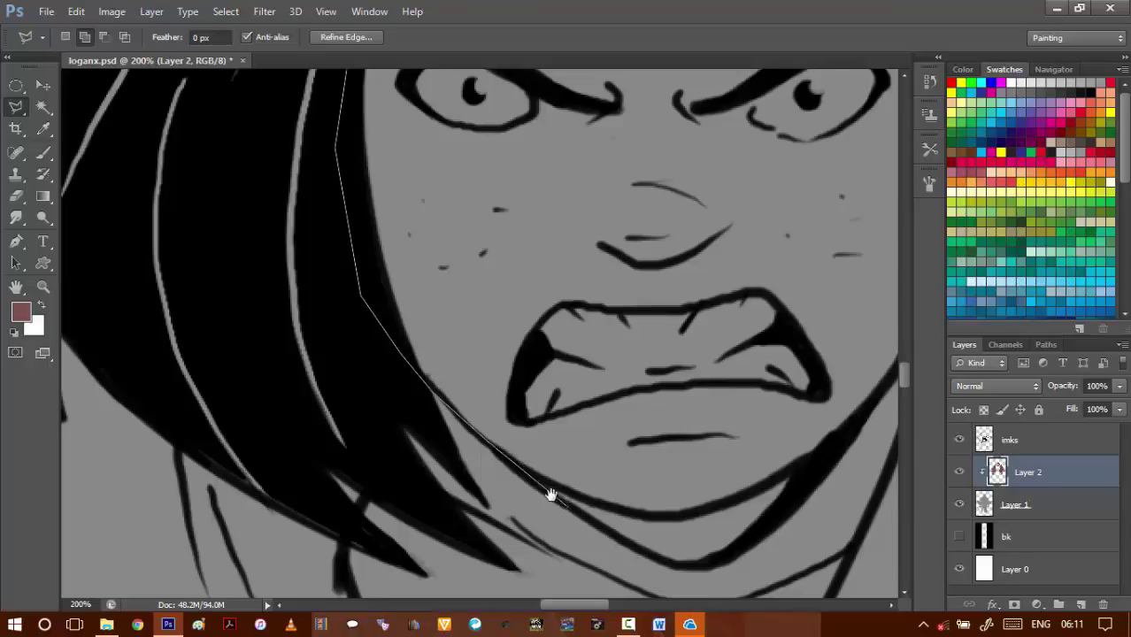
{"action": "left_click_drag", "start_coordinate": [550, 495], "coordinate": [407, 404]}
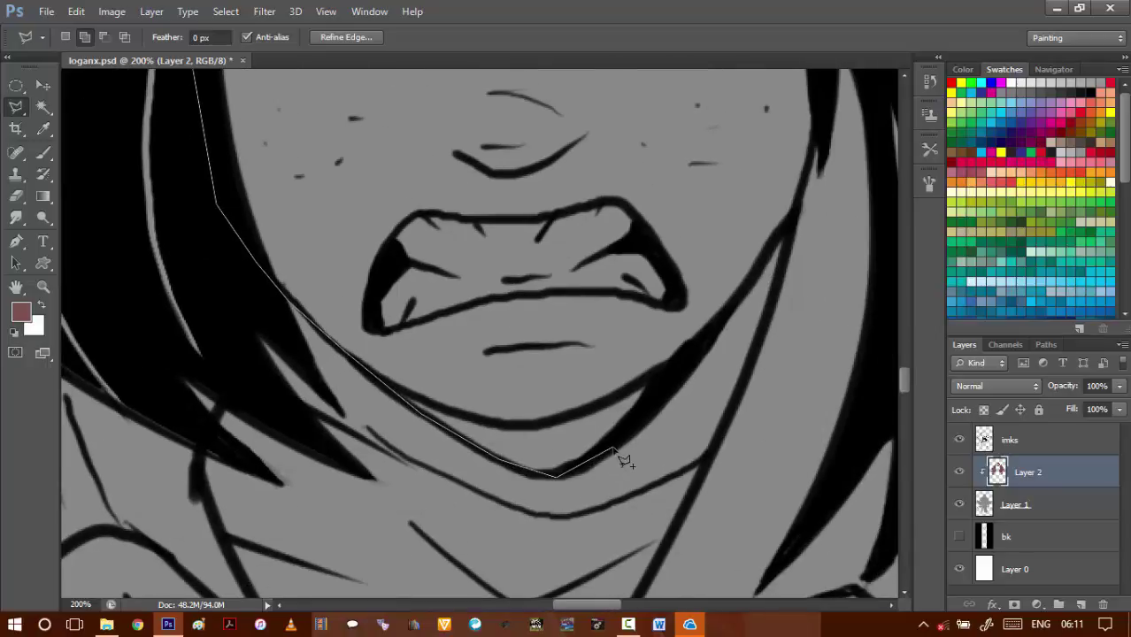
{"action": "scroll", "coordinate": [748, 255], "scroll_direction": "up", "scroll_amount": 4}
{"action": "scroll", "coordinate": [748, 255], "scroll_direction": "right", "scroll_amount": 5}
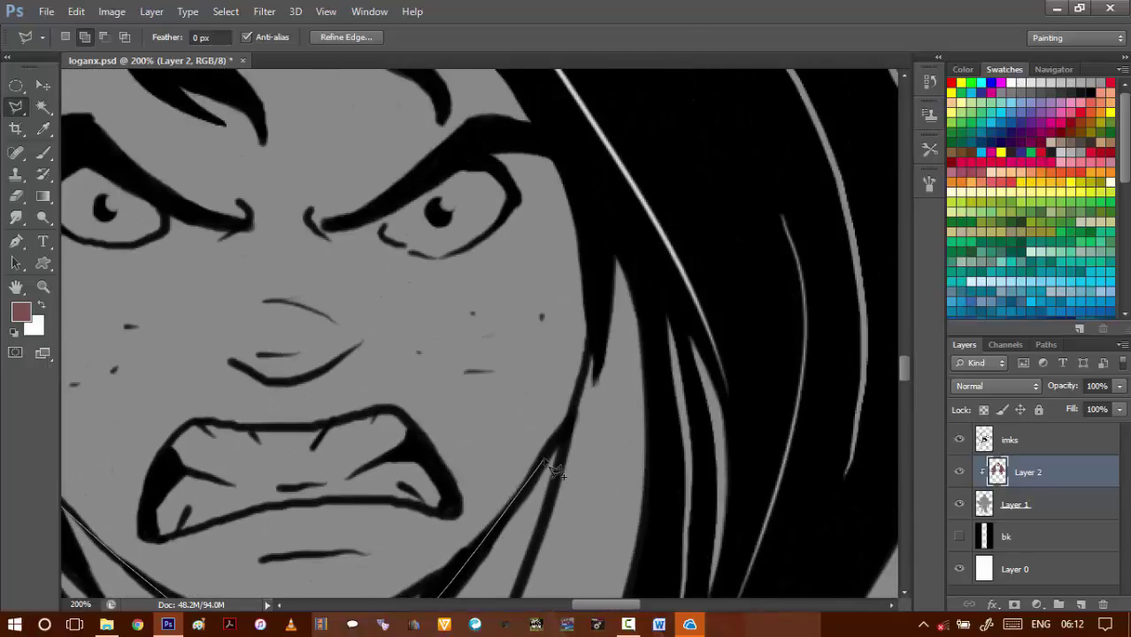
- Take the face outline up through the black hair beside her left cheek and over the left side of the forehead
{"action": "left_click", "coordinate": [594, 335]}
{"action": "left_click_drag", "start_coordinate": [598, 255], "coordinate": [591, 424]}
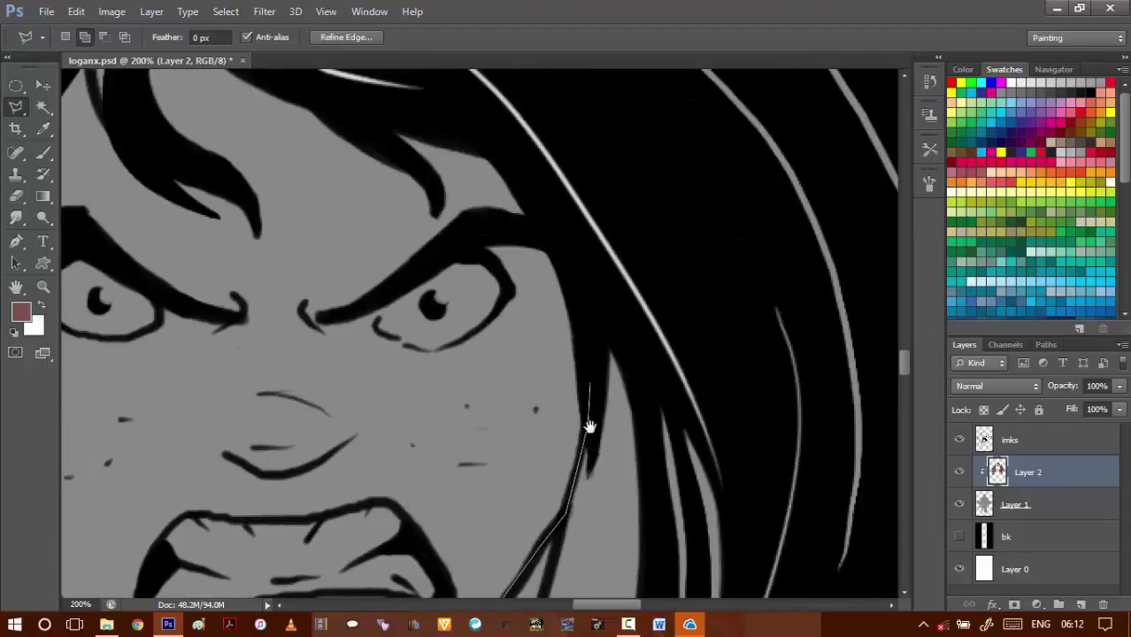
{"action": "left_click", "coordinate": [578, 353]}
{"action": "left_click_drag", "start_coordinate": [540, 245], "coordinate": [646, 403]}
{"action": "left_click", "coordinate": [606, 367]}
{"action": "left_click", "coordinate": [508, 349]}
{"action": "left_click_drag", "start_coordinate": [437, 320], "coordinate": [643, 369]}
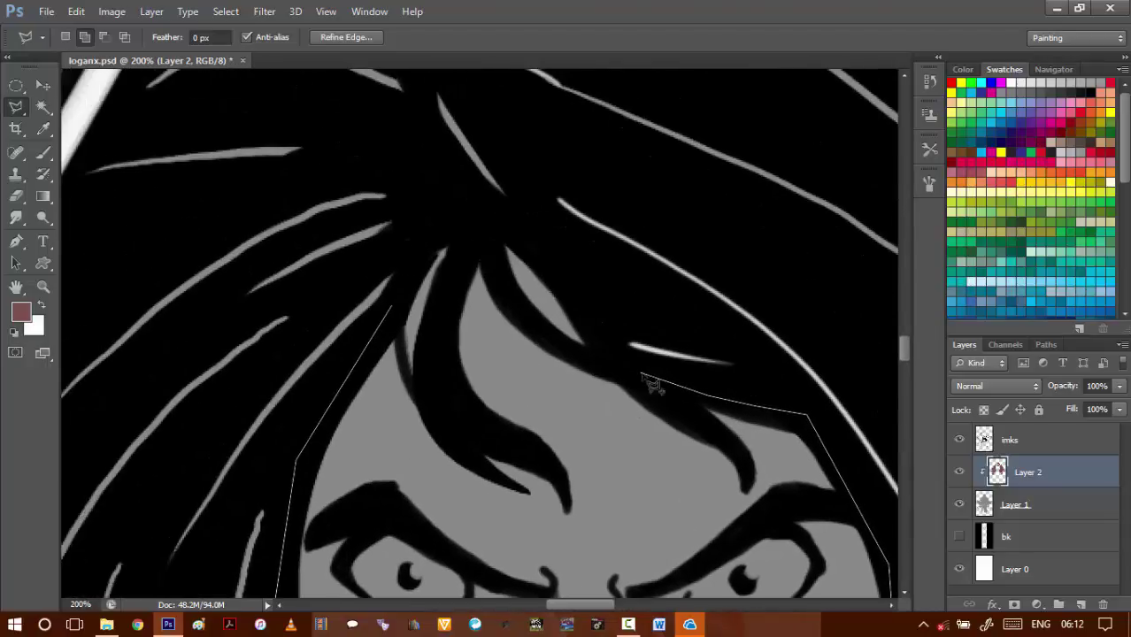
- Trace the hairline through the black fringe strands above the girl's forehead and close the face selection
{"action": "left_click", "coordinate": [635, 376]}
{"action": "left_click", "coordinate": [551, 340]}
{"action": "left_click", "coordinate": [511, 297]}
{"action": "left_click", "coordinate": [482, 250]}
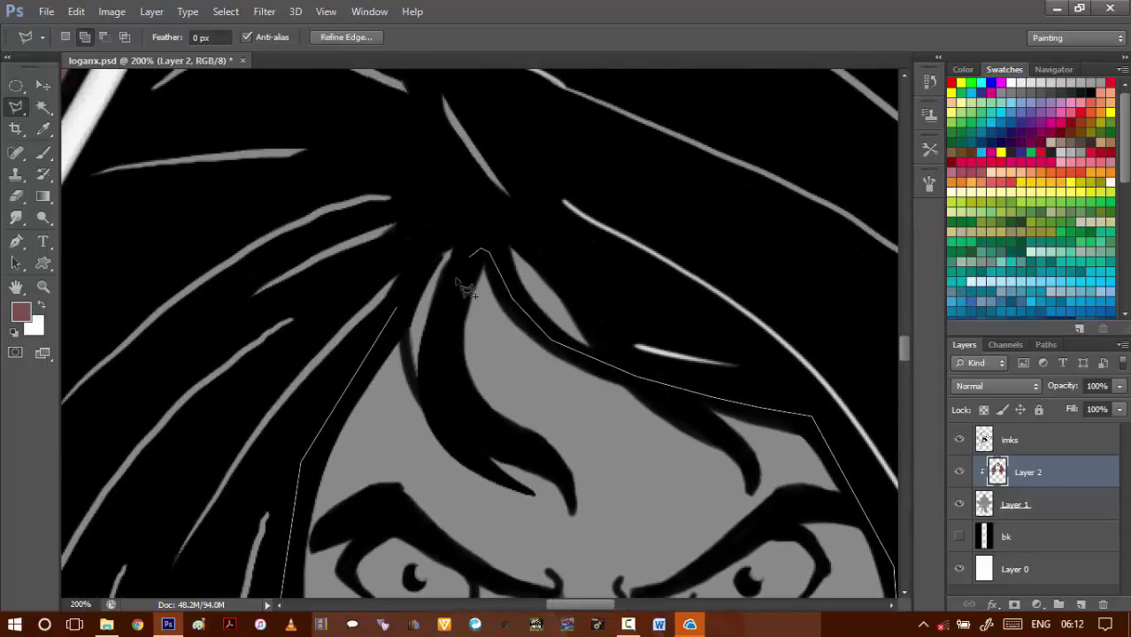
{"action": "left_click", "coordinate": [458, 272]}
{"action": "left_click", "coordinate": [428, 394]}
{"action": "left_click", "coordinate": [401, 314]}
- Fill the girl's selected face with the reddish-brown foreground colour
{"action": "scroll", "coordinate": [492, 304], "scroll_direction": "down", "scroll_amount": 5}
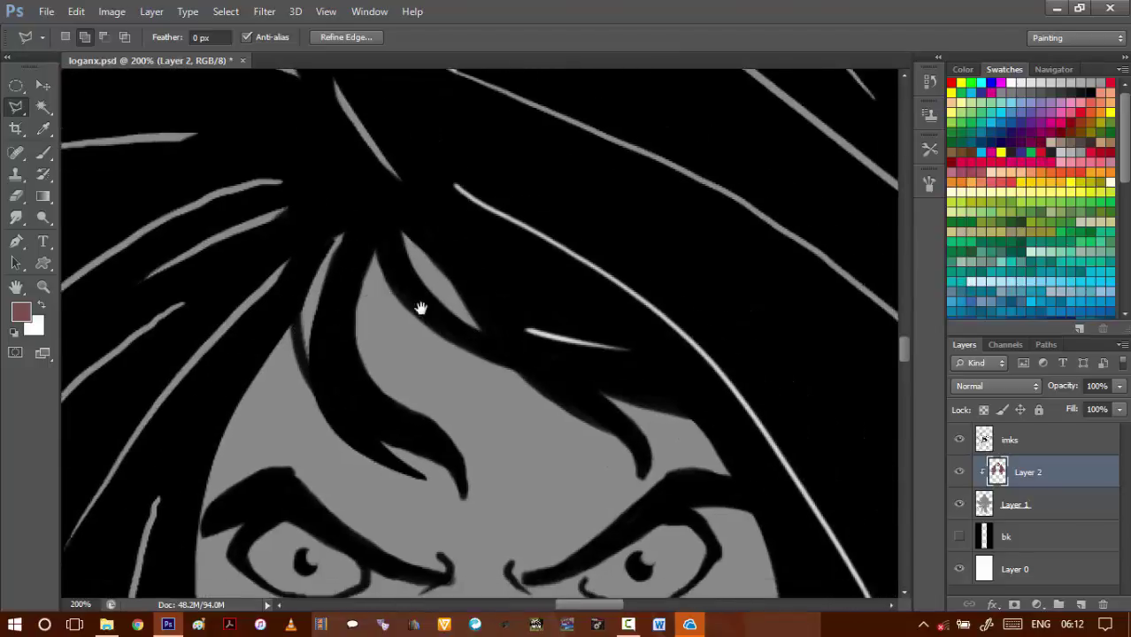
{"action": "scroll", "coordinate": [442, 384], "scroll_direction": "right", "scroll_amount": 2}
{"action": "scroll", "coordinate": [458, 389], "scroll_direction": "down", "scroll_amount": 3}
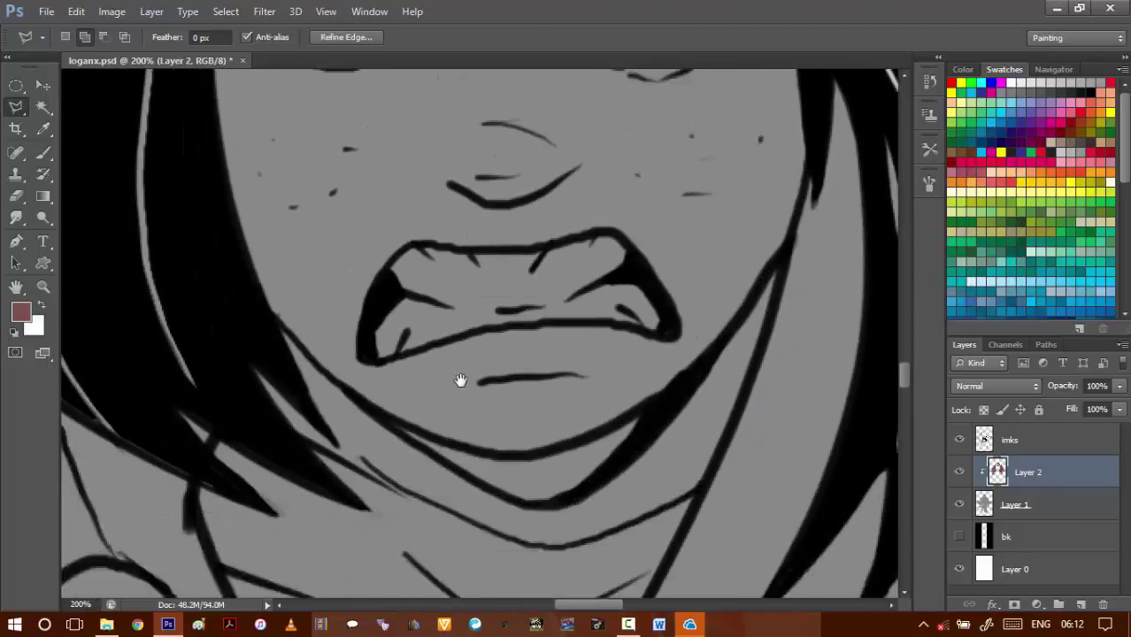
{"action": "scroll", "coordinate": [459, 379], "scroll_direction": "left", "scroll_amount": 1}
{"action": "key", "text": "alt+BackSpace"}
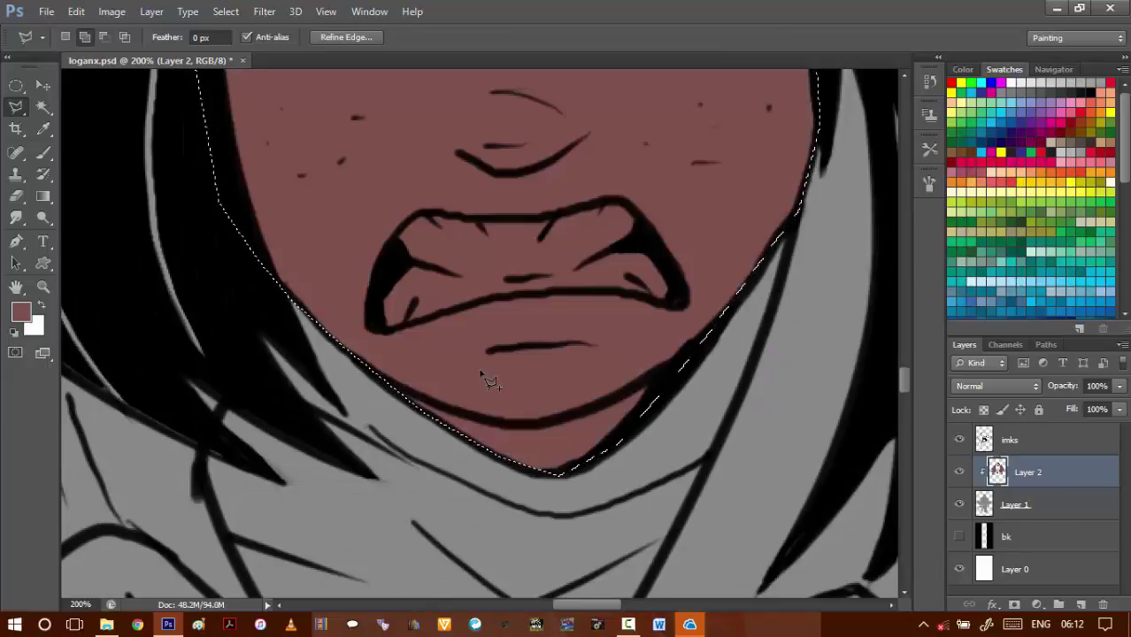
- Adjust the girl's selected skin with Hue/Saturation at saturation -25 and lightness +5, and deselect
{"action": "key", "text": "i"}
{"action": "key", "text": "ctrl+u"}
{"action": "scroll", "coordinate": [504, 379], "scroll_direction": "down", "scroll_amount": 4}
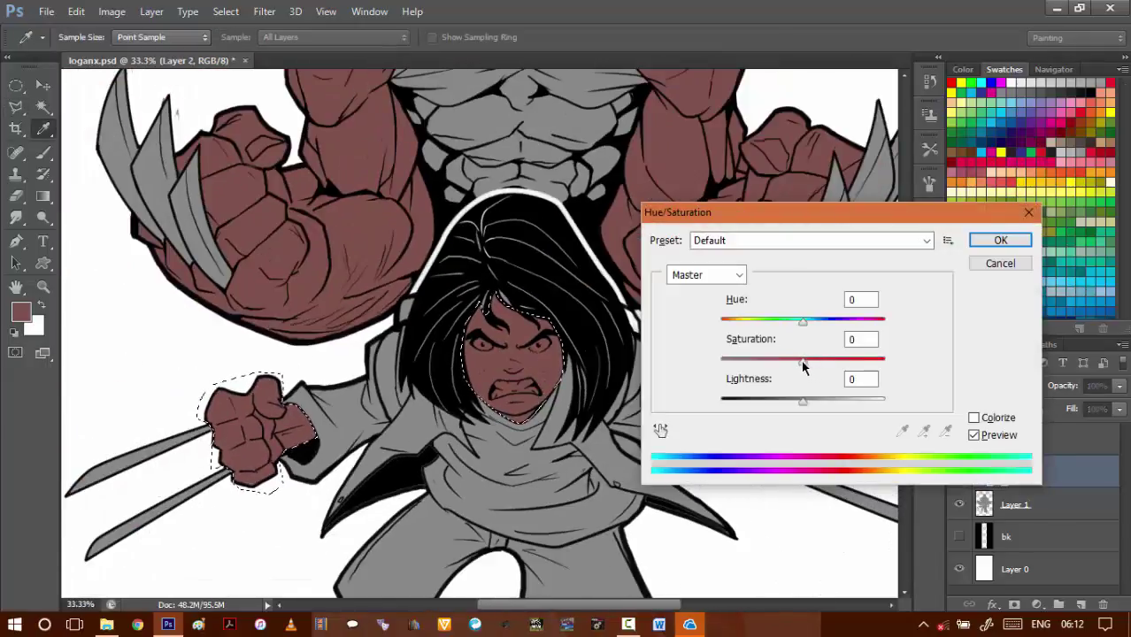
{"action": "left_click_drag", "start_coordinate": [802, 369], "coordinate": [809, 404]}
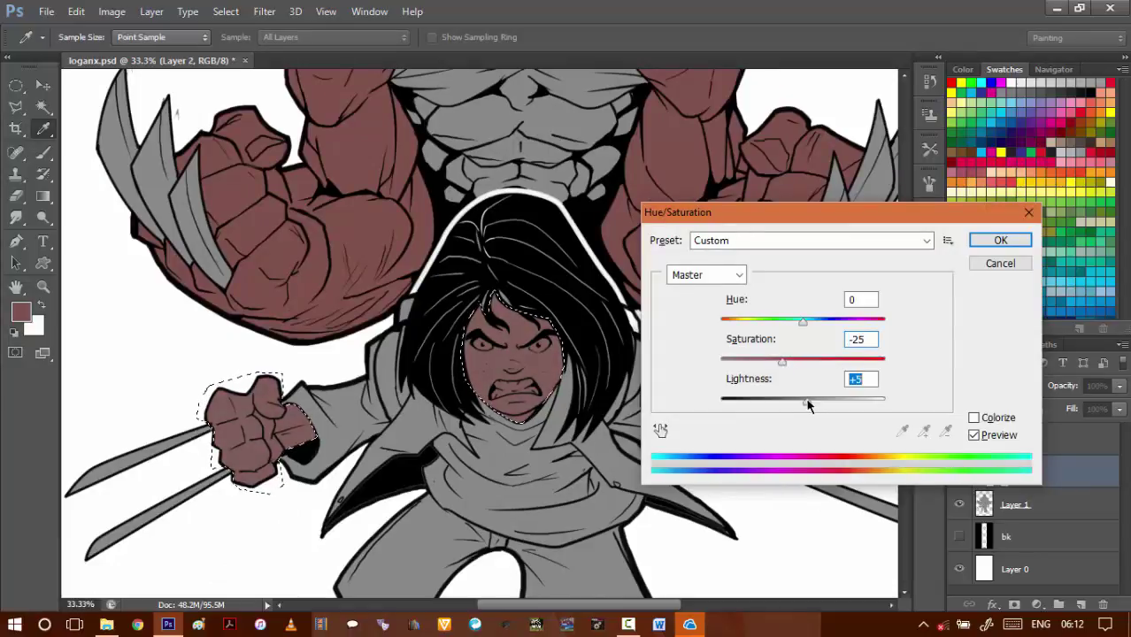
{"action": "left_click", "coordinate": [977, 248]}
{"action": "key", "text": "l"}
{"action": "left_click_drag", "start_coordinate": [641, 347], "coordinate": [609, 372]}
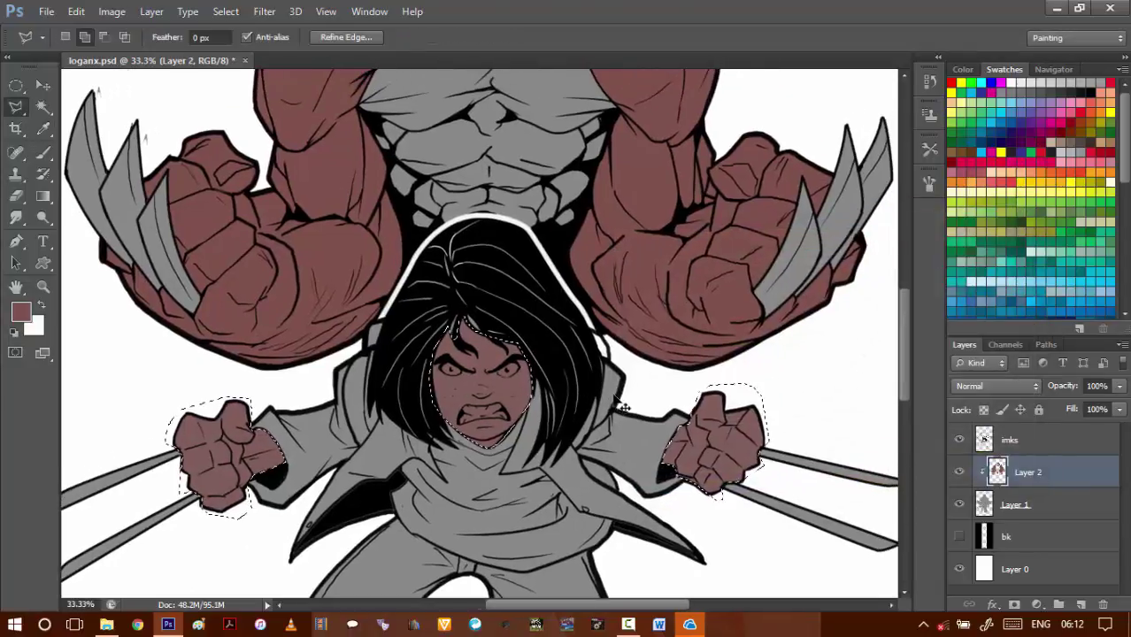
{"action": "key", "text": "ctrl+d"}
- Add an empty clipped layer directly below Layer 2 and save the document
{"action": "scroll", "coordinate": [602, 319], "scroll_direction": "up", "scroll_amount": 6}
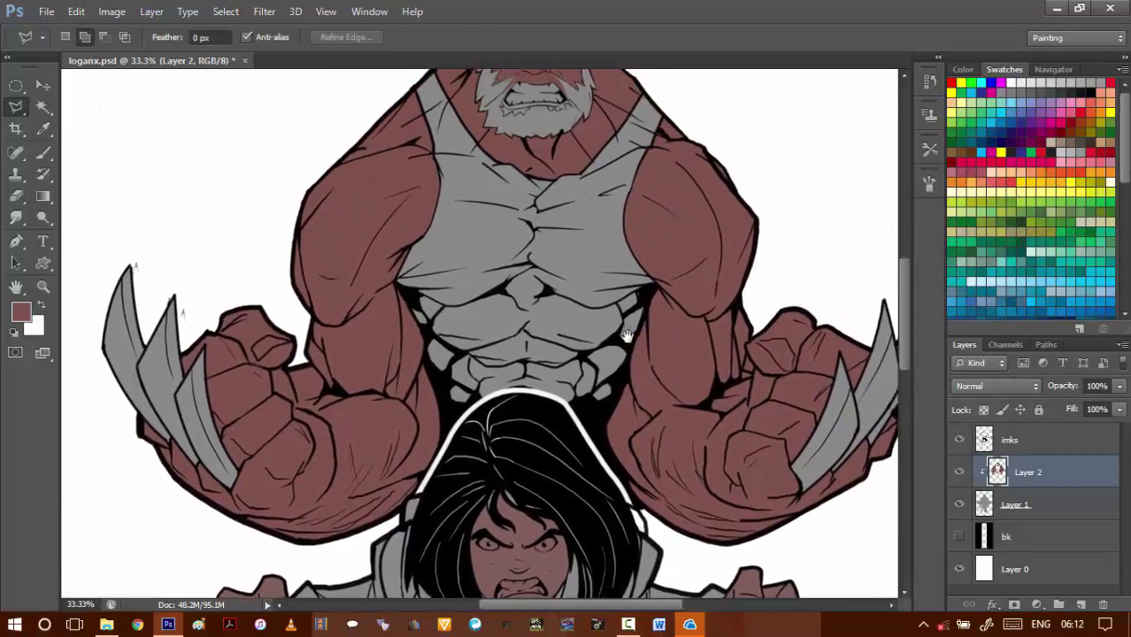
{"action": "scroll", "coordinate": [627, 318], "scroll_direction": "up", "scroll_amount": 1}
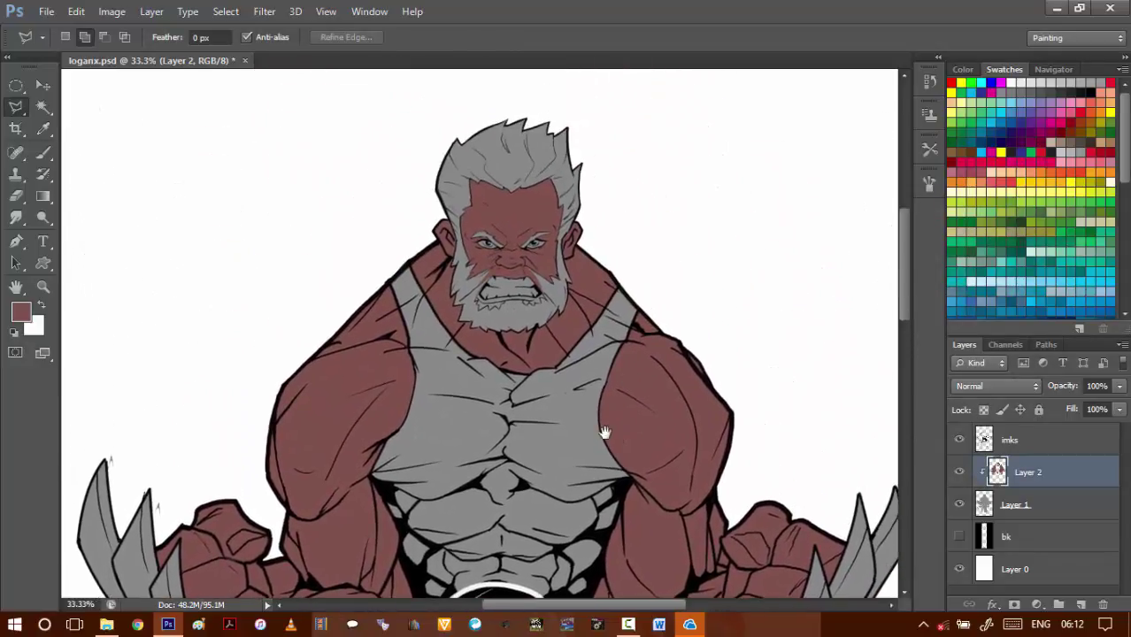
{"action": "scroll", "coordinate": [606, 435], "scroll_direction": "down", "scroll_amount": 5}
{"action": "scroll", "coordinate": [606, 356], "scroll_direction": "down", "scroll_amount": 5}
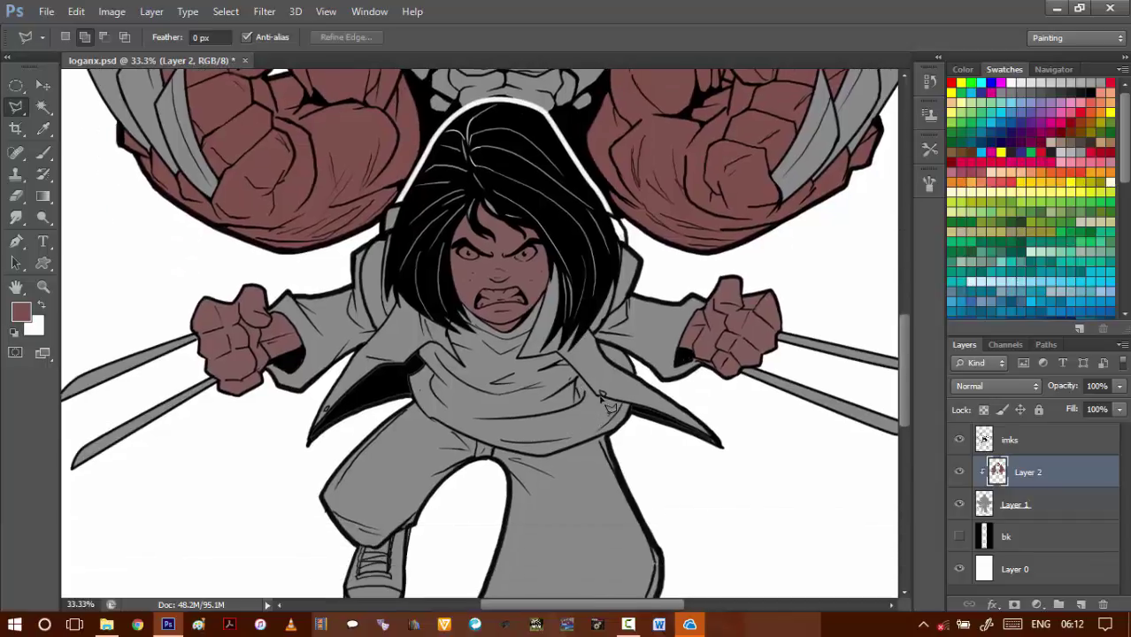
{"action": "scroll", "coordinate": [609, 405], "scroll_direction": "down", "scroll_amount": 2}
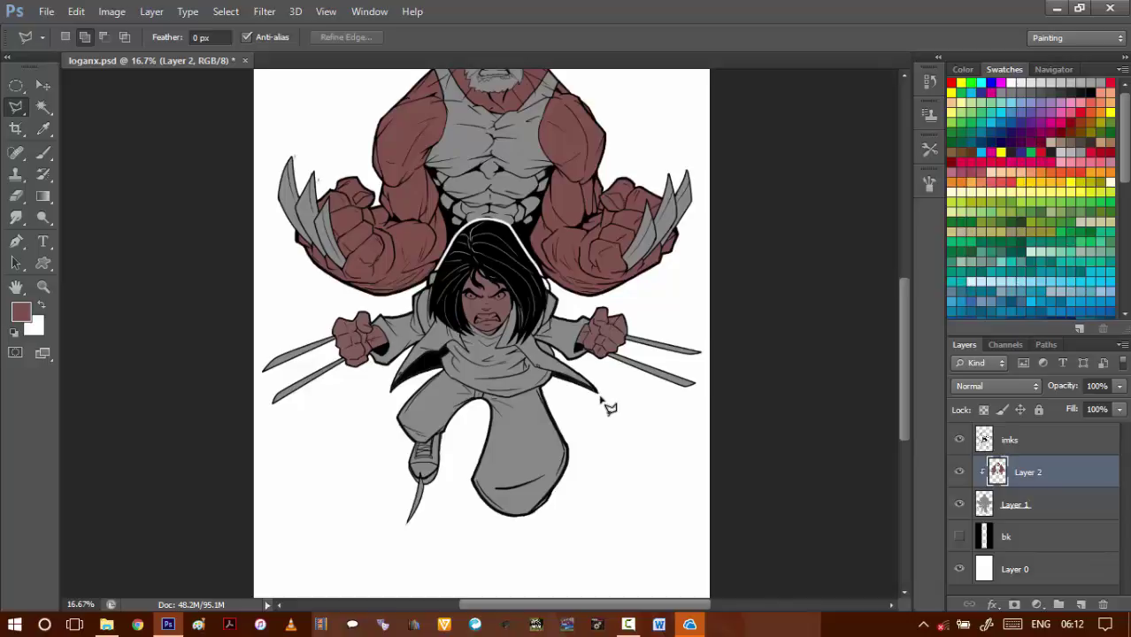
{"action": "left_click", "coordinate": [1079, 604], "text": "ctrl"}
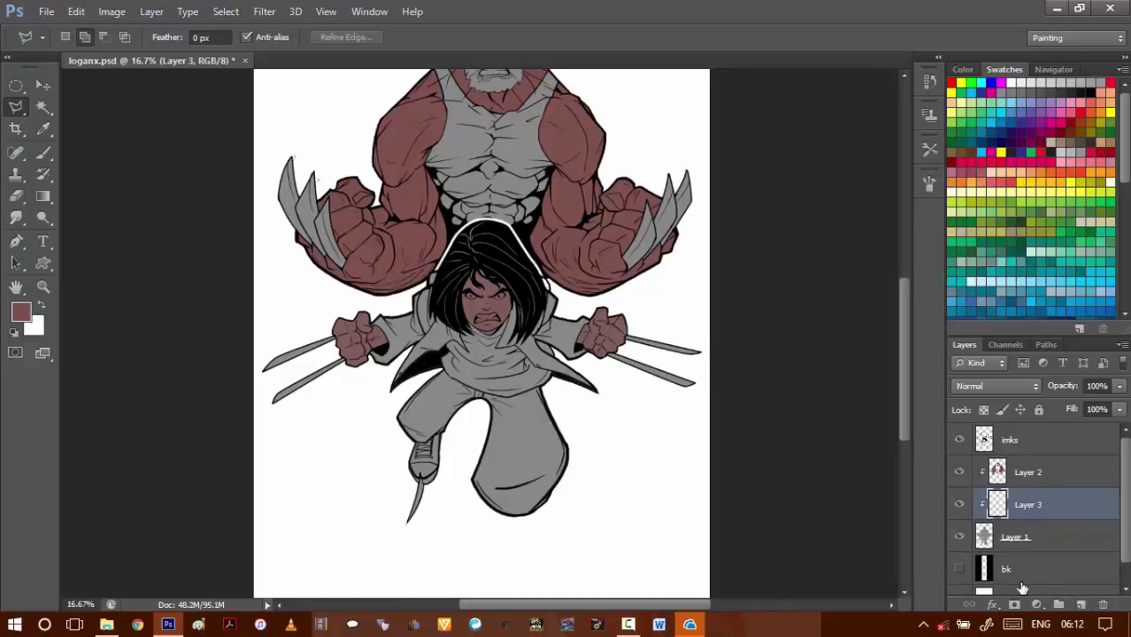
{"action": "scroll", "coordinate": [607, 363], "scroll_direction": "up", "scroll_amount": 5}
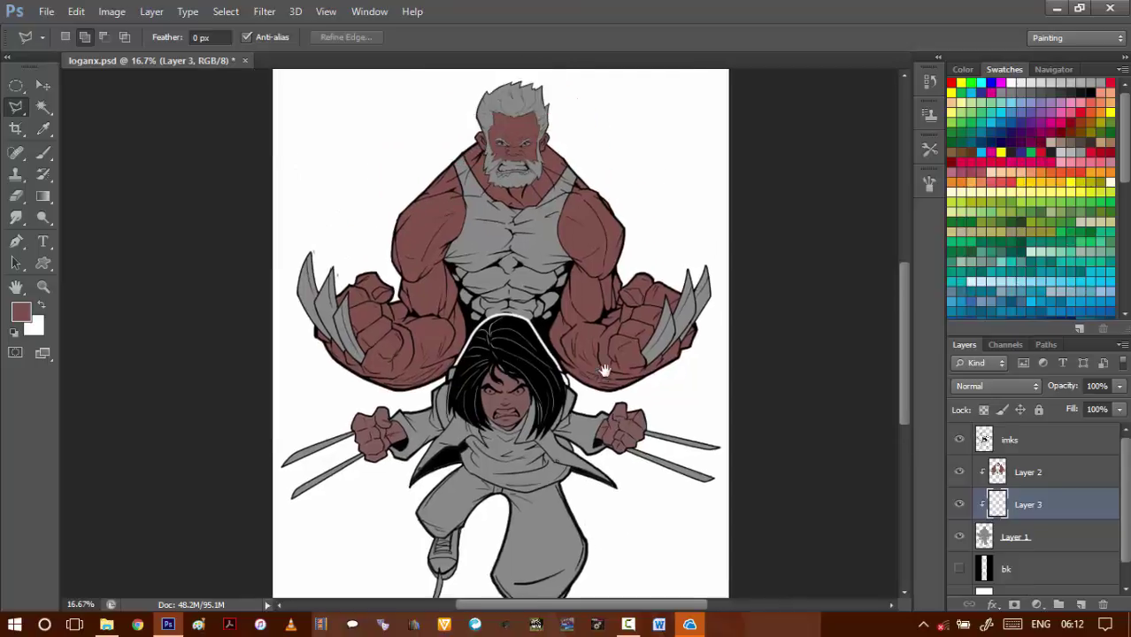
{"action": "key", "text": "ctrl+s"}
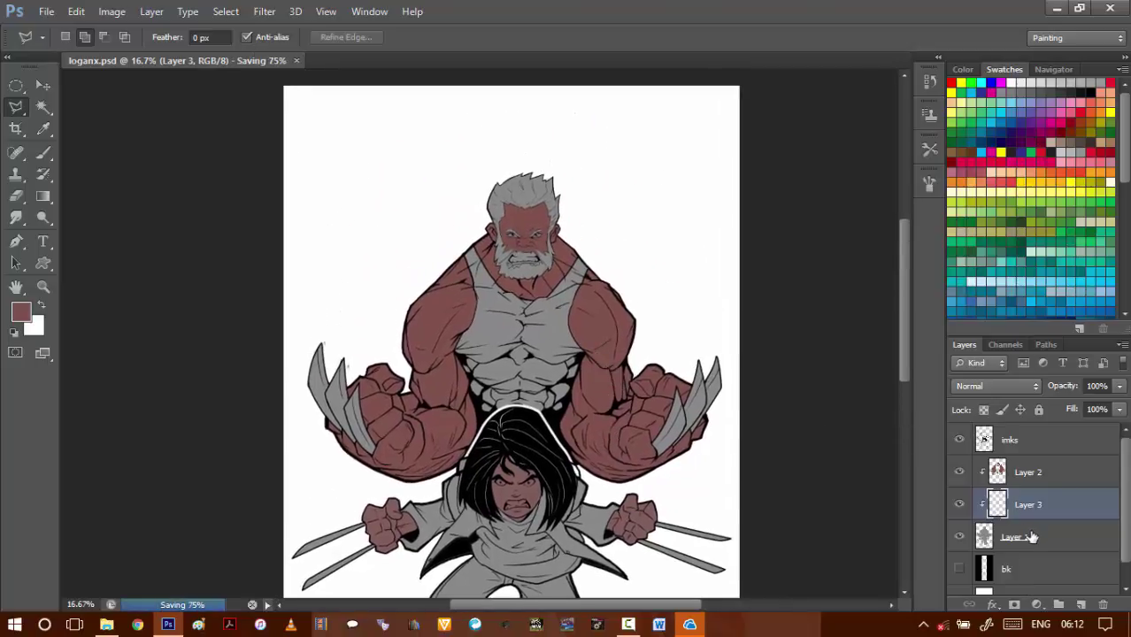
- Paint the straps and upper chest of the man's tank top on Layer 3 with a size 150 brush in grey #707070
{"action": "left_click_drag", "start_coordinate": [1126, 524], "coordinate": [1127, 543]}
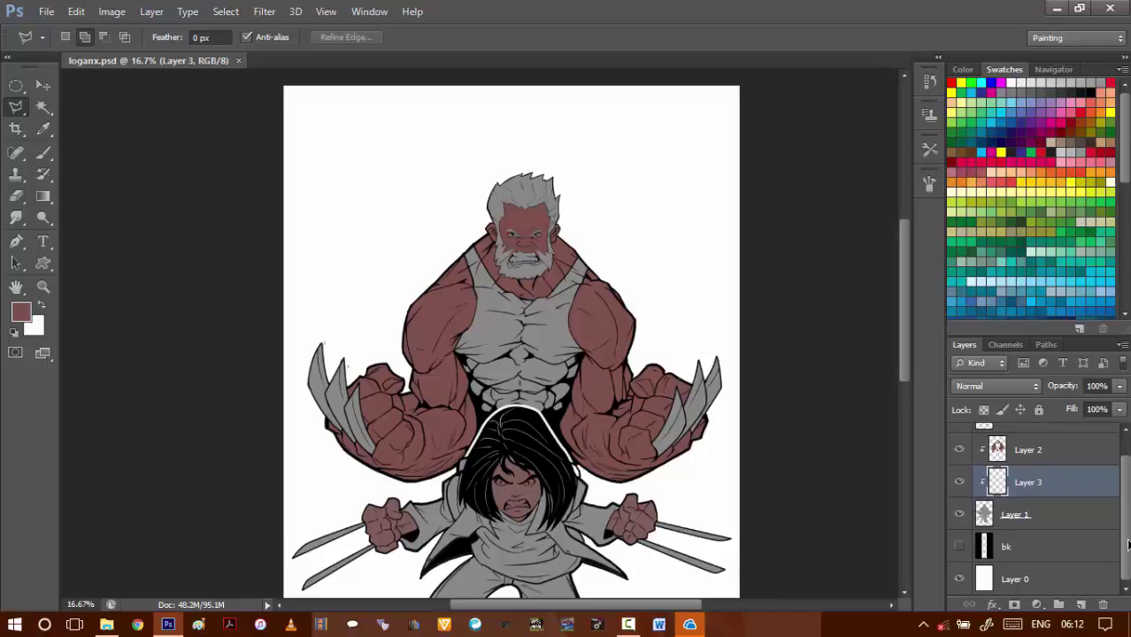
{"action": "left_click_drag", "start_coordinate": [551, 429], "coordinate": [574, 363]}
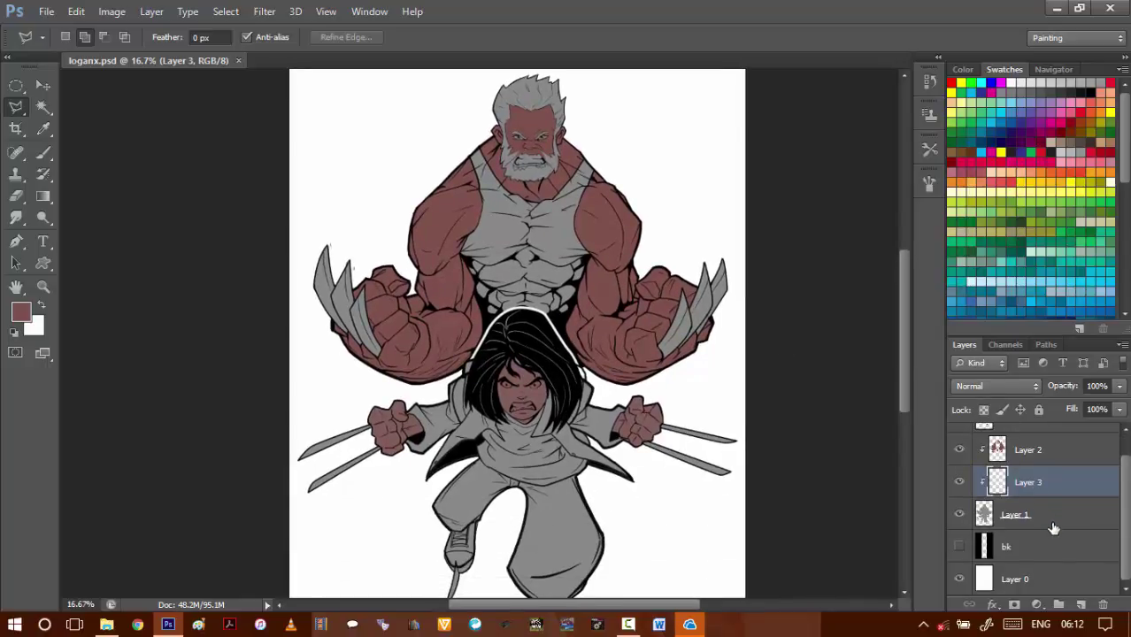
{"action": "left_click", "coordinate": [1027, 86]}
{"action": "scroll", "coordinate": [522, 188], "scroll_direction": "up", "scroll_amount": 4}
{"action": "key", "text": "b"}
{"action": "left_click_drag", "start_coordinate": [487, 194], "coordinate": [513, 326]}
{"action": "key", "text": "bracketleft"}
{"action": "key", "text": "bracketleft"}
{"action": "key", "text": "bracketleft"}
{"action": "key", "text": "bracketleft"}
{"action": "key", "text": "bracketleft"}
{"action": "key", "text": "bracketleft"}
{"action": "key", "text": "bracketleft"}
{"action": "key", "text": "bracketleft"}
{"action": "key", "text": "bracketleft"}
{"action": "mouse_move", "coordinate": [364, 238]}
{"action": "left_mouse_down"}
{"action": "mouse_move", "coordinate": [395, 219]}
{"action": "mouse_move", "coordinate": [398, 389]}
{"action": "mouse_move", "coordinate": [427, 363]}
{"action": "mouse_move", "coordinate": [462, 409]}
{"action": "mouse_move", "coordinate": [490, 404]}
{"action": "mouse_move", "coordinate": [602, 456]}
{"action": "mouse_move", "coordinate": [735, 394]}
{"action": "mouse_move", "coordinate": [788, 319]}
{"action": "left_mouse_up"}
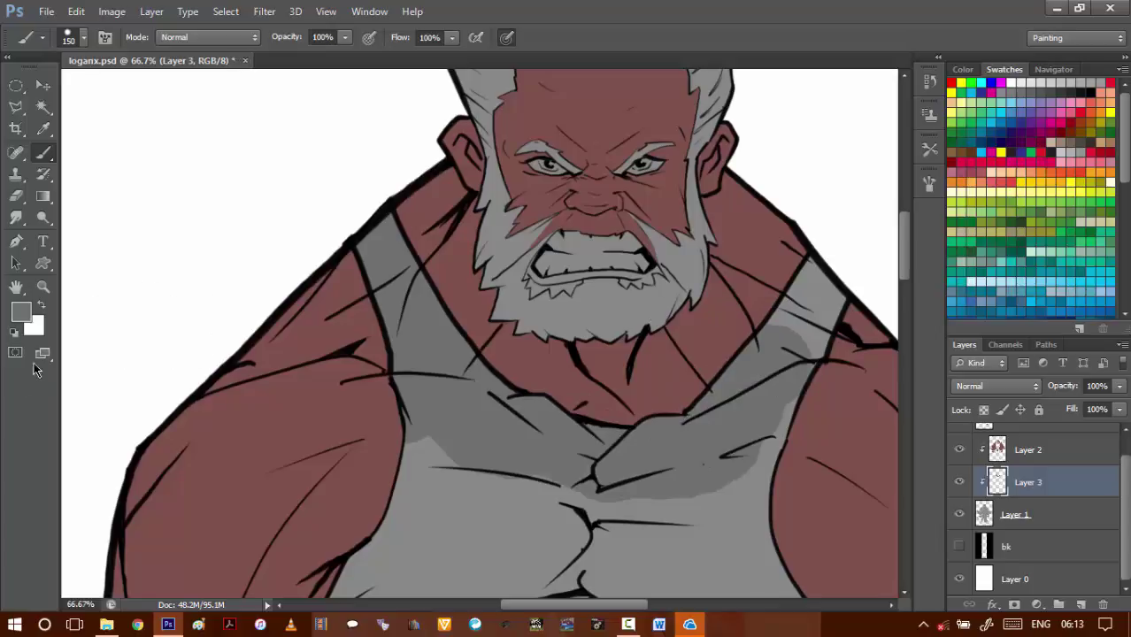
- Change the foreground colour to a muted brownish grey and repaint the straps and upper chest of the man's tank top
{"action": "left_click", "coordinate": [21, 312]}
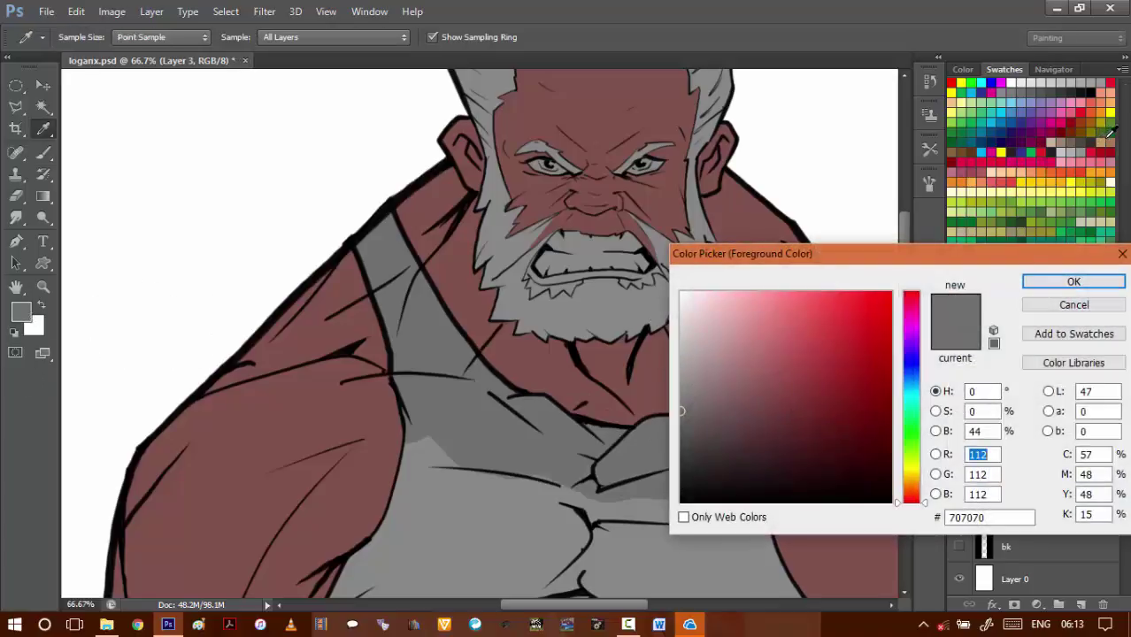
{"action": "left_click", "coordinate": [1074, 137]}
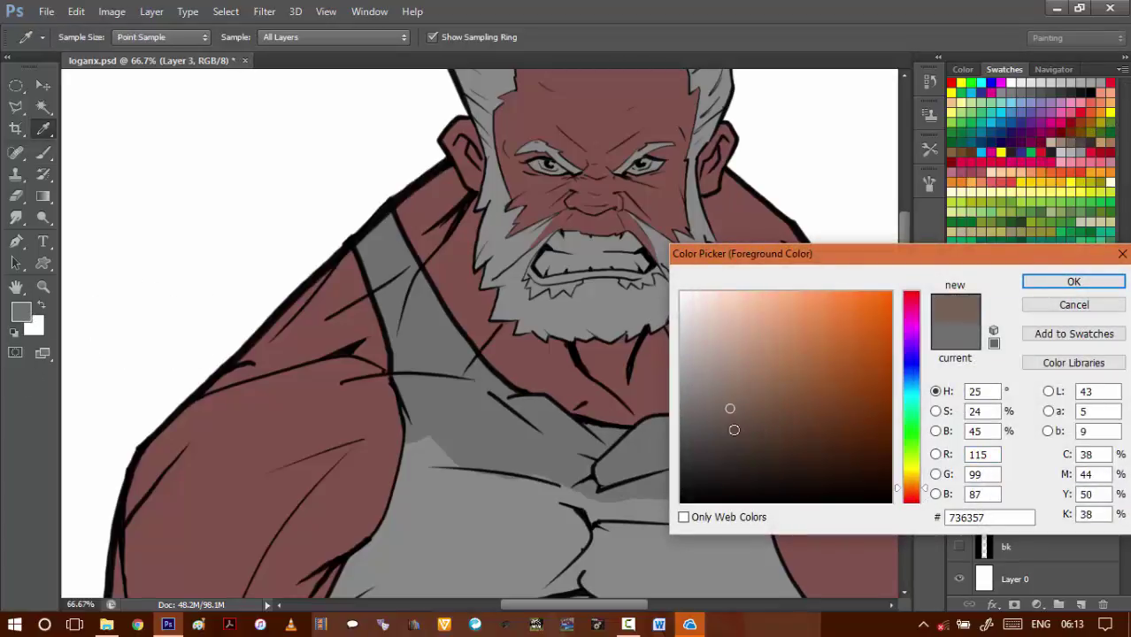
{"action": "left_click_drag", "start_coordinate": [730, 410], "coordinate": [712, 408]}
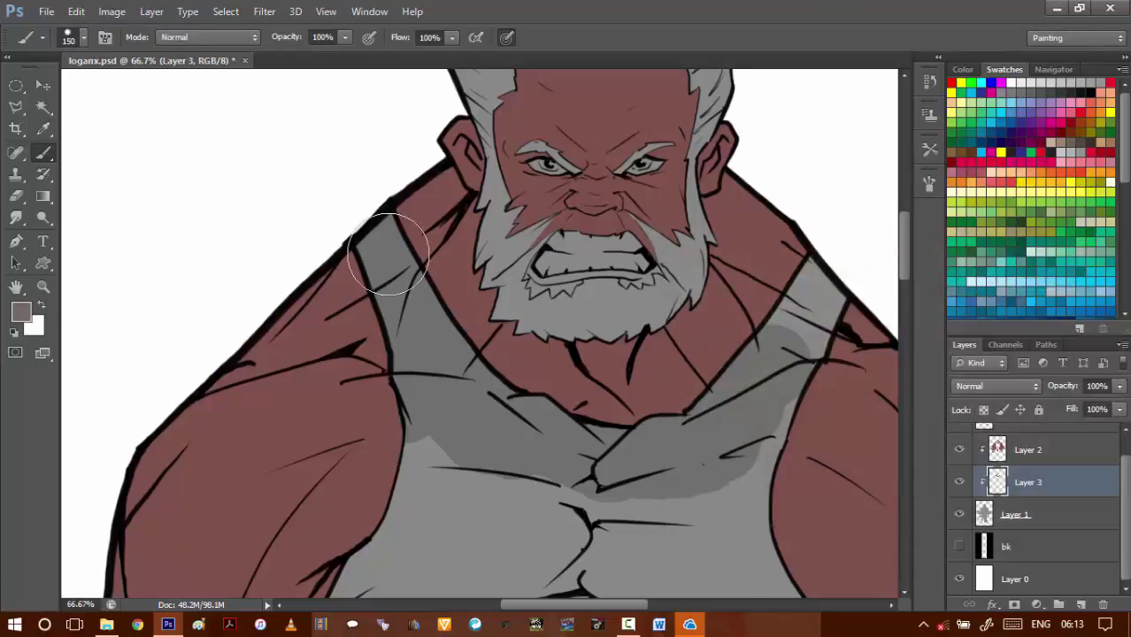
{"action": "mouse_move", "coordinate": [391, 251]}
{"action": "left_mouse_down"}
{"action": "mouse_move", "coordinate": [414, 384]}
{"action": "mouse_move", "coordinate": [418, 361]}
{"action": "mouse_move", "coordinate": [459, 411]}
{"action": "mouse_move", "coordinate": [434, 329]}
{"action": "left_mouse_up"}
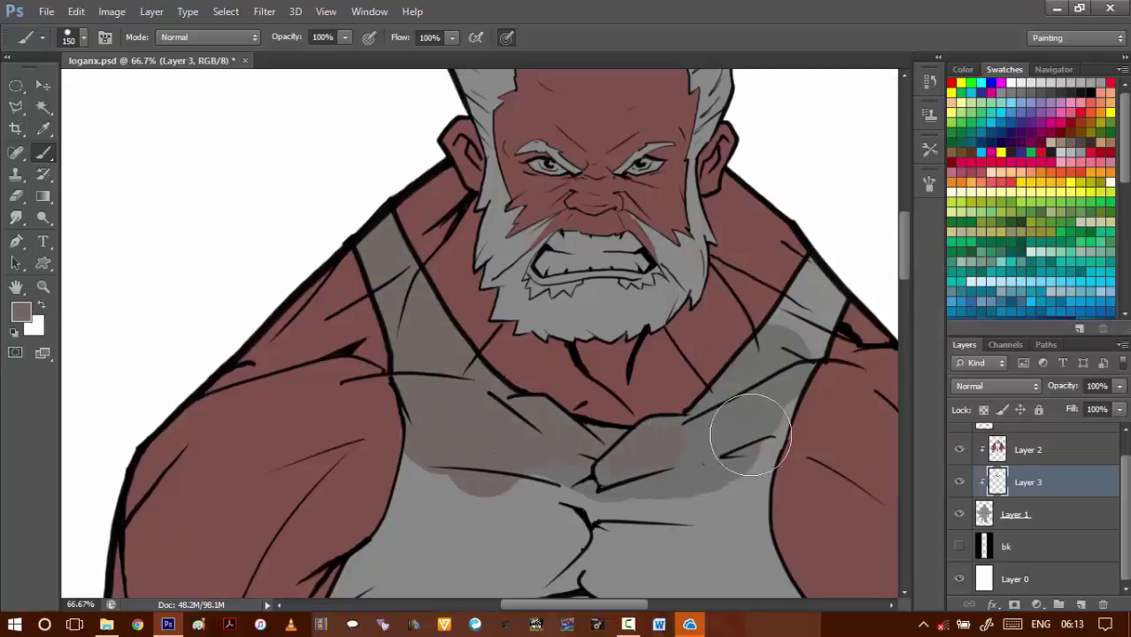
{"action": "mouse_move", "coordinate": [732, 430]}
{"action": "left_mouse_down"}
{"action": "mouse_move", "coordinate": [755, 366]}
{"action": "mouse_move", "coordinate": [803, 317]}
{"action": "mouse_move", "coordinate": [833, 245]}
{"action": "left_mouse_up"}
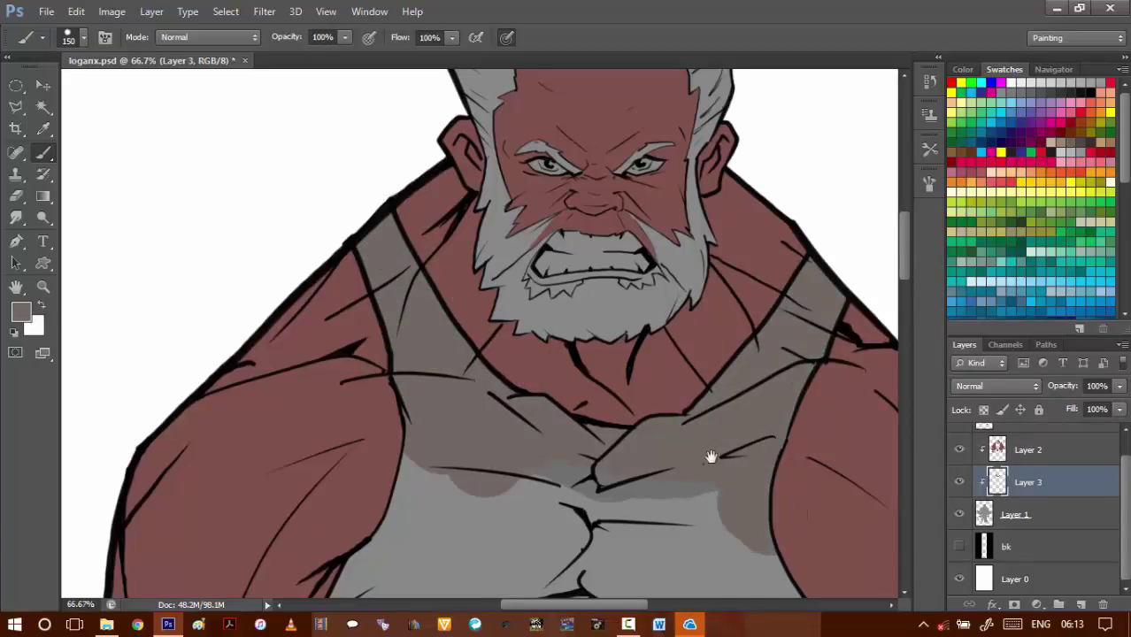
- Paint the lower chest and abdomen of the man's tank top with the same brownish grey on Layer 3
{"action": "scroll", "coordinate": [713, 454], "scroll_direction": "down", "scroll_amount": 4}
{"action": "mouse_move", "coordinate": [429, 328]}
{"action": "left_mouse_down"}
{"action": "mouse_move", "coordinate": [364, 439]}
{"action": "mouse_move", "coordinate": [373, 516]}
{"action": "mouse_move", "coordinate": [397, 527]}
{"action": "mouse_move", "coordinate": [418, 497]}
{"action": "mouse_move", "coordinate": [460, 513]}
{"action": "mouse_move", "coordinate": [475, 321]}
{"action": "mouse_move", "coordinate": [501, 301]}
{"action": "mouse_move", "coordinate": [576, 330]}
{"action": "mouse_move", "coordinate": [630, 286]}
{"action": "mouse_move", "coordinate": [717, 265]}
{"action": "mouse_move", "coordinate": [770, 355]}
{"action": "mouse_move", "coordinate": [814, 493]}
{"action": "left_mouse_up"}
{"action": "scroll", "coordinate": [813, 492], "scroll_direction": "down", "scroll_amount": 5}
{"action": "mouse_move", "coordinate": [708, 354]}
{"action": "left_mouse_down"}
{"action": "mouse_move", "coordinate": [714, 403]}
{"action": "mouse_move", "coordinate": [358, 416]}
{"action": "mouse_move", "coordinate": [363, 355]}
{"action": "mouse_move", "coordinate": [480, 190]}
{"action": "mouse_move", "coordinate": [416, 381]}
{"action": "mouse_move", "coordinate": [493, 322]}
{"action": "mouse_move", "coordinate": [586, 119]}
{"action": "mouse_move", "coordinate": [561, 316]}
{"action": "mouse_move", "coordinate": [596, 374]}
{"action": "mouse_move", "coordinate": [552, 360]}
{"action": "mouse_move", "coordinate": [677, 196]}
{"action": "mouse_move", "coordinate": [682, 252]}
{"action": "mouse_move", "coordinate": [548, 127]}
{"action": "mouse_move", "coordinate": [647, 170]}
{"action": "left_mouse_up"}
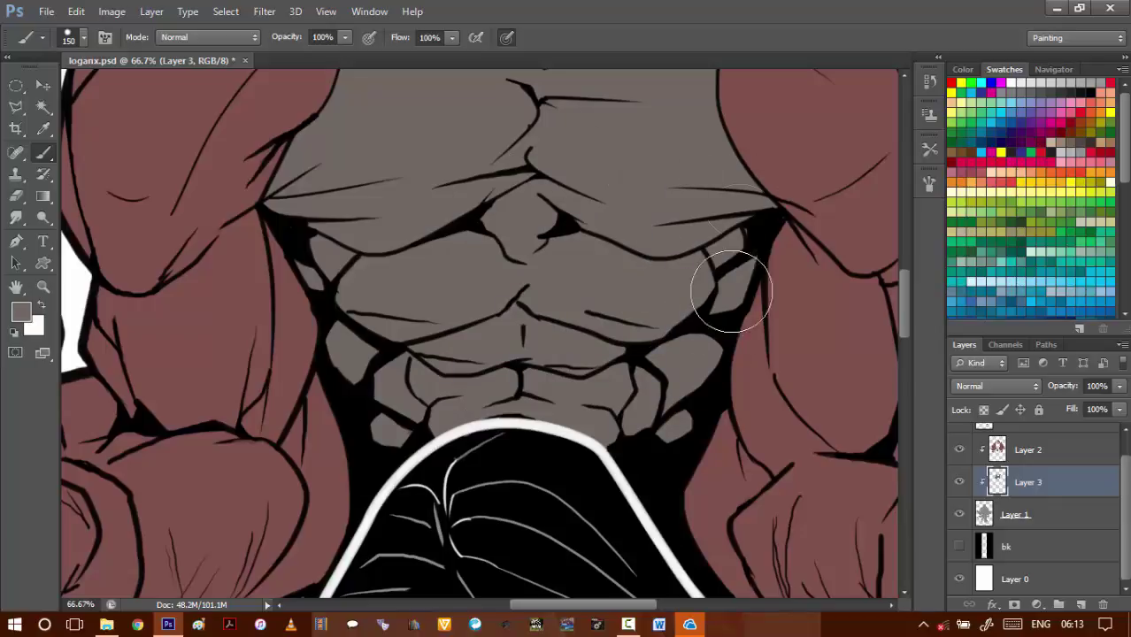
- Erase the grey base colour behind the upper strands of the girl's hair on Layer 1 with the Eraser
{"action": "left_click_drag", "start_coordinate": [555, 549], "coordinate": [560, 336]}
{"action": "left_click", "coordinate": [546, 330], "text": "alt"}
{"action": "key", "text": "ctrl+plus"}
{"action": "key", "text": "ctrl+plus"}
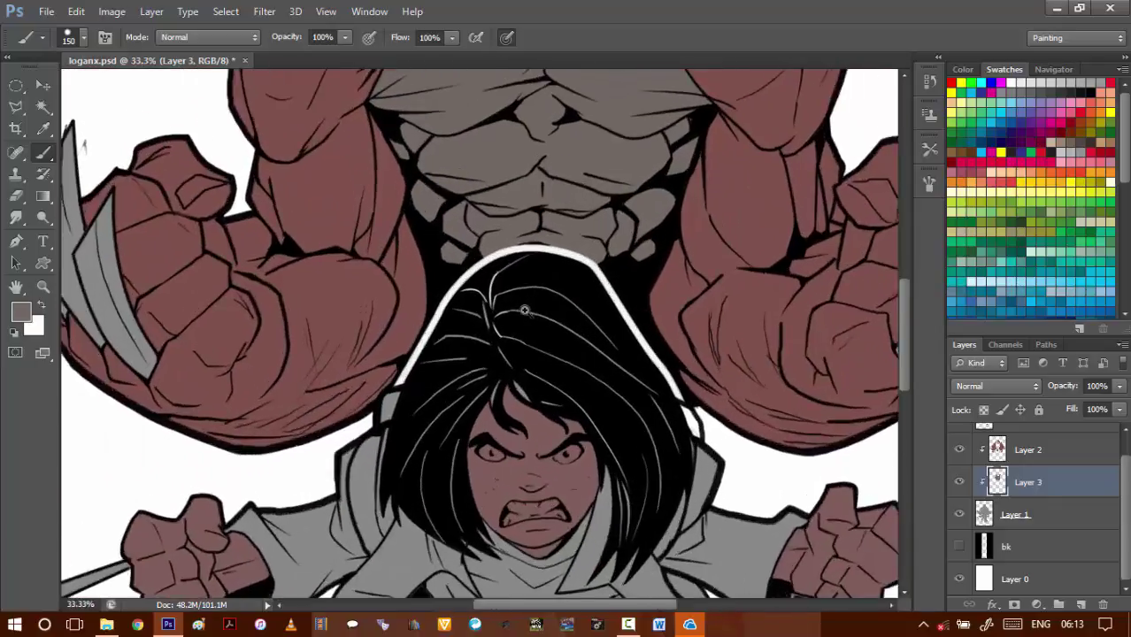
{"action": "key", "text": "ctrl+plus"}
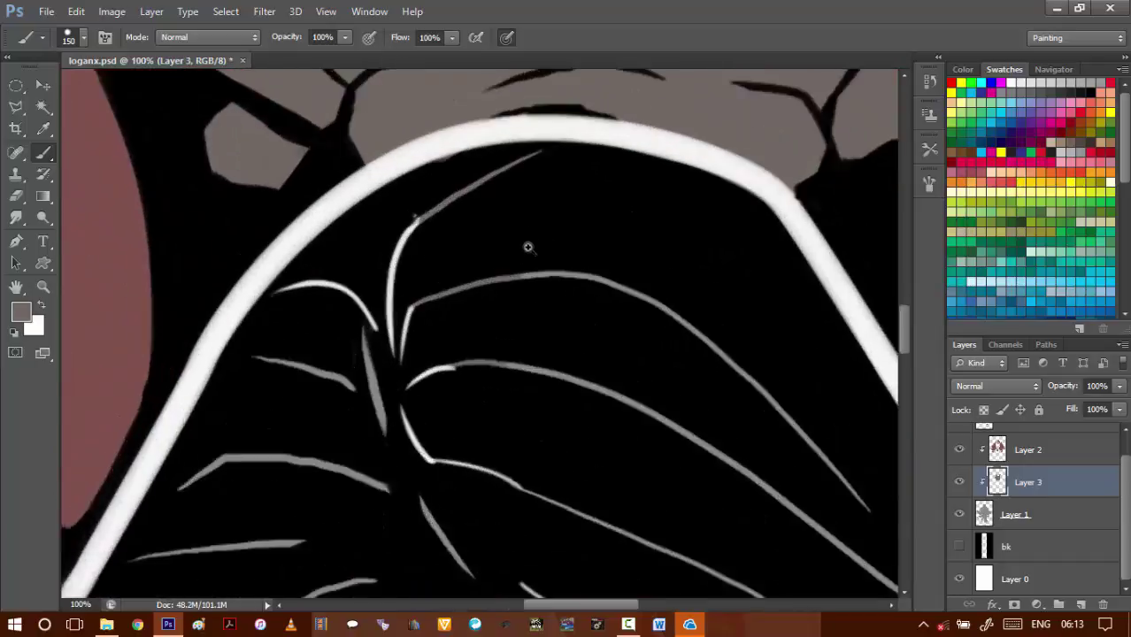
{"action": "key", "text": "e"}
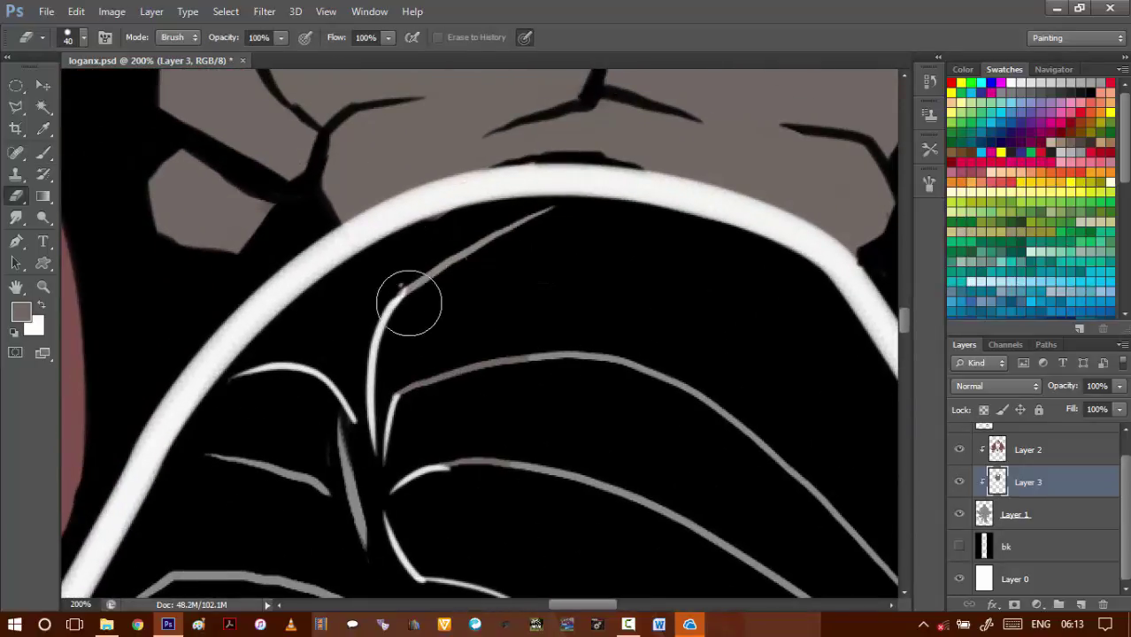
{"action": "left_click", "coordinate": [1015, 514]}
{"action": "mouse_move", "coordinate": [553, 235]}
{"action": "left_mouse_down"}
{"action": "mouse_move", "coordinate": [488, 237]}
{"action": "mouse_move", "coordinate": [412, 323]}
{"action": "mouse_move", "coordinate": [435, 379]}
{"action": "mouse_move", "coordinate": [538, 374]}
{"action": "mouse_move", "coordinate": [754, 416]}
{"action": "mouse_move", "coordinate": [829, 527]}
{"action": "mouse_move", "coordinate": [672, 363]}
{"action": "mouse_move", "coordinate": [591, 328]}
{"action": "left_mouse_up"}
{"action": "key", "text": "space"}
{"action": "left_click_drag", "start_coordinate": [604, 270], "coordinate": [715, 396]}
- Switch to the Brush on Layer 1 and sample the base grey as the foreground colour
{"action": "left_click", "coordinate": [572, 312], "text": "alt"}
{"action": "left_click", "coordinate": [582, 315], "text": "alt"}
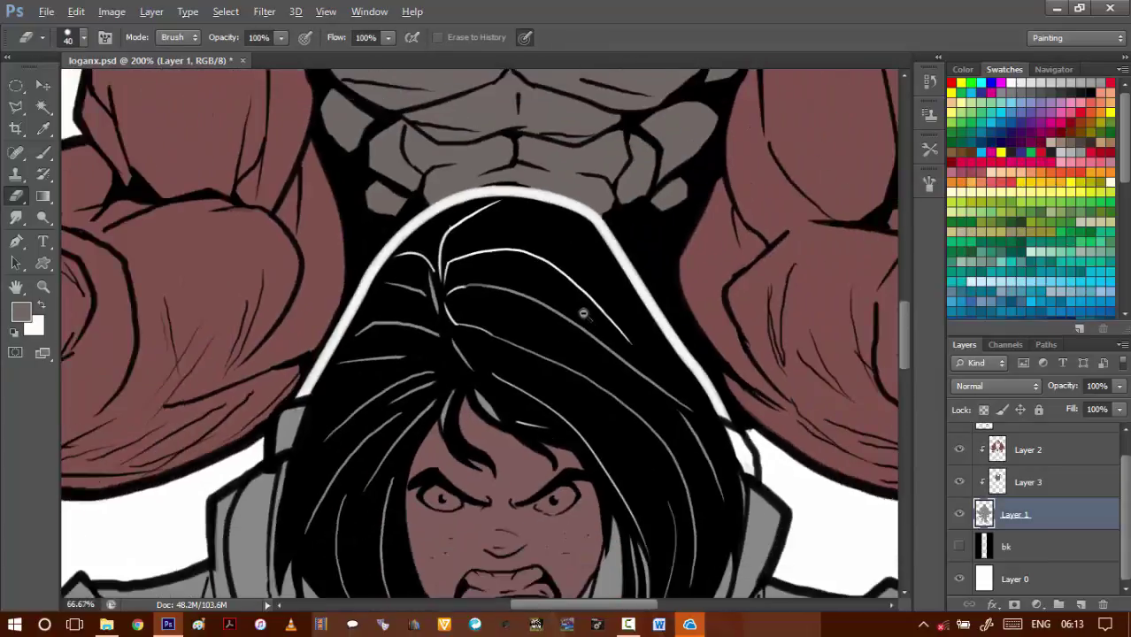
{"action": "left_click", "coordinate": [581, 323], "text": "alt"}
{"action": "left_click", "coordinate": [565, 294], "text": "ctrl"}
{"action": "scroll", "coordinate": [566, 296], "scroll_direction": "up", "scroll_amount": 1}
{"action": "key", "text": "b"}
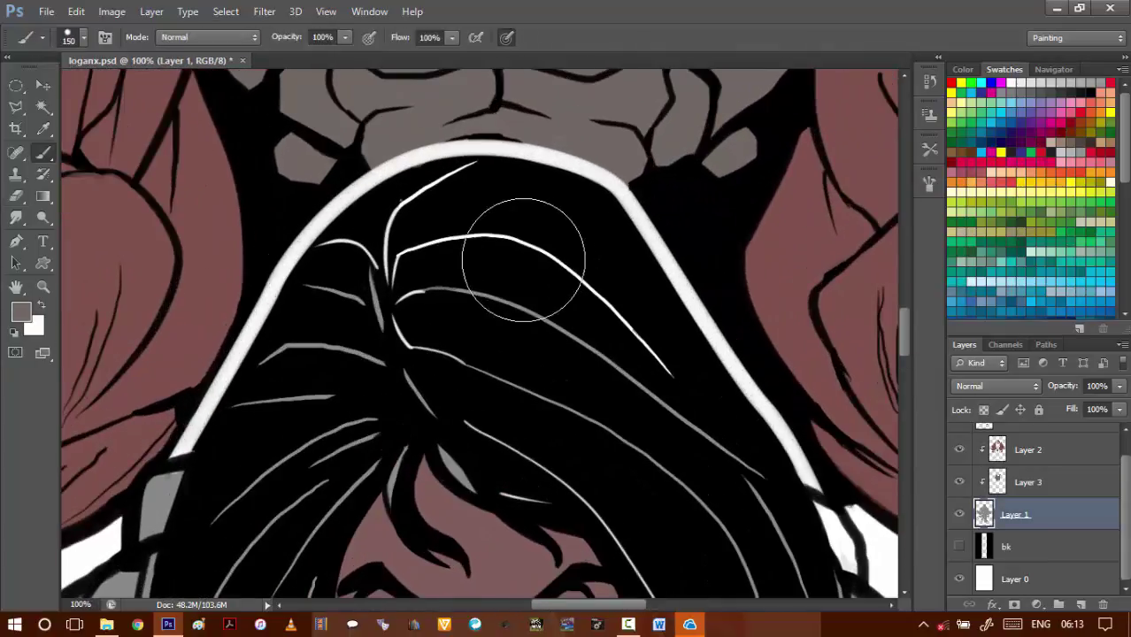
{"action": "left_click_drag", "start_coordinate": [445, 203], "coordinate": [530, 317]}
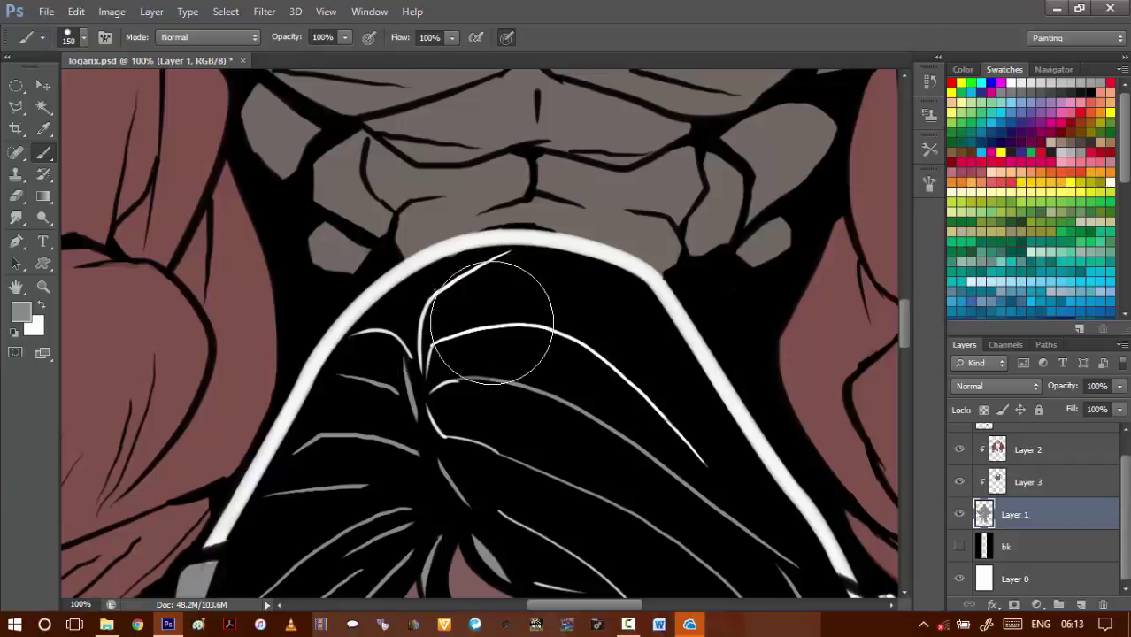
- Outline the girl's hair with the Polygonal Lasso from the crown down one outer side, around the tips and up beside her face
{"action": "key", "text": "l"}
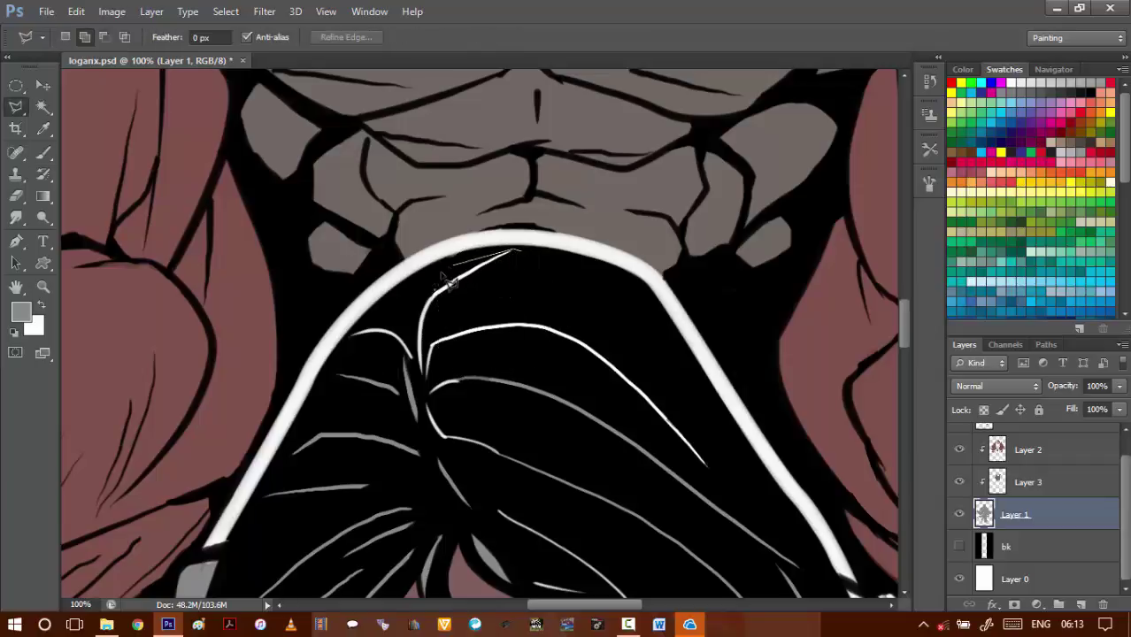
{"action": "left_click", "coordinate": [321, 400]}
{"action": "left_click", "coordinate": [254, 505]}
{"action": "left_click_drag", "start_coordinate": [281, 453], "coordinate": [382, 227]}
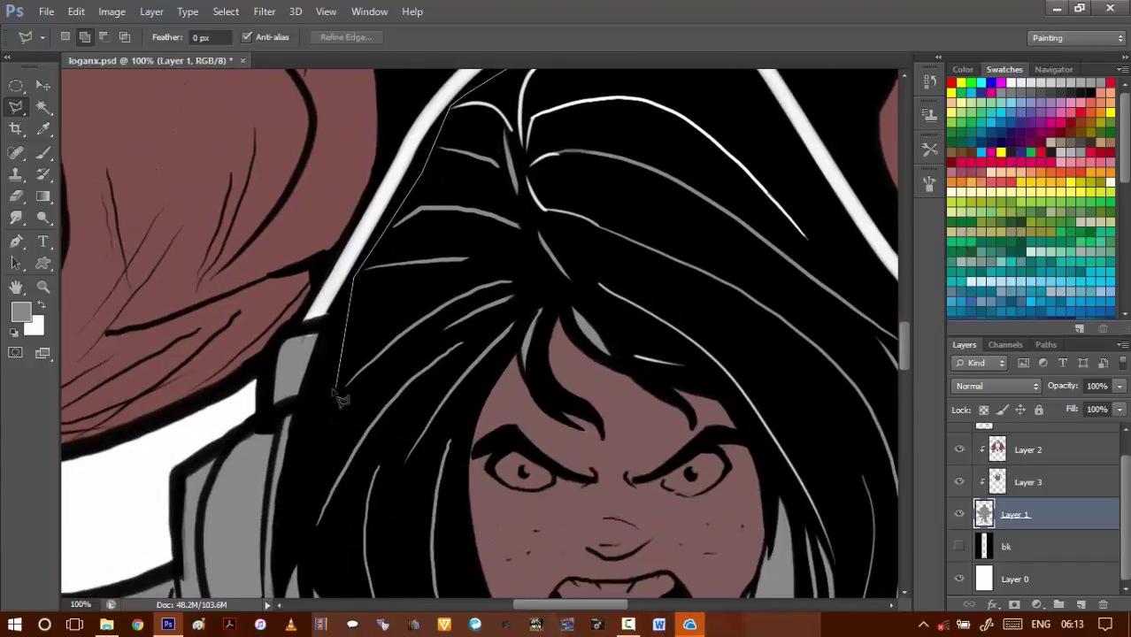
{"action": "left_click", "coordinate": [301, 434]}
{"action": "scroll", "coordinate": [305, 509], "scroll_direction": "down", "scroll_amount": 4}
{"action": "left_click", "coordinate": [307, 382]}
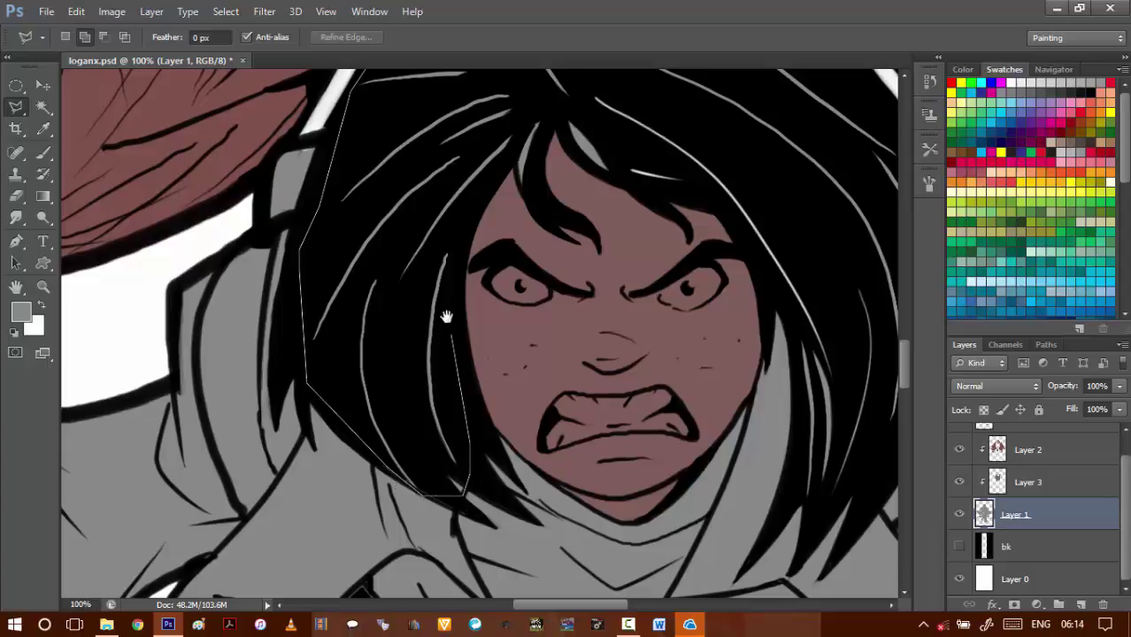
{"action": "scroll", "coordinate": [412, 500], "scroll_direction": "up", "scroll_amount": 5}
{"action": "left_click", "coordinate": [411, 480]}
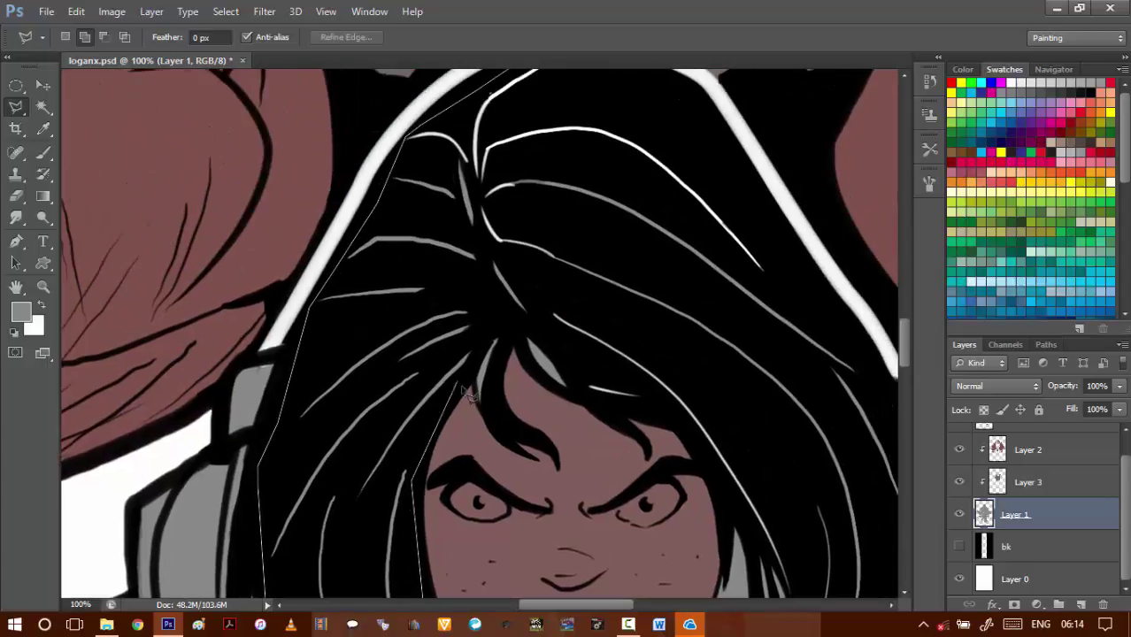
- Continue the hair outline above the fringe and down the inner edge on the other side of the girl's face
{"action": "left_click", "coordinate": [525, 317]}
{"action": "left_click_drag", "start_coordinate": [613, 382], "coordinate": [416, 325]}
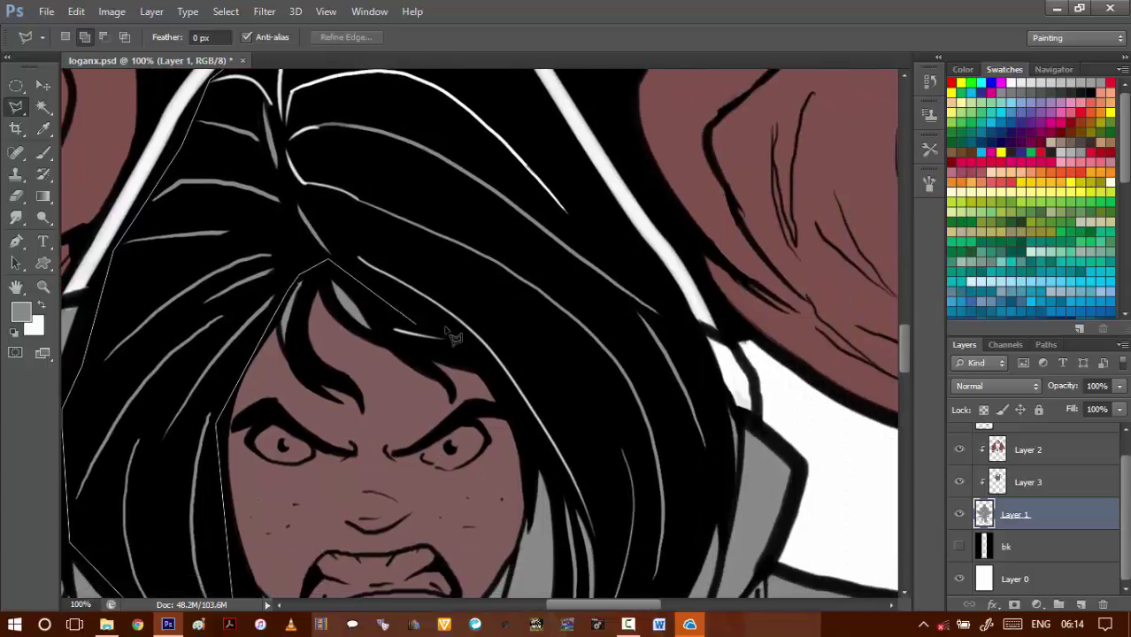
{"action": "left_click", "coordinate": [449, 327]}
{"action": "left_click", "coordinate": [485, 361]}
{"action": "left_click", "coordinate": [539, 438]}
{"action": "left_click_drag", "start_coordinate": [557, 464], "coordinate": [478, 321]}
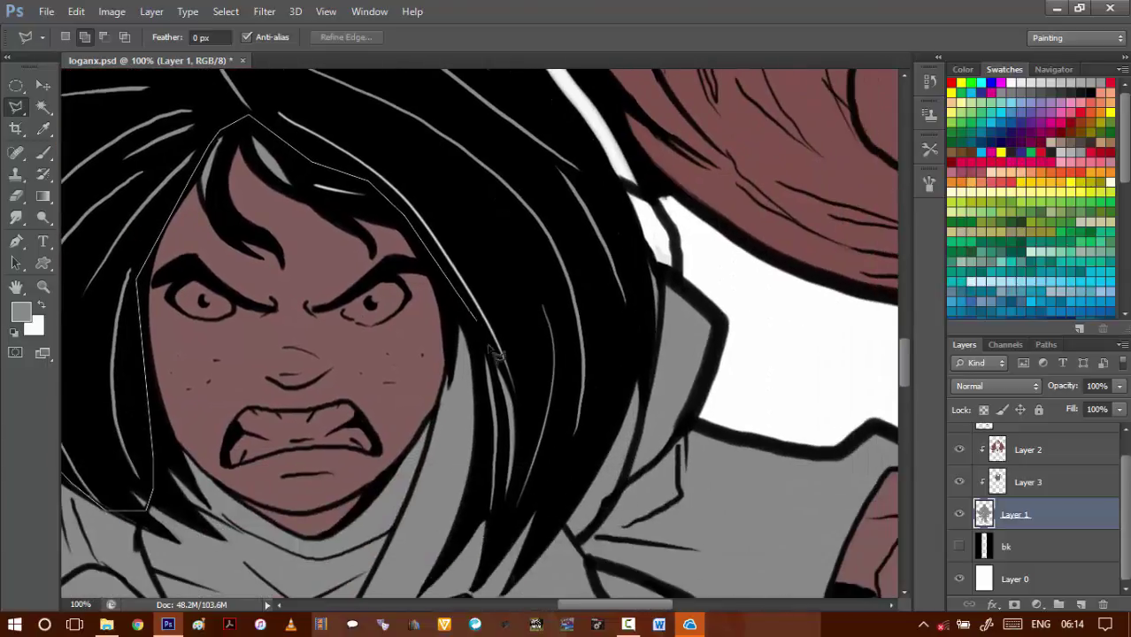
{"action": "left_click", "coordinate": [478, 345]}
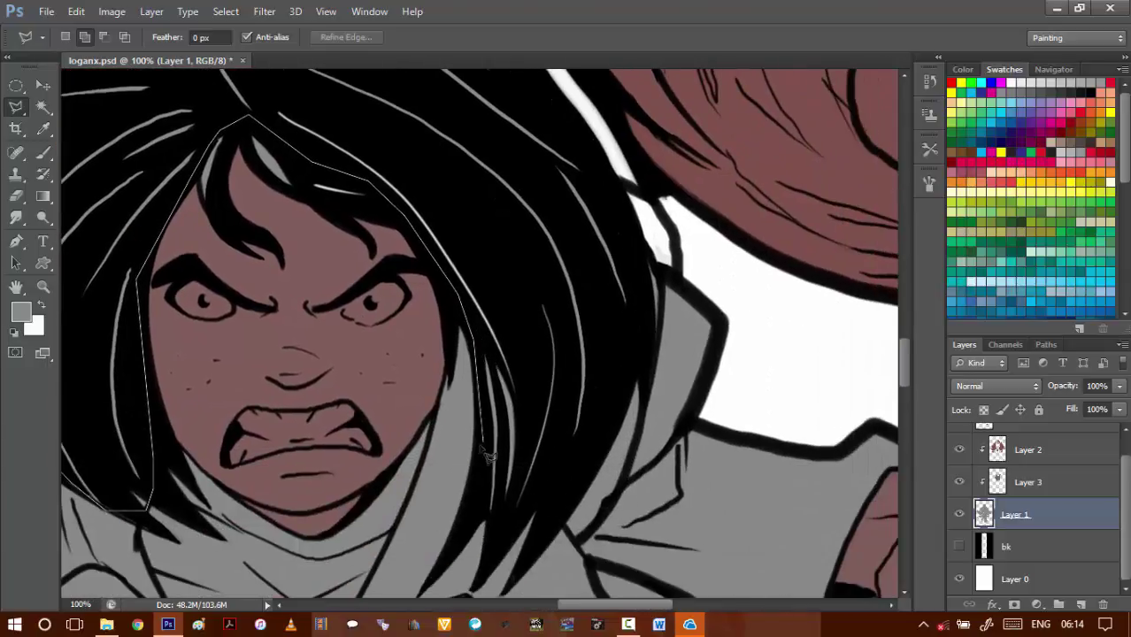
- Close the selection along the remaining outer edge of the girl's hair, then fill it with the sampled grey on Layer 1 and deselect
{"action": "left_click", "coordinate": [534, 516]}
{"action": "left_click", "coordinate": [617, 389]}
{"action": "scroll", "coordinate": [646, 283], "scroll_direction": "up", "scroll_amount": 4}
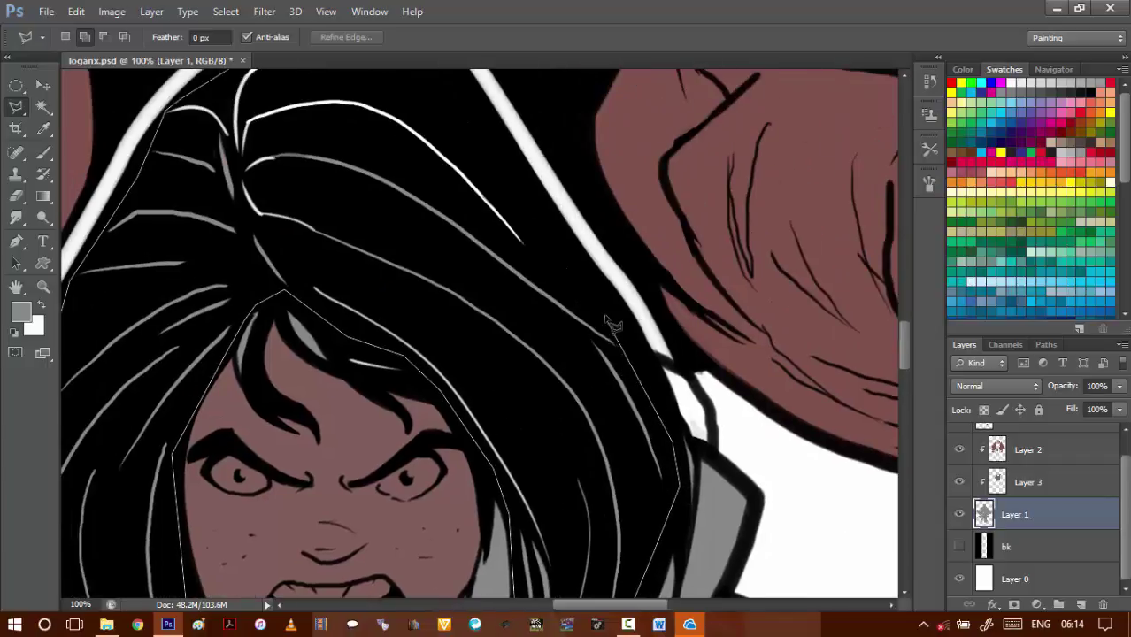
{"action": "scroll", "coordinate": [538, 265], "scroll_direction": "up", "scroll_amount": 4}
{"action": "left_click", "coordinate": [518, 251]}
{"action": "double_click", "coordinate": [434, 206]}
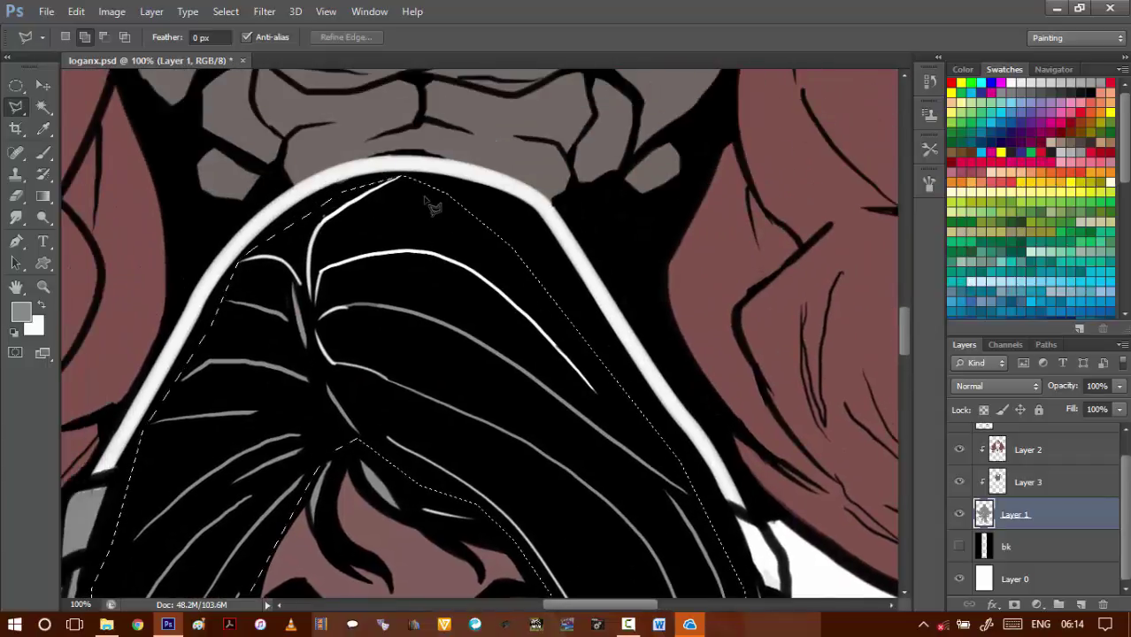
{"action": "key", "text": "alt+BackSpace"}
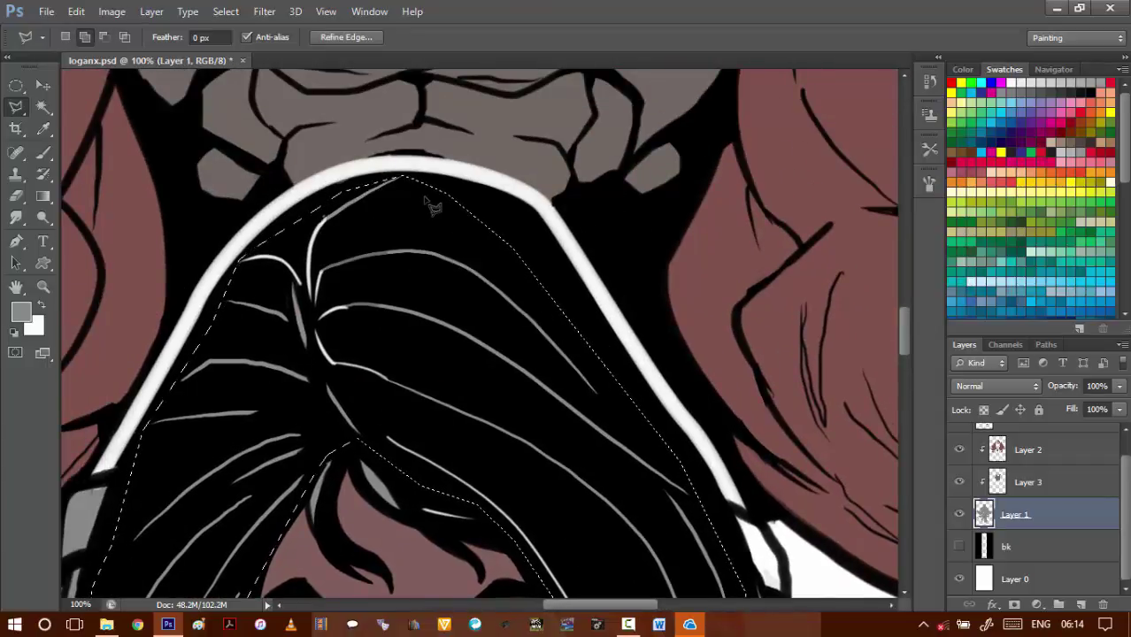
{"action": "key", "text": "ctrl+d"}
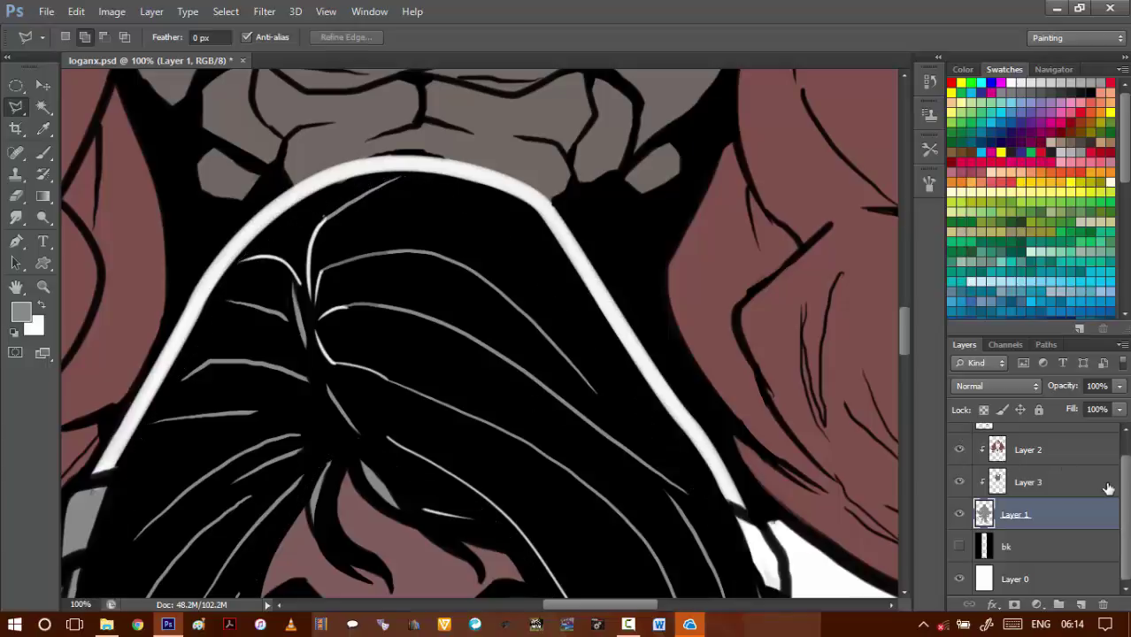
- Set the foreground colour to a dark muted blue based on a blue swatch
{"action": "scroll", "coordinate": [1128, 491], "scroll_direction": "up", "scroll_amount": 1}
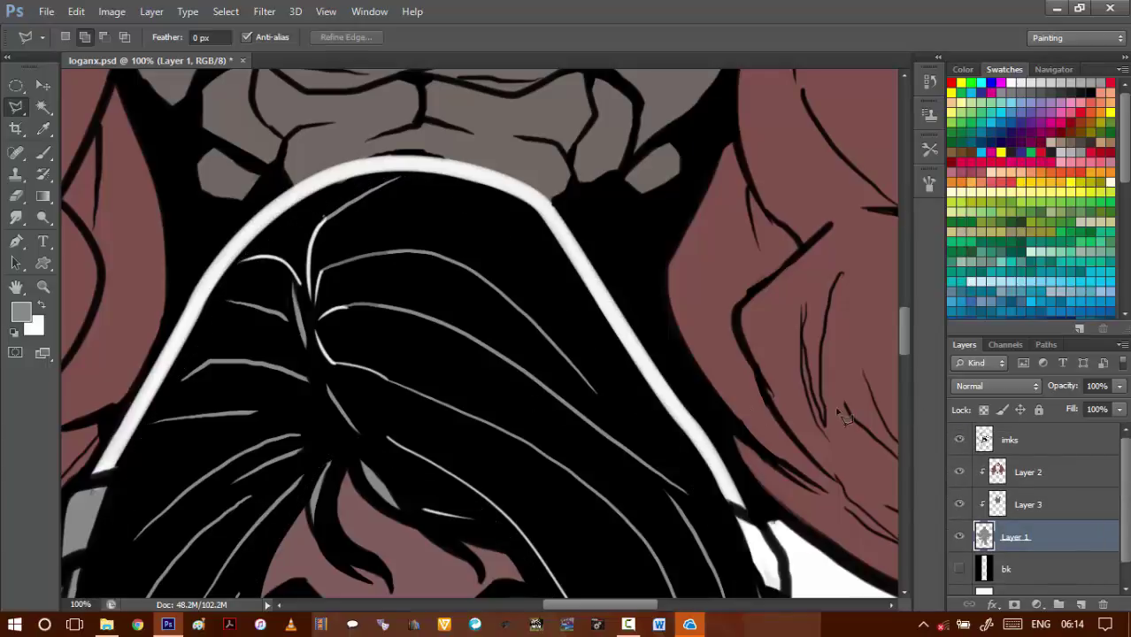
{"action": "scroll", "coordinate": [598, 404], "scroll_direction": "down", "scroll_amount": 5}
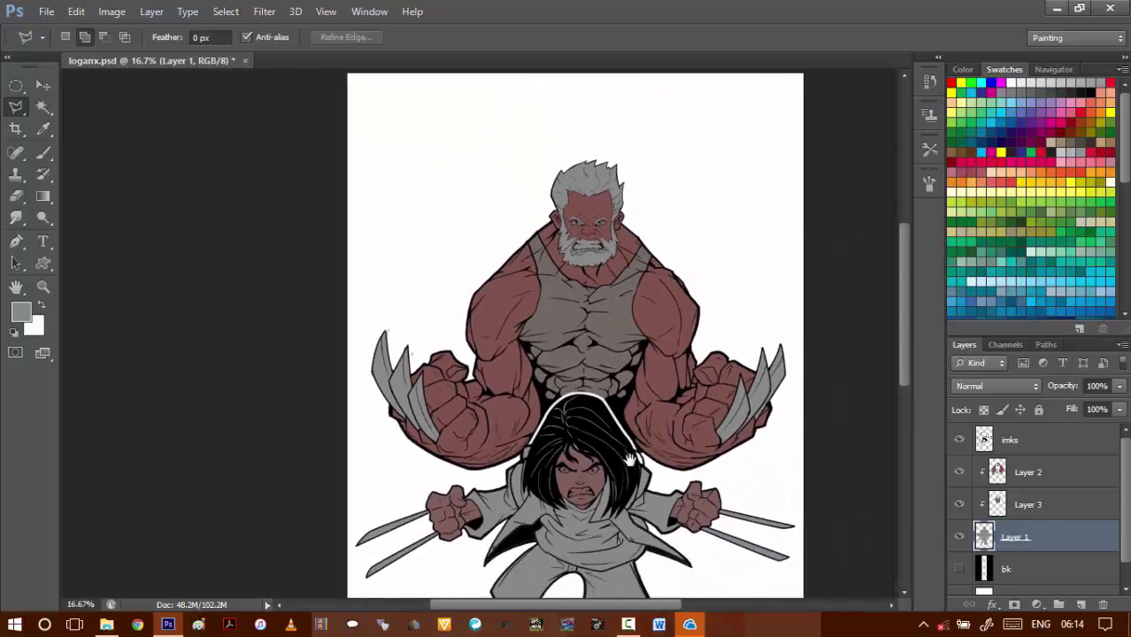
{"action": "left_click_drag", "start_coordinate": [630, 460], "coordinate": [625, 431]}
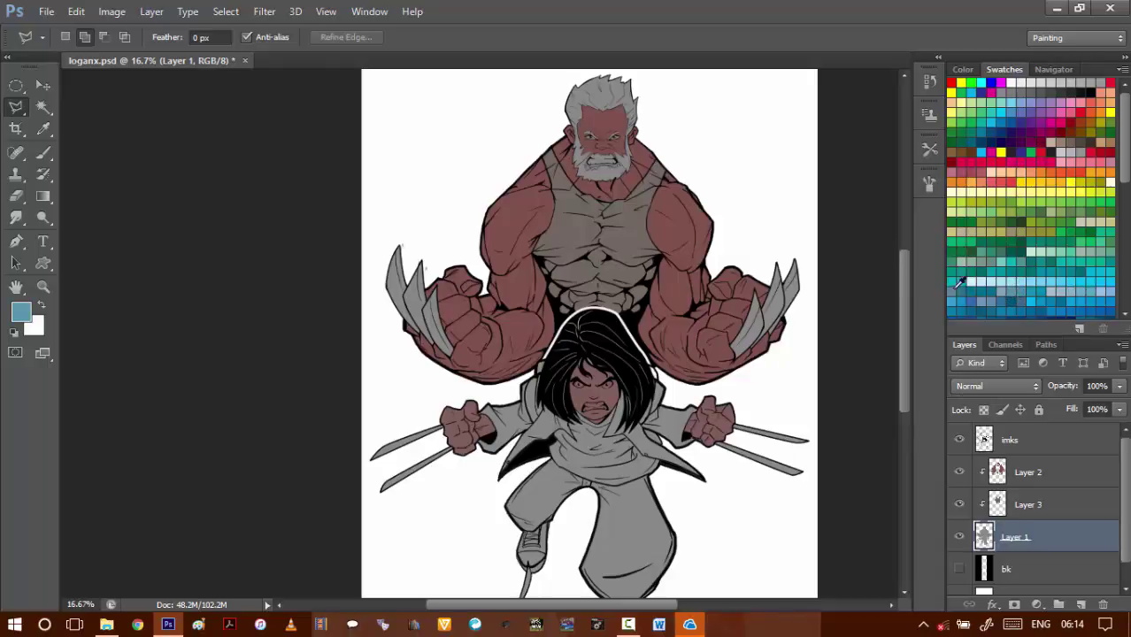
{"action": "left_click", "coordinate": [21, 312]}
{"action": "left_click_drag", "start_coordinate": [798, 380], "coordinate": [785, 414]}
{"action": "left_click", "coordinate": [1049, 282]}
- Add a new clipped layer directly below Layer 3 and make Layer 3 active again
{"action": "left_click", "coordinate": [1054, 509]}
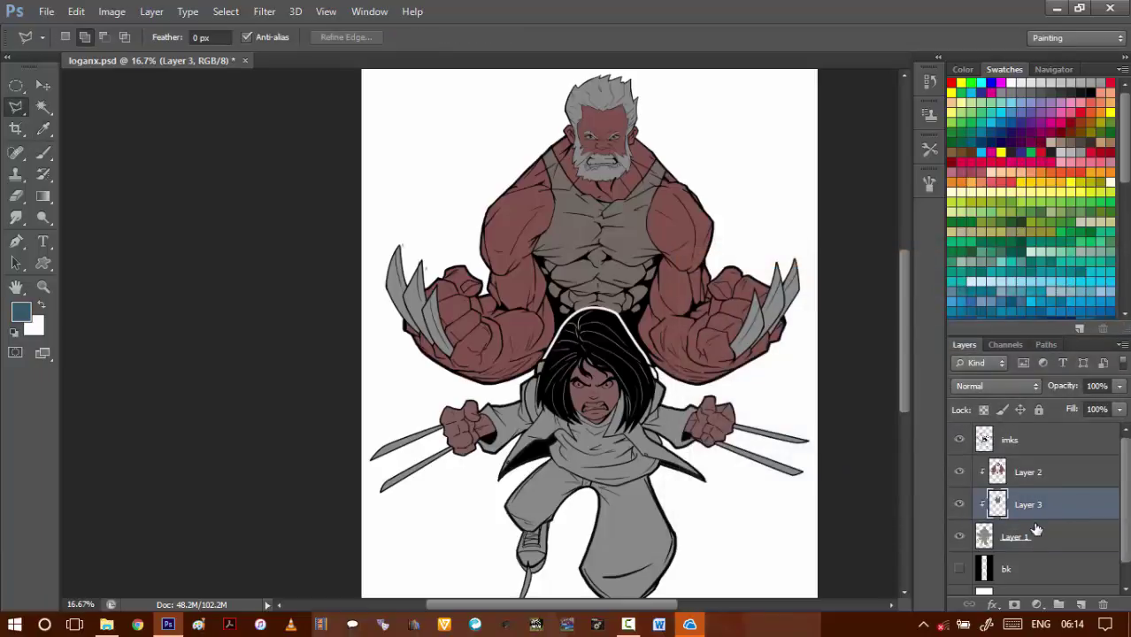
{"action": "left_click", "coordinate": [1082, 604], "text": "ctrl"}
{"action": "left_click", "coordinate": [959, 507]}
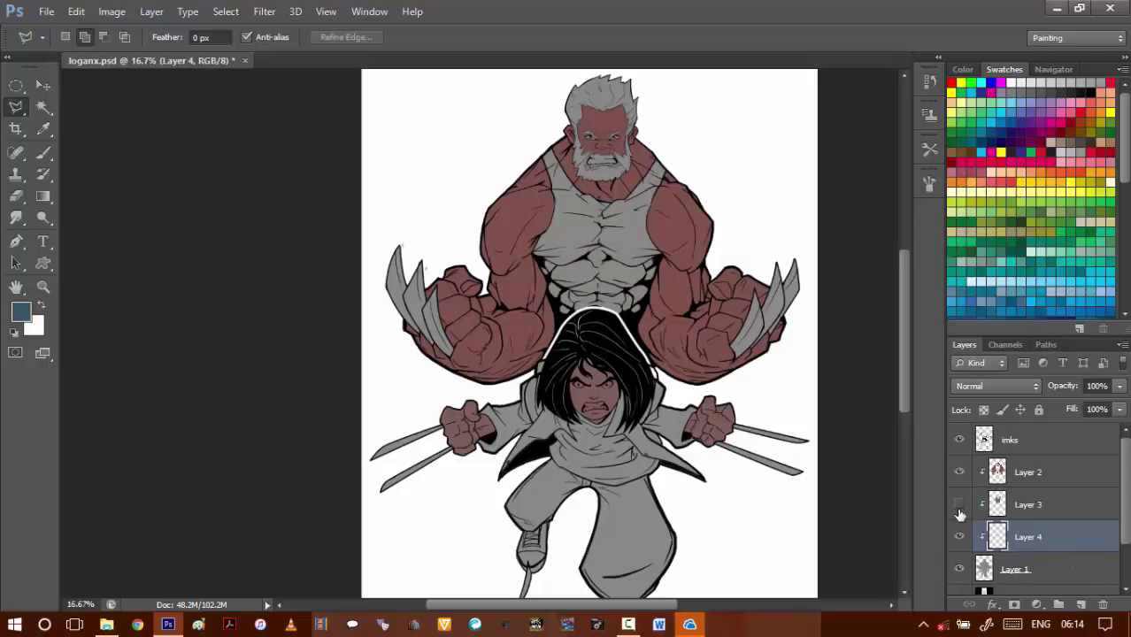
{"action": "left_click", "coordinate": [959, 507]}
{"action": "left_click", "coordinate": [1006, 496]}
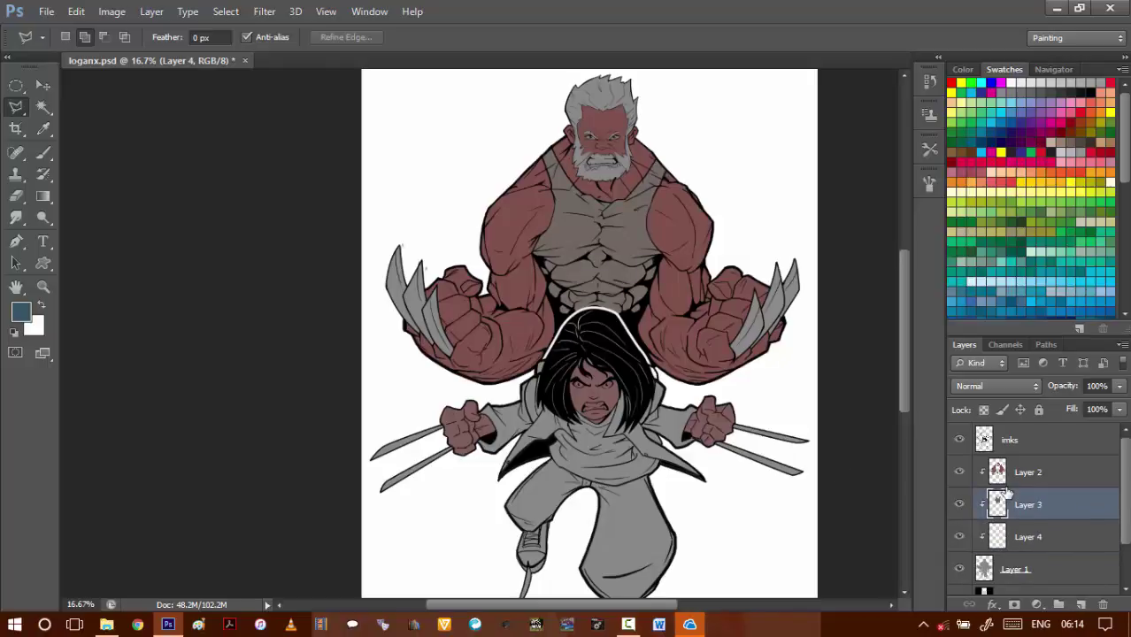
- Start a Polygonal Lasso outline of the girl's jacket from the collar beside her hair, passing above the shoulder and sleeve
{"action": "left_click", "coordinate": [538, 374], "text": "ctrl"}
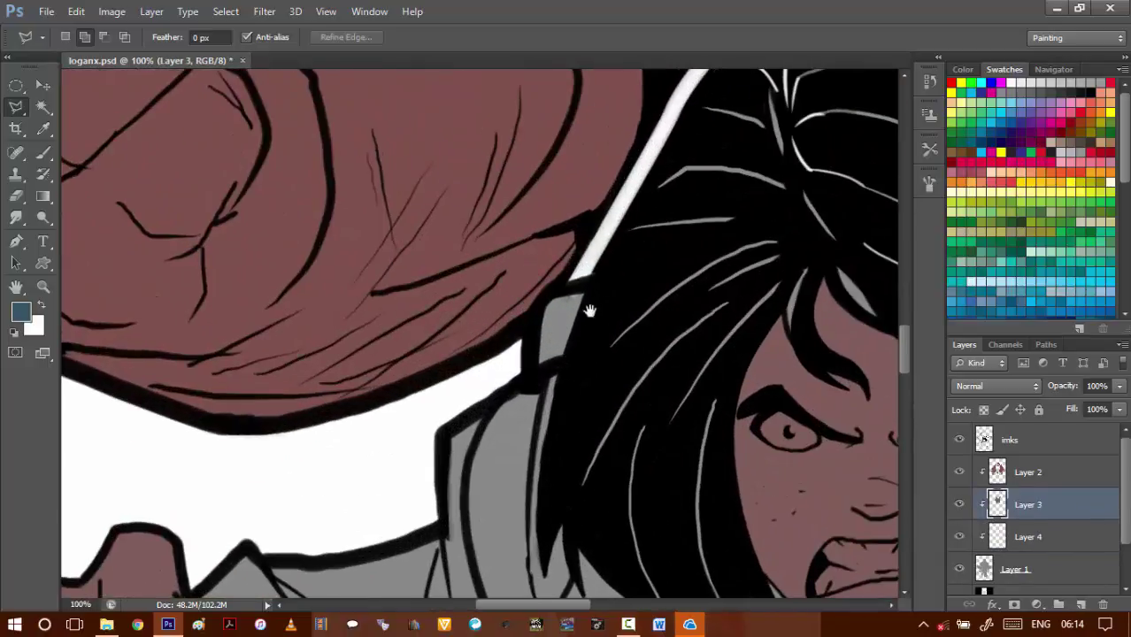
{"action": "left_click", "coordinate": [522, 364]}
{"action": "left_click", "coordinate": [445, 404]}
{"action": "key", "text": "space"}
{"action": "left_click_drag", "start_coordinate": [422, 419], "coordinate": [611, 230]}
{"action": "left_click", "coordinate": [520, 306]}
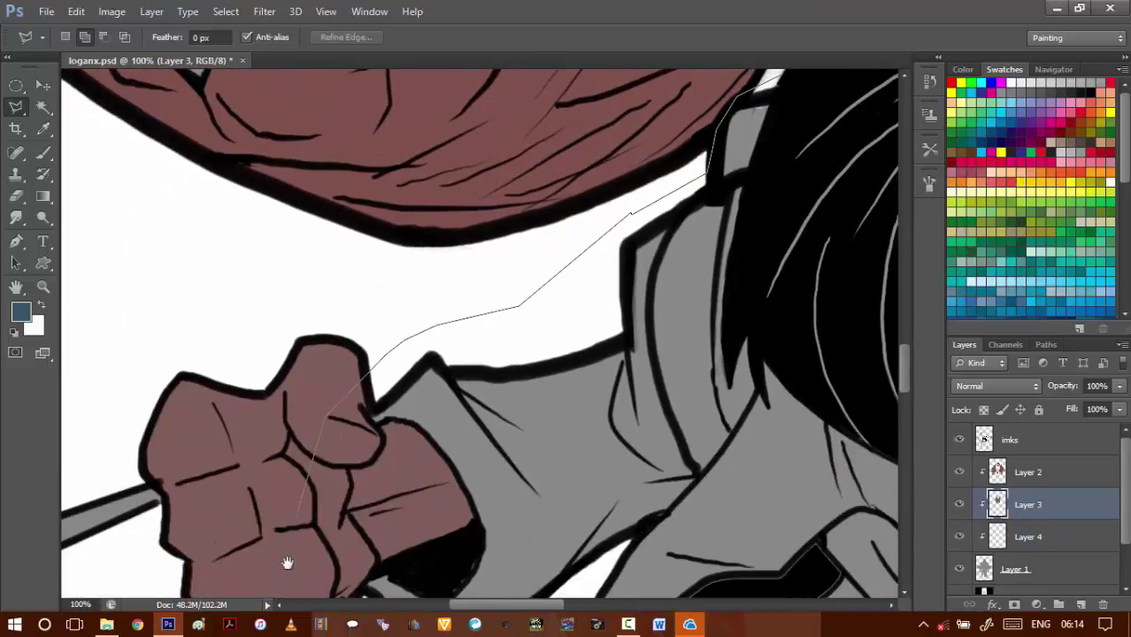
- Continue the jacket outline across the fist, below the sleeve and past the pointed jacket tail to the edge of the shirt
{"action": "left_click_drag", "start_coordinate": [287, 563], "coordinate": [293, 372]}
{"action": "left_click", "coordinate": [308, 408]}
{"action": "left_click", "coordinate": [359, 477]}
{"action": "left_click", "coordinate": [420, 525]}
{"action": "key", "text": "space"}
{"action": "left_click_drag", "start_coordinate": [429, 548], "coordinate": [307, 388]}
{"action": "left_click", "coordinate": [290, 481]}
{"action": "left_click", "coordinate": [338, 520]}
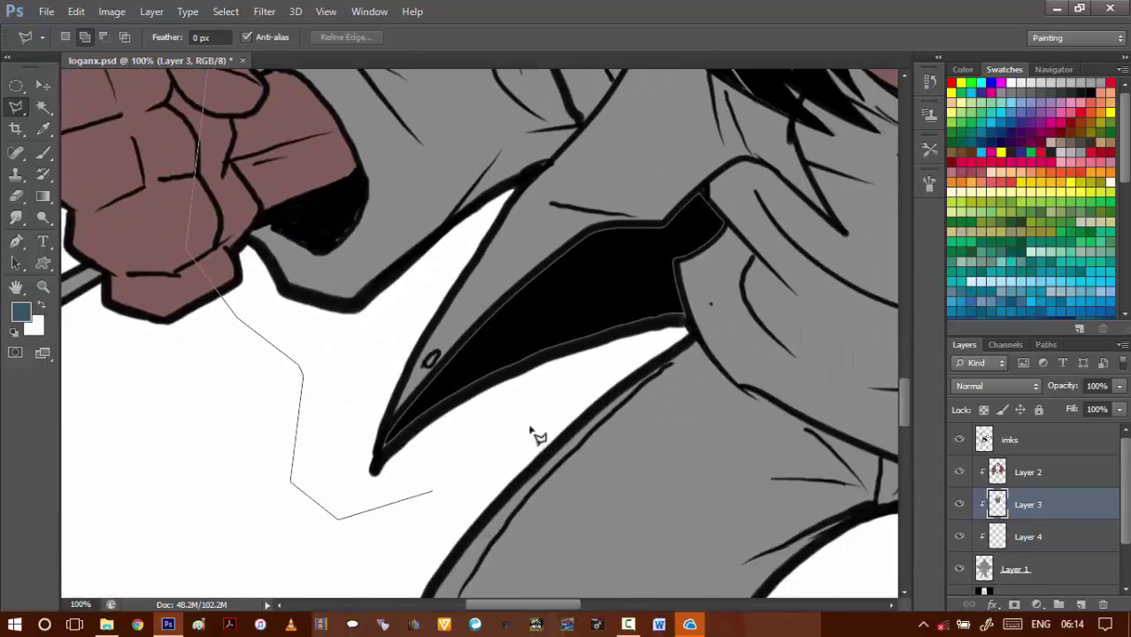
{"action": "left_click_drag", "start_coordinate": [622, 365], "coordinate": [483, 473]}
{"action": "left_click", "coordinate": [558, 431], "text": "ctrl"}
{"action": "left_click_drag", "start_coordinate": [559, 432], "coordinate": [547, 462]}
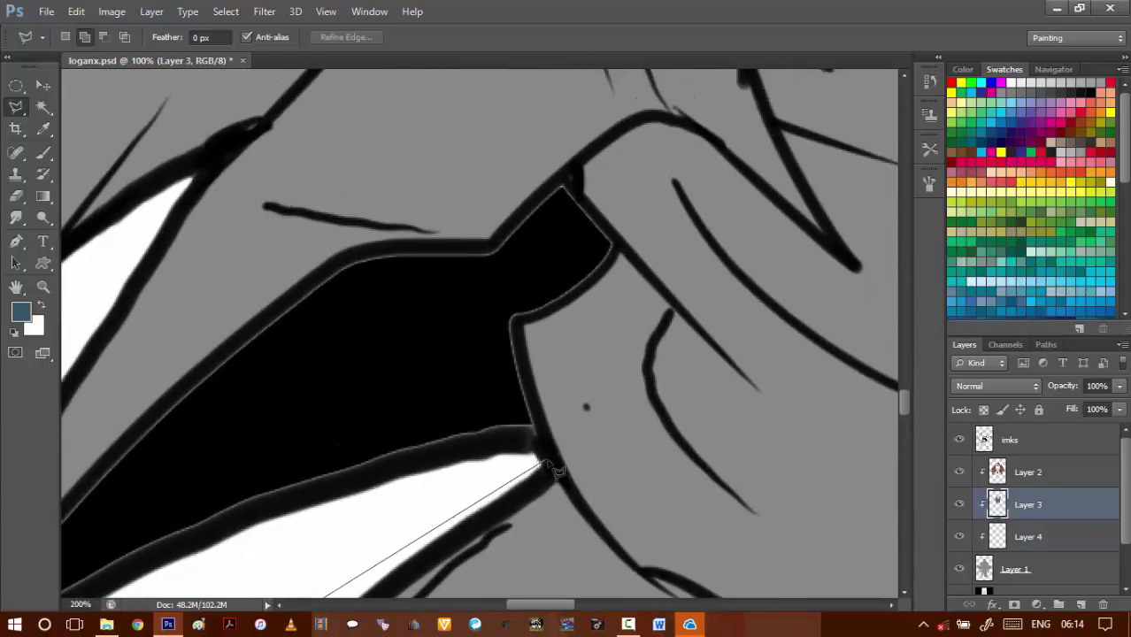
- Trace the outline along the shirt edge and the folded scarf, then up the collar line into the girl's hair
{"action": "left_click", "coordinate": [544, 459]}
{"action": "left_click_drag", "start_coordinate": [518, 327], "coordinate": [539, 463]}
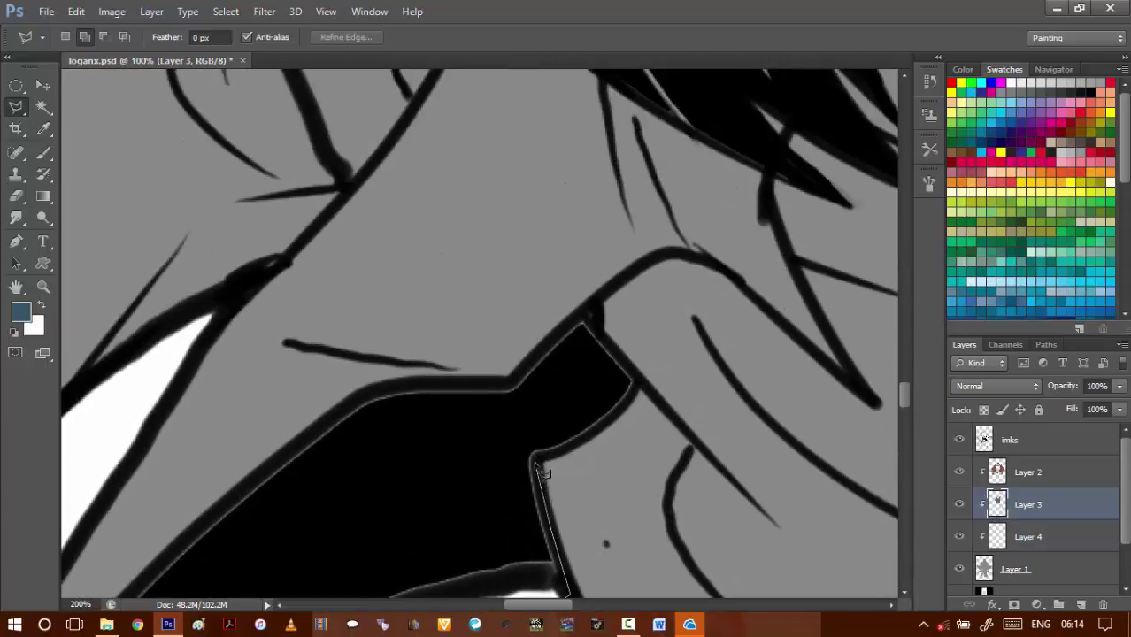
{"action": "mouse_move", "coordinate": [649, 395]}
{"action": "left_mouse_down"}
{"action": "mouse_move", "coordinate": [561, 435]}
{"action": "mouse_move", "coordinate": [511, 436]}
{"action": "left_mouse_up"}
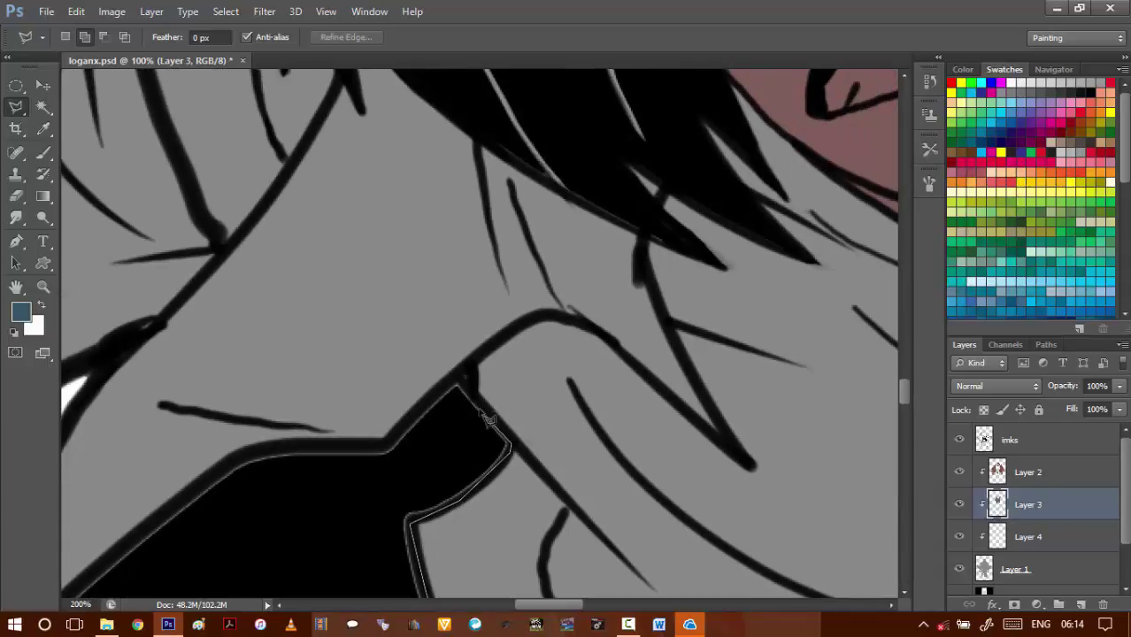
{"action": "left_click", "coordinate": [460, 378]}
{"action": "left_click", "coordinate": [513, 326]}
{"action": "left_click", "coordinate": [556, 311]}
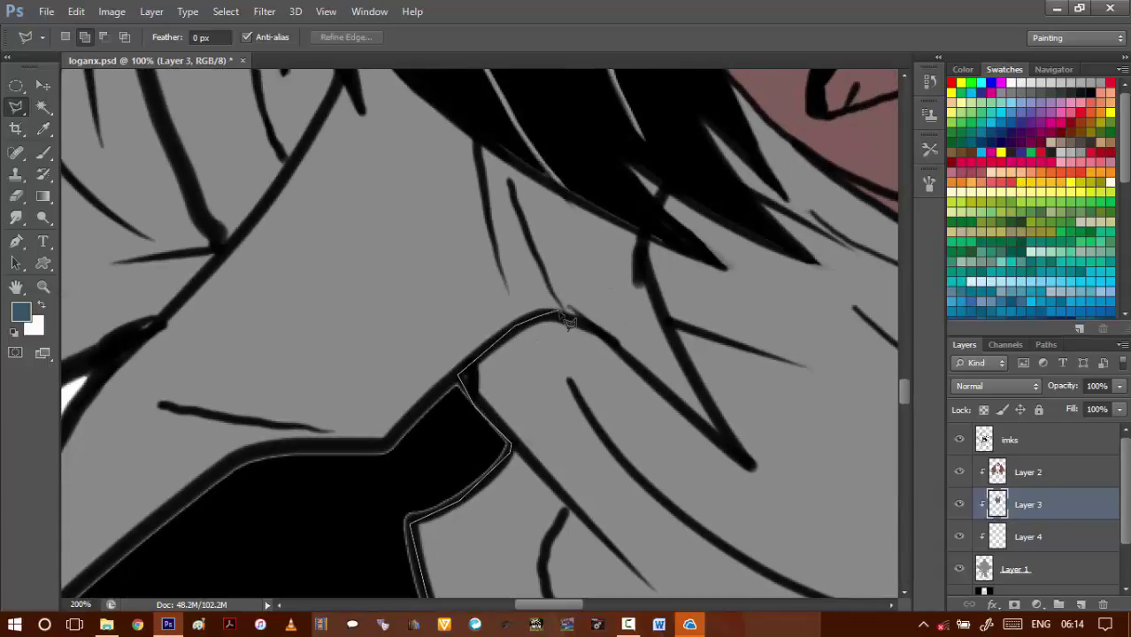
{"action": "left_click", "coordinate": [751, 468]}
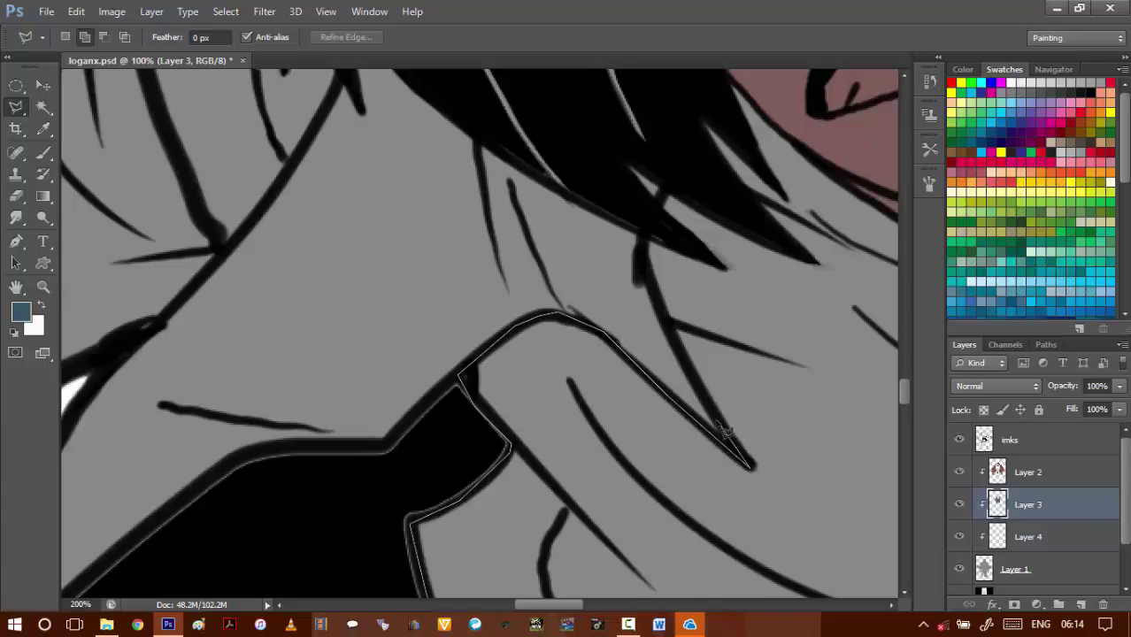
{"action": "left_click", "coordinate": [645, 259]}
{"action": "left_click_drag", "start_coordinate": [632, 275], "coordinate": [537, 481]}
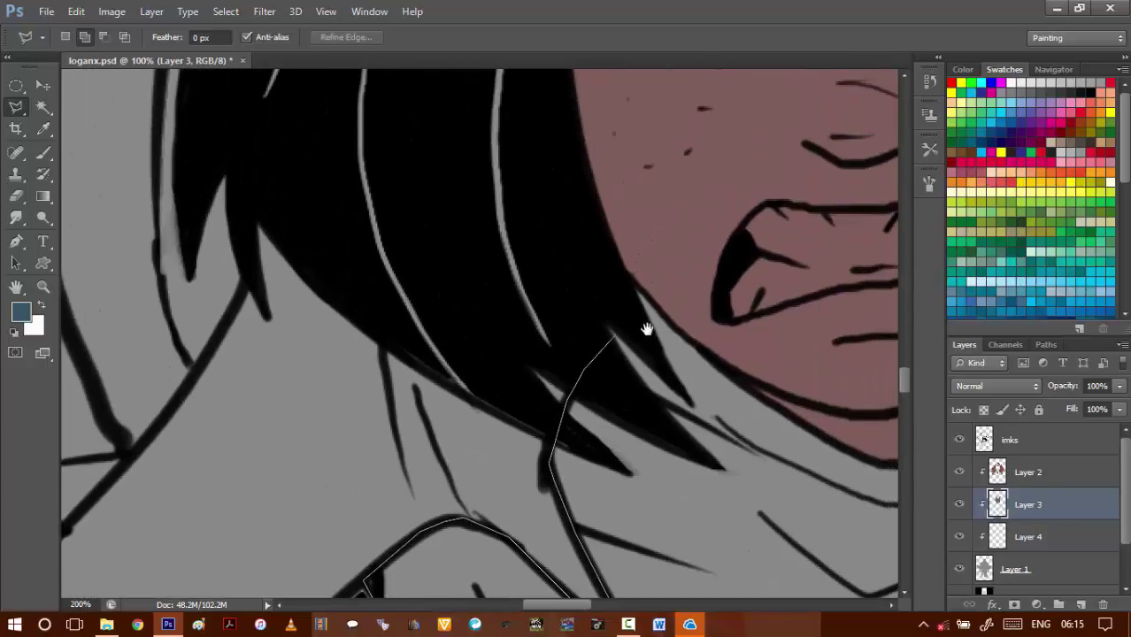
{"action": "mouse_move", "coordinate": [648, 329]}
{"action": "left_mouse_down"}
{"action": "mouse_move", "coordinate": [463, 455]}
{"action": "mouse_move", "coordinate": [462, 412]}
{"action": "left_mouse_up"}
- Carry the outline across the girl's face and down the opposite lapel to the corner beside the button
{"action": "scroll", "coordinate": [464, 410], "scroll_direction": "down", "scroll_amount": 2}
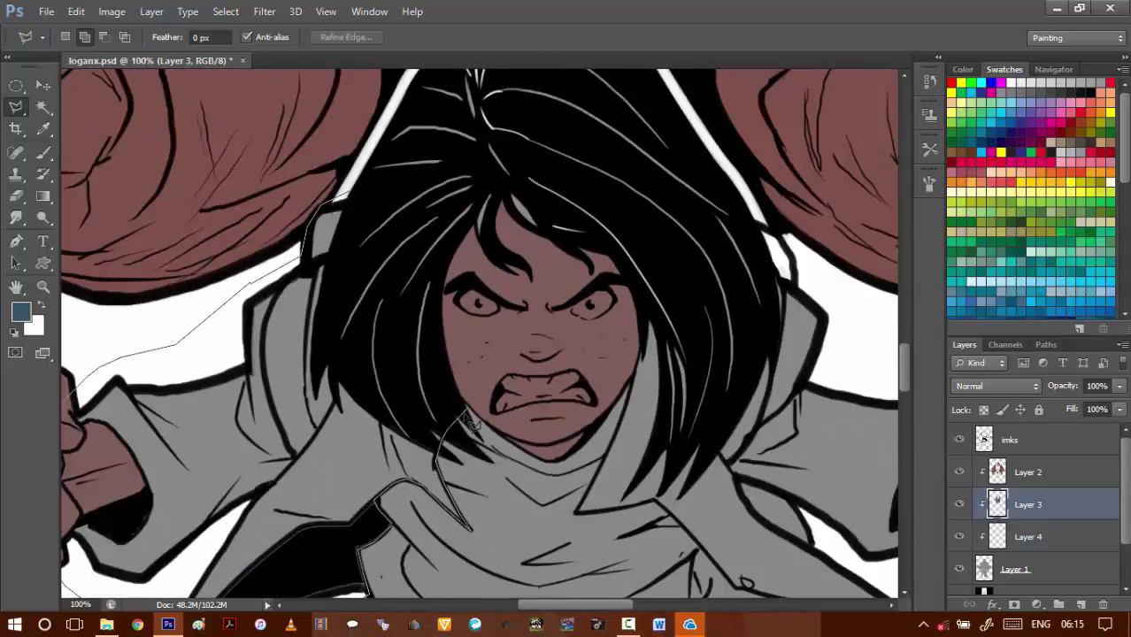
{"action": "scroll", "coordinate": [469, 370], "scroll_direction": "down", "scroll_amount": 1}
{"action": "scroll", "coordinate": [615, 353], "scroll_direction": "up", "scroll_amount": 3}
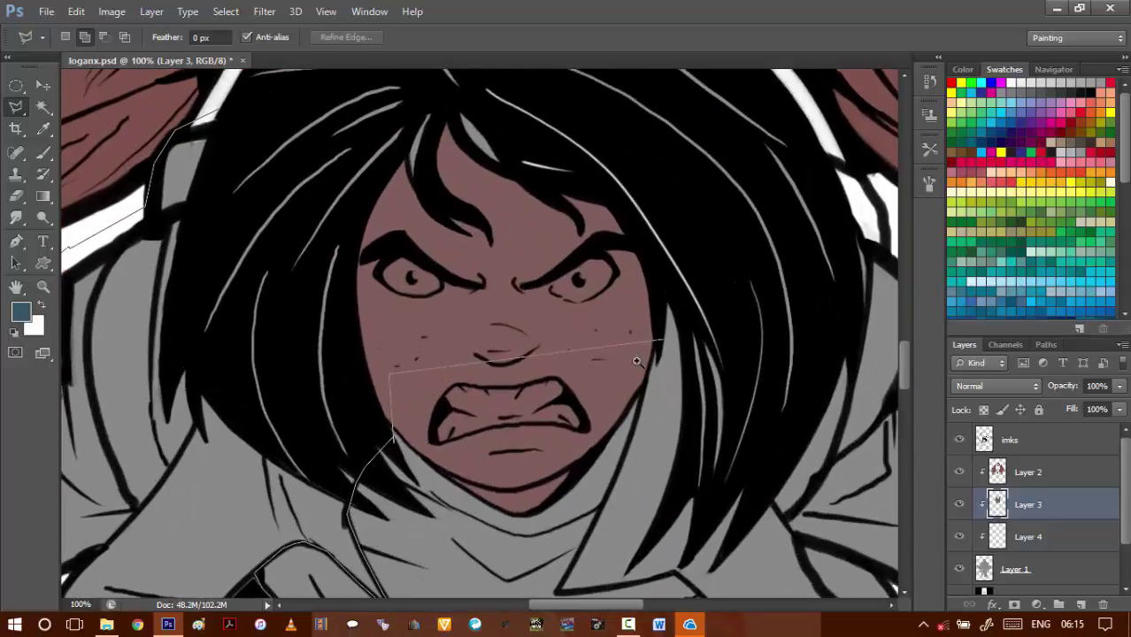
{"action": "left_click", "coordinate": [457, 427]}
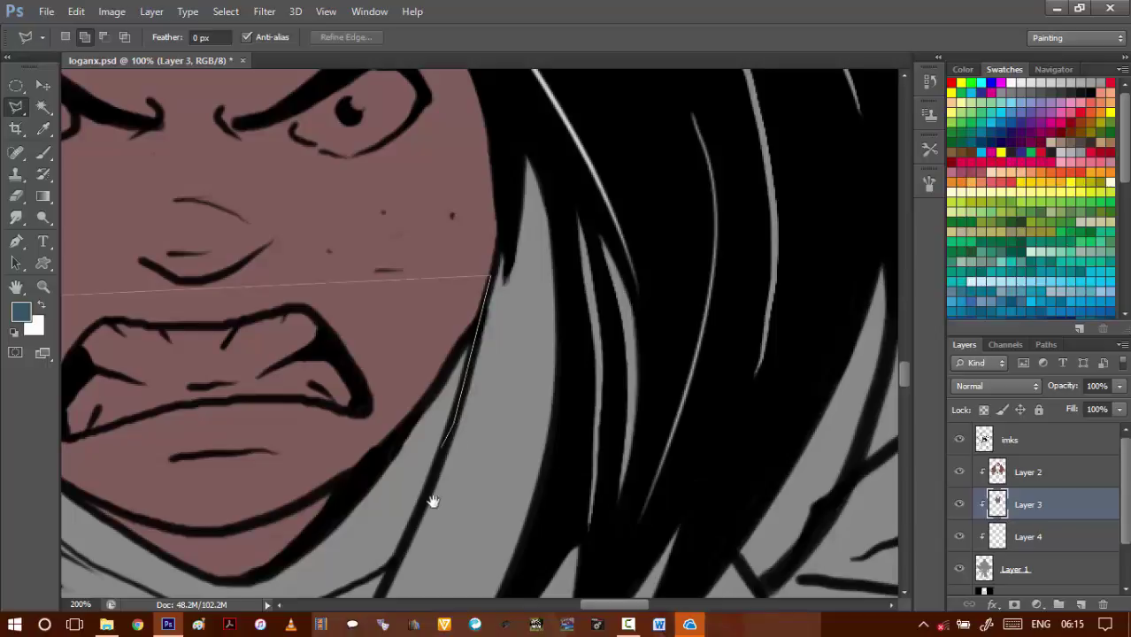
{"action": "scroll", "coordinate": [443, 452], "scroll_direction": "down", "scroll_amount": 3}
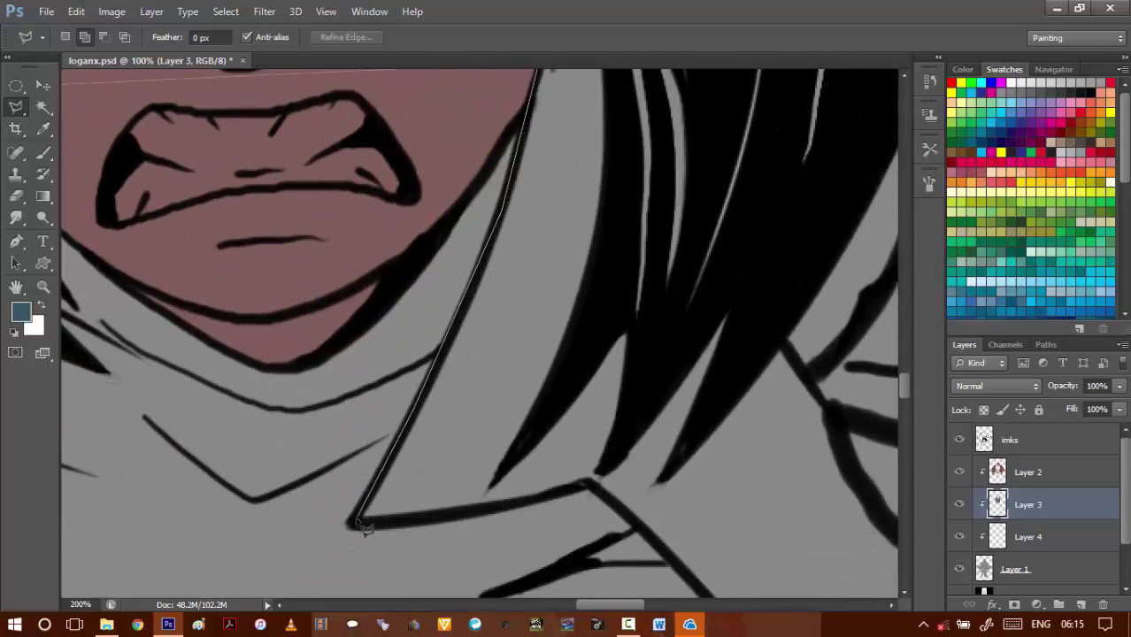
{"action": "left_click", "coordinate": [592, 485]}
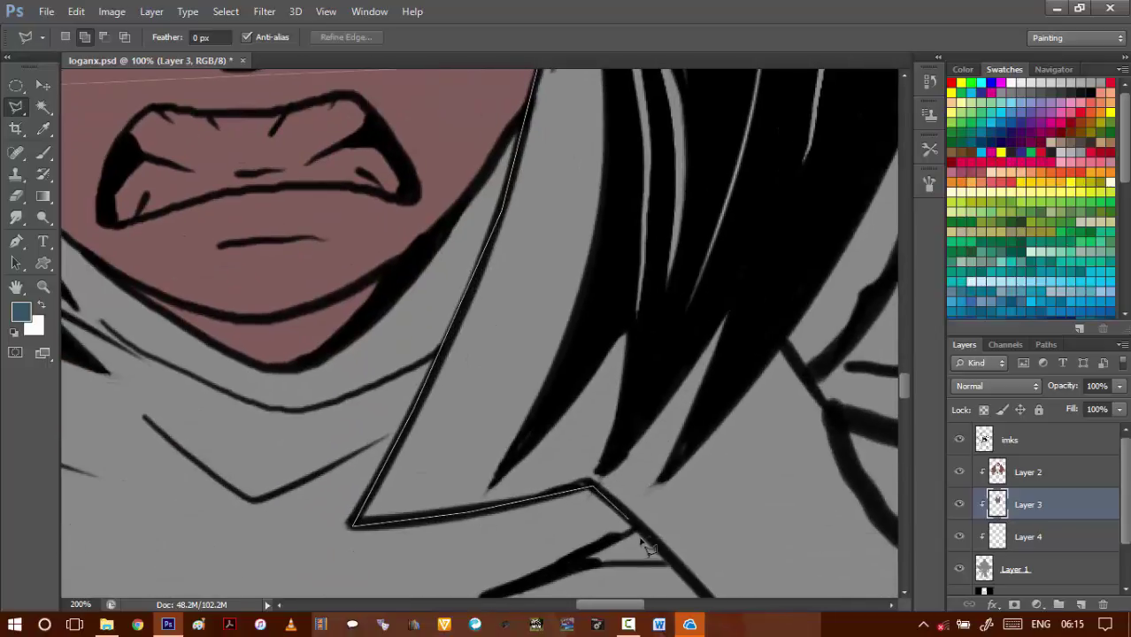
{"action": "scroll", "coordinate": [670, 558], "scroll_direction": "down", "scroll_amount": 4}
{"action": "scroll", "coordinate": [670, 558], "scroll_direction": "right", "scroll_amount": 3}
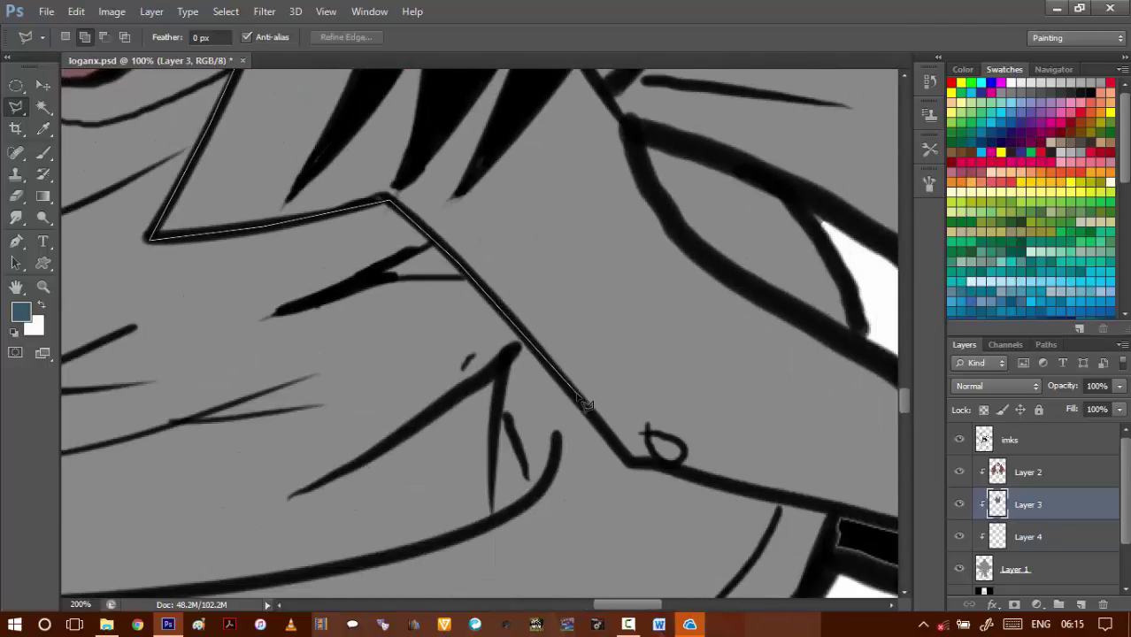
{"action": "left_click", "coordinate": [633, 468]}
{"action": "scroll", "coordinate": [749, 493], "scroll_direction": "down", "scroll_amount": 1}
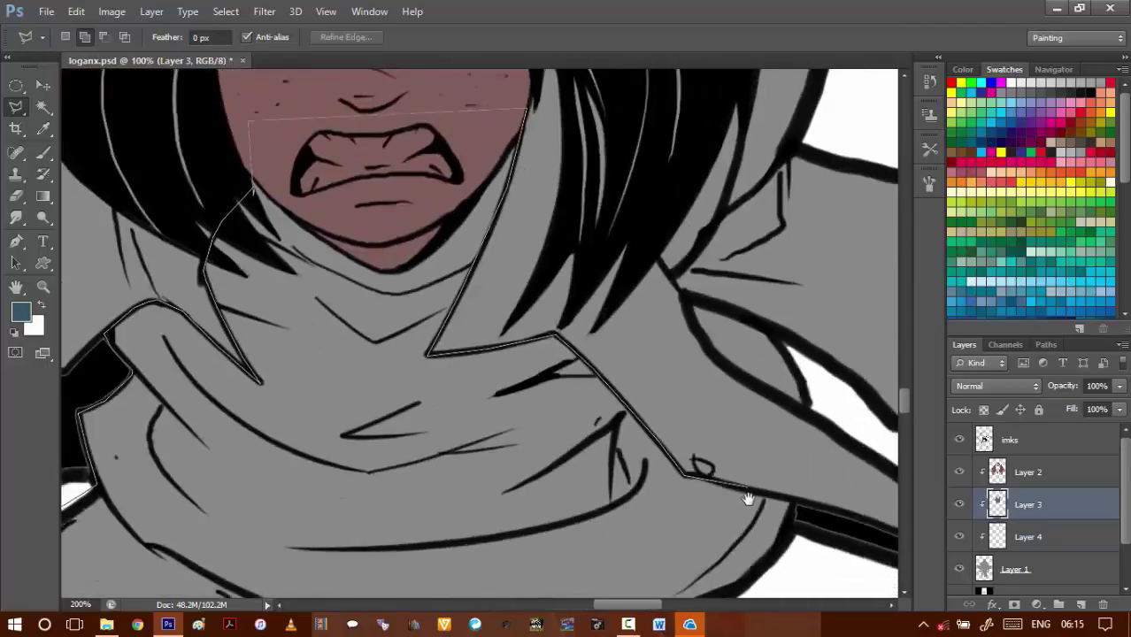
- Extend the outline along the jacket hem, loosely around the second jacket tail, and over the fist and sleeve towards the shoulder
{"action": "left_click_drag", "start_coordinate": [823, 529], "coordinate": [541, 292]}
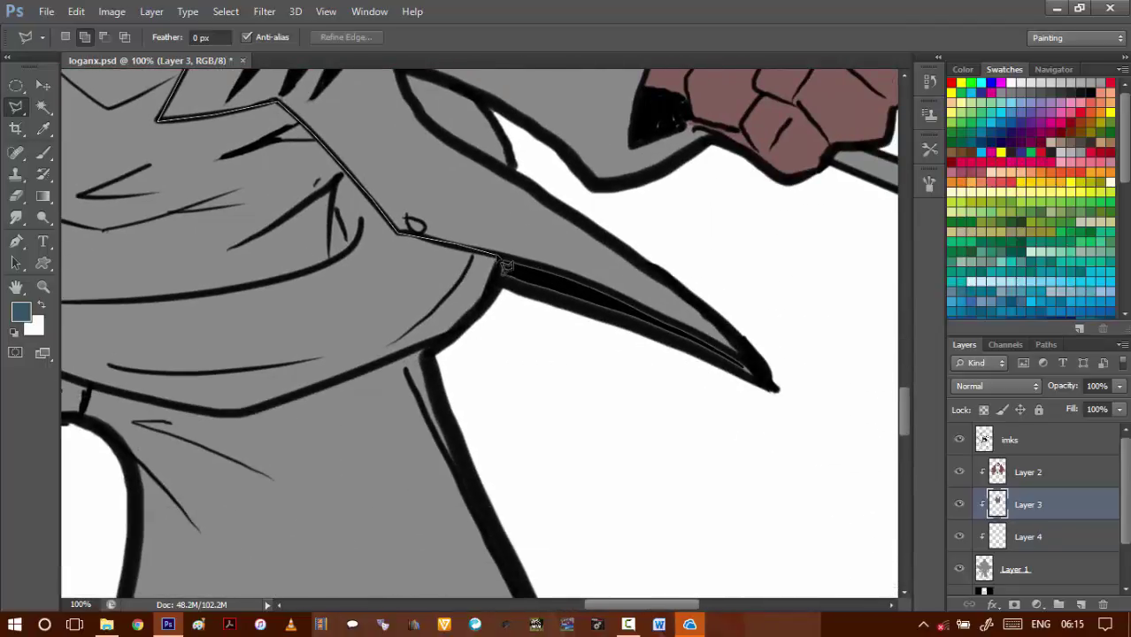
{"action": "left_click", "coordinate": [504, 317]}
{"action": "left_click", "coordinate": [581, 396]}
{"action": "left_click", "coordinate": [843, 449]}
{"action": "scroll", "coordinate": [753, 265], "scroll_direction": "up", "scroll_amount": 3}
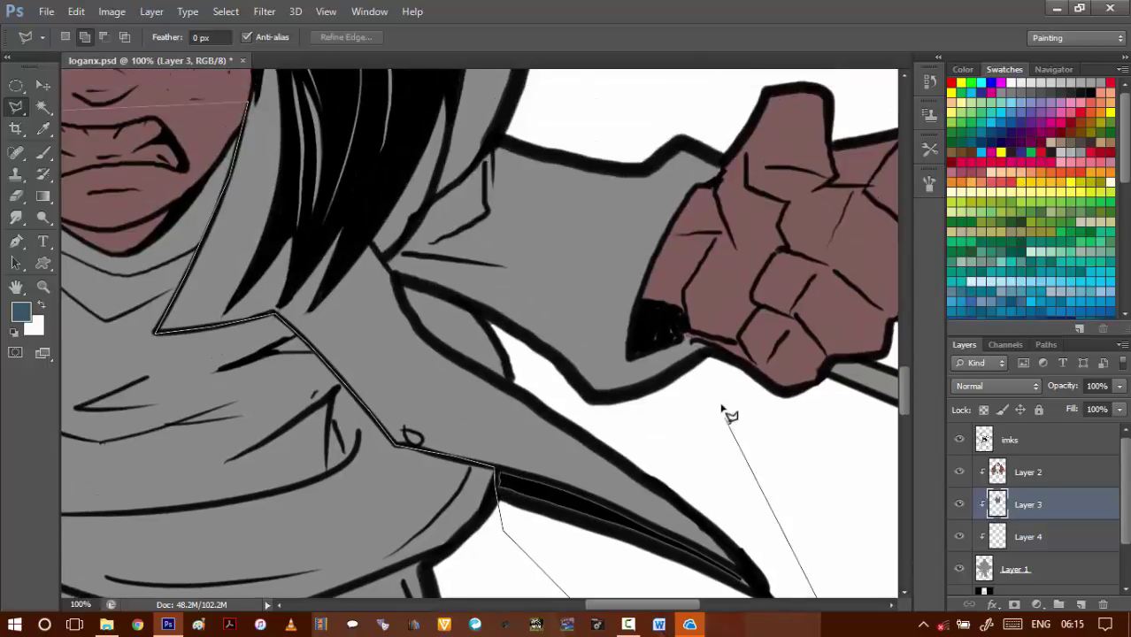
{"action": "left_click", "coordinate": [722, 389]}
{"action": "left_click_drag", "start_coordinate": [772, 90], "coordinate": [773, 325]}
{"action": "left_click", "coordinate": [769, 321]}
{"action": "left_click_drag", "start_coordinate": [616, 251], "coordinate": [810, 418]}
{"action": "left_click", "coordinate": [810, 418]}
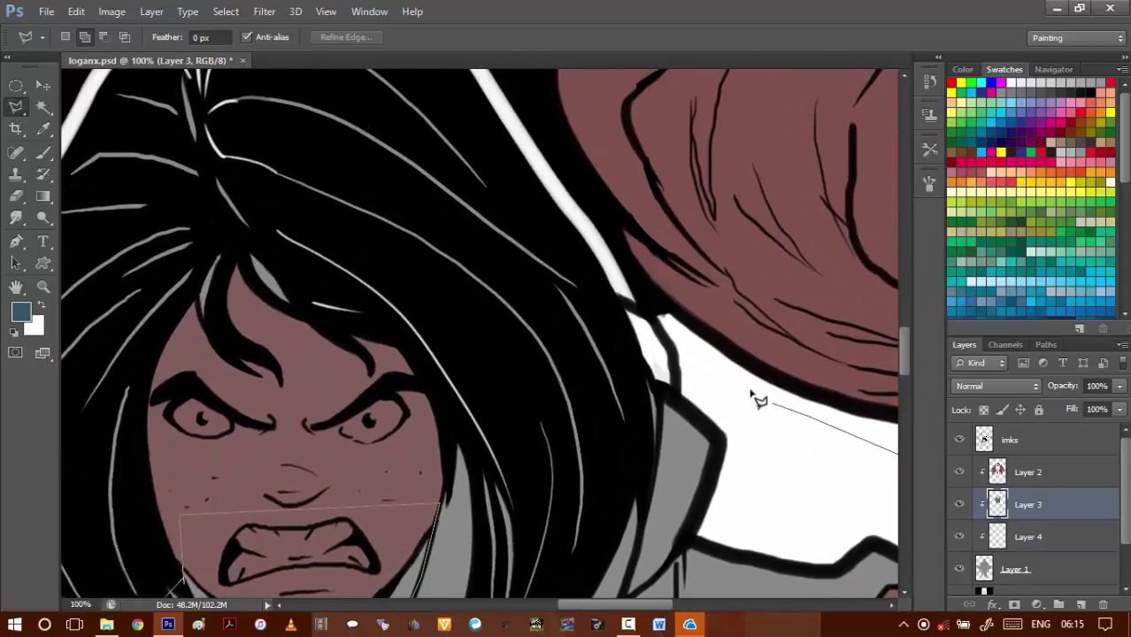
- Close the jacket selection by running the outline past the collar and across the hair and face to its starting point
{"action": "left_click", "coordinate": [704, 404]}
{"action": "left_click", "coordinate": [679, 397]}
{"action": "left_click", "coordinate": [595, 345]}
{"action": "left_click", "coordinate": [519, 370]}
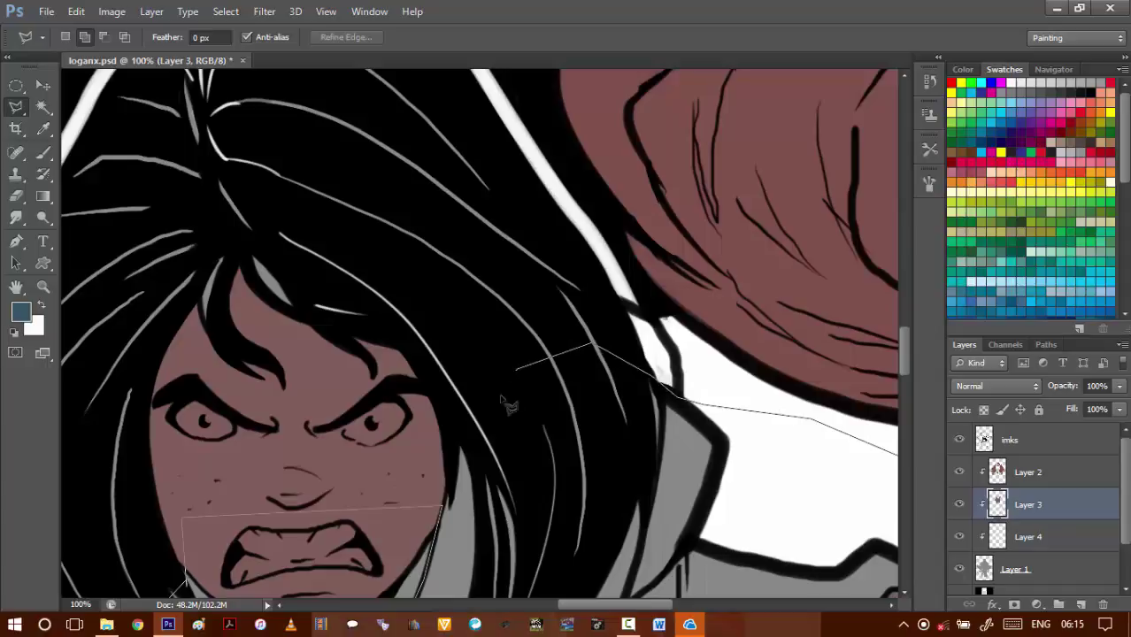
{"action": "left_click_drag", "start_coordinate": [478, 432], "coordinate": [625, 388]}
{"action": "left_click", "coordinate": [581, 394]}
{"action": "left_click", "coordinate": [491, 386]}
{"action": "left_click_drag", "start_coordinate": [447, 389], "coordinate": [706, 399]}
{"action": "left_click", "coordinate": [566, 340]}
{"action": "left_click", "coordinate": [513, 234]}
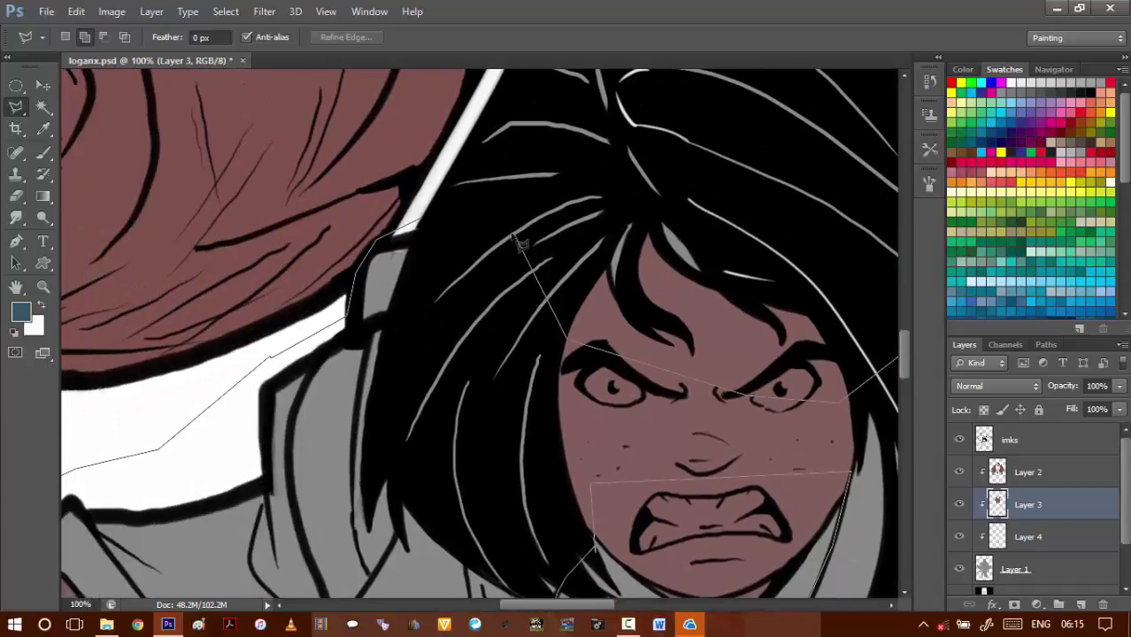
{"action": "left_click", "coordinate": [421, 219]}
- Subtract the hair beside the first-outlined collar from the jacket selection, following the hair's lower and outer edges
{"action": "left_click_drag", "start_coordinate": [534, 363], "coordinate": [505, 228]}
{"action": "left_click_drag", "start_coordinate": [546, 186], "coordinate": [553, 248]}
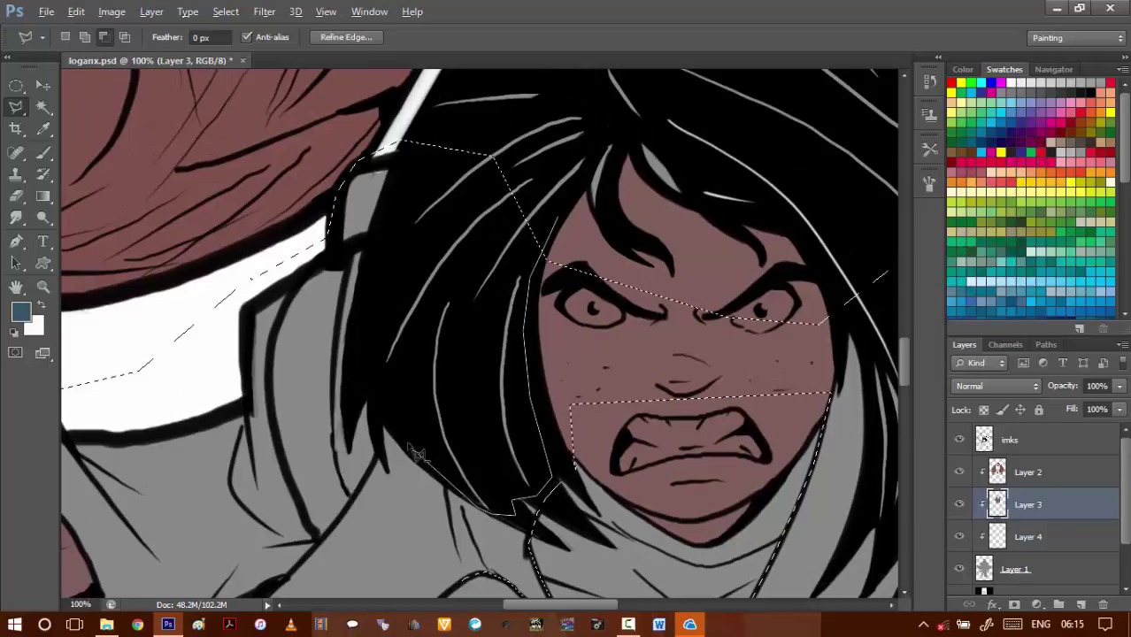
{"action": "scroll", "coordinate": [423, 416], "scroll_direction": "up", "scroll_amount": 3}
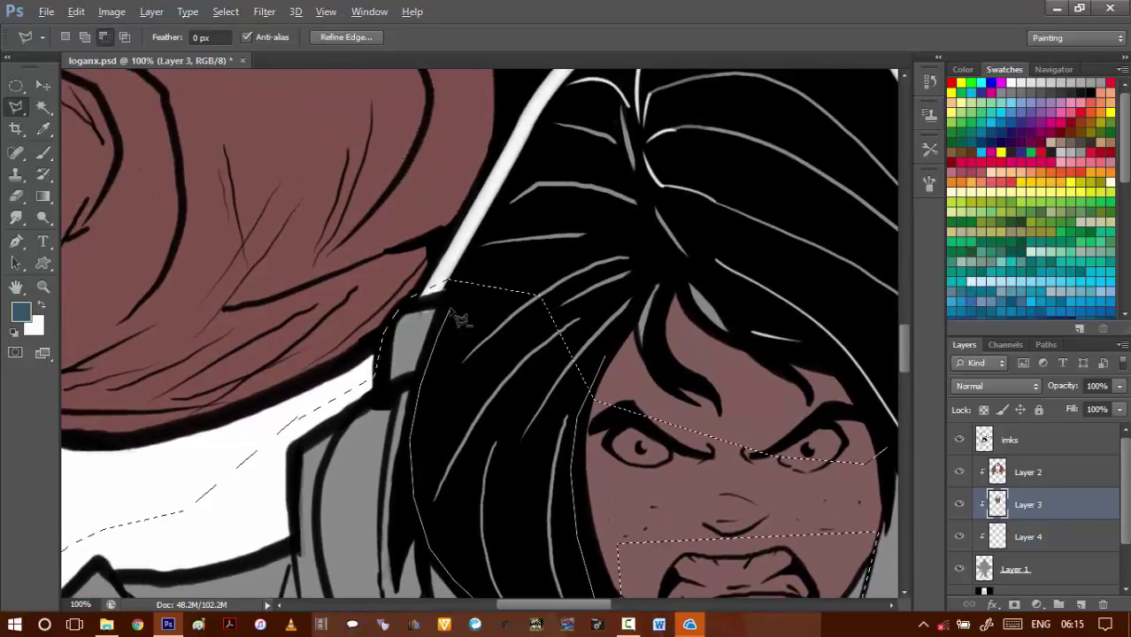
{"action": "left_click", "coordinate": [470, 282]}
{"action": "left_click", "coordinate": [559, 235]}
{"action": "double_click", "coordinate": [596, 238]}
- Subtract the hair on the other side of the face from the selection, tracing between the lapel and the outer collar
{"action": "left_click_drag", "start_coordinate": [800, 432], "coordinate": [586, 359]}
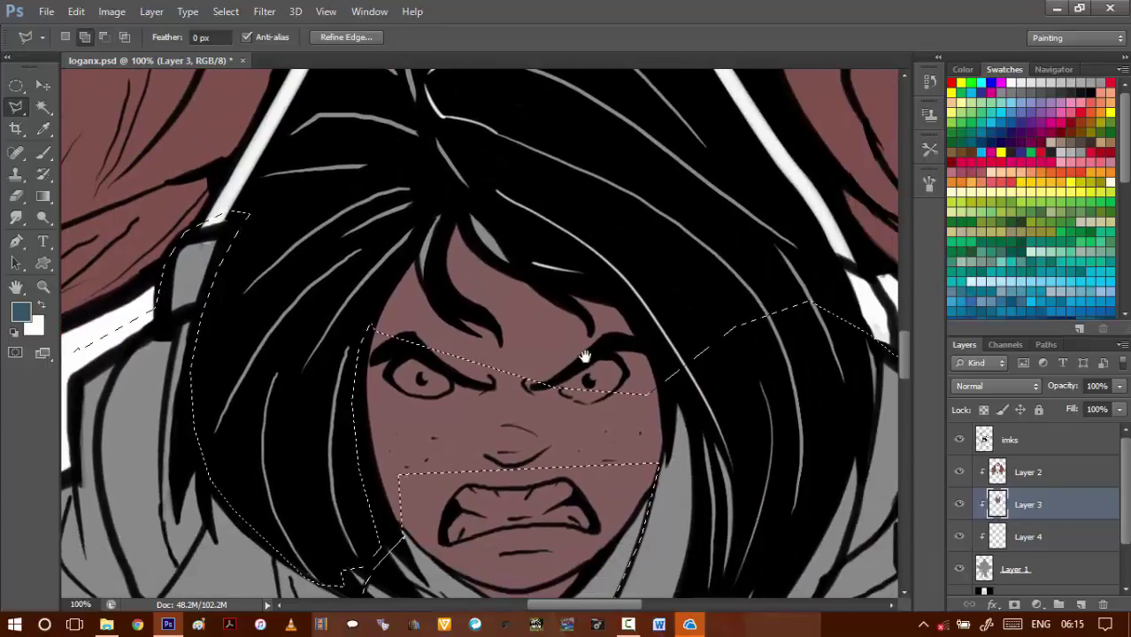
{"action": "left_click_drag", "start_coordinate": [732, 357], "coordinate": [600, 311]}
{"action": "left_click", "coordinate": [535, 316], "text": "alt"}
{"action": "left_click", "coordinate": [545, 325]}
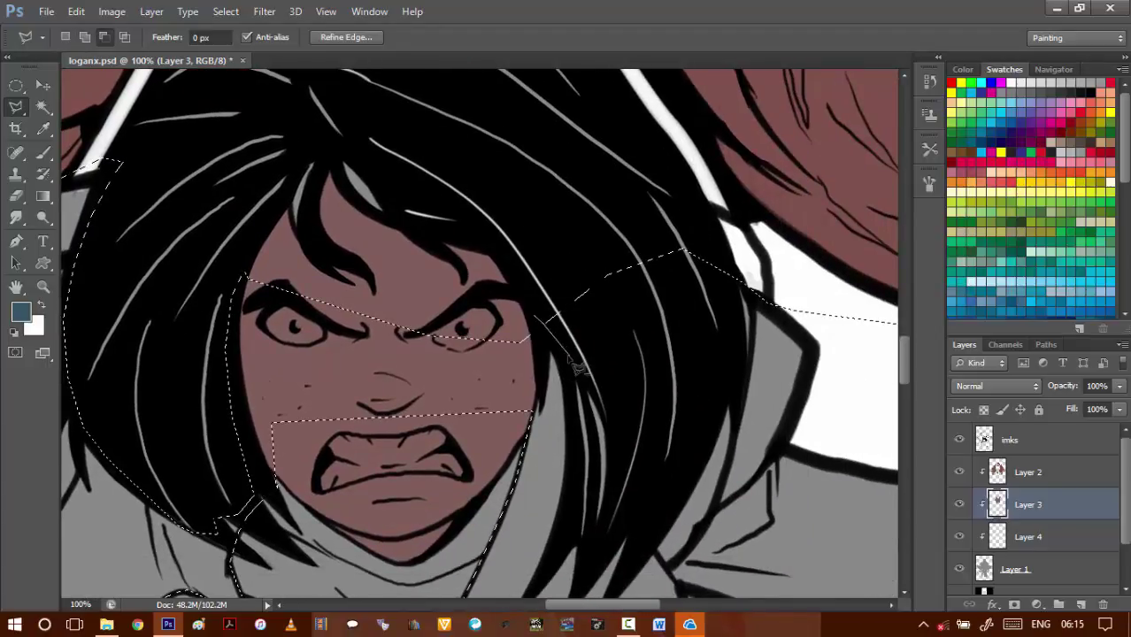
{"action": "left_click", "coordinate": [562, 353]}
{"action": "left_click", "coordinate": [572, 424]}
{"action": "mouse_move", "coordinate": [577, 512]}
{"action": "left_mouse_down"}
{"action": "mouse_move", "coordinate": [571, 397]}
{"action": "mouse_move", "coordinate": [558, 397]}
{"action": "mouse_move", "coordinate": [574, 430]}
{"action": "mouse_move", "coordinate": [630, 370]}
{"action": "mouse_move", "coordinate": [670, 290]}
{"action": "left_mouse_up"}
{"action": "scroll", "coordinate": [559, 396], "scroll_direction": "down", "scroll_amount": 1}
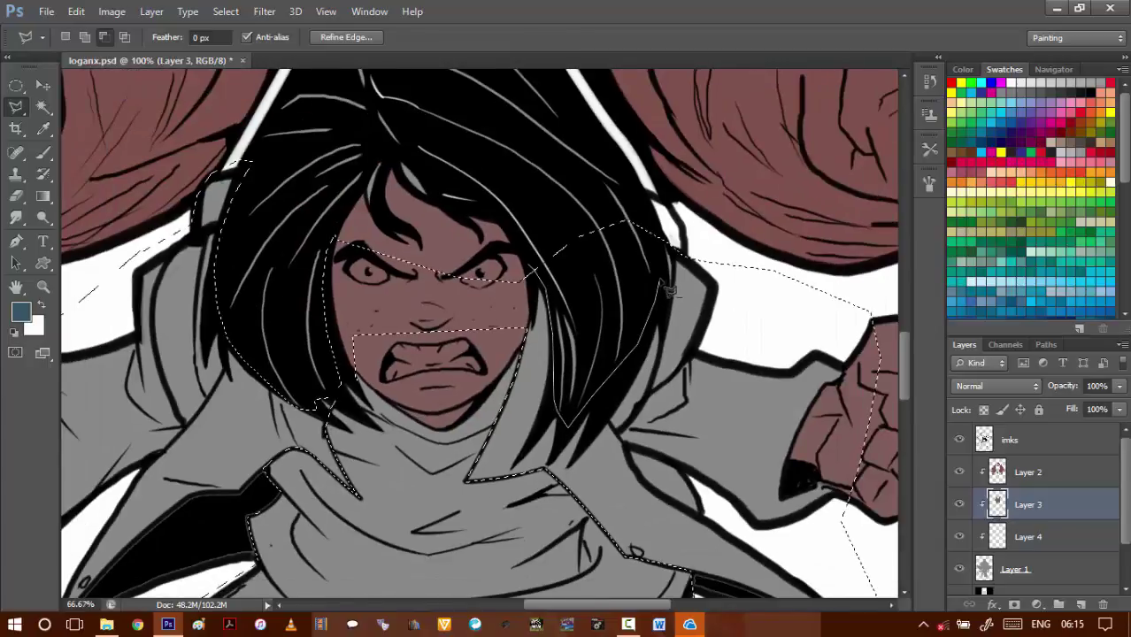
{"action": "left_click_drag", "start_coordinate": [662, 246], "coordinate": [657, 235]}
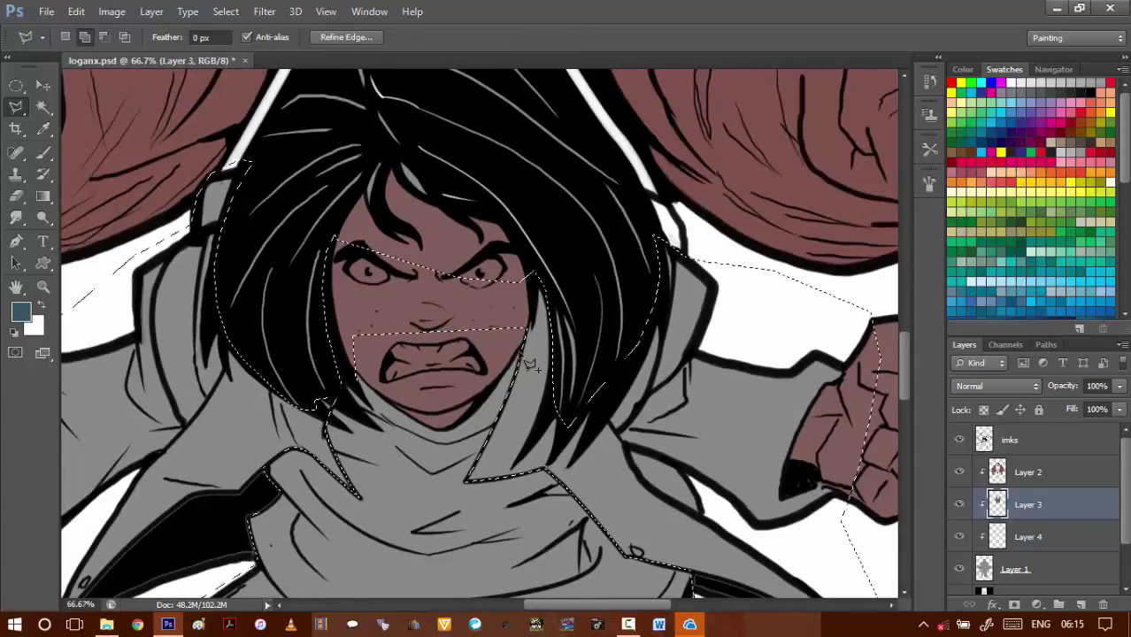
- Fill the jacket selection with the dark muted blue on Layer 3 and deselect
{"action": "key", "text": "alt+BackSpace"}
{"action": "key", "text": "ctrl+d"}
{"action": "scroll", "coordinate": [504, 409], "scroll_direction": "down", "scroll_amount": 1}
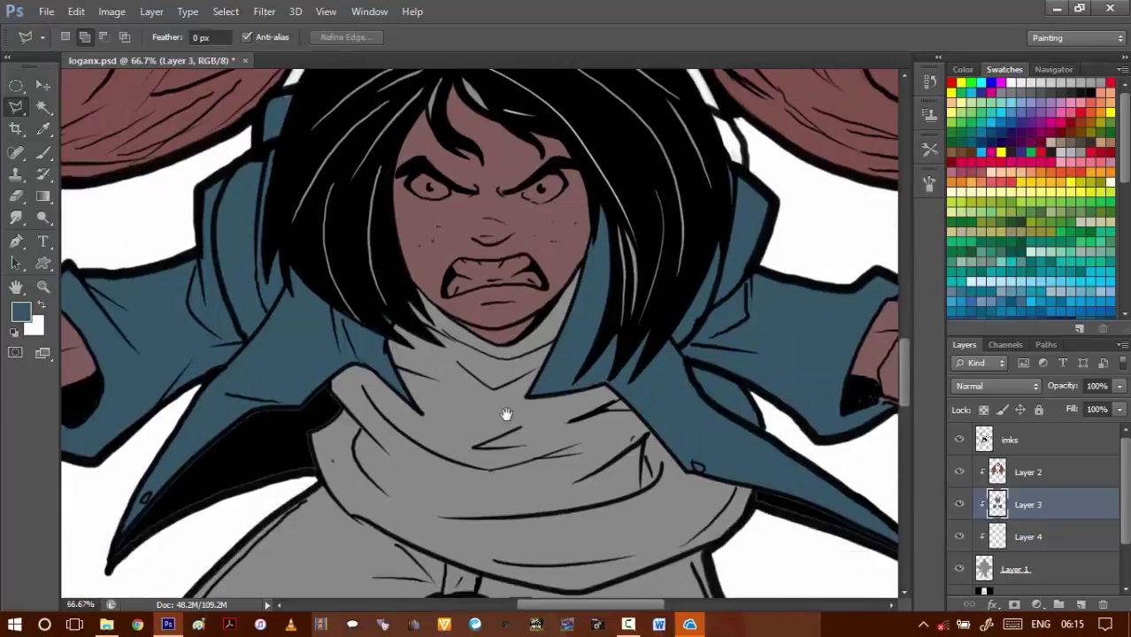
{"action": "scroll", "coordinate": [498, 424], "scroll_direction": "down", "scroll_amount": 2}
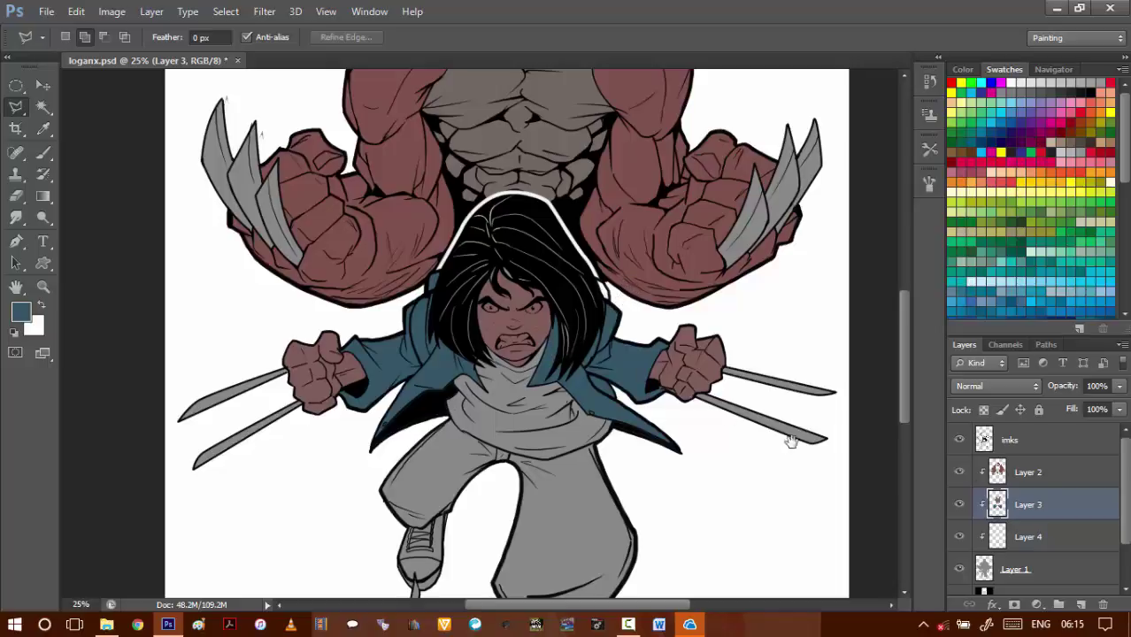
- With Layer 1 active, outline the unfilled collar piece beside the hair, fill it with the dark blue and deselect
{"action": "left_click", "coordinate": [1015, 569]}
{"action": "scroll", "coordinate": [591, 280], "scroll_direction": "up", "scroll_amount": 4}
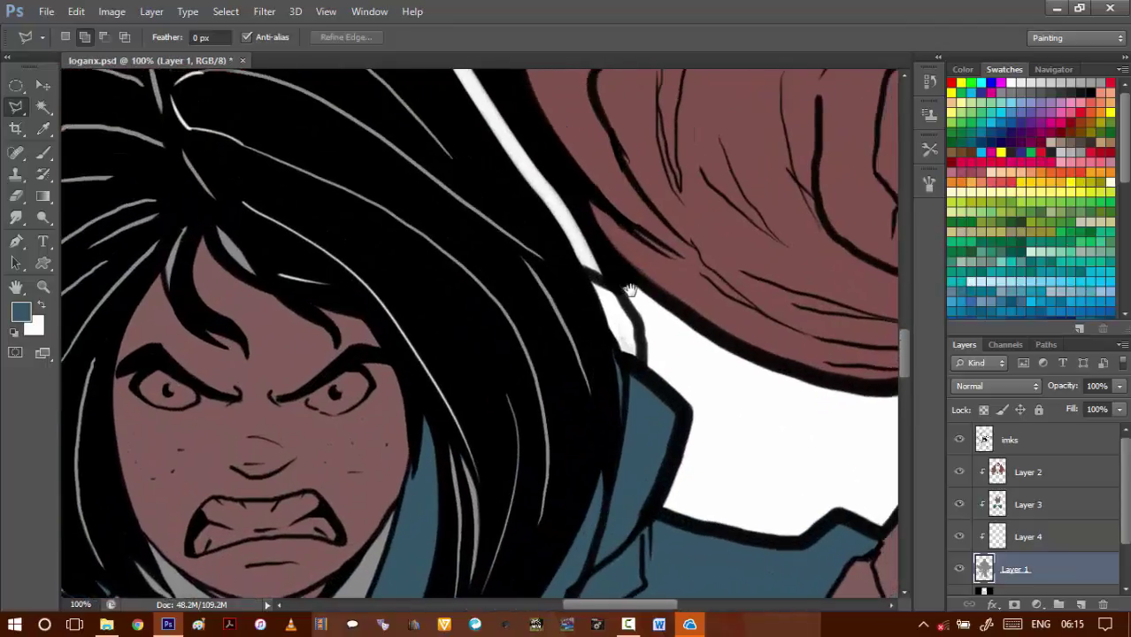
{"action": "left_click_drag", "start_coordinate": [631, 290], "coordinate": [577, 303]}
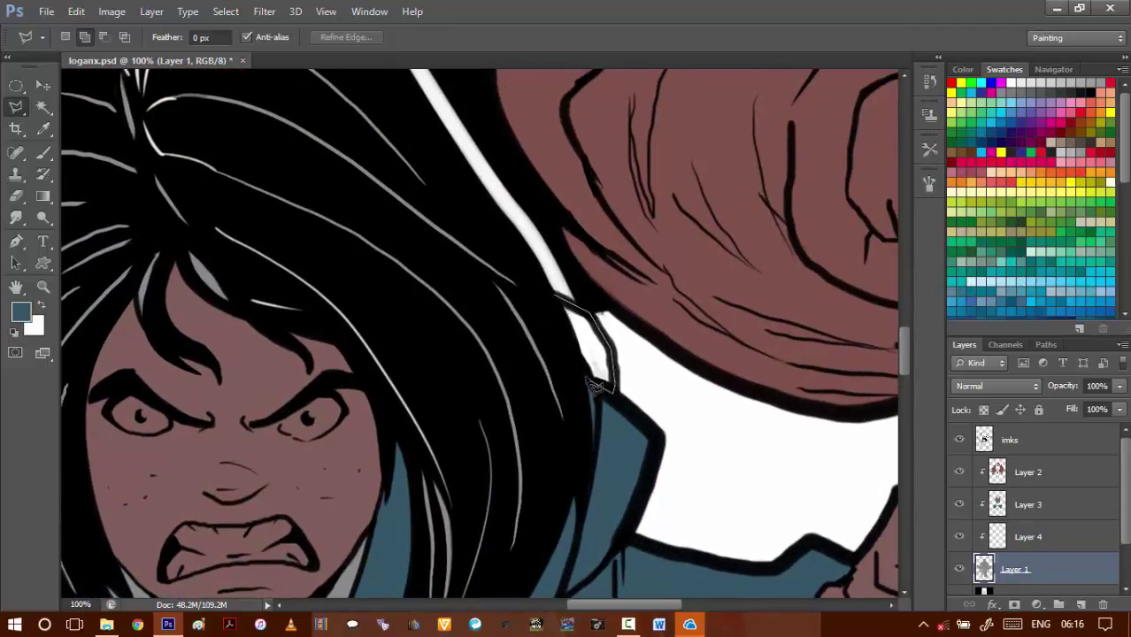
{"action": "double_click", "coordinate": [571, 328]}
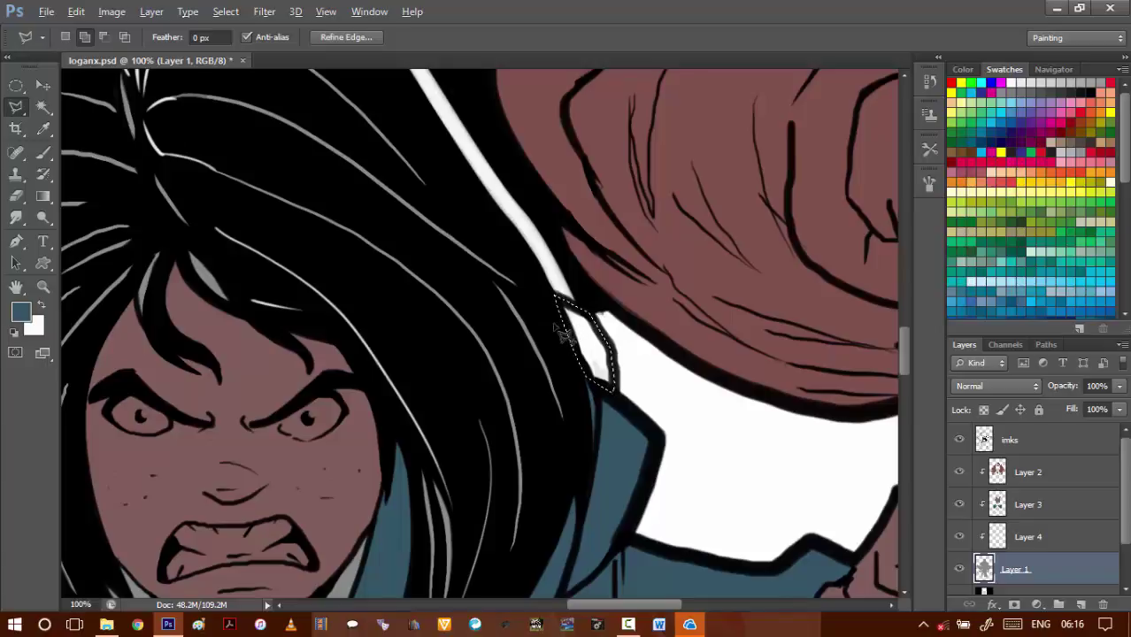
{"action": "key", "text": "Delete"}
{"action": "left_click", "coordinate": [1028, 540]}
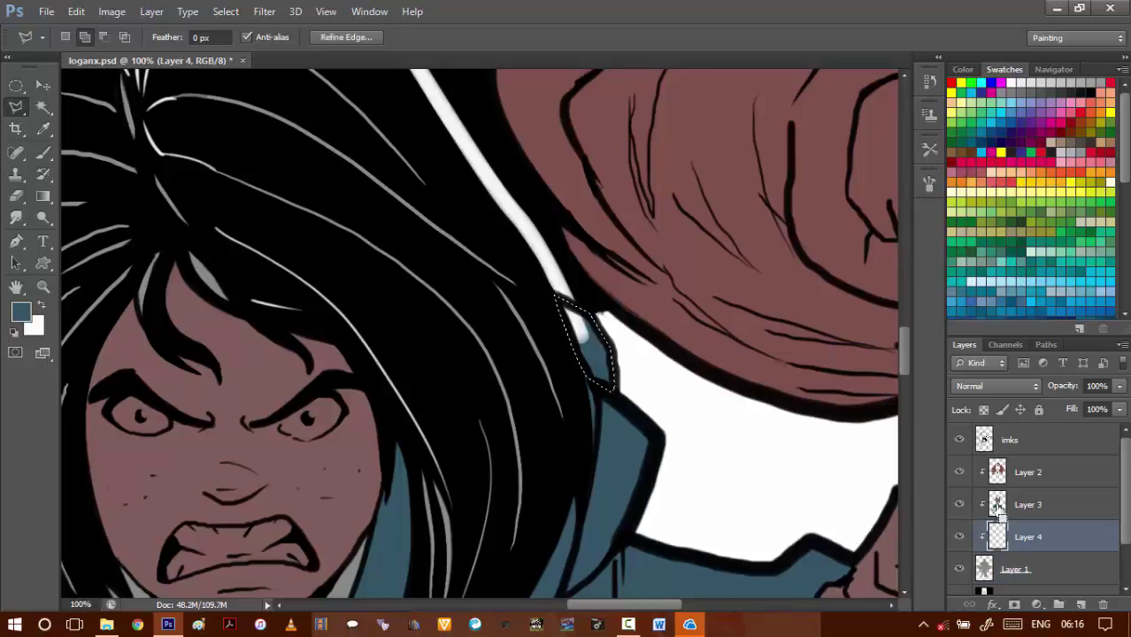
{"action": "key", "text": "ctrl+d"}
- Erase the leftover white marks inside the small collar piece on the imks layer
{"action": "left_click", "coordinate": [1013, 440]}
{"action": "key", "text": "e"}
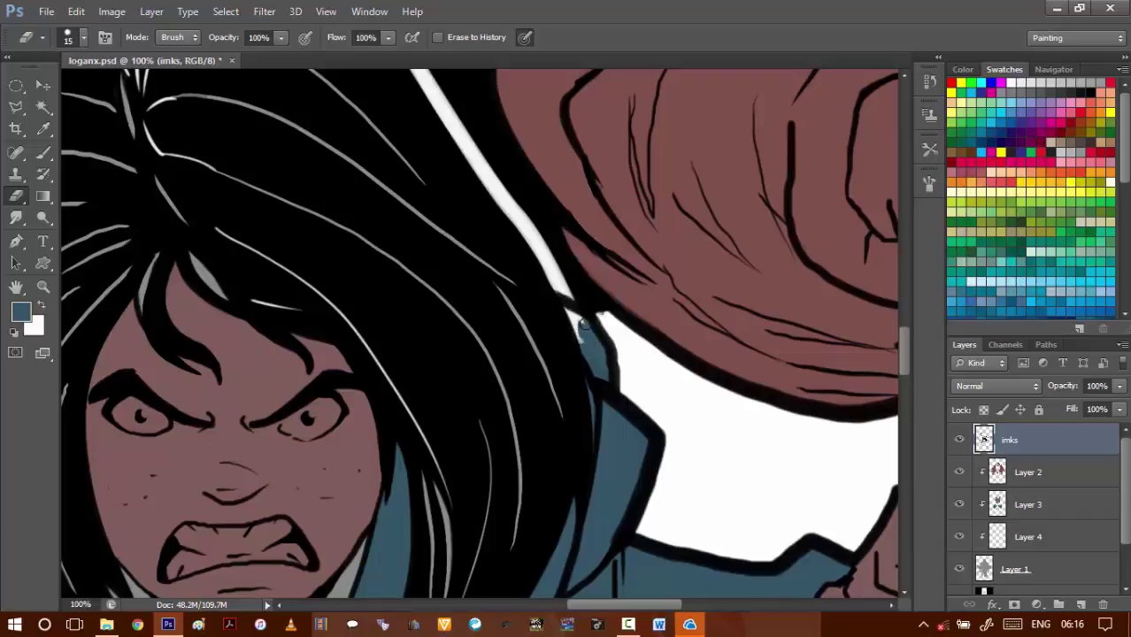
{"action": "scroll", "coordinate": [584, 325], "scroll_direction": "up", "scroll_amount": 3}
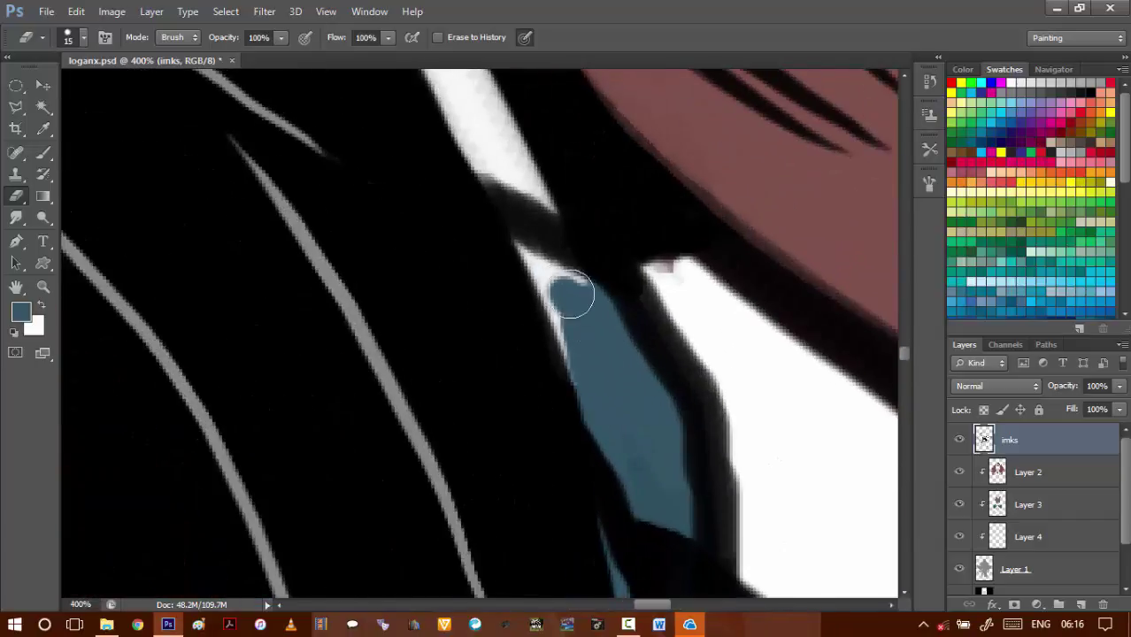
{"action": "mouse_move", "coordinate": [542, 268]}
{"action": "left_mouse_down"}
{"action": "mouse_move", "coordinate": [522, 246]}
{"action": "mouse_move", "coordinate": [552, 307]}
{"action": "left_mouse_up"}
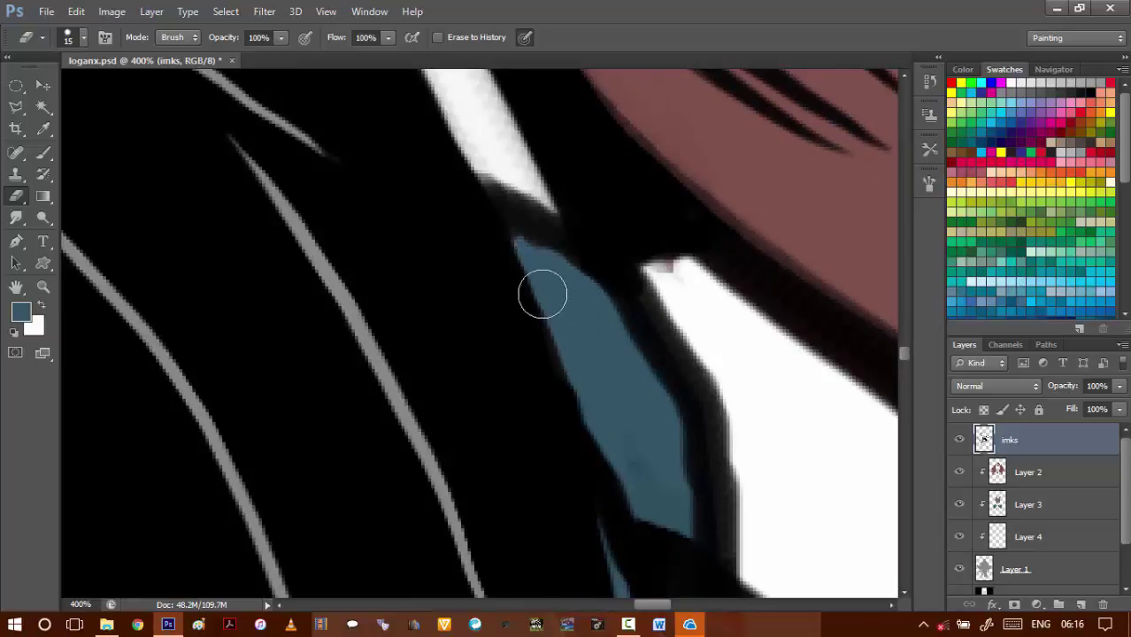
{"action": "scroll", "coordinate": [542, 293], "scroll_direction": "down", "scroll_amount": 7}
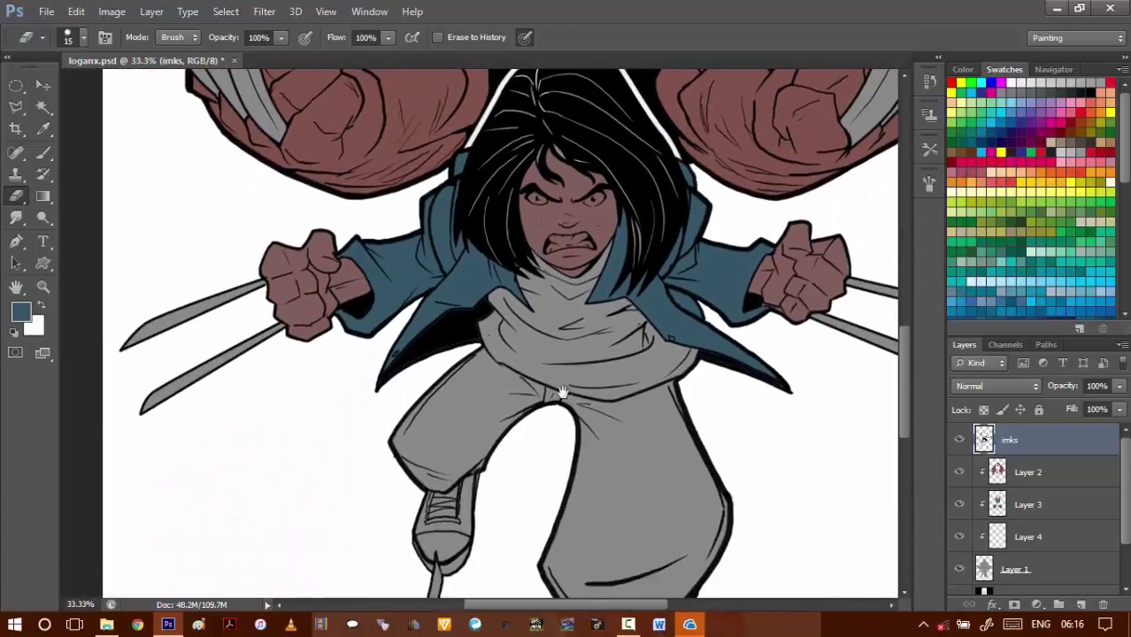
- Merge the clipped colour layers Layer 2, Layer 3 and Layer 4 into one layer
{"action": "left_click_drag", "start_coordinate": [599, 423], "coordinate": [581, 375]}
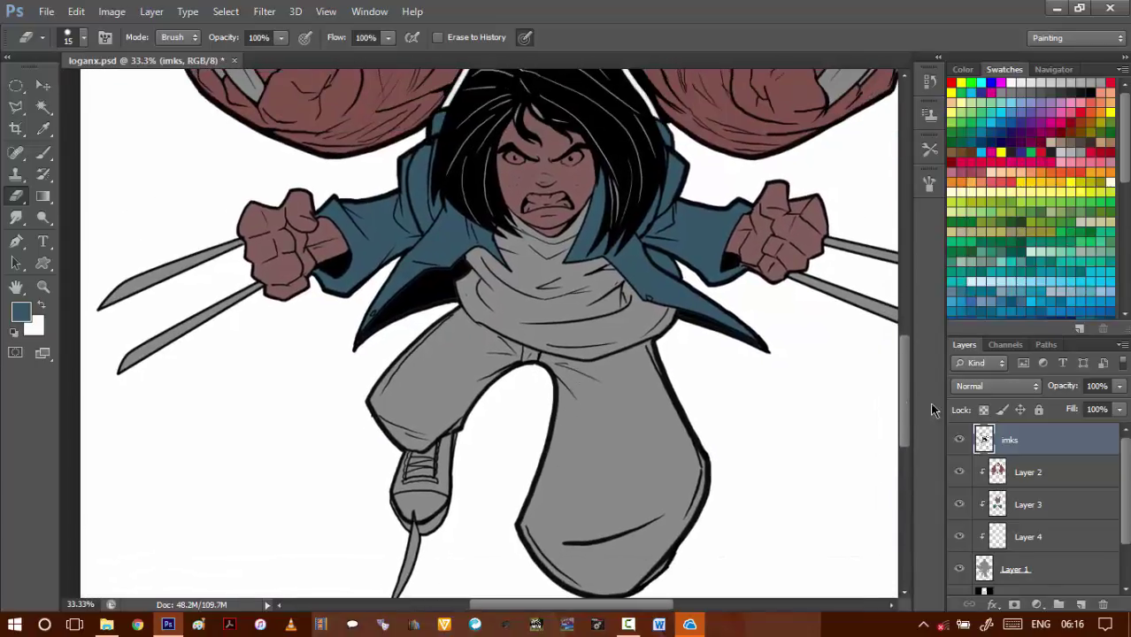
{"action": "key", "text": "l"}
{"action": "left_click", "coordinate": [1027, 535]}
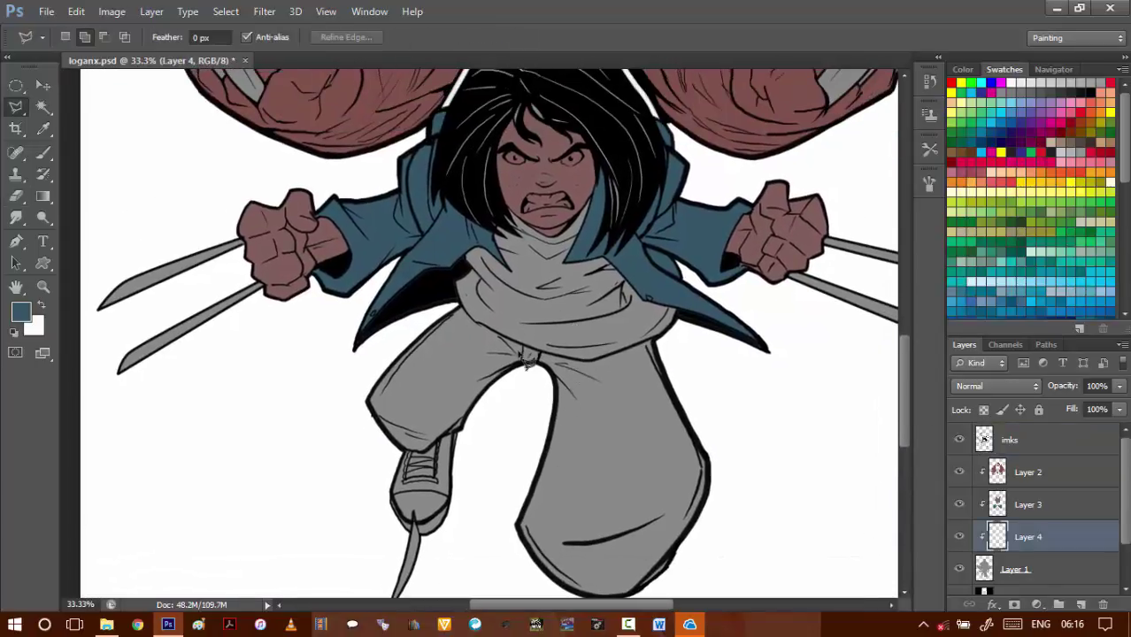
{"action": "left_click_drag", "start_coordinate": [529, 273], "coordinate": [563, 307]}
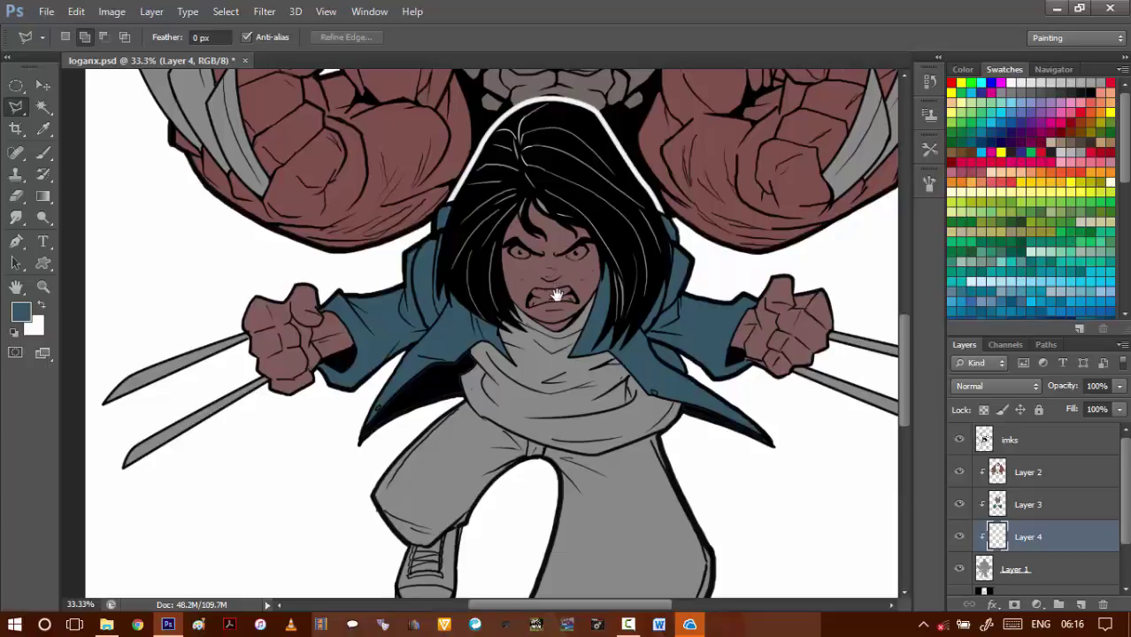
{"action": "scroll", "coordinate": [523, 244], "scroll_direction": "up", "scroll_amount": 6}
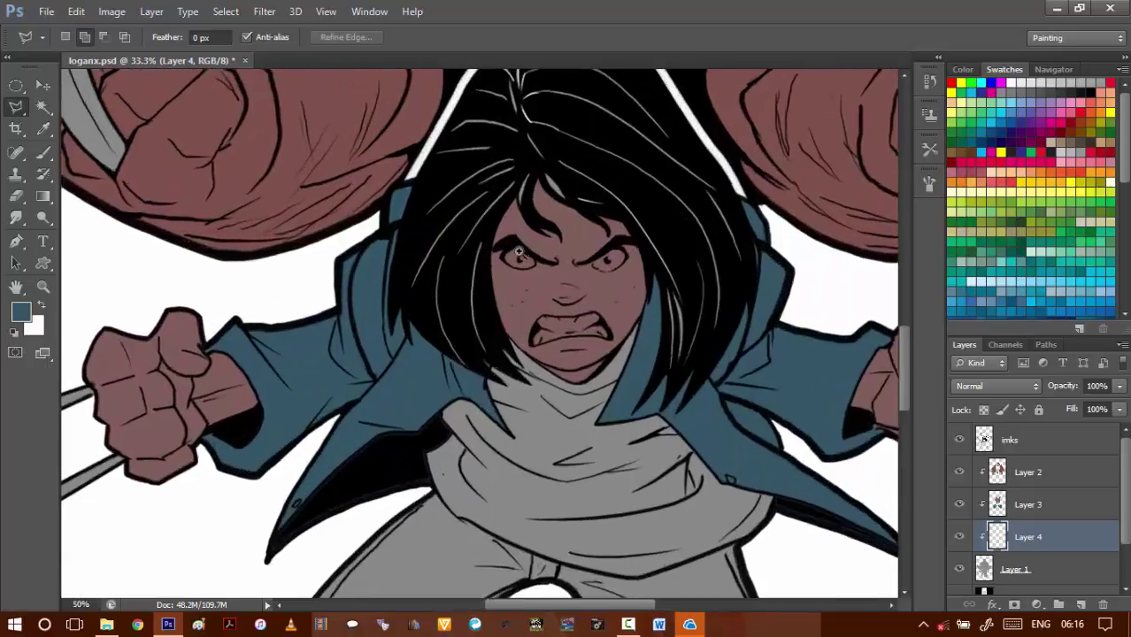
{"action": "left_click", "coordinate": [1027, 476], "text": "shift"}
{"action": "right_click", "coordinate": [1026, 490]}
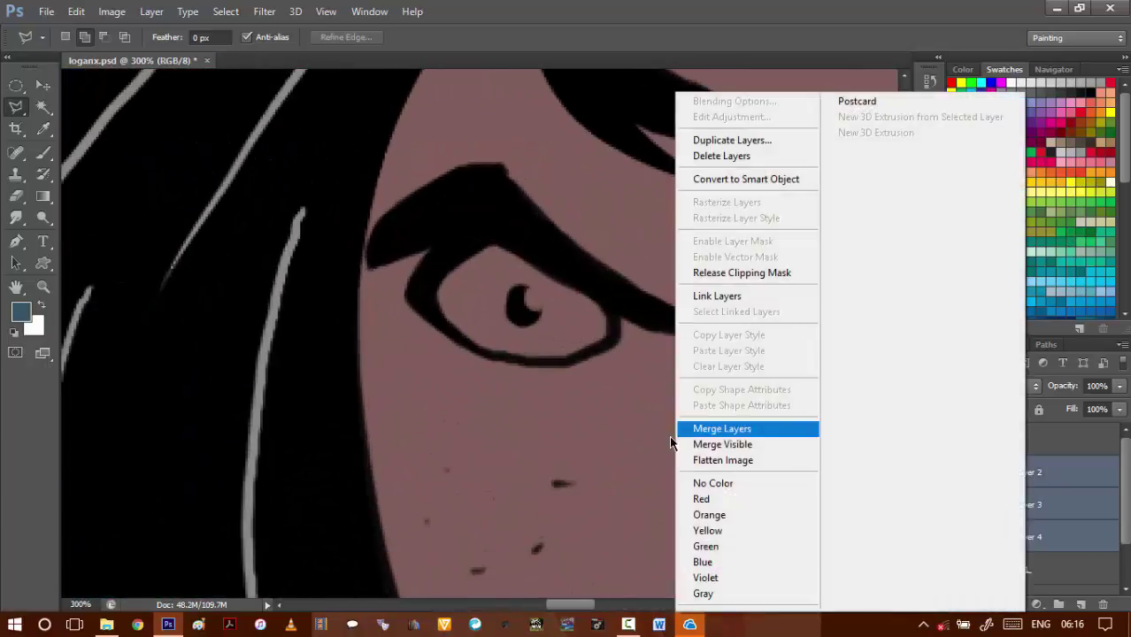
{"action": "left_click", "coordinate": [732, 430]}
- Outline both of the girl's eyes with the Polygonal Lasso, adding the second eye to the selection
{"action": "scroll", "coordinate": [459, 320], "scroll_direction": "up", "scroll_amount": 2}
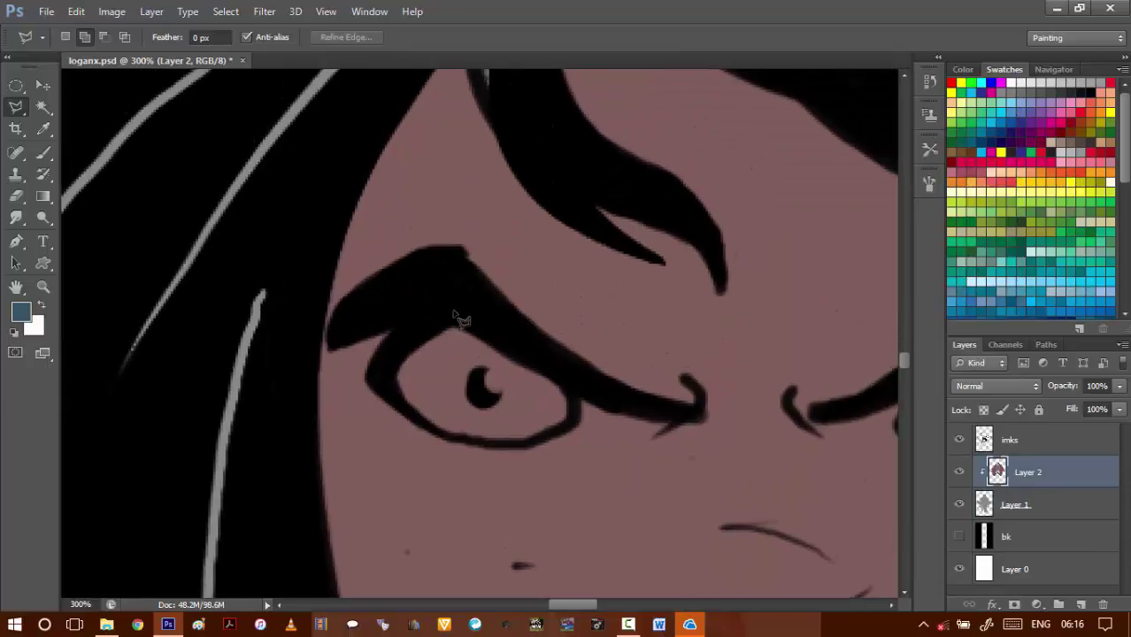
{"action": "left_click_drag", "start_coordinate": [445, 311], "coordinate": [390, 345]}
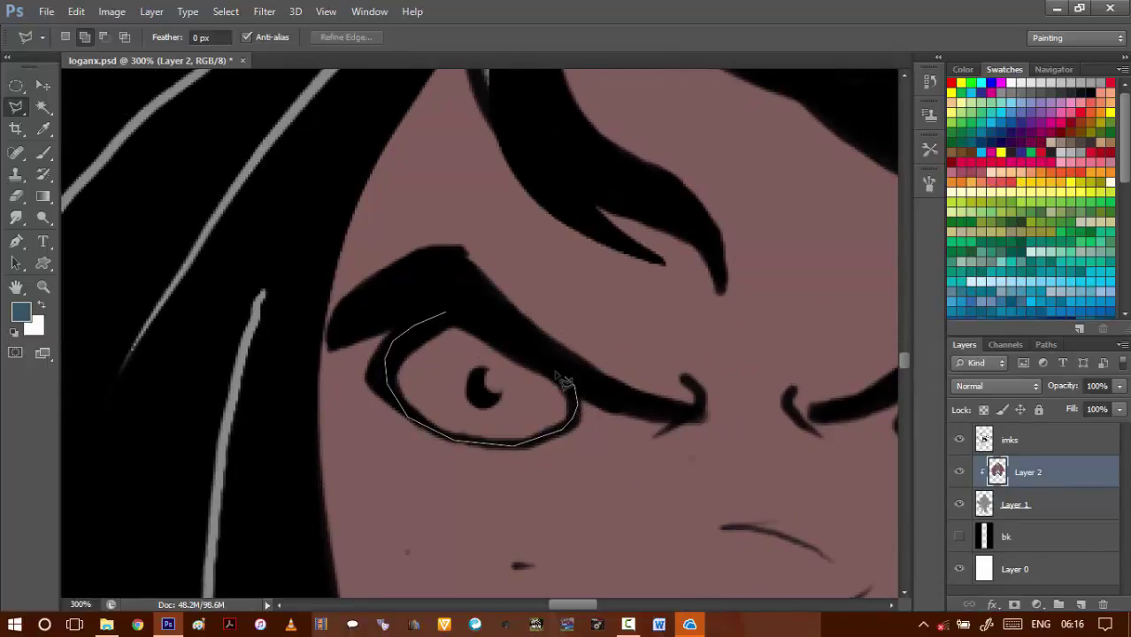
{"action": "left_click", "coordinate": [492, 319]}
{"action": "left_click", "coordinate": [445, 312]}
{"action": "left_click_drag", "start_coordinate": [664, 397], "coordinate": [312, 315]}
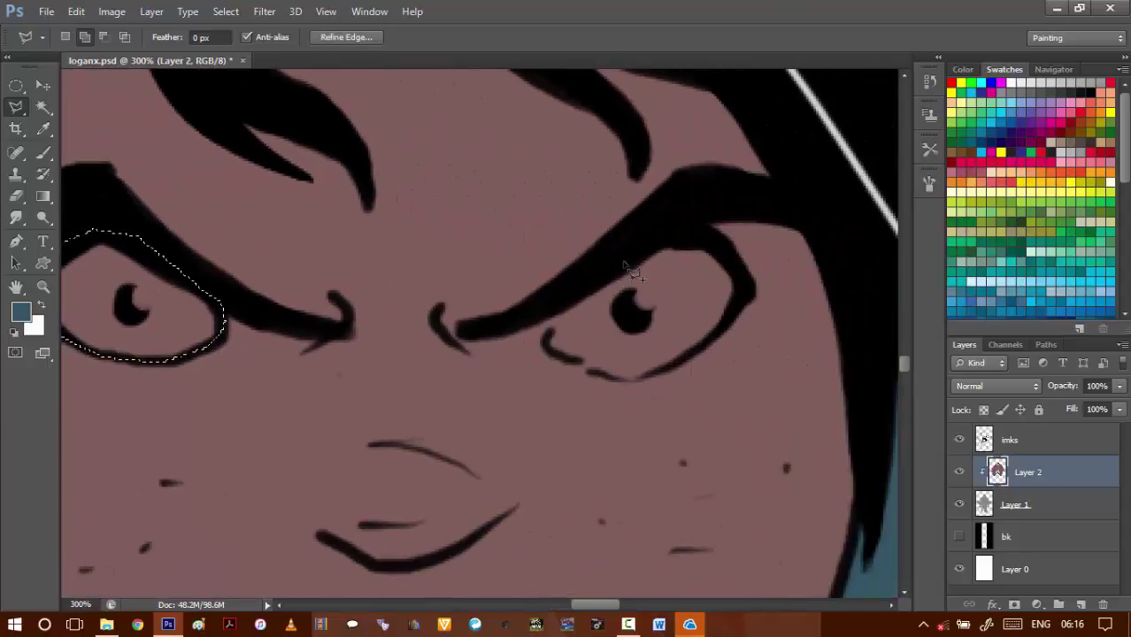
{"action": "mouse_move", "coordinate": [655, 247]}
{"action": "left_mouse_down"}
{"action": "mouse_move", "coordinate": [553, 320]}
{"action": "mouse_move", "coordinate": [547, 359]}
{"action": "mouse_move", "coordinate": [636, 392]}
{"action": "left_mouse_up"}
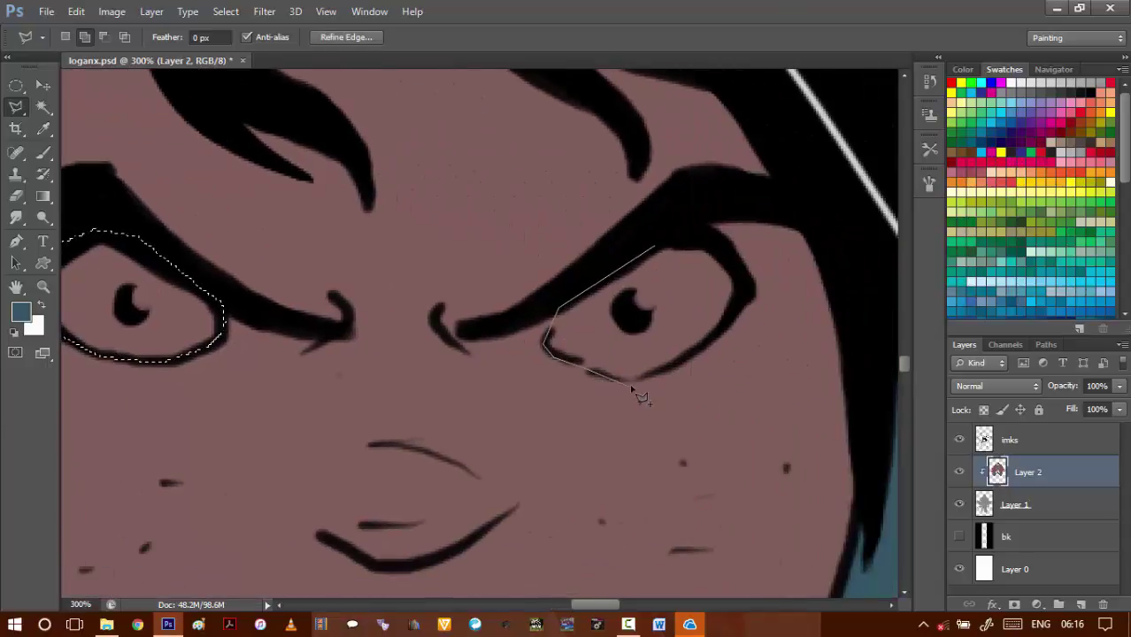
{"action": "left_click_drag", "start_coordinate": [701, 359], "coordinate": [740, 324]}
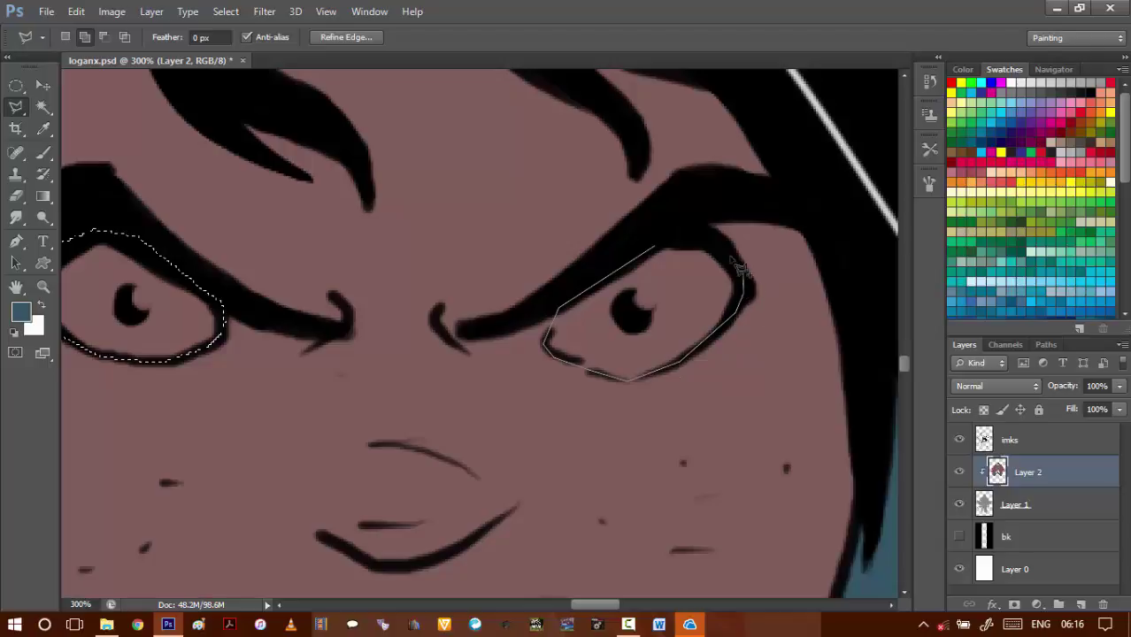
{"action": "mouse_move", "coordinate": [738, 267]}
{"action": "left_mouse_down"}
{"action": "mouse_move", "coordinate": [702, 235]}
{"action": "mouse_move", "coordinate": [657, 248]}
{"action": "left_mouse_up"}
- Add the teeth area inside the mouth to the selection, clear the skin colour from eyes and mouth, and deselect
{"action": "scroll", "coordinate": [608, 331], "scroll_direction": "down", "scroll_amount": 5}
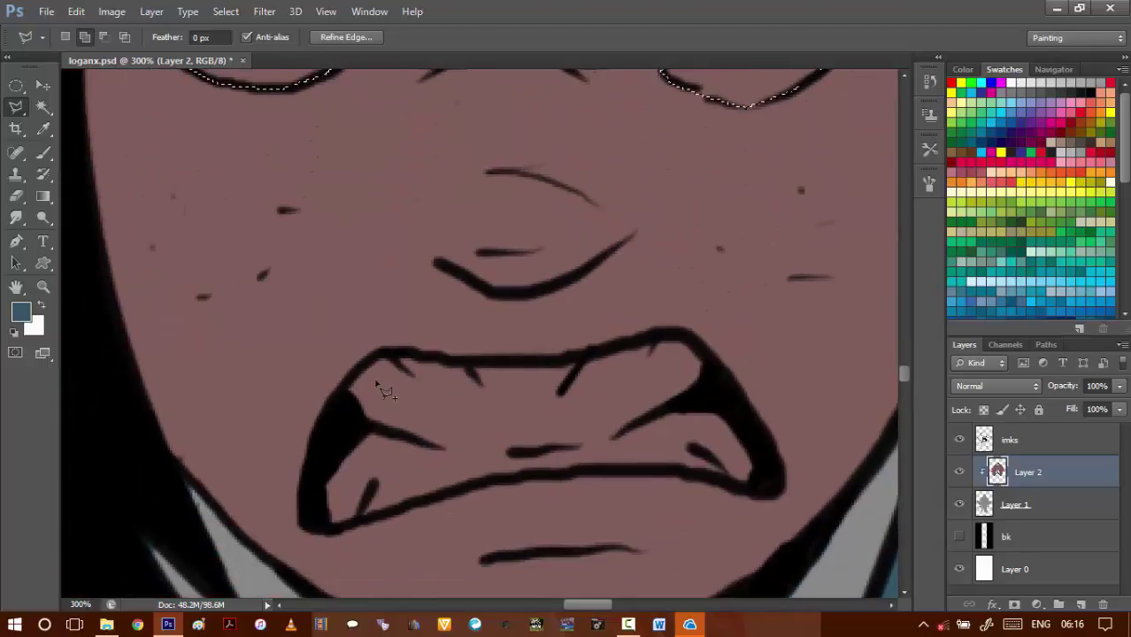
{"action": "mouse_move", "coordinate": [364, 369]}
{"action": "left_mouse_down"}
{"action": "mouse_move", "coordinate": [339, 406]}
{"action": "mouse_move", "coordinate": [318, 486]}
{"action": "mouse_move", "coordinate": [324, 521]}
{"action": "mouse_move", "coordinate": [352, 528]}
{"action": "left_mouse_up"}
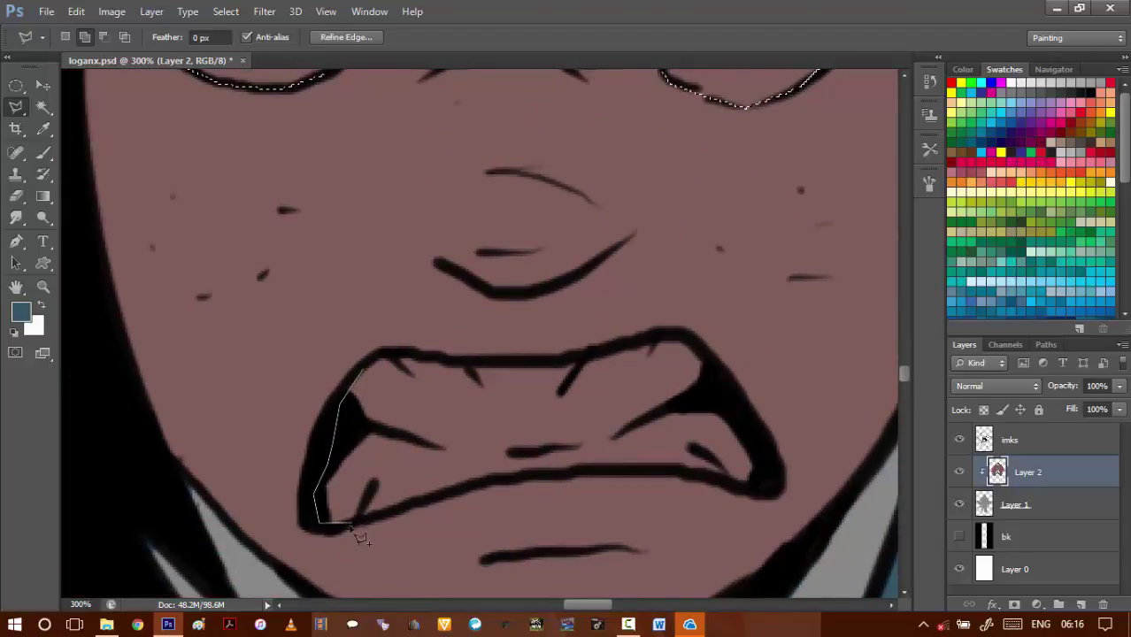
{"action": "mouse_move", "coordinate": [472, 492]}
{"action": "left_mouse_down"}
{"action": "mouse_move", "coordinate": [670, 473]}
{"action": "mouse_move", "coordinate": [750, 489]}
{"action": "mouse_move", "coordinate": [762, 450]}
{"action": "mouse_move", "coordinate": [687, 341]}
{"action": "mouse_move", "coordinate": [536, 356]}
{"action": "mouse_move", "coordinate": [569, 364]}
{"action": "mouse_move", "coordinate": [382, 367]}
{"action": "left_mouse_up"}
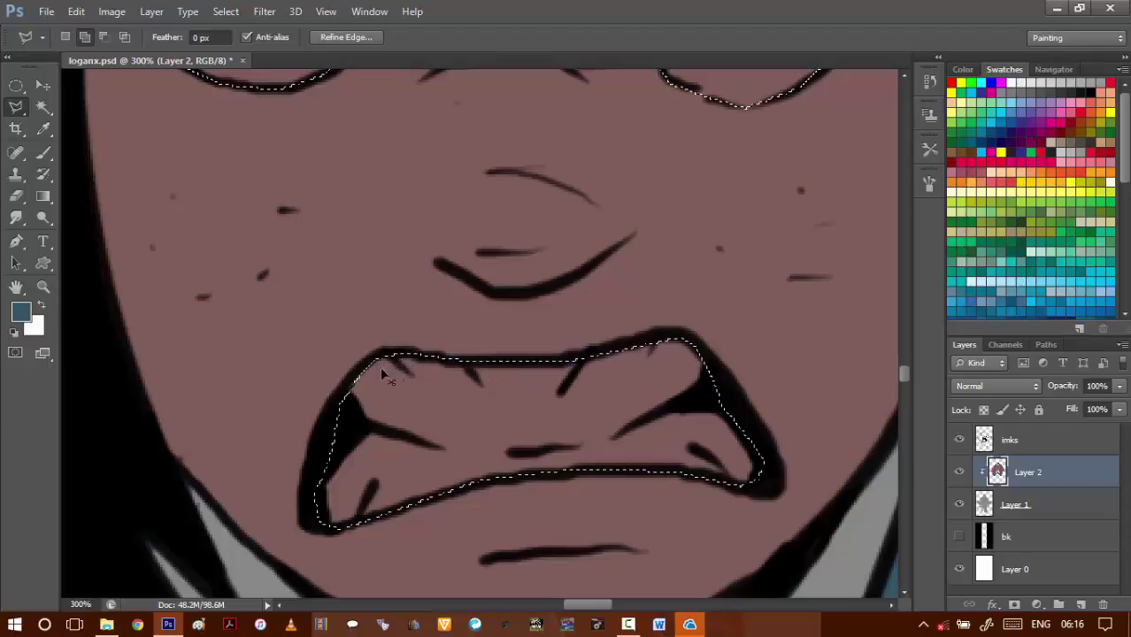
{"action": "key", "text": "alt+BackSpace"}
{"action": "key", "text": "ctrl+d"}
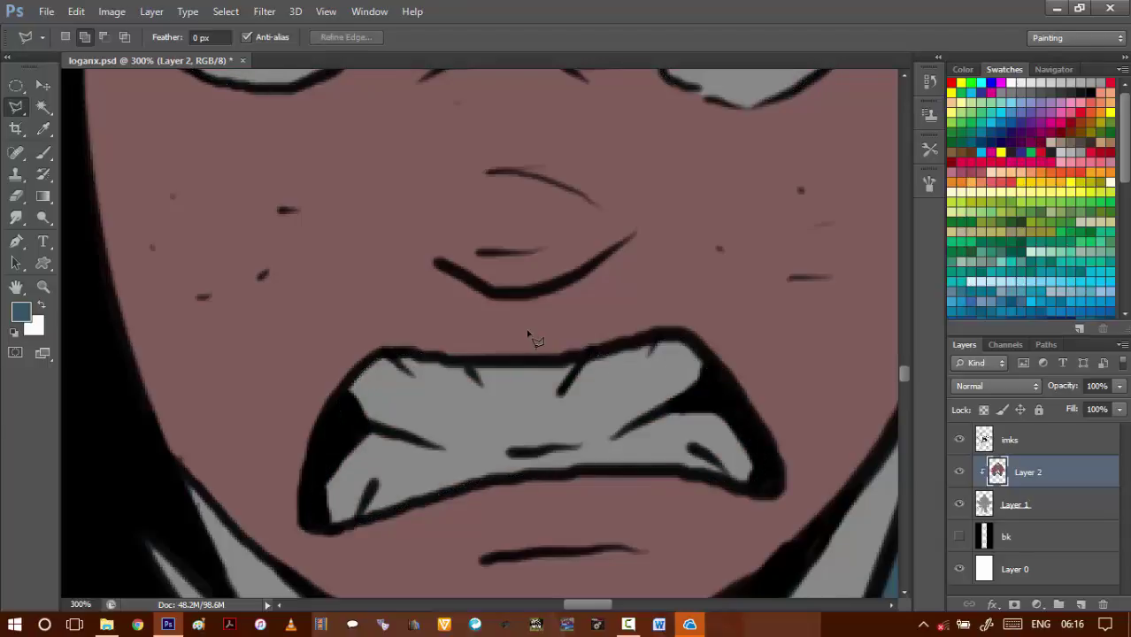
- Add a new clipped layer beneath Layer 2 and set the foreground colour to dark grey #31383b
{"action": "left_click_drag", "start_coordinate": [531, 237], "coordinate": [529, 450]}
{"action": "left_click", "coordinate": [529, 449], "text": "alt"}
{"action": "scroll", "coordinate": [531, 478], "scroll_direction": "down", "scroll_amount": 1}
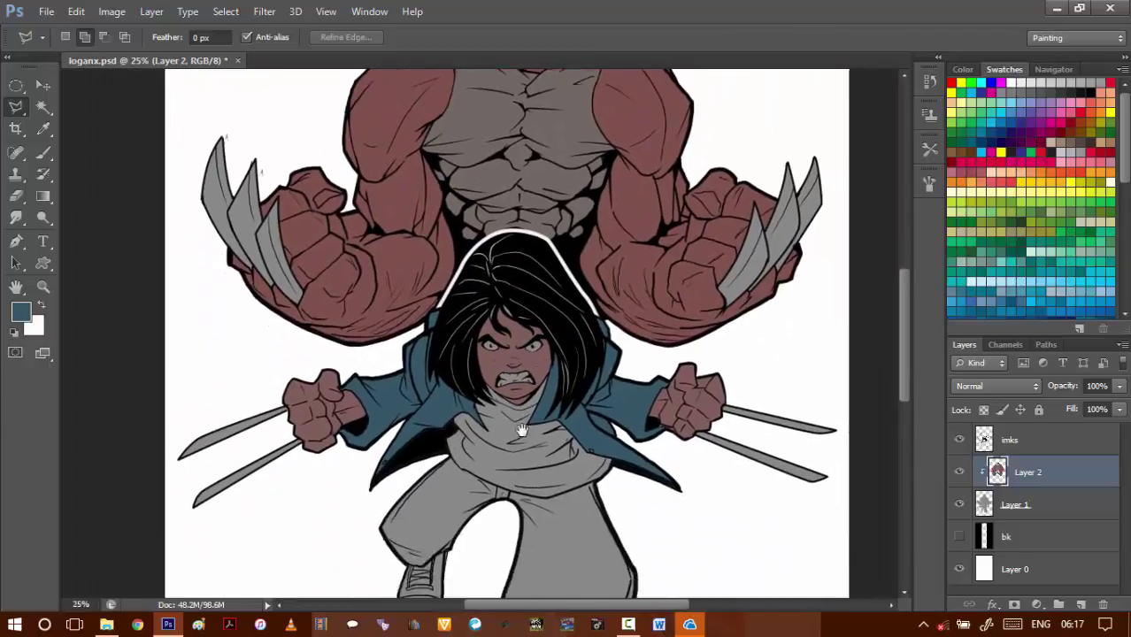
{"action": "scroll", "coordinate": [540, 451], "scroll_direction": "down", "scroll_amount": 4}
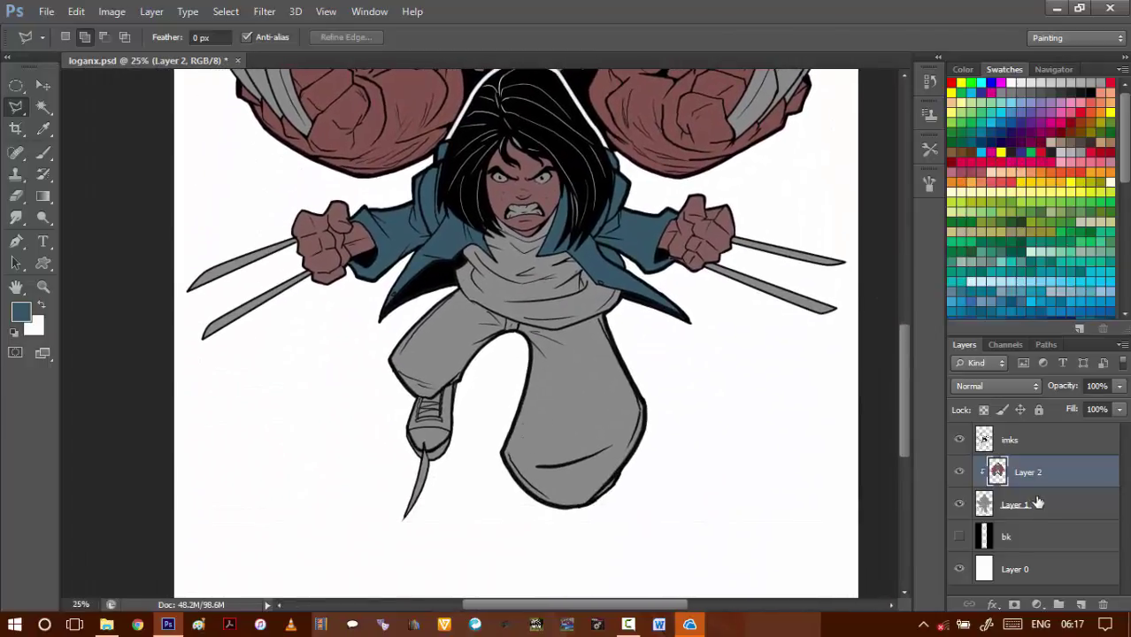
{"action": "left_click", "coordinate": [1080, 605], "text": "ctrl"}
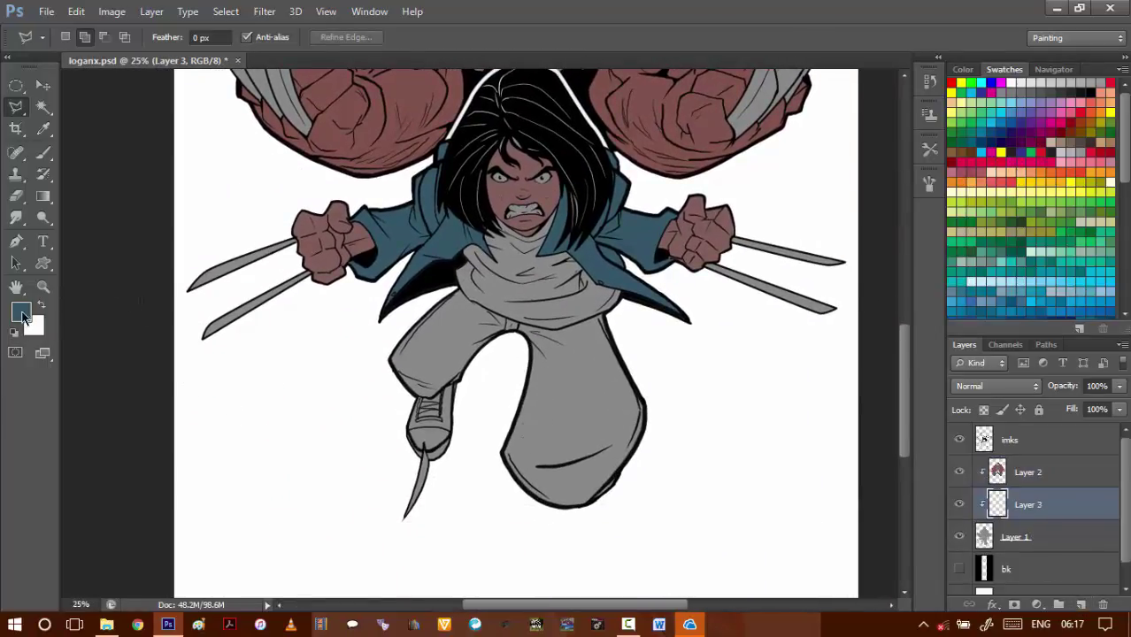
{"action": "left_click", "coordinate": [21, 312]}
{"action": "left_click_drag", "start_coordinate": [758, 437], "coordinate": [716, 454]}
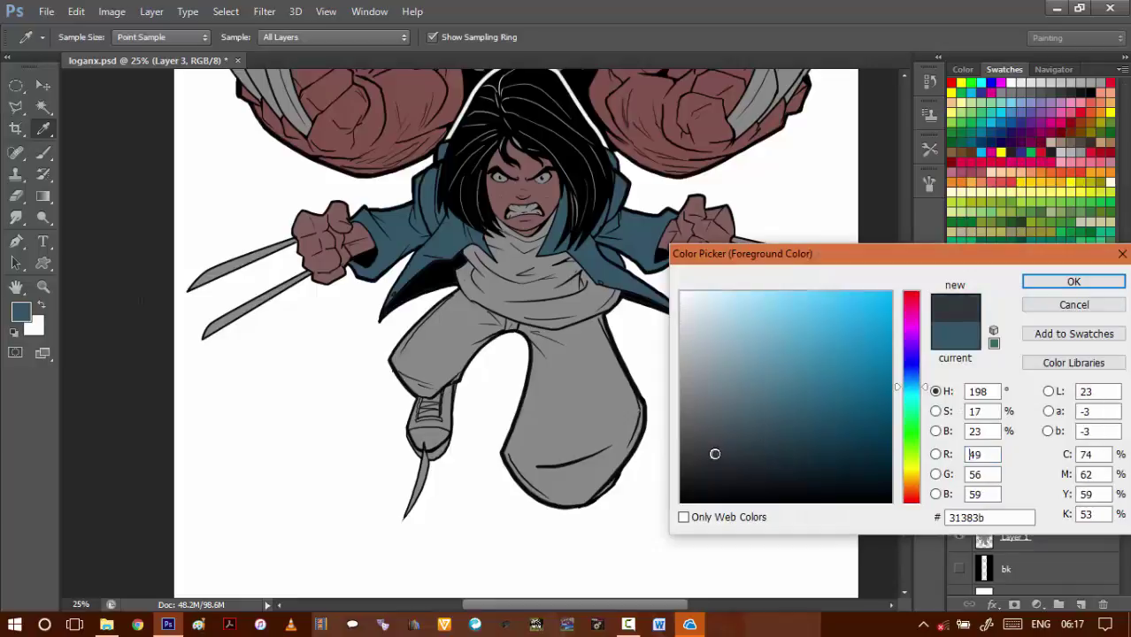
{"action": "left_click", "coordinate": [1038, 283]}
- Begin a Polygonal Lasso outline at the waist, running outside the girl's bent leg down to the trouser cuff
{"action": "key", "text": "l"}
{"action": "scroll", "coordinate": [456, 291], "scroll_direction": "up", "scroll_amount": 3}
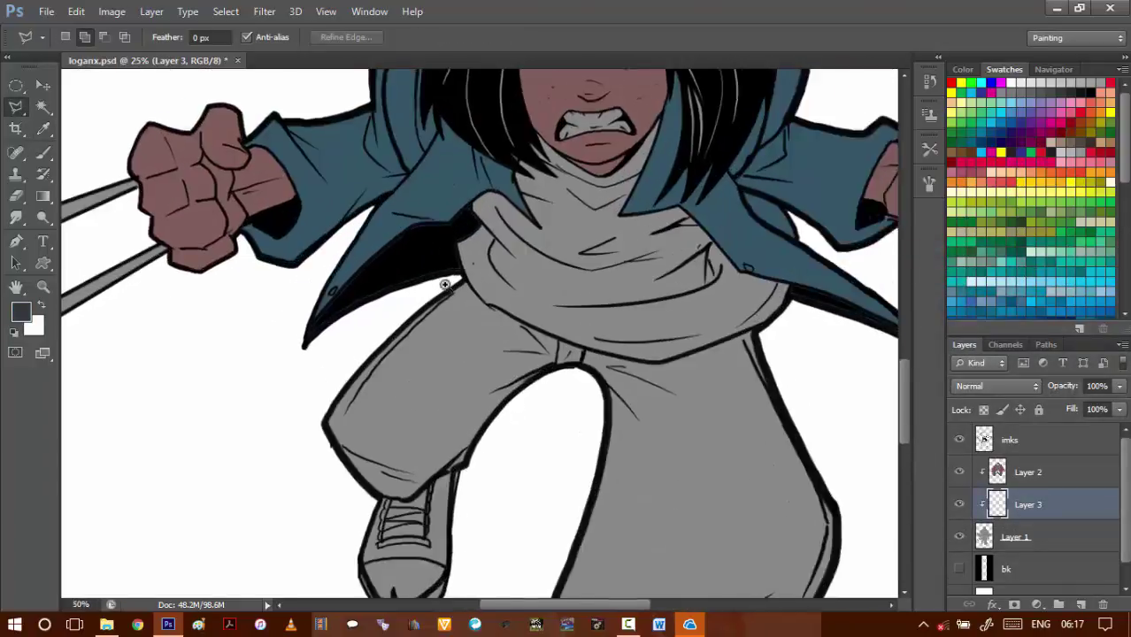
{"action": "left_click", "coordinate": [345, 340]}
{"action": "left_click", "coordinate": [268, 433]}
{"action": "left_click_drag", "start_coordinate": [267, 433], "coordinate": [344, 285]}
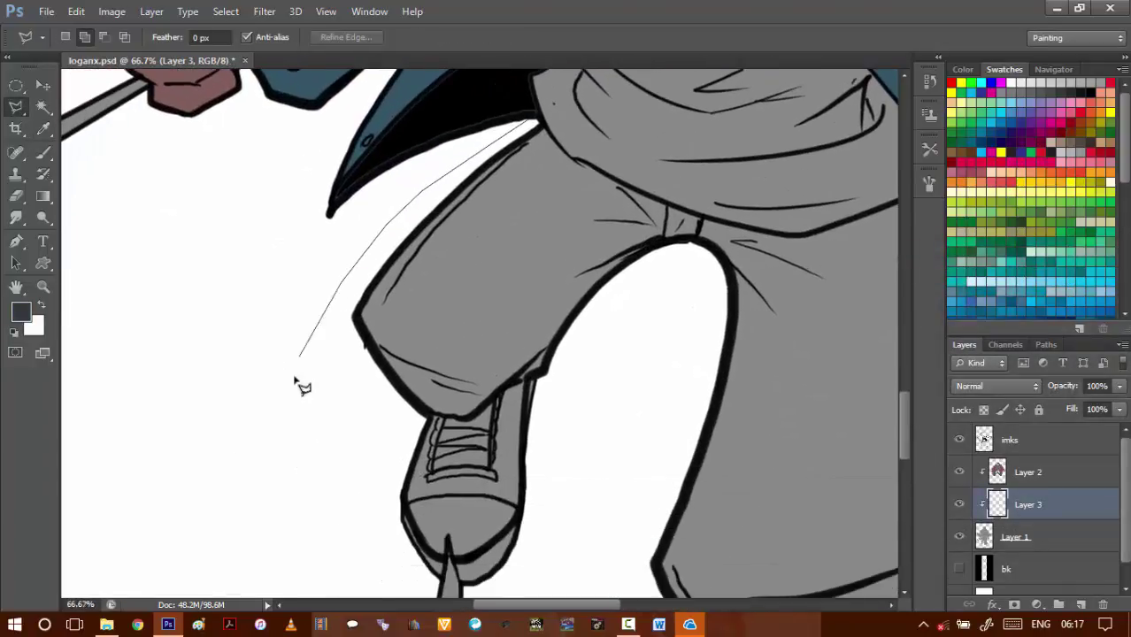
{"action": "left_click", "coordinate": [299, 382]}
{"action": "left_click", "coordinate": [315, 430]}
{"action": "left_click_drag", "start_coordinate": [370, 421], "coordinate": [455, 419]}
- Continue the outline closely along the cuff edge above the shoe and out past the back of the leg
{"action": "scroll", "coordinate": [456, 418], "scroll_direction": "up", "scroll_amount": 1}
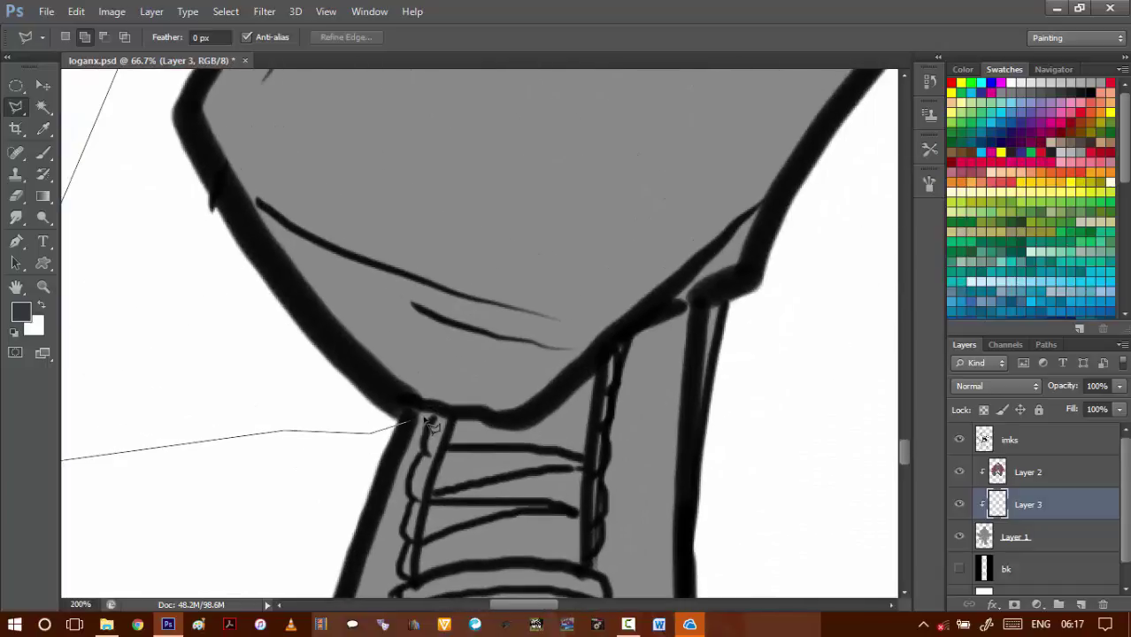
{"action": "left_click", "coordinate": [467, 425]}
{"action": "left_click", "coordinate": [494, 405]}
{"action": "left_click", "coordinate": [531, 418]}
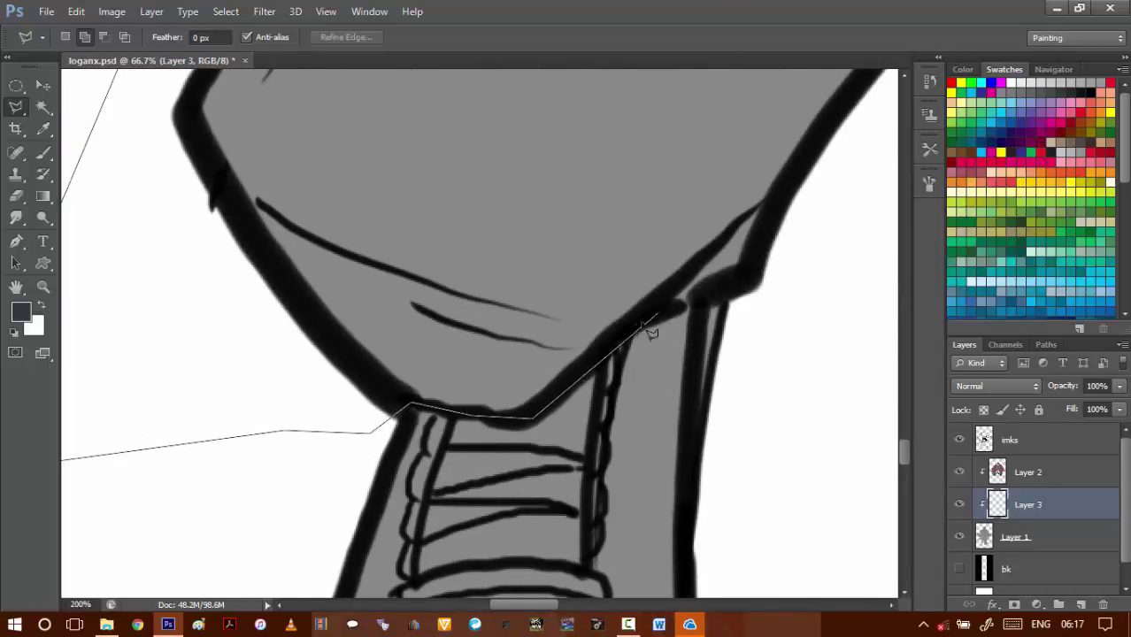
{"action": "left_click", "coordinate": [614, 337]}
{"action": "left_click", "coordinate": [762, 280]}
{"action": "left_click_drag", "start_coordinate": [855, 215], "coordinate": [576, 457]}
- Carry the trouser outline through the gap between the legs and around the hem of the wide front leg
{"action": "scroll", "coordinate": [602, 384], "scroll_direction": "down", "scroll_amount": 2}
{"action": "left_click_drag", "start_coordinate": [504, 296], "coordinate": [358, 216]}
{"action": "left_click", "coordinate": [499, 365]}
{"action": "left_click", "coordinate": [482, 437]}
{"action": "left_click", "coordinate": [464, 490]}
{"action": "left_click_drag", "start_coordinate": [465, 437], "coordinate": [447, 257]}
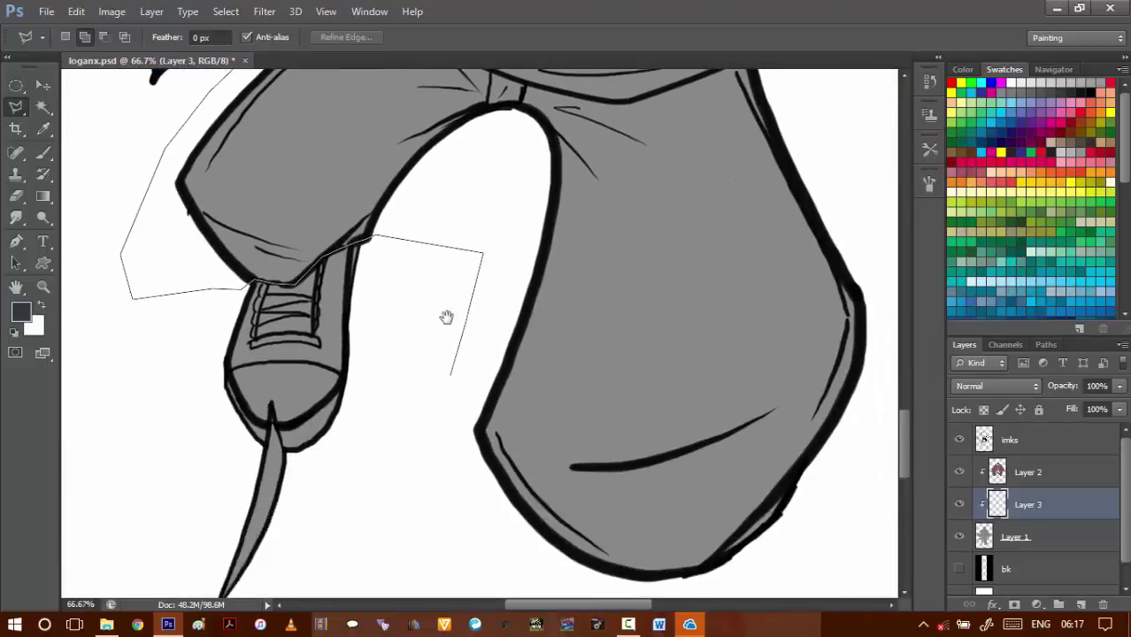
{"action": "left_click", "coordinate": [445, 410]}
{"action": "left_click", "coordinate": [585, 559]}
{"action": "left_click", "coordinate": [656, 572]}
{"action": "left_click", "coordinate": [721, 559]}
{"action": "left_click", "coordinate": [871, 425]}
{"action": "left_click", "coordinate": [872, 325]}
- Continue the trouser outline up the outside of the front leg to the underside of the jacket
{"action": "left_click_drag", "start_coordinate": [873, 295], "coordinate": [800, 483]}
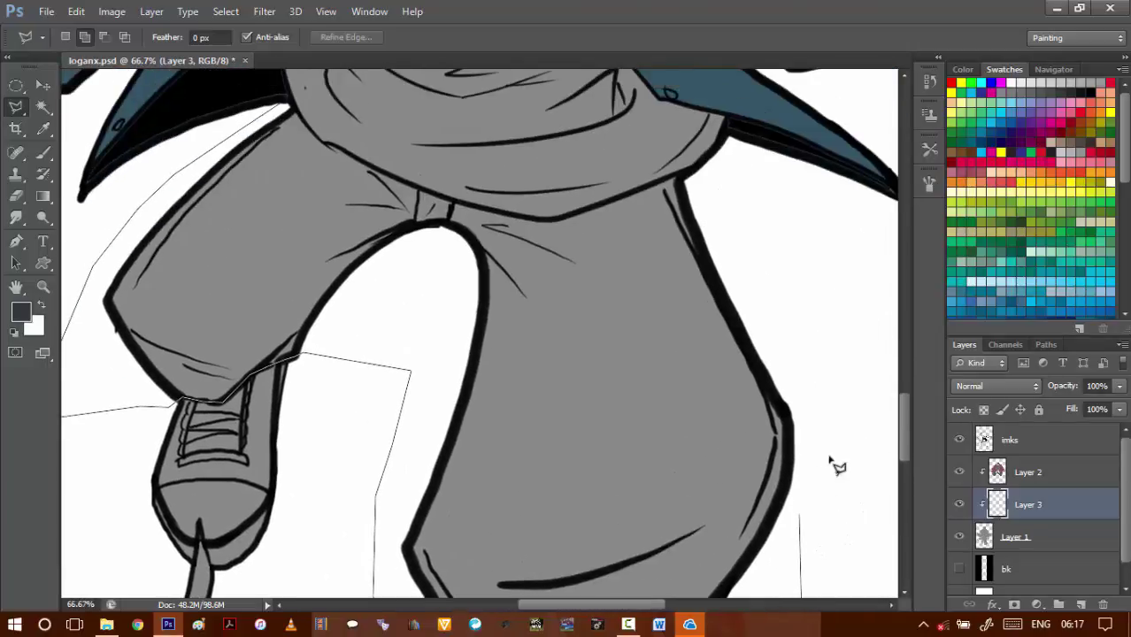
{"action": "left_click", "coordinate": [839, 388]}
{"action": "left_click", "coordinate": [805, 298]}
{"action": "left_click_drag", "start_coordinate": [788, 243], "coordinate": [749, 443]}
{"action": "left_click", "coordinate": [664, 400]}
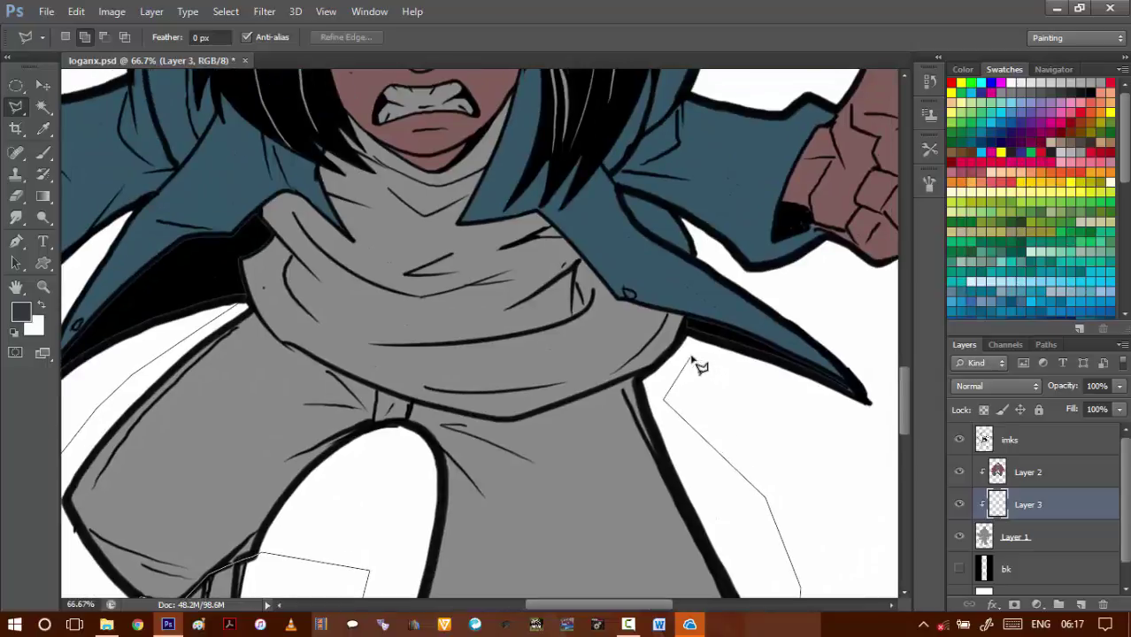
{"action": "left_click_drag", "start_coordinate": [692, 316], "coordinate": [701, 389]}
- Trace the trouser outline along the shirt's lower hem and close the selection at the starting point
{"action": "scroll", "coordinate": [690, 424], "scroll_direction": "up", "scroll_amount": 1}
{"action": "left_click_drag", "start_coordinate": [661, 450], "coordinate": [744, 386]}
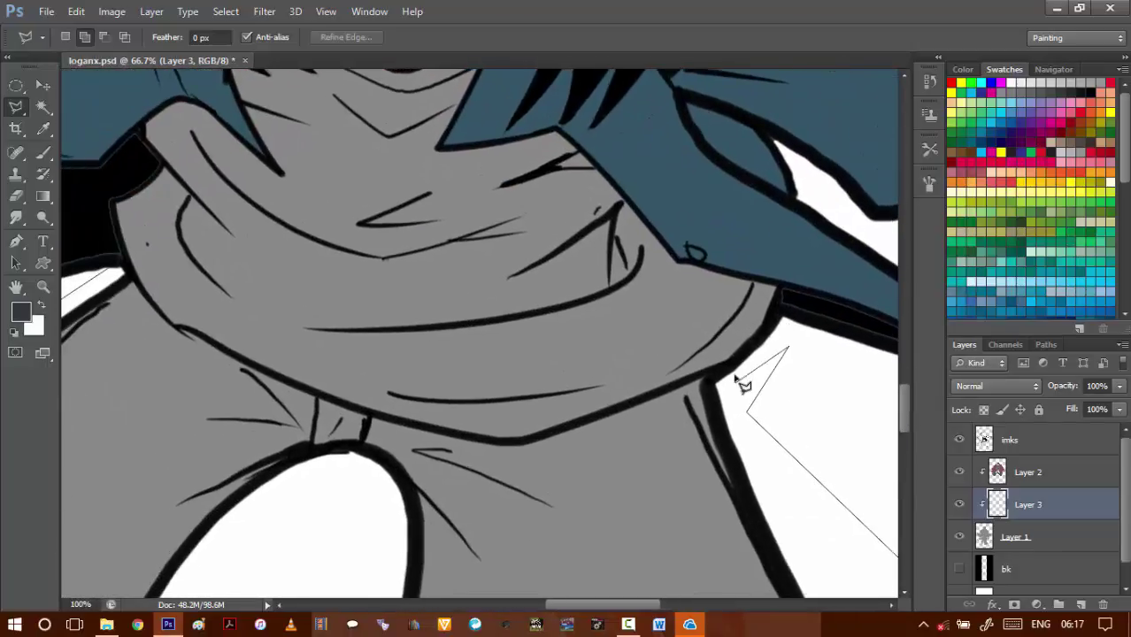
{"action": "left_click", "coordinate": [542, 437]}
{"action": "left_click", "coordinate": [507, 443]}
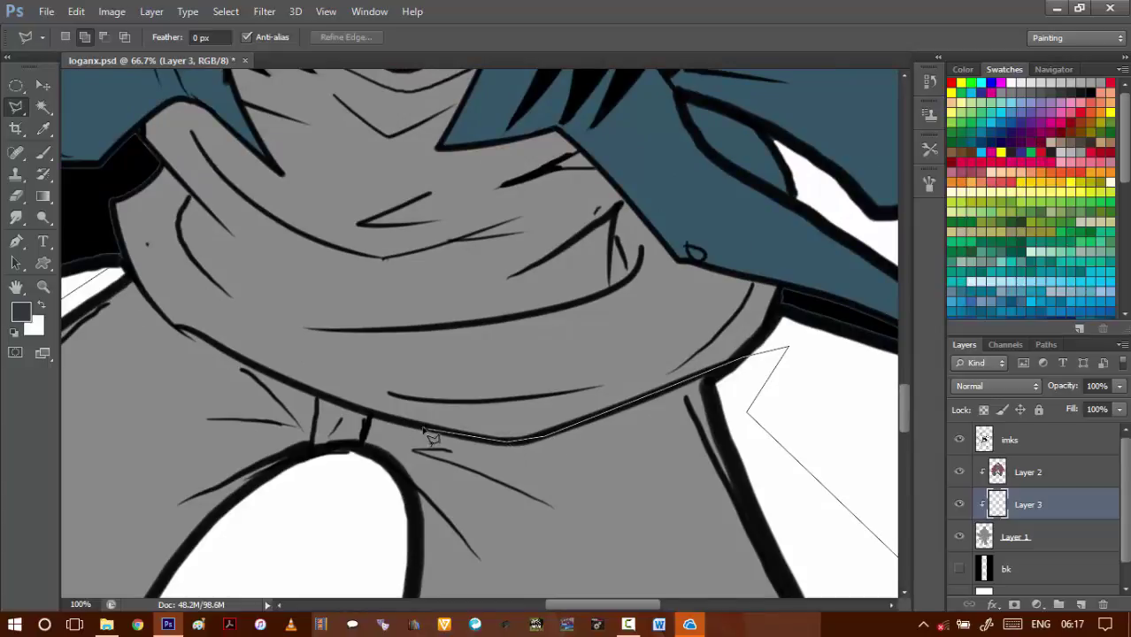
{"action": "left_click", "coordinate": [420, 424]}
{"action": "left_click_drag", "start_coordinate": [381, 403], "coordinate": [559, 423]}
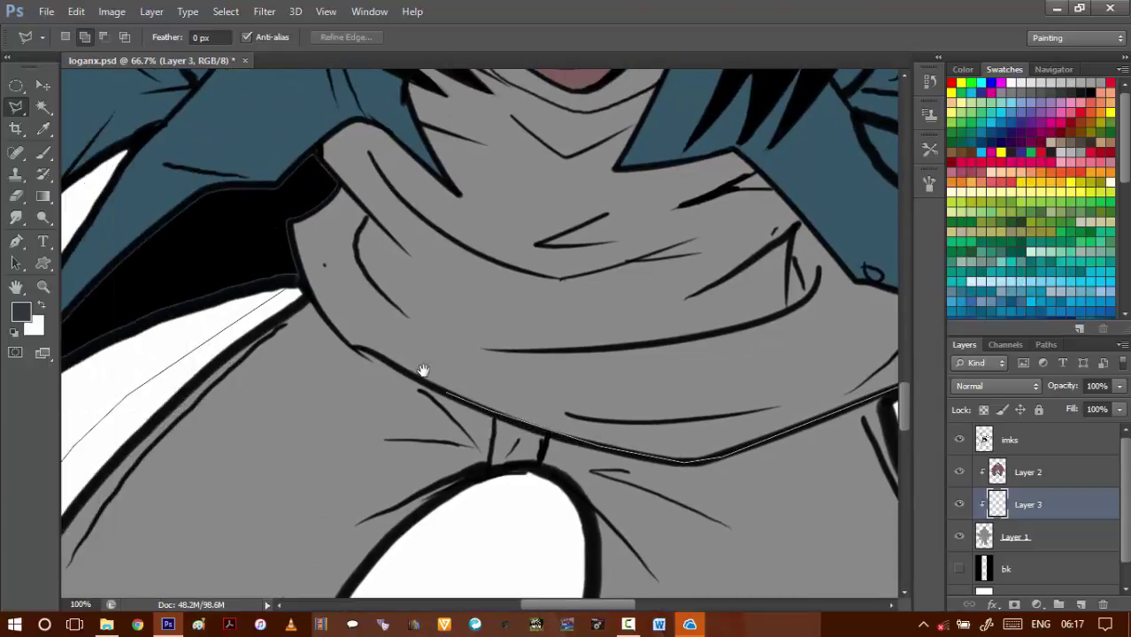
{"action": "left_click_drag", "start_coordinate": [423, 370], "coordinate": [544, 417]}
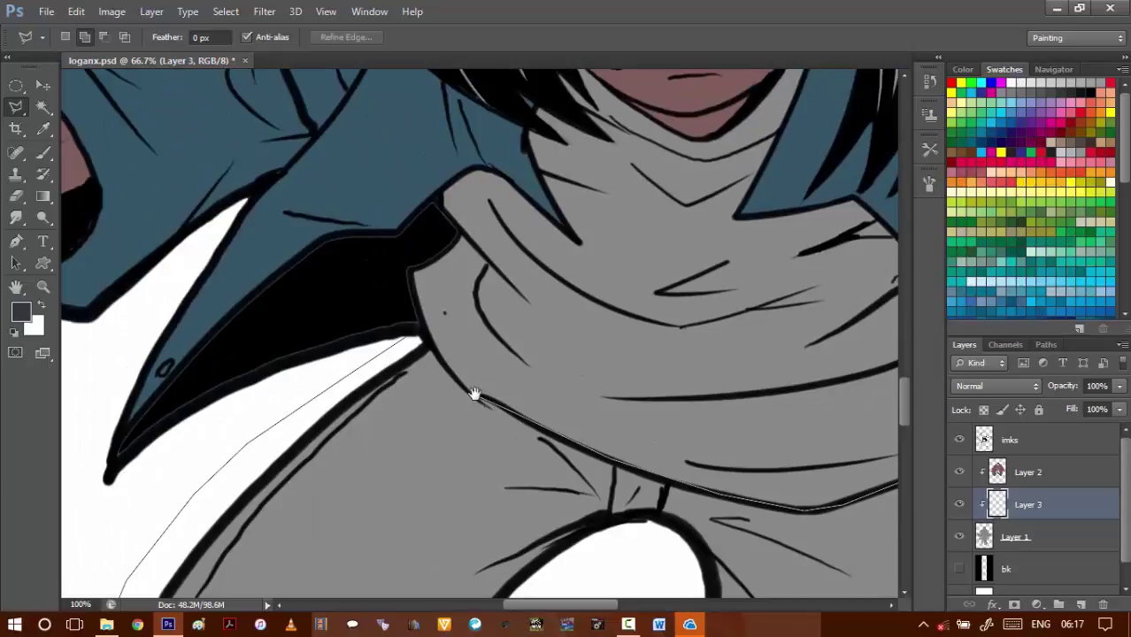
{"action": "scroll", "coordinate": [475, 394], "scroll_direction": "up", "scroll_amount": 1}
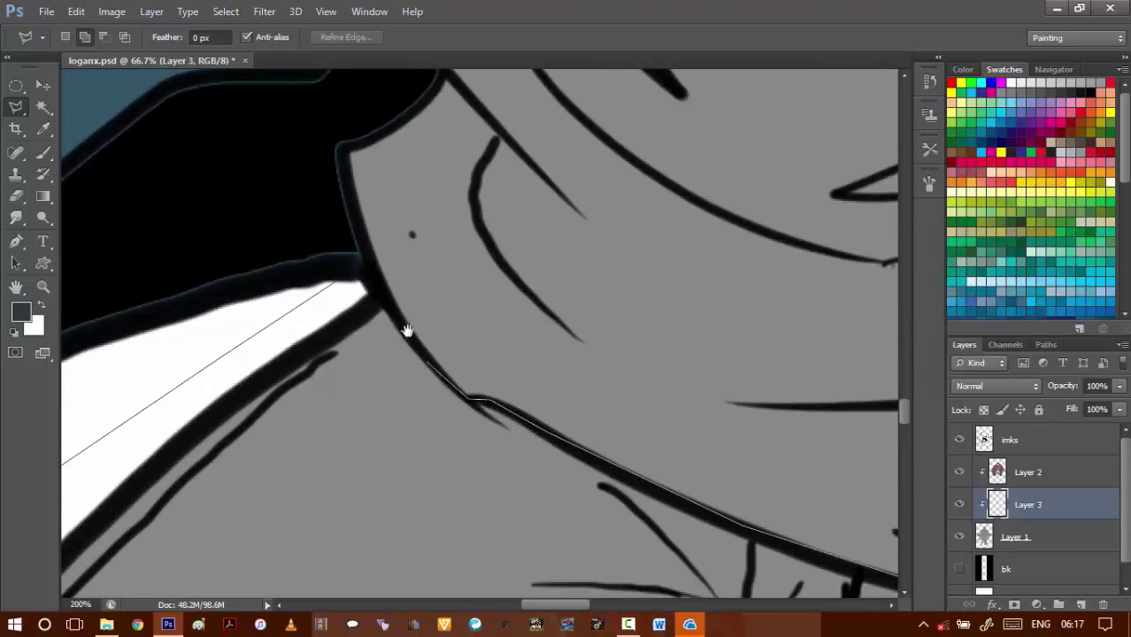
{"action": "left_click_drag", "start_coordinate": [407, 331], "coordinate": [478, 437]}
{"action": "left_click", "coordinate": [422, 390]}
- Fill the trouser selection with the dark grey on Layer 3 and deselect
{"action": "left_click", "coordinate": [419, 417], "text": "alt"}
{"action": "left_click", "coordinate": [418, 419], "text": "alt"}
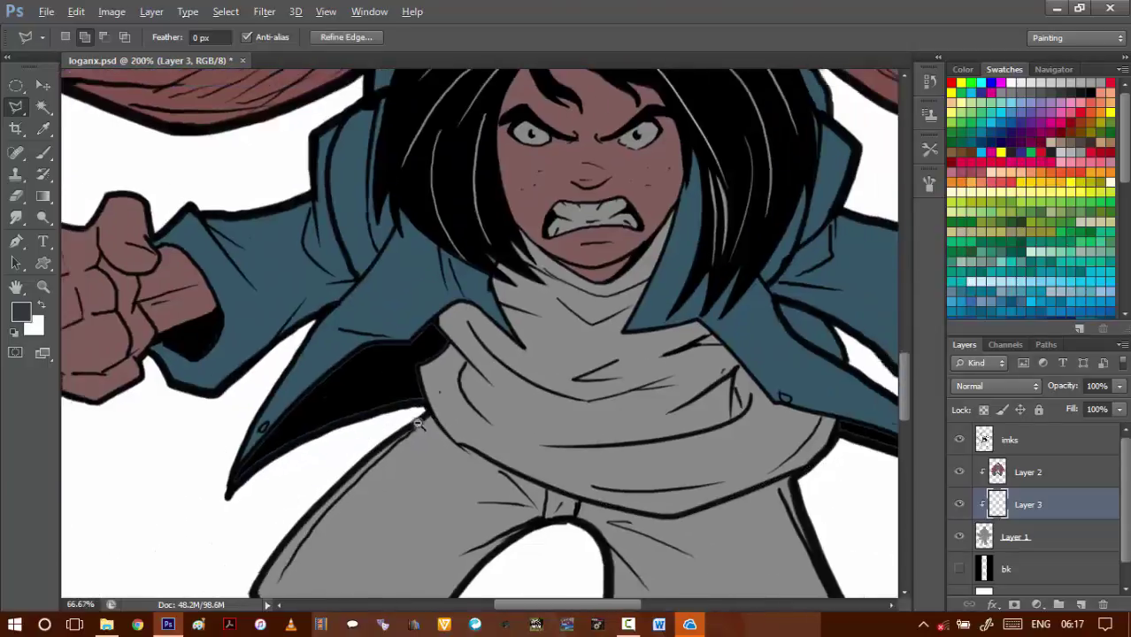
{"action": "scroll", "coordinate": [418, 424], "scroll_direction": "down", "scroll_amount": 1}
{"action": "scroll", "coordinate": [434, 394], "scroll_direction": "down", "scroll_amount": 3}
{"action": "key", "text": "alt+BackSpace"}
{"action": "key", "text": "ctrl+d"}
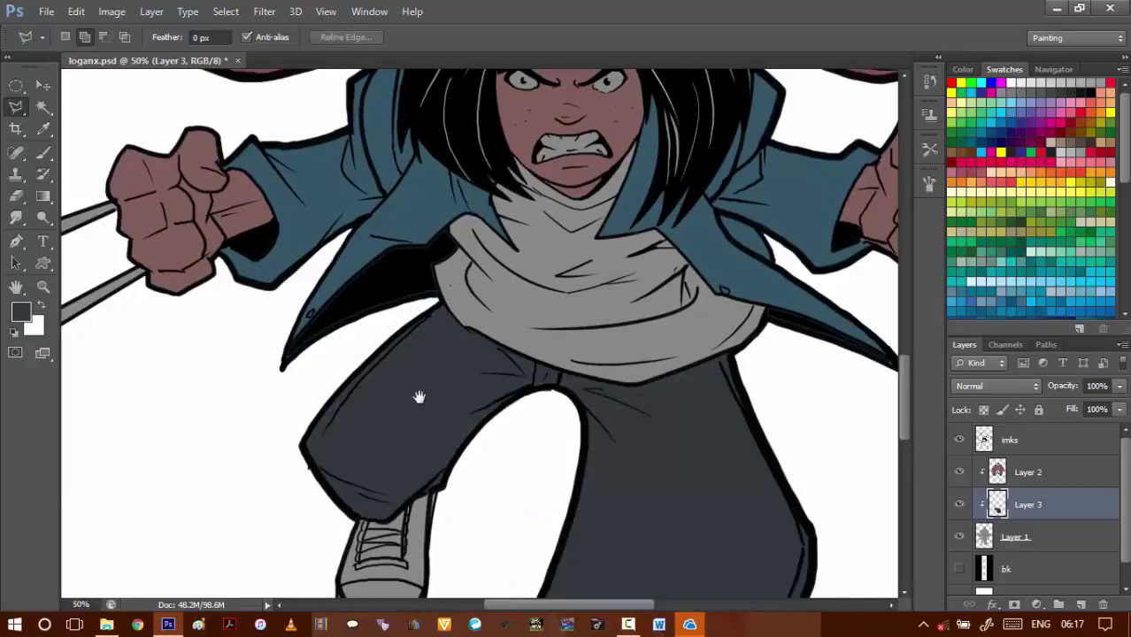
- Set the foreground colour to a dark red, about #611f18
{"action": "left_click_drag", "start_coordinate": [471, 432], "coordinate": [560, 321]}
{"action": "left_click", "coordinate": [22, 311]}
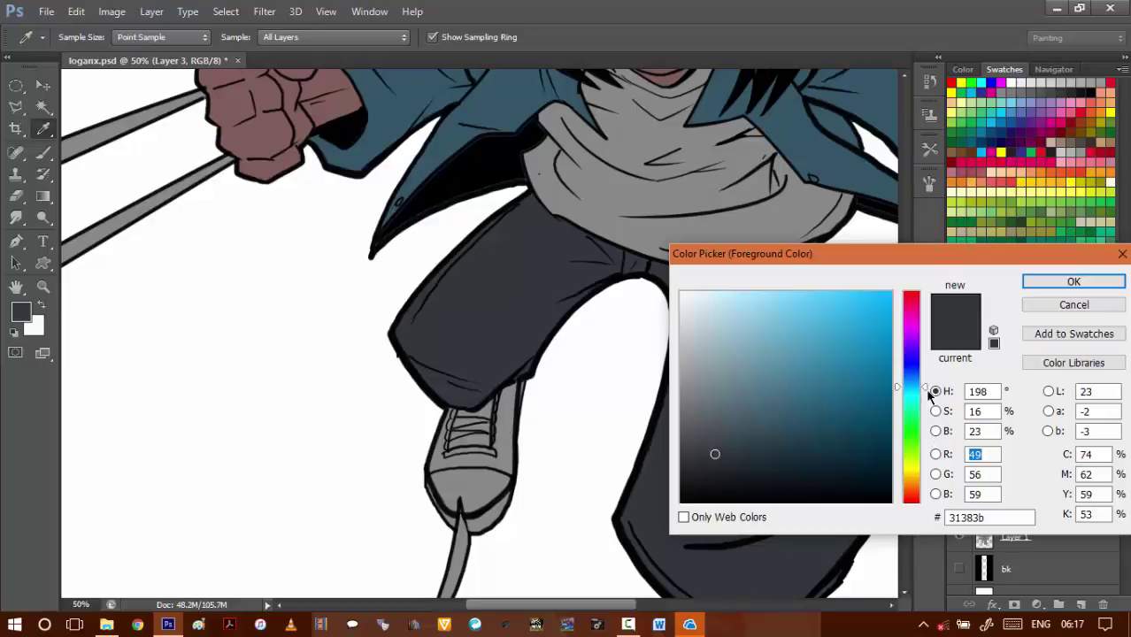
{"action": "left_click_drag", "start_coordinate": [928, 395], "coordinate": [920, 500]}
{"action": "left_click_drag", "start_coordinate": [715, 454], "coordinate": [847, 433]}
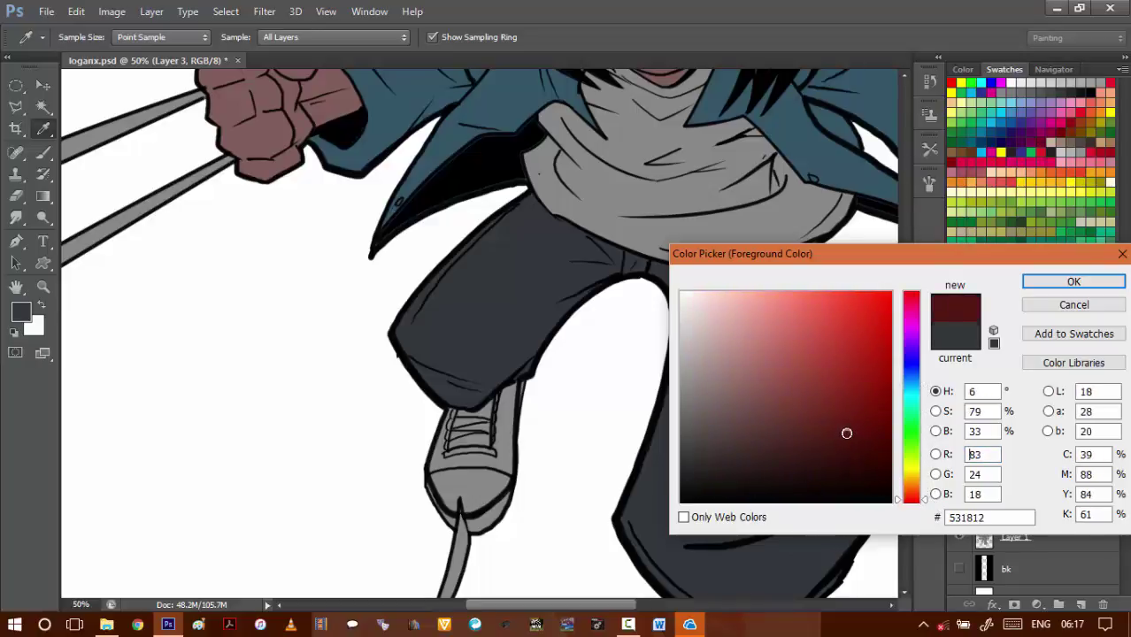
{"action": "left_click", "coordinate": [837, 421]}
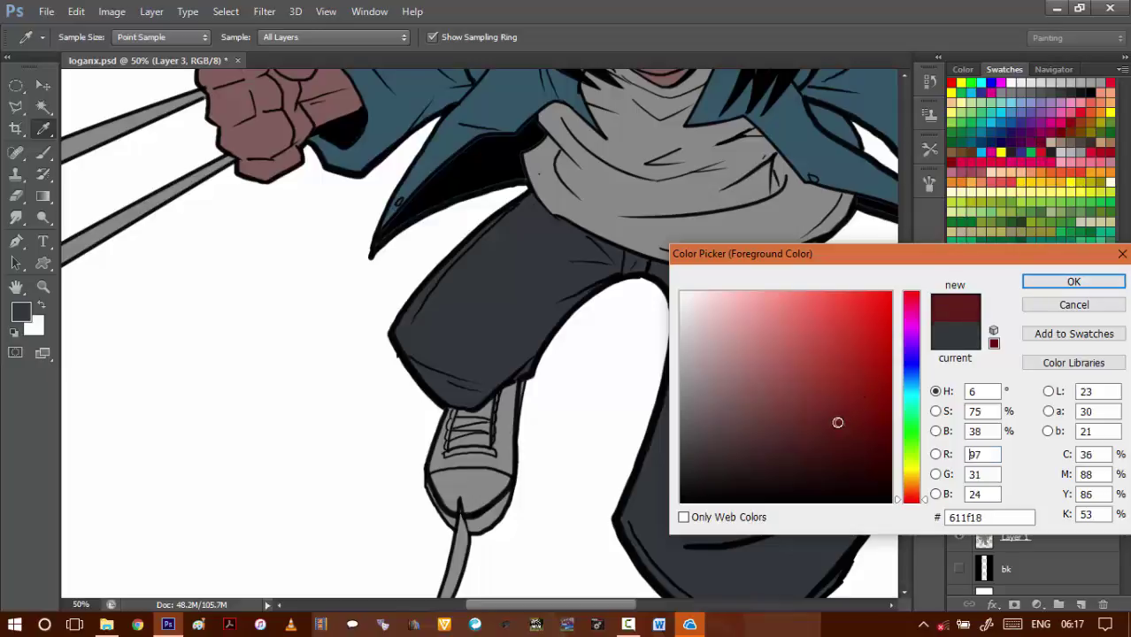
{"action": "left_click", "coordinate": [1073, 281]}
- Outline the rear shoe with the Polygonal Lasso from the trouser hem down its outer side and across the toe-cap seam
{"action": "key", "text": "l"}
{"action": "scroll", "coordinate": [454, 426], "scroll_direction": "up", "scroll_amount": 2}
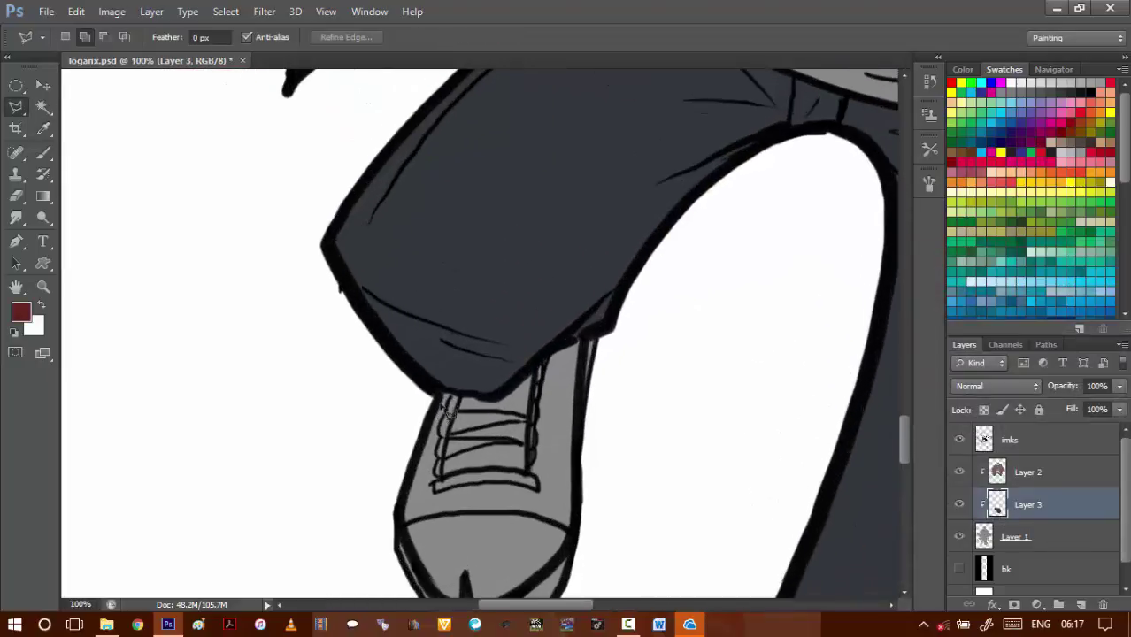
{"action": "left_click", "coordinate": [442, 405]}
{"action": "left_click", "coordinate": [396, 460]}
{"action": "scroll", "coordinate": [391, 482], "scroll_direction": "up", "scroll_amount": 1}
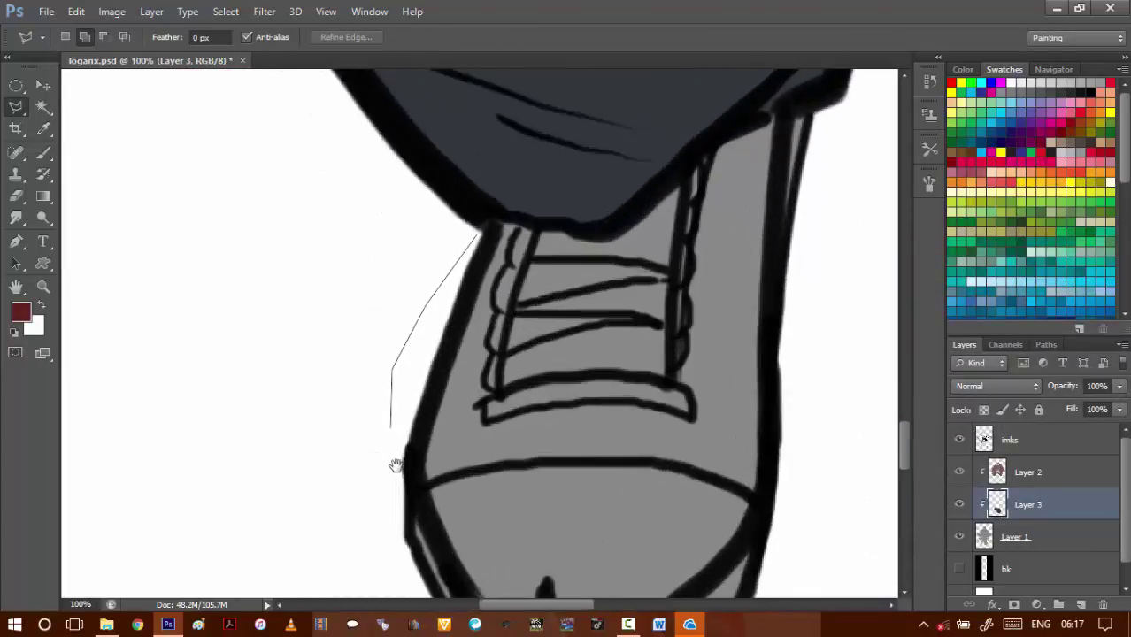
{"action": "left_click", "coordinate": [397, 487]}
{"action": "left_click", "coordinate": [427, 487]}
{"action": "left_click", "coordinate": [485, 465]}
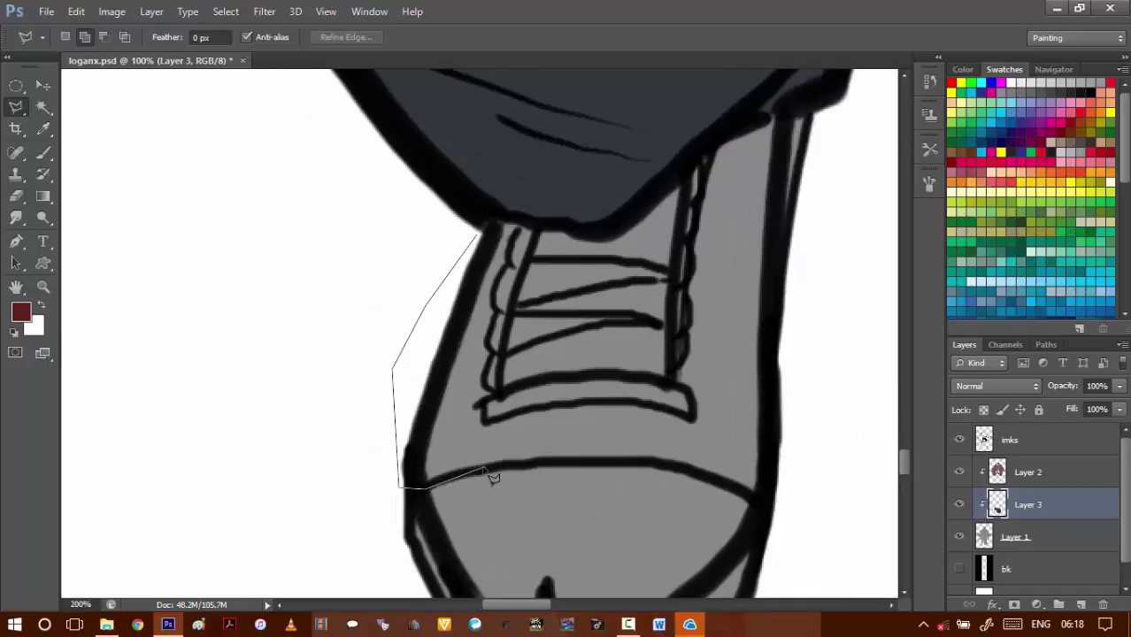
{"action": "left_click", "coordinate": [620, 460]}
{"action": "left_click", "coordinate": [702, 470]}
{"action": "left_click", "coordinate": [774, 501]}
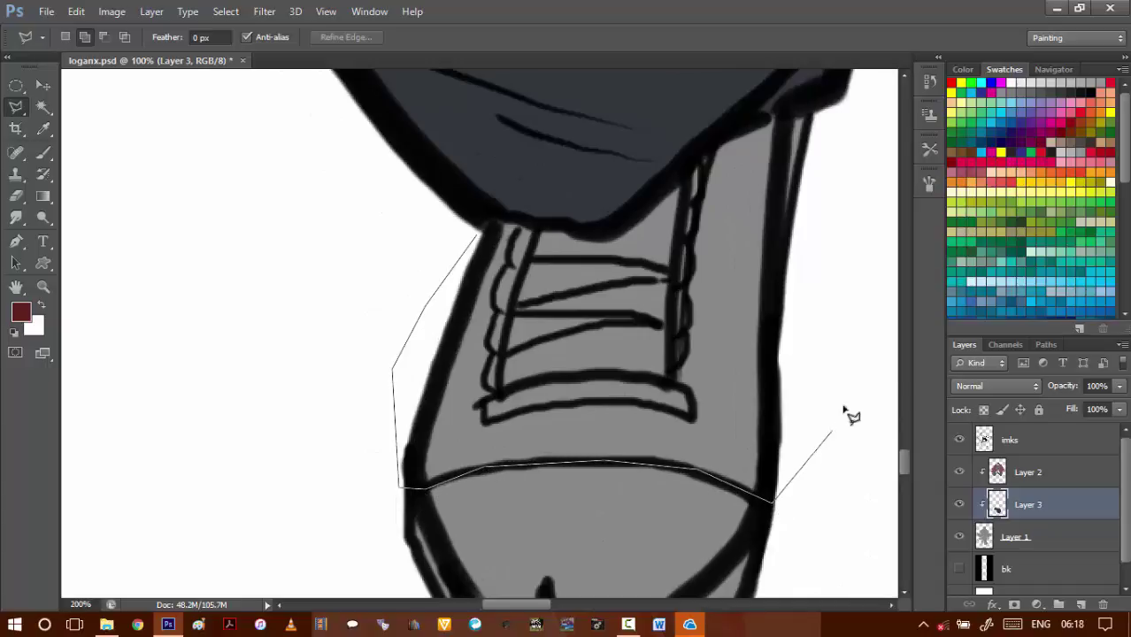
- Carry the shoe outline up its inner side and along the trouser hem, closing the selection at the starting point
{"action": "left_click", "coordinate": [843, 405]}
{"action": "left_click_drag", "start_coordinate": [830, 246], "coordinate": [799, 466]}
{"action": "left_click", "coordinate": [798, 458]}
{"action": "left_click", "coordinate": [750, 476]}
{"action": "left_click", "coordinate": [756, 317]}
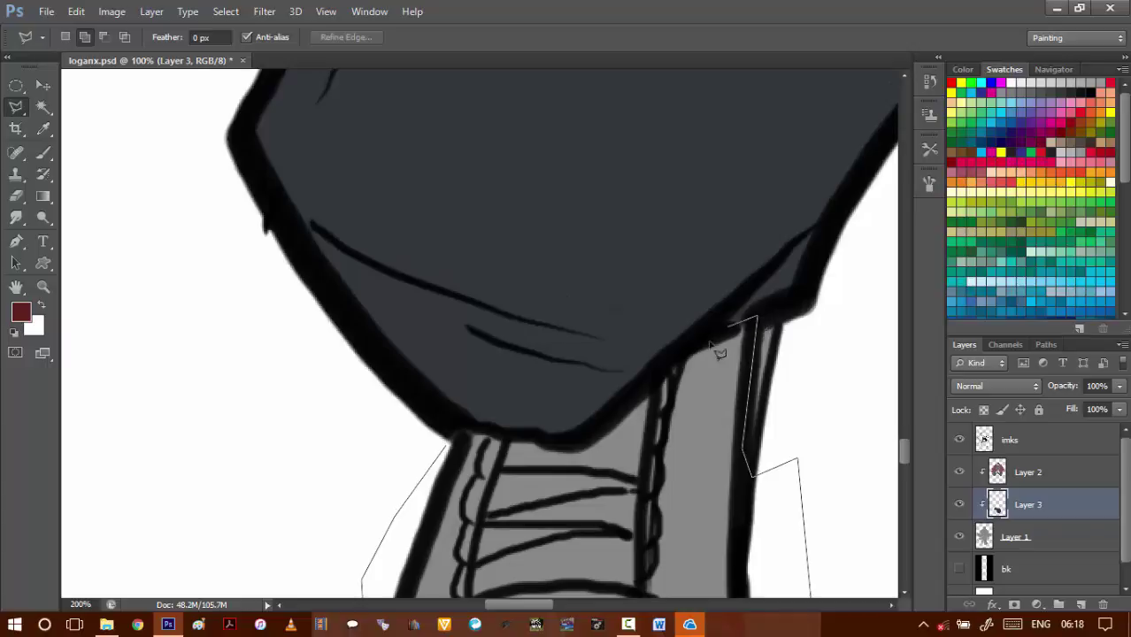
{"action": "left_click", "coordinate": [699, 340]}
{"action": "left_click", "coordinate": [624, 411]}
{"action": "left_click", "coordinate": [569, 440]}
{"action": "left_click", "coordinate": [448, 444]}
{"action": "scroll", "coordinate": [435, 457], "scroll_direction": "down", "scroll_amount": 3}
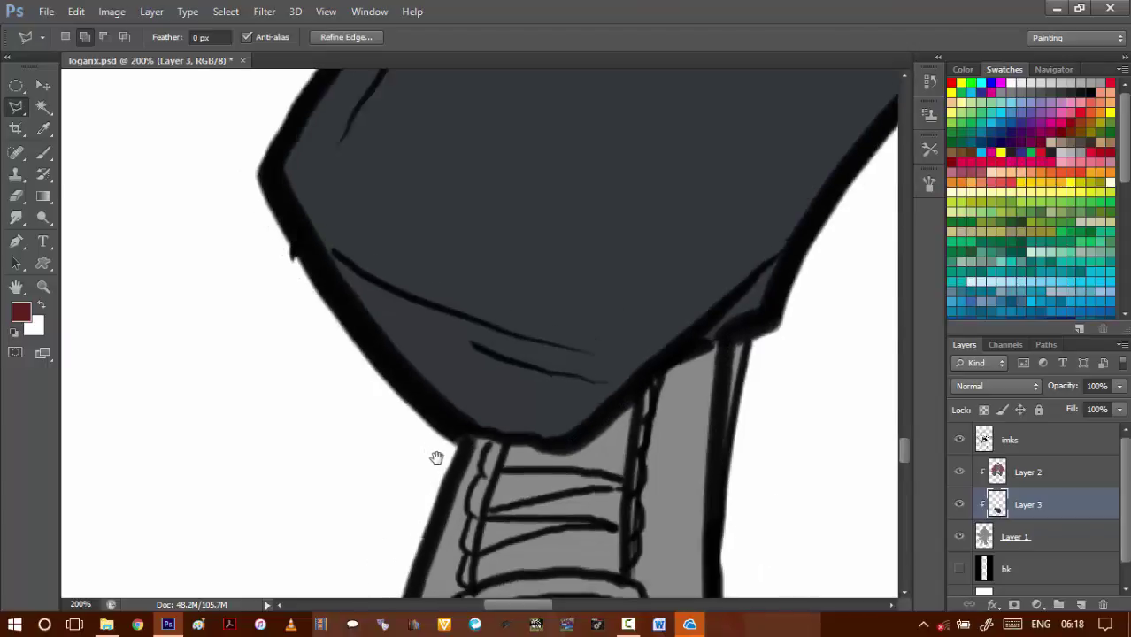
- Fill the shoe selection with the dark red on Layer 3 and deselect
{"action": "left_click_drag", "start_coordinate": [611, 478], "coordinate": [529, 421]}
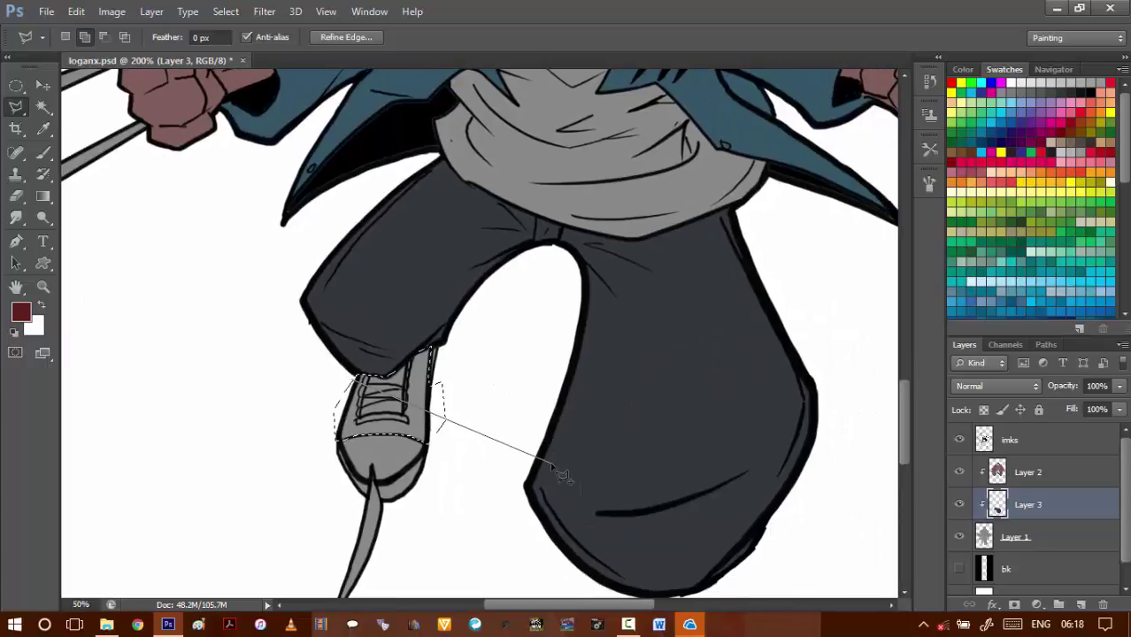
{"action": "key", "text": "Return"}
{"action": "key", "text": "alt+BackSpace"}
{"action": "key", "text": "ctrl+d"}
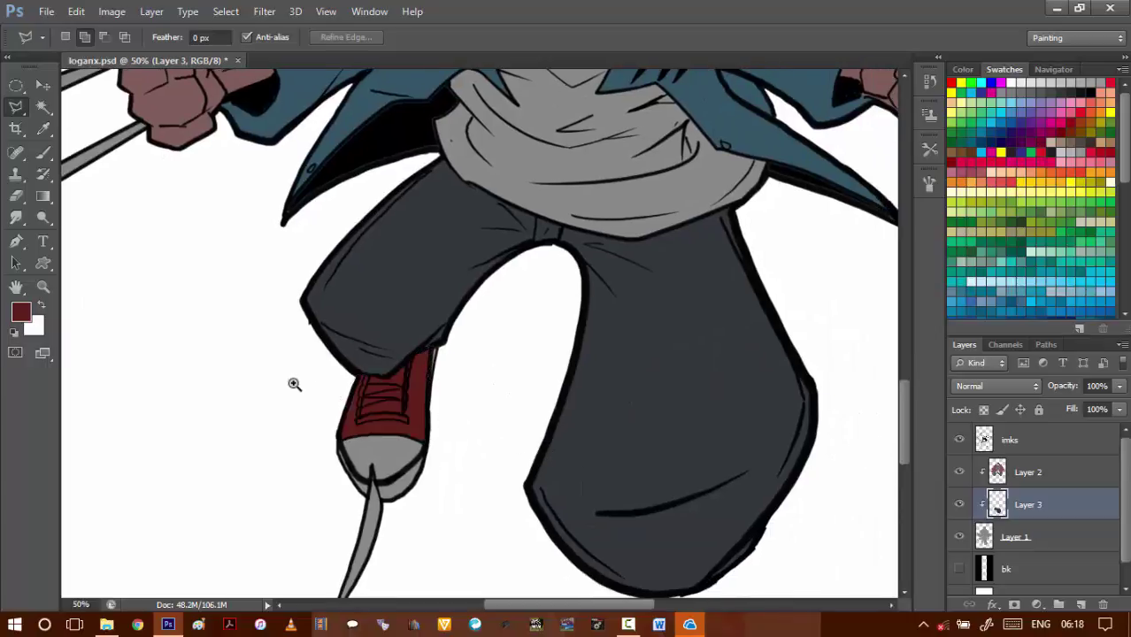
- Trace the scalloped outer edge of the shoe's lace panel from the trouser hem down to its lower corner
{"action": "left_click", "coordinate": [364, 400], "text": "ctrl"}
{"action": "left_click", "coordinate": [361, 405], "text": "ctrl"}
{"action": "left_click", "coordinate": [372, 367], "text": "ctrl"}
{"action": "left_click_drag", "start_coordinate": [365, 333], "coordinate": [411, 386]}
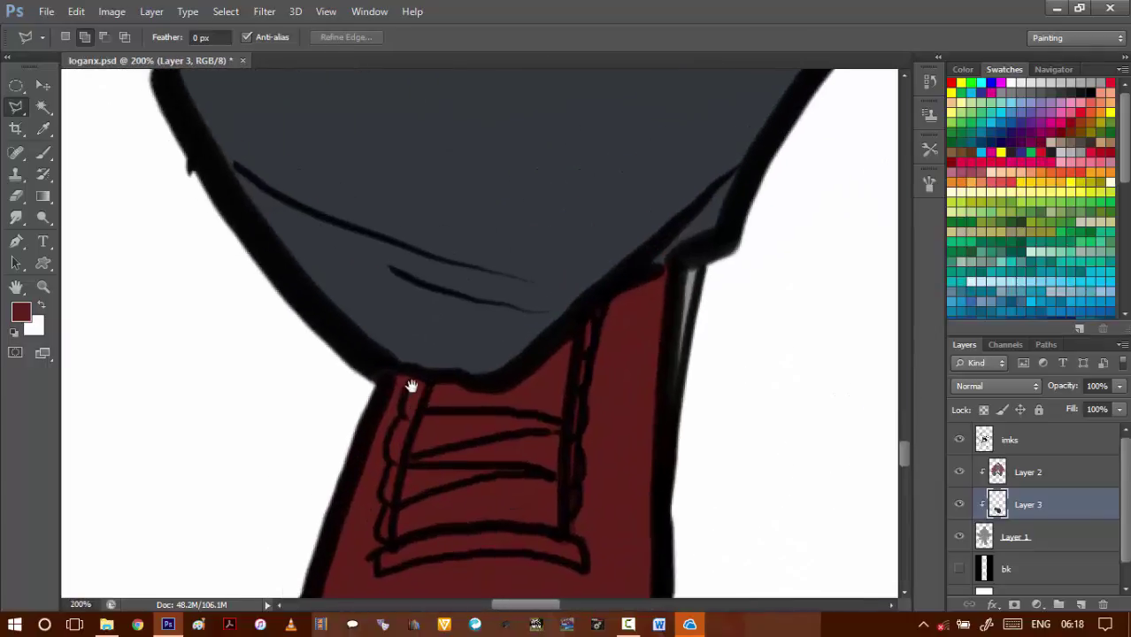
{"action": "left_click_drag", "start_coordinate": [445, 453], "coordinate": [432, 412]}
{"action": "left_click", "coordinate": [430, 405], "text": "alt"}
{"action": "left_click", "coordinate": [425, 365], "text": "alt"}
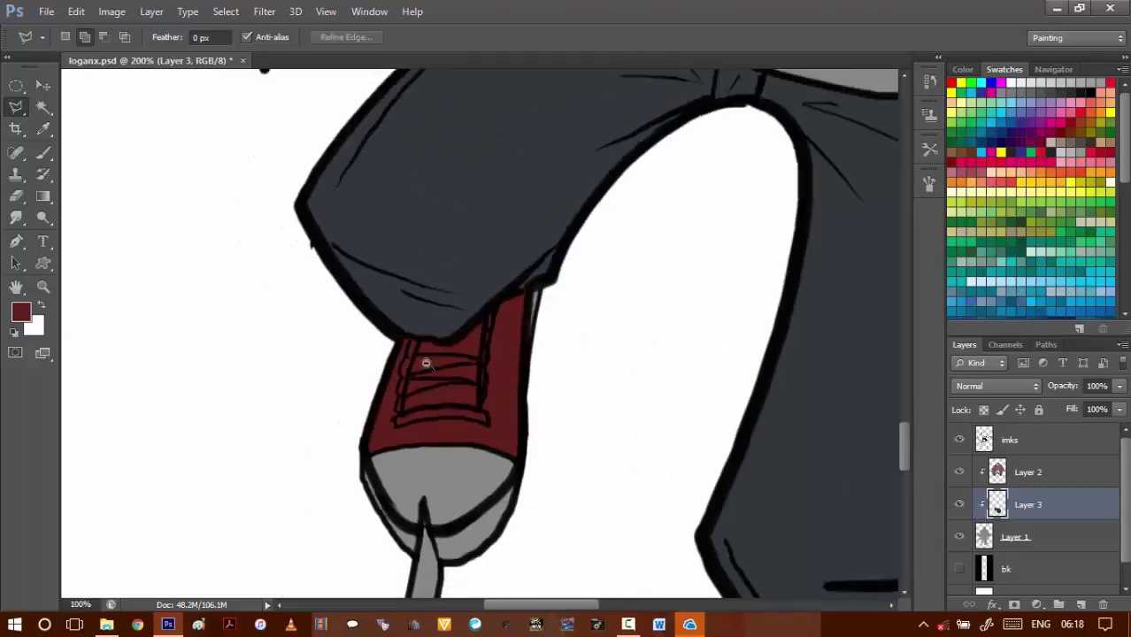
{"action": "left_click", "coordinate": [426, 372], "text": "ctrl"}
{"action": "left_click", "coordinate": [427, 373], "text": "ctrl"}
{"action": "left_click", "coordinate": [425, 374], "text": "ctrl"}
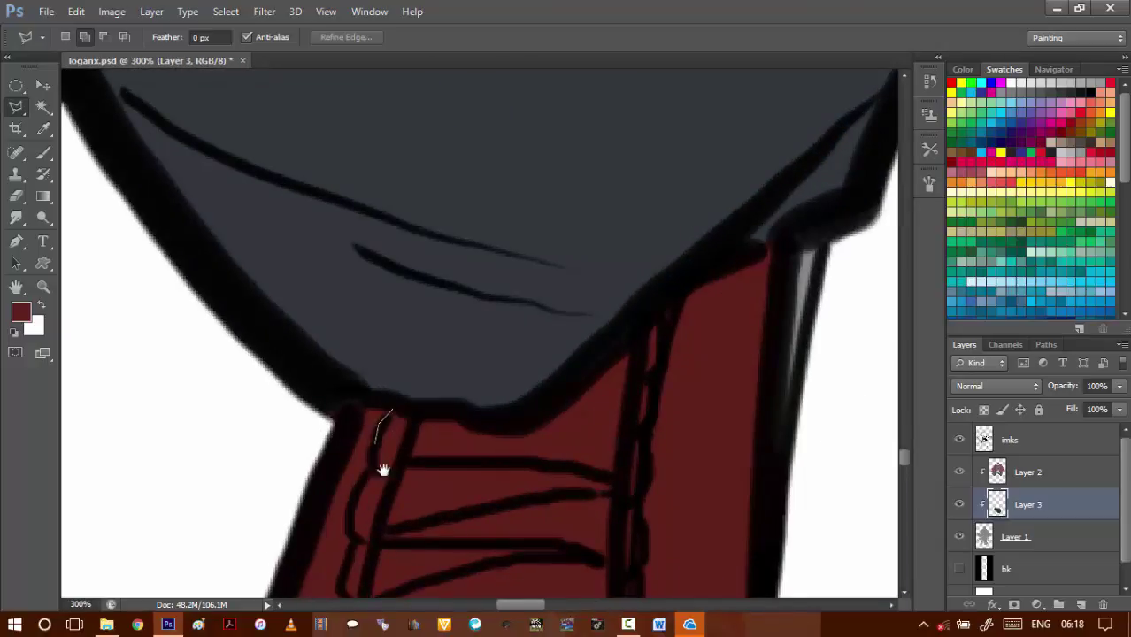
{"action": "left_click_drag", "start_coordinate": [383, 469], "coordinate": [455, 341]}
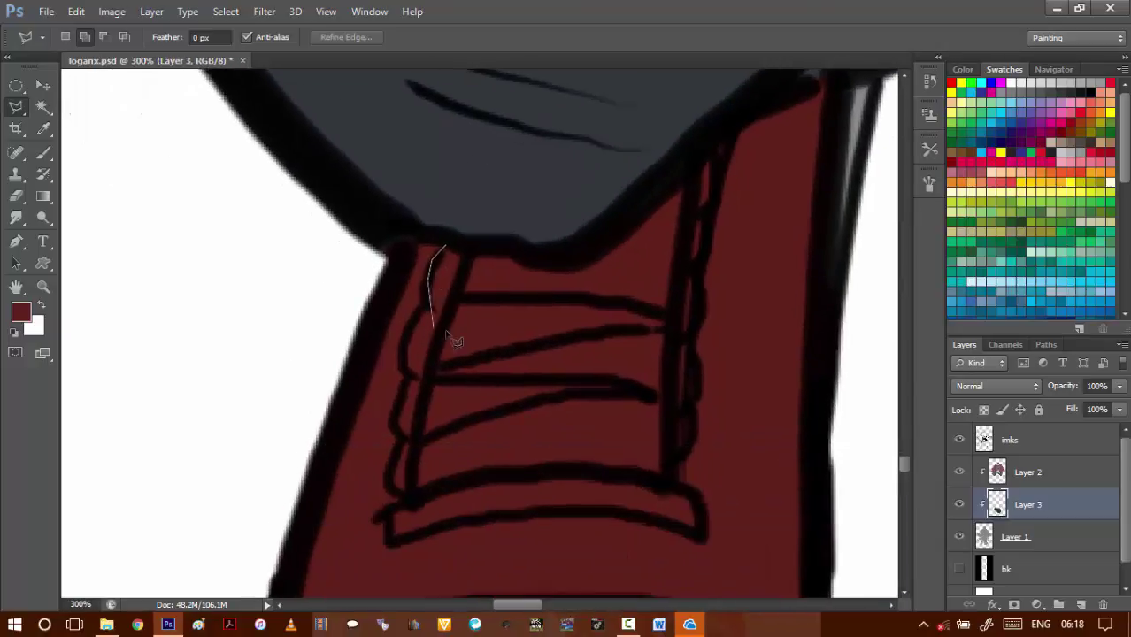
{"action": "left_click", "coordinate": [410, 382]}
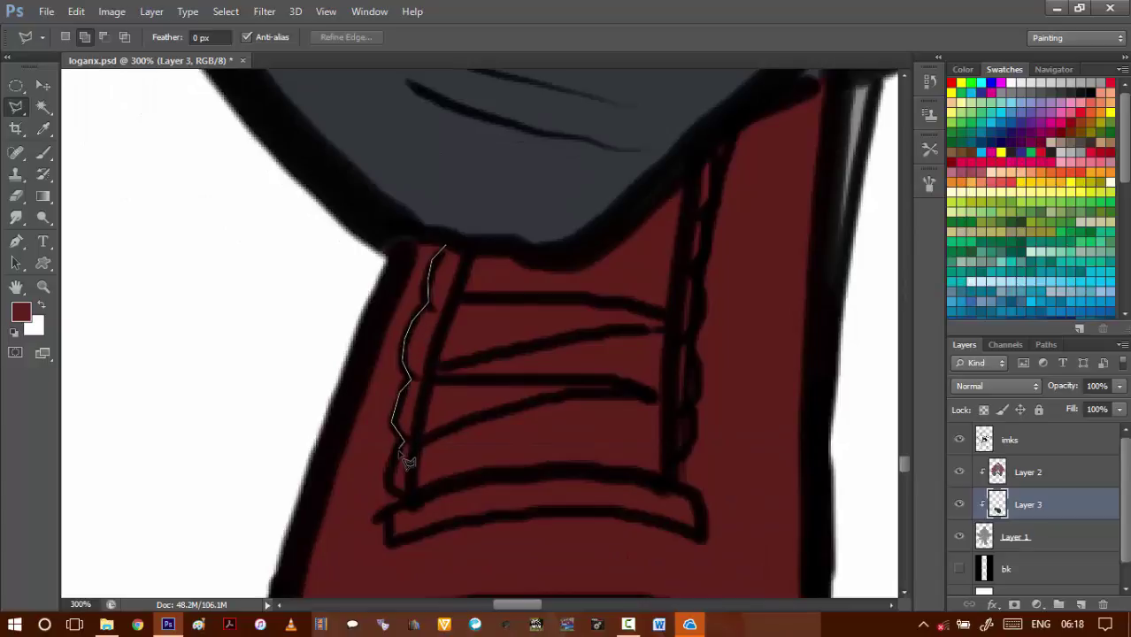
{"action": "left_click", "coordinate": [389, 541]}
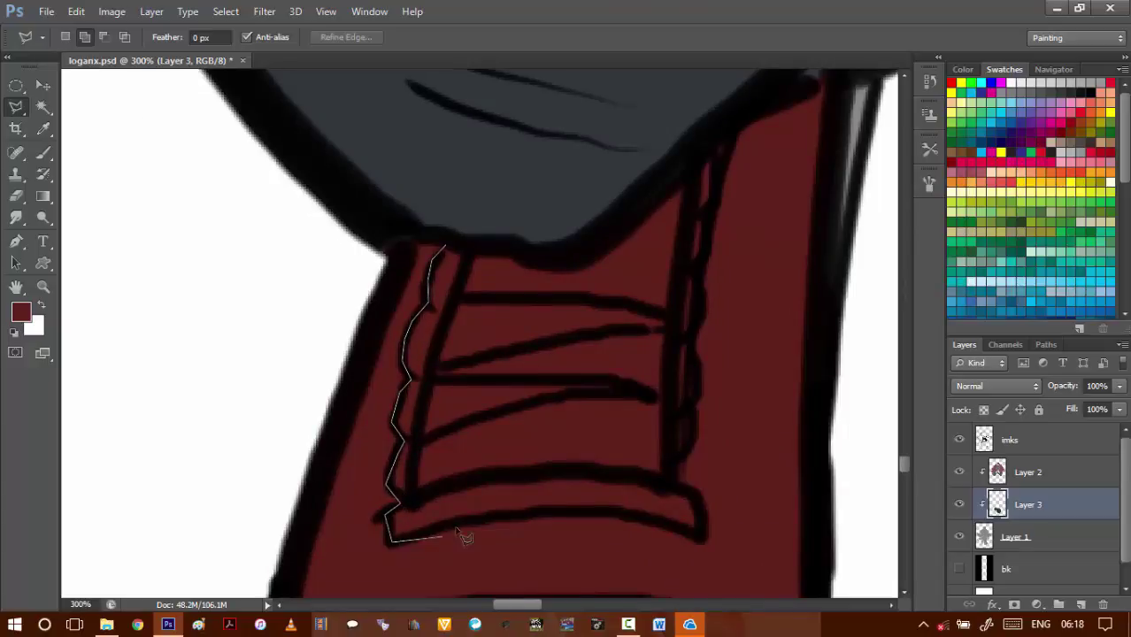
- Continue the lace-panel outline along its lower edge, up the opposite side and along the hem, closing the selection
{"action": "left_click", "coordinate": [573, 509]}
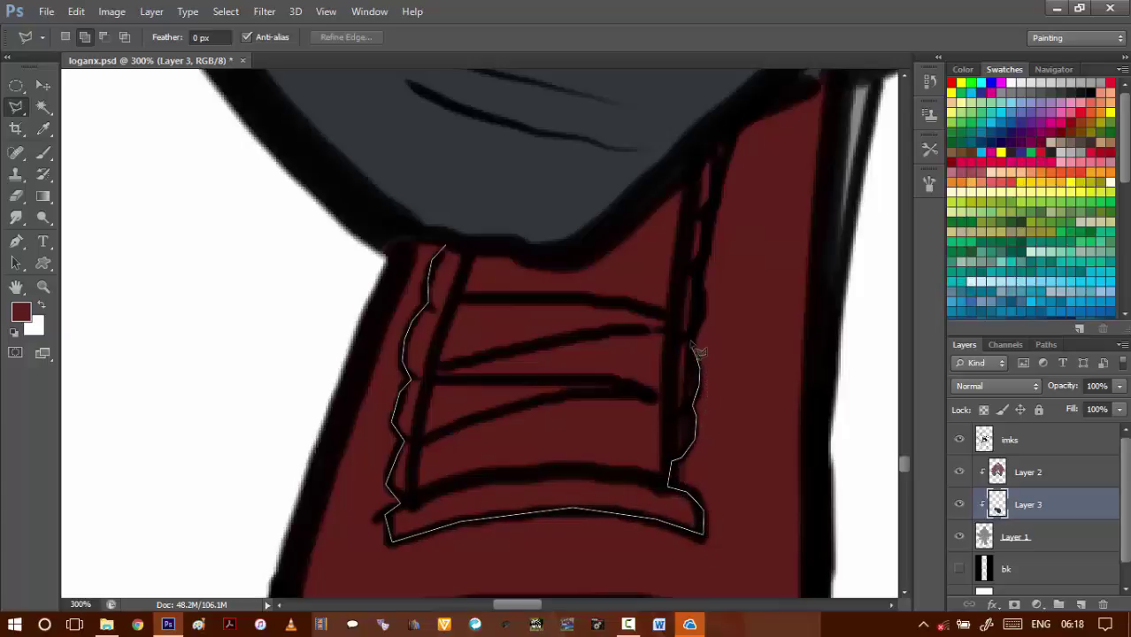
{"action": "left_click_drag", "start_coordinate": [703, 263], "coordinate": [684, 426]}
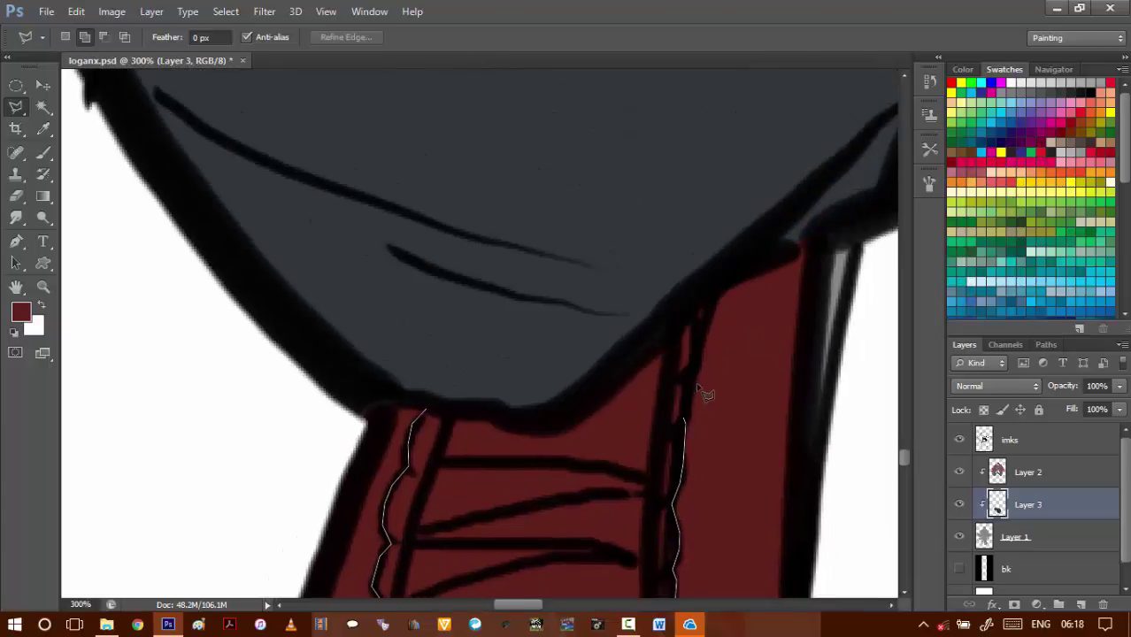
{"action": "mouse_move", "coordinate": [682, 330]}
{"action": "left_mouse_down"}
{"action": "mouse_move", "coordinate": [594, 405]}
{"action": "mouse_move", "coordinate": [540, 420]}
{"action": "mouse_move", "coordinate": [473, 418]}
{"action": "left_mouse_up"}
{"action": "left_click", "coordinate": [429, 409]}
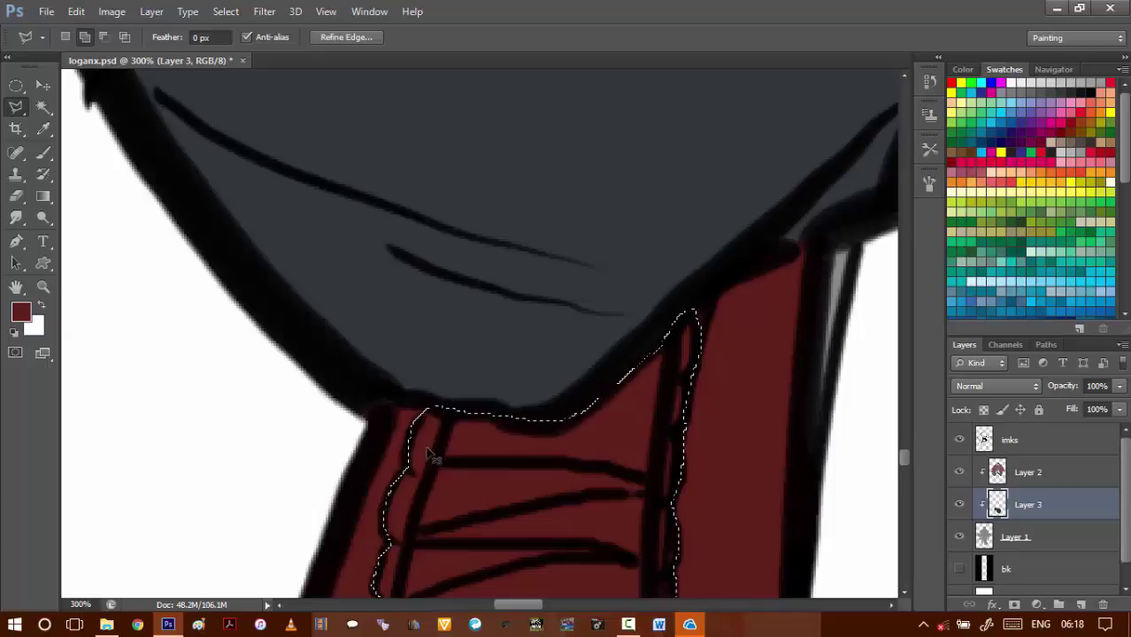
- Darken the selected lace panel with Brightness/Contrast at a brightness of -150, then deselect
{"action": "key", "text": "F2"}
{"action": "key", "text": "shift+Down"}
{"action": "key", "text": "shift+Down"}
{"action": "key", "text": "shift+Down"}
{"action": "key", "text": "shift+Down"}
{"action": "key", "text": "shift+Down"}
{"action": "key", "text": "shift+Down"}
{"action": "key", "text": "shift+Down"}
{"action": "key", "text": "shift+Down"}
{"action": "key", "text": "shift+Down"}
{"action": "key", "text": "shift+Down"}
{"action": "key", "text": "shift+Down"}
{"action": "key", "text": "shift+Down"}
{"action": "key", "text": "shift+Down"}
{"action": "key", "text": "shift+Down"}
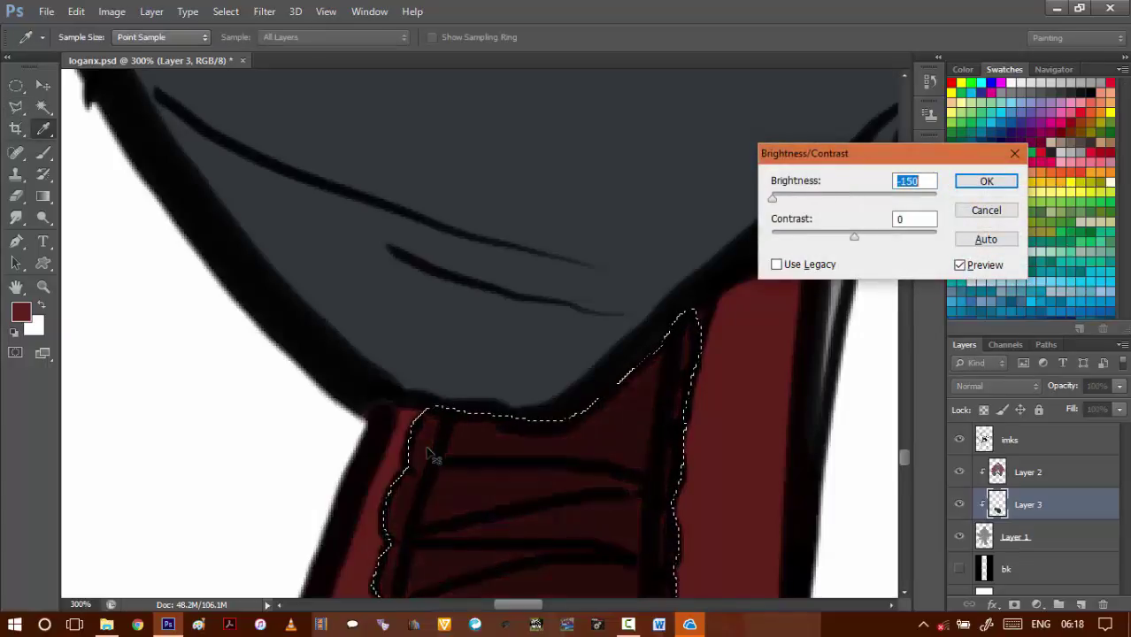
{"action": "key", "text": "Return"}
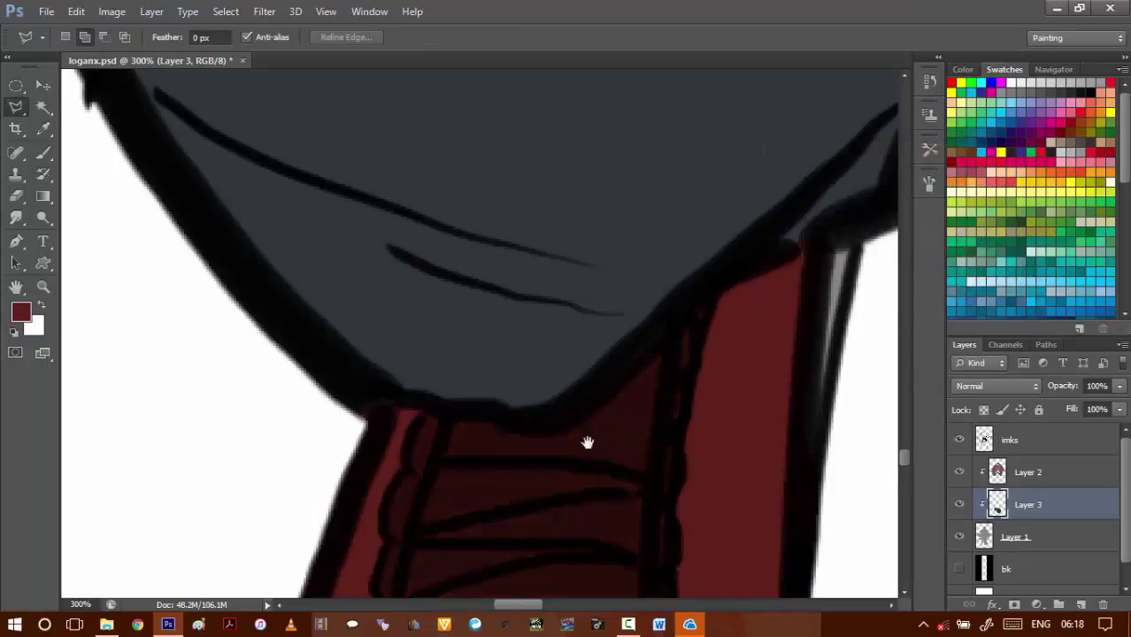
- Add a new clipped layer between Layer 3 and Layer 1
{"action": "scroll", "coordinate": [586, 442], "scroll_direction": "down", "scroll_amount": 3}
{"action": "scroll", "coordinate": [564, 436], "scroll_direction": "down", "scroll_amount": 4}
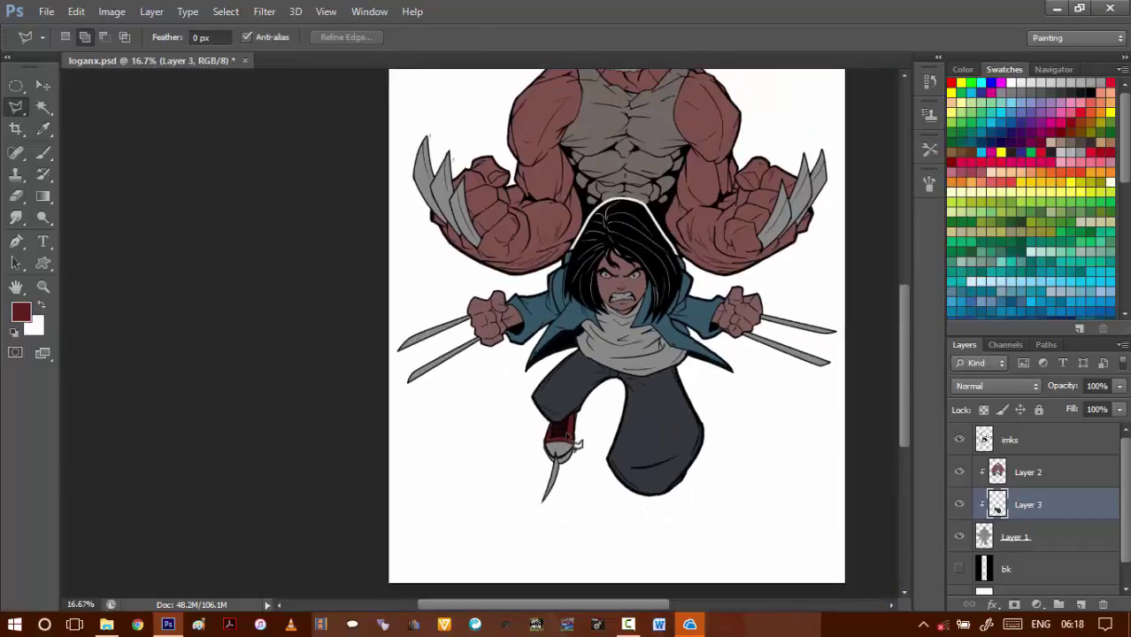
{"action": "scroll", "coordinate": [662, 356], "scroll_direction": "up", "scroll_amount": 3}
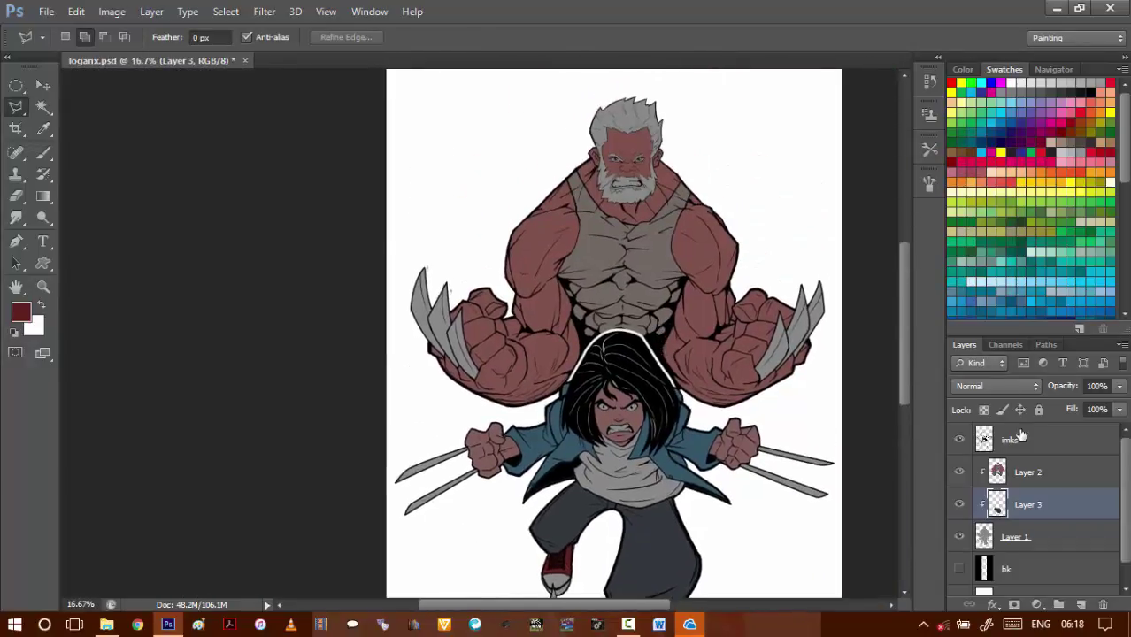
{"action": "left_click", "coordinate": [1081, 604]}
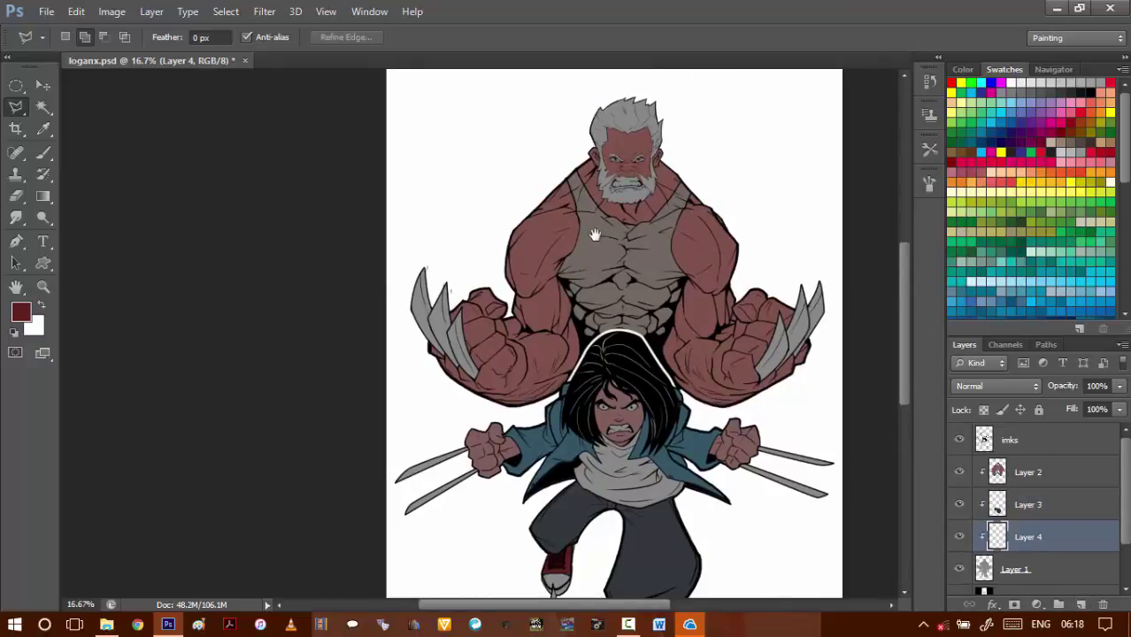
- Set the foreground colour to a dark grey-brown, about #5b534a, for the man's hair
{"action": "scroll", "coordinate": [595, 235], "scroll_direction": "up", "scroll_amount": 5}
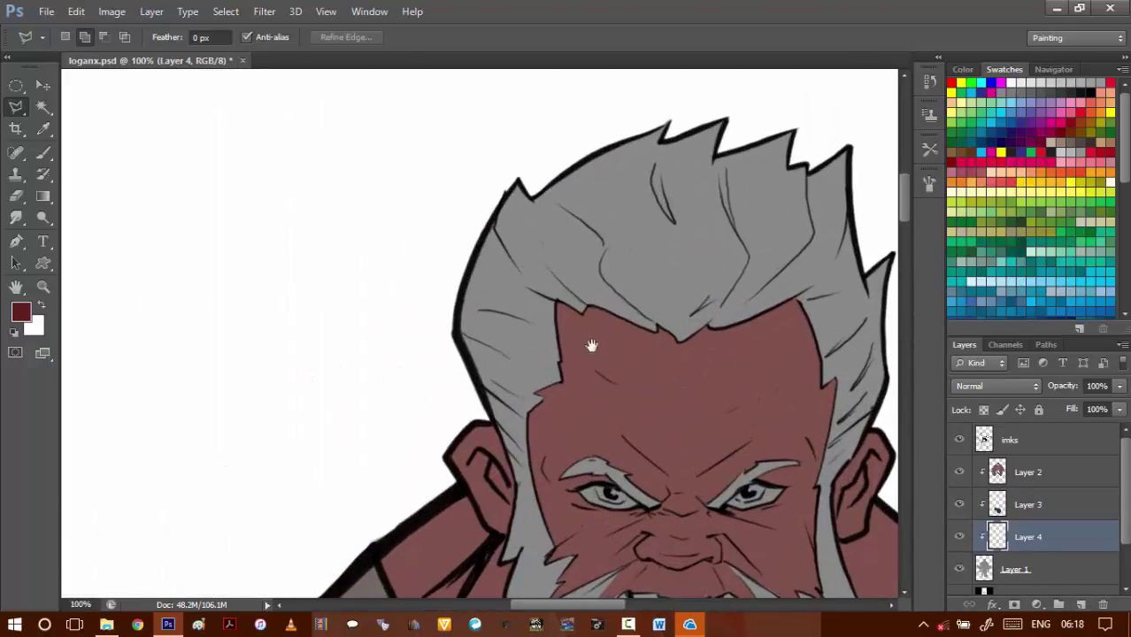
{"action": "left_click_drag", "start_coordinate": [591, 345], "coordinate": [609, 325]}
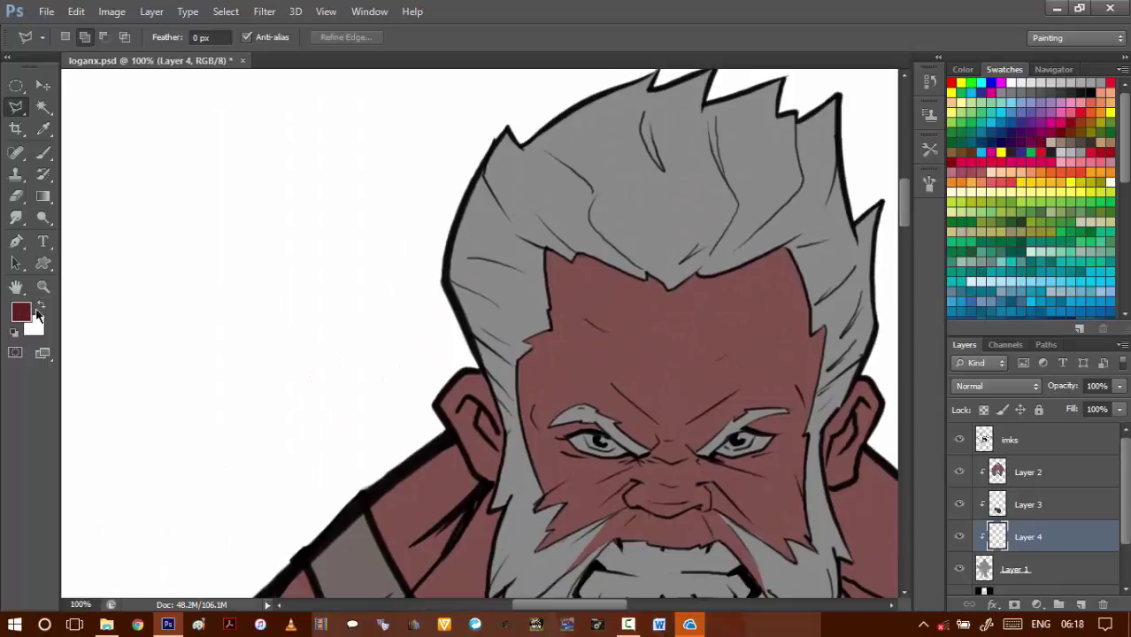
{"action": "left_click", "coordinate": [21, 312]}
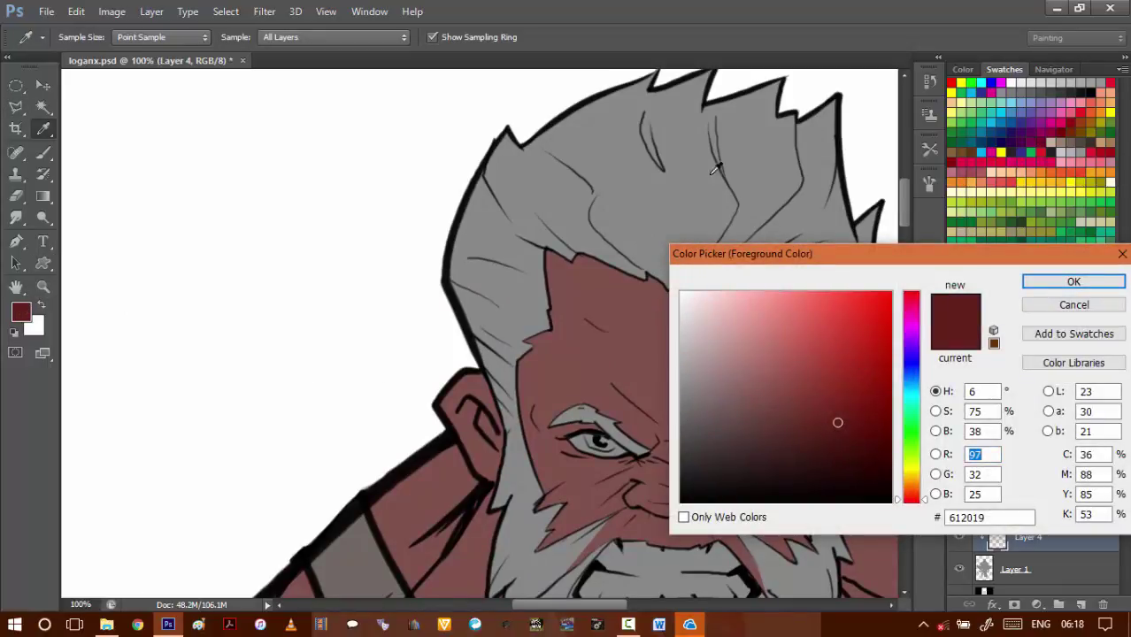
{"action": "left_click", "coordinate": [682, 187]}
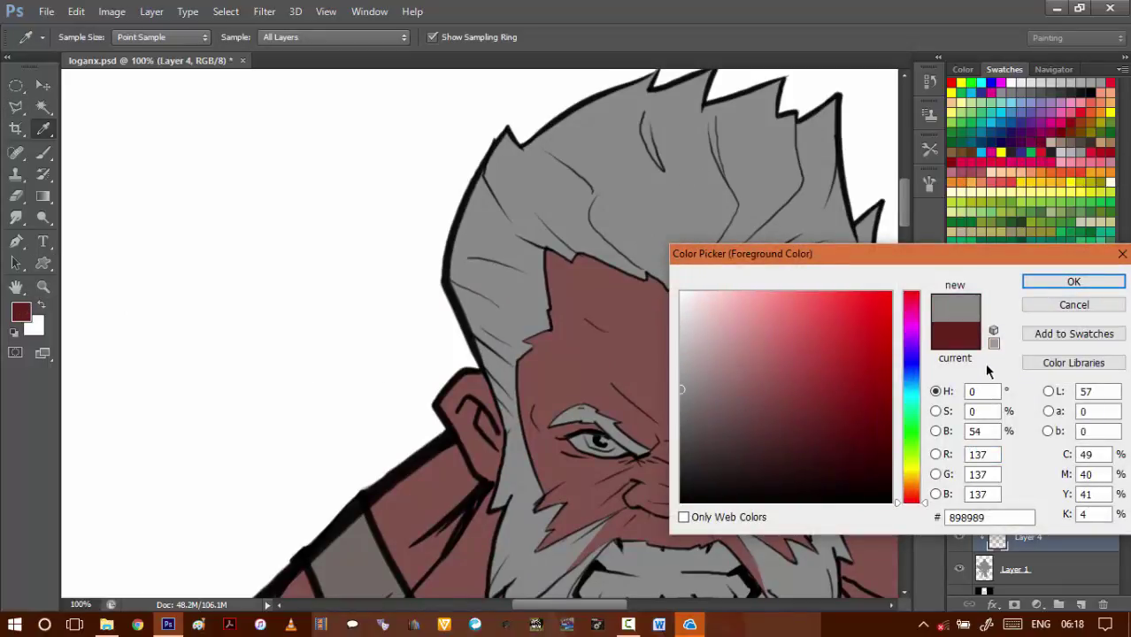
{"action": "left_click", "coordinate": [1055, 134]}
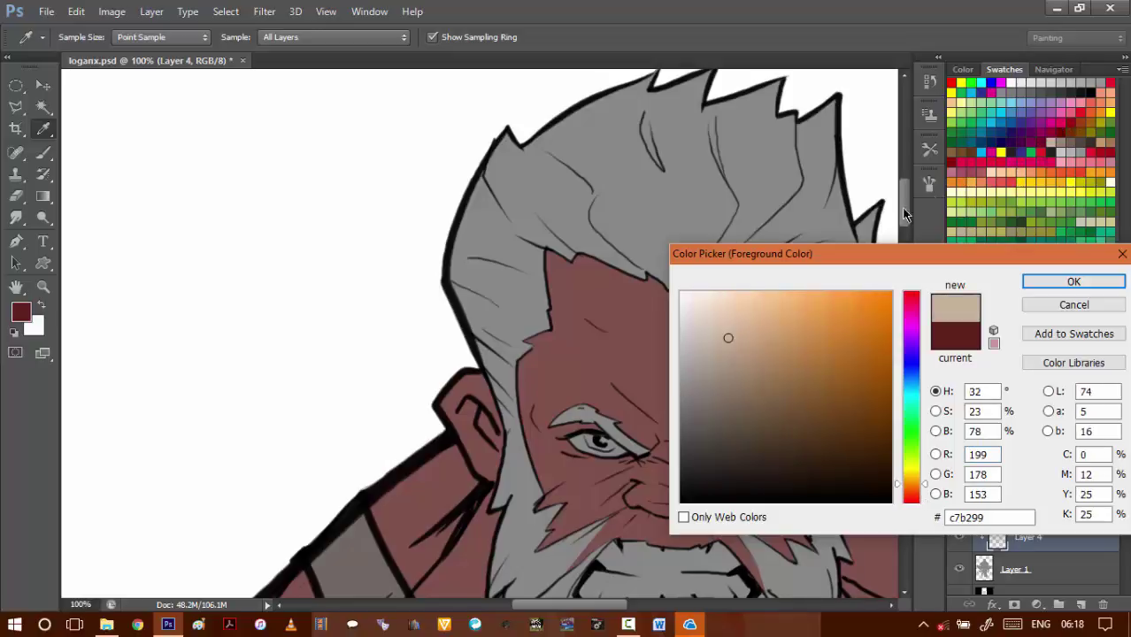
{"action": "mouse_move", "coordinate": [724, 378]}
{"action": "left_mouse_down"}
{"action": "mouse_move", "coordinate": [720, 440]}
{"action": "mouse_move", "coordinate": [723, 425]}
{"action": "left_mouse_up"}
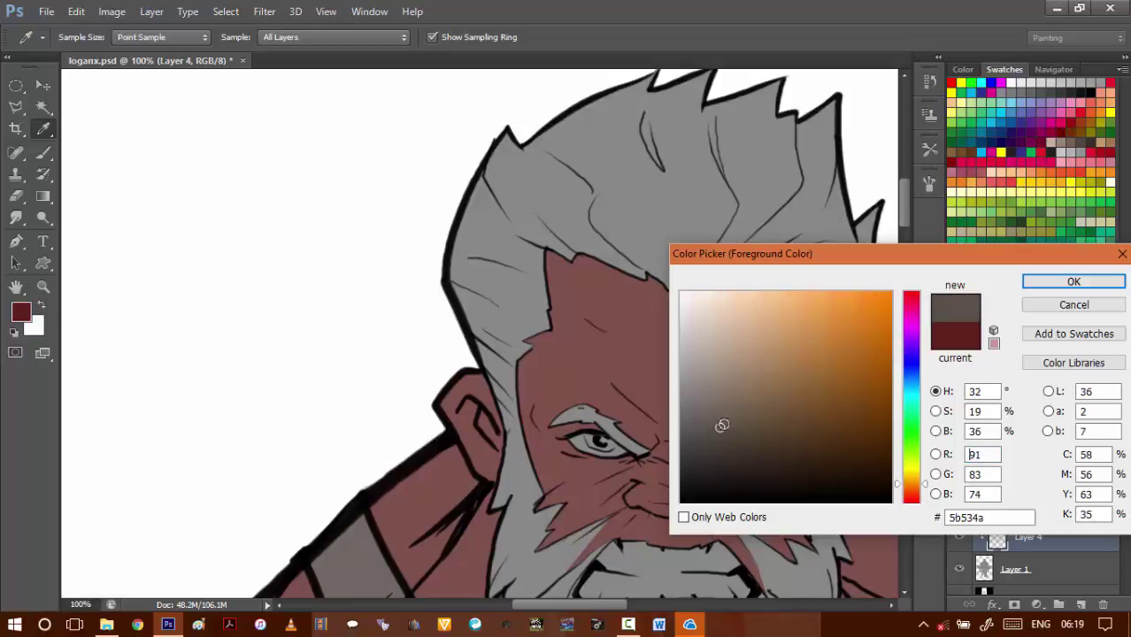
{"action": "left_click", "coordinate": [1047, 282]}
- Brush a test patch on the top of the man's hair and adjust the foreground to a lighter grey-brown
{"action": "left_click_drag", "start_coordinate": [626, 253], "coordinate": [569, 339]}
{"action": "key", "text": "b"}
{"action": "left_click_drag", "start_coordinate": [593, 203], "coordinate": [607, 215]}
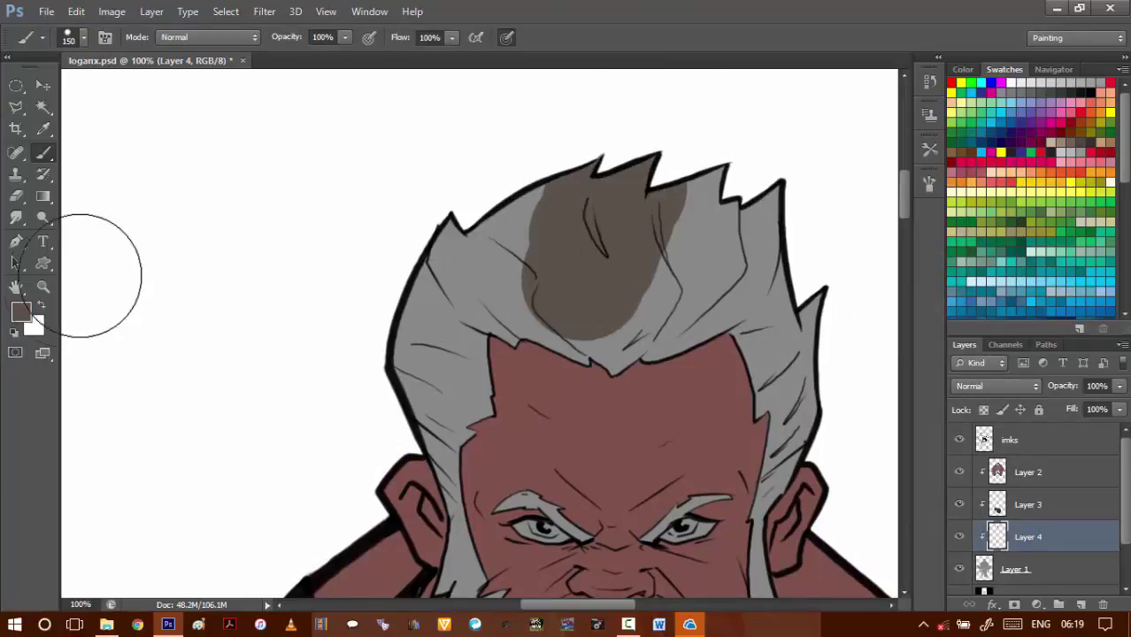
{"action": "left_click", "coordinate": [22, 313]}
{"action": "left_click_drag", "start_coordinate": [716, 429], "coordinate": [700, 413]}
{"action": "key", "text": "Return"}
- Paint the man's hair with the lighter grey-brown on Layer 4
{"action": "mouse_move", "coordinate": [593, 232]}
{"action": "left_mouse_down"}
{"action": "mouse_move", "coordinate": [612, 167]}
{"action": "mouse_move", "coordinate": [653, 191]}
{"action": "mouse_move", "coordinate": [690, 170]}
{"action": "mouse_move", "coordinate": [707, 210]}
{"action": "mouse_move", "coordinate": [753, 193]}
{"action": "mouse_move", "coordinate": [791, 210]}
{"action": "mouse_move", "coordinate": [799, 538]}
{"action": "left_mouse_up"}
{"action": "left_click_drag", "start_coordinate": [762, 427], "coordinate": [727, 246]}
{"action": "mouse_move", "coordinate": [724, 368]}
{"action": "left_mouse_down"}
{"action": "mouse_move", "coordinate": [719, 416]}
{"action": "mouse_move", "coordinate": [738, 520]}
{"action": "mouse_move", "coordinate": [748, 417]}
{"action": "left_mouse_up"}
{"action": "left_click_drag", "start_coordinate": [595, 289], "coordinate": [648, 284]}
- Brush the grey-brown over the man's sideburns and the sides of his beard
{"action": "scroll", "coordinate": [533, 307], "scroll_direction": "up", "scroll_amount": 2}
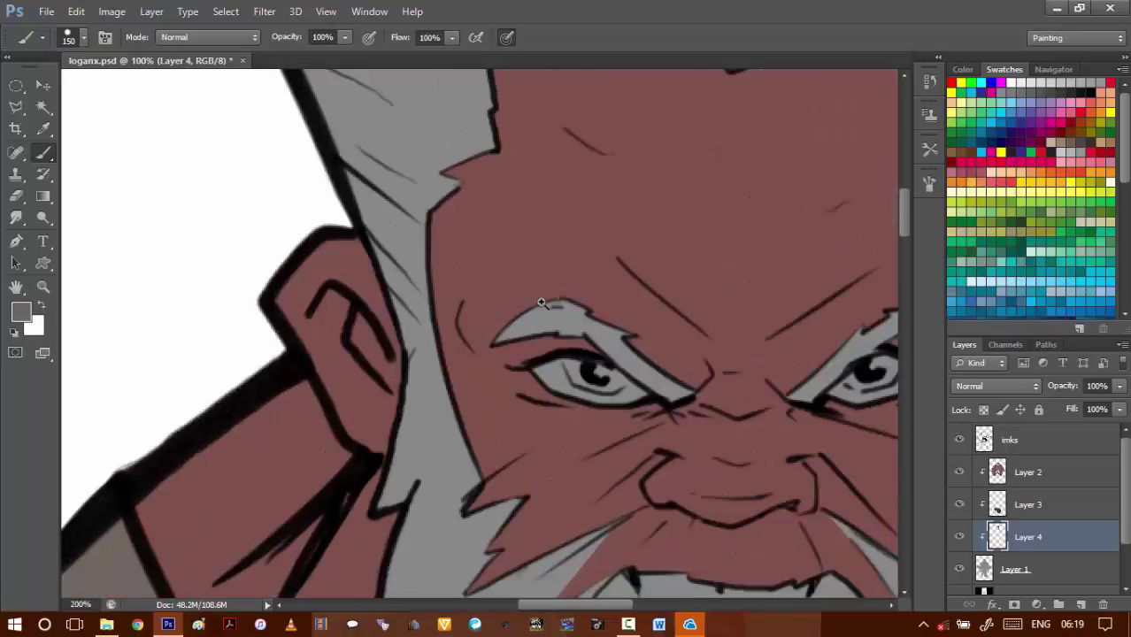
{"action": "left_click_drag", "start_coordinate": [543, 303], "coordinate": [596, 386]}
{"action": "scroll", "coordinate": [591, 341], "scroll_direction": "down", "scroll_amount": 2}
{"action": "mouse_move", "coordinate": [637, 140]}
{"action": "left_mouse_down"}
{"action": "mouse_move", "coordinate": [554, 202]}
{"action": "mouse_move", "coordinate": [595, 275]}
{"action": "mouse_move", "coordinate": [550, 320]}
{"action": "mouse_move", "coordinate": [537, 374]}
{"action": "mouse_move", "coordinate": [526, 448]}
{"action": "mouse_move", "coordinate": [547, 534]}
{"action": "mouse_move", "coordinate": [501, 343]}
{"action": "mouse_move", "coordinate": [493, 443]}
{"action": "left_mouse_up"}
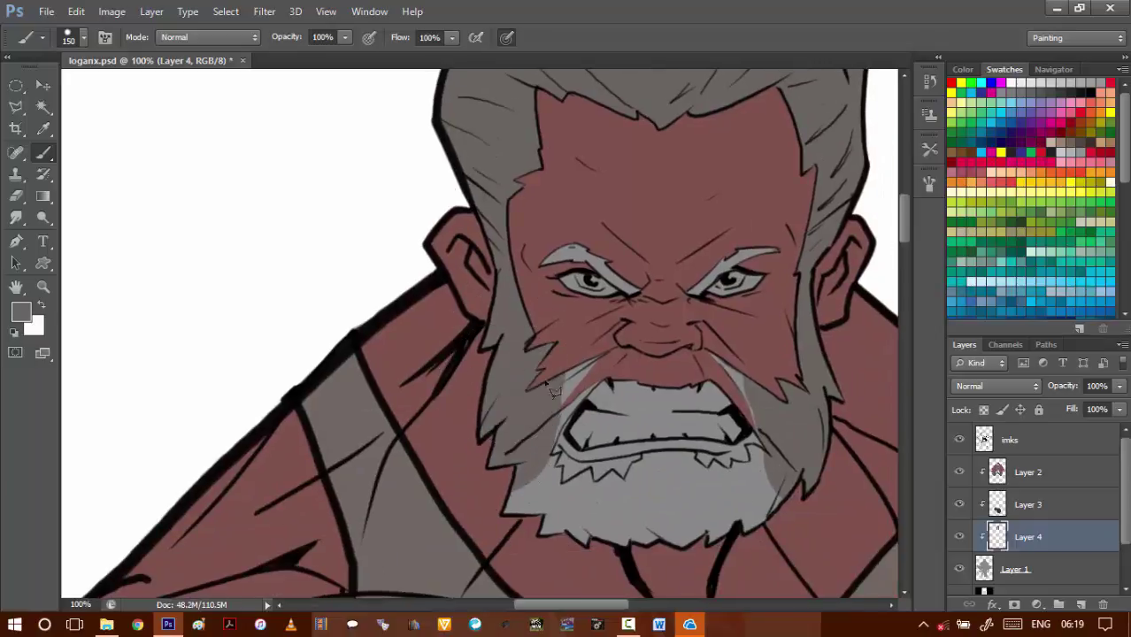
- Start a polygonal lasso outline at the moustache and trace it down along the mouth's edge to the first beard tufts
{"action": "key", "text": "l"}
{"action": "scroll", "coordinate": [607, 393], "scroll_direction": "up", "scroll_amount": 2}
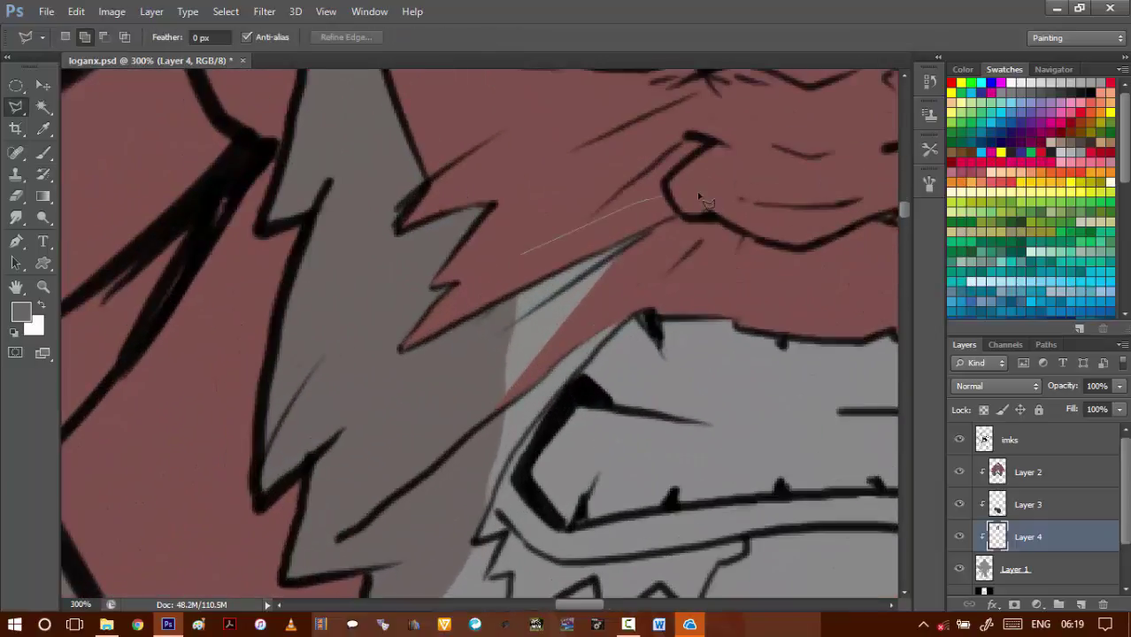
{"action": "left_click", "coordinate": [628, 312]}
{"action": "left_click", "coordinate": [554, 402]}
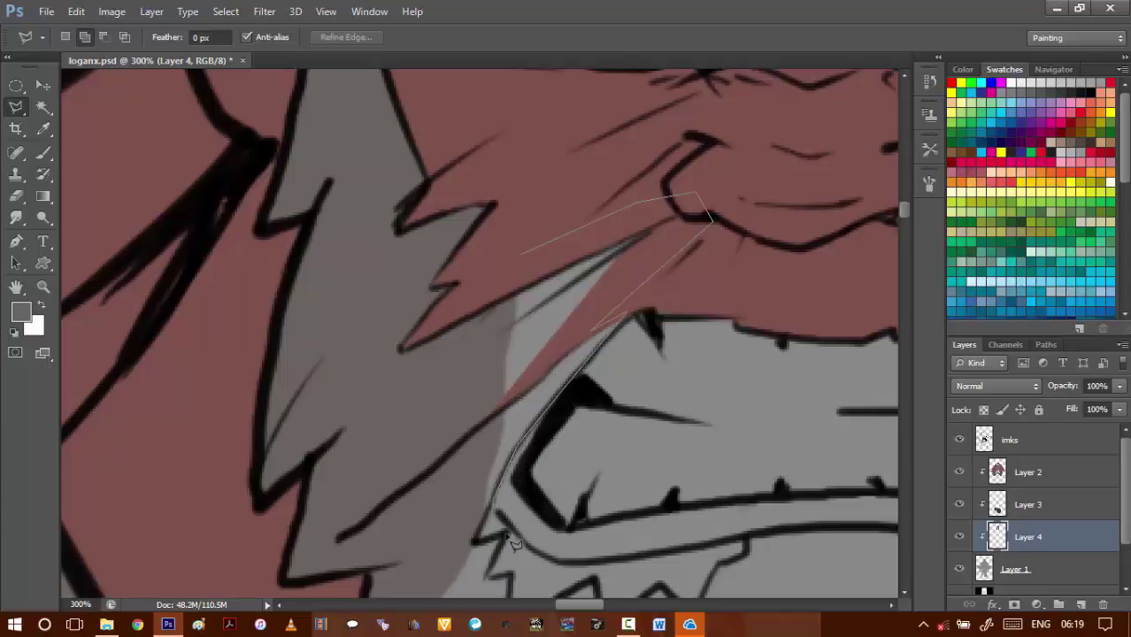
{"action": "left_click_drag", "start_coordinate": [513, 544], "coordinate": [420, 417]}
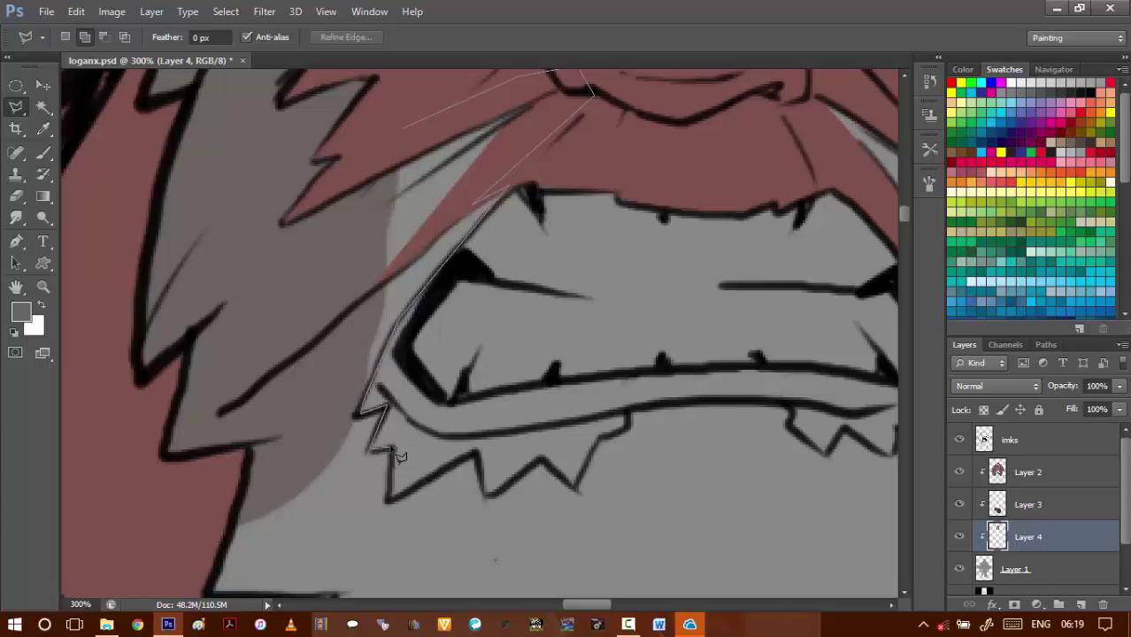
- Trace the lasso outline along the jagged beard edge beneath the lower lip and up past the opposite mouth corner
{"action": "left_click", "coordinate": [387, 502]}
{"action": "left_click", "coordinate": [478, 450]}
{"action": "left_click", "coordinate": [764, 397]}
{"action": "left_click", "coordinate": [791, 429]}
{"action": "left_click_drag", "start_coordinate": [778, 421], "coordinate": [470, 371]}
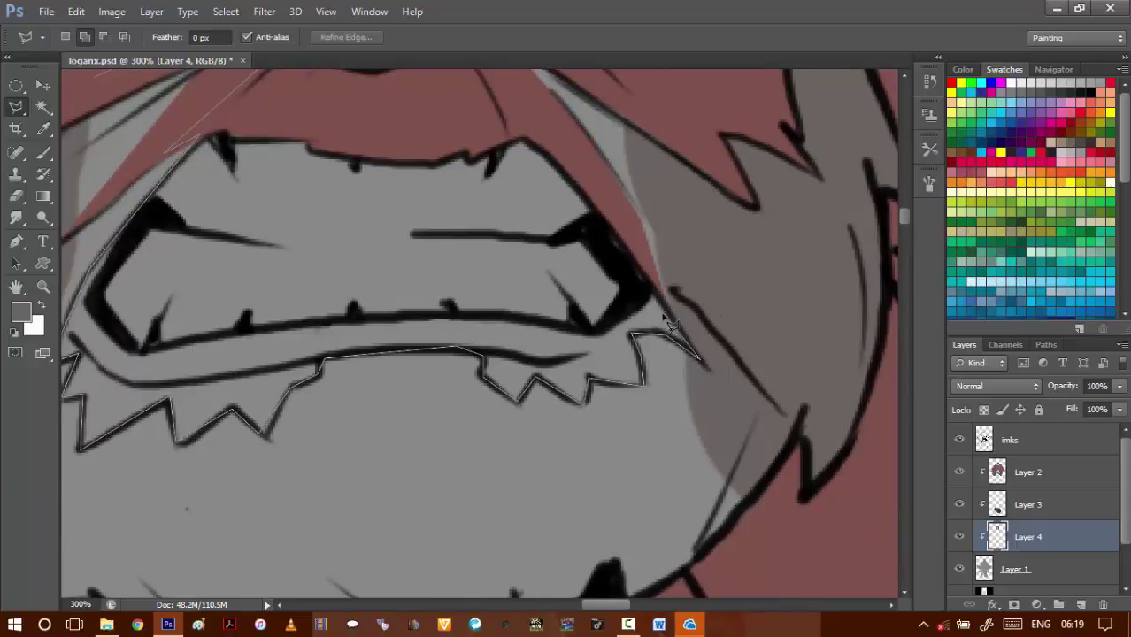
{"action": "left_click_drag", "start_coordinate": [662, 285], "coordinate": [737, 403]}
{"action": "left_click", "coordinate": [636, 254]}
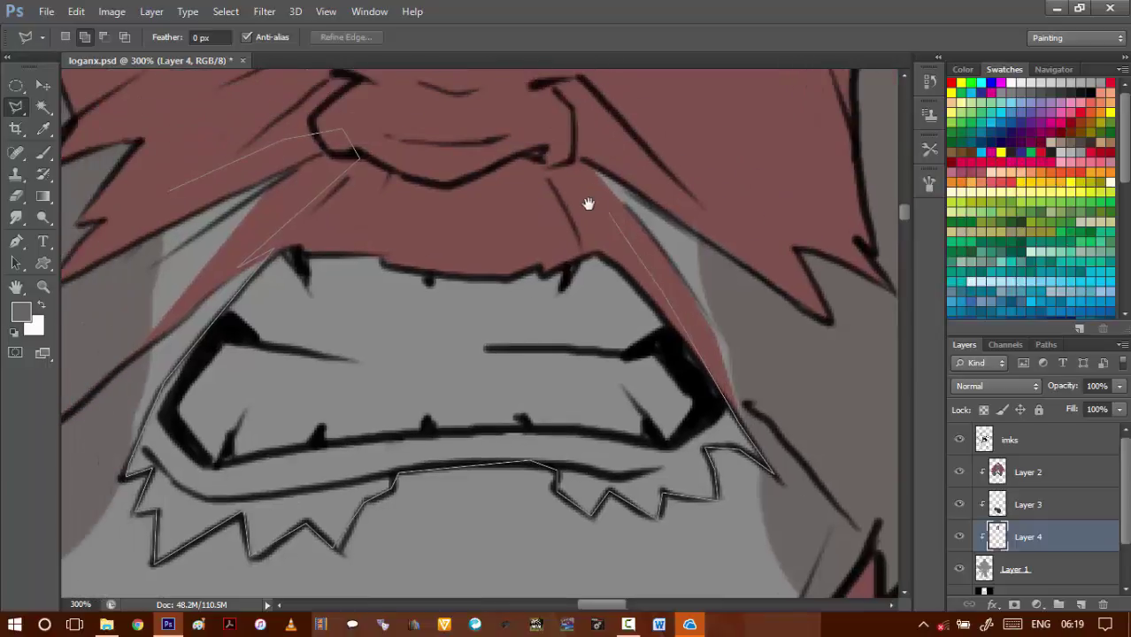
- Continue the lasso outline beside the nose, around one eye and along the undersides of both eyebrows
{"action": "left_click_drag", "start_coordinate": [587, 205], "coordinate": [665, 320]}
{"action": "left_click_drag", "start_coordinate": [613, 289], "coordinate": [604, 306]}
{"action": "left_click", "coordinate": [632, 262]}
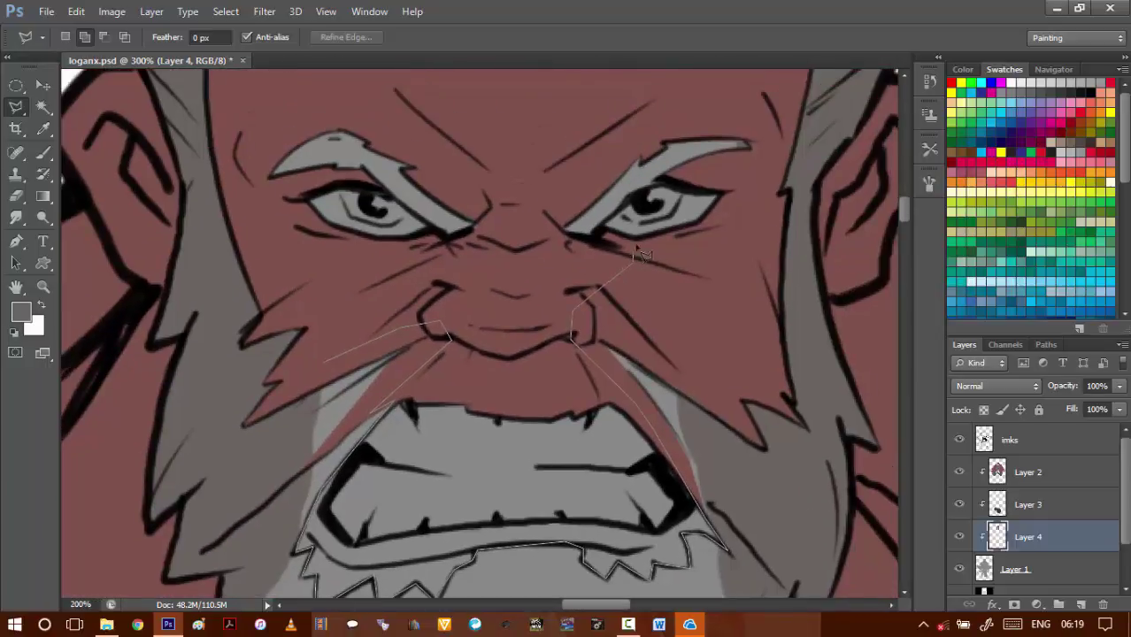
{"action": "scroll", "coordinate": [620, 246], "scroll_direction": "up", "scroll_amount": 1}
{"action": "left_click_drag", "start_coordinate": [620, 246], "coordinate": [647, 343]}
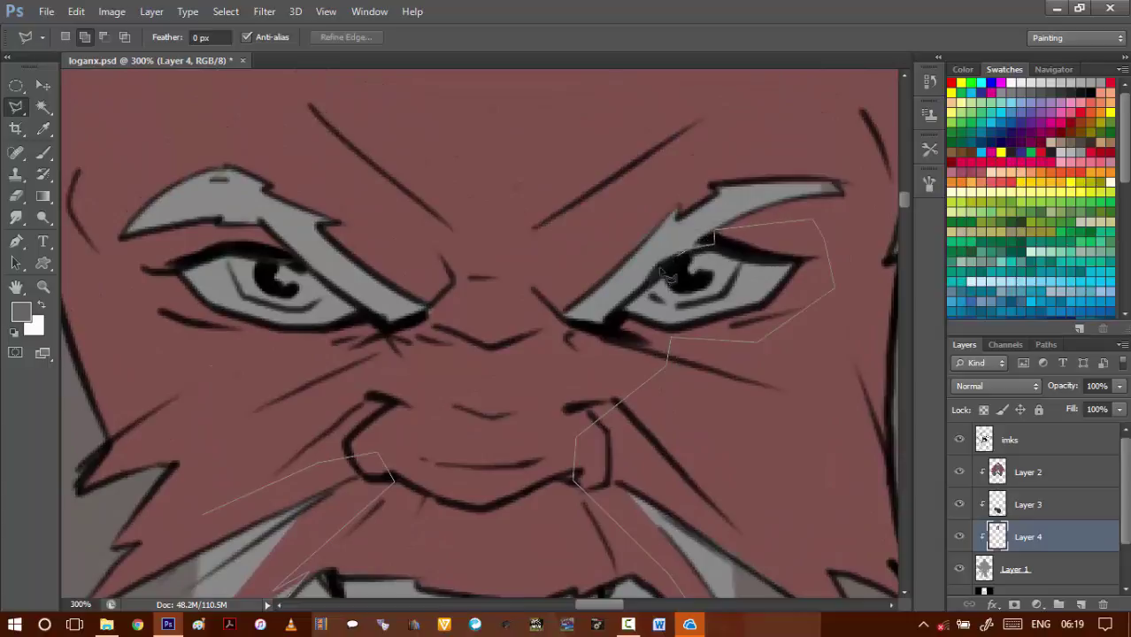
{"action": "left_click", "coordinate": [553, 337]}
{"action": "left_click_drag", "start_coordinate": [517, 396], "coordinate": [668, 489]}
{"action": "left_click", "coordinate": [538, 428]}
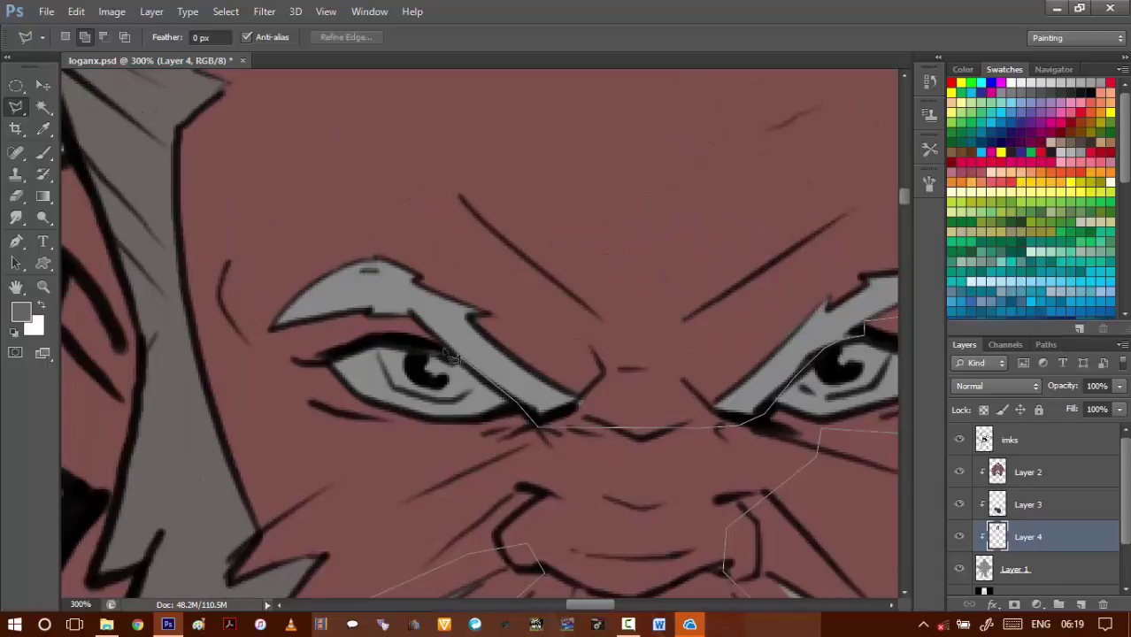
{"action": "left_click_drag", "start_coordinate": [451, 356], "coordinate": [513, 382]}
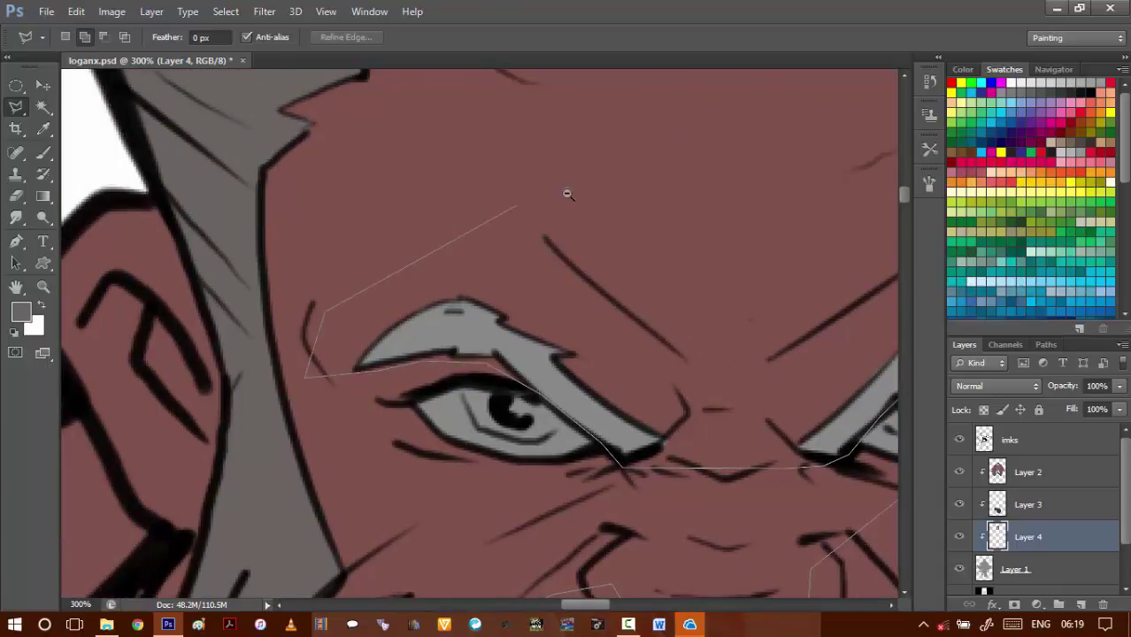
- Close the lasso outline over the forehead and around the beard, and fill the beard, moustache and eyebrows with grey-brown on Layer 4
{"action": "left_click", "coordinate": [567, 193], "text": "alt"}
{"action": "left_click_drag", "start_coordinate": [596, 230], "coordinate": [402, 341]}
{"action": "left_click", "coordinate": [428, 323]}
{"action": "left_click", "coordinate": [513, 264]}
{"action": "mouse_move", "coordinate": [662, 226]}
{"action": "left_mouse_down"}
{"action": "mouse_move", "coordinate": [610, 282]}
{"action": "mouse_move", "coordinate": [592, 284]}
{"action": "left_mouse_up"}
{"action": "left_click", "coordinate": [614, 298], "text": "alt"}
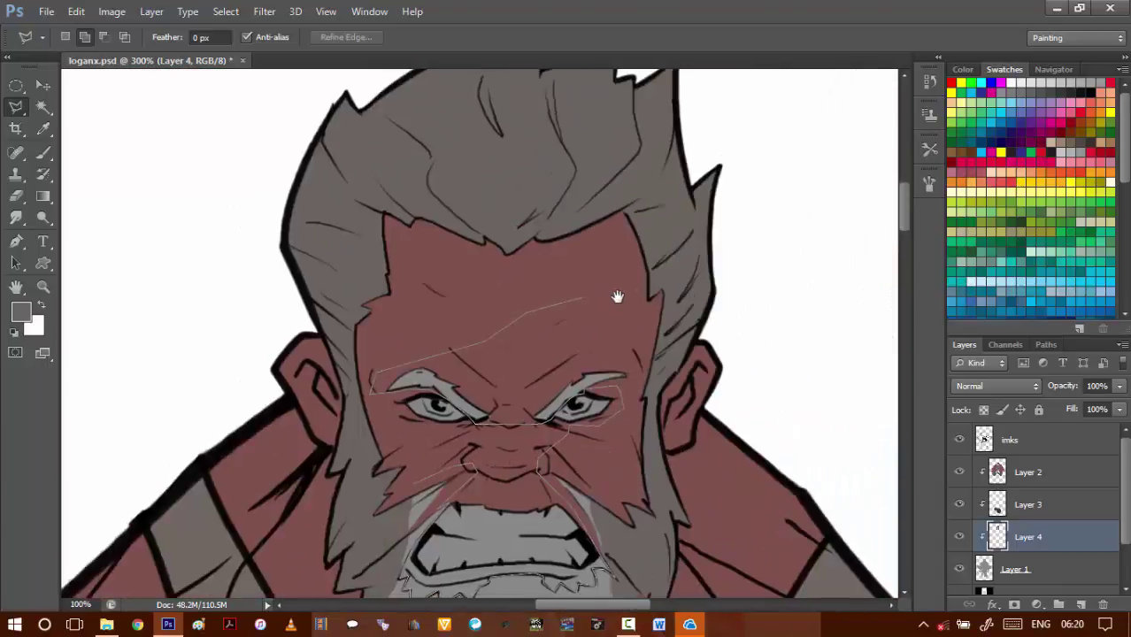
{"action": "scroll", "coordinate": [618, 297], "scroll_direction": "down", "scroll_amount": 1}
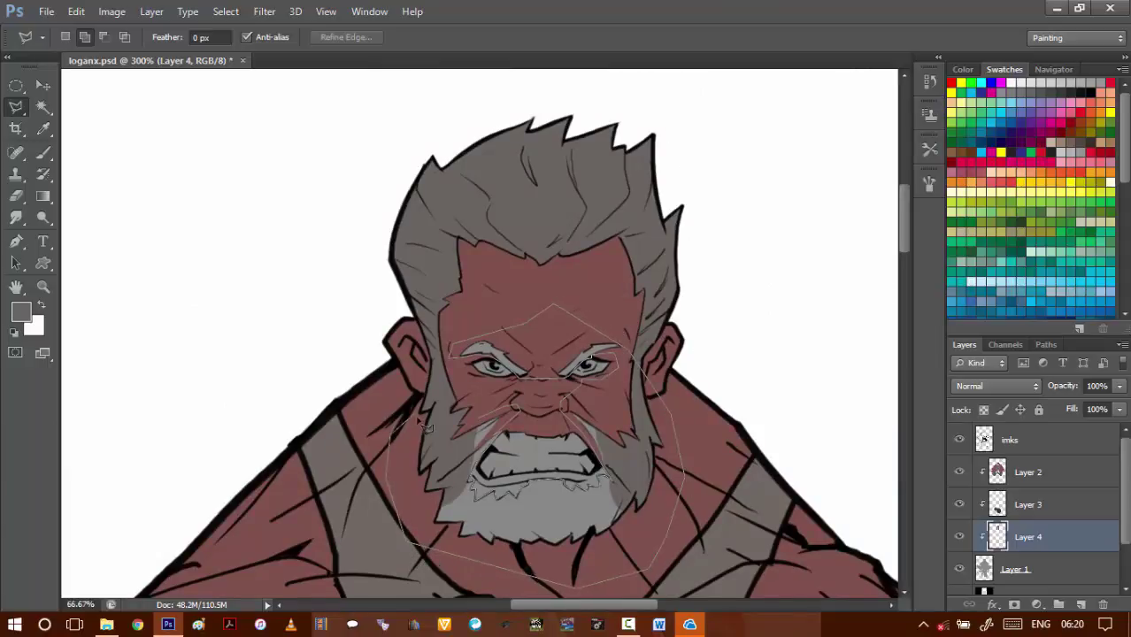
{"action": "double_click", "coordinate": [425, 428]}
{"action": "key", "text": "Delete"}
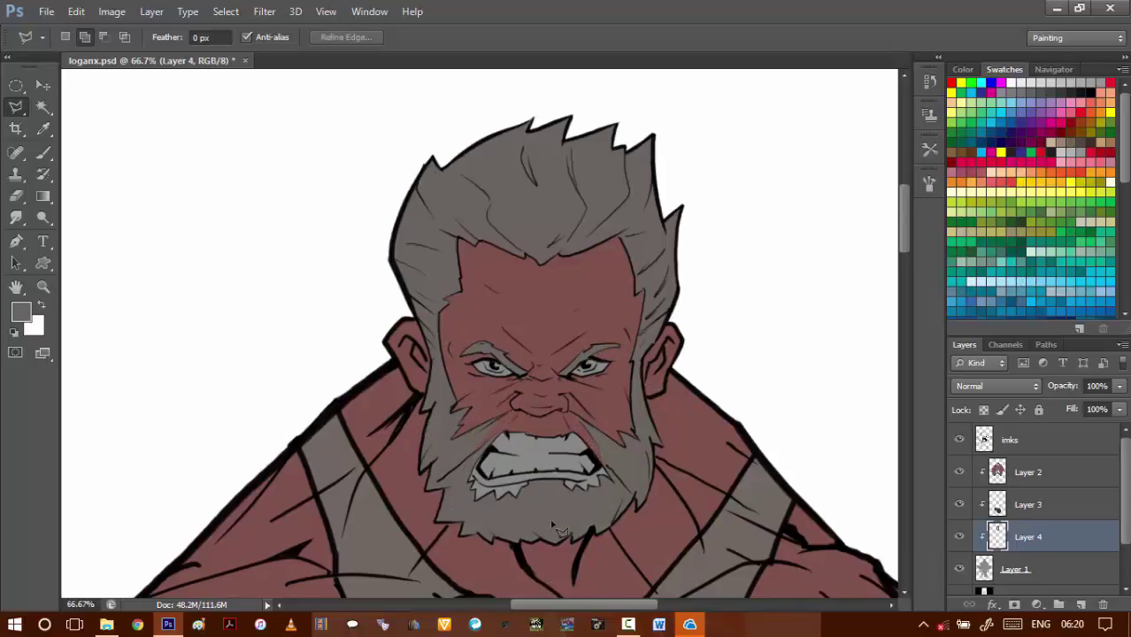
- Add a new clipped layer below Layer 4 and set the foreground to the skin's reddish brown for the brush
{"action": "left_click", "coordinate": [1081, 607]}
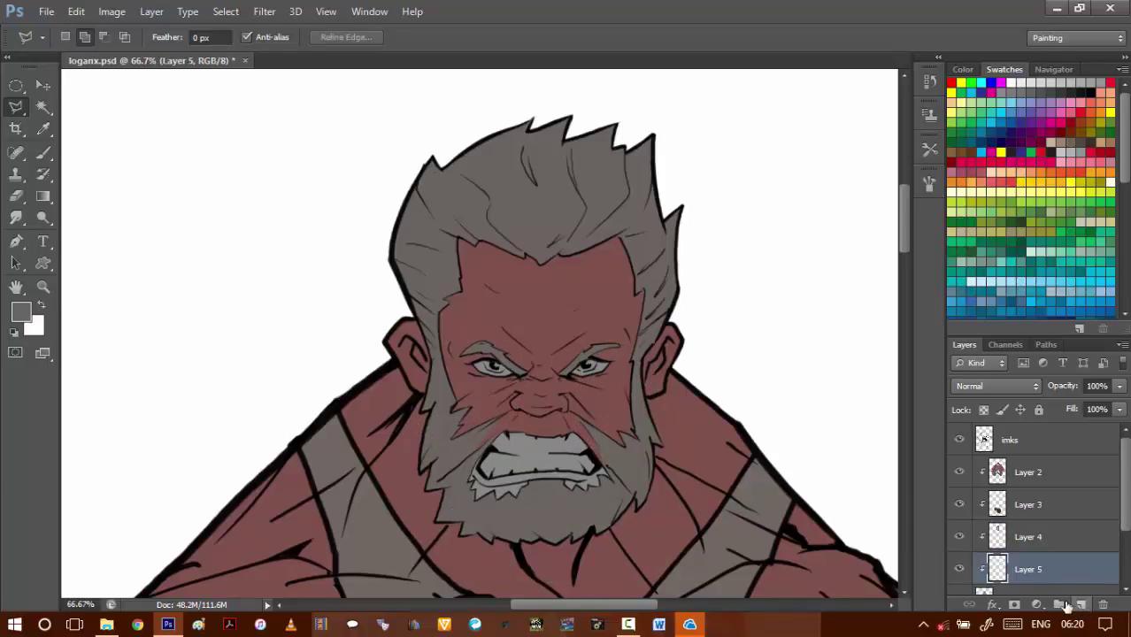
{"action": "key", "text": "b"}
{"action": "scroll", "coordinate": [488, 490], "scroll_direction": "up", "scroll_amount": 3}
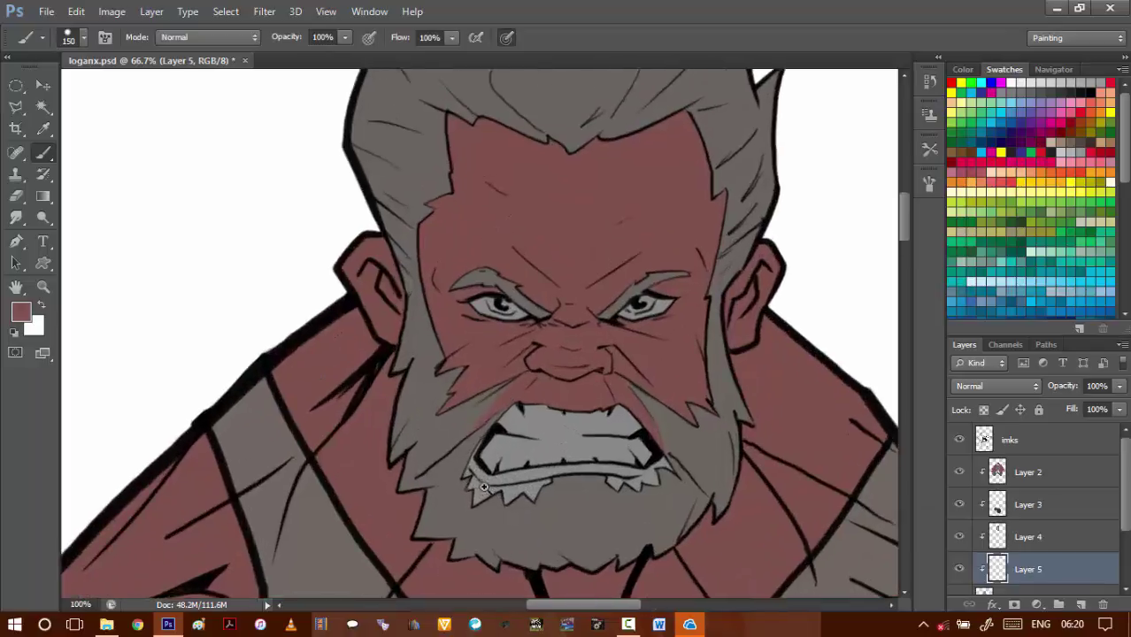
{"action": "left_click_drag", "start_coordinate": [582, 499], "coordinate": [486, 442]}
- Draw a polygonal lasso outline from the mouth corner around the unpainted tufts below the lower lip to the opposite corner
{"action": "key", "text": "l"}
{"action": "left_click_drag", "start_coordinate": [449, 343], "coordinate": [465, 393]}
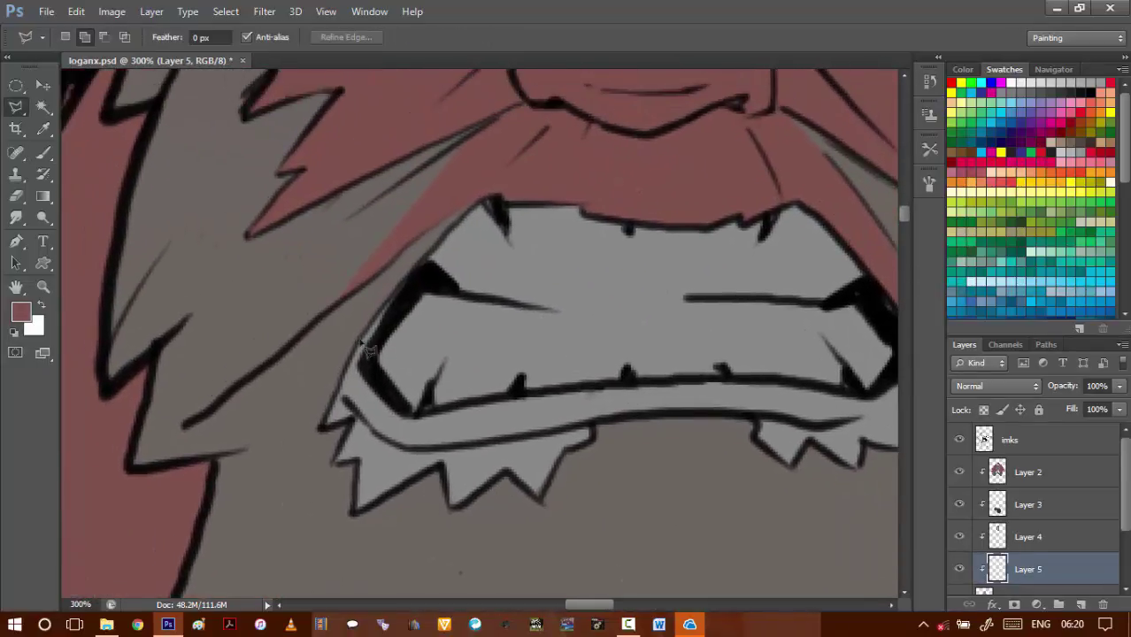
{"action": "left_click", "coordinate": [420, 555]}
{"action": "left_click", "coordinate": [471, 549]}
{"action": "left_click_drag", "start_coordinate": [482, 544], "coordinate": [336, 485]}
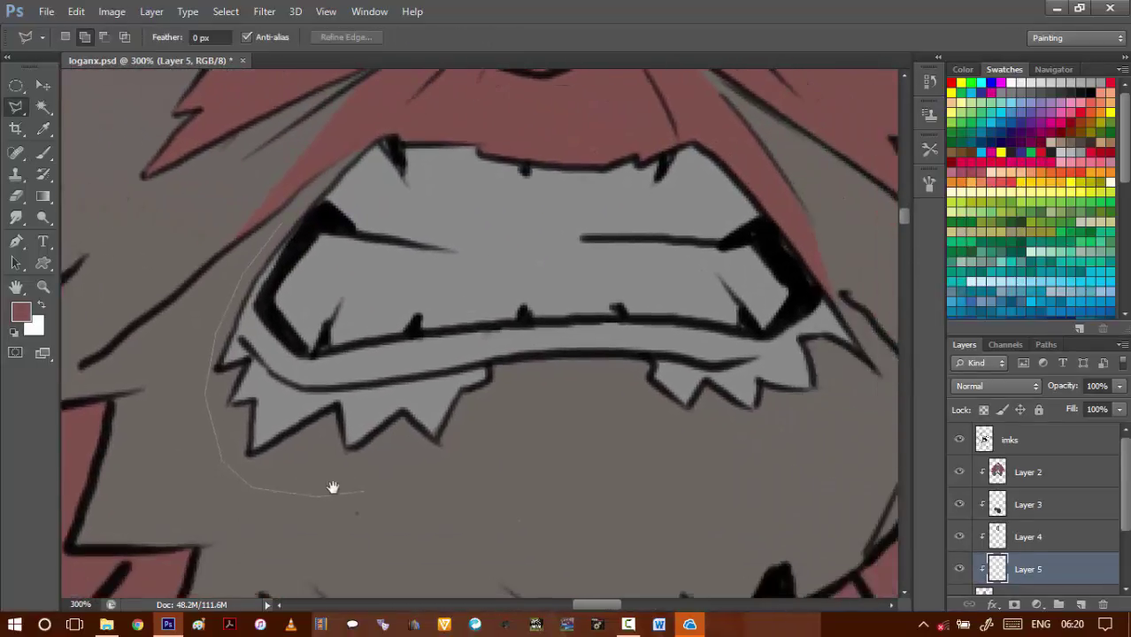
{"action": "left_click", "coordinate": [520, 486]}
{"action": "left_click", "coordinate": [722, 455]}
{"action": "left_click_drag", "start_coordinate": [765, 213], "coordinate": [785, 254]}
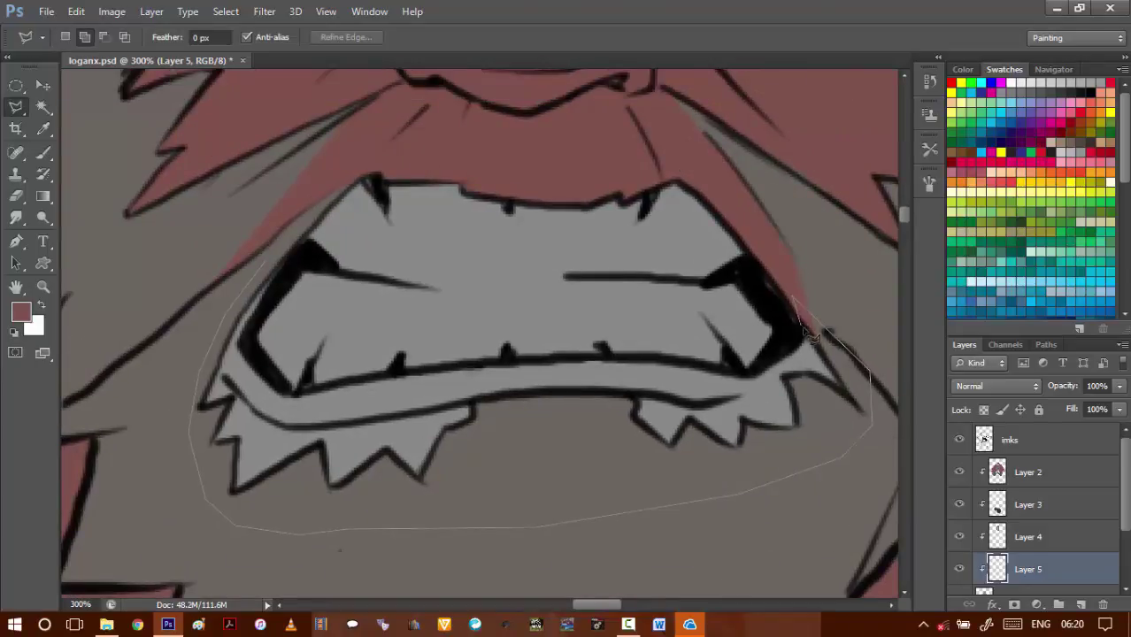
- Close the lasso outline along the bottom edge of the teeth and fill the lower lip area with the skin colour on Layer 5
{"action": "left_click_drag", "start_coordinate": [702, 370], "coordinate": [751, 334]}
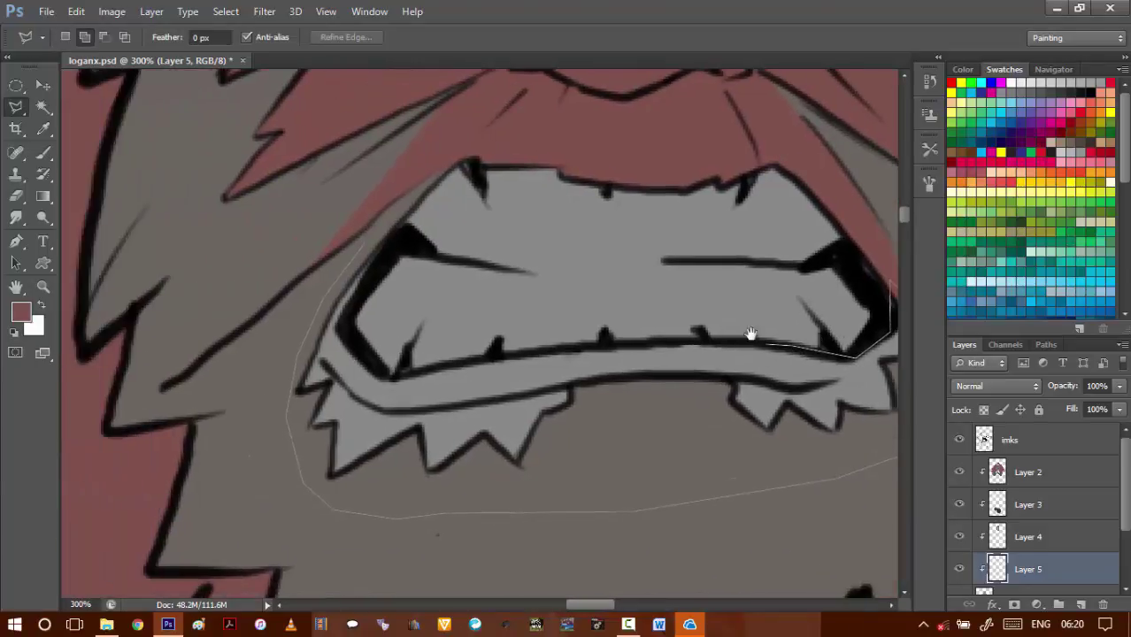
{"action": "left_click", "coordinate": [594, 347]}
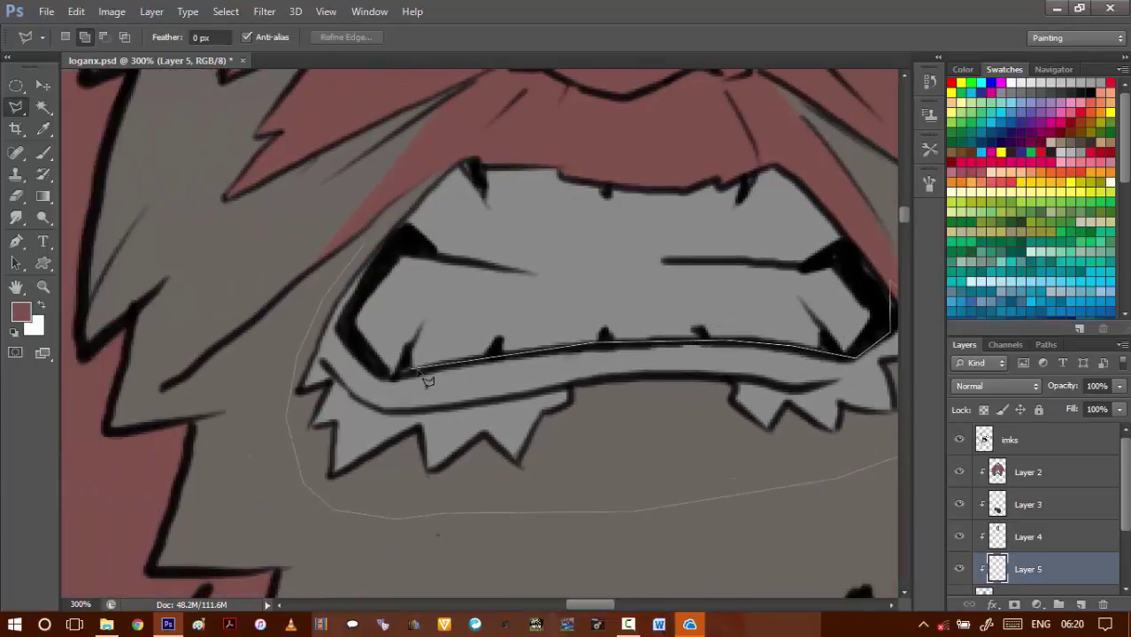
{"action": "left_click", "coordinate": [364, 361]}
{"action": "mouse_move", "coordinate": [377, 407]}
{"action": "left_mouse_down"}
{"action": "mouse_move", "coordinate": [386, 403]}
{"action": "mouse_move", "coordinate": [431, 504]}
{"action": "left_mouse_up"}
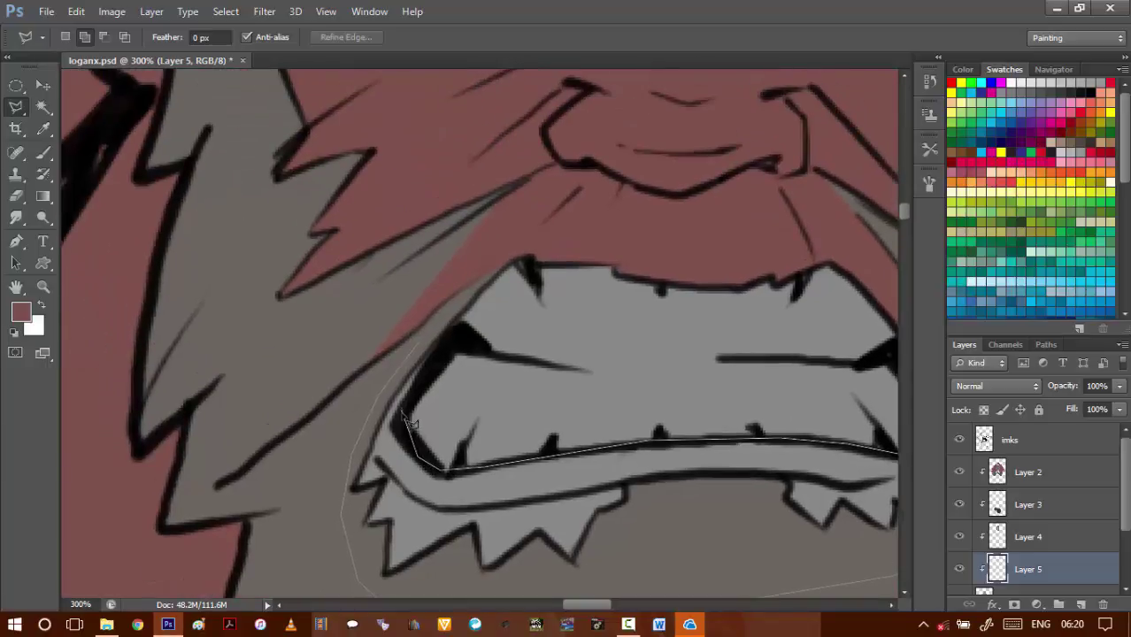
{"action": "left_click", "coordinate": [447, 335]}
{"action": "key", "text": "alt+BackSpace"}
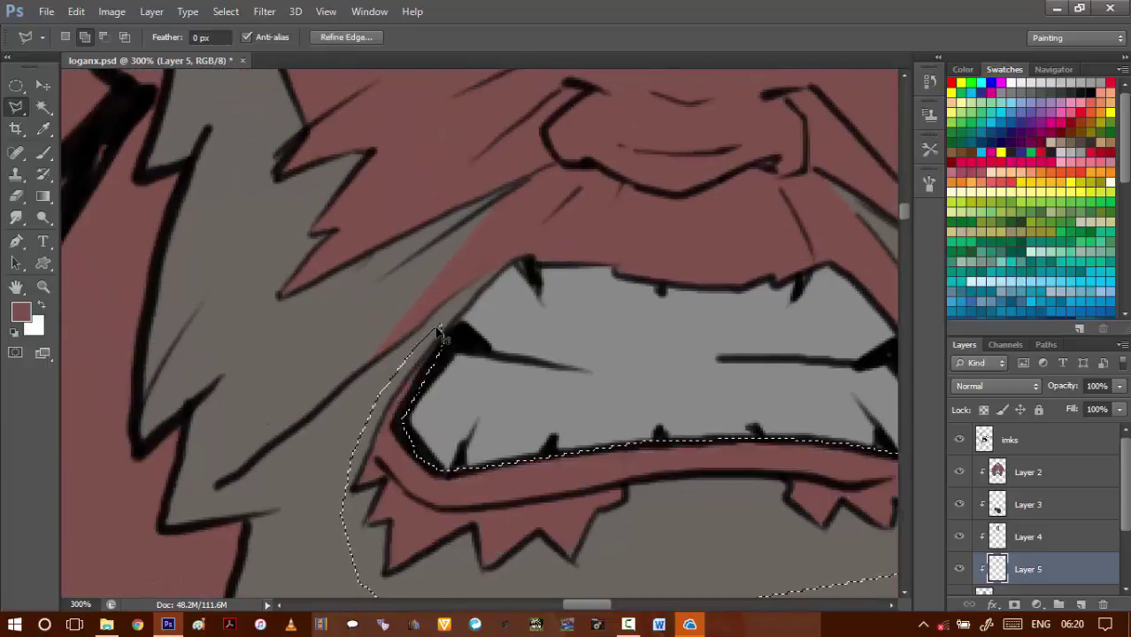
- Clear the selection around the mouth, merge Layers 2 to 5 into one clipped layer, and save the file
{"action": "key", "text": "ctrl+d"}
{"action": "left_click_drag", "start_coordinate": [658, 442], "coordinate": [576, 406]}
{"action": "left_click", "coordinate": [576, 407], "text": "alt"}
{"action": "left_click", "coordinate": [576, 407], "text": "alt"}
{"action": "left_click", "coordinate": [576, 406], "text": "alt"}
{"action": "left_click", "coordinate": [576, 406], "text": "alt"}
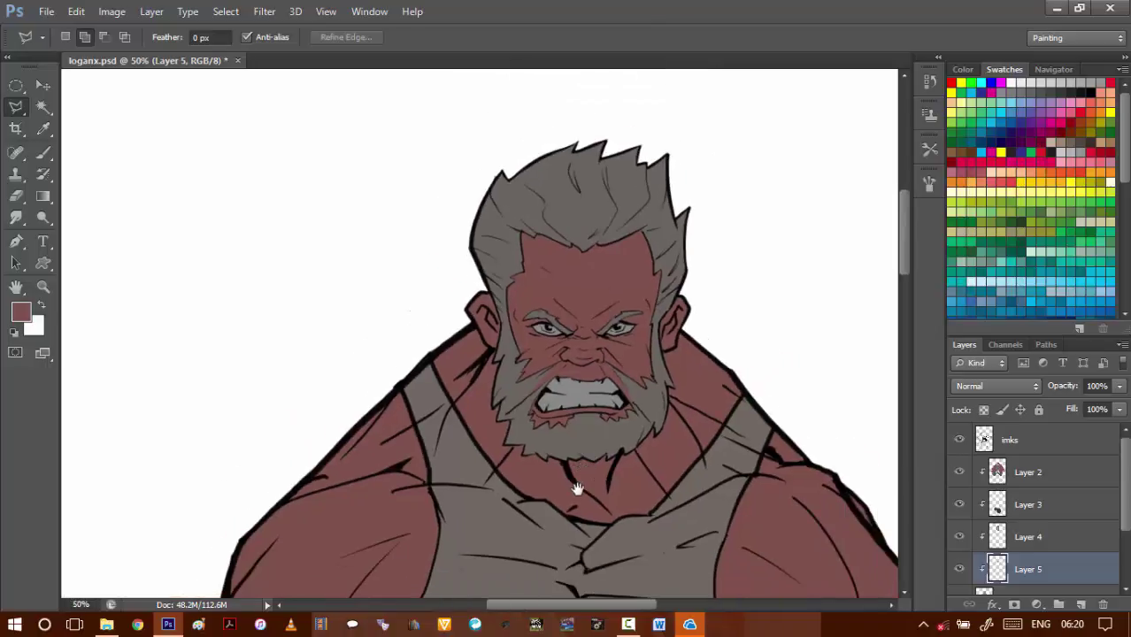
{"action": "left_click", "coordinate": [1045, 471], "text": "shift"}
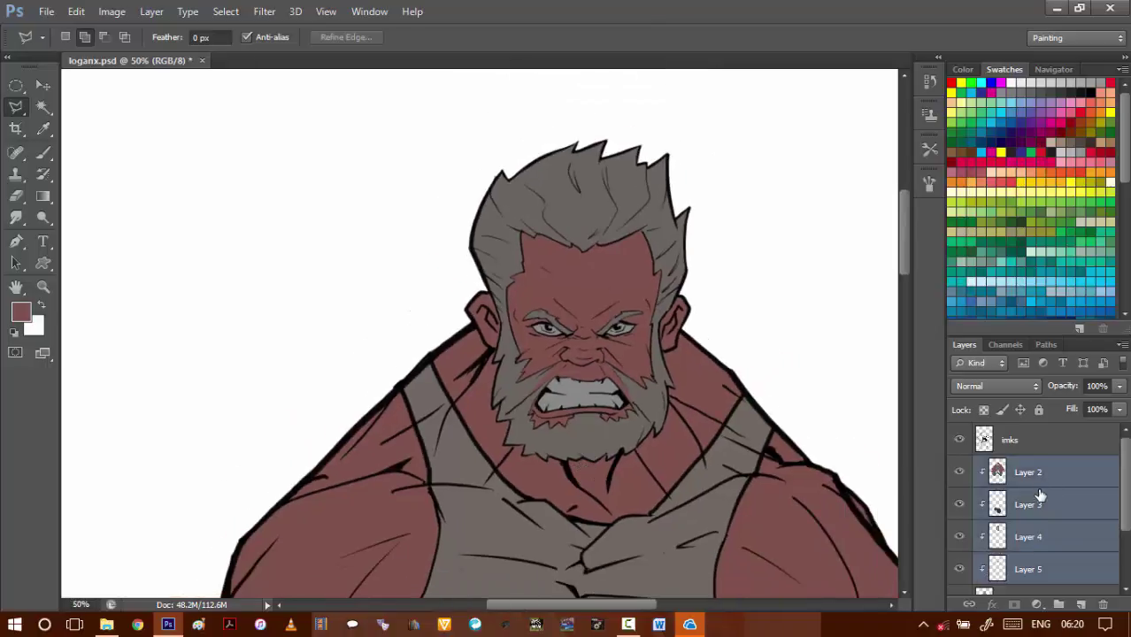
{"action": "right_click", "coordinate": [1045, 471]}
{"action": "left_click", "coordinate": [697, 430]}
{"action": "key", "text": "ctrl+s"}
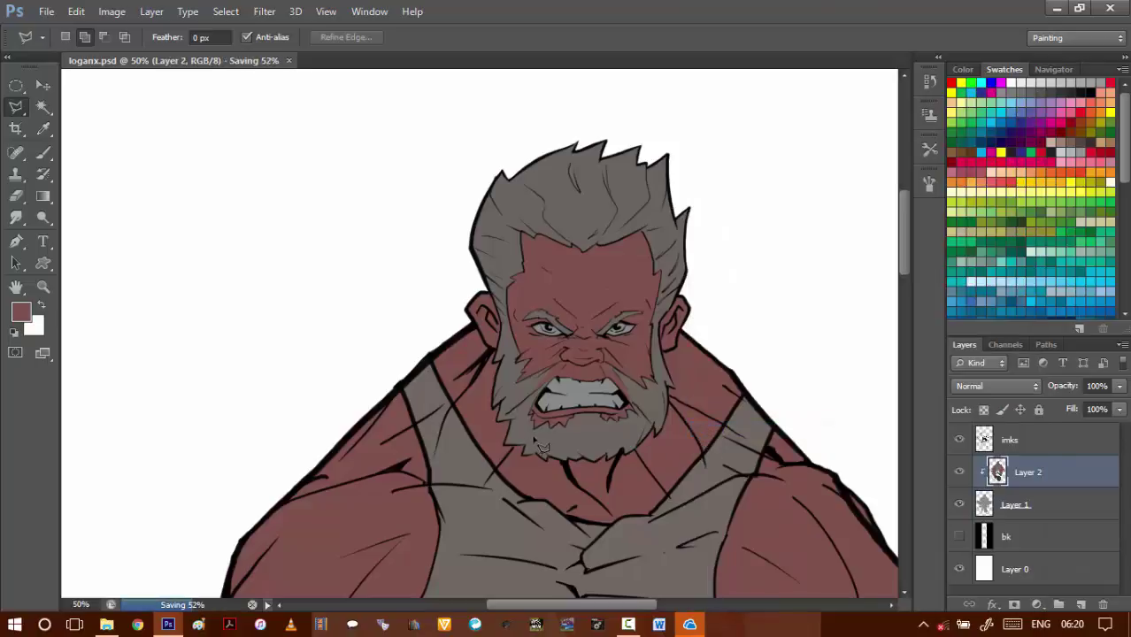
- Select the man's tank top with the Magic Wand, reduce its saturation to -55, and clear the selection
{"action": "key", "text": "w"}
{"action": "scroll", "coordinate": [574, 434], "scroll_direction": "down", "scroll_amount": 5}
{"action": "left_click", "coordinate": [536, 438]}
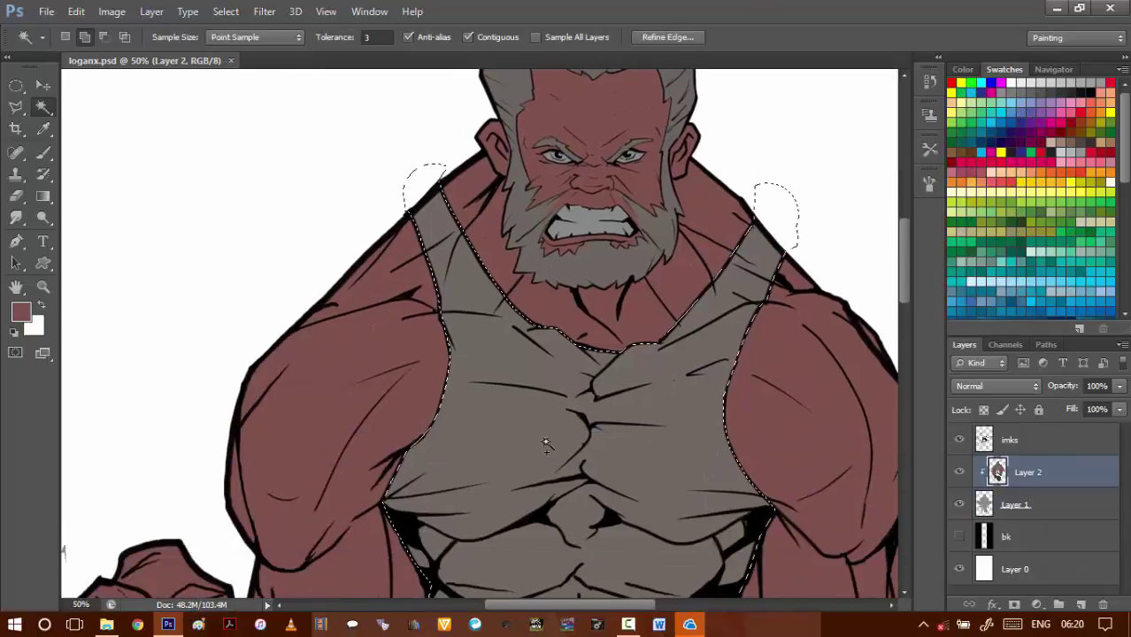
{"action": "scroll", "coordinate": [553, 416], "scroll_direction": "down", "scroll_amount": 5}
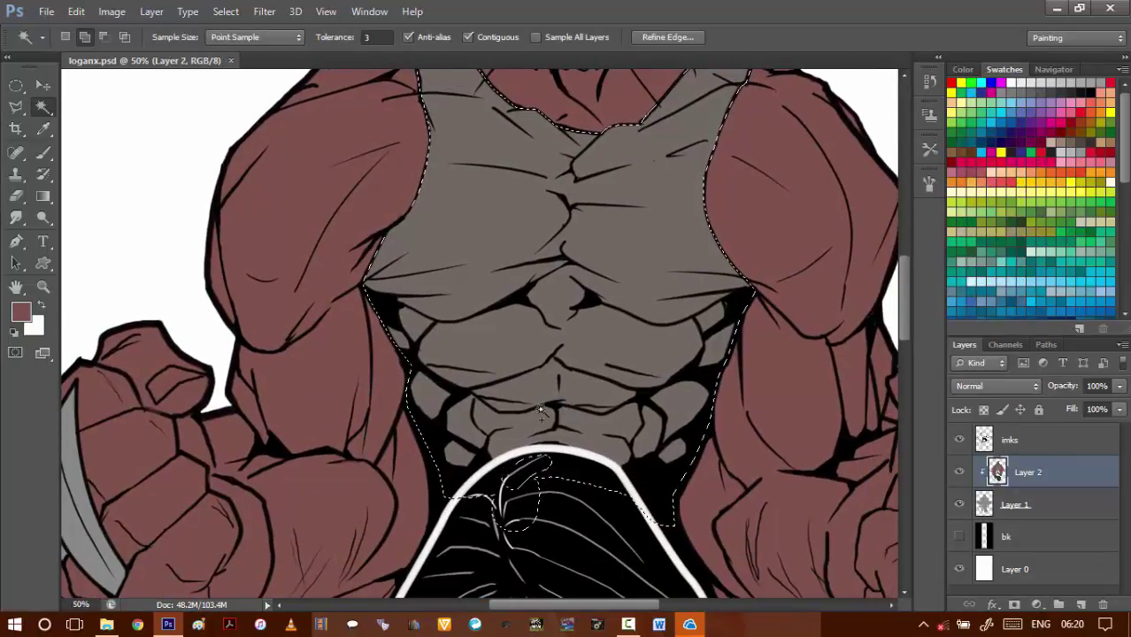
{"action": "key", "text": "ctrl+u"}
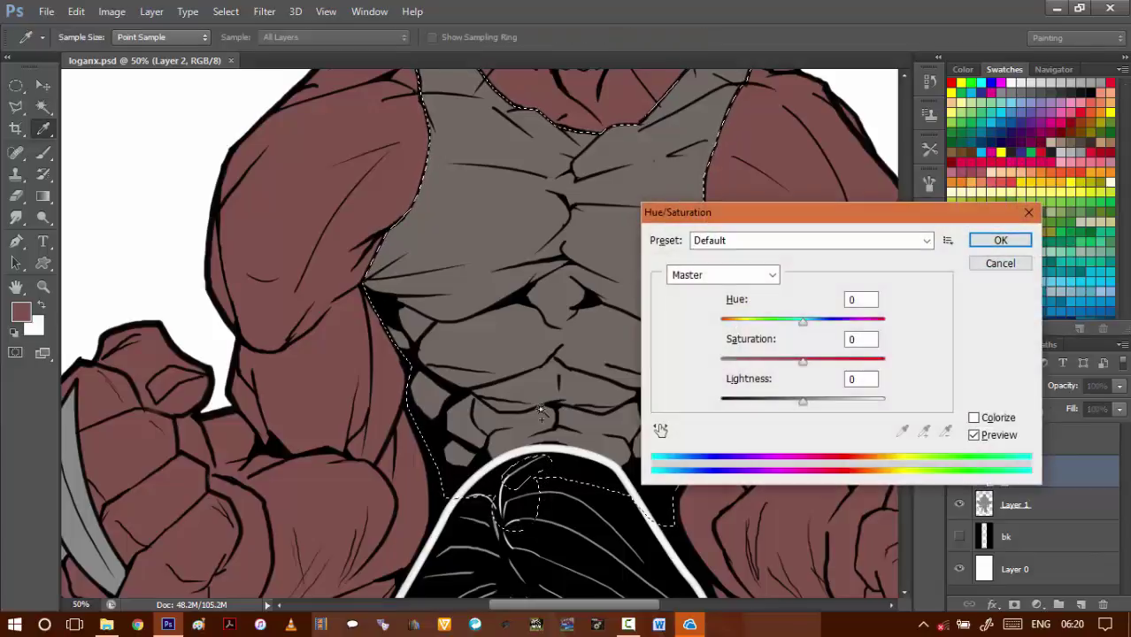
{"action": "left_click_drag", "start_coordinate": [801, 362], "coordinate": [753, 372]}
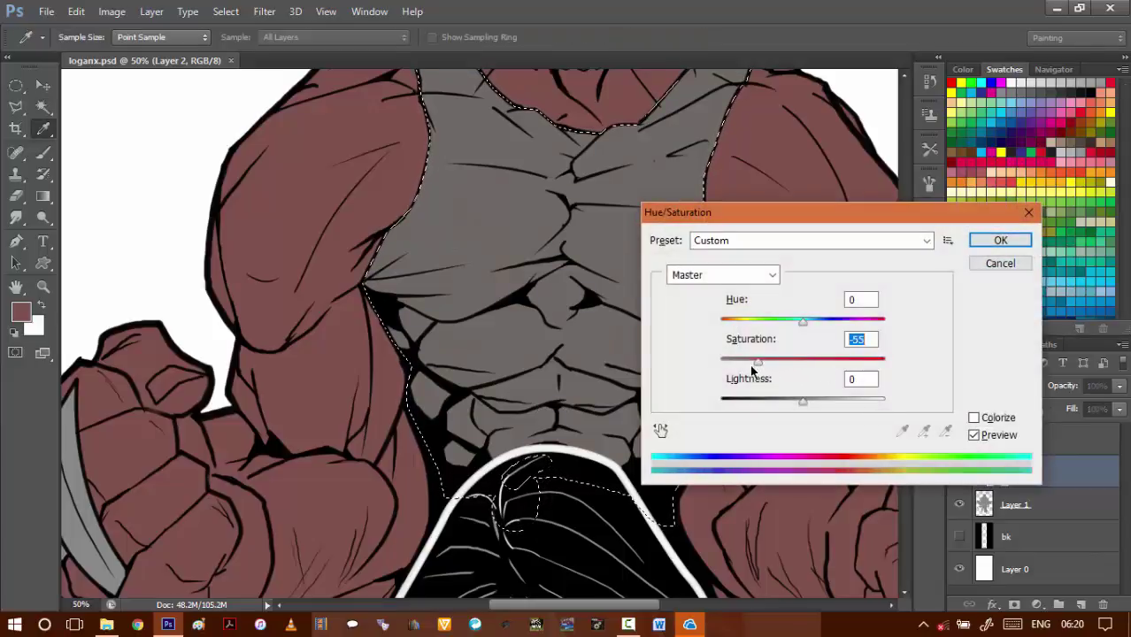
{"action": "left_click", "coordinate": [999, 237]}
{"action": "key", "text": "ctrl+d"}
{"action": "left_click_drag", "start_coordinate": [514, 400], "coordinate": [578, 336]}
{"action": "scroll", "coordinate": [578, 334], "scroll_direction": "down", "scroll_amount": 2}
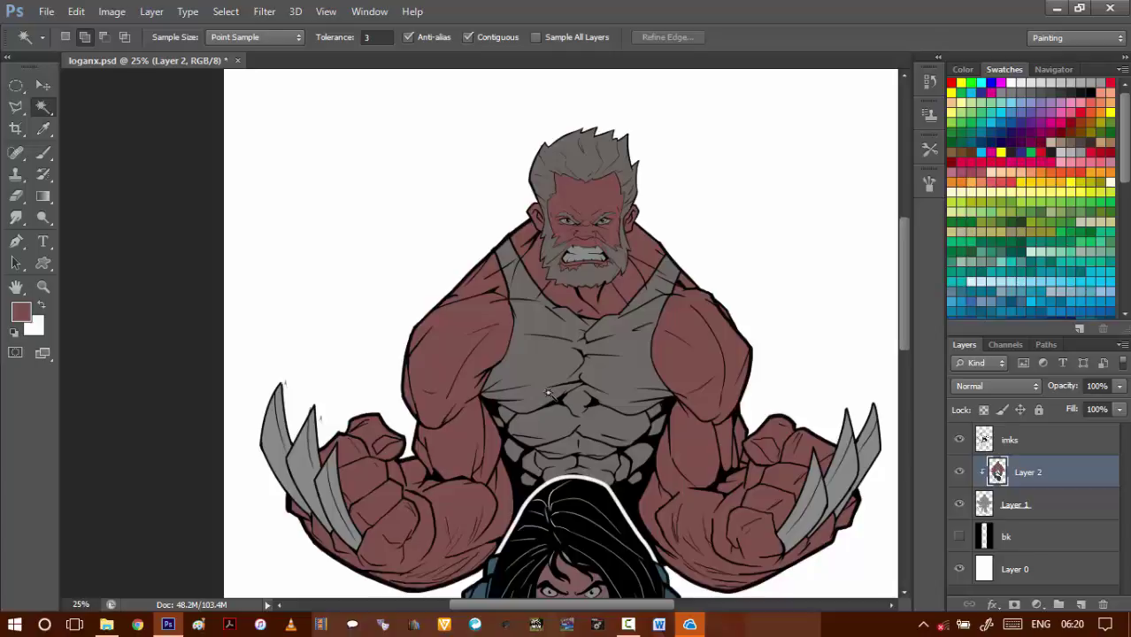
{"action": "left_click", "coordinate": [582, 511]}
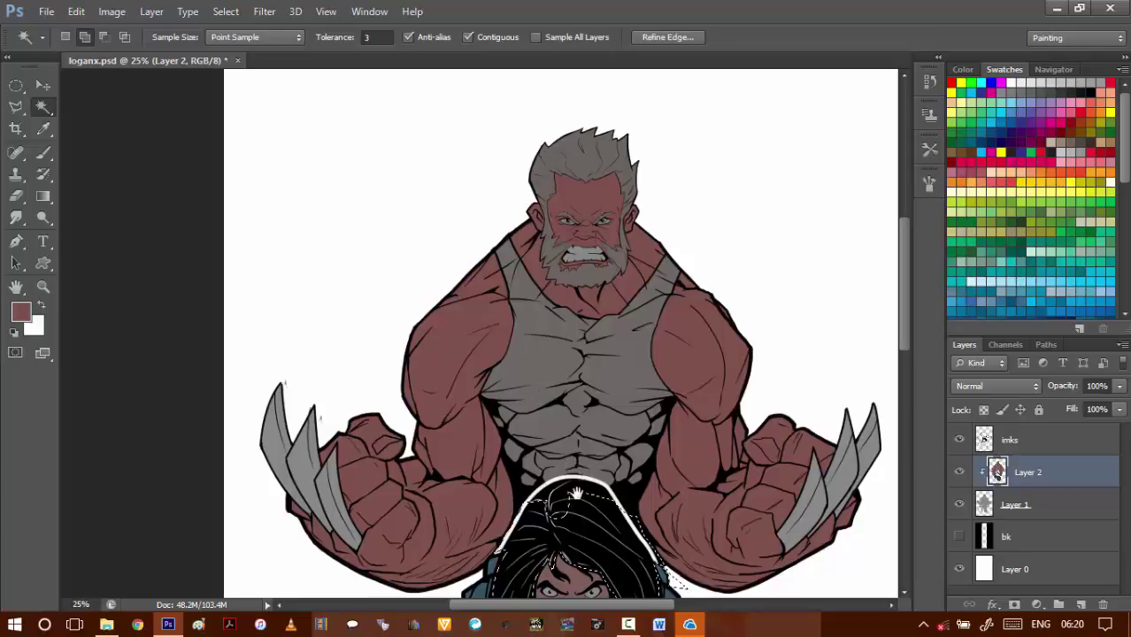
{"action": "scroll", "coordinate": [558, 469], "scroll_direction": "down", "scroll_amount": 5}
{"action": "left_click_drag", "start_coordinate": [553, 465], "coordinate": [548, 455]}
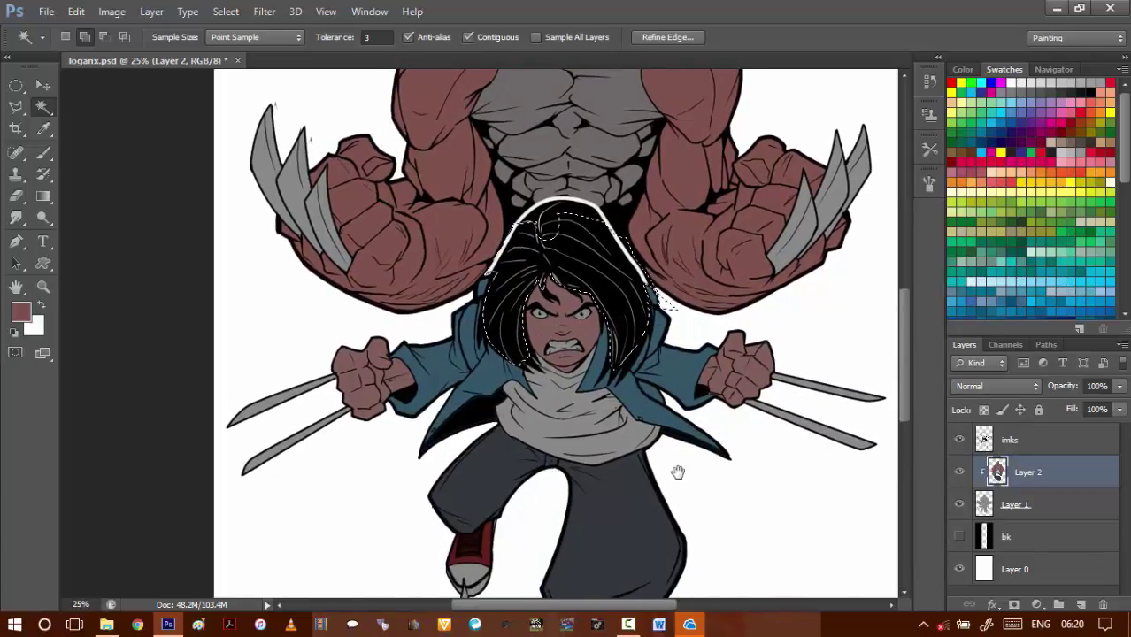
{"action": "left_click_drag", "start_coordinate": [653, 511], "coordinate": [642, 454]}
{"action": "scroll", "coordinate": [677, 408], "scroll_direction": "up", "scroll_amount": 2}
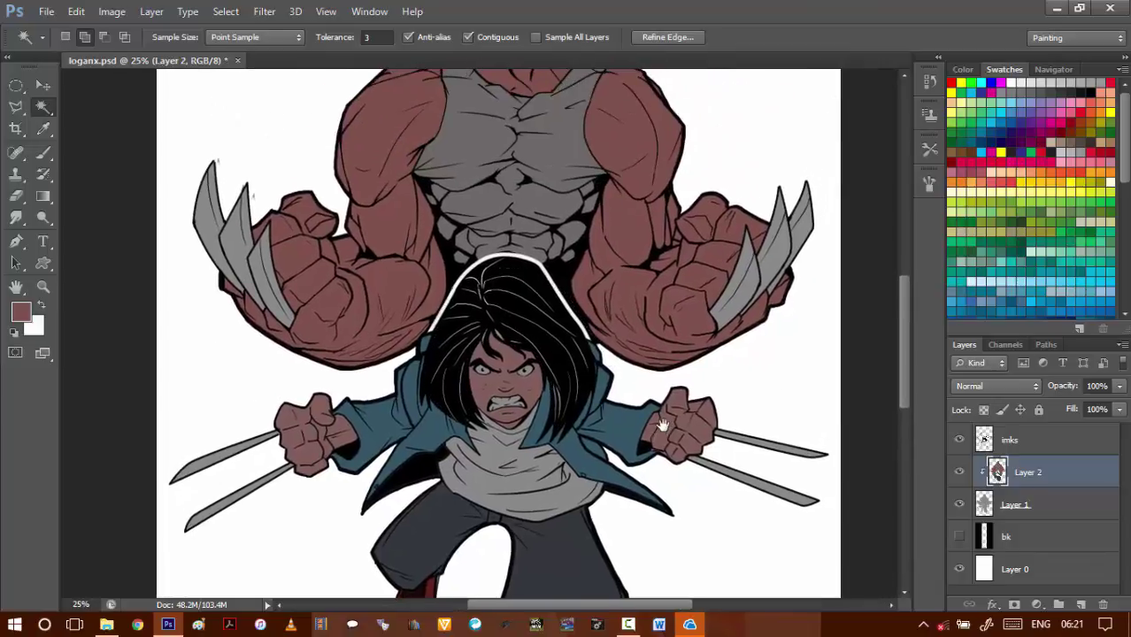
{"action": "scroll", "coordinate": [725, 471], "scroll_direction": "down", "scroll_amount": 2}
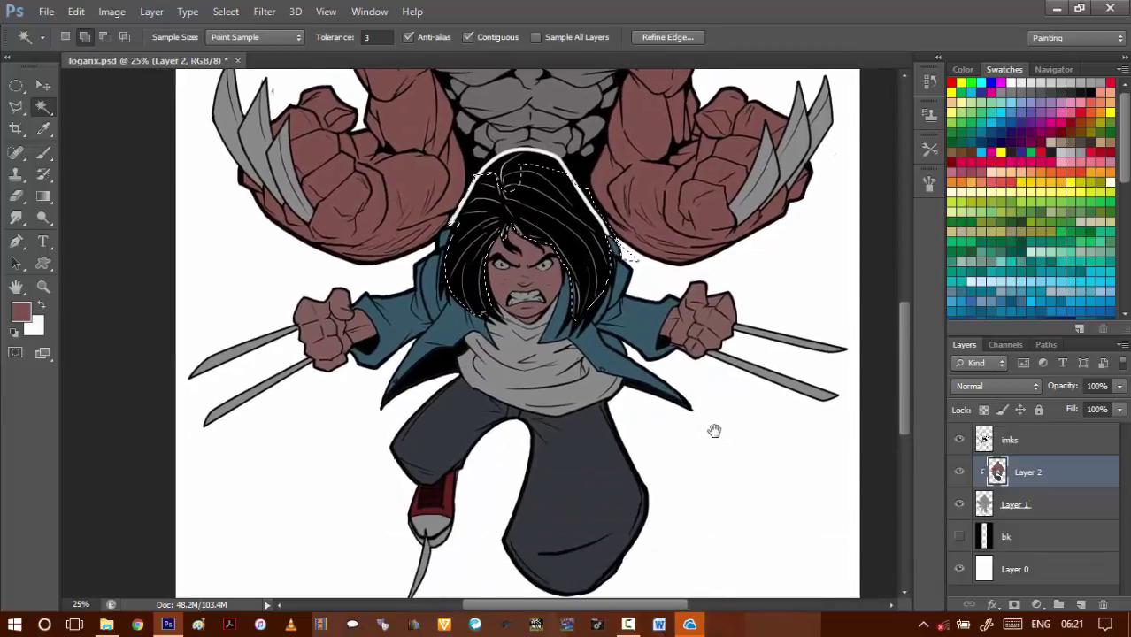
- Sample the dark red of the girl's shoe and paint her shirt with it on a new clipped layer beneath Layer 2
{"action": "key", "text": "b"}
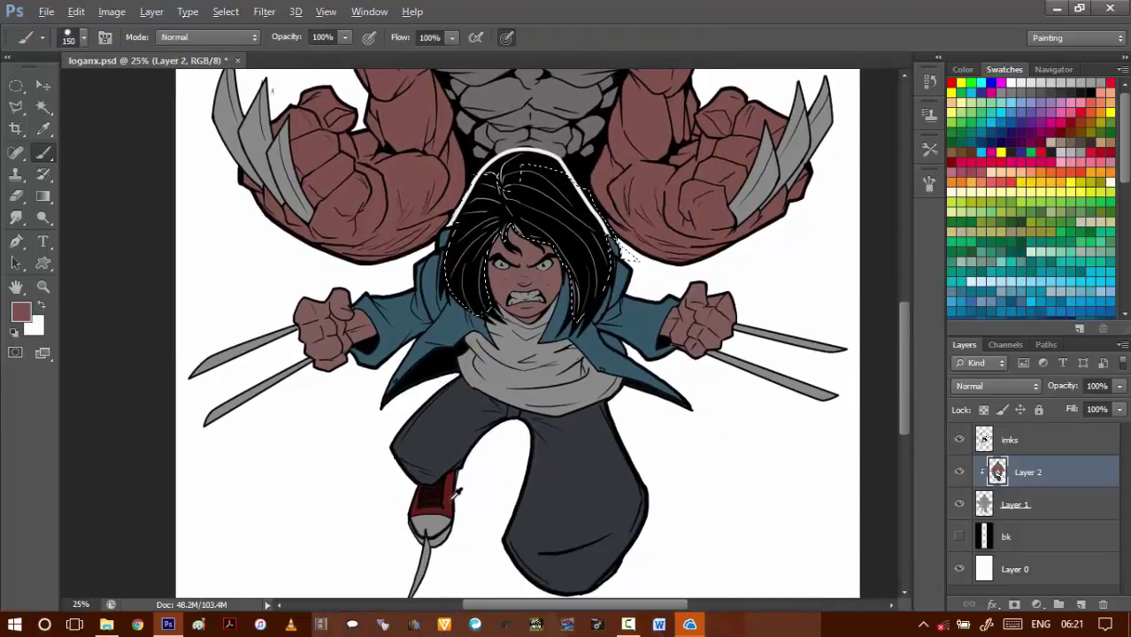
{"action": "left_click", "coordinate": [450, 497], "text": "alt"}
{"action": "left_click", "coordinate": [1080, 604], "text": "ctrl"}
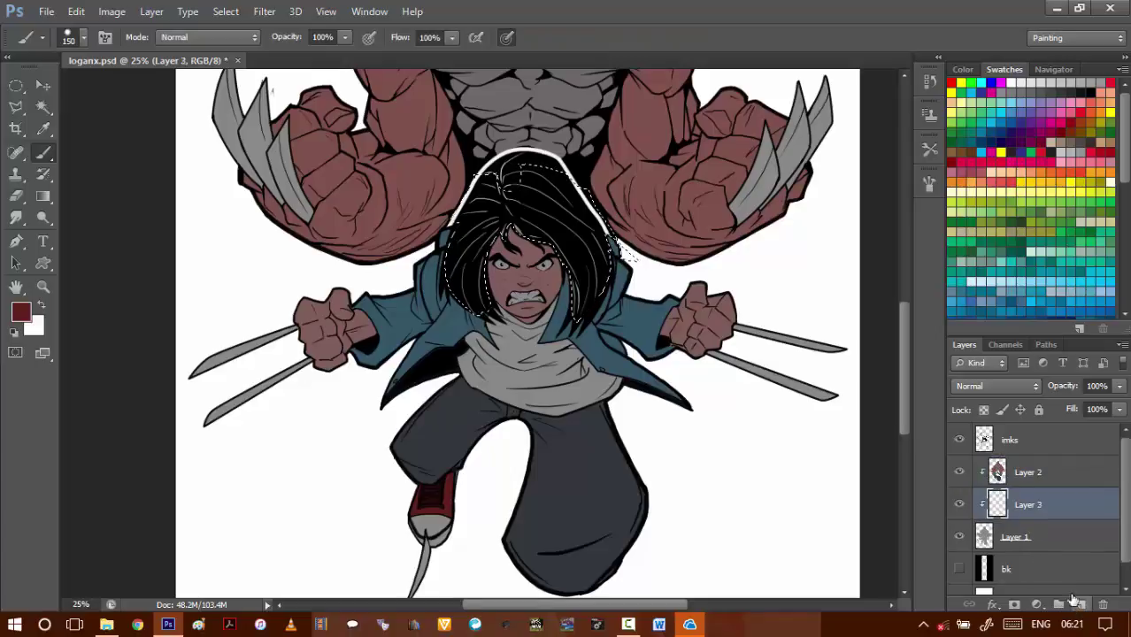
{"action": "scroll", "coordinate": [519, 360], "scroll_direction": "up", "scroll_amount": 1}
{"action": "scroll", "coordinate": [519, 361], "scroll_direction": "up", "scroll_amount": 2}
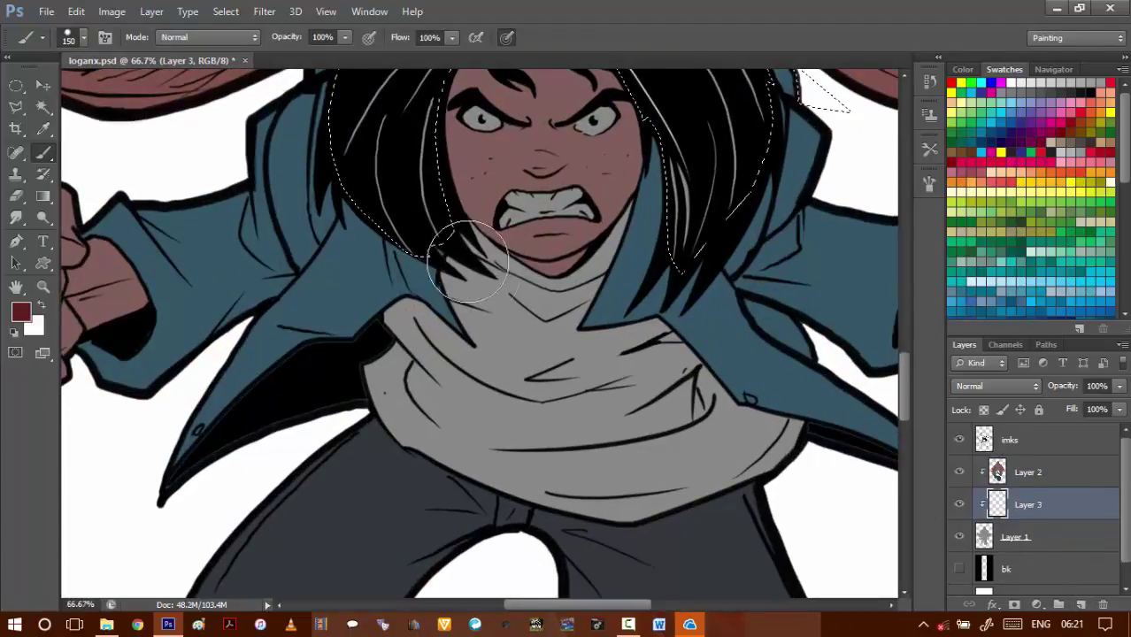
{"action": "key", "text": "ctrl+d"}
{"action": "mouse_move", "coordinate": [490, 277]}
{"action": "left_mouse_down"}
{"action": "mouse_move", "coordinate": [456, 213]}
{"action": "mouse_move", "coordinate": [518, 269]}
{"action": "mouse_move", "coordinate": [453, 213]}
{"action": "mouse_move", "coordinate": [542, 280]}
{"action": "mouse_move", "coordinate": [585, 291]}
{"action": "mouse_move", "coordinate": [556, 292]}
{"action": "mouse_move", "coordinate": [632, 225]}
{"action": "mouse_move", "coordinate": [587, 347]}
{"action": "mouse_move", "coordinate": [621, 364]}
{"action": "mouse_move", "coordinate": [639, 341]}
{"action": "mouse_move", "coordinate": [666, 334]}
{"action": "mouse_move", "coordinate": [794, 444]}
{"action": "mouse_move", "coordinate": [760, 468]}
{"action": "mouse_move", "coordinate": [640, 500]}
{"action": "mouse_move", "coordinate": [552, 508]}
{"action": "mouse_move", "coordinate": [412, 448]}
{"action": "mouse_move", "coordinate": [378, 395]}
{"action": "mouse_move", "coordinate": [375, 361]}
{"action": "mouse_move", "coordinate": [413, 323]}
{"action": "mouse_move", "coordinate": [387, 305]}
{"action": "mouse_move", "coordinate": [392, 323]}
{"action": "mouse_move", "coordinate": [457, 333]}
{"action": "mouse_move", "coordinate": [455, 346]}
{"action": "mouse_move", "coordinate": [435, 259]}
{"action": "mouse_move", "coordinate": [550, 326]}
{"action": "mouse_move", "coordinate": [502, 349]}
{"action": "mouse_move", "coordinate": [474, 387]}
{"action": "mouse_move", "coordinate": [438, 383]}
{"action": "mouse_move", "coordinate": [437, 401]}
{"action": "mouse_move", "coordinate": [552, 457]}
{"action": "mouse_move", "coordinate": [528, 456]}
{"action": "mouse_move", "coordinate": [590, 452]}
{"action": "mouse_move", "coordinate": [565, 469]}
{"action": "mouse_move", "coordinate": [670, 473]}
{"action": "mouse_move", "coordinate": [732, 442]}
{"action": "mouse_move", "coordinate": [689, 403]}
{"action": "mouse_move", "coordinate": [546, 373]}
{"action": "mouse_move", "coordinate": [557, 361]}
{"action": "mouse_move", "coordinate": [575, 391]}
{"action": "left_mouse_up"}
{"action": "mouse_move", "coordinate": [598, 299]}
{"action": "left_mouse_down"}
{"action": "mouse_move", "coordinate": [600, 375]}
{"action": "mouse_move", "coordinate": [591, 394]}
{"action": "left_mouse_up"}
- Examine the flat colours across both figures, from the girl's legs up to the man's head
{"action": "key", "text": "ctrl+minus"}
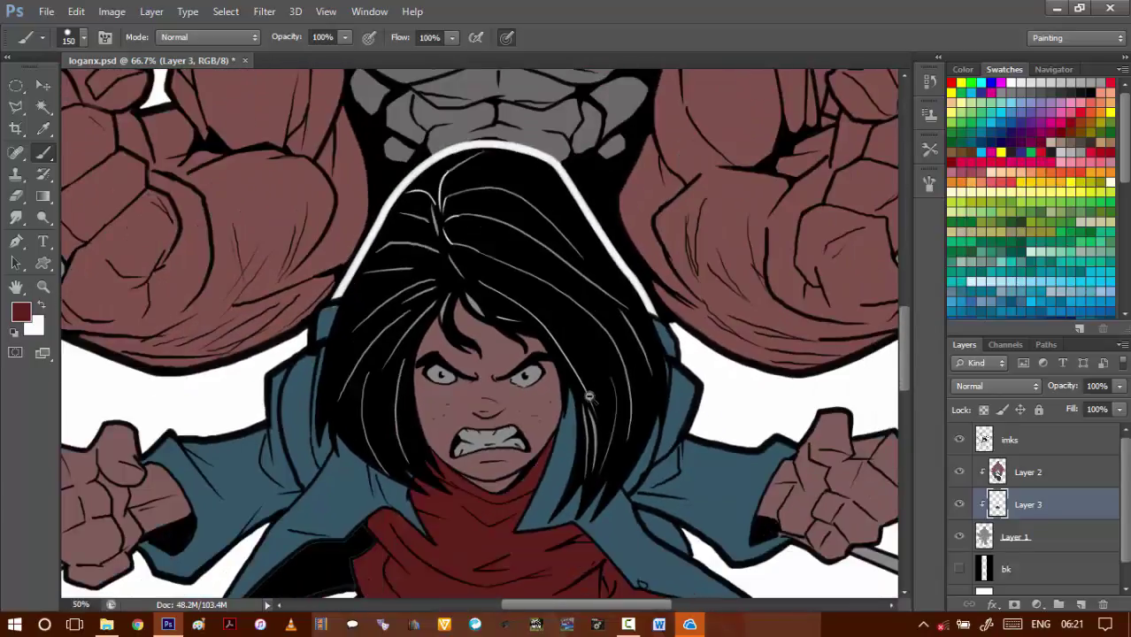
{"action": "key", "text": "ctrl+minus"}
{"action": "left_click_drag", "start_coordinate": [508, 479], "coordinate": [578, 399]}
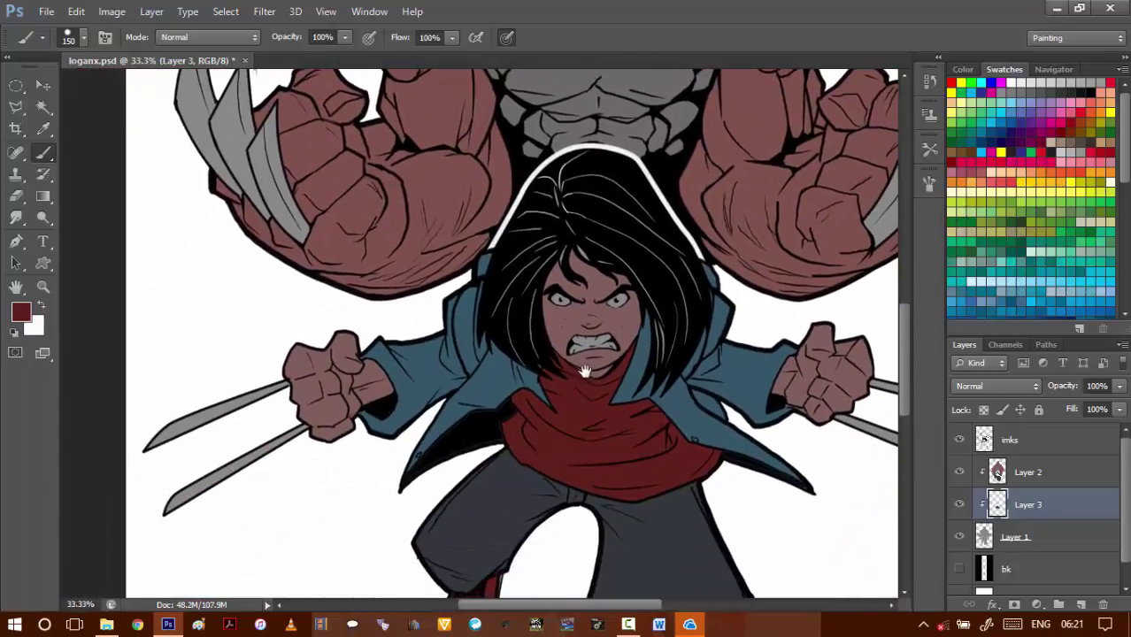
{"action": "left_click_drag", "start_coordinate": [586, 492], "coordinate": [572, 443]}
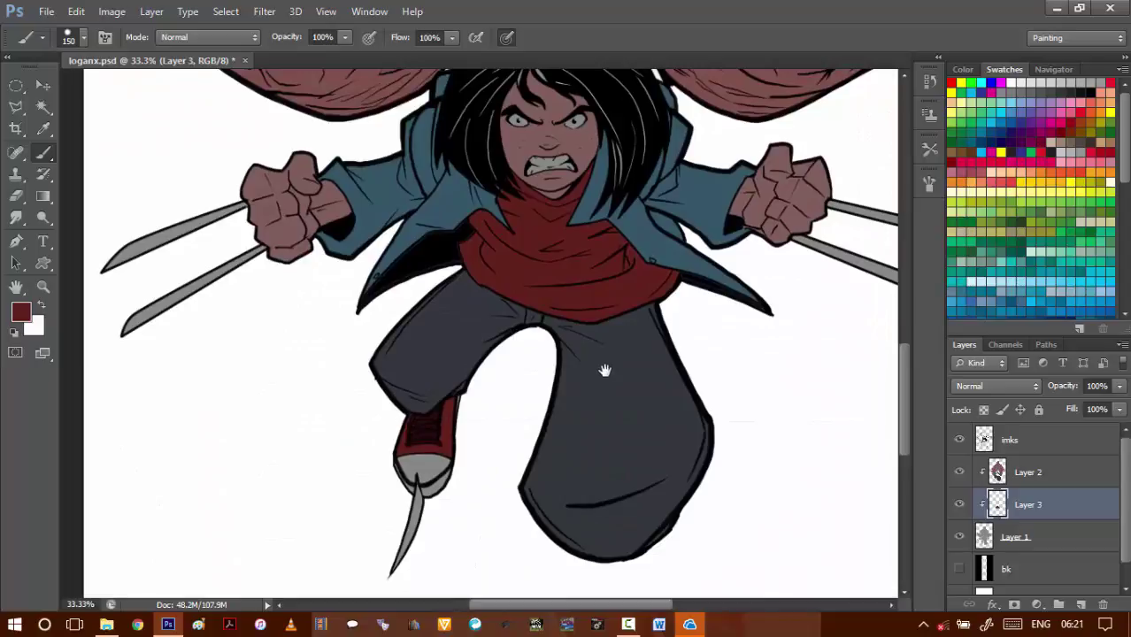
{"action": "scroll", "coordinate": [604, 370], "scroll_direction": "up", "scroll_amount": 6}
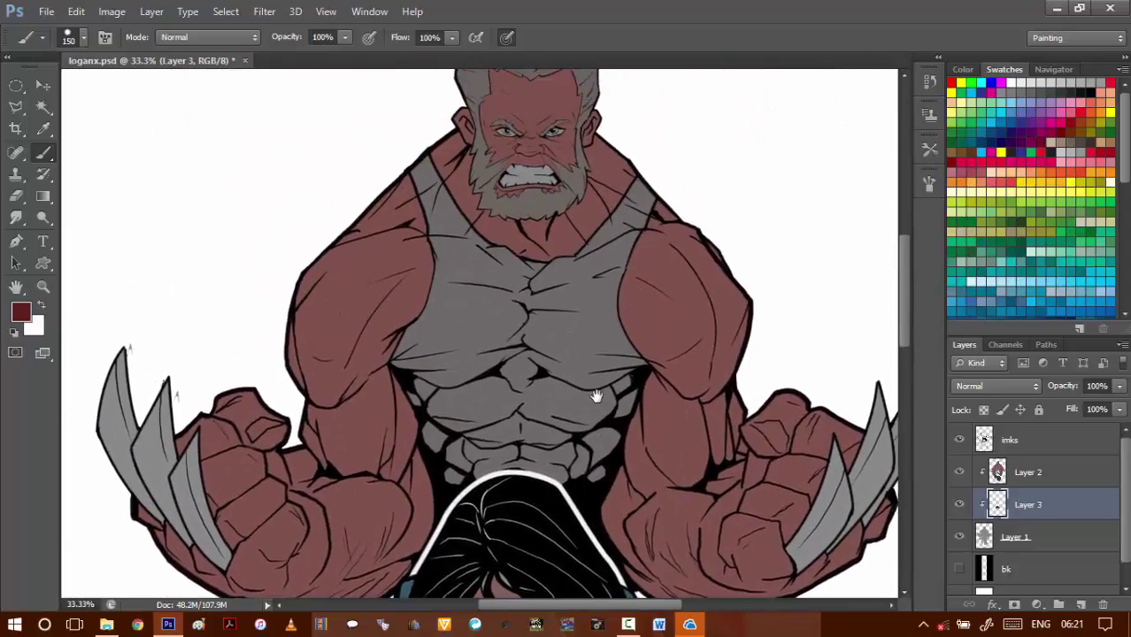
{"action": "scroll", "coordinate": [594, 394], "scroll_direction": "up", "scroll_amount": 1}
{"action": "key", "text": "ctrl+minus"}
{"action": "key", "text": "ctrl+minus"}
{"action": "key", "text": "ctrl+minus"}
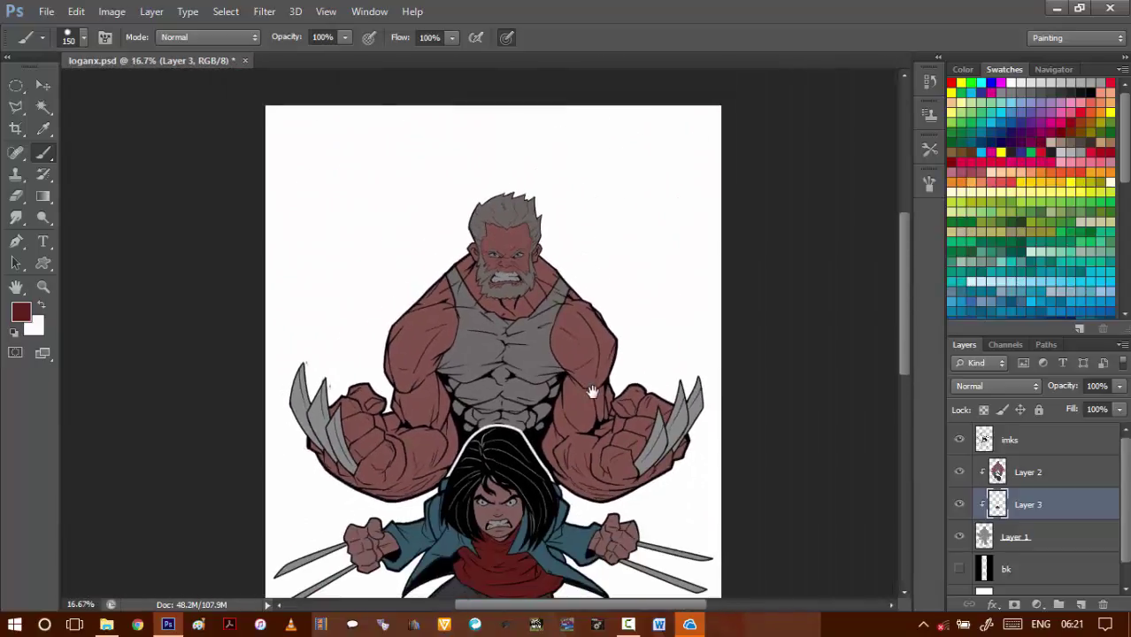
{"action": "key", "text": "ctrl+plus"}
{"action": "key", "text": "ctrl+plus"}
{"action": "key", "text": "ctrl+plus"}
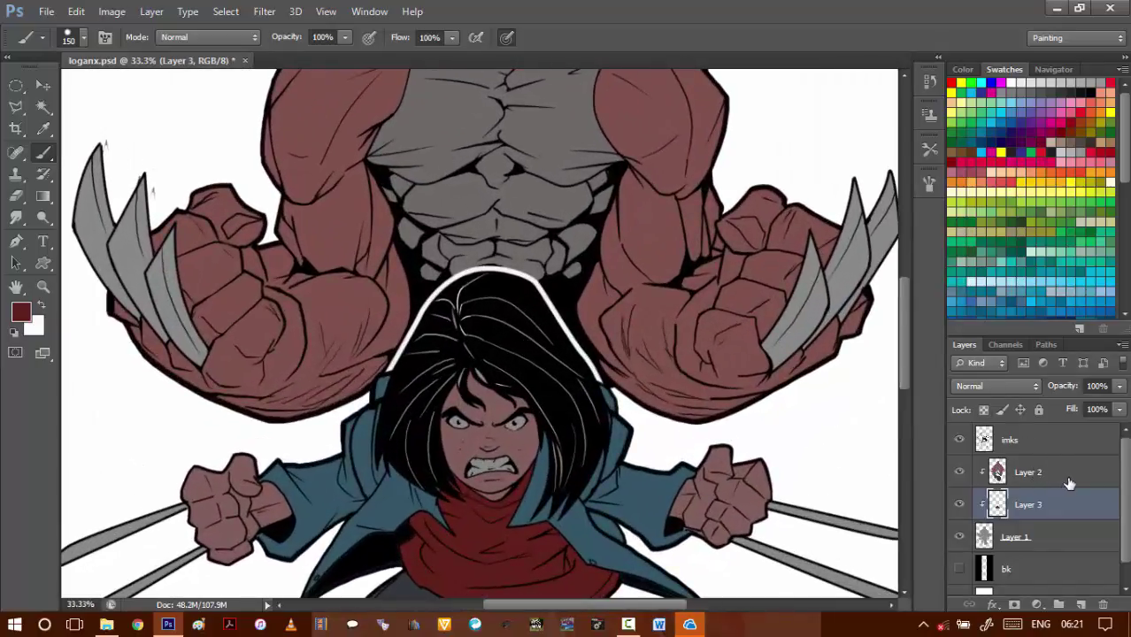
- Merge Layer 2 and Layer 3 into one layer and save the file
{"action": "right_click", "coordinate": [1067, 476]}
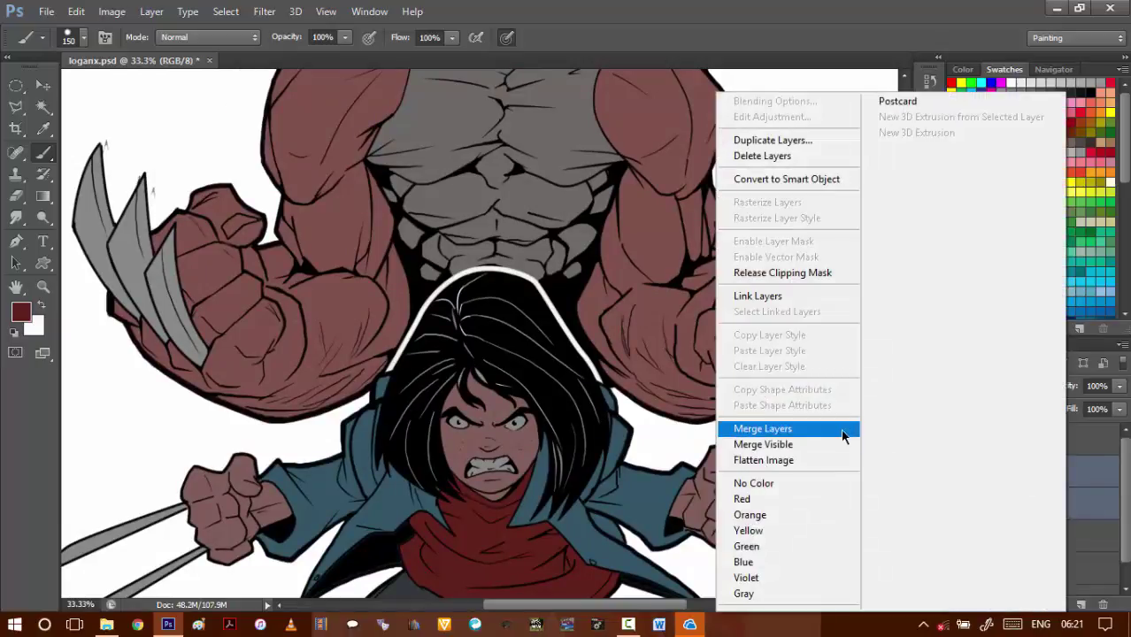
{"action": "left_click", "coordinate": [779, 431]}
{"action": "key", "text": "ctrl+s"}
- Merge the clipping mask into Layer 1, and add a new empty layer clipped to it
{"action": "left_click_drag", "start_coordinate": [610, 500], "coordinate": [710, 376]}
{"action": "key", "text": "ctrl+minus"}
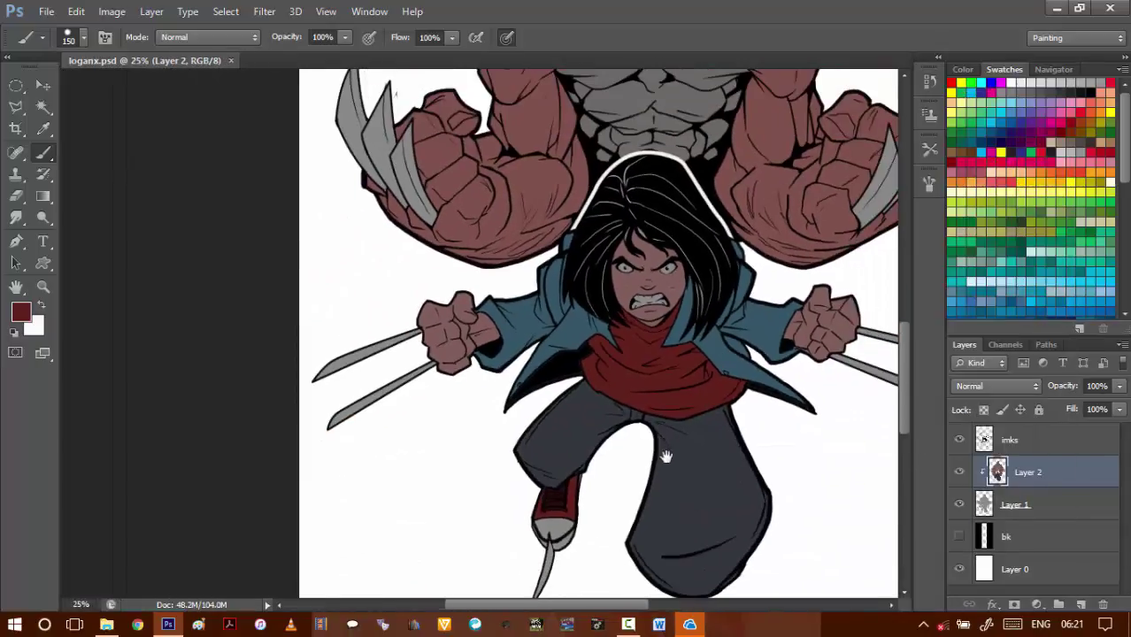
{"action": "right_click", "coordinate": [1049, 503]}
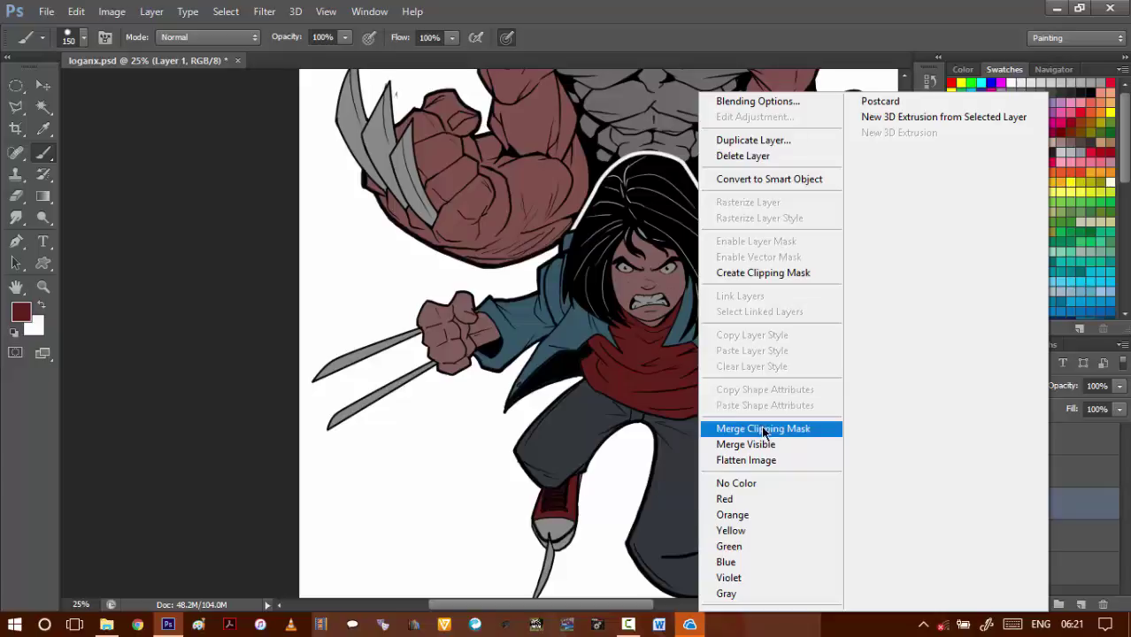
{"action": "left_click", "coordinate": [763, 428]}
{"action": "left_click", "coordinate": [1082, 604]}
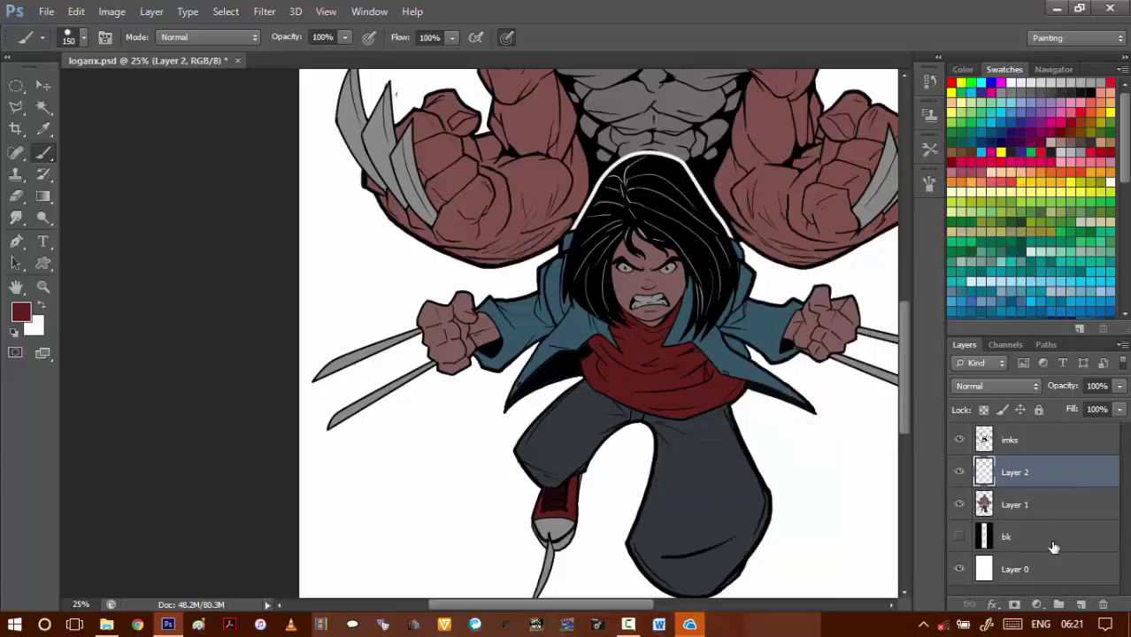
{"action": "right_click", "coordinate": [1020, 483]}
{"action": "left_click", "coordinate": [752, 276]}
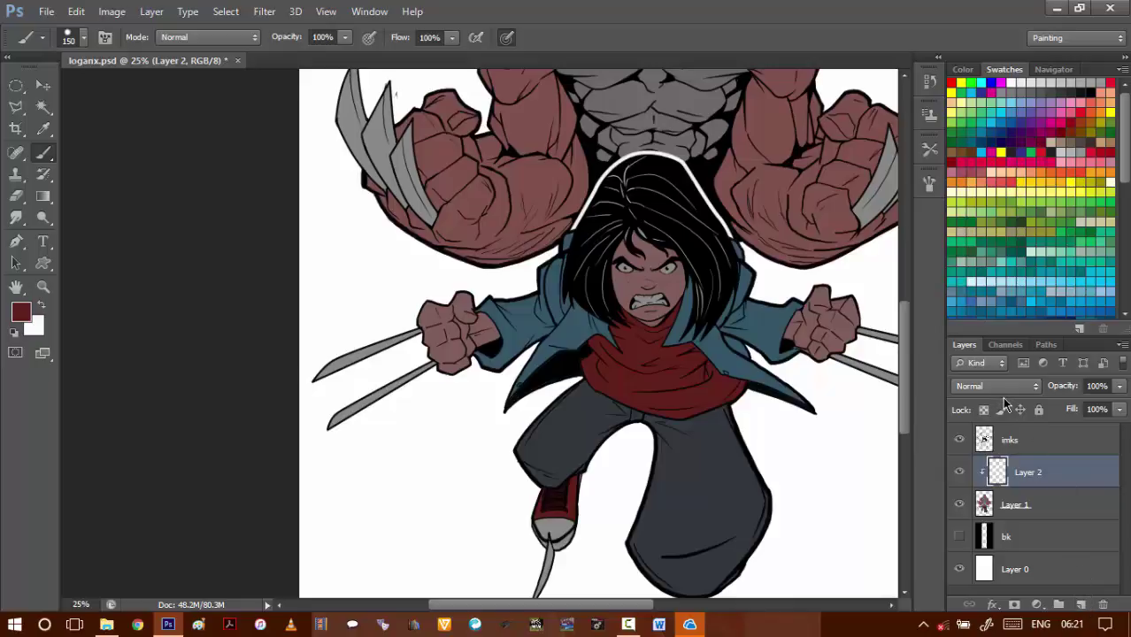
- Choose a brush preset, and select both of the man's arms on Layer 1 with the Magic Wand
{"action": "right_click", "coordinate": [669, 366]}
{"action": "double_click", "coordinate": [126, 184]}
{"action": "left_click", "coordinate": [1010, 501]}
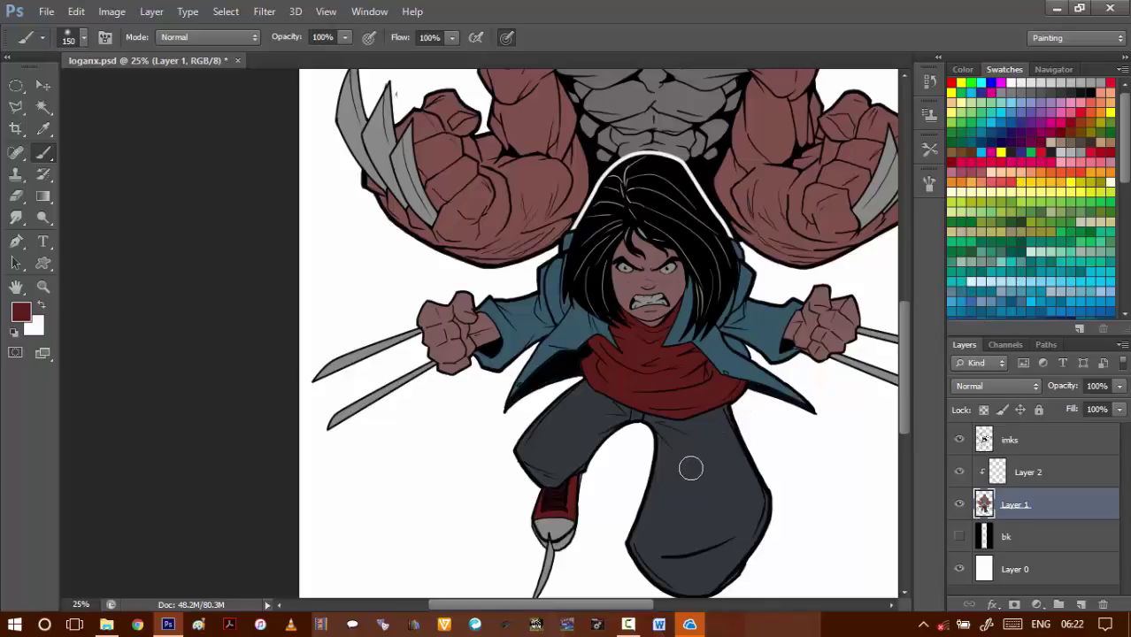
{"action": "key", "text": "w"}
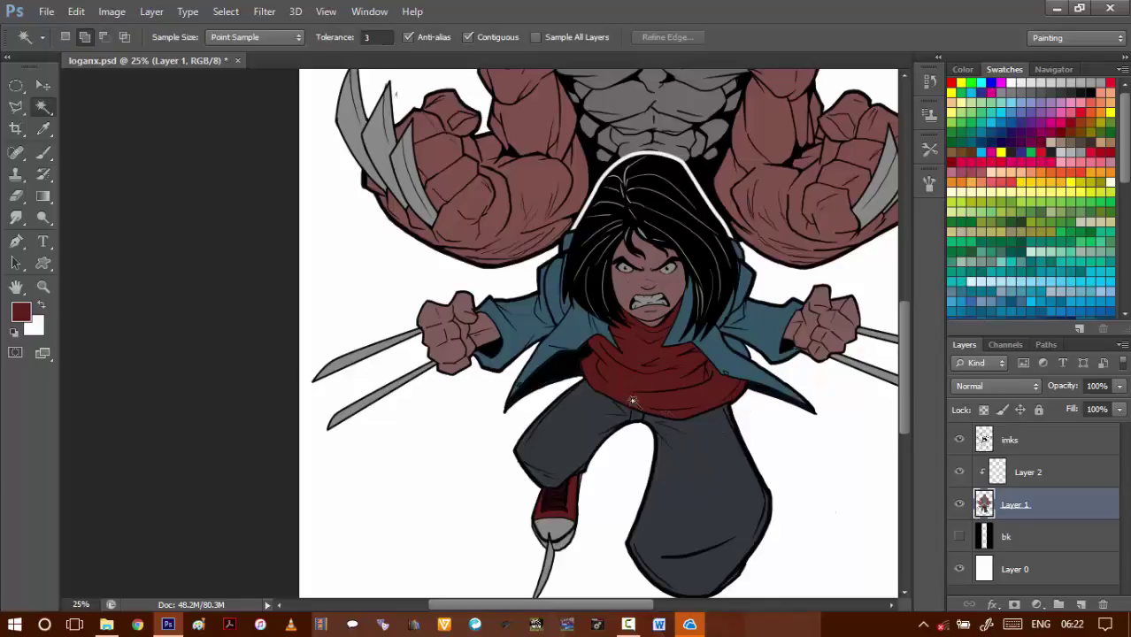
{"action": "left_click_drag", "start_coordinate": [649, 248], "coordinate": [629, 352]}
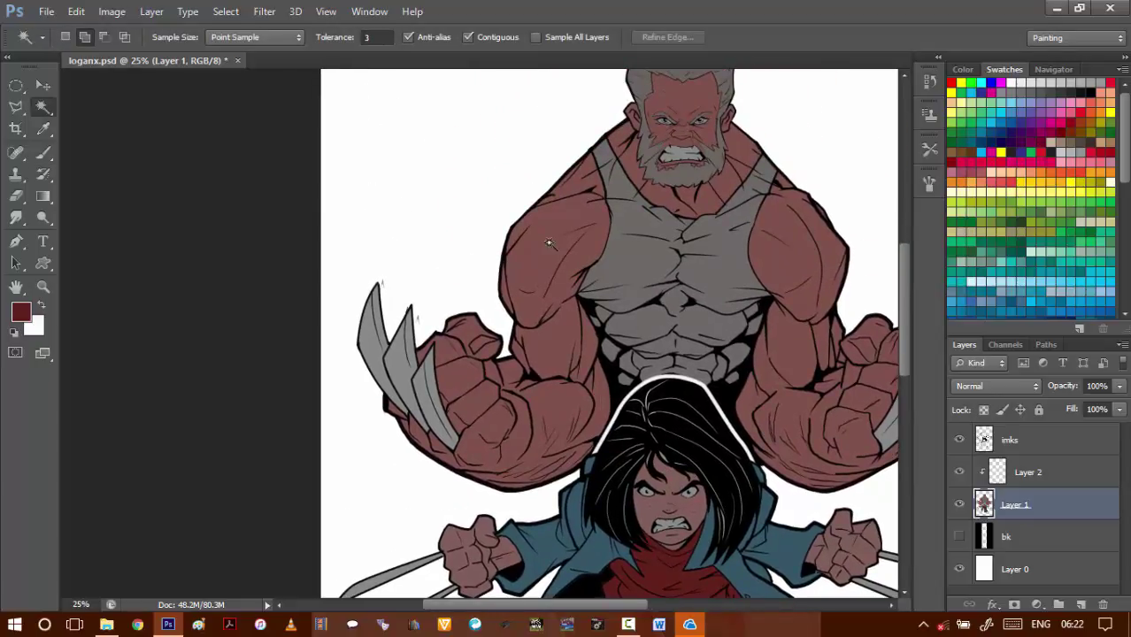
{"action": "left_click", "coordinate": [548, 242]}
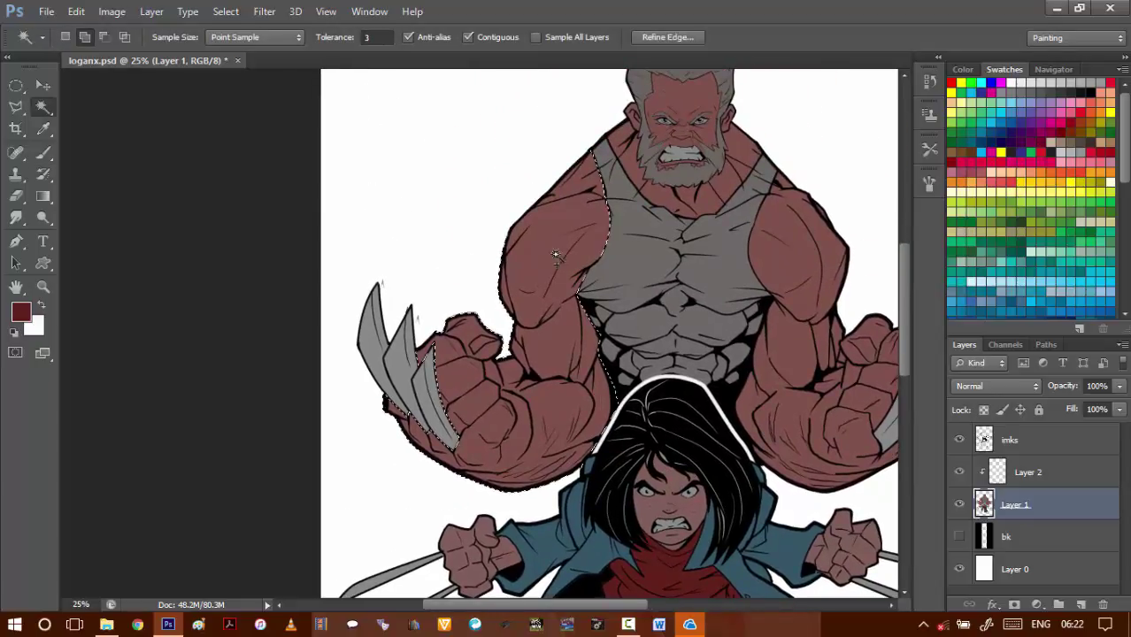
{"action": "left_click", "coordinate": [799, 312], "text": "shift"}
{"action": "scroll", "coordinate": [801, 350], "scroll_direction": "up", "scroll_amount": 3}
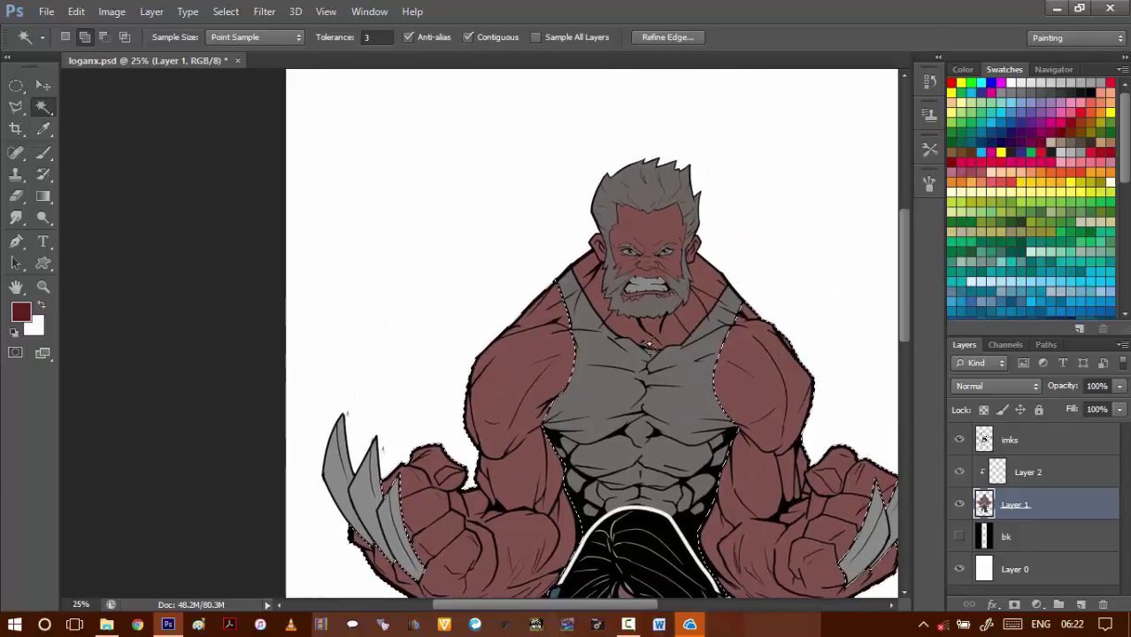
{"action": "scroll", "coordinate": [540, 374], "scroll_direction": "up", "scroll_amount": 2}
- Activate Layer 2 and set the brush to size 300 with pen pressure controlling opacity instead of size
{"action": "key", "text": "b"}
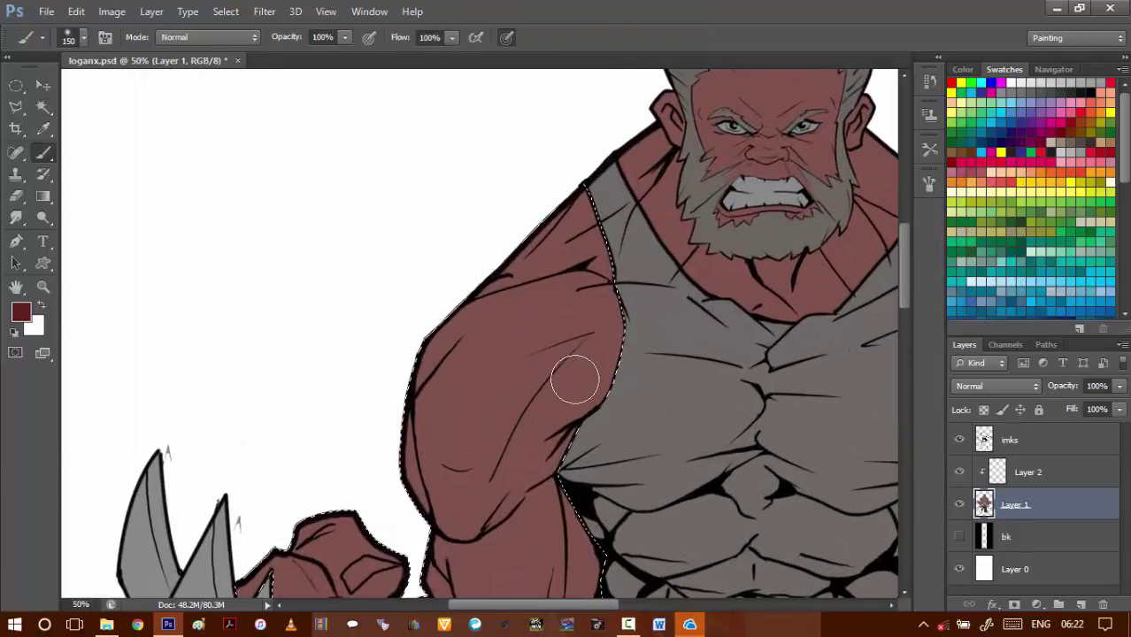
{"action": "left_click", "coordinate": [1029, 473]}
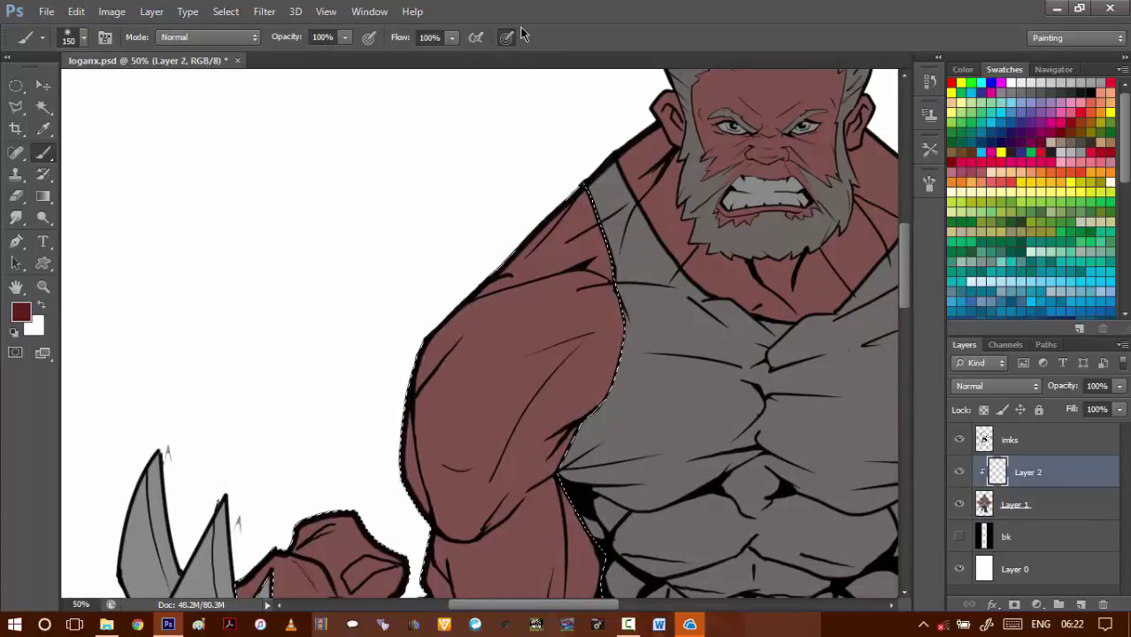
{"action": "left_click", "coordinate": [370, 38]}
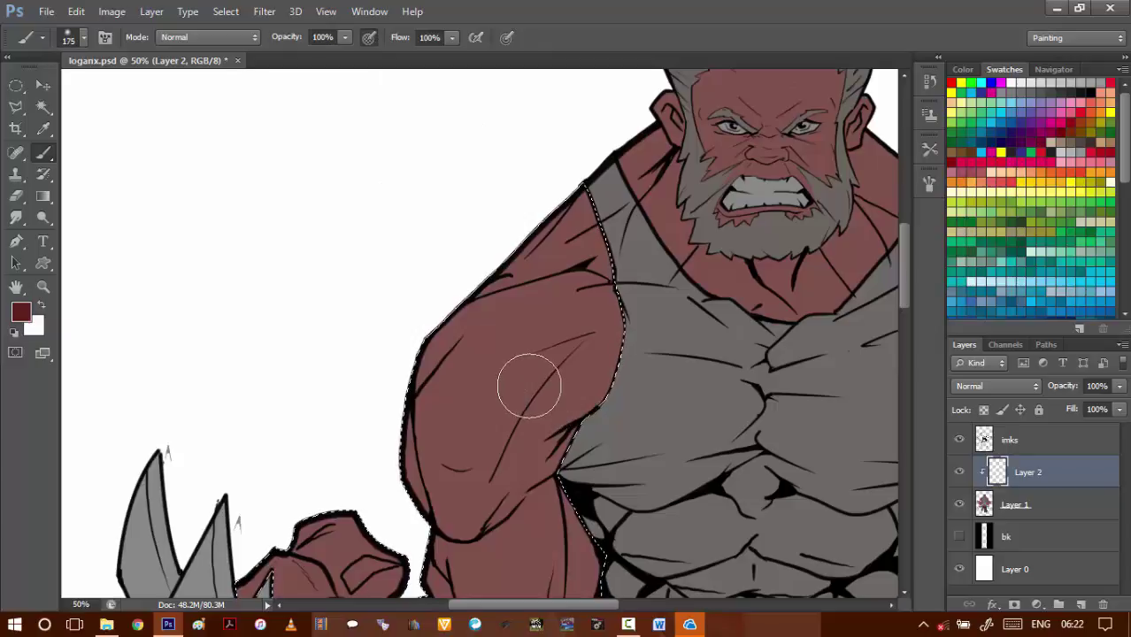
{"action": "key", "text": "bracketright"}
{"action": "key", "text": "bracketright"}
{"action": "key", "text": "bracketright"}
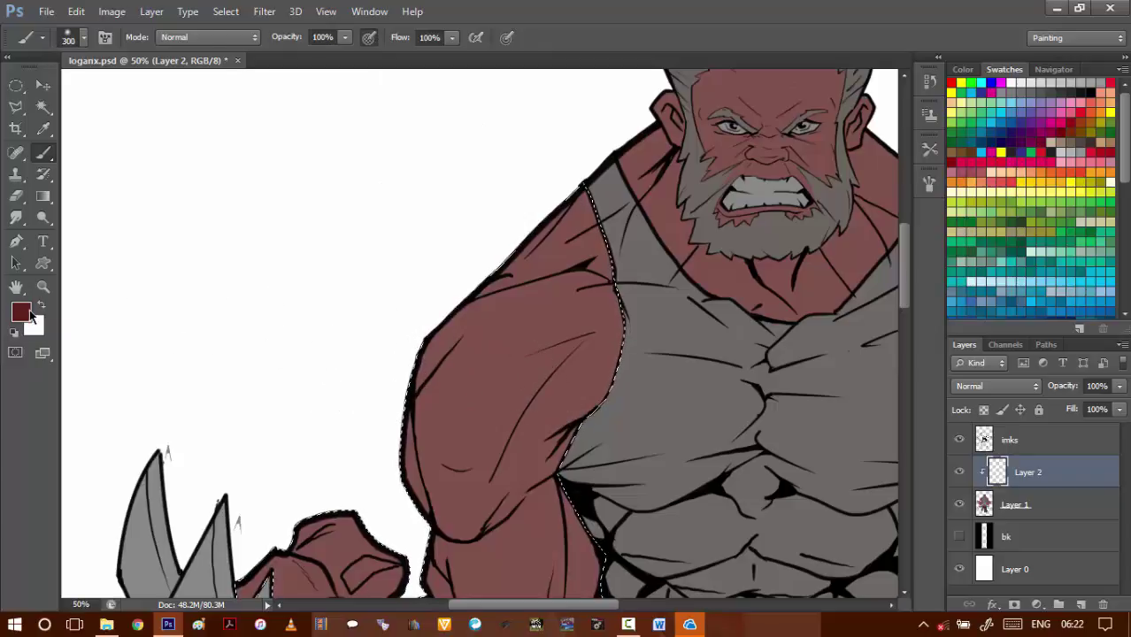
- Sample the arm's skin colour as the foreground colour and adjust it to a slightly brighter muted red
{"action": "left_click", "coordinate": [21, 312]}
{"action": "left_click", "coordinate": [510, 361]}
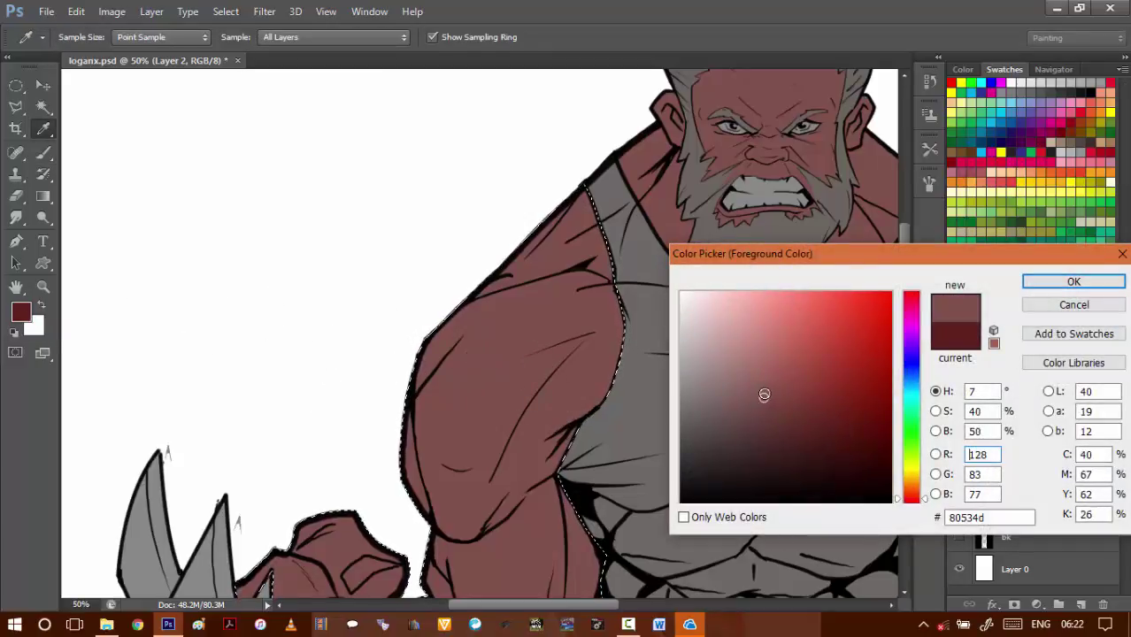
{"action": "left_click_drag", "start_coordinate": [764, 395], "coordinate": [761, 372]}
{"action": "left_click", "coordinate": [1073, 281]}
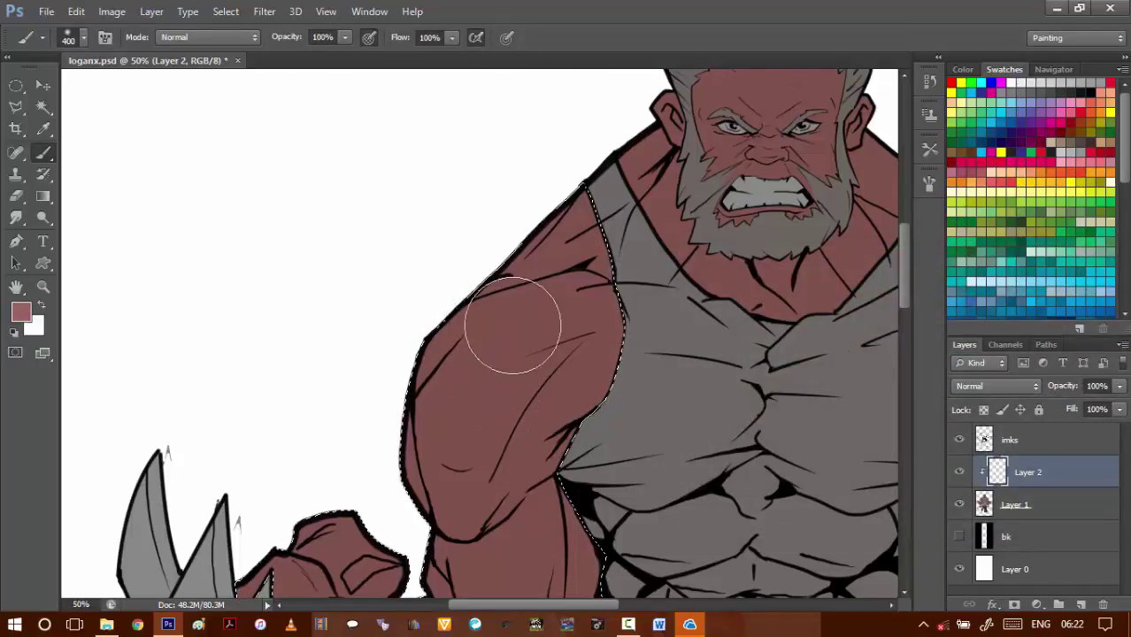
- Add the man's neck and upper chest skin on Layer 1 to the Magic Wand selection, and return to the Brush on Layer 2
{"action": "left_click_drag", "start_coordinate": [647, 168], "coordinate": [604, 220]}
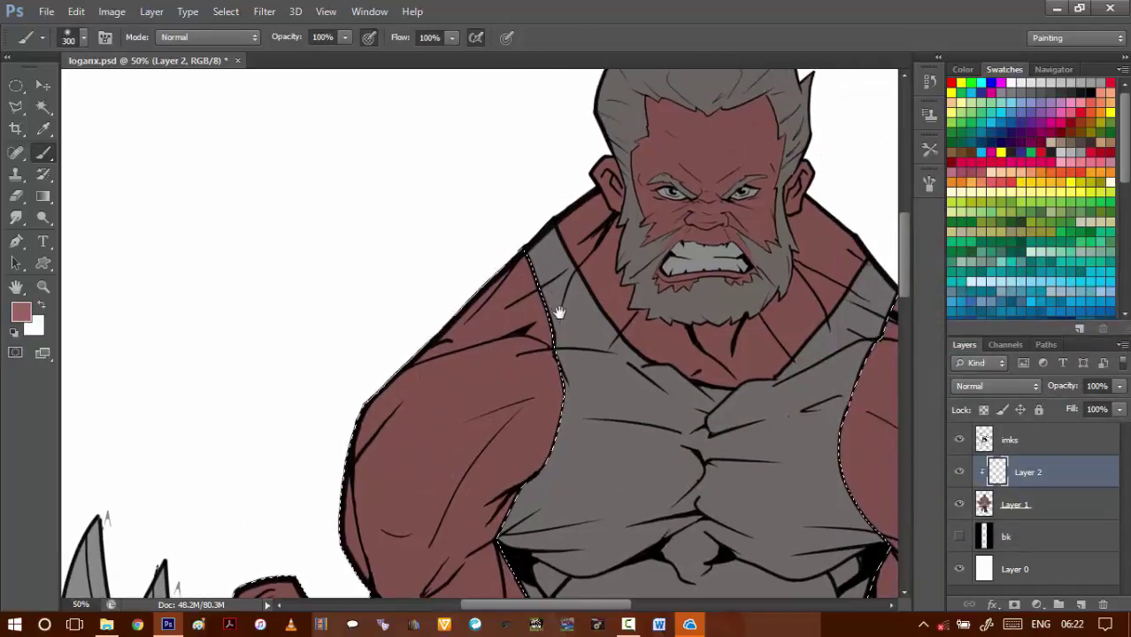
{"action": "key", "text": "w"}
{"action": "left_click", "coordinate": [982, 503]}
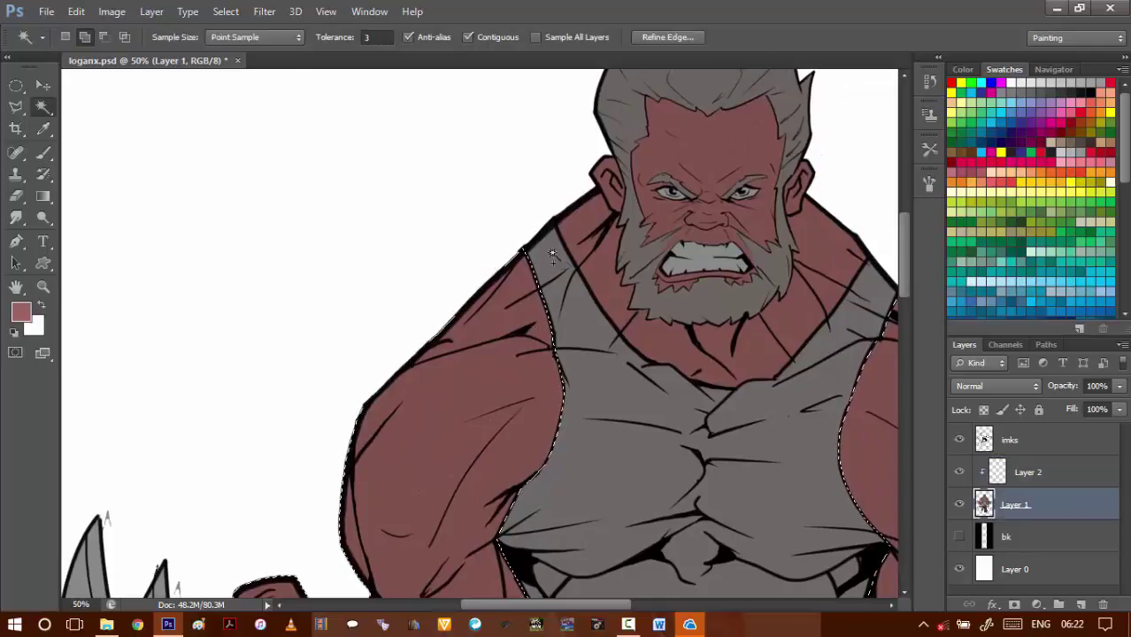
{"action": "left_click", "coordinate": [598, 267]}
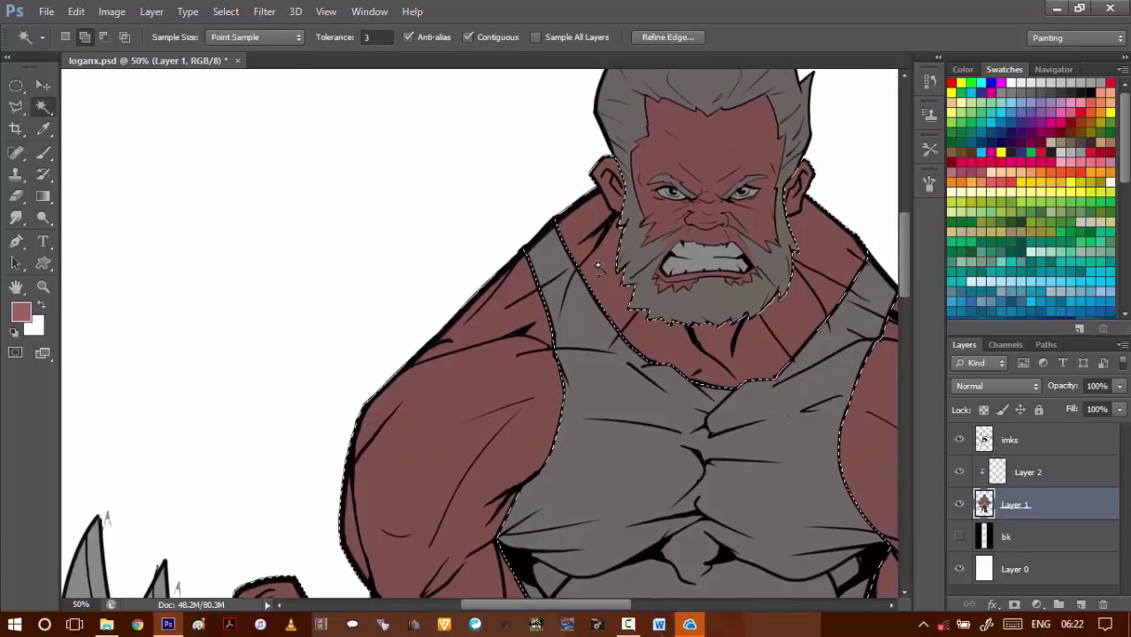
{"action": "left_click", "coordinate": [1000, 476]}
{"action": "key", "text": "b"}
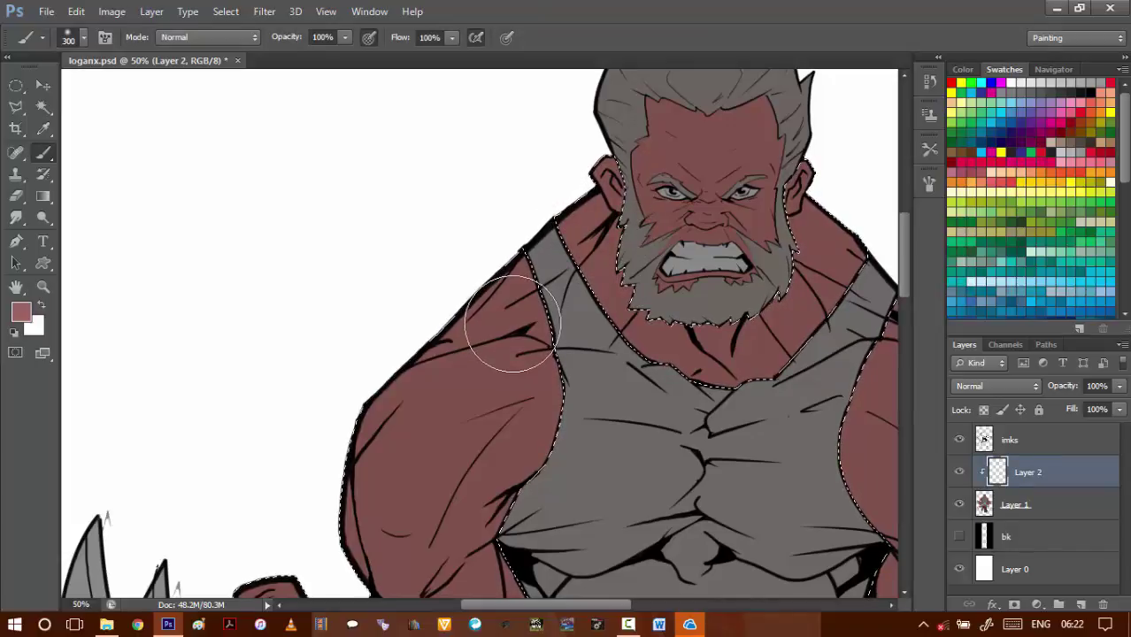
- Paint soft highlights on the shoulder and upper arm at the picture's left, using brush sizes 175 and 250
{"action": "key", "text": "bracketleft"}
{"action": "key", "text": "bracketleft"}
{"action": "key", "text": "bracketleft"}
{"action": "left_click_drag", "start_coordinate": [520, 323], "coordinate": [526, 308]}
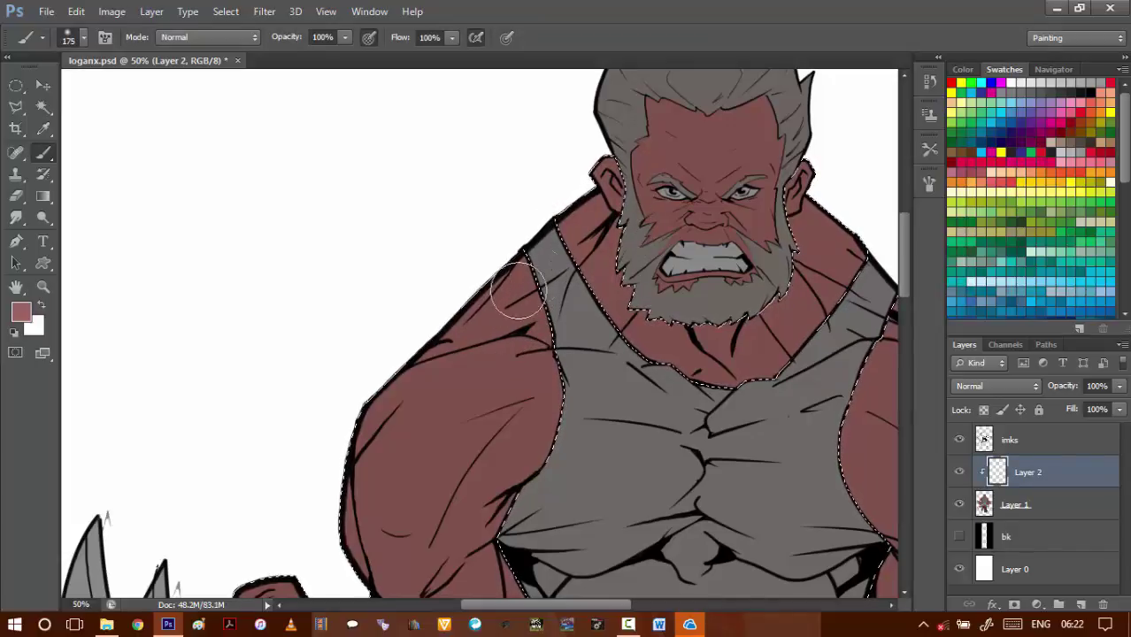
{"action": "key", "text": "bracketright"}
{"action": "key", "text": "bracketright"}
{"action": "mouse_move", "coordinate": [423, 390]}
{"action": "left_mouse_down"}
{"action": "mouse_move", "coordinate": [438, 362]}
{"action": "mouse_move", "coordinate": [397, 442]}
{"action": "mouse_move", "coordinate": [432, 382]}
{"action": "mouse_move", "coordinate": [491, 365]}
{"action": "mouse_move", "coordinate": [405, 454]}
{"action": "mouse_move", "coordinate": [519, 369]}
{"action": "mouse_move", "coordinate": [402, 467]}
{"action": "mouse_move", "coordinate": [511, 379]}
{"action": "mouse_move", "coordinate": [489, 425]}
{"action": "mouse_move", "coordinate": [483, 392]}
{"action": "left_mouse_up"}
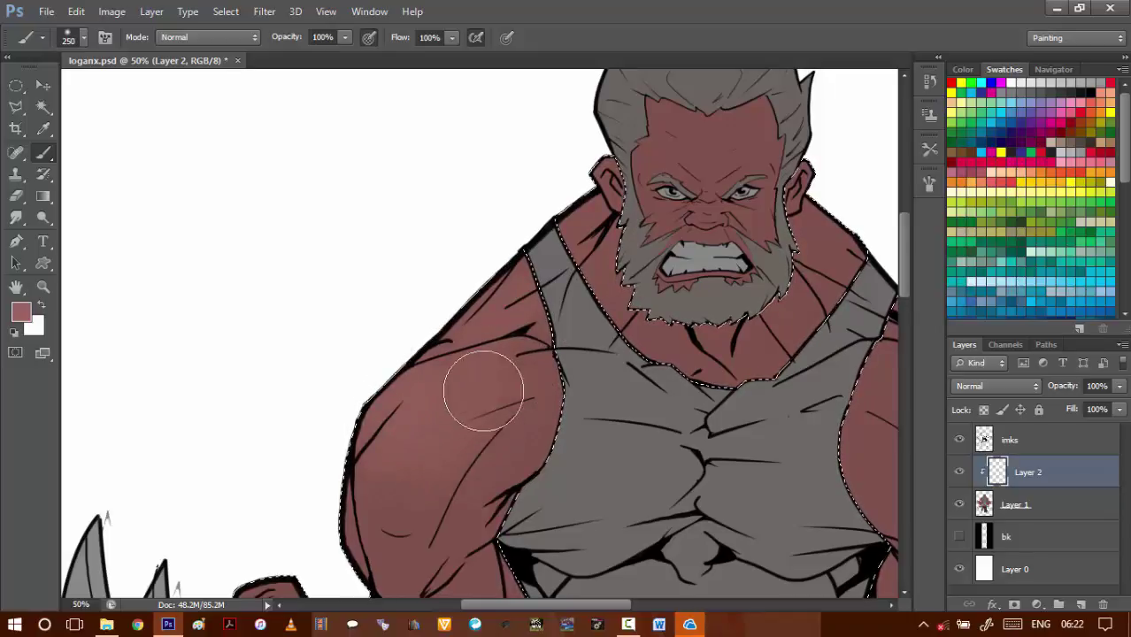
{"action": "left_click_drag", "start_coordinate": [479, 460], "coordinate": [362, 410]}
- Paint soft highlights on the upper arm at the picture's right with the brush at size 300
{"action": "left_click_drag", "start_coordinate": [602, 368], "coordinate": [439, 391]}
{"action": "key", "text": "bracketright"}
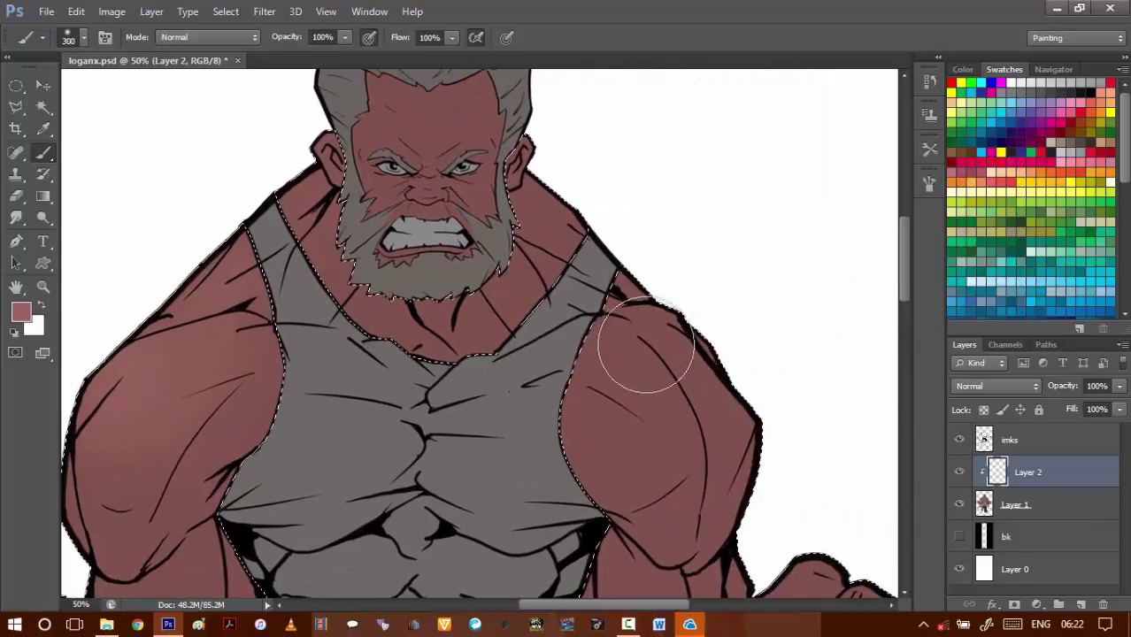
{"action": "mouse_move", "coordinate": [657, 348]}
{"action": "left_mouse_down"}
{"action": "mouse_move", "coordinate": [704, 396]}
{"action": "mouse_move", "coordinate": [635, 342]}
{"action": "mouse_move", "coordinate": [707, 436]}
{"action": "mouse_move", "coordinate": [608, 350]}
{"action": "mouse_move", "coordinate": [686, 436]}
{"action": "mouse_move", "coordinate": [608, 399]}
{"action": "mouse_move", "coordinate": [639, 382]}
{"action": "mouse_move", "coordinate": [695, 440]}
{"action": "left_mouse_up"}
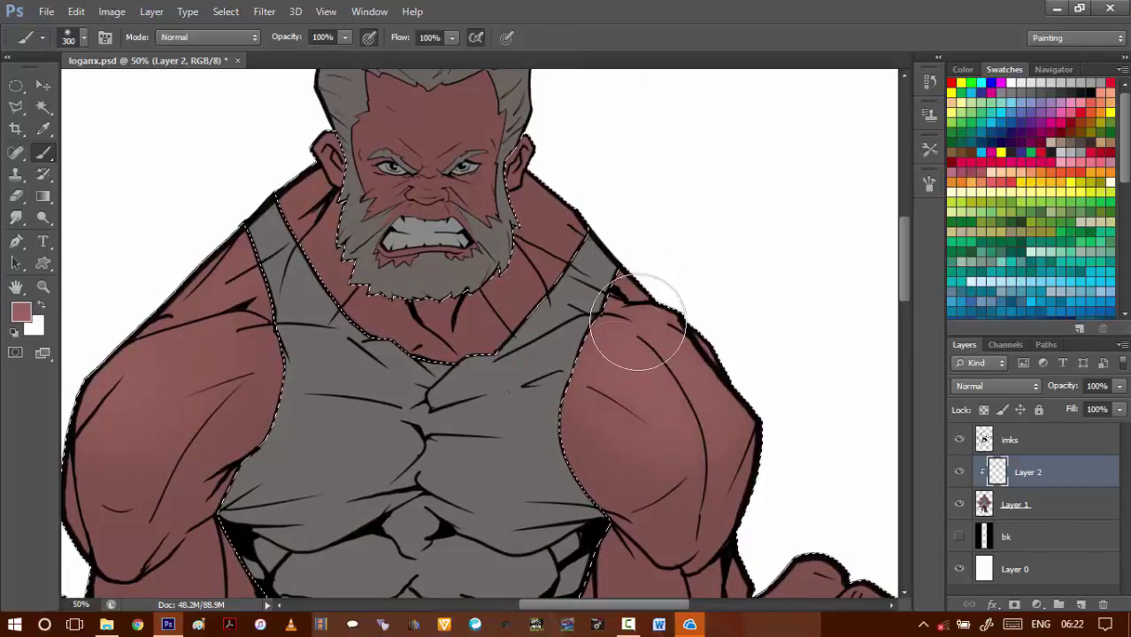
- Paint highlights on the neck and the tops of both shoulders with the brush reduced to size 150
{"action": "mouse_move", "coordinate": [564, 201]}
{"action": "left_mouse_down"}
{"action": "mouse_move", "coordinate": [613, 296]}
{"action": "mouse_move", "coordinate": [584, 289]}
{"action": "left_mouse_up"}
{"action": "key", "text": "bracketleft"}
{"action": "key", "text": "bracketleft"}
{"action": "key", "text": "bracketleft"}
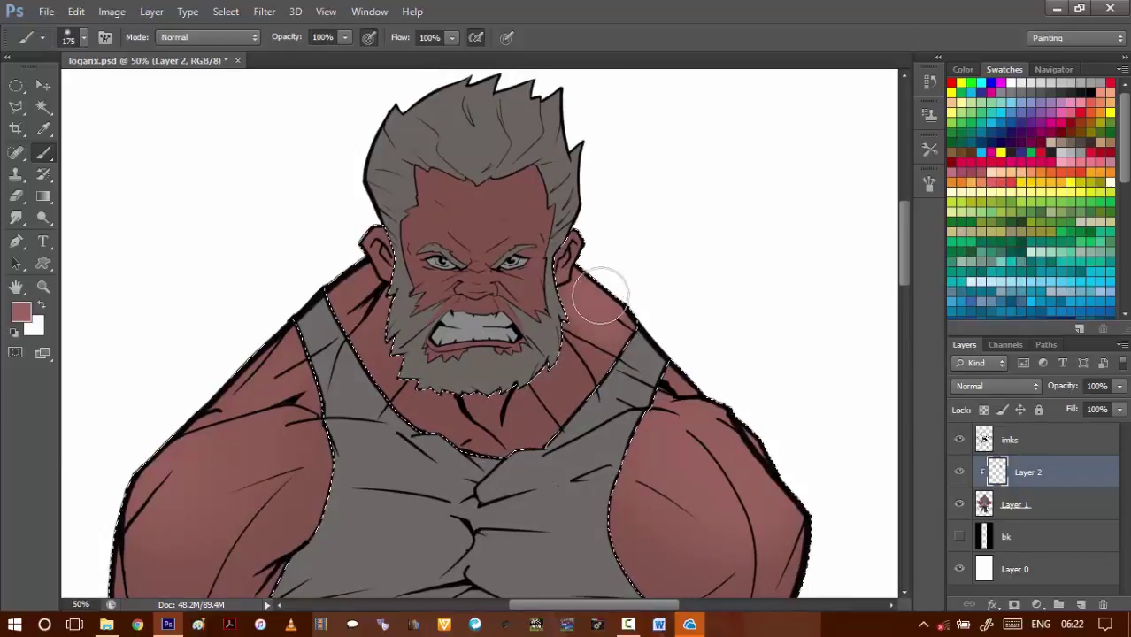
{"action": "key", "text": "bracketleft"}
{"action": "left_click_drag", "start_coordinate": [371, 282], "coordinate": [333, 312]}
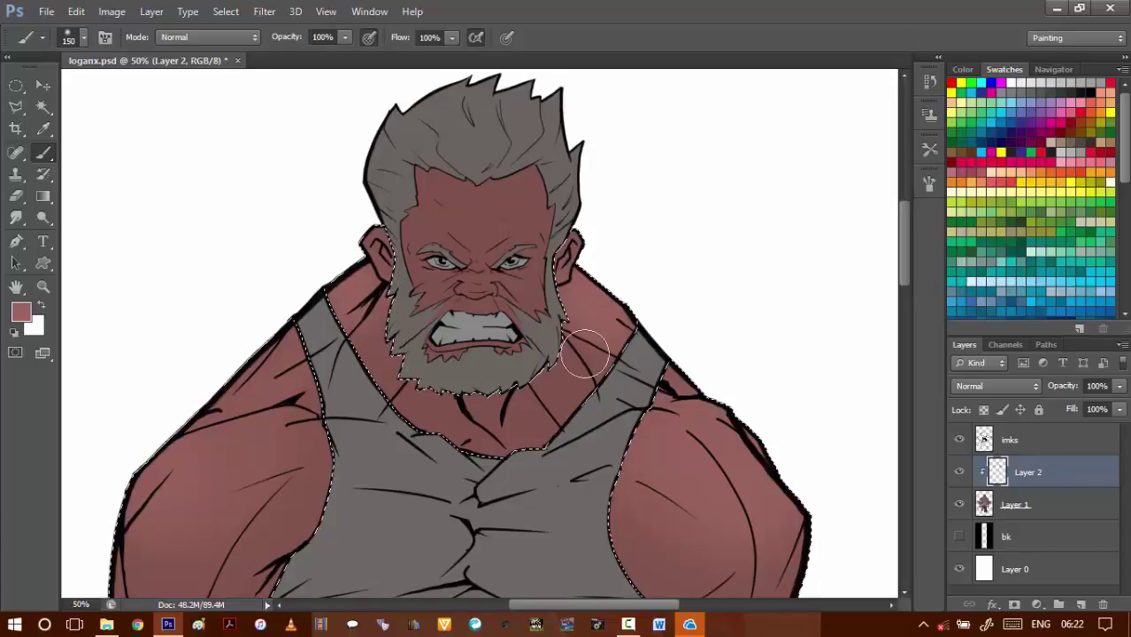
- Lighten the lower part of the upper arm at the picture's left, using brush sizes 125 and 175
{"action": "left_click_drag", "start_coordinate": [521, 338], "coordinate": [526, 146]}
{"action": "left_click_drag", "start_coordinate": [497, 444], "coordinate": [498, 366]}
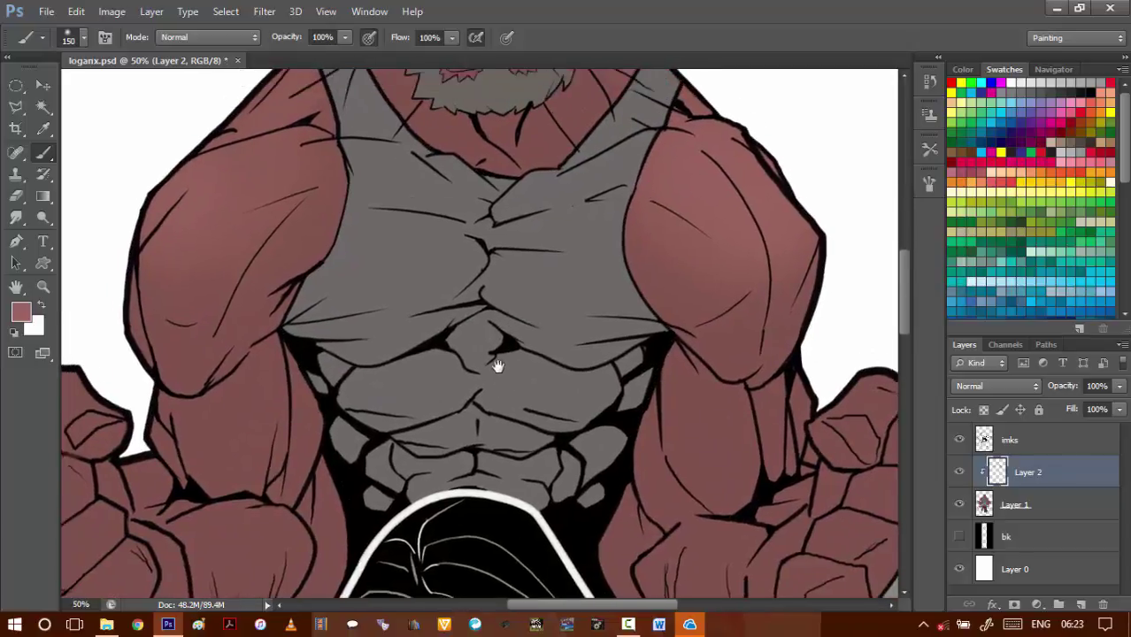
{"action": "mouse_move", "coordinate": [388, 407]}
{"action": "left_mouse_down"}
{"action": "mouse_move", "coordinate": [522, 341]}
{"action": "mouse_move", "coordinate": [562, 302]}
{"action": "left_mouse_up"}
{"action": "left_click_drag", "start_coordinate": [242, 335], "coordinate": [386, 336]}
{"action": "key", "text": "bracketright"}
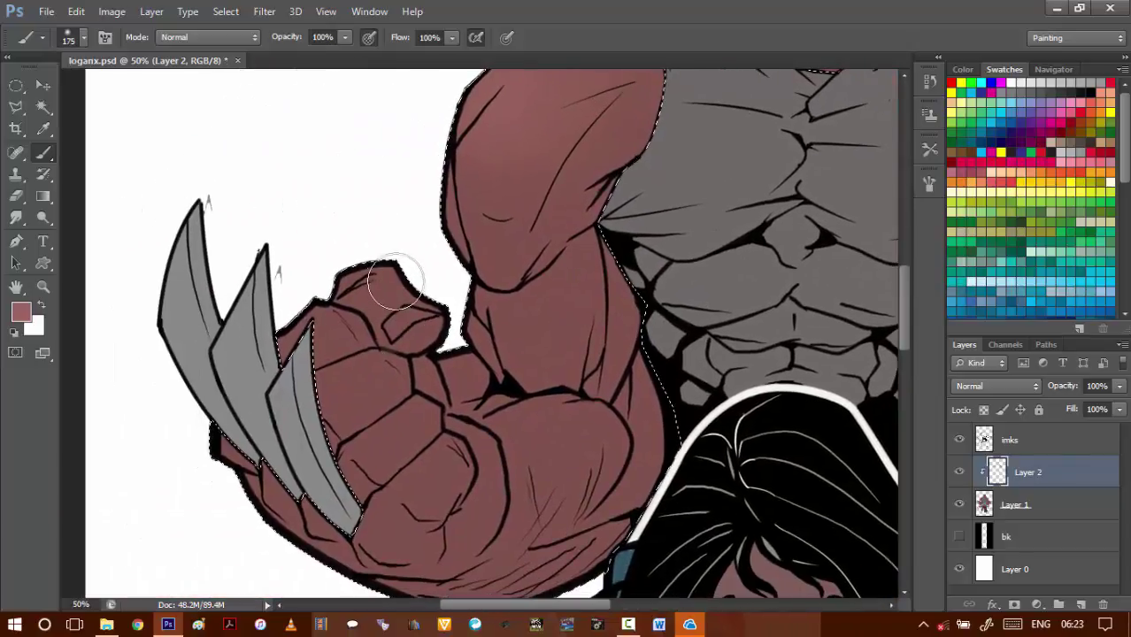
{"action": "scroll", "coordinate": [425, 292], "scroll_direction": "up", "scroll_amount": 3}
{"action": "scroll", "coordinate": [425, 292], "scroll_direction": "right", "scroll_amount": 2}
{"action": "key", "text": "bracketleft"}
{"action": "key", "text": "bracketleft"}
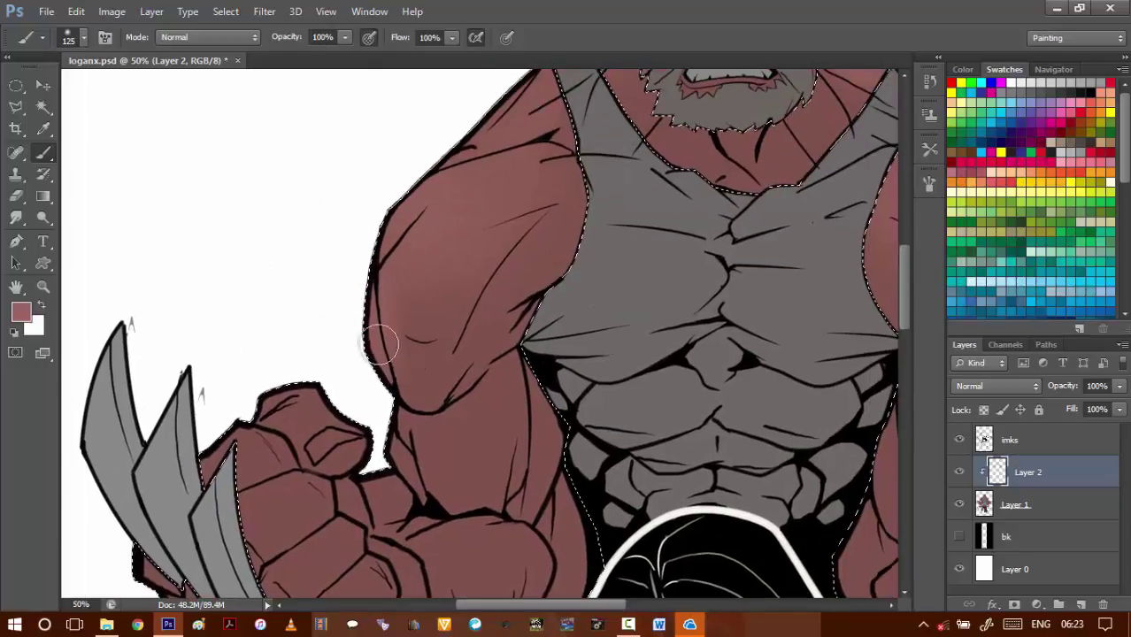
{"action": "key", "text": "bracketright"}
{"action": "key", "text": "bracketright"}
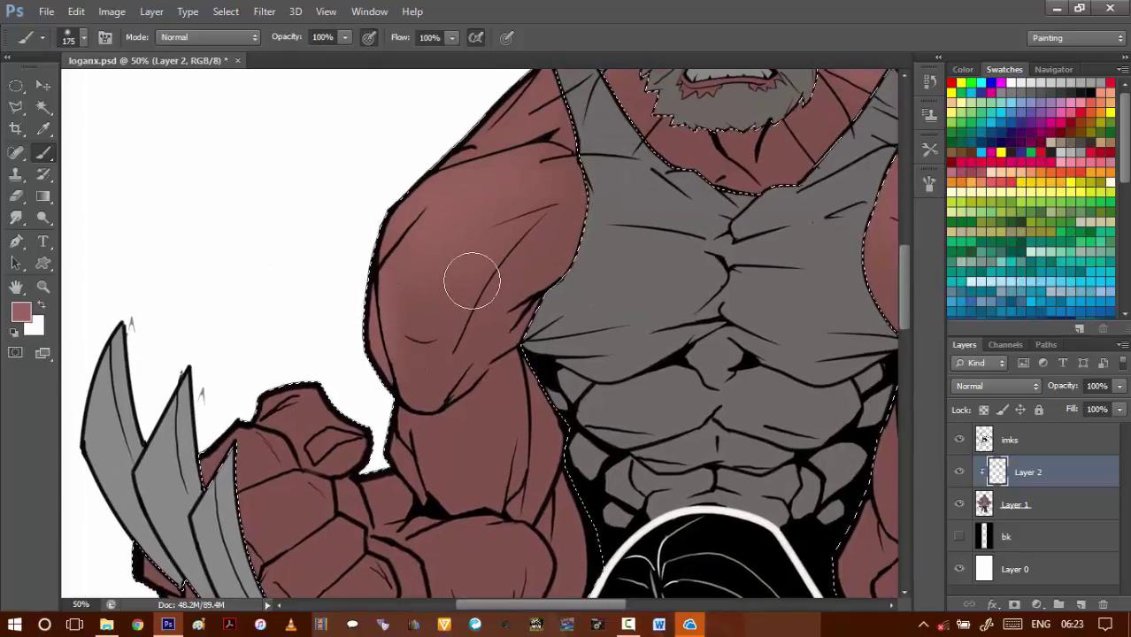
- Paint highlights on the thumb, fingers and forearm at the picture's left, using brush sizes 100 and 150
{"action": "key", "text": "bracketleft"}
{"action": "key", "text": "bracketleft"}
{"action": "key", "text": "bracketleft"}
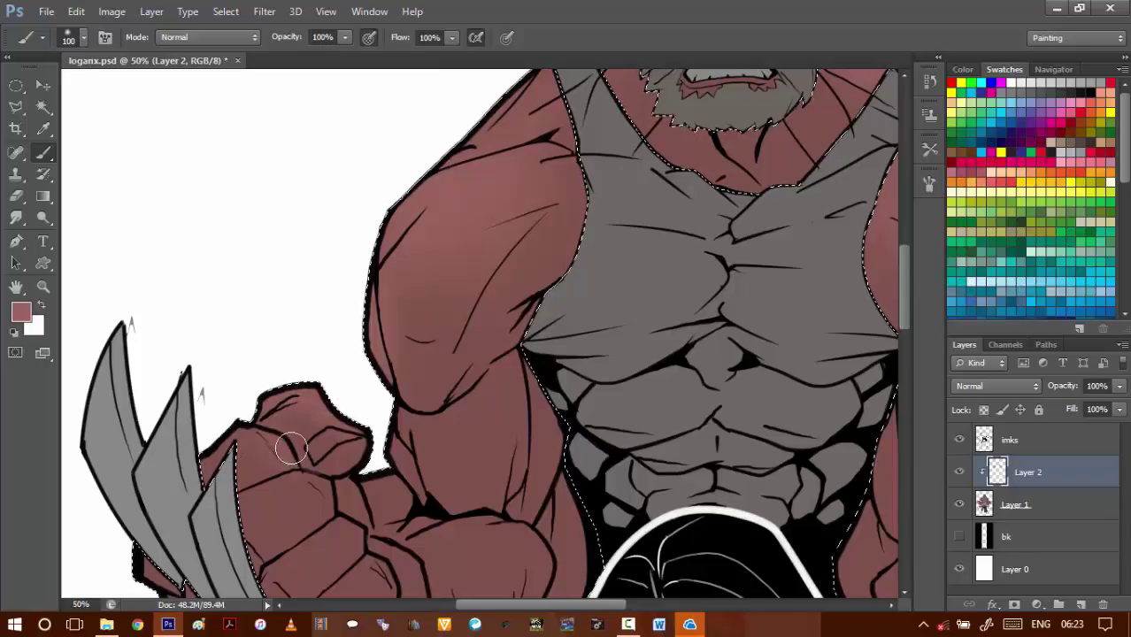
{"action": "mouse_move", "coordinate": [291, 448]}
{"action": "left_mouse_down"}
{"action": "mouse_move", "coordinate": [301, 465]}
{"action": "mouse_move", "coordinate": [290, 471]}
{"action": "mouse_move", "coordinate": [277, 441]}
{"action": "left_mouse_up"}
{"action": "key", "text": "bracketright"}
{"action": "key", "text": "bracketright"}
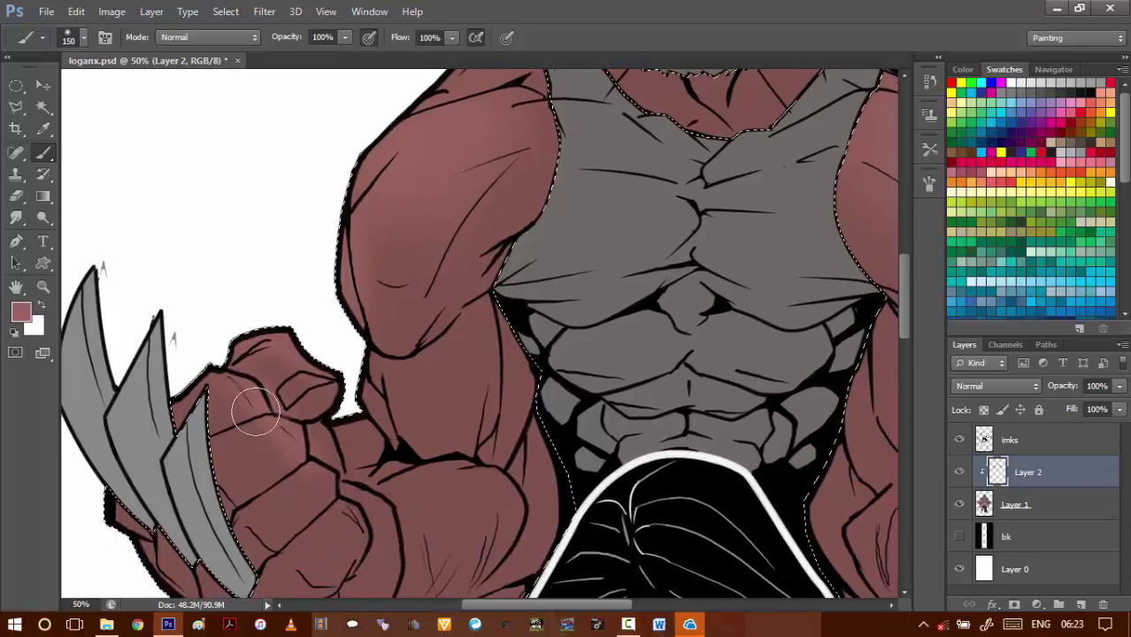
{"action": "left_click_drag", "start_coordinate": [356, 513], "coordinate": [299, 428]}
{"action": "left_click_drag", "start_coordinate": [354, 257], "coordinate": [355, 363]}
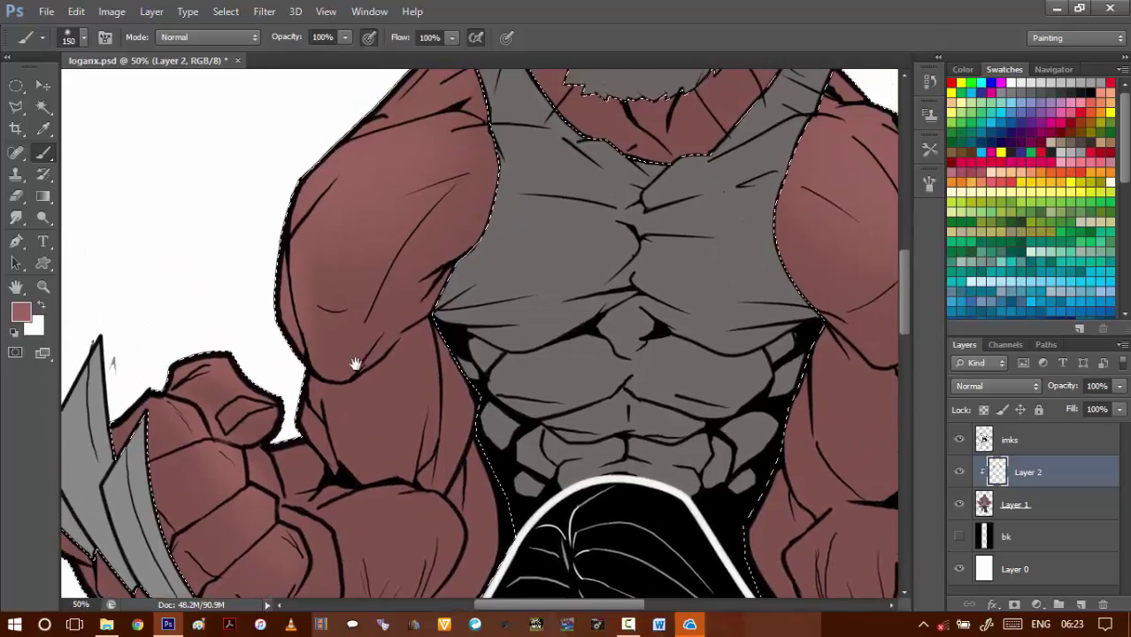
{"action": "mouse_move", "coordinate": [305, 399]}
{"action": "left_mouse_down"}
{"action": "mouse_move", "coordinate": [308, 418]}
{"action": "mouse_move", "coordinate": [319, 404]}
{"action": "left_mouse_up"}
- Strengthen the highlight on the upper arm at the picture's right with the brush at size 200
{"action": "left_click_drag", "start_coordinate": [896, 343], "coordinate": [669, 304]}
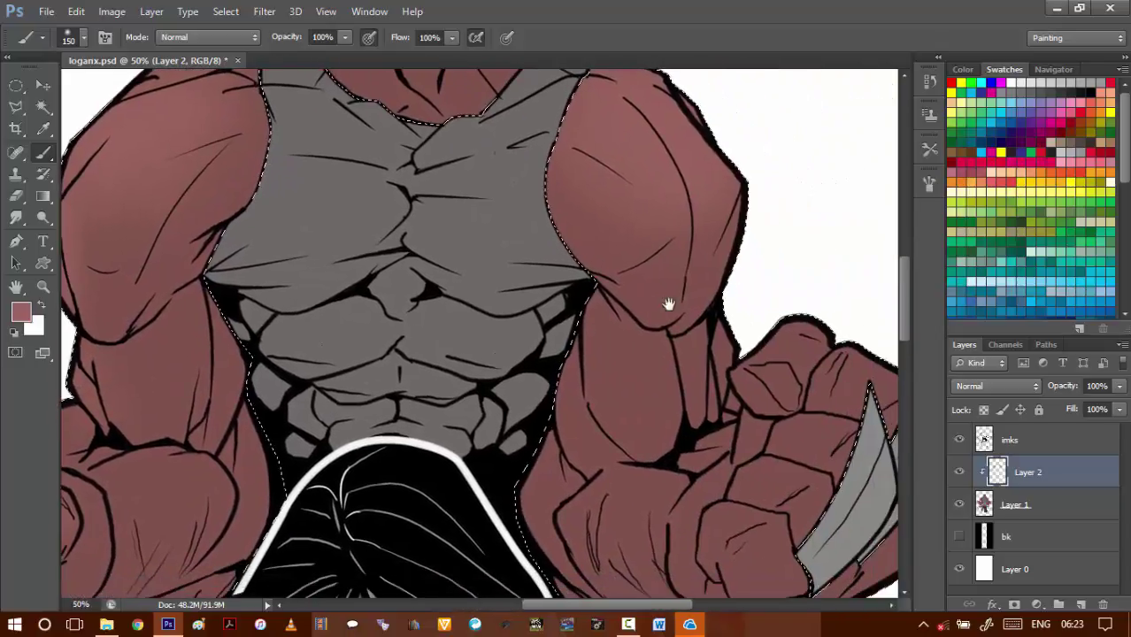
{"action": "scroll", "coordinate": [677, 257], "scroll_direction": "up", "scroll_amount": 5}
{"action": "key", "text": "bracketright"}
{"action": "key", "text": "bracketright"}
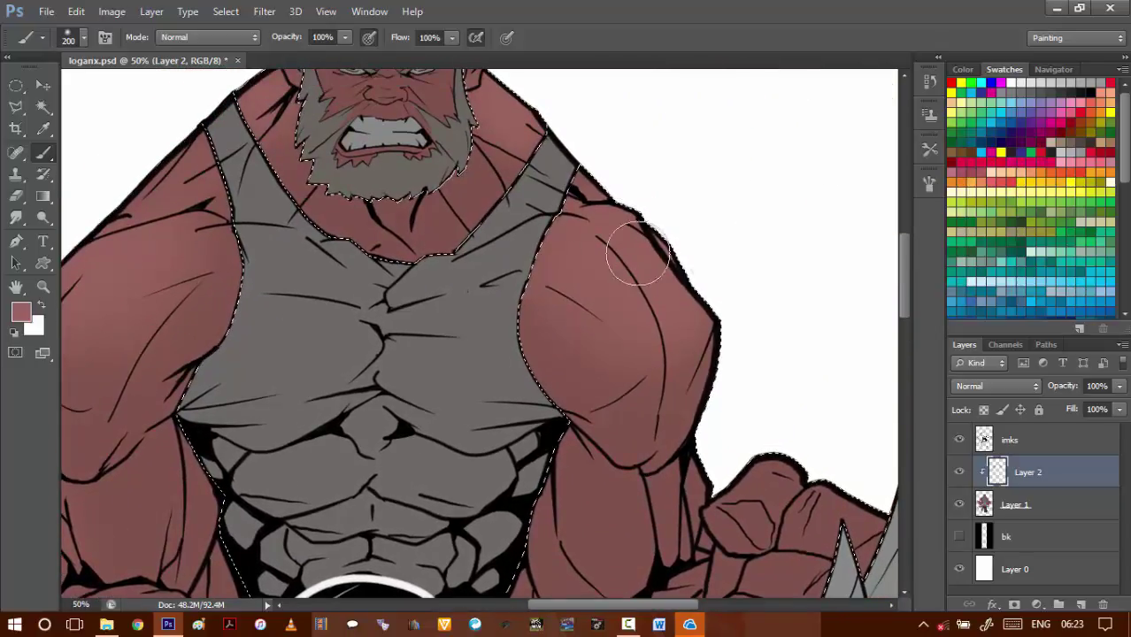
- Paint highlights on the topmost fingers of the fist at the picture's right with the brush at size 100
{"action": "left_click_drag", "start_coordinate": [728, 441], "coordinate": [570, 239]}
{"action": "mouse_move", "coordinate": [624, 285]}
{"action": "left_mouse_down"}
{"action": "mouse_move", "coordinate": [646, 339]}
{"action": "mouse_move", "coordinate": [634, 324]}
{"action": "mouse_move", "coordinate": [611, 376]}
{"action": "left_mouse_up"}
{"action": "key", "text": "bracketleft"}
{"action": "key", "text": "bracketleft"}
{"action": "key", "text": "bracketleft"}
{"action": "key", "text": "bracketleft"}
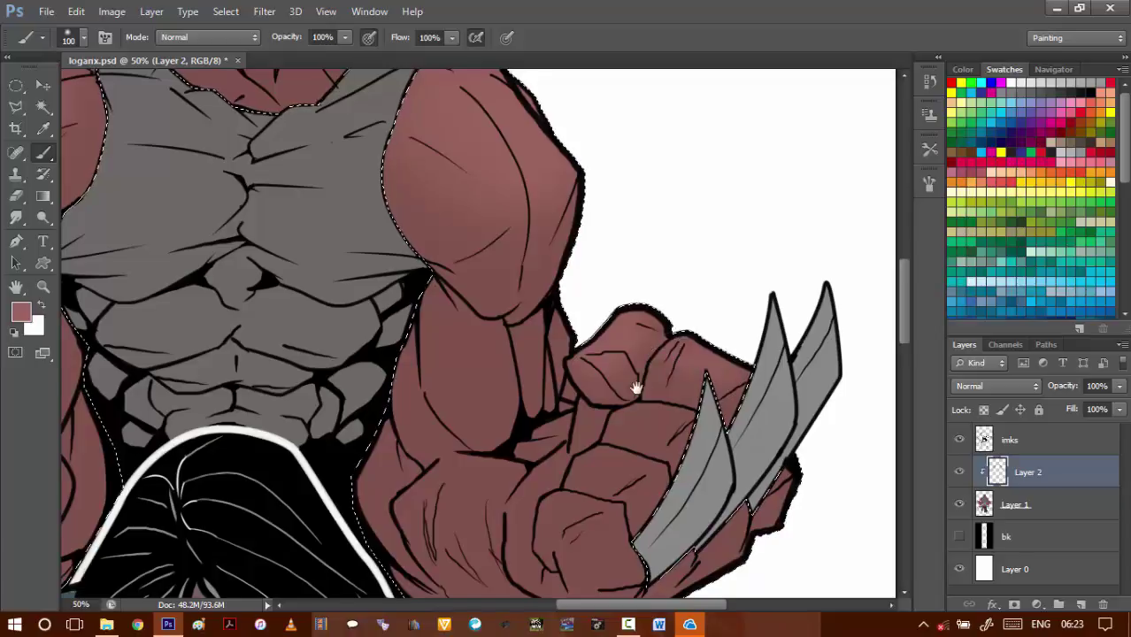
- Build up the highlights on the shoulder at the picture's right, enlarging the brush from size 175 to 250
{"action": "scroll", "coordinate": [664, 346], "scroll_direction": "left", "scroll_amount": 3}
{"action": "scroll", "coordinate": [646, 301], "scroll_direction": "up", "scroll_amount": 5}
{"action": "key", "text": "bracketright"}
{"action": "key", "text": "bracketright"}
{"action": "key", "text": "bracketright"}
{"action": "key", "text": "bracketright"}
{"action": "key", "text": "bracketright"}
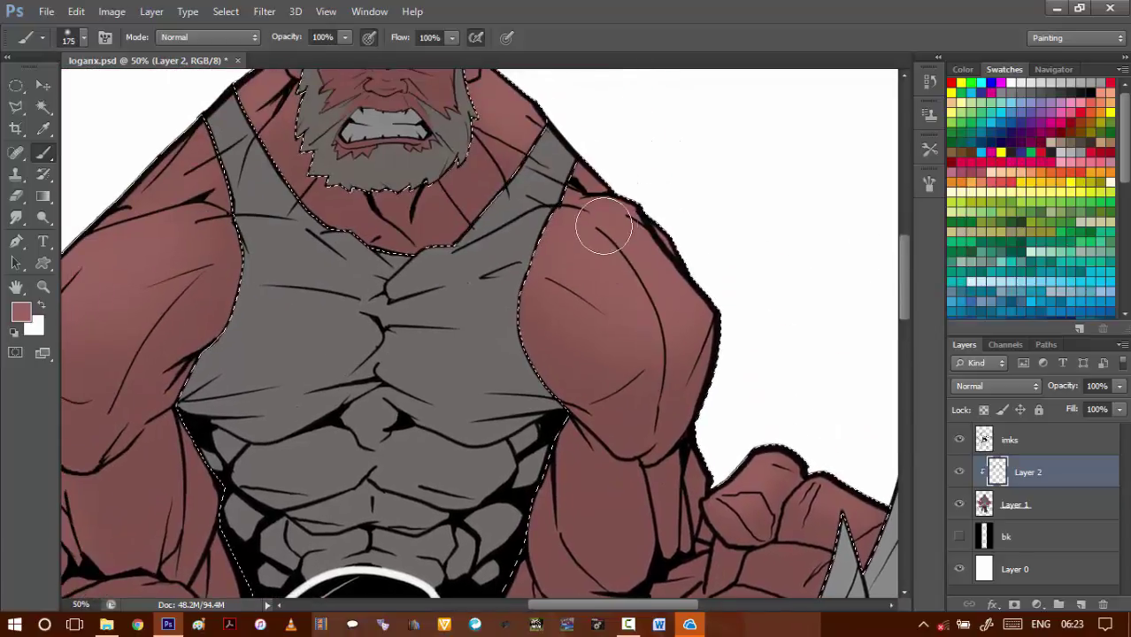
{"action": "left_click_drag", "start_coordinate": [605, 227], "coordinate": [582, 217]}
{"action": "left_click_drag", "start_coordinate": [638, 315], "coordinate": [722, 416]}
{"action": "left_click_drag", "start_coordinate": [583, 262], "coordinate": [634, 322]}
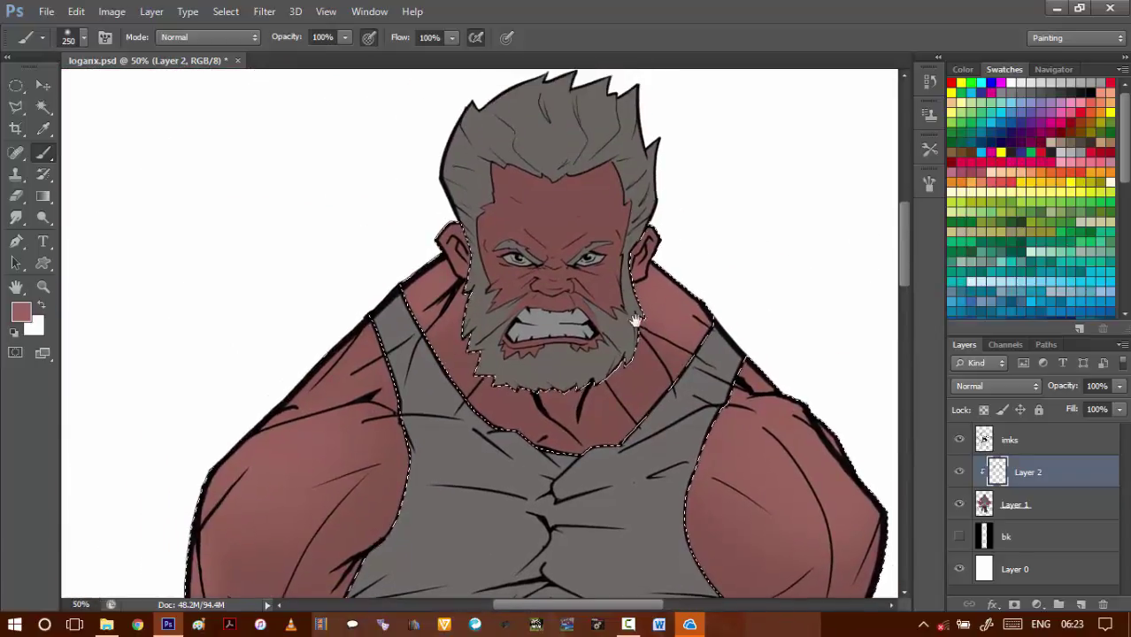
- Paint highlights on the remaining fingers of the fist at the picture's right, using brush sizes 125 and 100
{"action": "left_click_drag", "start_coordinate": [635, 514], "coordinate": [626, 253]}
{"action": "left_click_drag", "start_coordinate": [742, 391], "coordinate": [536, 365]}
{"action": "key", "text": "bracketleft"}
{"action": "key", "text": "bracketleft"}
{"action": "key", "text": "bracketleft"}
{"action": "key", "text": "bracketleft"}
{"action": "key", "text": "bracketleft"}
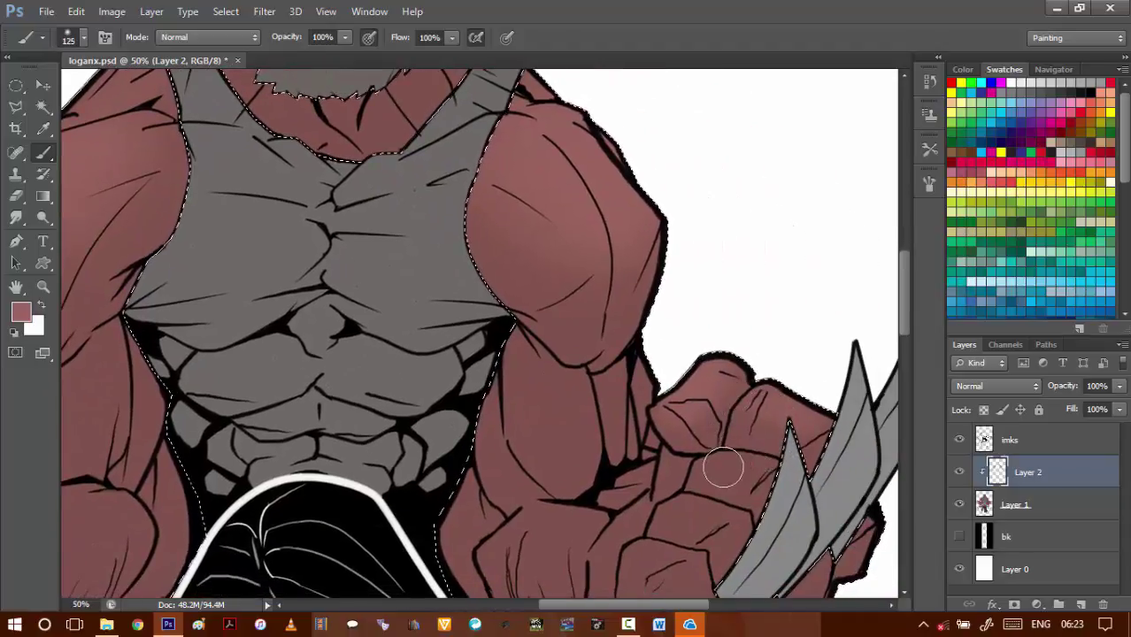
{"action": "scroll", "coordinate": [709, 434], "scroll_direction": "right", "scroll_amount": 1}
{"action": "scroll", "coordinate": [662, 410], "scroll_direction": "down", "scroll_amount": 3}
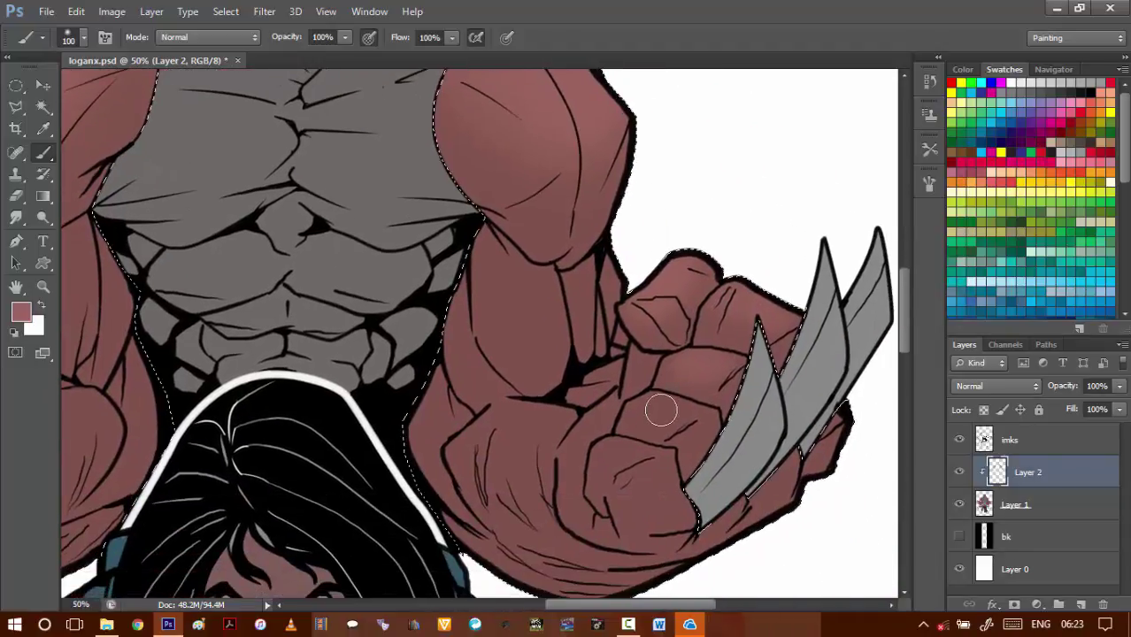
{"action": "left_click_drag", "start_coordinate": [603, 453], "coordinate": [644, 456]}
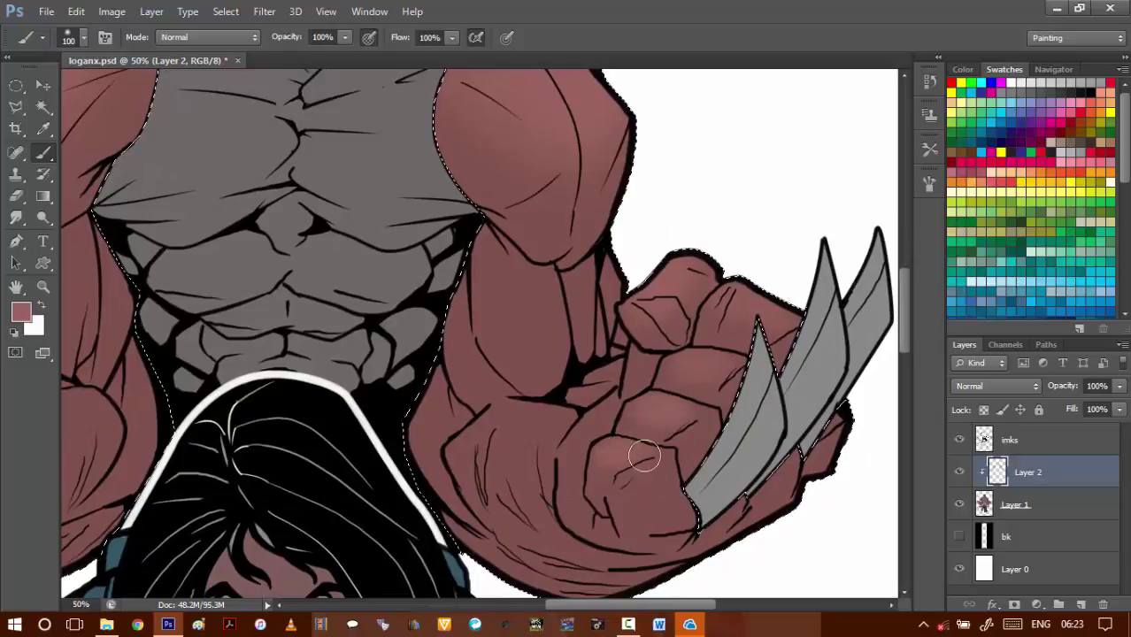
{"action": "left_click_drag", "start_coordinate": [677, 377], "coordinate": [686, 364]}
- Paint a soft highlight on the forearm below the elbow at the picture's right with the brush at size 175
{"action": "mouse_move", "coordinate": [592, 253]}
{"action": "left_mouse_down"}
{"action": "mouse_move", "coordinate": [678, 404]}
{"action": "mouse_move", "coordinate": [634, 332]}
{"action": "left_mouse_up"}
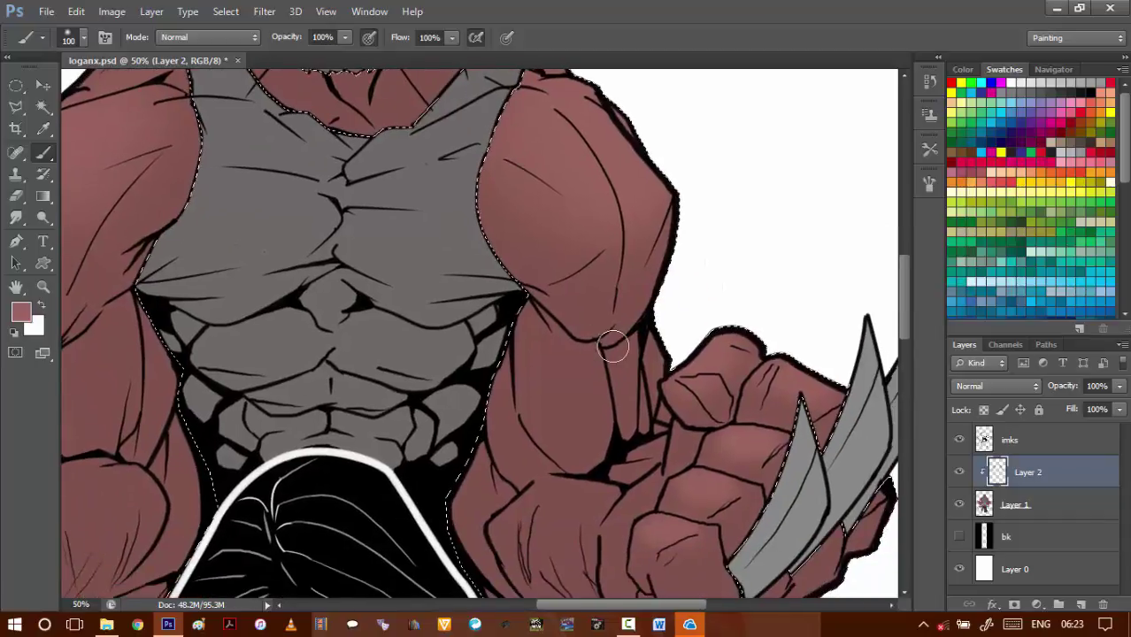
{"action": "key", "text": "]"}
{"action": "key", "text": "]"}
{"action": "key", "text": "]"}
{"action": "left_click_drag", "start_coordinate": [590, 434], "coordinate": [577, 366]}
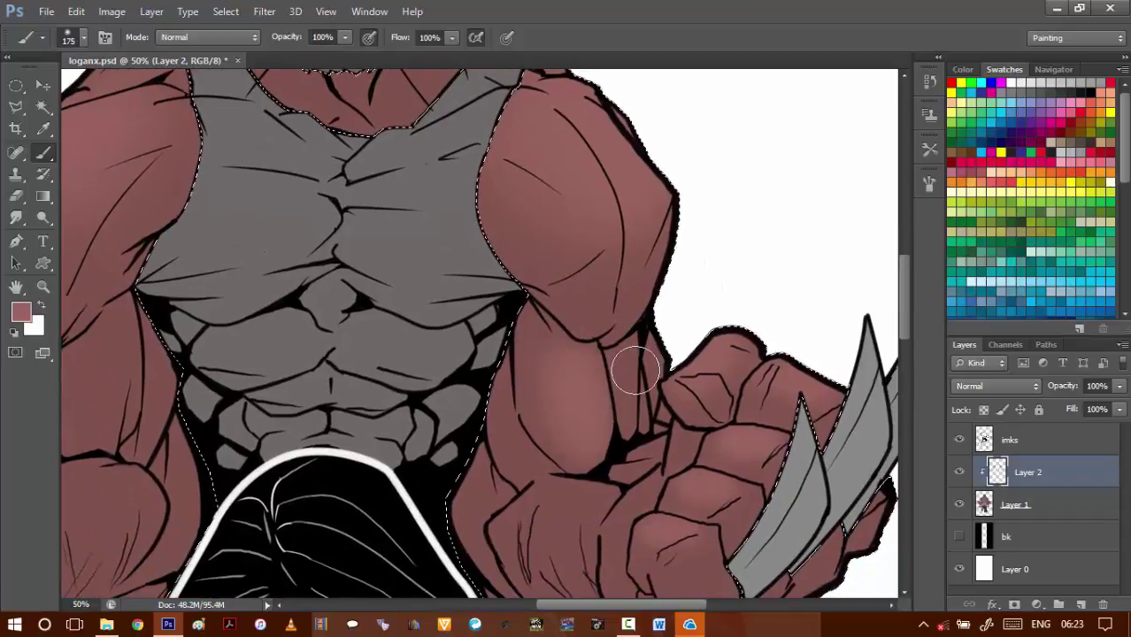
- Lighten the narrow forearm muscles and the area near the wrist at the picture's right with the brush at size 100
{"action": "key", "text": "["}
{"action": "key", "text": "["}
{"action": "key", "text": "["}
{"action": "scroll", "coordinate": [589, 398], "scroll_direction": "down", "scroll_amount": 3}
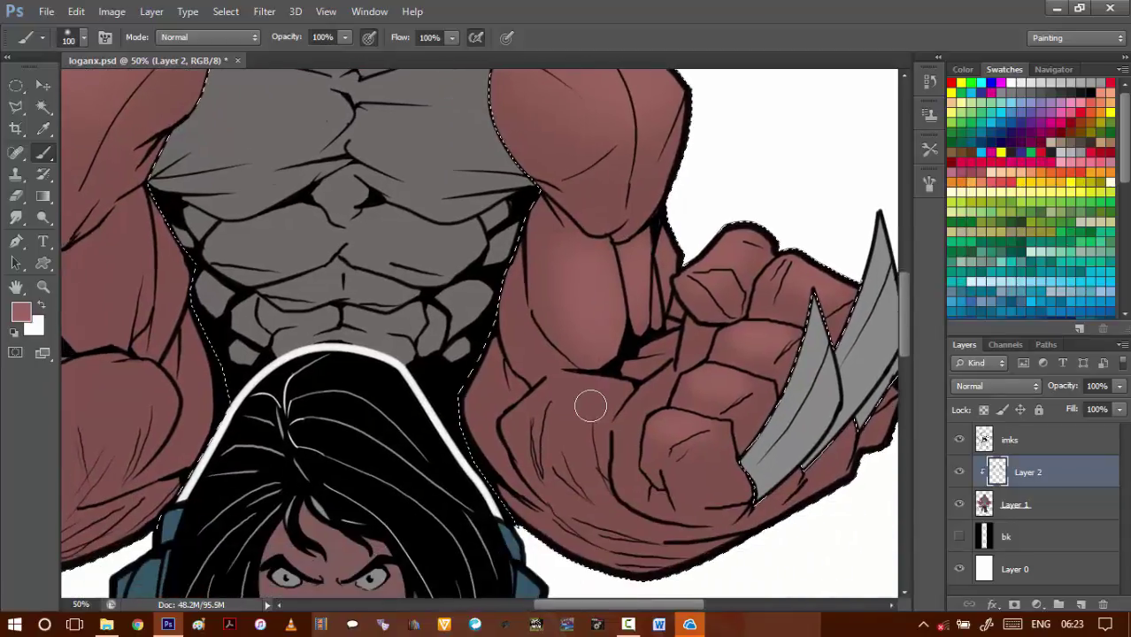
{"action": "left_click_drag", "start_coordinate": [570, 395], "coordinate": [615, 385]}
- Paint highlights on the muscle near the wrist and the base of the thumb at the picture's left, ending with brush size 150
{"action": "left_click_drag", "start_coordinate": [434, 319], "coordinate": [748, 348]}
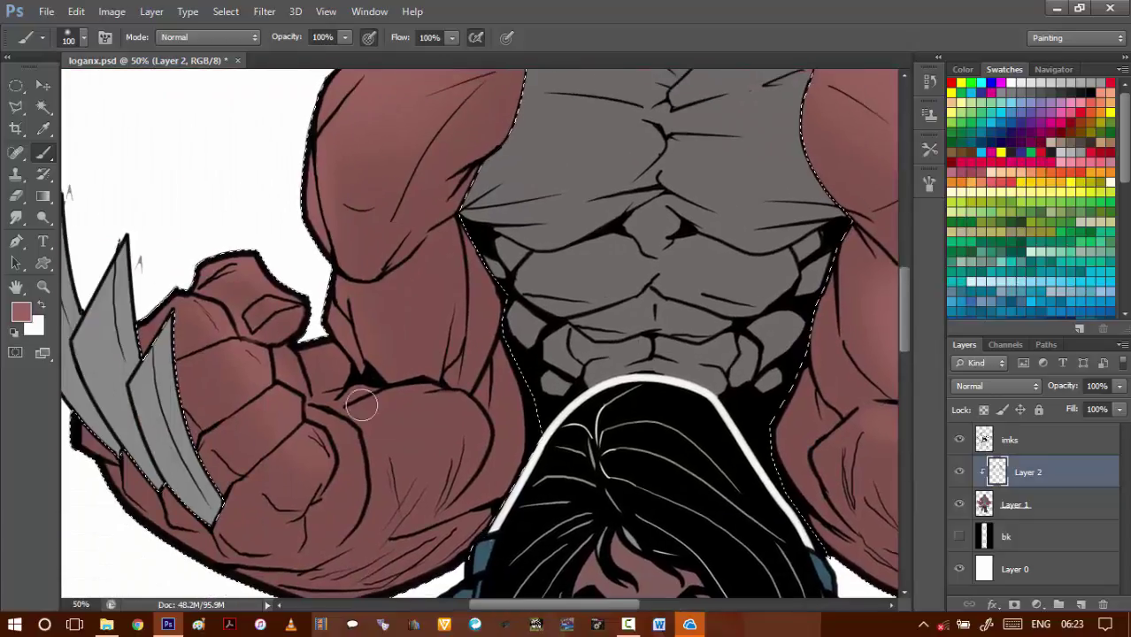
{"action": "key", "text": "]"}
{"action": "key", "text": "]"}
{"action": "key", "text": "]"}
{"action": "left_click_drag", "start_coordinate": [422, 408], "coordinate": [397, 421]}
{"action": "key", "text": "["}
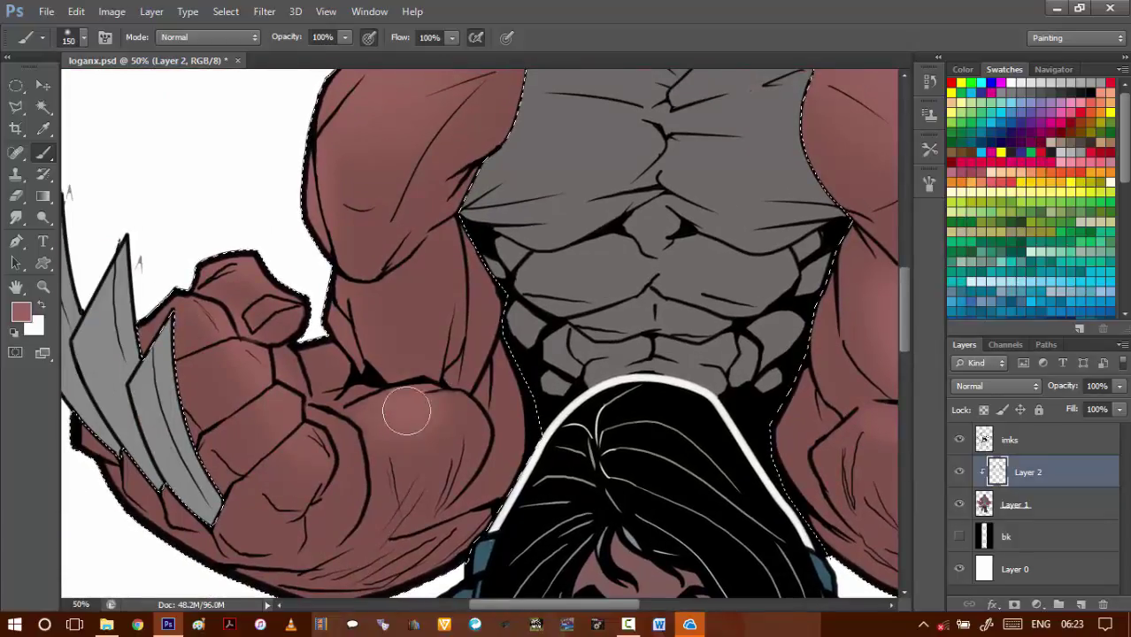
{"action": "left_click_drag", "start_coordinate": [322, 357], "coordinate": [330, 372]}
- Lighten the forearm just below the biceps at the picture's left, using brush sizes 150 and 100
{"action": "left_click_drag", "start_coordinate": [502, 232], "coordinate": [510, 390]}
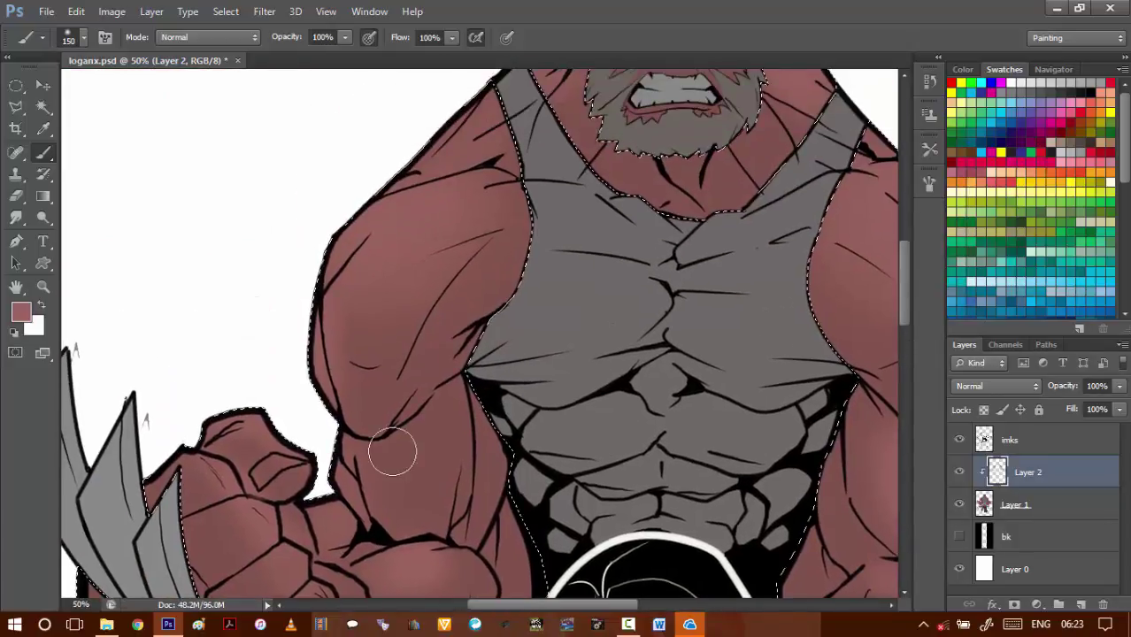
{"action": "key", "text": "["}
{"action": "key", "text": "["}
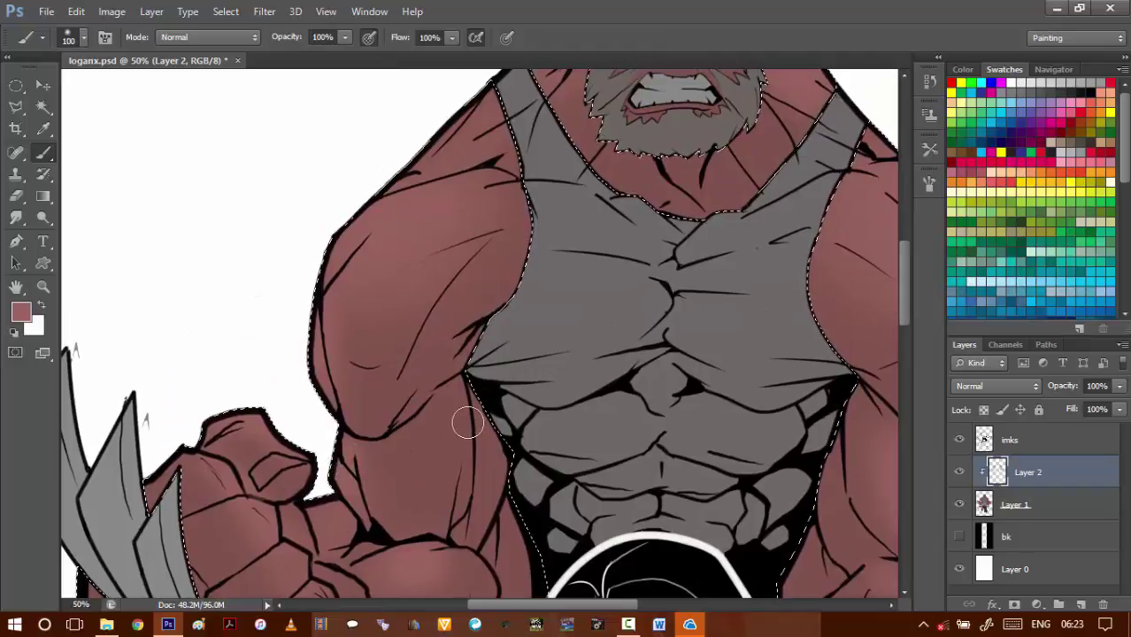
- Paint small highlights on the upper part of both of the man's ears with the brush at size 40
{"action": "left_click_drag", "start_coordinate": [525, 288], "coordinate": [481, 452]}
{"action": "key", "text": "bracketright"}
{"action": "key", "text": "bracketright"}
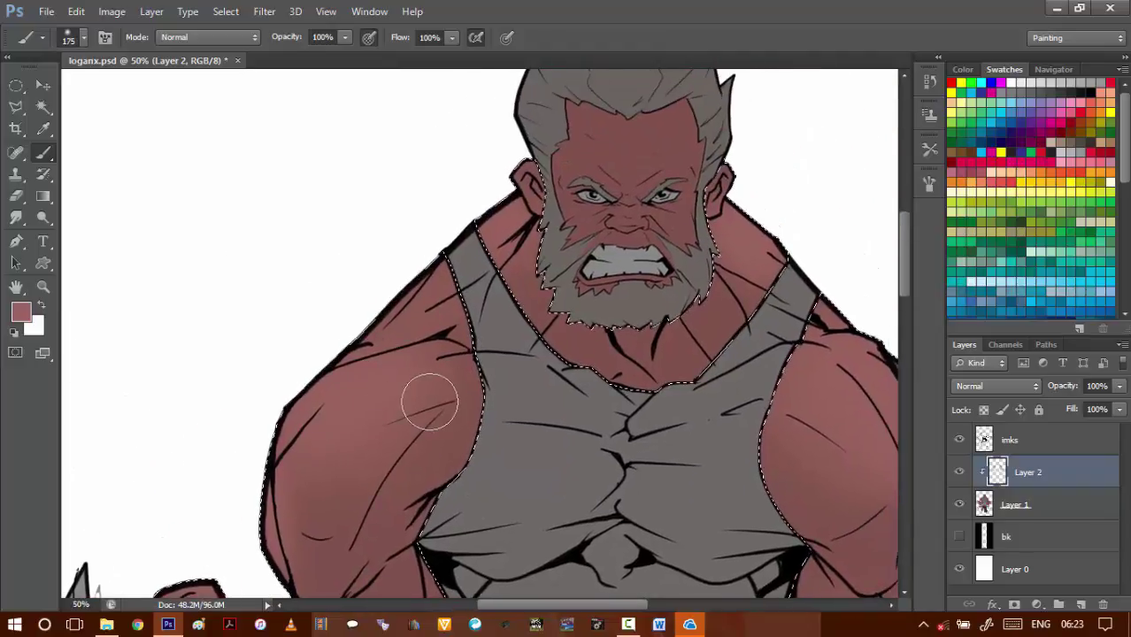
{"action": "left_click_drag", "start_coordinate": [505, 298], "coordinate": [415, 431]}
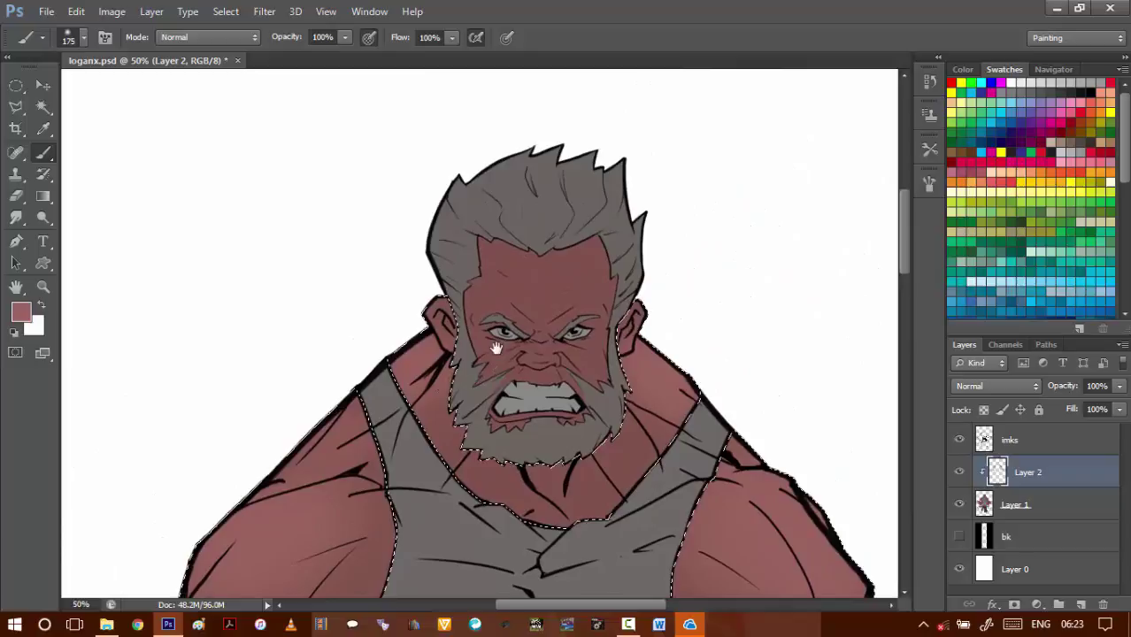
{"action": "left_click", "coordinate": [435, 298], "text": "ctrl"}
{"action": "scroll", "coordinate": [435, 298], "scroll_direction": "up", "scroll_amount": 2}
{"action": "key", "text": "bracketleft"}
{"action": "key", "text": "bracketleft"}
{"action": "key", "text": "bracketleft"}
{"action": "key", "text": "bracketleft"}
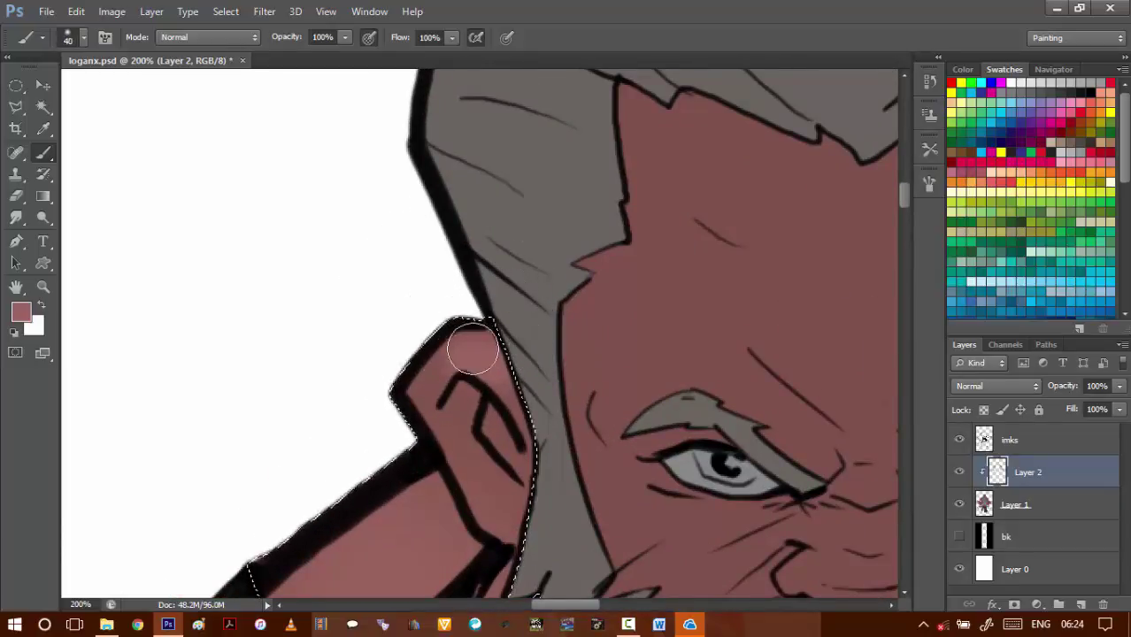
{"action": "scroll", "coordinate": [438, 387], "scroll_direction": "right", "scroll_amount": 6}
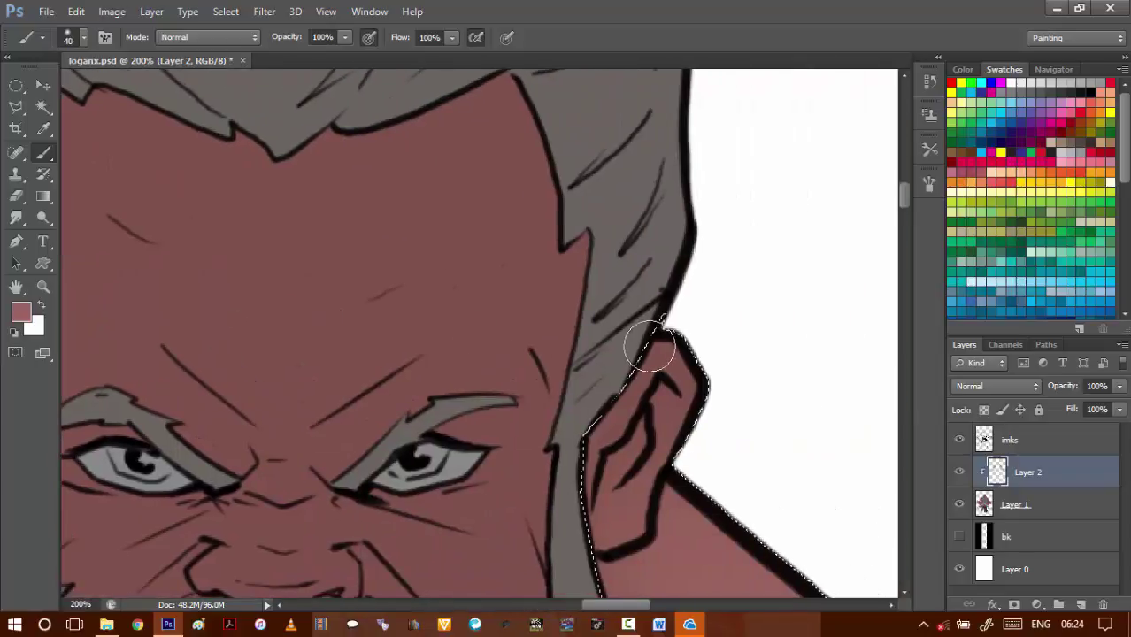
{"action": "left_click_drag", "start_coordinate": [648, 361], "coordinate": [674, 366]}
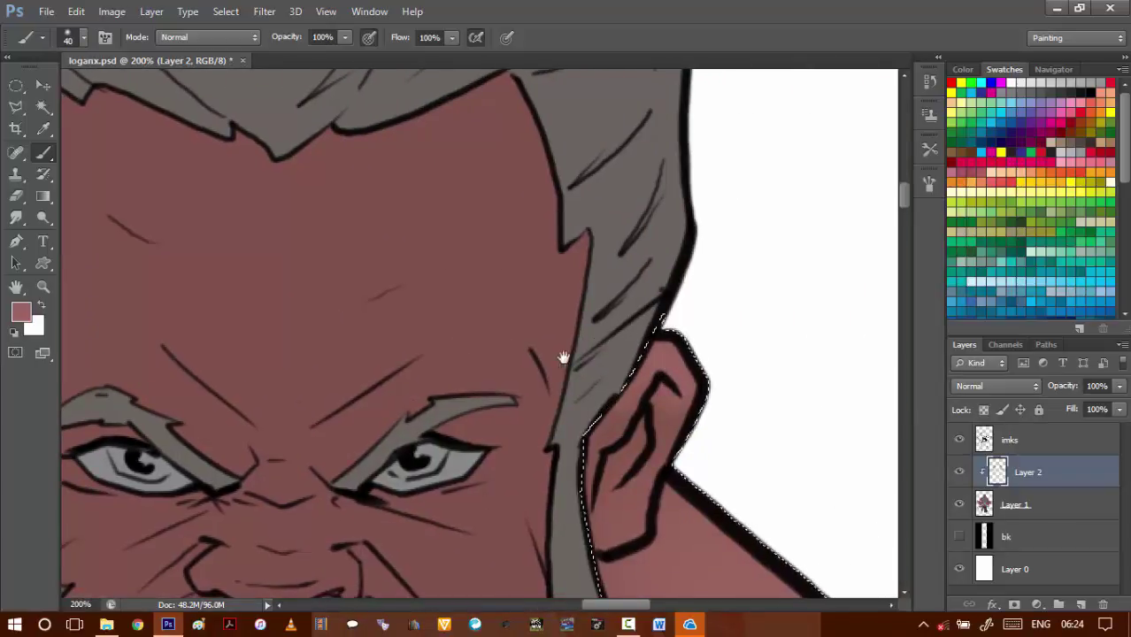
- Select the skin area of the man's face on Layer 1 with the Magic Wand
{"action": "left_click_drag", "start_coordinate": [531, 387], "coordinate": [652, 309]}
{"action": "left_click", "coordinate": [1037, 499]}
{"action": "key", "text": "w"}
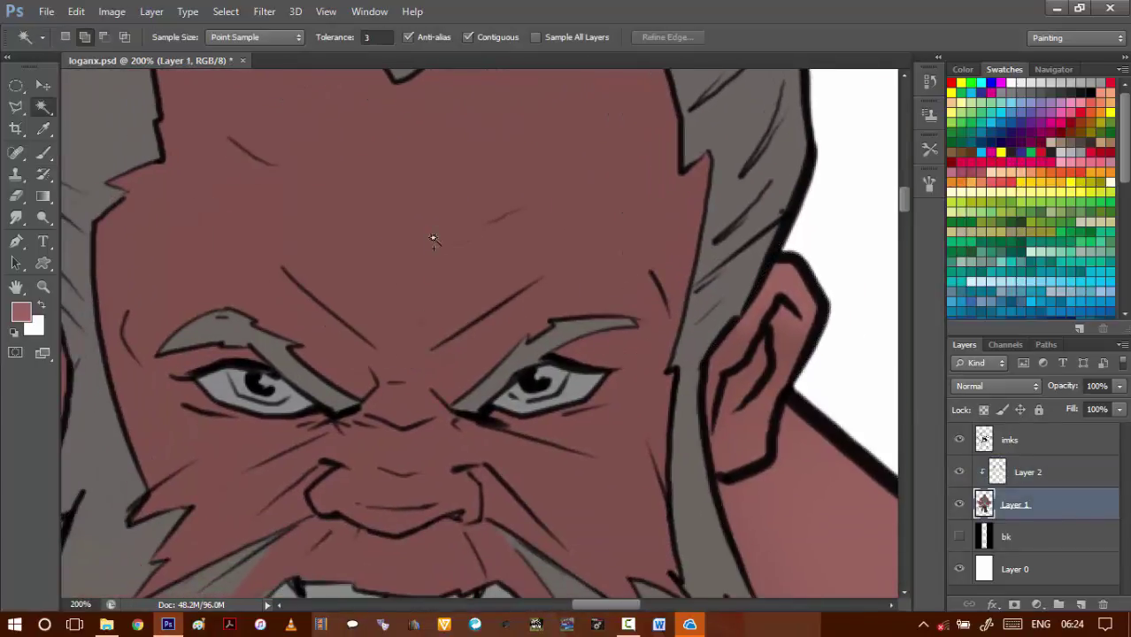
{"action": "left_click", "coordinate": [434, 324]}
{"action": "scroll", "coordinate": [451, 325], "scroll_direction": "down", "scroll_amount": 3}
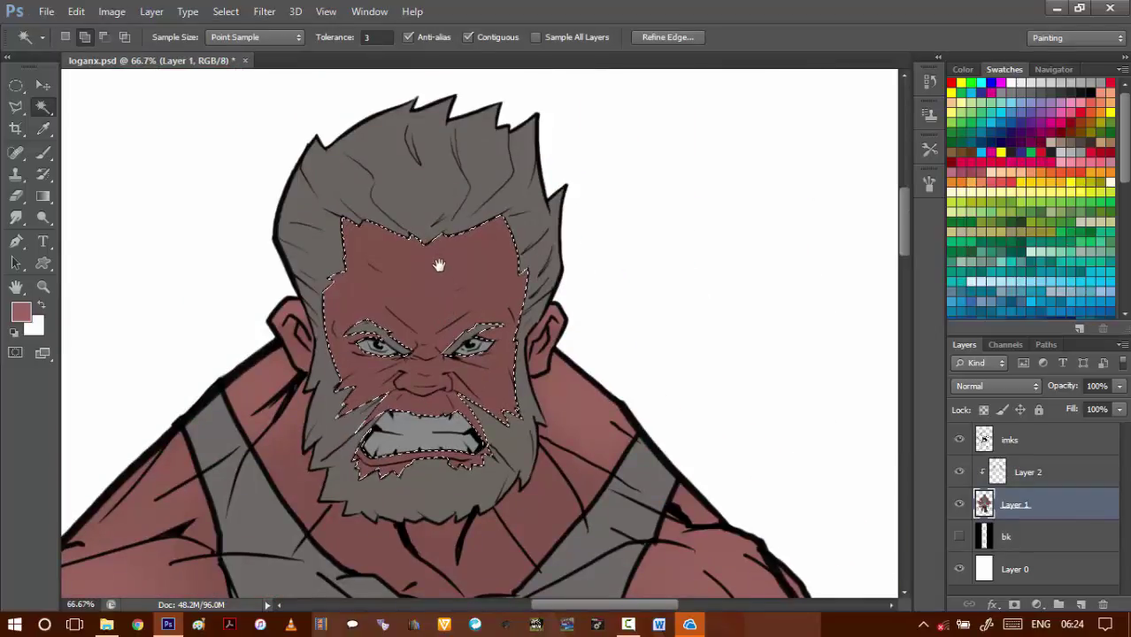
{"action": "scroll", "coordinate": [438, 265], "scroll_direction": "up", "scroll_amount": 1}
- Paint a soft highlight across the man's forehead on Layer 2 with the brush at size 150
{"action": "key", "text": "b"}
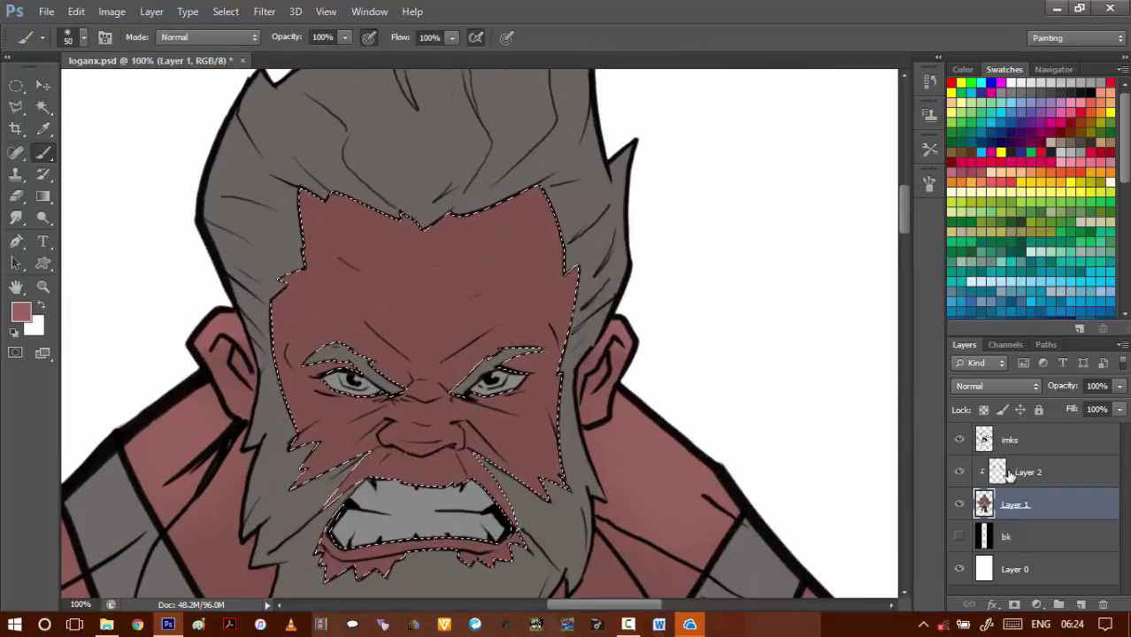
{"action": "left_click", "coordinate": [1010, 475]}
{"action": "key", "text": "bracketright"}
{"action": "key", "text": "bracketright"}
{"action": "key", "text": "bracketright"}
{"action": "key", "text": "bracketright"}
{"action": "key", "text": "bracketright"}
{"action": "key", "text": "bracketright"}
{"action": "key", "text": "bracketright"}
{"action": "key", "text": "bracketright"}
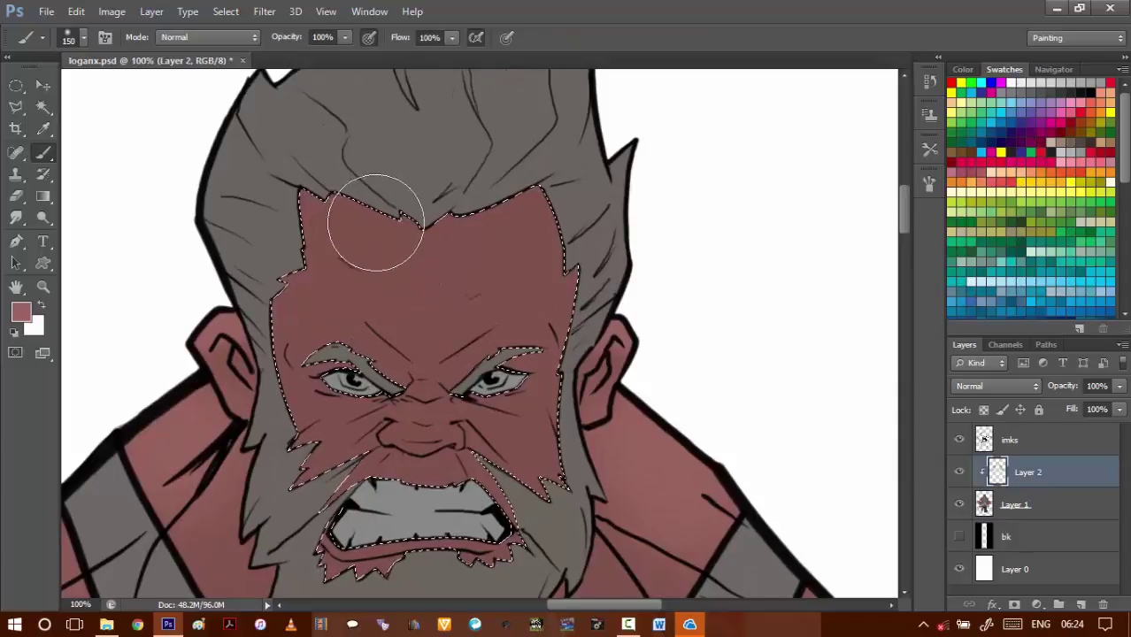
{"action": "mouse_move", "coordinate": [440, 265]}
{"action": "left_mouse_down"}
{"action": "mouse_move", "coordinate": [372, 248]}
{"action": "mouse_move", "coordinate": [516, 239]}
{"action": "mouse_move", "coordinate": [359, 240]}
{"action": "mouse_move", "coordinate": [334, 223]}
{"action": "mouse_move", "coordinate": [491, 232]}
{"action": "mouse_move", "coordinate": [461, 265]}
{"action": "mouse_move", "coordinate": [340, 227]}
{"action": "left_mouse_up"}
- Lighten the man's brow, cheeks and nose using brush sizes 70 and 40
{"action": "key", "text": "bracketleft"}
{"action": "key", "text": "bracketleft"}
{"action": "key", "text": "bracketleft"}
{"action": "key", "text": "bracketleft"}
{"action": "key", "text": "bracketleft"}
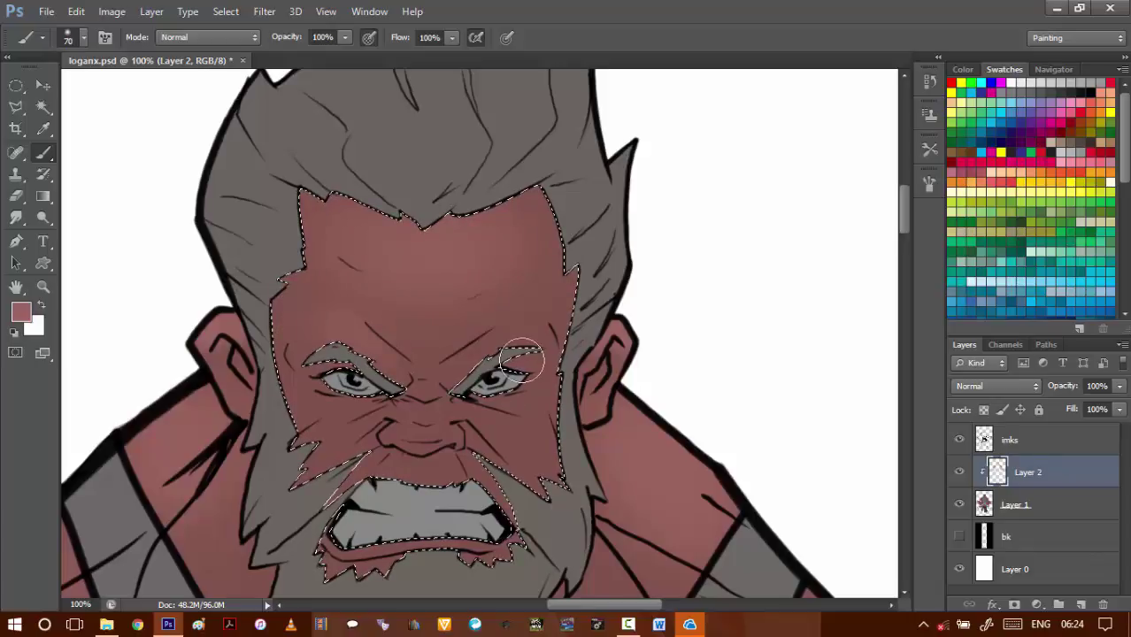
{"action": "key", "text": "bracketleft"}
{"action": "key", "text": "space"}
{"action": "left_click_drag", "start_coordinate": [453, 360], "coordinate": [414, 266]}
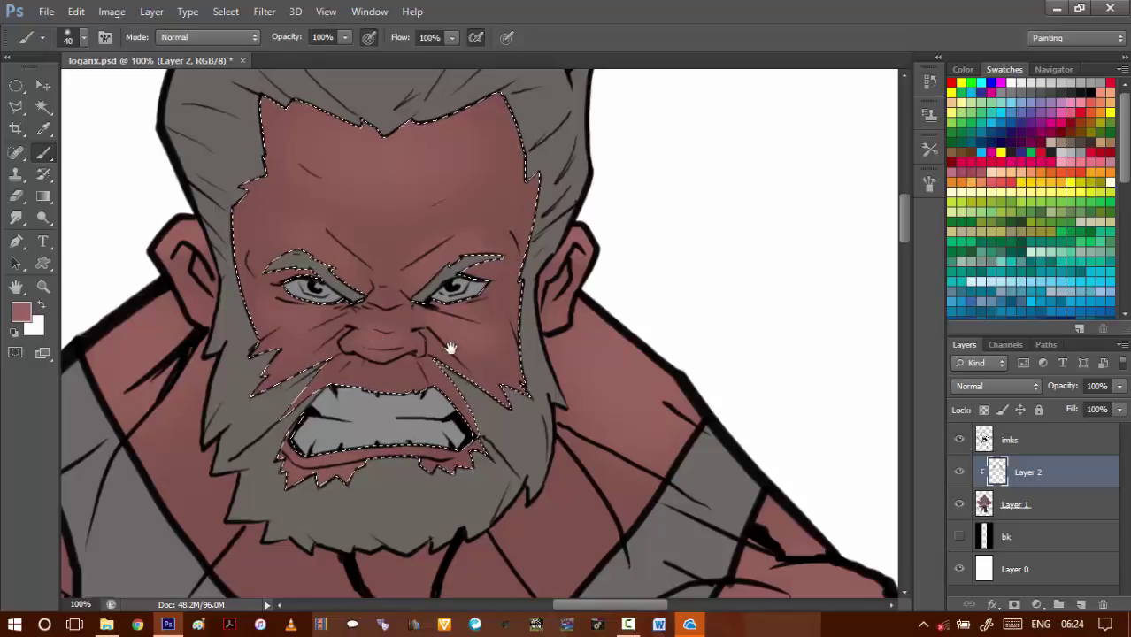
- Deselect the man's face and save the illustration
{"action": "scroll", "coordinate": [421, 416], "scroll_direction": "down", "scroll_amount": 3}
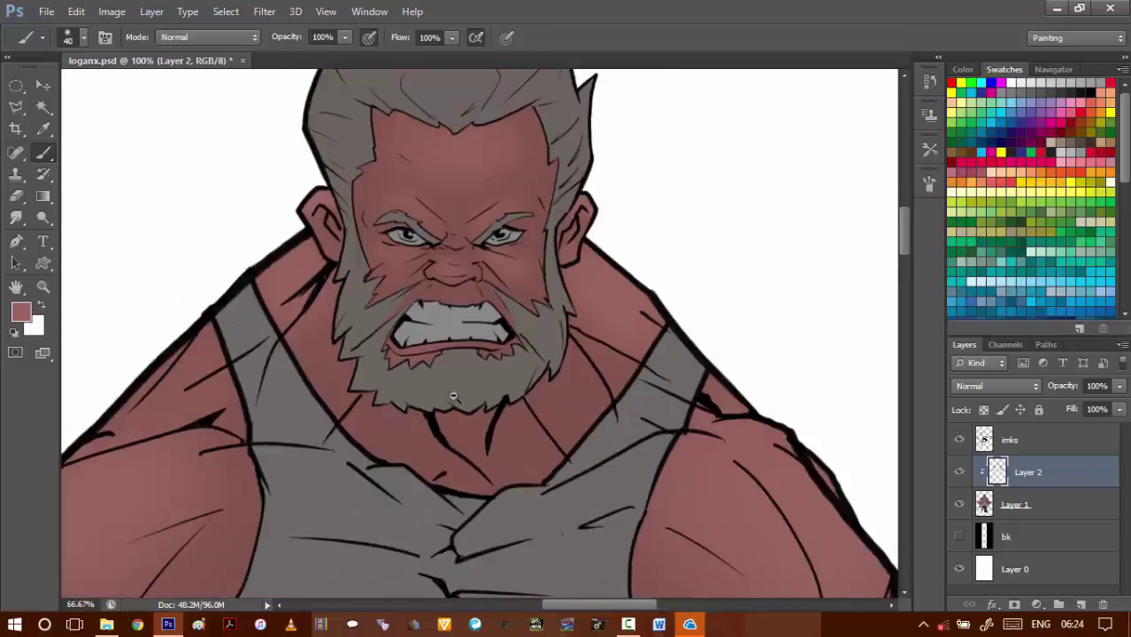
{"action": "scroll", "coordinate": [461, 416], "scroll_direction": "down", "scroll_amount": 5}
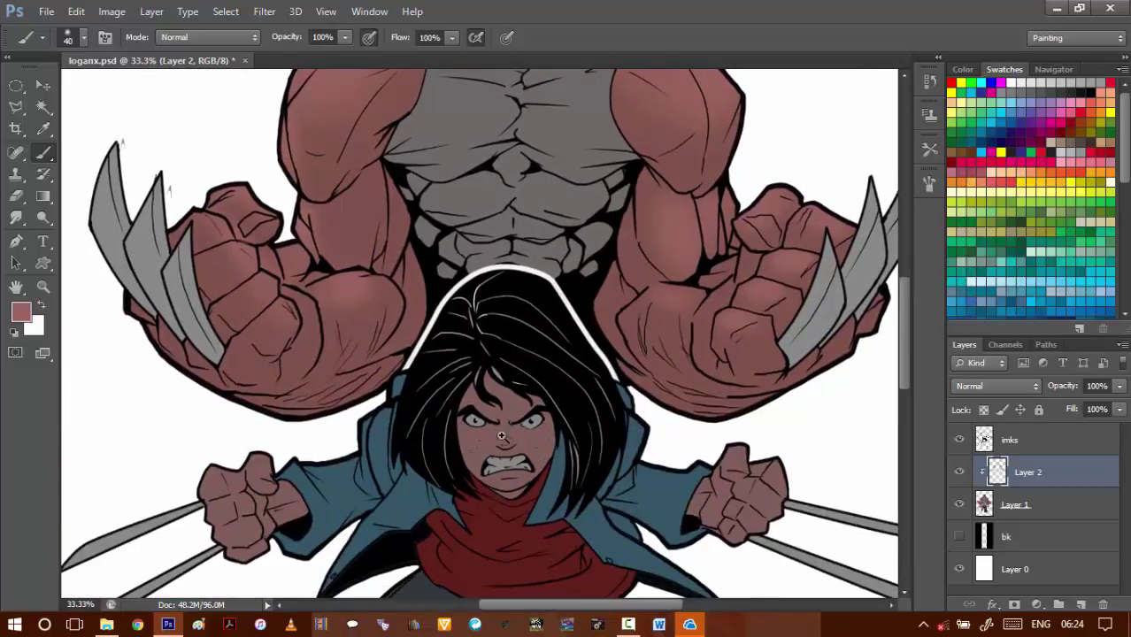
{"action": "scroll", "coordinate": [459, 423], "scroll_direction": "up", "scroll_amount": 3}
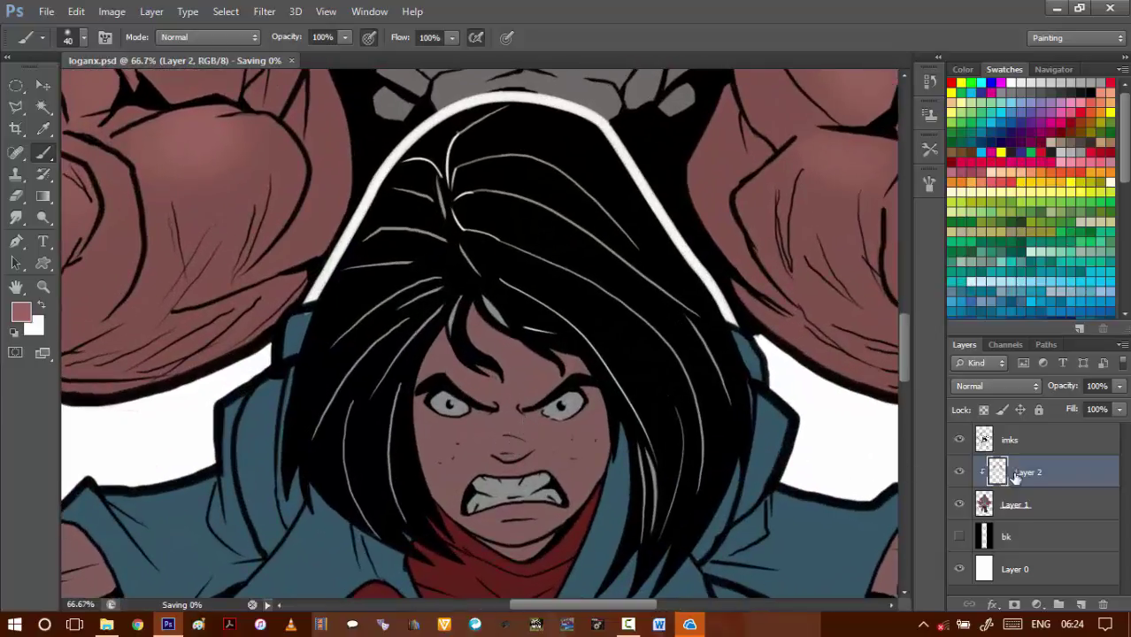
- Select the skin of the girl's face and both of her fists on Layer 1 with the Magic Wand
{"action": "key", "text": "alt+bracketleft"}
{"action": "key", "text": "w"}
{"action": "left_click", "coordinate": [405, 466]}
{"action": "left_click_drag", "start_coordinate": [350, 475], "coordinate": [528, 306]}
{"action": "left_click", "coordinate": [257, 403]}
{"action": "left_click_drag", "start_coordinate": [635, 367], "coordinate": [281, 361]}
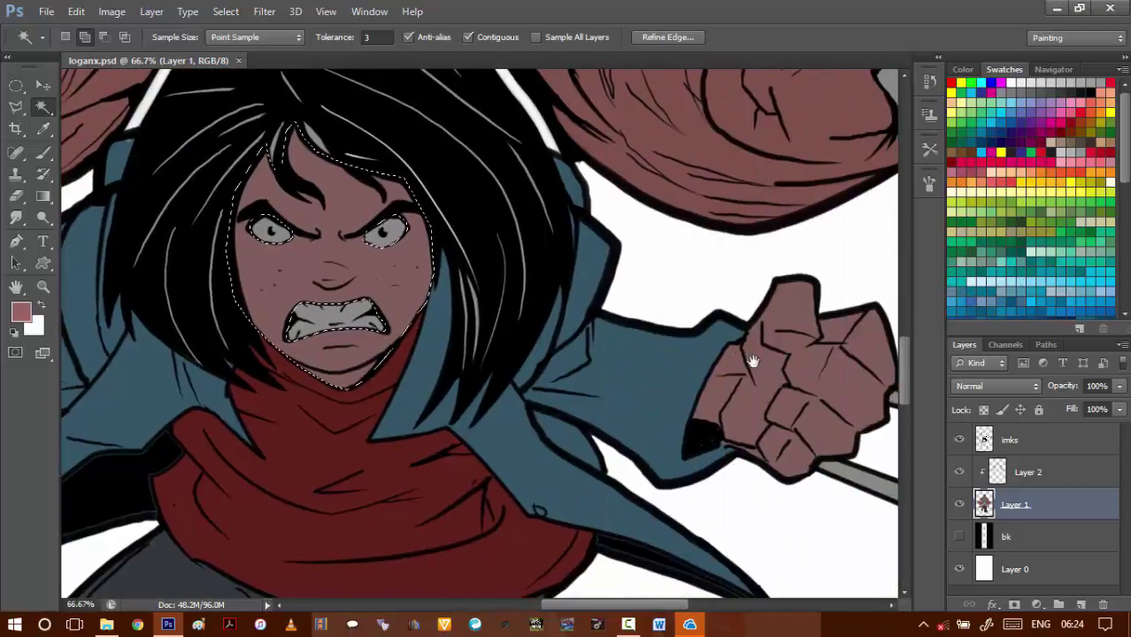
{"action": "left_click", "coordinate": [764, 378], "text": "shift"}
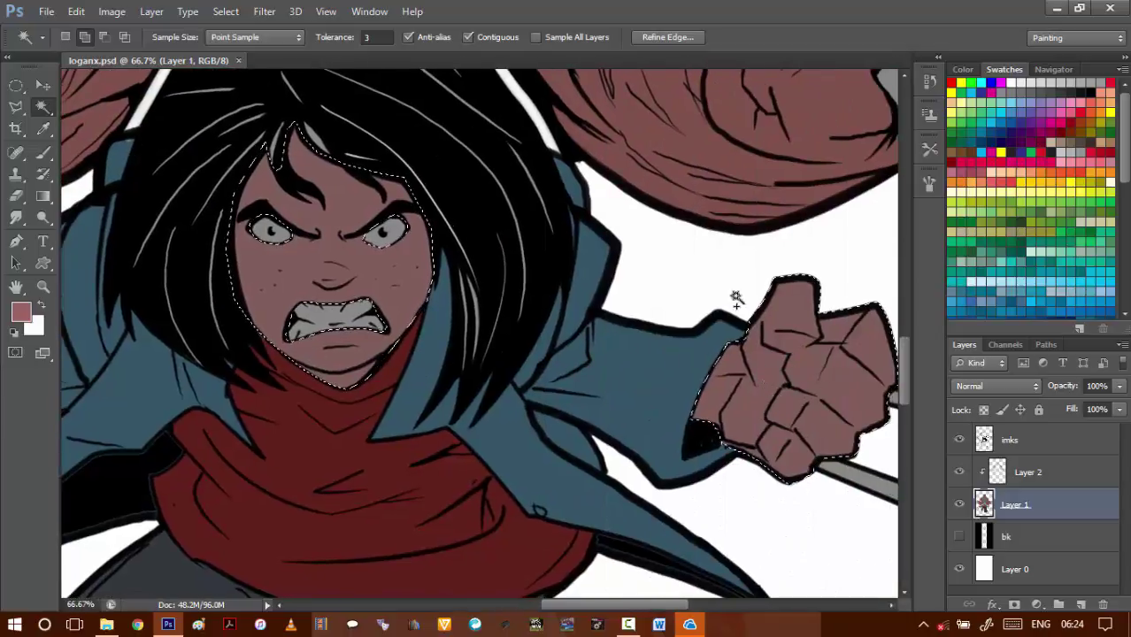
- Set the brush colour to a lighter dusty skin tone with hue 6°, saturation 29% and brightness 60%
{"action": "left_click_drag", "start_coordinate": [340, 238], "coordinate": [452, 325]}
{"action": "key", "text": "ctrl+plus"}
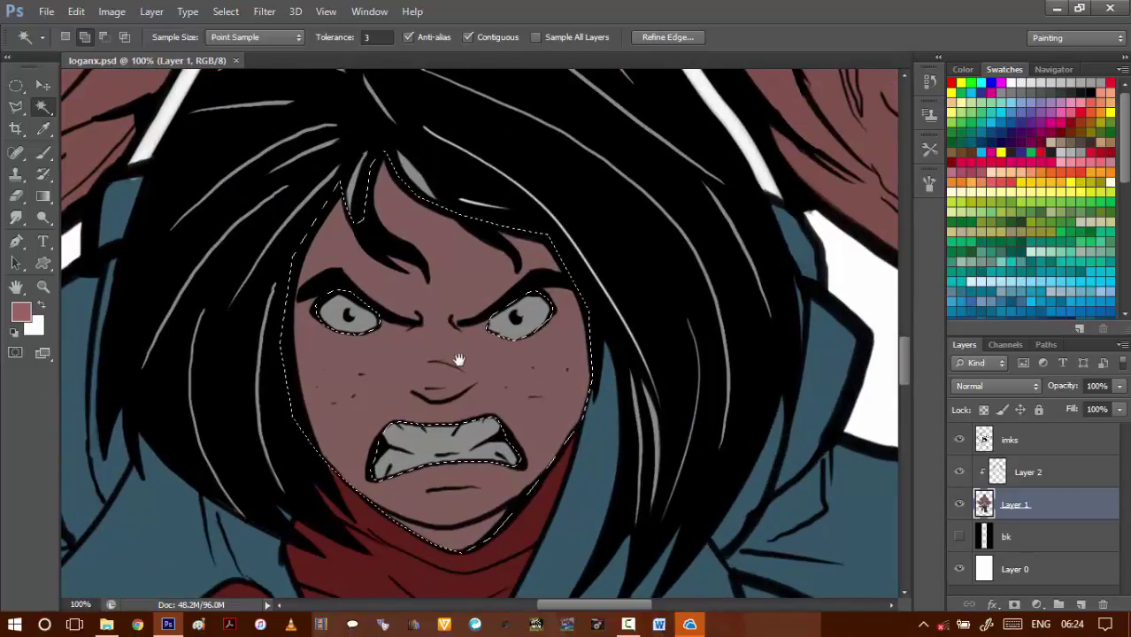
{"action": "key", "text": "b"}
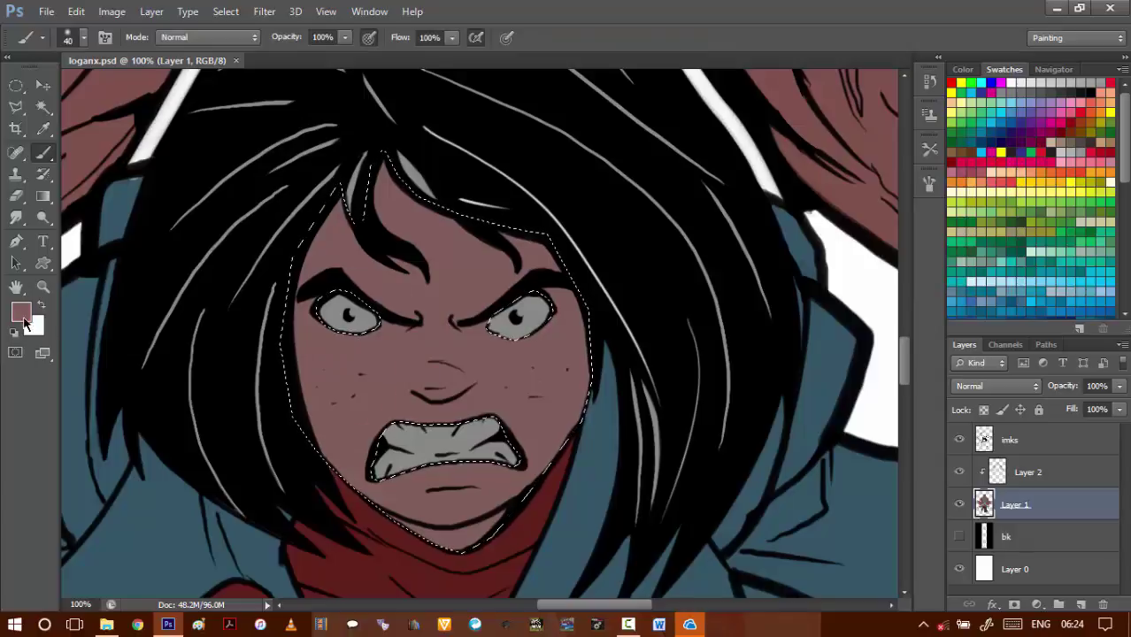
{"action": "left_click", "coordinate": [22, 316]}
{"action": "left_click", "coordinate": [741, 374]}
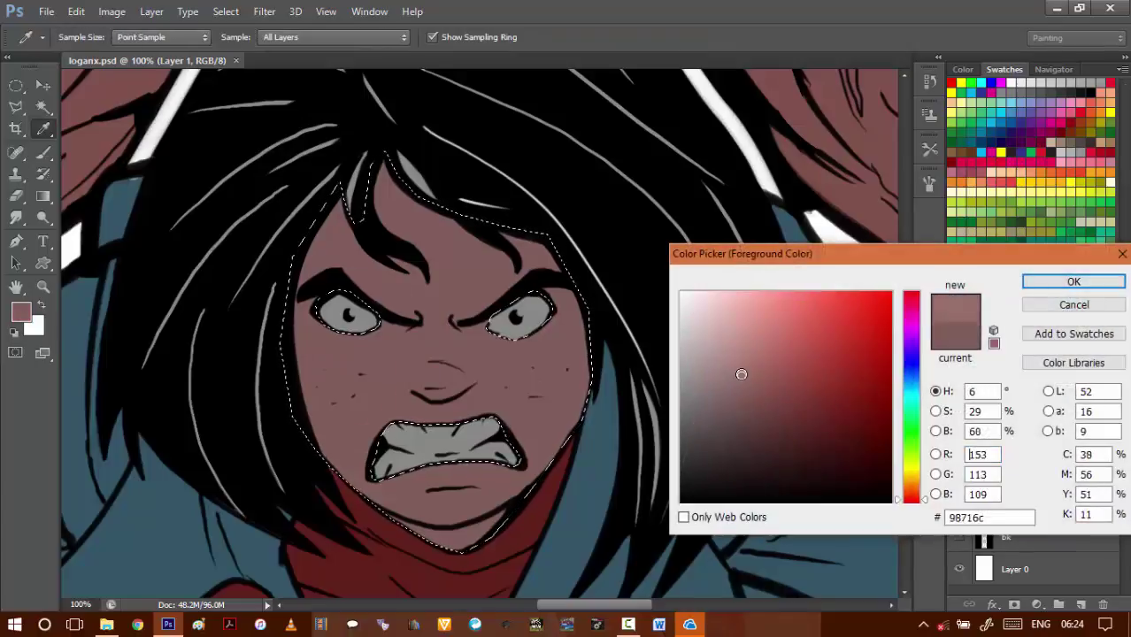
{"action": "left_click", "coordinate": [1029, 283]}
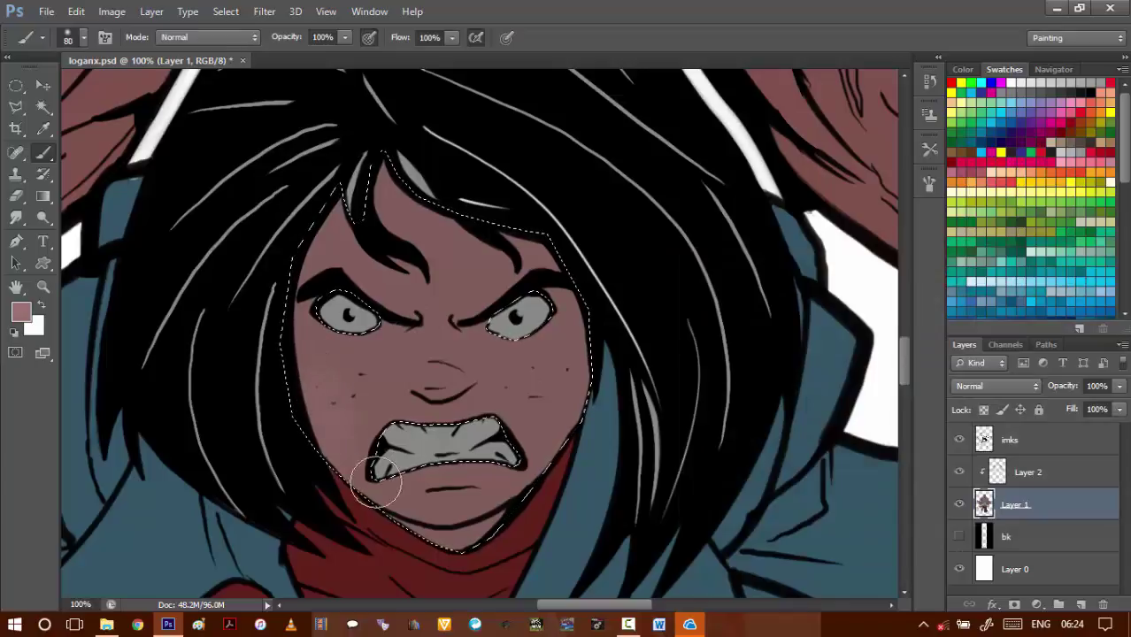
- Try lightening the girl's face and her fist at the picture's left directly on Layer 1 with brush size 80
{"action": "mouse_move", "coordinate": [437, 449]}
{"action": "left_mouse_down"}
{"action": "mouse_move", "coordinate": [434, 323]}
{"action": "mouse_move", "coordinate": [453, 371]}
{"action": "mouse_move", "coordinate": [498, 371]}
{"action": "mouse_move", "coordinate": [469, 334]}
{"action": "left_mouse_up"}
{"action": "left_click", "coordinate": [469, 335]}
{"action": "left_click_drag", "start_coordinate": [449, 292], "coordinate": [486, 341]}
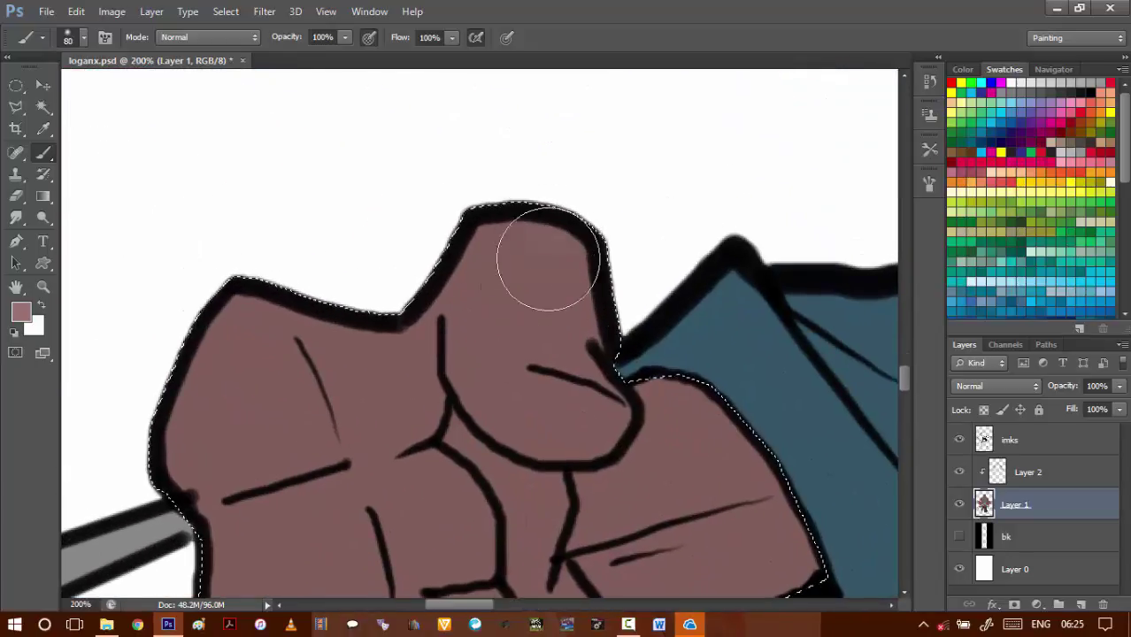
{"action": "scroll", "coordinate": [518, 278], "scroll_direction": "down", "scroll_amount": 1}
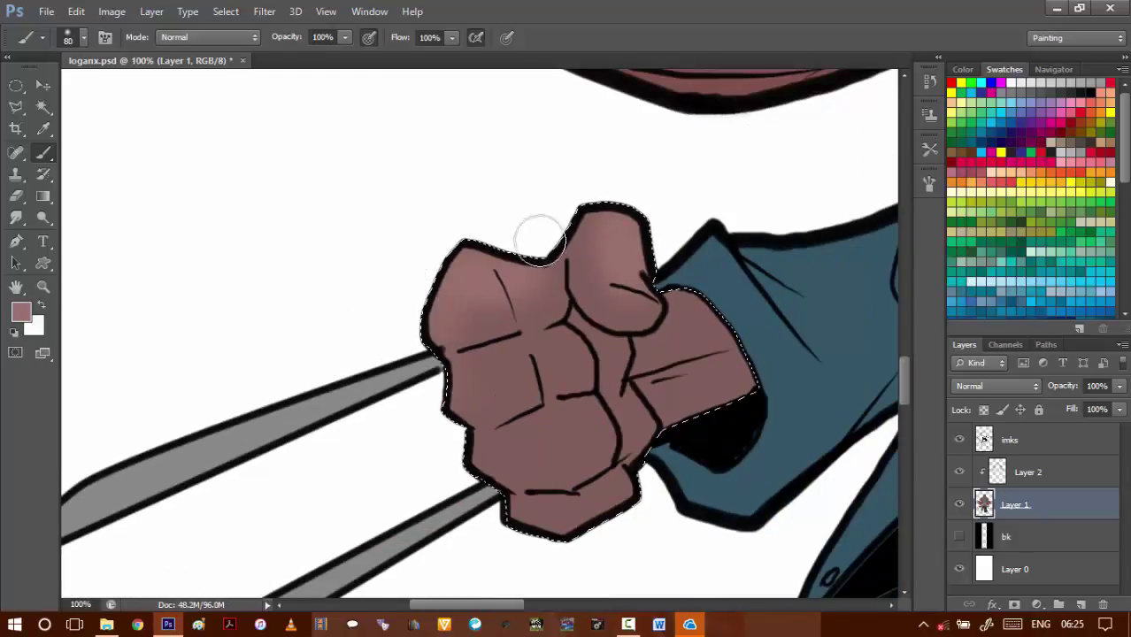
- Try lightening the thumb and knuckles of the girl's fist at the picture's right on Layer 1, and deselect
{"action": "left_click_drag", "start_coordinate": [793, 250], "coordinate": [275, 241]}
{"action": "left_click_drag", "start_coordinate": [757, 288], "coordinate": [189, 231]}
{"action": "left_click_drag", "start_coordinate": [548, 335], "coordinate": [198, 435]}
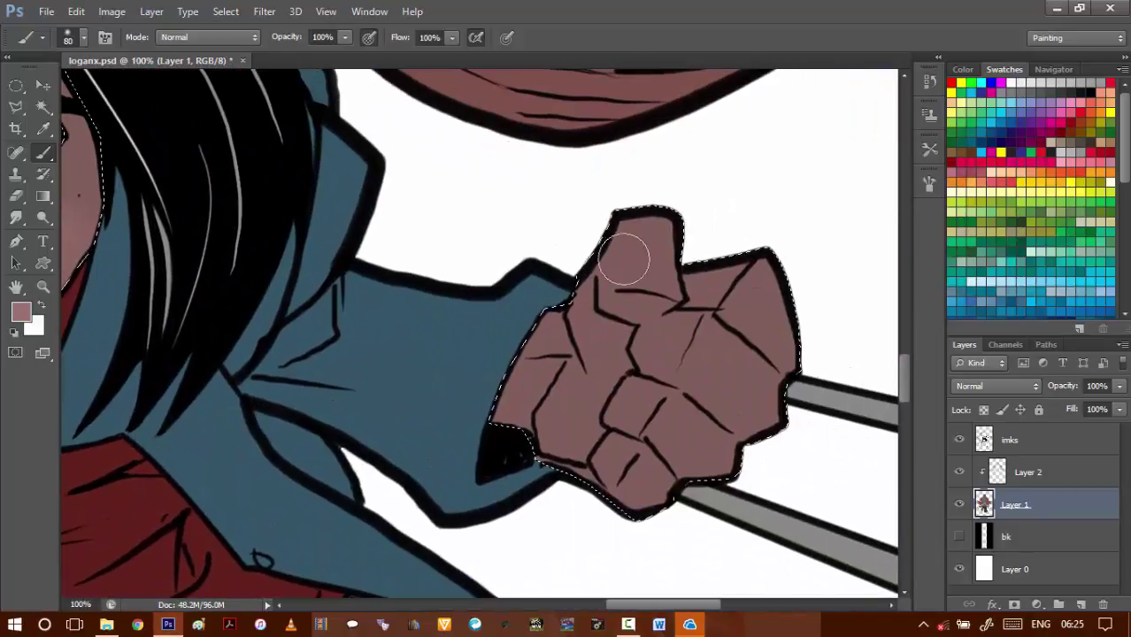
{"action": "mouse_move", "coordinate": [625, 258]}
{"action": "left_mouse_down"}
{"action": "mouse_move", "coordinate": [636, 222]}
{"action": "mouse_move", "coordinate": [656, 213]}
{"action": "left_mouse_up"}
{"action": "mouse_move", "coordinate": [556, 295]}
{"action": "left_mouse_down"}
{"action": "mouse_move", "coordinate": [675, 217]}
{"action": "mouse_move", "coordinate": [724, 263]}
{"action": "mouse_move", "coordinate": [798, 263]}
{"action": "mouse_move", "coordinate": [745, 285]}
{"action": "mouse_move", "coordinate": [735, 270]}
{"action": "mouse_move", "coordinate": [805, 370]}
{"action": "mouse_move", "coordinate": [756, 291]}
{"action": "left_mouse_up"}
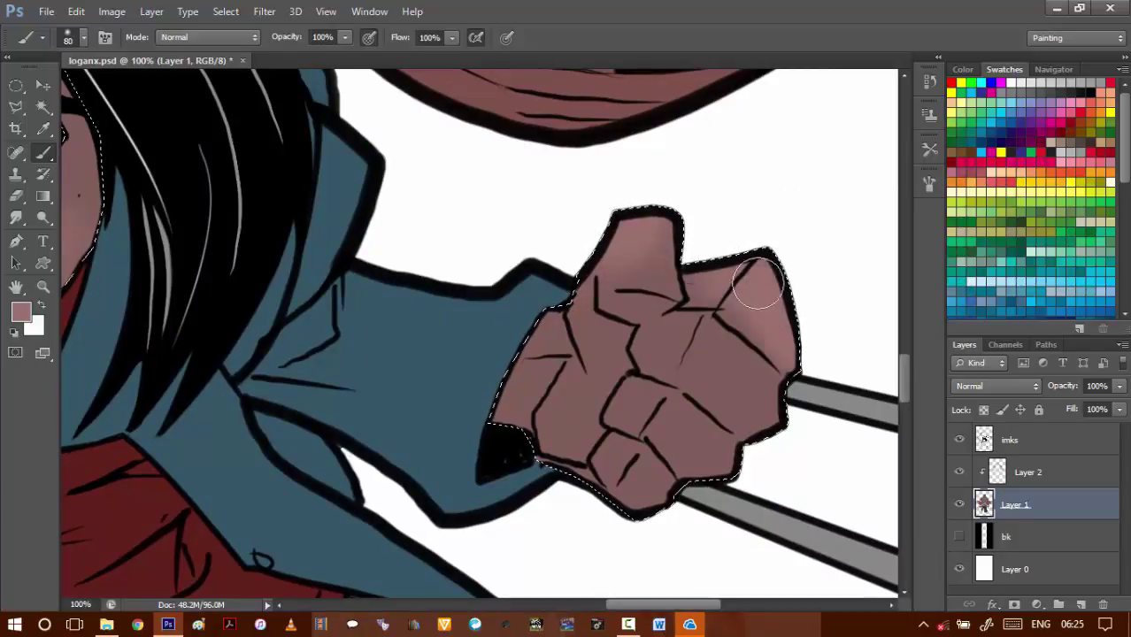
{"action": "key", "text": "ctrl+d"}
{"action": "left_click_drag", "start_coordinate": [562, 240], "coordinate": [615, 303]}
{"action": "scroll", "coordinate": [606, 301], "scroll_direction": "down", "scroll_amount": 2}
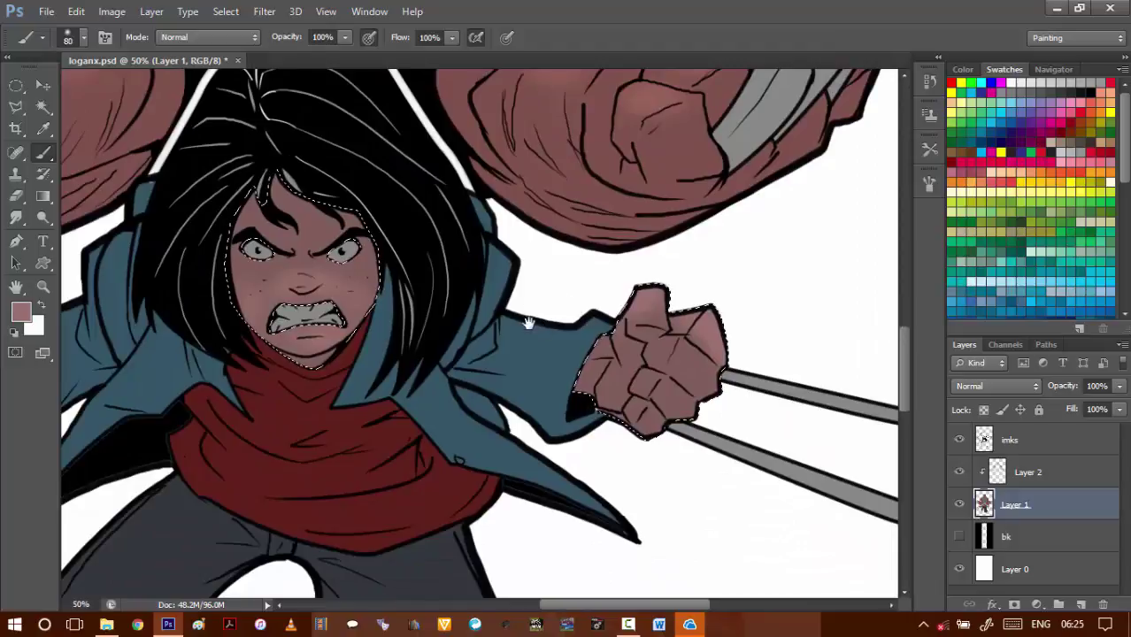
{"action": "left_click_drag", "start_coordinate": [528, 321], "coordinate": [605, 351]}
{"action": "scroll", "coordinate": [606, 351], "scroll_direction": "down", "scroll_amount": 2}
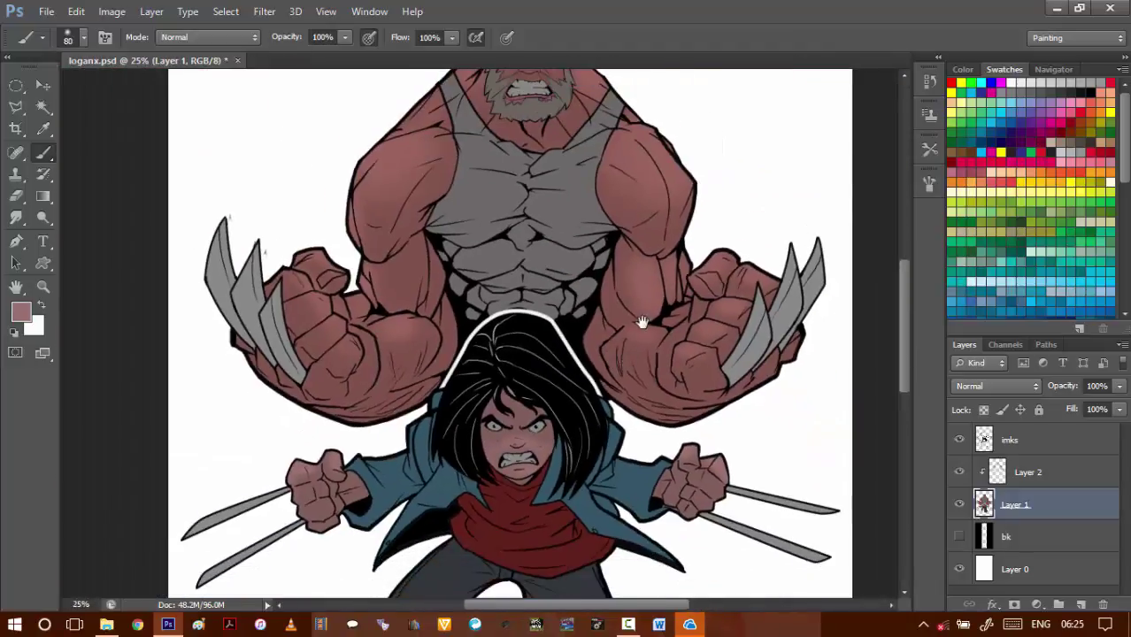
- Check the shading across both figures by hiding and showing Layer 1 and Layer 2
{"action": "left_click", "coordinate": [959, 471]}
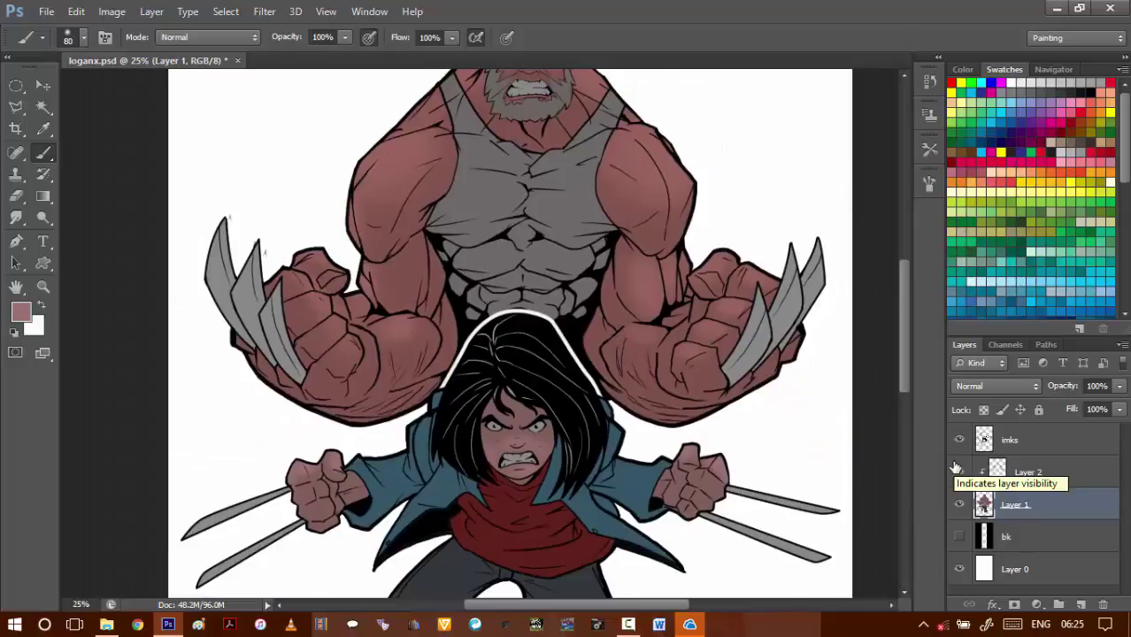
{"action": "left_click_drag", "start_coordinate": [645, 434], "coordinate": [639, 259]}
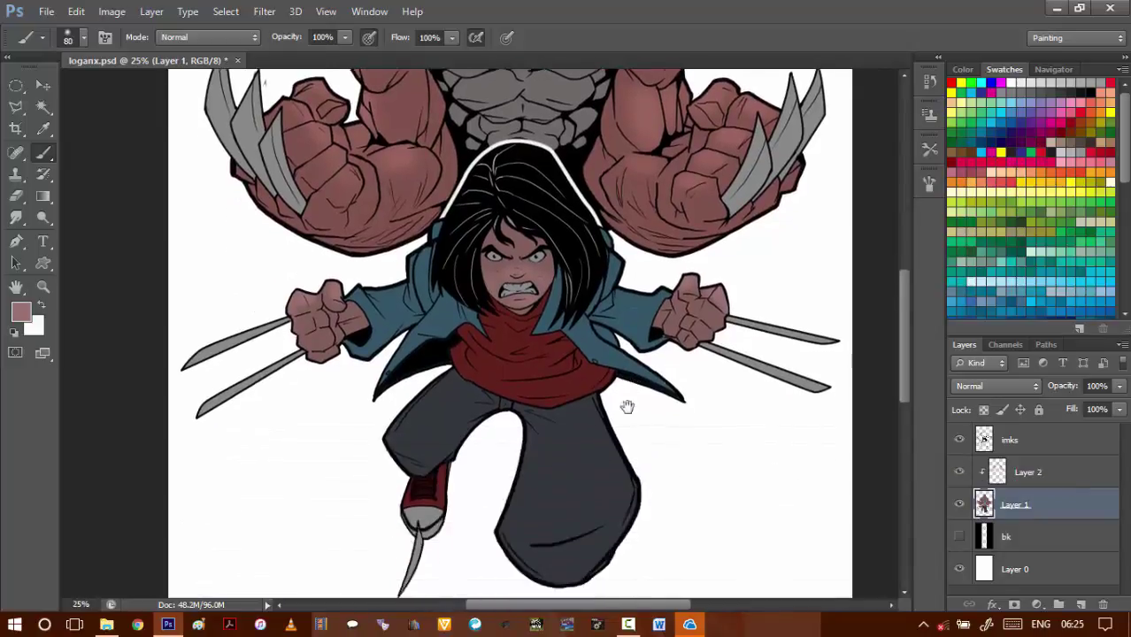
{"action": "left_click_drag", "start_coordinate": [628, 406], "coordinate": [619, 299]}
{"action": "left_click_drag", "start_coordinate": [628, 363], "coordinate": [643, 452]}
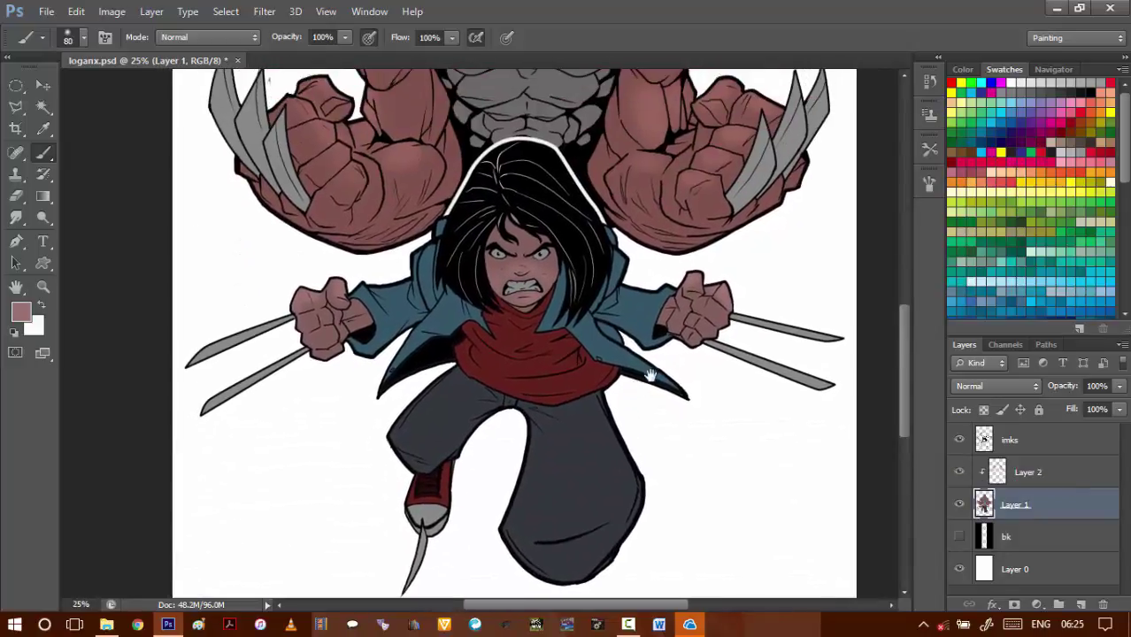
{"action": "left_click", "coordinate": [960, 504]}
{"action": "left_click", "coordinate": [959, 503]}
{"action": "left_click", "coordinate": [960, 472]}
{"action": "left_click", "coordinate": [960, 471]}
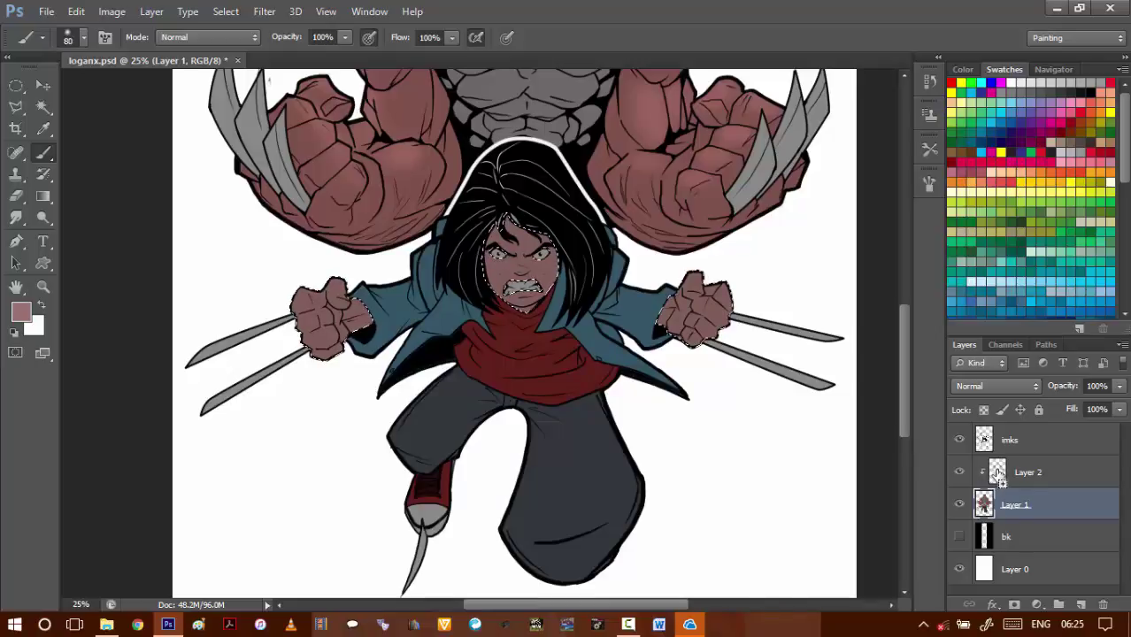
- Paint soft highlights on the girl's cheeks and chin on Layer 2 with the brush at size 80
{"action": "left_click", "coordinate": [998, 477]}
{"action": "left_click_drag", "start_coordinate": [522, 266], "coordinate": [571, 289]}
{"action": "left_click", "coordinate": [571, 291], "text": "ctrl"}
{"action": "left_click", "coordinate": [571, 248]}
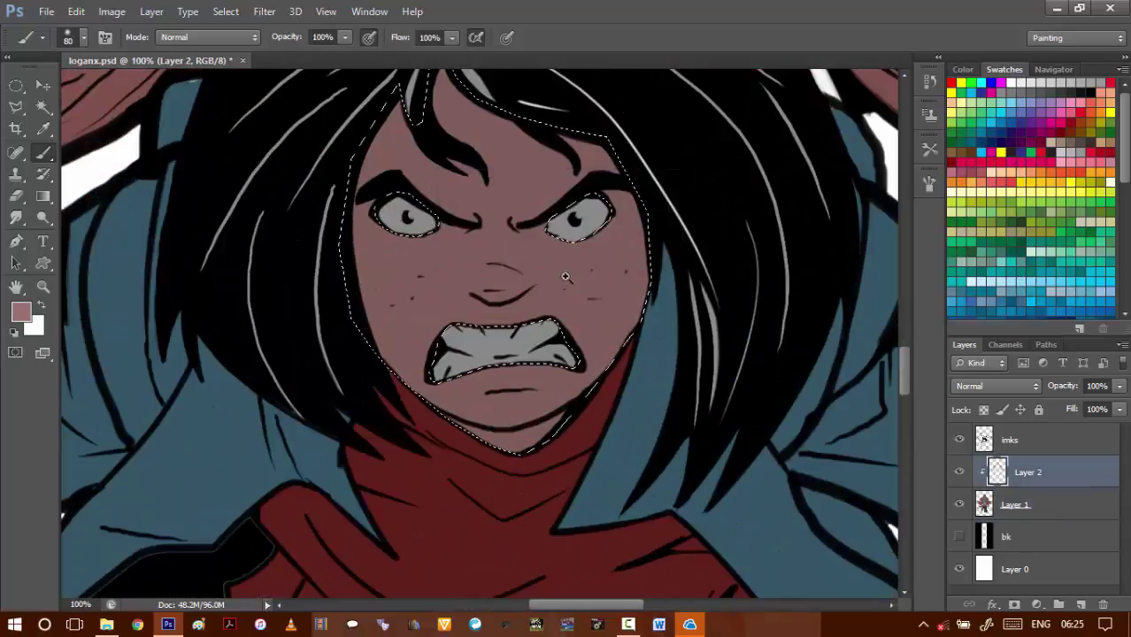
{"action": "left_click", "coordinate": [547, 279], "text": "ctrl"}
{"action": "left_click", "coordinate": [531, 282], "text": "alt"}
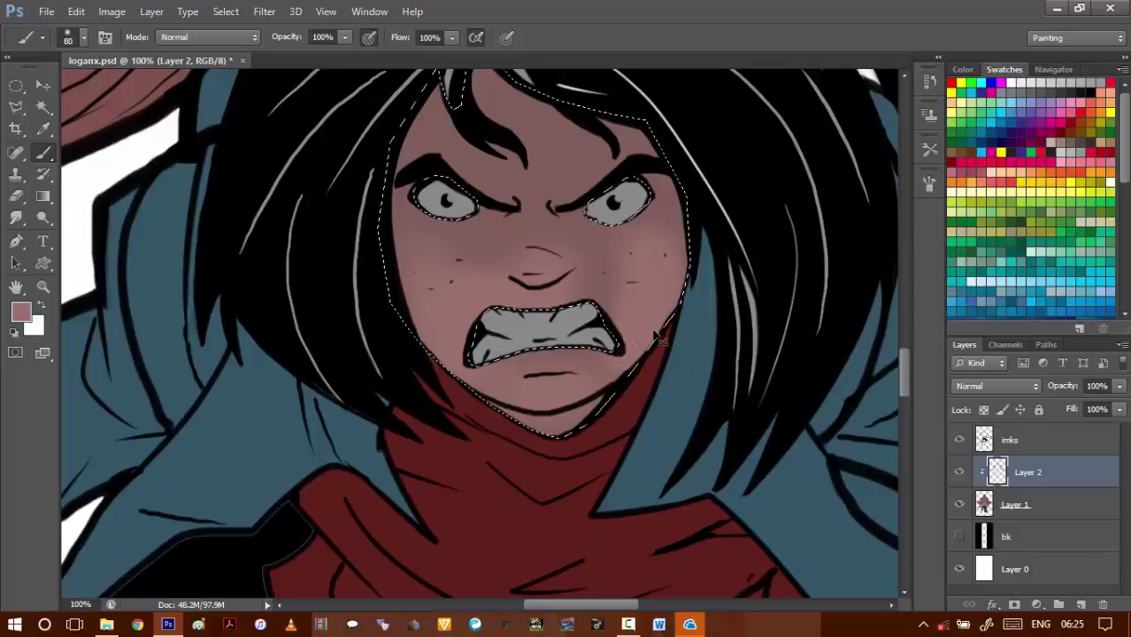
- Paint soft highlights on the thumb and knuckles of the girl's fist at the picture's left on Layer 2 with brush size 80
{"action": "left_click_drag", "start_coordinate": [527, 379], "coordinate": [761, 322]}
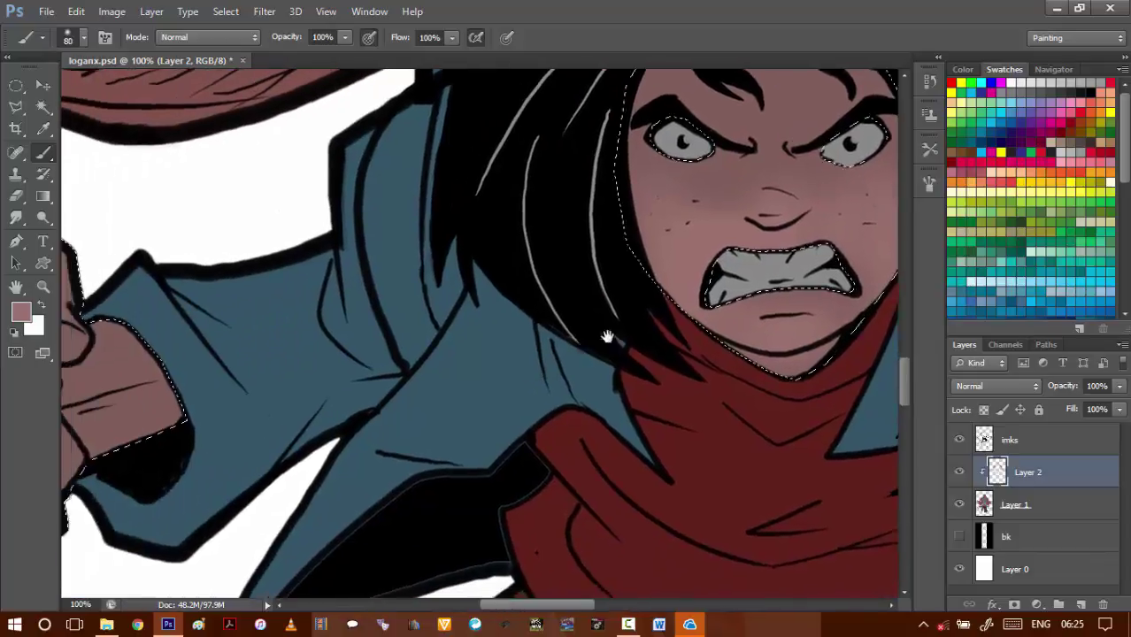
{"action": "left_click_drag", "start_coordinate": [232, 384], "coordinate": [695, 381]}
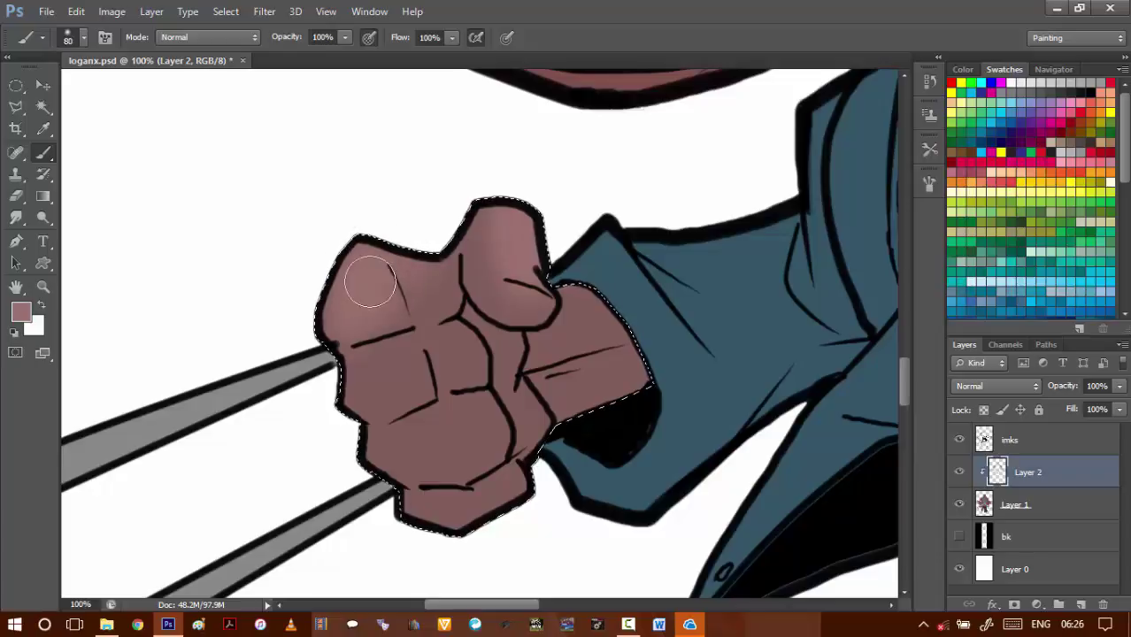
{"action": "left_click_drag", "start_coordinate": [564, 360], "coordinate": [328, 352]}
- Paint soft highlights on the thumb and knuckles of the girl's fist at the picture's right on Layer 2, and deselect
{"action": "key", "text": "ctrl+minus"}
{"action": "left_click_drag", "start_coordinate": [593, 371], "coordinate": [399, 338]}
{"action": "left_click_drag", "start_coordinate": [702, 363], "coordinate": [434, 334]}
{"action": "left_click_drag", "start_coordinate": [742, 287], "coordinate": [484, 402]}
{"action": "key", "text": "ctrl+plus"}
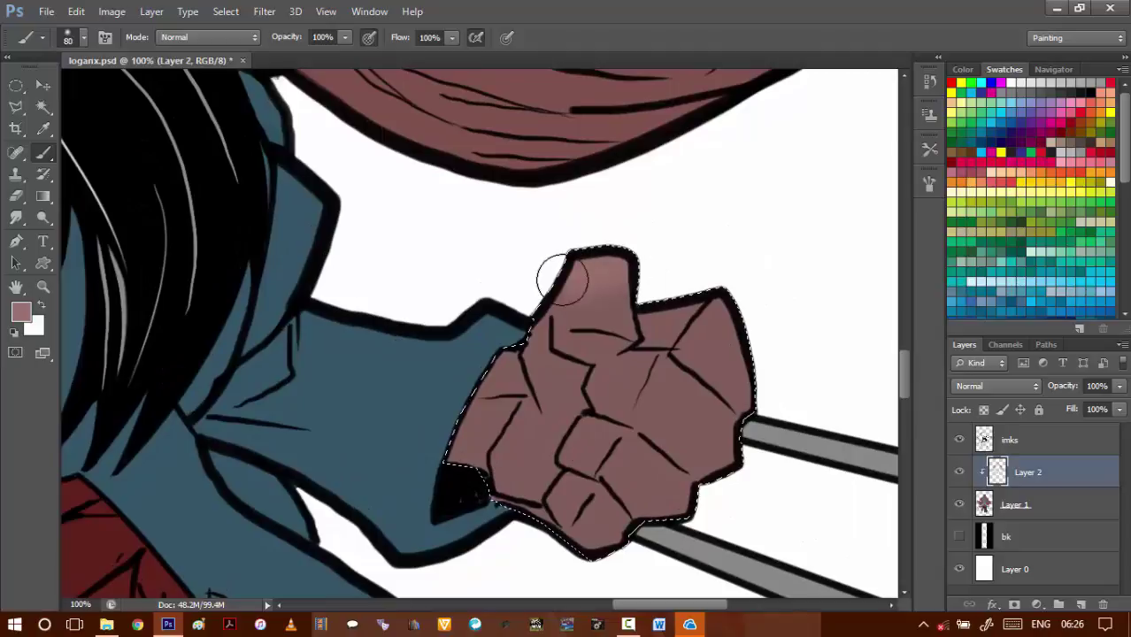
{"action": "mouse_move", "coordinate": [563, 279]}
{"action": "left_mouse_down"}
{"action": "mouse_move", "coordinate": [660, 279]}
{"action": "mouse_move", "coordinate": [682, 319]}
{"action": "mouse_move", "coordinate": [671, 308]}
{"action": "mouse_move", "coordinate": [689, 293]}
{"action": "mouse_move", "coordinate": [741, 327]}
{"action": "mouse_move", "coordinate": [722, 309]}
{"action": "mouse_move", "coordinate": [757, 350]}
{"action": "mouse_move", "coordinate": [768, 400]}
{"action": "left_mouse_up"}
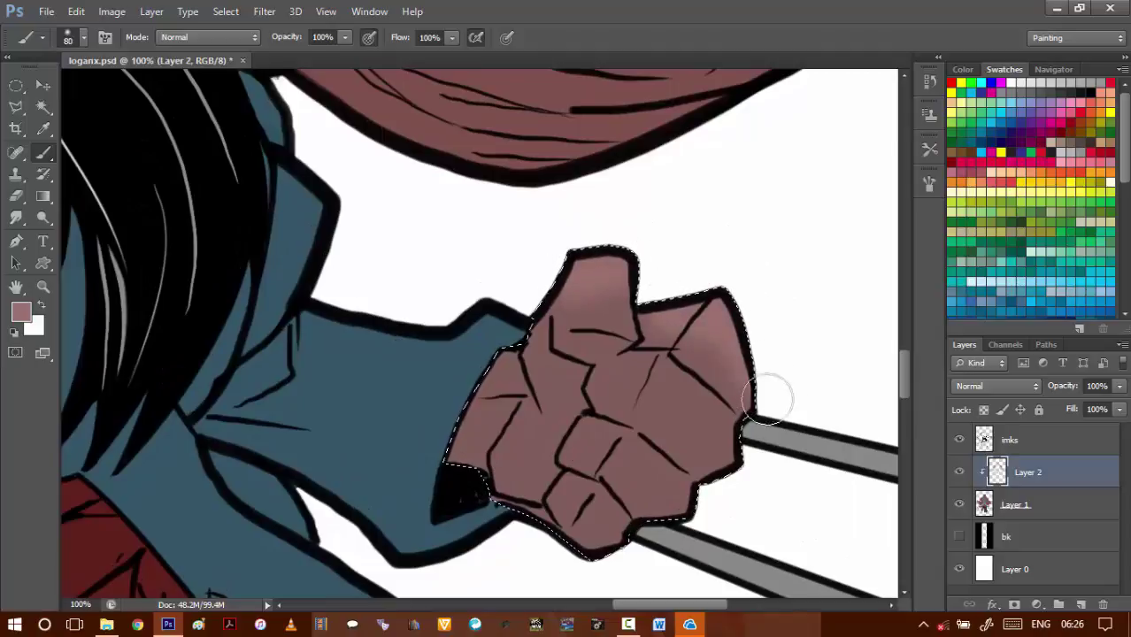
{"action": "left_click_drag", "start_coordinate": [581, 280], "coordinate": [635, 276]}
{"action": "mouse_move", "coordinate": [358, 240]}
{"action": "left_mouse_down"}
{"action": "mouse_move", "coordinate": [624, 328]}
{"action": "mouse_move", "coordinate": [614, 360]}
{"action": "mouse_move", "coordinate": [762, 382]}
{"action": "left_mouse_up"}
{"action": "left_click", "coordinate": [624, 328], "text": "alt"}
{"action": "left_click_drag", "start_coordinate": [578, 367], "coordinate": [535, 265]}
{"action": "left_click", "coordinate": [556, 384], "text": "alt"}
{"action": "left_click", "coordinate": [563, 386], "text": "alt"}
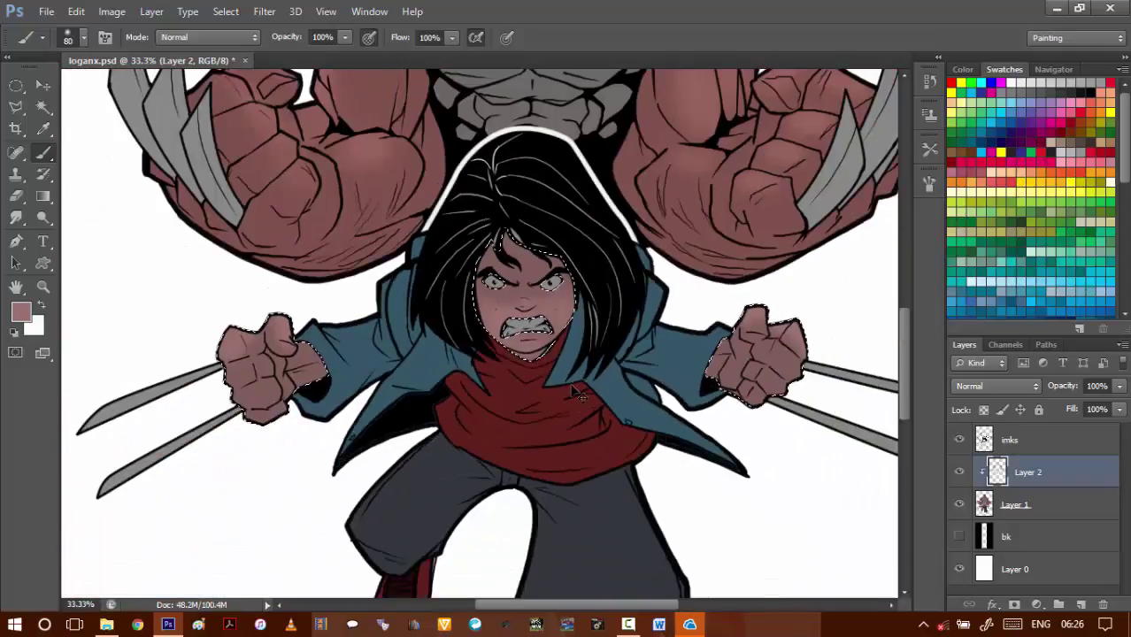
{"action": "key", "text": "ctrl+d"}
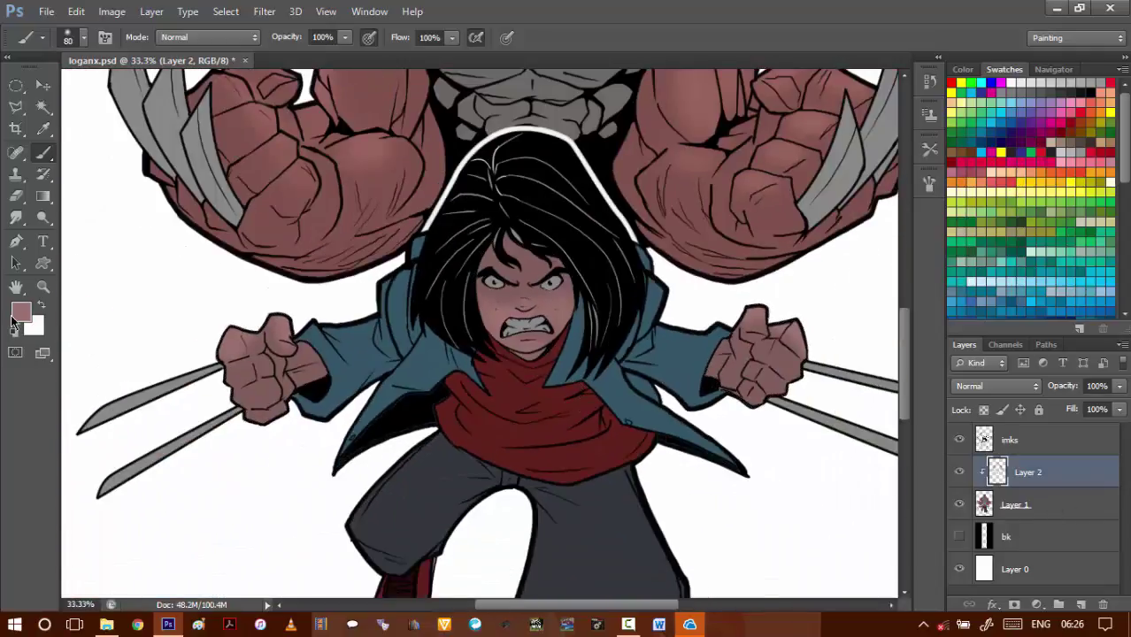
- Set the foreground colour to dark brown 664c49 and paint soft shadows on the girl's fist and wrist at the picture's left
{"action": "left_click", "coordinate": [22, 316]}
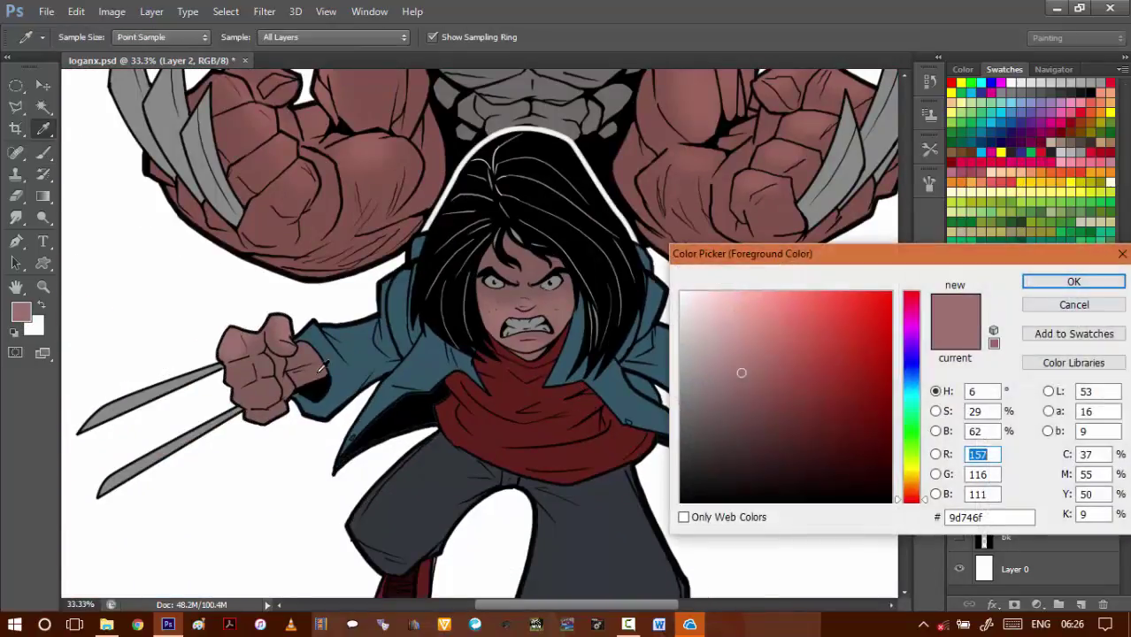
{"action": "left_click", "coordinate": [740, 399]}
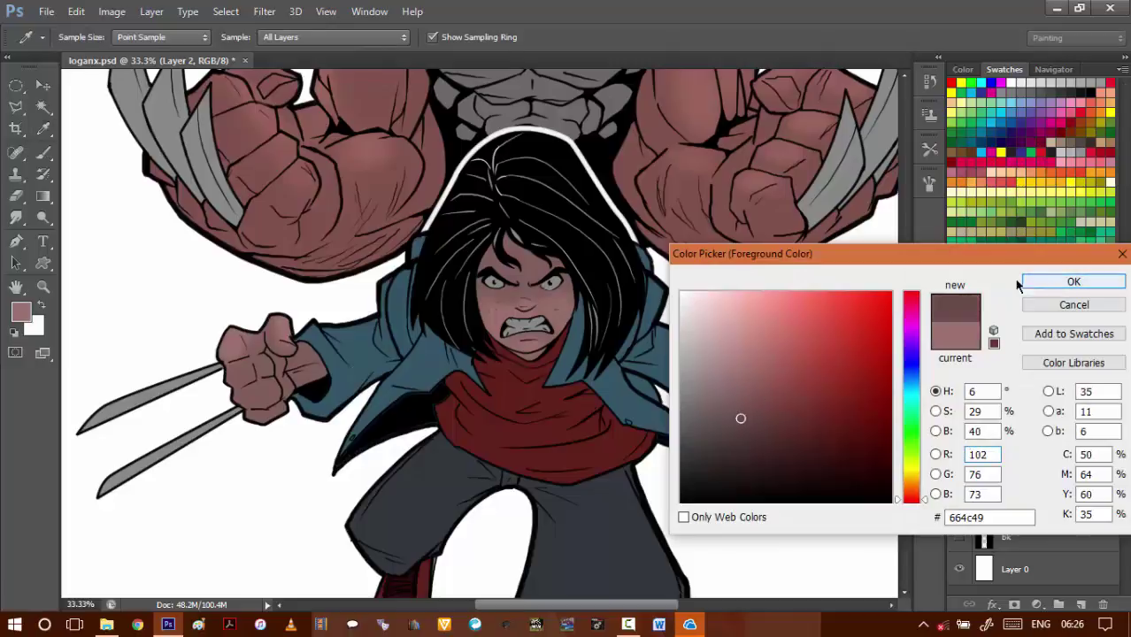
{"action": "left_click", "coordinate": [1074, 281]}
{"action": "left_click", "coordinate": [331, 370], "text": "ctrl"}
{"action": "left_click", "coordinate": [332, 370], "text": "ctrl"}
{"action": "left_click", "coordinate": [305, 376], "text": "ctrl"}
{"action": "mouse_move", "coordinate": [257, 380]}
{"action": "left_mouse_down"}
{"action": "mouse_move", "coordinate": [480, 375]}
{"action": "mouse_move", "coordinate": [449, 387]}
{"action": "left_mouse_up"}
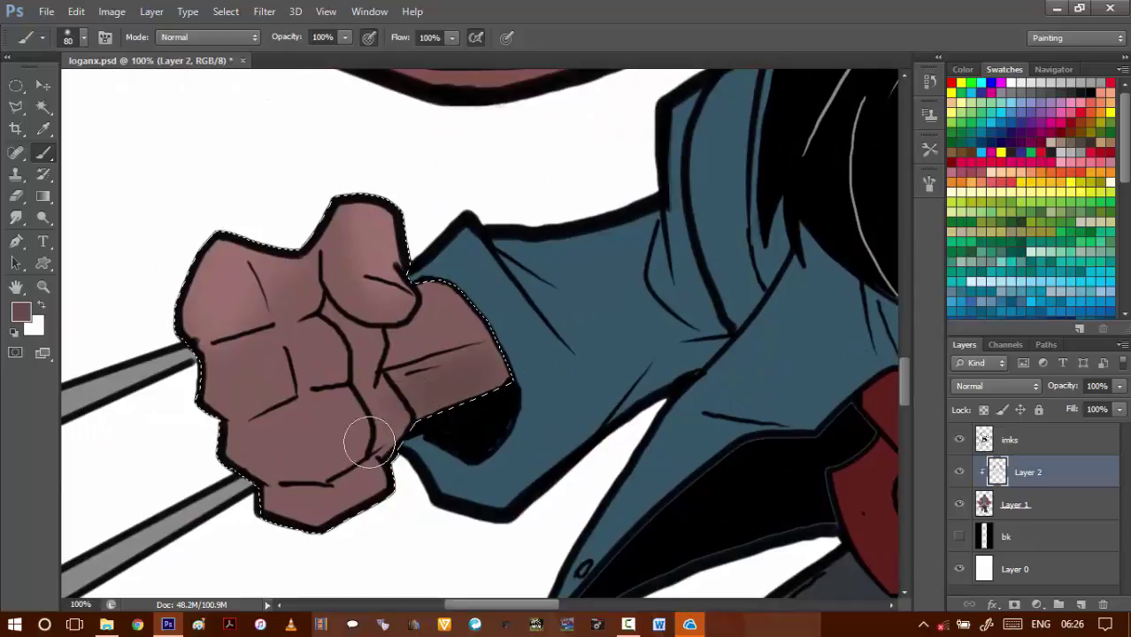
{"action": "mouse_move", "coordinate": [365, 441]}
{"action": "left_mouse_down"}
{"action": "mouse_move", "coordinate": [253, 455]}
{"action": "mouse_move", "coordinate": [323, 475]}
{"action": "mouse_move", "coordinate": [303, 500]}
{"action": "mouse_move", "coordinate": [290, 467]}
{"action": "mouse_move", "coordinate": [310, 379]}
{"action": "left_mouse_up"}
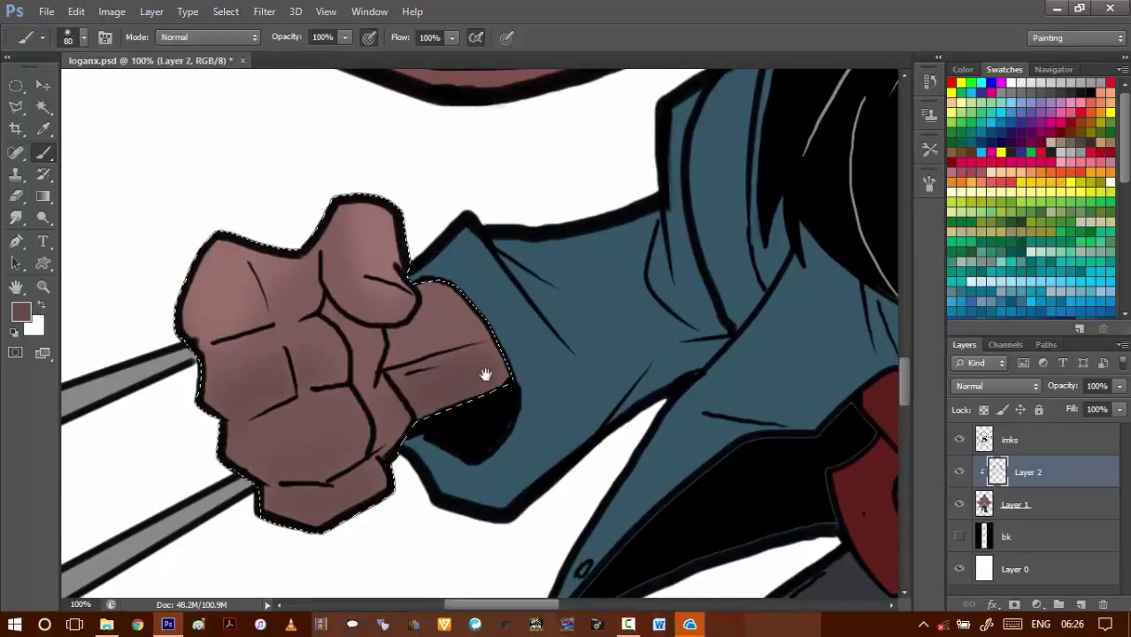
{"action": "left_click_drag", "start_coordinate": [571, 332], "coordinate": [528, 397]}
{"action": "left_click_drag", "start_coordinate": [320, 379], "coordinate": [351, 384]}
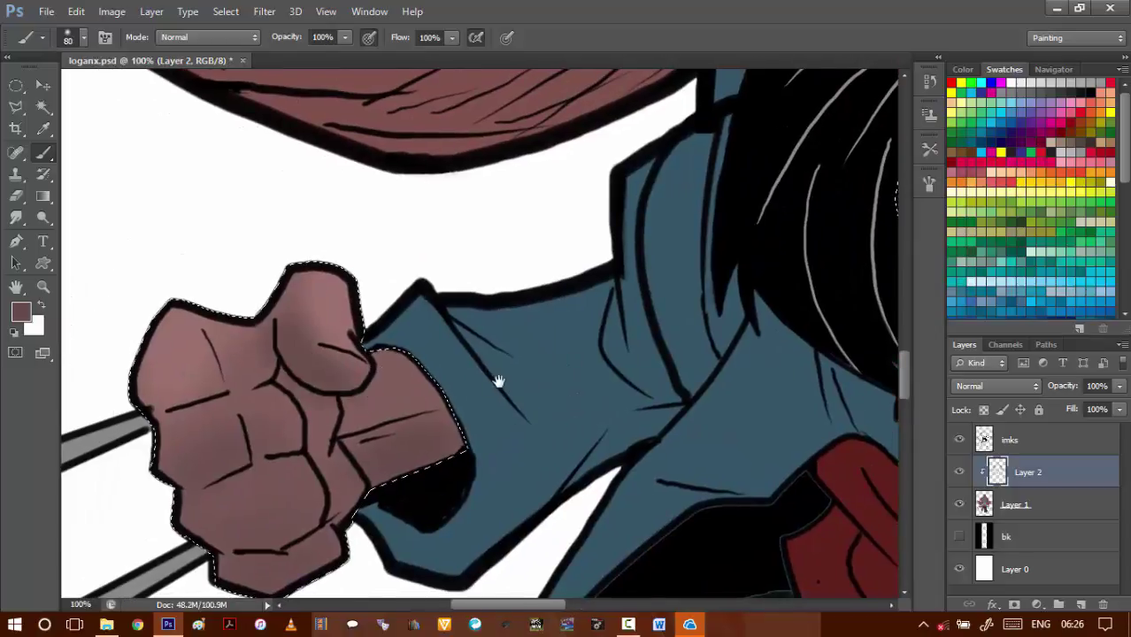
- Paint soft dark brown shadows on the girl's forehead below the hair and around her eyes on Layer 2
{"action": "left_click_drag", "start_coordinate": [596, 398], "coordinate": [438, 397]}
{"action": "left_click", "coordinate": [437, 397], "text": "alt"}
{"action": "left_click_drag", "start_coordinate": [429, 372], "coordinate": [513, 479]}
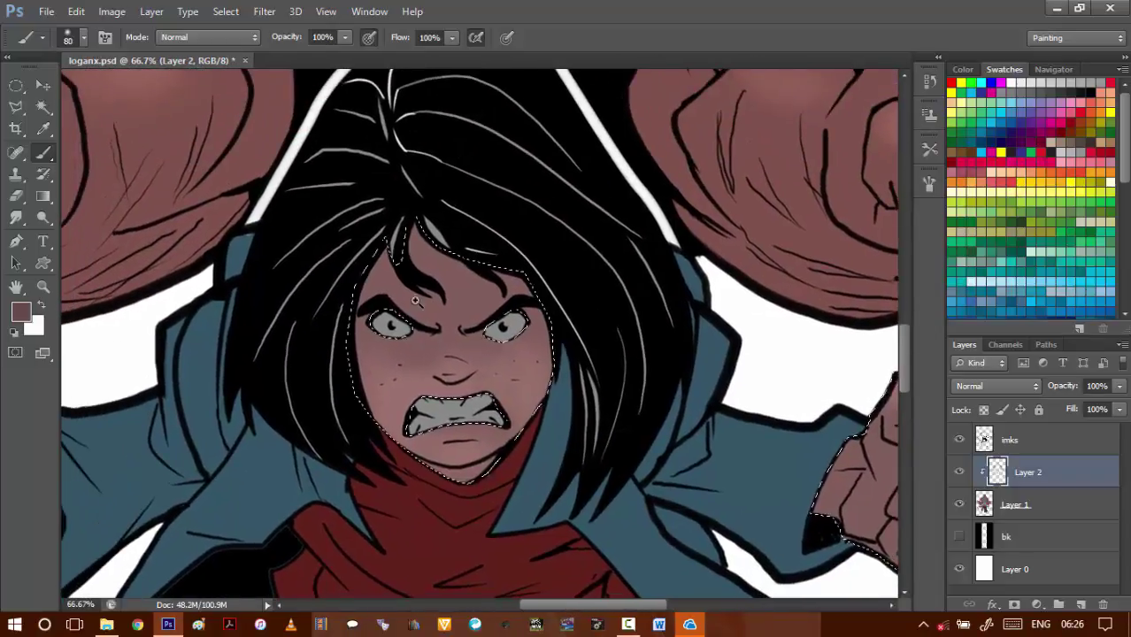
{"action": "key", "text": "ctrl+plus"}
{"action": "left_click_drag", "start_coordinate": [332, 328], "coordinate": [373, 242]}
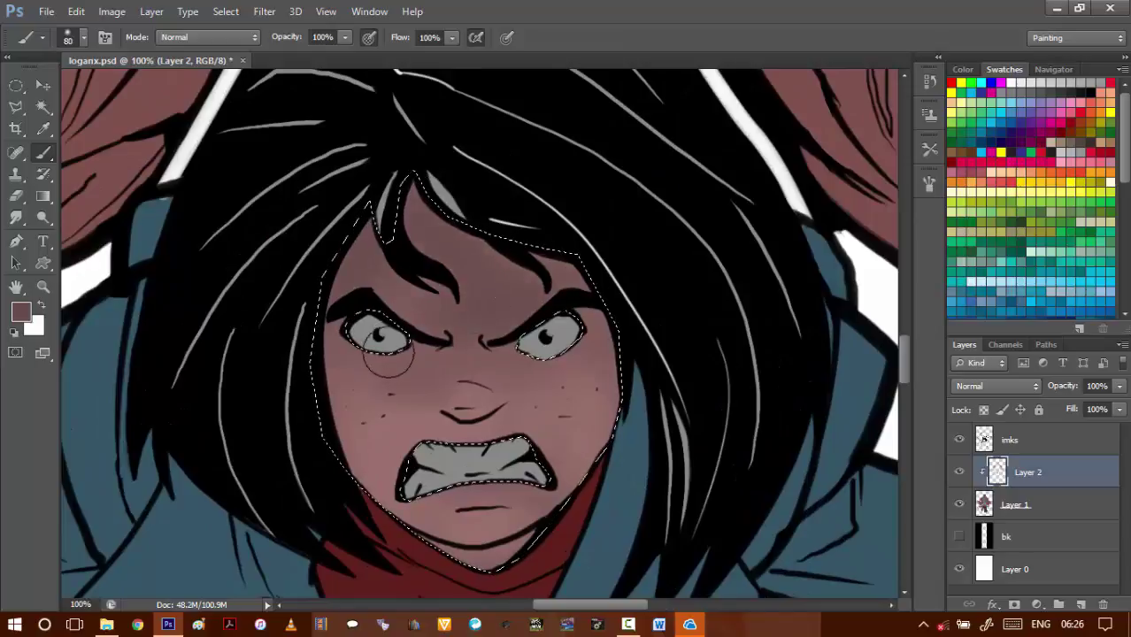
- Paint soft dark brown shadows on the girl's fist at the picture's right on Layer 2, and deselect
{"action": "left_click_drag", "start_coordinate": [766, 407], "coordinate": [485, 354]}
{"action": "left_click", "coordinate": [485, 354], "text": "alt"}
{"action": "left_click", "coordinate": [486, 354], "text": "alt"}
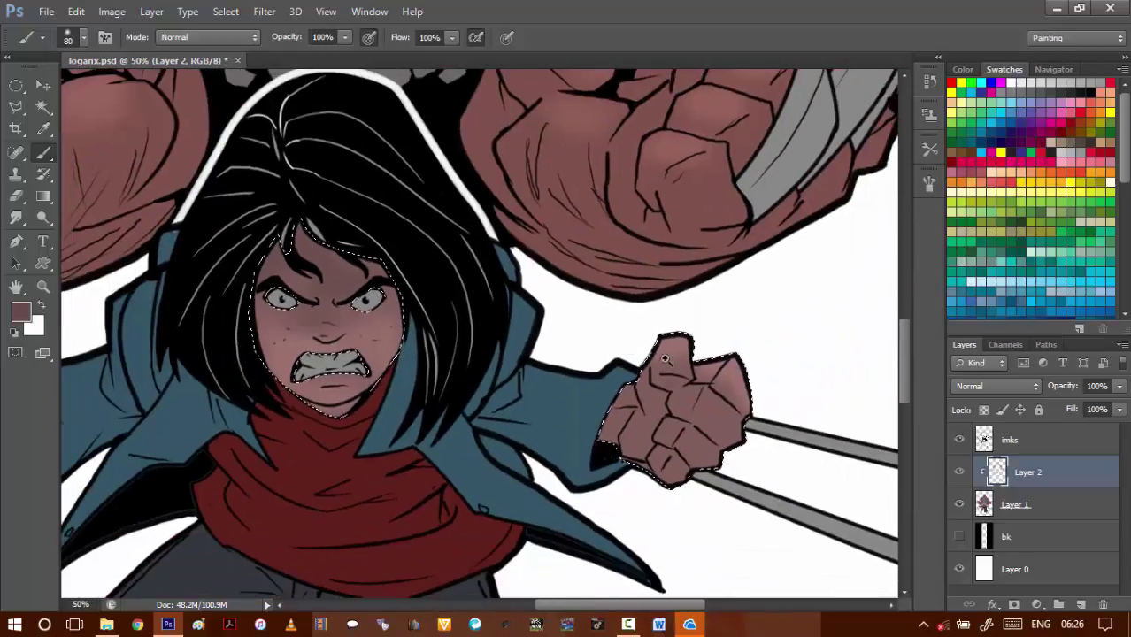
{"action": "left_click", "coordinate": [684, 376], "text": "ctrl"}
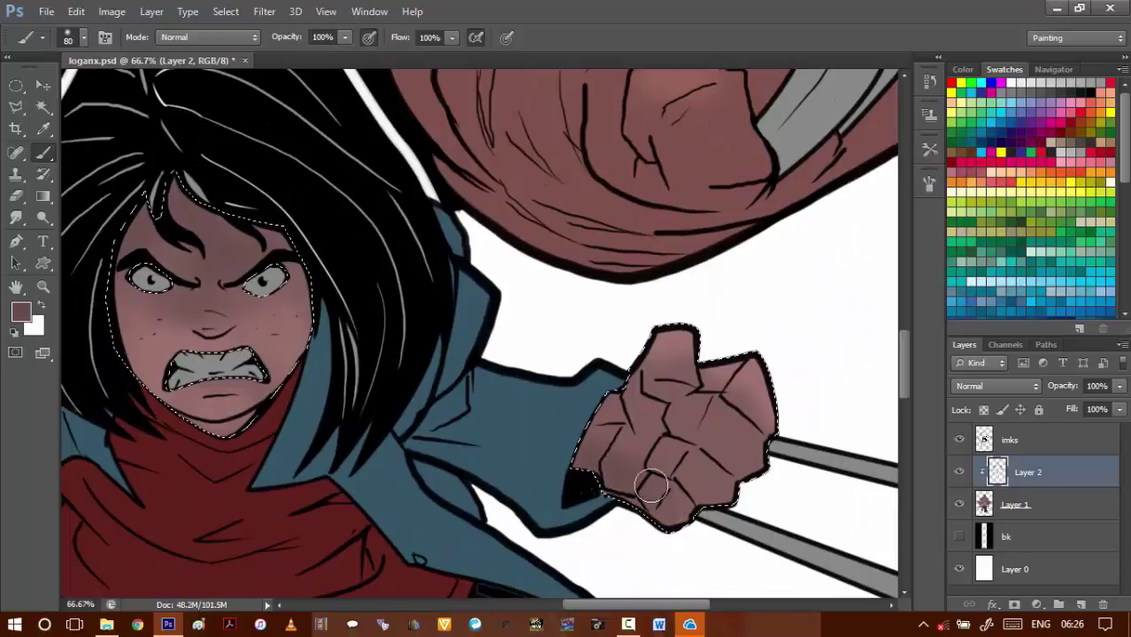
{"action": "left_click_drag", "start_coordinate": [494, 128], "coordinate": [654, 409]}
{"action": "left_click", "coordinate": [654, 409], "text": "alt"}
{"action": "left_click", "coordinate": [654, 411], "text": "alt"}
{"action": "left_click_drag", "start_coordinate": [541, 303], "coordinate": [653, 350]}
{"action": "key", "text": "ctrl+d"}
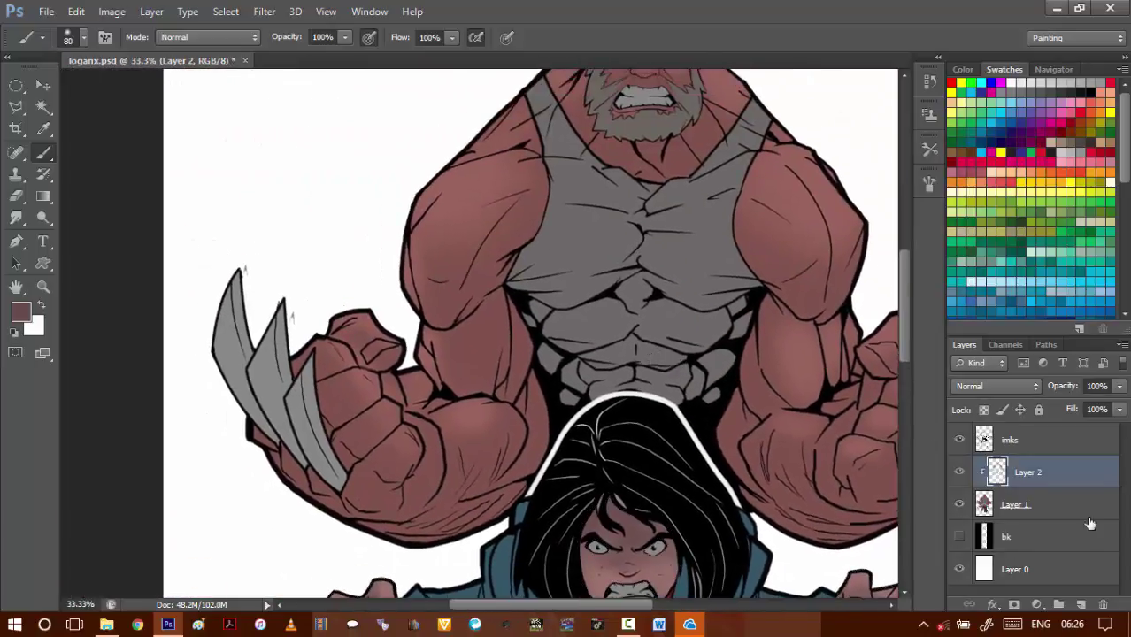
- Select the man's skin areas on Layer 1 with the Magic Wand: both arms, the neck and the face
{"action": "left_click", "coordinate": [1043, 509]}
{"action": "key", "text": "w"}
{"action": "left_click", "coordinate": [470, 259]}
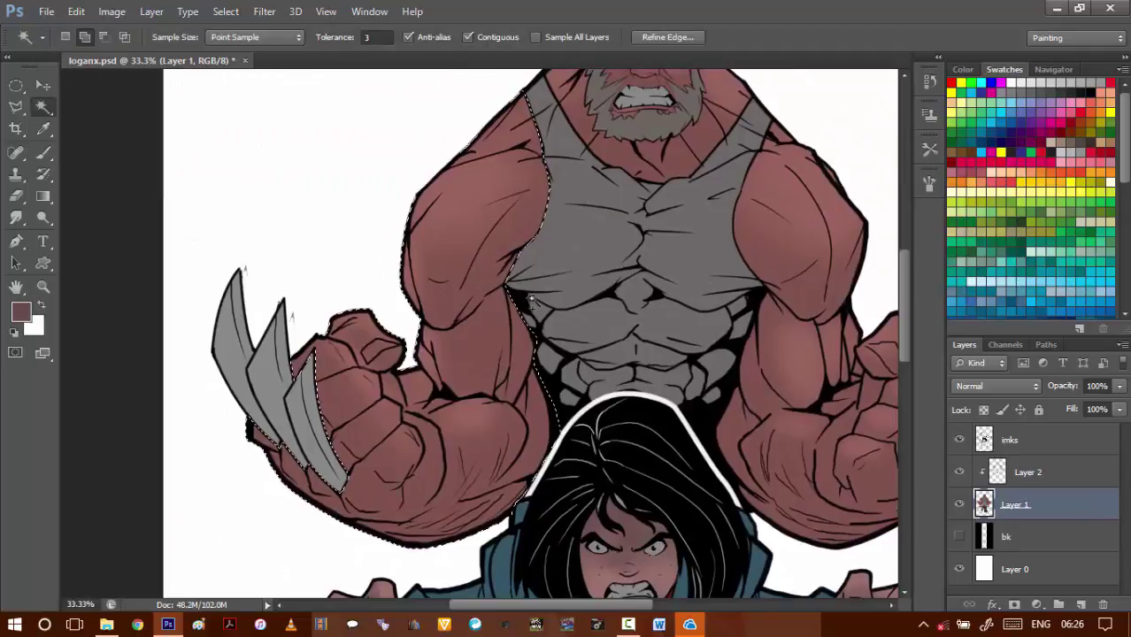
{"action": "left_click", "coordinate": [766, 274]}
{"action": "left_click", "coordinate": [684, 152]}
{"action": "left_click_drag", "start_coordinate": [697, 116], "coordinate": [652, 280]}
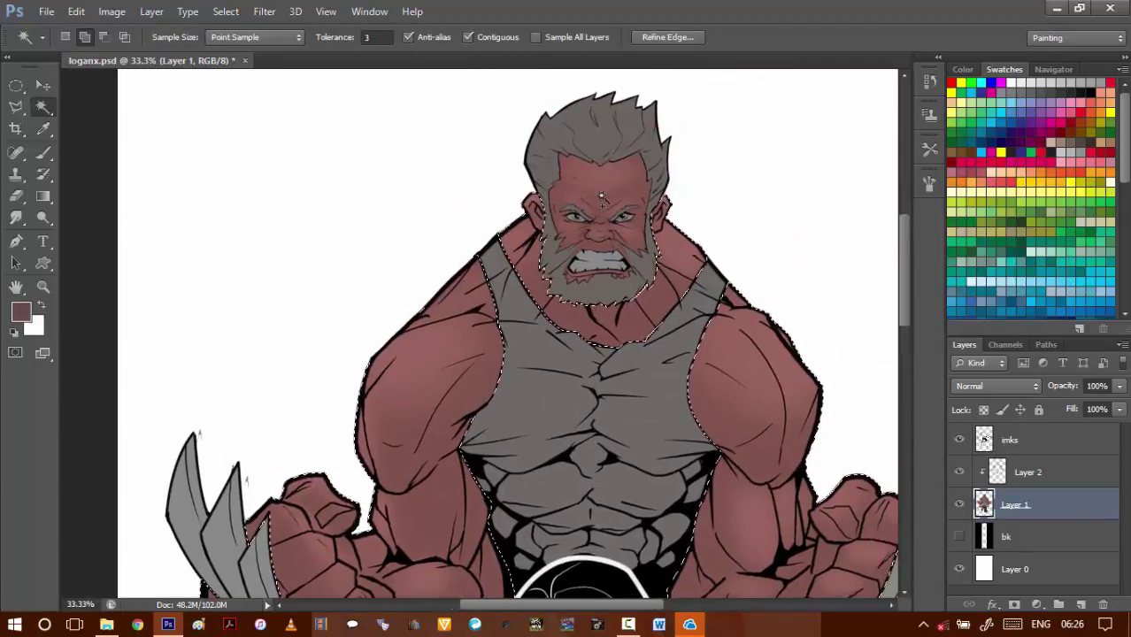
{"action": "left_click", "coordinate": [563, 235]}
- Set the foreground colour to a darker, more saturated reddish brown for the man's skin shadows
{"action": "left_click", "coordinate": [20, 311]}
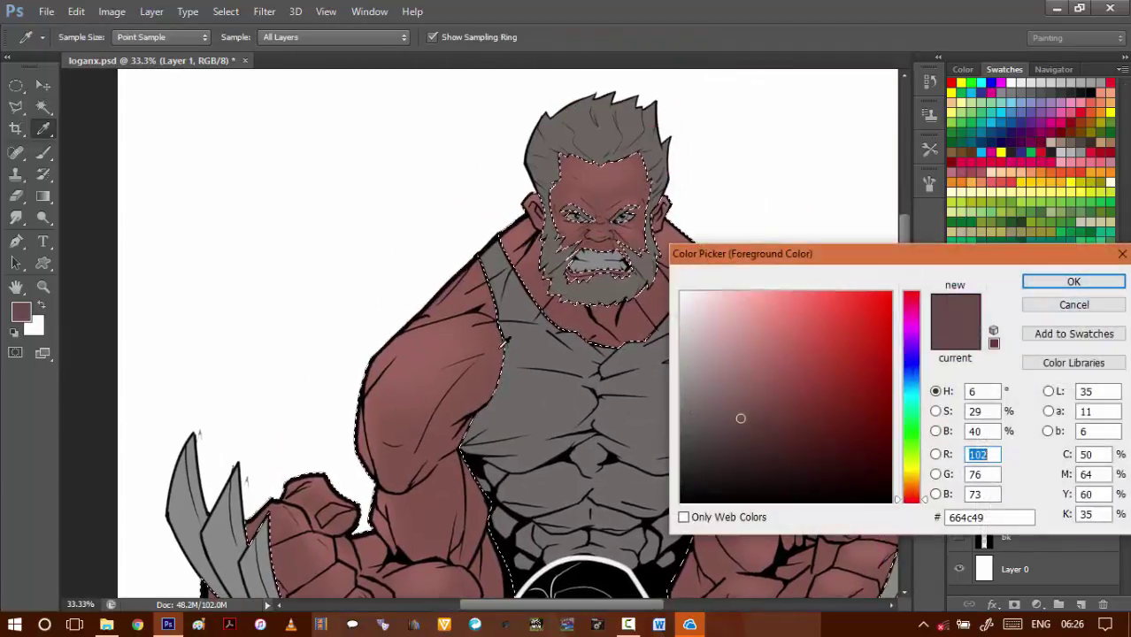
{"action": "left_click", "coordinate": [763, 397]}
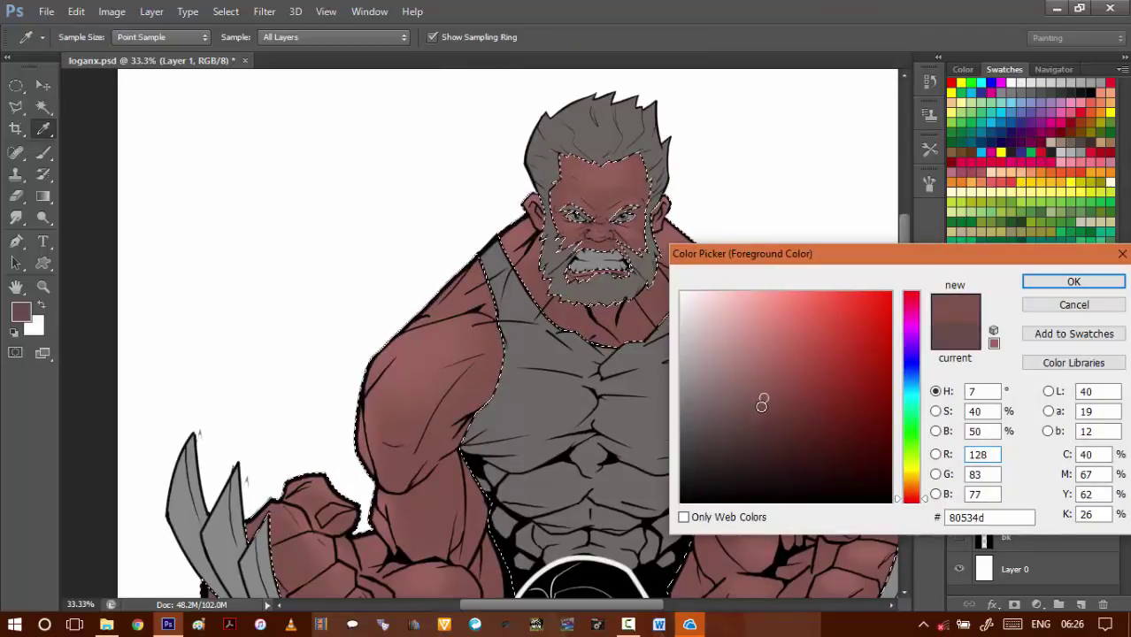
{"action": "left_click", "coordinate": [760, 418]}
{"action": "left_click_drag", "start_coordinate": [759, 418], "coordinate": [760, 422]}
{"action": "left_click", "coordinate": [1047, 279]}
- Paint soft shadows on the man's neck beneath the beard on Layer 2 with the brush at size 90
{"action": "key", "text": "ctrl+h"}
{"action": "scroll", "coordinate": [620, 239], "scroll_direction": "up", "scroll_amount": 2}
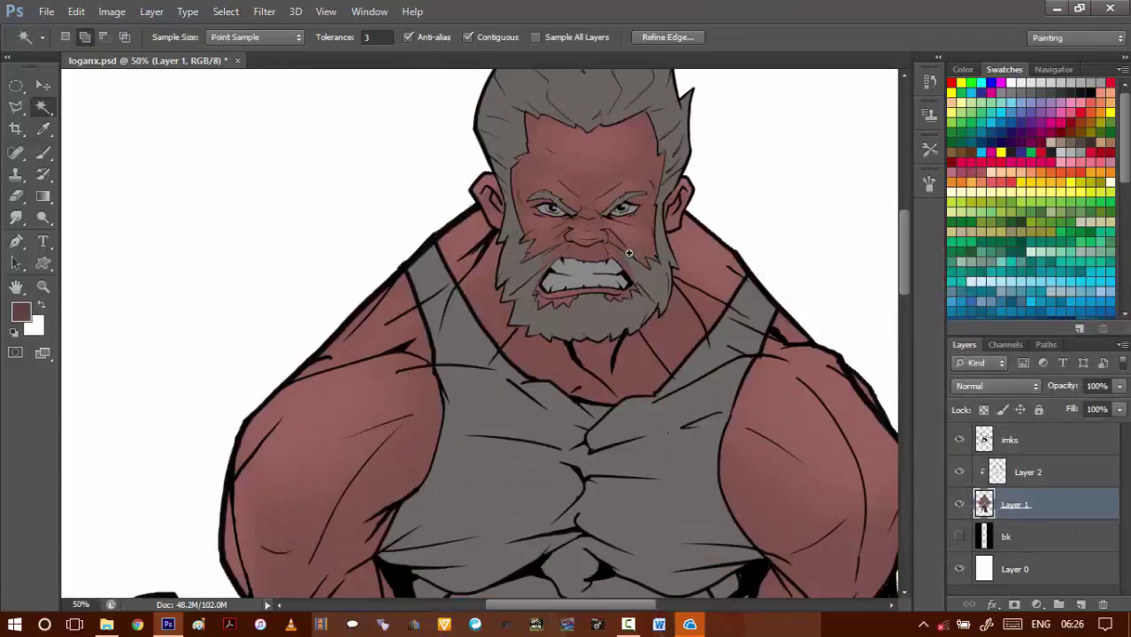
{"action": "left_click_drag", "start_coordinate": [710, 324], "coordinate": [641, 331]}
{"action": "left_click", "coordinate": [513, 323]}
{"action": "key", "text": "b"}
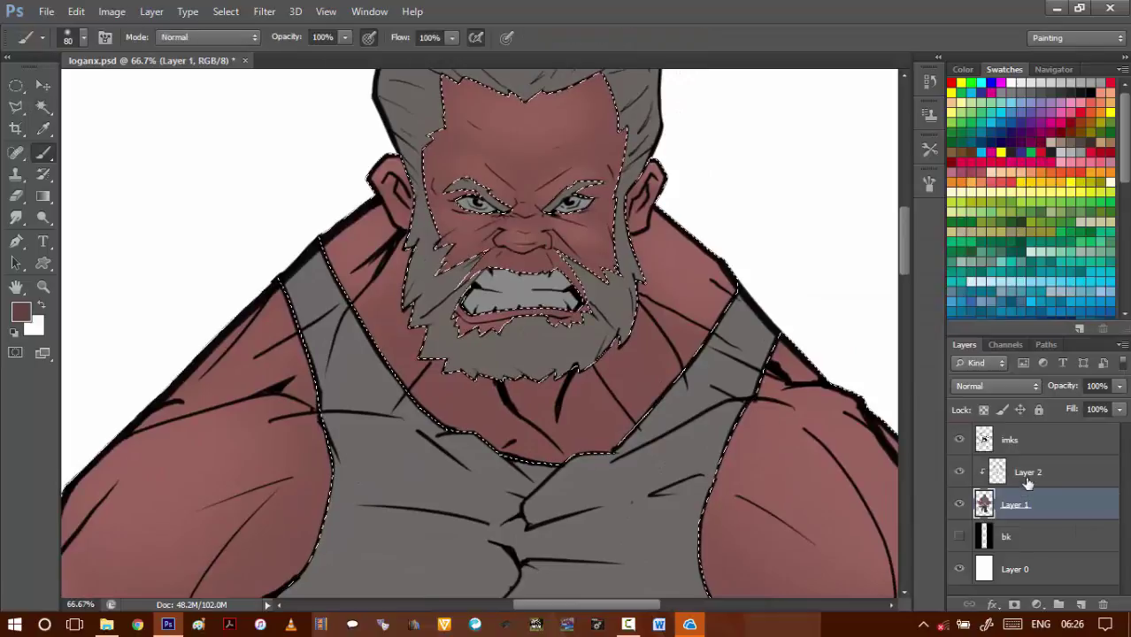
{"action": "left_click", "coordinate": [1026, 472]}
{"action": "key", "text": "bracketright"}
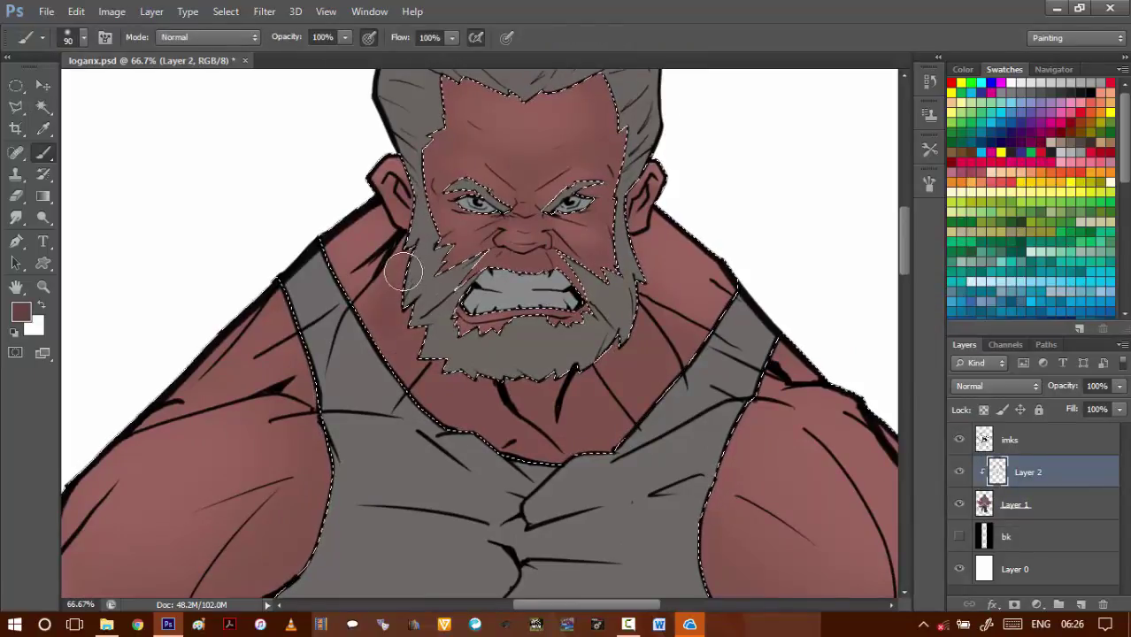
{"action": "mouse_move", "coordinate": [387, 291]}
{"action": "left_mouse_down"}
{"action": "mouse_move", "coordinate": [431, 342]}
{"action": "mouse_move", "coordinate": [411, 293]}
{"action": "mouse_move", "coordinate": [457, 382]}
{"action": "mouse_move", "coordinate": [455, 363]}
{"action": "mouse_move", "coordinate": [450, 393]}
{"action": "mouse_move", "coordinate": [474, 377]}
{"action": "mouse_move", "coordinate": [559, 424]}
{"action": "mouse_move", "coordinate": [554, 401]}
{"action": "mouse_move", "coordinate": [555, 432]}
{"action": "mouse_move", "coordinate": [534, 396]}
{"action": "mouse_move", "coordinate": [544, 408]}
{"action": "mouse_move", "coordinate": [469, 368]}
{"action": "mouse_move", "coordinate": [518, 447]}
{"action": "mouse_move", "coordinate": [464, 387]}
{"action": "mouse_move", "coordinate": [534, 430]}
{"action": "left_mouse_up"}
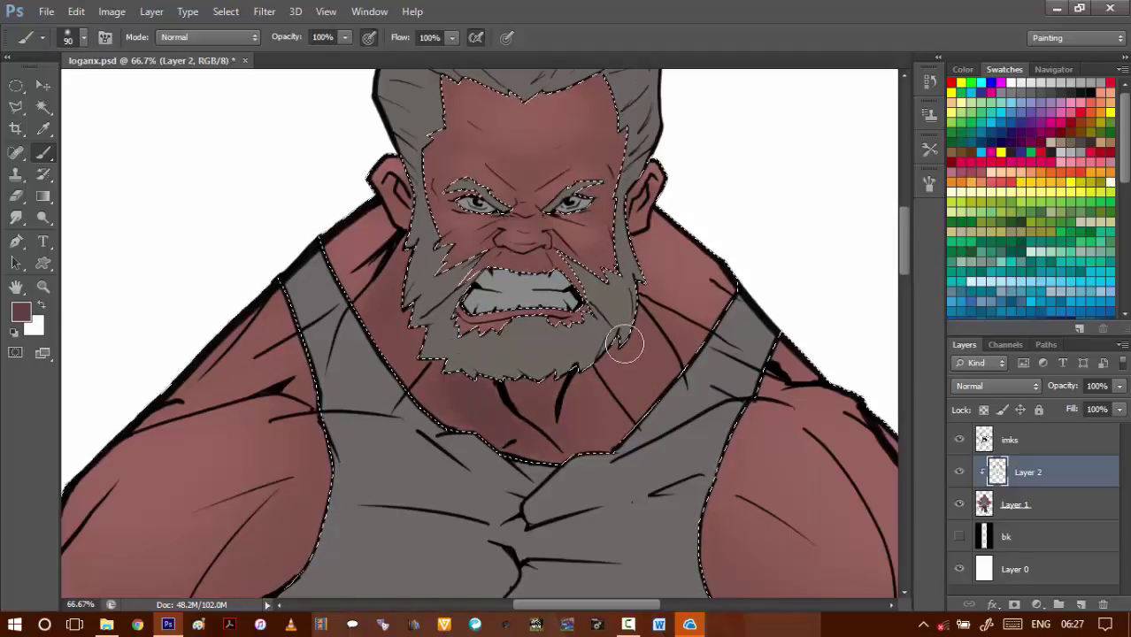
- Enlarge the brush to 125 and shade the inner shoulder and upper arm of the man's arm at the picture's right
{"action": "left_click_drag", "start_coordinate": [646, 400], "coordinate": [578, 351]}
{"action": "key", "text": "bracketright"}
{"action": "key", "text": "bracketright"}
{"action": "mouse_move", "coordinate": [505, 330]}
{"action": "left_mouse_down"}
{"action": "mouse_move", "coordinate": [483, 354]}
{"action": "mouse_move", "coordinate": [564, 443]}
{"action": "mouse_move", "coordinate": [485, 316]}
{"action": "mouse_move", "coordinate": [617, 428]}
{"action": "mouse_move", "coordinate": [508, 301]}
{"action": "mouse_move", "coordinate": [607, 415]}
{"action": "mouse_move", "coordinate": [473, 314]}
{"action": "mouse_move", "coordinate": [521, 406]}
{"action": "left_mouse_up"}
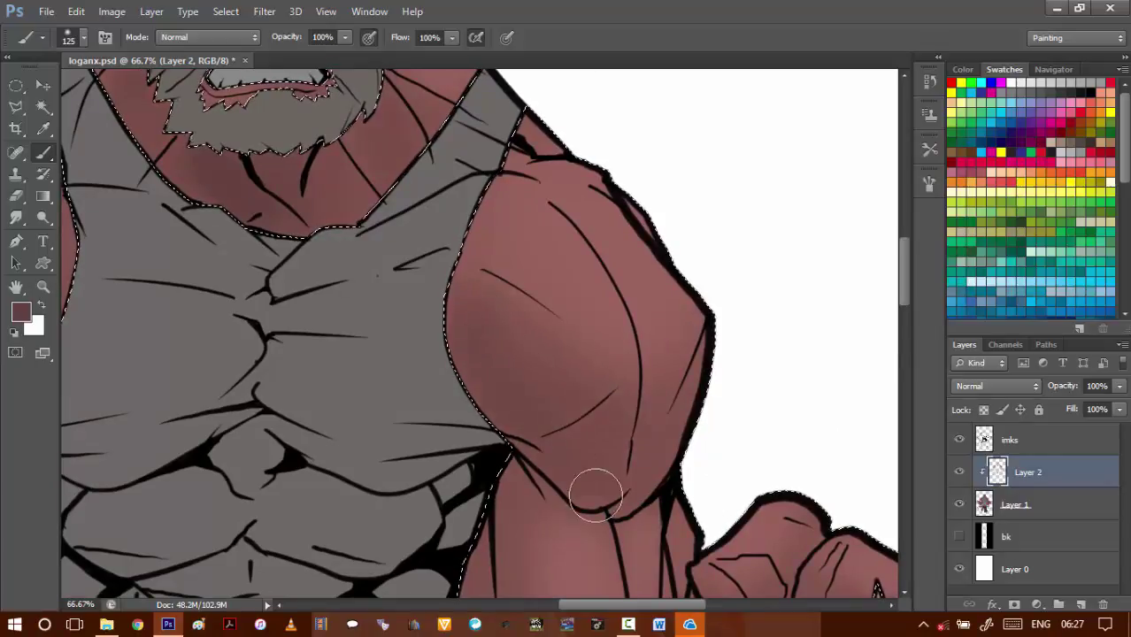
{"action": "scroll", "coordinate": [497, 431], "scroll_direction": "down", "scroll_amount": 5}
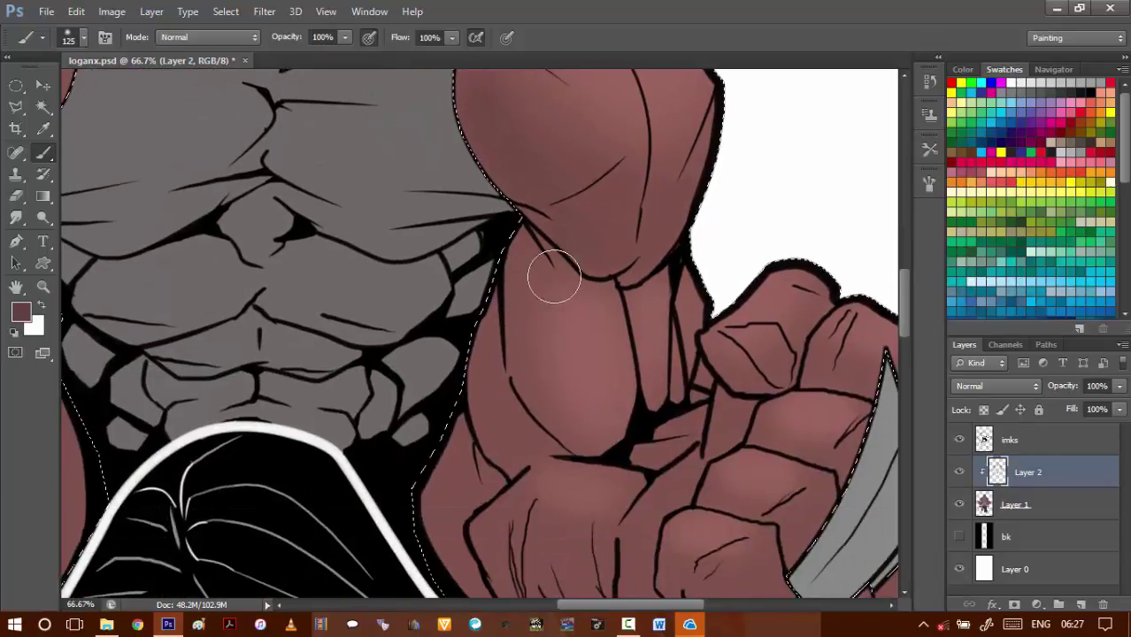
{"action": "scroll", "coordinate": [512, 319], "scroll_direction": "down", "scroll_amount": 1}
{"action": "left_click_drag", "start_coordinate": [511, 319], "coordinate": [515, 283]}
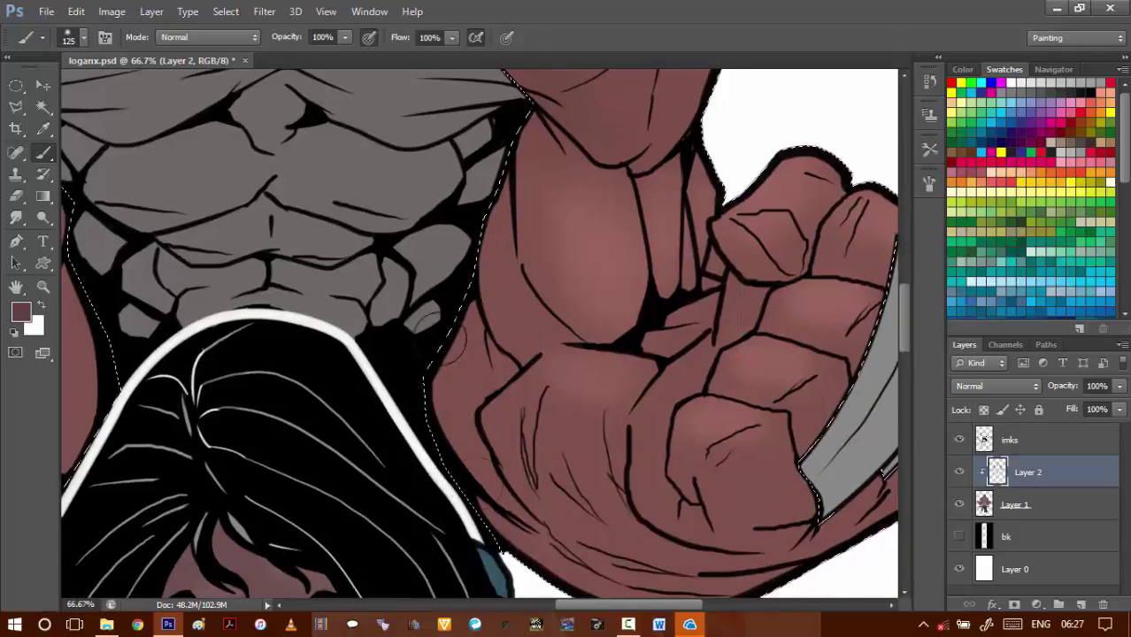
- Paint soft shadows along the man's forearm at the picture's right, and undo the last stroke on the fist
{"action": "left_click_drag", "start_coordinate": [536, 509], "coordinate": [452, 368]}
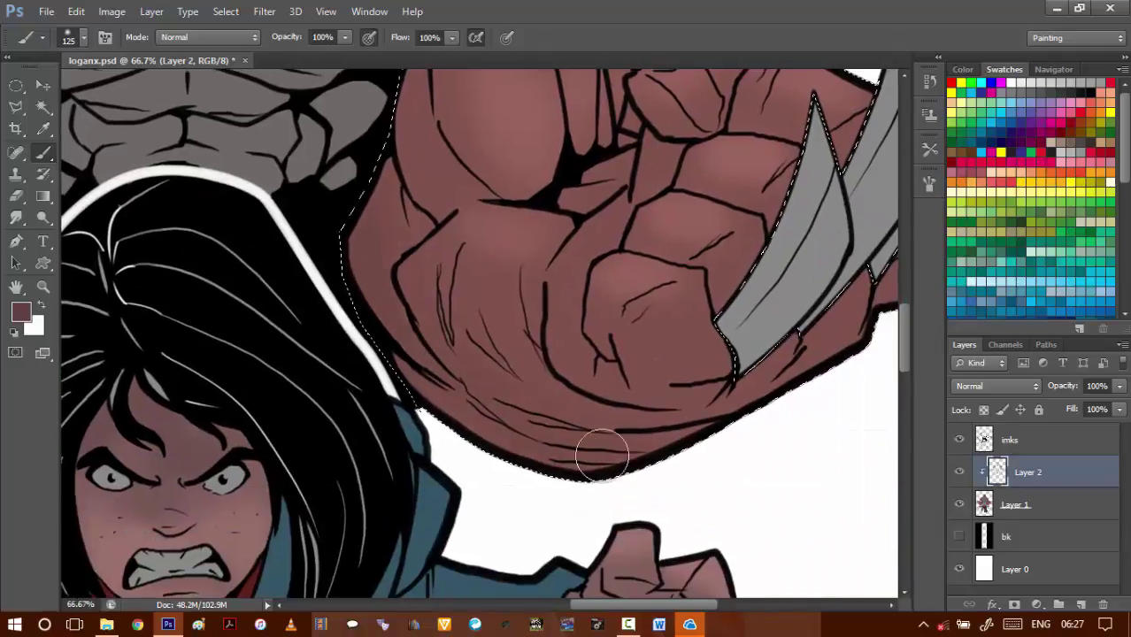
{"action": "left_click_drag", "start_coordinate": [602, 389], "coordinate": [451, 471]}
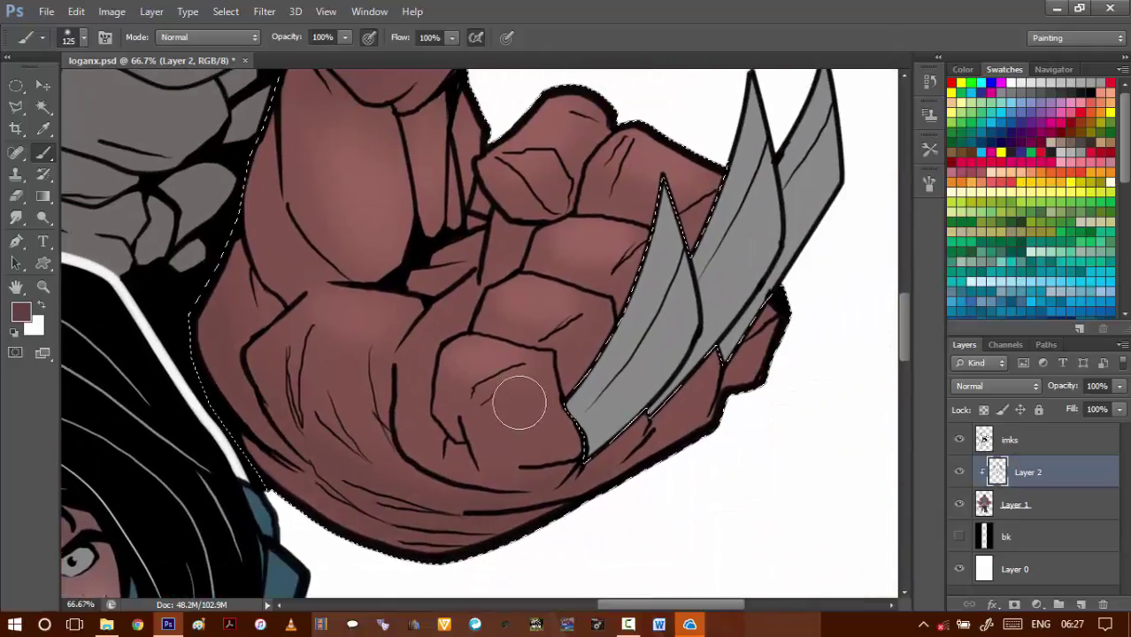
{"action": "left_click_drag", "start_coordinate": [528, 400], "coordinate": [563, 465]}
{"action": "key", "text": "ctrl+z"}
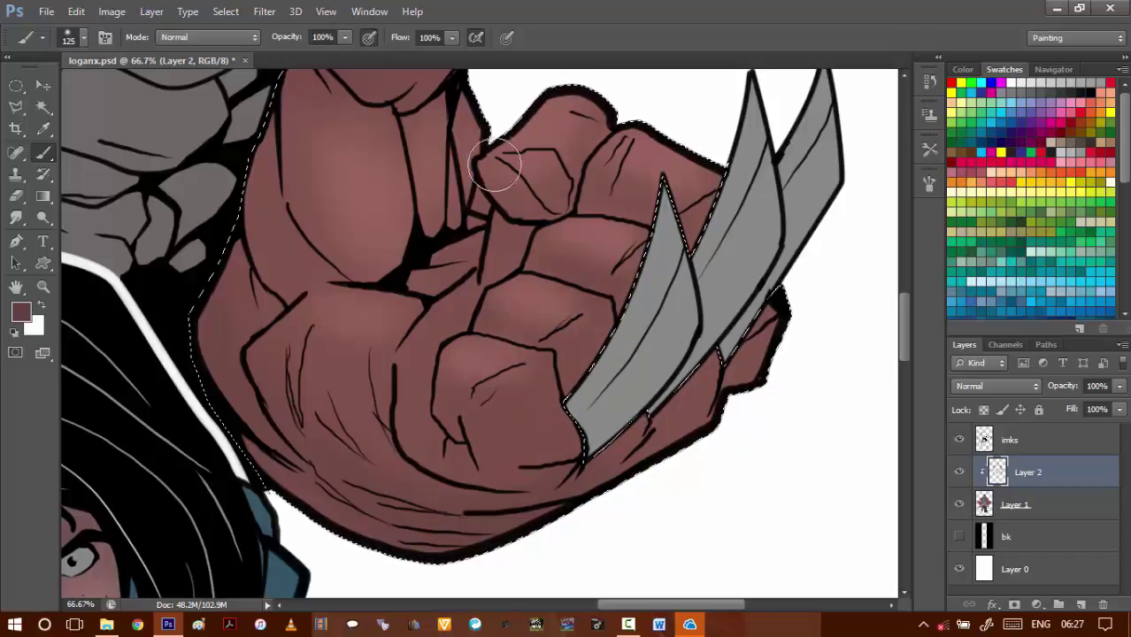
- Shade the man's shoulder and upper arm at the picture's left on Layer 2, enlarging the brush to 250
{"action": "mouse_move", "coordinate": [443, 252]}
{"action": "left_mouse_down"}
{"action": "mouse_move", "coordinate": [467, 313]}
{"action": "mouse_move", "coordinate": [635, 416]}
{"action": "left_mouse_up"}
{"action": "mouse_move", "coordinate": [435, 257]}
{"action": "left_mouse_down"}
{"action": "mouse_move", "coordinate": [520, 346]}
{"action": "mouse_move", "coordinate": [700, 412]}
{"action": "left_mouse_up"}
{"action": "key", "text": "ctrl+minus"}
{"action": "left_click_drag", "start_coordinate": [403, 301], "coordinate": [536, 266]}
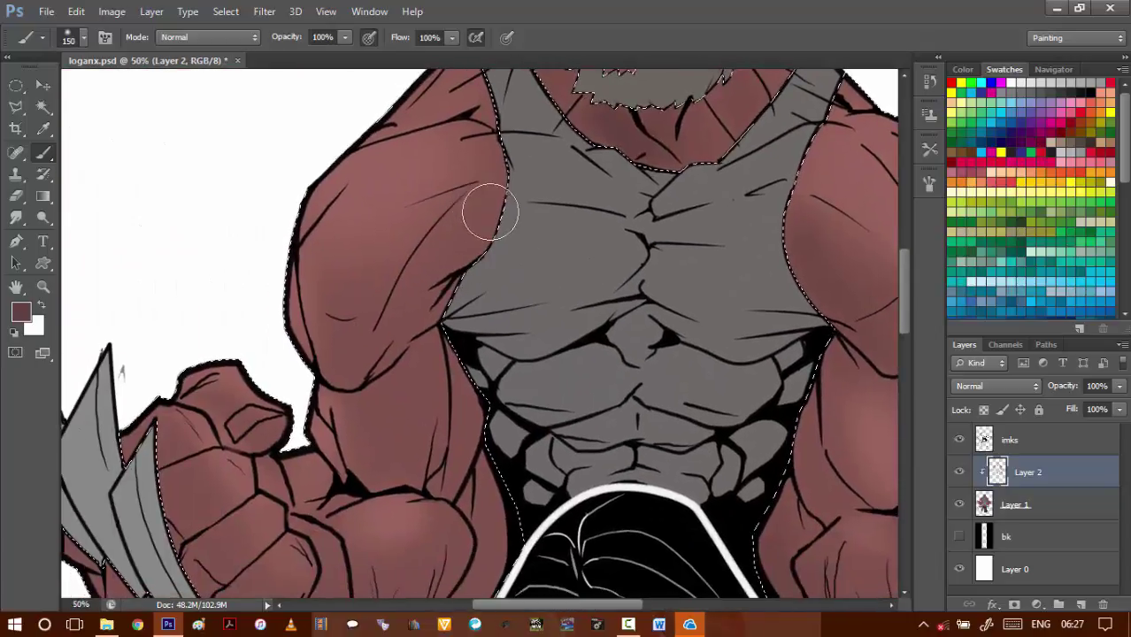
{"action": "key", "text": "bracketright"}
{"action": "key", "text": "bracketright"}
{"action": "key", "text": "bracketright"}
{"action": "key", "text": "bracketright"}
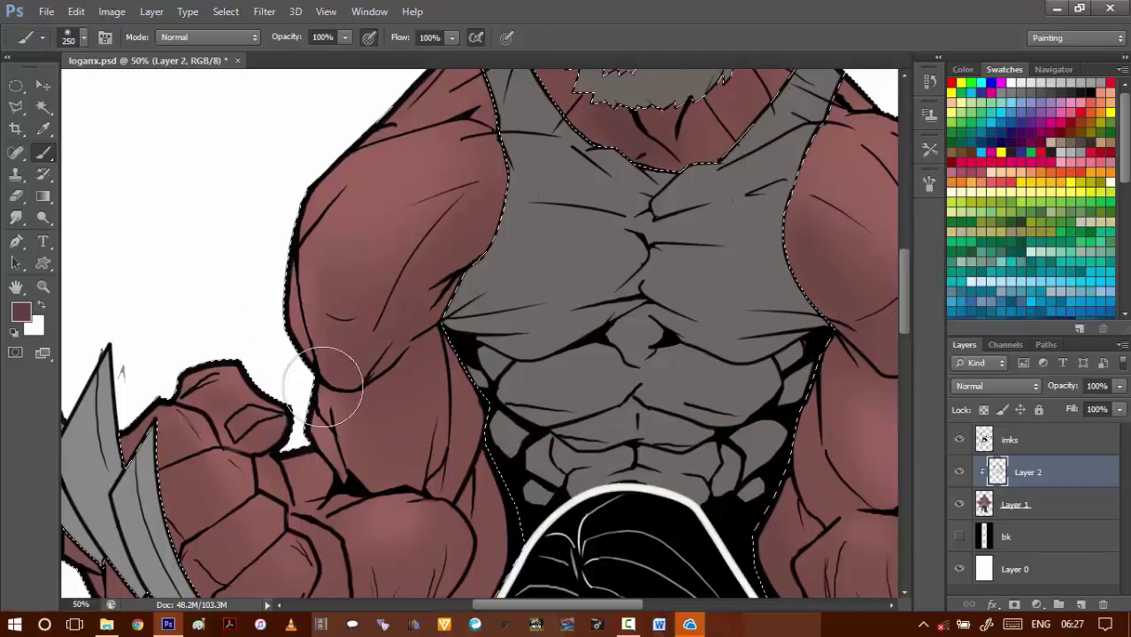
- Paint soft shadows on the man's forearm at the picture's left with the size 250 brush, and deselect
{"action": "mouse_move", "coordinate": [481, 473]}
{"action": "left_mouse_down"}
{"action": "mouse_move", "coordinate": [513, 406]}
{"action": "mouse_move", "coordinate": [579, 356]}
{"action": "left_mouse_up"}
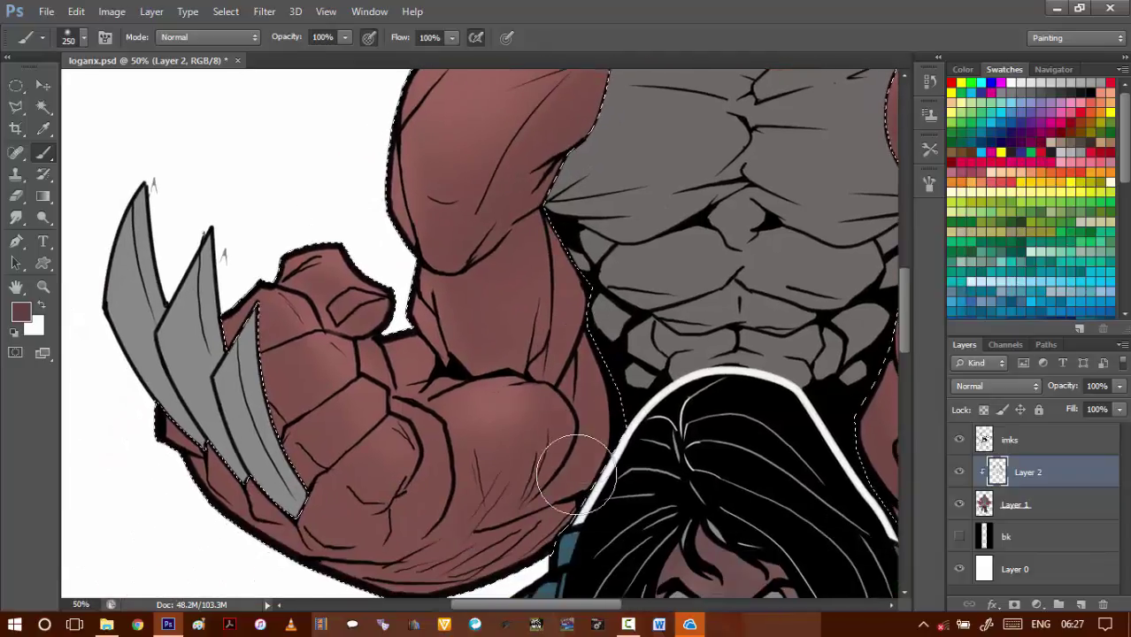
{"action": "left_click_drag", "start_coordinate": [395, 533], "coordinate": [310, 390]}
{"action": "left_click_drag", "start_coordinate": [480, 481], "coordinate": [190, 383]}
{"action": "key", "text": "ctrl+minus"}
{"action": "left_click_drag", "start_coordinate": [433, 313], "coordinate": [497, 380]}
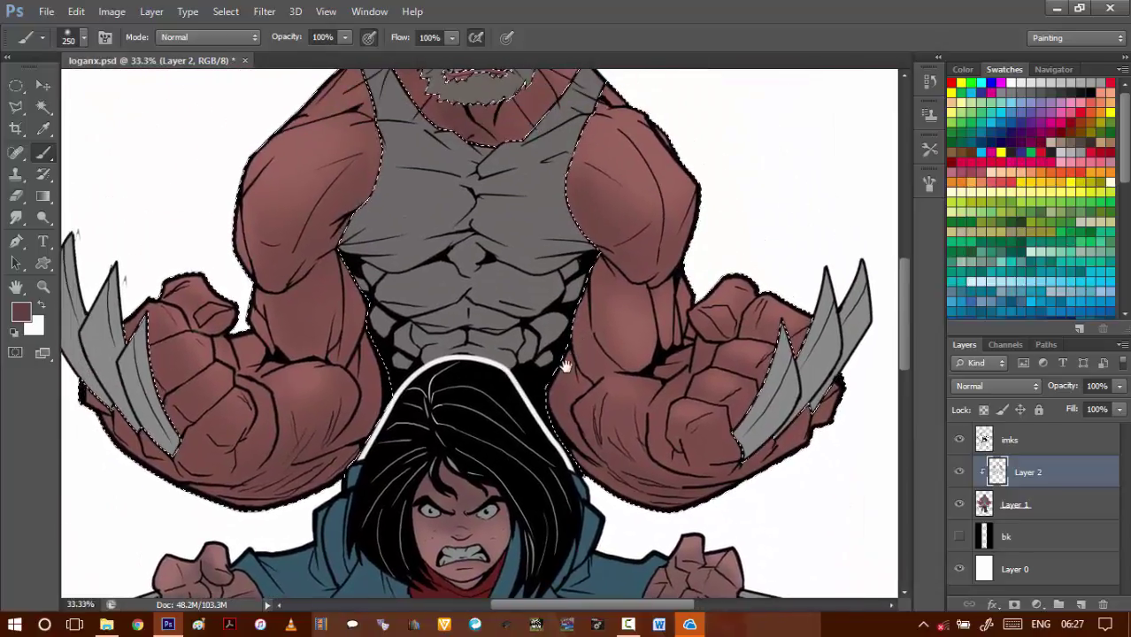
{"action": "key", "text": "ctrl+d"}
{"action": "scroll", "coordinate": [589, 315], "scroll_direction": "up", "scroll_amount": 5}
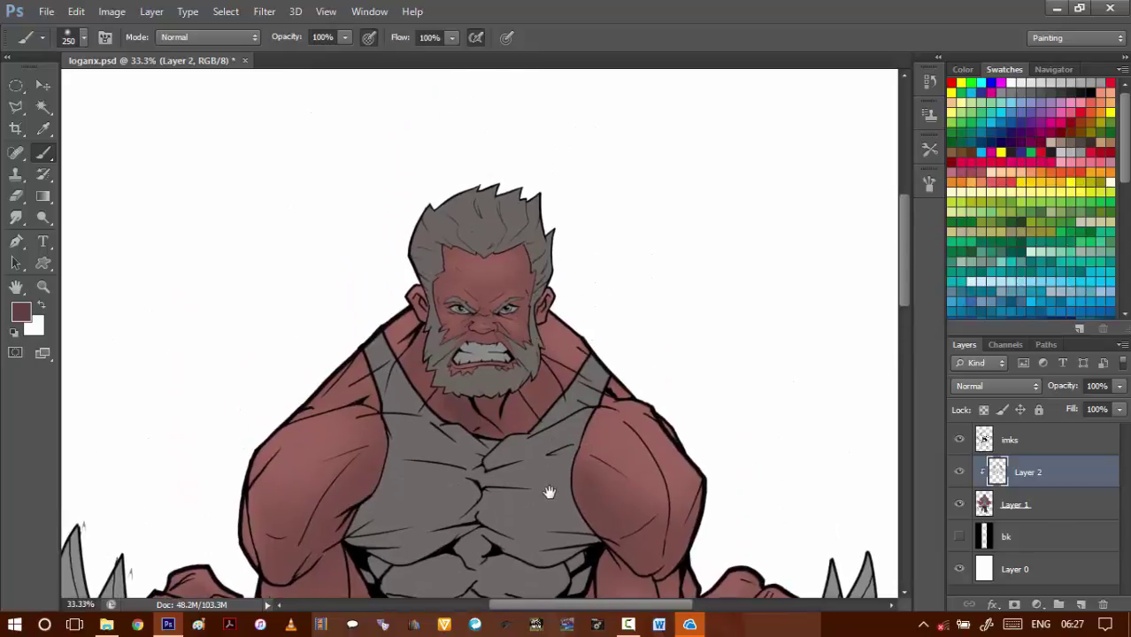
- Select the man's grey tank top on Layer 1 with the Magic Wand
{"action": "scroll", "coordinate": [549, 493], "scroll_direction": "down", "scroll_amount": 10}
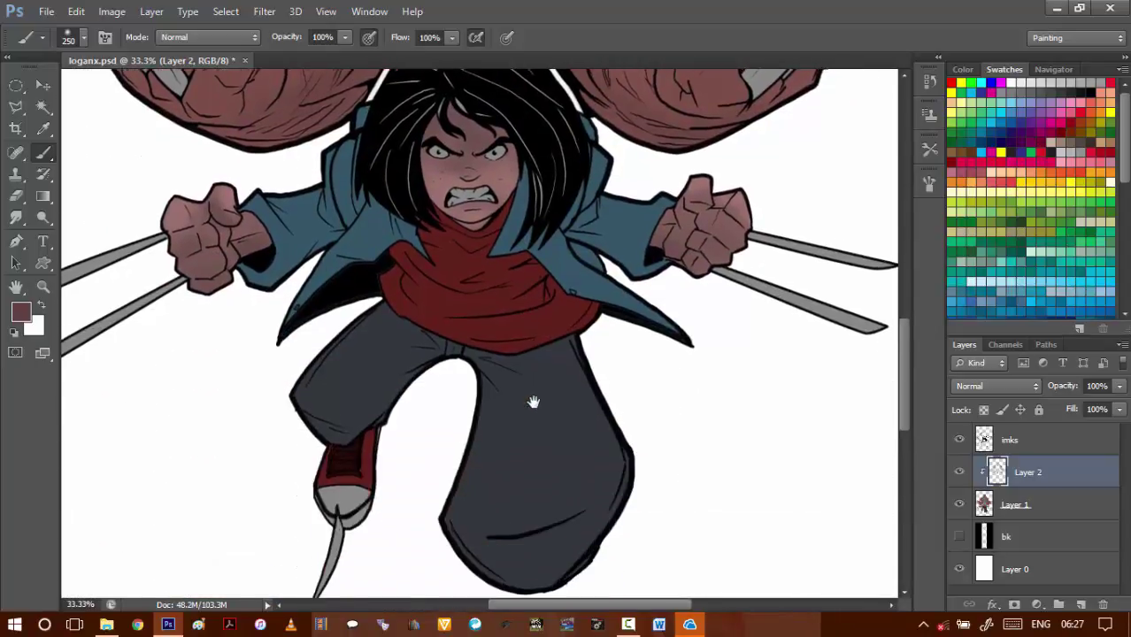
{"action": "scroll", "coordinate": [533, 403], "scroll_direction": "up", "scroll_amount": 2}
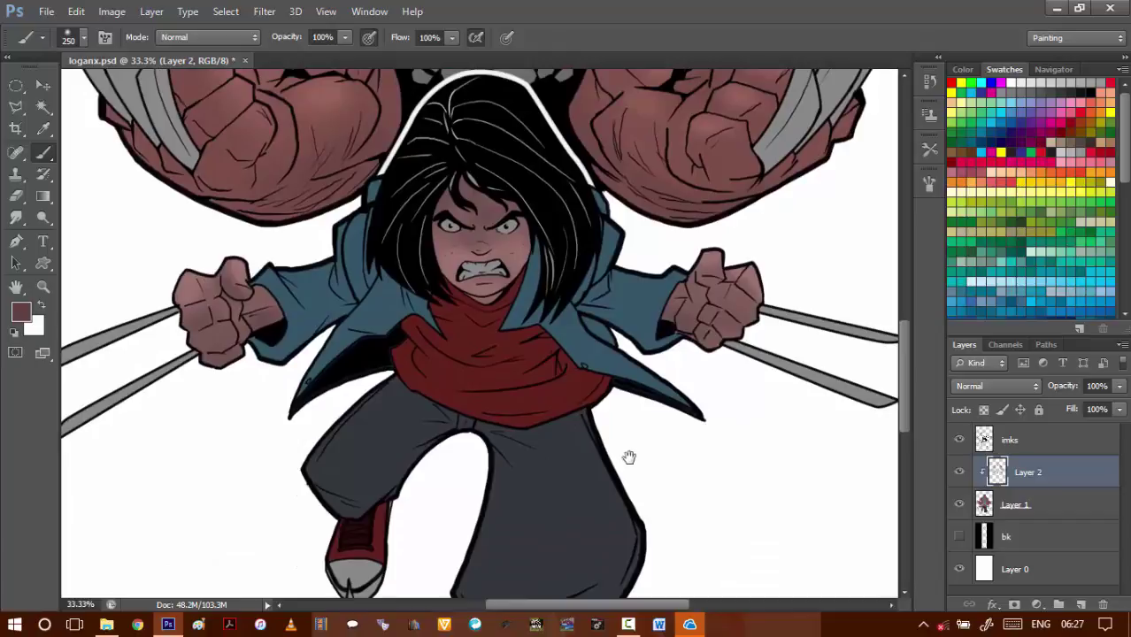
{"action": "left_click", "coordinate": [974, 501]}
{"action": "scroll", "coordinate": [512, 284], "scroll_direction": "up", "scroll_amount": 10}
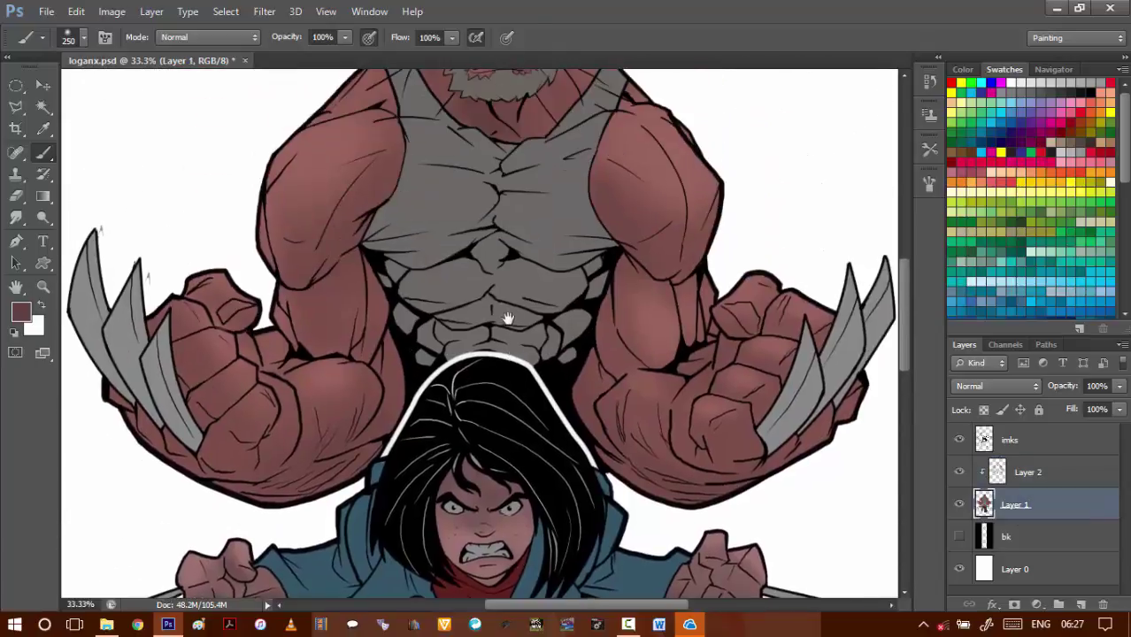
{"action": "key", "text": "w"}
{"action": "left_click", "coordinate": [474, 356]}
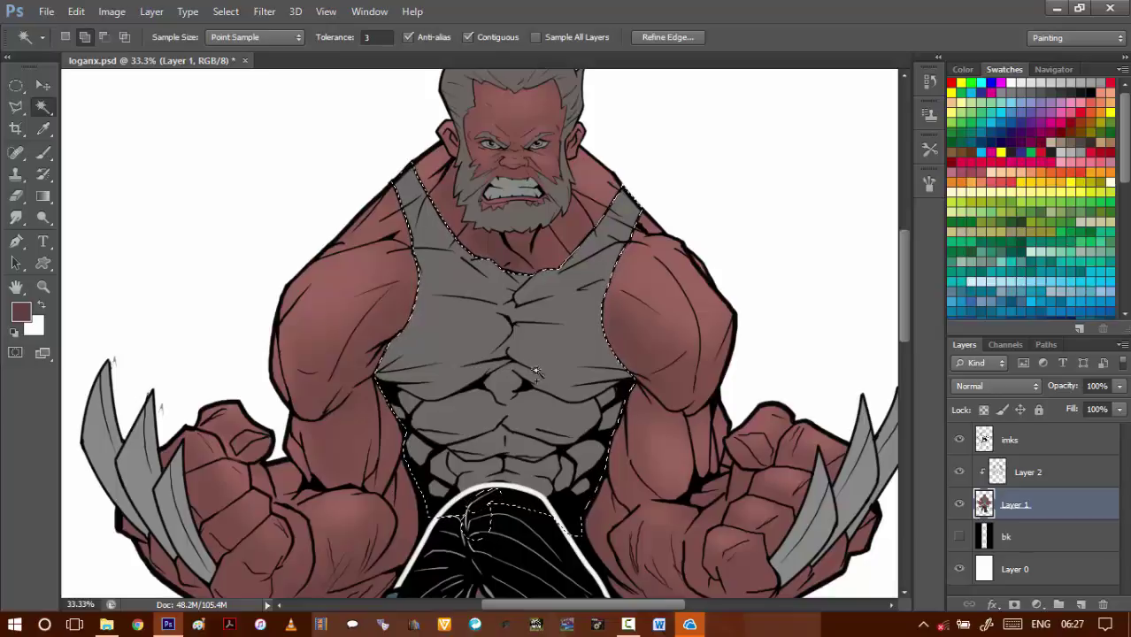
- Switch to the Brush tool at size 90 and make Layer 2 the active layer
{"action": "key", "text": "b"}
{"action": "right_click", "coordinate": [522, 354]}
{"action": "double_click", "coordinate": [180, 187]}
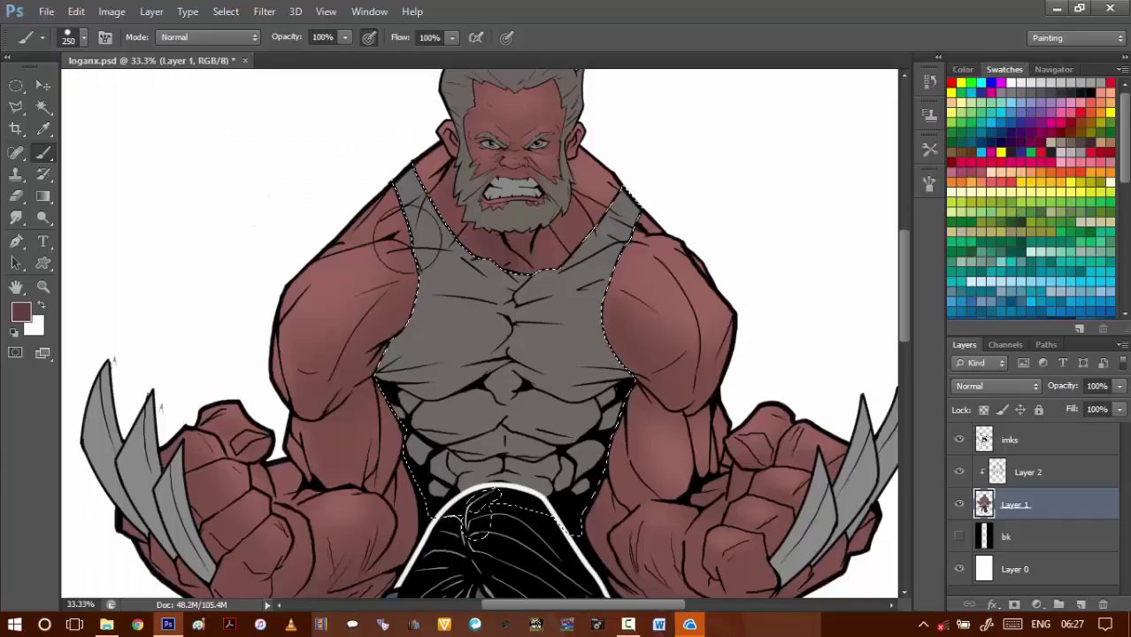
{"action": "left_click", "coordinate": [991, 466]}
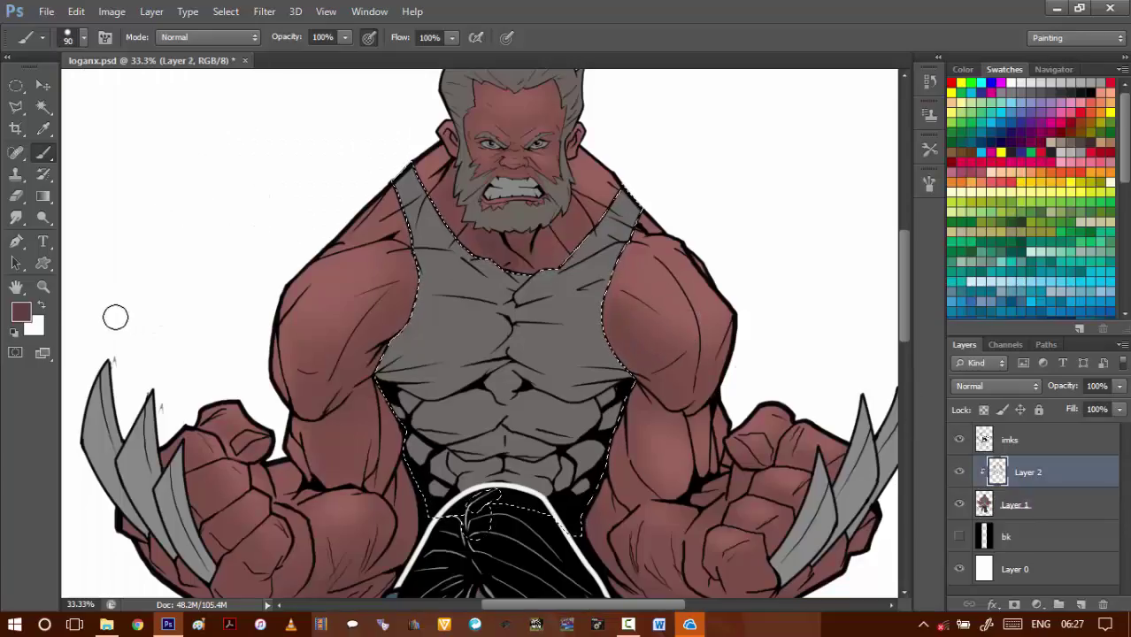
- Sample the tank top's grey as the foreground colour and darken it for the shadows
{"action": "left_click", "coordinate": [21, 314]}
{"action": "left_click", "coordinate": [559, 359]}
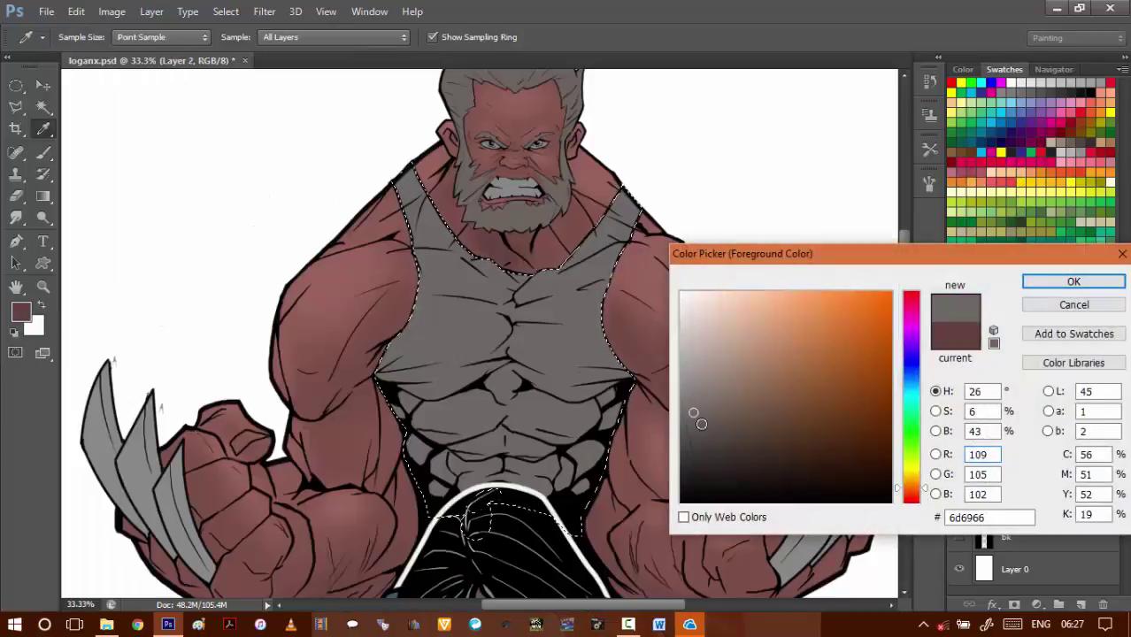
{"action": "left_click", "coordinate": [694, 429]}
{"action": "left_click_drag", "start_coordinate": [694, 428], "coordinate": [696, 448]}
{"action": "left_click", "coordinate": [1072, 284]}
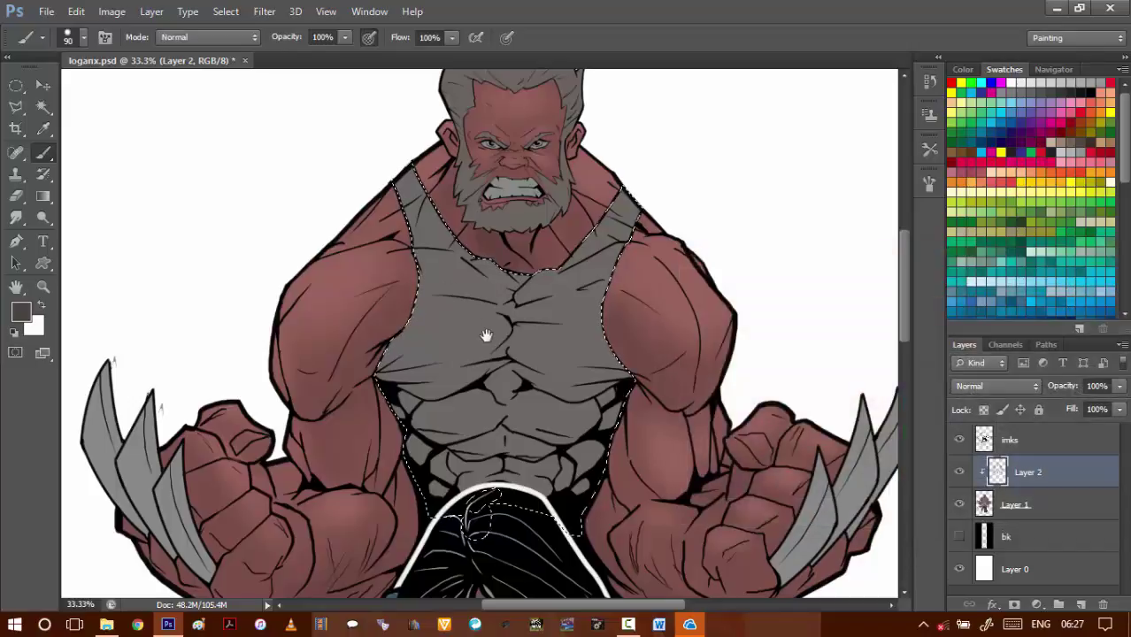
- Reduce the brush to about 50 and paint a soft shadow on the tank top strap at the picture's left
{"action": "scroll", "coordinate": [487, 341], "scroll_direction": "up", "scroll_amount": 2}
{"action": "key", "text": "bracketleft"}
{"action": "key", "text": "bracketleft"}
{"action": "key", "text": "bracketleft"}
{"action": "key", "text": "bracketleft"}
{"action": "key", "text": "bracketleft"}
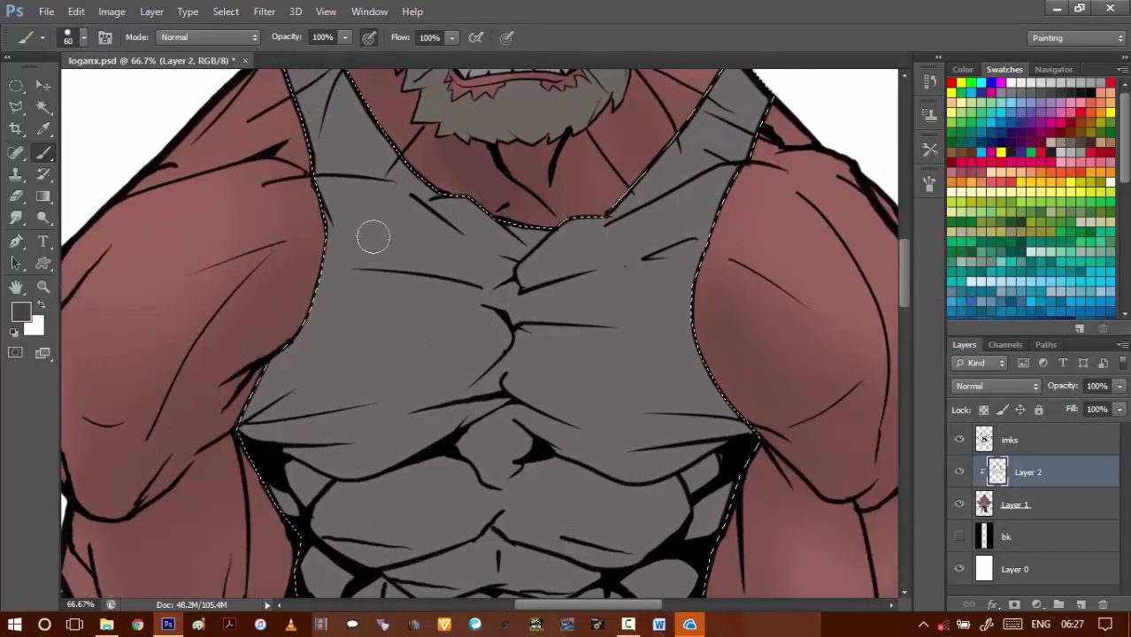
{"action": "left_click_drag", "start_coordinate": [397, 249], "coordinate": [436, 381]}
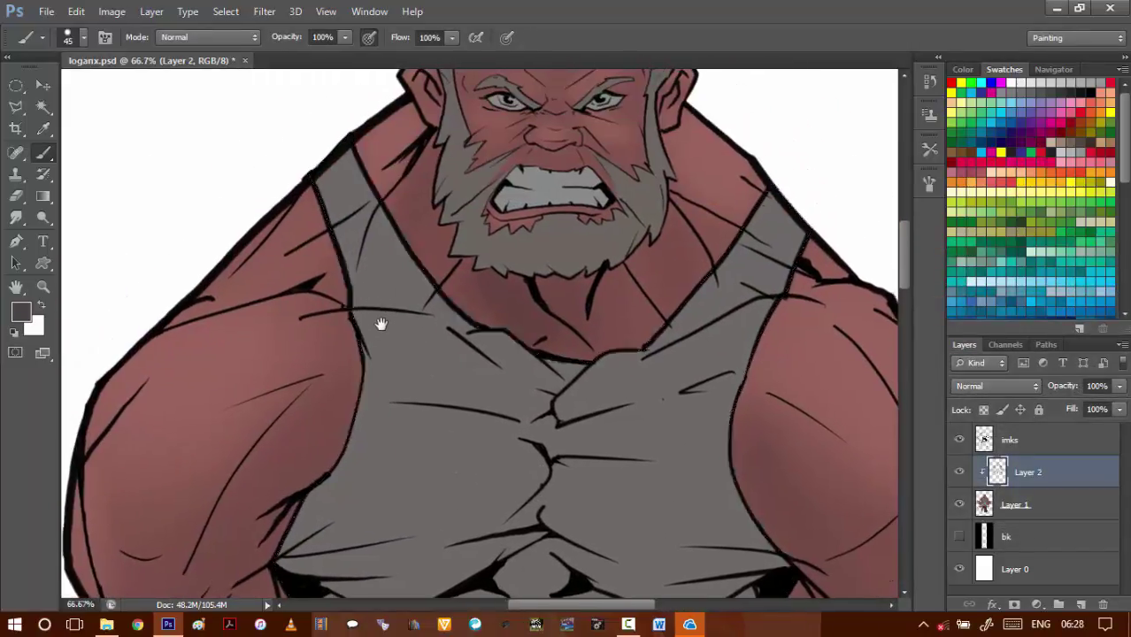
{"action": "scroll", "coordinate": [367, 265], "scroll_direction": "up", "scroll_amount": 1}
{"action": "mouse_move", "coordinate": [376, 280]}
{"action": "left_mouse_down"}
{"action": "mouse_move", "coordinate": [360, 344]}
{"action": "mouse_move", "coordinate": [384, 331]}
{"action": "mouse_move", "coordinate": [384, 257]}
{"action": "left_mouse_up"}
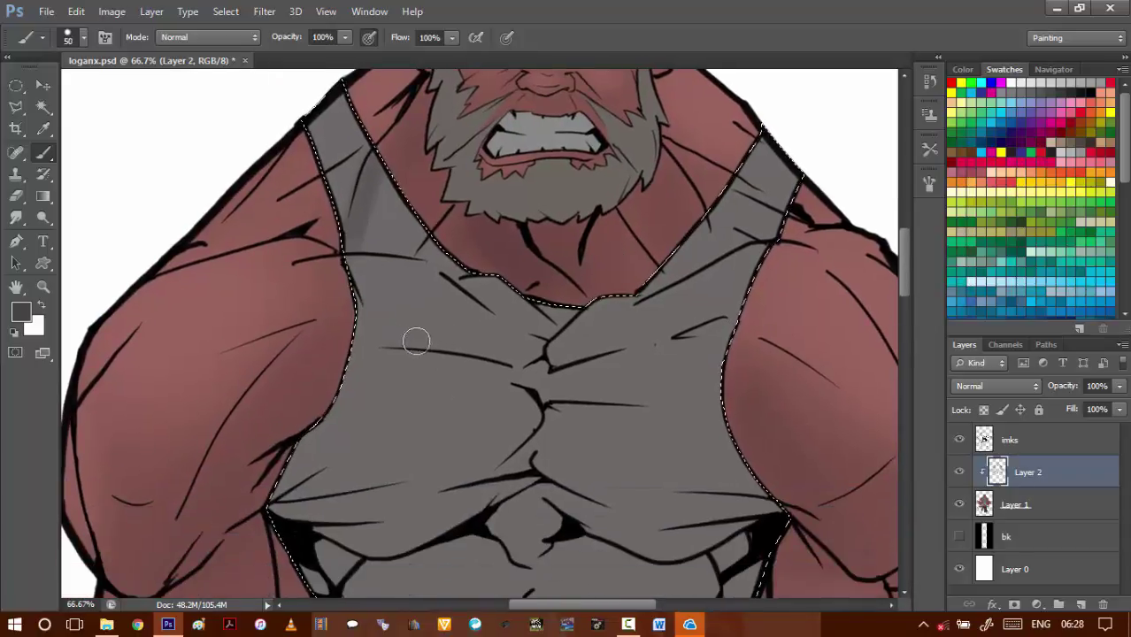
- Shade the tank top beside the armpit and along the side crease at the picture's left with a brush of about 35
{"action": "scroll", "coordinate": [407, 345], "scroll_direction": "down", "scroll_amount": 1}
{"action": "key", "text": "bracketleft"}
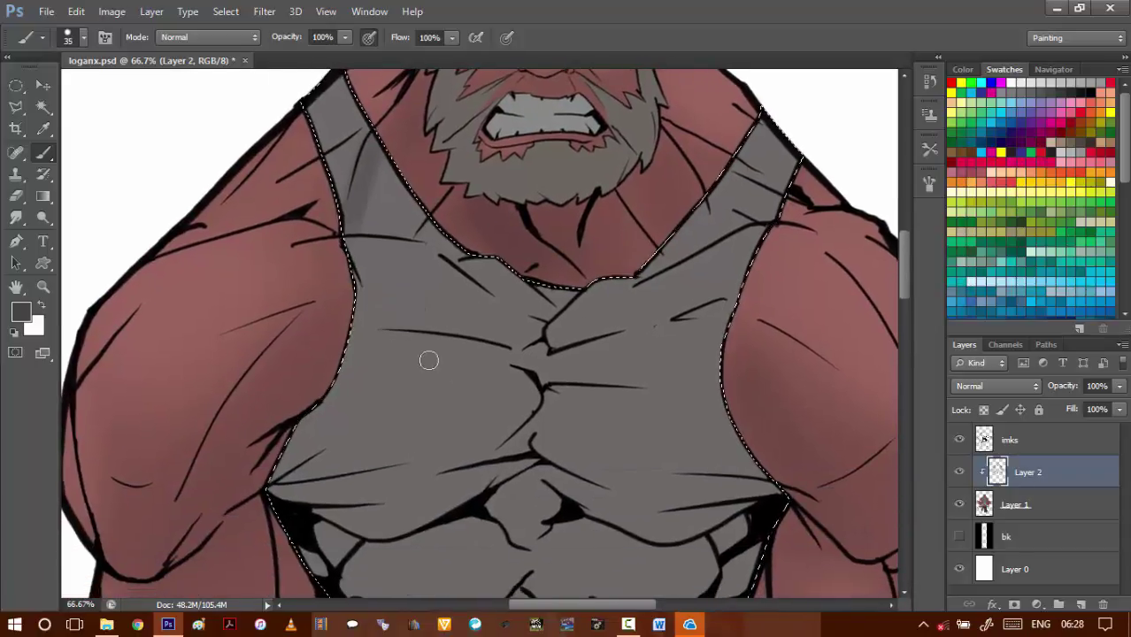
{"action": "scroll", "coordinate": [398, 336], "scroll_direction": "down", "scroll_amount": 2}
{"action": "scroll", "coordinate": [398, 336], "scroll_direction": "left", "scroll_amount": 1}
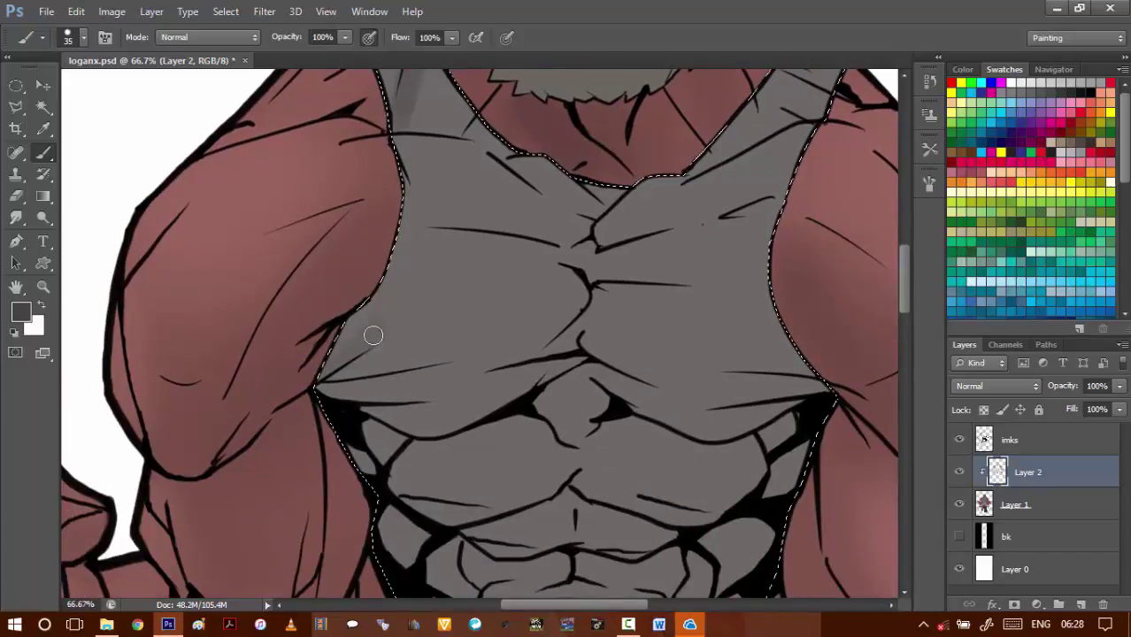
{"action": "mouse_move", "coordinate": [374, 334]}
{"action": "left_mouse_down"}
{"action": "mouse_move", "coordinate": [328, 380]}
{"action": "mouse_move", "coordinate": [431, 356]}
{"action": "left_mouse_up"}
{"action": "key", "text": "bracketleft"}
{"action": "key", "text": "bracketleft"}
{"action": "key", "text": "bracketleft"}
{"action": "left_click_drag", "start_coordinate": [339, 391], "coordinate": [425, 393]}
- Shade the underside and inner edge of the chest muscle at the picture's left, enlarging the brush to 50
{"action": "scroll", "coordinate": [386, 411], "scroll_direction": "down", "scroll_amount": 1}
{"action": "scroll", "coordinate": [354, 394], "scroll_direction": "right", "scroll_amount": 2}
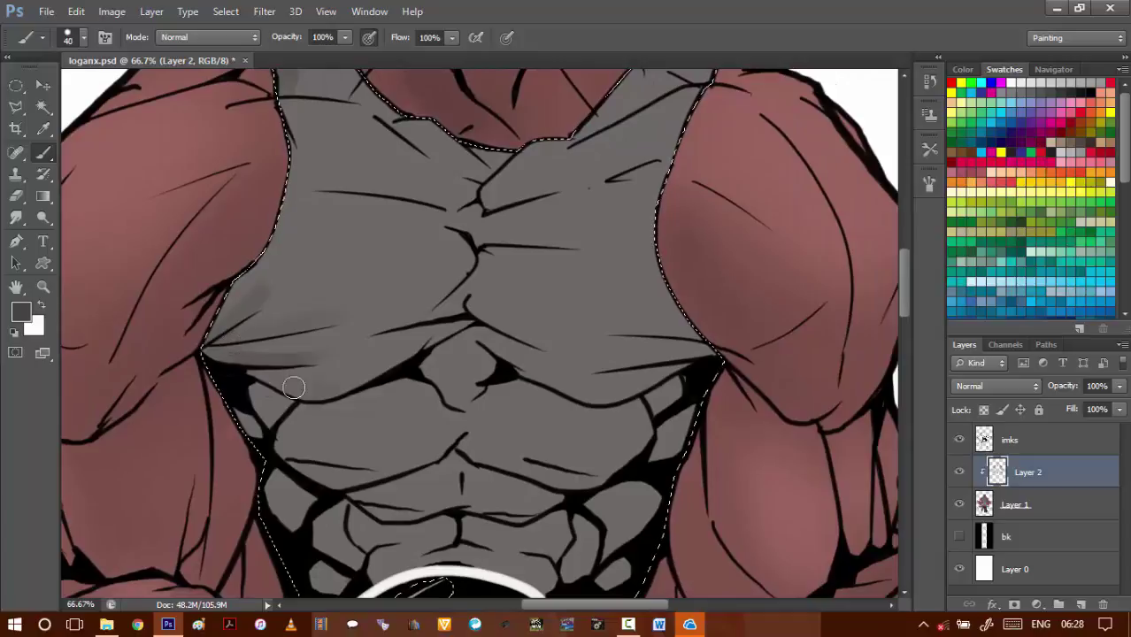
{"action": "key", "text": "bracketright"}
{"action": "mouse_move", "coordinate": [291, 386]}
{"action": "left_mouse_down"}
{"action": "mouse_move", "coordinate": [372, 373]}
{"action": "mouse_move", "coordinate": [307, 399]}
{"action": "mouse_move", "coordinate": [462, 329]}
{"action": "left_mouse_up"}
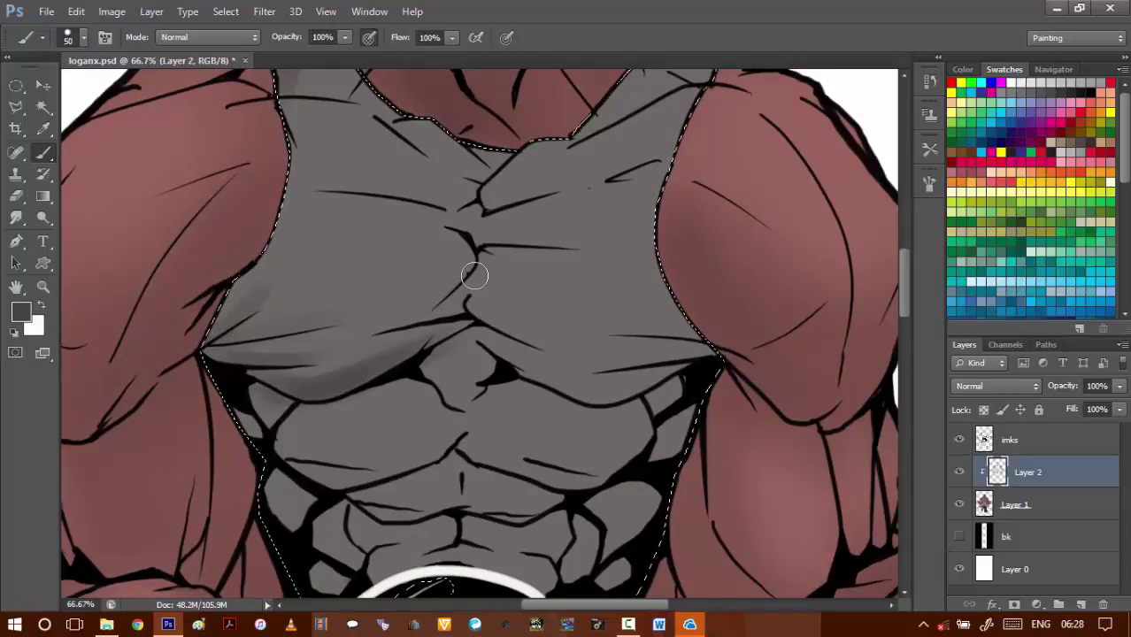
{"action": "key", "text": "bracketleft"}
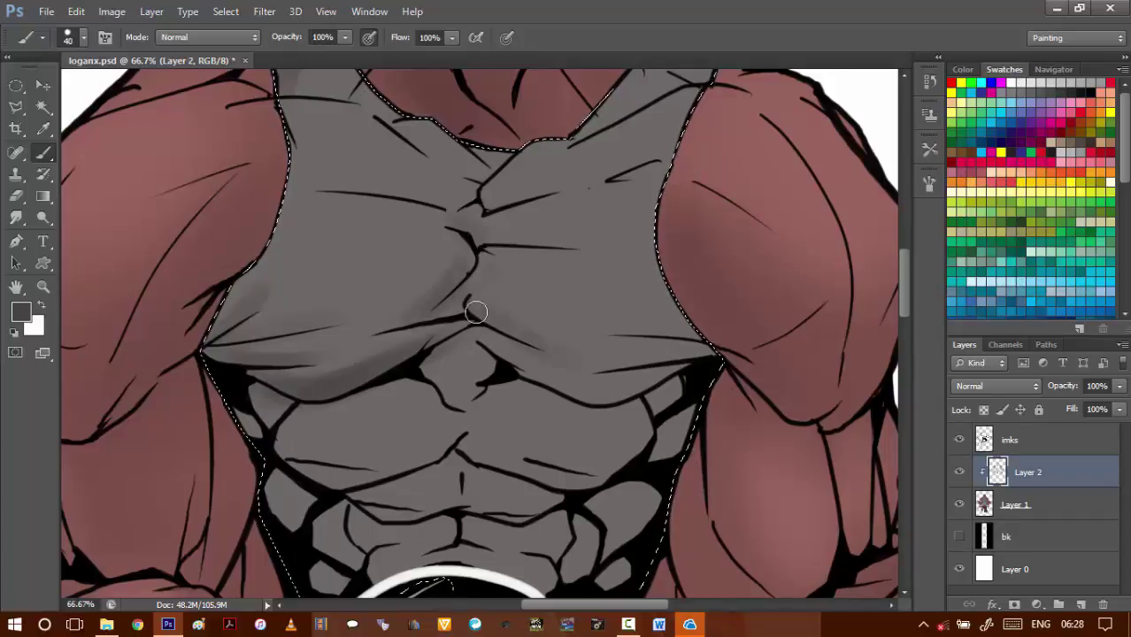
- Shade below the central chest crease at the picture's right with a size 40 to 35 brush, and undo the stroke on the breastbone
{"action": "mouse_move", "coordinate": [477, 311]}
{"action": "left_mouse_down"}
{"action": "mouse_move", "coordinate": [591, 357]}
{"action": "mouse_move", "coordinate": [530, 337]}
{"action": "mouse_move", "coordinate": [554, 361]}
{"action": "left_mouse_up"}
{"action": "key", "text": "bracketleft"}
{"action": "left_click_drag", "start_coordinate": [481, 334], "coordinate": [559, 378]}
{"action": "left_click_drag", "start_coordinate": [460, 368], "coordinate": [439, 375]}
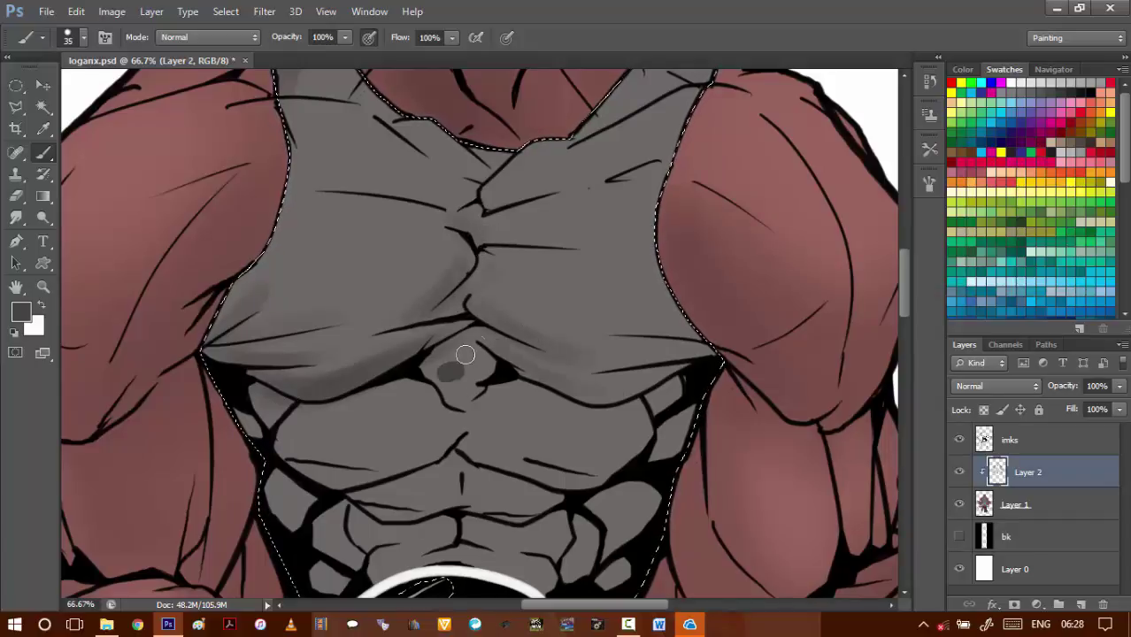
{"action": "key", "text": "ctrl+z"}
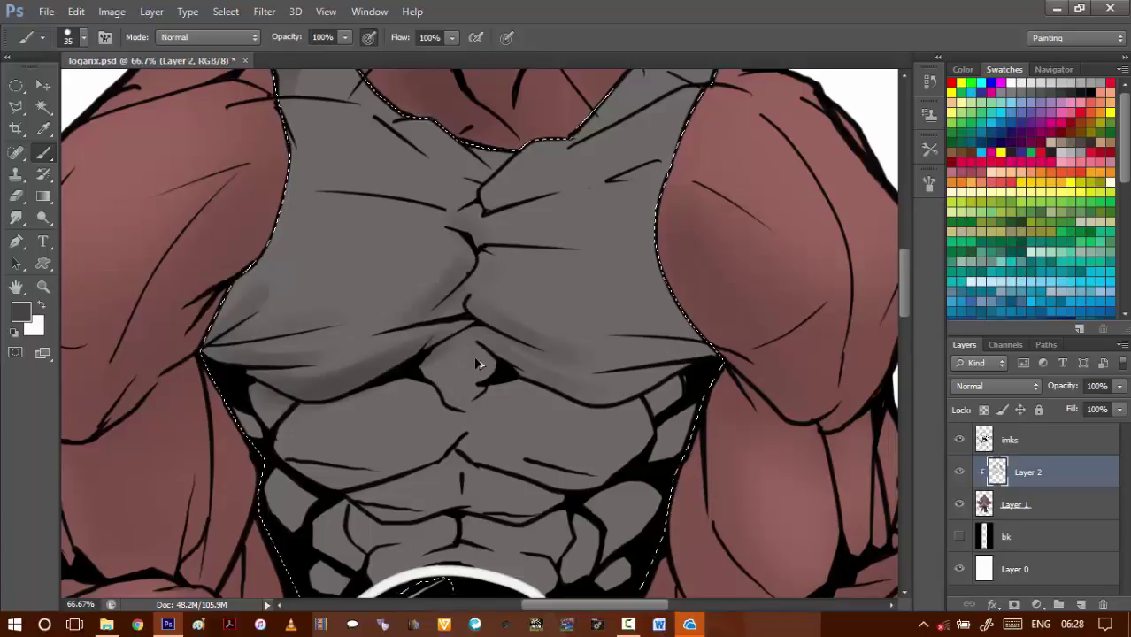
- Paint soft shadows around the abdominal muscles of the tank top with a size 30 to 35 brush
{"action": "left_click_drag", "start_coordinate": [484, 386], "coordinate": [460, 397]}
{"action": "left_click_drag", "start_coordinate": [397, 435], "coordinate": [443, 361]}
{"action": "key", "text": "bracketright"}
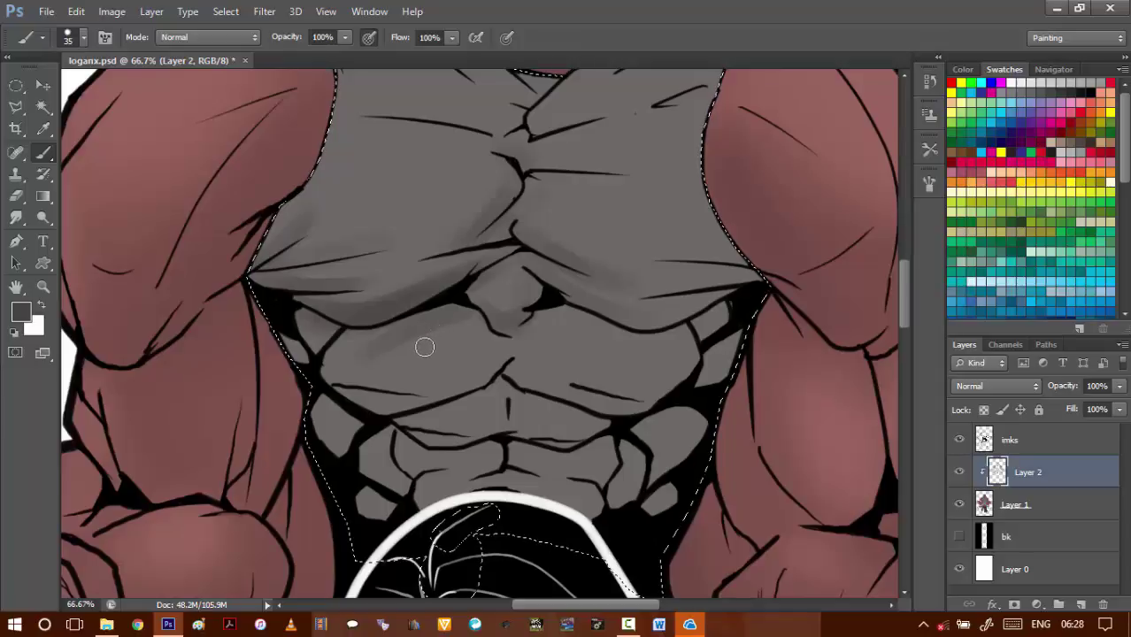
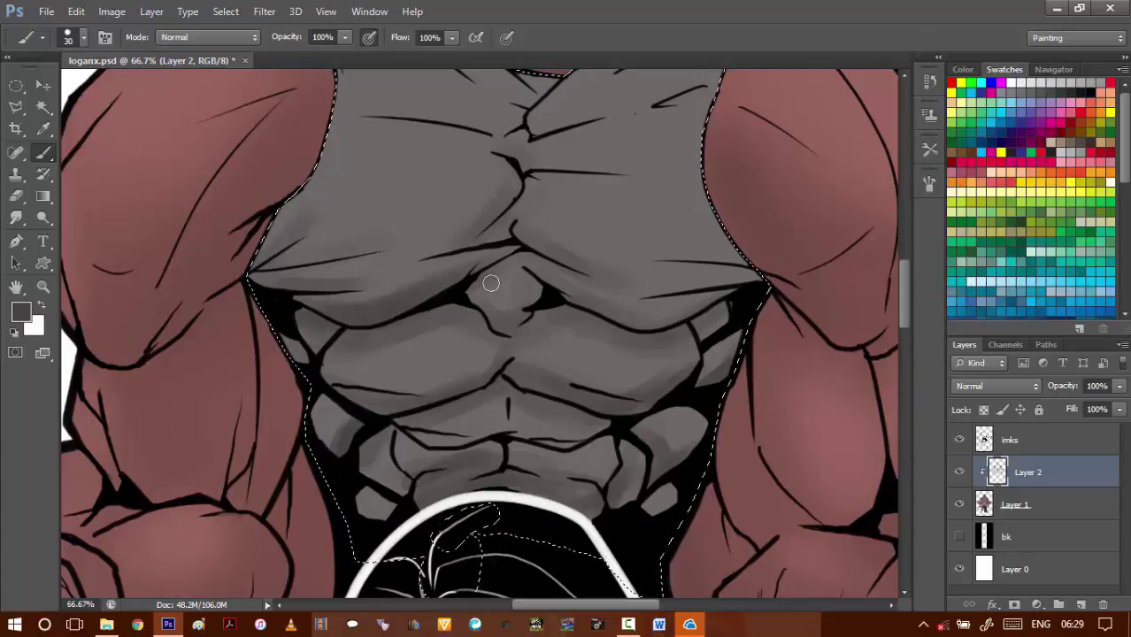
- Shade the fabric folds on the strap and chest at the picture's right, varying the brush between 25 and 30
{"action": "scroll", "coordinate": [492, 259], "scroll_direction": "up", "scroll_amount": 5}
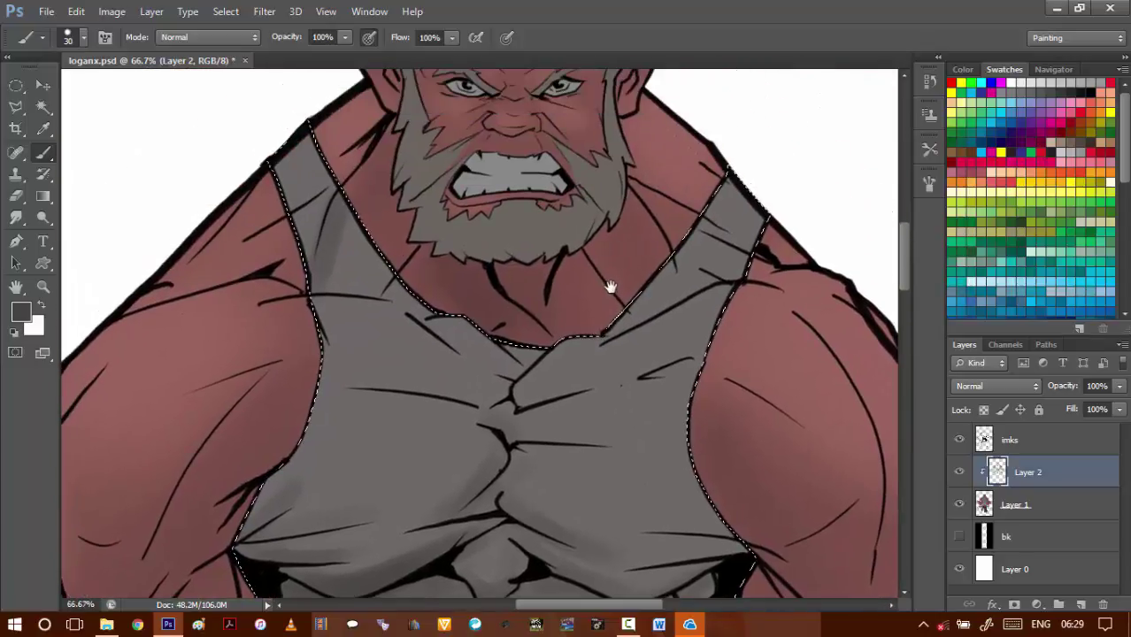
{"action": "left_click_drag", "start_coordinate": [603, 386], "coordinate": [568, 308]}
{"action": "key", "text": "]"}
{"action": "key", "text": "bracketleft"}
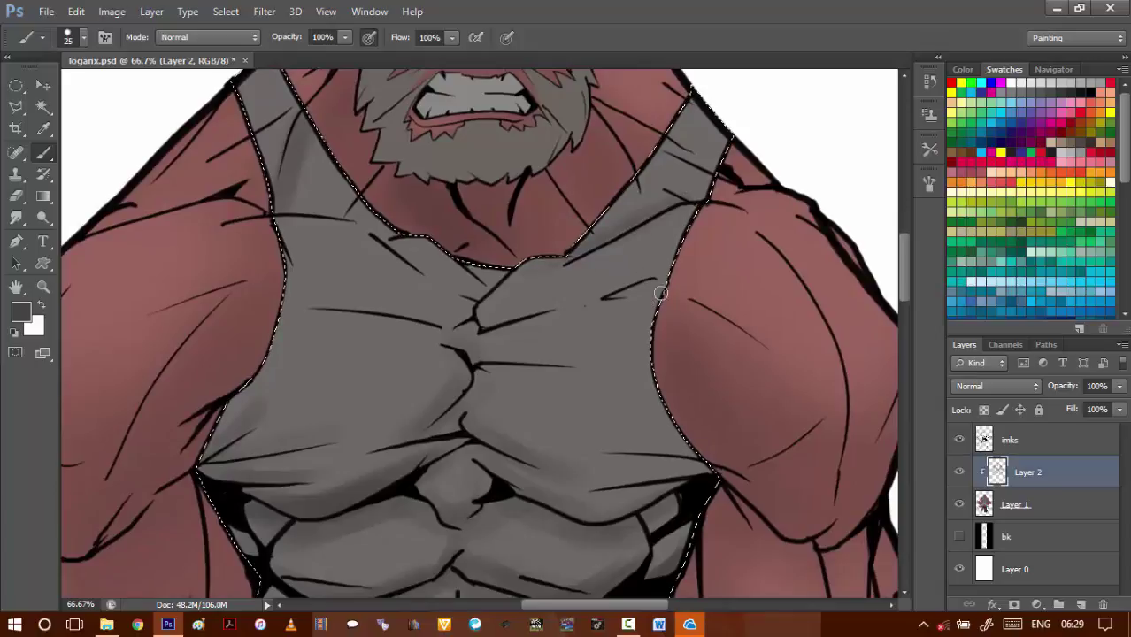
{"action": "key", "text": "bracketright"}
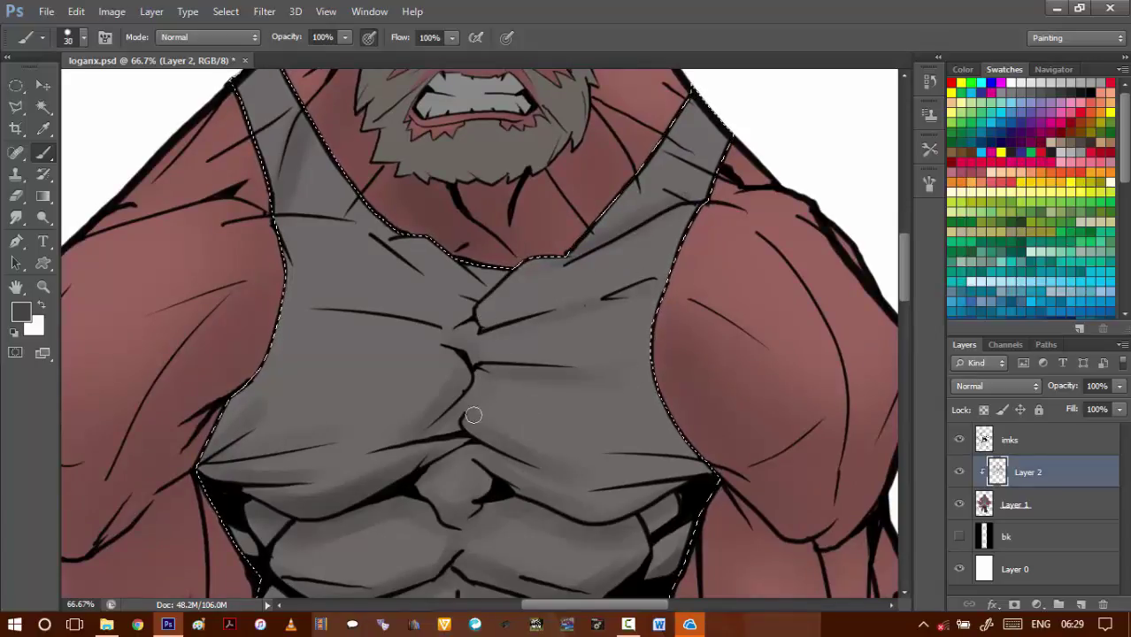
{"action": "key", "text": "bracketleft"}
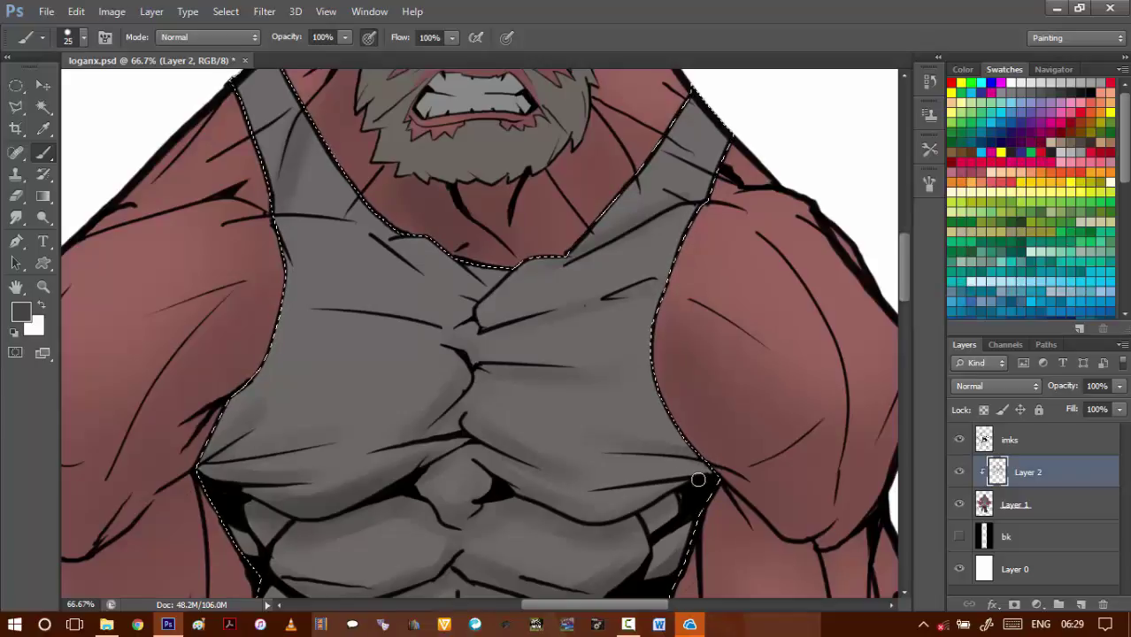
{"action": "mouse_move", "coordinate": [334, 360]}
{"action": "left_mouse_down"}
{"action": "mouse_move", "coordinate": [457, 371]}
{"action": "mouse_move", "coordinate": [447, 371]}
{"action": "left_mouse_up"}
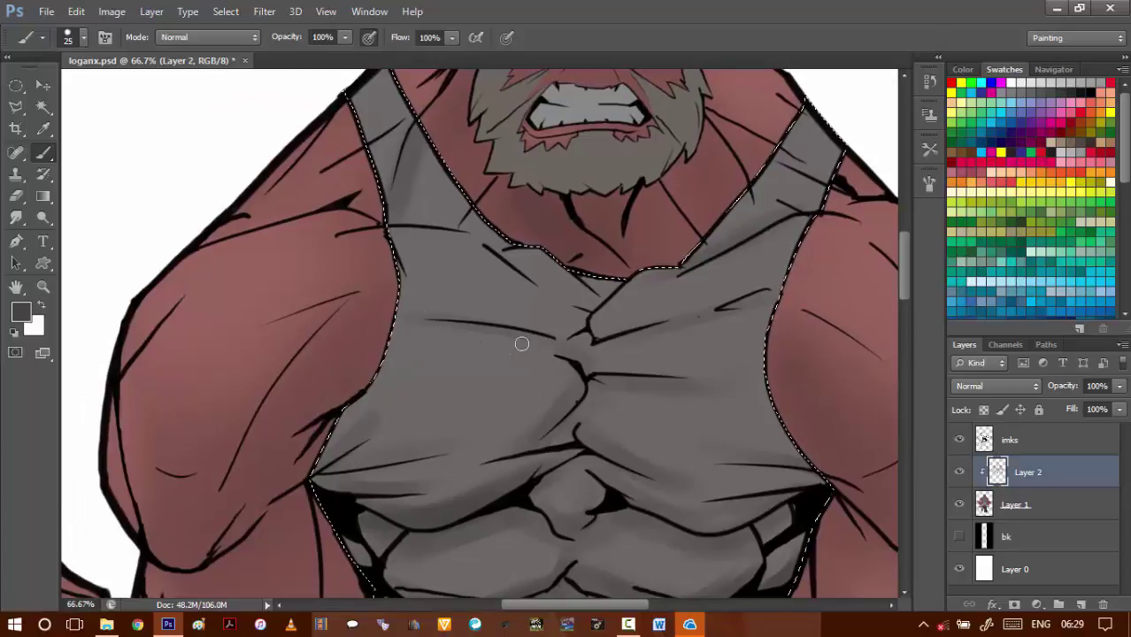
{"action": "key", "text": "ctrl+d"}
{"action": "left_click_drag", "start_coordinate": [373, 359], "coordinate": [415, 232]}
{"action": "left_click_drag", "start_coordinate": [409, 327], "coordinate": [312, 237]}
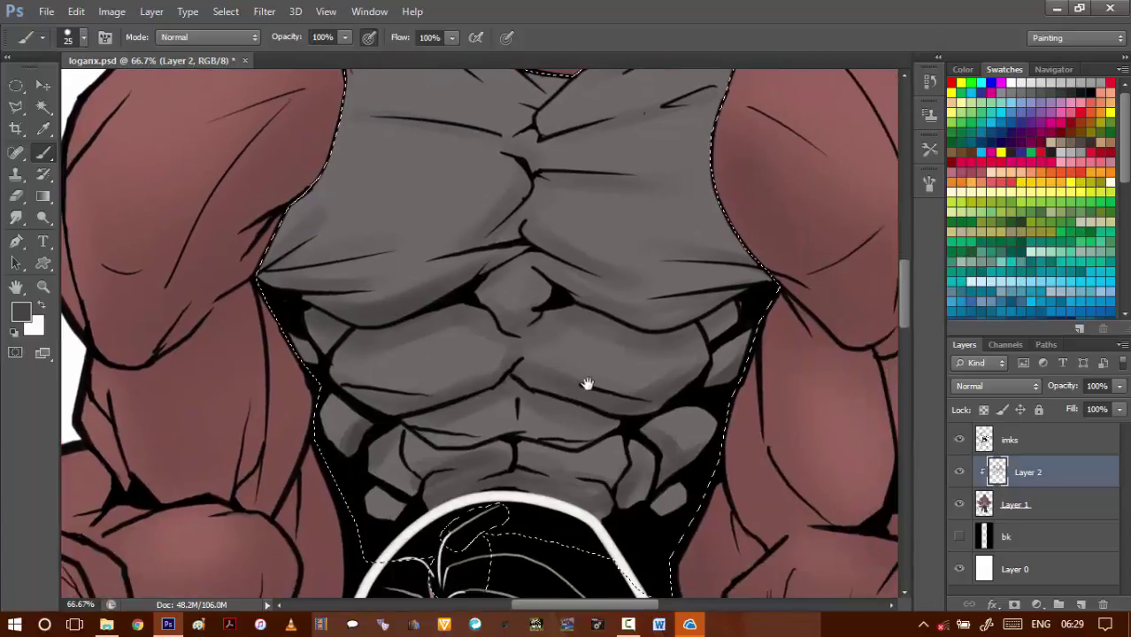
- Set the foreground colour to the lighter grey 8e8883 and return to the Brush tool
{"action": "left_click_drag", "start_coordinate": [568, 234], "coordinate": [559, 363]}
{"action": "left_click", "coordinate": [26, 312]}
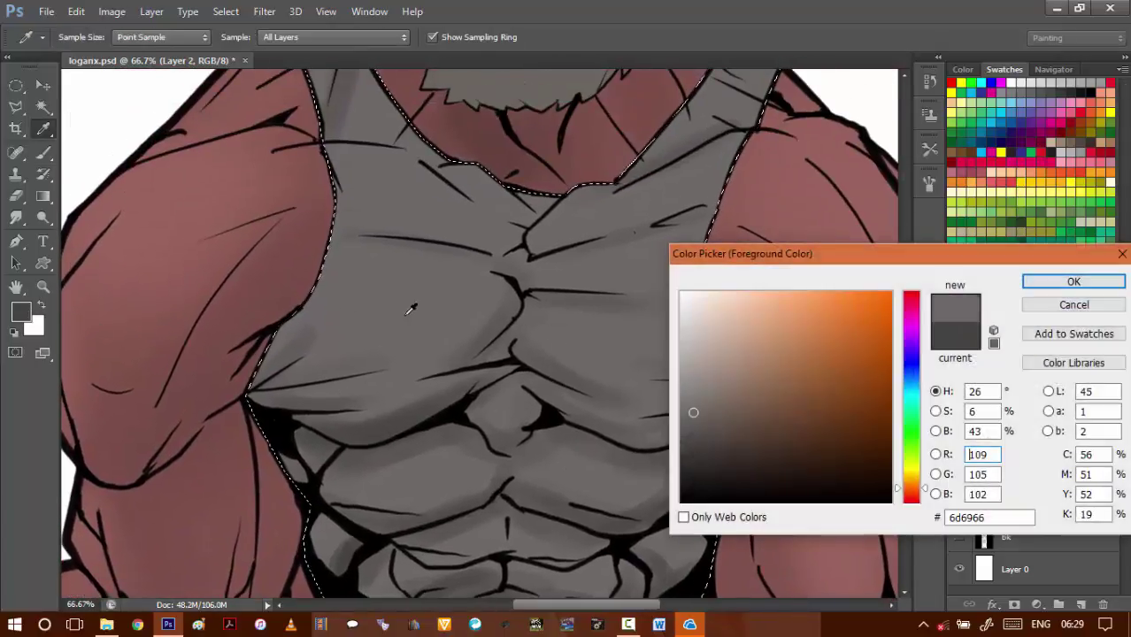
{"action": "left_click_drag", "start_coordinate": [696, 407], "coordinate": [699, 385]}
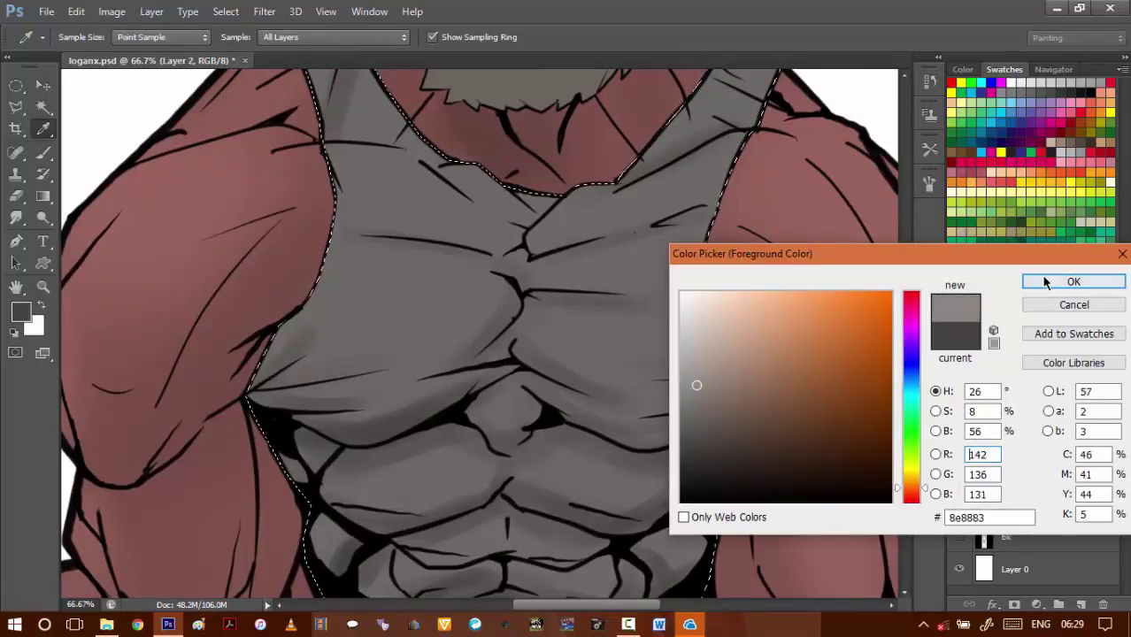
{"action": "left_click", "coordinate": [1071, 283]}
{"action": "key", "text": "b"}
- Paint light grey highlights on both tank top straps with a size 35 to 40 brush
{"action": "scroll", "coordinate": [422, 222], "scroll_direction": "up", "scroll_amount": 3}
{"action": "key", "text": "bracketright"}
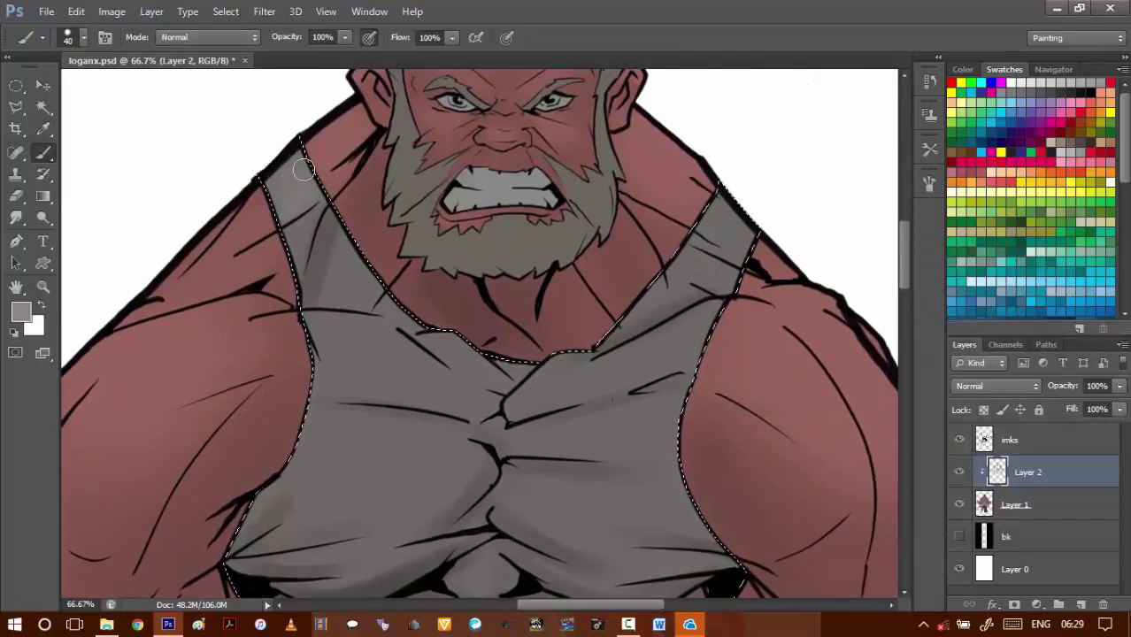
{"action": "left_click_drag", "start_coordinate": [304, 169], "coordinate": [285, 202]}
{"action": "left_click_drag", "start_coordinate": [336, 267], "coordinate": [342, 255]}
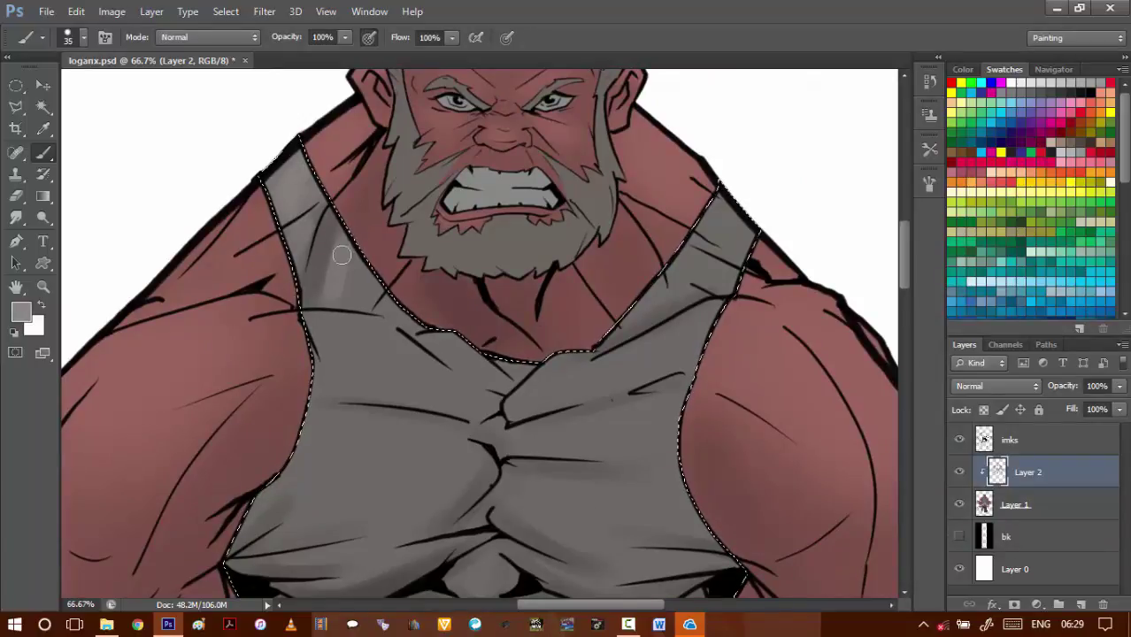
{"action": "key", "text": "bracketright"}
{"action": "key", "text": "bracketright"}
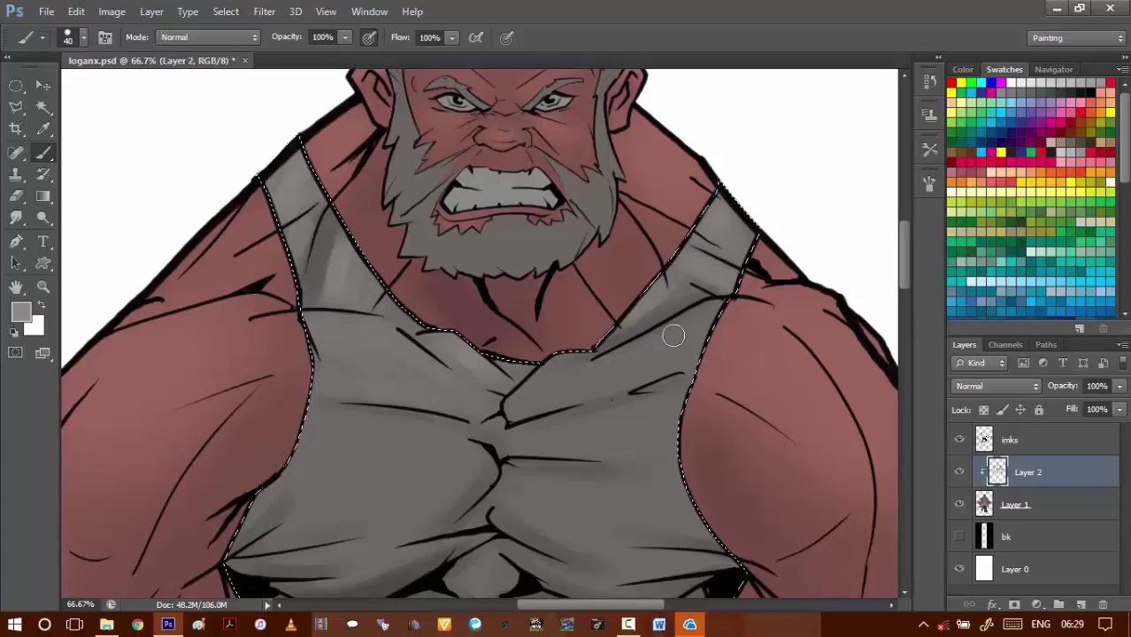
- Highlight the upper chest folds and the chest muscle at the picture's left, enlarging the brush to 50
{"action": "mouse_move", "coordinate": [634, 367]}
{"action": "left_mouse_down"}
{"action": "mouse_move", "coordinate": [661, 275]}
{"action": "mouse_move", "coordinate": [582, 301]}
{"action": "left_mouse_up"}
{"action": "key", "text": "bracketright"}
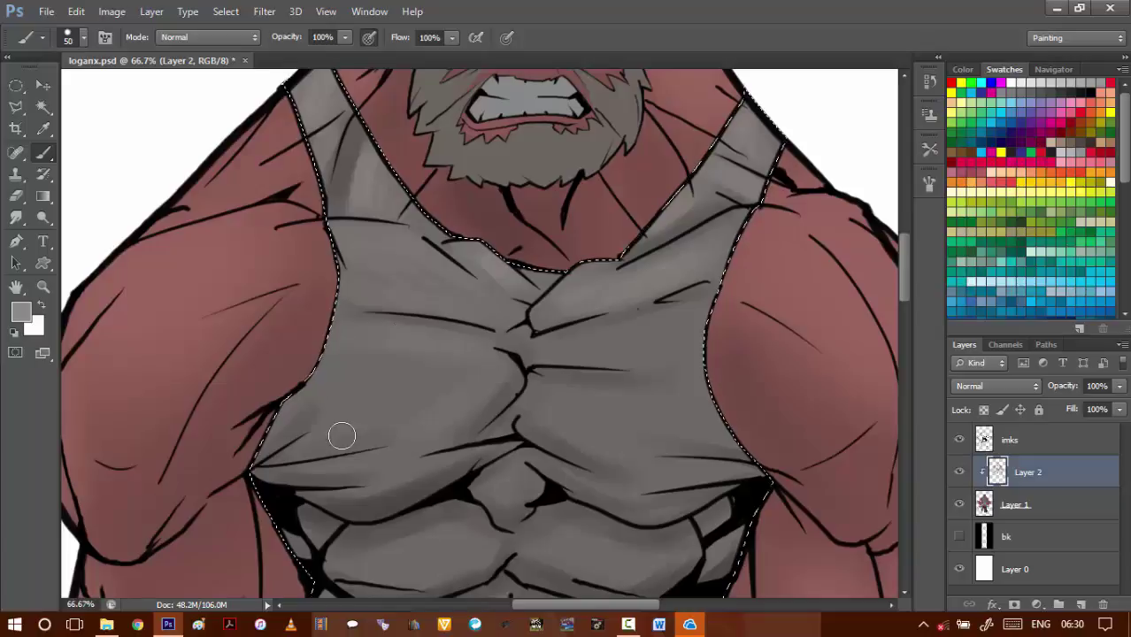
{"action": "left_click_drag", "start_coordinate": [408, 387], "coordinate": [315, 355]}
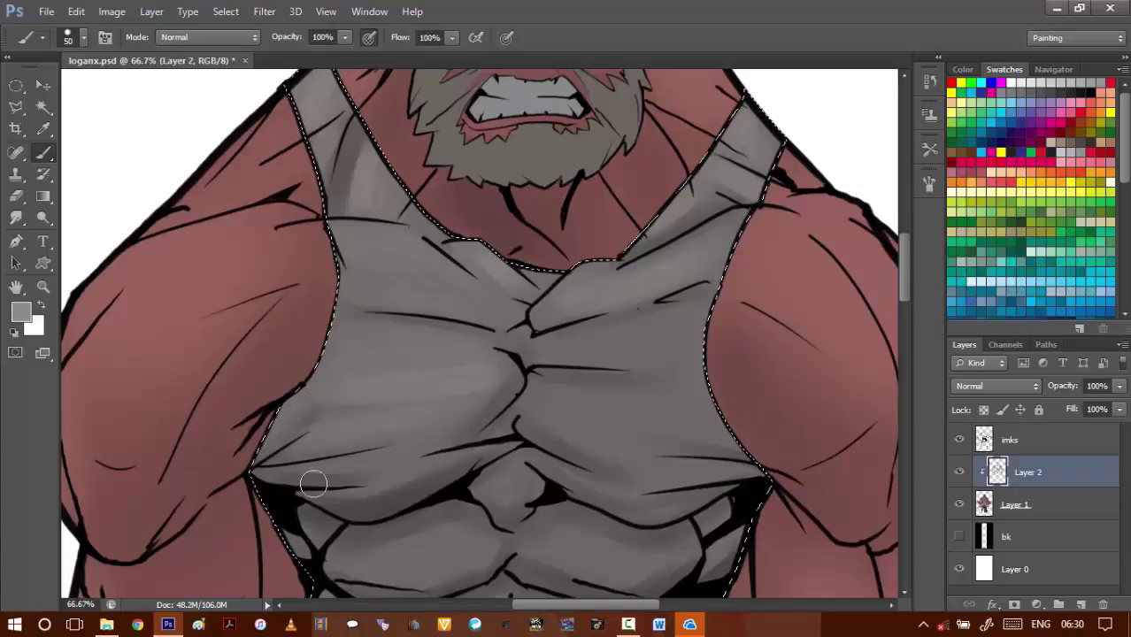
- Reduce the brush to 40 and highlight the chest folds of the tank top at the picture's right
{"action": "key", "text": "bracketleft"}
{"action": "left_click_drag", "start_coordinate": [613, 351], "coordinate": [550, 319]}
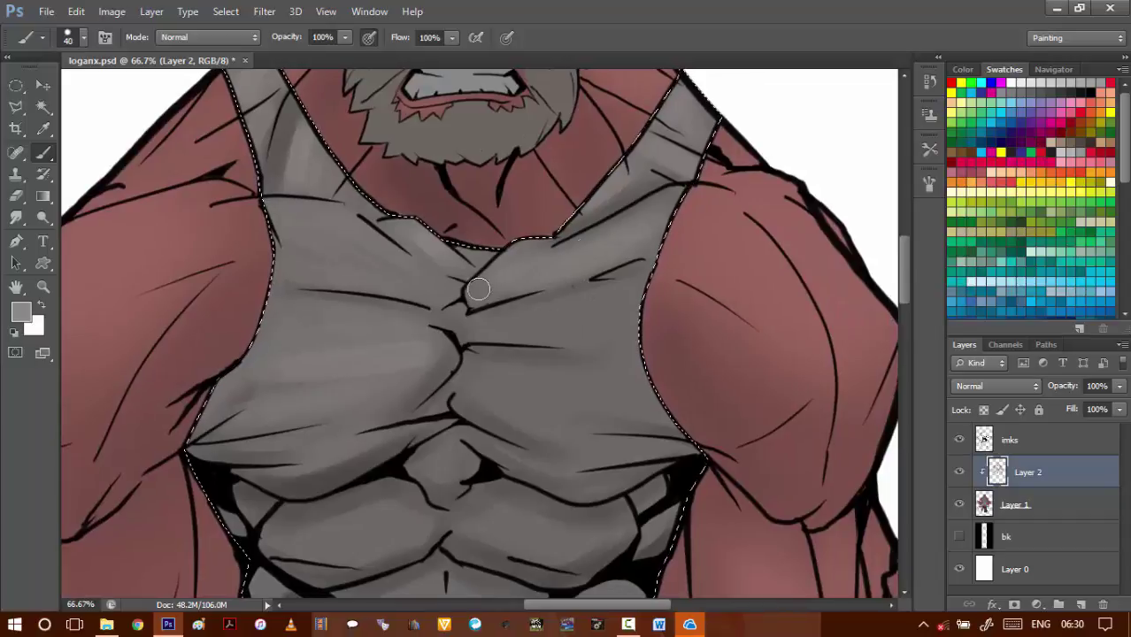
{"action": "left_click_drag", "start_coordinate": [629, 299], "coordinate": [499, 315]}
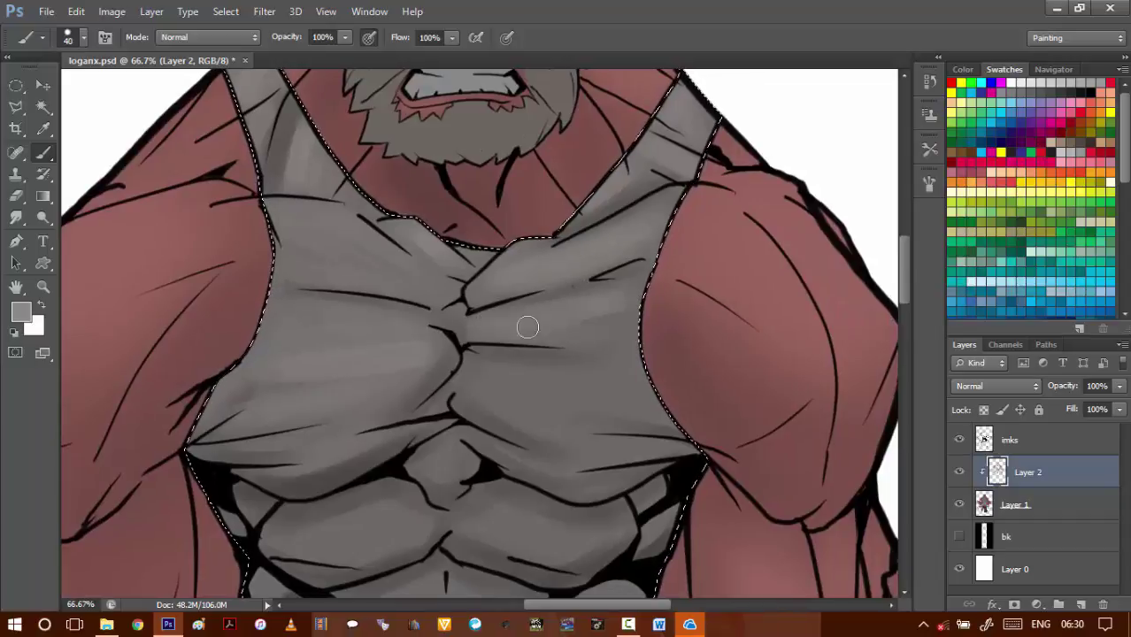
- Highlight the lower chest muscle of the tank top at the picture's right with a size 50 brush
{"action": "key", "text": "bracketright"}
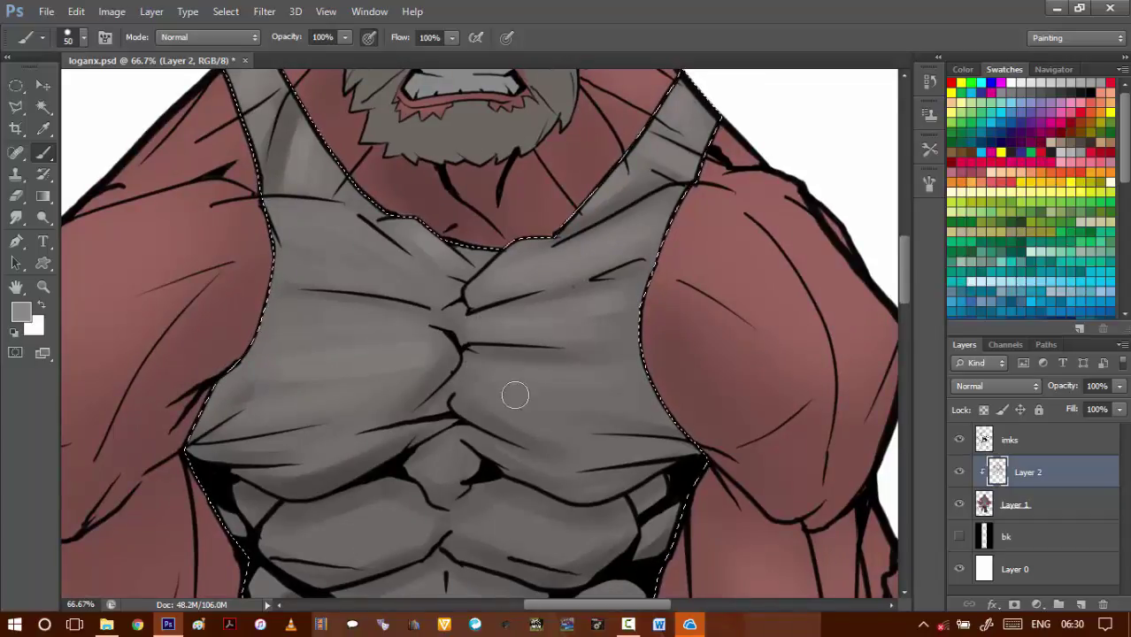
{"action": "key", "text": "bracketleft"}
{"action": "key", "text": "bracketleft"}
- Paint light grey highlights on the tank top's abdominal muscle folds with a size 25 to 35 brush
{"action": "scroll", "coordinate": [538, 424], "scroll_direction": "down", "scroll_amount": 3}
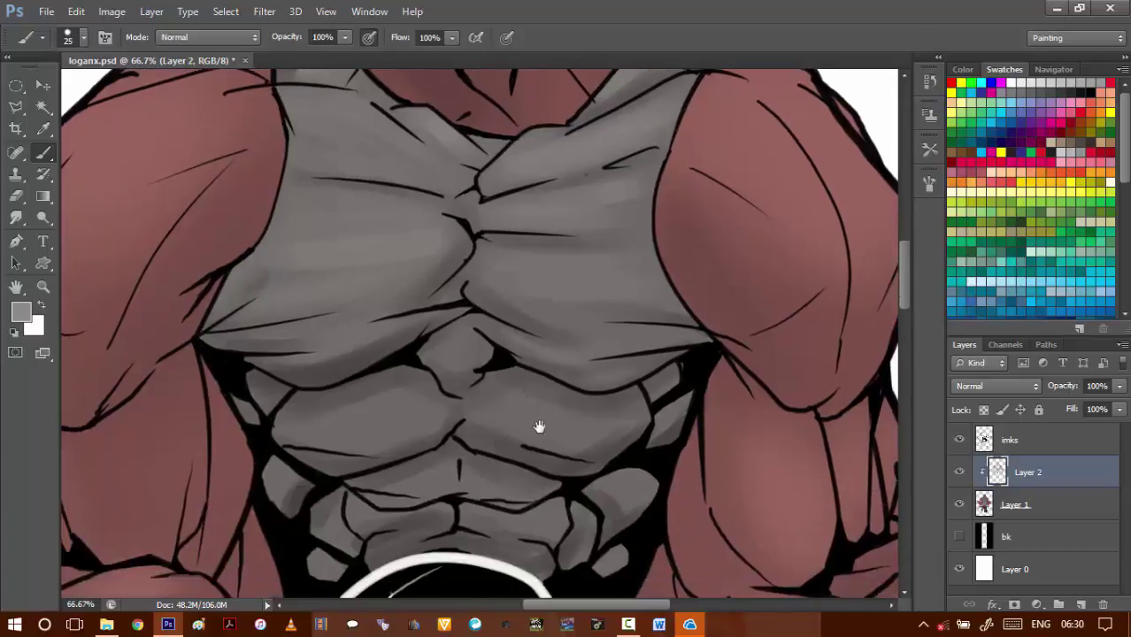
{"action": "key", "text": "bracketright"}
{"action": "key", "text": "bracketright"}
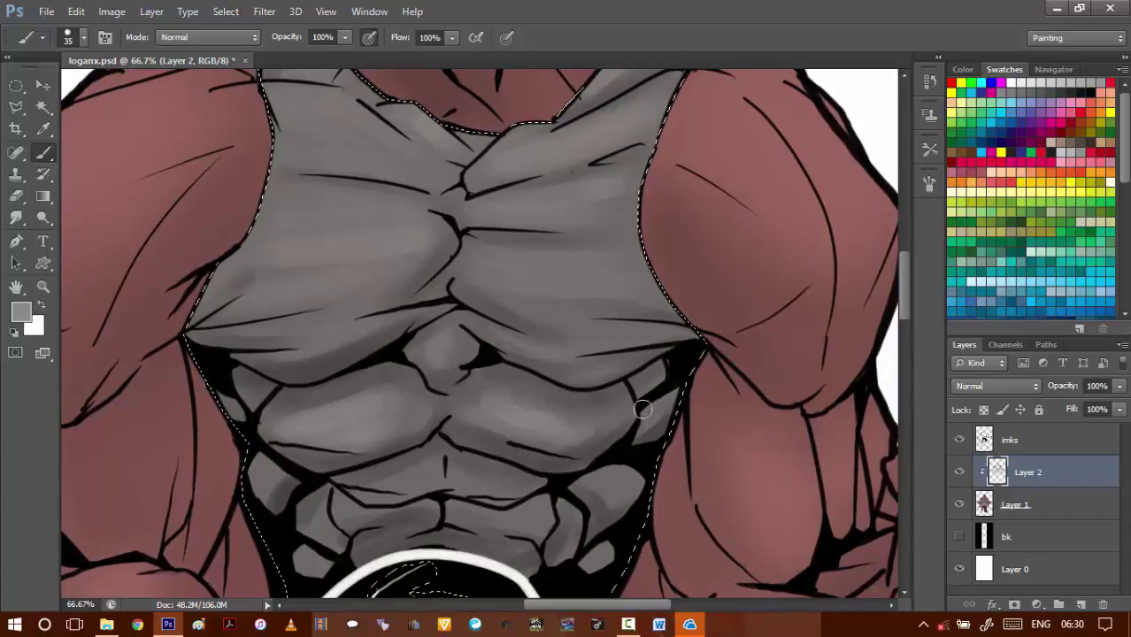
{"action": "key", "text": "bracketleft"}
{"action": "left_click_drag", "start_coordinate": [474, 433], "coordinate": [516, 375]}
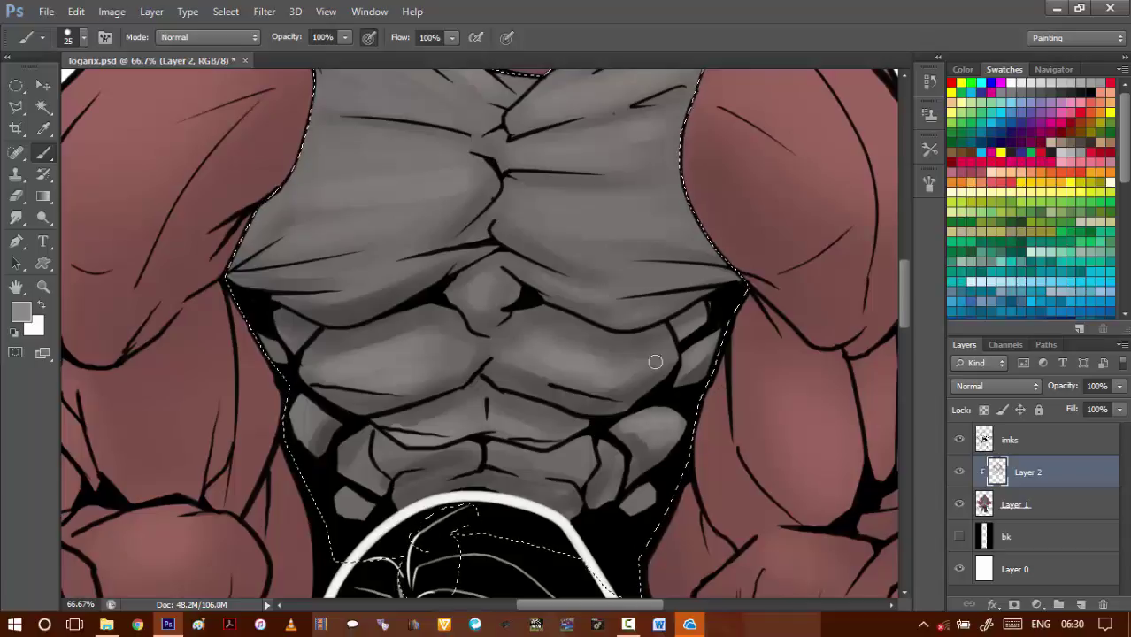
- Review the shaded tank top across the whole figure and save the document
{"action": "left_click_drag", "start_coordinate": [656, 195], "coordinate": [632, 328]}
{"action": "left_click", "coordinate": [643, 333], "text": "alt"}
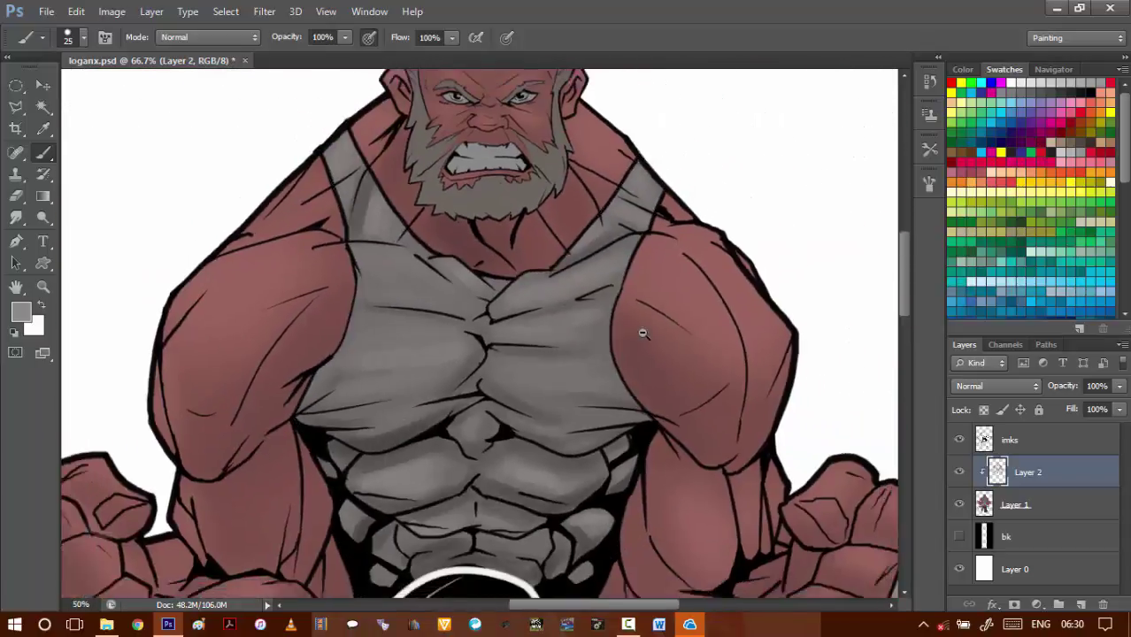
{"action": "left_click", "coordinate": [643, 333], "text": "alt"}
{"action": "left_click_drag", "start_coordinate": [598, 192], "coordinate": [620, 313]}
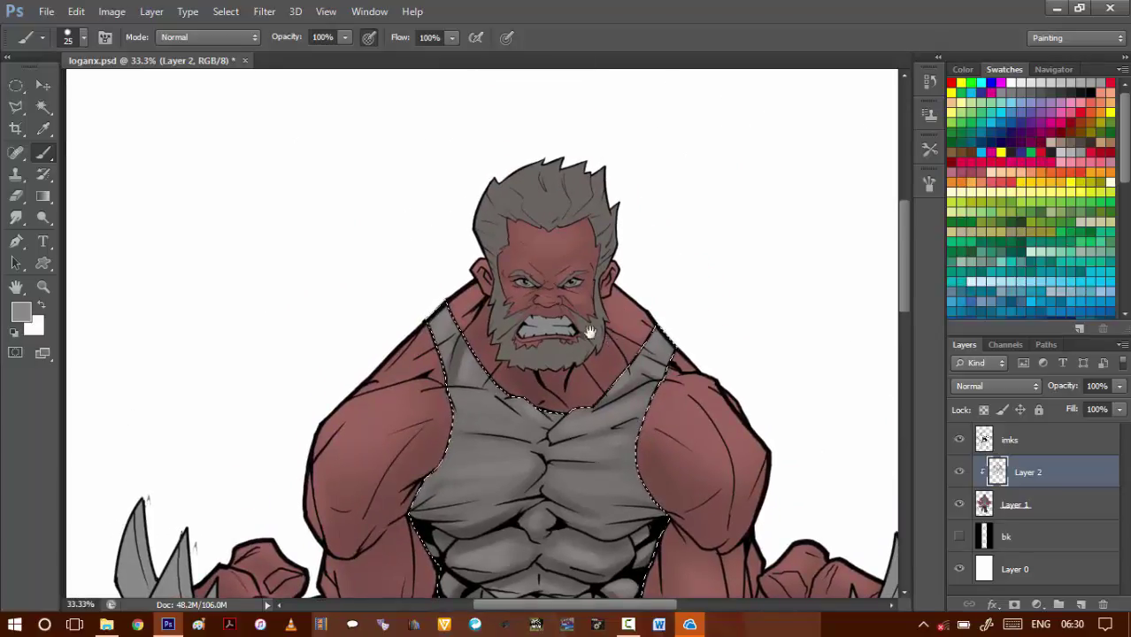
{"action": "scroll", "coordinate": [580, 380], "scroll_direction": "down", "scroll_amount": 6}
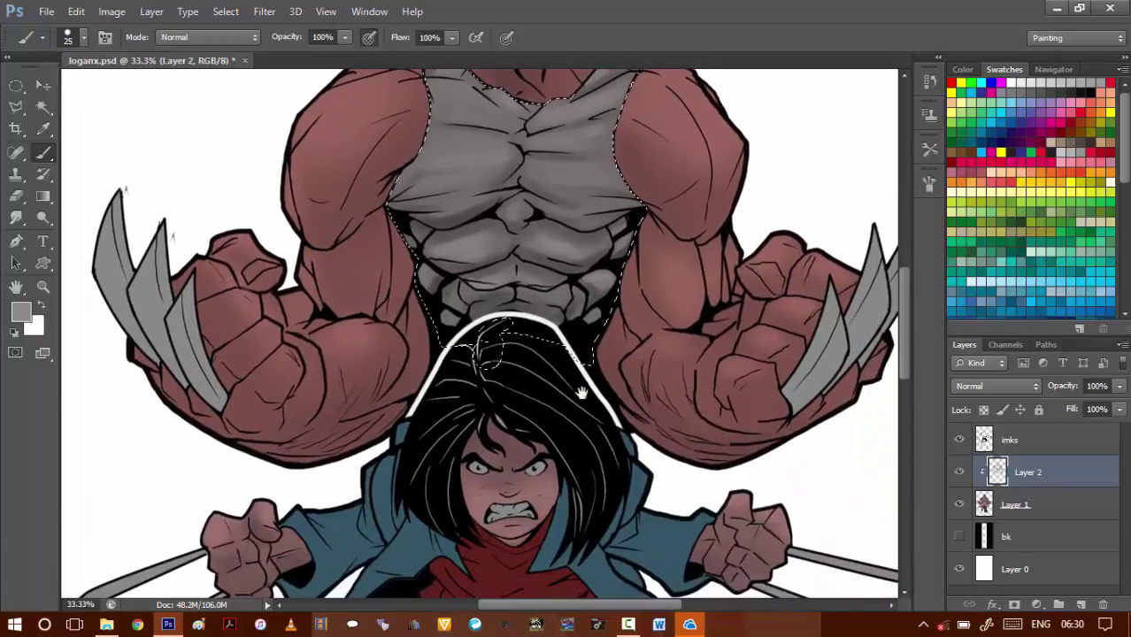
{"action": "scroll", "coordinate": [580, 392], "scroll_direction": "up", "scroll_amount": 4}
{"action": "key", "text": "ctrl+s"}
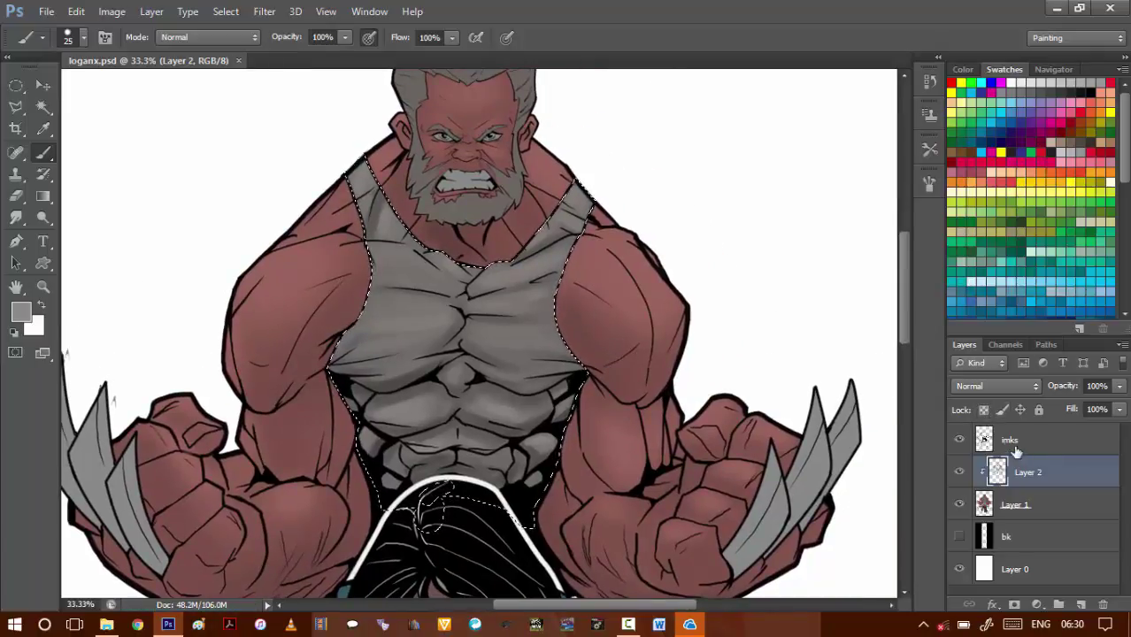
- Select the man's grey hair, beard and both eyebrows on Layer 1 with the Magic Wand
{"action": "left_click", "coordinate": [990, 498]}
{"action": "key", "text": "w"}
{"action": "left_click_drag", "start_coordinate": [465, 318], "coordinate": [487, 395]}
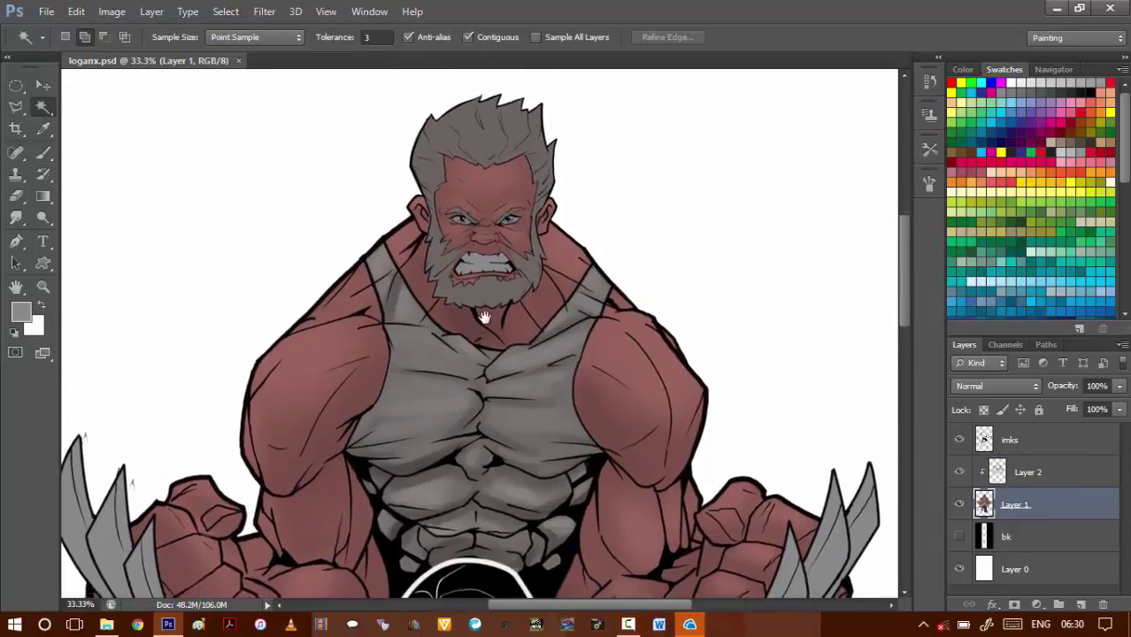
{"action": "mouse_move", "coordinate": [478, 255]}
{"action": "left_mouse_down"}
{"action": "mouse_move", "coordinate": [493, 474]}
{"action": "mouse_move", "coordinate": [478, 337]}
{"action": "left_mouse_up"}
{"action": "scroll", "coordinate": [511, 353], "scroll_direction": "up", "scroll_amount": 2}
{"action": "left_click", "coordinate": [505, 371]}
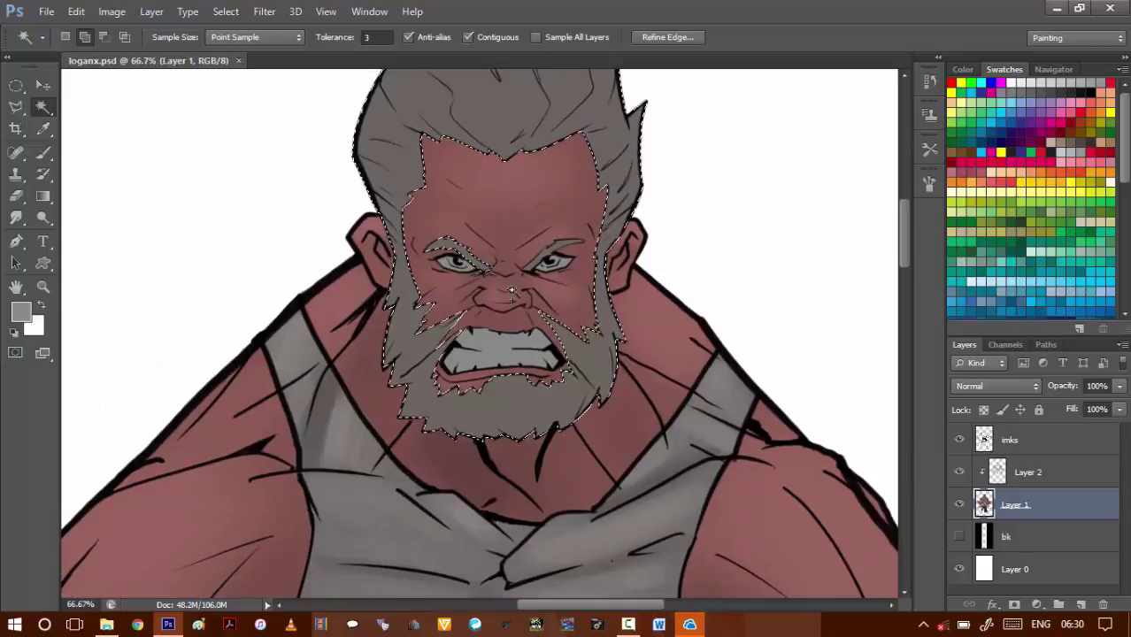
{"action": "left_click", "coordinate": [546, 255]}
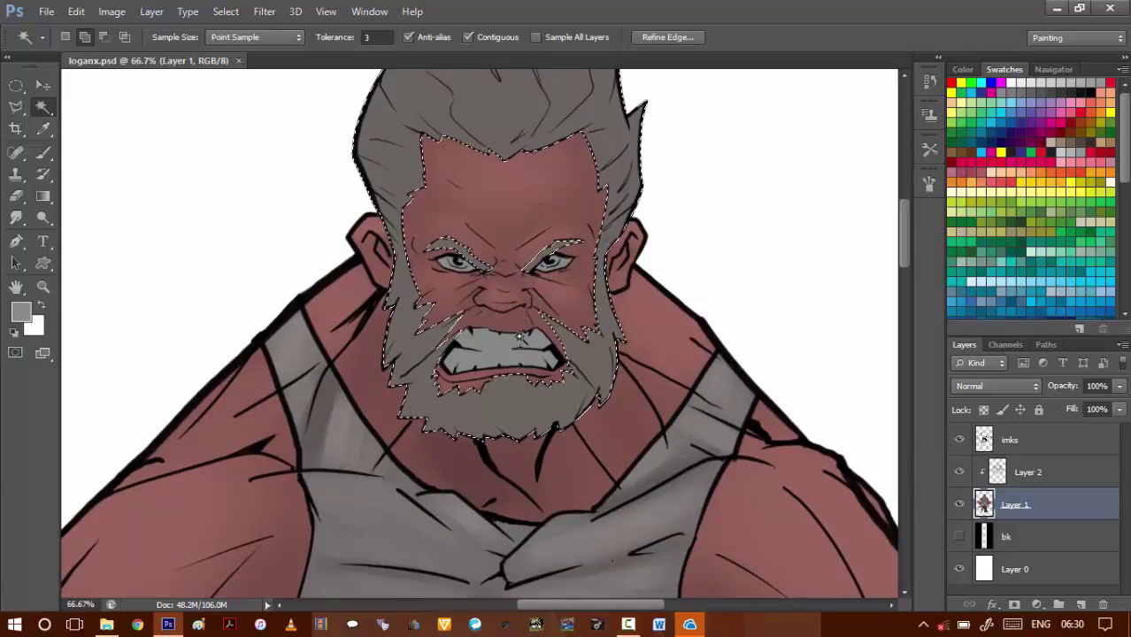
- Return to Layer 2 with the Brush tool and set the foreground colour to dark grey 494541
{"action": "left_click", "coordinate": [1032, 470]}
{"action": "left_click", "coordinate": [434, 385], "text": "ctrl"}
{"action": "left_click", "coordinate": [434, 385], "text": "ctrl"}
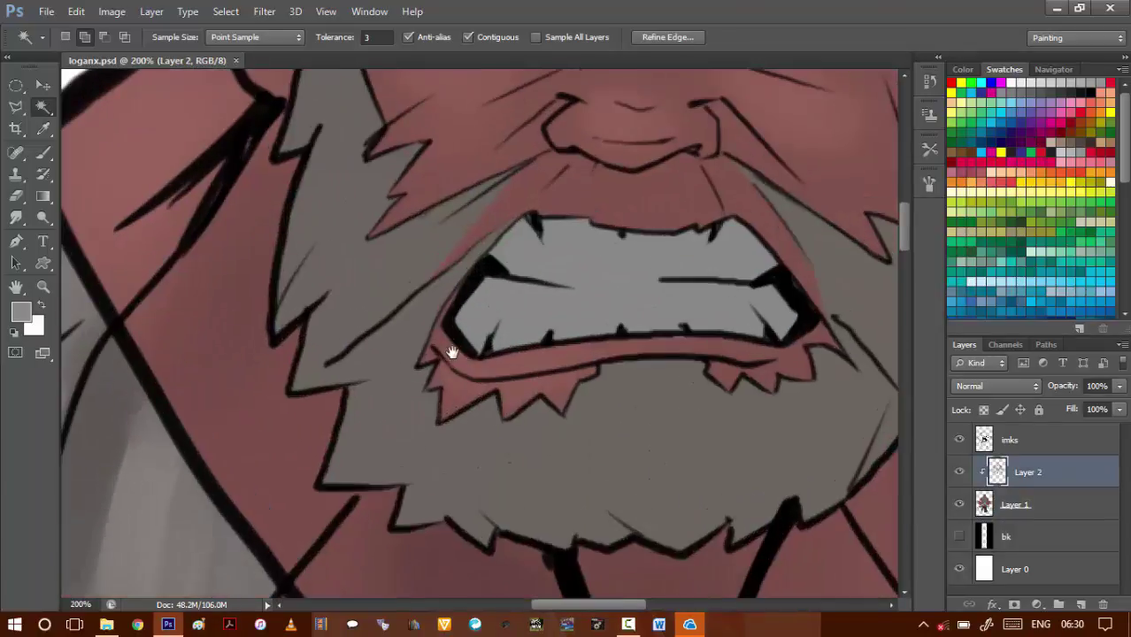
{"action": "key", "text": "b"}
{"action": "left_click", "coordinate": [406, 326], "text": "alt"}
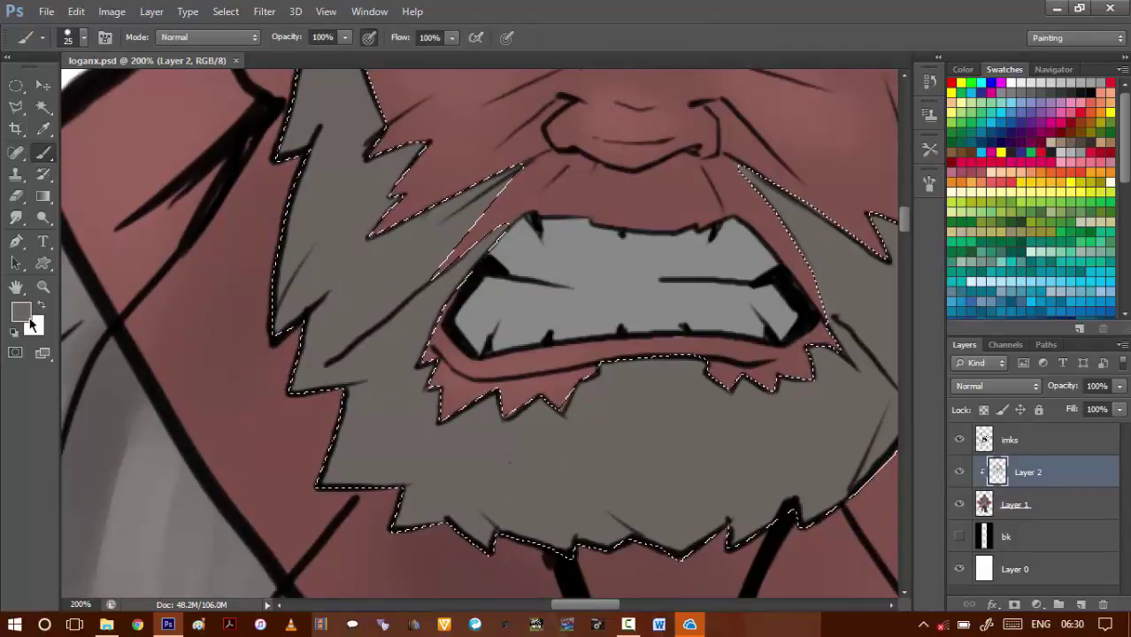
{"action": "left_click", "coordinate": [21, 312]}
{"action": "left_click", "coordinate": [704, 441]}
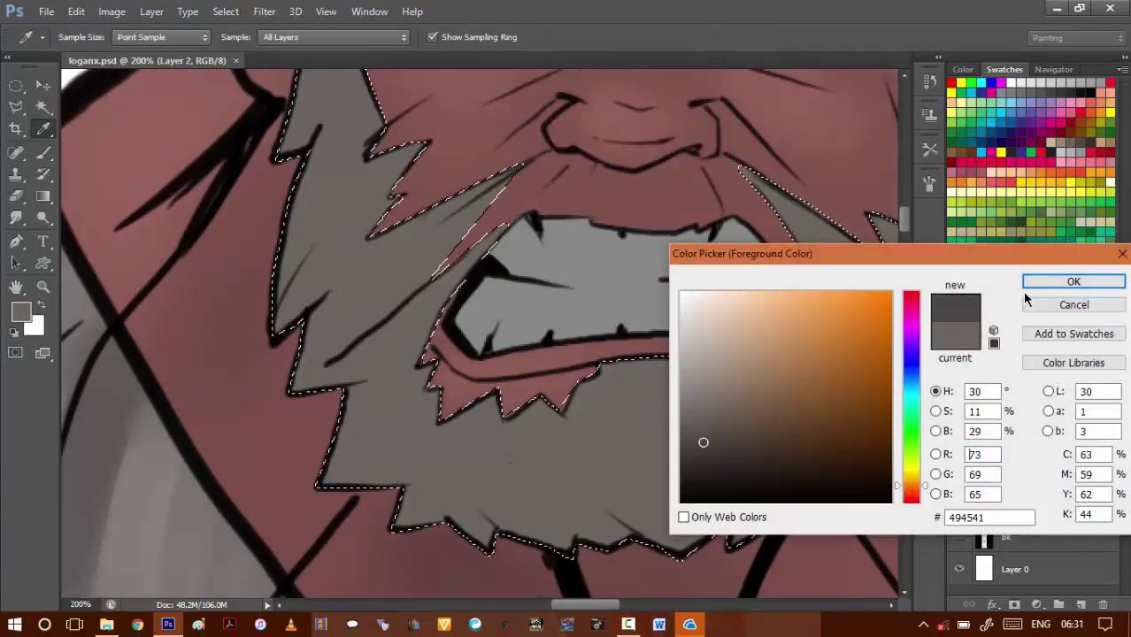
{"action": "left_click", "coordinate": [1050, 284]}
- Shade the beard strands beside the mouth at the picture's left with a brush of about size 9
{"action": "left_click_drag", "start_coordinate": [543, 315], "coordinate": [489, 358]}
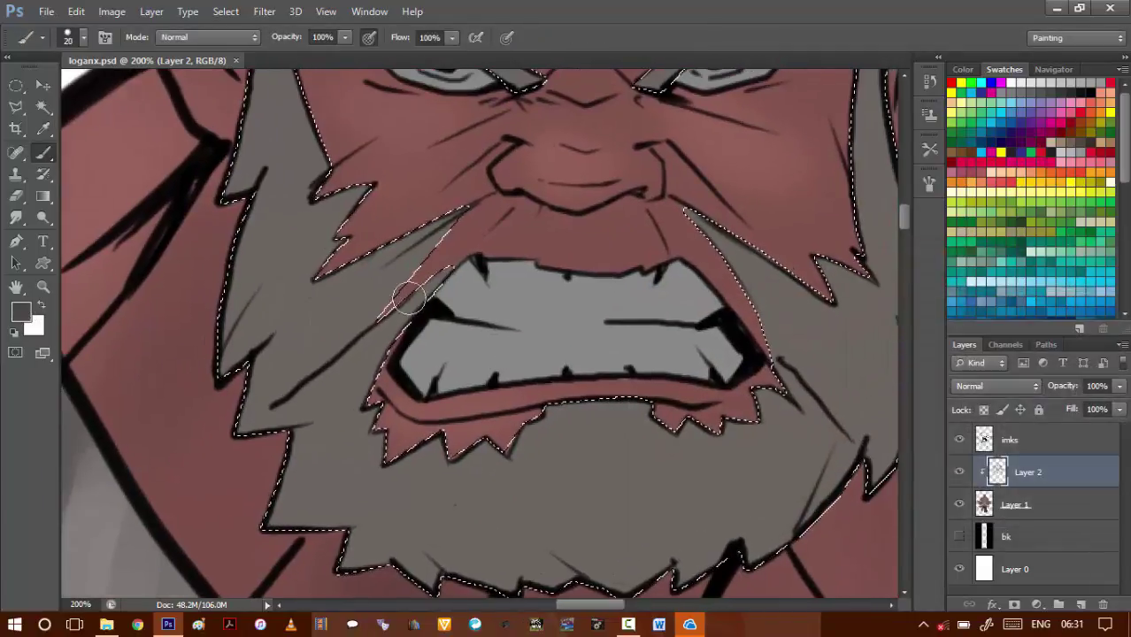
{"action": "key", "text": "bracketleft"}
{"action": "key", "text": "bracketleft"}
{"action": "key", "text": "bracketleft"}
{"action": "key", "text": "bracketleft"}
{"action": "mouse_move", "coordinate": [384, 276]}
{"action": "left_mouse_down"}
{"action": "mouse_move", "coordinate": [432, 294]}
{"action": "mouse_move", "coordinate": [446, 343]}
{"action": "mouse_move", "coordinate": [429, 360]}
{"action": "left_mouse_up"}
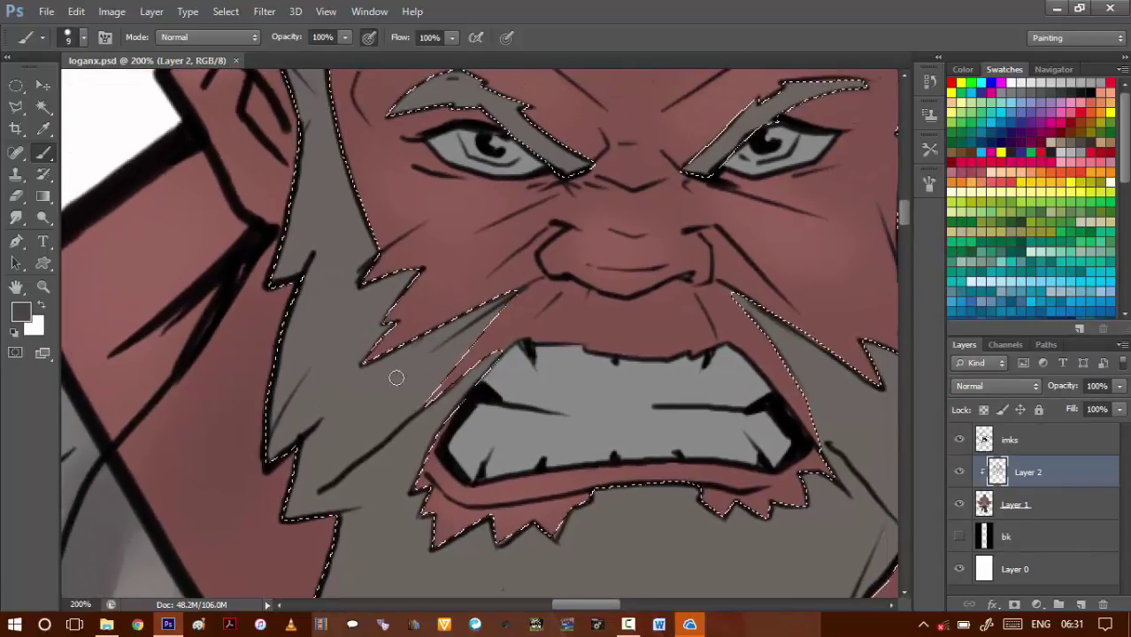
{"action": "key", "text": "bracketleft"}
{"action": "mouse_move", "coordinate": [285, 410]}
{"action": "left_mouse_down"}
{"action": "mouse_move", "coordinate": [304, 371]}
{"action": "mouse_move", "coordinate": [295, 373]}
{"action": "mouse_move", "coordinate": [265, 291]}
{"action": "mouse_move", "coordinate": [281, 327]}
{"action": "mouse_move", "coordinate": [250, 352]}
{"action": "left_mouse_up"}
{"action": "key", "text": "bracketright"}
{"action": "left_click_drag", "start_coordinate": [295, 240], "coordinate": [227, 342]}
{"action": "mouse_move", "coordinate": [321, 337]}
{"action": "left_mouse_down"}
{"action": "mouse_move", "coordinate": [285, 369]}
{"action": "mouse_move", "coordinate": [317, 354]}
{"action": "mouse_move", "coordinate": [267, 416]}
{"action": "left_mouse_up"}
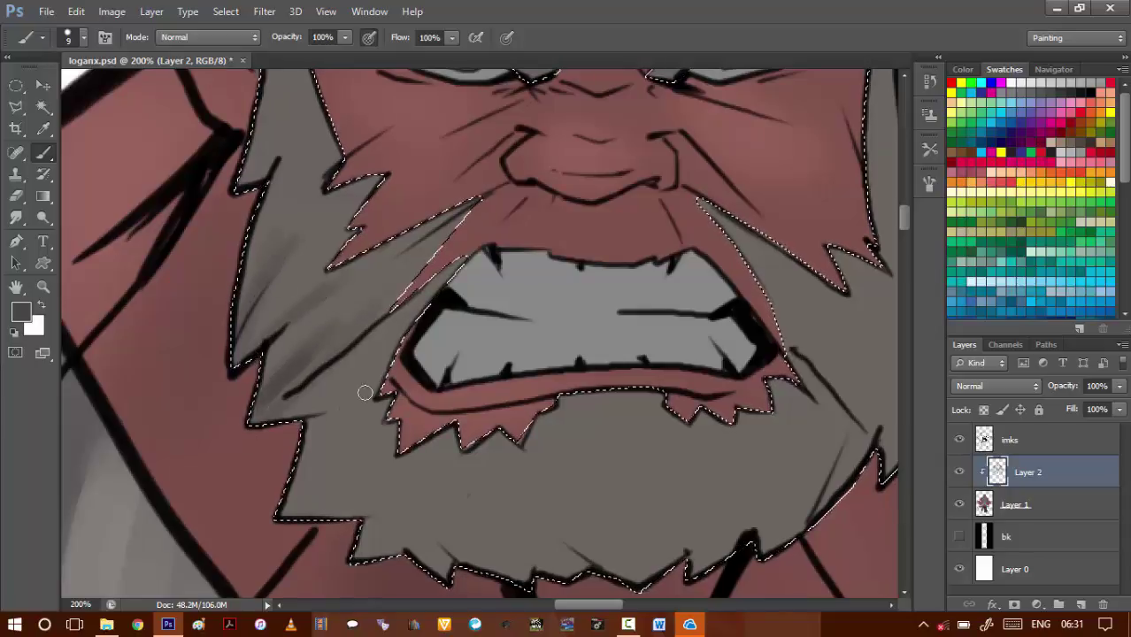
- Shade the beard's jagged lower edge from the jaw at the picture's left towards the chin with a size 9 brush
{"action": "left_click_drag", "start_coordinate": [366, 392], "coordinate": [277, 540]}
{"action": "left_click_drag", "start_coordinate": [311, 473], "coordinate": [262, 397]}
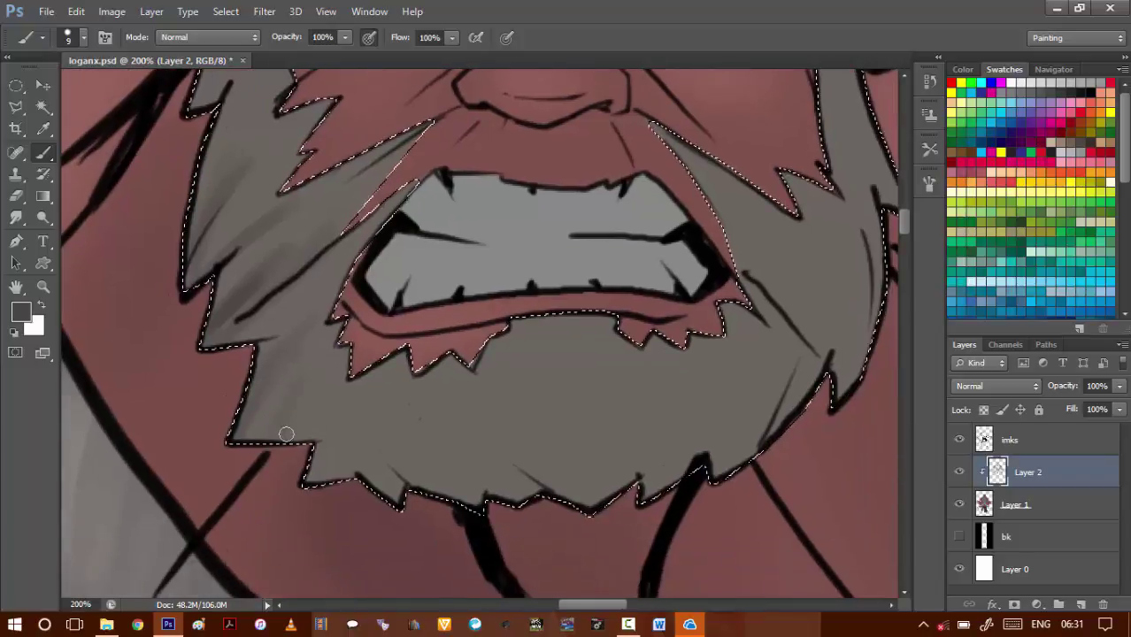
{"action": "left_click_drag", "start_coordinate": [376, 406], "coordinate": [384, 479]}
{"action": "left_click_drag", "start_coordinate": [403, 453], "coordinate": [415, 494]}
{"action": "key", "text": "bracketright"}
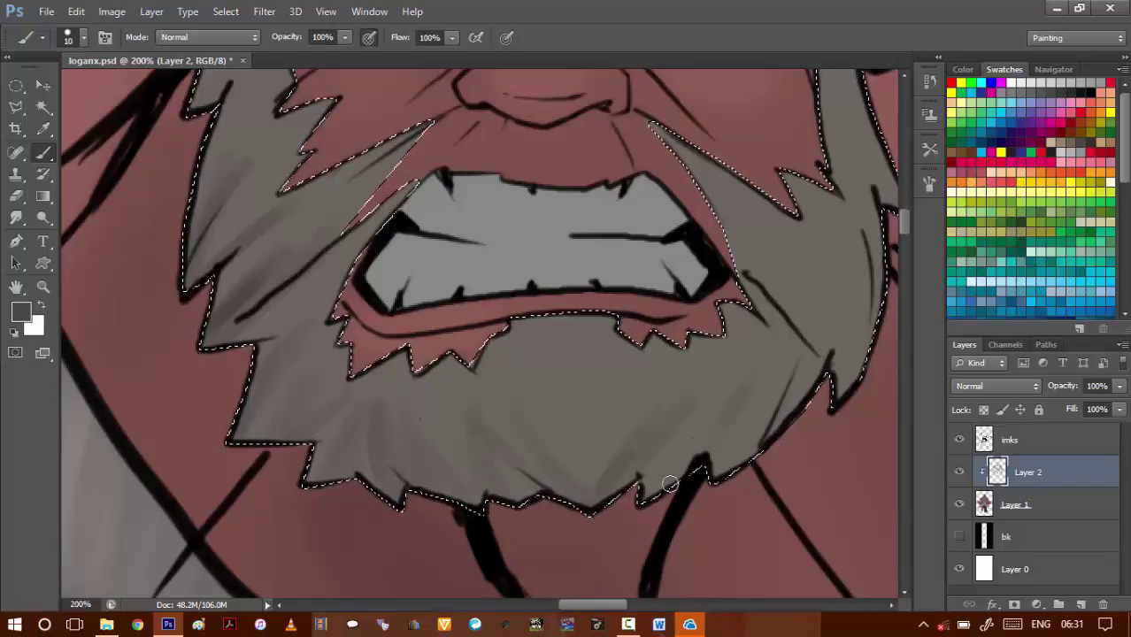
- Shade the beard along the jaw at the picture's right, enlarging the brush from 10 to 20
{"action": "left_click_drag", "start_coordinate": [798, 362], "coordinate": [753, 420]}
{"action": "mouse_move", "coordinate": [868, 338]}
{"action": "left_mouse_down"}
{"action": "mouse_move", "coordinate": [720, 417]}
{"action": "mouse_move", "coordinate": [692, 458]}
{"action": "left_mouse_up"}
{"action": "key", "text": "bracketright"}
{"action": "left_click_drag", "start_coordinate": [701, 301], "coordinate": [710, 379]}
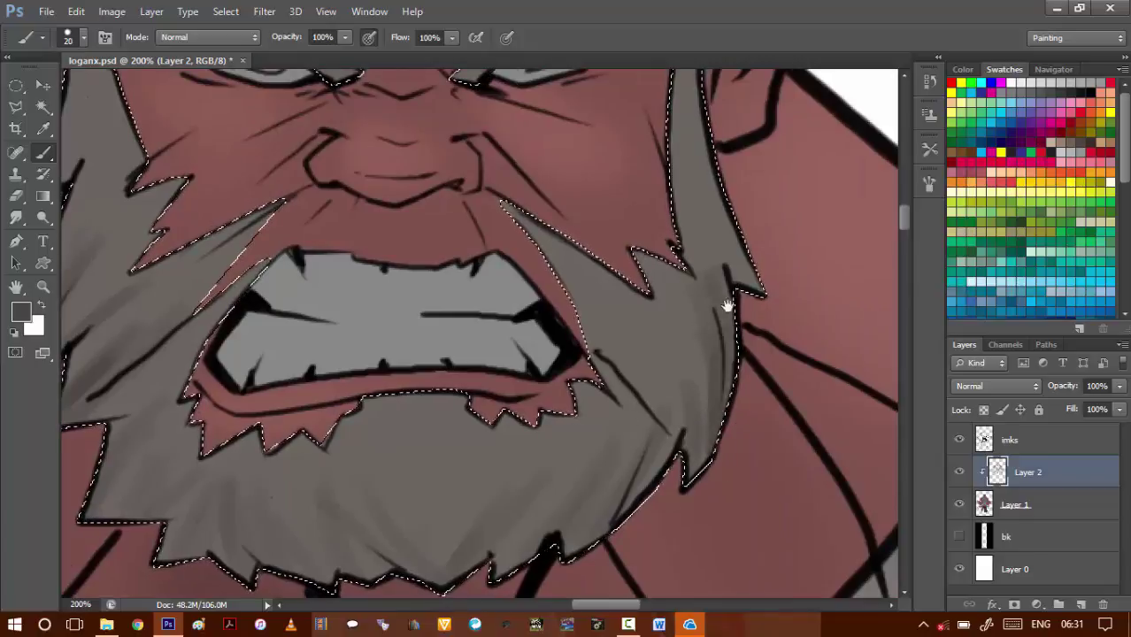
{"action": "left_click_drag", "start_coordinate": [728, 306], "coordinate": [664, 508]}
- Shade the upper beard and sideburn at the picture's right with a smaller brush
{"action": "key", "text": "bracketleft"}
{"action": "left_click_drag", "start_coordinate": [648, 380], "coordinate": [679, 480]}
{"action": "mouse_move", "coordinate": [668, 252]}
{"action": "left_mouse_down"}
{"action": "mouse_move", "coordinate": [667, 314]}
{"action": "mouse_move", "coordinate": [664, 268]}
{"action": "left_mouse_up"}
{"action": "mouse_move", "coordinate": [669, 179]}
{"action": "left_mouse_down"}
{"action": "mouse_move", "coordinate": [621, 267]}
{"action": "mouse_move", "coordinate": [624, 316]}
{"action": "left_mouse_up"}
{"action": "left_click_drag", "start_coordinate": [680, 249], "coordinate": [636, 444]}
{"action": "left_click_drag", "start_coordinate": [664, 292], "coordinate": [602, 487]}
- Shade the hair tufts above the ear and temple at the picture's right, enlarging the brush to 20
{"action": "key", "text": "bracketright"}
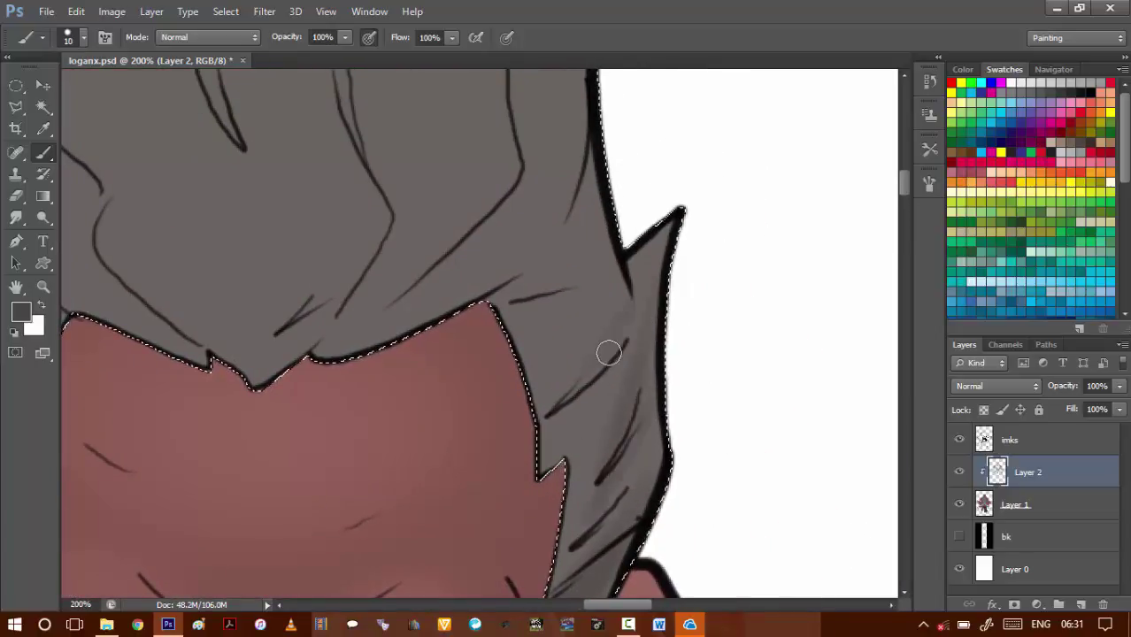
{"action": "left_click_drag", "start_coordinate": [598, 233], "coordinate": [593, 340]}
{"action": "key", "text": "bracketright"}
{"action": "left_click_drag", "start_coordinate": [568, 195], "coordinate": [531, 363]}
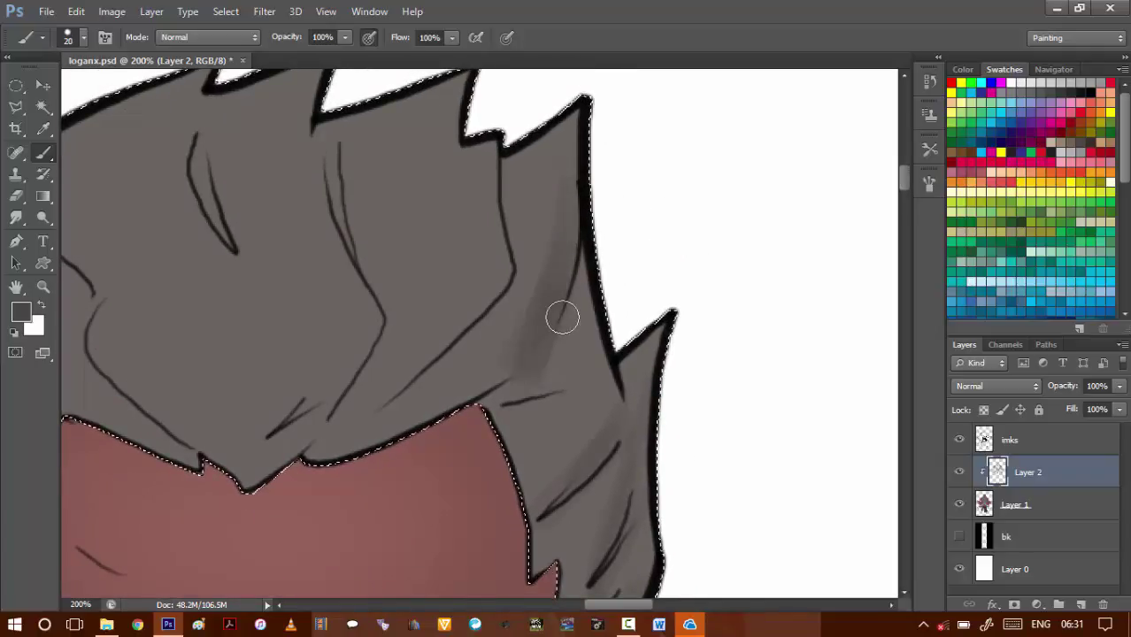
- Shade along the hair strand lines above the forehead at the picture's right, switching between larger and size 10 brushes
{"action": "key", "text": "bracketleft"}
{"action": "key", "text": "bracketleft"}
{"action": "key", "text": "bracketleft"}
{"action": "left_click_drag", "start_coordinate": [404, 280], "coordinate": [516, 284]}
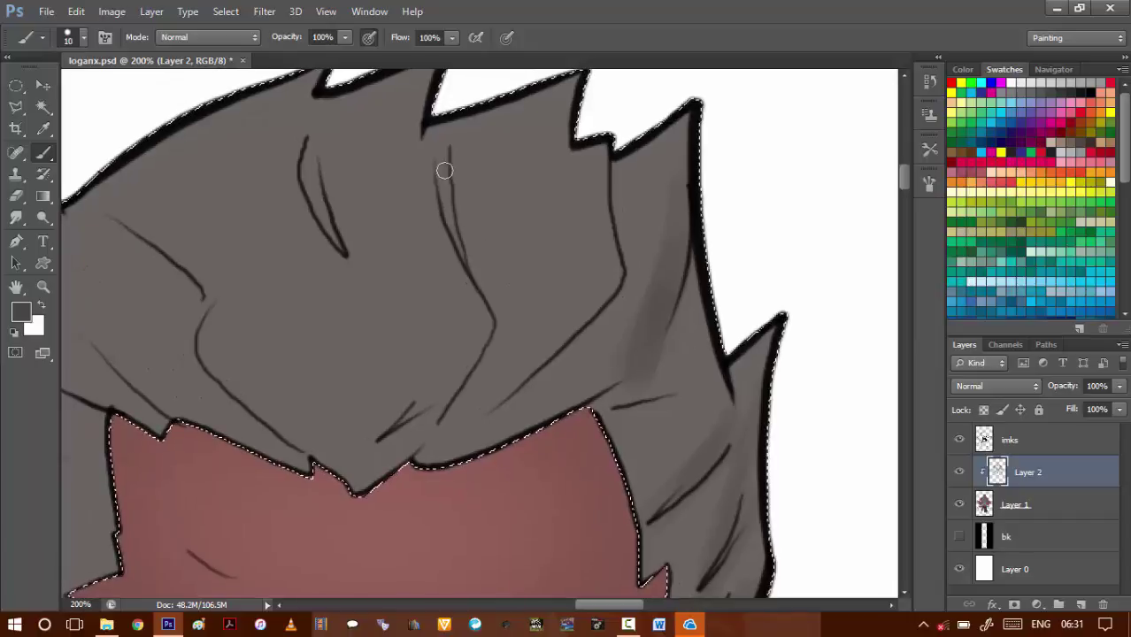
{"action": "key", "text": "bracketright"}
{"action": "key", "text": "bracketright"}
{"action": "mouse_move", "coordinate": [456, 201]}
{"action": "left_mouse_down"}
{"action": "mouse_move", "coordinate": [529, 347]}
{"action": "mouse_move", "coordinate": [502, 337]}
{"action": "mouse_move", "coordinate": [439, 430]}
{"action": "mouse_move", "coordinate": [457, 422]}
{"action": "mouse_move", "coordinate": [443, 452]}
{"action": "left_mouse_up"}
{"action": "key", "text": "bracketleft"}
{"action": "key", "text": "bracketleft"}
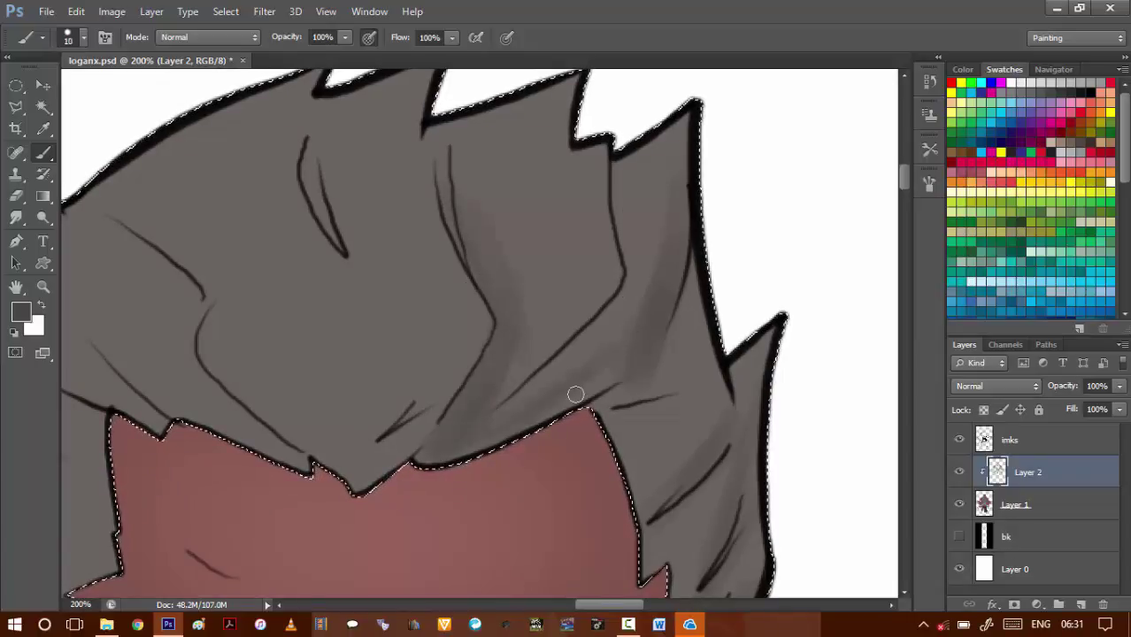
{"action": "left_click_drag", "start_coordinate": [489, 382], "coordinate": [628, 338]}
{"action": "mouse_move", "coordinate": [564, 363]}
{"action": "left_mouse_down"}
{"action": "mouse_move", "coordinate": [576, 343]}
{"action": "mouse_move", "coordinate": [646, 331]}
{"action": "left_mouse_up"}
- Shade the hair along the forehead hairline from the centre peak towards the picture's left, starting with a size 20 brush
{"action": "key", "text": "bracketright"}
{"action": "key", "text": "bracketright"}
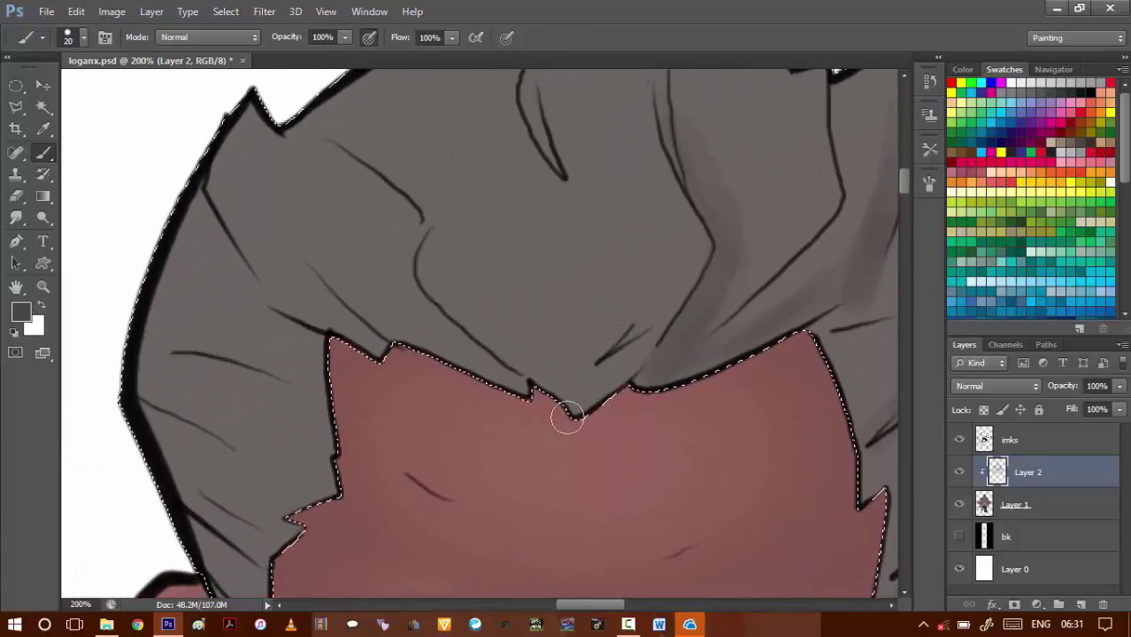
{"action": "mouse_move", "coordinate": [568, 414]}
{"action": "left_mouse_down"}
{"action": "mouse_move", "coordinate": [644, 349]}
{"action": "mouse_move", "coordinate": [601, 385]}
{"action": "mouse_move", "coordinate": [491, 342]}
{"action": "mouse_move", "coordinate": [462, 301]}
{"action": "mouse_move", "coordinate": [483, 328]}
{"action": "mouse_move", "coordinate": [616, 404]}
{"action": "mouse_move", "coordinate": [459, 281]}
{"action": "left_mouse_up"}
{"action": "key", "text": "bracketleft"}
{"action": "key", "text": "bracketleft"}
{"action": "mouse_move", "coordinate": [384, 292]}
{"action": "left_mouse_down"}
{"action": "mouse_move", "coordinate": [440, 343]}
{"action": "mouse_move", "coordinate": [484, 362]}
{"action": "mouse_move", "coordinate": [437, 357]}
{"action": "mouse_move", "coordinate": [375, 318]}
{"action": "mouse_move", "coordinate": [401, 325]}
{"action": "left_mouse_up"}
{"action": "key", "text": "bracketright"}
{"action": "key", "text": "bracketright"}
{"action": "left_click_drag", "start_coordinate": [307, 270], "coordinate": [377, 341]}
- Shade the swept-back side hair at the picture's left, starting with a size 9 brush and enlarging it for broader strokes
{"action": "key", "text": "bracketleft"}
{"action": "key", "text": "bracketleft"}
{"action": "key", "text": "bracketleft"}
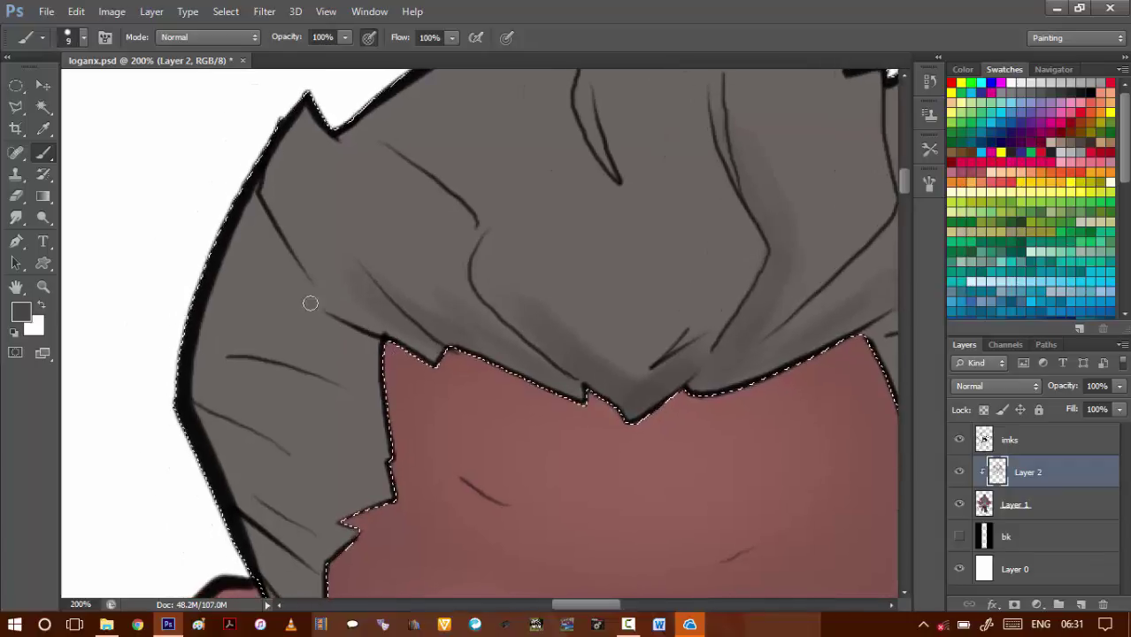
{"action": "left_click_drag", "start_coordinate": [300, 307], "coordinate": [414, 358]}
{"action": "key", "text": "bracketright"}
{"action": "key", "text": "bracketright"}
{"action": "key", "text": "bracketright"}
{"action": "mouse_move", "coordinate": [308, 359]}
{"action": "left_mouse_down"}
{"action": "mouse_move", "coordinate": [413, 396]}
{"action": "mouse_move", "coordinate": [384, 427]}
{"action": "mouse_move", "coordinate": [311, 391]}
{"action": "mouse_move", "coordinate": [402, 405]}
{"action": "mouse_move", "coordinate": [316, 416]}
{"action": "mouse_move", "coordinate": [380, 415]}
{"action": "left_mouse_up"}
{"action": "key", "text": "bracketleft"}
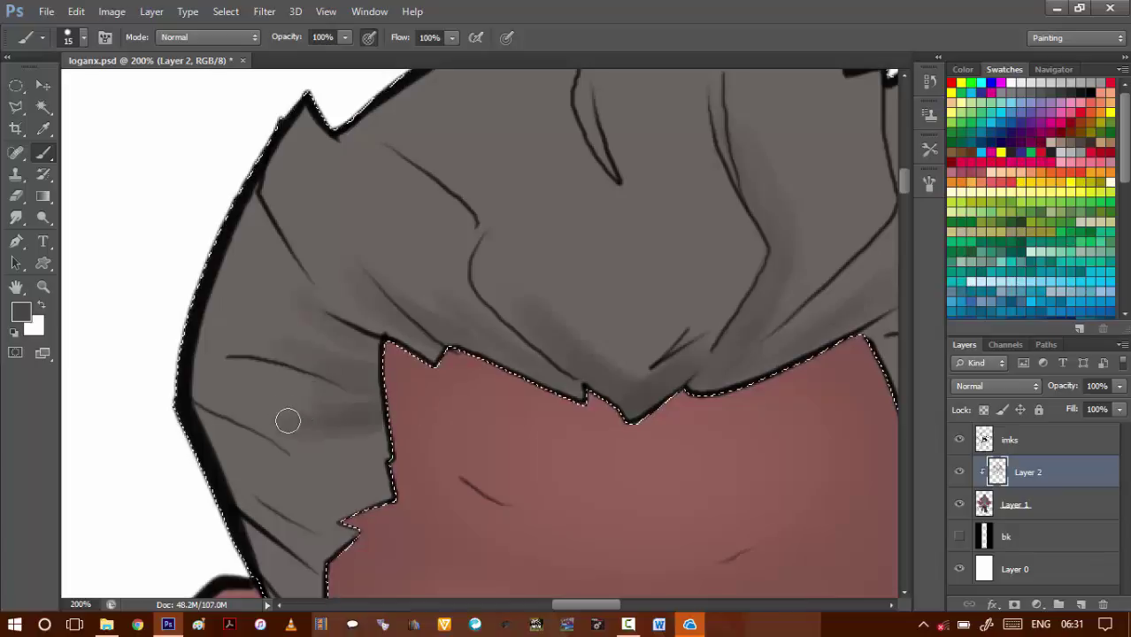
- Shade the temple hair and sideburn at the picture's left, reducing the brush from 15 to about 10
{"action": "left_click_drag", "start_coordinate": [367, 467], "coordinate": [450, 366]}
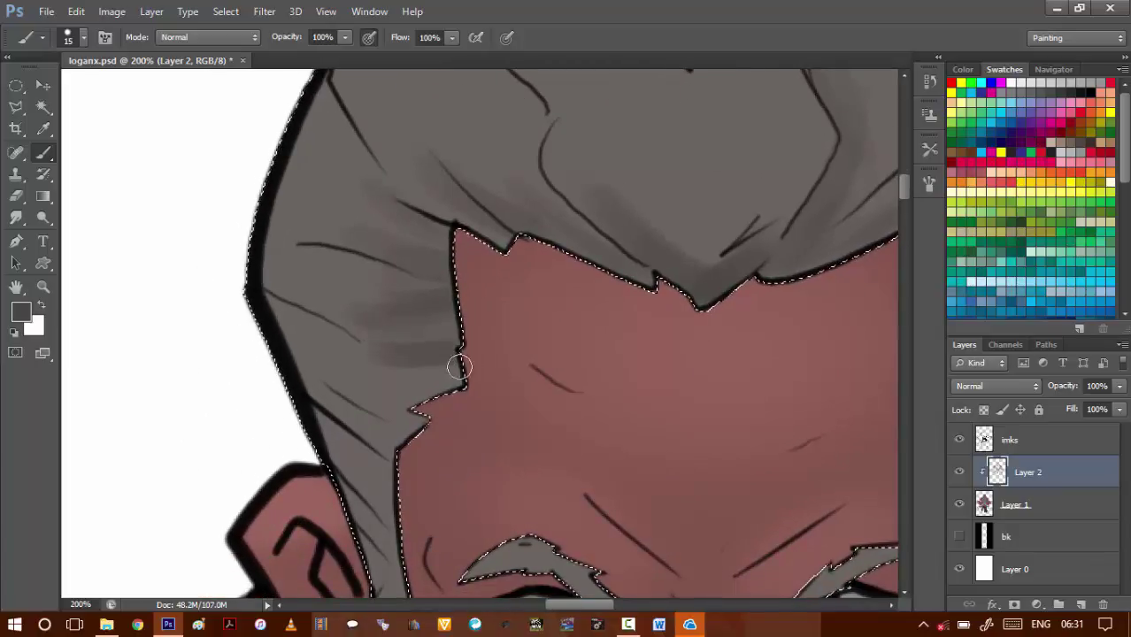
{"action": "key", "text": "bracketleft"}
{"action": "key", "text": "bracketleft"}
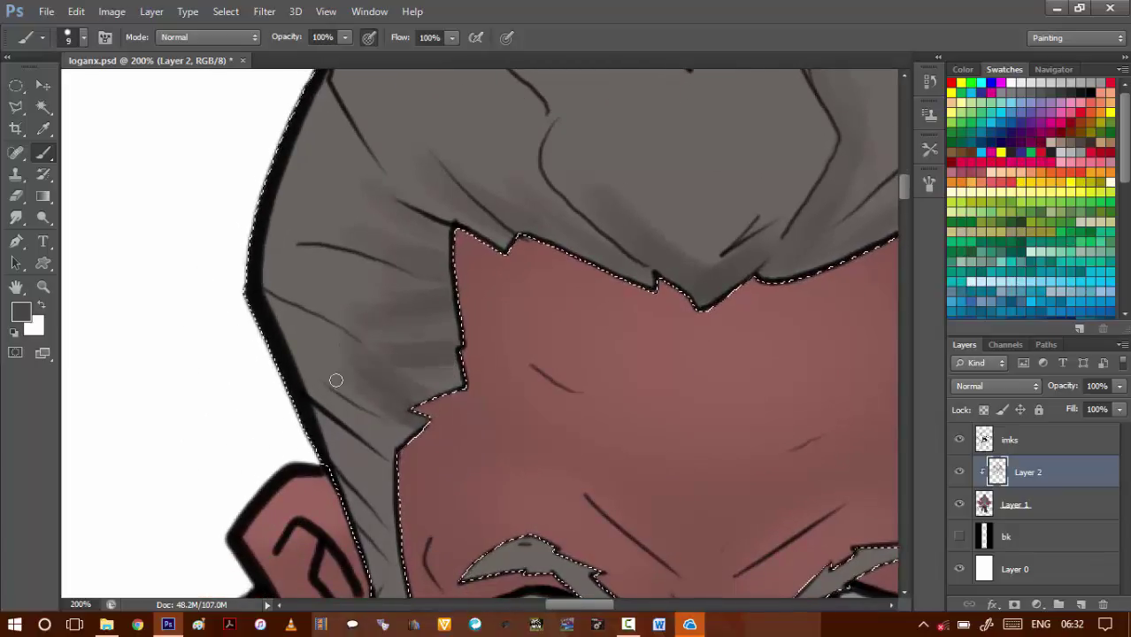
{"action": "key", "text": "bracketright"}
{"action": "left_click_drag", "start_coordinate": [445, 457], "coordinate": [438, 360]}
{"action": "left_click_drag", "start_coordinate": [365, 365], "coordinate": [403, 480]}
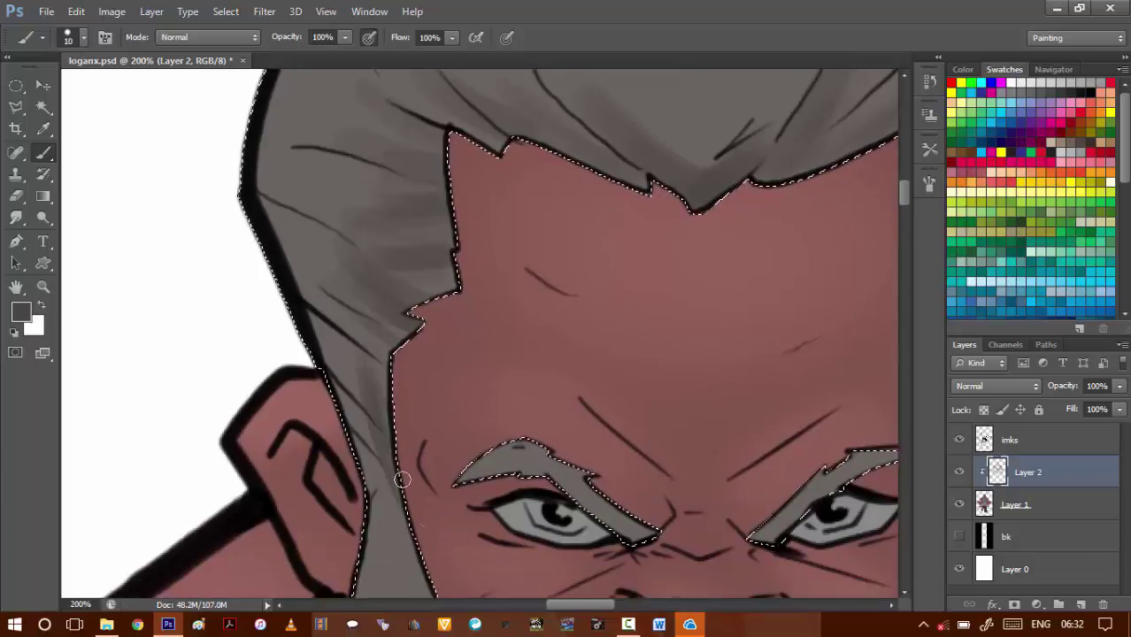
{"action": "mouse_move", "coordinate": [360, 406]}
{"action": "left_mouse_down"}
{"action": "mouse_move", "coordinate": [361, 429]}
{"action": "mouse_move", "coordinate": [419, 523]}
{"action": "left_mouse_up"}
{"action": "mouse_move", "coordinate": [412, 564]}
{"action": "left_mouse_down"}
{"action": "mouse_move", "coordinate": [385, 404]}
{"action": "mouse_move", "coordinate": [427, 440]}
{"action": "left_mouse_up"}
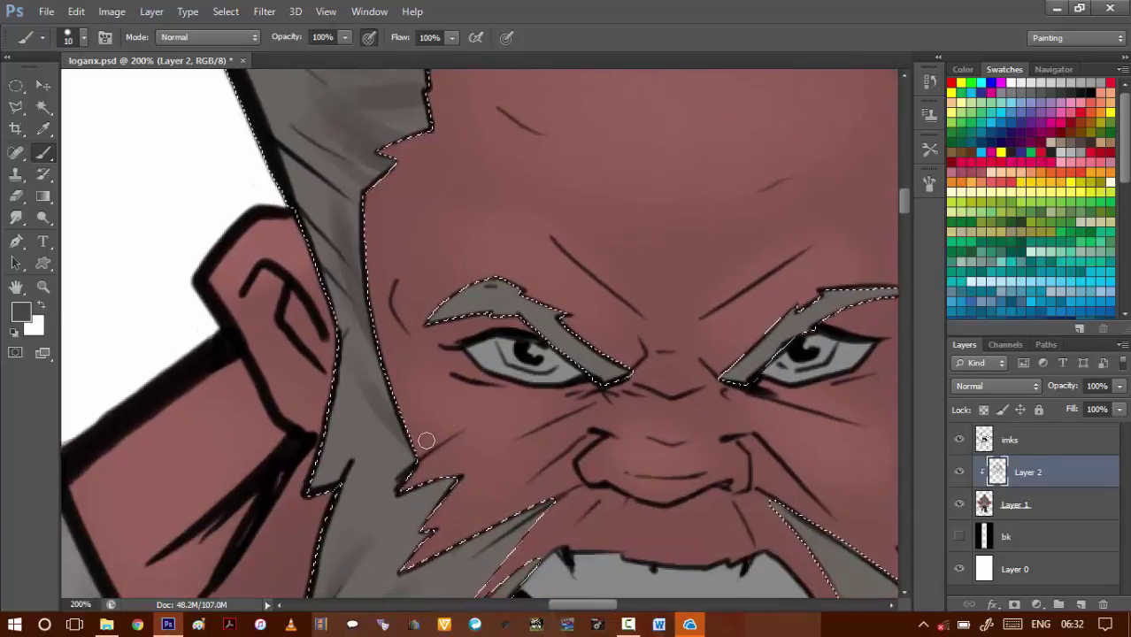
- Shade the undersides of both eyebrows with a size 8 brush
{"action": "scroll", "coordinate": [438, 416], "scroll_direction": "down", "scroll_amount": 3}
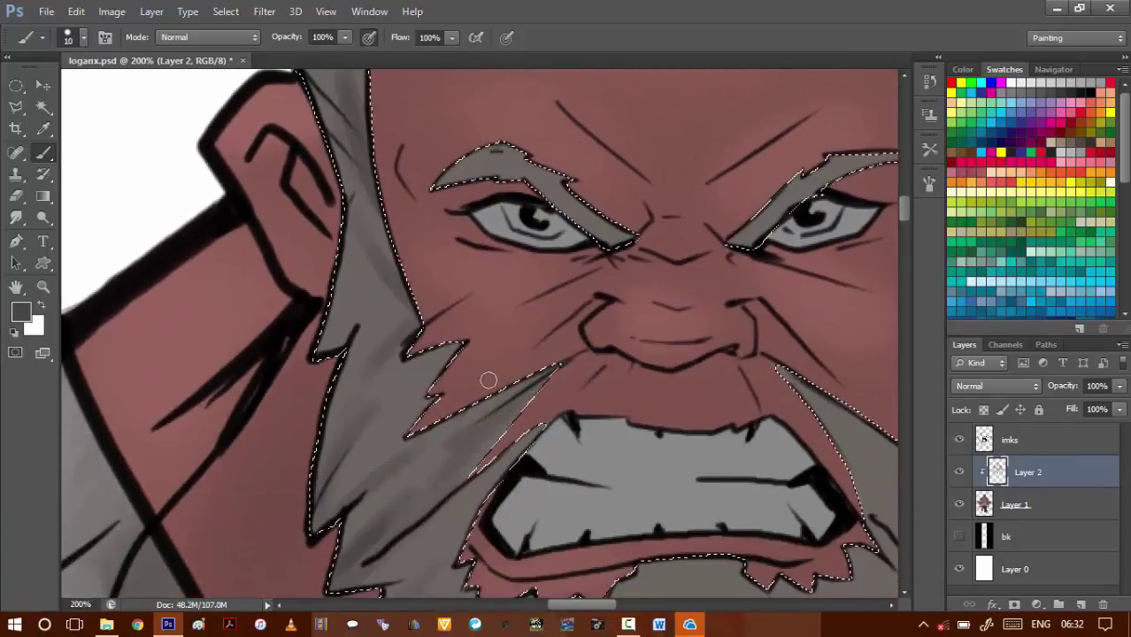
{"action": "scroll", "coordinate": [487, 380], "scroll_direction": "up", "scroll_amount": 5}
{"action": "key", "text": "bracketleft"}
{"action": "key", "text": "bracketleft"}
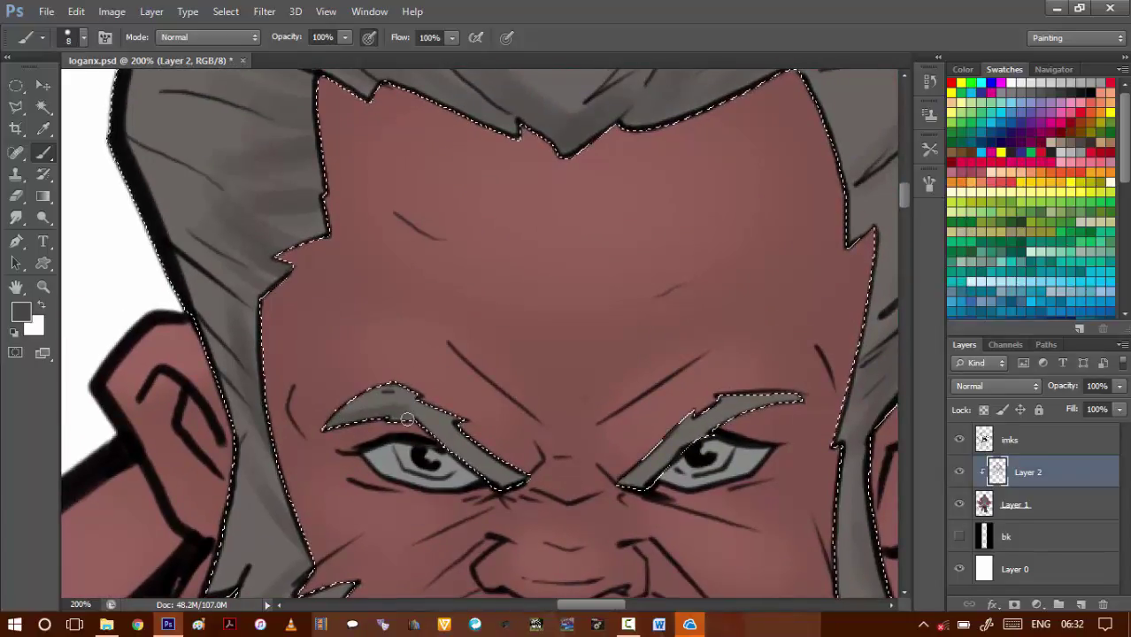
{"action": "left_click_drag", "start_coordinate": [407, 419], "coordinate": [498, 482]}
{"action": "mouse_move", "coordinate": [324, 406]}
{"action": "left_mouse_down"}
{"action": "mouse_move", "coordinate": [442, 429]}
{"action": "mouse_move", "coordinate": [361, 379]}
{"action": "left_mouse_up"}
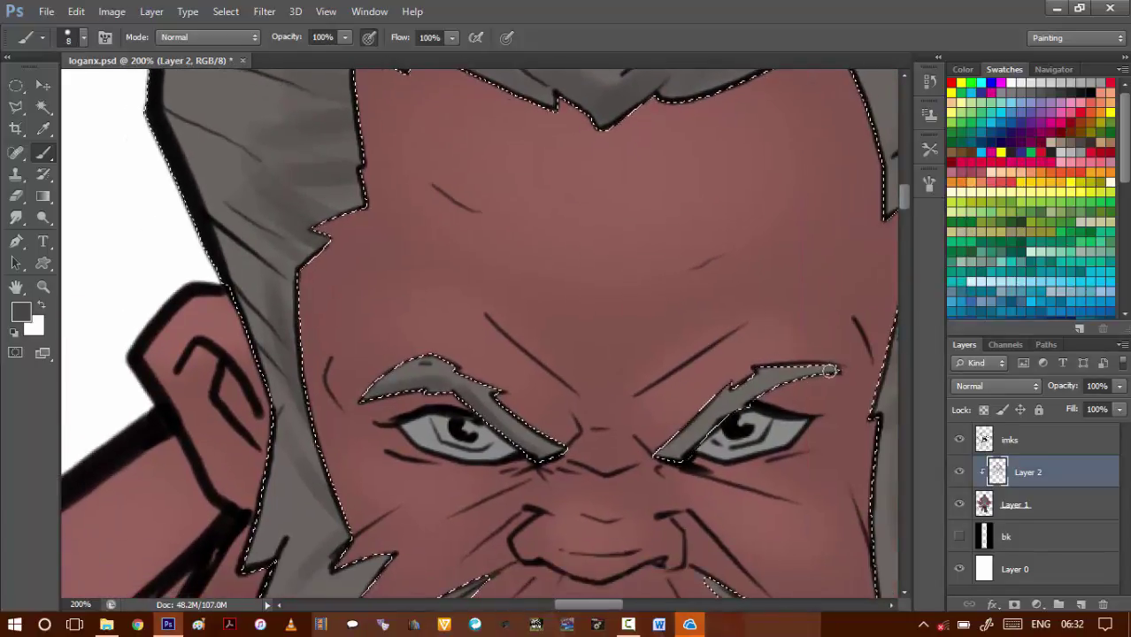
{"action": "left_click_drag", "start_coordinate": [830, 370], "coordinate": [724, 440]}
{"action": "left_click_drag", "start_coordinate": [783, 379], "coordinate": [681, 462]}
{"action": "left_click_drag", "start_coordinate": [752, 394], "coordinate": [680, 461]}
- Shade the narrow hair strand near the crown with a size 9 brush
{"action": "mouse_move", "coordinate": [488, 192]}
{"action": "left_mouse_down"}
{"action": "mouse_move", "coordinate": [439, 344]}
{"action": "mouse_move", "coordinate": [430, 331]}
{"action": "left_mouse_up"}
{"action": "mouse_move", "coordinate": [440, 204]}
{"action": "left_mouse_down"}
{"action": "mouse_move", "coordinate": [434, 320]}
{"action": "mouse_move", "coordinate": [462, 409]}
{"action": "left_mouse_up"}
{"action": "key", "text": "bracketright"}
{"action": "left_click_drag", "start_coordinate": [455, 286], "coordinate": [418, 350]}
{"action": "left_click_drag", "start_coordinate": [433, 182], "coordinate": [476, 288]}
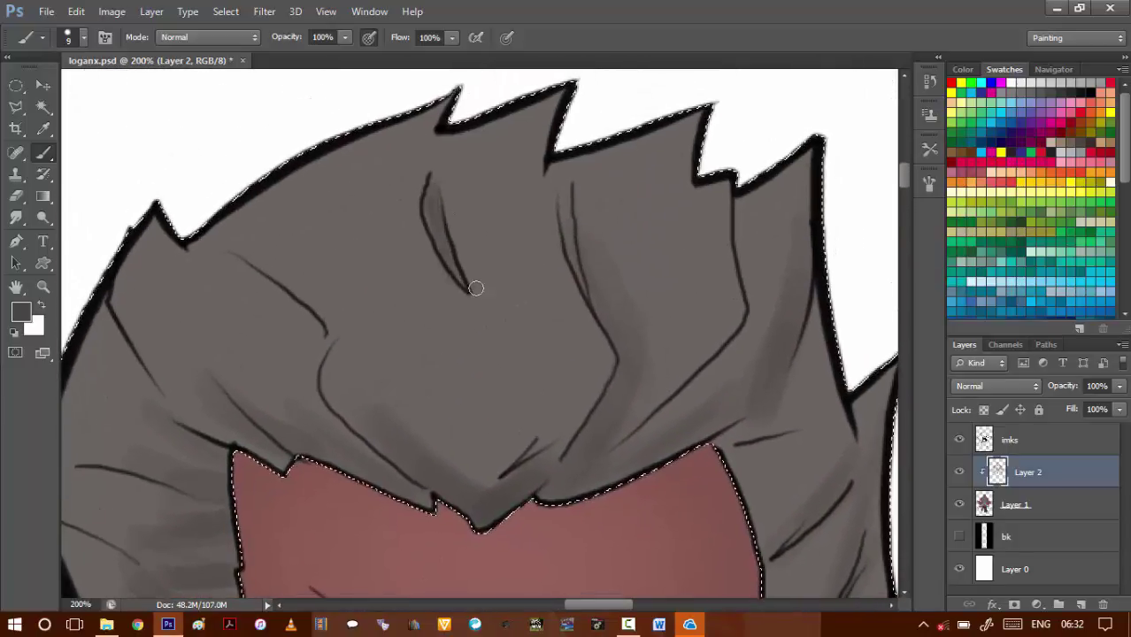
- Shade the hair along the outer edge of the head at the picture's left with a size 9 brush
{"action": "key", "text": "bracketleft"}
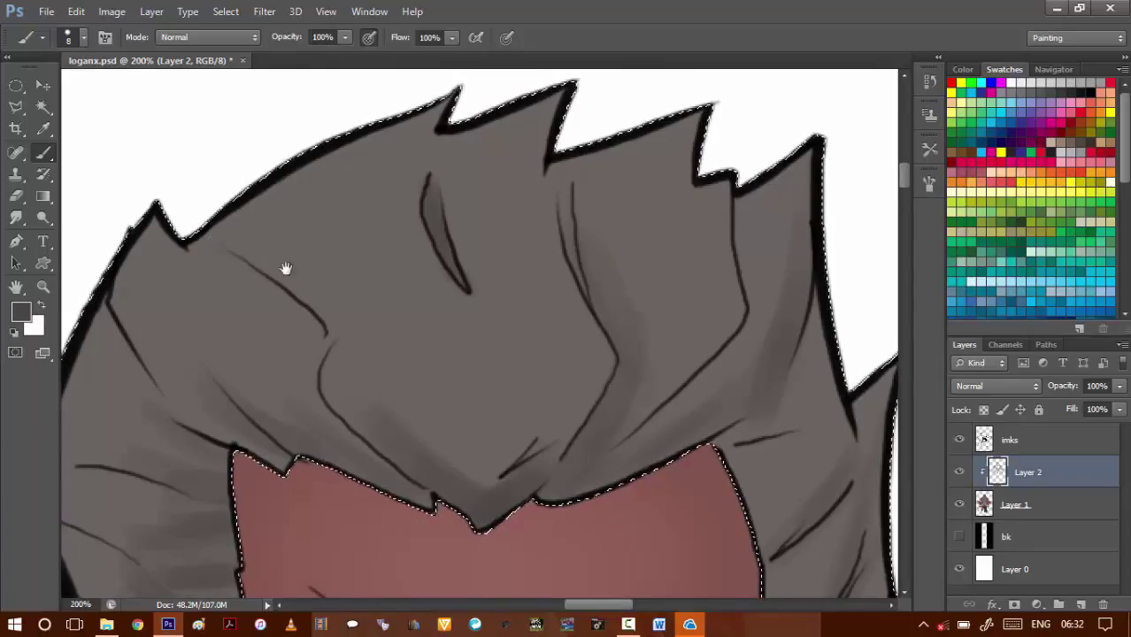
{"action": "left_click_drag", "start_coordinate": [286, 269], "coordinate": [257, 354]}
{"action": "key", "text": "bracketright"}
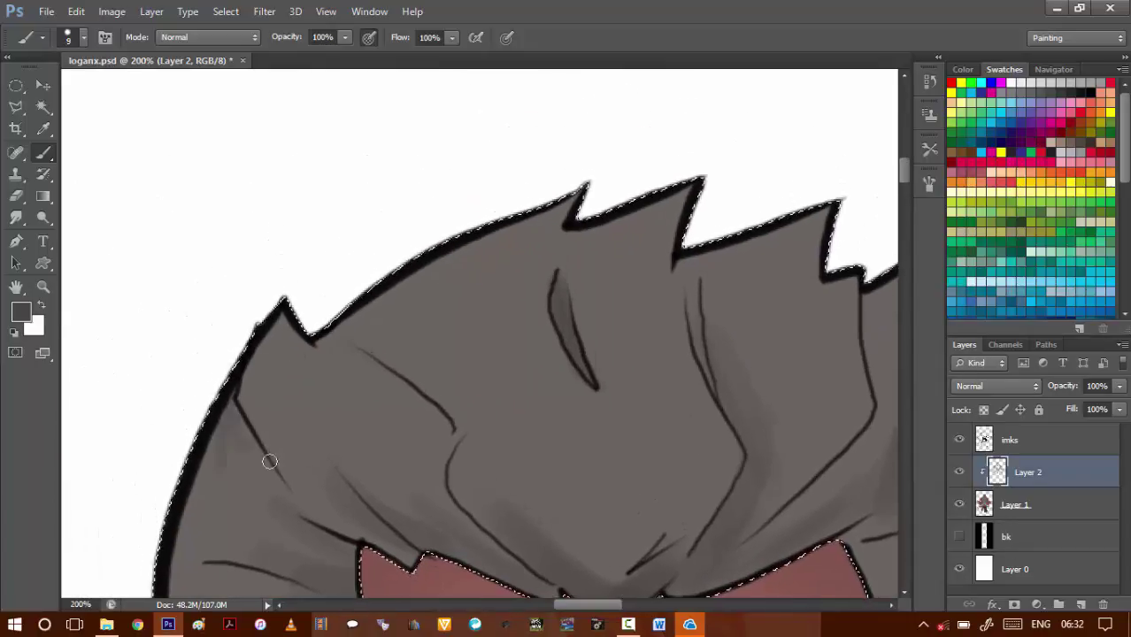
{"action": "left_click_drag", "start_coordinate": [301, 466], "coordinate": [260, 298]}
{"action": "mouse_move", "coordinate": [235, 429]}
{"action": "left_mouse_down"}
{"action": "mouse_move", "coordinate": [142, 472]}
{"action": "mouse_move", "coordinate": [313, 301]}
{"action": "left_mouse_up"}
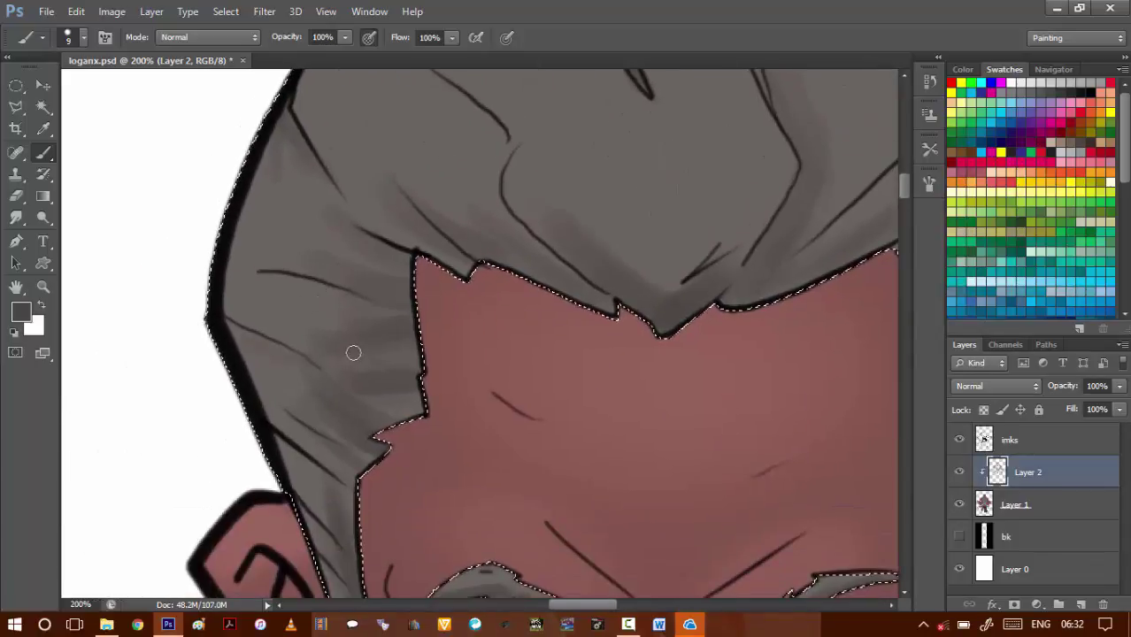
{"action": "left_click_drag", "start_coordinate": [889, 265], "coordinate": [403, 378]}
{"action": "scroll", "coordinate": [536, 358], "scroll_direction": "down", "scroll_amount": 2}
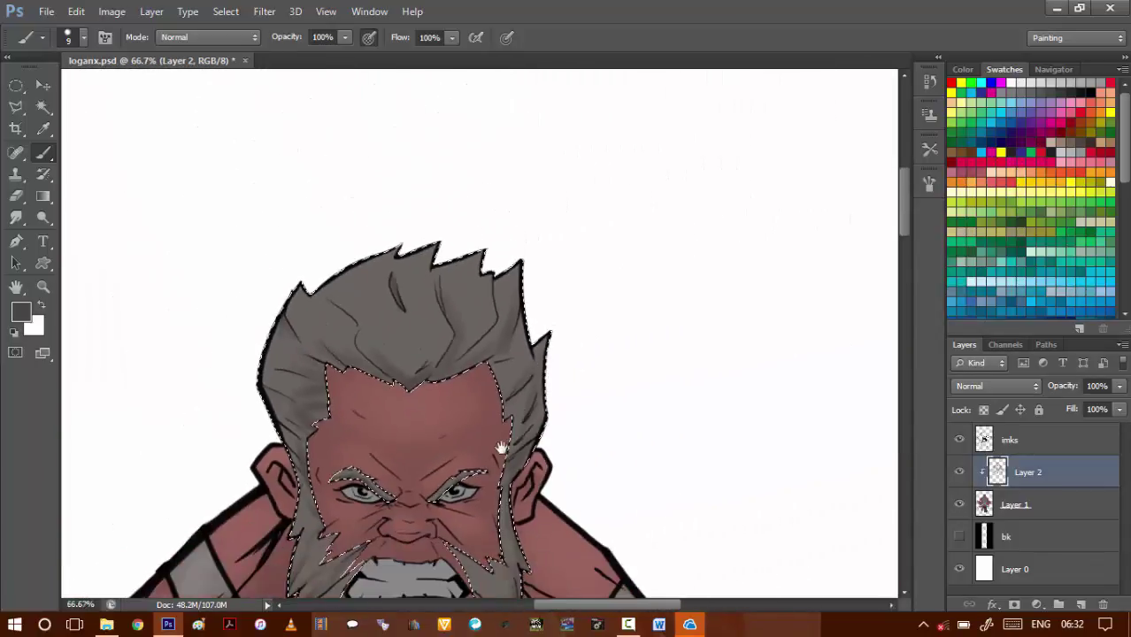
- Set the foreground colour to light warm grey 978f86 and highlight the swept-up hair on top with a size 25 brush
{"action": "left_click_drag", "start_coordinate": [501, 449], "coordinate": [625, 227]}
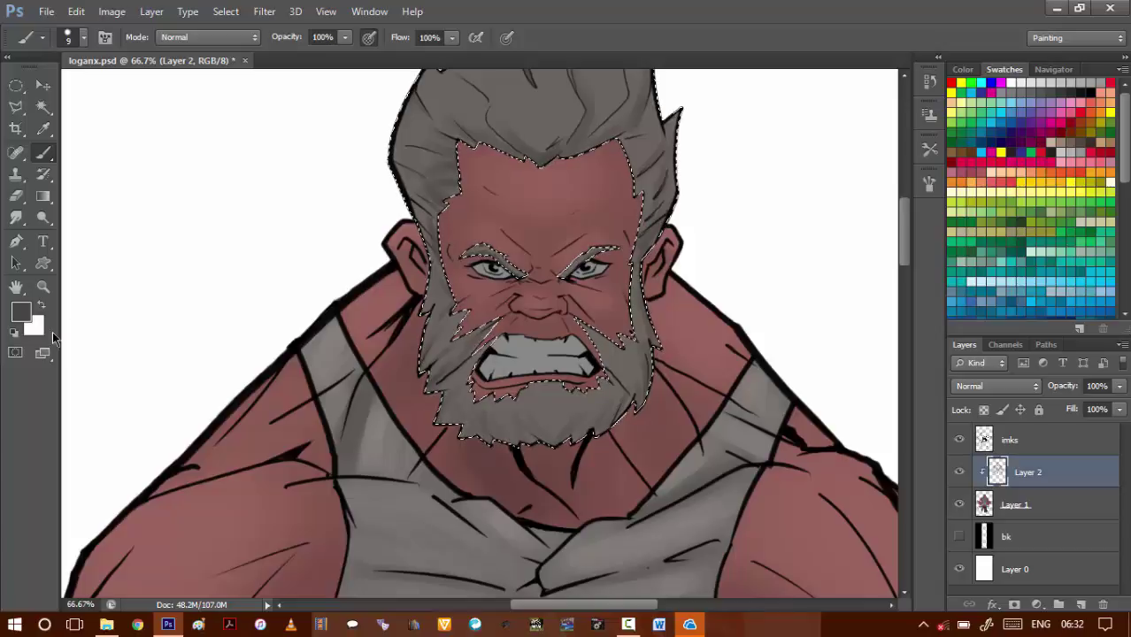
{"action": "left_click", "coordinate": [21, 311]}
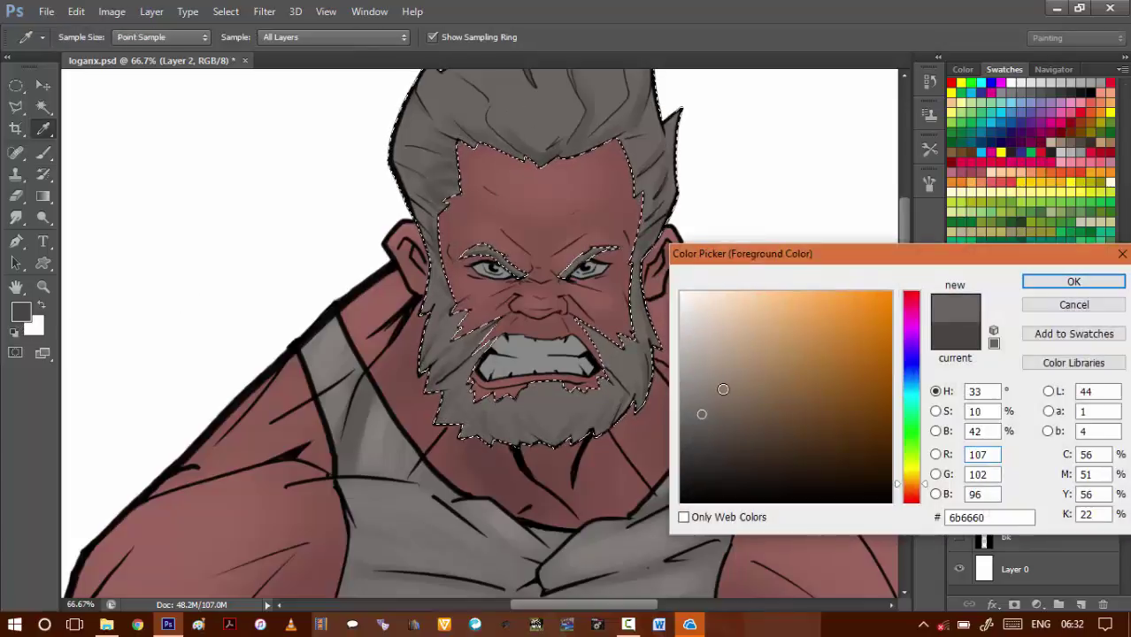
{"action": "left_click_drag", "start_coordinate": [702, 400], "coordinate": [703, 378]}
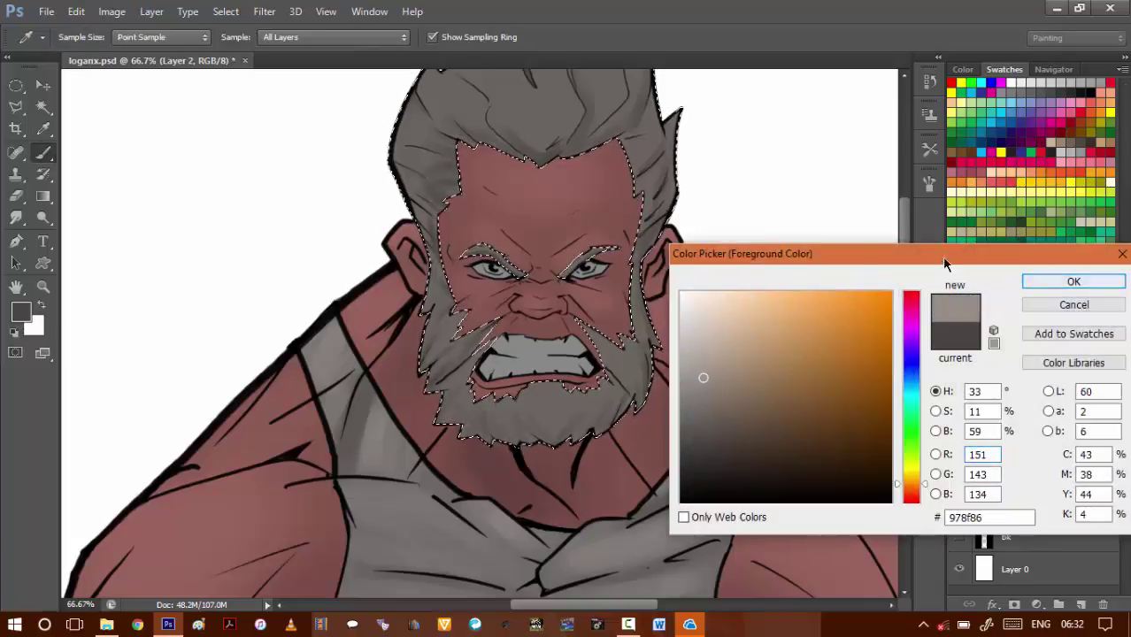
{"action": "left_click", "coordinate": [1074, 282]}
{"action": "left_click_drag", "start_coordinate": [592, 248], "coordinate": [610, 402]}
{"action": "left_click", "coordinate": [513, 222], "text": "ctrl"}
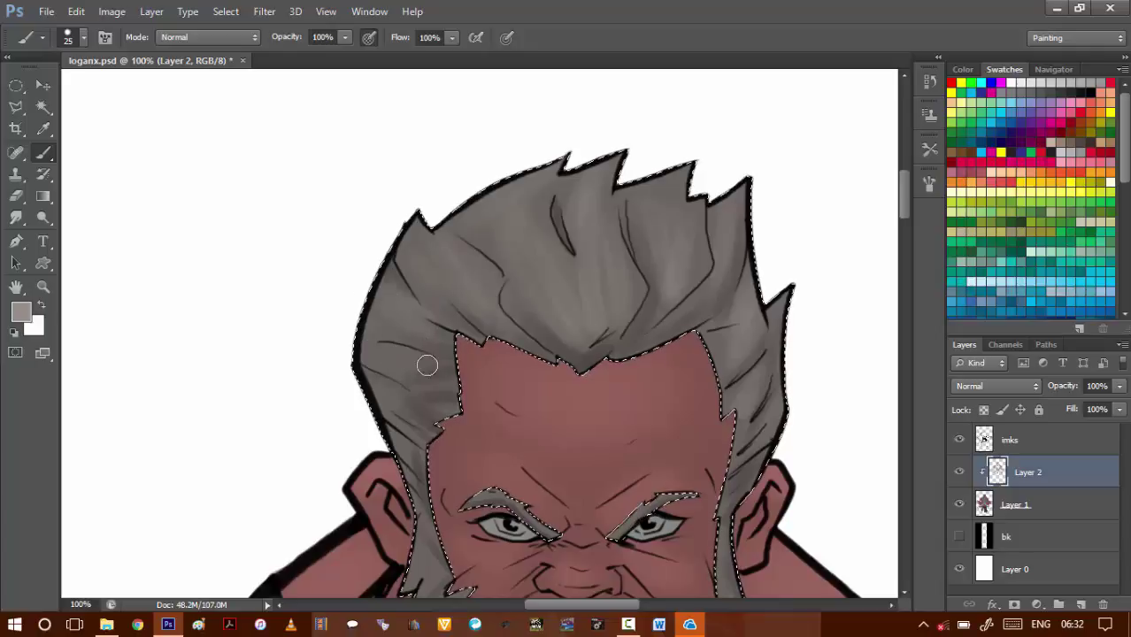
- Highlight the side hair, sideburns and beard strands with a size 20 brush
{"action": "left_click_drag", "start_coordinate": [422, 483], "coordinate": [375, 333]}
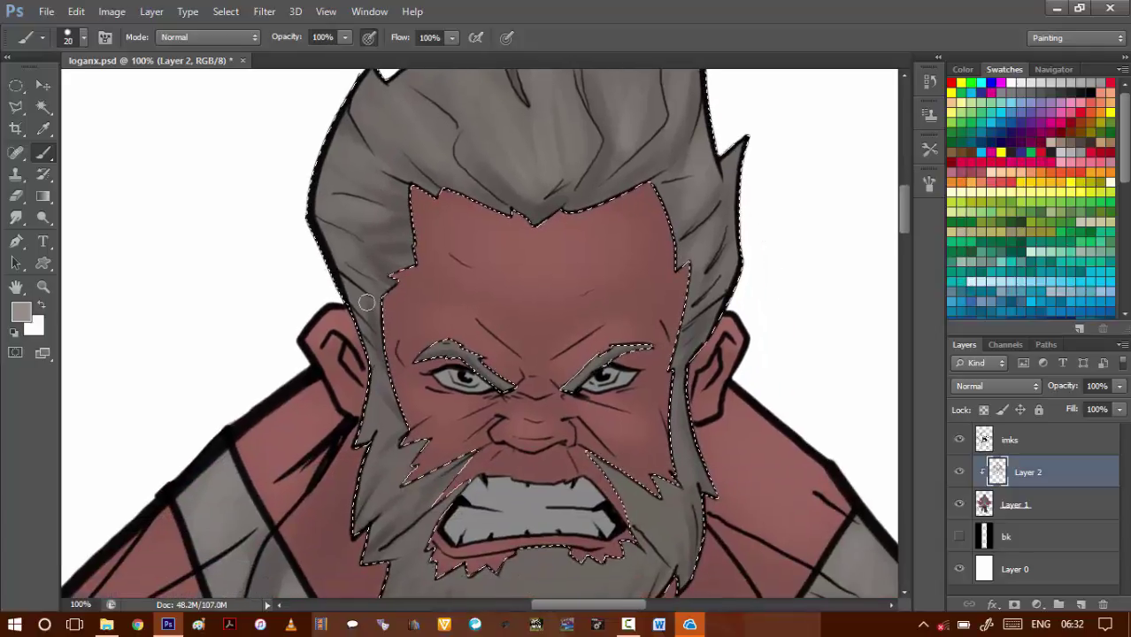
{"action": "key", "text": "bracketleft"}
{"action": "key", "text": "bracketleft"}
{"action": "key", "text": "bracketleft"}
{"action": "key", "text": "bracketright"}
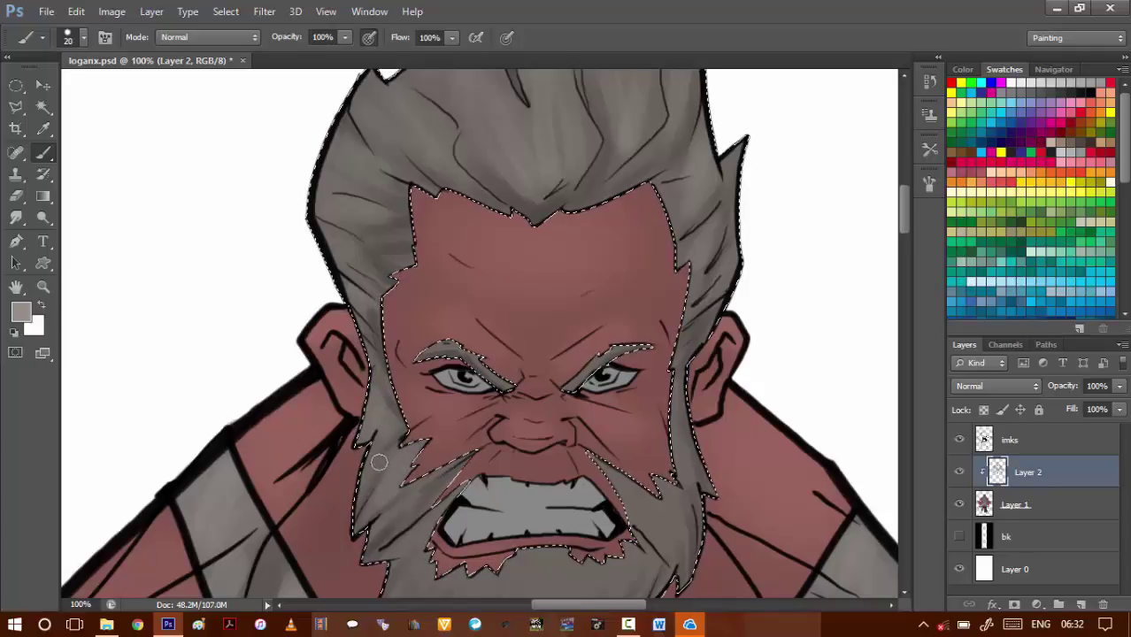
{"action": "left_click_drag", "start_coordinate": [393, 494], "coordinate": [390, 400]}
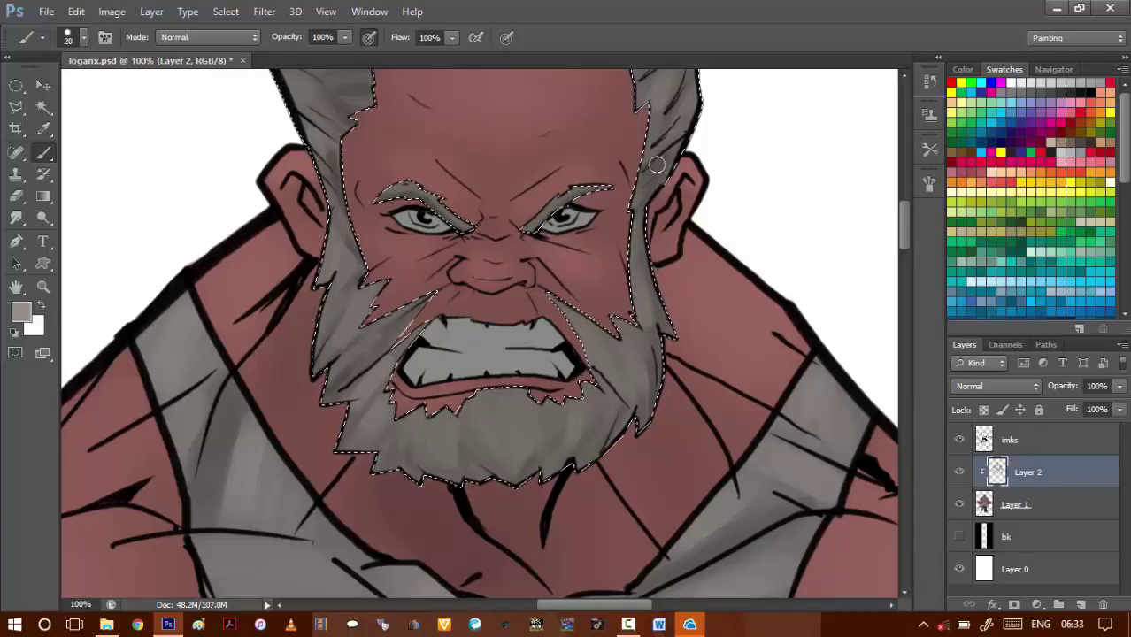
{"action": "left_click_drag", "start_coordinate": [663, 95], "coordinate": [634, 241]}
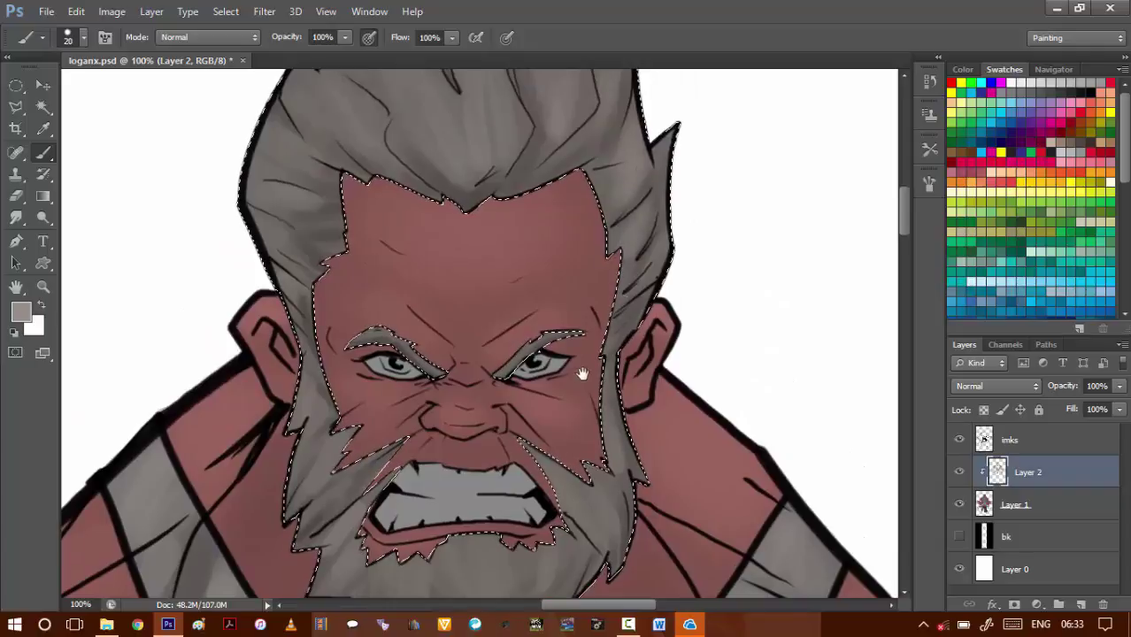
{"action": "left_click_drag", "start_coordinate": [581, 375], "coordinate": [547, 279]}
- Highlight the upper parts of both eyebrows with a size 9 brush
{"action": "left_click_drag", "start_coordinate": [406, 177], "coordinate": [505, 380]}
{"action": "key", "text": "bracketleft"}
{"action": "key", "text": "bracketleft"}
{"action": "key", "text": "bracketleft"}
{"action": "scroll", "coordinate": [386, 313], "scroll_direction": "up", "scroll_amount": 2}
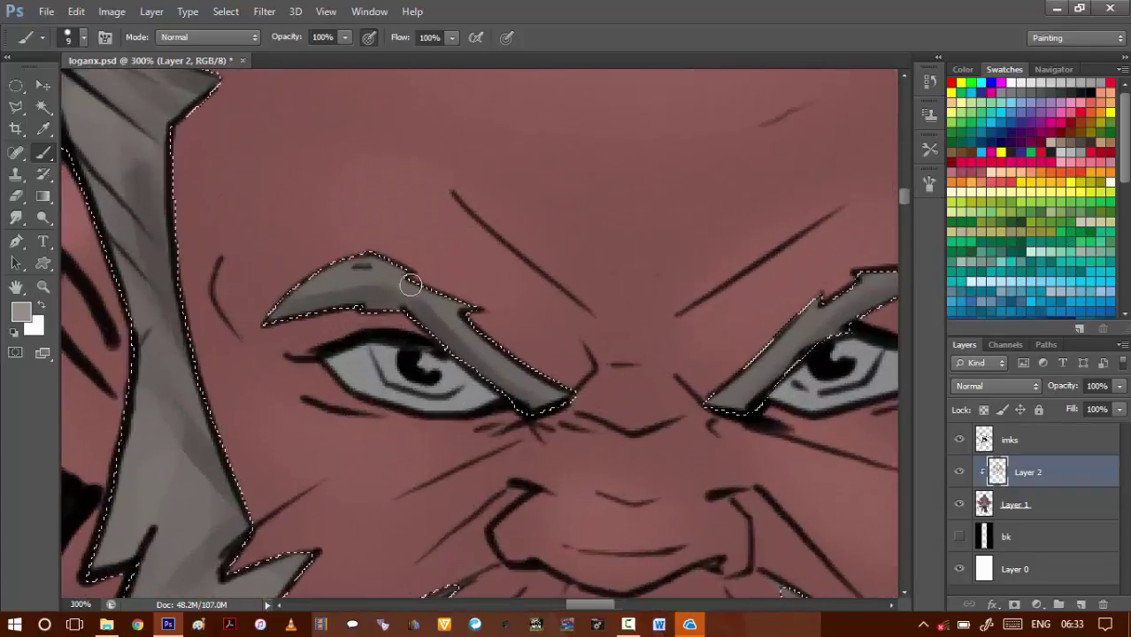
{"action": "mouse_move", "coordinate": [295, 295]}
{"action": "left_mouse_down"}
{"action": "mouse_move", "coordinate": [327, 279]}
{"action": "mouse_move", "coordinate": [444, 303]}
{"action": "left_mouse_up"}
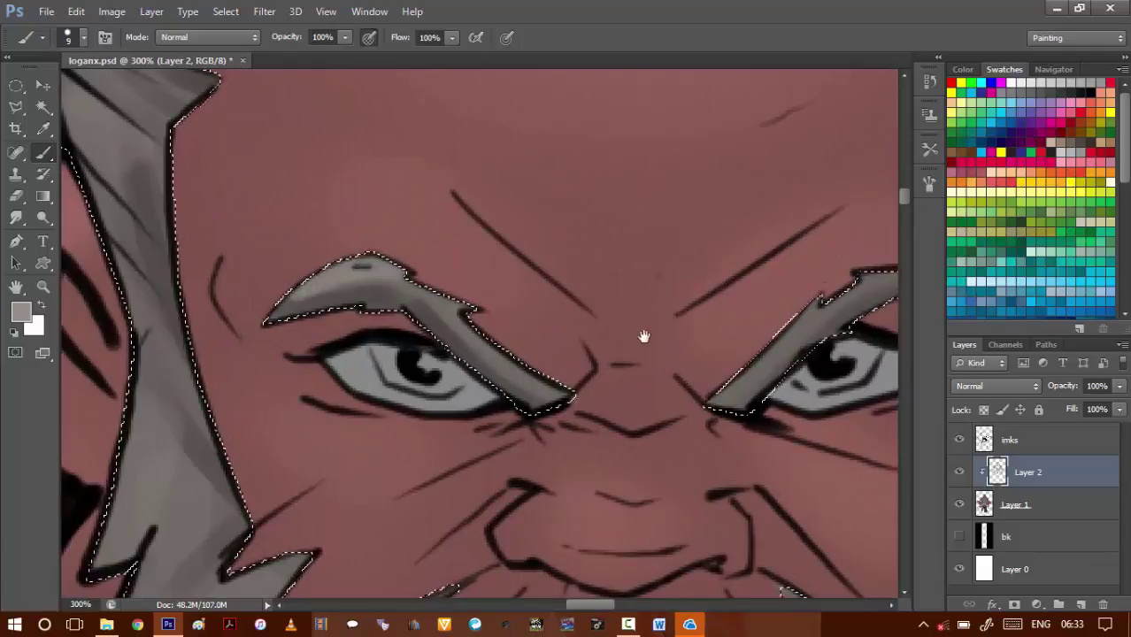
{"action": "mouse_move", "coordinate": [862, 286]}
{"action": "left_mouse_down"}
{"action": "mouse_move", "coordinate": [669, 254]}
{"action": "mouse_move", "coordinate": [743, 197]}
{"action": "mouse_move", "coordinate": [652, 240]}
{"action": "mouse_move", "coordinate": [579, 308]}
{"action": "mouse_move", "coordinate": [602, 267]}
{"action": "mouse_move", "coordinate": [530, 328]}
{"action": "mouse_move", "coordinate": [655, 228]}
{"action": "mouse_move", "coordinate": [755, 220]}
{"action": "mouse_move", "coordinate": [605, 298]}
{"action": "mouse_move", "coordinate": [616, 139]}
{"action": "left_mouse_up"}
- Deselect the hair area, check the shading down the figures, and save the document
{"action": "scroll", "coordinate": [573, 282], "scroll_direction": "down", "scroll_amount": 4}
{"action": "left_click_drag", "start_coordinate": [567, 332], "coordinate": [538, 163]}
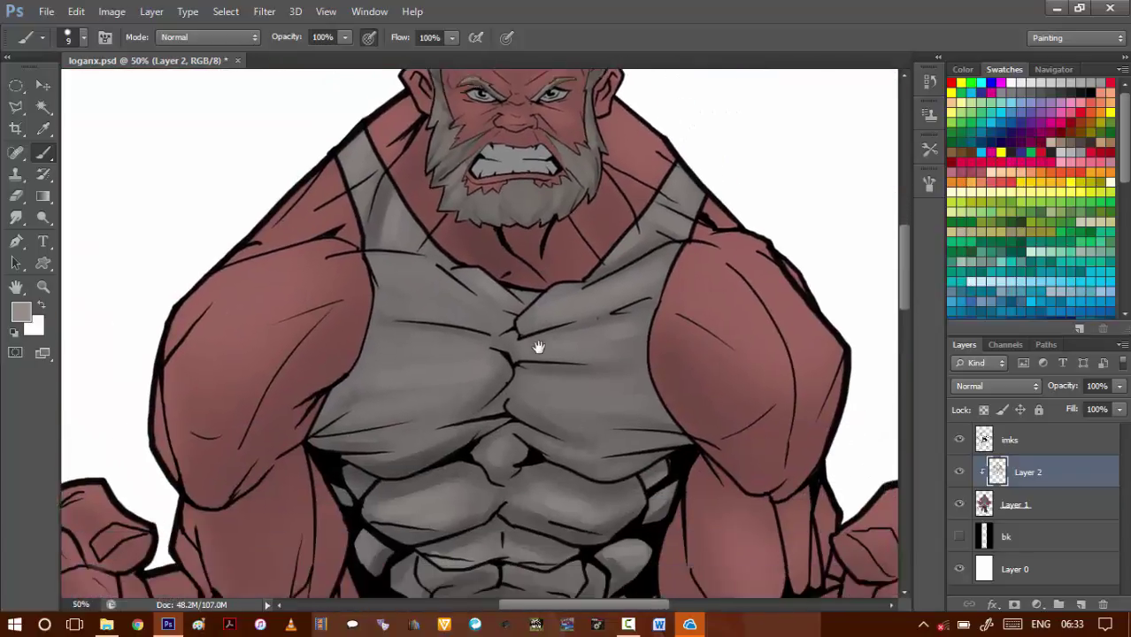
{"action": "left_click_drag", "start_coordinate": [538, 348], "coordinate": [526, 316]}
{"action": "left_click_drag", "start_coordinate": [635, 301], "coordinate": [604, 320]}
{"action": "scroll", "coordinate": [550, 400], "scroll_direction": "down", "scroll_amount": 5}
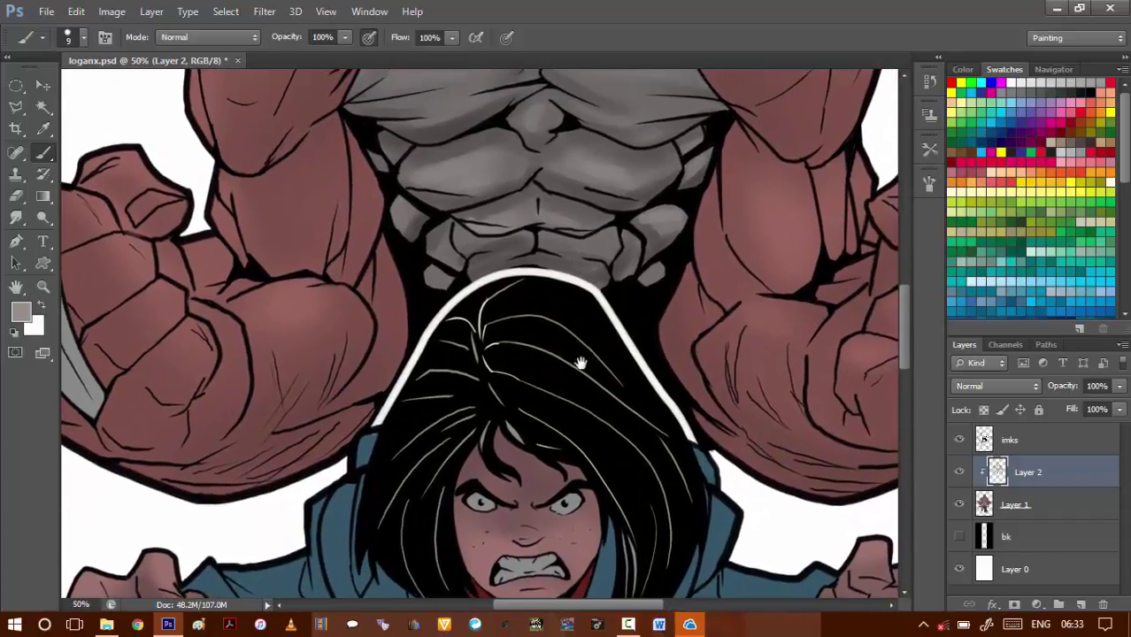
{"action": "left_click_drag", "start_coordinate": [581, 364], "coordinate": [576, 373]}
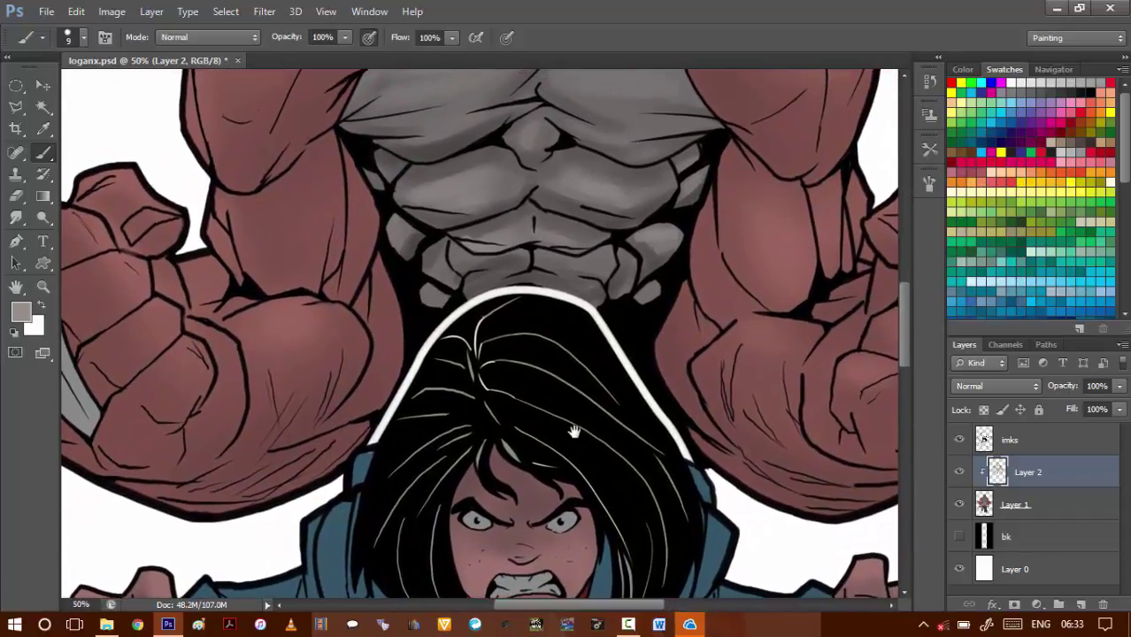
{"action": "left_click_drag", "start_coordinate": [574, 432], "coordinate": [586, 303]}
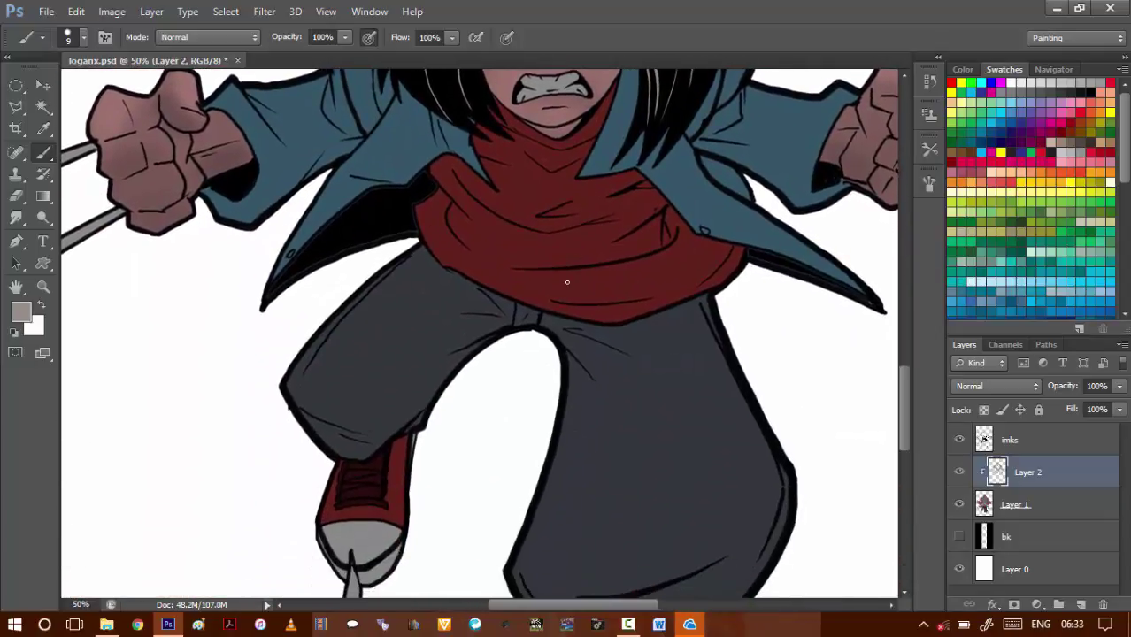
{"action": "left_click_drag", "start_coordinate": [575, 291], "coordinate": [589, 379]}
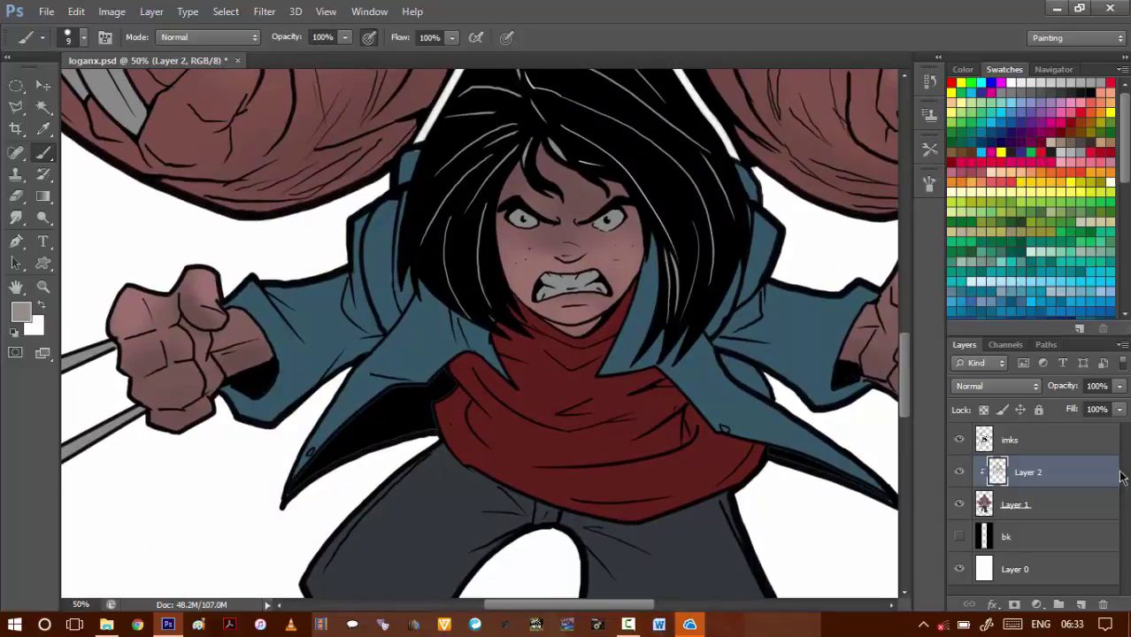
{"action": "key", "text": "ctrl+s"}
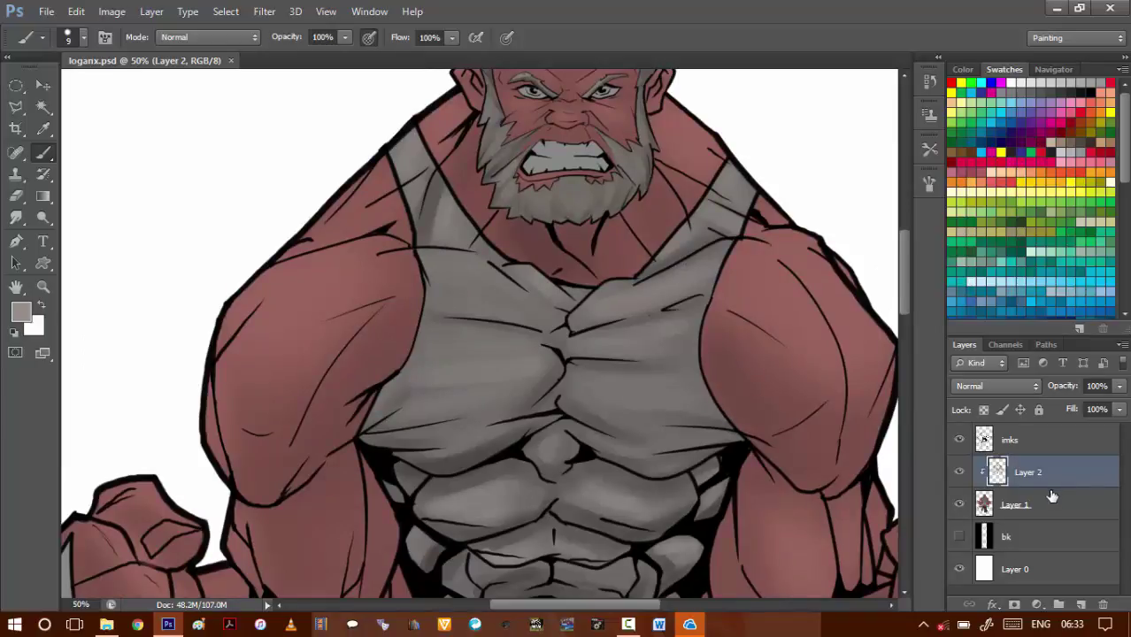
- Select both sides of the girl's blue jacket on Layer 1 with the Magic Wand and return to painting on Layer 2
{"action": "left_click", "coordinate": [981, 492]}
{"action": "left_click_drag", "start_coordinate": [489, 474], "coordinate": [488, 337]}
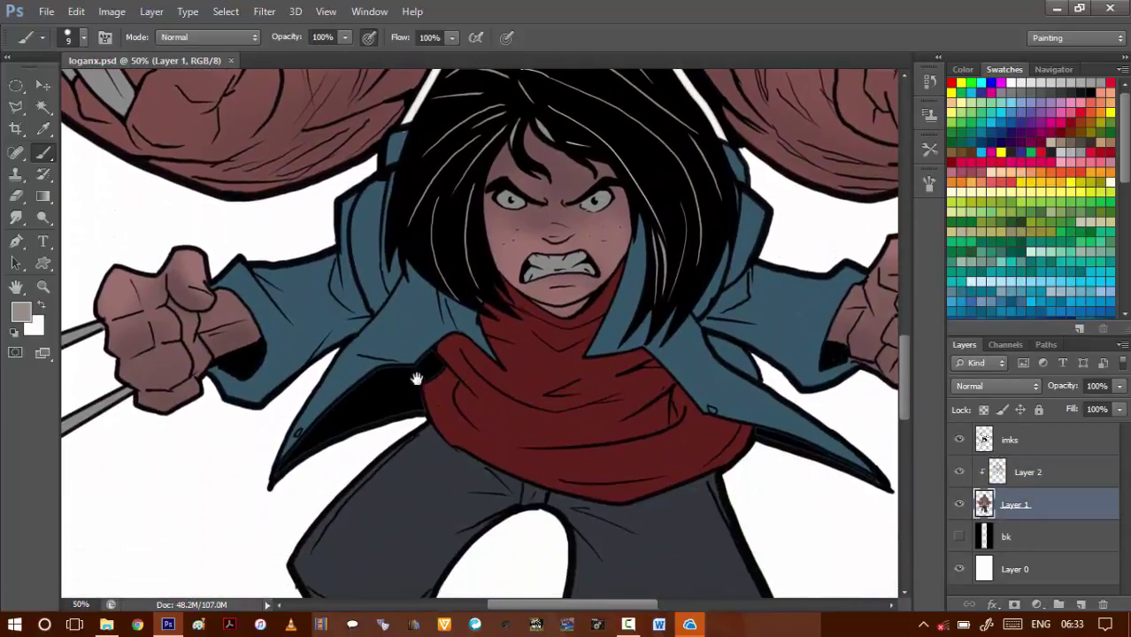
{"action": "key", "text": "w"}
{"action": "left_click", "coordinate": [365, 278]}
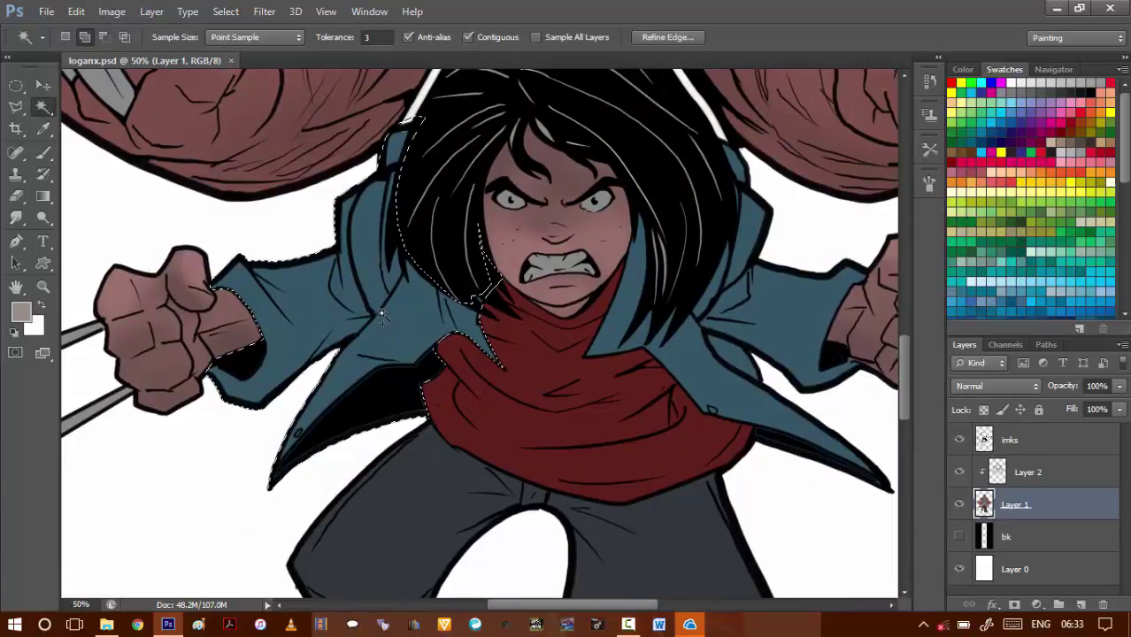
{"action": "left_click", "coordinate": [790, 345]}
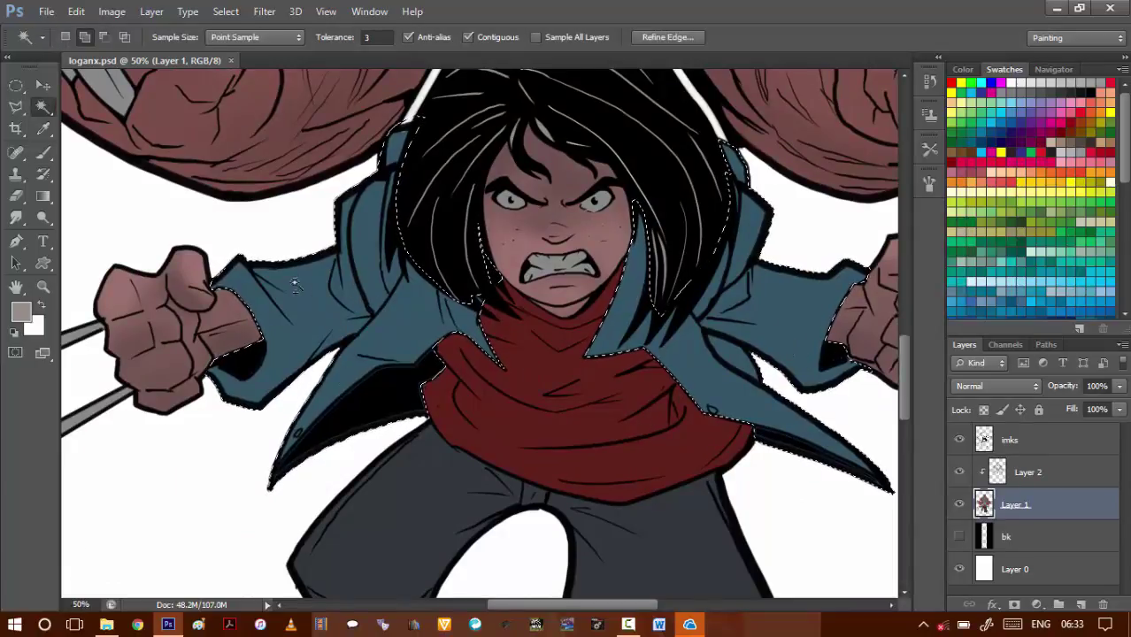
{"action": "key", "text": "b"}
{"action": "key", "text": "alt+bracketright"}
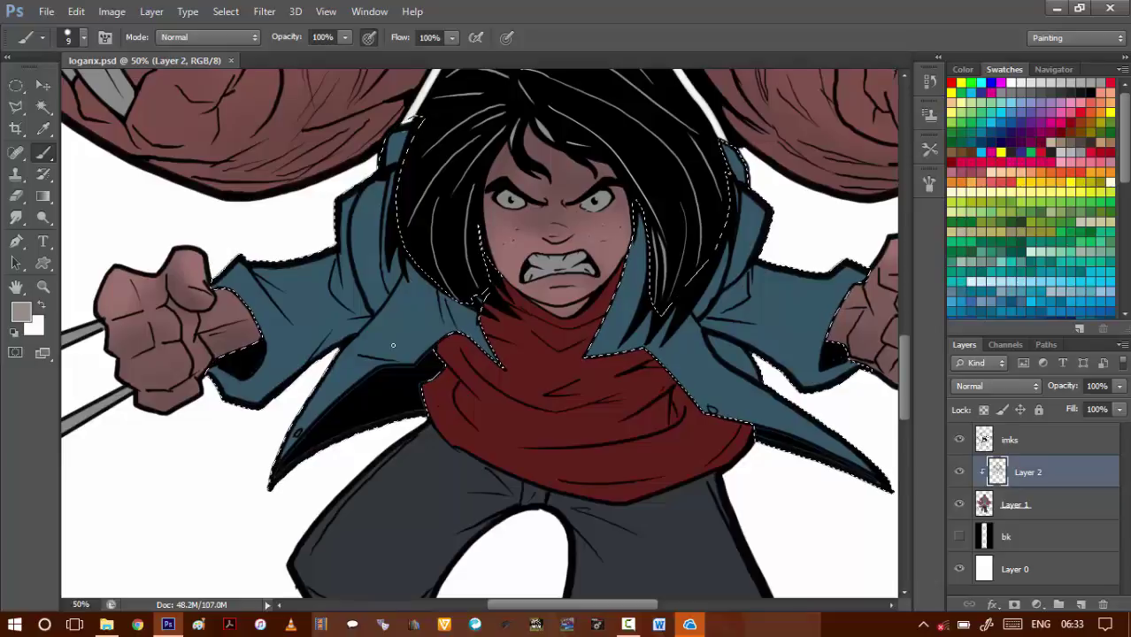
- Enlarge the brush to 45 and set the foreground colour to dark blue 203742, based on the jacket's colour
{"action": "key", "text": "bracketright"}
{"action": "key", "text": "bracketright"}
{"action": "key", "text": "bracketright"}
{"action": "key", "text": "bracketright"}
{"action": "key", "text": "bracketright"}
{"action": "key", "text": "bracketright"}
{"action": "key", "text": "bracketright"}
{"action": "key", "text": "bracketright"}
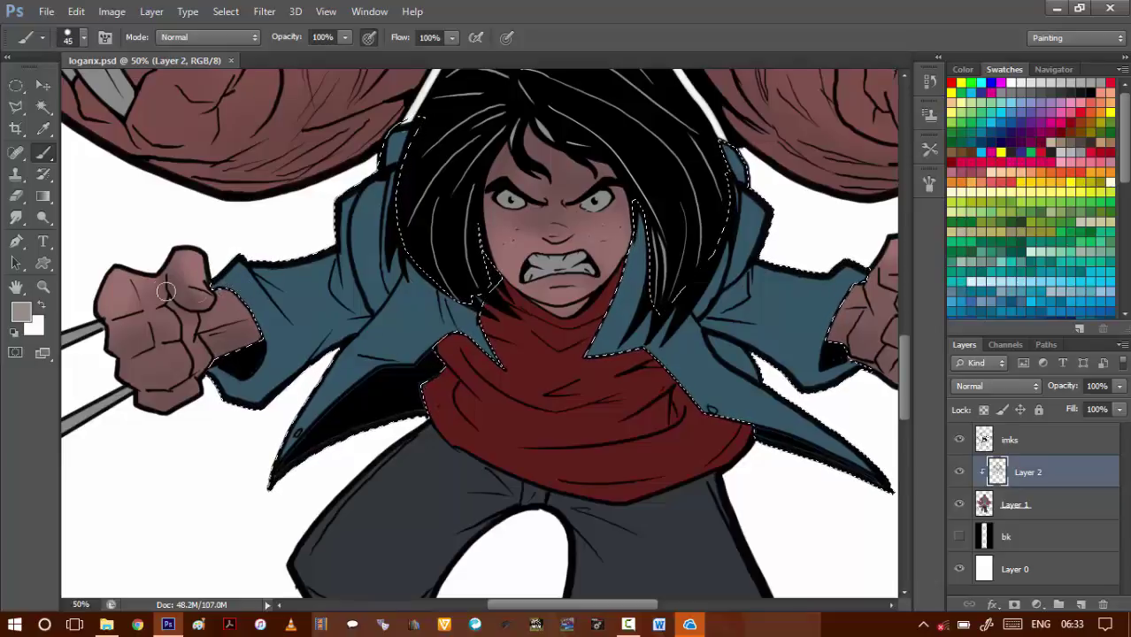
{"action": "left_click", "coordinate": [23, 313]}
{"action": "left_click", "coordinate": [273, 322]}
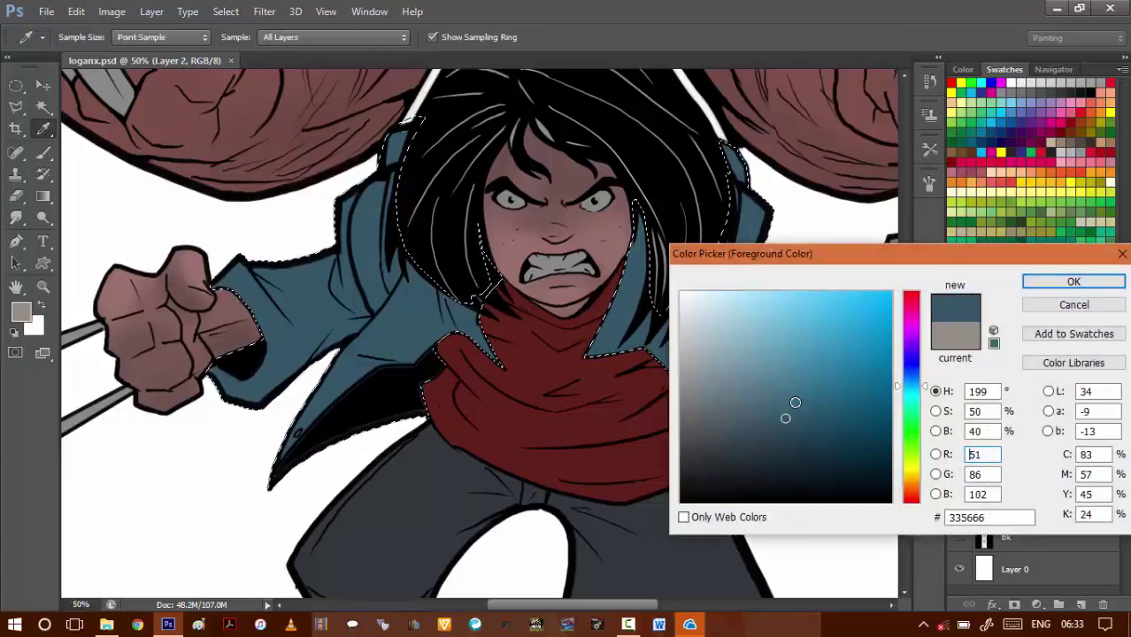
{"action": "left_click_drag", "start_coordinate": [788, 435], "coordinate": [788, 449]}
{"action": "left_click", "coordinate": [1070, 286]}
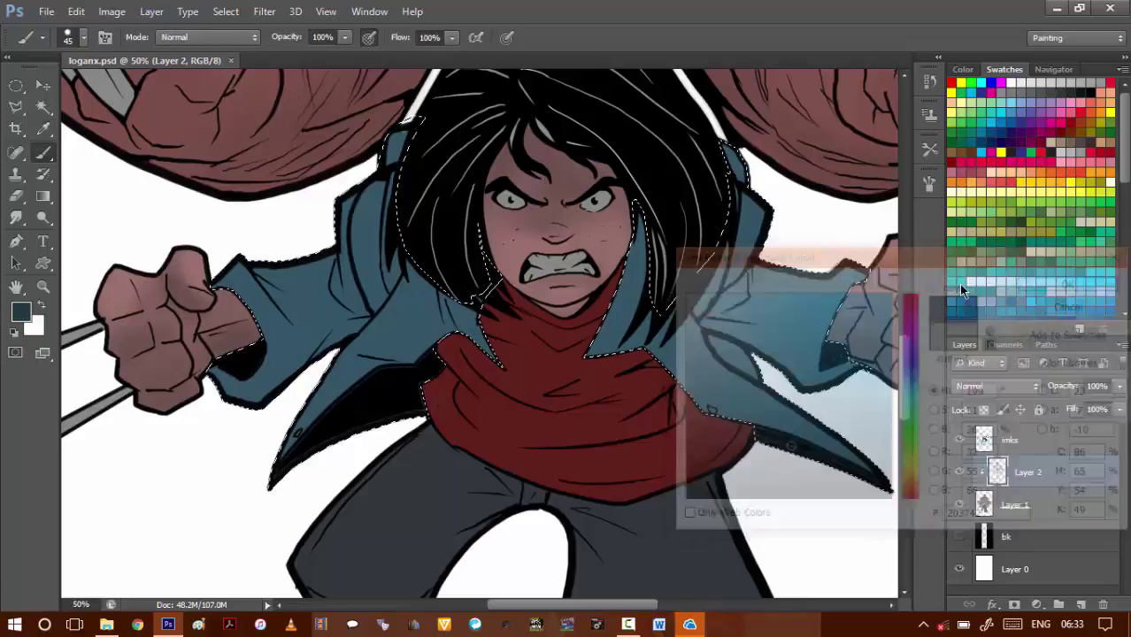
- Shade the jacket sleeve's creases near the armpit at the picture's left with the size 45 brush
{"action": "key", "text": "ctrl+plus"}
{"action": "left_click_drag", "start_coordinate": [363, 354], "coordinate": [391, 361]}
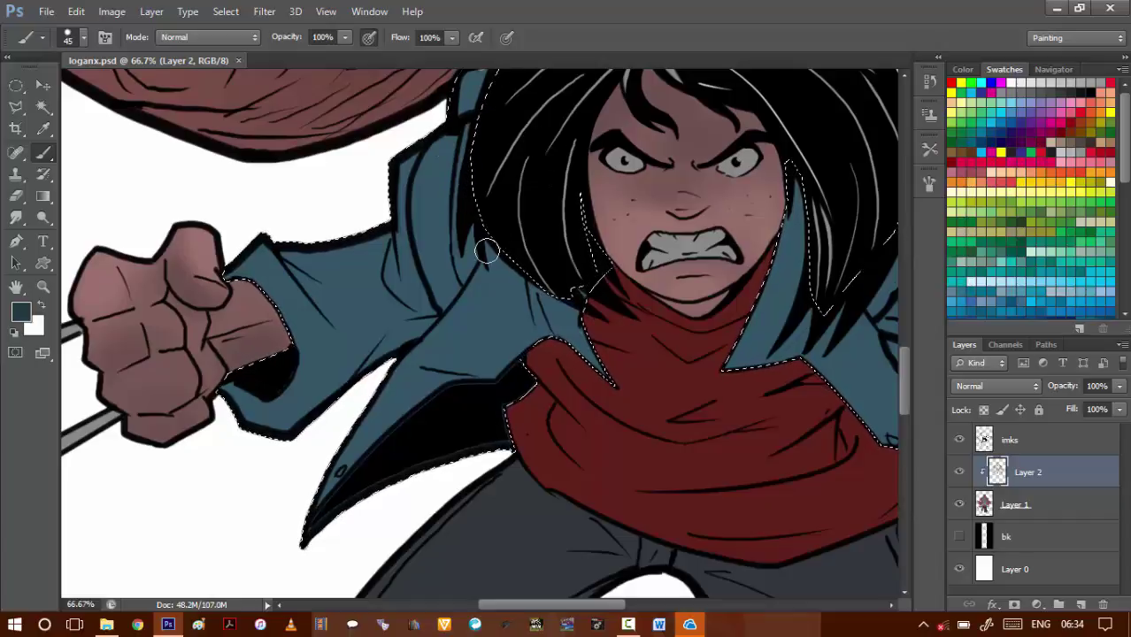
{"action": "left_click_drag", "start_coordinate": [391, 231], "coordinate": [410, 284]}
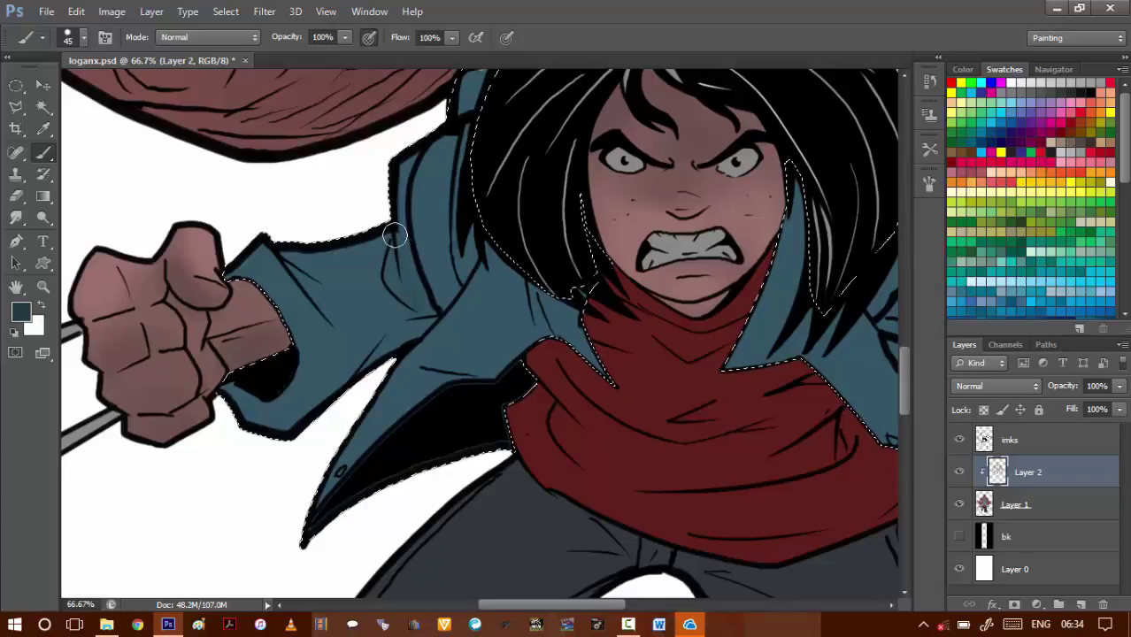
{"action": "left_click_drag", "start_coordinate": [441, 323], "coordinate": [390, 254]}
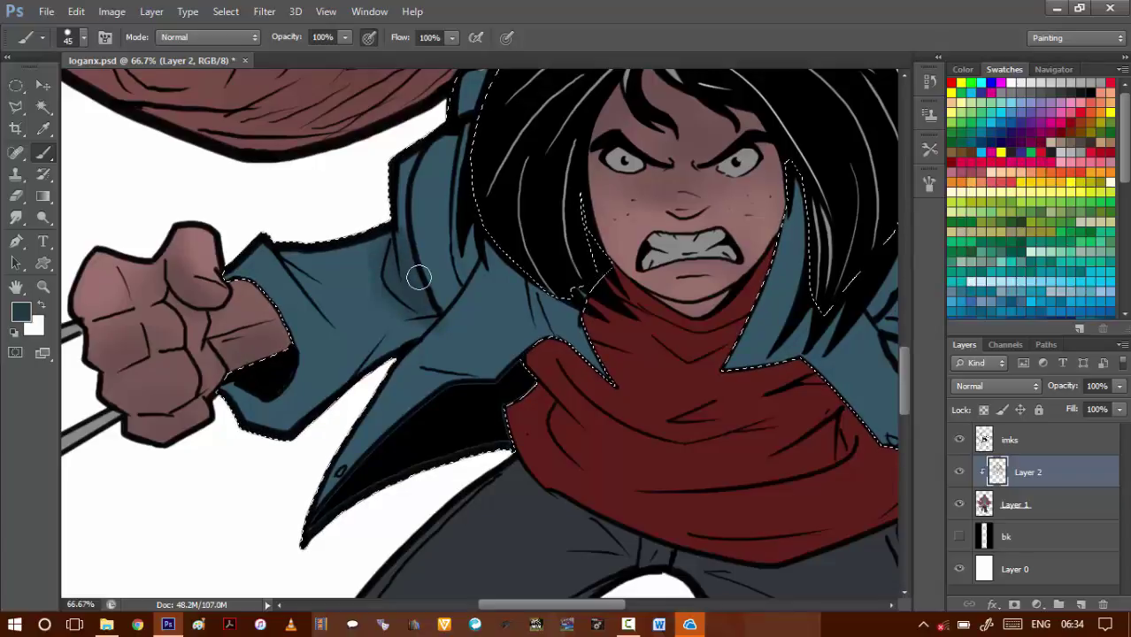
- Pick a slightly darker blue and deepen the shadows on the sleeve folds and cuff at the picture's left with a size 30 brush
{"action": "left_click", "coordinate": [22, 312]}
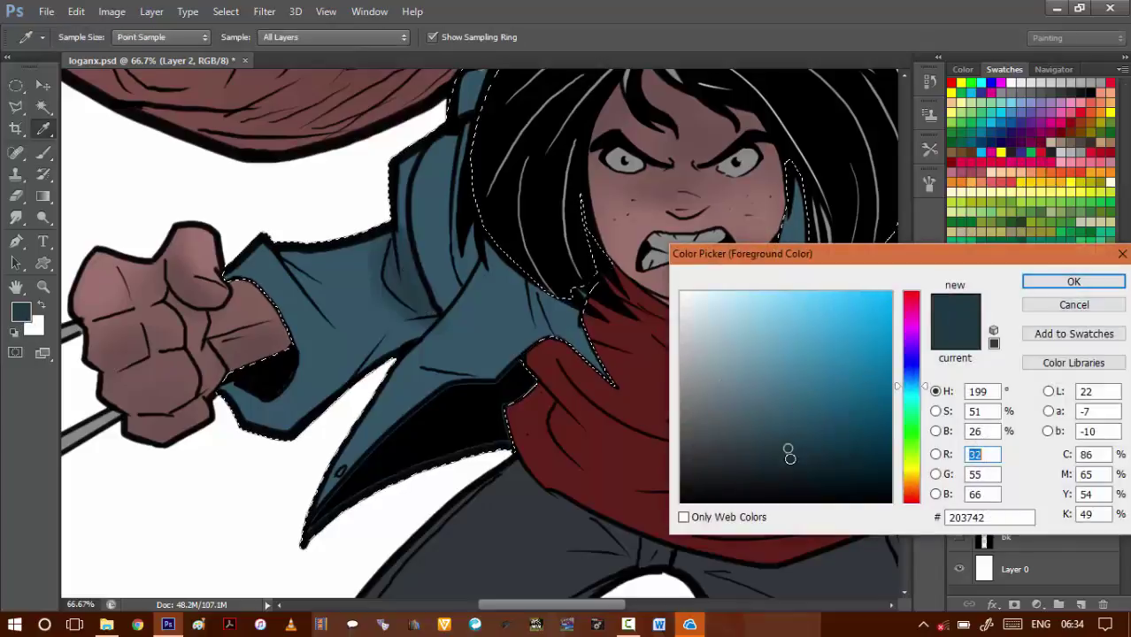
{"action": "left_click", "coordinate": [790, 462]}
{"action": "left_click", "coordinate": [1045, 280]}
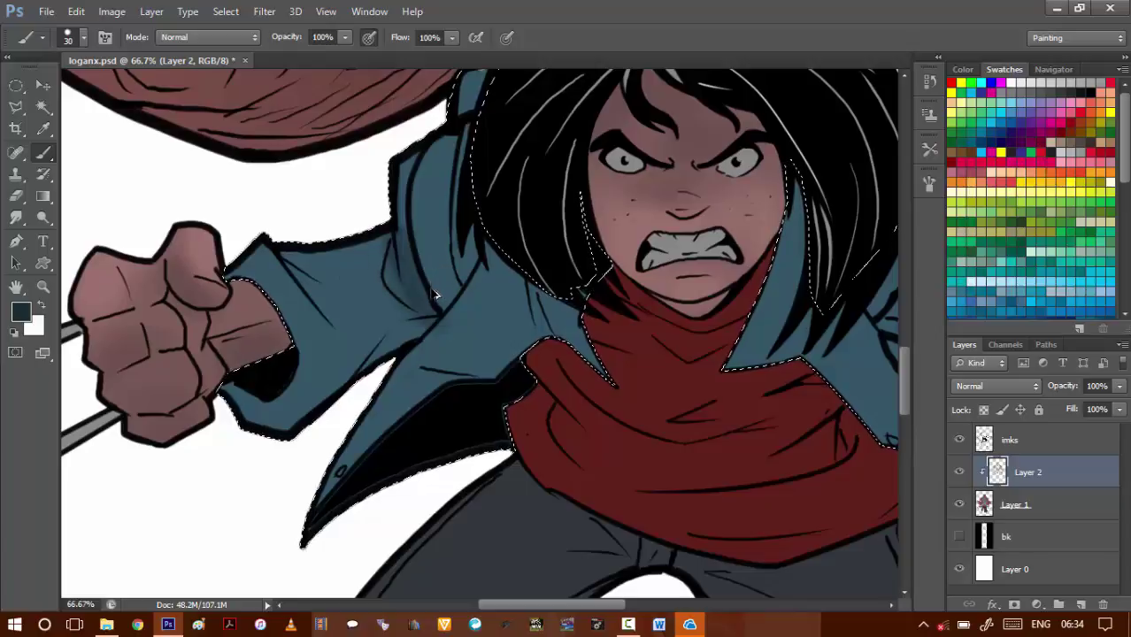
{"action": "left_click_drag", "start_coordinate": [408, 255], "coordinate": [421, 278]}
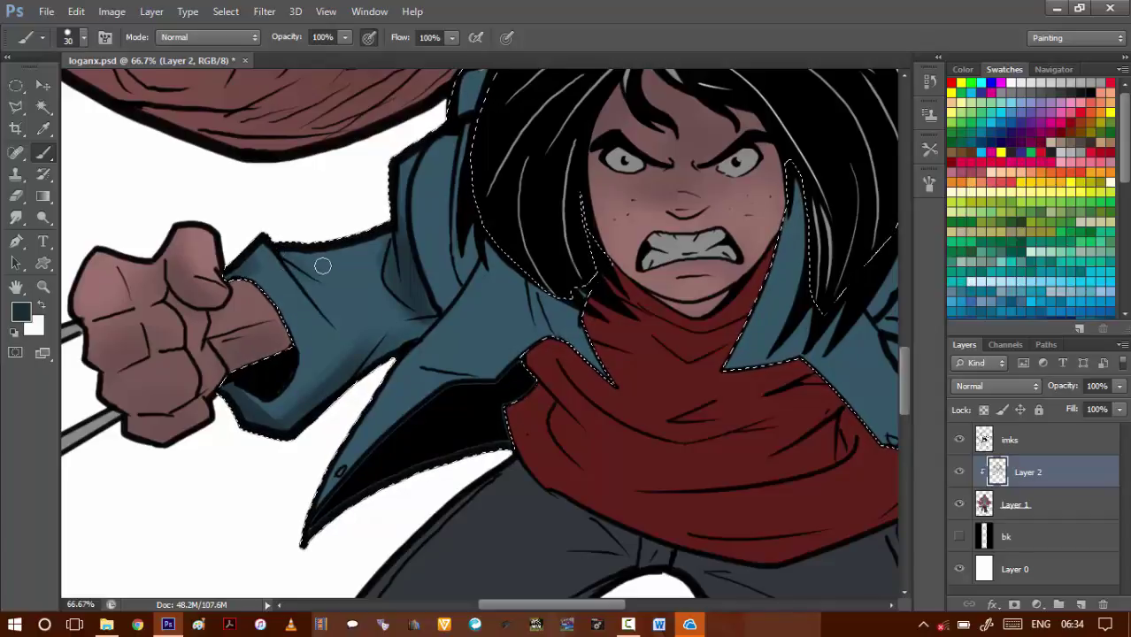
- Shade the fold lines of the jacket's front flap at the picture's left with the size 30 brush
{"action": "mouse_move", "coordinate": [461, 245]}
{"action": "left_mouse_down"}
{"action": "mouse_move", "coordinate": [373, 239]}
{"action": "mouse_move", "coordinate": [341, 267]}
{"action": "mouse_move", "coordinate": [358, 293]}
{"action": "left_mouse_up"}
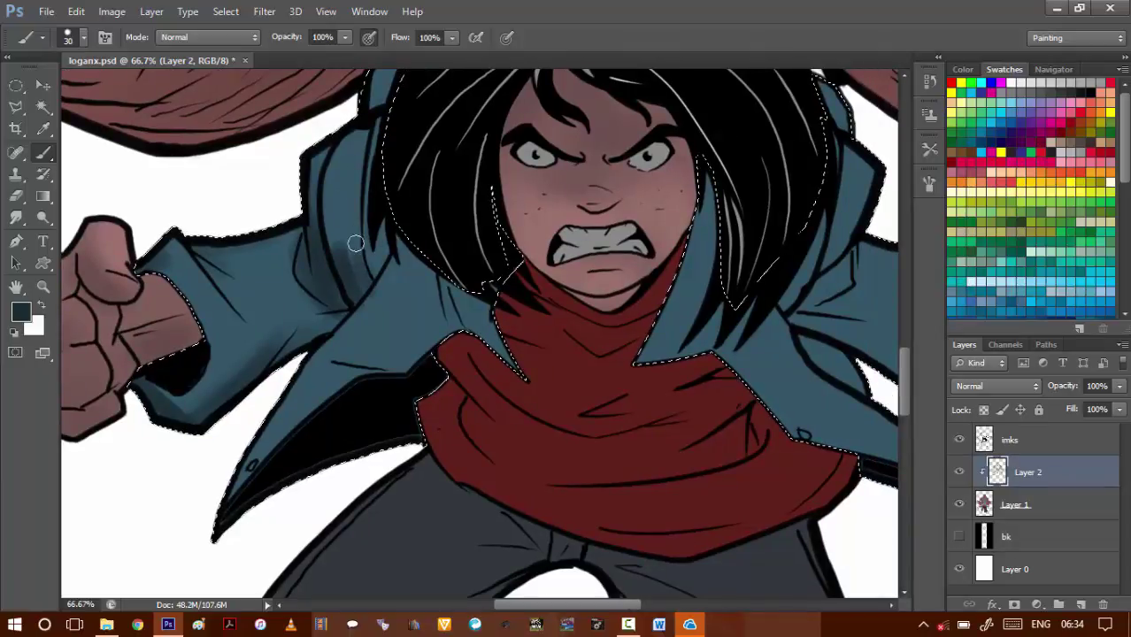
{"action": "scroll", "coordinate": [437, 235], "scroll_direction": "down", "scroll_amount": 3}
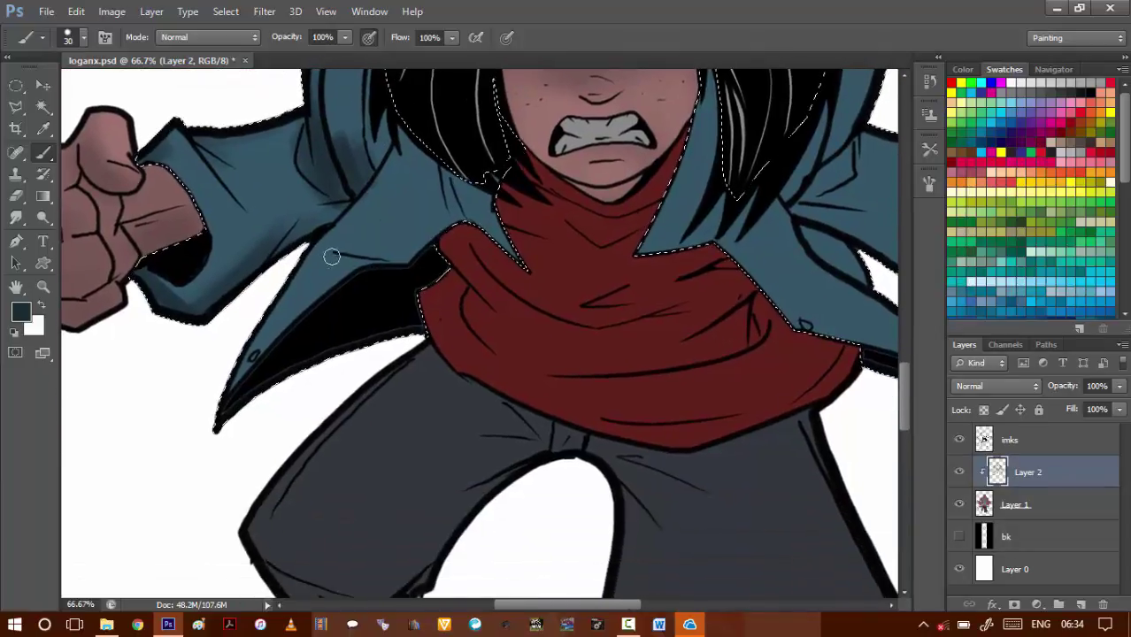
{"action": "mouse_move", "coordinate": [310, 265]}
{"action": "left_mouse_down"}
{"action": "mouse_move", "coordinate": [356, 270]}
{"action": "mouse_move", "coordinate": [299, 284]}
{"action": "mouse_move", "coordinate": [364, 270]}
{"action": "mouse_move", "coordinate": [321, 255]}
{"action": "mouse_move", "coordinate": [406, 256]}
{"action": "left_mouse_up"}
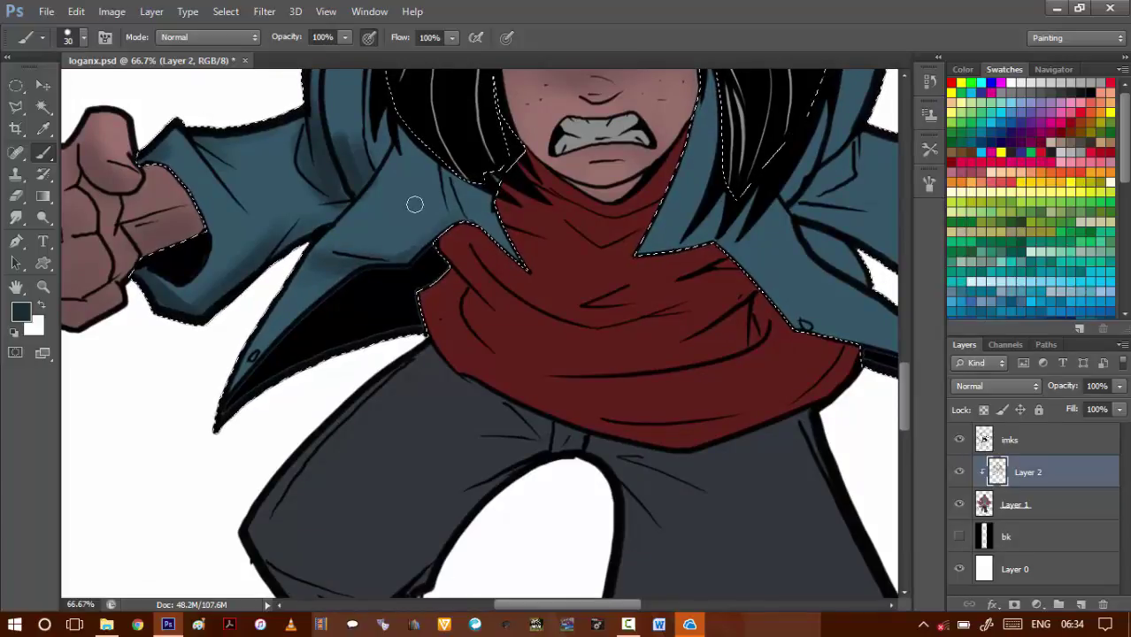
{"action": "mouse_move", "coordinate": [450, 199]}
{"action": "left_mouse_down"}
{"action": "mouse_move", "coordinate": [394, 230]}
{"action": "mouse_move", "coordinate": [333, 172]}
{"action": "mouse_move", "coordinate": [351, 167]}
{"action": "mouse_move", "coordinate": [428, 235]}
{"action": "left_mouse_up"}
- Enlarge the brush to 50 and shade the jacket collar beneath the hair at the picture's left
{"action": "key", "text": "bracketright"}
{"action": "key", "text": "bracketright"}
{"action": "left_click_drag", "start_coordinate": [355, 158], "coordinate": [479, 248]}
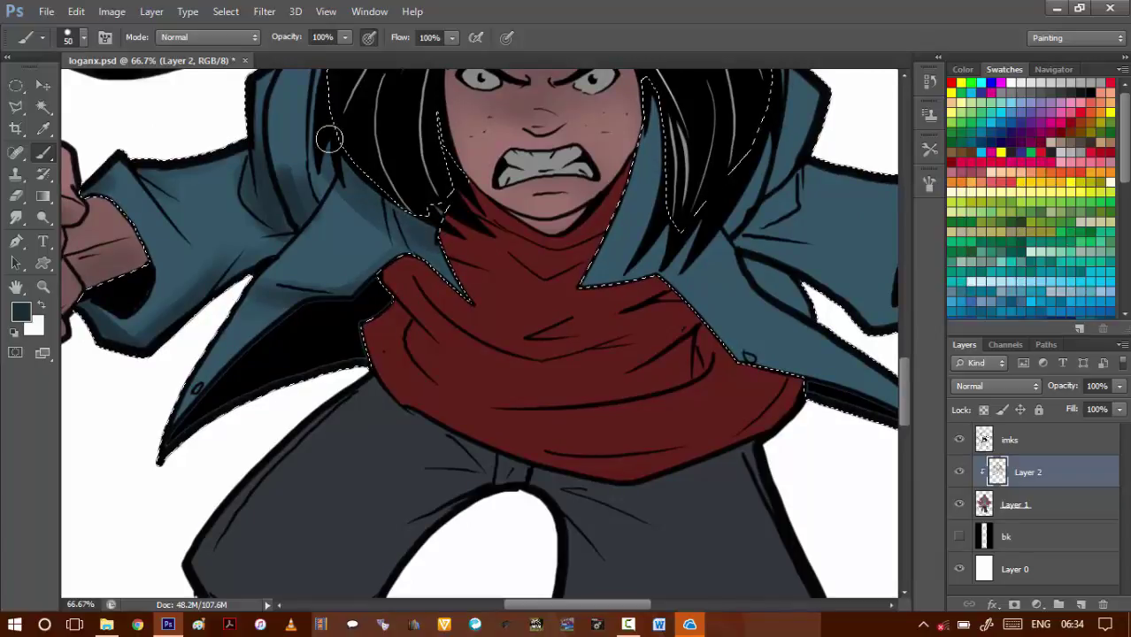
{"action": "mouse_move", "coordinate": [329, 139]}
{"action": "left_mouse_down"}
{"action": "mouse_move", "coordinate": [482, 284]}
{"action": "mouse_move", "coordinate": [391, 203]}
{"action": "mouse_move", "coordinate": [472, 296]}
{"action": "left_mouse_up"}
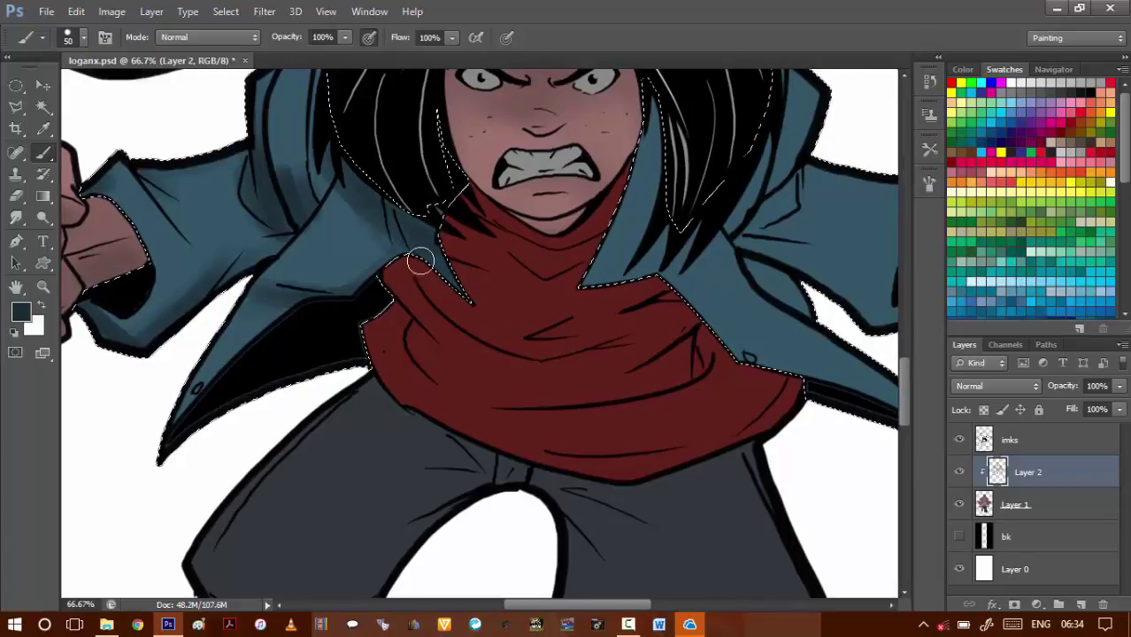
- Shade the jacket collar beside the neck and below the hair at the picture's right with a size 45 brush
{"action": "key", "text": "bracketleft"}
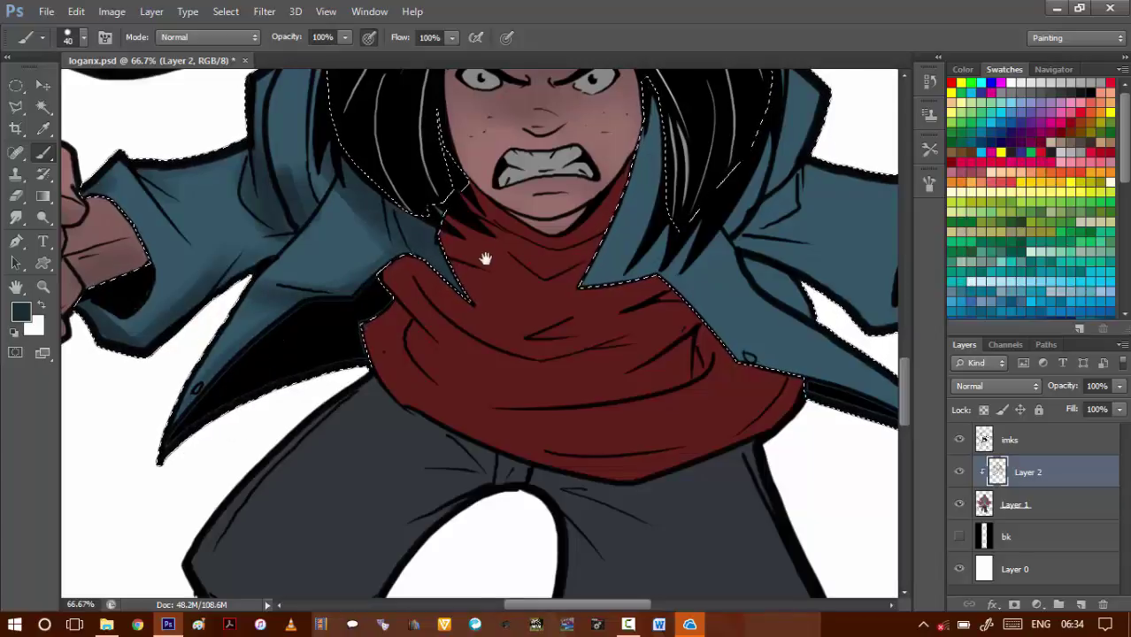
{"action": "mouse_move", "coordinate": [482, 255]}
{"action": "left_mouse_down"}
{"action": "mouse_move", "coordinate": [408, 312]}
{"action": "mouse_move", "coordinate": [351, 306]}
{"action": "left_mouse_up"}
{"action": "key", "text": "bracketright"}
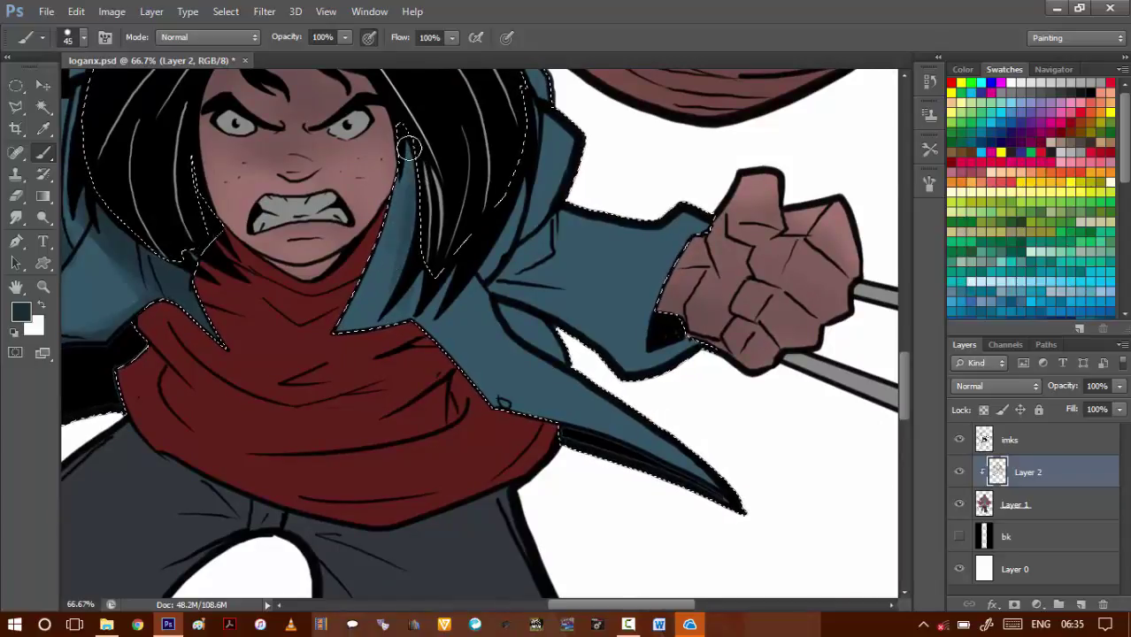
{"action": "mouse_move", "coordinate": [414, 132]}
{"action": "left_mouse_down"}
{"action": "mouse_move", "coordinate": [388, 272]}
{"action": "mouse_move", "coordinate": [380, 239]}
{"action": "mouse_move", "coordinate": [401, 207]}
{"action": "left_mouse_up"}
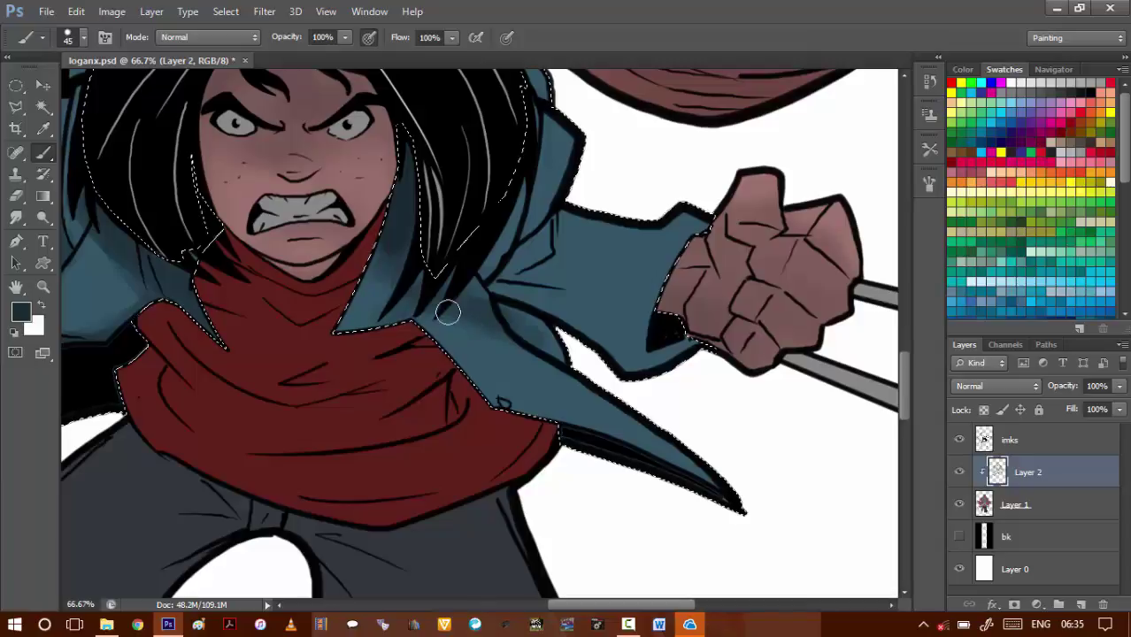
- Reduce the brush to 30 and shade the lower edge of the jacket's pointed front flap at the picture's right
{"action": "key", "text": "bracketleft"}
{"action": "key", "text": "bracketleft"}
{"action": "key", "text": "bracketleft"}
{"action": "left_click_drag", "start_coordinate": [565, 425], "coordinate": [450, 363]}
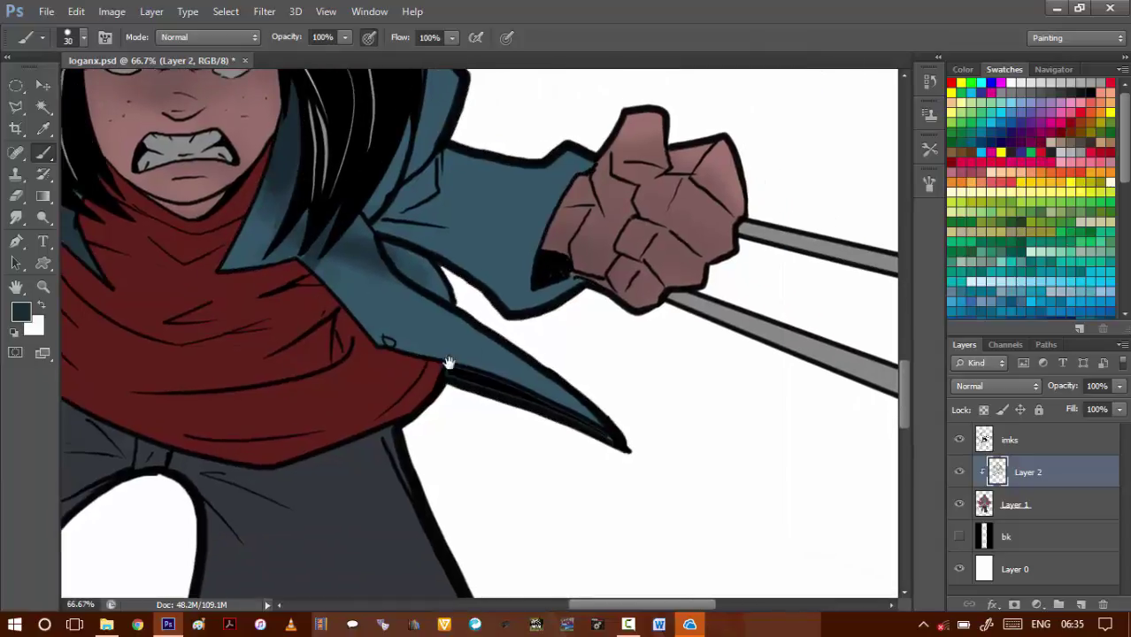
{"action": "key", "text": "bracketleft"}
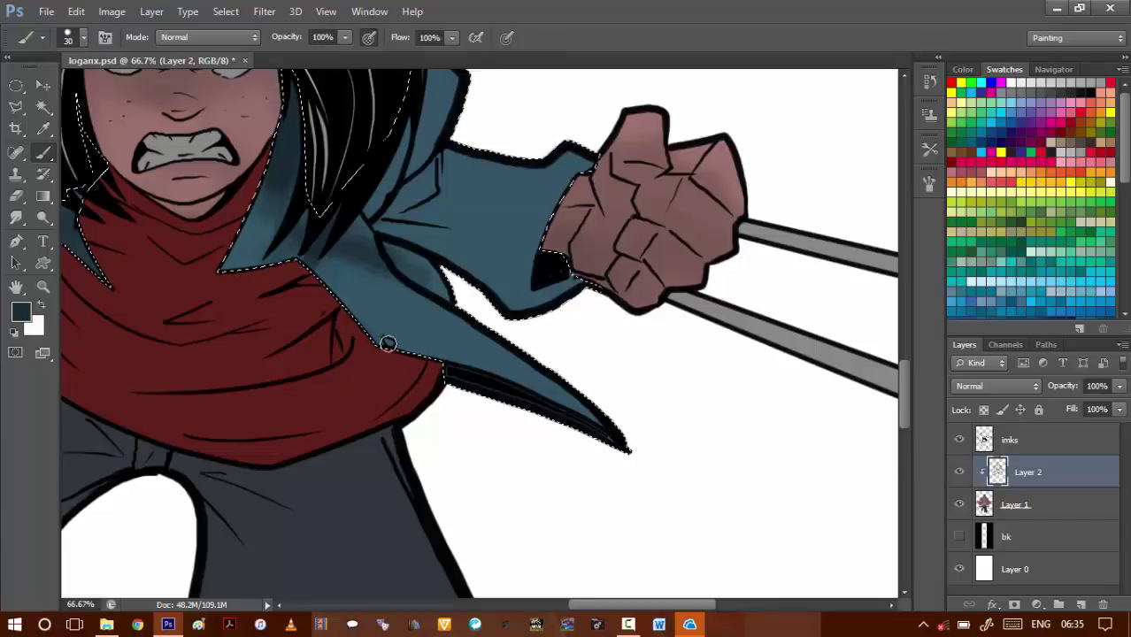
{"action": "mouse_move", "coordinate": [426, 348]}
{"action": "left_mouse_down"}
{"action": "mouse_move", "coordinate": [442, 355]}
{"action": "mouse_move", "coordinate": [384, 339]}
{"action": "mouse_move", "coordinate": [506, 351]}
{"action": "mouse_move", "coordinate": [525, 358]}
{"action": "mouse_move", "coordinate": [424, 353]}
{"action": "mouse_move", "coordinate": [520, 373]}
{"action": "left_mouse_up"}
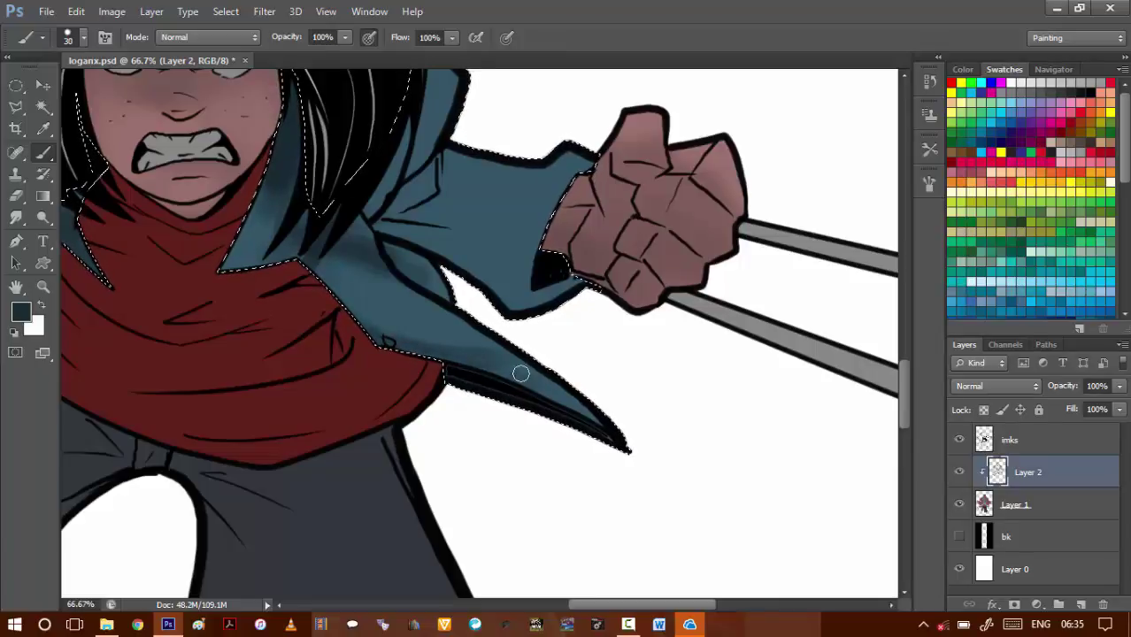
- Shade the sleeve folds at the picture's right with a size 35 brush, and the cuff edge with size 30
{"action": "left_click_drag", "start_coordinate": [465, 230], "coordinate": [456, 278]}
{"action": "key", "text": "bracketright"}
{"action": "key", "text": "bracketright"}
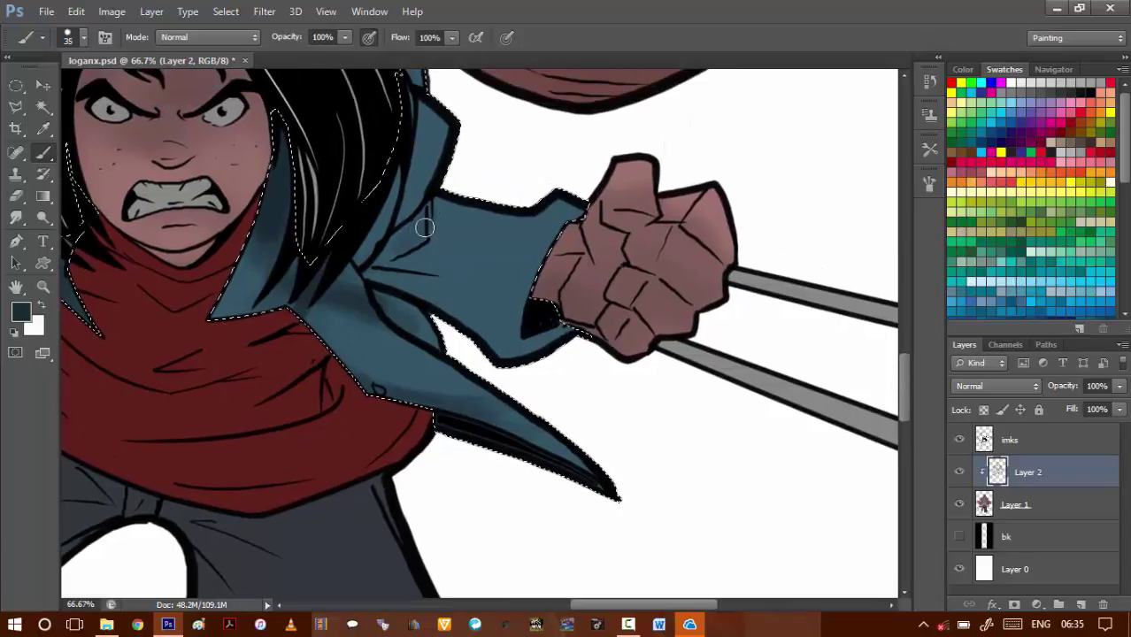
{"action": "mouse_move", "coordinate": [409, 229]}
{"action": "left_mouse_down"}
{"action": "mouse_move", "coordinate": [376, 245]}
{"action": "mouse_move", "coordinate": [364, 266]}
{"action": "mouse_move", "coordinate": [379, 258]}
{"action": "mouse_move", "coordinate": [369, 260]}
{"action": "mouse_move", "coordinate": [534, 365]}
{"action": "mouse_move", "coordinate": [489, 342]}
{"action": "mouse_move", "coordinate": [578, 338]}
{"action": "mouse_move", "coordinate": [579, 314]}
{"action": "mouse_move", "coordinate": [475, 316]}
{"action": "left_mouse_up"}
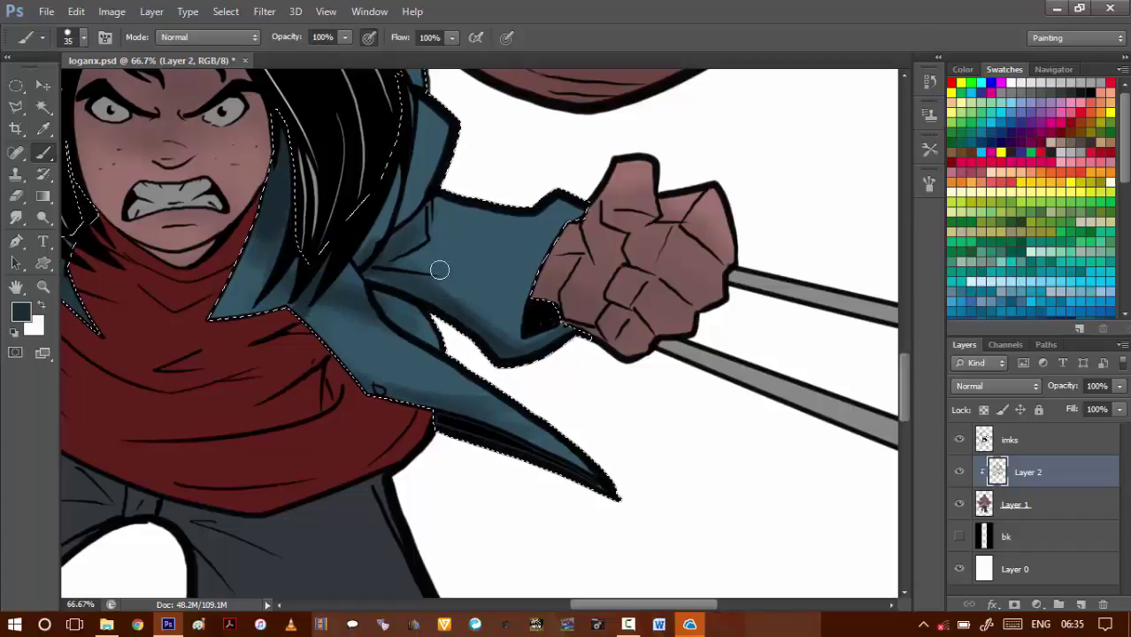
{"action": "key", "text": "bracketleft"}
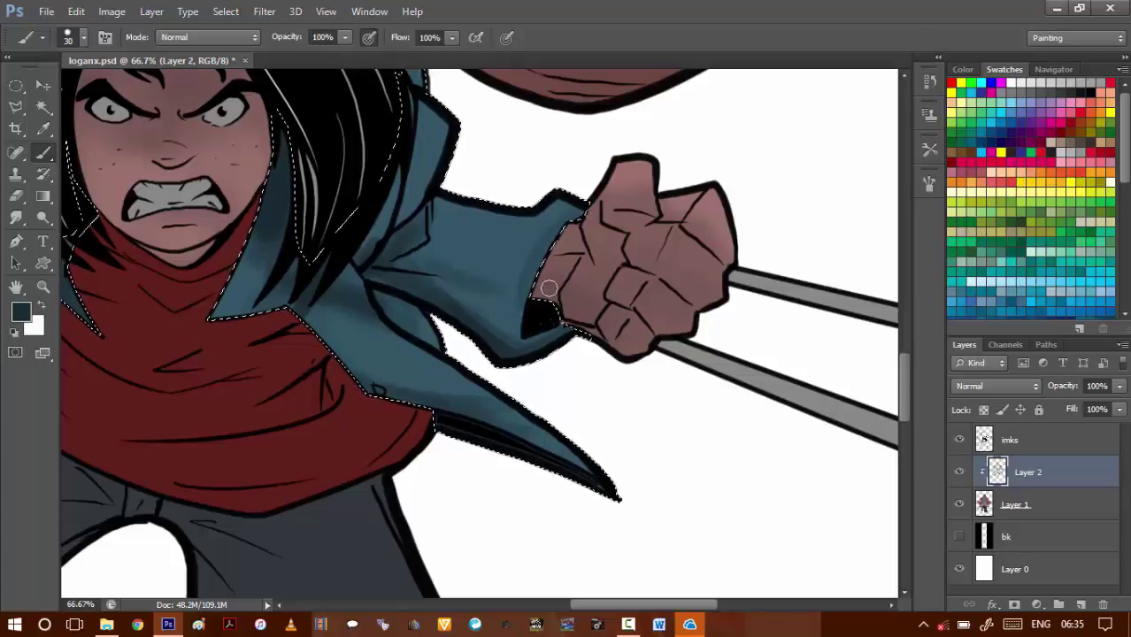
{"action": "key", "text": "ctrl+z"}
{"action": "left_click_drag", "start_coordinate": [560, 227], "coordinate": [533, 303]}
- Set the foreground colour to a lighter blue based on the jacket's colour for painting highlights
{"action": "left_click_drag", "start_coordinate": [299, 259], "coordinate": [644, 258]}
{"action": "left_click_drag", "start_coordinate": [417, 245], "coordinate": [484, 243]}
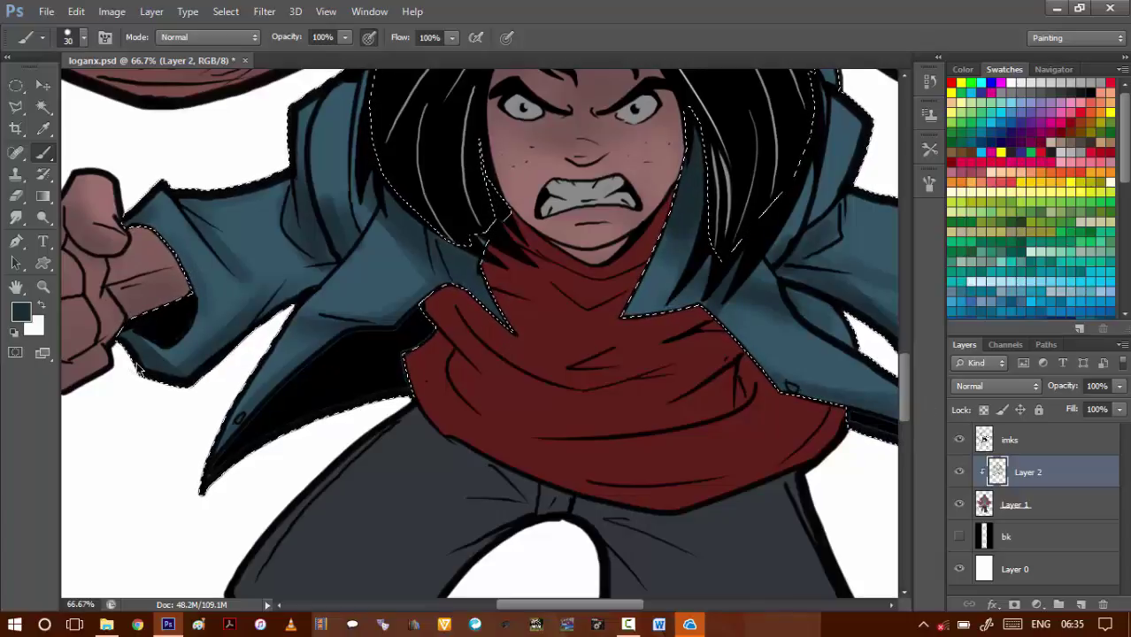
{"action": "left_click", "coordinate": [21, 311]}
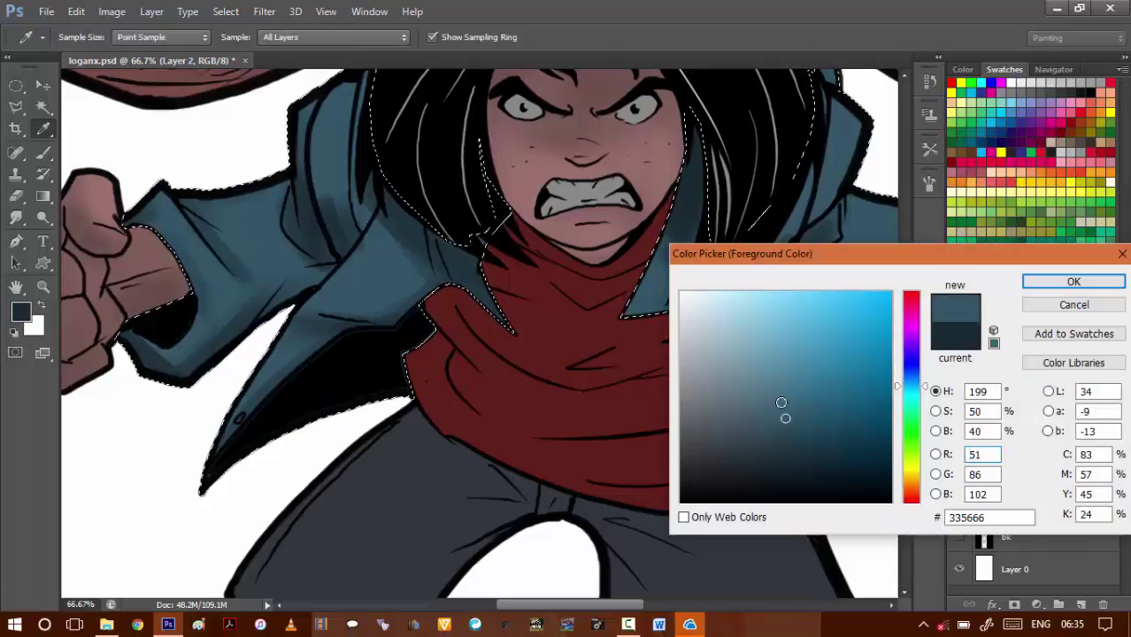
{"action": "left_click", "coordinate": [787, 386]}
{"action": "left_click", "coordinate": [1074, 281]}
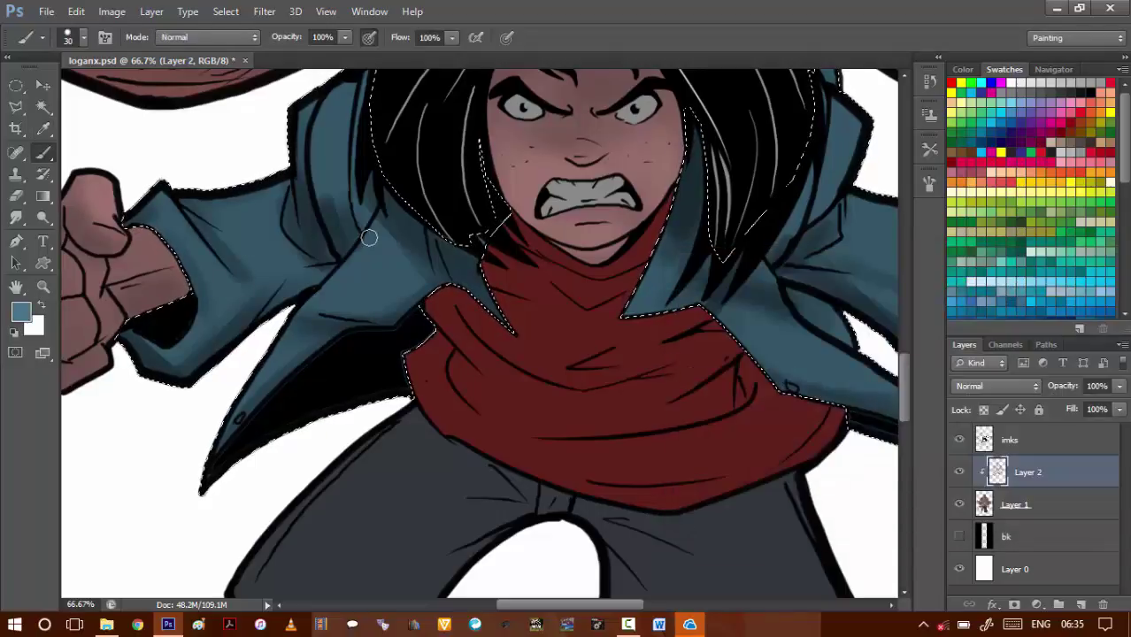
- Paint lighter blue highlights on the jacket's shoulder and raised collar at the picture's left with the size 30 brush
{"action": "left_click_drag", "start_coordinate": [335, 113], "coordinate": [305, 251]}
{"action": "left_click_drag", "start_coordinate": [325, 192], "coordinate": [311, 245]}
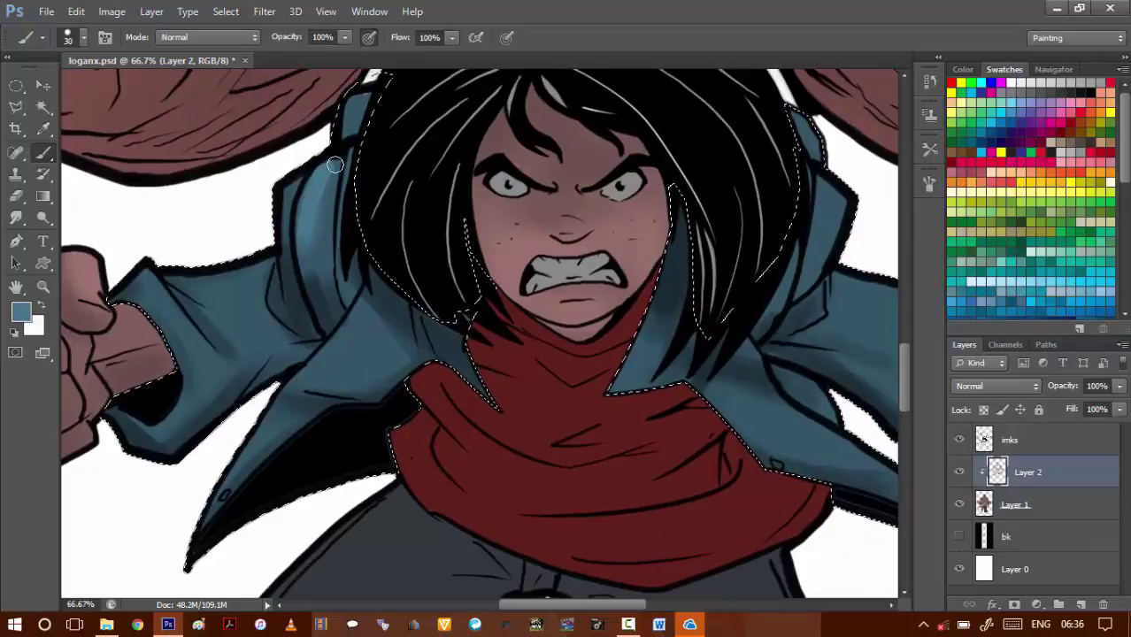
{"action": "mouse_move", "coordinate": [334, 166]}
{"action": "left_mouse_down"}
{"action": "mouse_move", "coordinate": [335, 245]}
{"action": "mouse_move", "coordinate": [323, 211]}
{"action": "mouse_move", "coordinate": [318, 281]}
{"action": "left_mouse_up"}
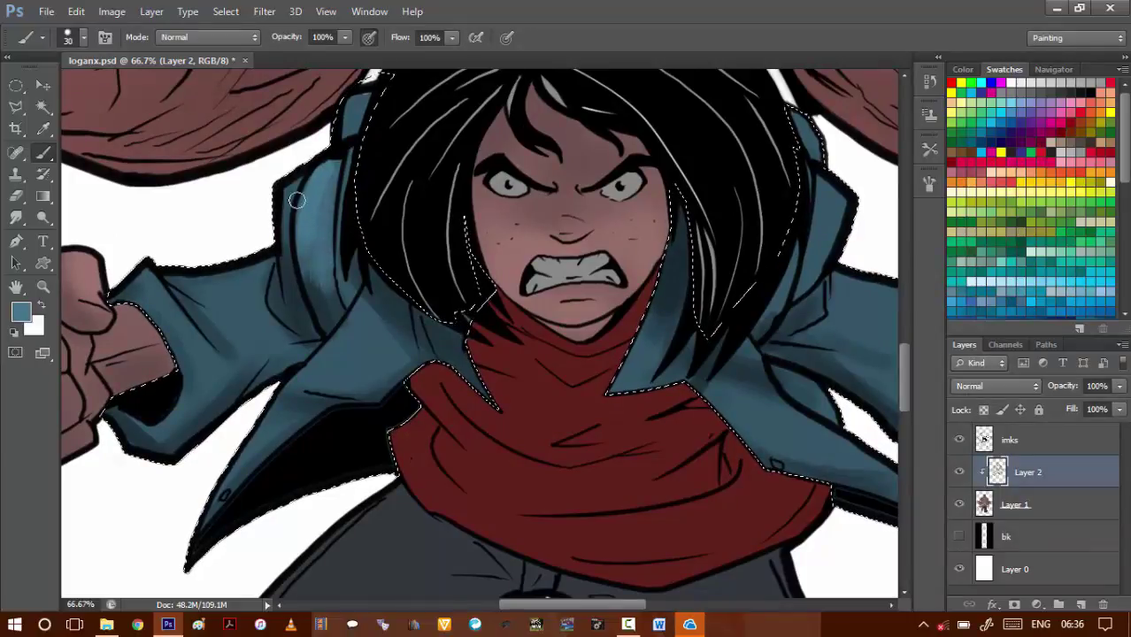
{"action": "mouse_move", "coordinate": [297, 201]}
{"action": "left_mouse_down"}
{"action": "mouse_move", "coordinate": [355, 121]}
{"action": "mouse_move", "coordinate": [369, 96]}
{"action": "left_mouse_up"}
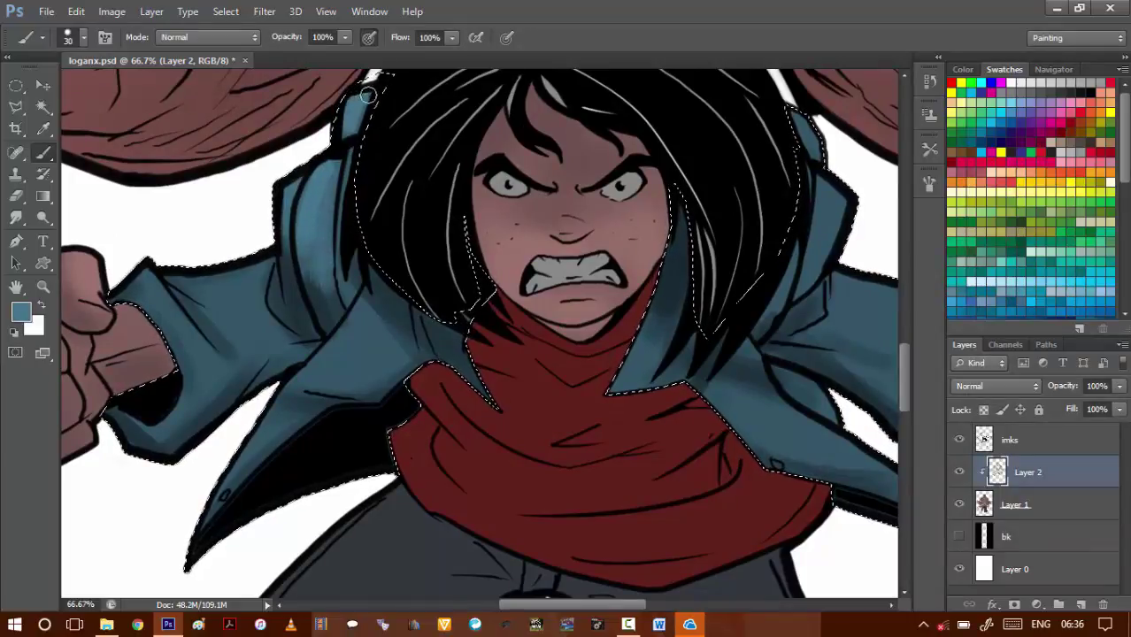
- Highlight the sleeve, cuff and front flap of the jacket at the picture's left with the lighter blue
{"action": "left_click_drag", "start_coordinate": [191, 288], "coordinate": [270, 209]}
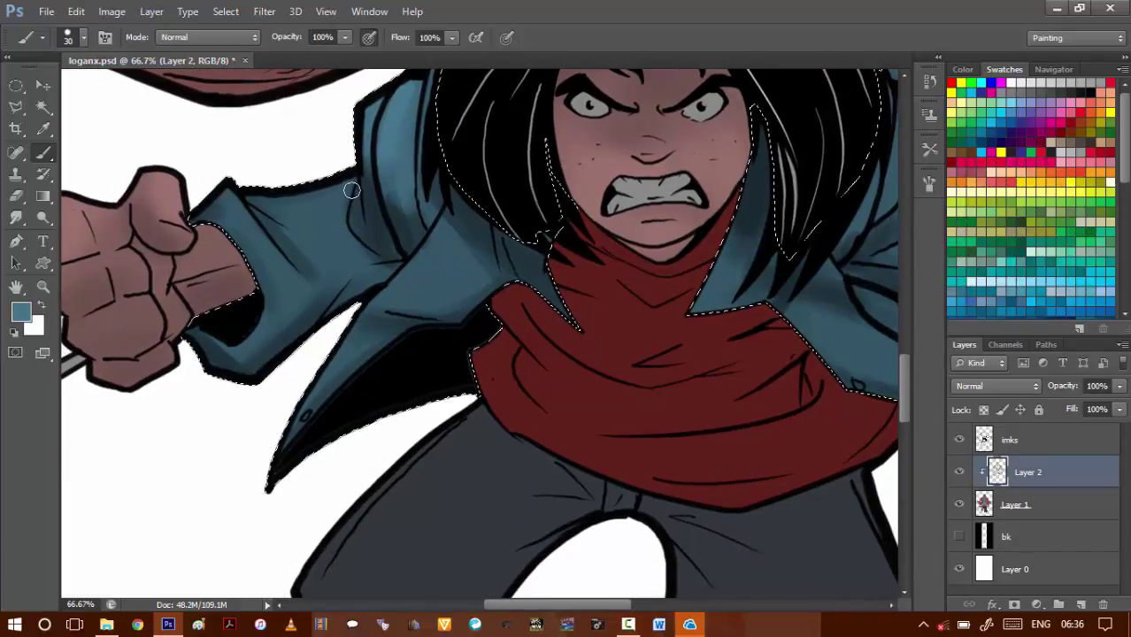
{"action": "mouse_move", "coordinate": [352, 190]}
{"action": "left_mouse_down"}
{"action": "mouse_move", "coordinate": [294, 210]}
{"action": "mouse_move", "coordinate": [334, 197]}
{"action": "mouse_move", "coordinate": [257, 201]}
{"action": "mouse_move", "coordinate": [350, 192]}
{"action": "mouse_move", "coordinate": [305, 223]}
{"action": "mouse_move", "coordinate": [339, 208]}
{"action": "mouse_move", "coordinate": [331, 217]}
{"action": "mouse_move", "coordinate": [287, 227]}
{"action": "mouse_move", "coordinate": [344, 225]}
{"action": "left_mouse_up"}
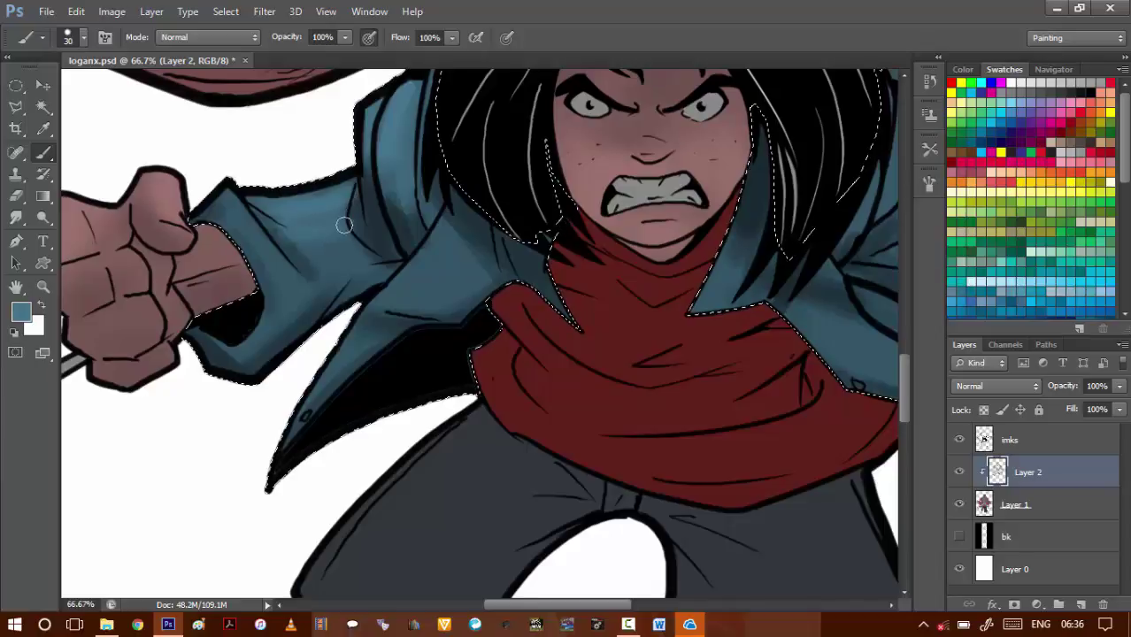
{"action": "mouse_move", "coordinate": [227, 210]}
{"action": "left_mouse_down"}
{"action": "mouse_move", "coordinate": [267, 250]}
{"action": "mouse_move", "coordinate": [221, 187]}
{"action": "mouse_move", "coordinate": [268, 245]}
{"action": "mouse_move", "coordinate": [260, 229]}
{"action": "mouse_move", "coordinate": [279, 279]}
{"action": "mouse_move", "coordinate": [225, 195]}
{"action": "left_mouse_up"}
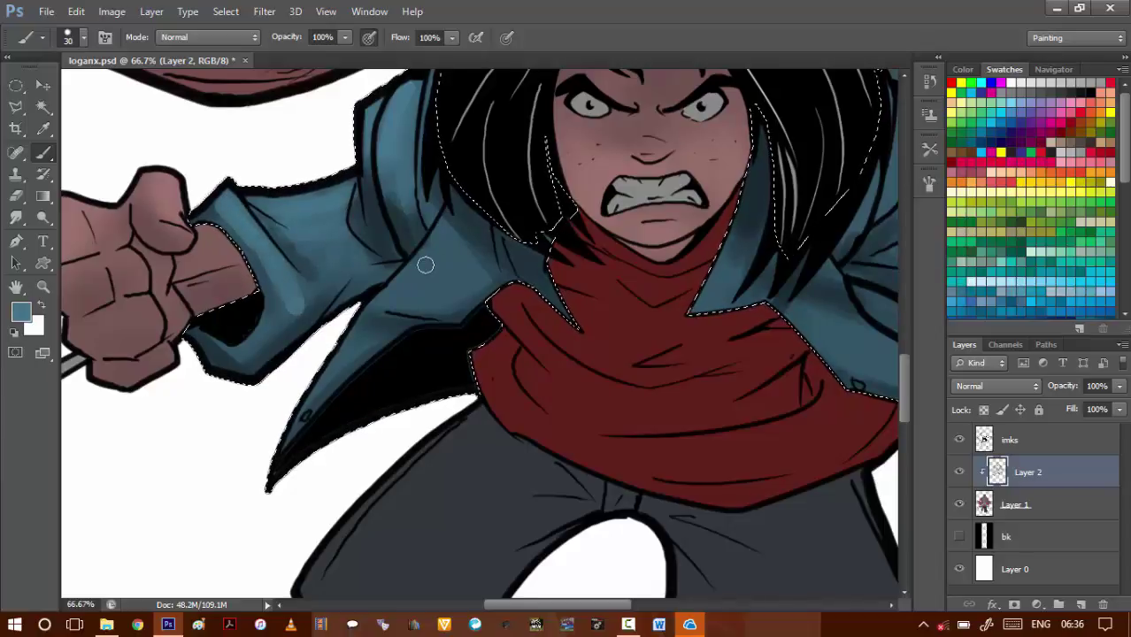
{"action": "mouse_move", "coordinate": [425, 266]}
{"action": "left_mouse_down"}
{"action": "mouse_move", "coordinate": [436, 238]}
{"action": "mouse_move", "coordinate": [424, 260]}
{"action": "left_mouse_up"}
{"action": "left_click_drag", "start_coordinate": [378, 306], "coordinate": [415, 273]}
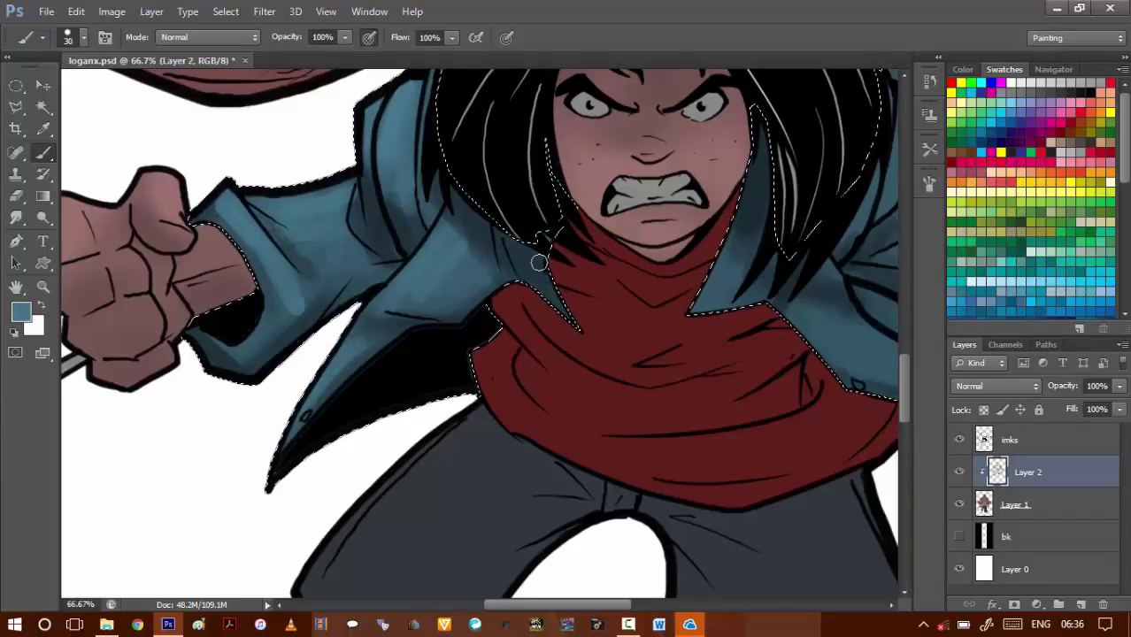
- Highlight the collar, front flap, shoulder and sleeve of the jacket at the picture's right with the lighter blue
{"action": "scroll", "coordinate": [513, 303], "scroll_direction": "right", "scroll_amount": 5}
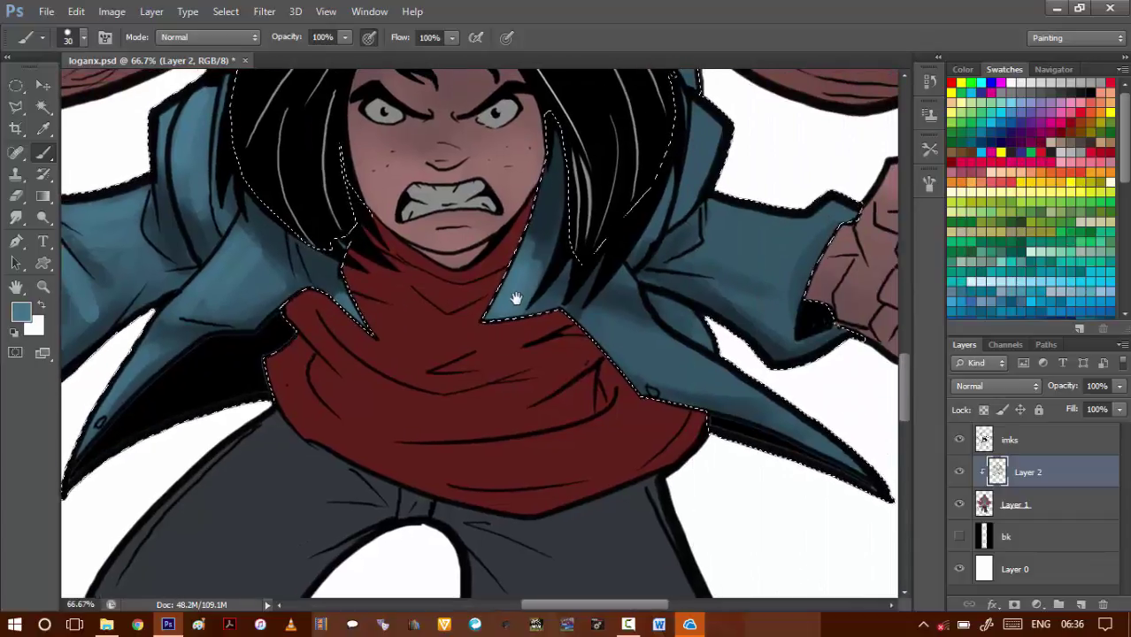
{"action": "scroll", "coordinate": [492, 226], "scroll_direction": "right", "scroll_amount": 2}
{"action": "scroll", "coordinate": [492, 226], "scroll_direction": "down", "scroll_amount": 1}
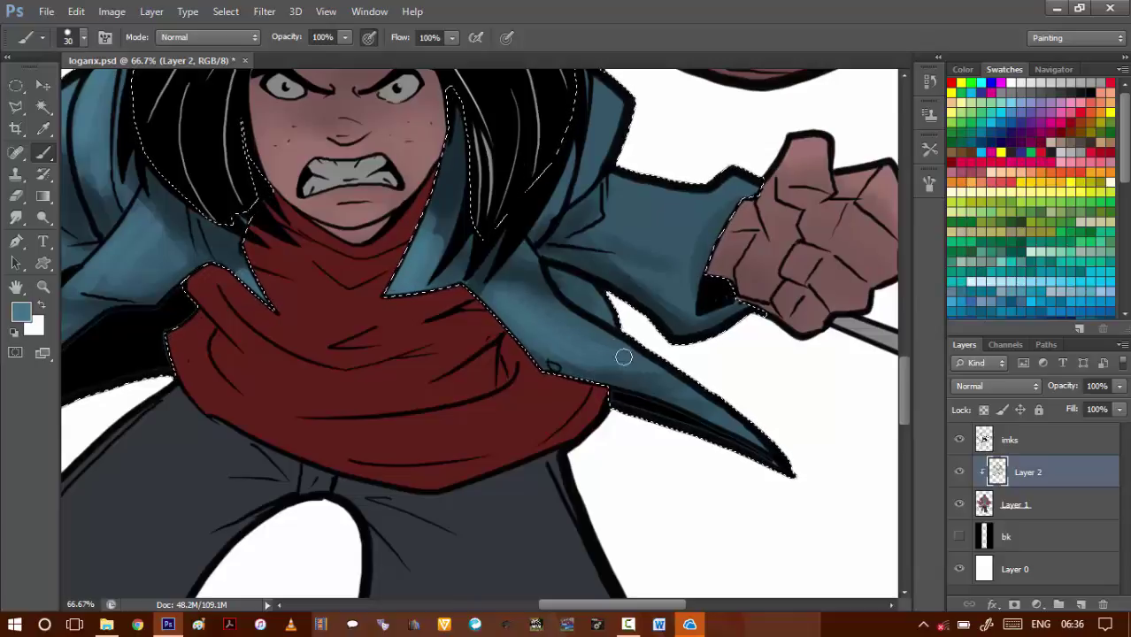
{"action": "left_click_drag", "start_coordinate": [598, 118], "coordinate": [547, 205]}
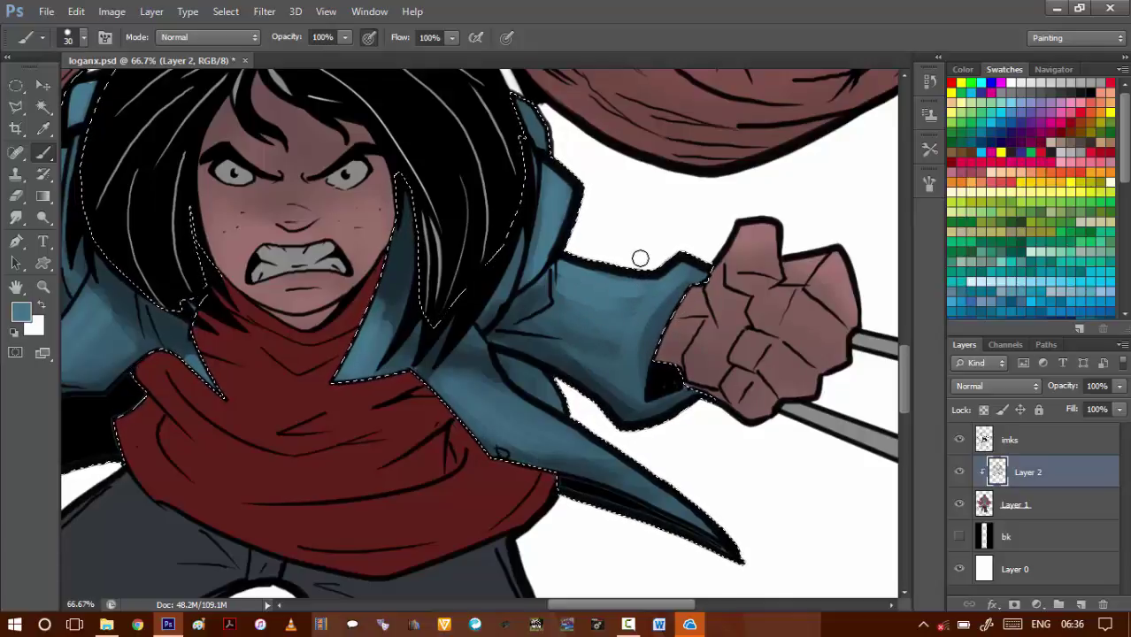
{"action": "left_click_drag", "start_coordinate": [591, 392], "coordinate": [669, 131]}
- Replace the jacket selection with the girl's grey trousers, using the Magic Wand on Layer 1, and return to painting on Layer 2
{"action": "key", "text": "ctrl+d"}
{"action": "left_click_drag", "start_coordinate": [540, 272], "coordinate": [556, 303]}
{"action": "scroll", "coordinate": [556, 304], "scroll_direction": "down", "scroll_amount": 2}
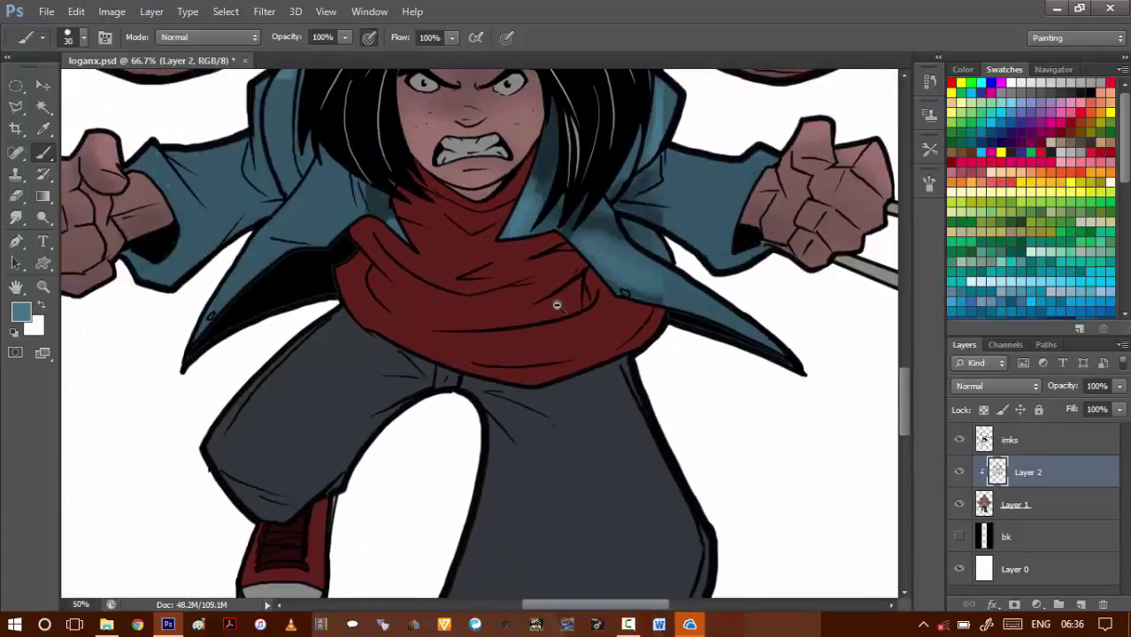
{"action": "left_click", "coordinate": [1033, 507]}
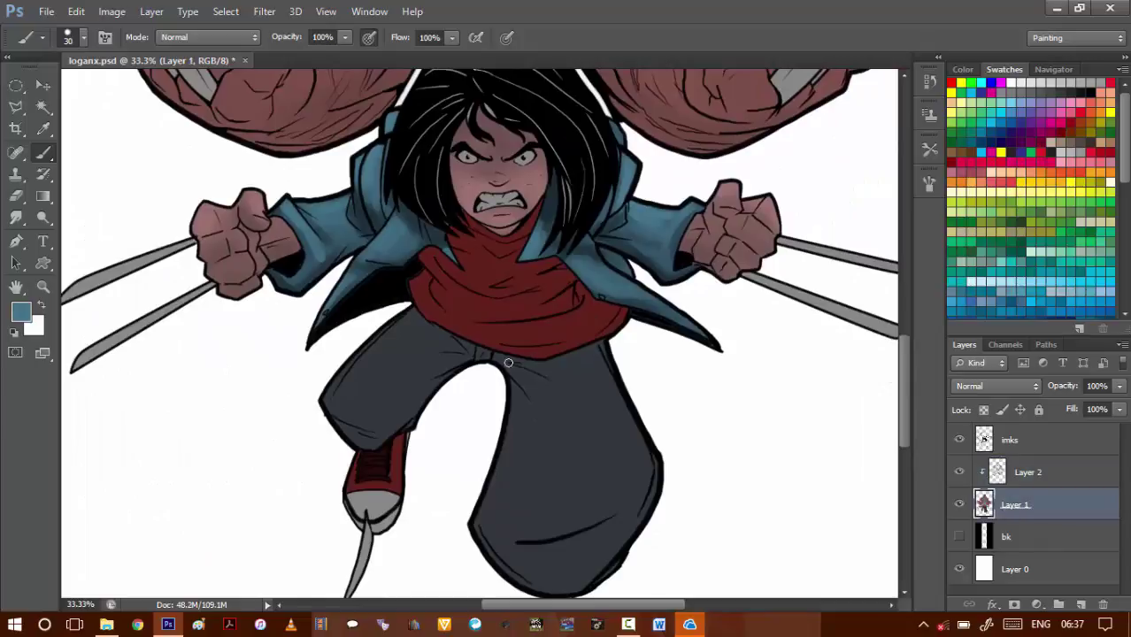
{"action": "key", "text": "w"}
{"action": "left_click", "coordinate": [601, 580]}
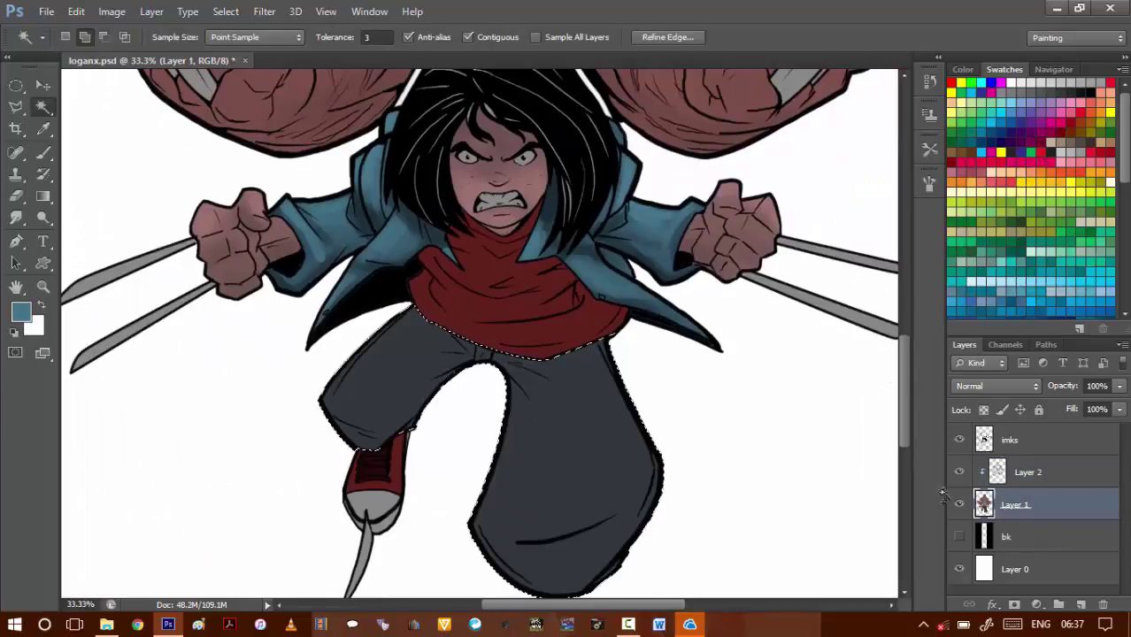
{"action": "left_click", "coordinate": [1007, 476]}
{"action": "key", "text": "b"}
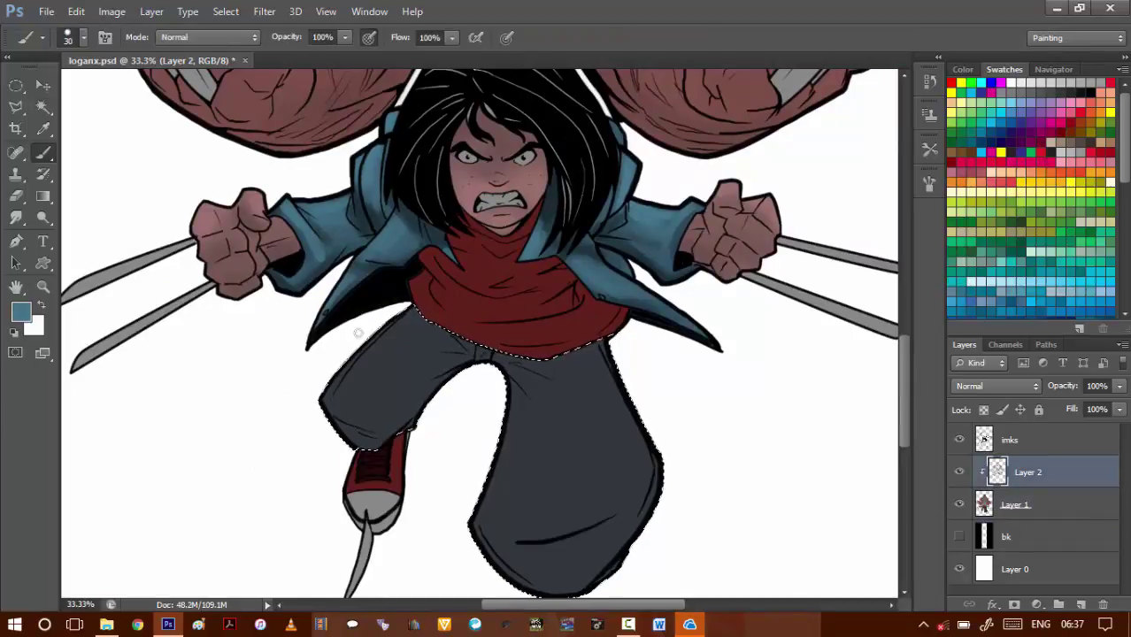
- Set the foreground colour to a very dark grey based on the trousers' colour
{"action": "left_click", "coordinate": [20, 311]}
{"action": "left_click", "coordinate": [718, 454]}
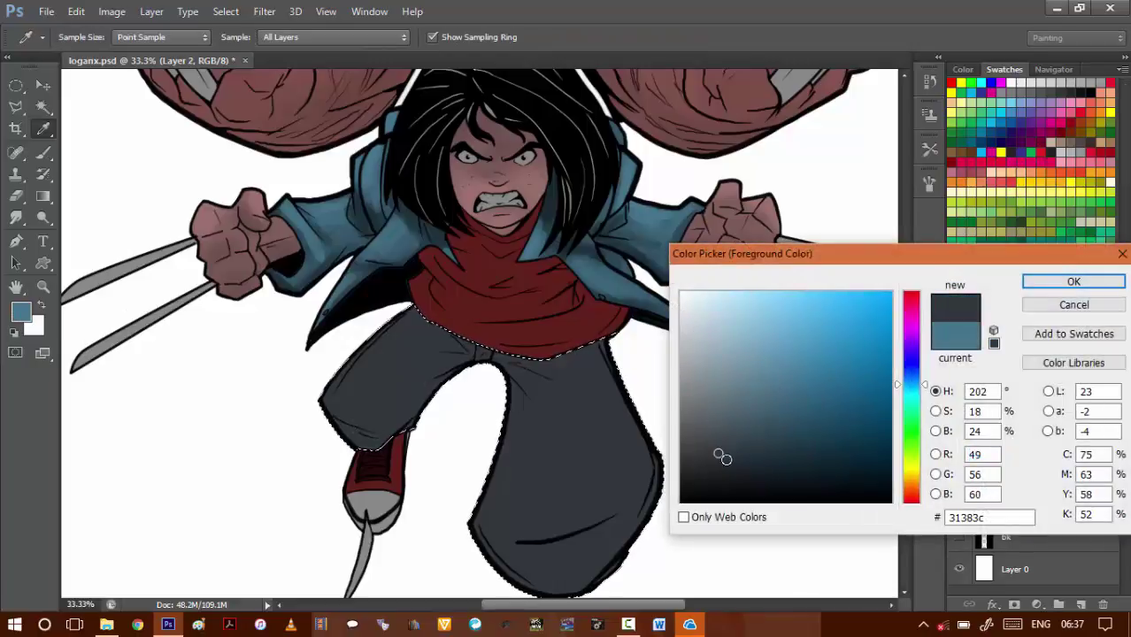
{"action": "left_click_drag", "start_coordinate": [722, 457], "coordinate": [717, 473]}
{"action": "left_click", "coordinate": [1074, 281]}
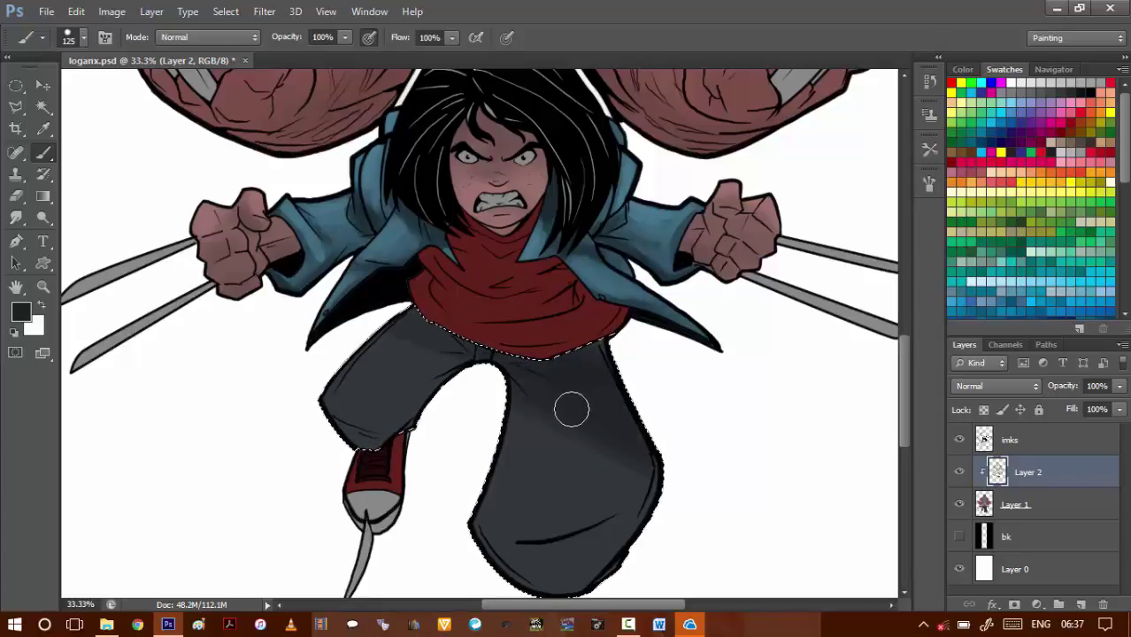
- Deepen the shadows on the upper parts of both trouser legs with the very dark grey, using a brush size of 80
{"action": "key", "text": "ctrl+d"}
{"action": "left_click_drag", "start_coordinate": [546, 416], "coordinate": [541, 285]}
{"action": "key", "text": "ctrl+z"}
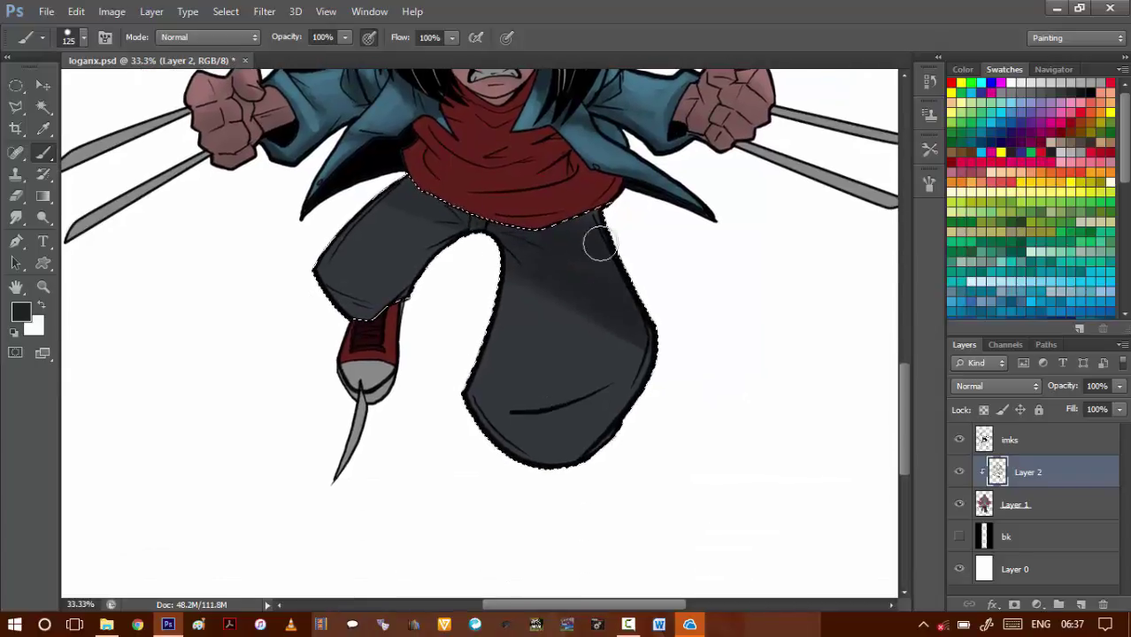
{"action": "key", "text": "bracketleft"}
{"action": "key", "text": "bracketleft"}
{"action": "key", "text": "bracketleft"}
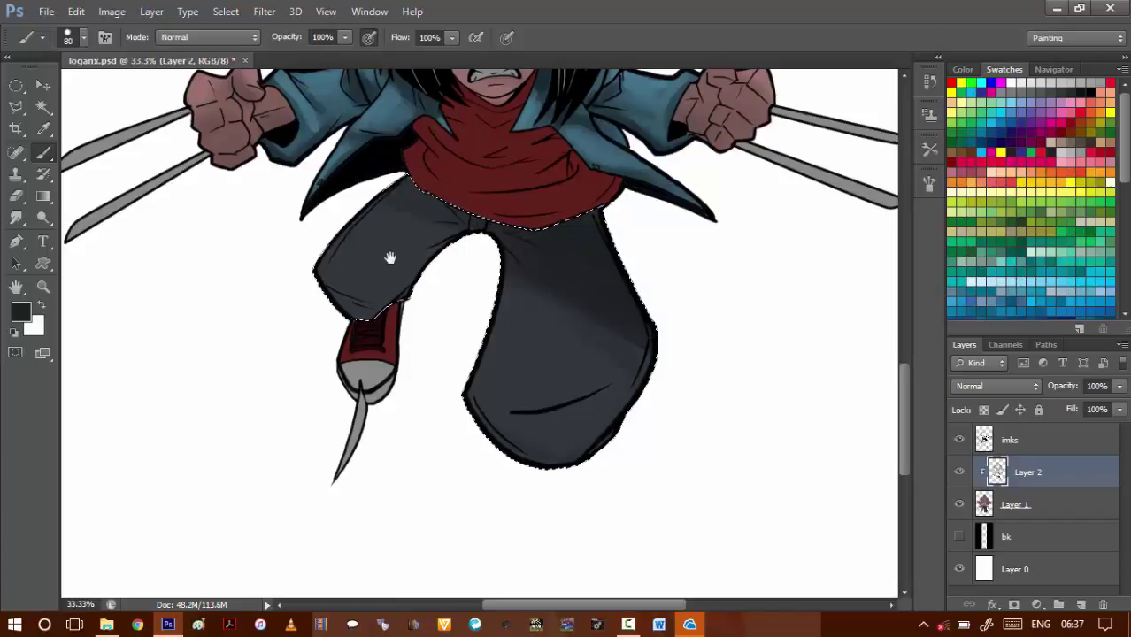
{"action": "left_click_drag", "start_coordinate": [389, 256], "coordinate": [441, 348]}
{"action": "key", "text": "bracketright"}
{"action": "key", "text": "bracketright"}
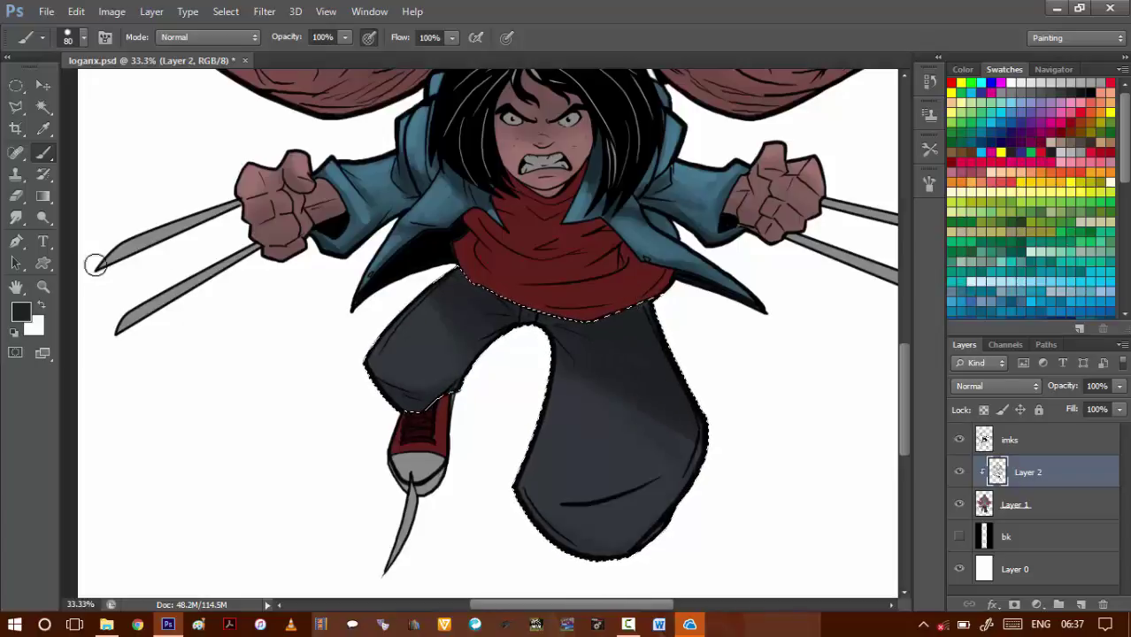
- Highlight the lower parts of both trouser legs with a lighter grey based on the trousers' colour
{"action": "left_click", "coordinate": [20, 311]}
{"action": "left_click", "coordinate": [430, 335]}
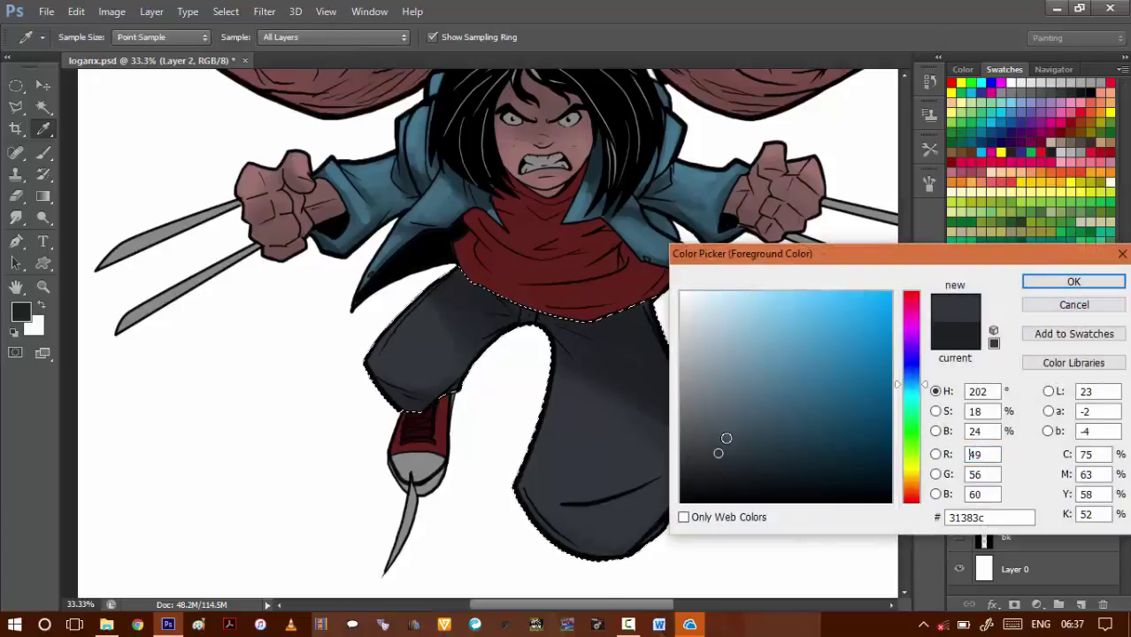
{"action": "left_click", "coordinate": [719, 422]}
{"action": "left_click", "coordinate": [1074, 282]}
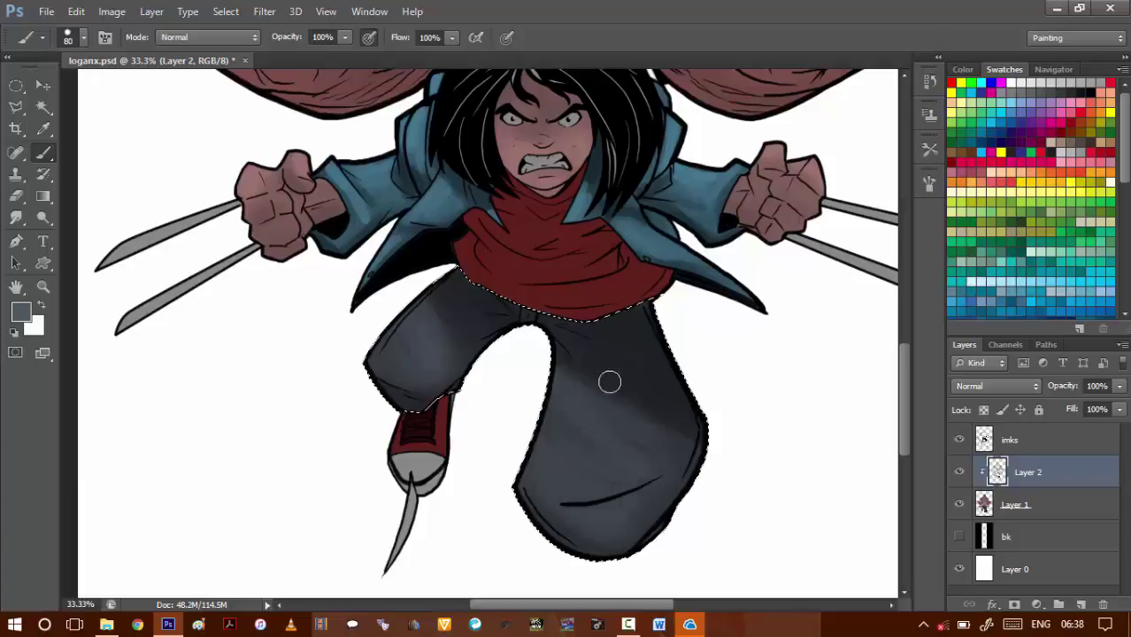
- Clear the trousers selection and review the shading across both figures
{"action": "key", "text": "space"}
{"action": "left_click_drag", "start_coordinate": [675, 228], "coordinate": [567, 407]}
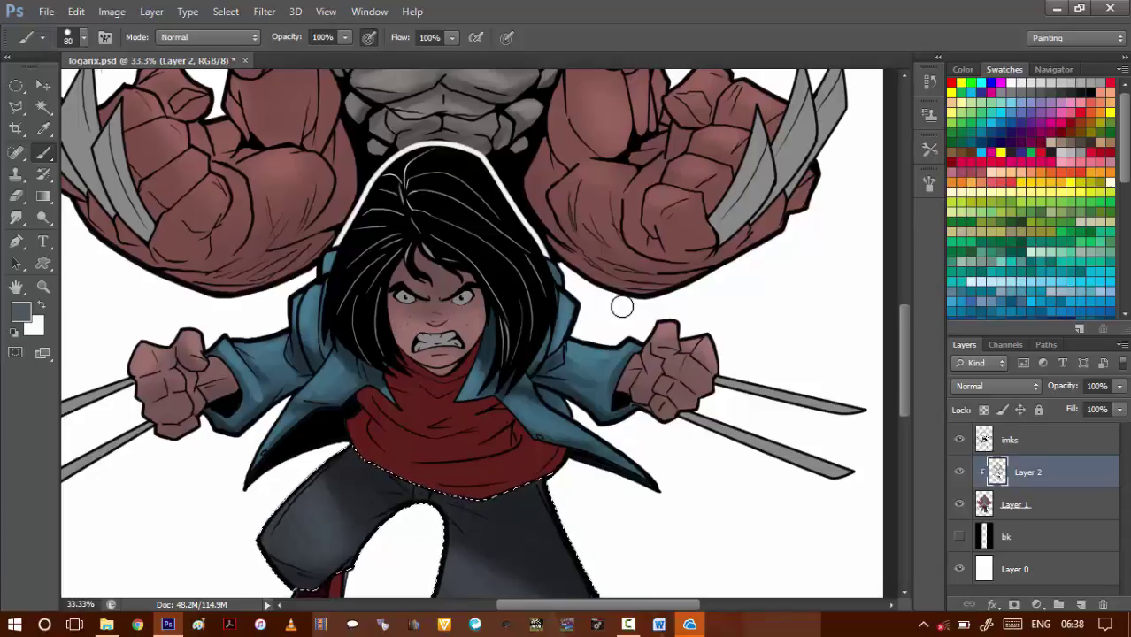
{"action": "left_click_drag", "start_coordinate": [473, 131], "coordinate": [492, 292]}
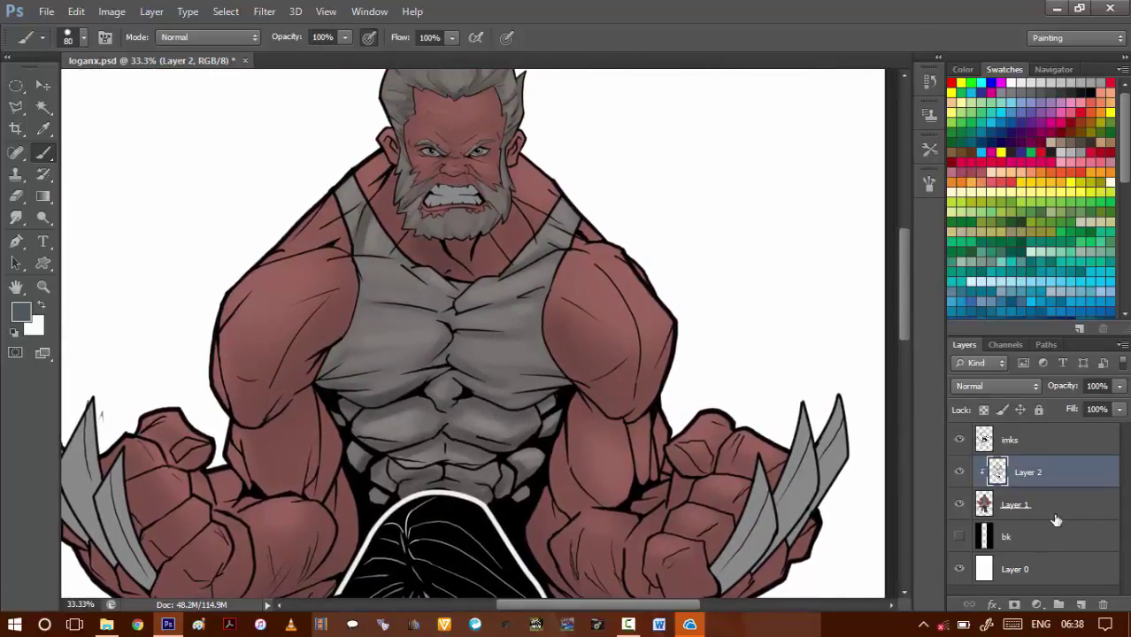
{"action": "left_click_drag", "start_coordinate": [606, 502], "coordinate": [619, 405]}
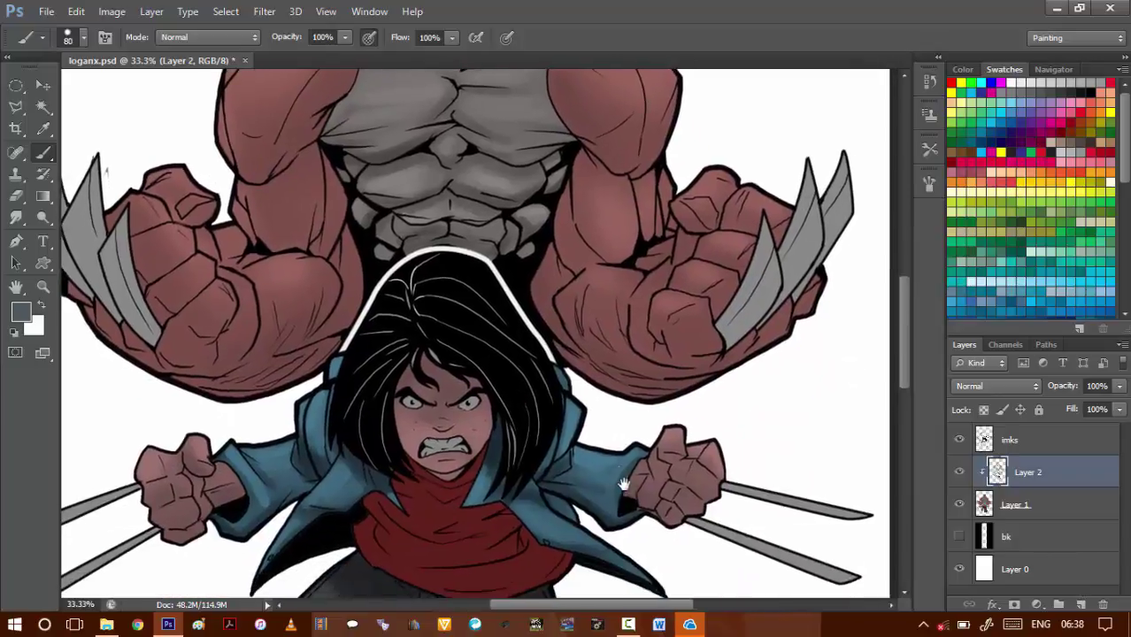
{"action": "key", "text": "ctrl+d"}
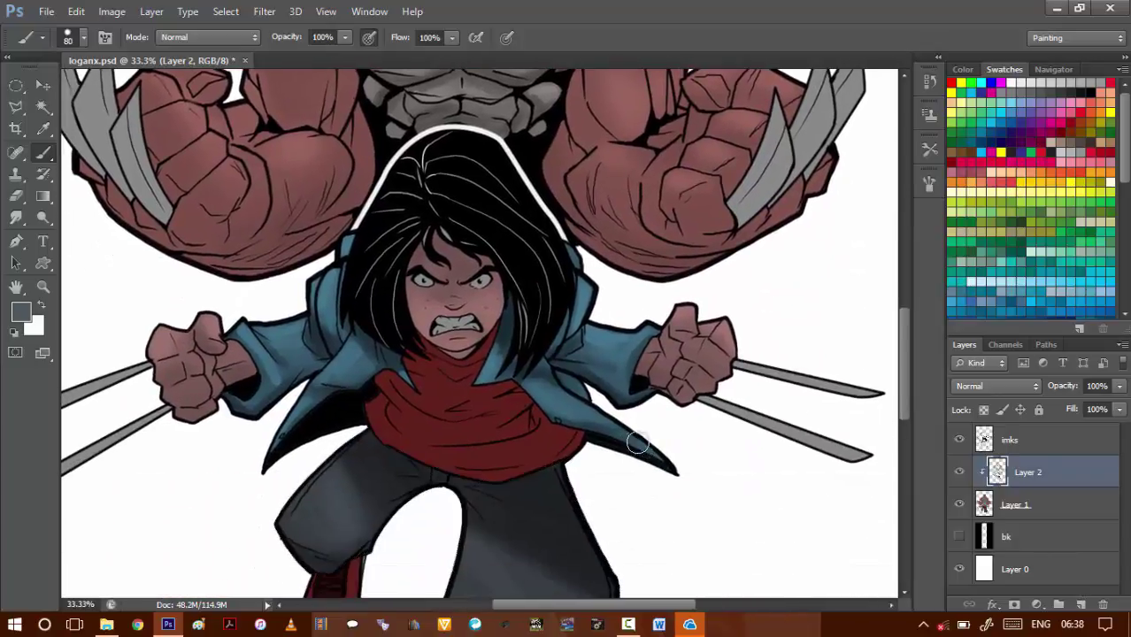
{"action": "left_click_drag", "start_coordinate": [625, 490], "coordinate": [642, 424]}
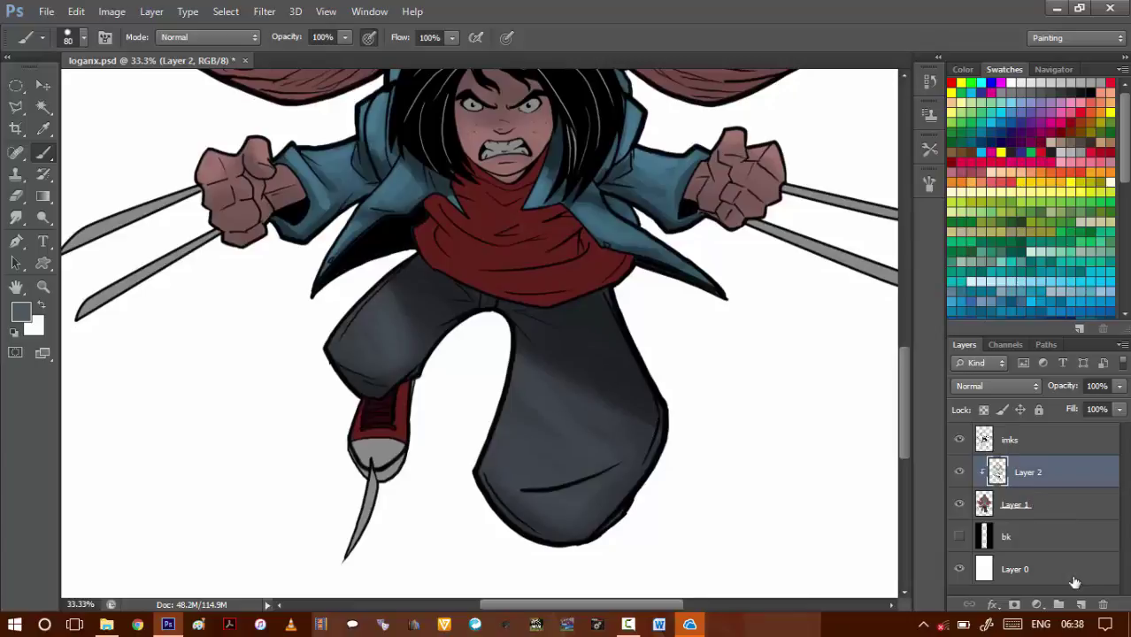
- Add a new layer above Layer 2, make it a clipping mask and set its blend mode to Color Dodge
{"action": "left_click", "coordinate": [1081, 605]}
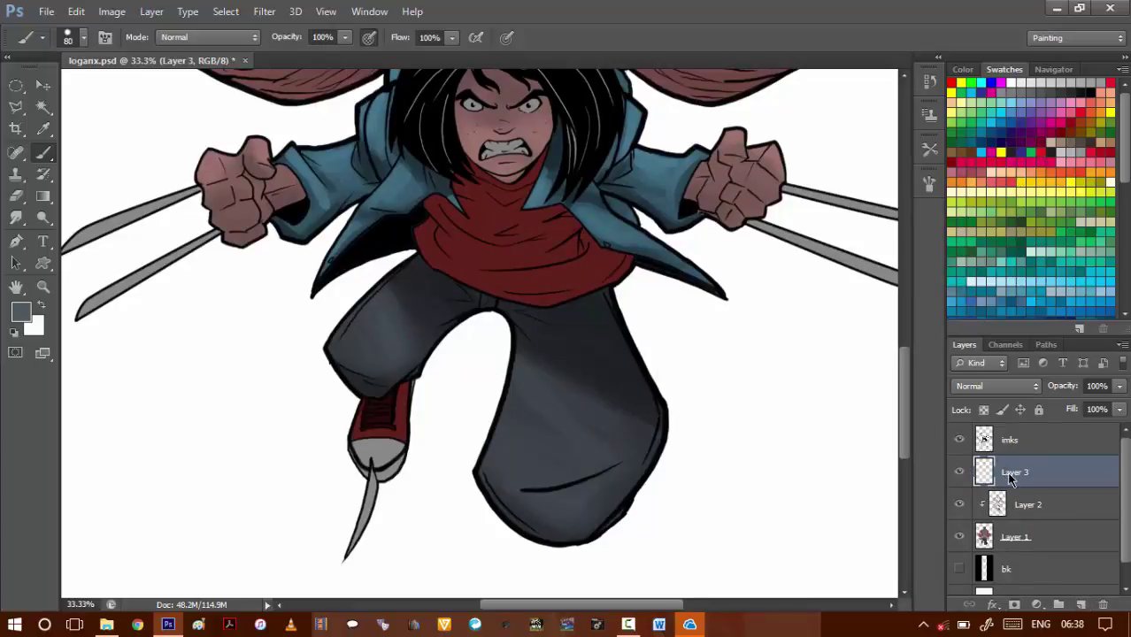
{"action": "right_click", "coordinate": [1011, 475]}
{"action": "left_click", "coordinate": [708, 276]}
{"action": "left_click", "coordinate": [995, 390]}
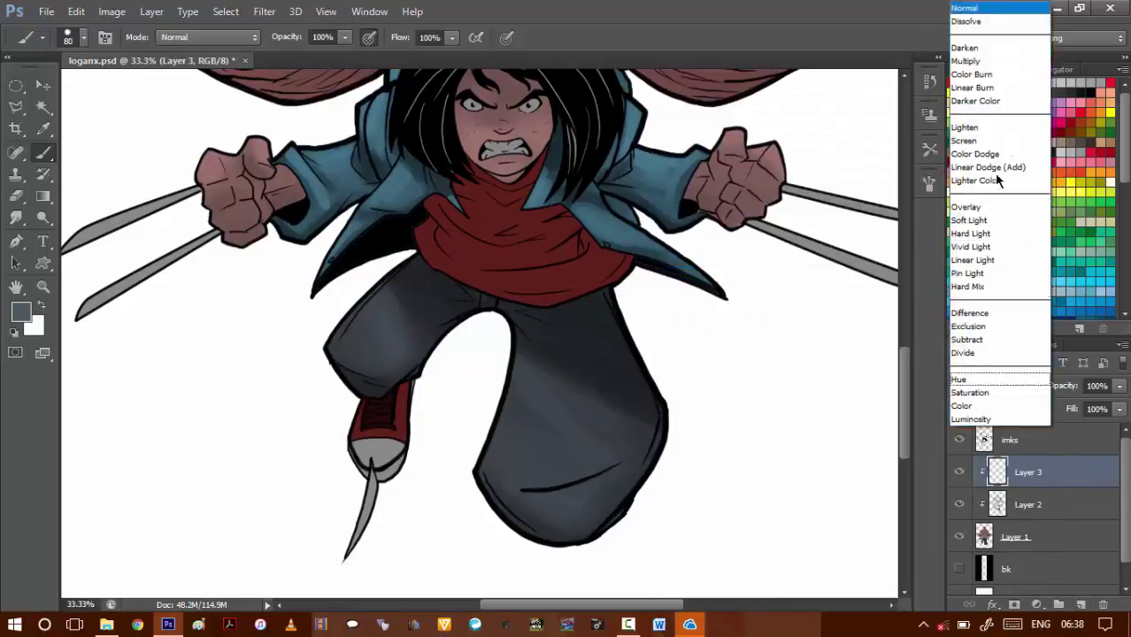
{"action": "left_click", "coordinate": [976, 154]}
- Set the foreground colour to dark grey #313131 and switch to the freehand Lasso tool
{"action": "left_click", "coordinate": [28, 316]}
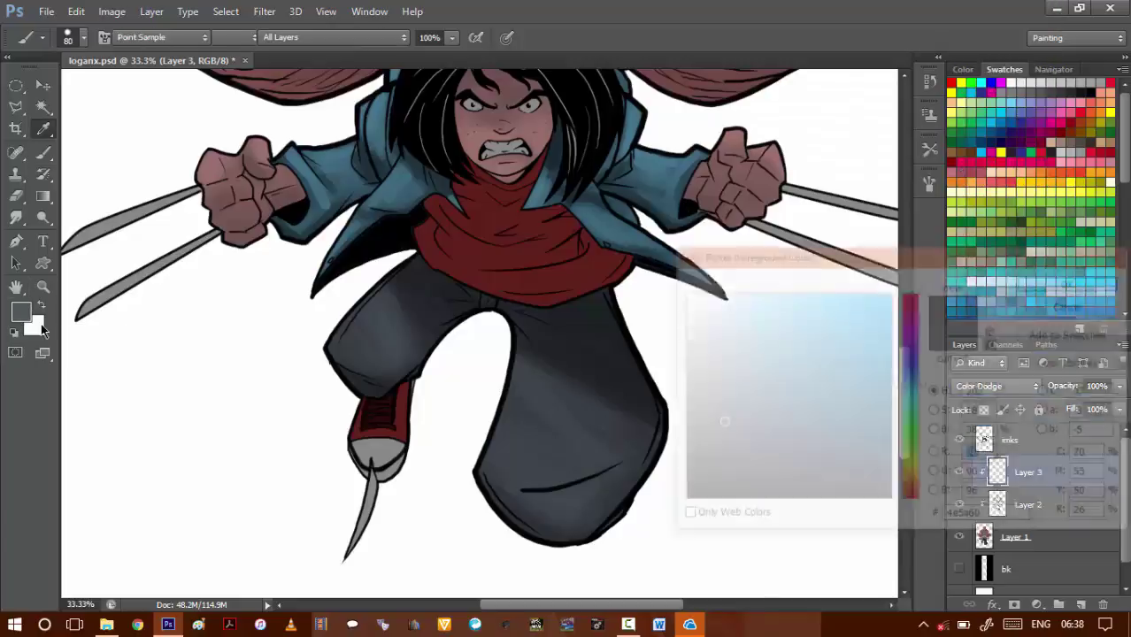
{"action": "left_click_drag", "start_coordinate": [710, 454], "coordinate": [680, 462]}
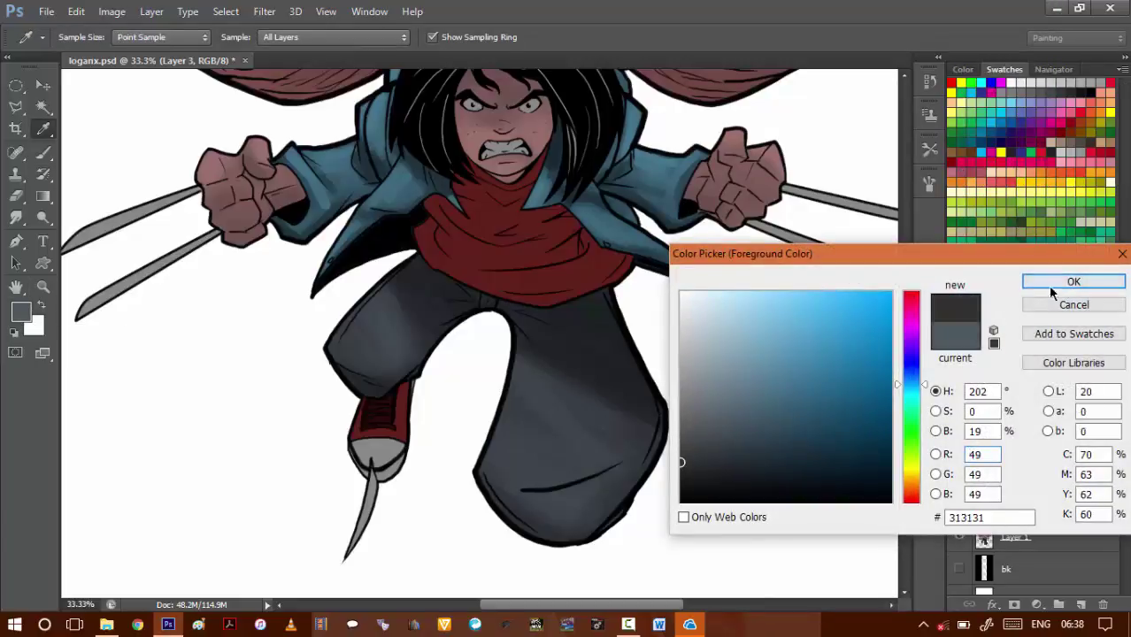
{"action": "left_click", "coordinate": [1052, 287]}
{"action": "right_click", "coordinate": [16, 106]}
{"action": "left_click", "coordinate": [84, 102]}
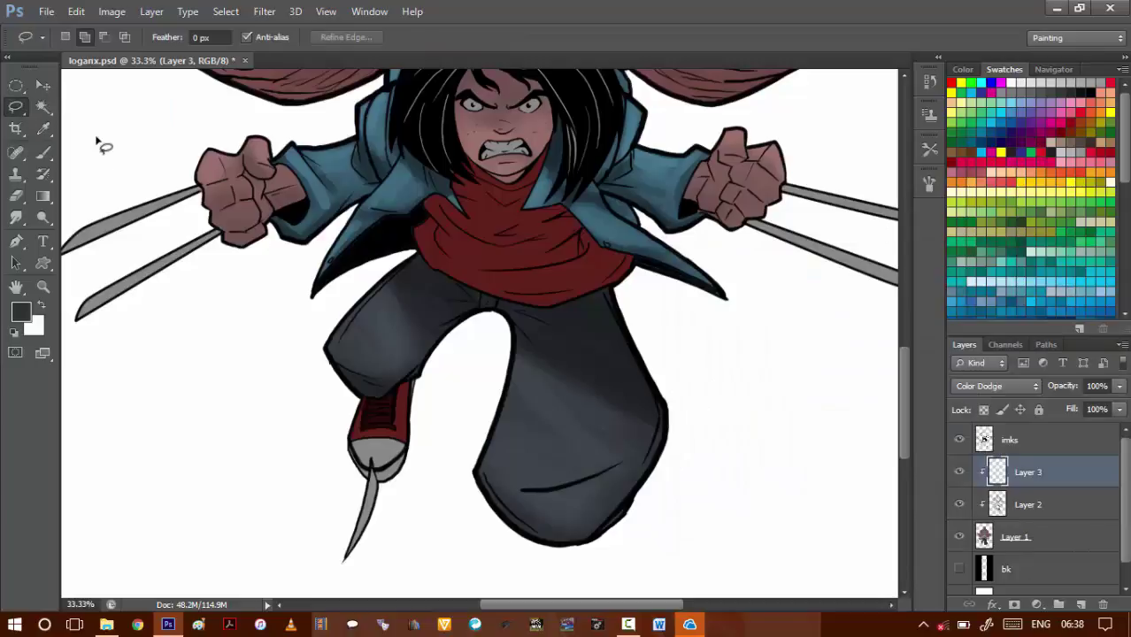
- Lasso the lit areas of both trouser legs, following the shadow edges and the crease near the larger leg's hem
{"action": "mouse_move", "coordinate": [408, 307]}
{"action": "left_mouse_down"}
{"action": "mouse_move", "coordinate": [406, 351]}
{"action": "mouse_move", "coordinate": [416, 281]}
{"action": "mouse_move", "coordinate": [400, 313]}
{"action": "mouse_move", "coordinate": [405, 208]}
{"action": "mouse_move", "coordinate": [332, 289]}
{"action": "mouse_move", "coordinate": [407, 206]}
{"action": "mouse_move", "coordinate": [324, 277]}
{"action": "mouse_move", "coordinate": [315, 301]}
{"action": "mouse_move", "coordinate": [340, 335]}
{"action": "mouse_move", "coordinate": [380, 353]}
{"action": "mouse_move", "coordinate": [454, 321]}
{"action": "mouse_move", "coordinate": [409, 209]}
{"action": "left_mouse_up"}
{"action": "left_click", "coordinate": [412, 293], "text": "ctrl"}
{"action": "key", "text": "ctrl+d"}
{"action": "scroll", "coordinate": [411, 226], "scroll_direction": "right", "scroll_amount": 5}
{"action": "scroll", "coordinate": [412, 226], "scroll_direction": "down", "scroll_amount": 3}
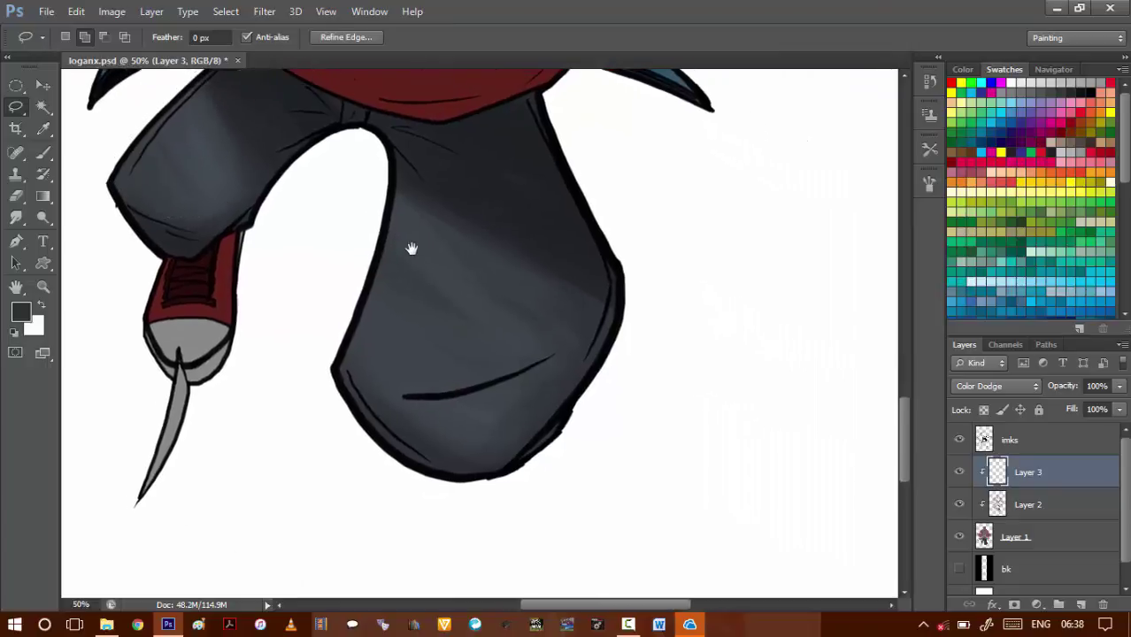
{"action": "mouse_move", "coordinate": [364, 170]}
{"action": "left_mouse_down"}
{"action": "mouse_move", "coordinate": [338, 292]}
{"action": "mouse_move", "coordinate": [371, 182]}
{"action": "mouse_move", "coordinate": [317, 312]}
{"action": "mouse_move", "coordinate": [374, 400]}
{"action": "mouse_move", "coordinate": [478, 407]}
{"action": "mouse_move", "coordinate": [509, 386]}
{"action": "mouse_move", "coordinate": [520, 354]}
{"action": "mouse_move", "coordinate": [429, 381]}
{"action": "mouse_move", "coordinate": [538, 324]}
{"action": "mouse_move", "coordinate": [553, 297]}
{"action": "mouse_move", "coordinate": [428, 216]}
{"action": "left_mouse_up"}
{"action": "left_click_drag", "start_coordinate": [380, 184], "coordinate": [365, 174]}
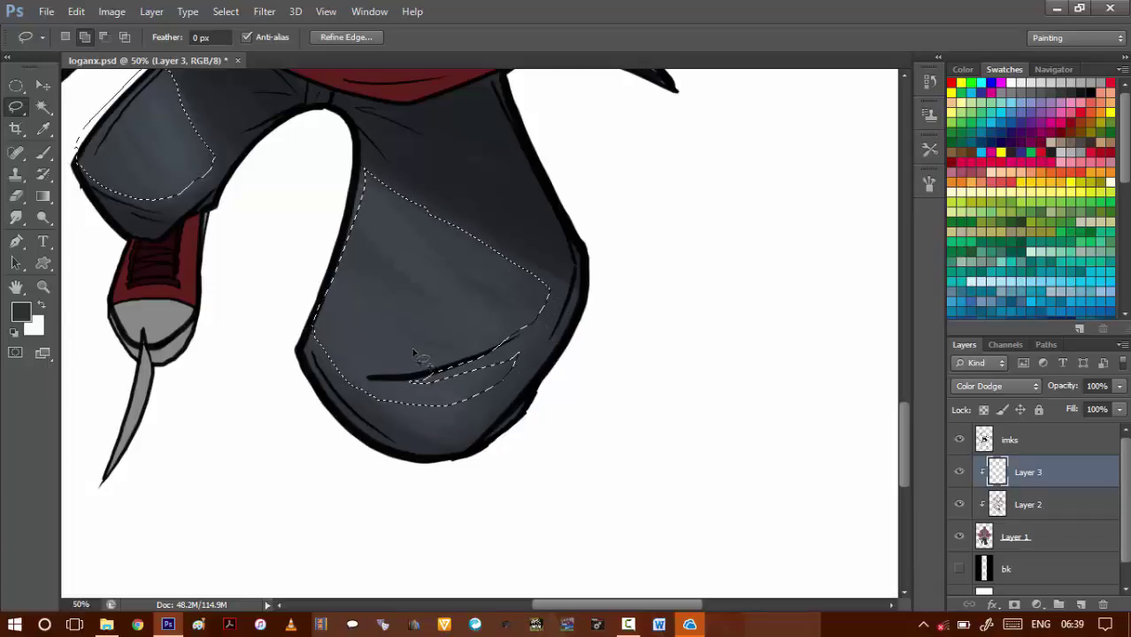
- Add thin crease-shaped slivers near the knee and hem to the trouser selection and fill it with the dark grey on Layer 3
{"action": "mouse_move", "coordinate": [421, 358]}
{"action": "left_mouse_down"}
{"action": "mouse_move", "coordinate": [429, 336]}
{"action": "mouse_move", "coordinate": [418, 288]}
{"action": "mouse_move", "coordinate": [399, 288]}
{"action": "mouse_move", "coordinate": [673, 513]}
{"action": "left_mouse_up"}
{"action": "key", "text": "ctrl+d"}
{"action": "left_click_drag", "start_coordinate": [395, 286], "coordinate": [435, 342]}
{"action": "left_click", "coordinate": [507, 354], "text": "ctrl"}
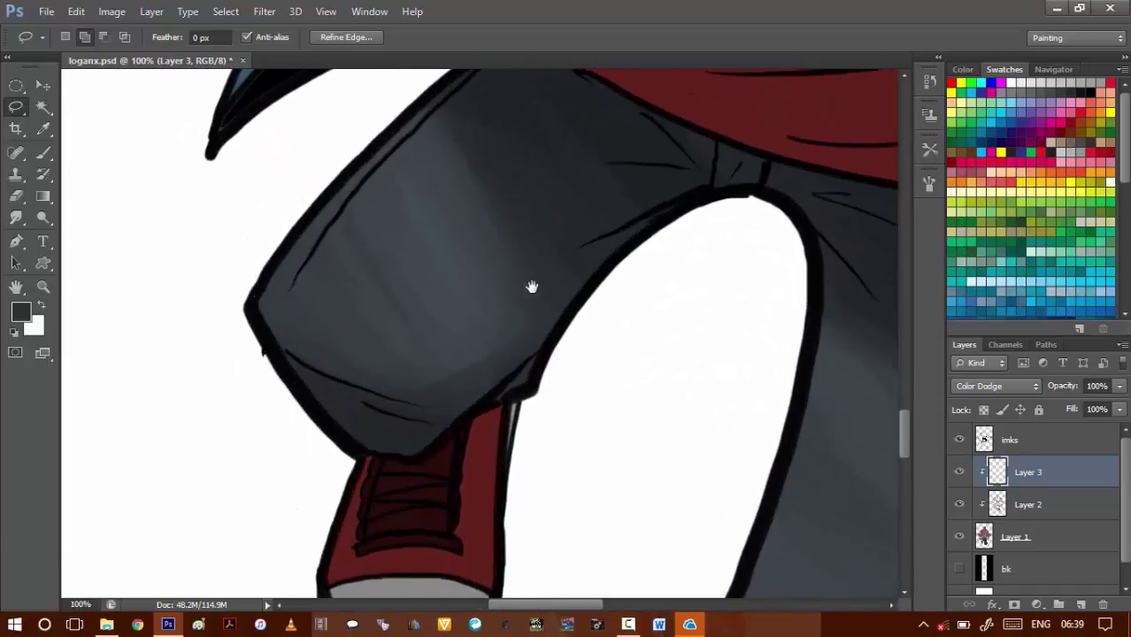
{"action": "mouse_move", "coordinate": [520, 336]}
{"action": "left_mouse_down"}
{"action": "mouse_move", "coordinate": [538, 260]}
{"action": "mouse_move", "coordinate": [515, 258]}
{"action": "mouse_move", "coordinate": [467, 284]}
{"action": "mouse_move", "coordinate": [522, 266]}
{"action": "mouse_move", "coordinate": [500, 281]}
{"action": "left_mouse_up"}
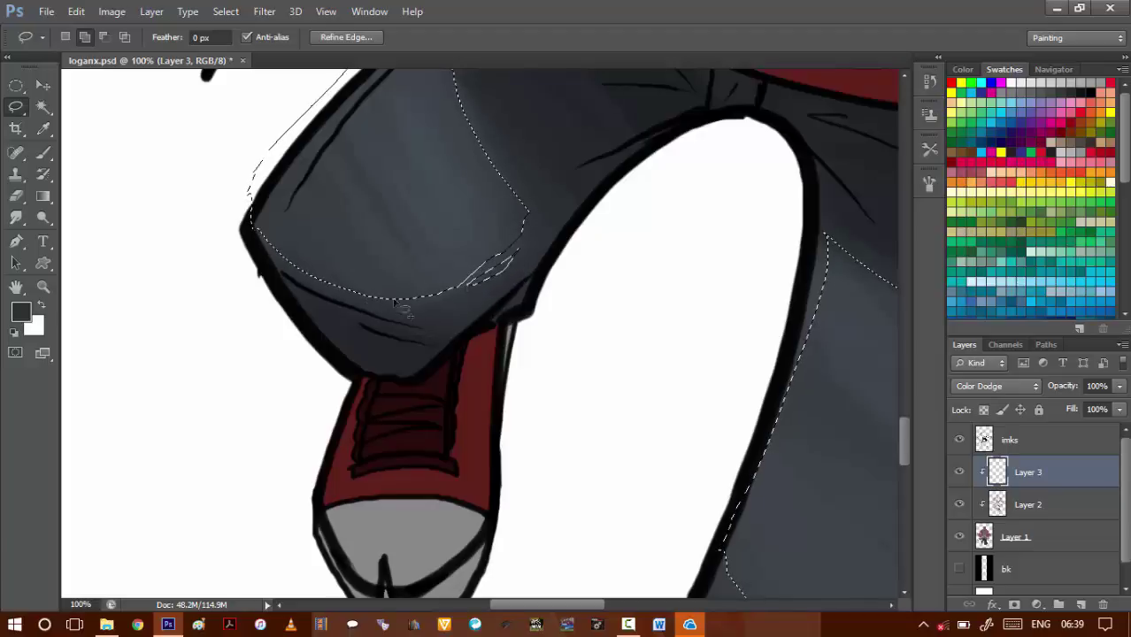
{"action": "mouse_move", "coordinate": [296, 273]}
{"action": "left_mouse_down"}
{"action": "mouse_move", "coordinate": [328, 298]}
{"action": "mouse_move", "coordinate": [362, 300]}
{"action": "mouse_move", "coordinate": [329, 283]}
{"action": "left_mouse_up"}
{"action": "left_click_drag", "start_coordinate": [573, 343], "coordinate": [530, 329]}
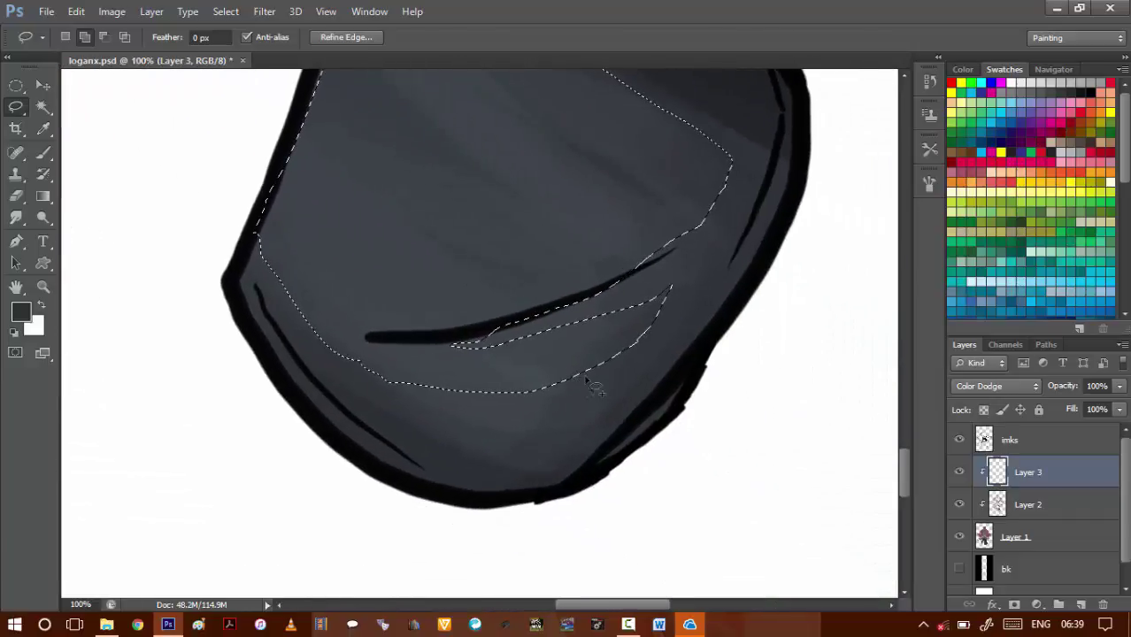
{"action": "mouse_move", "coordinate": [613, 373]}
{"action": "left_mouse_down"}
{"action": "mouse_move", "coordinate": [598, 391]}
{"action": "mouse_move", "coordinate": [524, 419]}
{"action": "mouse_move", "coordinate": [595, 407]}
{"action": "mouse_move", "coordinate": [625, 363]}
{"action": "left_mouse_up"}
{"action": "scroll", "coordinate": [610, 301], "scroll_direction": "up", "scroll_amount": 10}
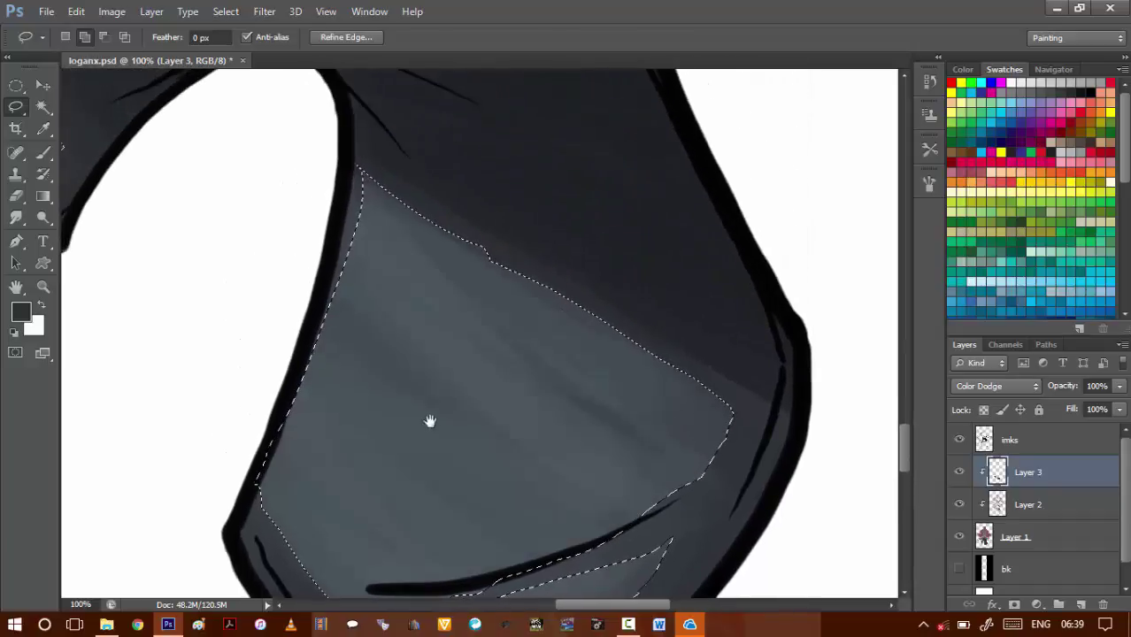
{"action": "left_click_drag", "start_coordinate": [378, 454], "coordinate": [432, 414]}
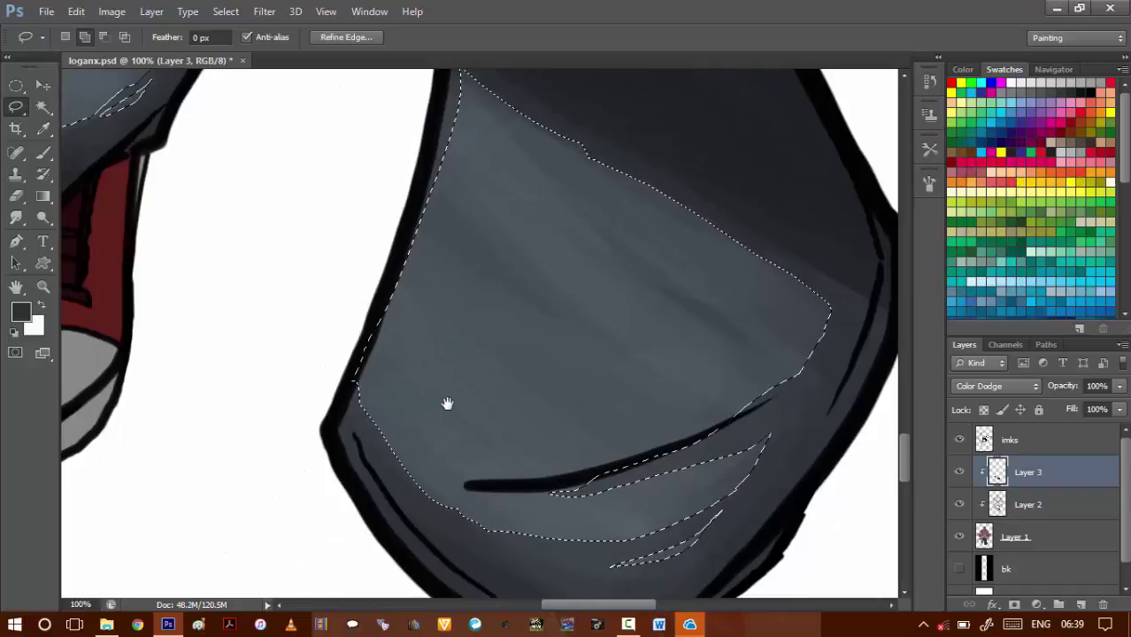
- Raise the brightness of the filled trouser highlights to 20 with Brightness/Contrast and deselect
{"action": "key", "text": "alt+i"}
{"action": "key", "text": "j"}
{"action": "key", "text": "c"}
{"action": "key", "text": "shift+Up"}
{"action": "key", "text": "shift+Up"}
{"action": "key", "text": "shift+Up"}
{"action": "key", "text": "shift+Up"}
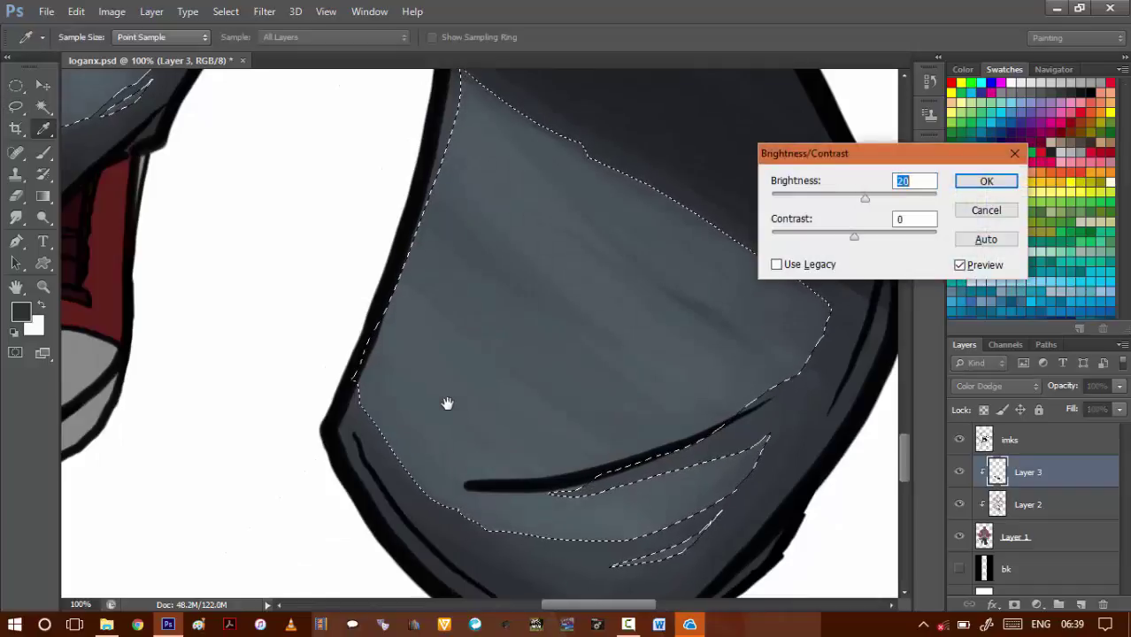
{"action": "key", "text": "Return"}
{"action": "key", "text": "ctrl+d"}
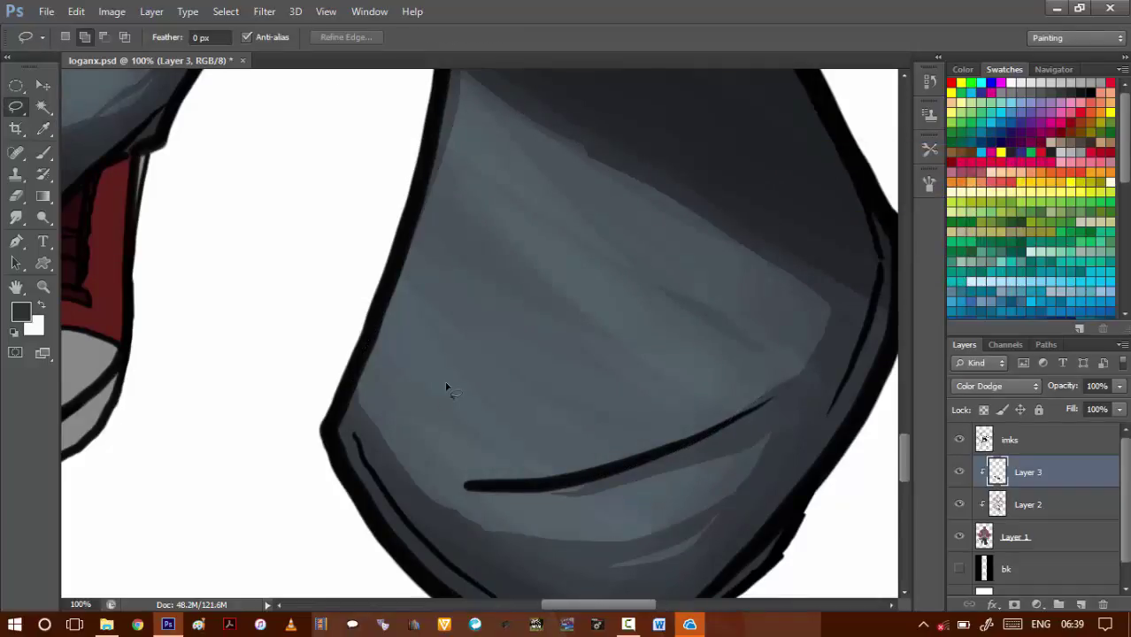
- Lasso the lit area at the top of the jacket's front flap at the picture's left
{"action": "left_click_drag", "start_coordinate": [394, 417], "coordinate": [536, 384]}
{"action": "left_click", "coordinate": [442, 361], "text": "alt"}
{"action": "left_click", "coordinate": [442, 361], "text": "alt"}
{"action": "left_click_drag", "start_coordinate": [458, 141], "coordinate": [451, 287]}
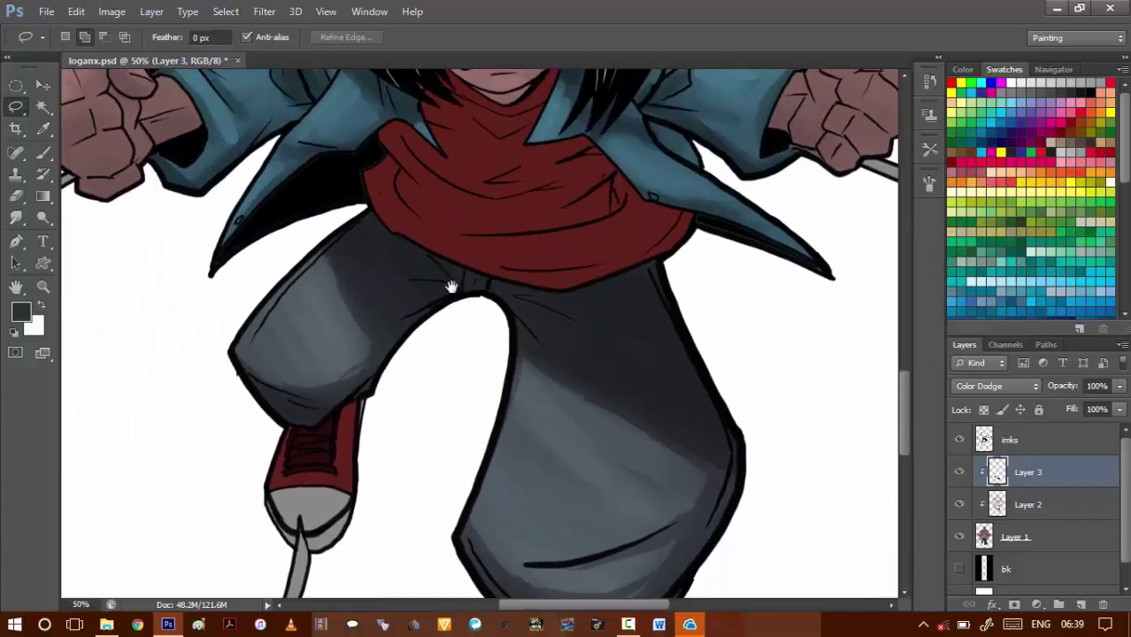
{"action": "scroll", "coordinate": [451, 286], "scroll_direction": "up", "scroll_amount": 3}
{"action": "scroll", "coordinate": [325, 261], "scroll_direction": "up", "scroll_amount": 2}
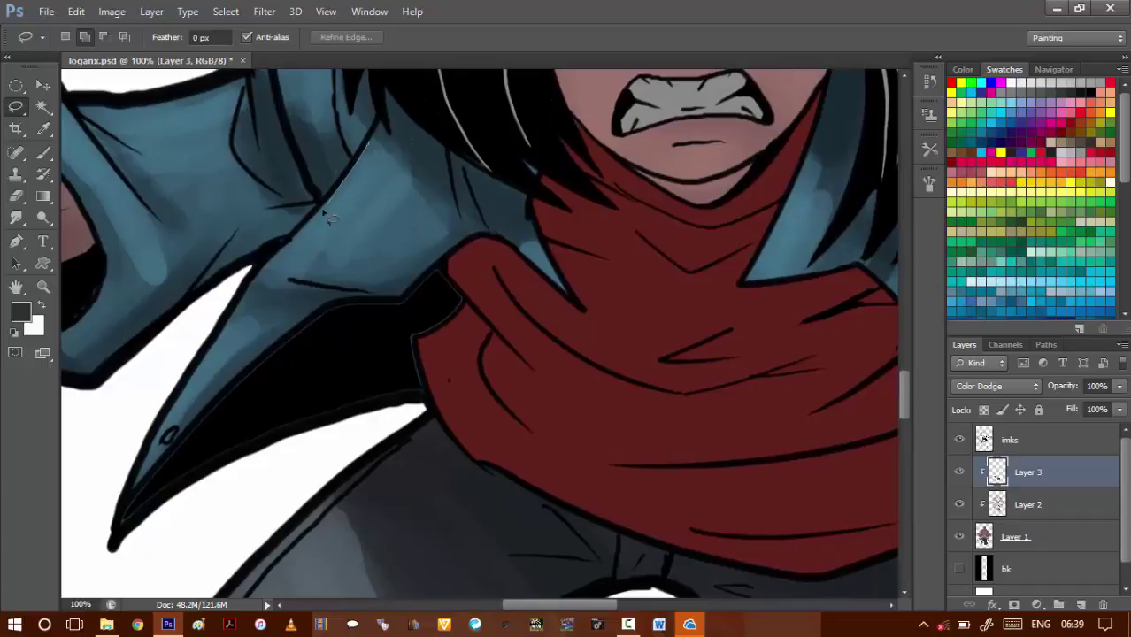
{"action": "mouse_move", "coordinate": [276, 280]}
{"action": "left_mouse_down"}
{"action": "mouse_move", "coordinate": [387, 283]}
{"action": "mouse_move", "coordinate": [400, 270]}
{"action": "left_mouse_up"}
{"action": "left_click_drag", "start_coordinate": [387, 165], "coordinate": [270, 276]}
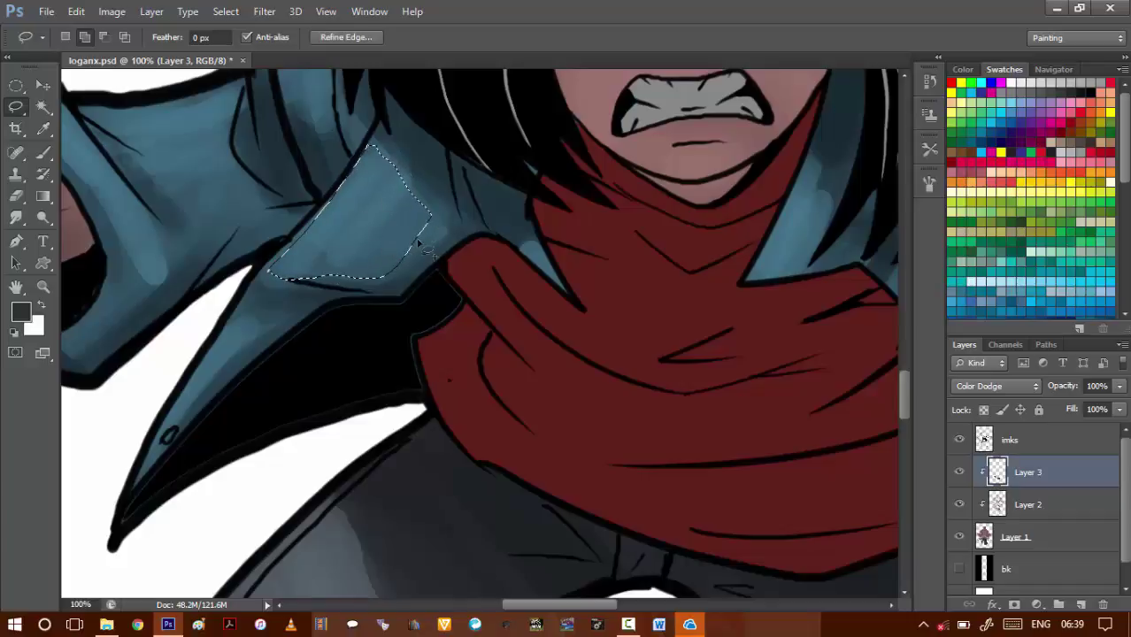
{"action": "scroll", "coordinate": [423, 250], "scroll_direction": "up", "scroll_amount": 1}
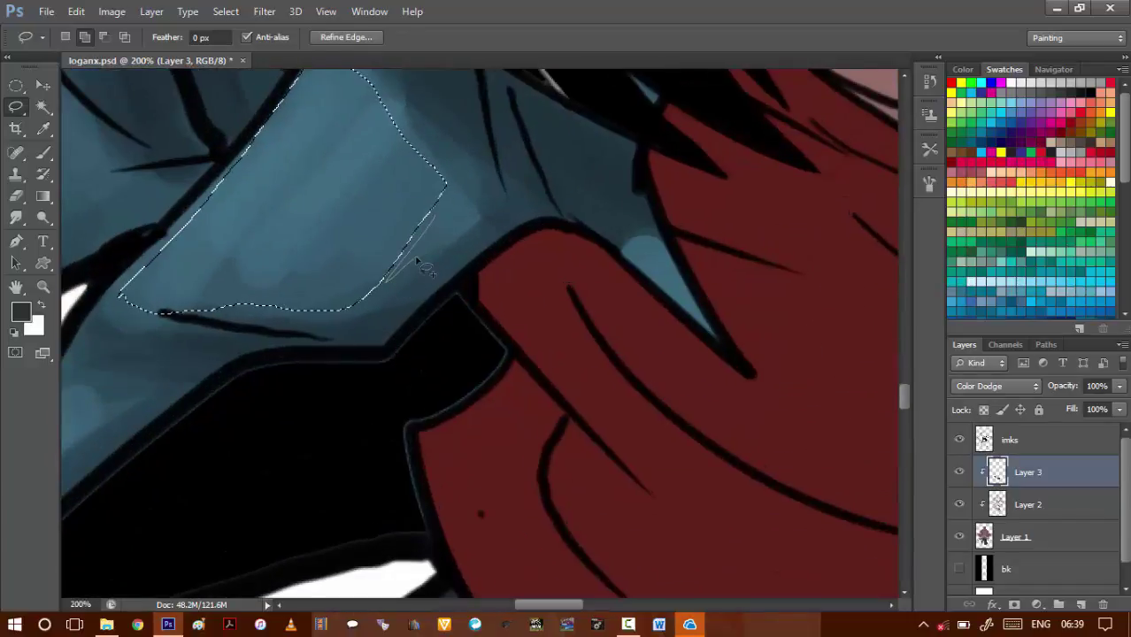
- Extend the flap selection with thin slivers along its lower corner and the edge nearest the red scarf
{"action": "key", "text": "ctrl+d"}
{"action": "mouse_move", "coordinate": [269, 214]}
{"action": "left_mouse_down"}
{"action": "mouse_move", "coordinate": [287, 218]}
{"action": "mouse_move", "coordinate": [238, 226]}
{"action": "left_mouse_up"}
{"action": "key", "text": "ctrl+z"}
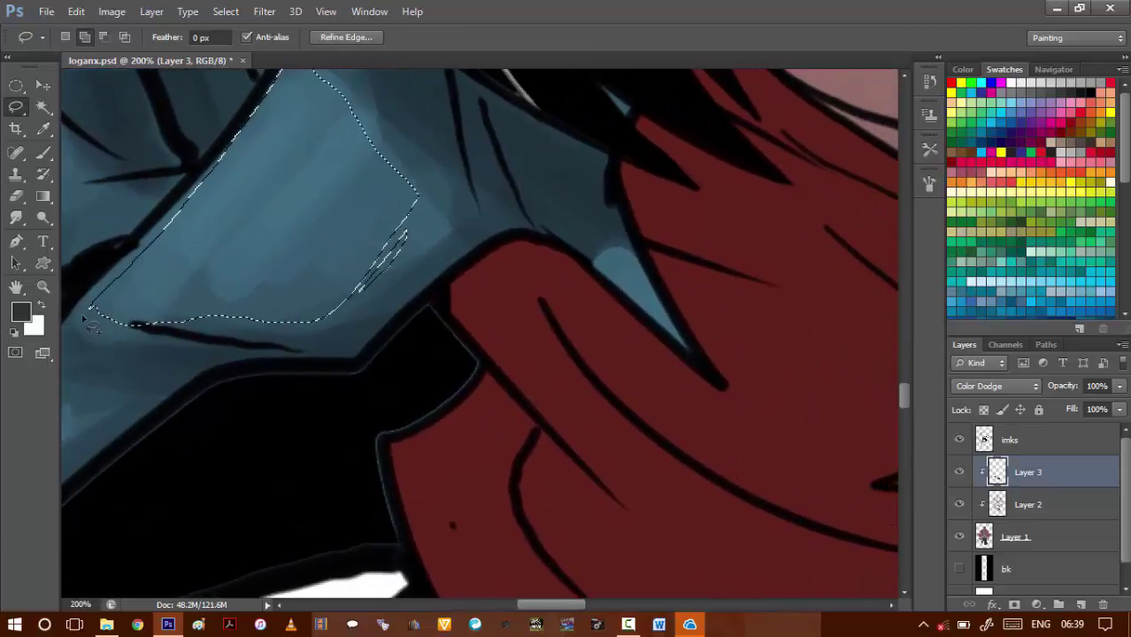
{"action": "mouse_move", "coordinate": [88, 309]}
{"action": "left_mouse_down"}
{"action": "mouse_move", "coordinate": [111, 329]}
{"action": "mouse_move", "coordinate": [146, 335]}
{"action": "left_mouse_up"}
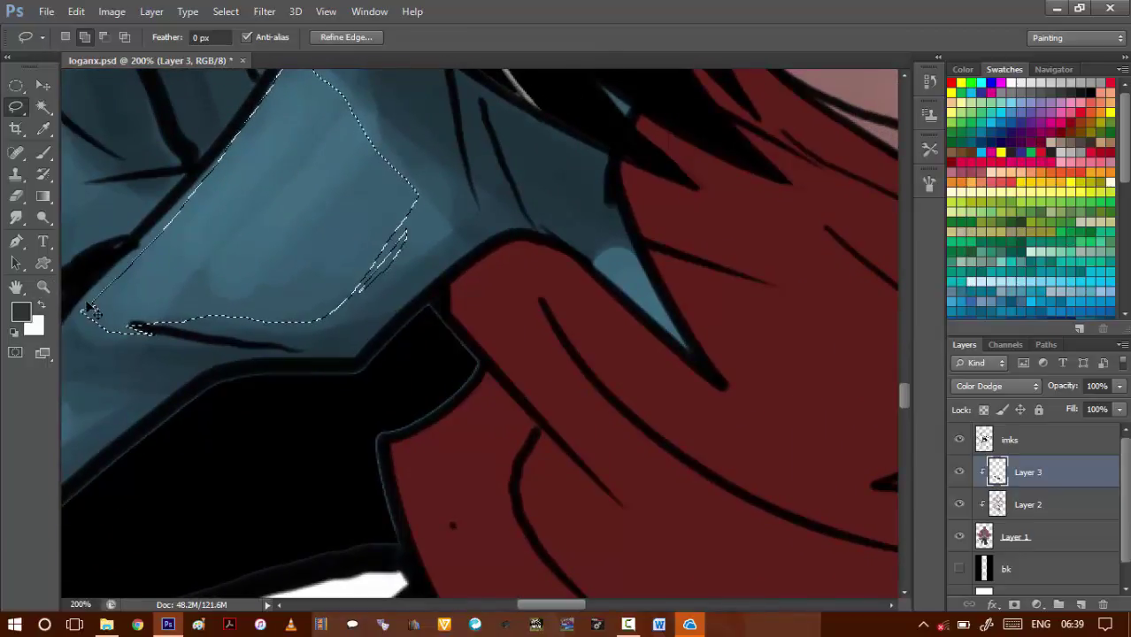
{"action": "mouse_move", "coordinate": [121, 301]}
{"action": "left_mouse_down"}
{"action": "mouse_move", "coordinate": [237, 270]}
{"action": "mouse_move", "coordinate": [199, 281]}
{"action": "left_mouse_up"}
{"action": "left_click_drag", "start_coordinate": [407, 109], "coordinate": [353, 182]}
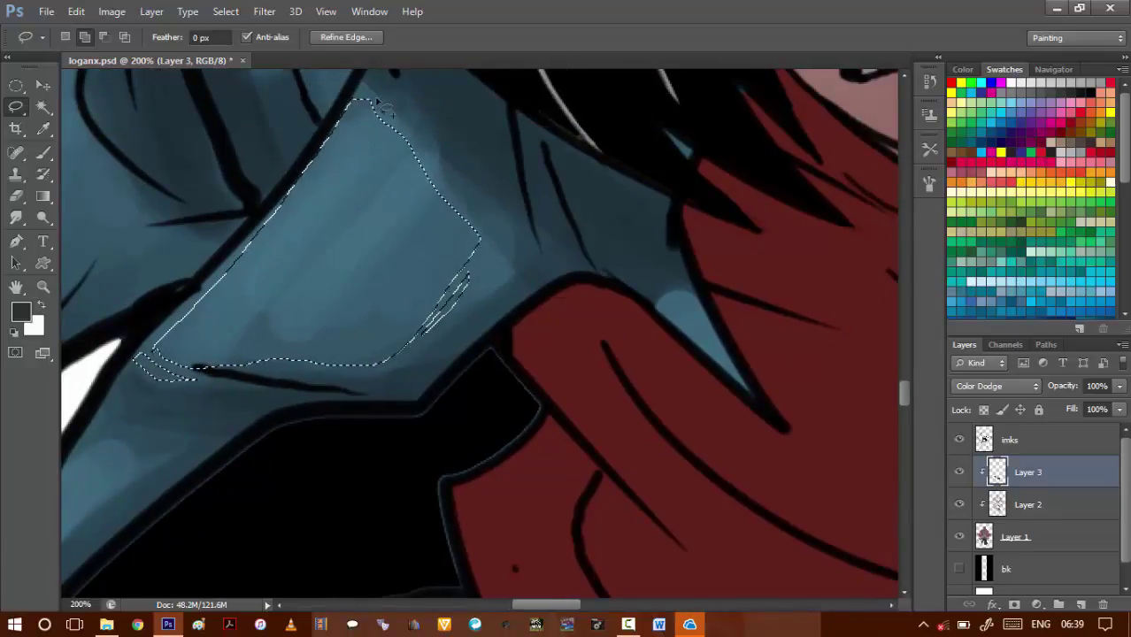
- Subtract a streak-shaped area from the upper and outer part of the jacket flap selection
{"action": "key", "text": "alt"}
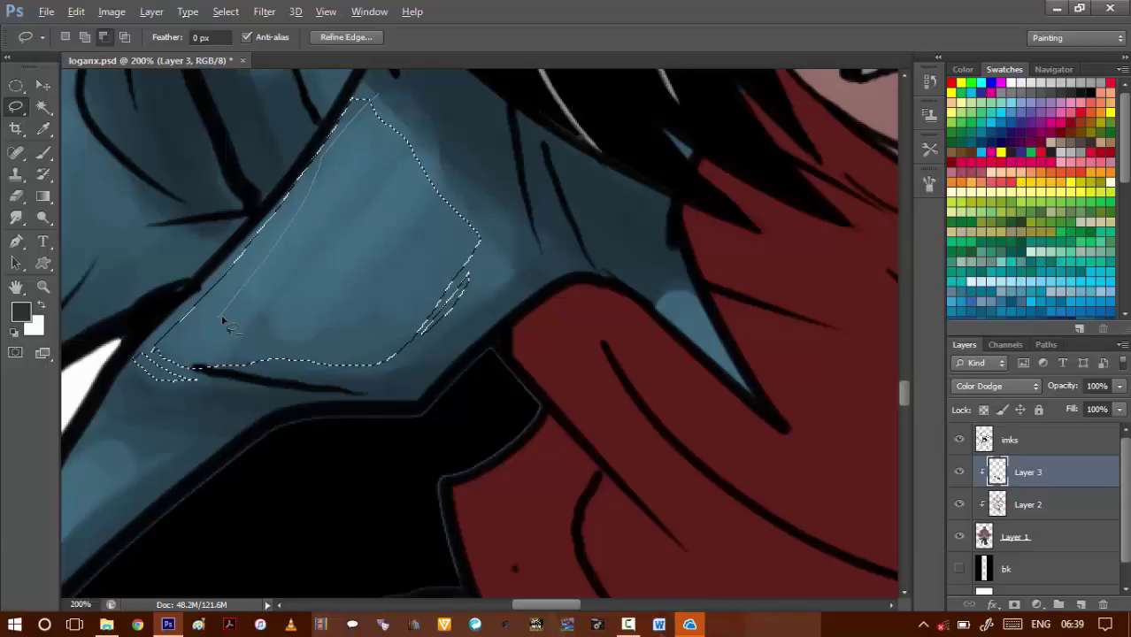
{"action": "left_click_drag", "start_coordinate": [403, 153], "coordinate": [404, 147]}
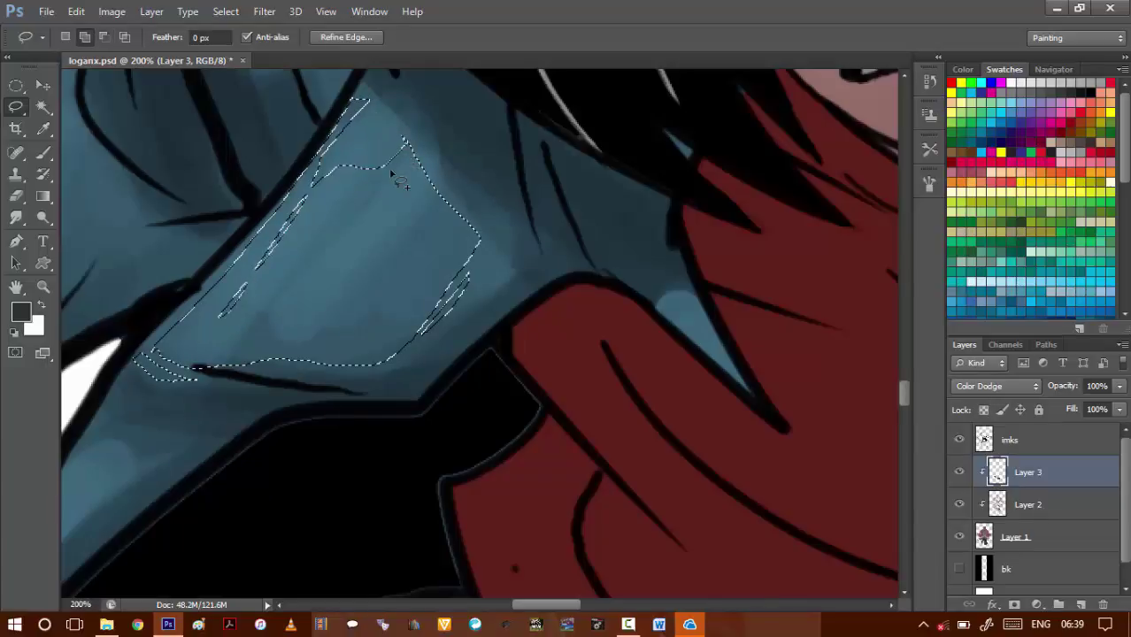
{"action": "key", "text": "ctrl+z"}
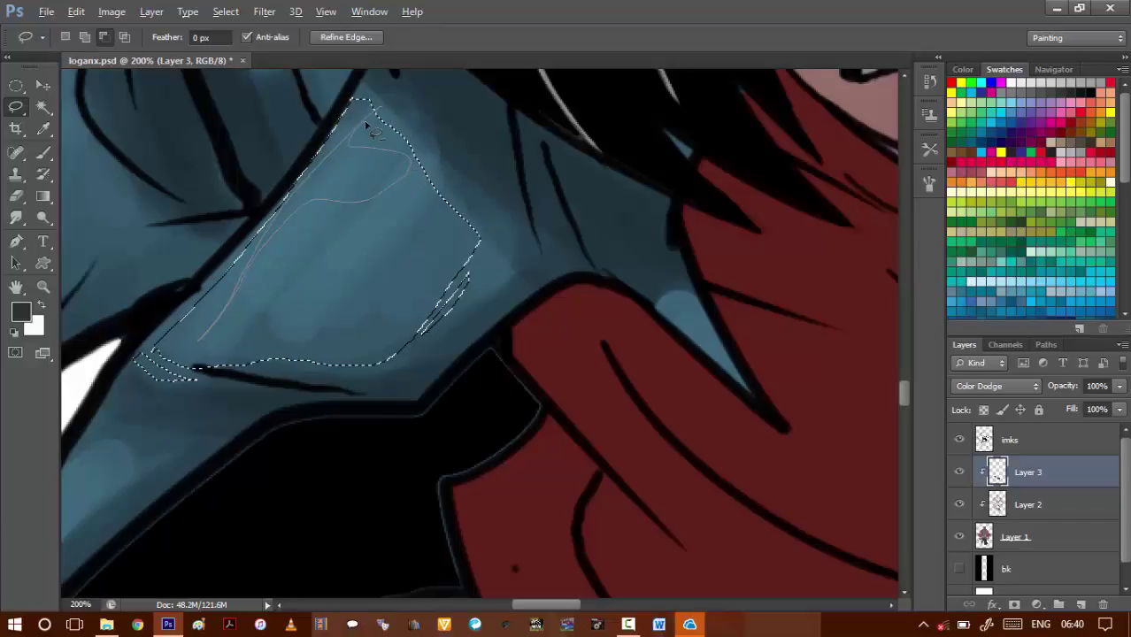
{"action": "left_click_drag", "start_coordinate": [365, 124], "coordinate": [368, 128]}
{"action": "mouse_move", "coordinate": [223, 324]}
{"action": "left_mouse_down"}
{"action": "mouse_move", "coordinate": [224, 280]}
{"action": "mouse_move", "coordinate": [503, 77]}
{"action": "left_mouse_up"}
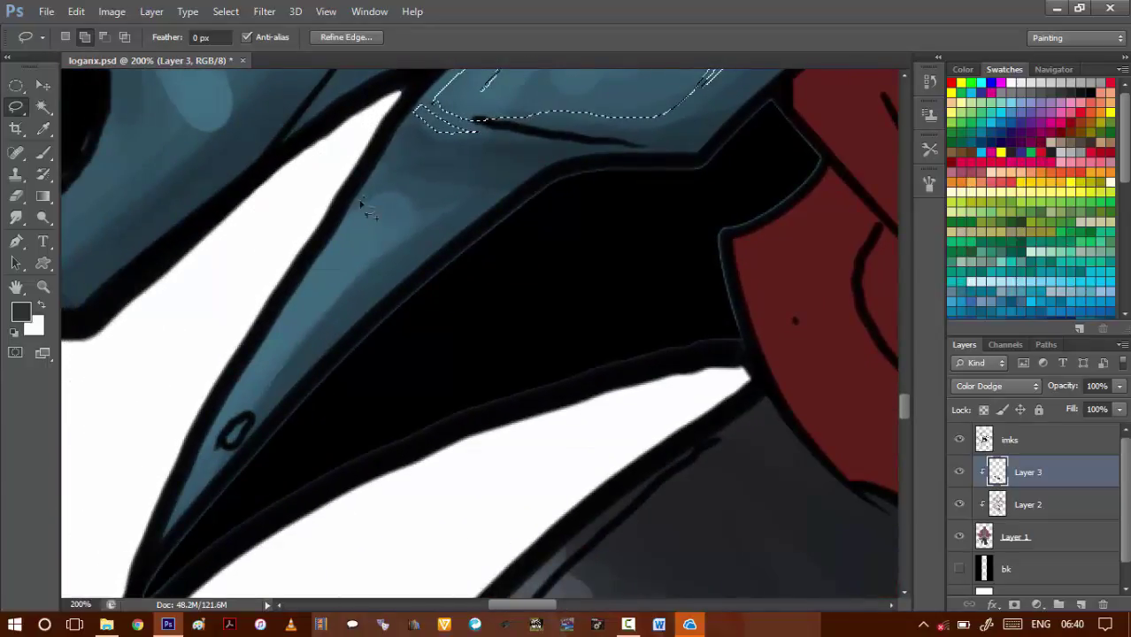
- Add the lit lower tip of the jacket's front flap at the picture's left to the selection, with thin slivers along its upper edge
{"action": "mouse_move", "coordinate": [382, 181]}
{"action": "left_mouse_down"}
{"action": "mouse_move", "coordinate": [488, 191]}
{"action": "mouse_move", "coordinate": [355, 283]}
{"action": "left_mouse_up"}
{"action": "left_click_drag", "start_coordinate": [354, 282], "coordinate": [487, 161]}
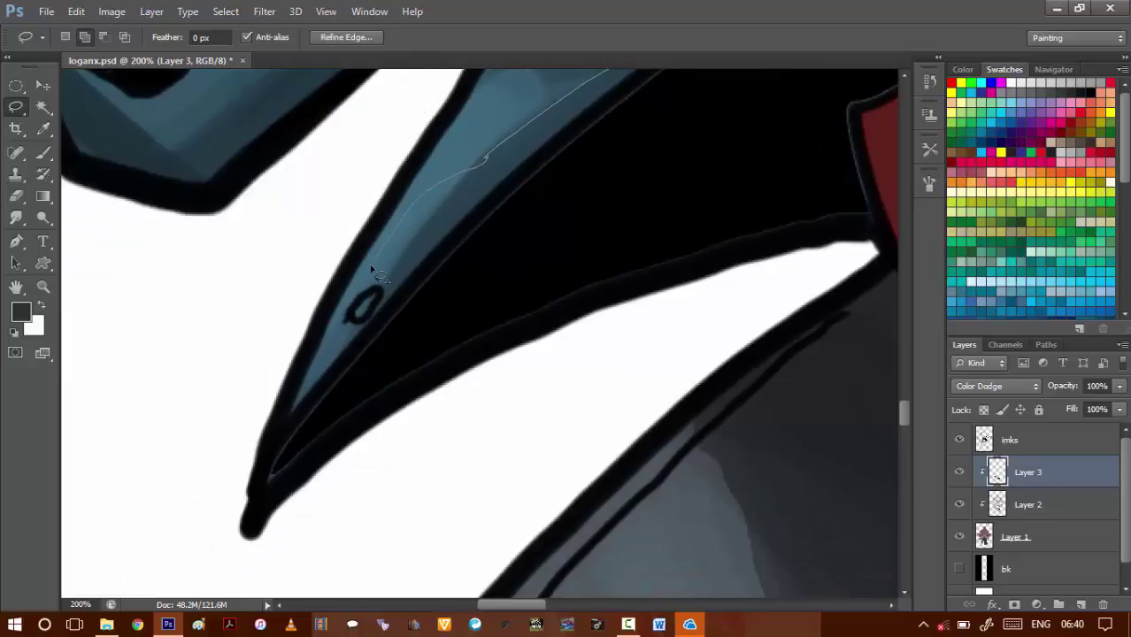
{"action": "mouse_move", "coordinate": [345, 318]}
{"action": "left_mouse_down"}
{"action": "mouse_move", "coordinate": [287, 414]}
{"action": "mouse_move", "coordinate": [360, 274]}
{"action": "left_mouse_up"}
{"action": "left_click_drag", "start_coordinate": [416, 181], "coordinate": [294, 381]}
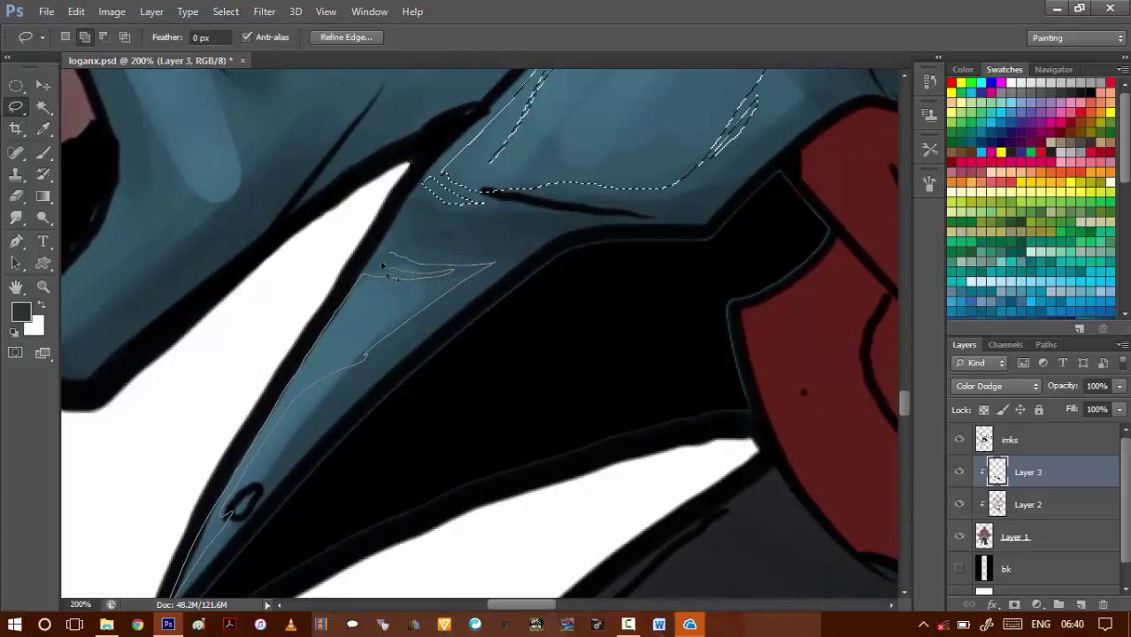
{"action": "left_click_drag", "start_coordinate": [386, 268], "coordinate": [386, 256]}
{"action": "left_click_drag", "start_coordinate": [270, 197], "coordinate": [382, 272]}
{"action": "key", "text": "ctrl+minus"}
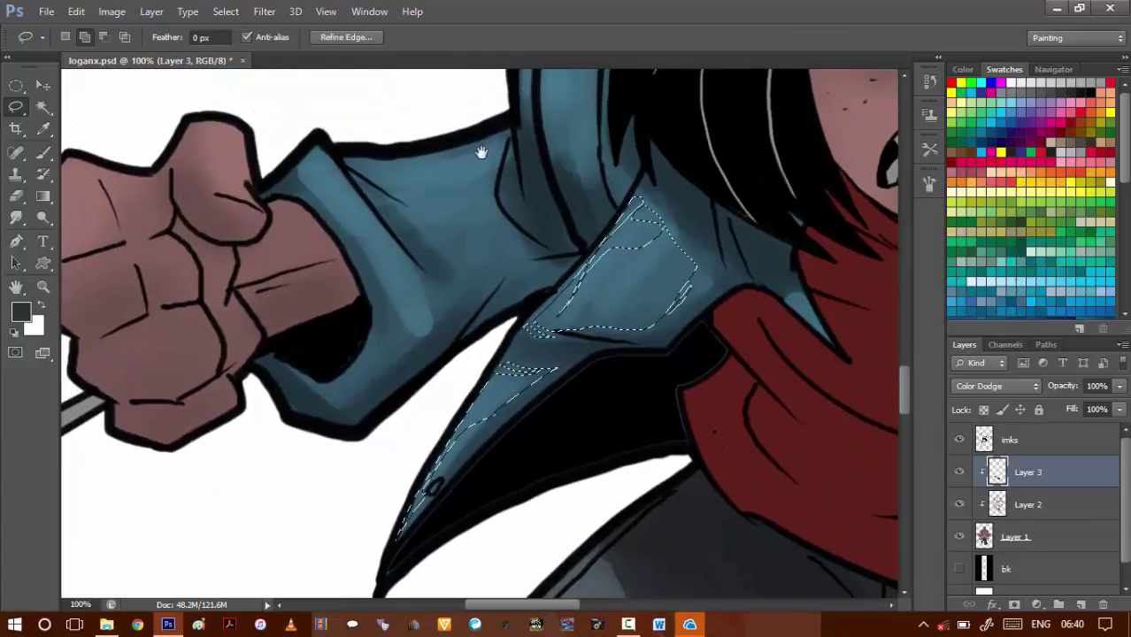
- Extend the selection over the lit shoulder panel beside the girl's hair at the picture's left and the narrow strip along its outer edge
{"action": "left_click_drag", "start_coordinate": [481, 152], "coordinate": [403, 165]}
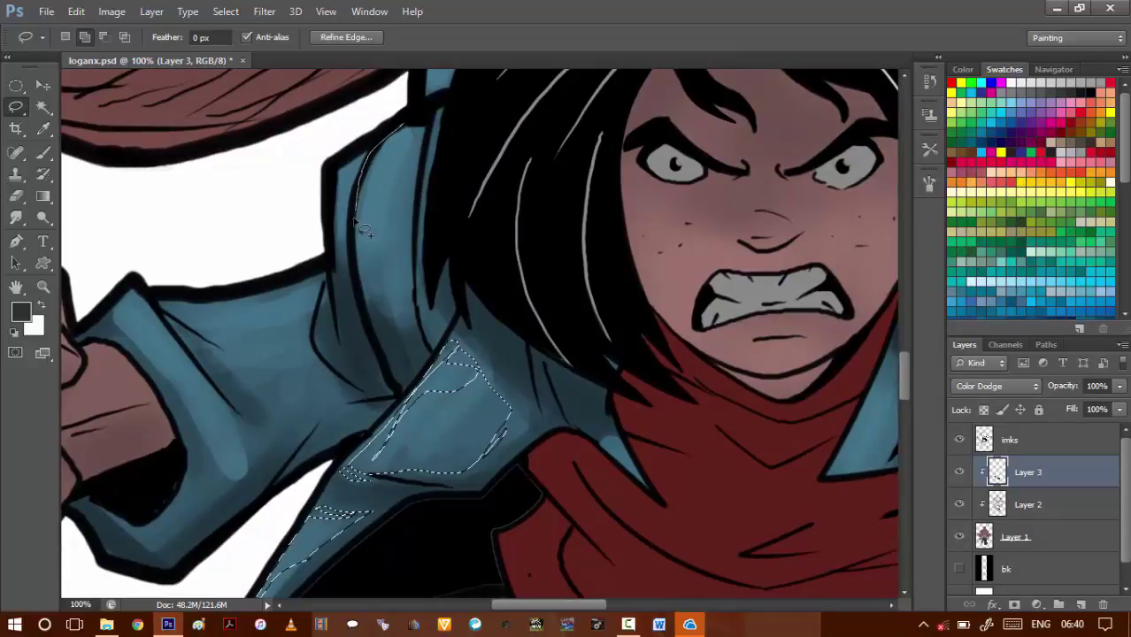
{"action": "left_click_drag", "start_coordinate": [374, 330], "coordinate": [388, 363]}
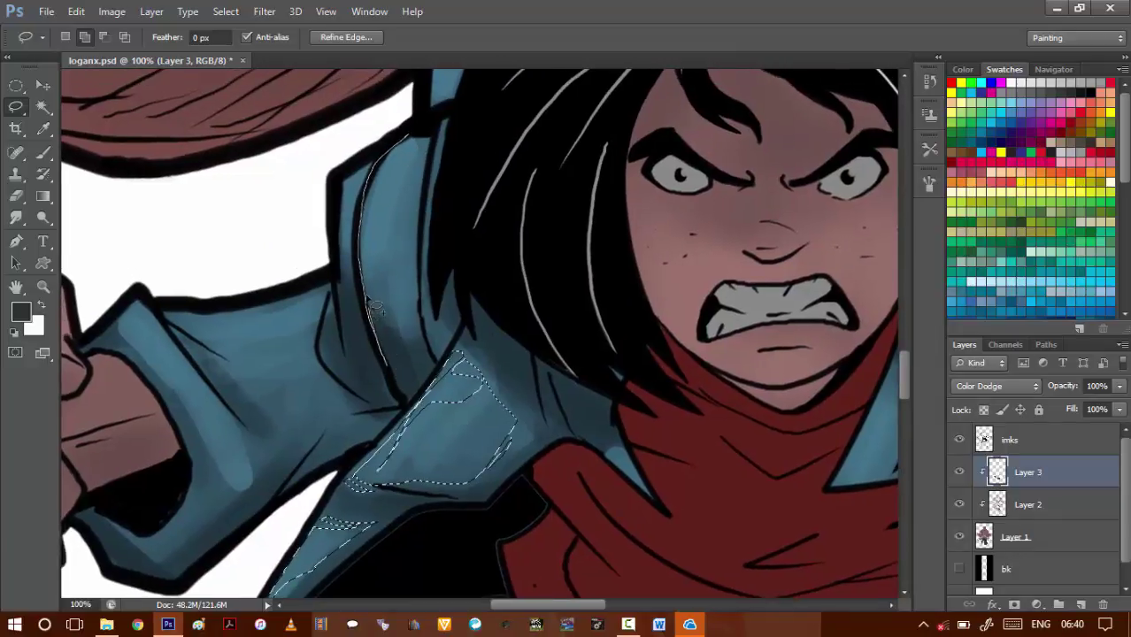
{"action": "mouse_move", "coordinate": [408, 265]}
{"action": "left_mouse_down"}
{"action": "mouse_move", "coordinate": [413, 174]}
{"action": "mouse_move", "coordinate": [409, 263]}
{"action": "mouse_move", "coordinate": [432, 147]}
{"action": "left_mouse_up"}
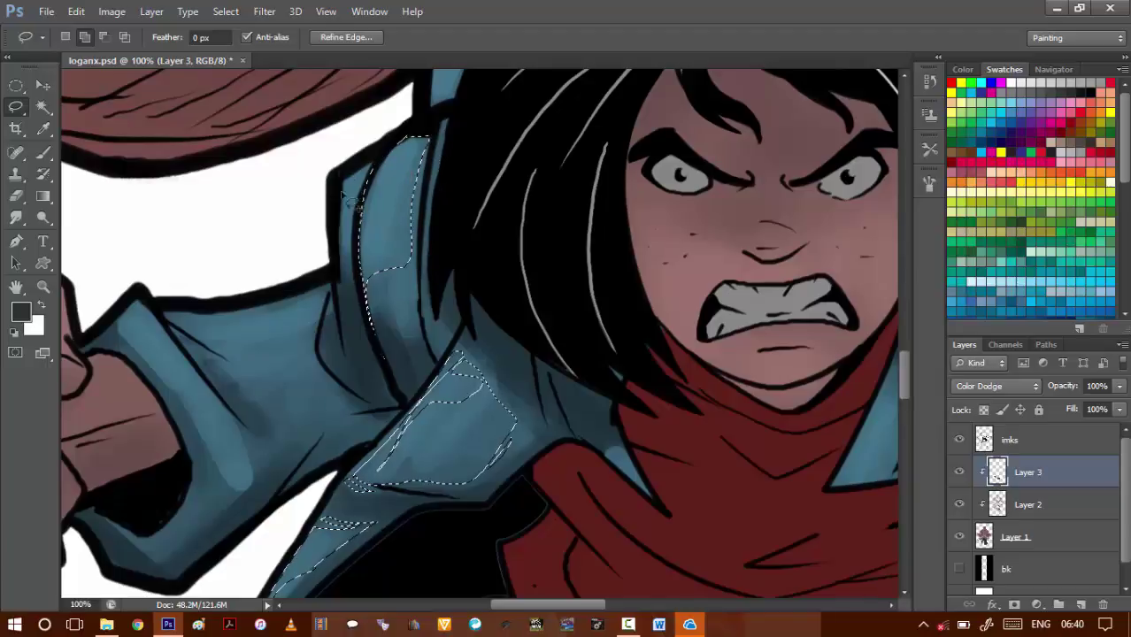
{"action": "scroll", "coordinate": [363, 182], "scroll_direction": "up", "scroll_amount": 1}
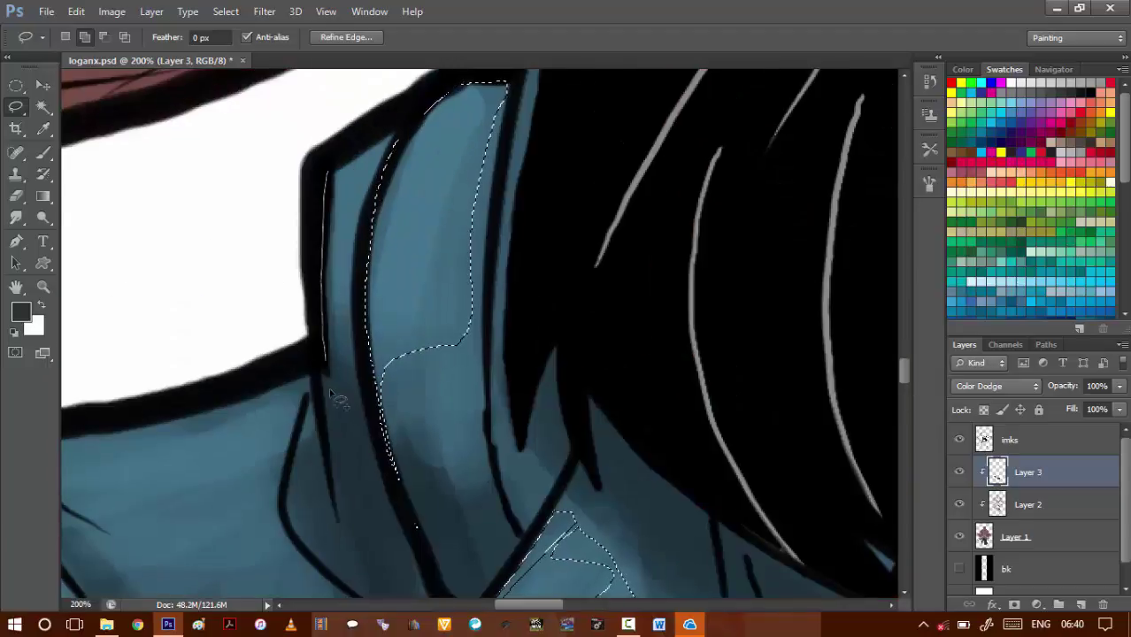
{"action": "left_click_drag", "start_coordinate": [361, 268], "coordinate": [405, 142]}
{"action": "left_click_drag", "start_coordinate": [296, 309], "coordinate": [361, 180]}
{"action": "left_click_drag", "start_coordinate": [273, 283], "coordinate": [402, 179]}
{"action": "scroll", "coordinate": [401, 179], "scroll_direction": "down", "scroll_amount": 1}
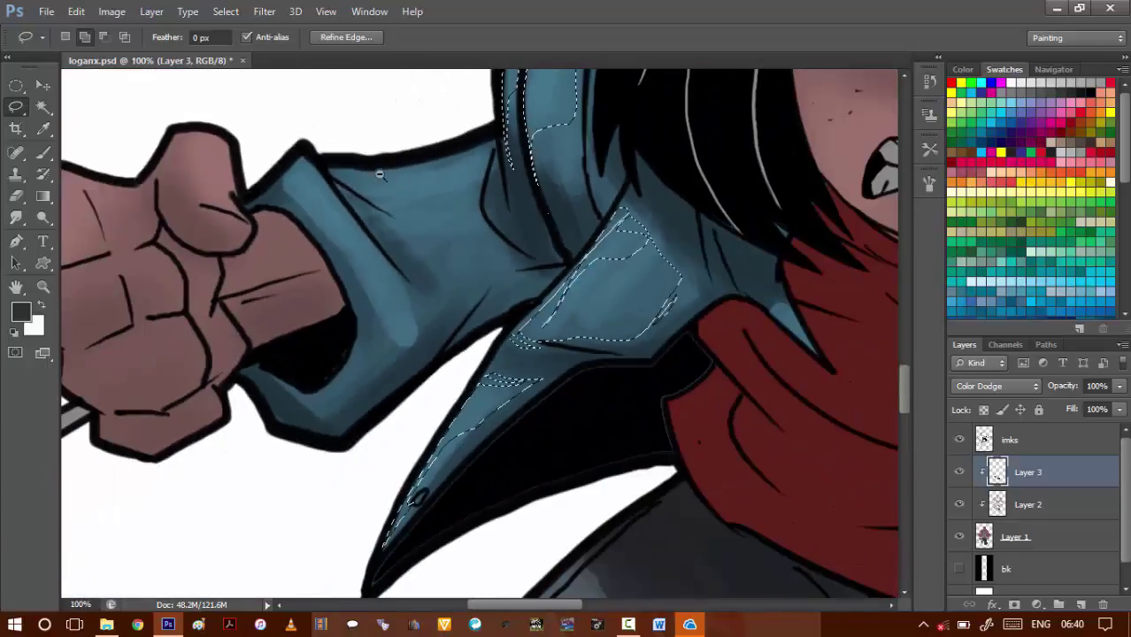
- Add the lit cuff fold and upper sleeve of the arm at the picture's left, with small slivers below each area
{"action": "left_click_drag", "start_coordinate": [312, 164], "coordinate": [275, 202]}
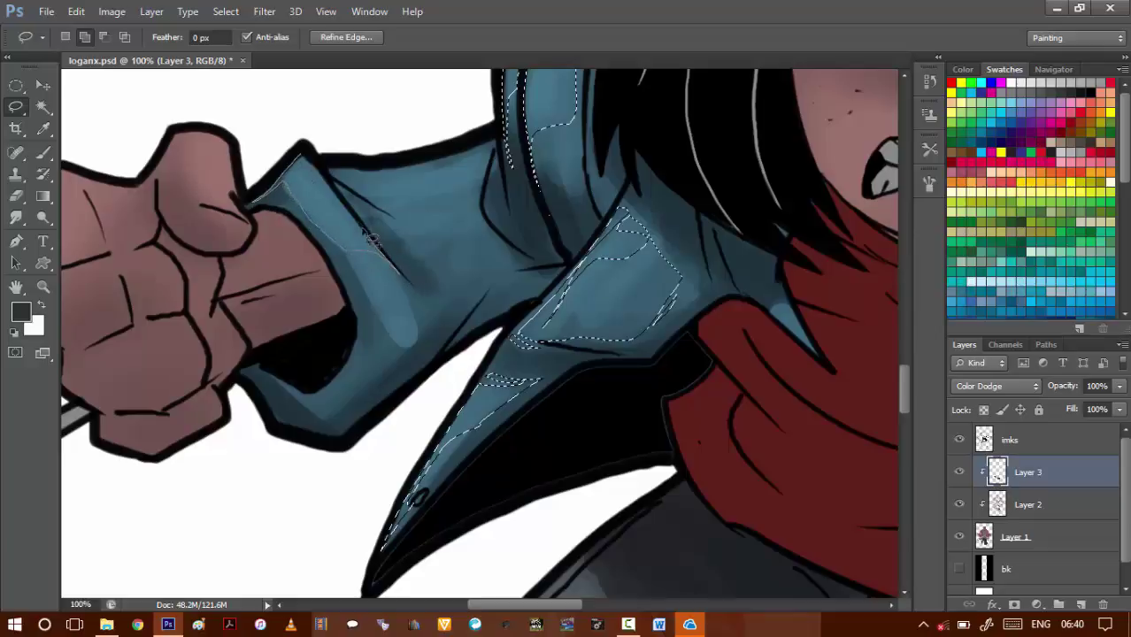
{"action": "left_click_drag", "start_coordinate": [344, 204], "coordinate": [301, 155]}
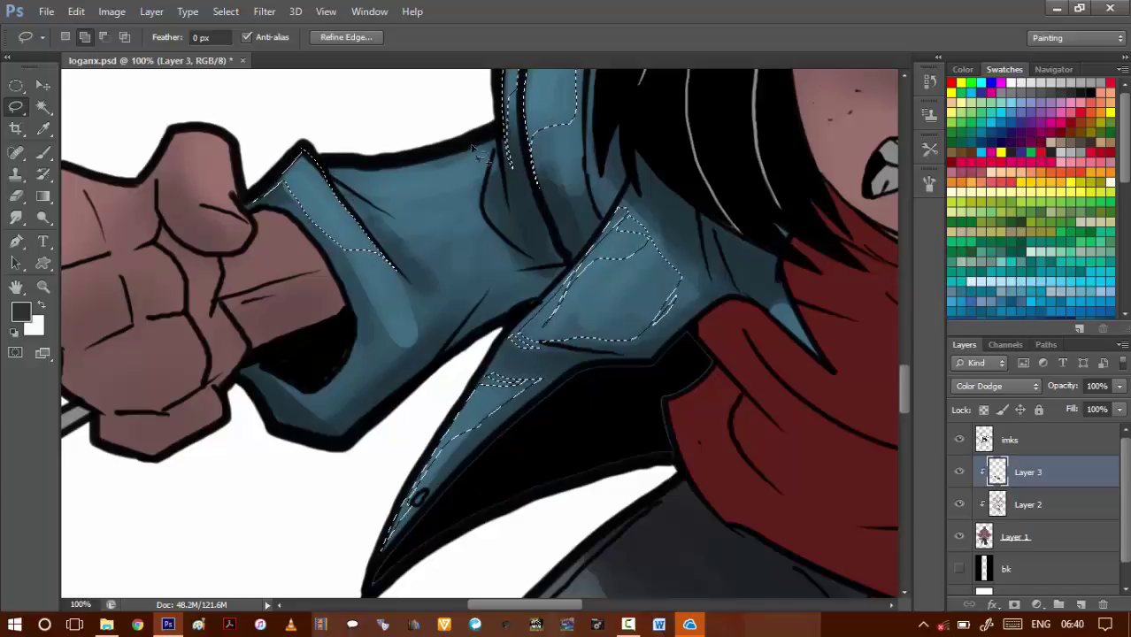
{"action": "left_click_drag", "start_coordinate": [497, 134], "coordinate": [448, 158]}
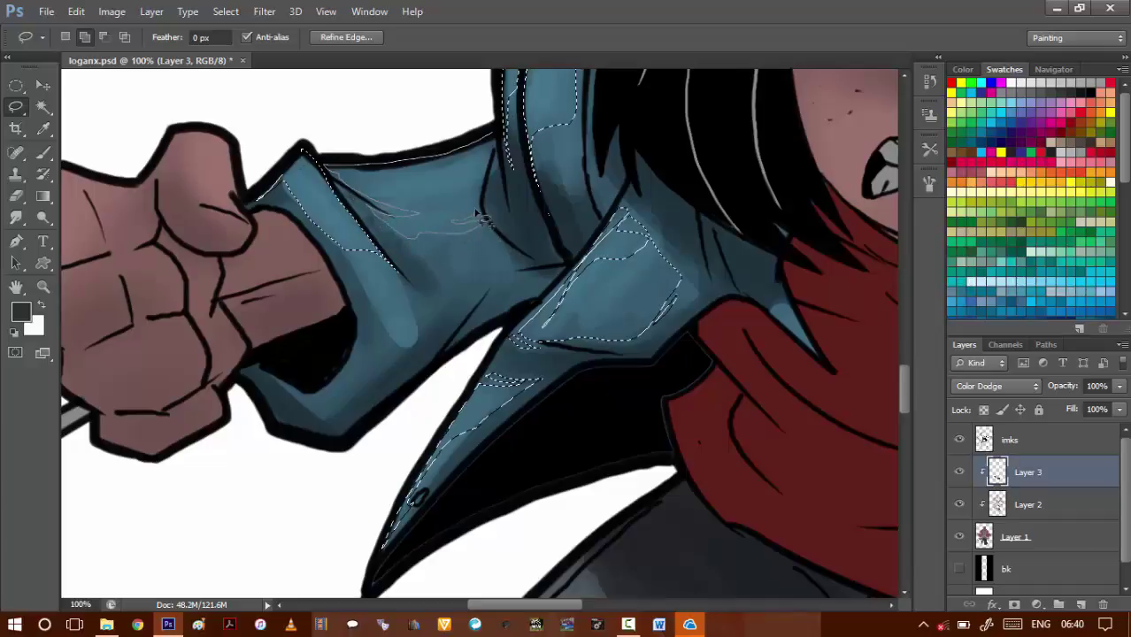
{"action": "left_click_drag", "start_coordinate": [504, 156], "coordinate": [499, 145]}
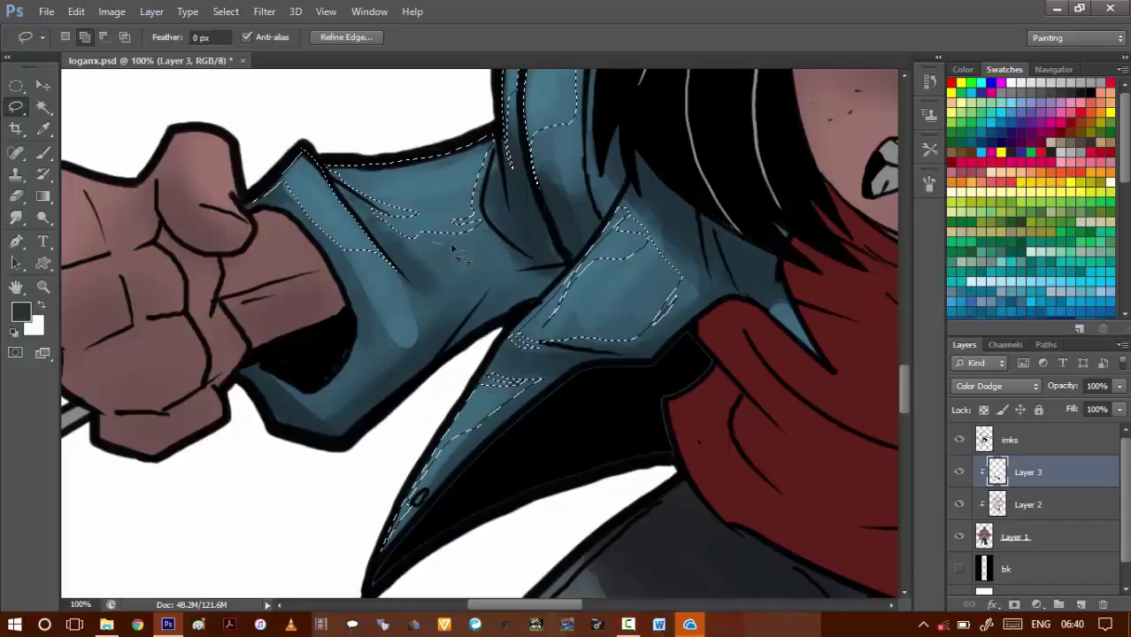
{"action": "scroll", "coordinate": [423, 256], "scroll_direction": "up", "scroll_amount": 1, "text": "alt"}
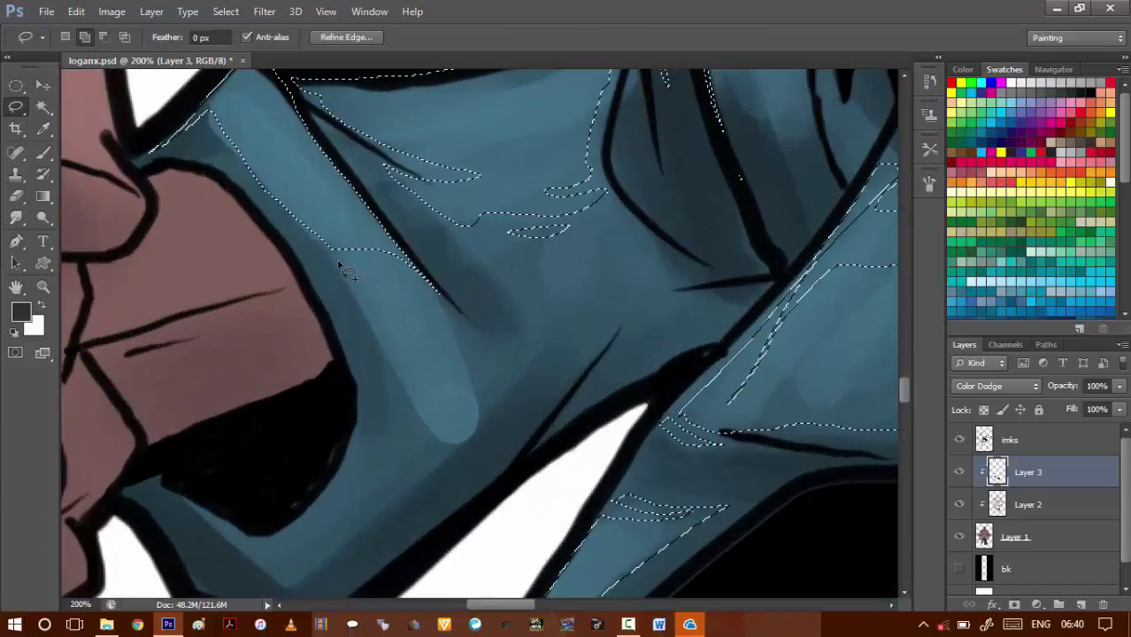
{"action": "left_click_drag", "start_coordinate": [339, 264], "coordinate": [364, 277]}
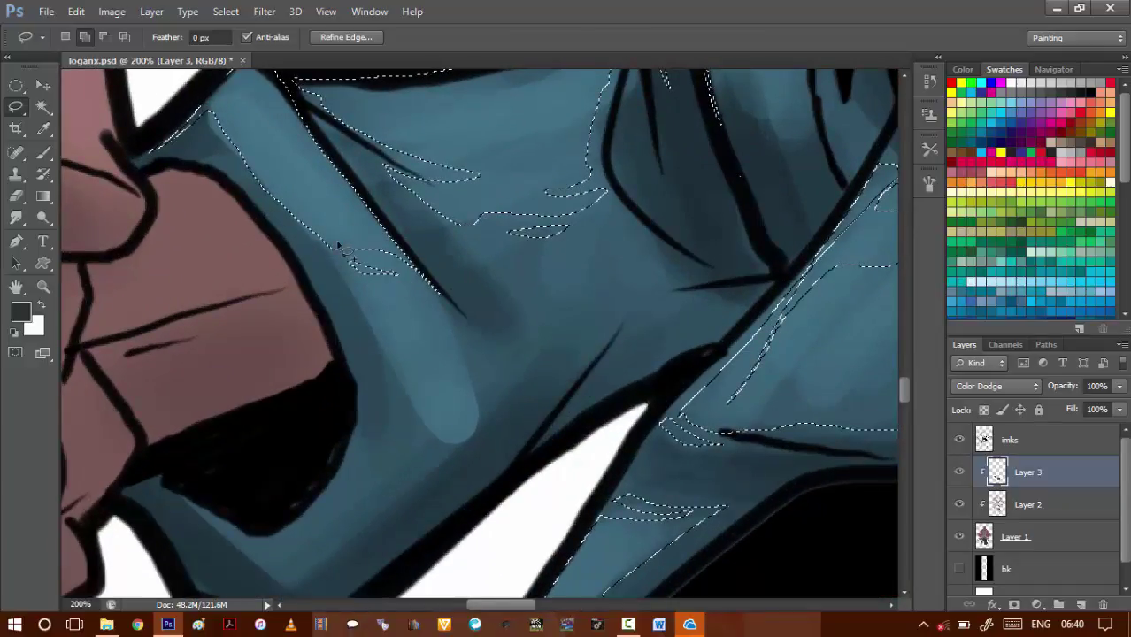
- Subtract a sliver from the inner edge of the selected jacket flap at the picture's left
{"action": "left_click_drag", "start_coordinate": [606, 182], "coordinate": [309, 310]}
{"action": "left_click_drag", "start_coordinate": [496, 344], "coordinate": [446, 179]}
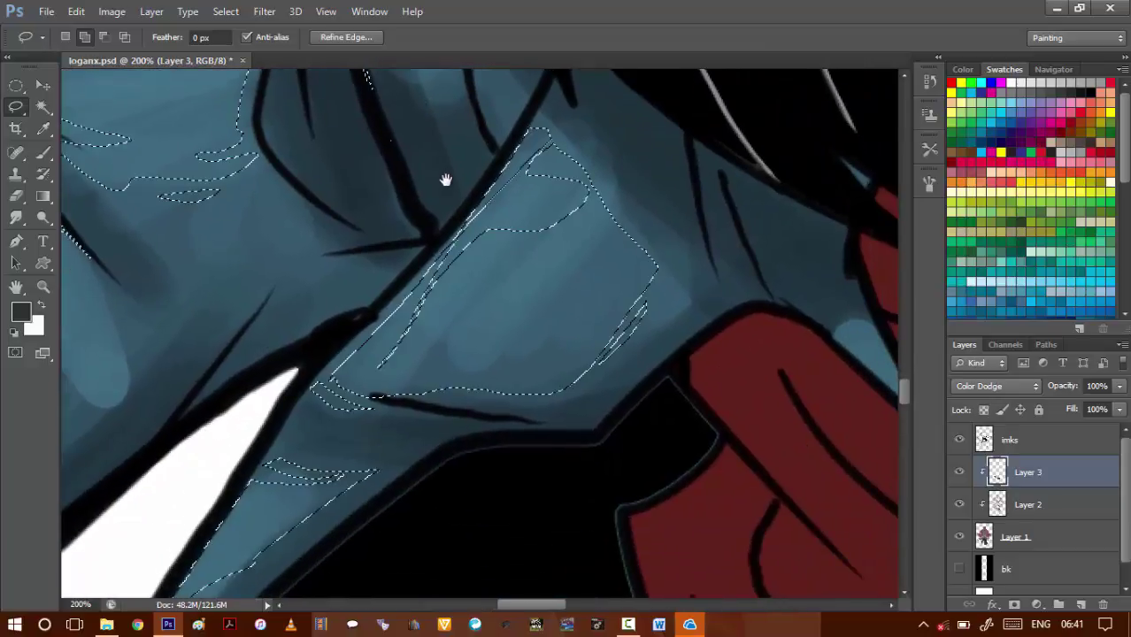
{"action": "left_click_drag", "start_coordinate": [592, 171], "coordinate": [682, 260]}
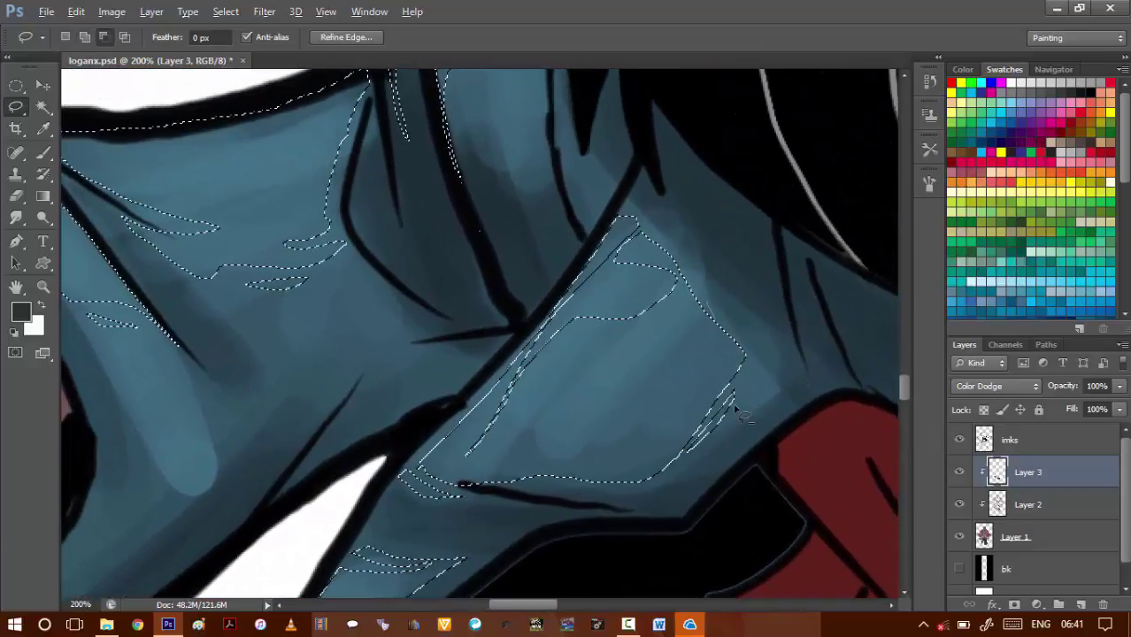
{"action": "key", "text": "ctrl+z"}
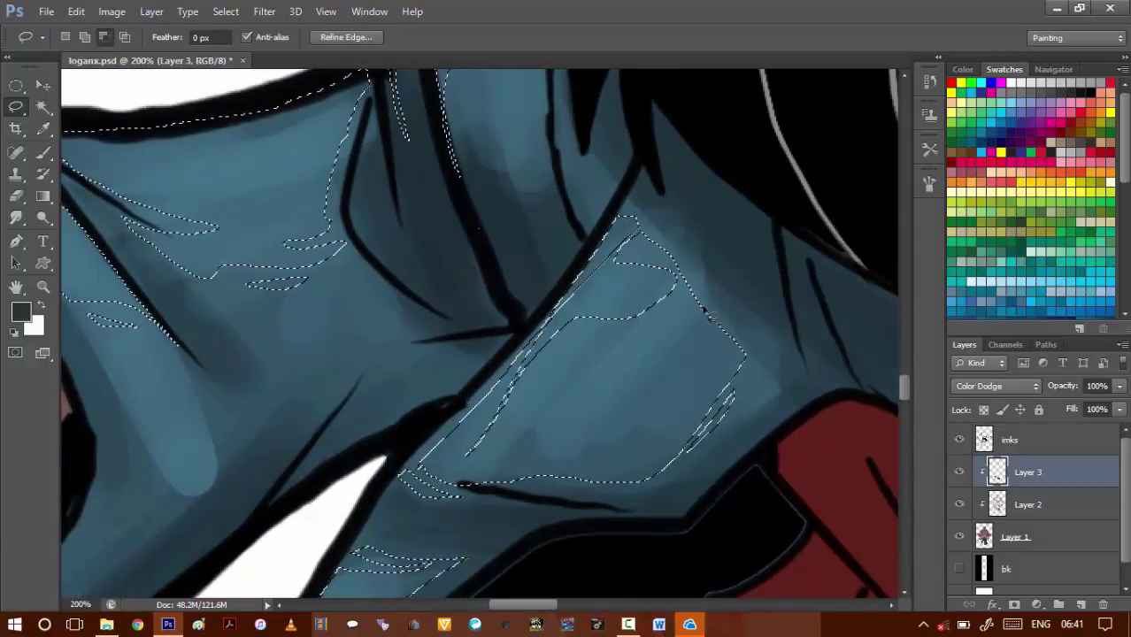
{"action": "mouse_move", "coordinate": [695, 293]}
{"action": "left_mouse_down"}
{"action": "mouse_move", "coordinate": [708, 264]}
{"action": "mouse_move", "coordinate": [699, 258]}
{"action": "left_mouse_up"}
- Lasso the lit lower point of the jacket collar at the picture's right, with a thin strip running up beside the red scarf
{"action": "mouse_move", "coordinate": [480, 192]}
{"action": "left_mouse_down"}
{"action": "mouse_move", "coordinate": [533, 281]}
{"action": "mouse_move", "coordinate": [560, 288]}
{"action": "left_mouse_up"}
{"action": "mouse_move", "coordinate": [642, 347]}
{"action": "left_mouse_down"}
{"action": "mouse_move", "coordinate": [543, 237]}
{"action": "mouse_move", "coordinate": [775, 244]}
{"action": "mouse_move", "coordinate": [217, 309]}
{"action": "mouse_move", "coordinate": [702, 238]}
{"action": "mouse_move", "coordinate": [779, 244]}
{"action": "left_mouse_up"}
{"action": "left_click", "coordinate": [515, 235], "text": "alt"}
{"action": "left_click", "coordinate": [515, 234], "text": "alt"}
{"action": "left_click", "coordinate": [515, 234], "text": "alt"}
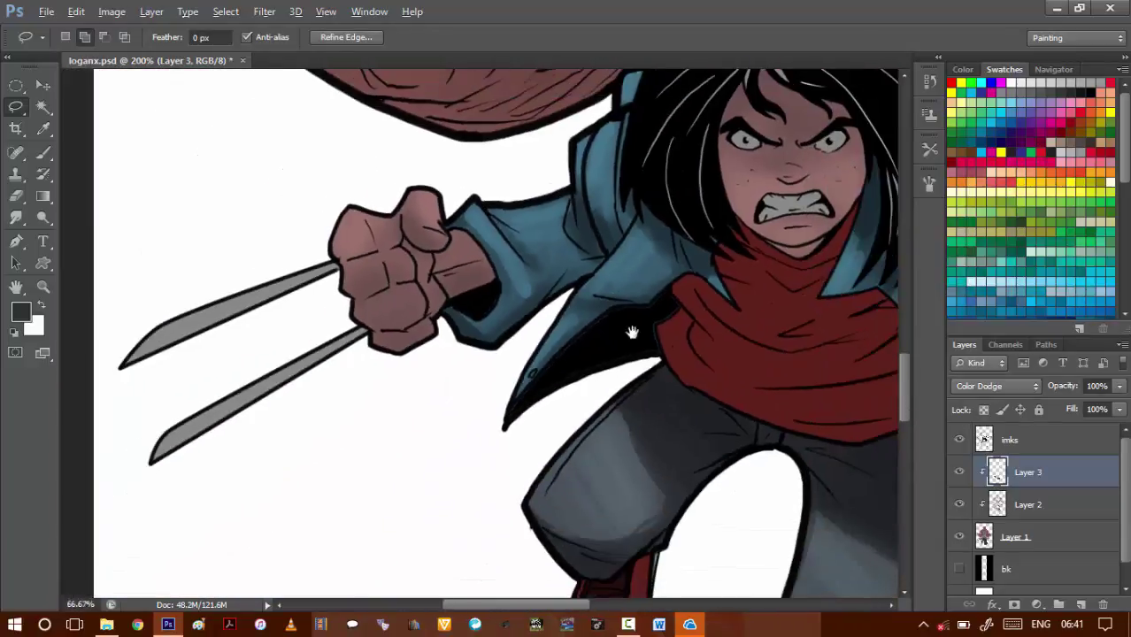
{"action": "mouse_move", "coordinate": [571, 321]}
{"action": "left_mouse_down"}
{"action": "mouse_move", "coordinate": [472, 295]}
{"action": "mouse_move", "coordinate": [390, 319]}
{"action": "mouse_move", "coordinate": [518, 354]}
{"action": "mouse_move", "coordinate": [518, 245]}
{"action": "mouse_move", "coordinate": [383, 267]}
{"action": "left_mouse_up"}
{"action": "scroll", "coordinate": [396, 266], "scroll_direction": "up", "scroll_amount": 2}
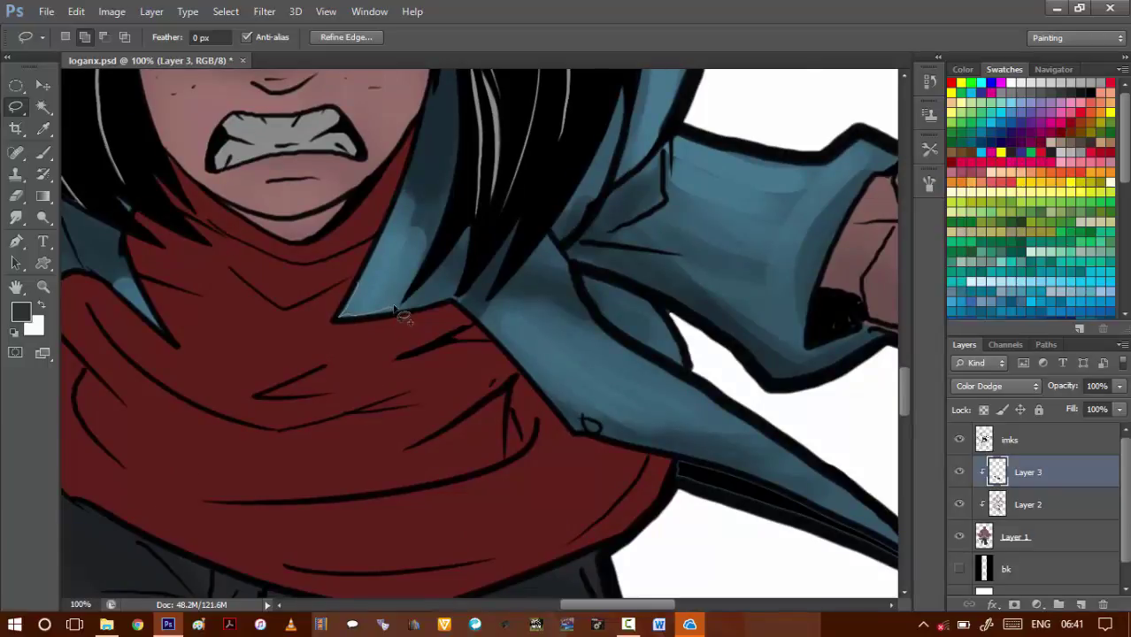
{"action": "left_click_drag", "start_coordinate": [416, 258], "coordinate": [418, 247]}
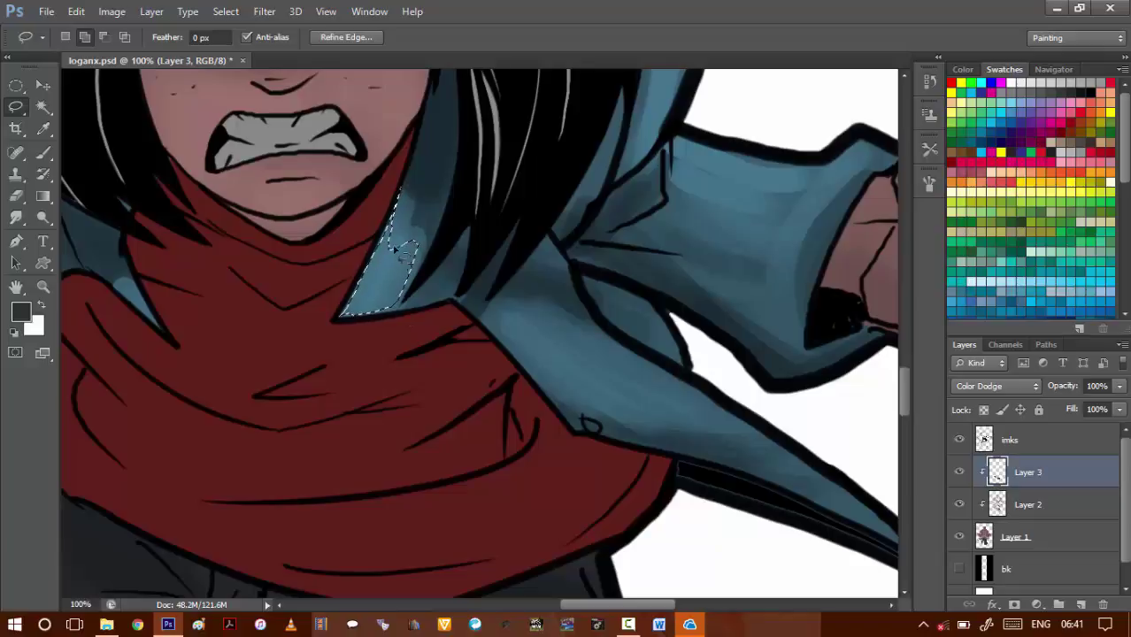
{"action": "key", "text": "ctrl+d"}
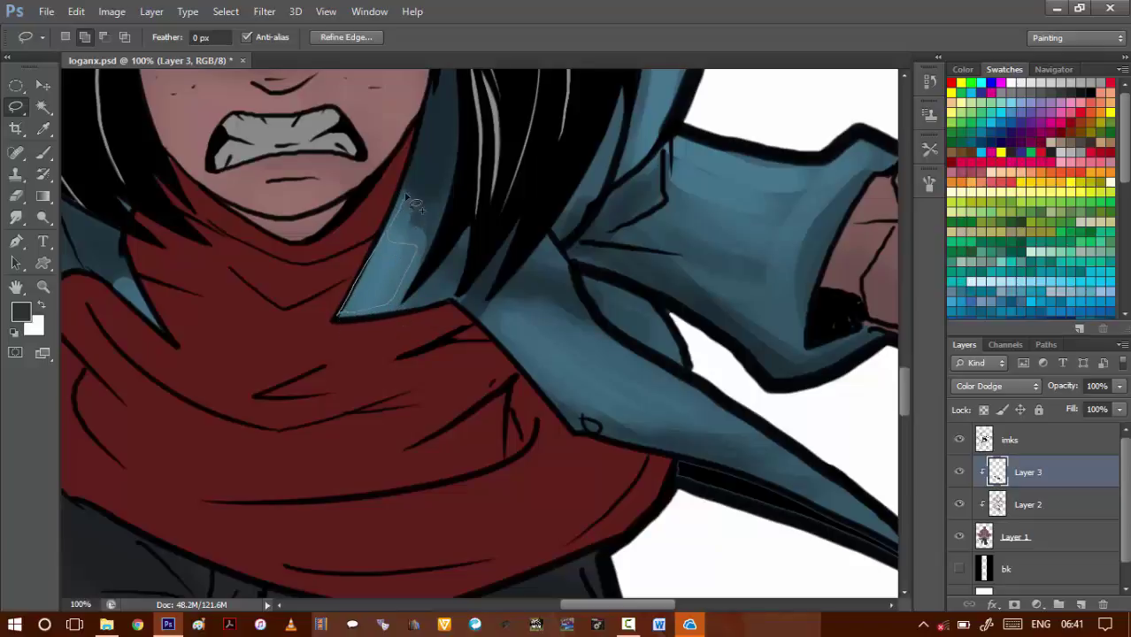
{"action": "left_click_drag", "start_coordinate": [421, 168], "coordinate": [414, 159]}
- Add the lit body of the jacket's front flap at the picture's right, plus a narrow area along its upper edge towards the tip
{"action": "left_click_drag", "start_coordinate": [459, 307], "coordinate": [331, 243]}
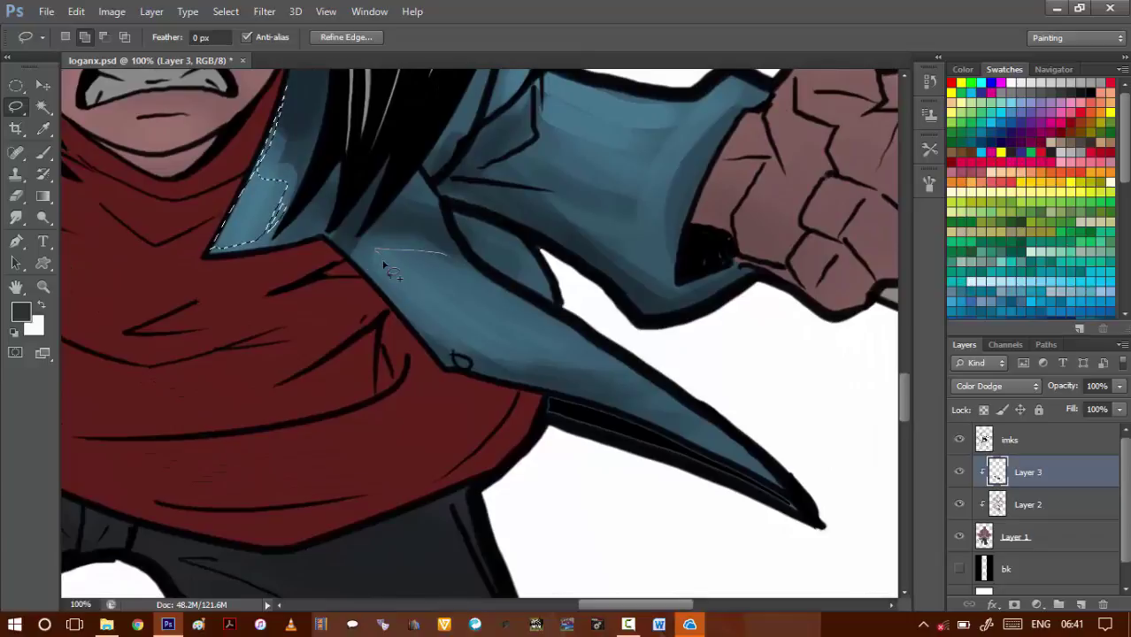
{"action": "mouse_move", "coordinate": [406, 322]}
{"action": "left_mouse_down"}
{"action": "mouse_move", "coordinate": [379, 282]}
{"action": "mouse_move", "coordinate": [417, 323]}
{"action": "mouse_move", "coordinate": [462, 318]}
{"action": "mouse_move", "coordinate": [422, 296]}
{"action": "left_mouse_up"}
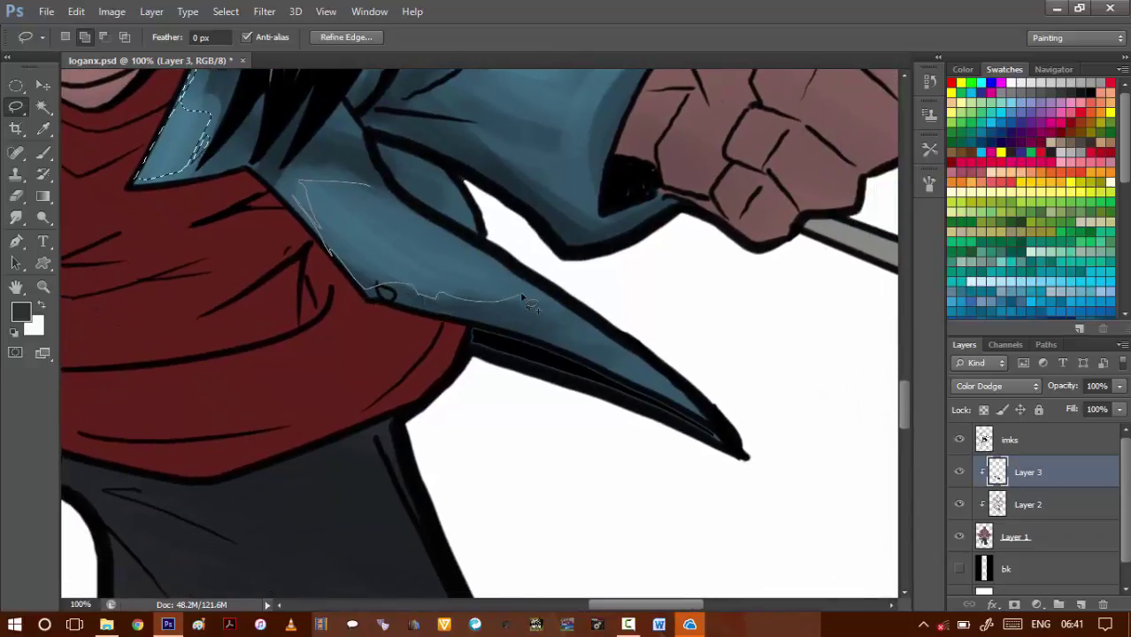
{"action": "left_click_drag", "start_coordinate": [423, 232], "coordinate": [524, 292]}
{"action": "scroll", "coordinate": [531, 305], "scroll_direction": "down", "scroll_amount": 2}
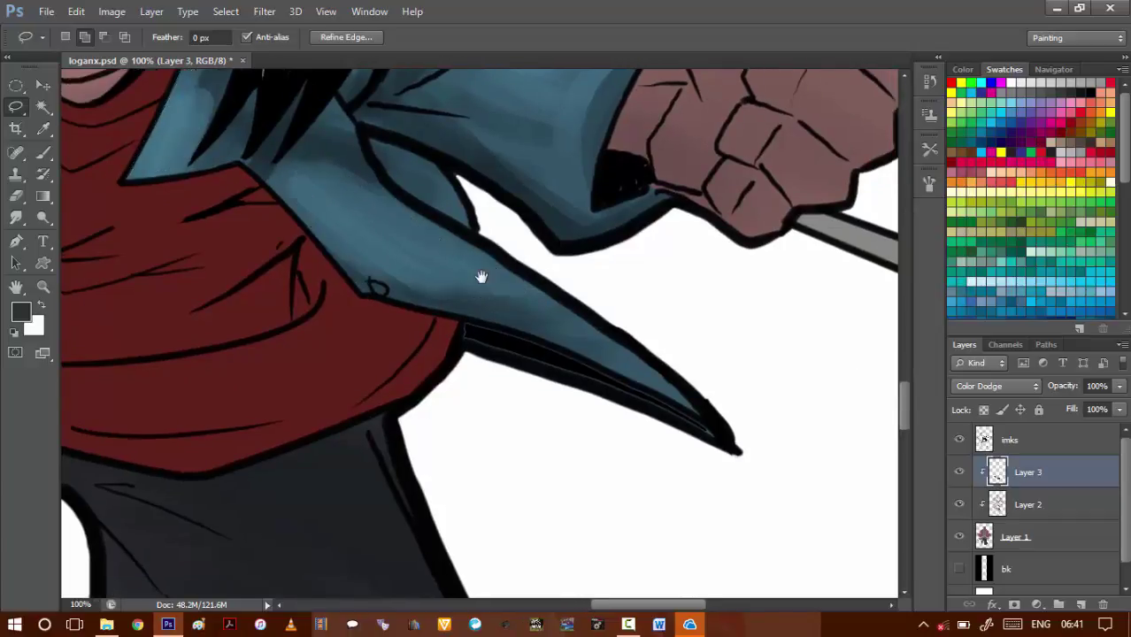
{"action": "scroll", "coordinate": [478, 275], "scroll_direction": "right", "scroll_amount": 3}
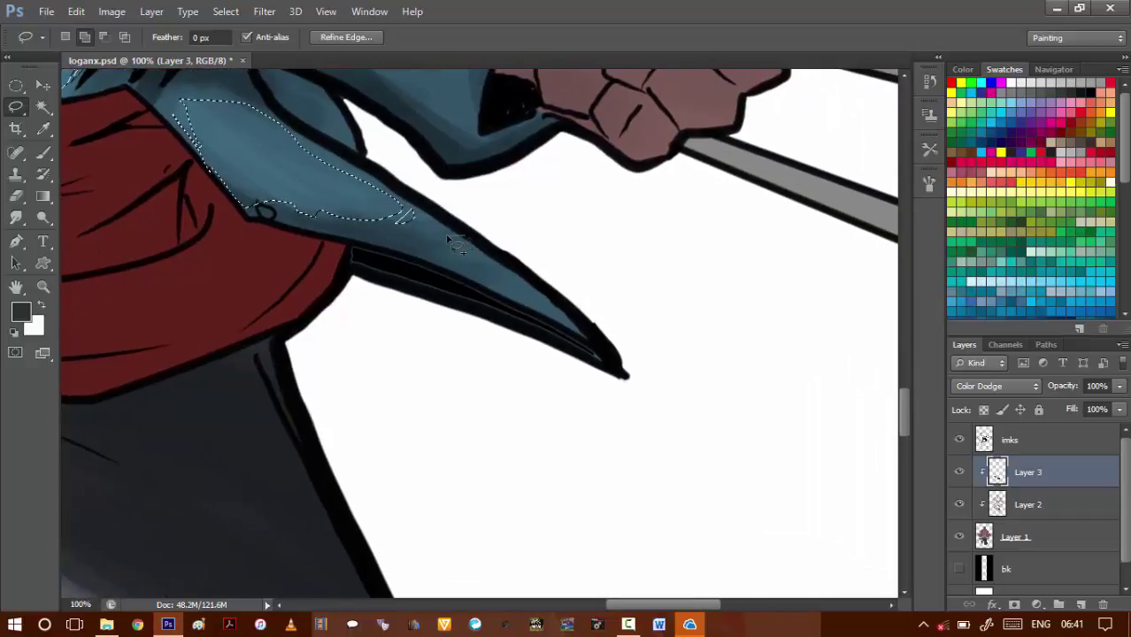
{"action": "mouse_move", "coordinate": [411, 215]}
{"action": "left_mouse_down"}
{"action": "mouse_move", "coordinate": [465, 245]}
{"action": "mouse_move", "coordinate": [403, 249]}
{"action": "mouse_move", "coordinate": [589, 335]}
{"action": "mouse_move", "coordinate": [525, 274]}
{"action": "mouse_move", "coordinate": [434, 217]}
{"action": "mouse_move", "coordinate": [462, 316]}
{"action": "left_mouse_up"}
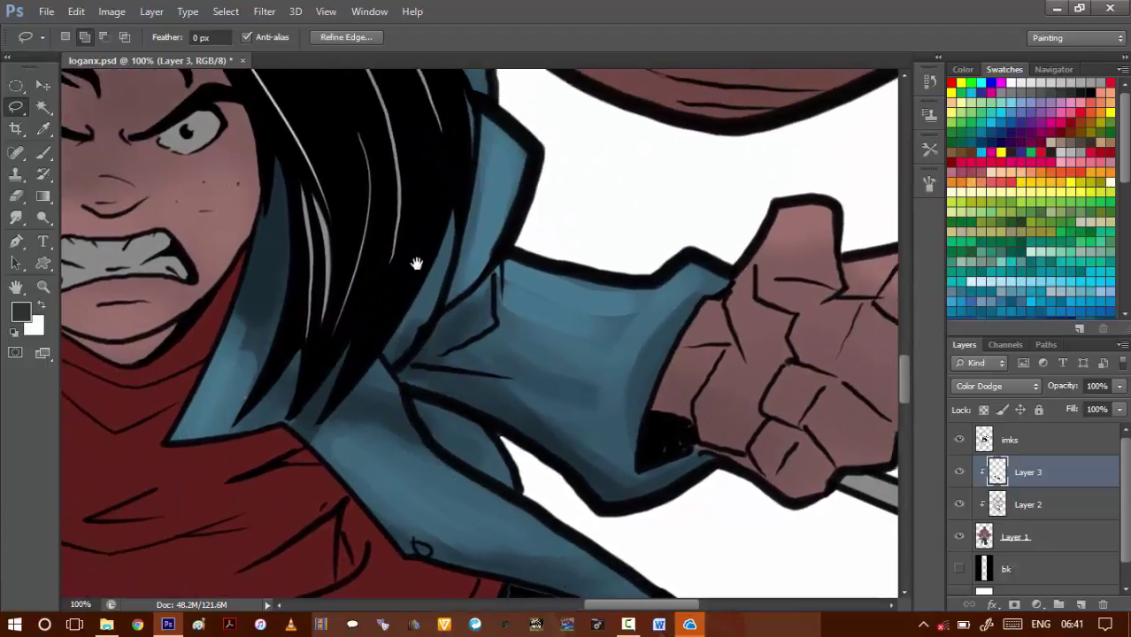
- Add the curved cuff fold and the lit upper sleeve of the arm at the picture's right, with slivers along the sleeve area's lower edge
{"action": "left_click_drag", "start_coordinate": [416, 264], "coordinate": [399, 276]}
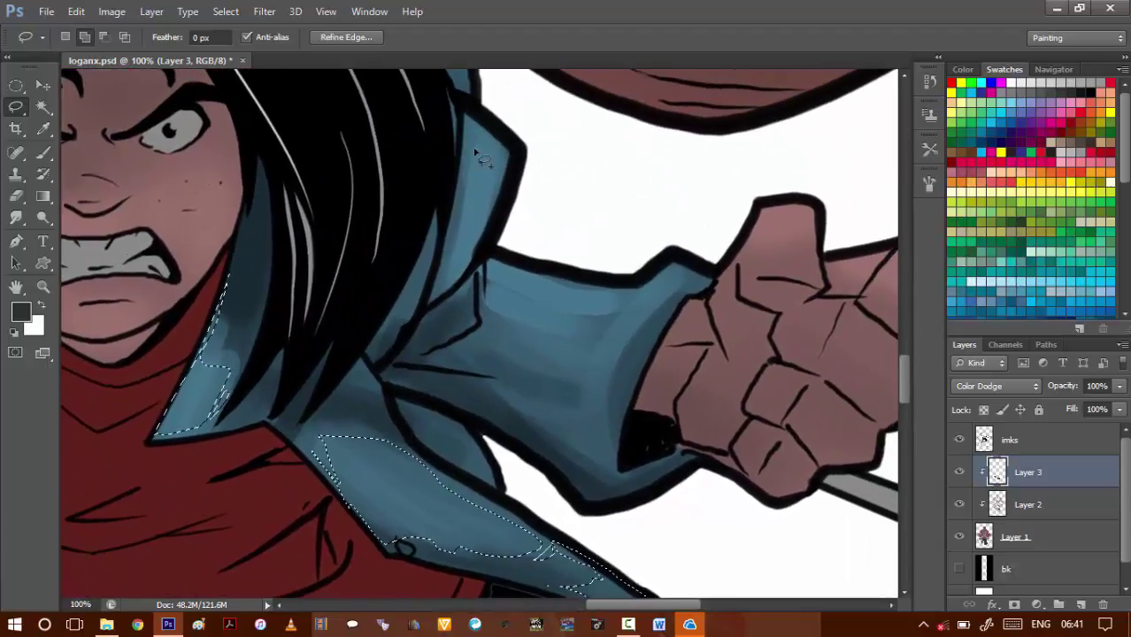
{"action": "left_click_drag", "start_coordinate": [504, 242], "coordinate": [503, 239]}
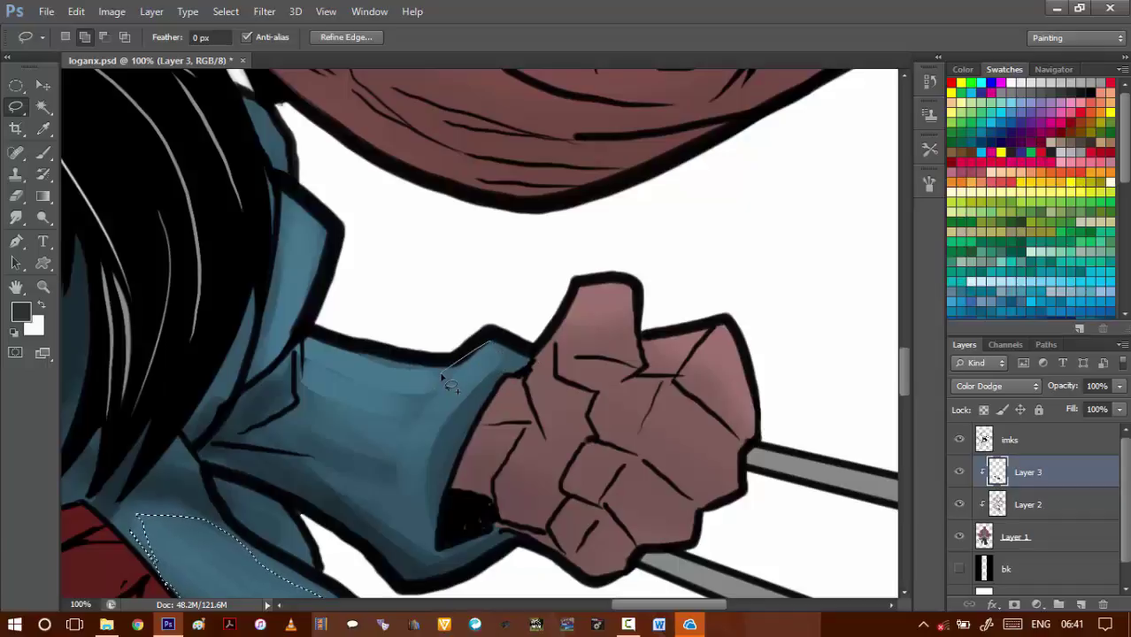
{"action": "left_click_drag", "start_coordinate": [408, 439], "coordinate": [401, 492]}
{"action": "left_click_drag", "start_coordinate": [443, 403], "coordinate": [485, 354]}
{"action": "mouse_move", "coordinate": [403, 486]}
{"action": "left_mouse_down"}
{"action": "mouse_move", "coordinate": [478, 348]}
{"action": "mouse_move", "coordinate": [425, 403]}
{"action": "left_mouse_up"}
{"action": "key", "text": "ctrl+z"}
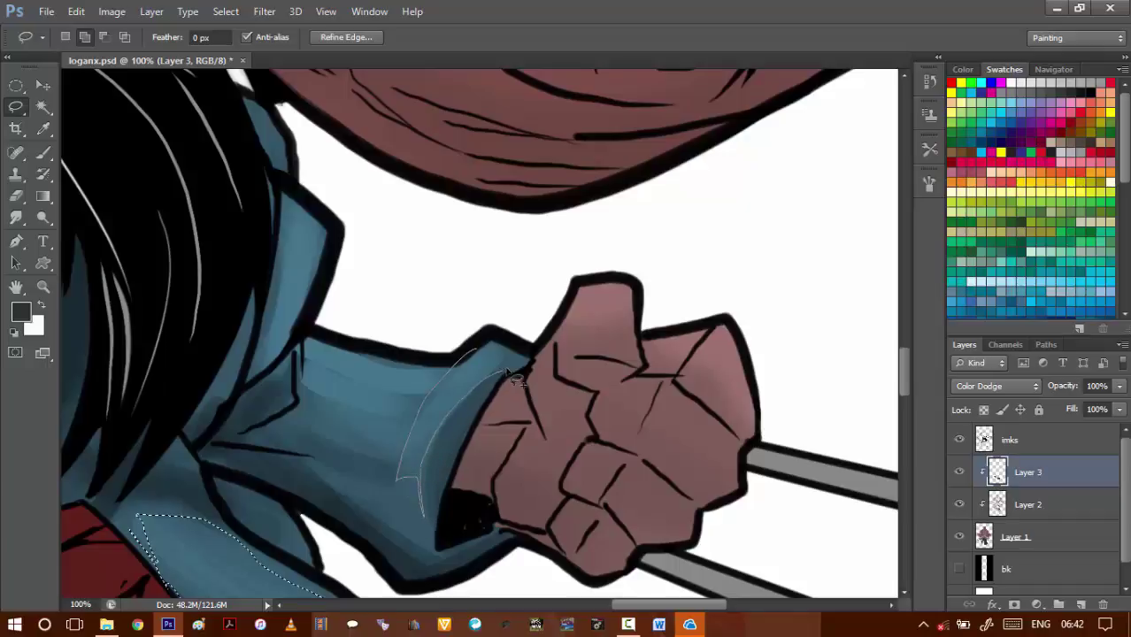
{"action": "left_click_drag", "start_coordinate": [509, 354], "coordinate": [497, 345]}
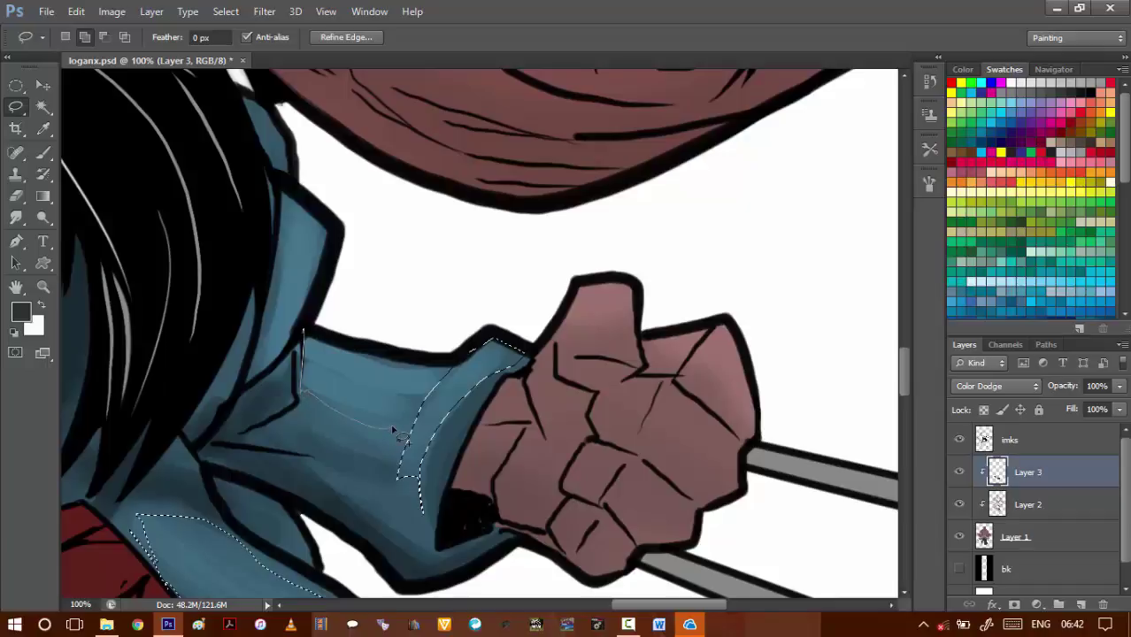
{"action": "left_click_drag", "start_coordinate": [403, 363], "coordinate": [303, 335]}
{"action": "left_click_drag", "start_coordinate": [303, 402], "coordinate": [303, 397]}
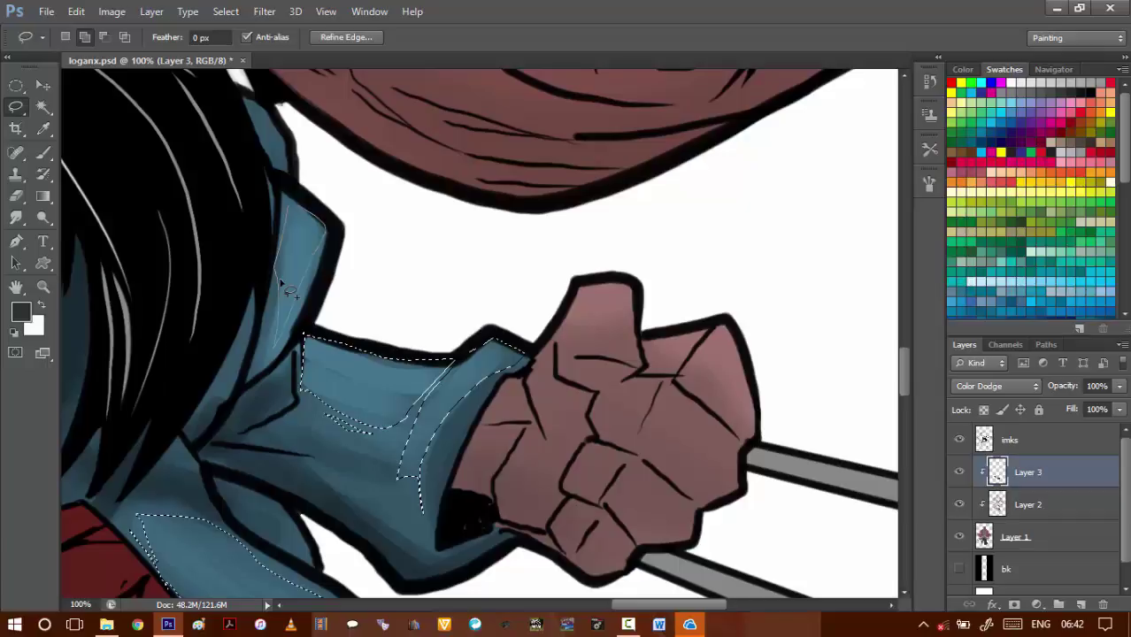
- Add the lit shoulder panel at the picture's right and the small jacket patch above it beside the hair to the selection
{"action": "scroll", "coordinate": [281, 285], "scroll_direction": "up", "scroll_amount": 5}
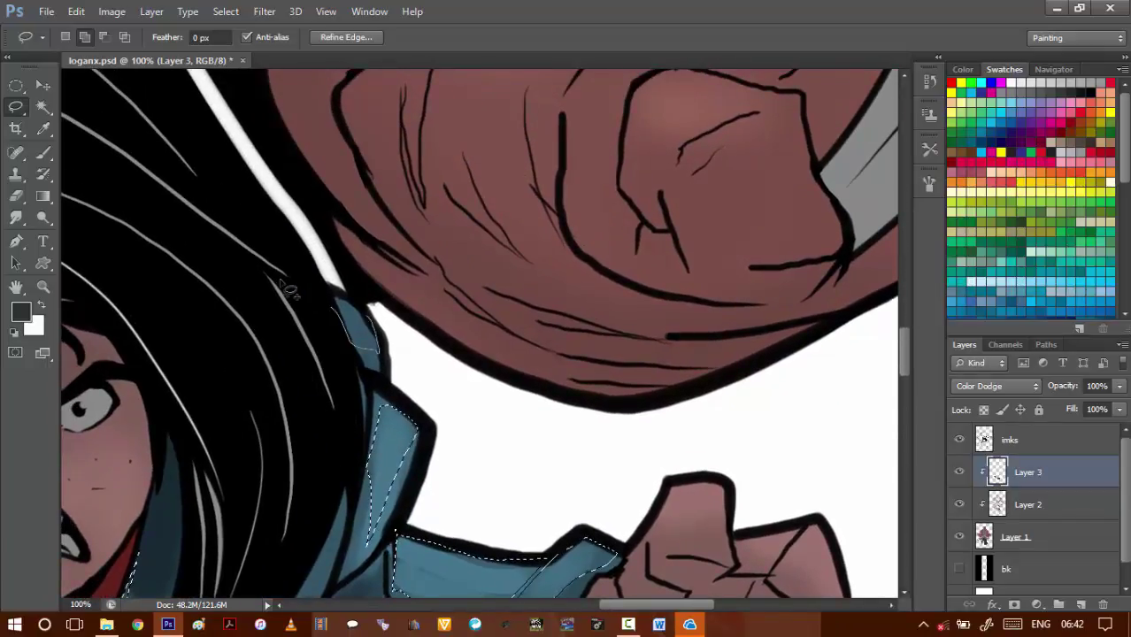
{"action": "scroll", "coordinate": [282, 285], "scroll_direction": "down", "scroll_amount": 5}
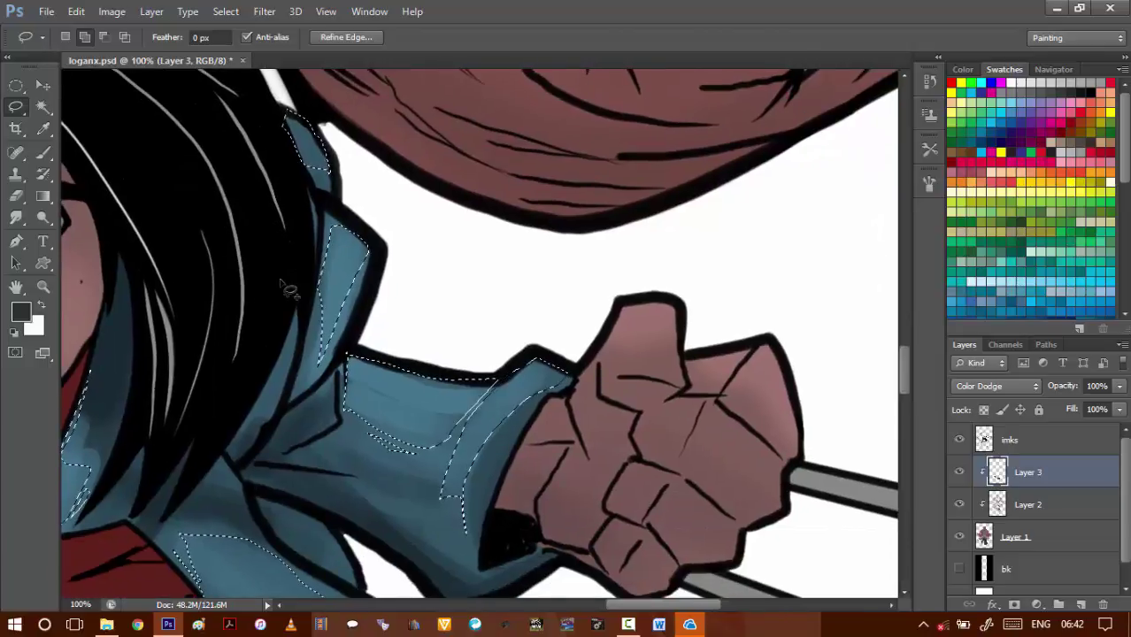
{"action": "left_click_drag", "start_coordinate": [293, 306], "coordinate": [346, 349]}
{"action": "left_click_drag", "start_coordinate": [283, 287], "coordinate": [283, 288]}
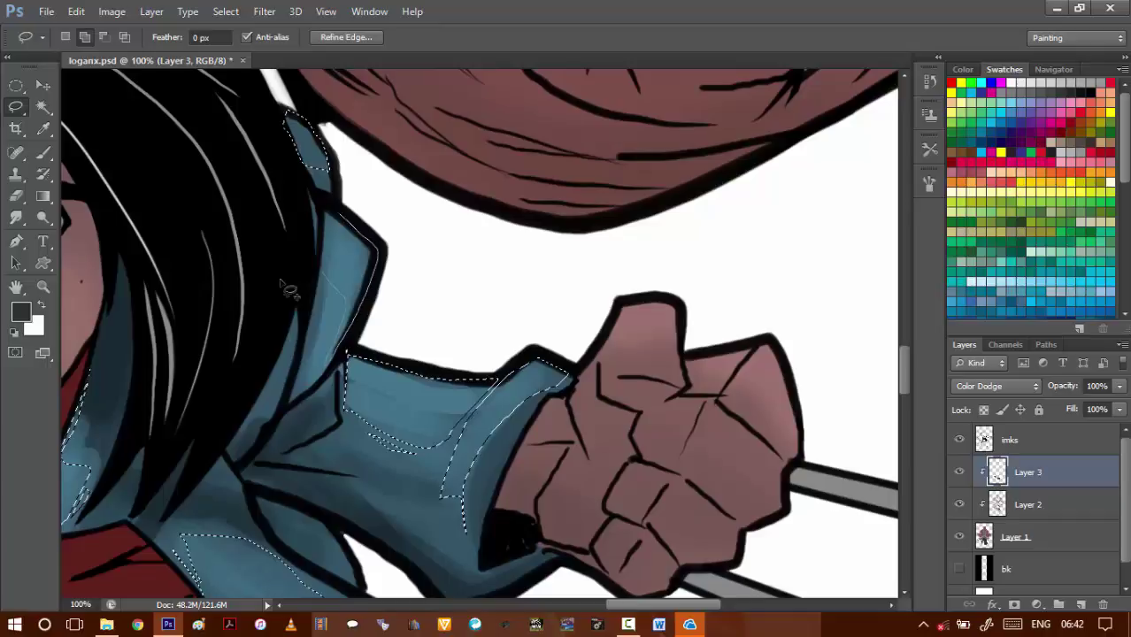
{"action": "mouse_move", "coordinate": [281, 285]}
{"action": "left_mouse_down"}
{"action": "mouse_move", "coordinate": [623, 268]}
{"action": "mouse_move", "coordinate": [556, 327]}
{"action": "left_mouse_up"}
{"action": "scroll", "coordinate": [288, 292], "scroll_direction": "left", "scroll_amount": 12}
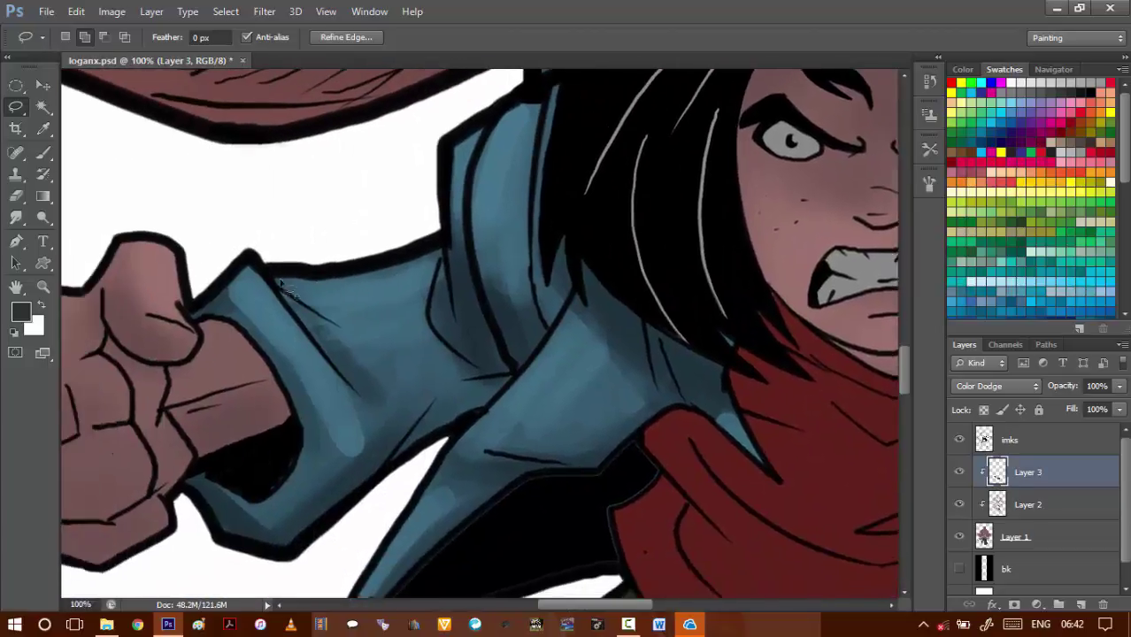
- Check the lassoed highlight areas across both jacket sleeves, the front flaps and the collar for missed spots
{"action": "scroll", "coordinate": [283, 288], "scroll_direction": "left", "scroll_amount": 2}
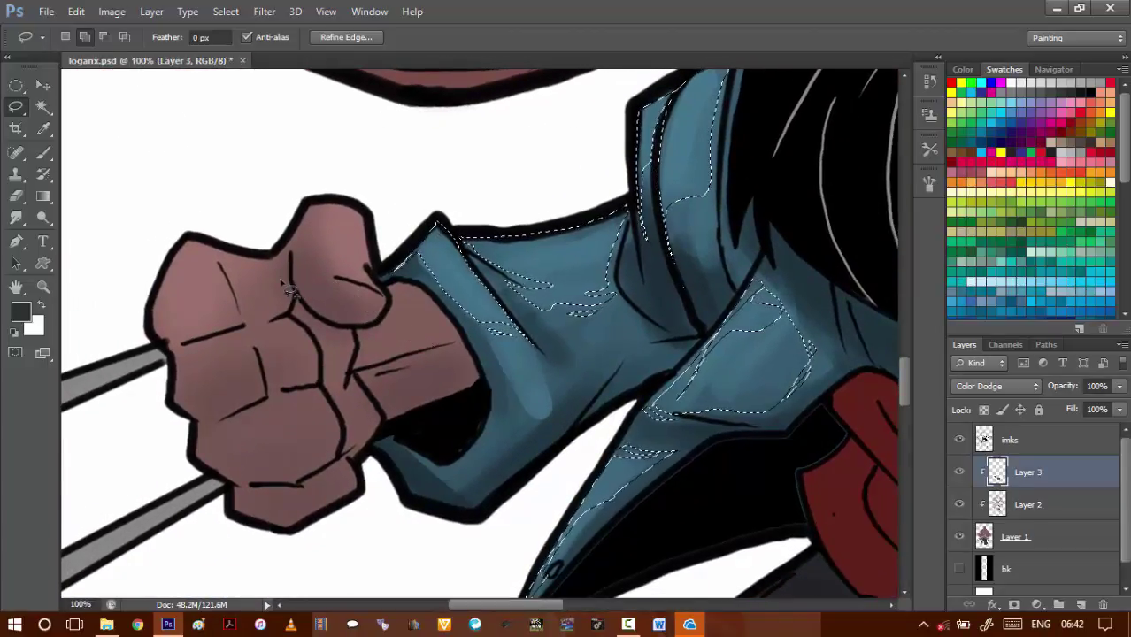
{"action": "scroll", "coordinate": [283, 287], "scroll_direction": "right", "scroll_amount": 7}
{"action": "scroll", "coordinate": [283, 288], "scroll_direction": "down", "scroll_amount": 3}
{"action": "scroll", "coordinate": [284, 288], "scroll_direction": "down", "scroll_amount": 5}
{"action": "scroll", "coordinate": [284, 288], "scroll_direction": "right", "scroll_amount": 8}
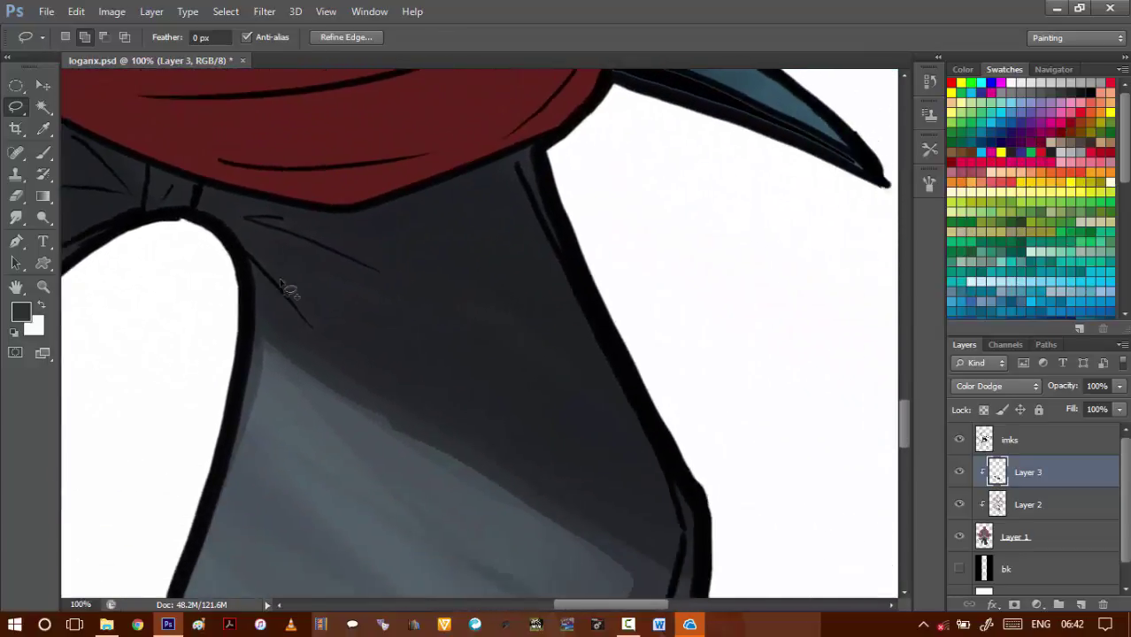
{"action": "scroll", "coordinate": [283, 288], "scroll_direction": "up", "scroll_amount": 5}
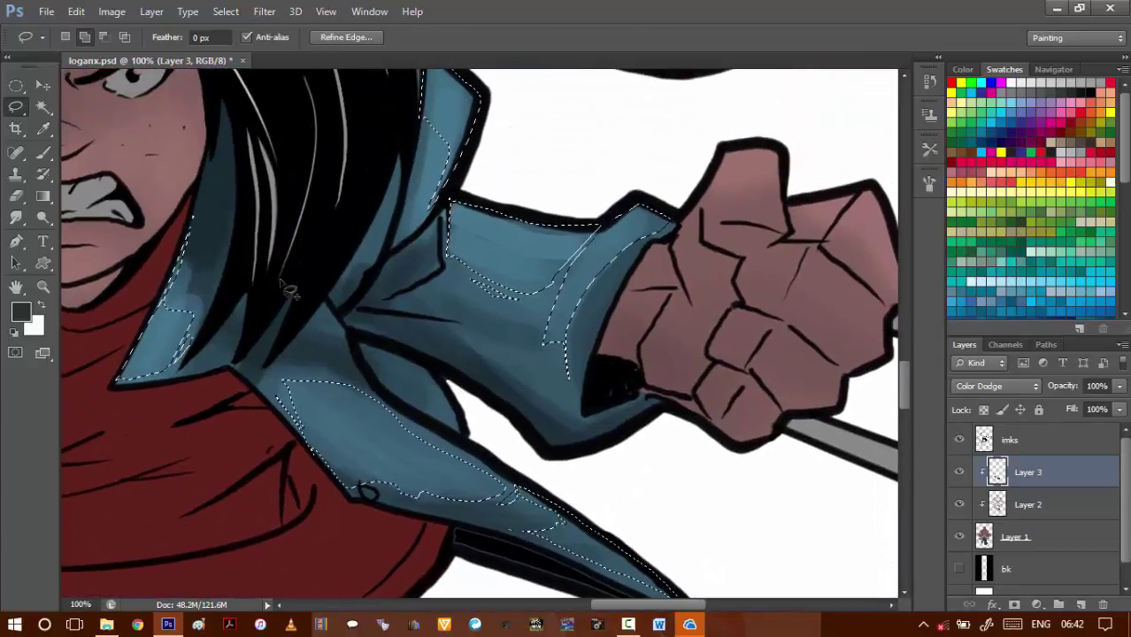
{"action": "scroll", "coordinate": [286, 288], "scroll_direction": "down", "scroll_amount": 5}
{"action": "scroll", "coordinate": [286, 287], "scroll_direction": "right", "scroll_amount": 3}
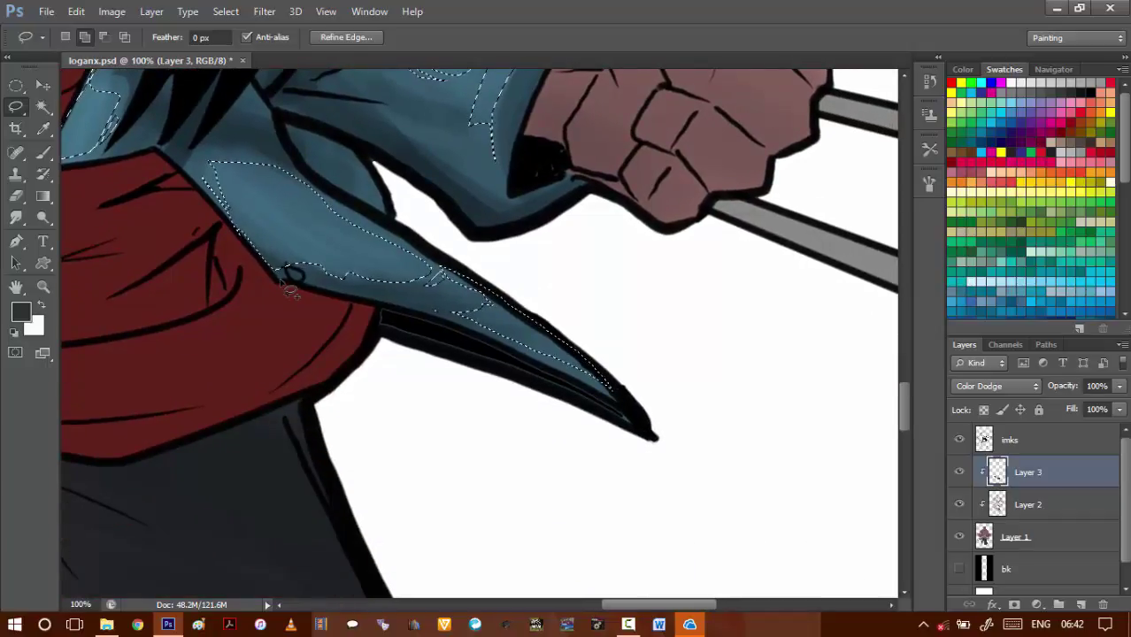
{"action": "scroll", "coordinate": [286, 288], "scroll_direction": "up", "scroll_amount": 5}
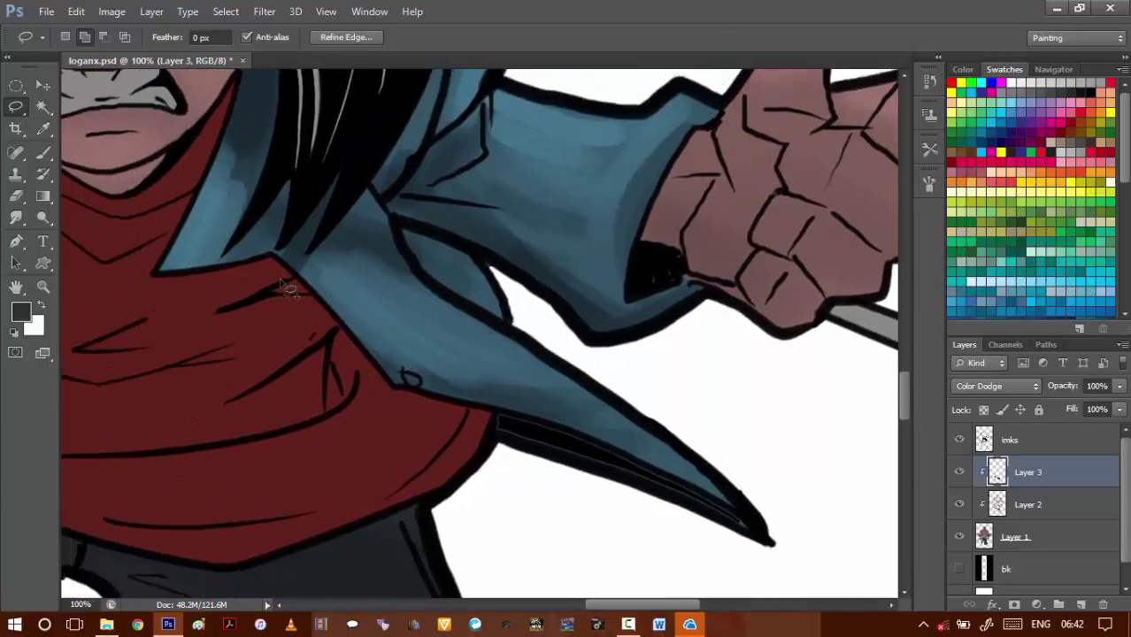
{"action": "scroll", "coordinate": [286, 288], "scroll_direction": "left", "scroll_amount": 3}
{"action": "scroll", "coordinate": [282, 284], "scroll_direction": "up", "scroll_amount": 2}
{"action": "scroll", "coordinate": [282, 284], "scroll_direction": "left", "scroll_amount": 2}
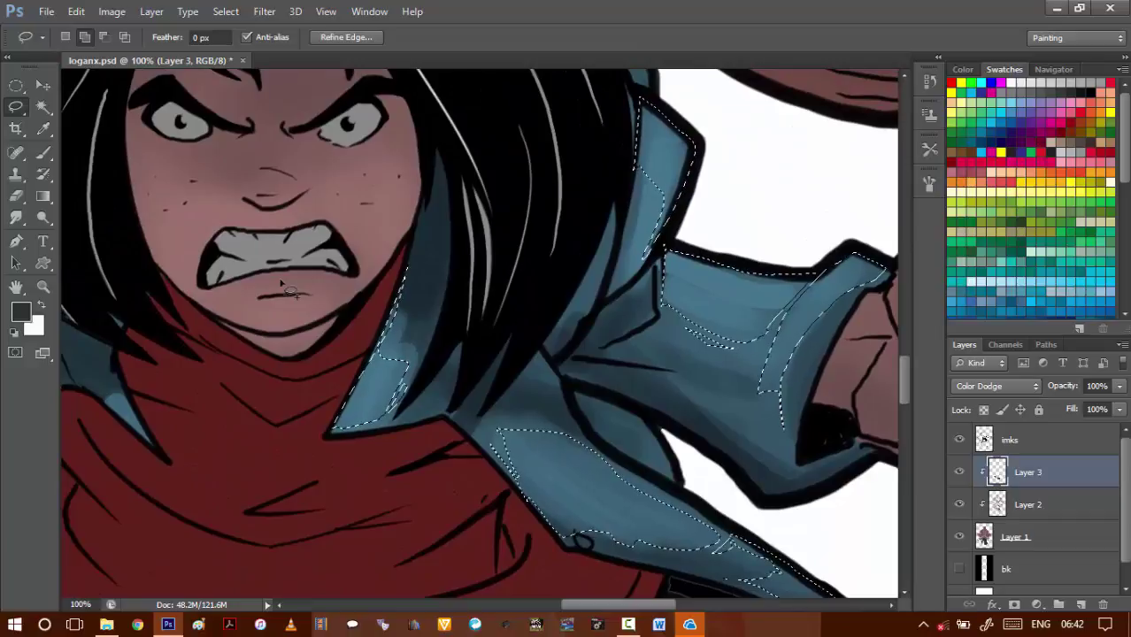
- Fill the selected jacket areas with the dark grey foreground colour, brighten them by 30 with Brightness/Contrast, and clear the selection
{"action": "scroll", "coordinate": [282, 283], "scroll_direction": "up", "scroll_amount": 2}
{"action": "scroll", "coordinate": [281, 283], "scroll_direction": "left", "scroll_amount": 3}
{"action": "scroll", "coordinate": [286, 287], "scroll_direction": "left", "scroll_amount": 3}
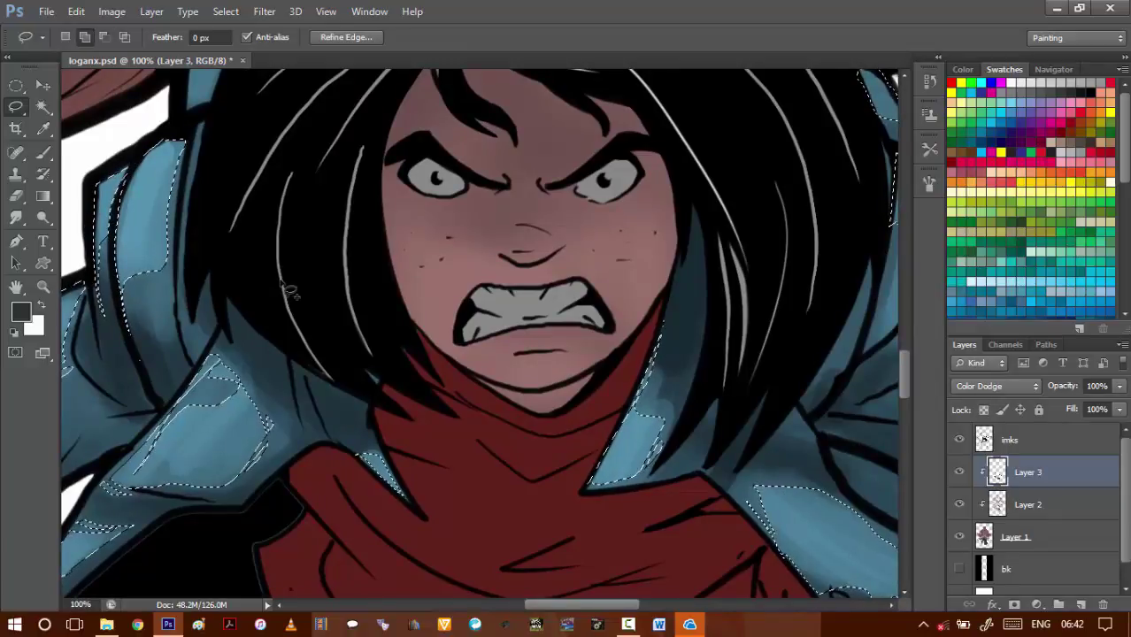
{"action": "key", "text": "alt+i"}
{"action": "key", "text": "j"}
{"action": "key", "text": "c"}
{"action": "key", "text": "shift+Up"}
{"action": "key", "text": "shift+Up"}
{"action": "key", "text": "shift+Up"}
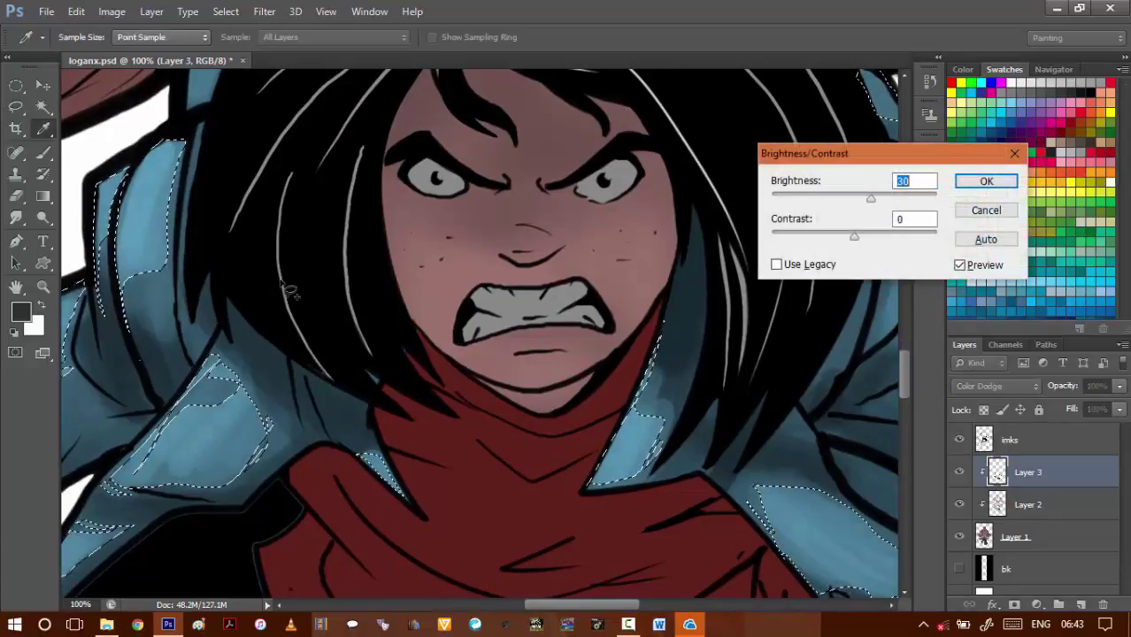
{"action": "key", "text": "Return"}
{"action": "key", "text": "l"}
{"action": "key", "text": "ctrl+d"}
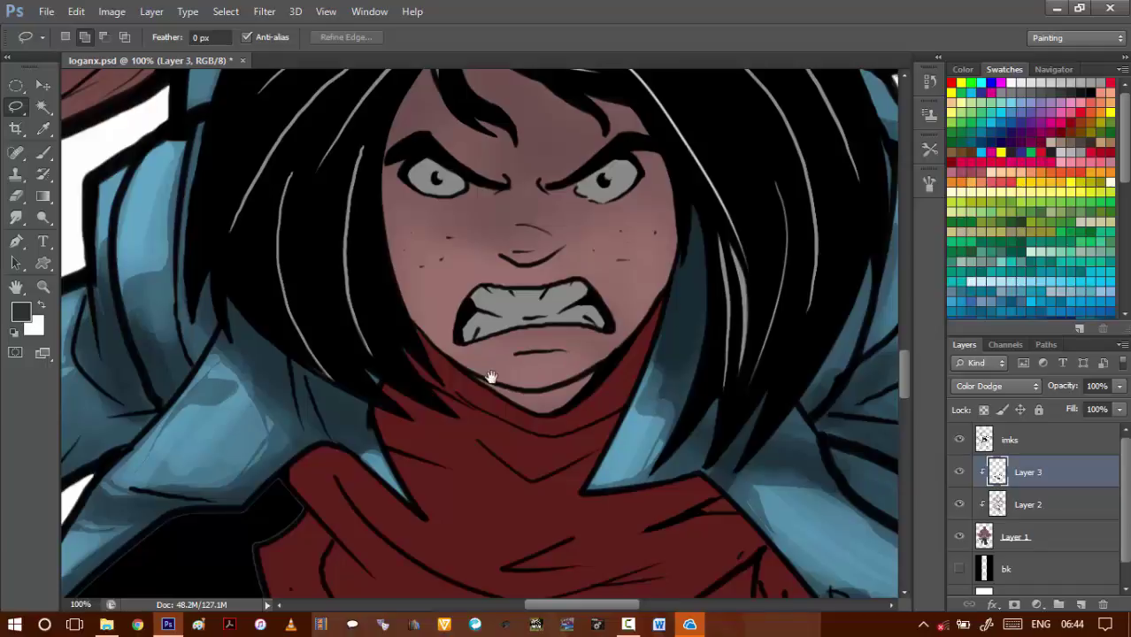
- Brighten the Layer 3 highlights by a further 20 with Brightness/Contrast and load the layer's painted areas as a selection
{"action": "left_click_drag", "start_coordinate": [474, 406], "coordinate": [728, 369]}
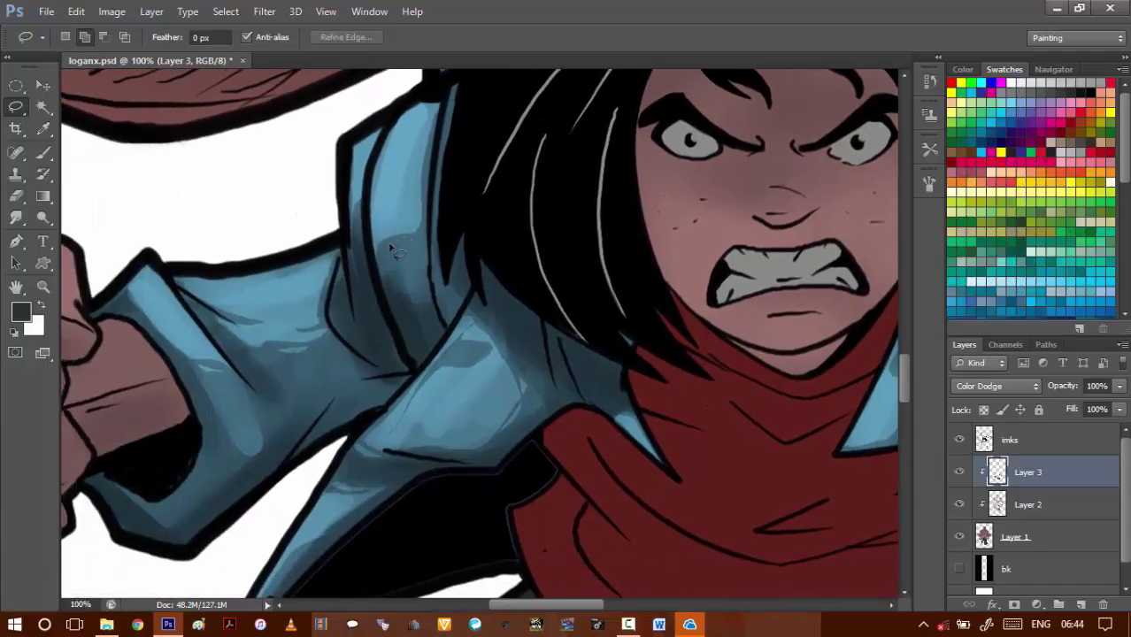
{"action": "left_click_drag", "start_coordinate": [411, 263], "coordinate": [411, 265]}
{"action": "key", "text": "alt+i"}
{"action": "key", "text": "j"}
{"action": "key", "text": "c"}
{"action": "key", "text": "shift+Up"}
{"action": "key", "text": "shift+Up"}
{"action": "key", "text": "Return"}
{"action": "key", "text": "ctrl+d"}
{"action": "left_click", "coordinate": [998, 473], "text": "ctrl"}
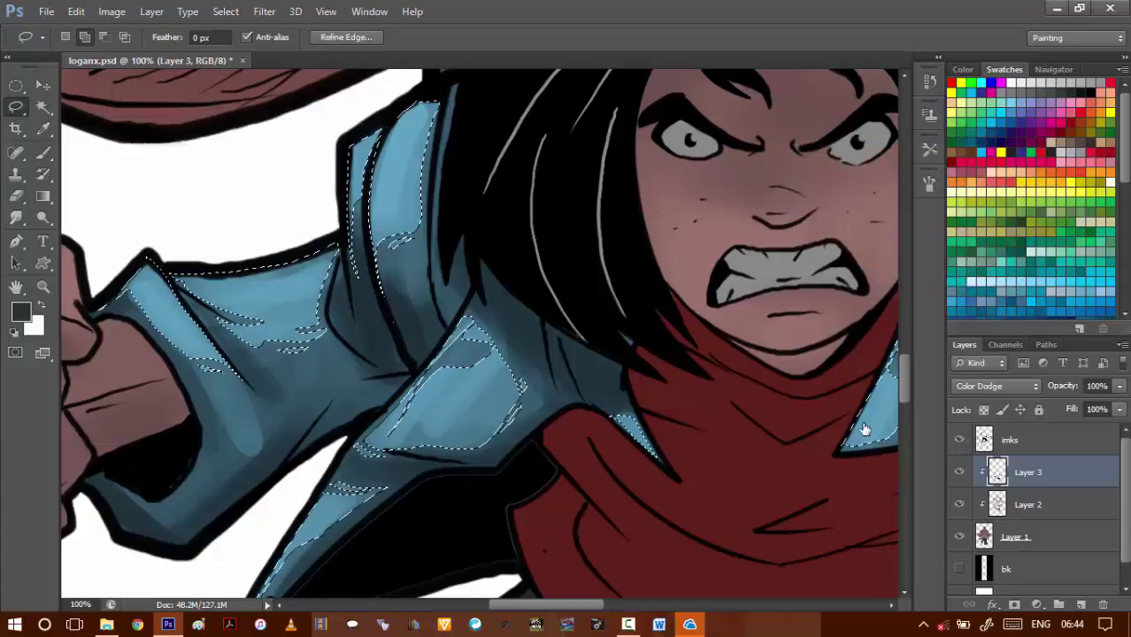
{"action": "key", "text": "alt+s"}
{"action": "key", "text": "m"}
{"action": "key", "text": "e"}
{"action": "key", "text": "Escape"}
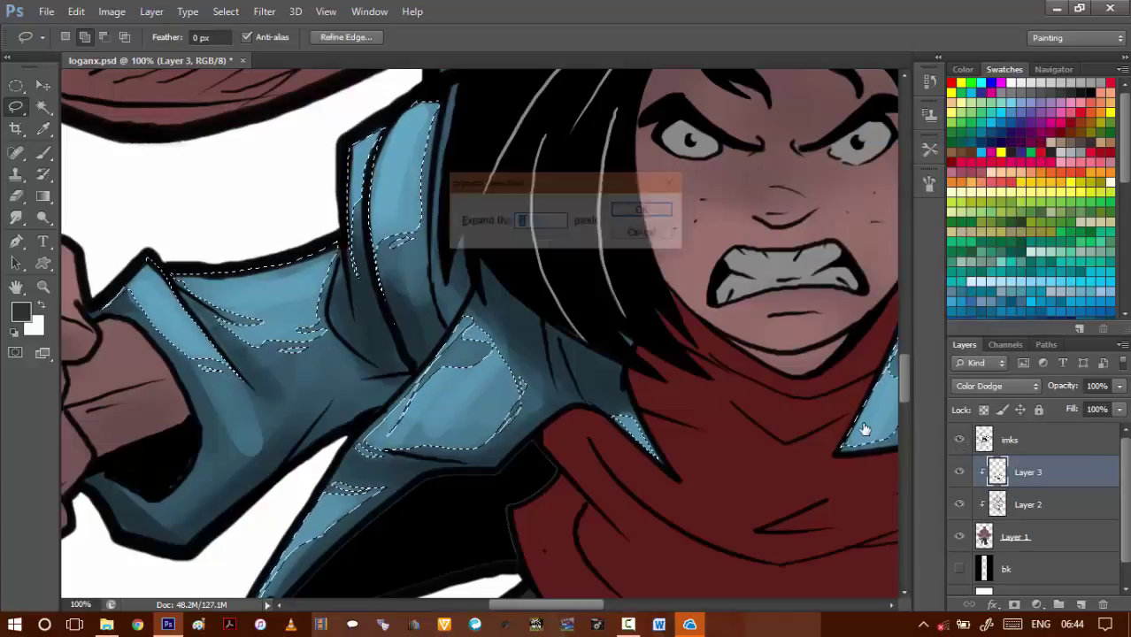
- Contract the selection around the blue jacket's highlight areas
{"action": "key", "text": "alt+s"}
{"action": "key", "text": "m"}
{"action": "key", "text": "c"}
{"action": "key", "text": "Return"}
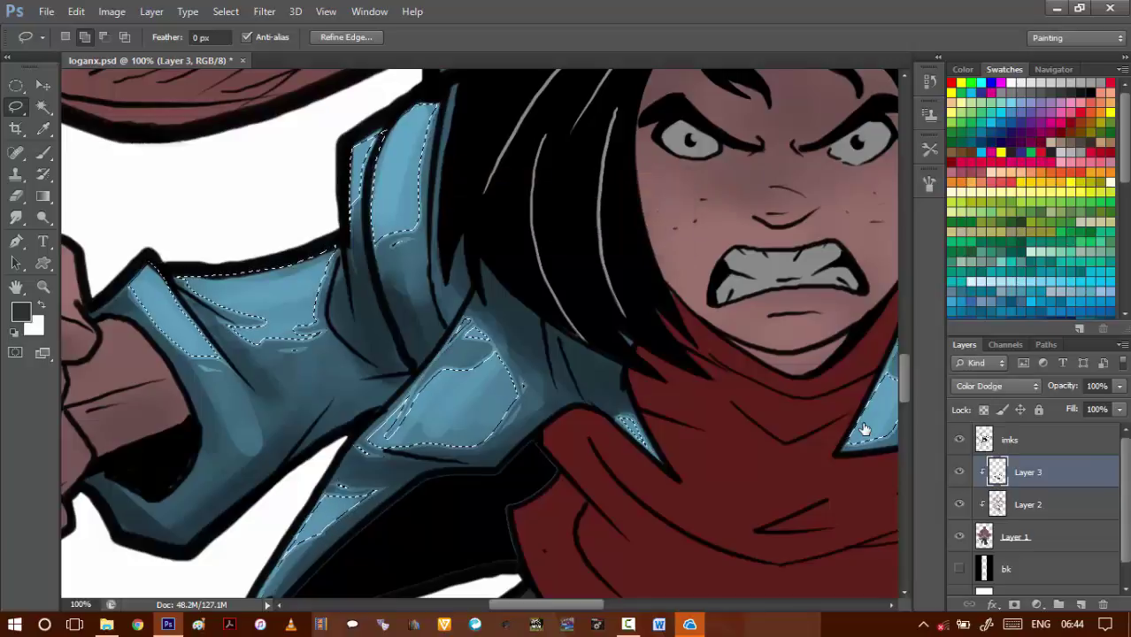
{"action": "key", "text": "ctrl+alt+b"}
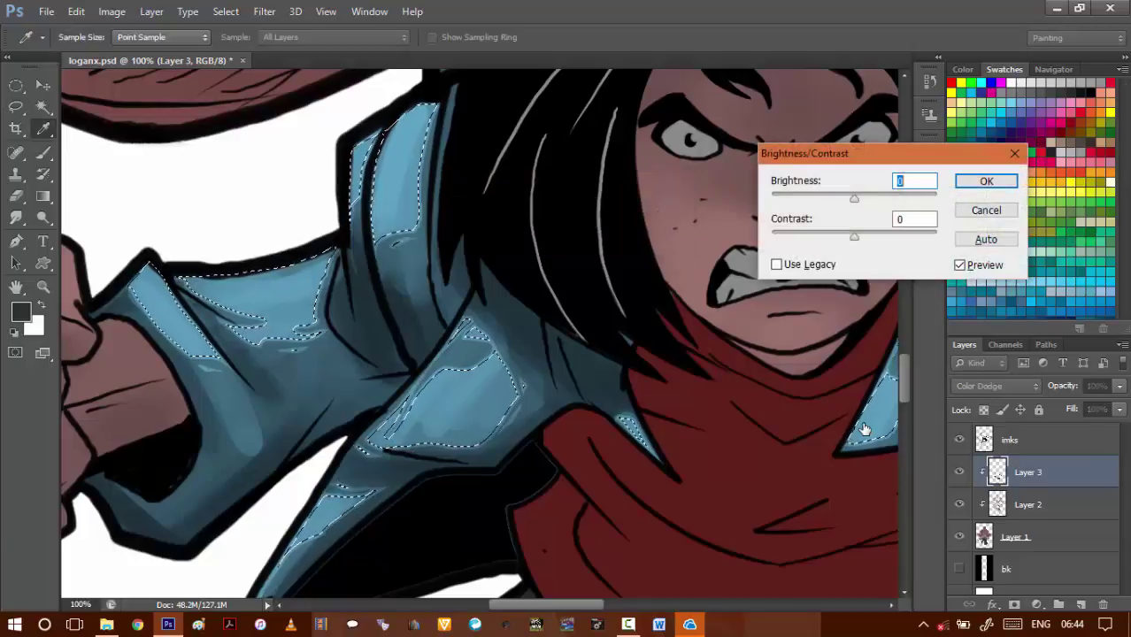
{"action": "key", "text": "Escape"}
- Subtract freehand lasso areas from the highlight selection on the shoulder of the jacket beside the girl's hair
{"action": "key", "text": "l"}
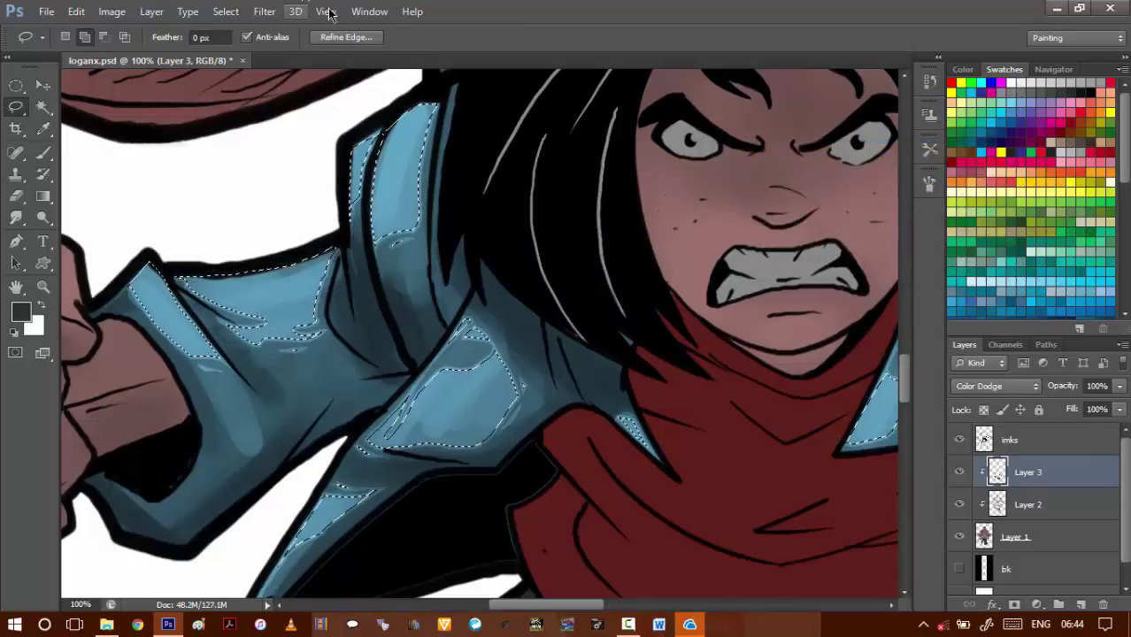
{"action": "left_click", "coordinate": [411, 179], "text": "ctrl"}
{"action": "key", "text": "ctrl+d"}
{"action": "mouse_move", "coordinate": [409, 207]}
{"action": "left_mouse_down"}
{"action": "mouse_move", "coordinate": [390, 226]}
{"action": "mouse_move", "coordinate": [400, 280]}
{"action": "left_mouse_up"}
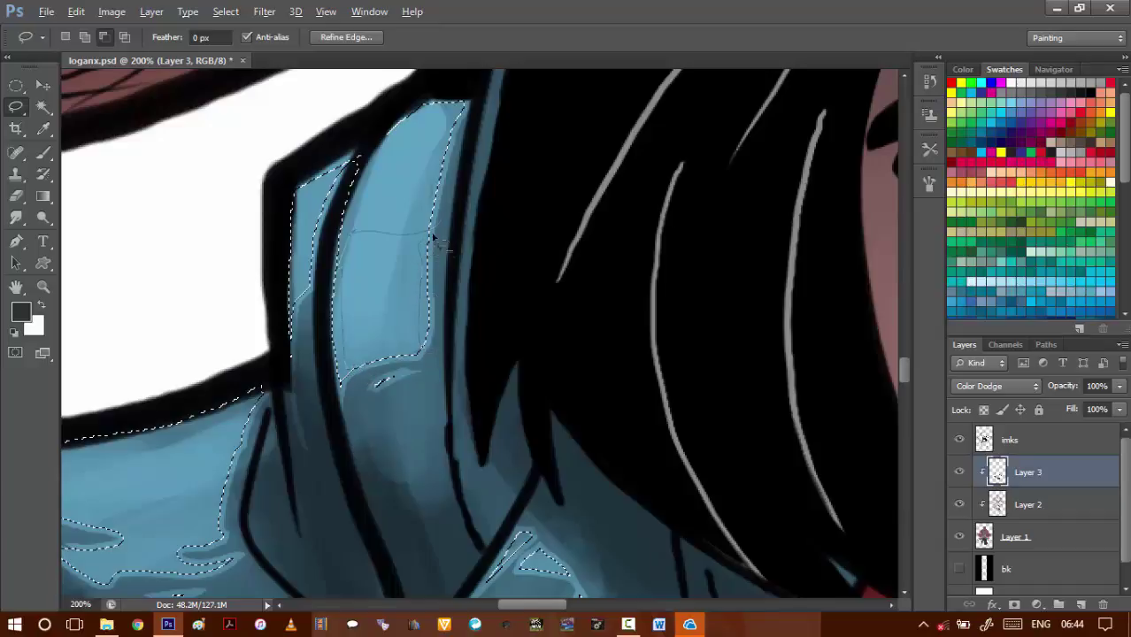
{"action": "left_click_drag", "start_coordinate": [434, 237], "coordinate": [430, 236]}
{"action": "left_click_drag", "start_coordinate": [305, 229], "coordinate": [398, 227]}
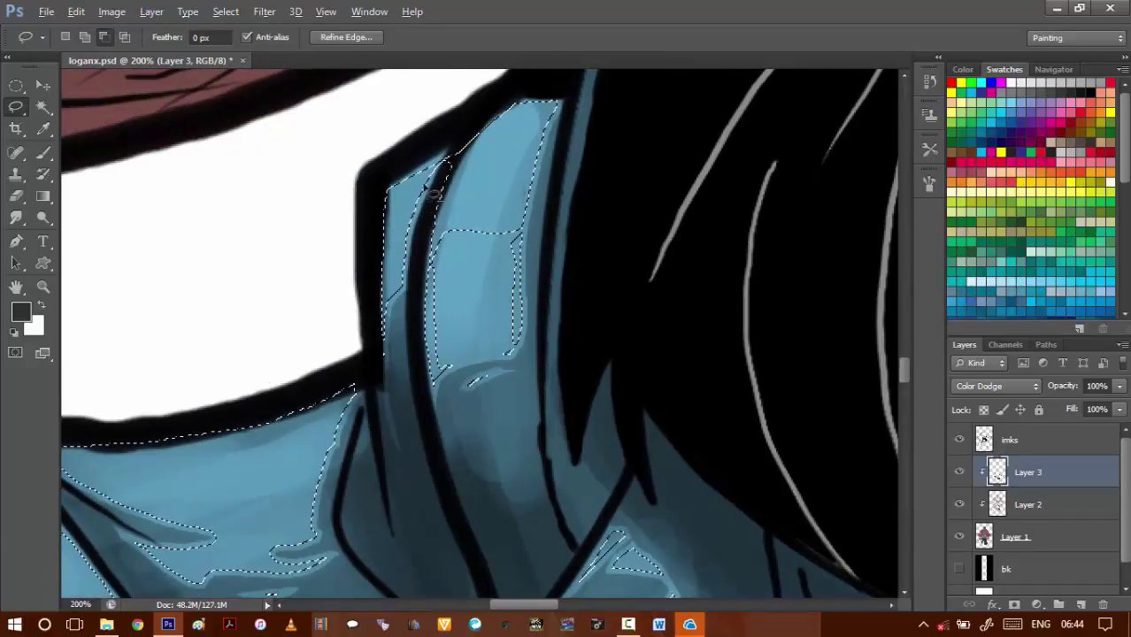
{"action": "mouse_move", "coordinate": [419, 200]}
{"action": "left_mouse_down"}
{"action": "mouse_move", "coordinate": [389, 277]}
{"action": "mouse_move", "coordinate": [428, 230]}
{"action": "mouse_move", "coordinate": [404, 281]}
{"action": "mouse_move", "coordinate": [424, 233]}
{"action": "mouse_move", "coordinate": [398, 240]}
{"action": "mouse_move", "coordinate": [446, 228]}
{"action": "mouse_move", "coordinate": [431, 257]}
{"action": "left_mouse_up"}
{"action": "key", "text": "ctrl+z"}
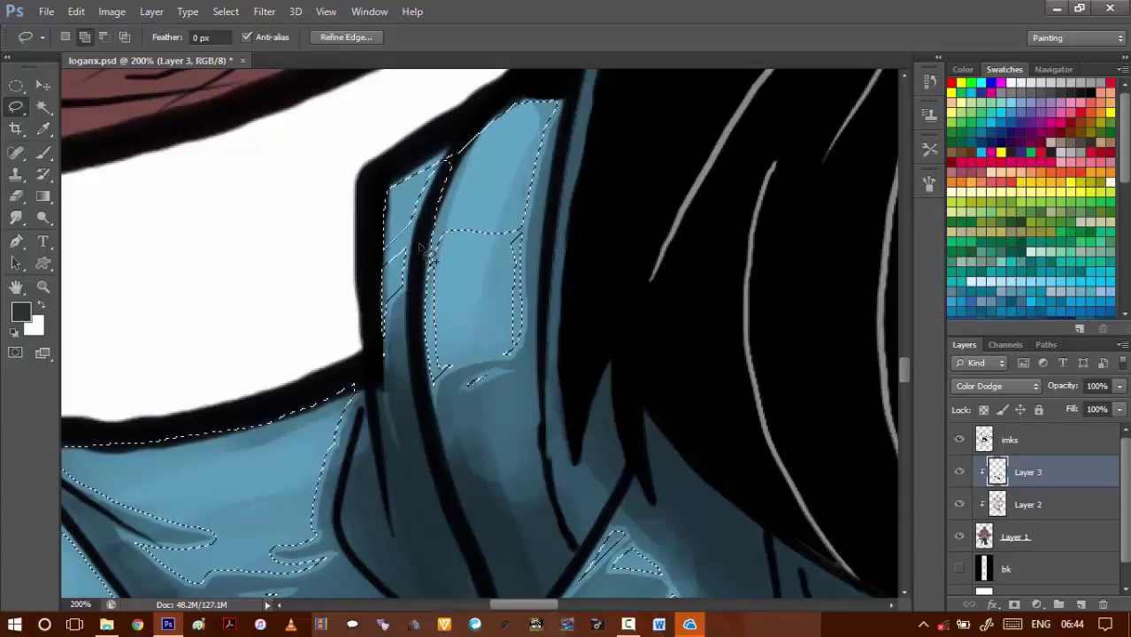
{"action": "mouse_move", "coordinate": [326, 413]}
{"action": "left_mouse_down"}
{"action": "mouse_move", "coordinate": [336, 382]}
{"action": "mouse_move", "coordinate": [341, 404]}
{"action": "left_mouse_up"}
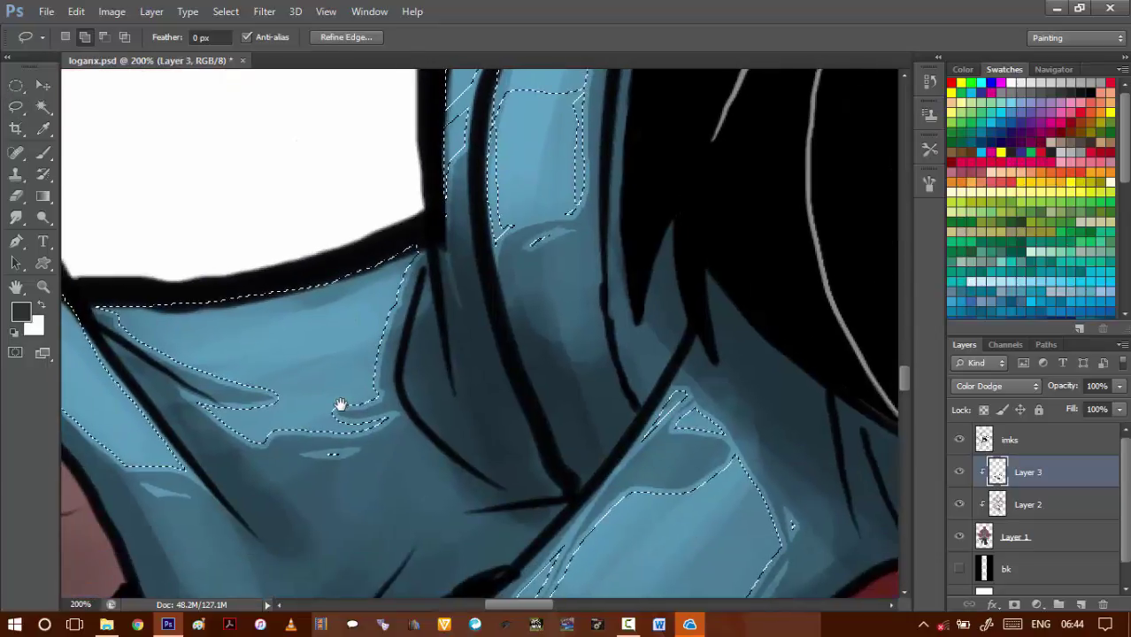
- Raise the brightness of the selected jacket highlights on Layer 3 to 60
{"action": "key", "text": "alt+i"}
{"action": "key", "text": "j"}
{"action": "key", "text": "c"}
{"action": "key", "text": "shift+Up"}
{"action": "key", "text": "shift+Up"}
{"action": "key", "text": "shift+Up"}
{"action": "key", "text": "shift+Up"}
{"action": "key", "text": "shift+Up"}
{"action": "key", "text": "shift+Up"}
{"action": "key", "text": "Return"}
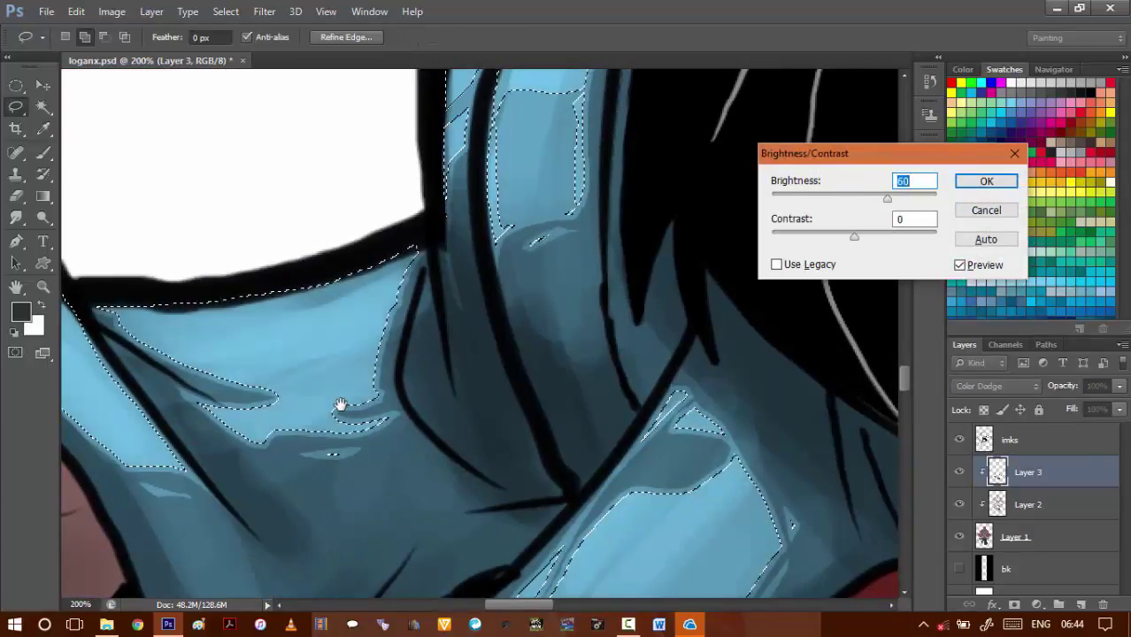
- Clear the selection and review the brightened highlights across the whole jacket
{"action": "key", "text": "ctrl+d"}
{"action": "left_click_drag", "start_coordinate": [479, 377], "coordinate": [422, 351]}
{"action": "key", "text": "ctrl+minus"}
{"action": "key", "text": "ctrl+minus"}
{"action": "key", "text": "ctrl+minus"}
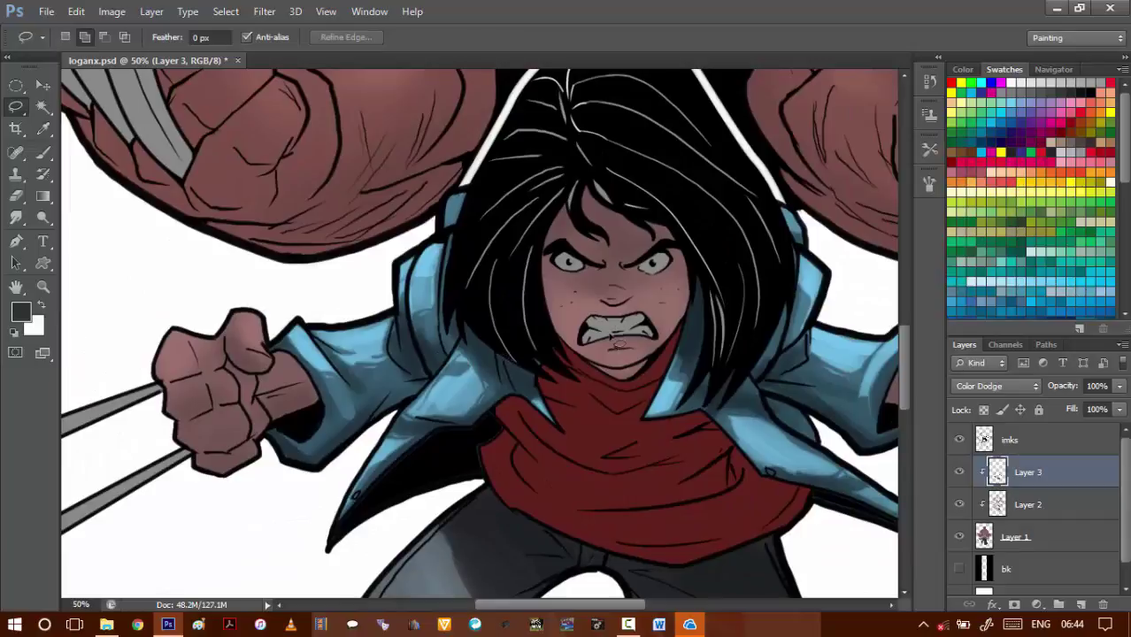
{"action": "left_click", "coordinate": [407, 298], "text": "ctrl"}
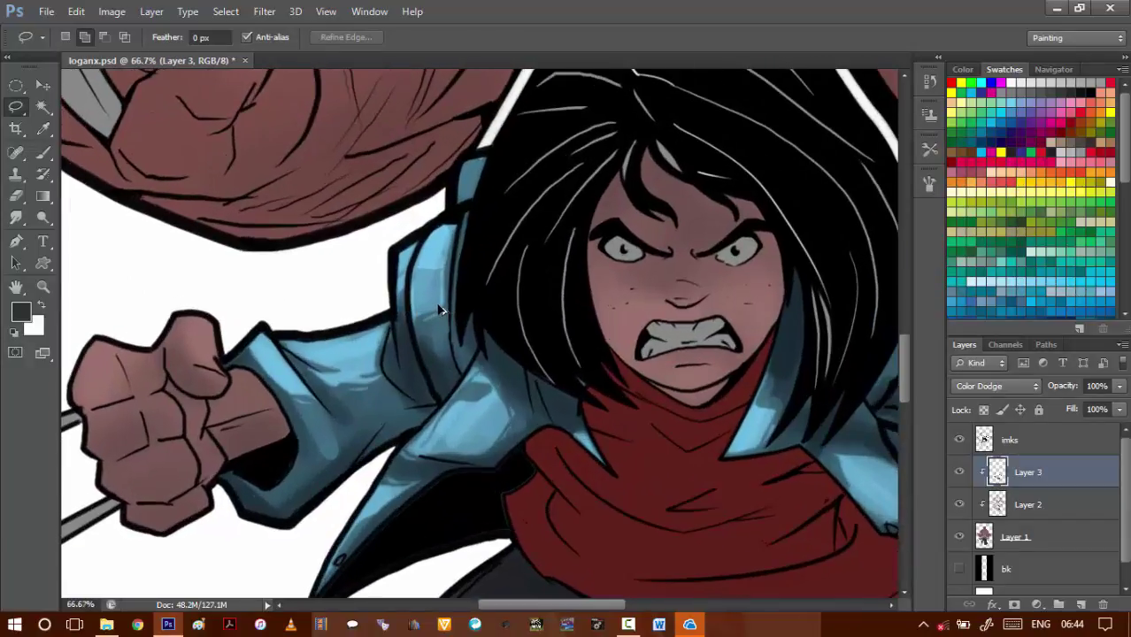
- Undo the deselection and the brightness change on the jacket highlights
{"action": "key", "text": "ctrl+alt+z"}
{"action": "key", "text": "ctrl+alt+z"}
{"action": "left_click", "coordinate": [414, 336], "text": "ctrl"}
{"action": "scroll", "coordinate": [413, 335], "scroll_direction": "up", "scroll_amount": 1}
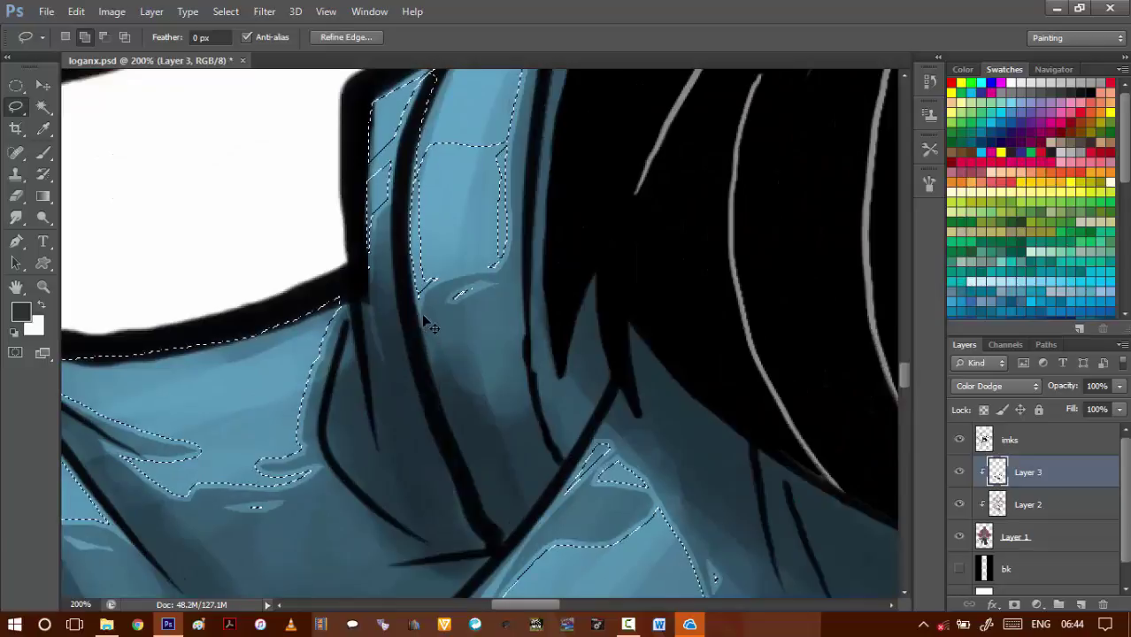
- Brighten the selected jacket highlights again and clear the selection
{"action": "key", "text": "ctrl+shift+x"}
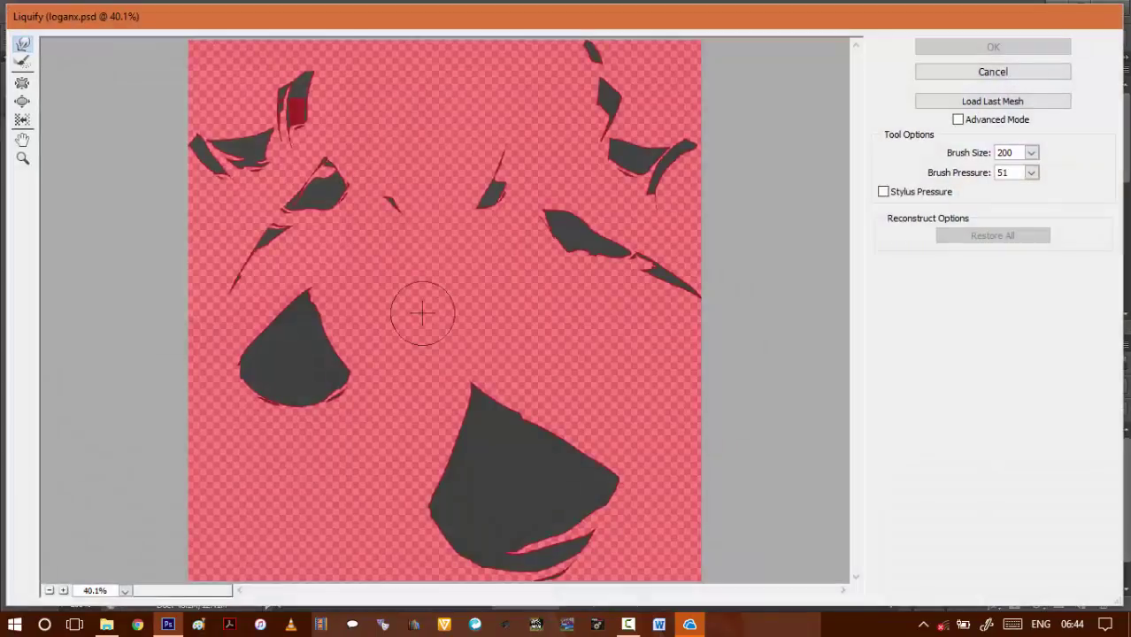
{"action": "key", "text": "Escape"}
{"action": "key", "text": "ctrl+d"}
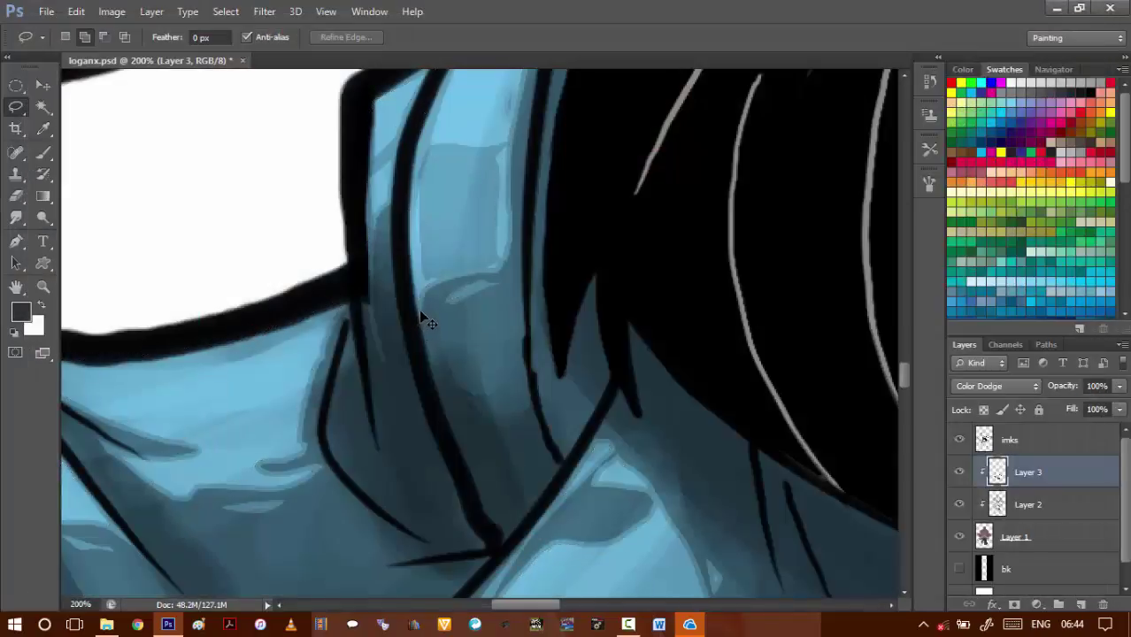
{"action": "scroll", "coordinate": [431, 363], "scroll_direction": "down", "scroll_amount": 2}
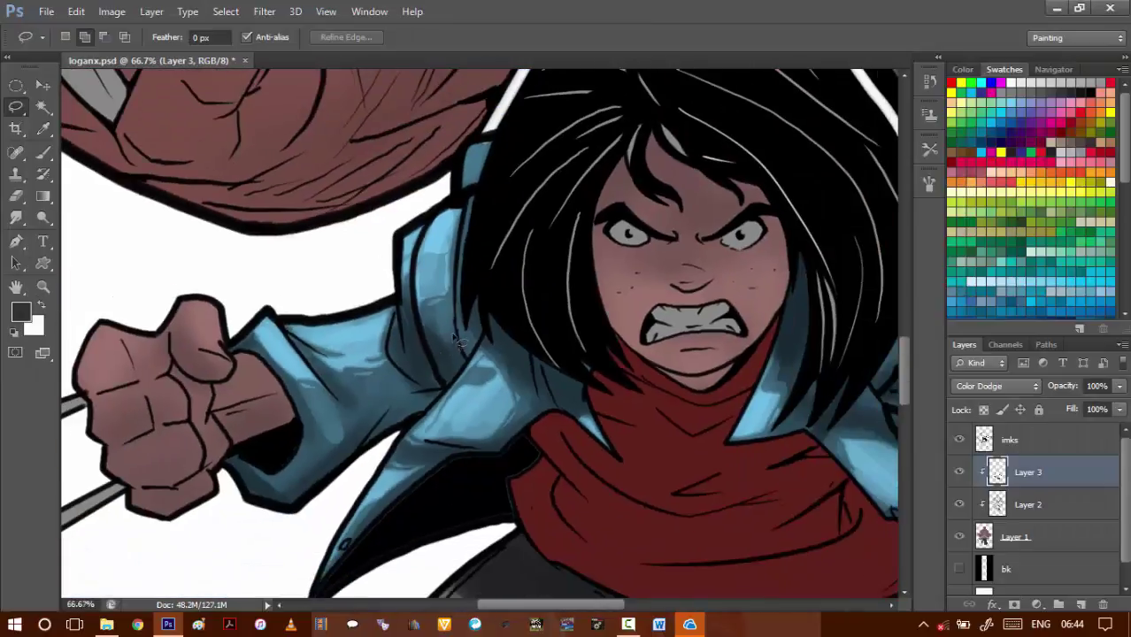
- Undo the last brightening of the jacket and discard the highlight selection
{"action": "key", "text": "ctrl+alt+z"}
{"action": "key", "text": "ctrl+alt+z"}
{"action": "key", "text": "ctrl+d"}
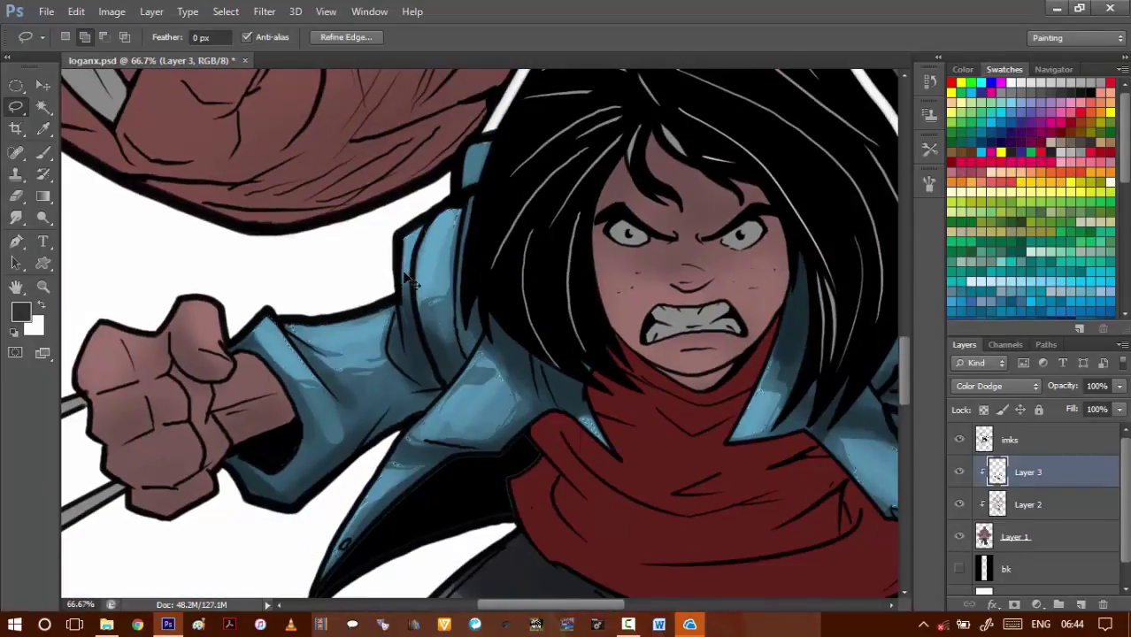
- Lasso a long rounded highlight patch and a small one below it on the jacket shoulder beside the hair
{"action": "scroll", "coordinate": [469, 195], "scroll_direction": "up", "scroll_amount": 4}
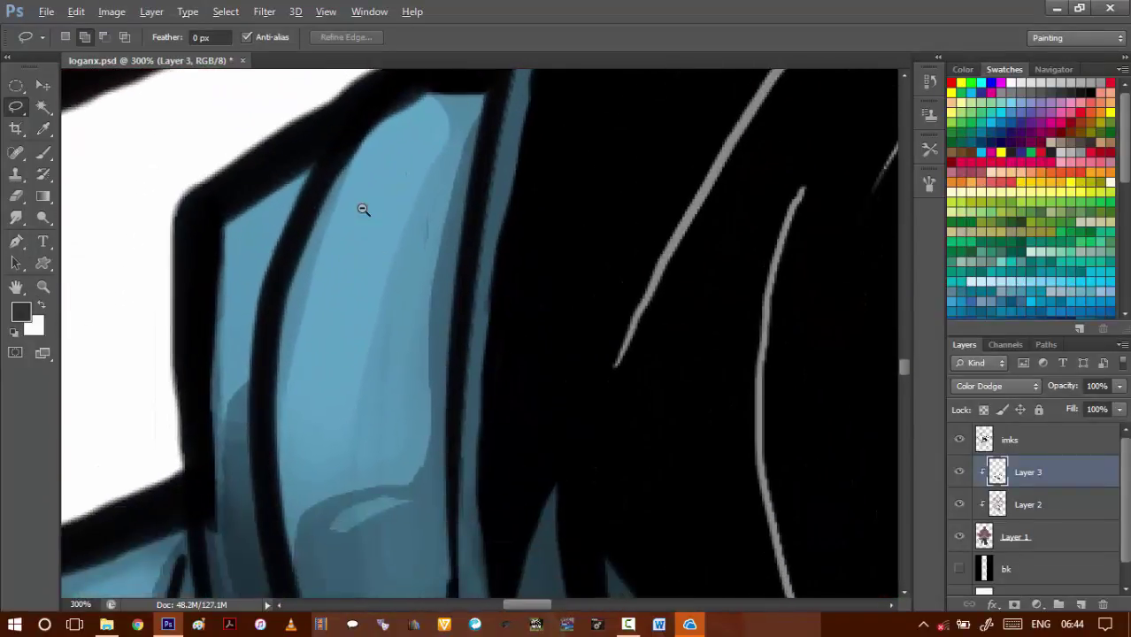
{"action": "scroll", "coordinate": [318, 229], "scroll_direction": "down", "scroll_amount": 1}
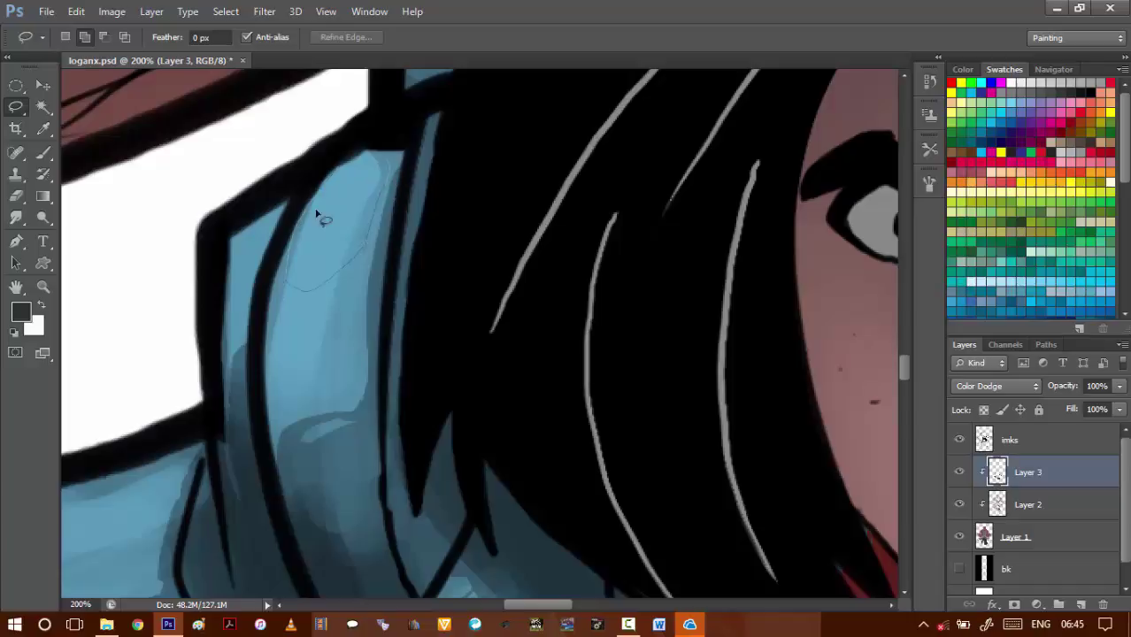
{"action": "left_click_drag", "start_coordinate": [318, 216], "coordinate": [317, 216]}
{"action": "mouse_move", "coordinate": [285, 306]}
{"action": "left_mouse_down"}
{"action": "mouse_move", "coordinate": [314, 327]}
{"action": "mouse_move", "coordinate": [333, 298]}
{"action": "left_mouse_up"}
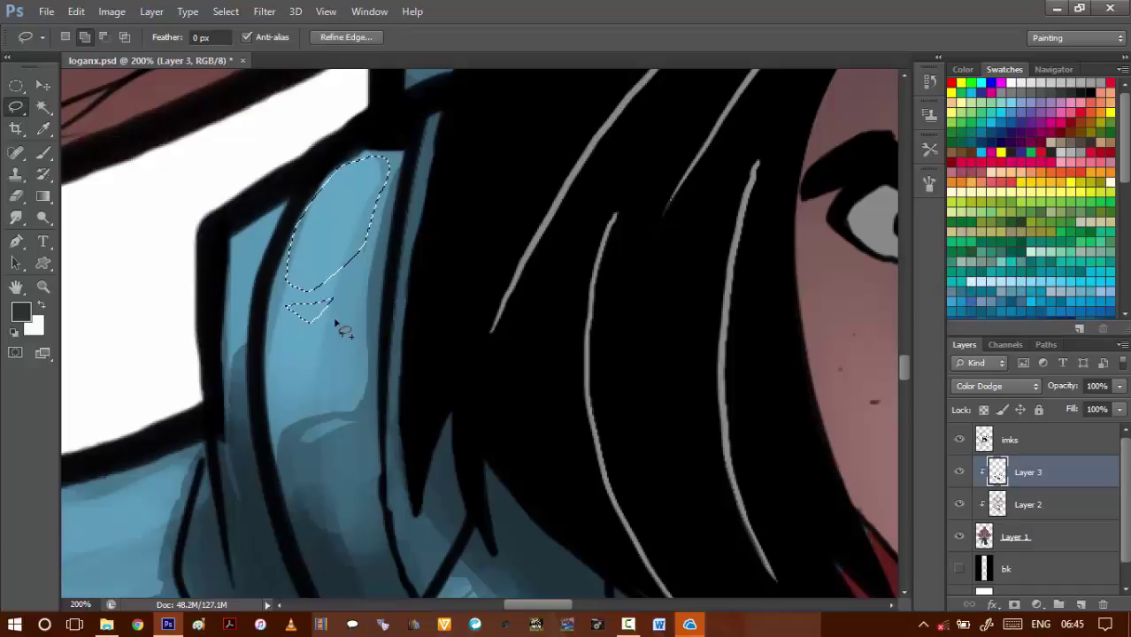
{"action": "key", "text": "space"}
- Add freehand highlight patches on the upper sleeve and folded cuff of the arm at the picture's left to the selection
{"action": "mouse_move", "coordinate": [276, 382]}
{"action": "left_mouse_down"}
{"action": "mouse_move", "coordinate": [329, 295]}
{"action": "mouse_move", "coordinate": [374, 300]}
{"action": "mouse_move", "coordinate": [380, 315]}
{"action": "left_mouse_up"}
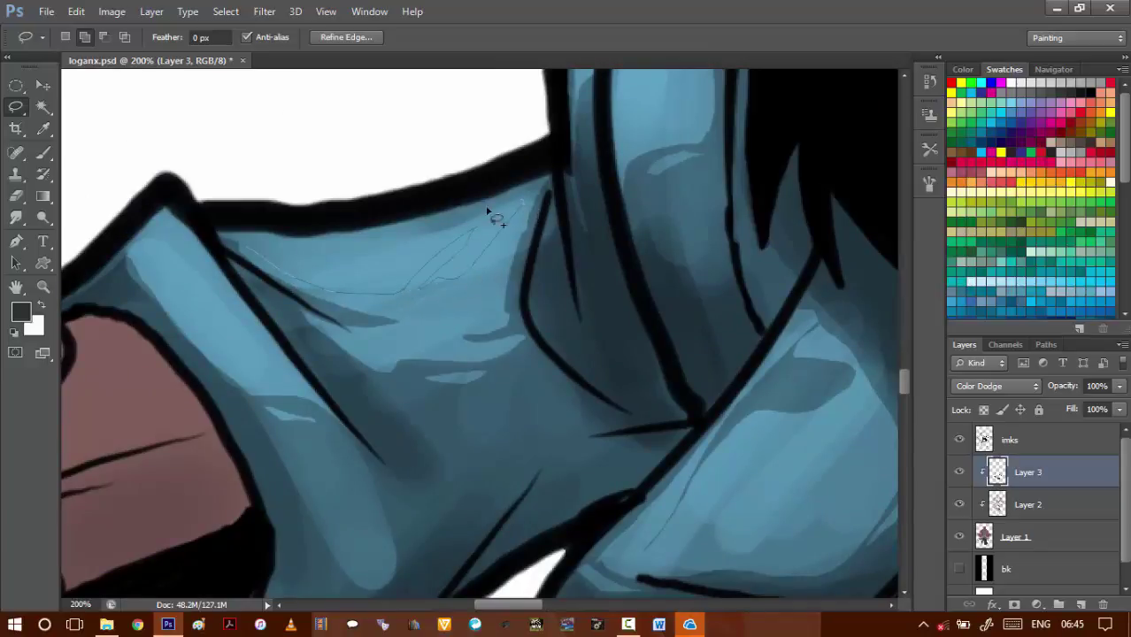
{"action": "left_click_drag", "start_coordinate": [392, 243], "coordinate": [386, 293]}
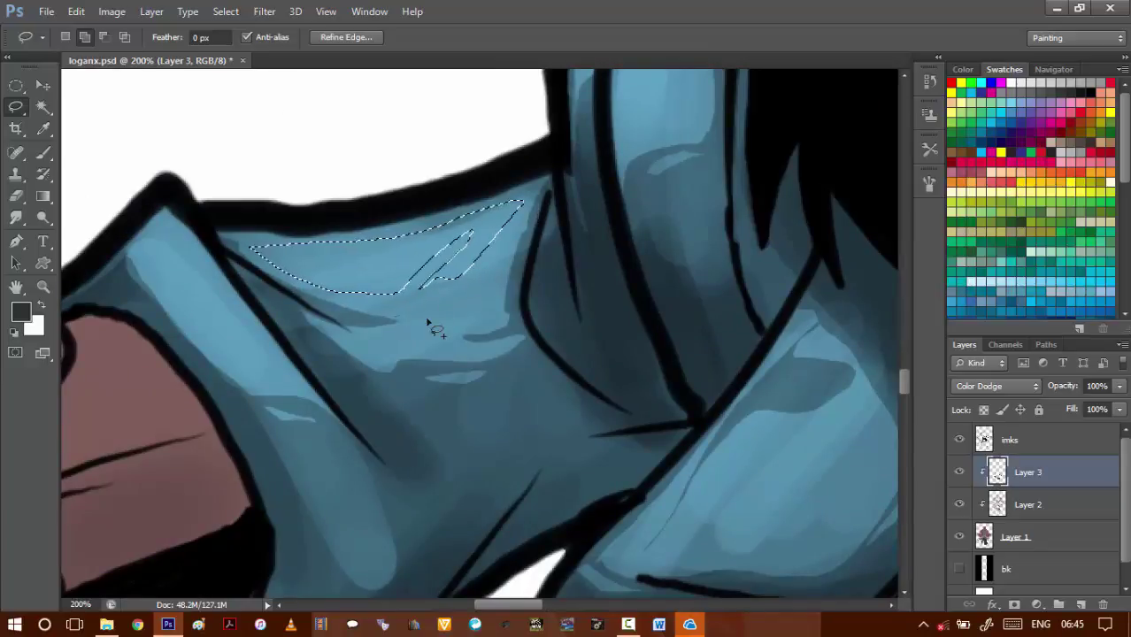
{"action": "left_click_drag", "start_coordinate": [485, 295], "coordinate": [400, 312]}
{"action": "scroll", "coordinate": [336, 273], "scroll_direction": "left", "scroll_amount": 3}
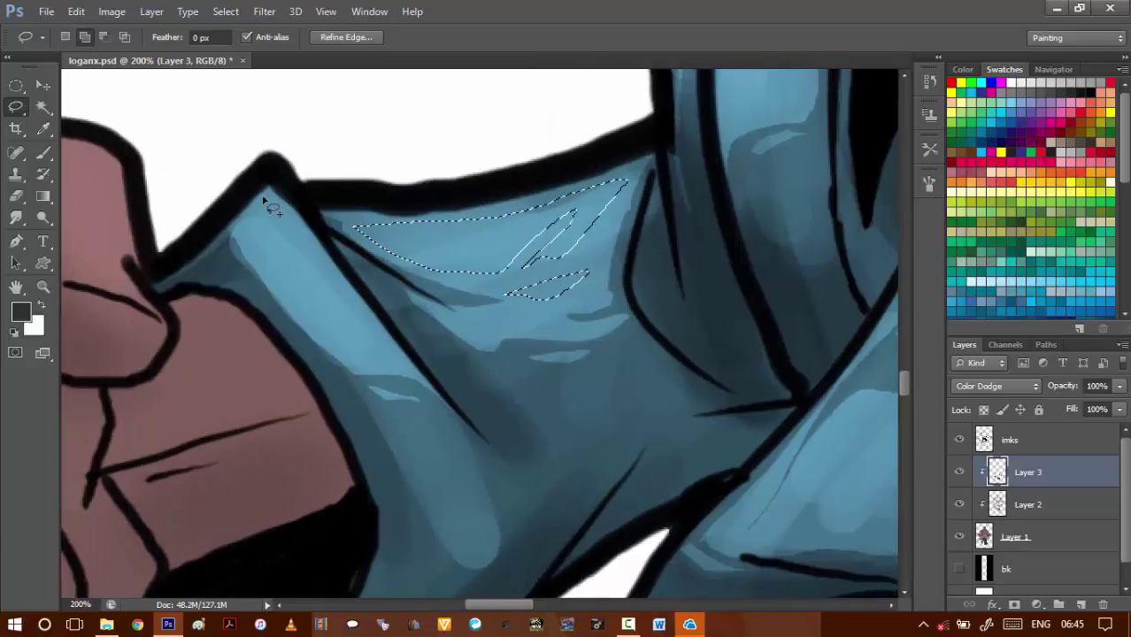
{"action": "mouse_move", "coordinate": [273, 204]}
{"action": "left_mouse_down"}
{"action": "mouse_move", "coordinate": [379, 341]}
{"action": "mouse_move", "coordinate": [333, 303]}
{"action": "mouse_move", "coordinate": [361, 212]}
{"action": "left_mouse_up"}
- Add freehand highlight shapes on the same side's jacket lapel and on the pointed flap below it to the selection
{"action": "left_click", "coordinate": [336, 314], "text": "alt"}
{"action": "left_click", "coordinate": [336, 315], "text": "alt"}
{"action": "scroll", "coordinate": [545, 292], "scroll_direction": "up", "scroll_amount": 2}
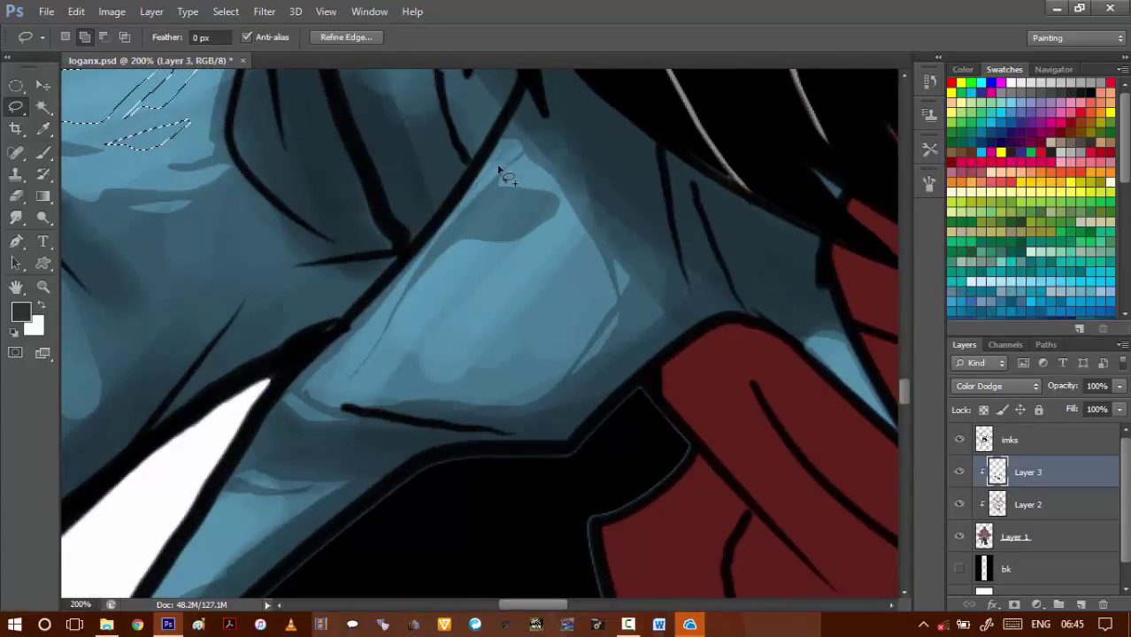
{"action": "left_click_drag", "start_coordinate": [516, 147], "coordinate": [518, 152]}
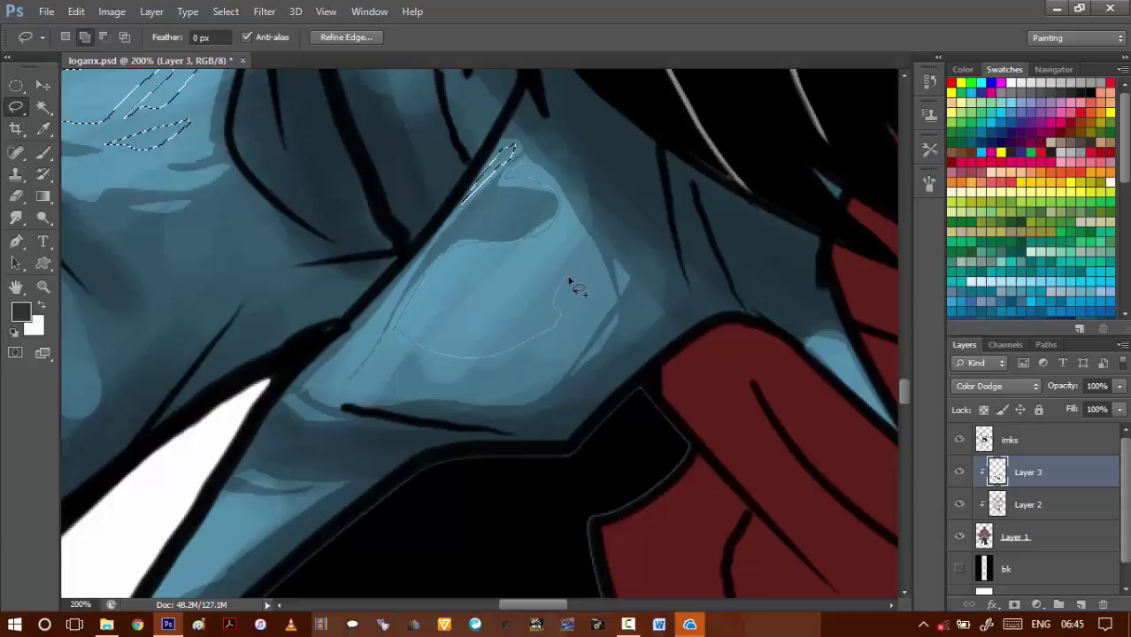
{"action": "left_click_drag", "start_coordinate": [542, 175], "coordinate": [539, 171]}
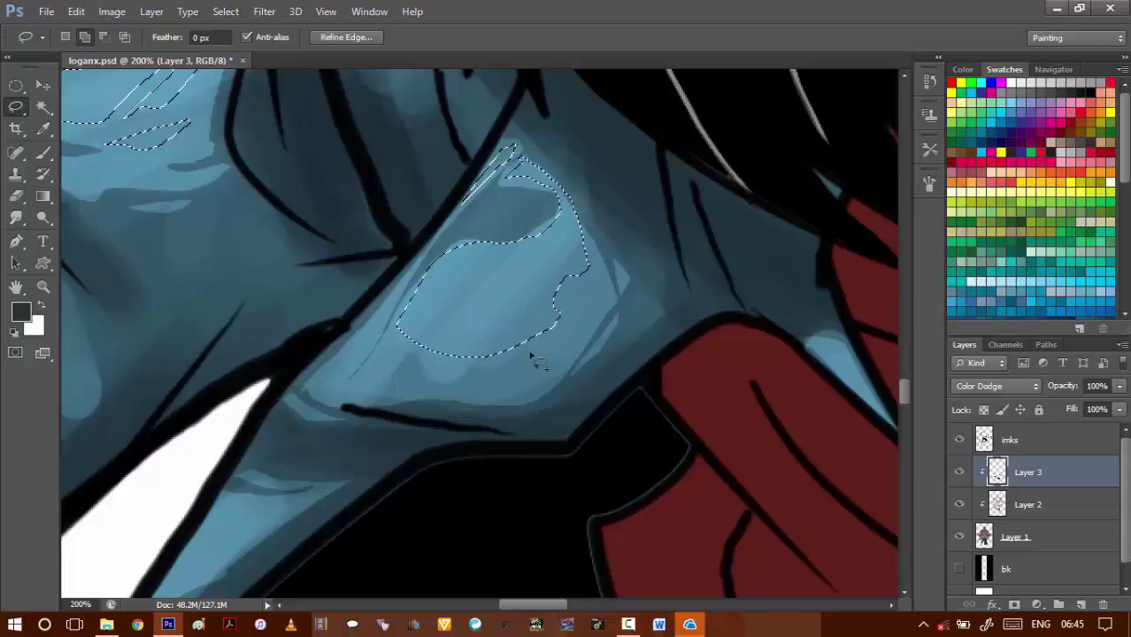
{"action": "left_click_drag", "start_coordinate": [472, 393], "coordinate": [454, 385]}
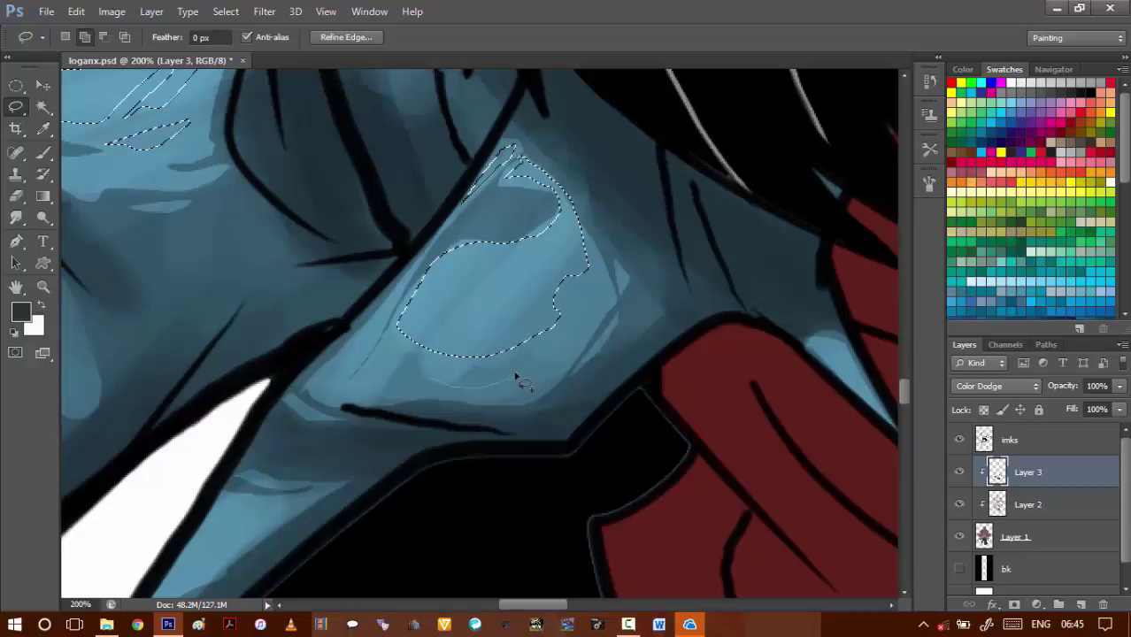
{"action": "mouse_move", "coordinate": [467, 384]}
{"action": "left_mouse_down"}
{"action": "mouse_move", "coordinate": [423, 382]}
{"action": "mouse_move", "coordinate": [374, 354]}
{"action": "mouse_move", "coordinate": [409, 376]}
{"action": "left_mouse_up"}
{"action": "left_click_drag", "start_coordinate": [296, 438], "coordinate": [402, 248]}
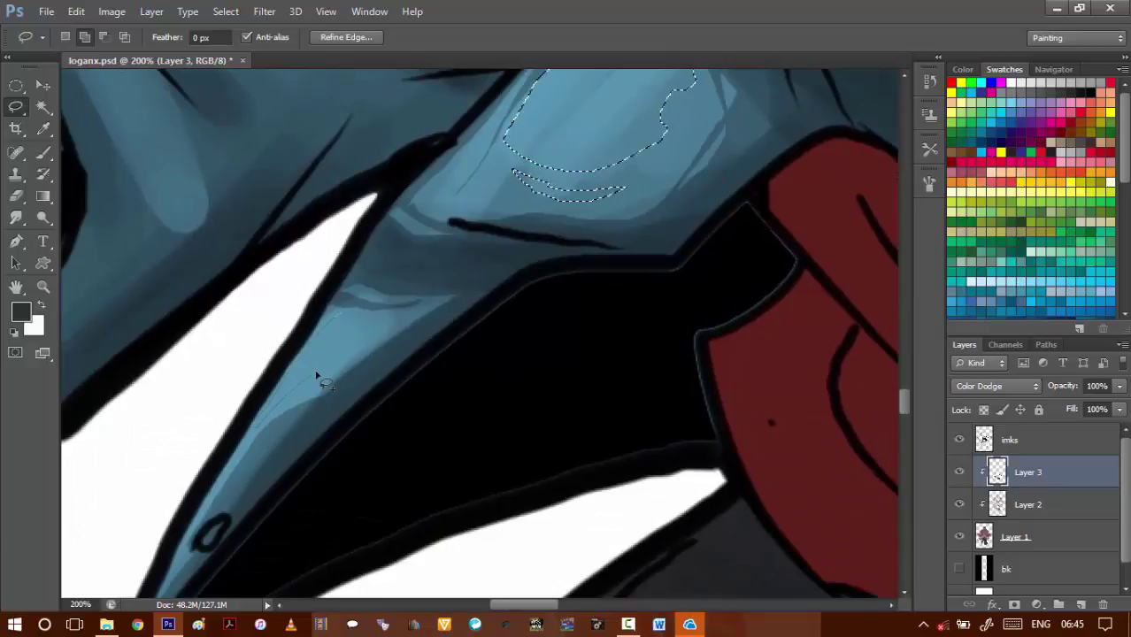
{"action": "left_click_drag", "start_coordinate": [372, 316], "coordinate": [301, 403]}
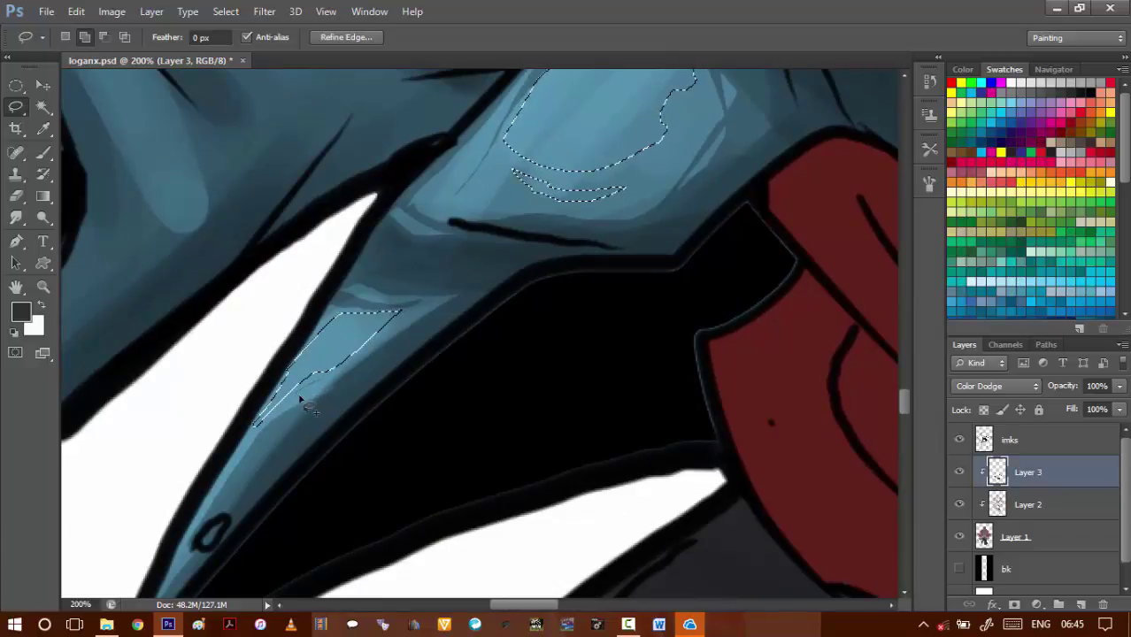
- Add freehand highlight patches on the opposite collar piece, between the red scarf and the hair, to the selection
{"action": "left_click_drag", "start_coordinate": [376, 352], "coordinate": [171, 385]}
{"action": "left_click", "coordinate": [313, 351], "text": "alt"}
{"action": "left_click", "coordinate": [314, 351], "text": "alt"}
{"action": "left_click_drag", "start_coordinate": [533, 367], "coordinate": [280, 354]}
{"action": "scroll", "coordinate": [440, 313], "scroll_direction": "up", "scroll_amount": 5}
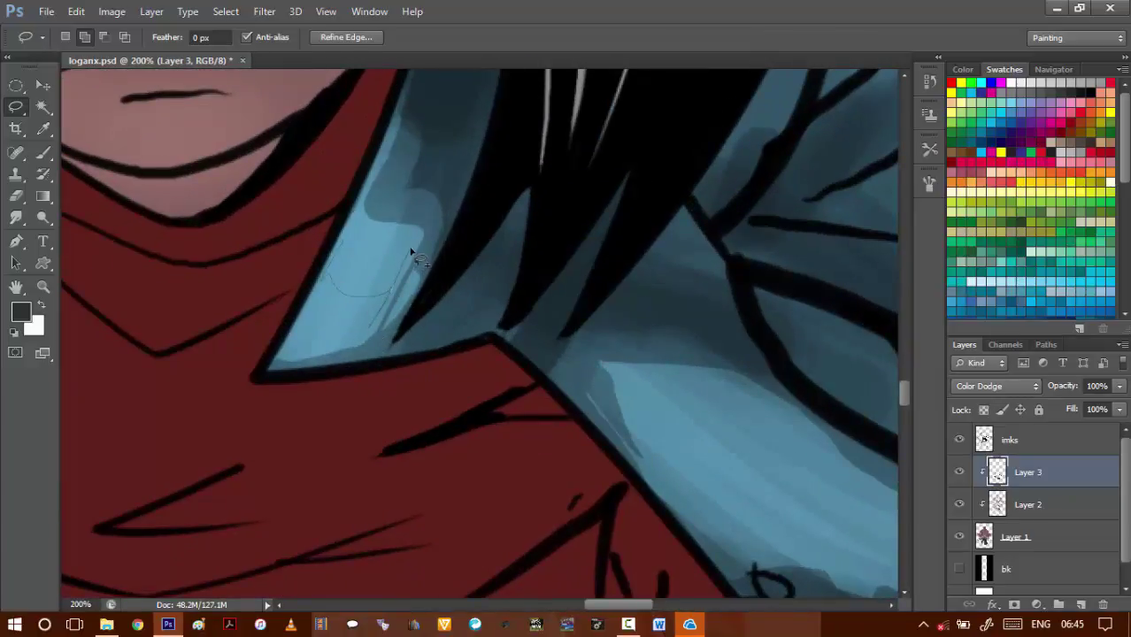
{"action": "left_click_drag", "start_coordinate": [411, 253], "coordinate": [347, 228]}
{"action": "left_click_drag", "start_coordinate": [362, 217], "coordinate": [358, 208]}
- Add two freehand highlight patches along the jacket flap below that collar to the selection, redoing the second patch longer
{"action": "left_click_drag", "start_coordinate": [458, 290], "coordinate": [320, 290]}
{"action": "left_click", "coordinate": [320, 291], "text": "alt"}
{"action": "left_click_drag", "start_coordinate": [464, 365], "coordinate": [399, 364]}
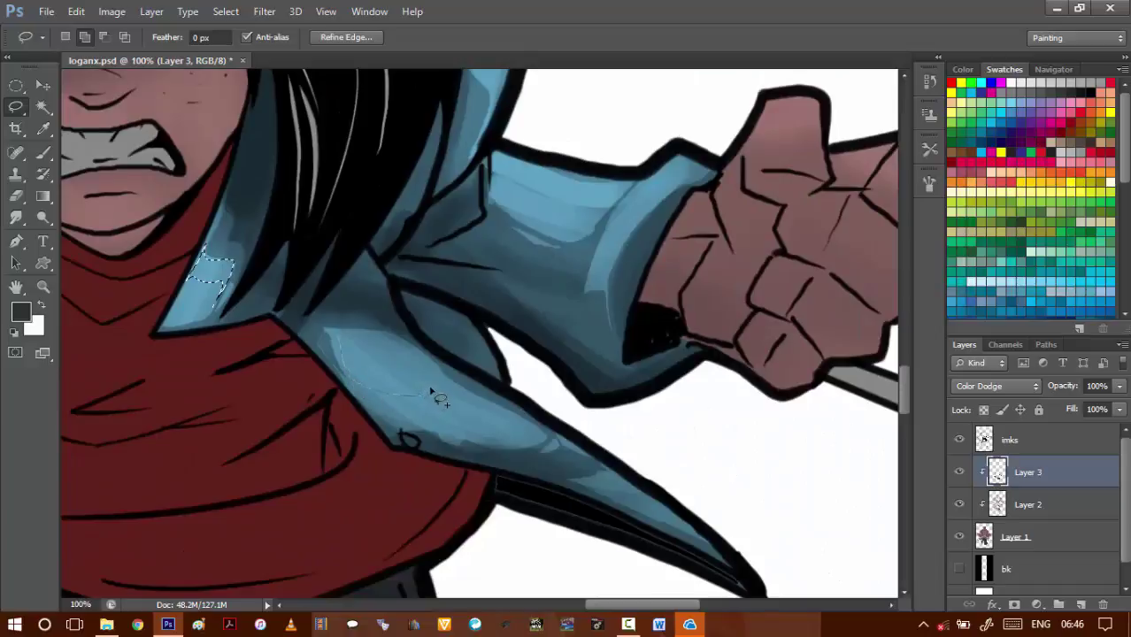
{"action": "left_click_drag", "start_coordinate": [368, 347], "coordinate": [437, 395]}
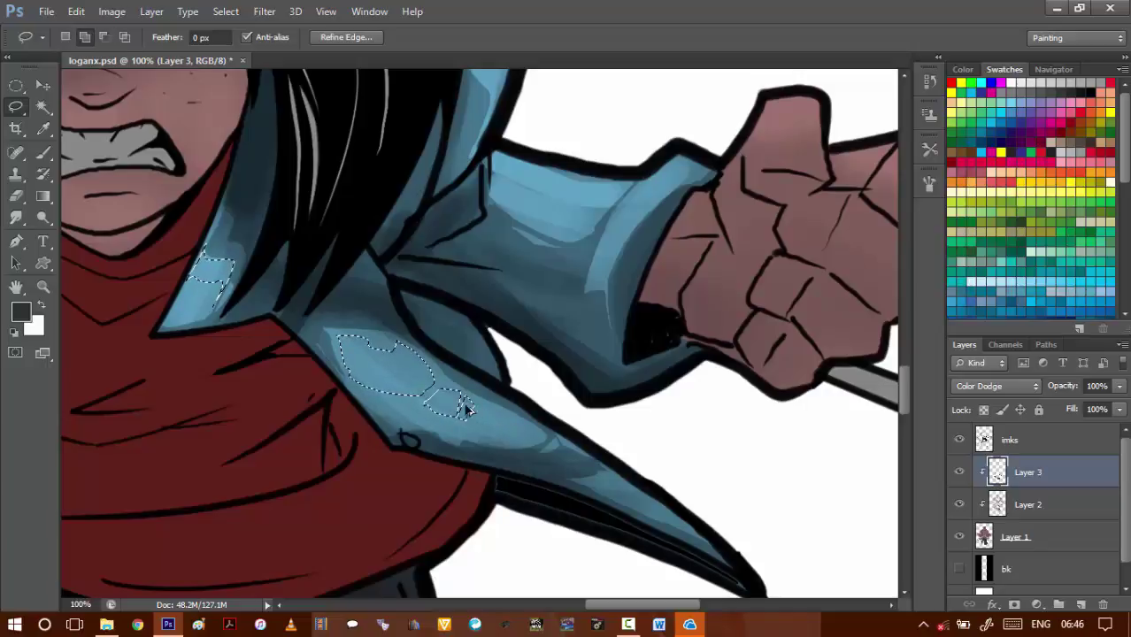
{"action": "key", "text": "ctrl+z"}
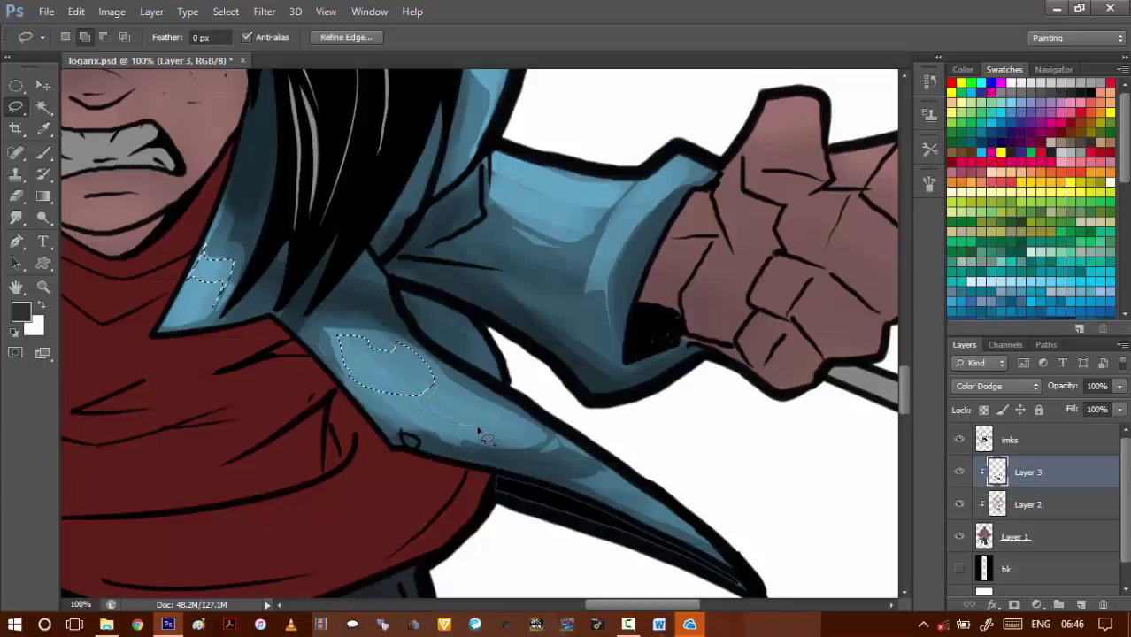
{"action": "left_click_drag", "start_coordinate": [511, 426], "coordinate": [463, 412]}
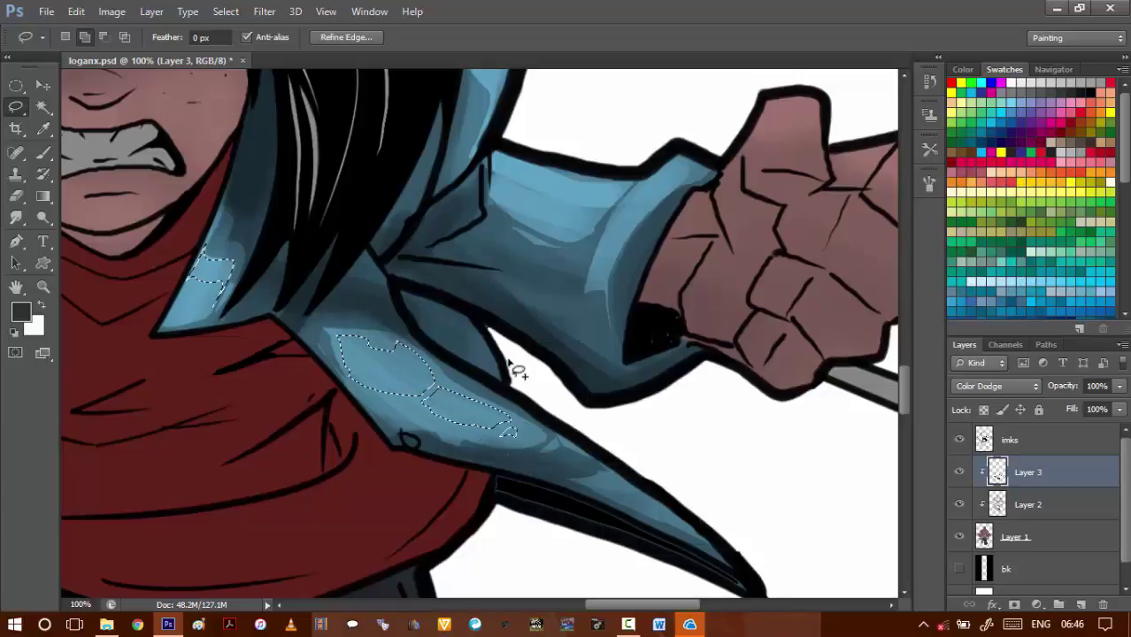
- Add freehand highlight patches on the upper sleeve and cuff of the arm at the picture's right to the selection
{"action": "mouse_move", "coordinate": [519, 311]}
{"action": "left_mouse_down"}
{"action": "mouse_move", "coordinate": [465, 349]}
{"action": "mouse_move", "coordinate": [407, 336]}
{"action": "left_mouse_up"}
{"action": "left_click_drag", "start_coordinate": [355, 207], "coordinate": [414, 245]}
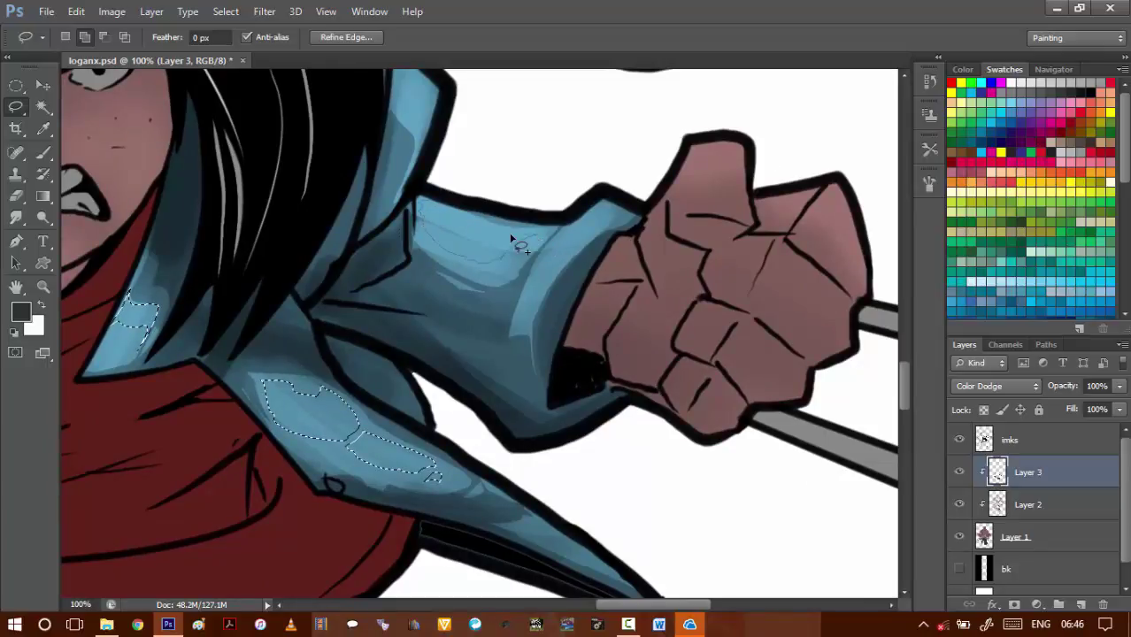
{"action": "mouse_move", "coordinate": [511, 237]}
{"action": "left_mouse_down"}
{"action": "mouse_move", "coordinate": [469, 252]}
{"action": "mouse_move", "coordinate": [487, 269]}
{"action": "left_mouse_up"}
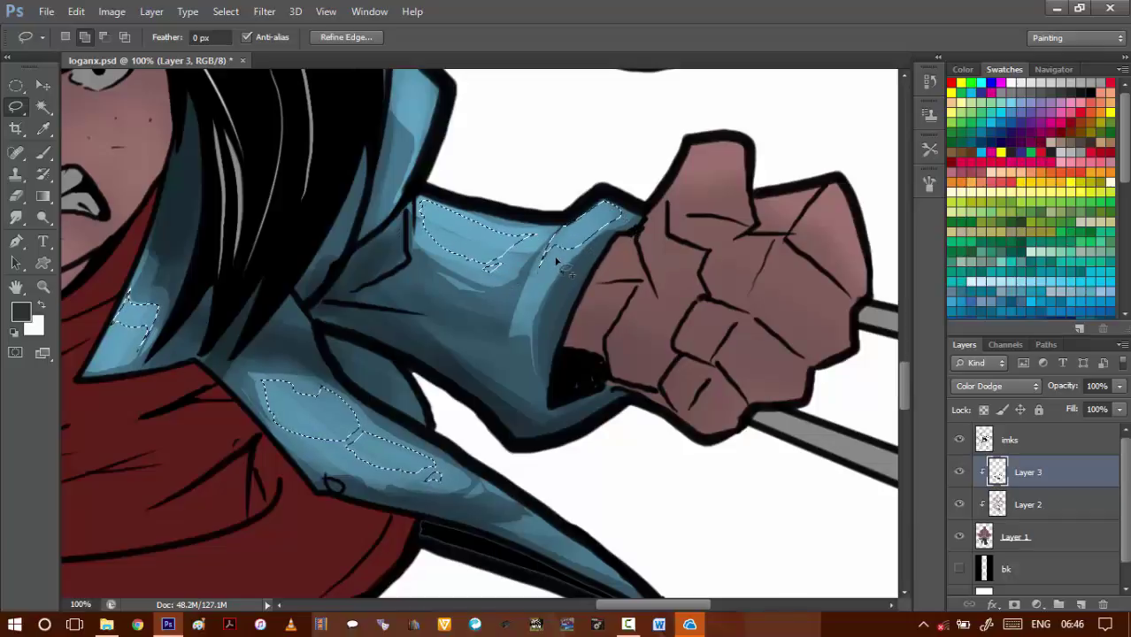
- Add a freehand highlight patch near the pointed tip of the jacket flap at the picture's right to the selection
{"action": "left_click_drag", "start_coordinate": [550, 291], "coordinate": [493, 227]}
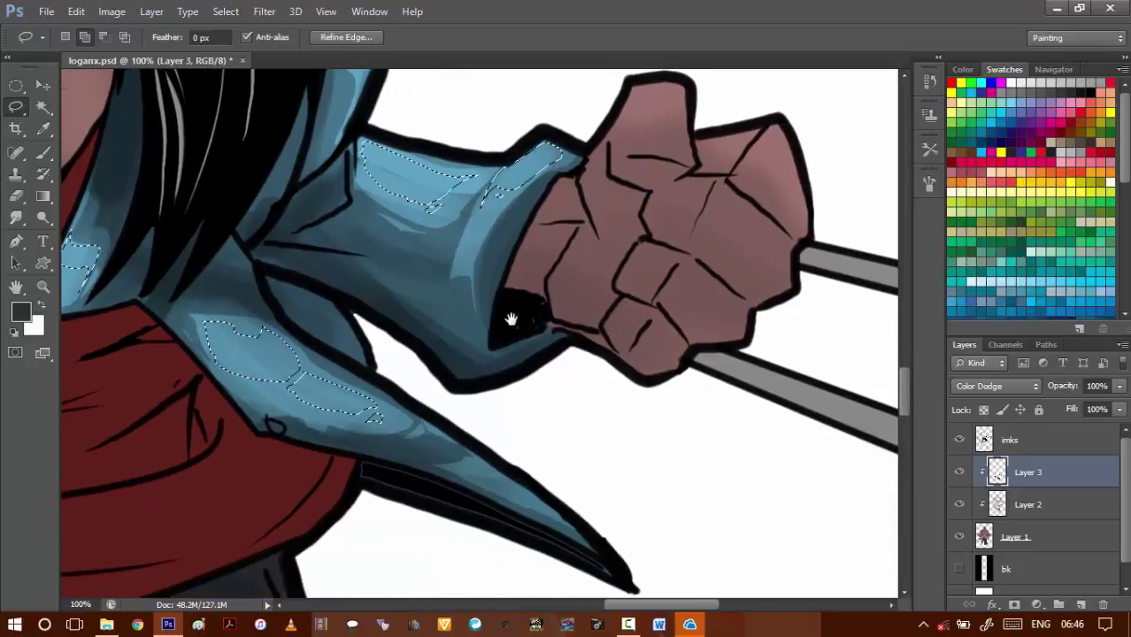
{"action": "left_click_drag", "start_coordinate": [467, 401], "coordinate": [431, 287]}
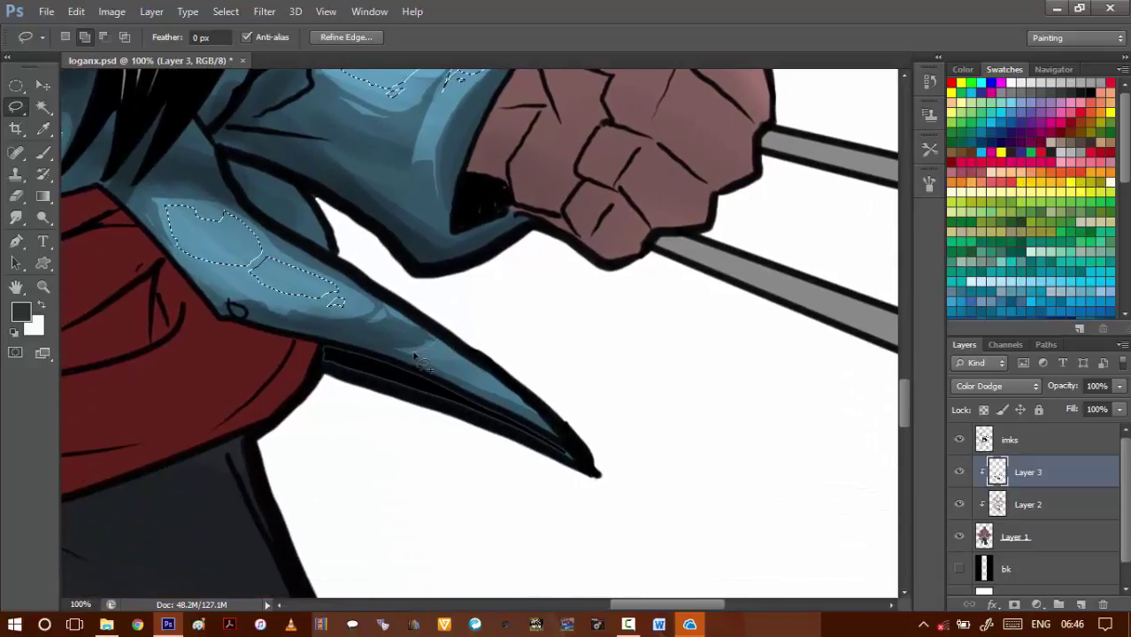
{"action": "mouse_move", "coordinate": [472, 371]}
{"action": "left_mouse_down"}
{"action": "mouse_move", "coordinate": [494, 392]}
{"action": "mouse_move", "coordinate": [464, 371]}
{"action": "mouse_move", "coordinate": [476, 375]}
{"action": "left_mouse_up"}
- Try to add a freehand highlight patch on the shaded jacket strip beneath the outstretched sleeve
{"action": "left_click_drag", "start_coordinate": [283, 312], "coordinate": [433, 513]}
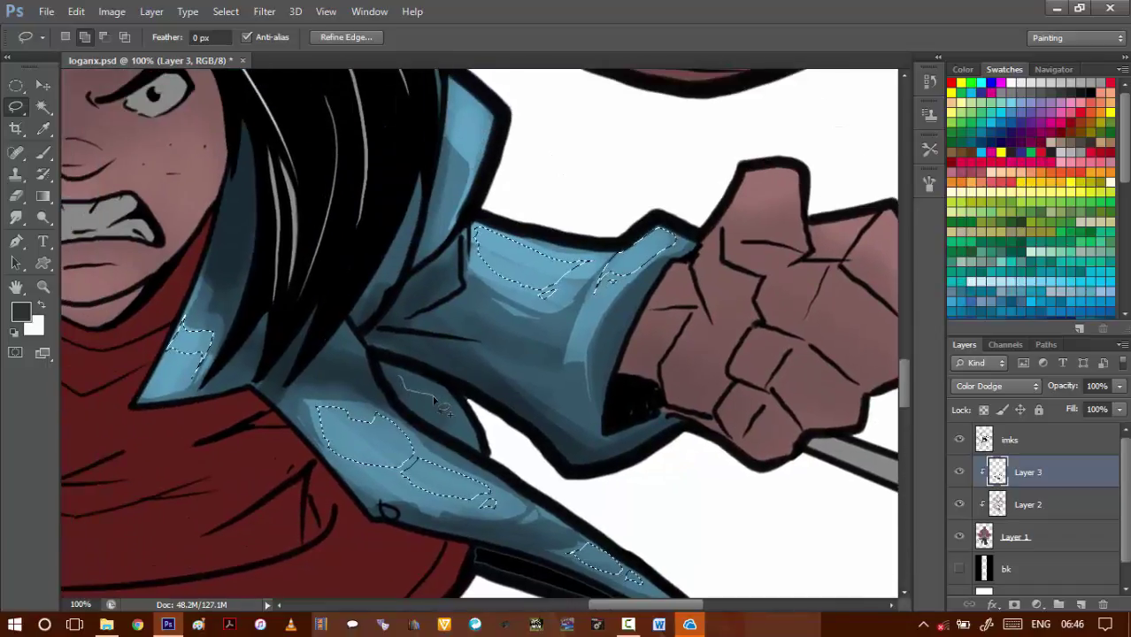
{"action": "left_click_drag", "start_coordinate": [434, 400], "coordinate": [480, 454]}
{"action": "left_click_drag", "start_coordinate": [468, 416], "coordinate": [421, 390]}
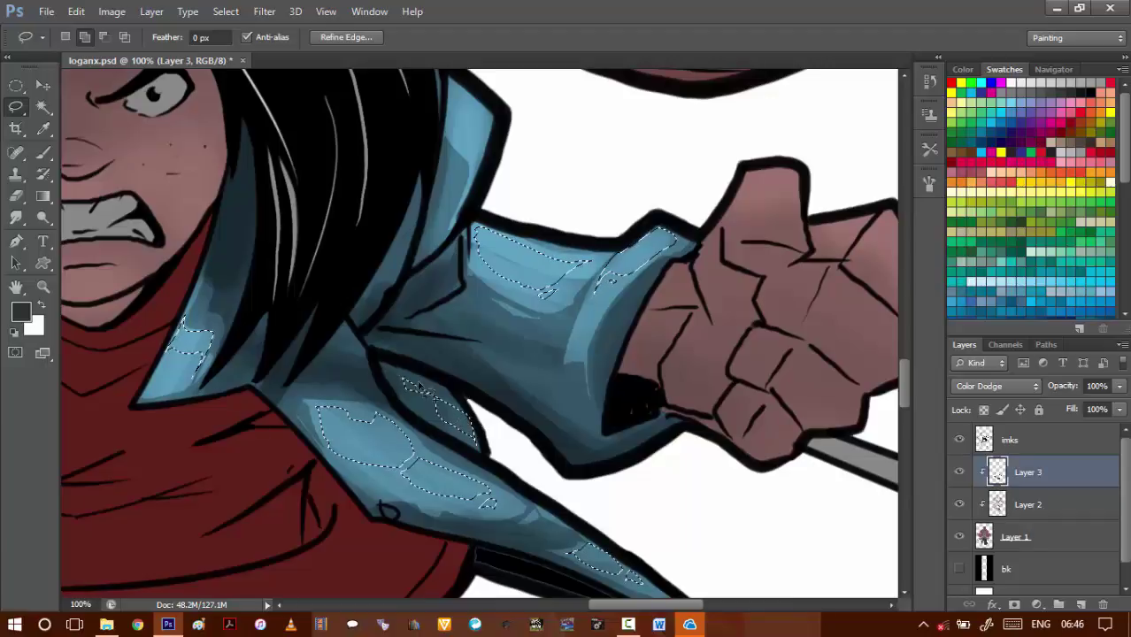
{"action": "key", "text": "ctrl+z"}
- Add a rounded highlight patch with small accents below it on the jacket's shoulder piece beside the hair, subtracting a thin band near its top
{"action": "left_click_drag", "start_coordinate": [412, 301], "coordinate": [472, 347]}
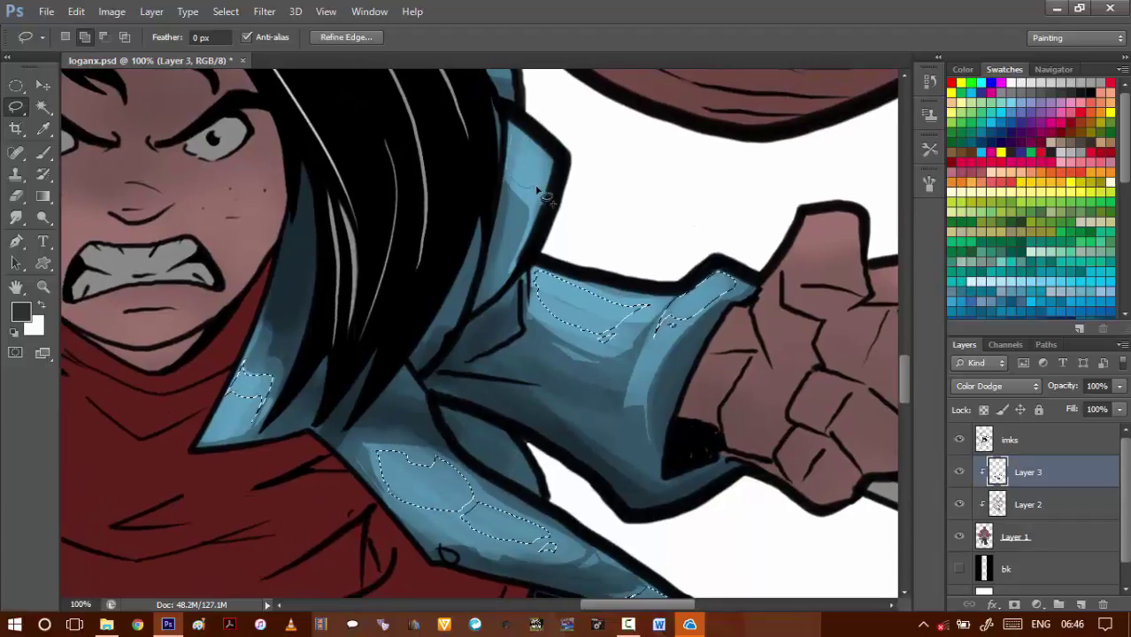
{"action": "left_click_drag", "start_coordinate": [551, 163], "coordinate": [528, 191]}
{"action": "scroll", "coordinate": [528, 195], "scroll_direction": "up", "scroll_amount": 2}
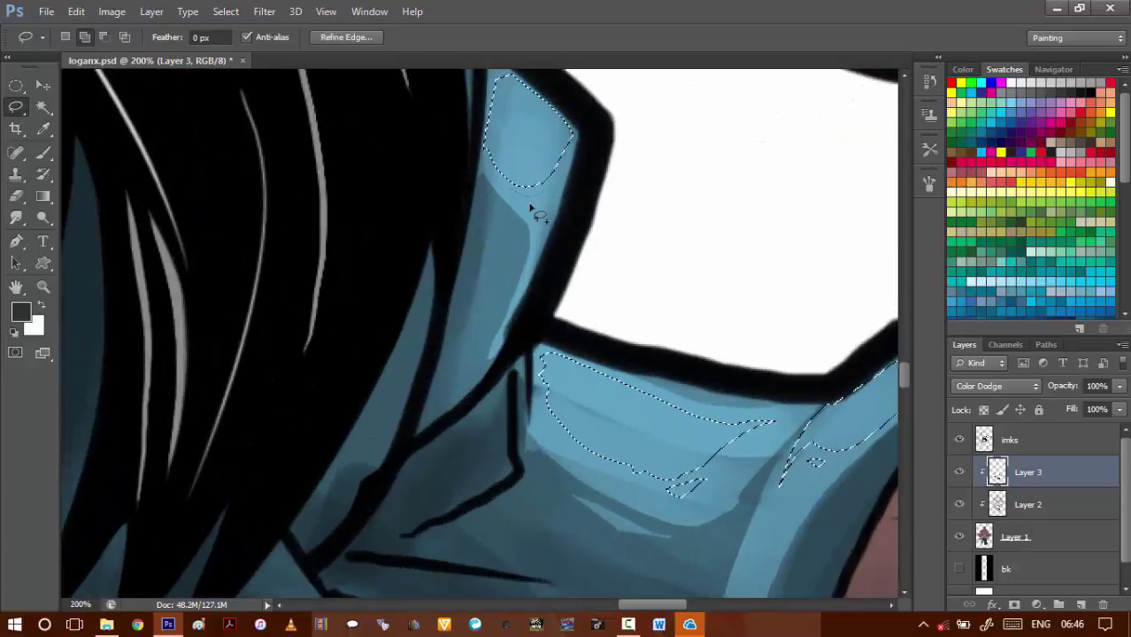
{"action": "left_click_drag", "start_coordinate": [526, 144], "coordinate": [501, 215]}
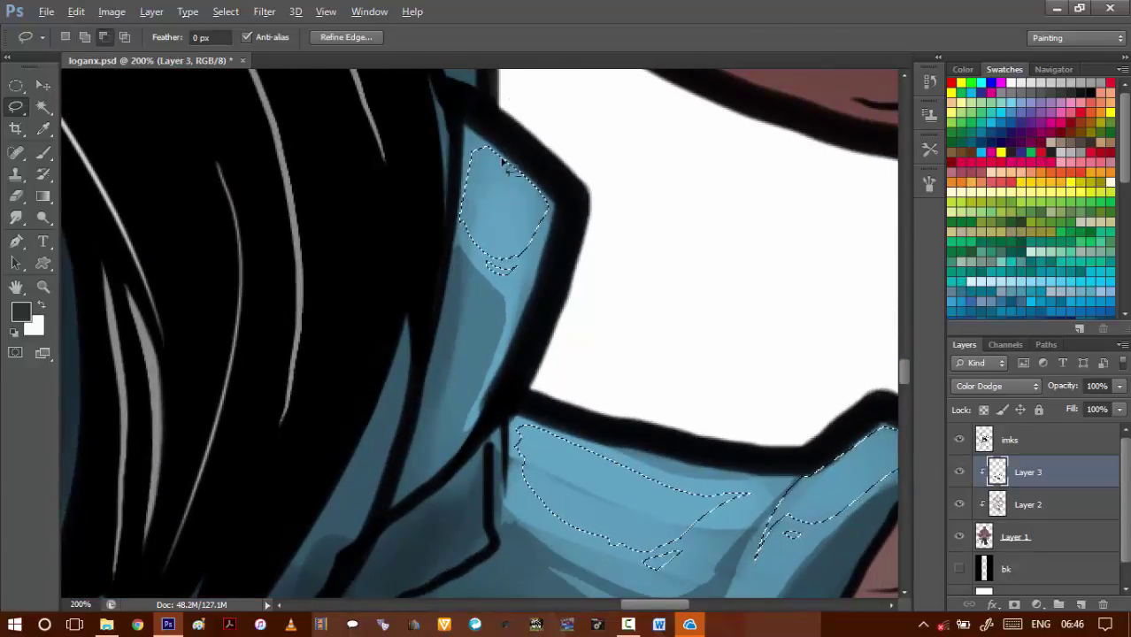
{"action": "left_click_drag", "start_coordinate": [453, 175], "coordinate": [496, 156]}
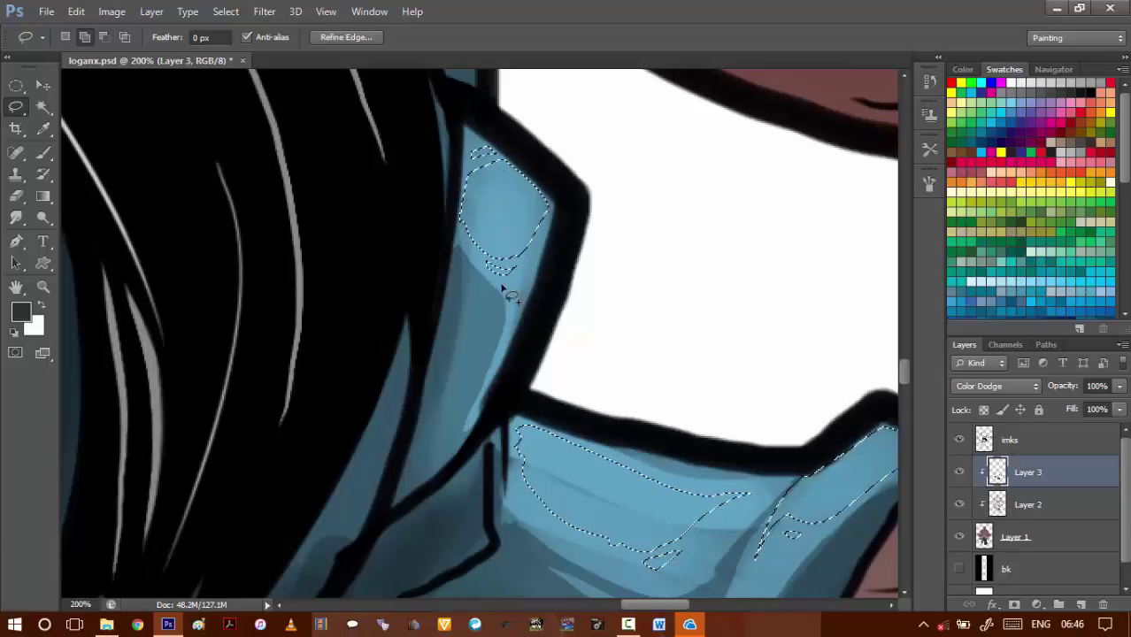
{"action": "left_click_drag", "start_coordinate": [505, 292], "coordinate": [516, 320], "text": "shift"}
- Add a freehand highlight patch on the small upper jacket piece between the hair and the big forearm at the picture's right
{"action": "scroll", "coordinate": [492, 284], "scroll_direction": "down", "scroll_amount": 3}
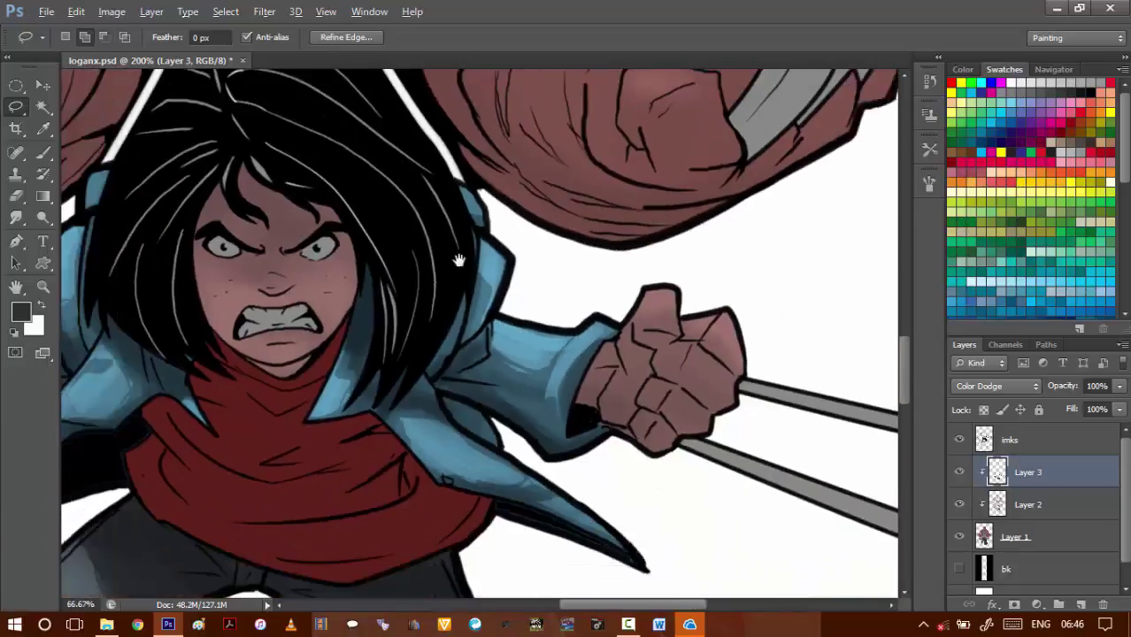
{"action": "left_click_drag", "start_coordinate": [310, 312], "coordinate": [423, 260]}
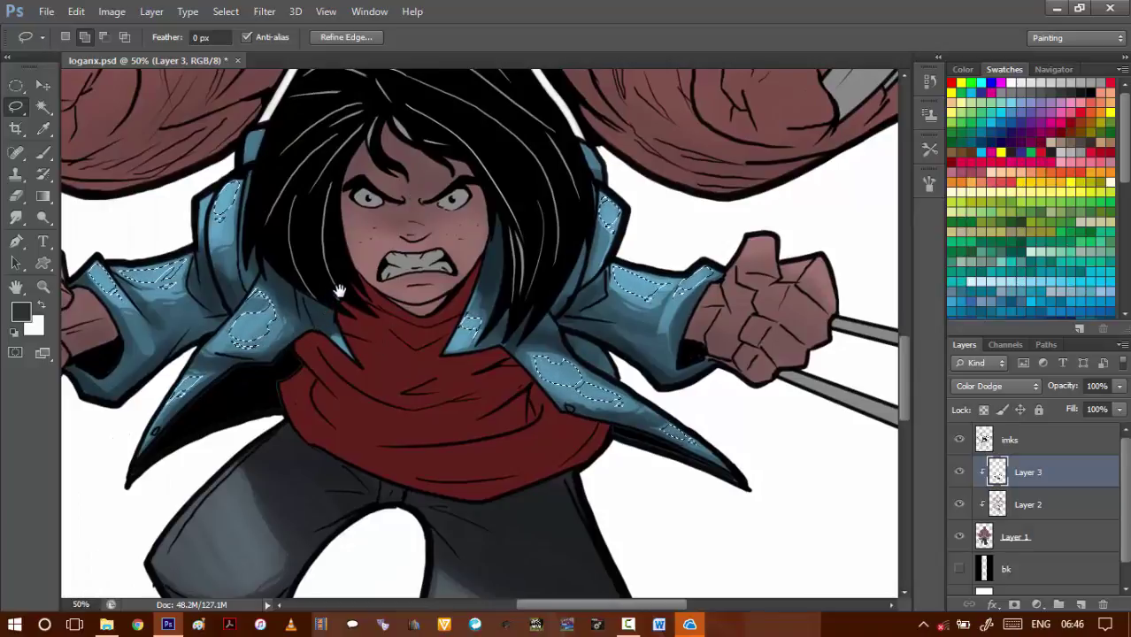
{"action": "scroll", "coordinate": [336, 297], "scroll_direction": "up", "scroll_amount": 3}
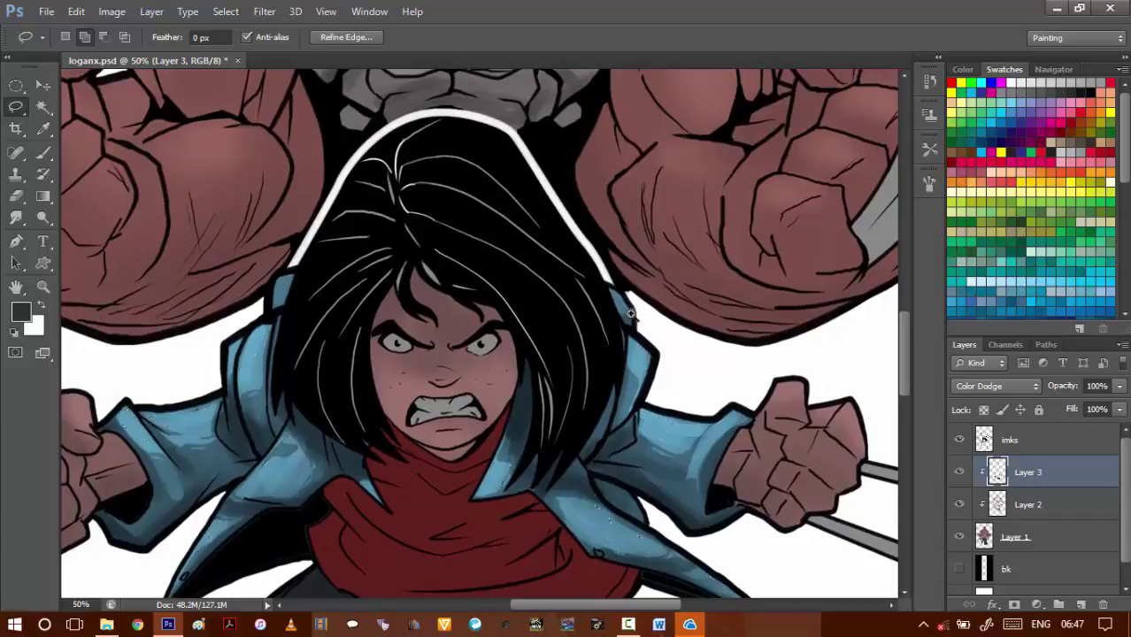
{"action": "scroll", "coordinate": [560, 257], "scroll_direction": "up", "scroll_amount": 3}
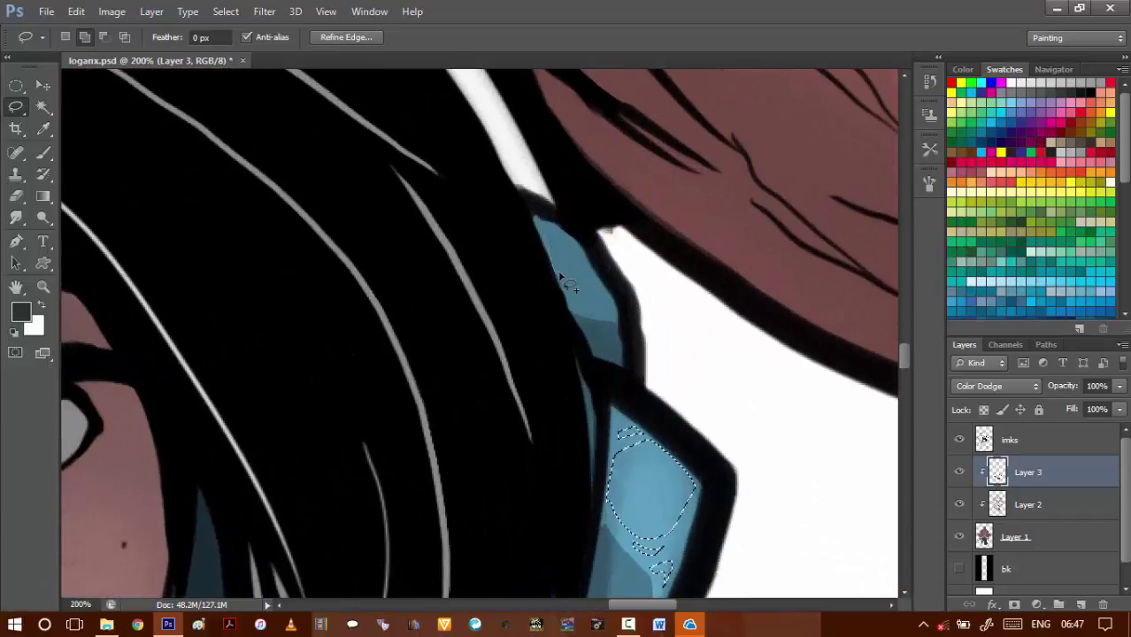
{"action": "mouse_move", "coordinate": [545, 232]}
{"action": "left_mouse_down"}
{"action": "mouse_move", "coordinate": [592, 319]}
{"action": "mouse_move", "coordinate": [589, 301]}
{"action": "mouse_move", "coordinate": [619, 260]}
{"action": "mouse_move", "coordinate": [859, 196]}
{"action": "left_mouse_up"}
- Add a highlight patch with a small accent below on the opposite upper jacket piece, subtracting a thin sliver near its top
{"action": "left_click_drag", "start_coordinate": [479, 287], "coordinate": [874, 376]}
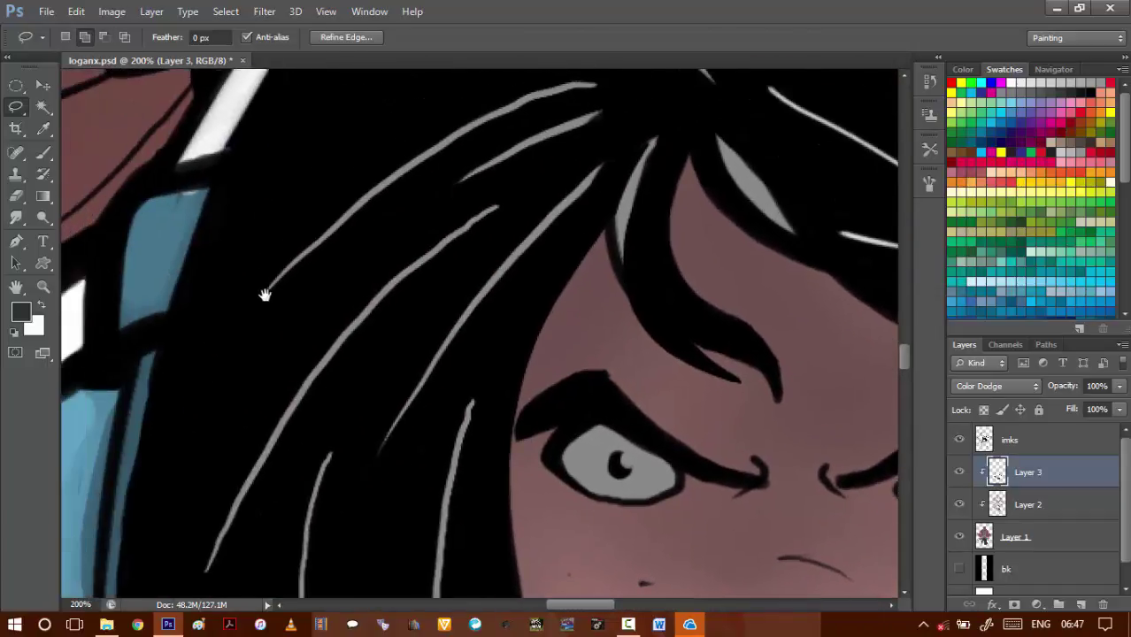
{"action": "mouse_move", "coordinate": [265, 295]}
{"action": "left_mouse_down"}
{"action": "mouse_move", "coordinate": [392, 323]}
{"action": "mouse_move", "coordinate": [482, 301]}
{"action": "mouse_move", "coordinate": [475, 328]}
{"action": "left_mouse_up"}
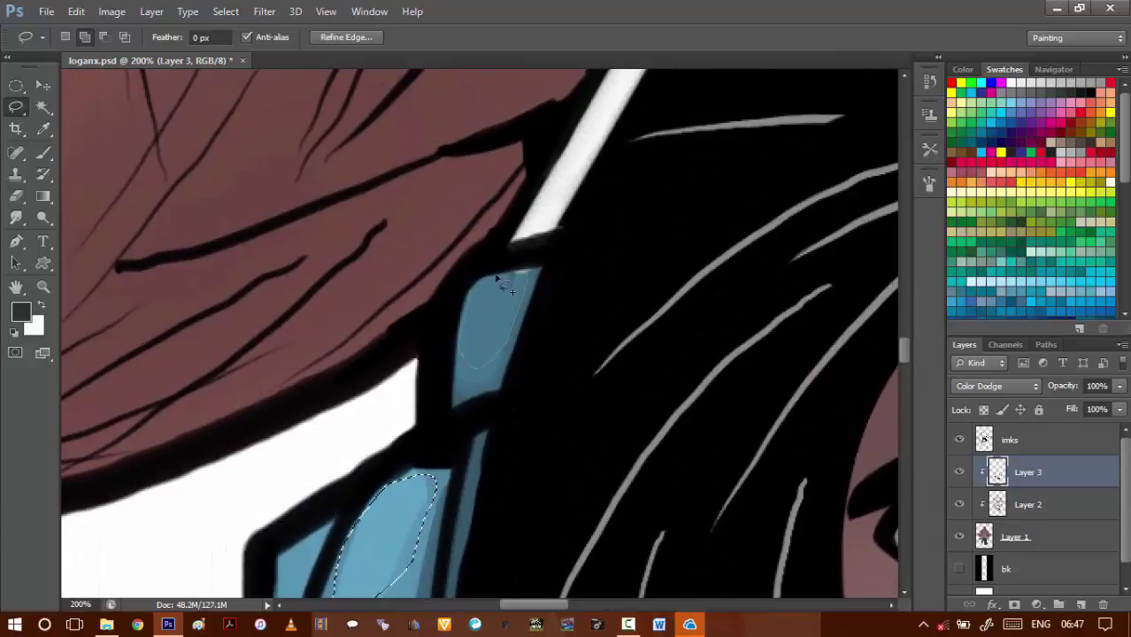
{"action": "left_click_drag", "start_coordinate": [498, 282], "coordinate": [501, 279]}
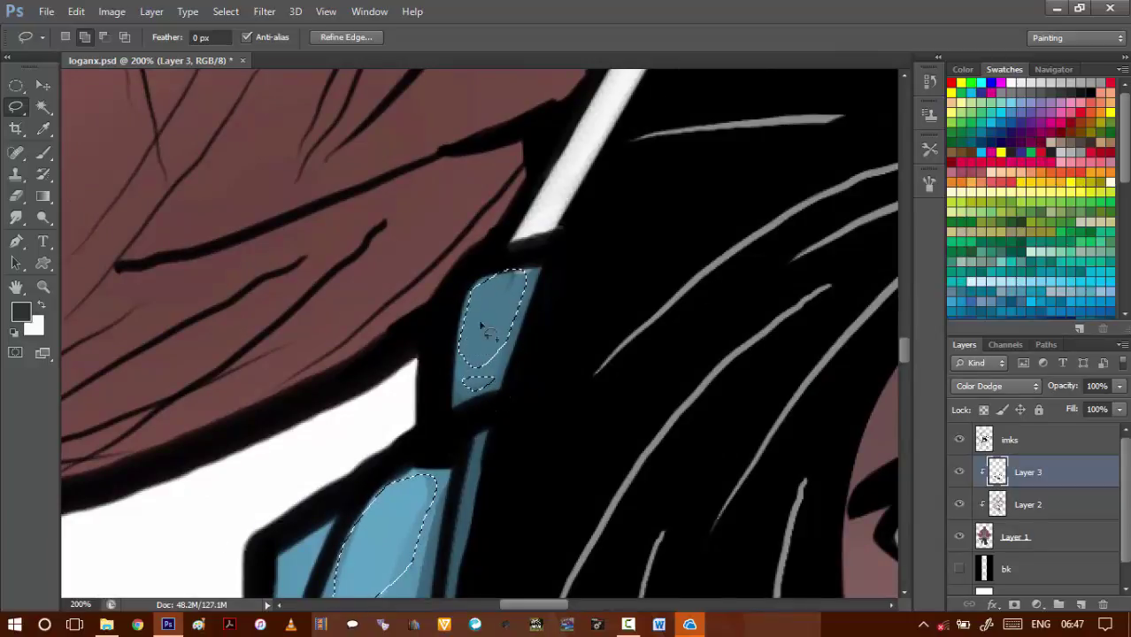
{"action": "left_click_drag", "start_coordinate": [459, 316], "coordinate": [510, 292]}
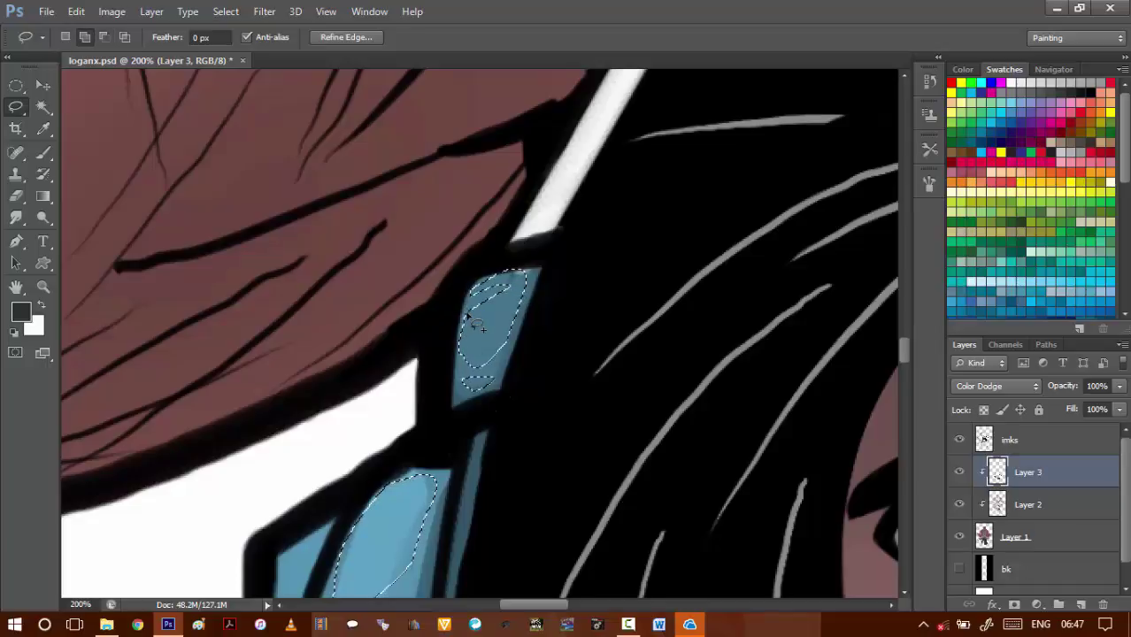
{"action": "key", "text": "alt+i"}
{"action": "key", "text": "j"}
{"action": "key", "text": "c"}
{"action": "key", "text": "shift+Up"}
{"action": "key", "text": "shift+Up"}
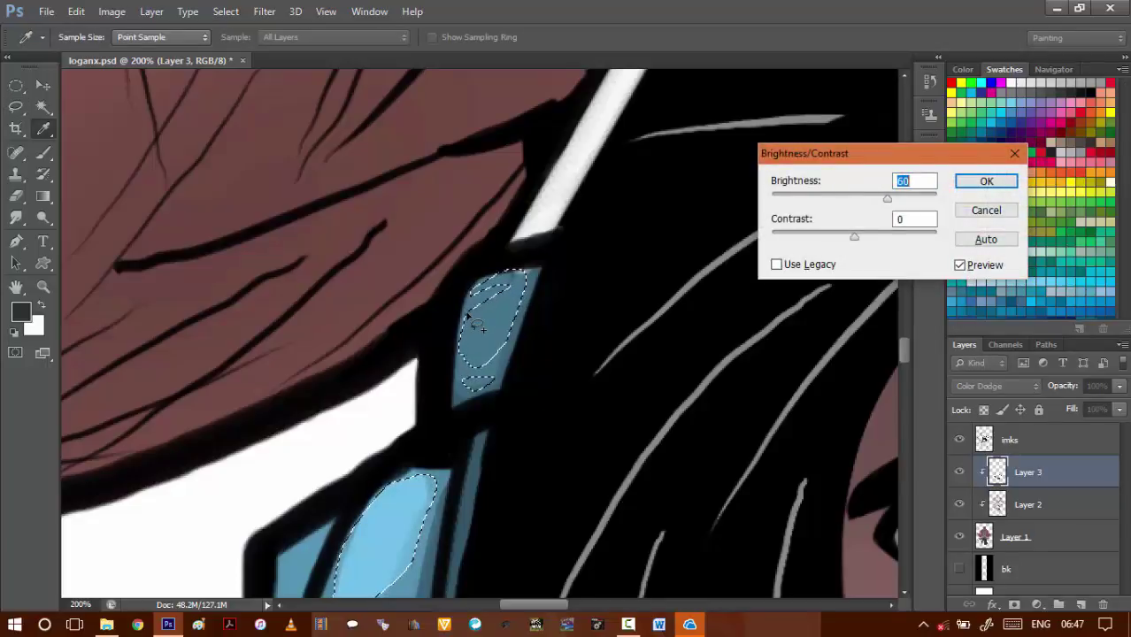
{"action": "key", "text": "Escape"}
- Hide the selection outlines so the jacket highlights can be judged across the whole figure
{"action": "left_click_drag", "start_coordinate": [435, 380], "coordinate": [375, 248]}
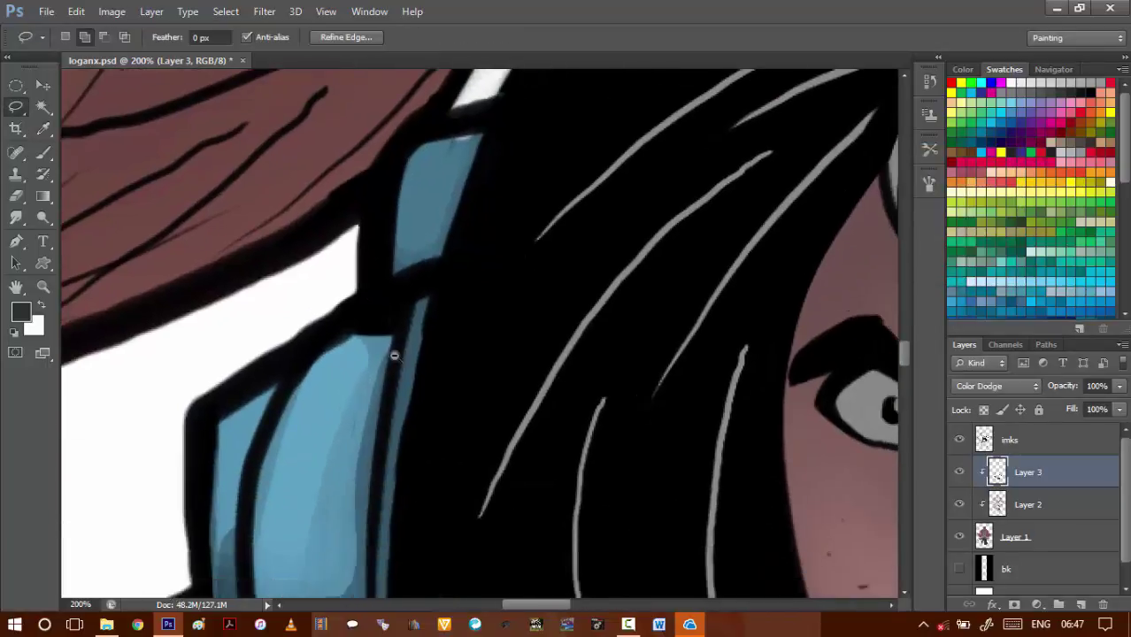
{"action": "scroll", "coordinate": [395, 358], "scroll_direction": "down", "scroll_amount": 3}
{"action": "left_click_drag", "start_coordinate": [407, 417], "coordinate": [330, 251]}
{"action": "key", "text": "ctrl+d"}
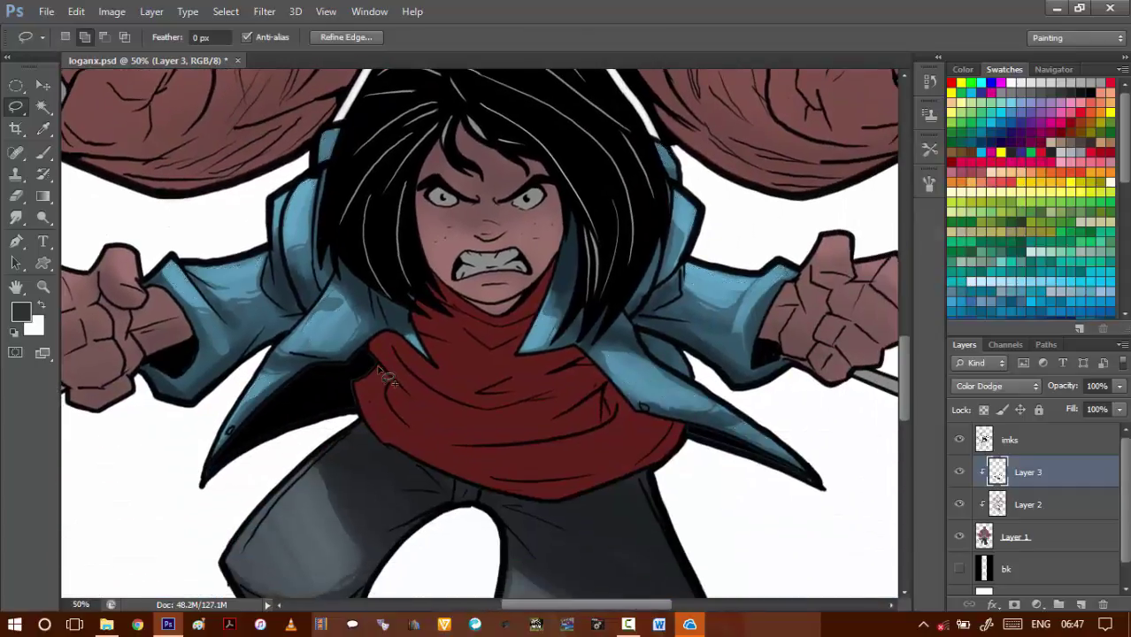
- Brighten the selected jacket highlights with Brightness/Contrast, raising Brightness to at least 80, and return to the Lasso tool
{"action": "key", "text": "alt+i"}
{"action": "key", "text": "j"}
{"action": "key", "text": "c"}
{"action": "key", "text": "shift+Up"}
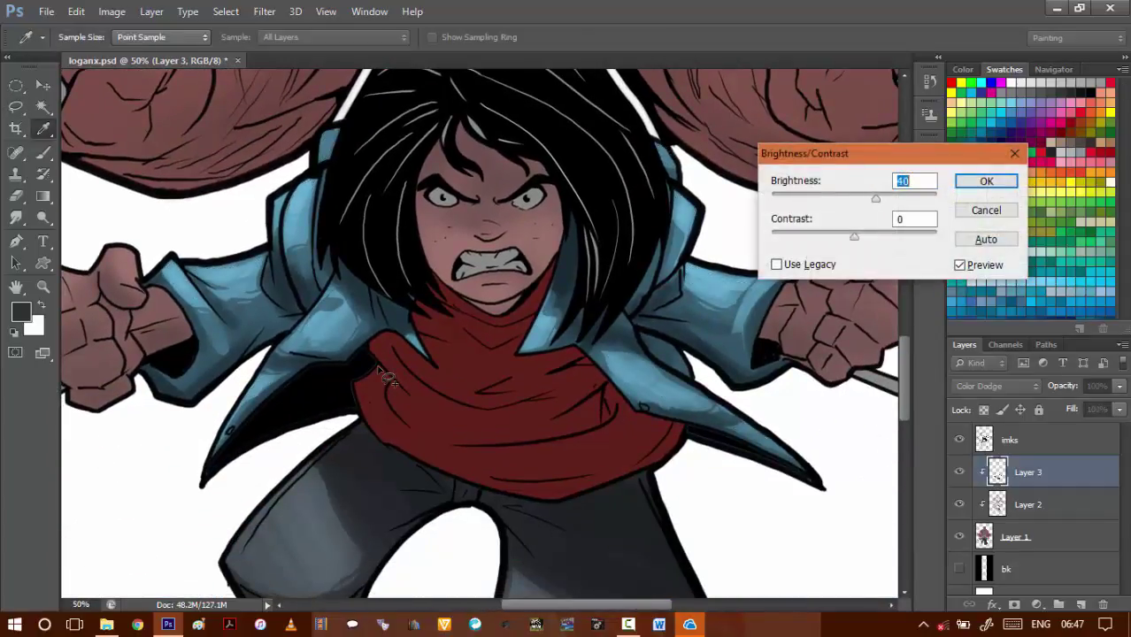
{"action": "key", "text": "shift+Up"}
{"action": "key", "text": "shift+Up"}
{"action": "key", "text": "shift+Up"}
{"action": "key", "text": "shift+Up"}
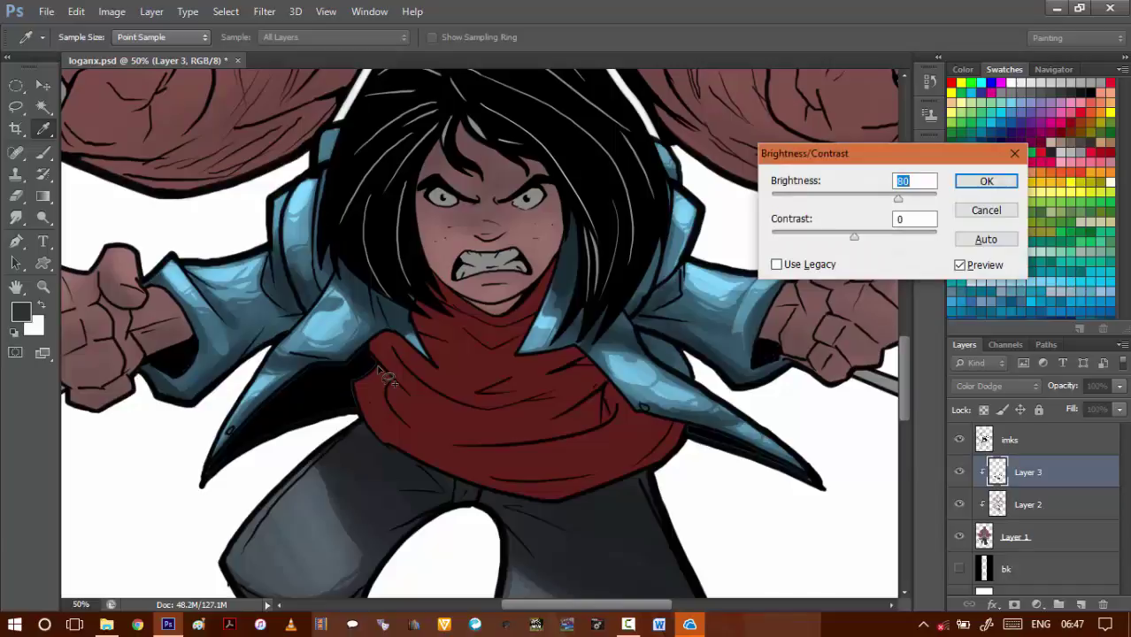
{"action": "key", "text": "shift+Up"}
{"action": "key", "text": "Return"}
{"action": "key", "text": "l"}
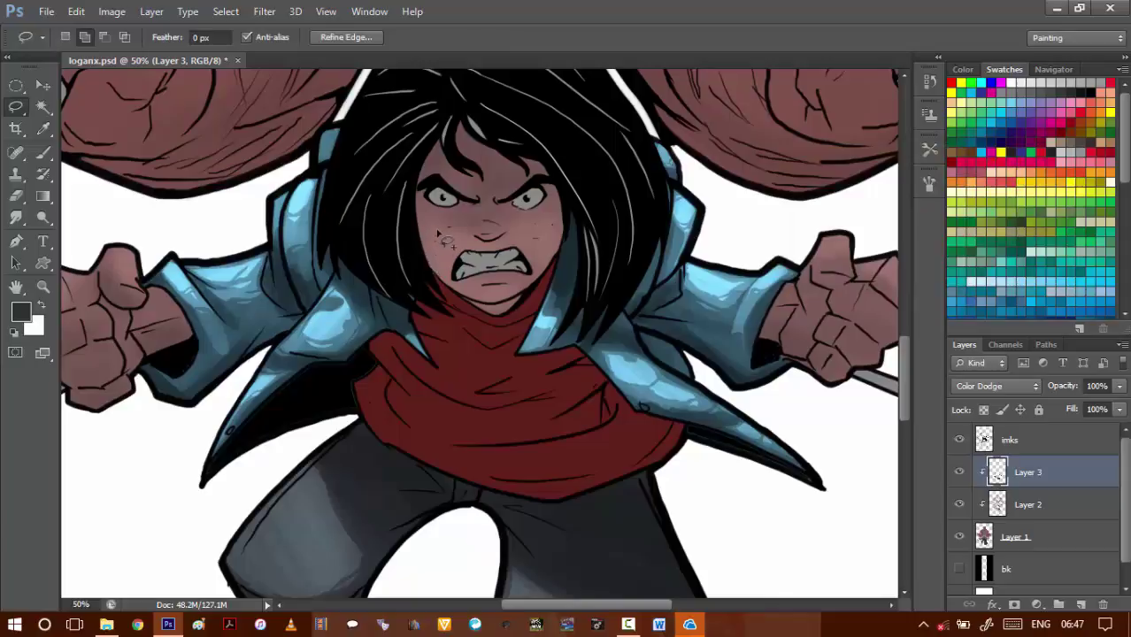
- Add a freehand highlight patch over the thigh and knee of the bent trouser leg at the picture's left to the selection
{"action": "left_click_drag", "start_coordinate": [480, 105], "coordinate": [424, 262]}
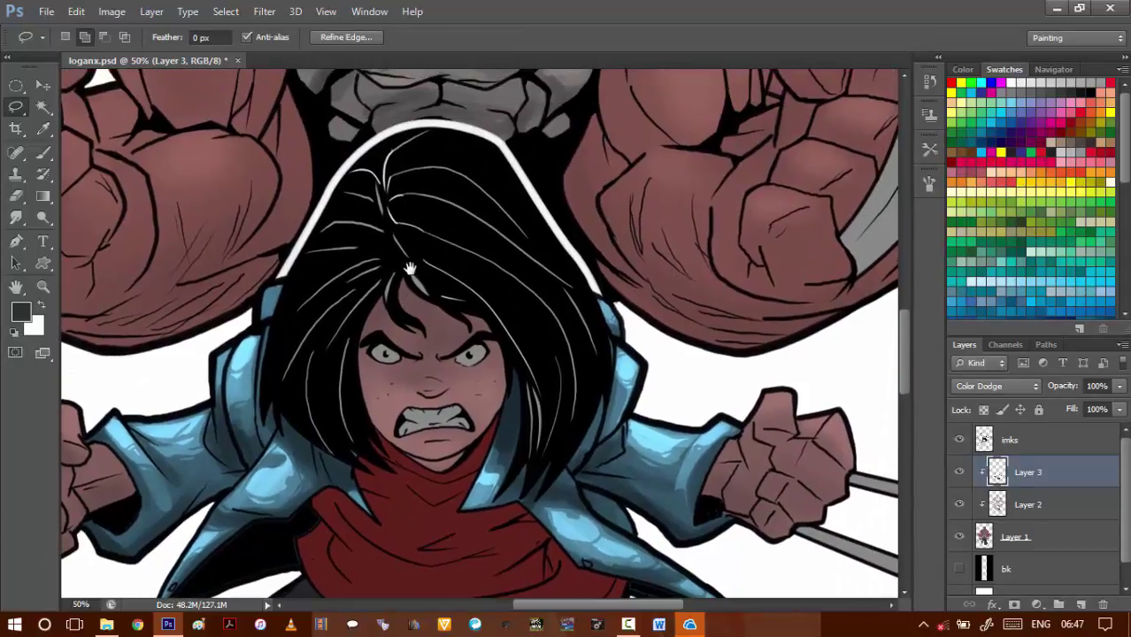
{"action": "scroll", "coordinate": [421, 279], "scroll_direction": "down", "scroll_amount": 5}
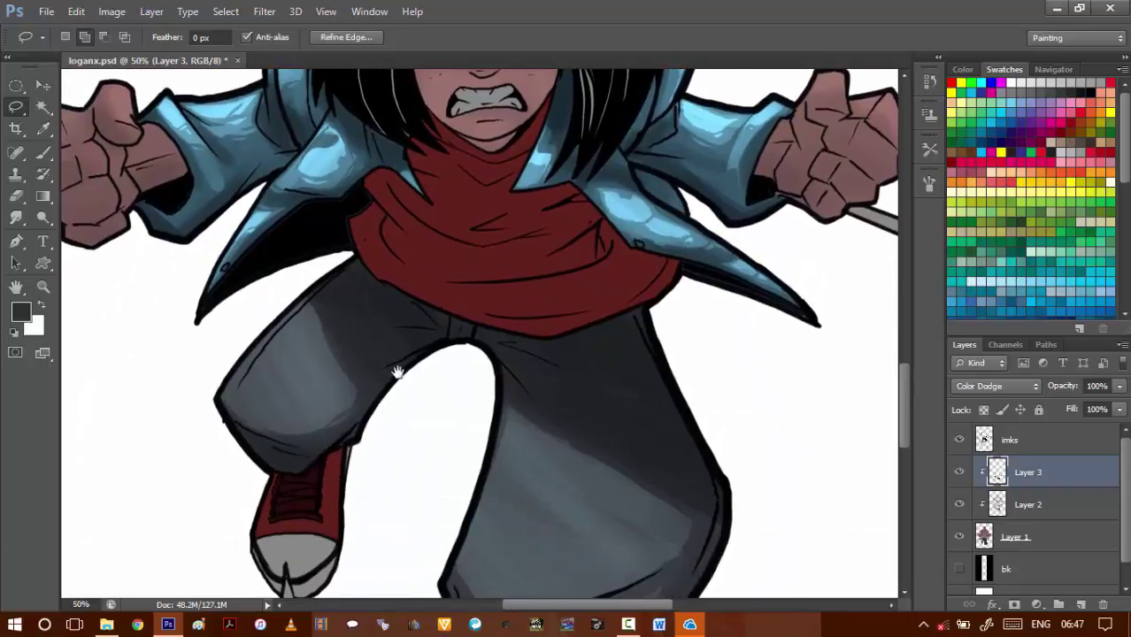
{"action": "left_click_drag", "start_coordinate": [398, 372], "coordinate": [411, 266]}
{"action": "mouse_move", "coordinate": [324, 218]}
{"action": "left_mouse_down"}
{"action": "mouse_move", "coordinate": [425, 186]}
{"action": "mouse_move", "coordinate": [365, 214]}
{"action": "left_mouse_up"}
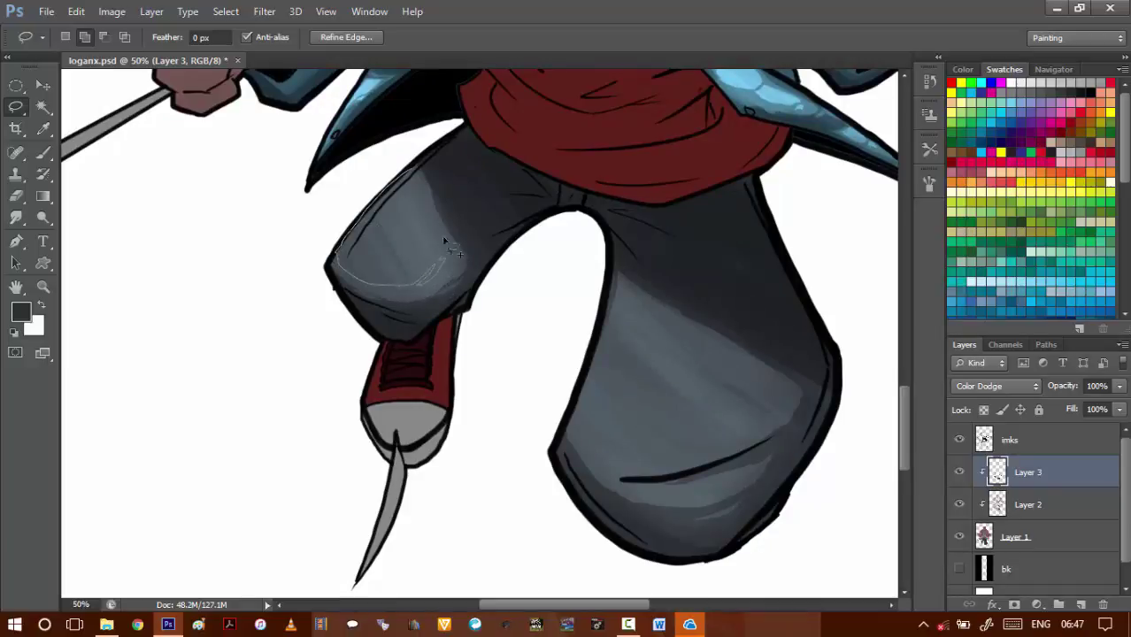
{"action": "mouse_move", "coordinate": [445, 242]}
{"action": "left_mouse_down"}
{"action": "mouse_move", "coordinate": [424, 203]}
{"action": "mouse_move", "coordinate": [384, 215]}
{"action": "mouse_move", "coordinate": [413, 184]}
{"action": "left_mouse_up"}
- Add freehand highlight patches on the front trouser leg: a large one on the thigh, one beside it, and a sliver below the knee crease
{"action": "mouse_move", "coordinate": [420, 248]}
{"action": "left_mouse_down"}
{"action": "mouse_move", "coordinate": [383, 254]}
{"action": "mouse_move", "coordinate": [365, 327]}
{"action": "left_mouse_up"}
{"action": "scroll", "coordinate": [419, 255], "scroll_direction": "right", "scroll_amount": 5}
{"action": "scroll", "coordinate": [420, 261], "scroll_direction": "down", "scroll_amount": 3}
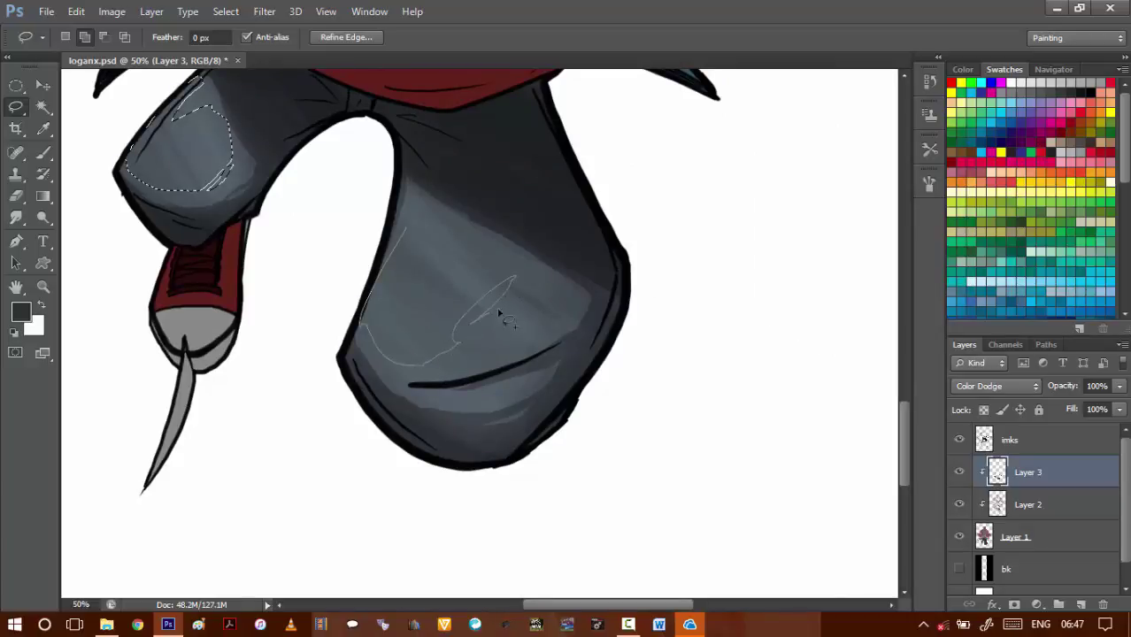
{"action": "left_click_drag", "start_coordinate": [486, 250], "coordinate": [409, 221]}
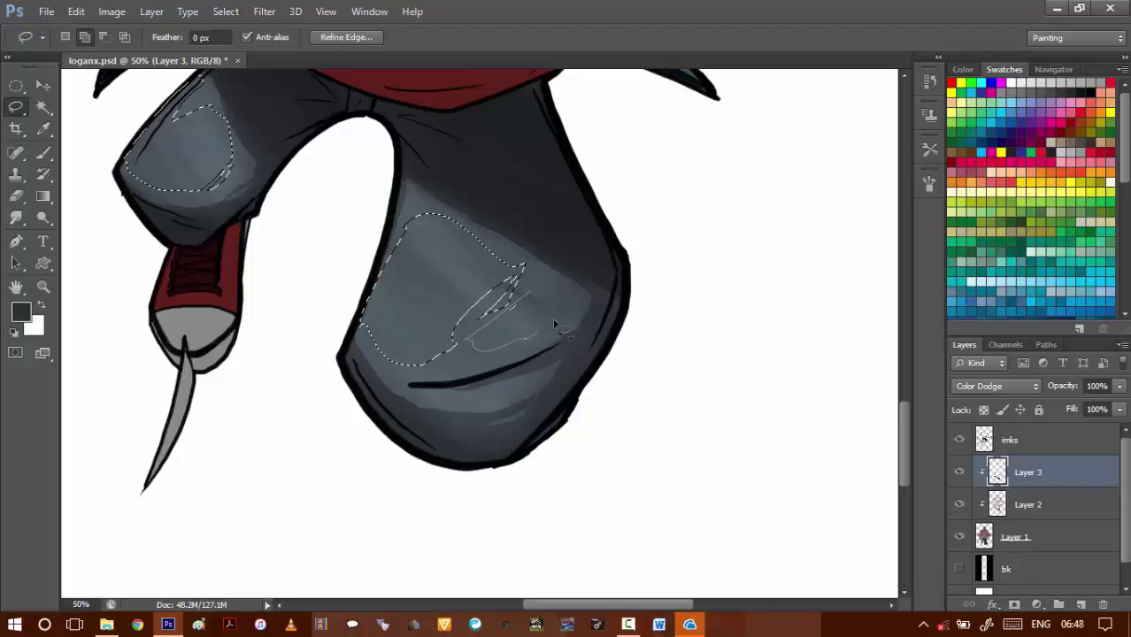
{"action": "mouse_move", "coordinate": [555, 325]}
{"action": "left_mouse_down"}
{"action": "mouse_move", "coordinate": [565, 306]}
{"action": "mouse_move", "coordinate": [522, 267]}
{"action": "left_mouse_up"}
{"action": "scroll", "coordinate": [480, 391], "scroll_direction": "down", "scroll_amount": 1}
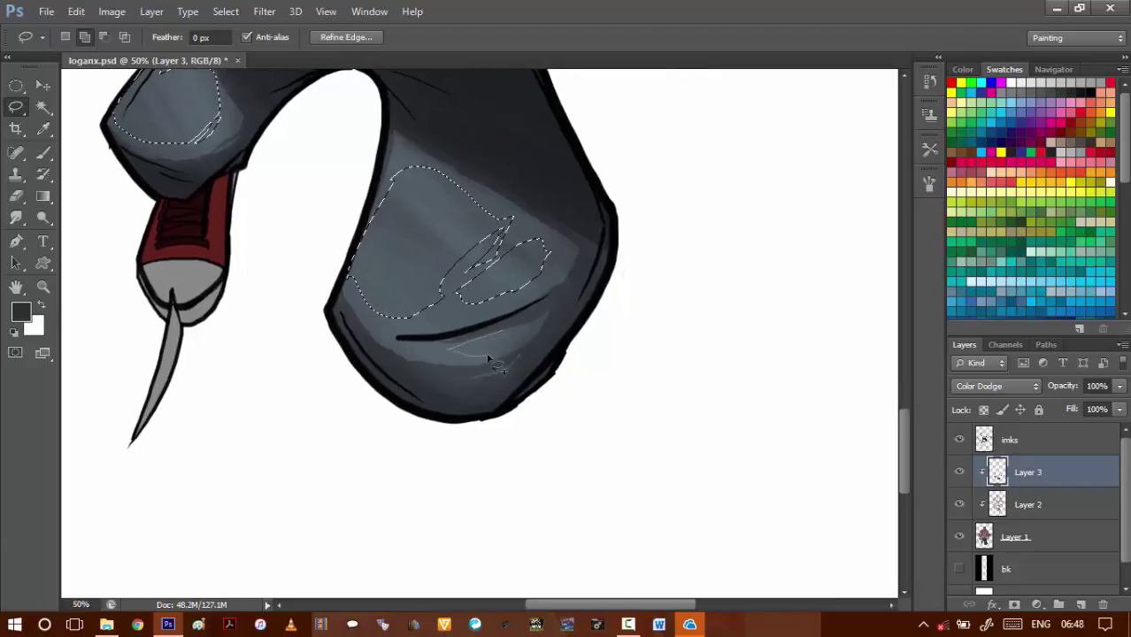
{"action": "left_click_drag", "start_coordinate": [512, 337], "coordinate": [450, 347]}
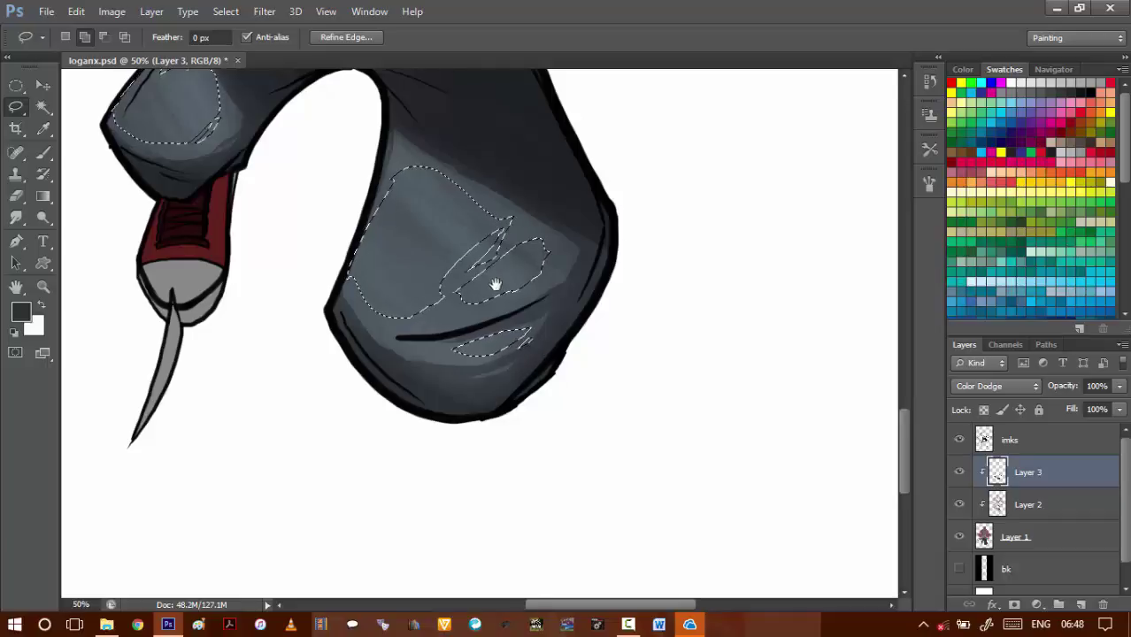
- Add small accent shapes at the lower edge and upper end of the bent leg's highlight patch to the selection
{"action": "left_click_drag", "start_coordinate": [377, 133], "coordinate": [468, 276]}
{"action": "mouse_move", "coordinate": [310, 263]}
{"action": "left_mouse_down"}
{"action": "mouse_move", "coordinate": [314, 276]}
{"action": "mouse_move", "coordinate": [315, 261]}
{"action": "left_mouse_up"}
{"action": "left_click_drag", "start_coordinate": [309, 204], "coordinate": [345, 263]}
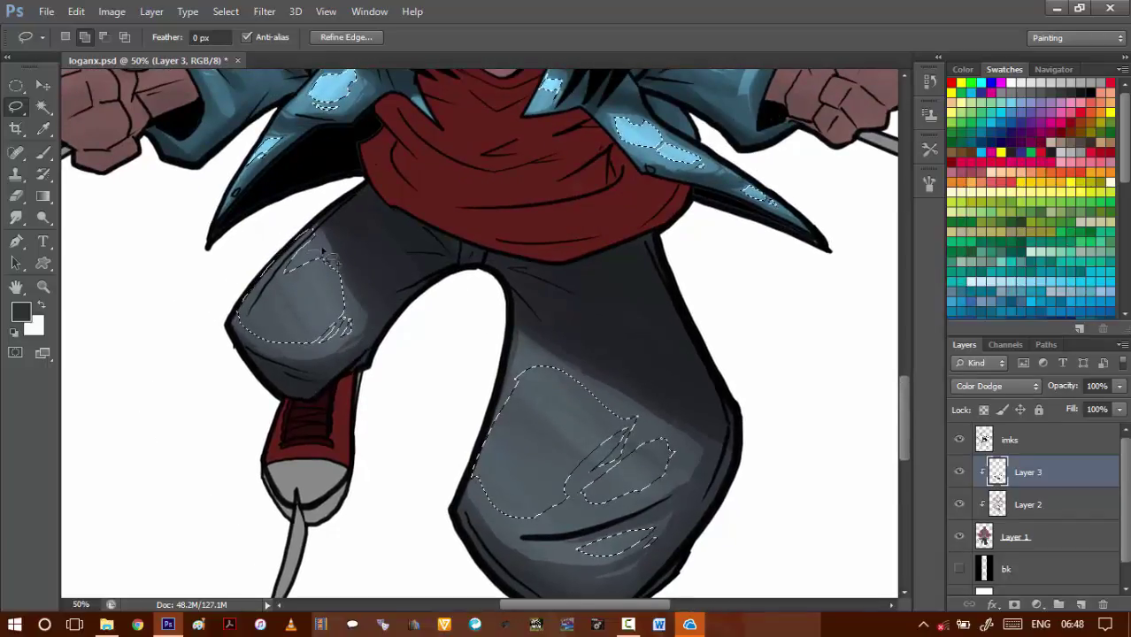
- Try to brighten the selected trouser and jacket highlights together with Brightness/Contrast, and drop the selection
{"action": "key", "text": "alt+i"}
{"action": "key", "text": "j"}
{"action": "key", "text": "c"}
{"action": "key", "text": "shift+Up"}
{"action": "key", "text": "shift+Up"}
{"action": "key", "text": "shift+Up"}
{"action": "key", "text": "shift+Up"}
{"action": "key", "text": "shift+Up"}
{"action": "key", "text": "shift+Up"}
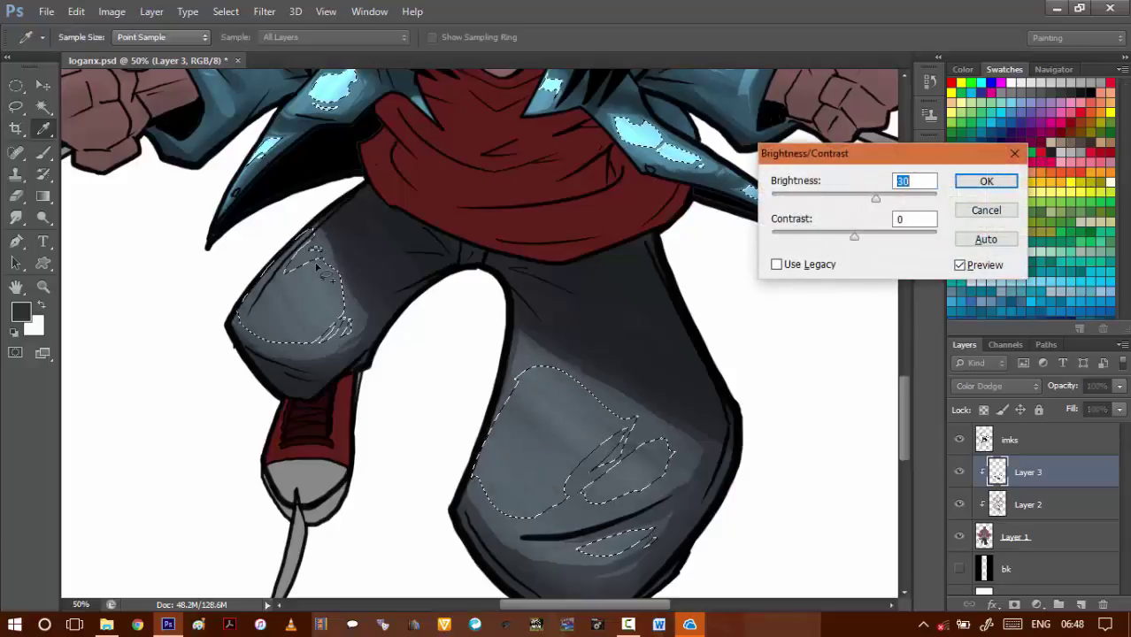
{"action": "key", "text": "Return"}
{"action": "key", "text": "ctrl+d"}
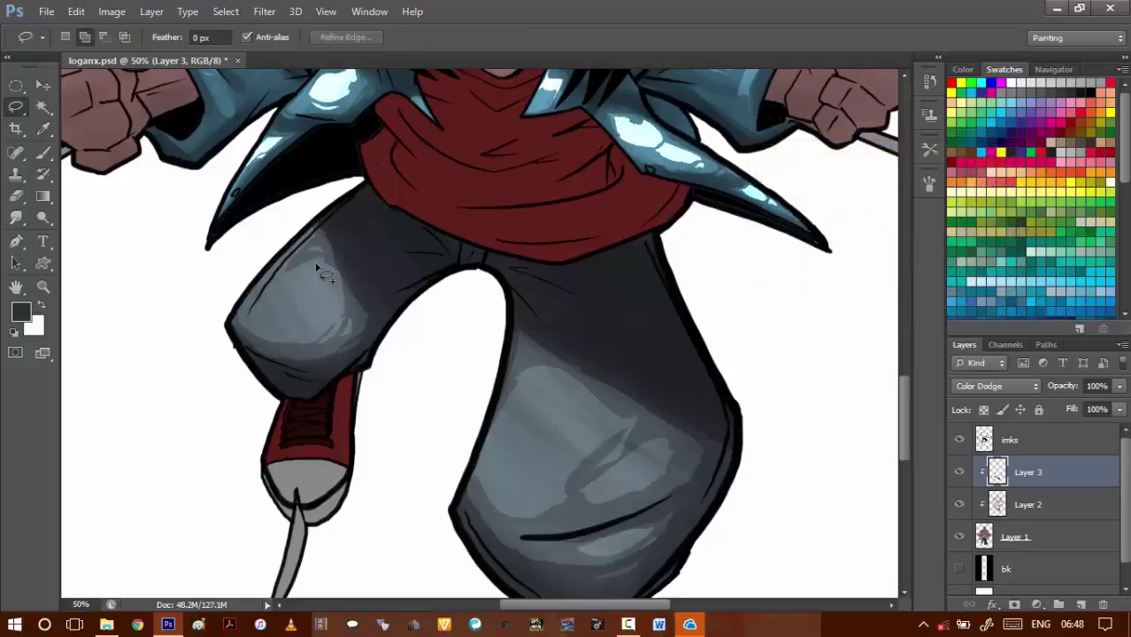
- Undo the deselection and the last brightness change
{"action": "left_click_drag", "start_coordinate": [466, 347], "coordinate": [470, 363]}
{"action": "scroll", "coordinate": [470, 363], "scroll_direction": "down", "scroll_amount": 2}
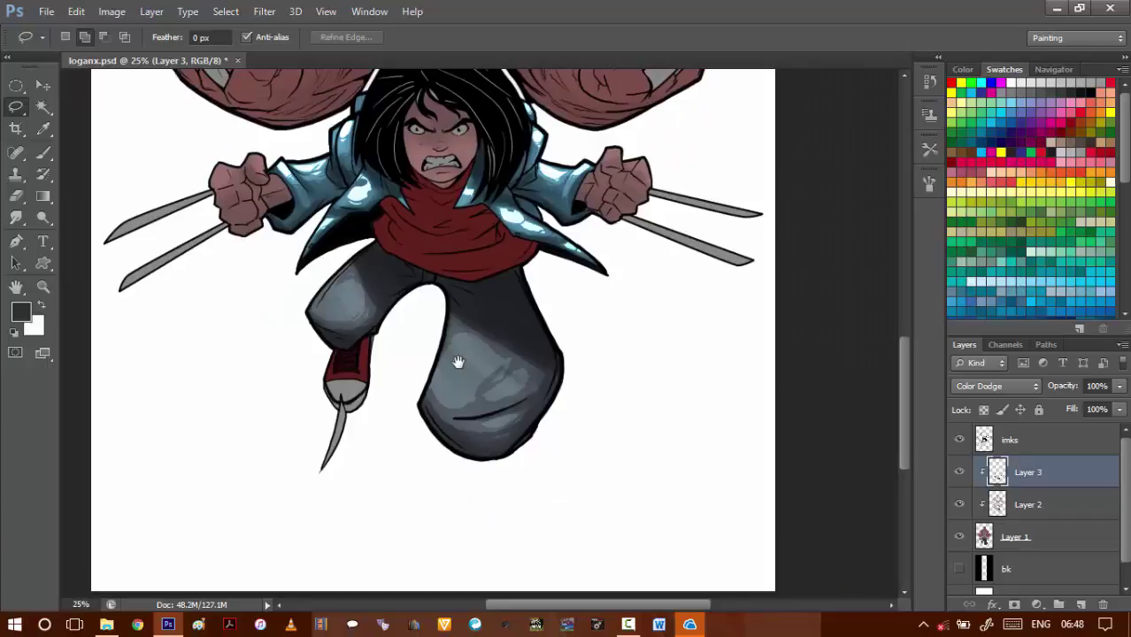
{"action": "key", "text": "ctrl+alt+z"}
{"action": "key", "text": "ctrl+alt+z"}
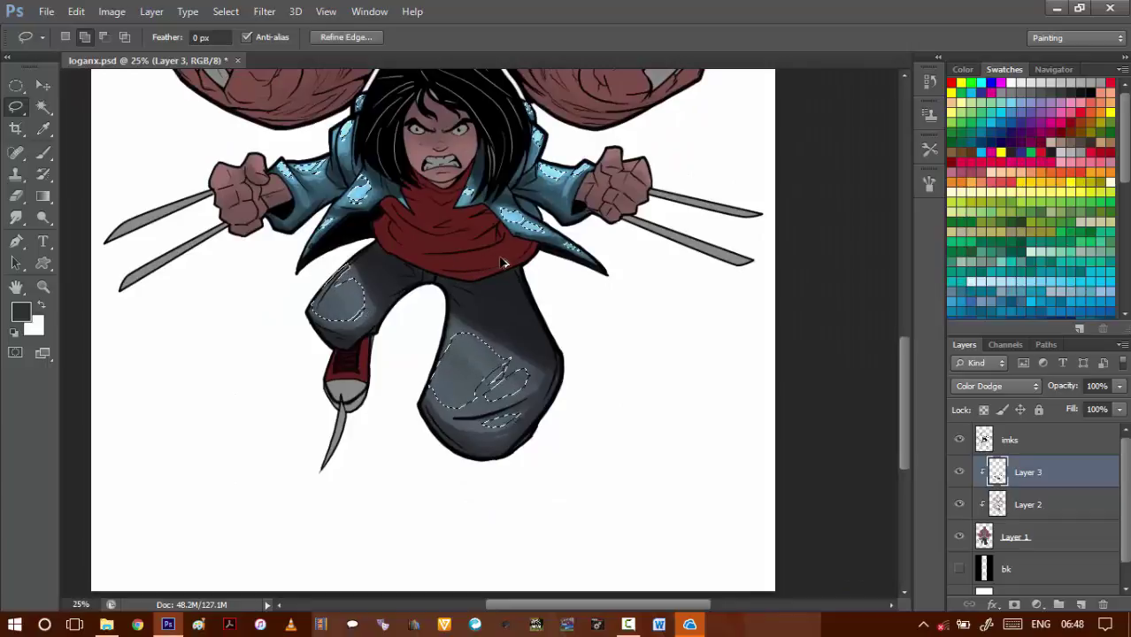
{"action": "left_click", "coordinate": [342, 195], "text": "ctrl"}
{"action": "scroll", "coordinate": [341, 194], "scroll_direction": "up", "scroll_amount": 1}
{"action": "key", "text": "ctrl+h"}
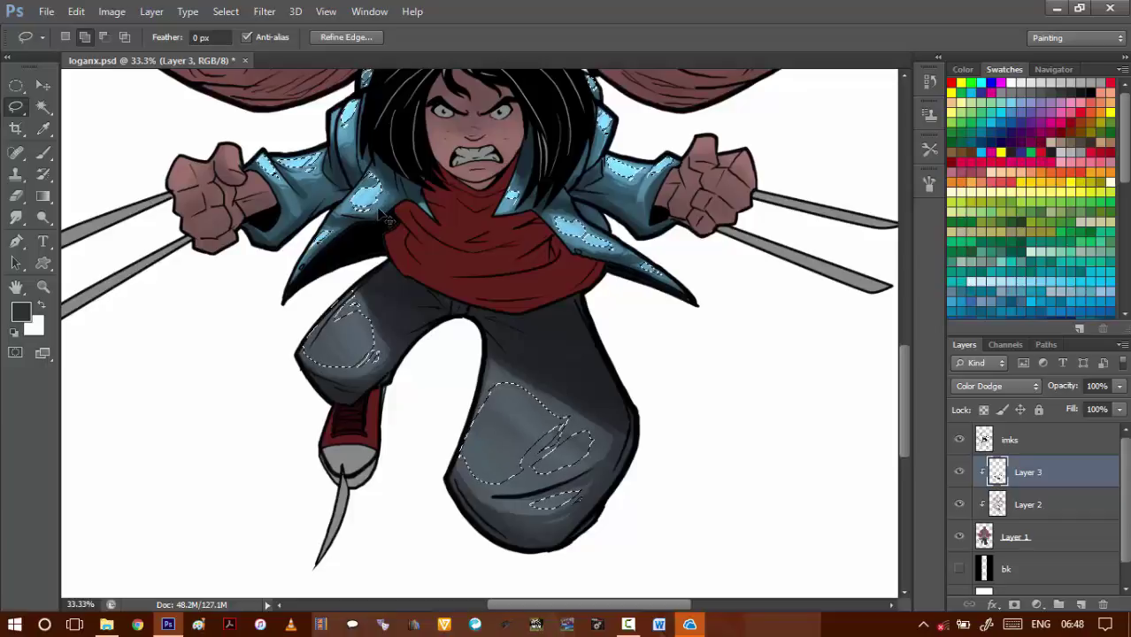
- Subtract all the jacket highlight areas from the selection, keeping only the trouser highlights selected
{"action": "key", "text": "ctrl+z"}
{"action": "key", "text": "ctrl+z"}
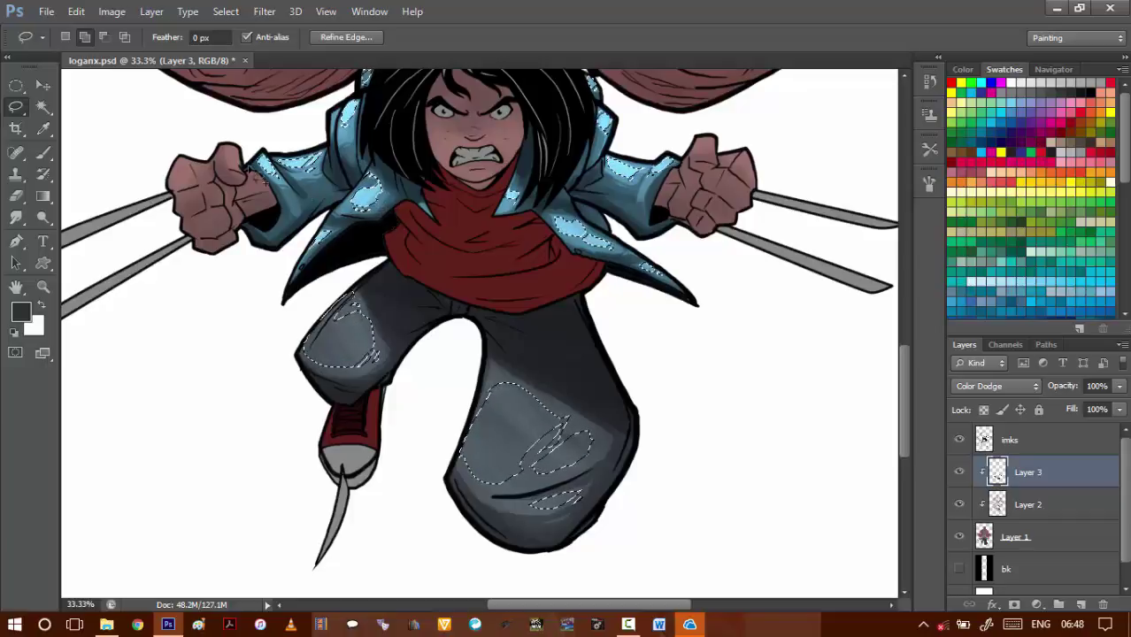
{"action": "mouse_move", "coordinate": [233, 121]}
{"action": "left_mouse_down"}
{"action": "mouse_move", "coordinate": [223, 198]}
{"action": "mouse_move", "coordinate": [250, 217]}
{"action": "left_mouse_up"}
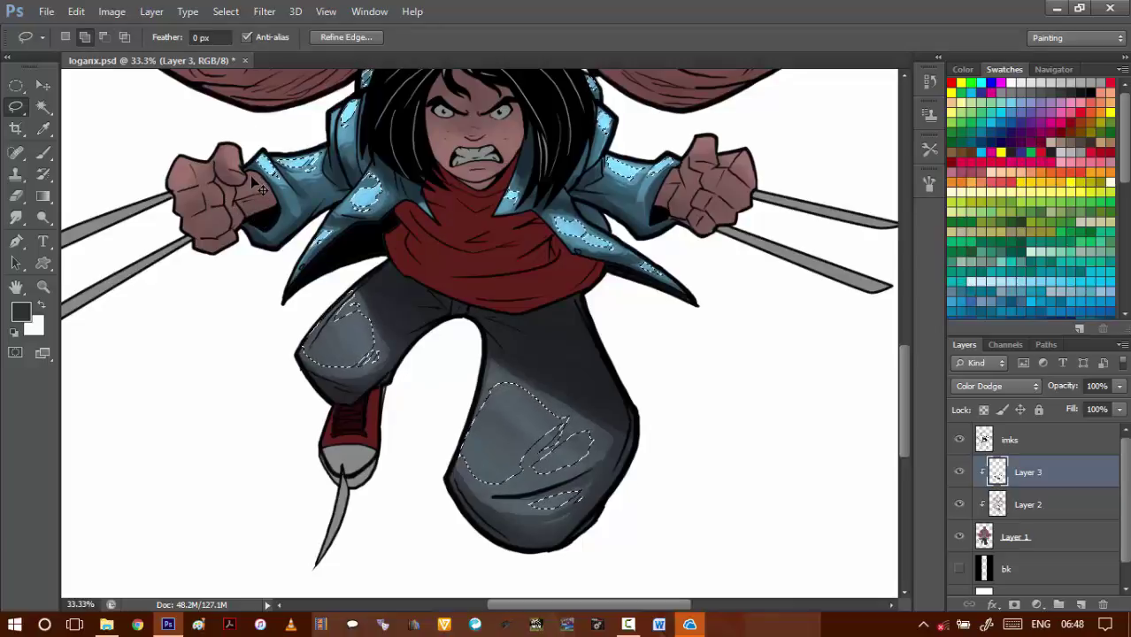
{"action": "mouse_move", "coordinate": [239, 126]}
{"action": "left_mouse_down"}
{"action": "mouse_move", "coordinate": [263, 257]}
{"action": "mouse_move", "coordinate": [750, 303]}
{"action": "mouse_move", "coordinate": [218, 442]}
{"action": "left_mouse_up"}
{"action": "scroll", "coordinate": [744, 308], "scroll_direction": "up", "scroll_amount": 3}
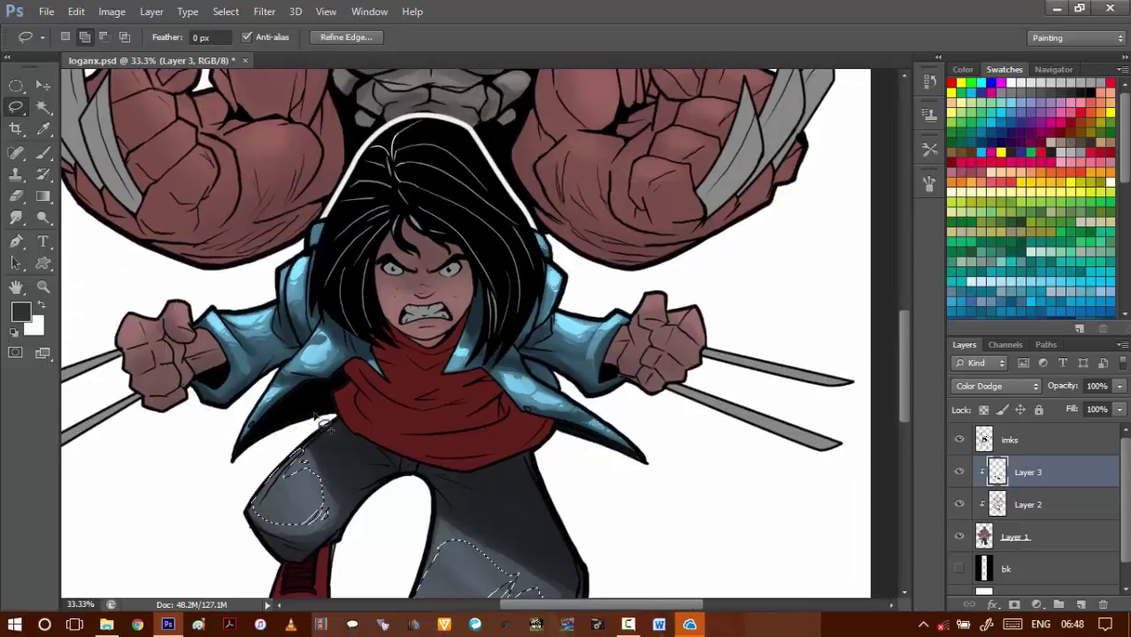
- Try to brighten the selected trouser highlights with Brightness/Contrast at Brightness 100, and drop the selection
{"action": "key", "text": "alt+i"}
{"action": "key", "text": "j"}
{"action": "key", "text": "c"}
{"action": "key", "text": "shift+Up"}
{"action": "key", "text": "shift+Up"}
{"action": "key", "text": "shift+Up"}
{"action": "key", "text": "shift+Up"}
{"action": "key", "text": "shift+Up"}
{"action": "key", "text": "shift+Up"}
{"action": "key", "text": "shift+Up"}
{"action": "key", "text": "shift+Up"}
{"action": "key", "text": "shift+Up"}
{"action": "key", "text": "shift+Up"}
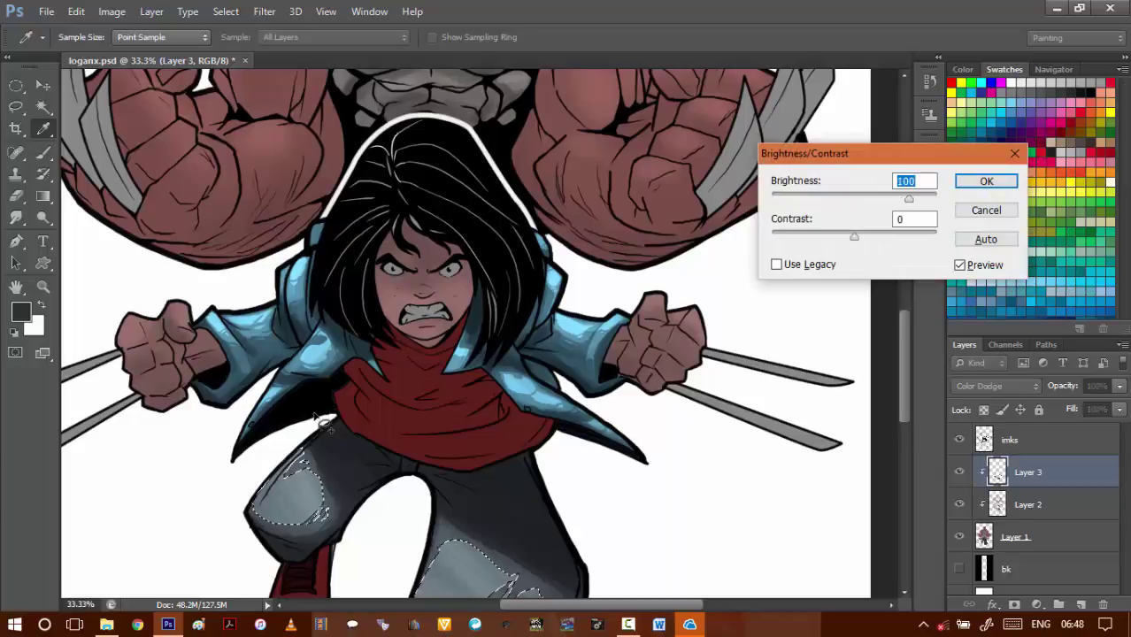
{"action": "key", "text": "Return"}
{"action": "key", "text": "ctrl+d"}
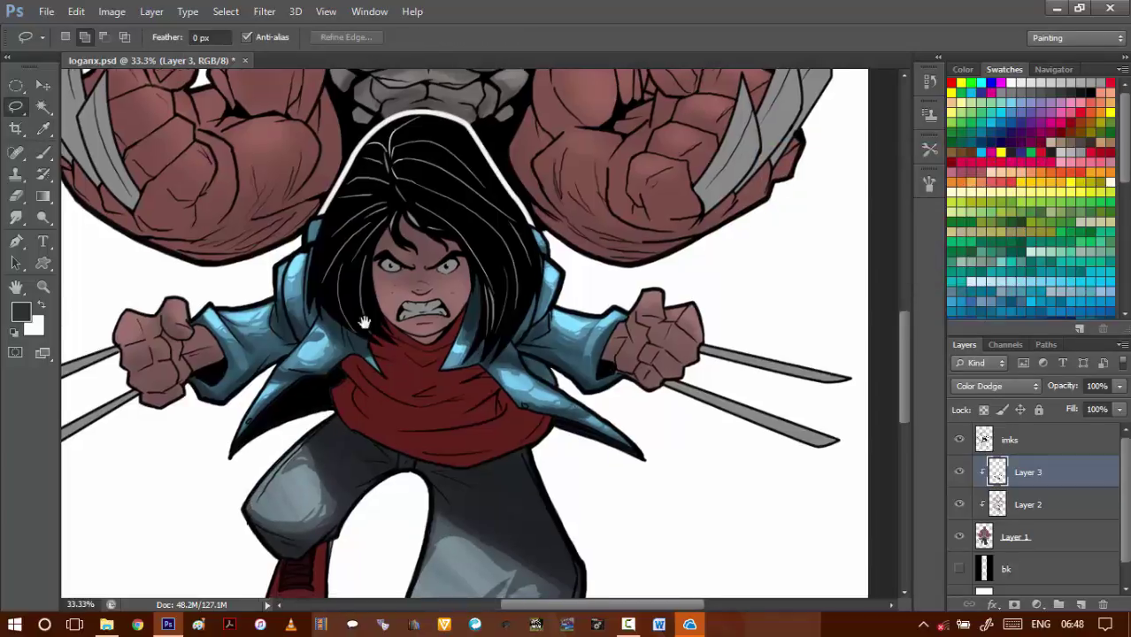
- Step back to the earlier selection and redraw the front leg's highlights: one large thigh patch with small accents beside, below and above it
{"action": "left_click_drag", "start_coordinate": [307, 522], "coordinate": [372, 329]}
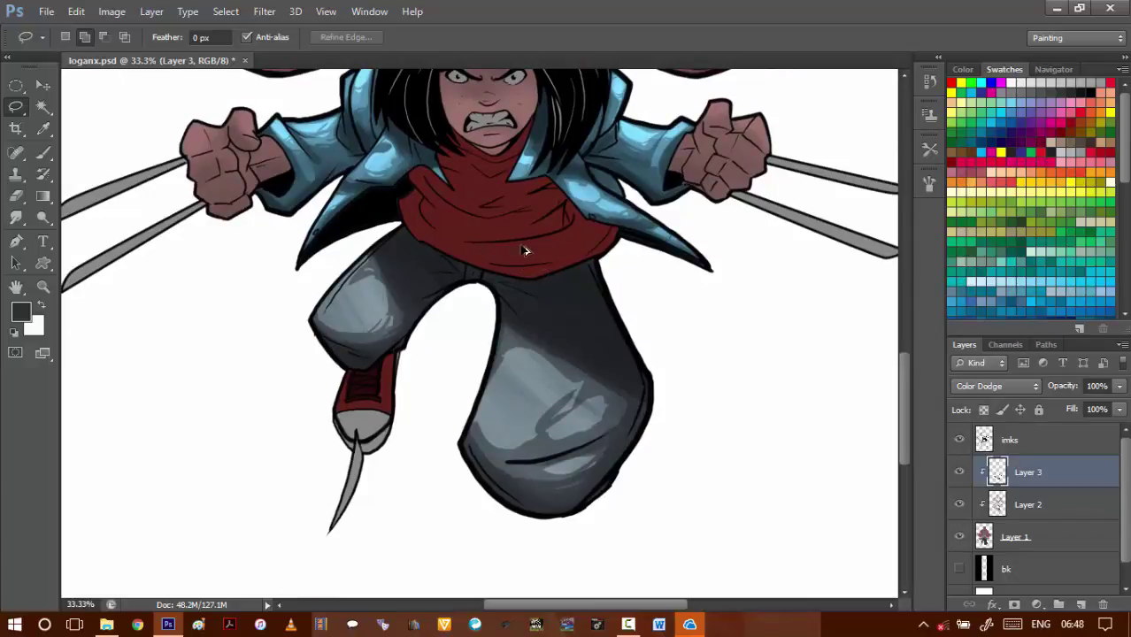
{"action": "key", "text": "ctrl+shift+d"}
{"action": "mouse_move", "coordinate": [499, 334]}
{"action": "left_mouse_down"}
{"action": "mouse_move", "coordinate": [484, 473]}
{"action": "mouse_move", "coordinate": [655, 398]}
{"action": "mouse_move", "coordinate": [497, 337]}
{"action": "left_mouse_up"}
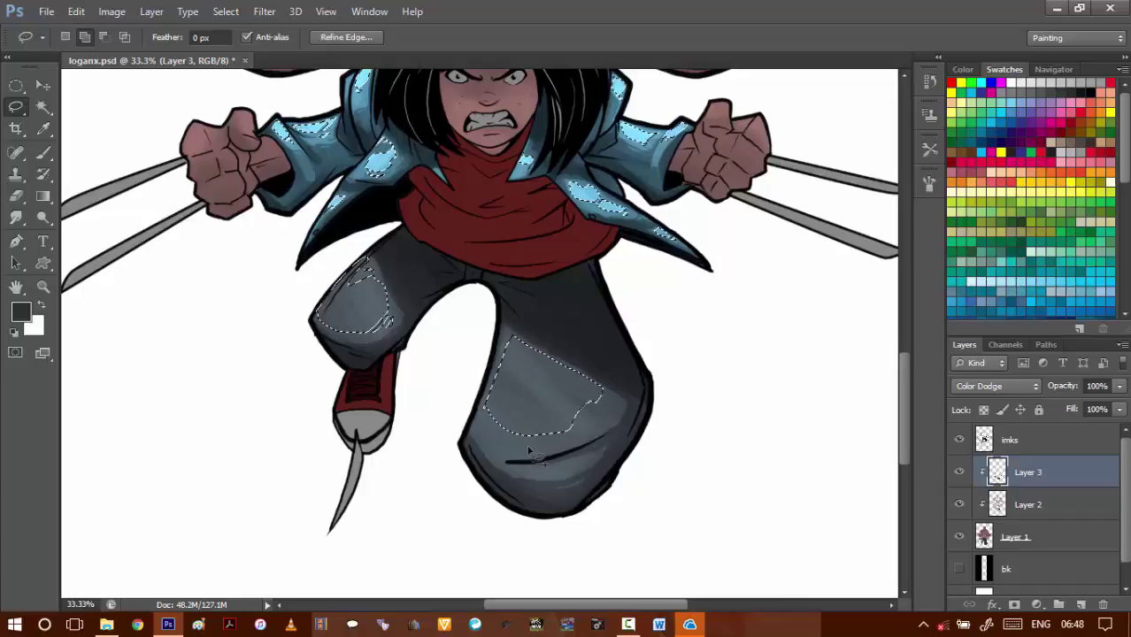
{"action": "left_click_drag", "start_coordinate": [567, 440], "coordinate": [571, 434]}
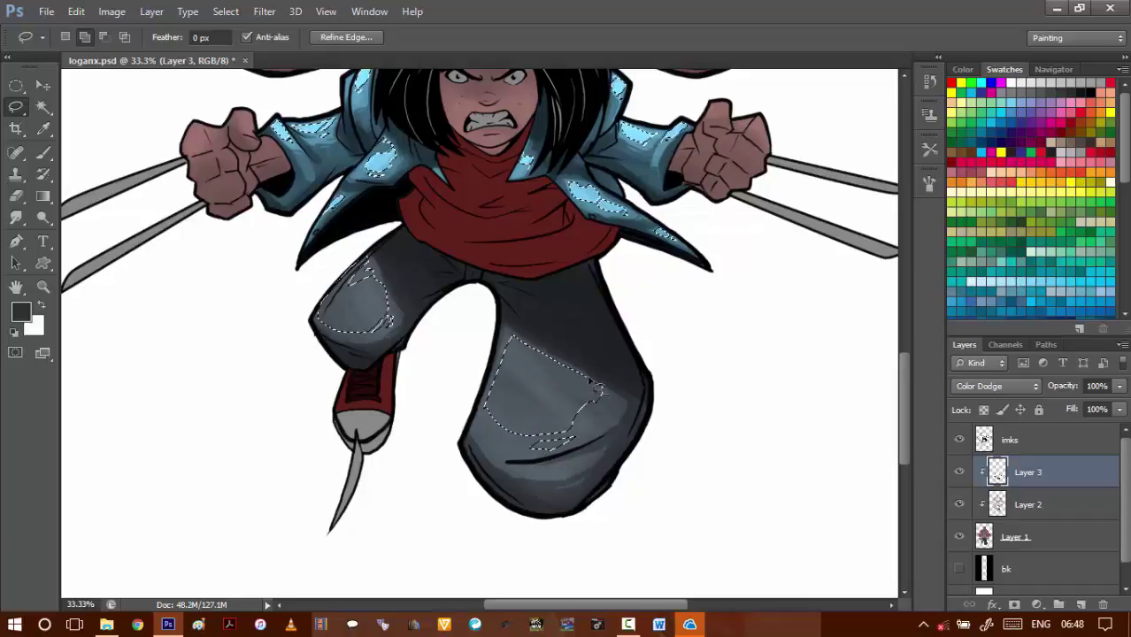
{"action": "left_click_drag", "start_coordinate": [590, 381], "coordinate": [592, 379]}
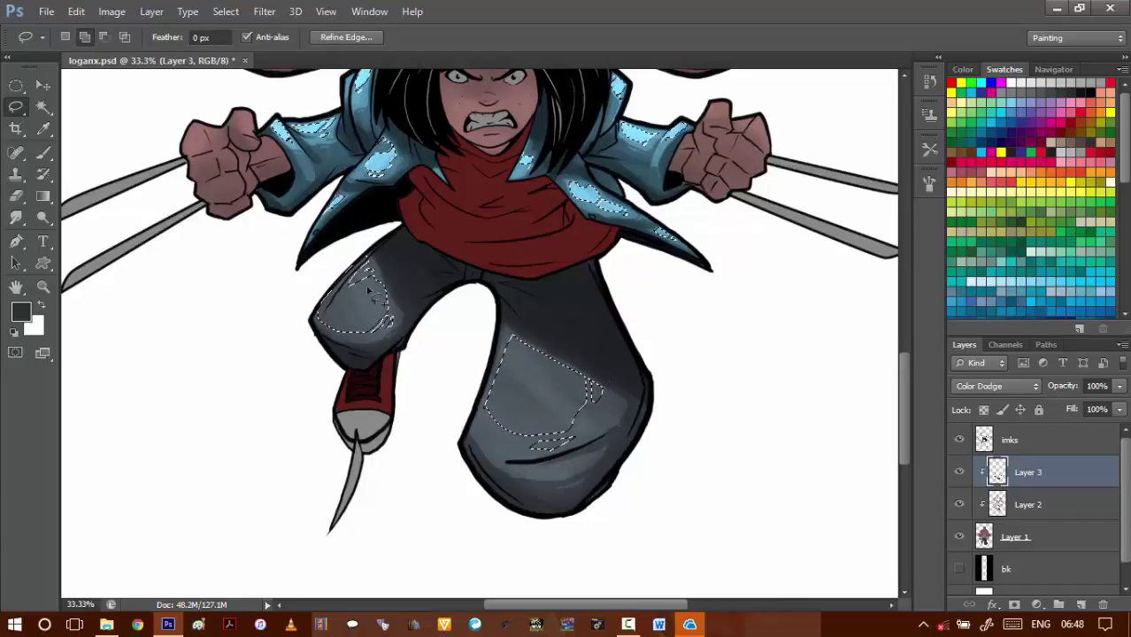
{"action": "key", "text": "ctrl+alt+b"}
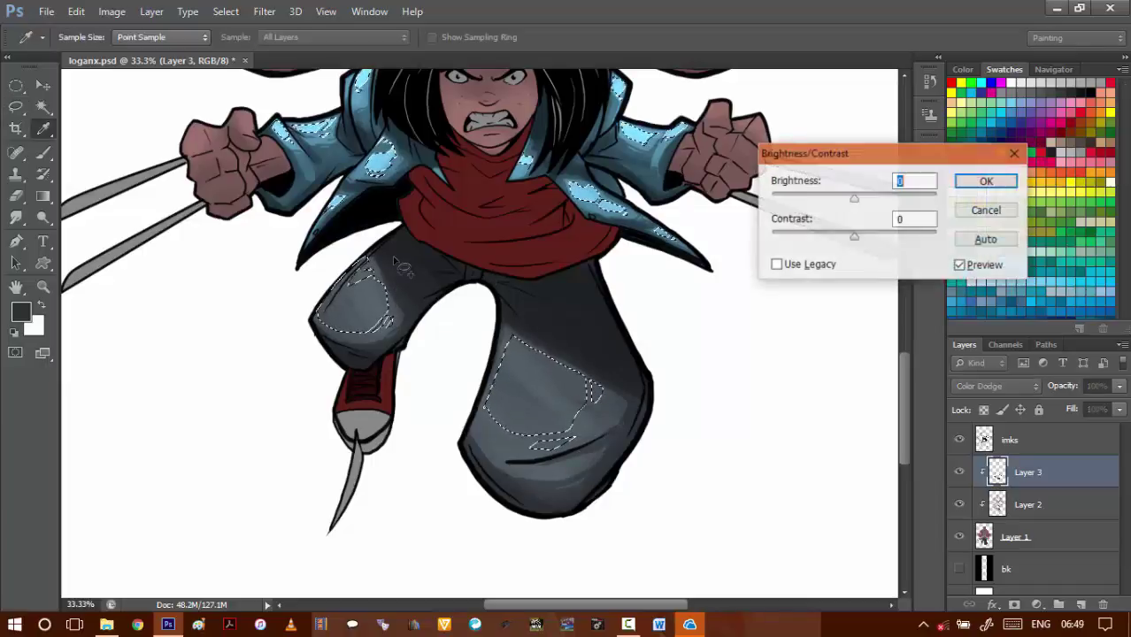
{"action": "key", "text": "Escape"}
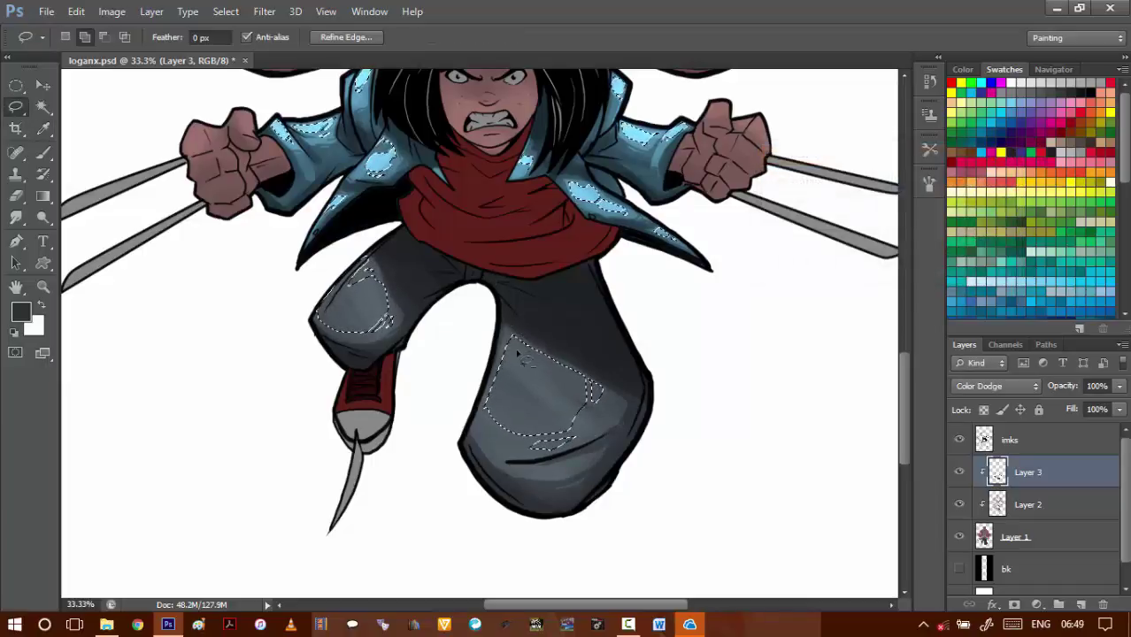
- Try to brighten the jacket and trouser highlights together with Brightness/Contrast, keeping the areas selected
{"action": "key", "text": "alt+i"}
{"action": "key", "text": "j"}
{"action": "key", "text": "c"}
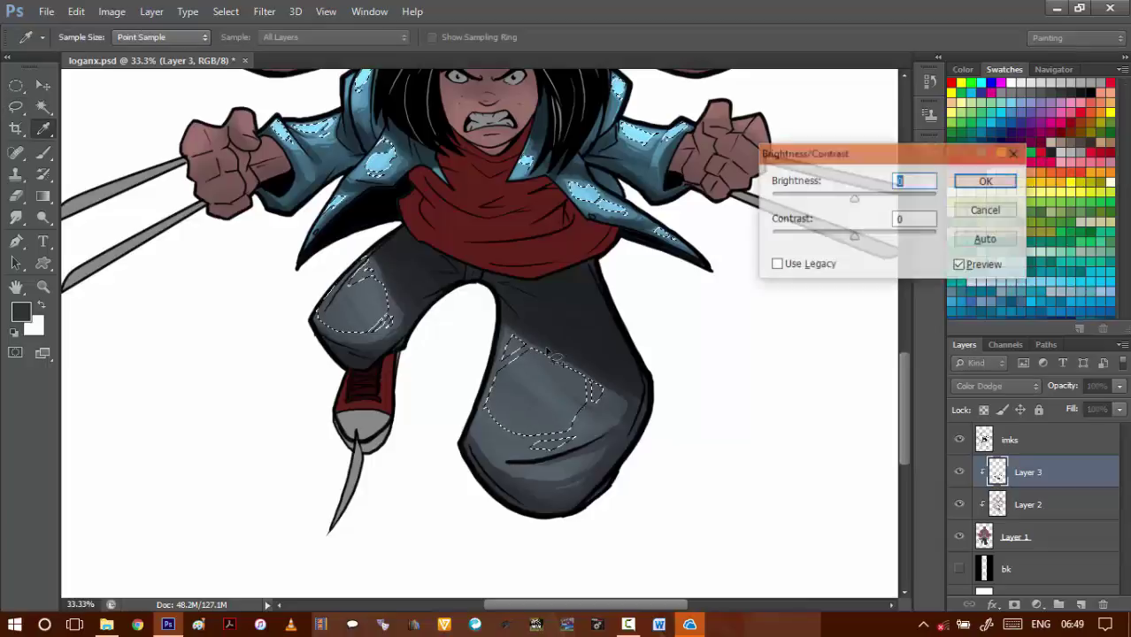
{"action": "key", "text": "shift+Up"}
{"action": "key", "text": "shift+Up"}
{"action": "key", "text": "shift+Up"}
{"action": "key", "text": "shift+Up"}
{"action": "key", "text": "shift+Up"}
{"action": "key", "text": "Return"}
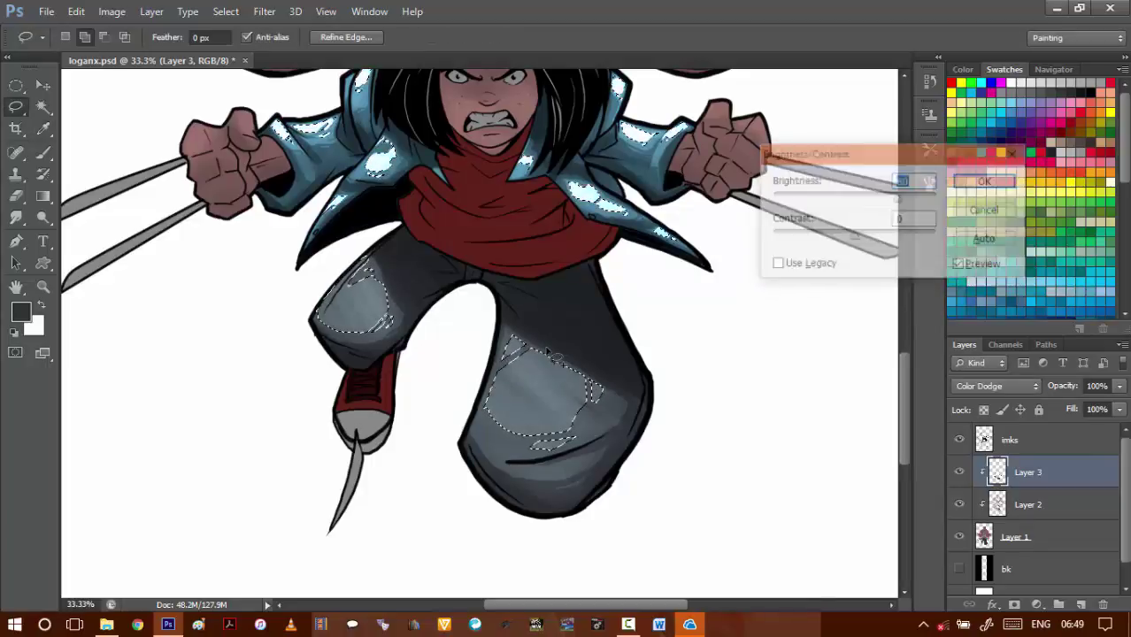
{"action": "key", "text": "ctrl+d"}
{"action": "key", "text": "ctrl+z"}
- Try a further brightness increase of 10 on the same jacket and trouser selection, and deselect
{"action": "key", "text": "alt+i"}
{"action": "key", "text": "j"}
{"action": "key", "text": "c"}
{"action": "key", "text": "shift+Up"}
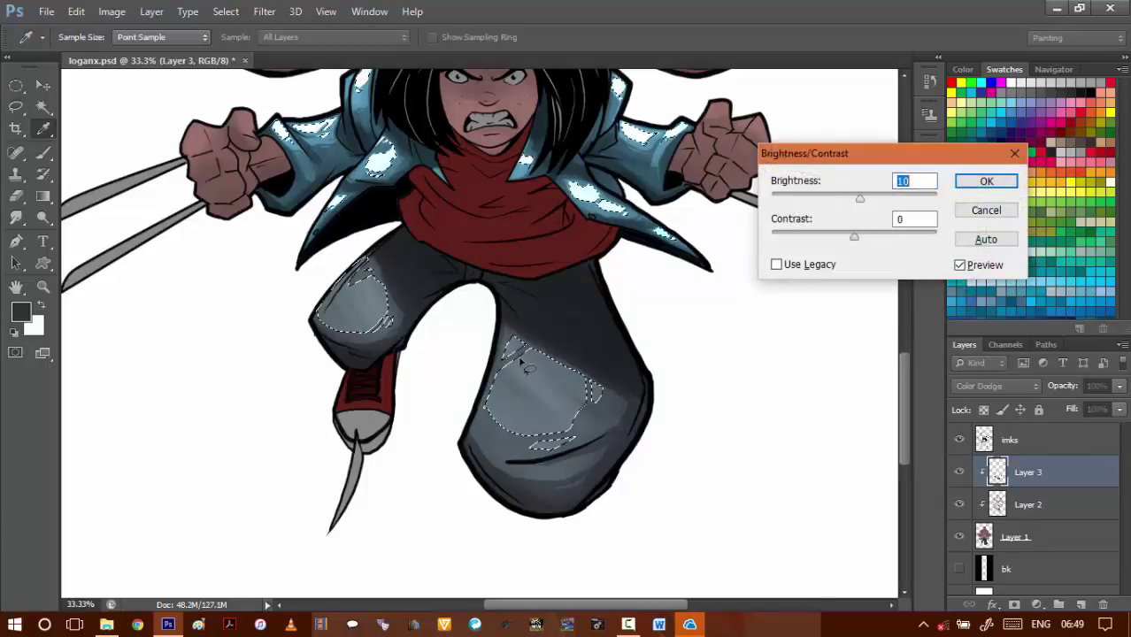
{"action": "key", "text": "Return"}
{"action": "key", "text": "ctrl+d"}
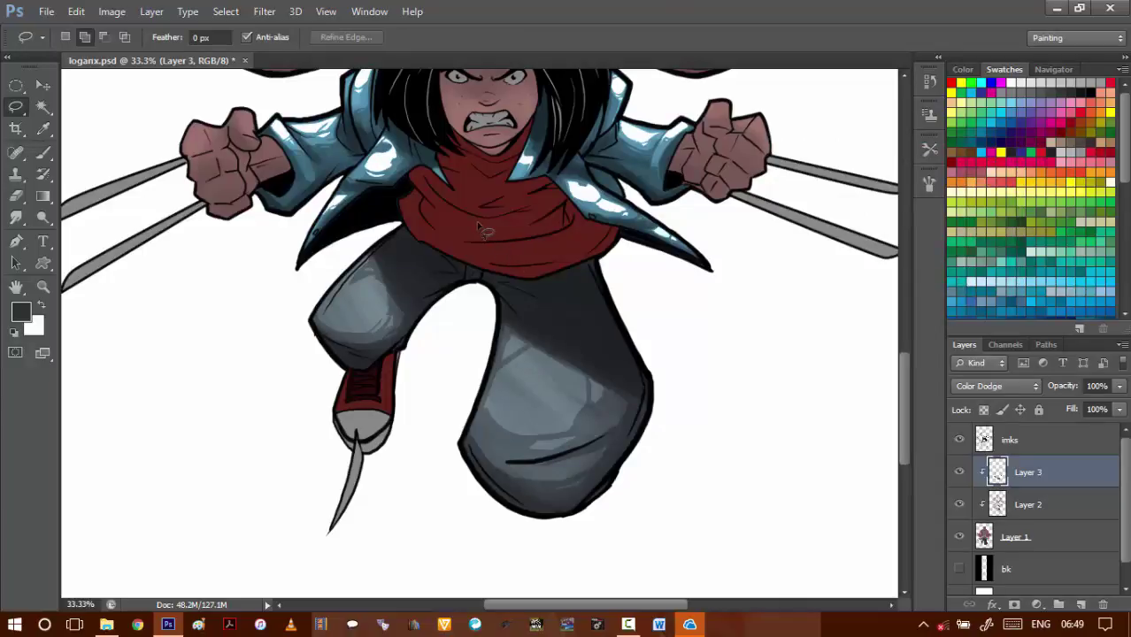
- Undo the last brightness changes and deselection, and subtract the jacket areas so only the trouser highlights stay selected
{"action": "key", "text": "ctrl+alt+z"}
{"action": "key", "text": "ctrl+alt+z"}
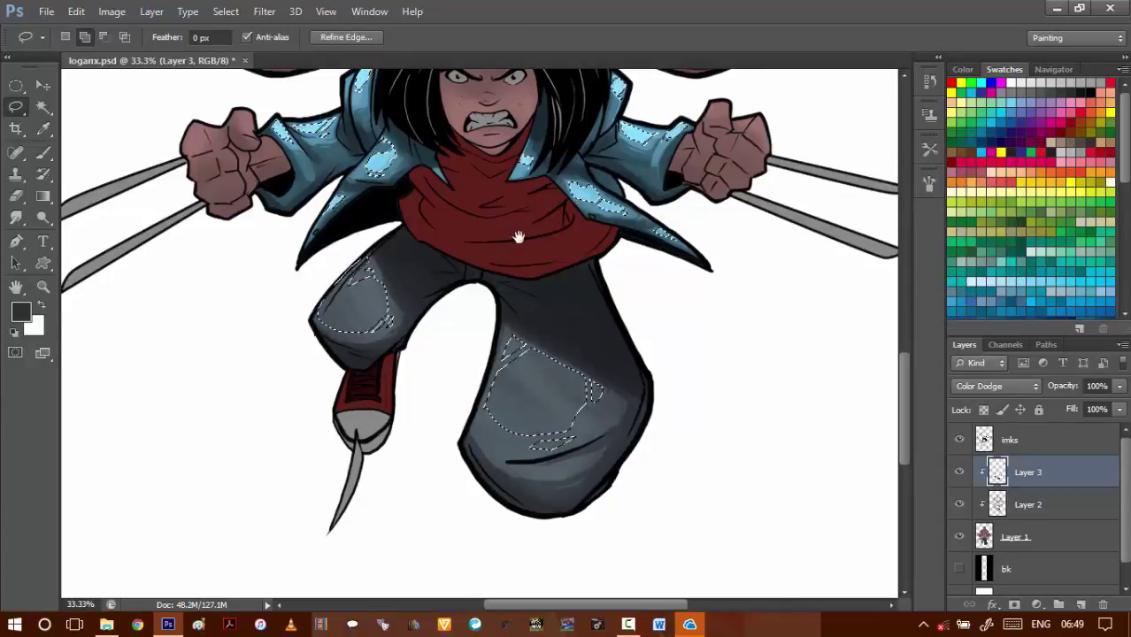
{"action": "left_click_drag", "start_coordinate": [518, 237], "coordinate": [490, 366]}
{"action": "mouse_move", "coordinate": [301, 192]}
{"action": "left_mouse_down"}
{"action": "mouse_move", "coordinate": [232, 349]}
{"action": "mouse_move", "coordinate": [307, 413]}
{"action": "mouse_move", "coordinate": [399, 389]}
{"action": "mouse_move", "coordinate": [778, 391]}
{"action": "mouse_move", "coordinate": [747, 257]}
{"action": "left_mouse_up"}
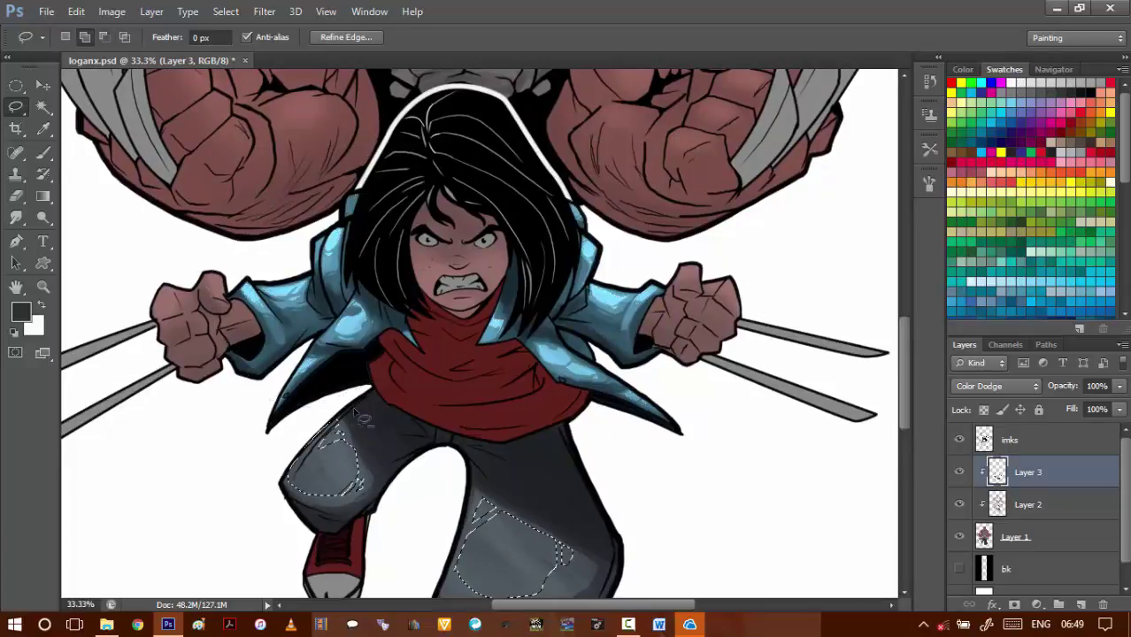
- Try Brightness 70 on the selected trouser highlights, and drop the selection
{"action": "key", "text": "alt+i"}
{"action": "key", "text": "j"}
{"action": "key", "text": "c"}
{"action": "key", "text": "shift+Up"}
{"action": "key", "text": "shift+Up"}
{"action": "key", "text": "shift+Up"}
{"action": "key", "text": "shift+Up"}
{"action": "key", "text": "shift+Up"}
{"action": "key", "text": "shift+Up"}
{"action": "key", "text": "shift+Up"}
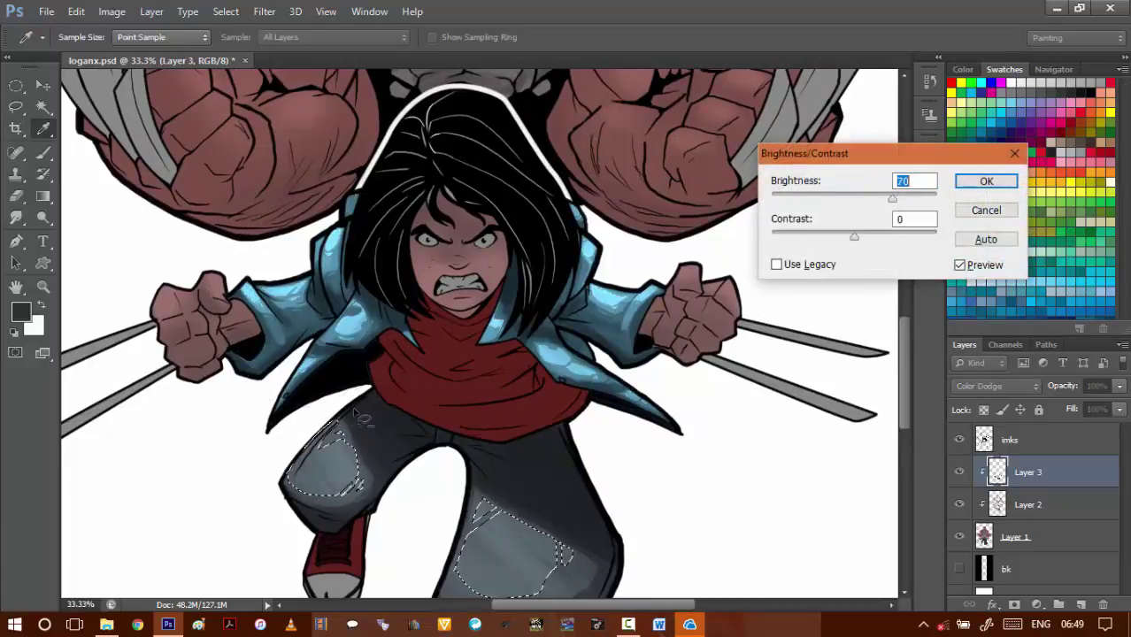
{"action": "key", "text": "Return"}
{"action": "key", "text": "ctrl+d"}
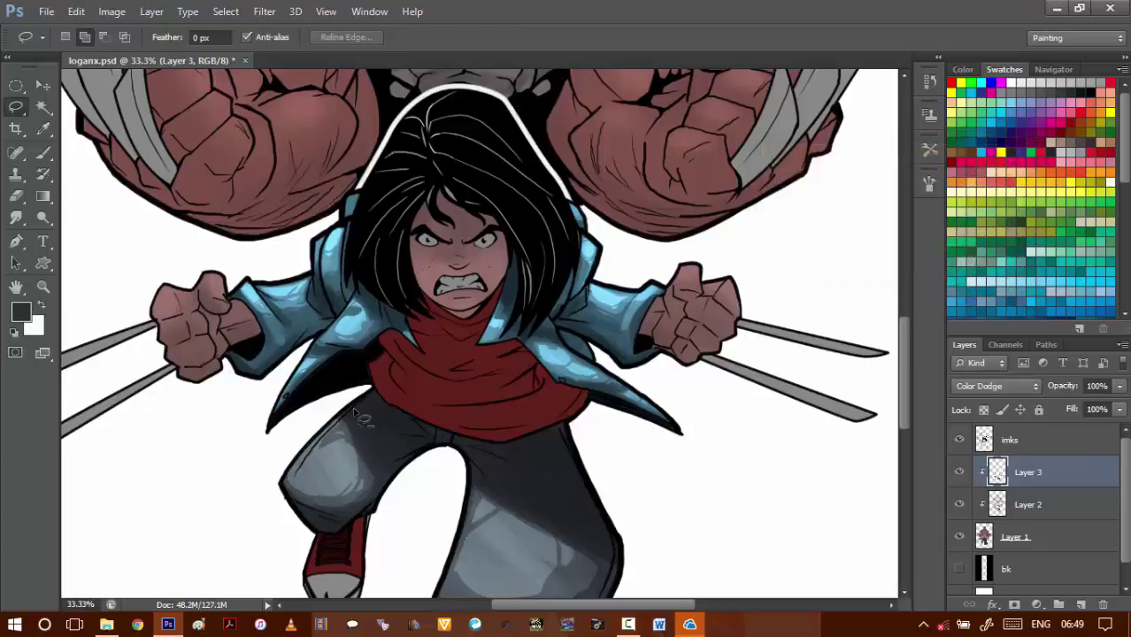
- Undo the last brightening and deselection, brighten the trouser highlights again with Brightness/Contrast, and deselect
{"action": "left_click_drag", "start_coordinate": [473, 423], "coordinate": [489, 287]}
{"action": "key", "text": "ctrl+shift+d"}
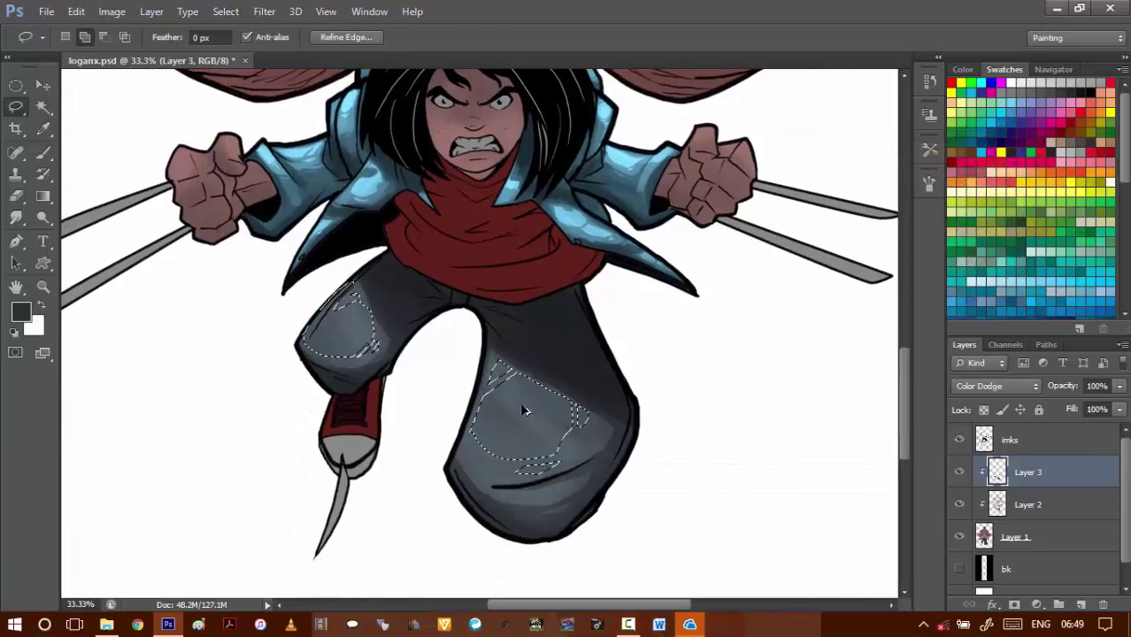
{"action": "scroll", "coordinate": [510, 387], "scroll_direction": "up", "scroll_amount": 1}
{"action": "key", "text": "ctrl+shift+b"}
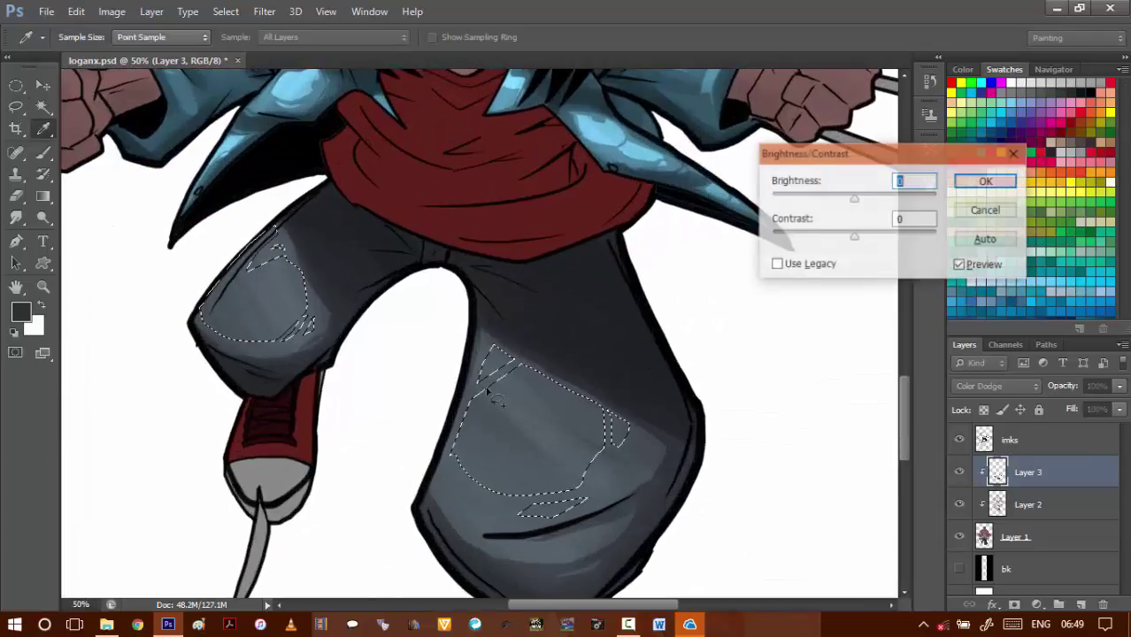
{"action": "key", "text": "shift+Up"}
{"action": "key", "text": "shift+Up"}
{"action": "key", "text": "shift+Up"}
{"action": "key", "text": "shift+Up"}
{"action": "key", "text": "shift+Up"}
{"action": "key", "text": "shift+Up"}
{"action": "key", "text": "Return"}
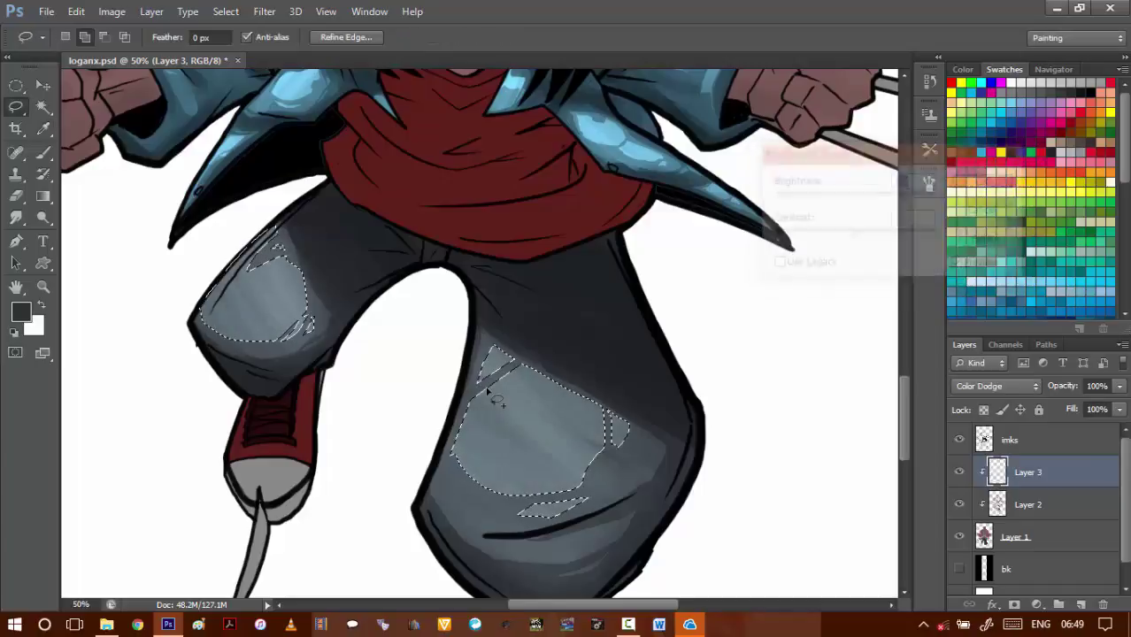
{"action": "key", "text": "ctrl+d"}
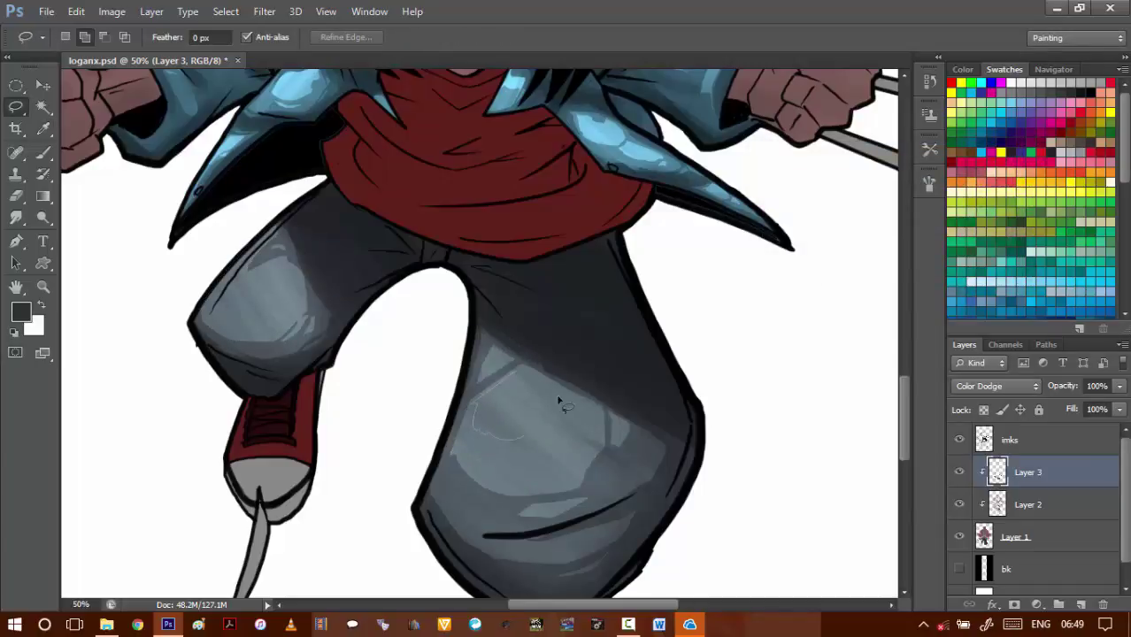
- Lasso smaller patches inside the highlights of the front thigh and bent leg, brighten them with Brightness/Contrast, and deselect
{"action": "mouse_move", "coordinate": [553, 394]}
{"action": "left_mouse_down"}
{"action": "mouse_move", "coordinate": [483, 390]}
{"action": "mouse_move", "coordinate": [497, 351]}
{"action": "mouse_move", "coordinate": [506, 370]}
{"action": "left_mouse_up"}
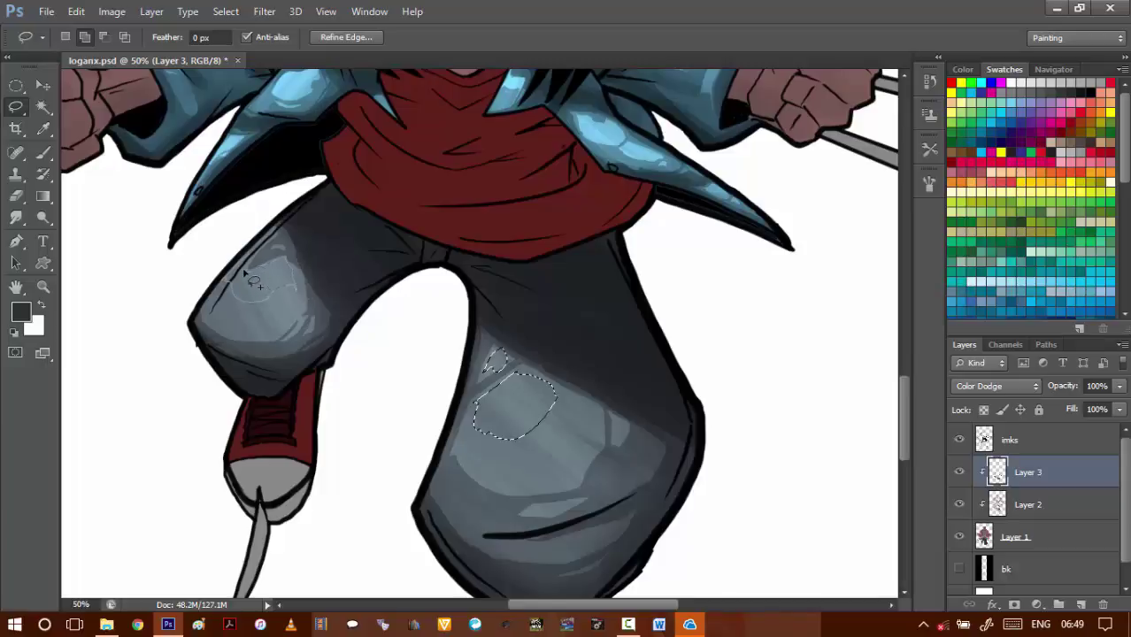
{"action": "left_click_drag", "start_coordinate": [254, 281], "coordinate": [232, 279]}
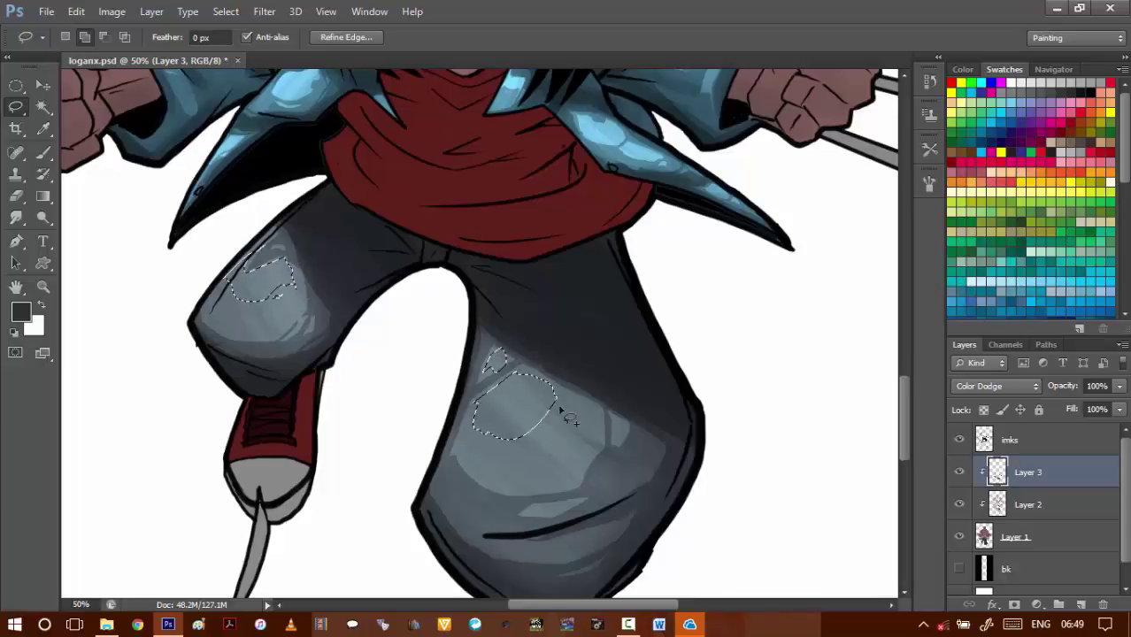
{"action": "key", "text": "F2"}
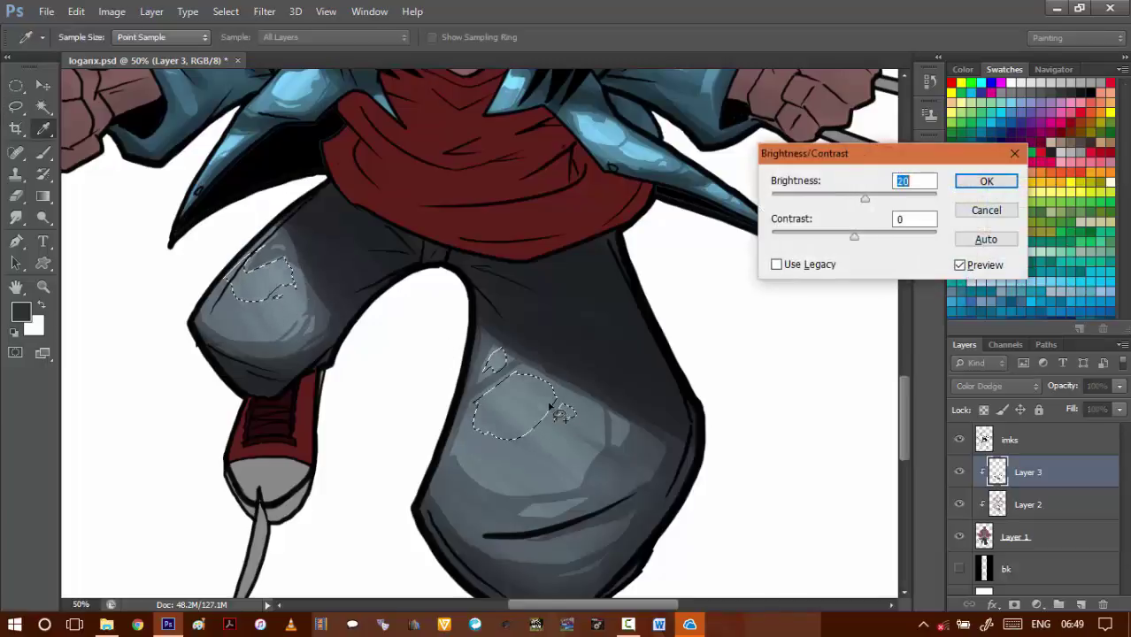
{"action": "key", "text": "Return"}
{"action": "key", "text": "ctrl+d"}
- Erase the stray grey marks beside the bearded character's claw tips on Layer 1
{"action": "scroll", "coordinate": [436, 295], "scroll_direction": "down", "scroll_amount": 3}
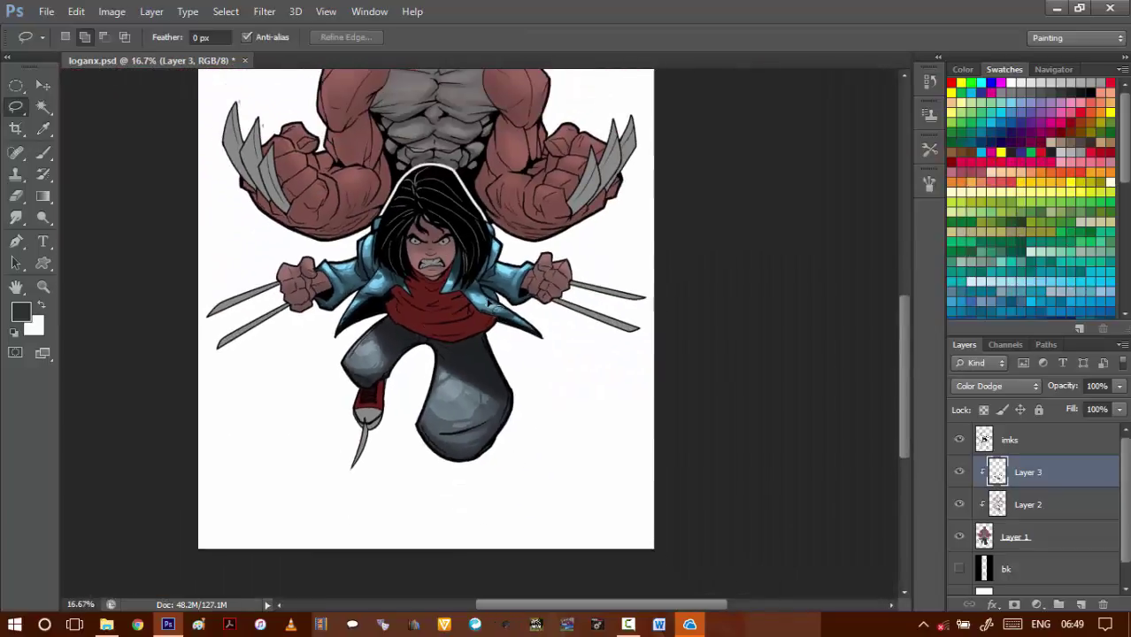
{"action": "left_click_drag", "start_coordinate": [427, 185], "coordinate": [423, 254]}
{"action": "left_click_drag", "start_coordinate": [452, 139], "coordinate": [446, 229]}
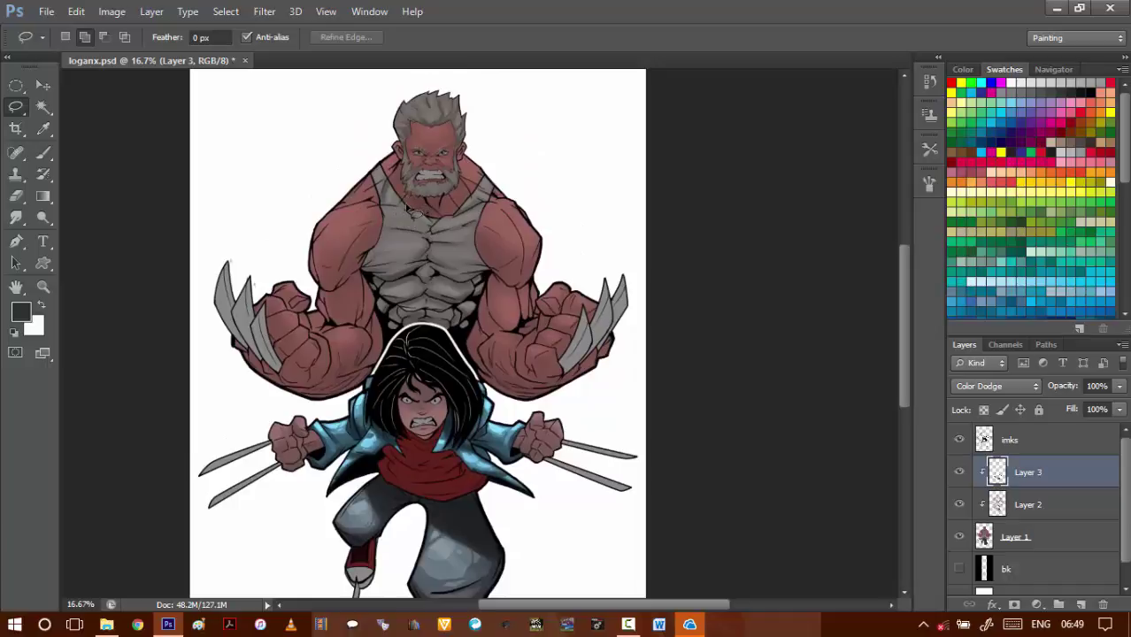
{"action": "scroll", "coordinate": [302, 419], "scroll_direction": "up", "scroll_amount": 3}
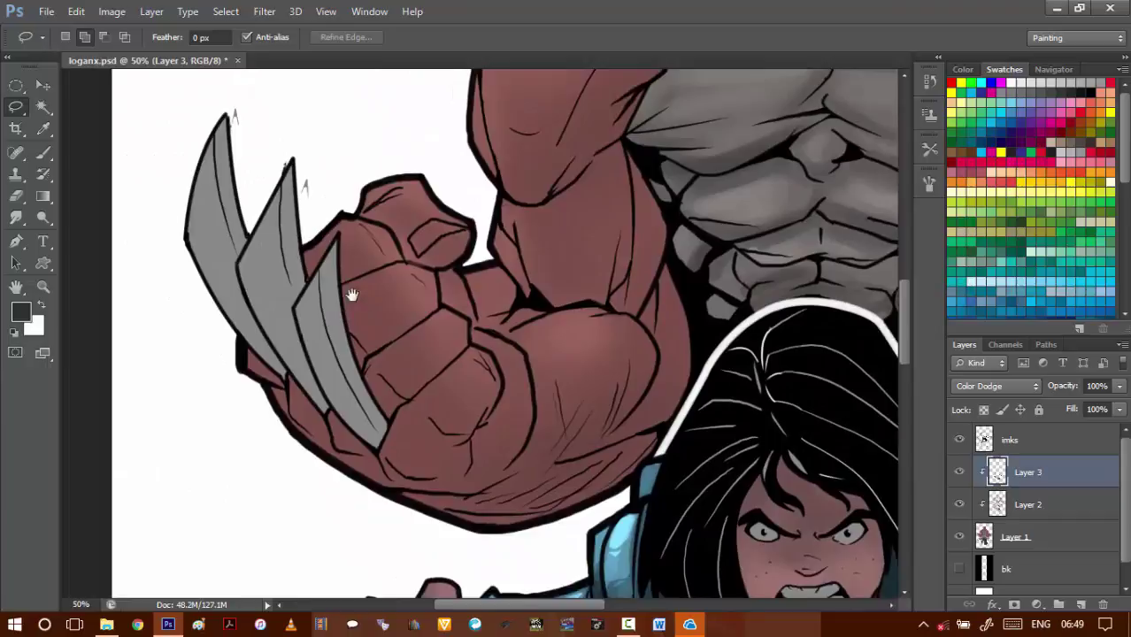
{"action": "left_click_drag", "start_coordinate": [351, 295], "coordinate": [416, 368]}
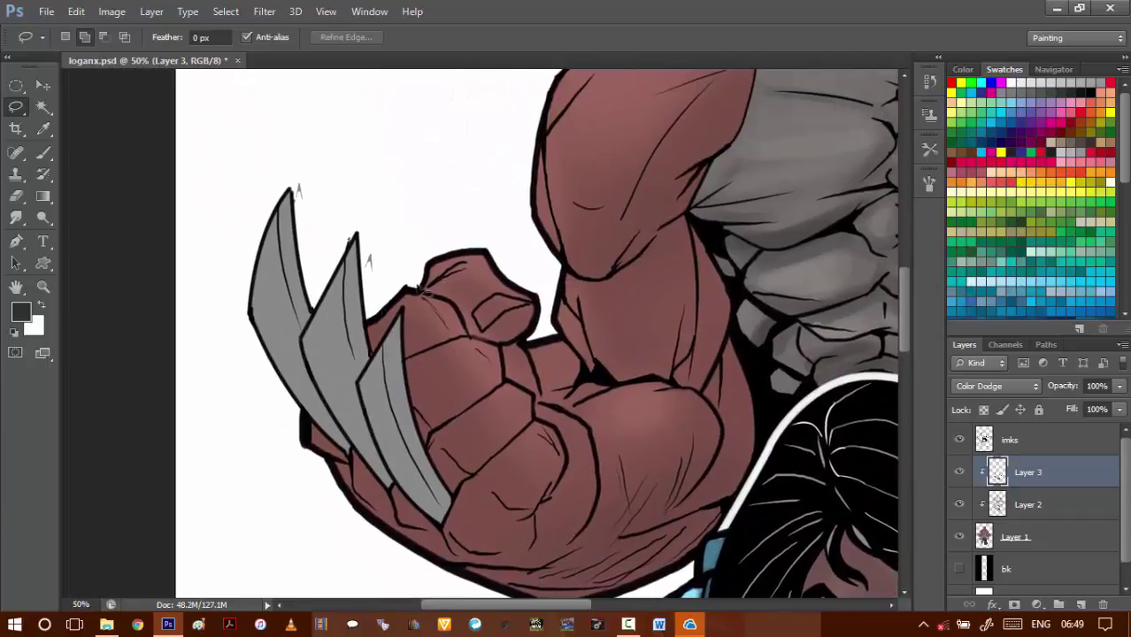
{"action": "scroll", "coordinate": [428, 266], "scroll_direction": "up", "scroll_amount": 1}
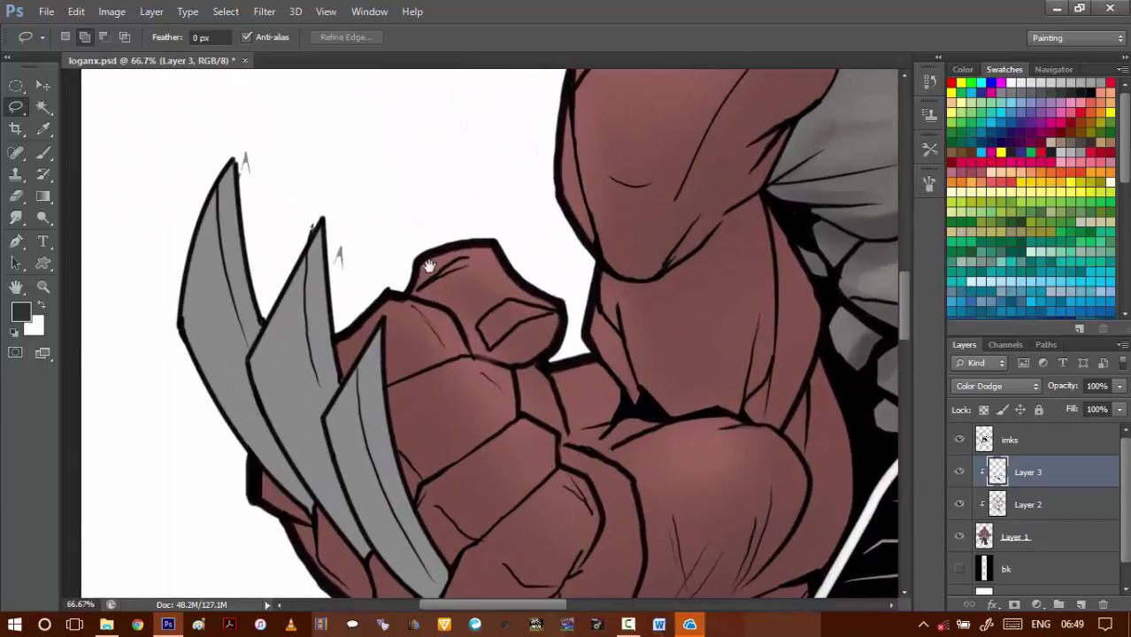
{"action": "left_click", "coordinate": [1044, 445]}
{"action": "key", "text": "e"}
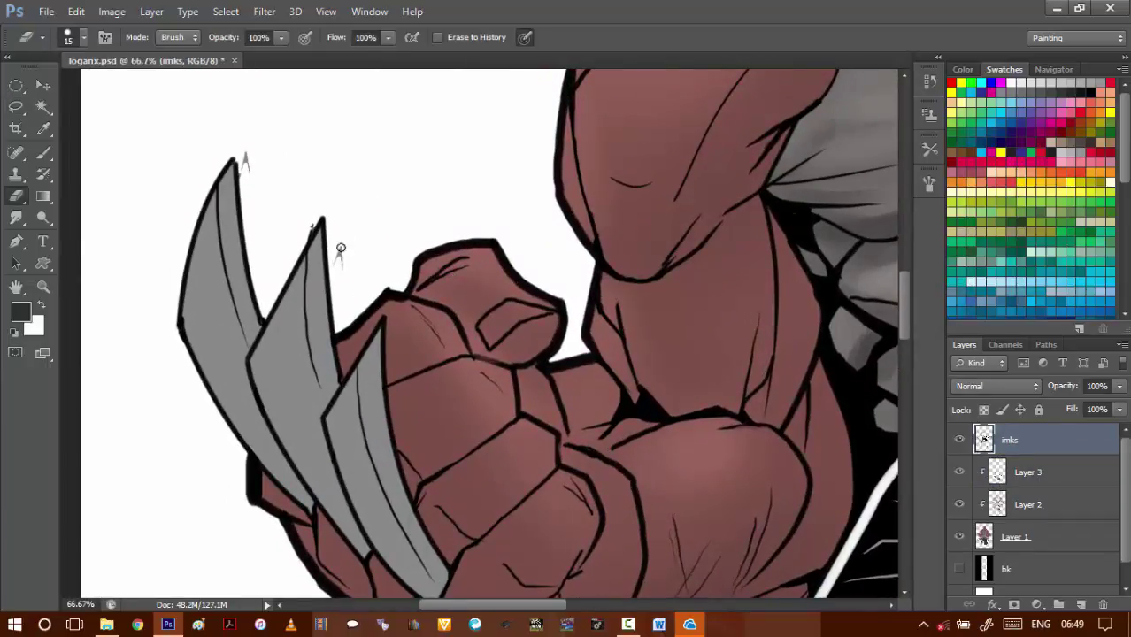
{"action": "left_click", "coordinate": [1012, 538]}
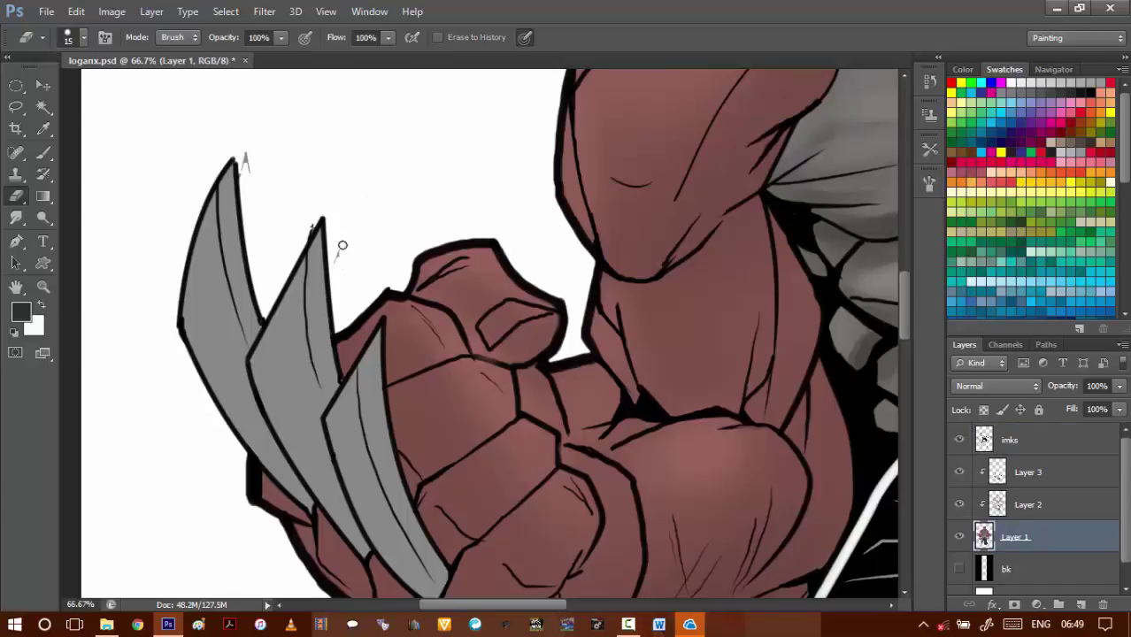
- Make the Color Dodge layer, Layer 3, active again and switch to the Lasso tool for the bearded character's vest
{"action": "left_click", "coordinate": [1012, 476]}
{"action": "key", "text": "l"}
{"action": "left_click_drag", "start_coordinate": [548, 305], "coordinate": [317, 220]}
{"action": "left_click", "coordinate": [501, 310], "text": "alt"}
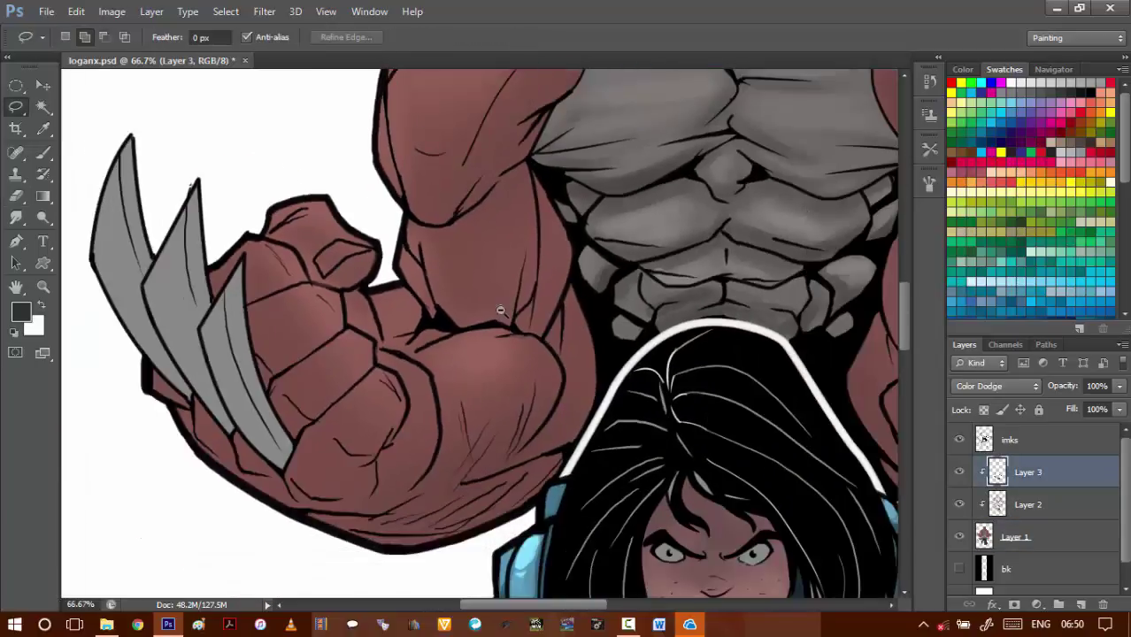
{"action": "left_click", "coordinate": [501, 310], "text": "alt"}
{"action": "left_click", "coordinate": [501, 310], "text": "alt"}
{"action": "left_click_drag", "start_coordinate": [620, 299], "coordinate": [529, 277]}
{"action": "left_click_drag", "start_coordinate": [596, 267], "coordinate": [522, 265]}
{"action": "scroll", "coordinate": [480, 306], "scroll_direction": "up", "scroll_amount": 3}
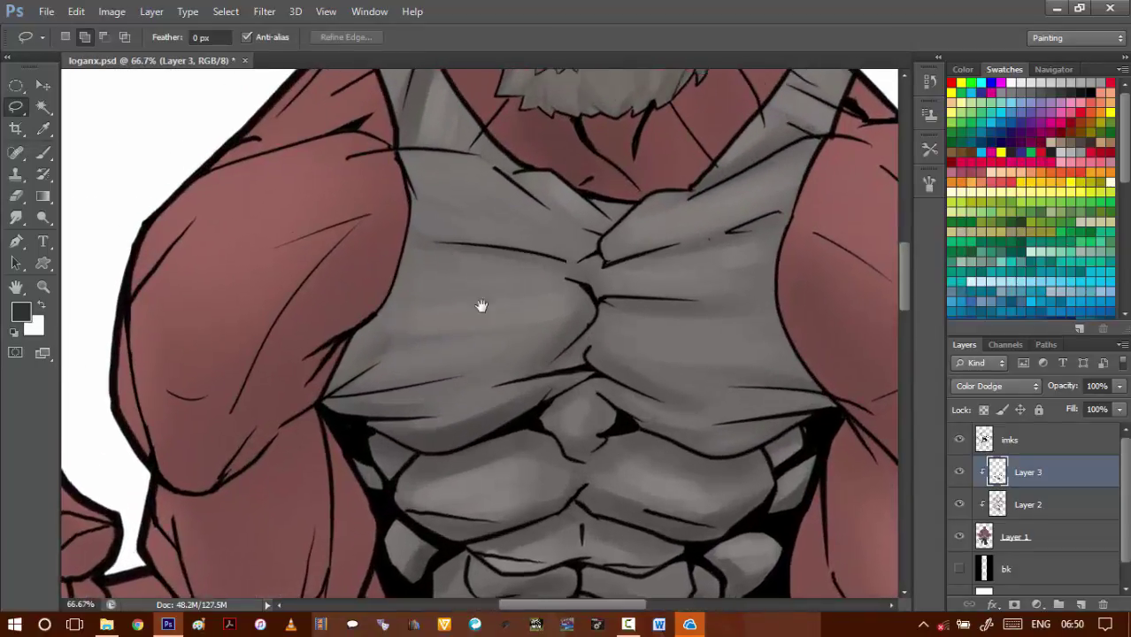
{"action": "left_click_drag", "start_coordinate": [482, 306], "coordinate": [515, 484]}
{"action": "left_click_drag", "start_coordinate": [485, 159], "coordinate": [514, 204]}
{"action": "scroll", "coordinate": [425, 221], "scroll_direction": "up", "scroll_amount": 2}
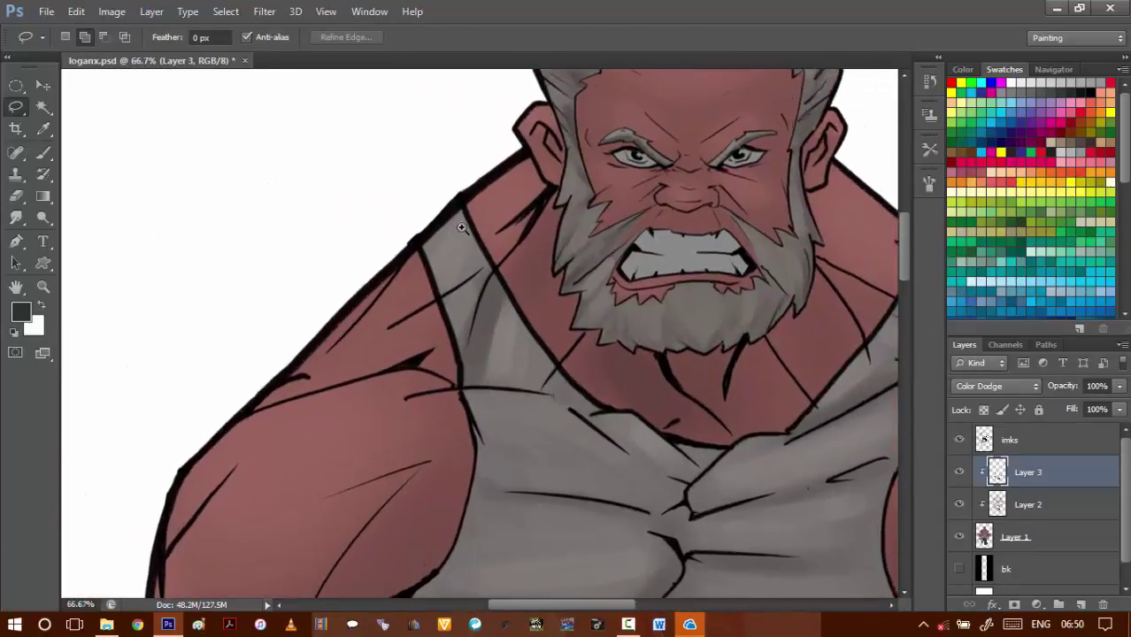
{"action": "left_click_drag", "start_coordinate": [389, 193], "coordinate": [361, 224]}
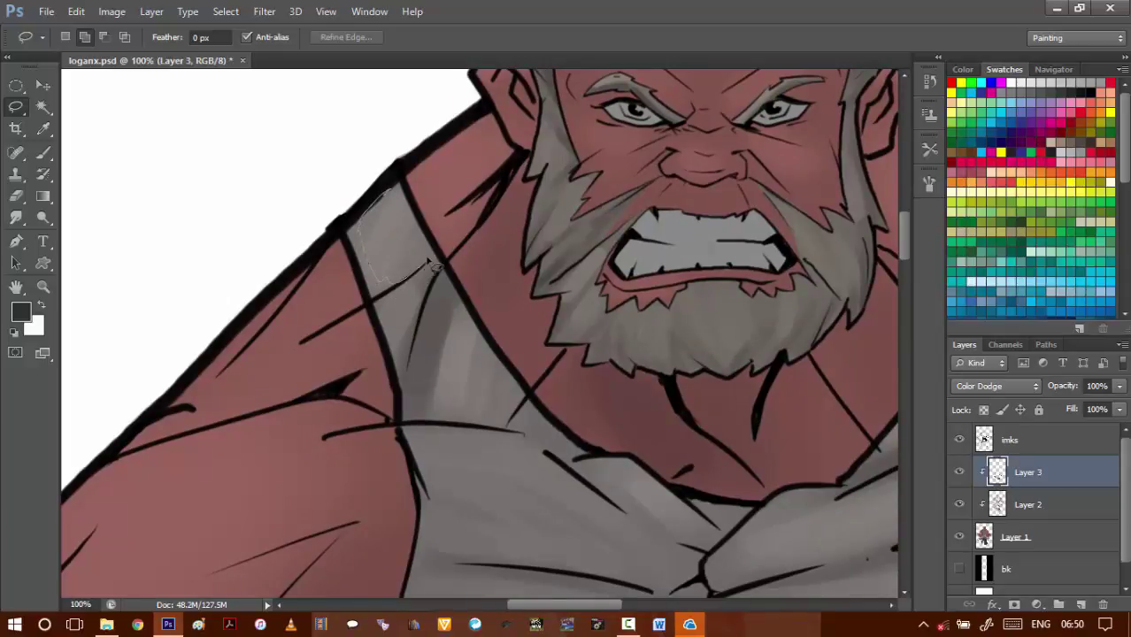
{"action": "left_click_drag", "start_coordinate": [424, 240], "coordinate": [397, 184]}
{"action": "mouse_move", "coordinate": [404, 265]}
{"action": "left_mouse_down"}
{"action": "mouse_move", "coordinate": [378, 207]}
{"action": "mouse_move", "coordinate": [395, 228]}
{"action": "left_mouse_up"}
{"action": "key", "text": "ctrl+d"}
{"action": "left_click", "coordinate": [362, 188], "text": "ctrl"}
{"action": "left_click", "coordinate": [1030, 474]}
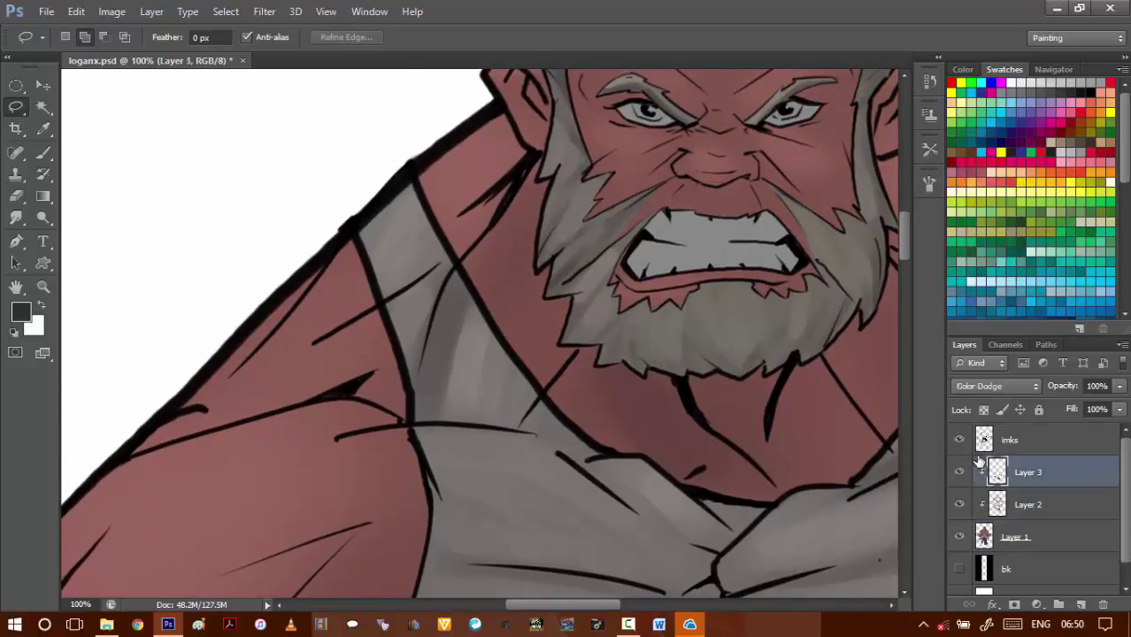
- Lasso the dark-haired girl's lower face from nose to chin as a highlight, leaving out the shadow under the nose
{"action": "left_click_drag", "start_coordinate": [691, 364], "coordinate": [639, 338]}
{"action": "key", "text": "ctrl+minus"}
{"action": "key", "text": "ctrl+minus"}
{"action": "key", "text": "ctrl+minus"}
{"action": "left_click_drag", "start_coordinate": [634, 478], "coordinate": [638, 370]}
{"action": "scroll", "coordinate": [638, 370], "scroll_direction": "down", "scroll_amount": 5}
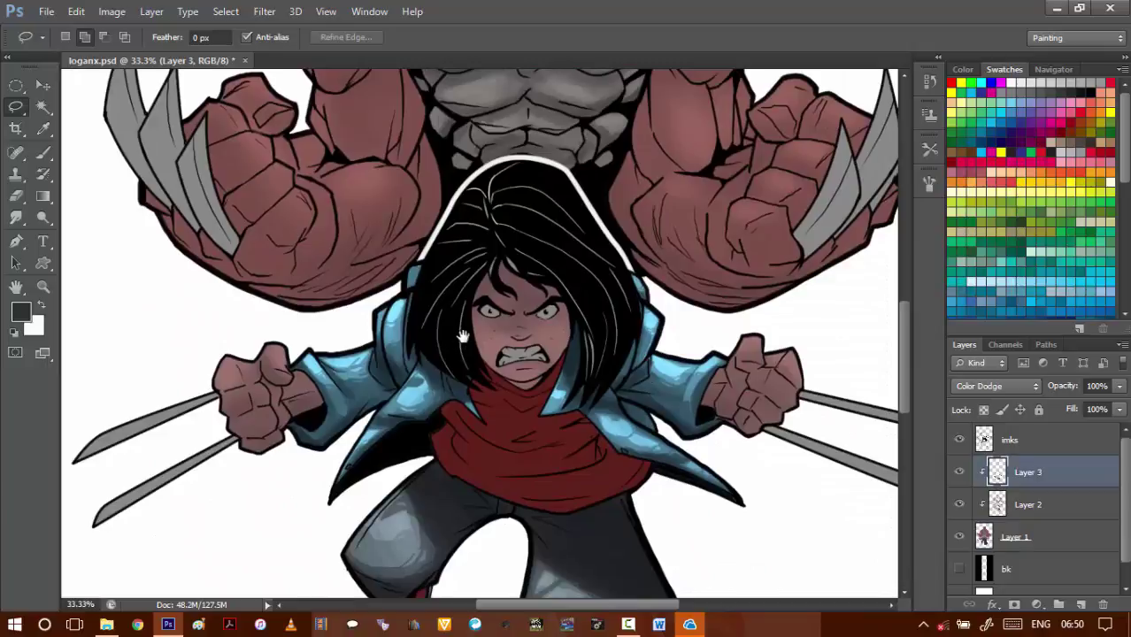
{"action": "scroll", "coordinate": [488, 337], "scroll_direction": "up", "scroll_amount": 3}
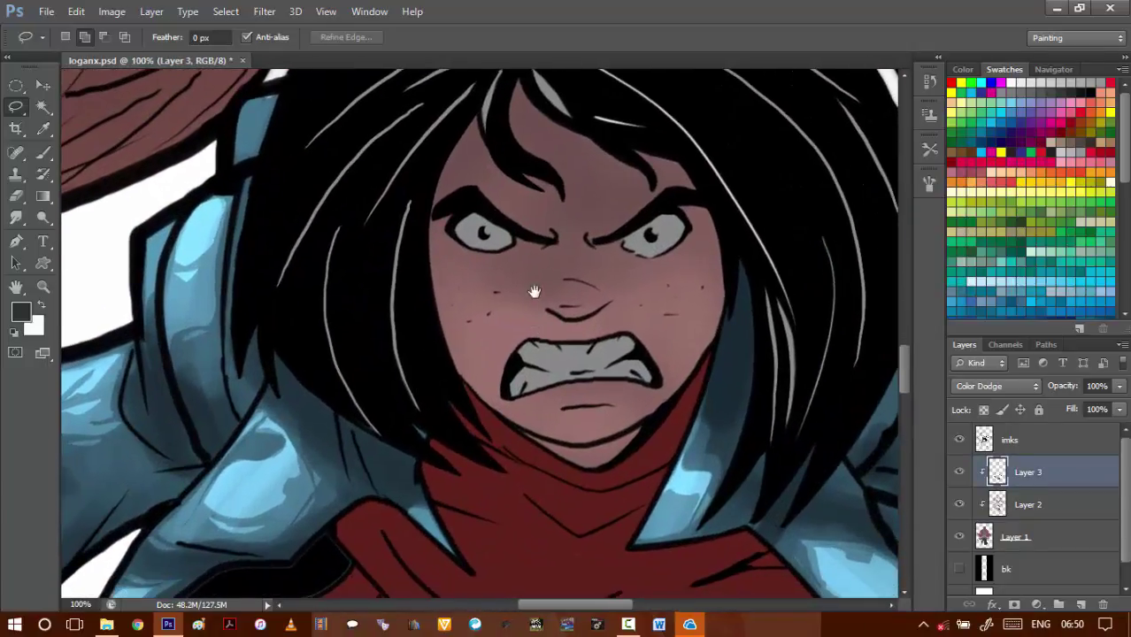
{"action": "left_click_drag", "start_coordinate": [526, 320], "coordinate": [490, 307]}
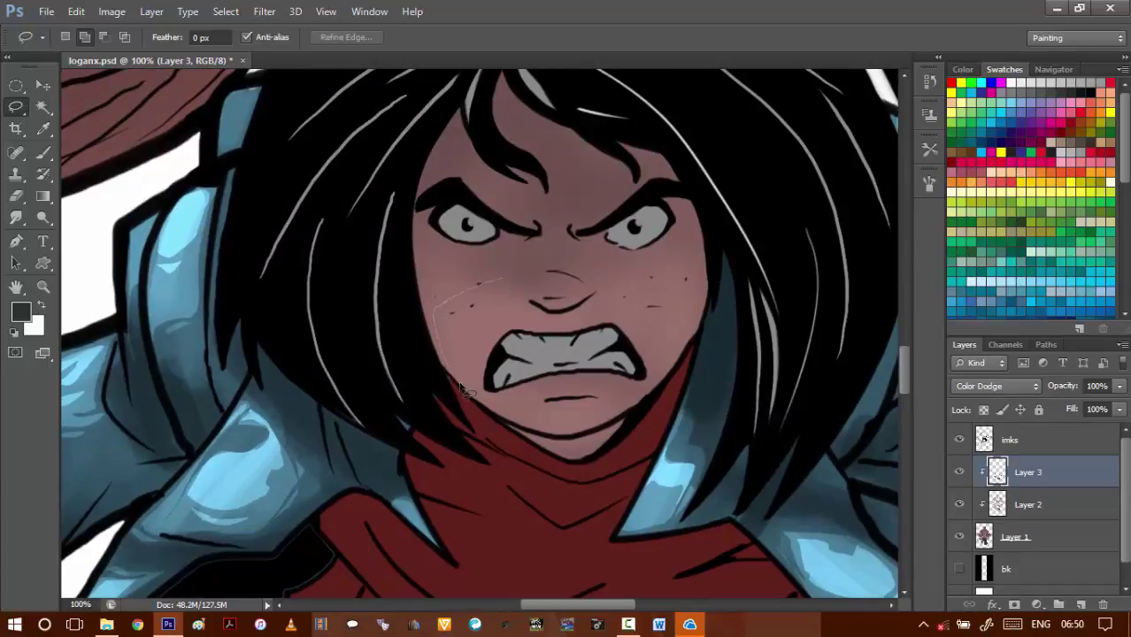
{"action": "left_click_drag", "start_coordinate": [474, 382], "coordinate": [469, 382]}
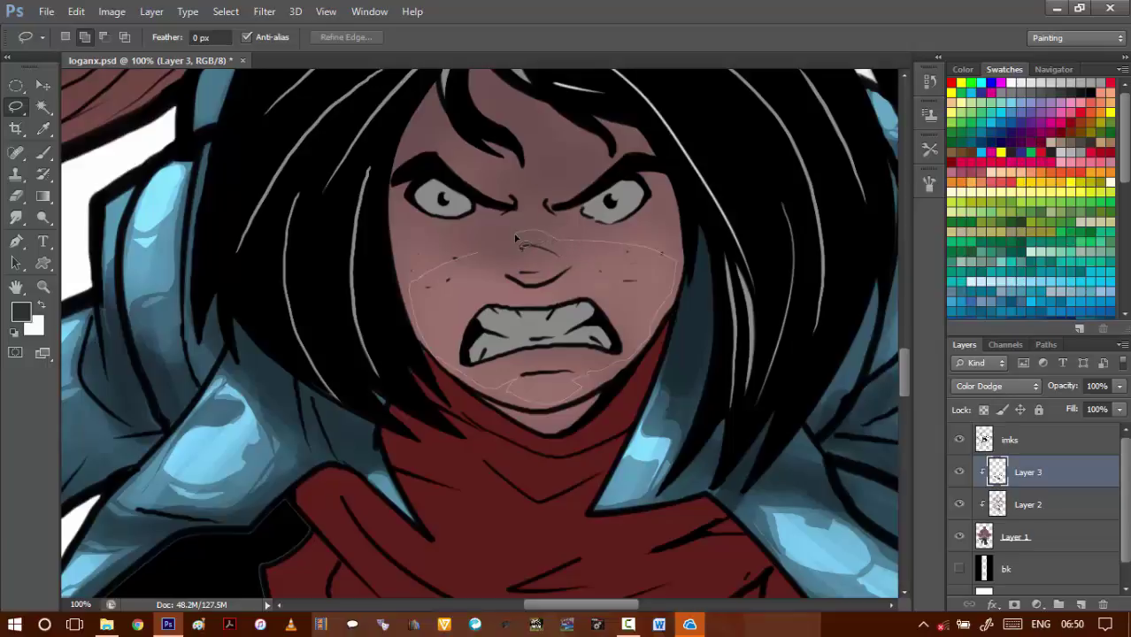
{"action": "mouse_move", "coordinate": [456, 270]}
{"action": "left_mouse_down"}
{"action": "mouse_move", "coordinate": [539, 332]}
{"action": "mouse_move", "coordinate": [585, 337]}
{"action": "mouse_move", "coordinate": [614, 323]}
{"action": "mouse_move", "coordinate": [634, 277]}
{"action": "mouse_move", "coordinate": [552, 295]}
{"action": "mouse_move", "coordinate": [503, 272]}
{"action": "mouse_move", "coordinate": [542, 335]}
{"action": "mouse_move", "coordinate": [589, 345]}
{"action": "left_mouse_up"}
{"action": "scroll", "coordinate": [505, 276], "scroll_direction": "up", "scroll_amount": 2}
{"action": "key", "text": "ctrl+z"}
{"action": "mouse_move", "coordinate": [639, 253]}
{"action": "left_mouse_down"}
{"action": "mouse_move", "coordinate": [585, 286]}
{"action": "mouse_move", "coordinate": [534, 295]}
{"action": "left_mouse_up"}
{"action": "mouse_move", "coordinate": [550, 228]}
{"action": "left_mouse_down"}
{"action": "mouse_move", "coordinate": [522, 290]}
{"action": "mouse_move", "coordinate": [450, 337]}
{"action": "mouse_move", "coordinate": [559, 248]}
{"action": "left_mouse_up"}
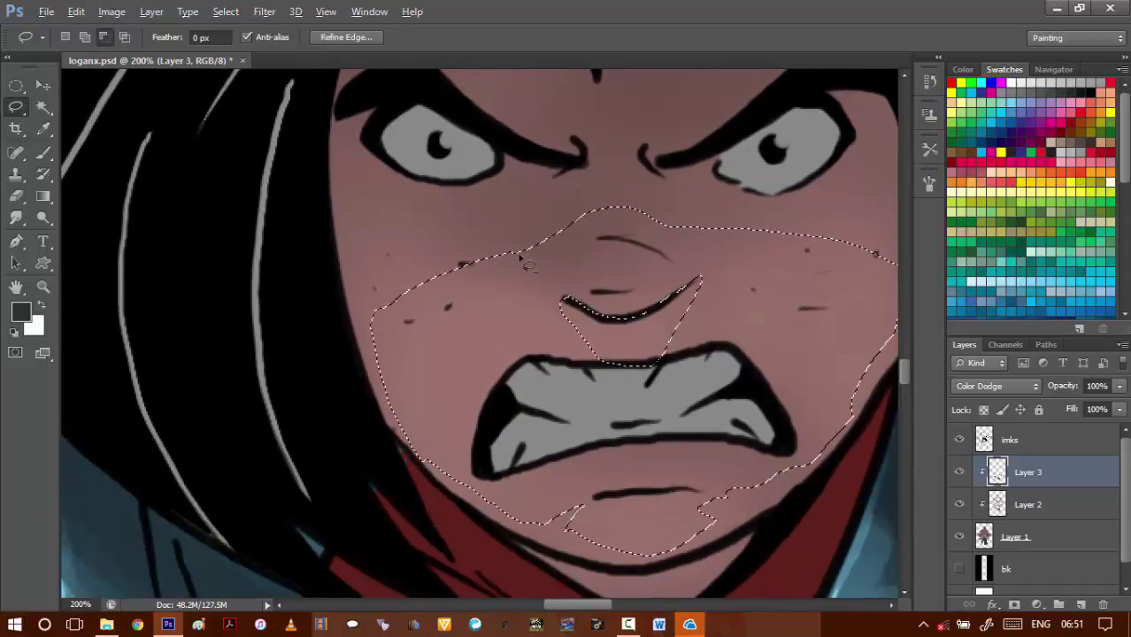
- Refine the lower-face selection by trimming it along both cheeks and cutting out a strip below the lower lip
{"action": "key", "text": "ctrl+d"}
{"action": "left_click_drag", "start_coordinate": [480, 290], "coordinate": [557, 250]}
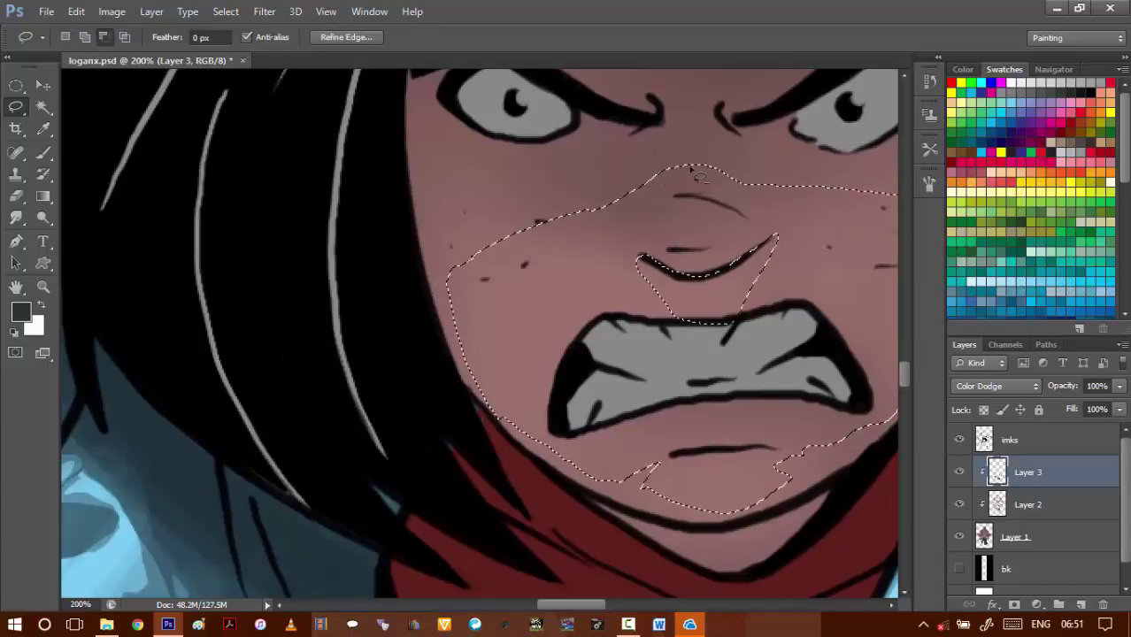
{"action": "left_click_drag", "start_coordinate": [684, 216], "coordinate": [541, 216]}
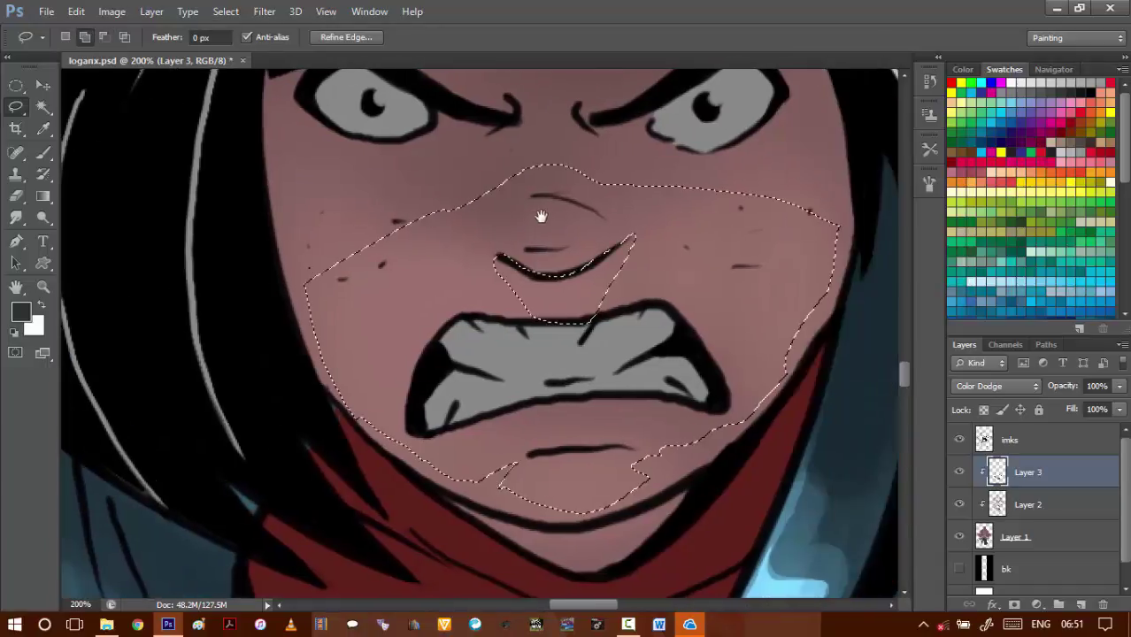
{"action": "left_click_drag", "start_coordinate": [623, 210], "coordinate": [490, 217]}
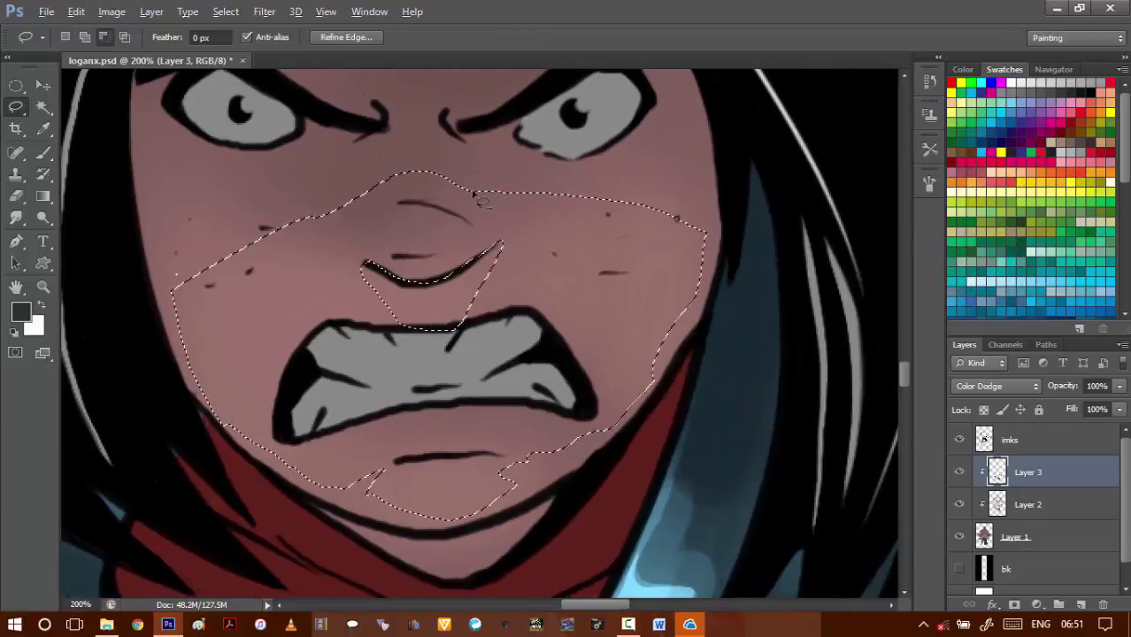
{"action": "mouse_move", "coordinate": [705, 293]}
{"action": "left_mouse_down"}
{"action": "mouse_move", "coordinate": [719, 174]}
{"action": "mouse_move", "coordinate": [502, 167]}
{"action": "left_mouse_up"}
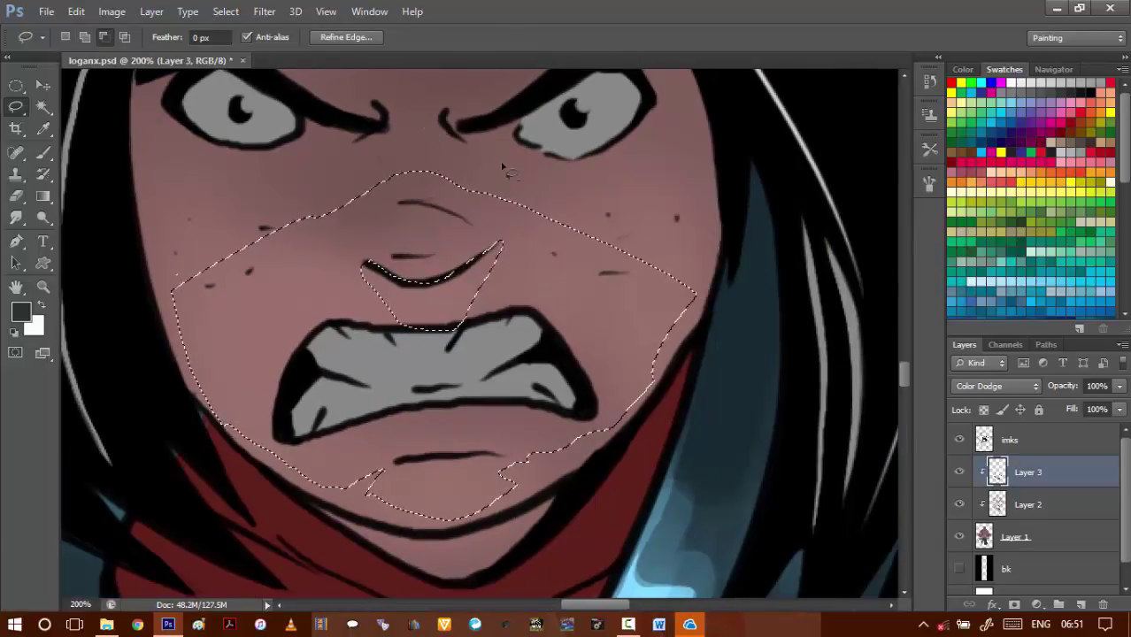
{"action": "left_click_drag", "start_coordinate": [473, 349], "coordinate": [586, 376]}
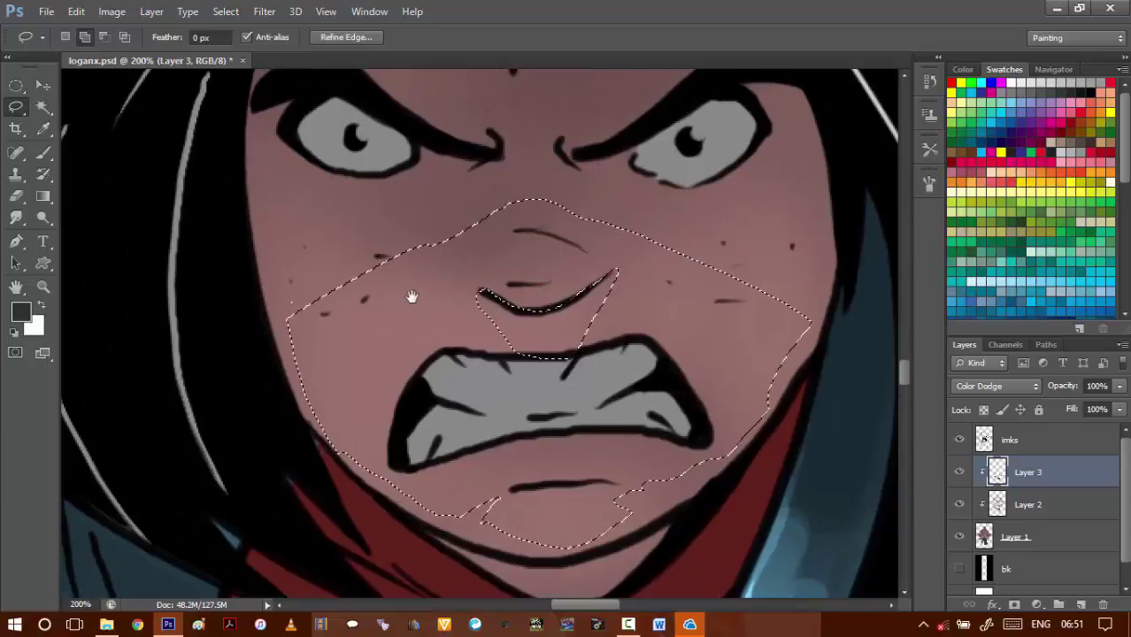
{"action": "left_click_drag", "start_coordinate": [412, 295], "coordinate": [519, 258]}
{"action": "mouse_move", "coordinate": [536, 212]}
{"action": "left_mouse_down"}
{"action": "mouse_move", "coordinate": [357, 342]}
{"action": "mouse_move", "coordinate": [474, 236]}
{"action": "left_mouse_up"}
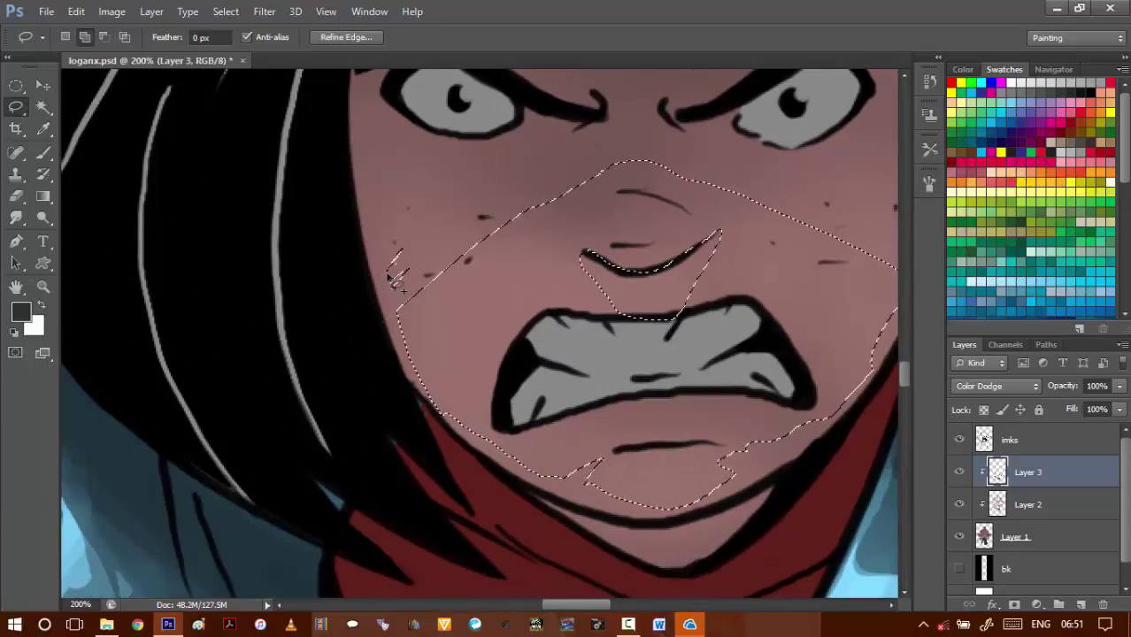
{"action": "mouse_move", "coordinate": [397, 260]}
{"action": "left_mouse_down"}
{"action": "mouse_move", "coordinate": [385, 290]}
{"action": "mouse_move", "coordinate": [407, 265]}
{"action": "left_mouse_up"}
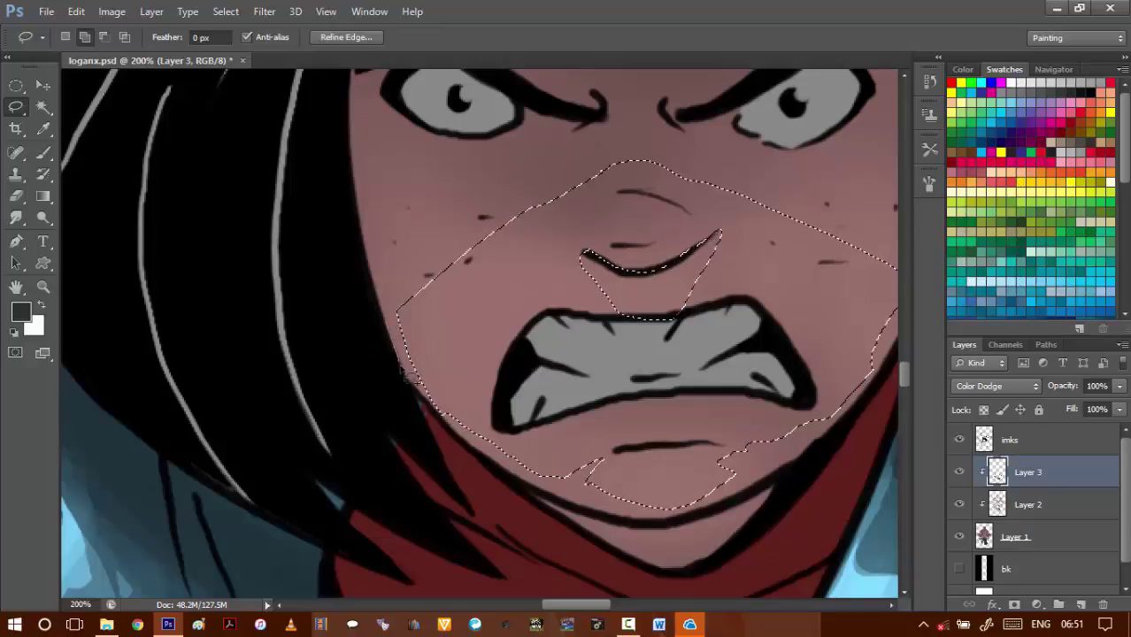
{"action": "left_click_drag", "start_coordinate": [504, 391], "coordinate": [415, 337]}
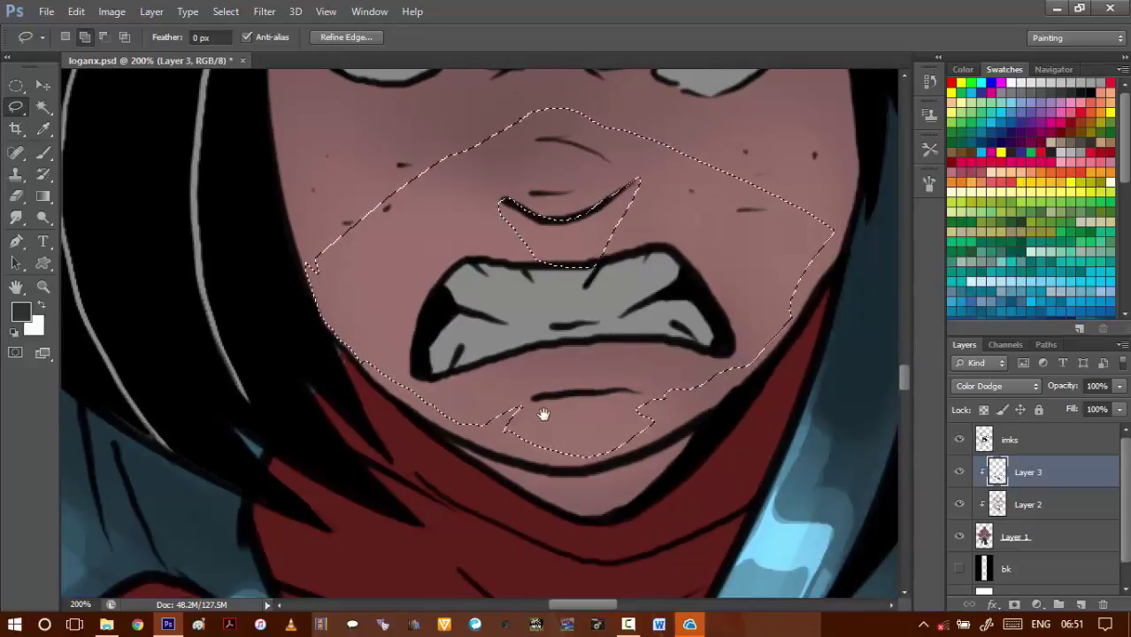
{"action": "key", "text": "alt"}
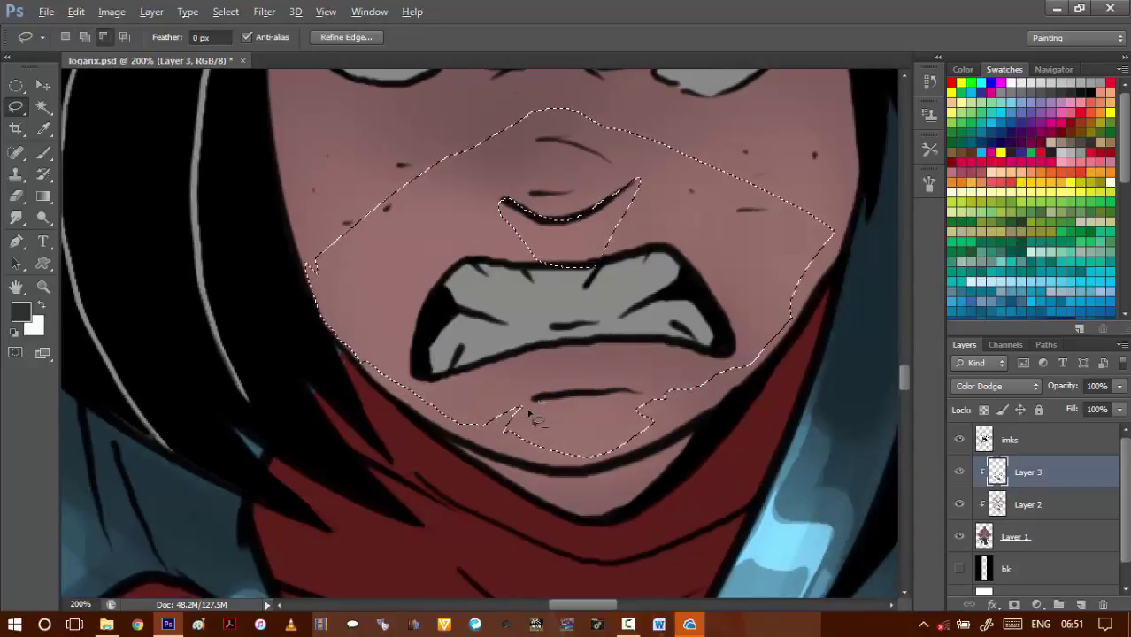
- Brighten the selected lower face with Brightness/Contrast at Brightness 10, keeping the selection active
{"action": "scroll", "coordinate": [543, 404], "scroll_direction": "down", "scroll_amount": 4}
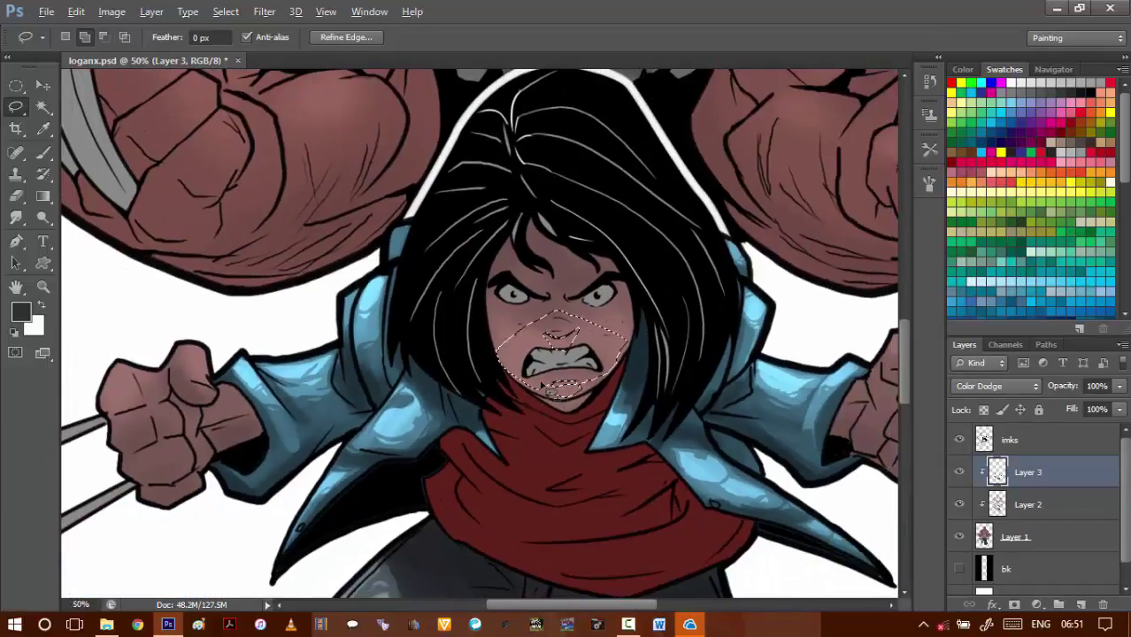
{"action": "key", "text": "ctrl+d"}
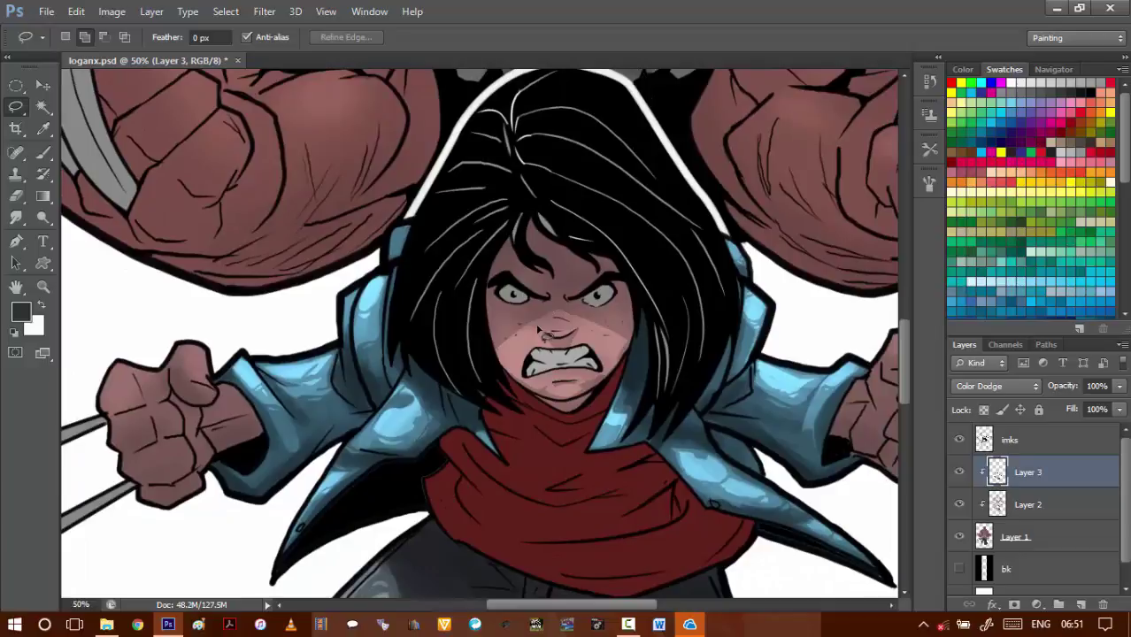
{"action": "key", "text": "ctrl+z"}
{"action": "key", "text": "alt+i"}
{"action": "key", "text": "j"}
{"action": "key", "text": "c"}
{"action": "key", "text": "shift+Up"}
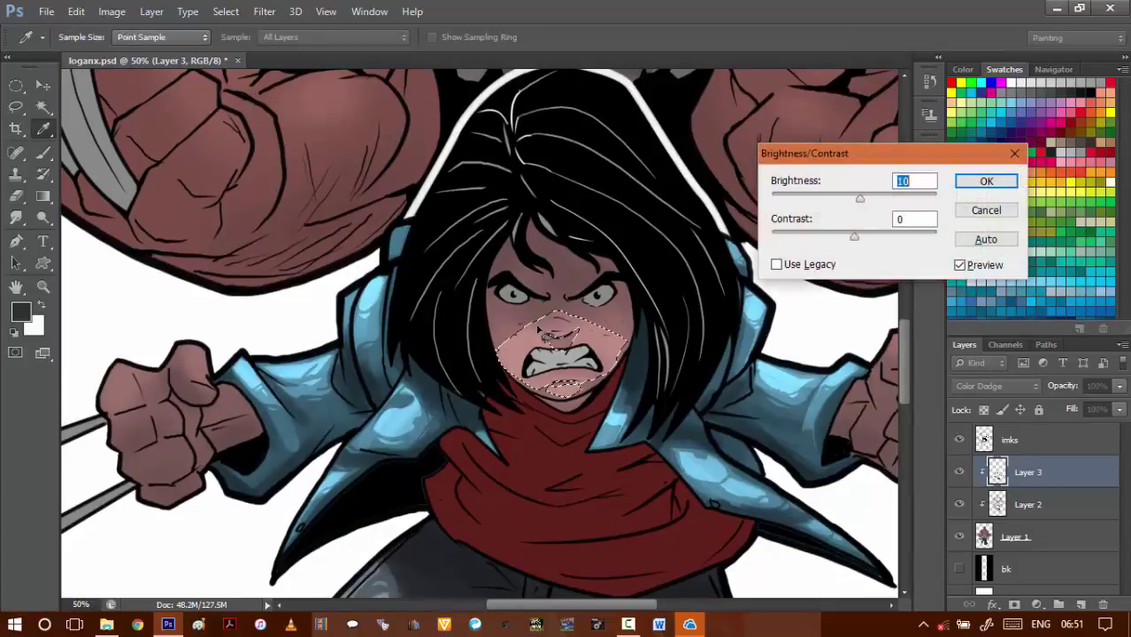
{"action": "key", "text": "Return"}
- Try a further Brightness increase of 30 on the selected lower face, and drop the selection
{"action": "scroll", "coordinate": [592, 355], "scroll_direction": "up", "scroll_amount": 2}
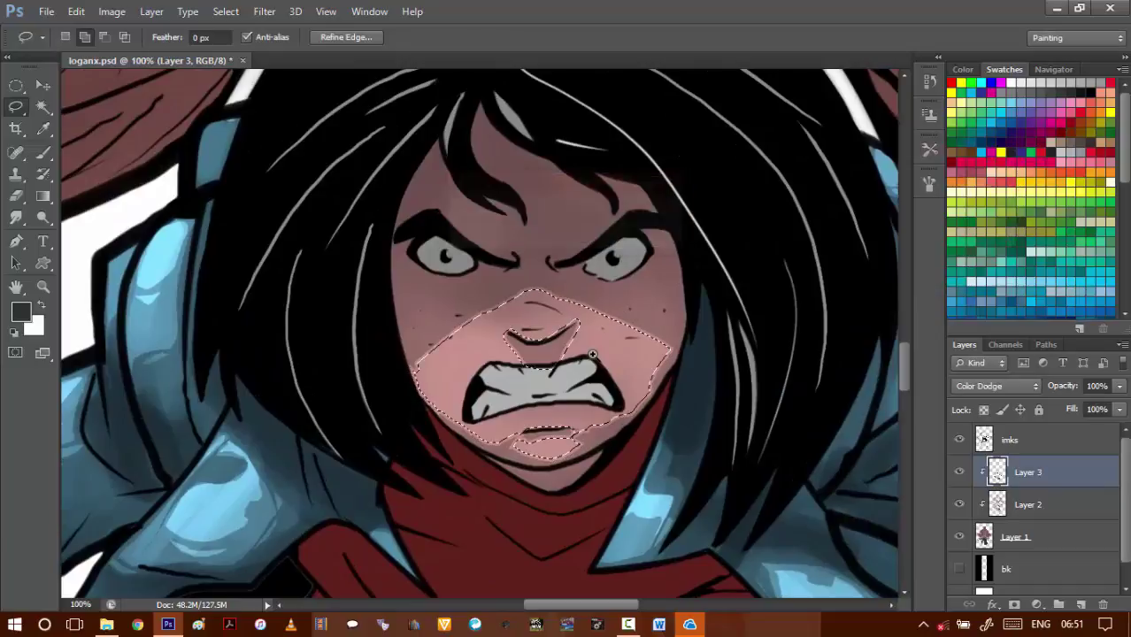
{"action": "key", "text": "alt+i"}
{"action": "key", "text": "j"}
{"action": "key", "text": "c"}
{"action": "key", "text": "shift+Up"}
{"action": "key", "text": "shift+Up"}
{"action": "key", "text": "shift+Up"}
{"action": "key", "text": "shift+Up"}
{"action": "key", "text": "shift+Up"}
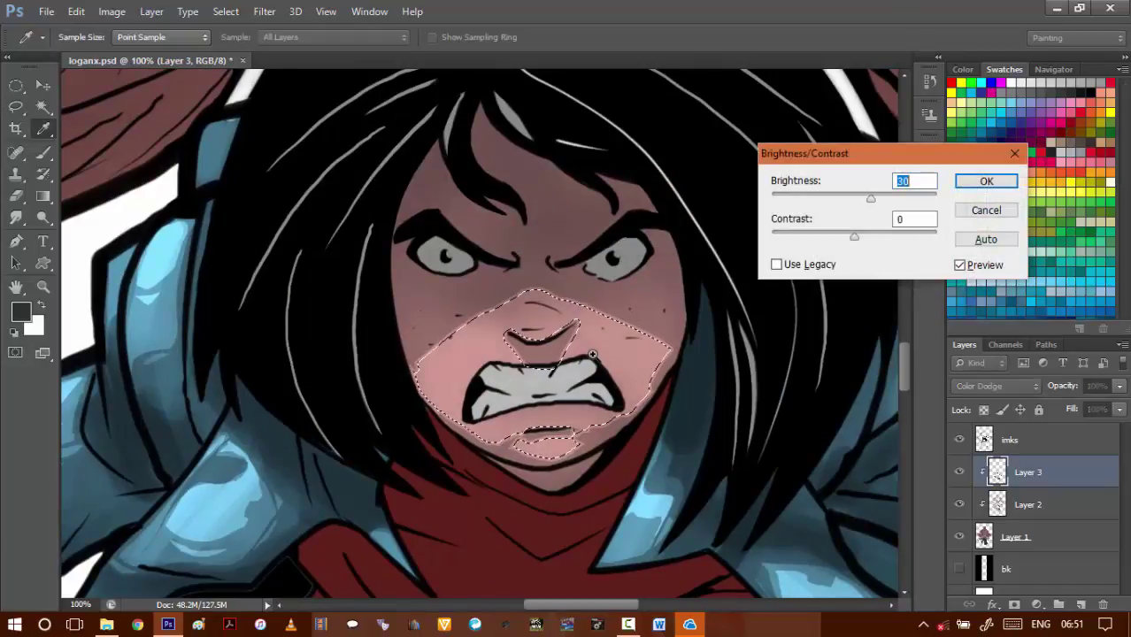
{"action": "key", "text": "Return"}
{"action": "key", "text": "ctrl+d"}
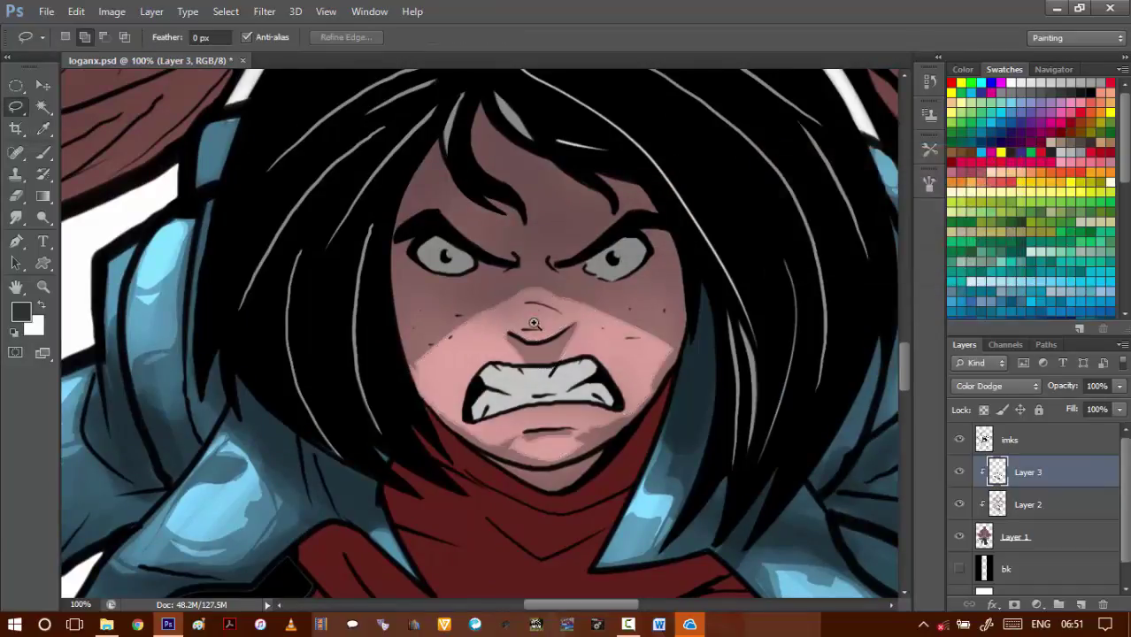
- Undo the last deselection and brightening, and contract the edges of the lower-face selection slightly
{"action": "left_click", "coordinate": [534, 324]}
{"action": "key", "text": "ctrl+alt+z"}
{"action": "key", "text": "ctrl+alt+z"}
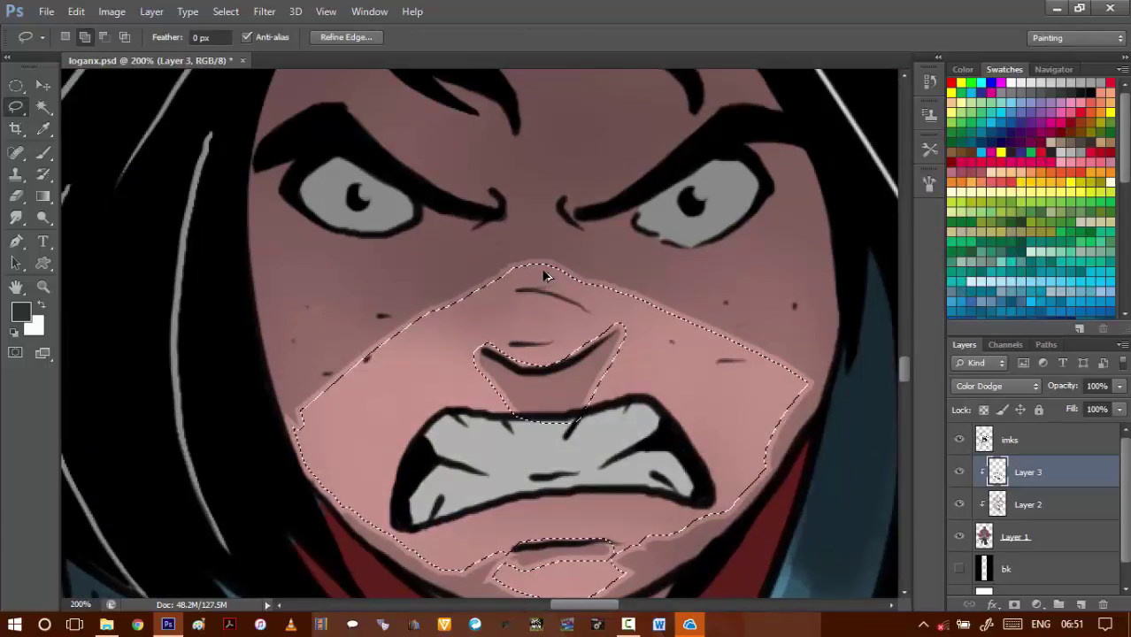
{"action": "key", "text": "alt+s"}
{"action": "key", "text": "m"}
{"action": "key", "text": "c"}
{"action": "key", "text": "Return"}
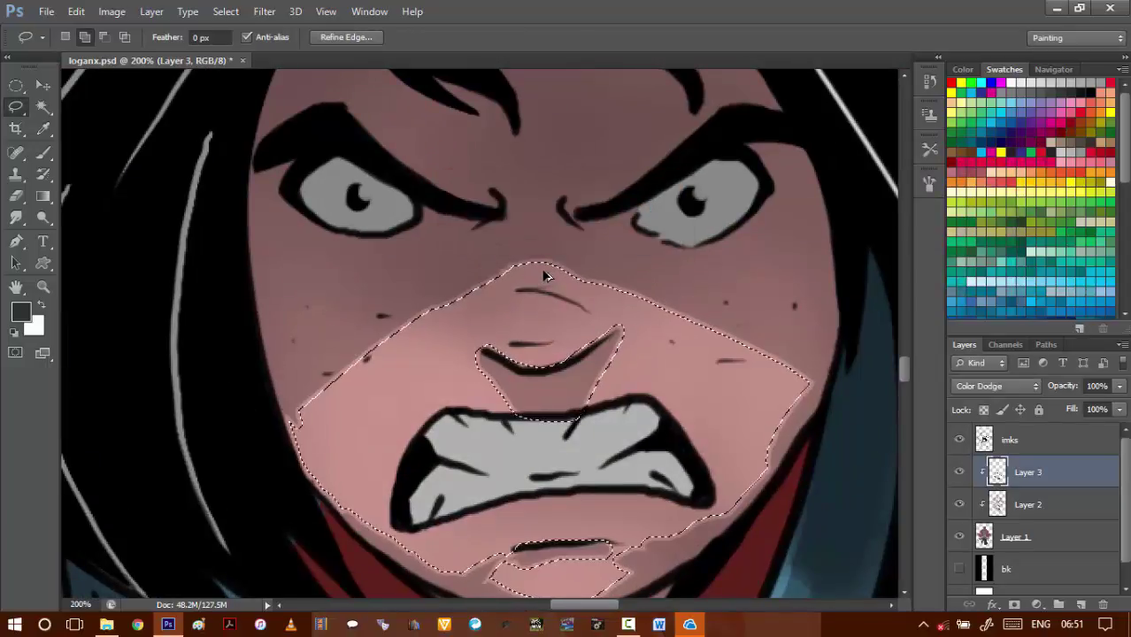
{"action": "key", "text": "F3"}
{"action": "key", "text": "Return"}
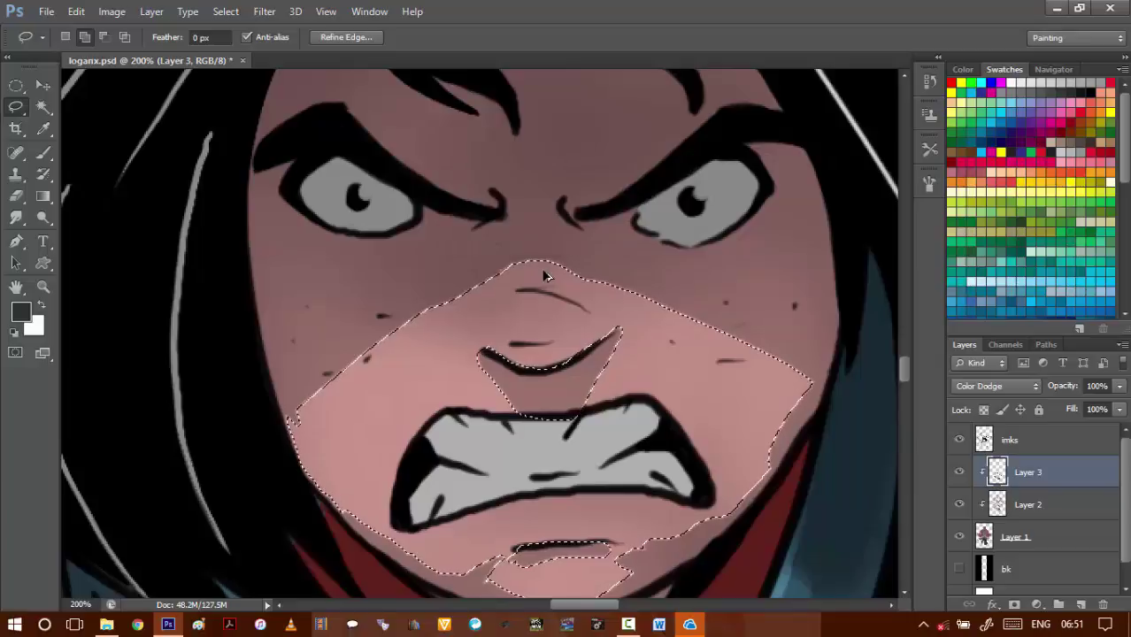
{"action": "key", "text": "F3"}
{"action": "key", "text": "Return"}
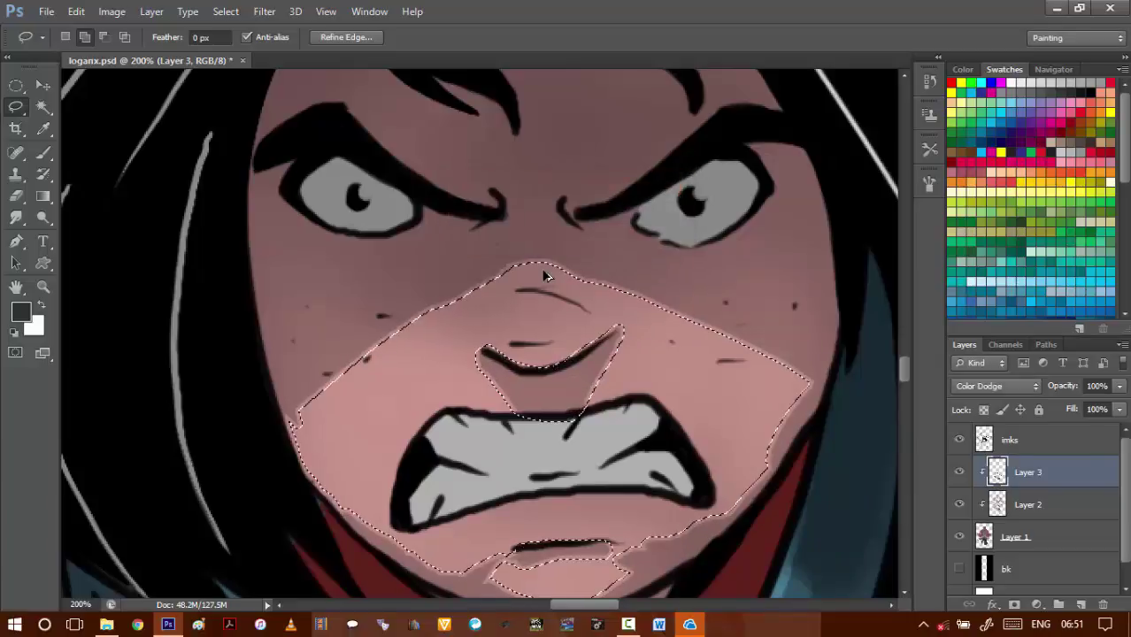
- Brighten the contracted lower-face area with Brightness/Contrast at Brightness 20, and deselect
{"action": "key", "text": "alt+i"}
{"action": "key", "text": "j"}
{"action": "key", "text": "c"}
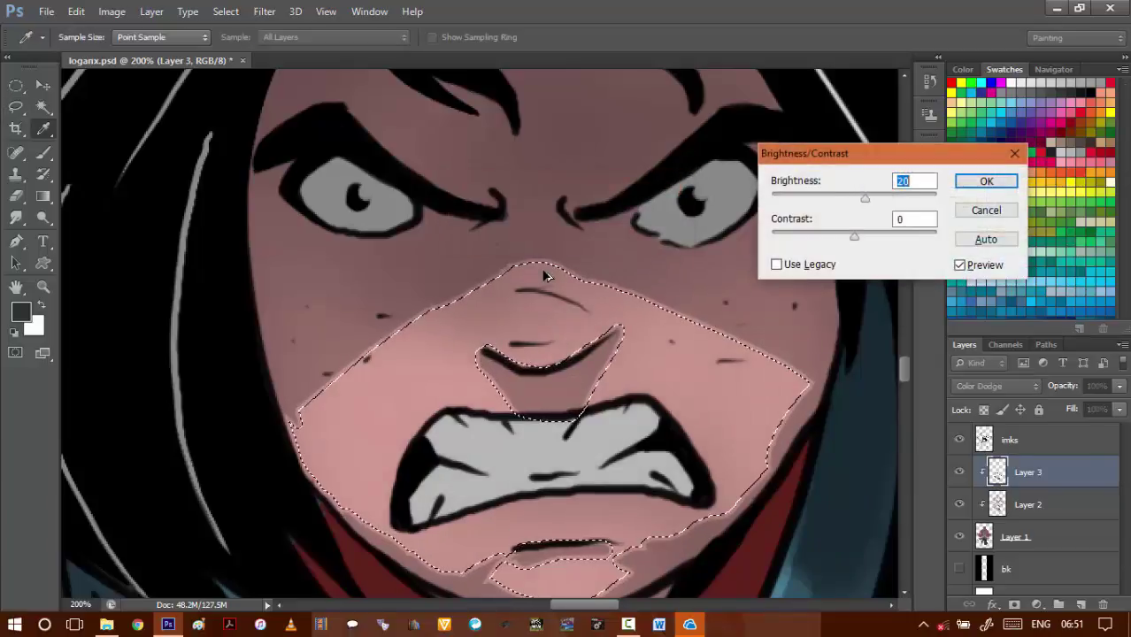
{"action": "key", "text": "Return"}
{"action": "key", "text": "l"}
{"action": "key", "text": "ctrl+d"}
- Lasso the rounded upper part of the girl's nose, down to its lower outline
{"action": "left_click_drag", "start_coordinate": [497, 228], "coordinate": [434, 153]}
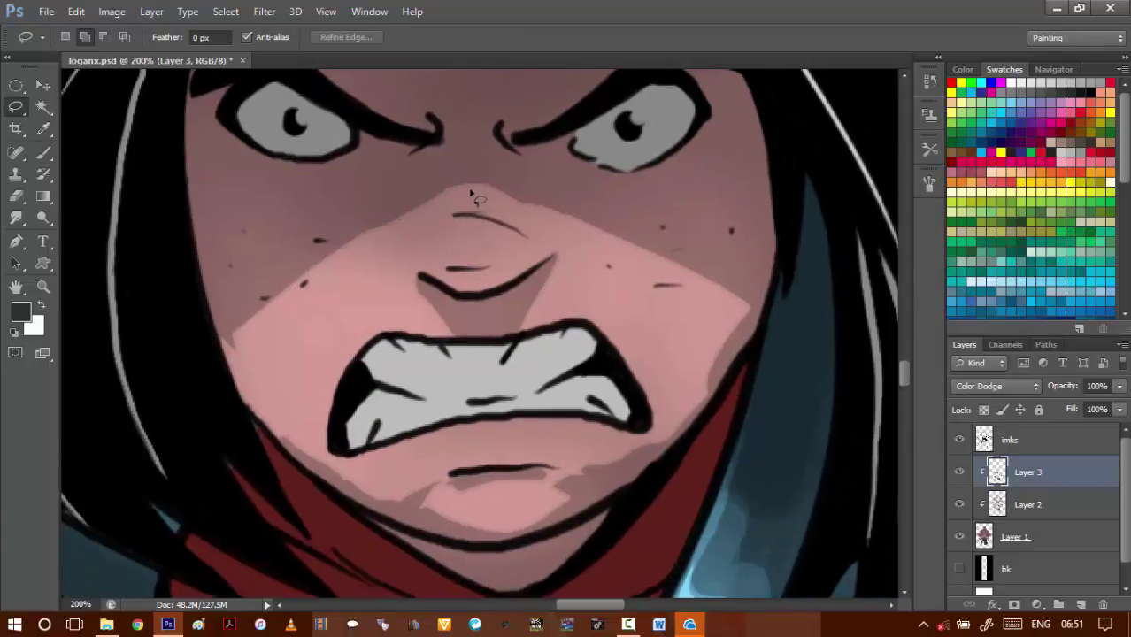
{"action": "left_click_drag", "start_coordinate": [462, 190], "coordinate": [450, 198]}
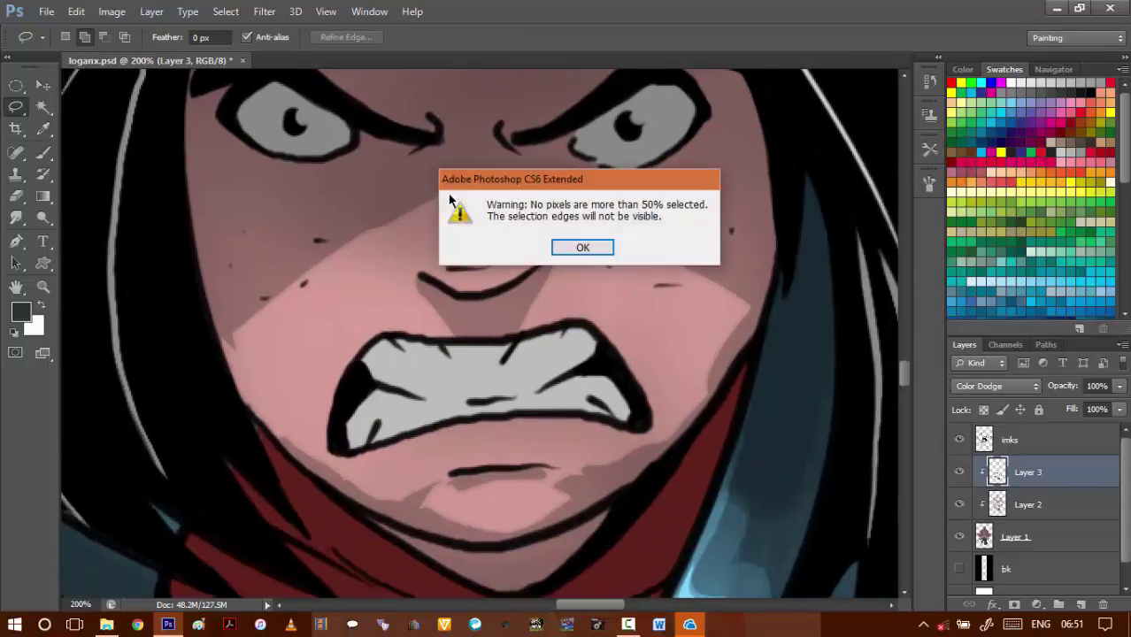
{"action": "left_click", "coordinate": [580, 250]}
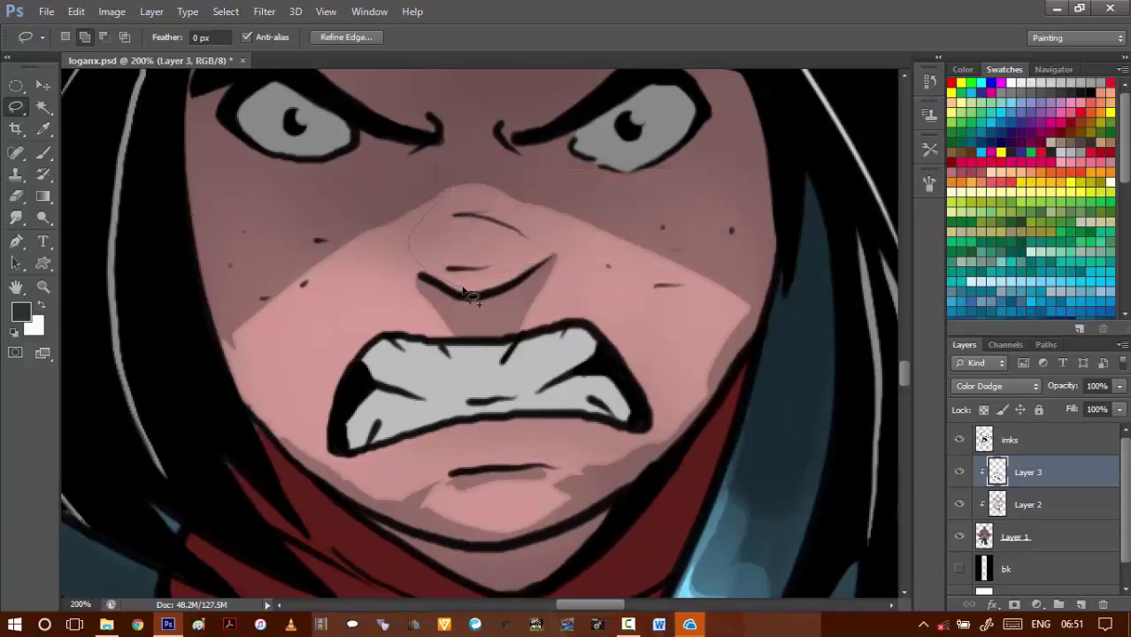
{"action": "mouse_move", "coordinate": [535, 282]}
{"action": "left_mouse_down"}
{"action": "mouse_move", "coordinate": [551, 258]}
{"action": "mouse_move", "coordinate": [501, 205]}
{"action": "mouse_move", "coordinate": [456, 188]}
{"action": "left_mouse_up"}
{"action": "left_click_drag", "start_coordinate": [493, 251], "coordinate": [502, 206]}
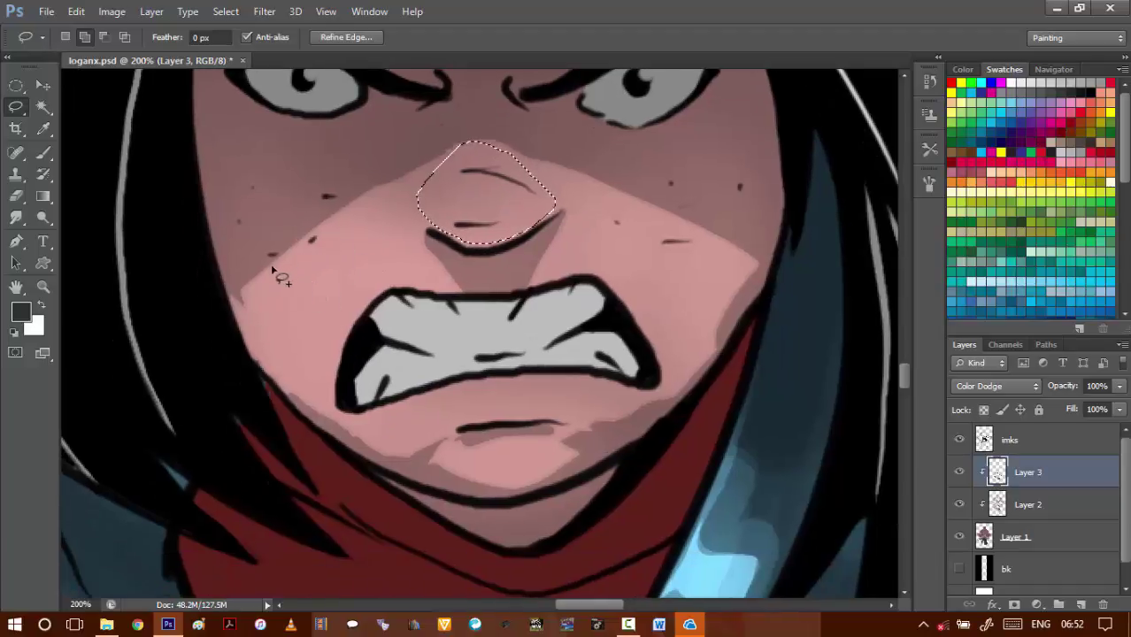
- Add highlight shapes on both cheeks beside the nose and mouth, plus a small sliver on the cheek, to the nose selection
{"action": "mouse_move", "coordinate": [276, 256]}
{"action": "left_mouse_down"}
{"action": "mouse_move", "coordinate": [252, 291]}
{"action": "mouse_move", "coordinate": [289, 332]}
{"action": "mouse_move", "coordinate": [343, 341]}
{"action": "mouse_move", "coordinate": [393, 295]}
{"action": "mouse_move", "coordinate": [435, 297]}
{"action": "mouse_move", "coordinate": [447, 283]}
{"action": "mouse_move", "coordinate": [416, 237]}
{"action": "left_mouse_up"}
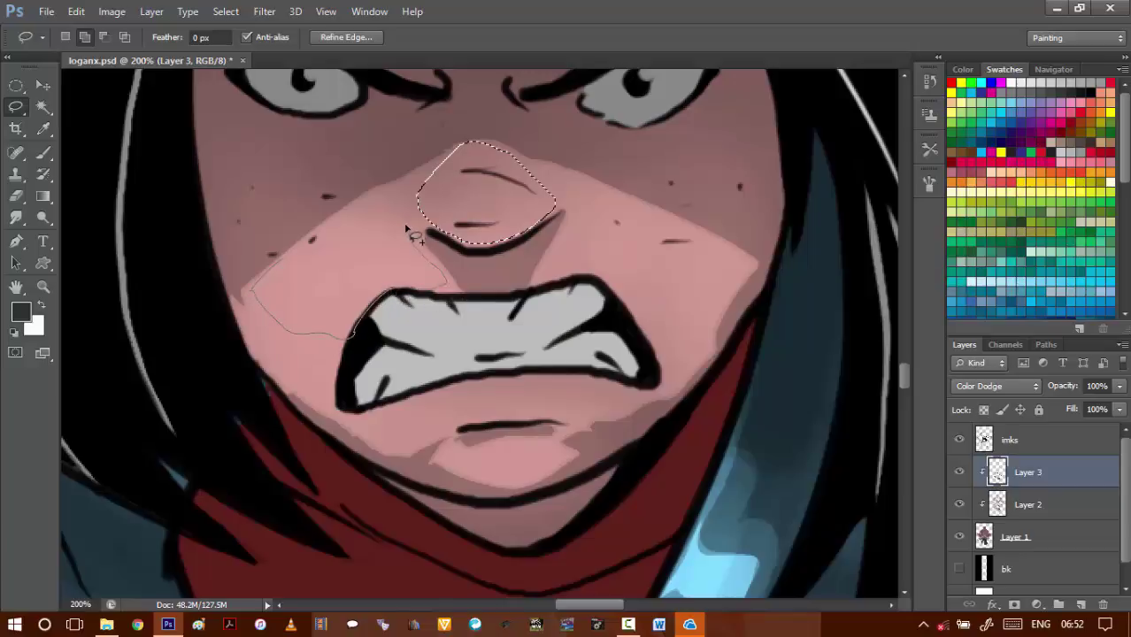
{"action": "left_click_drag", "start_coordinate": [432, 180], "coordinate": [283, 253]}
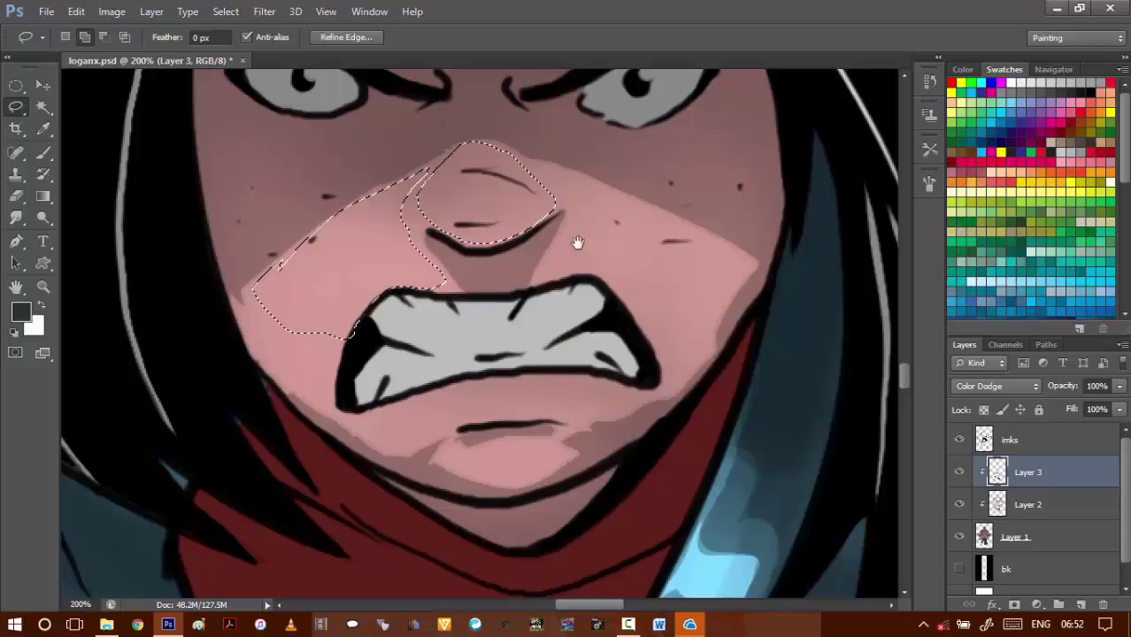
{"action": "mouse_move", "coordinate": [608, 203]}
{"action": "left_mouse_down"}
{"action": "mouse_move", "coordinate": [546, 191]}
{"action": "mouse_move", "coordinate": [511, 206]}
{"action": "mouse_move", "coordinate": [482, 260]}
{"action": "mouse_move", "coordinate": [547, 278]}
{"action": "mouse_move", "coordinate": [631, 232]}
{"action": "mouse_move", "coordinate": [615, 209]}
{"action": "mouse_move", "coordinate": [479, 149]}
{"action": "left_mouse_up"}
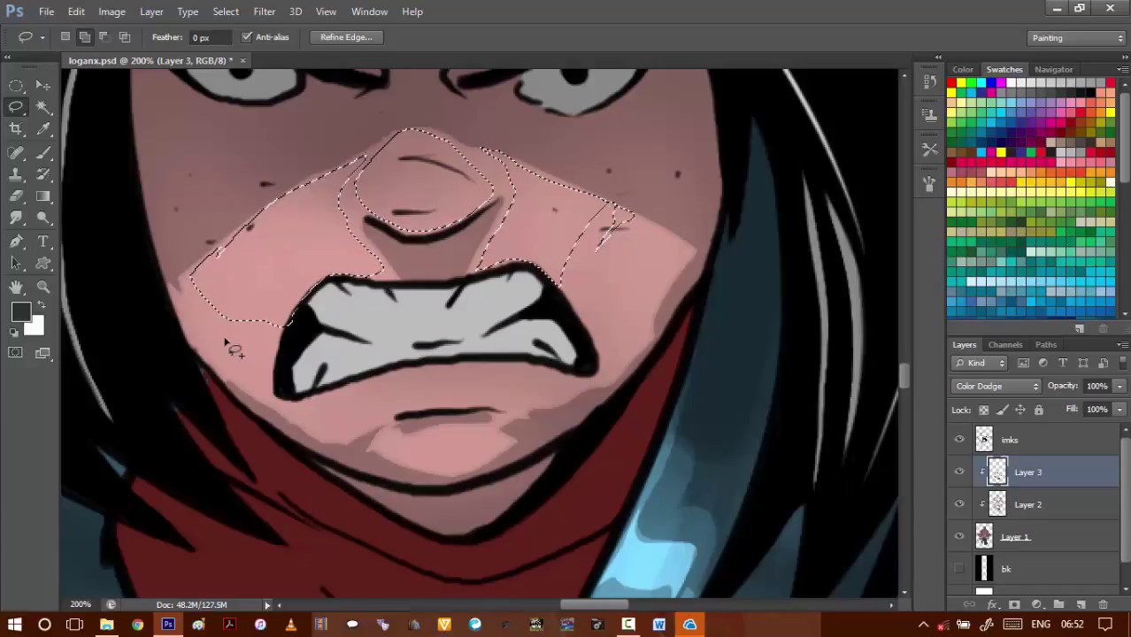
{"action": "mouse_move", "coordinate": [199, 307]}
{"action": "left_mouse_down"}
{"action": "mouse_move", "coordinate": [223, 324]}
{"action": "mouse_move", "coordinate": [200, 308]}
{"action": "left_mouse_up"}
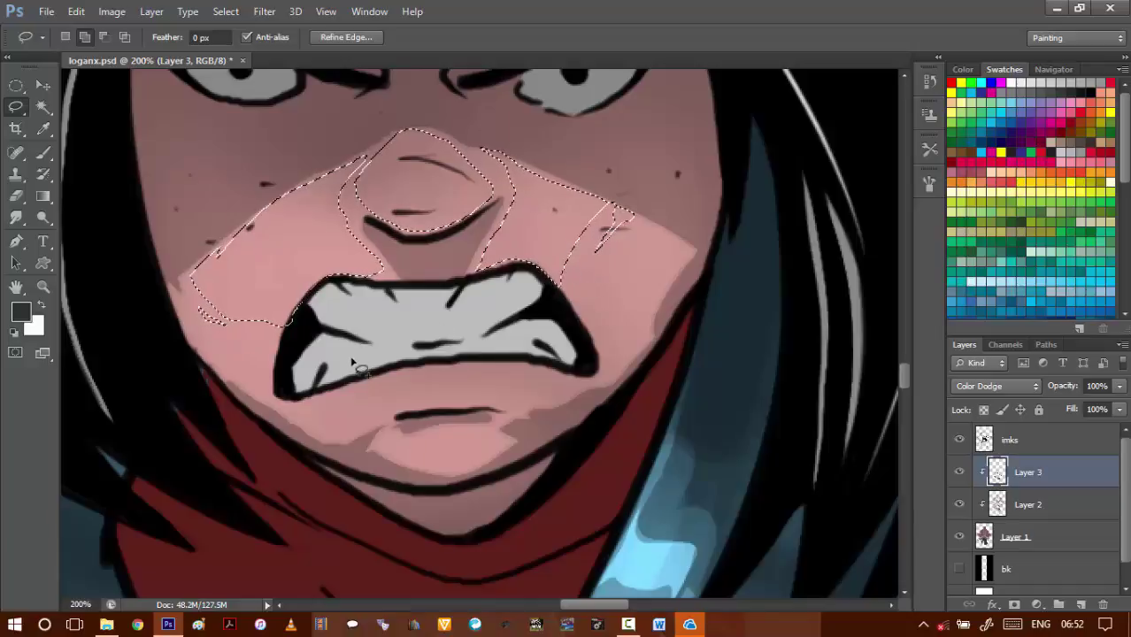
- Add the strip beneath the girl's lower lip to the selection, with small slivers at both ends
{"action": "left_click_drag", "start_coordinate": [384, 342], "coordinate": [392, 321]}
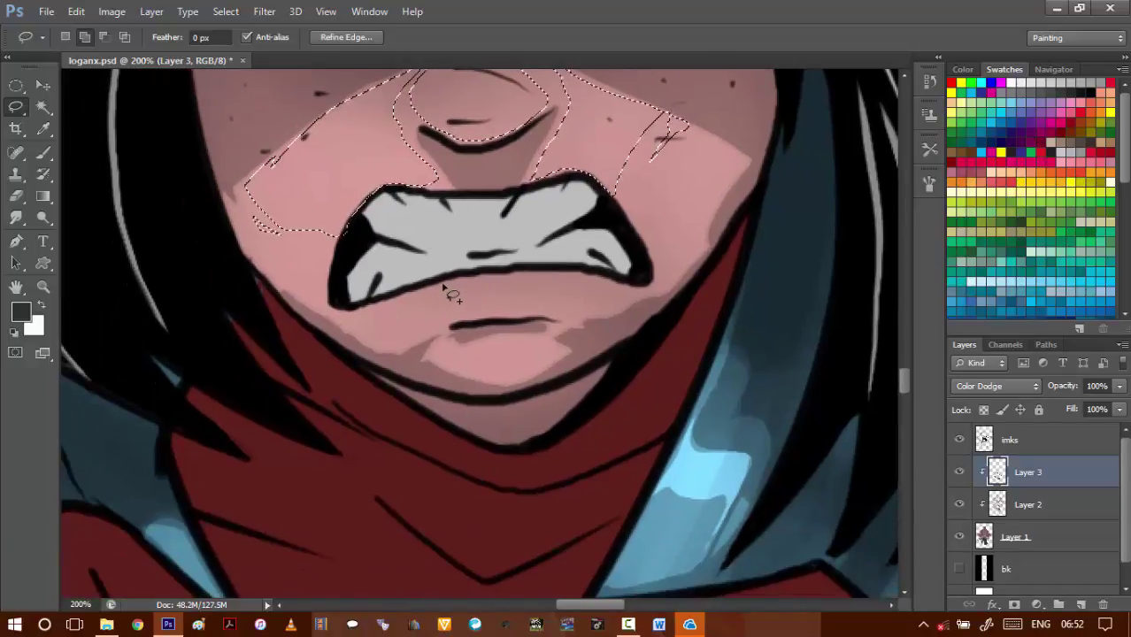
{"action": "mouse_move", "coordinate": [371, 310]}
{"action": "left_mouse_down"}
{"action": "mouse_move", "coordinate": [447, 319]}
{"action": "mouse_move", "coordinate": [577, 308]}
{"action": "mouse_move", "coordinate": [609, 286]}
{"action": "mouse_move", "coordinate": [372, 309]}
{"action": "left_mouse_up"}
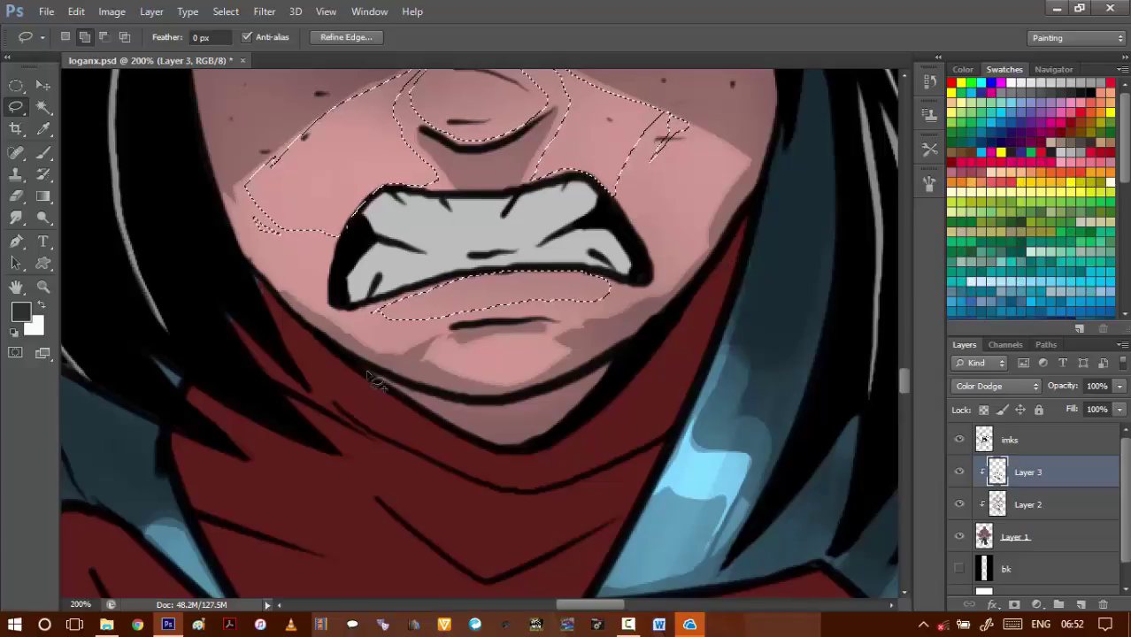
{"action": "scroll", "coordinate": [374, 379], "scroll_direction": "up", "scroll_amount": 1}
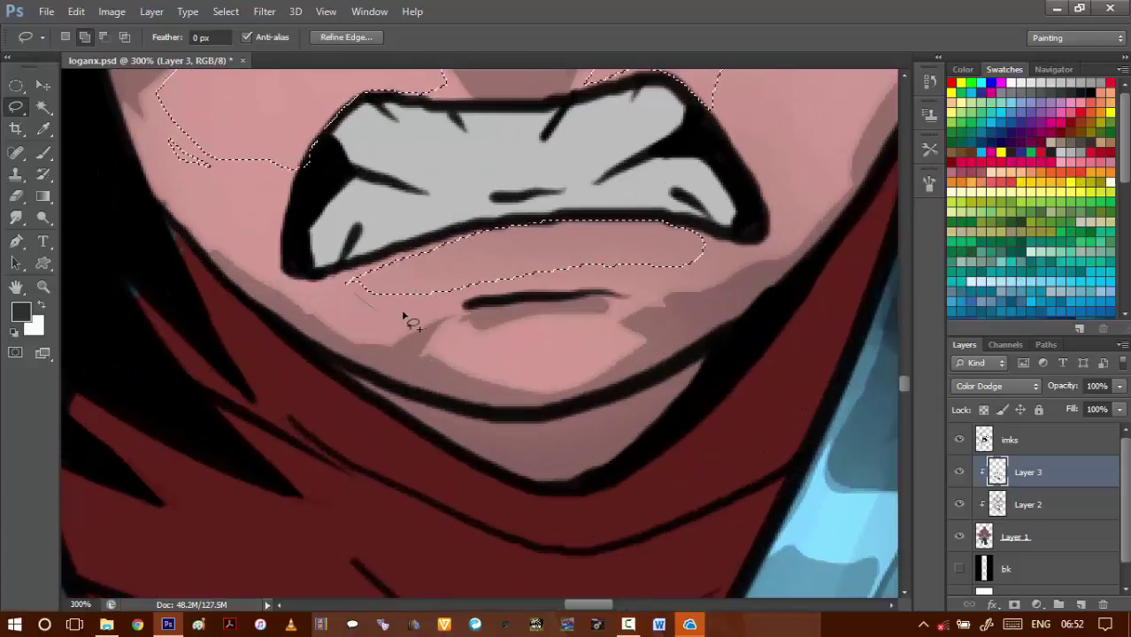
{"action": "mouse_move", "coordinate": [404, 314]}
{"action": "left_mouse_down"}
{"action": "mouse_move", "coordinate": [372, 286]}
{"action": "mouse_move", "coordinate": [360, 291]}
{"action": "left_mouse_up"}
{"action": "mouse_move", "coordinate": [696, 231]}
{"action": "left_mouse_down"}
{"action": "mouse_move", "coordinate": [697, 249]}
{"action": "mouse_move", "coordinate": [701, 239]}
{"action": "left_mouse_up"}
- Brighten the selected nose, cheek and lip areas with Brightness/Contrast at Brightness 50, and deselect
{"action": "key", "text": "ctrl+shift+b"}
{"action": "key", "text": "shift+Up"}
{"action": "key", "text": "shift+Up"}
{"action": "key", "text": "shift+Up"}
{"action": "key", "text": "shift+Up"}
{"action": "key", "text": "shift+Up"}
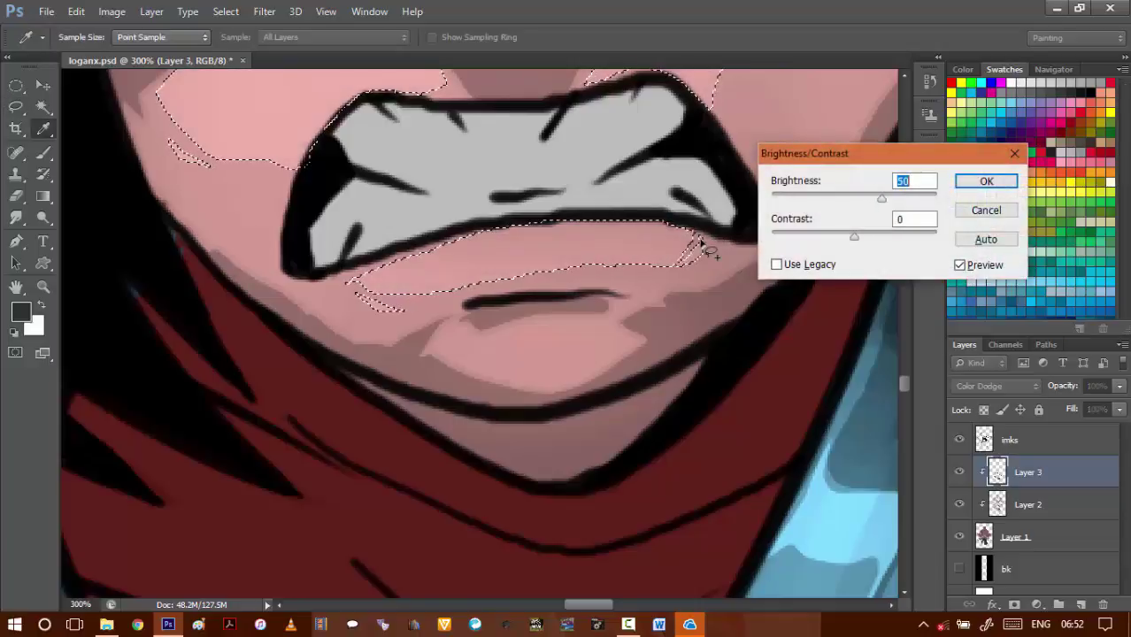
{"action": "key", "text": "Return"}
{"action": "key", "text": "ctrl+d"}
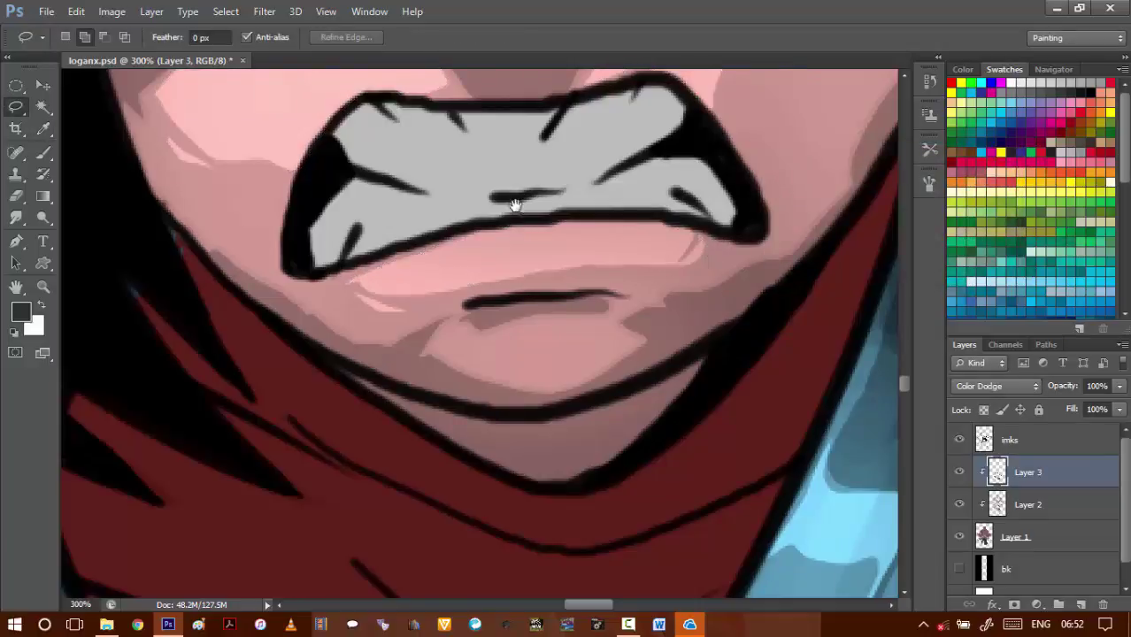
- Lasso a narrow highlight down the middle of the girl's nose, from the bridge to the tip
{"action": "left_click_drag", "start_coordinate": [515, 205], "coordinate": [511, 284]}
{"action": "left_click", "coordinate": [511, 365], "text": "alt"}
{"action": "left_click", "coordinate": [510, 365], "text": "alt"}
{"action": "left_click", "coordinate": [511, 364], "text": "alt"}
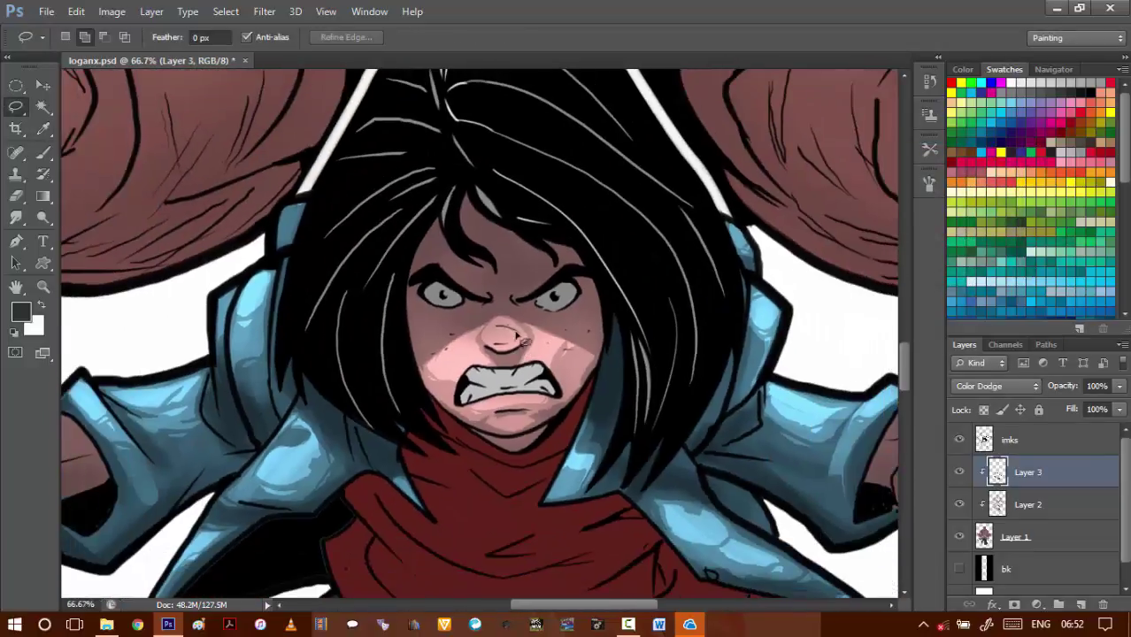
{"action": "scroll", "coordinate": [519, 340], "scroll_direction": "up", "scroll_amount": 5}
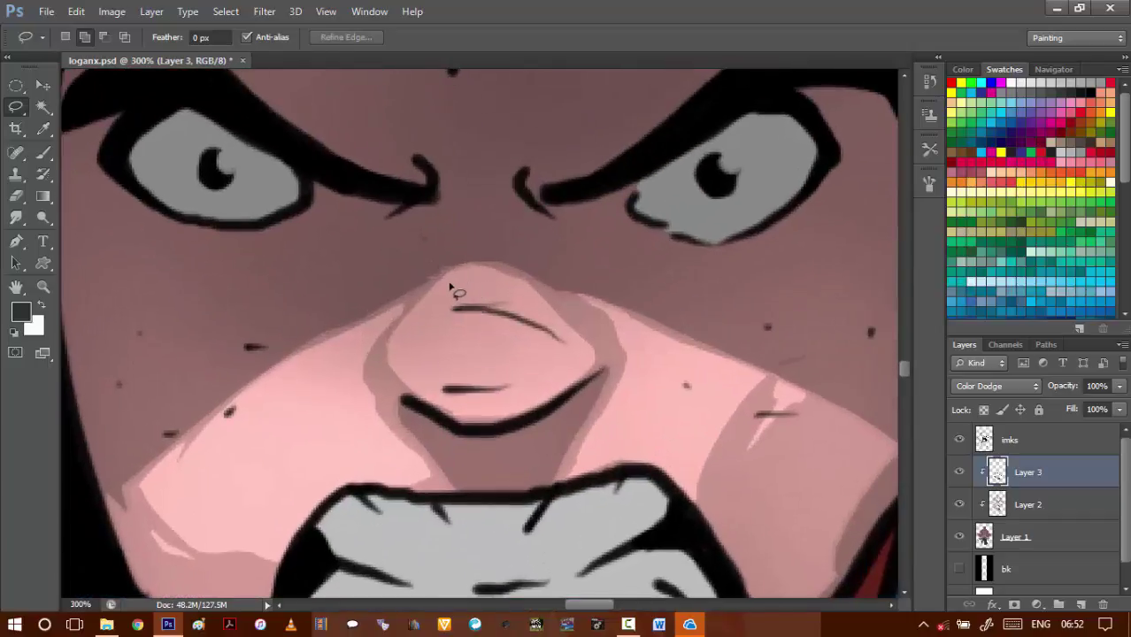
{"action": "left_click_drag", "start_coordinate": [446, 382], "coordinate": [447, 381]}
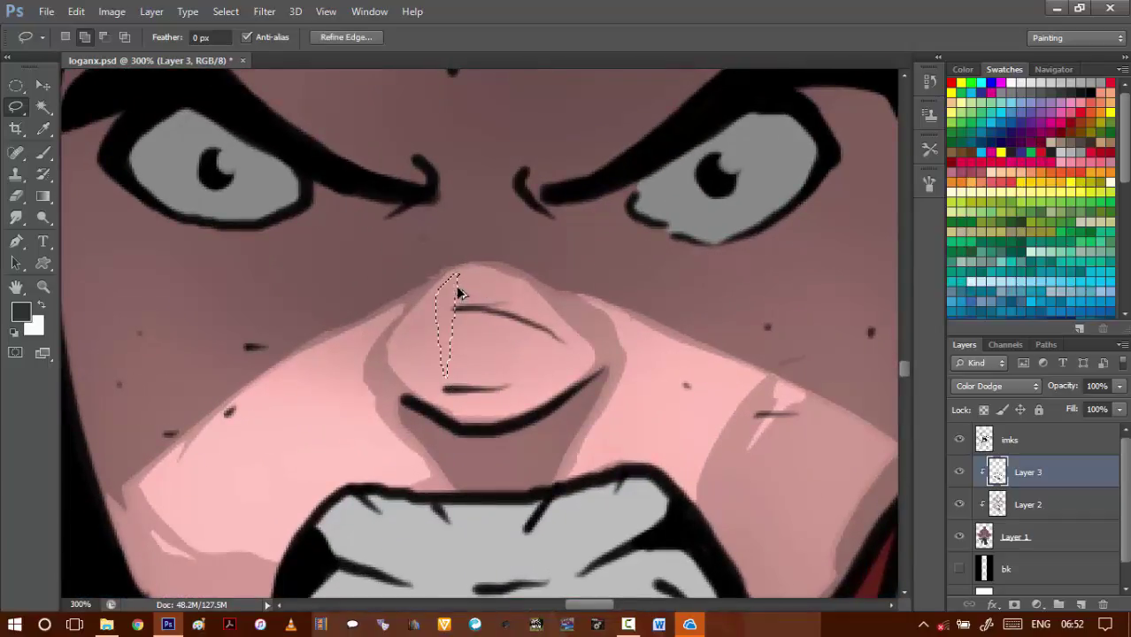
{"action": "key", "text": "ctrl+d"}
{"action": "mouse_move", "coordinate": [482, 266]}
{"action": "left_mouse_down"}
{"action": "mouse_move", "coordinate": [446, 283]}
{"action": "mouse_move", "coordinate": [468, 405]}
{"action": "mouse_move", "coordinate": [501, 409]}
{"action": "mouse_move", "coordinate": [524, 317]}
{"action": "mouse_move", "coordinate": [484, 269]}
{"action": "left_mouse_up"}
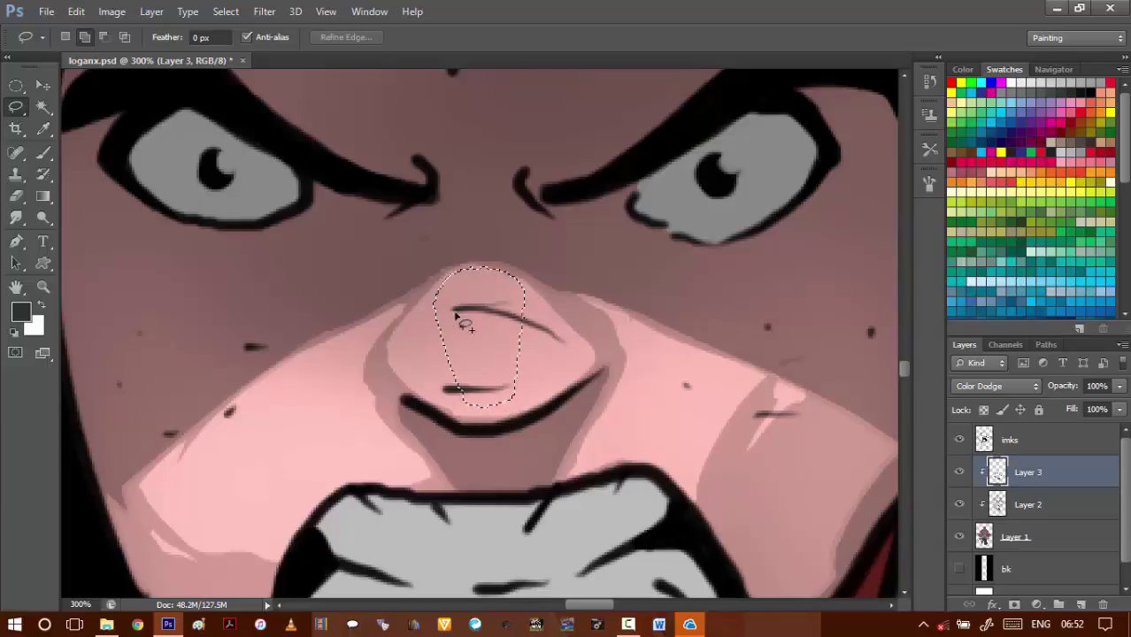
- Brighten the selected strip on the nose with Brightness/Contrast at Brightness 40, and deselect
{"action": "key", "text": "alt+i"}
{"action": "key", "text": "a"}
{"action": "key", "text": "c"}
{"action": "key", "text": "shift+Up"}
{"action": "key", "text": "shift+Up"}
{"action": "key", "text": "shift+Up"}
{"action": "key", "text": "shift+Up"}
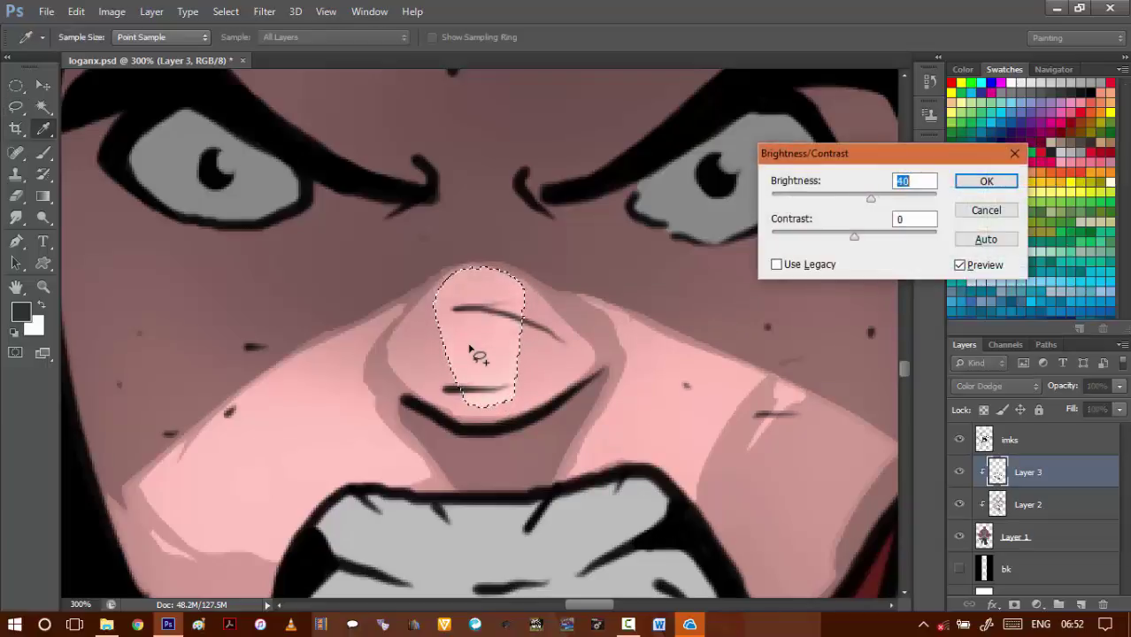
{"action": "key", "text": "Return"}
{"action": "key", "text": "ctrl+d"}
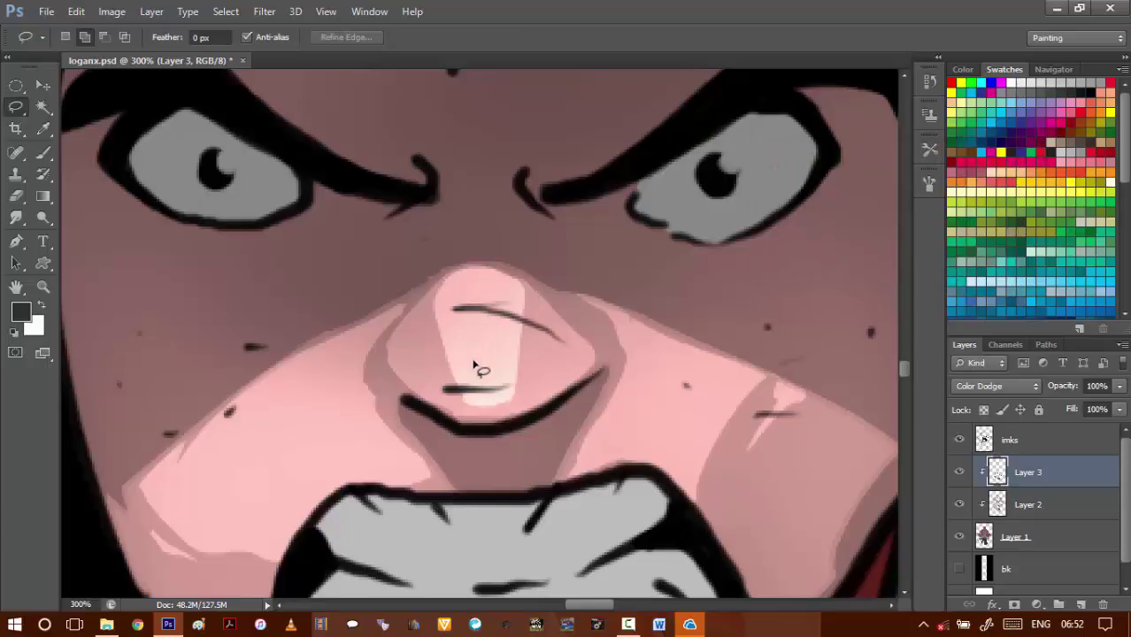
- Lasso a small round spot on the nose tip with a thin line above it, and brighten it at Brightness 30
{"action": "mouse_move", "coordinate": [458, 371]}
{"action": "left_mouse_down"}
{"action": "mouse_move", "coordinate": [474, 402]}
{"action": "mouse_move", "coordinate": [505, 395]}
{"action": "mouse_move", "coordinate": [507, 366]}
{"action": "mouse_move", "coordinate": [466, 392]}
{"action": "mouse_move", "coordinate": [482, 371]}
{"action": "mouse_move", "coordinate": [479, 252]}
{"action": "mouse_move", "coordinate": [486, 383]}
{"action": "left_mouse_up"}
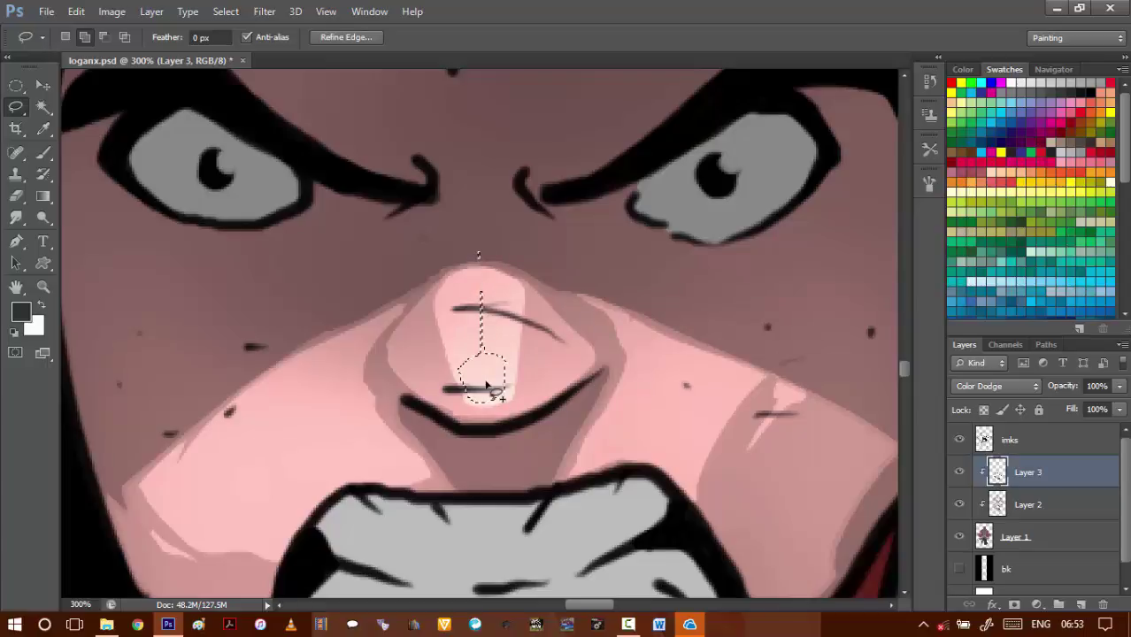
{"action": "key", "text": "alt+i"}
{"action": "key", "text": "j"}
{"action": "key", "text": "c"}
{"action": "key", "text": "shift+Up"}
{"action": "key", "text": "shift+Up"}
{"action": "key", "text": "shift+Up"}
{"action": "key", "text": "Return"}
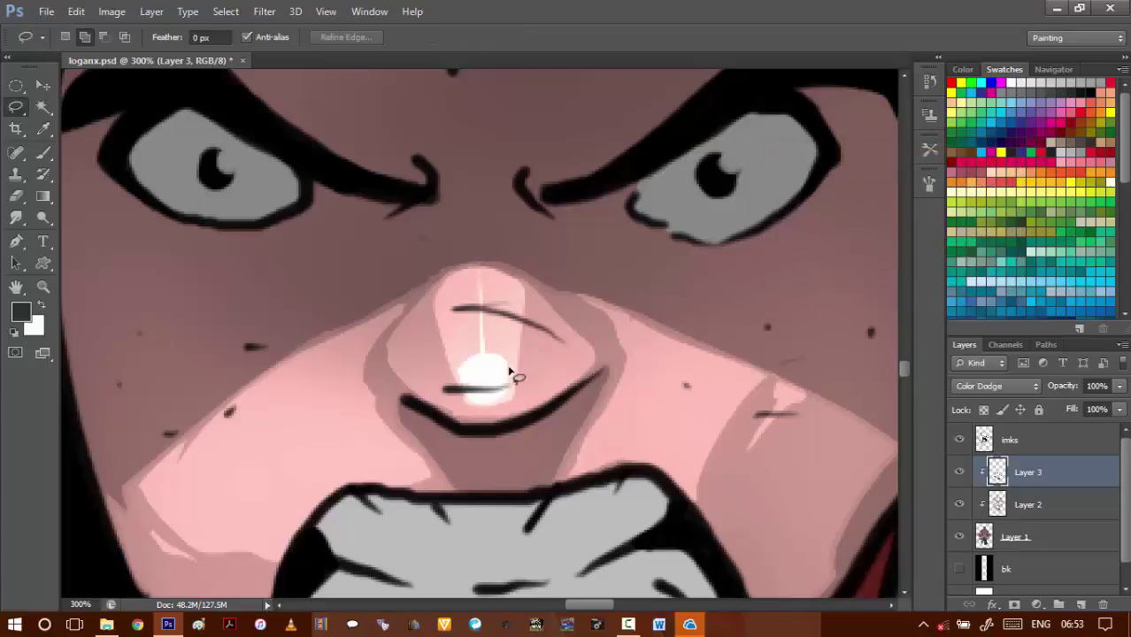
- Select the girl's red shirt on Layer 1 with the Magic Wand
{"action": "scroll", "coordinate": [503, 384], "scroll_direction": "down", "scroll_amount": 3}
{"action": "left_click", "coordinate": [519, 395], "text": "alt"}
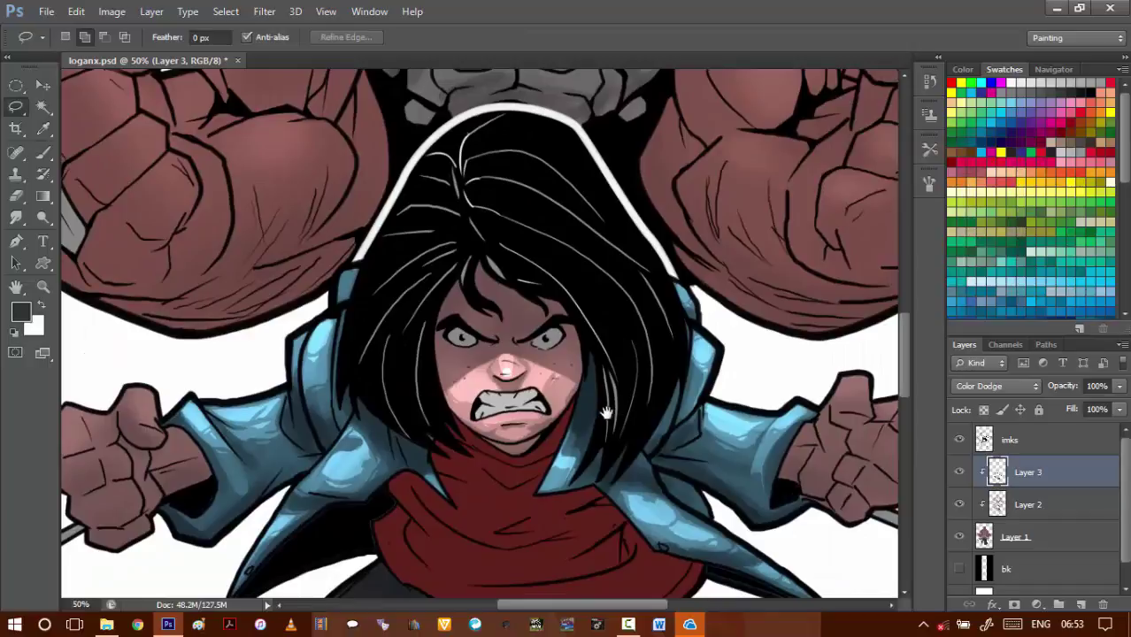
{"action": "left_click_drag", "start_coordinate": [572, 487], "coordinate": [558, 380]}
{"action": "scroll", "coordinate": [609, 368], "scroll_direction": "up", "scroll_amount": 2}
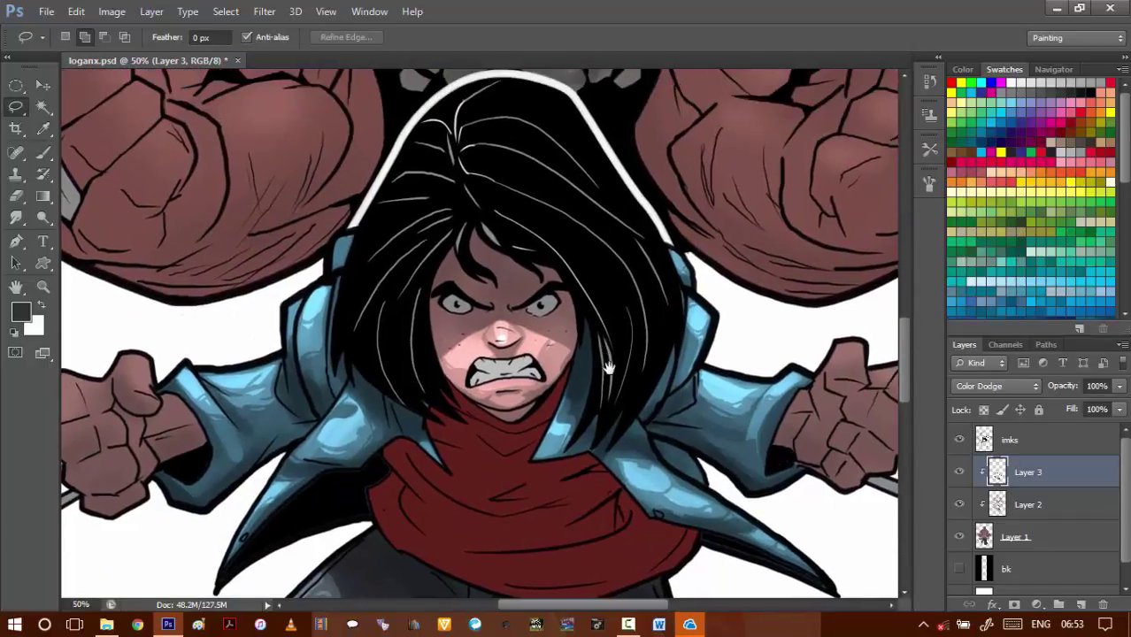
{"action": "scroll", "coordinate": [591, 429], "scroll_direction": "down", "scroll_amount": 2}
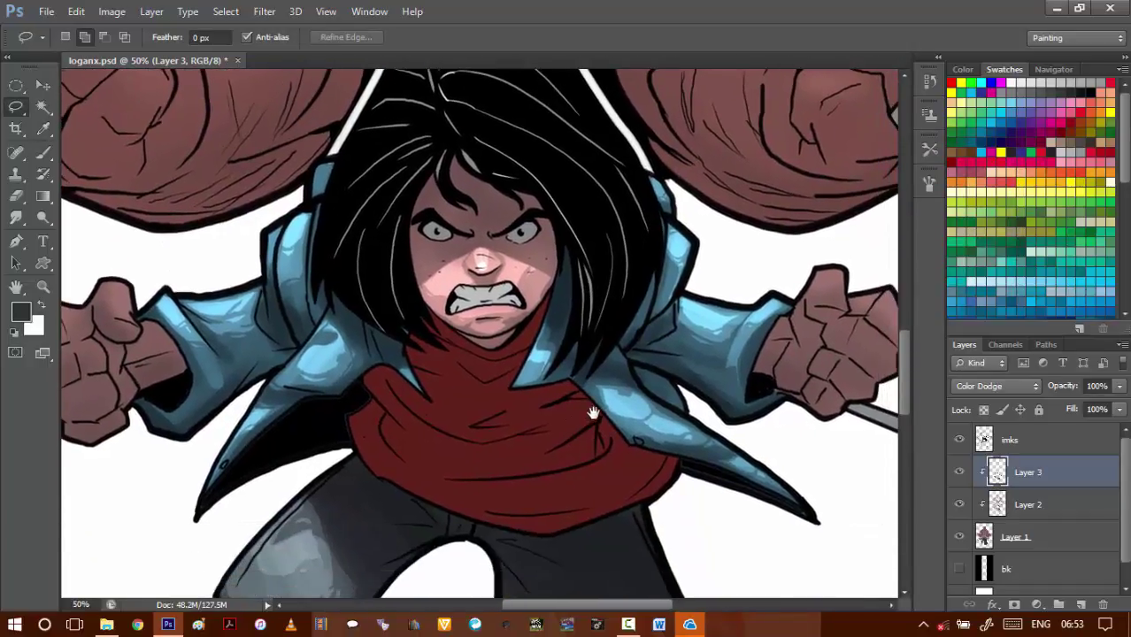
{"action": "scroll", "coordinate": [599, 425], "scroll_direction": "down", "scroll_amount": 5}
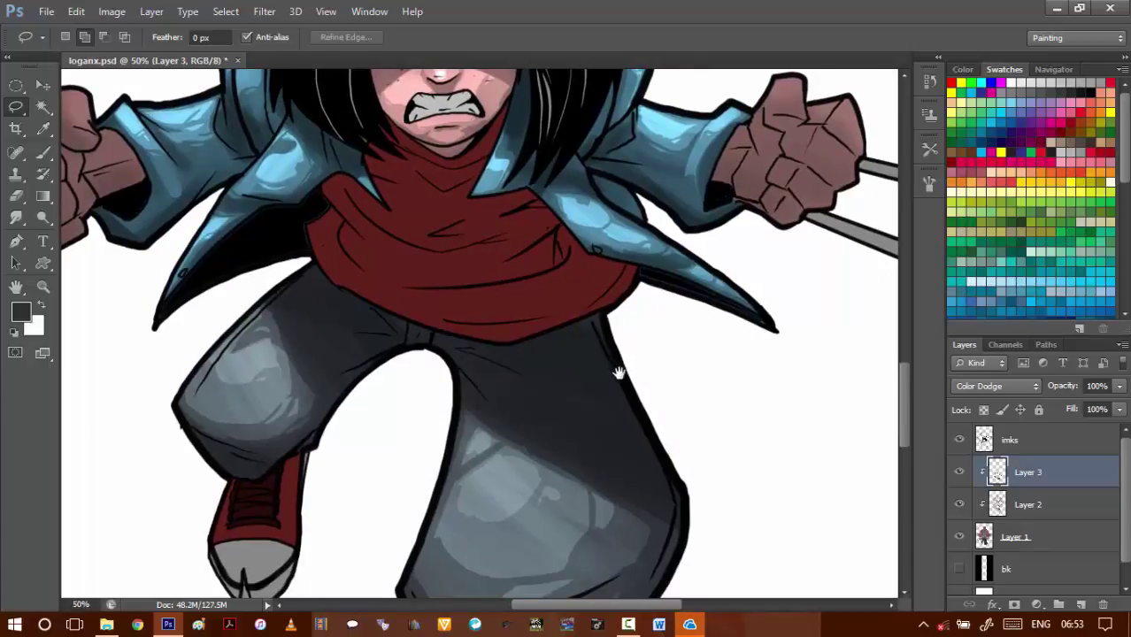
{"action": "left_click", "coordinate": [1045, 536]}
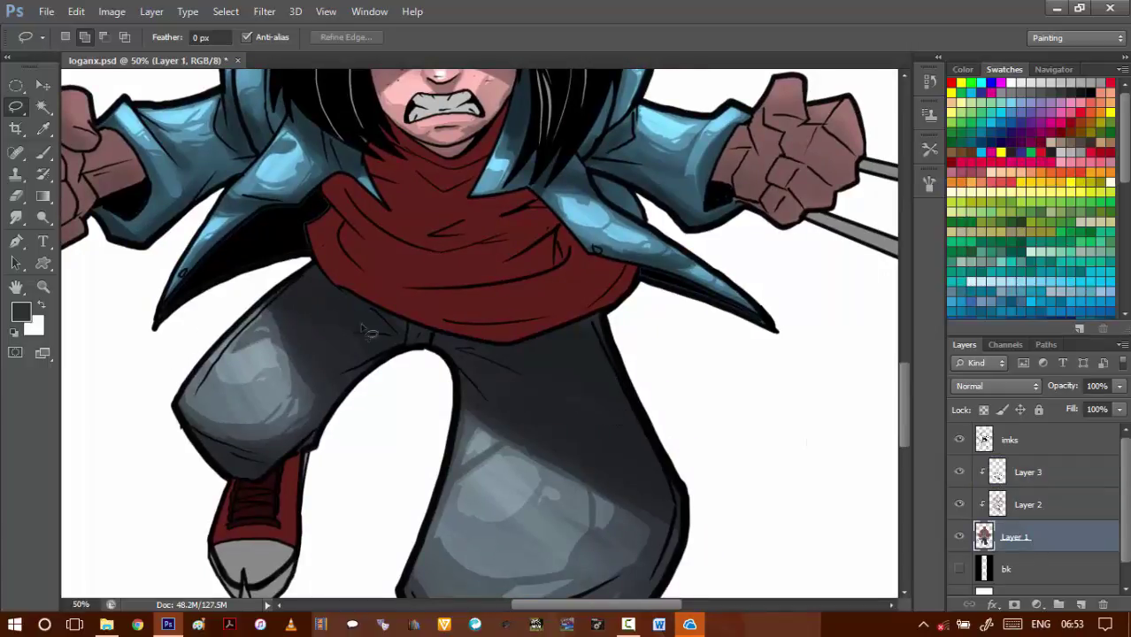
{"action": "key", "text": "w"}
{"action": "left_click", "coordinate": [461, 278]}
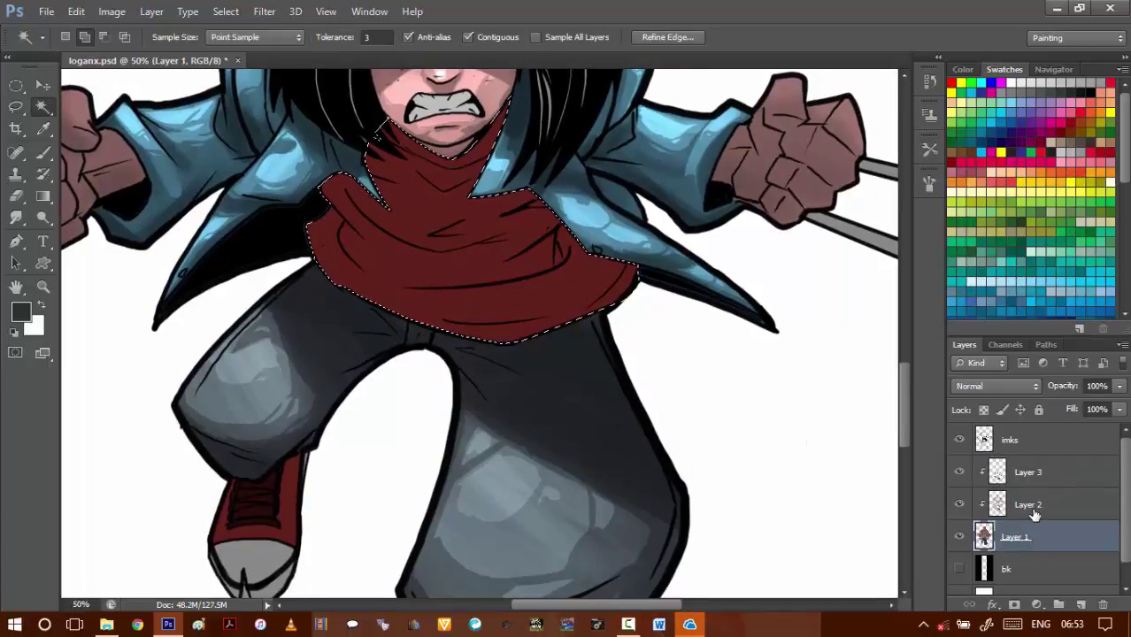
- Activate Layer 2 and the Brush, sample the shirt's red, and set the foreground colour to dark red #36110d for its shadows
{"action": "left_click", "coordinate": [1027, 504]}
{"action": "key", "text": "b"}
{"action": "left_click", "coordinate": [436, 277], "text": "alt"}
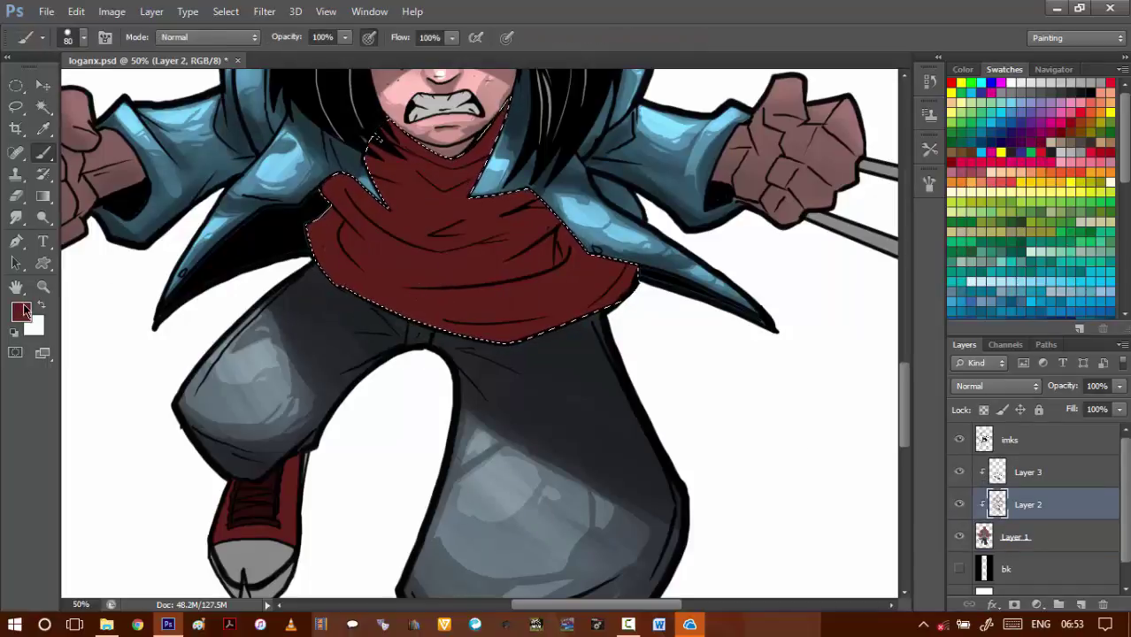
{"action": "left_click", "coordinate": [19, 310]}
{"action": "left_click", "coordinate": [840, 458]}
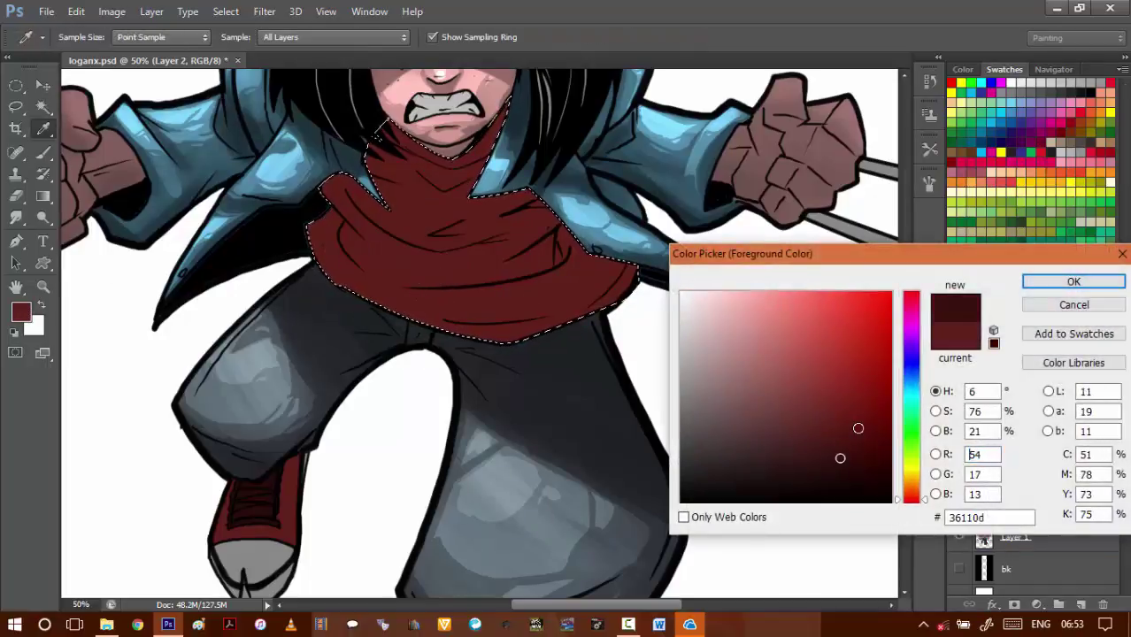
{"action": "left_click", "coordinate": [1074, 281]}
{"action": "scroll", "coordinate": [486, 255], "scroll_direction": "up", "scroll_amount": 1}
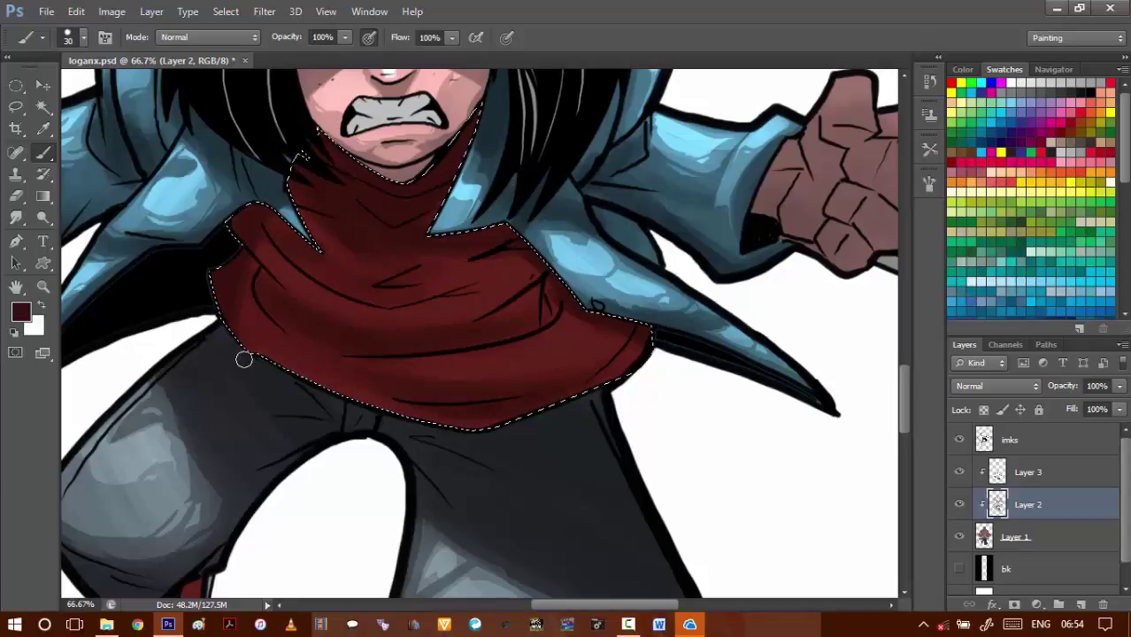
- Set the foreground colour to the brighter red #8e2e24 for the lighter folds of the shirt
{"action": "left_click", "coordinate": [20, 310]}
{"action": "left_click", "coordinate": [323, 273]}
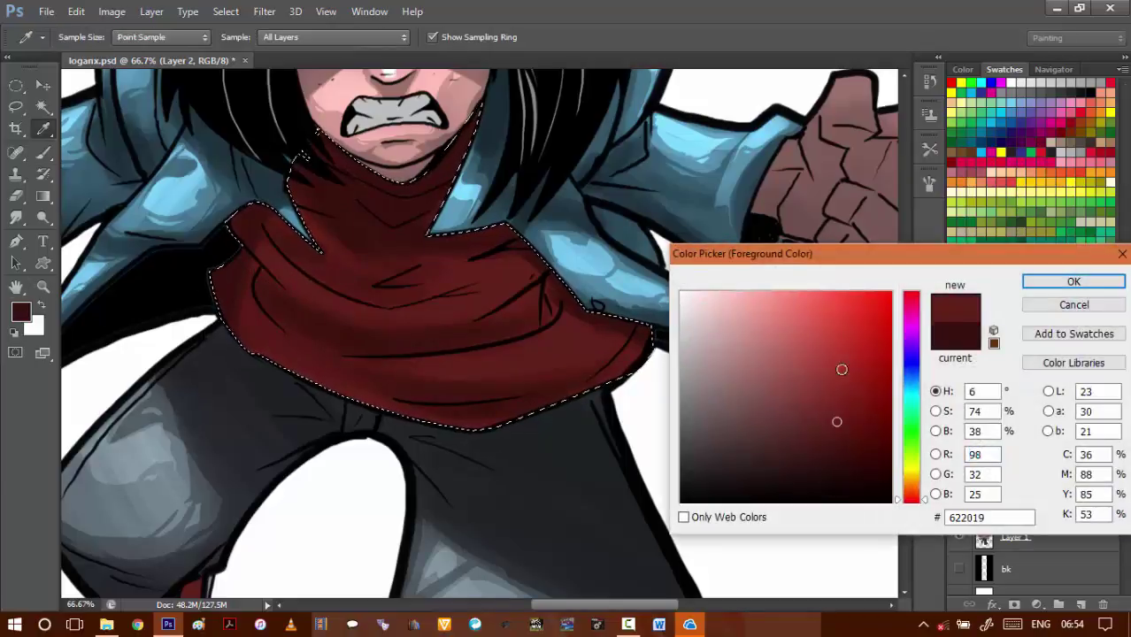
{"action": "left_click_drag", "start_coordinate": [836, 416], "coordinate": [839, 385]}
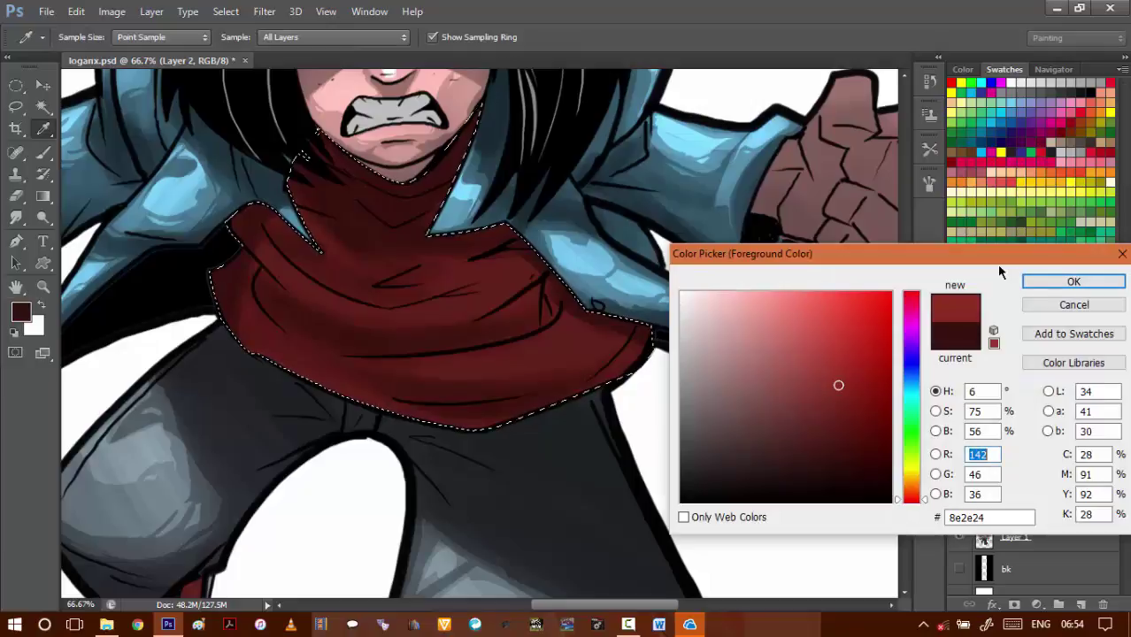
{"action": "left_click", "coordinate": [1058, 283]}
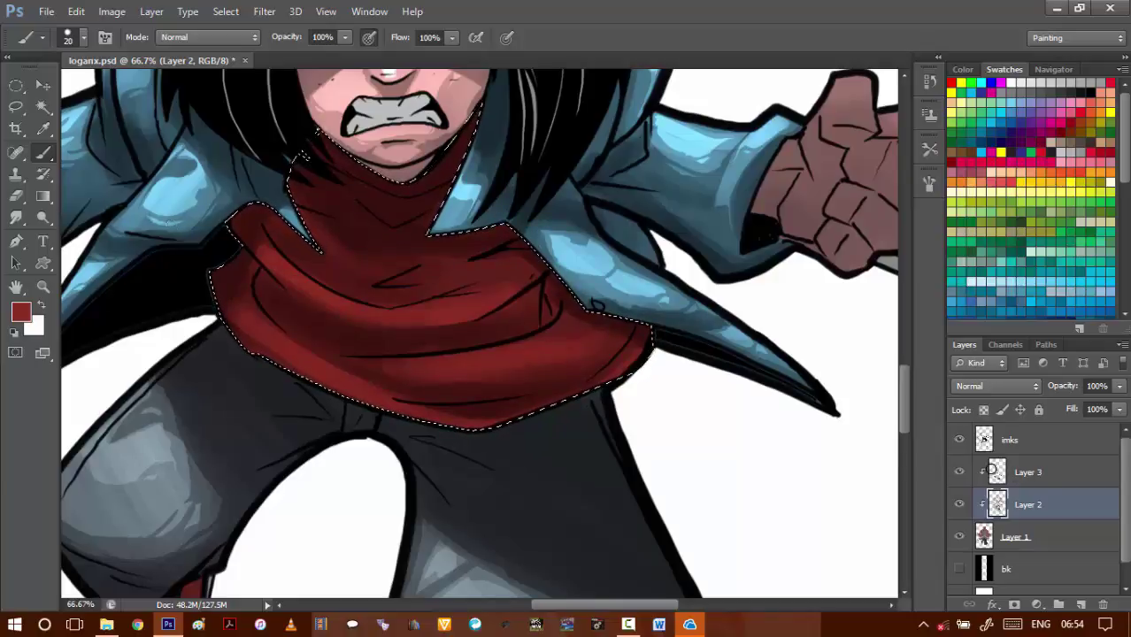
- Activate the Color Dodge layer, Layer 3, and keep red #8e2e24 as the foreground colour
{"action": "left_click", "coordinate": [1064, 471]}
{"action": "left_click", "coordinate": [21, 311]}
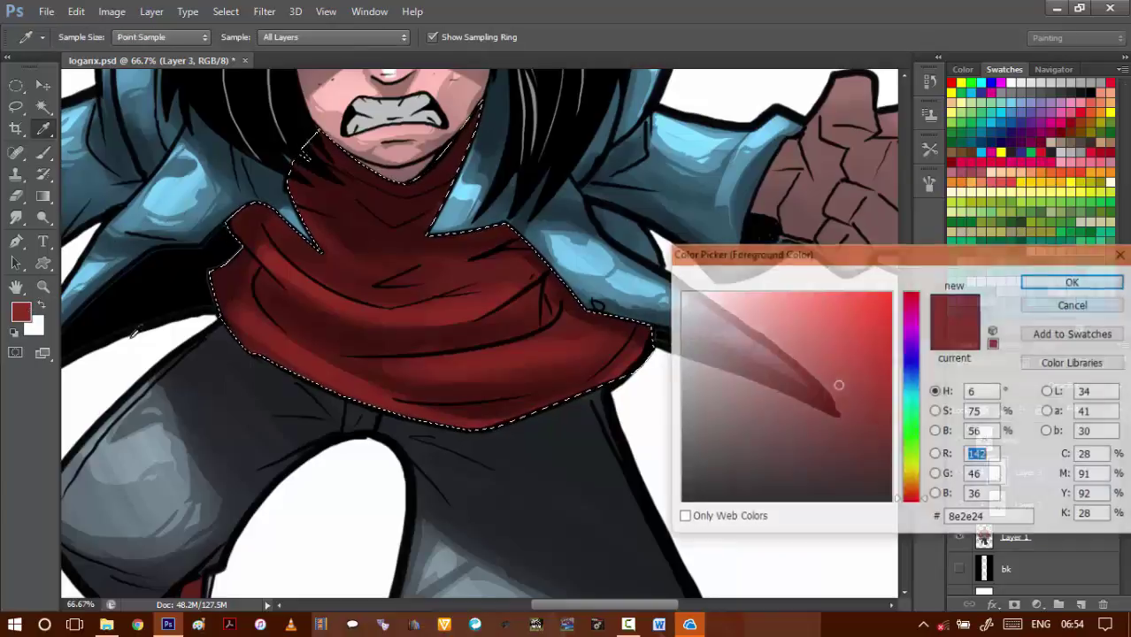
{"action": "key", "text": "Return"}
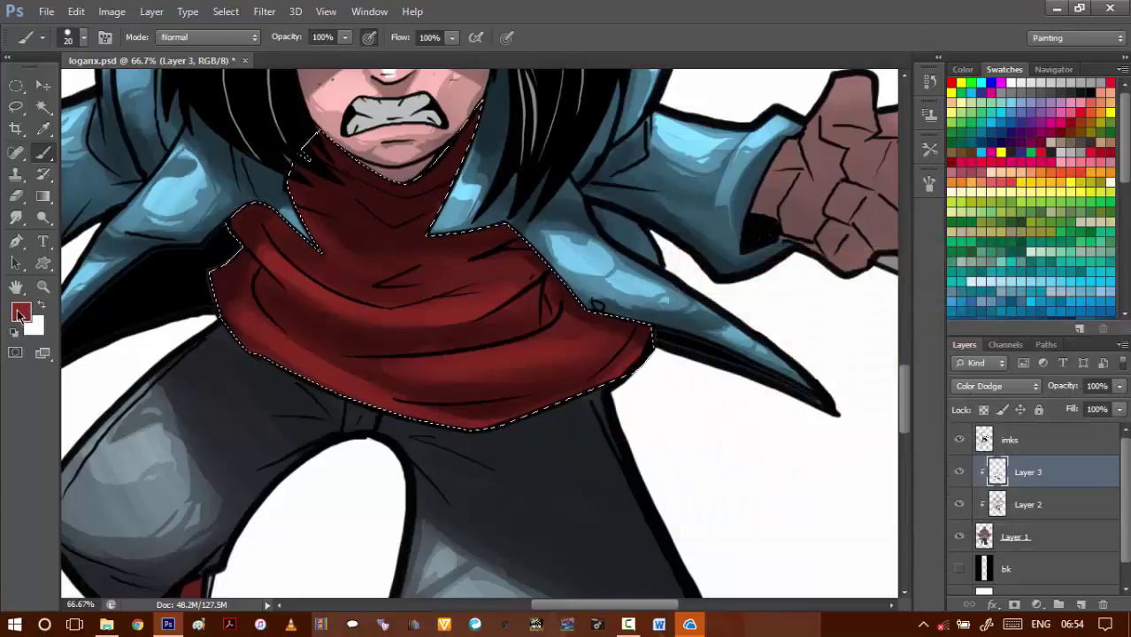
- Set the foreground colour to dark grey #373636 and return to the Brush with the shirt selection cleared
{"action": "left_click", "coordinate": [21, 312]}
{"action": "left_click", "coordinate": [678, 452]}
{"action": "left_click_drag", "start_coordinate": [678, 452], "coordinate": [682, 457]}
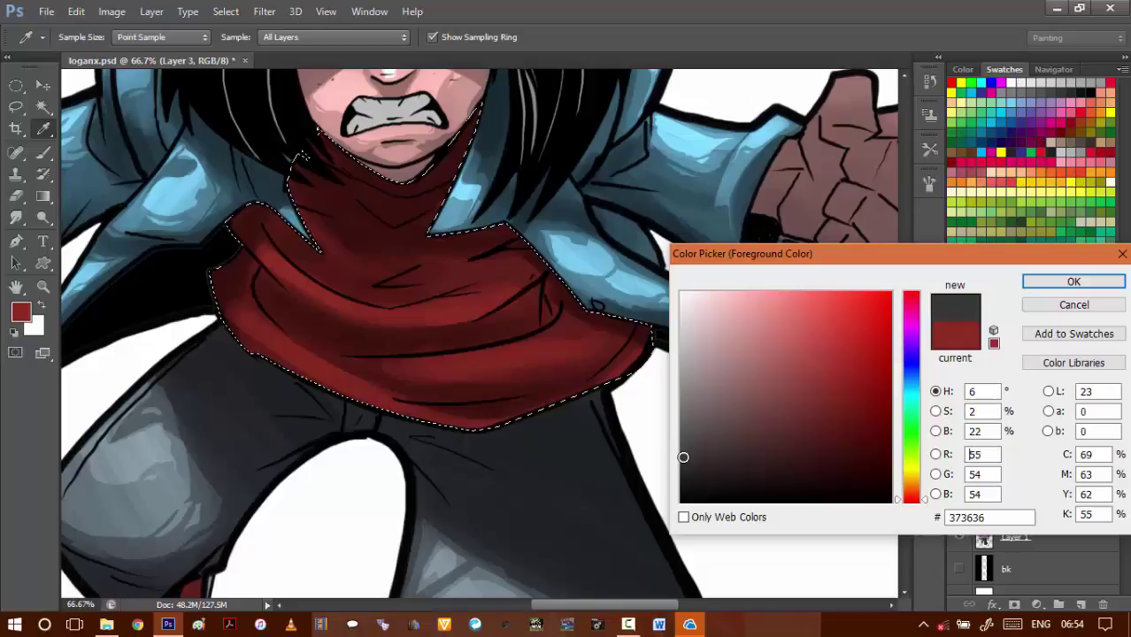
{"action": "left_click", "coordinate": [1047, 280]}
{"action": "key", "text": "b"}
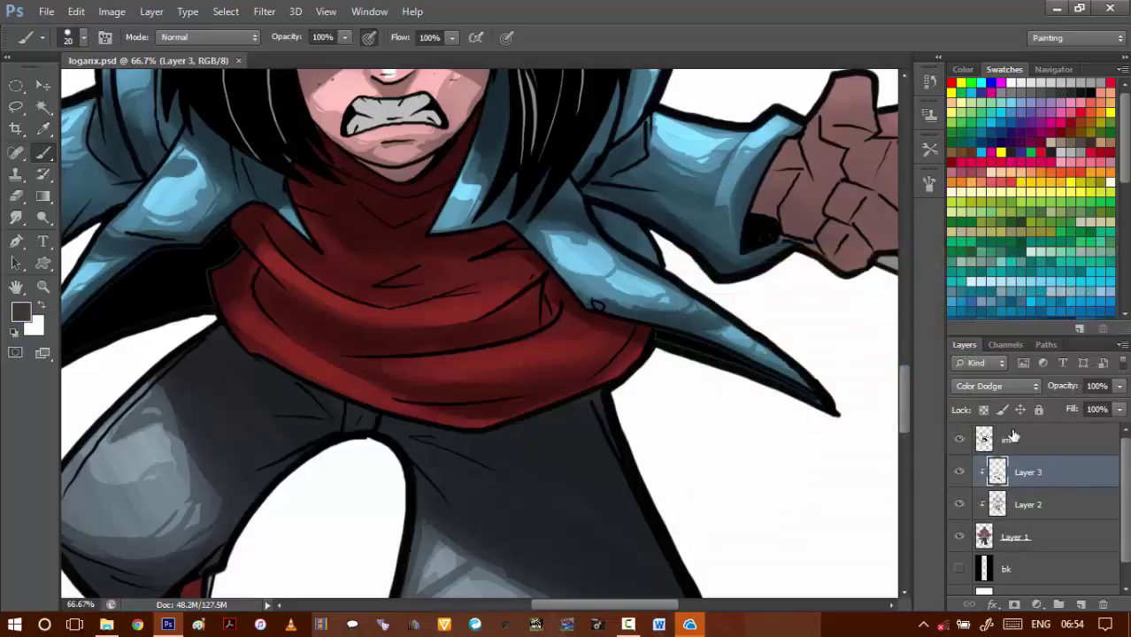
- Outline a highlight shape along the shirt's upper fold with the Lasso on Layer 3
{"action": "key", "text": "r"}
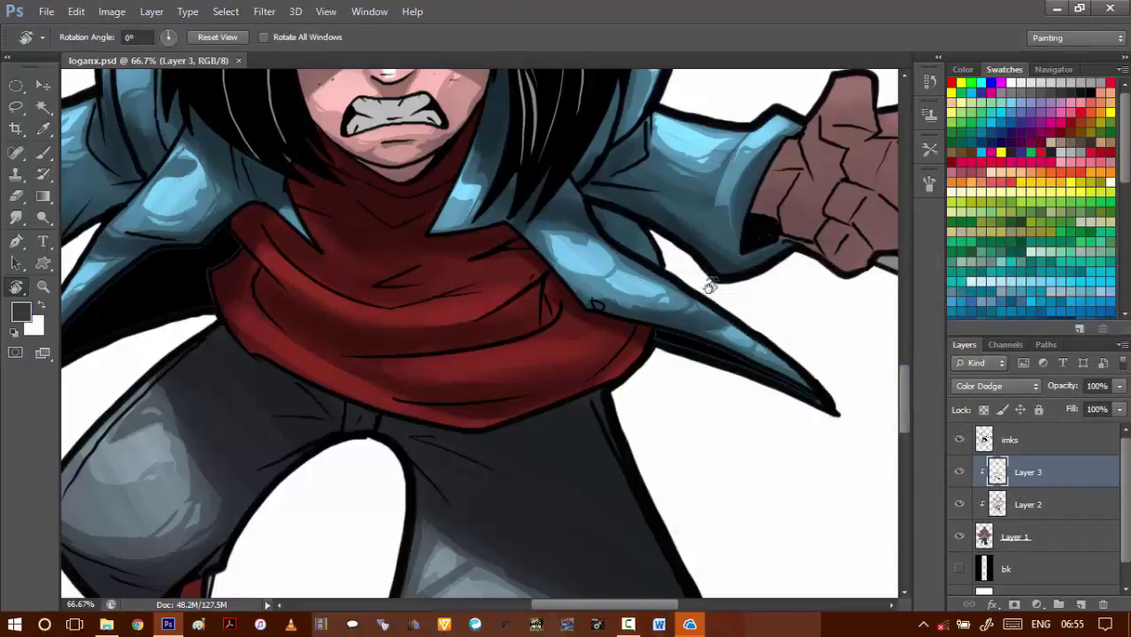
{"action": "left_click_drag", "start_coordinate": [742, 271], "coordinate": [678, 139]}
{"action": "key", "text": "l"}
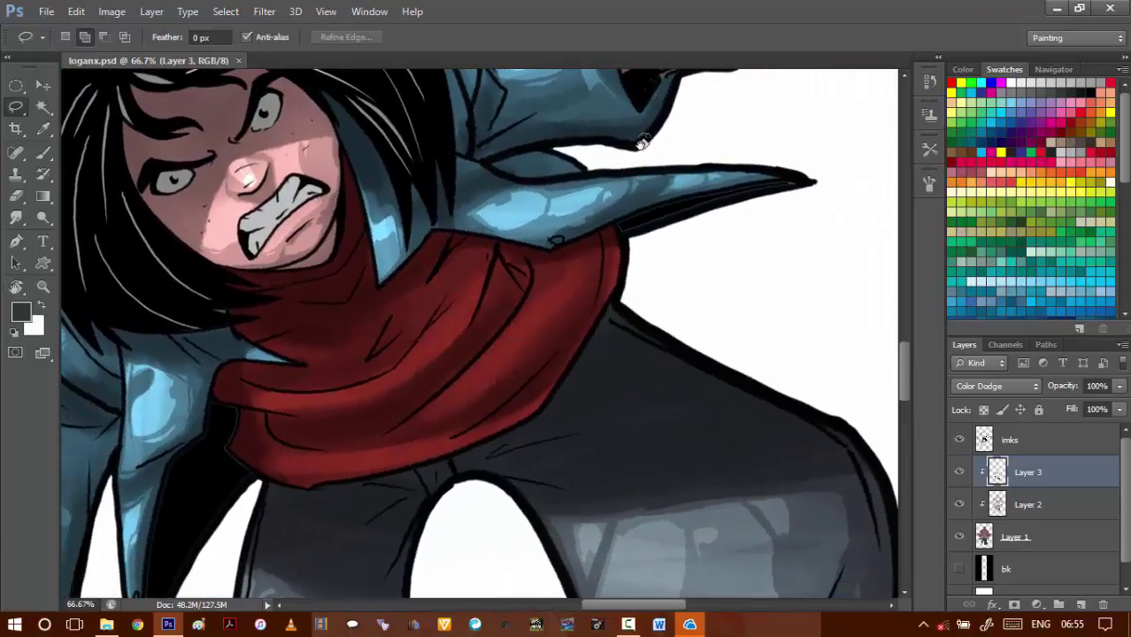
{"action": "left_click_drag", "start_coordinate": [524, 297], "coordinate": [577, 188]}
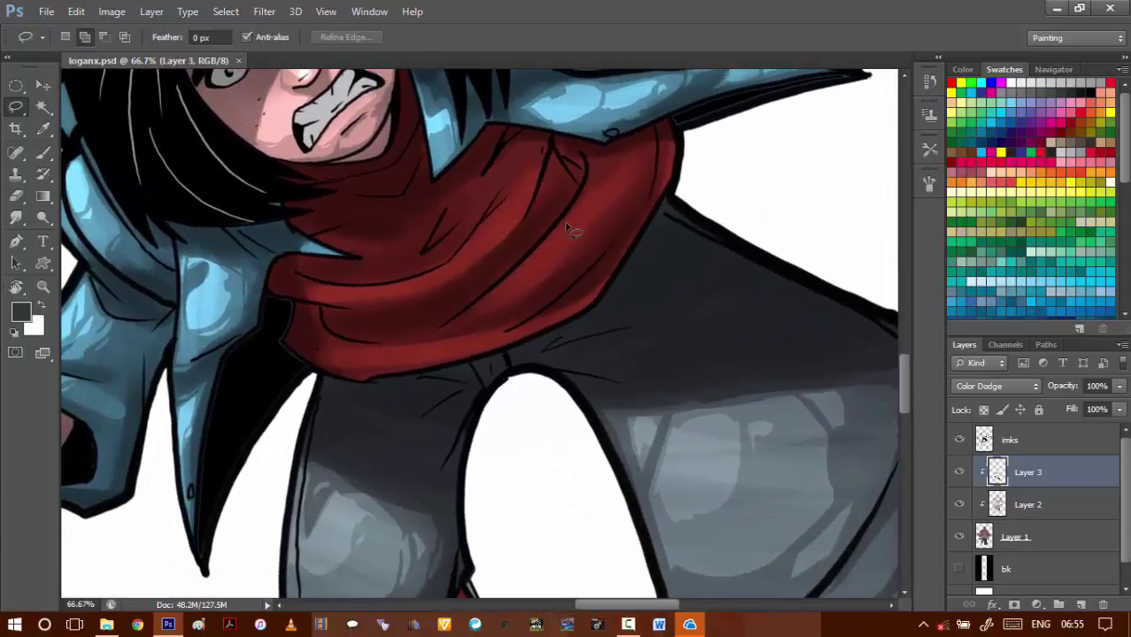
{"action": "key", "text": "Escape"}
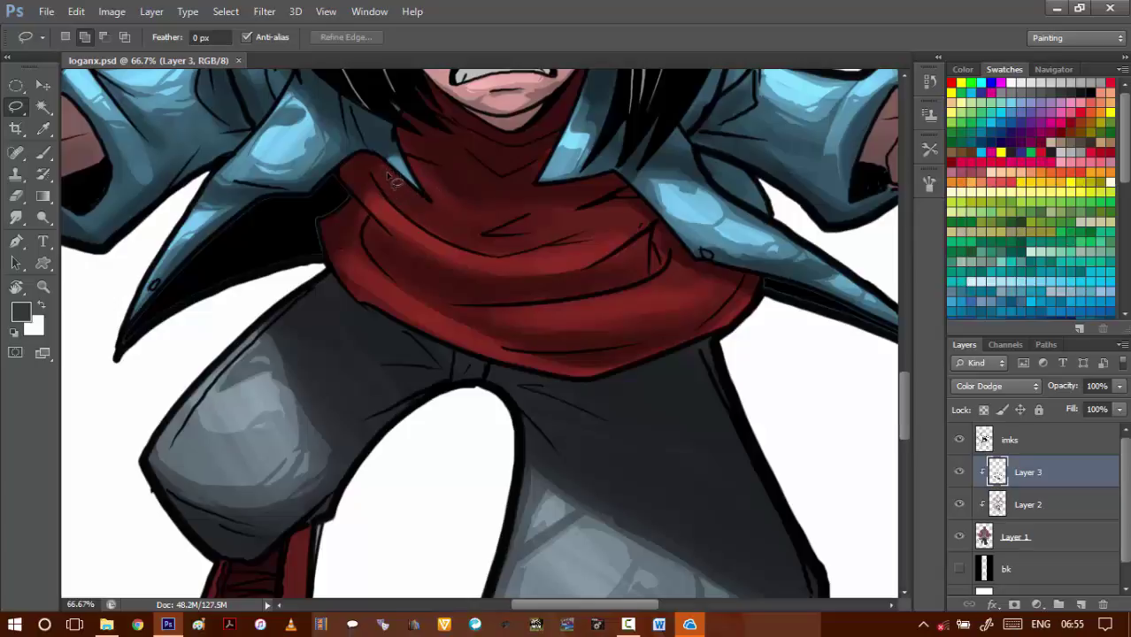
{"action": "mouse_move", "coordinate": [379, 168]}
{"action": "left_mouse_down"}
{"action": "mouse_move", "coordinate": [407, 216]}
{"action": "mouse_move", "coordinate": [377, 196]}
{"action": "mouse_move", "coordinate": [371, 212]}
{"action": "mouse_move", "coordinate": [431, 269]}
{"action": "mouse_move", "coordinate": [388, 223]}
{"action": "mouse_move", "coordinate": [444, 236]}
{"action": "mouse_move", "coordinate": [509, 203]}
{"action": "mouse_move", "coordinate": [497, 231]}
{"action": "mouse_move", "coordinate": [513, 229]}
{"action": "mouse_move", "coordinate": [590, 188]}
{"action": "mouse_move", "coordinate": [508, 203]}
{"action": "left_mouse_up"}
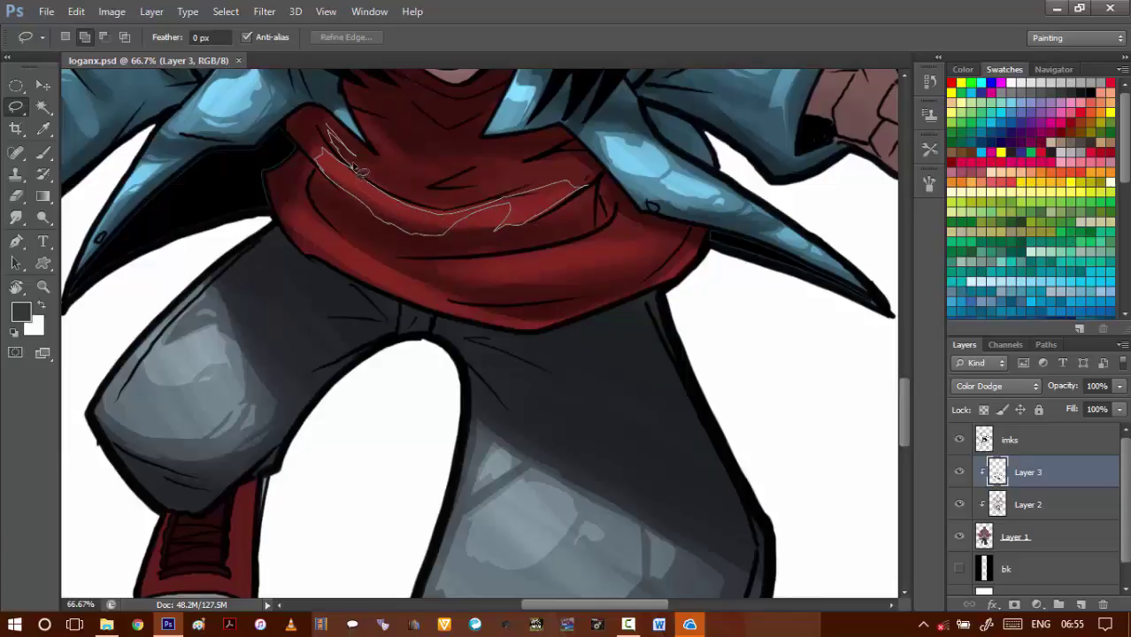
{"action": "left_click_drag", "start_coordinate": [354, 168], "coordinate": [324, 154]}
{"action": "mouse_move", "coordinate": [386, 223]}
{"action": "left_mouse_down"}
{"action": "mouse_move", "coordinate": [381, 194]}
{"action": "mouse_move", "coordinate": [371, 198]}
{"action": "left_mouse_up"}
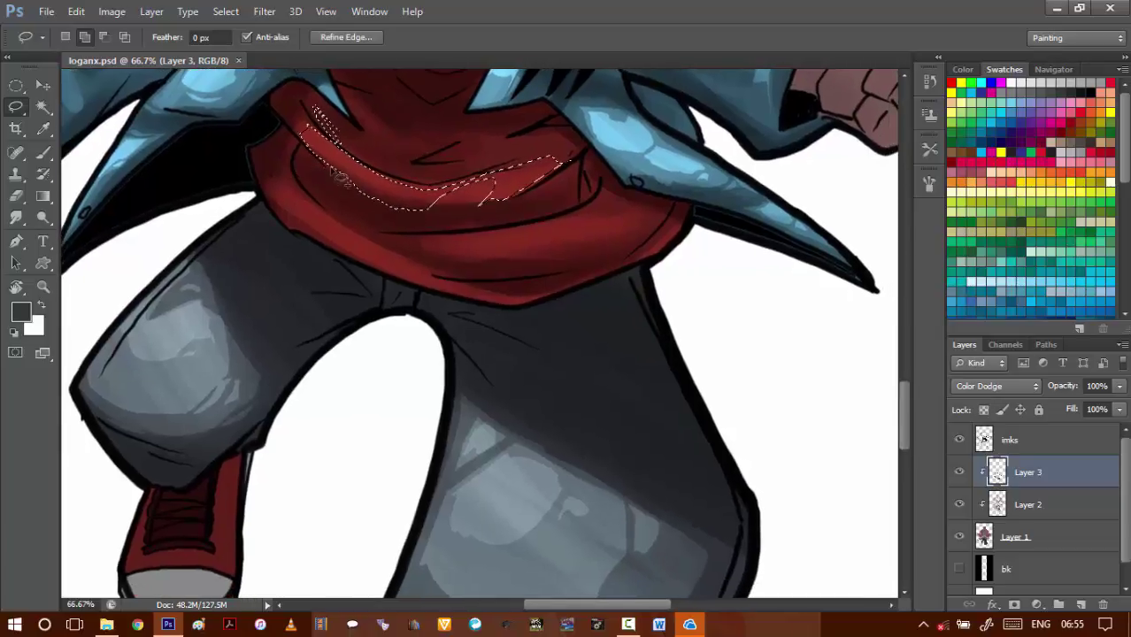
- Add the lower fold and the shirt's hem to the Lasso selection and fill the highlights with the dark grey on Layer 3
{"action": "mouse_move", "coordinate": [581, 200]}
{"action": "left_mouse_down"}
{"action": "mouse_move", "coordinate": [643, 172]}
{"action": "mouse_move", "coordinate": [624, 195]}
{"action": "mouse_move", "coordinate": [556, 210]}
{"action": "mouse_move", "coordinate": [454, 213]}
{"action": "mouse_move", "coordinate": [653, 236]}
{"action": "mouse_move", "coordinate": [724, 196]}
{"action": "mouse_move", "coordinate": [642, 184]}
{"action": "left_mouse_up"}
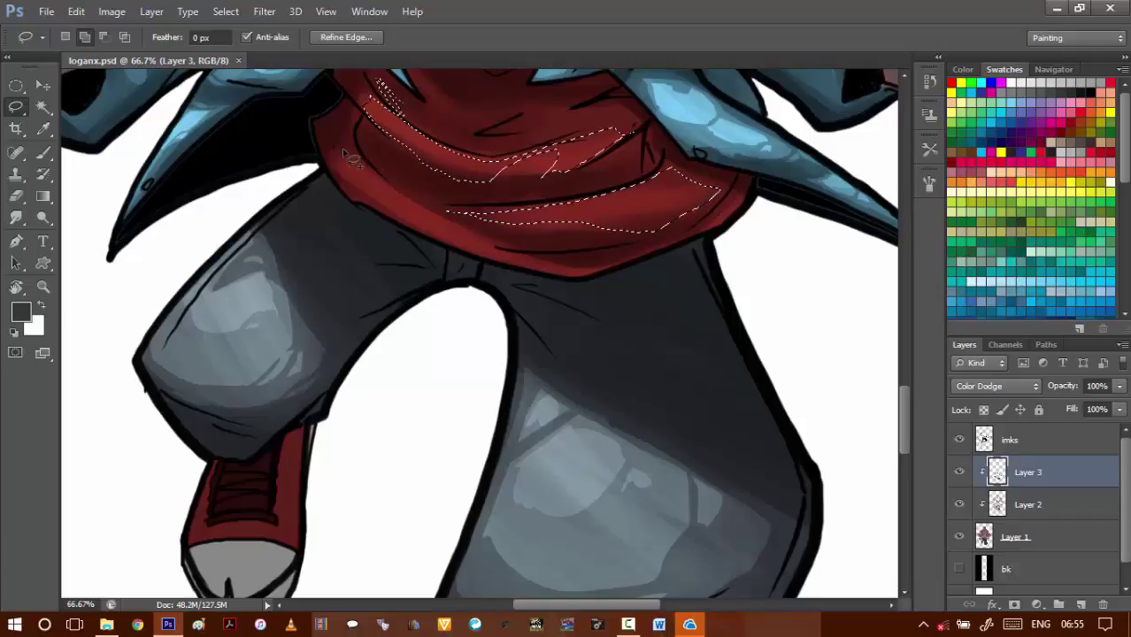
{"action": "mouse_move", "coordinate": [345, 122]}
{"action": "left_mouse_down"}
{"action": "mouse_move", "coordinate": [342, 186]}
{"action": "mouse_move", "coordinate": [432, 239]}
{"action": "mouse_move", "coordinate": [412, 232]}
{"action": "mouse_move", "coordinate": [507, 252]}
{"action": "mouse_move", "coordinate": [436, 225]}
{"action": "mouse_move", "coordinate": [498, 221]}
{"action": "mouse_move", "coordinate": [434, 223]}
{"action": "mouse_move", "coordinate": [387, 210]}
{"action": "mouse_move", "coordinate": [385, 200]}
{"action": "mouse_move", "coordinate": [402, 199]}
{"action": "mouse_move", "coordinate": [323, 175]}
{"action": "mouse_move", "coordinate": [404, 214]}
{"action": "left_mouse_up"}
{"action": "left_click_drag", "start_coordinate": [324, 152], "coordinate": [321, 149]}
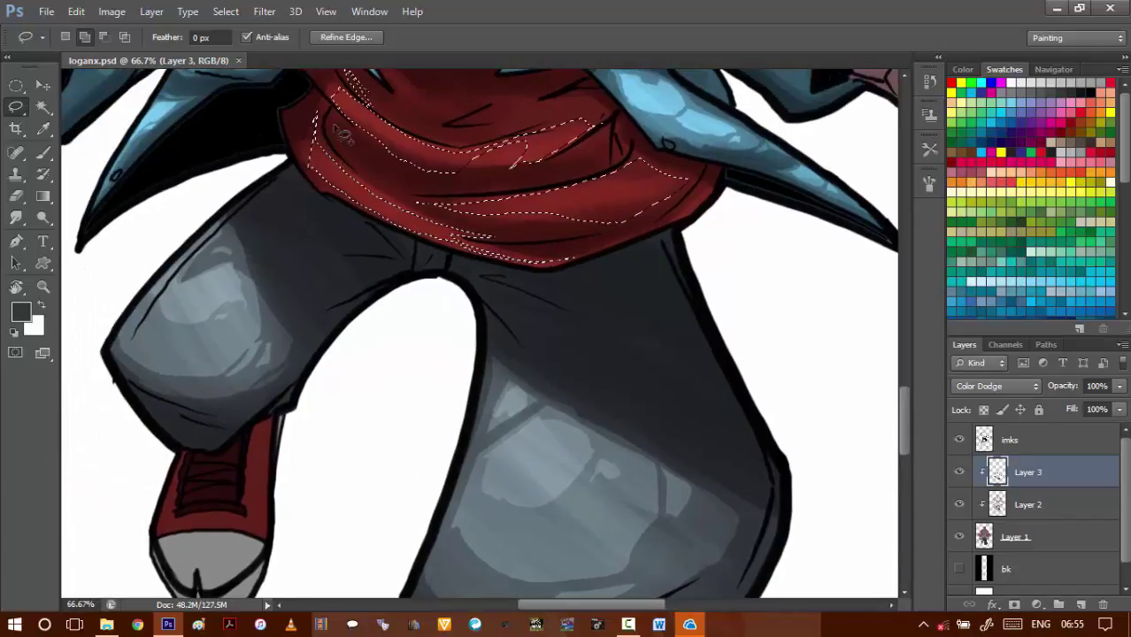
{"action": "left_click_drag", "start_coordinate": [406, 186], "coordinate": [312, 147]}
{"action": "mouse_move", "coordinate": [619, 153]}
{"action": "left_mouse_down"}
{"action": "mouse_move", "coordinate": [559, 199]}
{"action": "mouse_move", "coordinate": [611, 186]}
{"action": "mouse_move", "coordinate": [627, 164]}
{"action": "mouse_move", "coordinate": [621, 152]}
{"action": "left_mouse_up"}
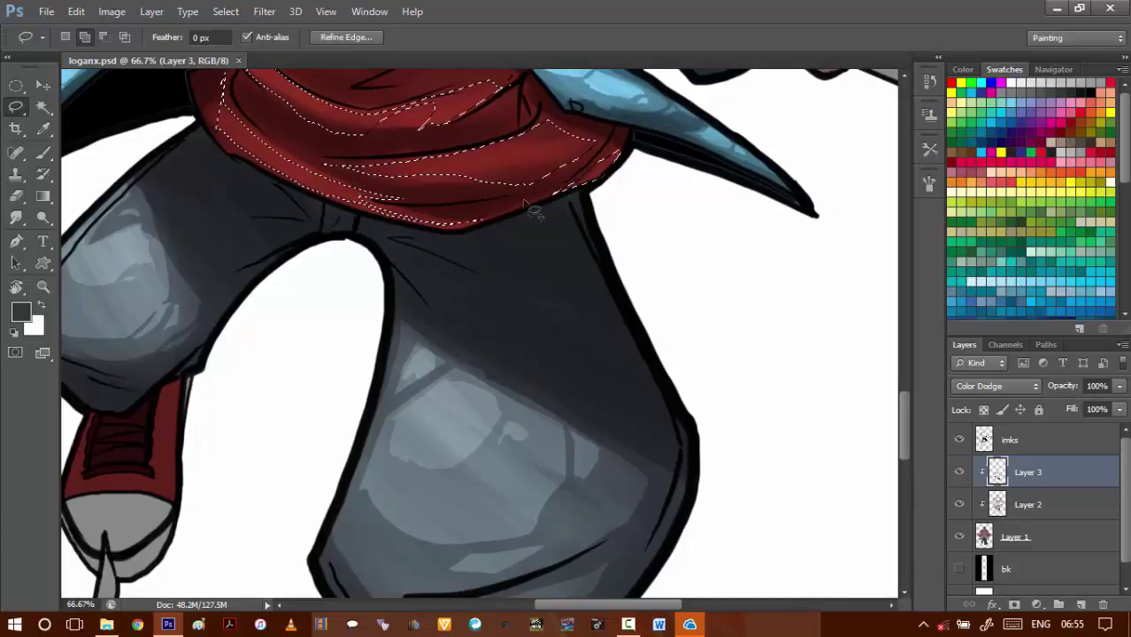
{"action": "mouse_move", "coordinate": [571, 185]}
{"action": "left_mouse_down"}
{"action": "mouse_move", "coordinate": [478, 234]}
{"action": "mouse_move", "coordinate": [556, 211]}
{"action": "mouse_move", "coordinate": [556, 200]}
{"action": "left_mouse_up"}
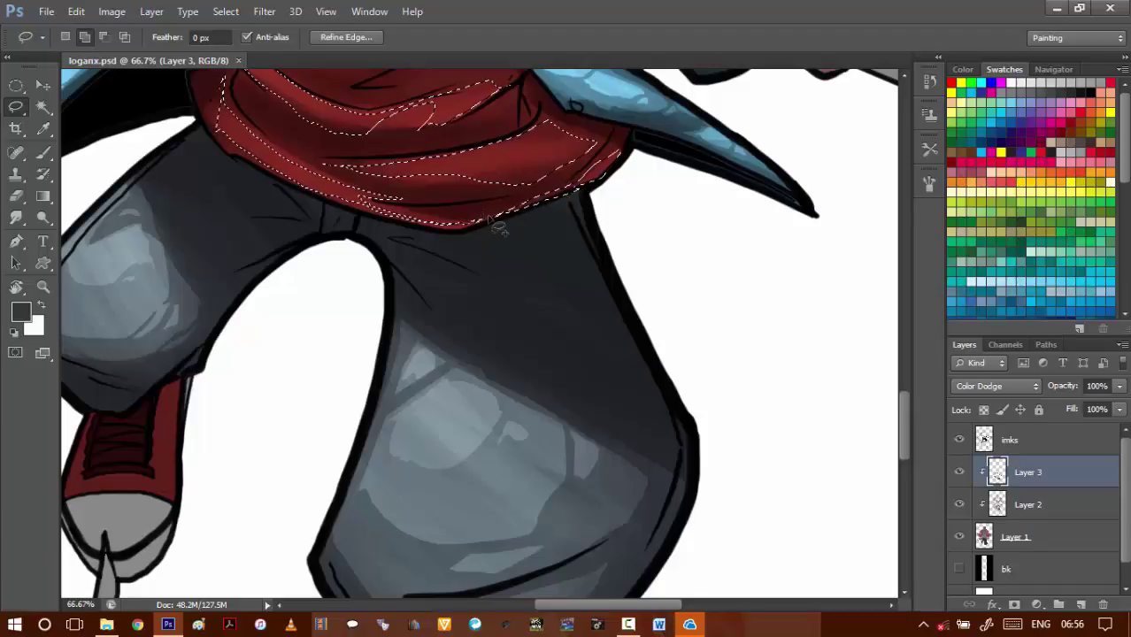
{"action": "mouse_move", "coordinate": [412, 219]}
{"action": "left_mouse_down"}
{"action": "mouse_move", "coordinate": [354, 207]}
{"action": "mouse_move", "coordinate": [454, 232]}
{"action": "mouse_move", "coordinate": [515, 211]}
{"action": "mouse_move", "coordinate": [335, 206]}
{"action": "mouse_move", "coordinate": [373, 209]}
{"action": "mouse_move", "coordinate": [379, 224]}
{"action": "mouse_move", "coordinate": [278, 174]}
{"action": "mouse_move", "coordinate": [403, 224]}
{"action": "left_mouse_up"}
{"action": "left_click_drag", "start_coordinate": [388, 115], "coordinate": [415, 156]}
{"action": "left_click_drag", "start_coordinate": [397, 79], "coordinate": [399, 170]}
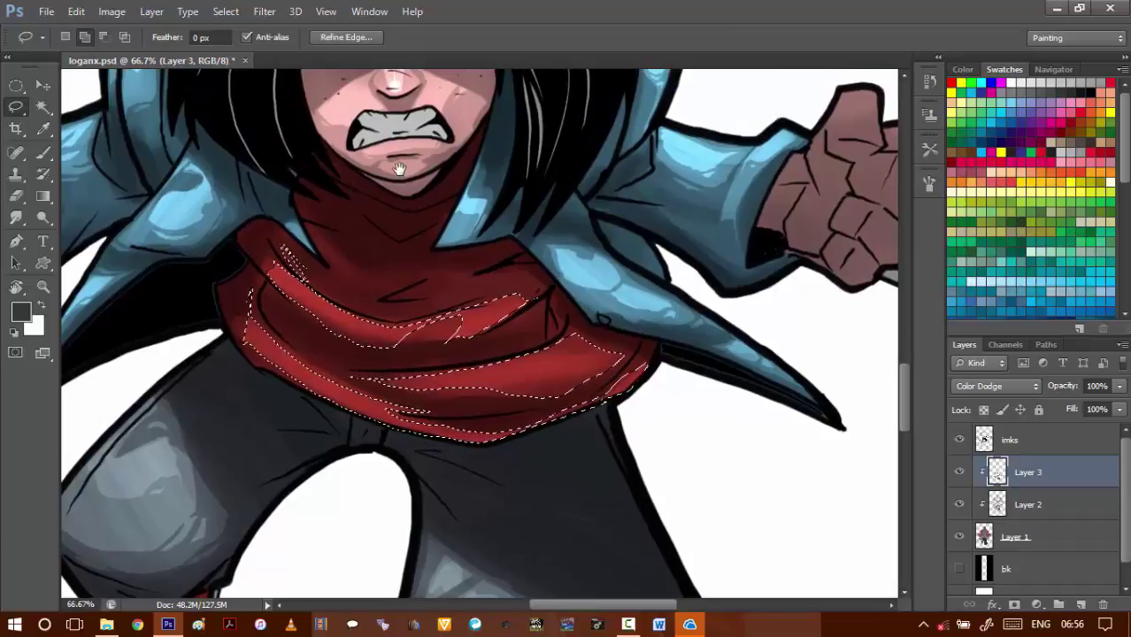
- Refine the highlight selection at the left ends of the shirt's upper fold and hem
{"action": "left_click", "coordinate": [585, 383], "text": "ctrl"}
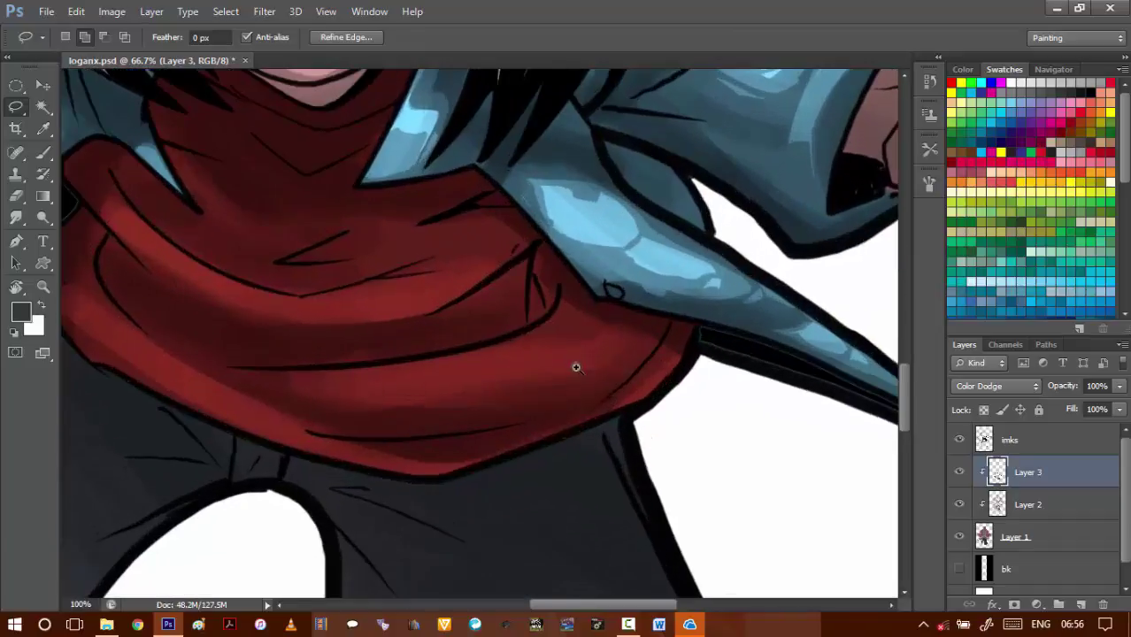
{"action": "left_click_drag", "start_coordinate": [518, 362], "coordinate": [659, 238]}
{"action": "left_click_drag", "start_coordinate": [595, 201], "coordinate": [553, 246]}
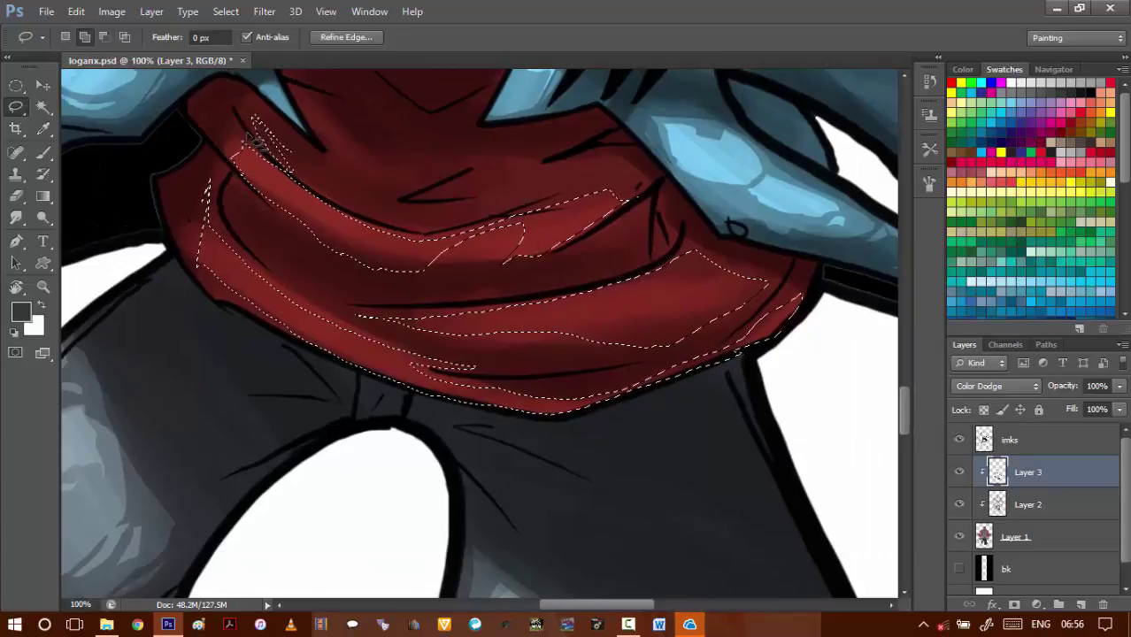
{"action": "mouse_move", "coordinate": [247, 107]}
{"action": "left_mouse_down"}
{"action": "mouse_move", "coordinate": [224, 140]}
{"action": "mouse_move", "coordinate": [328, 279]}
{"action": "mouse_move", "coordinate": [500, 296]}
{"action": "mouse_move", "coordinate": [651, 250]}
{"action": "mouse_move", "coordinate": [478, 133]}
{"action": "mouse_move", "coordinate": [288, 142]}
{"action": "mouse_move", "coordinate": [238, 156]}
{"action": "mouse_move", "coordinate": [234, 171]}
{"action": "mouse_move", "coordinate": [270, 197]}
{"action": "mouse_move", "coordinate": [255, 193]}
{"action": "mouse_move", "coordinate": [308, 223]}
{"action": "mouse_move", "coordinate": [442, 232]}
{"action": "mouse_move", "coordinate": [406, 225]}
{"action": "mouse_move", "coordinate": [463, 210]}
{"action": "mouse_move", "coordinate": [512, 165]}
{"action": "mouse_move", "coordinate": [369, 214]}
{"action": "mouse_move", "coordinate": [398, 217]}
{"action": "mouse_move", "coordinate": [229, 124]}
{"action": "mouse_move", "coordinate": [229, 186]}
{"action": "mouse_move", "coordinate": [296, 136]}
{"action": "left_mouse_up"}
{"action": "scroll", "coordinate": [228, 114], "scroll_direction": "up", "scroll_amount": 1}
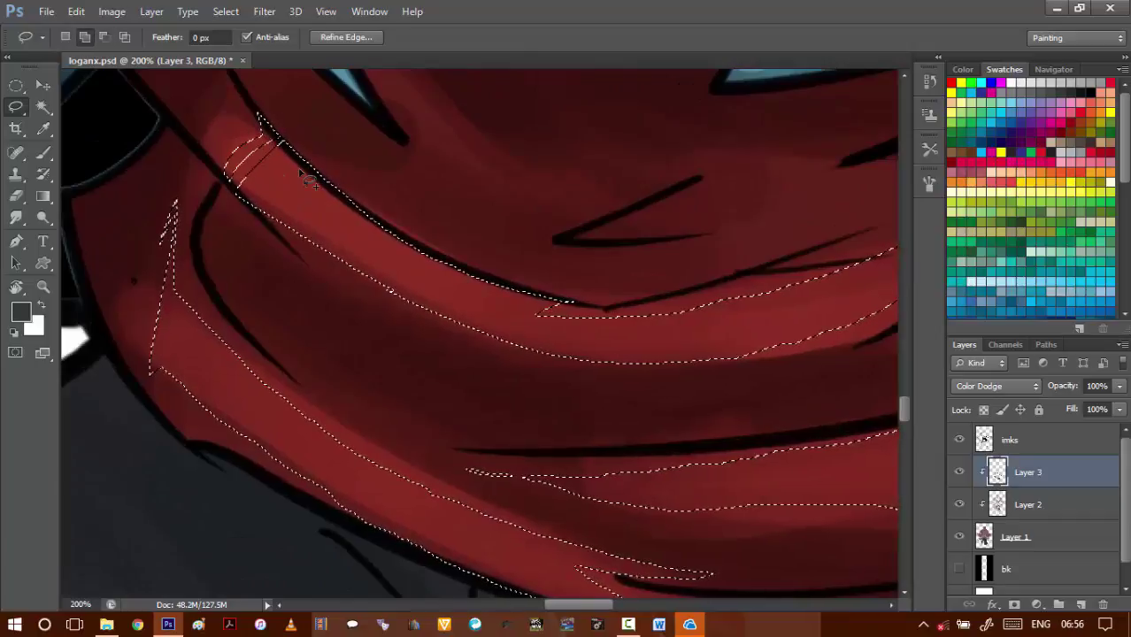
{"action": "mouse_move", "coordinate": [148, 290]}
{"action": "left_mouse_down"}
{"action": "mouse_move", "coordinate": [143, 363]}
{"action": "mouse_move", "coordinate": [149, 294]}
{"action": "left_mouse_up"}
{"action": "left_click_drag", "start_coordinate": [183, 371], "coordinate": [118, 324]}
{"action": "left_click", "coordinate": [163, 341], "text": "alt"}
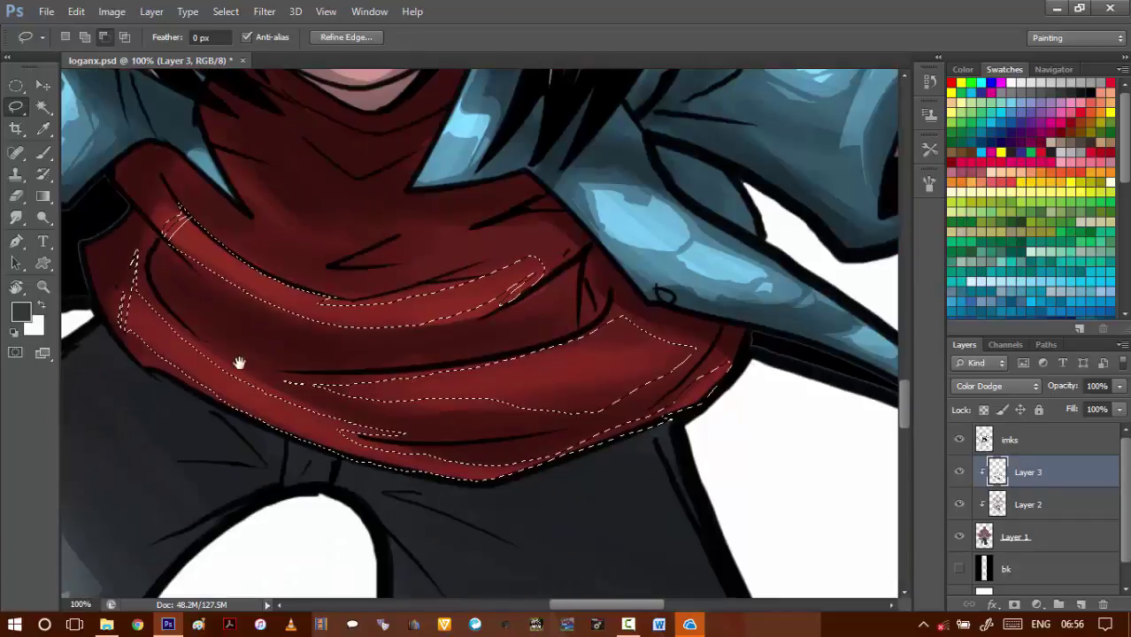
- Refine the highlight selection around the right end of the shirt's lower fold
{"action": "left_click", "coordinate": [645, 331], "text": "ctrl"}
{"action": "mouse_move", "coordinate": [663, 333]}
{"action": "left_mouse_down"}
{"action": "mouse_move", "coordinate": [734, 360]}
{"action": "mouse_move", "coordinate": [666, 335]}
{"action": "left_mouse_up"}
{"action": "left_click_drag", "start_coordinate": [636, 376], "coordinate": [704, 233]}
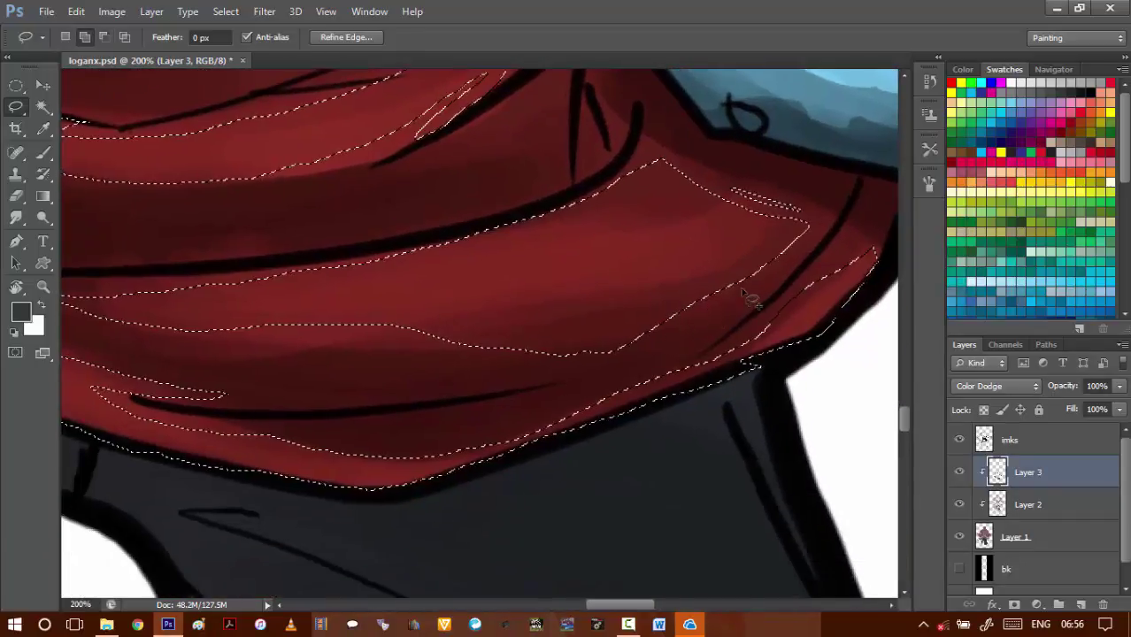
{"action": "mouse_move", "coordinate": [742, 290]}
{"action": "left_mouse_down"}
{"action": "mouse_move", "coordinate": [641, 358]}
{"action": "mouse_move", "coordinate": [695, 336]}
{"action": "mouse_move", "coordinate": [740, 285]}
{"action": "left_mouse_up"}
{"action": "left_click_drag", "start_coordinate": [226, 367], "coordinate": [469, 279]}
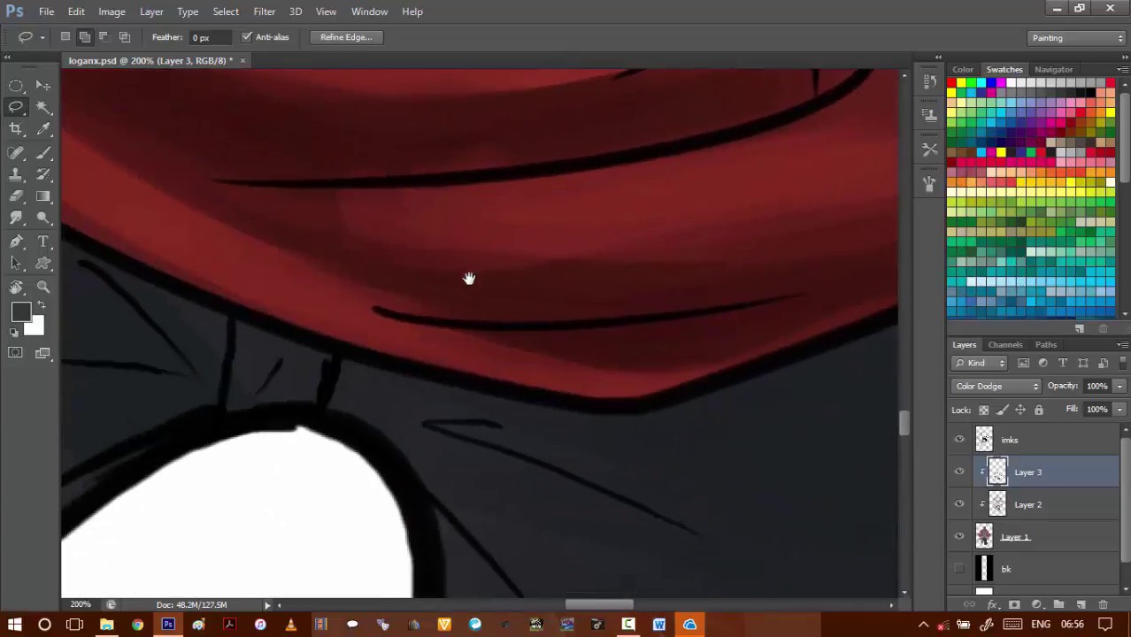
{"action": "left_click_drag", "start_coordinate": [586, 222], "coordinate": [528, 299]}
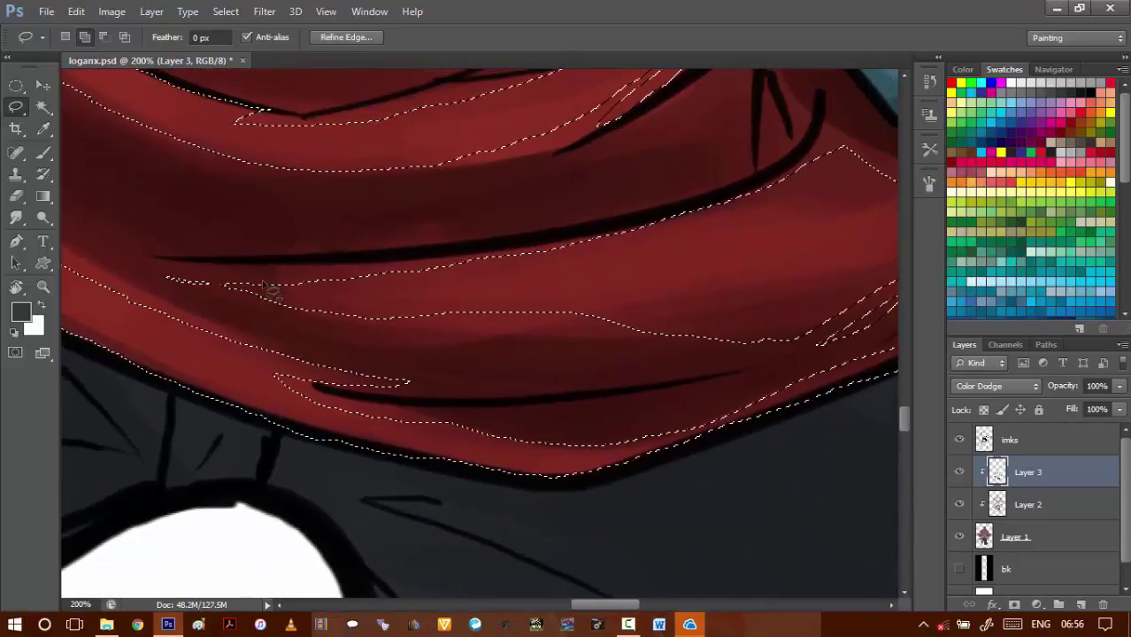
- Reshape the highlight selection at the narrow left tip and underside of the shirt's lower fold
{"action": "mouse_move", "coordinate": [263, 267]}
{"action": "left_mouse_down"}
{"action": "mouse_move", "coordinate": [351, 335]}
{"action": "mouse_move", "coordinate": [268, 267]}
{"action": "left_mouse_up"}
{"action": "mouse_move", "coordinate": [306, 255]}
{"action": "left_mouse_down"}
{"action": "mouse_move", "coordinate": [359, 302]}
{"action": "mouse_move", "coordinate": [451, 353]}
{"action": "mouse_move", "coordinate": [310, 236]}
{"action": "left_mouse_up"}
{"action": "left_click", "coordinate": [445, 316], "text": "alt"}
{"action": "left_click", "coordinate": [447, 327], "text": "ctrl"}
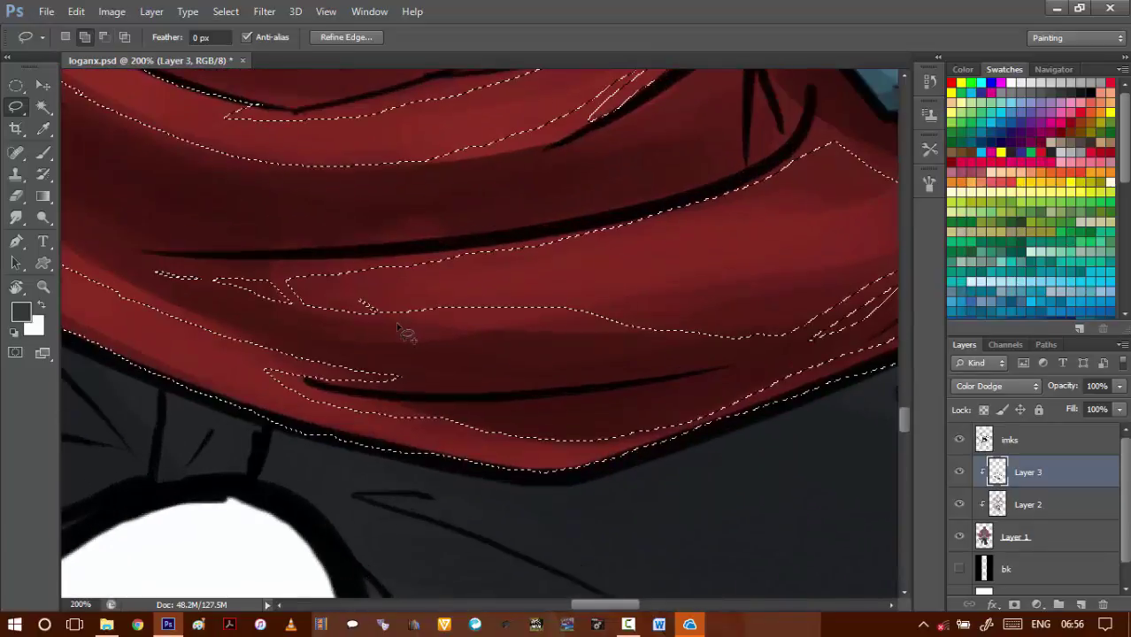
{"action": "mouse_move", "coordinate": [400, 329]}
{"action": "left_mouse_down"}
{"action": "mouse_move", "coordinate": [432, 340]}
{"action": "mouse_move", "coordinate": [544, 327]}
{"action": "mouse_move", "coordinate": [458, 340]}
{"action": "mouse_move", "coordinate": [417, 328]}
{"action": "left_mouse_up"}
{"action": "scroll", "coordinate": [422, 335], "scroll_direction": "down", "scroll_amount": 3}
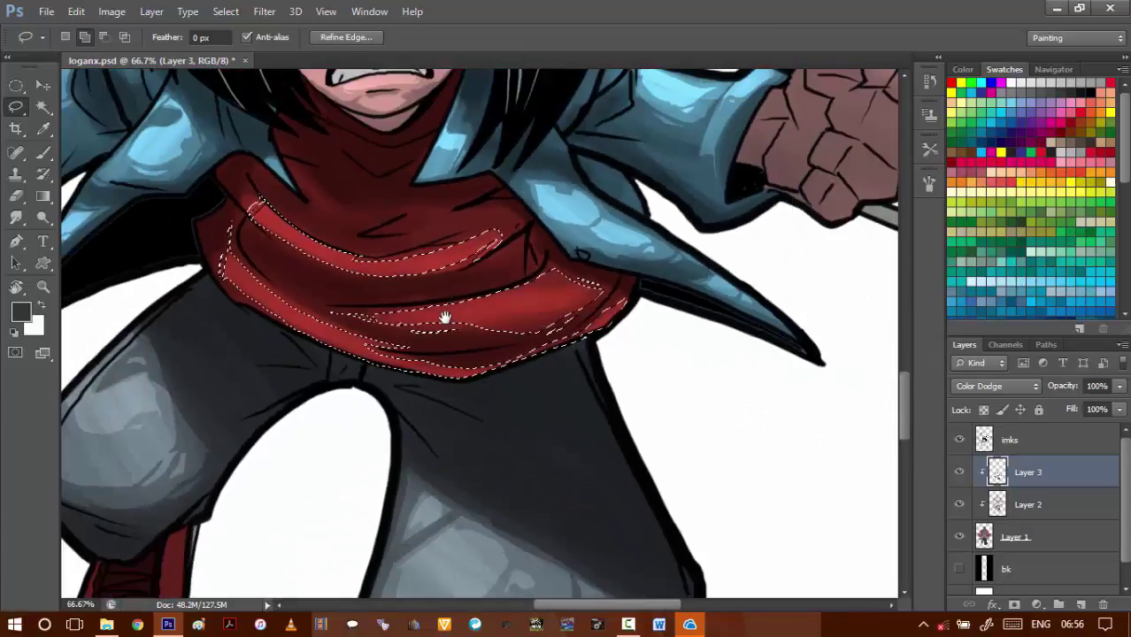
- Raise the brightness of the selected shirt highlights by 30 with Brightness/Contrast and deselect them
{"action": "key", "text": "alt+i"}
{"action": "key", "text": "j"}
{"action": "key", "text": "c"}
{"action": "key", "text": "shift+Up"}
{"action": "key", "text": "shift+Up"}
{"action": "key", "text": "shift+Up"}
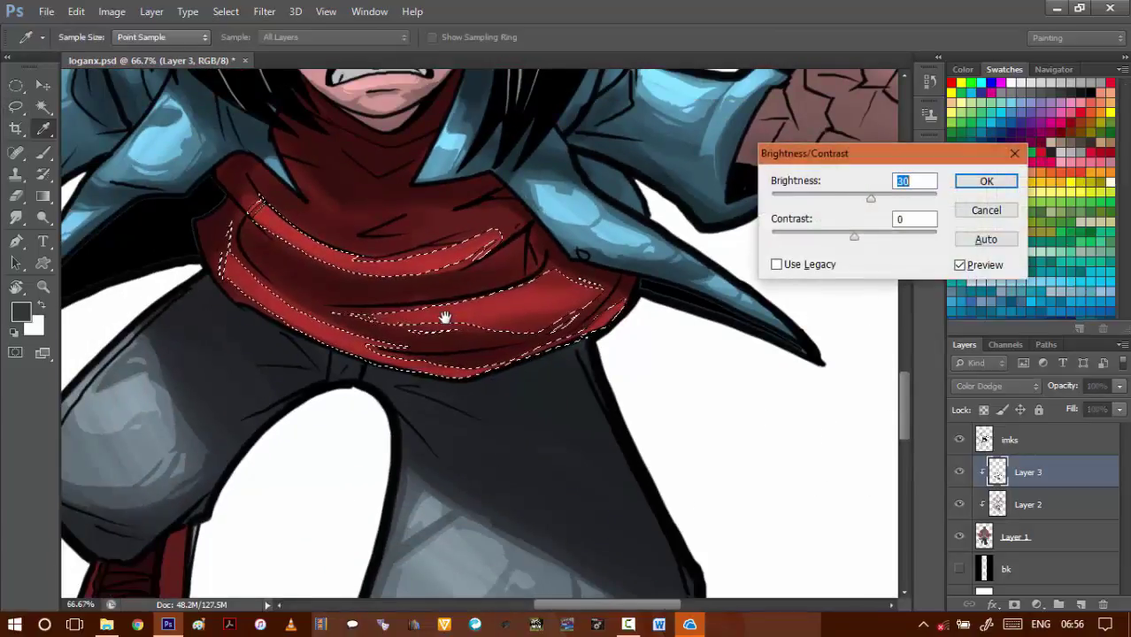
{"action": "key", "text": "Return"}
{"action": "key", "text": "ctrl+d"}
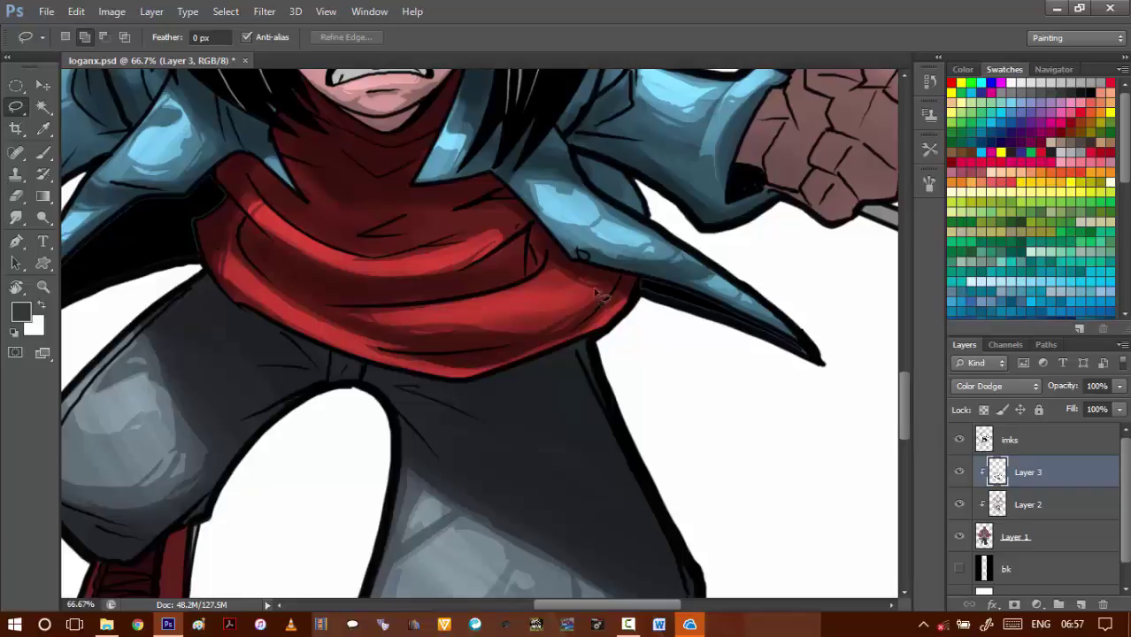
- Lasso a small area at the right end of the shirt's lower fold, delete its highlight and deselect
{"action": "left_click_drag", "start_coordinate": [542, 263], "coordinate": [601, 248]}
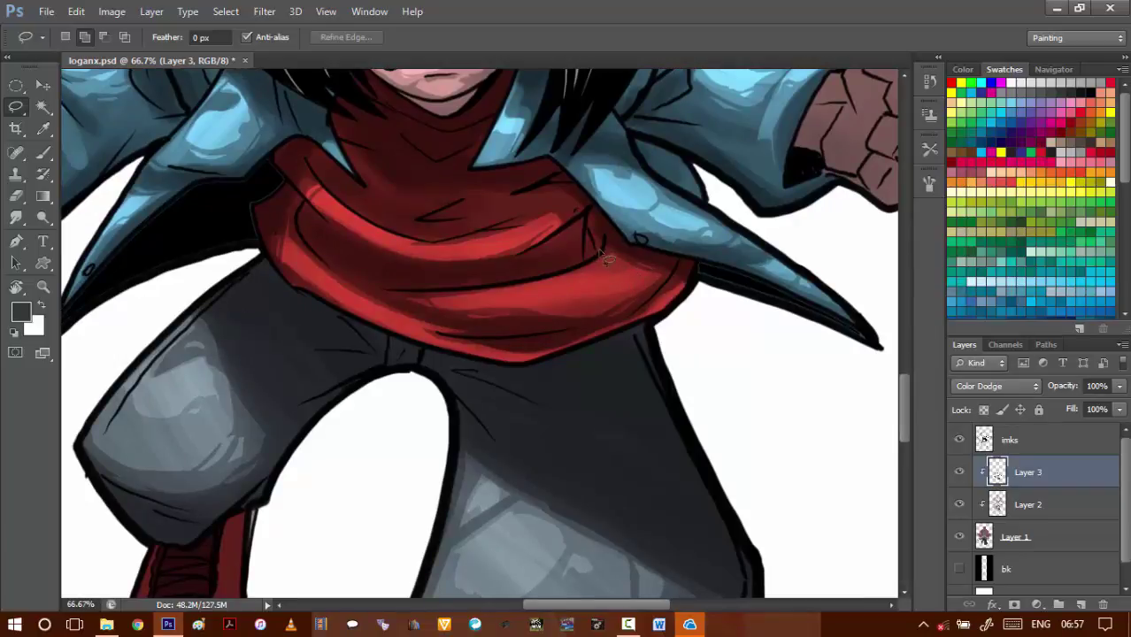
{"action": "mouse_move", "coordinate": [630, 283]}
{"action": "left_mouse_down"}
{"action": "mouse_move", "coordinate": [677, 325]}
{"action": "mouse_move", "coordinate": [713, 298]}
{"action": "mouse_move", "coordinate": [602, 250]}
{"action": "left_mouse_up"}
{"action": "key", "text": "Delete"}
{"action": "key", "text": "ctrl+d"}
- Lasso a smaller, brighter highlight shape inside the lower fold of the shirt on Layer 3
{"action": "left_click_drag", "start_coordinate": [370, 241], "coordinate": [417, 269]}
{"action": "left_click", "coordinate": [416, 293], "text": "ctrl"}
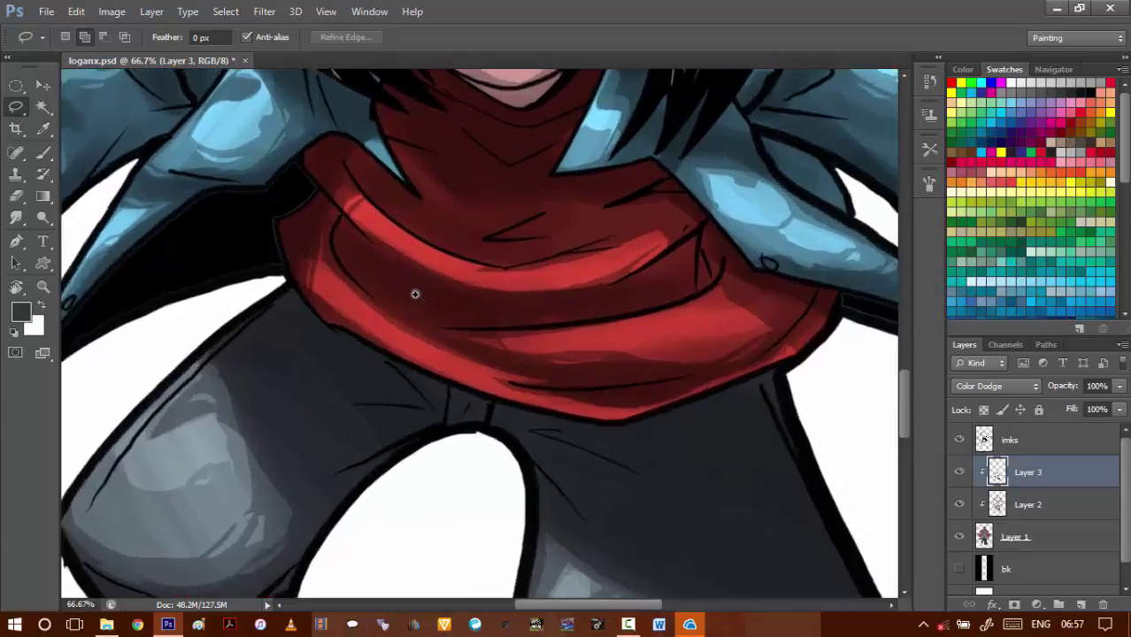
{"action": "left_click_drag", "start_coordinate": [704, 326], "coordinate": [662, 299]}
{"action": "left_click", "coordinate": [714, 275]}
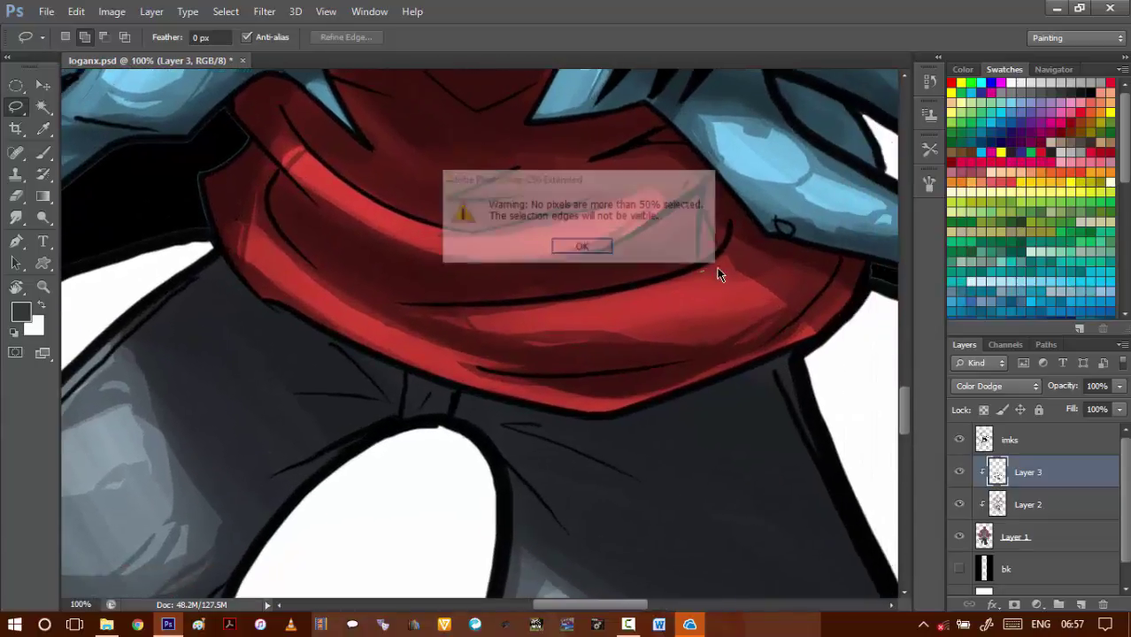
{"action": "key", "text": "Return"}
{"action": "left_click_drag", "start_coordinate": [719, 271], "coordinate": [625, 296]}
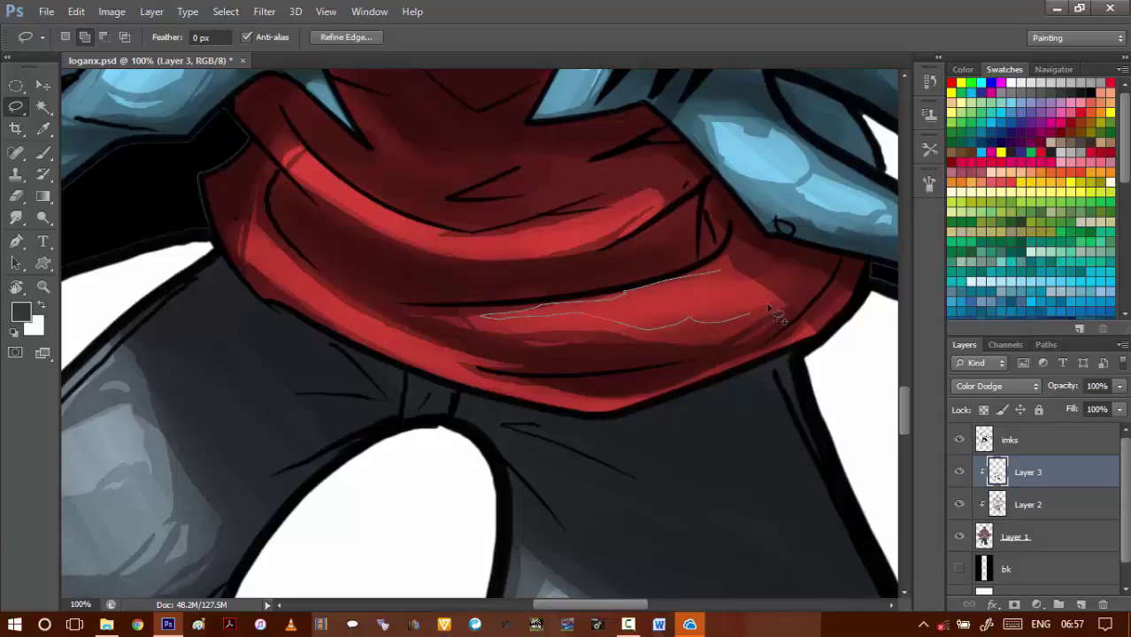
{"action": "left_click_drag", "start_coordinate": [763, 299], "coordinate": [769, 302]}
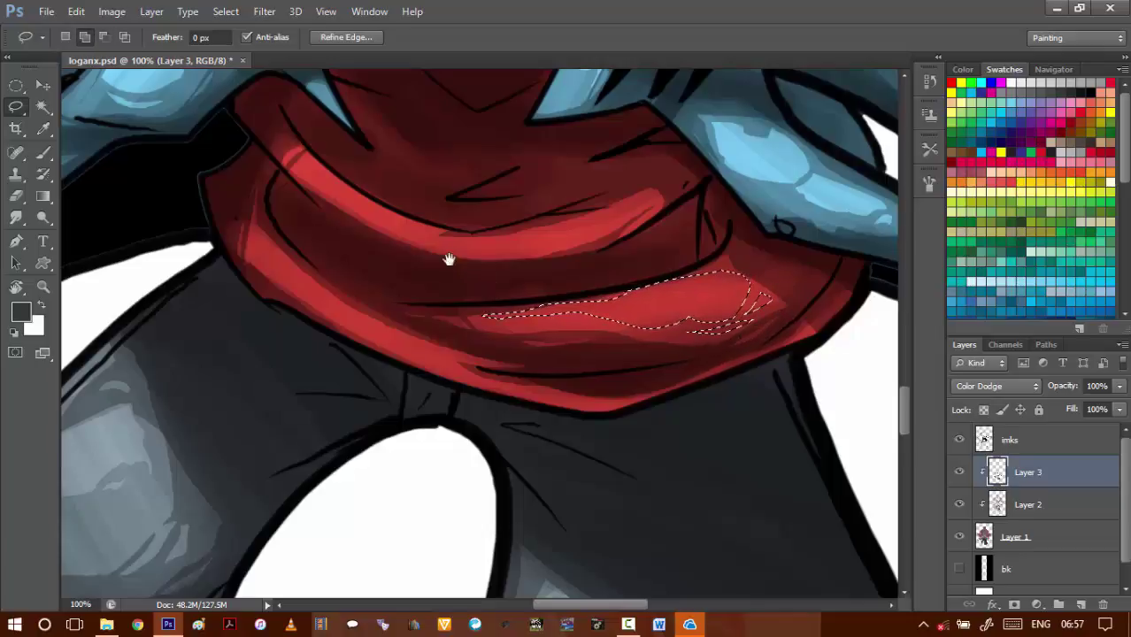
- Add a narrow streak along the left part of the shirt's hem to the selection, redrawing the outline once
{"action": "left_click_drag", "start_coordinate": [434, 252], "coordinate": [478, 274]}
{"action": "left_click_drag", "start_coordinate": [299, 209], "coordinate": [296, 268]}
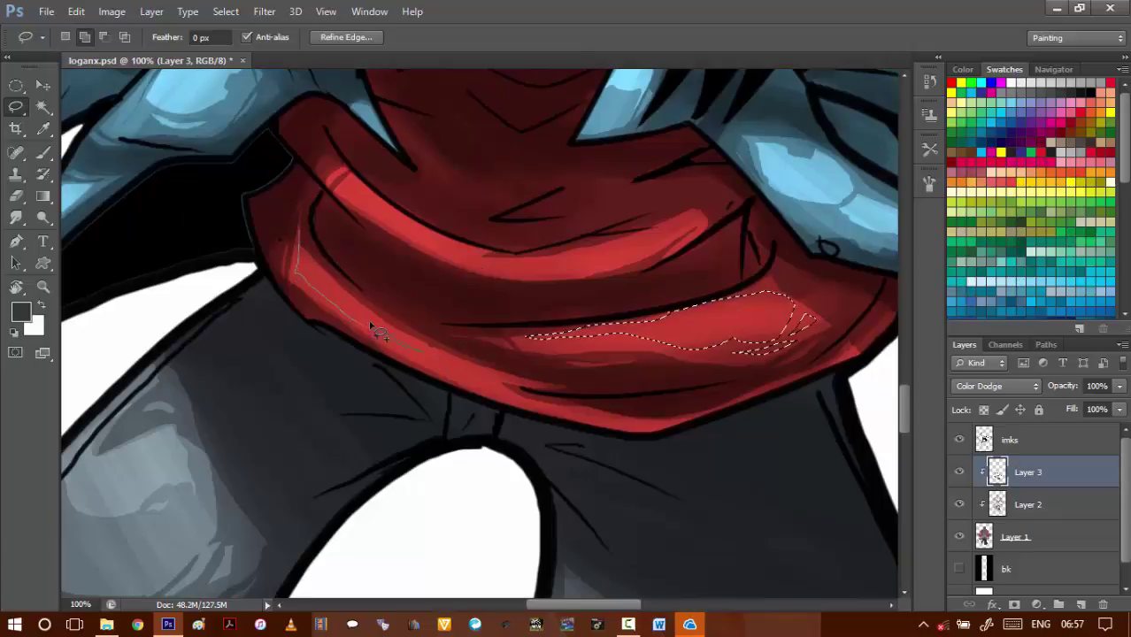
{"action": "mouse_move", "coordinate": [324, 276]}
{"action": "left_mouse_down"}
{"action": "mouse_move", "coordinate": [322, 264]}
{"action": "mouse_move", "coordinate": [306, 286]}
{"action": "left_mouse_up"}
{"action": "key", "text": "ctrl+z"}
{"action": "left_click_drag", "start_coordinate": [326, 282], "coordinate": [305, 241]}
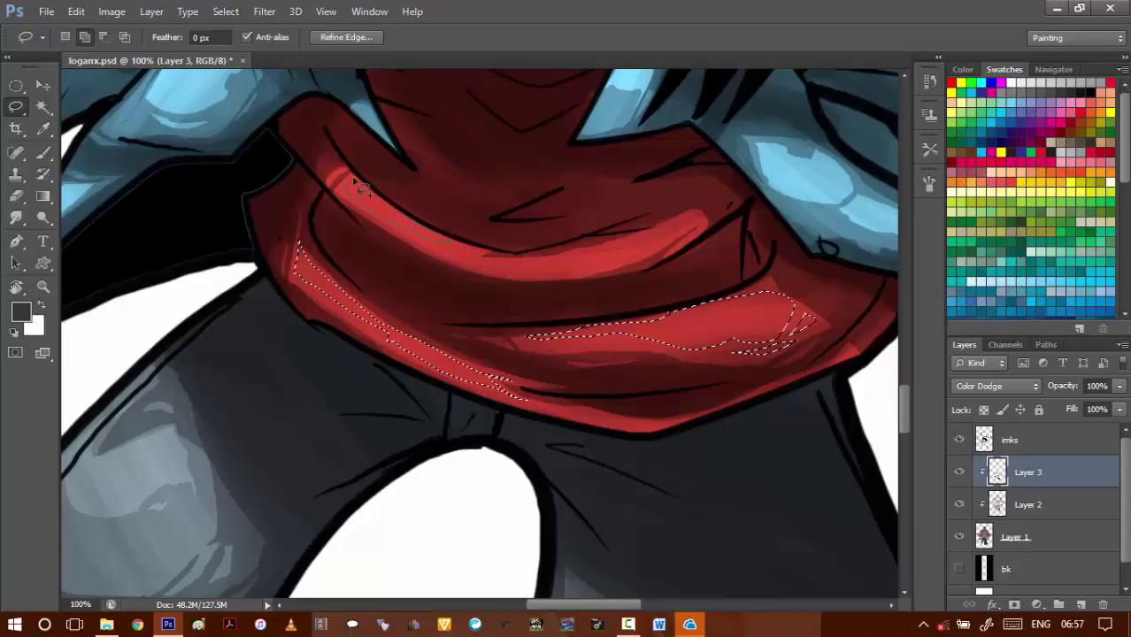
- Add narrow streaks along the left and right parts of the shirt's upper fold to the highlight selection
{"action": "left_click_drag", "start_coordinate": [358, 186], "coordinate": [345, 177]}
{"action": "left_click_drag", "start_coordinate": [690, 215], "coordinate": [633, 241]}
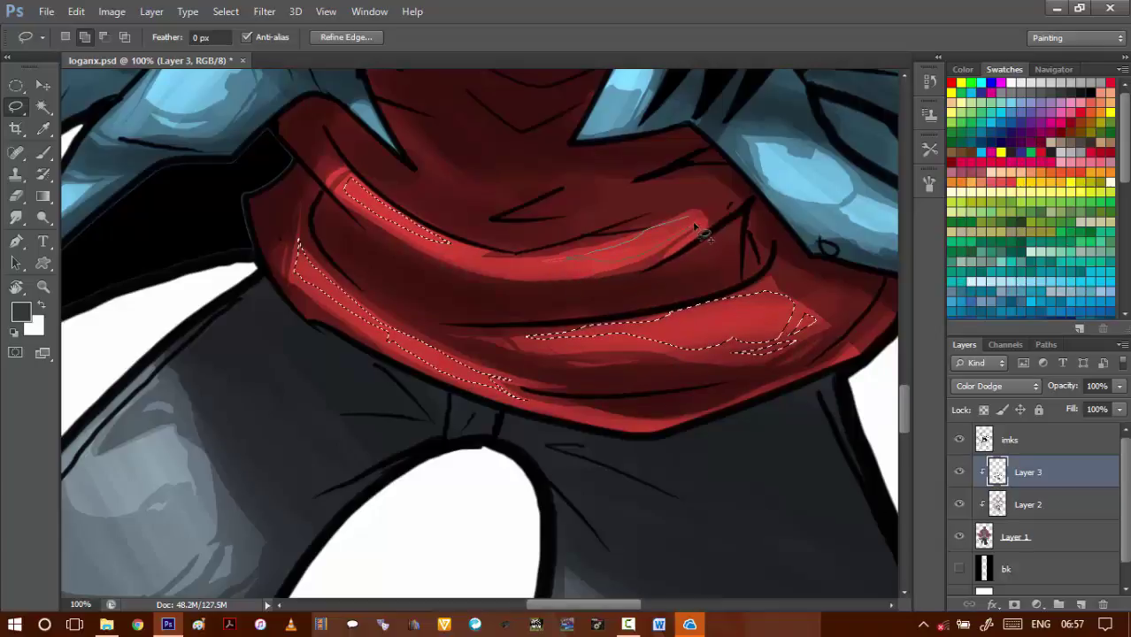
{"action": "mouse_move", "coordinate": [699, 230]}
{"action": "left_mouse_down"}
{"action": "mouse_move", "coordinate": [588, 283]}
{"action": "mouse_move", "coordinate": [610, 279]}
{"action": "mouse_move", "coordinate": [545, 261]}
{"action": "left_mouse_up"}
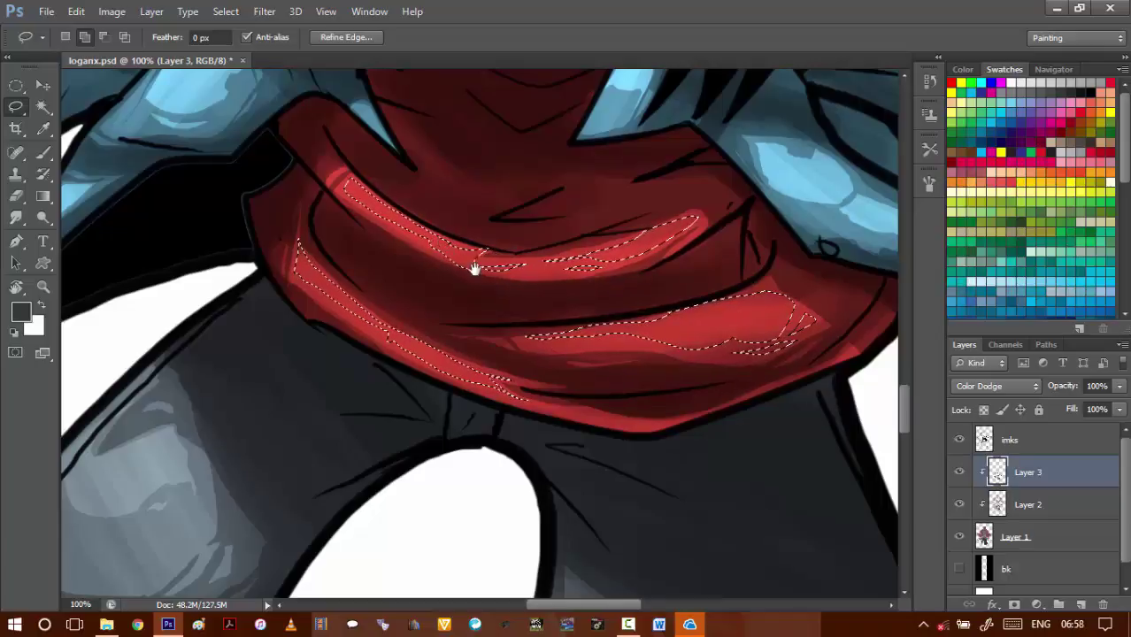
{"action": "left_click_drag", "start_coordinate": [678, 317], "coordinate": [625, 342]}
{"action": "key", "text": "ctrl+alt+b"}
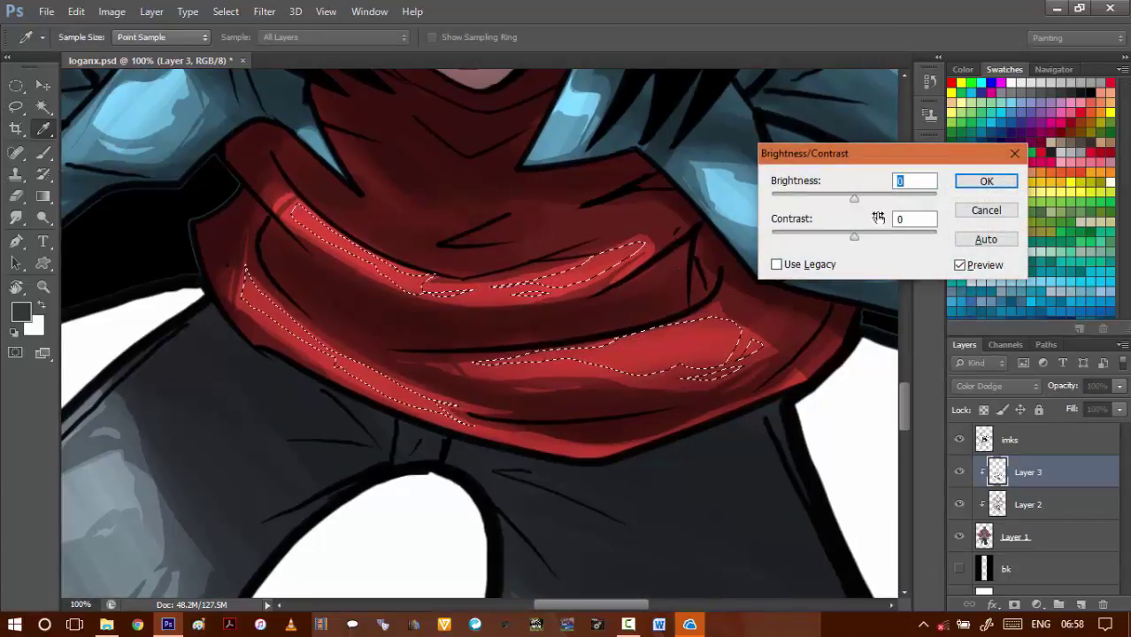
{"action": "left_click", "coordinate": [985, 210]}
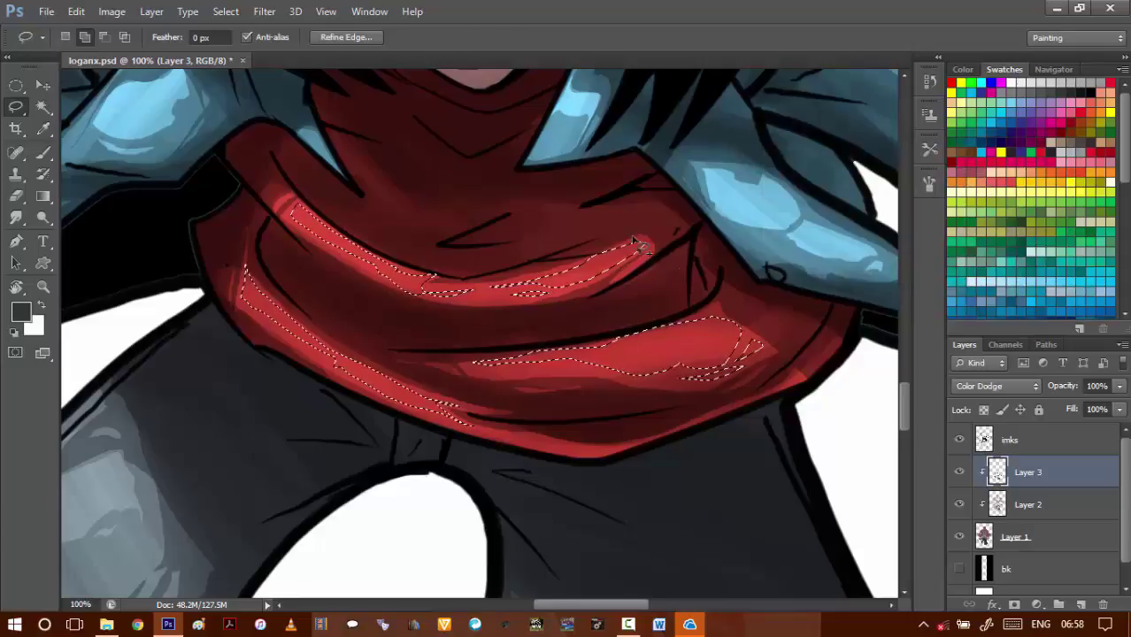
- Add thin streaks at the left ends of the shirt's upper fold and hem to the highlight selection
{"action": "scroll", "coordinate": [291, 222], "scroll_direction": "up", "scroll_amount": 1}
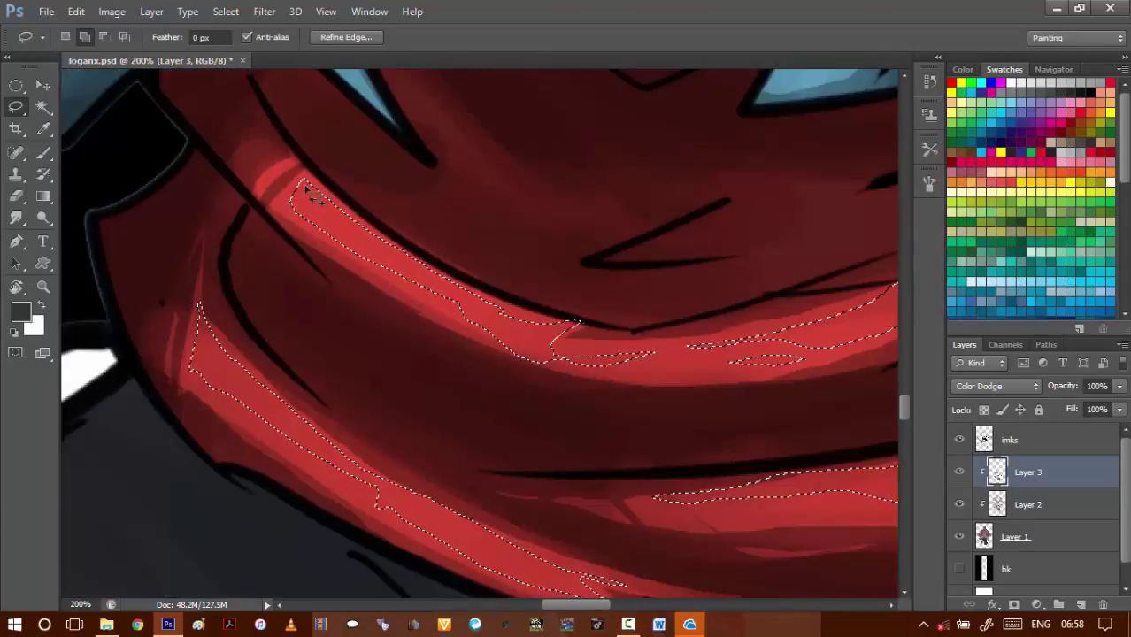
{"action": "mouse_move", "coordinate": [302, 187]}
{"action": "left_mouse_down"}
{"action": "mouse_move", "coordinate": [302, 220]}
{"action": "mouse_move", "coordinate": [356, 269]}
{"action": "mouse_move", "coordinate": [300, 223]}
{"action": "left_mouse_up"}
{"action": "mouse_move", "coordinate": [207, 387]}
{"action": "left_mouse_down"}
{"action": "mouse_move", "coordinate": [219, 334]}
{"action": "mouse_move", "coordinate": [225, 272]}
{"action": "left_mouse_up"}
{"action": "mouse_move", "coordinate": [232, 188]}
{"action": "left_mouse_down"}
{"action": "mouse_move", "coordinate": [221, 289]}
{"action": "mouse_move", "coordinate": [292, 339]}
{"action": "mouse_move", "coordinate": [263, 310]}
{"action": "left_mouse_up"}
{"action": "key", "text": "shift"}
{"action": "left_click_drag", "start_coordinate": [272, 325], "coordinate": [145, 223]}
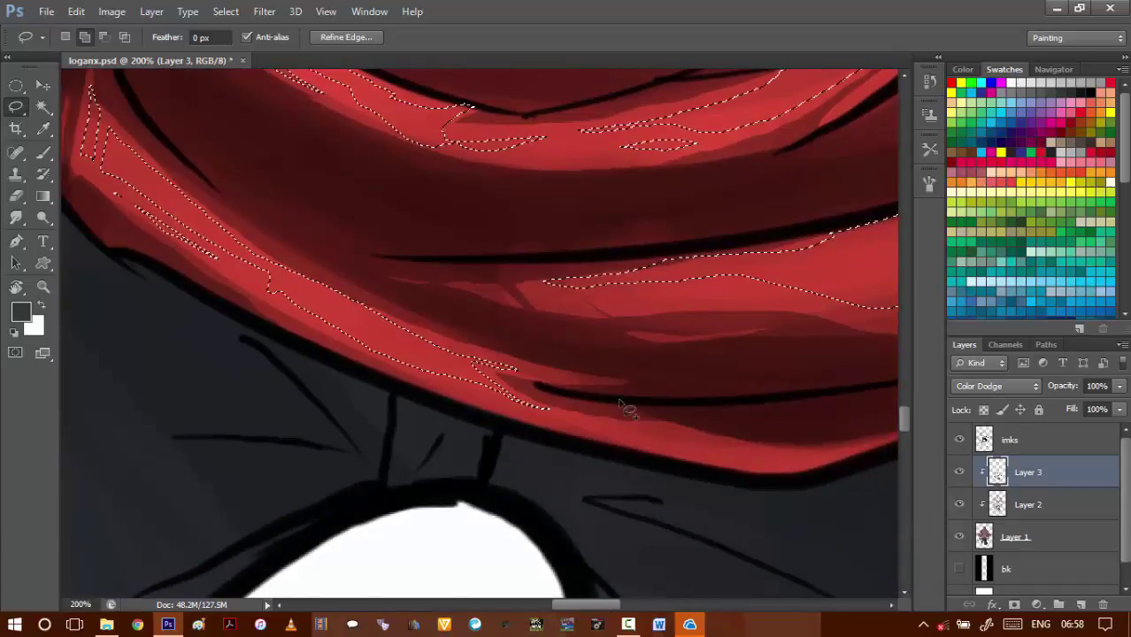
- Brighten the selected shirt highlights with Brightness/Contrast at a brightness of 100 and deselect
{"action": "key", "text": "alt+i"}
{"action": "key", "text": "j"}
{"action": "key", "text": "c"}
{"action": "key", "text": "shift+Up"}
{"action": "key", "text": "shift+Up"}
{"action": "key", "text": "shift+Up"}
{"action": "key", "text": "shift+Up"}
{"action": "key", "text": "shift+Up"}
{"action": "key", "text": "shift+Up"}
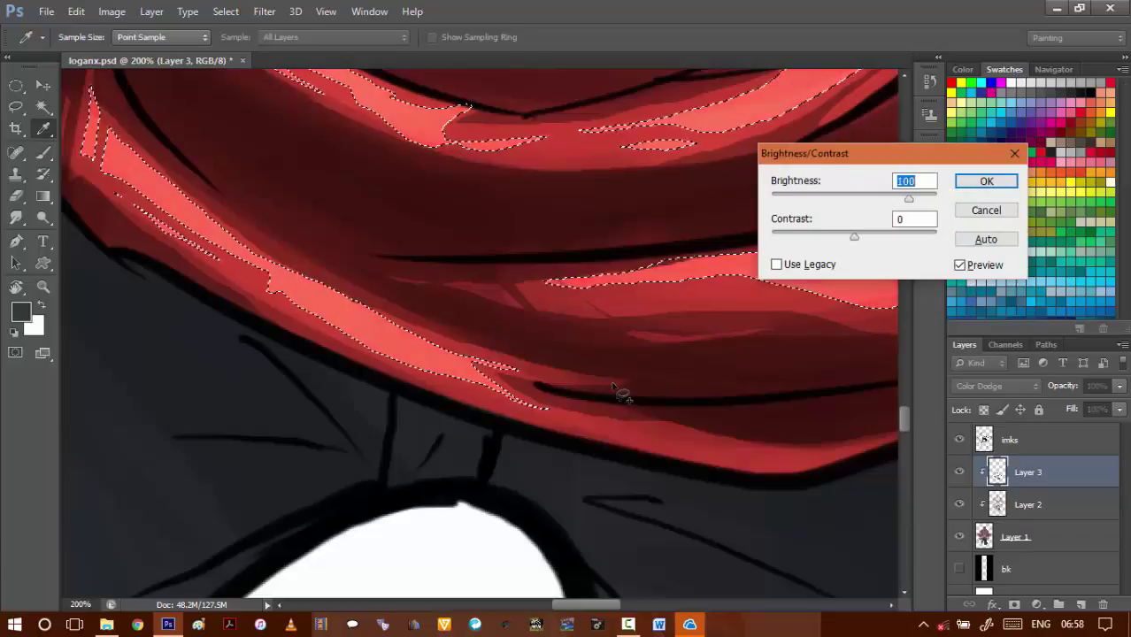
{"action": "key", "text": "Return"}
{"action": "key", "text": "ctrl+d"}
- Lasso small inner highlight shapes on the shirt's lower fold and the left ends of its hem and upper fold, redoing misdrawn outlines
{"action": "left_click_drag", "start_coordinate": [754, 161], "coordinate": [618, 255]}
{"action": "scroll", "coordinate": [639, 259], "scroll_direction": "down", "scroll_amount": 4}
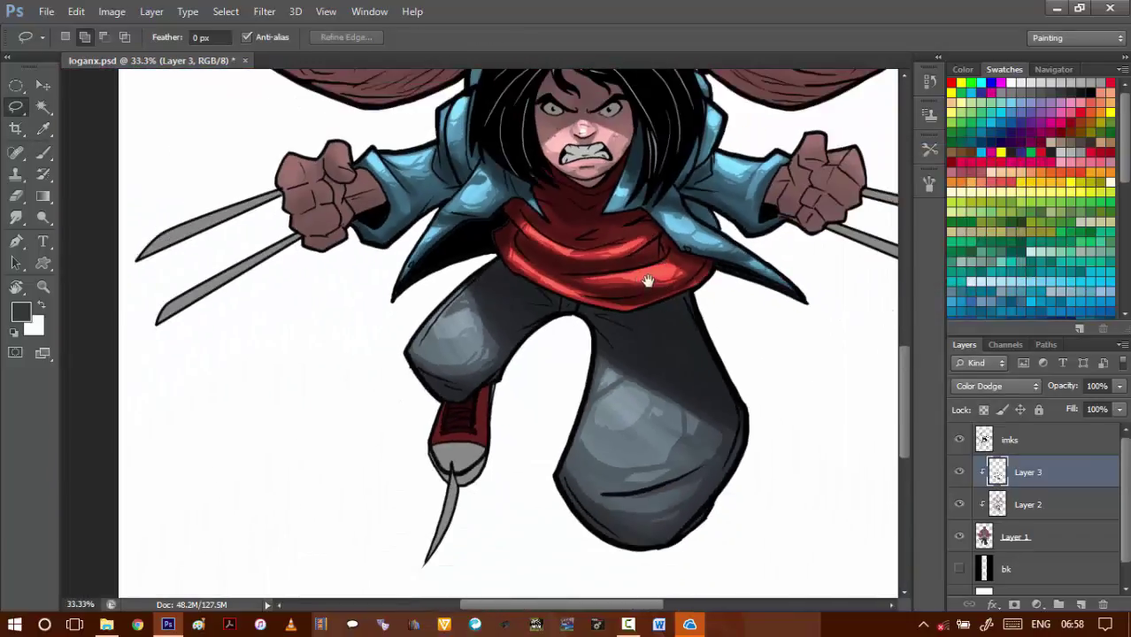
{"action": "scroll", "coordinate": [648, 282], "scroll_direction": "up", "scroll_amount": 5}
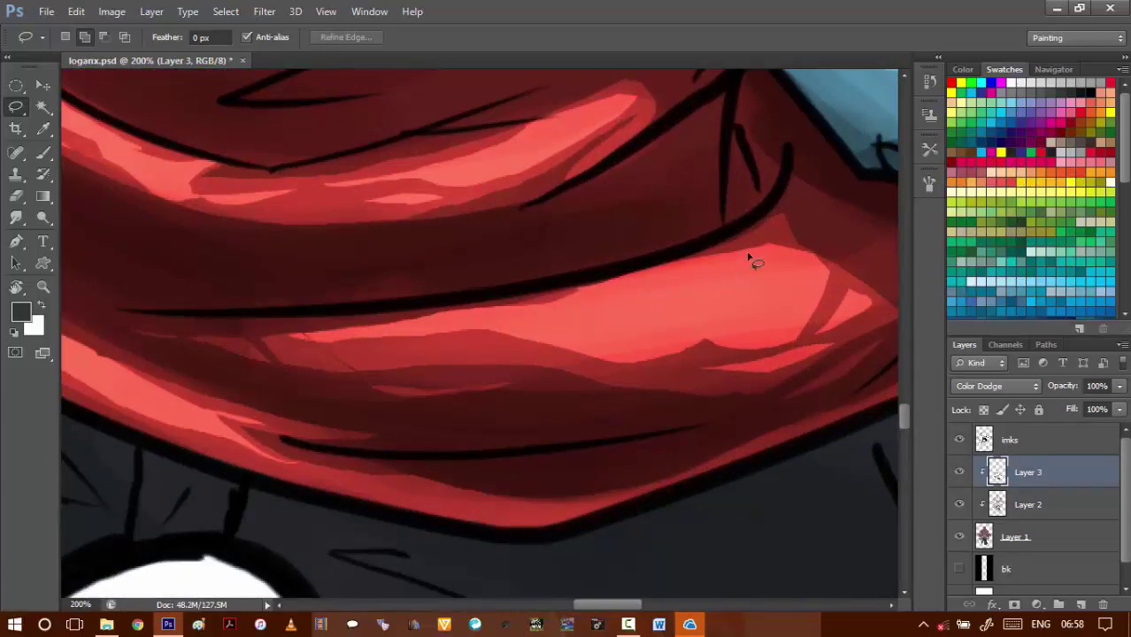
{"action": "left_click_drag", "start_coordinate": [716, 259], "coordinate": [799, 239]}
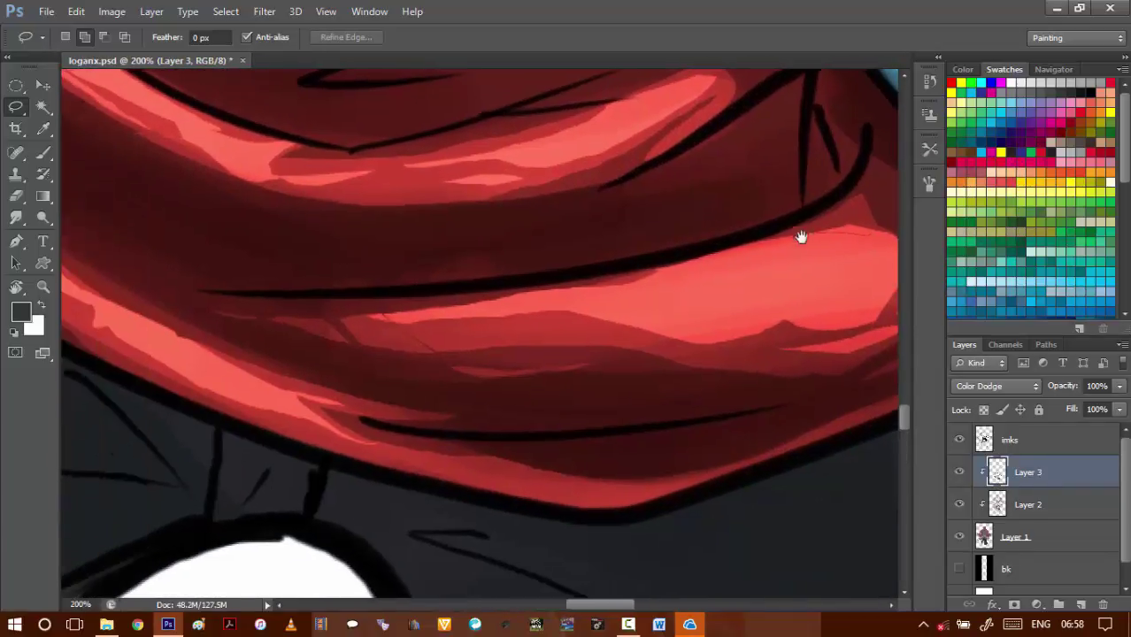
{"action": "scroll", "coordinate": [609, 304], "scroll_direction": "right", "scroll_amount": 3}
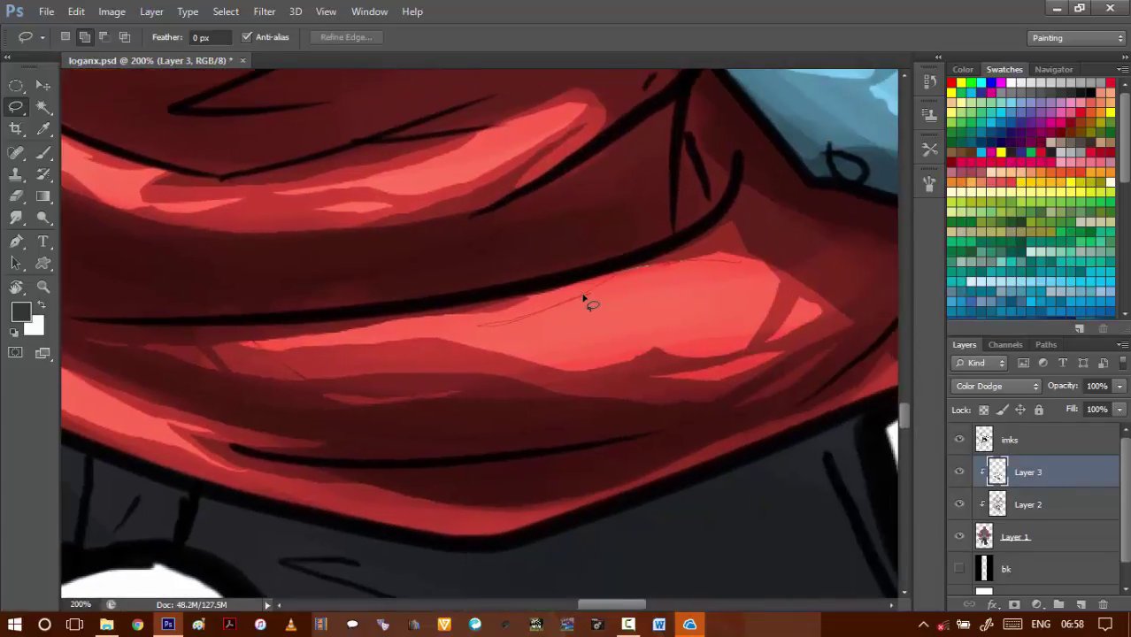
{"action": "left_click_drag", "start_coordinate": [775, 286], "coordinate": [777, 284]}
{"action": "left_click_drag", "start_coordinate": [485, 277], "coordinate": [710, 285]}
{"action": "left_click_drag", "start_coordinate": [537, 283], "coordinate": [755, 331]}
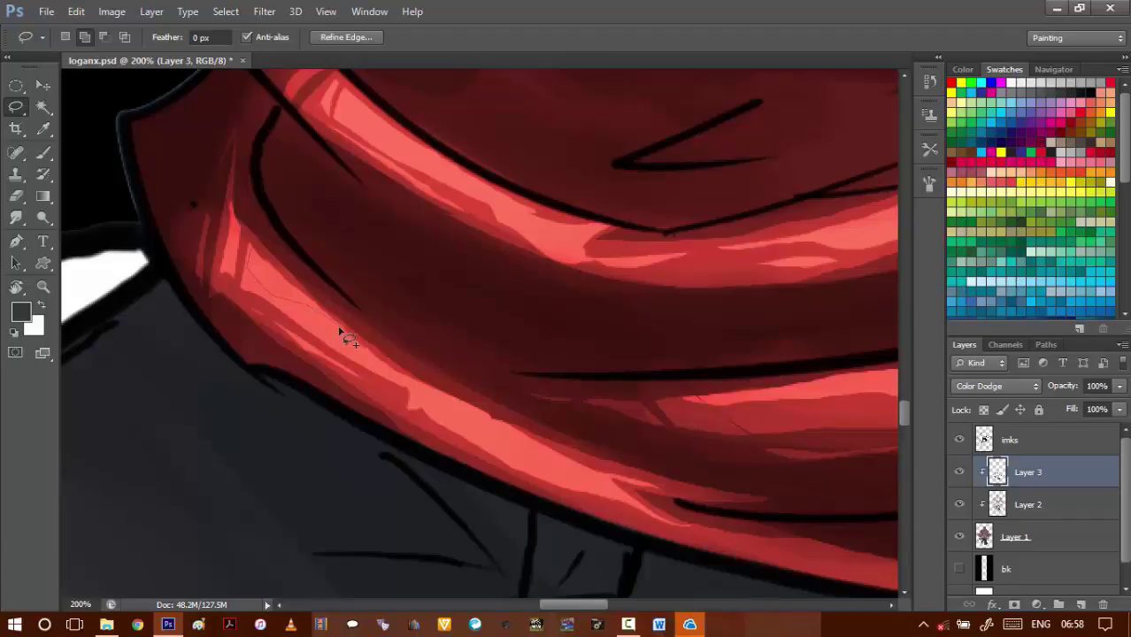
{"action": "left_click_drag", "start_coordinate": [273, 285], "coordinate": [359, 340]}
{"action": "key", "text": "ctrl+z"}
{"action": "left_click_drag", "start_coordinate": [421, 146], "coordinate": [427, 151]}
{"action": "key", "text": "ctrl+z"}
{"action": "left_click_drag", "start_coordinate": [469, 185], "coordinate": [343, 91]}
- Raise the brightness of the small inner shirt highlights with Brightness/Contrast and deselect
{"action": "key", "text": "ctrl+alt+b"}
{"action": "key", "text": "shift+Up"}
{"action": "key", "text": "shift+Up"}
{"action": "key", "text": "shift+Up"}
{"action": "key", "text": "shift+Up"}
{"action": "key", "text": "shift+Up"}
{"action": "key", "text": "Return"}
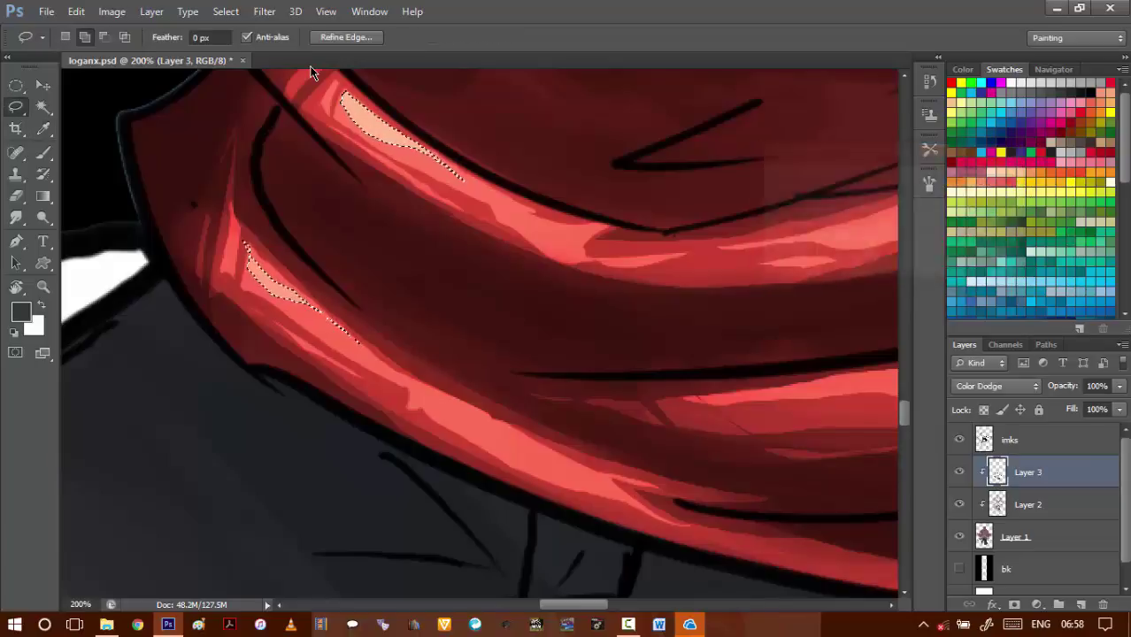
{"action": "key", "text": "ctrl+d"}
- Lasso the lower red part of the girl's sneaker, narrow strips on its laces and the grey toe cap
{"action": "scroll", "coordinate": [635, 344], "scroll_direction": "down", "scroll_amount": 4}
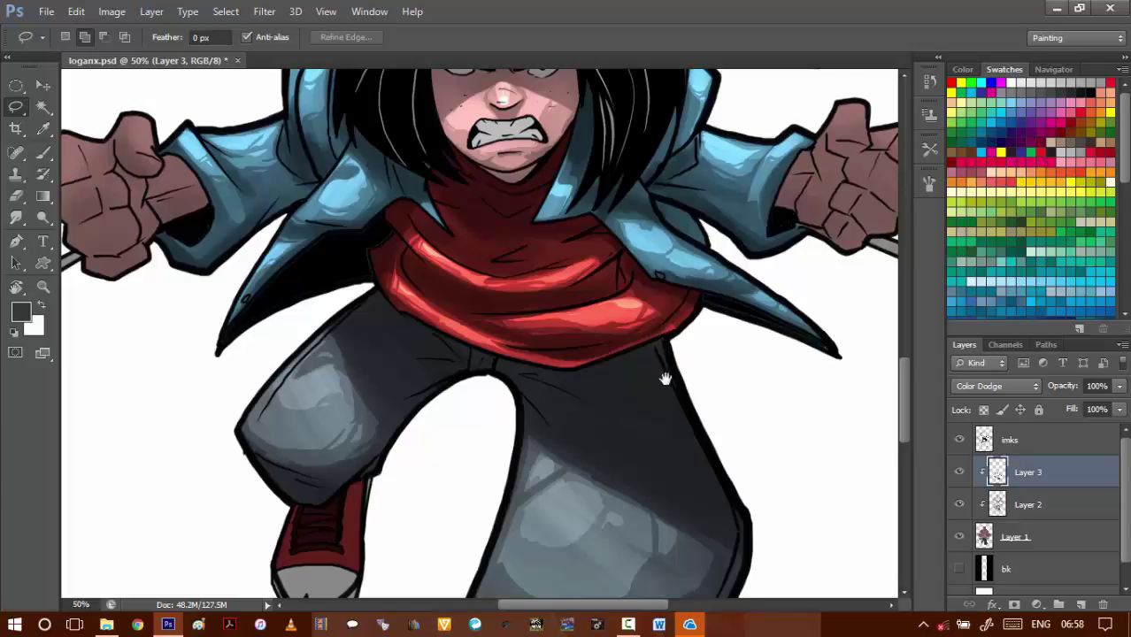
{"action": "scroll", "coordinate": [681, 230], "scroll_direction": "up", "scroll_amount": 3}
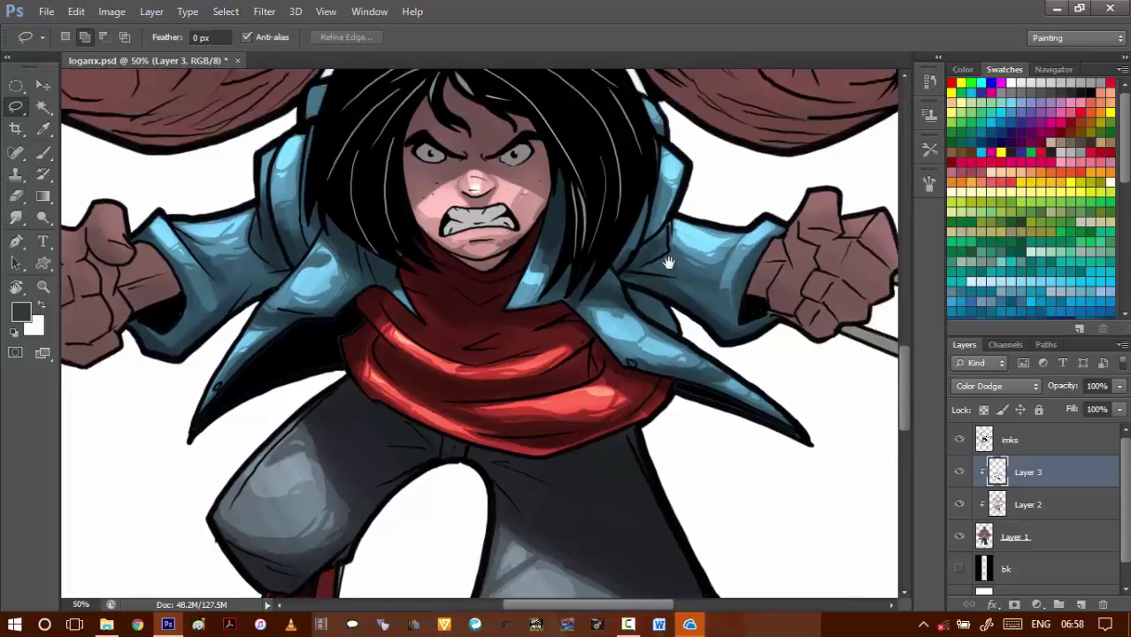
{"action": "scroll", "coordinate": [698, 251], "scroll_direction": "right", "scroll_amount": 3}
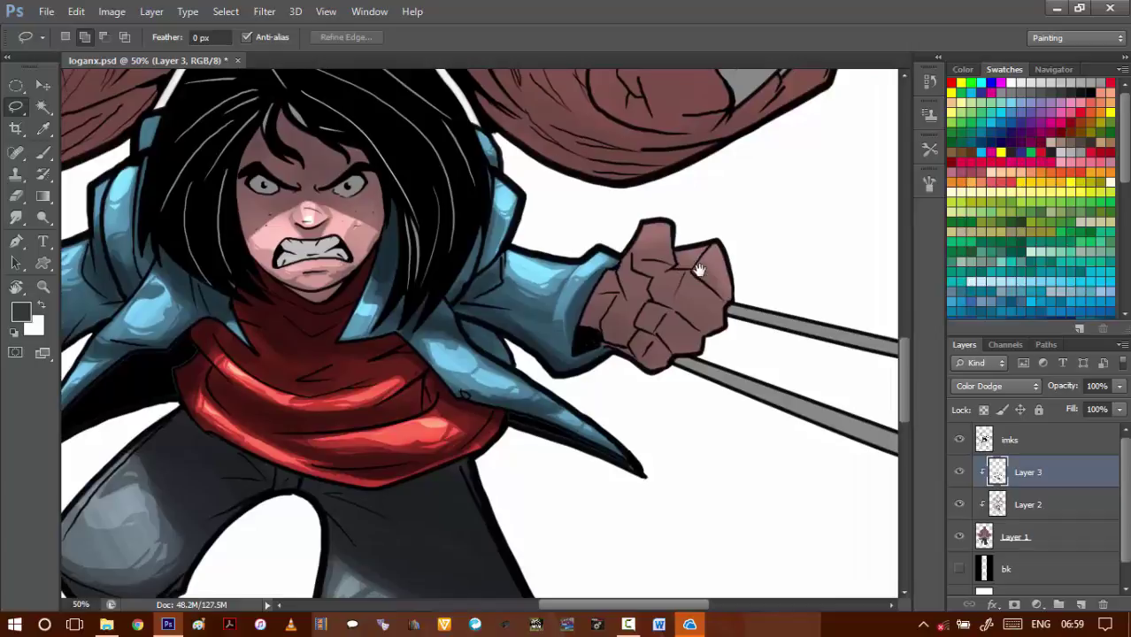
{"action": "scroll", "coordinate": [691, 328], "scroll_direction": "down", "scroll_amount": 5}
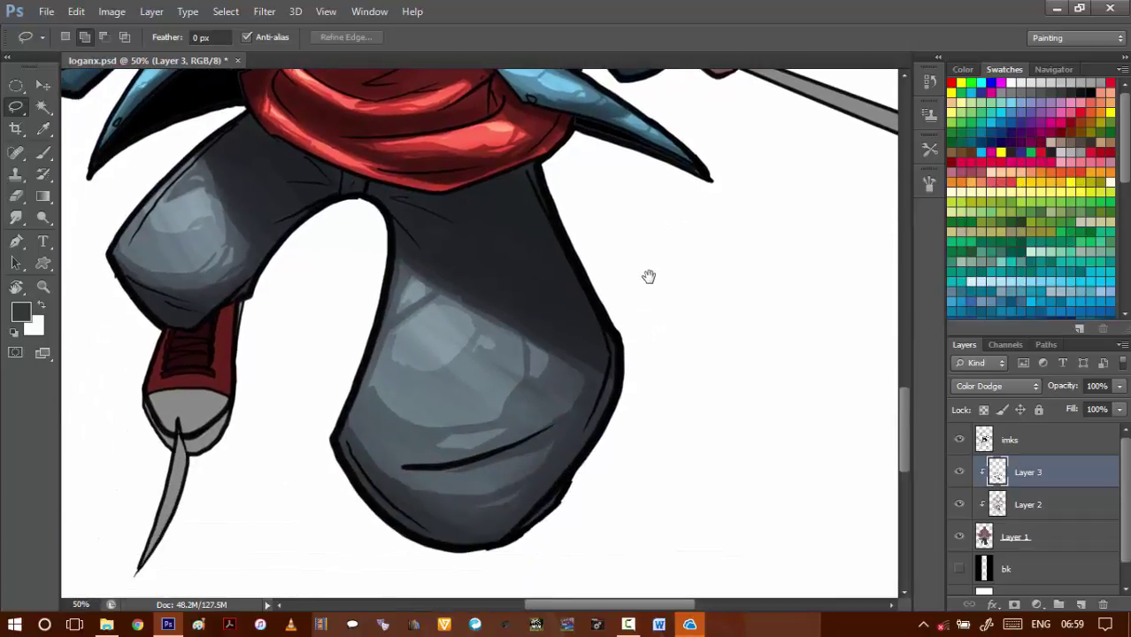
{"action": "left_click_drag", "start_coordinate": [600, 312], "coordinate": [674, 293]}
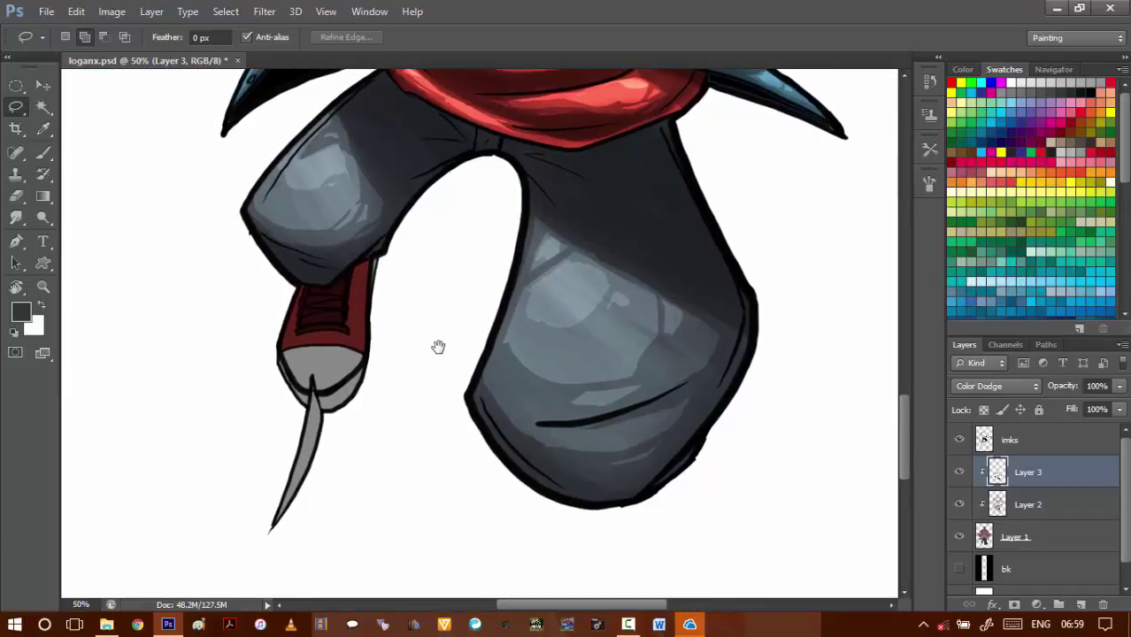
{"action": "scroll", "coordinate": [301, 320], "scroll_direction": "up", "scroll_amount": 2}
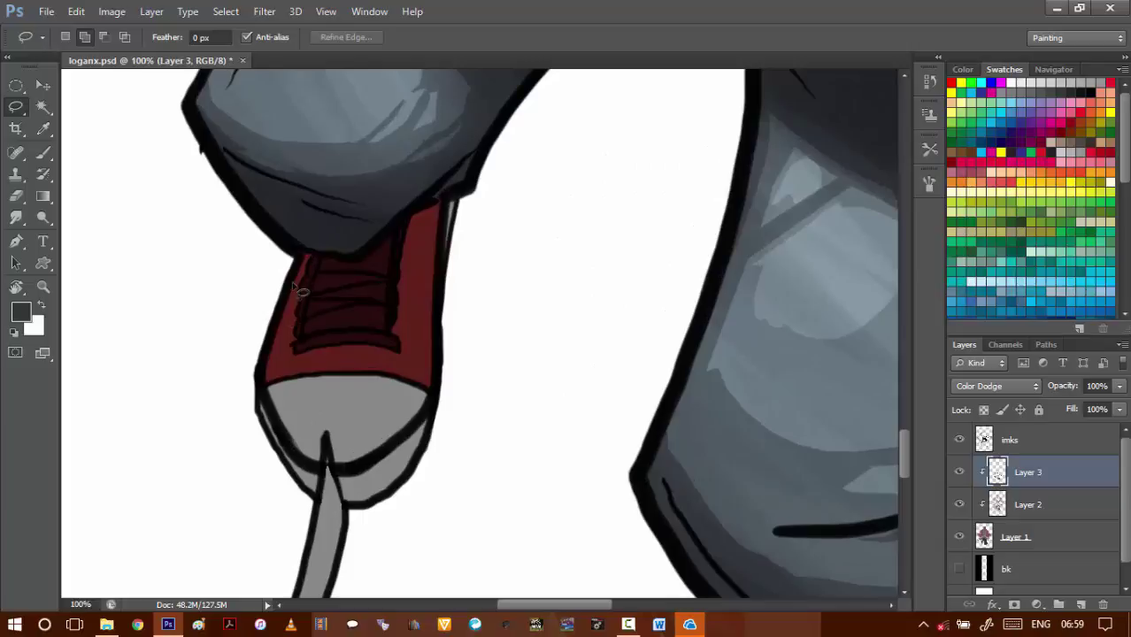
{"action": "mouse_move", "coordinate": [299, 263]}
{"action": "left_mouse_down"}
{"action": "mouse_move", "coordinate": [266, 379]}
{"action": "mouse_move", "coordinate": [350, 372]}
{"action": "mouse_move", "coordinate": [415, 387]}
{"action": "mouse_move", "coordinate": [436, 376]}
{"action": "mouse_move", "coordinate": [448, 213]}
{"action": "mouse_move", "coordinate": [415, 223]}
{"action": "mouse_move", "coordinate": [407, 360]}
{"action": "left_mouse_up"}
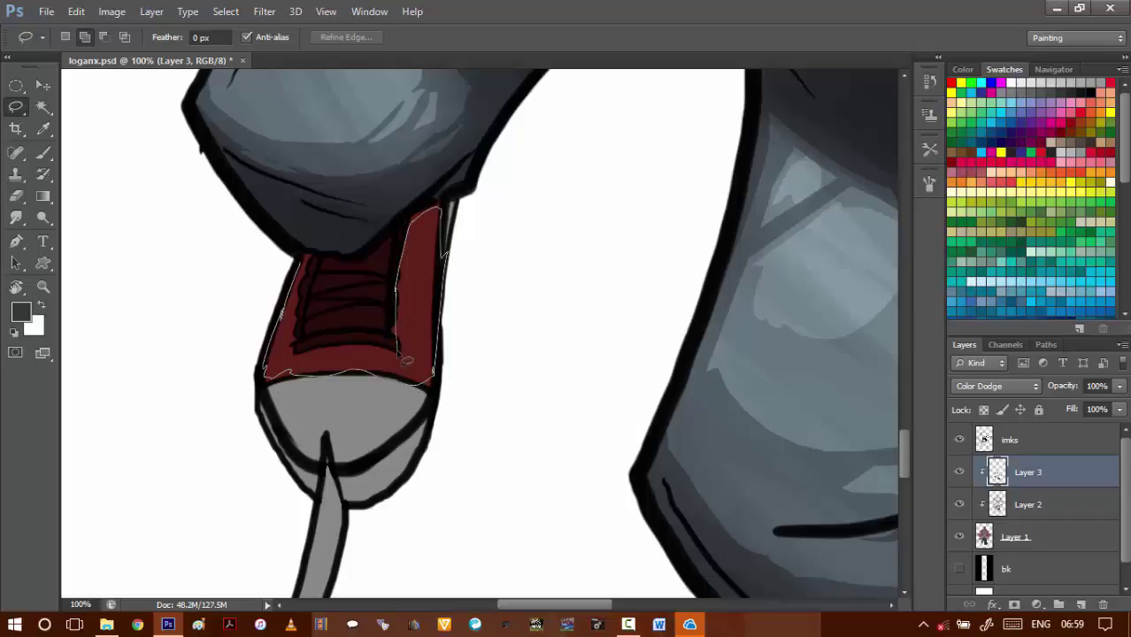
{"action": "mouse_move", "coordinate": [299, 359]}
{"action": "left_mouse_down"}
{"action": "mouse_move", "coordinate": [303, 266]}
{"action": "mouse_move", "coordinate": [317, 299]}
{"action": "mouse_move", "coordinate": [372, 301]}
{"action": "mouse_move", "coordinate": [321, 271]}
{"action": "mouse_move", "coordinate": [389, 277]}
{"action": "mouse_move", "coordinate": [403, 252]}
{"action": "mouse_move", "coordinate": [311, 321]}
{"action": "mouse_move", "coordinate": [326, 317]}
{"action": "mouse_move", "coordinate": [320, 335]}
{"action": "mouse_move", "coordinate": [310, 330]}
{"action": "mouse_move", "coordinate": [381, 326]}
{"action": "mouse_move", "coordinate": [305, 338]}
{"action": "mouse_move", "coordinate": [325, 343]}
{"action": "mouse_move", "coordinate": [336, 335]}
{"action": "mouse_move", "coordinate": [306, 336]}
{"action": "left_mouse_up"}
{"action": "mouse_move", "coordinate": [245, 301]}
{"action": "left_mouse_down"}
{"action": "mouse_move", "coordinate": [530, 231]}
{"action": "mouse_move", "coordinate": [116, 283]}
{"action": "left_mouse_up"}
{"action": "mouse_move", "coordinate": [288, 398]}
{"action": "left_mouse_down"}
{"action": "mouse_move", "coordinate": [322, 313]}
{"action": "mouse_move", "coordinate": [324, 356]}
{"action": "left_mouse_up"}
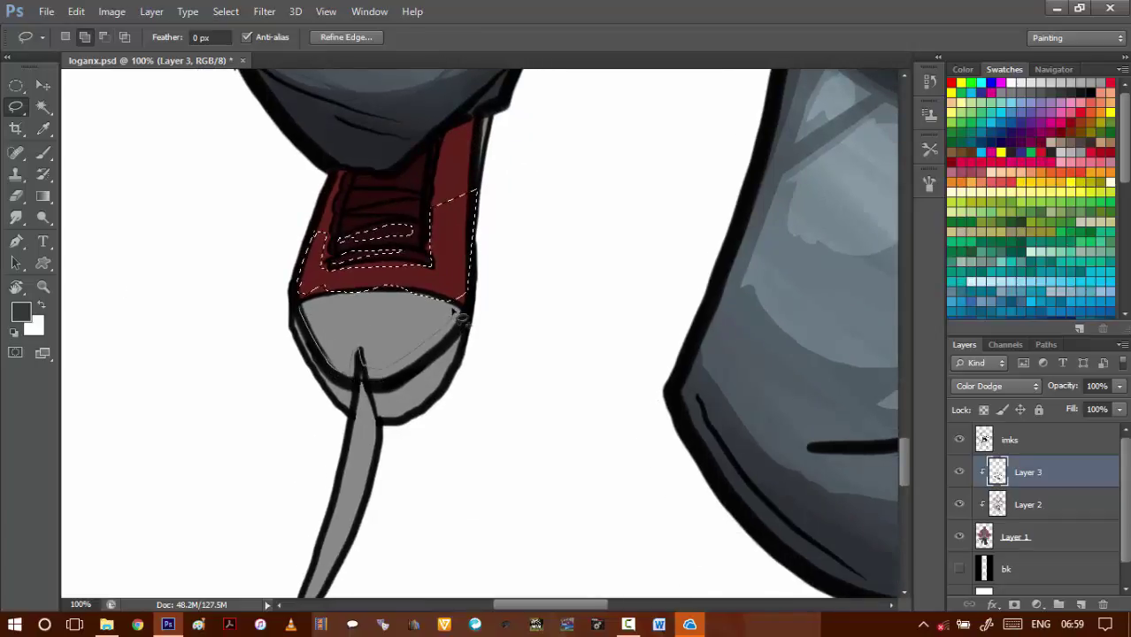
{"action": "mouse_move", "coordinate": [452, 307]}
{"action": "left_mouse_down"}
{"action": "mouse_move", "coordinate": [396, 296]}
{"action": "mouse_move", "coordinate": [303, 309]}
{"action": "left_mouse_up"}
- Fill the sneaker selection with the dark grey foreground colour on Layer 3, raise its brightness by 30 and deselect
{"action": "key", "text": "alt+BackSpace"}
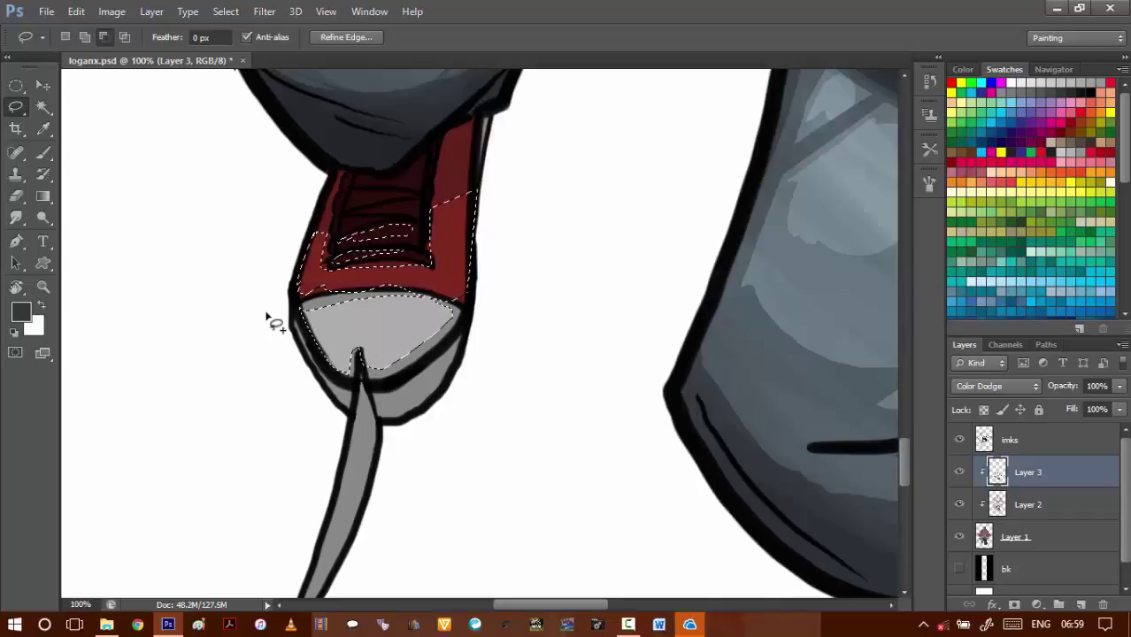
{"action": "key", "text": "ctrl+alt+b"}
{"action": "key", "text": "shift+Up"}
{"action": "key", "text": "shift+Up"}
{"action": "key", "text": "shift+Up"}
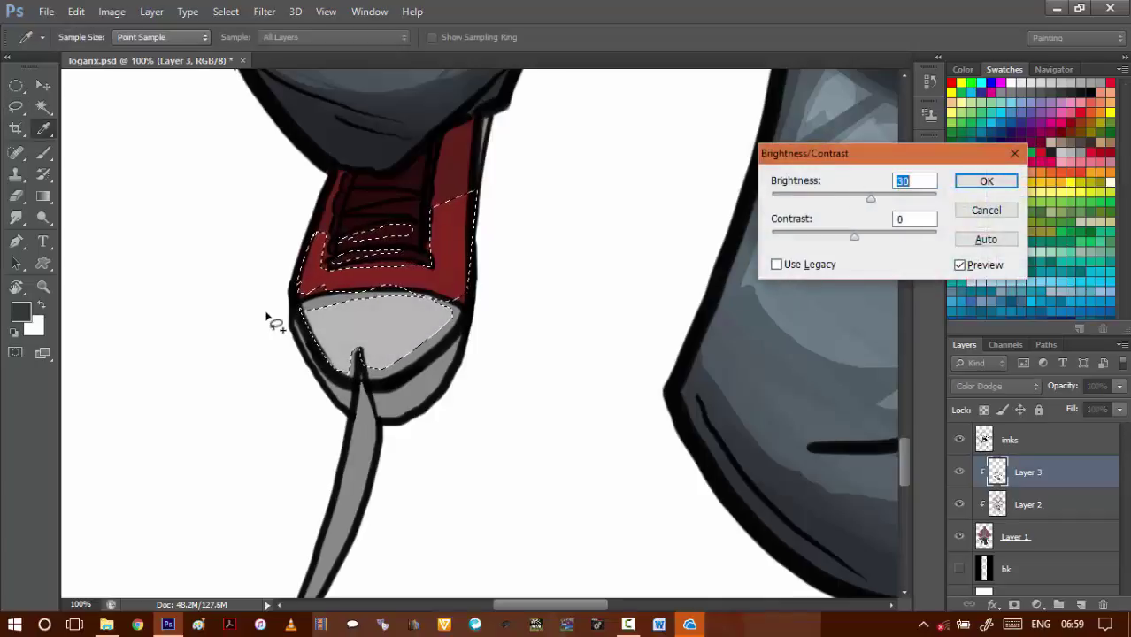
{"action": "key", "text": "Return"}
{"action": "key", "text": "ctrl+d"}
- Lasso smaller highlight patches around the sneaker's red upper and two large patches on its toe cap
{"action": "scroll", "coordinate": [340, 246], "scroll_direction": "up", "scroll_amount": 1}
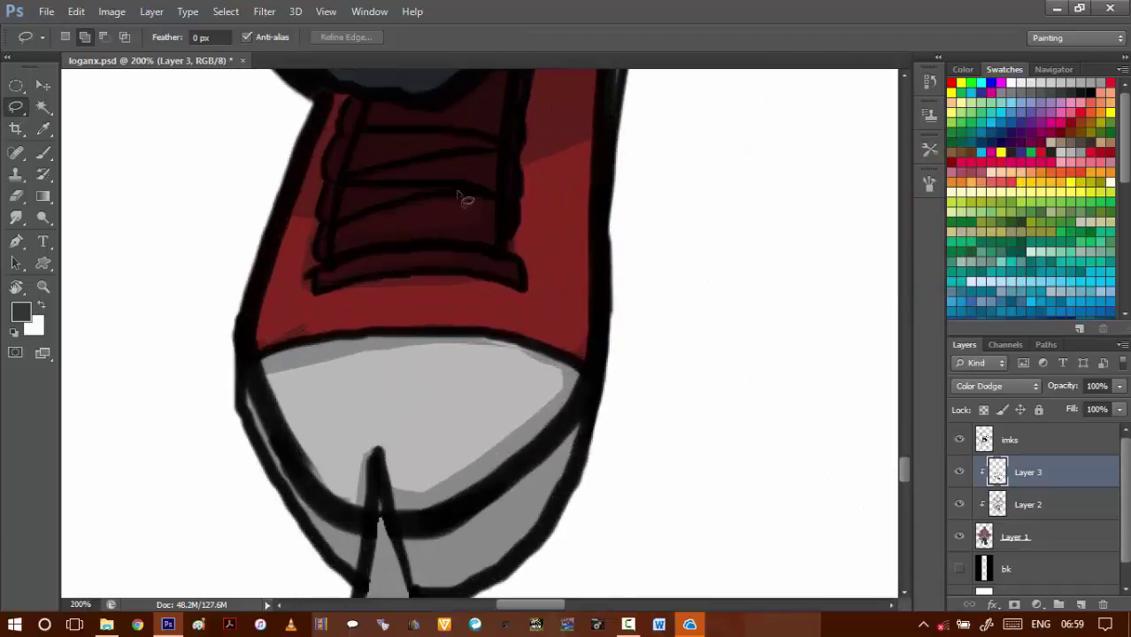
{"action": "mouse_move", "coordinate": [293, 219]}
{"action": "left_mouse_down"}
{"action": "mouse_move", "coordinate": [270, 289]}
{"action": "mouse_move", "coordinate": [289, 297]}
{"action": "mouse_move", "coordinate": [297, 221]}
{"action": "left_mouse_up"}
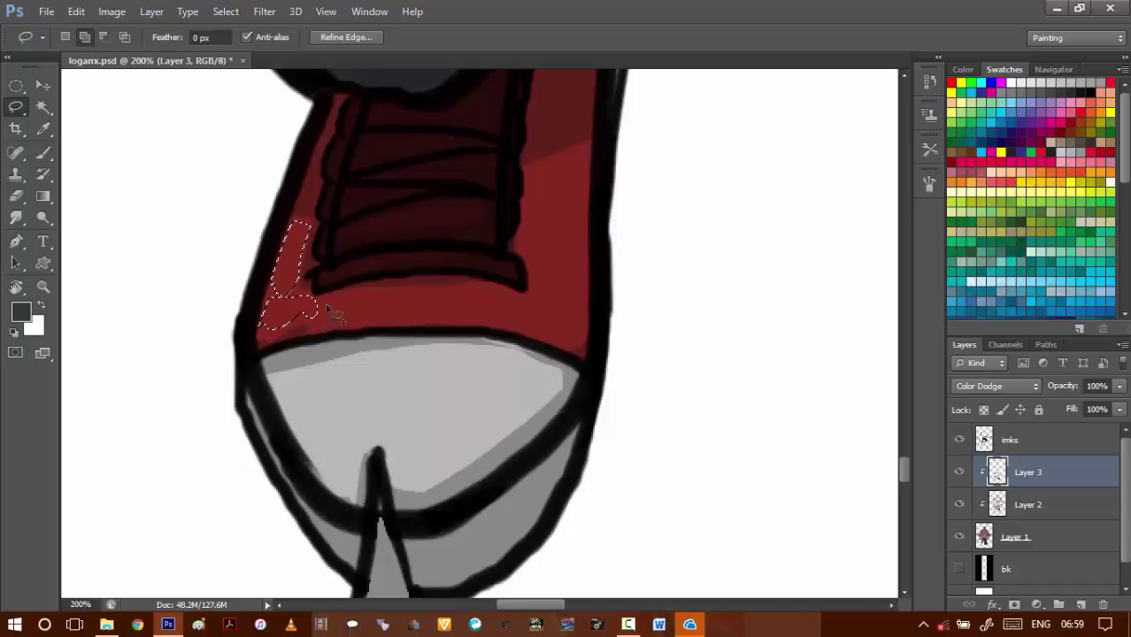
{"action": "mouse_move", "coordinate": [327, 308]}
{"action": "left_mouse_down"}
{"action": "mouse_move", "coordinate": [324, 327]}
{"action": "mouse_move", "coordinate": [405, 326]}
{"action": "mouse_move", "coordinate": [456, 310]}
{"action": "mouse_move", "coordinate": [459, 294]}
{"action": "mouse_move", "coordinate": [485, 315]}
{"action": "left_mouse_up"}
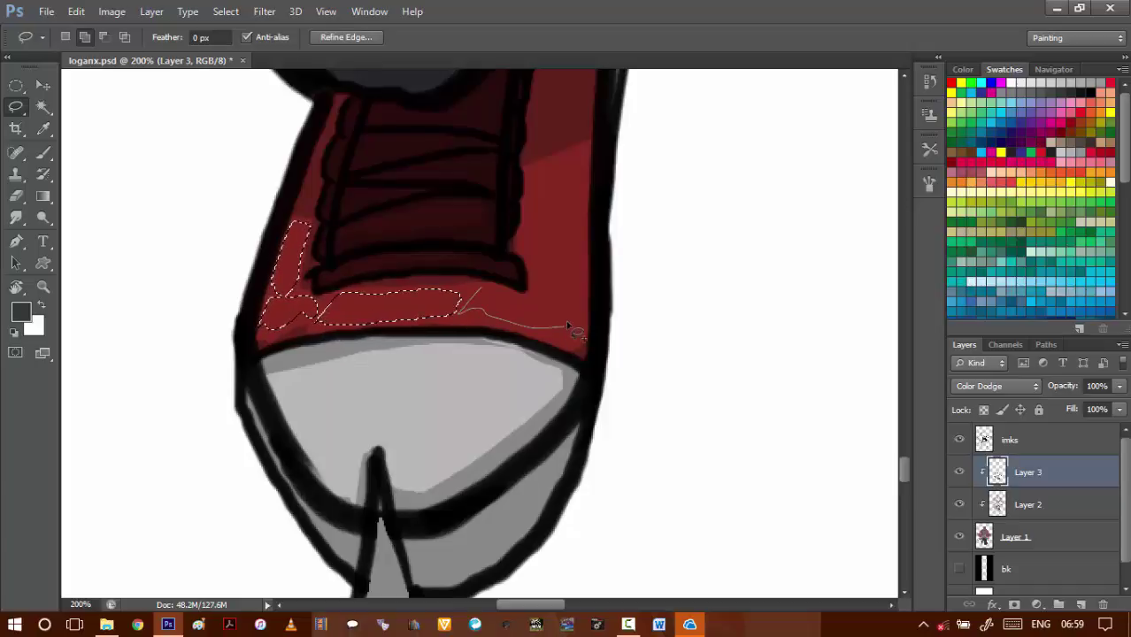
{"action": "mouse_move", "coordinate": [568, 324]}
{"action": "left_mouse_down"}
{"action": "mouse_move", "coordinate": [590, 236]}
{"action": "mouse_move", "coordinate": [530, 236]}
{"action": "mouse_move", "coordinate": [520, 249]}
{"action": "mouse_move", "coordinate": [541, 251]}
{"action": "mouse_move", "coordinate": [536, 285]}
{"action": "left_mouse_up"}
{"action": "mouse_move", "coordinate": [529, 190]}
{"action": "left_mouse_down"}
{"action": "mouse_move", "coordinate": [528, 229]}
{"action": "mouse_move", "coordinate": [598, 215]}
{"action": "mouse_move", "coordinate": [586, 221]}
{"action": "left_mouse_up"}
{"action": "scroll", "coordinate": [451, 260], "scroll_direction": "down", "scroll_amount": 3}
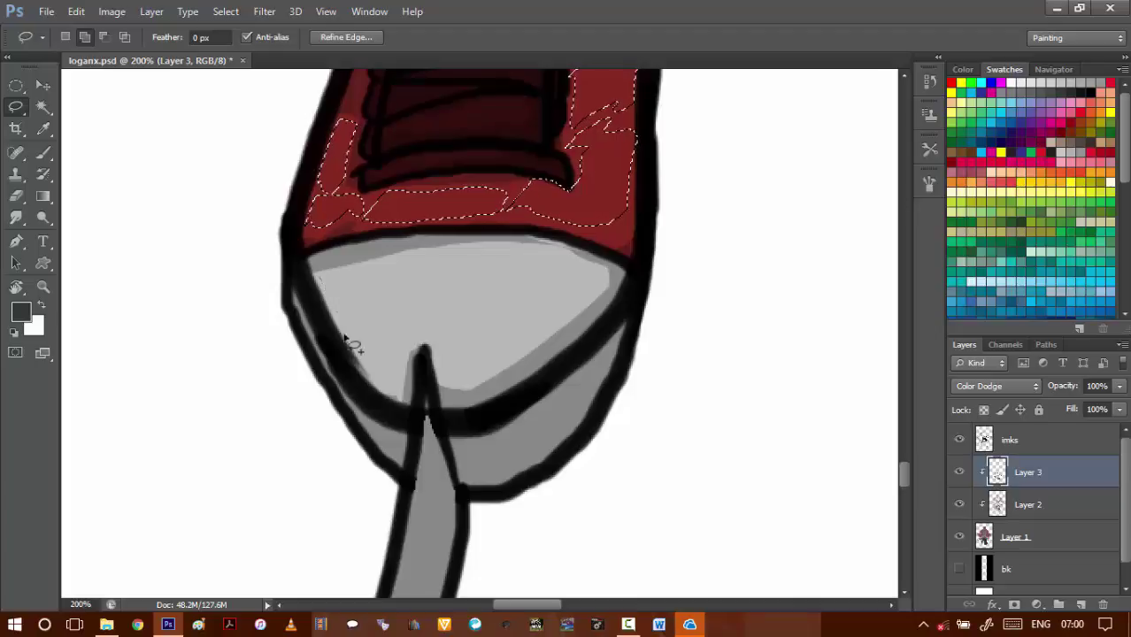
{"action": "mouse_move", "coordinate": [345, 338]}
{"action": "left_mouse_down"}
{"action": "mouse_move", "coordinate": [369, 370]}
{"action": "mouse_move", "coordinate": [395, 376]}
{"action": "mouse_move", "coordinate": [417, 334]}
{"action": "mouse_move", "coordinate": [446, 325]}
{"action": "mouse_move", "coordinate": [487, 257]}
{"action": "left_mouse_up"}
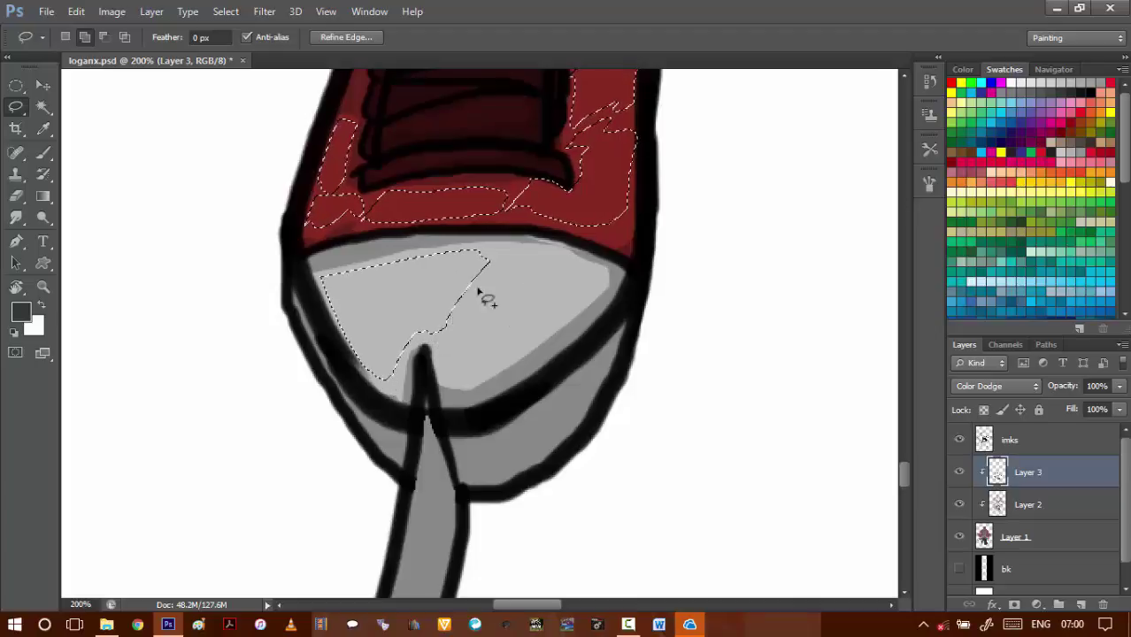
{"action": "mouse_move", "coordinate": [485, 300]}
{"action": "left_mouse_down"}
{"action": "mouse_move", "coordinate": [475, 329]}
{"action": "mouse_move", "coordinate": [578, 303]}
{"action": "mouse_move", "coordinate": [457, 316]}
{"action": "left_mouse_up"}
- Brighten the selected sneaker patches with Brightness/Contrast at a brightness of 80 and deselect
{"action": "key", "text": "i"}
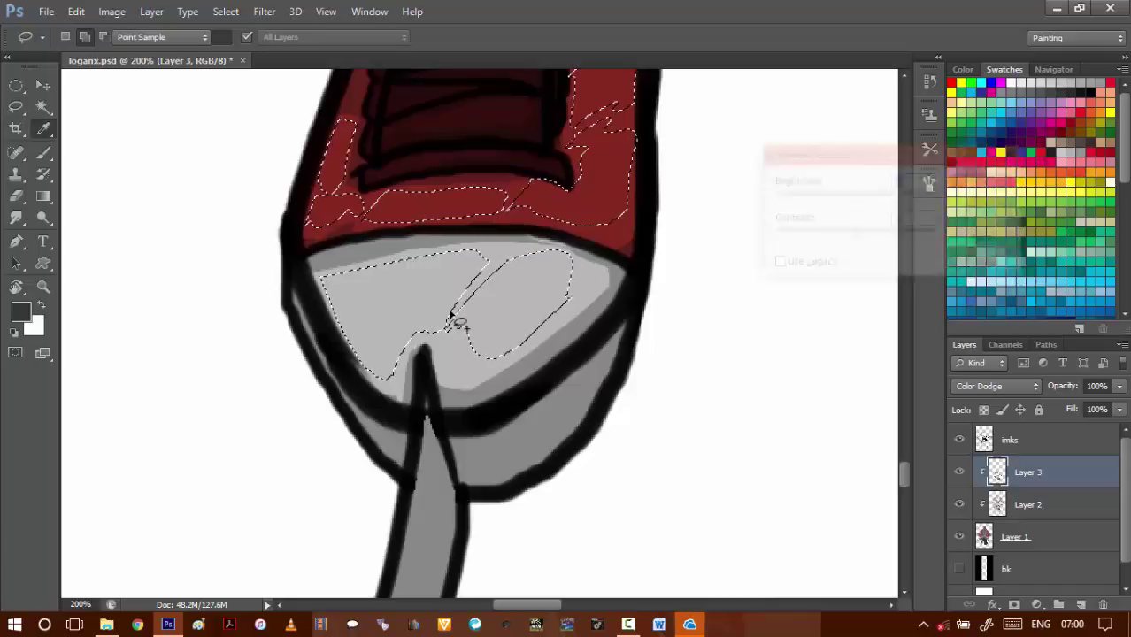
{"action": "key", "text": "shift+Up"}
{"action": "key", "text": "shift+Up"}
{"action": "key", "text": "shift+Up"}
{"action": "key", "text": "shift+Up"}
{"action": "key", "text": "shift+Up"}
{"action": "key", "text": "shift+Up"}
{"action": "key", "text": "shift+Up"}
{"action": "key", "text": "shift+Up"}
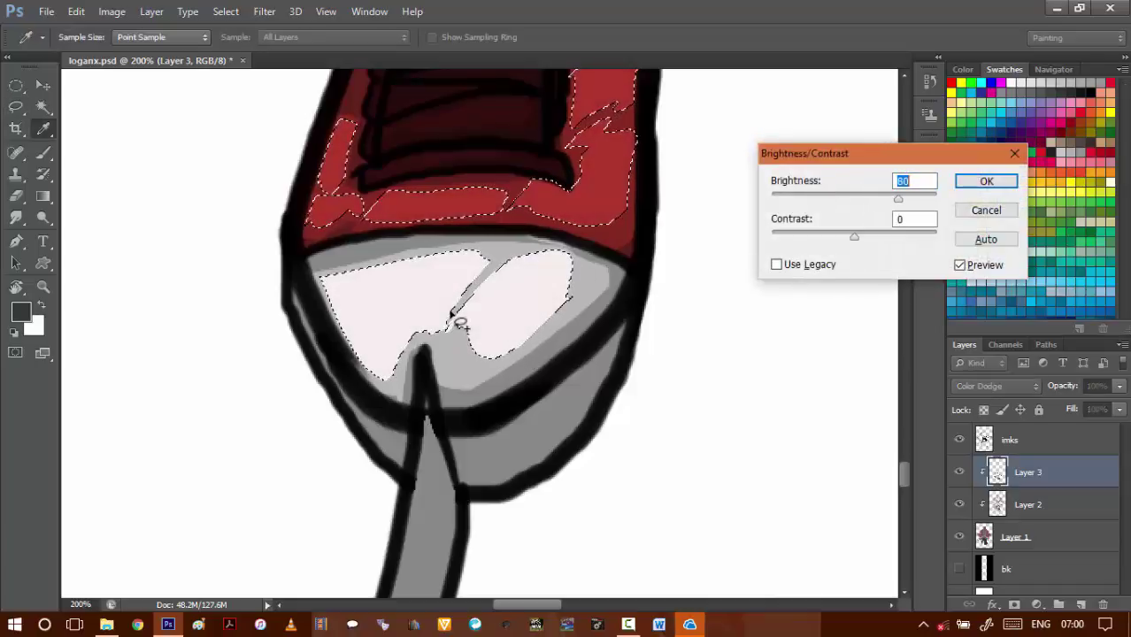
{"action": "key", "text": "Return"}
{"action": "key", "text": "l"}
{"action": "key", "text": "ctrl+d"}
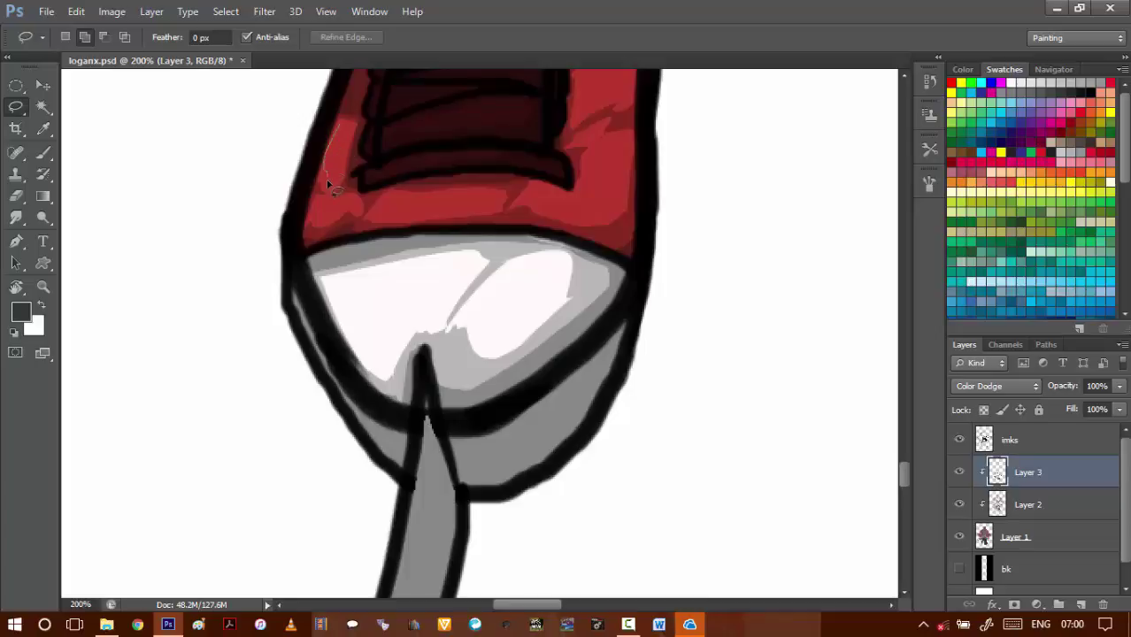
- Lasso still smaller highlight shapes inside the sneaker's red patches and one shape on the left of its toe cap
{"action": "left_click_drag", "start_coordinate": [347, 146], "coordinate": [343, 122]}
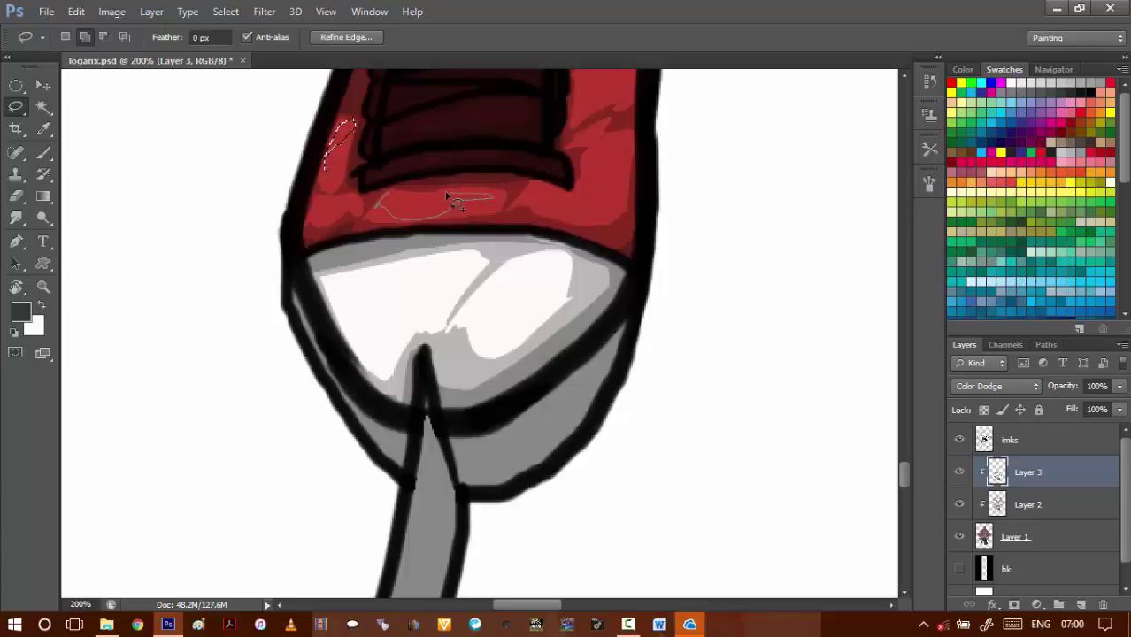
{"action": "left_click_drag", "start_coordinate": [447, 194], "coordinate": [379, 202]}
{"action": "left_click_drag", "start_coordinate": [529, 184], "coordinate": [542, 190]}
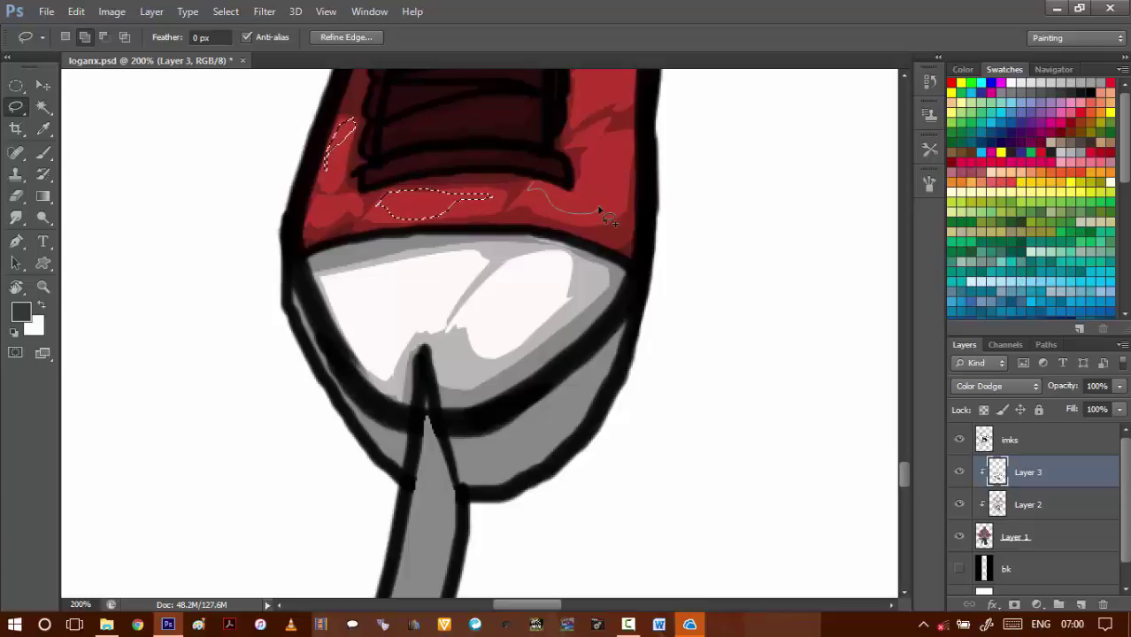
{"action": "left_click_drag", "start_coordinate": [625, 191], "coordinate": [602, 143]}
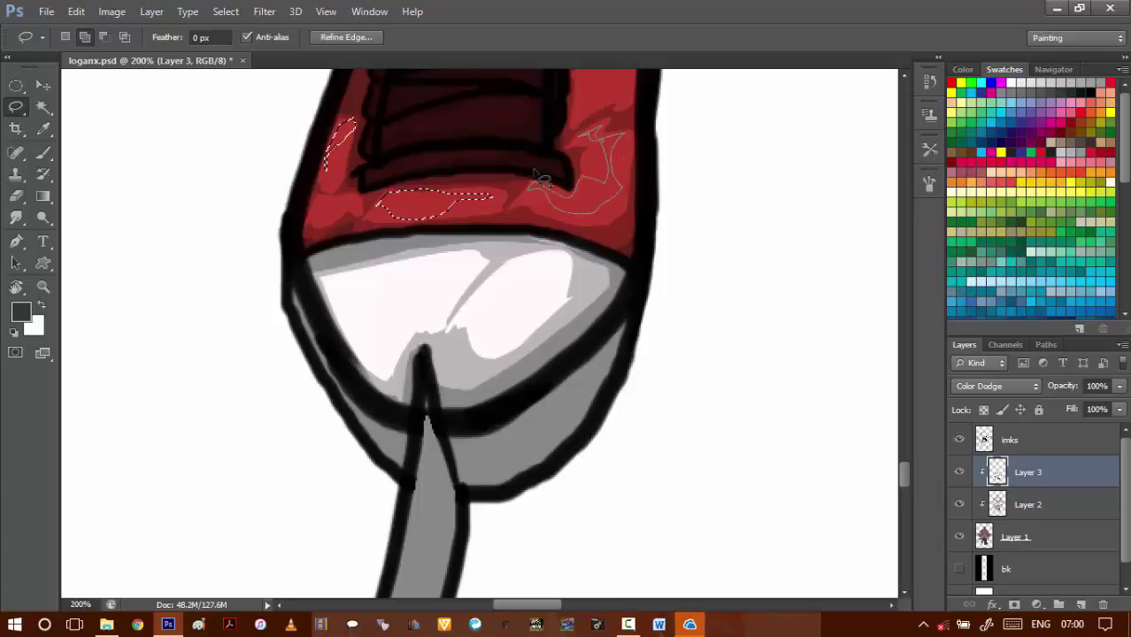
{"action": "left_click_drag", "start_coordinate": [534, 171], "coordinate": [531, 182]}
{"action": "mouse_move", "coordinate": [601, 73]}
{"action": "left_mouse_down"}
{"action": "mouse_move", "coordinate": [531, 252]}
{"action": "mouse_move", "coordinate": [585, 219]}
{"action": "mouse_move", "coordinate": [580, 205]}
{"action": "mouse_move", "coordinate": [531, 220]}
{"action": "left_mouse_up"}
{"action": "left_click_drag", "start_coordinate": [262, 368], "coordinate": [298, 374]}
{"action": "scroll", "coordinate": [301, 363], "scroll_direction": "down", "scroll_amount": 5}
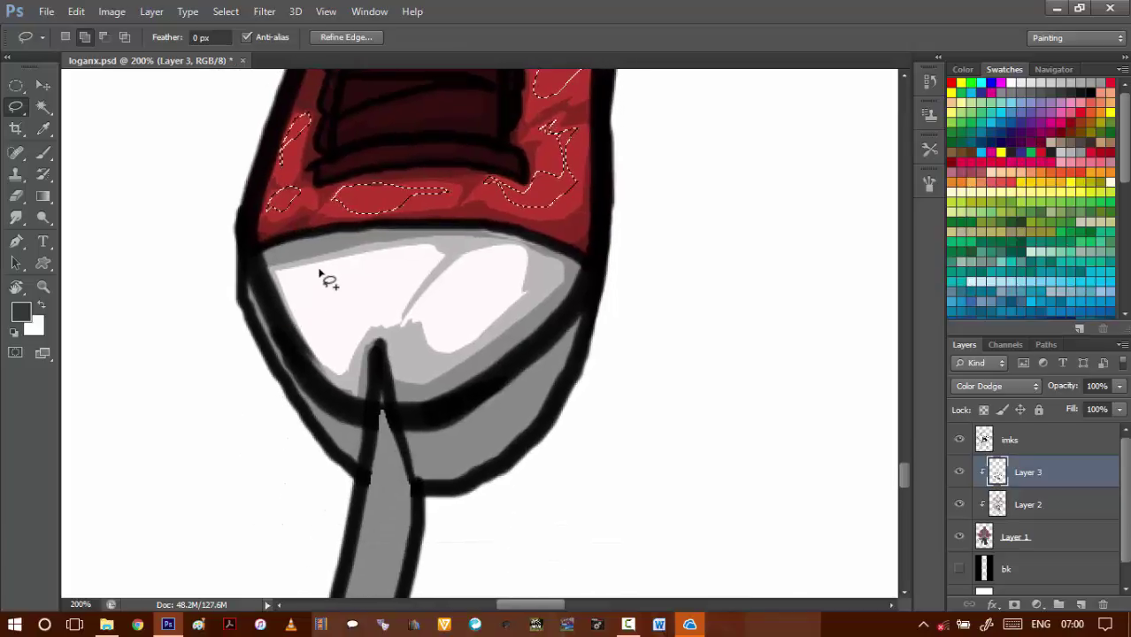
{"action": "mouse_move", "coordinate": [319, 273]}
{"action": "left_mouse_down"}
{"action": "mouse_move", "coordinate": [333, 368]}
{"action": "mouse_move", "coordinate": [356, 348]}
{"action": "mouse_move", "coordinate": [371, 254]}
{"action": "mouse_move", "coordinate": [303, 273]}
{"action": "left_mouse_up"}
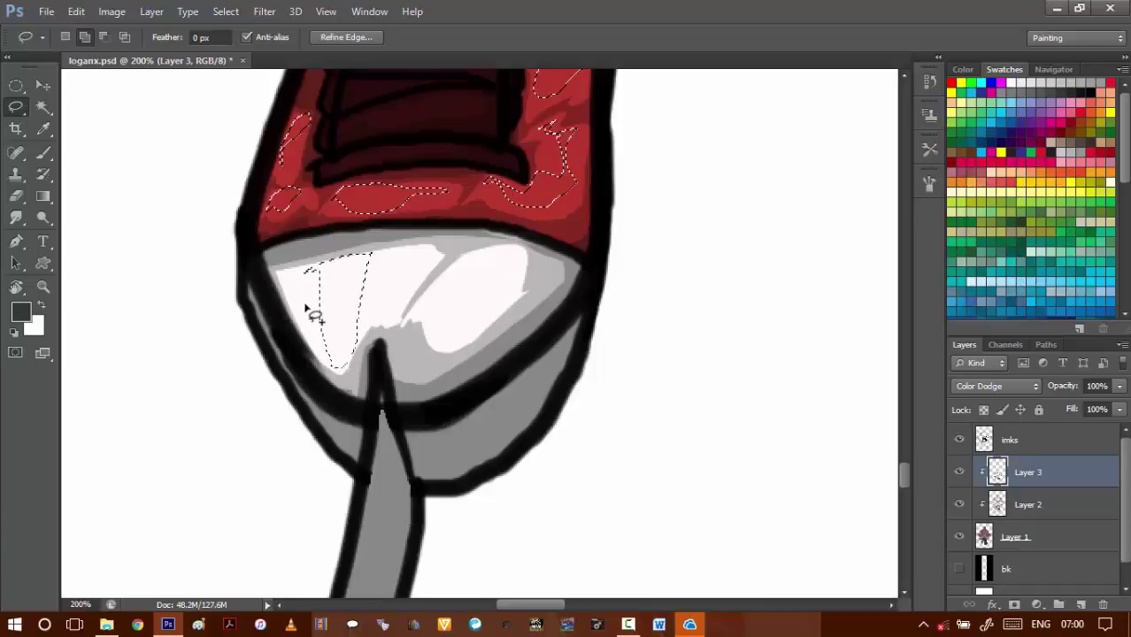
- Set the brightness of the innermost sneaker highlights to 70 with Brightness/Contrast and deselect
{"action": "key", "text": "F2"}
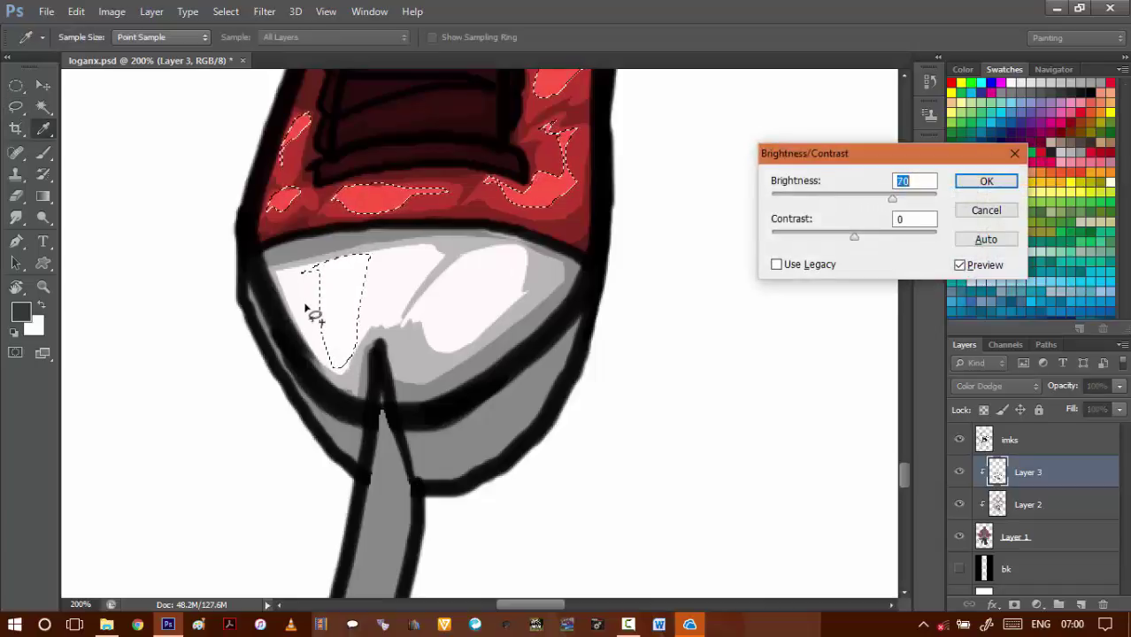
{"action": "key", "text": "Return"}
{"action": "key", "text": "ctrl+d"}
{"action": "scroll", "coordinate": [506, 412], "scroll_direction": "down", "scroll_amount": 5}
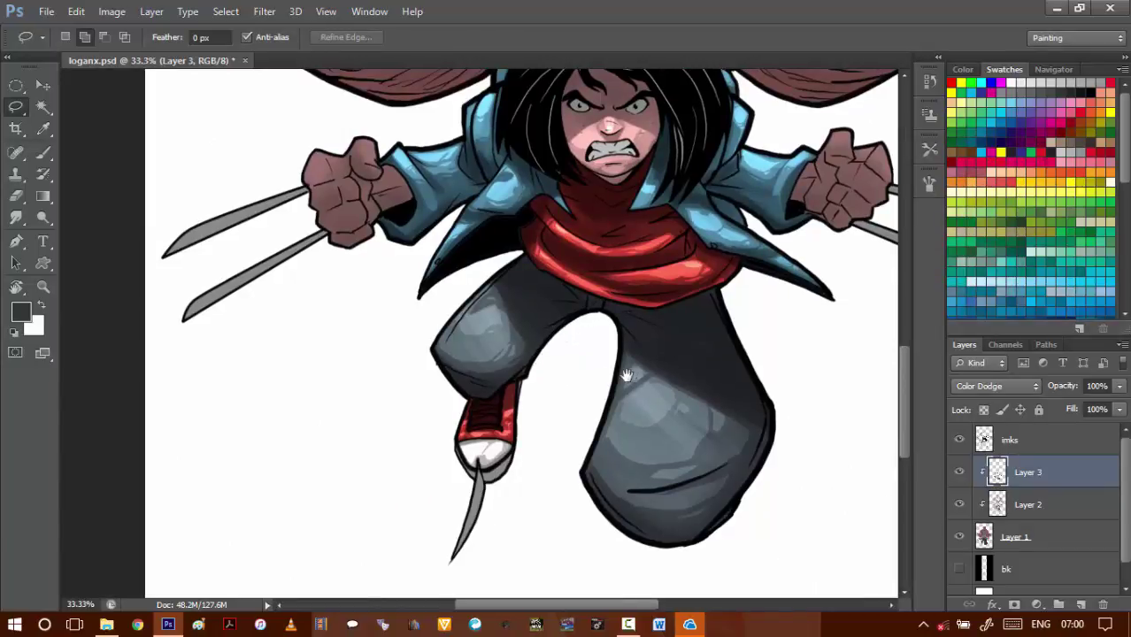
{"action": "left_click_drag", "start_coordinate": [691, 320], "coordinate": [603, 410]}
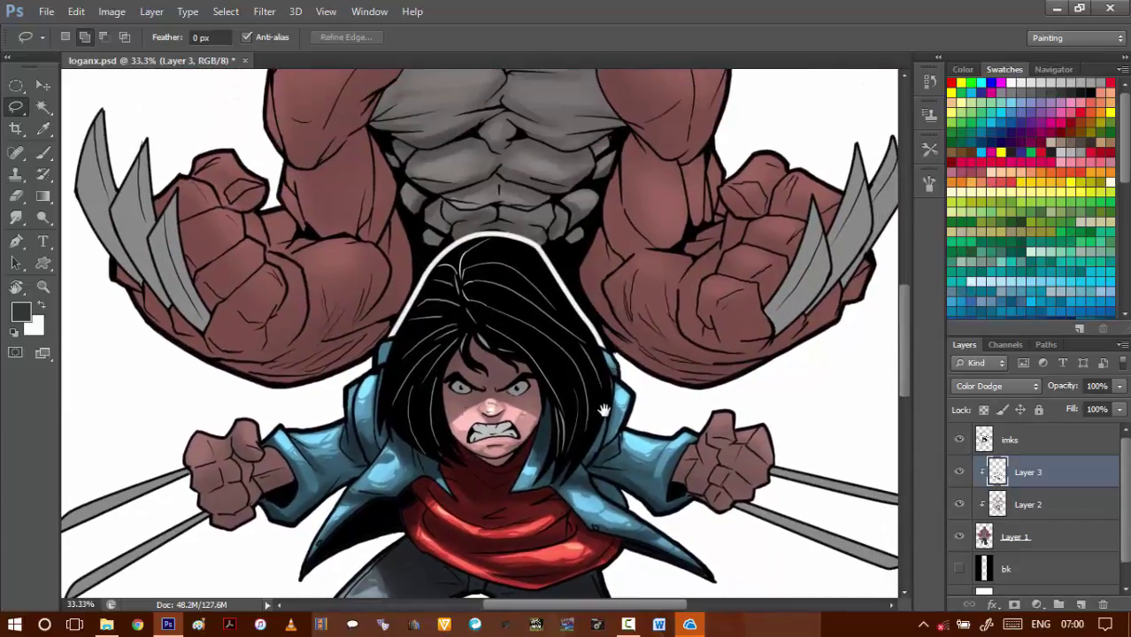
- Lasso highlight areas along the upper rim and outer edge of the bearded man's ear on the image's left side
{"action": "left_click_drag", "start_coordinate": [586, 466], "coordinate": [585, 386]}
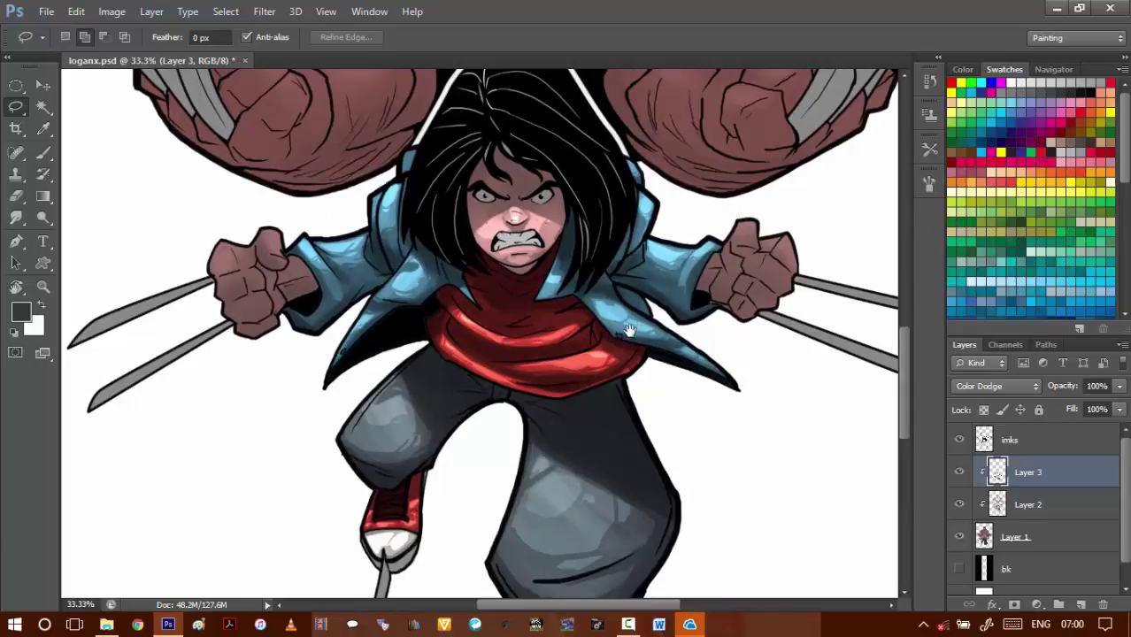
{"action": "left_click_drag", "start_coordinate": [665, 253], "coordinate": [635, 338]}
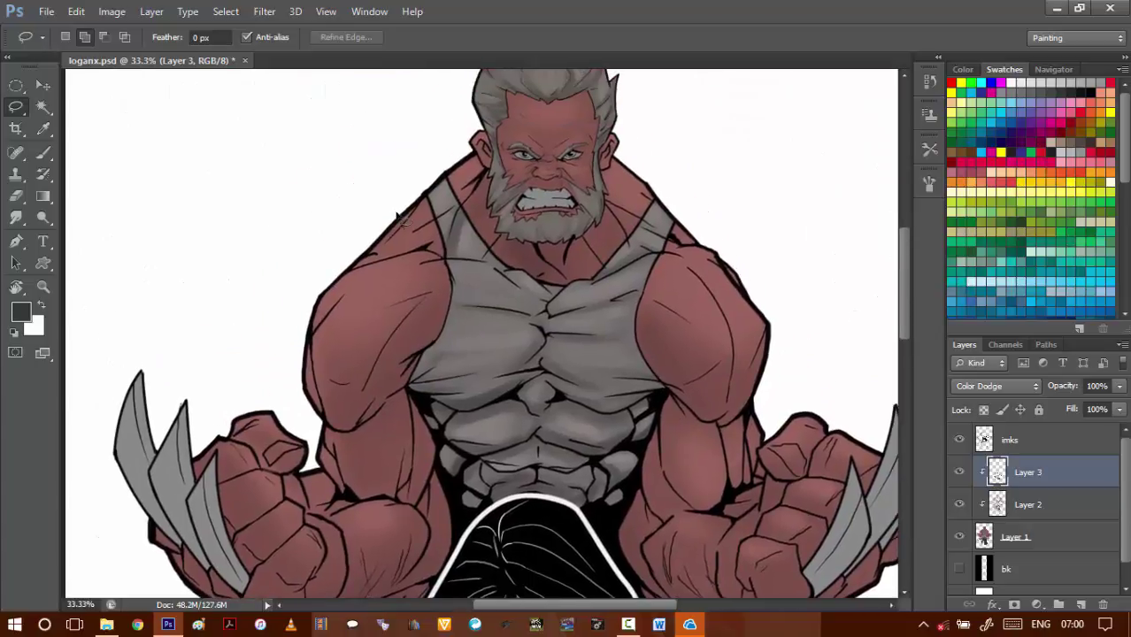
{"action": "left_click", "coordinate": [471, 166], "text": "ctrl"}
{"action": "left_click", "coordinate": [477, 165], "text": "ctrl"}
{"action": "left_click_drag", "start_coordinate": [548, 127], "coordinate": [491, 199]}
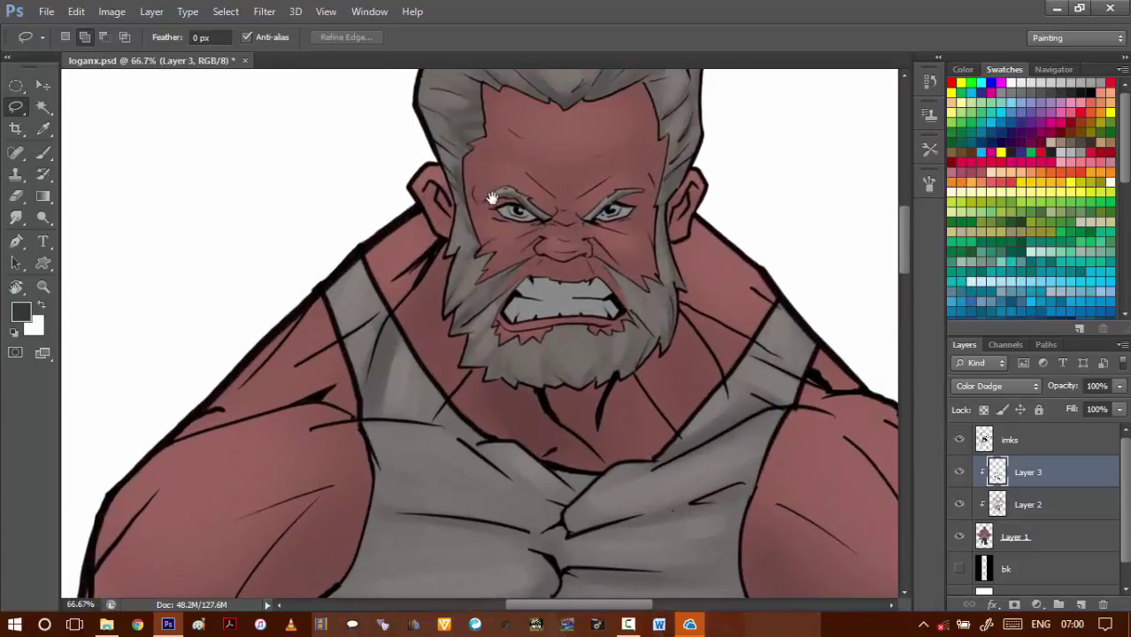
{"action": "left_click", "coordinate": [411, 202], "text": "ctrl"}
{"action": "left_click", "coordinate": [411, 208], "text": "ctrl"}
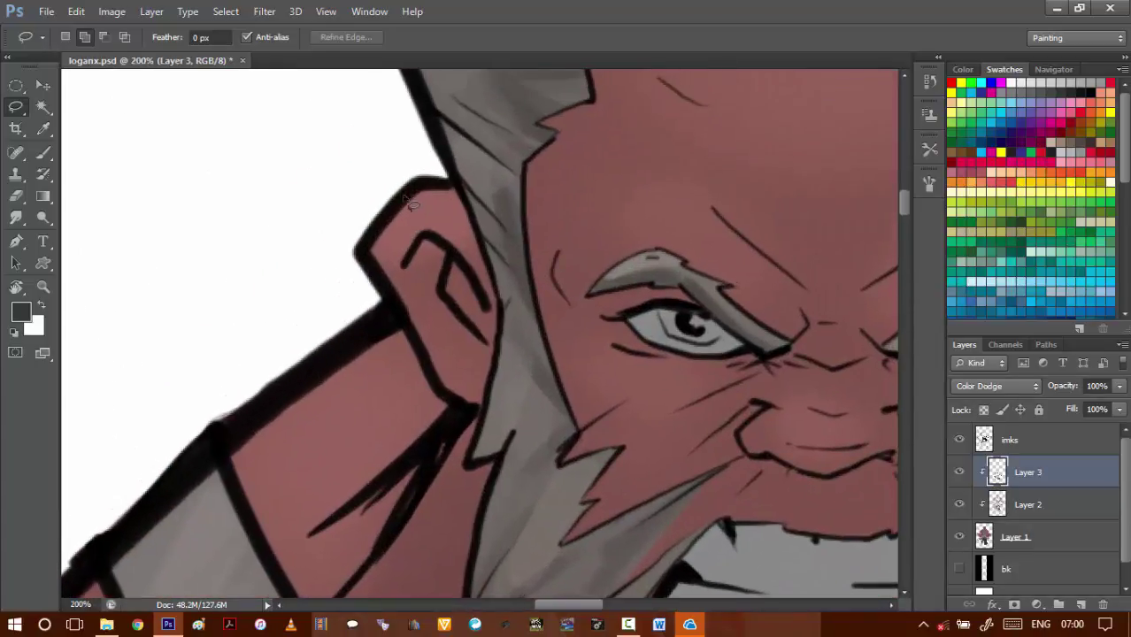
{"action": "mouse_move", "coordinate": [420, 191]}
{"action": "left_mouse_down"}
{"action": "mouse_move", "coordinate": [371, 252]}
{"action": "mouse_move", "coordinate": [480, 239]}
{"action": "mouse_move", "coordinate": [442, 186]}
{"action": "mouse_move", "coordinate": [421, 190]}
{"action": "left_mouse_up"}
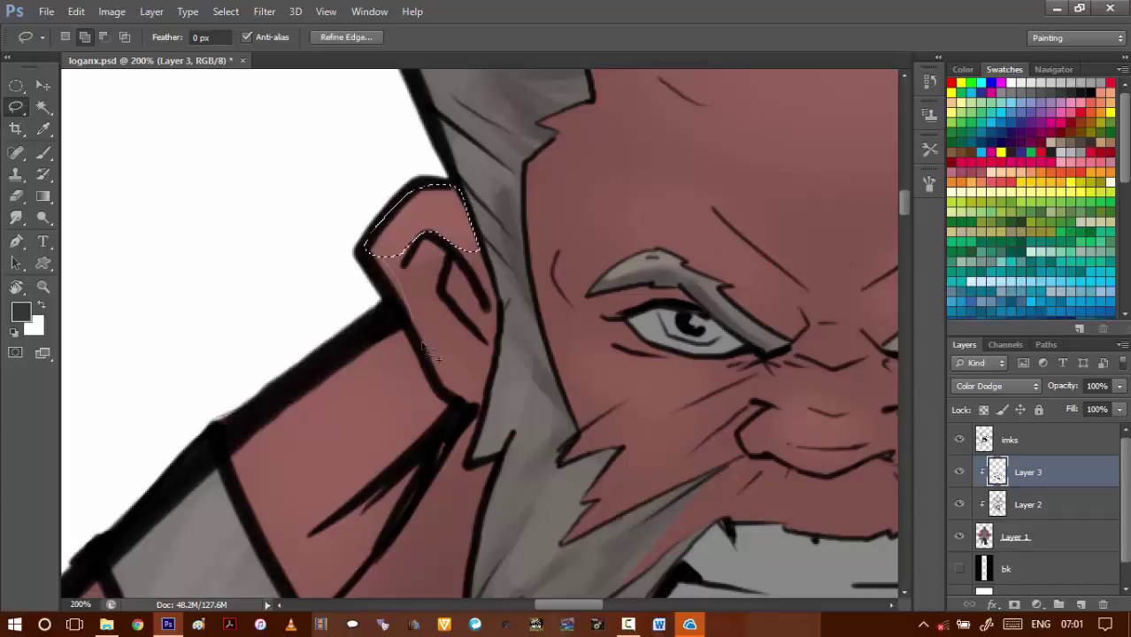
{"action": "mouse_move", "coordinate": [366, 298]}
{"action": "left_mouse_down"}
{"action": "mouse_move", "coordinate": [374, 265]}
{"action": "mouse_move", "coordinate": [443, 198]}
{"action": "left_mouse_up"}
- Add the top of the bearded man's left-hand shoulder, from the neck down to the upper arm's contour line, to the lasso selection
{"action": "scroll", "coordinate": [462, 165], "scroll_direction": "down", "scroll_amount": 1}
{"action": "mouse_move", "coordinate": [462, 153]}
{"action": "left_mouse_down"}
{"action": "mouse_move", "coordinate": [327, 259]}
{"action": "mouse_move", "coordinate": [449, 164]}
{"action": "left_mouse_up"}
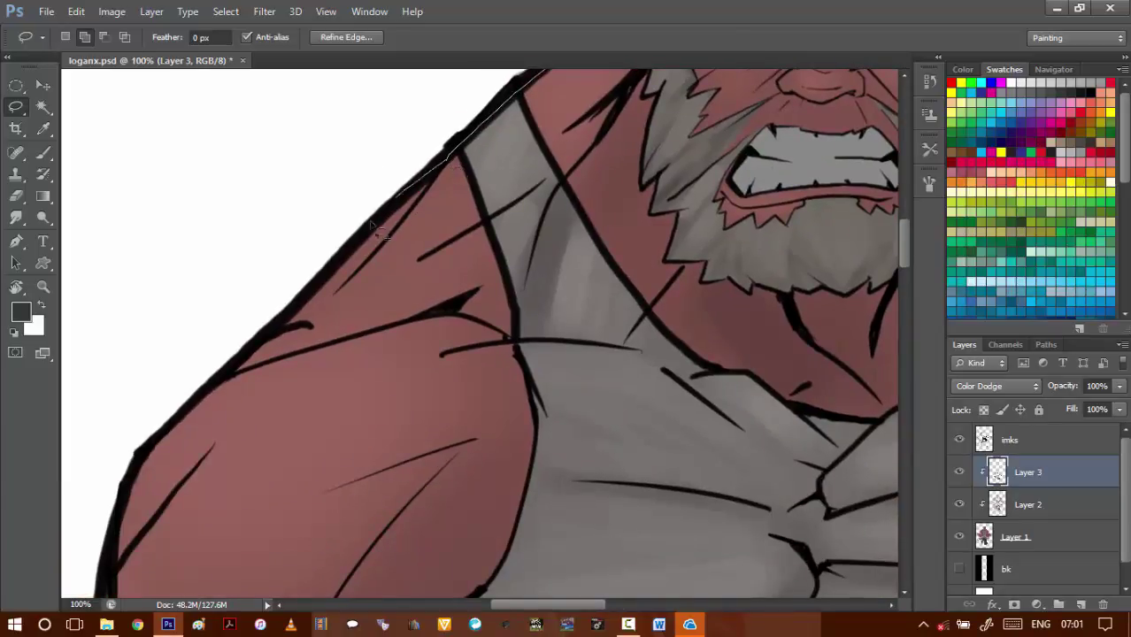
{"action": "left_click_drag", "start_coordinate": [372, 225], "coordinate": [237, 377]}
{"action": "mouse_move", "coordinate": [400, 319]}
{"action": "left_mouse_down"}
{"action": "mouse_move", "coordinate": [481, 276]}
{"action": "mouse_move", "coordinate": [489, 245]}
{"action": "mouse_move", "coordinate": [417, 319]}
{"action": "mouse_move", "coordinate": [408, 294]}
{"action": "mouse_move", "coordinate": [322, 353]}
{"action": "mouse_move", "coordinate": [414, 311]}
{"action": "mouse_move", "coordinate": [479, 241]}
{"action": "left_mouse_up"}
{"action": "left_click_drag", "start_coordinate": [570, 148], "coordinate": [539, 113]}
{"action": "mouse_move", "coordinate": [323, 393]}
{"action": "left_mouse_down"}
{"action": "mouse_move", "coordinate": [479, 170]}
{"action": "mouse_move", "coordinate": [425, 258]}
{"action": "left_mouse_up"}
- Subtract thin slivers along the muscle crease lines from the shoulder-top selection
{"action": "left_click_drag", "start_coordinate": [563, 142], "coordinate": [438, 223]}
{"action": "left_click_drag", "start_coordinate": [524, 184], "coordinate": [533, 176]}
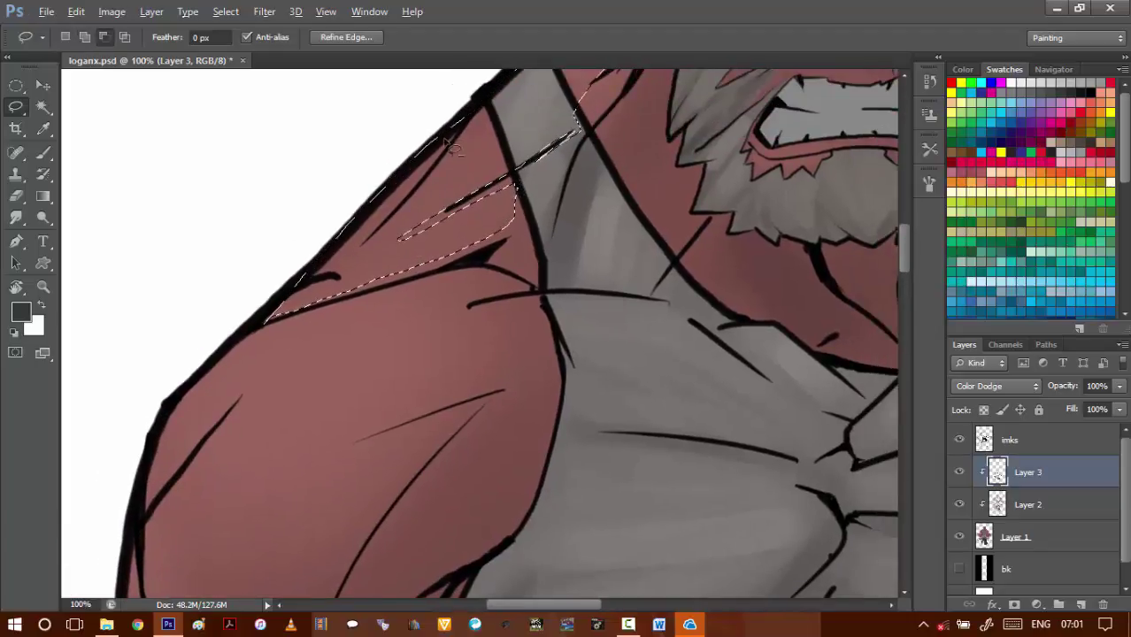
{"action": "mouse_move", "coordinate": [460, 131]}
{"action": "left_mouse_down"}
{"action": "mouse_move", "coordinate": [367, 233]}
{"action": "mouse_move", "coordinate": [450, 142]}
{"action": "mouse_move", "coordinate": [378, 231]}
{"action": "left_mouse_up"}
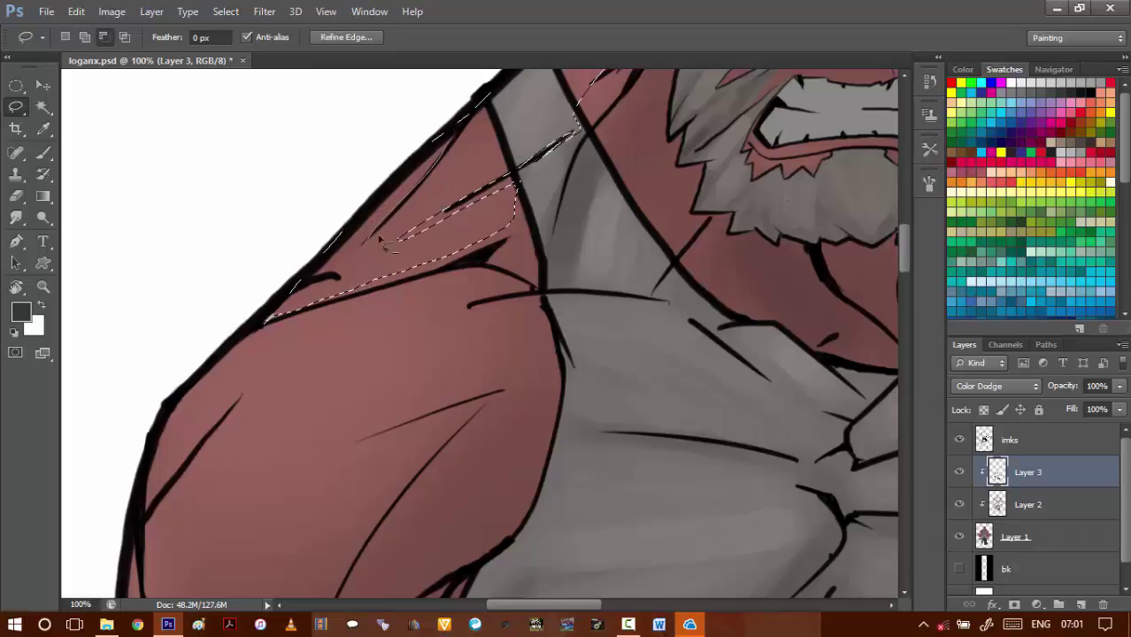
{"action": "left_click_drag", "start_coordinate": [452, 152], "coordinate": [459, 140]}
- Add a lassoed highlight patch running from the side of the neck across the lower part of the left-hand tank top strap
{"action": "left_click_drag", "start_coordinate": [556, 75], "coordinate": [479, 163]}
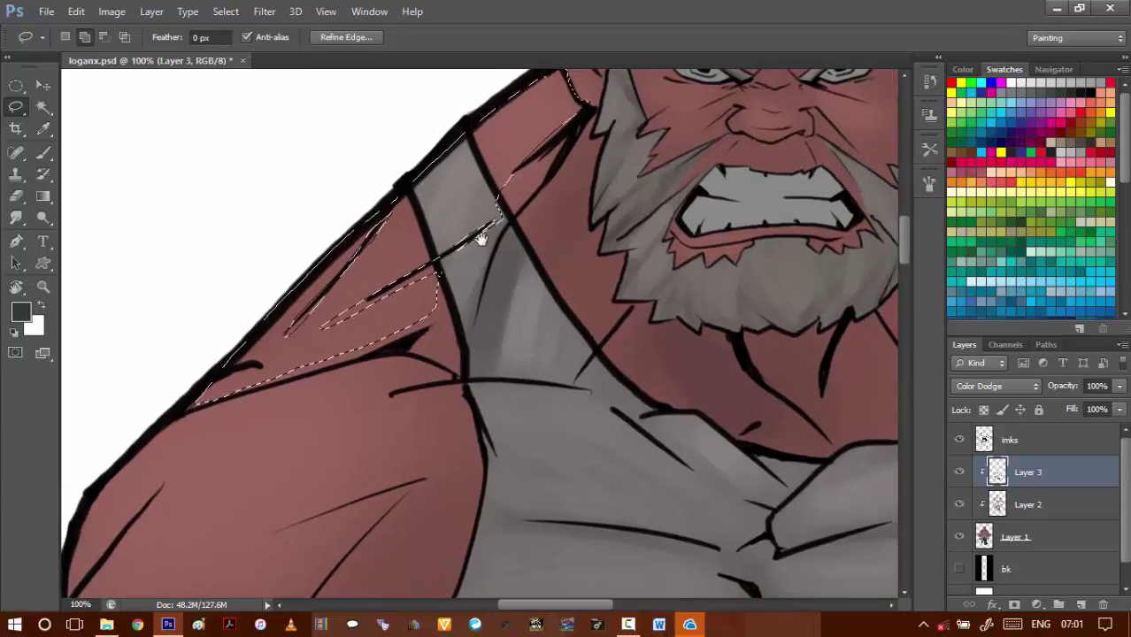
{"action": "left_click_drag", "start_coordinate": [505, 302], "coordinate": [443, 290]}
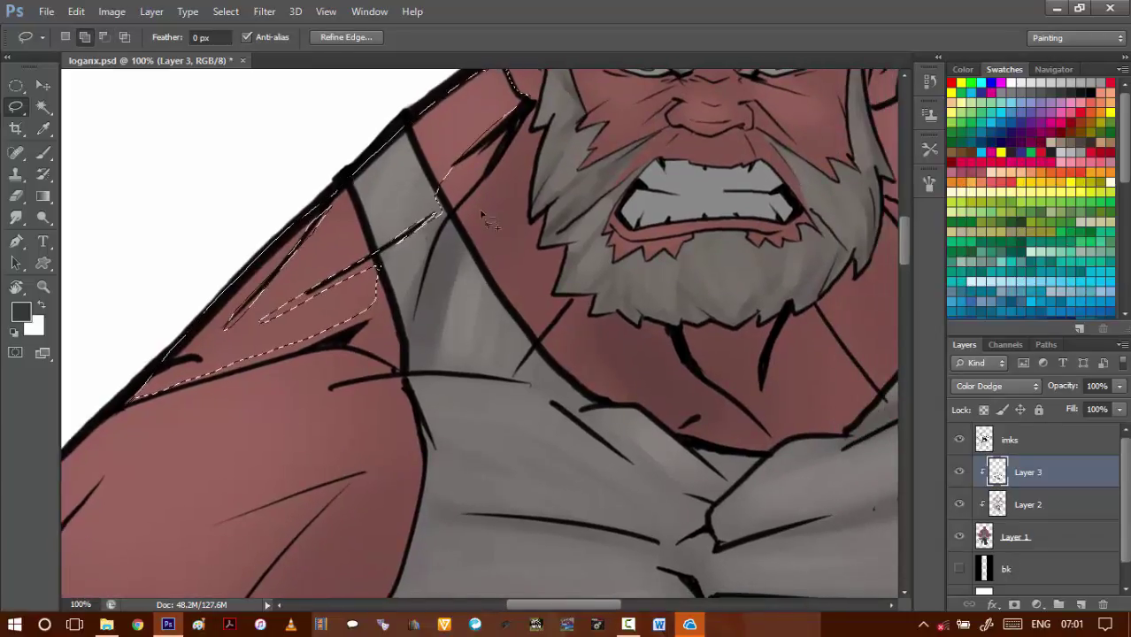
{"action": "left_click_drag", "start_coordinate": [560, 220], "coordinate": [447, 242]}
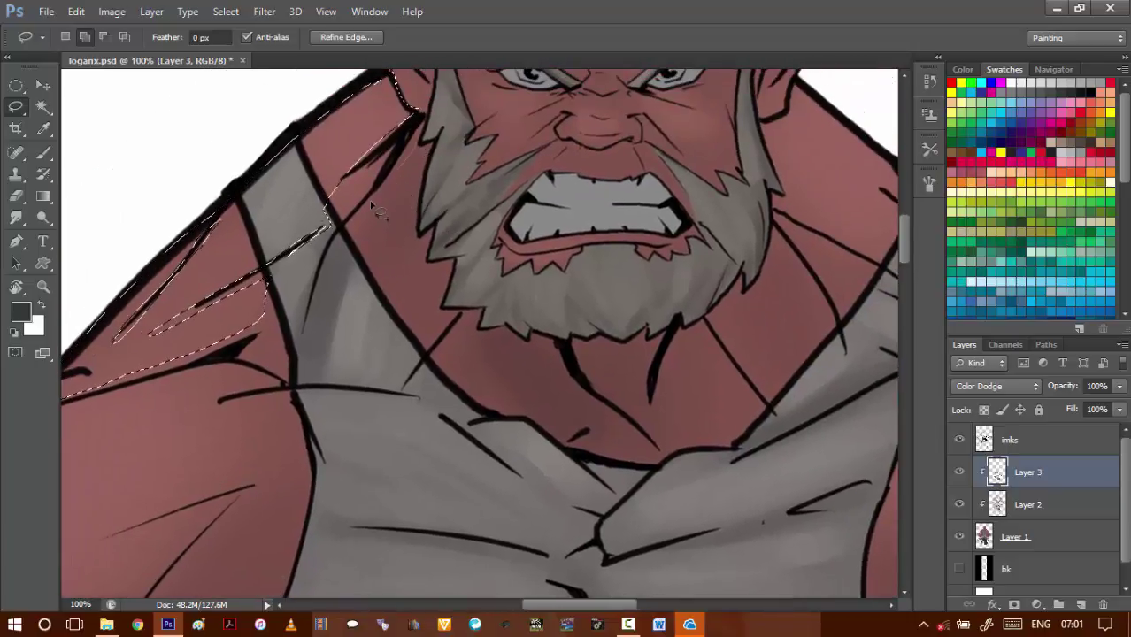
{"action": "mouse_move", "coordinate": [353, 235]}
{"action": "left_mouse_down"}
{"action": "mouse_move", "coordinate": [383, 200]}
{"action": "mouse_move", "coordinate": [338, 312]}
{"action": "left_mouse_up"}
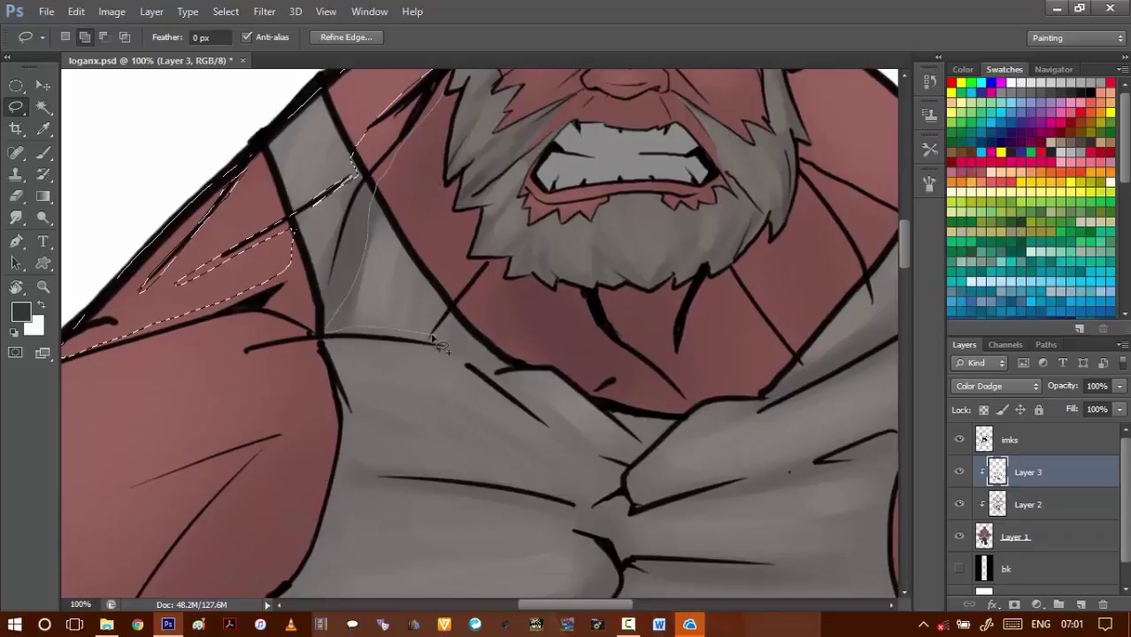
{"action": "mouse_move", "coordinate": [434, 338]}
{"action": "left_mouse_down"}
{"action": "mouse_move", "coordinate": [450, 302]}
{"action": "mouse_move", "coordinate": [401, 216]}
{"action": "left_mouse_up"}
{"action": "left_click_drag", "start_coordinate": [407, 159], "coordinate": [438, 96]}
- Lasso a large highlight area over the upper part of the left-hand upper arm, following its contour and muscle lines
{"action": "left_click_drag", "start_coordinate": [297, 315], "coordinate": [439, 175]}
{"action": "left_click_drag", "start_coordinate": [355, 249], "coordinate": [505, 163]}
{"action": "left_click_drag", "start_coordinate": [432, 162], "coordinate": [475, 171]}
{"action": "key", "text": "ctrl+minus"}
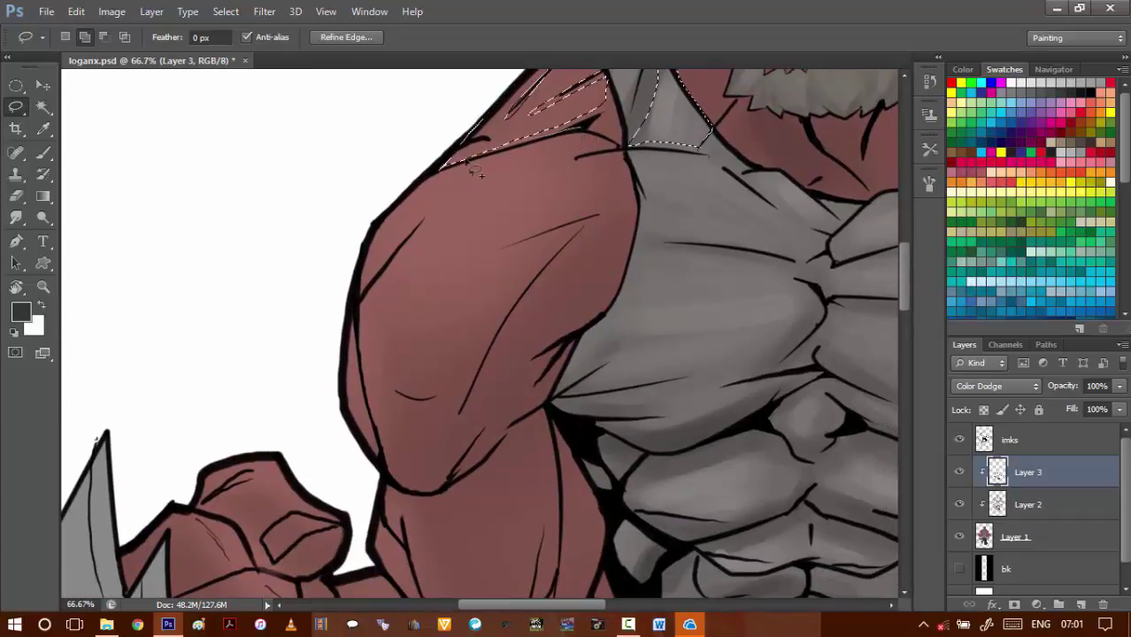
{"action": "left_click_drag", "start_coordinate": [418, 177], "coordinate": [563, 136]}
{"action": "mouse_move", "coordinate": [379, 235]}
{"action": "left_mouse_down"}
{"action": "mouse_move", "coordinate": [362, 303]}
{"action": "mouse_move", "coordinate": [428, 227]}
{"action": "left_mouse_up"}
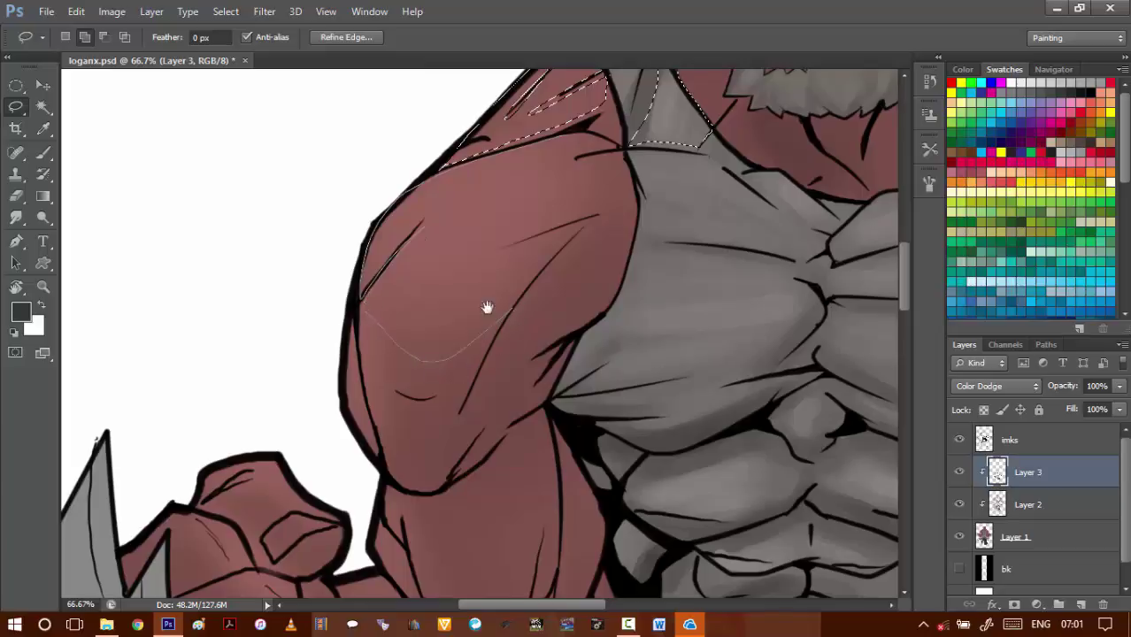
{"action": "left_click_drag", "start_coordinate": [487, 307], "coordinate": [409, 307]}
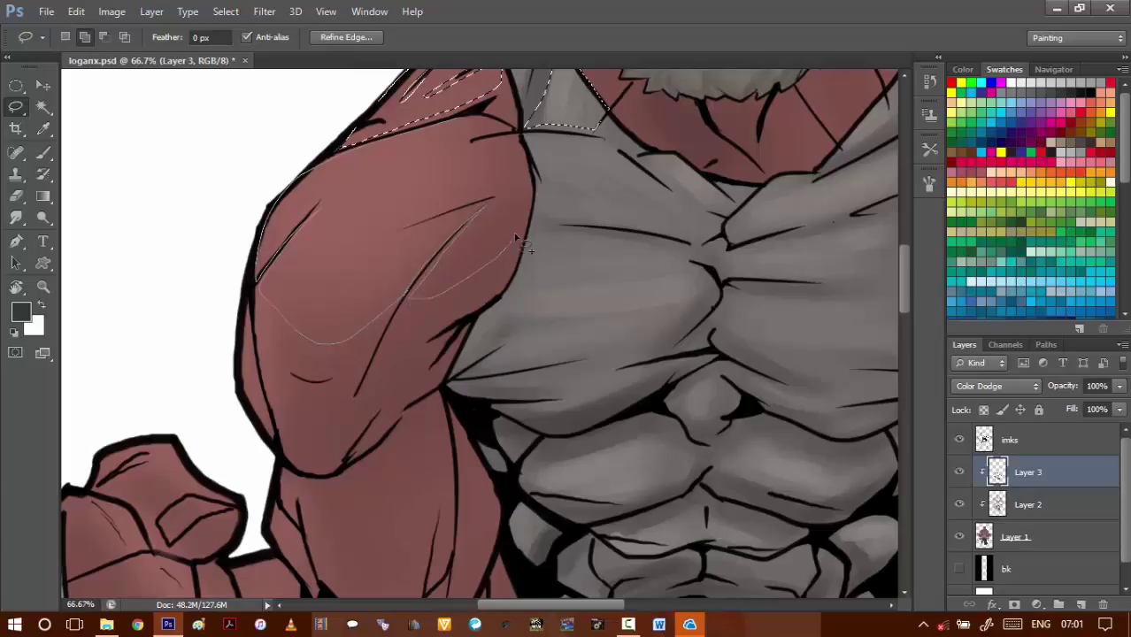
{"action": "left_click_drag", "start_coordinate": [540, 187], "coordinate": [536, 228]}
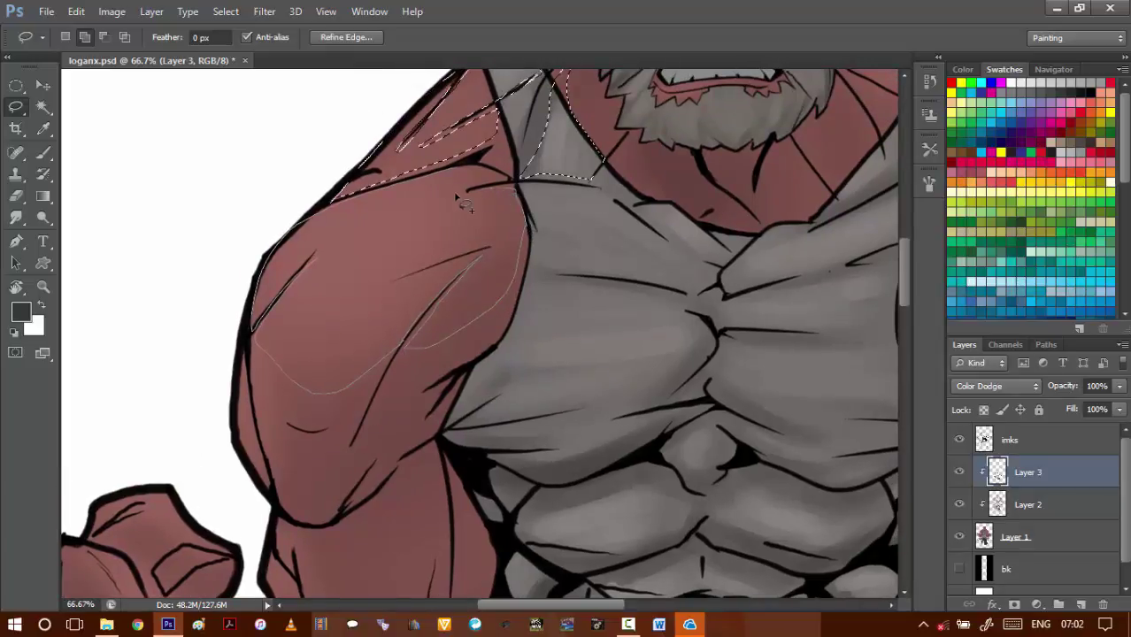
{"action": "left_click_drag", "start_coordinate": [471, 167], "coordinate": [478, 175]}
- Add thin sliver highlights just below the lower edges of the upper arm's selected area
{"action": "left_click_drag", "start_coordinate": [264, 388], "coordinate": [371, 260]}
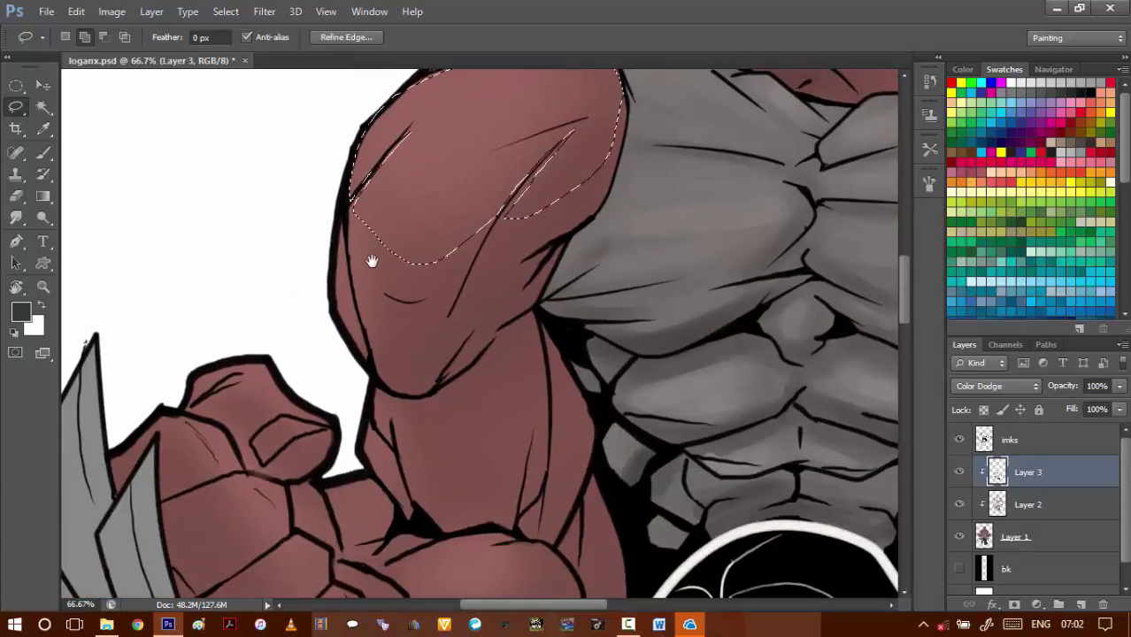
{"action": "mouse_move", "coordinate": [369, 441]}
{"action": "left_mouse_down"}
{"action": "mouse_move", "coordinate": [368, 304]}
{"action": "mouse_move", "coordinate": [439, 387]}
{"action": "mouse_move", "coordinate": [498, 374]}
{"action": "mouse_move", "coordinate": [447, 328]}
{"action": "left_mouse_up"}
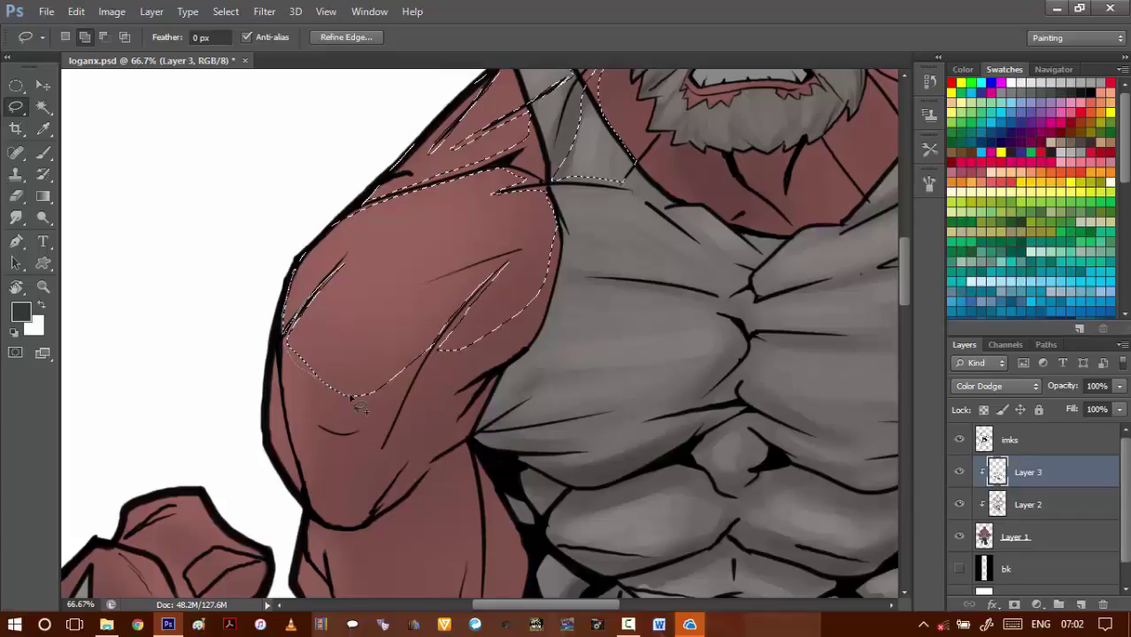
{"action": "scroll", "coordinate": [359, 383], "scroll_direction": "up", "scroll_amount": 1}
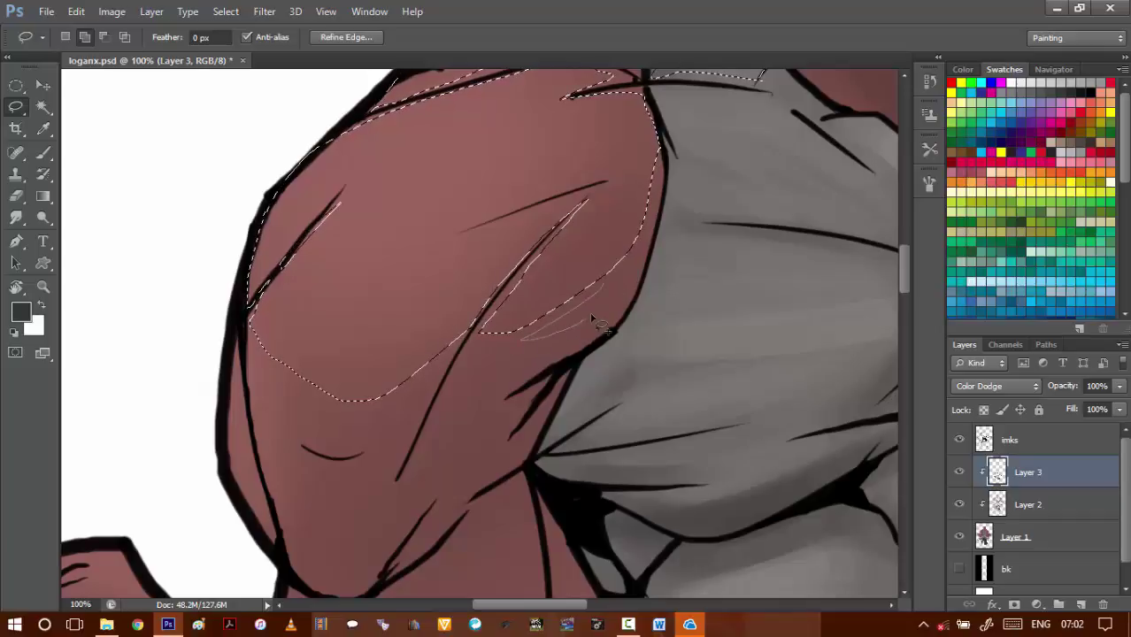
{"action": "left_click_drag", "start_coordinate": [591, 318], "coordinate": [536, 336]}
{"action": "mouse_move", "coordinate": [258, 366]}
{"action": "left_mouse_down"}
{"action": "mouse_move", "coordinate": [304, 413]}
{"action": "mouse_move", "coordinate": [356, 423]}
{"action": "left_mouse_up"}
- Lasso a highlight area over the right-hand side of the neck and shoulder slope, extending across the top of the tank top strap
{"action": "left_click_drag", "start_coordinate": [518, 543], "coordinate": [412, 345]}
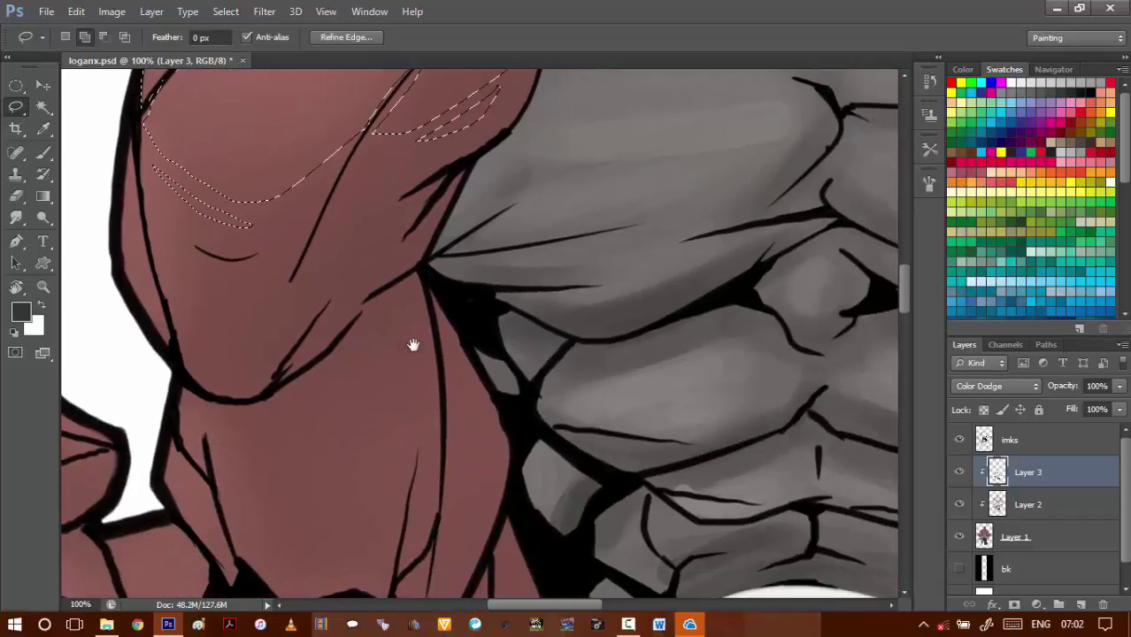
{"action": "left_click_drag", "start_coordinate": [290, 435], "coordinate": [398, 391]}
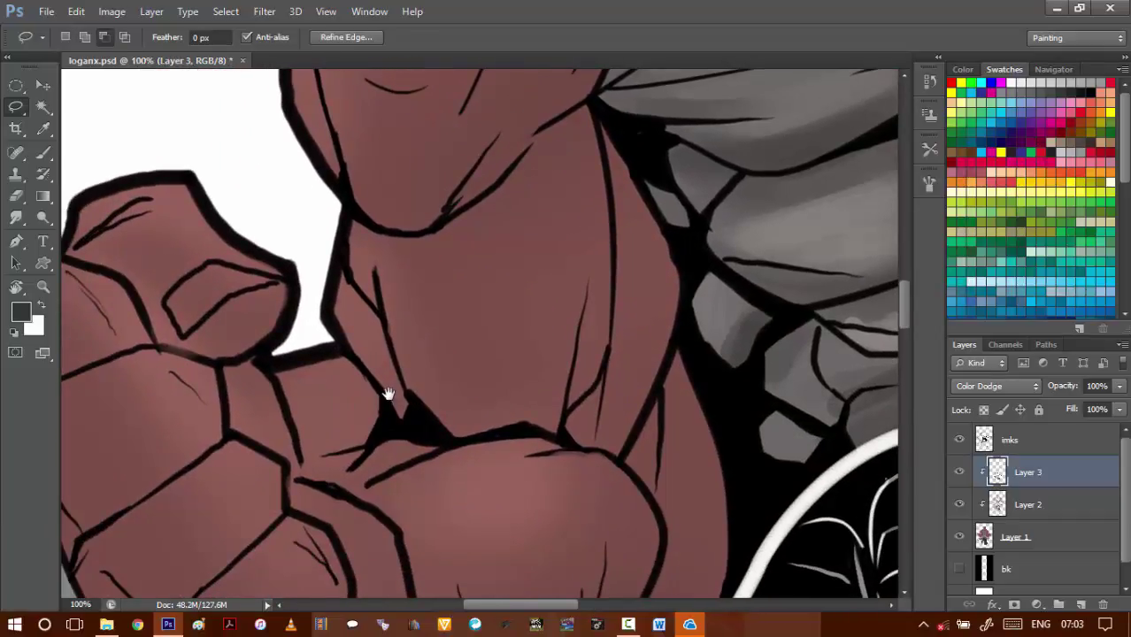
{"action": "scroll", "coordinate": [388, 394], "scroll_direction": "down", "scroll_amount": 2}
{"action": "left_click_drag", "start_coordinate": [663, 285], "coordinate": [489, 354]}
{"action": "left_click_drag", "start_coordinate": [724, 245], "coordinate": [552, 317]}
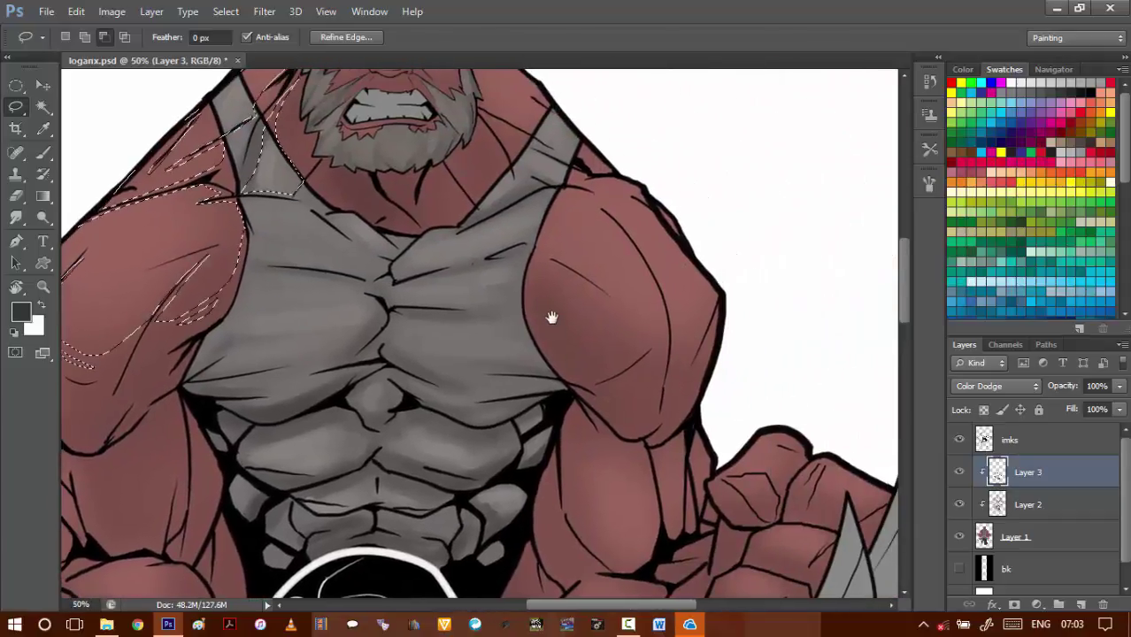
{"action": "left_click_drag", "start_coordinate": [588, 190], "coordinate": [489, 355]}
{"action": "left_click", "coordinate": [416, 201], "text": "ctrl"}
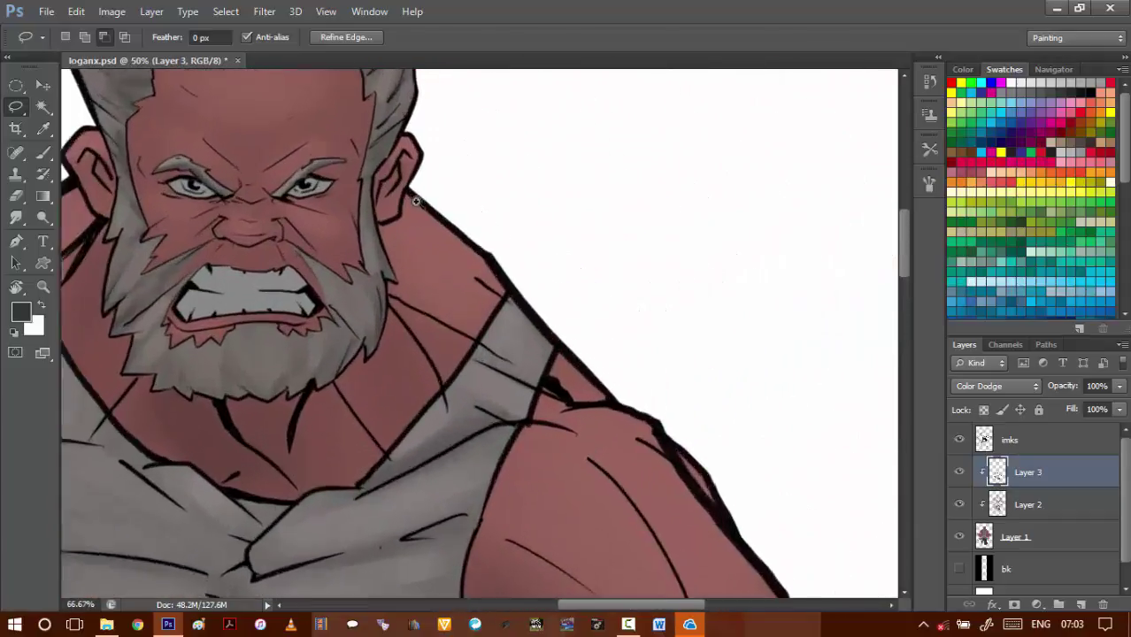
{"action": "key", "text": "ctrl+plus"}
{"action": "key", "text": "ctrl+plus"}
{"action": "key", "text": "ctrl+minus"}
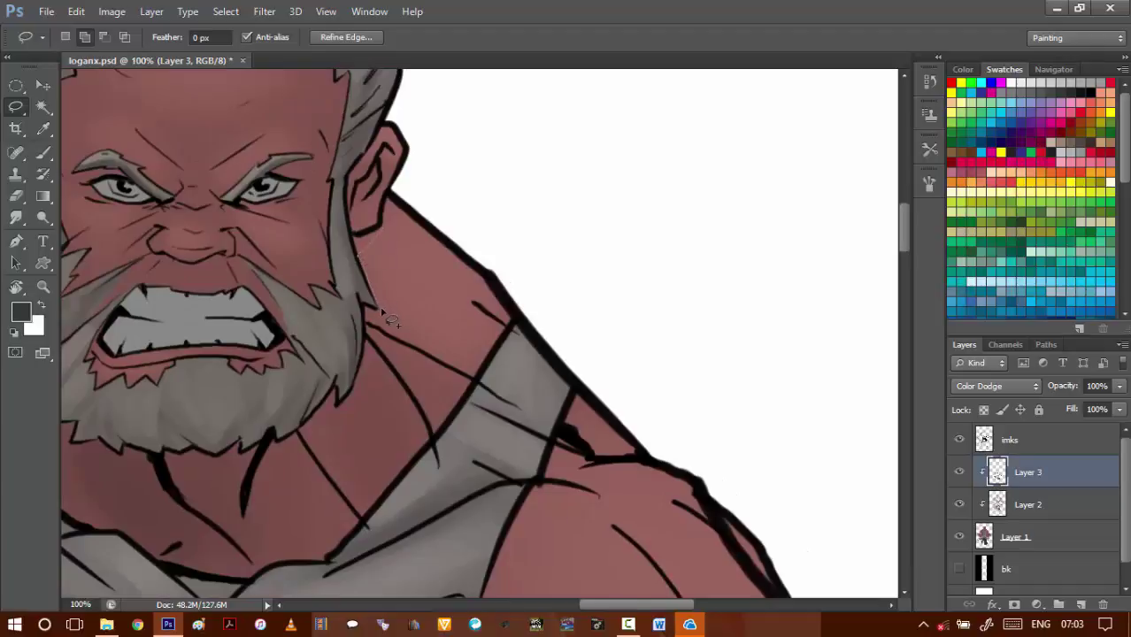
{"action": "mouse_move", "coordinate": [399, 318]}
{"action": "left_mouse_down"}
{"action": "mouse_move", "coordinate": [487, 309]}
{"action": "mouse_move", "coordinate": [423, 277]}
{"action": "mouse_move", "coordinate": [432, 284]}
{"action": "mouse_move", "coordinate": [421, 258]}
{"action": "mouse_move", "coordinate": [406, 306]}
{"action": "mouse_move", "coordinate": [380, 292]}
{"action": "left_mouse_up"}
{"action": "key", "text": "space"}
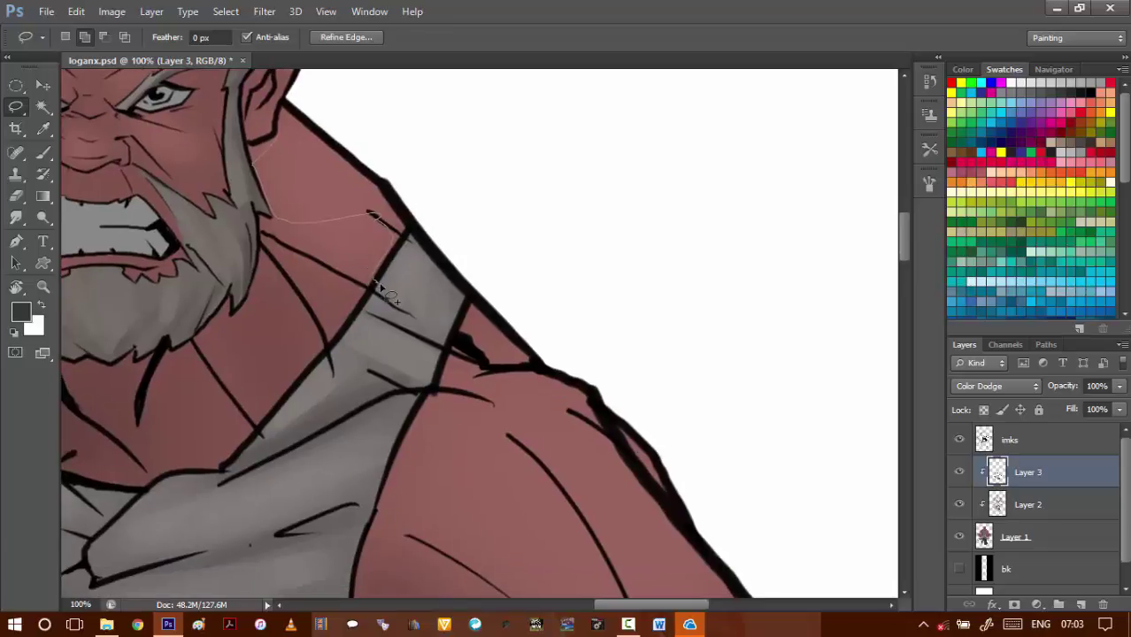
{"action": "mouse_move", "coordinate": [440, 325]}
{"action": "left_mouse_down"}
{"action": "mouse_move", "coordinate": [478, 288]}
{"action": "mouse_move", "coordinate": [432, 247]}
{"action": "mouse_move", "coordinate": [483, 326]}
{"action": "mouse_move", "coordinate": [439, 265]}
{"action": "mouse_move", "coordinate": [337, 183]}
{"action": "left_mouse_up"}
{"action": "left_click_drag", "start_coordinate": [367, 221], "coordinate": [442, 421]}
- Add the outer rim and inner fold of the bearded man's right-hand ear to the lasso selection
{"action": "key", "text": "ctrl+plus"}
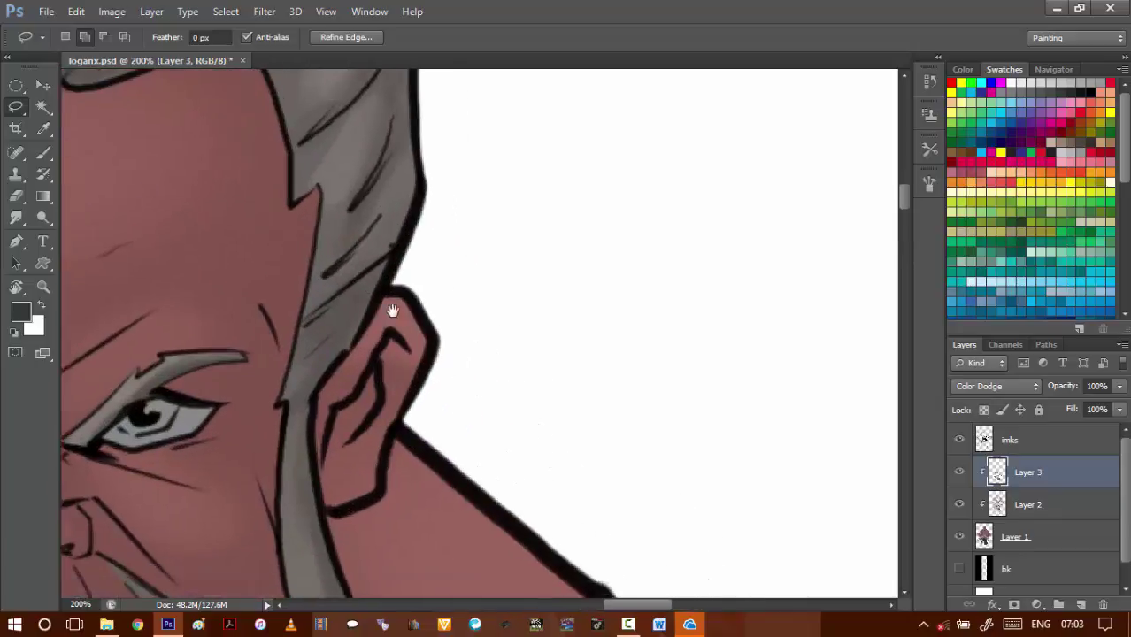
{"action": "left_click_drag", "start_coordinate": [391, 311], "coordinate": [365, 282]}
{"action": "mouse_move", "coordinate": [328, 349]}
{"action": "left_mouse_down"}
{"action": "mouse_move", "coordinate": [360, 311]}
{"action": "mouse_move", "coordinate": [398, 325]}
{"action": "mouse_move", "coordinate": [363, 418]}
{"action": "mouse_move", "coordinate": [422, 329]}
{"action": "left_mouse_up"}
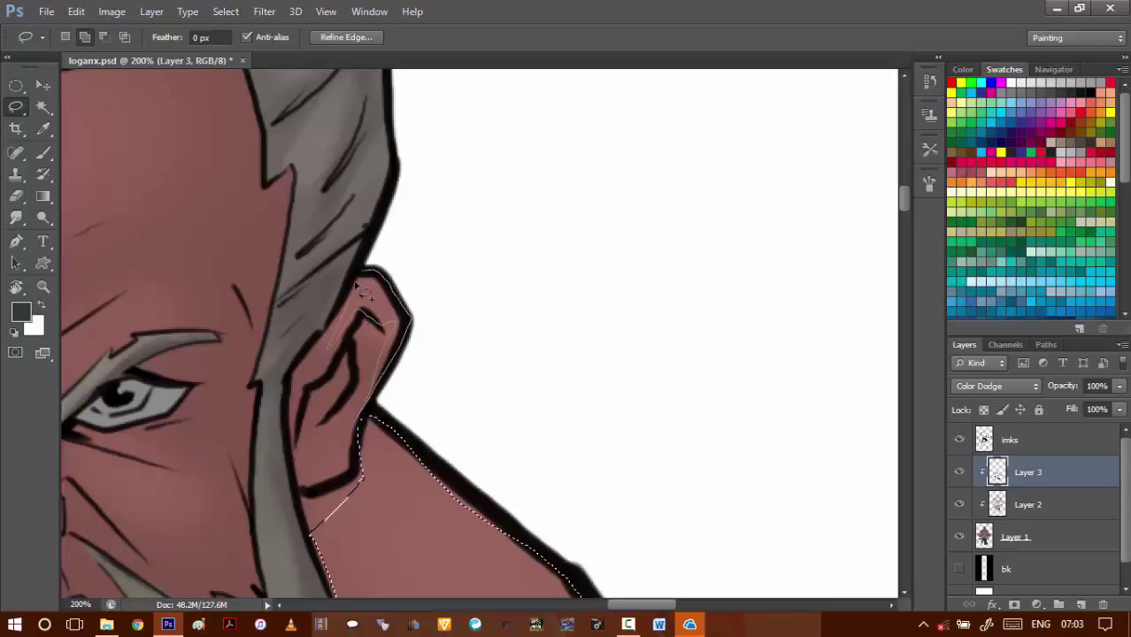
{"action": "left_click_drag", "start_coordinate": [355, 285], "coordinate": [330, 346]}
{"action": "left_click_drag", "start_coordinate": [326, 403], "coordinate": [377, 323]}
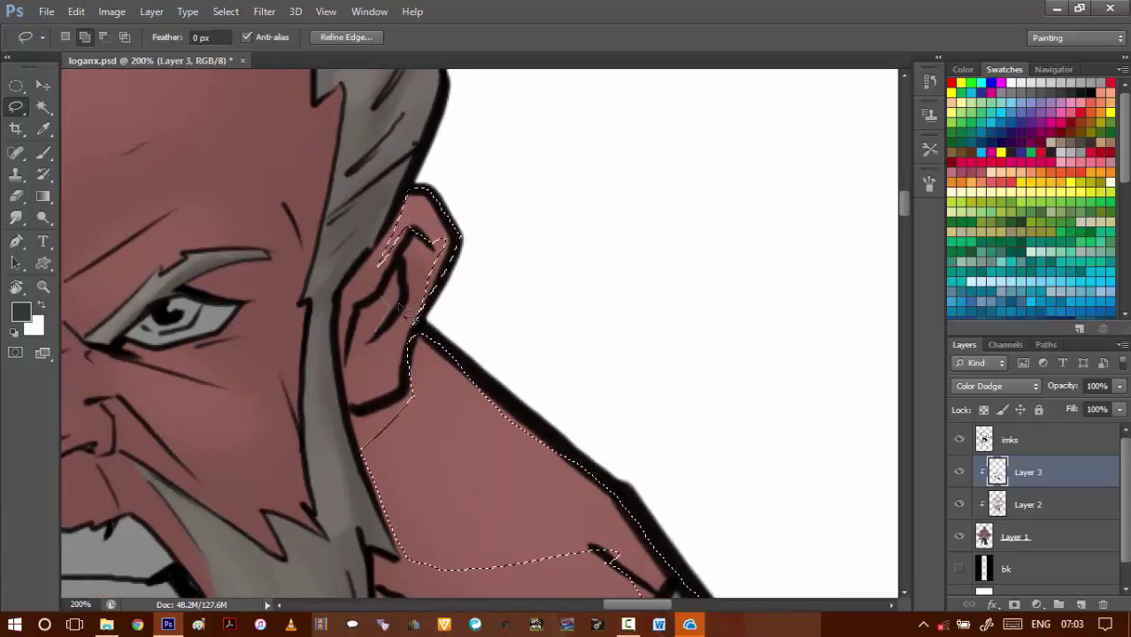
- Add a small highlight shape inside the inner fold of the left-hand ear
{"action": "scroll", "coordinate": [375, 317], "scroll_direction": "down", "scroll_amount": 5}
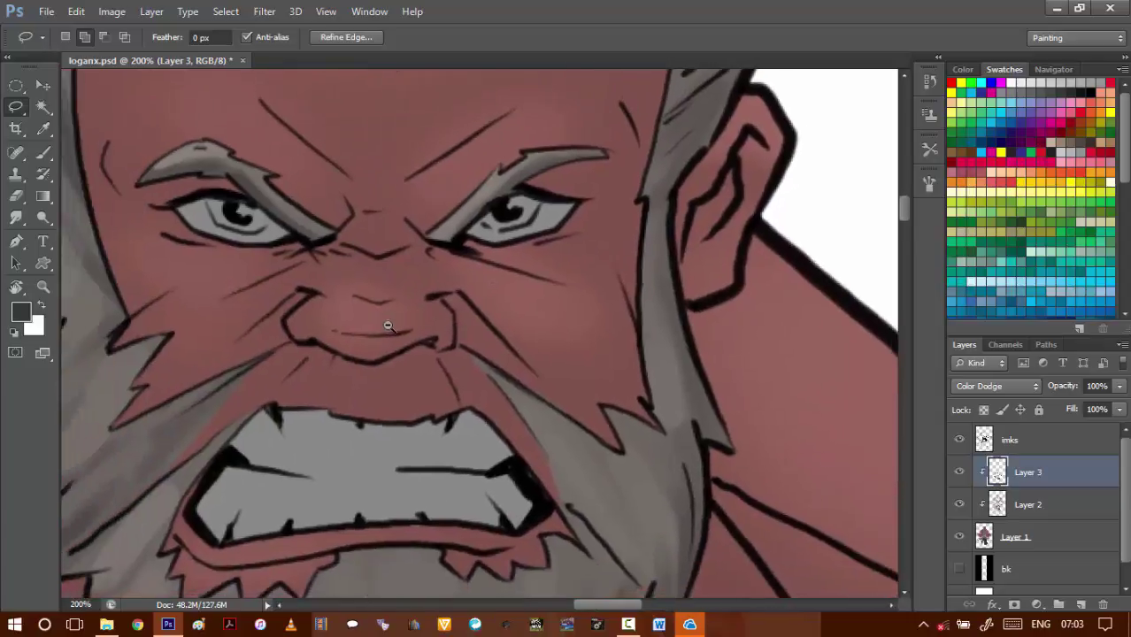
{"action": "scroll", "coordinate": [376, 297], "scroll_direction": "up", "scroll_amount": 5}
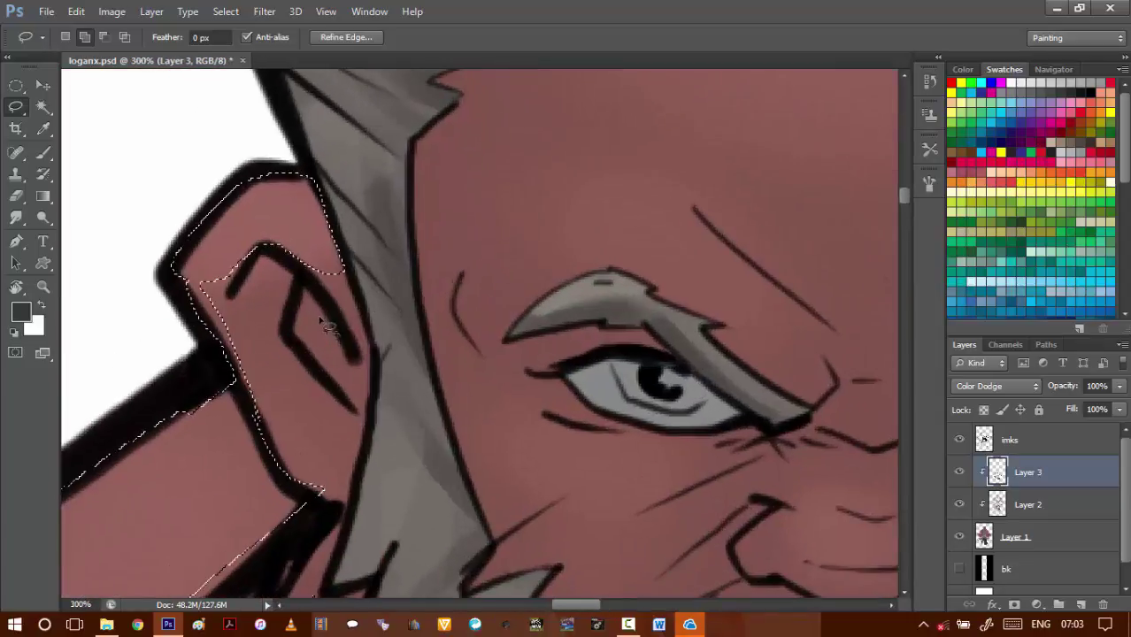
{"action": "mouse_move", "coordinate": [329, 375]}
{"action": "left_mouse_down"}
{"action": "mouse_move", "coordinate": [293, 340]}
{"action": "mouse_move", "coordinate": [296, 299]}
{"action": "mouse_move", "coordinate": [319, 312]}
{"action": "left_mouse_up"}
- Subtract a thin sliver along the short crease line from the right-hand neck and shoulder selection
{"action": "scroll", "coordinate": [283, 324], "scroll_direction": "down", "scroll_amount": 2}
{"action": "scroll", "coordinate": [291, 347], "scroll_direction": "down", "scroll_amount": 3}
{"action": "left_click_drag", "start_coordinate": [400, 478], "coordinate": [419, 366]}
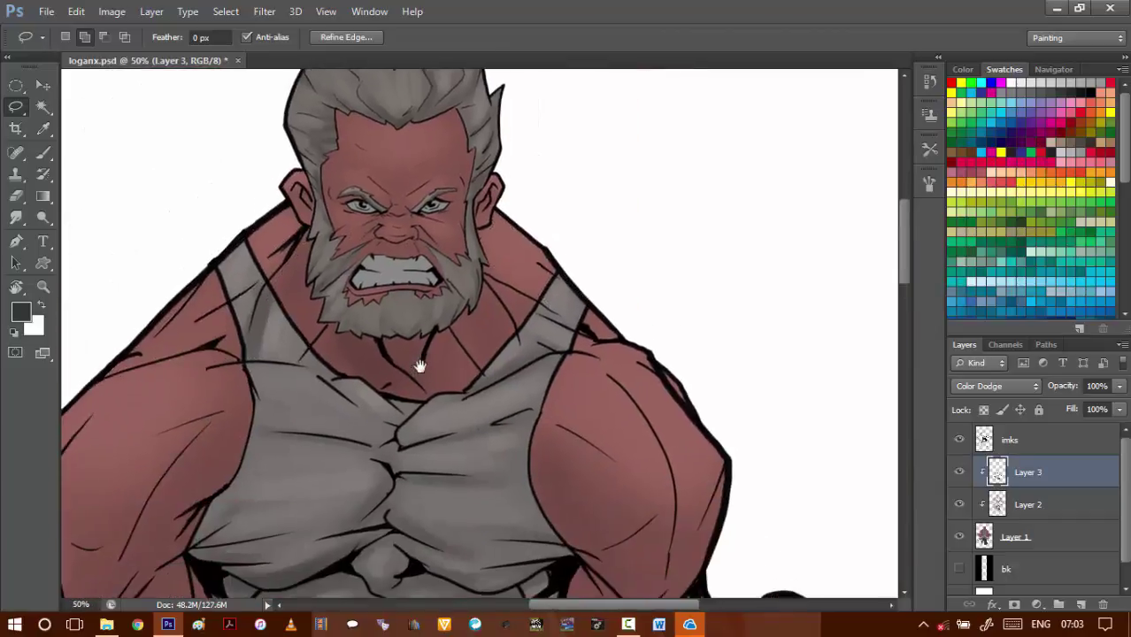
{"action": "left_click_drag", "start_coordinate": [459, 404], "coordinate": [394, 345]}
{"action": "left_click_drag", "start_coordinate": [477, 301], "coordinate": [451, 285]}
{"action": "scroll", "coordinate": [427, 224], "scroll_direction": "up", "scroll_amount": 2}
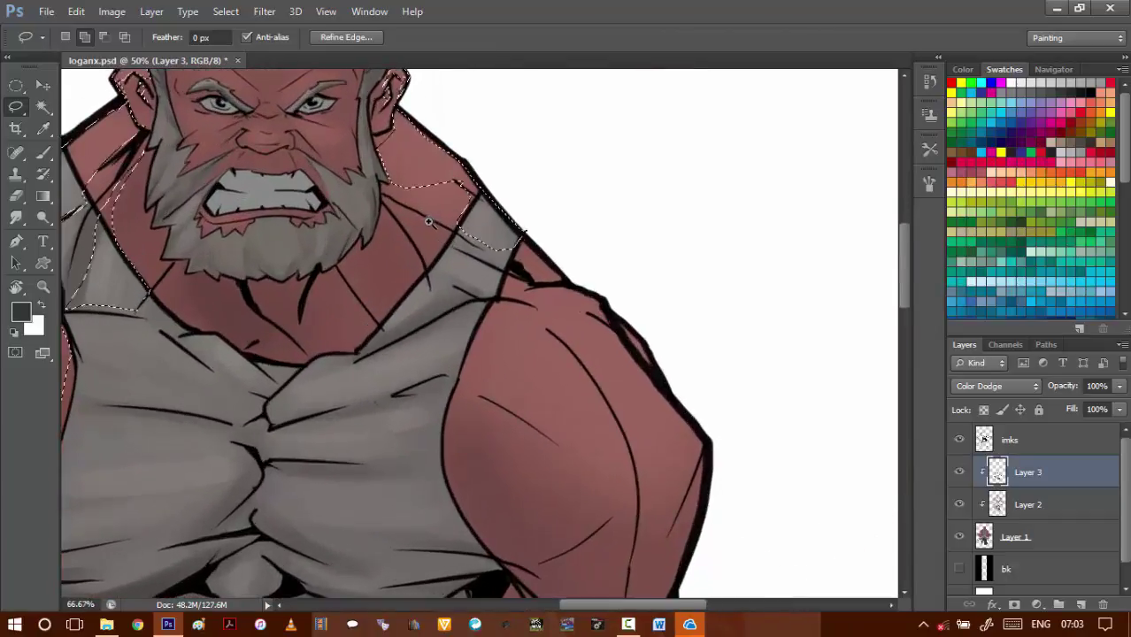
{"action": "left_click_drag", "start_coordinate": [411, 217], "coordinate": [322, 339]}
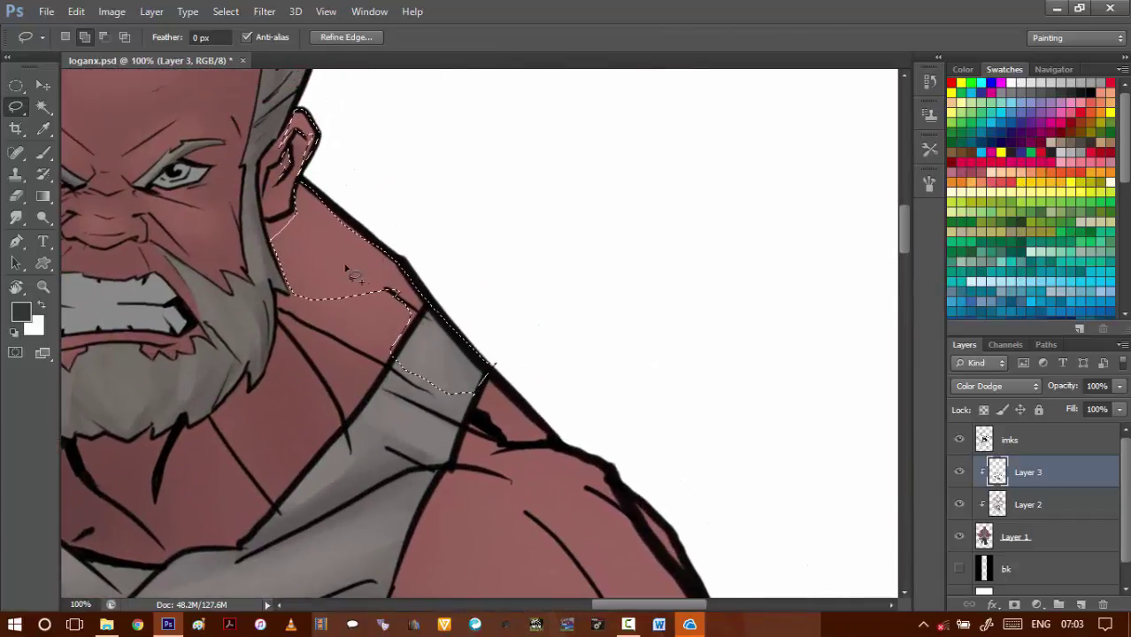
{"action": "mouse_move", "coordinate": [384, 312]}
{"action": "left_mouse_down"}
{"action": "mouse_move", "coordinate": [401, 324]}
{"action": "mouse_move", "coordinate": [417, 295]}
{"action": "mouse_move", "coordinate": [384, 273]}
{"action": "mouse_move", "coordinate": [434, 322]}
{"action": "left_mouse_up"}
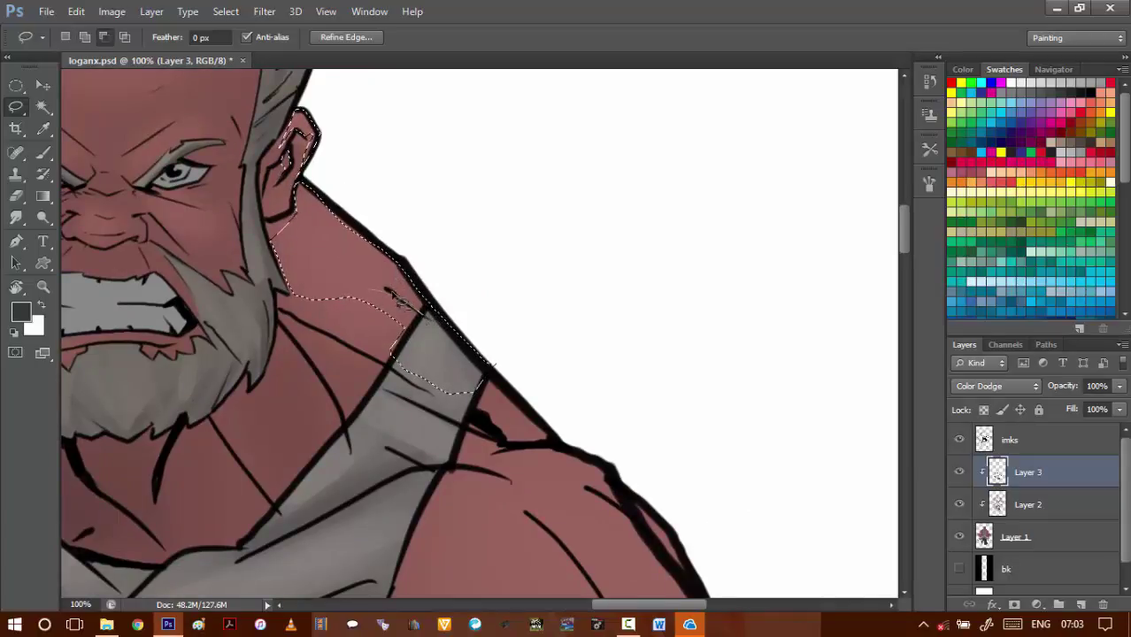
{"action": "left_click_drag", "start_coordinate": [293, 231], "coordinate": [379, 291]}
{"action": "left_click_drag", "start_coordinate": [316, 250], "coordinate": [386, 139]}
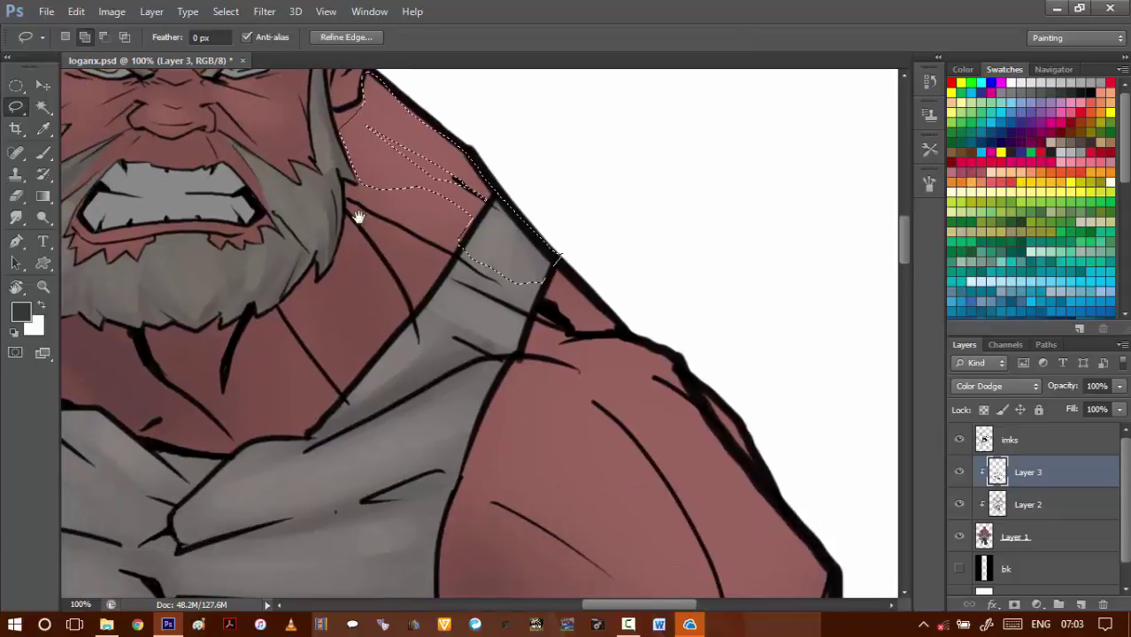
- Add lasso areas below the right-hand neck crease, across the tank top strap and on the small patch of skin just outside it
{"action": "left_click_drag", "start_coordinate": [347, 211], "coordinate": [446, 298]}
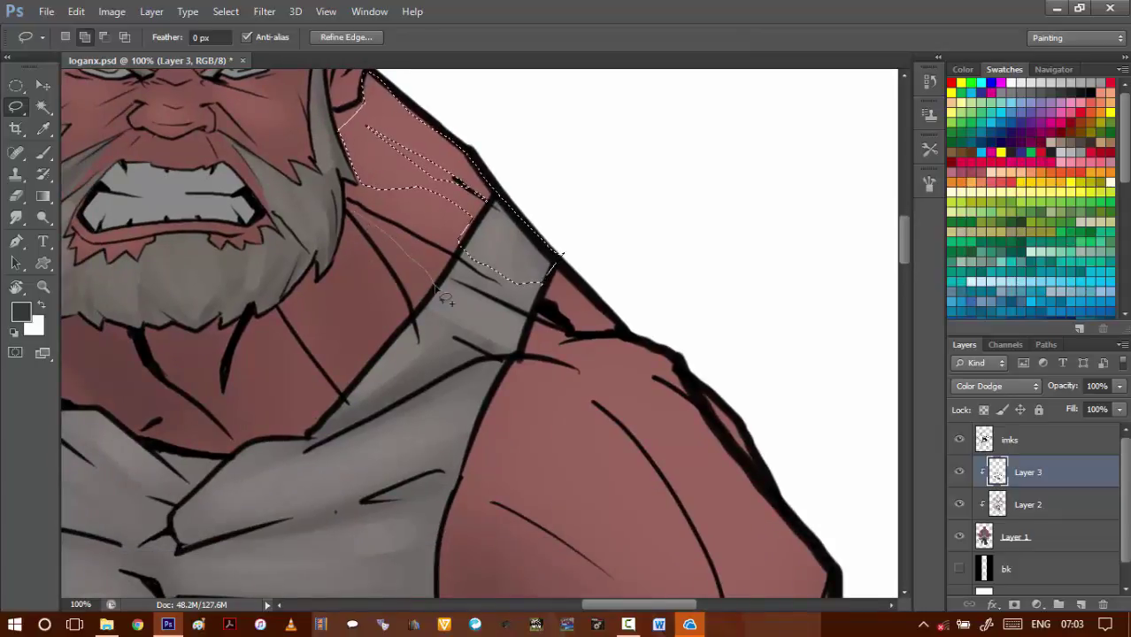
{"action": "left_click_drag", "start_coordinate": [432, 252], "coordinate": [301, 208]}
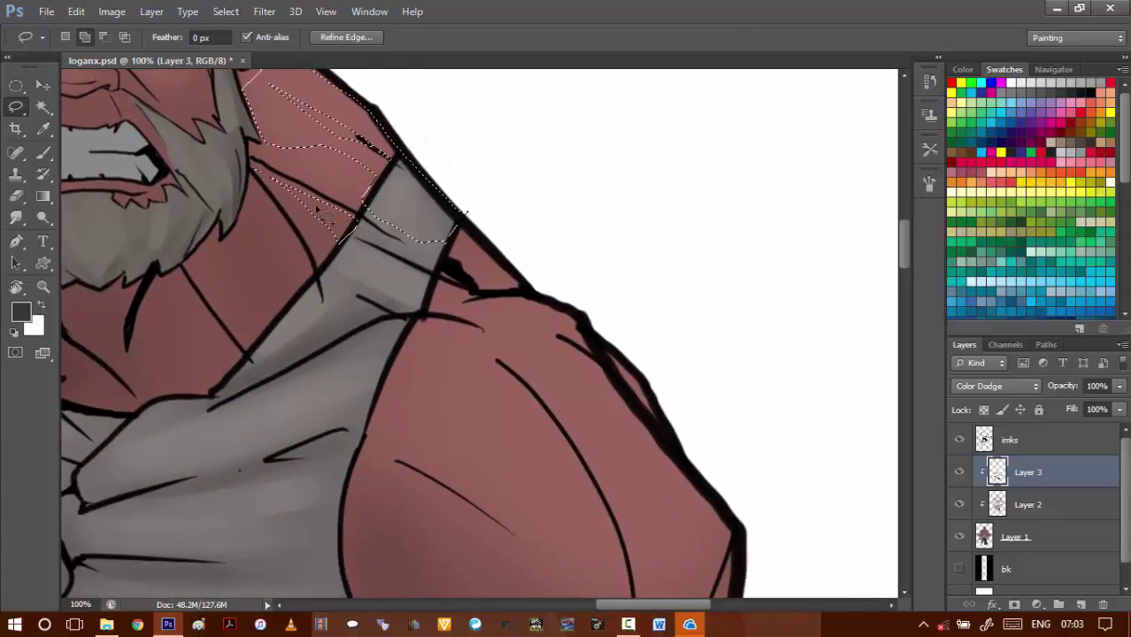
{"action": "left_click_drag", "start_coordinate": [355, 257], "coordinate": [423, 310]}
{"action": "mouse_move", "coordinate": [360, 250]}
{"action": "left_mouse_down"}
{"action": "mouse_move", "coordinate": [341, 263]}
{"action": "mouse_move", "coordinate": [397, 263]}
{"action": "mouse_move", "coordinate": [363, 222]}
{"action": "mouse_move", "coordinate": [418, 269]}
{"action": "mouse_move", "coordinate": [371, 240]}
{"action": "mouse_move", "coordinate": [306, 165]}
{"action": "left_mouse_up"}
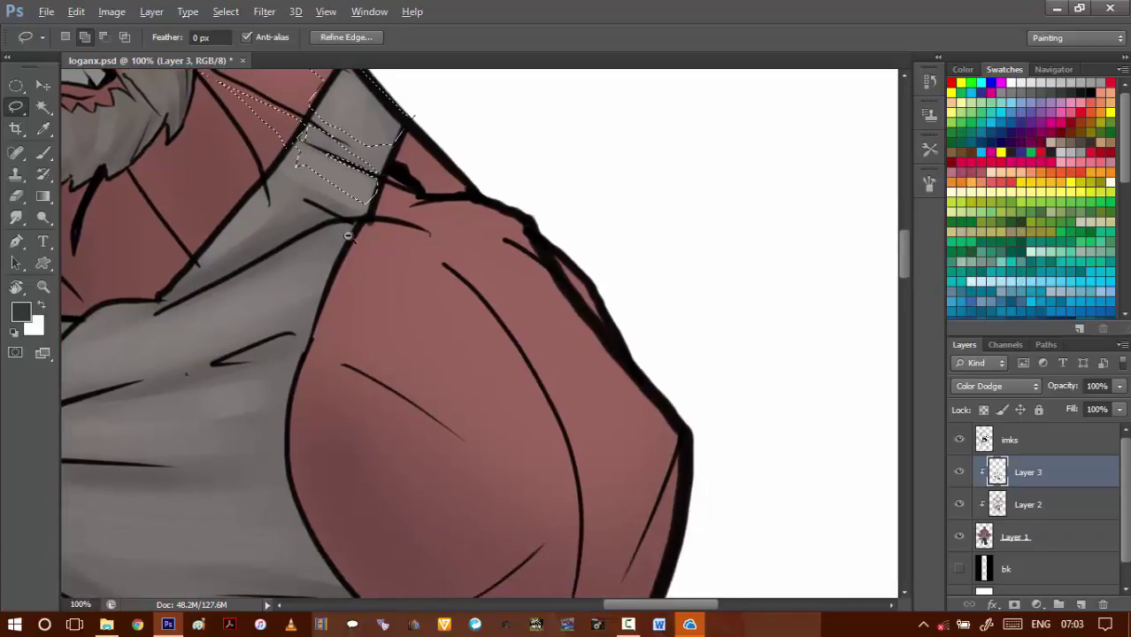
{"action": "scroll", "coordinate": [348, 236], "scroll_direction": "down", "scroll_amount": 1}
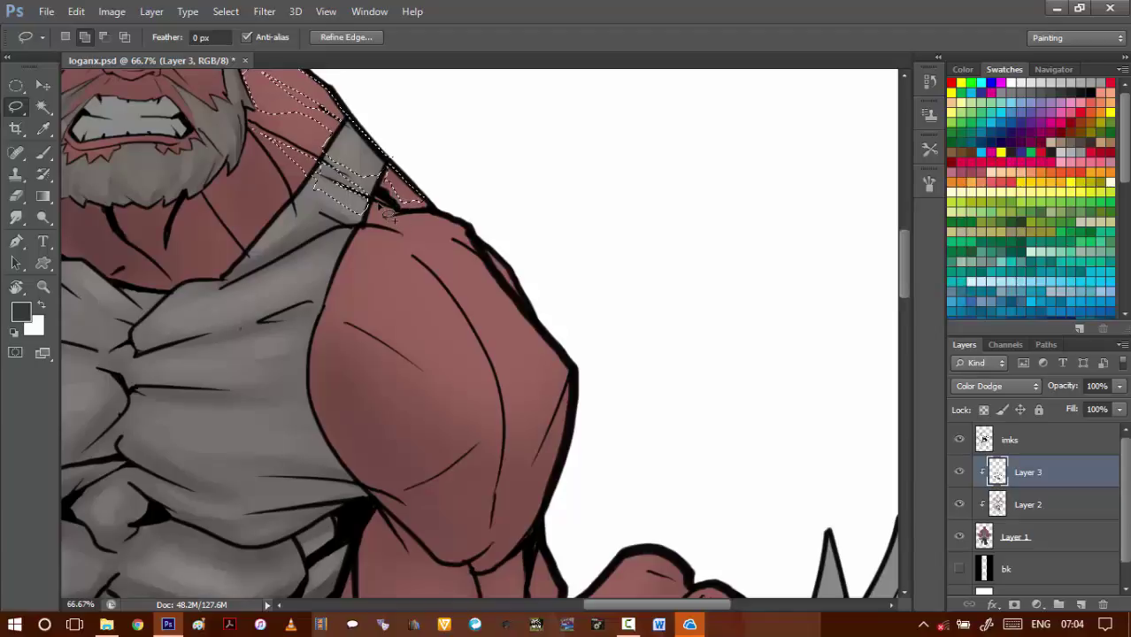
{"action": "left_click_drag", "start_coordinate": [378, 236], "coordinate": [354, 142]}
- Lasso a large highlight over the right-hand upper arm, subtracting thin slivers along the long muscle line and the short inner crease
{"action": "scroll", "coordinate": [382, 225], "scroll_direction": "down", "scroll_amount": 1}
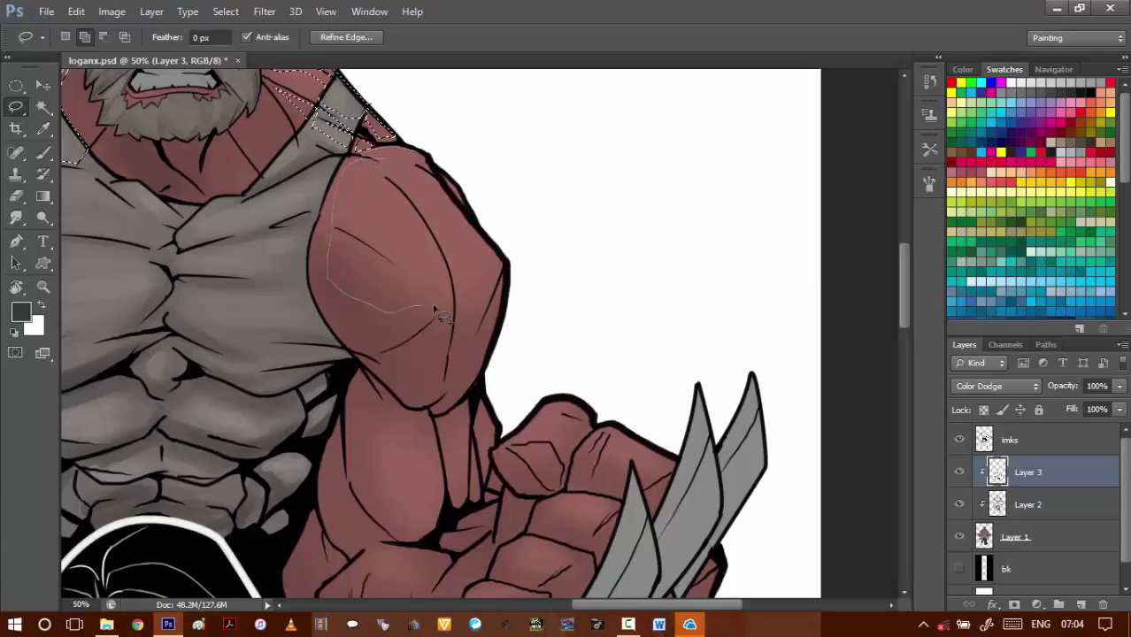
{"action": "mouse_move", "coordinate": [493, 307]}
{"action": "left_mouse_down"}
{"action": "mouse_move", "coordinate": [496, 251]}
{"action": "mouse_move", "coordinate": [416, 152]}
{"action": "left_mouse_up"}
{"action": "key", "text": "alt"}
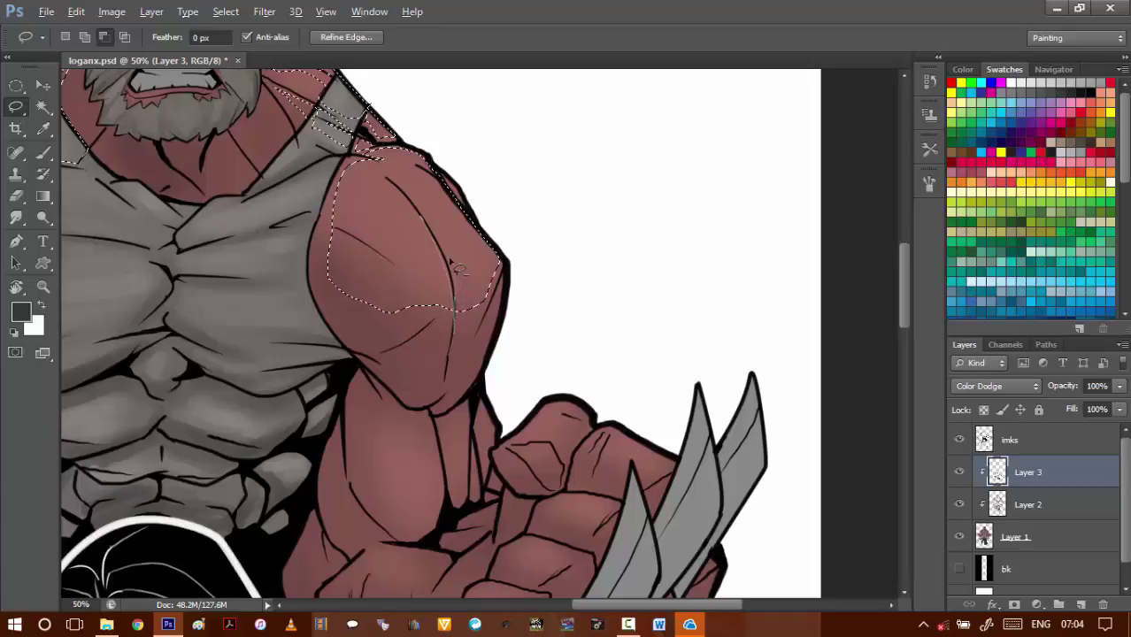
{"action": "left_click_drag", "start_coordinate": [436, 233], "coordinate": [403, 196]}
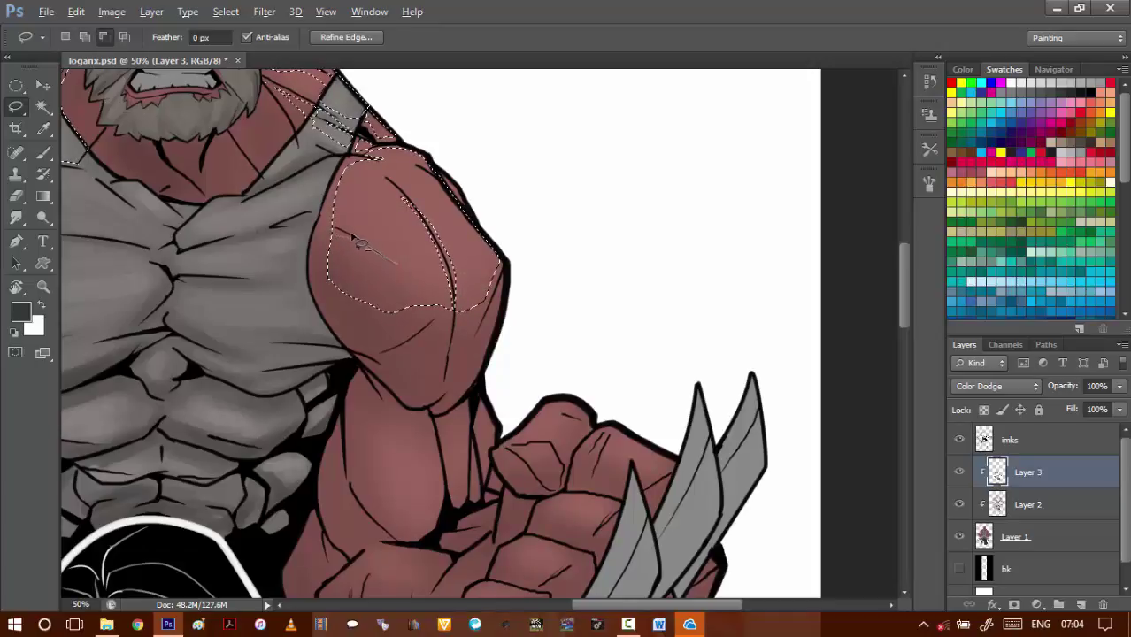
{"action": "left_click_drag", "start_coordinate": [353, 235], "coordinate": [308, 233]}
- Add thin sliver shapes just below the lower edge of the upper arm highlight, near the arm's outer side
{"action": "left_click_drag", "start_coordinate": [420, 361], "coordinate": [460, 255]}
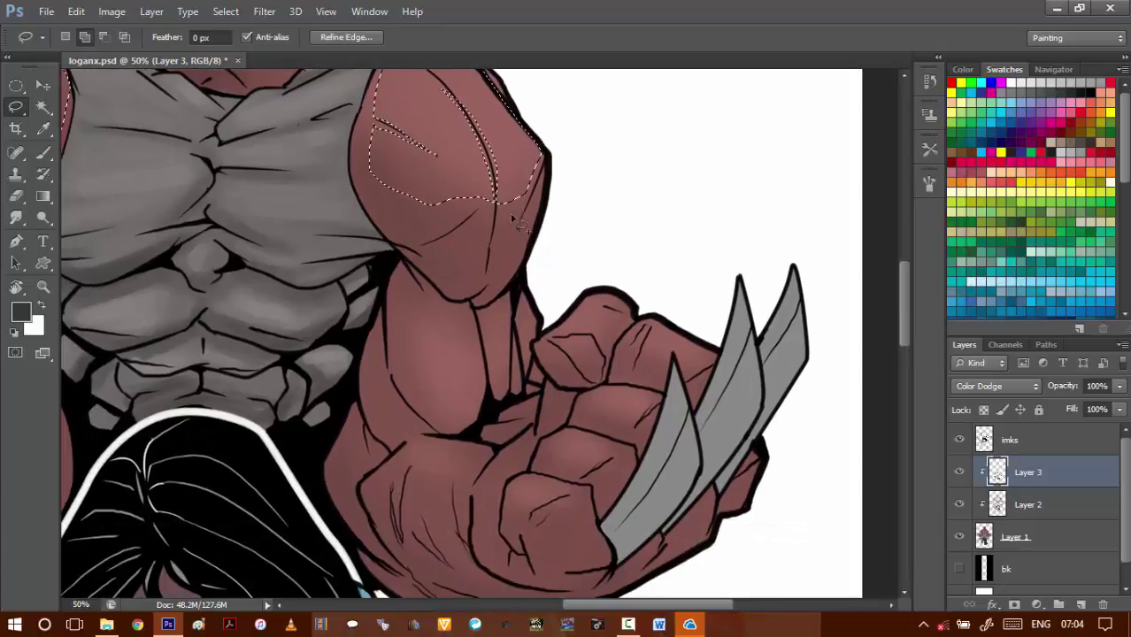
{"action": "scroll", "coordinate": [512, 218], "scroll_direction": "up", "scroll_amount": 1}
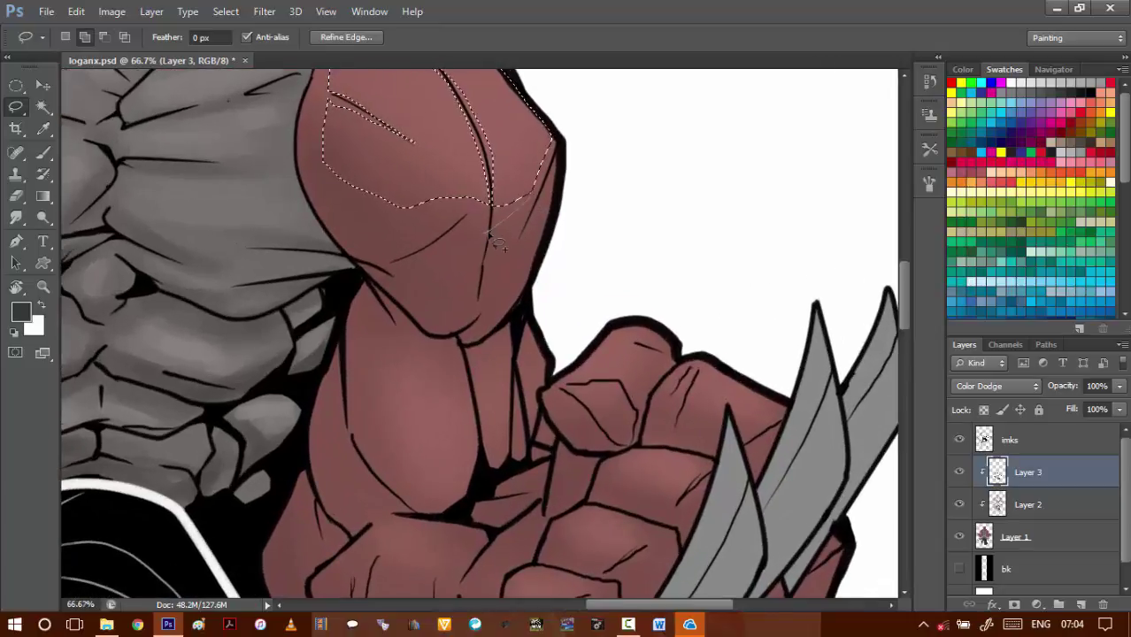
{"action": "mouse_move", "coordinate": [516, 219]}
{"action": "left_mouse_down"}
{"action": "mouse_move", "coordinate": [531, 203]}
{"action": "mouse_move", "coordinate": [478, 226]}
{"action": "left_mouse_up"}
{"action": "left_click_drag", "start_coordinate": [544, 186], "coordinate": [545, 182]}
- Add highlight patches to the right-hand forearm: a rounded one on the inner muscle and narrow ones on the two outer tendon sections
{"action": "left_click_drag", "start_coordinate": [381, 401], "coordinate": [493, 240]}
{"action": "scroll", "coordinate": [494, 241], "scroll_direction": "down", "scroll_amount": 1}
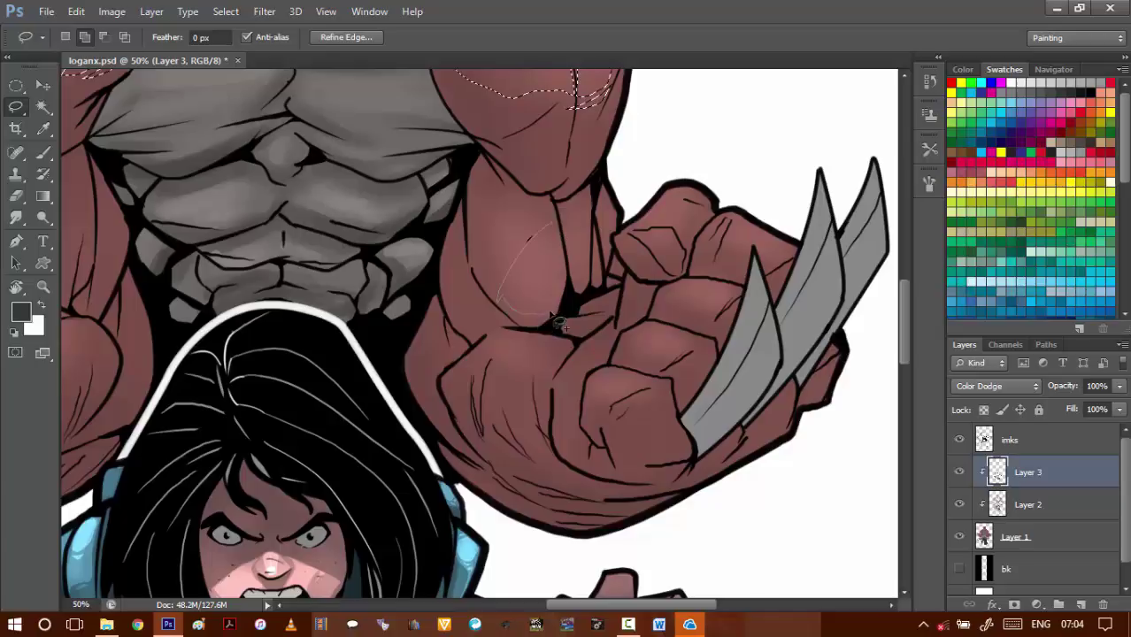
{"action": "left_click_drag", "start_coordinate": [563, 268], "coordinate": [563, 262]}
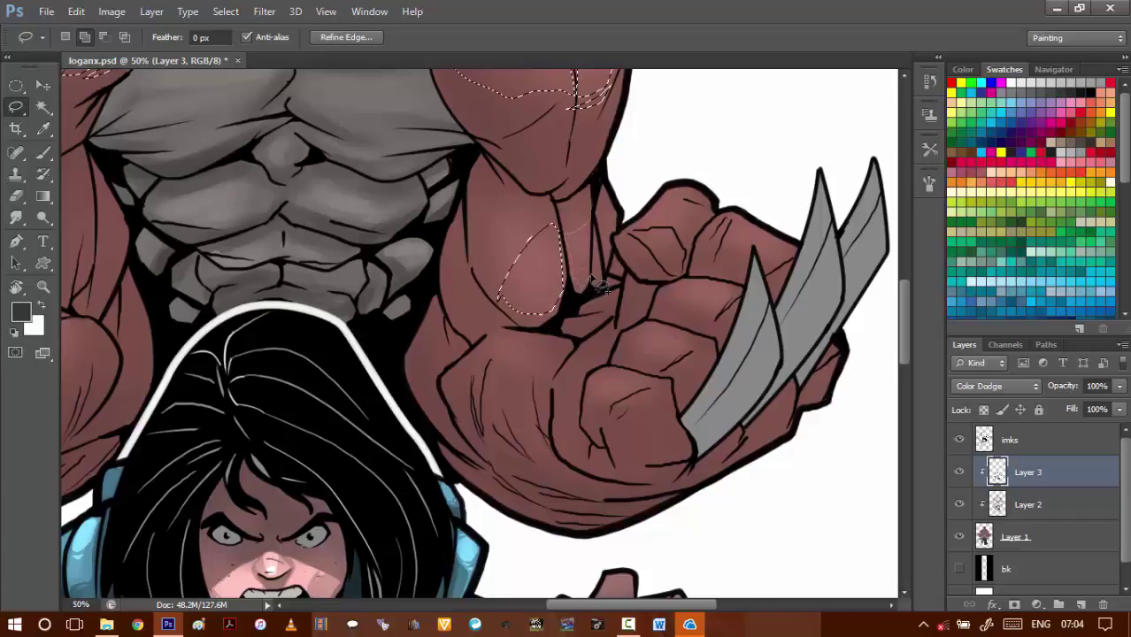
{"action": "left_click_drag", "start_coordinate": [592, 260], "coordinate": [591, 222]}
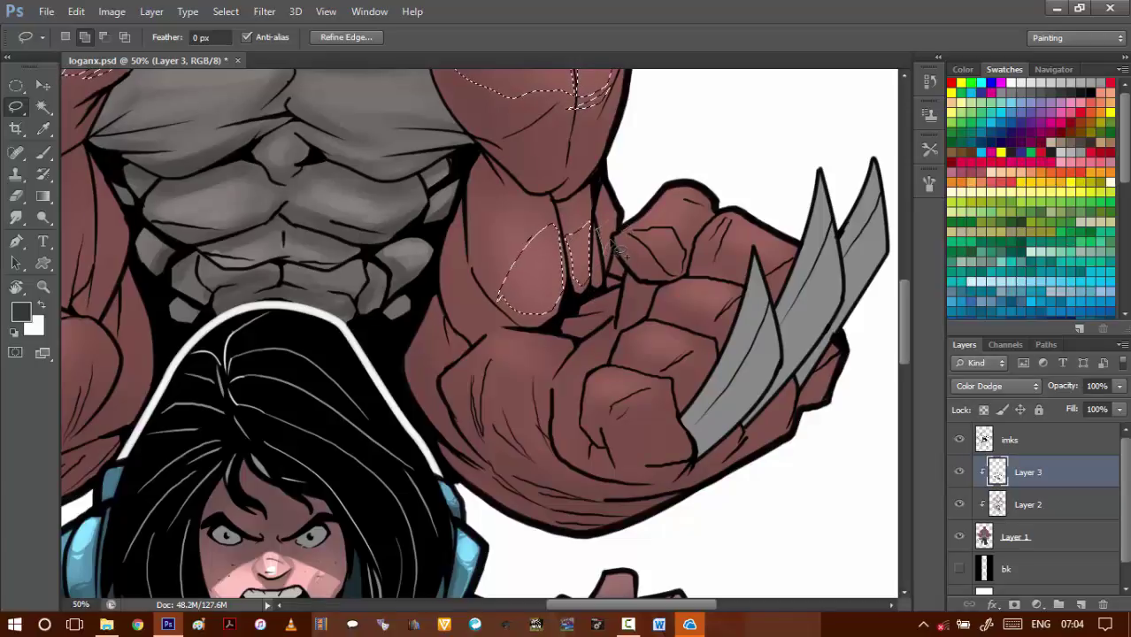
{"action": "mouse_move", "coordinate": [631, 215]}
{"action": "left_mouse_down"}
{"action": "mouse_move", "coordinate": [557, 191]}
{"action": "mouse_move", "coordinate": [594, 187]}
{"action": "left_mouse_up"}
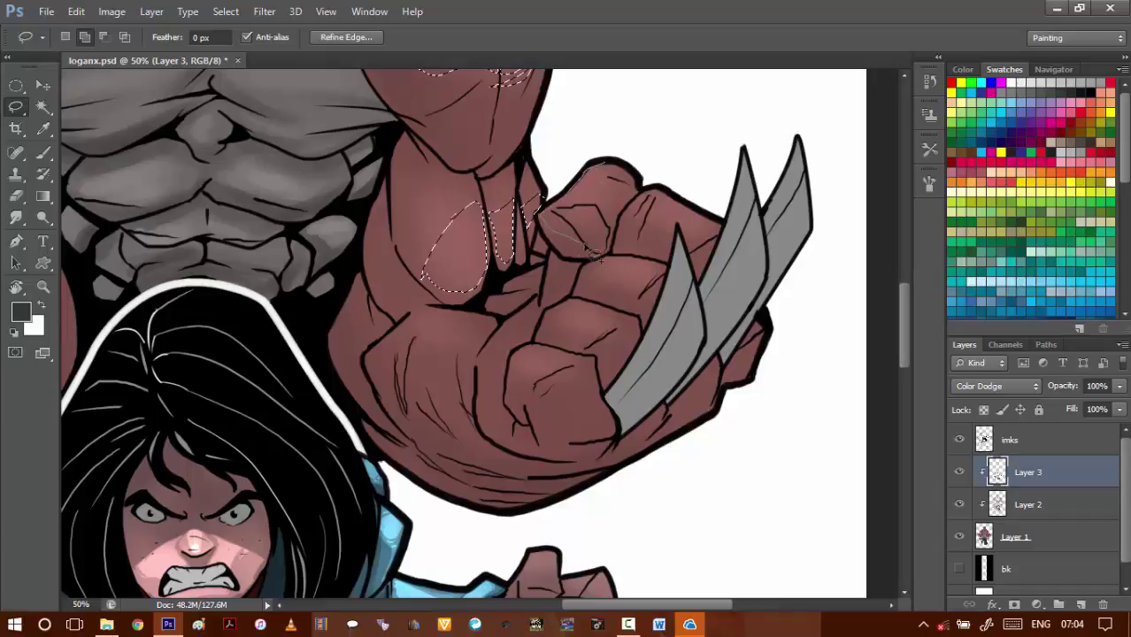
- Add a highlight patch to the upper part of each of the four upper finger segments of the right-hand clawed hand
{"action": "mouse_move", "coordinate": [618, 205]}
{"action": "left_mouse_down"}
{"action": "mouse_move", "coordinate": [628, 176]}
{"action": "mouse_move", "coordinate": [619, 167]}
{"action": "left_mouse_up"}
{"action": "left_click_drag", "start_coordinate": [635, 206], "coordinate": [560, 188]}
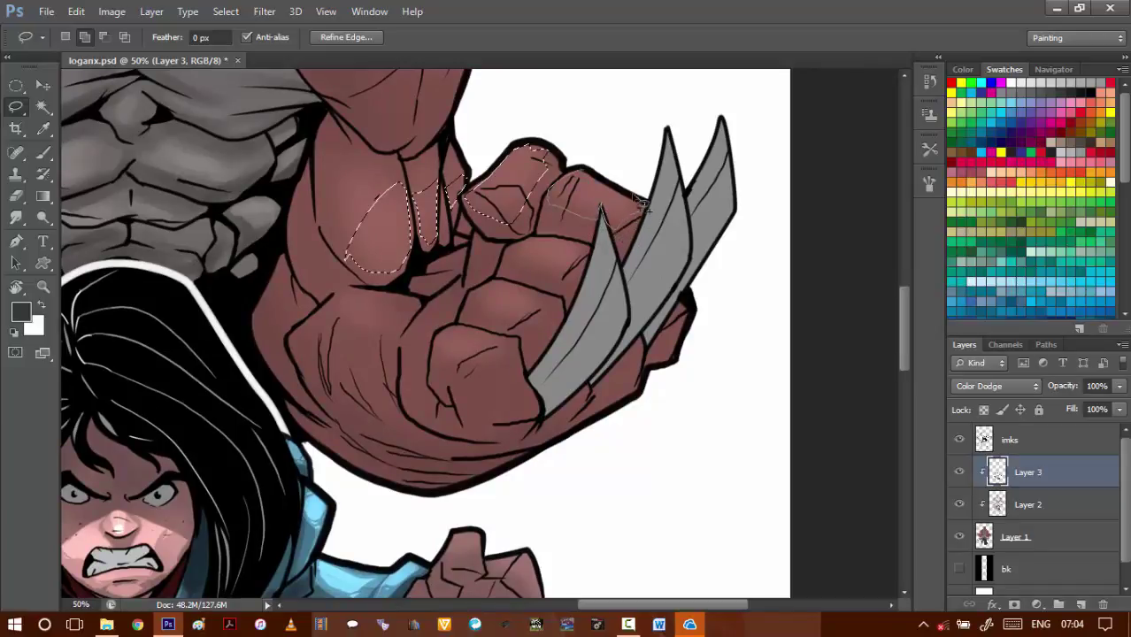
{"action": "left_click_drag", "start_coordinate": [634, 197], "coordinate": [573, 168]}
{"action": "mouse_move", "coordinate": [501, 285]}
{"action": "left_mouse_down"}
{"action": "mouse_move", "coordinate": [529, 197]}
{"action": "mouse_move", "coordinate": [592, 188]}
{"action": "mouse_move", "coordinate": [620, 162]}
{"action": "mouse_move", "coordinate": [536, 172]}
{"action": "left_mouse_up"}
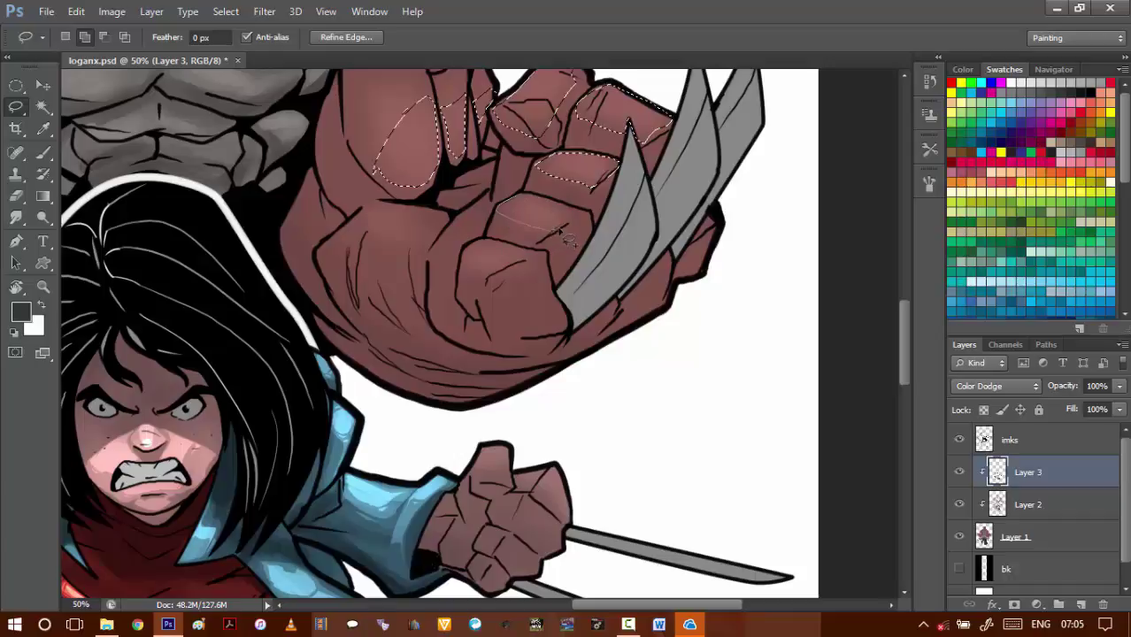
{"action": "left_click_drag", "start_coordinate": [566, 237], "coordinate": [580, 212]}
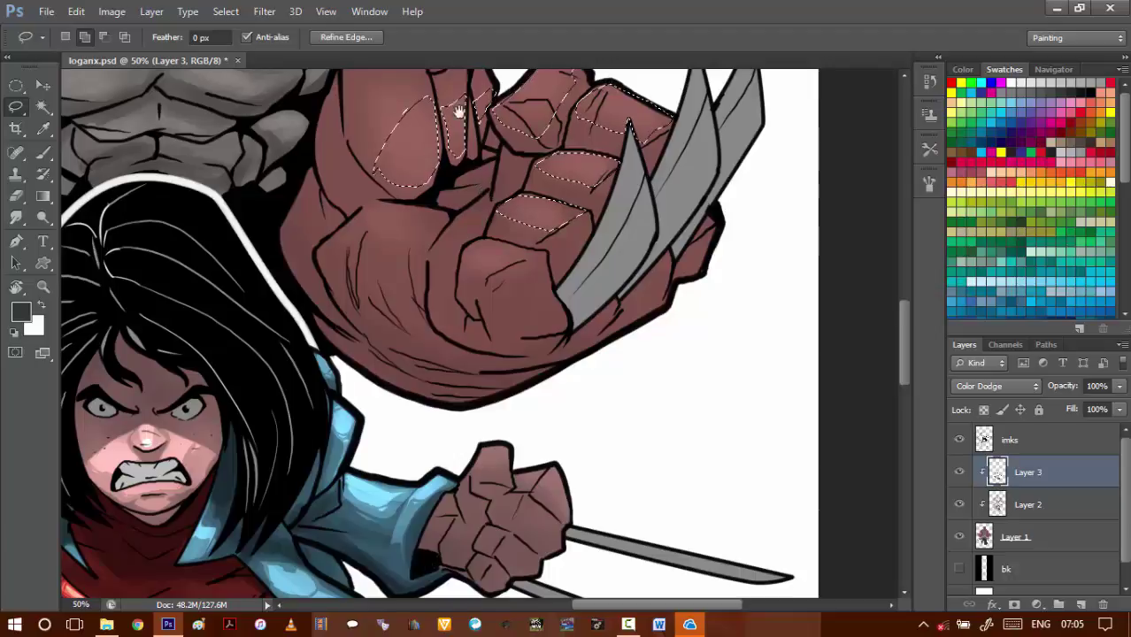
- Trim the upper tip of the rounded forearm highlight and add thin slivers along its inner edge
{"action": "left_click_drag", "start_coordinate": [450, 97], "coordinate": [483, 208]}
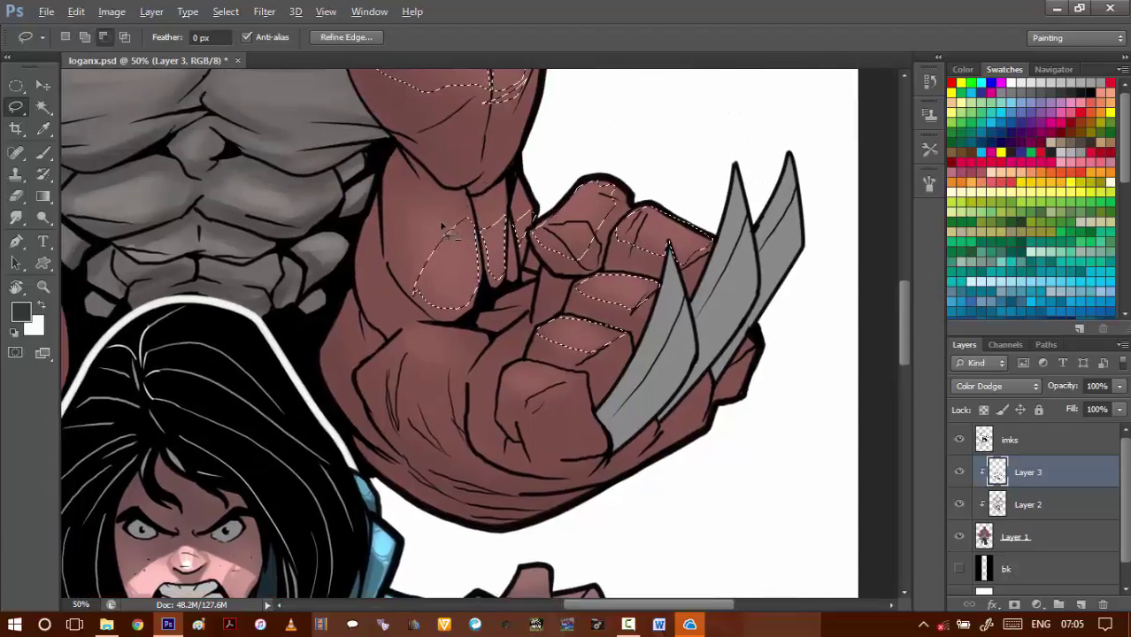
{"action": "left_click_drag", "start_coordinate": [429, 212], "coordinate": [483, 245]}
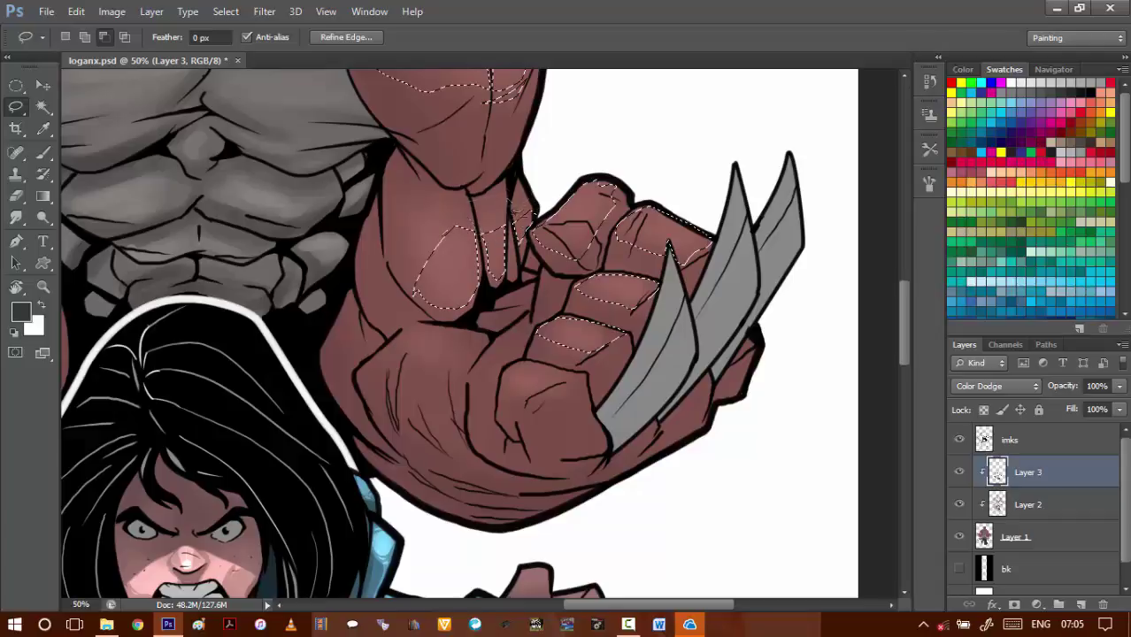
{"action": "scroll", "coordinate": [446, 233], "scroll_direction": "up", "scroll_amount": 1, "text": "alt"}
{"action": "left_click_drag", "start_coordinate": [432, 239], "coordinate": [412, 280]}
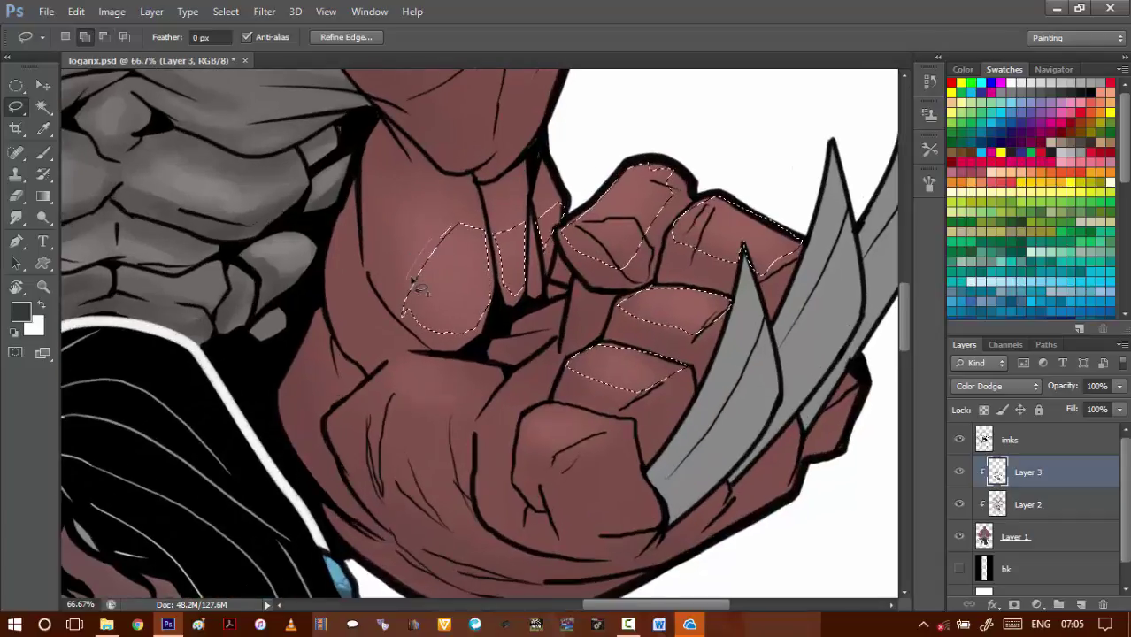
{"action": "left_click_drag", "start_coordinate": [451, 237], "coordinate": [447, 230]}
- Add a highlight patch across the top of the lowest finger on the right-hand clawed hand
{"action": "left_click_drag", "start_coordinate": [563, 326], "coordinate": [459, 278]}
{"action": "mouse_move", "coordinate": [440, 358]}
{"action": "left_mouse_down"}
{"action": "mouse_move", "coordinate": [446, 290]}
{"action": "mouse_move", "coordinate": [419, 308]}
{"action": "left_mouse_up"}
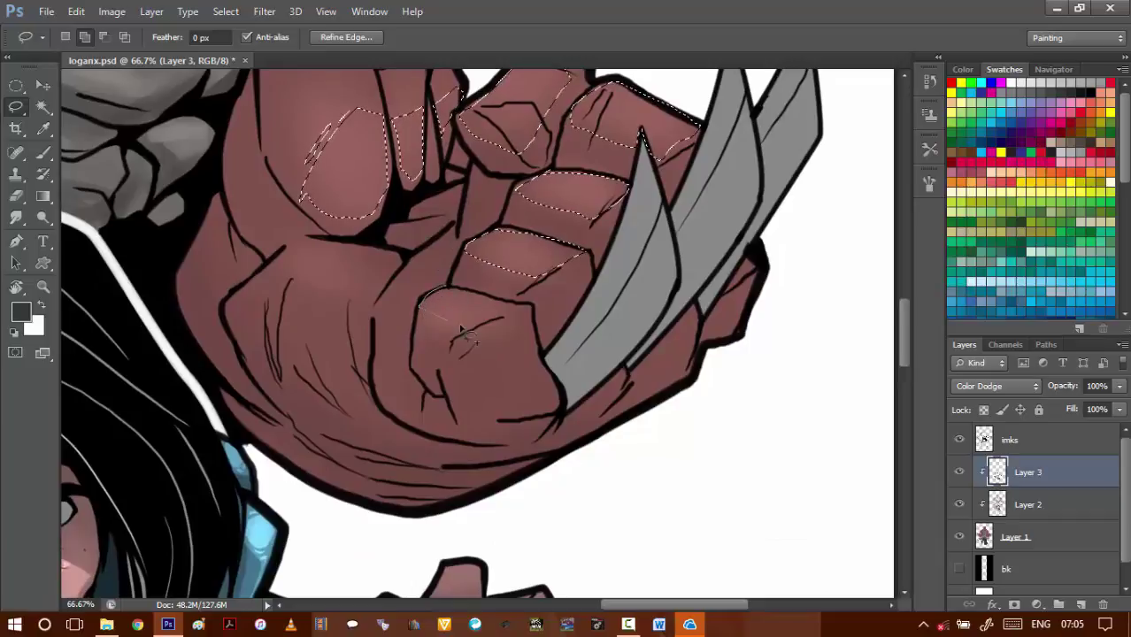
{"action": "left_click_drag", "start_coordinate": [514, 305], "coordinate": [460, 291]}
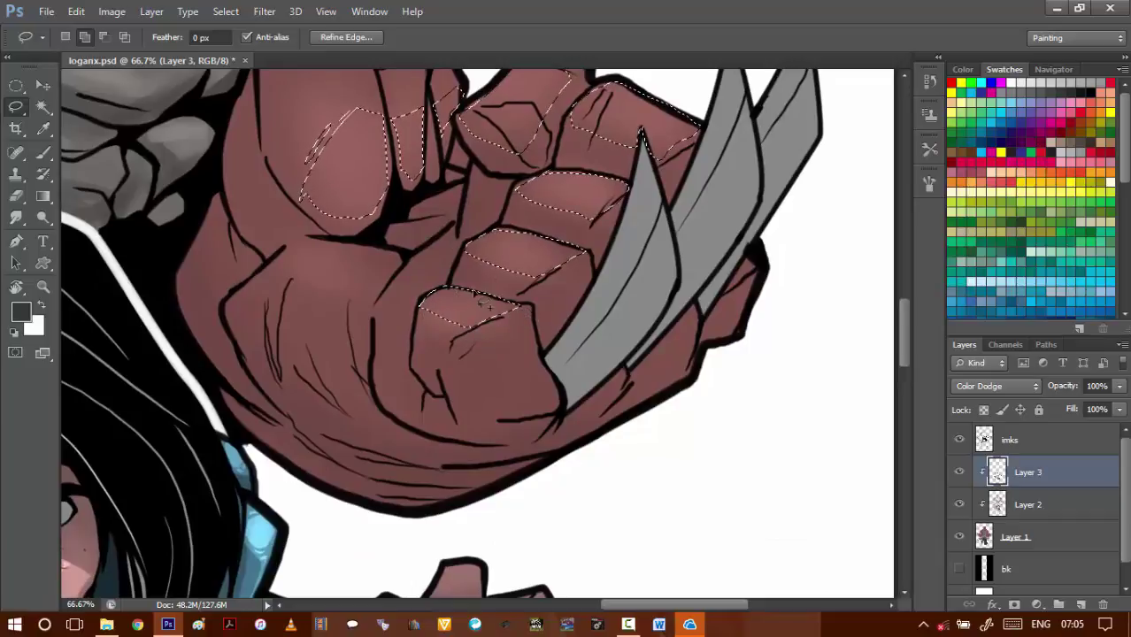
- Add thin hatch-like slivers beneath the highlight patches on the right-hand fingers
{"action": "mouse_move", "coordinate": [525, 222]}
{"action": "left_mouse_down"}
{"action": "mouse_move", "coordinate": [480, 269]}
{"action": "mouse_move", "coordinate": [495, 281]}
{"action": "left_mouse_up"}
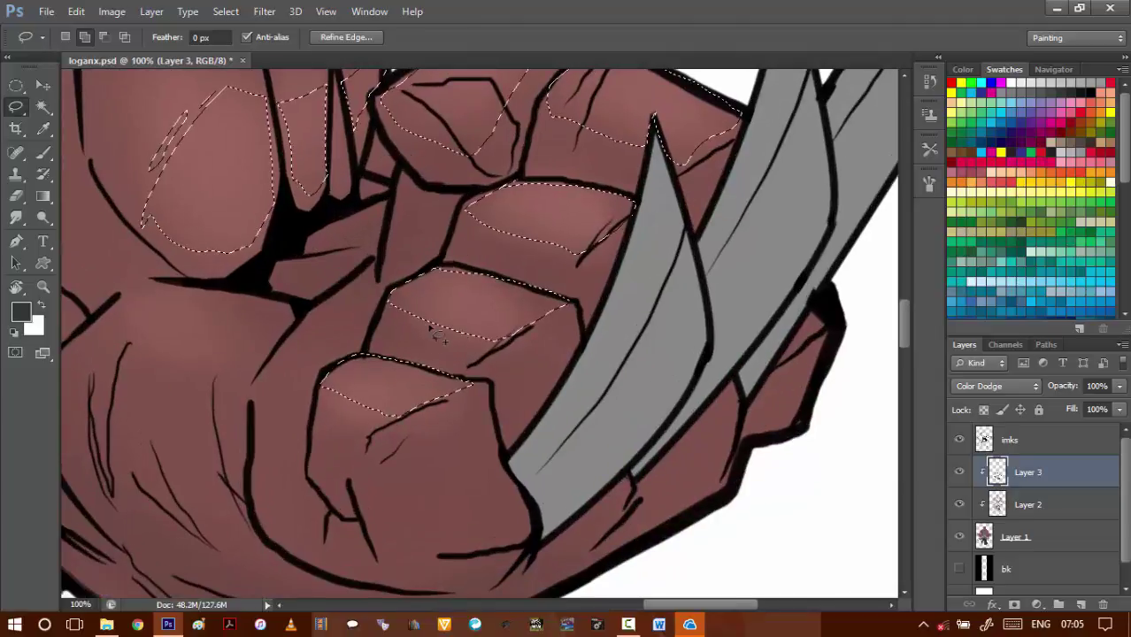
{"action": "left_click_drag", "start_coordinate": [458, 339], "coordinate": [408, 331]}
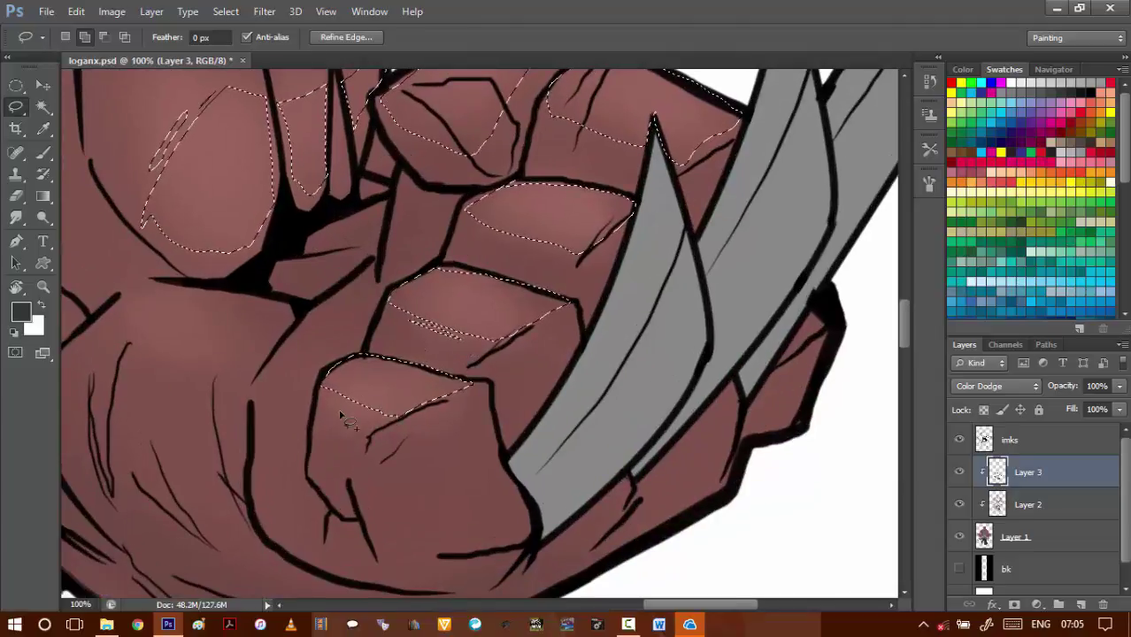
{"action": "left_click_drag", "start_coordinate": [342, 401], "coordinate": [333, 397]}
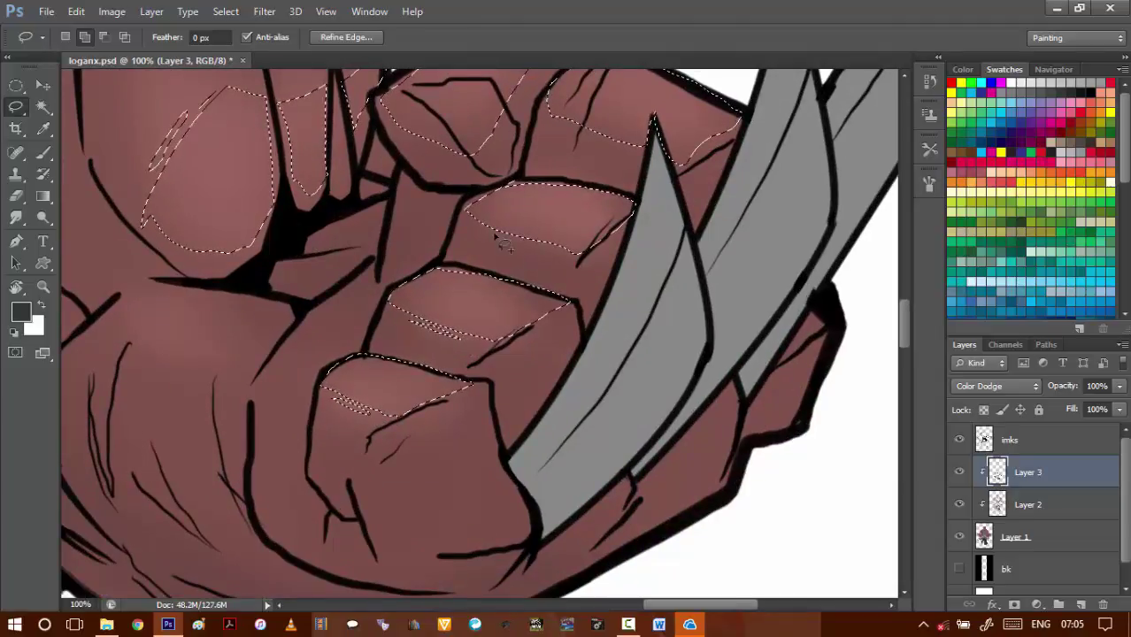
{"action": "left_click_drag", "start_coordinate": [493, 234], "coordinate": [534, 252]}
{"action": "left_click_drag", "start_coordinate": [567, 130], "coordinate": [472, 205]}
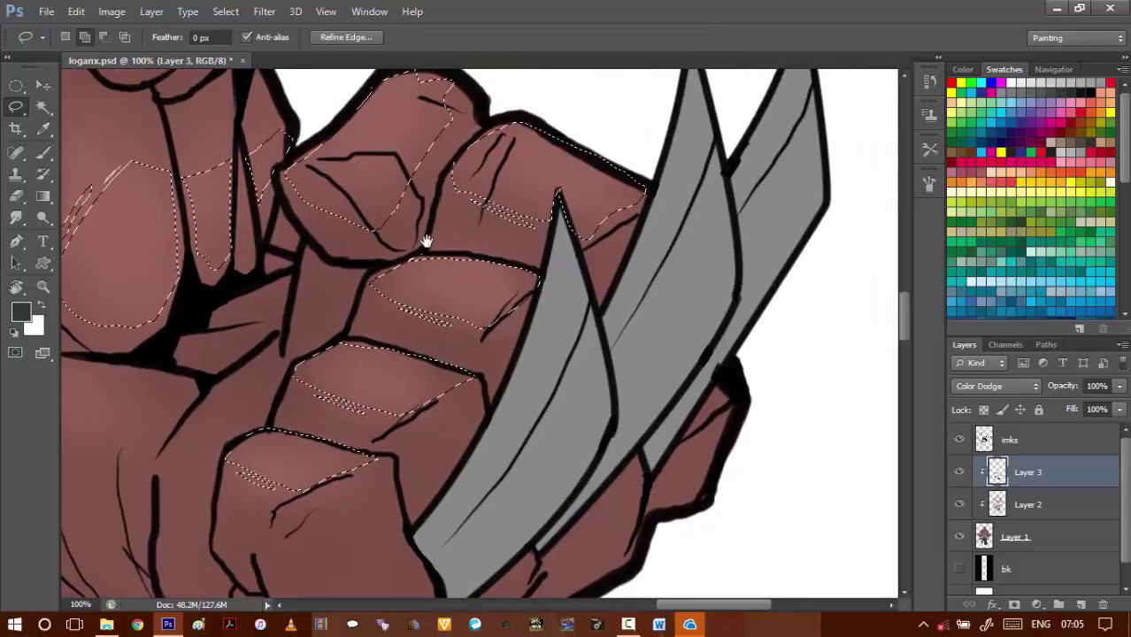
- Trim the lower inner edge of the rounded forearm highlight and add slivers beneath it and at the neighbouring tendon patch
{"action": "scroll", "coordinate": [442, 252], "scroll_direction": "left", "scroll_amount": 6}
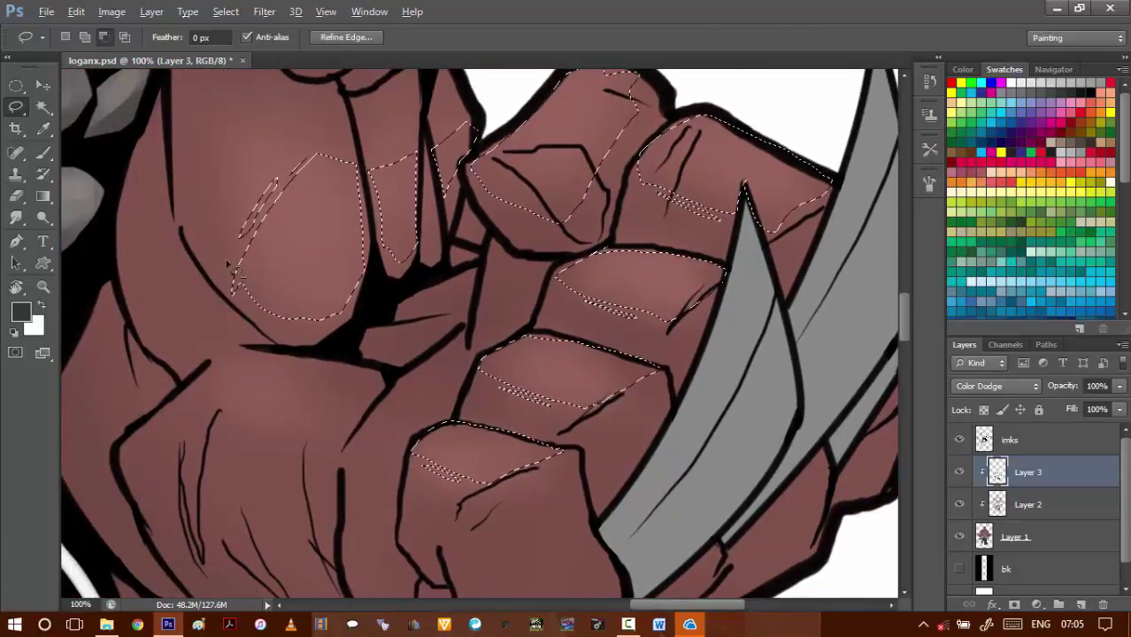
{"action": "mouse_move", "coordinate": [230, 257]}
{"action": "left_mouse_down"}
{"action": "mouse_move", "coordinate": [269, 321]}
{"action": "mouse_move", "coordinate": [239, 282]}
{"action": "left_mouse_up"}
{"action": "left_click_drag", "start_coordinate": [265, 319], "coordinate": [223, 258]}
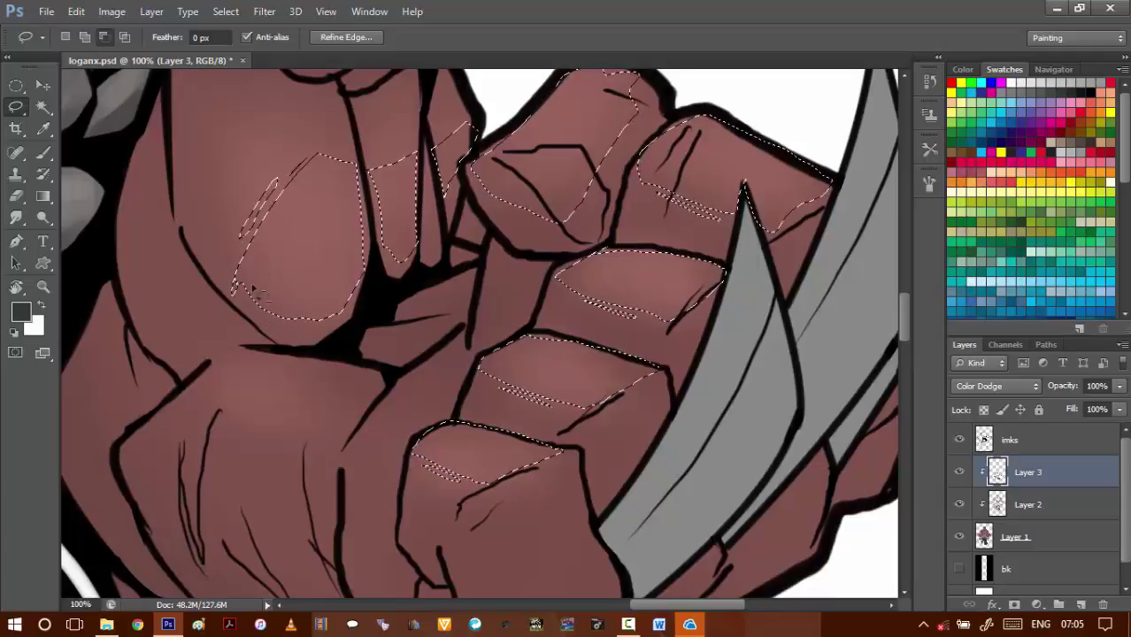
{"action": "key", "text": "shift"}
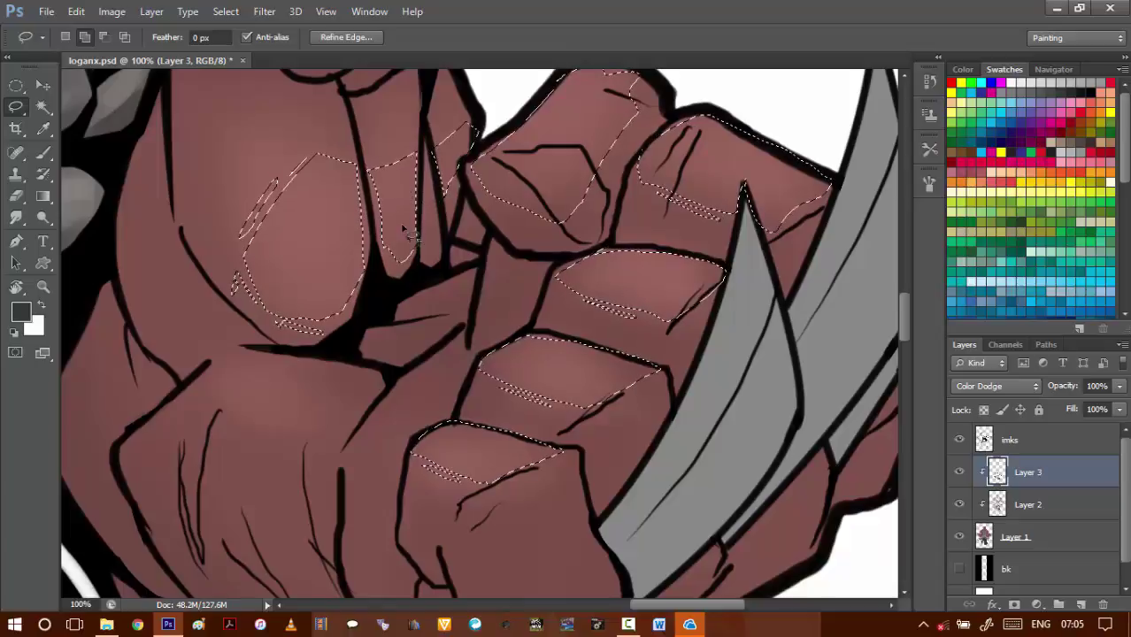
{"action": "key", "text": "alt"}
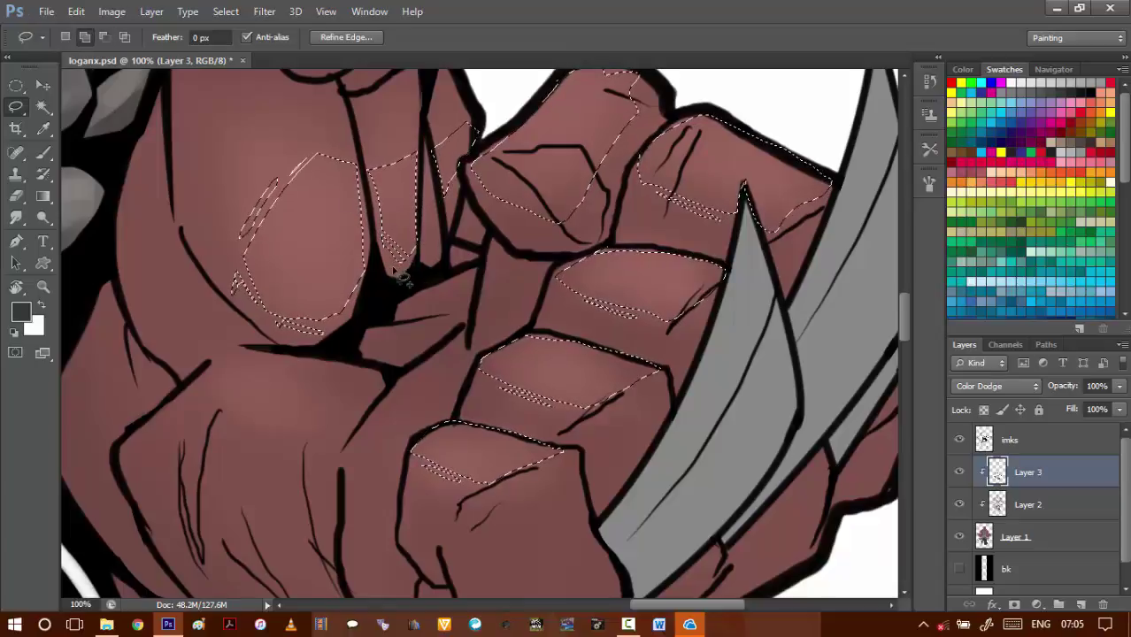
- Lasso a narrow highlight along the outer edge of the bearded man's left-hand forearm, just below the elbow bulge
{"action": "key", "text": "ctrl+d"}
{"action": "left_click_drag", "start_coordinate": [445, 168], "coordinate": [449, 215]}
{"action": "scroll", "coordinate": [450, 217], "scroll_direction": "down", "scroll_amount": 3}
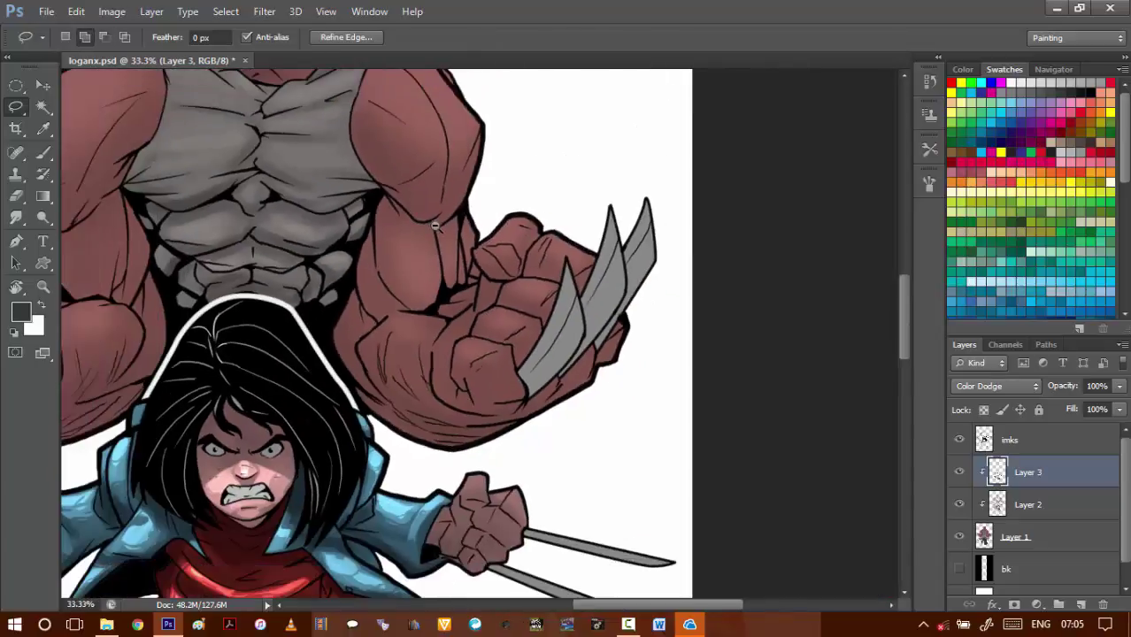
{"action": "left_click_drag", "start_coordinate": [335, 256], "coordinate": [587, 231]}
{"action": "scroll", "coordinate": [353, 245], "scroll_direction": "up", "scroll_amount": 3}
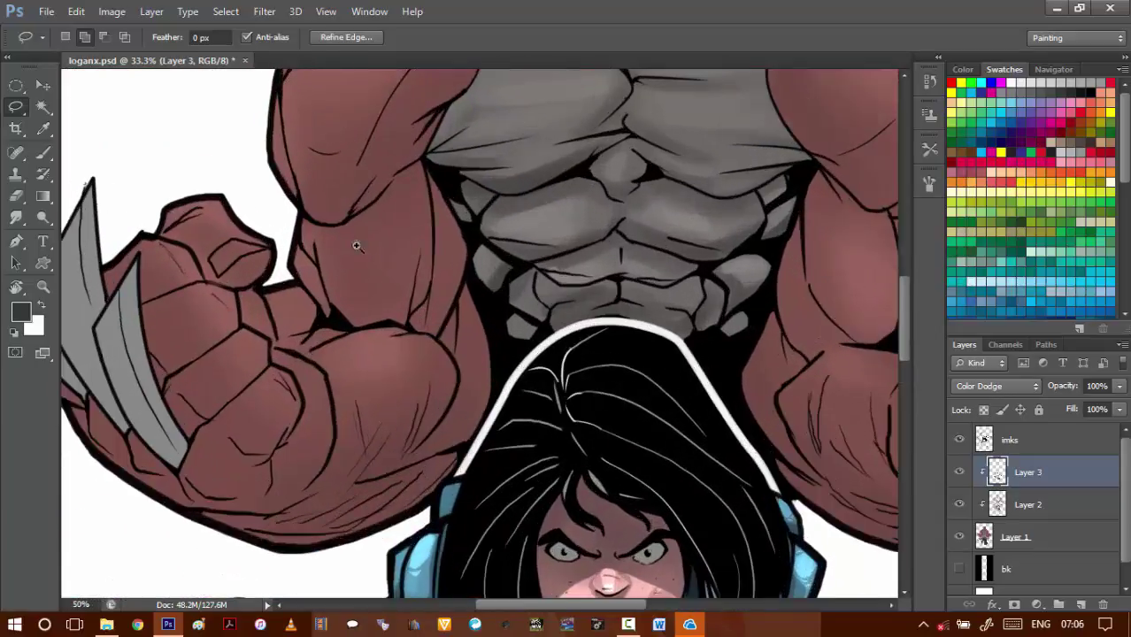
{"action": "left_click_drag", "start_coordinate": [279, 209], "coordinate": [283, 277]}
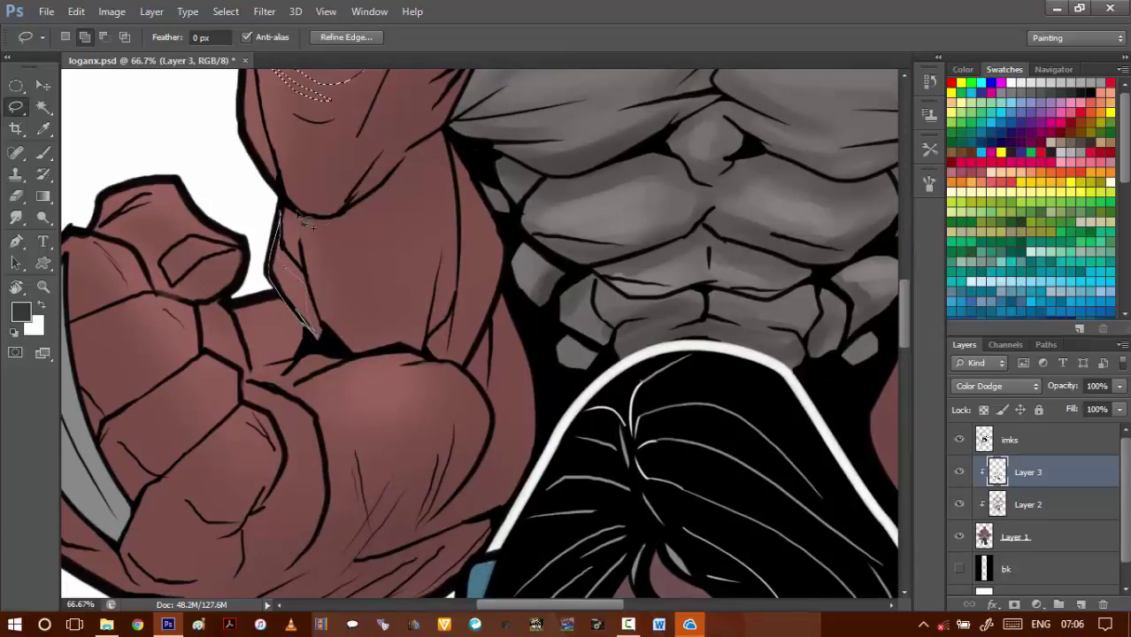
{"action": "left_click_drag", "start_coordinate": [301, 221], "coordinate": [299, 218]}
- Add a large highlight over the middle of the left-hand forearm and subtract a thin strip along its upper edge
{"action": "left_click_drag", "start_coordinate": [414, 211], "coordinate": [326, 260]}
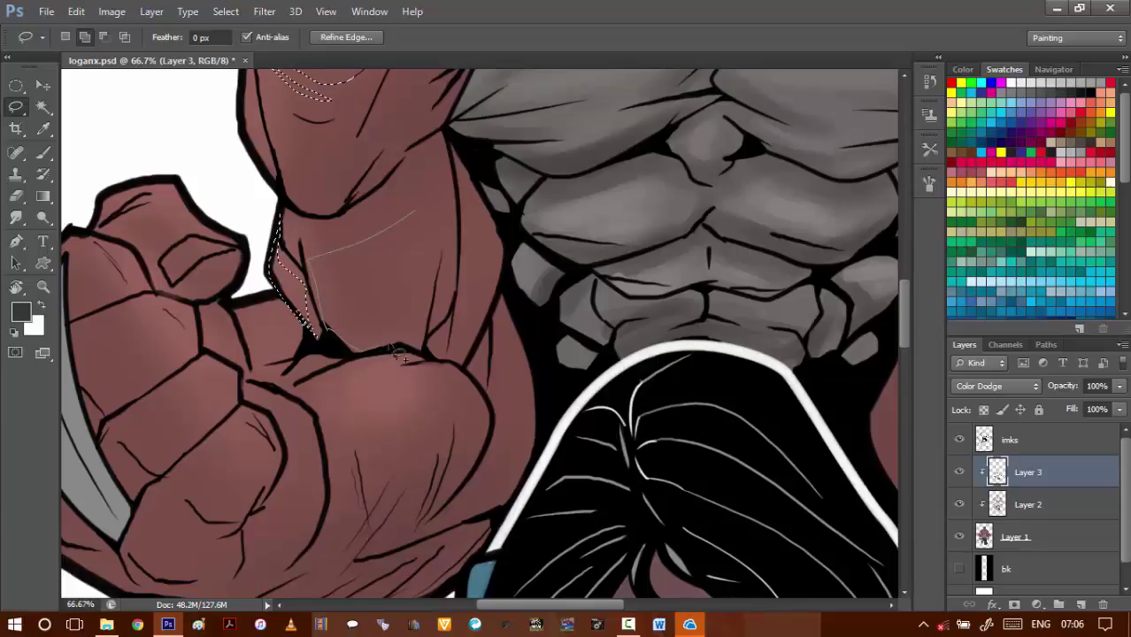
{"action": "left_click_drag", "start_coordinate": [427, 226], "coordinate": [422, 213]}
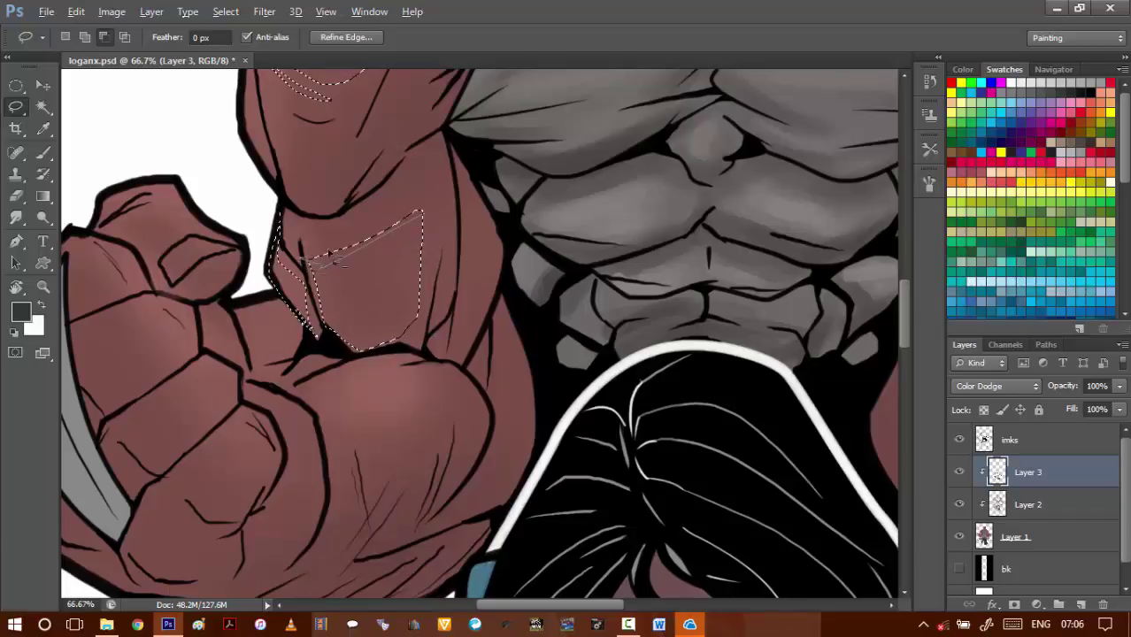
{"action": "left_click_drag", "start_coordinate": [328, 254], "coordinate": [327, 255]}
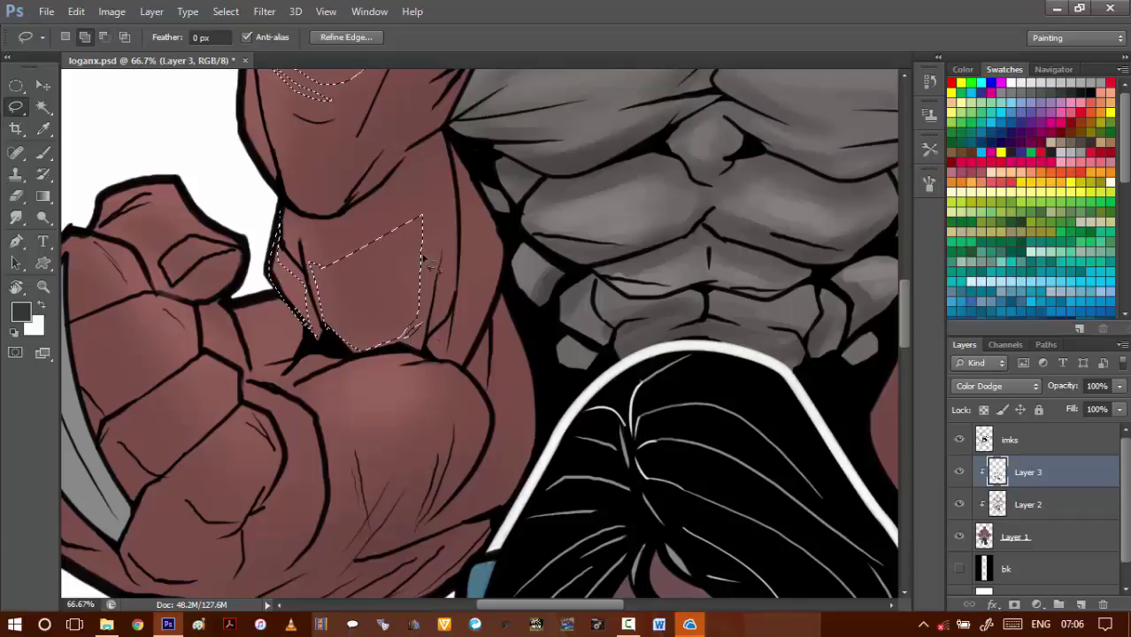
- Add a thin highlight sliver along the inner edge of the large highlight on the left-hand forearm
{"action": "mouse_move", "coordinate": [394, 229]}
{"action": "left_mouse_down"}
{"action": "mouse_move", "coordinate": [420, 267]}
{"action": "mouse_move", "coordinate": [411, 226]}
{"action": "mouse_move", "coordinate": [422, 224]}
{"action": "left_mouse_up"}
{"action": "left_click_drag", "start_coordinate": [429, 274], "coordinate": [419, 296]}
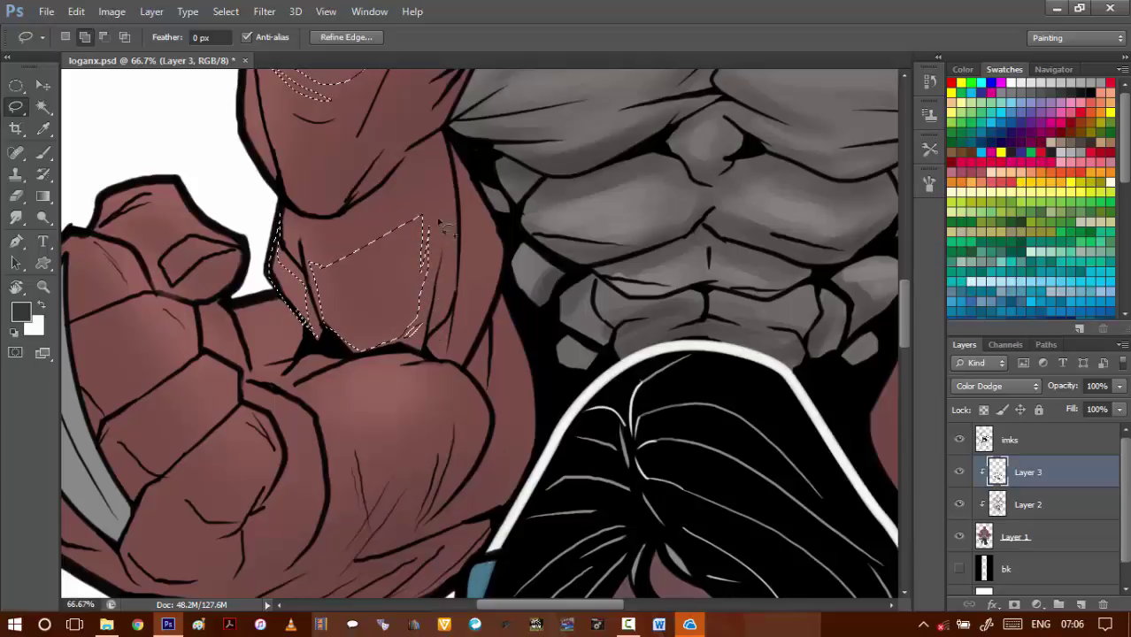
{"action": "left_click_drag", "start_coordinate": [321, 293], "coordinate": [434, 288]}
{"action": "left_click_drag", "start_coordinate": [344, 168], "coordinate": [438, 234]}
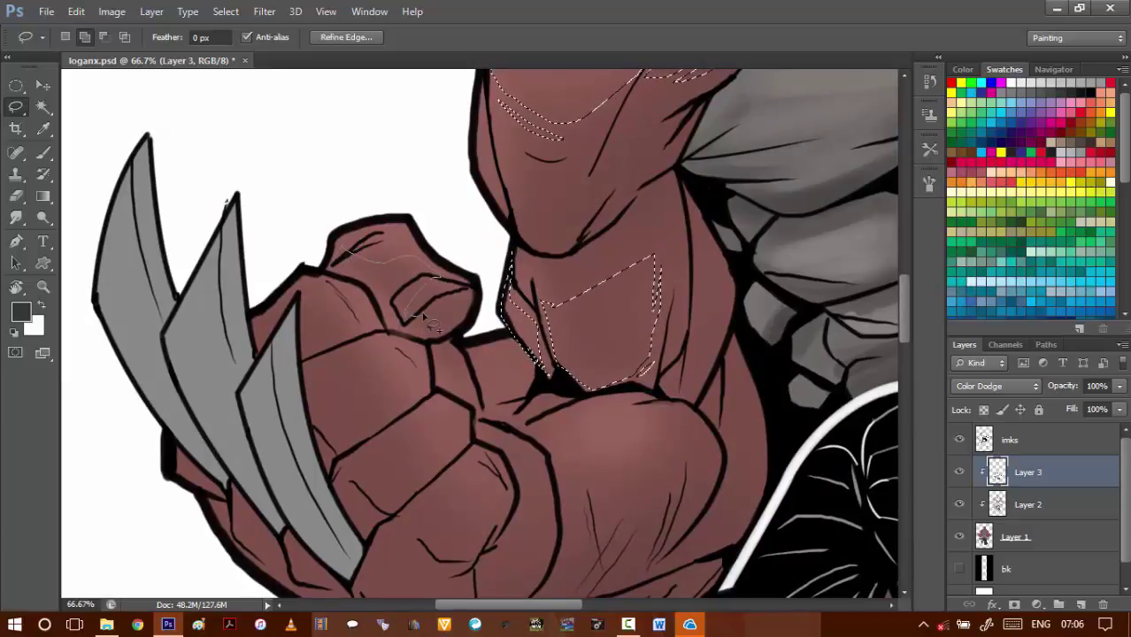
- Lasso highlights along the outer edge of the left-hand fist's thumb and the upper edge of its topmost finger
{"action": "mouse_move", "coordinate": [478, 304]}
{"action": "left_mouse_down"}
{"action": "mouse_move", "coordinate": [412, 234]}
{"action": "mouse_move", "coordinate": [390, 226]}
{"action": "mouse_move", "coordinate": [335, 251]}
{"action": "left_mouse_up"}
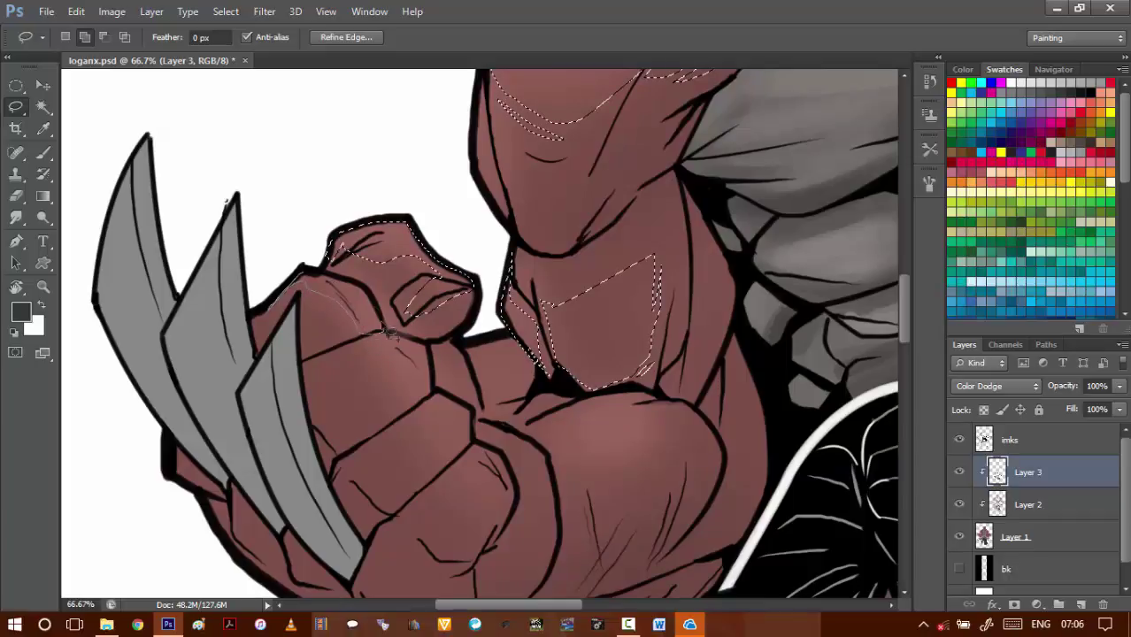
{"action": "mouse_move", "coordinate": [367, 289]}
{"action": "left_mouse_down"}
{"action": "mouse_move", "coordinate": [331, 282]}
{"action": "mouse_move", "coordinate": [312, 295]}
{"action": "mouse_move", "coordinate": [300, 269]}
{"action": "left_mouse_up"}
{"action": "left_click_drag", "start_coordinate": [291, 273], "coordinate": [235, 189]}
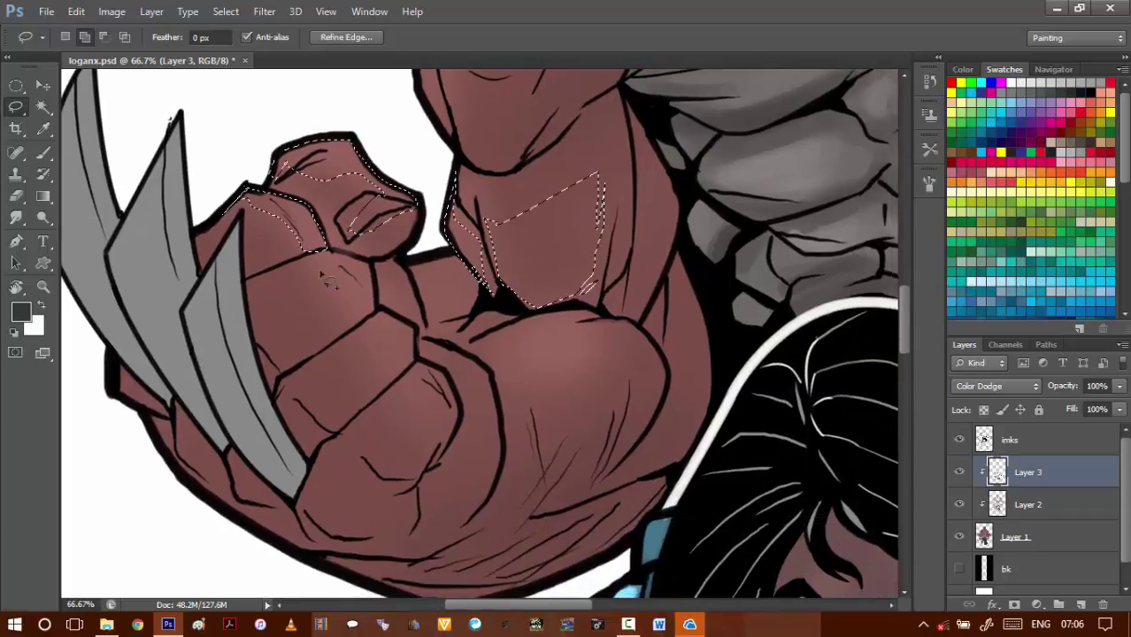
- Add highlight areas along the upper edges of the next two finger segments on the left-hand fist
{"action": "left_click_drag", "start_coordinate": [248, 283], "coordinate": [299, 265]}
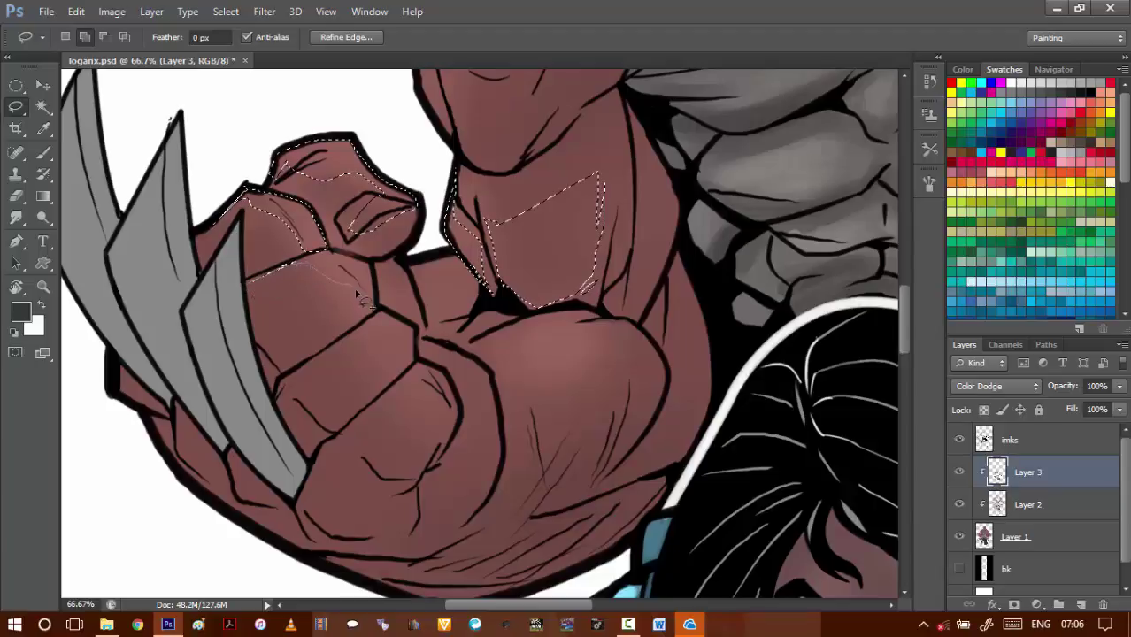
{"action": "mouse_move", "coordinate": [369, 307]}
{"action": "left_mouse_down"}
{"action": "mouse_move", "coordinate": [374, 265]}
{"action": "mouse_move", "coordinate": [333, 263]}
{"action": "left_mouse_up"}
{"action": "left_click_drag", "start_coordinate": [270, 282], "coordinate": [256, 285]}
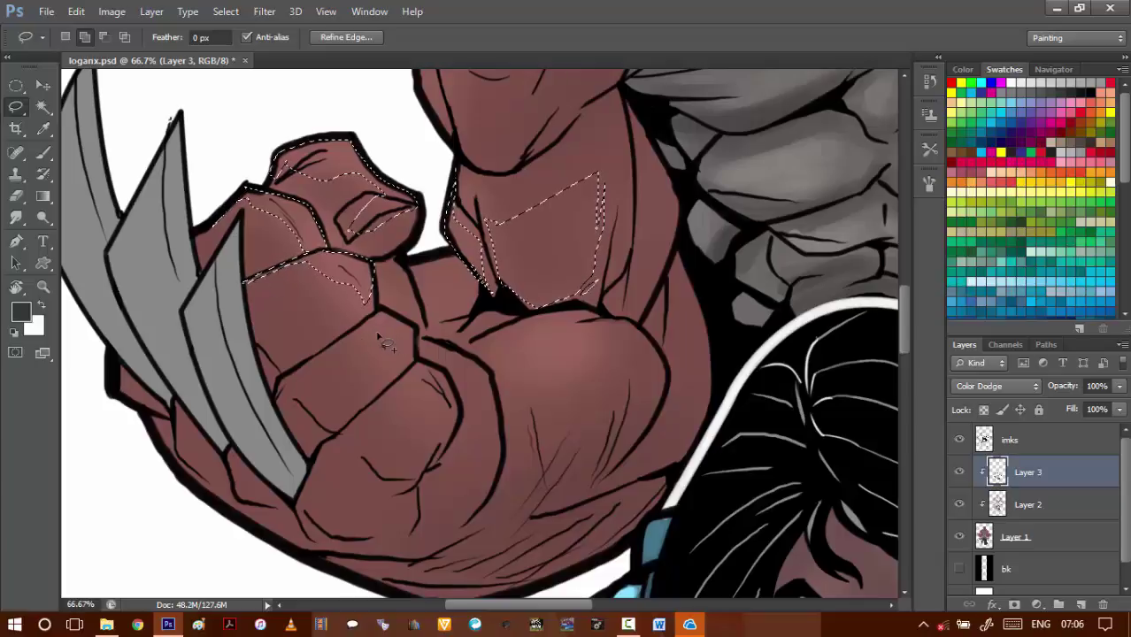
{"action": "left_click_drag", "start_coordinate": [351, 360], "coordinate": [350, 256]}
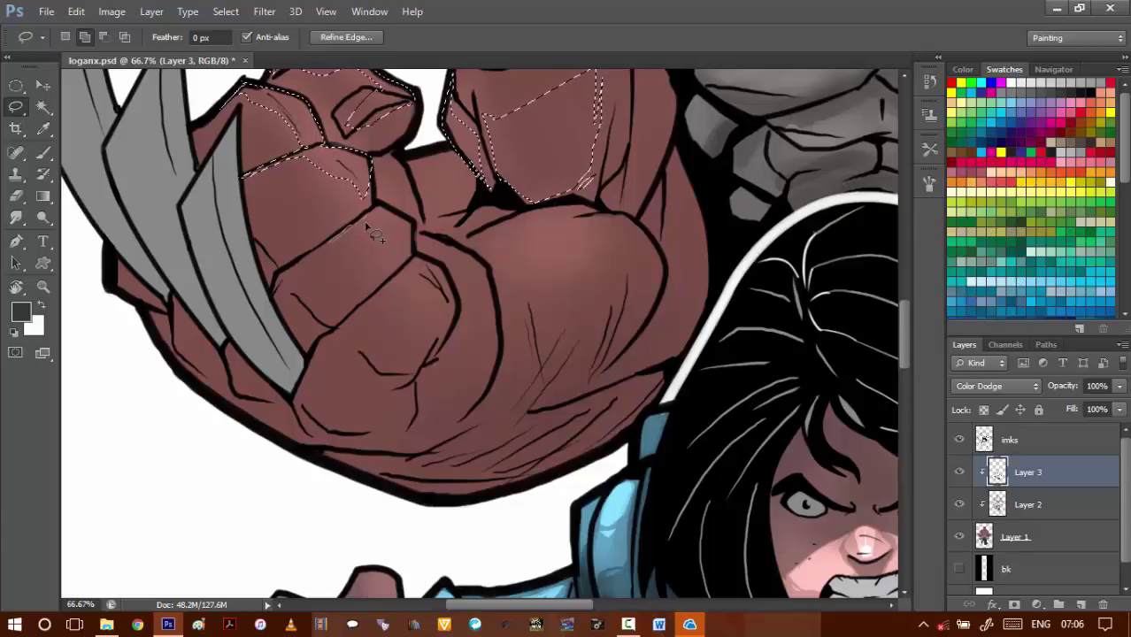
{"action": "mouse_move", "coordinate": [412, 229]}
{"action": "left_mouse_down"}
{"action": "mouse_move", "coordinate": [381, 218]}
{"action": "mouse_move", "coordinate": [411, 237]}
{"action": "left_mouse_up"}
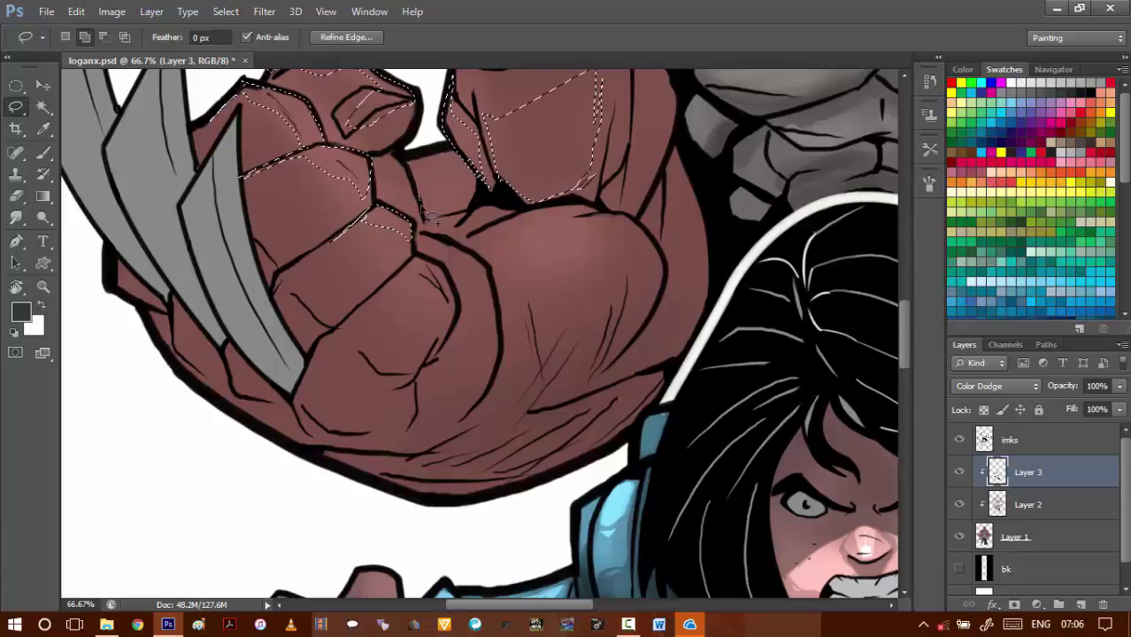
- Add a highlight on the small fold between thumb and wrist, and undo the stray strip above the palm mound
{"action": "mouse_move", "coordinate": [440, 200]}
{"action": "left_mouse_down"}
{"action": "mouse_move", "coordinate": [483, 202]}
{"action": "mouse_move", "coordinate": [478, 177]}
{"action": "mouse_move", "coordinate": [423, 201]}
{"action": "mouse_move", "coordinate": [460, 228]}
{"action": "mouse_move", "coordinate": [479, 207]}
{"action": "left_mouse_up"}
{"action": "left_click_drag", "start_coordinate": [485, 240], "coordinate": [448, 194]}
{"action": "mouse_move", "coordinate": [549, 171]}
{"action": "left_mouse_down"}
{"action": "mouse_move", "coordinate": [434, 188]}
{"action": "mouse_move", "coordinate": [538, 175]}
{"action": "left_mouse_up"}
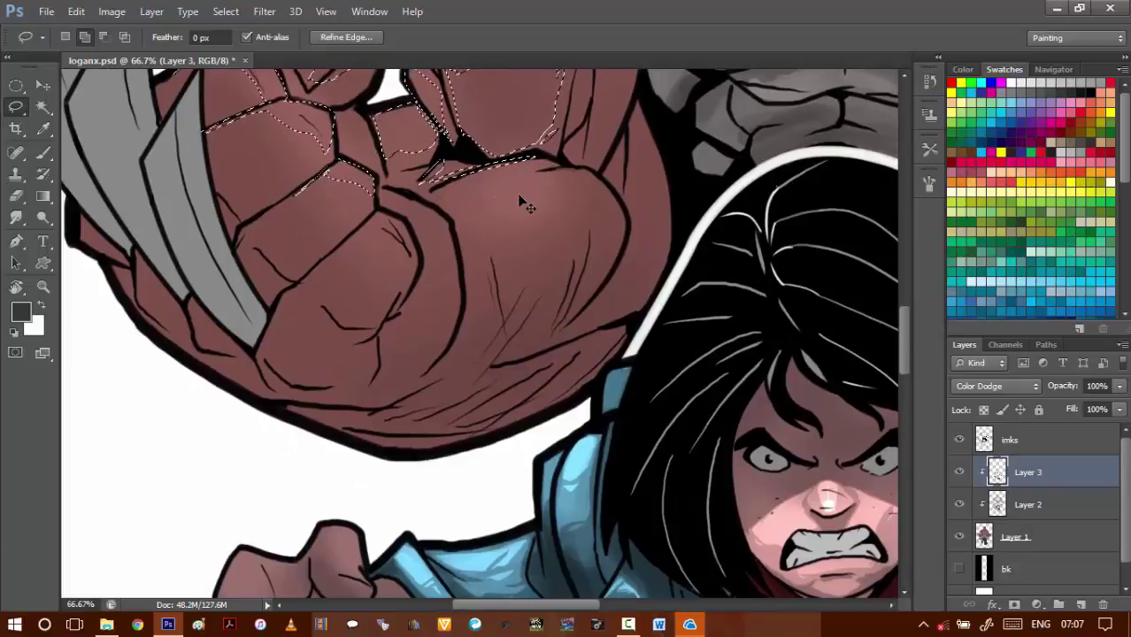
{"action": "key", "text": "ctrl+z"}
- Lasso a highlight with ragged slivers over the top of the palm mound and a narrow one on the lower finger's edge
{"action": "left_click_drag", "start_coordinate": [511, 162], "coordinate": [447, 189]}
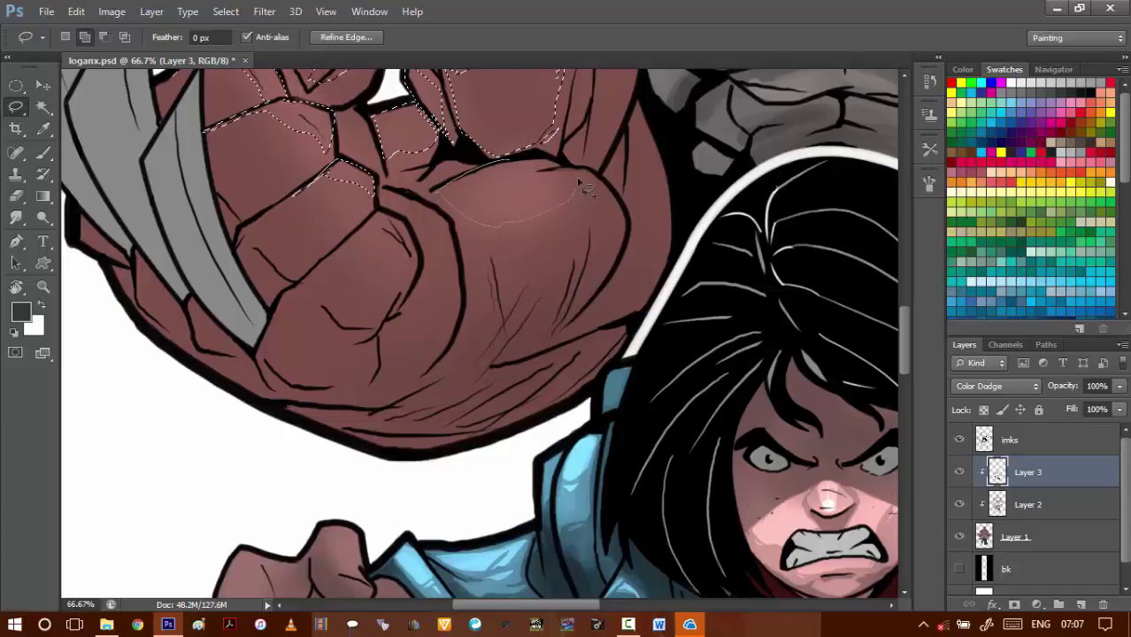
{"action": "left_click_drag", "start_coordinate": [522, 219], "coordinate": [529, 223]}
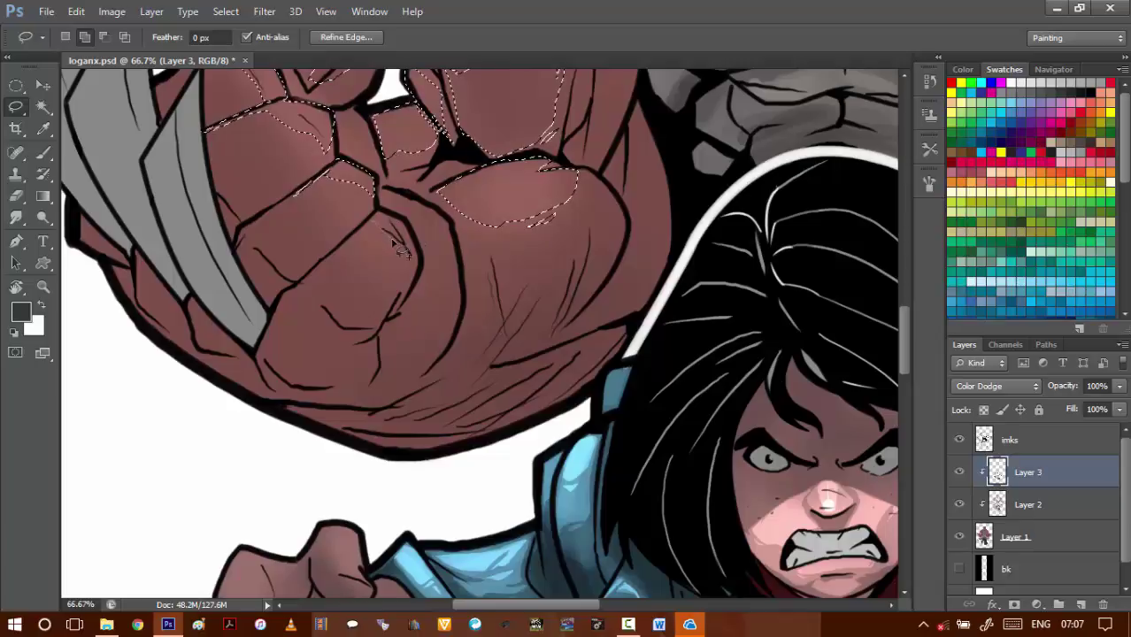
{"action": "left_click_drag", "start_coordinate": [364, 235], "coordinate": [397, 230]}
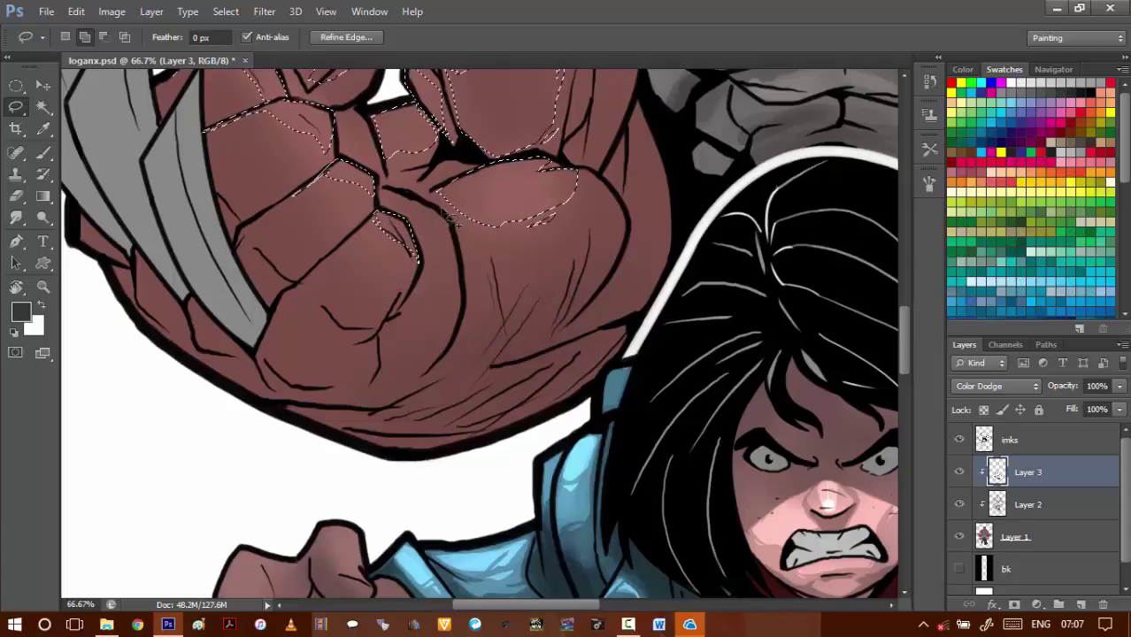
- Add a thin slanted highlight sliver beneath the large highlight on the right-hand shoulder
{"action": "left_click_drag", "start_coordinate": [556, 217], "coordinate": [480, 425]}
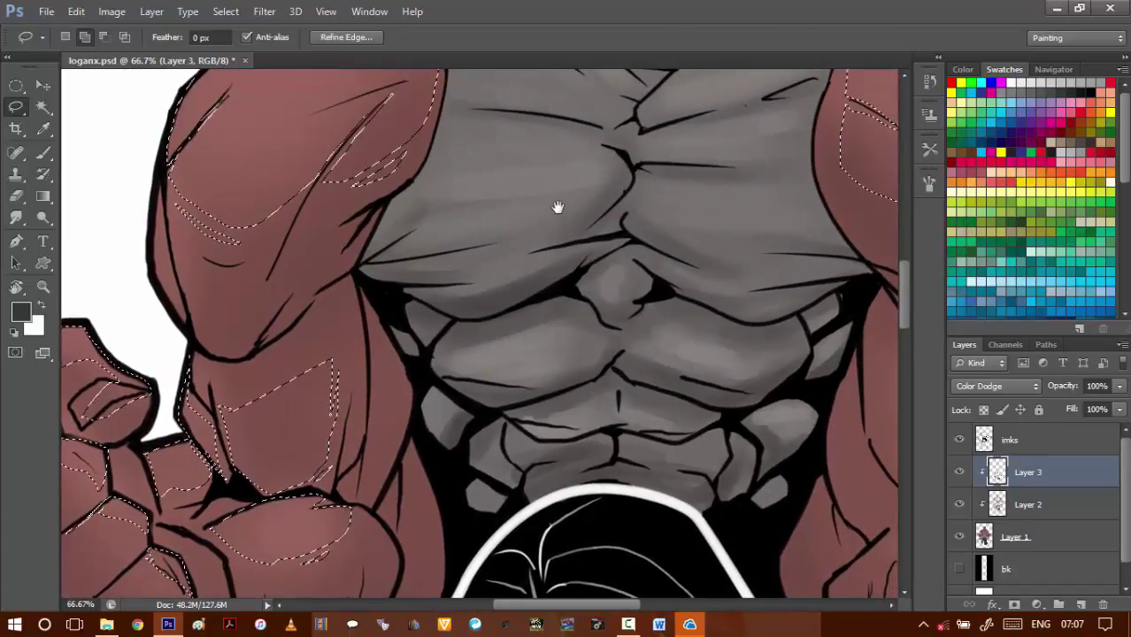
{"action": "key", "text": "ctrl+d"}
{"action": "left_click_drag", "start_coordinate": [701, 275], "coordinate": [378, 280]}
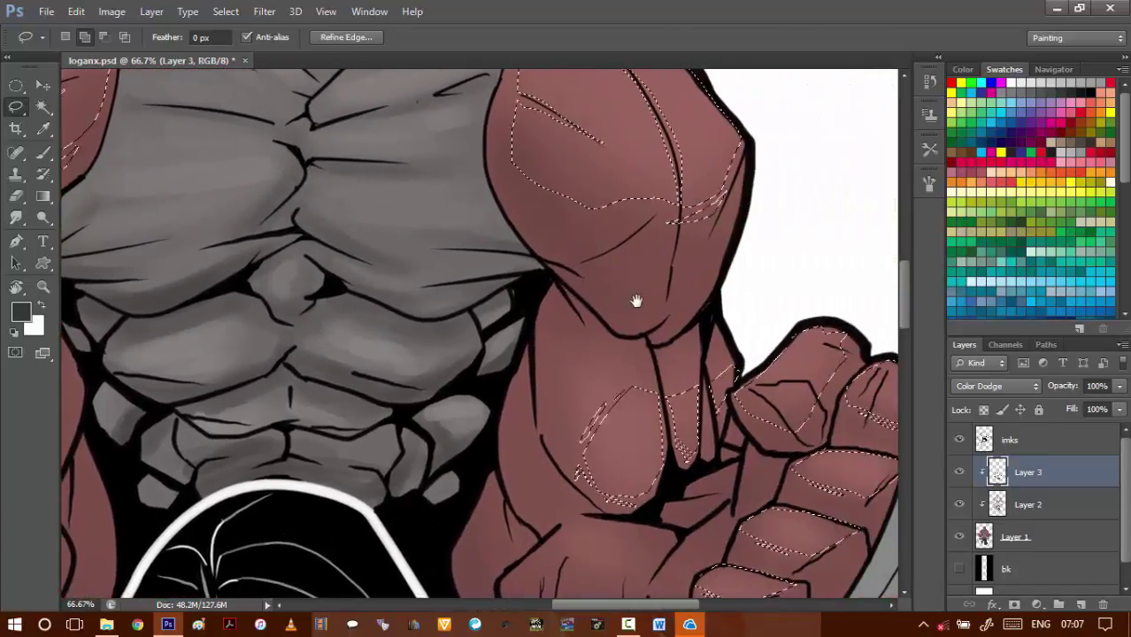
{"action": "left_click_drag", "start_coordinate": [536, 260], "coordinate": [684, 397]}
{"action": "scroll", "coordinate": [724, 345], "scroll_direction": "up", "scroll_amount": 1}
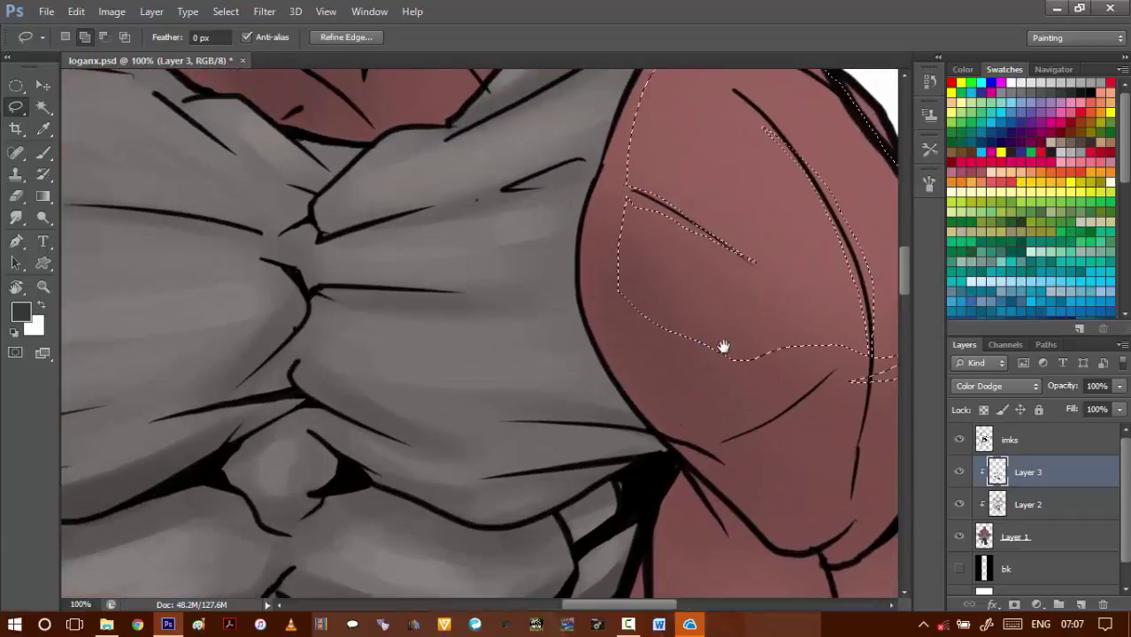
{"action": "left_click_drag", "start_coordinate": [724, 346], "coordinate": [604, 378]}
{"action": "left_click_drag", "start_coordinate": [525, 365], "coordinate": [585, 404]}
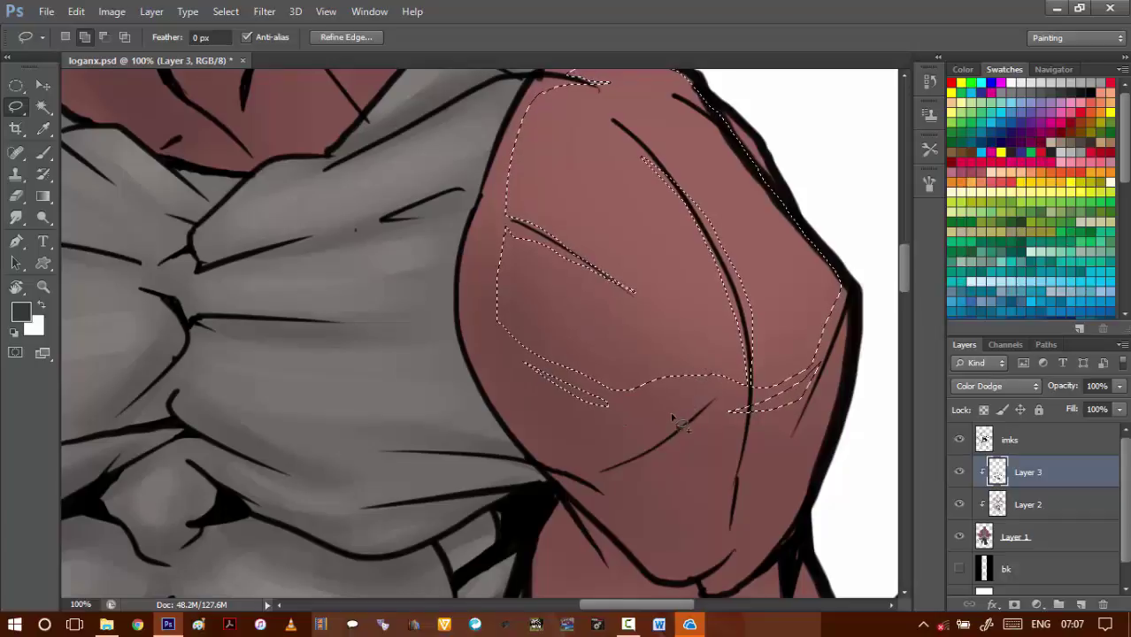
- Subtract a narrow strip from the right-hand shoulder highlight near its outer corner
{"action": "left_click_drag", "start_coordinate": [634, 289], "coordinate": [641, 388]}
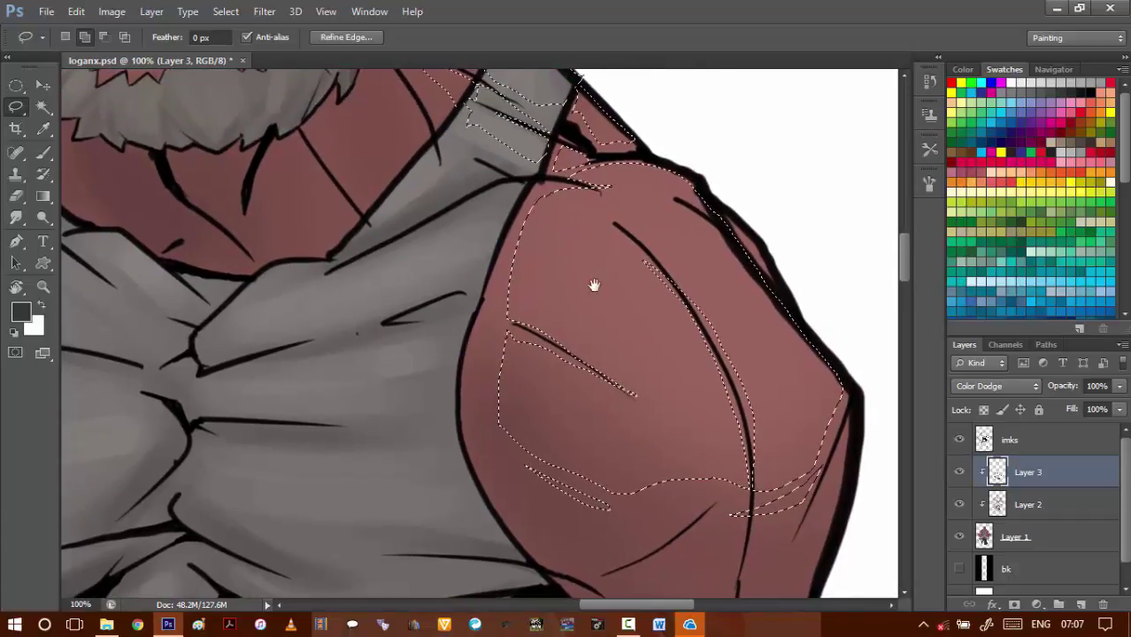
{"action": "left_click_drag", "start_coordinate": [634, 346], "coordinate": [571, 298]}
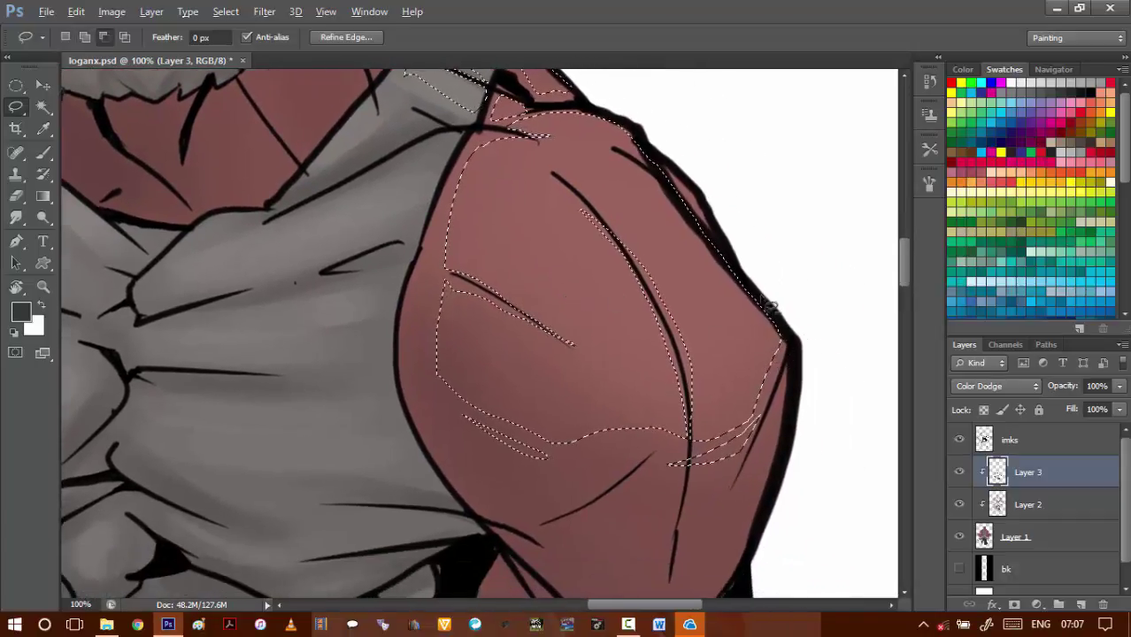
{"action": "left_click_drag", "start_coordinate": [760, 386], "coordinate": [767, 312]}
{"action": "left_click_drag", "start_coordinate": [637, 329], "coordinate": [642, 340]}
- Brighten the selected highlight areas across the bearded man's arms, hands, neck and shirt straps
{"action": "key", "text": "ctrl+minus"}
{"action": "left_click_drag", "start_coordinate": [524, 269], "coordinate": [640, 347]}
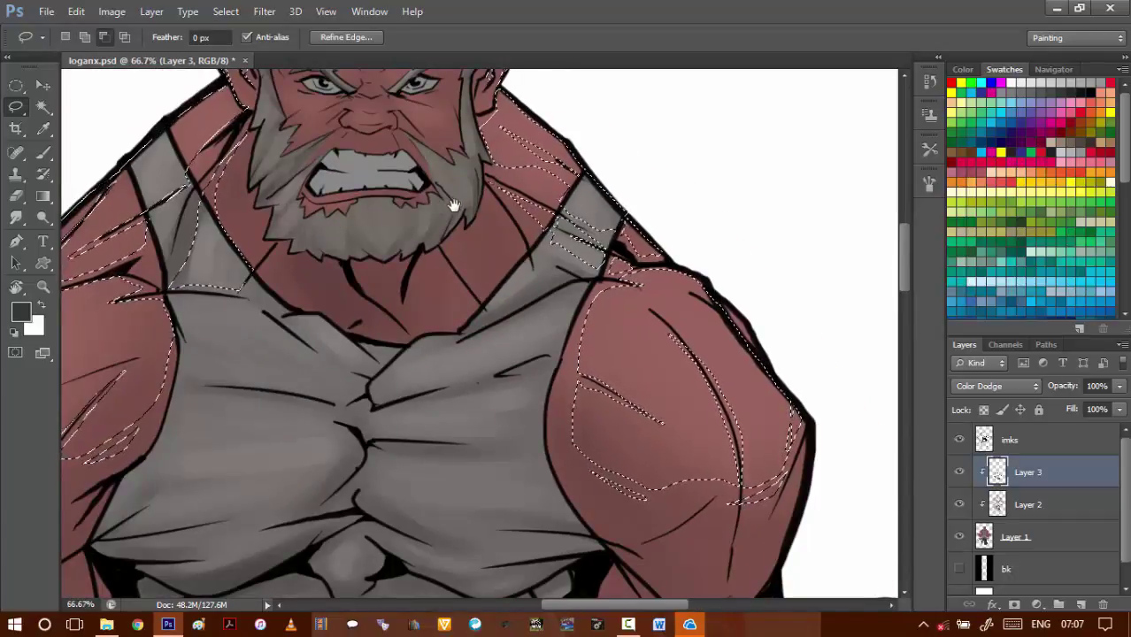
{"action": "left_click_drag", "start_coordinate": [481, 221], "coordinate": [528, 347]}
{"action": "left_click_drag", "start_coordinate": [485, 255], "coordinate": [528, 317]}
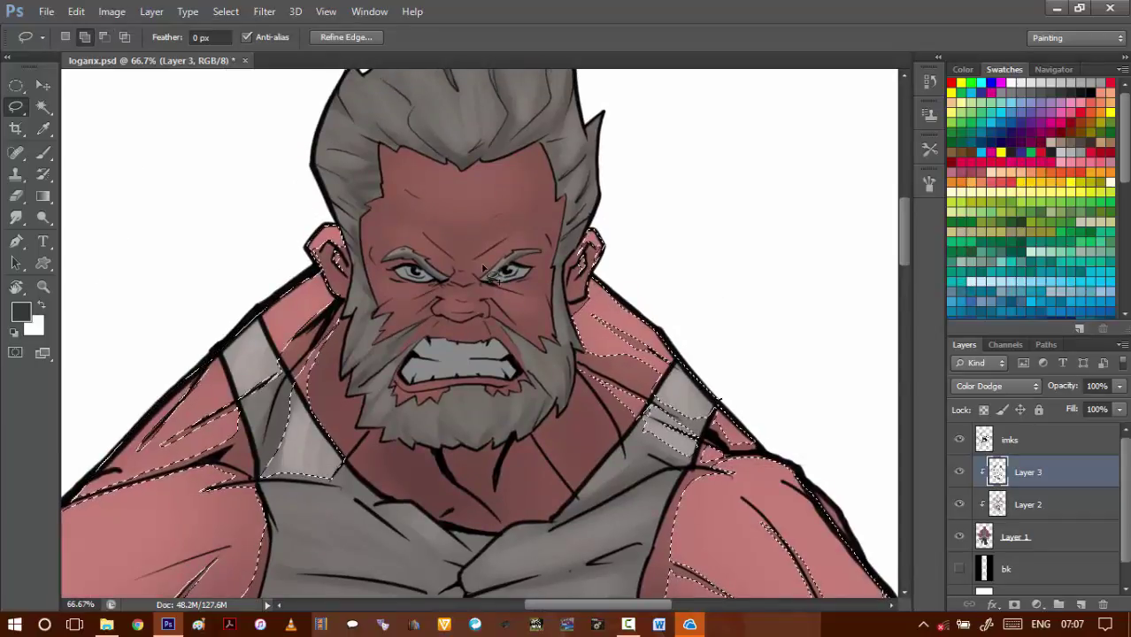
{"action": "scroll", "coordinate": [450, 285], "scroll_direction": "down", "scroll_amount": 10}
{"action": "left_click", "coordinate": [435, 326], "text": "alt"}
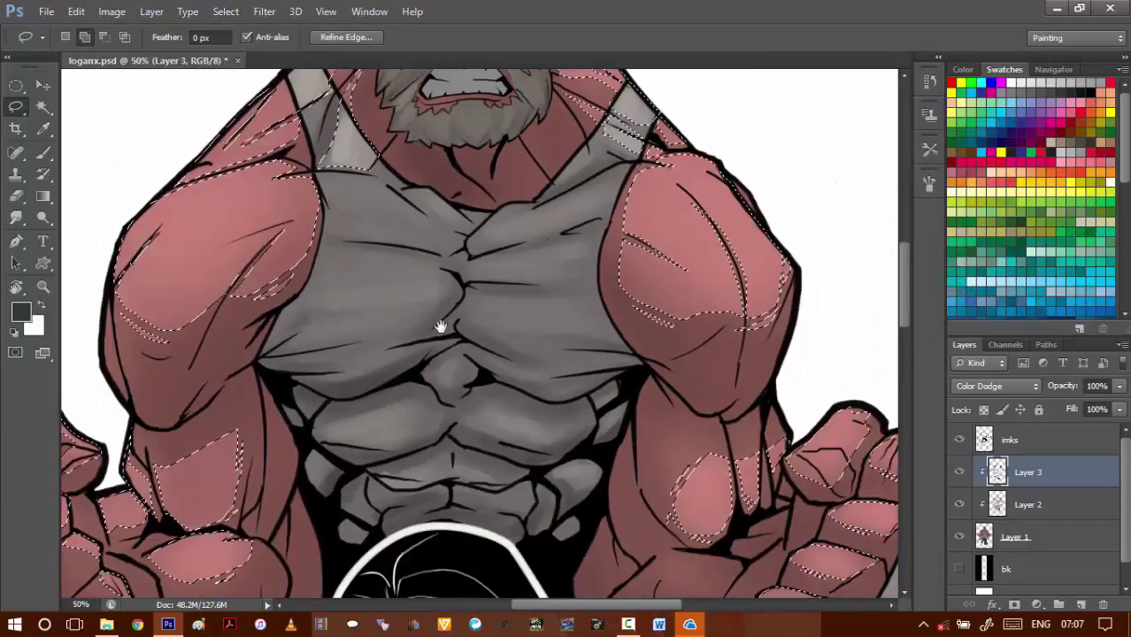
{"action": "key", "text": "alt+i"}
{"action": "key", "text": "j"}
{"action": "key", "text": "c"}
{"action": "key", "text": "shift+Up"}
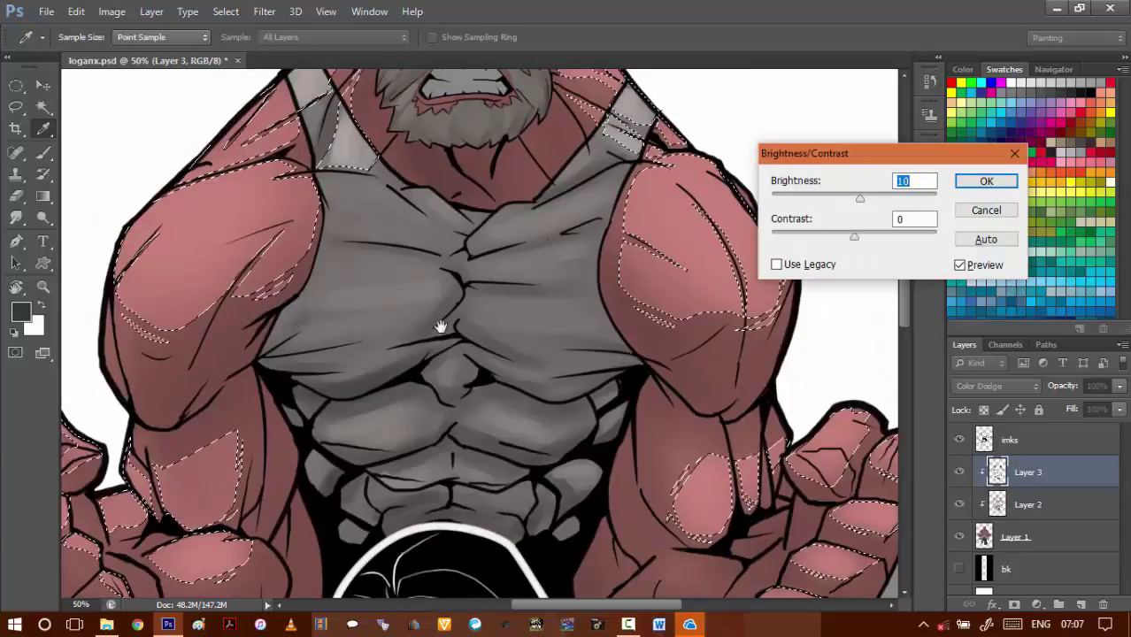
{"action": "key", "text": "Escape"}
- Contract the highlight selection by 2 pixels and try brightening the area inside it with Brightness/Contrast
{"action": "key", "text": "l"}
{"action": "key", "text": "alt+s"}
{"action": "key", "text": "m"}
{"action": "key", "text": "c"}
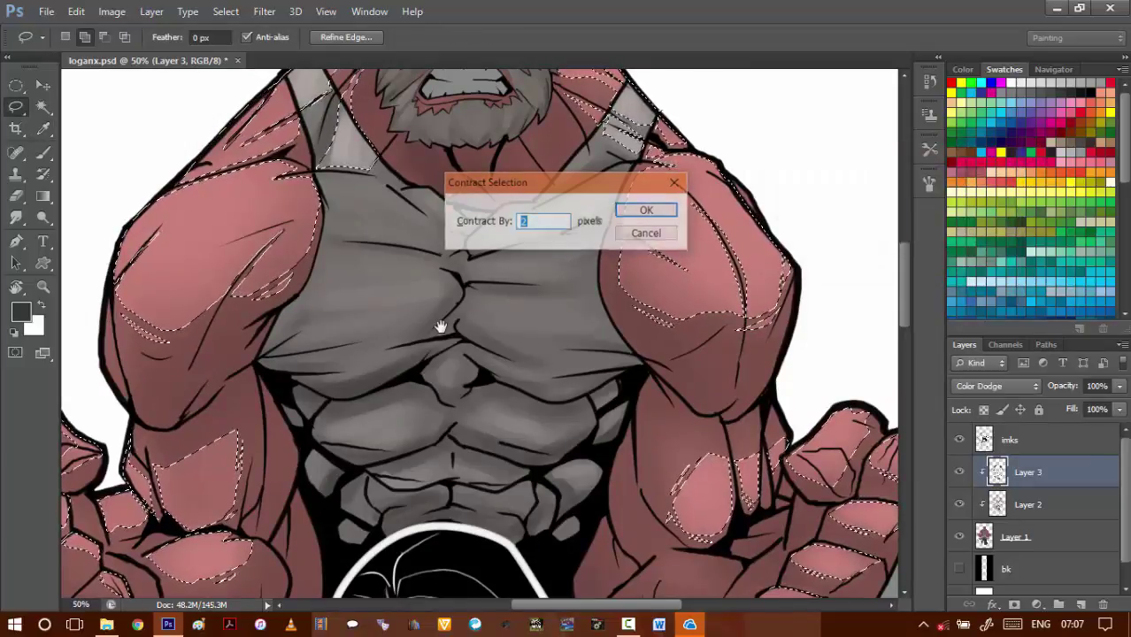
{"action": "key", "text": "Return"}
{"action": "key", "text": "i"}
{"action": "key", "text": "alt+i"}
{"action": "key", "text": "a"}
{"action": "key", "text": "c"}
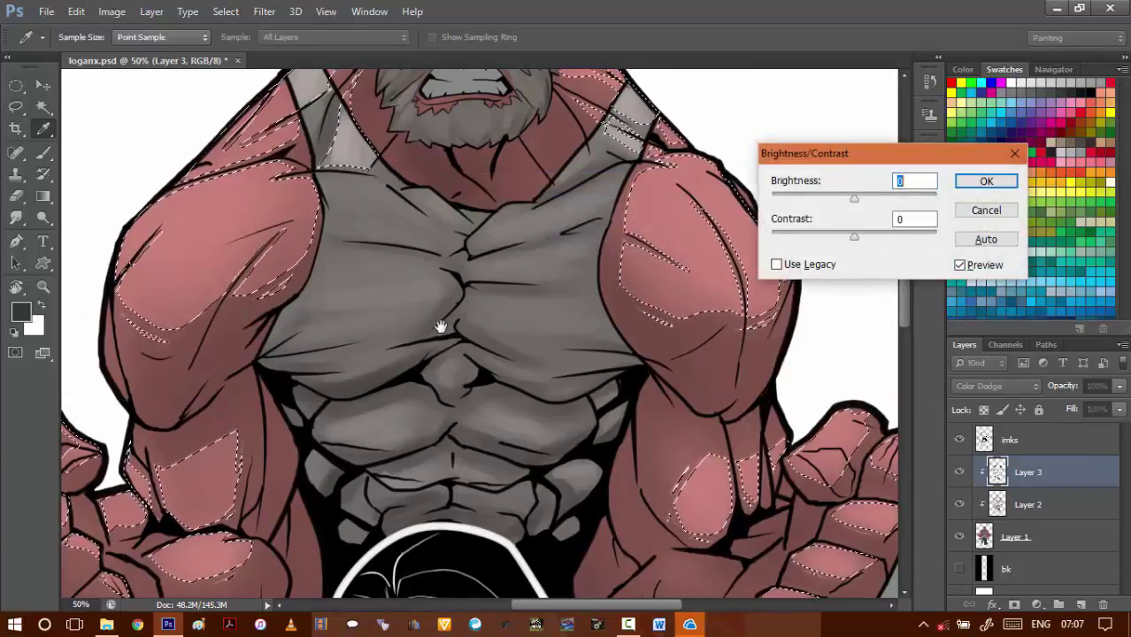
{"action": "key", "text": "Return"}
{"action": "key", "text": "l"}
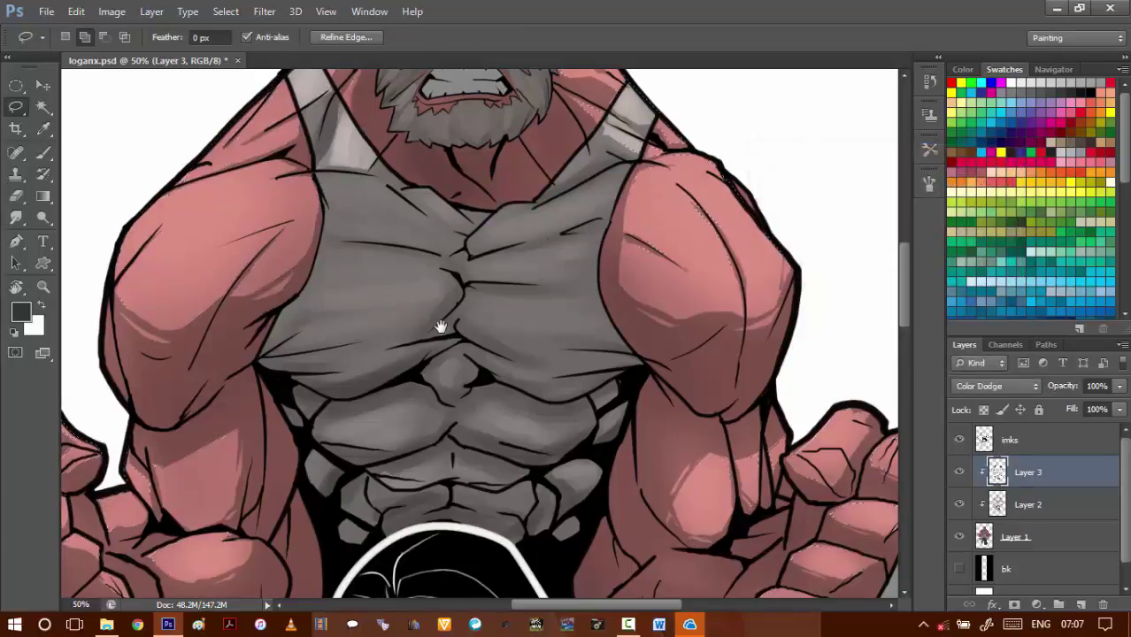
- Restore the highlight selection, contract it again, raise its brightness to 30 with Brightness/Contrast, and deselect
{"action": "key", "text": "ctrl+d"}
{"action": "key", "text": "ctrl+shift+d"}
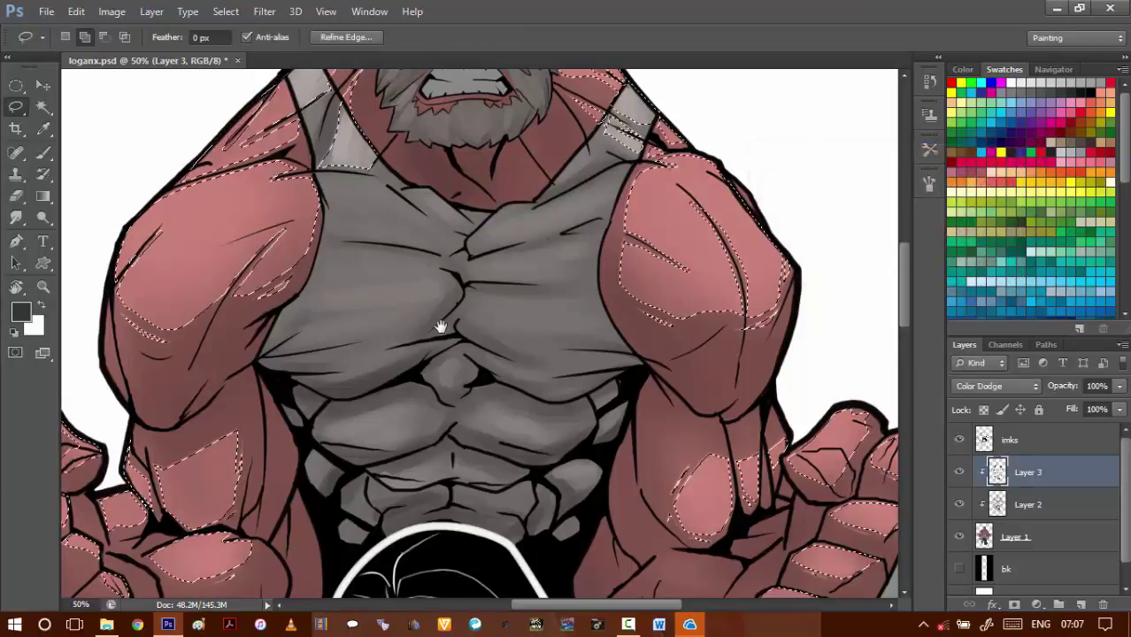
{"action": "key", "text": "alt+s"}
{"action": "key", "text": "m"}
{"action": "key", "text": "c"}
{"action": "key", "text": "Return"}
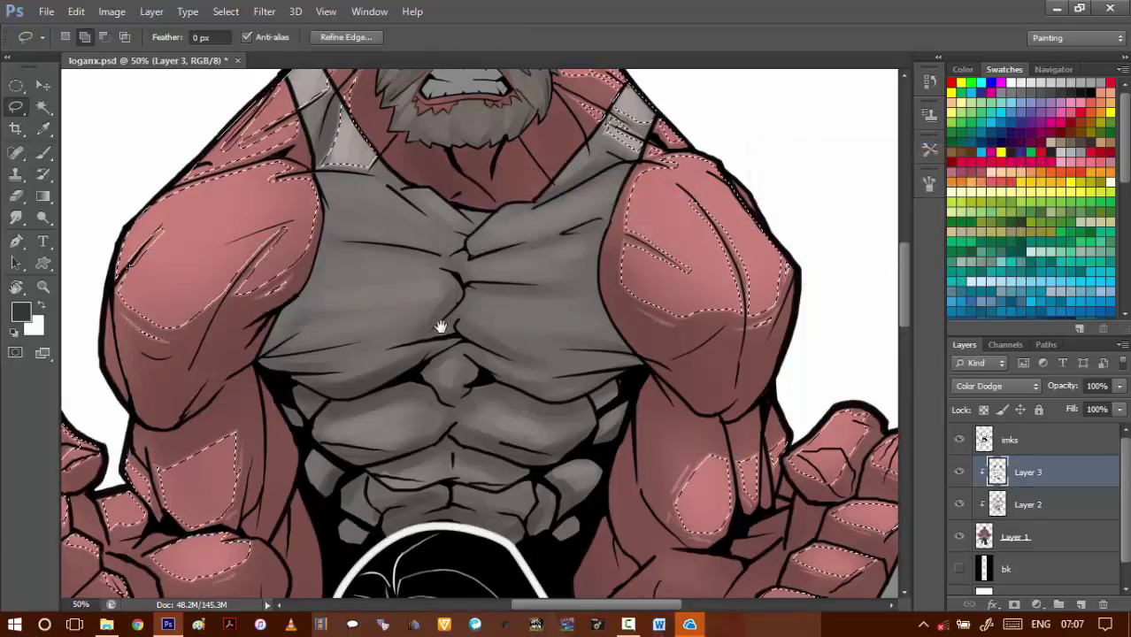
{"action": "key", "text": "alt+i"}
{"action": "key", "text": "a"}
{"action": "key", "text": "c"}
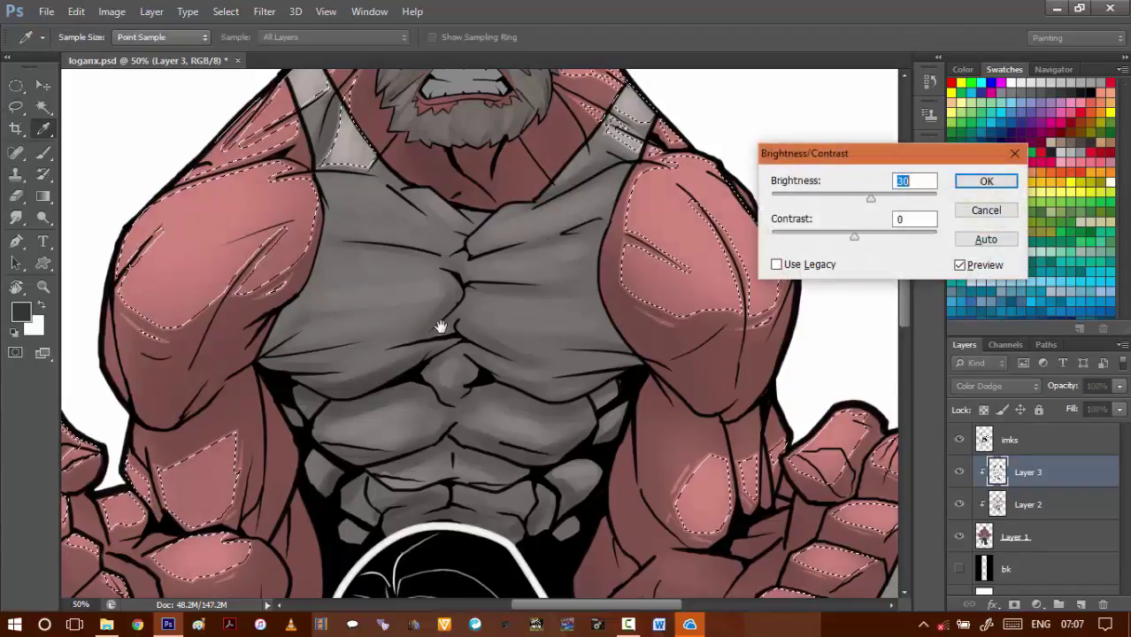
{"action": "key", "text": "shift+Up"}
{"action": "key", "text": "Return"}
{"action": "key", "text": "ctrl+d"}
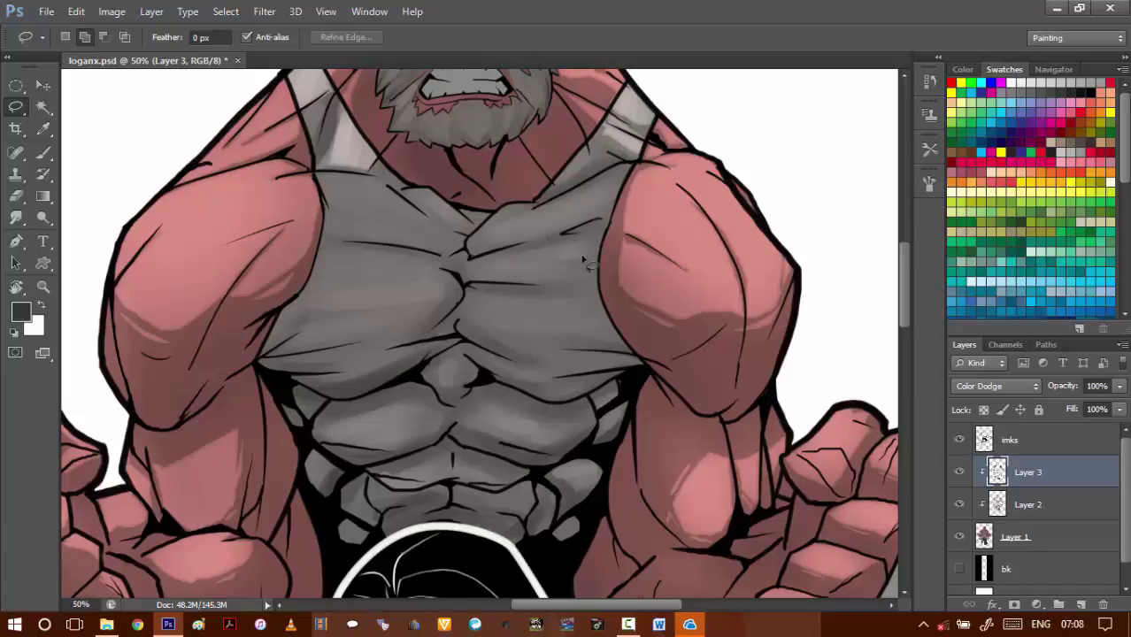
- Examine the brightened highlights on the whole figure and close up on the right-hand shoulder
{"action": "key", "text": "ctrl+minus"}
{"action": "key", "text": "ctrl+minus"}
{"action": "key", "text": "ctrl+minus"}
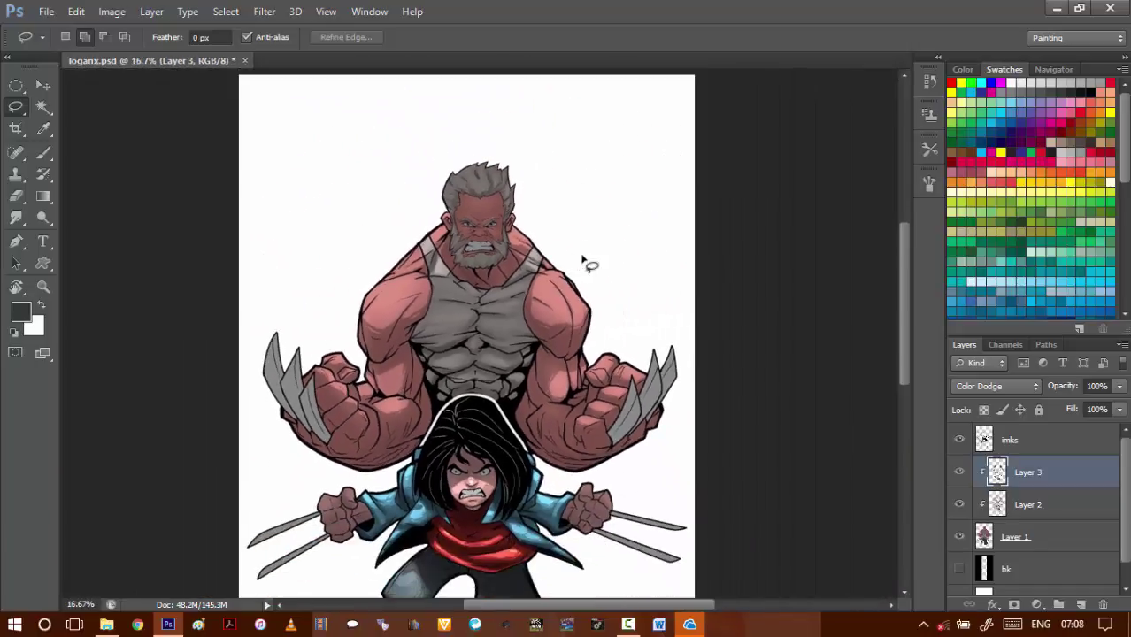
{"action": "key", "text": "ctrl+plus"}
{"action": "key", "text": "ctrl+plus"}
{"action": "key", "text": "ctrl+plus"}
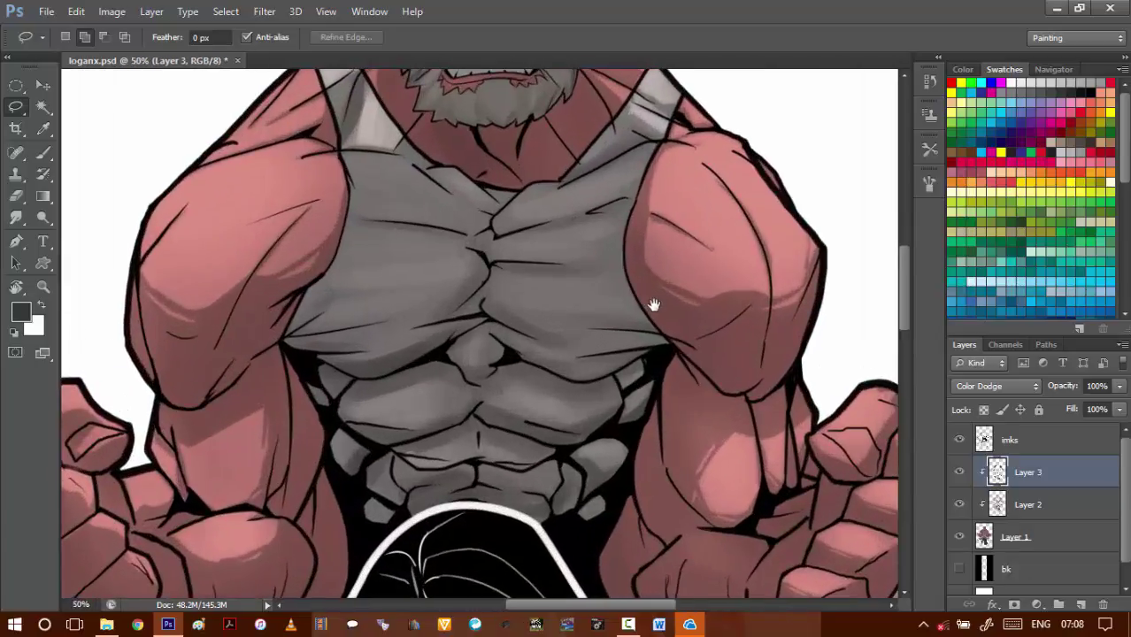
{"action": "mouse_move", "coordinate": [653, 305]}
{"action": "left_mouse_down"}
{"action": "mouse_move", "coordinate": [616, 318]}
{"action": "mouse_move", "coordinate": [653, 321]}
{"action": "left_mouse_up"}
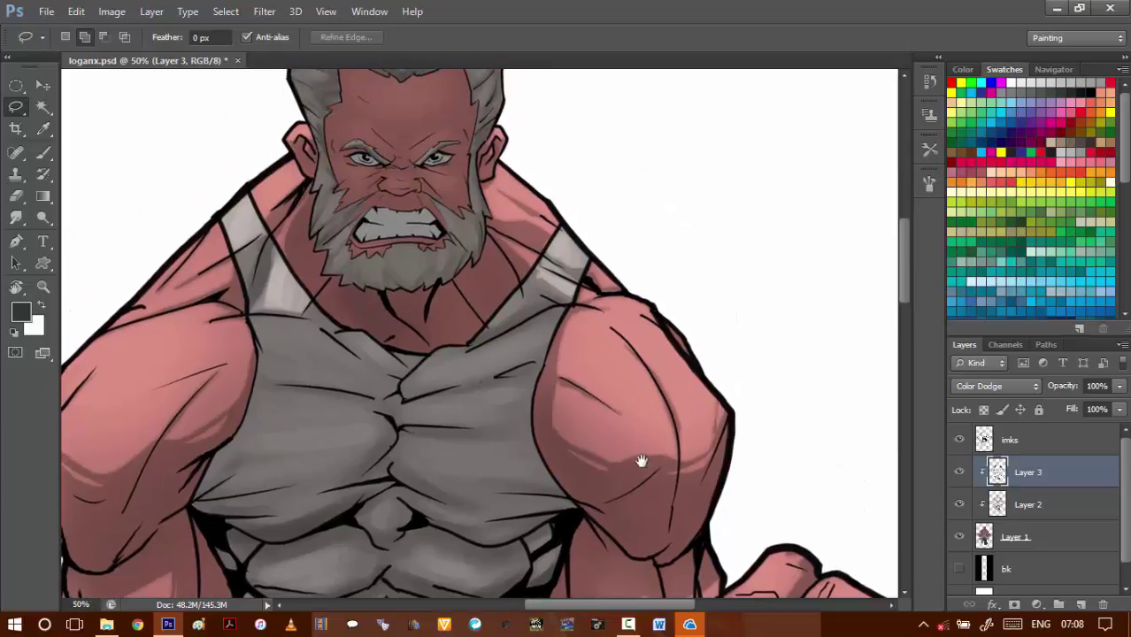
{"action": "left_click", "coordinate": [635, 462], "text": "ctrl"}
{"action": "left_click", "coordinate": [636, 461], "text": "ctrl"}
- Undo the contracted selection and its extra brightening, and clear the remaining selection
{"action": "key", "text": "ctrl+shift+d"}
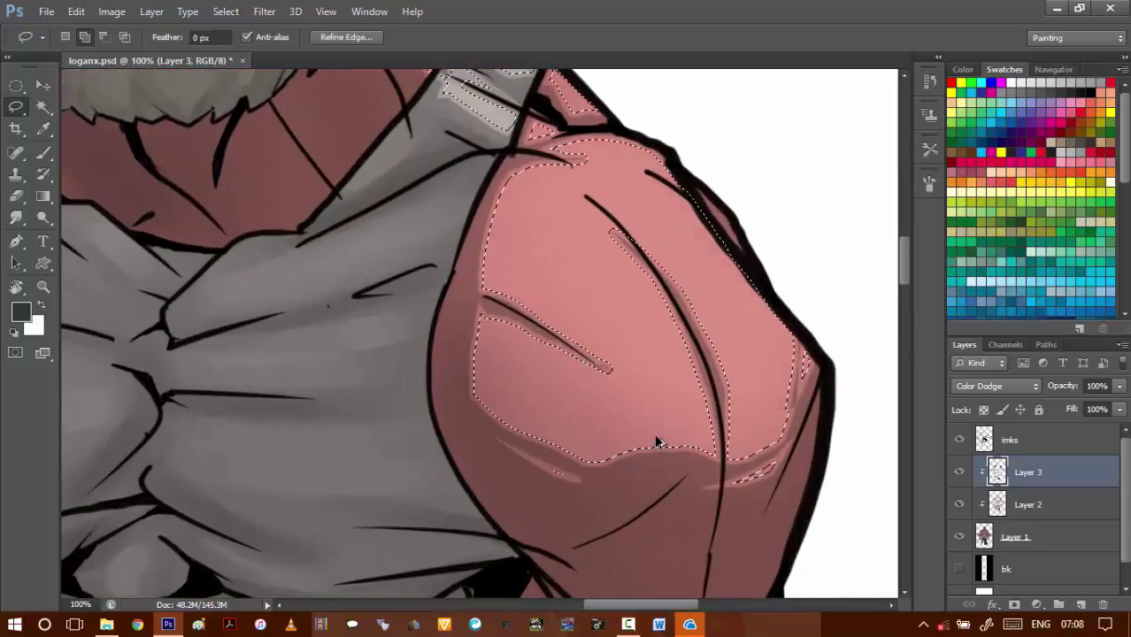
{"action": "key", "text": "ctrl+alt+z"}
{"action": "key", "text": "ctrl+alt+z"}
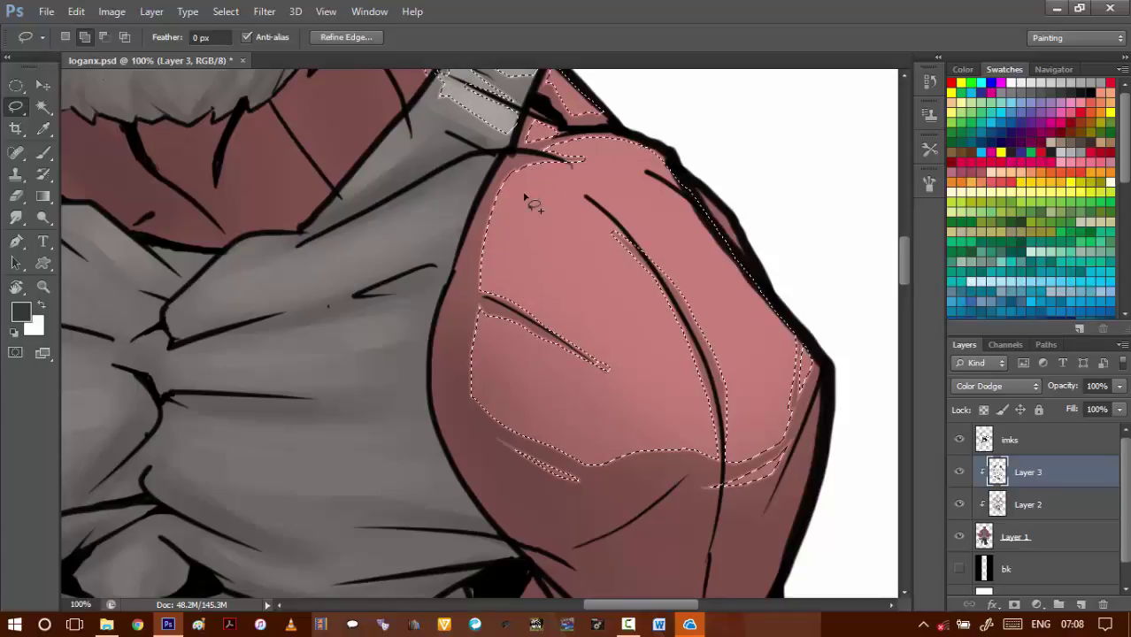
{"action": "key", "text": "ctrl+d"}
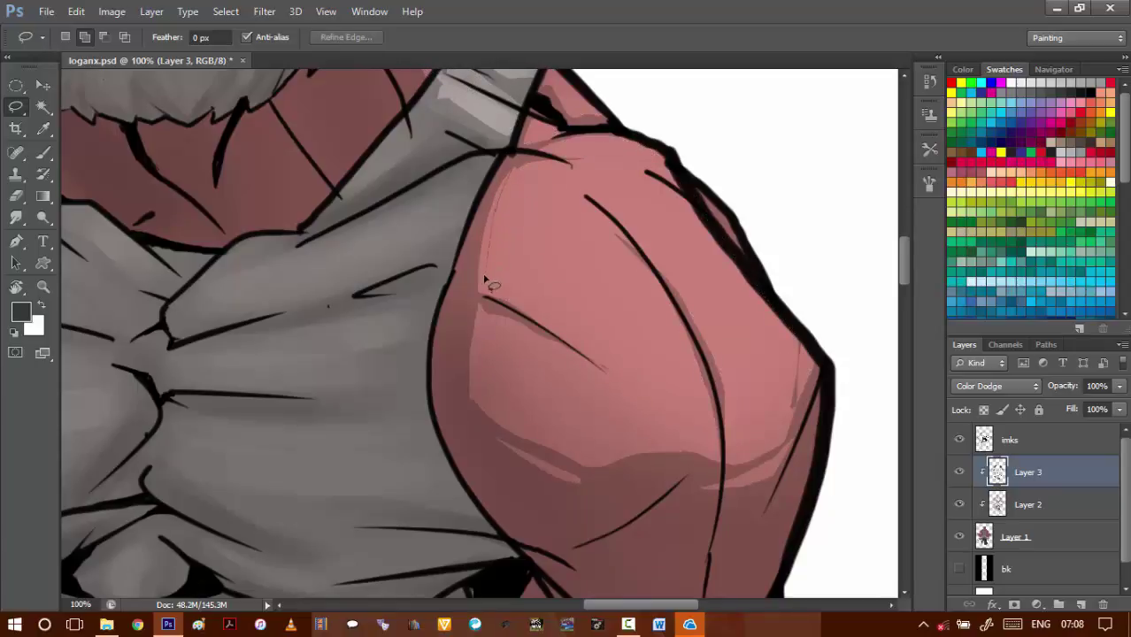
- Lasso the inner upper area of the right-hand shoulder highlight, between the shirt edge and the central muscle line
{"action": "left_click_drag", "start_coordinate": [543, 321], "coordinate": [501, 280]}
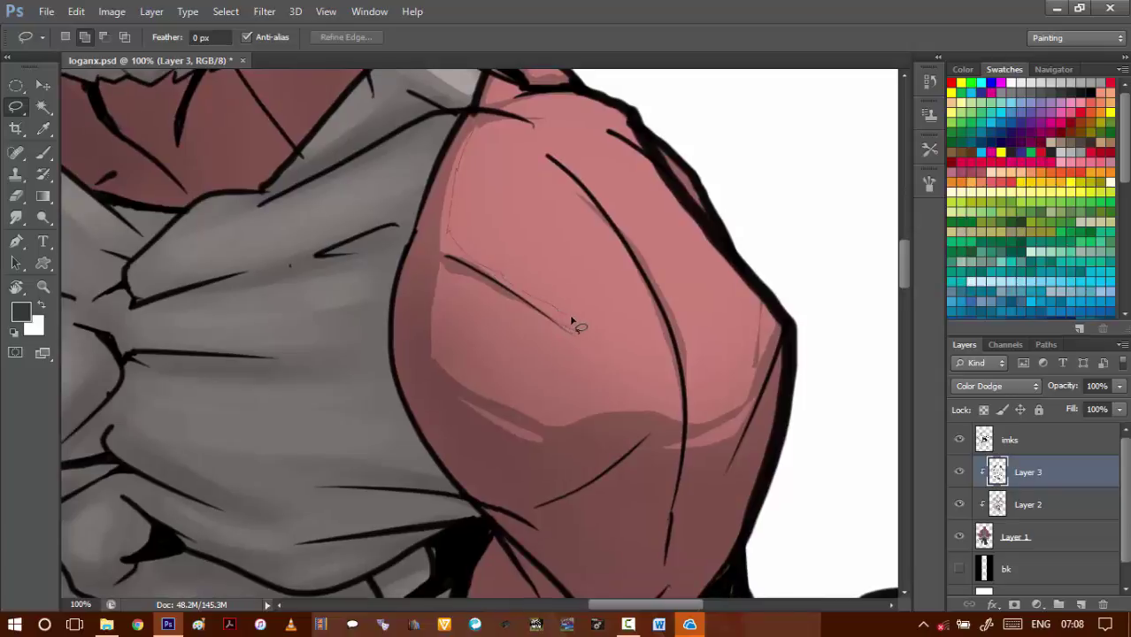
{"action": "left_click_drag", "start_coordinate": [572, 322], "coordinate": [535, 278]}
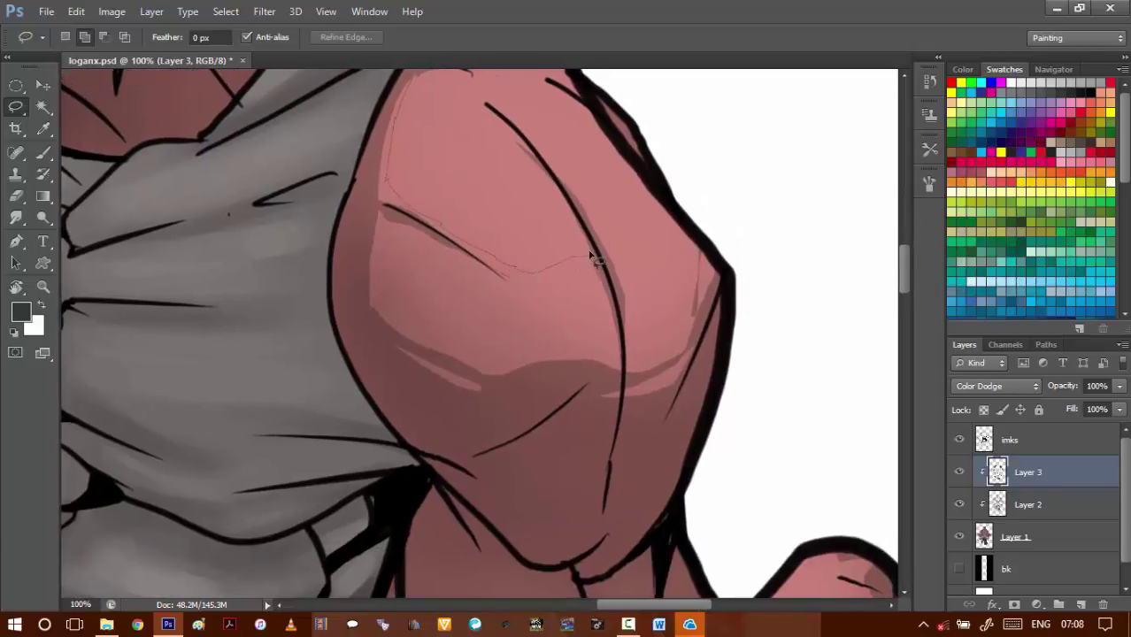
{"action": "left_click_drag", "start_coordinate": [590, 254], "coordinate": [595, 275]}
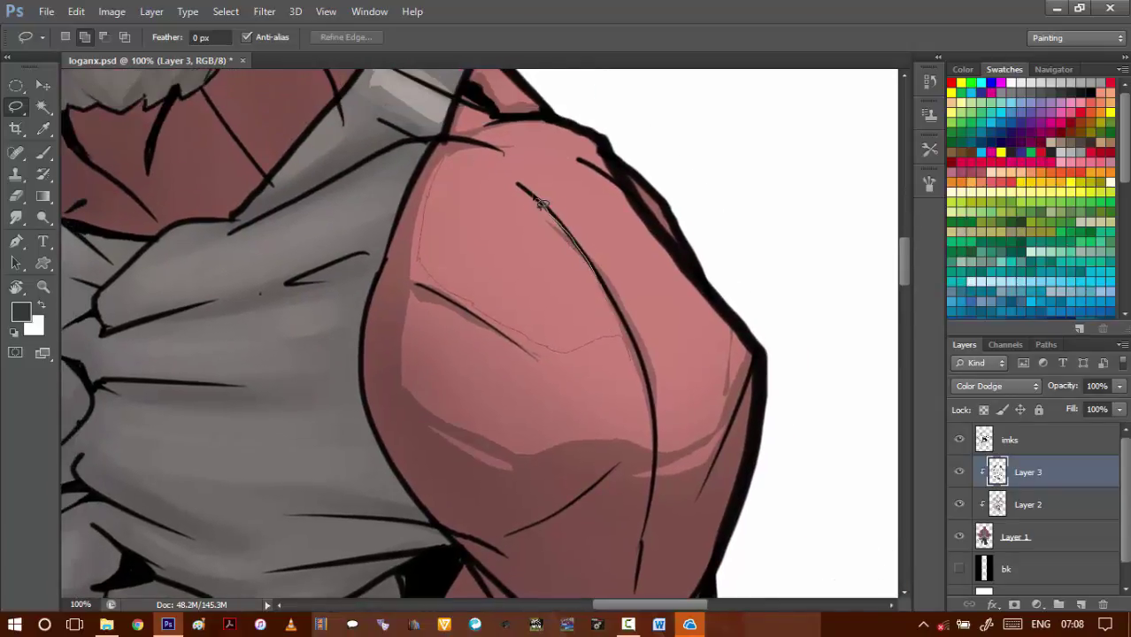
{"action": "left_click_drag", "start_coordinate": [542, 204], "coordinate": [444, 158]}
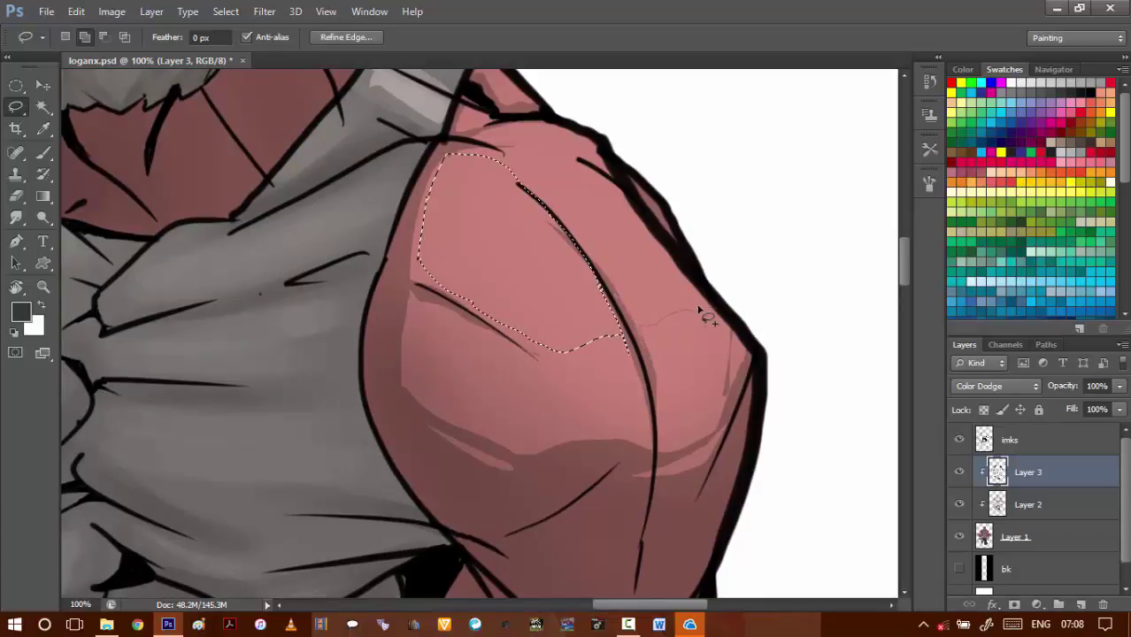
- Add the shoulder area between the central muscle line and the outer contour to the selection, plus a small patch along its lower edge
{"action": "scroll", "coordinate": [695, 305], "scroll_direction": "up", "scroll_amount": 3}
{"action": "scroll", "coordinate": [691, 301], "scroll_direction": "left", "scroll_amount": 1}
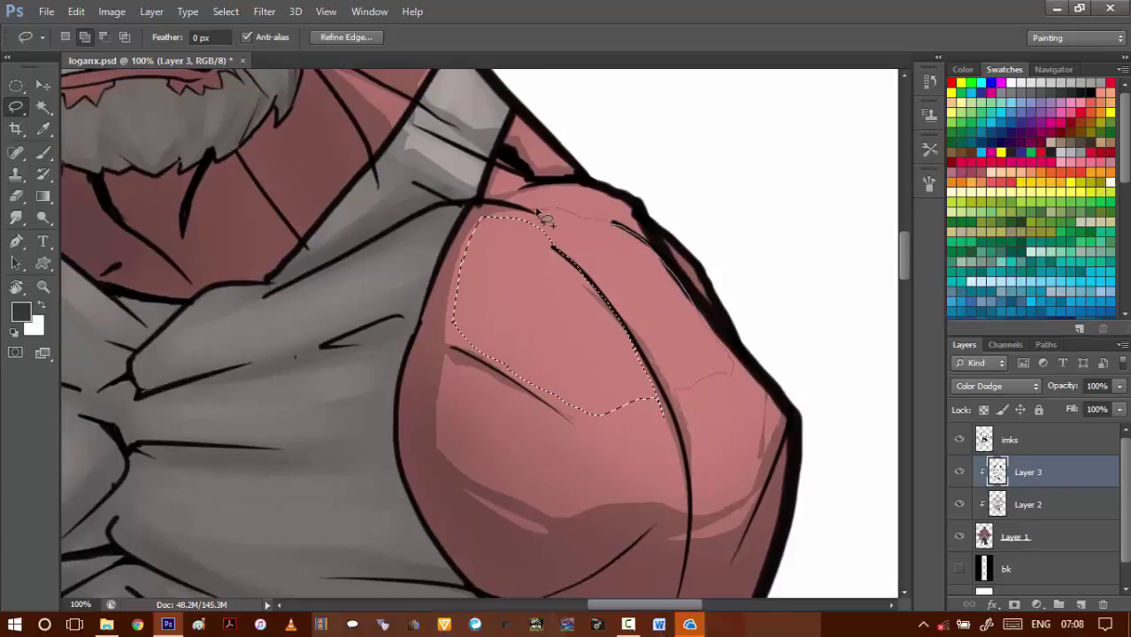
{"action": "mouse_move", "coordinate": [622, 312]}
{"action": "left_mouse_down"}
{"action": "mouse_move", "coordinate": [664, 382]}
{"action": "mouse_move", "coordinate": [607, 216]}
{"action": "mouse_move", "coordinate": [576, 201]}
{"action": "mouse_move", "coordinate": [579, 190]}
{"action": "mouse_move", "coordinate": [542, 201]}
{"action": "left_mouse_up"}
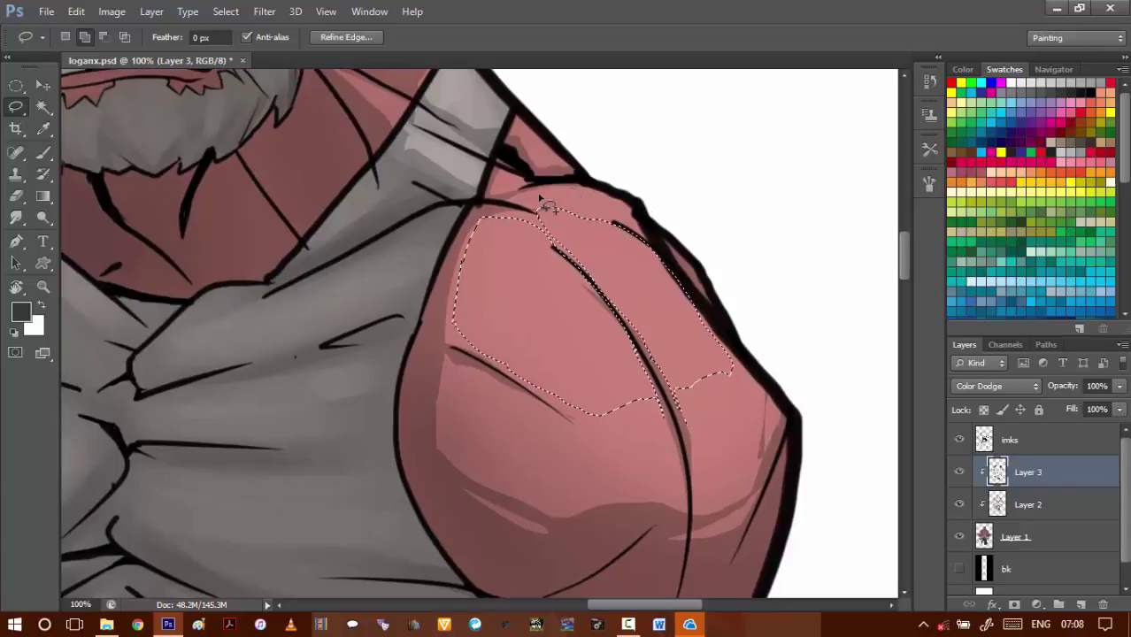
{"action": "scroll", "coordinate": [601, 245], "scroll_direction": "down", "scroll_amount": 5}
{"action": "scroll", "coordinate": [601, 245], "scroll_direction": "right", "scroll_amount": 1}
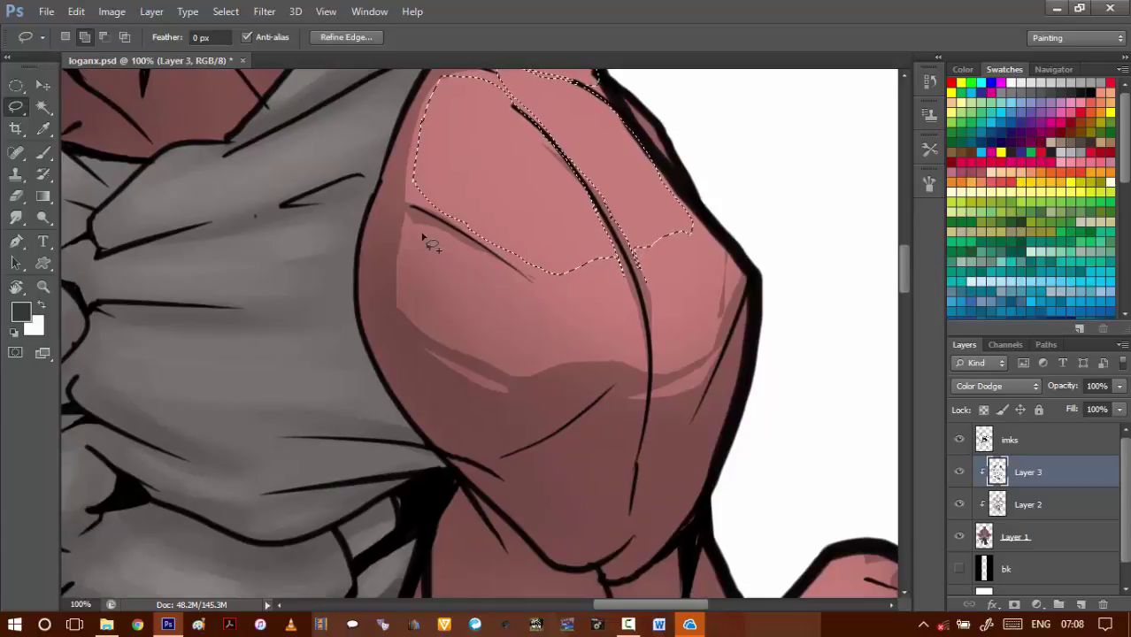
{"action": "mouse_move", "coordinate": [516, 271]}
{"action": "left_mouse_down"}
{"action": "mouse_move", "coordinate": [624, 255]}
{"action": "mouse_move", "coordinate": [579, 281]}
{"action": "left_mouse_up"}
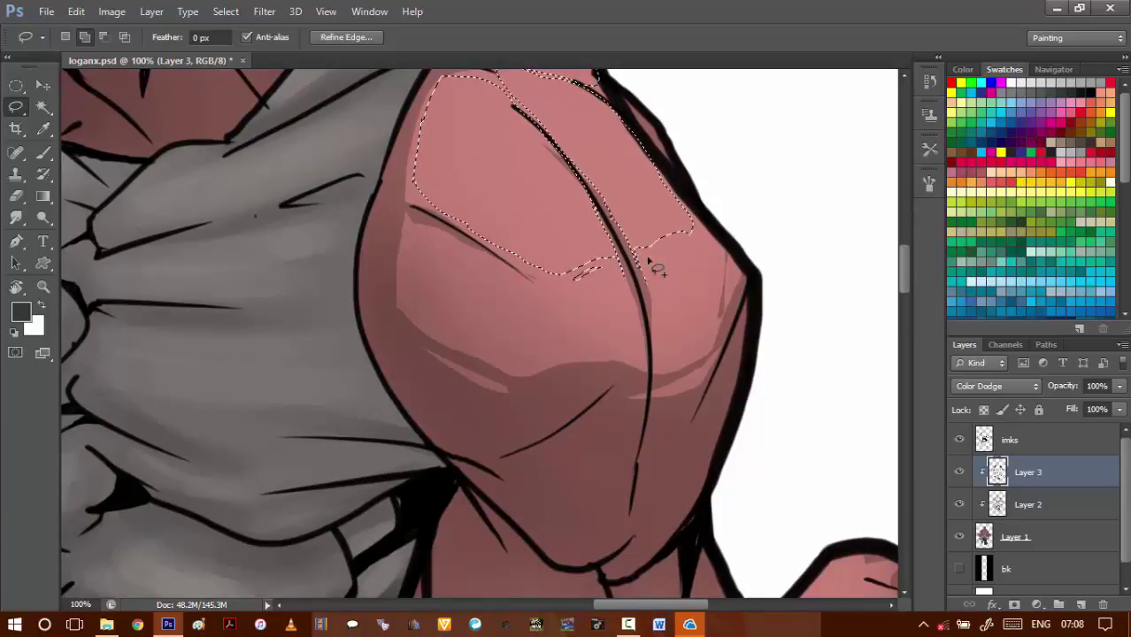
- Add the highlighted neck muscle below the ear on the left-hand shoulder to the selection
{"action": "left_click_drag", "start_coordinate": [503, 305], "coordinate": [806, 481]}
{"action": "mouse_move", "coordinate": [495, 255]}
{"action": "left_mouse_down"}
{"action": "mouse_move", "coordinate": [593, 314]}
{"action": "mouse_move", "coordinate": [664, 334]}
{"action": "left_mouse_up"}
{"action": "mouse_move", "coordinate": [542, 263]}
{"action": "left_mouse_down"}
{"action": "mouse_move", "coordinate": [472, 210]}
{"action": "mouse_move", "coordinate": [571, 321]}
{"action": "mouse_move", "coordinate": [505, 227]}
{"action": "mouse_move", "coordinate": [453, 184]}
{"action": "mouse_move", "coordinate": [494, 265]}
{"action": "left_mouse_up"}
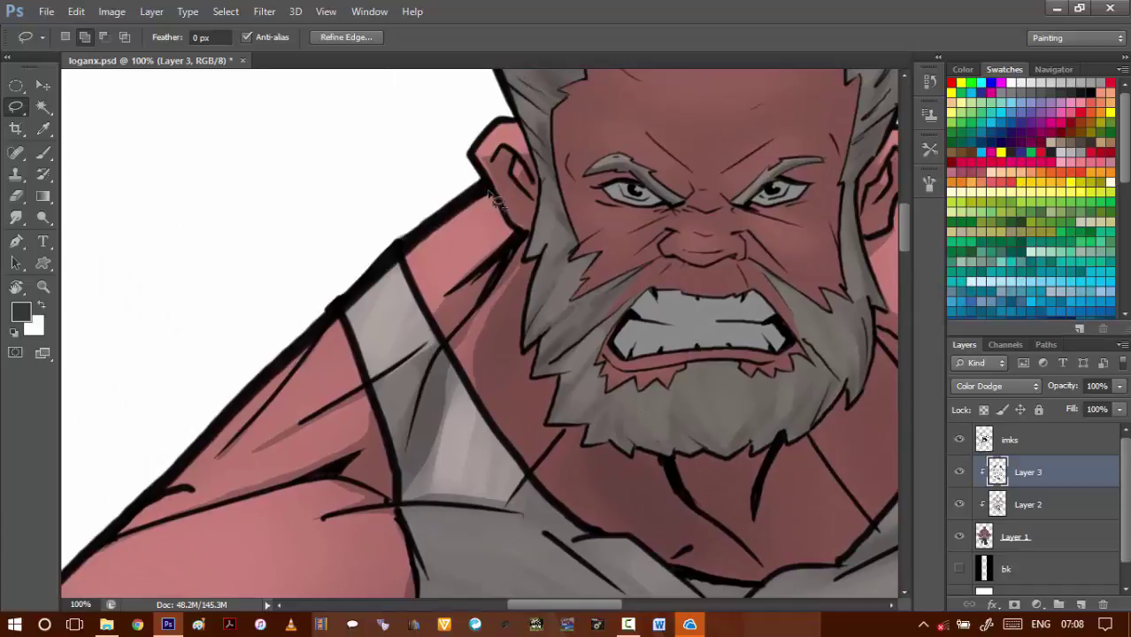
- Outline a highlight area with the Lasso on the skin between the neck and shirt strap, on the picture's left side
{"action": "mouse_move", "coordinate": [489, 193]}
{"action": "left_mouse_down"}
{"action": "mouse_move", "coordinate": [449, 225]}
{"action": "mouse_move", "coordinate": [492, 201]}
{"action": "left_mouse_up"}
{"action": "mouse_move", "coordinate": [503, 221]}
{"action": "left_mouse_down"}
{"action": "mouse_move", "coordinate": [447, 275]}
{"action": "mouse_move", "coordinate": [489, 239]}
{"action": "left_mouse_up"}
{"action": "left_click_drag", "start_coordinate": [335, 338], "coordinate": [439, 231]}
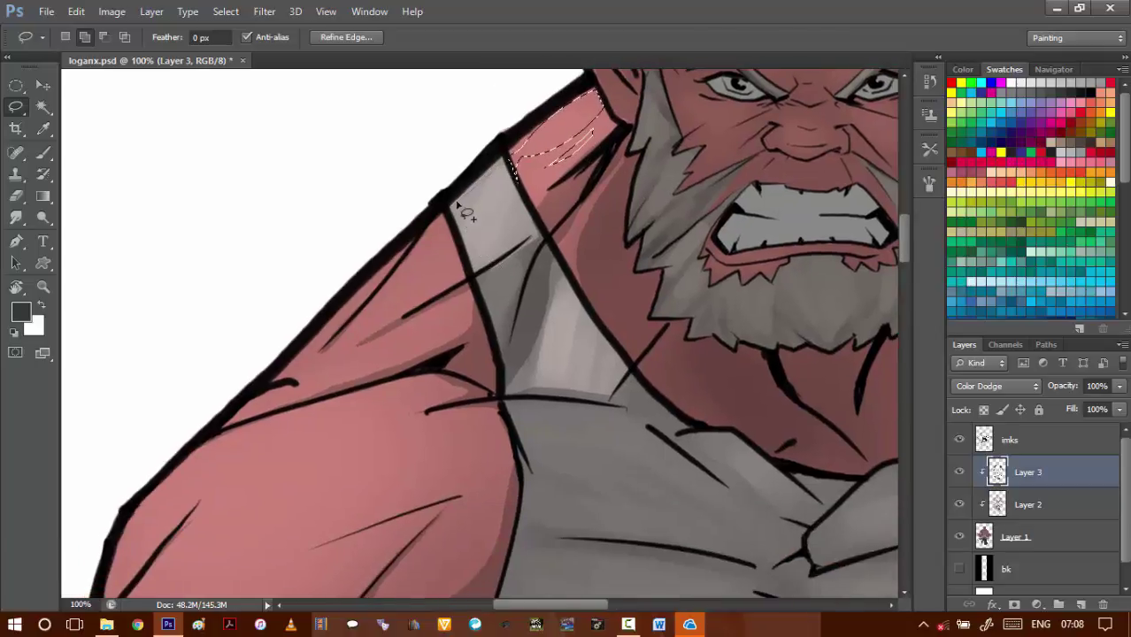
- Add freehand highlight selections on the shirt strap and the upper shoulder beside it, on the picture's left side
{"action": "left_click_drag", "start_coordinate": [459, 222], "coordinate": [507, 185]}
{"action": "key", "text": "ctrl+z"}
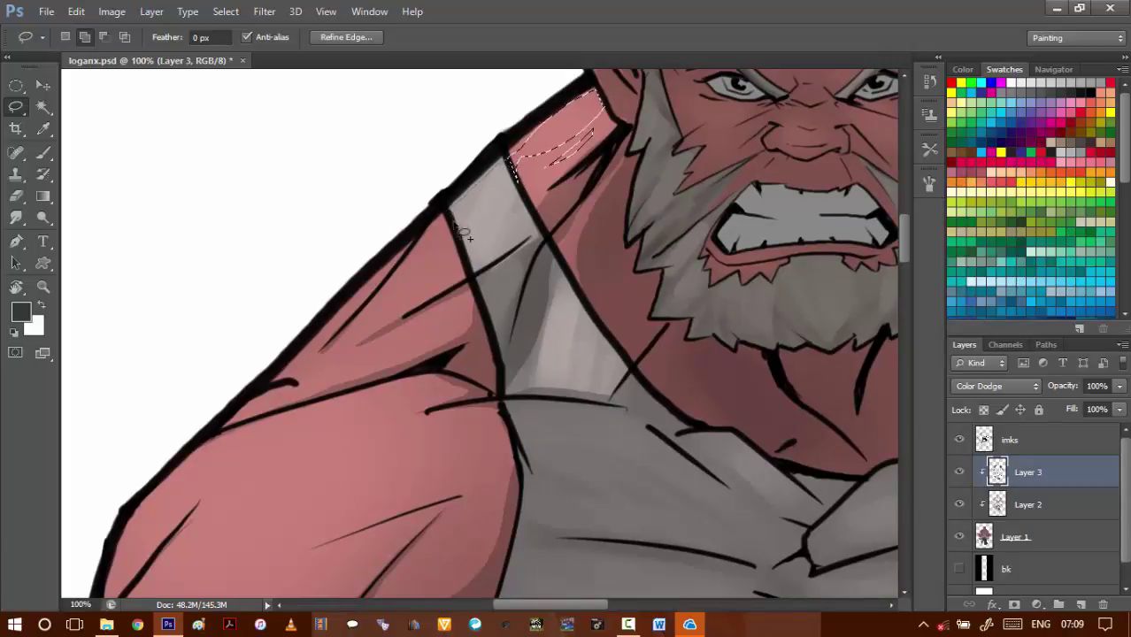
{"action": "left_click_drag", "start_coordinate": [392, 265], "coordinate": [481, 162]}
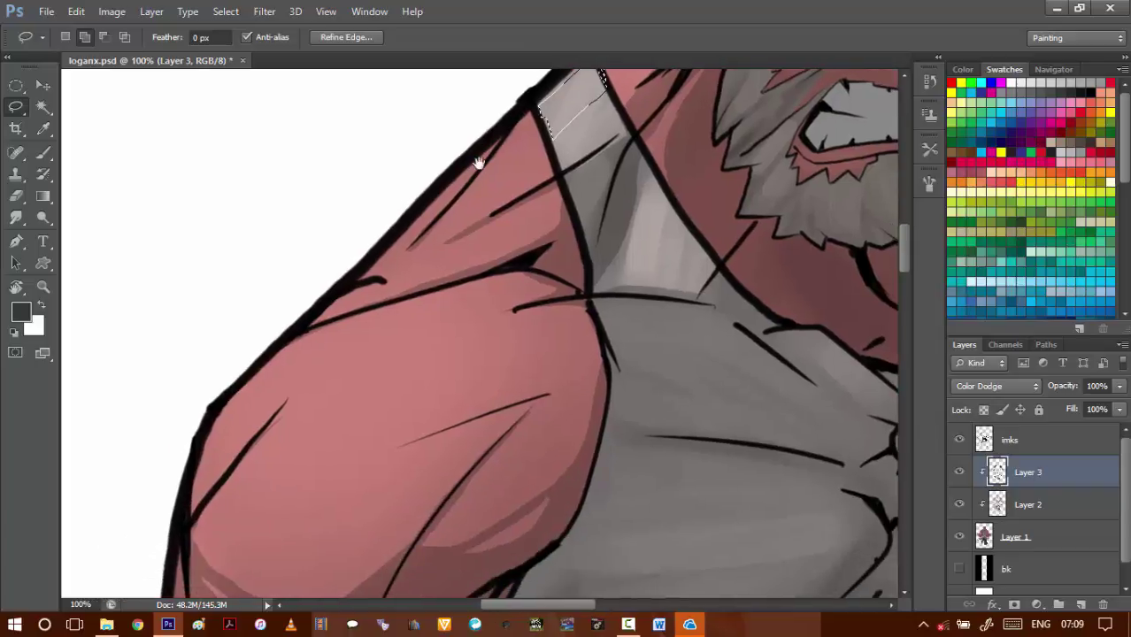
{"action": "mouse_move", "coordinate": [392, 258]}
{"action": "left_mouse_down"}
{"action": "mouse_move", "coordinate": [478, 182]}
{"action": "mouse_move", "coordinate": [486, 188]}
{"action": "mouse_move", "coordinate": [619, 36]}
{"action": "left_mouse_up"}
{"action": "scroll", "coordinate": [442, 210], "scroll_direction": "down", "scroll_amount": 1}
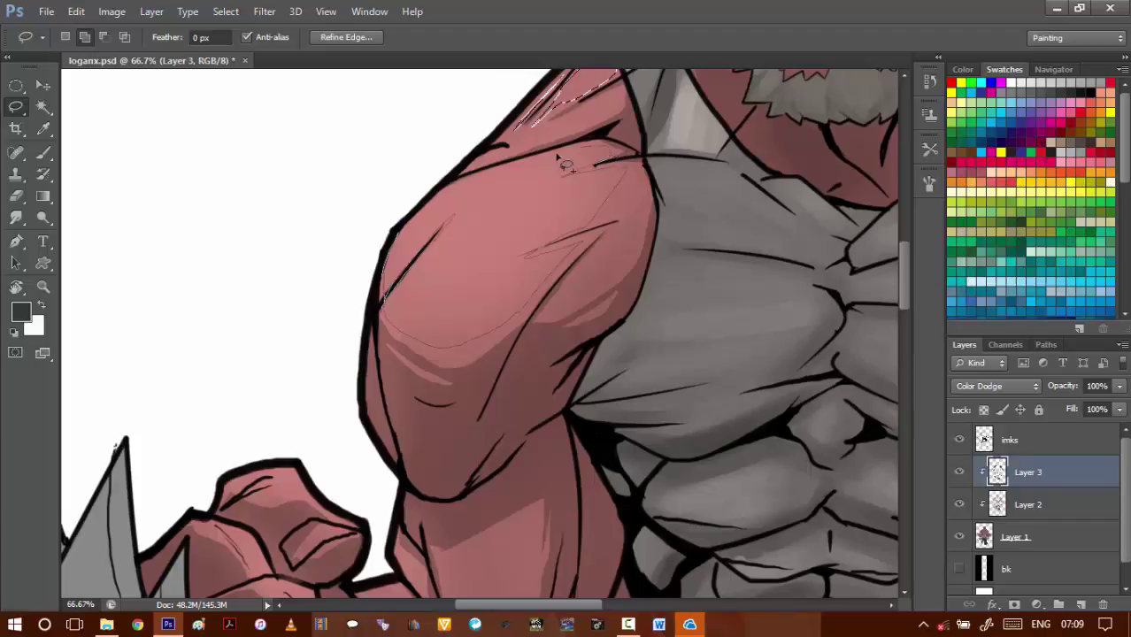
- Add highlight patches on the left-side upper arm to the selection, then cut a notch out along the muscle crease
{"action": "left_click_drag", "start_coordinate": [443, 216], "coordinate": [408, 231]}
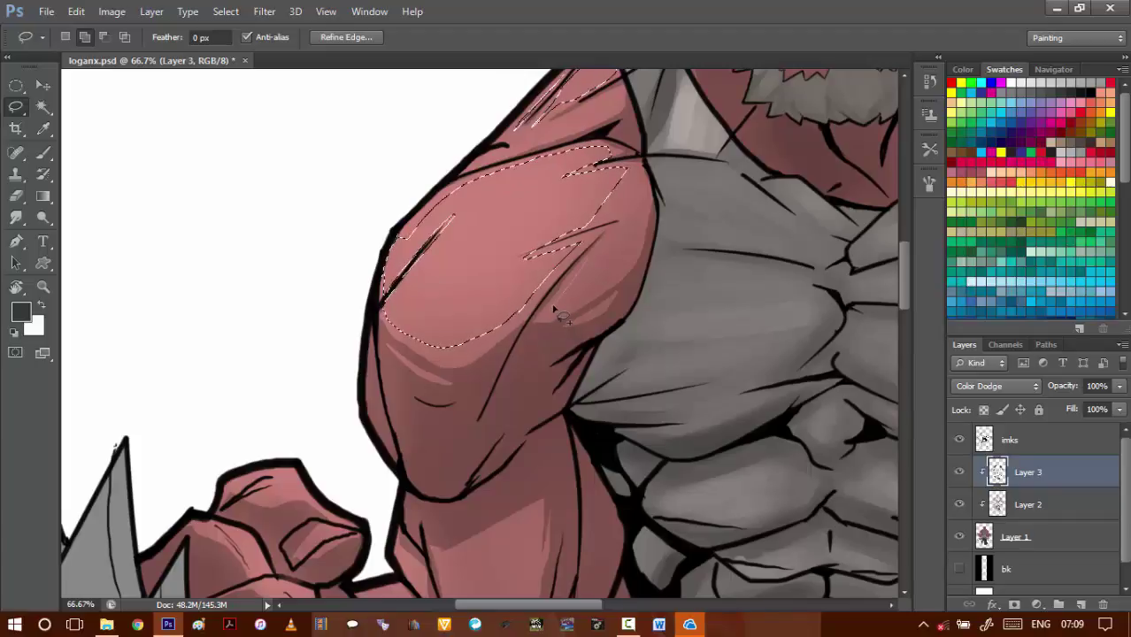
{"action": "left_click_drag", "start_coordinate": [560, 241], "coordinate": [586, 259]}
{"action": "scroll", "coordinate": [401, 307], "scroll_direction": "up", "scroll_amount": 1}
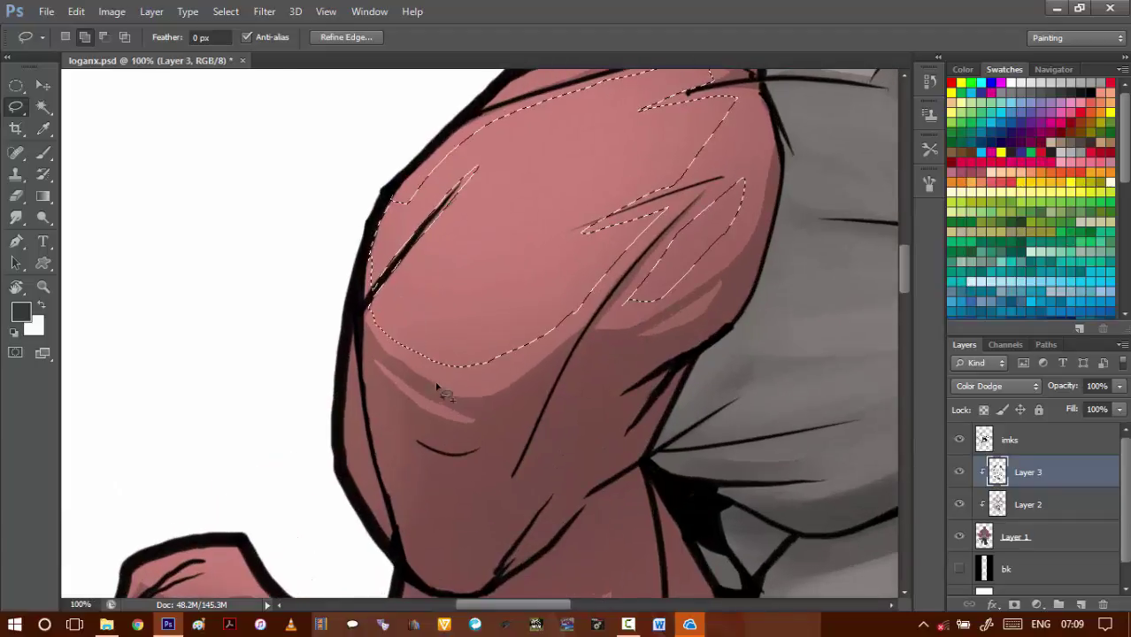
{"action": "left_click_drag", "start_coordinate": [431, 368], "coordinate": [398, 353]}
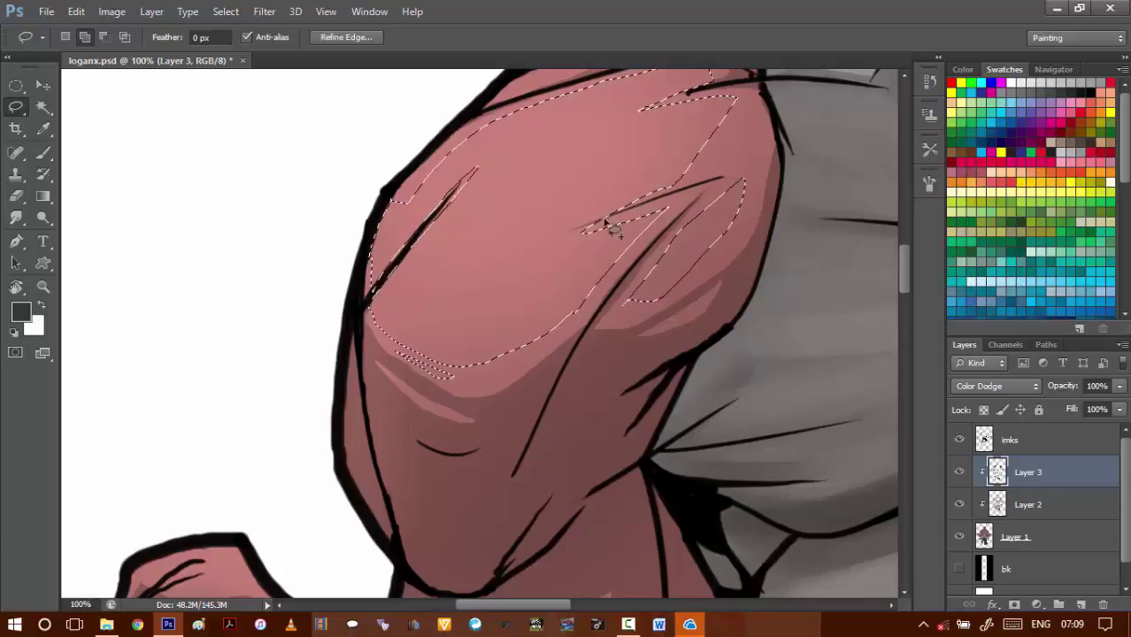
{"action": "key", "text": "alt"}
{"action": "left_click_drag", "start_coordinate": [672, 199], "coordinate": [670, 195]}
{"action": "key", "text": "space"}
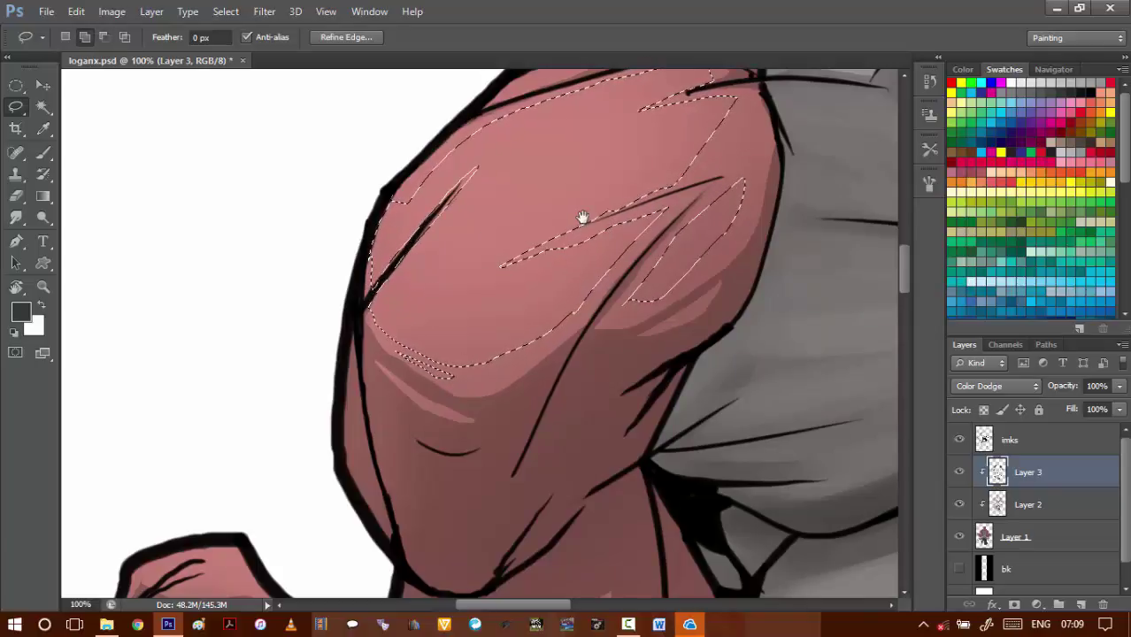
- Add Lasso highlight areas on both sides of the muscle line on the right-side shoulder and upper arm
{"action": "left_click_drag", "start_coordinate": [740, 285], "coordinate": [310, 366]}
{"action": "left_click_drag", "start_coordinate": [609, 331], "coordinate": [321, 390]}
{"action": "left_click_drag", "start_coordinate": [764, 402], "coordinate": [652, 399]}
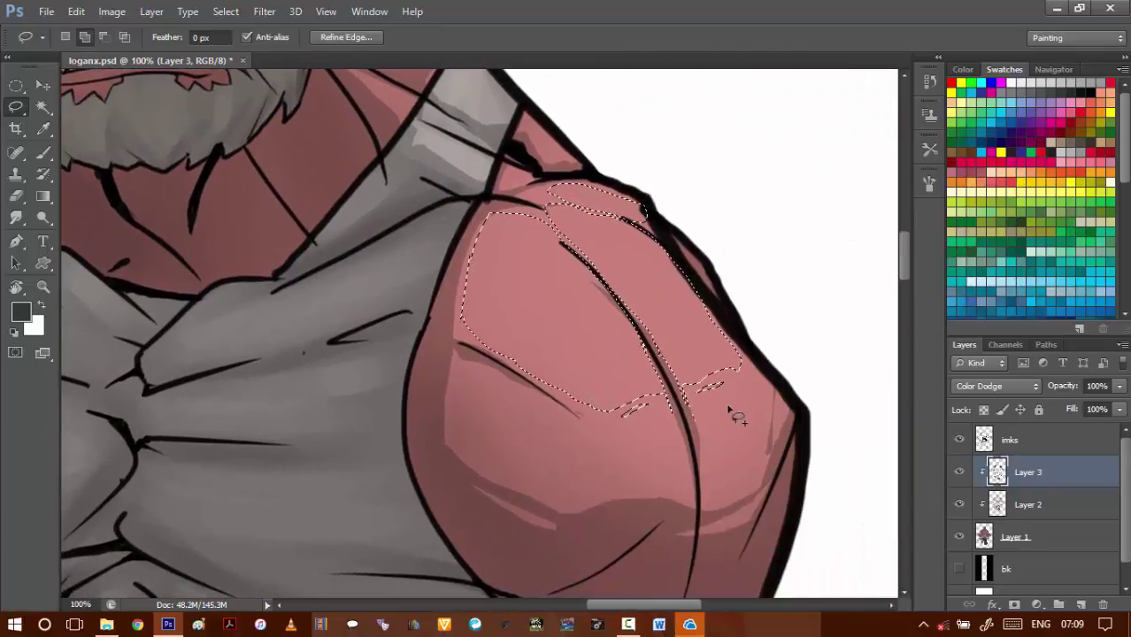
{"action": "left_click_drag", "start_coordinate": [740, 384], "coordinate": [649, 464]}
{"action": "mouse_move", "coordinate": [735, 453]}
{"action": "left_mouse_down"}
{"action": "mouse_move", "coordinate": [756, 391]}
{"action": "mouse_move", "coordinate": [648, 462]}
{"action": "left_mouse_up"}
{"action": "key", "text": "ctrl+z"}
{"action": "left_click_drag", "start_coordinate": [758, 432], "coordinate": [751, 373]}
{"action": "left_click_drag", "start_coordinate": [677, 477], "coordinate": [700, 381]}
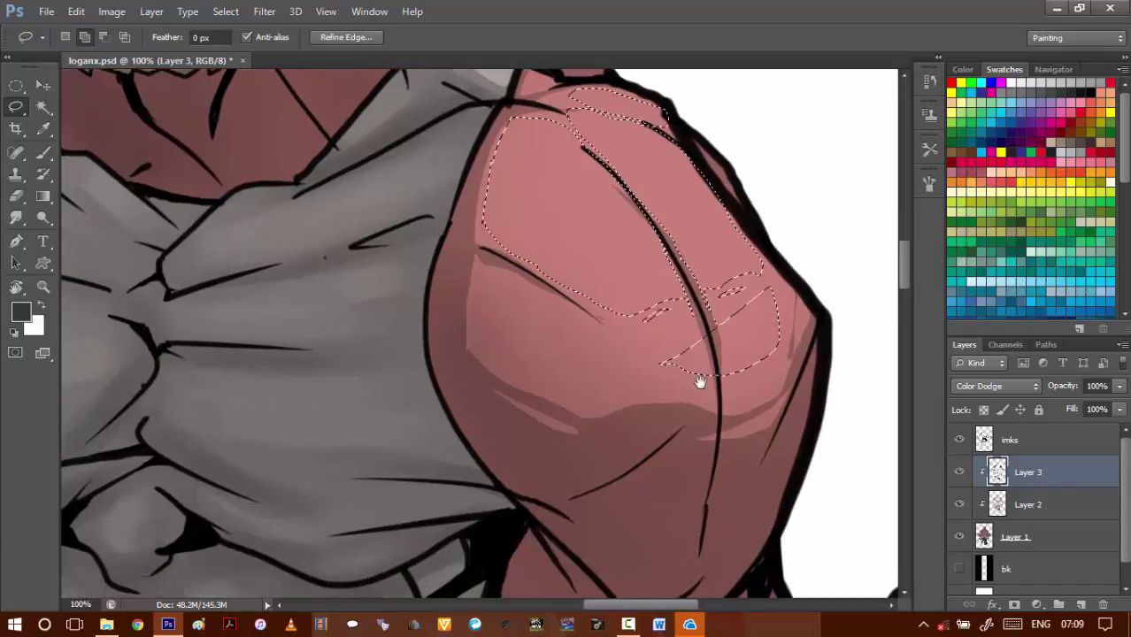
- Add highlight patches on the light muscle areas of the right-side forearm to the selection
{"action": "left_click_drag", "start_coordinate": [671, 516], "coordinate": [670, 340]}
{"action": "scroll", "coordinate": [677, 354], "scroll_direction": "down", "scroll_amount": 2}
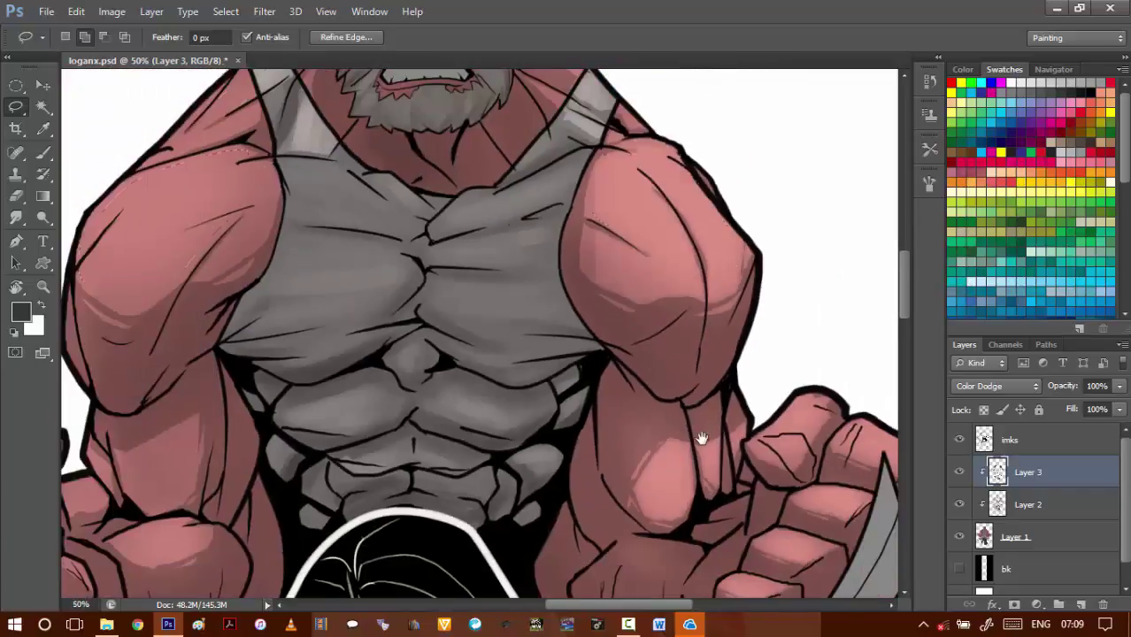
{"action": "left_click_drag", "start_coordinate": [702, 437], "coordinate": [647, 327]}
{"action": "scroll", "coordinate": [647, 332], "scroll_direction": "up", "scroll_amount": 2}
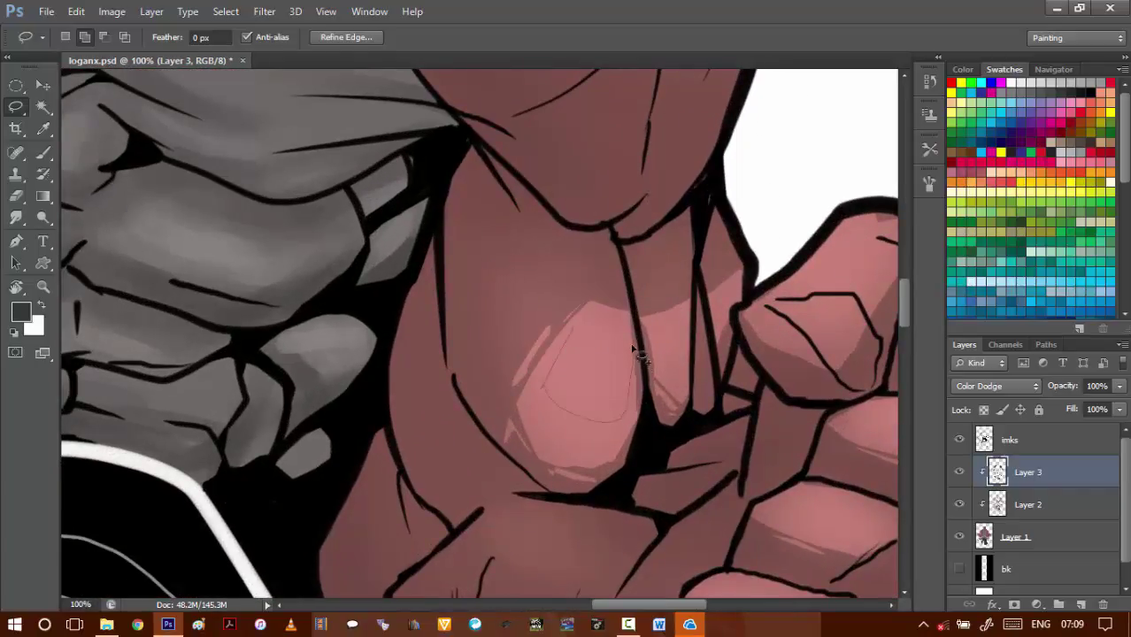
{"action": "left_click_drag", "start_coordinate": [618, 327], "coordinate": [655, 324]}
{"action": "left_click_drag", "start_coordinate": [573, 425], "coordinate": [594, 431]}
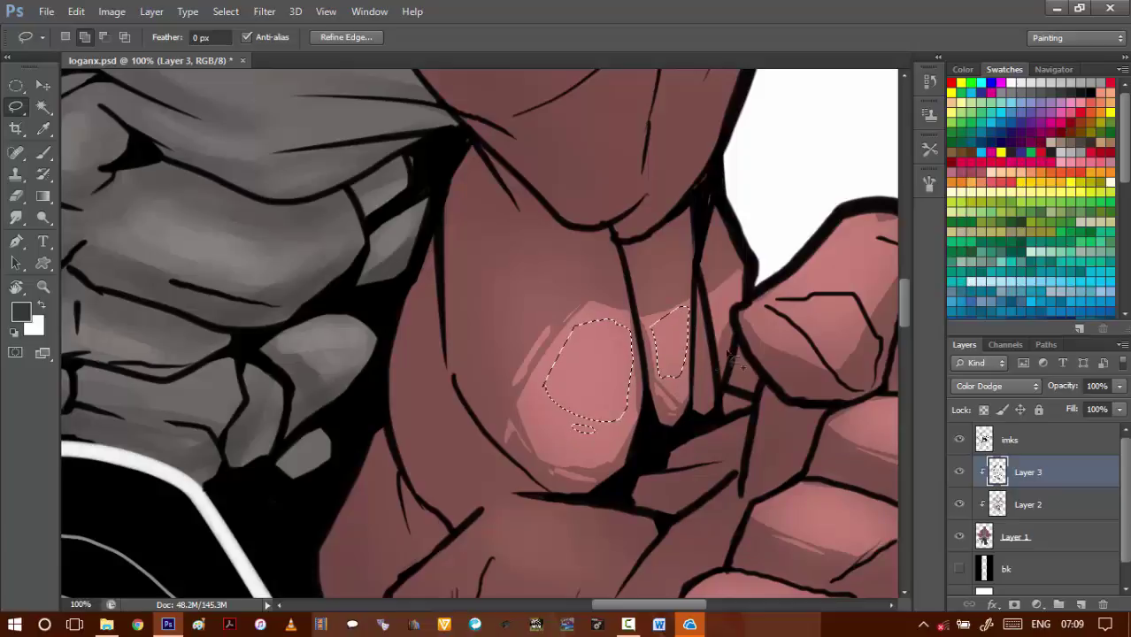
- Add highlight areas on the right-side hand's thumb and uppermost finger, trimming the thumb patch along its crease
{"action": "scroll", "coordinate": [652, 304], "scroll_direction": "right", "scroll_amount": 5}
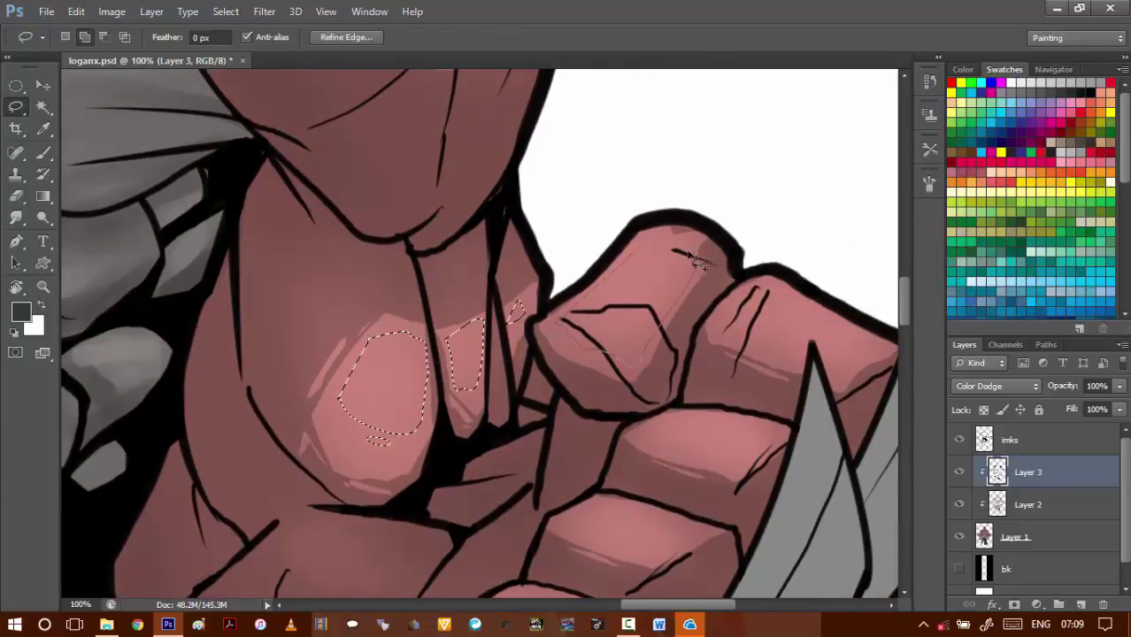
{"action": "left_click_drag", "start_coordinate": [689, 255], "coordinate": [662, 229]}
{"action": "left_click_drag", "start_coordinate": [661, 325], "coordinate": [592, 366]}
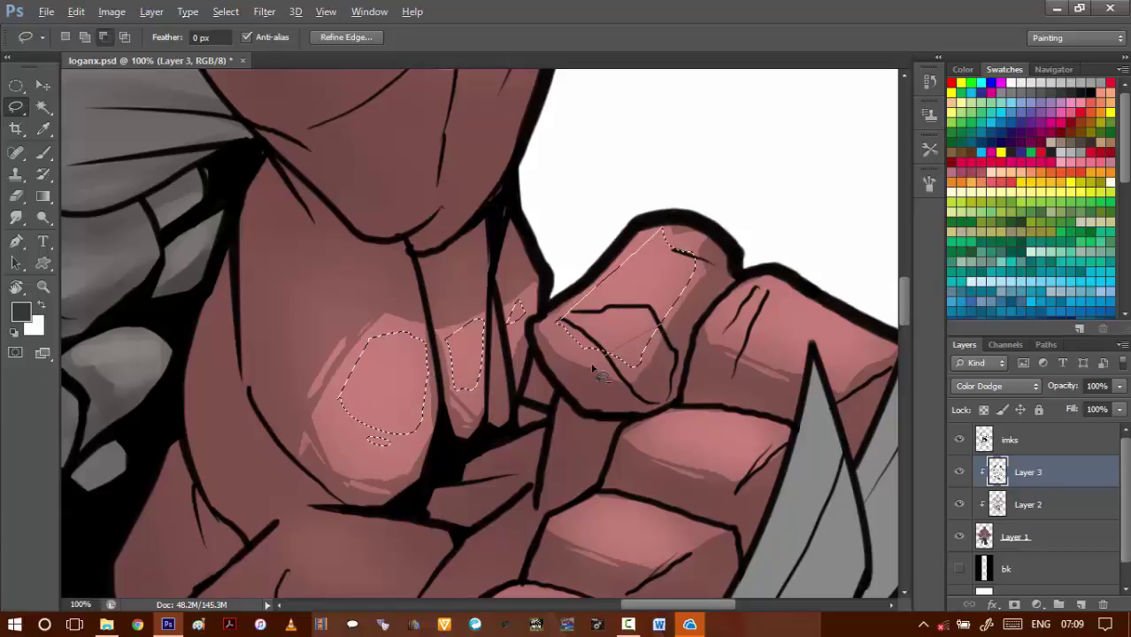
{"action": "scroll", "coordinate": [593, 292], "scroll_direction": "right", "scroll_amount": 3}
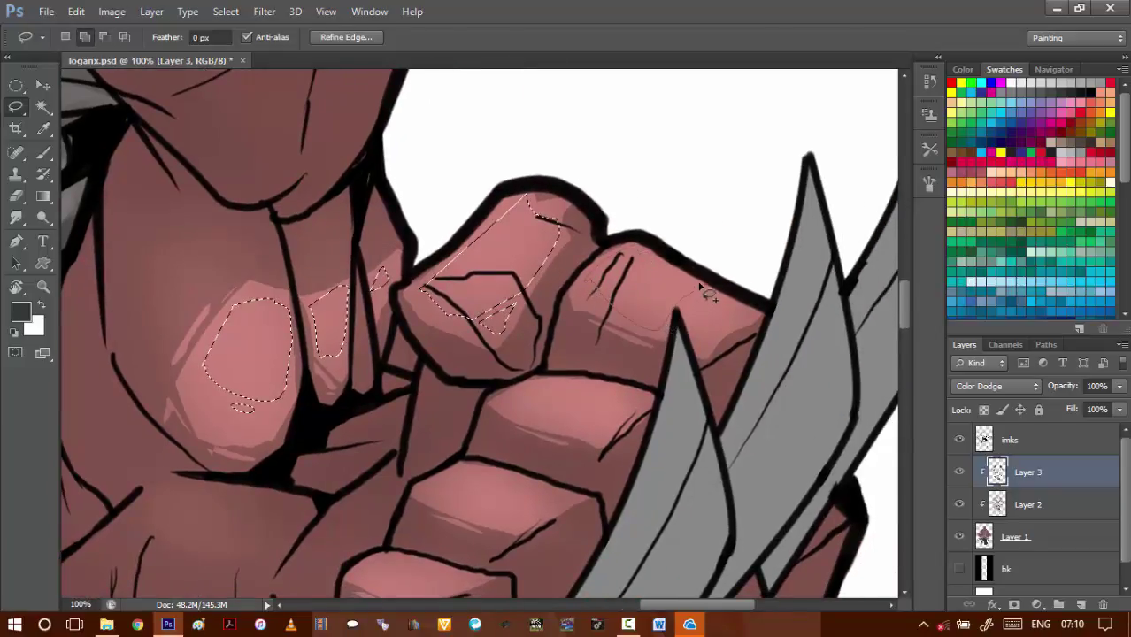
{"action": "mouse_move", "coordinate": [708, 292]}
{"action": "left_mouse_down"}
{"action": "mouse_move", "coordinate": [716, 339]}
{"action": "mouse_move", "coordinate": [637, 310]}
{"action": "left_mouse_up"}
{"action": "left_click_drag", "start_coordinate": [556, 417], "coordinate": [631, 326]}
- Add highlight patches on the two middle fingers of the right-side hand to the selection
{"action": "left_click_drag", "start_coordinate": [605, 289], "coordinate": [586, 316]}
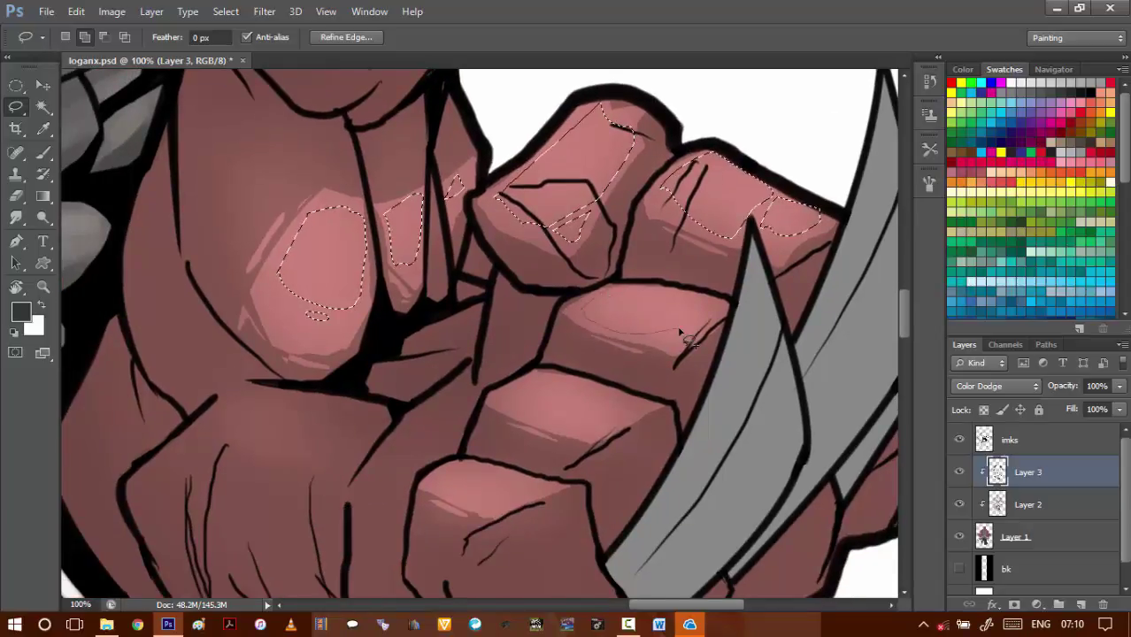
{"action": "left_click_drag", "start_coordinate": [681, 326], "coordinate": [692, 334]}
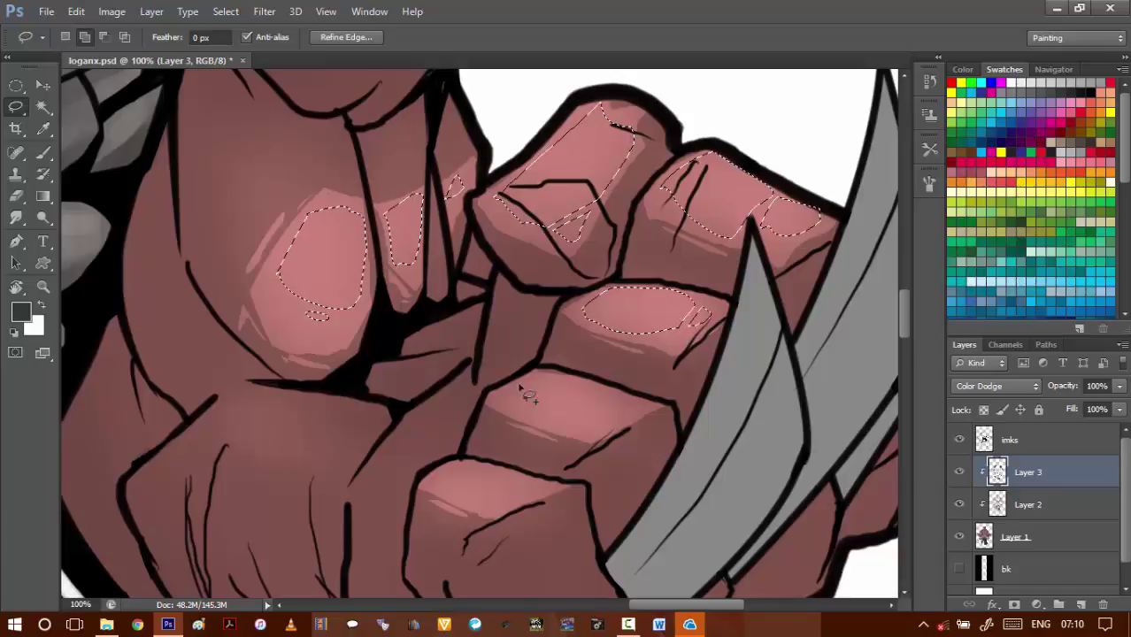
{"action": "left_click_drag", "start_coordinate": [611, 390], "coordinate": [625, 416]}
{"action": "scroll", "coordinate": [601, 410], "scroll_direction": "down", "scroll_amount": 3}
{"action": "scroll", "coordinate": [601, 410], "scroll_direction": "left", "scroll_amount": 1}
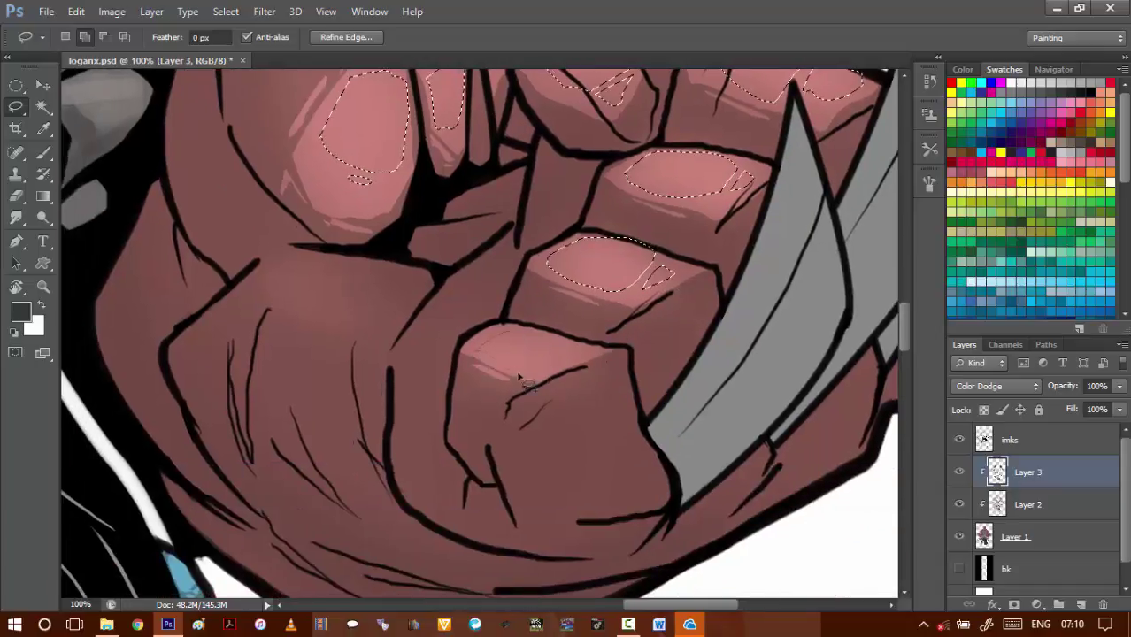
{"action": "mouse_move", "coordinate": [590, 355]}
{"action": "left_mouse_down"}
{"action": "mouse_move", "coordinate": [514, 331]}
{"action": "mouse_move", "coordinate": [544, 375]}
{"action": "mouse_move", "coordinate": [579, 338]}
{"action": "left_mouse_up"}
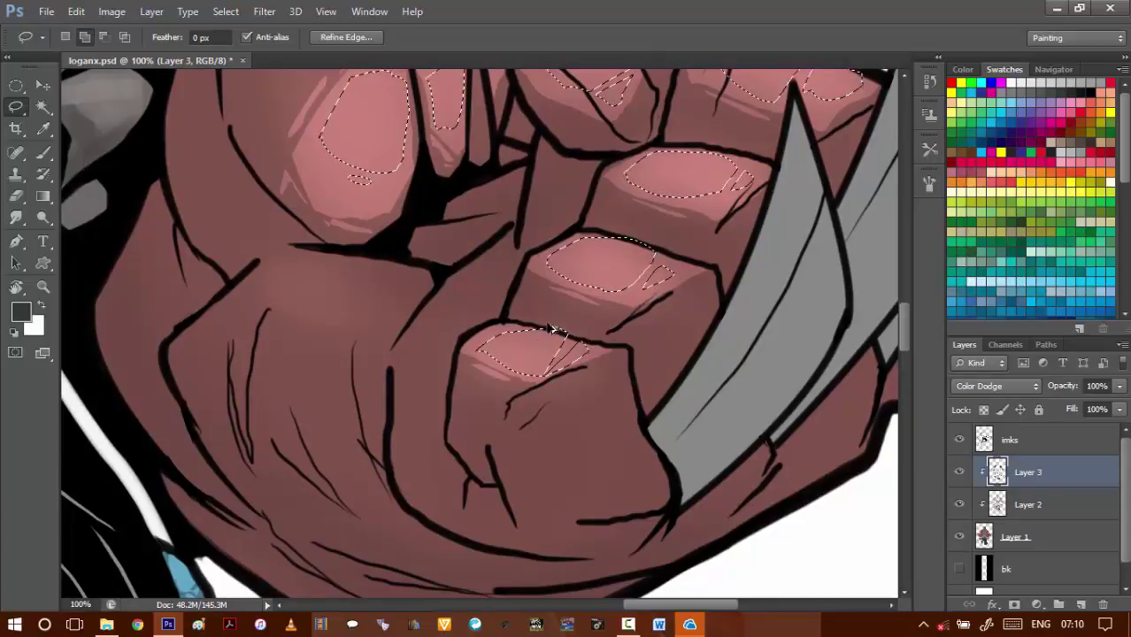
{"action": "key", "text": "ctrl+alt+z"}
{"action": "key", "text": "ctrl+alt+z"}
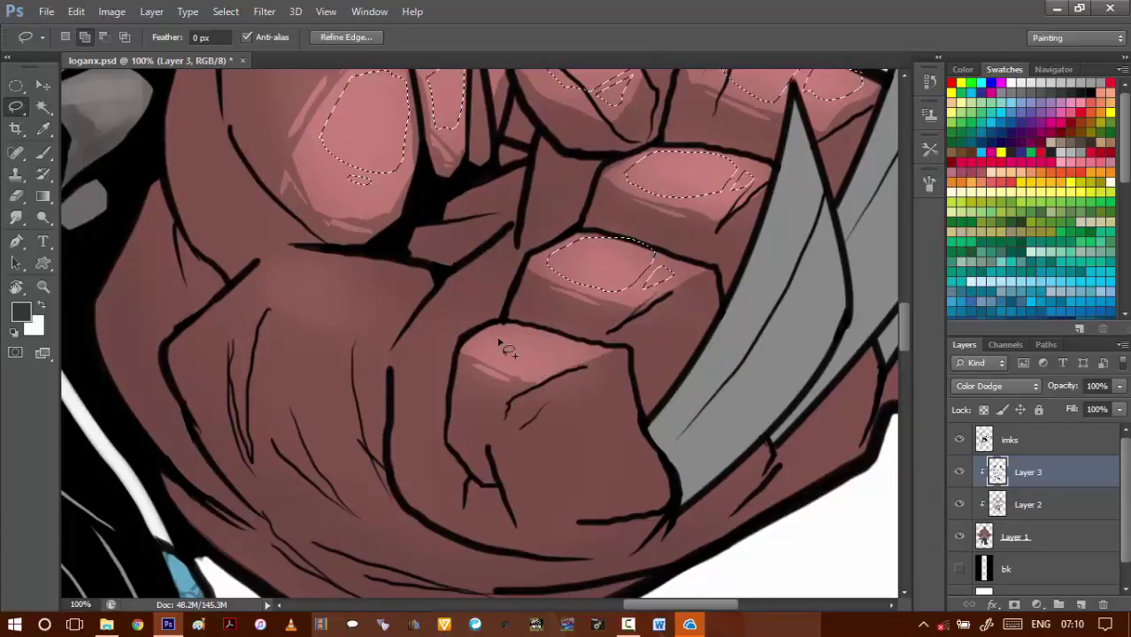
- Add a highlight patch on top of the lowest finger of the right-side hand to the selection
{"action": "left_click_drag", "start_coordinate": [573, 346], "coordinate": [594, 407]}
{"action": "key", "text": "ctrl+d"}
{"action": "left_click", "coordinate": [563, 357], "text": "alt+space"}
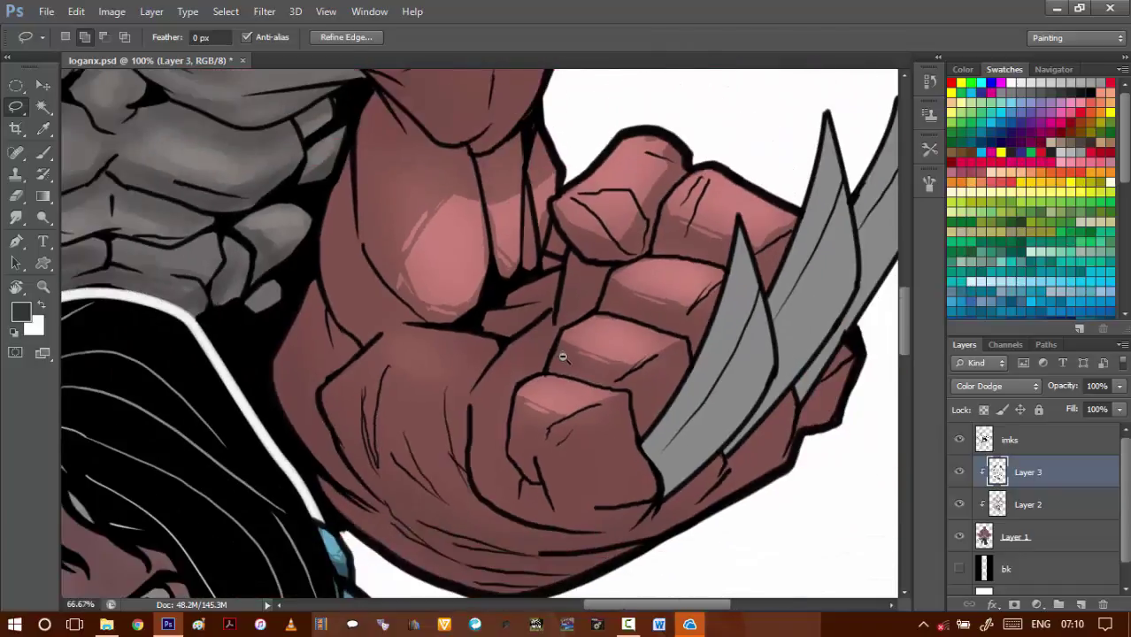
{"action": "left_click", "coordinate": [562, 356], "text": "alt"}
- Add highlight areas on the left-side forearm and the rounded muscle below it to the selection
{"action": "scroll", "coordinate": [567, 336], "scroll_direction": "up", "scroll_amount": 3}
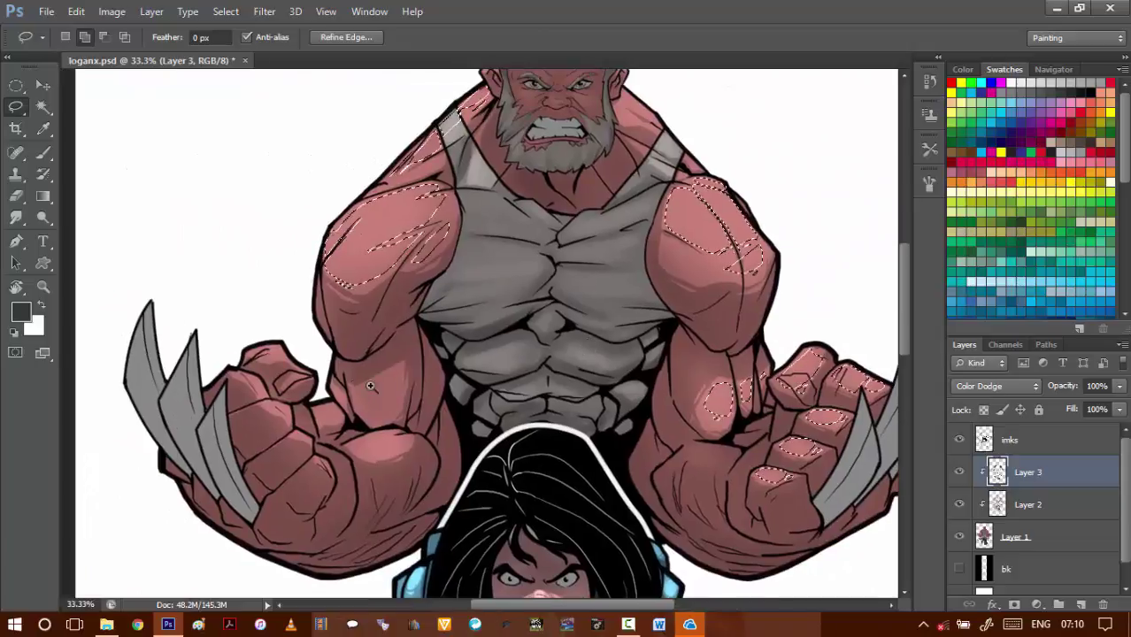
{"action": "left_click", "coordinate": [370, 386], "text": "ctrl+space"}
{"action": "left_click", "coordinate": [365, 388], "text": "ctrl+space"}
{"action": "left_click", "coordinate": [356, 392], "text": "ctrl+space"}
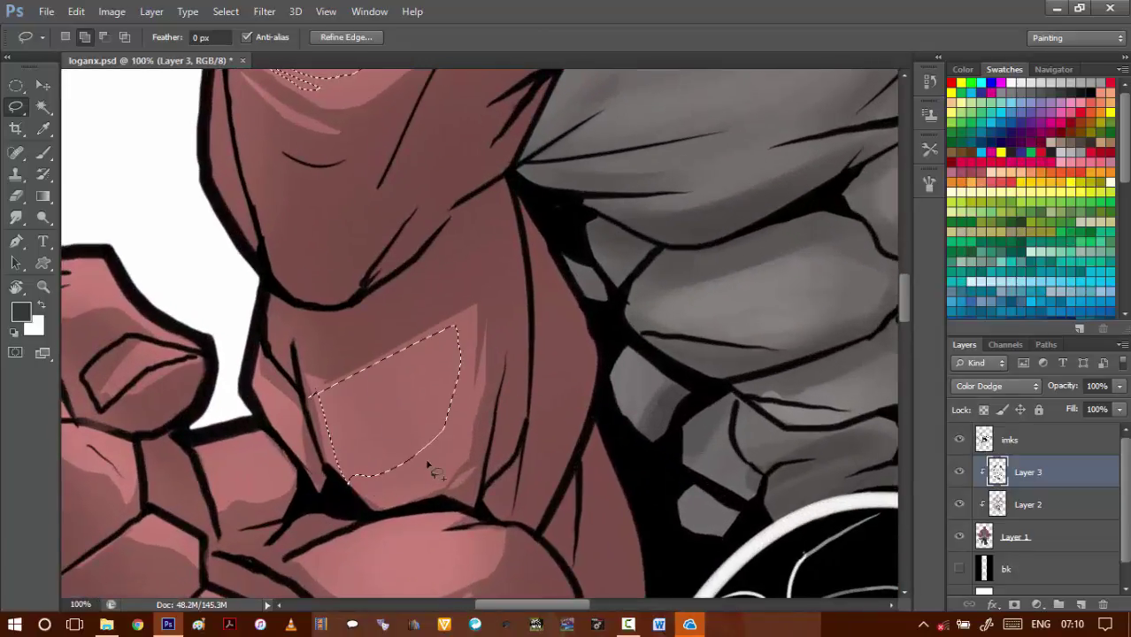
{"action": "left_click_drag", "start_coordinate": [435, 454], "coordinate": [442, 458]}
{"action": "left_click_drag", "start_coordinate": [380, 540], "coordinate": [388, 409]}
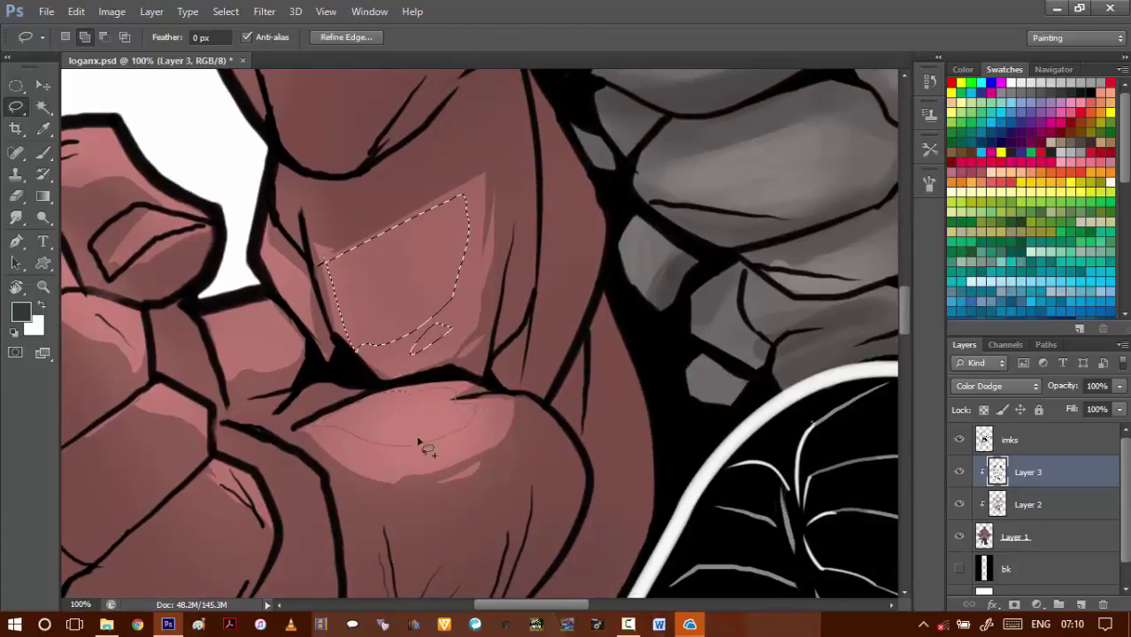
{"action": "left_click_drag", "start_coordinate": [420, 443], "coordinate": [440, 451]}
- Add highlight patches on the left-side hand's thumb and uppermost finger to the selection
{"action": "mouse_move", "coordinate": [333, 395]}
{"action": "left_mouse_down"}
{"action": "mouse_move", "coordinate": [485, 412]}
{"action": "mouse_move", "coordinate": [627, 452]}
{"action": "left_mouse_up"}
{"action": "mouse_move", "coordinate": [396, 349]}
{"action": "left_mouse_down"}
{"action": "mouse_move", "coordinate": [455, 371]}
{"action": "mouse_move", "coordinate": [467, 436]}
{"action": "left_mouse_up"}
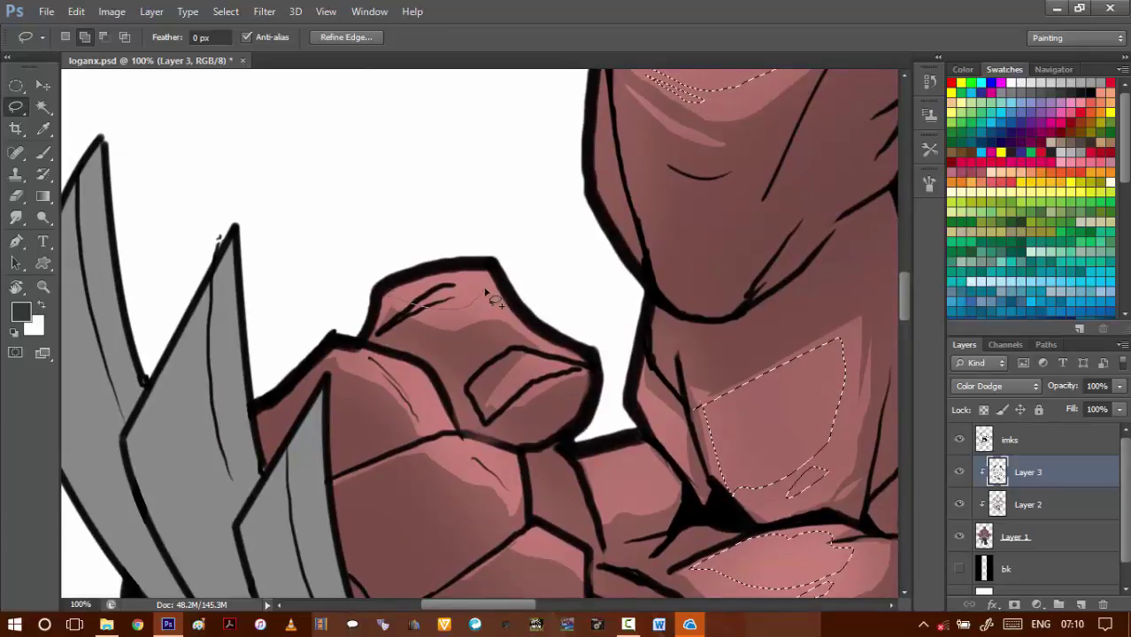
{"action": "left_click_drag", "start_coordinate": [434, 279], "coordinate": [485, 308]}
{"action": "left_click_drag", "start_coordinate": [554, 389], "coordinate": [509, 386]}
{"action": "left_click_drag", "start_coordinate": [434, 401], "coordinate": [431, 398]}
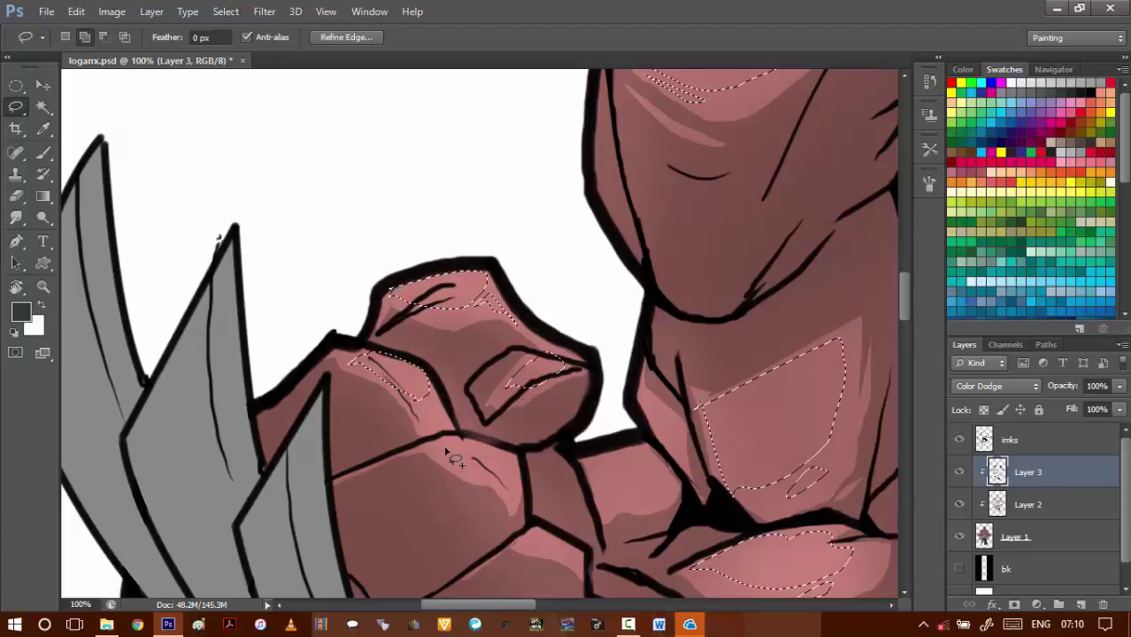
- Add small highlight patches on the three lower finger knuckles of the left-side hand to the selection
{"action": "mouse_move", "coordinate": [432, 443]}
{"action": "left_mouse_down"}
{"action": "mouse_move", "coordinate": [507, 493]}
{"action": "mouse_move", "coordinate": [516, 459]}
{"action": "mouse_move", "coordinate": [436, 446]}
{"action": "mouse_move", "coordinate": [369, 365]}
{"action": "left_mouse_up"}
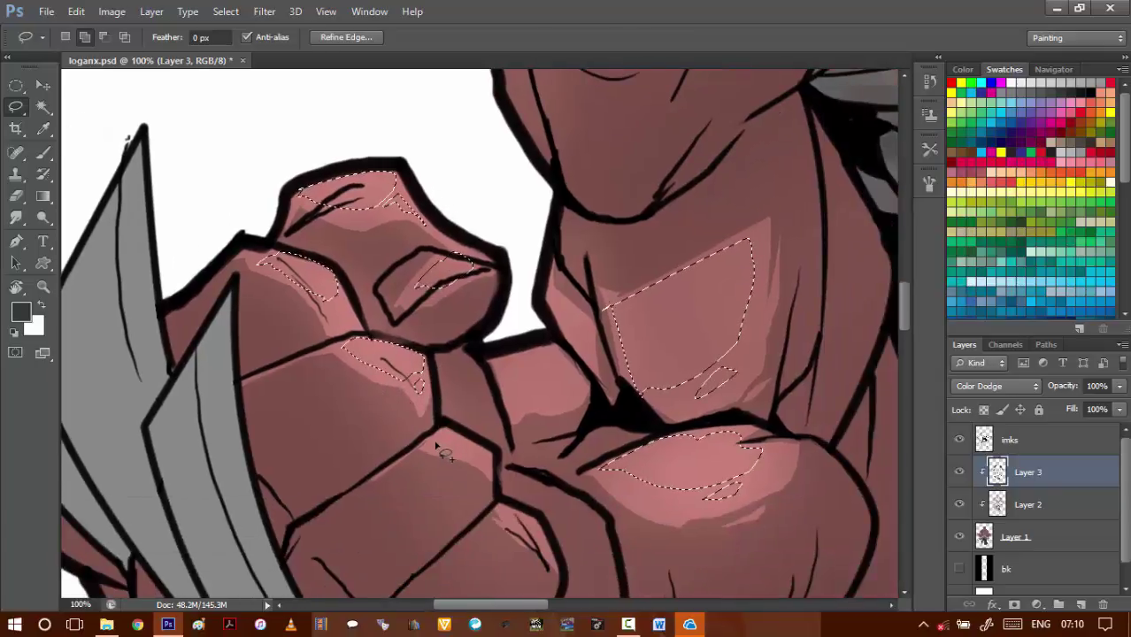
{"action": "mouse_move", "coordinate": [430, 438]}
{"action": "left_mouse_down"}
{"action": "mouse_move", "coordinate": [436, 449]}
{"action": "mouse_move", "coordinate": [468, 443]}
{"action": "mouse_move", "coordinate": [444, 429]}
{"action": "mouse_move", "coordinate": [476, 458]}
{"action": "left_mouse_up"}
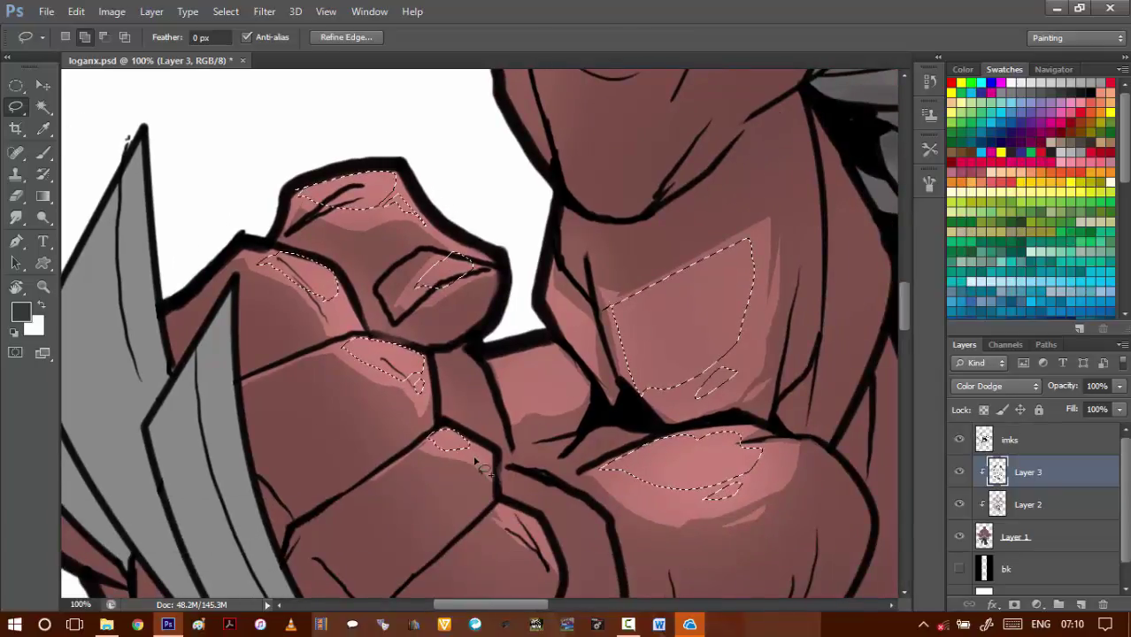
{"action": "left_click_drag", "start_coordinate": [502, 515], "coordinate": [545, 551]}
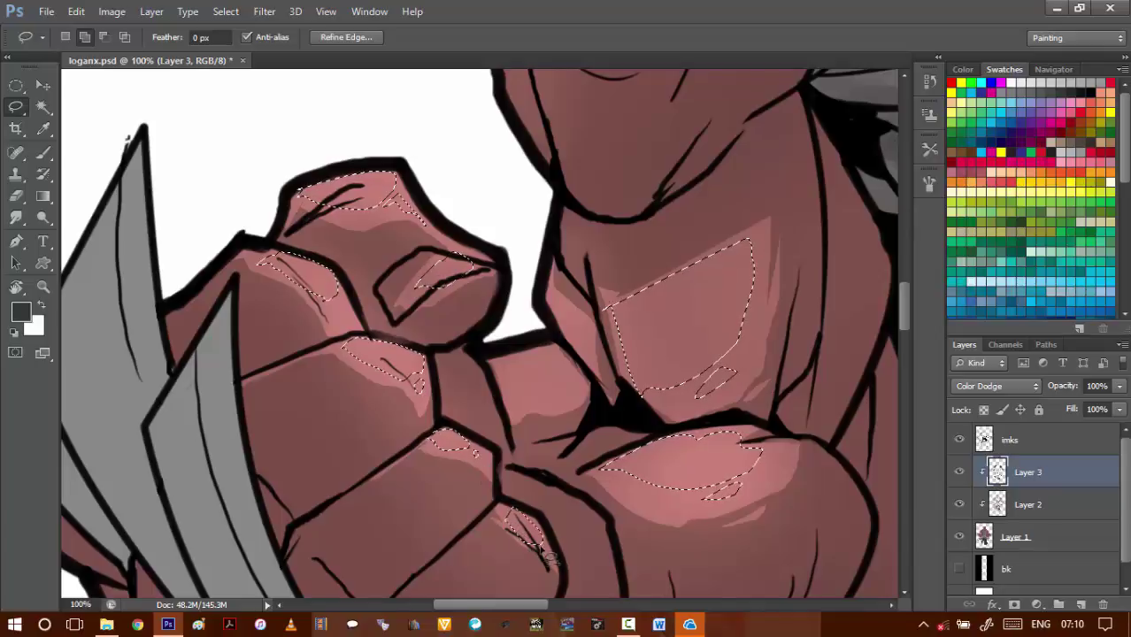
- Add a highlight area on the upper rim of the right-side ear to the selection
{"action": "left_click_drag", "start_coordinate": [416, 365], "coordinate": [598, 471]}
{"action": "left_click", "coordinate": [488, 422], "text": "alt"}
{"action": "left_click", "coordinate": [489, 422], "text": "alt"}
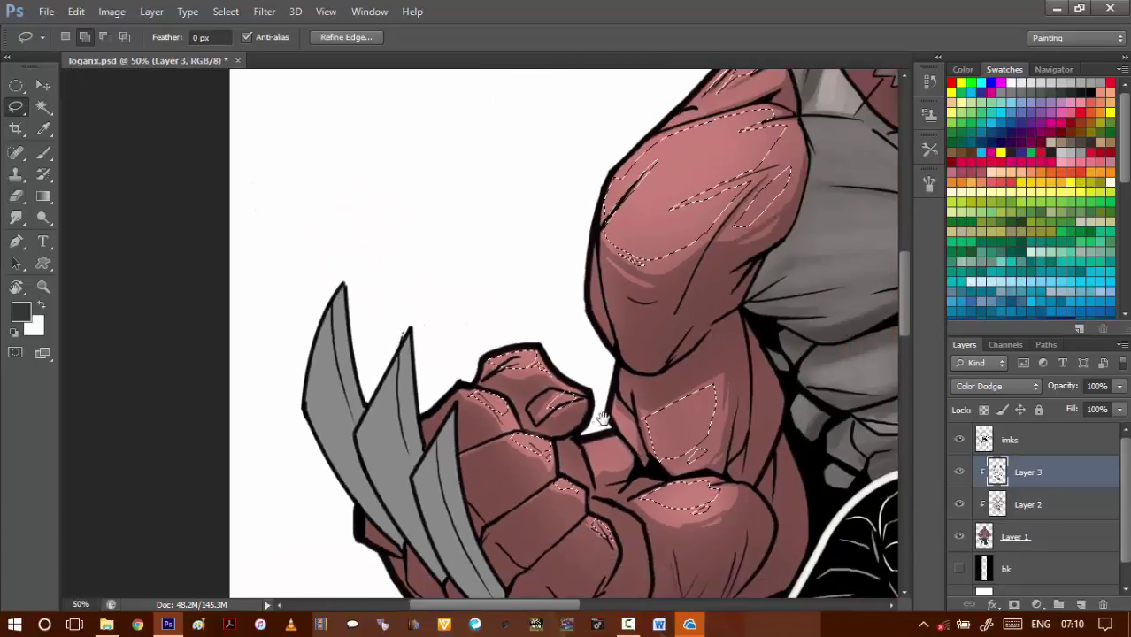
{"action": "left_click_drag", "start_coordinate": [659, 348], "coordinate": [546, 403]}
{"action": "left_click_drag", "start_coordinate": [690, 358], "coordinate": [571, 508]}
{"action": "scroll", "coordinate": [666, 333], "scroll_direction": "up", "scroll_amount": 3}
{"action": "scroll", "coordinate": [651, 318], "scroll_direction": "right", "scroll_amount": 5}
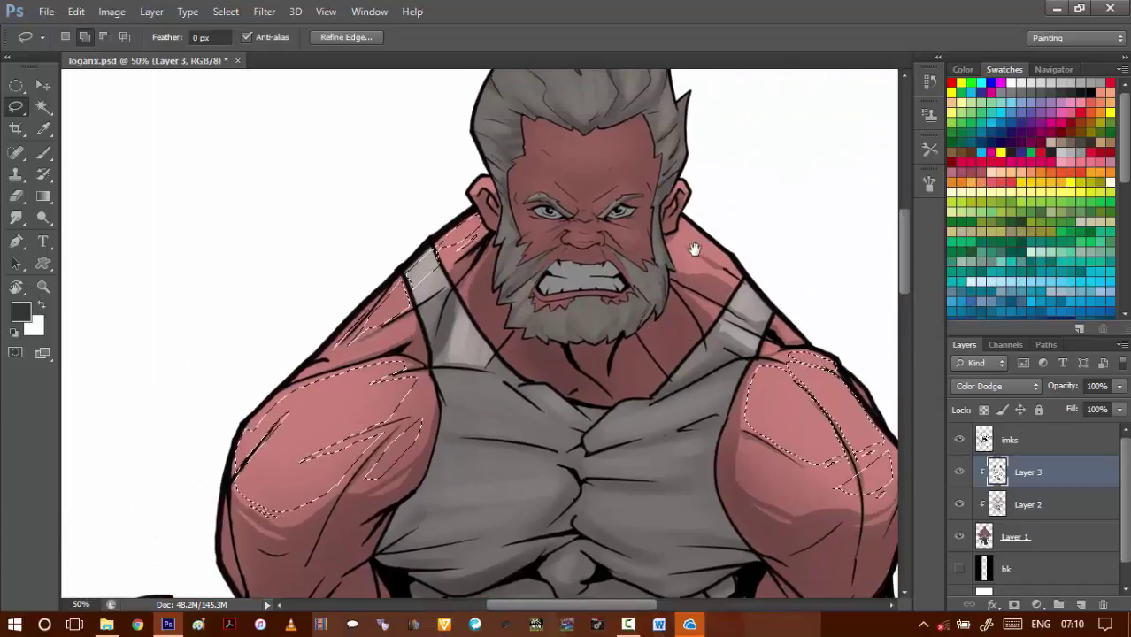
{"action": "left_click", "coordinate": [703, 247], "text": "ctrl"}
{"action": "left_click", "coordinate": [705, 237], "text": "ctrl"}
{"action": "scroll", "coordinate": [671, 249], "scroll_direction": "up", "scroll_amount": 3}
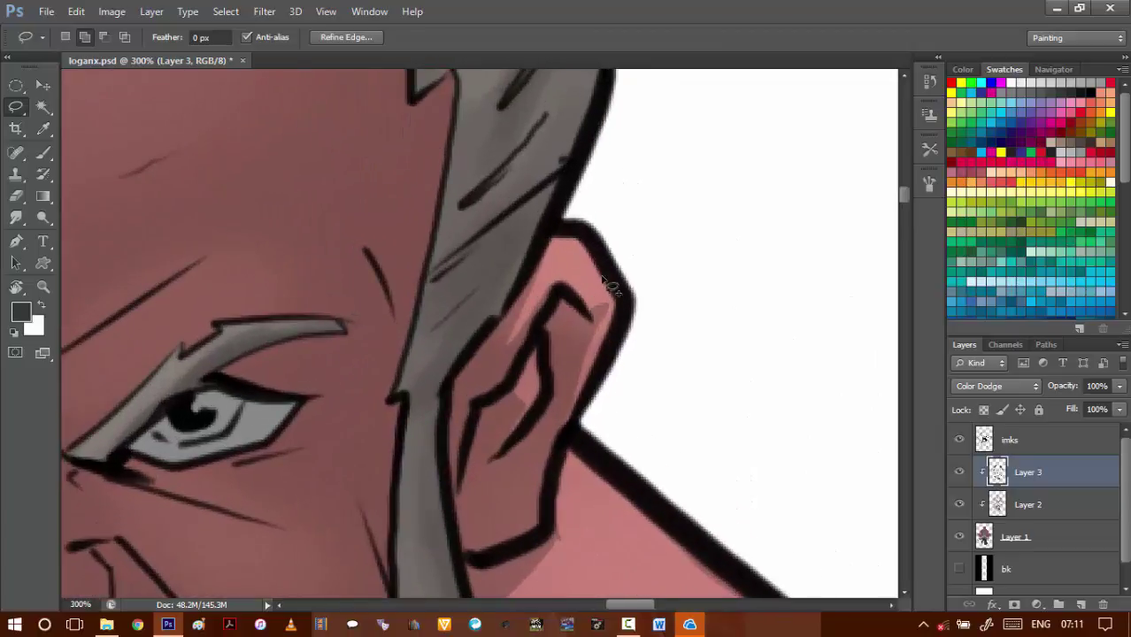
{"action": "mouse_move", "coordinate": [584, 310]}
{"action": "left_mouse_down"}
{"action": "mouse_move", "coordinate": [601, 303]}
{"action": "mouse_move", "coordinate": [621, 316]}
{"action": "mouse_move", "coordinate": [589, 276]}
{"action": "mouse_move", "coordinate": [580, 291]}
{"action": "left_mouse_up"}
- Add a highlight area on the upper part of the left-side ear to the selection
{"action": "left_click_drag", "start_coordinate": [197, 325], "coordinate": [528, 278]}
{"action": "left_click_drag", "start_coordinate": [89, 276], "coordinate": [581, 308]}
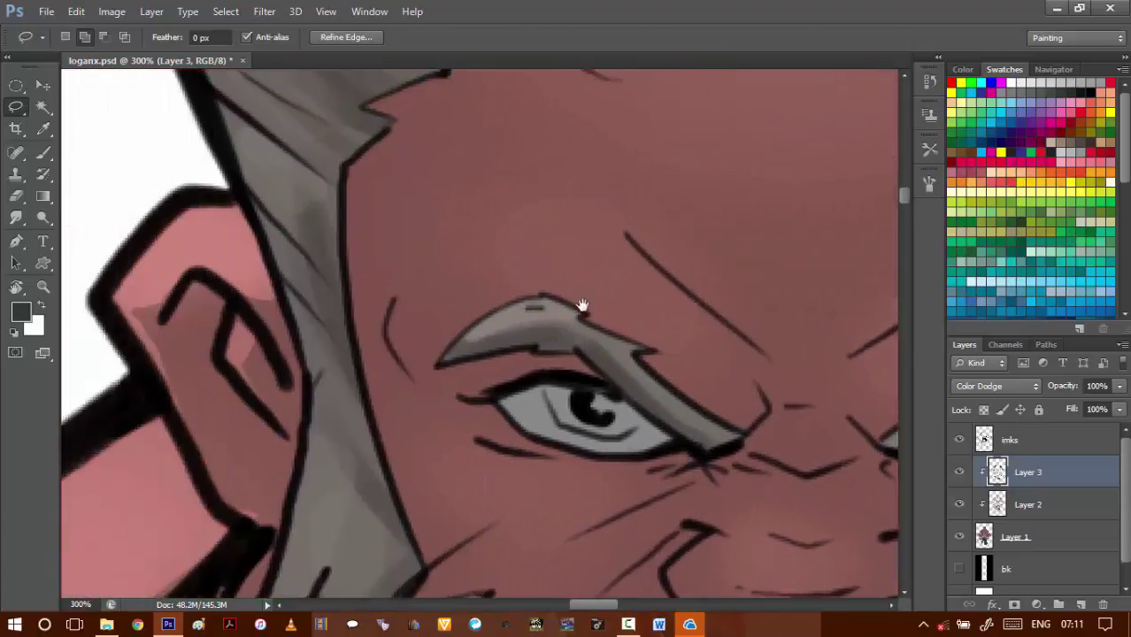
{"action": "mouse_move", "coordinate": [275, 273]}
{"action": "left_mouse_down"}
{"action": "mouse_move", "coordinate": [432, 298]}
{"action": "mouse_move", "coordinate": [523, 343]}
{"action": "left_mouse_up"}
{"action": "mouse_move", "coordinate": [398, 322]}
{"action": "left_mouse_down"}
{"action": "mouse_move", "coordinate": [413, 348]}
{"action": "mouse_move", "coordinate": [434, 337]}
{"action": "mouse_move", "coordinate": [410, 370]}
{"action": "mouse_move", "coordinate": [363, 377]}
{"action": "mouse_move", "coordinate": [448, 335]}
{"action": "left_mouse_up"}
{"action": "key", "text": "ctrl+minus"}
{"action": "key", "text": "ctrl+minus"}
{"action": "key", "text": "ctrl+minus"}
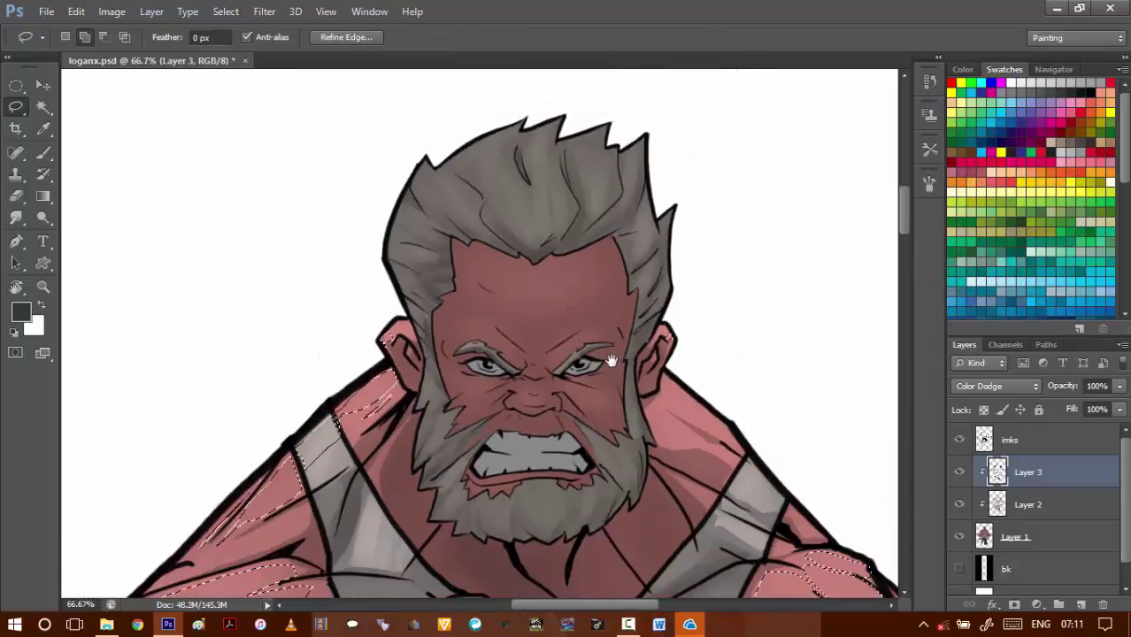
- Add highlight areas along the right-side neck and shoulder slope, following the muscle folds, to the selection
{"action": "left_click_drag", "start_coordinate": [664, 404], "coordinate": [550, 396]}
{"action": "left_click_drag", "start_coordinate": [536, 476], "coordinate": [571, 323]}
{"action": "scroll", "coordinate": [591, 228], "scroll_direction": "up", "scroll_amount": 2}
{"action": "left_click_drag", "start_coordinate": [591, 228], "coordinate": [539, 243]}
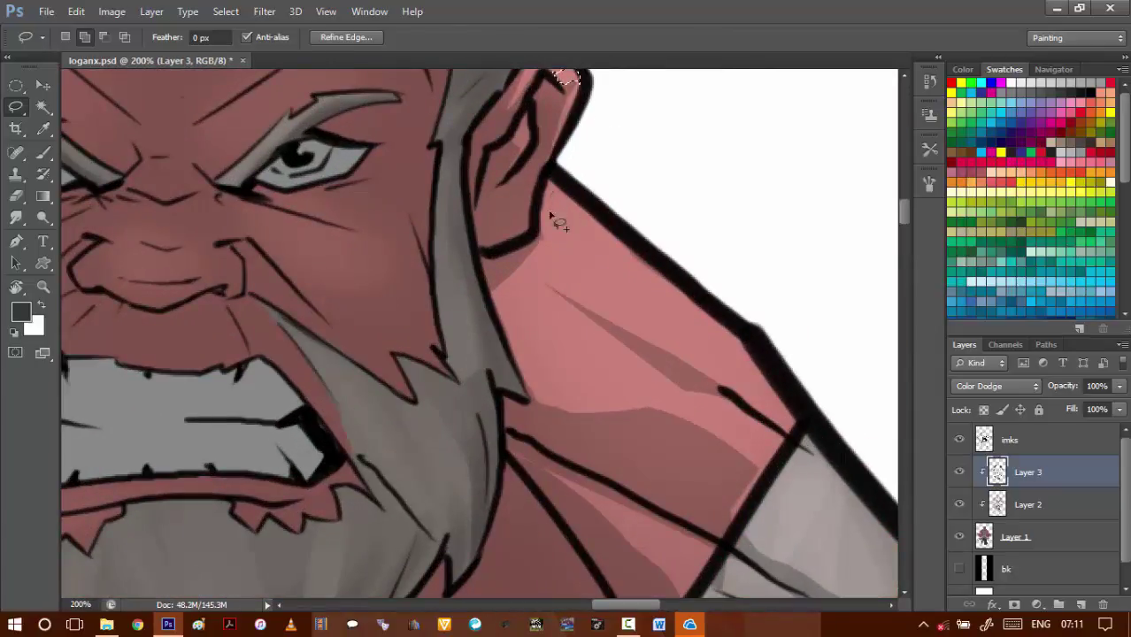
{"action": "mouse_move", "coordinate": [554, 272]}
{"action": "left_mouse_down"}
{"action": "mouse_move", "coordinate": [688, 328]}
{"action": "mouse_move", "coordinate": [779, 400]}
{"action": "mouse_move", "coordinate": [710, 310]}
{"action": "mouse_move", "coordinate": [668, 278]}
{"action": "mouse_move", "coordinate": [687, 361]}
{"action": "left_mouse_up"}
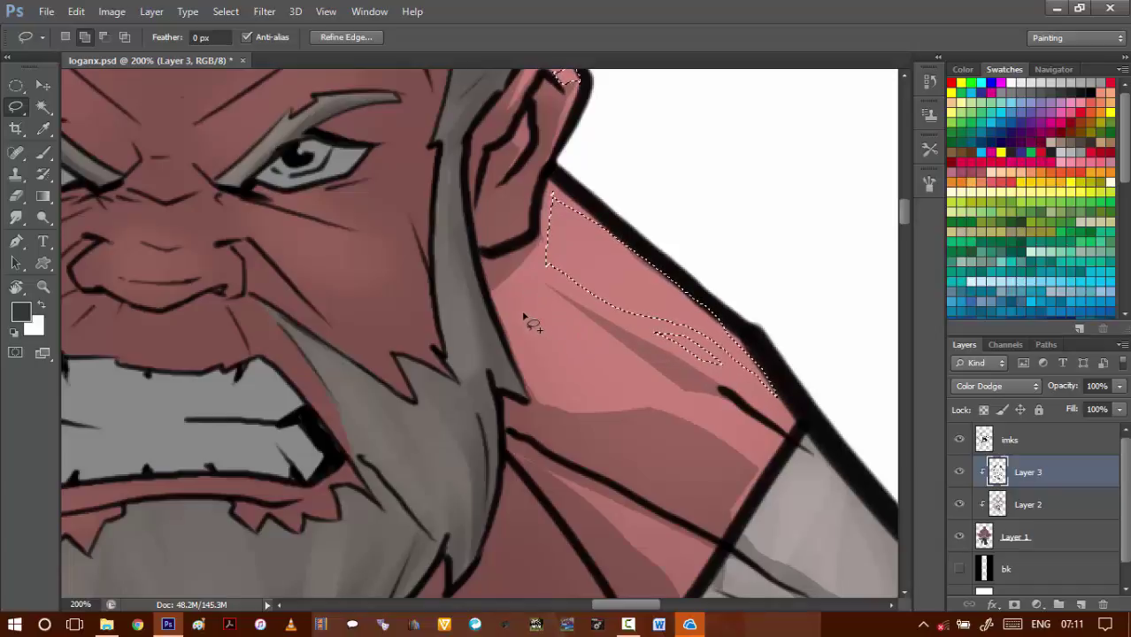
{"action": "mouse_move", "coordinate": [547, 343]}
{"action": "left_mouse_down"}
{"action": "mouse_move", "coordinate": [576, 367]}
{"action": "mouse_move", "coordinate": [642, 372]}
{"action": "mouse_move", "coordinate": [760, 430]}
{"action": "mouse_move", "coordinate": [658, 382]}
{"action": "left_mouse_up"}
{"action": "mouse_move", "coordinate": [574, 319]}
{"action": "left_mouse_down"}
{"action": "mouse_move", "coordinate": [544, 263]}
{"action": "mouse_move", "coordinate": [508, 297]}
{"action": "left_mouse_up"}
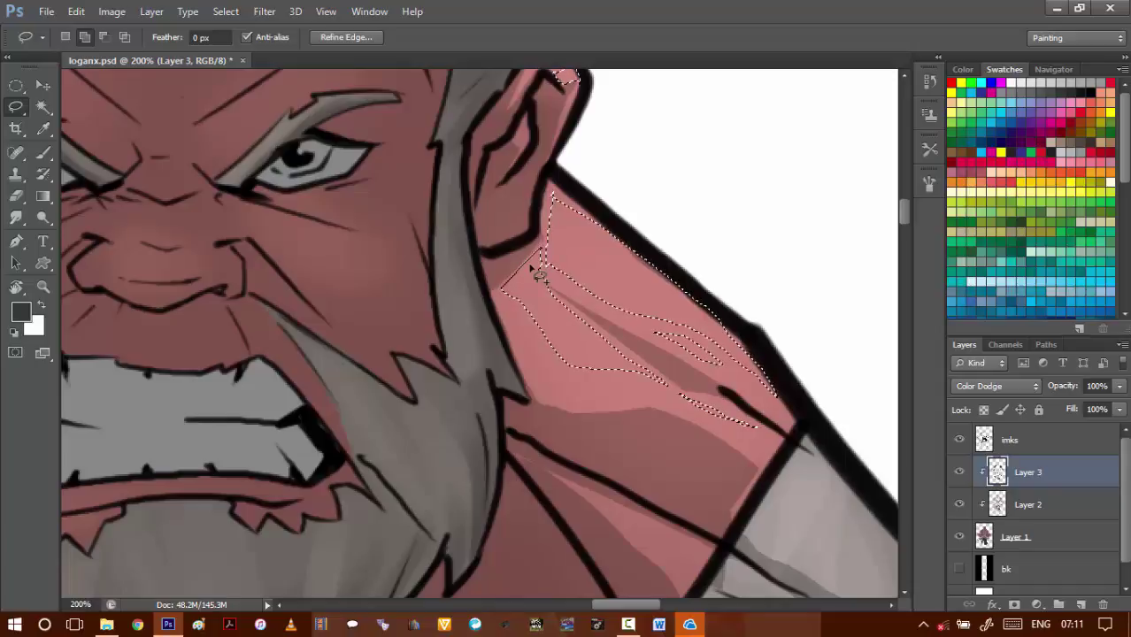
- Raise the brightness of the selected skin highlights to 60 with Brightness/Contrast and deselect them
{"action": "key", "text": "alt+i"}
{"action": "key", "text": "j"}
{"action": "key", "text": "c"}
{"action": "key", "text": "shift+Up"}
{"action": "key", "text": "shift+Up"}
{"action": "key", "text": "shift+Up"}
{"action": "key", "text": "shift+Up"}
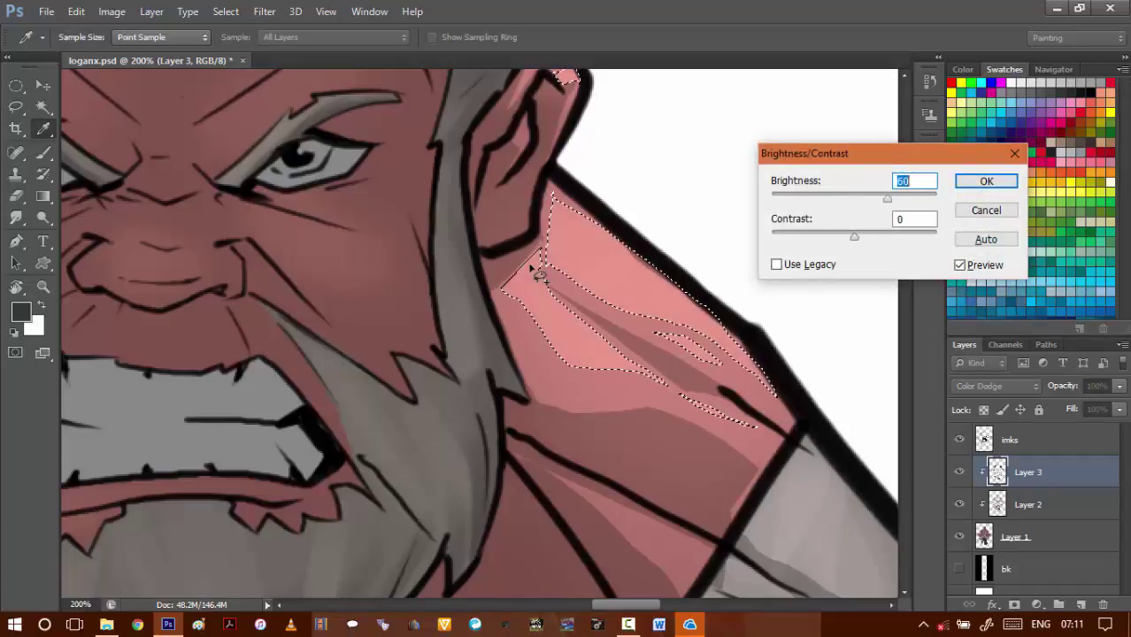
{"action": "key", "text": "Return"}
{"action": "key", "text": "ctrl+d"}
{"action": "key", "text": "l"}
- Undo the deselection and the last brightness adjustment to get the skin highlight selection back
{"action": "scroll", "coordinate": [566, 425], "scroll_direction": "down", "scroll_amount": 5}
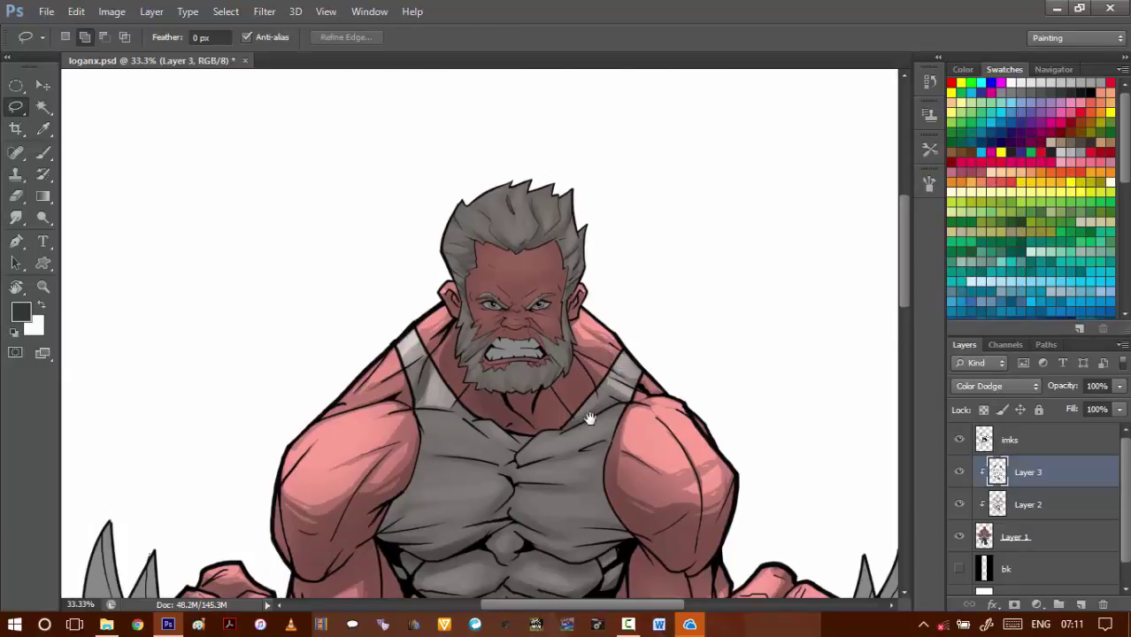
{"action": "left_click_drag", "start_coordinate": [588, 420], "coordinate": [625, 200]}
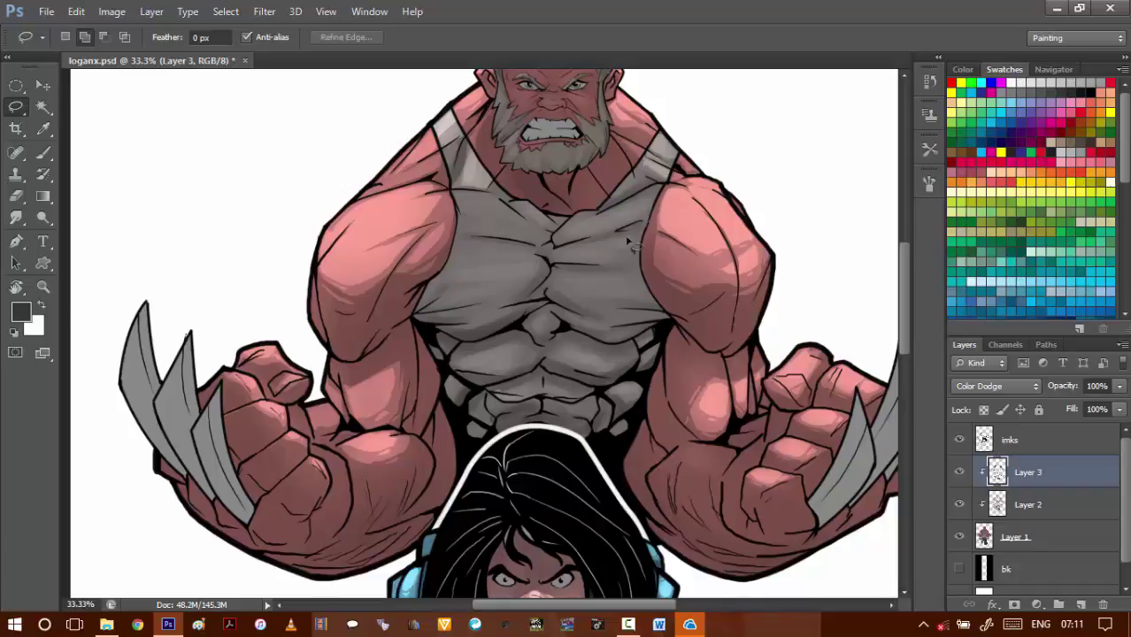
{"action": "left_click", "coordinate": [803, 396], "text": "ctrl"}
{"action": "left_click", "coordinate": [803, 396], "text": "ctrl"}
{"action": "left_click", "coordinate": [803, 395], "text": "ctrl"}
{"action": "key", "text": "ctrl+alt+z"}
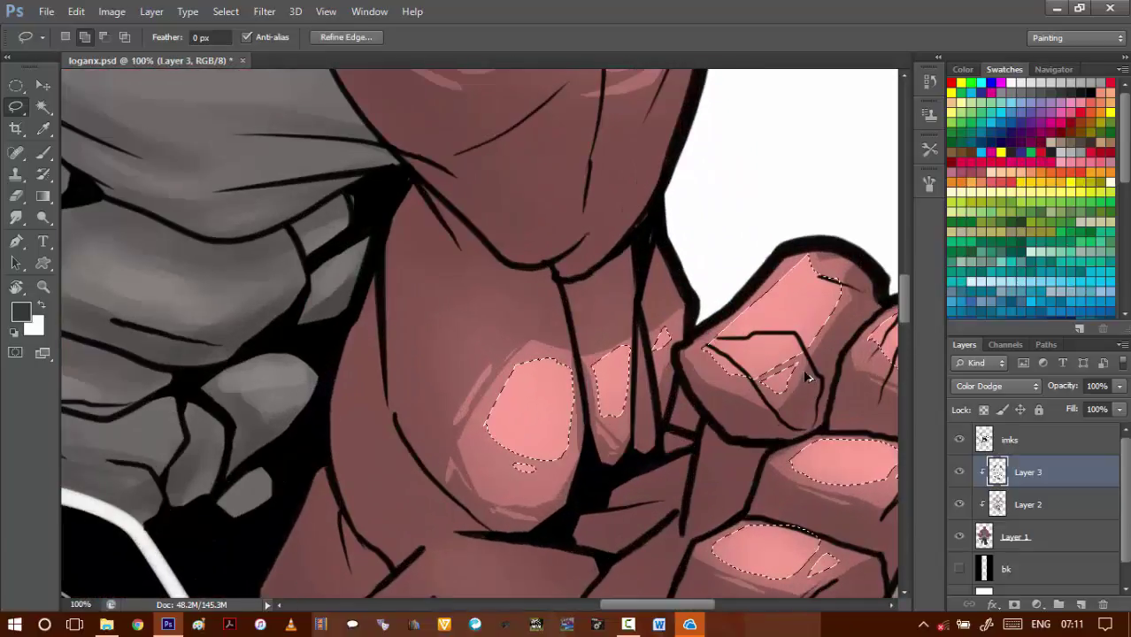
{"action": "key", "text": "ctrl+alt+z"}
- Refine the selection on the right-side hand's uppermost finger, trimming it along the ink lines and reshaping the patch on the fingertip
{"action": "scroll", "coordinate": [810, 367], "scroll_direction": "up", "scroll_amount": 3}
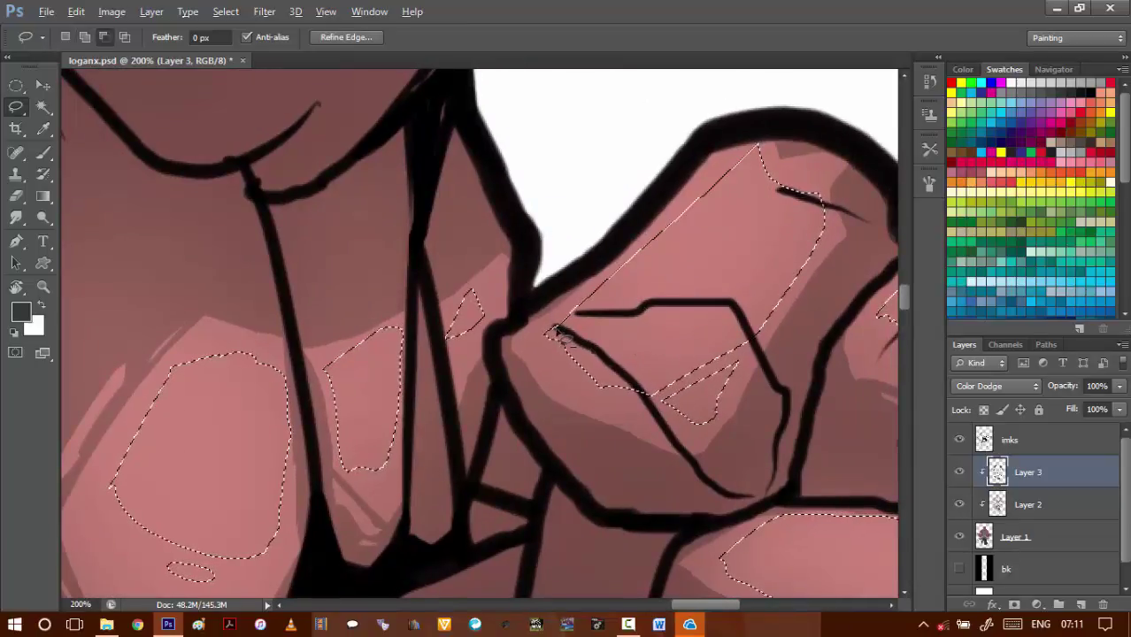
{"action": "mouse_move", "coordinate": [552, 328]}
{"action": "left_mouse_down"}
{"action": "mouse_move", "coordinate": [642, 393]}
{"action": "mouse_move", "coordinate": [649, 423]}
{"action": "mouse_move", "coordinate": [535, 306]}
{"action": "left_mouse_up"}
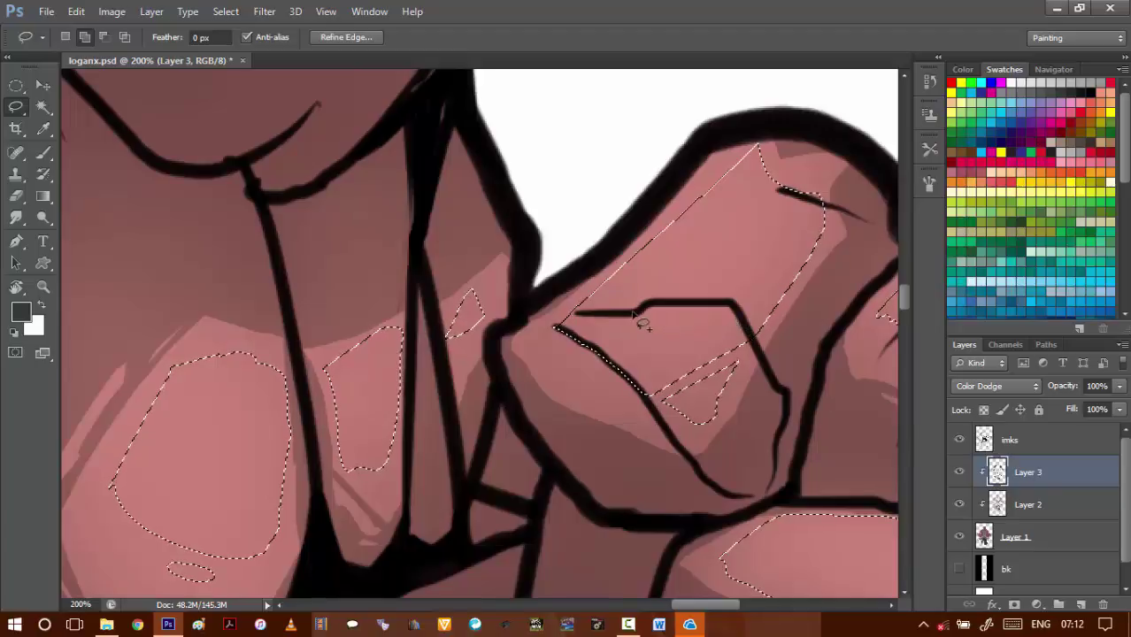
{"action": "key", "text": "alt"}
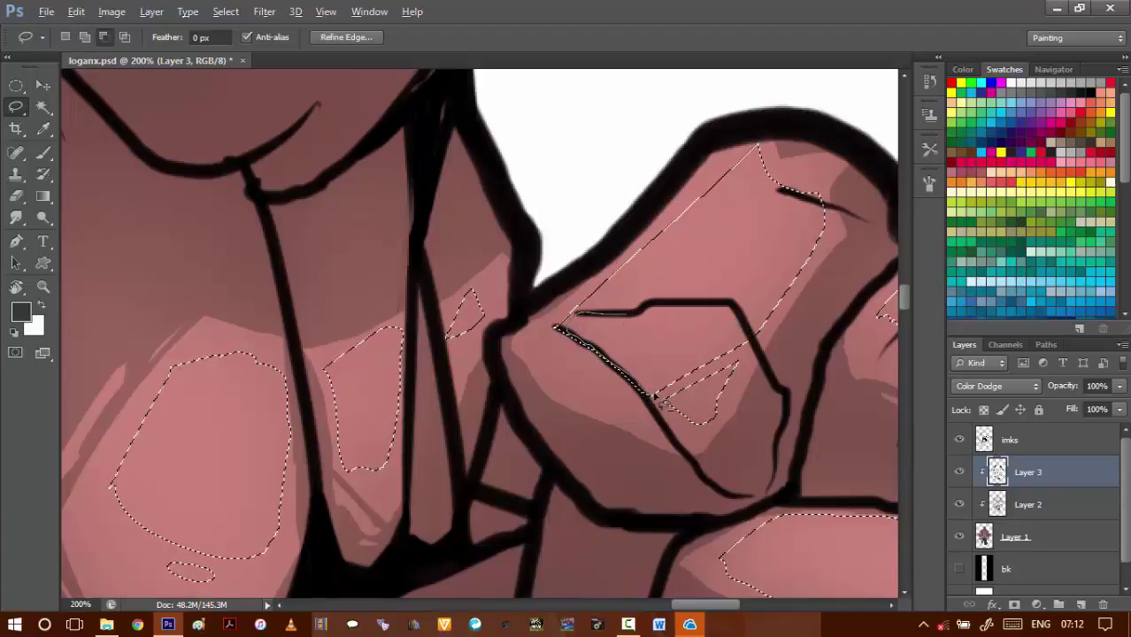
{"action": "mouse_move", "coordinate": [741, 348]}
{"action": "left_mouse_down"}
{"action": "mouse_move", "coordinate": [705, 308]}
{"action": "mouse_move", "coordinate": [574, 315]}
{"action": "left_mouse_up"}
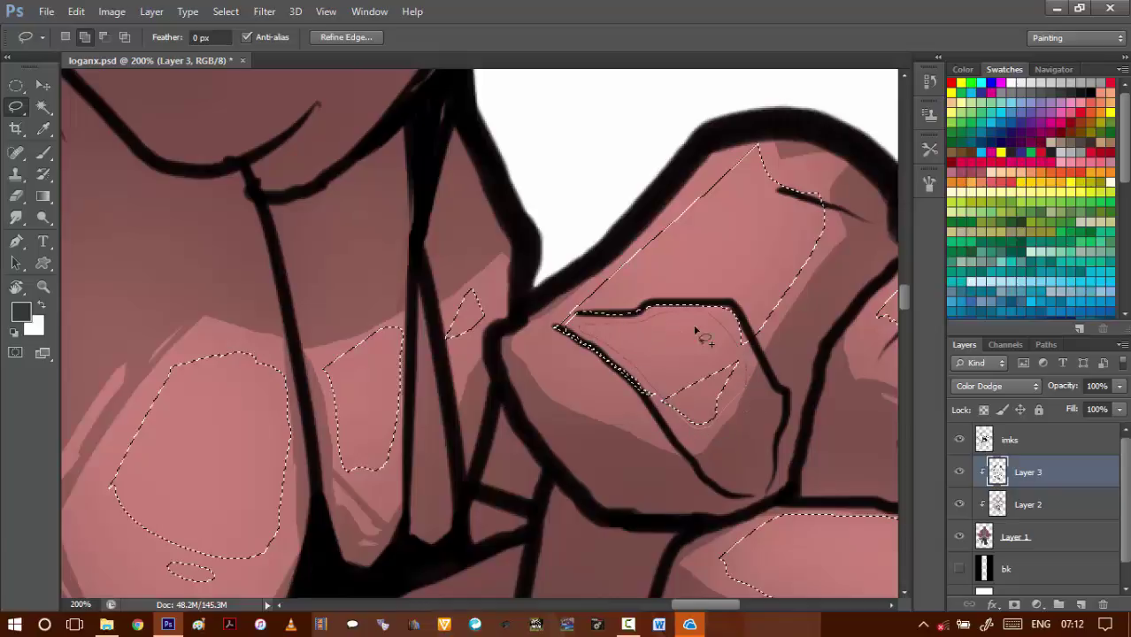
{"action": "mouse_move", "coordinate": [739, 350]}
{"action": "left_mouse_down"}
{"action": "mouse_move", "coordinate": [720, 431]}
{"action": "mouse_move", "coordinate": [758, 344]}
{"action": "mouse_move", "coordinate": [734, 384]}
{"action": "left_mouse_up"}
- Brighten the corrected skin highlight selection with Brightness/Contrast and deselect it
{"action": "key", "text": "ctrl+alt+b"}
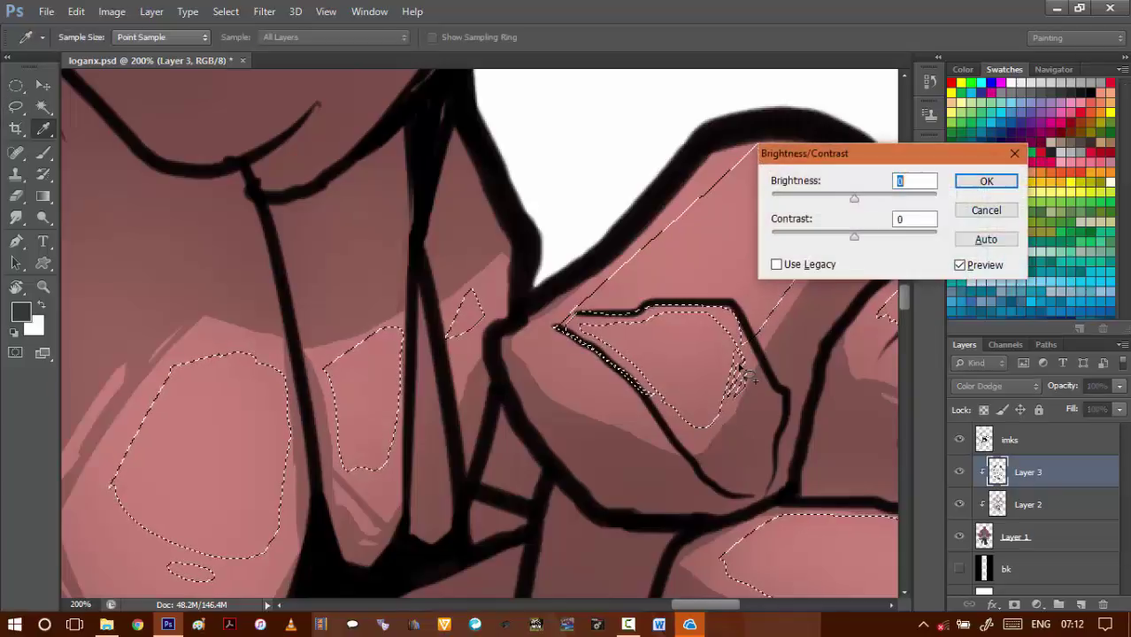
{"action": "key", "text": "Escape"}
{"action": "key", "text": "ctrl+d"}
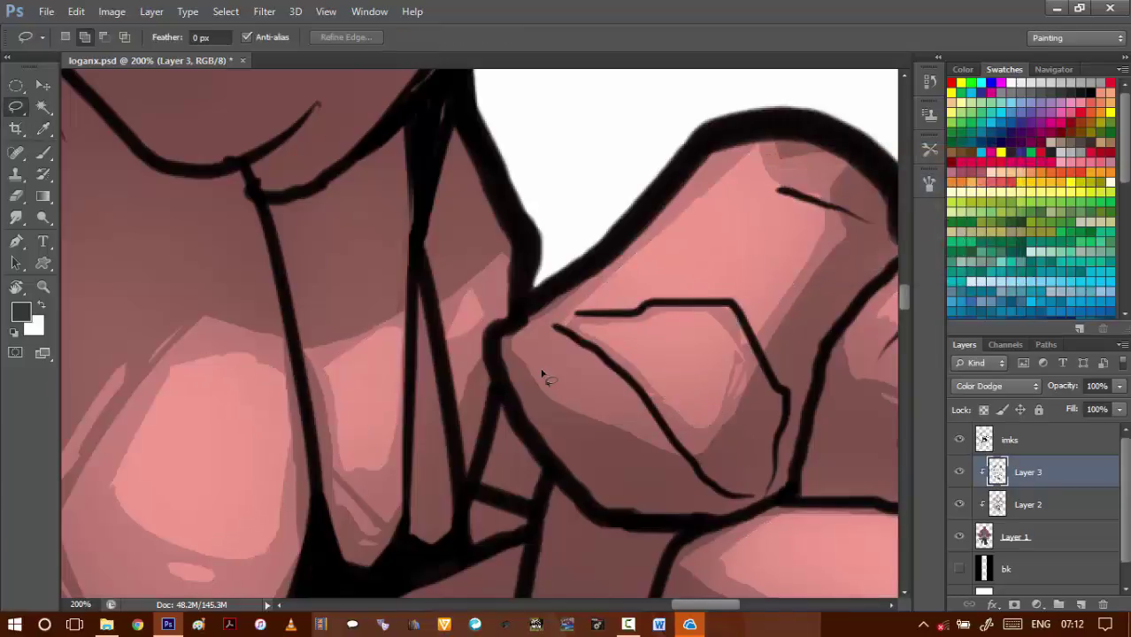
- Lasso a small triangular highlight on the right-side hand's uppermost fingertip and raise its brightness to 50
{"action": "scroll", "coordinate": [543, 374], "scroll_direction": "down", "scroll_amount": 5}
{"action": "scroll", "coordinate": [583, 401], "scroll_direction": "up", "scroll_amount": 1}
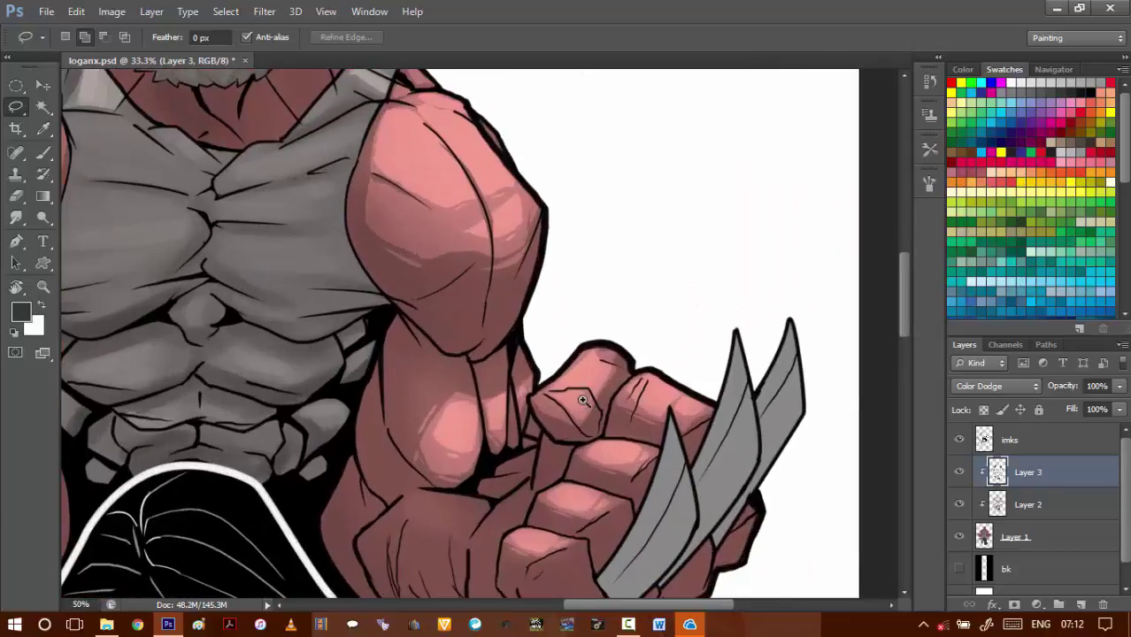
{"action": "scroll", "coordinate": [582, 401], "scroll_direction": "up", "scroll_amount": 3}
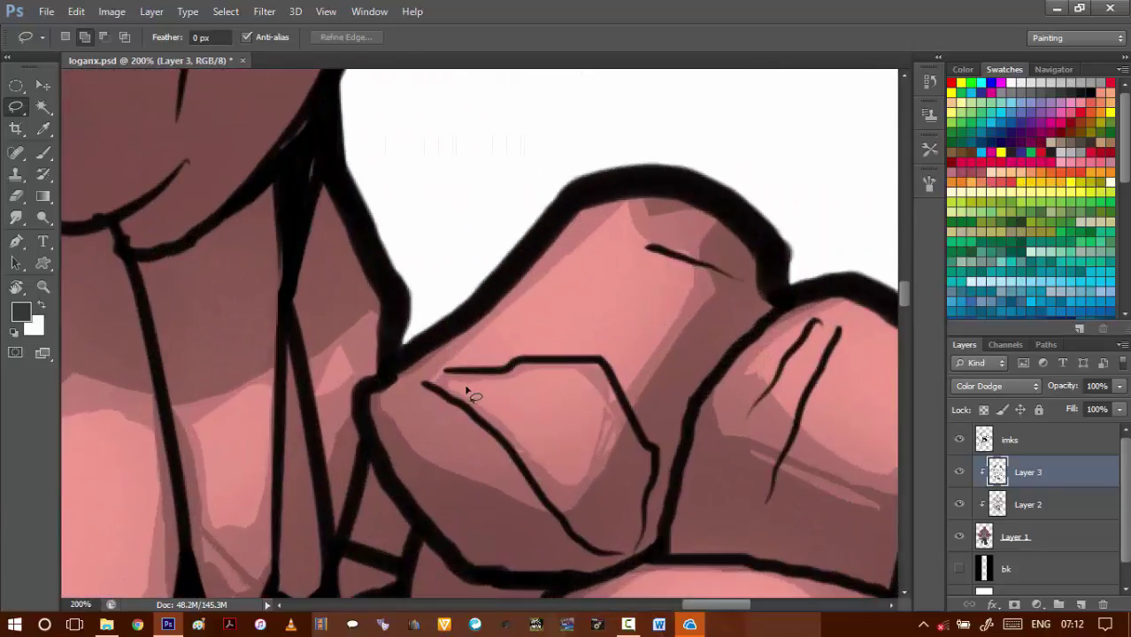
{"action": "mouse_move", "coordinate": [568, 377]}
{"action": "left_mouse_down"}
{"action": "mouse_move", "coordinate": [517, 417]}
{"action": "mouse_move", "coordinate": [463, 393]}
{"action": "mouse_move", "coordinate": [570, 376]}
{"action": "left_mouse_up"}
{"action": "key", "text": "alt+i"}
{"action": "key", "text": "j"}
{"action": "key", "text": "c"}
{"action": "key", "text": "shift+Up"}
{"action": "key", "text": "shift+Up"}
{"action": "key", "text": "shift+Up"}
{"action": "key", "text": "shift+Up"}
{"action": "key", "text": "shift+Up"}
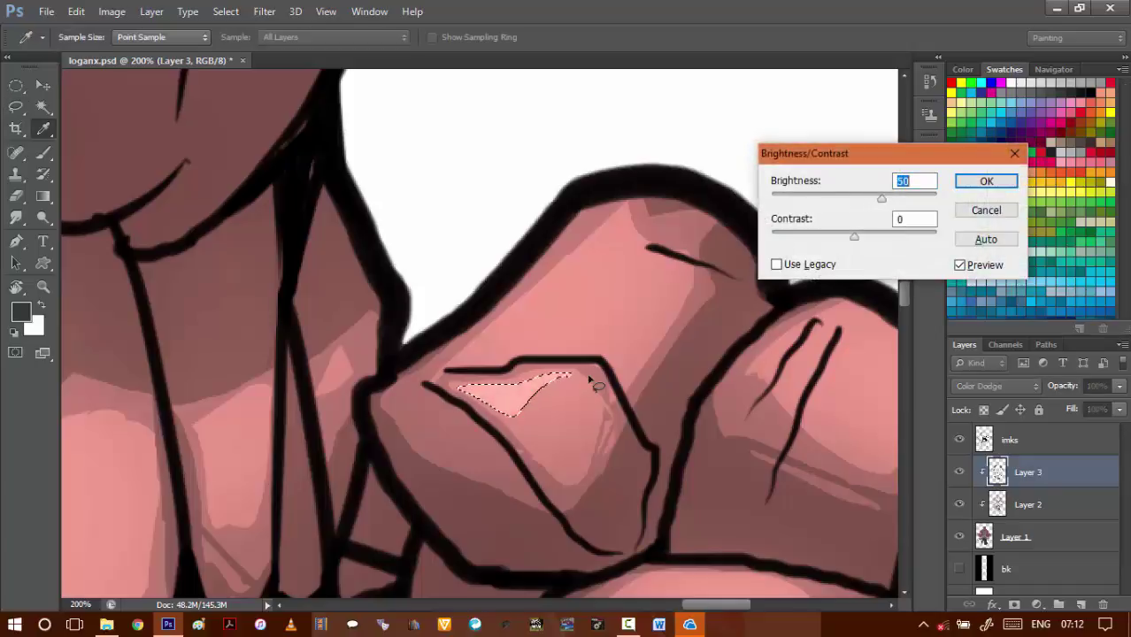
{"action": "key", "text": "Return"}
{"action": "scroll", "coordinate": [518, 371], "scroll_direction": "down", "scroll_amount": 3}
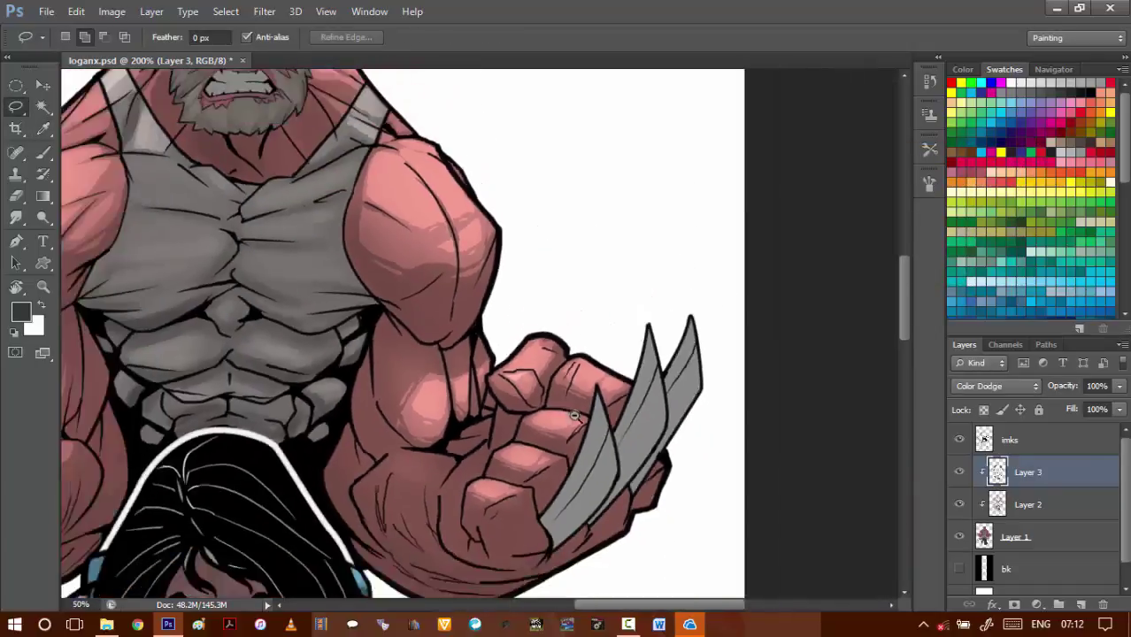
- Start a Lasso outline of the face highlight from the left-side forehead edge, across the brows and around the right-side eye
{"action": "scroll", "coordinate": [574, 417], "scroll_direction": "down", "scroll_amount": 2}
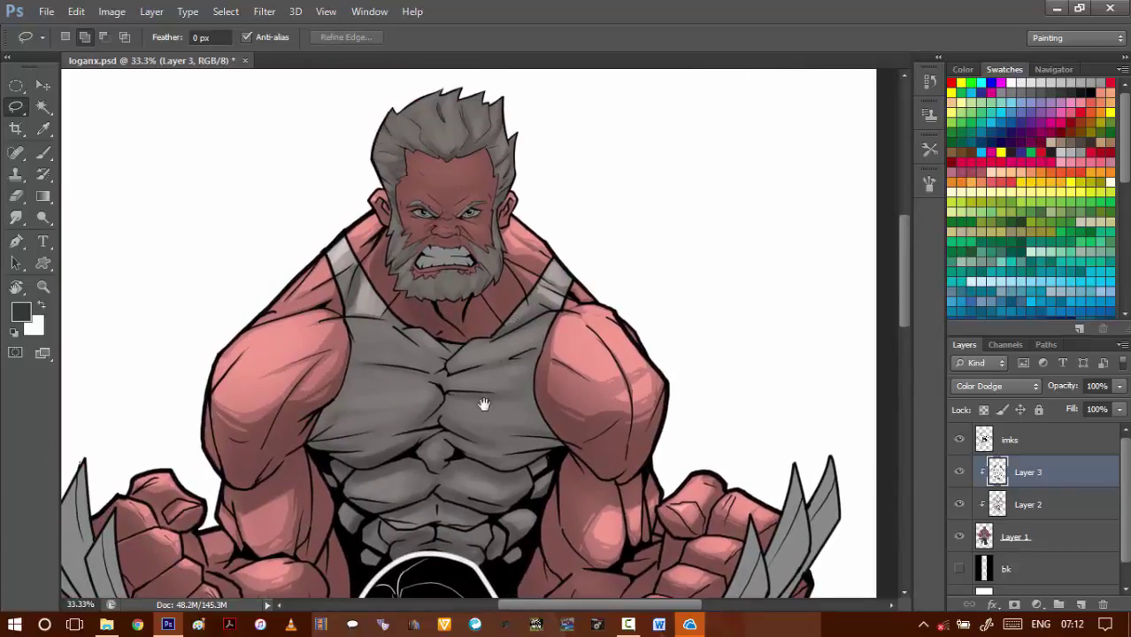
{"action": "left_click_drag", "start_coordinate": [484, 404], "coordinate": [492, 320]}
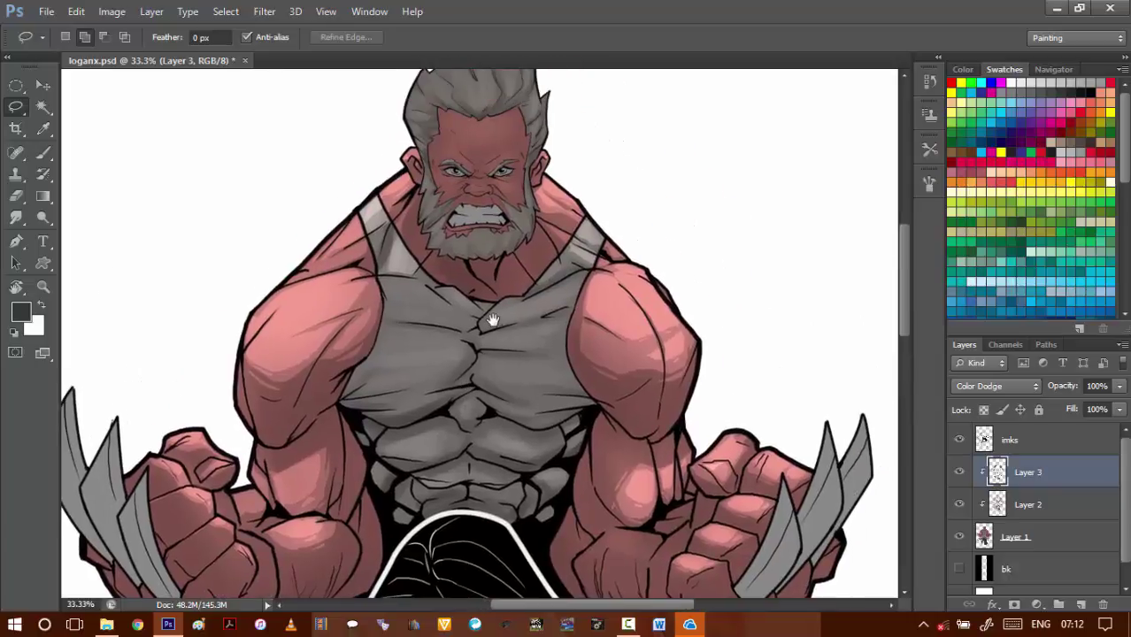
{"action": "mouse_move", "coordinate": [433, 263]}
{"action": "left_mouse_down"}
{"action": "mouse_move", "coordinate": [458, 288]}
{"action": "mouse_move", "coordinate": [440, 278]}
{"action": "left_mouse_up"}
{"action": "left_click", "coordinate": [462, 249], "text": "ctrl"}
{"action": "left_click", "coordinate": [462, 249], "text": "ctrl"}
{"action": "left_click", "coordinate": [469, 259], "text": "ctrl"}
{"action": "left_click_drag", "start_coordinate": [346, 228], "coordinate": [326, 239]}
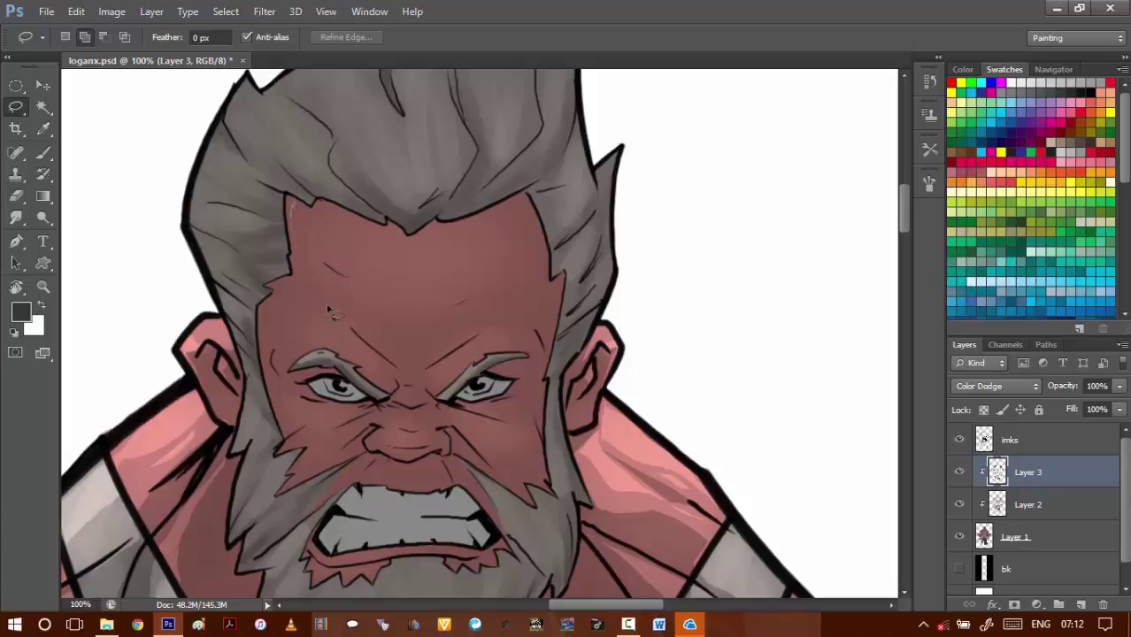
{"action": "left_click_drag", "start_coordinate": [382, 334], "coordinate": [333, 290]}
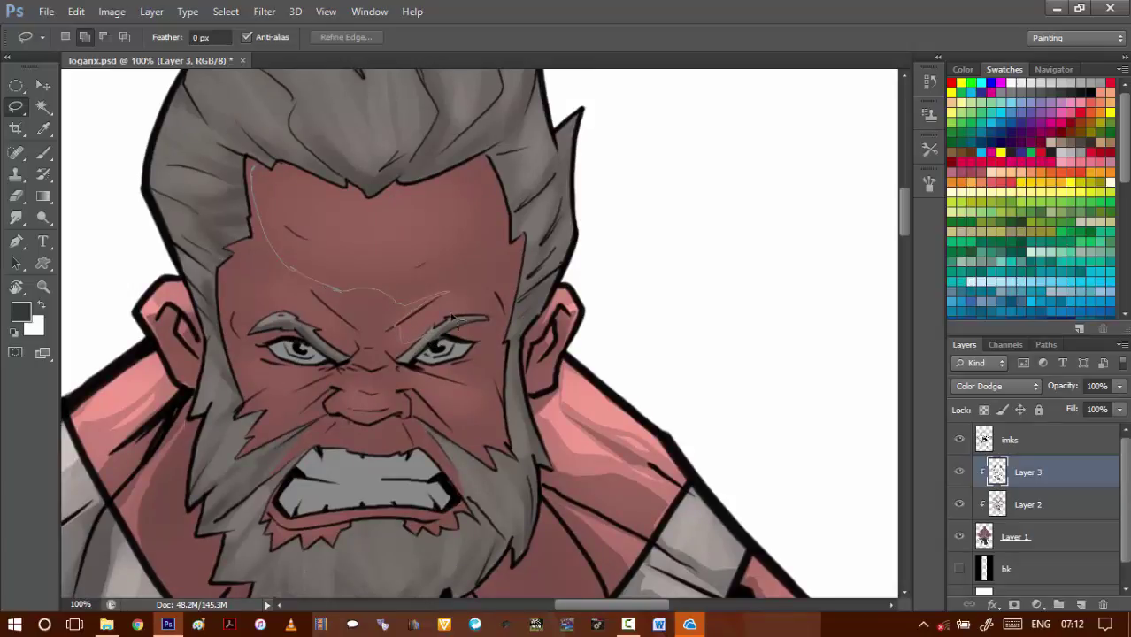
{"action": "mouse_move", "coordinate": [453, 319]}
{"action": "left_mouse_down"}
{"action": "mouse_move", "coordinate": [406, 299]}
{"action": "mouse_move", "coordinate": [423, 296]}
{"action": "mouse_move", "coordinate": [404, 305]}
{"action": "left_mouse_up"}
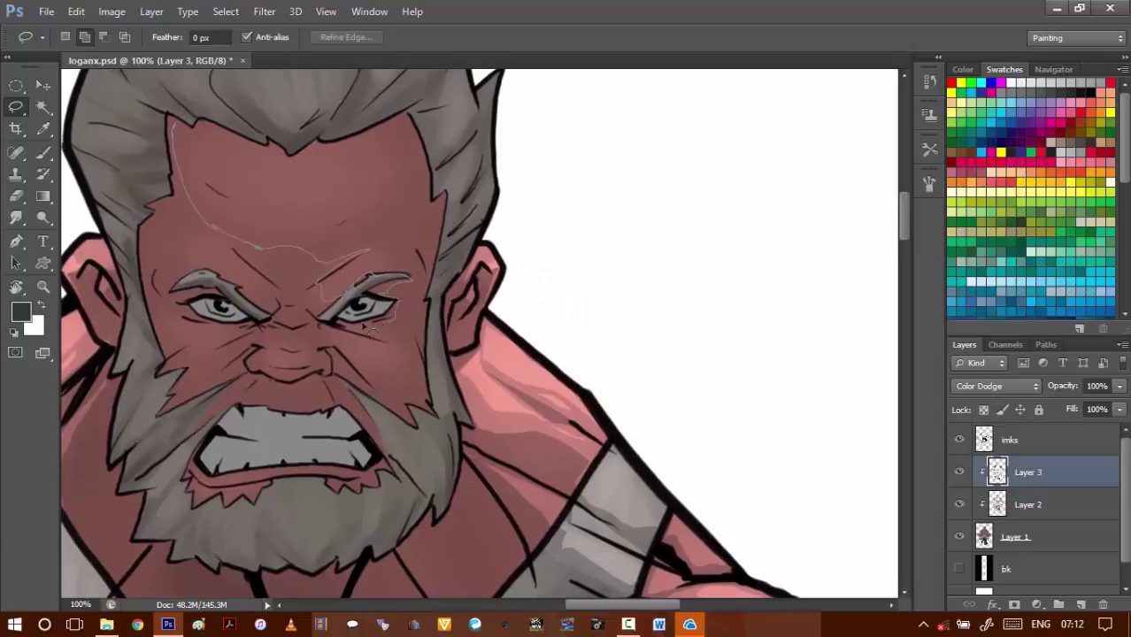
{"action": "mouse_move", "coordinate": [344, 334]}
{"action": "left_mouse_down"}
{"action": "mouse_move", "coordinate": [449, 328]}
{"action": "mouse_move", "coordinate": [396, 359]}
{"action": "left_mouse_up"}
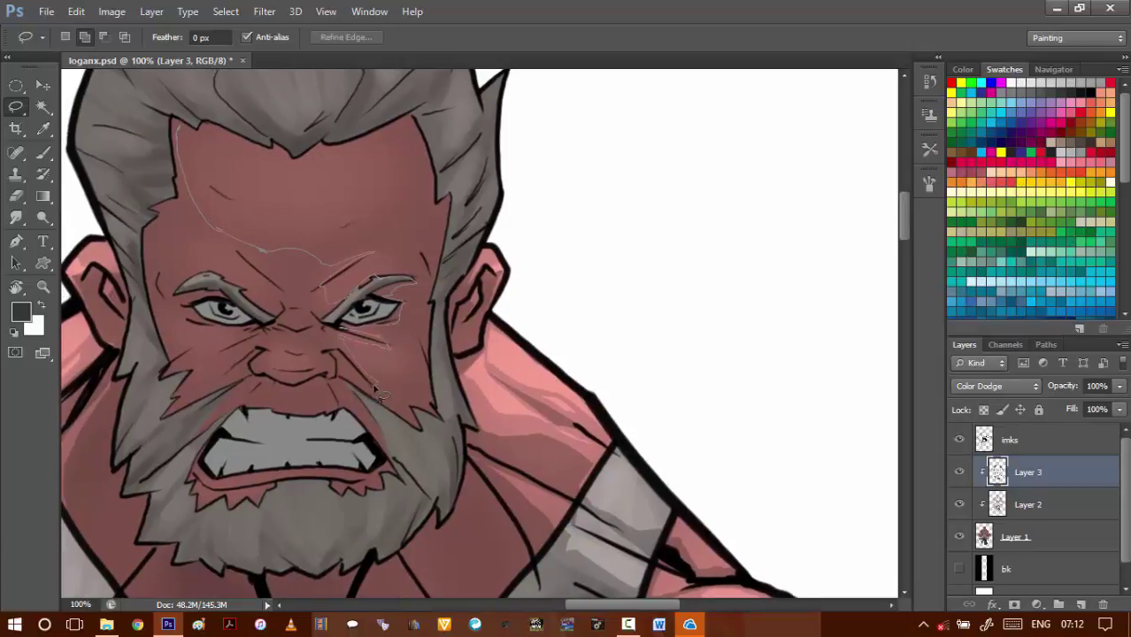
- Continue the face outline along the nose fold, upper lip, right-side cheek and temple, closing it along the hairline
{"action": "mouse_move", "coordinate": [340, 371]}
{"action": "left_mouse_down"}
{"action": "mouse_move", "coordinate": [339, 347]}
{"action": "mouse_move", "coordinate": [345, 360]}
{"action": "left_mouse_up"}
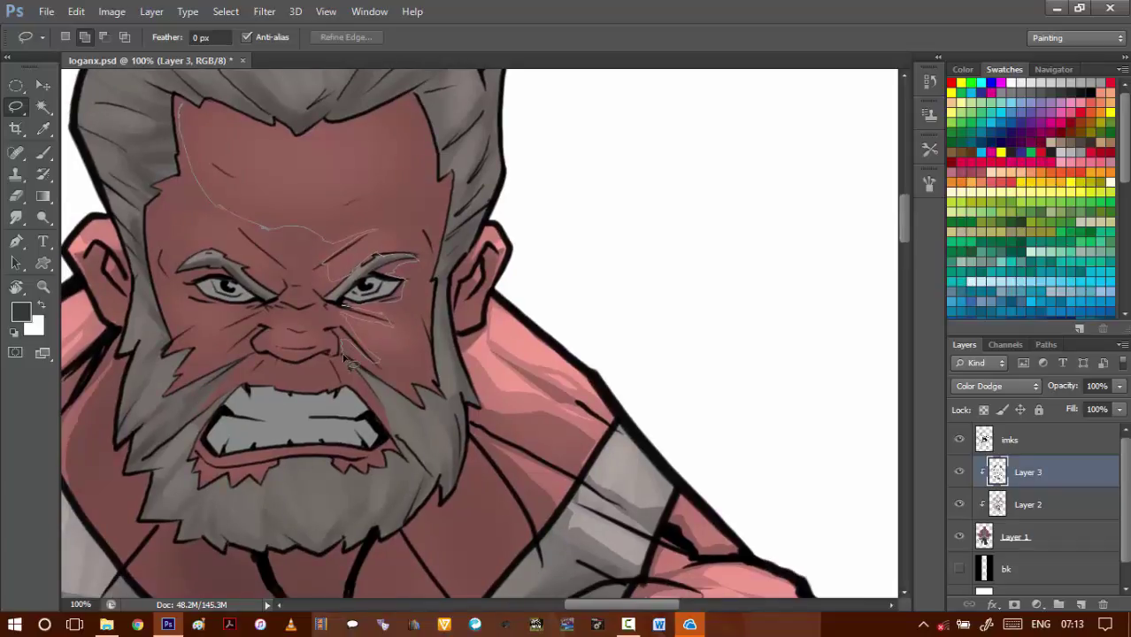
{"action": "left_click_drag", "start_coordinate": [331, 401], "coordinate": [355, 397]}
{"action": "left_click_drag", "start_coordinate": [440, 287], "coordinate": [437, 293]}
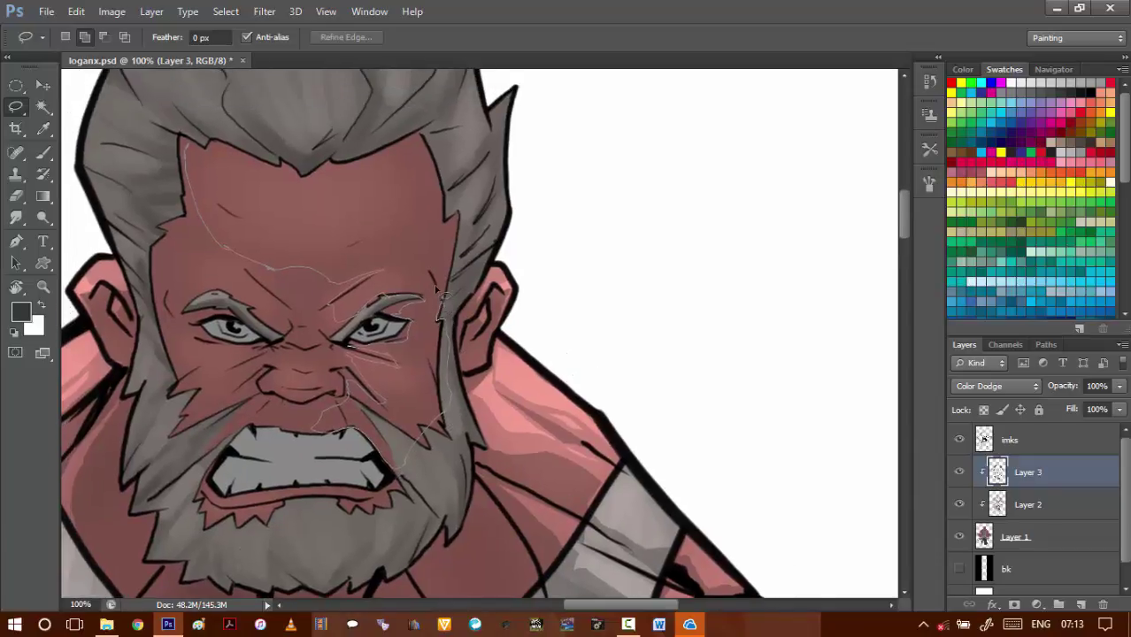
{"action": "left_click_drag", "start_coordinate": [445, 248], "coordinate": [456, 298]}
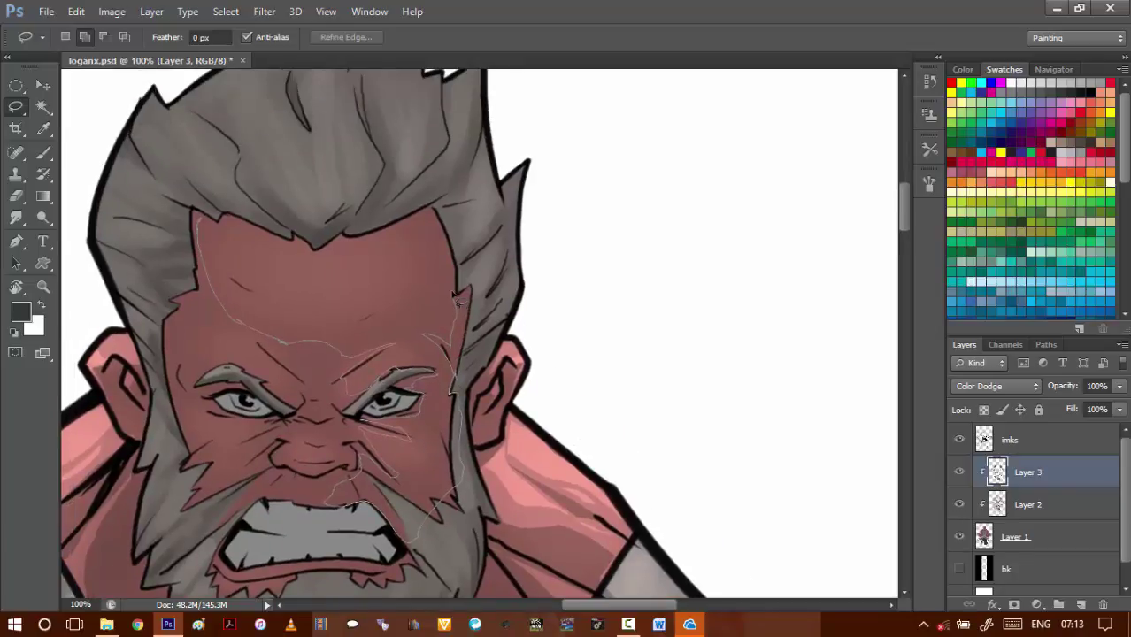
{"action": "left_click_drag", "start_coordinate": [445, 244], "coordinate": [533, 223]}
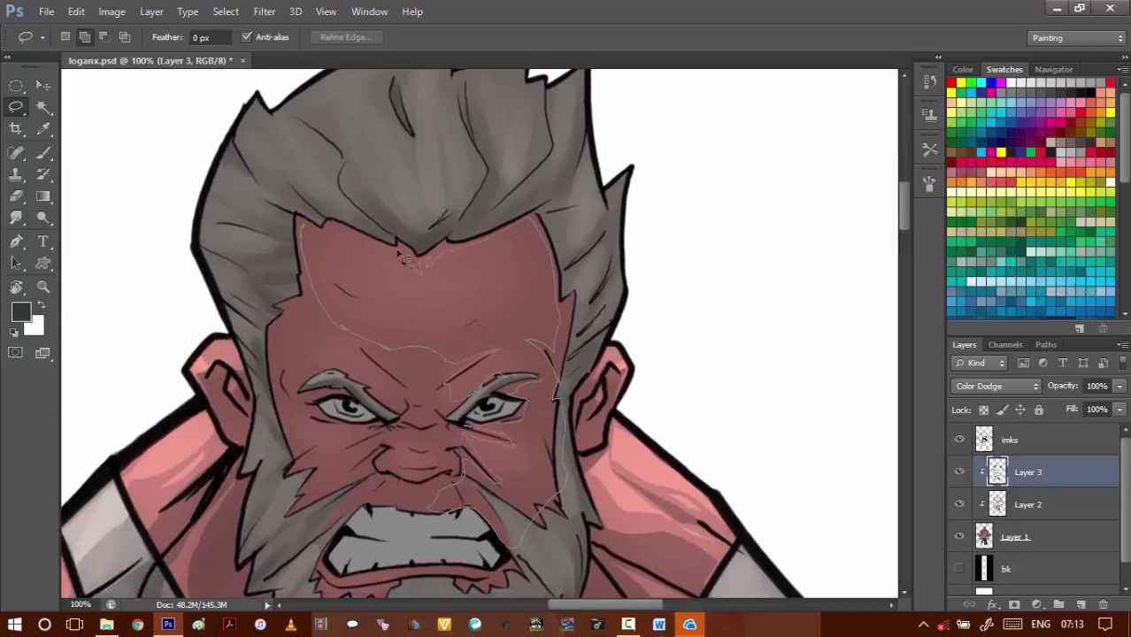
{"action": "left_click_drag", "start_coordinate": [398, 252], "coordinate": [401, 261]}
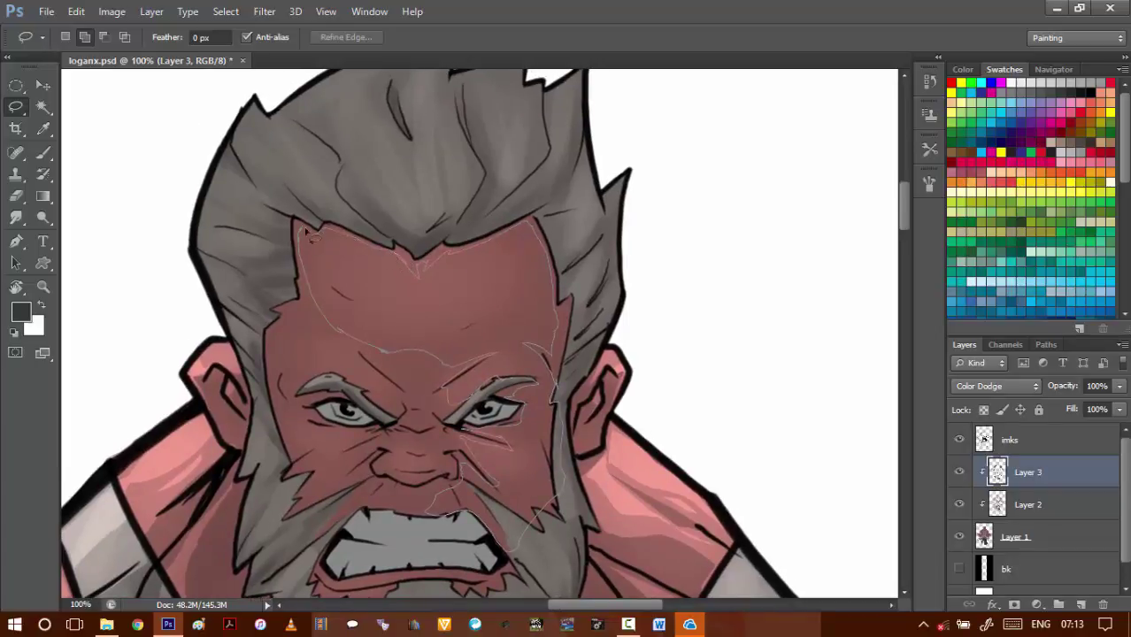
{"action": "left_click_drag", "start_coordinate": [307, 231], "coordinate": [324, 227]}
- Add the forehead area above the left-side eyebrow to the selection and fill the gap beside the brow wrinkle
{"action": "left_click_drag", "start_coordinate": [352, 278], "coordinate": [436, 187]}
{"action": "left_click_drag", "start_coordinate": [379, 217], "coordinate": [390, 228]}
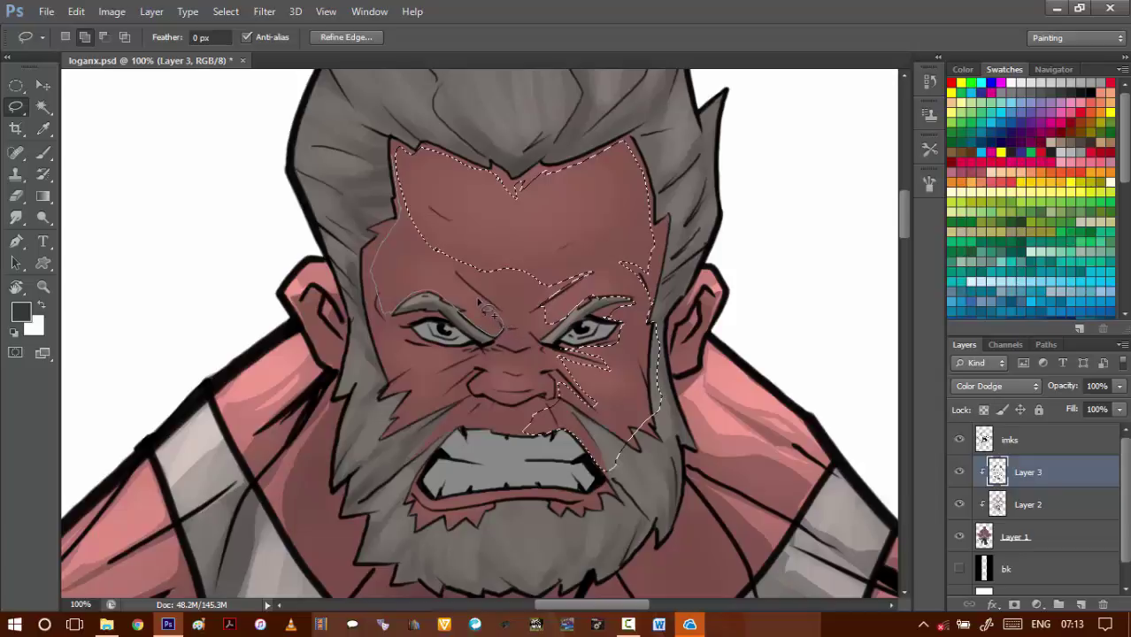
{"action": "left_click_drag", "start_coordinate": [450, 259], "coordinate": [437, 251]}
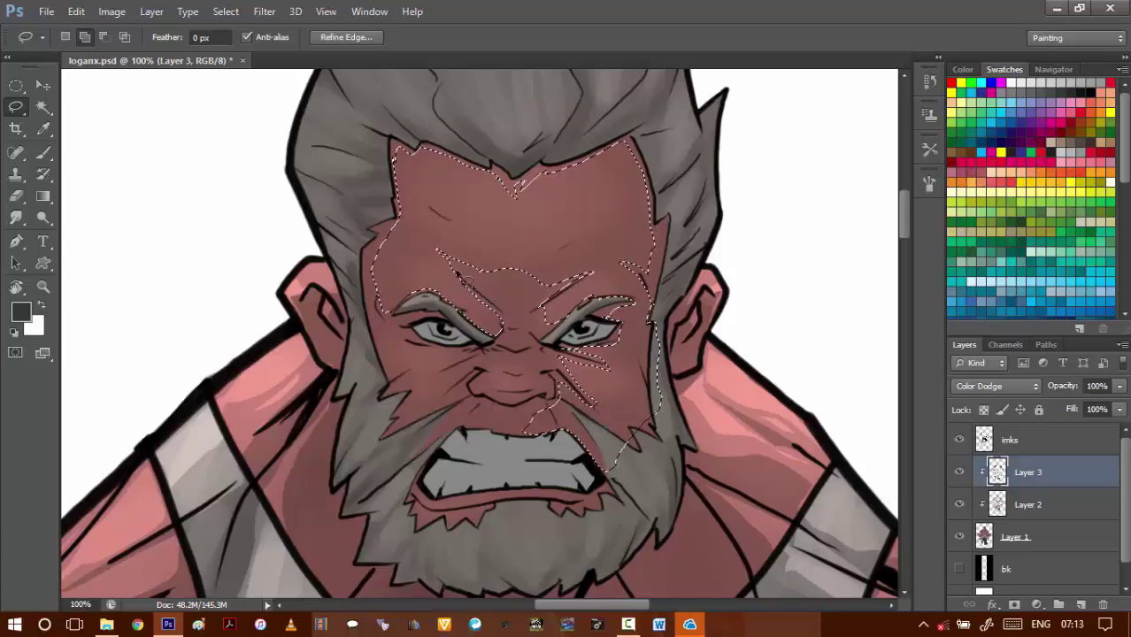
{"action": "left_click_drag", "start_coordinate": [442, 250], "coordinate": [448, 263]}
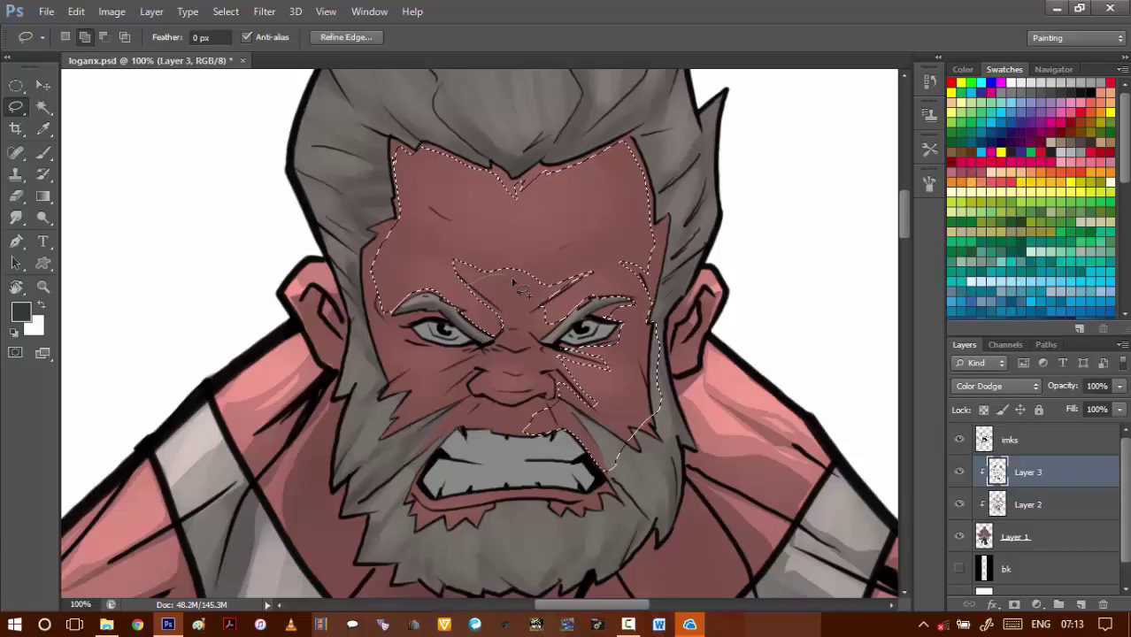
{"action": "mouse_move", "coordinate": [453, 266]}
{"action": "left_mouse_down"}
{"action": "mouse_move", "coordinate": [497, 299]}
{"action": "mouse_move", "coordinate": [547, 219]}
{"action": "left_mouse_up"}
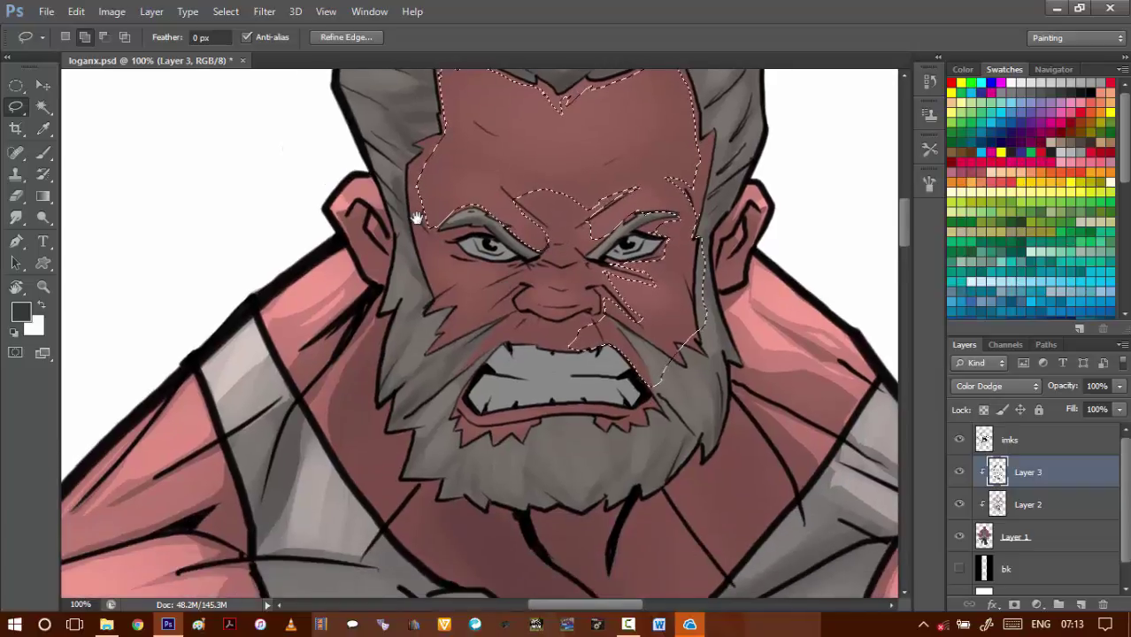
- Add the strip of skin between the left-side eyebrow and the eye to the face selection with the Lasso
{"action": "left_click_drag", "start_coordinate": [449, 234], "coordinate": [489, 224]}
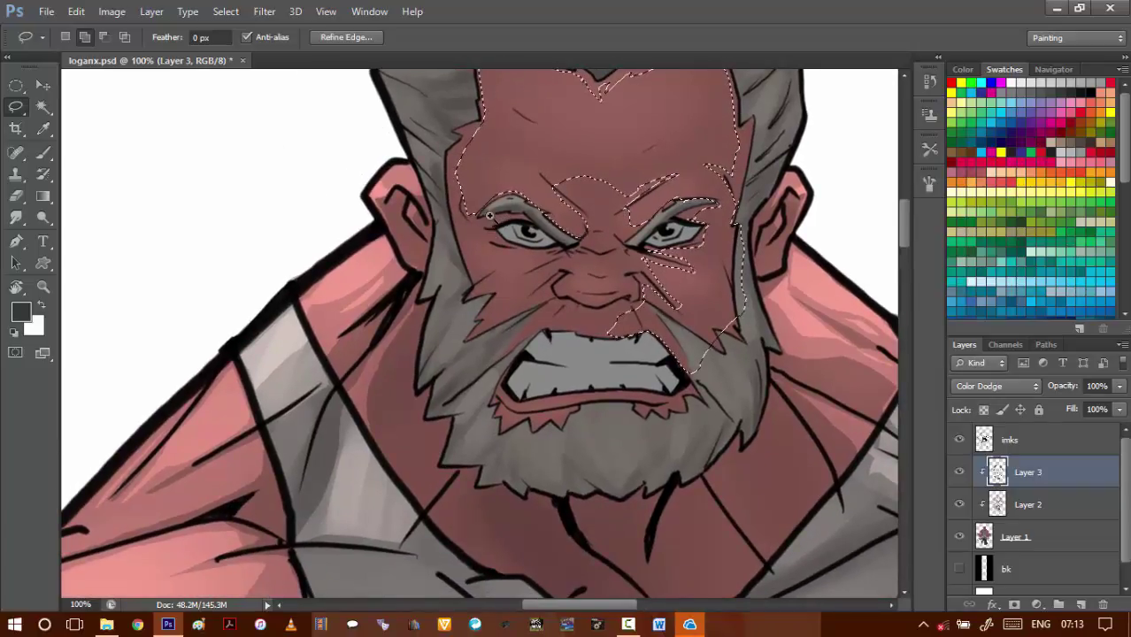
{"action": "scroll", "coordinate": [489, 223], "scroll_direction": "up", "scroll_amount": 2}
{"action": "left_click_drag", "start_coordinate": [518, 254], "coordinate": [549, 228]}
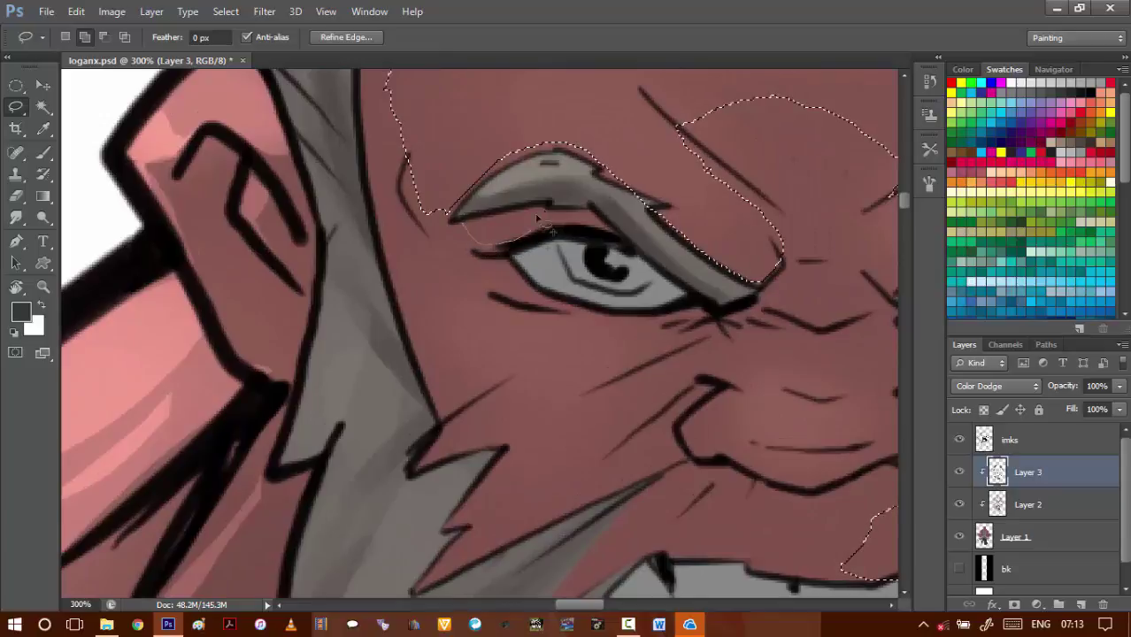
- Add the left-side cheek below the eye to the selection, tracing around the under-eye and cheek wrinkles
{"action": "left_click_drag", "start_coordinate": [492, 294], "coordinate": [394, 242]}
{"action": "scroll", "coordinate": [364, 246], "scroll_direction": "down", "scroll_amount": 1}
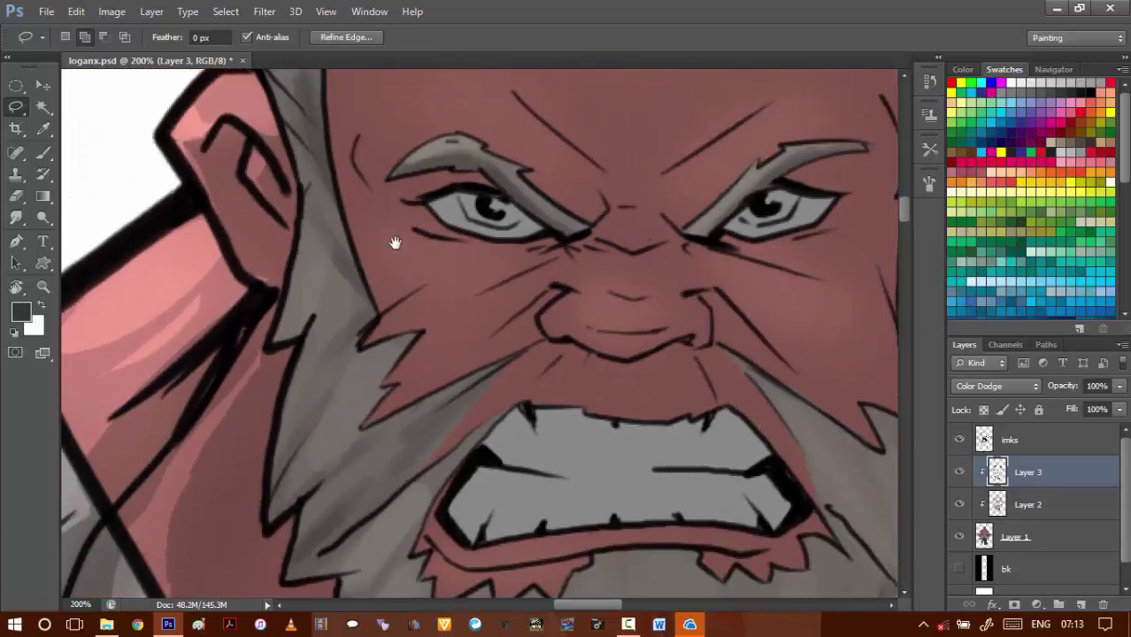
{"action": "left_click_drag", "start_coordinate": [361, 205], "coordinate": [395, 305]}
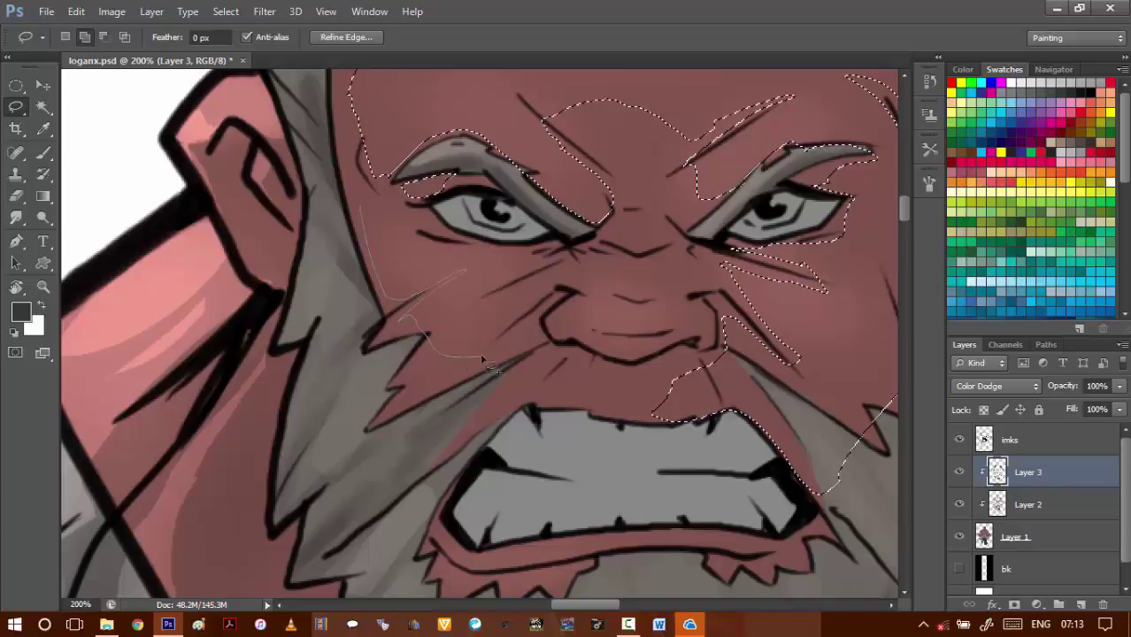
{"action": "mouse_move", "coordinate": [503, 339]}
{"action": "left_mouse_down"}
{"action": "mouse_move", "coordinate": [550, 299]}
{"action": "mouse_move", "coordinate": [554, 277]}
{"action": "left_mouse_up"}
{"action": "left_click_drag", "start_coordinate": [379, 166], "coordinate": [375, 170]}
{"action": "left_click_drag", "start_coordinate": [382, 234], "coordinate": [306, 196]}
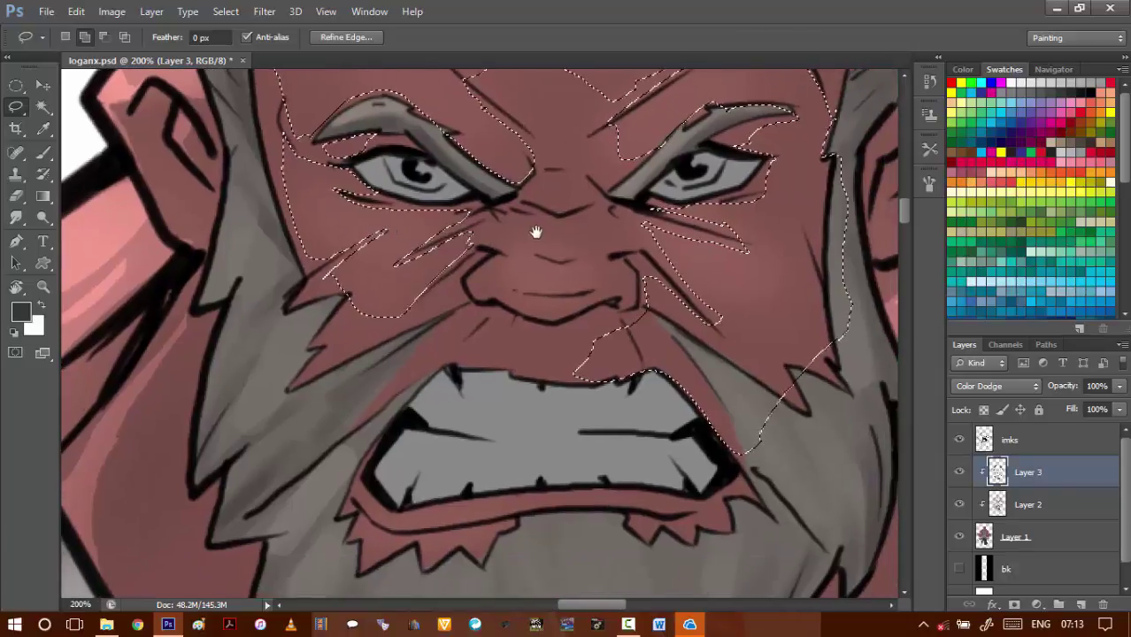
- Lasso the nose from the bridge down around both nostrils and add it to the face selection
{"action": "mouse_move", "coordinate": [536, 232]}
{"action": "left_mouse_down"}
{"action": "mouse_move", "coordinate": [476, 184]}
{"action": "mouse_move", "coordinate": [481, 200]}
{"action": "mouse_move", "coordinate": [451, 226]}
{"action": "mouse_move", "coordinate": [445, 183]}
{"action": "left_mouse_up"}
{"action": "key", "text": "ctrl+d"}
{"action": "key", "text": "ctrl+shift+d"}
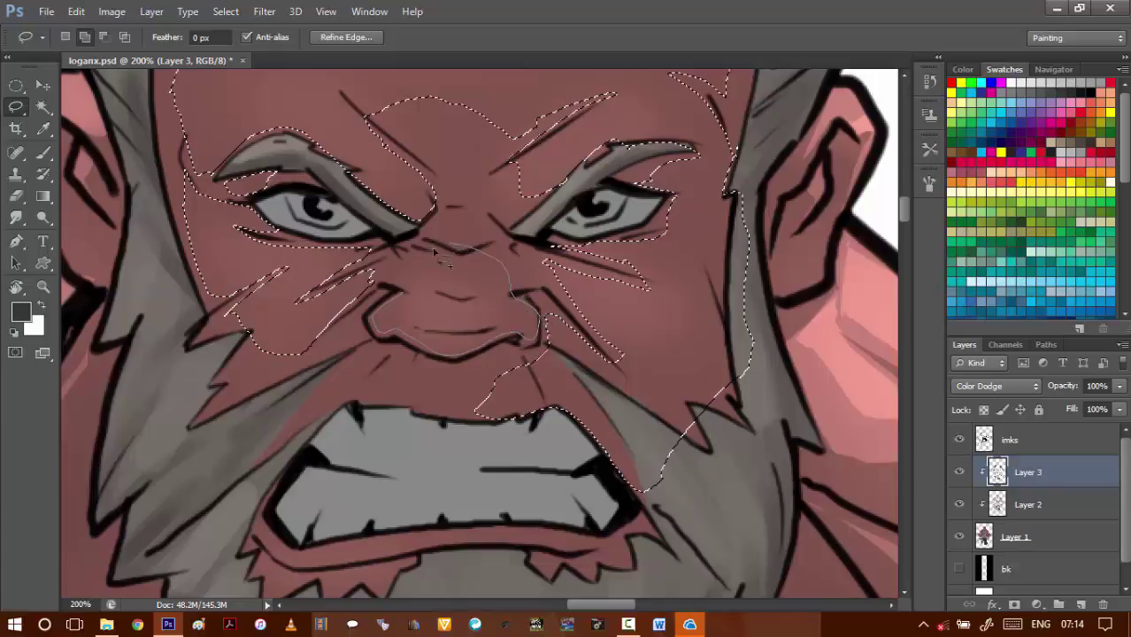
{"action": "mouse_move", "coordinate": [389, 301]}
{"action": "left_mouse_down"}
{"action": "mouse_move", "coordinate": [447, 232]}
{"action": "mouse_move", "coordinate": [456, 252]}
{"action": "left_mouse_up"}
- Add a thin highlight band along the full width of the lower lip to the selection
{"action": "mouse_move", "coordinate": [413, 496]}
{"action": "left_mouse_down"}
{"action": "mouse_move", "coordinate": [485, 396]}
{"action": "mouse_move", "coordinate": [523, 306]}
{"action": "left_mouse_up"}
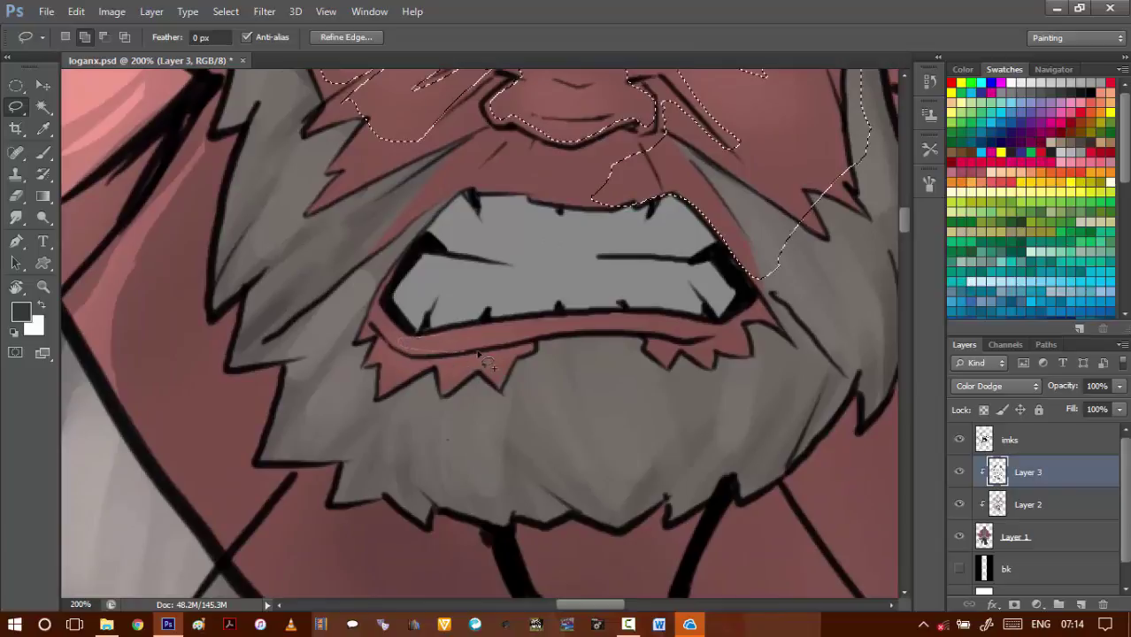
{"action": "left_click_drag", "start_coordinate": [472, 343], "coordinate": [435, 344]}
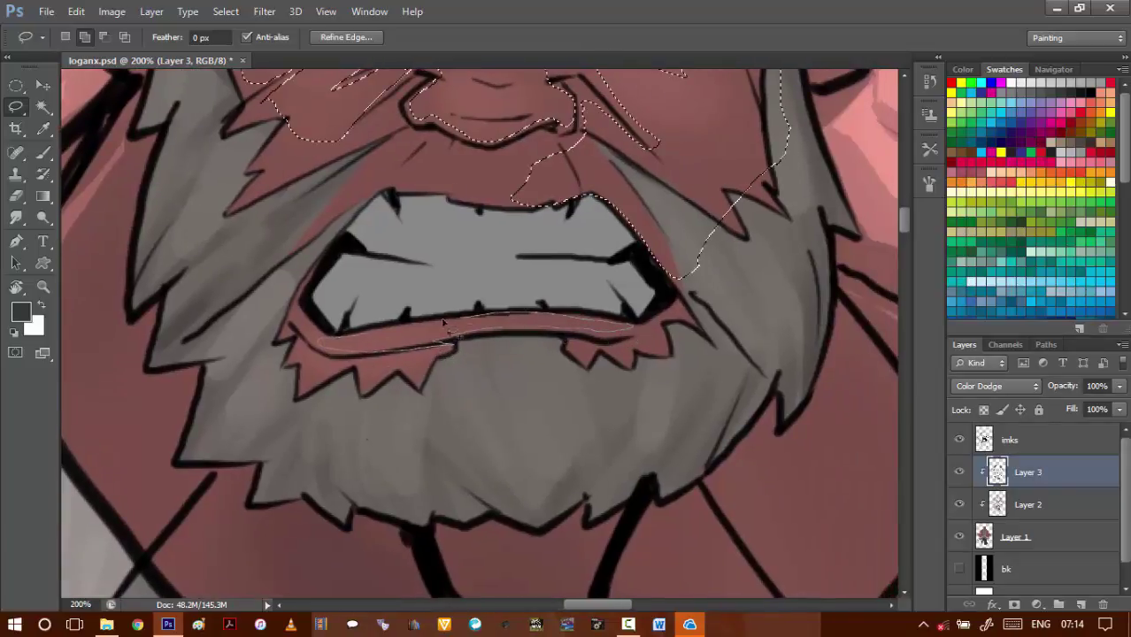
{"action": "left_click_drag", "start_coordinate": [446, 323], "coordinate": [380, 346]}
- Subtract the right-side beard and sideburn areas from the selection with the Magic Wand on Layer 1
{"action": "left_click_drag", "start_coordinate": [441, 322], "coordinate": [212, 450]}
{"action": "left_click", "coordinate": [1014, 537]}
{"action": "key", "text": "w"}
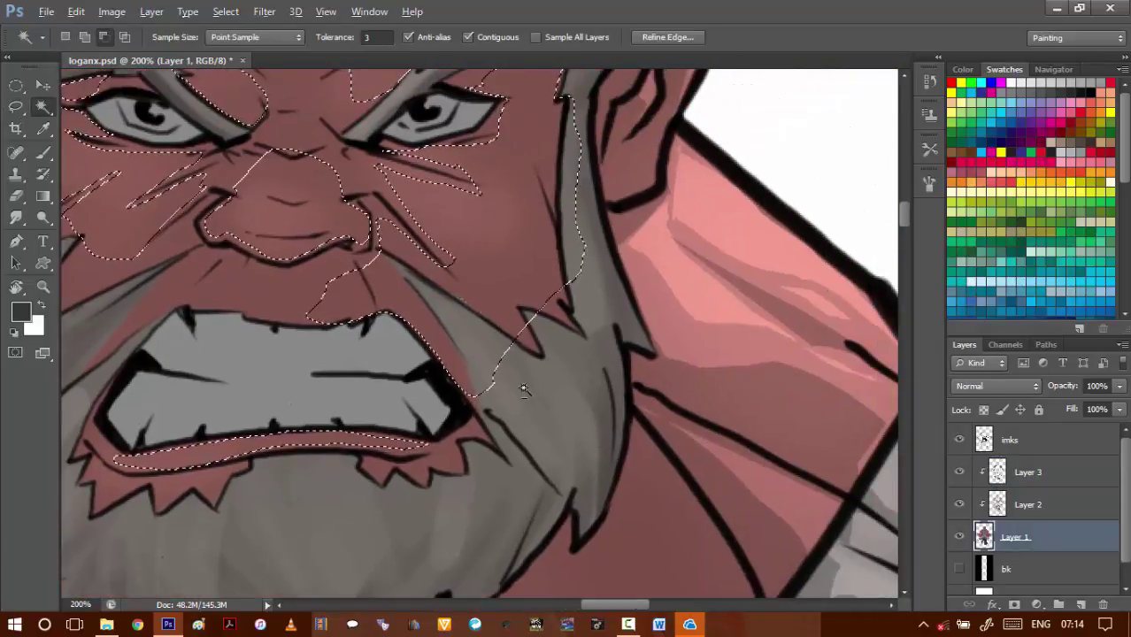
{"action": "left_click", "coordinate": [524, 389], "text": "alt"}
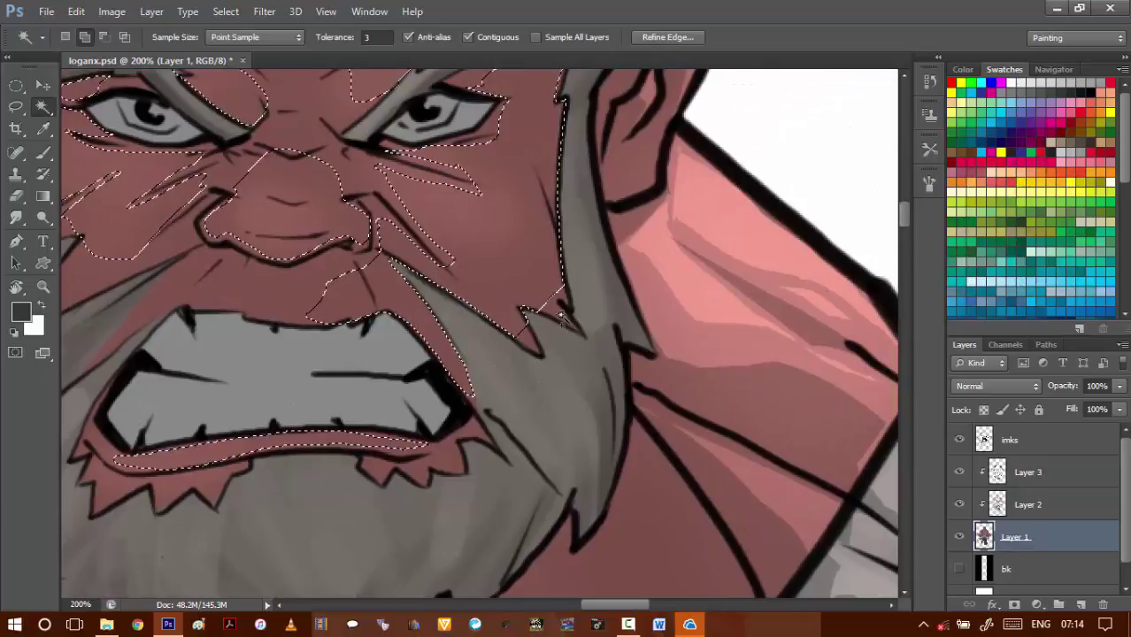
{"action": "key", "text": "l"}
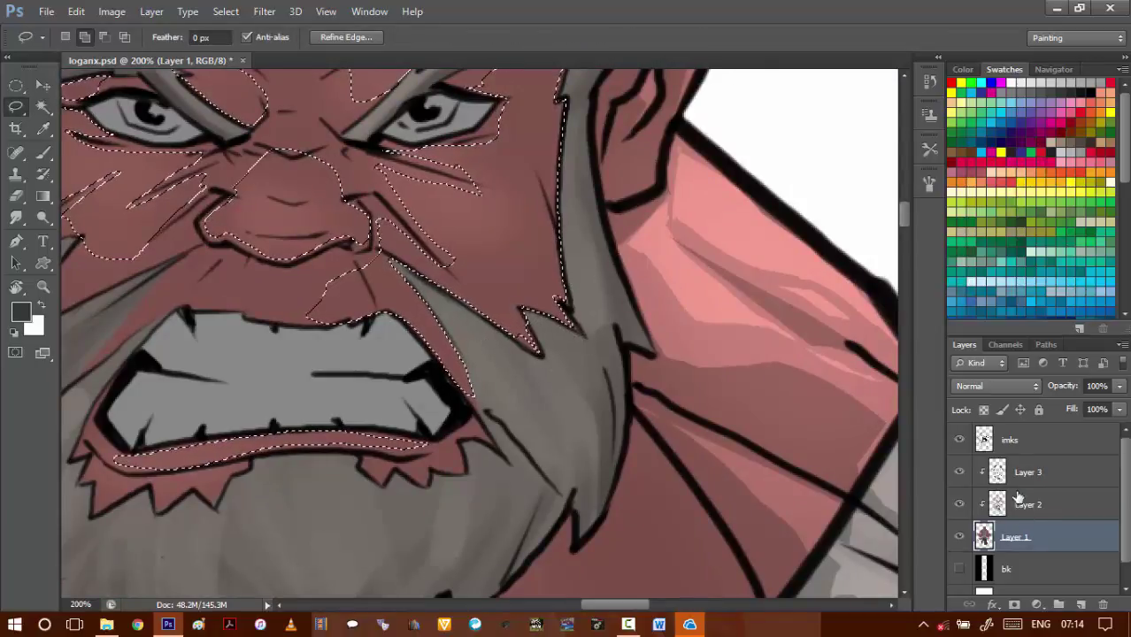
- Try filling the face selection on Layer 3 with the foreground color, and undo the fill and deselection
{"action": "key", "text": "alt+bracketright"}
{"action": "key", "text": "alt+bracketright"}
{"action": "left_click_drag", "start_coordinate": [306, 279], "coordinate": [485, 312]}
{"action": "scroll", "coordinate": [485, 312], "scroll_direction": "down", "scroll_amount": 5}
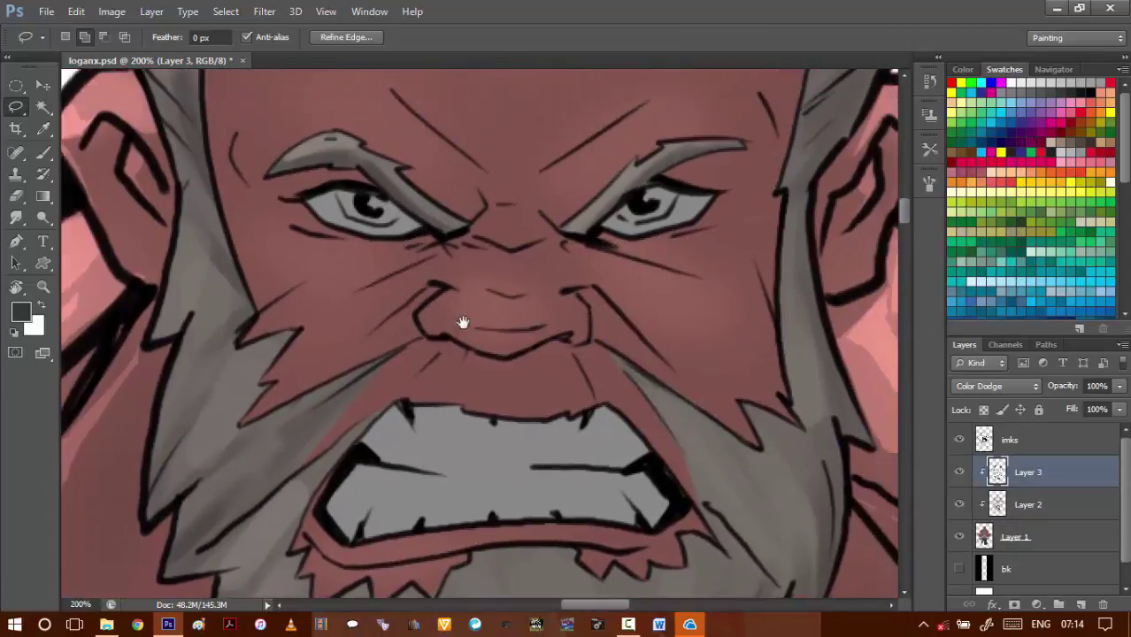
{"action": "key", "text": "alt+BackSpace"}
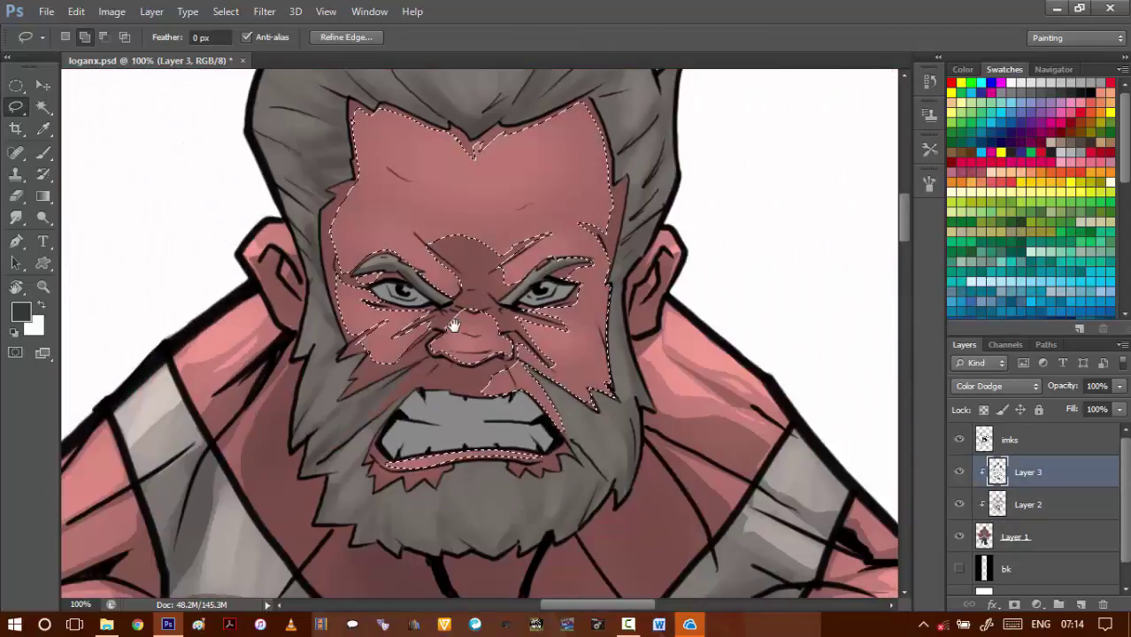
{"action": "key", "text": "ctrl+d"}
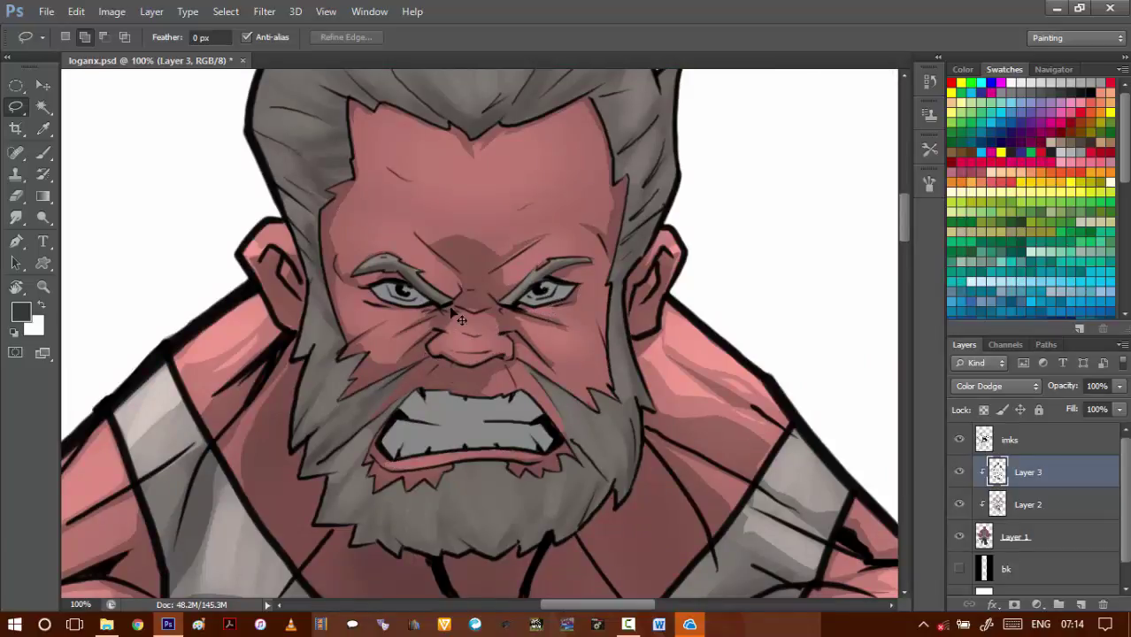
{"action": "key", "text": "ctrl+alt+z"}
{"action": "key", "text": "ctrl+alt+z"}
- Lasso the left-side upper lip and lower cheek beside the nostril, overlapping the moustache, and add them to the selection
{"action": "scroll", "coordinate": [409, 355], "scroll_direction": "up", "scroll_amount": 2}
{"action": "left_click", "coordinate": [998, 473]}
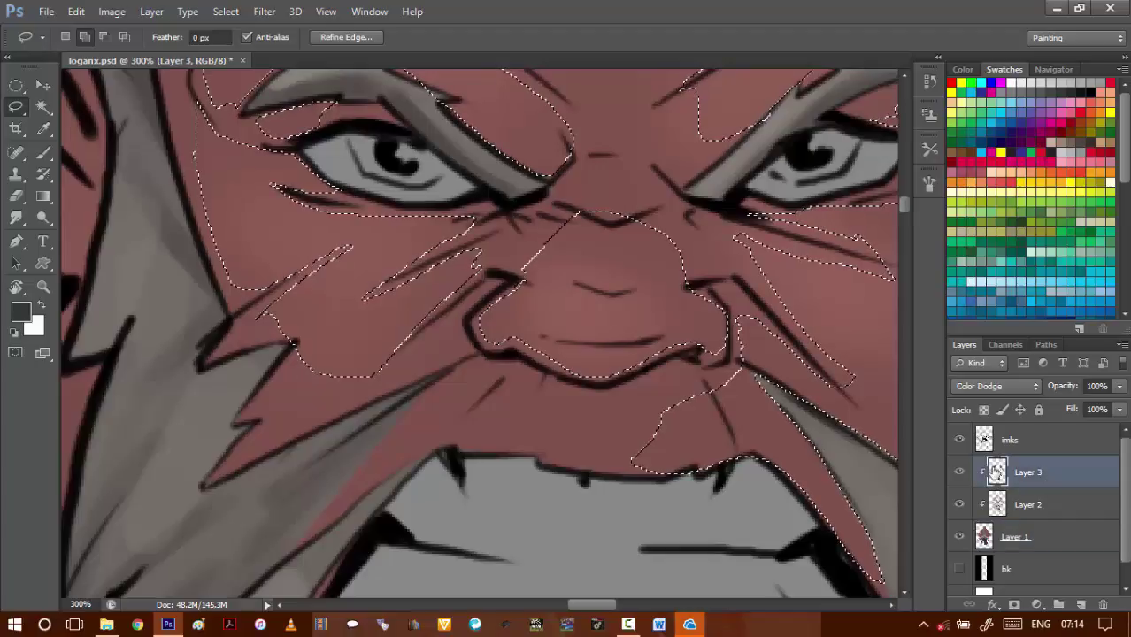
{"action": "left_click_drag", "start_coordinate": [467, 367], "coordinate": [344, 287]}
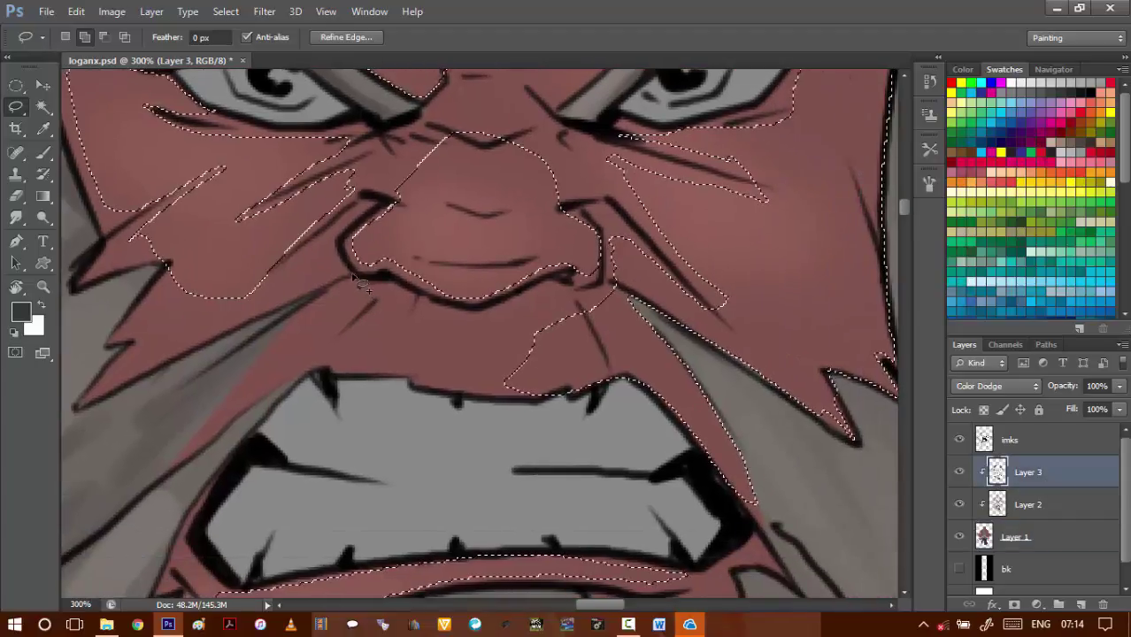
{"action": "left_click", "coordinate": [358, 285], "text": "ctrl"}
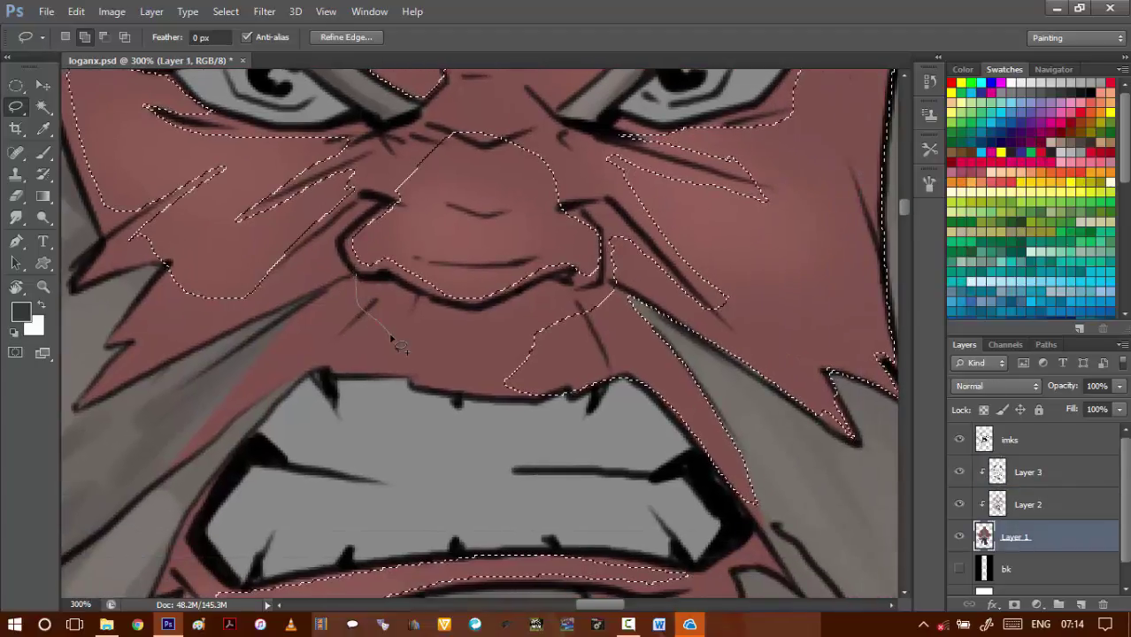
{"action": "left_click_drag", "start_coordinate": [365, 296], "coordinate": [394, 363]}
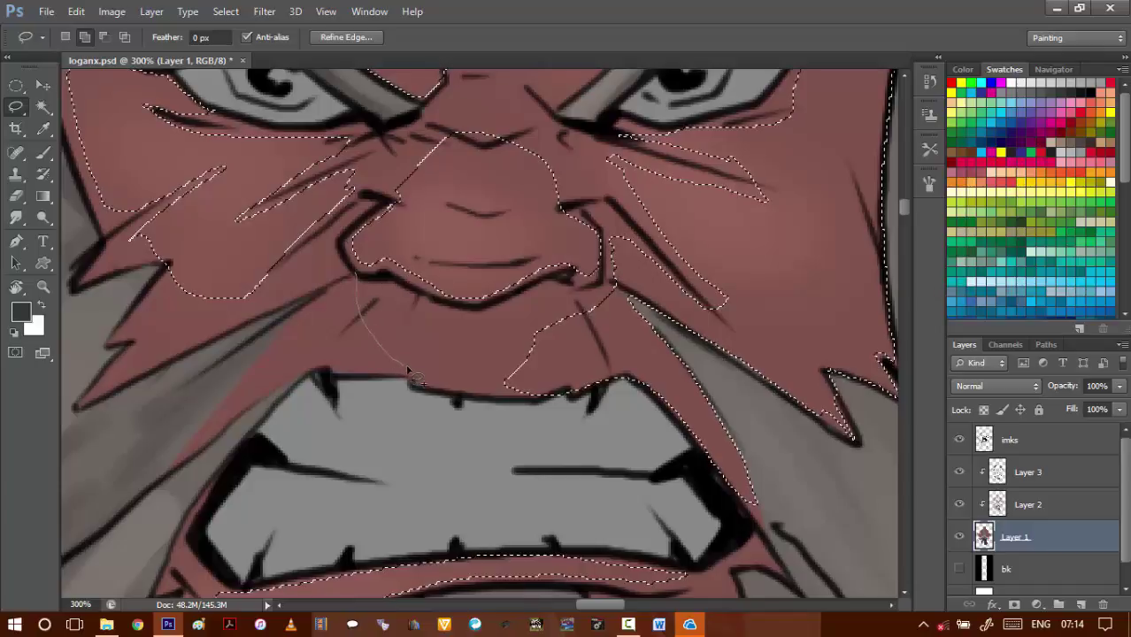
{"action": "key", "text": "space"}
{"action": "mouse_move", "coordinate": [259, 434]}
{"action": "left_mouse_down"}
{"action": "mouse_move", "coordinate": [370, 327]}
{"action": "mouse_move", "coordinate": [330, 347]}
{"action": "mouse_move", "coordinate": [373, 397]}
{"action": "mouse_move", "coordinate": [341, 320]}
{"action": "left_mouse_up"}
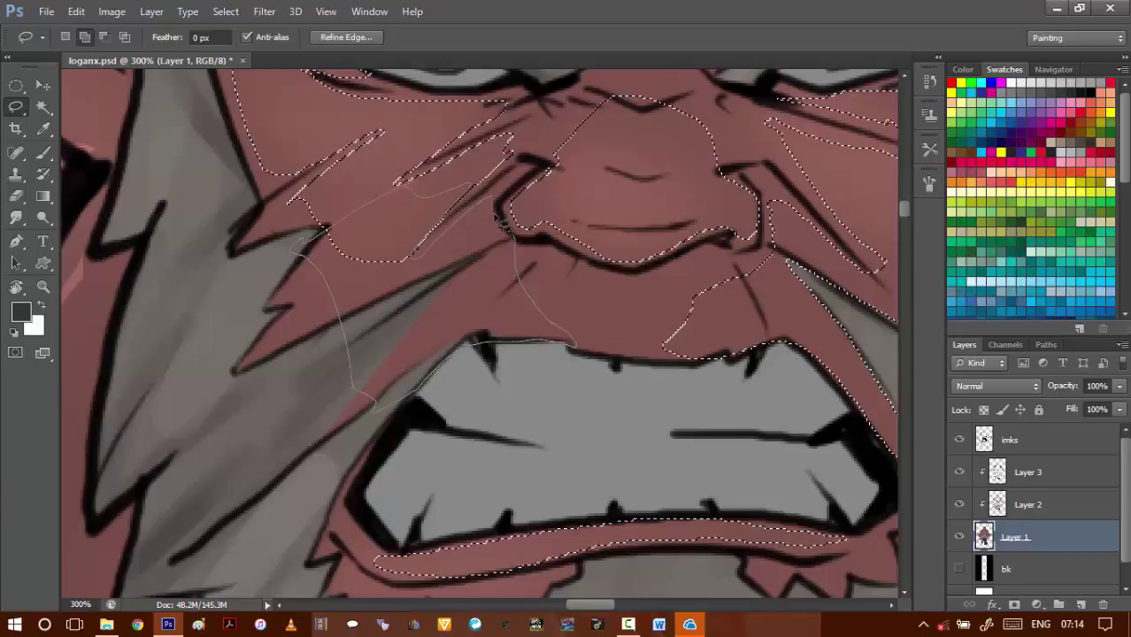
{"action": "left_click_drag", "start_coordinate": [502, 221], "coordinate": [502, 223]}
- Subtract the left-side moustache and beard from the selection with the Magic Wand on Layer 1, and save the document
{"action": "key", "text": "w"}
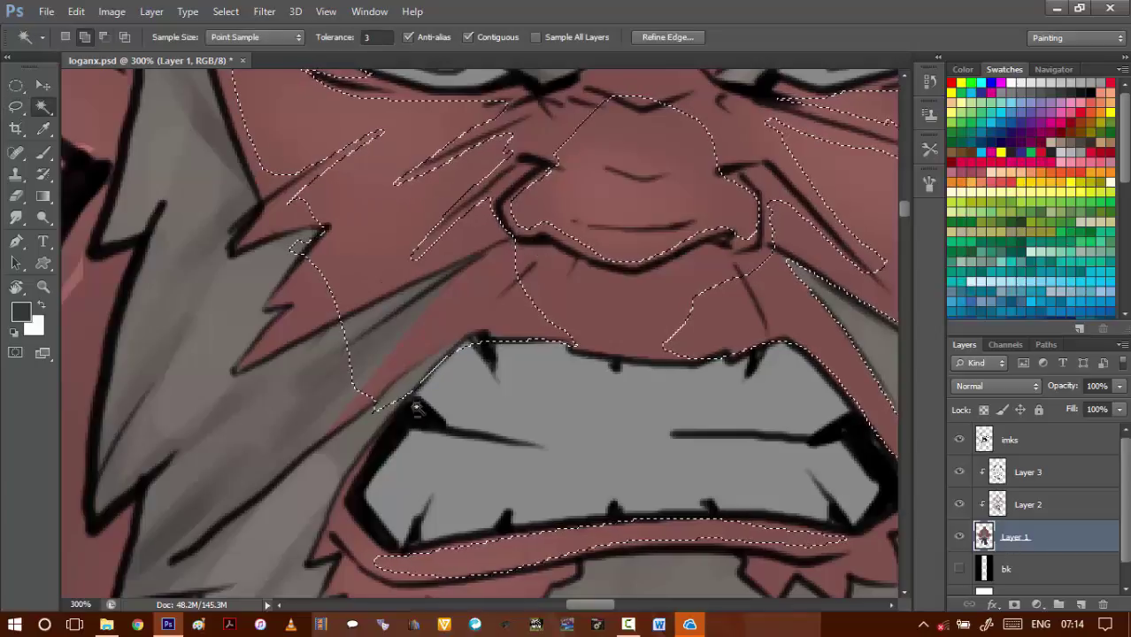
{"action": "left_click", "coordinate": [334, 368], "text": "alt"}
{"action": "key", "text": "ctrl+s"}
- Extend the selection down the narrow skin strip beside the left-side mouth corner and make Layer 3 active
{"action": "key", "text": "l"}
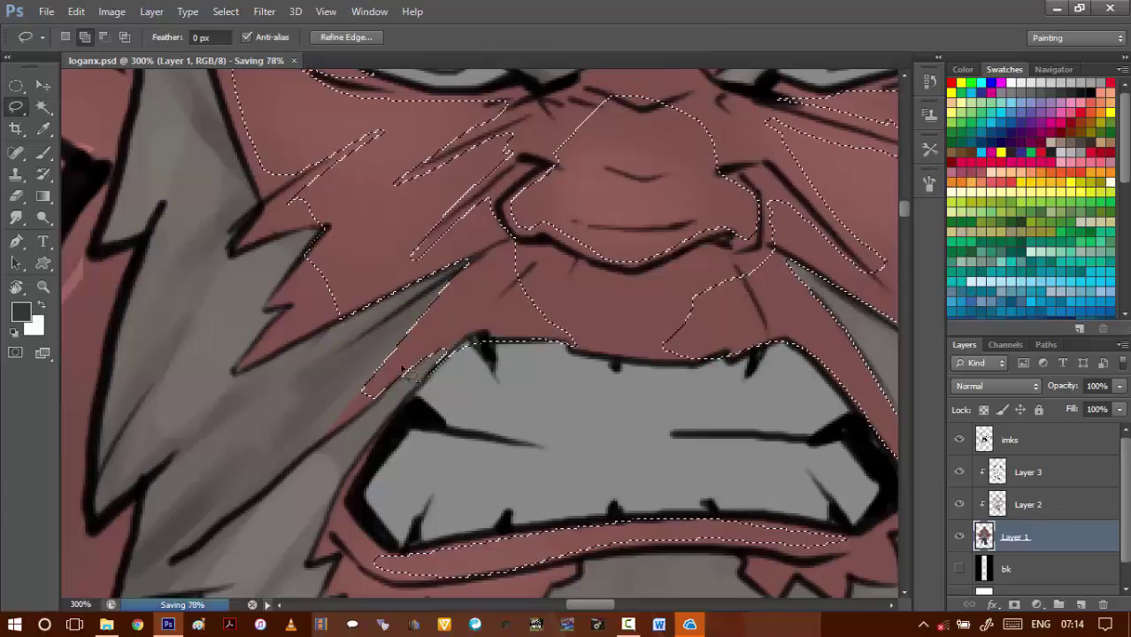
{"action": "mouse_move", "coordinate": [373, 386]}
{"action": "left_mouse_down"}
{"action": "mouse_move", "coordinate": [336, 436]}
{"action": "mouse_move", "coordinate": [378, 396]}
{"action": "left_mouse_up"}
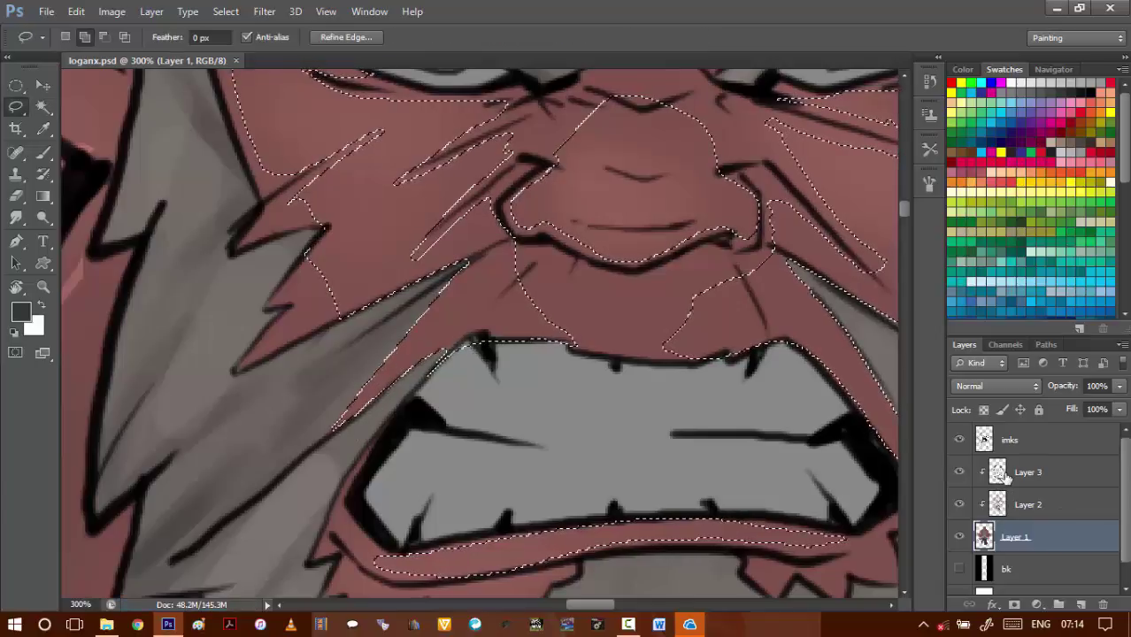
{"action": "left_click", "coordinate": [1040, 474]}
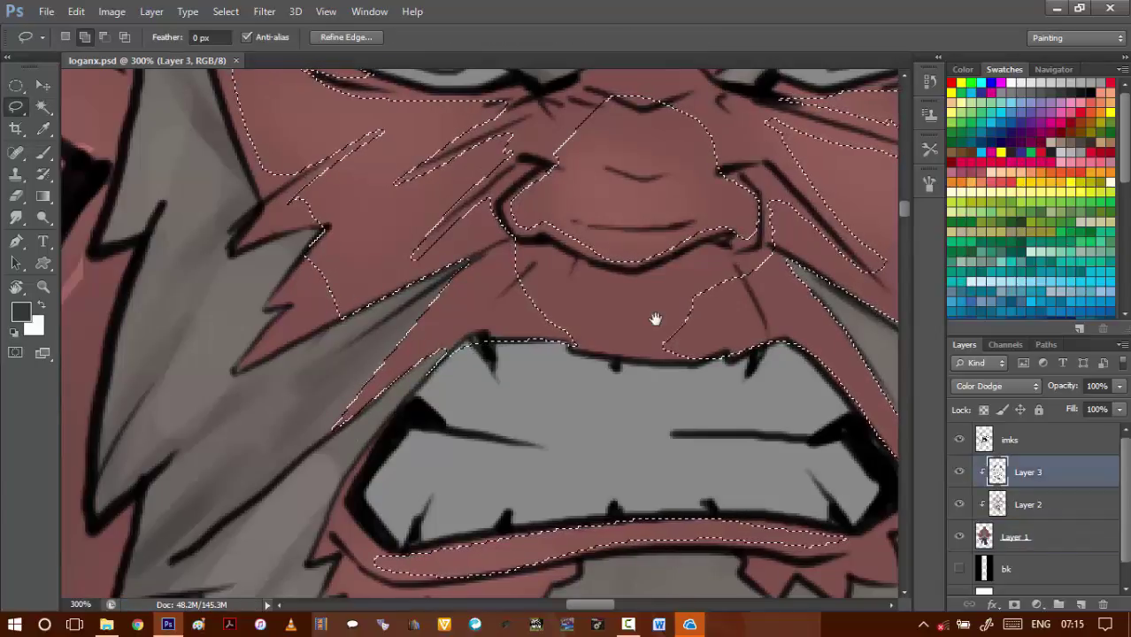
- Cut a thin wedge along the right-side cheek wrinkle and the lower cheek corner out of the selection
{"action": "scroll", "coordinate": [655, 318], "scroll_direction": "down", "scroll_amount": 4}
{"action": "scroll", "coordinate": [606, 328], "scroll_direction": "up", "scroll_amount": 1}
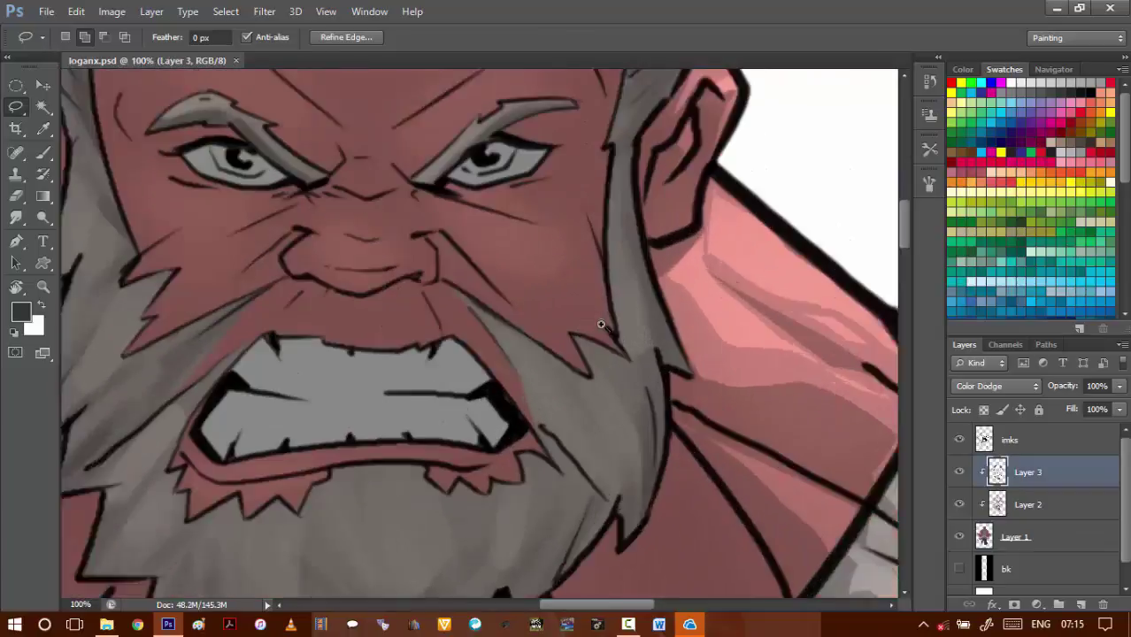
{"action": "scroll", "coordinate": [601, 325], "scroll_direction": "up", "scroll_amount": 2}
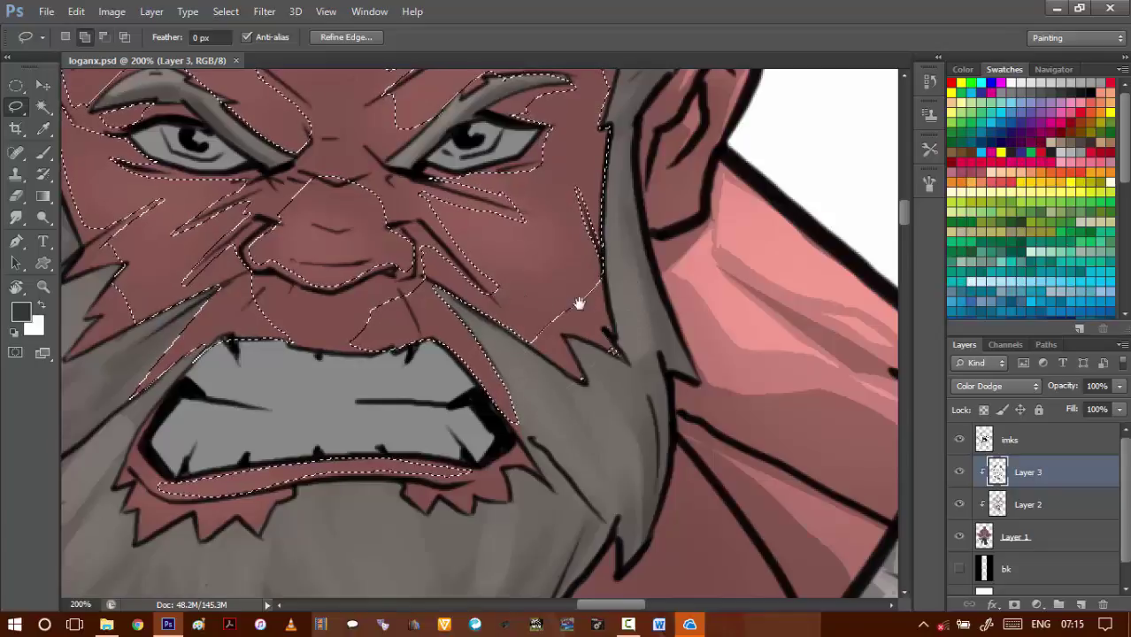
{"action": "scroll", "coordinate": [580, 310], "scroll_direction": "down", "scroll_amount": 2}
{"action": "scroll", "coordinate": [591, 330], "scroll_direction": "down", "scroll_amount": 1}
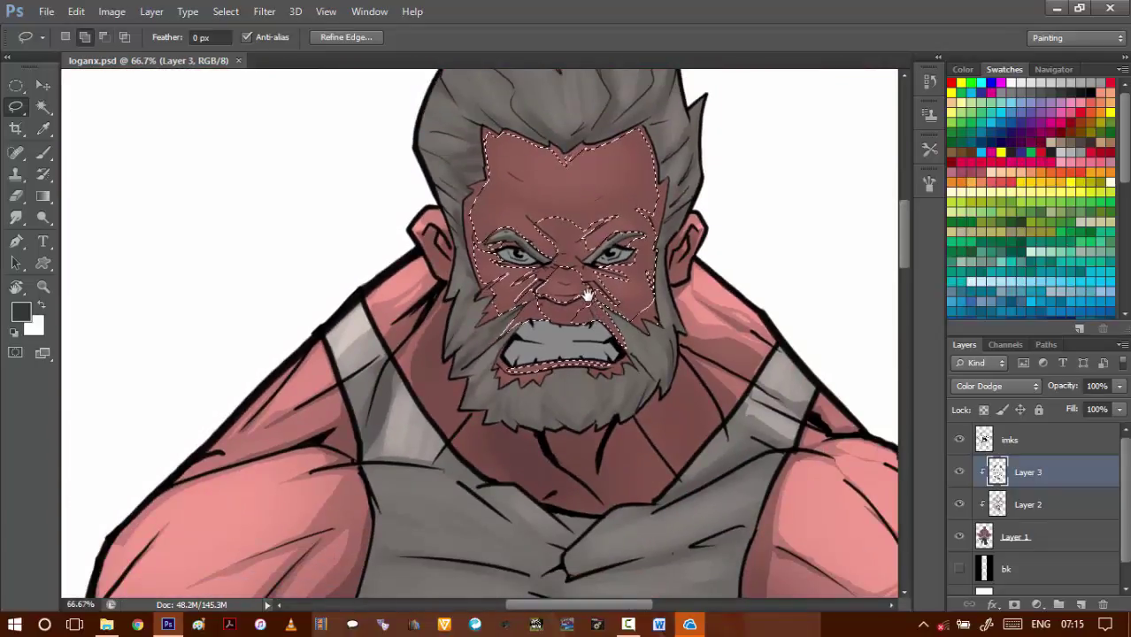
- Subtract thin slivers along the two short forehead wrinkles from the face selection with the Lasso
{"action": "scroll", "coordinate": [566, 197], "scroll_direction": "up", "scroll_amount": 4}
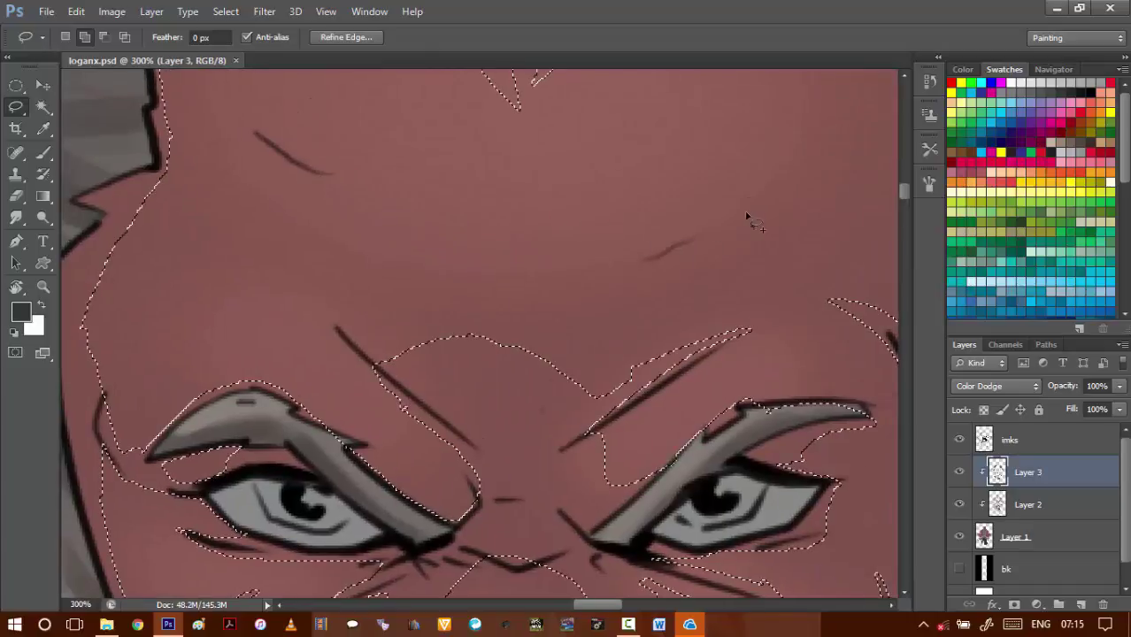
{"action": "left_click_drag", "start_coordinate": [746, 215], "coordinate": [626, 280]}
{"action": "left_click_drag", "start_coordinate": [719, 240], "coordinate": [743, 217]}
{"action": "left_click_drag", "start_coordinate": [660, 240], "coordinate": [588, 294]}
{"action": "left_click_drag", "start_coordinate": [670, 266], "coordinate": [521, 346]}
{"action": "left_click_drag", "start_coordinate": [595, 320], "coordinate": [682, 263]}
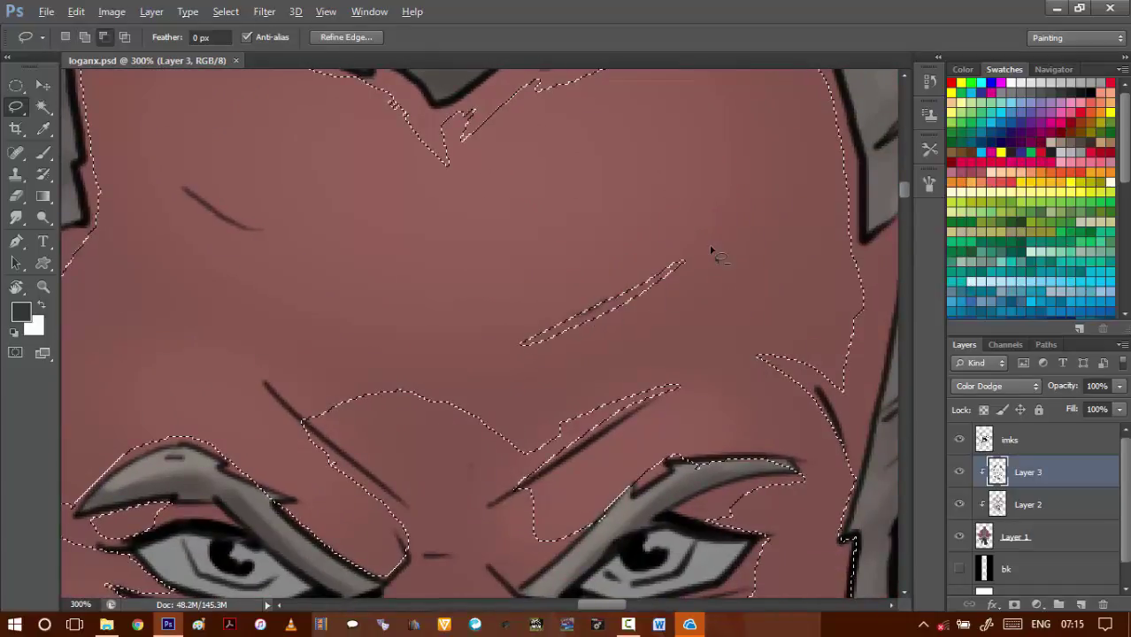
{"action": "left_click_drag", "start_coordinate": [547, 210], "coordinate": [642, 298]}
{"action": "left_click_drag", "start_coordinate": [255, 263], "coordinate": [362, 329]}
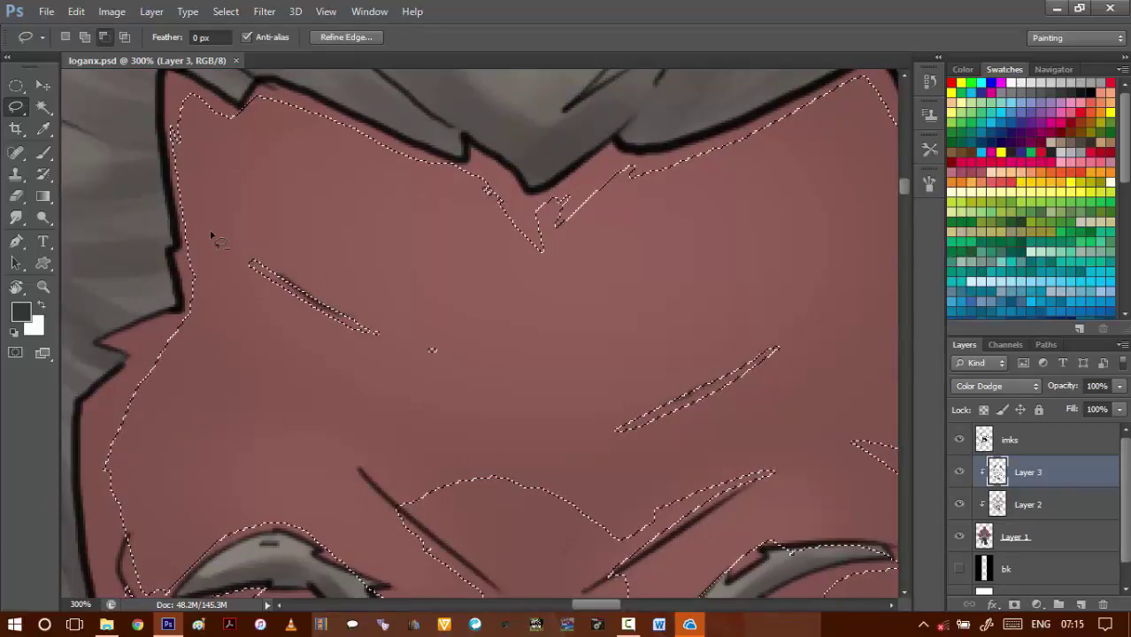
- Fill the face selection on Layer 3 with the foreground color to brighten it, and deselect
{"action": "key", "text": "alt+BackSpace"}
{"action": "key", "text": "ctrl+d"}
{"action": "left_click_drag", "start_coordinate": [480, 442], "coordinate": [451, 362]}
{"action": "scroll", "coordinate": [451, 363], "scroll_direction": "down", "scroll_amount": 5}
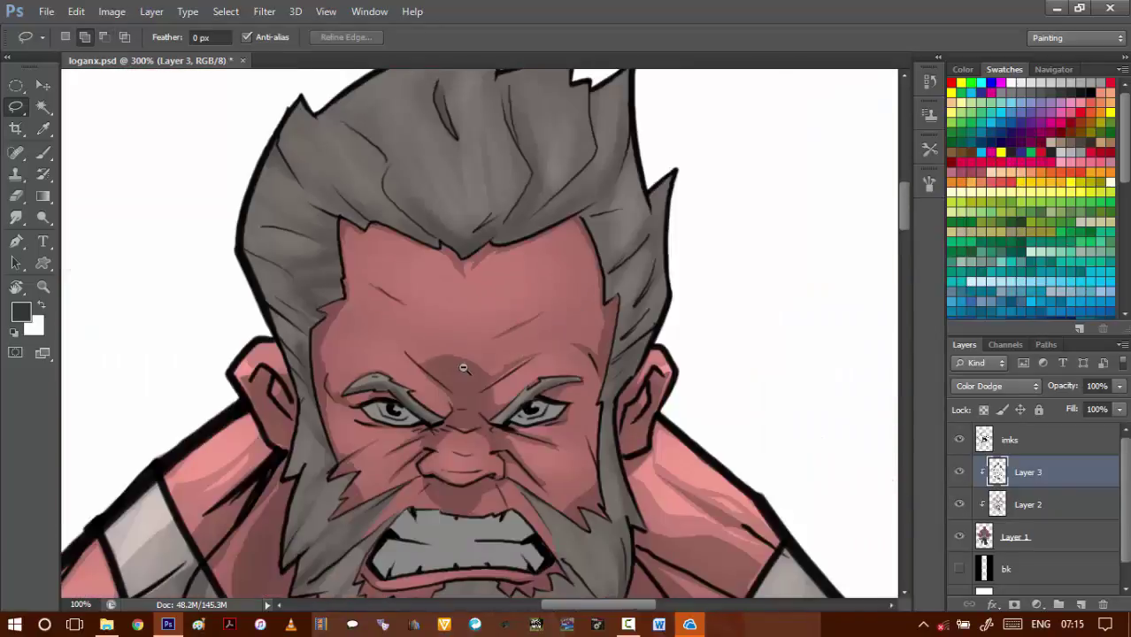
- Lasso highlight areas along the inner part and the outer tail of the right-side eyebrow
{"action": "scroll", "coordinate": [422, 363], "scroll_direction": "up", "scroll_amount": 5}
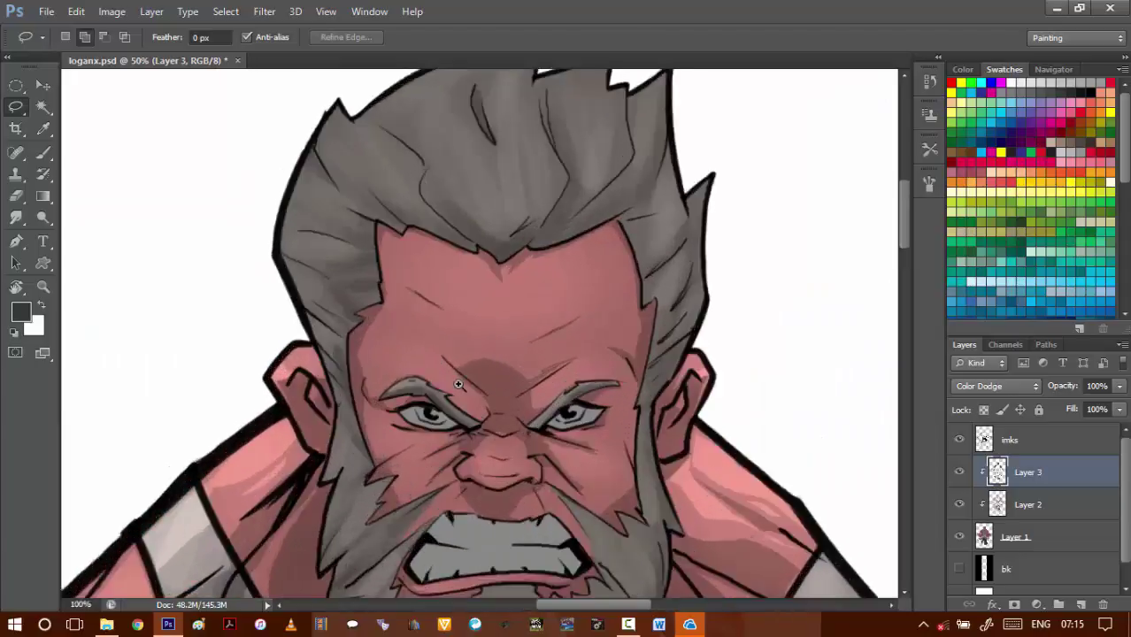
{"action": "scroll", "coordinate": [568, 354], "scroll_direction": "up", "scroll_amount": 2}
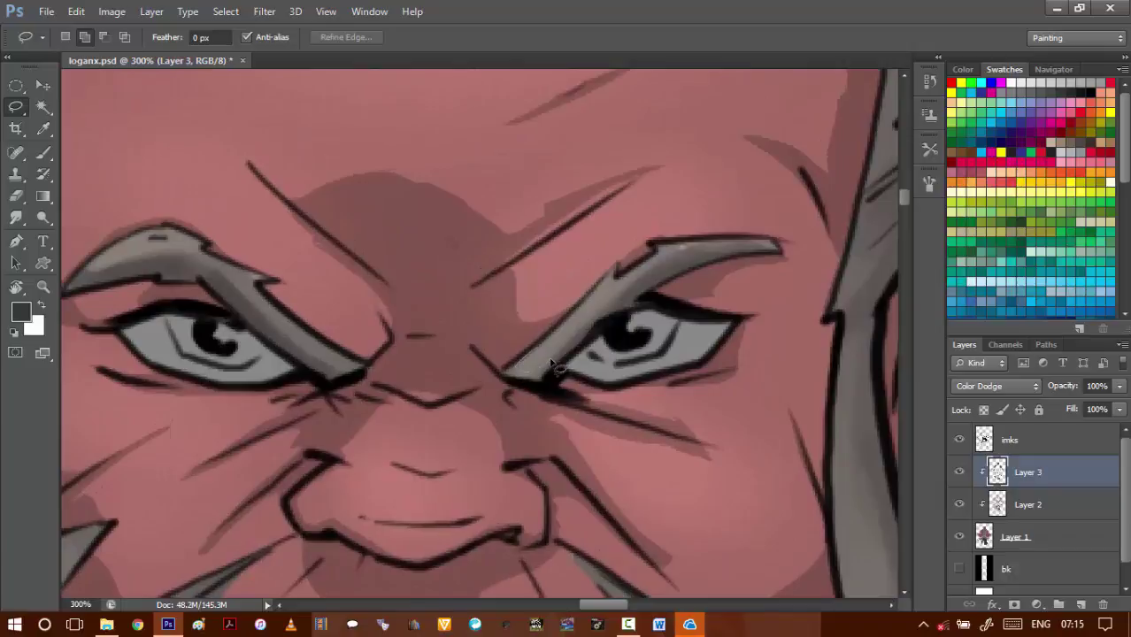
{"action": "left_click_drag", "start_coordinate": [568, 324], "coordinate": [611, 281]}
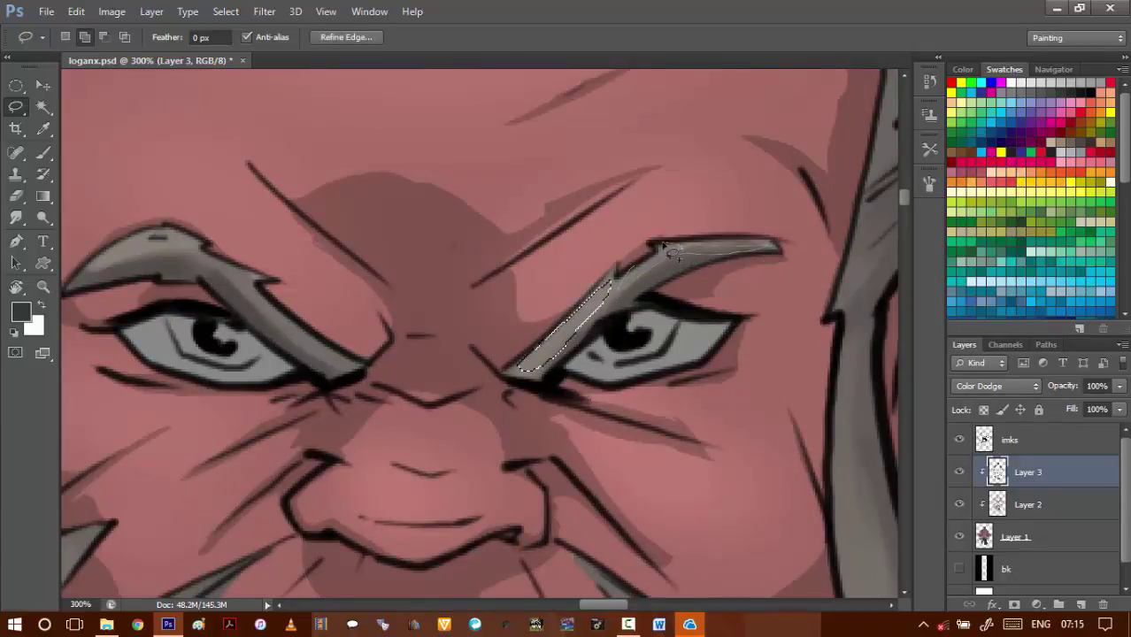
{"action": "left_click_drag", "start_coordinate": [666, 248], "coordinate": [655, 248]}
- Lasso the upper highlight along the left-side eyebrow, fill the eyebrow selections on Layer 3 with the foreground color, and deselect
{"action": "left_click_drag", "start_coordinate": [209, 288], "coordinate": [580, 291]}
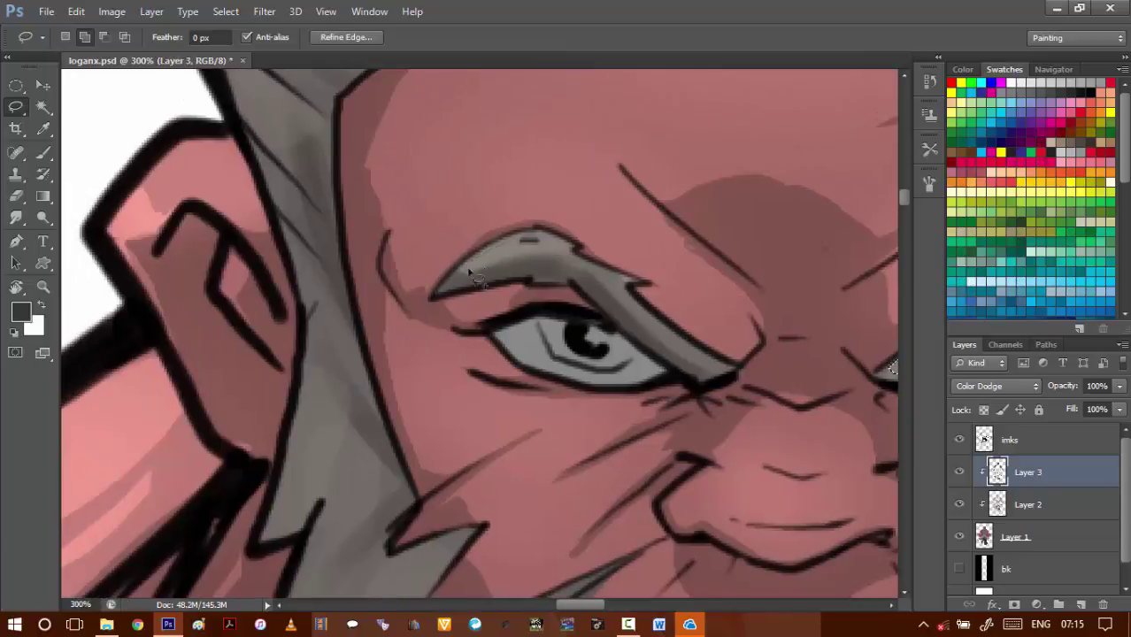
{"action": "left_click_drag", "start_coordinate": [533, 260], "coordinate": [543, 264]}
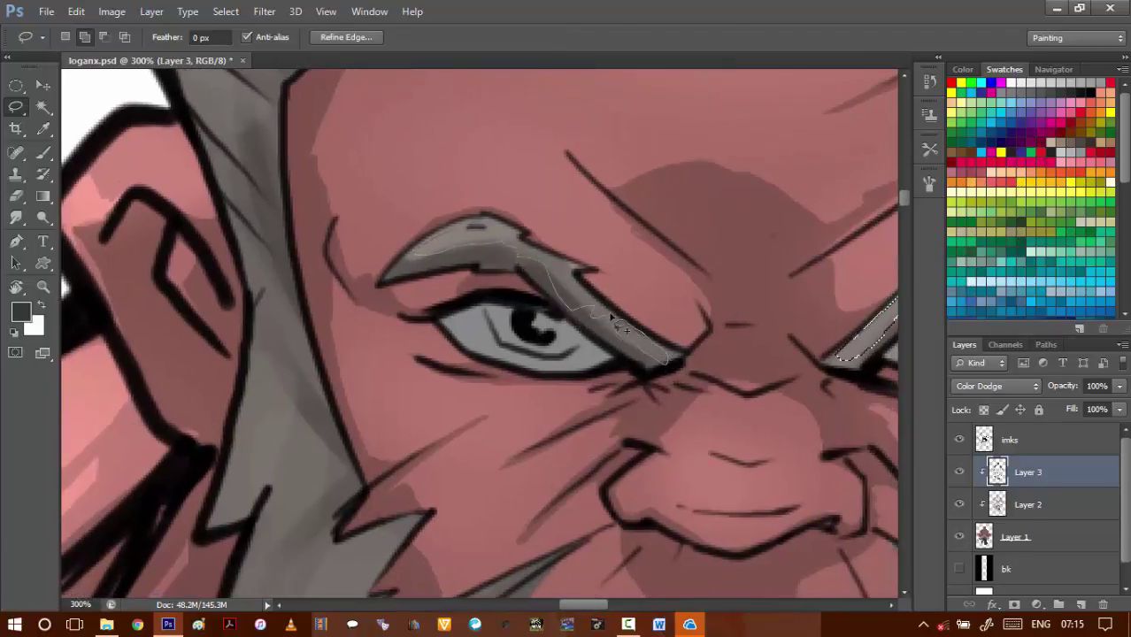
{"action": "left_click_drag", "start_coordinate": [516, 232], "coordinate": [420, 255]}
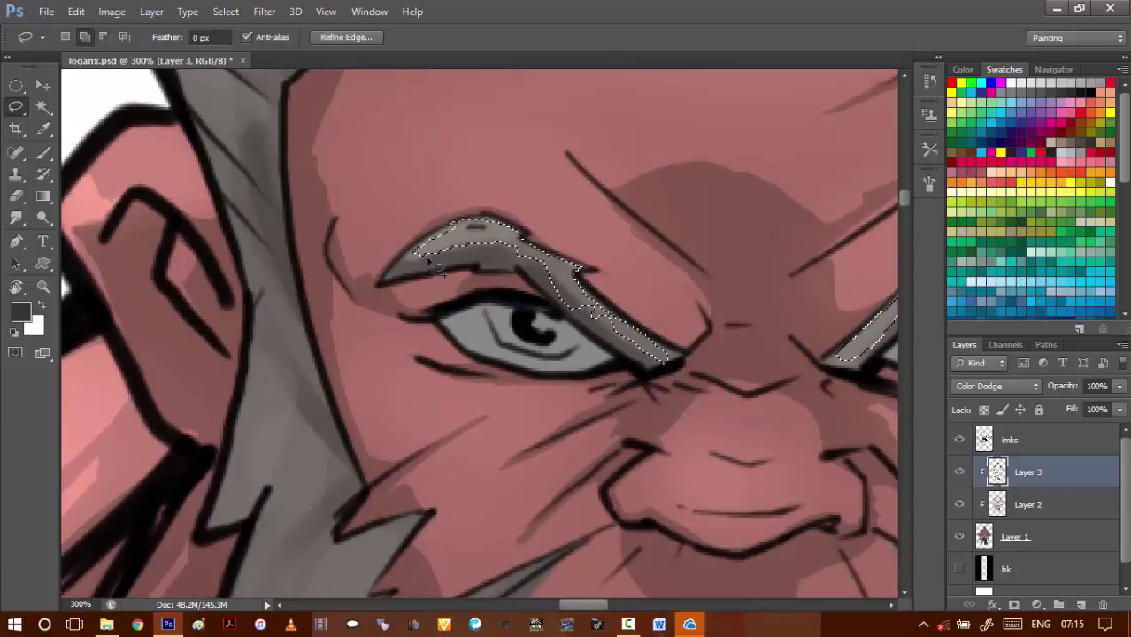
{"action": "key", "text": "alt+BackSpace"}
{"action": "key", "text": "ctrl+d"}
- Lasso a large forehead highlight from the left-side eyebrow up to the hairline, routing the outline around the brow shadow and forehead wrinkles
{"action": "left_click_drag", "start_coordinate": [591, 334], "coordinate": [440, 412]}
{"action": "left_click", "coordinate": [525, 374], "text": "alt"}
{"action": "scroll", "coordinate": [525, 373], "scroll_direction": "down", "scroll_amount": 3}
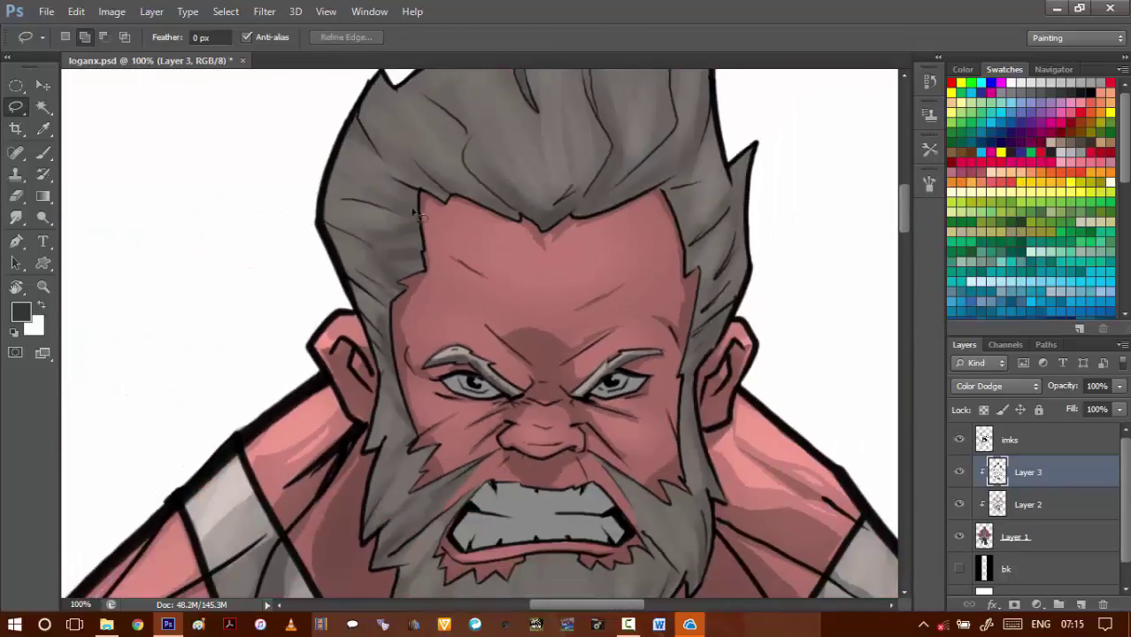
{"action": "scroll", "coordinate": [442, 235], "scroll_direction": "up", "scroll_amount": 4}
{"action": "scroll", "coordinate": [420, 310], "scroll_direction": "down", "scroll_amount": 2}
{"action": "scroll", "coordinate": [419, 310], "scroll_direction": "left", "scroll_amount": 1}
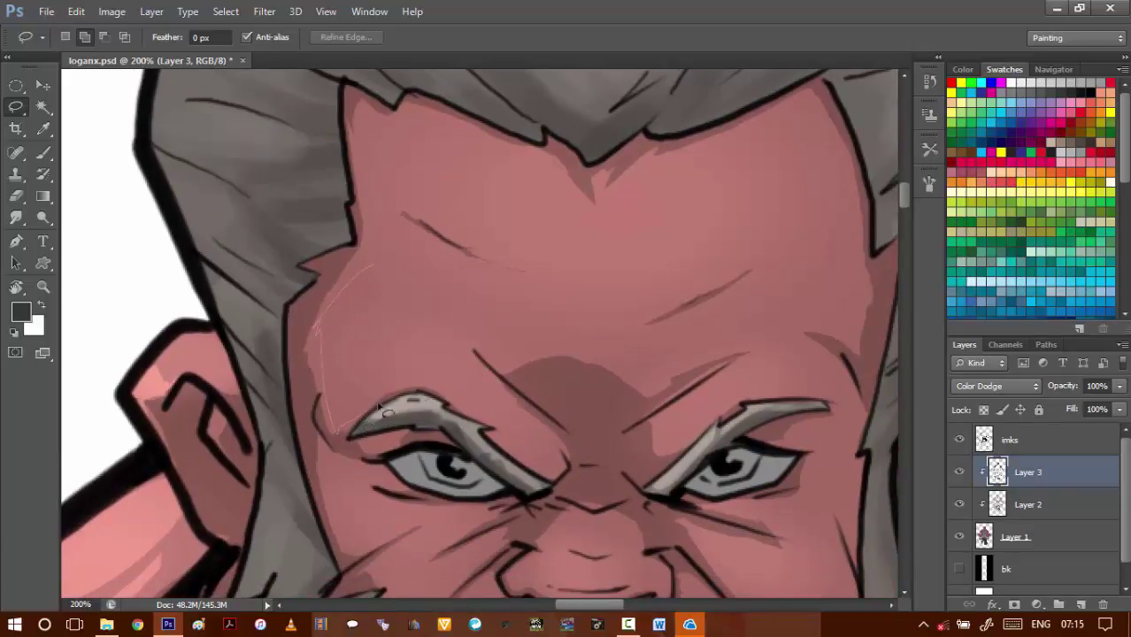
{"action": "scroll", "coordinate": [379, 388], "scroll_direction": "right", "scroll_amount": 2}
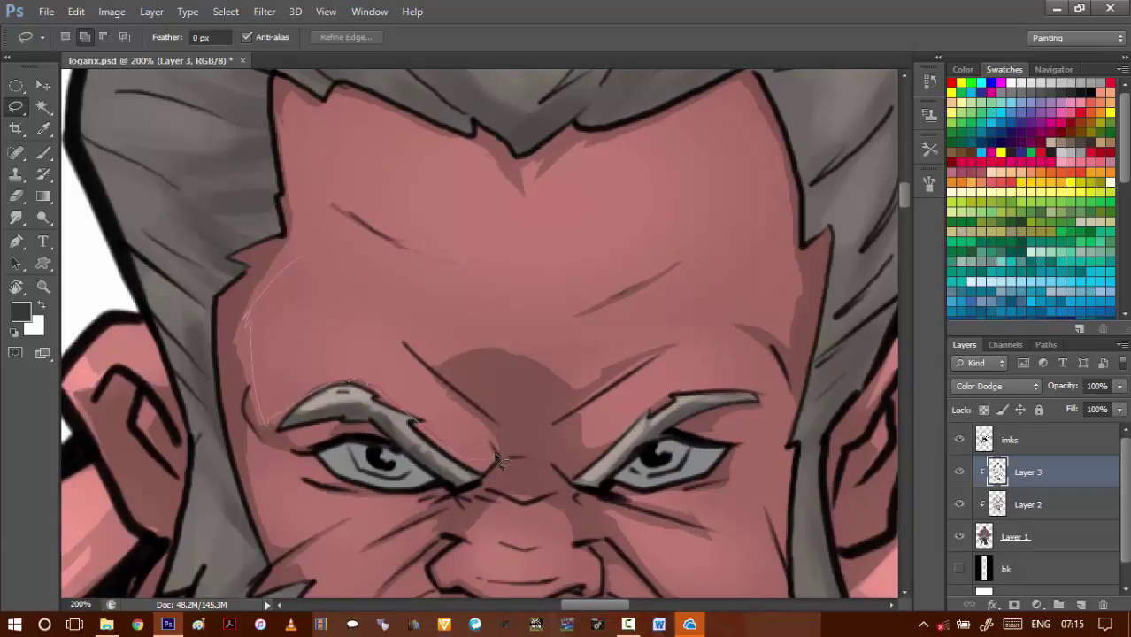
{"action": "scroll", "coordinate": [400, 337], "scroll_direction": "down", "scroll_amount": 1}
{"action": "scroll", "coordinate": [400, 337], "scroll_direction": "right", "scroll_amount": 1}
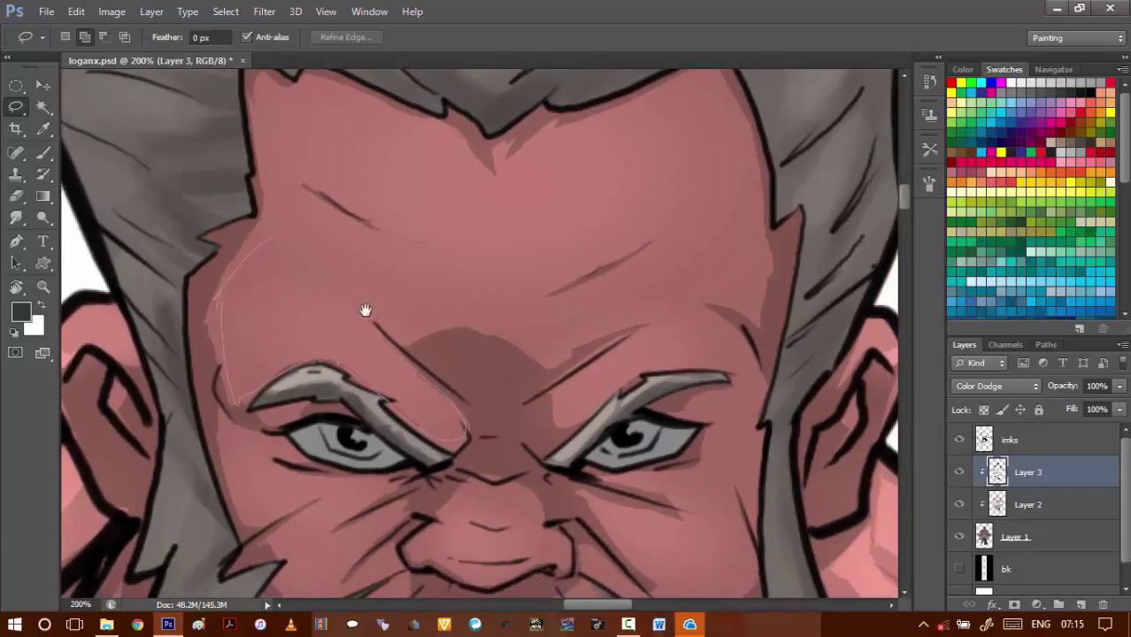
{"action": "scroll", "coordinate": [482, 317], "scroll_direction": "right", "scroll_amount": 2}
{"action": "scroll", "coordinate": [482, 316], "scroll_direction": "down", "scroll_amount": 1}
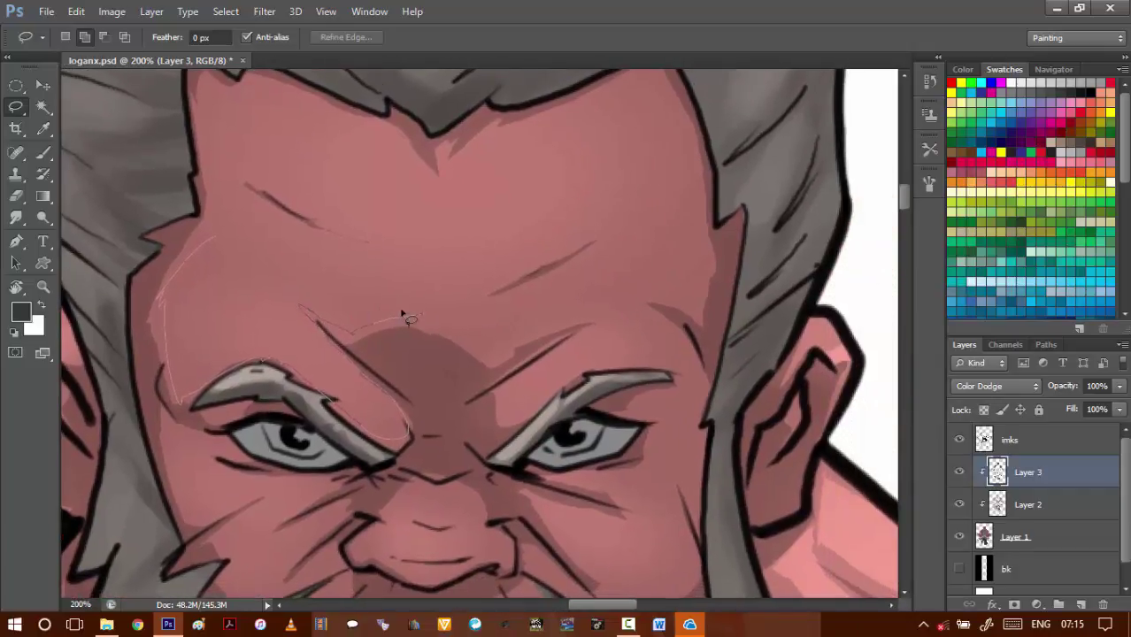
{"action": "scroll", "coordinate": [479, 339], "scroll_direction": "right", "scroll_amount": 1}
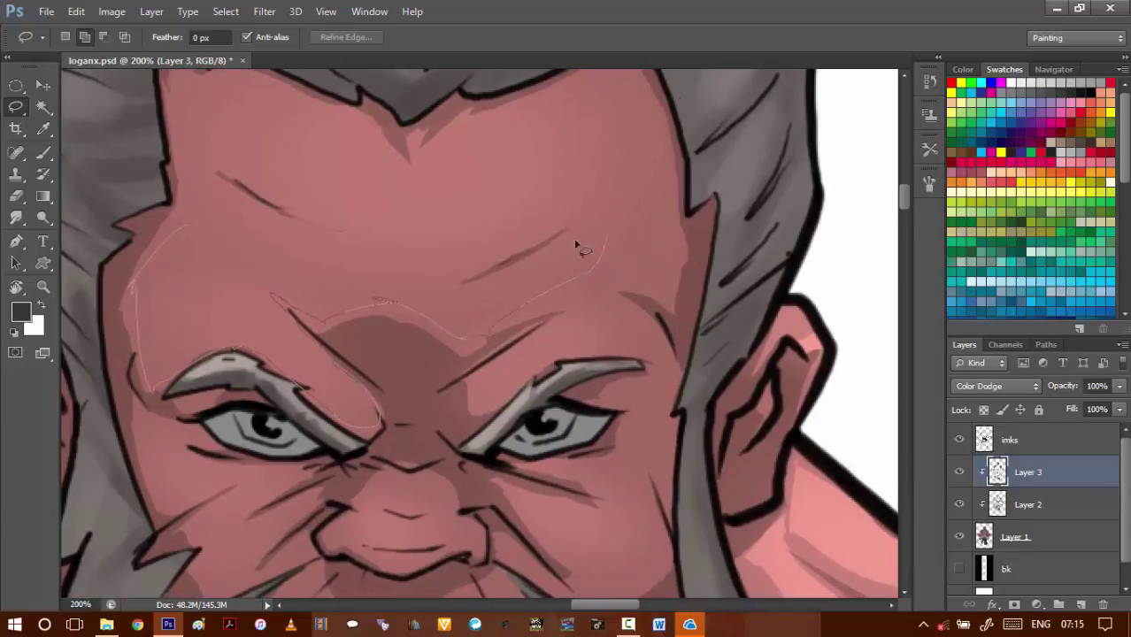
{"action": "mouse_move", "coordinate": [467, 284]}
{"action": "left_mouse_down"}
{"action": "mouse_move", "coordinate": [539, 299]}
{"action": "mouse_move", "coordinate": [541, 175]}
{"action": "mouse_move", "coordinate": [611, 223]}
{"action": "left_mouse_up"}
{"action": "left_click_drag", "start_coordinate": [483, 264], "coordinate": [520, 303]}
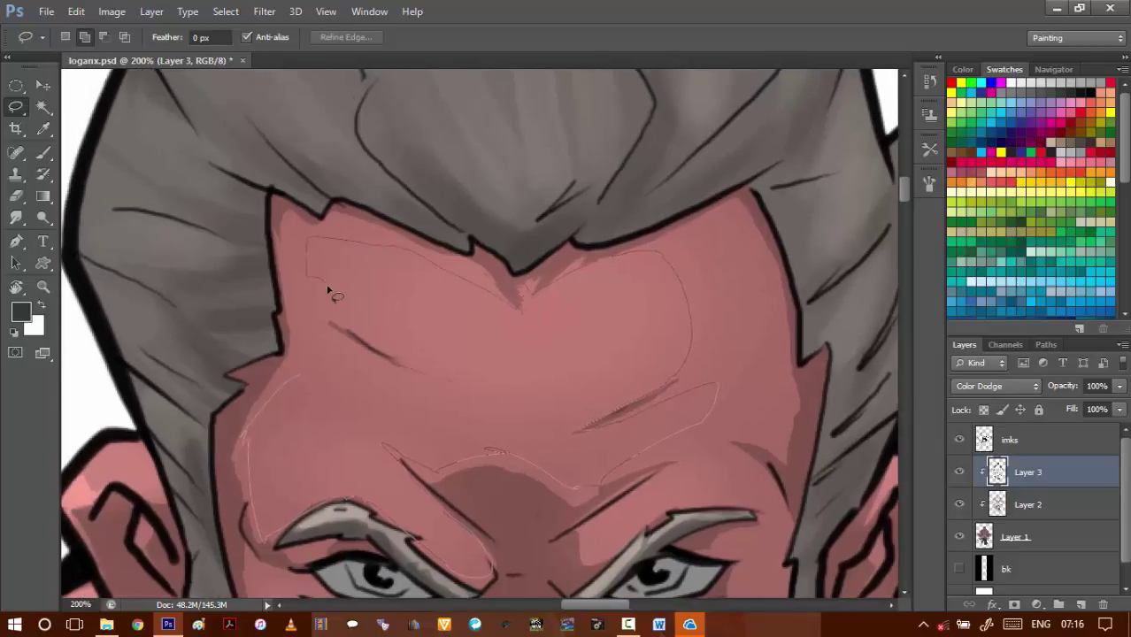
{"action": "left_click_drag", "start_coordinate": [343, 345], "coordinate": [332, 332]}
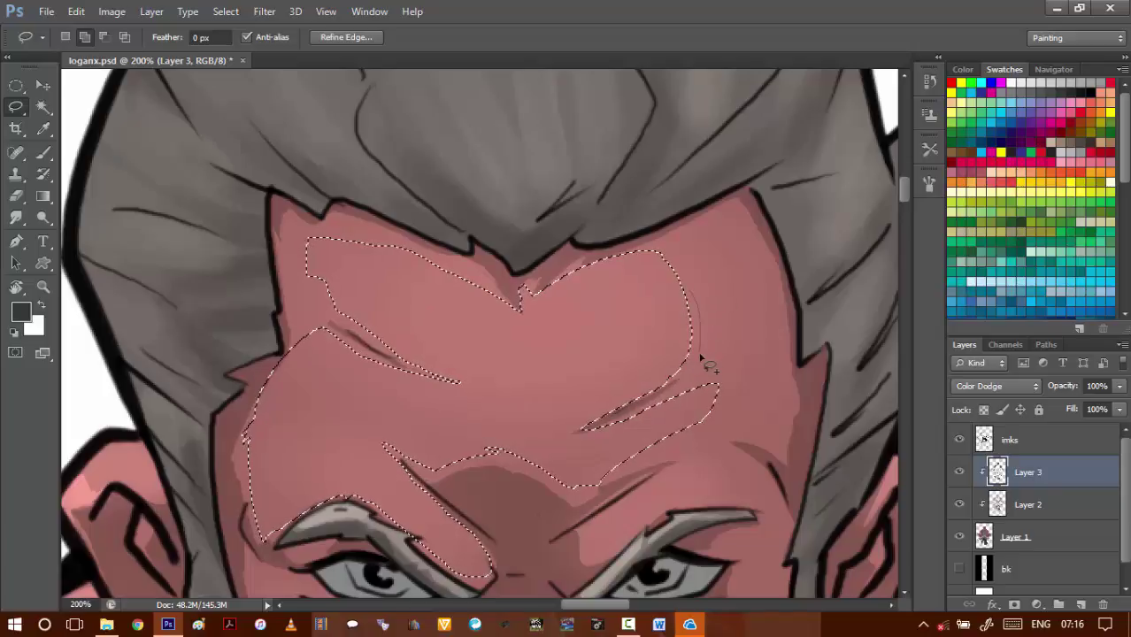
- Add the skin patch above the right-side eyebrow and a thin sliver under the right-side forehead wrinkle to the selection
{"action": "scroll", "coordinate": [682, 323], "scroll_direction": "down", "scroll_amount": 3}
{"action": "scroll", "coordinate": [681, 323], "scroll_direction": "right", "scroll_amount": 1}
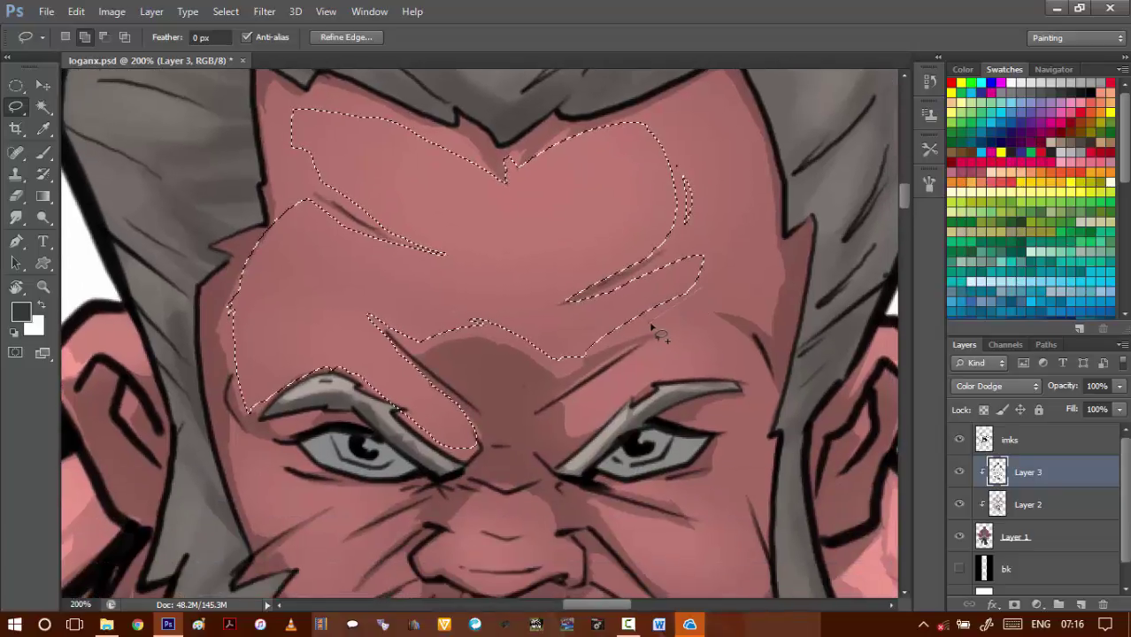
{"action": "left_click_drag", "start_coordinate": [665, 317], "coordinate": [652, 321]}
{"action": "left_click_drag", "start_coordinate": [613, 364], "coordinate": [567, 401]}
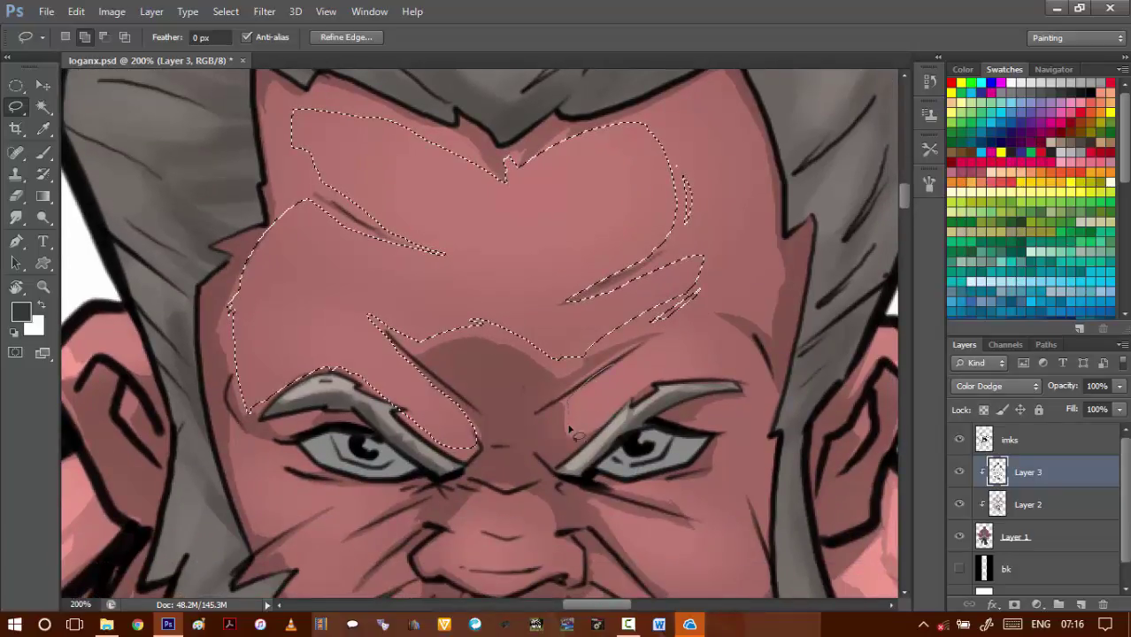
{"action": "mouse_move", "coordinate": [683, 368]}
{"action": "left_mouse_down"}
{"action": "mouse_move", "coordinate": [674, 347]}
{"action": "mouse_move", "coordinate": [573, 426]}
{"action": "left_mouse_up"}
- Cut a thin wedge from the selection beside the left-side eyebrow's tail and add a sliver beside the patch above the right-side eyebrow
{"action": "scroll", "coordinate": [252, 376], "scroll_direction": "up", "scroll_amount": 1}
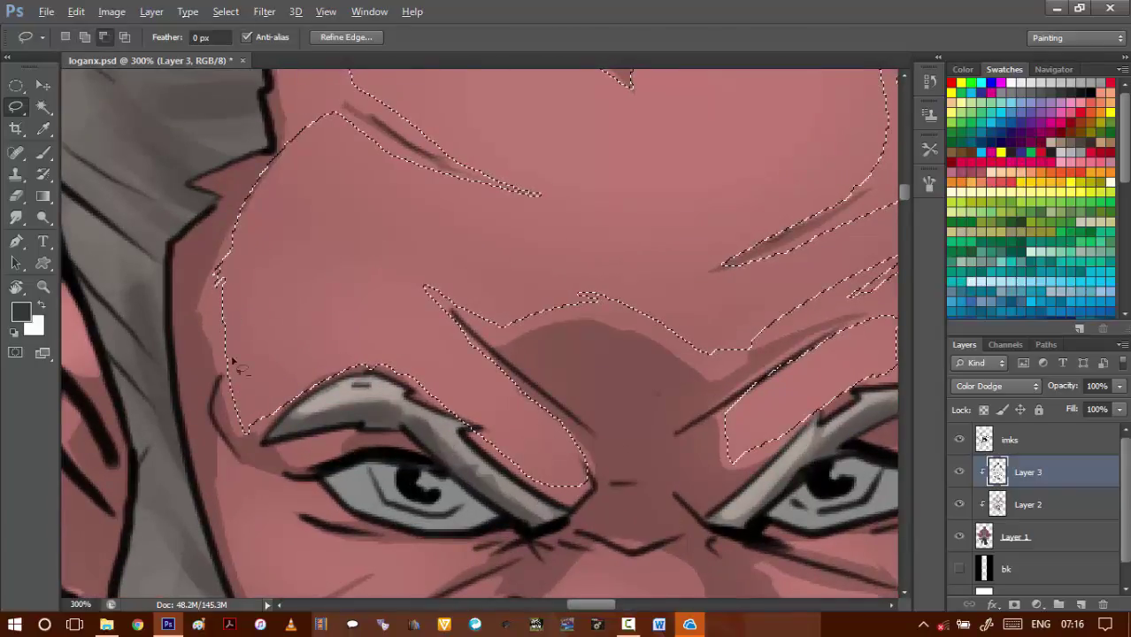
{"action": "left_click_drag", "start_coordinate": [284, 453], "coordinate": [232, 347]}
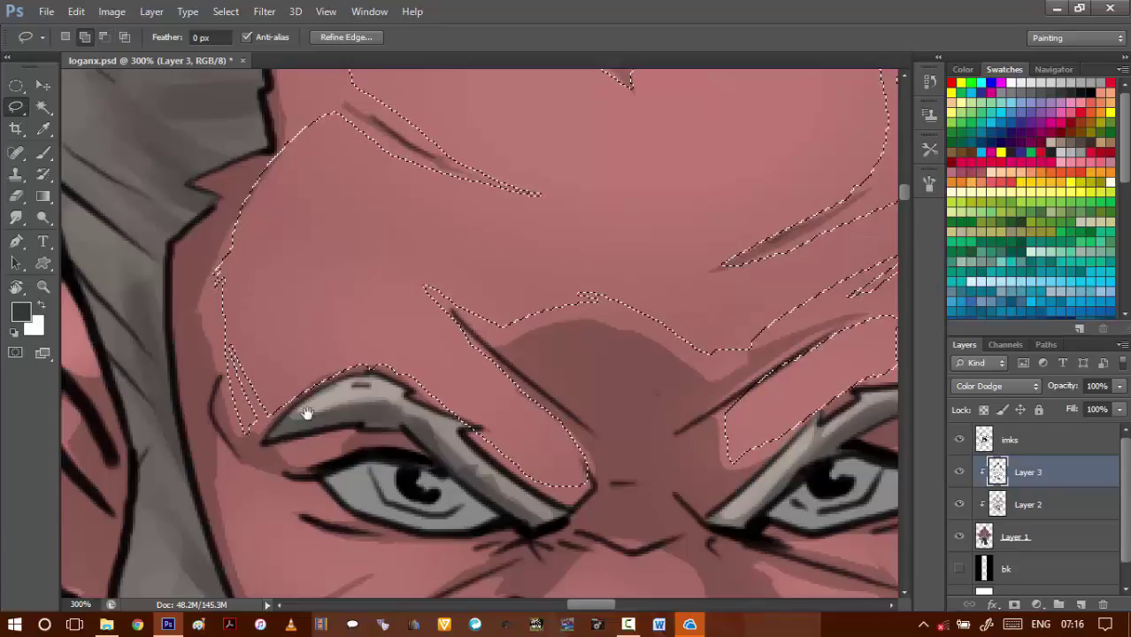
{"action": "left_click_drag", "start_coordinate": [672, 449], "coordinate": [529, 373]}
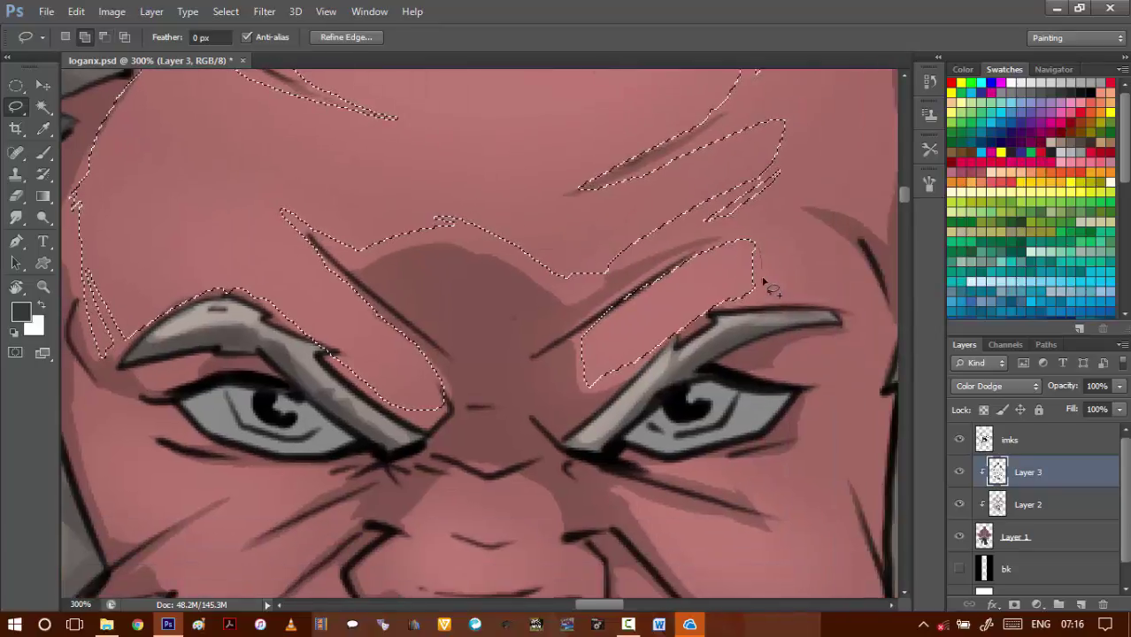
{"action": "left_click_drag", "start_coordinate": [674, 315], "coordinate": [677, 252]}
- Lasso the left-side cheek highlight under the eye and the narrow patch between the wrinkles beside the nose
{"action": "left_click_drag", "start_coordinate": [198, 281], "coordinate": [290, 305]}
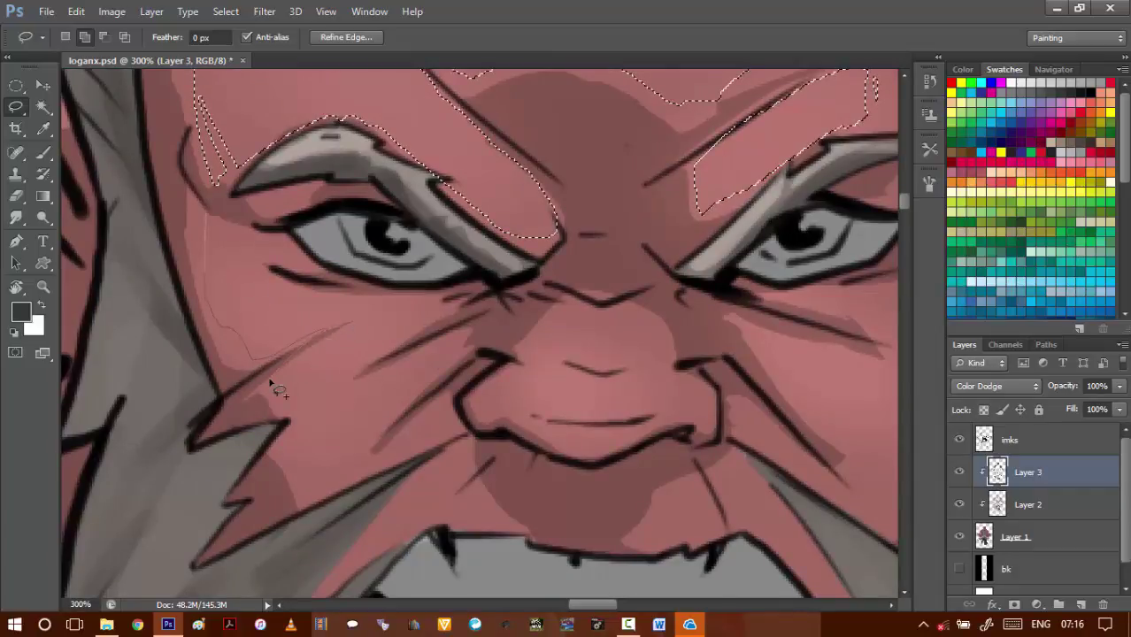
{"action": "left_click_drag", "start_coordinate": [270, 382], "coordinate": [252, 360]}
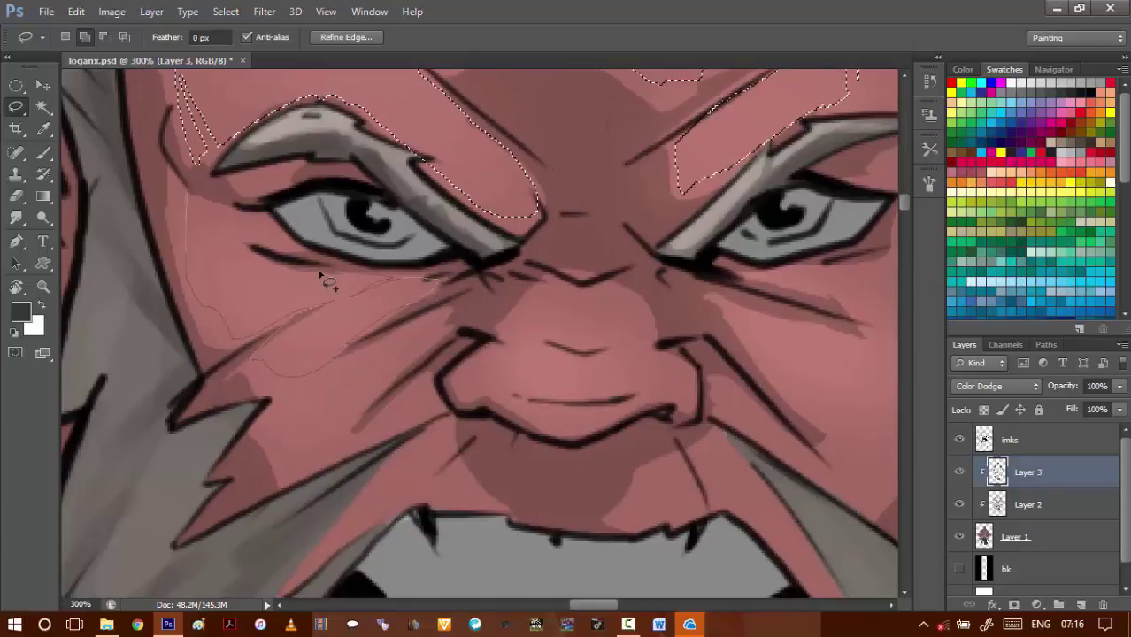
{"action": "left_click_drag", "start_coordinate": [267, 217], "coordinate": [199, 206]}
{"action": "left_click_drag", "start_coordinate": [273, 278], "coordinate": [213, 205]}
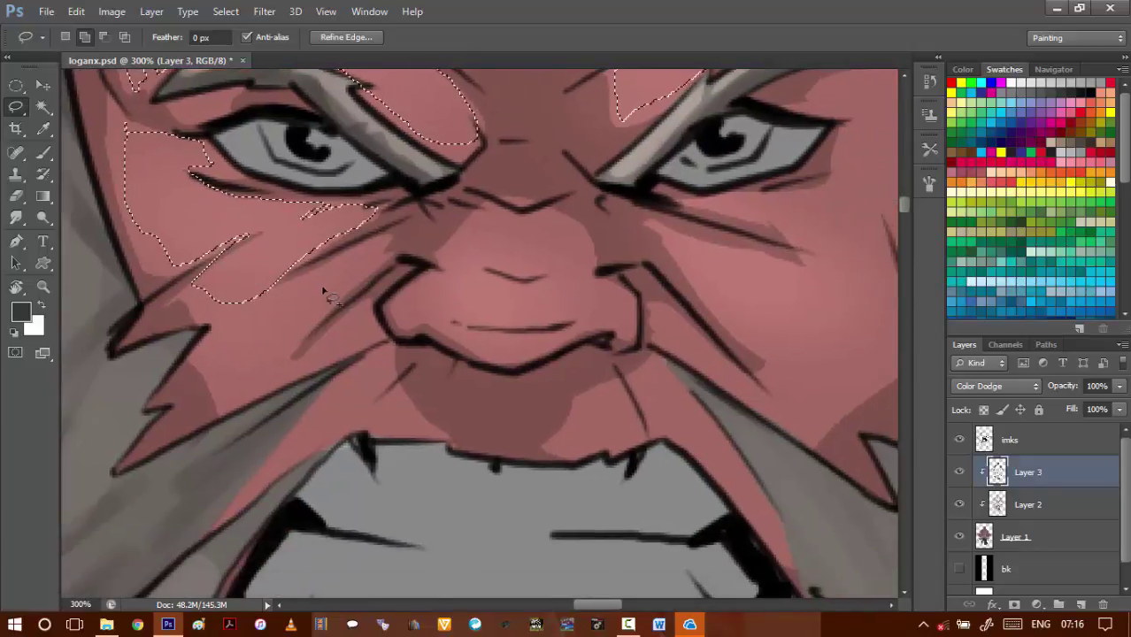
{"action": "left_click_drag", "start_coordinate": [352, 253], "coordinate": [251, 315]}
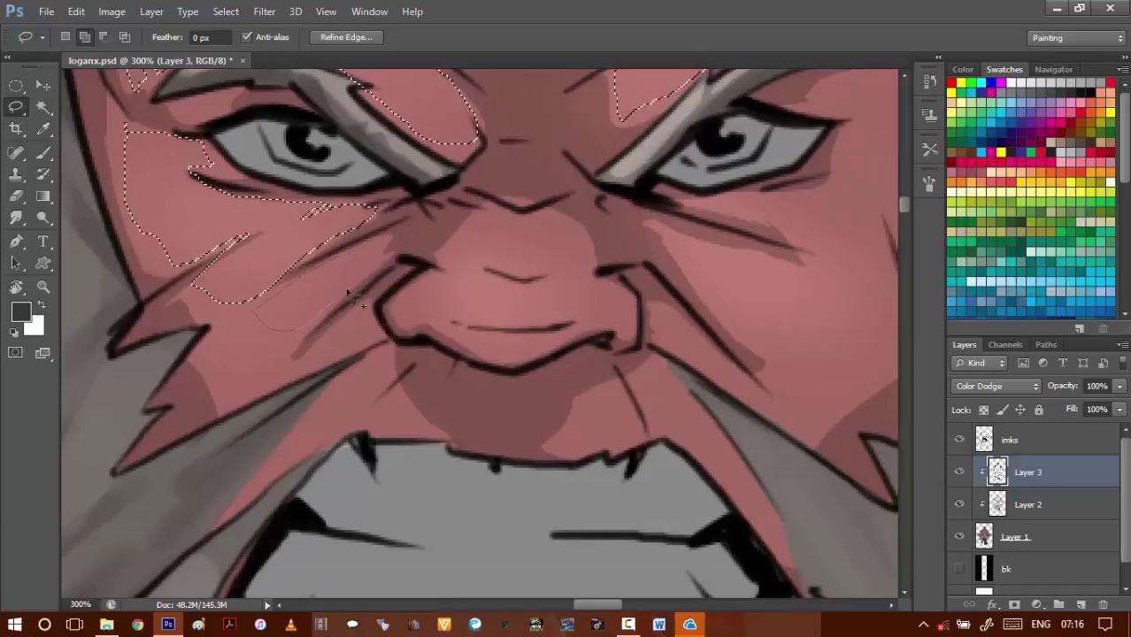
{"action": "left_click_drag", "start_coordinate": [348, 292], "coordinate": [379, 271]}
- Add a small highlight patch on the right-side upper eyelid, beneath the eyebrow's tail, to the selection
{"action": "left_click_drag", "start_coordinate": [306, 265], "coordinate": [155, 257]}
{"action": "left_click_drag", "start_coordinate": [673, 214], "coordinate": [507, 212]}
{"action": "left_click_drag", "start_coordinate": [485, 98], "coordinate": [480, 249]}
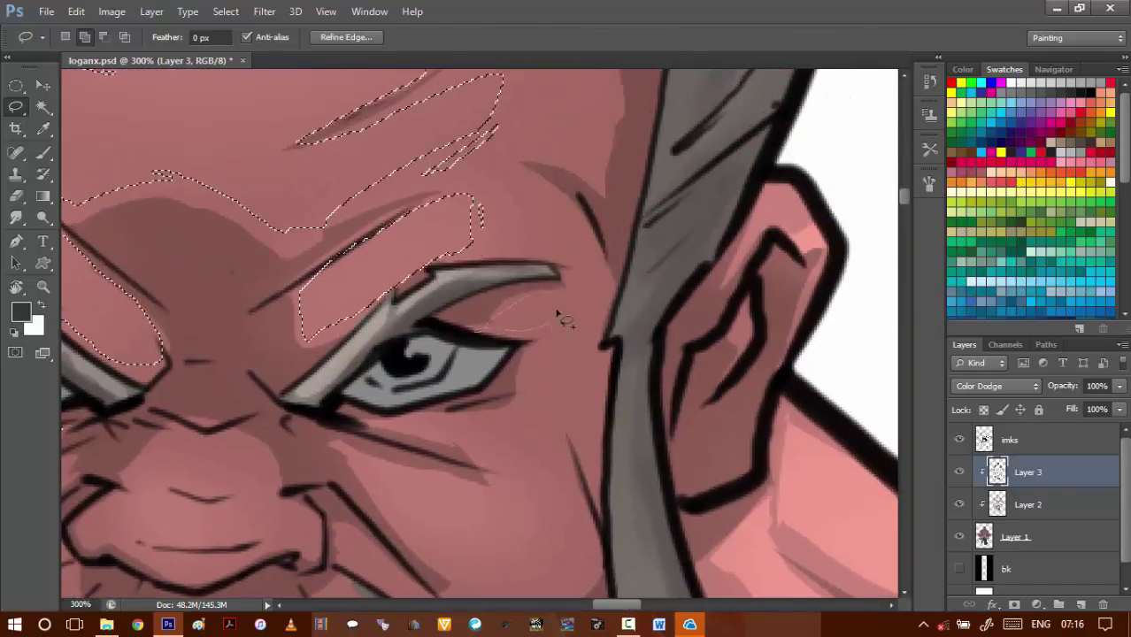
{"action": "left_click_drag", "start_coordinate": [557, 313], "coordinate": [550, 303]}
- Lasso the right-side cheek highlight around the under-eye wrinkle up to the temple, plus a thin sliver below it
{"action": "left_click_drag", "start_coordinate": [556, 342], "coordinate": [457, 248]}
{"action": "left_click_drag", "start_coordinate": [383, 326], "coordinate": [434, 282]}
{"action": "left_click_drag", "start_coordinate": [443, 320], "coordinate": [445, 302]}
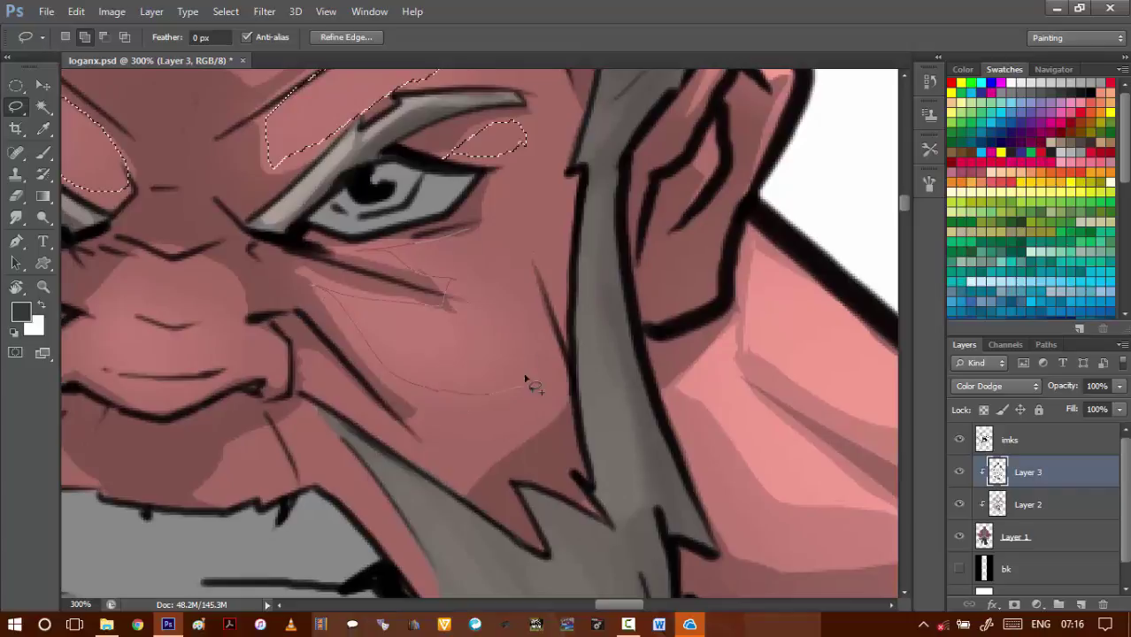
{"action": "scroll", "coordinate": [556, 330], "scroll_direction": "up", "scroll_amount": 3}
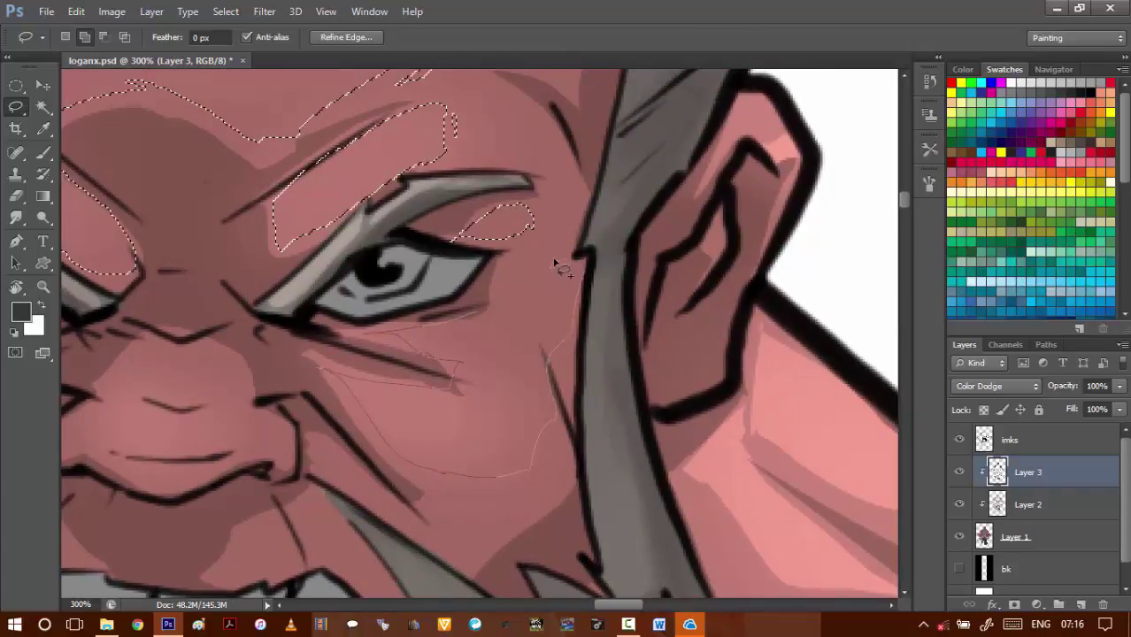
{"action": "left_click_drag", "start_coordinate": [477, 404], "coordinate": [439, 258]}
{"action": "left_click_drag", "start_coordinate": [429, 344], "coordinate": [484, 343]}
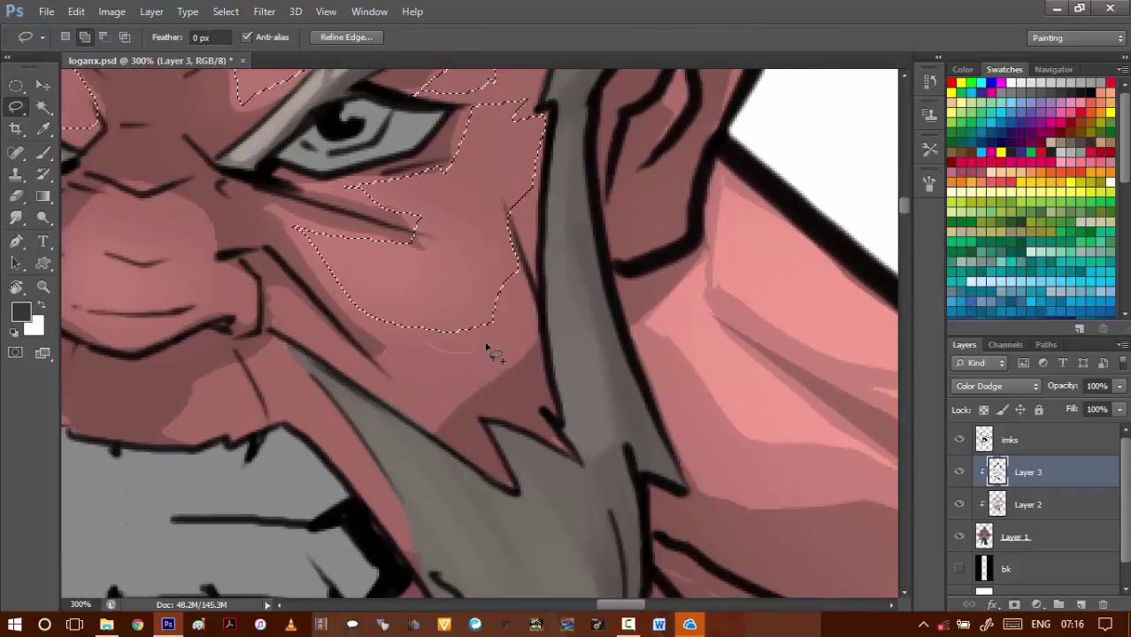
- Add thin slivers around the left-side cheek highlight and a large highlight covering the nose to the selection
{"action": "left_click_drag", "start_coordinate": [367, 259], "coordinate": [505, 448]}
{"action": "left_click_drag", "start_coordinate": [318, 232], "coordinate": [602, 255]}
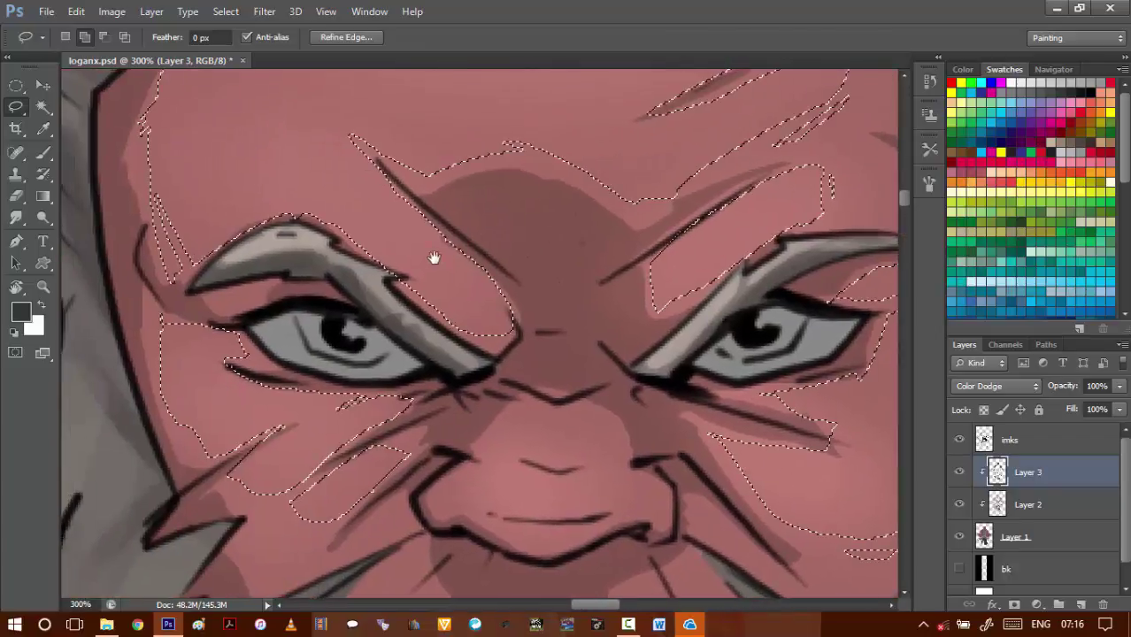
{"action": "left_click_drag", "start_coordinate": [310, 419], "coordinate": [397, 233]}
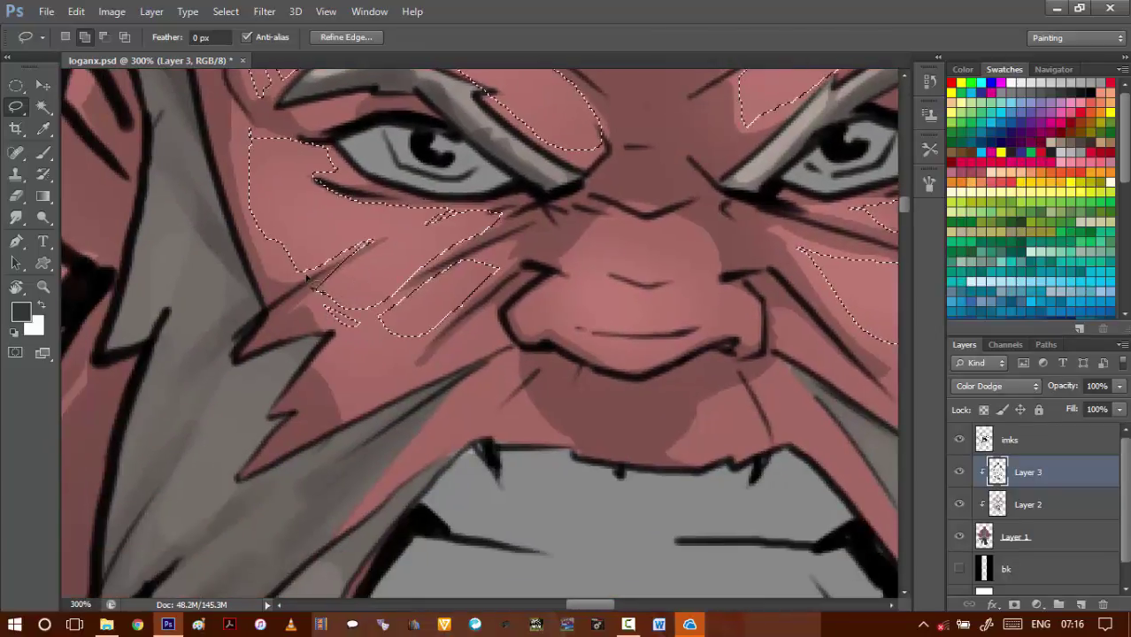
{"action": "scroll", "coordinate": [285, 270], "scroll_direction": "right", "scroll_amount": 5}
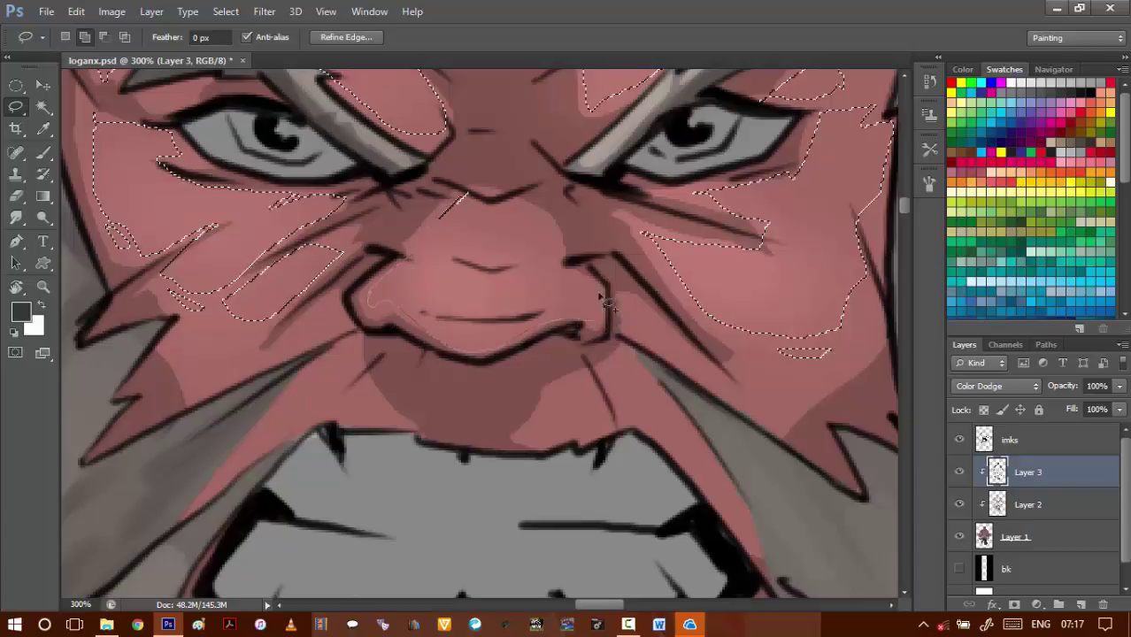
{"action": "left_click_drag", "start_coordinate": [449, 231], "coordinate": [443, 223]}
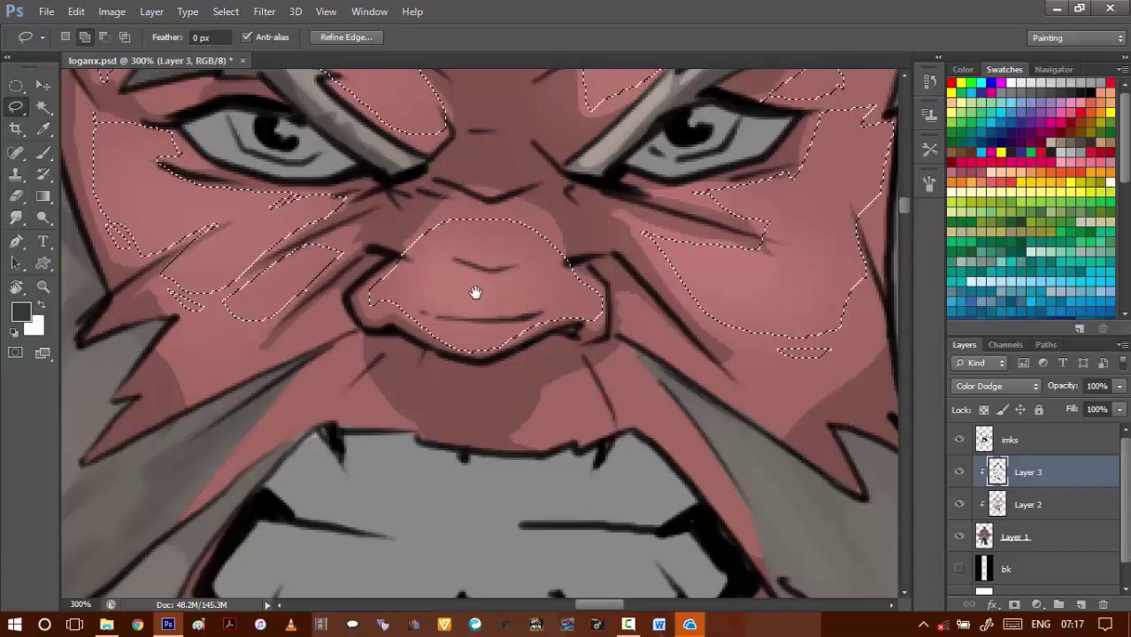
- Add thin slivers at the forehead's upper-left corner and left temple, and cut a sliver from the tip below the right-side forehead wrinkle
{"action": "left_click_drag", "start_coordinate": [475, 293], "coordinate": [465, 319]}
{"action": "key", "text": "ctrl+minus"}
{"action": "key", "text": "ctrl+minus"}
{"action": "scroll", "coordinate": [531, 226], "scroll_direction": "up", "scroll_amount": 1}
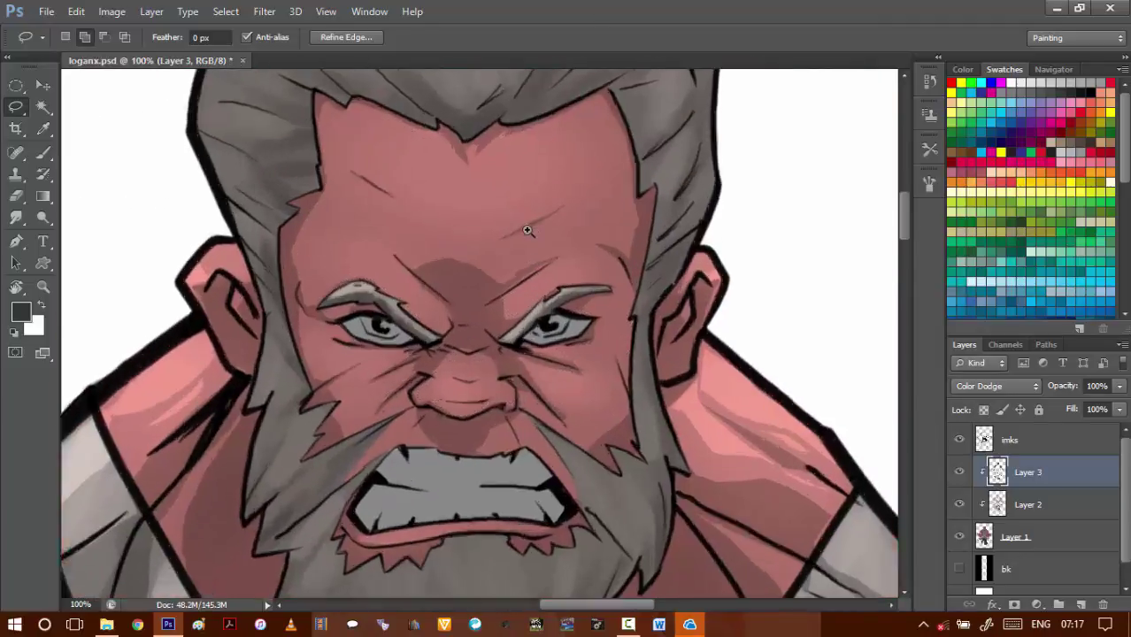
{"action": "left_click_drag", "start_coordinate": [460, 203], "coordinate": [572, 318]}
{"action": "mouse_move", "coordinate": [348, 180]}
{"action": "left_mouse_down"}
{"action": "mouse_move", "coordinate": [351, 200]}
{"action": "mouse_move", "coordinate": [375, 178]}
{"action": "left_mouse_up"}
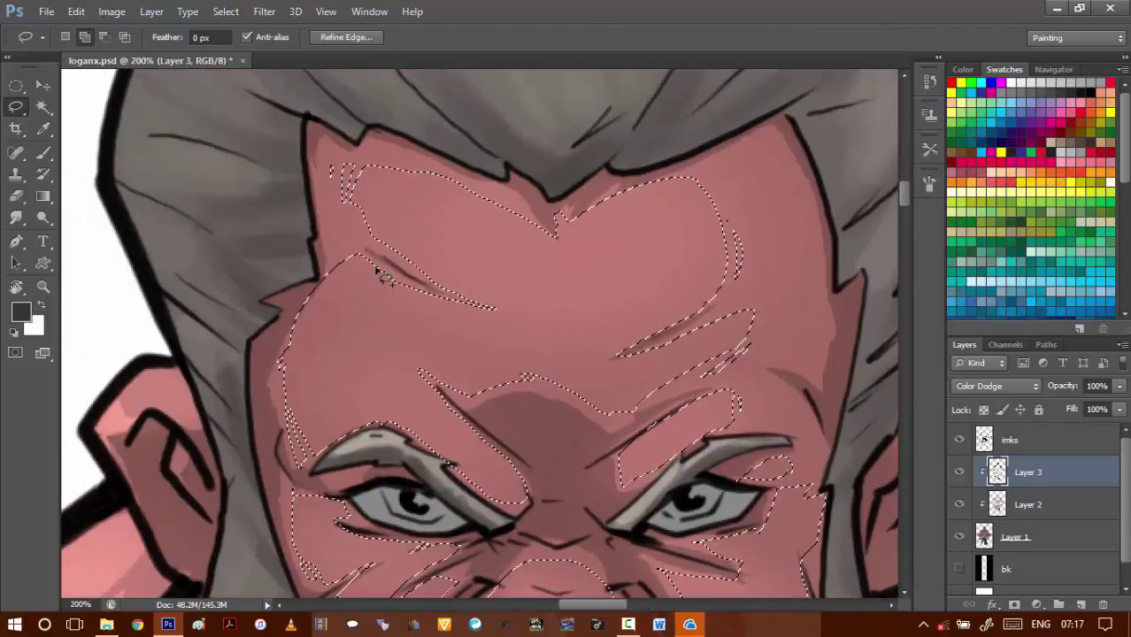
{"action": "key", "text": "alt"}
{"action": "mouse_move", "coordinate": [354, 235]}
{"action": "left_mouse_down"}
{"action": "mouse_move", "coordinate": [339, 259]}
{"action": "mouse_move", "coordinate": [351, 264]}
{"action": "mouse_move", "coordinate": [368, 168]}
{"action": "mouse_move", "coordinate": [363, 199]}
{"action": "left_mouse_up"}
{"action": "key", "text": "ctrl+d"}
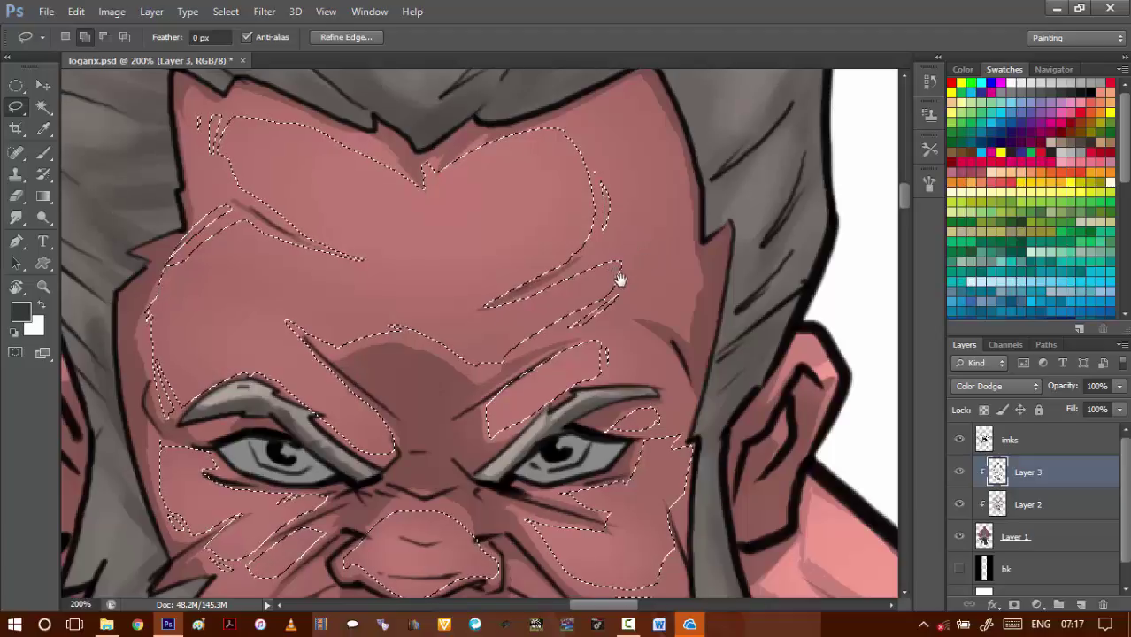
{"action": "mouse_move", "coordinate": [595, 268]}
{"action": "left_mouse_down", "text": "alt"}
{"action": "mouse_move", "coordinate": [623, 279]}
{"action": "mouse_move", "coordinate": [607, 265]}
{"action": "left_mouse_up", "text": "alt"}
- Raise the brightness of the selected face highlights to 70 with Brightness/Contrast, and deselect
{"action": "key", "text": "ctrl+shift+b"}
{"action": "key", "text": "shift+Up"}
{"action": "key", "text": "shift+Up"}
{"action": "key", "text": "shift+Up"}
{"action": "key", "text": "shift+Up"}
{"action": "key", "text": "shift+Up"}
{"action": "key", "text": "shift+Up"}
{"action": "key", "text": "shift+Up"}
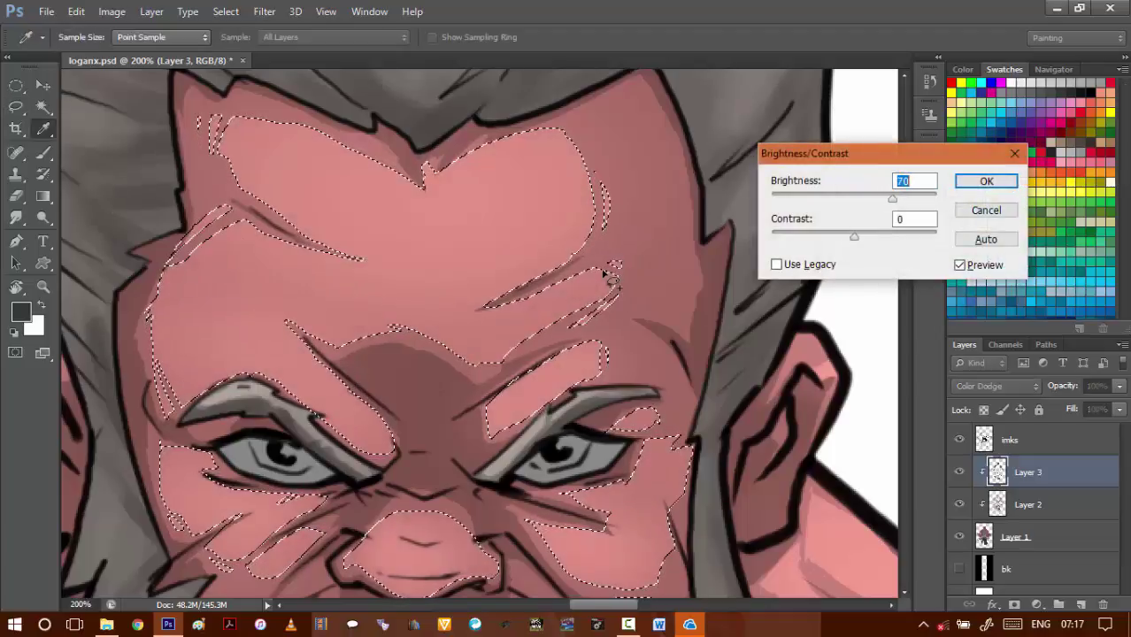
{"action": "key", "text": "Return"}
{"action": "key", "text": "ctrl+d"}
- Lasso a small highlight sliver at the forehead's upper-left corner, fill it with the foreground color, and deselect
{"action": "left_click_drag", "start_coordinate": [405, 499], "coordinate": [417, 384]}
{"action": "left_click", "coordinate": [419, 385], "text": "alt"}
{"action": "left_click", "coordinate": [419, 385], "text": "alt"}
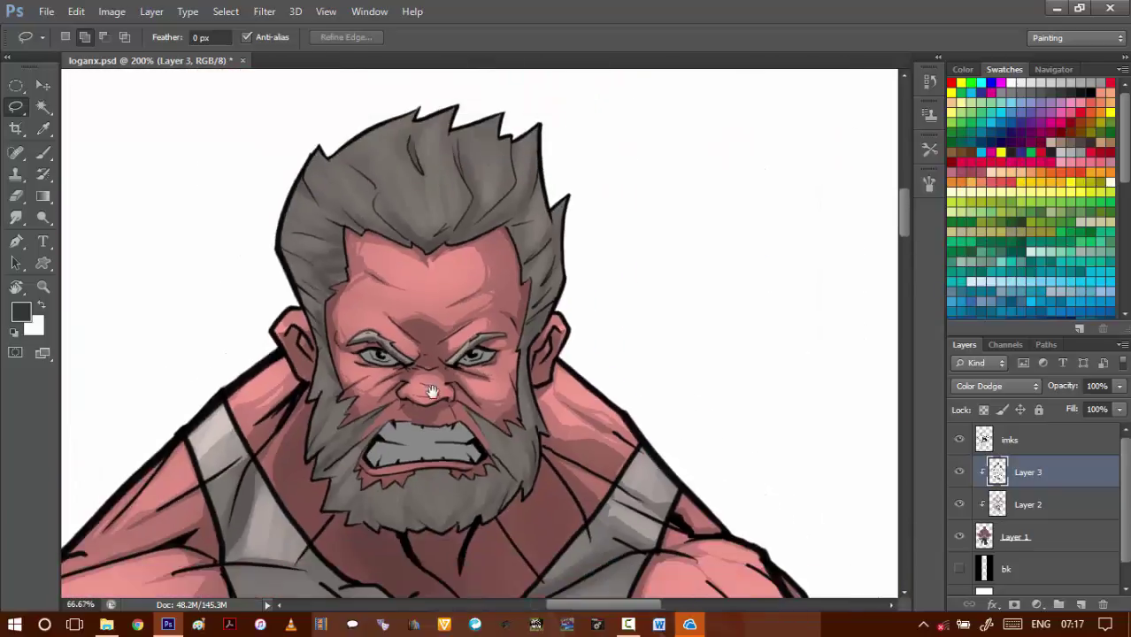
{"action": "left_click", "coordinate": [456, 344], "text": "ctrl"}
{"action": "left_click", "coordinate": [456, 344], "text": "ctrl"}
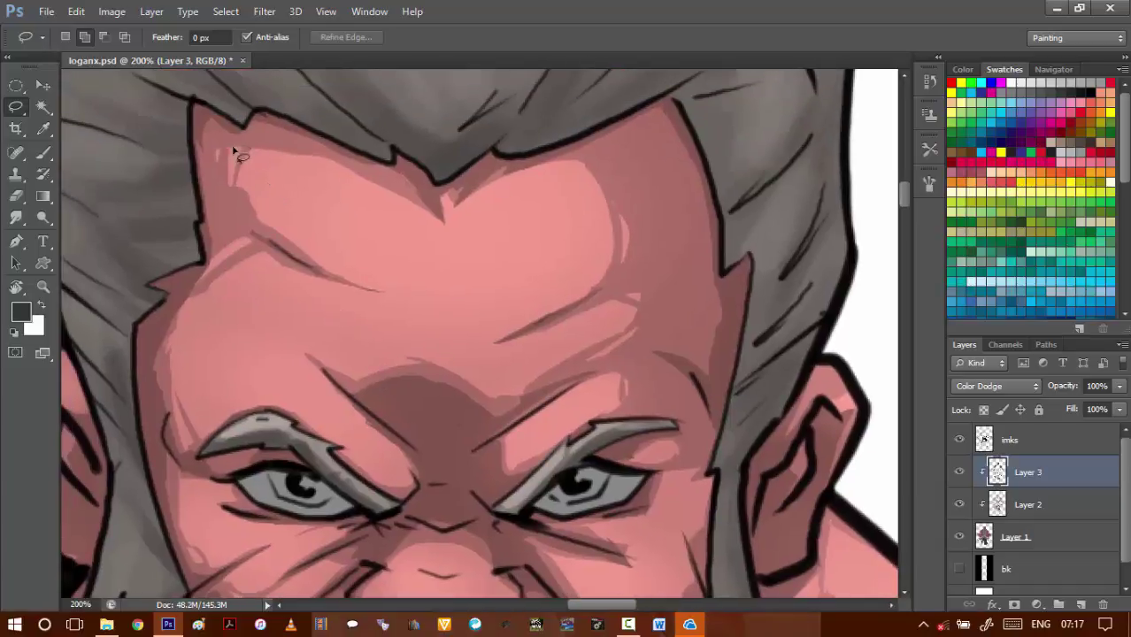
{"action": "mouse_move", "coordinate": [234, 174]}
{"action": "left_mouse_down"}
{"action": "mouse_move", "coordinate": [370, 257]}
{"action": "mouse_move", "coordinate": [243, 200]}
{"action": "left_mouse_up"}
{"action": "key", "text": "alt+BackSpace"}
{"action": "key", "text": "ctrl+d"}
- Lasso highlight areas above the left-side eyebrow and on the upper forehead's left side, adding small slivers along their inner edges
{"action": "left_click_drag", "start_coordinate": [230, 284], "coordinate": [254, 234]}
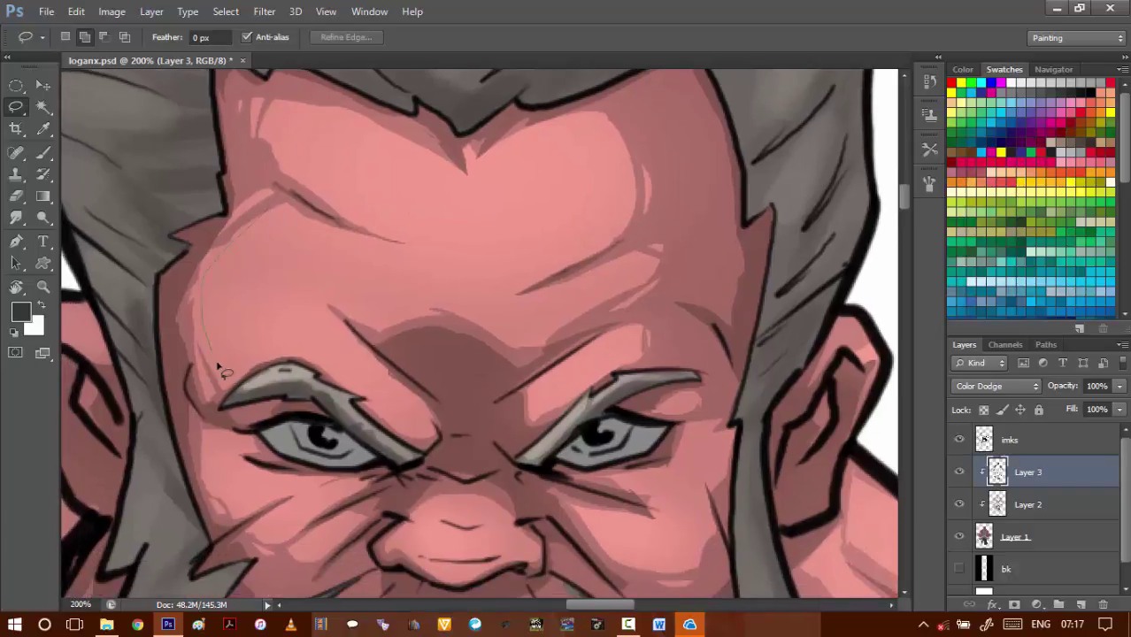
{"action": "mouse_move", "coordinate": [306, 353]}
{"action": "left_mouse_down"}
{"action": "mouse_move", "coordinate": [373, 395]}
{"action": "mouse_move", "coordinate": [389, 389]}
{"action": "mouse_move", "coordinate": [337, 311]}
{"action": "mouse_move", "coordinate": [405, 324]}
{"action": "mouse_move", "coordinate": [425, 277]}
{"action": "mouse_move", "coordinate": [281, 210]}
{"action": "left_mouse_up"}
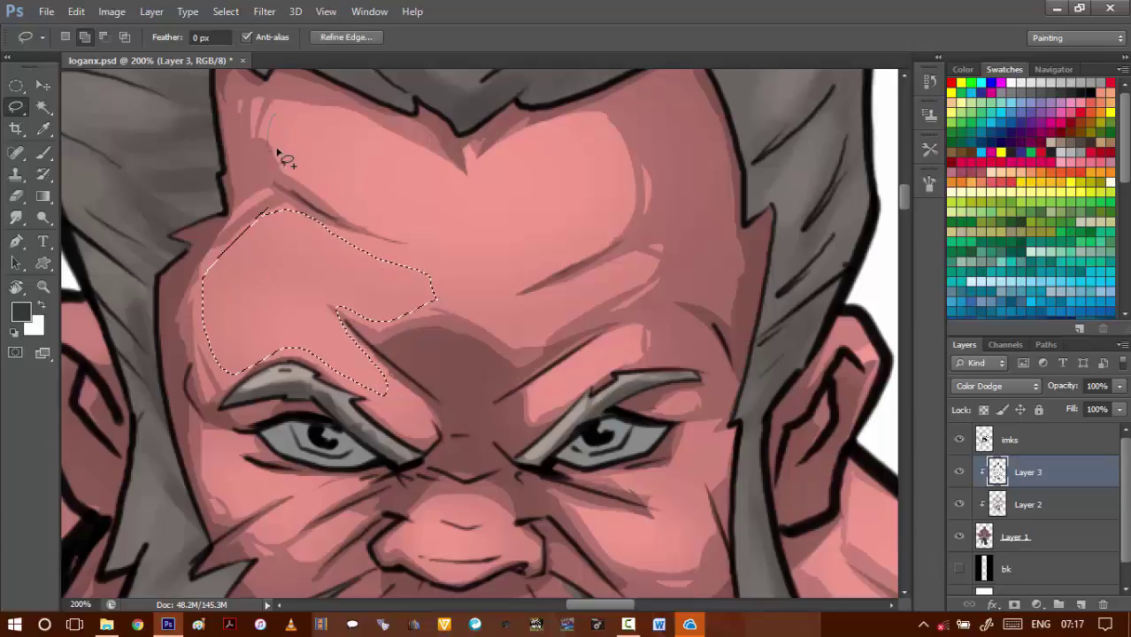
{"action": "mouse_move", "coordinate": [277, 153]}
{"action": "left_mouse_down"}
{"action": "mouse_move", "coordinate": [376, 235]}
{"action": "mouse_move", "coordinate": [341, 246]}
{"action": "mouse_move", "coordinate": [400, 257]}
{"action": "mouse_move", "coordinate": [437, 196]}
{"action": "mouse_move", "coordinate": [443, 162]}
{"action": "mouse_move", "coordinate": [276, 120]}
{"action": "left_mouse_up"}
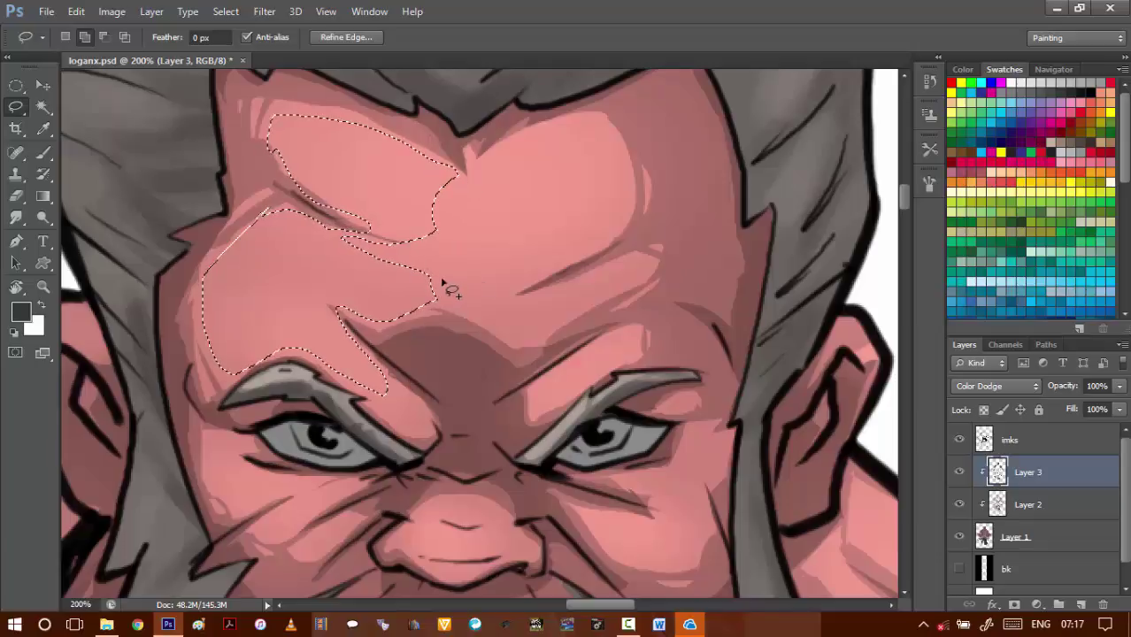
{"action": "left_click_drag", "start_coordinate": [443, 281], "coordinate": [436, 298]}
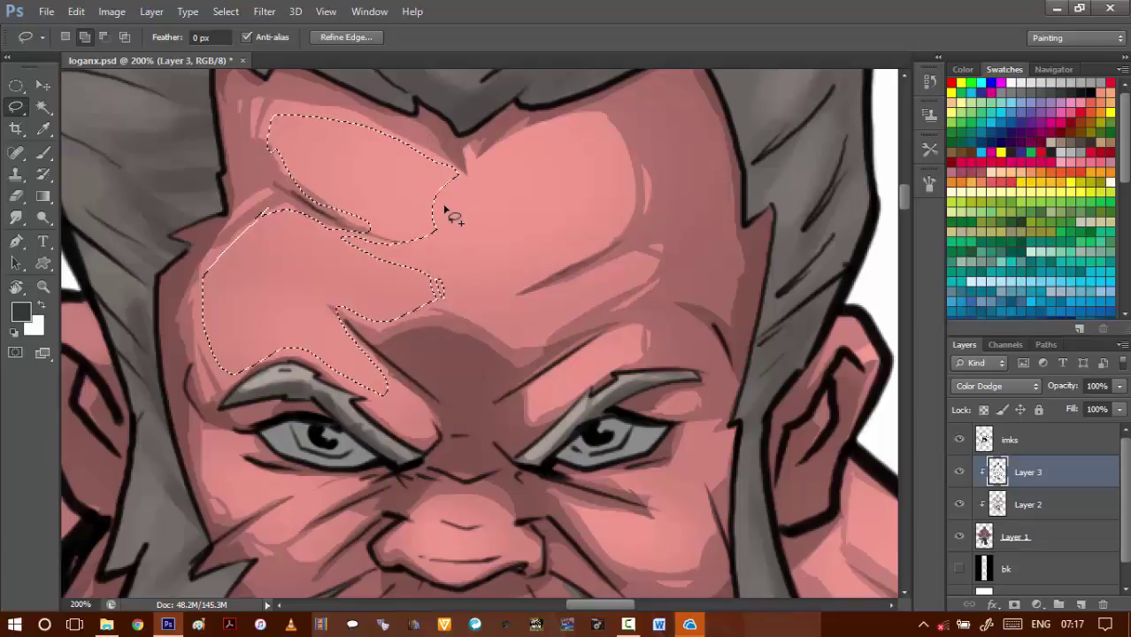
{"action": "left_click_drag", "start_coordinate": [436, 231], "coordinate": [444, 188]}
- Brighten the selected forehead highlights with Brightness/Contrast, and deselect
{"action": "key", "text": "alt+i"}
{"action": "key", "text": "j"}
{"action": "key", "text": "c"}
{"action": "key", "text": "Return"}
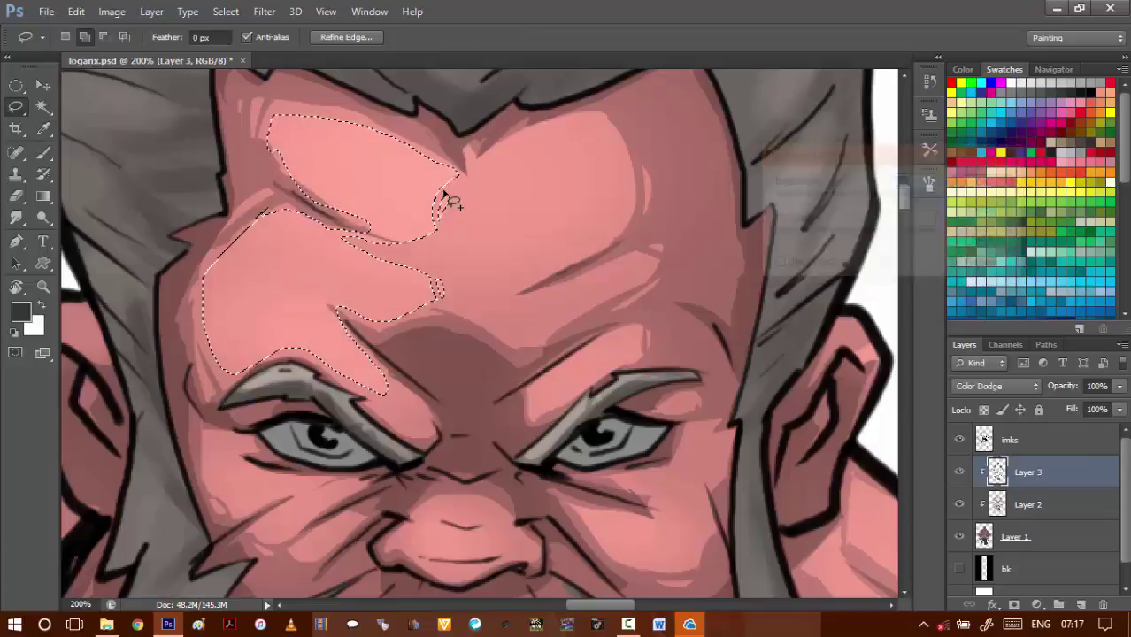
{"action": "key", "text": "ctrl+alt+b"}
{"action": "key", "text": "Return"}
{"action": "key", "text": "ctrl+d"}
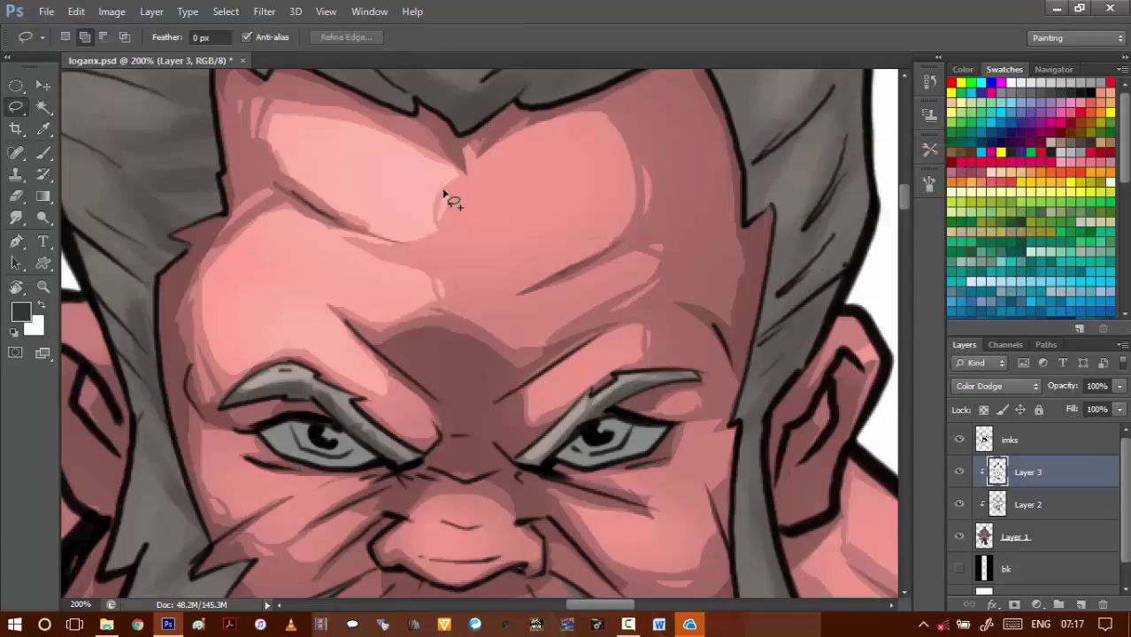
- Lasso a vertical strip down the middle of the nose, raise its brightness to 40 with Brightness/Contrast, and deselect
{"action": "left_click_drag", "start_coordinate": [462, 432], "coordinate": [460, 349]}
{"action": "left_click", "coordinate": [459, 349], "text": "ctrl+alt"}
{"action": "left_click", "coordinate": [459, 349], "text": "ctrl+alt"}
{"action": "left_click", "coordinate": [459, 349], "text": "ctrl+alt"}
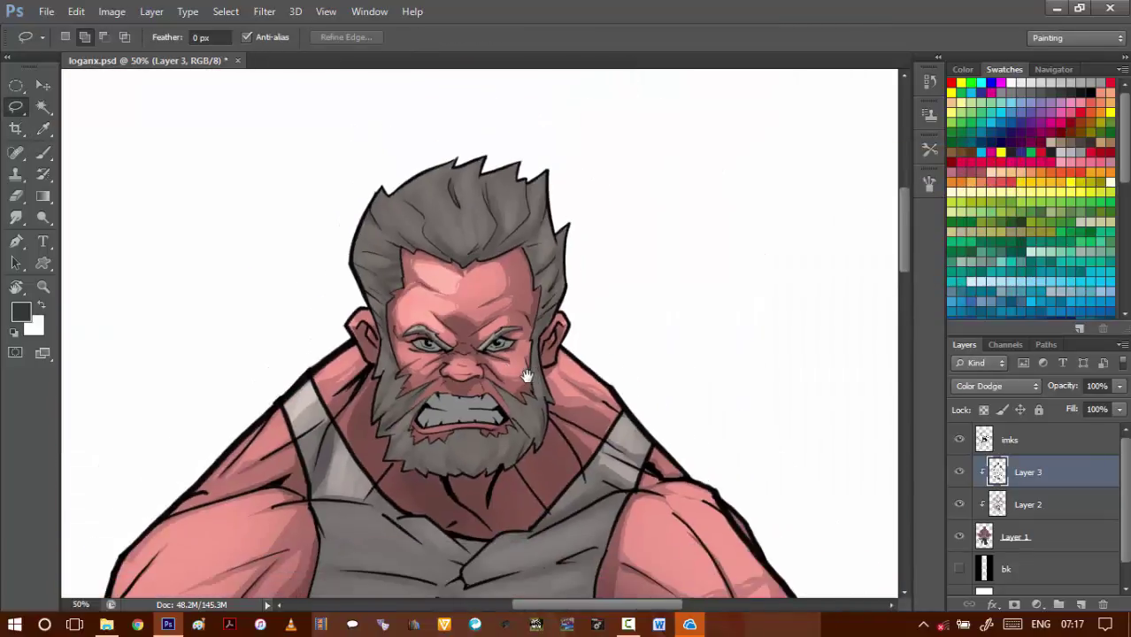
{"action": "left_click", "coordinate": [455, 363], "text": "ctrl"}
{"action": "left_click", "coordinate": [459, 367], "text": "ctrl"}
{"action": "left_click", "coordinate": [466, 377], "text": "ctrl"}
{"action": "left_click", "coordinate": [466, 379], "text": "ctrl"}
{"action": "left_click_drag", "start_coordinate": [439, 382], "coordinate": [383, 310]}
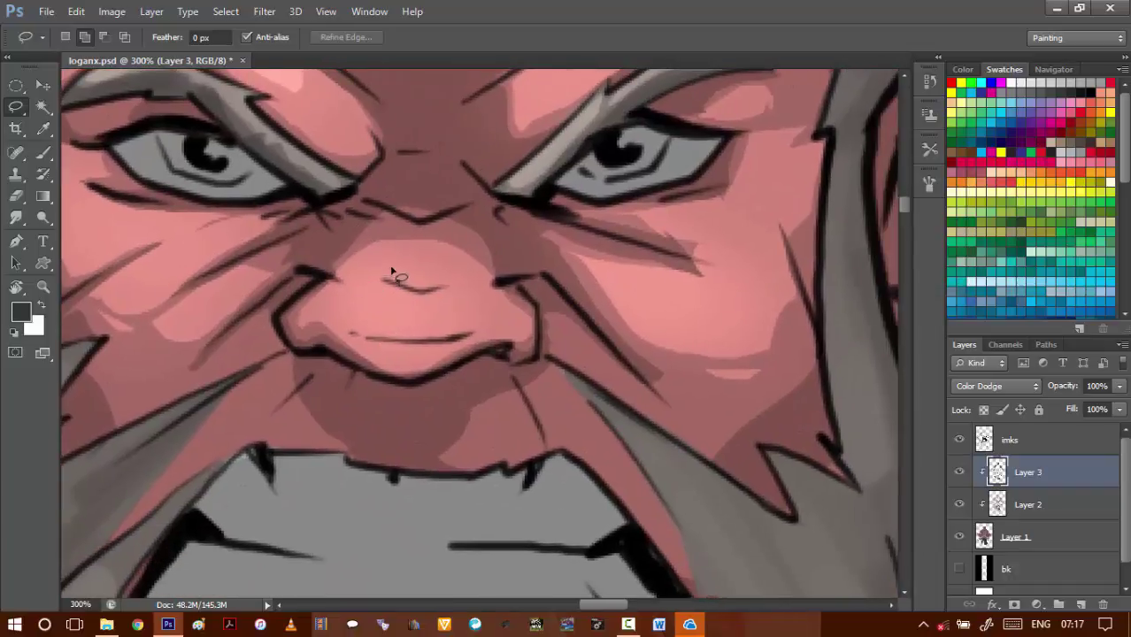
{"action": "mouse_move", "coordinate": [381, 260]}
{"action": "left_mouse_down"}
{"action": "mouse_move", "coordinate": [379, 314]}
{"action": "mouse_move", "coordinate": [399, 380]}
{"action": "mouse_move", "coordinate": [445, 269]}
{"action": "mouse_move", "coordinate": [379, 251]}
{"action": "left_mouse_up"}
{"action": "key", "text": "alt+i"}
{"action": "type", "text": "jc40"}
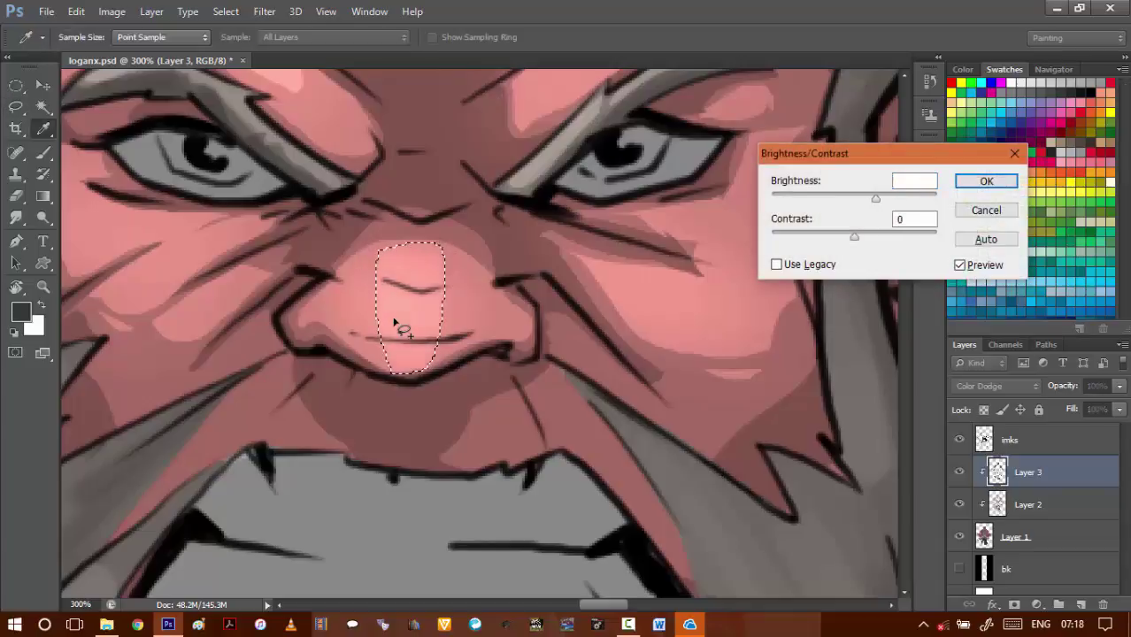
{"action": "key", "text": "Return"}
{"action": "key", "text": "ctrl+d"}
{"action": "scroll", "coordinate": [399, 372], "scroll_direction": "down", "scroll_amount": 3}
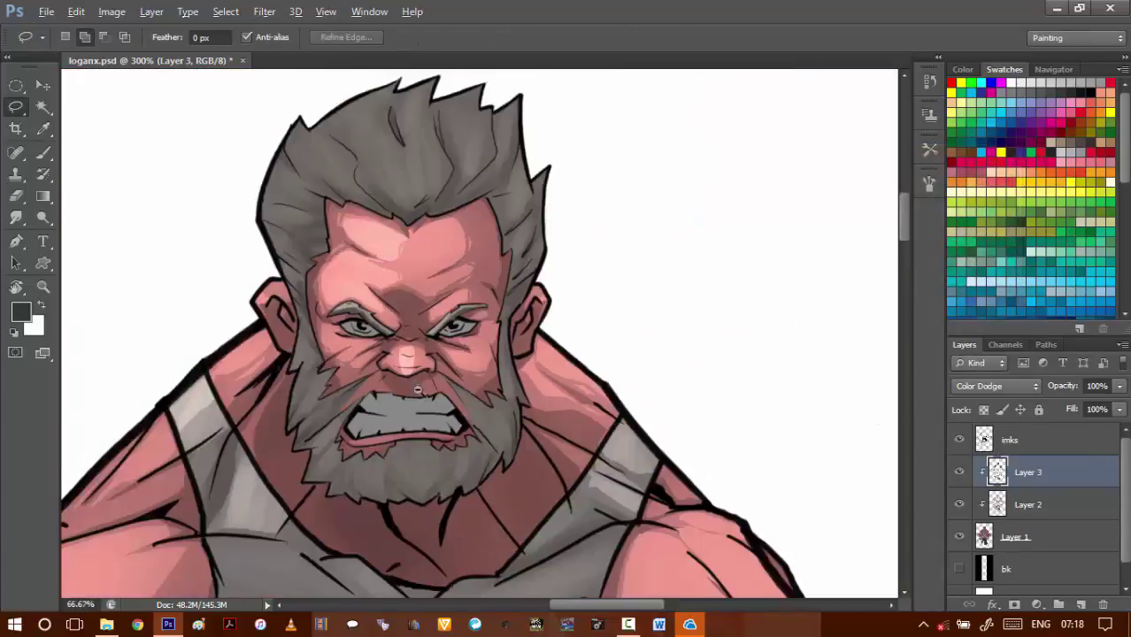
- Undo the brightening of the vertical nose strip and clear its selection
{"action": "scroll", "coordinate": [426, 390], "scroll_direction": "down", "scroll_amount": 1}
{"action": "scroll", "coordinate": [414, 371], "scroll_direction": "up", "scroll_amount": 4}
{"action": "key", "text": "ctrl+z"}
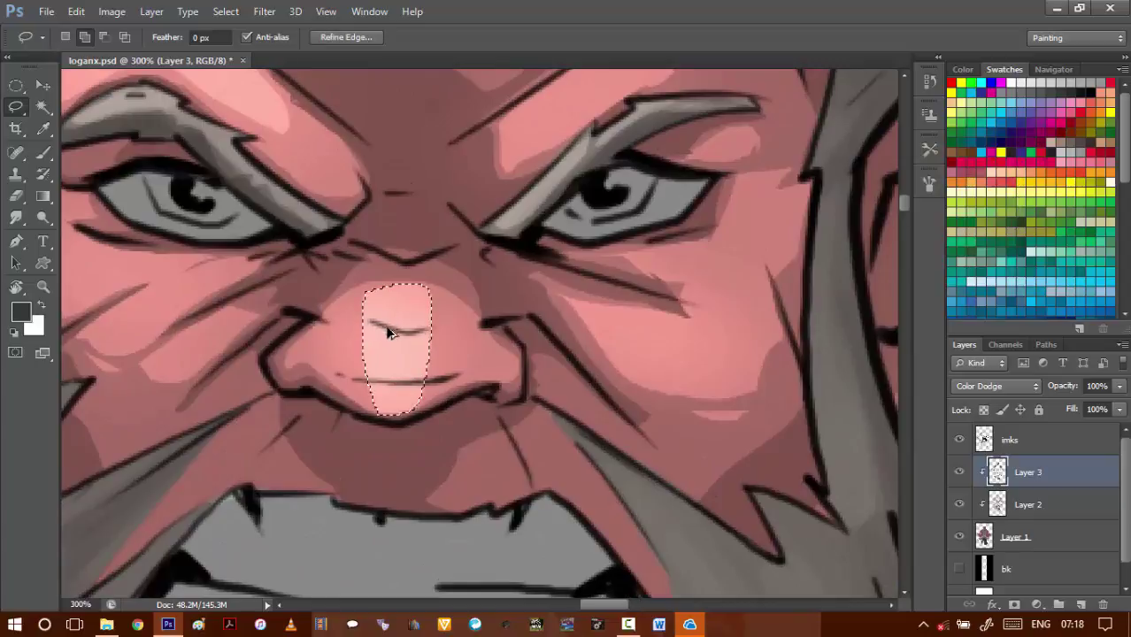
{"action": "key", "text": "Delete"}
{"action": "key", "text": "ctrl+d"}
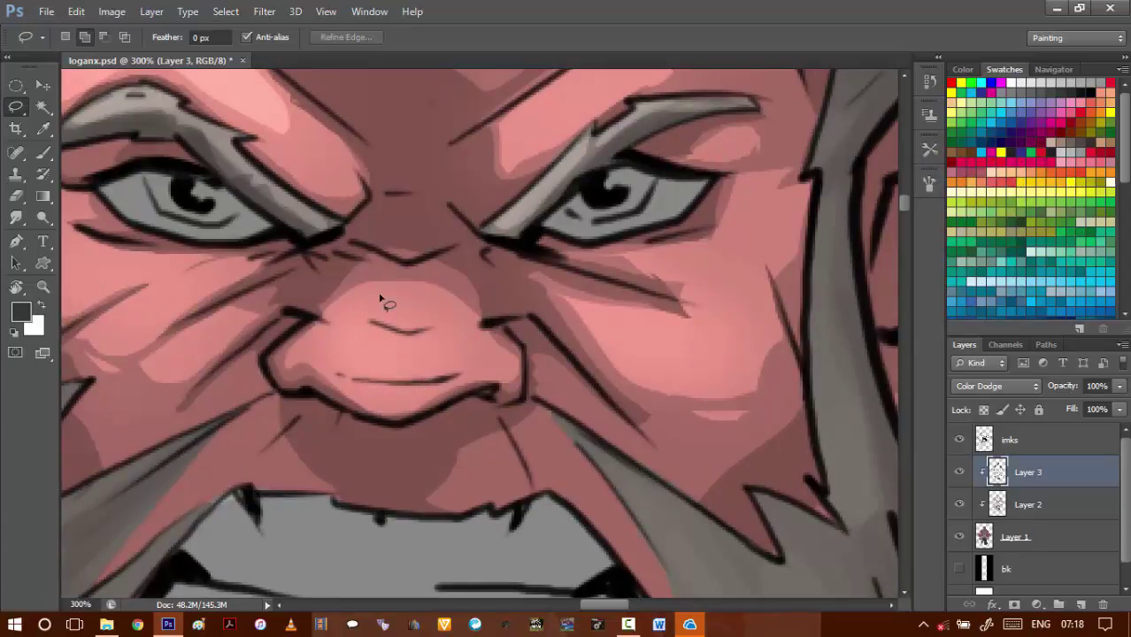
- Lasso a rounded highlight widening from the nose bridge to the crease near the tip, brighten it with Brightness/Contrast, and deselect
{"action": "mouse_move", "coordinate": [370, 288]}
{"action": "left_mouse_down"}
{"action": "mouse_move", "coordinate": [353, 384]}
{"action": "mouse_move", "coordinate": [439, 378]}
{"action": "mouse_move", "coordinate": [414, 296]}
{"action": "mouse_move", "coordinate": [372, 290]}
{"action": "left_mouse_up"}
{"action": "key", "text": "alt+i"}
{"action": "key", "text": "j"}
{"action": "key", "text": "c"}
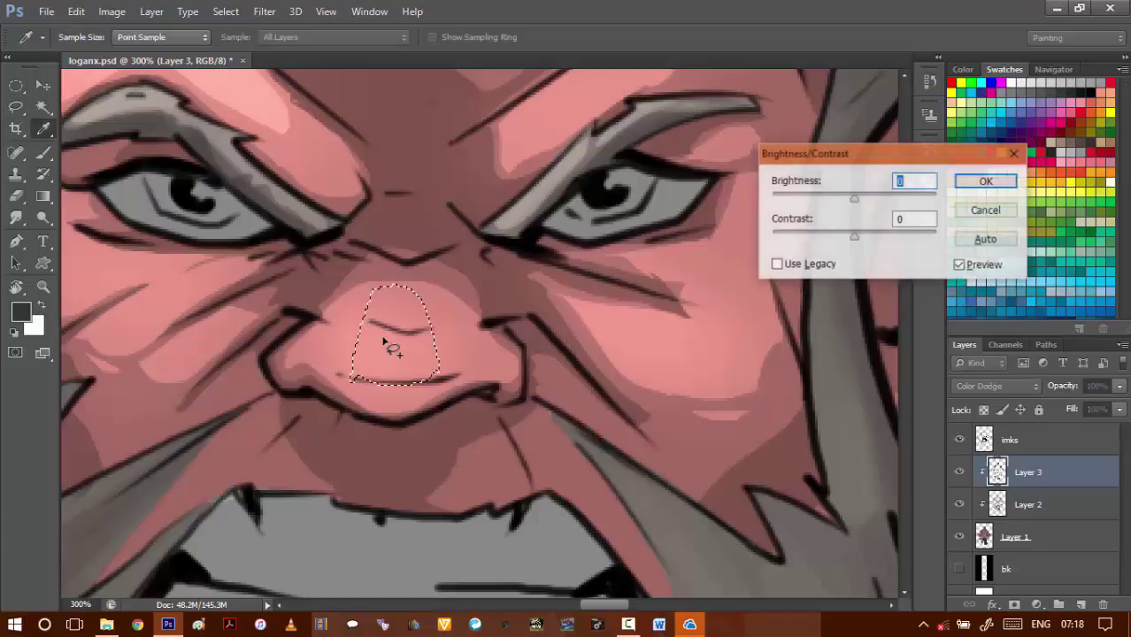
{"action": "key", "text": "shift+Up"}
{"action": "key", "text": "shift+Up"}
{"action": "key", "text": "shift+Up"}
{"action": "key", "text": "Return"}
{"action": "key", "text": "ctrl+d"}
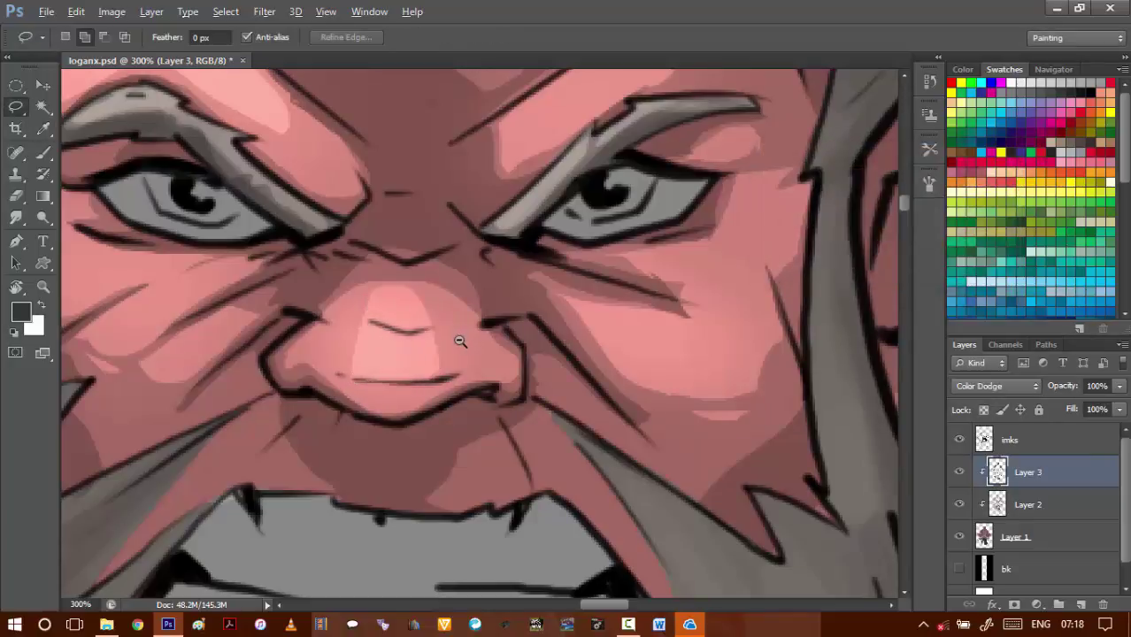
{"action": "scroll", "coordinate": [461, 346], "scroll_direction": "down", "scroll_amount": 2}
{"action": "scroll", "coordinate": [466, 358], "scroll_direction": "down", "scroll_amount": 2}
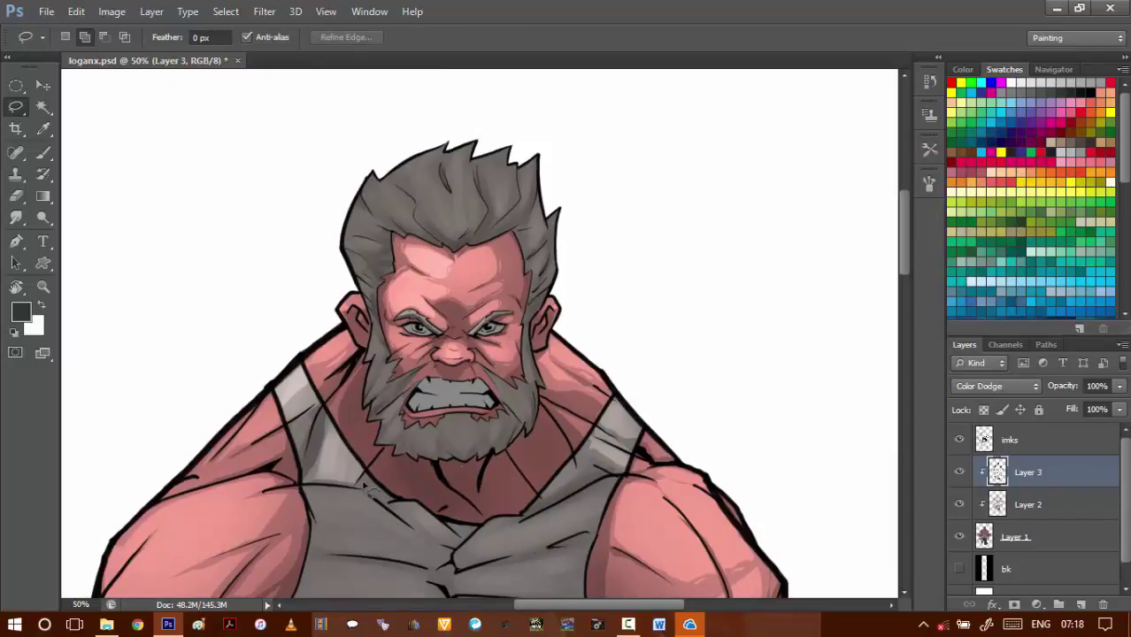
- Lasso a jagged highlight across the top of the left-side shoulder, raise its brightness to 20, and deselect
{"action": "left_click_drag", "start_coordinate": [334, 493], "coordinate": [384, 409]}
{"action": "left_click_drag", "start_coordinate": [339, 454], "coordinate": [415, 370]}
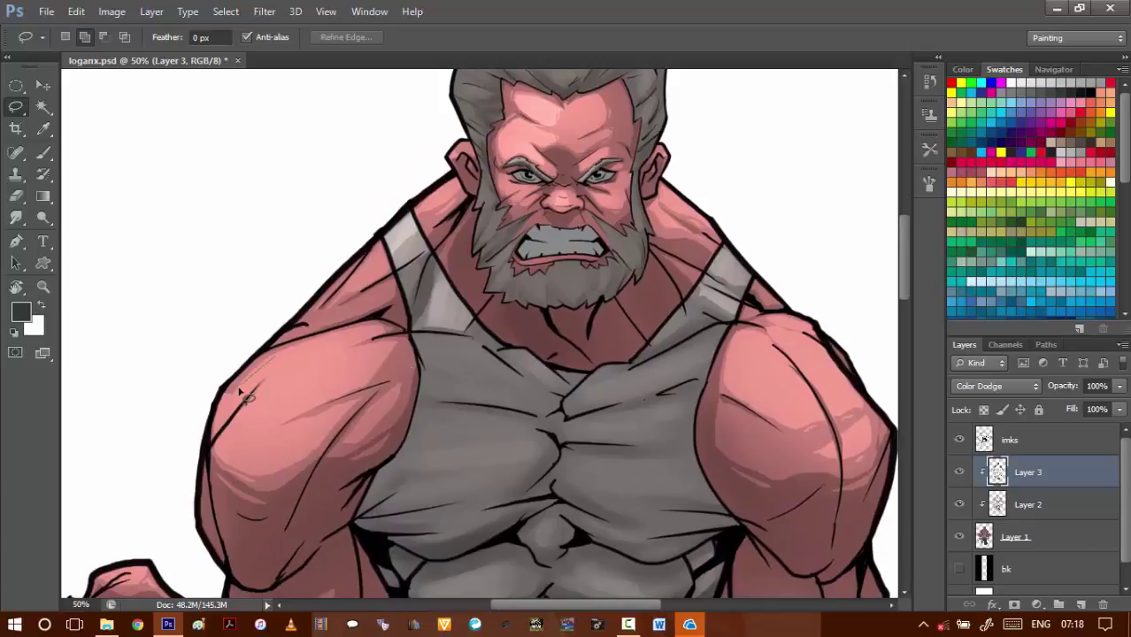
{"action": "mouse_move", "coordinate": [241, 395]}
{"action": "left_mouse_down"}
{"action": "mouse_move", "coordinate": [225, 400]}
{"action": "mouse_move", "coordinate": [219, 425]}
{"action": "mouse_move", "coordinate": [255, 434]}
{"action": "mouse_move", "coordinate": [384, 354]}
{"action": "mouse_move", "coordinate": [296, 389]}
{"action": "mouse_move", "coordinate": [372, 342]}
{"action": "mouse_move", "coordinate": [310, 429]}
{"action": "mouse_move", "coordinate": [283, 432]}
{"action": "mouse_move", "coordinate": [301, 440]}
{"action": "mouse_move", "coordinate": [289, 414]}
{"action": "mouse_move", "coordinate": [301, 423]}
{"action": "left_mouse_up"}
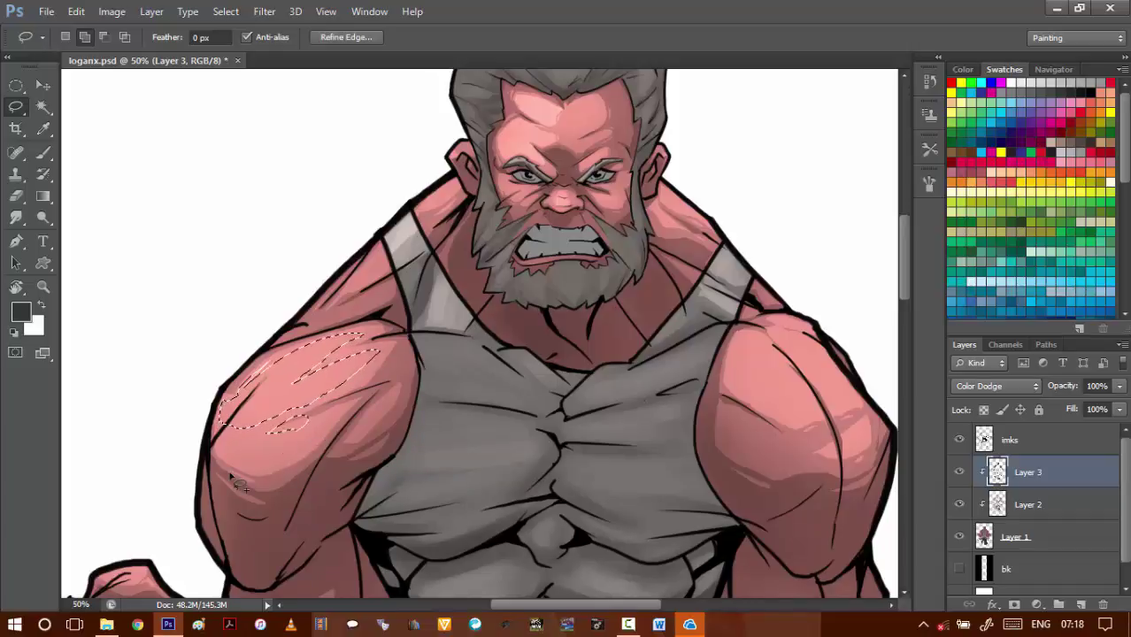
{"action": "key", "text": "ctrl+b"}
{"action": "key", "text": "shift+Up"}
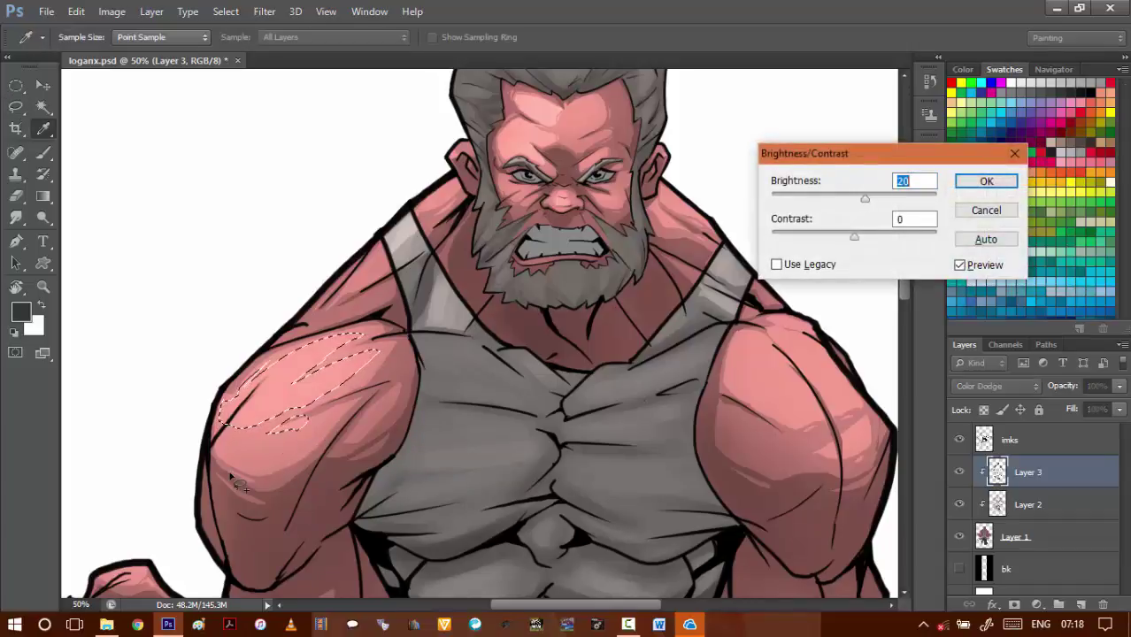
{"action": "key", "text": "Return"}
{"action": "key", "text": "ctrl+d"}
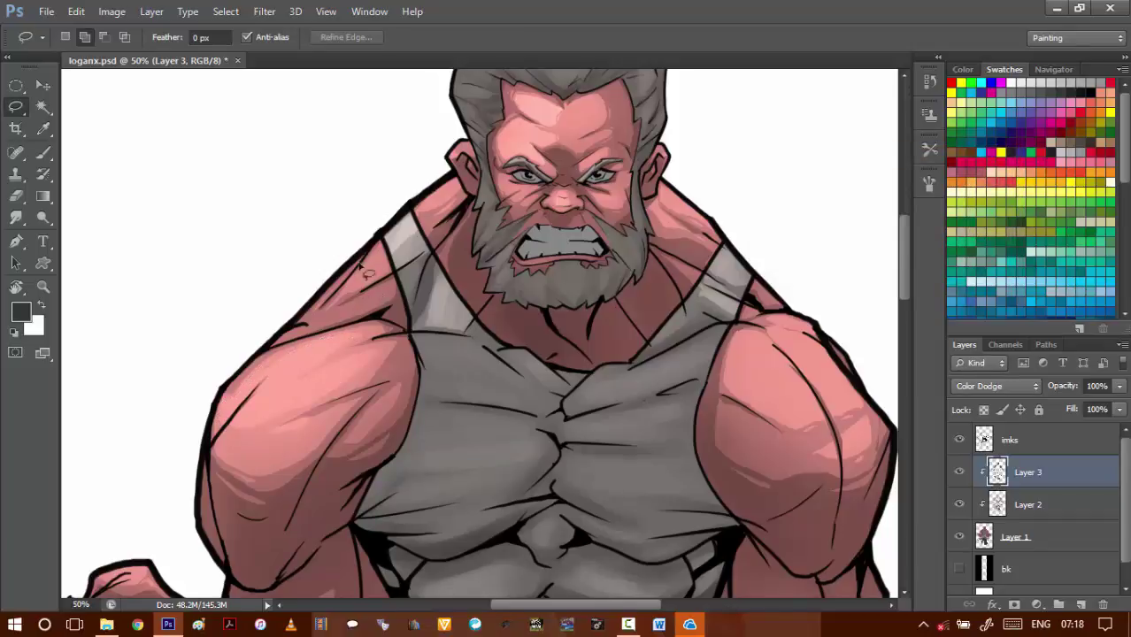
- Lasso highlights on the left-side trapezius on both sides of the tank top strap, raise their brightness to 40, and deselect
{"action": "mouse_move", "coordinate": [357, 284]}
{"action": "left_mouse_down"}
{"action": "mouse_move", "coordinate": [390, 255]}
{"action": "mouse_move", "coordinate": [390, 288]}
{"action": "left_mouse_up"}
{"action": "mouse_move", "coordinate": [435, 204]}
{"action": "left_mouse_down"}
{"action": "mouse_move", "coordinate": [423, 217]}
{"action": "mouse_move", "coordinate": [442, 193]}
{"action": "mouse_move", "coordinate": [467, 199]}
{"action": "mouse_move", "coordinate": [461, 209]}
{"action": "left_mouse_up"}
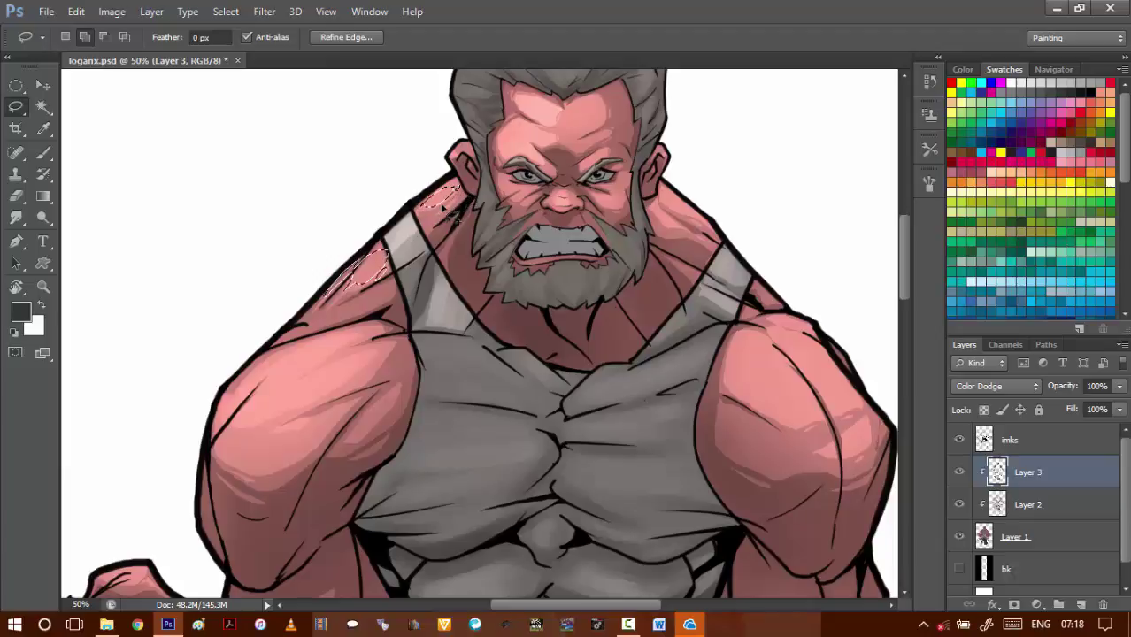
{"action": "key", "text": "alt+i"}
{"action": "key", "text": "j"}
{"action": "key", "text": "c"}
{"action": "key", "text": "shift+Up"}
{"action": "key", "text": "shift+Up"}
{"action": "key", "text": "shift+Up"}
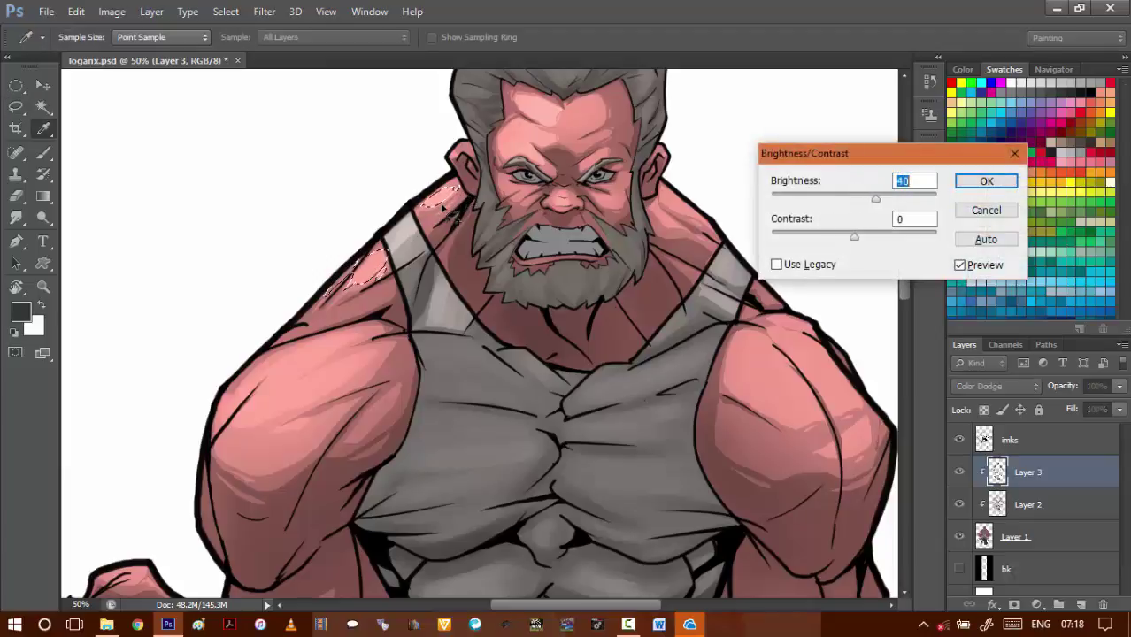
{"action": "key", "text": "Return"}
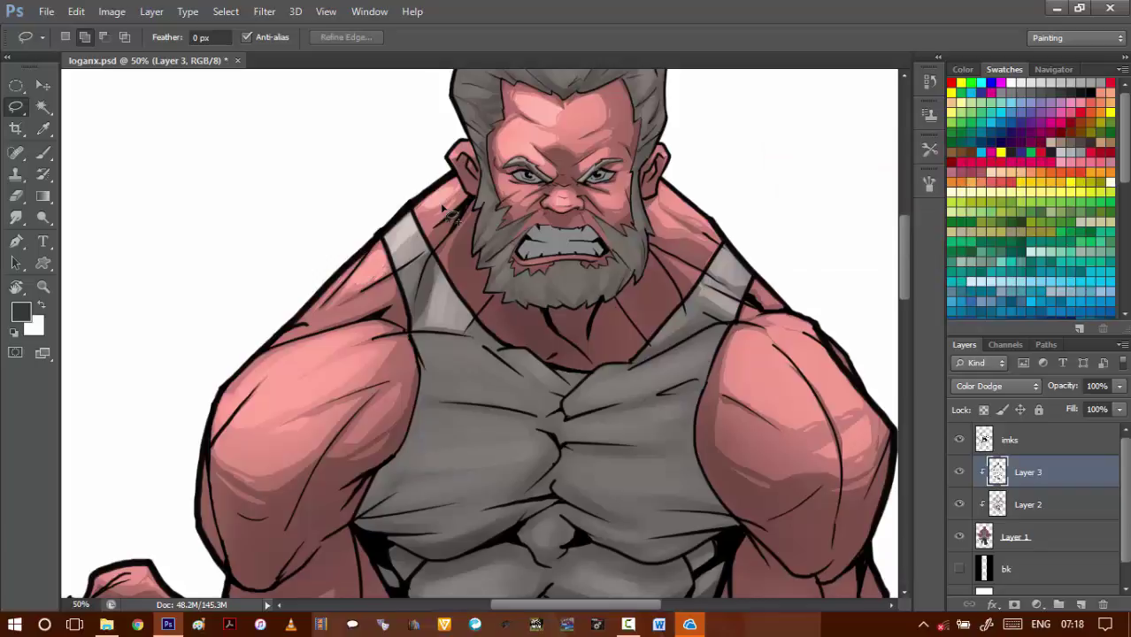
- Lasso highlight shapes between the folds on the left-side chest of the tank top, covering the upper, middle and lower areas
{"action": "left_click_drag", "start_coordinate": [478, 456], "coordinate": [464, 418]}
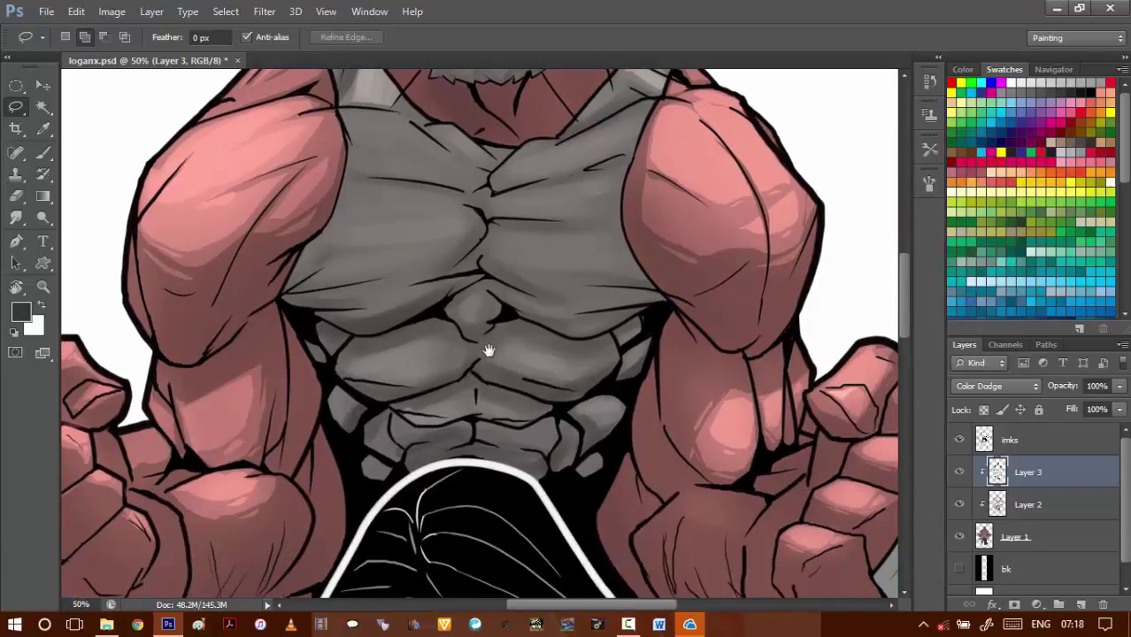
{"action": "left_click_drag", "start_coordinate": [488, 350], "coordinate": [475, 416]}
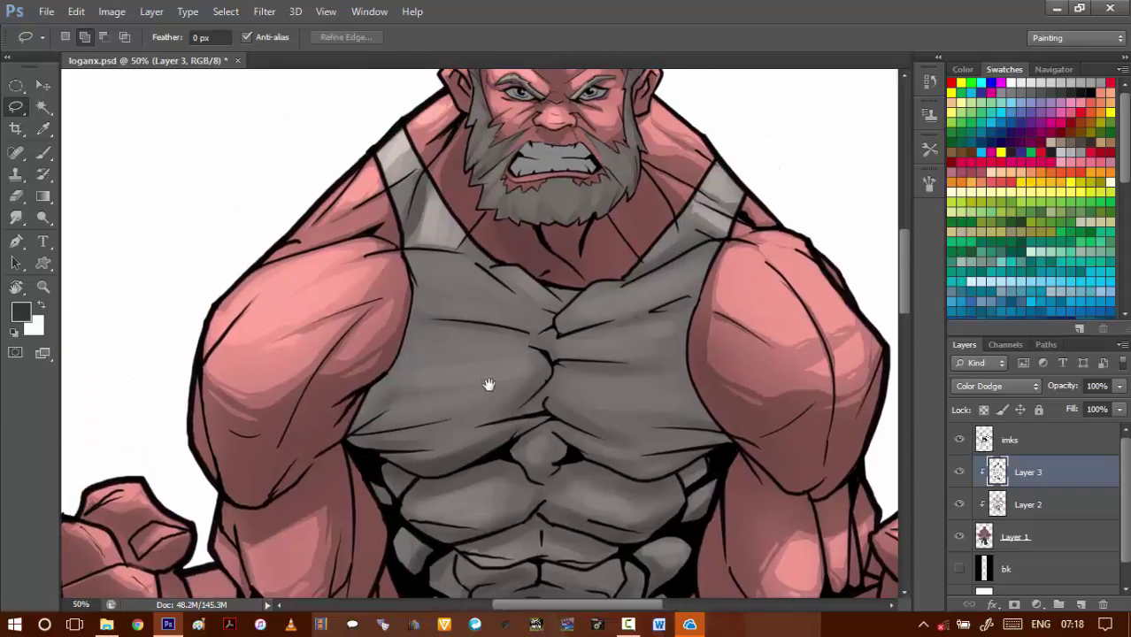
{"action": "mouse_move", "coordinate": [485, 363]}
{"action": "left_mouse_down"}
{"action": "mouse_move", "coordinate": [518, 406]}
{"action": "mouse_move", "coordinate": [485, 295]}
{"action": "mouse_move", "coordinate": [484, 344]}
{"action": "left_mouse_up"}
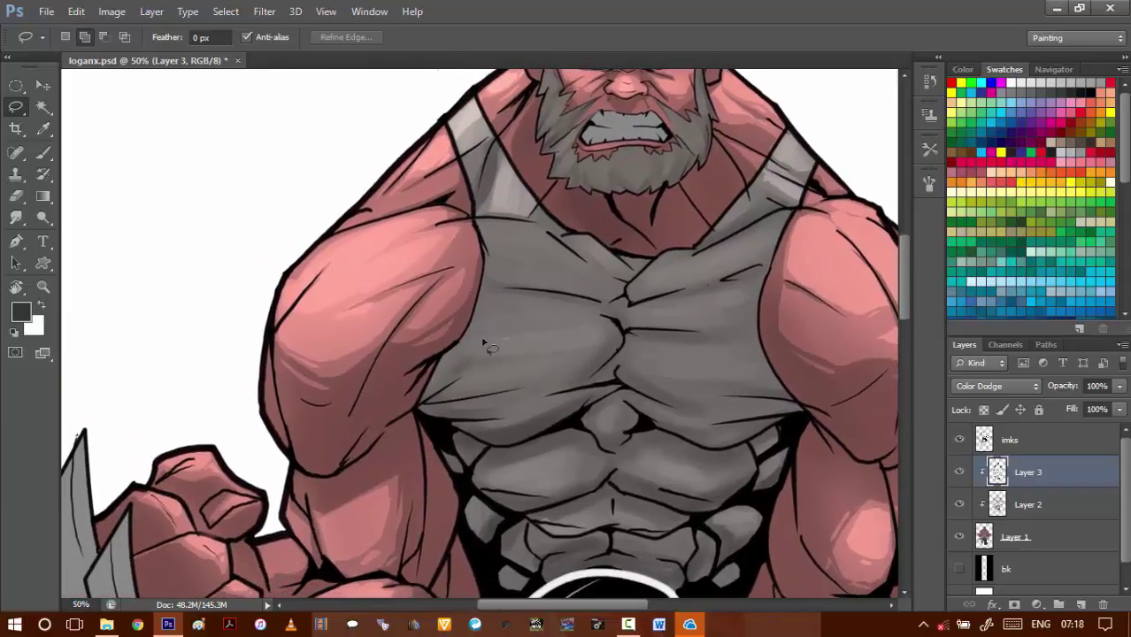
{"action": "left_click_drag", "start_coordinate": [507, 293], "coordinate": [463, 267]}
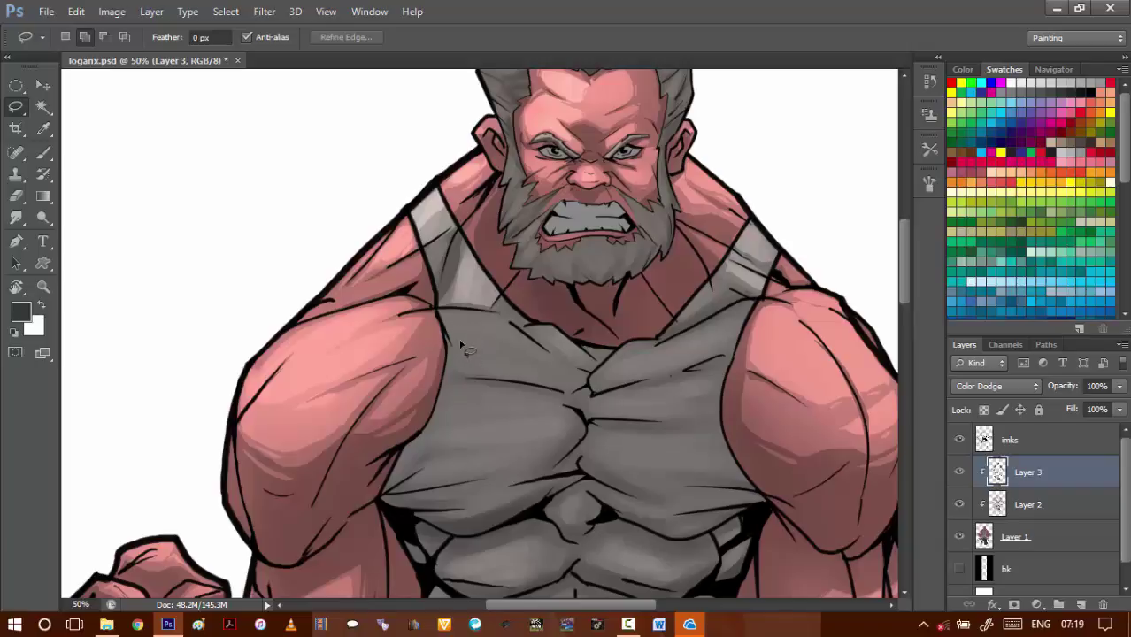
{"action": "left_click_drag", "start_coordinate": [464, 359], "coordinate": [433, 343]}
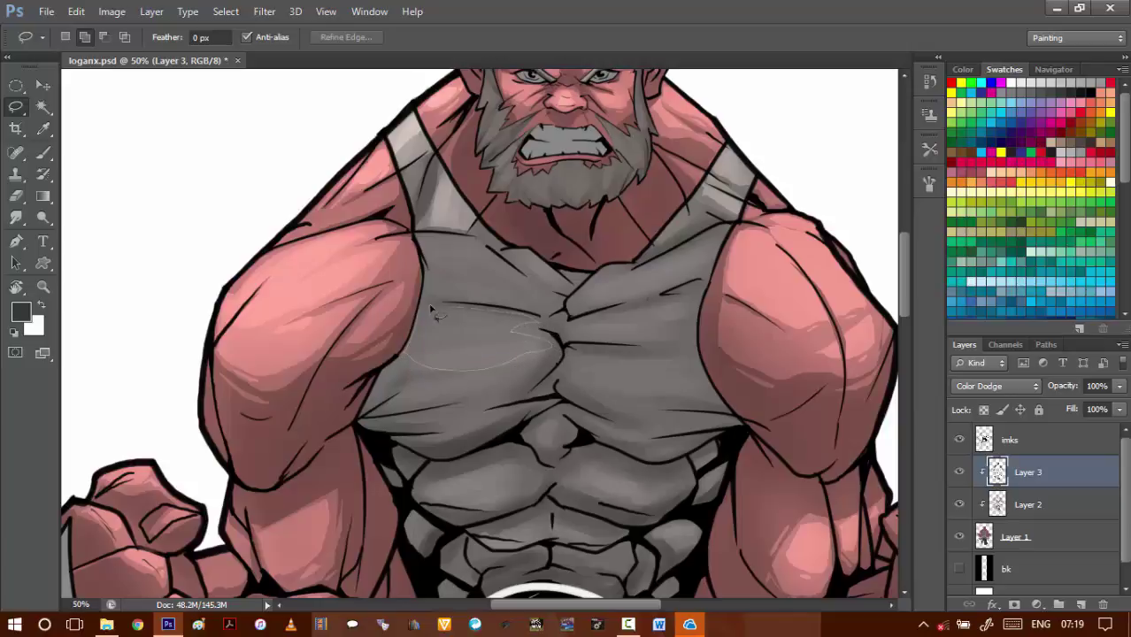
{"action": "left_click_drag", "start_coordinate": [433, 310], "coordinate": [433, 306]}
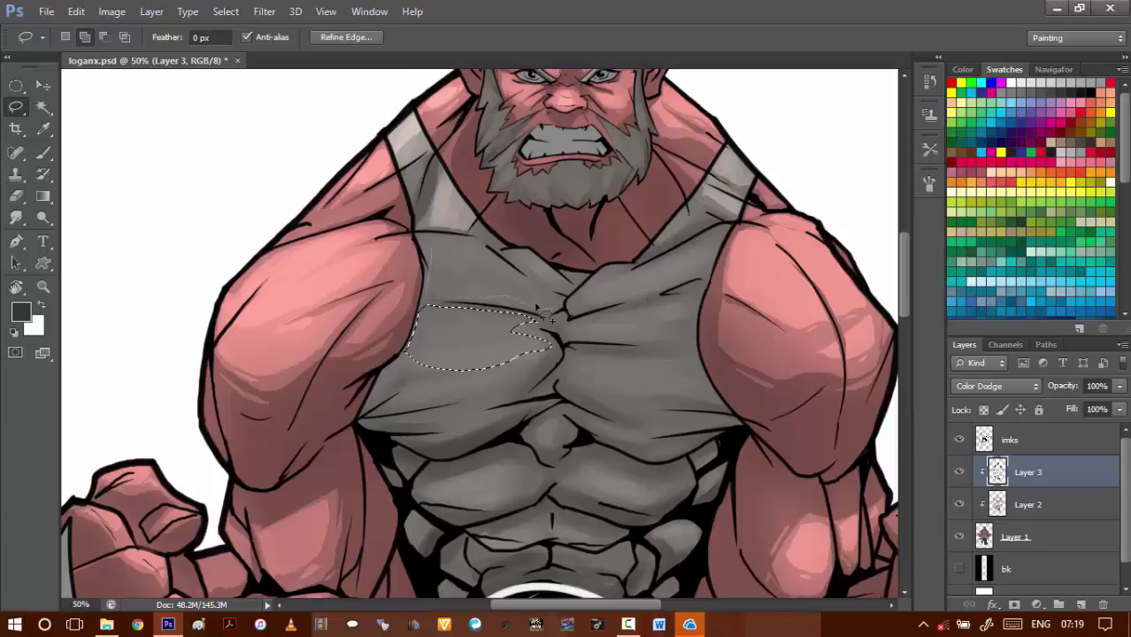
{"action": "mouse_move", "coordinate": [485, 256]}
{"action": "left_mouse_down"}
{"action": "mouse_move", "coordinate": [432, 297]}
{"action": "mouse_move", "coordinate": [542, 306]}
{"action": "mouse_move", "coordinate": [531, 303]}
{"action": "left_mouse_up"}
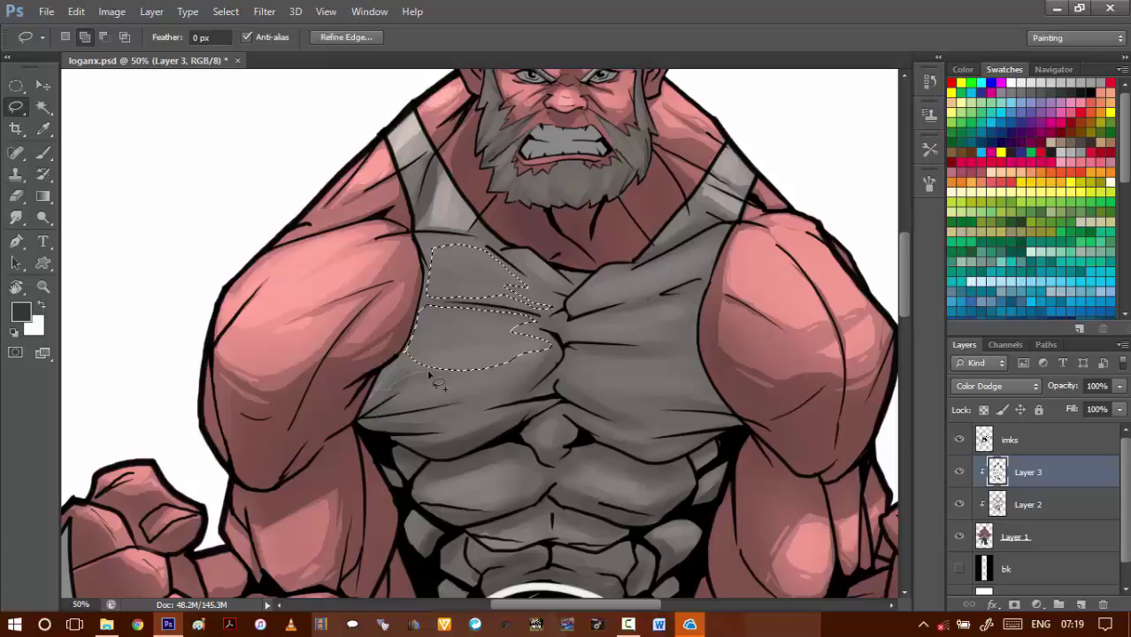
{"action": "mouse_move", "coordinate": [405, 392]}
{"action": "left_mouse_down"}
{"action": "mouse_move", "coordinate": [432, 370]}
{"action": "mouse_move", "coordinate": [391, 412]}
{"action": "left_mouse_up"}
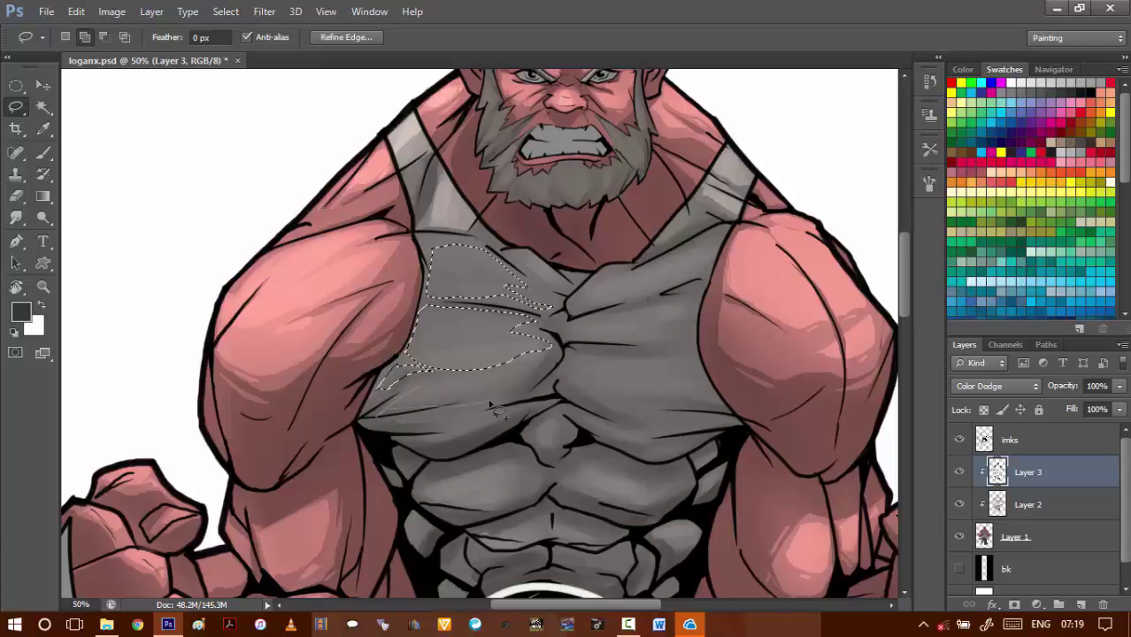
{"action": "left_click_drag", "start_coordinate": [496, 372], "coordinate": [420, 389]}
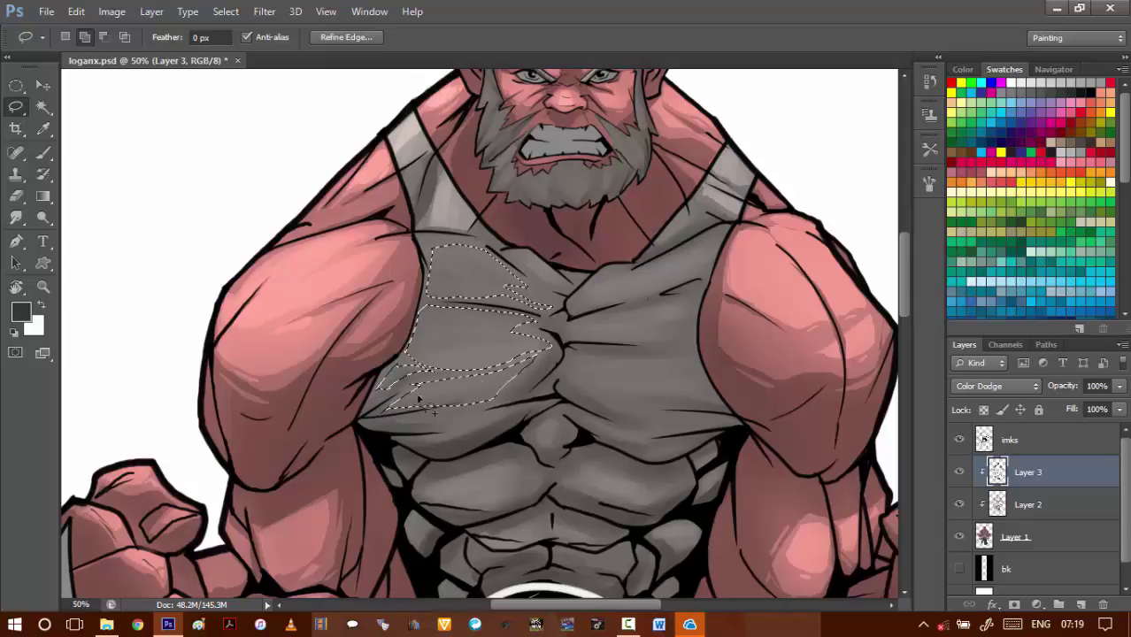
- Add highlights along the tank top's neckline, the inner edge of the right-side strap and the upper right-side chest to the selection
{"action": "left_click_drag", "start_coordinate": [605, 307], "coordinate": [571, 310]}
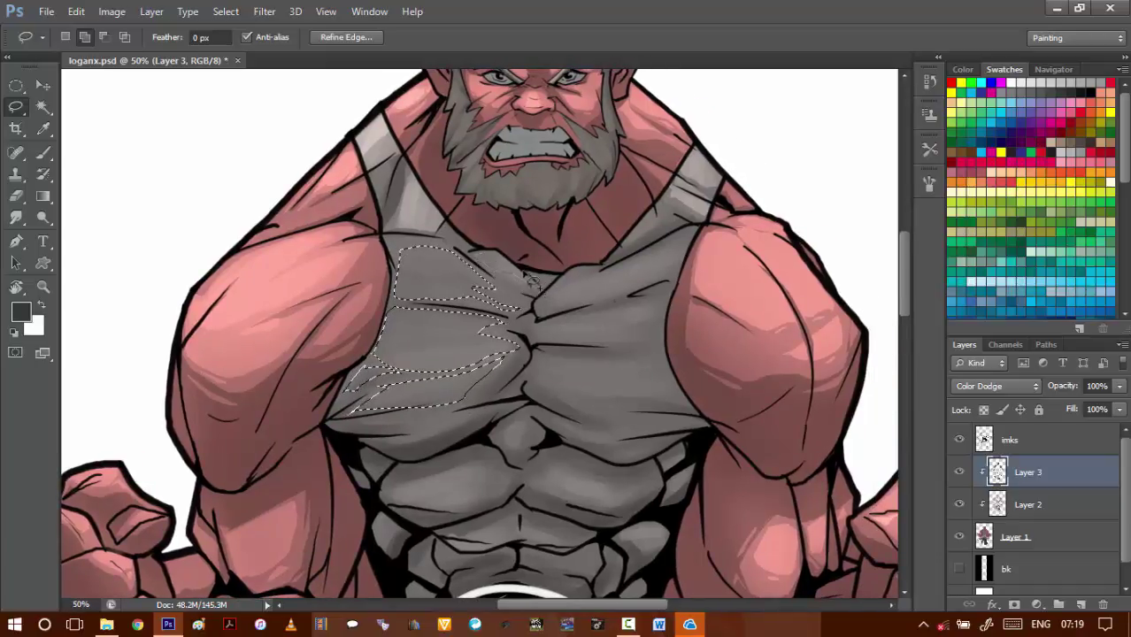
{"action": "left_click_drag", "start_coordinate": [503, 256], "coordinate": [531, 281]}
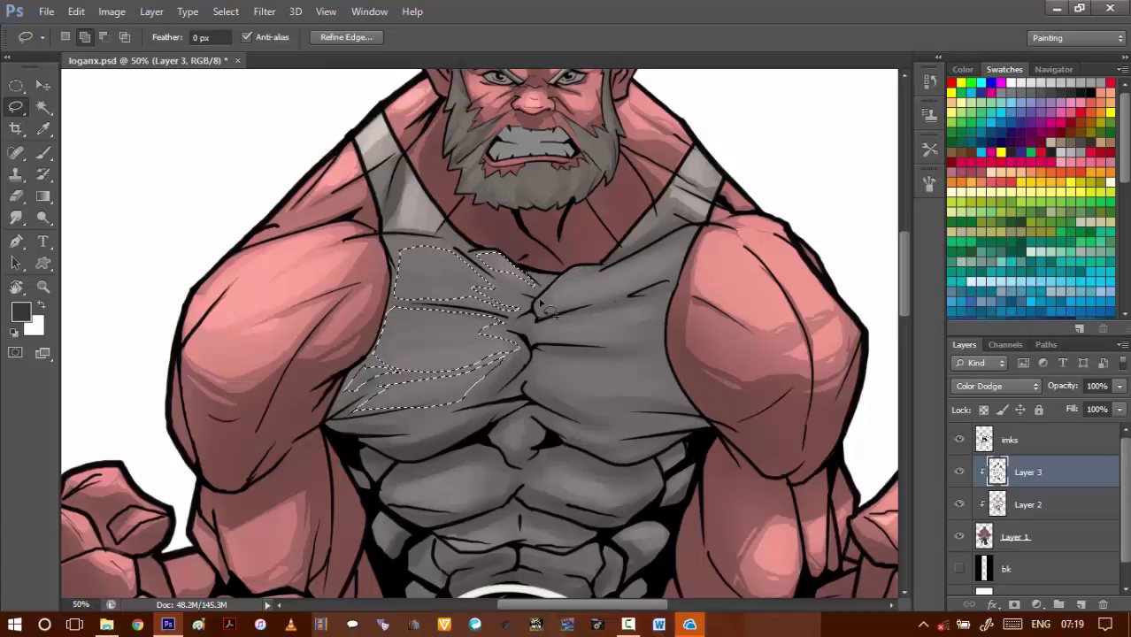
{"action": "left_click_drag", "start_coordinate": [598, 274], "coordinate": [602, 268]}
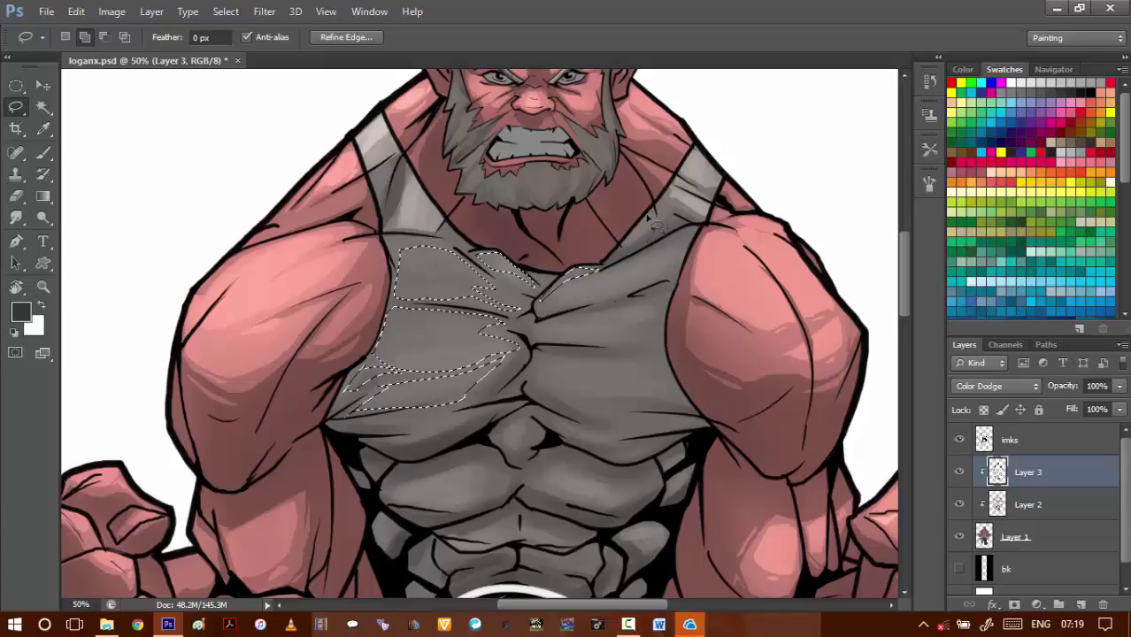
{"action": "mouse_move", "coordinate": [670, 215]}
{"action": "left_mouse_down"}
{"action": "mouse_move", "coordinate": [601, 290]}
{"action": "mouse_move", "coordinate": [679, 241]}
{"action": "mouse_move", "coordinate": [561, 292]}
{"action": "mouse_move", "coordinate": [548, 315]}
{"action": "mouse_move", "coordinate": [646, 301]}
{"action": "left_mouse_up"}
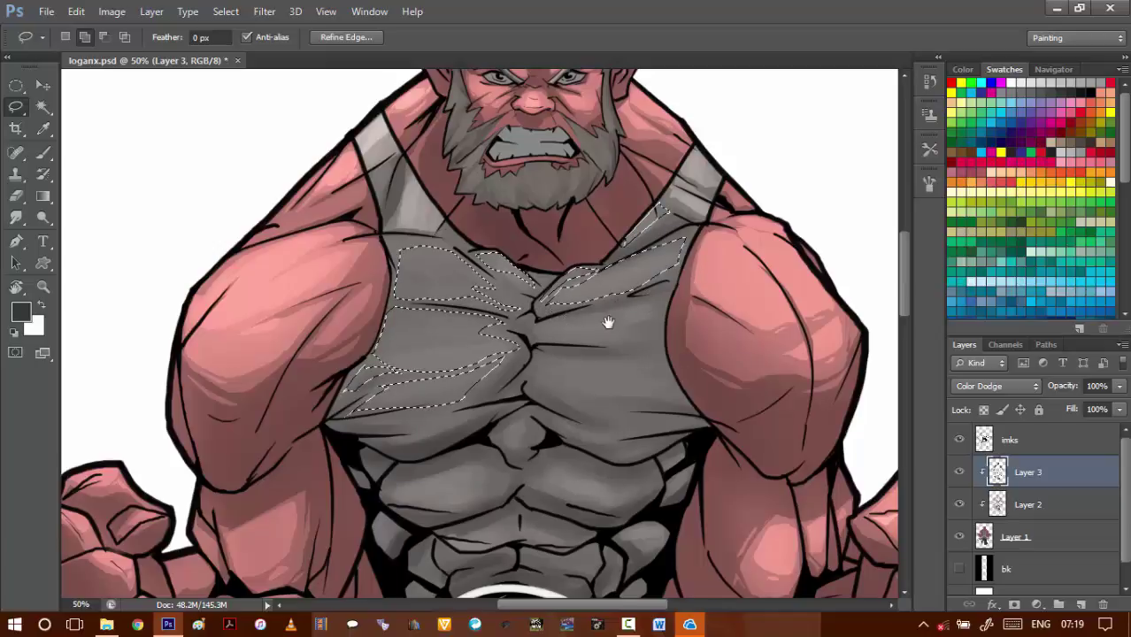
- Add highlights between the folds on the middle and lower right-side chest of the tank top to the selection
{"action": "mouse_move", "coordinate": [586, 337]}
{"action": "left_mouse_down"}
{"action": "mouse_move", "coordinate": [569, 261]}
{"action": "mouse_move", "coordinate": [631, 210]}
{"action": "left_mouse_up"}
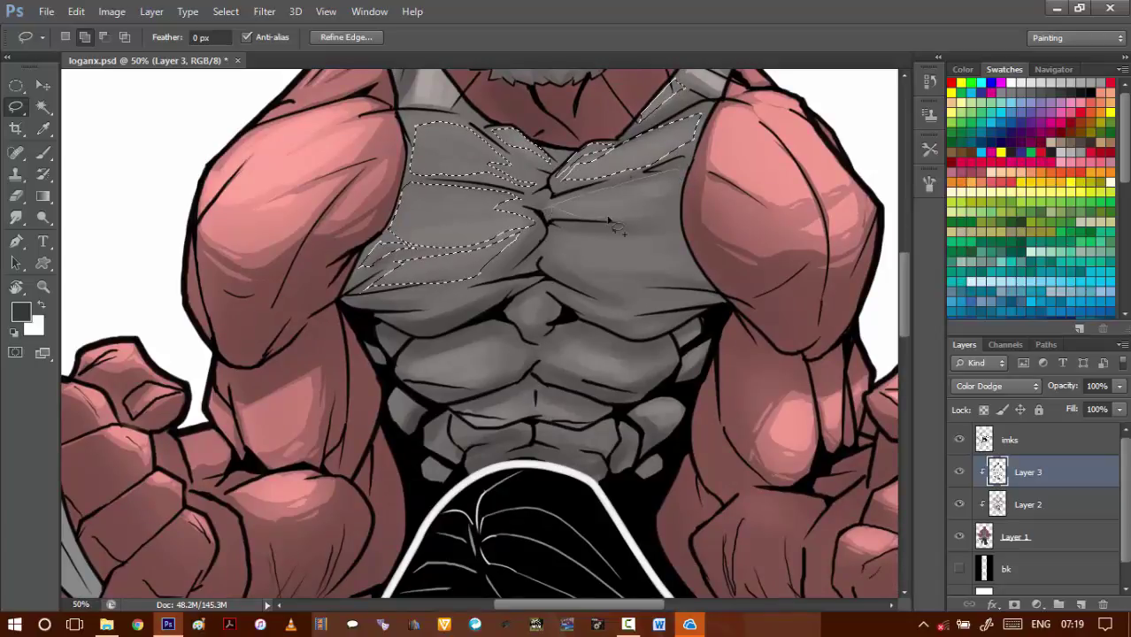
{"action": "left_click_drag", "start_coordinate": [682, 185], "coordinate": [680, 189]}
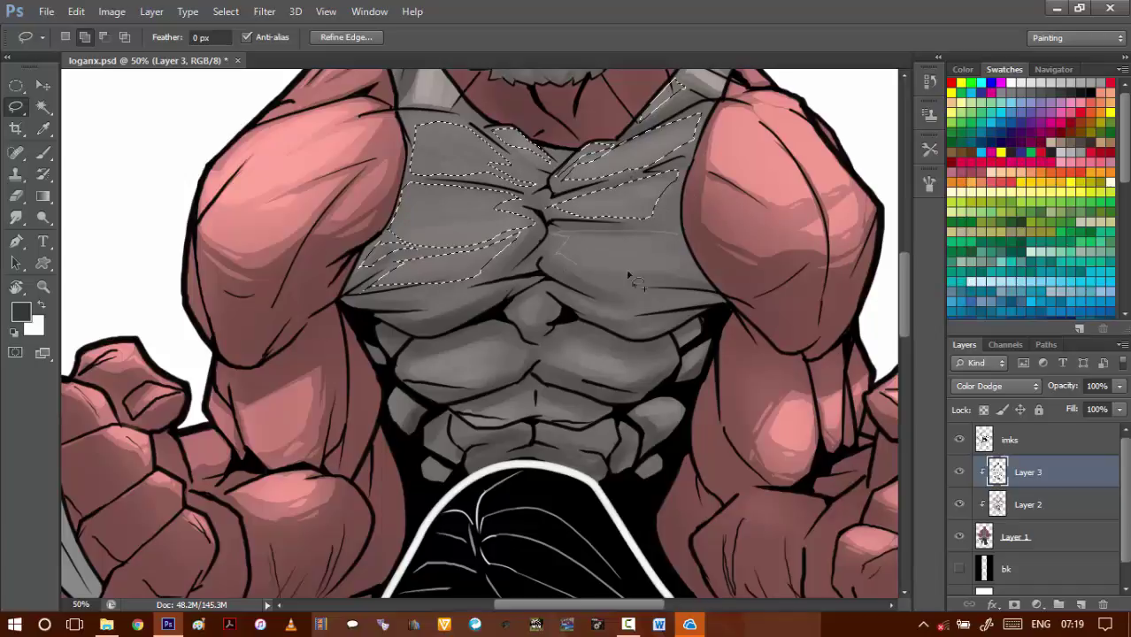
{"action": "left_click_drag", "start_coordinate": [698, 276], "coordinate": [679, 232]}
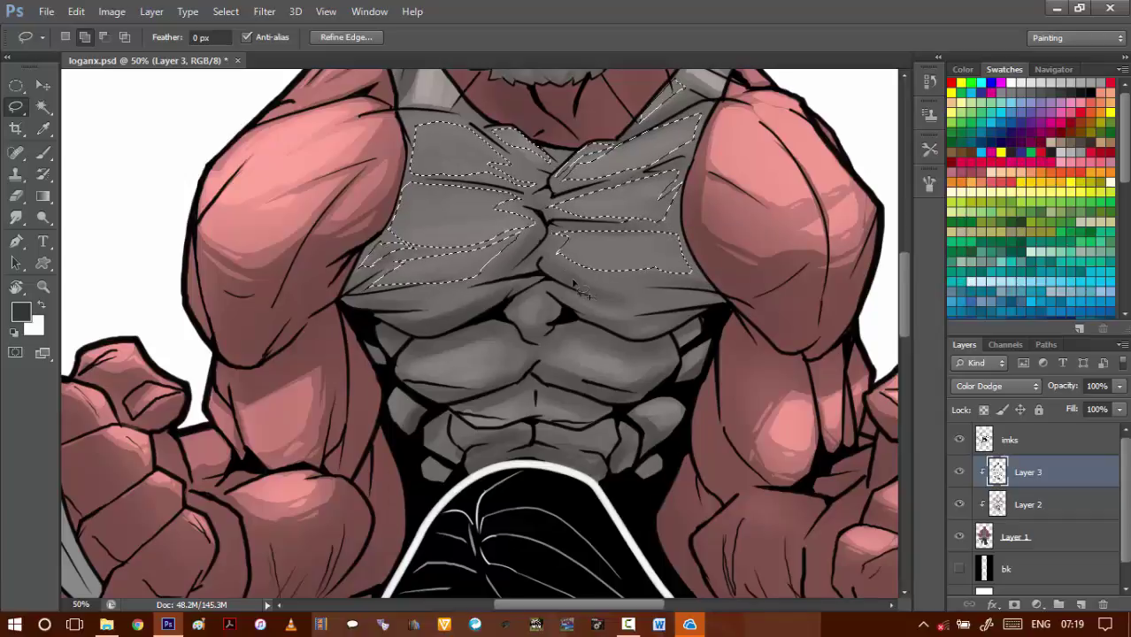
{"action": "mouse_move", "coordinate": [567, 275]}
{"action": "left_mouse_down"}
{"action": "mouse_move", "coordinate": [664, 289]}
{"action": "mouse_move", "coordinate": [543, 262]}
{"action": "mouse_move", "coordinate": [613, 299]}
{"action": "mouse_move", "coordinate": [536, 257]}
{"action": "mouse_move", "coordinate": [581, 265]}
{"action": "mouse_move", "coordinate": [620, 255]}
{"action": "left_mouse_up"}
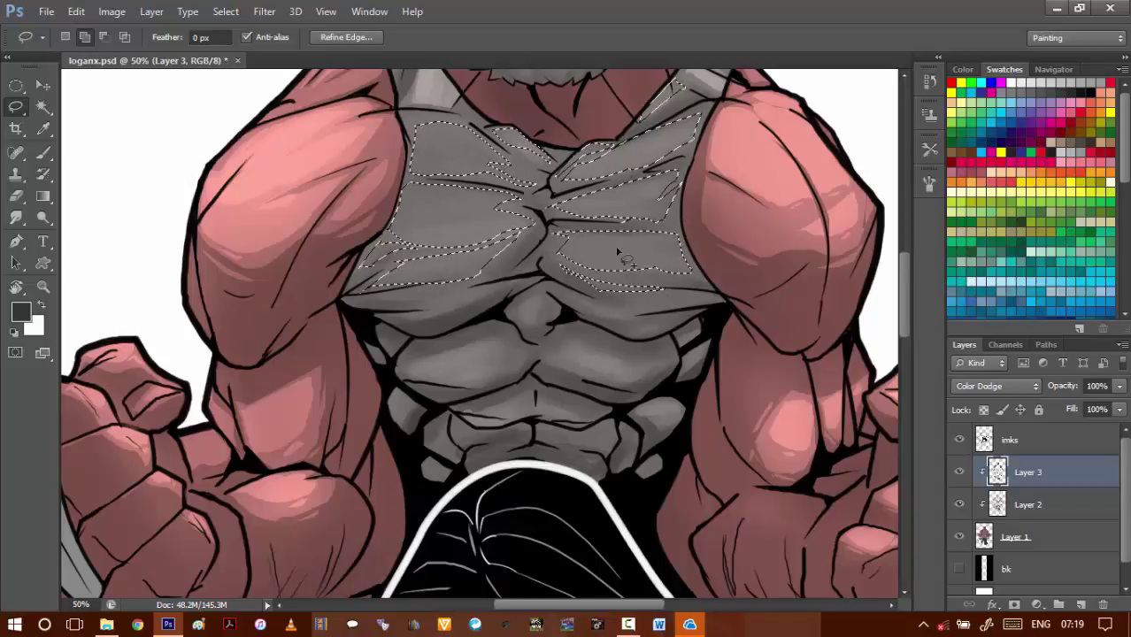
- Fill the selected chest highlights with the dark grey foreground colour on Layer 3 and deselect
{"action": "scroll", "coordinate": [432, 160], "scroll_direction": "up", "scroll_amount": 3}
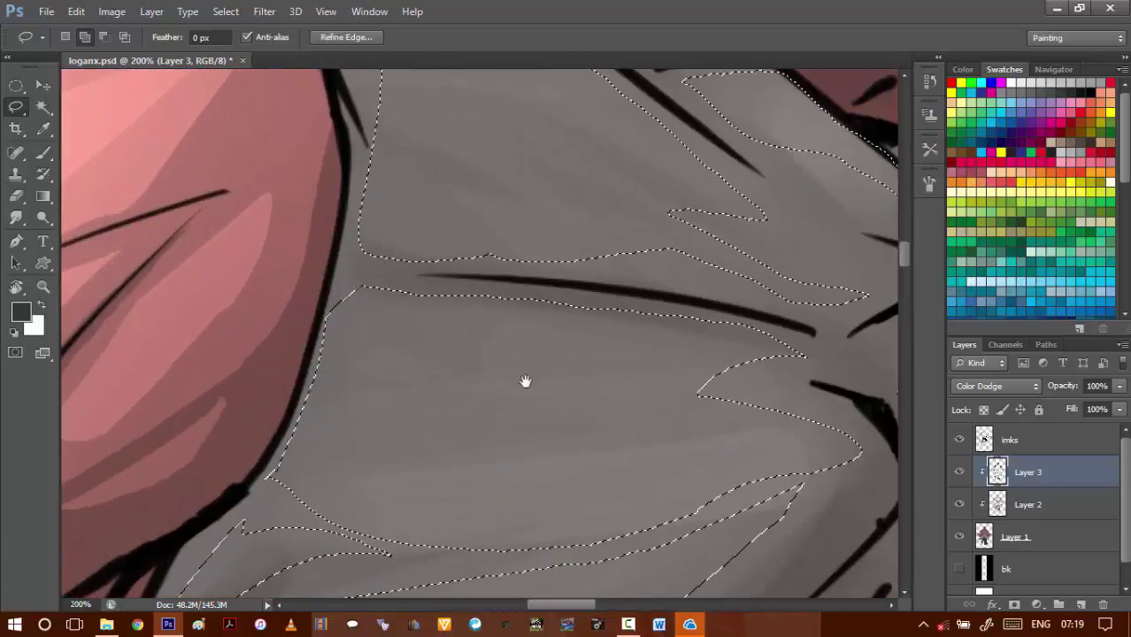
{"action": "key", "text": "ctrl+minus"}
{"action": "key", "text": "ctrl+minus"}
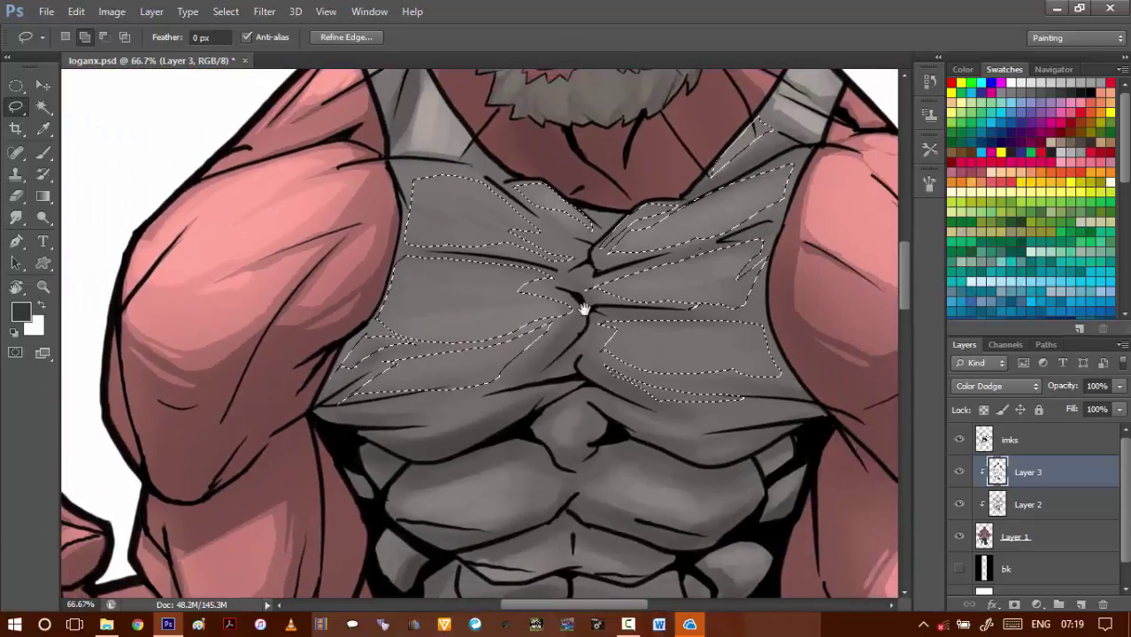
{"action": "key", "text": "ctrl+plus"}
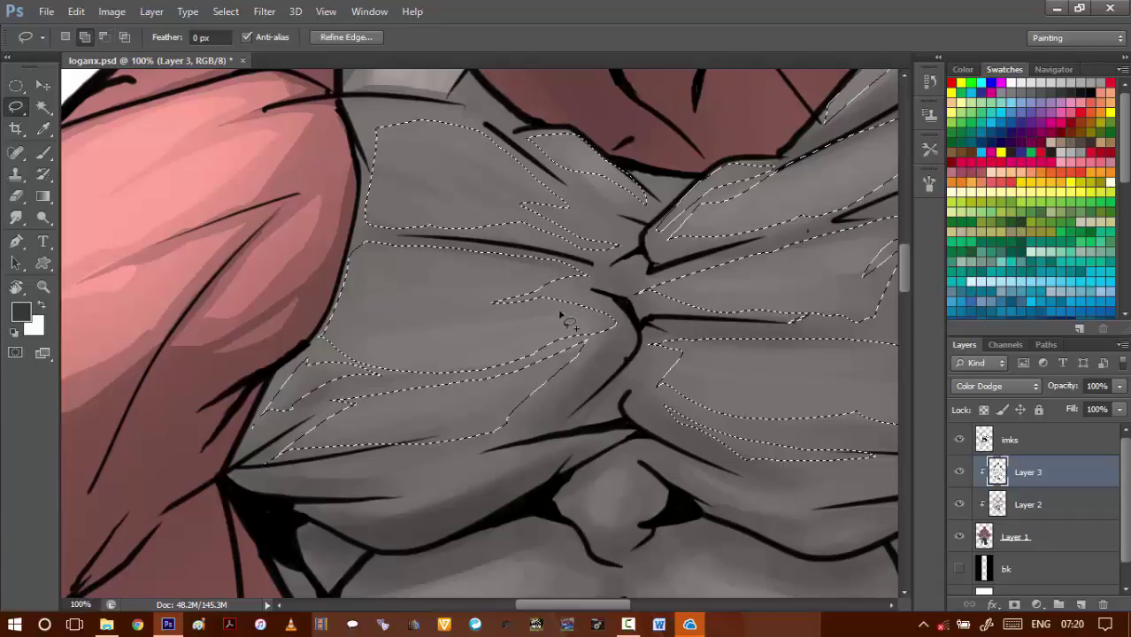
{"action": "key", "text": "alt+BackSpace"}
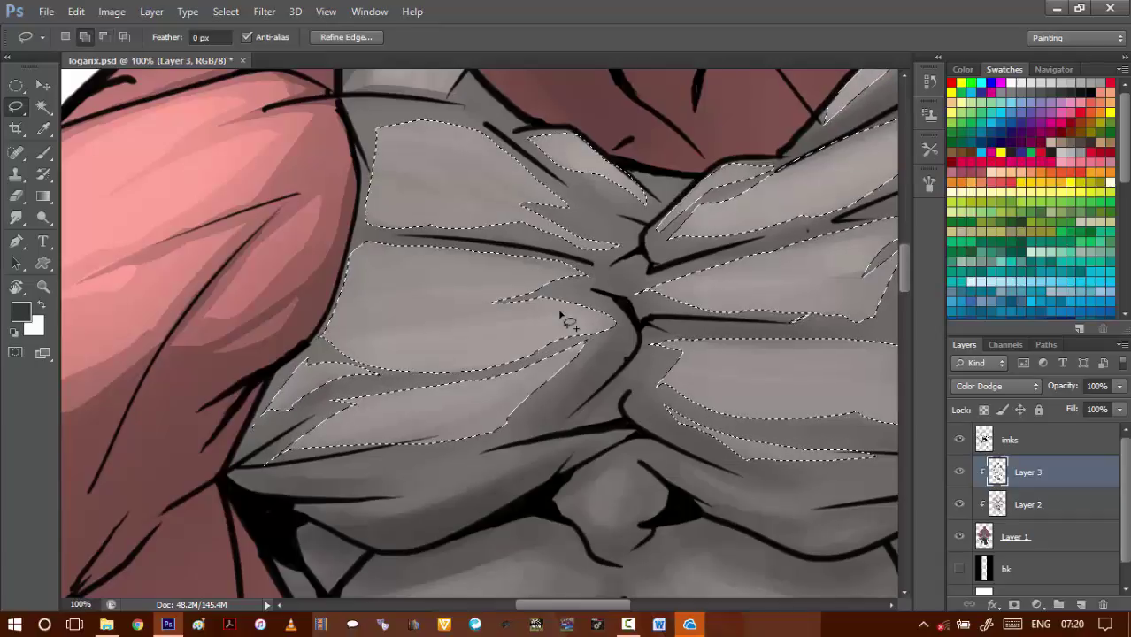
{"action": "key", "text": "ctrl+d"}
{"action": "key", "text": "ctrl+minus"}
{"action": "key", "text": "ctrl+minus"}
{"action": "key", "text": "ctrl+minus"}
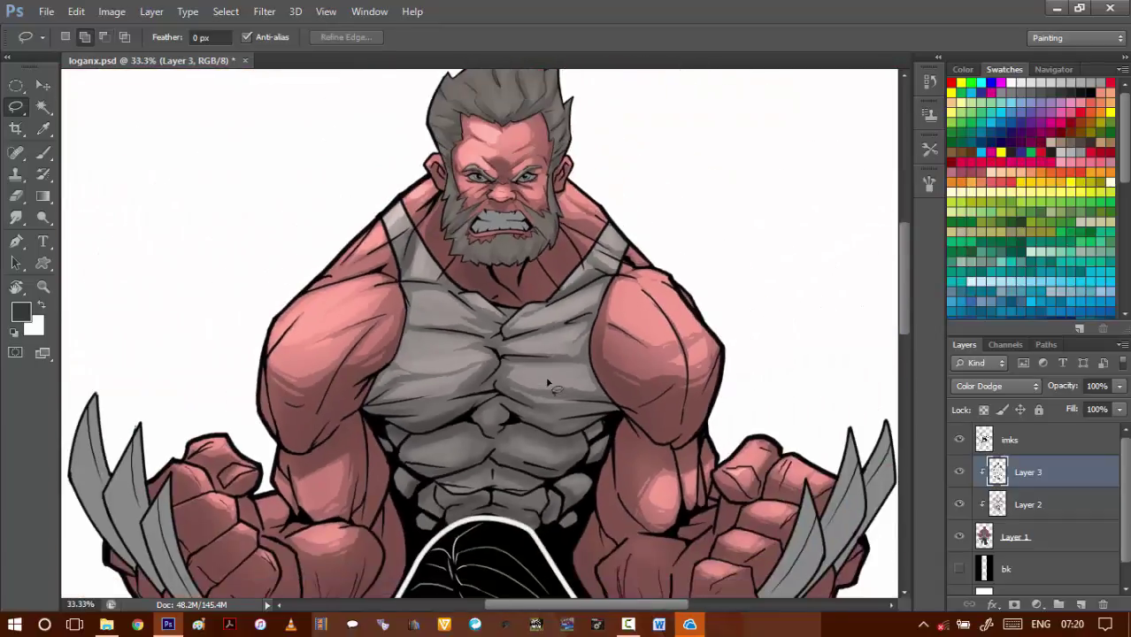
- Lasso highlight shapes on the small central bulge below the chest and on the left-side upper abdominal muscle
{"action": "key", "text": "ctrl+plus"}
{"action": "key", "text": "ctrl+plus"}
{"action": "key", "text": "ctrl+plus"}
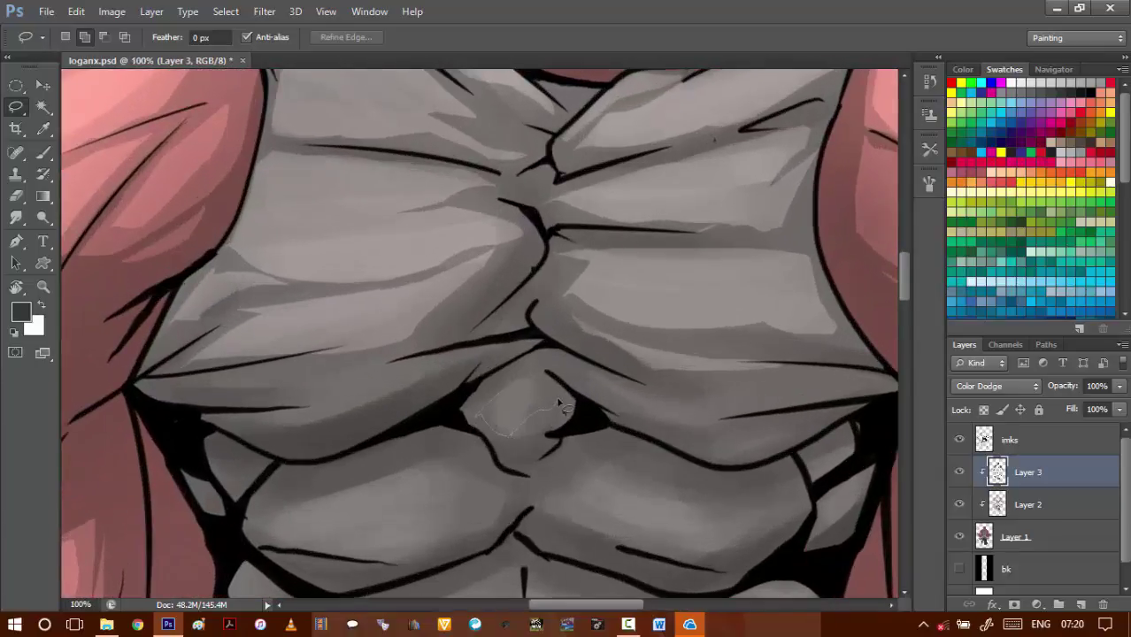
{"action": "left_click_drag", "start_coordinate": [484, 401], "coordinate": [502, 377]}
{"action": "left_click_drag", "start_coordinate": [548, 352], "coordinate": [704, 210]}
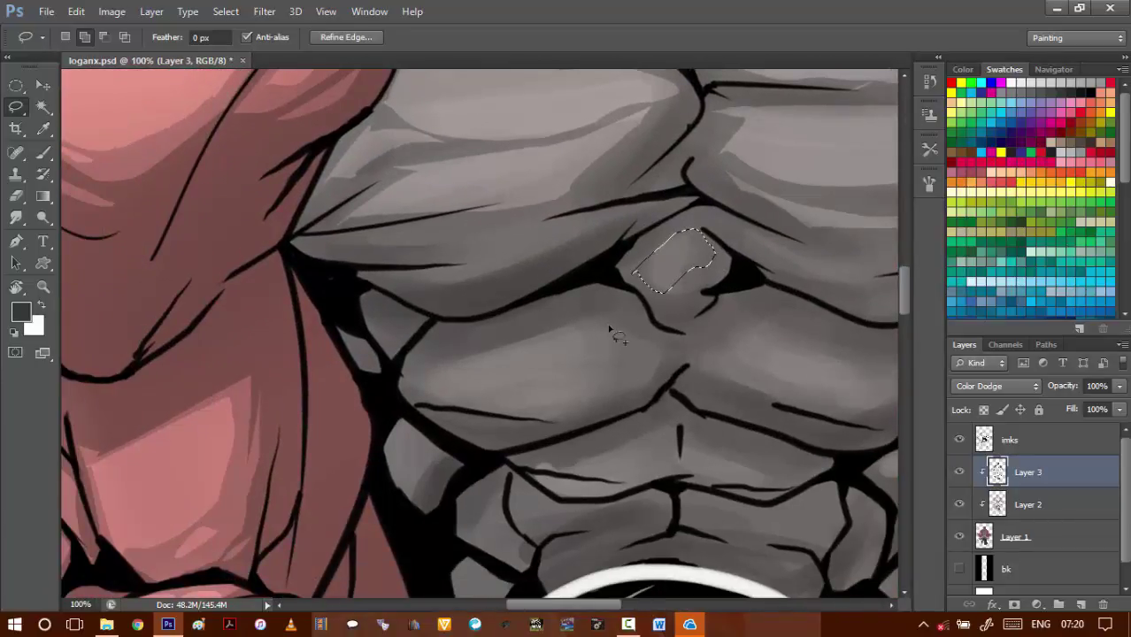
{"action": "left_click_drag", "start_coordinate": [656, 351], "coordinate": [584, 326]}
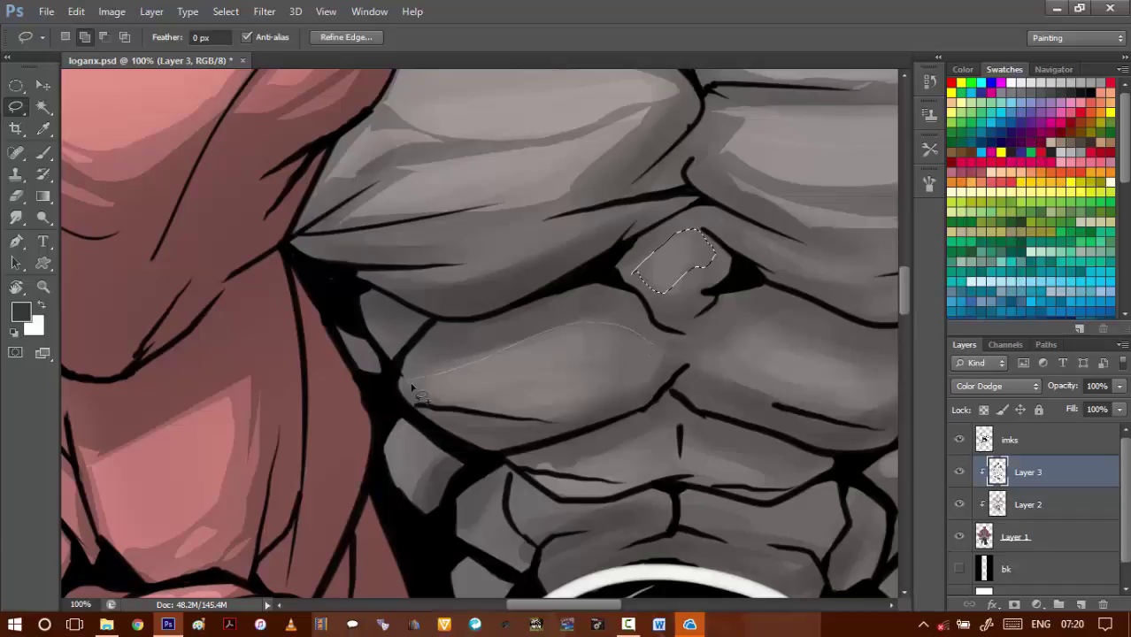
{"action": "left_click_drag", "start_coordinate": [642, 379], "coordinate": [656, 351]}
- Add highlights on the right-side upper abdominal muscle and the small side segments beside it to the selection
{"action": "left_click_drag", "start_coordinate": [637, 371], "coordinate": [519, 340]}
{"action": "left_click_drag", "start_coordinate": [600, 310], "coordinate": [499, 304]}
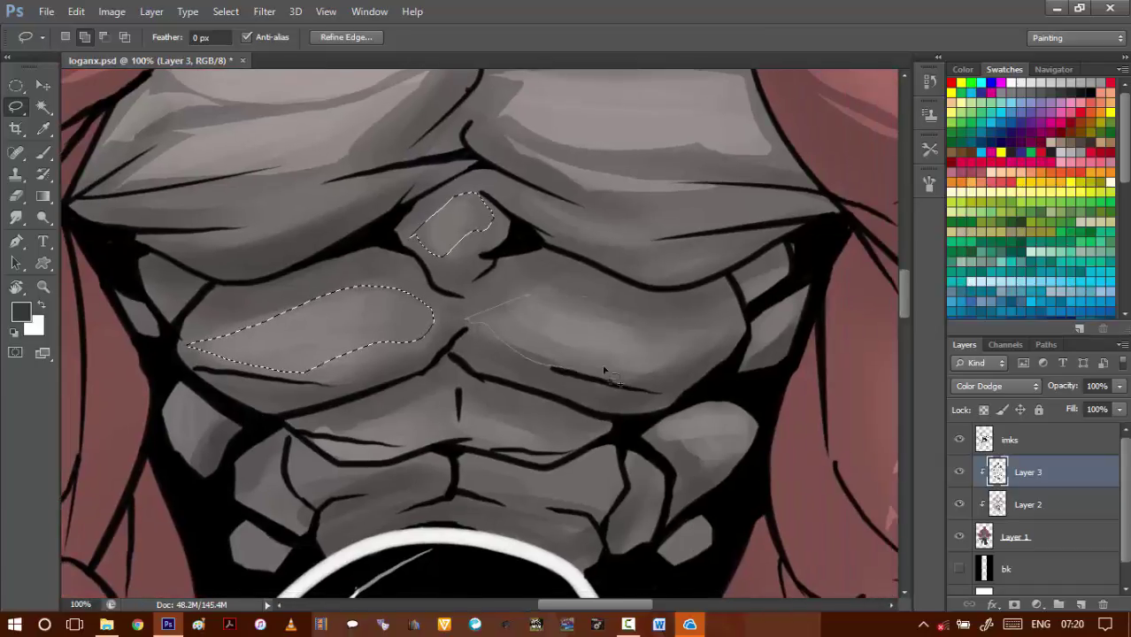
{"action": "mouse_move", "coordinate": [667, 376]}
{"action": "left_mouse_down"}
{"action": "mouse_move", "coordinate": [735, 331]}
{"action": "mouse_move", "coordinate": [692, 326]}
{"action": "left_mouse_up"}
{"action": "left_click_drag", "start_coordinate": [610, 303], "coordinate": [532, 293]}
{"action": "mouse_move", "coordinate": [767, 272]}
{"action": "left_mouse_down"}
{"action": "mouse_move", "coordinate": [773, 285]}
{"action": "mouse_move", "coordinate": [770, 271]}
{"action": "left_mouse_up"}
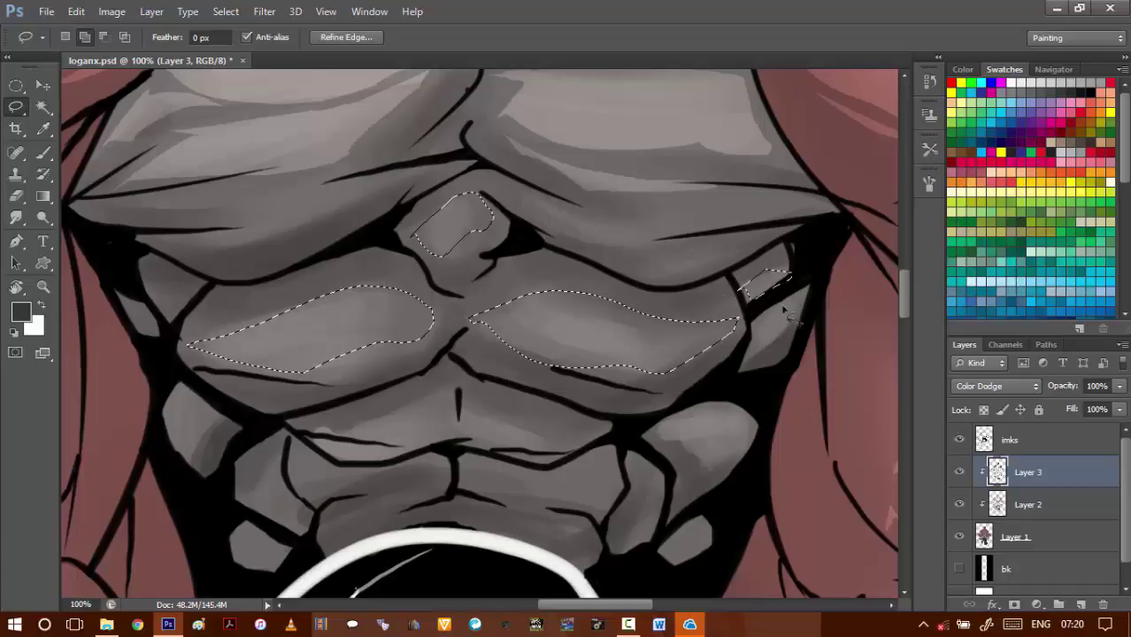
- Add highlights on both halves of the middle abdominal row, either side of the short centre line, to the selection
{"action": "mouse_move", "coordinate": [508, 434]}
{"action": "left_mouse_down"}
{"action": "mouse_move", "coordinate": [657, 323]}
{"action": "mouse_move", "coordinate": [596, 323]}
{"action": "left_mouse_up"}
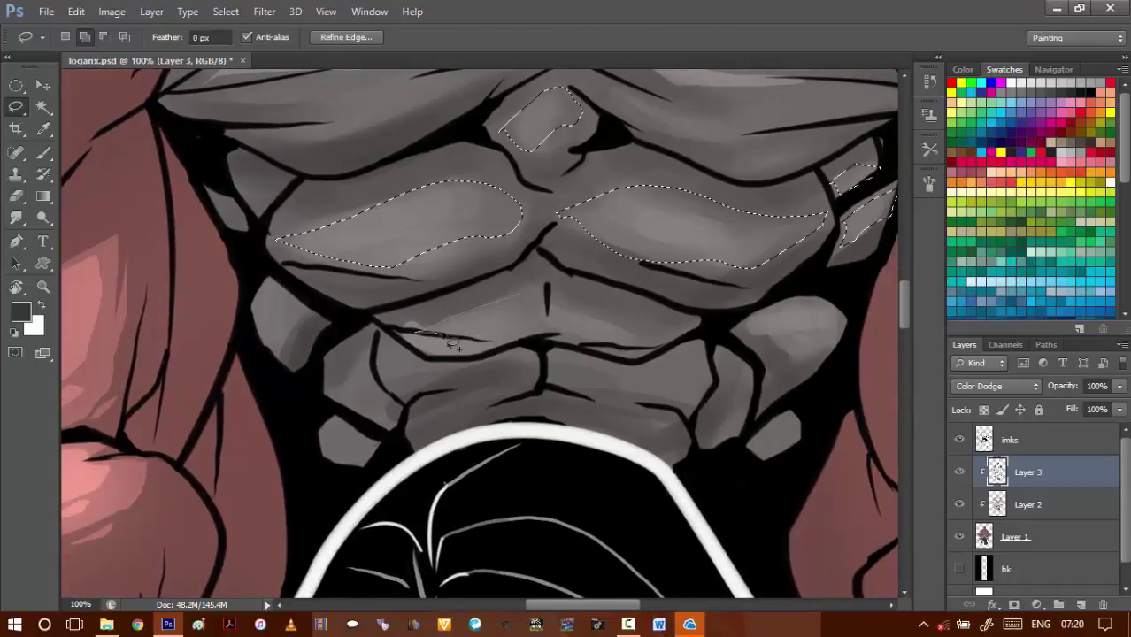
{"action": "left_click_drag", "start_coordinate": [450, 345], "coordinate": [549, 328]}
{"action": "left_click_drag", "start_coordinate": [607, 363], "coordinate": [669, 361]}
{"action": "left_click_drag", "start_coordinate": [546, 304], "coordinate": [546, 301]}
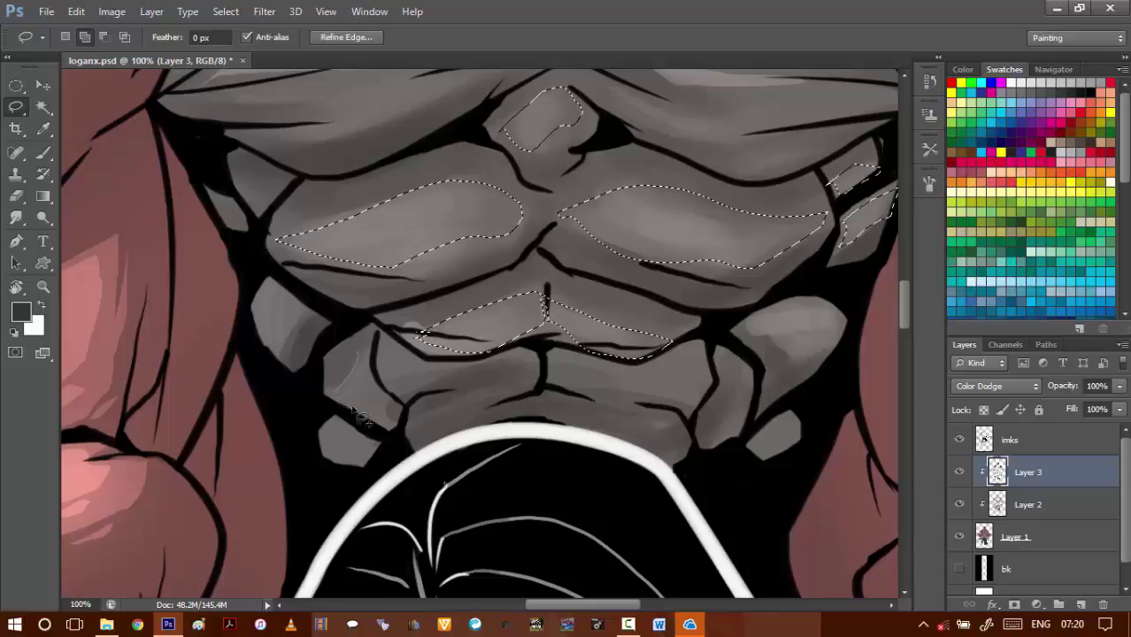
- Add highlights on the lower abdominal row and the rounded side segments just above the white arc to the selection
{"action": "mouse_move", "coordinate": [357, 414]}
{"action": "left_mouse_down"}
{"action": "mouse_move", "coordinate": [389, 430]}
{"action": "mouse_move", "coordinate": [402, 409]}
{"action": "mouse_move", "coordinate": [372, 344]}
{"action": "left_mouse_up"}
{"action": "left_click_drag", "start_coordinate": [416, 374], "coordinate": [381, 345]}
{"action": "left_click_drag", "start_coordinate": [550, 358], "coordinate": [604, 368]}
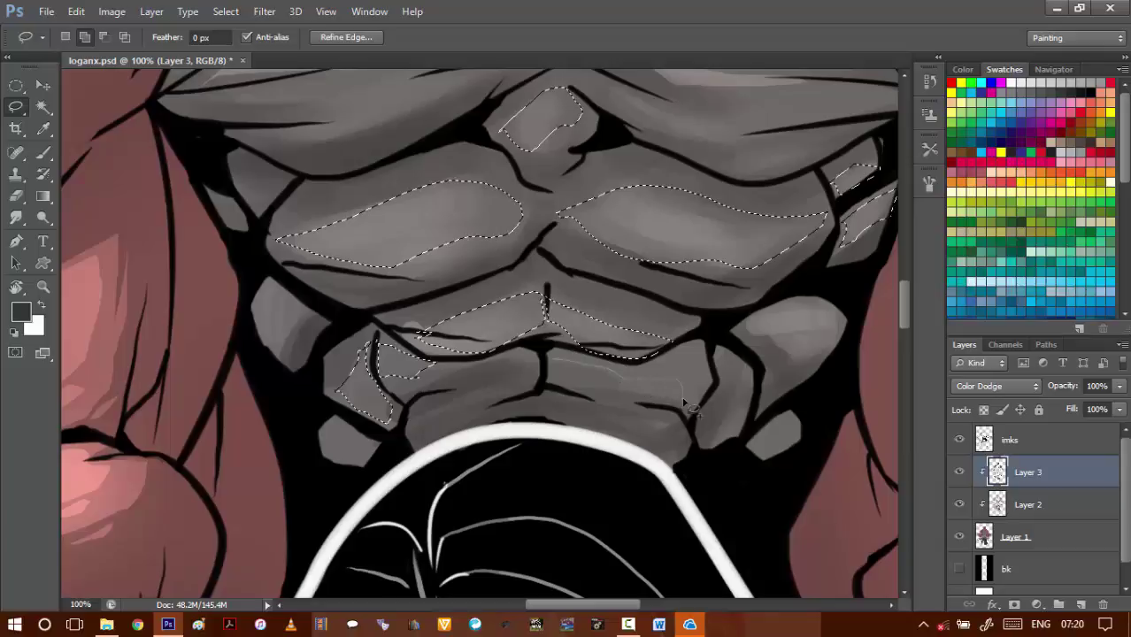
{"action": "left_click_drag", "start_coordinate": [721, 380], "coordinate": [673, 356]}
{"action": "mouse_move", "coordinate": [824, 361]}
{"action": "left_mouse_down"}
{"action": "mouse_move", "coordinate": [855, 329]}
{"action": "mouse_move", "coordinate": [797, 295]}
{"action": "mouse_move", "coordinate": [810, 372]}
{"action": "left_mouse_up"}
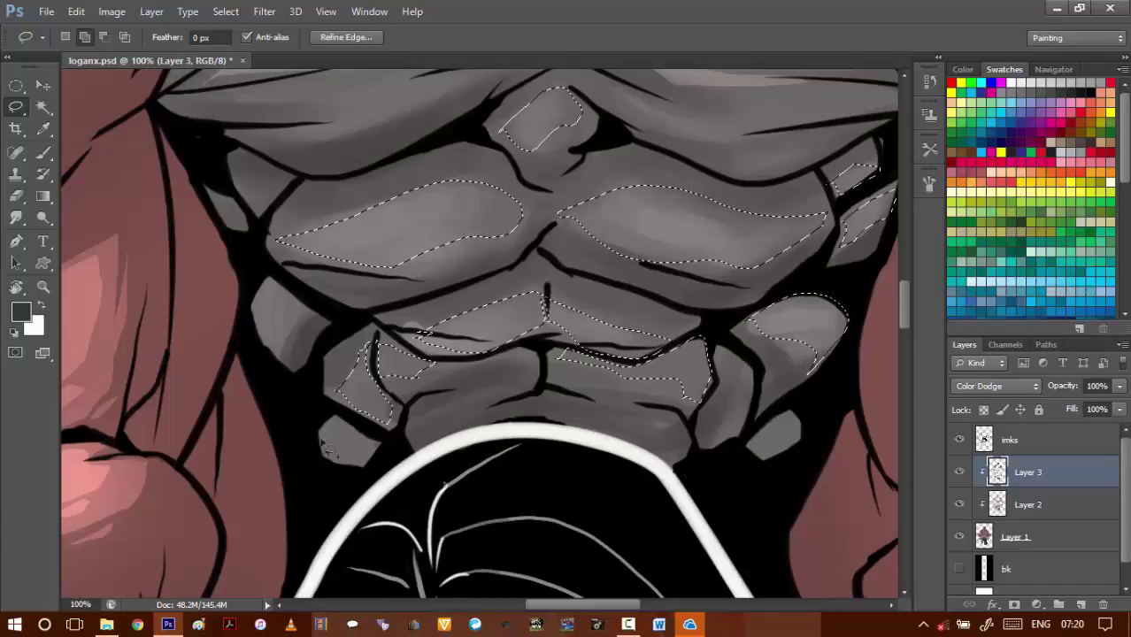
{"action": "mouse_move", "coordinate": [796, 447]}
{"action": "left_mouse_down"}
{"action": "mouse_move", "coordinate": [786, 432]}
{"action": "mouse_move", "coordinate": [763, 442]}
{"action": "mouse_move", "coordinate": [788, 462]}
{"action": "mouse_move", "coordinate": [776, 403]}
{"action": "left_mouse_up"}
- Fill the selected abdominal highlights with the dark grey foreground colour and deselect
{"action": "key", "text": "alt+BackSpace"}
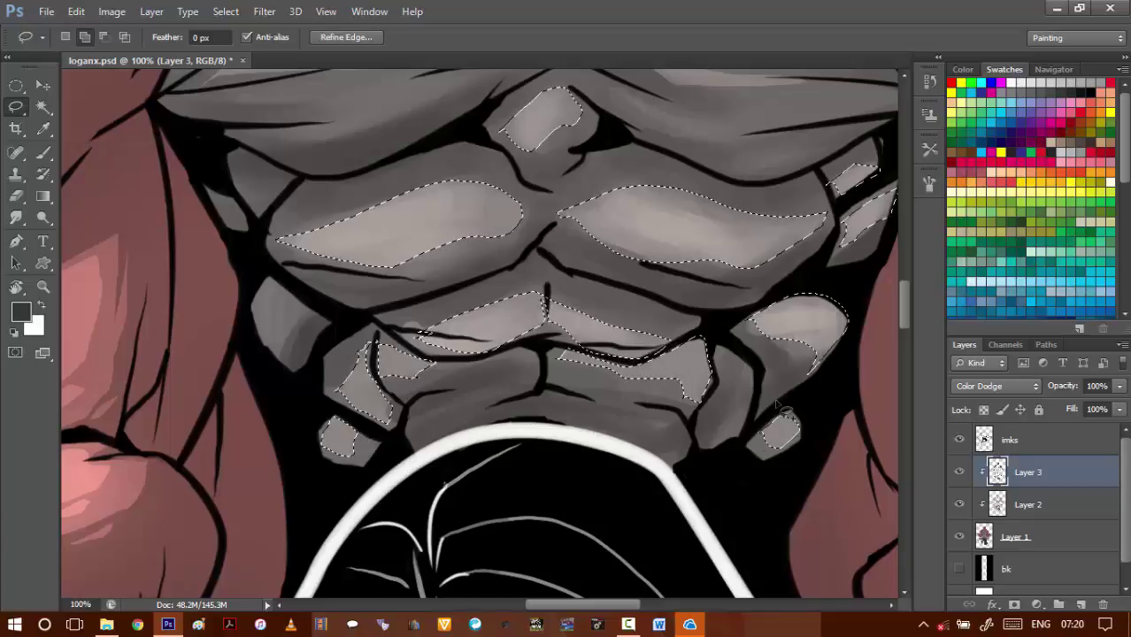
{"action": "key", "text": "ctrl+d"}
{"action": "left_click_drag", "start_coordinate": [539, 408], "coordinate": [456, 499]}
{"action": "left_click", "coordinate": [534, 427], "text": "alt"}
{"action": "left_click", "coordinate": [544, 428], "text": "alt"}
{"action": "left_click", "coordinate": [557, 430], "text": "alt"}
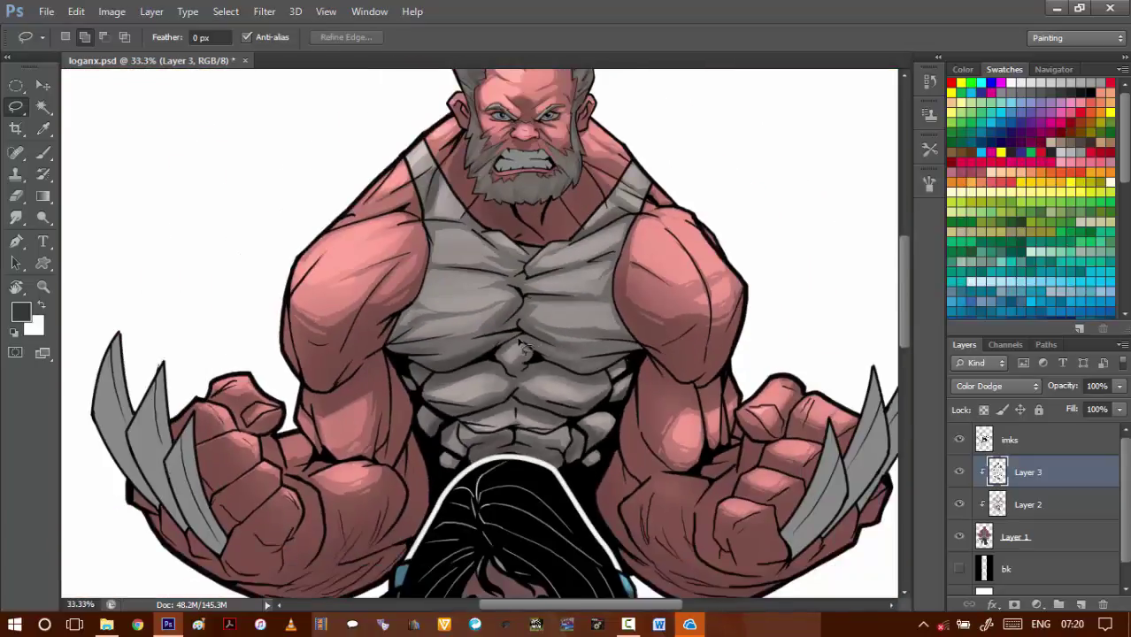
- Rotate the canvas view and lasso smaller highlights inside the upper right-side chest fold of the tank top
{"action": "left_click", "coordinate": [600, 266], "text": "ctrl"}
{"action": "left_click", "coordinate": [597, 267], "text": "ctrl"}
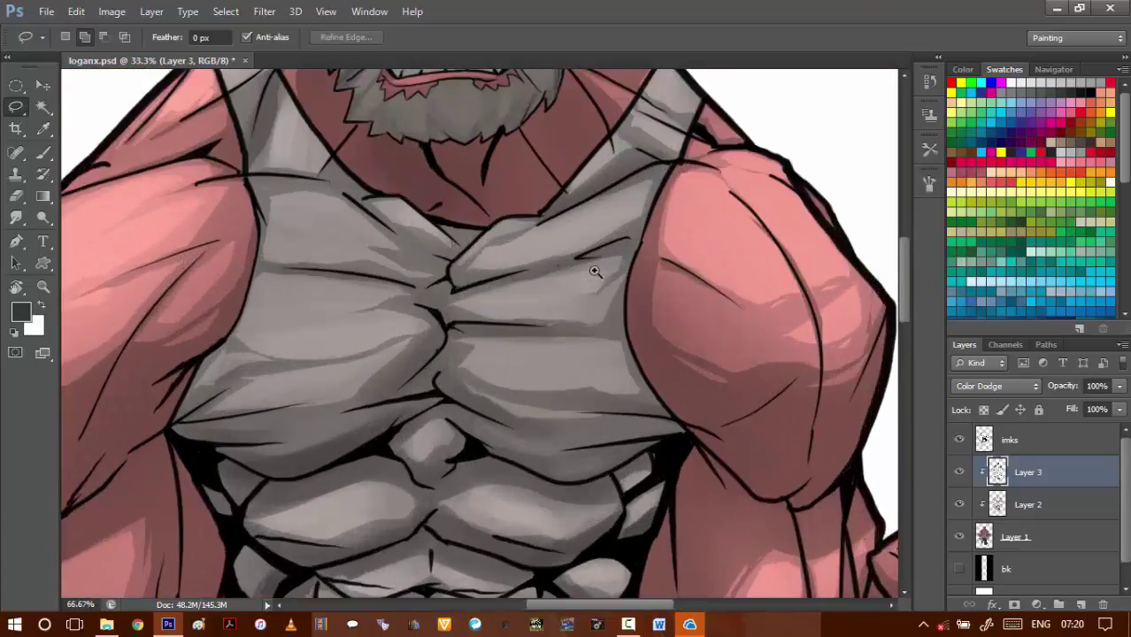
{"action": "left_click", "coordinate": [596, 268], "text": "ctrl"}
{"action": "left_click_drag", "start_coordinate": [596, 267], "coordinate": [761, 319]}
{"action": "left_click_drag", "start_coordinate": [524, 275], "coordinate": [639, 308]}
{"action": "key", "text": "r"}
{"action": "mouse_move", "coordinate": [839, 293]}
{"action": "left_mouse_down"}
{"action": "mouse_move", "coordinate": [806, 197]}
{"action": "mouse_move", "coordinate": [707, 156]}
{"action": "left_mouse_up"}
{"action": "mouse_move", "coordinate": [810, 196]}
{"action": "left_mouse_down"}
{"action": "mouse_move", "coordinate": [633, 254]}
{"action": "mouse_move", "coordinate": [583, 260]}
{"action": "mouse_move", "coordinate": [492, 243]}
{"action": "mouse_move", "coordinate": [457, 308]}
{"action": "mouse_move", "coordinate": [501, 221]}
{"action": "left_mouse_up"}
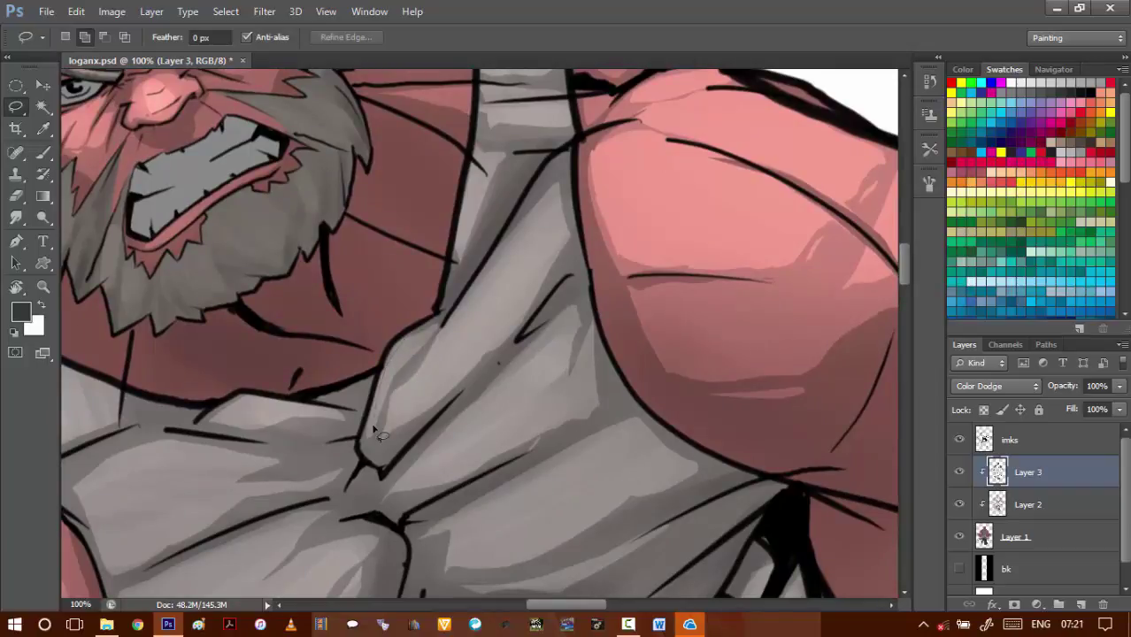
{"action": "left_click_drag", "start_coordinate": [431, 354], "coordinate": [434, 354]}
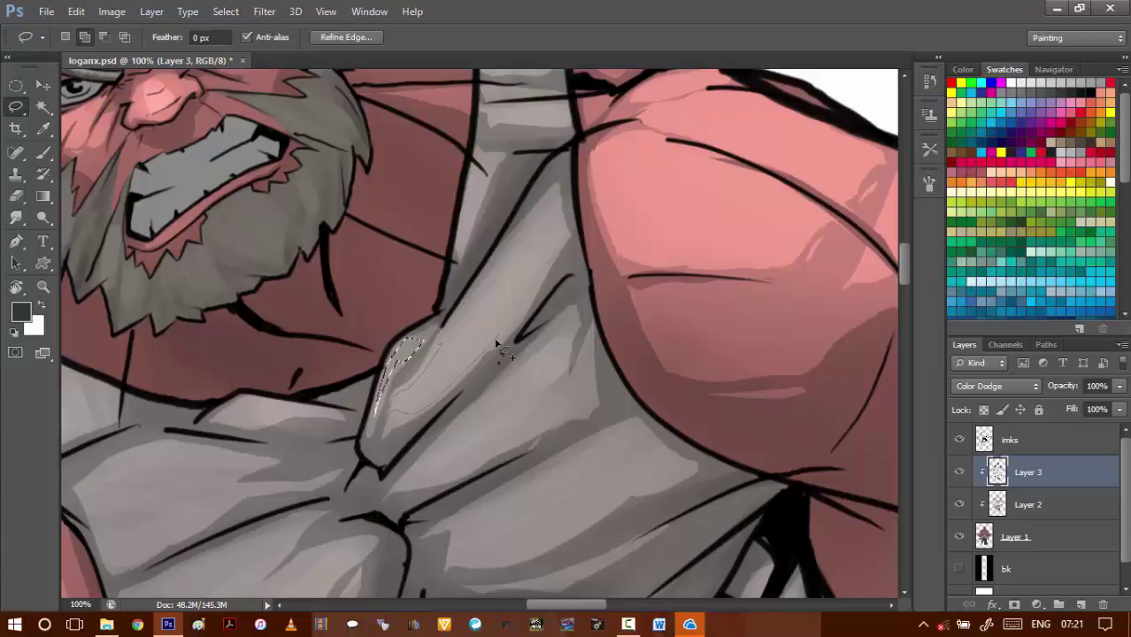
{"action": "mouse_move", "coordinate": [523, 305]}
{"action": "left_mouse_down"}
{"action": "mouse_move", "coordinate": [518, 278]}
{"action": "mouse_move", "coordinate": [485, 302]}
{"action": "mouse_move", "coordinate": [455, 373]}
{"action": "left_mouse_up"}
- Add smaller inner highlights on the middle and lower folds of the right-side chest to the selection
{"action": "scroll", "coordinate": [455, 373], "scroll_direction": "down", "scroll_amount": 4}
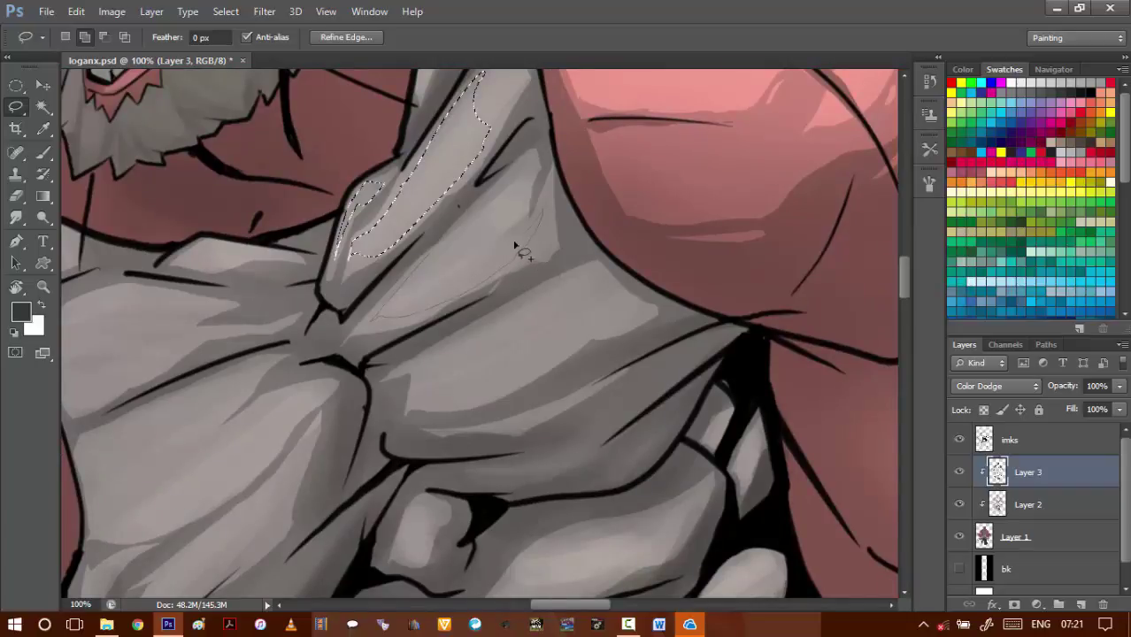
{"action": "left_click_drag", "start_coordinate": [380, 340], "coordinate": [378, 318]}
{"action": "scroll", "coordinate": [435, 308], "scroll_direction": "down", "scroll_amount": 4}
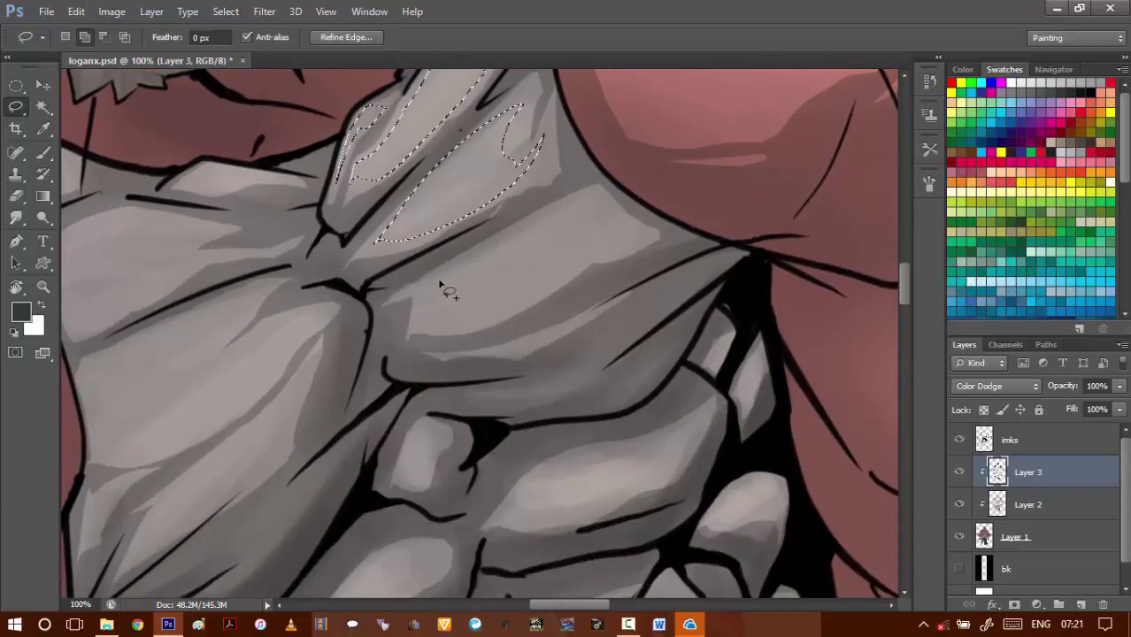
{"action": "left_click_drag", "start_coordinate": [437, 282], "coordinate": [411, 294]}
{"action": "left_click_drag", "start_coordinate": [435, 337], "coordinate": [423, 324]}
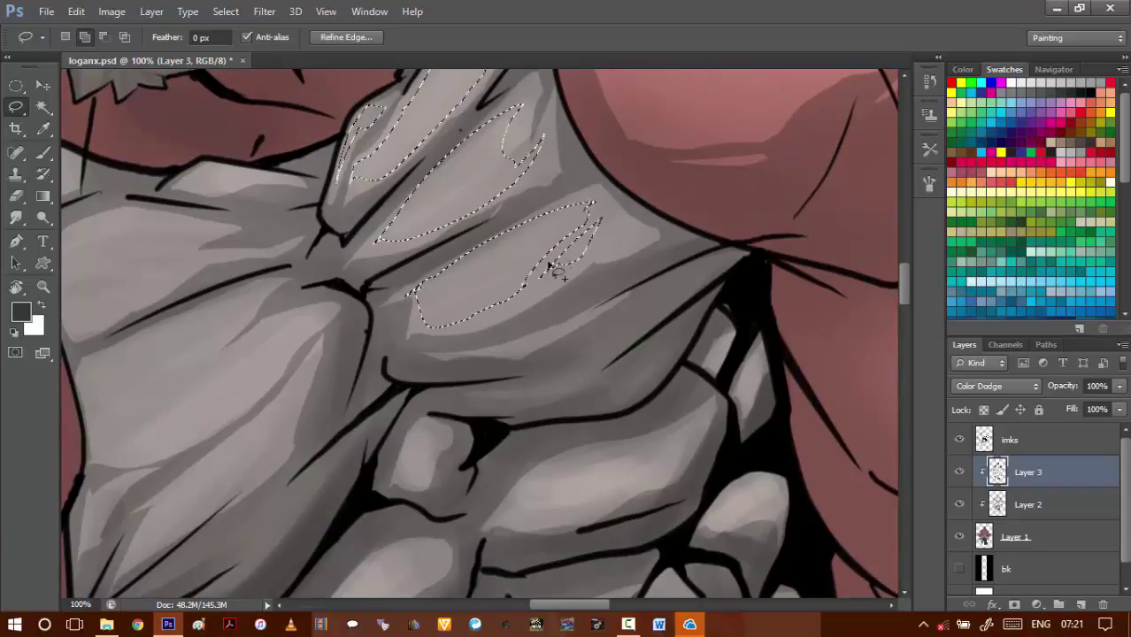
{"action": "mouse_move", "coordinate": [507, 338]}
{"action": "left_mouse_down"}
{"action": "mouse_move", "coordinate": [551, 267]}
{"action": "mouse_move", "coordinate": [615, 251]}
{"action": "left_mouse_up"}
- Add jagged inner highlights on the upper left-side chest and the raised fold at the neckline to the selection
{"action": "left_click_drag", "start_coordinate": [394, 262], "coordinate": [523, 290]}
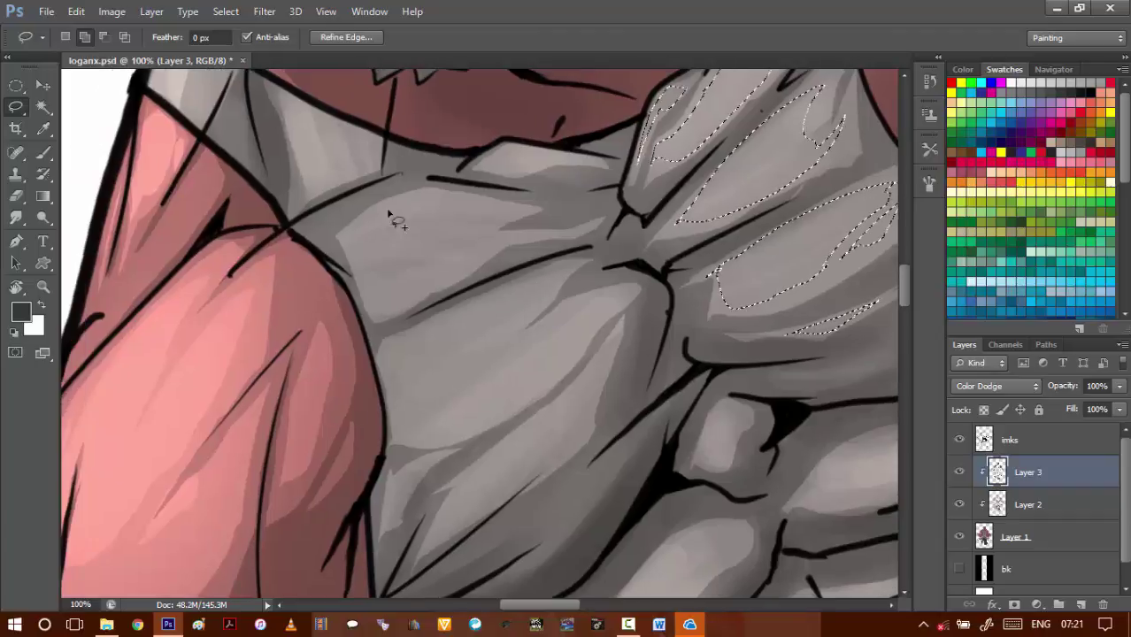
{"action": "mouse_move", "coordinate": [387, 213]}
{"action": "left_mouse_down"}
{"action": "mouse_move", "coordinate": [417, 202]}
{"action": "mouse_move", "coordinate": [347, 237]}
{"action": "left_mouse_up"}
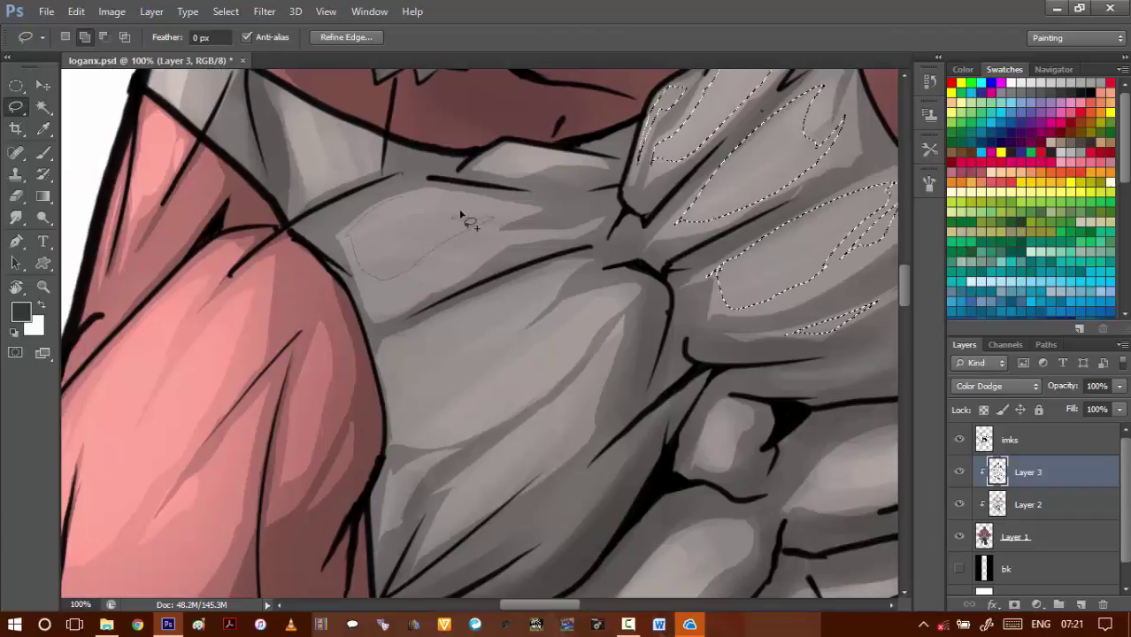
{"action": "left_click_drag", "start_coordinate": [461, 215], "coordinate": [394, 213]}
{"action": "left_click_drag", "start_coordinate": [530, 233], "coordinate": [509, 233]}
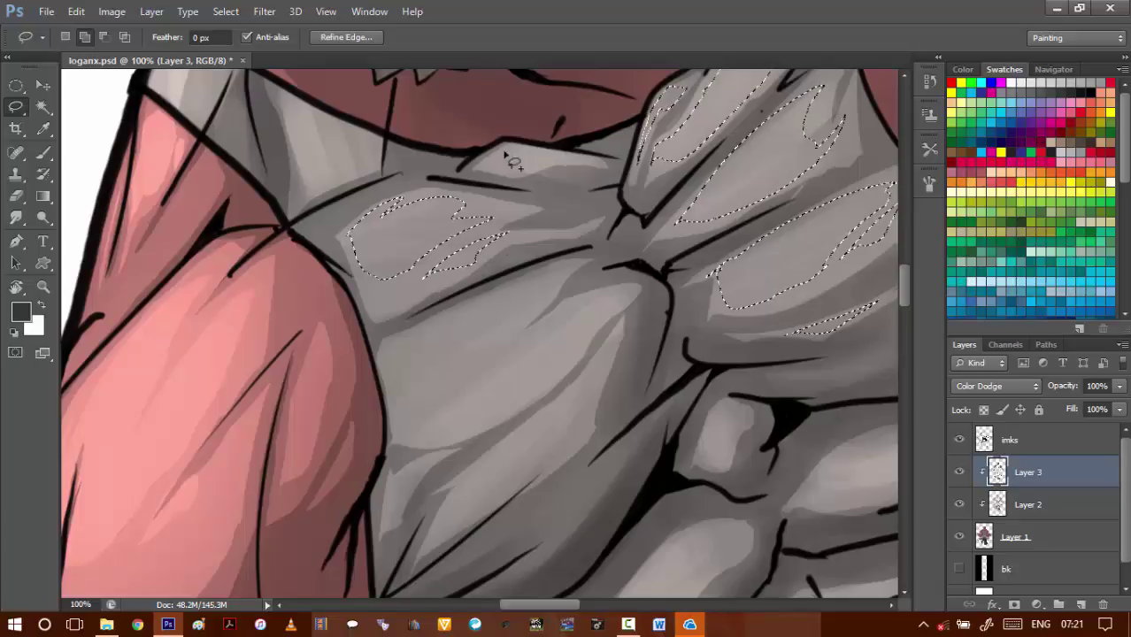
{"action": "mouse_move", "coordinate": [513, 162]}
{"action": "left_mouse_down"}
{"action": "mouse_move", "coordinate": [550, 161]}
{"action": "mouse_move", "coordinate": [529, 168]}
{"action": "mouse_move", "coordinate": [487, 156]}
{"action": "left_mouse_up"}
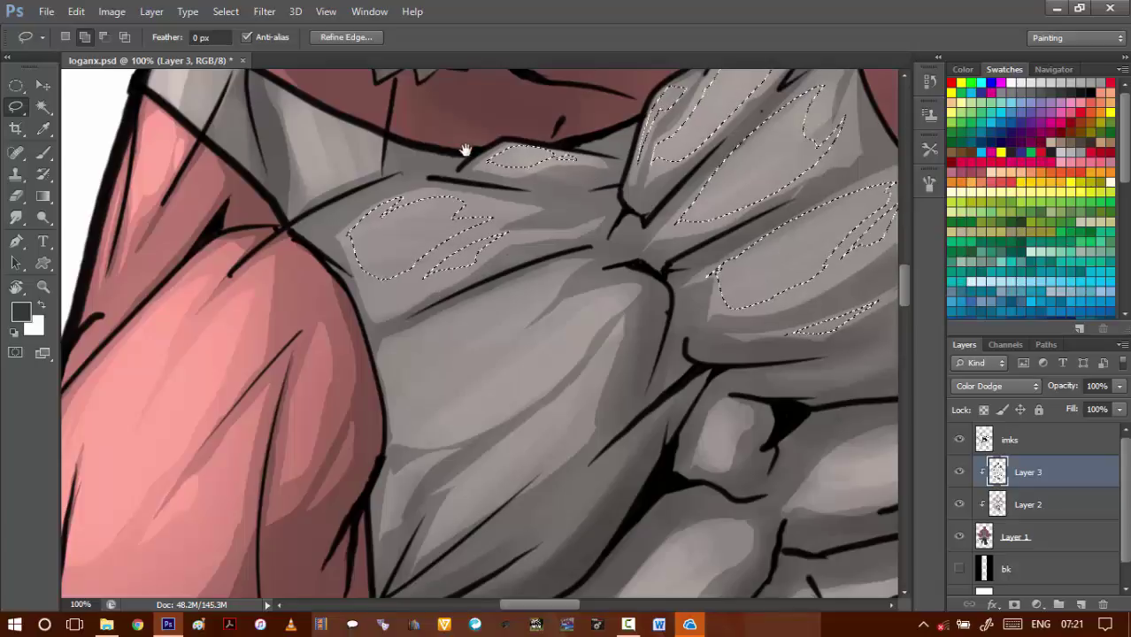
- Add a highlight on the lower part of the left-side tank top strap to the selection
{"action": "scroll", "coordinate": [465, 151], "scroll_direction": "up", "scroll_amount": 3}
{"action": "left_click_drag", "start_coordinate": [342, 197], "coordinate": [343, 299]}
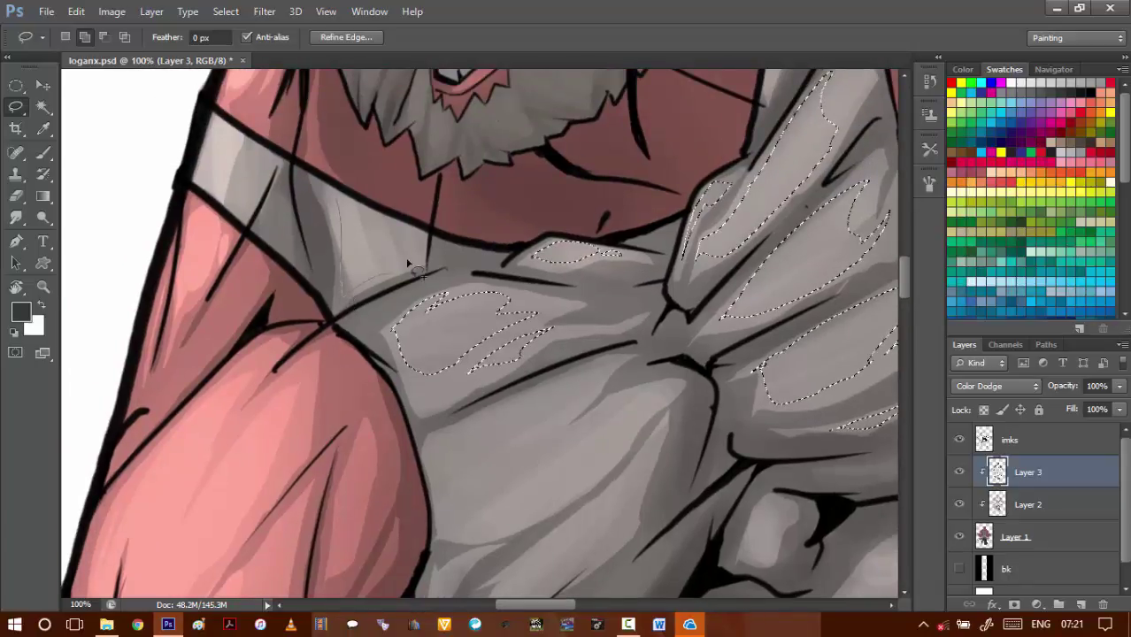
{"action": "left_click_drag", "start_coordinate": [357, 205], "coordinate": [423, 248]}
{"action": "scroll", "coordinate": [384, 252], "scroll_direction": "down", "scroll_amount": 3}
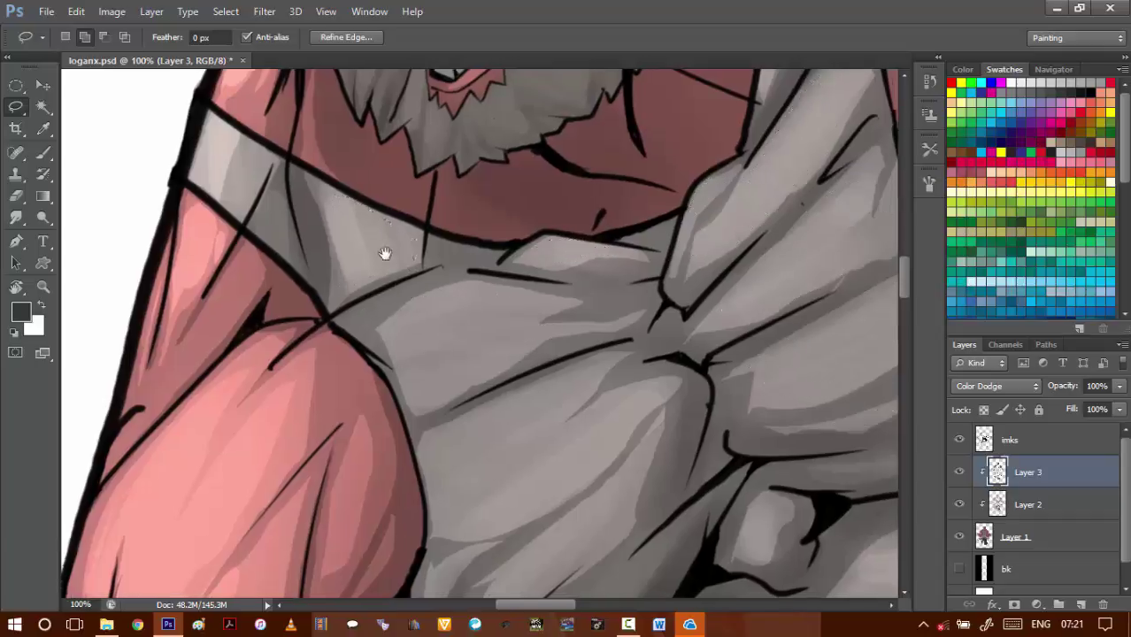
- Add two inner highlight shapes on the middle fold of the left-side chest to the selection
{"action": "scroll", "coordinate": [383, 295], "scroll_direction": "down", "scroll_amount": 5}
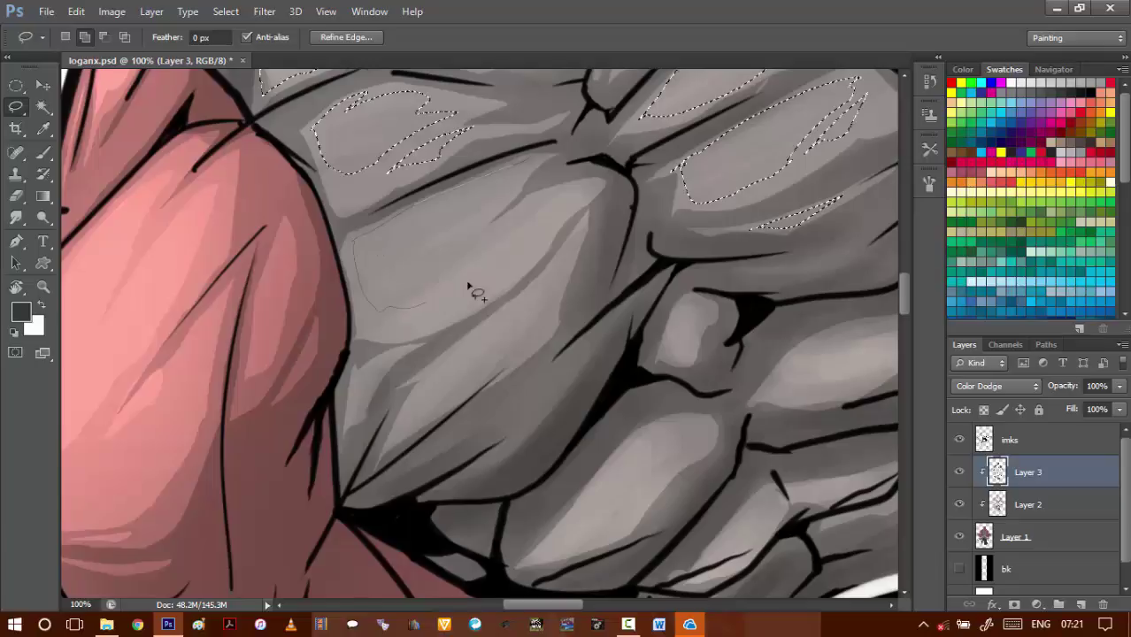
{"action": "left_click_drag", "start_coordinate": [469, 285], "coordinate": [477, 239]}
{"action": "left_click_drag", "start_coordinate": [512, 188], "coordinate": [529, 161]}
{"action": "left_click_drag", "start_coordinate": [531, 208], "coordinate": [510, 280]}
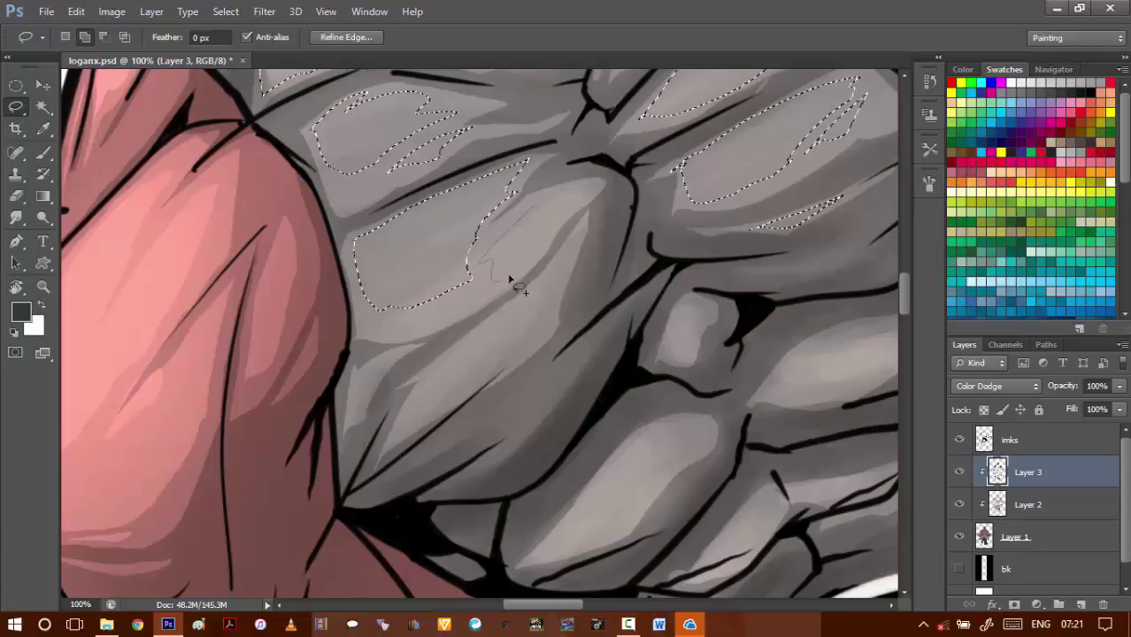
{"action": "left_click_drag", "start_coordinate": [561, 197], "coordinate": [537, 207]}
{"action": "mouse_move", "coordinate": [504, 258]}
{"action": "left_mouse_down"}
{"action": "mouse_move", "coordinate": [441, 275]}
{"action": "mouse_move", "coordinate": [486, 214]}
{"action": "left_mouse_up"}
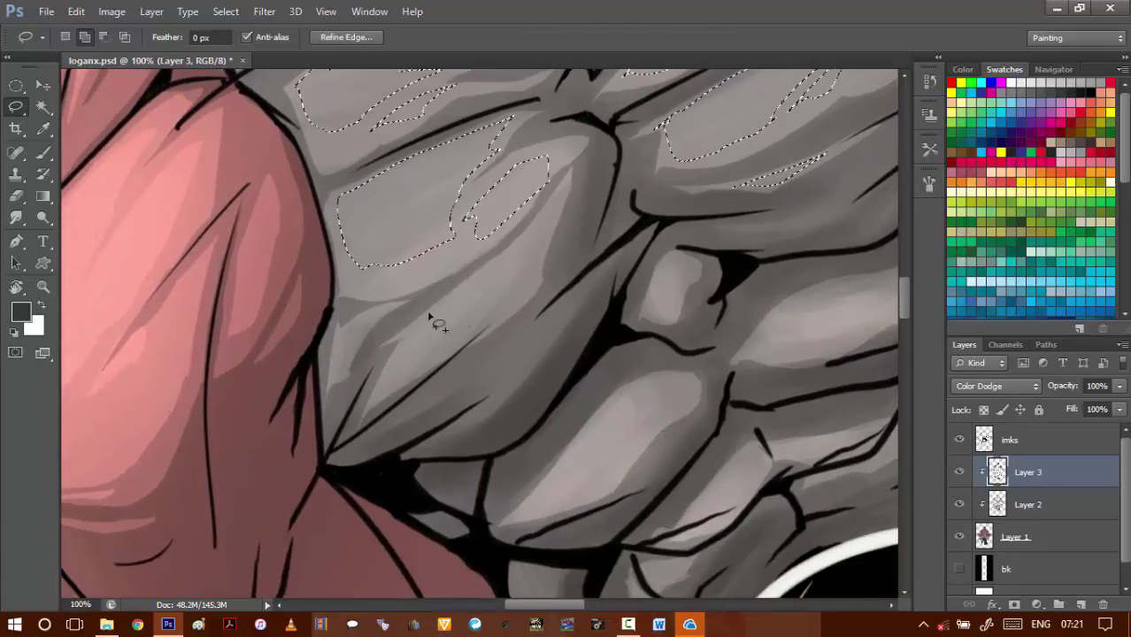
- Add two slanted inner highlight shapes on the lowest fold of the left-side chest to the selection
{"action": "mouse_move", "coordinate": [442, 314]}
{"action": "left_mouse_down"}
{"action": "mouse_move", "coordinate": [404, 338]}
{"action": "mouse_move", "coordinate": [415, 335]}
{"action": "mouse_move", "coordinate": [411, 368]}
{"action": "left_mouse_up"}
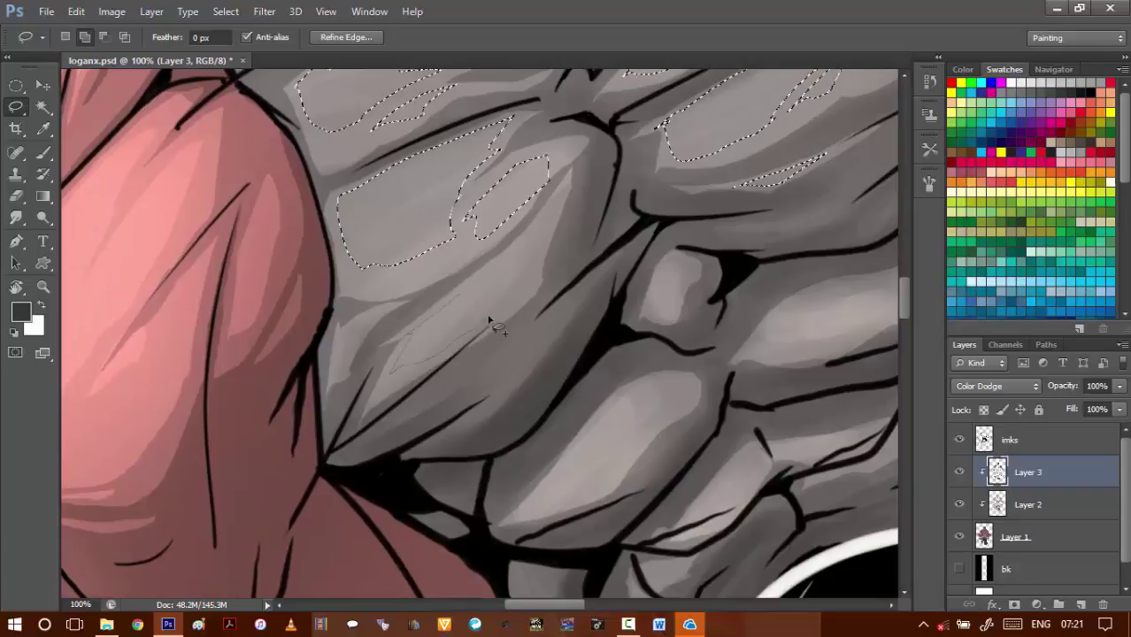
{"action": "left_click_drag", "start_coordinate": [511, 257], "coordinate": [523, 255]}
{"action": "scroll", "coordinate": [441, 247], "scroll_direction": "right", "scroll_amount": 4}
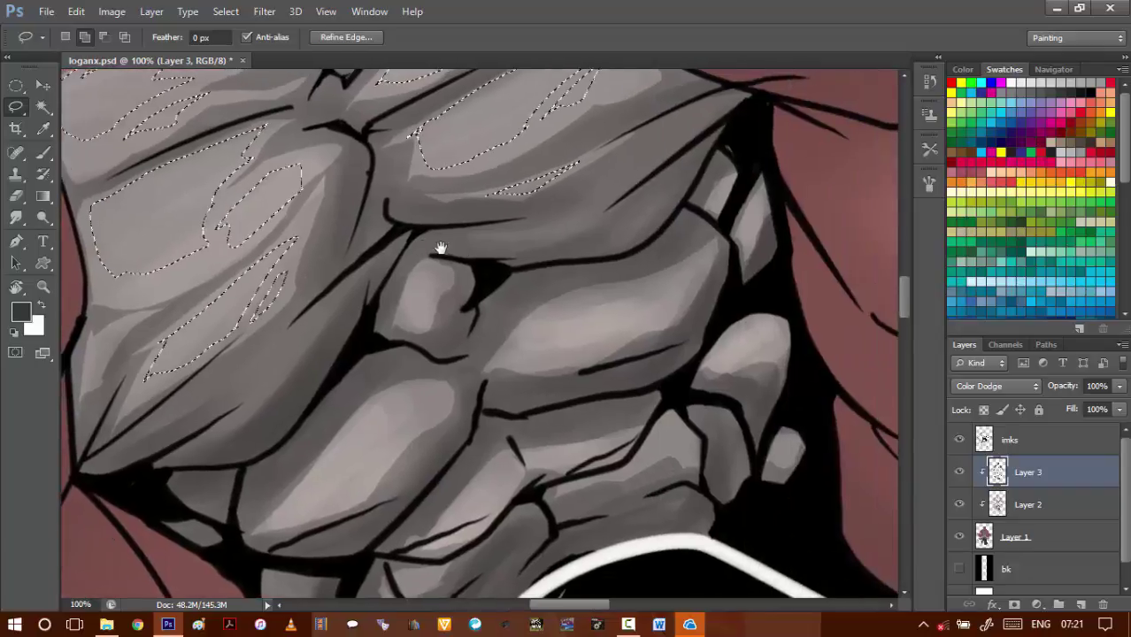
- Add elongated, jagged-ended highlights on the two upper abdominal folds and the right-side flank fold to the selection
{"action": "scroll", "coordinate": [496, 237], "scroll_direction": "down", "scroll_amount": 3}
{"action": "scroll", "coordinate": [496, 237], "scroll_direction": "left", "scroll_amount": 2}
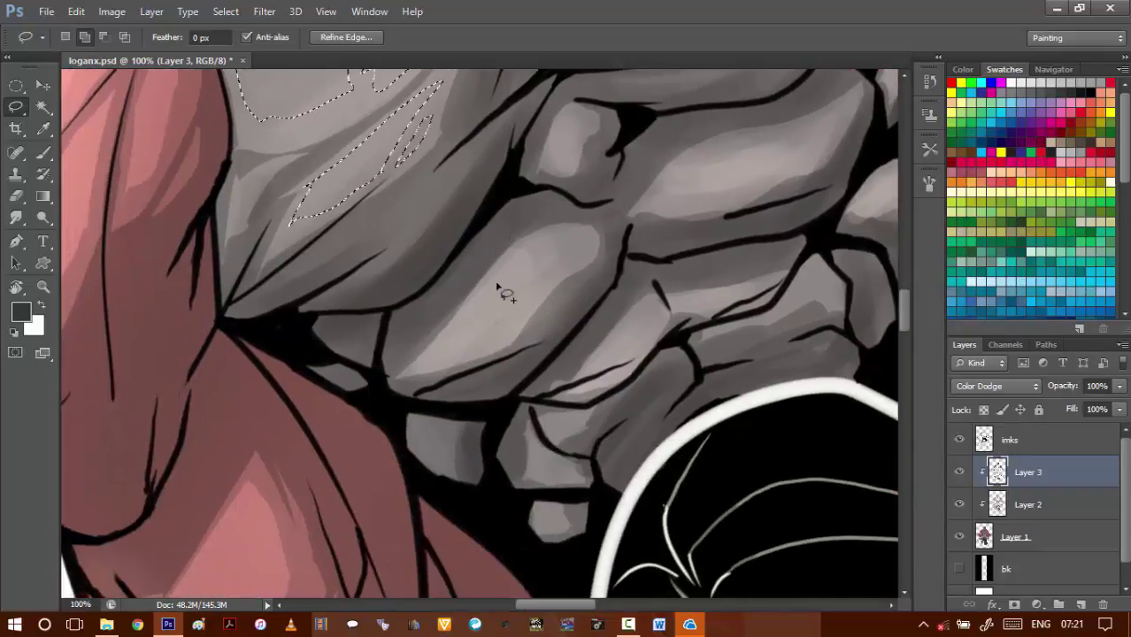
{"action": "mouse_move", "coordinate": [484, 287]}
{"action": "left_mouse_down"}
{"action": "mouse_move", "coordinate": [427, 357]}
{"action": "mouse_move", "coordinate": [527, 301]}
{"action": "left_mouse_up"}
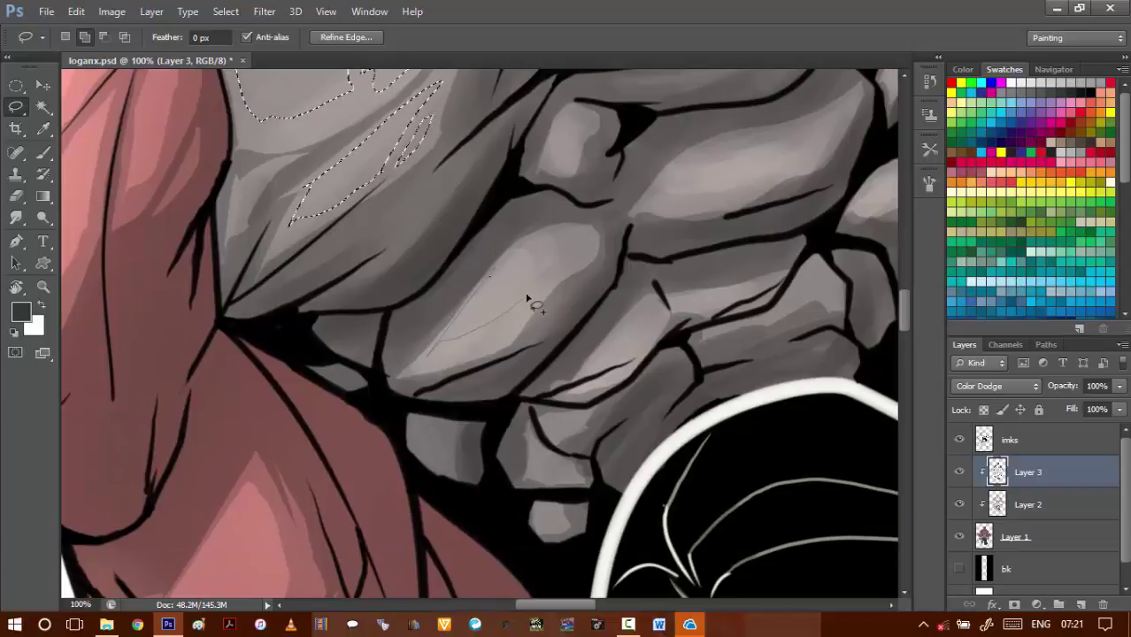
{"action": "left_click_drag", "start_coordinate": [548, 256], "coordinate": [523, 297]}
{"action": "scroll", "coordinate": [466, 217], "scroll_direction": "right", "scroll_amount": 3}
{"action": "mouse_move", "coordinate": [486, 171]}
{"action": "left_mouse_down"}
{"action": "mouse_move", "coordinate": [426, 225]}
{"action": "mouse_move", "coordinate": [559, 198]}
{"action": "mouse_move", "coordinate": [593, 151]}
{"action": "mouse_move", "coordinate": [499, 188]}
{"action": "mouse_move", "coordinate": [598, 156]}
{"action": "mouse_move", "coordinate": [575, 188]}
{"action": "left_mouse_up"}
{"action": "mouse_move", "coordinate": [657, 203]}
{"action": "left_mouse_down"}
{"action": "mouse_move", "coordinate": [704, 210]}
{"action": "mouse_move", "coordinate": [692, 218]}
{"action": "left_mouse_up"}
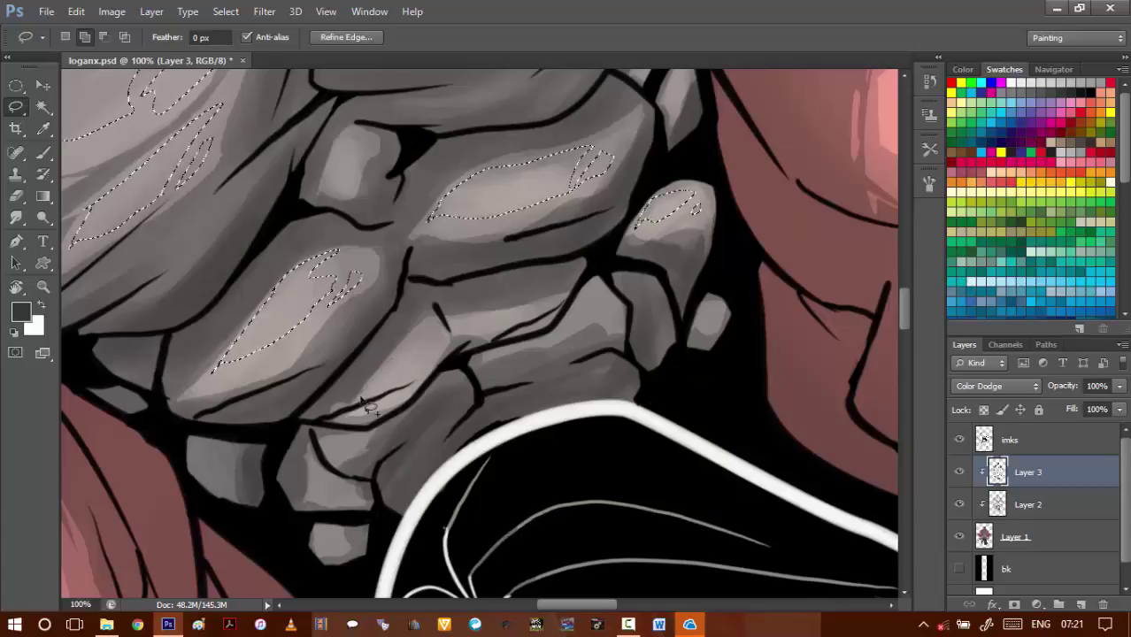
- Add small inner highlights on the two middle abdominal folds and the lower right-side fold to the selection
{"action": "mouse_move", "coordinate": [361, 395]}
{"action": "left_mouse_down"}
{"action": "mouse_move", "coordinate": [421, 359]}
{"action": "mouse_move", "coordinate": [434, 326]}
{"action": "mouse_move", "coordinate": [427, 362]}
{"action": "left_mouse_up"}
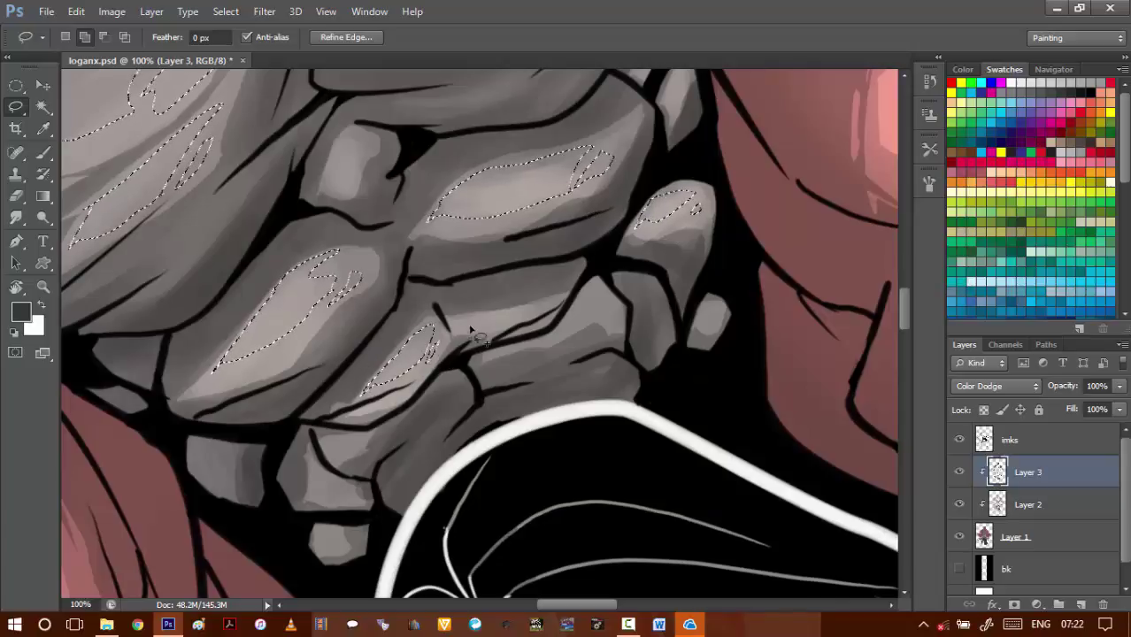
{"action": "mouse_move", "coordinate": [454, 322]}
{"action": "left_mouse_down"}
{"action": "mouse_move", "coordinate": [531, 324]}
{"action": "mouse_move", "coordinate": [524, 317]}
{"action": "left_mouse_up"}
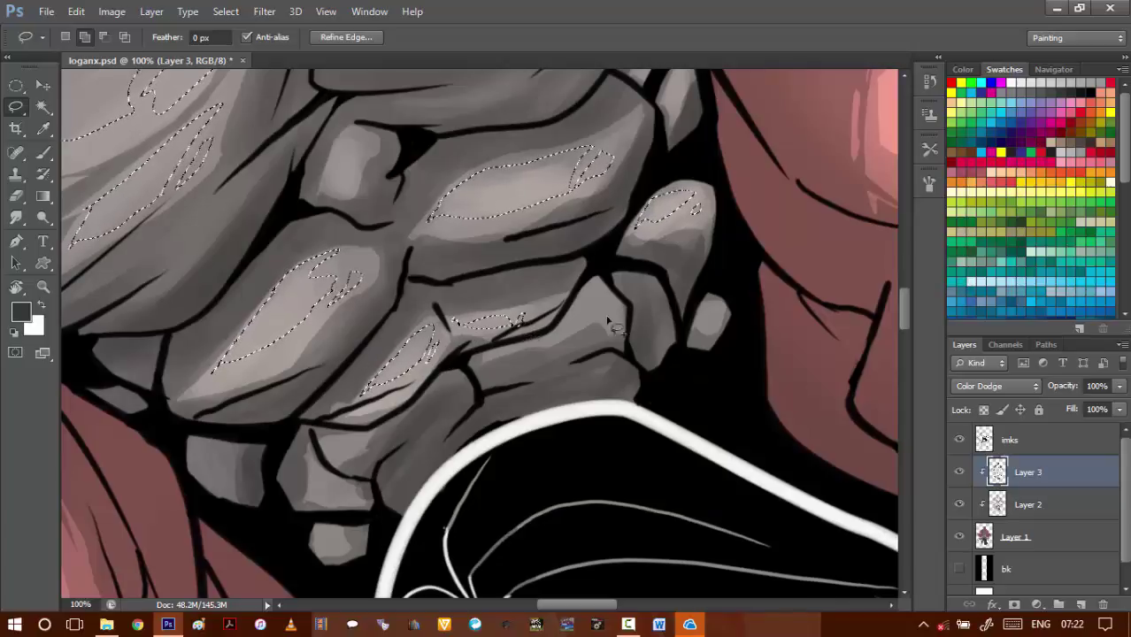
{"action": "mouse_move", "coordinate": [609, 308]}
{"action": "left_mouse_down"}
{"action": "mouse_move", "coordinate": [601, 281]}
{"action": "mouse_move", "coordinate": [611, 306]}
{"action": "left_mouse_up"}
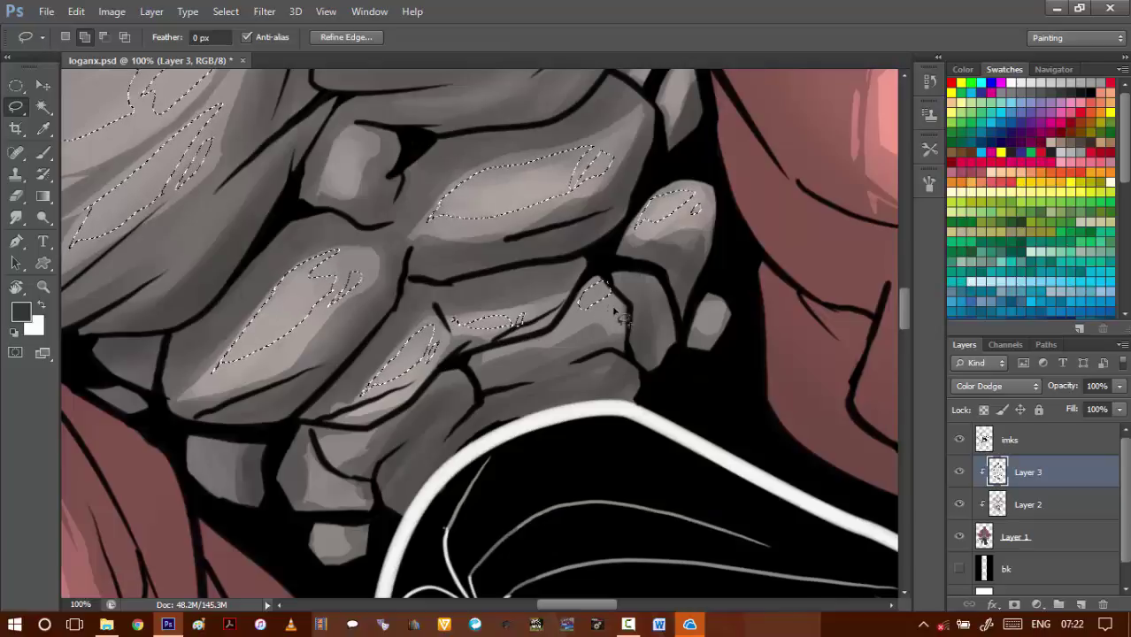
{"action": "key", "text": "Escape"}
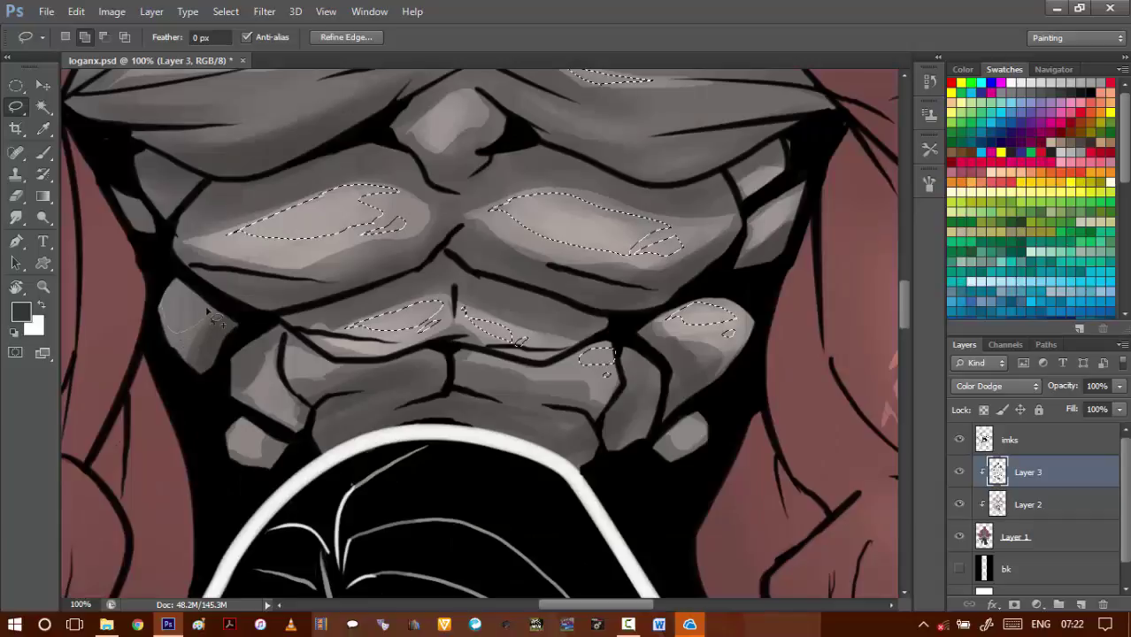
- Lasso and brush a highlight on the left-side flank fold, then add the raised fold below the chest to the selection
{"action": "left_click_drag", "start_coordinate": [213, 315], "coordinate": [177, 289]}
{"action": "key", "text": "b"}
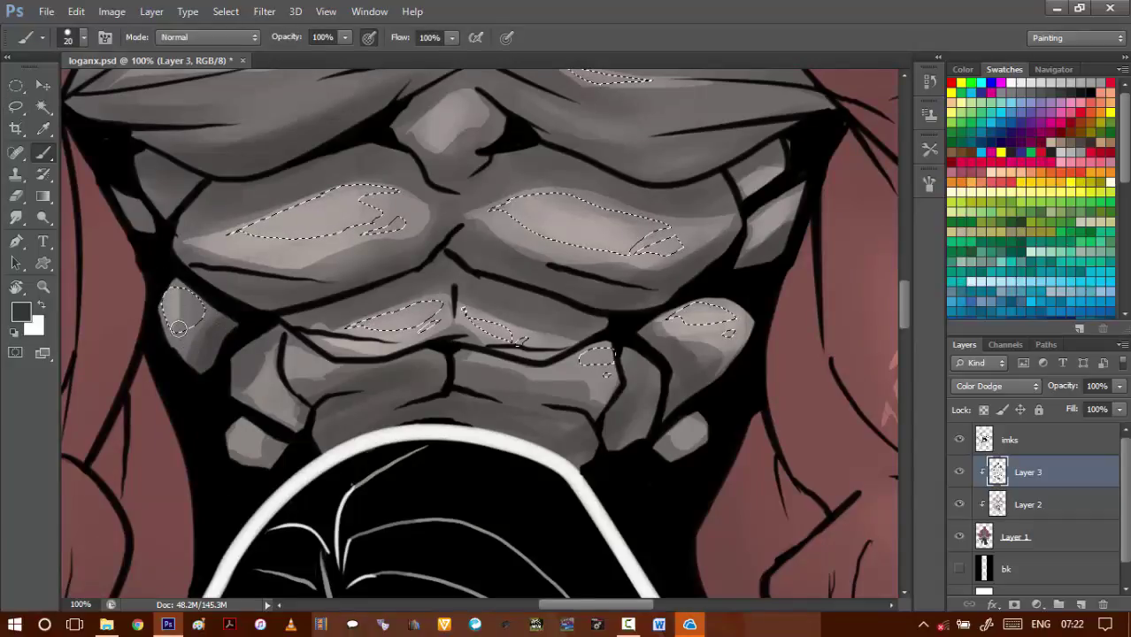
{"action": "mouse_move", "coordinate": [177, 328]}
{"action": "left_mouse_down"}
{"action": "mouse_move", "coordinate": [195, 298]}
{"action": "mouse_move", "coordinate": [232, 321]}
{"action": "mouse_move", "coordinate": [162, 282]}
{"action": "left_mouse_up"}
{"action": "key", "text": "l"}
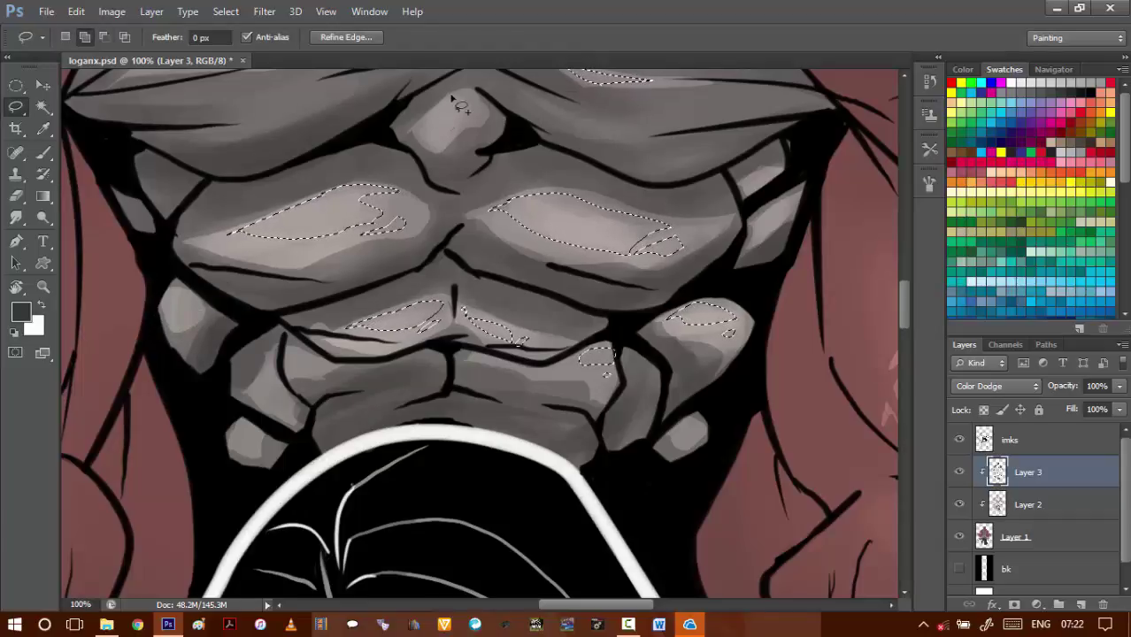
{"action": "left_click_drag", "start_coordinate": [449, 133], "coordinate": [459, 131]}
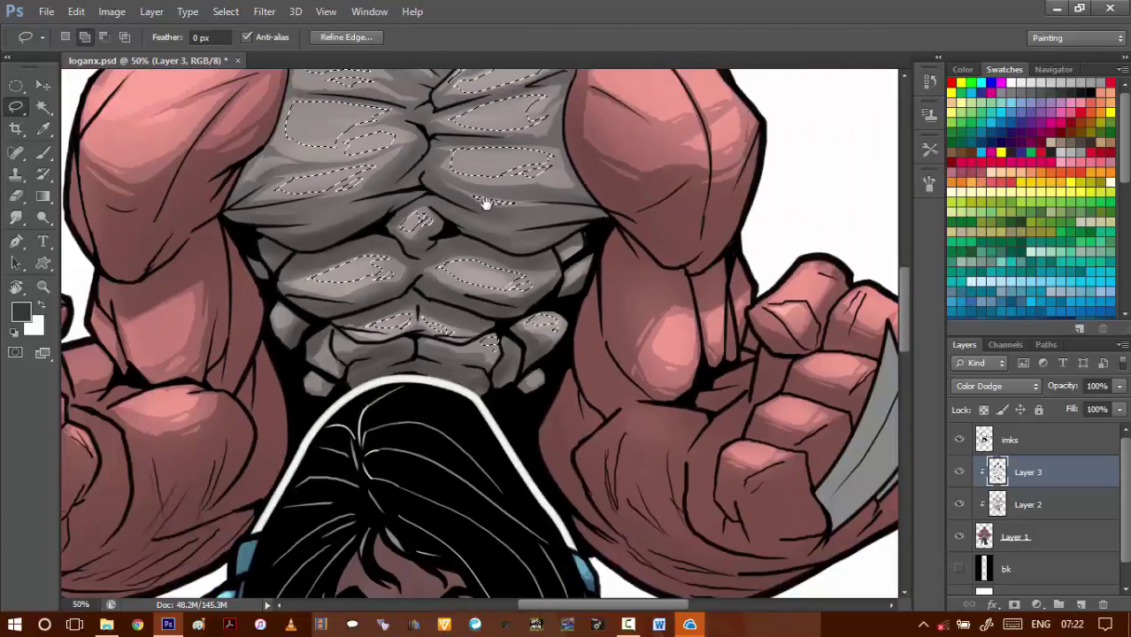
- Raise the brightness of the selected tank top highlights to 80 with Brightness/Contrast and deselect them
{"action": "left_click_drag", "start_coordinate": [492, 197], "coordinate": [468, 252]}
{"action": "key", "text": "shift+Up"}
{"action": "key", "text": "shift+Up"}
{"action": "key", "text": "shift+Up"}
{"action": "key", "text": "shift+Up"}
{"action": "key", "text": "shift+Up"}
{"action": "key", "text": "shift+Up"}
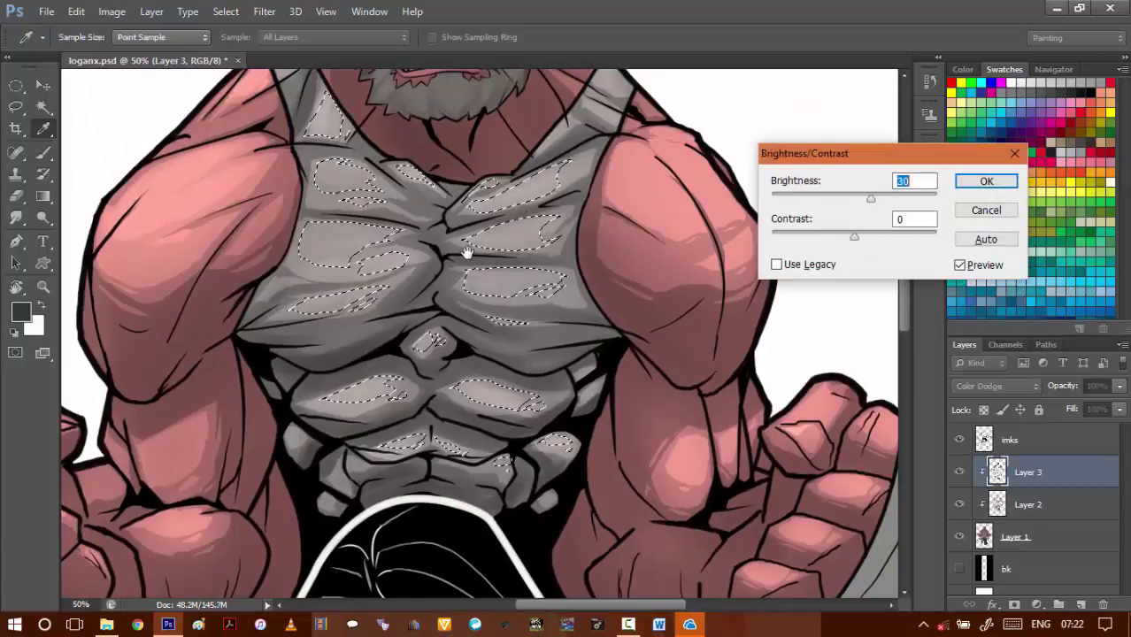
{"action": "key", "text": "Return"}
{"action": "key", "text": "l"}
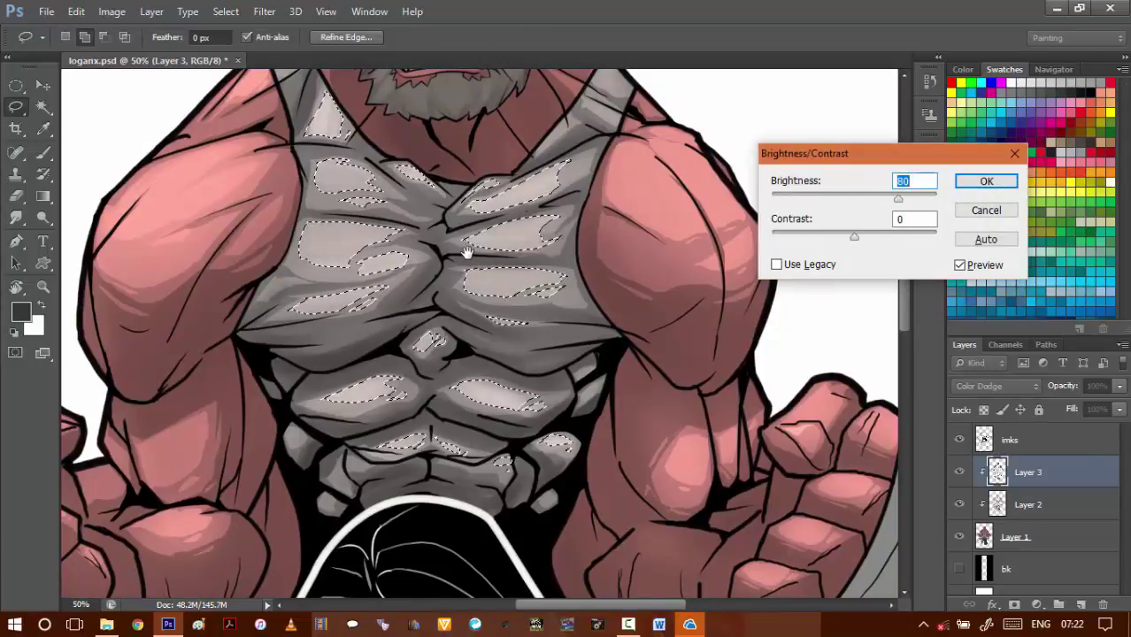
{"action": "key", "text": "ctrl+d"}
- Lasso inner highlights on the right-side shoulder strap, raise their brightness to 60, and deselect them
{"action": "left_click_drag", "start_coordinate": [503, 324], "coordinate": [501, 406]}
{"action": "key", "text": "ctrl+minus"}
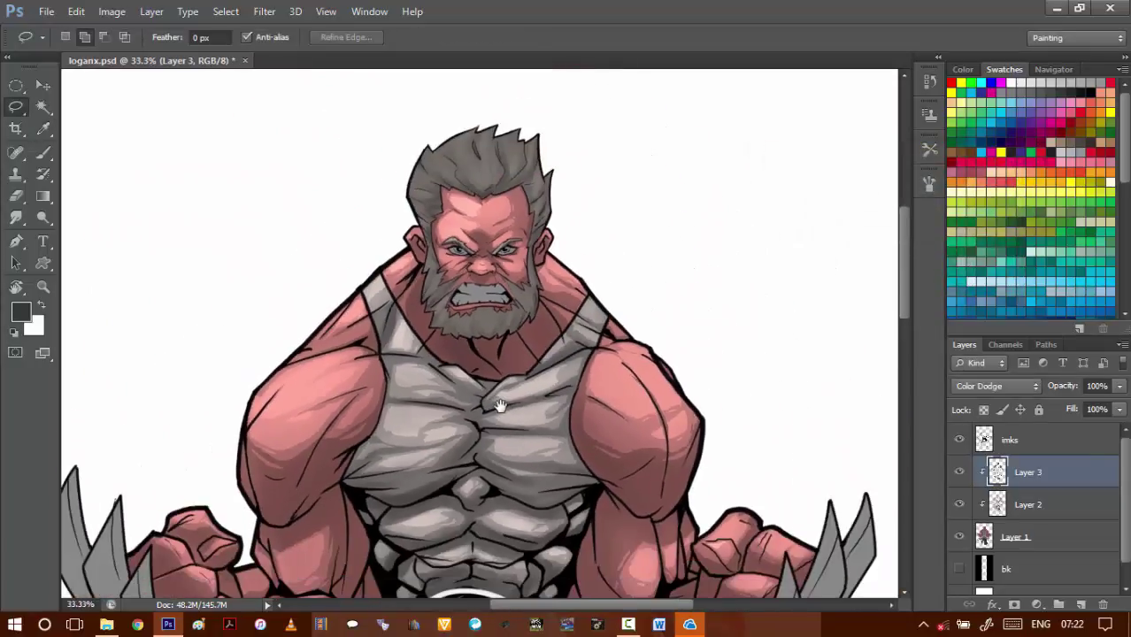
{"action": "scroll", "coordinate": [543, 275], "scroll_direction": "up", "scroll_amount": 3}
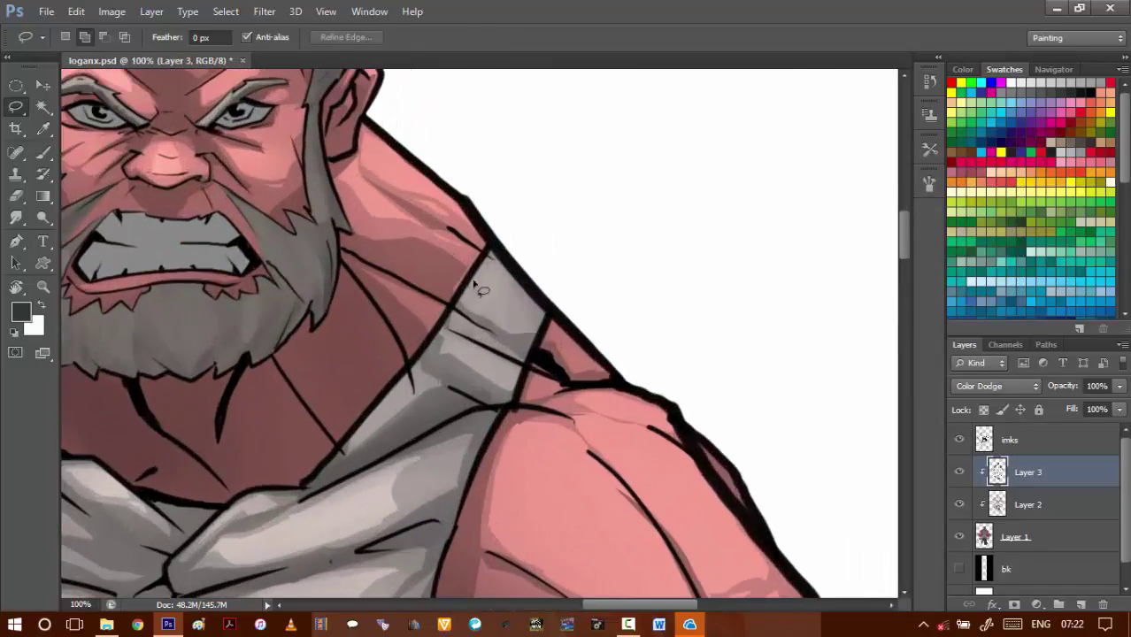
{"action": "left_click_drag", "start_coordinate": [540, 307], "coordinate": [486, 265]}
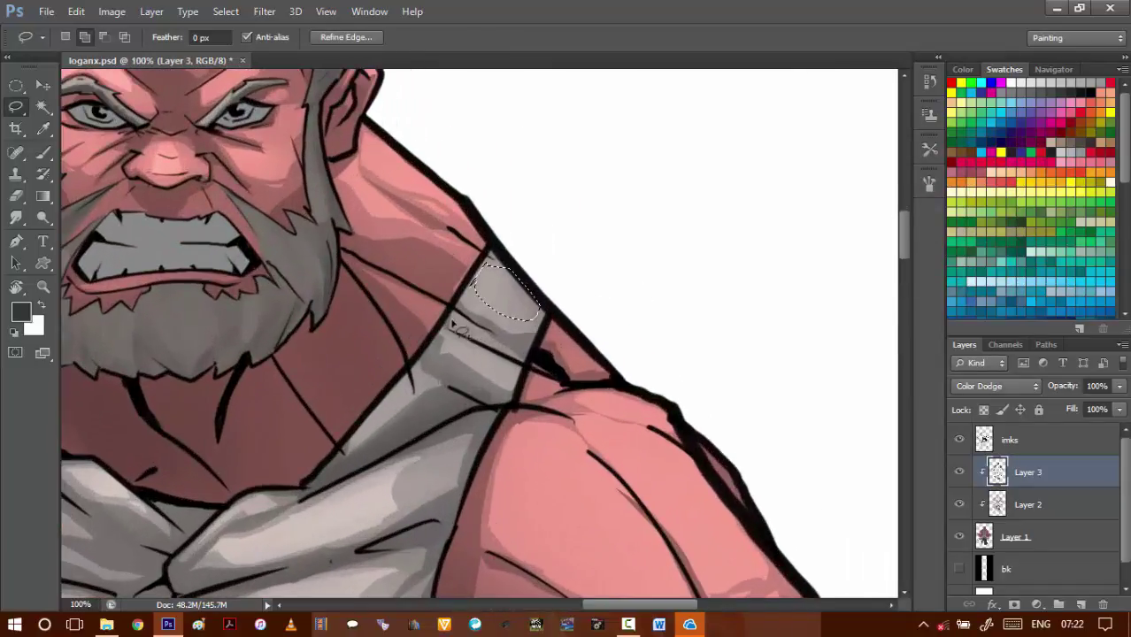
{"action": "mouse_move", "coordinate": [453, 322]}
{"action": "left_mouse_down"}
{"action": "mouse_move", "coordinate": [503, 351]}
{"action": "mouse_move", "coordinate": [506, 381]}
{"action": "mouse_move", "coordinate": [472, 371]}
{"action": "mouse_move", "coordinate": [504, 362]}
{"action": "mouse_move", "coordinate": [513, 334]}
{"action": "mouse_move", "coordinate": [534, 332]}
{"action": "mouse_move", "coordinate": [510, 353]}
{"action": "left_mouse_up"}
{"action": "key", "text": "ctrl+alt+b"}
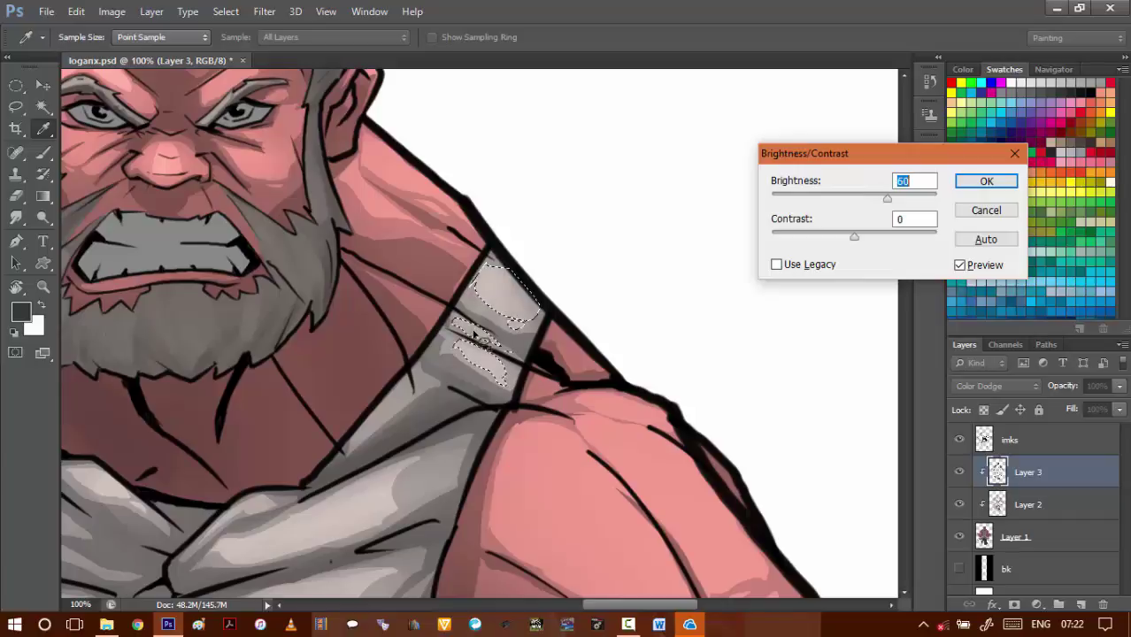
{"action": "key", "text": "Return"}
{"action": "key", "text": "ctrl+d"}
- Lasso a jagged inner highlight on the upper part of the left-side shoulder strap
{"action": "left_click_drag", "start_coordinate": [320, 387], "coordinate": [460, 371]}
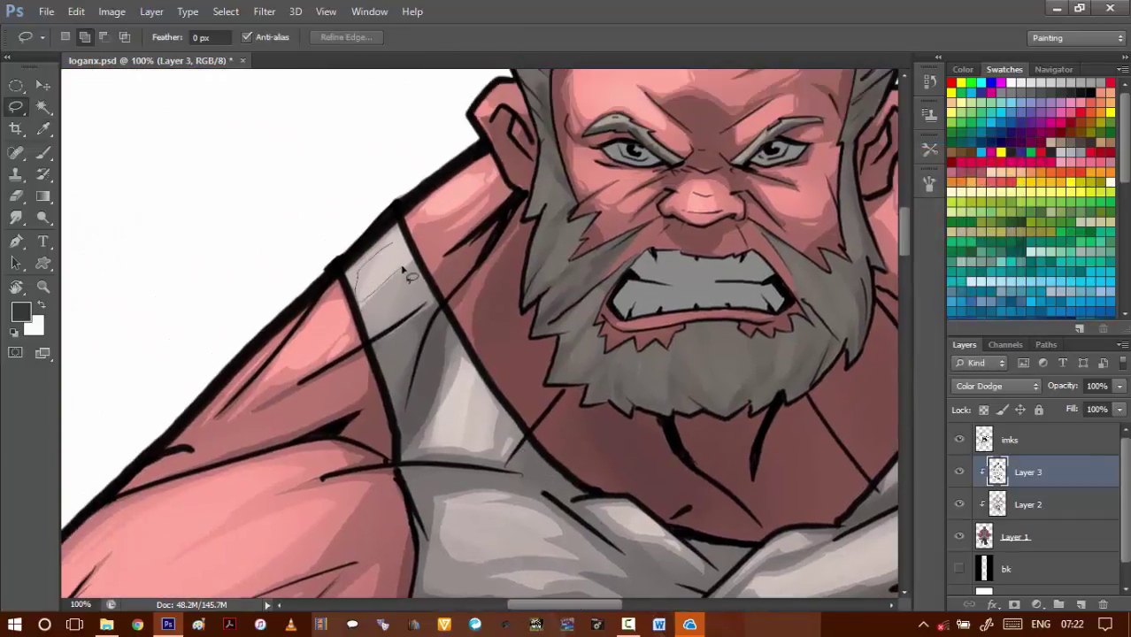
{"action": "left_click_drag", "start_coordinate": [403, 268], "coordinate": [394, 283]}
{"action": "key", "text": "alt+i"}
{"action": "key", "text": "j"}
{"action": "key", "text": "c"}
{"action": "key", "text": "shift+Up"}
{"action": "key", "text": "shift+Up"}
{"action": "key", "text": "shift+Up"}
{"action": "key", "text": "shift+Up"}
{"action": "key", "text": "shift+Up"}
{"action": "key", "text": "shift+Up"}
{"action": "key", "text": "shift+Up"}
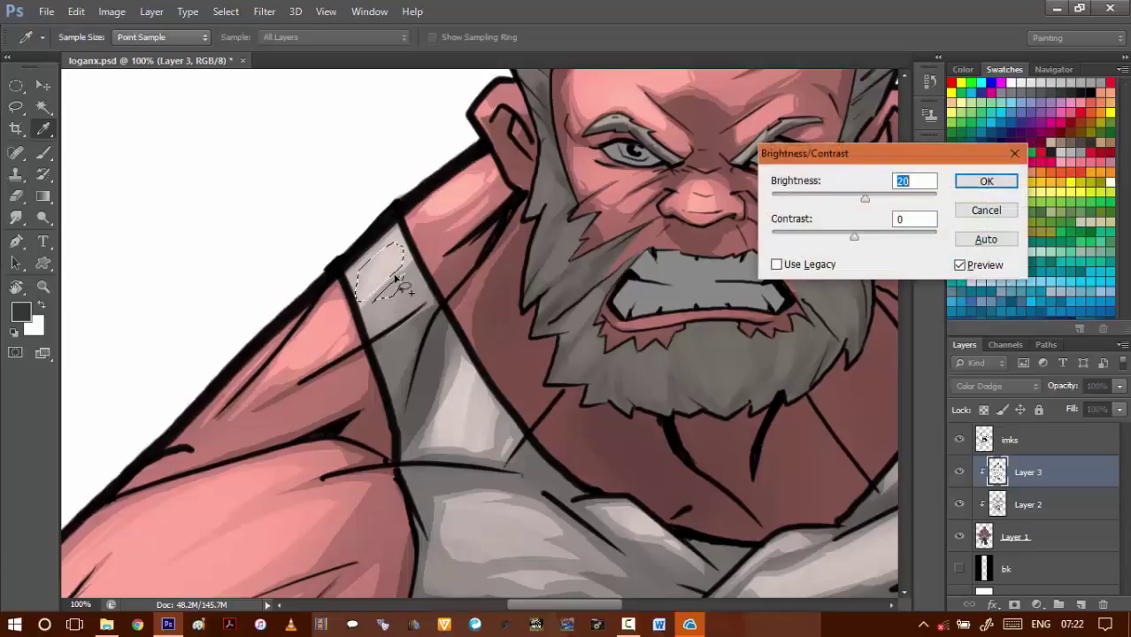
{"action": "key", "text": "Escape"}
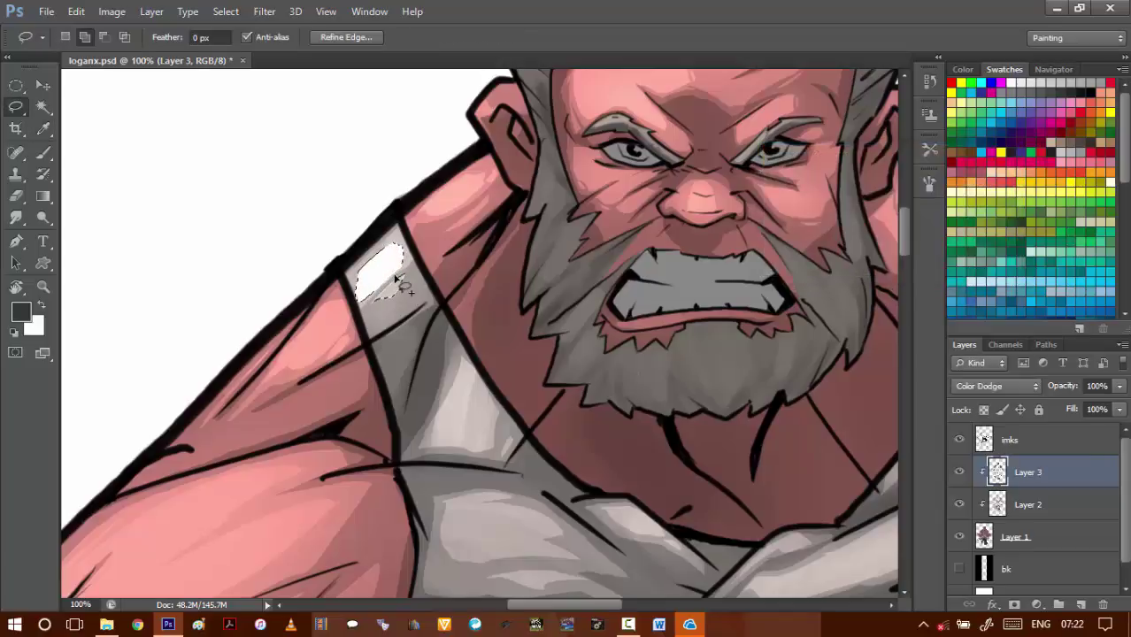
{"action": "key", "text": "alt+i"}
{"action": "key", "text": "a"}
{"action": "key", "text": "c"}
{"action": "key", "text": "Escape"}
{"action": "key", "text": "l"}
{"action": "key", "text": "alt+s"}
{"action": "key", "text": "m"}
{"action": "key", "text": "e"}
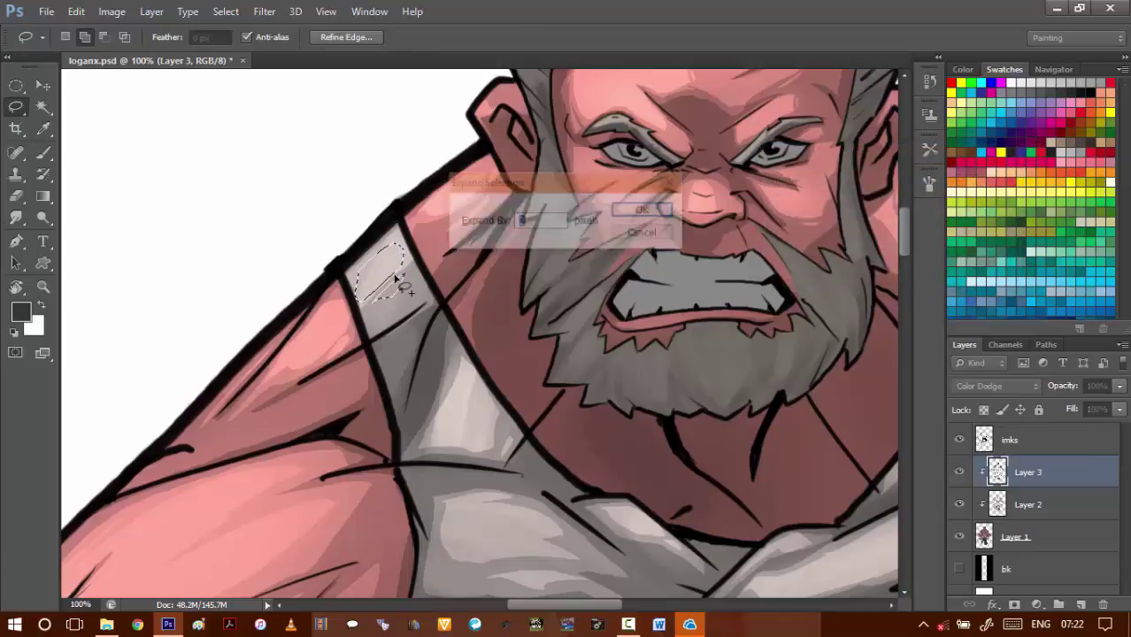
{"action": "key", "text": "Escape"}
- Brighten the lassoed highlight on the left-side shoulder strap with Brightness/Contrast and deselect it
{"action": "key", "text": "alt+i"}
{"action": "key", "text": "a"}
{"action": "key", "text": "c"}
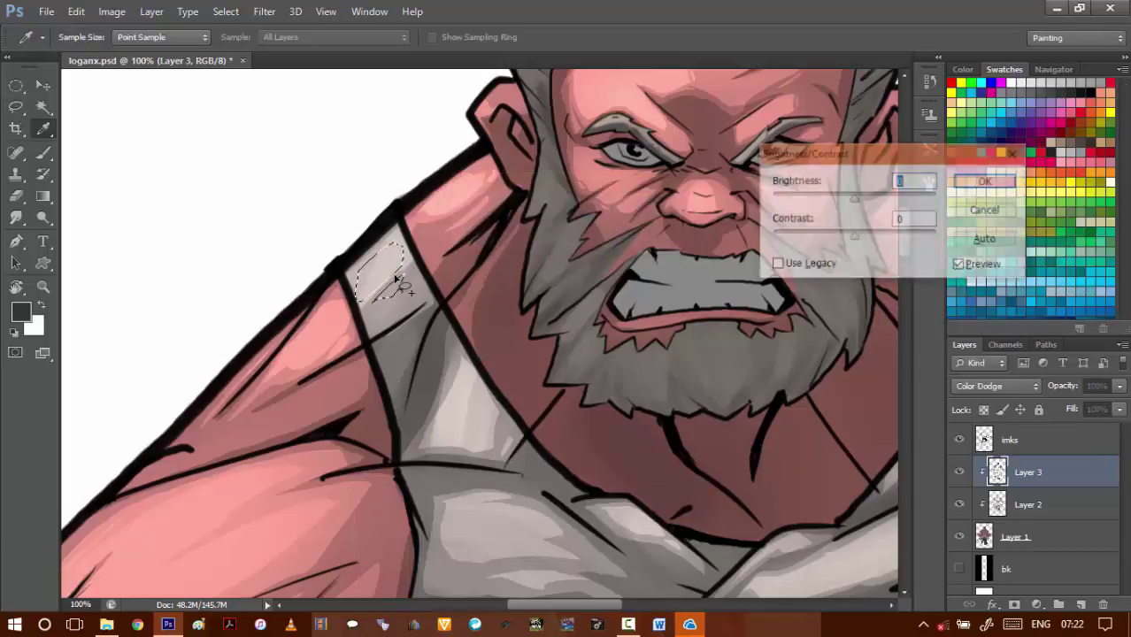
{"action": "key", "text": "shift+Up"}
{"action": "key", "text": "shift+Up"}
{"action": "key", "text": "shift+Up"}
{"action": "key", "text": "shift+Up"}
{"action": "key", "text": "Return"}
{"action": "key", "text": "l"}
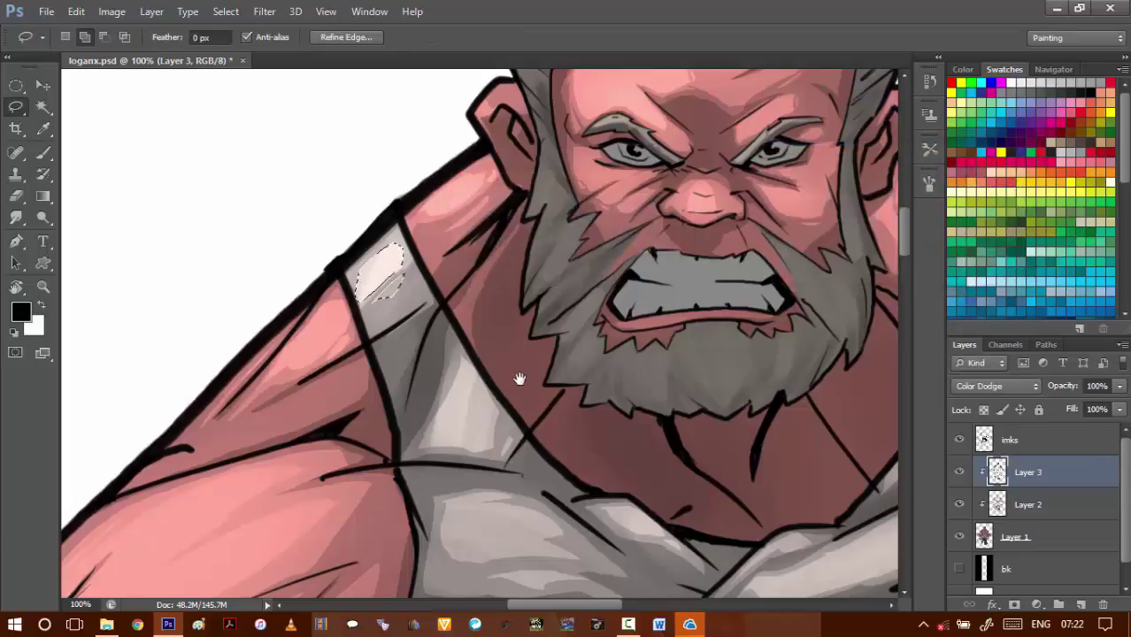
{"action": "left_click_drag", "start_coordinate": [519, 379], "coordinate": [412, 295]}
{"action": "key", "text": "ctrl+minus"}
{"action": "key", "text": "ctrl+minus"}
{"action": "key", "text": "ctrl+d"}
- Examine the tank top highlights and the overall lighting across both characters in the illustration
{"action": "left_click_drag", "start_coordinate": [531, 468], "coordinate": [473, 413]}
{"action": "left_click_drag", "start_coordinate": [594, 493], "coordinate": [480, 442]}
{"action": "left_click_drag", "start_coordinate": [445, 556], "coordinate": [465, 411]}
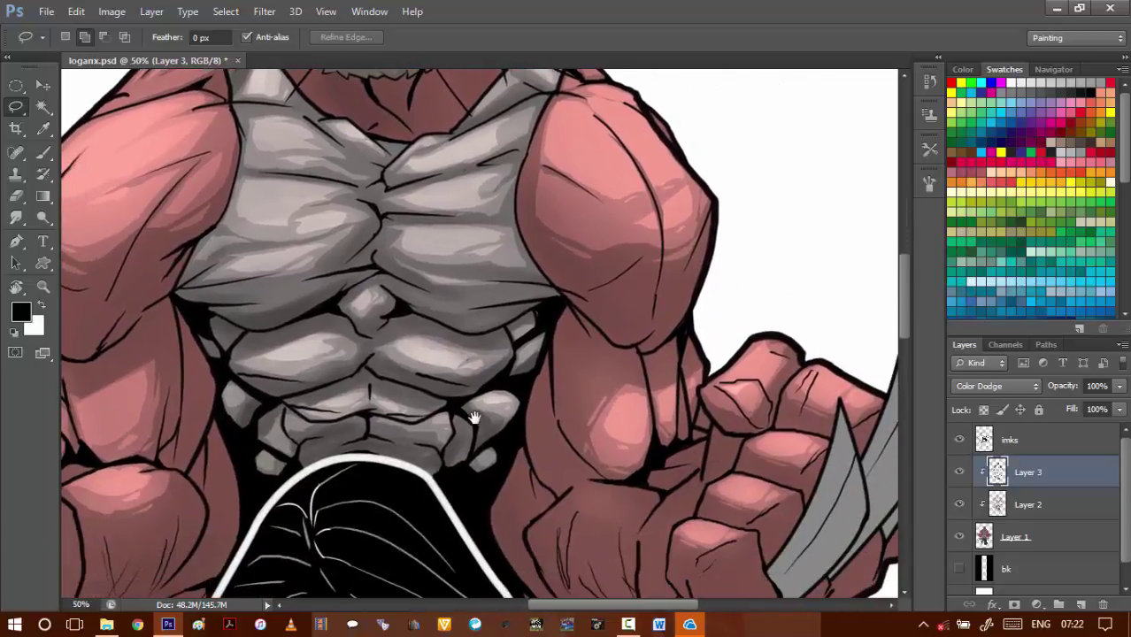
{"action": "key", "text": "ctrl+minus"}
{"action": "key", "text": "ctrl+minus"}
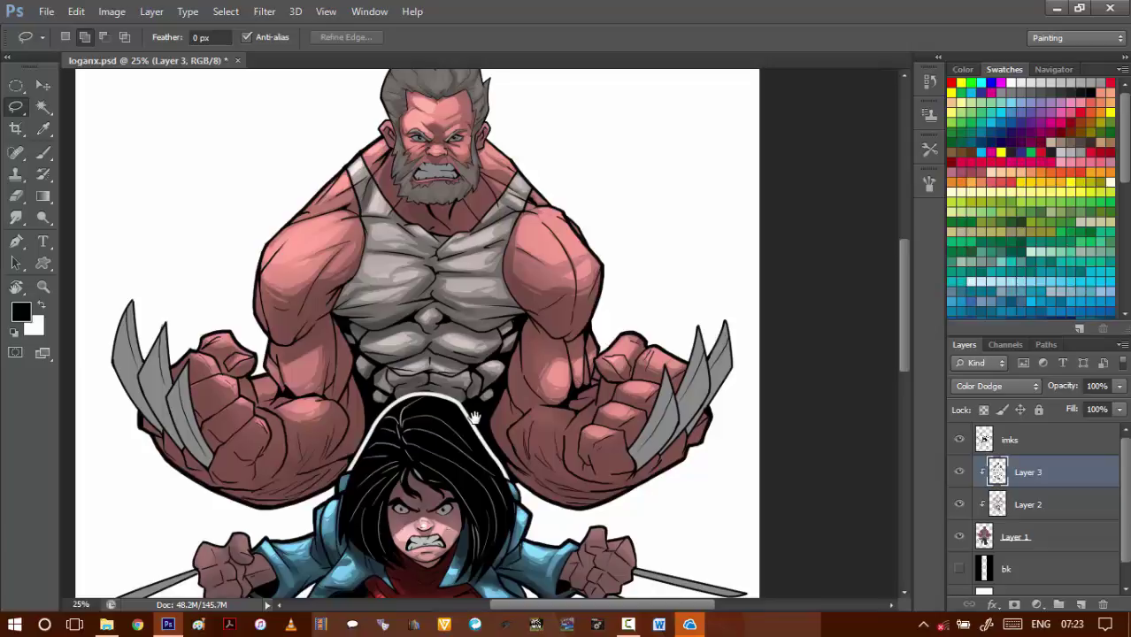
{"action": "scroll", "coordinate": [486, 306], "scroll_direction": "down", "scroll_amount": 3}
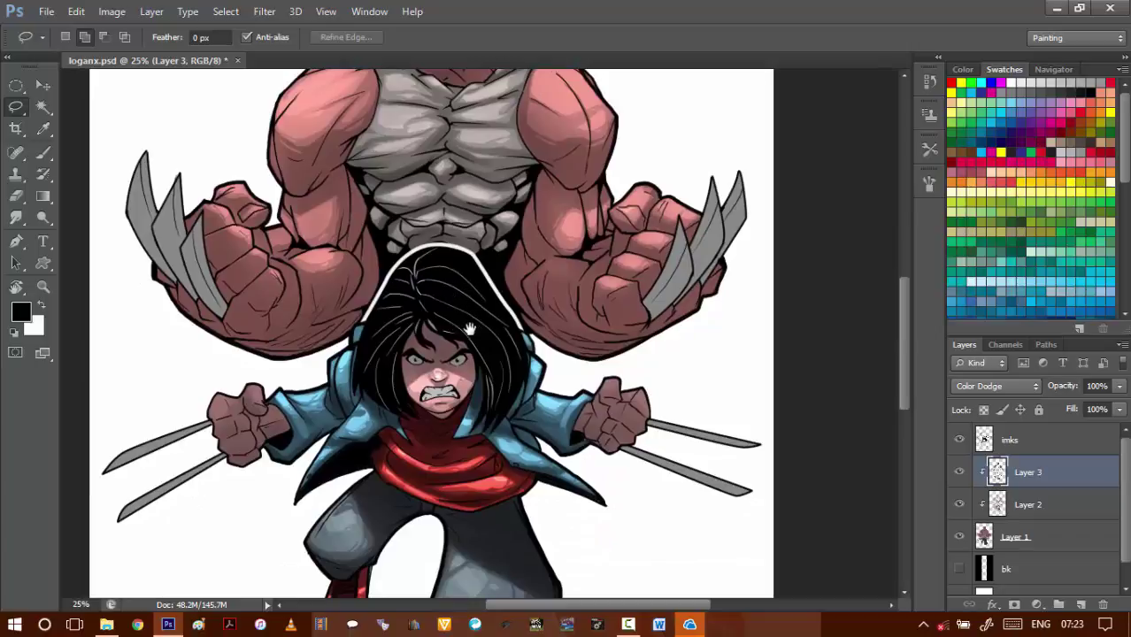
{"action": "scroll", "coordinate": [459, 348], "scroll_direction": "down", "scroll_amount": 2}
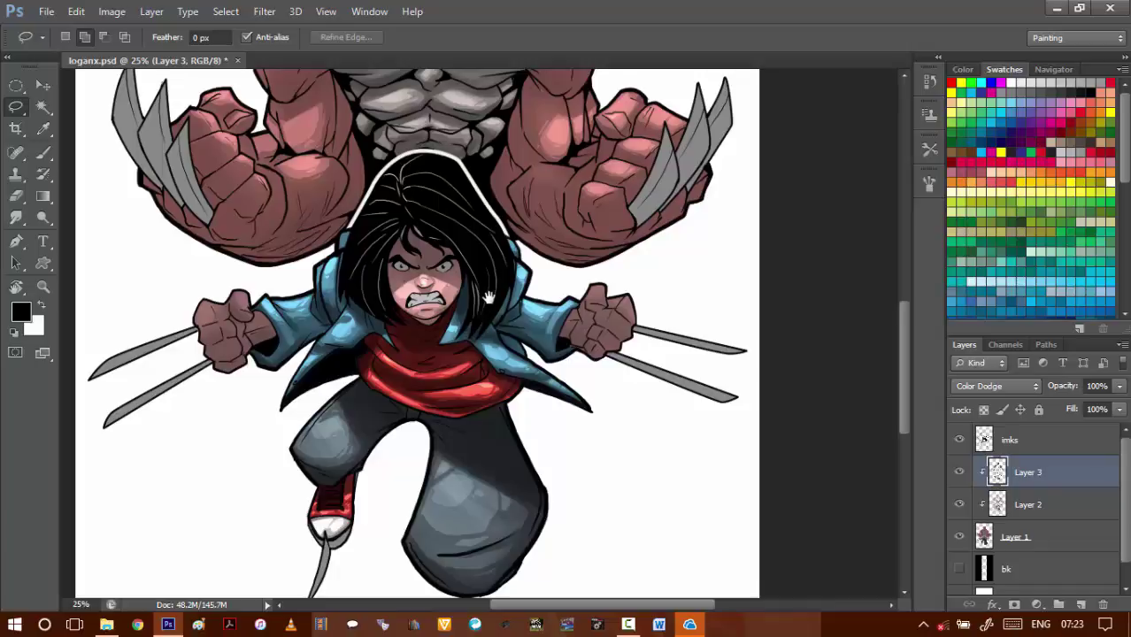
{"action": "scroll", "coordinate": [497, 199], "scroll_direction": "up", "scroll_amount": 6}
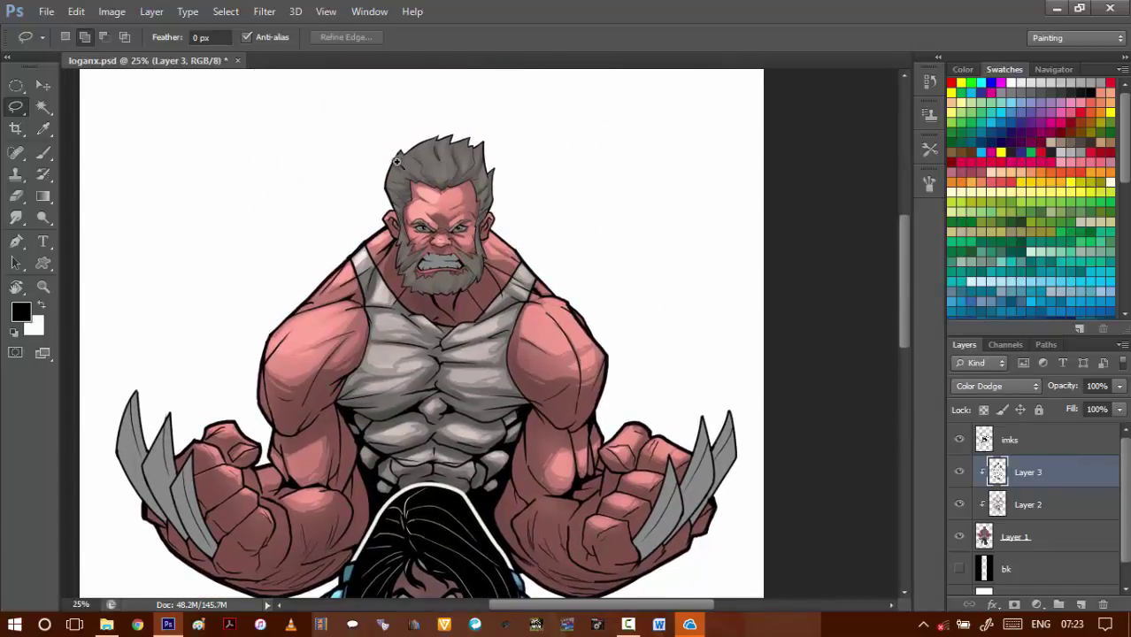
- Lasso thin, jagged strand-shaped highlights along the left side of the bearded character's hair
{"action": "scroll", "coordinate": [397, 161], "scroll_direction": "up", "scroll_amount": 4}
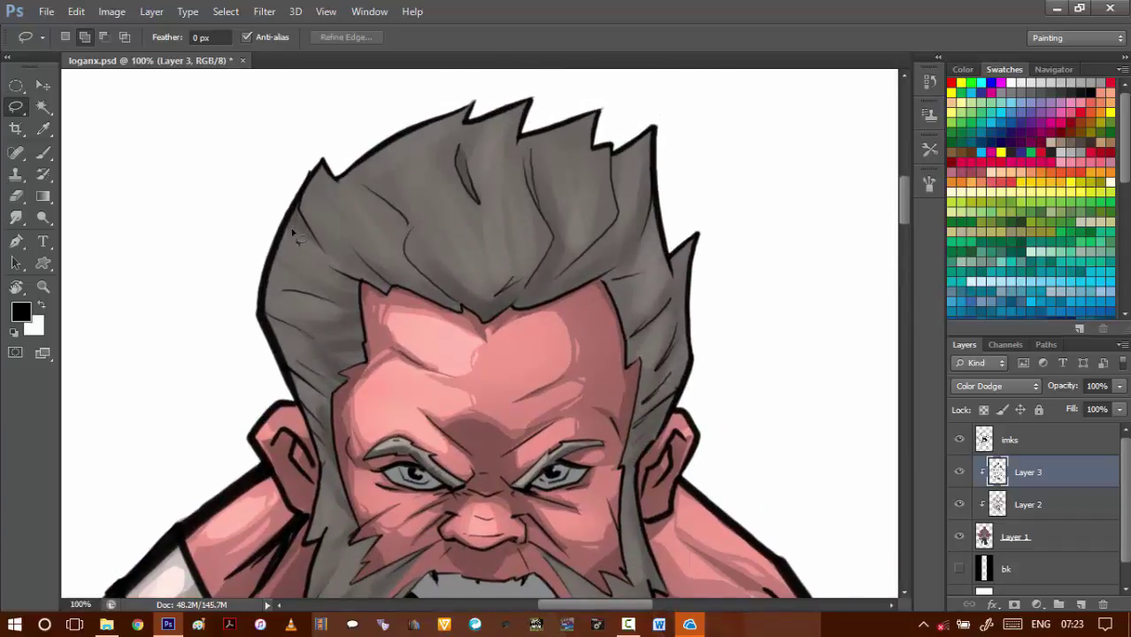
{"action": "left_click_drag", "start_coordinate": [290, 239], "coordinate": [295, 251]}
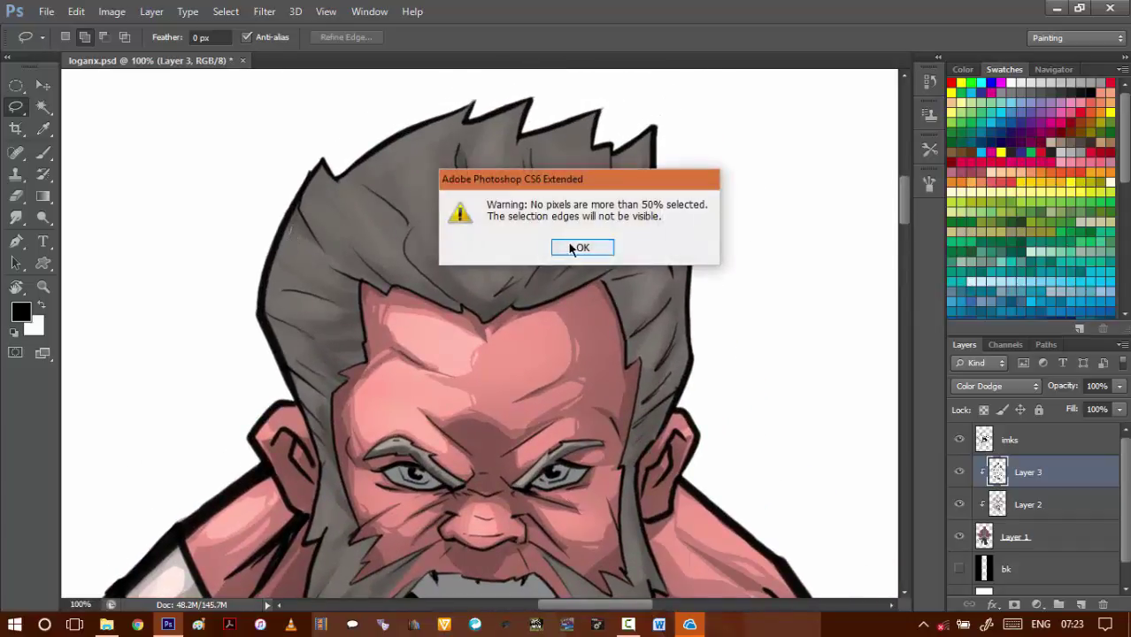
{"action": "key", "text": "Return"}
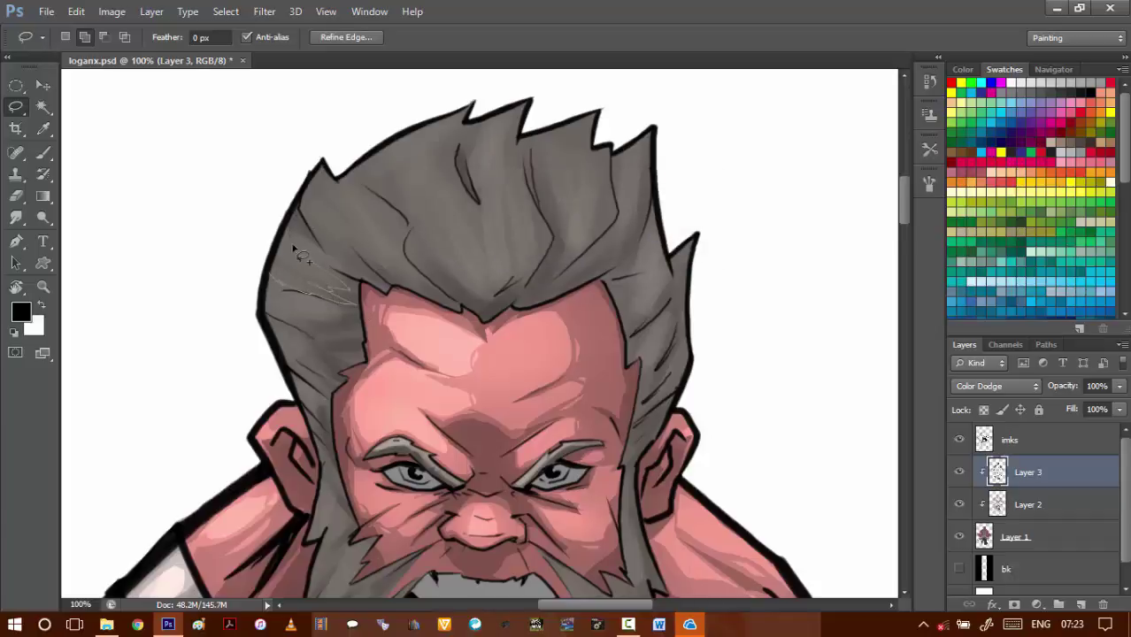
{"action": "left_click_drag", "start_coordinate": [281, 251], "coordinate": [282, 259]}
{"action": "left_click_drag", "start_coordinate": [311, 206], "coordinate": [363, 263]}
- Add jagged strand highlights on the upper-left and front-middle sections of the bearded character's hair to the selection
{"action": "mouse_move", "coordinate": [361, 209]}
{"action": "left_mouse_down"}
{"action": "mouse_move", "coordinate": [376, 218]}
{"action": "mouse_move", "coordinate": [371, 202]}
{"action": "left_mouse_up"}
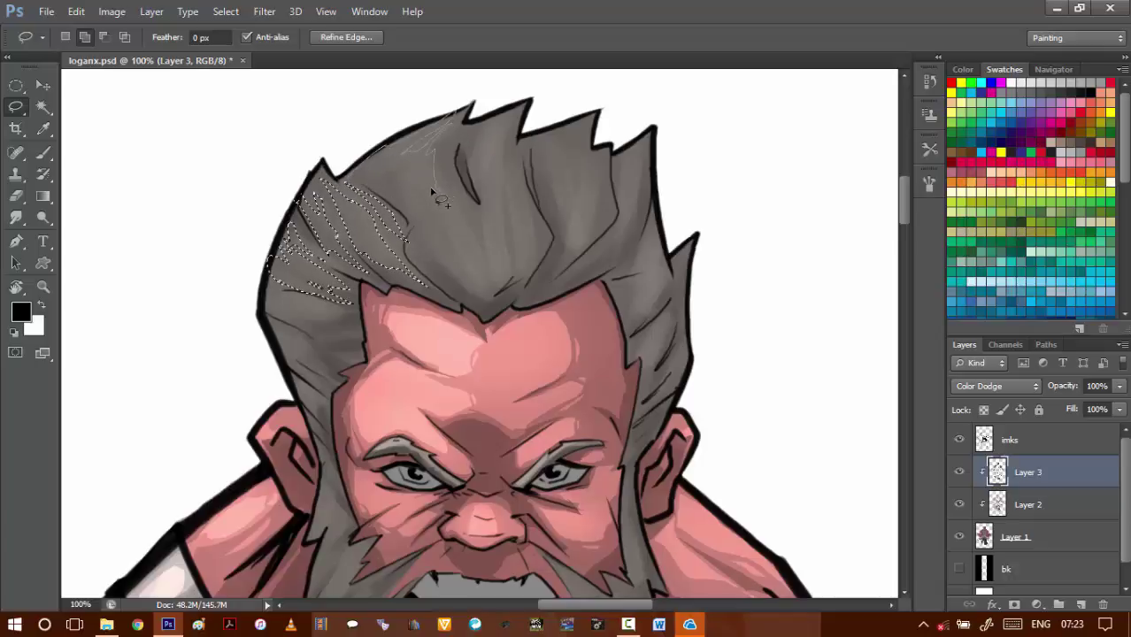
{"action": "left_click_drag", "start_coordinate": [377, 188], "coordinate": [381, 191]}
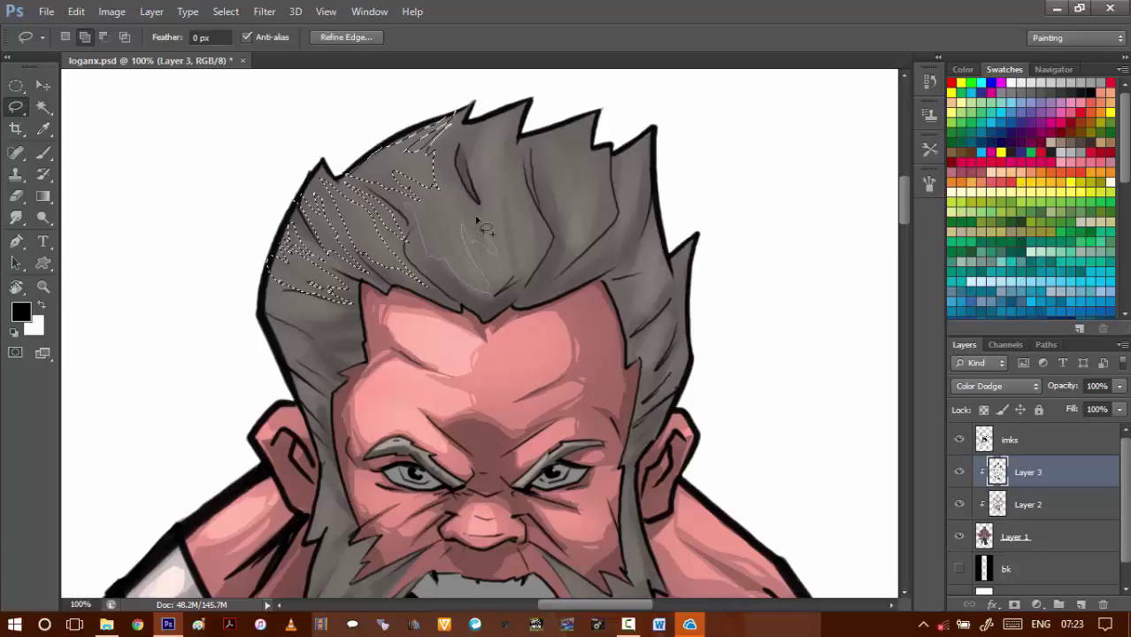
{"action": "left_click_drag", "start_coordinate": [396, 195], "coordinate": [398, 195]}
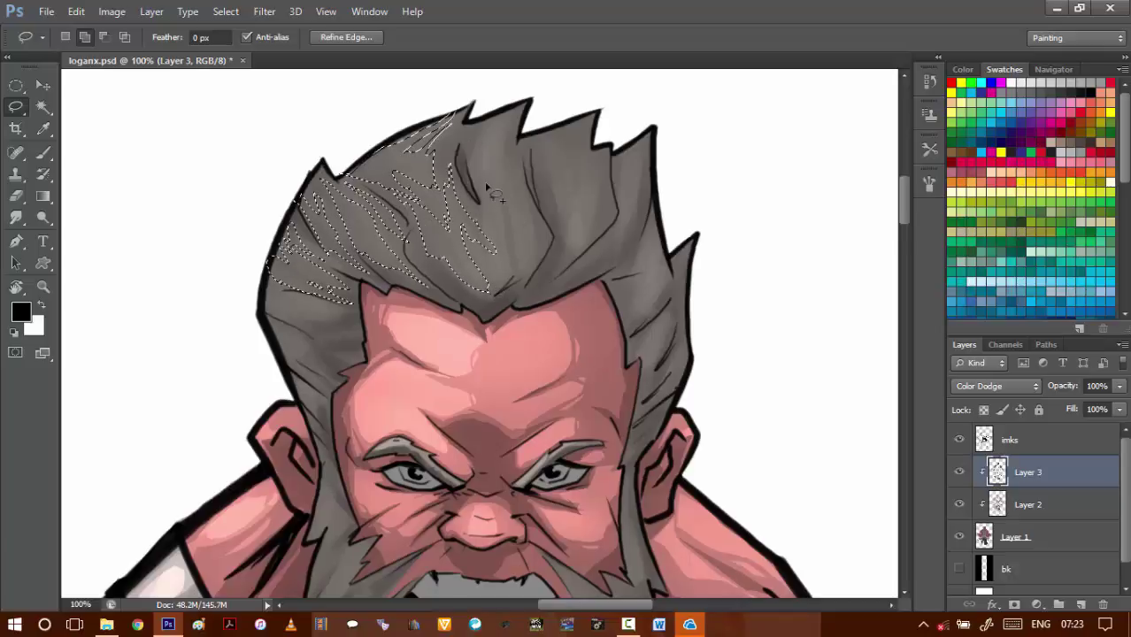
- Add jagged strand highlights on the front-middle and right-hand spikes of the bearded character's hair to the lasso selection
{"action": "left_click_drag", "start_coordinate": [466, 126], "coordinate": [496, 216]}
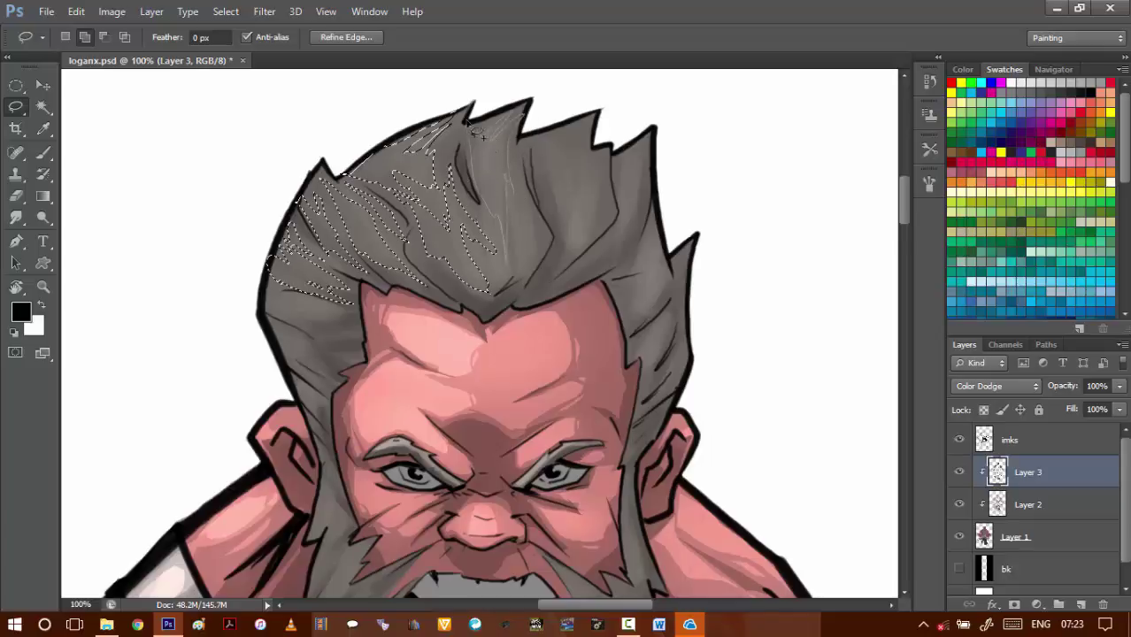
{"action": "left_click_drag", "start_coordinate": [466, 122], "coordinate": [471, 122]}
{"action": "key", "text": "space"}
{"action": "left_click_drag", "start_coordinate": [520, 160], "coordinate": [453, 107]}
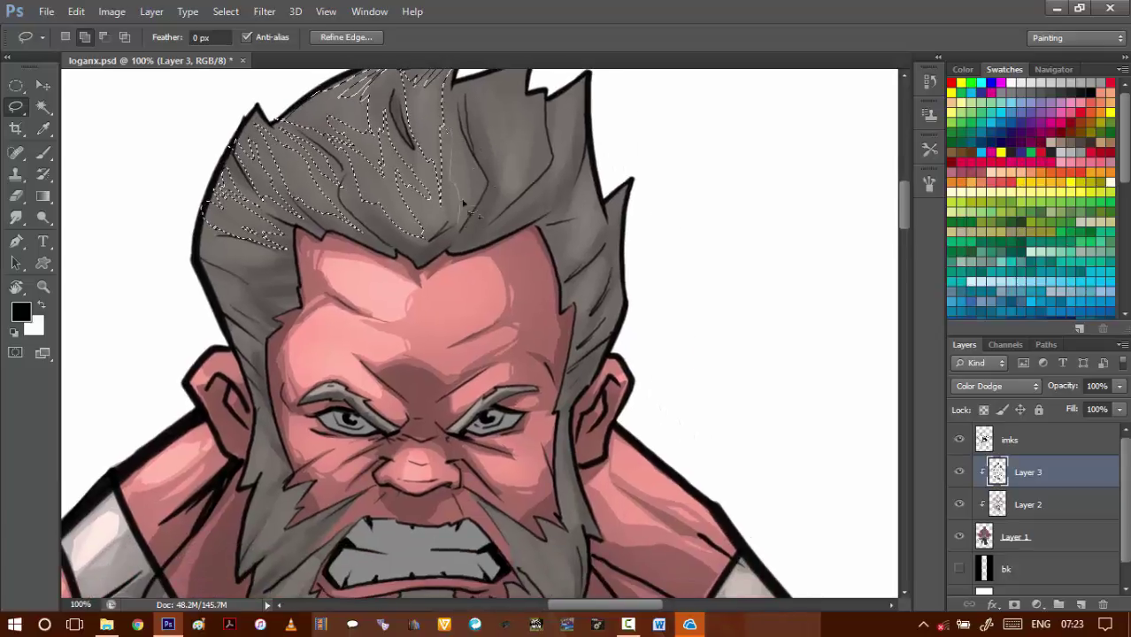
{"action": "scroll", "coordinate": [472, 173], "scroll_direction": "up", "scroll_amount": 1}
{"action": "scroll", "coordinate": [472, 173], "scroll_direction": "right", "scroll_amount": 1}
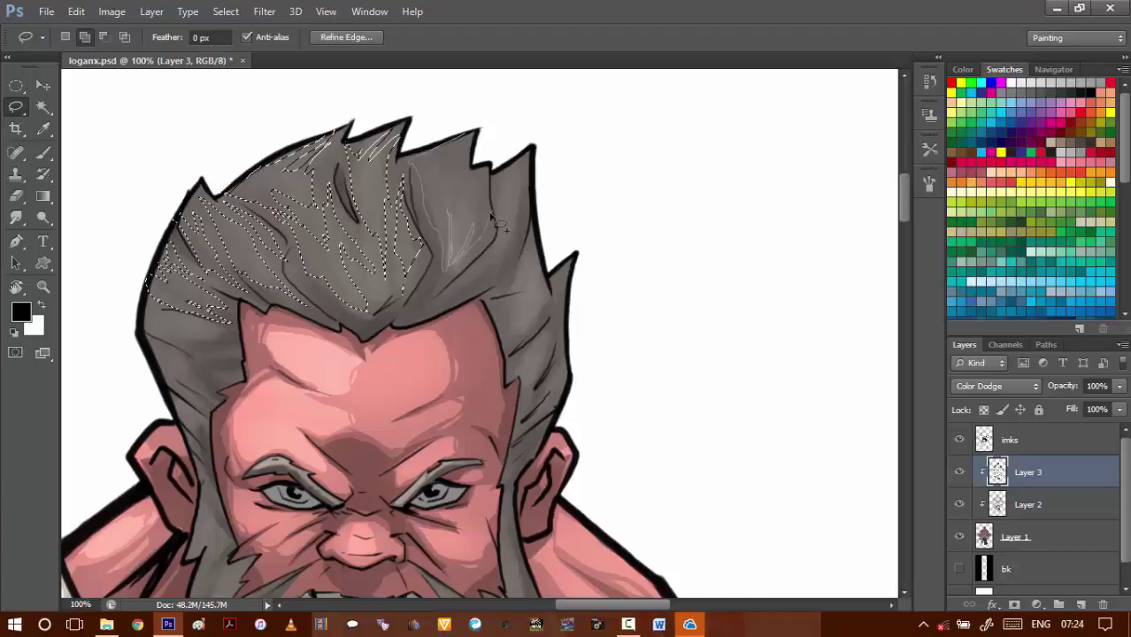
{"action": "mouse_move", "coordinate": [449, 196]}
{"action": "left_mouse_down"}
{"action": "mouse_move", "coordinate": [459, 154]}
{"action": "mouse_move", "coordinate": [476, 155]}
{"action": "mouse_move", "coordinate": [474, 193]}
{"action": "mouse_move", "coordinate": [433, 192]}
{"action": "left_mouse_up"}
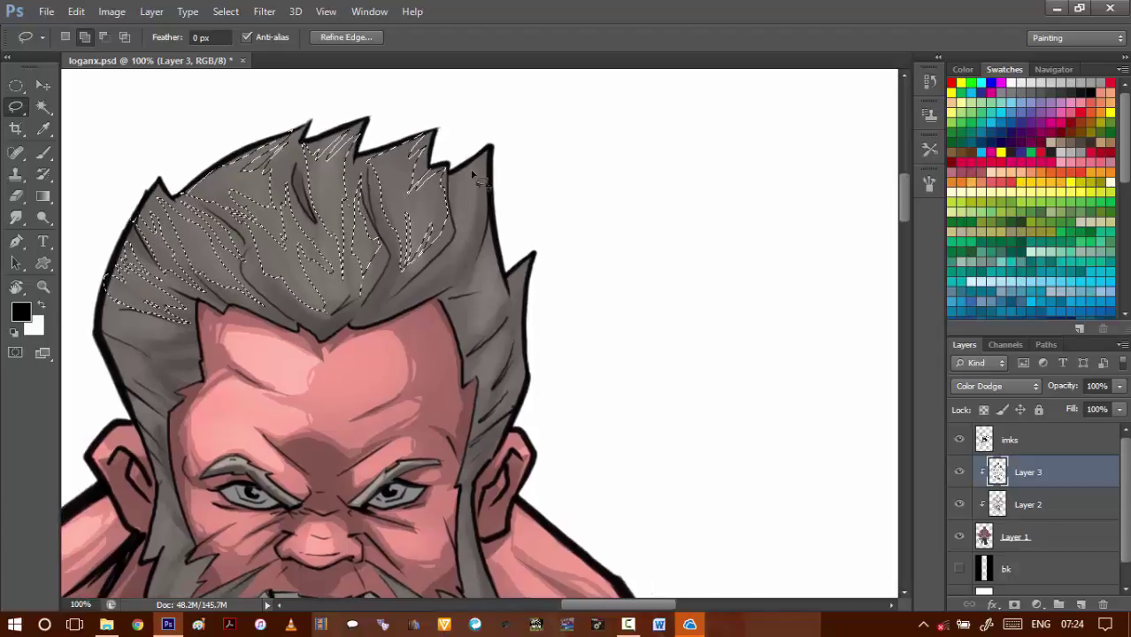
{"action": "mouse_move", "coordinate": [472, 219]}
{"action": "left_mouse_down"}
{"action": "mouse_move", "coordinate": [484, 186]}
{"action": "mouse_move", "coordinate": [472, 193]}
{"action": "mouse_move", "coordinate": [472, 165]}
{"action": "mouse_move", "coordinate": [453, 212]}
{"action": "left_mouse_up"}
- Lasso thin strand highlights down the right side of the hair, from the side spike to just above the ear
{"action": "left_click_drag", "start_coordinate": [477, 266], "coordinate": [416, 195]}
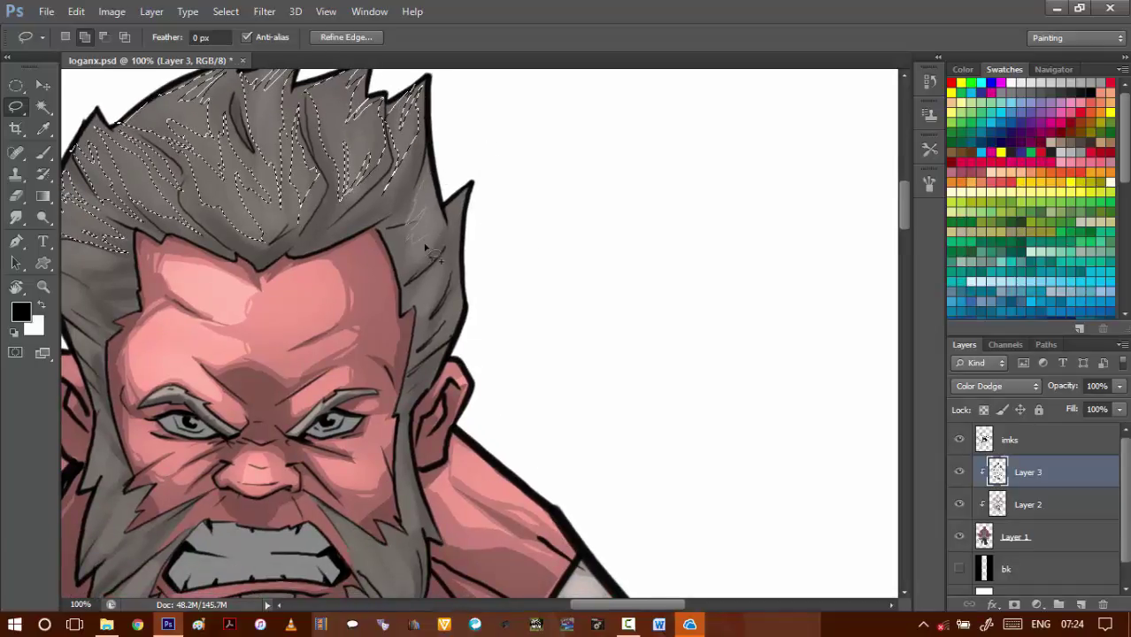
{"action": "left_click_drag", "start_coordinate": [442, 217], "coordinate": [430, 173]}
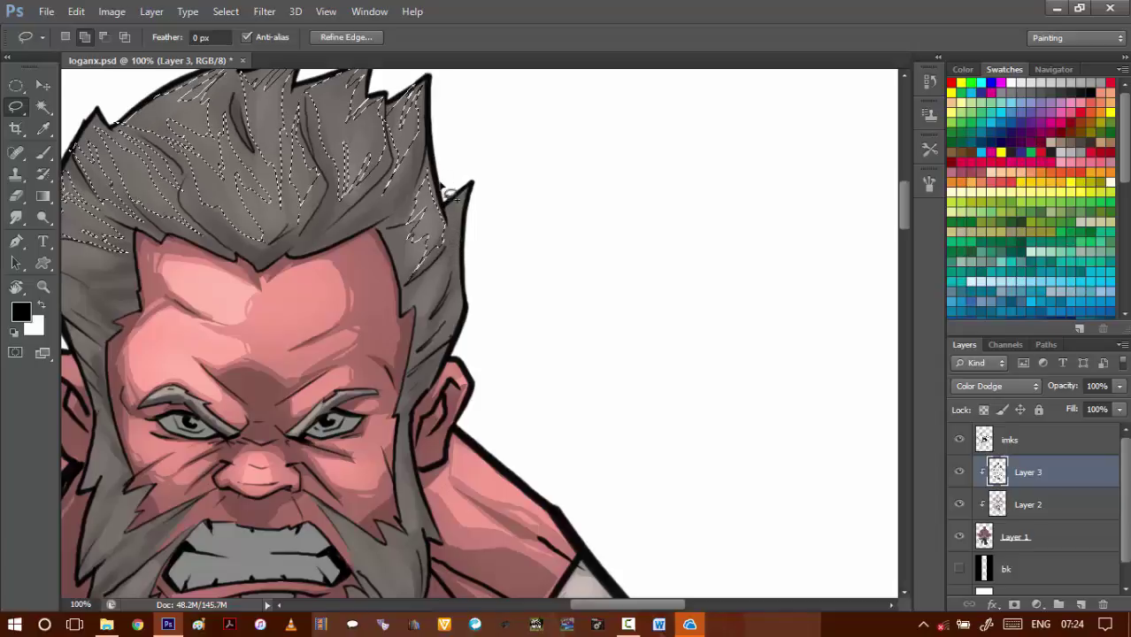
{"action": "left_click_drag", "start_coordinate": [452, 212], "coordinate": [442, 260]}
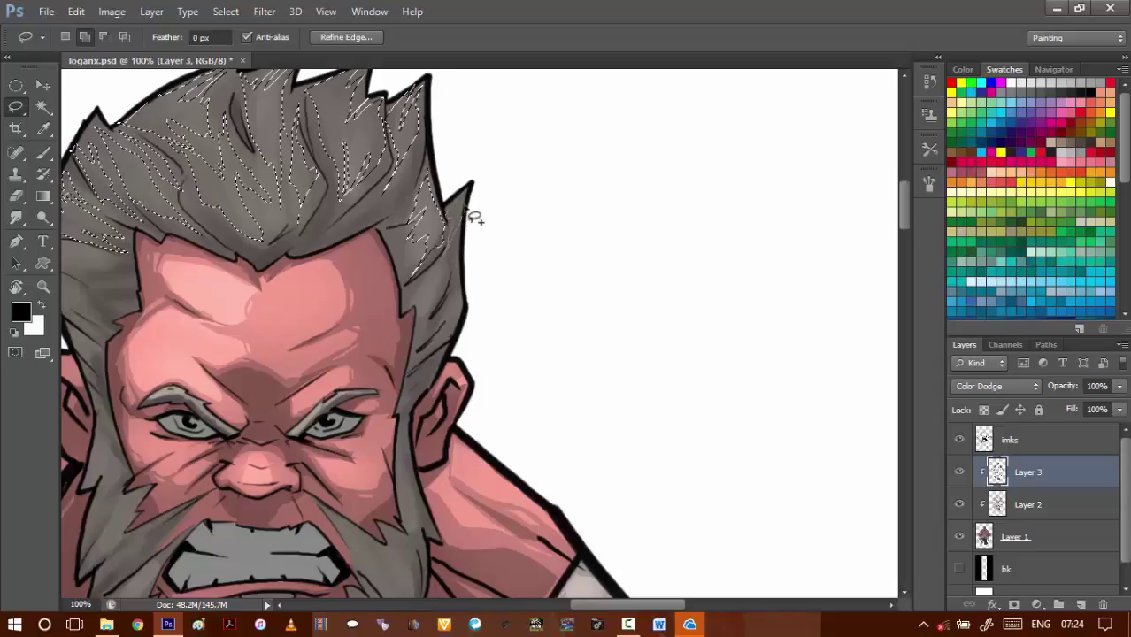
{"action": "scroll", "coordinate": [438, 221], "scroll_direction": "down", "scroll_amount": 3}
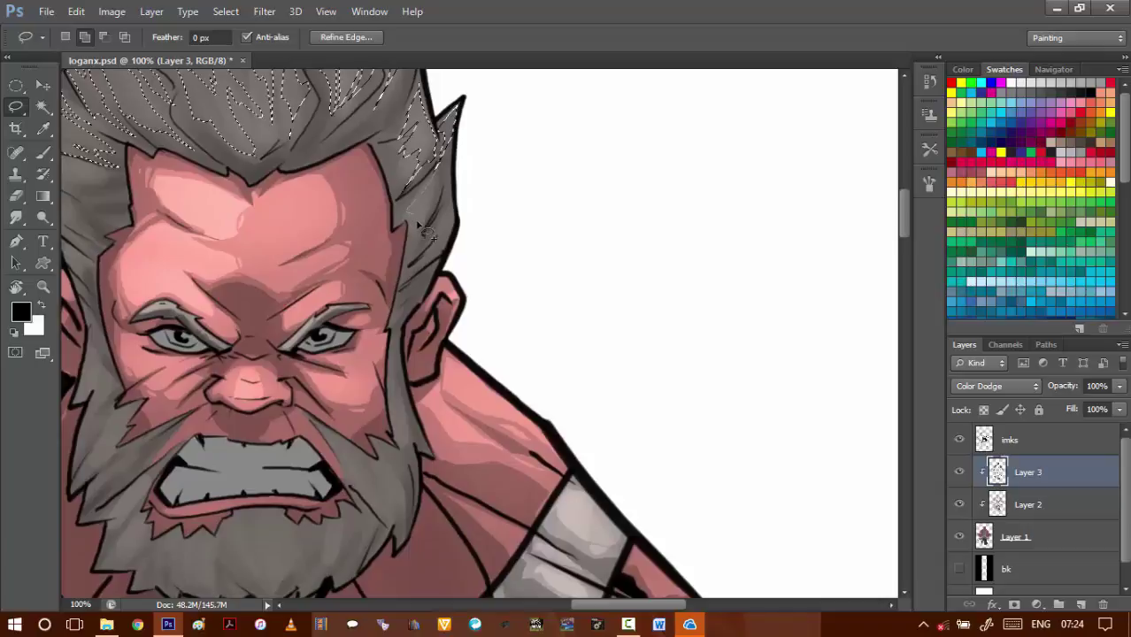
{"action": "left_click_drag", "start_coordinate": [447, 182], "coordinate": [446, 223]}
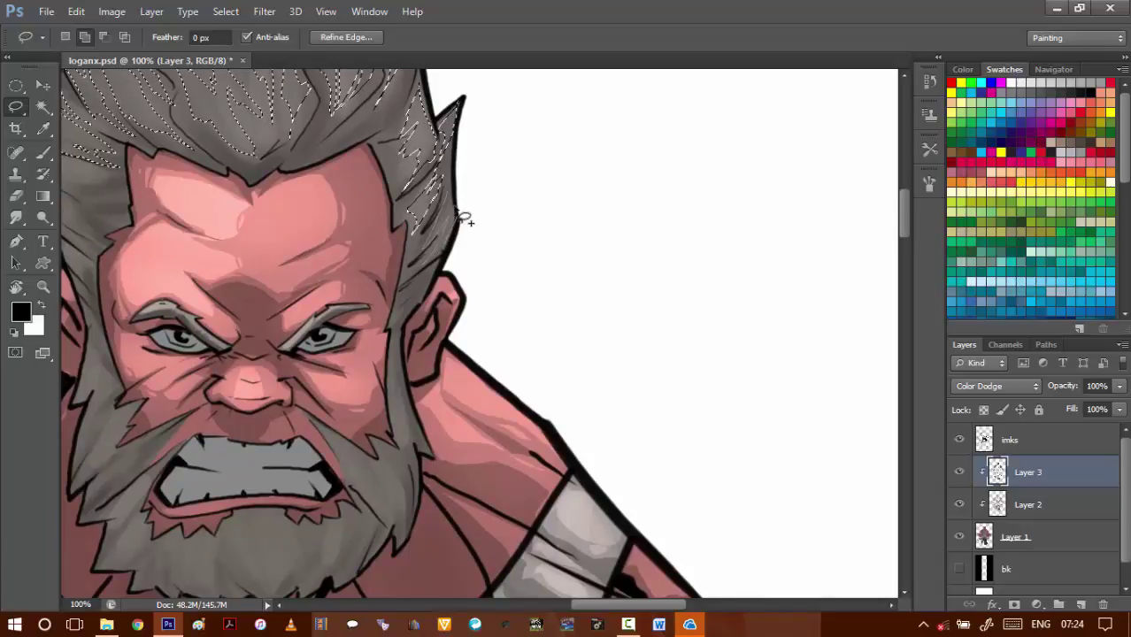
{"action": "mouse_move", "coordinate": [463, 164]}
{"action": "left_mouse_down"}
{"action": "mouse_move", "coordinate": [420, 280]}
{"action": "mouse_move", "coordinate": [432, 299]}
{"action": "mouse_move", "coordinate": [442, 269]}
{"action": "mouse_move", "coordinate": [419, 306]}
{"action": "mouse_move", "coordinate": [437, 269]}
{"action": "left_mouse_up"}
{"action": "left_click_drag", "start_coordinate": [440, 292], "coordinate": [437, 231]}
{"action": "mouse_move", "coordinate": [249, 294]}
{"action": "left_mouse_down"}
{"action": "mouse_move", "coordinate": [367, 190]}
{"action": "mouse_move", "coordinate": [417, 264]}
{"action": "left_mouse_up"}
- Add strand highlights on the lower-left side of the hair and along the left sideburn to the selection
{"action": "scroll", "coordinate": [416, 264], "scroll_direction": "up", "scroll_amount": 3}
{"action": "scroll", "coordinate": [417, 263], "scroll_direction": "left", "scroll_amount": 3}
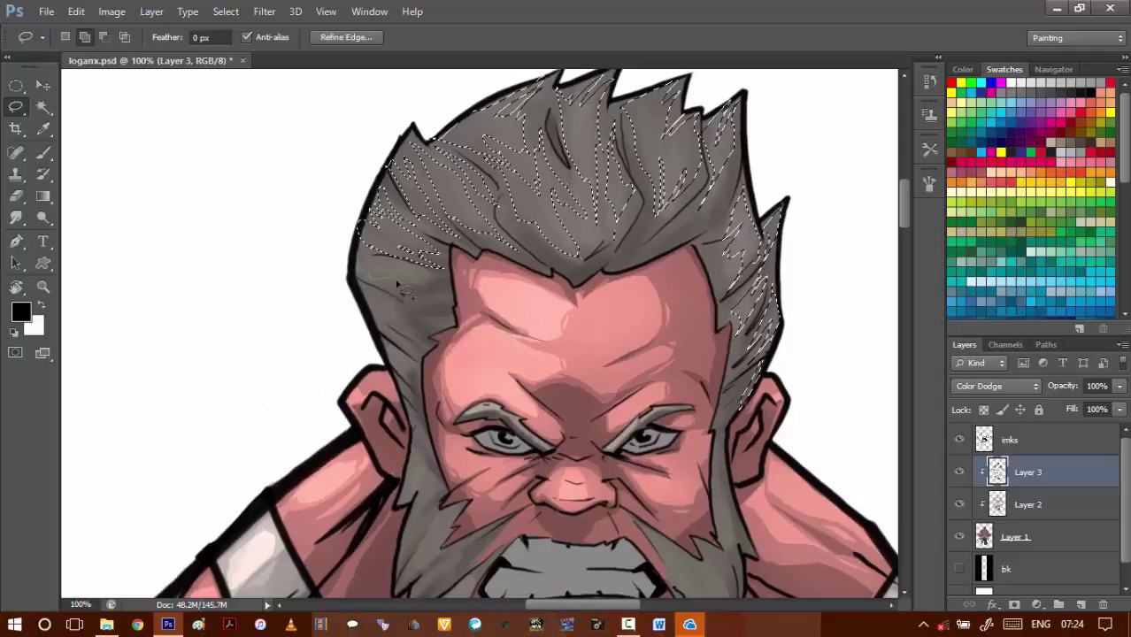
{"action": "mouse_move", "coordinate": [374, 262]}
{"action": "left_mouse_down"}
{"action": "mouse_move", "coordinate": [397, 307]}
{"action": "mouse_move", "coordinate": [359, 283]}
{"action": "mouse_move", "coordinate": [404, 306]}
{"action": "mouse_move", "coordinate": [439, 303]}
{"action": "mouse_move", "coordinate": [397, 293]}
{"action": "mouse_move", "coordinate": [430, 289]}
{"action": "mouse_move", "coordinate": [437, 316]}
{"action": "left_mouse_up"}
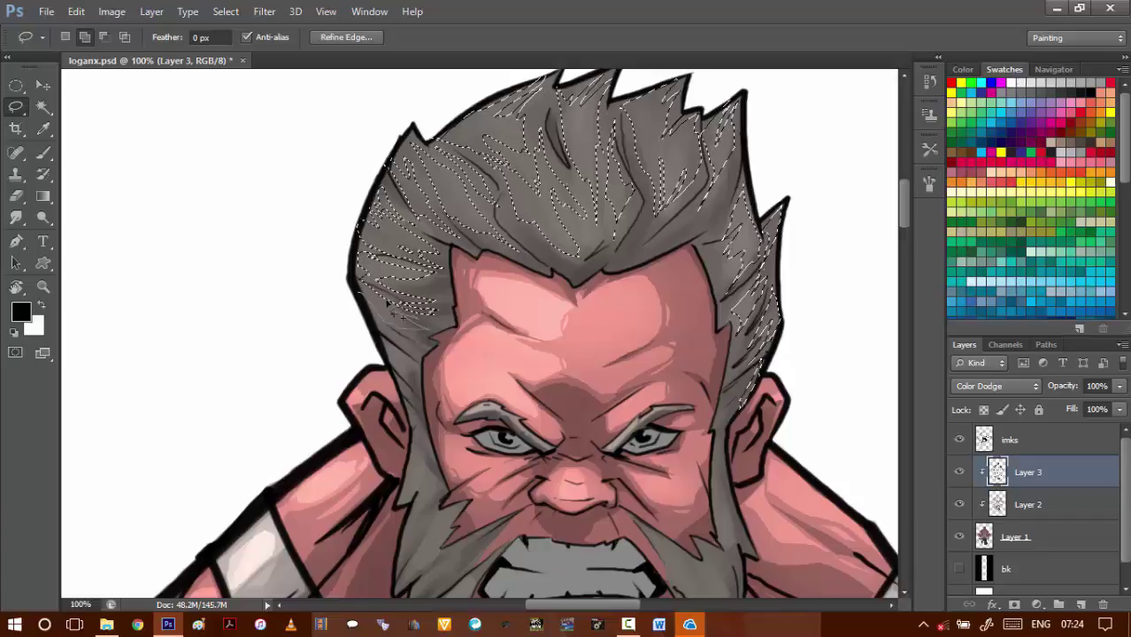
{"action": "left_click_drag", "start_coordinate": [388, 303], "coordinate": [366, 292]}
{"action": "left_click_drag", "start_coordinate": [389, 358], "coordinate": [347, 281]}
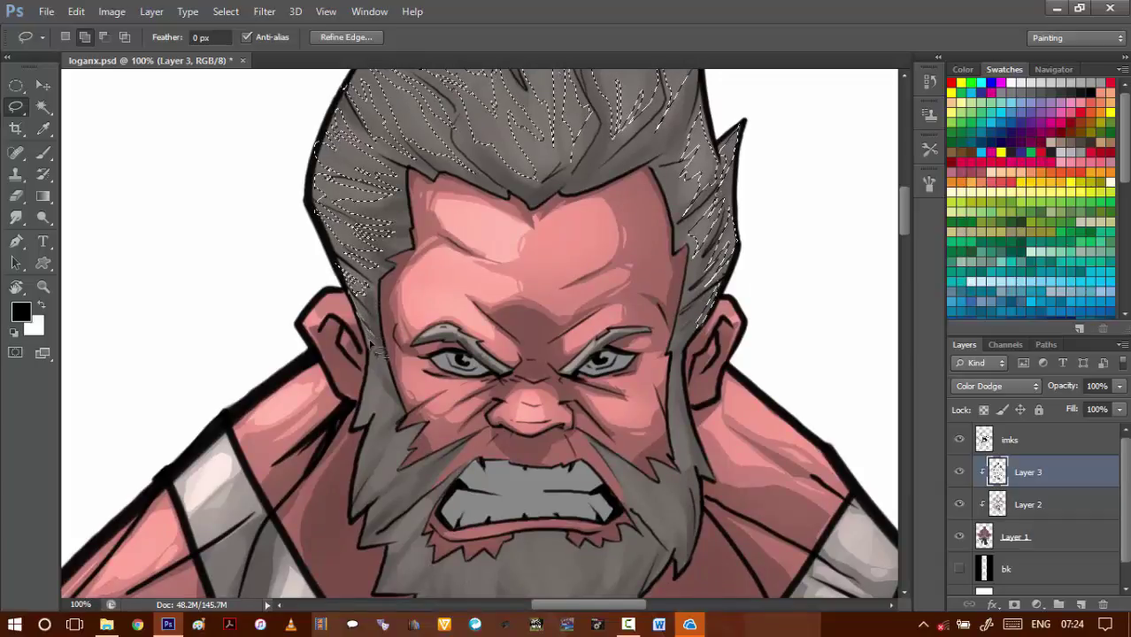
- Lasso jagged strand highlights down the left side of the beard and across the chin
{"action": "scroll", "coordinate": [361, 329], "scroll_direction": "down", "scroll_amount": 3}
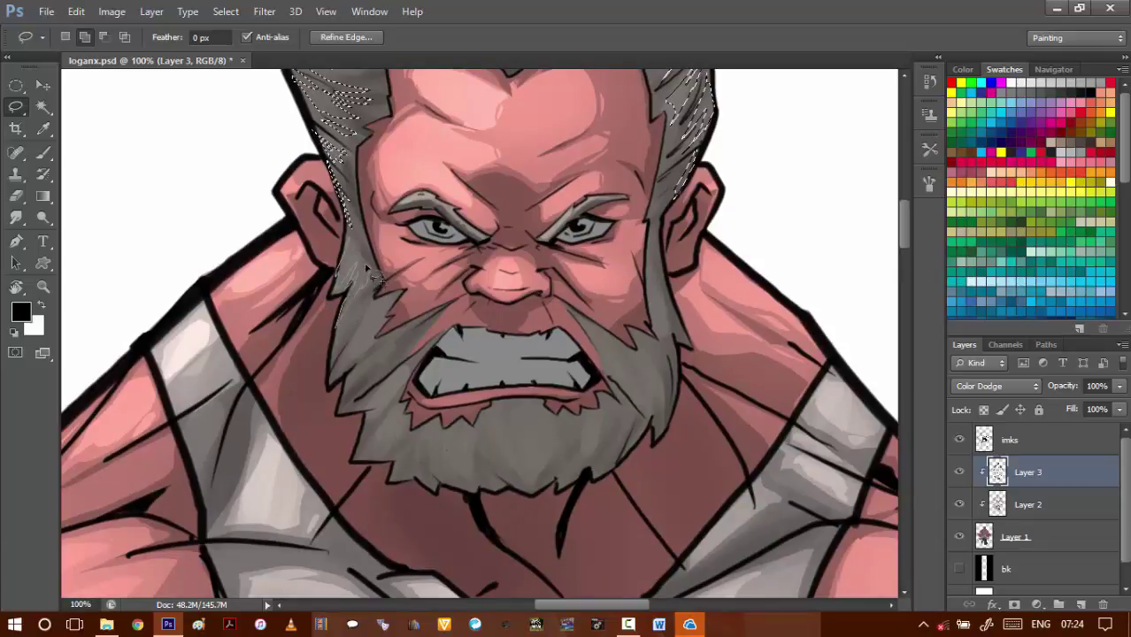
{"action": "left_click_drag", "start_coordinate": [363, 252], "coordinate": [367, 310]}
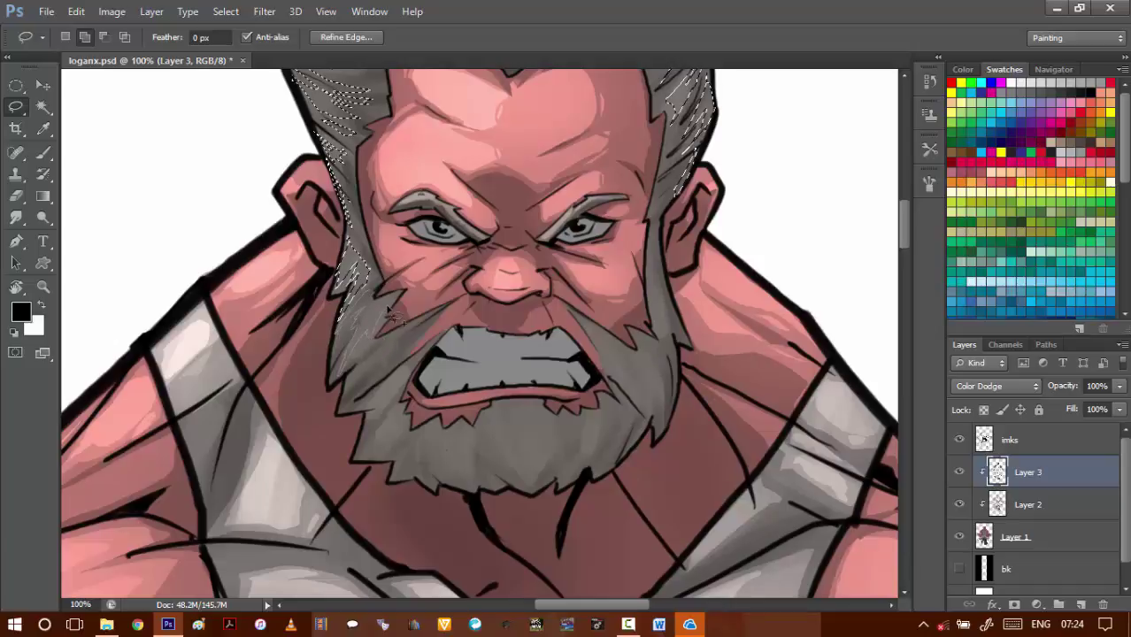
{"action": "left_click_drag", "start_coordinate": [373, 293], "coordinate": [372, 296]}
{"action": "left_click_drag", "start_coordinate": [375, 358], "coordinate": [341, 304]}
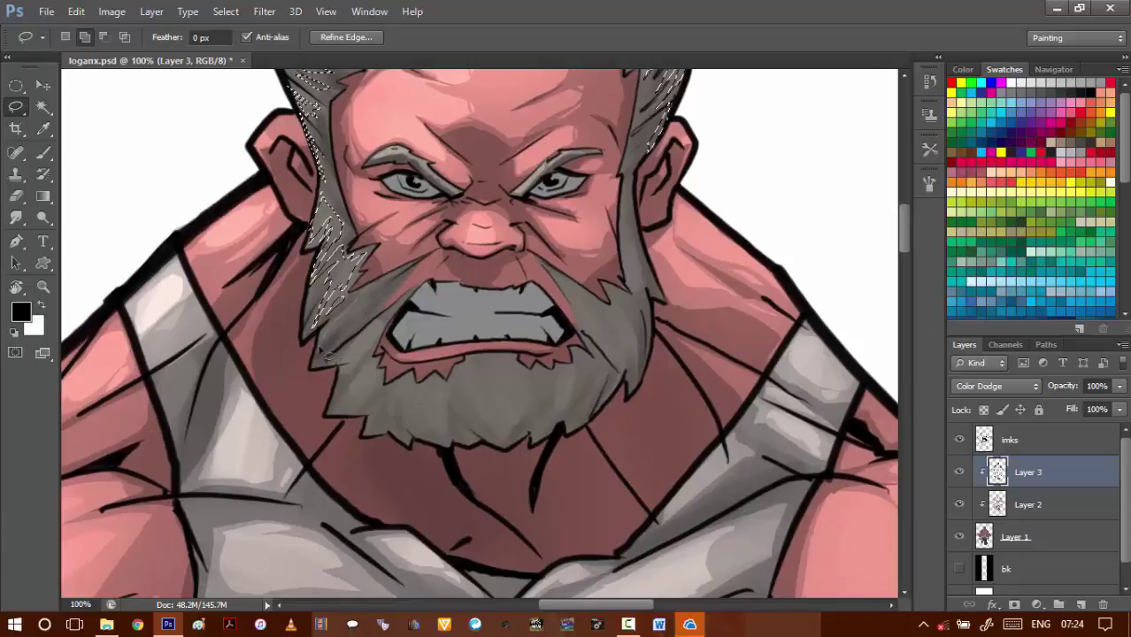
{"action": "mouse_move", "coordinate": [398, 276]}
{"action": "left_mouse_down"}
{"action": "mouse_move", "coordinate": [339, 345]}
{"action": "mouse_move", "coordinate": [376, 321]}
{"action": "mouse_move", "coordinate": [380, 301]}
{"action": "mouse_move", "coordinate": [353, 343]}
{"action": "mouse_move", "coordinate": [332, 327]}
{"action": "mouse_move", "coordinate": [362, 278]}
{"action": "mouse_move", "coordinate": [328, 325]}
{"action": "mouse_move", "coordinate": [384, 265]}
{"action": "mouse_move", "coordinate": [319, 316]}
{"action": "mouse_move", "coordinate": [353, 322]}
{"action": "mouse_move", "coordinate": [333, 344]}
{"action": "mouse_move", "coordinate": [357, 310]}
{"action": "mouse_move", "coordinate": [330, 356]}
{"action": "left_mouse_up"}
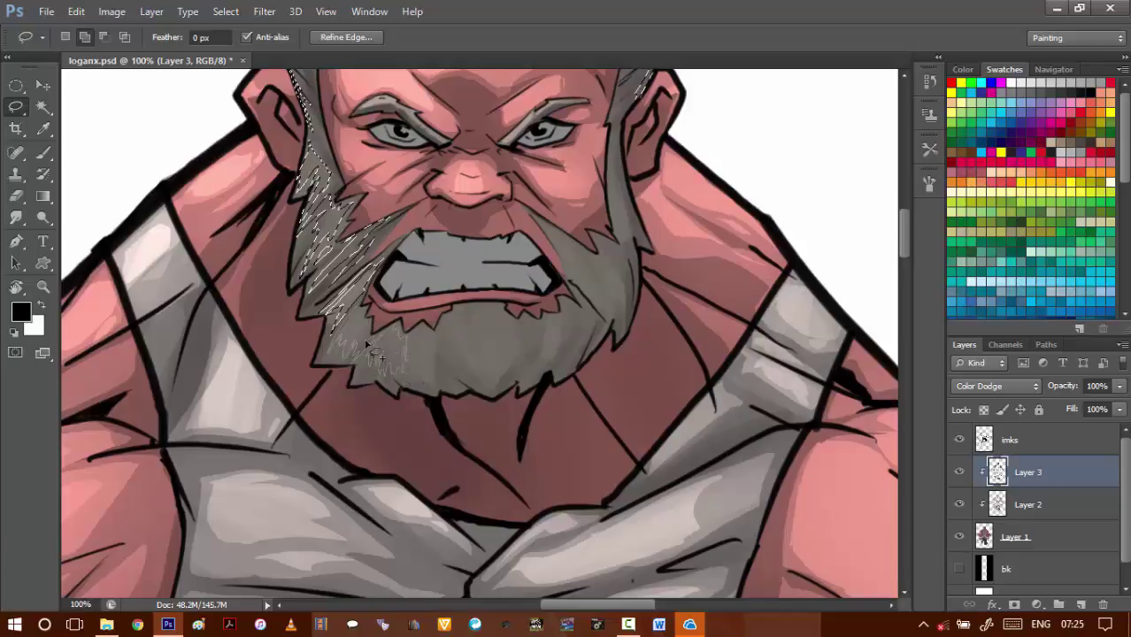
{"action": "mouse_move", "coordinate": [363, 323]}
{"action": "left_mouse_down"}
{"action": "mouse_move", "coordinate": [419, 345]}
{"action": "mouse_move", "coordinate": [410, 356]}
{"action": "mouse_move", "coordinate": [425, 389]}
{"action": "mouse_move", "coordinate": [427, 361]}
{"action": "mouse_move", "coordinate": [441, 381]}
{"action": "mouse_move", "coordinate": [454, 342]}
{"action": "mouse_move", "coordinate": [442, 326]}
{"action": "mouse_move", "coordinate": [427, 341]}
{"action": "mouse_move", "coordinate": [456, 323]}
{"action": "left_mouse_up"}
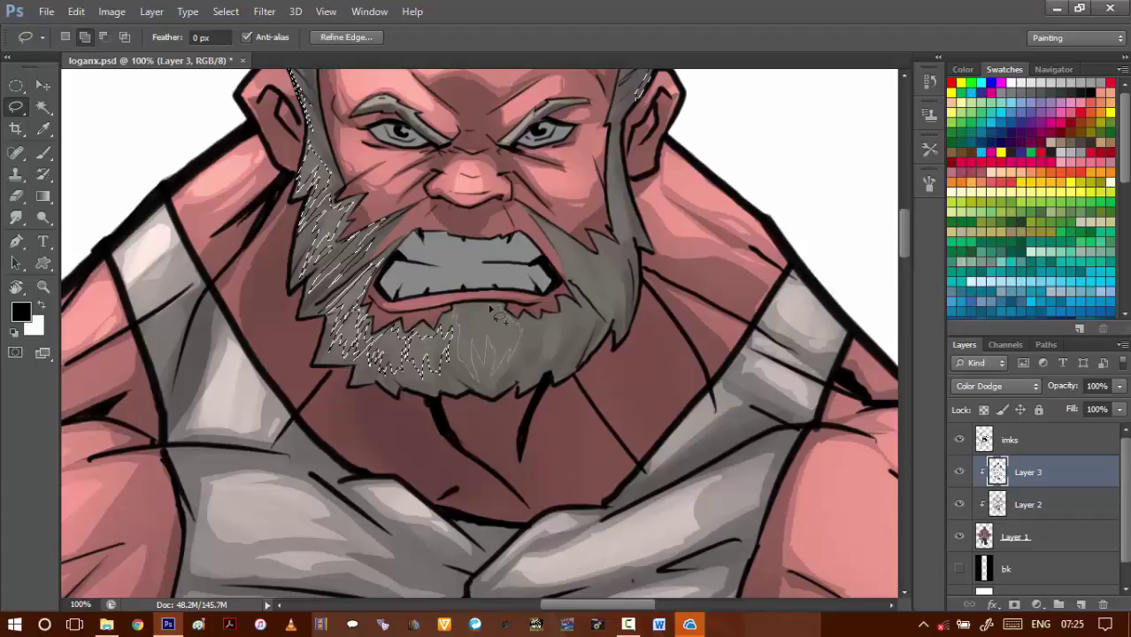
{"action": "mouse_move", "coordinate": [460, 311]}
{"action": "left_mouse_down"}
{"action": "mouse_move", "coordinate": [505, 358]}
{"action": "mouse_move", "coordinate": [529, 350]}
{"action": "left_mouse_up"}
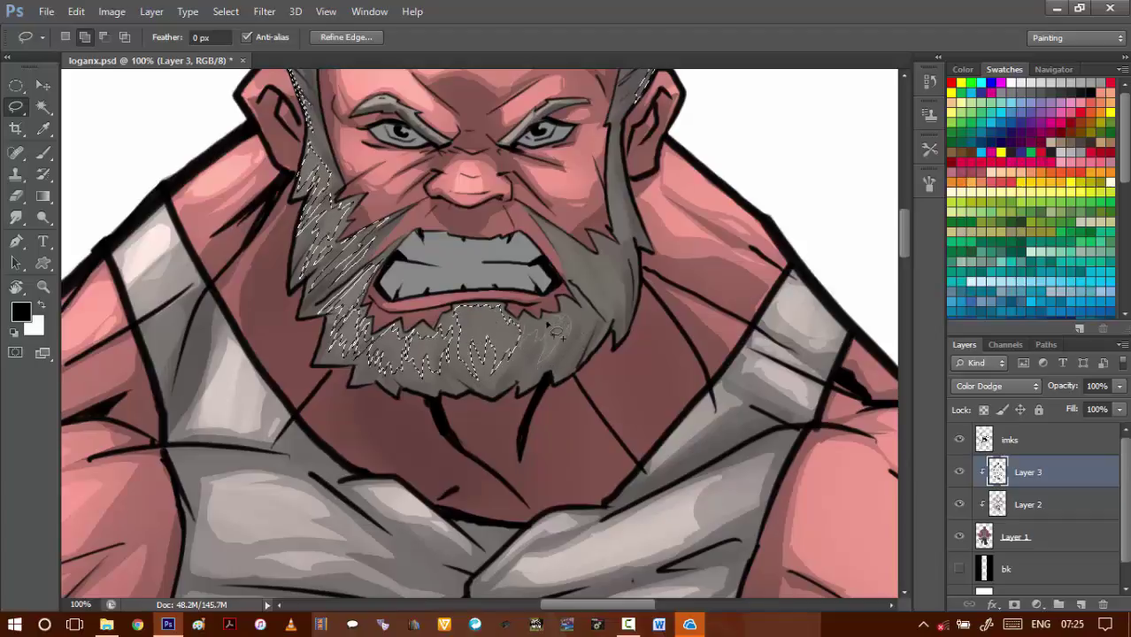
{"action": "mouse_move", "coordinate": [542, 333]}
{"action": "left_mouse_down"}
{"action": "mouse_move", "coordinate": [568, 315]}
{"action": "mouse_move", "coordinate": [587, 333]}
{"action": "mouse_move", "coordinate": [563, 301]}
{"action": "left_mouse_up"}
- Add strand highlights on the right side of the moustache and beard and along the right sideburn to the selection
{"action": "left_click_drag", "start_coordinate": [535, 215], "coordinate": [567, 256]}
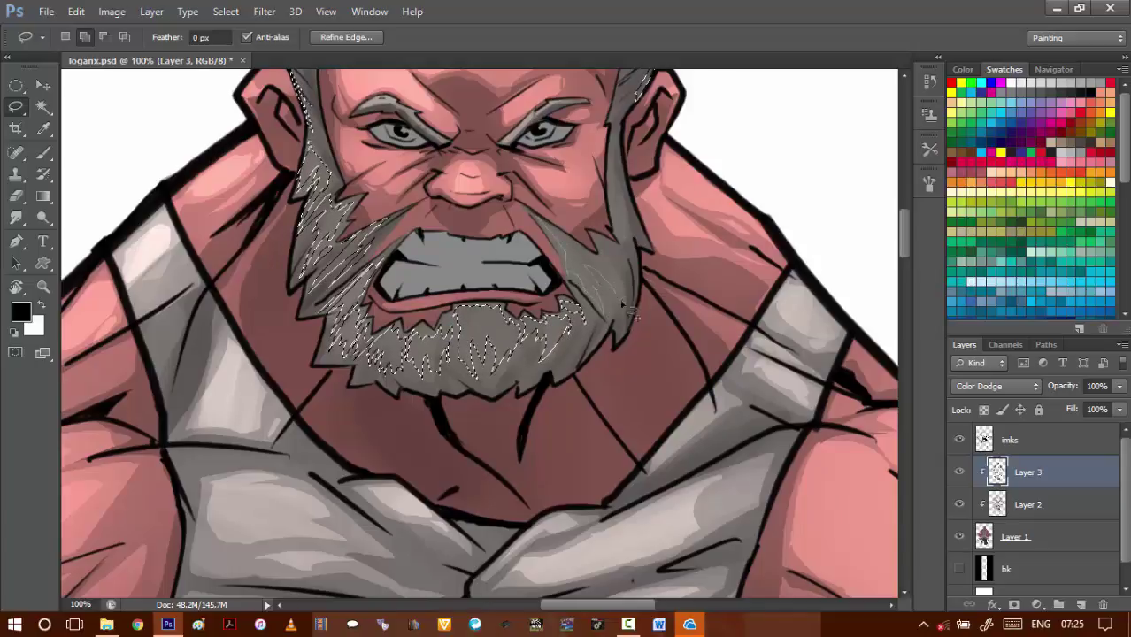
{"action": "left_click_drag", "start_coordinate": [541, 234], "coordinate": [535, 218]}
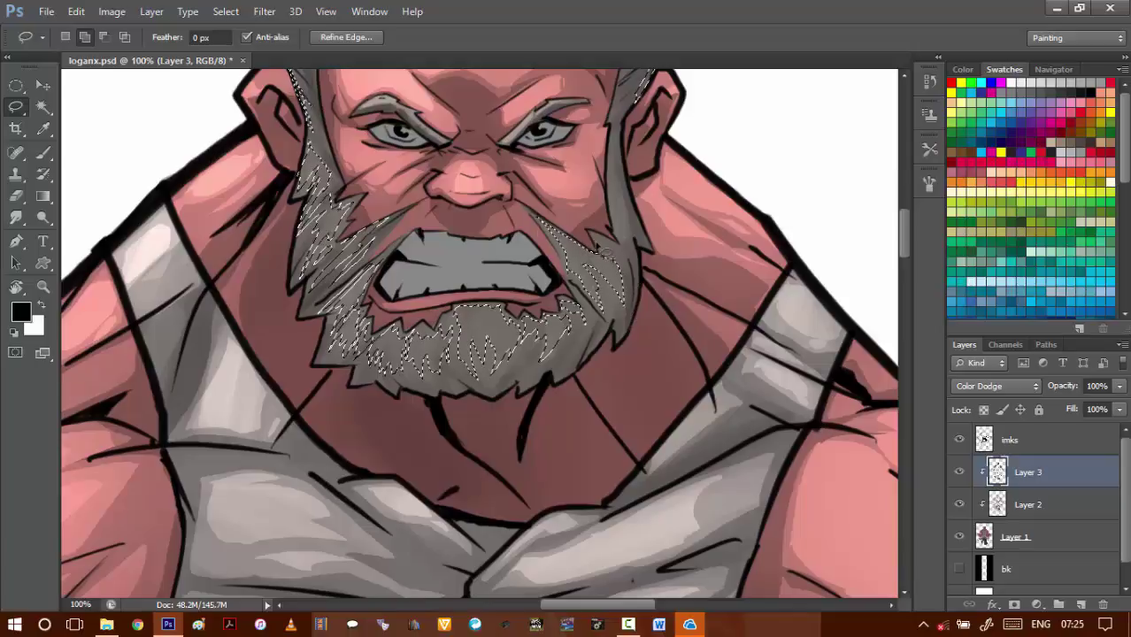
{"action": "mouse_move", "coordinate": [630, 268]}
{"action": "left_mouse_down"}
{"action": "mouse_move", "coordinate": [630, 215]}
{"action": "mouse_move", "coordinate": [614, 237]}
{"action": "left_mouse_up"}
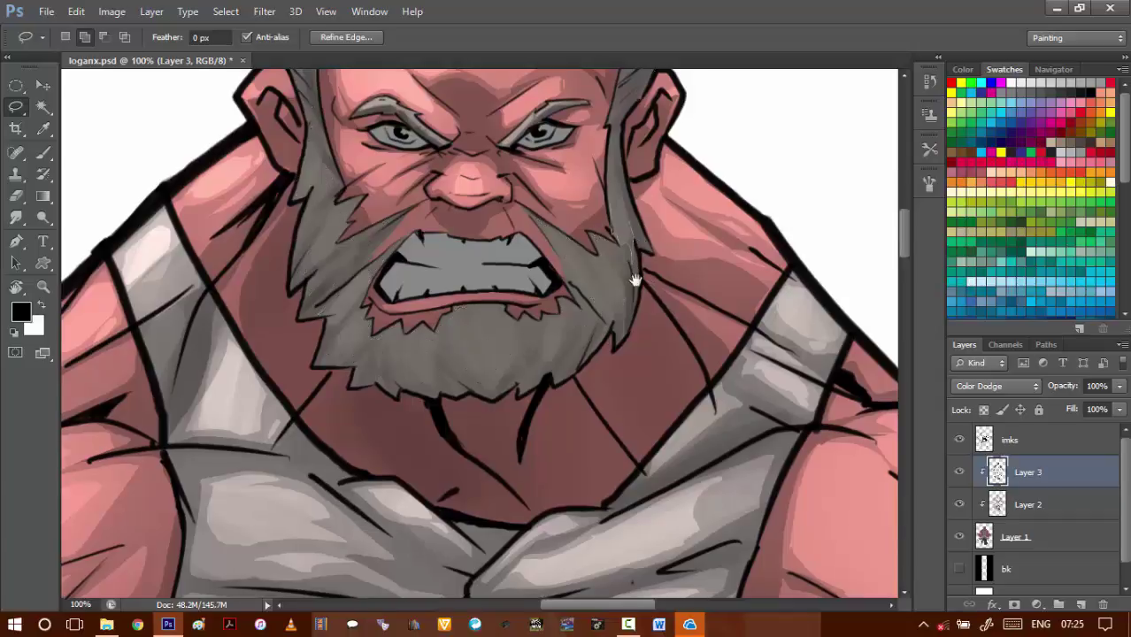
{"action": "scroll", "coordinate": [629, 255], "scroll_direction": "up", "scroll_amount": 2}
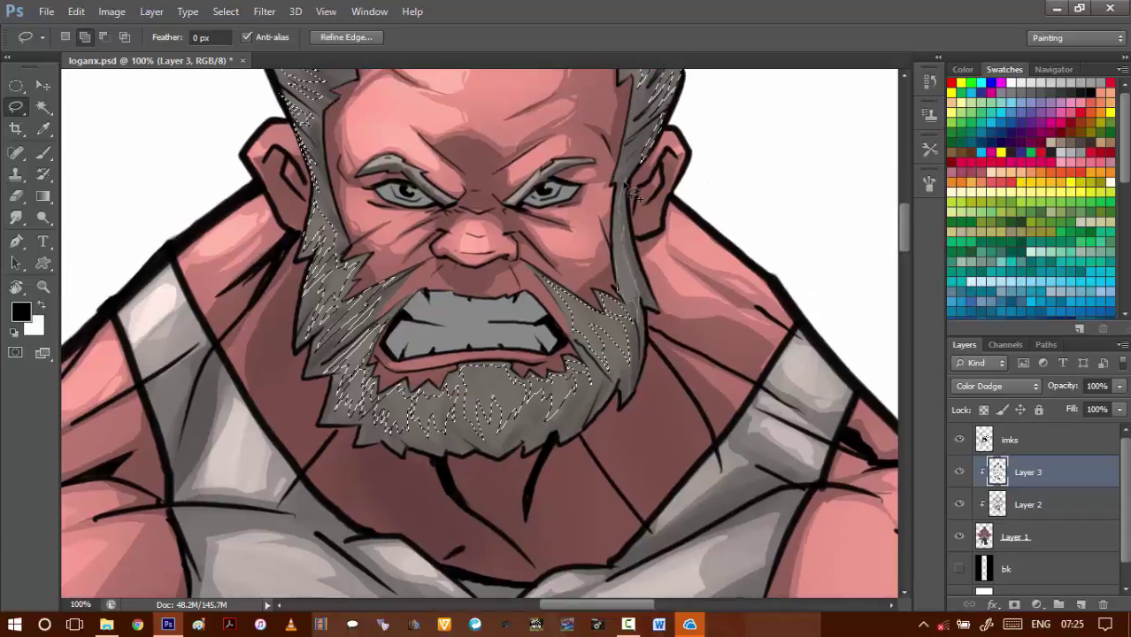
{"action": "left_click_drag", "start_coordinate": [623, 193], "coordinate": [620, 234]}
{"action": "left_click_drag", "start_coordinate": [624, 276], "coordinate": [630, 297]}
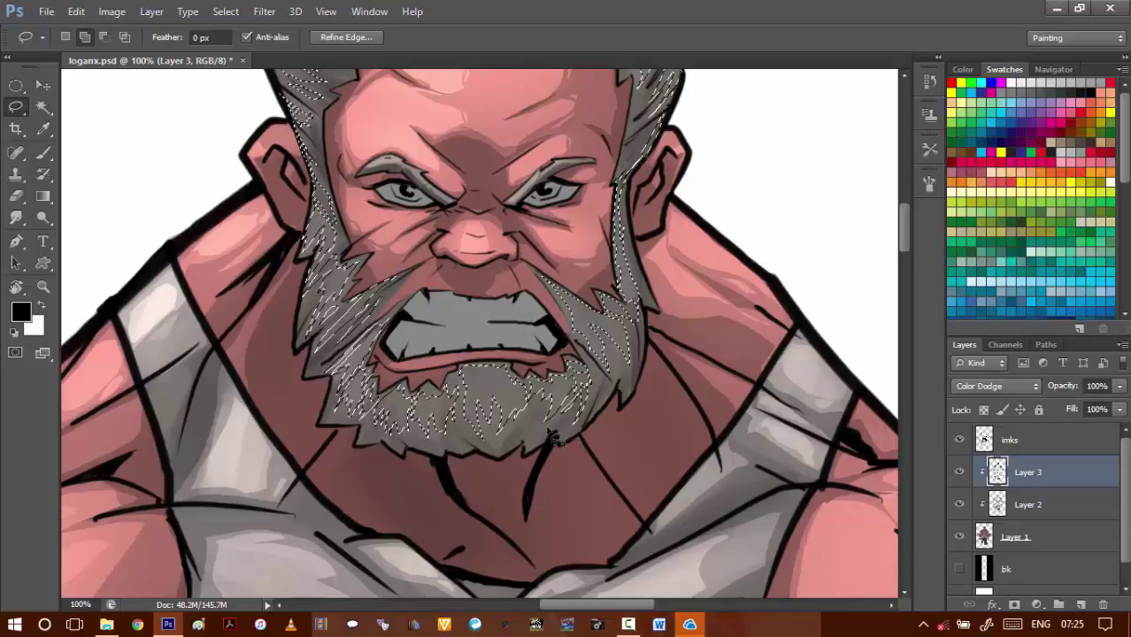
- Fill the selected hair and beard strands on the Color Dodge layer, using dark grey #2a2a2a as the foreground colour
{"action": "key", "text": "alt"}
{"action": "key", "text": "alt+BackSpace"}
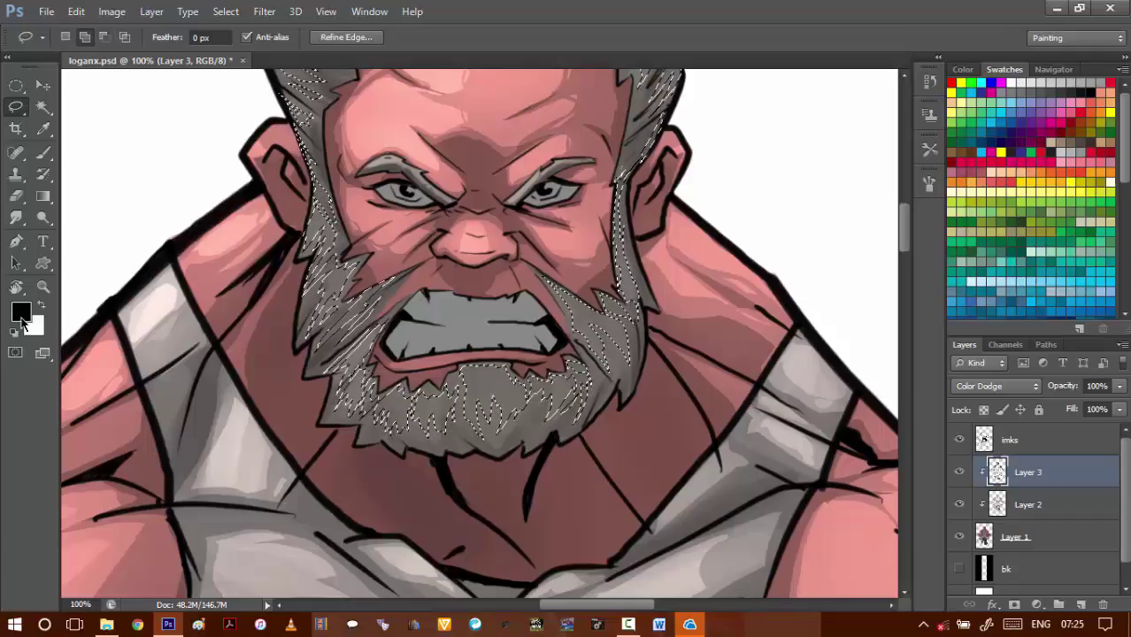
{"action": "left_click", "coordinate": [21, 311]}
{"action": "left_click_drag", "start_coordinate": [683, 489], "coordinate": [677, 467]}
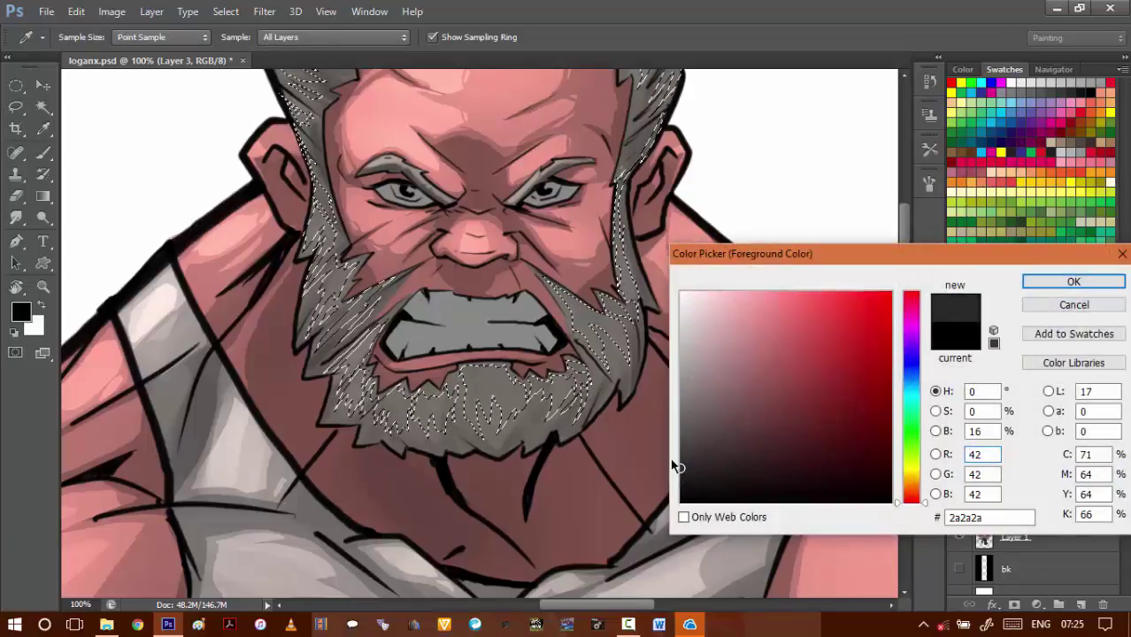
{"action": "key", "text": "Return"}
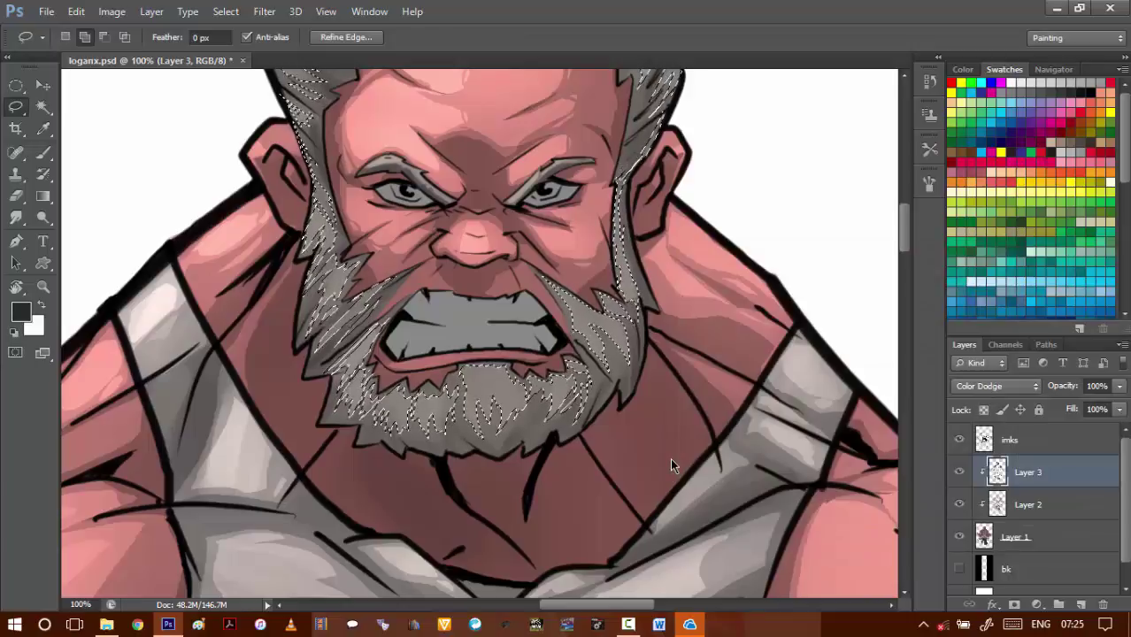
- Raise the brightness of the selected hair and beard highlights to 50 with Brightness/Contrast and deselect them
{"action": "key", "text": "alt+i"}
{"action": "key", "text": "j"}
{"action": "key", "text": "c"}
{"action": "key", "text": "shift+Up"}
{"action": "key", "text": "shift+Up"}
{"action": "key", "text": "shift+Up"}
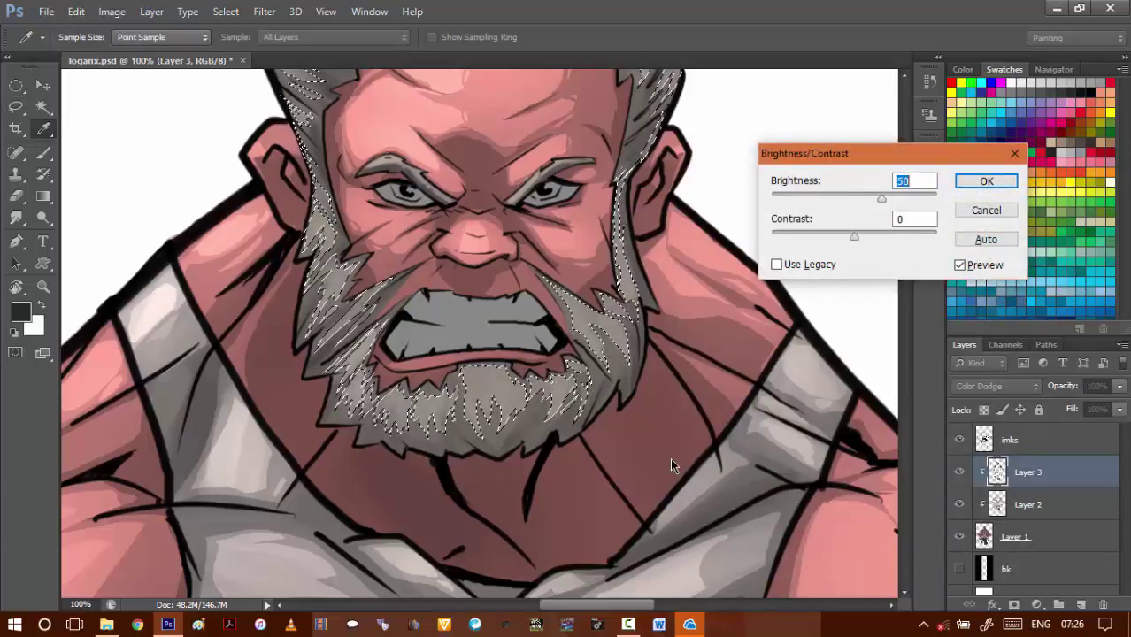
{"action": "key", "text": "Return"}
{"action": "key", "text": "ctrl+d"}
- Lasso a few thin accent strands on the front hair, left moustache and right sideburn, and clear the selection
{"action": "left_click_drag", "start_coordinate": [436, 229], "coordinate": [433, 407]}
{"action": "left_click_drag", "start_coordinate": [459, 347], "coordinate": [336, 379]}
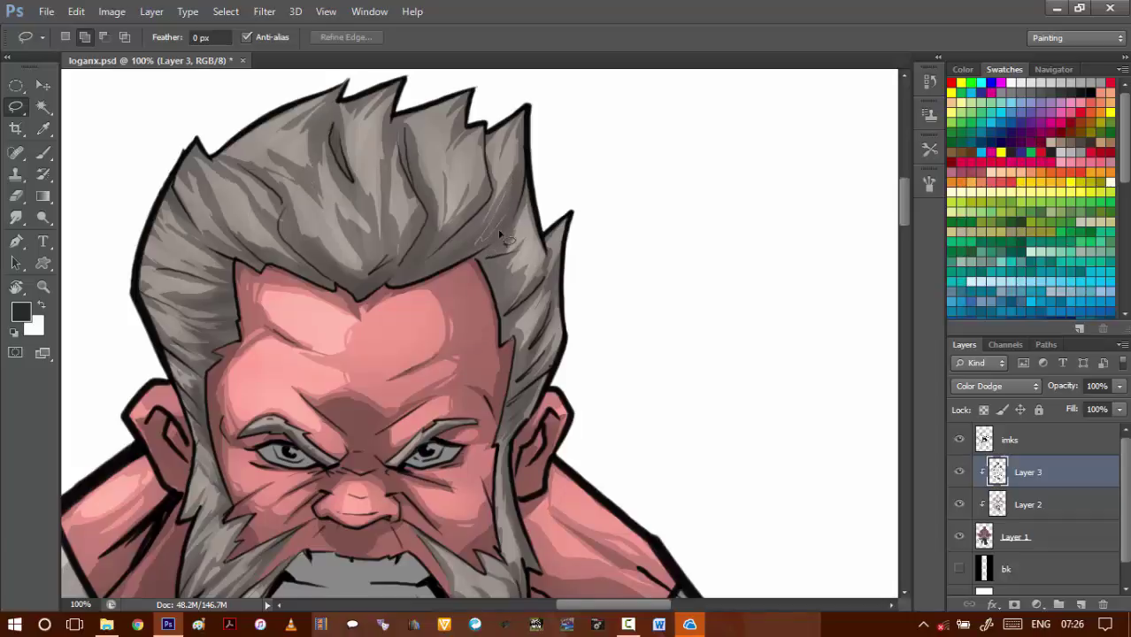
{"action": "mouse_move", "coordinate": [506, 212]}
{"action": "left_mouse_down"}
{"action": "mouse_move", "coordinate": [481, 202]}
{"action": "mouse_move", "coordinate": [457, 245]}
{"action": "left_mouse_up"}
{"action": "mouse_move", "coordinate": [430, 208]}
{"action": "left_mouse_down"}
{"action": "mouse_move", "coordinate": [417, 255]}
{"action": "mouse_move", "coordinate": [263, 257]}
{"action": "left_mouse_up"}
{"action": "left_click_drag", "start_coordinate": [301, 310], "coordinate": [312, 133]}
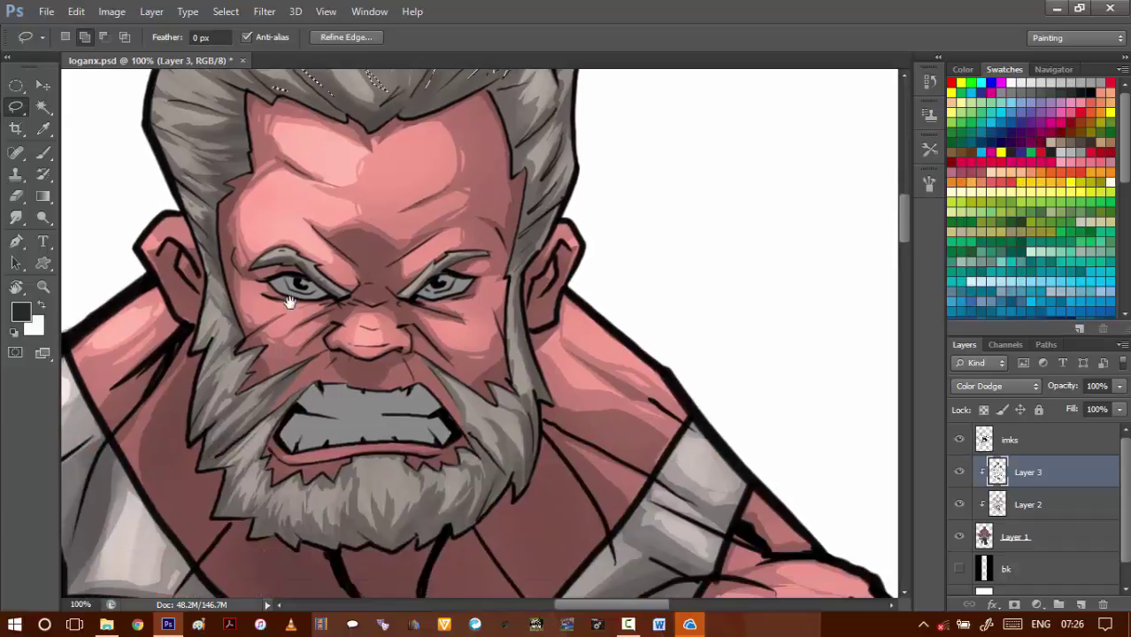
{"action": "left_click_drag", "start_coordinate": [289, 377], "coordinate": [278, 392]}
{"action": "mouse_move", "coordinate": [534, 393]}
{"action": "left_mouse_down"}
{"action": "mouse_move", "coordinate": [512, 308]}
{"action": "mouse_move", "coordinate": [549, 403]}
{"action": "left_mouse_up"}
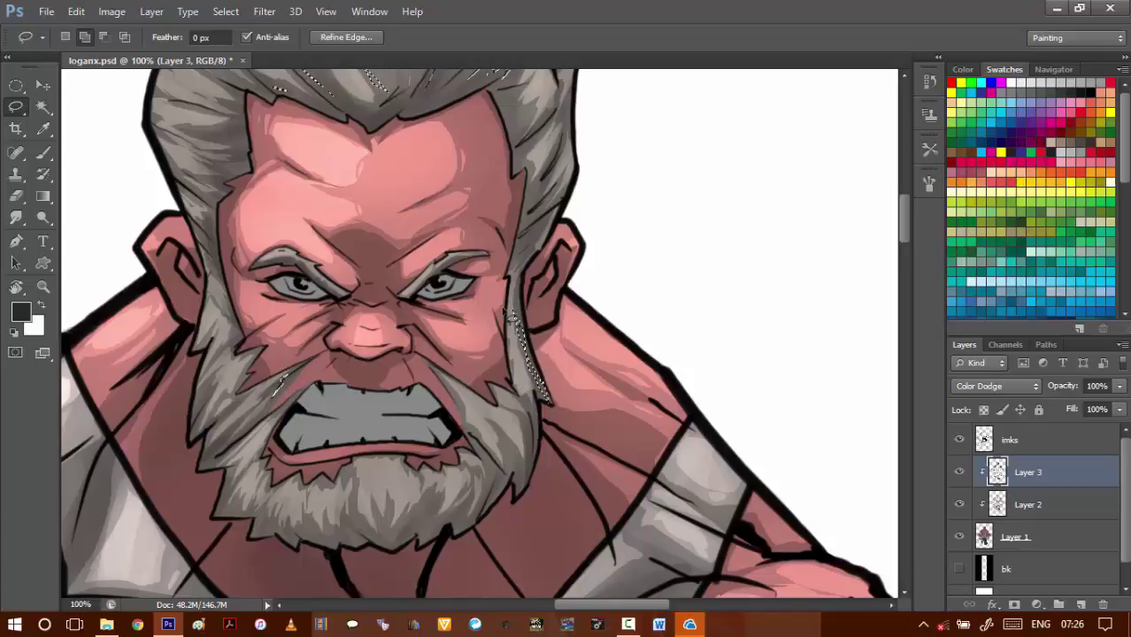
{"action": "key", "text": "ctrl+d"}
- Lasso smaller second-layer strand highlights within the left and upper-left sections of the bearded character's hair
{"action": "mouse_move", "coordinate": [563, 166]}
{"action": "left_mouse_down"}
{"action": "mouse_move", "coordinate": [563, 268]}
{"action": "mouse_move", "coordinate": [581, 344]}
{"action": "mouse_move", "coordinate": [602, 369]}
{"action": "left_mouse_up"}
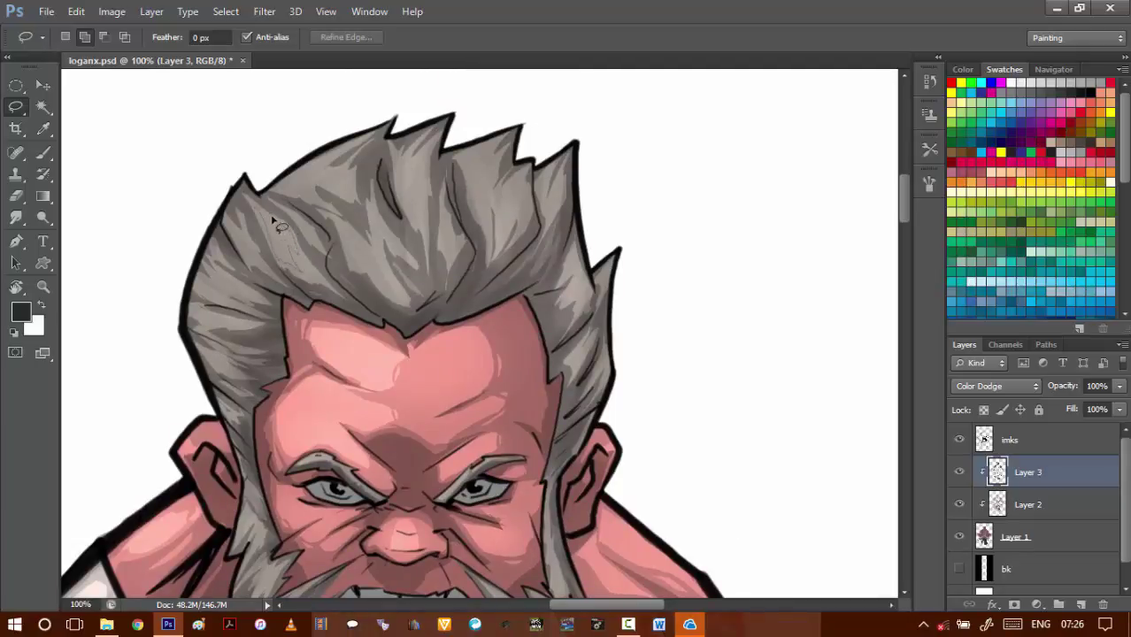
{"action": "mouse_move", "coordinate": [247, 194]}
{"action": "left_mouse_down"}
{"action": "mouse_move", "coordinate": [253, 221]}
{"action": "mouse_move", "coordinate": [224, 216]}
{"action": "mouse_move", "coordinate": [221, 264]}
{"action": "mouse_move", "coordinate": [211, 249]}
{"action": "mouse_move", "coordinate": [235, 310]}
{"action": "mouse_move", "coordinate": [255, 310]}
{"action": "mouse_move", "coordinate": [238, 283]}
{"action": "mouse_move", "coordinate": [212, 301]}
{"action": "mouse_move", "coordinate": [239, 315]}
{"action": "mouse_move", "coordinate": [200, 283]}
{"action": "left_mouse_up"}
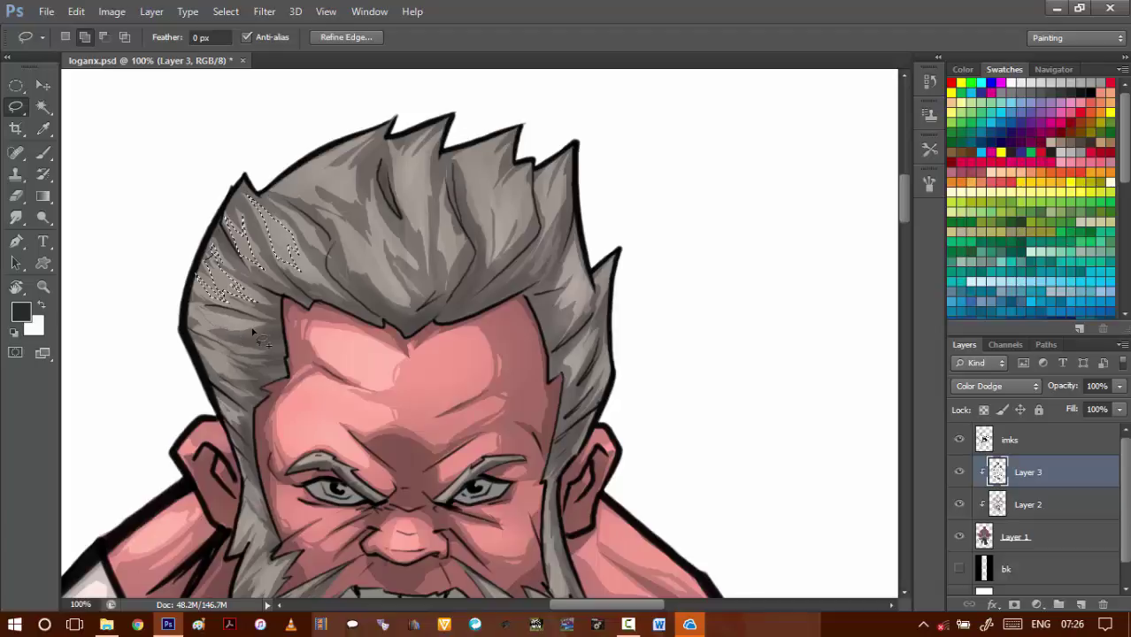
{"action": "mouse_move", "coordinate": [255, 335]}
{"action": "left_mouse_down"}
{"action": "mouse_move", "coordinate": [209, 312]}
{"action": "mouse_move", "coordinate": [202, 337]}
{"action": "mouse_move", "coordinate": [226, 352]}
{"action": "mouse_move", "coordinate": [217, 326]}
{"action": "mouse_move", "coordinate": [193, 329]}
{"action": "mouse_move", "coordinate": [239, 397]}
{"action": "left_mouse_up"}
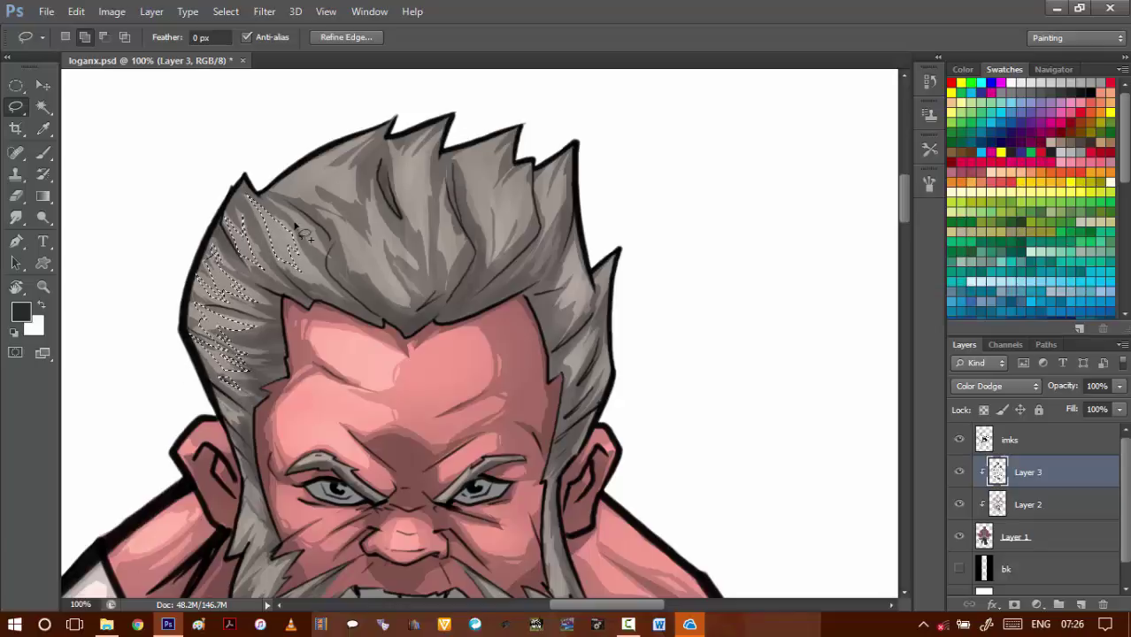
{"action": "mouse_move", "coordinate": [305, 232]}
{"action": "left_mouse_down"}
{"action": "mouse_move", "coordinate": [289, 206]}
{"action": "mouse_move", "coordinate": [302, 235]}
{"action": "left_mouse_up"}
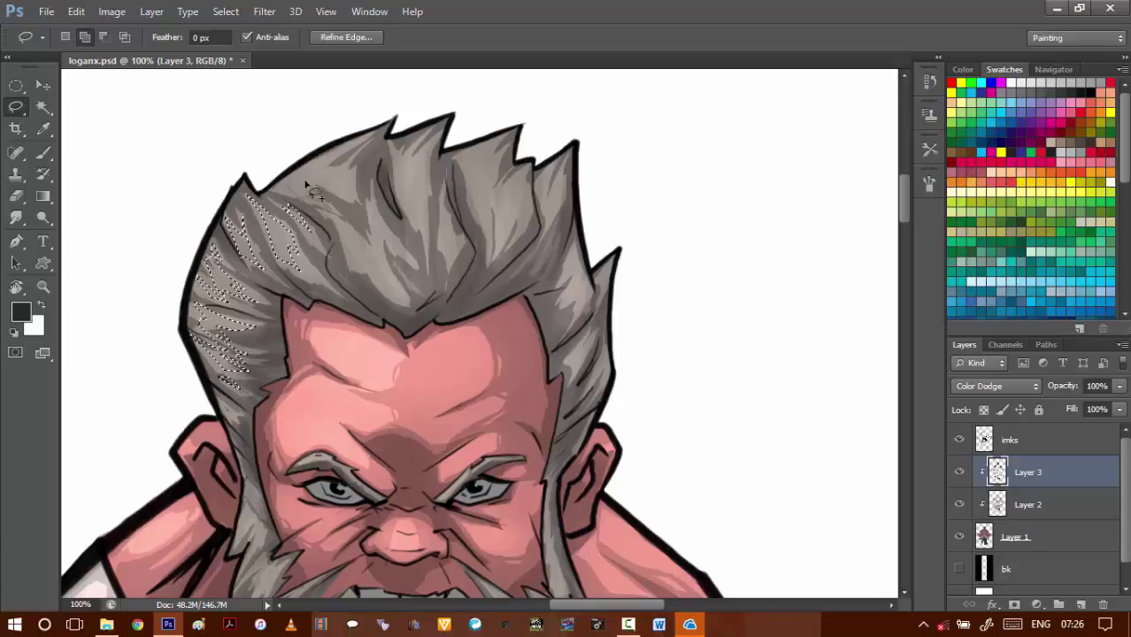
{"action": "mouse_move", "coordinate": [306, 183]}
{"action": "left_mouse_down"}
{"action": "mouse_move", "coordinate": [285, 181]}
{"action": "mouse_move", "coordinate": [319, 177]}
{"action": "mouse_move", "coordinate": [352, 190]}
{"action": "mouse_move", "coordinate": [321, 187]}
{"action": "mouse_move", "coordinate": [347, 145]}
{"action": "left_mouse_up"}
{"action": "mouse_move", "coordinate": [340, 224]}
{"action": "left_mouse_down"}
{"action": "mouse_move", "coordinate": [361, 265]}
{"action": "mouse_move", "coordinate": [388, 279]}
{"action": "mouse_move", "coordinate": [377, 224]}
{"action": "mouse_move", "coordinate": [373, 239]}
{"action": "mouse_move", "coordinate": [333, 211]}
{"action": "left_mouse_up"}
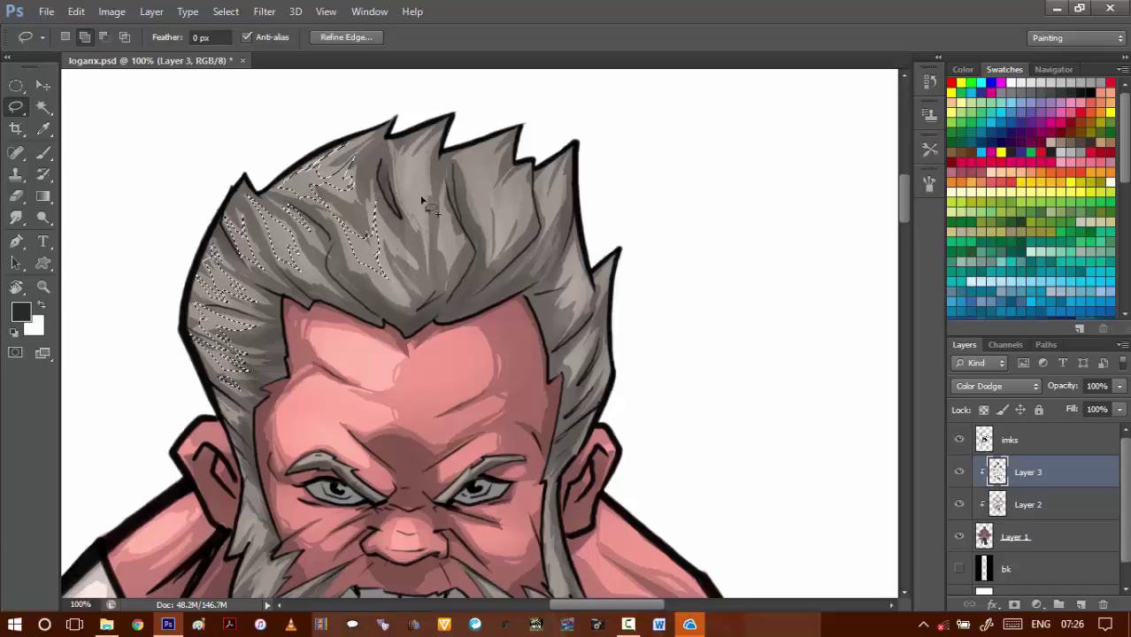
- Add small lassoed strand highlights to the selection across the middle and right sections of the hair and the right sideburn
{"action": "left_click_drag", "start_coordinate": [434, 152], "coordinate": [398, 164]}
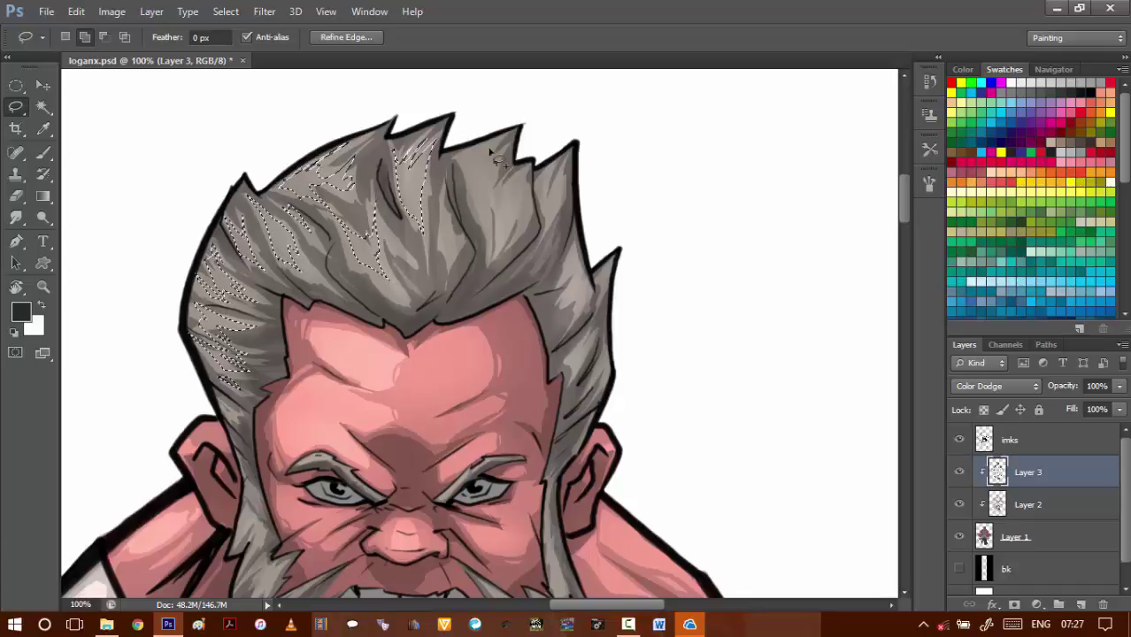
{"action": "mouse_move", "coordinate": [460, 237]}
{"action": "left_mouse_down"}
{"action": "mouse_move", "coordinate": [448, 218]}
{"action": "mouse_move", "coordinate": [532, 206]}
{"action": "mouse_move", "coordinate": [484, 163]}
{"action": "mouse_move", "coordinate": [467, 177]}
{"action": "left_mouse_up"}
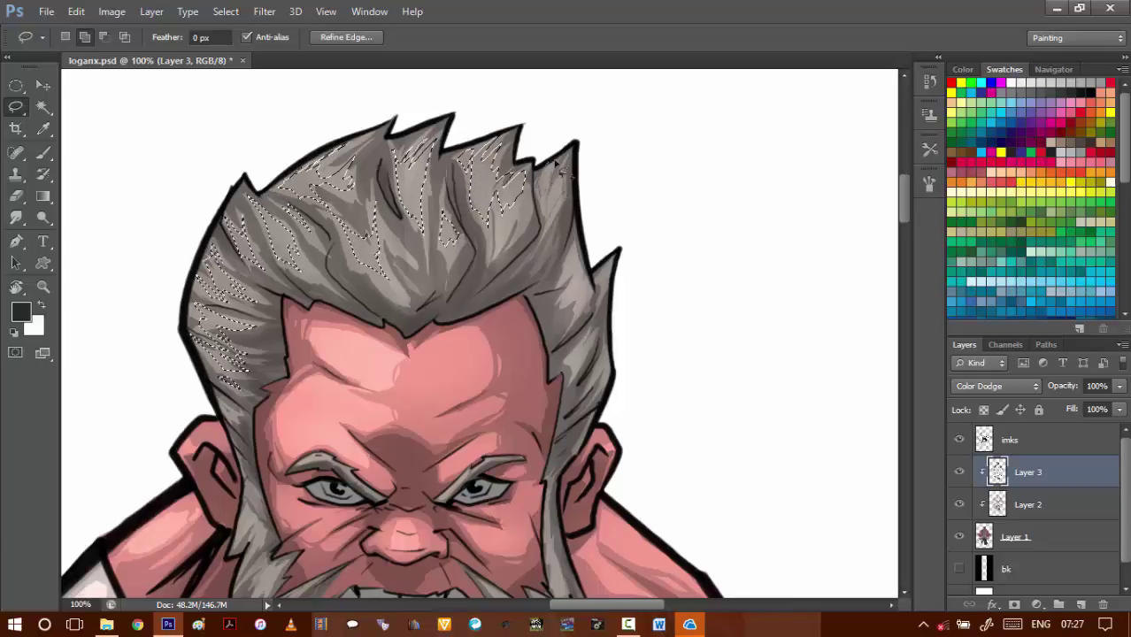
{"action": "left_click_drag", "start_coordinate": [556, 163], "coordinate": [540, 167]}
{"action": "left_click_drag", "start_coordinate": [541, 216], "coordinate": [495, 193]}
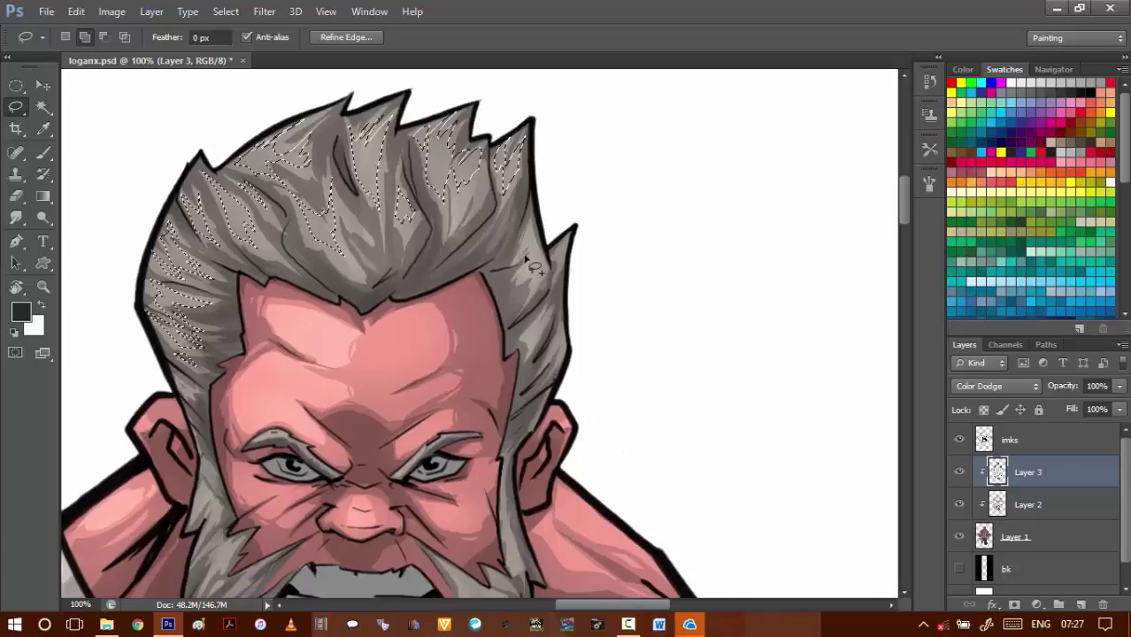
{"action": "mouse_move", "coordinate": [541, 265]}
{"action": "left_mouse_down"}
{"action": "mouse_move", "coordinate": [534, 256]}
{"action": "mouse_move", "coordinate": [560, 249]}
{"action": "left_mouse_up"}
{"action": "mouse_move", "coordinate": [572, 322]}
{"action": "left_mouse_down"}
{"action": "mouse_move", "coordinate": [495, 240]}
{"action": "mouse_move", "coordinate": [474, 274]}
{"action": "left_mouse_up"}
{"action": "left_click_drag", "start_coordinate": [451, 288], "coordinate": [476, 132]}
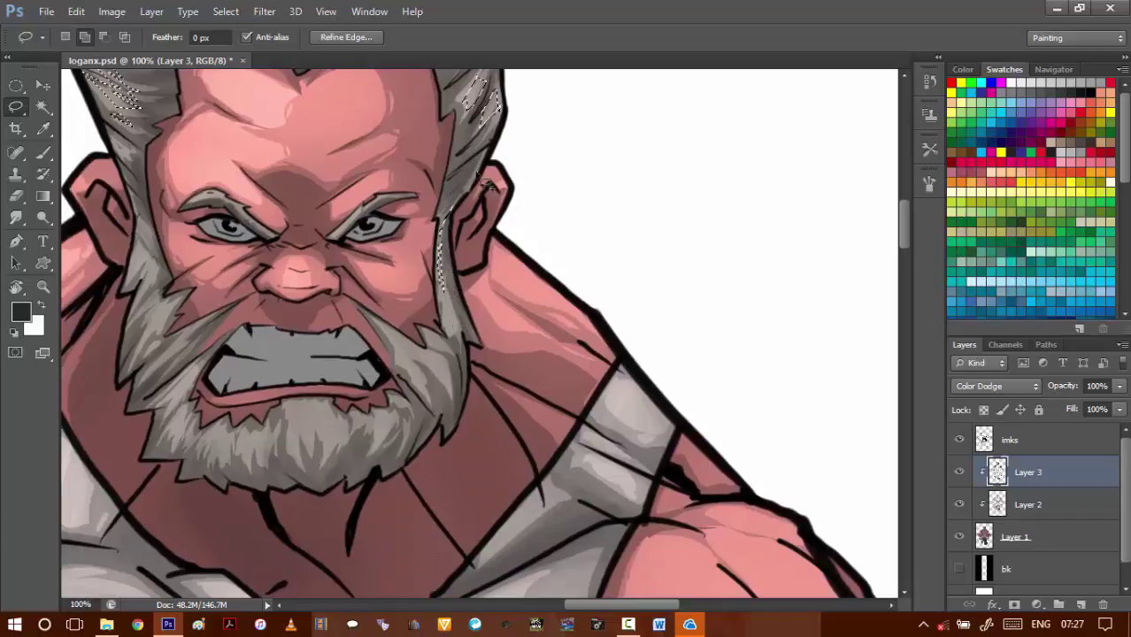
- Add small lassoed strand highlights across the moustache, chin beard and left sideburn to the selection, and hide the selection outline
{"action": "left_click_drag", "start_coordinate": [374, 384], "coordinate": [395, 337]}
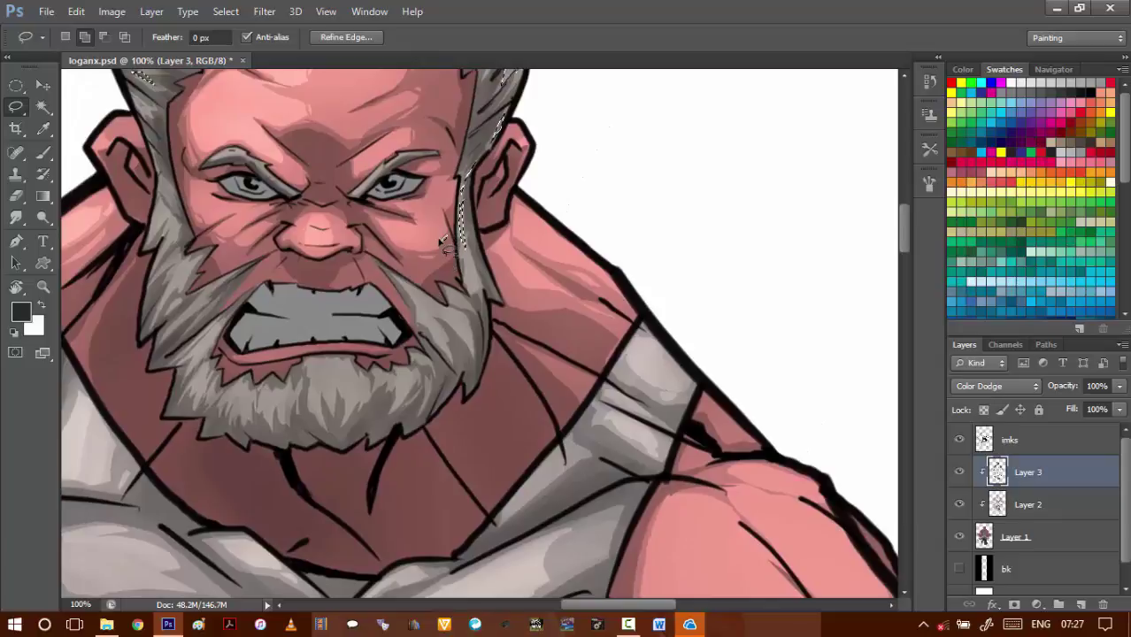
{"action": "key", "text": "alt"}
{"action": "key", "text": "alt"}
{"action": "left_click_drag", "start_coordinate": [434, 299], "coordinate": [387, 268]}
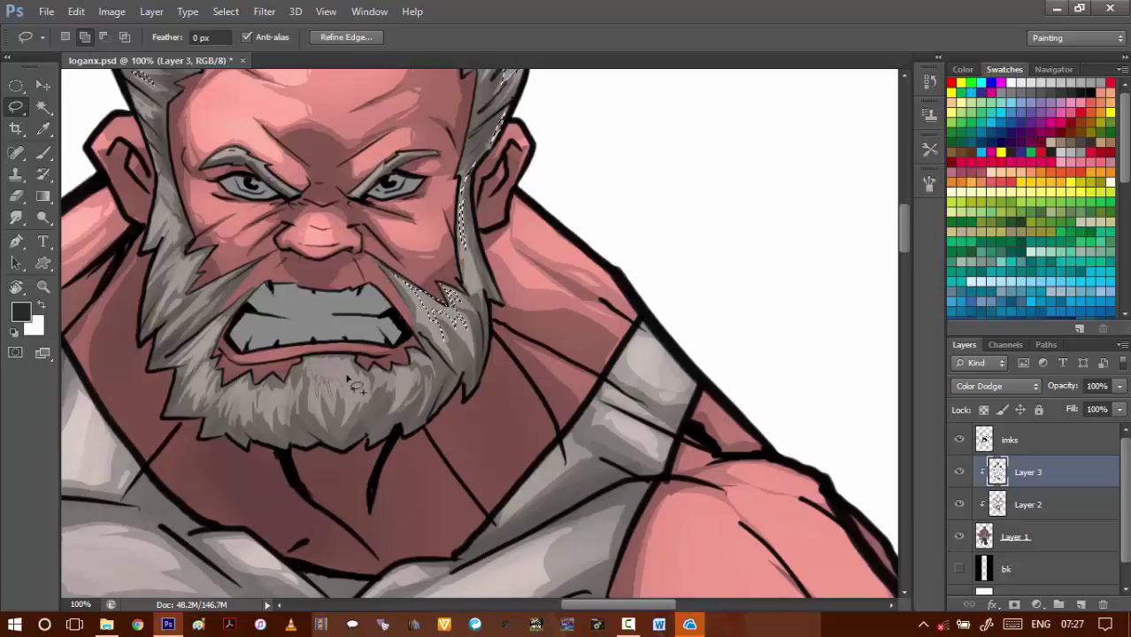
{"action": "mouse_move", "coordinate": [332, 364]}
{"action": "left_mouse_down"}
{"action": "mouse_move", "coordinate": [376, 390]}
{"action": "mouse_move", "coordinate": [358, 378]}
{"action": "mouse_move", "coordinate": [364, 390]}
{"action": "mouse_move", "coordinate": [376, 377]}
{"action": "mouse_move", "coordinate": [396, 384]}
{"action": "mouse_move", "coordinate": [377, 375]}
{"action": "mouse_move", "coordinate": [392, 375]}
{"action": "mouse_move", "coordinate": [398, 394]}
{"action": "mouse_move", "coordinate": [420, 384]}
{"action": "mouse_move", "coordinate": [421, 358]}
{"action": "left_mouse_up"}
{"action": "left_click_drag", "start_coordinate": [226, 275], "coordinate": [364, 335]}
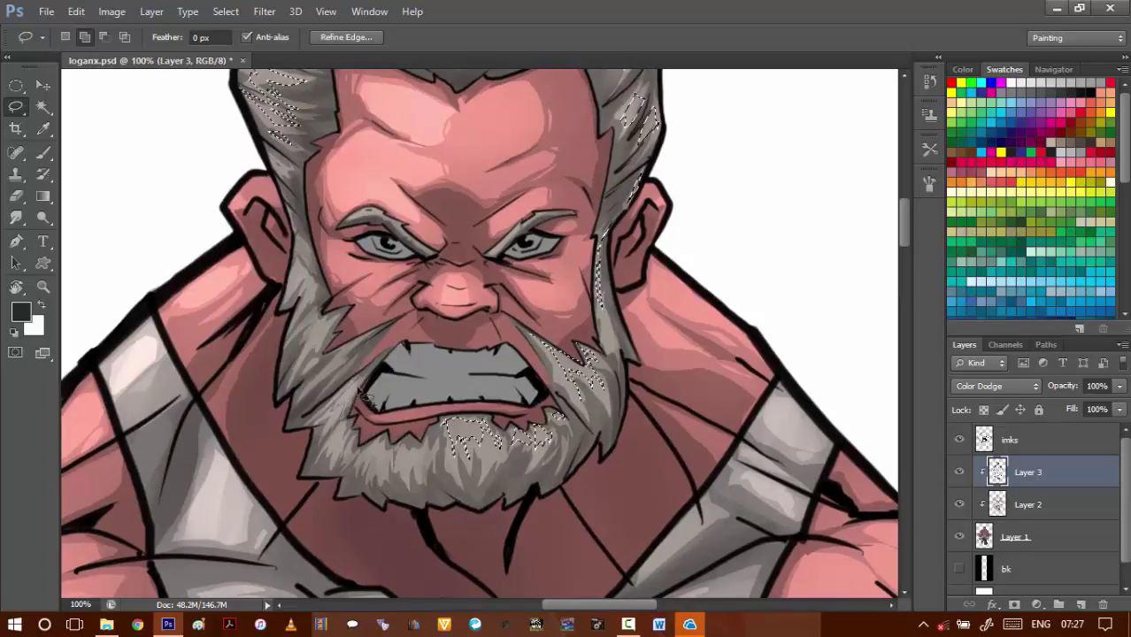
{"action": "mouse_move", "coordinate": [340, 443]}
{"action": "left_mouse_down"}
{"action": "mouse_move", "coordinate": [371, 467]}
{"action": "mouse_move", "coordinate": [380, 453]}
{"action": "mouse_move", "coordinate": [388, 461]}
{"action": "mouse_move", "coordinate": [378, 444]}
{"action": "mouse_move", "coordinate": [367, 456]}
{"action": "mouse_move", "coordinate": [407, 456]}
{"action": "mouse_move", "coordinate": [418, 475]}
{"action": "mouse_move", "coordinate": [429, 445]}
{"action": "mouse_move", "coordinate": [395, 448]}
{"action": "left_mouse_up"}
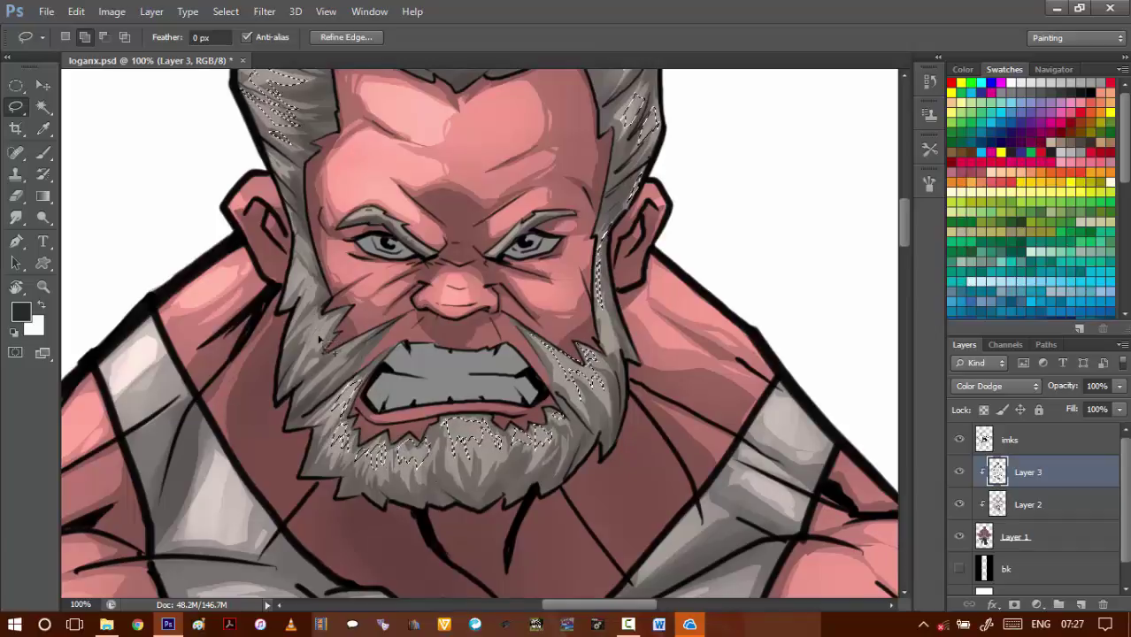
{"action": "mouse_move", "coordinate": [320, 310]}
{"action": "left_mouse_down"}
{"action": "mouse_move", "coordinate": [306, 319]}
{"action": "mouse_move", "coordinate": [311, 259]}
{"action": "mouse_move", "coordinate": [312, 283]}
{"action": "left_mouse_up"}
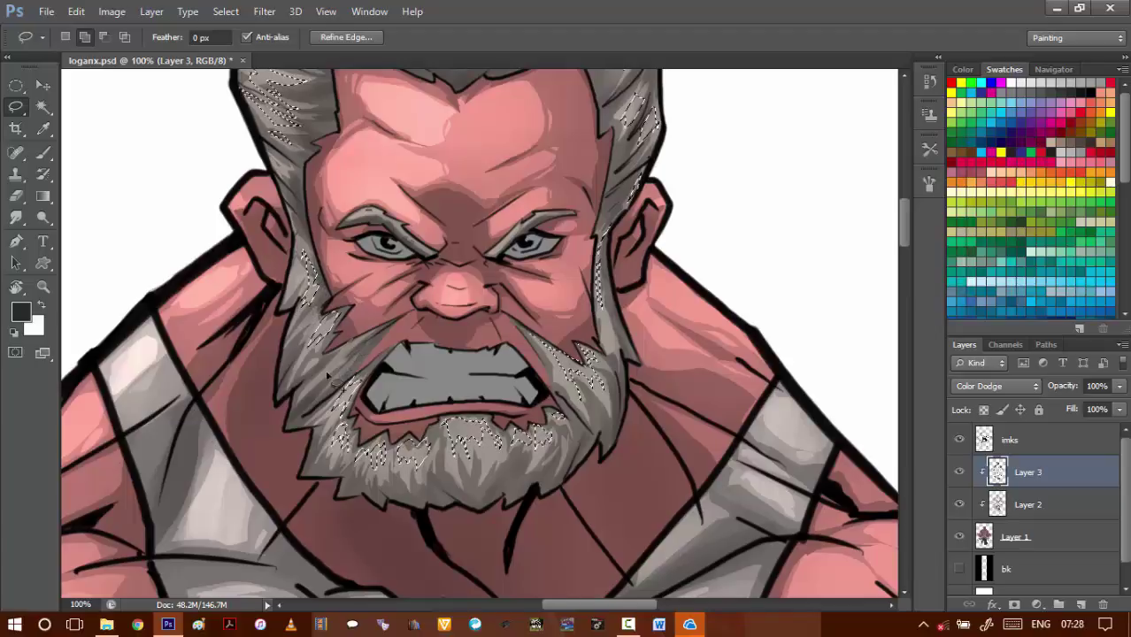
{"action": "scroll", "coordinate": [336, 328], "scroll_direction": "up", "scroll_amount": 5}
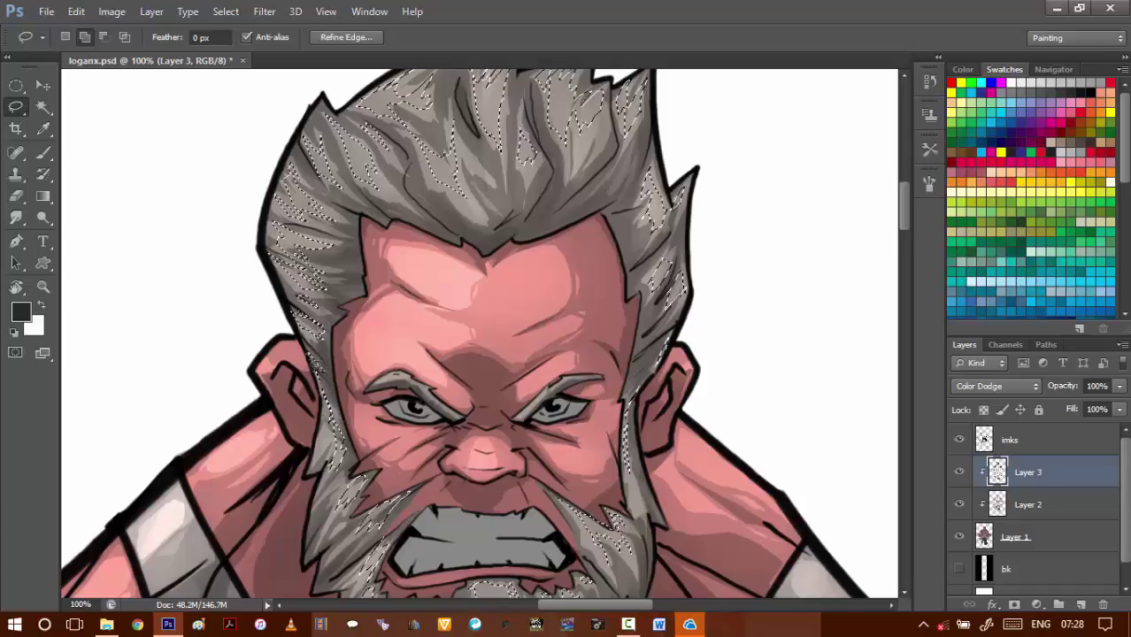
{"action": "key", "text": "ctrl+d"}
- Try a Brightness/Contrast brightness of 90 on the selected hair and beard highlights, and undo it
{"action": "key", "text": "alt+i"}
{"action": "key", "text": "j"}
{"action": "key", "text": "c"}
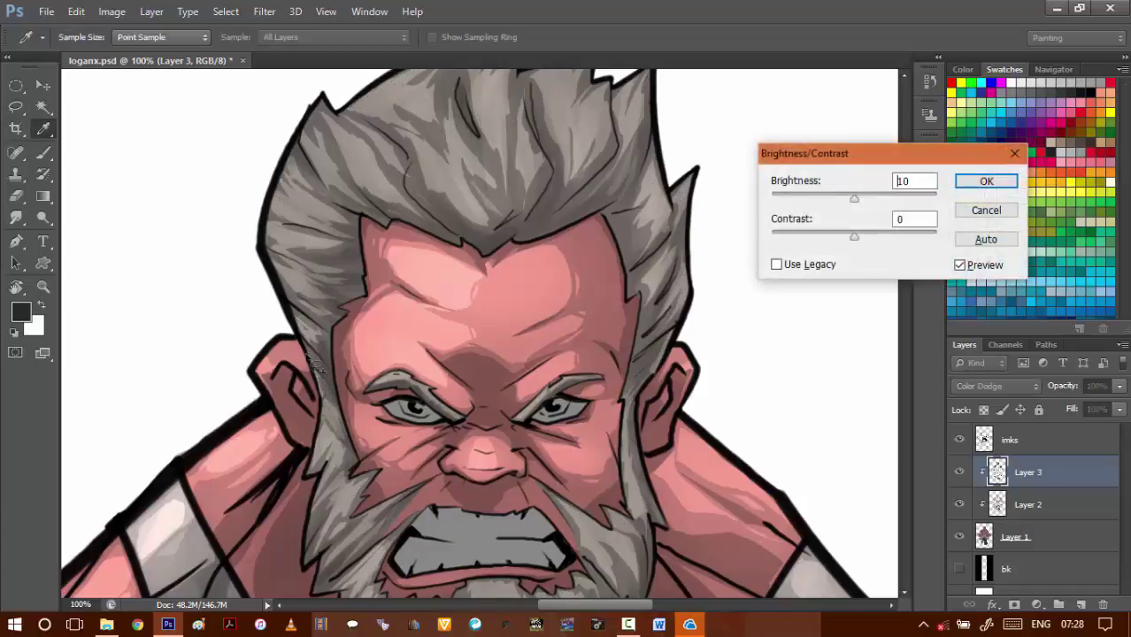
{"action": "key", "text": "shift+Up"}
{"action": "key", "text": "shift+Up"}
{"action": "key", "text": "shift+Up"}
{"action": "key", "text": "shift+Up"}
{"action": "key", "text": "shift+Up"}
{"action": "key", "text": "shift+Up"}
{"action": "key", "text": "shift+Up"}
{"action": "key", "text": "shift+Up"}
{"action": "key", "text": "shift+Up"}
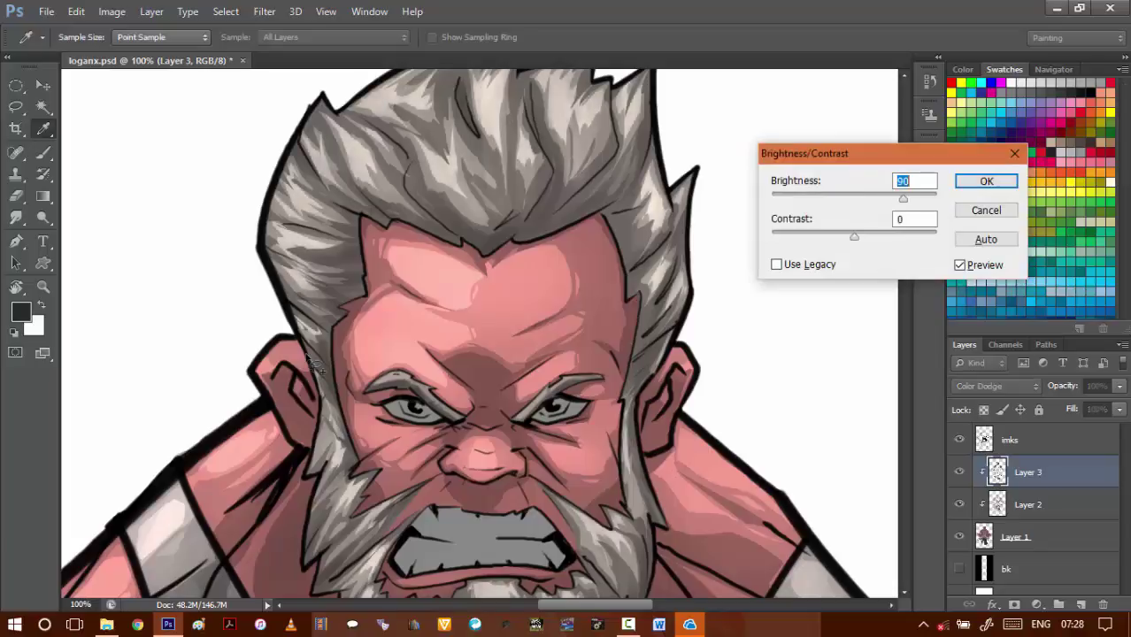
{"action": "key", "text": "Return"}
{"action": "key", "text": "ctrl+alt+z"}
{"action": "key", "text": "ctrl+alt+z"}
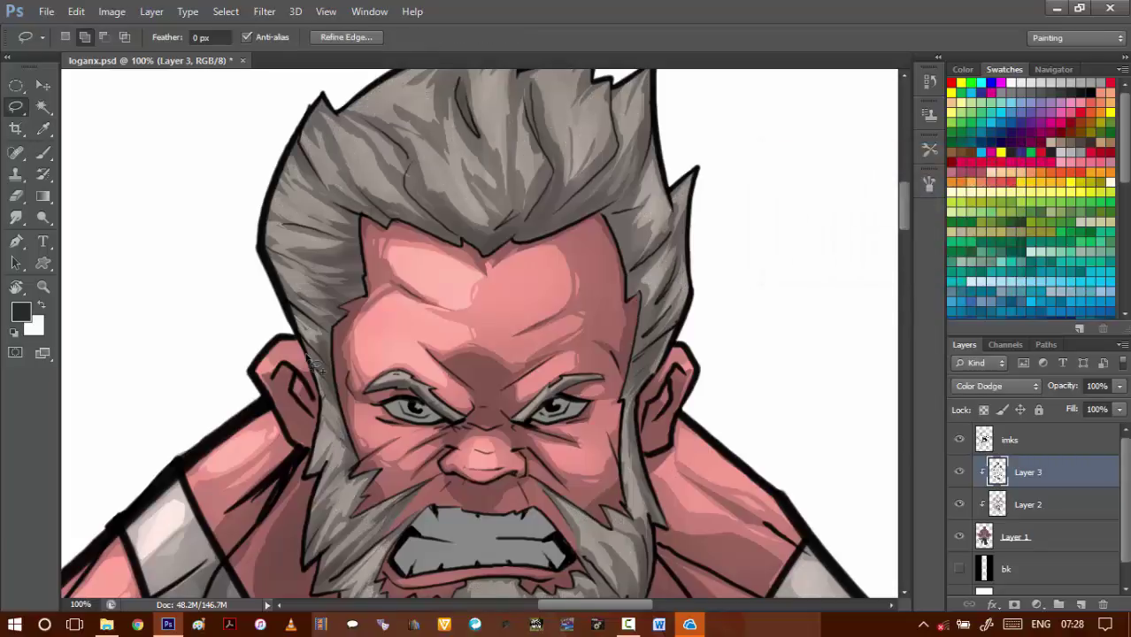
- Raise the brightness of the selected hair and beard highlights to 82 with Brightness/Contrast and deselect them
{"action": "key", "text": "alt+i"}
{"action": "key", "text": "j"}
{"action": "key", "text": "c"}
{"action": "key", "text": "shift+Up"}
{"action": "key", "text": "shift+Up"}
{"action": "key", "text": "shift+Up"}
{"action": "key", "text": "shift+Up"}
{"action": "key", "text": "shift+Up"}
{"action": "key", "text": "shift+Up"}
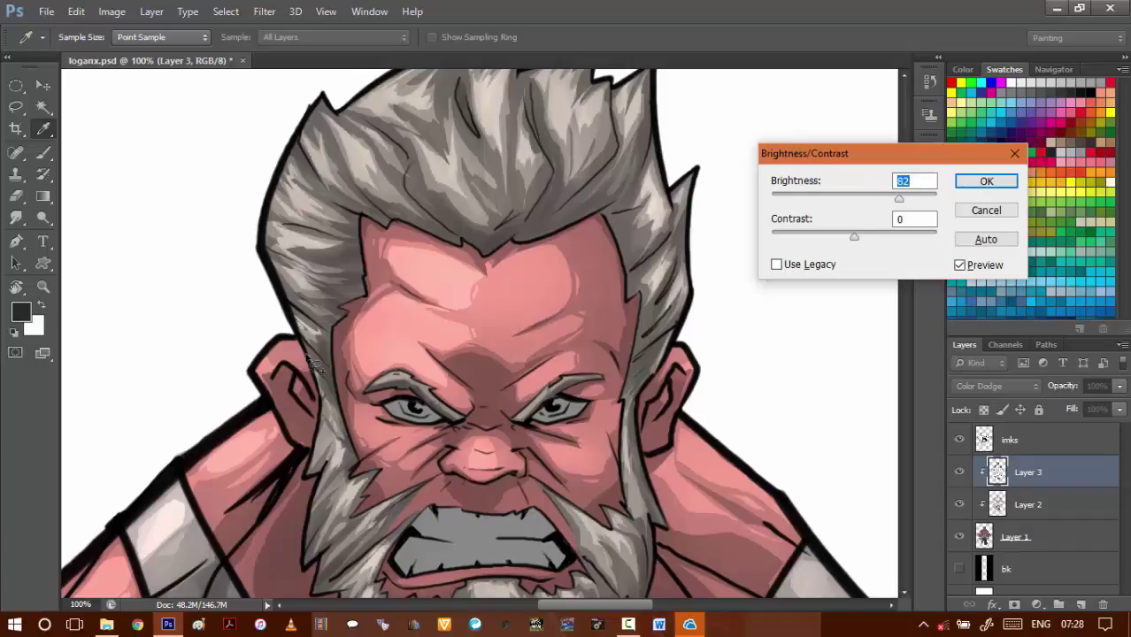
{"action": "key", "text": "Return"}
{"action": "key", "text": "ctrl+minus"}
{"action": "key", "text": "ctrl+minus"}
{"action": "key", "text": "ctrl+minus"}
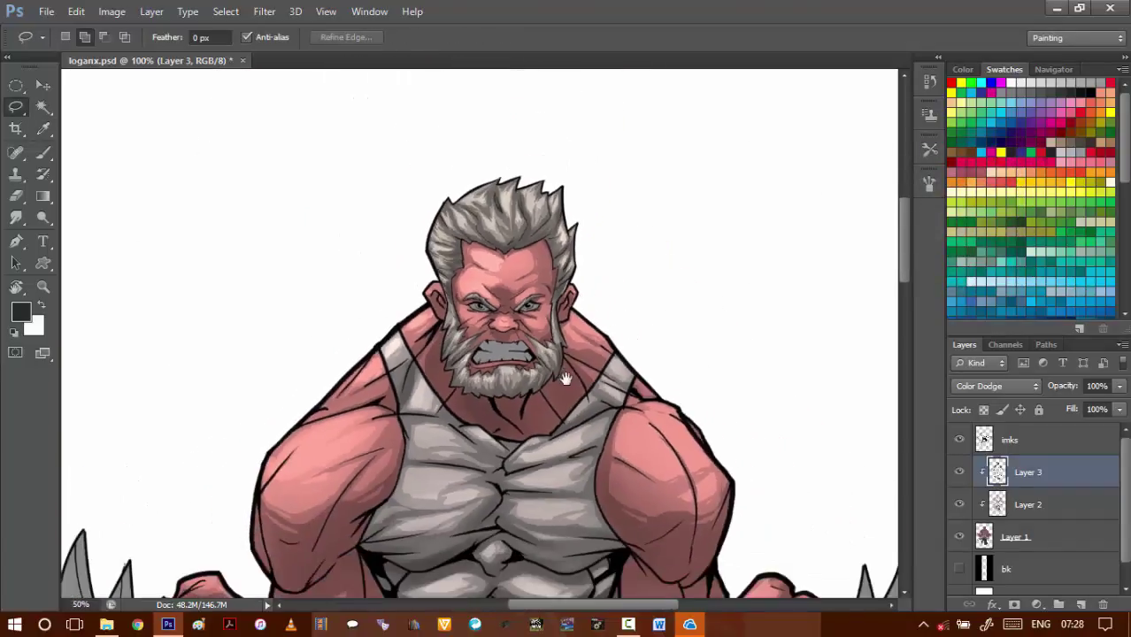
{"action": "left_click_drag", "start_coordinate": [577, 409], "coordinate": [543, 397]}
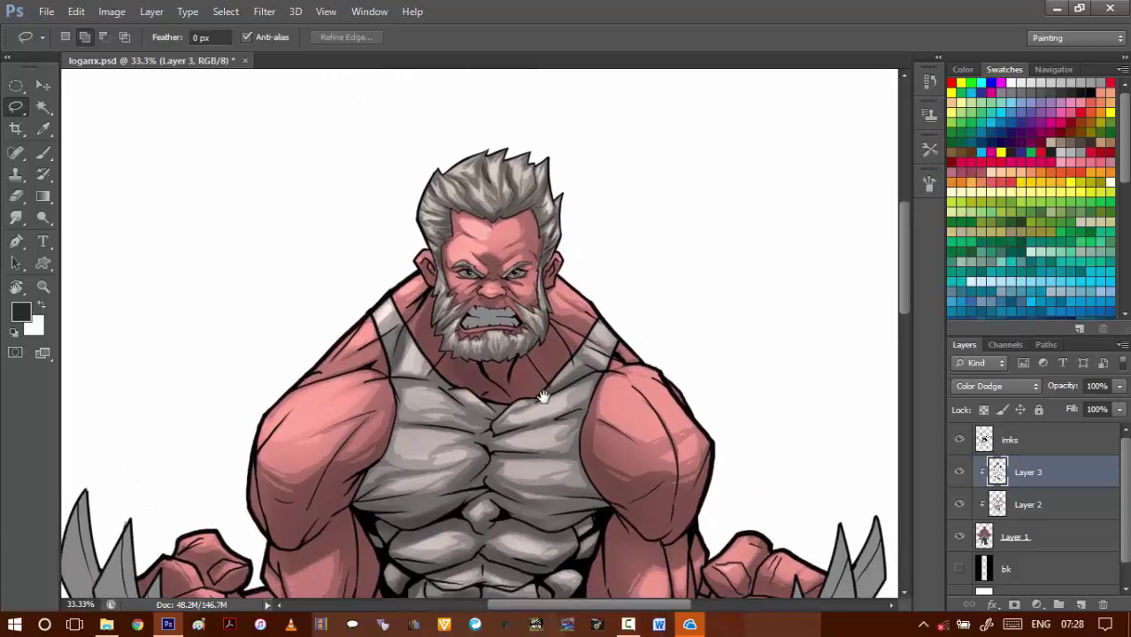
- Lasso the irises of both eyes on Layer 1
{"action": "left_click", "coordinate": [1018, 540]}
{"action": "scroll", "coordinate": [460, 294], "scroll_direction": "up", "scroll_amount": 8}
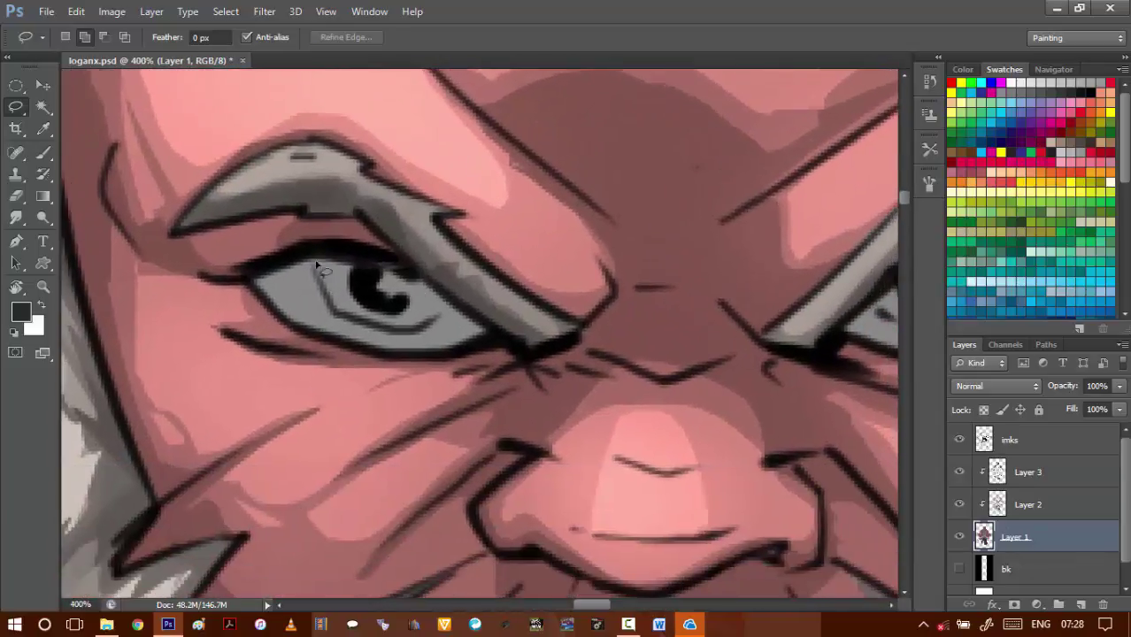
{"action": "left_click_drag", "start_coordinate": [347, 322], "coordinate": [398, 331]}
{"action": "left_click_drag", "start_coordinate": [345, 257], "coordinate": [317, 260]}
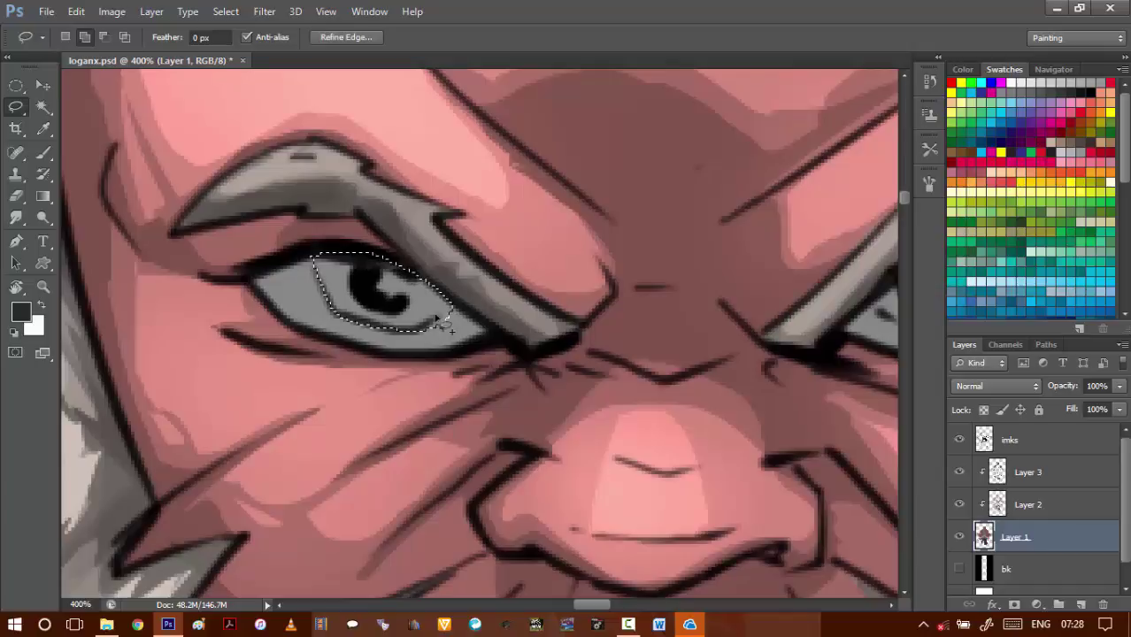
{"action": "mouse_move", "coordinate": [837, 292]}
{"action": "left_mouse_down"}
{"action": "mouse_move", "coordinate": [528, 301]}
{"action": "mouse_move", "coordinate": [593, 336]}
{"action": "left_mouse_up"}
{"action": "mouse_move", "coordinate": [670, 283]}
{"action": "left_mouse_down"}
{"action": "mouse_move", "coordinate": [633, 255]}
{"action": "mouse_move", "coordinate": [551, 303]}
{"action": "left_mouse_up"}
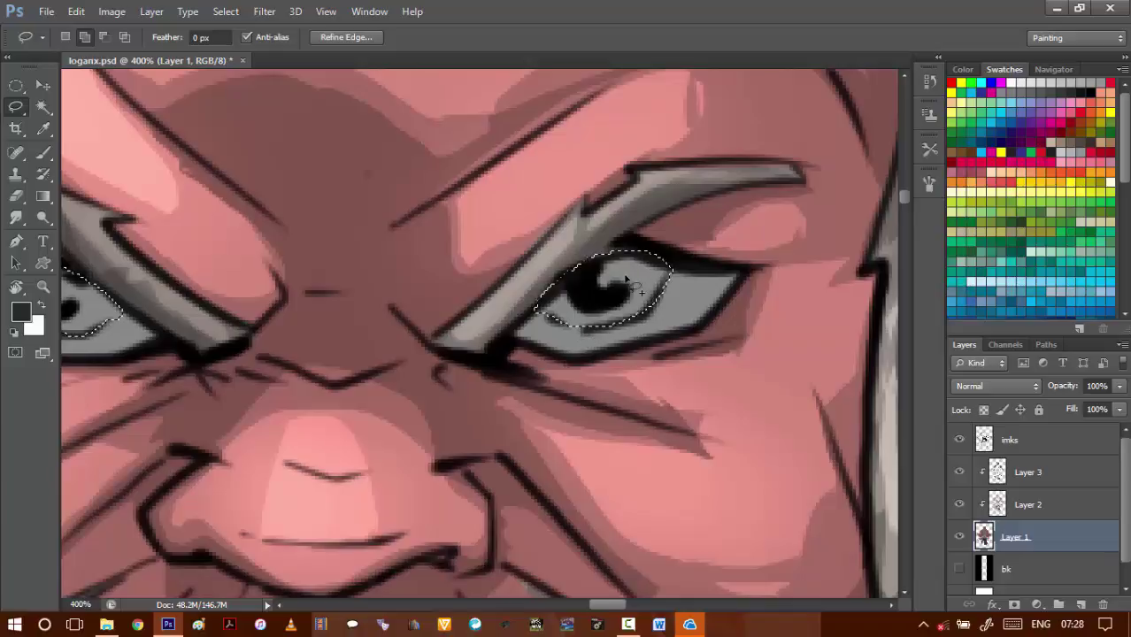
- Colorize the selected irises dark teal with Hue/Saturation, using hue 184, saturation 40 and a reduced lightness, and deselect them
{"action": "key", "text": "ctrl+u"}
{"action": "left_click", "coordinate": [974, 417]}
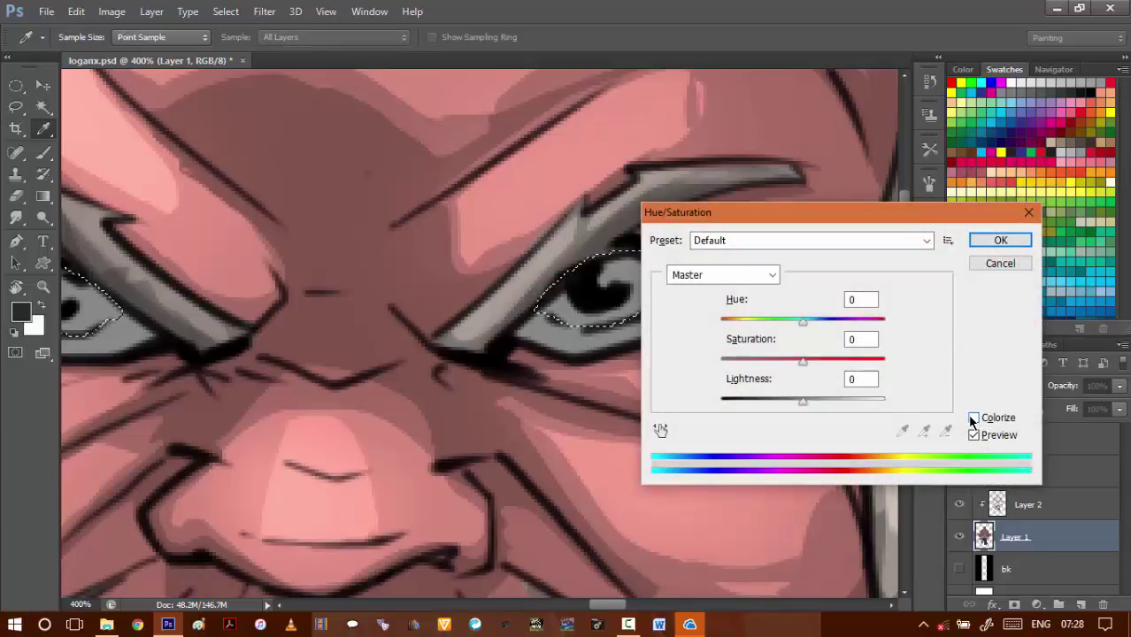
{"action": "left_click", "coordinate": [758, 323]}
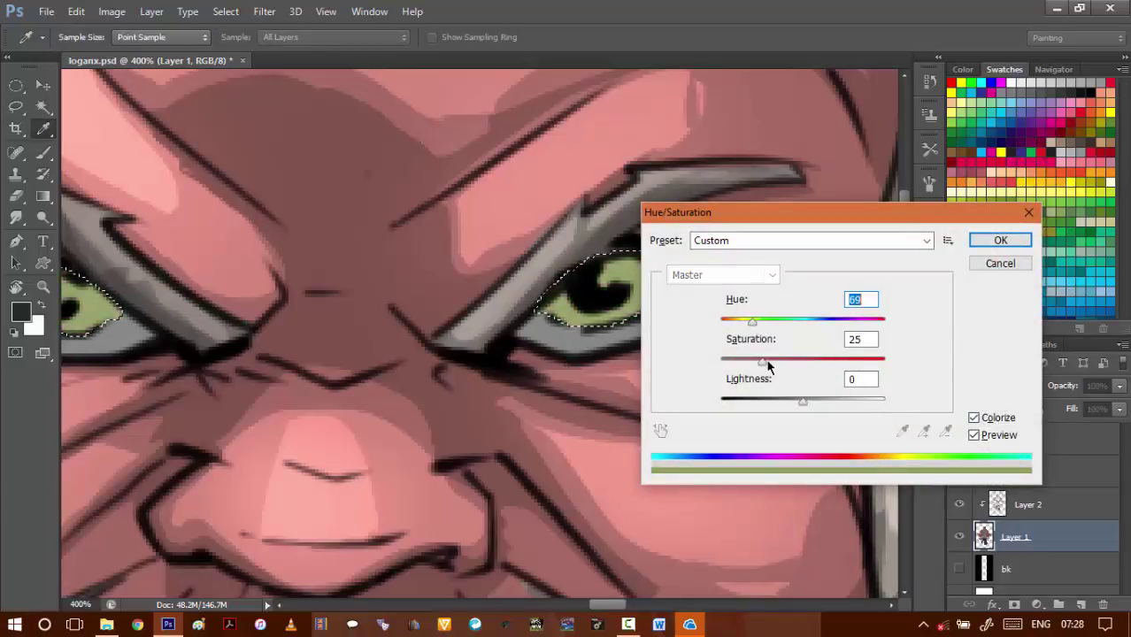
{"action": "left_click_drag", "start_coordinate": [768, 366], "coordinate": [748, 404]}
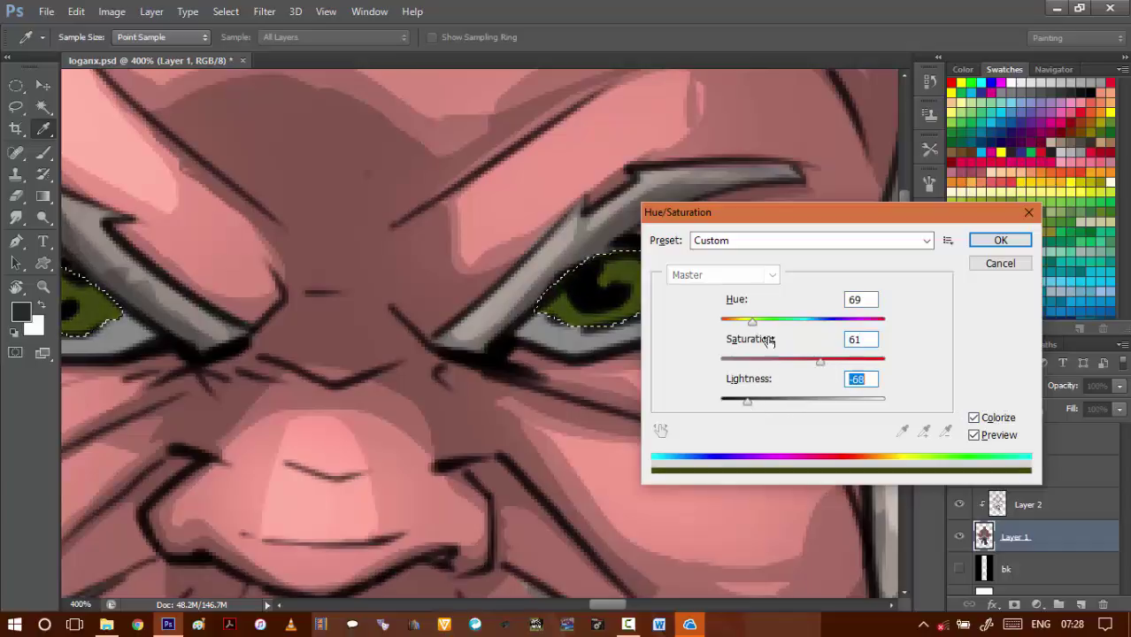
{"action": "left_click_drag", "start_coordinate": [779, 321], "coordinate": [801, 330]}
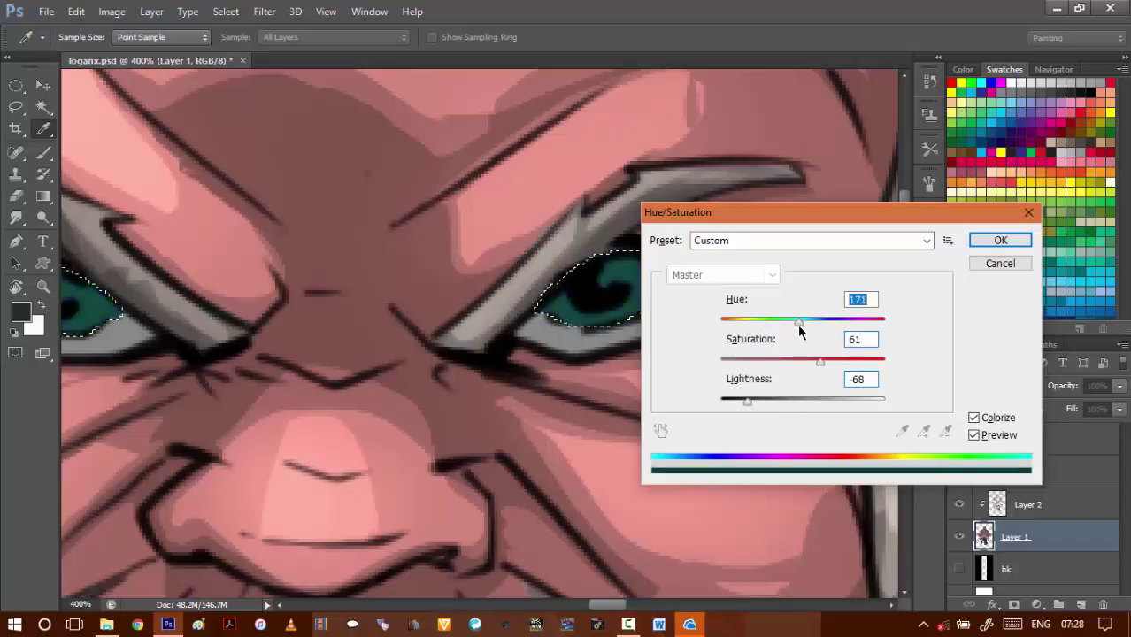
{"action": "left_click_drag", "start_coordinate": [821, 369], "coordinate": [796, 372]}
{"action": "left_click_drag", "start_coordinate": [779, 321], "coordinate": [743, 321]}
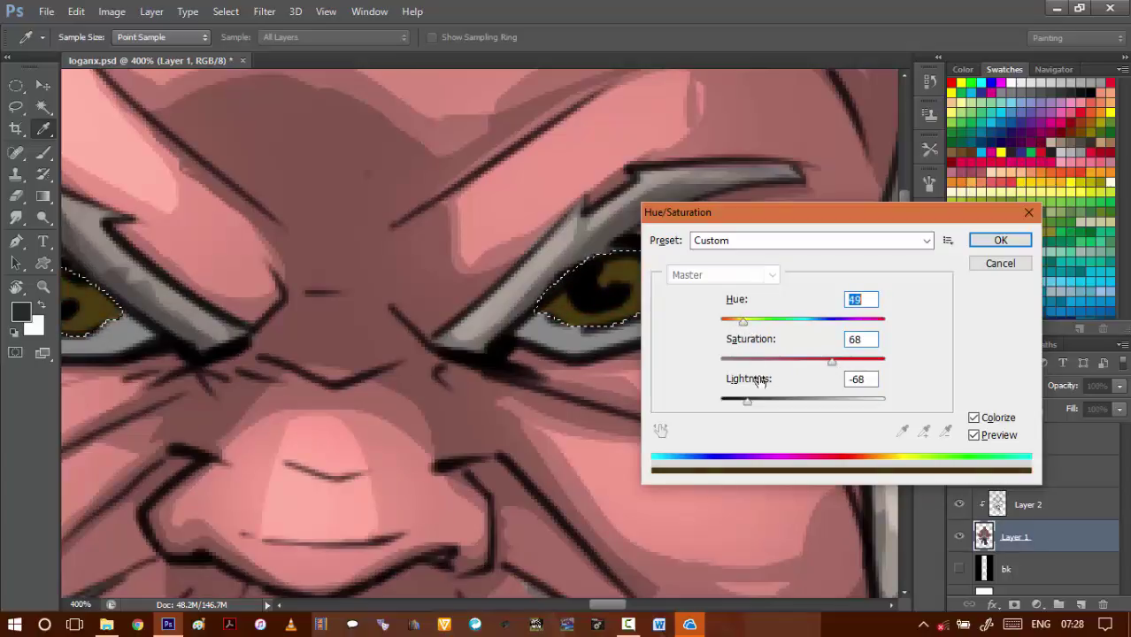
{"action": "left_click_drag", "start_coordinate": [827, 363], "coordinate": [845, 365]}
{"action": "left_click_drag", "start_coordinate": [755, 405], "coordinate": [765, 403]}
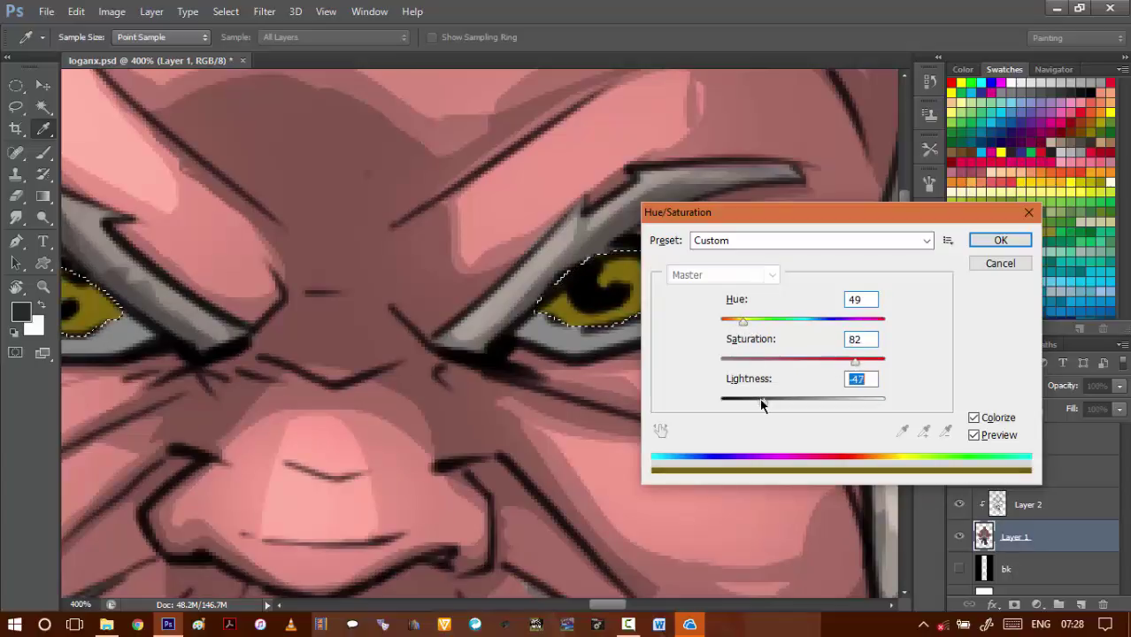
{"action": "left_click_drag", "start_coordinate": [737, 322], "coordinate": [788, 363]}
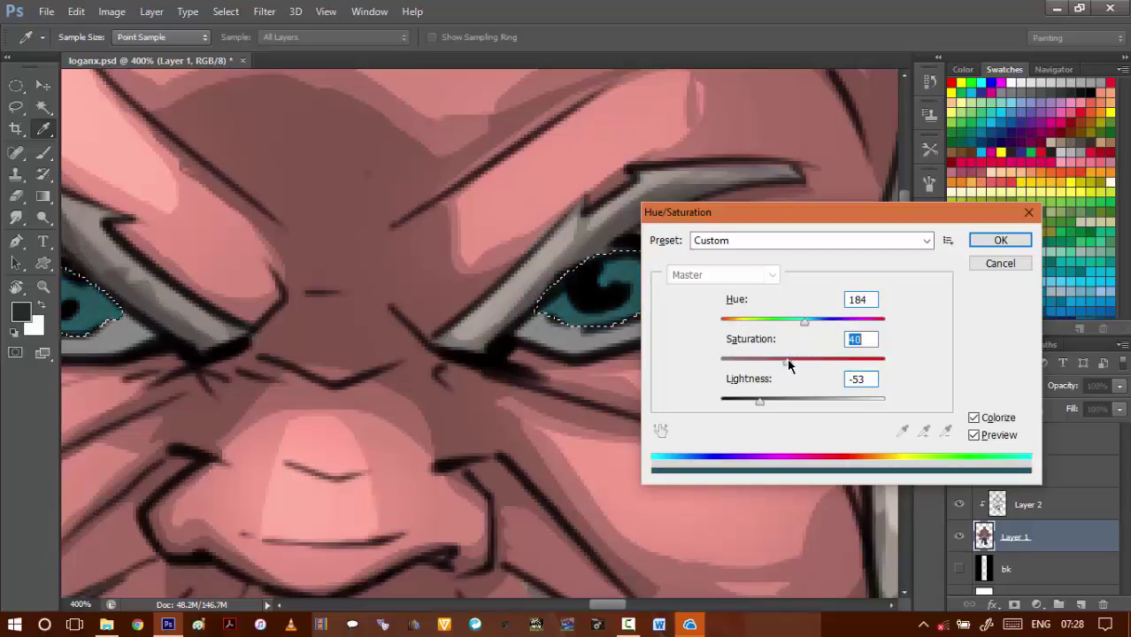
{"action": "left_click_drag", "start_coordinate": [765, 402], "coordinate": [753, 399]}
{"action": "left_click", "coordinate": [1000, 240]}
{"action": "key", "text": "l"}
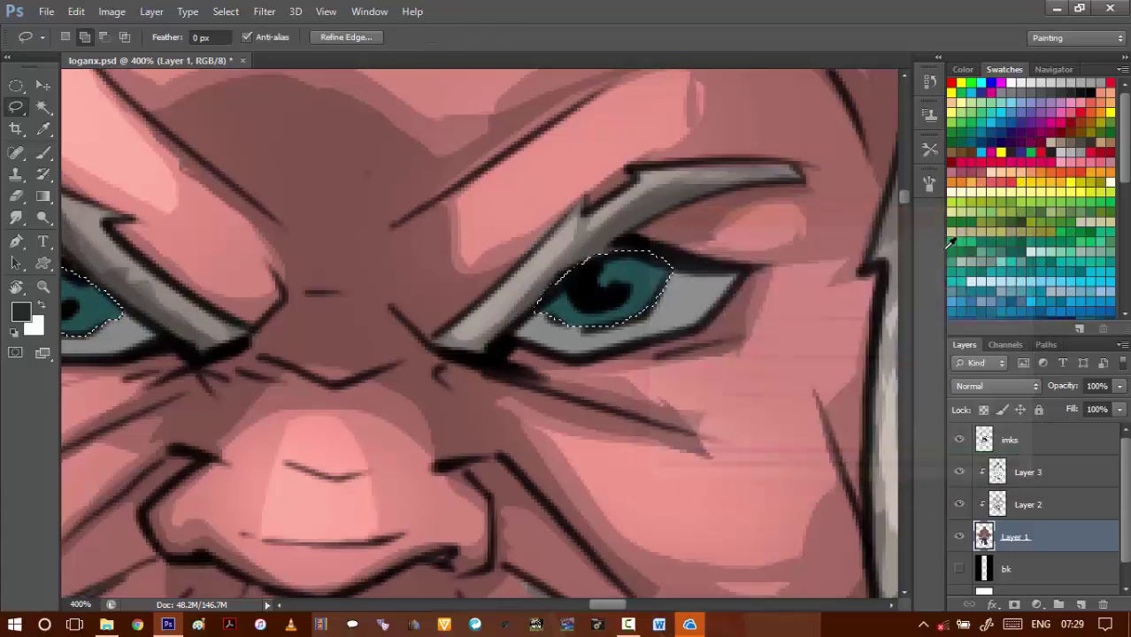
{"action": "key", "text": "ctrl+d"}
- Lasso the irises and whites of both eyes on Layer 3, fill them with the dark grey foreground colour and deselect them
{"action": "left_click_drag", "start_coordinate": [458, 426], "coordinate": [617, 357]}
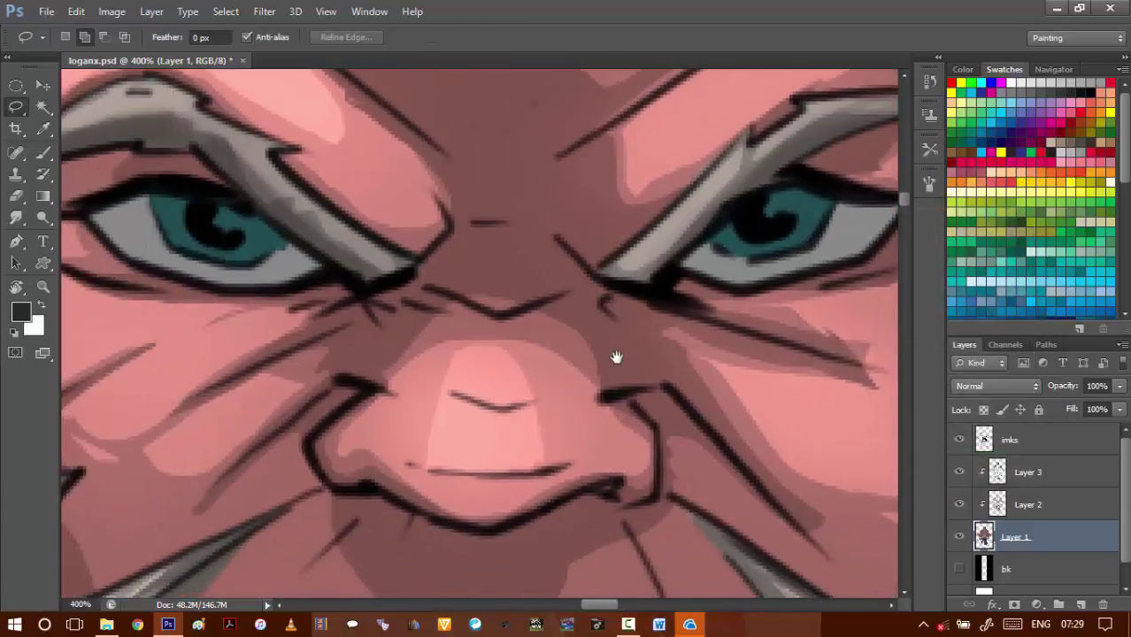
{"action": "left_click", "coordinate": [1015, 471]}
{"action": "scroll", "coordinate": [687, 222], "scroll_direction": "right", "scroll_amount": 5}
{"action": "left_click_drag", "start_coordinate": [681, 198], "coordinate": [592, 237]}
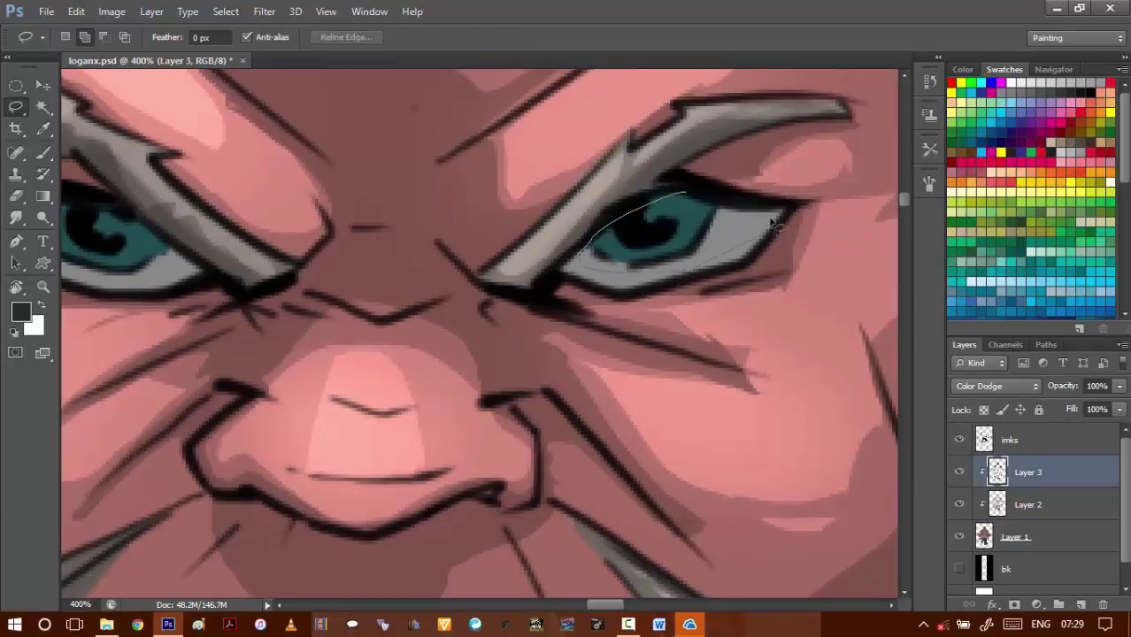
{"action": "left_click_drag", "start_coordinate": [773, 224], "coordinate": [777, 216]}
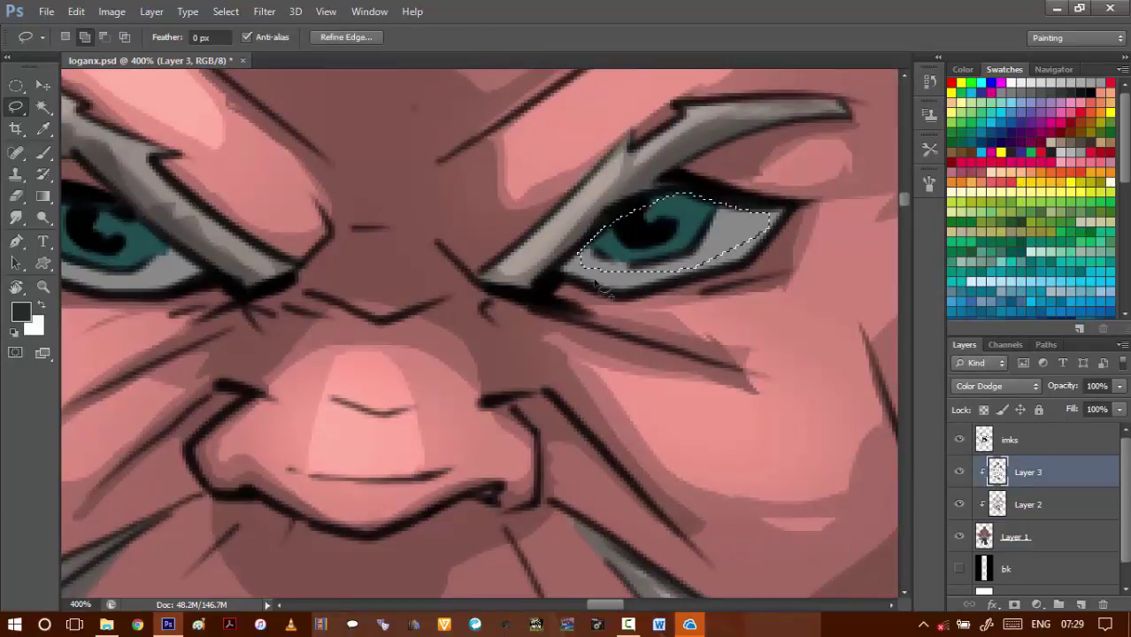
{"action": "scroll", "coordinate": [598, 286], "scroll_direction": "left", "scroll_amount": 6}
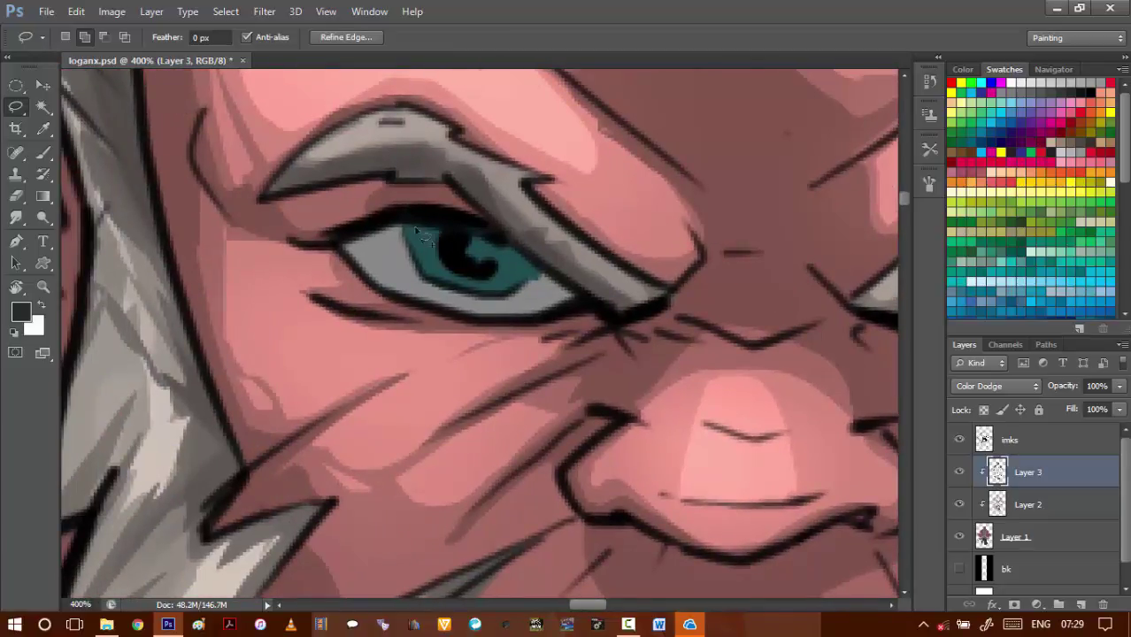
{"action": "mouse_move", "coordinate": [512, 317]}
{"action": "left_mouse_down"}
{"action": "mouse_move", "coordinate": [566, 291]}
{"action": "mouse_move", "coordinate": [529, 264]}
{"action": "mouse_move", "coordinate": [400, 283]}
{"action": "left_mouse_up"}
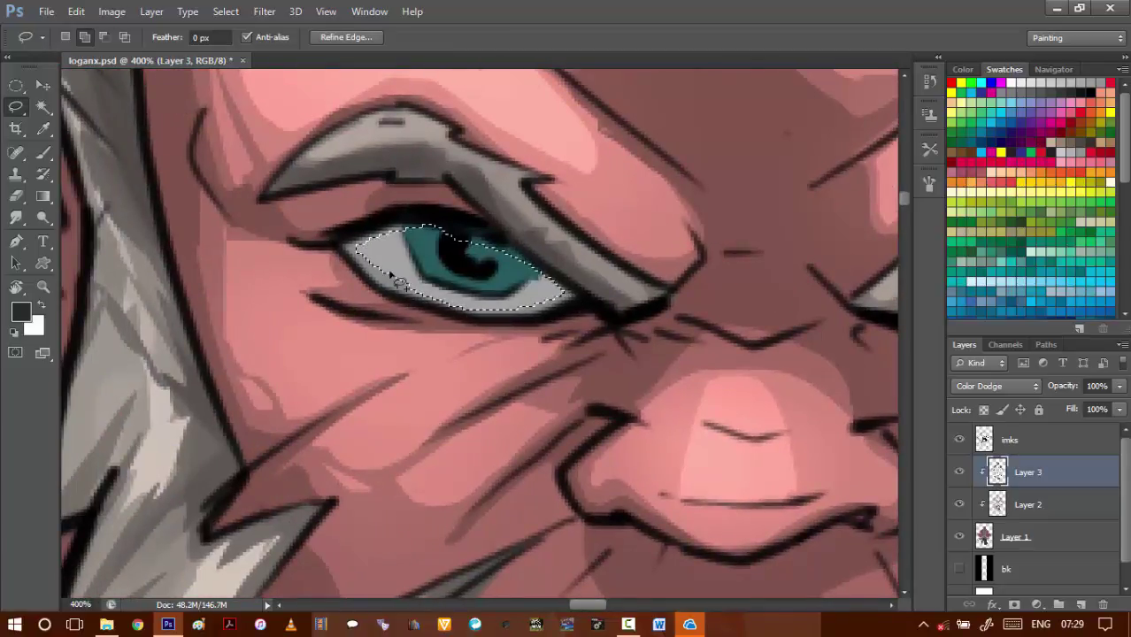
{"action": "left_click", "coordinate": [20, 311]}
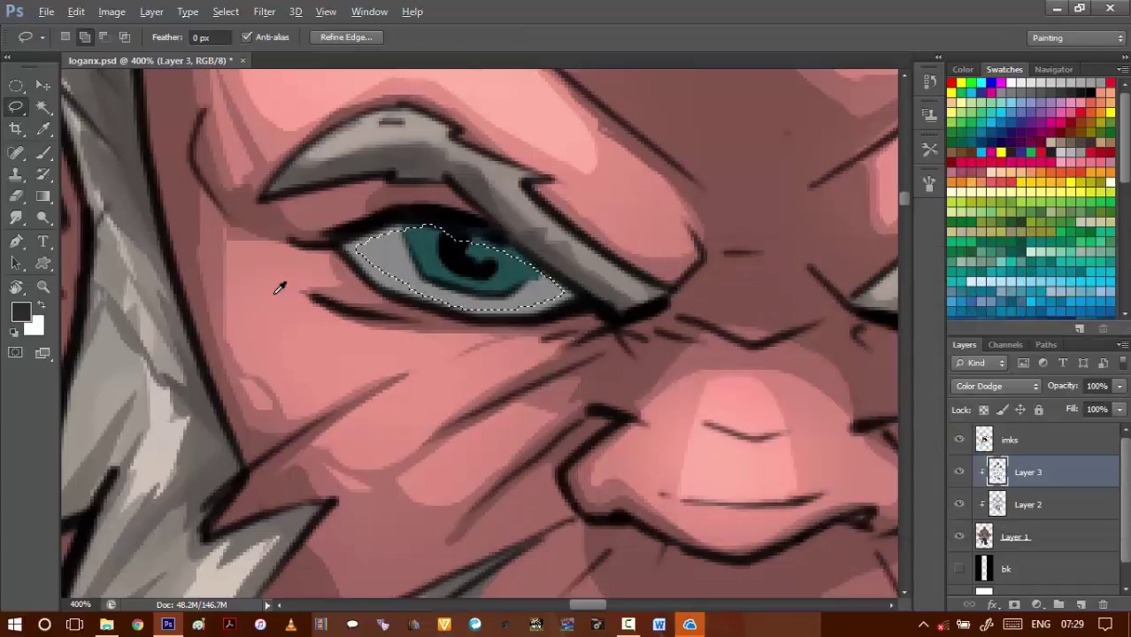
{"action": "key", "text": "alt+BackSpace"}
{"action": "key", "text": "ctrl+d"}
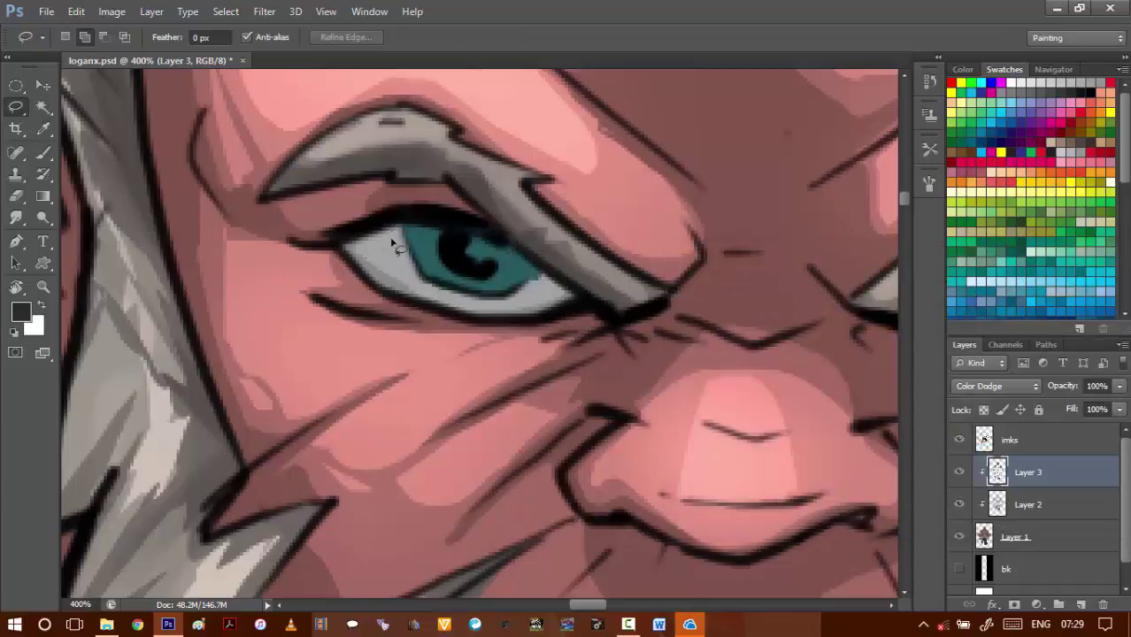
- Lasso highlight shapes over the whites and lower irises of both eyes on Layer 3
{"action": "mouse_move", "coordinate": [439, 303]}
{"action": "left_mouse_down"}
{"action": "mouse_move", "coordinate": [523, 311]}
{"action": "mouse_move", "coordinate": [552, 293]}
{"action": "mouse_move", "coordinate": [375, 248]}
{"action": "left_mouse_up"}
{"action": "left_click_drag", "start_coordinate": [356, 274], "coordinate": [79, 296]}
{"action": "mouse_move", "coordinate": [761, 305]}
{"action": "left_mouse_down"}
{"action": "mouse_move", "coordinate": [575, 305]}
{"action": "mouse_move", "coordinate": [570, 290]}
{"action": "left_mouse_up"}
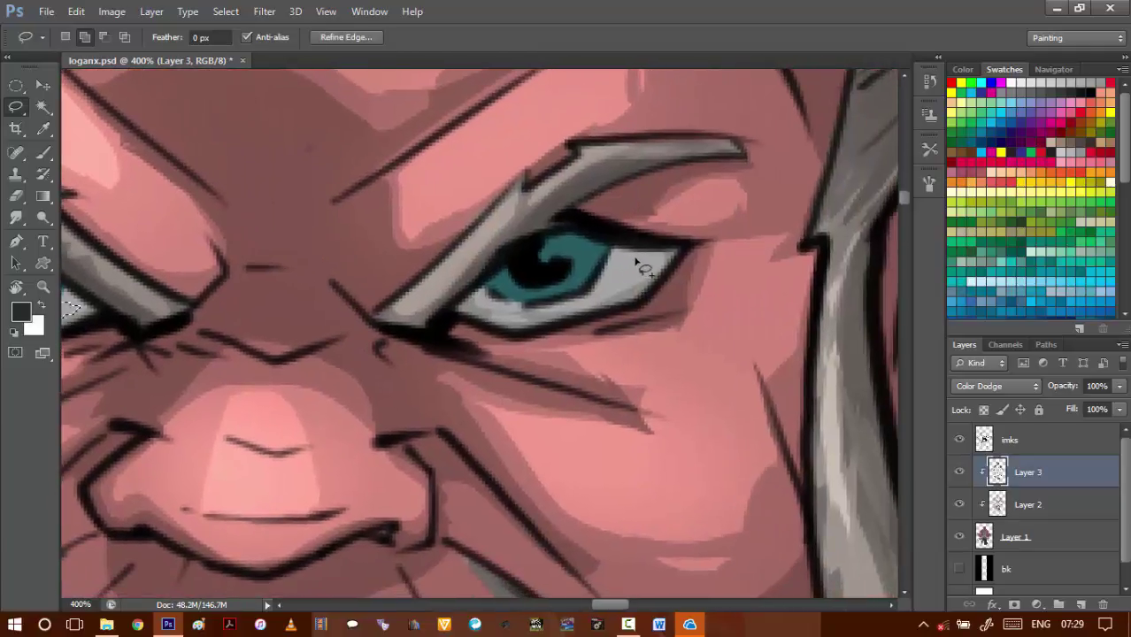
{"action": "mouse_move", "coordinate": [635, 259]}
{"action": "left_mouse_down"}
{"action": "mouse_move", "coordinate": [556, 267]}
{"action": "mouse_move", "coordinate": [487, 304]}
{"action": "left_mouse_up"}
{"action": "mouse_move", "coordinate": [624, 301]}
{"action": "left_mouse_down"}
{"action": "mouse_move", "coordinate": [652, 260]}
{"action": "mouse_move", "coordinate": [635, 266]}
{"action": "left_mouse_up"}
- Raise the brightness of the selected eye highlights to 130 with Brightness/Contrast and deselect them
{"action": "key", "text": "alt+i"}
{"action": "key", "text": "j"}
{"action": "key", "text": "c"}
{"action": "key", "text": "shift+Up"}
{"action": "key", "text": "shift+Up"}
{"action": "key", "text": "shift+Up"}
{"action": "key", "text": "shift+Up"}
{"action": "key", "text": "shift+Up"}
{"action": "key", "text": "shift+Up"}
{"action": "key", "text": "shift+Up"}
{"action": "key", "text": "shift+Up"}
{"action": "key", "text": "shift+Up"}
{"action": "key", "text": "shift+Up"}
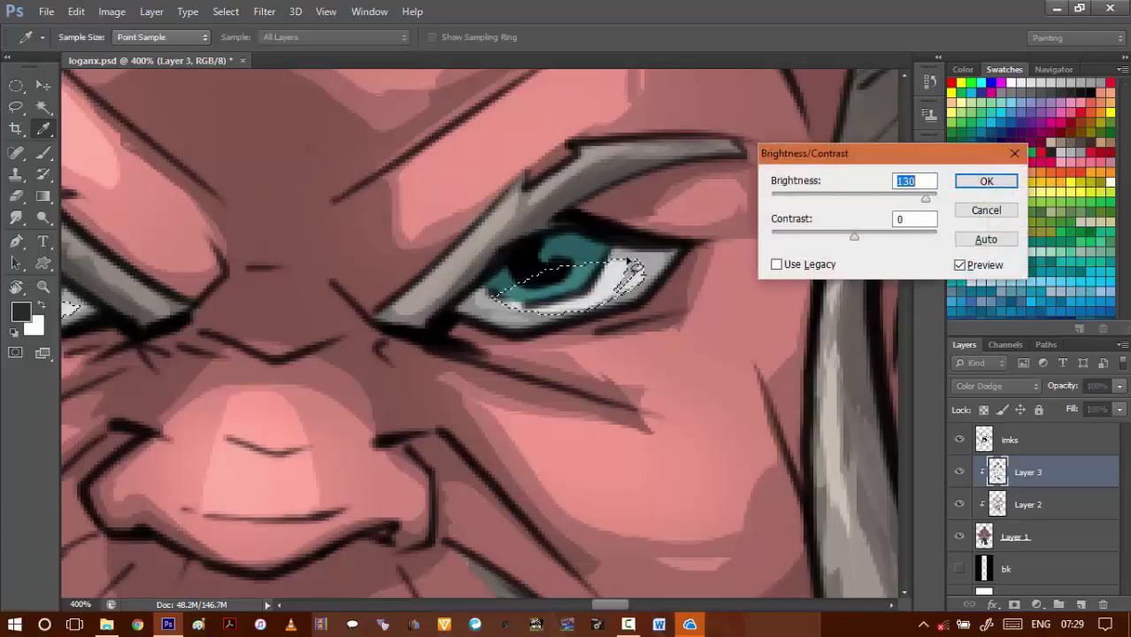
{"action": "key", "text": "Return"}
{"action": "key", "text": "ctrl+d"}
- Lasso small round catchlight spots at the upper and lower edges of the pupils in both eyes
{"action": "mouse_move", "coordinate": [426, 309]}
{"action": "left_mouse_down"}
{"action": "mouse_move", "coordinate": [490, 329]}
{"action": "mouse_move", "coordinate": [669, 330]}
{"action": "left_mouse_up"}
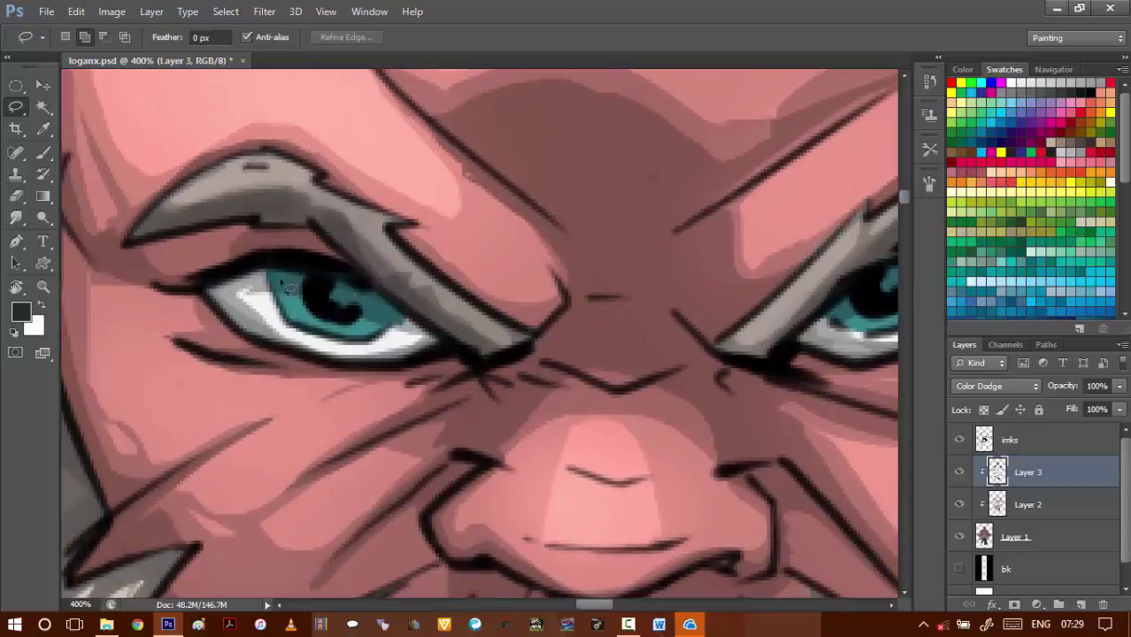
{"action": "left_click_drag", "start_coordinate": [283, 296], "coordinate": [280, 290]}
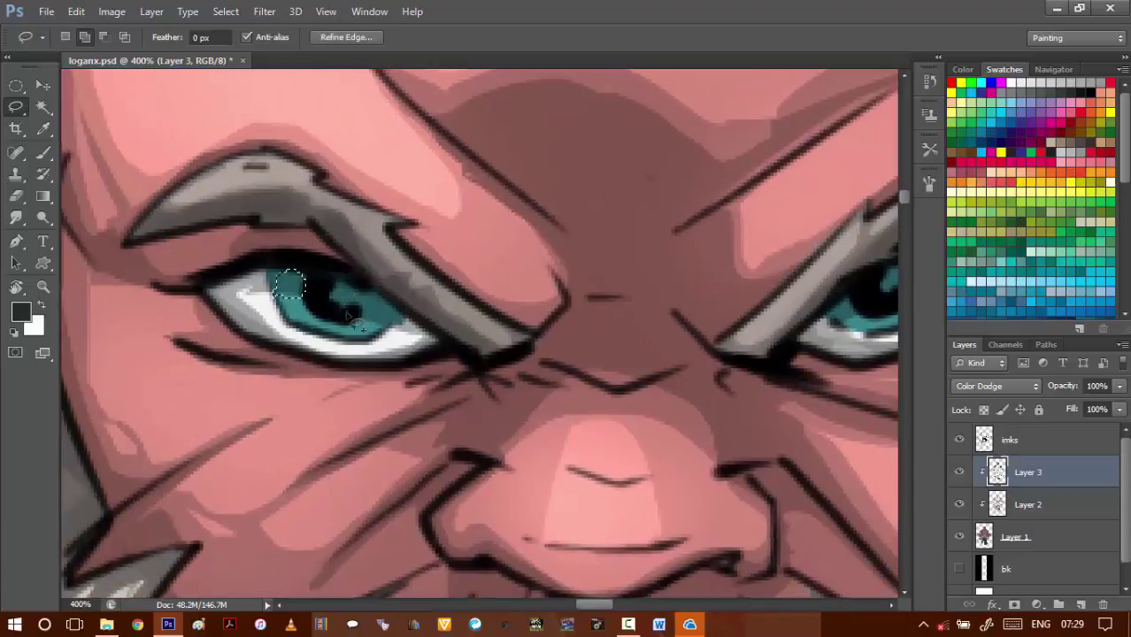
{"action": "left_click_drag", "start_coordinate": [354, 324], "coordinate": [352, 328]}
{"action": "left_click_drag", "start_coordinate": [612, 274], "coordinate": [333, 306]}
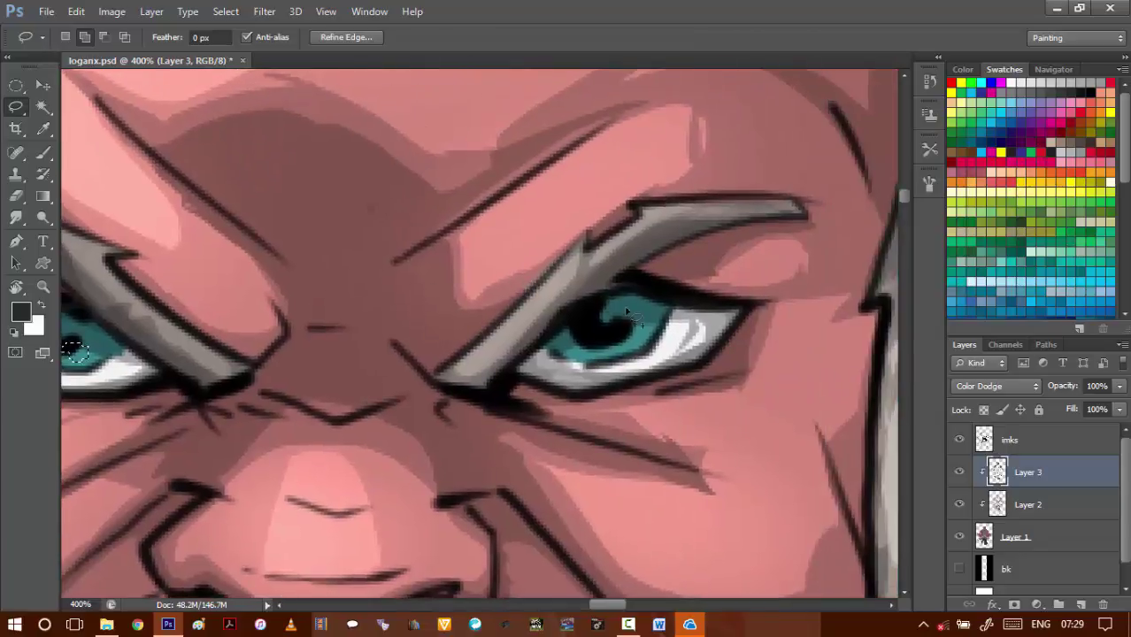
{"action": "mouse_move", "coordinate": [631, 301]}
{"action": "left_mouse_down"}
{"action": "mouse_move", "coordinate": [614, 309]}
{"action": "mouse_move", "coordinate": [646, 321]}
{"action": "mouse_move", "coordinate": [632, 292]}
{"action": "left_mouse_up"}
- Create a new layer above imks, fill the catchlight selection with the white background colour and deselect it
{"action": "left_click", "coordinate": [1030, 442]}
{"action": "left_click", "coordinate": [1081, 605]}
{"action": "key", "text": "ctrl+BackSpace"}
{"action": "key", "text": "ctrl+d"}
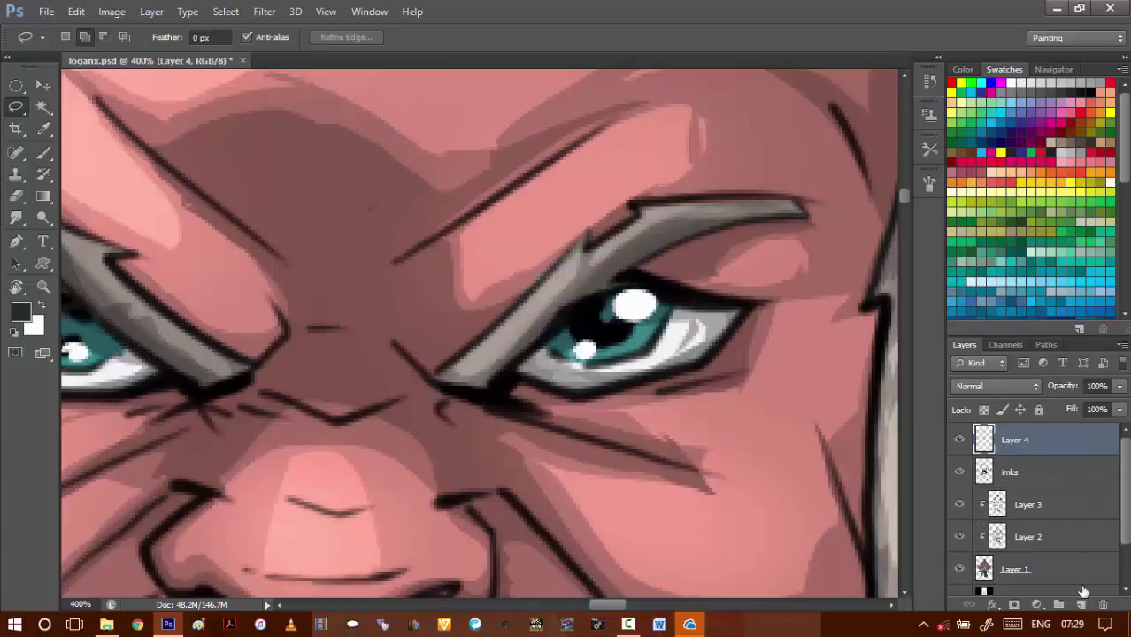
- Check the eyes against the whole figure and save the document
{"action": "scroll", "coordinate": [496, 381], "scroll_direction": "down", "scroll_amount": 5}
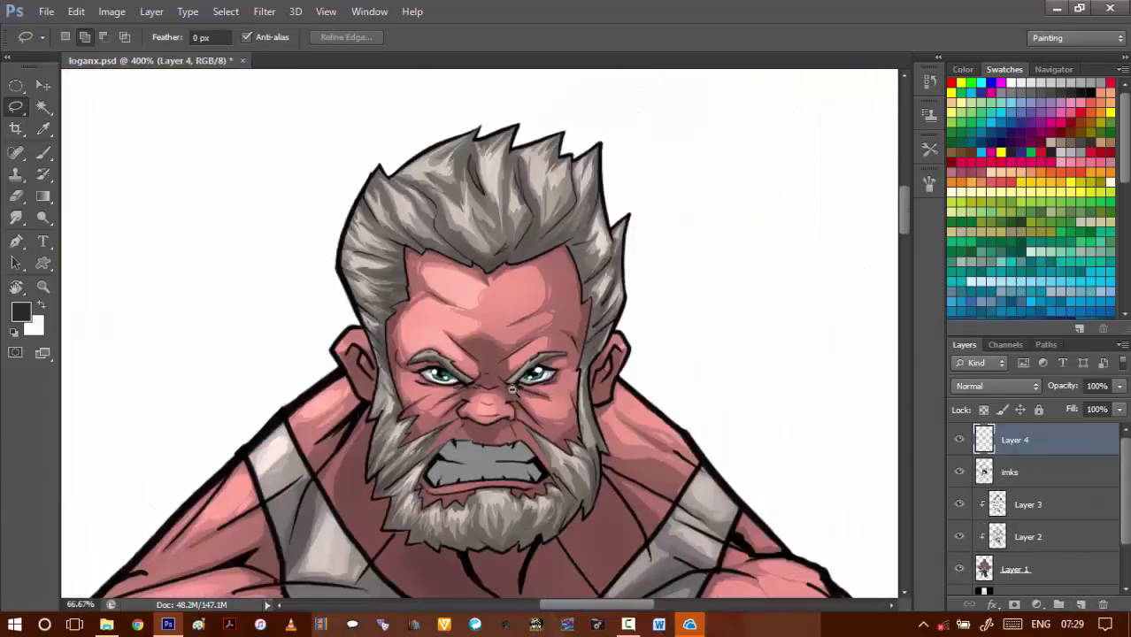
{"action": "left_click", "coordinate": [512, 389], "text": "alt"}
{"action": "left_click", "coordinate": [512, 389], "text": "alt"}
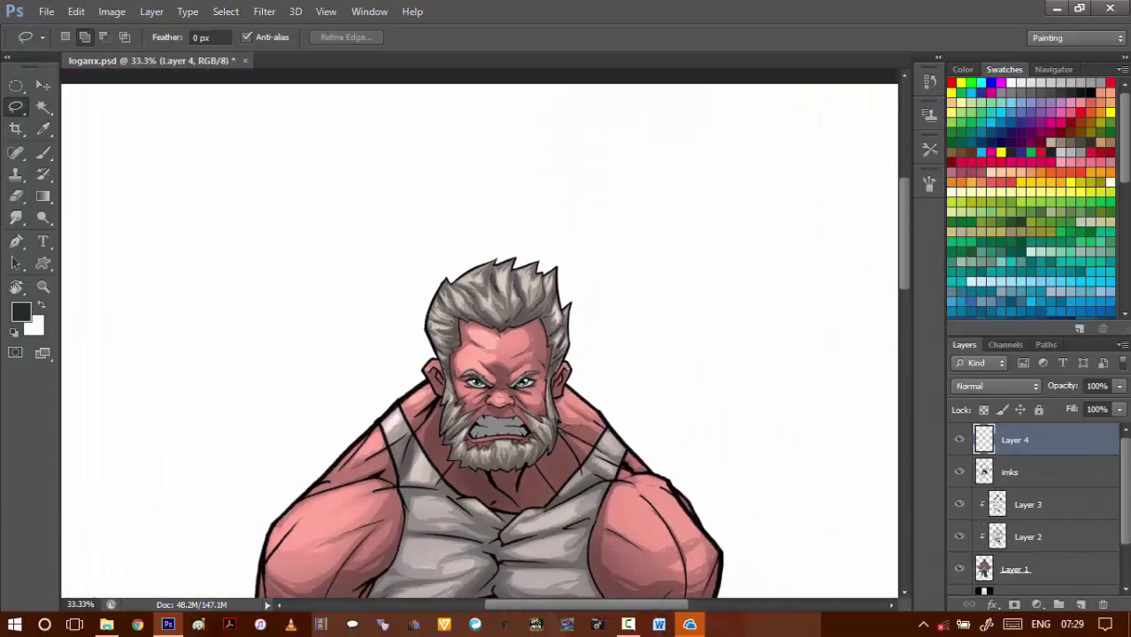
{"action": "mouse_move", "coordinate": [552, 423]}
{"action": "left_mouse_down"}
{"action": "mouse_move", "coordinate": [531, 412]}
{"action": "mouse_move", "coordinate": [527, 376]}
{"action": "left_mouse_up"}
{"action": "key", "text": "ctrl+d"}
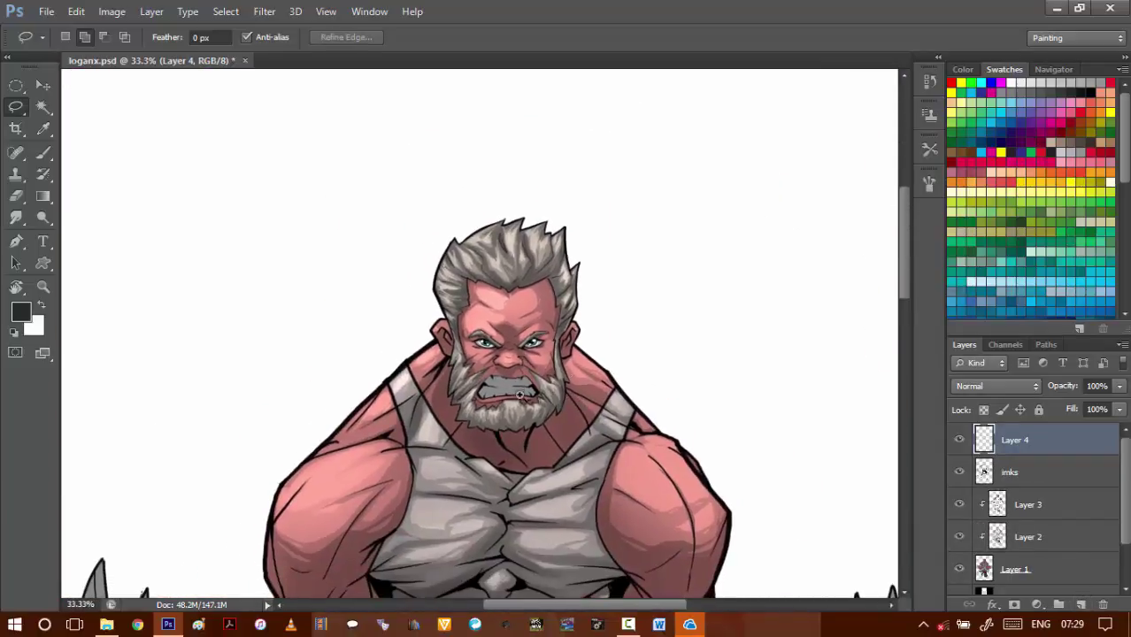
{"action": "scroll", "coordinate": [521, 394], "scroll_direction": "up", "scroll_amount": 6}
{"action": "scroll", "coordinate": [483, 320], "scroll_direction": "up", "scroll_amount": 1}
{"action": "key", "text": "ctrl+s"}
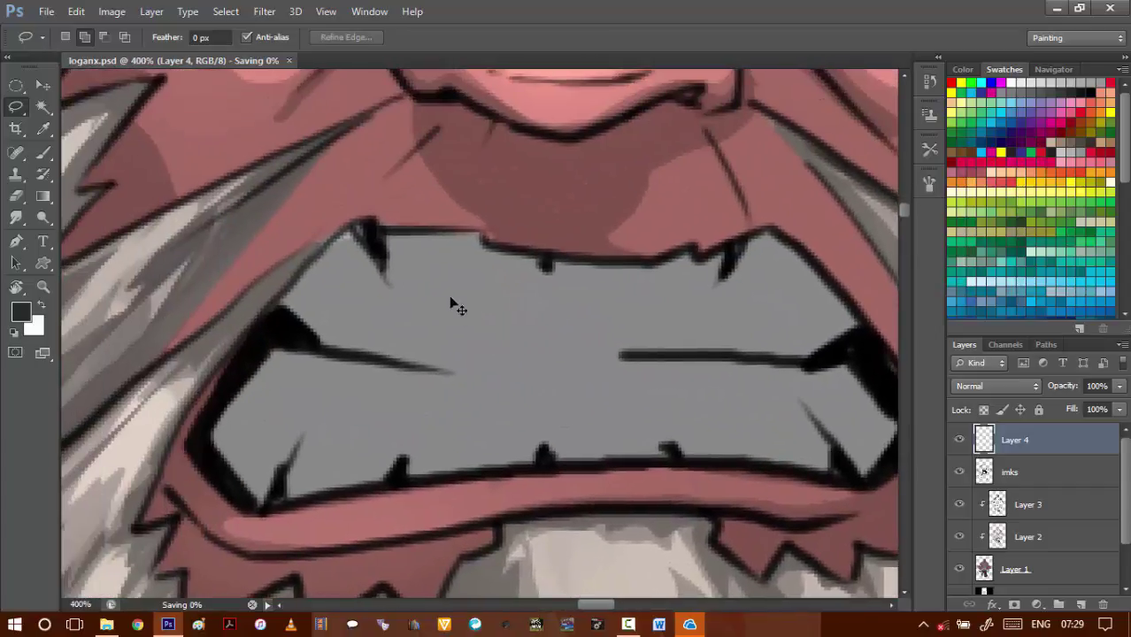
- Lasso the lower part of the upper teeth row on Layer 3, leaving thin notches between the teeth
{"action": "scroll", "coordinate": [558, 266], "scroll_direction": "up", "scroll_amount": 4}
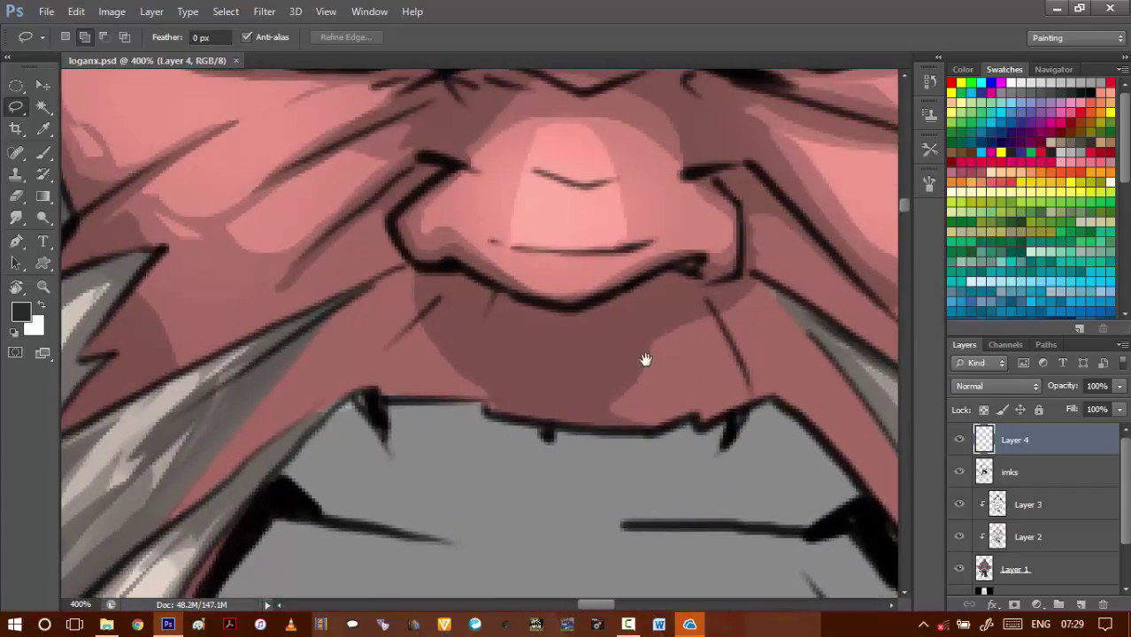
{"action": "scroll", "coordinate": [504, 303], "scroll_direction": "down", "scroll_amount": 6}
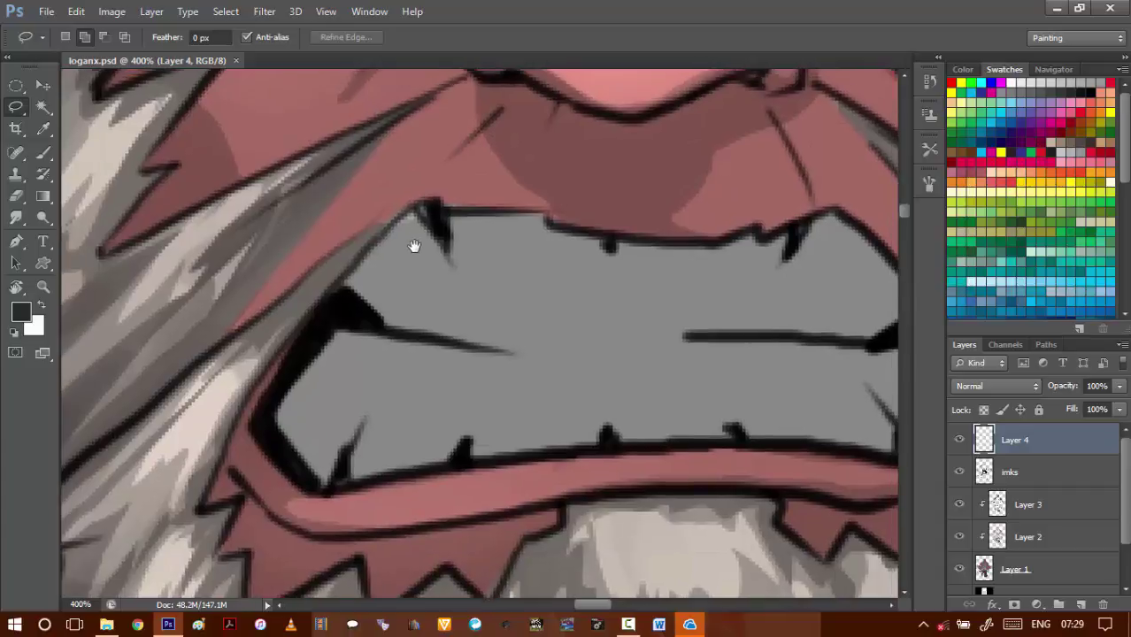
{"action": "left_click", "coordinate": [1047, 504]}
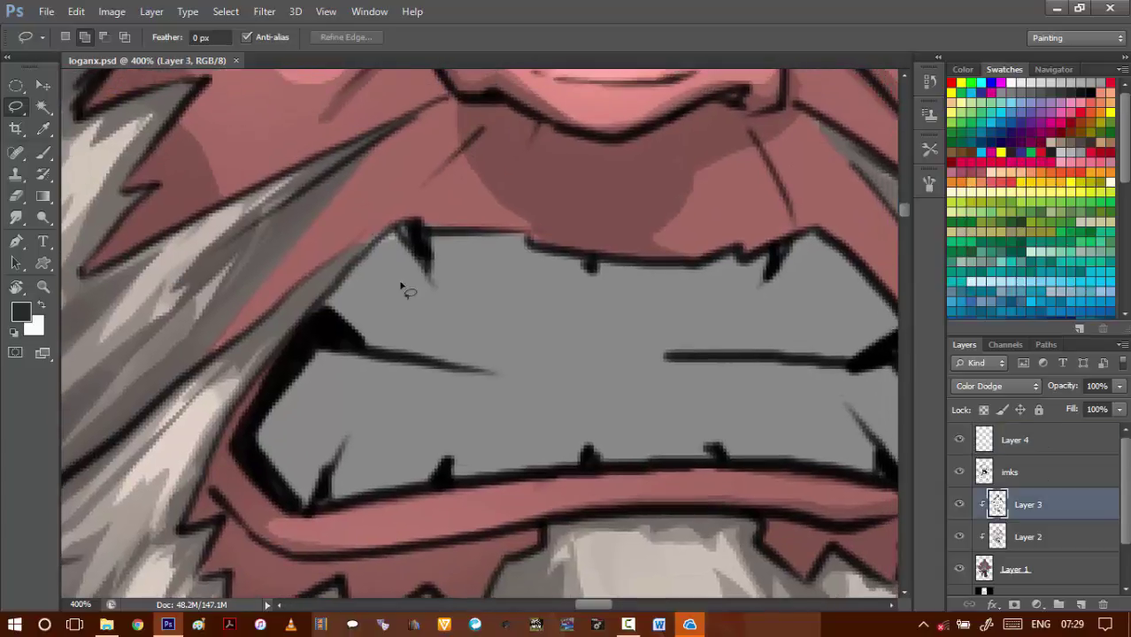
{"action": "left_click_drag", "start_coordinate": [365, 265], "coordinate": [353, 290]}
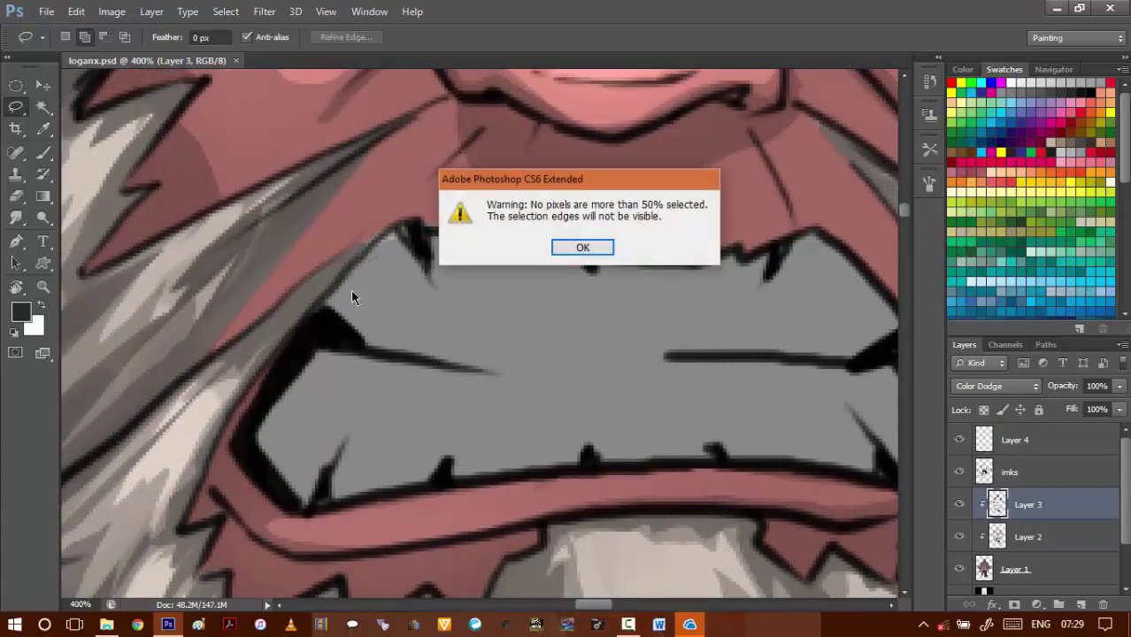
{"action": "left_click", "coordinate": [581, 247]}
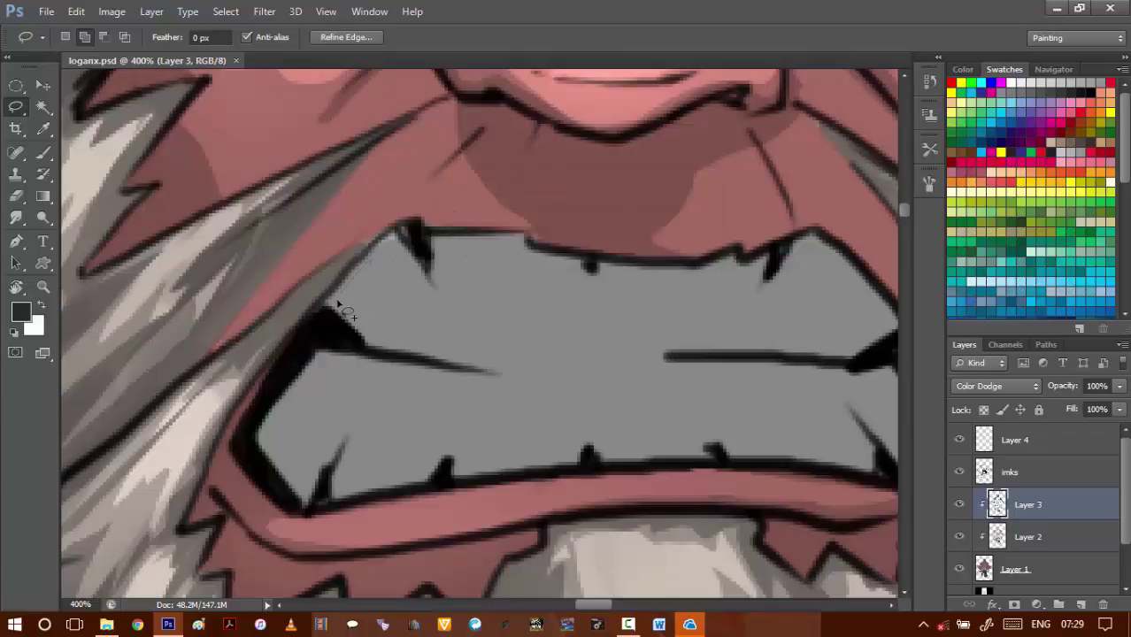
{"action": "left_click_drag", "start_coordinate": [404, 334], "coordinate": [357, 314]}
{"action": "mouse_move", "coordinate": [358, 314]}
{"action": "left_mouse_down"}
{"action": "mouse_move", "coordinate": [309, 283]}
{"action": "mouse_move", "coordinate": [324, 254]}
{"action": "mouse_move", "coordinate": [284, 294]}
{"action": "mouse_move", "coordinate": [349, 334]}
{"action": "mouse_move", "coordinate": [411, 341]}
{"action": "mouse_move", "coordinate": [419, 330]}
{"action": "mouse_move", "coordinate": [428, 344]}
{"action": "mouse_move", "coordinate": [391, 316]}
{"action": "mouse_move", "coordinate": [416, 325]}
{"action": "left_mouse_up"}
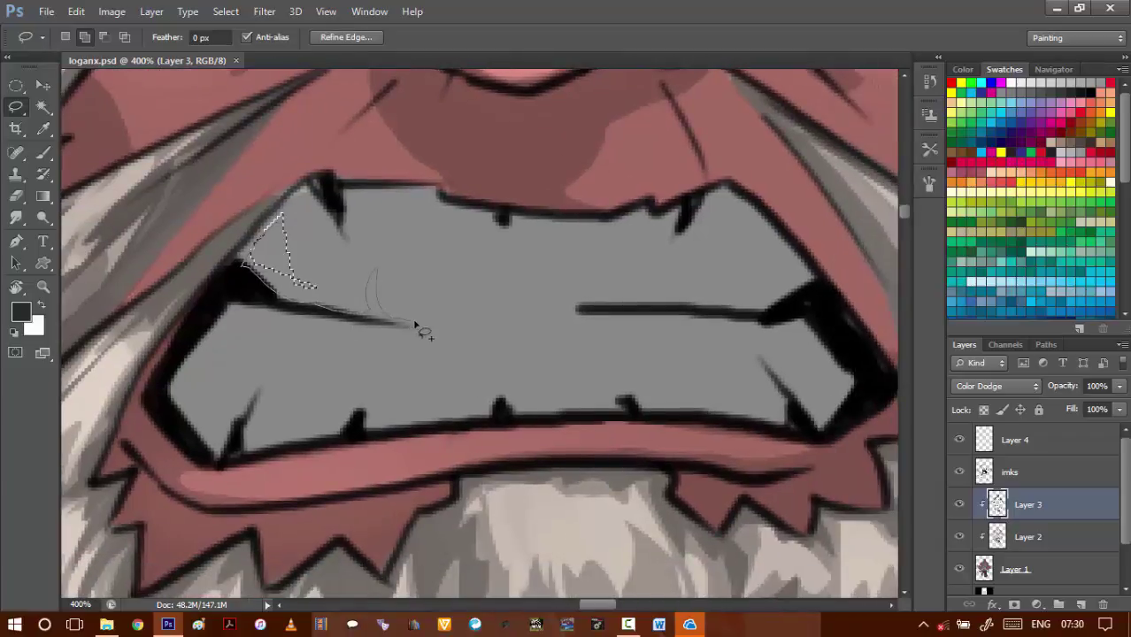
{"action": "mouse_move", "coordinate": [592, 317]}
{"action": "left_mouse_down"}
{"action": "mouse_move", "coordinate": [640, 302]}
{"action": "mouse_move", "coordinate": [634, 265]}
{"action": "left_mouse_up"}
{"action": "mouse_move", "coordinate": [697, 317]}
{"action": "left_mouse_down"}
{"action": "mouse_move", "coordinate": [758, 306]}
{"action": "mouse_move", "coordinate": [756, 281]}
{"action": "mouse_move", "coordinate": [773, 301]}
{"action": "mouse_move", "coordinate": [804, 287]}
{"action": "mouse_move", "coordinate": [794, 261]}
{"action": "left_mouse_up"}
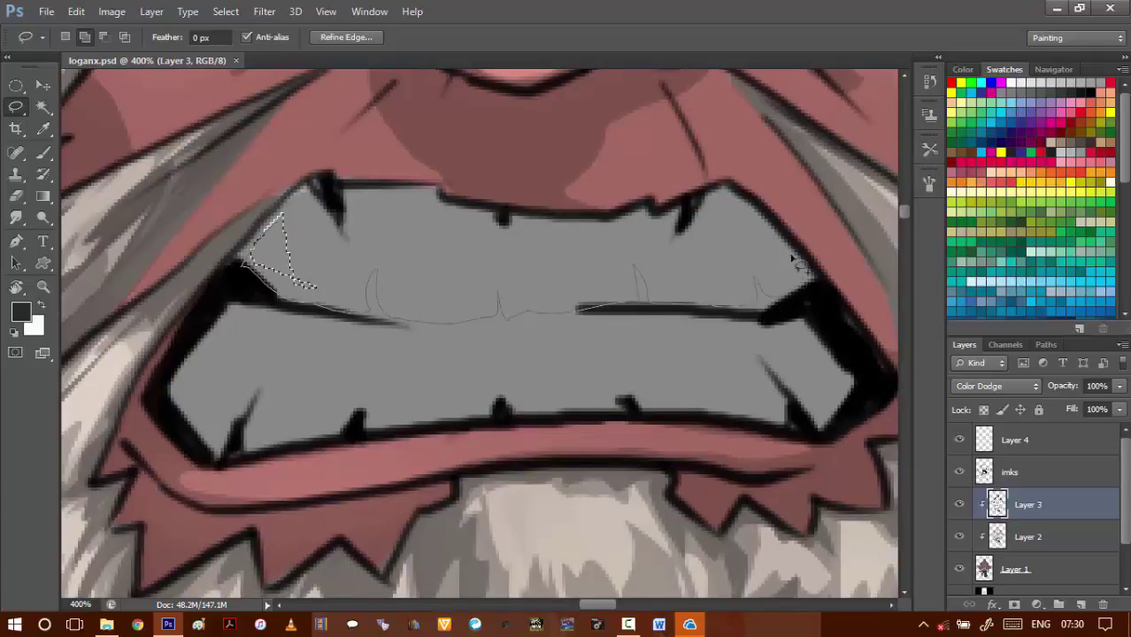
{"action": "left_click_drag", "start_coordinate": [751, 218], "coordinate": [794, 224]}
{"action": "left_click_drag", "start_coordinate": [673, 250], "coordinate": [790, 237]}
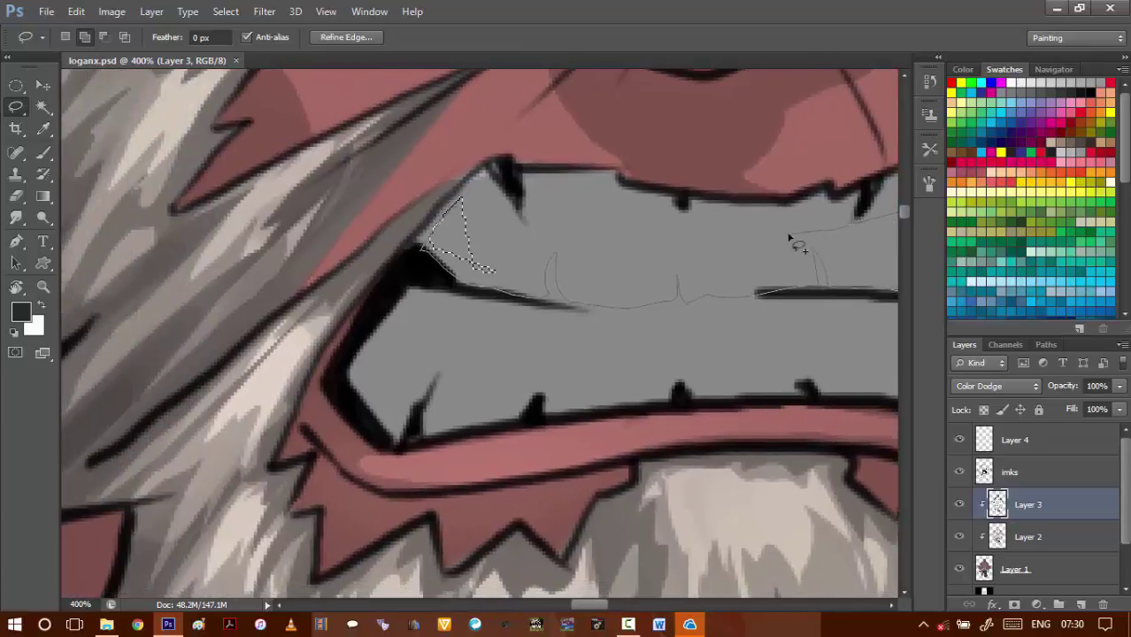
{"action": "mouse_move", "coordinate": [524, 228]}
{"action": "left_mouse_down"}
{"action": "mouse_move", "coordinate": [487, 214]}
{"action": "mouse_move", "coordinate": [461, 202]}
{"action": "left_mouse_up"}
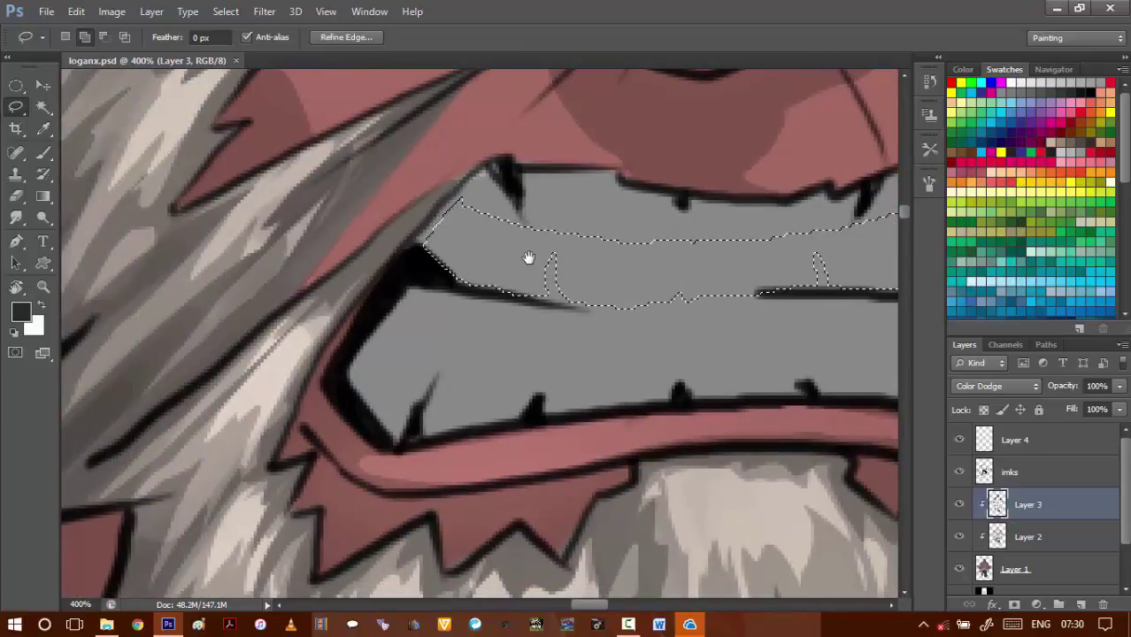
- Add the upper part of the lower teeth row to the selection and fill both rows with the dark grey foreground colour
{"action": "left_click_drag", "start_coordinate": [527, 261], "coordinate": [417, 141]}
{"action": "left_click_drag", "start_coordinate": [311, 221], "coordinate": [377, 282]}
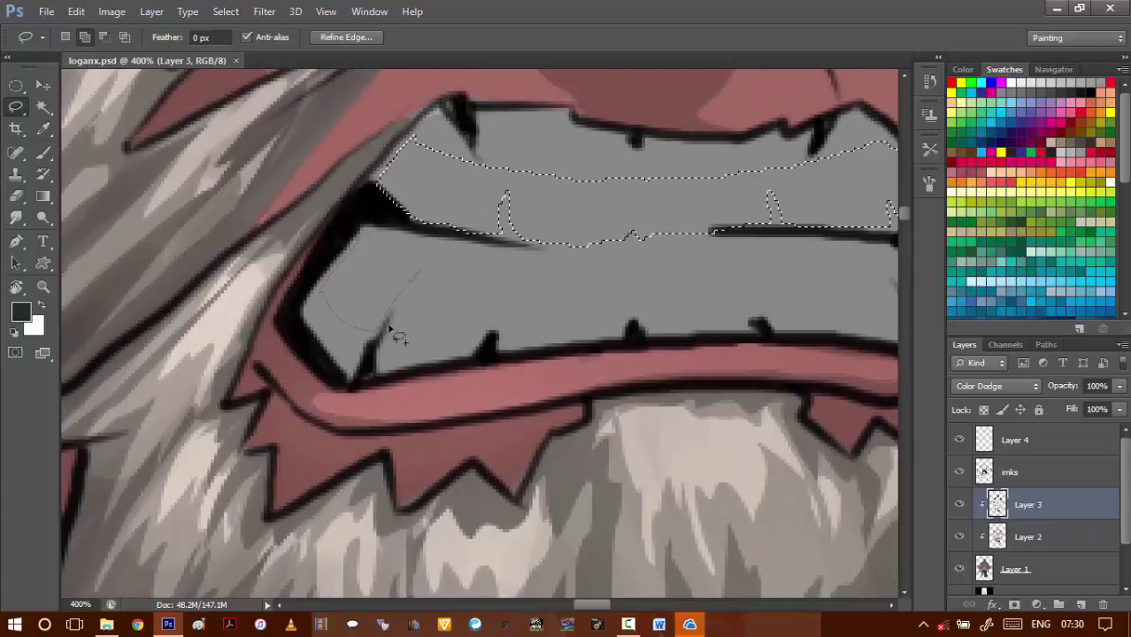
{"action": "mouse_move", "coordinate": [486, 341]}
{"action": "left_mouse_down"}
{"action": "mouse_move", "coordinate": [501, 331]}
{"action": "mouse_move", "coordinate": [421, 315]}
{"action": "mouse_move", "coordinate": [440, 320]}
{"action": "left_mouse_up"}
{"action": "left_click_drag", "start_coordinate": [556, 317], "coordinate": [483, 316]}
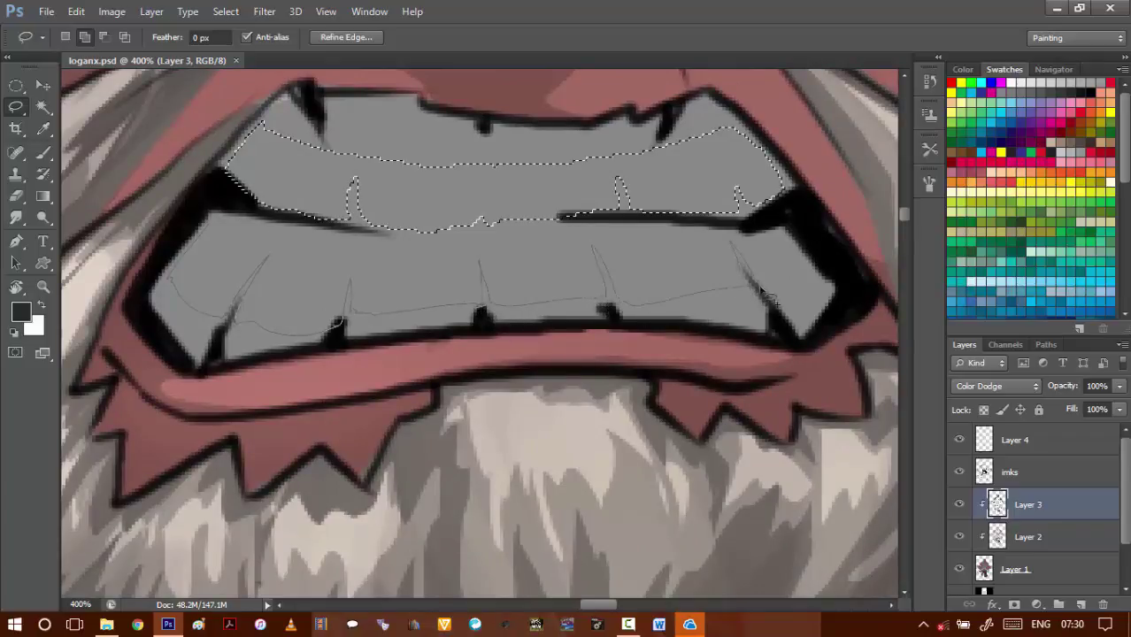
{"action": "mouse_move", "coordinate": [816, 281]}
{"action": "left_mouse_down"}
{"action": "mouse_move", "coordinate": [810, 206]}
{"action": "mouse_move", "coordinate": [763, 221]}
{"action": "left_mouse_up"}
{"action": "left_click_drag", "start_coordinate": [570, 212], "coordinate": [424, 194]}
{"action": "left_click_drag", "start_coordinate": [684, 236], "coordinate": [551, 252]}
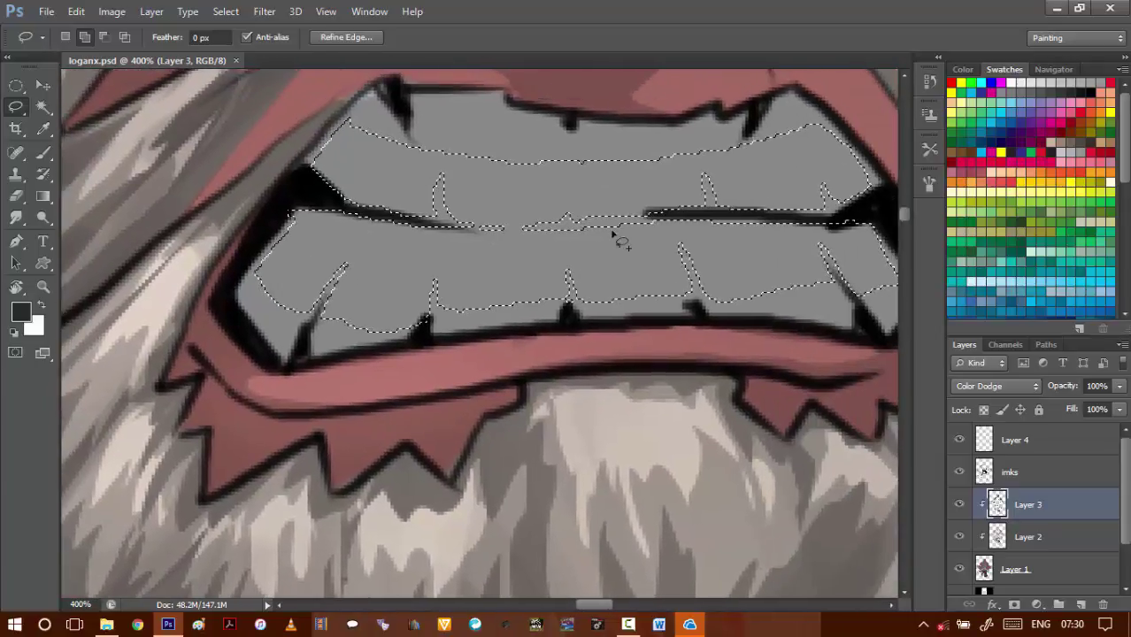
{"action": "key", "text": "alt+BackSpace"}
- Try raising the brightness of the teeth highlights to 90 with Brightness/Contrast and judge the result with the selection removed
{"action": "key", "text": "alt+i"}
{"action": "key", "text": "j"}
{"action": "key", "text": "c"}
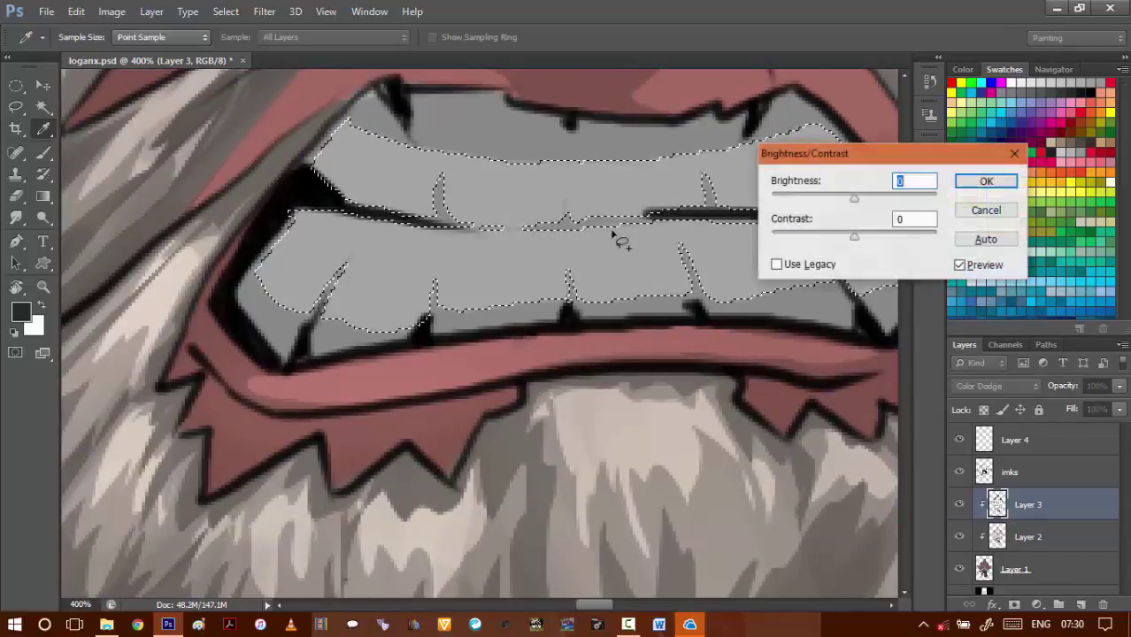
{"action": "key", "text": "shift+Up"}
{"action": "key", "text": "shift+Up"}
{"action": "key", "text": "shift+Up"}
{"action": "key", "text": "shift+Up"}
{"action": "key", "text": "shift+Up"}
{"action": "key", "text": "shift+Up"}
{"action": "key", "text": "shift+Up"}
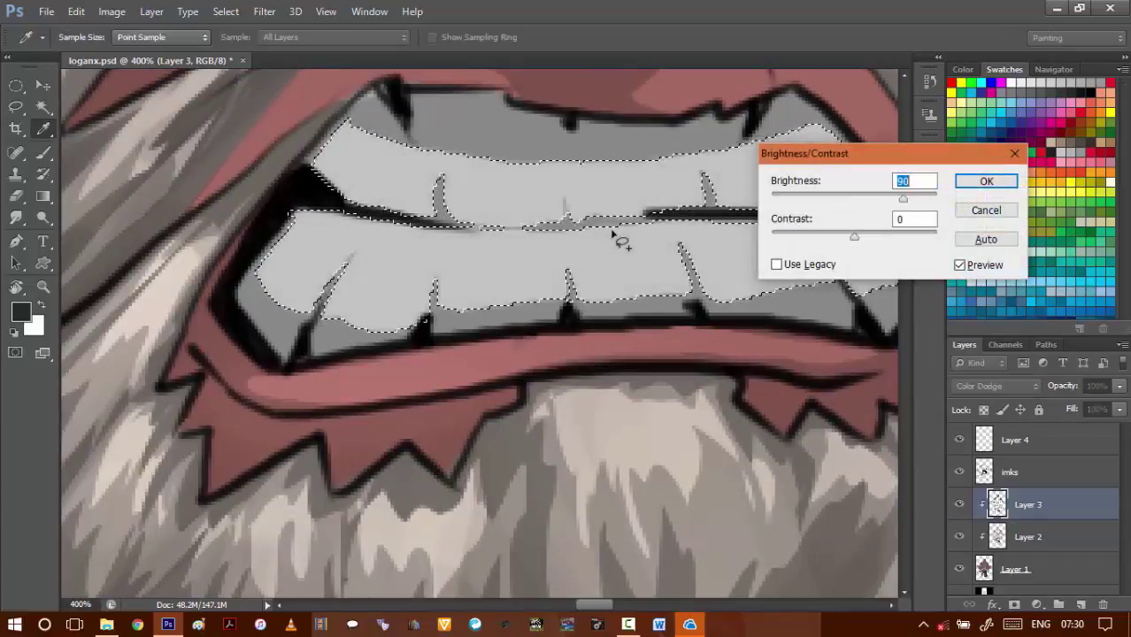
{"action": "key", "text": "Return"}
{"action": "key", "text": "ctrl+d"}
{"action": "key", "text": "l"}
{"action": "mouse_move", "coordinate": [611, 368]}
{"action": "left_mouse_down"}
{"action": "mouse_move", "coordinate": [581, 386]}
{"action": "mouse_move", "coordinate": [561, 370]}
{"action": "left_mouse_up"}
{"action": "scroll", "coordinate": [534, 361], "scroll_direction": "up", "scroll_amount": 7}
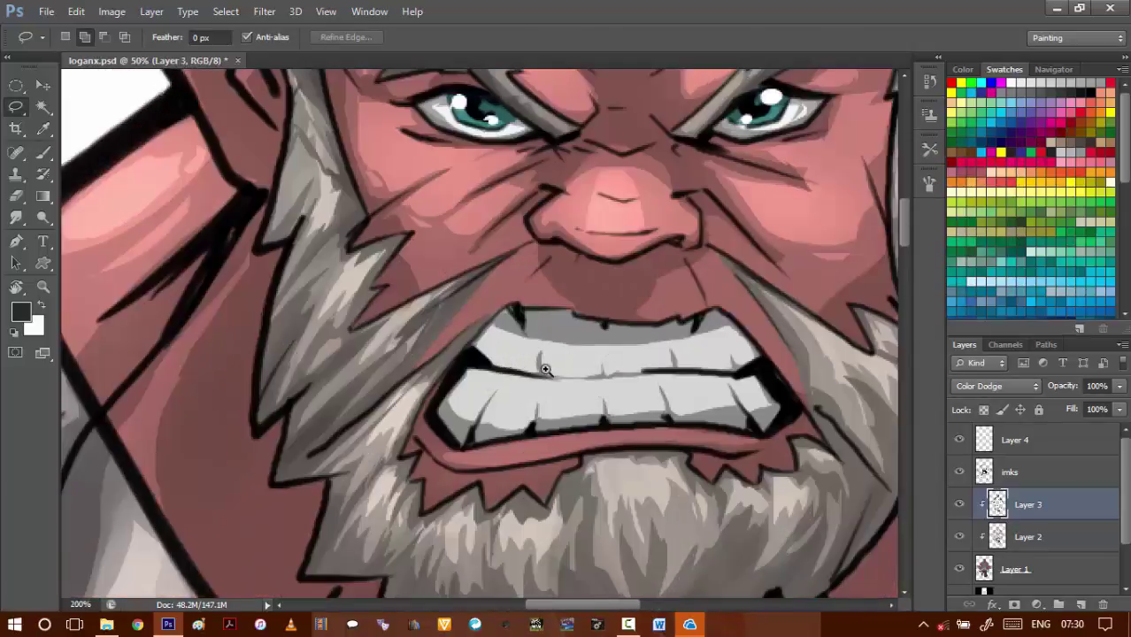
- Restore the teeth selection without the previous brightening, set its brightness to 30 with Brightness/Contrast and deselect it
{"action": "key", "text": "ctrl+shift+d"}
{"action": "key", "text": "ctrl+alt+b"}
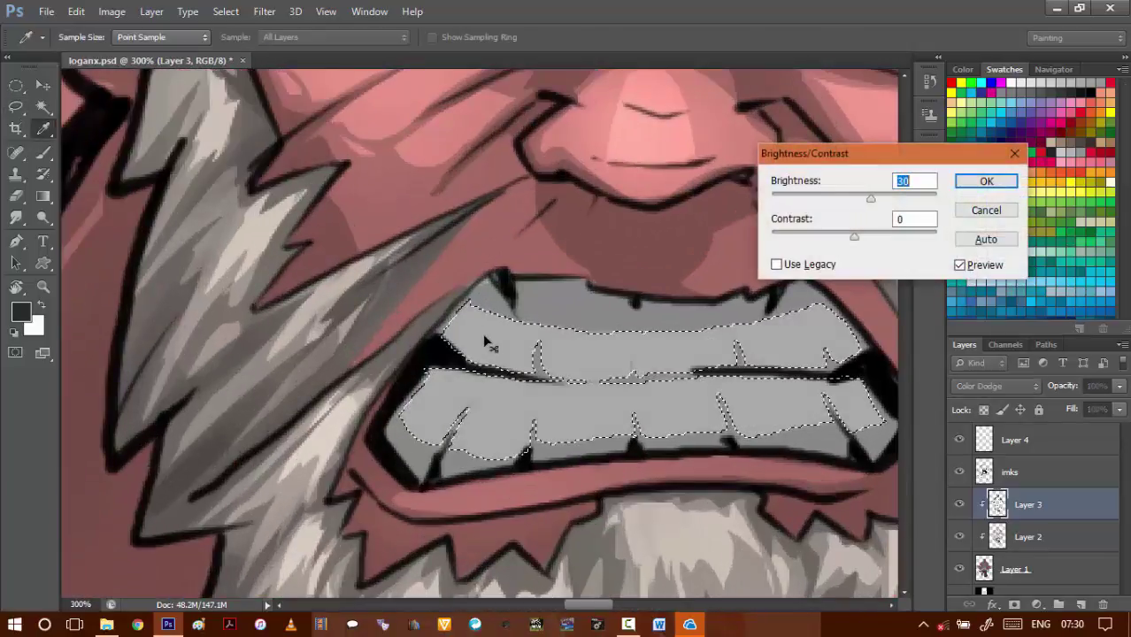
{"action": "key", "text": "Escape"}
{"action": "key", "text": "l"}
{"action": "key", "text": "ctrl+d"}
- Lasso smaller rounded highlight shapes inside each of the upper teeth
{"action": "left_click_drag", "start_coordinate": [453, 343], "coordinate": [393, 319]}
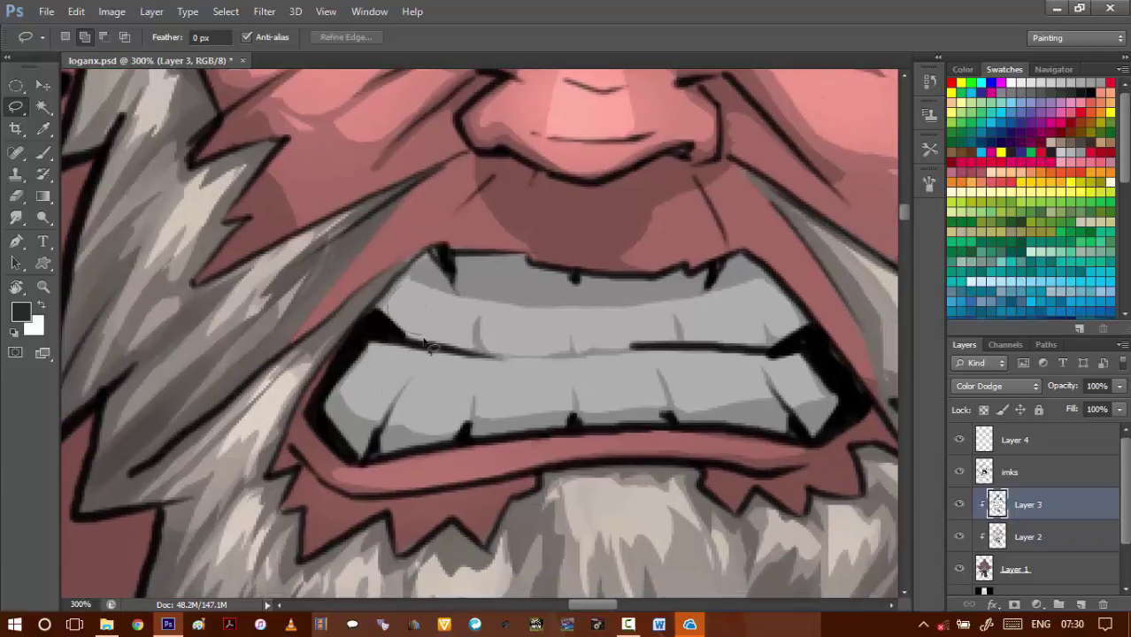
{"action": "mouse_move", "coordinate": [470, 316]}
{"action": "left_mouse_down"}
{"action": "mouse_move", "coordinate": [487, 341]}
{"action": "mouse_move", "coordinate": [541, 354]}
{"action": "mouse_move", "coordinate": [566, 343]}
{"action": "mouse_move", "coordinate": [564, 324]}
{"action": "mouse_move", "coordinate": [575, 345]}
{"action": "mouse_move", "coordinate": [667, 342]}
{"action": "mouse_move", "coordinate": [672, 323]}
{"action": "mouse_move", "coordinate": [575, 330]}
{"action": "left_mouse_up"}
{"action": "mouse_move", "coordinate": [683, 311]}
{"action": "left_mouse_down"}
{"action": "mouse_move", "coordinate": [685, 339]}
{"action": "mouse_move", "coordinate": [763, 334]}
{"action": "mouse_move", "coordinate": [686, 310]}
{"action": "mouse_move", "coordinate": [783, 332]}
{"action": "mouse_move", "coordinate": [751, 303]}
{"action": "left_mouse_up"}
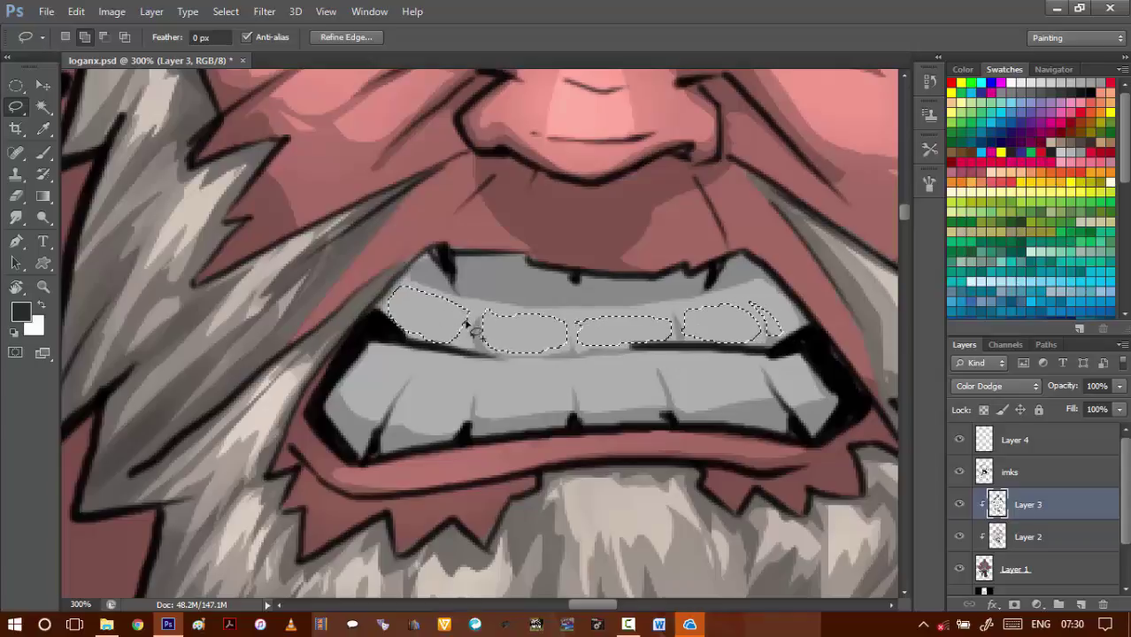
{"action": "left_click_drag", "start_coordinate": [390, 296], "coordinate": [426, 350]}
{"action": "left_click_drag", "start_coordinate": [457, 292], "coordinate": [440, 303]}
{"action": "left_click_drag", "start_coordinate": [507, 457], "coordinate": [459, 353]}
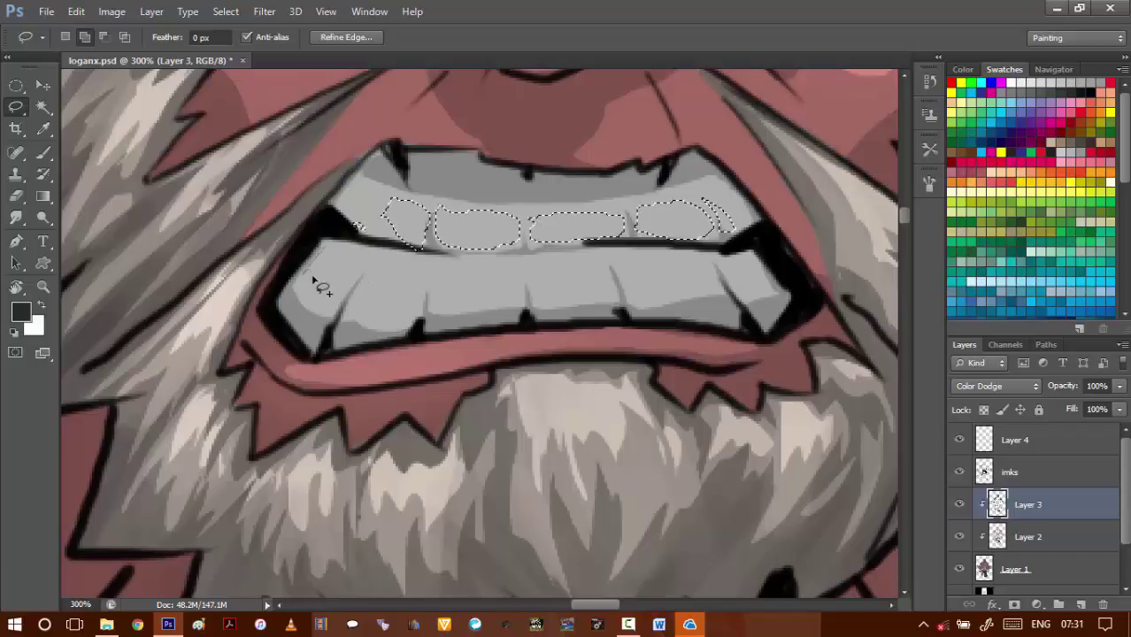
- Add rounded highlight shapes inside each of the lower teeth to the lasso selection
{"action": "mouse_move", "coordinate": [358, 283]}
{"action": "left_mouse_down"}
{"action": "mouse_move", "coordinate": [374, 255]}
{"action": "mouse_move", "coordinate": [318, 257]}
{"action": "left_mouse_up"}
{"action": "mouse_move", "coordinate": [366, 265]}
{"action": "left_mouse_down"}
{"action": "mouse_move", "coordinate": [424, 301]}
{"action": "mouse_move", "coordinate": [432, 263]}
{"action": "mouse_move", "coordinate": [398, 290]}
{"action": "left_mouse_up"}
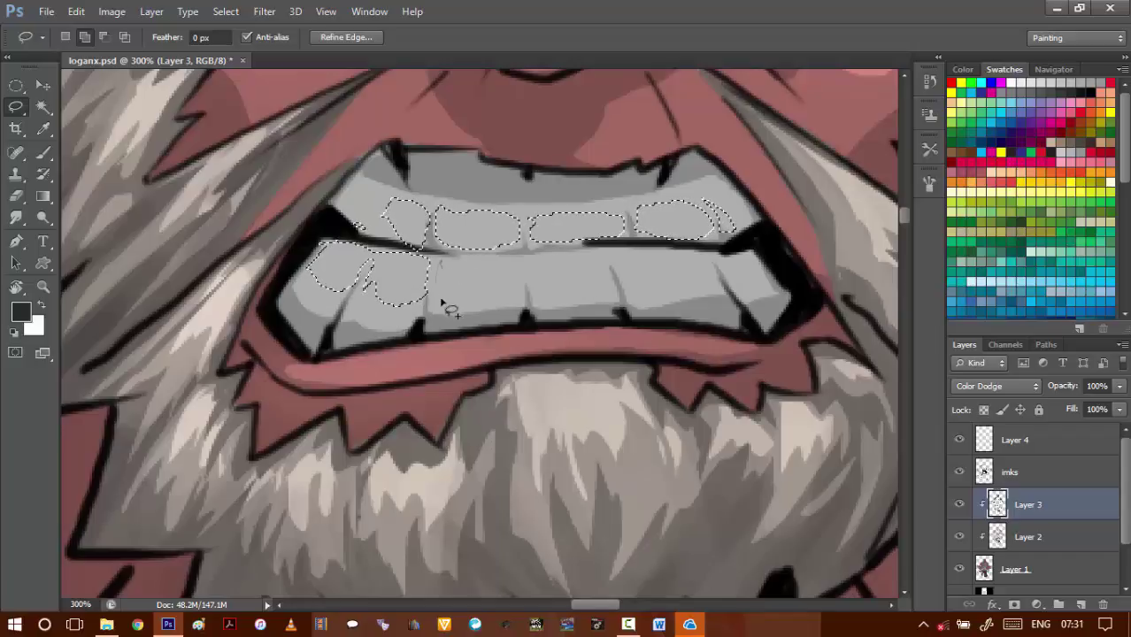
{"action": "left_click_drag", "start_coordinate": [526, 282], "coordinate": [440, 266]}
{"action": "left_click_drag", "start_coordinate": [532, 261], "coordinate": [596, 263]}
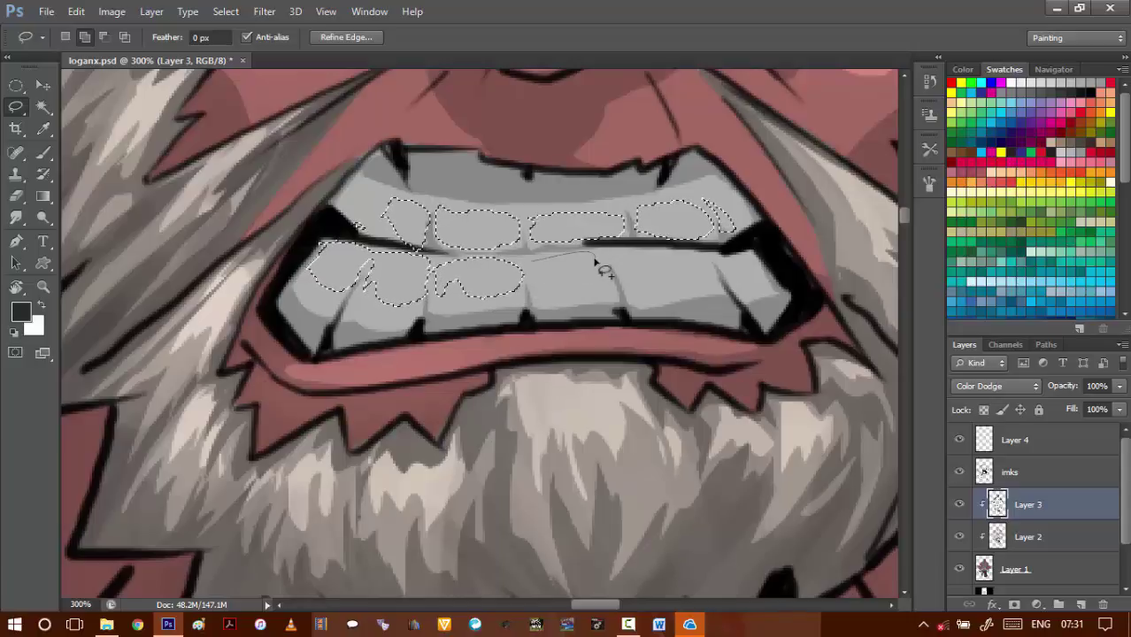
{"action": "left_click_drag", "start_coordinate": [555, 301], "coordinate": [533, 266]}
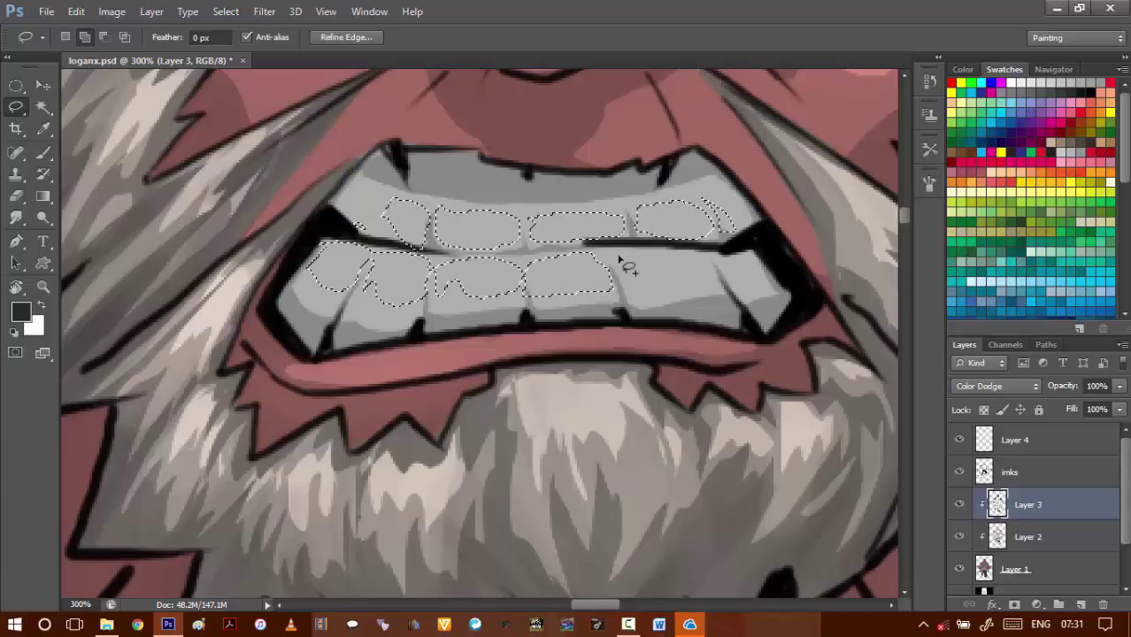
{"action": "mouse_move", "coordinate": [622, 258]}
{"action": "left_mouse_down"}
{"action": "mouse_move", "coordinate": [657, 293]}
{"action": "mouse_move", "coordinate": [686, 270]}
{"action": "mouse_move", "coordinate": [740, 285]}
{"action": "mouse_move", "coordinate": [755, 263]}
{"action": "mouse_move", "coordinate": [625, 272]}
{"action": "left_mouse_up"}
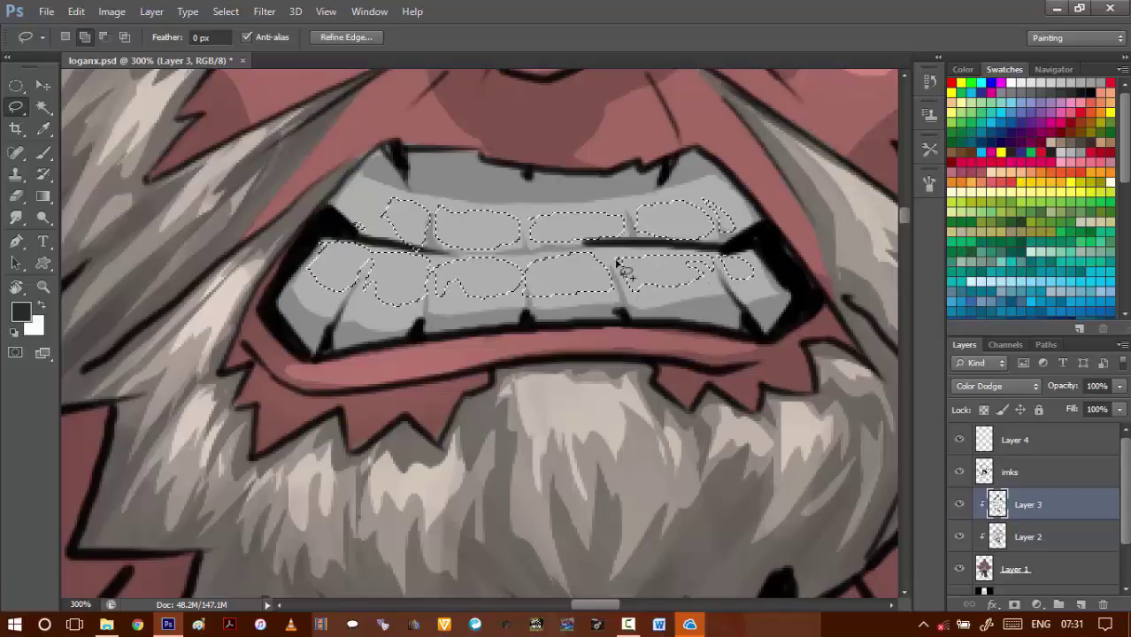
{"action": "mouse_move", "coordinate": [352, 252]}
{"action": "left_mouse_down"}
{"action": "mouse_move", "coordinate": [329, 274]}
{"action": "mouse_move", "coordinate": [361, 233]}
{"action": "mouse_move", "coordinate": [361, 249]}
{"action": "left_mouse_up"}
- Brighten the selected inner teeth highlights to a very light grey with Brightness/Contrast and deselect them
{"action": "key", "text": "F2"}
{"action": "key", "text": "shift+Up"}
{"action": "key", "text": "shift+Up"}
{"action": "key", "text": "shift+Up"}
{"action": "key", "text": "shift+Up"}
{"action": "key", "text": "shift+Up"}
{"action": "key", "text": "shift+Up"}
{"action": "key", "text": "shift+Up"}
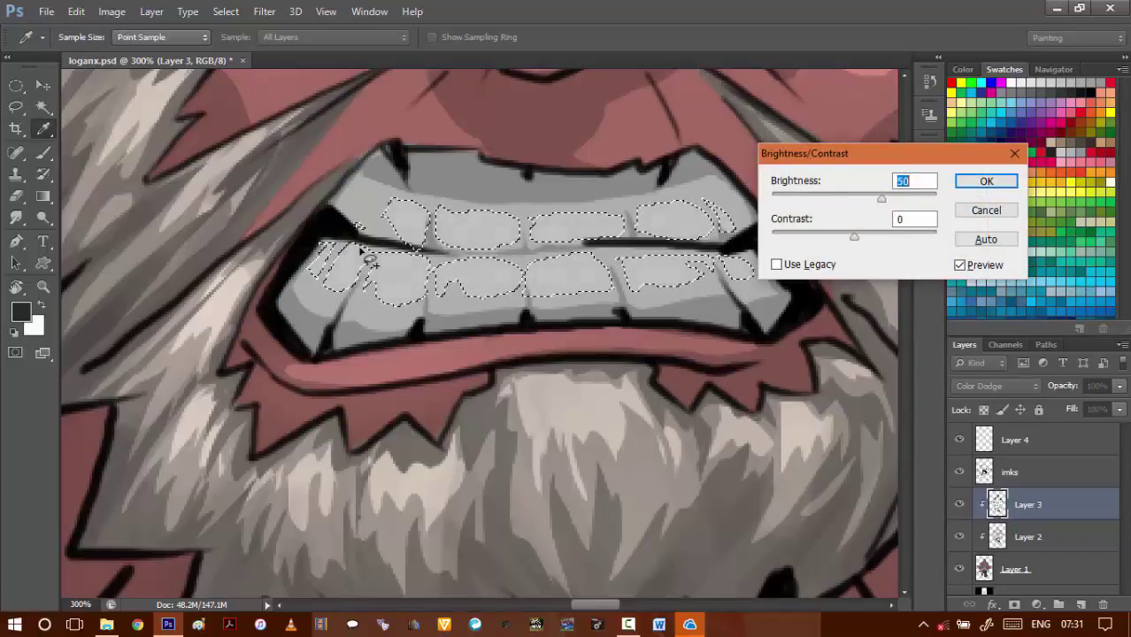
{"action": "key", "text": "Return"}
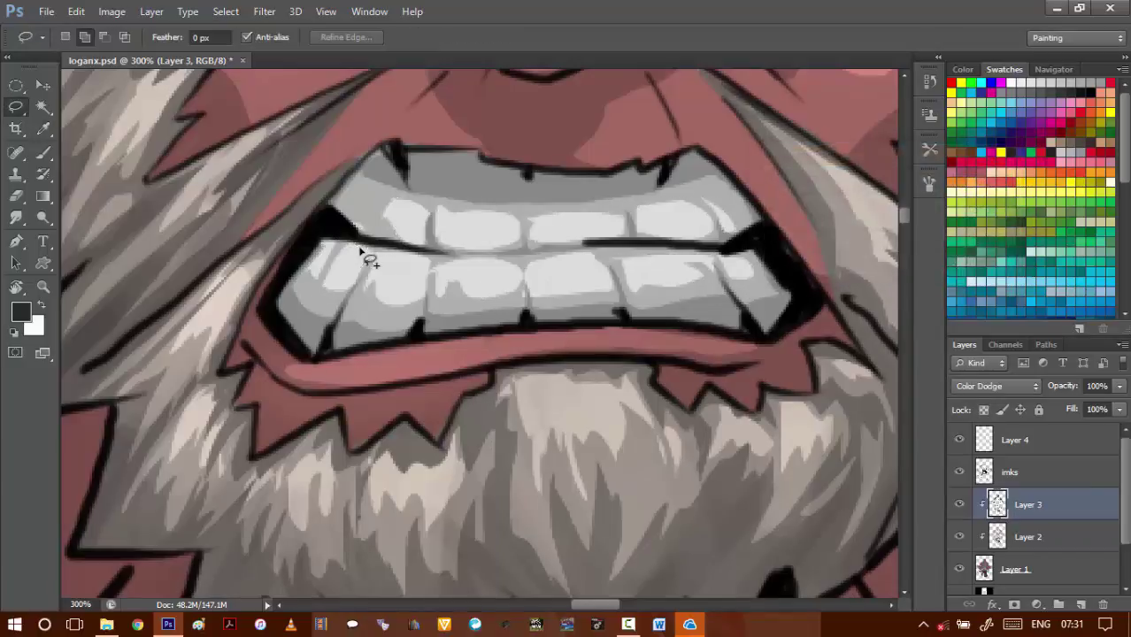
- Lasso a small curved highlight shape along the lower part of the teal iris in each of the bearded character's eyes
{"action": "scroll", "coordinate": [584, 372], "scroll_direction": "down", "scroll_amount": 8}
{"action": "scroll", "coordinate": [602, 396], "scroll_direction": "down", "scroll_amount": 1}
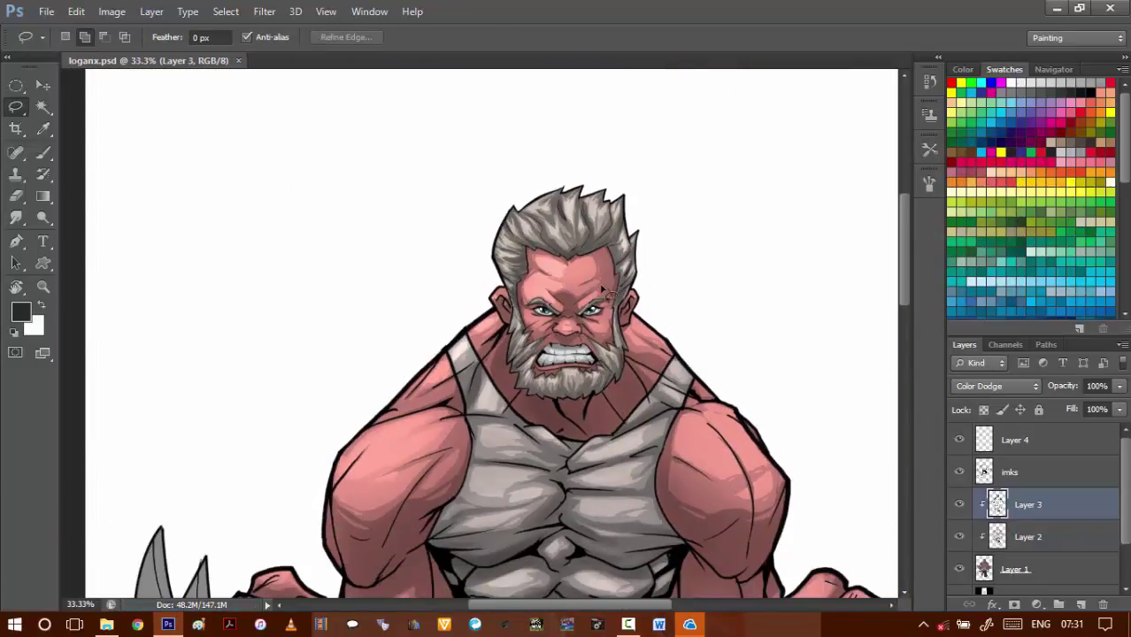
{"action": "scroll", "coordinate": [604, 308], "scroll_direction": "up", "scroll_amount": 8}
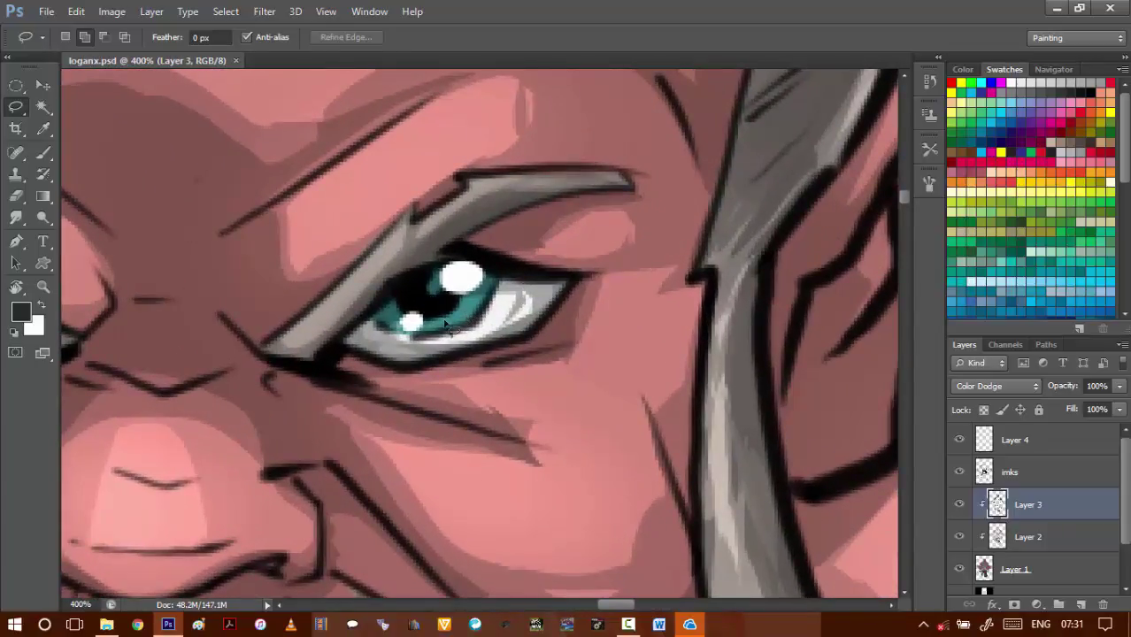
{"action": "left_click_drag", "start_coordinate": [473, 320], "coordinate": [436, 305]}
{"action": "mouse_move", "coordinate": [750, 292]}
{"action": "left_mouse_down"}
{"action": "mouse_move", "coordinate": [586, 346]}
{"action": "mouse_move", "coordinate": [885, 347]}
{"action": "left_mouse_up"}
{"action": "left_click_drag", "start_coordinate": [155, 347], "coordinate": [539, 346]}
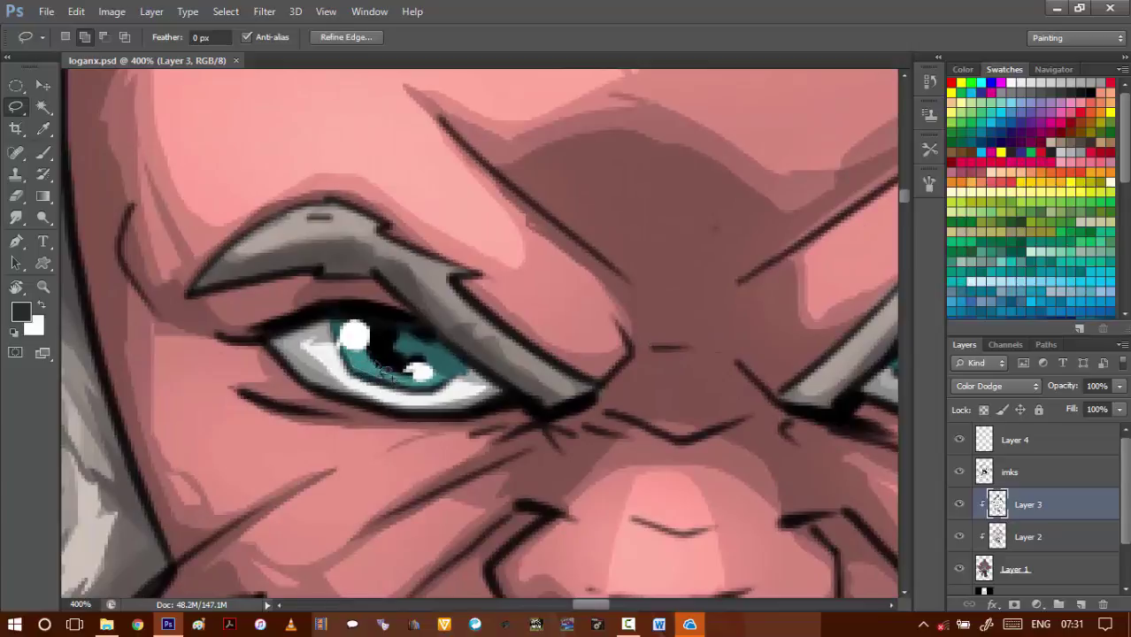
{"action": "left_click_drag", "start_coordinate": [382, 375], "coordinate": [395, 378]}
- Brighten the selected iris highlights with Brightness/Contrast at a brightness of 90 and deselect them
{"action": "key", "text": "ctrl+alt+b"}
{"action": "key", "text": "shift+Up"}
{"action": "key", "text": "shift+Up"}
{"action": "key", "text": "shift+Up"}
{"action": "key", "text": "shift+Up"}
{"action": "key", "text": "shift+Up"}
{"action": "key", "text": "shift+Up"}
{"action": "key", "text": "shift+Up"}
{"action": "key", "text": "shift+Up"}
{"action": "key", "text": "shift+Up"}
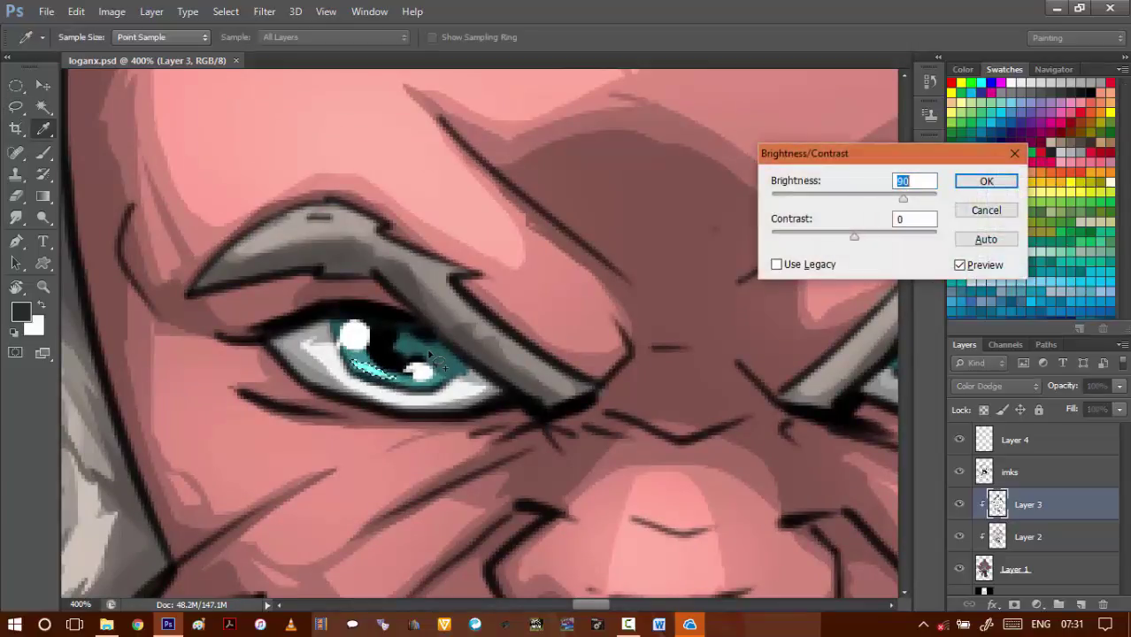
{"action": "key", "text": "shift+Down"}
{"action": "key", "text": "shift+Up"}
{"action": "key", "text": "Return"}
{"action": "key", "text": "ctrl+d"}
- Save the document with the finished eye highlights
{"action": "left_click_drag", "start_coordinate": [568, 395], "coordinate": [281, 305]}
{"action": "left_click", "coordinate": [451, 353], "text": "alt"}
{"action": "scroll", "coordinate": [452, 352], "scroll_direction": "down", "scroll_amount": 4}
{"action": "scroll", "coordinate": [473, 361], "scroll_direction": "down", "scroll_amount": 3}
{"action": "key", "text": "ctrl+s"}
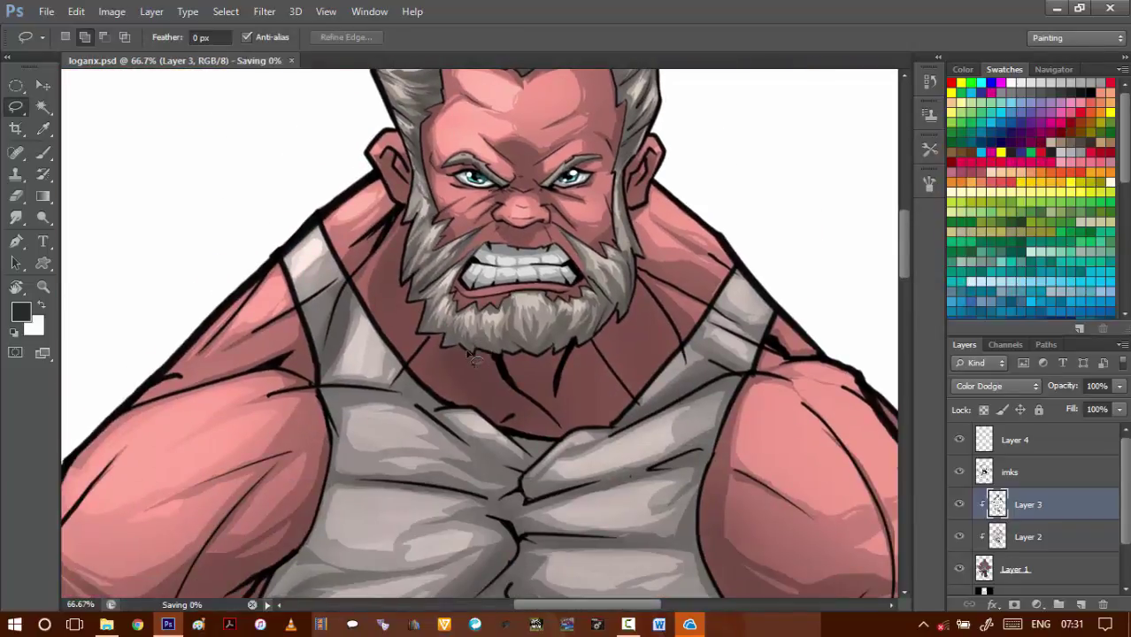
- Lasso a first highlight shape on the girl's clenched hand, beside the blue sleeve cuff
{"action": "left_click_drag", "start_coordinate": [496, 460], "coordinate": [510, 364]}
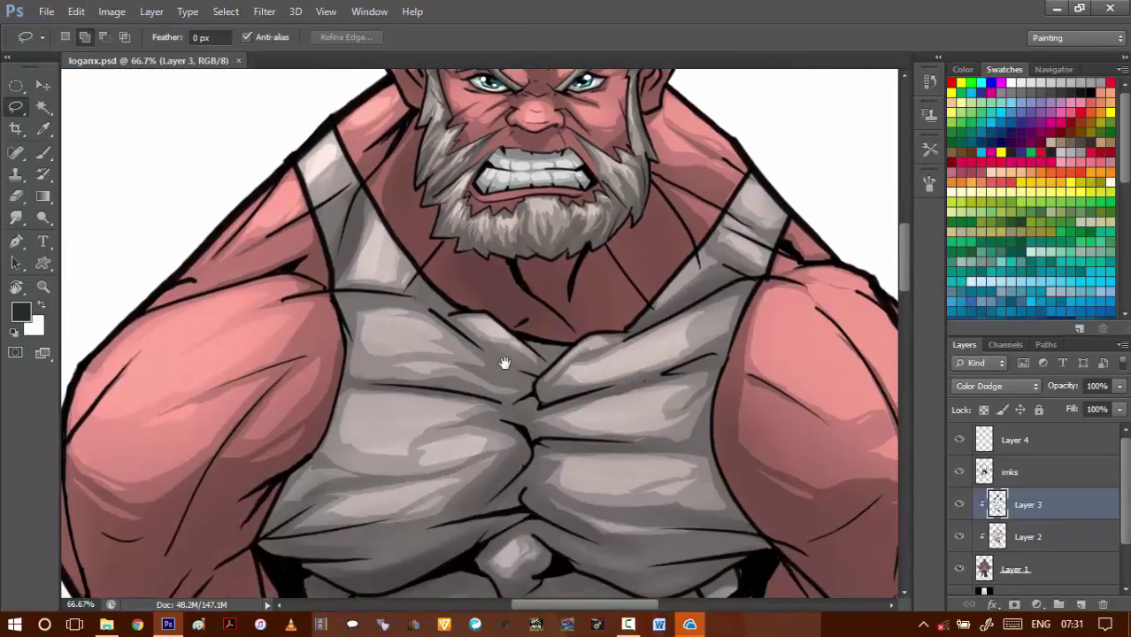
{"action": "scroll", "coordinate": [504, 363], "scroll_direction": "down", "scroll_amount": 4}
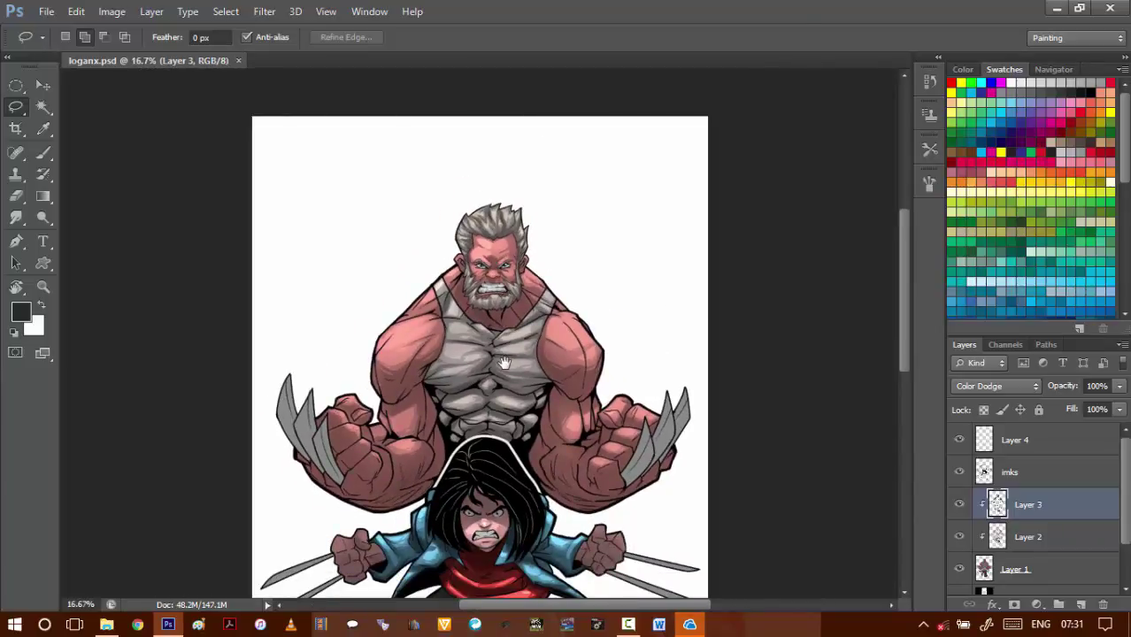
{"action": "left_click_drag", "start_coordinate": [531, 400], "coordinate": [521, 336]}
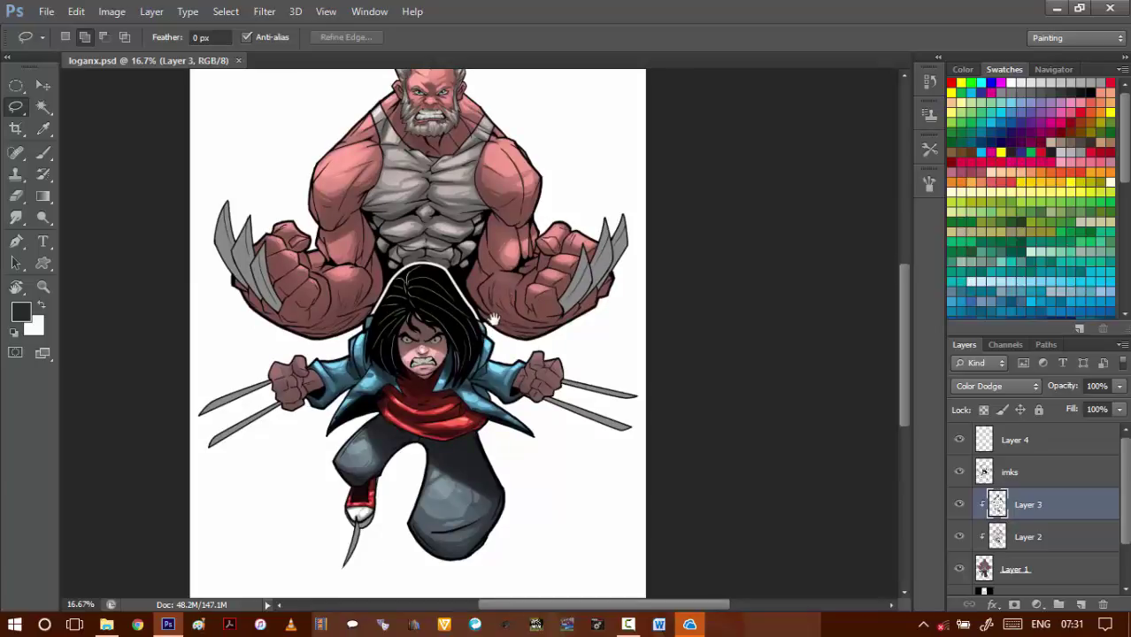
{"action": "scroll", "coordinate": [548, 378], "scroll_direction": "up", "scroll_amount": 5}
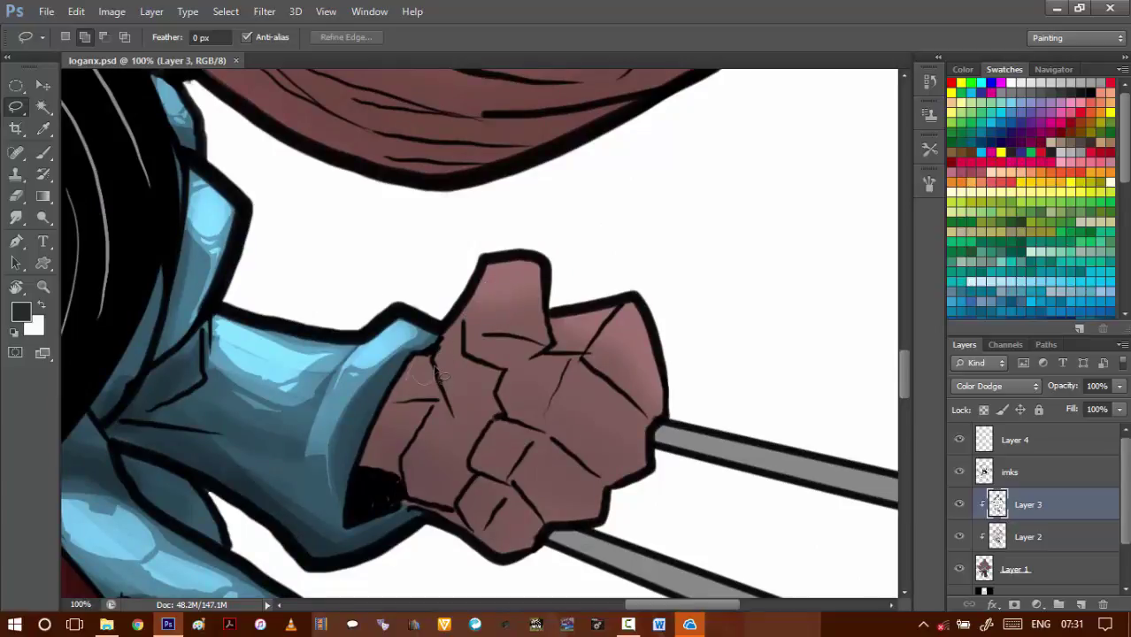
- Lasso highlight areas on the wrist, thumb and knuckles of the girl's fist on the right side of the artwork
{"action": "mouse_move", "coordinate": [440, 375]}
{"action": "left_mouse_down"}
{"action": "mouse_move", "coordinate": [418, 359]}
{"action": "mouse_move", "coordinate": [446, 358]}
{"action": "left_mouse_up"}
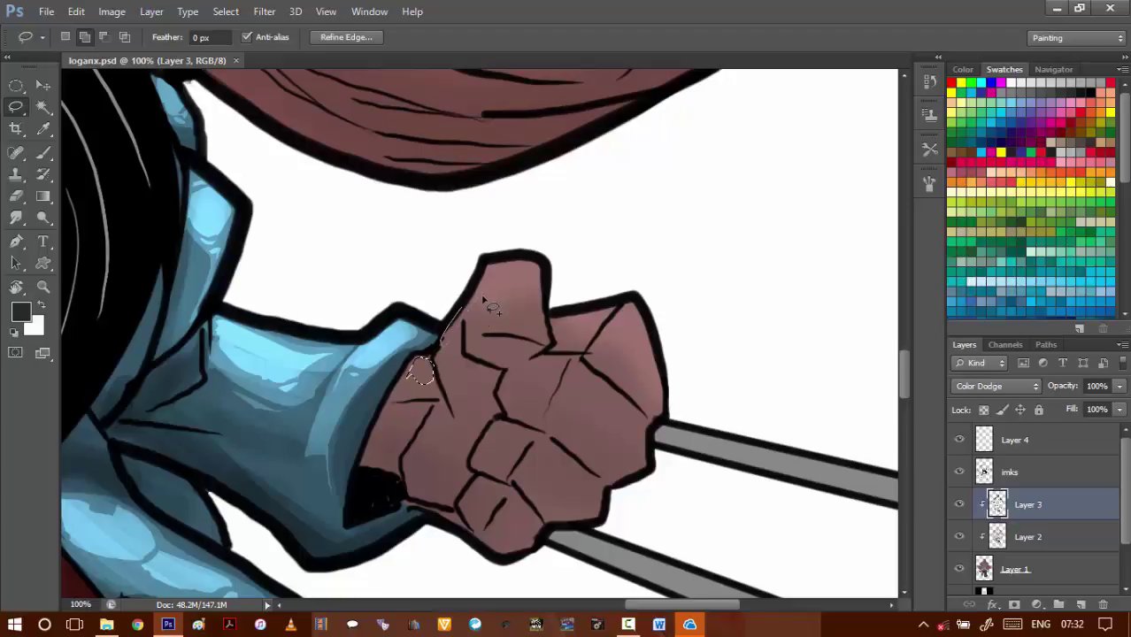
{"action": "mouse_move", "coordinate": [540, 293]}
{"action": "left_mouse_down"}
{"action": "mouse_move", "coordinate": [541, 265]}
{"action": "mouse_move", "coordinate": [485, 264]}
{"action": "mouse_move", "coordinate": [441, 343]}
{"action": "left_mouse_up"}
{"action": "mouse_move", "coordinate": [611, 315]}
{"action": "left_mouse_down"}
{"action": "mouse_move", "coordinate": [621, 347]}
{"action": "mouse_move", "coordinate": [608, 345]}
{"action": "left_mouse_up"}
{"action": "mouse_move", "coordinate": [666, 407]}
{"action": "left_mouse_down"}
{"action": "mouse_move", "coordinate": [656, 336]}
{"action": "mouse_move", "coordinate": [621, 314]}
{"action": "mouse_move", "coordinate": [604, 336]}
{"action": "left_mouse_up"}
{"action": "left_click_drag", "start_coordinate": [537, 402], "coordinate": [626, 258]}
{"action": "left_click_drag", "start_coordinate": [714, 232], "coordinate": [626, 252]}
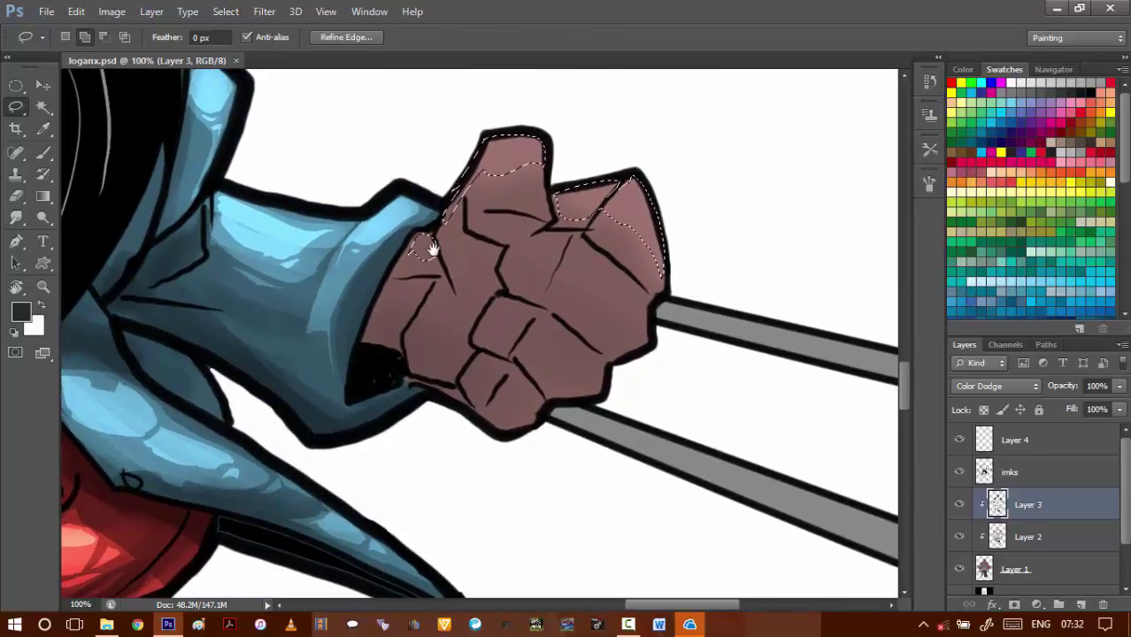
- Add lasso selections for highlights on the thumb, knuckles, finger and wrist of the girl's other fist
{"action": "left_click_drag", "start_coordinate": [513, 251], "coordinate": [823, 232]}
{"action": "left_click_drag", "start_coordinate": [417, 235], "coordinate": [699, 263]}
{"action": "left_click_drag", "start_coordinate": [310, 256], "coordinate": [550, 270]}
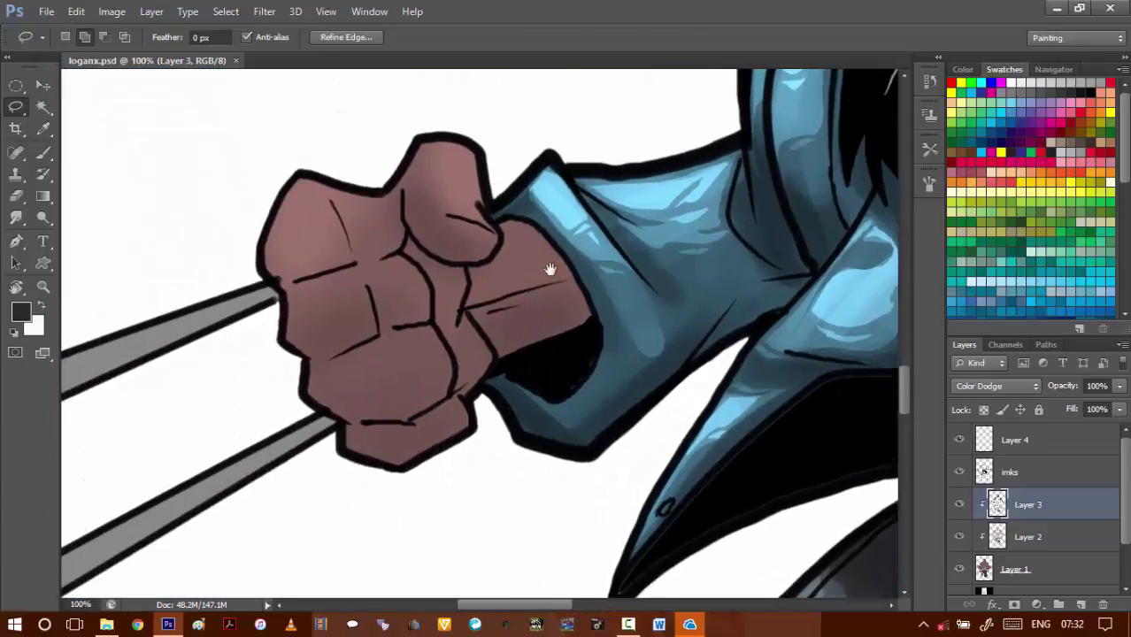
{"action": "left_click_drag", "start_coordinate": [480, 153], "coordinate": [602, 256]}
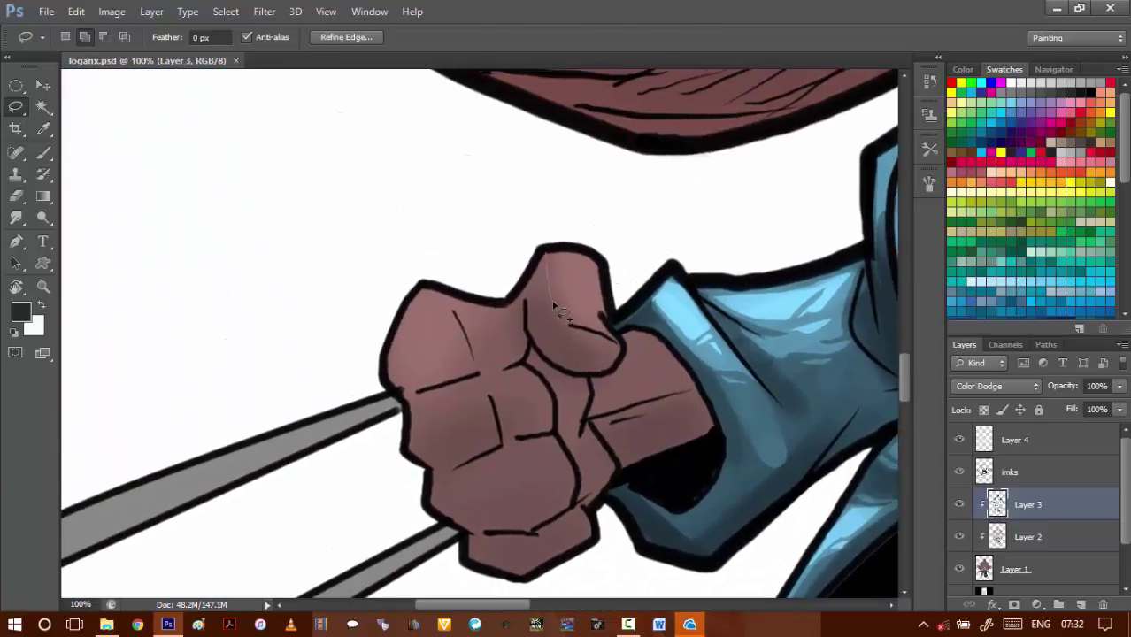
{"action": "mouse_move", "coordinate": [625, 347]}
{"action": "left_mouse_down"}
{"action": "mouse_move", "coordinate": [606, 266]}
{"action": "mouse_move", "coordinate": [541, 264]}
{"action": "mouse_move", "coordinate": [528, 282]}
{"action": "mouse_move", "coordinate": [537, 271]}
{"action": "mouse_move", "coordinate": [545, 287]}
{"action": "mouse_move", "coordinate": [494, 270]}
{"action": "mouse_move", "coordinate": [519, 289]}
{"action": "mouse_move", "coordinate": [538, 270]}
{"action": "mouse_move", "coordinate": [542, 286]}
{"action": "mouse_move", "coordinate": [508, 312]}
{"action": "mouse_move", "coordinate": [531, 277]}
{"action": "mouse_move", "coordinate": [541, 277]}
{"action": "mouse_move", "coordinate": [485, 309]}
{"action": "mouse_move", "coordinate": [535, 303]}
{"action": "left_mouse_up"}
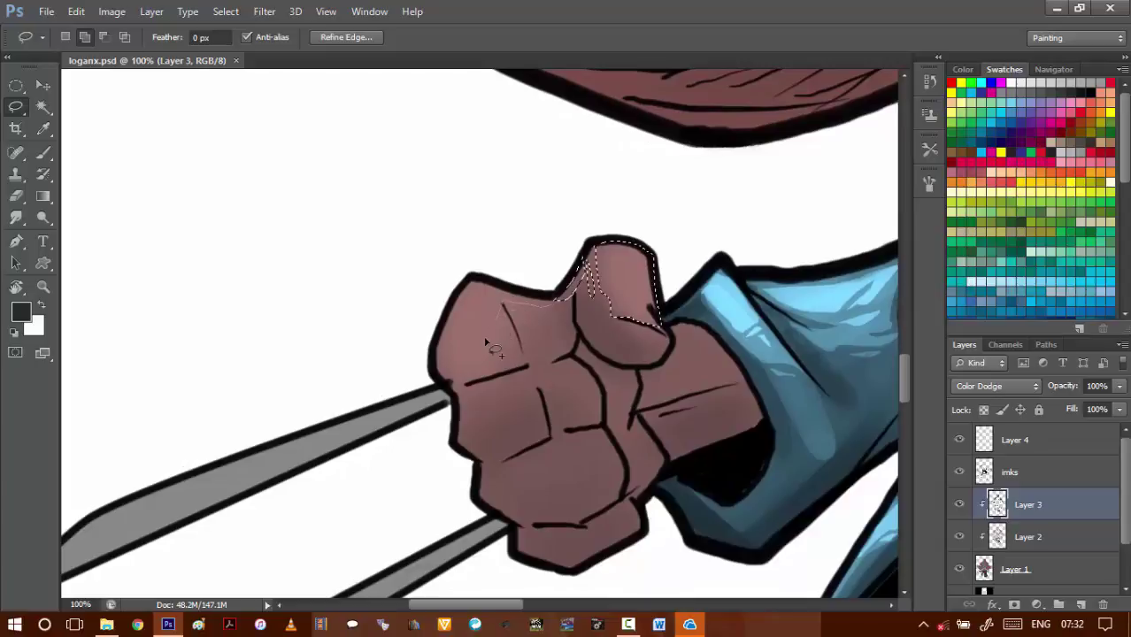
{"action": "left_click_drag", "start_coordinate": [440, 378], "coordinate": [461, 309]}
{"action": "left_click_drag", "start_coordinate": [553, 304], "coordinate": [555, 301]}
{"action": "left_click_drag", "start_coordinate": [534, 335], "coordinate": [490, 308]}
{"action": "mouse_move", "coordinate": [414, 372]}
{"action": "left_mouse_down"}
{"action": "mouse_move", "coordinate": [414, 410]}
{"action": "mouse_move", "coordinate": [494, 368]}
{"action": "mouse_move", "coordinate": [484, 342]}
{"action": "mouse_move", "coordinate": [415, 366]}
{"action": "left_mouse_up"}
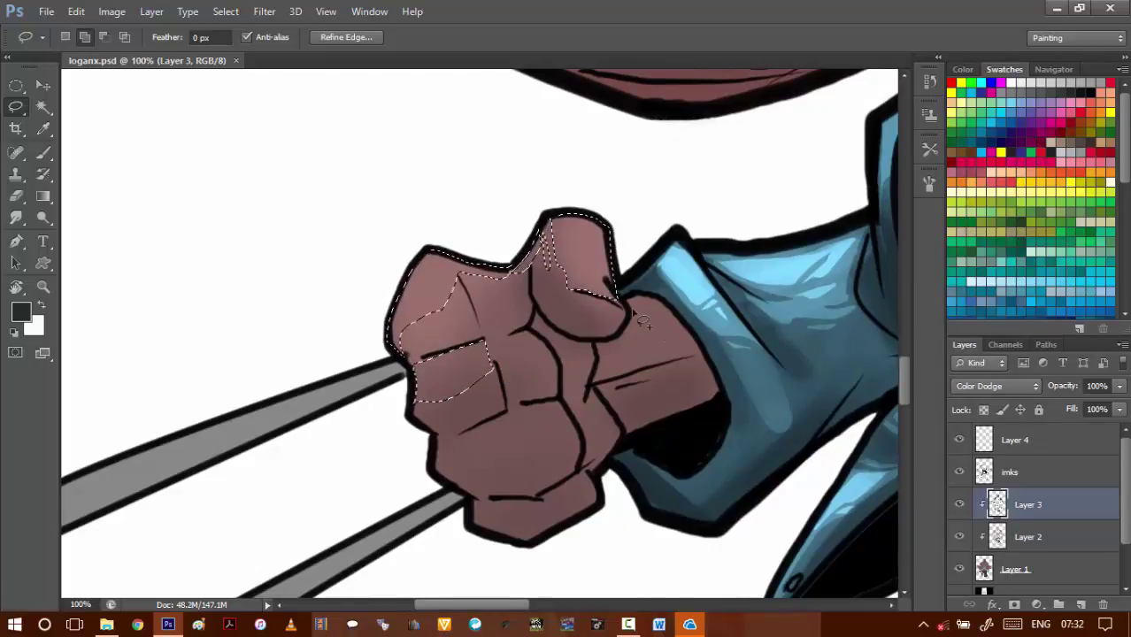
{"action": "left_click_drag", "start_coordinate": [638, 303], "coordinate": [624, 308]}
- Fill the selected highlights on Layer 3 with the foreground colour, raise their brightness by 40, and deselect
{"action": "key", "text": "alt+BackSpace"}
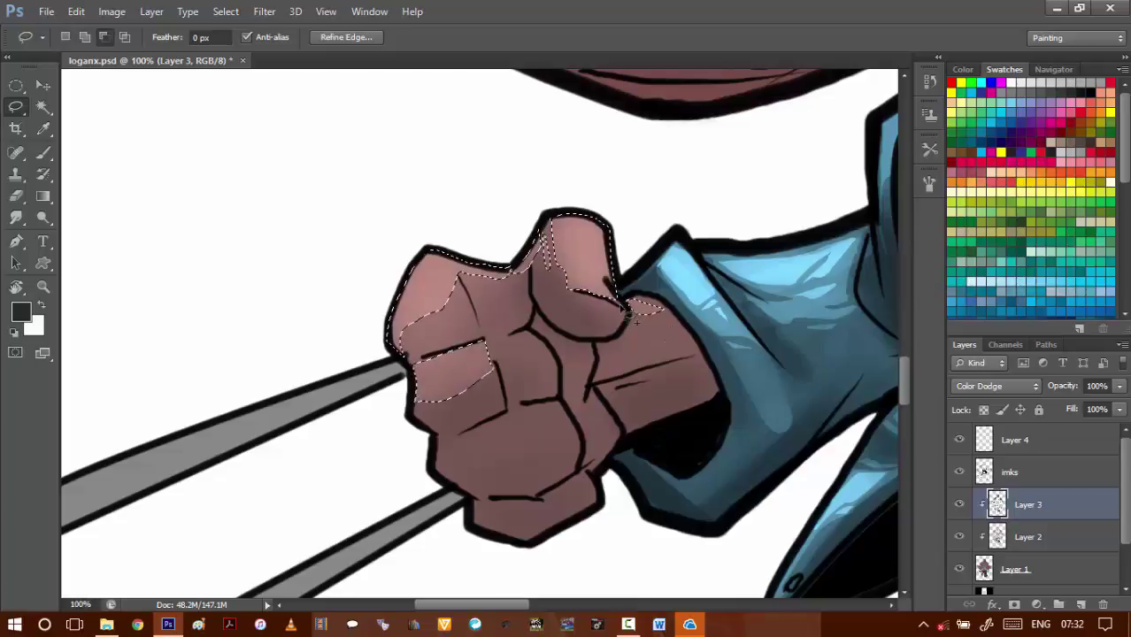
{"action": "key", "text": "alt+i"}
{"action": "key", "text": "j"}
{"action": "key", "text": "c"}
{"action": "key", "text": "shift+Up"}
{"action": "key", "text": "shift+Up"}
{"action": "key", "text": "shift+Up"}
{"action": "key", "text": "shift+Up"}
{"action": "key", "text": "shift+Up"}
{"action": "key", "text": "shift+Up"}
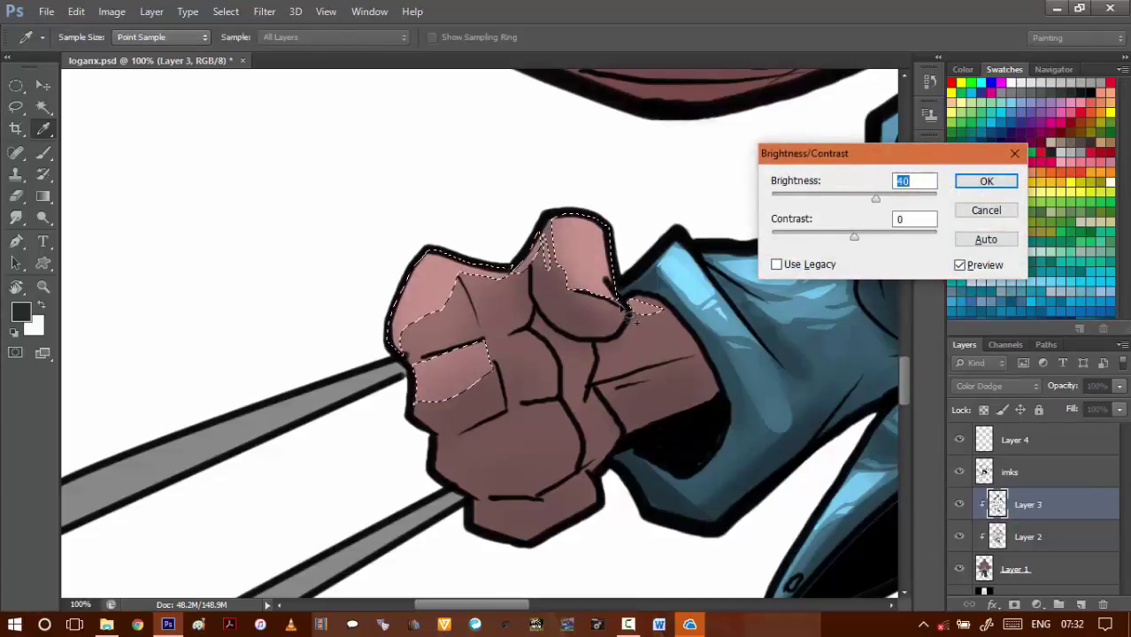
{"action": "key", "text": "Return"}
{"action": "key", "text": "ctrl+d"}
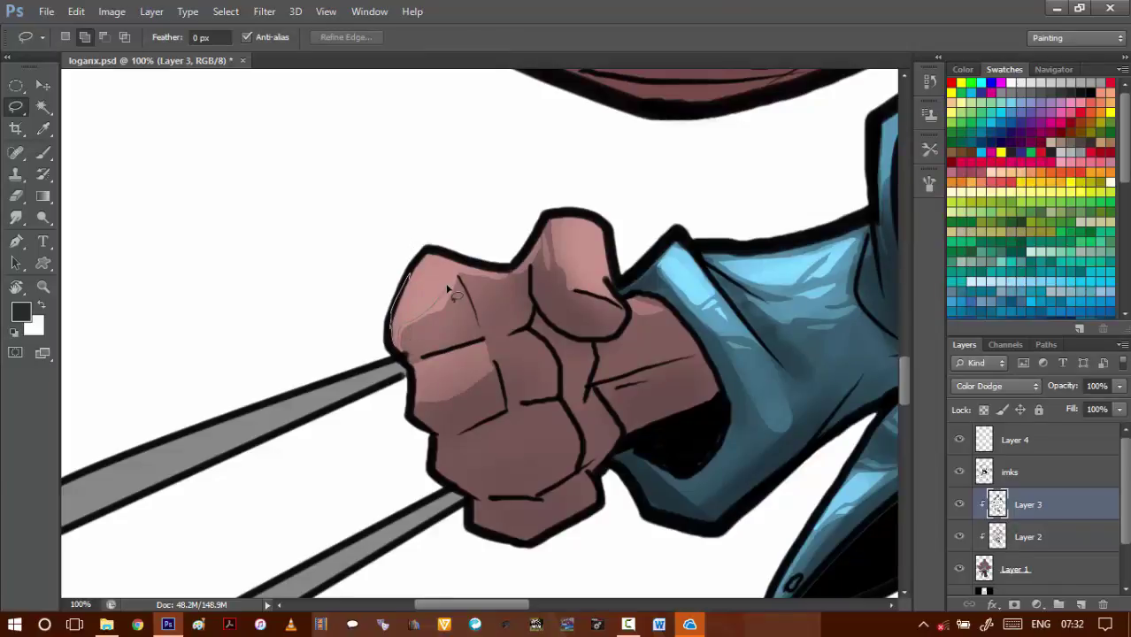
- Lasso smaller second-level highlights inside the light areas of the knuckle and thumb on the girl's left-side fist
{"action": "left_click_drag", "start_coordinate": [448, 268], "coordinate": [457, 278]}
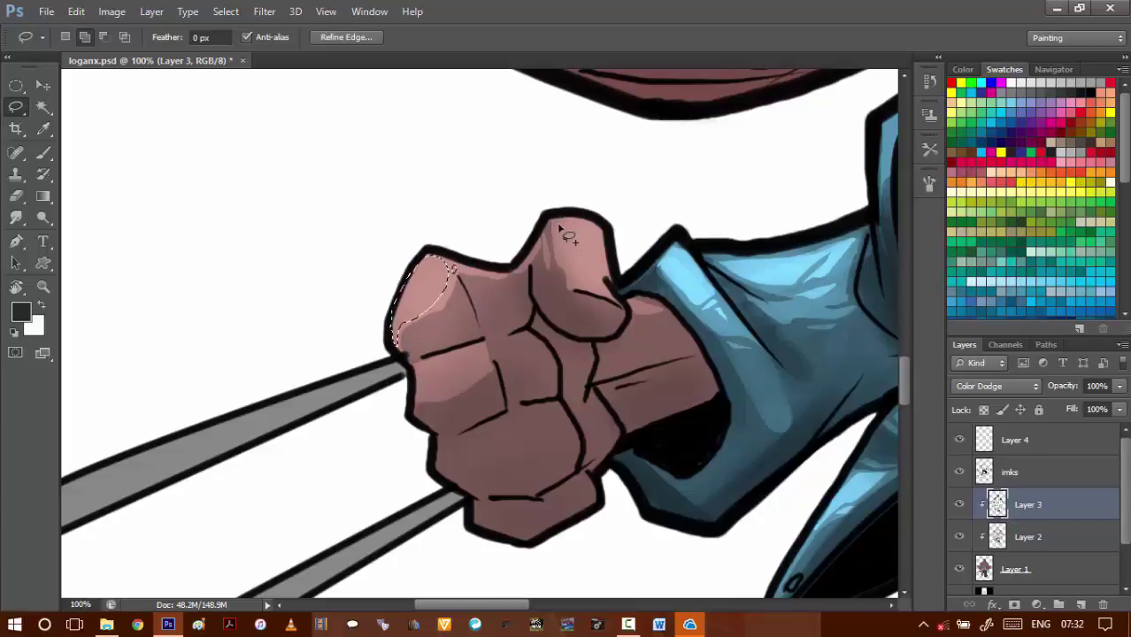
{"action": "mouse_move", "coordinate": [619, 301]}
{"action": "left_mouse_down"}
{"action": "mouse_move", "coordinate": [612, 244]}
{"action": "mouse_move", "coordinate": [575, 232]}
{"action": "mouse_move", "coordinate": [607, 295]}
{"action": "left_mouse_up"}
{"action": "scroll", "coordinate": [566, 226], "scroll_direction": "up", "scroll_amount": 2}
{"action": "mouse_move", "coordinate": [567, 248]}
{"action": "left_mouse_down"}
{"action": "mouse_move", "coordinate": [590, 338]}
{"action": "mouse_move", "coordinate": [577, 211]}
{"action": "left_mouse_up"}
{"action": "left_click_drag", "start_coordinate": [592, 322], "coordinate": [521, 255]}
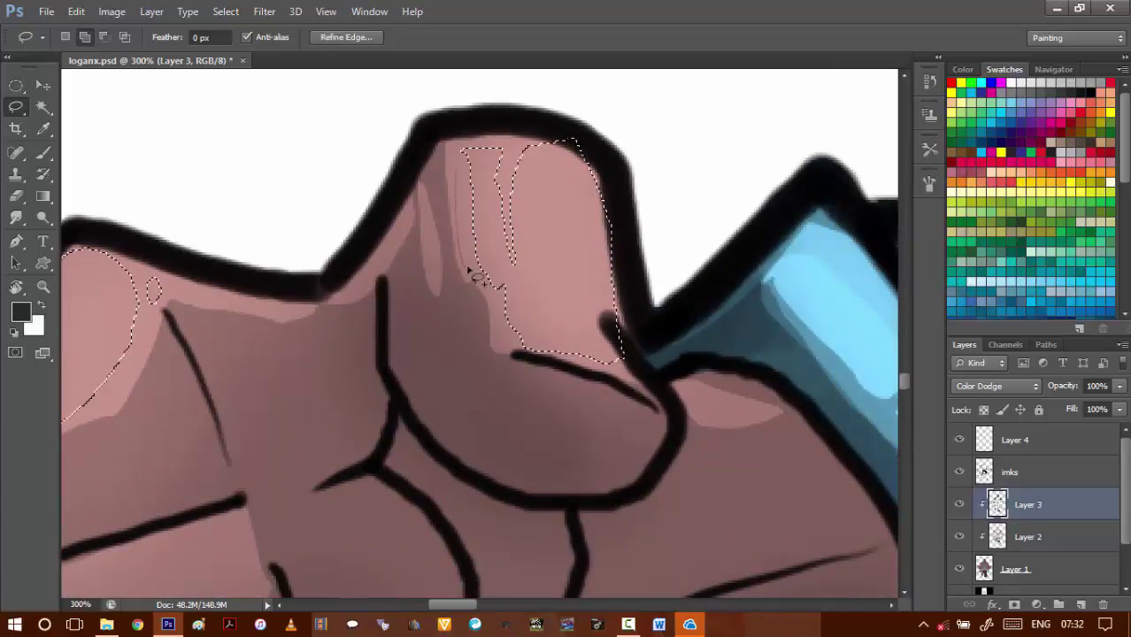
{"action": "scroll", "coordinate": [470, 256], "scroll_direction": "down", "scroll_amount": 4}
- Add second-level highlight selections on the thumb, wrist and knuckles of the girl's right-side fist
{"action": "left_click_drag", "start_coordinate": [613, 336], "coordinate": [485, 320]}
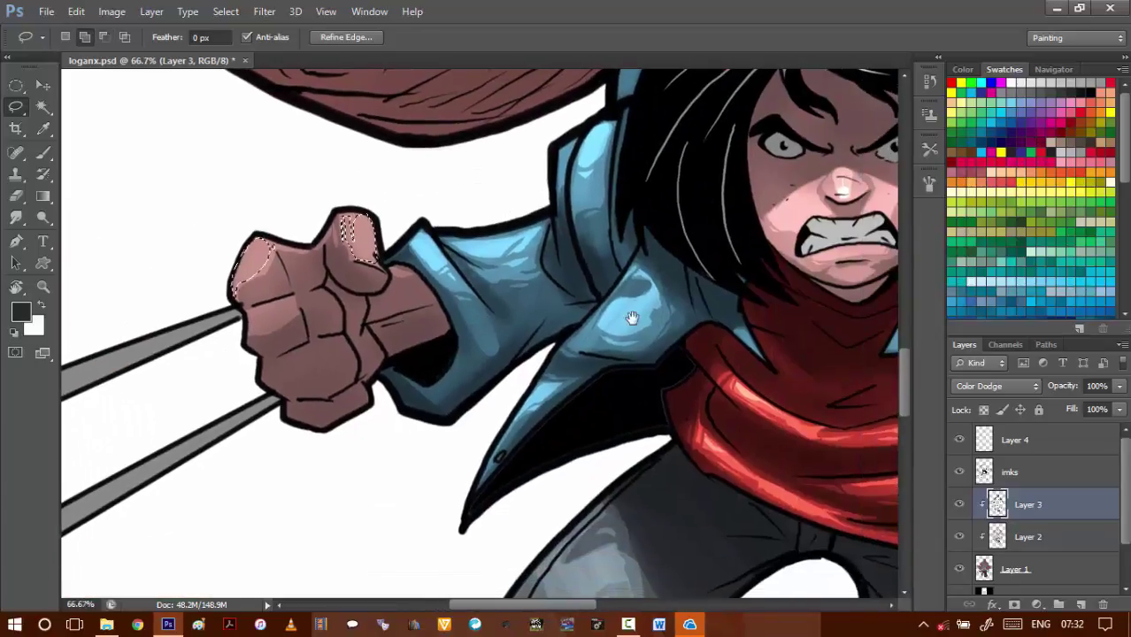
{"action": "left_click_drag", "start_coordinate": [631, 318], "coordinate": [411, 312]}
{"action": "left_click_drag", "start_coordinate": [740, 314], "coordinate": [397, 304]}
{"action": "left_click_drag", "start_coordinate": [575, 292], "coordinate": [385, 302]}
{"action": "scroll", "coordinate": [611, 238], "scroll_direction": "up", "scroll_amount": 3}
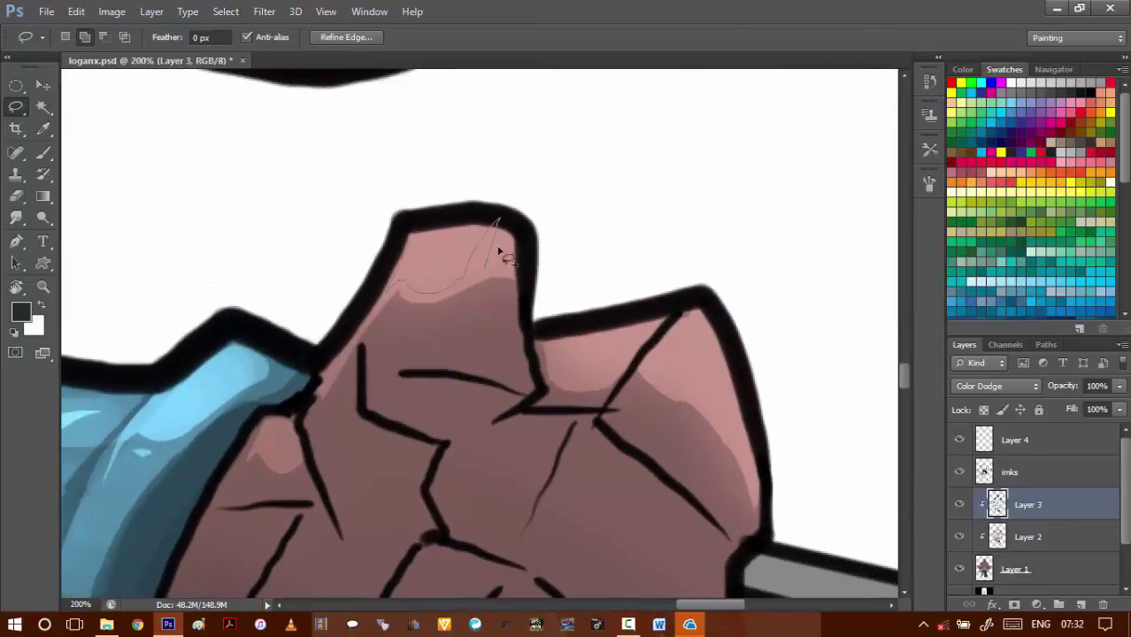
{"action": "left_click_drag", "start_coordinate": [501, 253], "coordinate": [385, 242]}
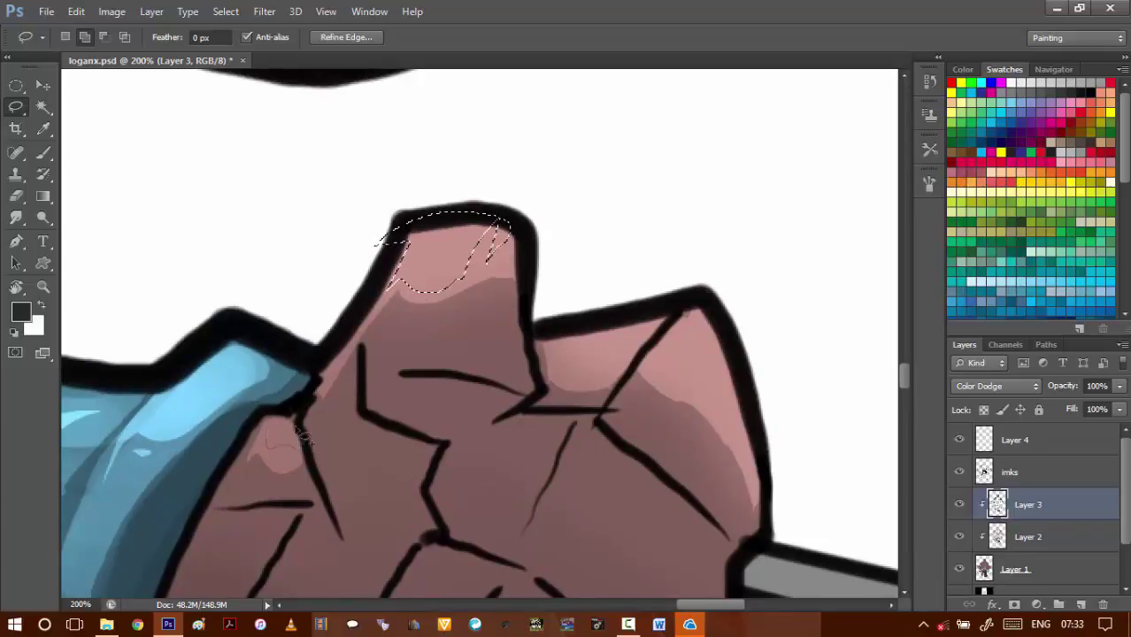
{"action": "left_click_drag", "start_coordinate": [294, 425], "coordinate": [269, 419]}
{"action": "left_click_drag", "start_coordinate": [316, 390], "coordinate": [220, 370]}
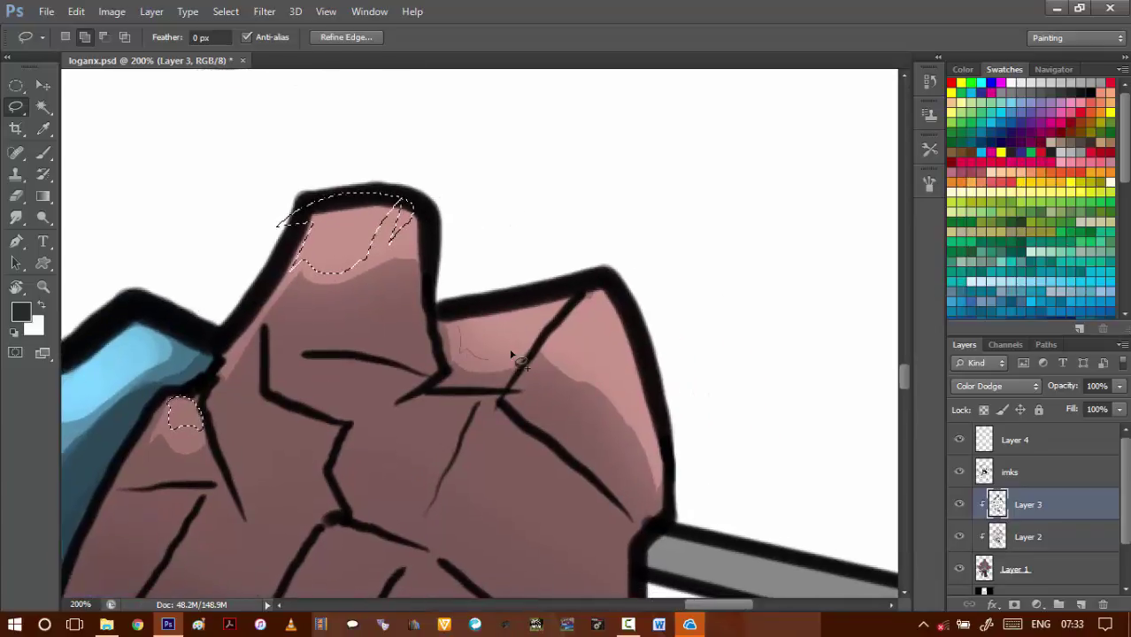
{"action": "mouse_move", "coordinate": [505, 312]}
{"action": "left_mouse_down"}
{"action": "mouse_move", "coordinate": [529, 331]}
{"action": "mouse_move", "coordinate": [496, 377]}
{"action": "mouse_move", "coordinate": [489, 368]}
{"action": "left_mouse_up"}
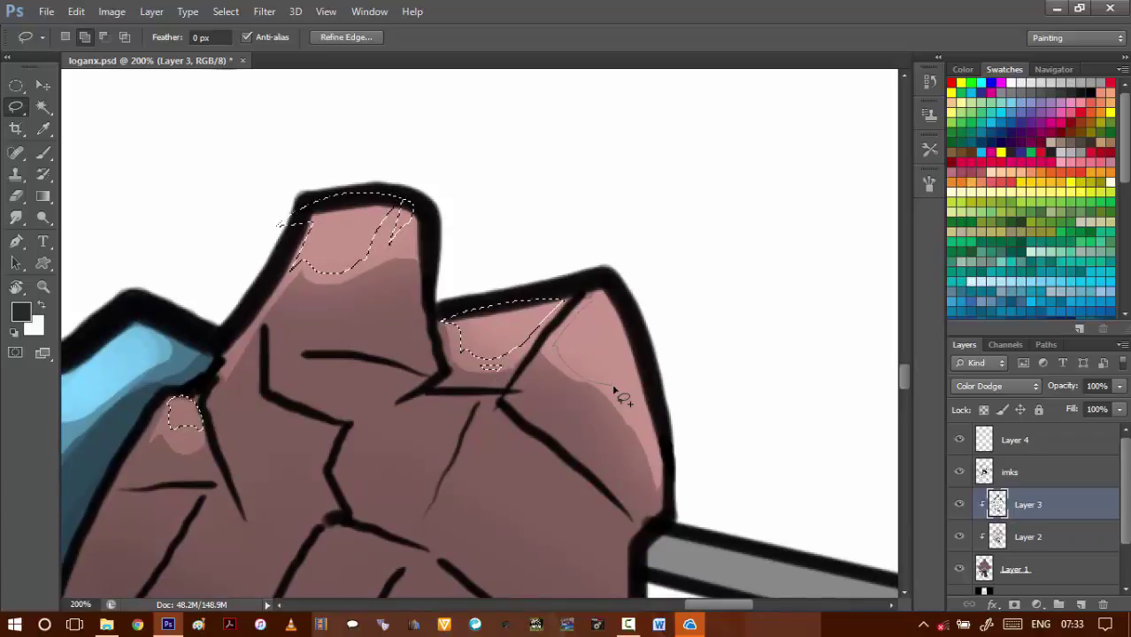
{"action": "left_click_drag", "start_coordinate": [639, 382], "coordinate": [599, 283]}
{"action": "mouse_move", "coordinate": [601, 371]}
{"action": "left_mouse_down"}
{"action": "mouse_move", "coordinate": [574, 325]}
{"action": "mouse_move", "coordinate": [630, 388]}
{"action": "mouse_move", "coordinate": [609, 343]}
{"action": "mouse_move", "coordinate": [612, 384]}
{"action": "mouse_move", "coordinate": [586, 370]}
{"action": "left_mouse_up"}
{"action": "key", "text": "ctrl+z"}
- Raise the brightness of the selected second-level highlights on both fists by 30 and deselect
{"action": "key", "text": "alt+i"}
{"action": "key", "text": "j"}
{"action": "key", "text": "c"}
{"action": "key", "text": "shift+Up"}
{"action": "key", "text": "shift+Up"}
{"action": "key", "text": "shift+Up"}
{"action": "key", "text": "shift+Up"}
{"action": "key", "text": "shift+Up"}
{"action": "key", "text": "shift+Up"}
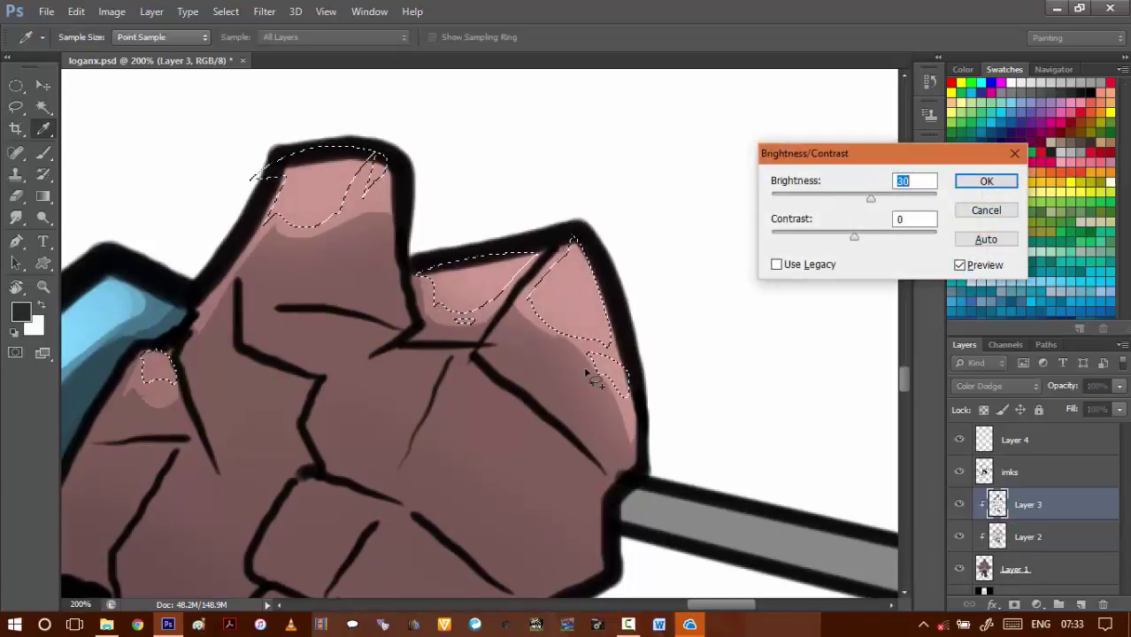
{"action": "key", "text": "Return"}
{"action": "key", "text": "ctrl+d"}
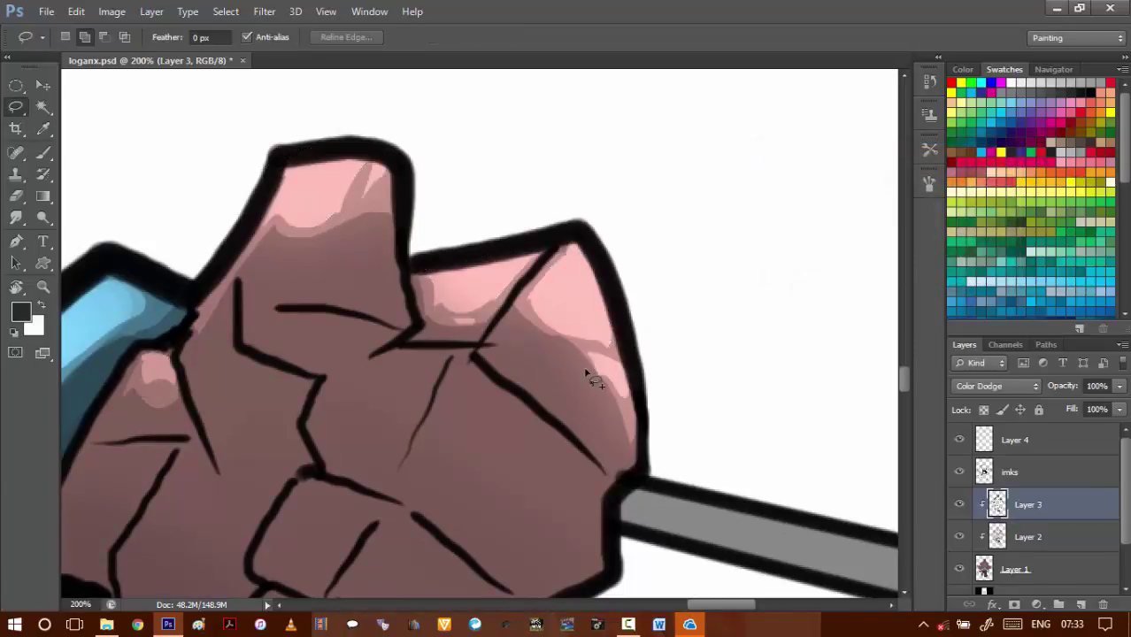
- Lasso small highlight cores on the two knuckle areas and the thumb tip of the right-side fist
{"action": "left_click_drag", "start_coordinate": [456, 337], "coordinate": [454, 332]}
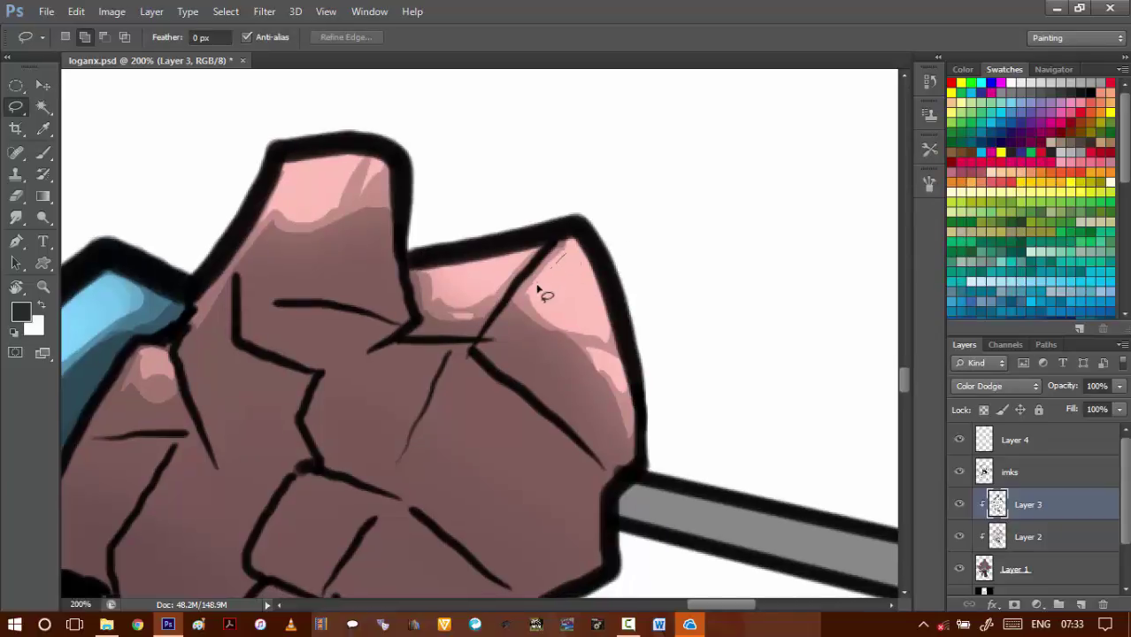
{"action": "mouse_move", "coordinate": [556, 306]}
{"action": "left_mouse_down"}
{"action": "mouse_move", "coordinate": [571, 263]}
{"action": "mouse_move", "coordinate": [584, 297]}
{"action": "left_mouse_up"}
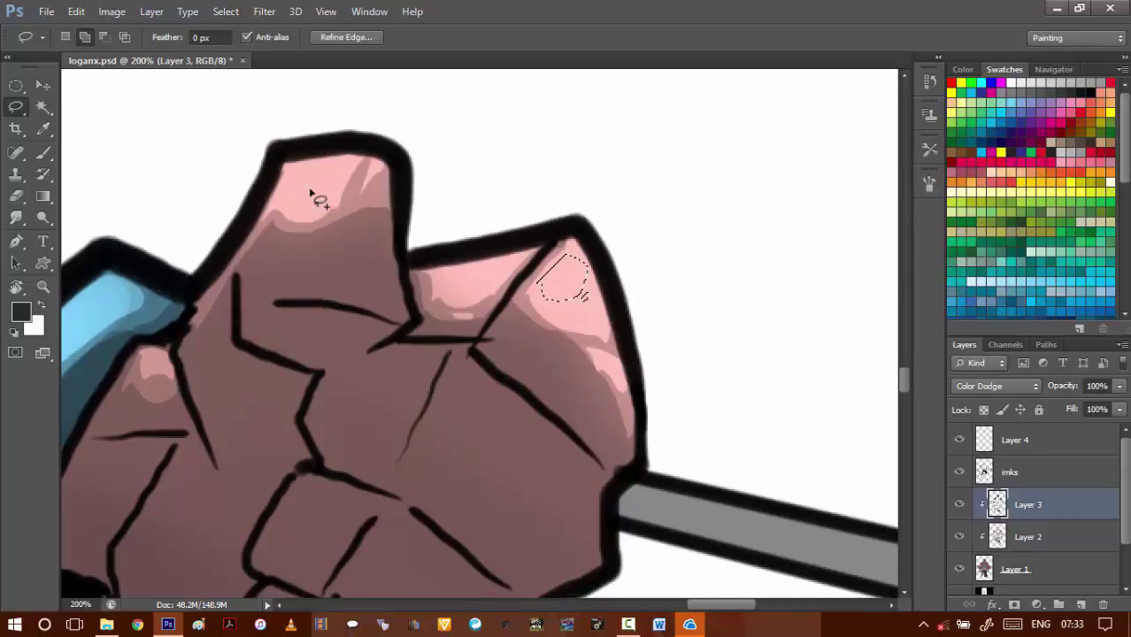
{"action": "mouse_move", "coordinate": [286, 177]}
{"action": "left_mouse_down"}
{"action": "mouse_move", "coordinate": [296, 200]}
{"action": "mouse_move", "coordinate": [346, 197]}
{"action": "mouse_move", "coordinate": [329, 200]}
{"action": "left_mouse_up"}
{"action": "mouse_move", "coordinate": [445, 279]}
{"action": "left_mouse_down"}
{"action": "mouse_move", "coordinate": [454, 292]}
{"action": "mouse_move", "coordinate": [449, 270]}
{"action": "mouse_move", "coordinate": [491, 281]}
{"action": "left_mouse_up"}
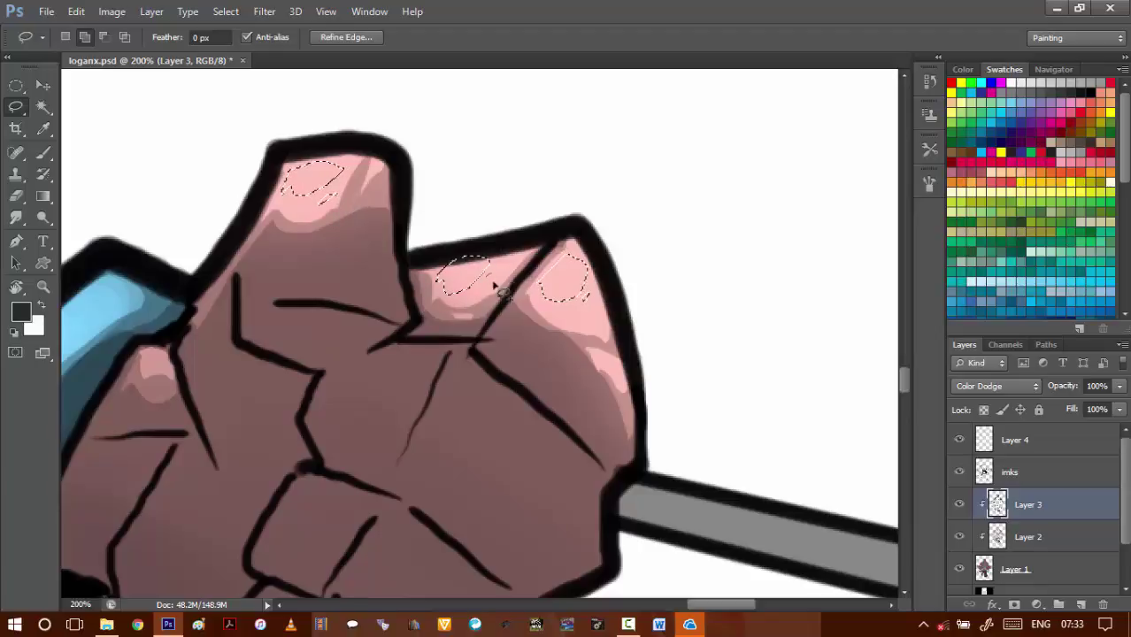
- Increase the brightness of the selected highlight cores on the right-side fist and deselect
{"action": "key", "text": "alt+i"}
{"action": "key", "text": "j"}
{"action": "key", "text": "c"}
{"action": "key", "text": "shift+Up"}
{"action": "key", "text": "shift+Up"}
{"action": "key", "text": "shift+Up"}
{"action": "key", "text": "Return"}
{"action": "key", "text": "ctrl+d"}
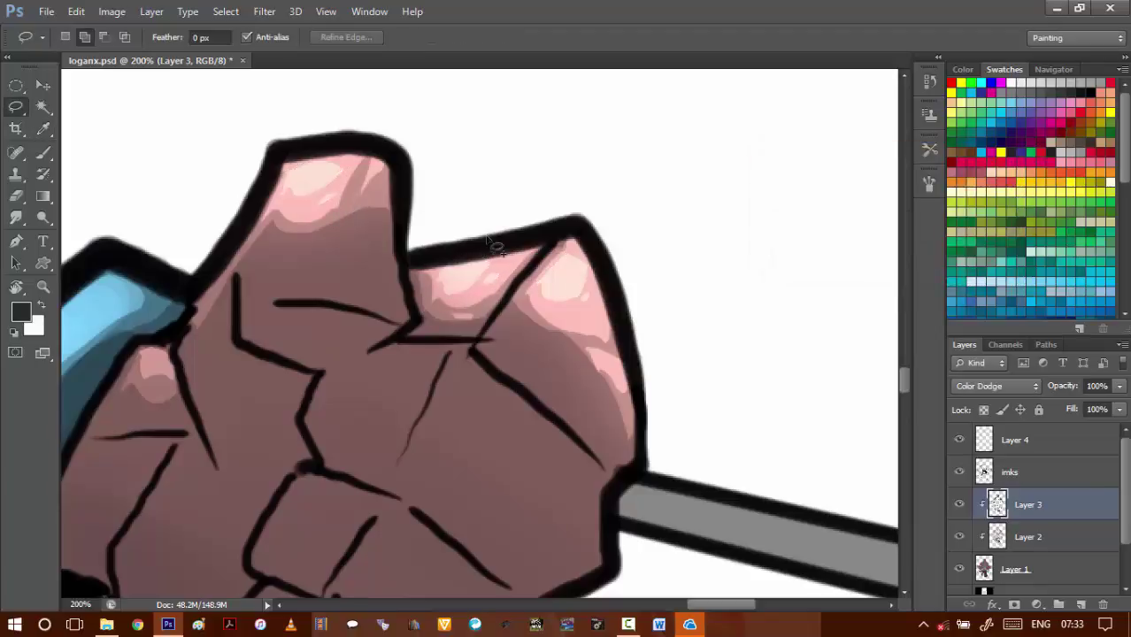
- Lasso small highlight cores on the outer knuckle and thumb of the girl's left-side fist
{"action": "left_click_drag", "start_coordinate": [310, 395], "coordinate": [425, 356]}
{"action": "scroll", "coordinate": [423, 356], "scroll_direction": "down", "scroll_amount": 4}
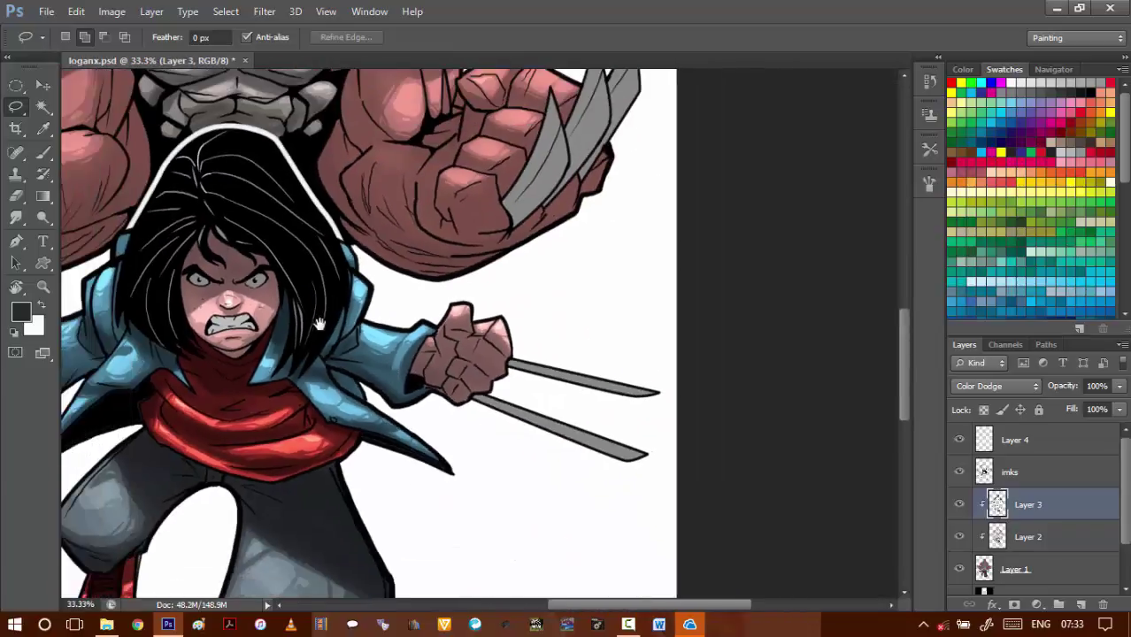
{"action": "left_click_drag", "start_coordinate": [329, 313], "coordinate": [411, 297]}
{"action": "scroll", "coordinate": [239, 301], "scroll_direction": "up", "scroll_amount": 5}
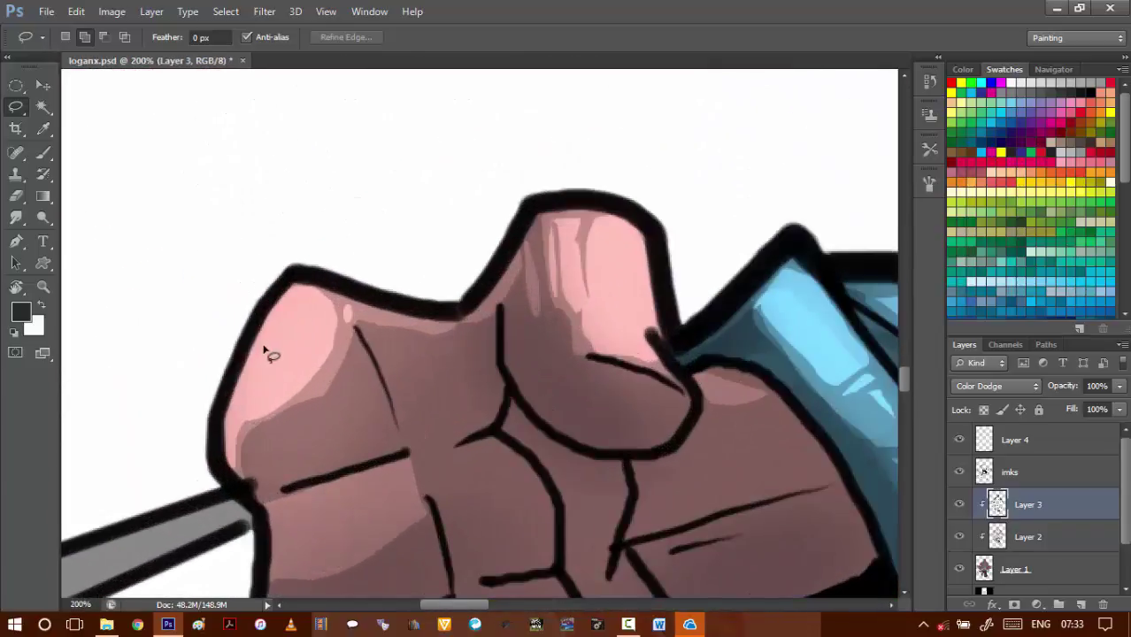
{"action": "mouse_move", "coordinate": [266, 352]}
{"action": "left_mouse_down"}
{"action": "mouse_move", "coordinate": [263, 372]}
{"action": "mouse_move", "coordinate": [321, 329]}
{"action": "mouse_move", "coordinate": [306, 372]}
{"action": "left_mouse_up"}
{"action": "mouse_move", "coordinate": [607, 223]}
{"action": "left_mouse_down"}
{"action": "mouse_move", "coordinate": [611, 281]}
{"action": "mouse_move", "coordinate": [633, 285]}
{"action": "mouse_move", "coordinate": [573, 246]}
{"action": "left_mouse_up"}
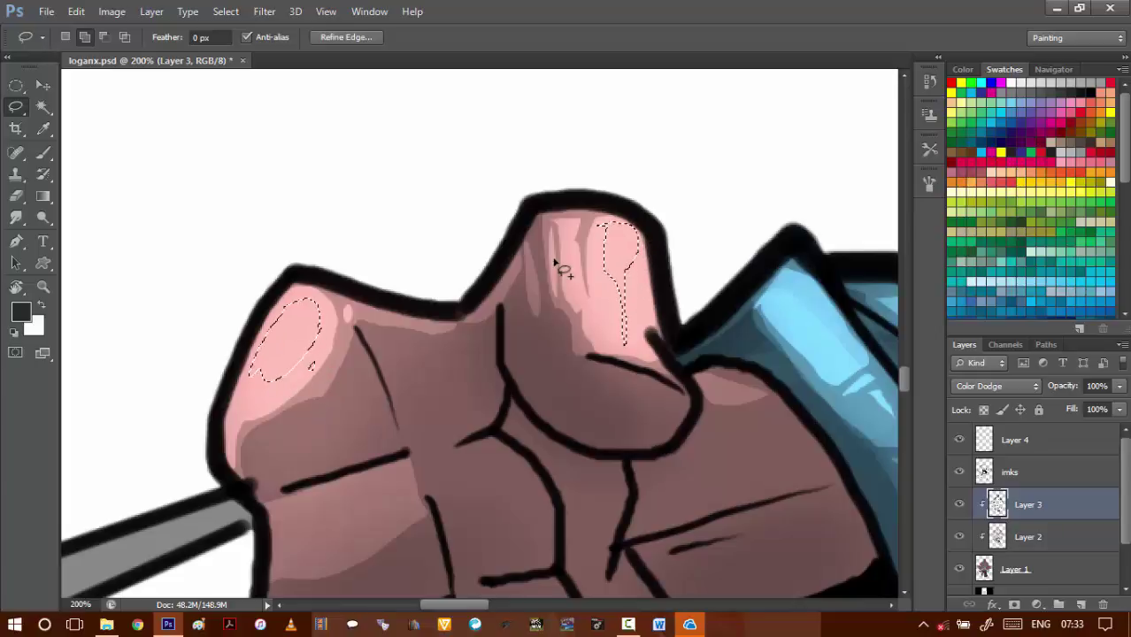
{"action": "scroll", "coordinate": [557, 261], "scroll_direction": "down", "scroll_amount": 2}
{"action": "key", "text": "shift+Up"}
{"action": "key", "text": "shift+Up"}
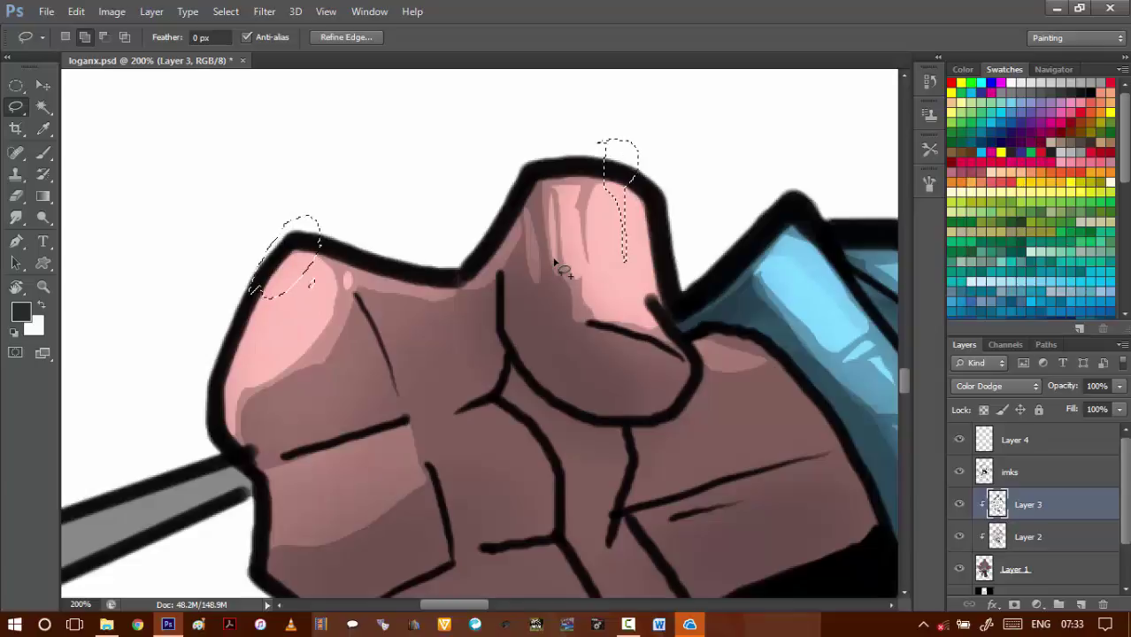
{"action": "key", "text": "shift+Down"}
{"action": "key", "text": "shift+Down"}
{"action": "key", "text": "shift+Down"}
- Raise the brightness of the selected cores on the left-side fist by 30 and deselect
{"action": "key", "text": "alt+i"}
{"action": "type", "text": "jc30"}
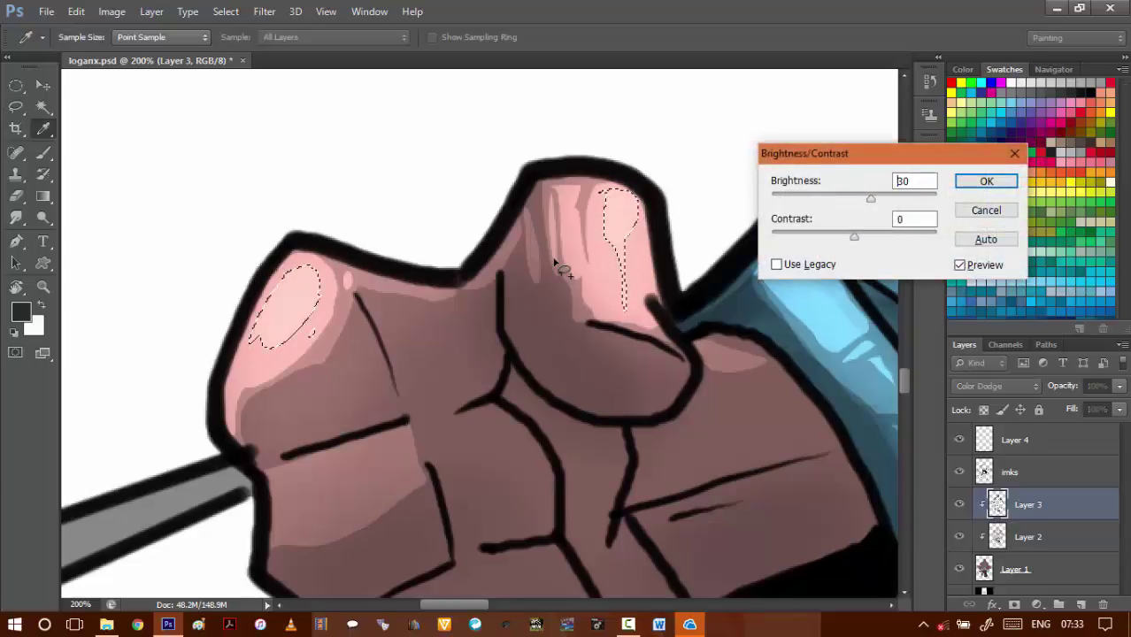
{"action": "key", "text": "Return"}
{"action": "key", "text": "ctrl+d"}
- Examine the shading and highlights across both figures in the whole illustration
{"action": "scroll", "coordinate": [488, 378], "scroll_direction": "down", "scroll_amount": 5}
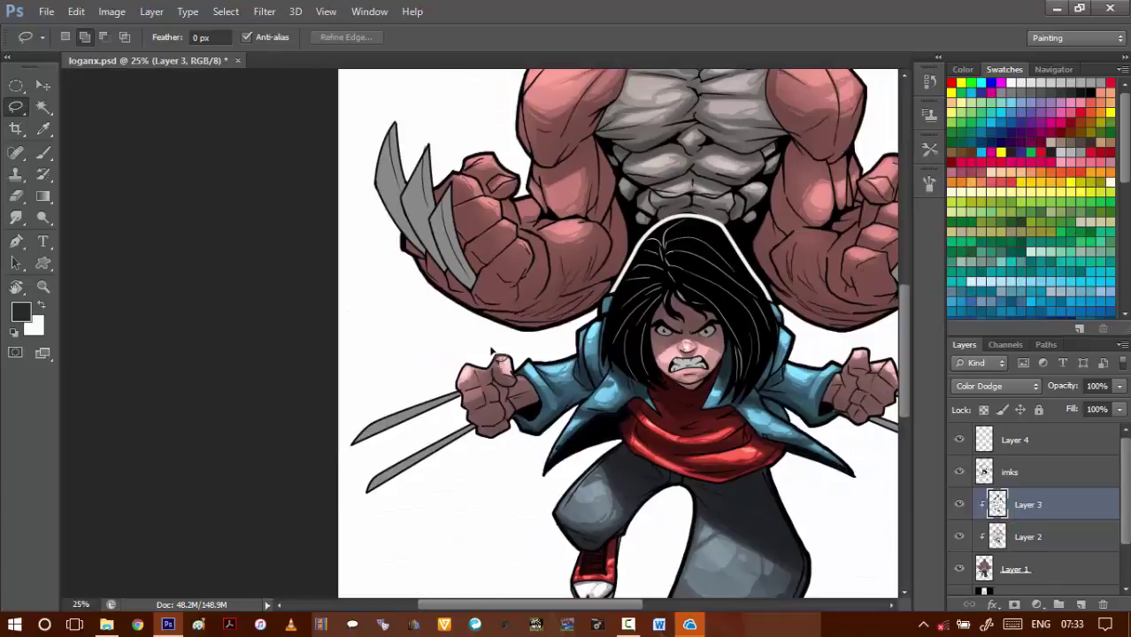
{"action": "left_click_drag", "start_coordinate": [783, 385], "coordinate": [628, 369]}
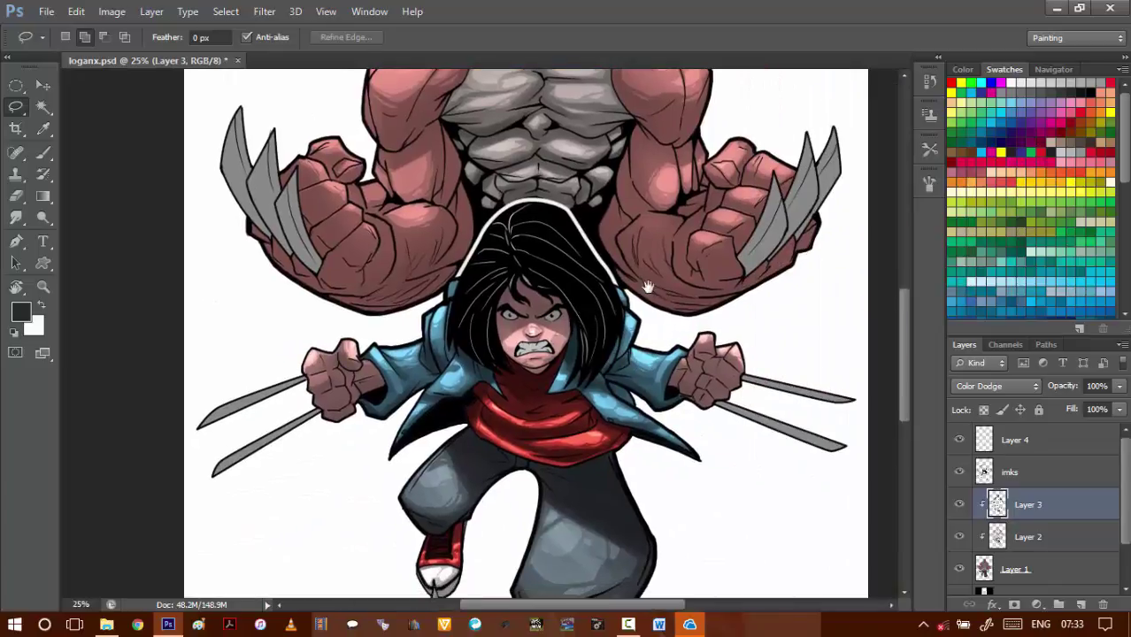
{"action": "left_click_drag", "start_coordinate": [655, 185], "coordinate": [599, 285]}
{"action": "left_click_drag", "start_coordinate": [617, 187], "coordinate": [610, 305]}
{"action": "left_click_drag", "start_coordinate": [596, 414], "coordinate": [573, 301]}
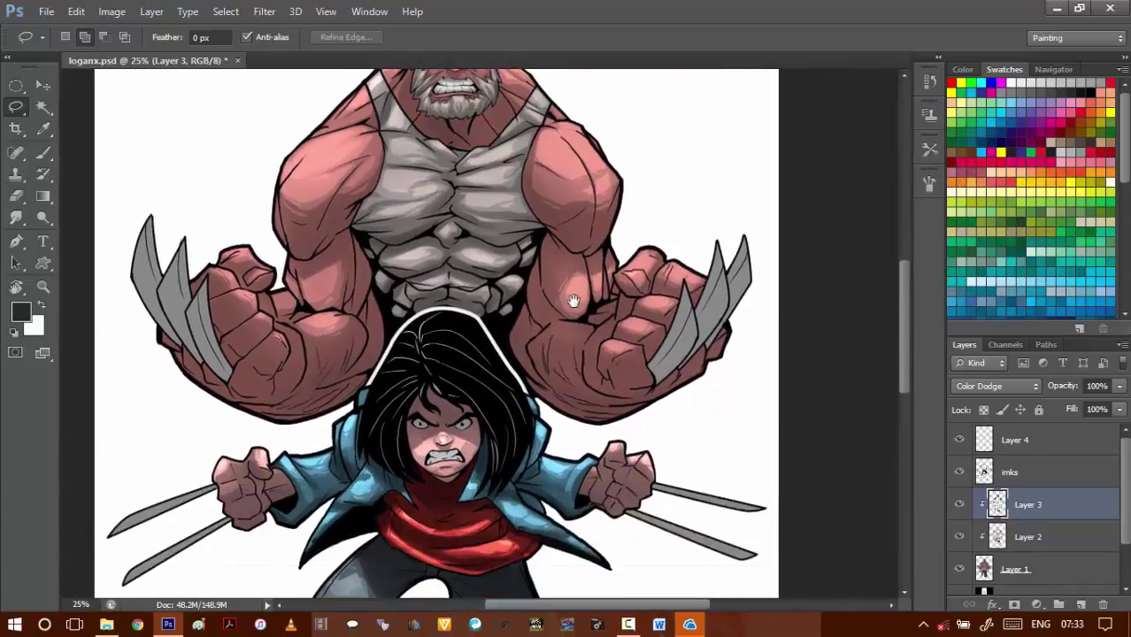
{"action": "left_click_drag", "start_coordinate": [601, 391], "coordinate": [571, 343]}
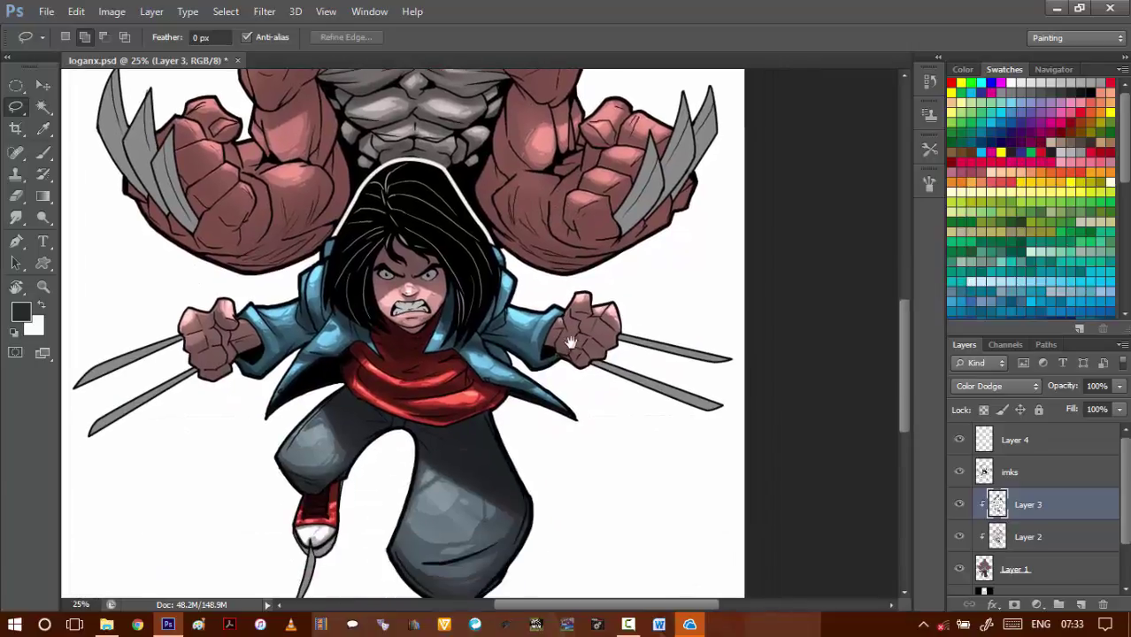
{"action": "left_click_drag", "start_coordinate": [586, 439], "coordinate": [568, 366]}
- Show the bk background layer and set its opacity to 100%
{"action": "scroll", "coordinate": [1056, 564], "scroll_direction": "down", "scroll_amount": 2}
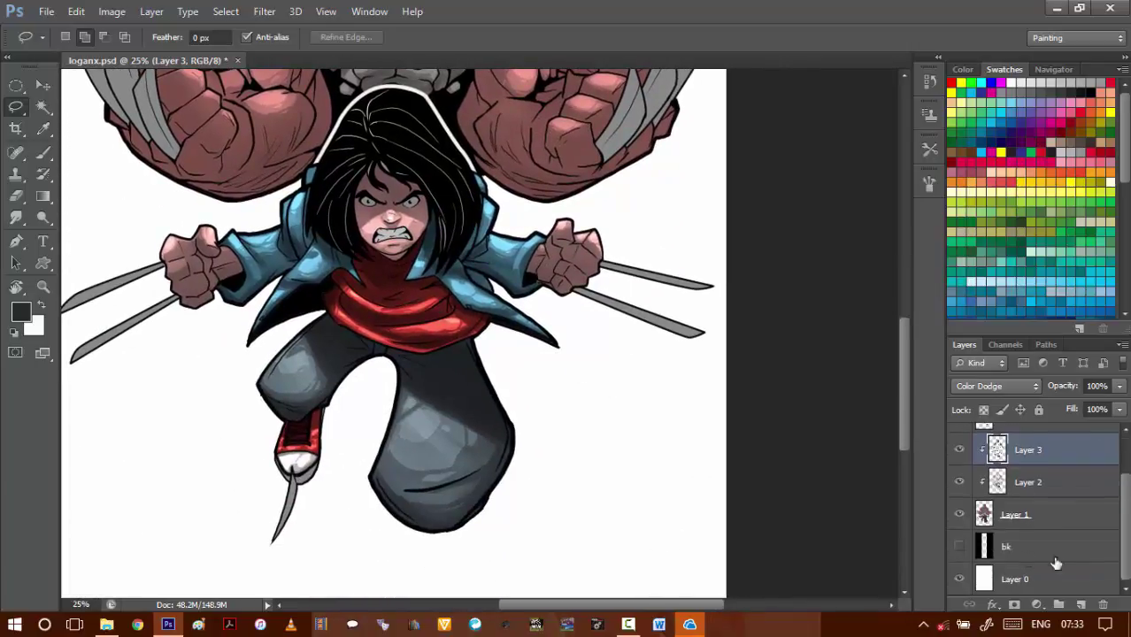
{"action": "left_click", "coordinate": [959, 548]}
{"action": "left_click", "coordinate": [983, 553]}
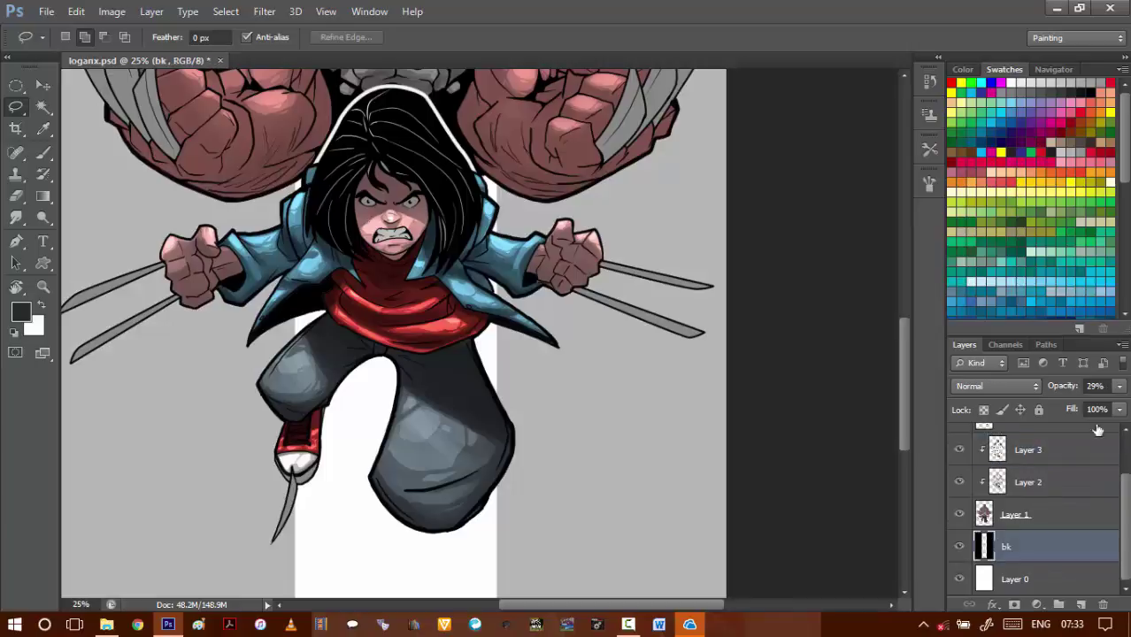
{"action": "left_click_drag", "start_coordinate": [1120, 390], "coordinate": [1117, 426]}
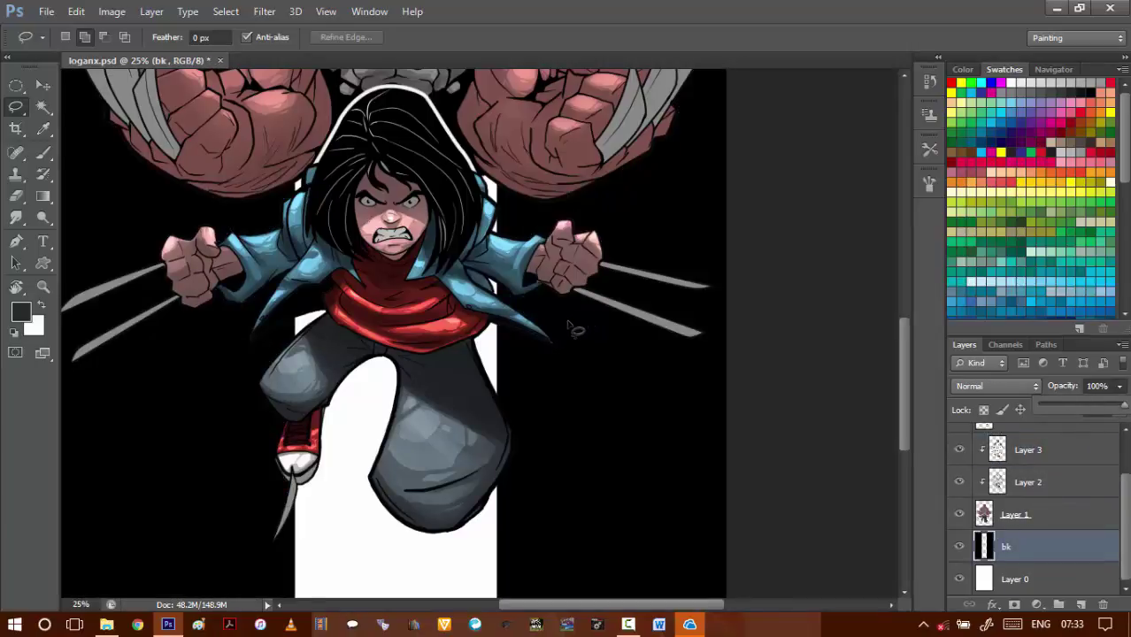
{"action": "left_click", "coordinate": [578, 305]}
{"action": "left_click_drag", "start_coordinate": [578, 305], "coordinate": [592, 386]}
{"action": "left_click_drag", "start_coordinate": [574, 283], "coordinate": [578, 328]}
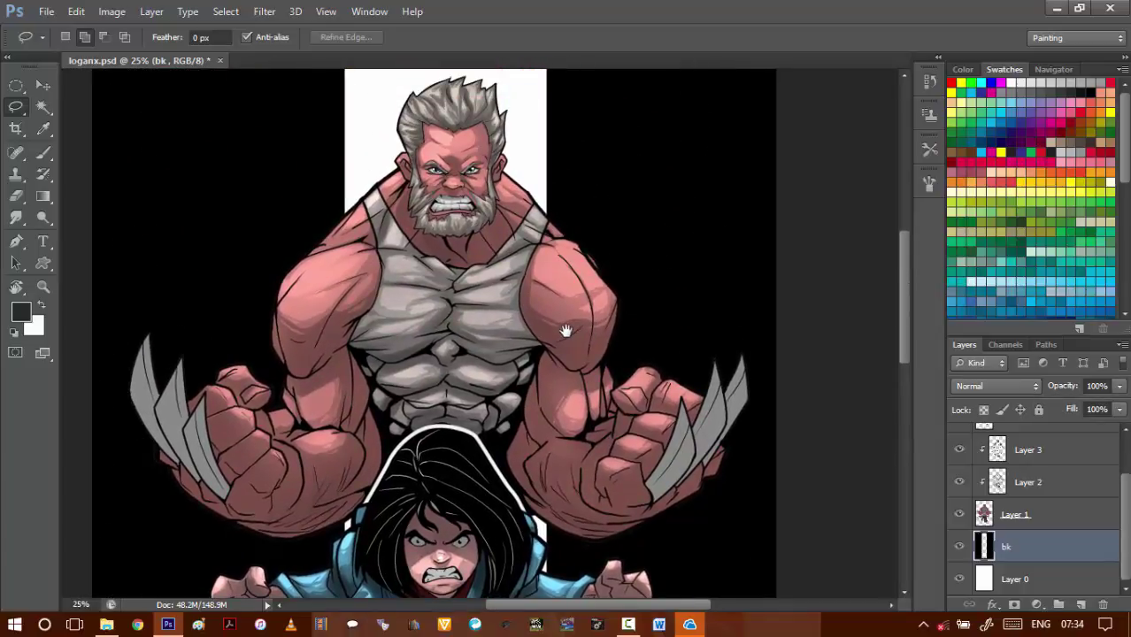
- Check both figures' outer edges against the black-and-white background and save the document
{"action": "key", "text": "ctrl+minus"}
{"action": "key", "text": "ctrl+minus"}
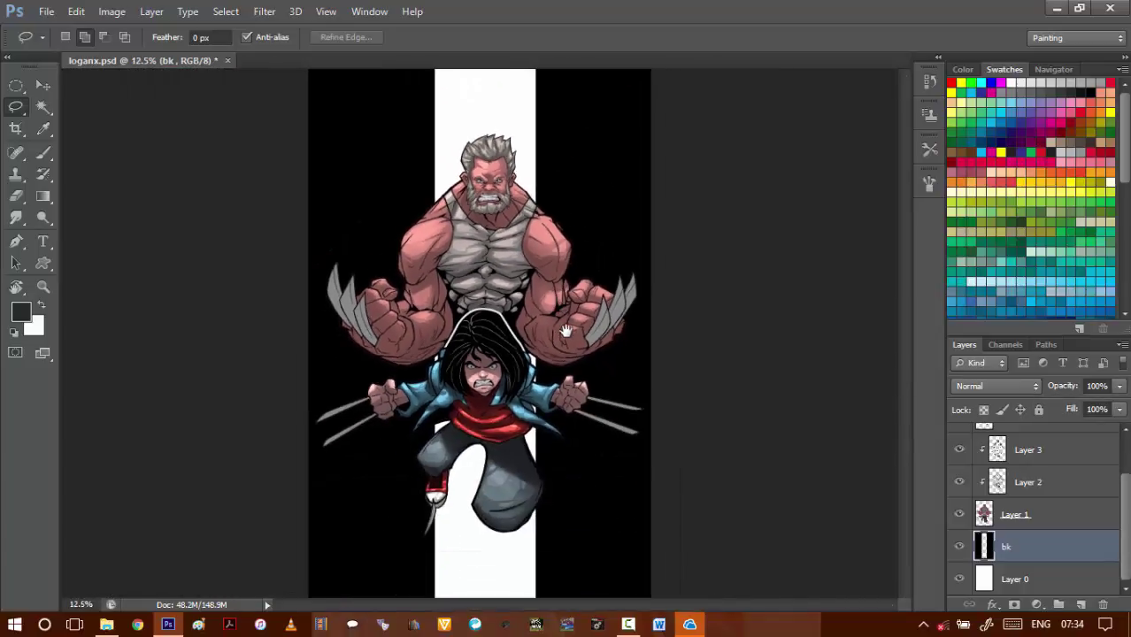
{"action": "left_click", "coordinate": [587, 366], "text": "ctrl"}
{"action": "left_click", "coordinate": [587, 367], "text": "ctrl"}
{"action": "left_click", "coordinate": [587, 366], "text": "ctrl"}
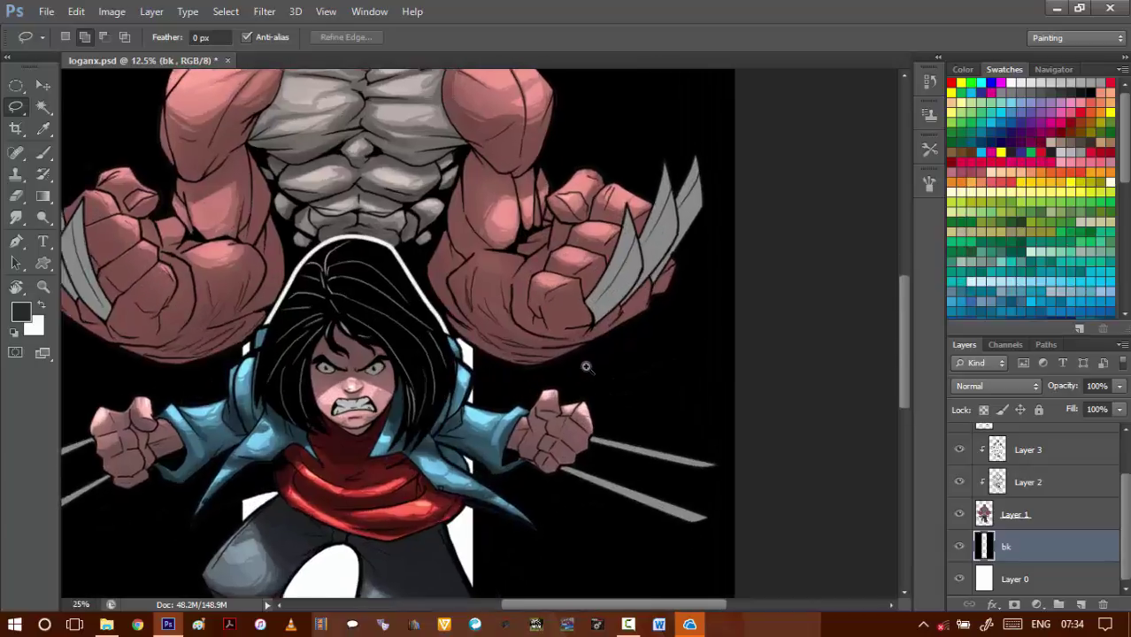
{"action": "left_click", "coordinate": [586, 365], "text": "ctrl"}
{"action": "left_click", "coordinate": [584, 359], "text": "ctrl"}
{"action": "left_click", "coordinate": [583, 357], "text": "ctrl"}
{"action": "key", "text": "ctrl+s"}
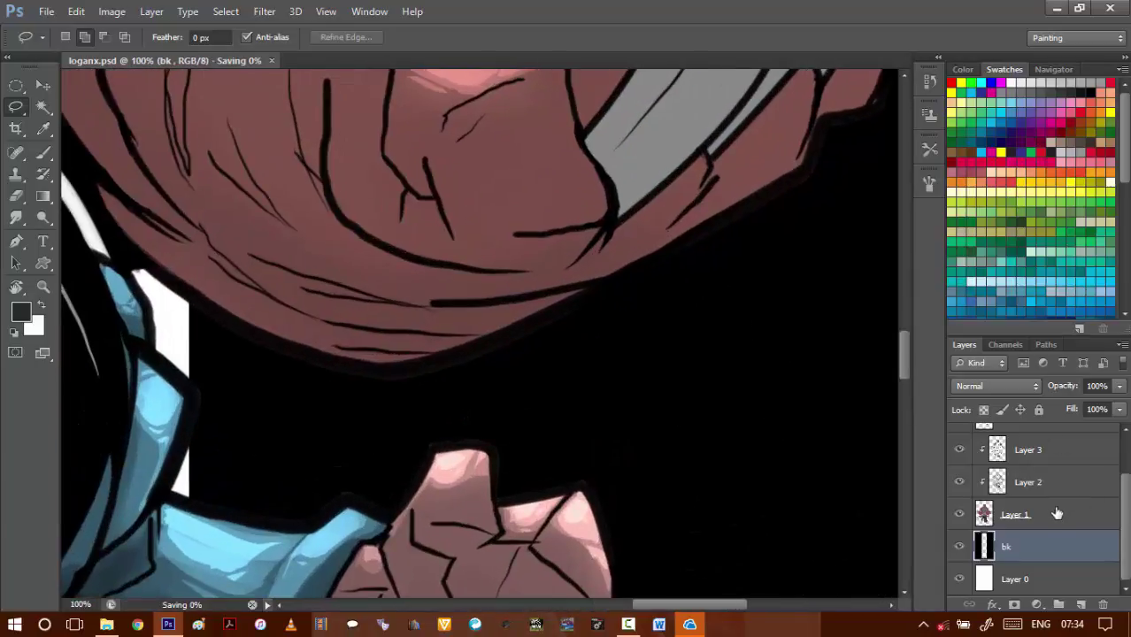
- On the imks layer, select the empty area around the figures with the Magic Wand and expand the selection
{"action": "scroll", "coordinate": [1127, 499], "scroll_direction": "up", "scroll_amount": 2}
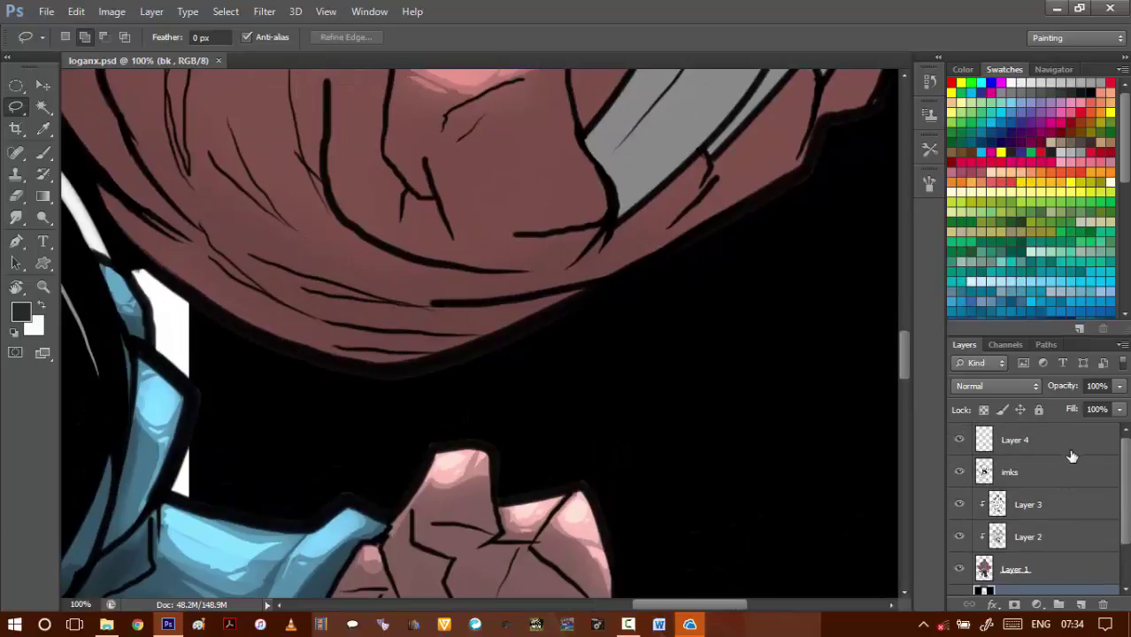
{"action": "left_click", "coordinate": [1062, 471]}
{"action": "key", "text": "w"}
{"action": "left_click", "coordinate": [642, 353]}
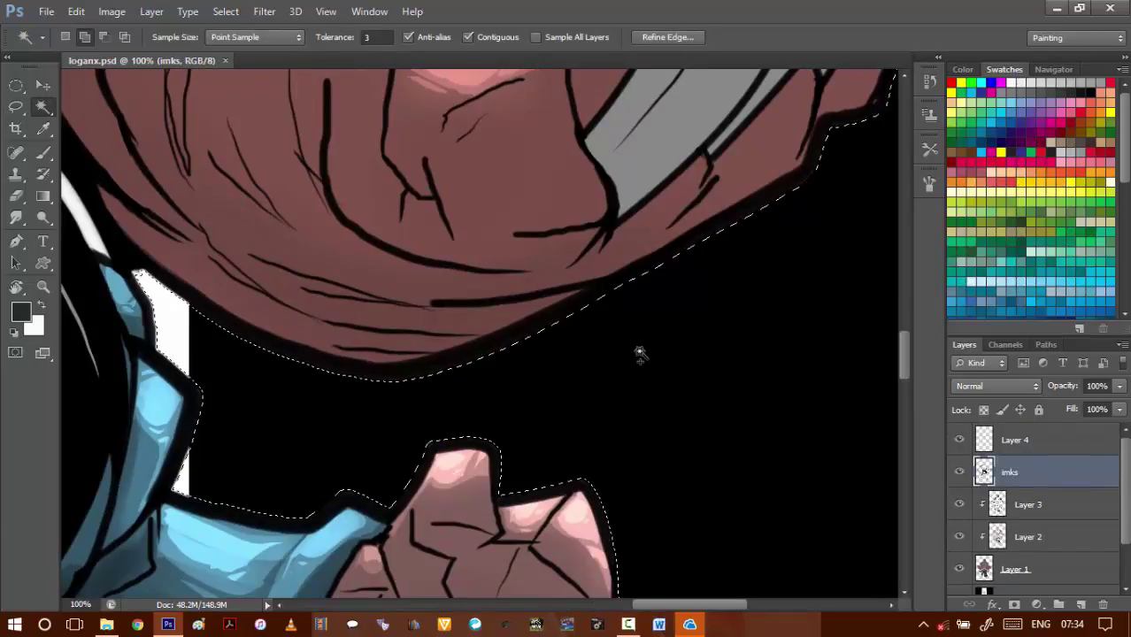
{"action": "key", "text": "alt+s"}
{"action": "key", "text": "m"}
{"action": "key", "text": "e"}
{"action": "key", "text": "Return"}
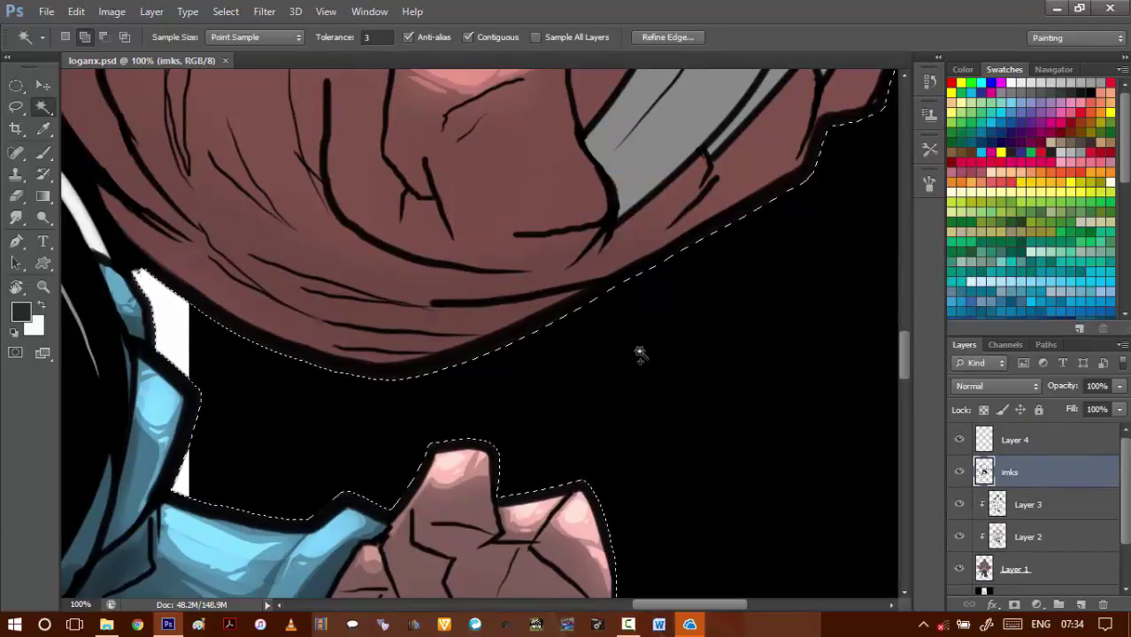
- Clear the selected outer area from Layer 1 and deselect
{"action": "left_click", "coordinate": [1042, 566]}
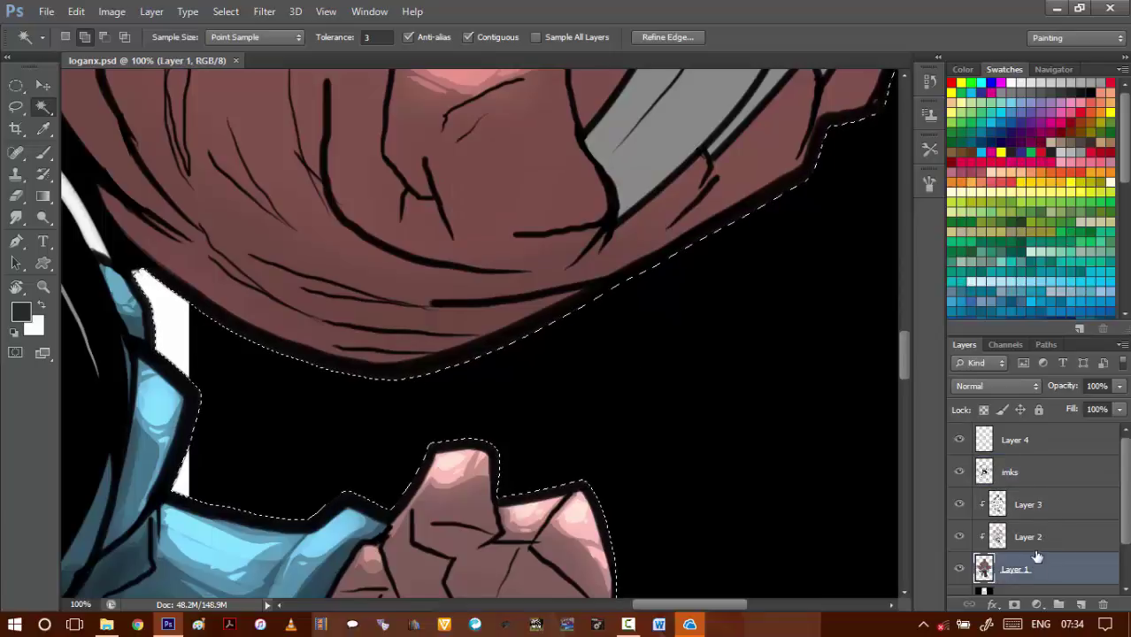
{"action": "key", "text": "Delete"}
{"action": "key", "text": "ctrl+d"}
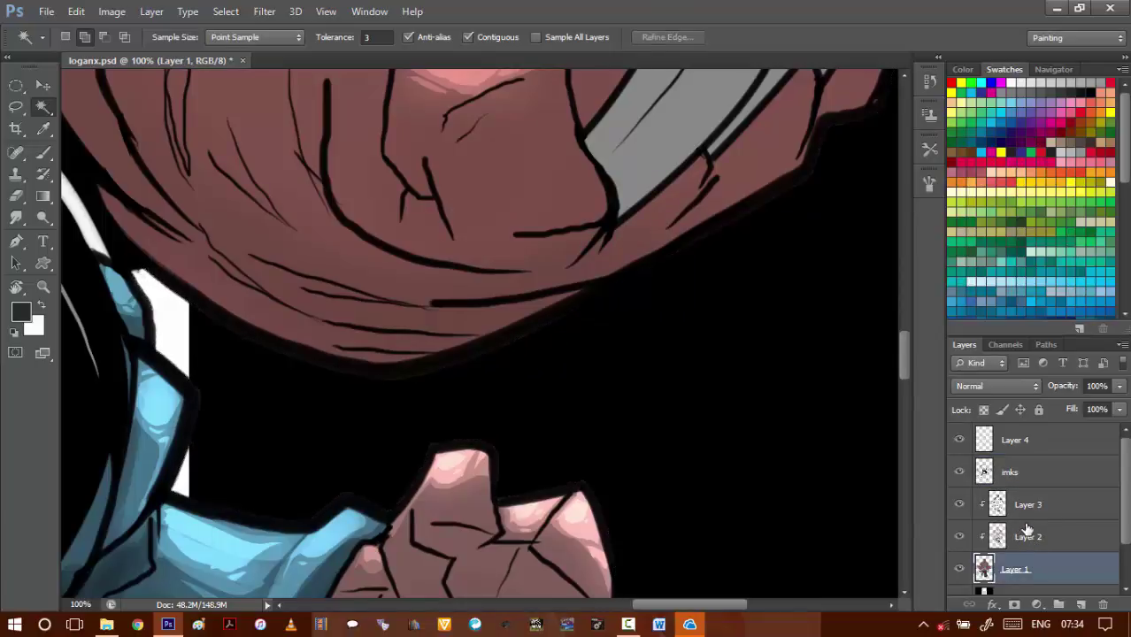
- Restore the last selection, expand it once more, trim Layer 1's remaining fringe with it and deselect
{"action": "key", "text": "ctrl+shift+d"}
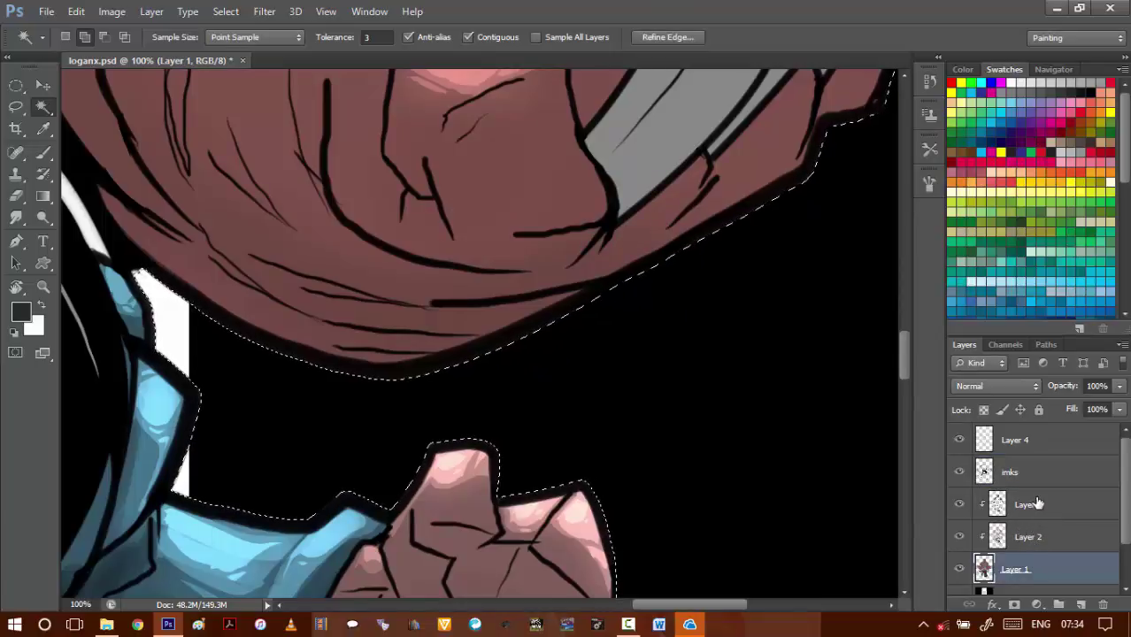
{"action": "key", "text": "alt+s"}
{"action": "key", "text": "m"}
{"action": "key", "text": "e"}
{"action": "key", "text": "Return"}
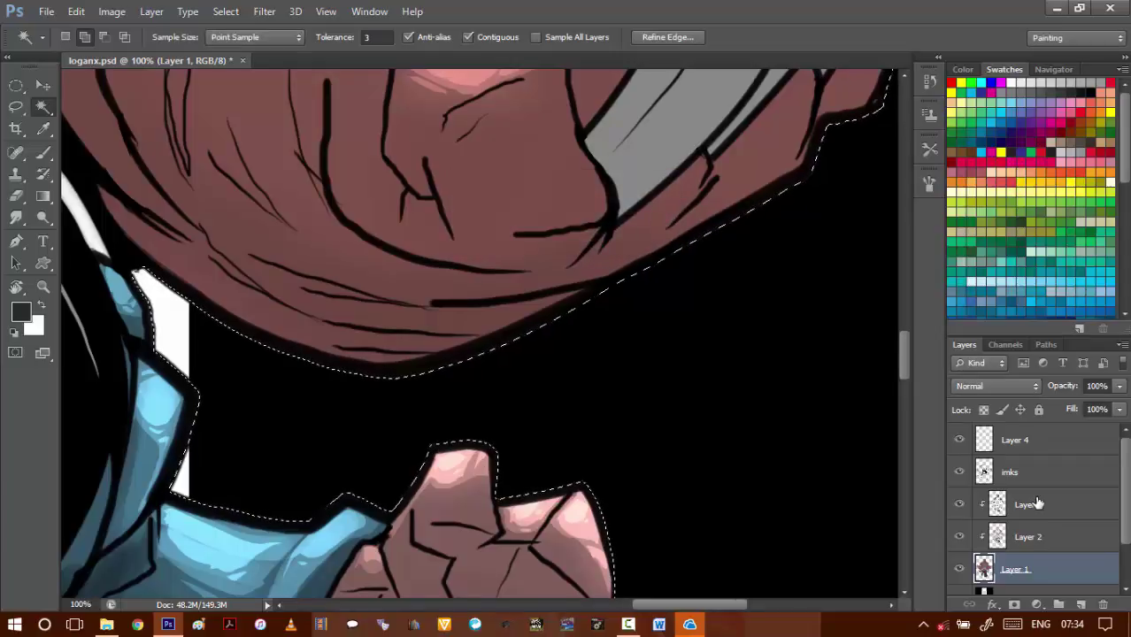
{"action": "key", "text": "ctrl+d"}
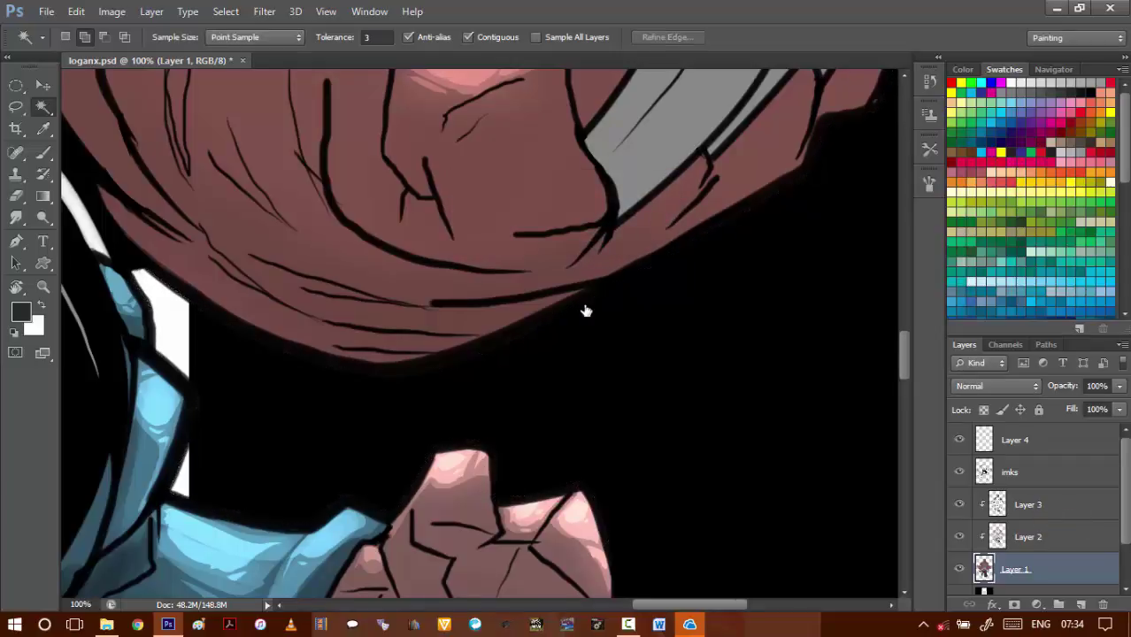
- Examine the trimmed outlines of both figures against the black-and-white background
{"action": "left_click_drag", "start_coordinate": [586, 311], "coordinate": [583, 358]}
{"action": "scroll", "coordinate": [588, 363], "scroll_direction": "down", "scroll_amount": 4}
{"action": "left_click_drag", "start_coordinate": [576, 313], "coordinate": [591, 375]}
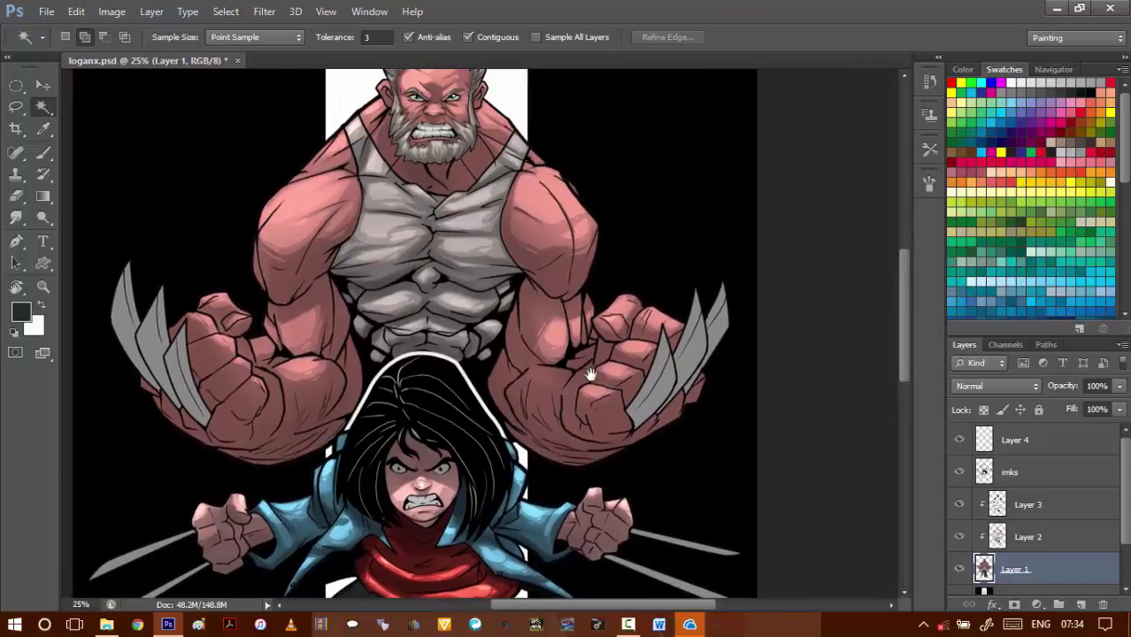
{"action": "left_click_drag", "start_coordinate": [607, 305], "coordinate": [611, 244]}
{"action": "scroll", "coordinate": [613, 358], "scroll_direction": "down", "scroll_amount": 1}
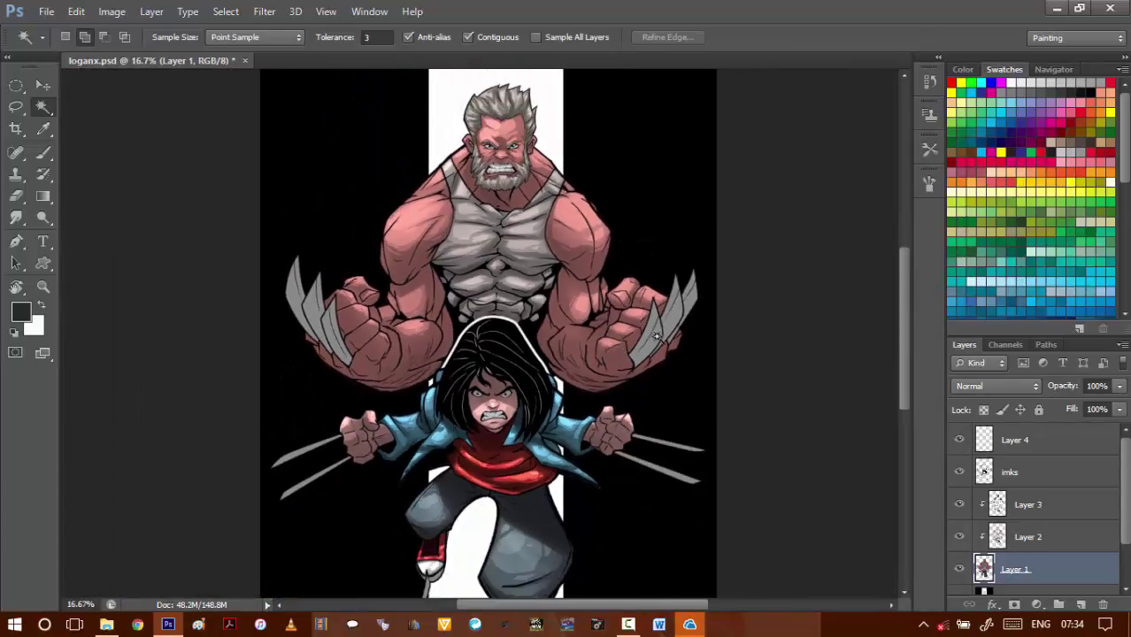
{"action": "left_click_drag", "start_coordinate": [672, 417], "coordinate": [651, 384]}
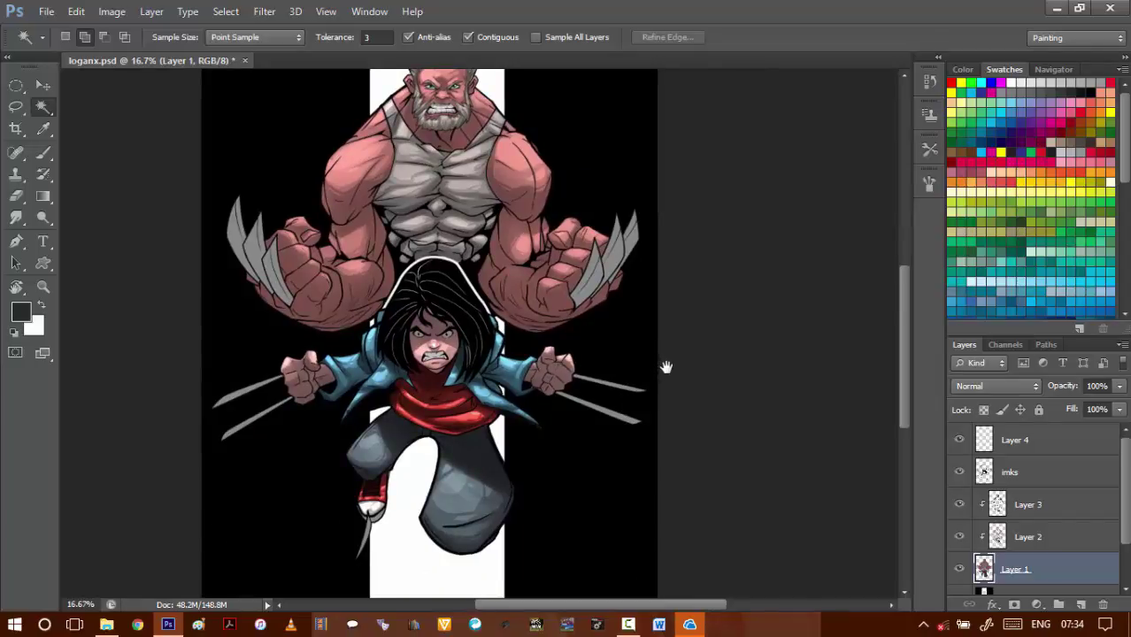
{"action": "left_click_drag", "start_coordinate": [673, 362], "coordinate": [660, 382]}
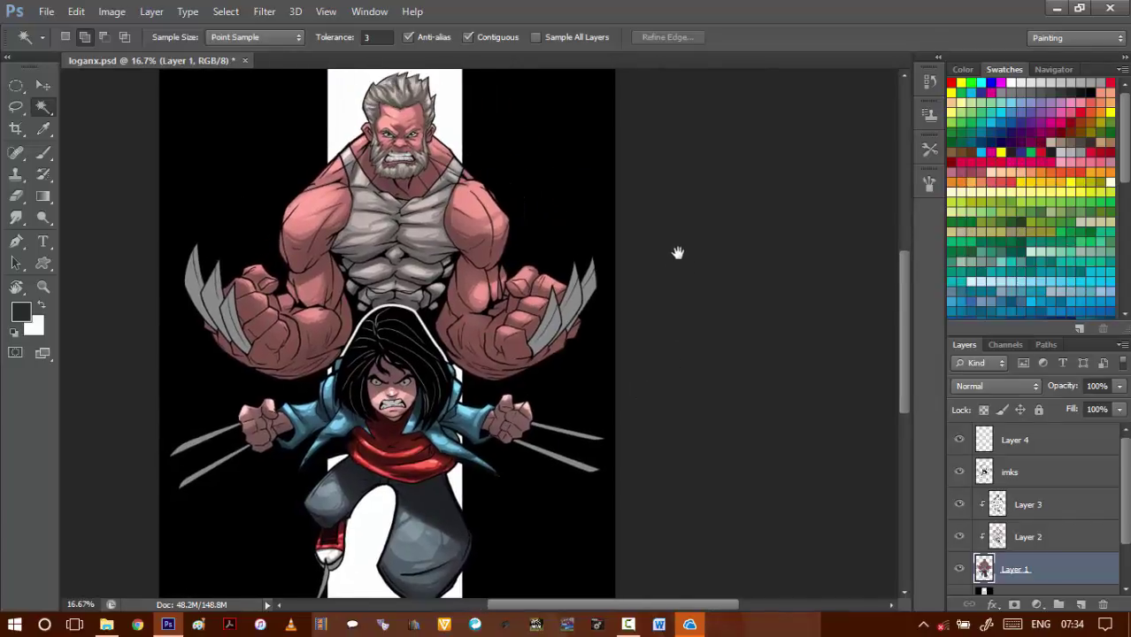
{"action": "left_click_drag", "start_coordinate": [677, 253], "coordinate": [681, 315]}
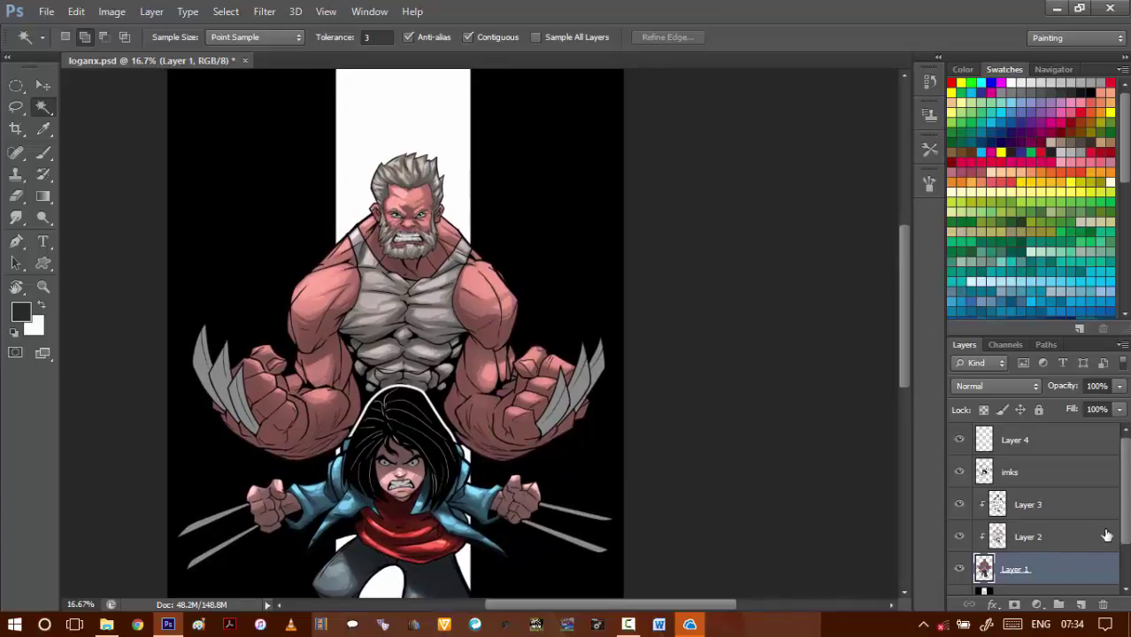
- Hide the bk layer and check the edges of Layer 1 and imks by loading each as a selection, leaving nothing selected
{"action": "scroll", "coordinate": [1126, 530], "scroll_direction": "down", "scroll_amount": 1}
{"action": "left_click", "coordinate": [959, 563]}
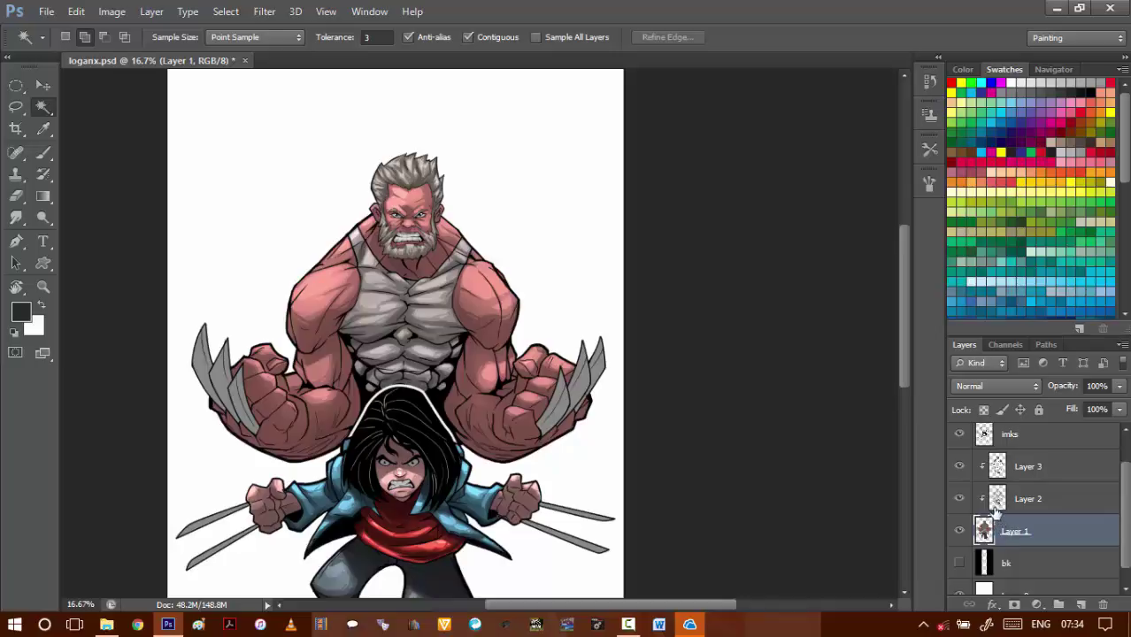
{"action": "left_click", "coordinate": [984, 530], "text": "ctrl"}
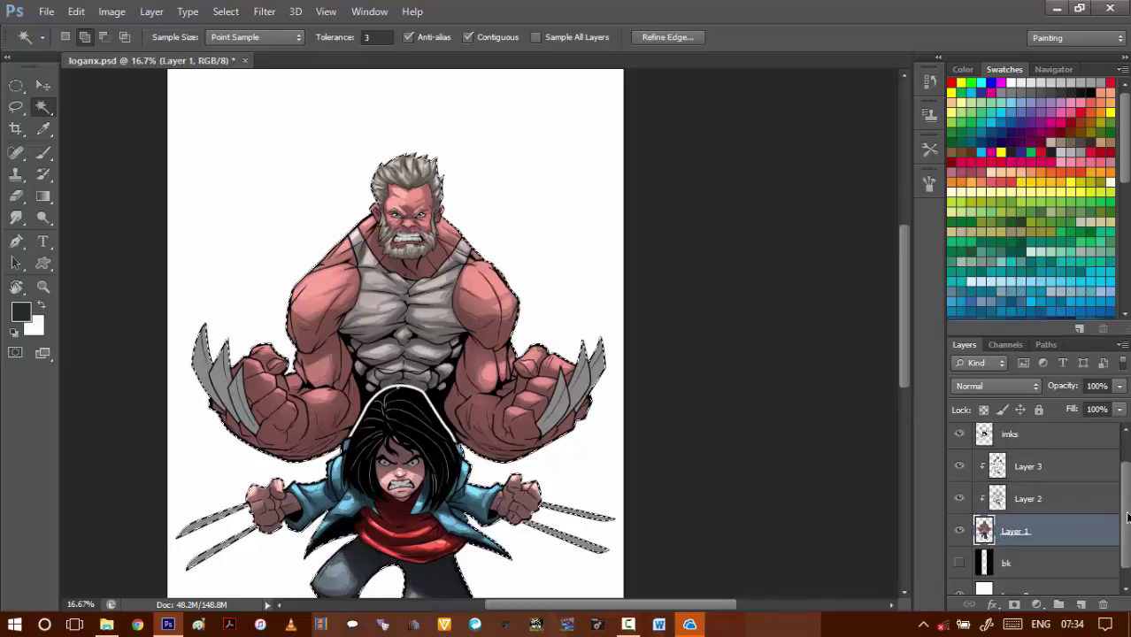
{"action": "scroll", "coordinate": [586, 341], "scroll_direction": "up", "scroll_amount": 5}
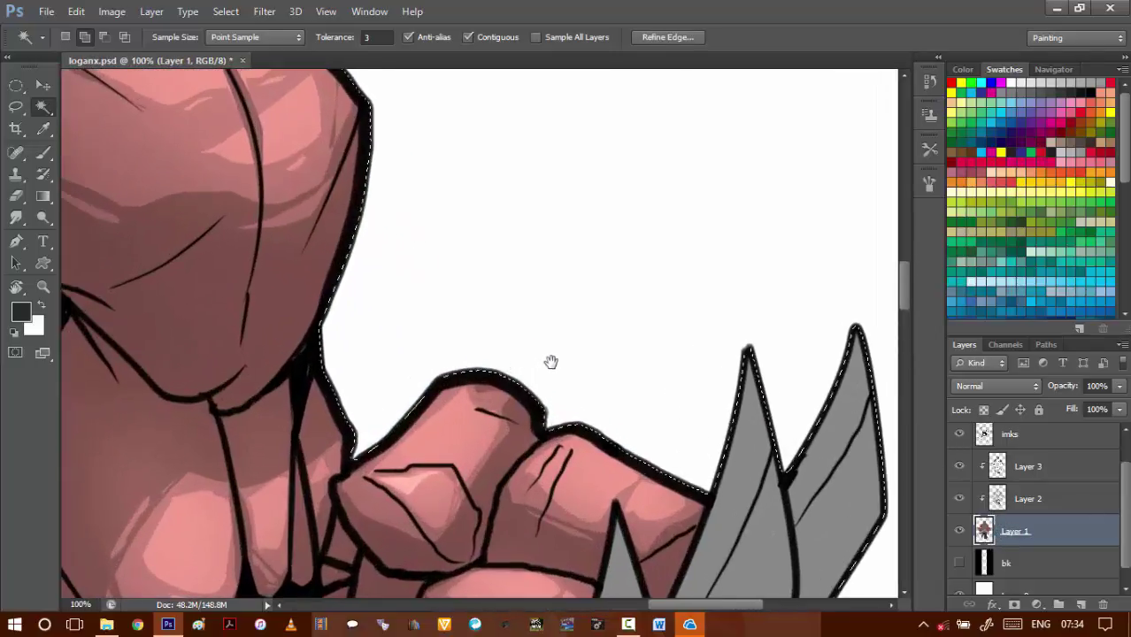
{"action": "key", "text": "ctrl+d"}
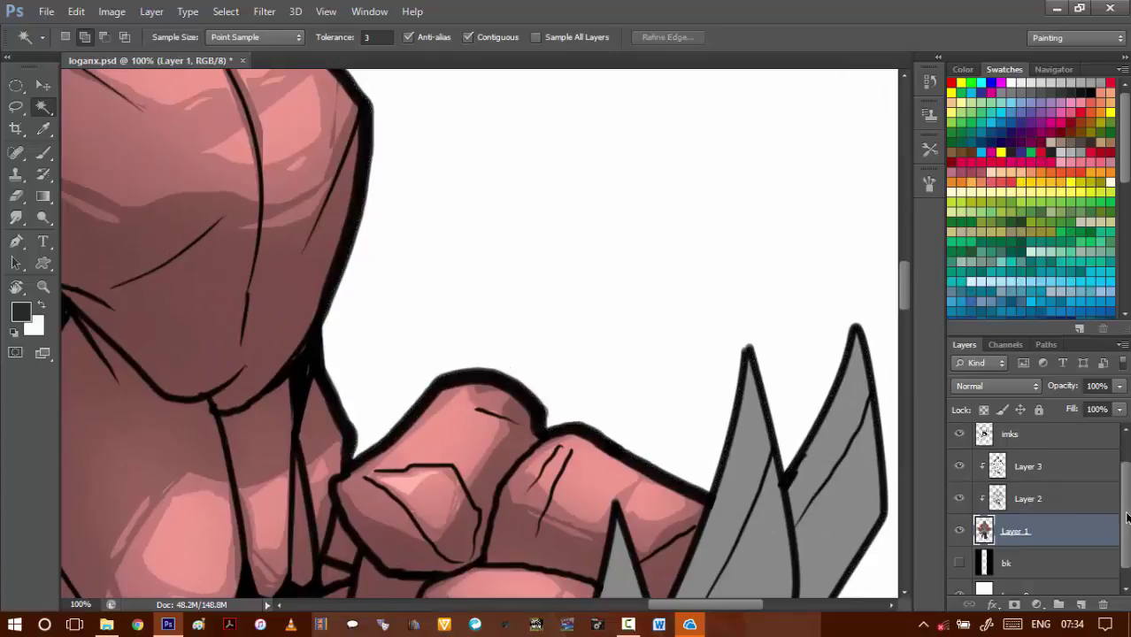
{"action": "left_click_drag", "start_coordinate": [1127, 518], "coordinate": [1126, 492]}
{"action": "left_click", "coordinate": [986, 473], "text": "ctrl"}
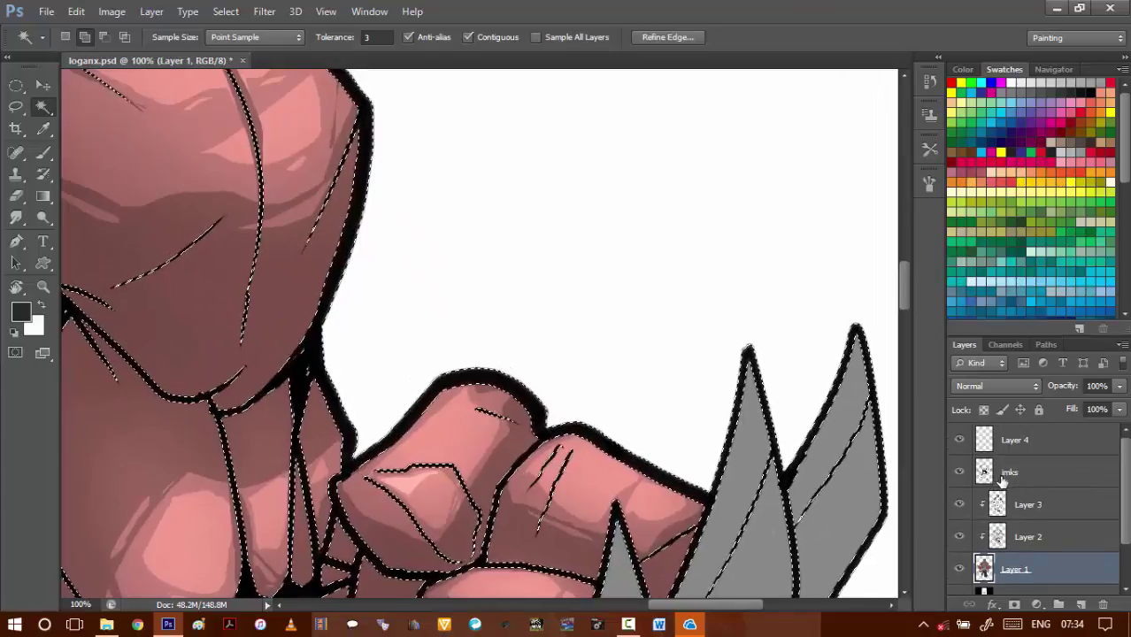
{"action": "key", "text": "ctrl+d"}
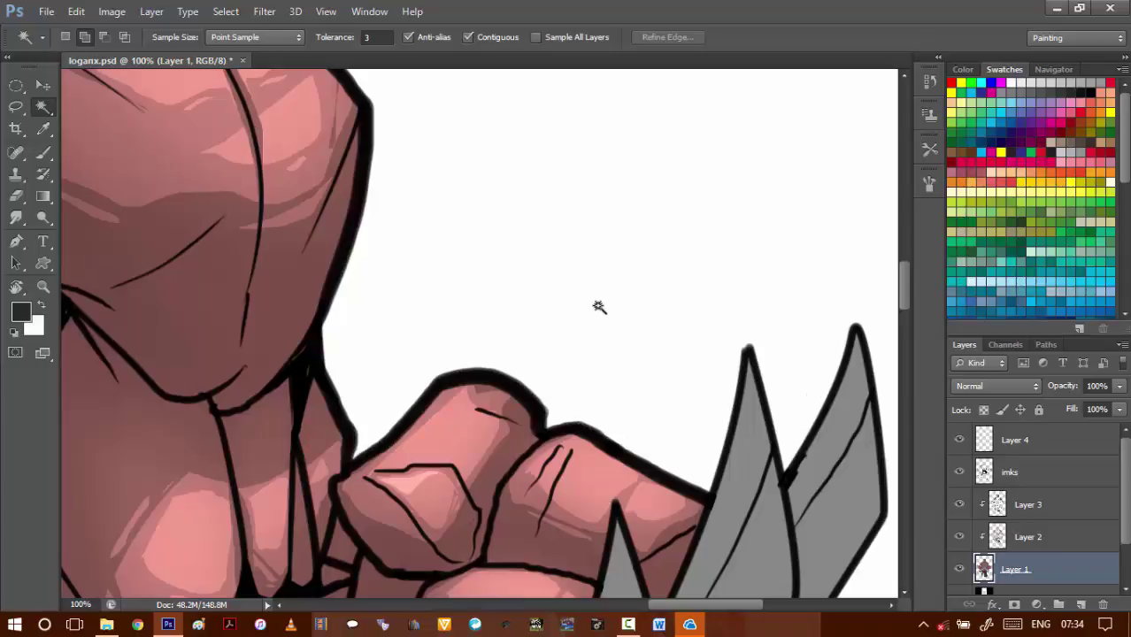
- Select the empty area around the figures on Layer 1 with the Magic Wand, inspect its edge down to the legs and deselect
{"action": "left_click", "coordinate": [601, 310]}
{"action": "left_click_drag", "start_coordinate": [602, 497], "coordinate": [619, 356]}
{"action": "left_click", "coordinate": [624, 344], "text": "alt"}
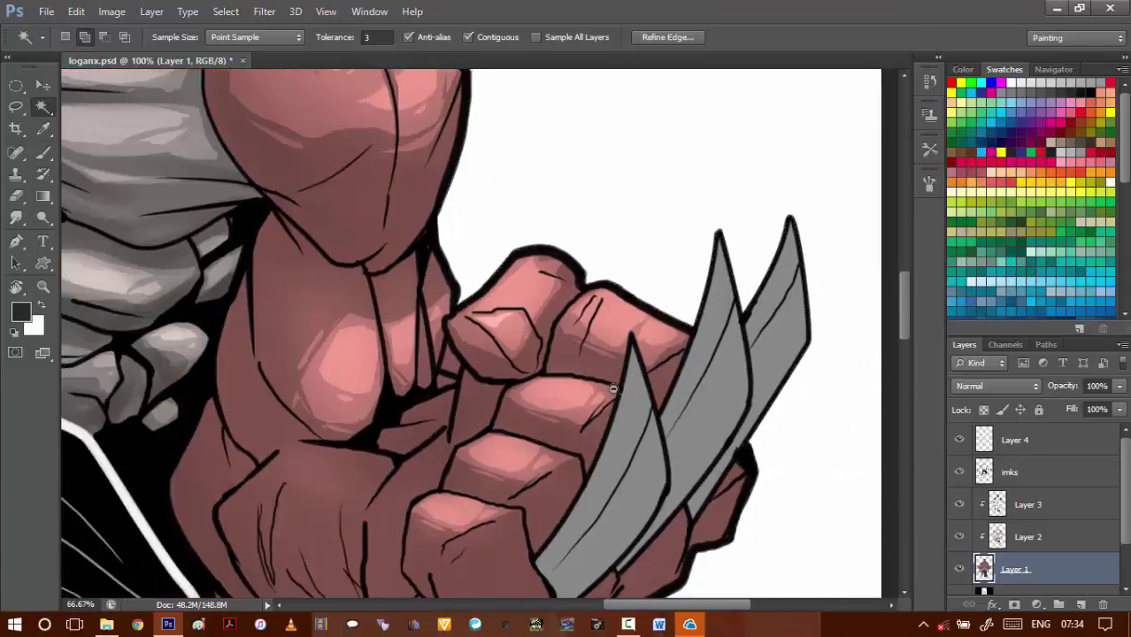
{"action": "left_click", "coordinate": [620, 357], "text": "alt"}
{"action": "left_click_drag", "start_coordinate": [595, 459], "coordinate": [668, 253]}
{"action": "scroll", "coordinate": [611, 416], "scroll_direction": "down", "scroll_amount": 3}
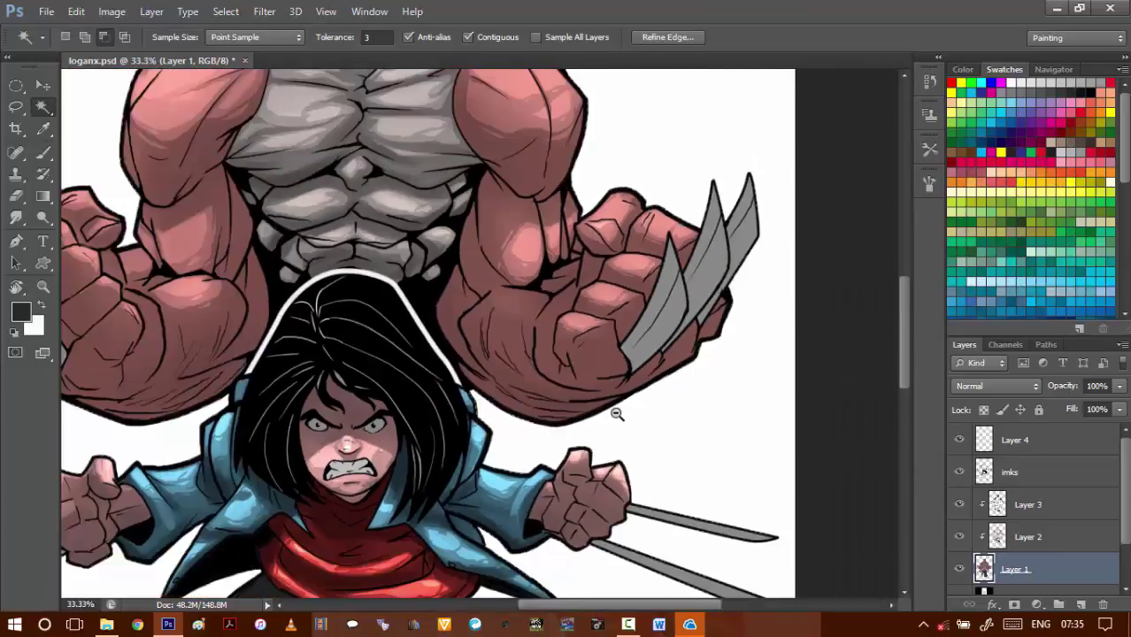
{"action": "left_click_drag", "start_coordinate": [606, 501], "coordinate": [609, 451]}
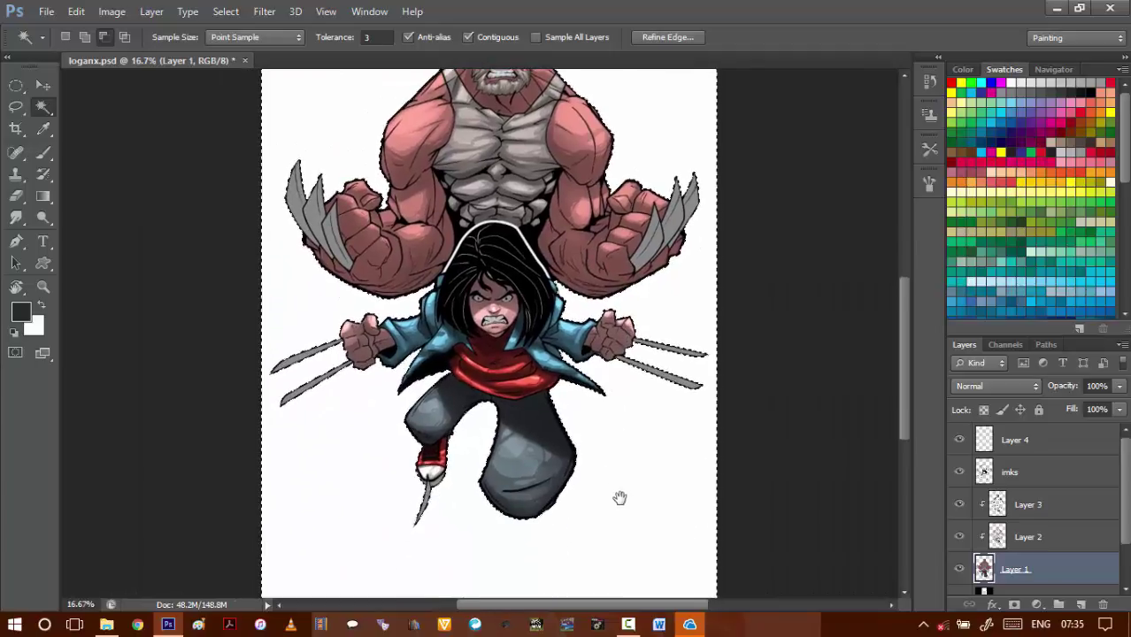
{"action": "left_click_drag", "start_coordinate": [619, 497], "coordinate": [601, 419]}
{"action": "scroll", "coordinate": [589, 424], "scroll_direction": "up", "scroll_amount": 1}
{"action": "scroll", "coordinate": [590, 423], "scroll_direction": "up", "scroll_amount": 1}
{"action": "left_click", "coordinate": [607, 422]}
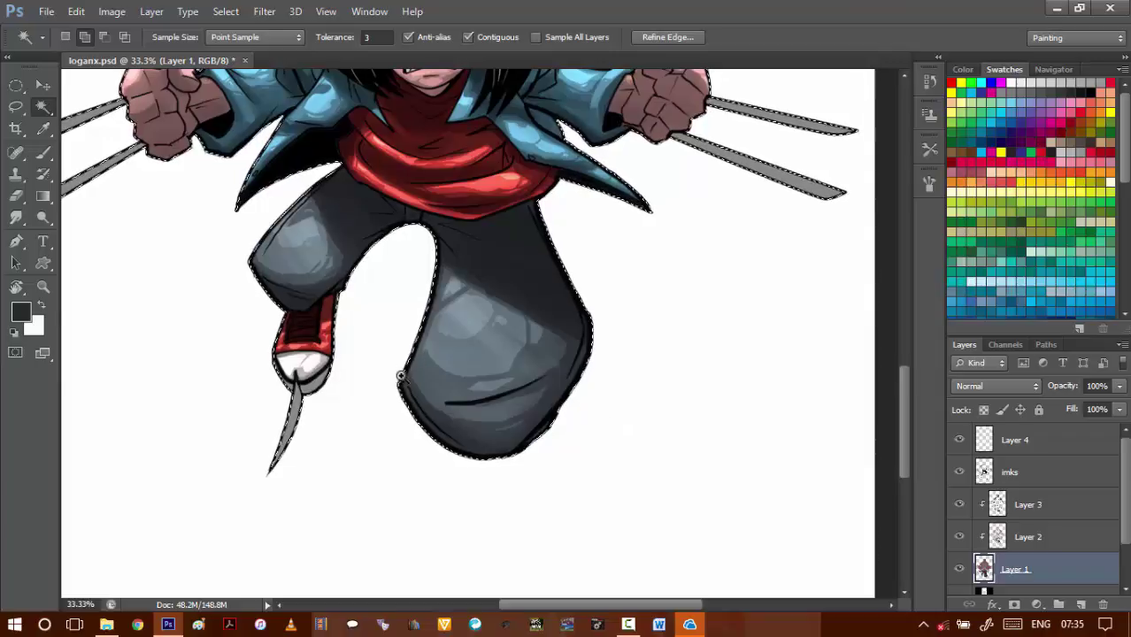
{"action": "scroll", "coordinate": [399, 373], "scroll_direction": "up", "scroll_amount": 1}
{"action": "scroll", "coordinate": [405, 383], "scroll_direction": "up", "scroll_amount": 1}
{"action": "scroll", "coordinate": [405, 382], "scroll_direction": "up", "scroll_amount": 1}
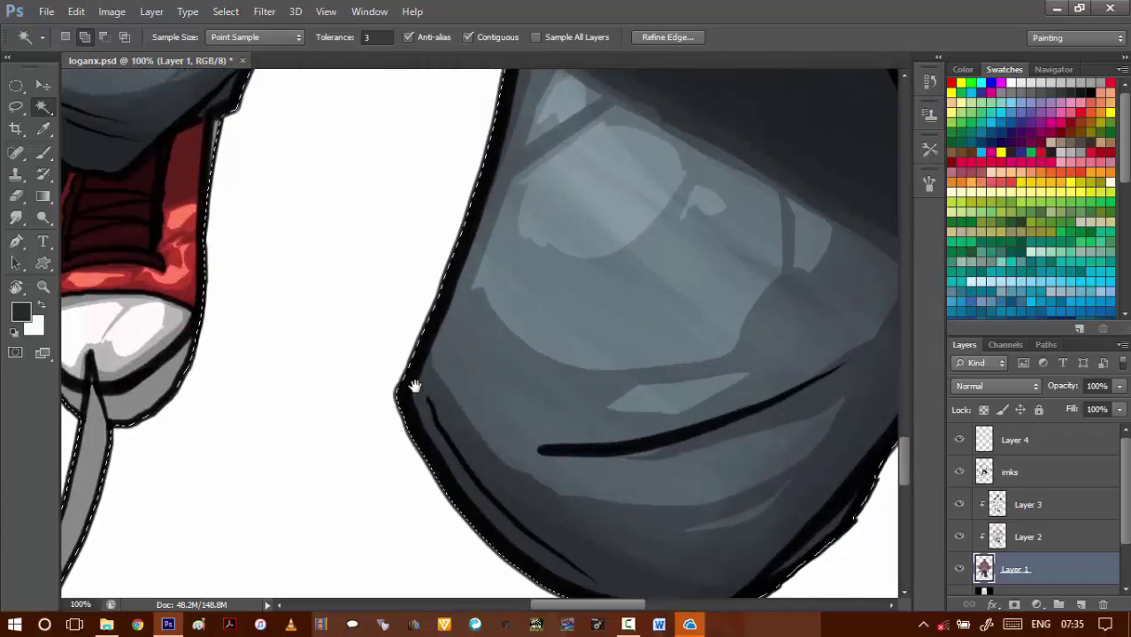
{"action": "key", "text": "ctrl+d"}
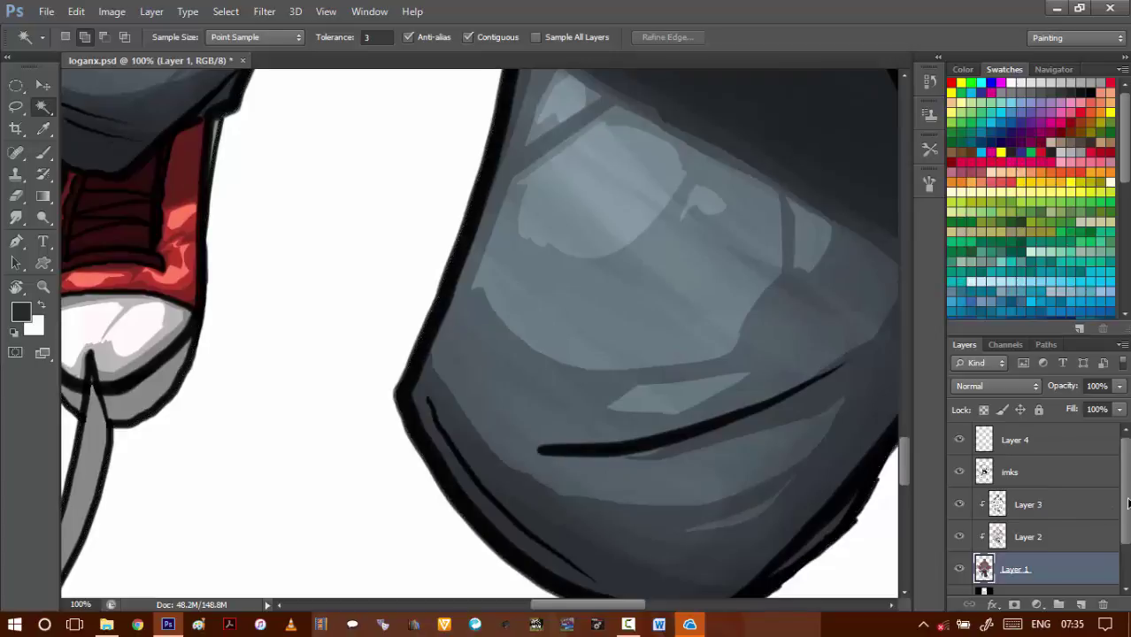
- Select the figures' silhouette from the imks layer, fill it with the dark gray foreground color on a new layer and deselect
{"action": "left_click", "coordinate": [1021, 476]}
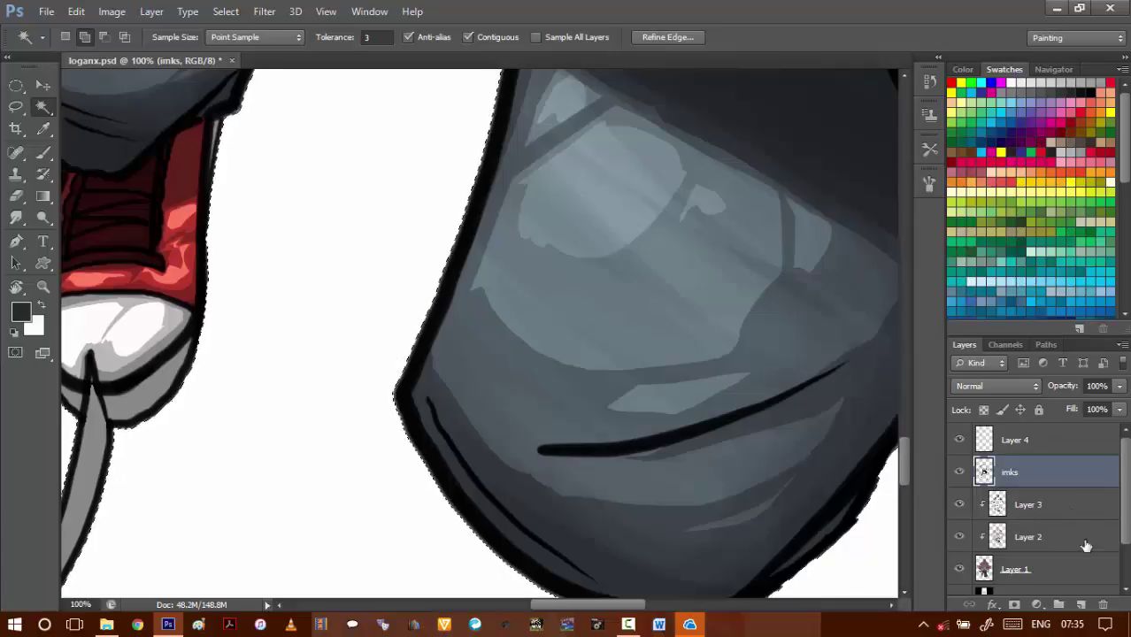
{"action": "left_click", "coordinate": [1081, 605]}
{"action": "key", "text": "alt+BackSpace"}
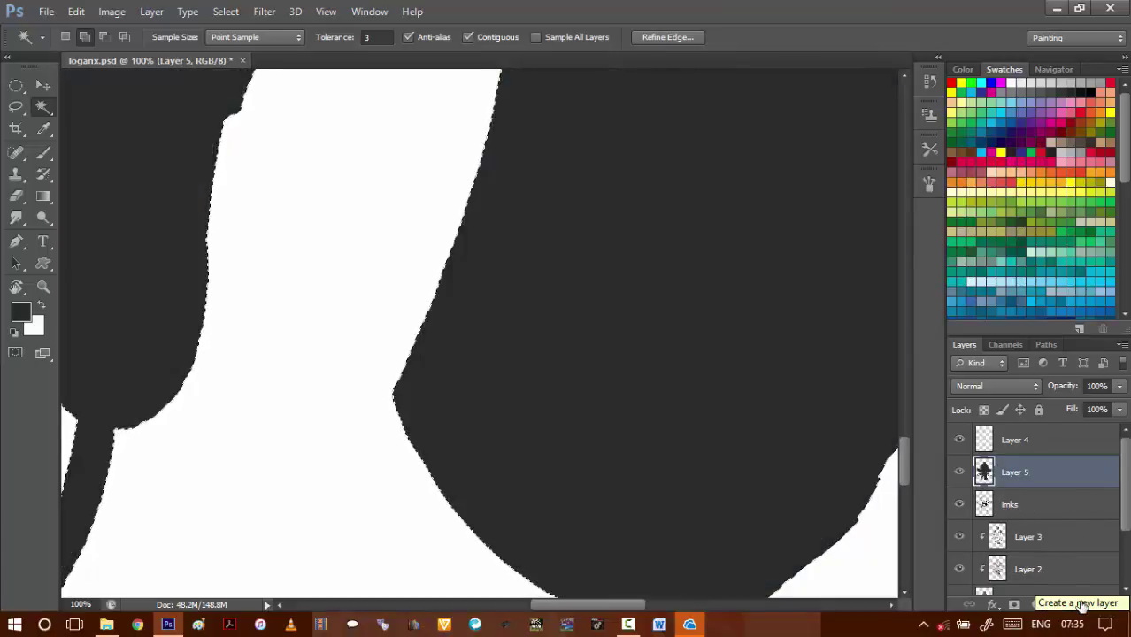
{"action": "key", "text": "ctrl+d"}
- Move the silhouette layer above Layer 4 and brush over the small white eye gaps in the man's head
{"action": "scroll", "coordinate": [567, 423], "scroll_direction": "down", "scroll_amount": 4}
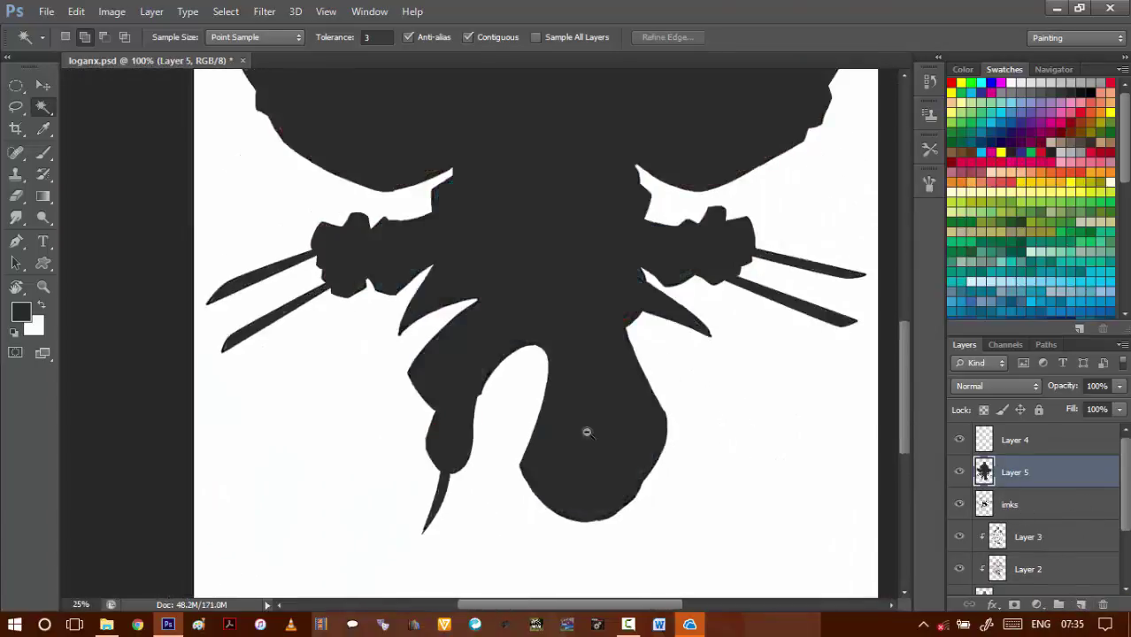
{"action": "scroll", "coordinate": [586, 432], "scroll_direction": "down", "scroll_amount": 1}
{"action": "left_click_drag", "start_coordinate": [624, 379], "coordinate": [608, 400]}
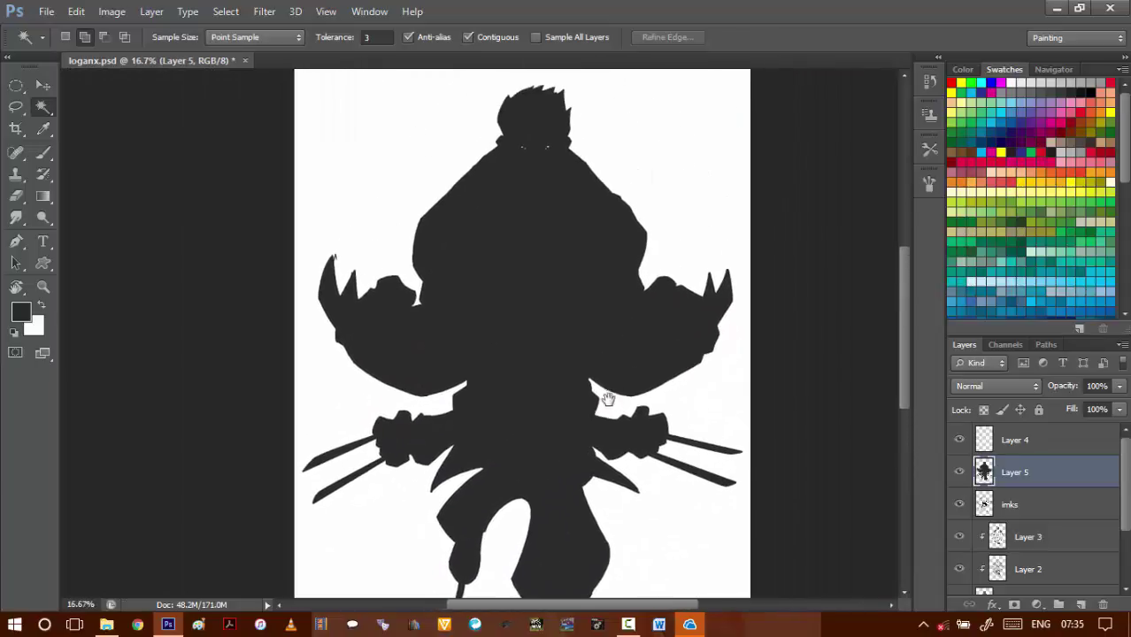
{"action": "scroll", "coordinate": [549, 164], "scroll_direction": "up", "scroll_amount": 4}
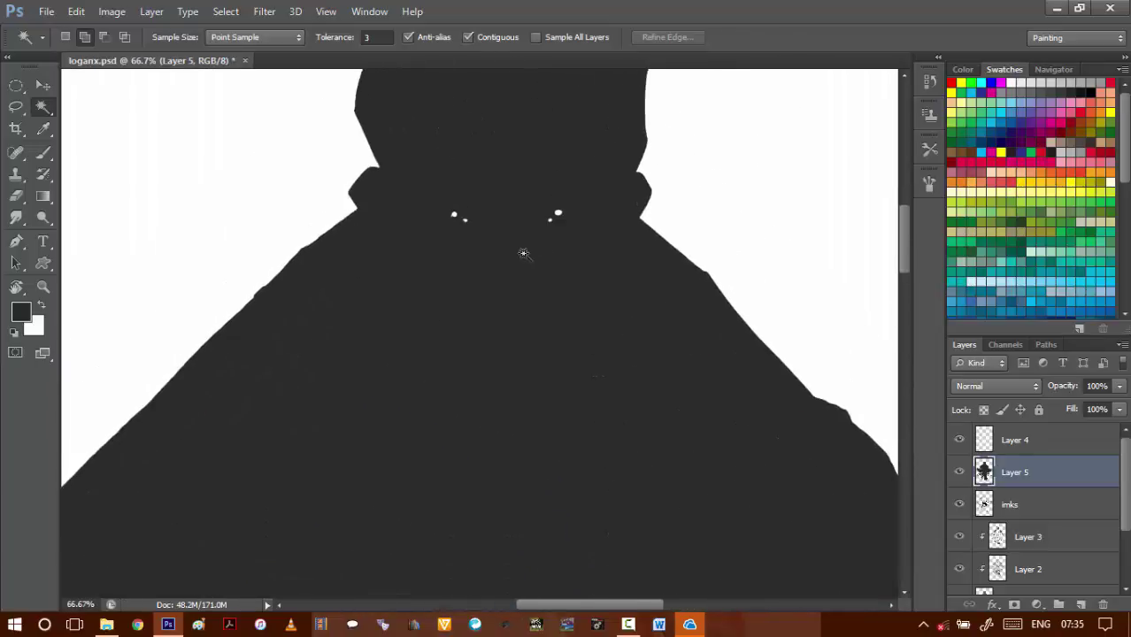
{"action": "key", "text": "b"}
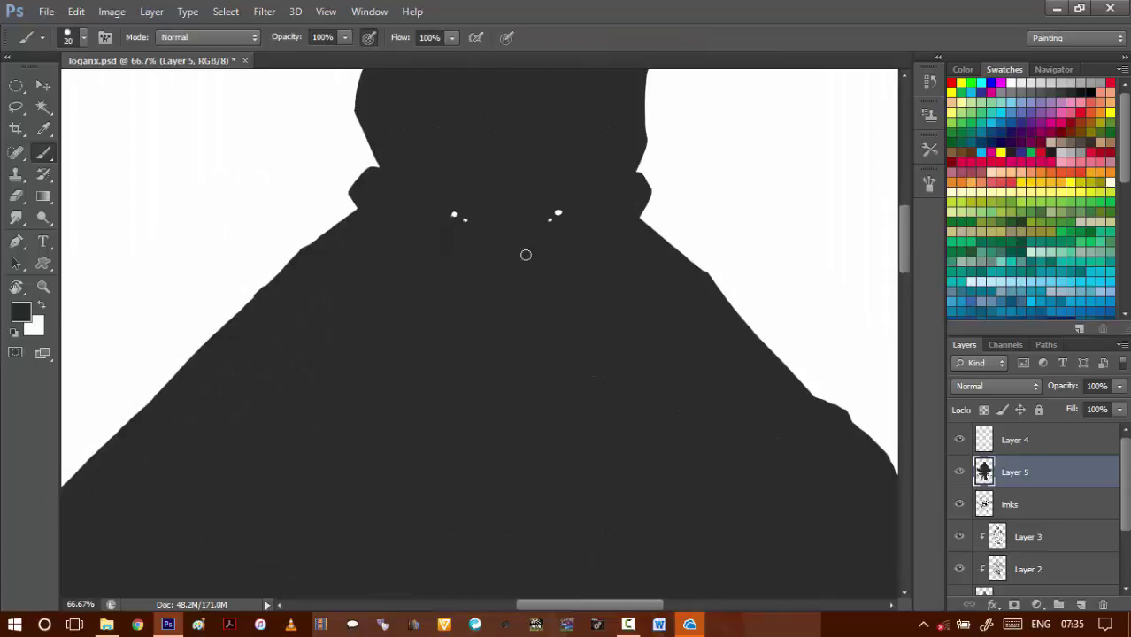
{"action": "left_click_drag", "start_coordinate": [1061, 460], "coordinate": [1062, 432]}
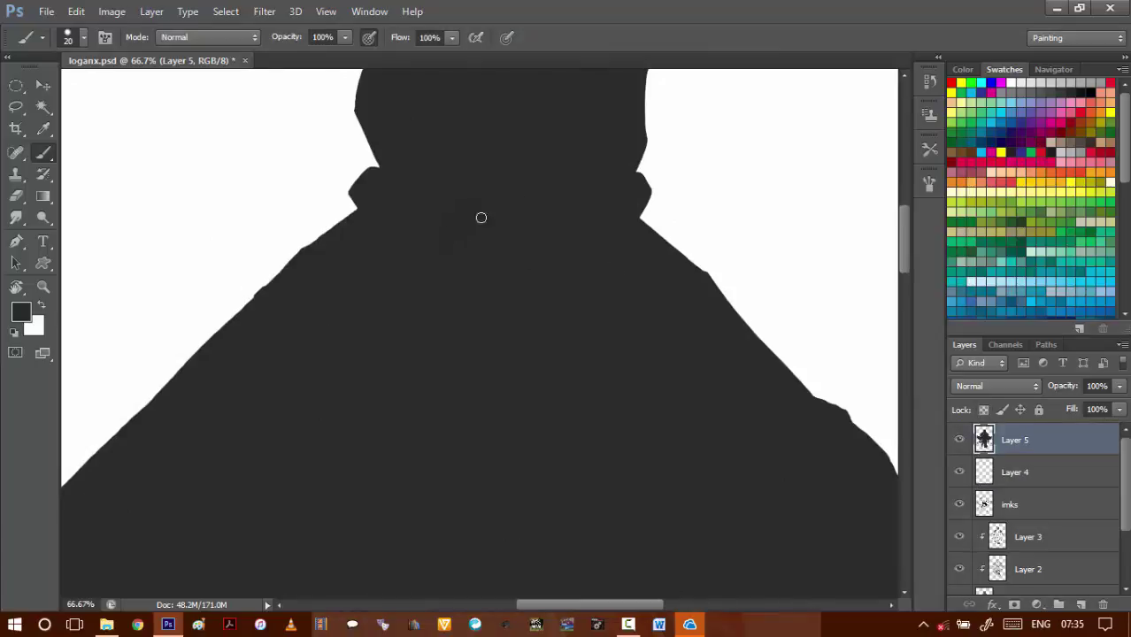
- Lower the opacity of the dark silhouette on Layer 5 to 70% so the artwork beneath shows through
{"action": "scroll", "coordinate": [682, 425], "scroll_direction": "down", "scroll_amount": 5}
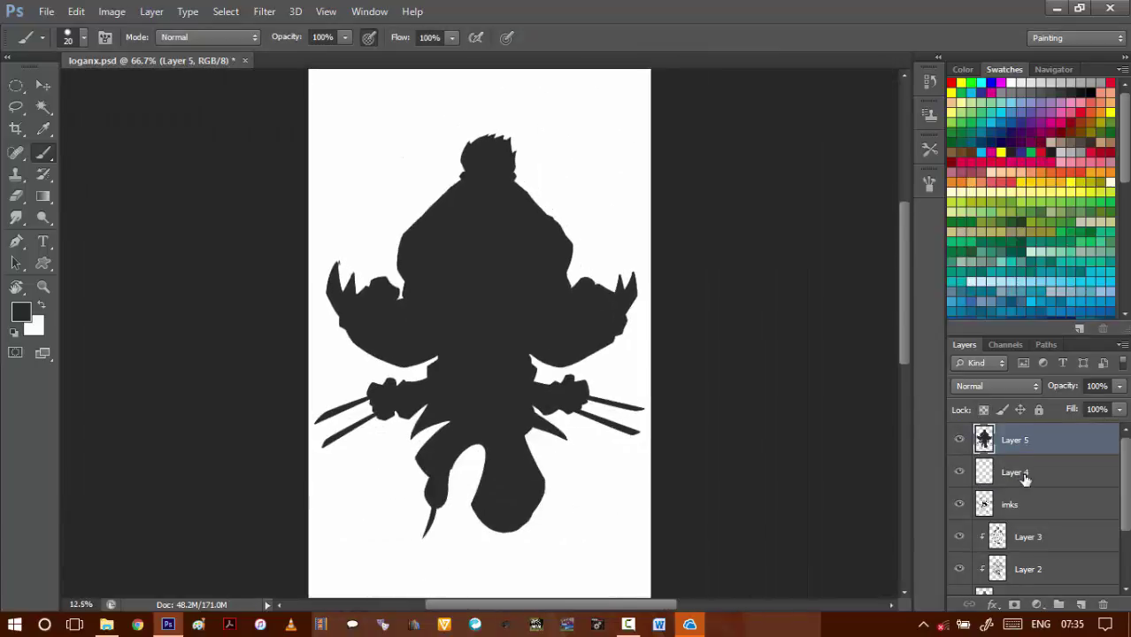
{"action": "left_click", "coordinate": [1073, 470]}
{"action": "left_click", "coordinate": [1074, 443]}
{"action": "left_click", "coordinate": [1119, 386]}
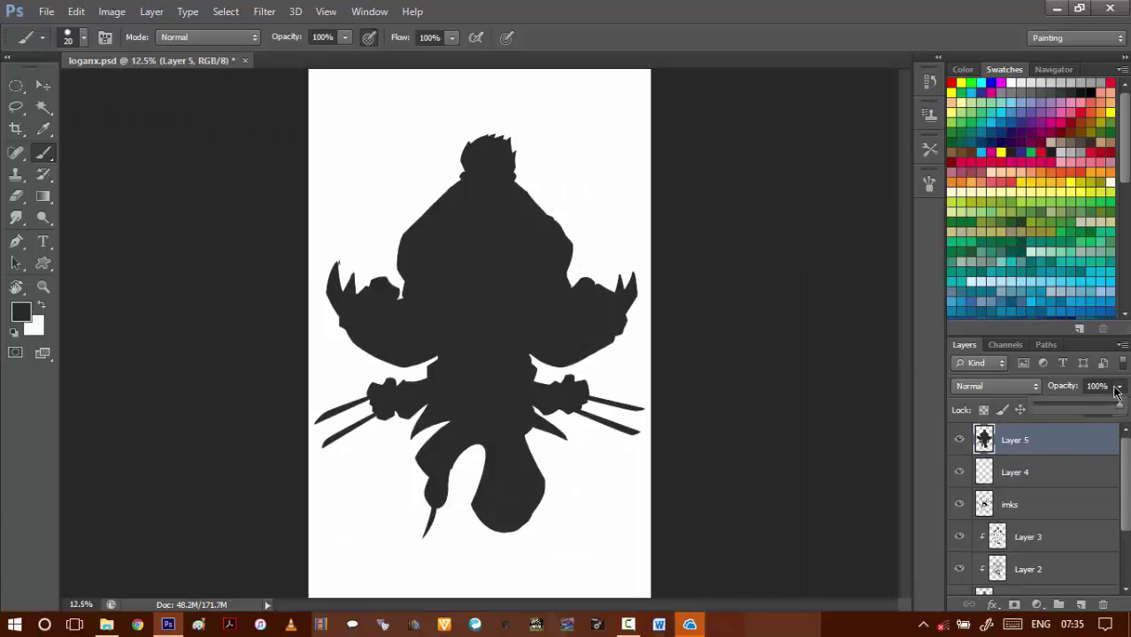
{"action": "mouse_move", "coordinate": [1113, 408]}
{"action": "left_mouse_down"}
{"action": "mouse_move", "coordinate": [1081, 406]}
{"action": "mouse_move", "coordinate": [1093, 406]}
{"action": "left_mouse_up"}
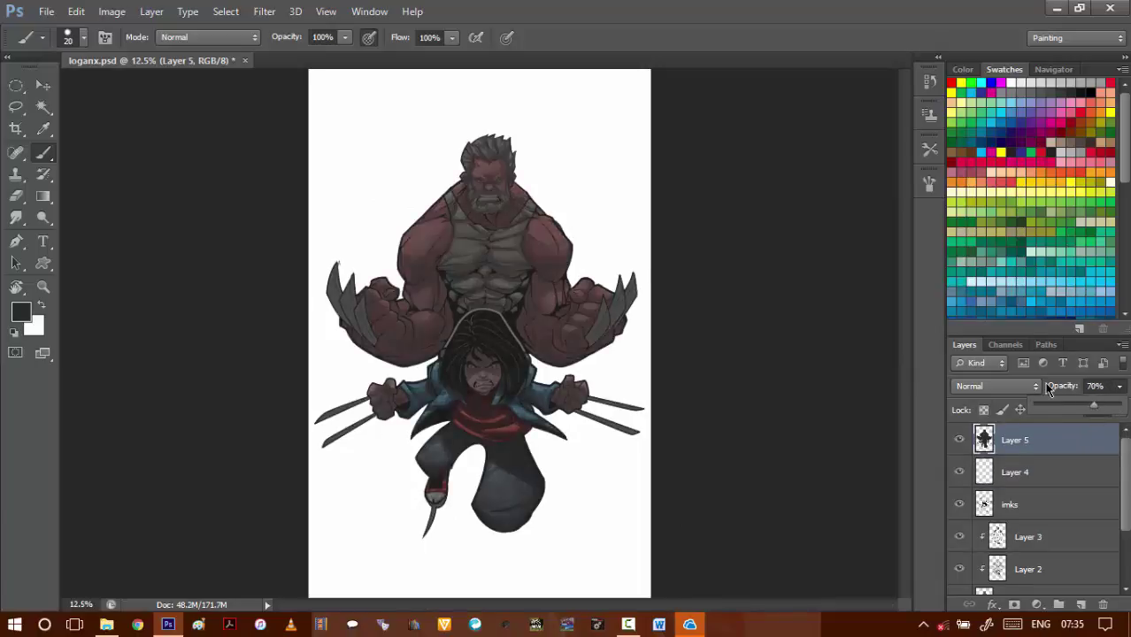
{"action": "left_click", "coordinate": [546, 230]}
{"action": "scroll", "coordinate": [546, 230], "scroll_direction": "up", "scroll_amount": 5}
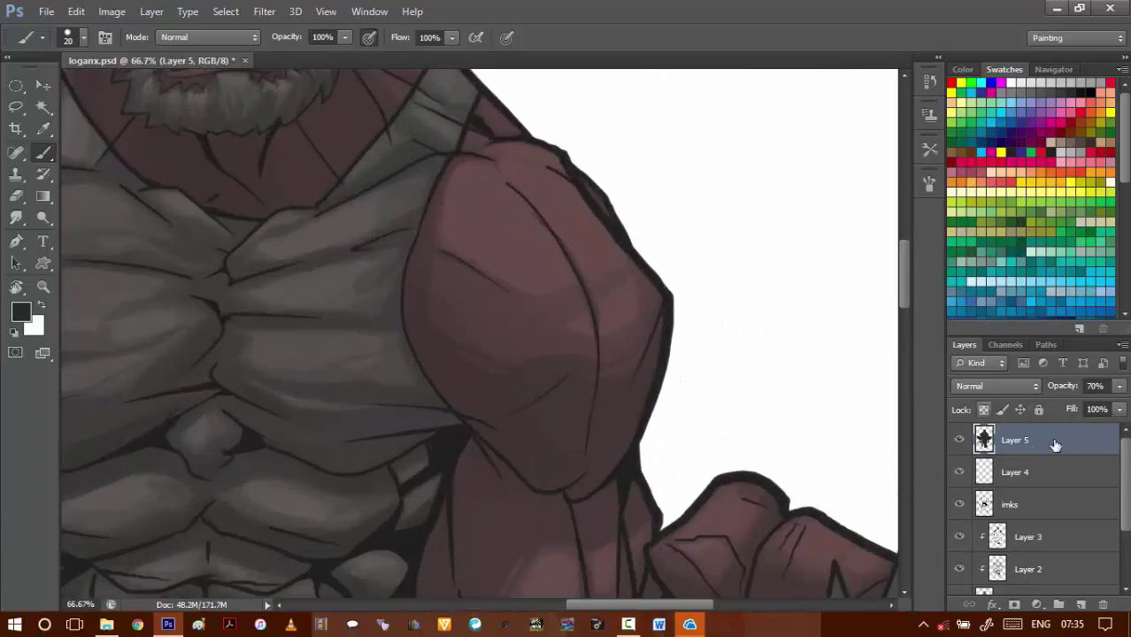
- Load the Layer 5 silhouette as a selection and contract it four times by 2 pixels
{"action": "left_click", "coordinate": [985, 441], "text": "ctrl"}
{"action": "scroll", "coordinate": [653, 318], "scroll_direction": "up", "scroll_amount": 1}
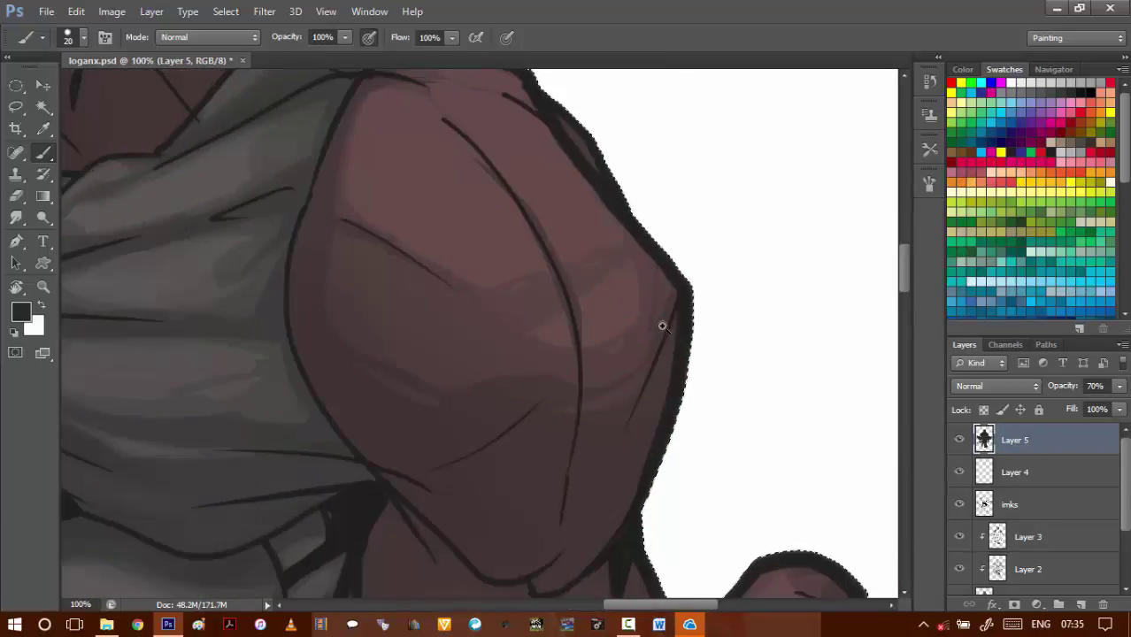
{"action": "key", "text": "alt+s"}
{"action": "key", "text": "m"}
{"action": "key", "text": "c"}
{"action": "key", "text": "Return"}
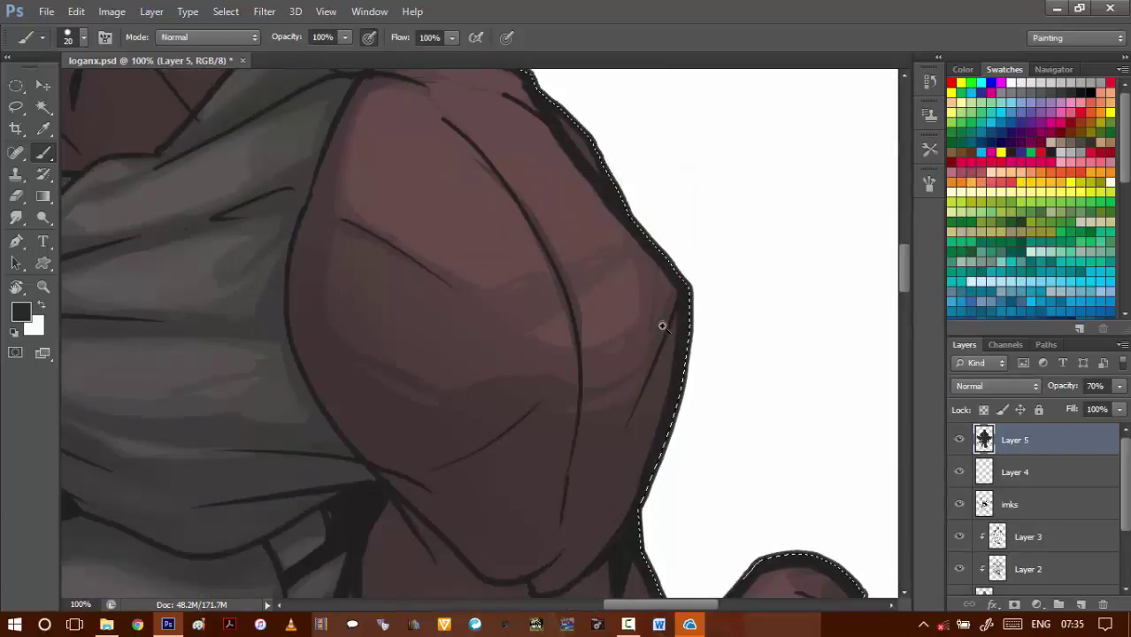
{"action": "key", "text": "alt+s"}
{"action": "key", "text": "m"}
{"action": "key", "text": "c"}
{"action": "key", "text": "Return"}
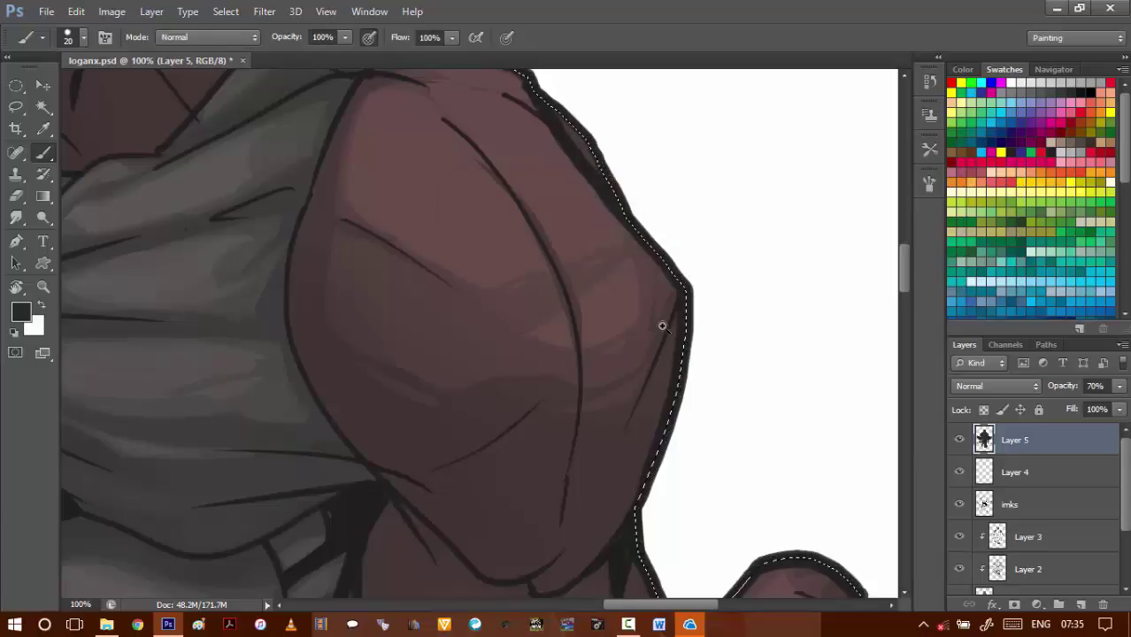
{"action": "key", "text": "alt+s"}
{"action": "key", "text": "m"}
{"action": "key", "text": "c"}
{"action": "key", "text": "Return"}
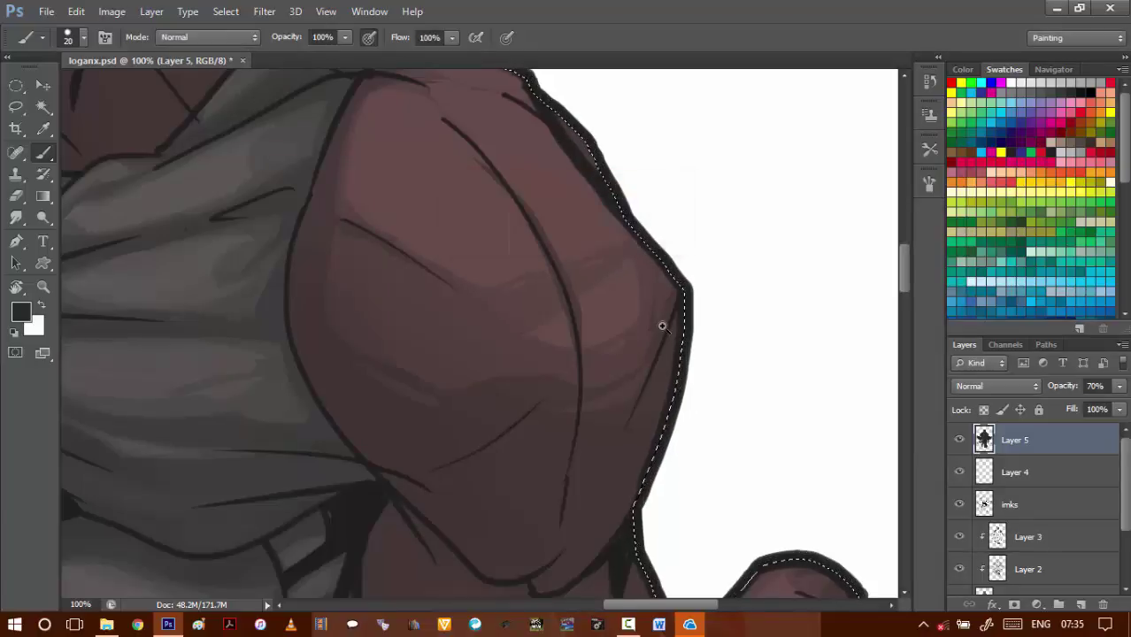
{"action": "key", "text": "alt+s"}
{"action": "key", "text": "m"}
{"action": "key", "text": "c"}
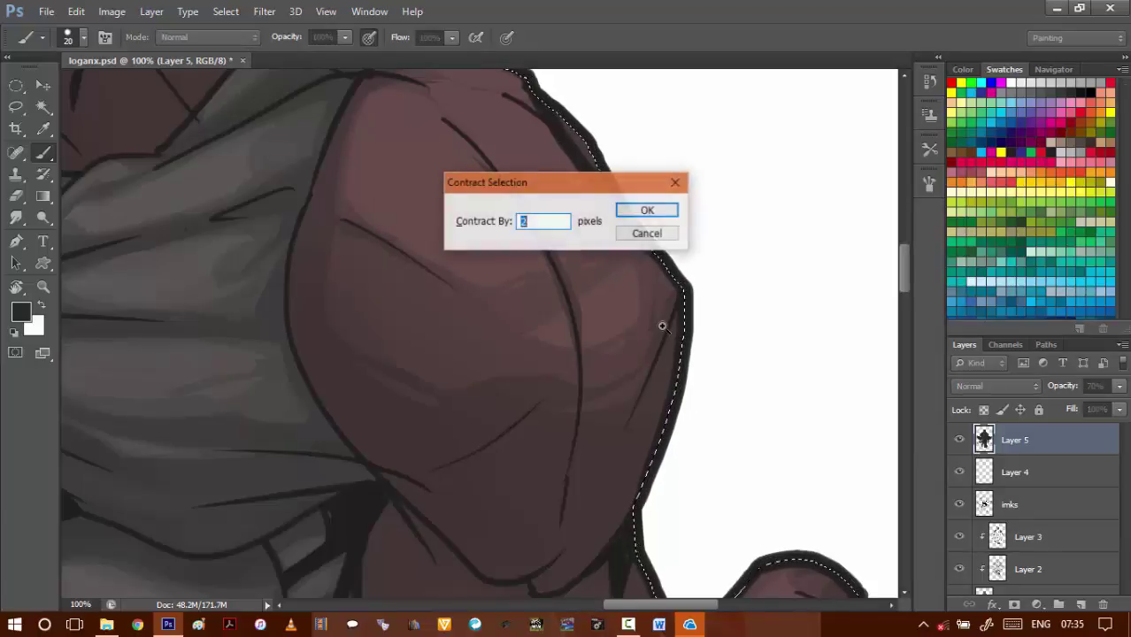
{"action": "key", "text": "Return"}
- Delete the silhouette inside the contracted selection, deselect and check the remaining outline along the man's arm and clawed hand
{"action": "key", "text": "Delete"}
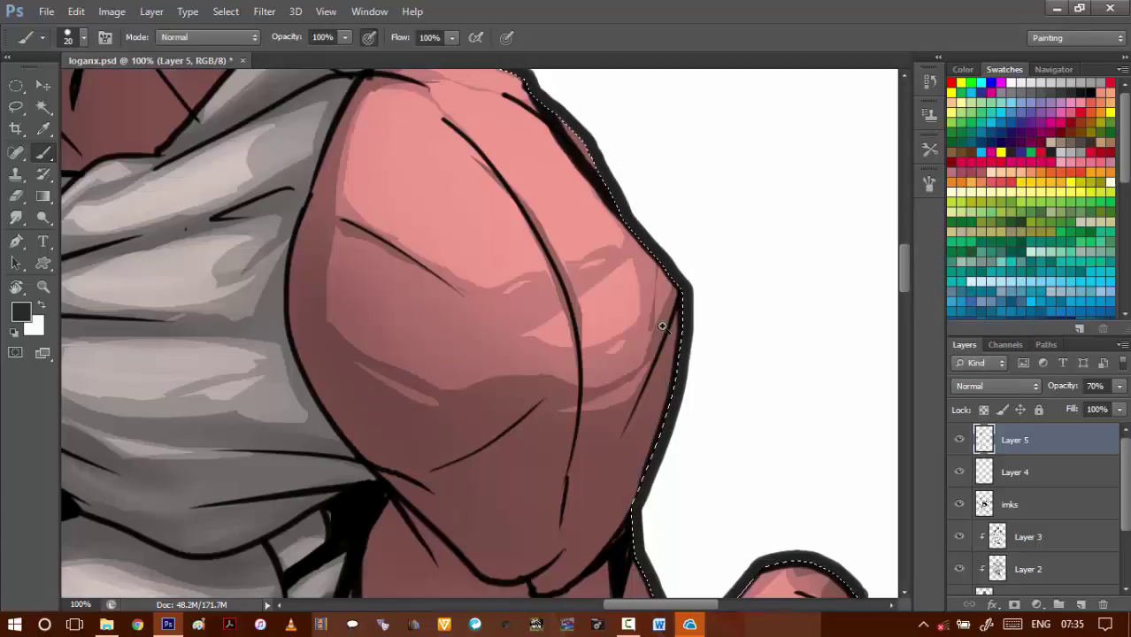
{"action": "key", "text": "ctrl+d"}
{"action": "left_click_drag", "start_coordinate": [609, 260], "coordinate": [611, 469]}
{"action": "left_click", "coordinate": [607, 330], "text": "alt"}
{"action": "left_click", "coordinate": [607, 328], "text": "alt"}
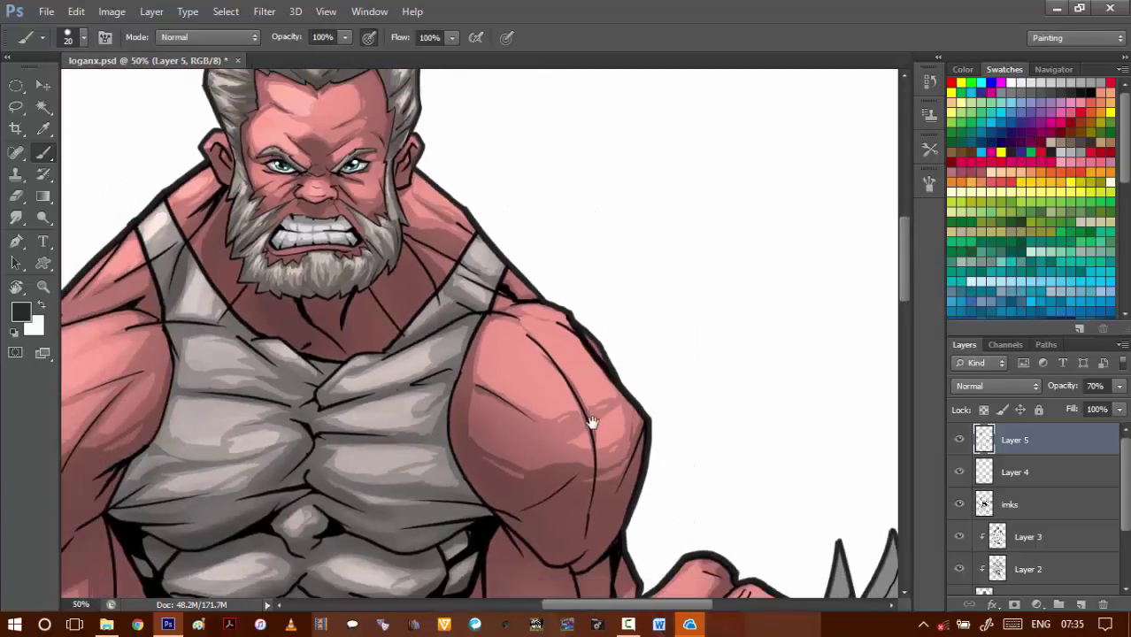
{"action": "left_click_drag", "start_coordinate": [593, 424], "coordinate": [575, 196]}
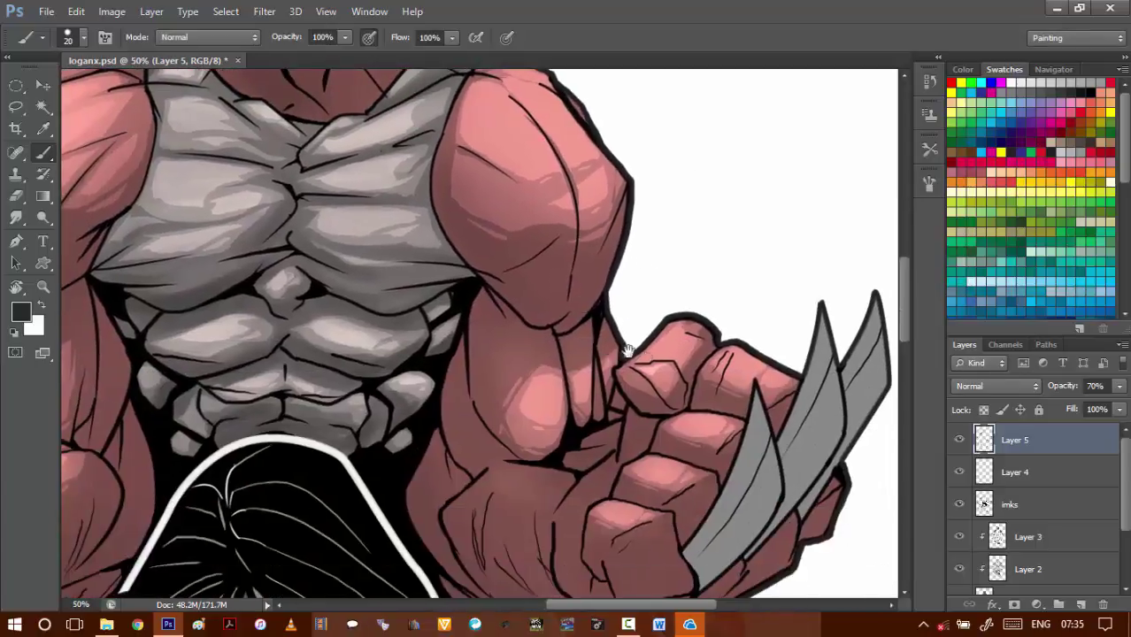
- Set Layer 5's opacity to 100% and whiten the outline by inverting it and raising its Lightness to +100
{"action": "left_click", "coordinate": [1120, 386]}
{"action": "left_click_drag", "start_coordinate": [1087, 407], "coordinate": [1120, 405]}
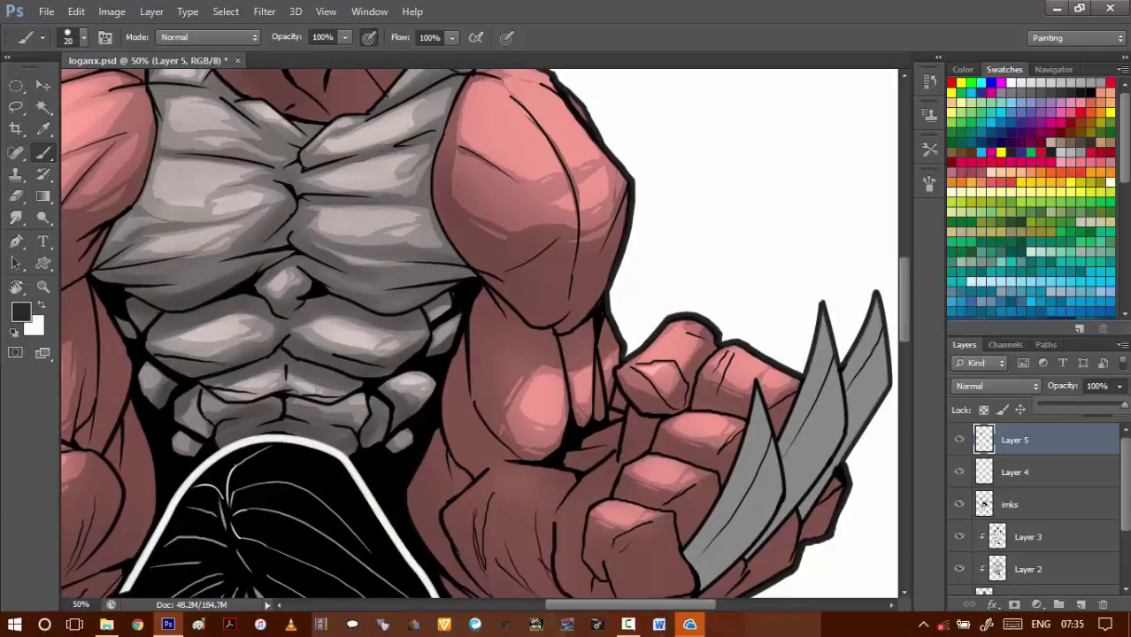
{"action": "left_click", "coordinate": [1085, 410]}
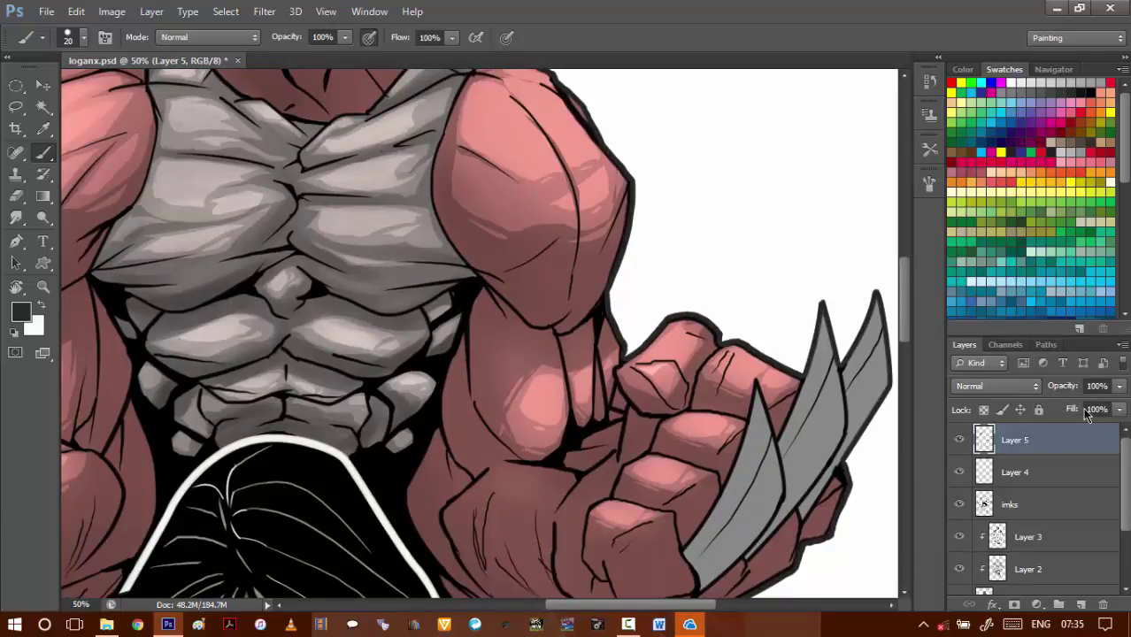
{"action": "key", "text": "ctrl+i"}
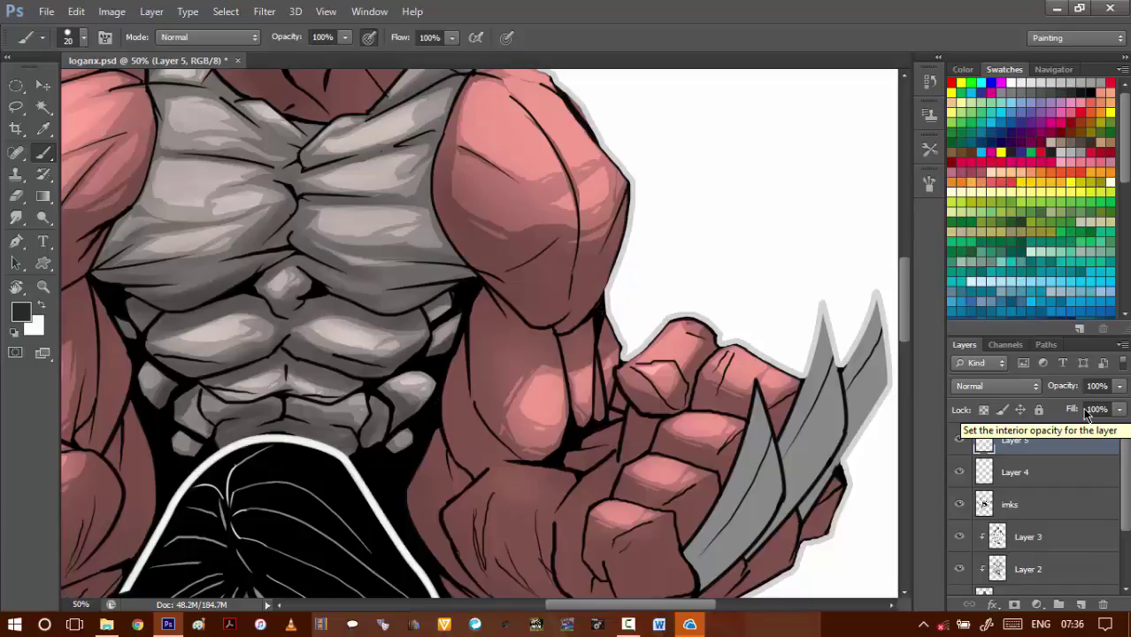
{"action": "key", "text": "ctrl+u"}
{"action": "left_click_drag", "start_coordinate": [811, 403], "coordinate": [884, 401]}
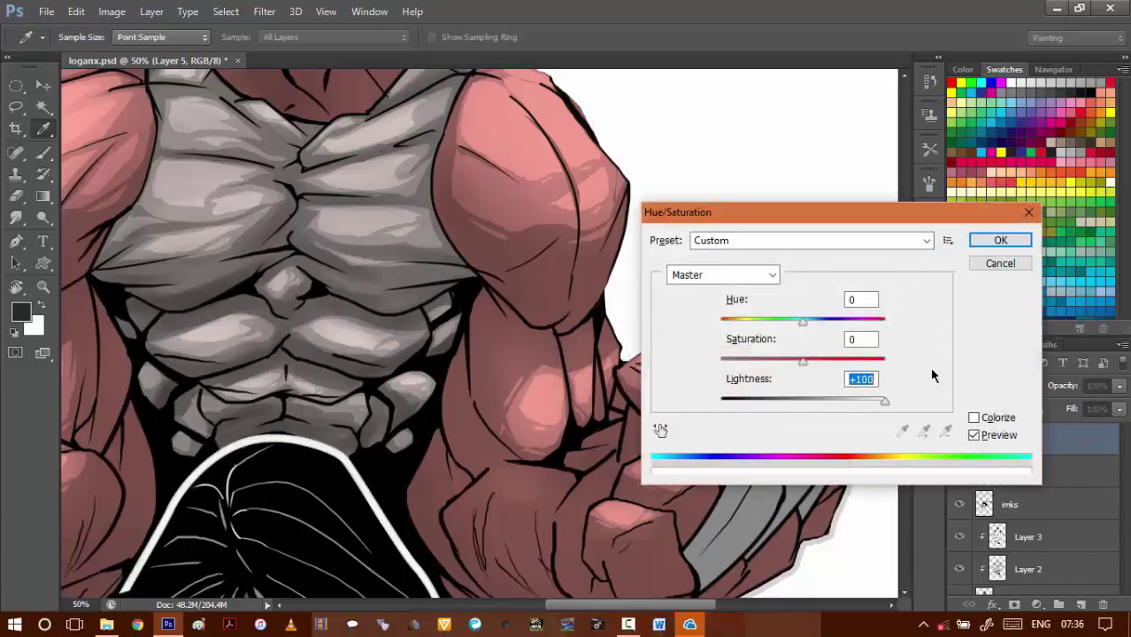
{"action": "left_click", "coordinate": [1000, 240]}
- Show the bk layer and check the white outline against it around the man and his claws
{"action": "left_click_drag", "start_coordinate": [1127, 486], "coordinate": [1128, 542]}
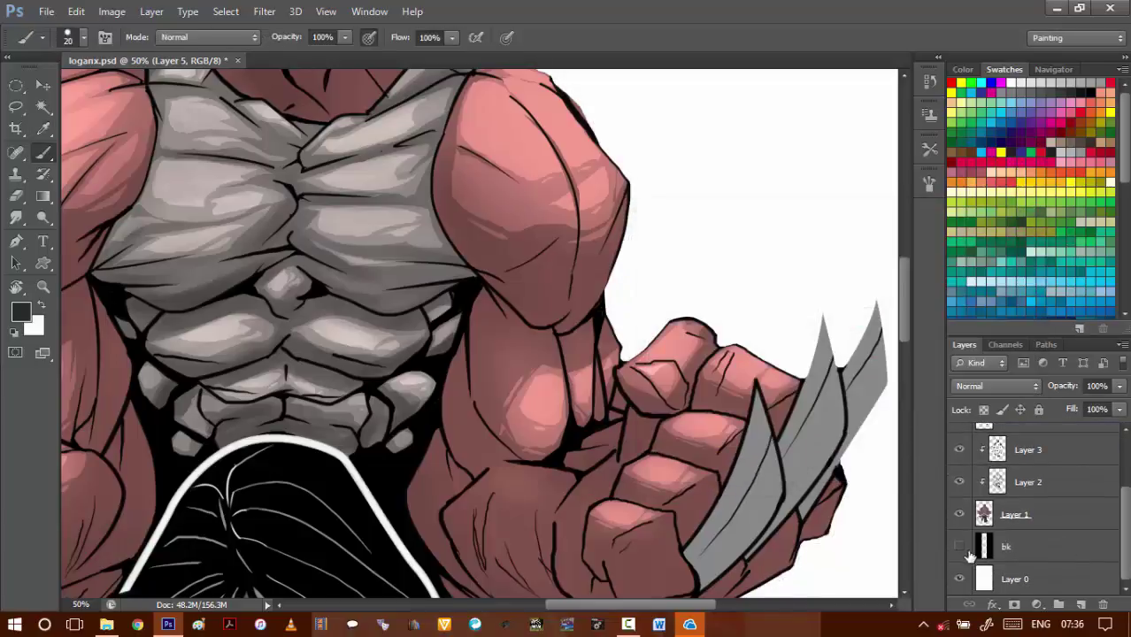
{"action": "left_click", "coordinate": [960, 546]}
{"action": "left_click_drag", "start_coordinate": [630, 373], "coordinate": [642, 421]}
{"action": "left_click", "coordinate": [641, 421], "text": "alt"}
{"action": "scroll", "coordinate": [641, 421], "scroll_direction": "down", "scroll_amount": 1}
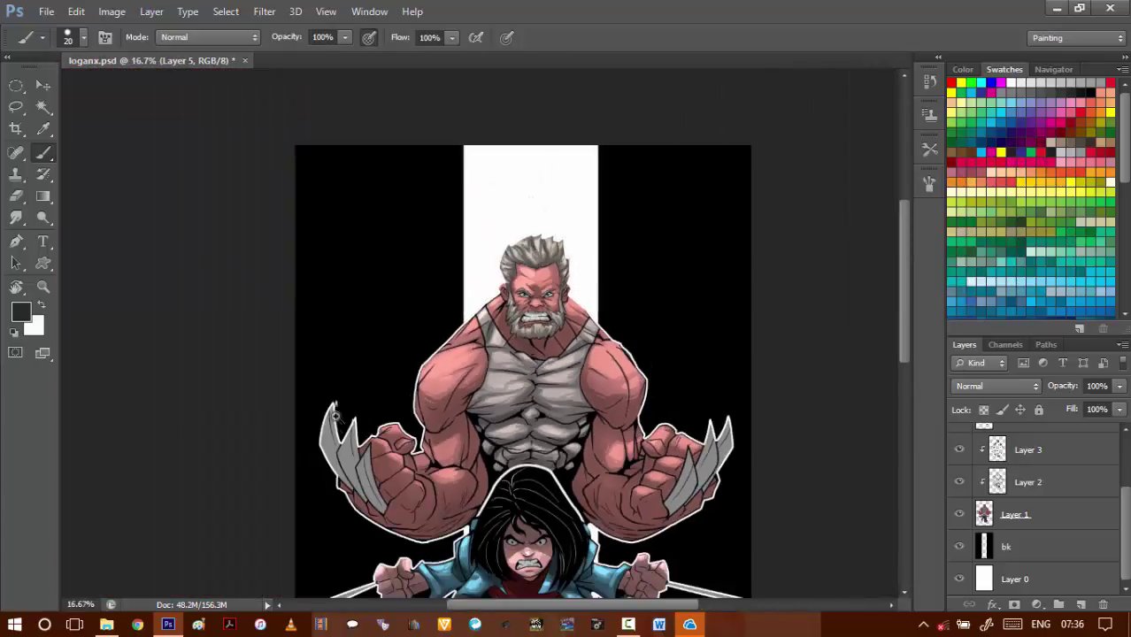
{"action": "scroll", "coordinate": [334, 413], "scroll_direction": "up", "scroll_amount": 4}
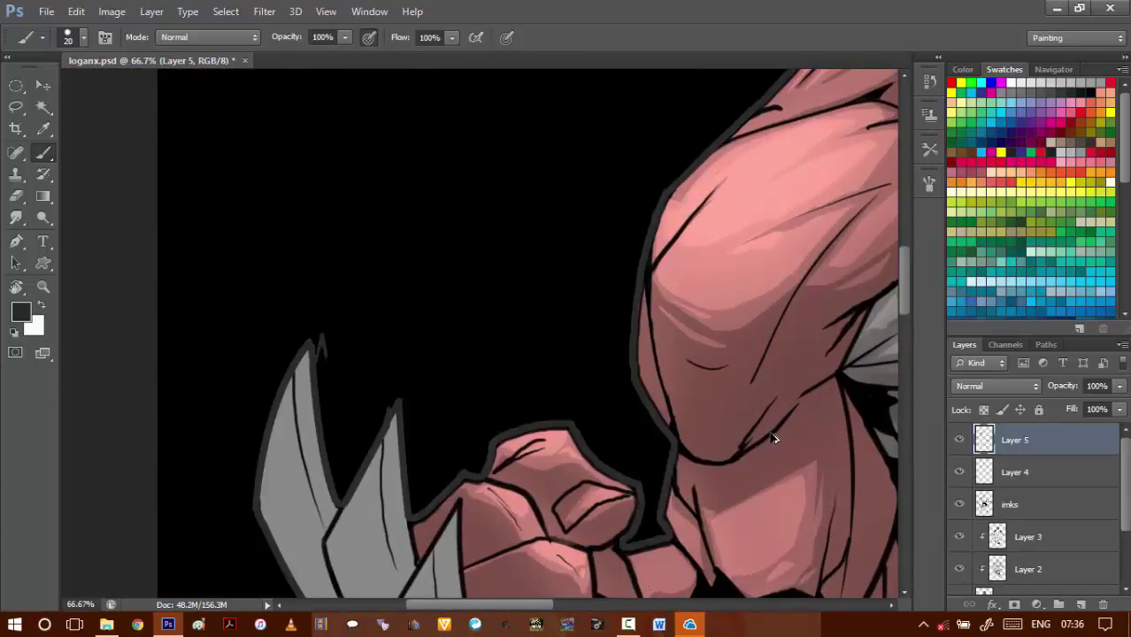
- Undo the edits back to the selected dark silhouette at 70% opacity, and try deleting its interior once
{"action": "key", "text": "7"}
{"action": "key", "text": "ctrl+alt+z"}
{"action": "key", "text": "ctrl+alt+z"}
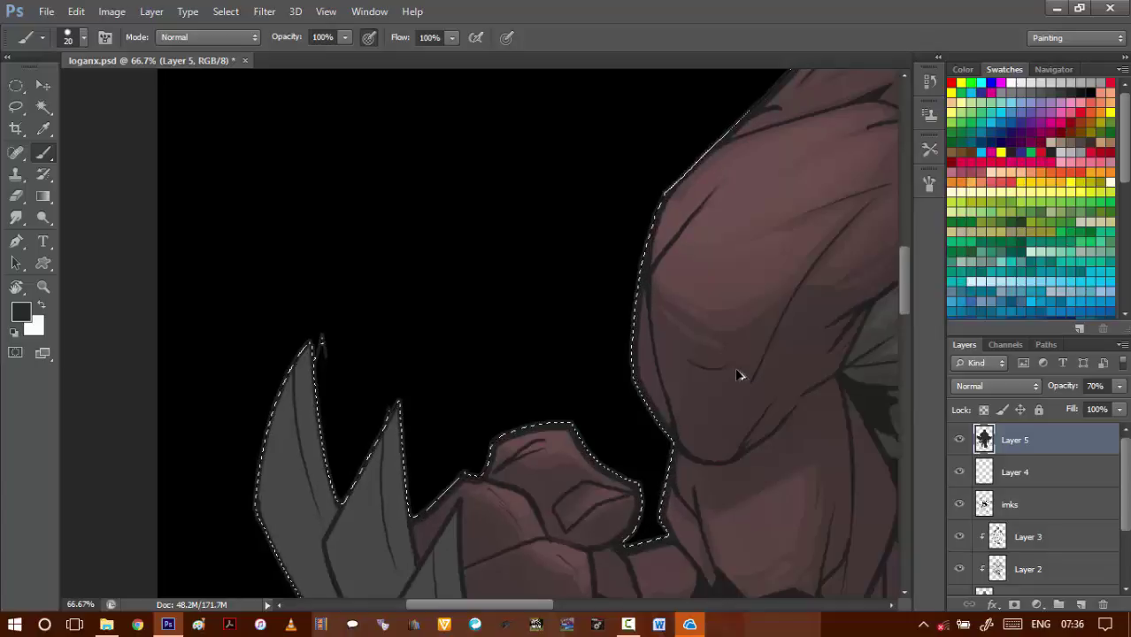
{"action": "key", "text": "Delete"}
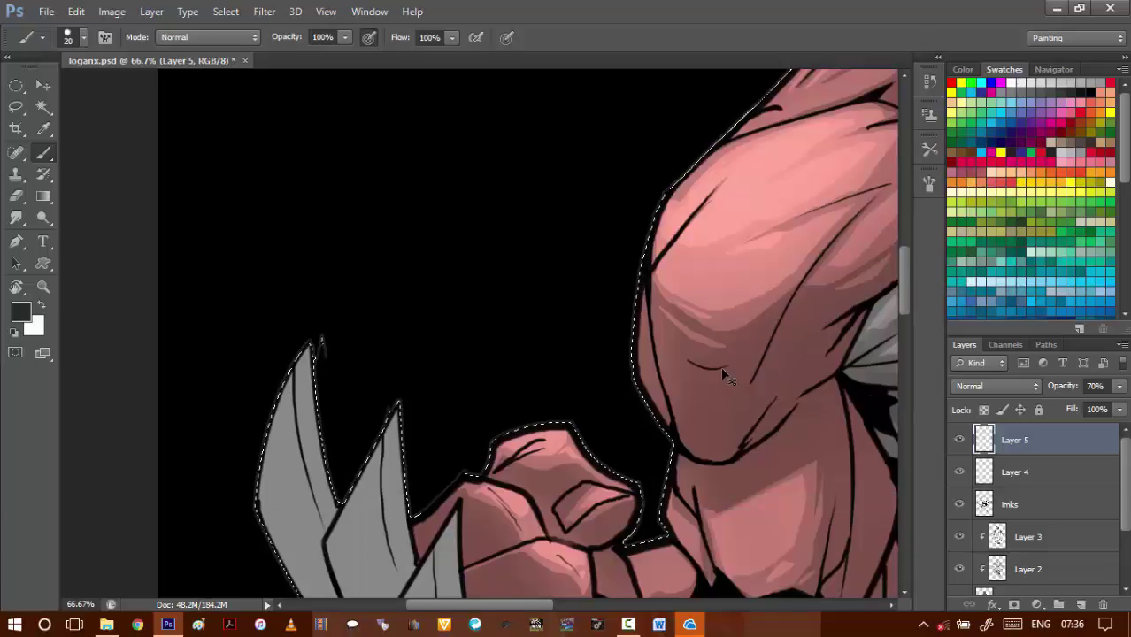
{"action": "key", "text": "ctrl+z"}
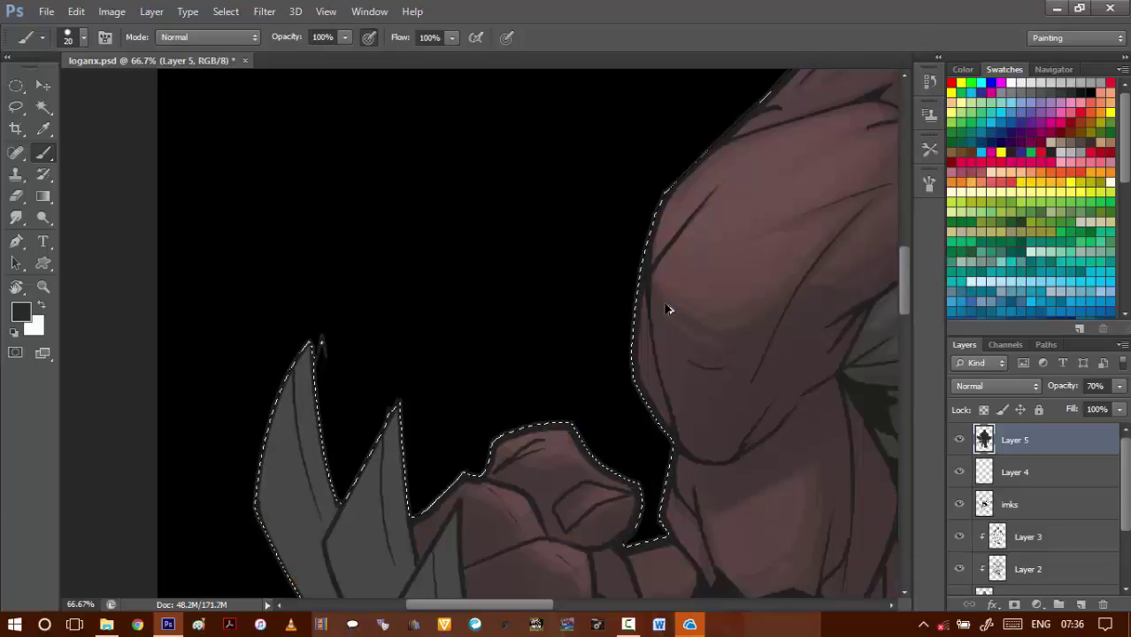
- Contract the silhouette selection by another 2 pixels and delete the silhouette inside it to leave a thin outline
{"action": "key", "text": "alt+s"}
{"action": "key", "text": "m"}
{"action": "key", "text": "c"}
{"action": "key", "text": "Return"}
{"action": "key", "text": "Delete"}
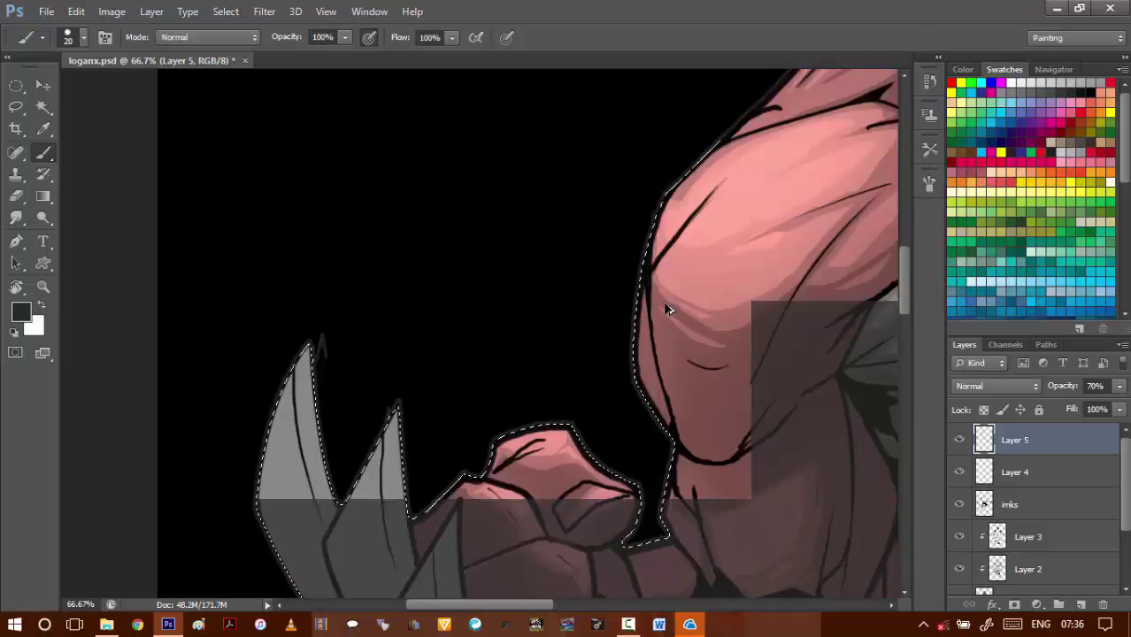
- Turn the thin outline white with Hue/Saturation Lightness +100 and set Layer 5's opacity to 100%
{"action": "key", "text": "ctrl+u"}
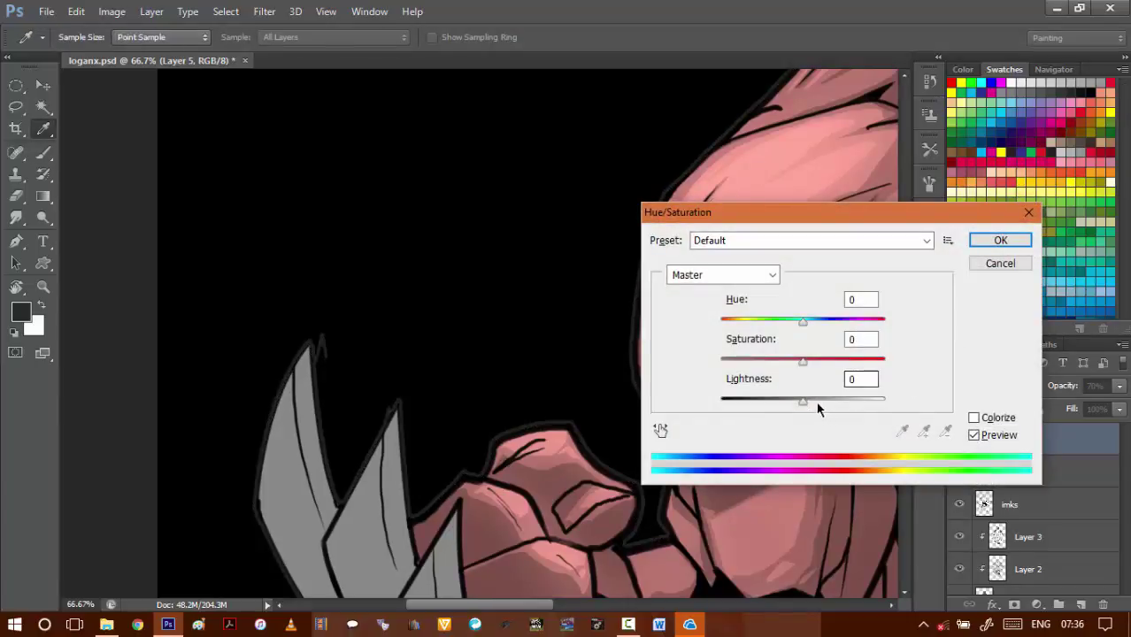
{"action": "left_click_drag", "start_coordinate": [818, 409], "coordinate": [889, 403]}
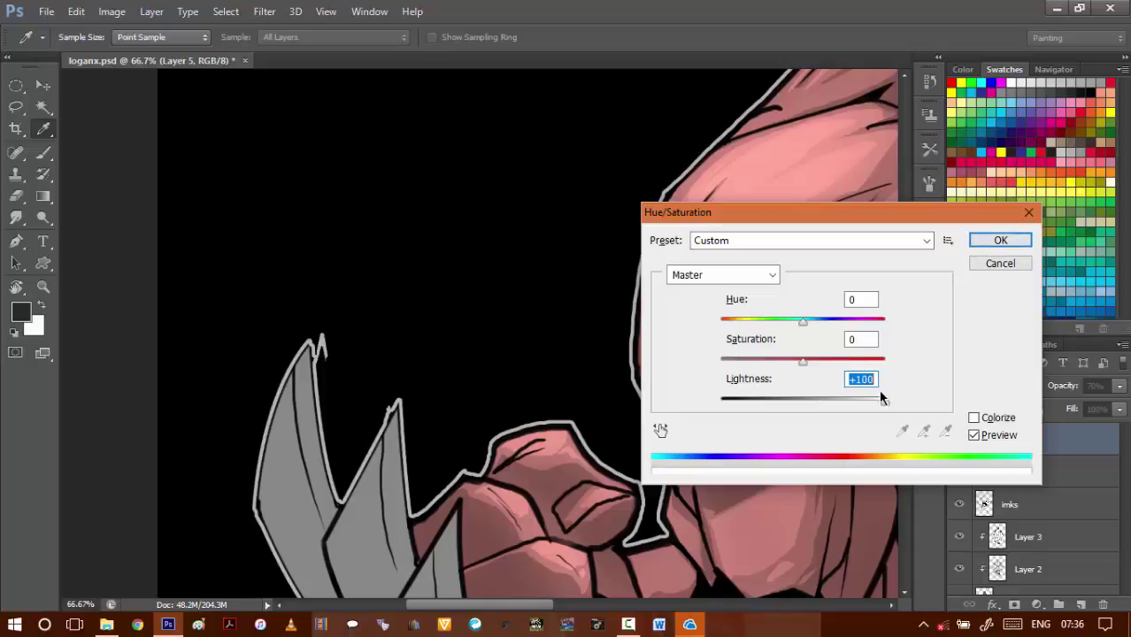
{"action": "left_click", "coordinate": [988, 241]}
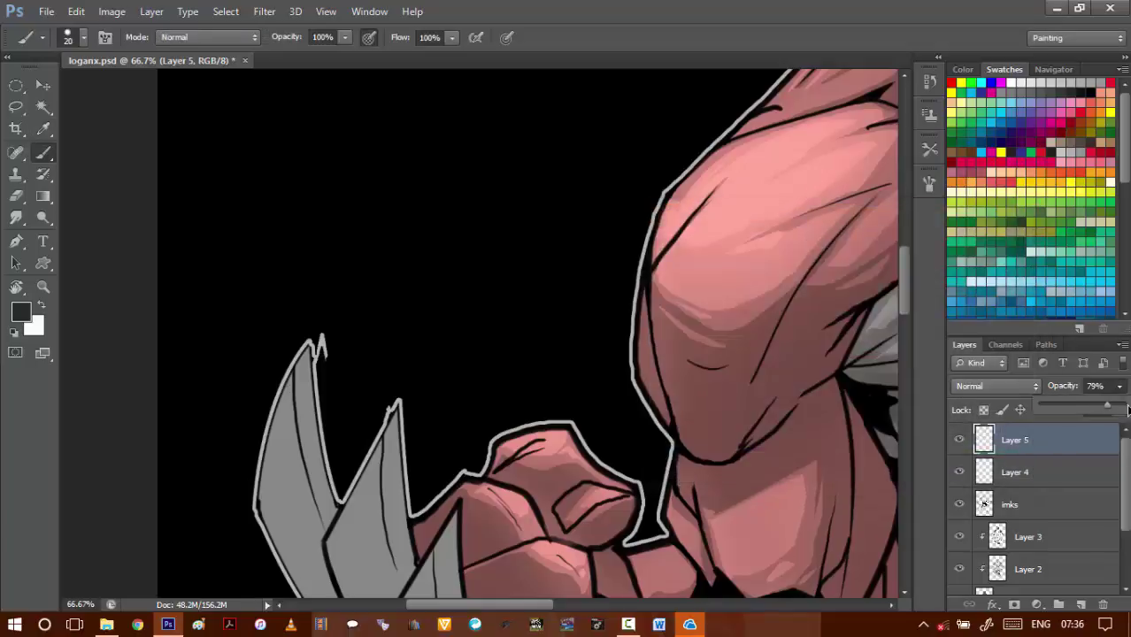
{"action": "left_click_drag", "start_coordinate": [1128, 409], "coordinate": [1126, 407]}
- Erase the stray outline spikes beside the claw tips on Layer 5 and check the outline around both figures
{"action": "key", "text": "e"}
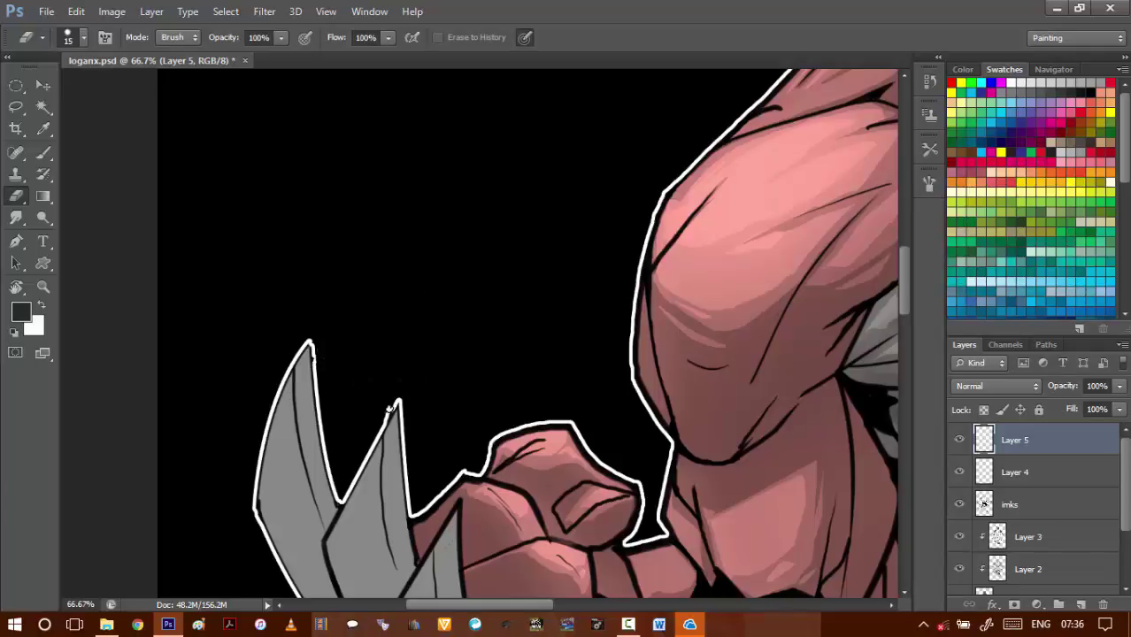
{"action": "left_click_drag", "start_coordinate": [642, 329], "coordinate": [422, 341]}
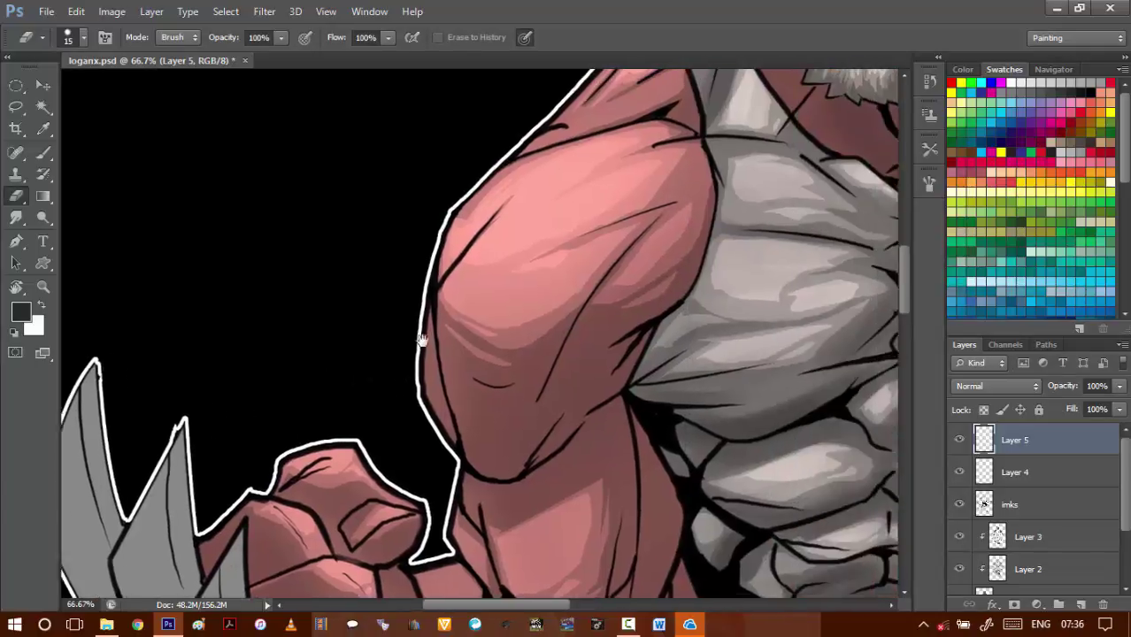
{"action": "scroll", "coordinate": [438, 356], "scroll_direction": "down", "scroll_amount": 4}
{"action": "left_click_drag", "start_coordinate": [625, 433], "coordinate": [610, 398]}
{"action": "scroll", "coordinate": [611, 397], "scroll_direction": "down", "scroll_amount": 5}
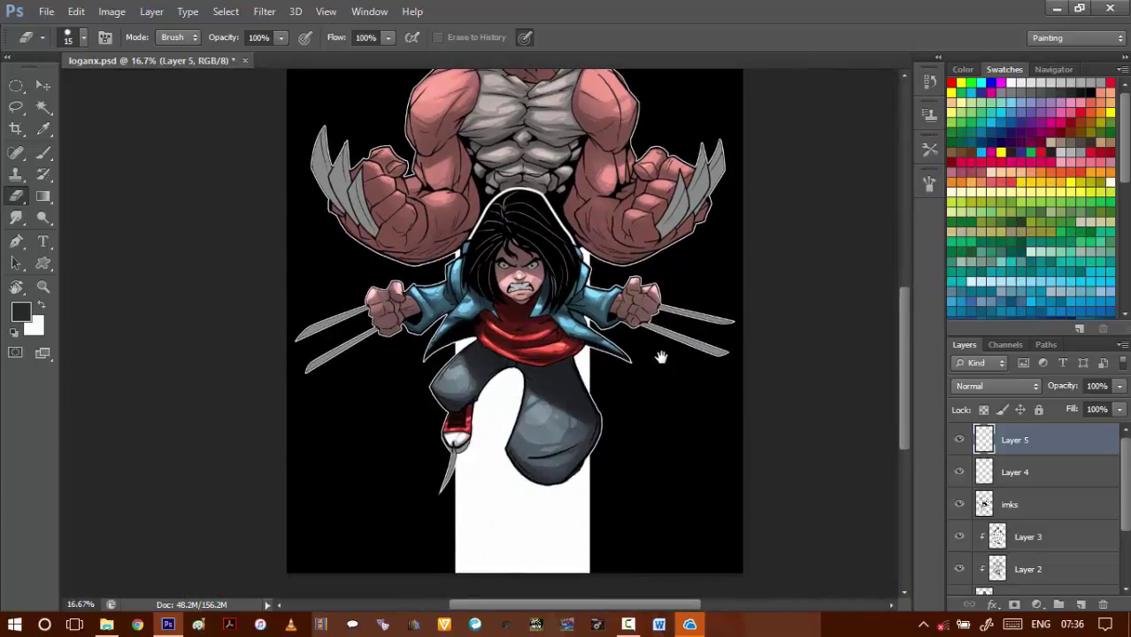
{"action": "scroll", "coordinate": [660, 357], "scroll_direction": "up", "scroll_amount": 4}
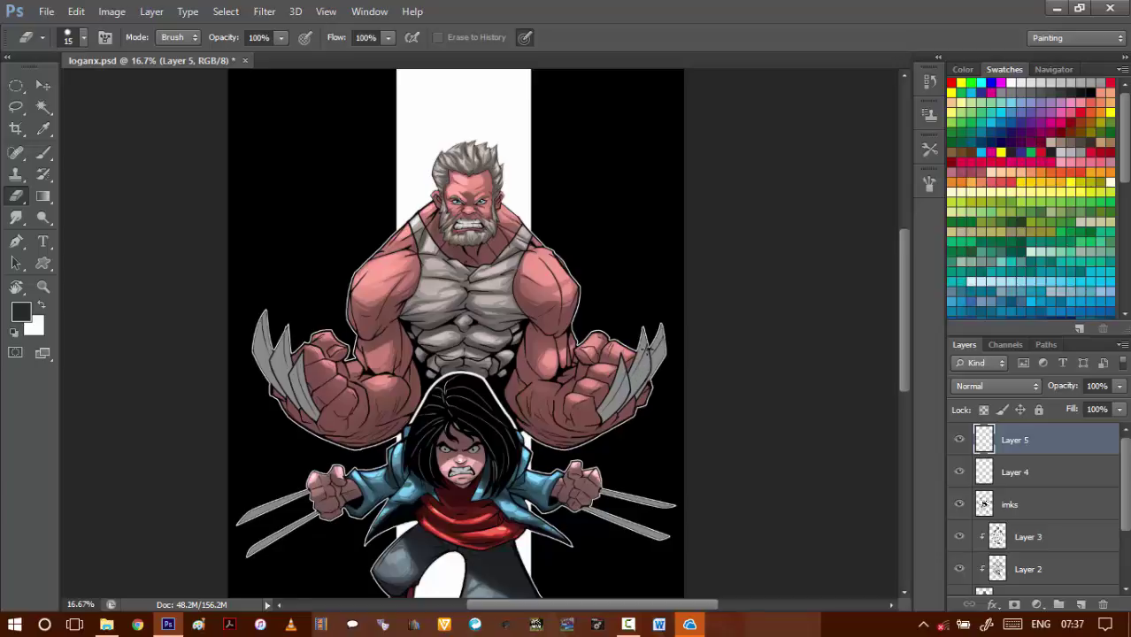
{"action": "left_click_drag", "start_coordinate": [622, 436], "coordinate": [609, 406]}
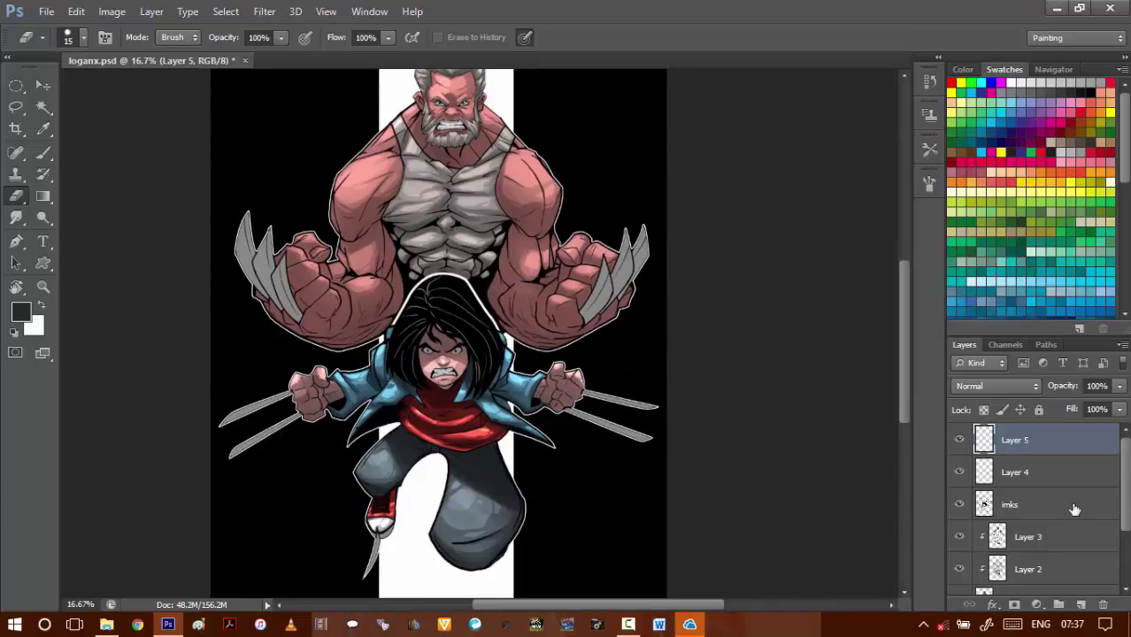
- Hide the bk layer and select Layer 3, with the man's gray claws in close view
{"action": "scroll", "coordinate": [1116, 497], "scroll_direction": "down", "scroll_amount": 3}
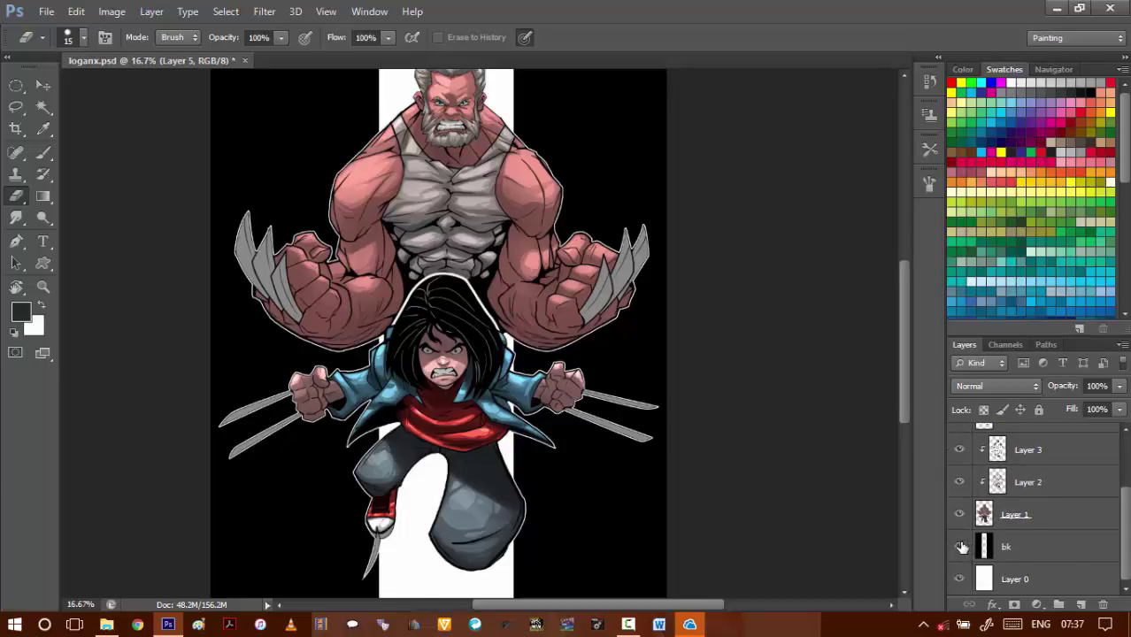
{"action": "left_click", "coordinate": [961, 547]}
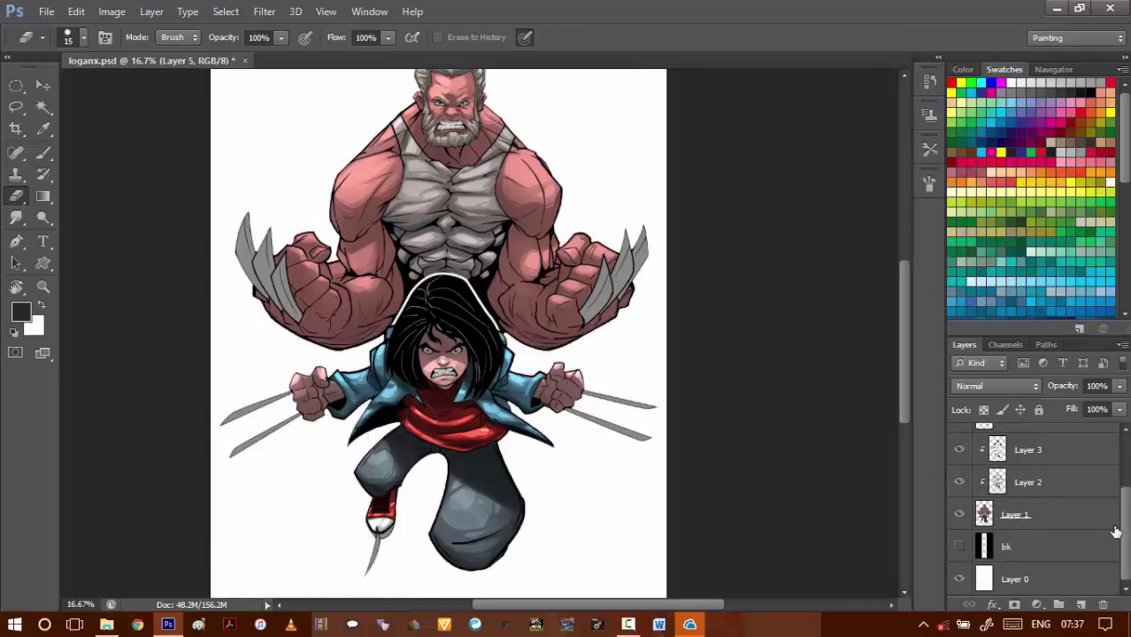
{"action": "left_click", "coordinate": [1050, 455]}
{"action": "mouse_move", "coordinate": [1125, 518]}
{"action": "left_mouse_down"}
{"action": "mouse_move", "coordinate": [1126, 502]}
{"action": "mouse_move", "coordinate": [1127, 512]}
{"action": "left_mouse_up"}
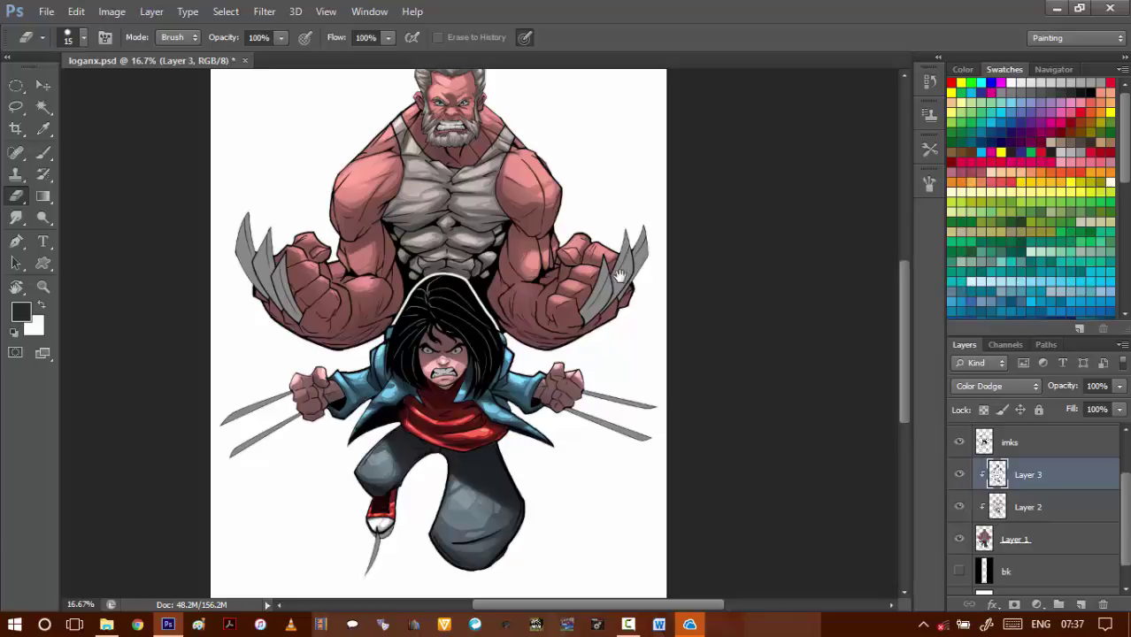
{"action": "scroll", "coordinate": [621, 275], "scroll_direction": "up", "scroll_amount": 4}
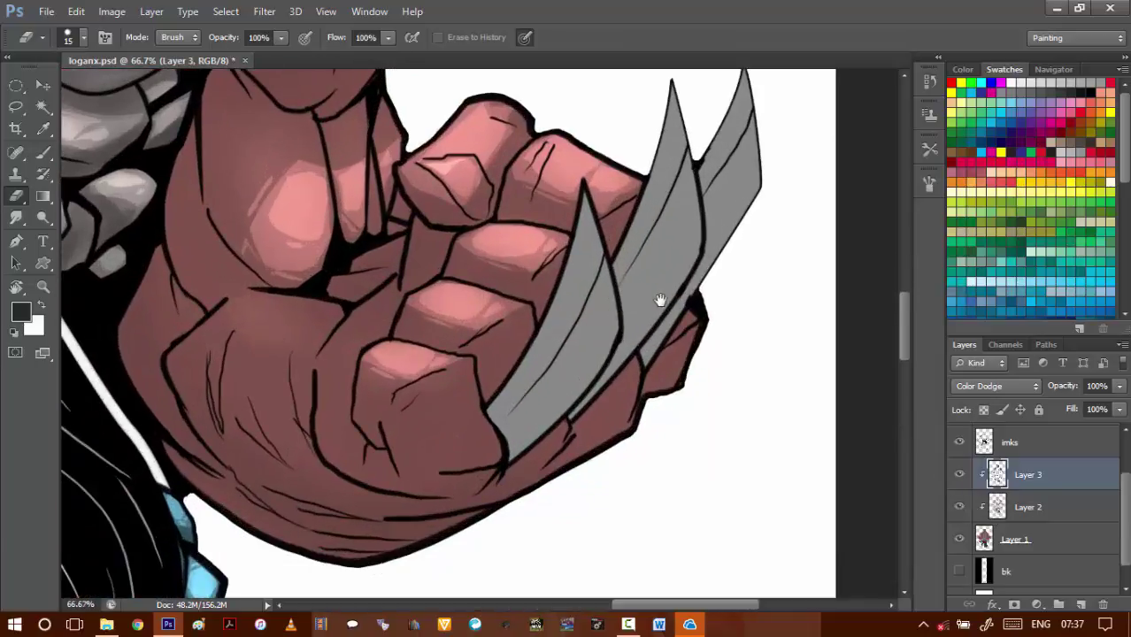
- Select the gray claws of both figures on Layer 1 with the Magic Wand
{"action": "left_click_drag", "start_coordinate": [660, 301], "coordinate": [604, 339]}
{"action": "left_click", "coordinate": [1029, 544]}
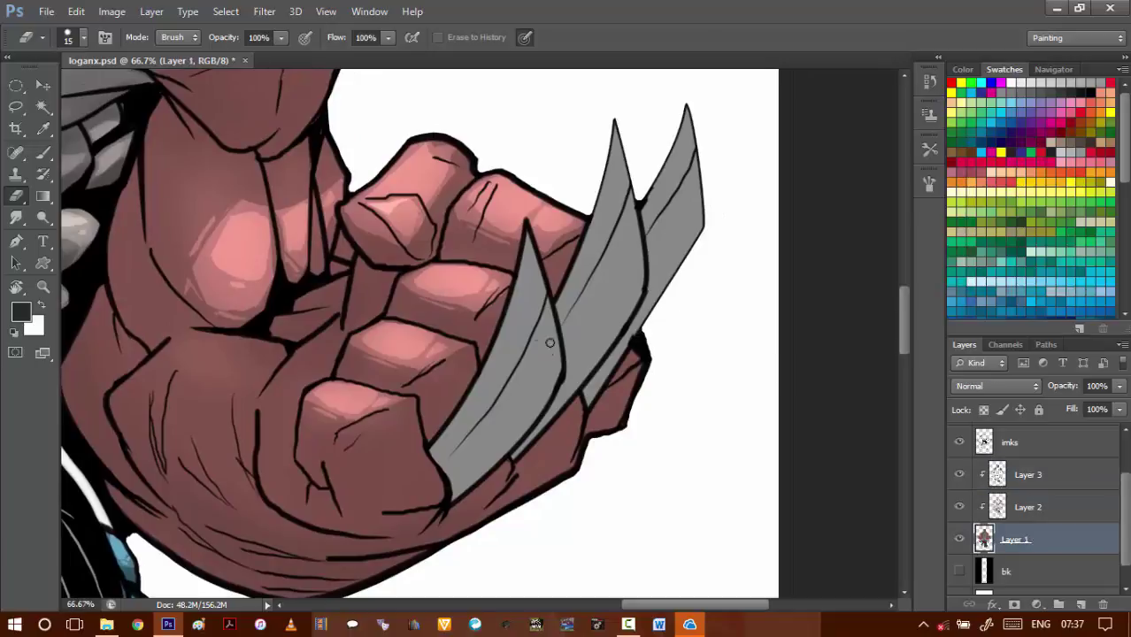
{"action": "key", "text": "w"}
{"action": "left_click", "coordinate": [542, 363]}
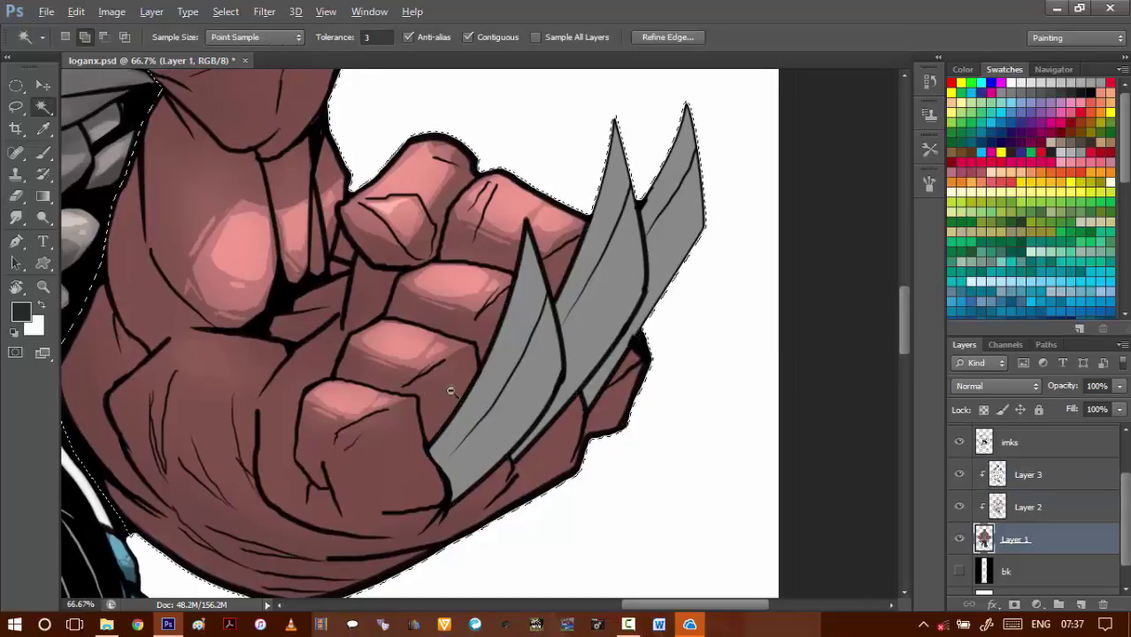
{"action": "scroll", "coordinate": [454, 394], "scroll_direction": "down", "scroll_amount": 3}
{"action": "left_click_drag", "start_coordinate": [355, 396], "coordinate": [595, 383]}
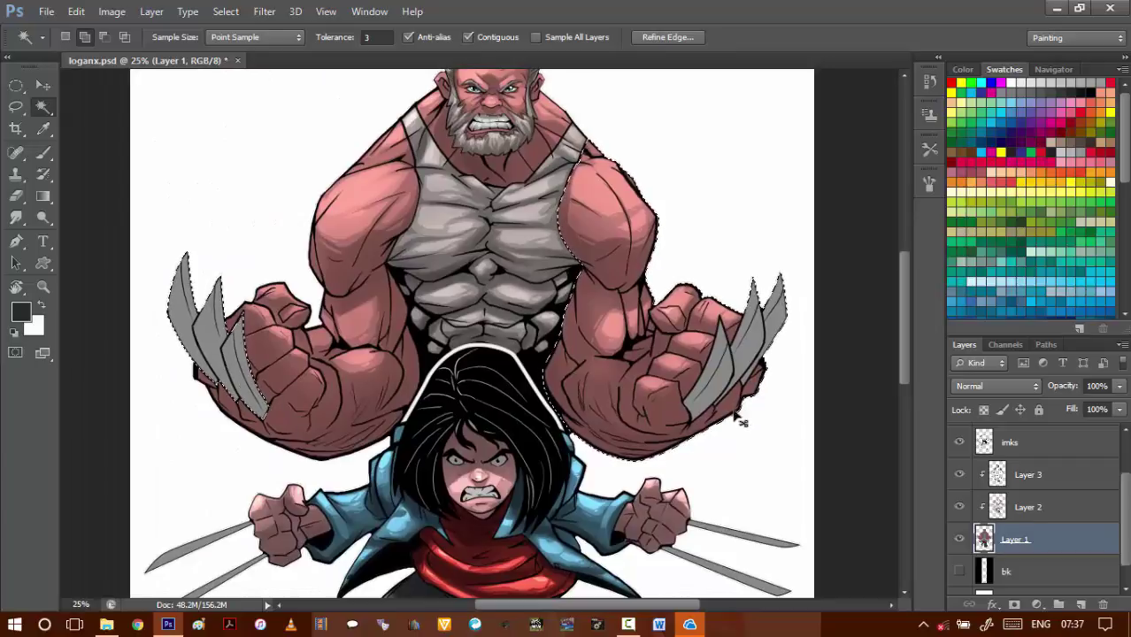
{"action": "left_click", "coordinate": [724, 380]}
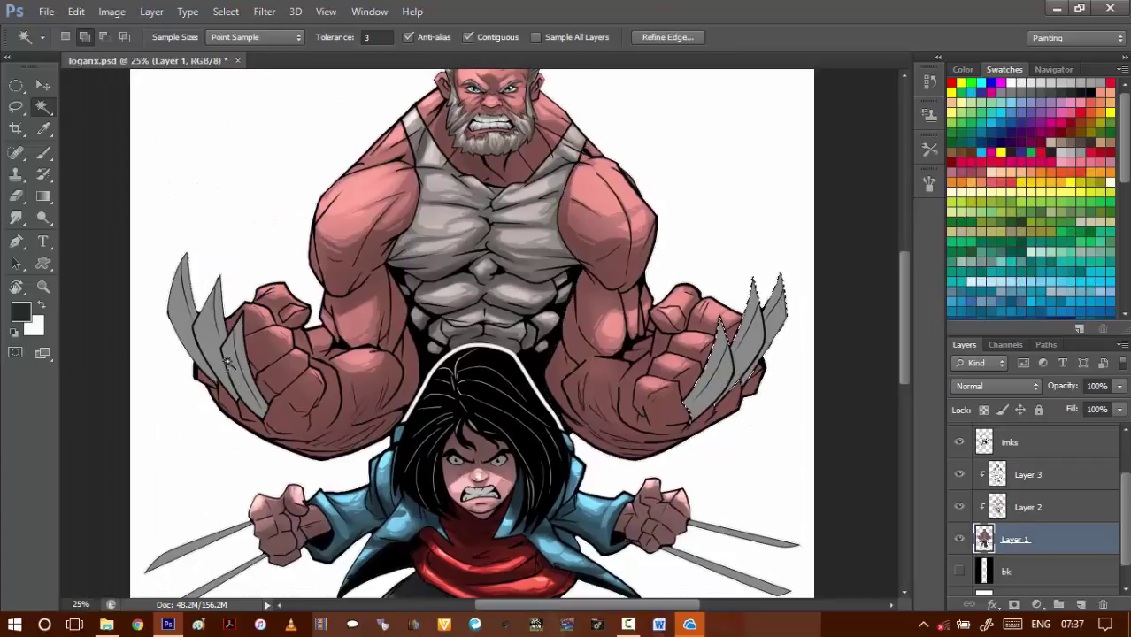
{"action": "left_click_drag", "start_coordinate": [353, 491], "coordinate": [378, 253]}
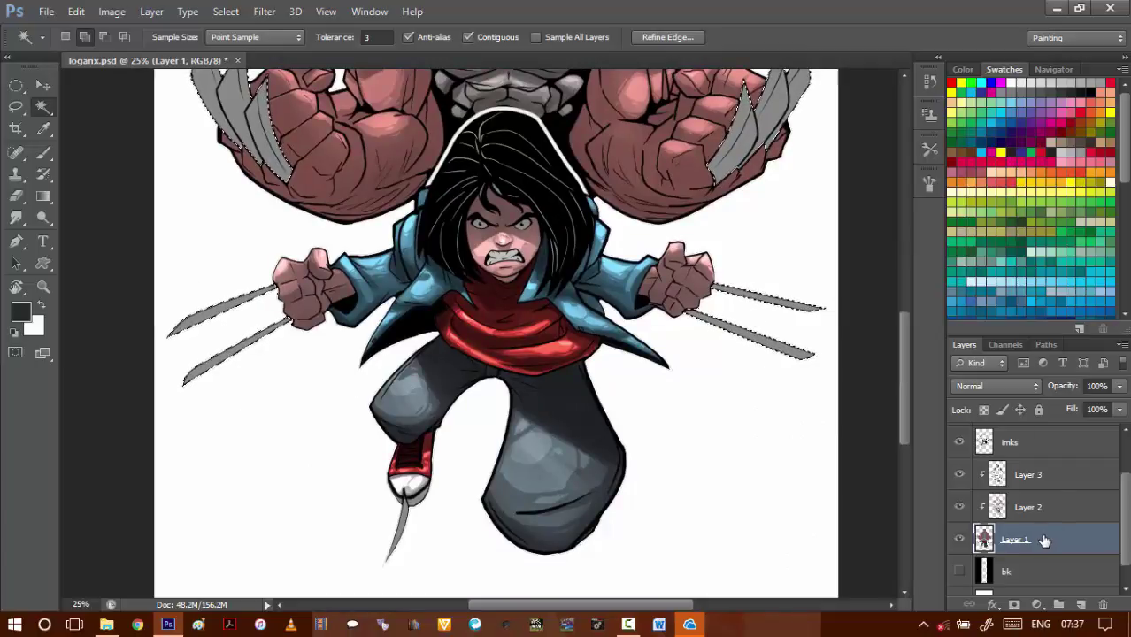
- Activate Layer 3 and pick a near-black gray as the foreground color
{"action": "left_click", "coordinate": [1043, 483]}
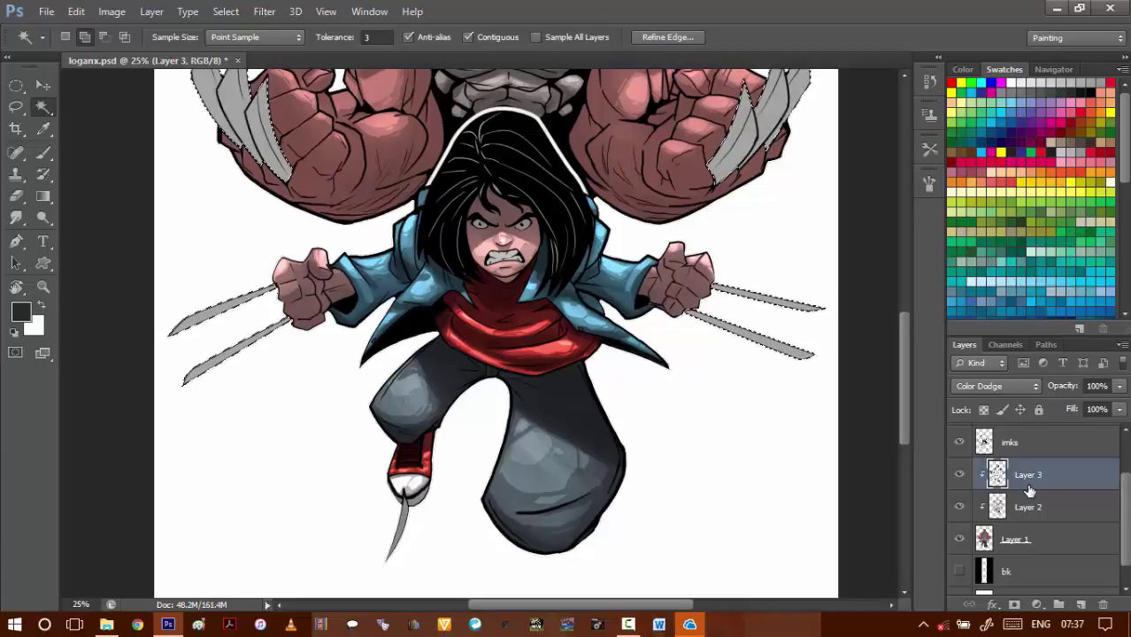
{"action": "key", "text": "ctrl+z"}
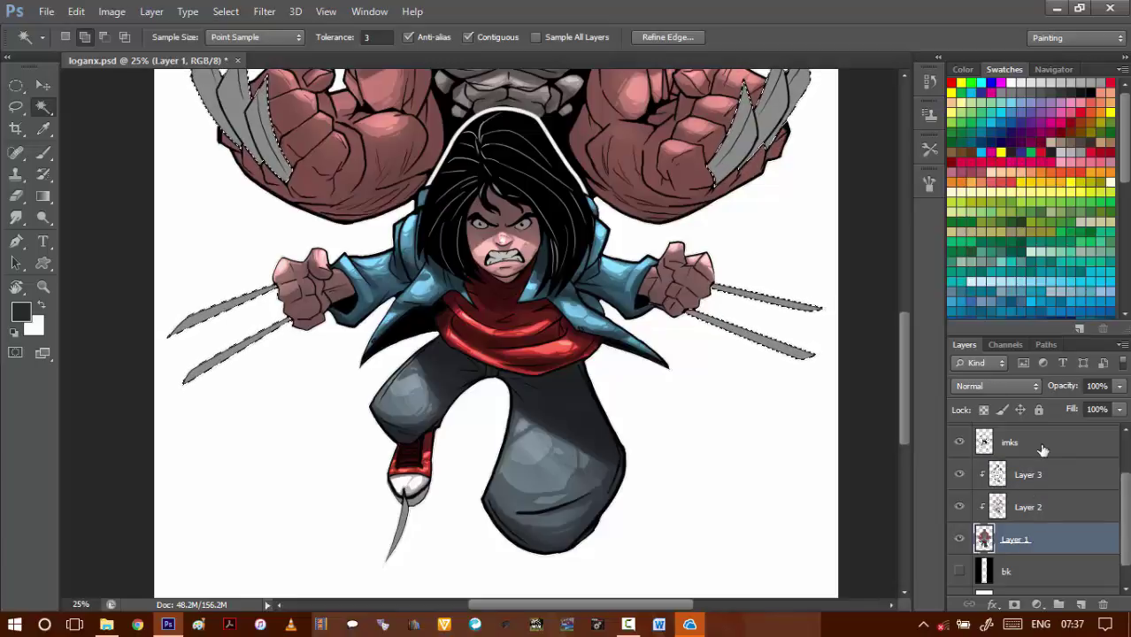
{"action": "left_click", "coordinate": [1041, 476]}
{"action": "left_click", "coordinate": [18, 313]}
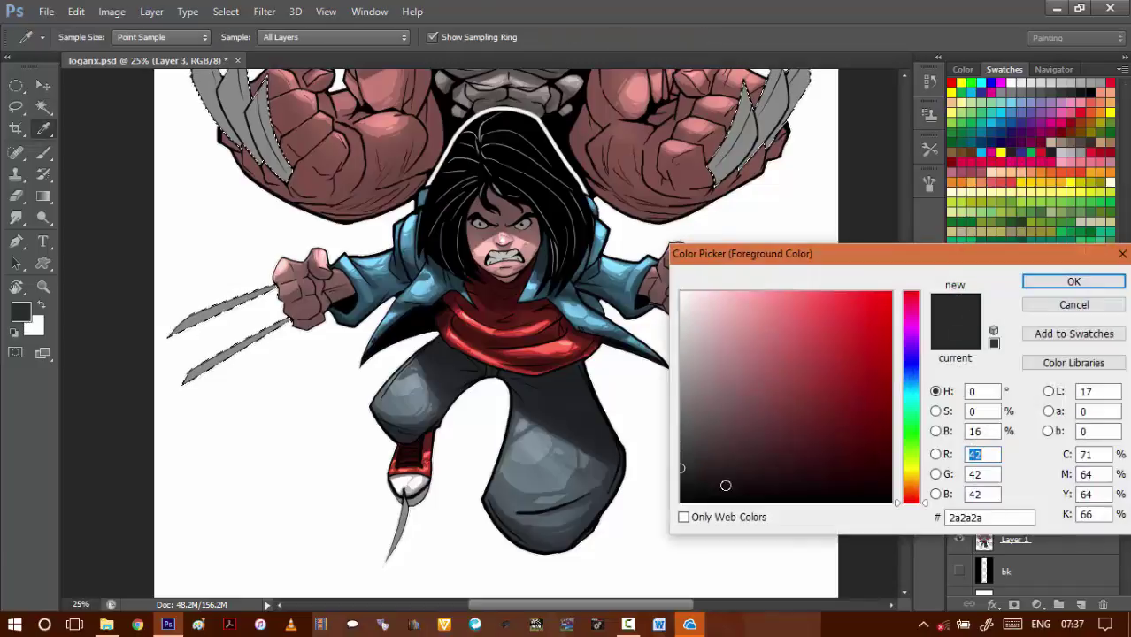
{"action": "left_click", "coordinate": [681, 486]}
{"action": "key", "text": "Return"}
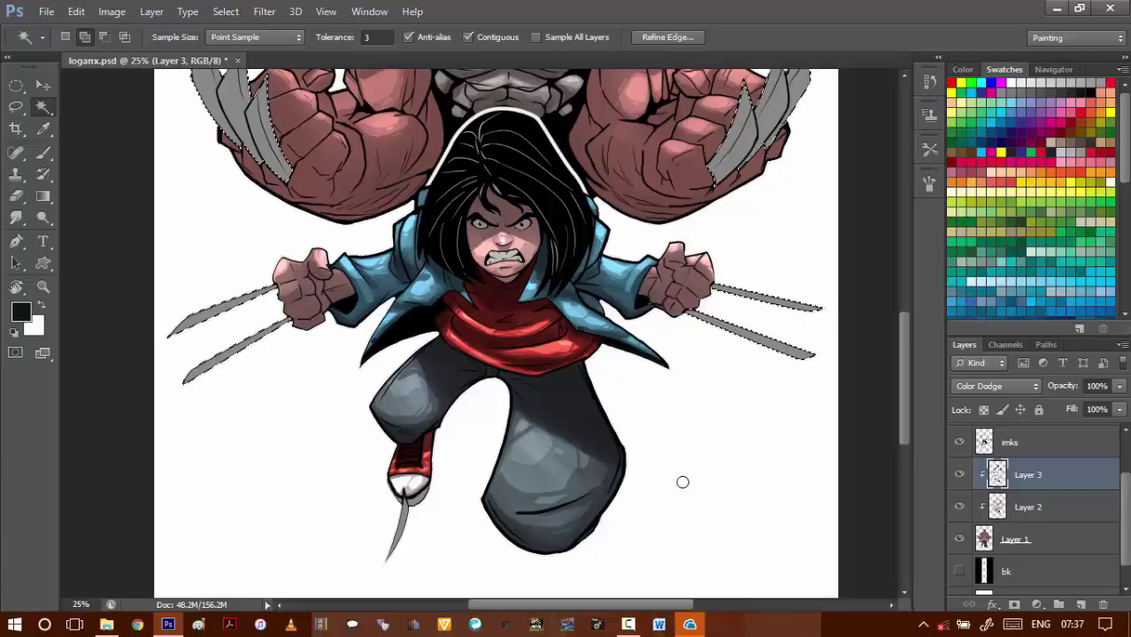
- Activate Layer 2 for brushing and pick a gray slightly darker than the sampled claw color
{"action": "key", "text": "b"}
{"action": "left_click", "coordinate": [1031, 506]}
{"action": "left_click_drag", "start_coordinate": [227, 106], "coordinate": [273, 232]}
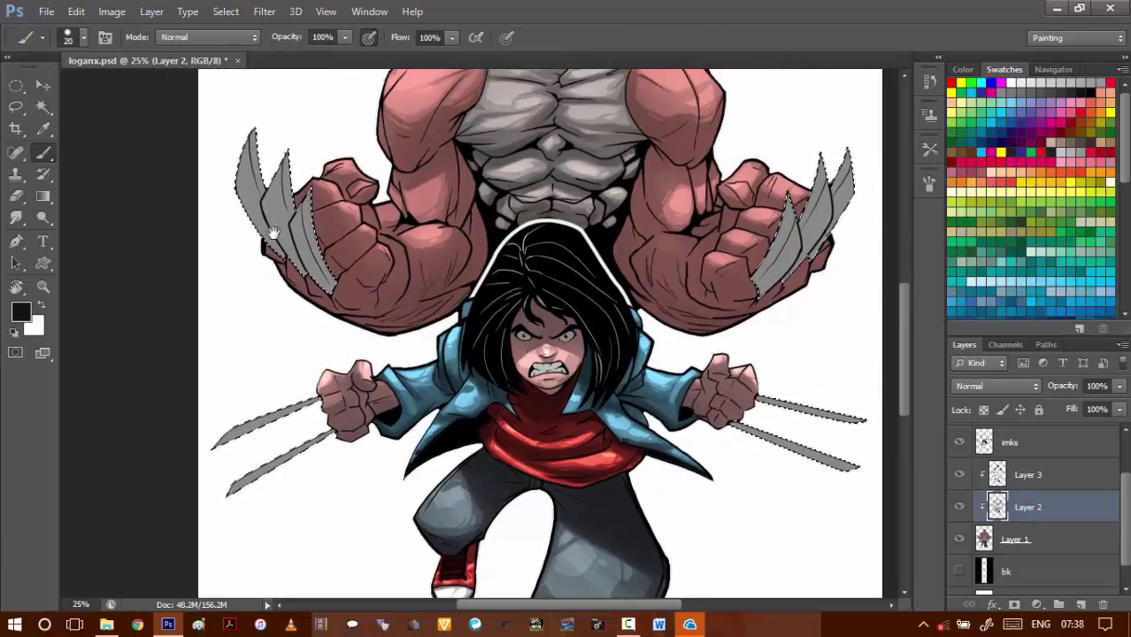
{"action": "scroll", "coordinate": [273, 232], "scroll_direction": "up", "scroll_amount": 2}
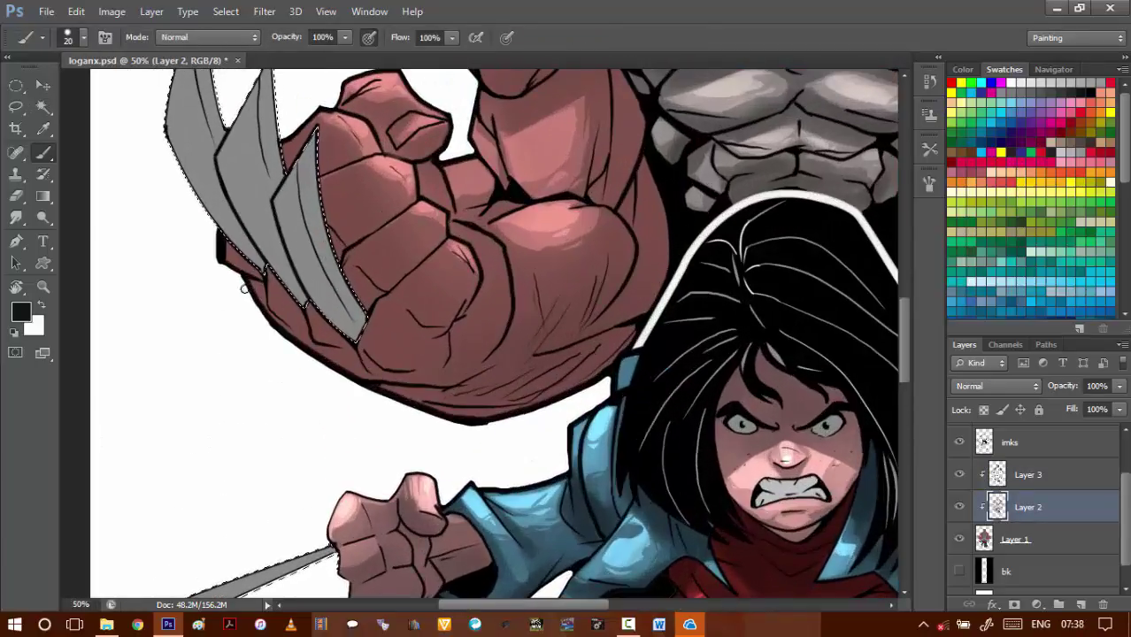
{"action": "left_click", "coordinate": [21, 312]}
{"action": "left_click", "coordinate": [312, 276]}
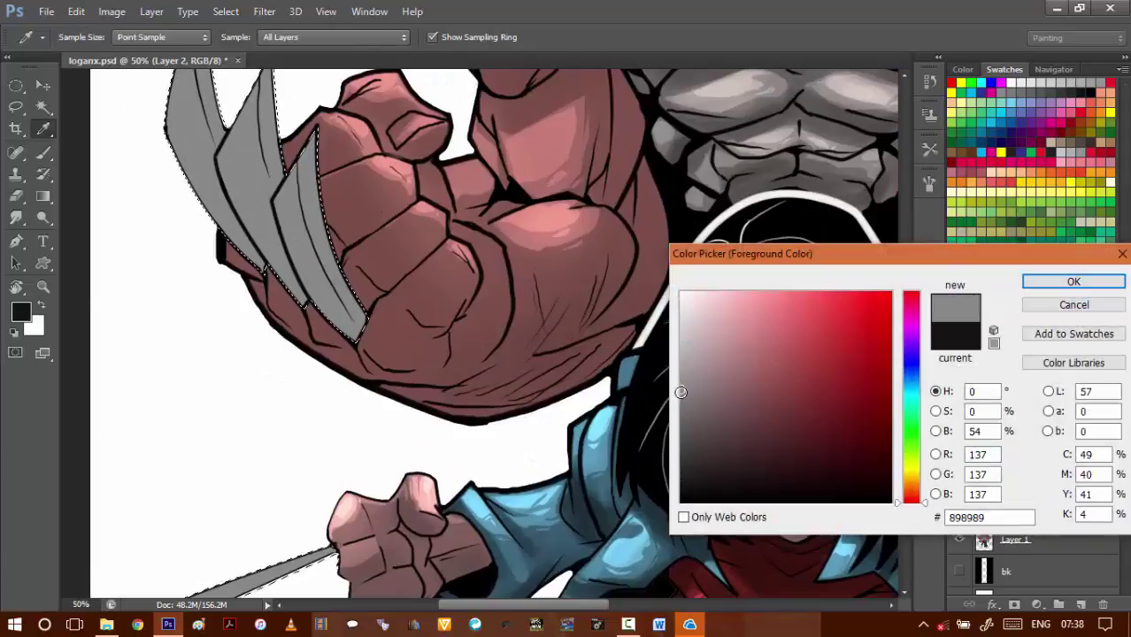
{"action": "left_click_drag", "start_coordinate": [680, 392], "coordinate": [680, 421]}
{"action": "left_click", "coordinate": [1043, 283]}
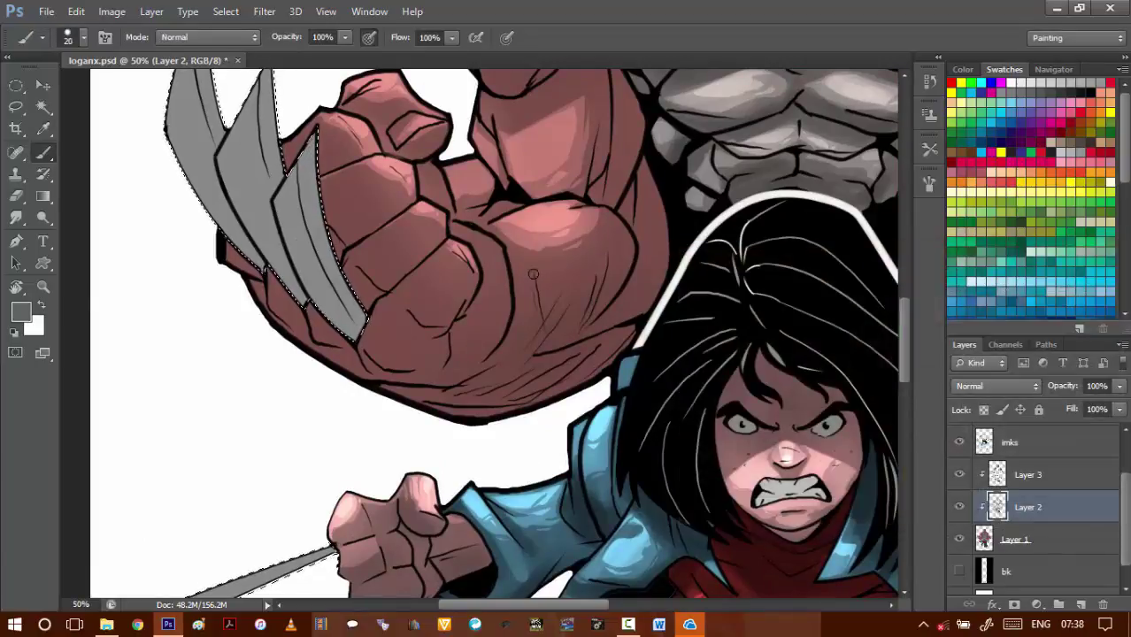
- Shade the bases of the claws on the man's left-hand side of the picture using a 60 px brush
{"action": "key", "text": "bracketright"}
{"action": "key", "text": "bracketright"}
{"action": "key", "text": "bracketright"}
{"action": "key", "text": "bracketright"}
{"action": "key", "text": "bracketright"}
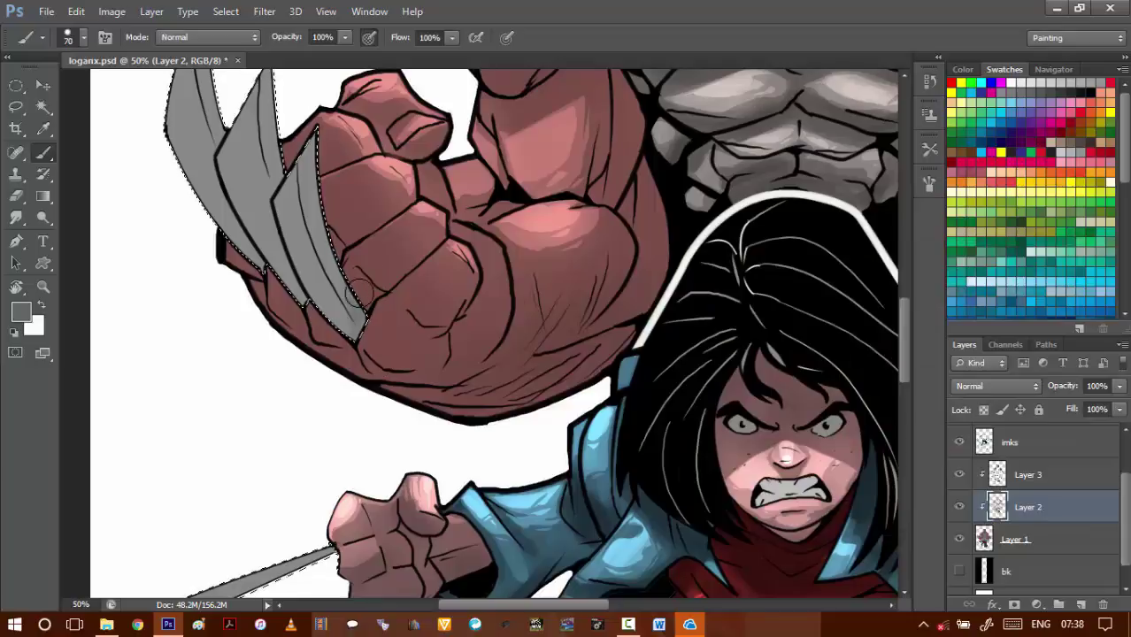
{"action": "key", "text": "bracketleft"}
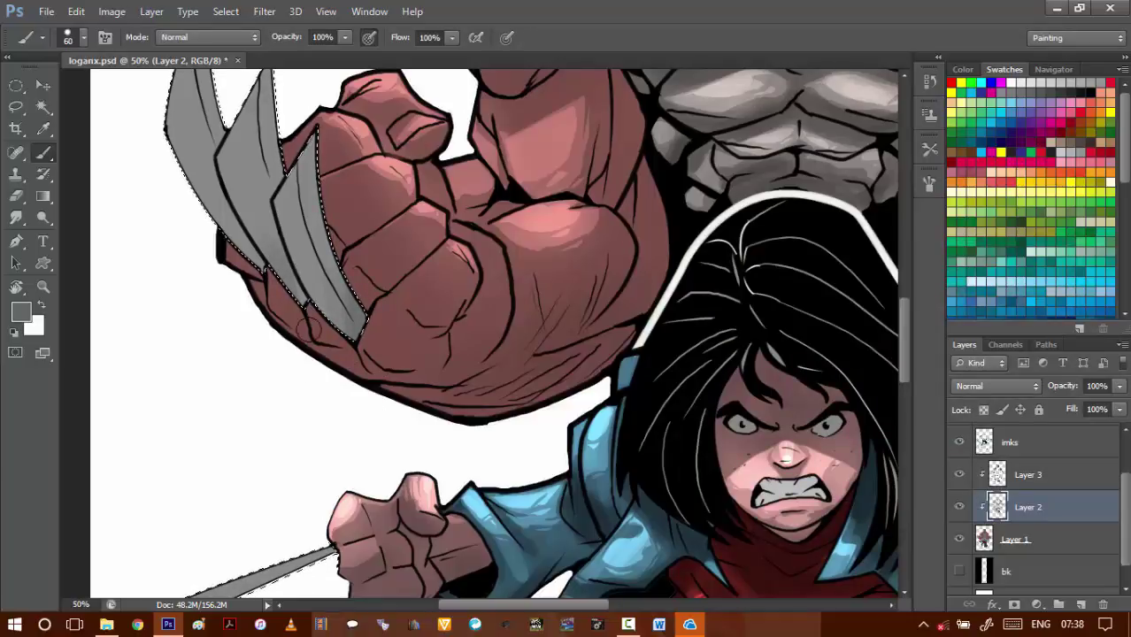
{"action": "left_click_drag", "start_coordinate": [241, 250], "coordinate": [255, 264]}
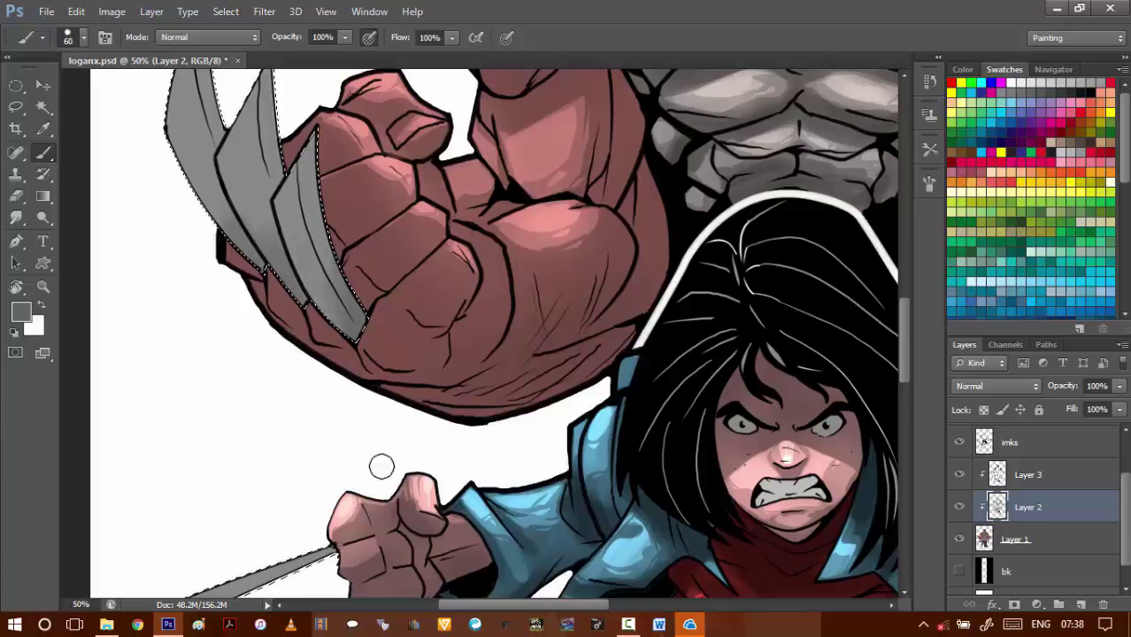
- Shade the lower parts of the claws on the man's other hand with the darker gray
{"action": "mouse_move", "coordinate": [832, 433]}
{"action": "left_mouse_down"}
{"action": "mouse_move", "coordinate": [479, 371]}
{"action": "mouse_move", "coordinate": [252, 409]}
{"action": "left_mouse_up"}
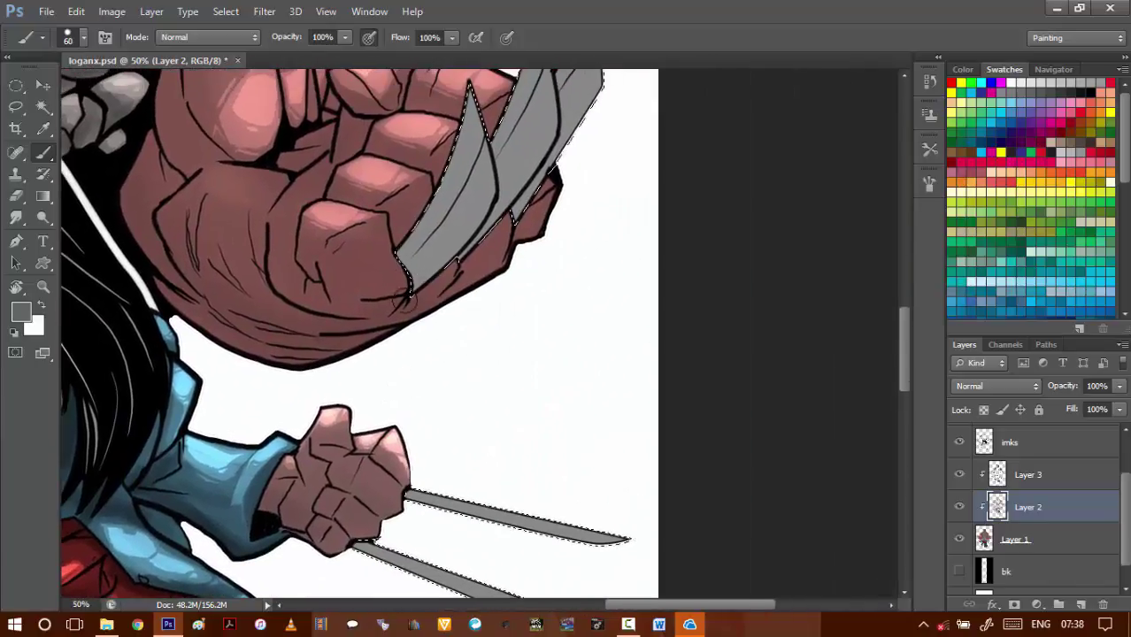
{"action": "mouse_move", "coordinate": [403, 301]}
{"action": "left_mouse_down"}
{"action": "mouse_move", "coordinate": [396, 193]}
{"action": "mouse_move", "coordinate": [416, 233]}
{"action": "mouse_move", "coordinate": [415, 212]}
{"action": "mouse_move", "coordinate": [416, 241]}
{"action": "left_mouse_up"}
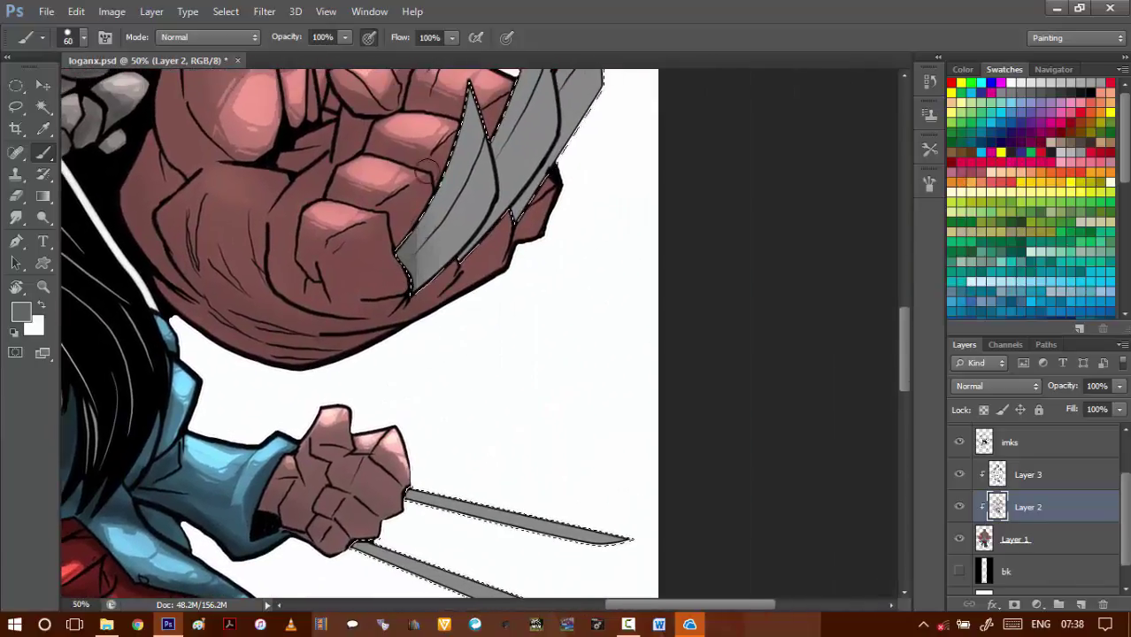
{"action": "left_click_drag", "start_coordinate": [427, 171], "coordinate": [424, 355]}
{"action": "mouse_move", "coordinate": [522, 138]}
{"action": "left_mouse_down"}
{"action": "mouse_move", "coordinate": [497, 203]}
{"action": "mouse_move", "coordinate": [502, 139]}
{"action": "mouse_move", "coordinate": [513, 254]}
{"action": "left_mouse_up"}
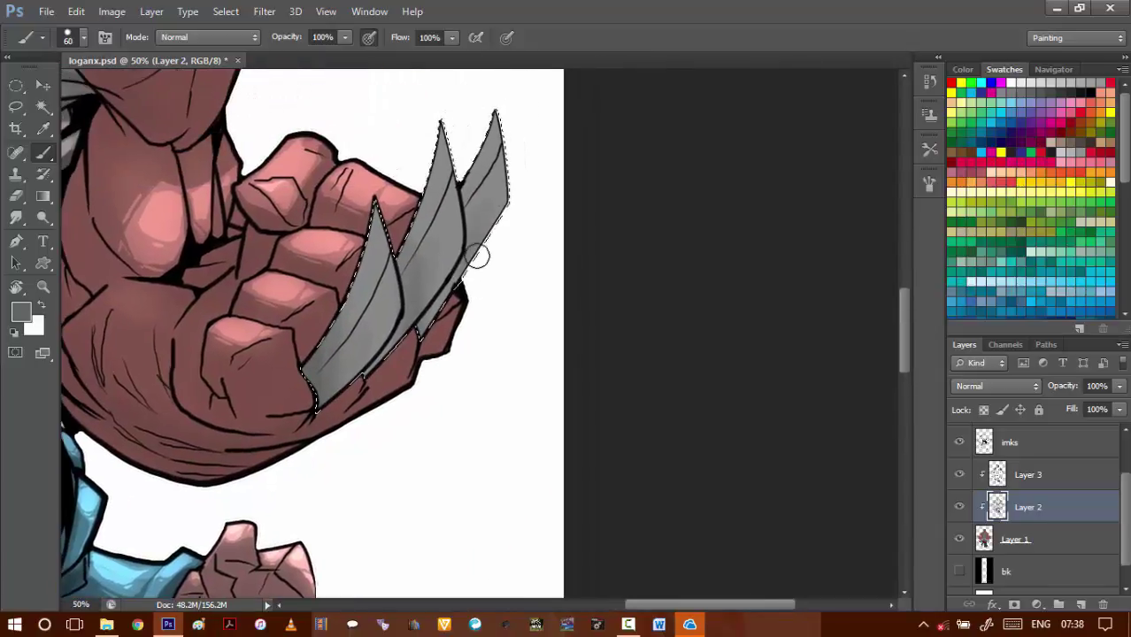
{"action": "left_click_drag", "start_coordinate": [478, 257], "coordinate": [439, 304]}
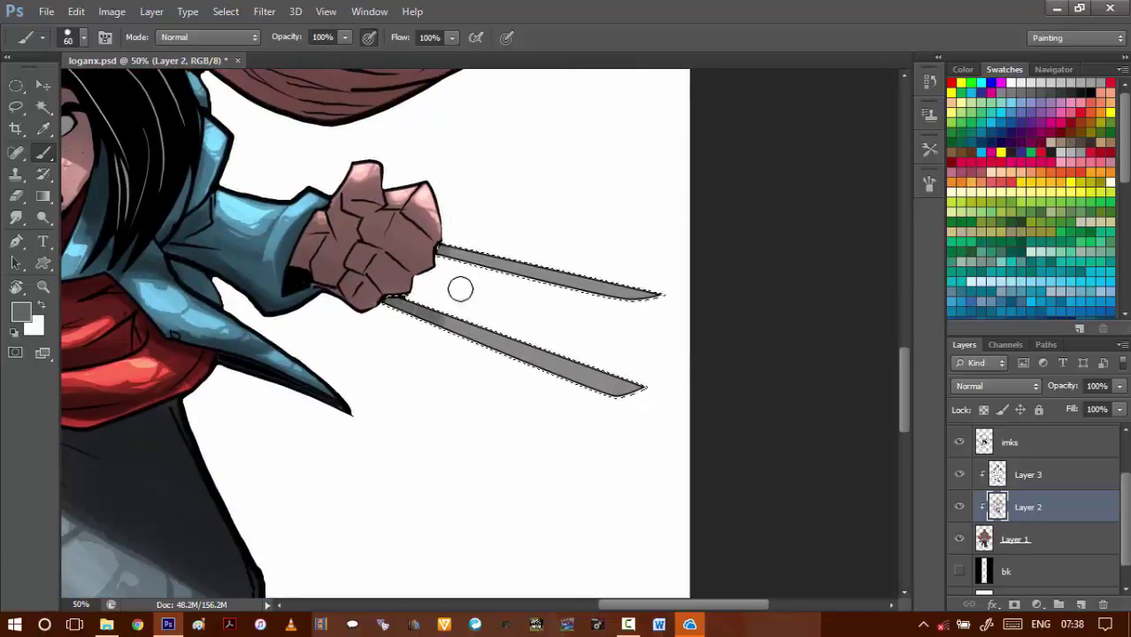
- Darken the claws beside the knuckles on both of the girl's hands
{"action": "left_click_drag", "start_coordinate": [463, 351], "coordinate": [469, 465]}
{"action": "mouse_move", "coordinate": [447, 248]}
{"action": "left_mouse_down"}
{"action": "mouse_move", "coordinate": [471, 439]}
{"action": "mouse_move", "coordinate": [463, 382]}
{"action": "mouse_move", "coordinate": [432, 386]}
{"action": "left_mouse_up"}
{"action": "key", "text": "space"}
{"action": "left_click_drag", "start_coordinate": [362, 334], "coordinate": [850, 333]}
{"action": "left_click_drag", "start_coordinate": [199, 276], "coordinate": [391, 348]}
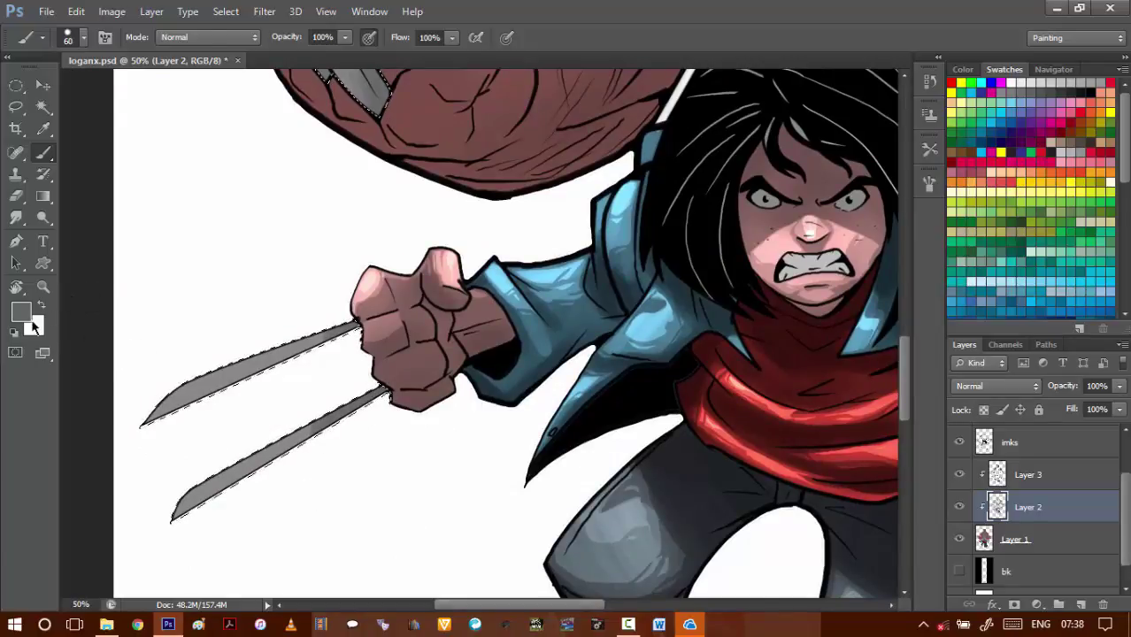
- Pick a gray lighter than the claw color and highlight the girl's left-side claws with a 35 px brush
{"action": "left_click", "coordinate": [27, 316]}
{"action": "left_click", "coordinate": [261, 371]}
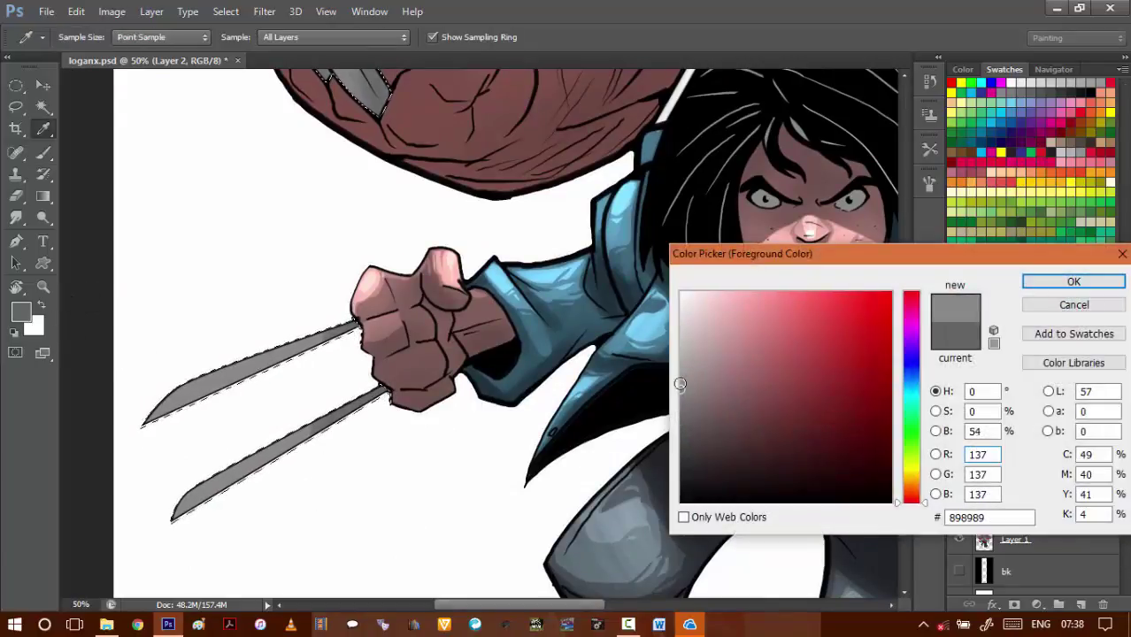
{"action": "left_click_drag", "start_coordinate": [680, 385], "coordinate": [697, 352]}
{"action": "left_click", "coordinate": [1032, 281]}
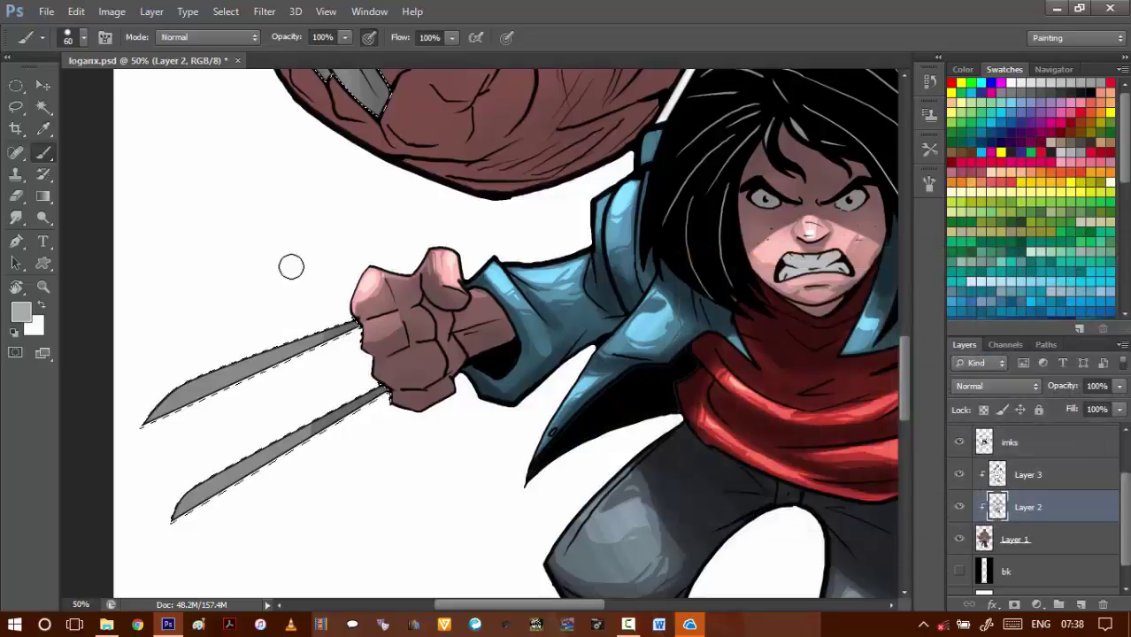
{"action": "left_click_drag", "start_coordinate": [265, 306], "coordinate": [381, 240]}
{"action": "key", "text": "bracketleft"}
{"action": "key", "text": "bracketleft"}
{"action": "key", "text": "bracketleft"}
{"action": "key", "text": "bracketleft"}
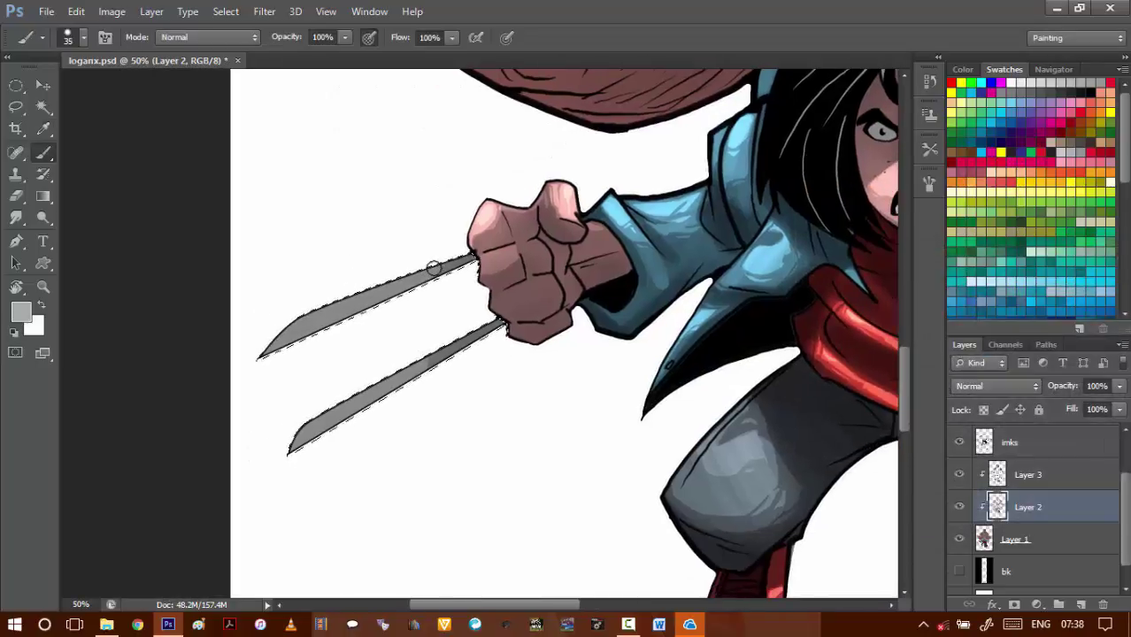
{"action": "left_click_drag", "start_coordinate": [431, 268], "coordinate": [361, 296]}
{"action": "left_click_drag", "start_coordinate": [469, 260], "coordinate": [266, 353]}
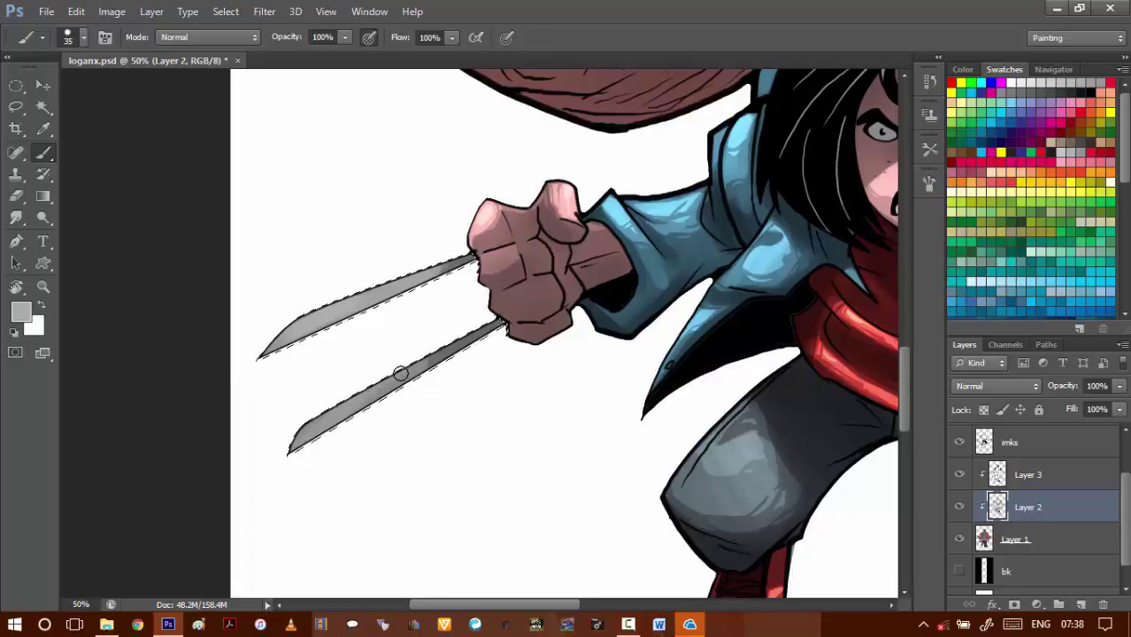
- Paint light gray highlights along the outermost claw of the man's left-side hand with a 50 px brush
{"action": "mouse_move", "coordinate": [407, 325]}
{"action": "left_mouse_down"}
{"action": "mouse_move", "coordinate": [310, 575]}
{"action": "mouse_move", "coordinate": [323, 585]}
{"action": "left_mouse_up"}
{"action": "left_click_drag", "start_coordinate": [323, 329], "coordinate": [334, 358]}
{"action": "key", "text": "bracketright"}
{"action": "key", "text": "bracketright"}
{"action": "key", "text": "bracketright"}
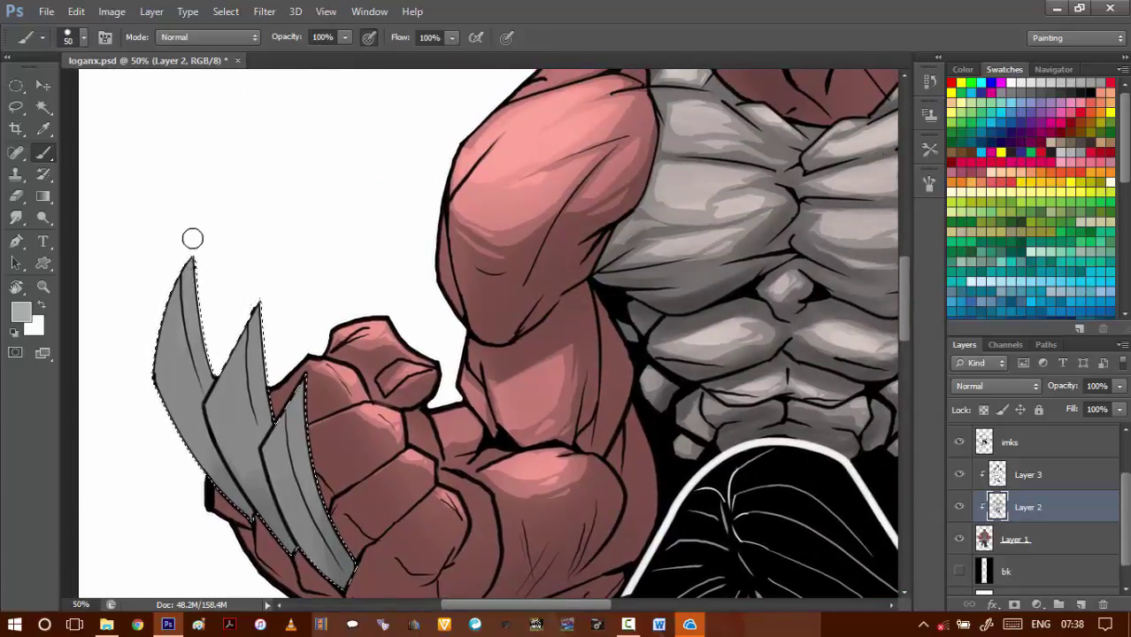
{"action": "left_click_drag", "start_coordinate": [190, 240], "coordinate": [188, 245]}
{"action": "left_click_drag", "start_coordinate": [180, 336], "coordinate": [164, 372]}
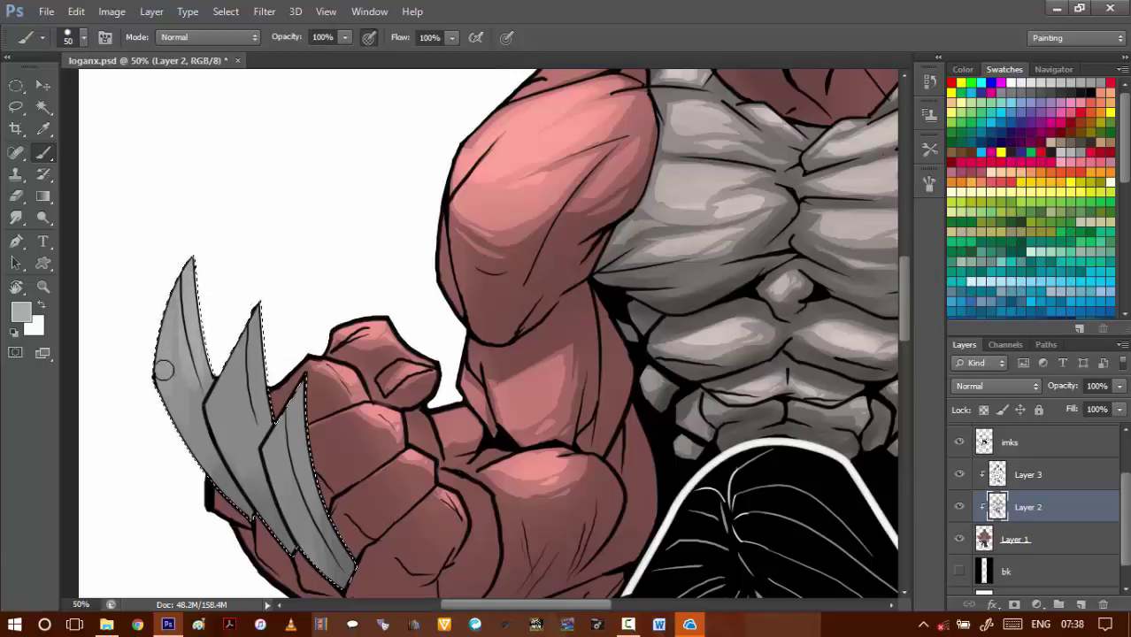
{"action": "left_click_drag", "start_coordinate": [180, 306], "coordinate": [184, 429]}
{"action": "left_click_drag", "start_coordinate": [173, 328], "coordinate": [219, 493]}
{"action": "left_click_drag", "start_coordinate": [169, 369], "coordinate": [248, 516]}
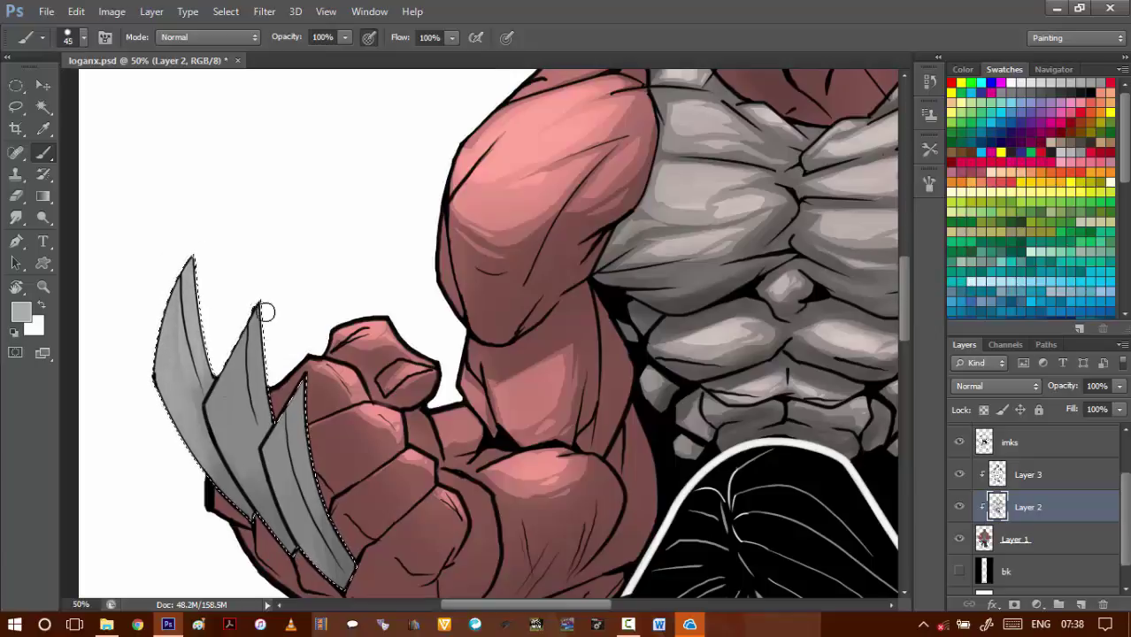
- Highlight the middle and inner claws of the same hand in light gray with a 45 px brush, redoing the unwanted stroke
{"action": "key", "text": "bracketleft"}
{"action": "mouse_move", "coordinate": [264, 310]}
{"action": "left_mouse_down"}
{"action": "mouse_move", "coordinate": [266, 416]}
{"action": "mouse_move", "coordinate": [257, 411]}
{"action": "left_mouse_up"}
{"action": "mouse_move", "coordinate": [239, 354]}
{"action": "left_mouse_down"}
{"action": "mouse_move", "coordinate": [244, 427]}
{"action": "mouse_move", "coordinate": [226, 417]}
{"action": "mouse_move", "coordinate": [231, 471]}
{"action": "mouse_move", "coordinate": [264, 512]}
{"action": "mouse_move", "coordinate": [230, 424]}
{"action": "mouse_move", "coordinate": [270, 497]}
{"action": "mouse_move", "coordinate": [229, 423]}
{"action": "mouse_move", "coordinate": [285, 514]}
{"action": "mouse_move", "coordinate": [224, 444]}
{"action": "left_mouse_up"}
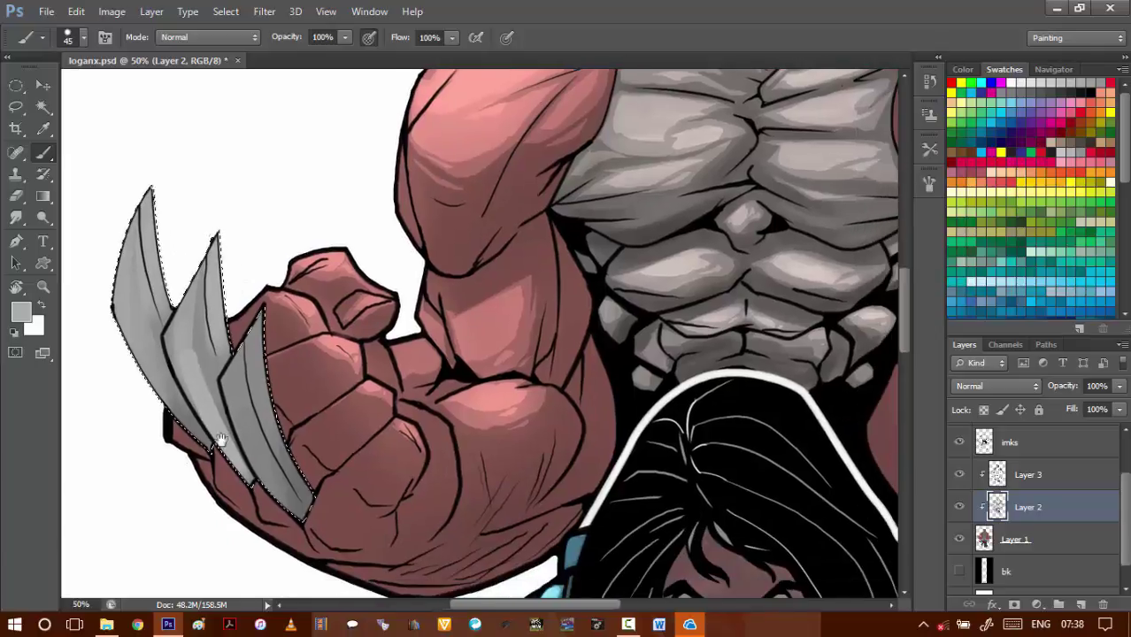
{"action": "key", "text": "ctrl+z"}
{"action": "left_click_drag", "start_coordinate": [192, 367], "coordinate": [207, 441]}
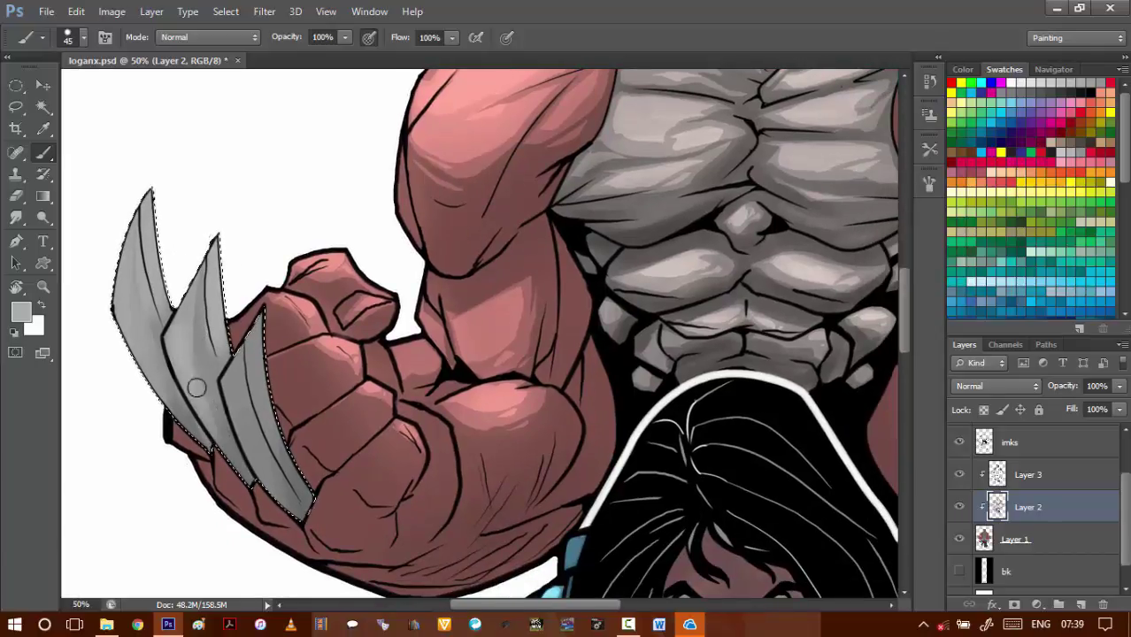
{"action": "left_click_drag", "start_coordinate": [196, 387], "coordinate": [228, 458]}
{"action": "mouse_move", "coordinate": [270, 320]}
{"action": "left_mouse_down"}
{"action": "mouse_move", "coordinate": [260, 377]}
{"action": "mouse_move", "coordinate": [302, 482]}
{"action": "mouse_move", "coordinate": [261, 471]}
{"action": "mouse_move", "coordinate": [249, 443]}
{"action": "left_mouse_up"}
- Highlight the claws of the man's right-side hand in light gray with the 45 px brush, redoing the unwanted strokes
{"action": "left_click_drag", "start_coordinate": [593, 298], "coordinate": [429, 296]}
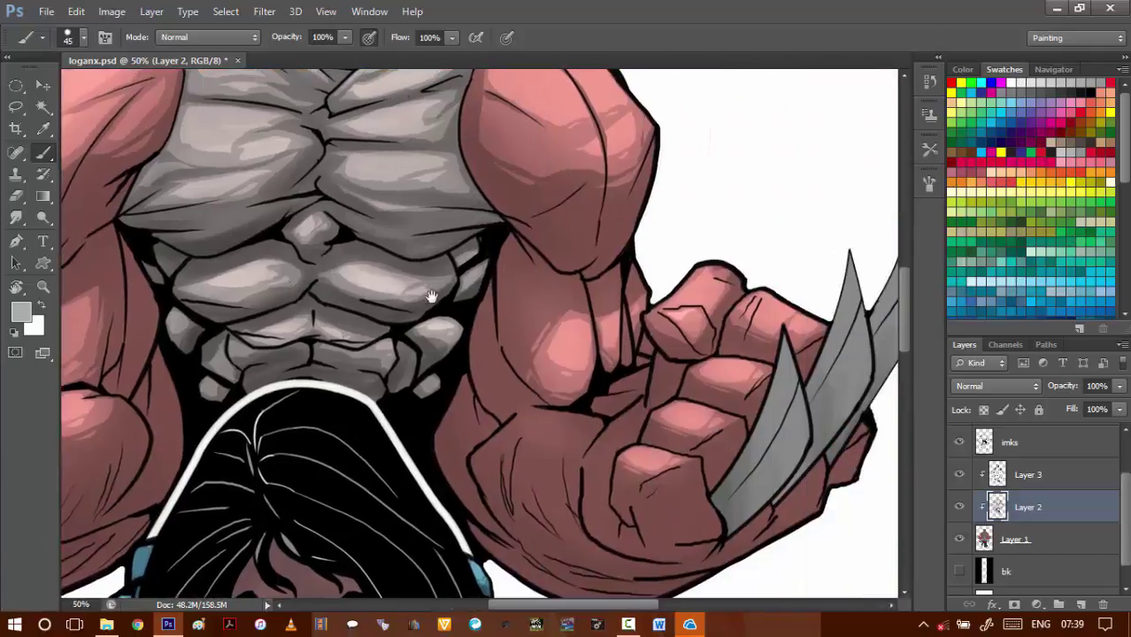
{"action": "left_click_drag", "start_coordinate": [519, 422], "coordinate": [490, 328]}
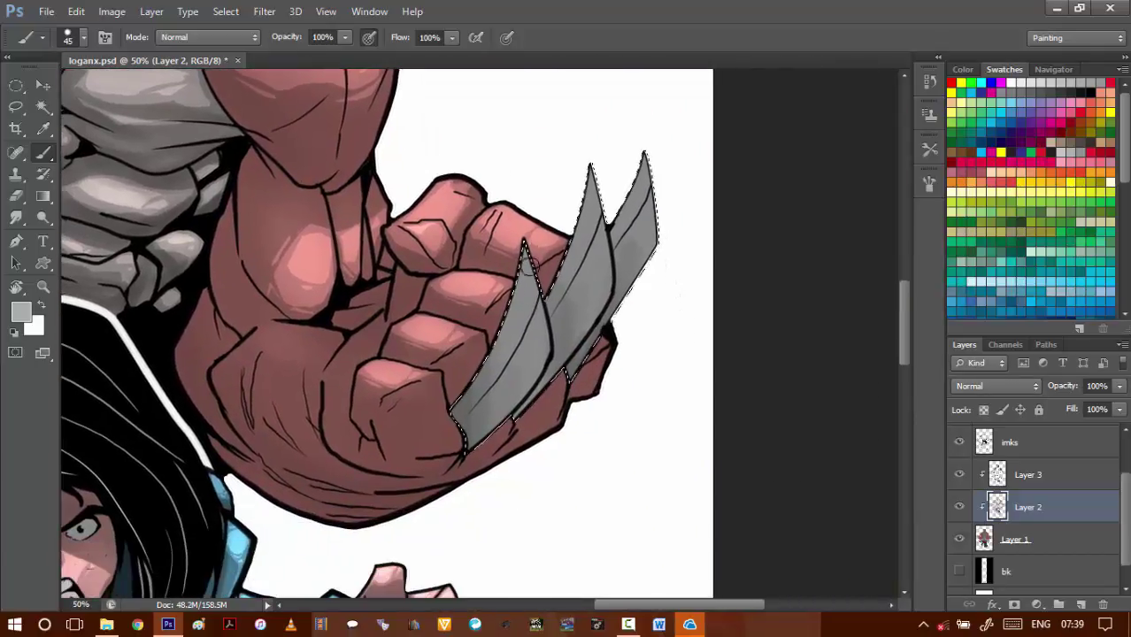
{"action": "mouse_move", "coordinate": [527, 271]}
{"action": "left_mouse_down"}
{"action": "mouse_move", "coordinate": [533, 326]}
{"action": "mouse_move", "coordinate": [499, 429]}
{"action": "left_mouse_up"}
{"action": "key", "text": "ctrl+z"}
{"action": "mouse_move", "coordinate": [529, 272]}
{"action": "left_mouse_down"}
{"action": "mouse_move", "coordinate": [537, 394]}
{"action": "mouse_move", "coordinate": [538, 322]}
{"action": "mouse_move", "coordinate": [520, 332]}
{"action": "mouse_move", "coordinate": [513, 385]}
{"action": "mouse_move", "coordinate": [496, 352]}
{"action": "left_mouse_up"}
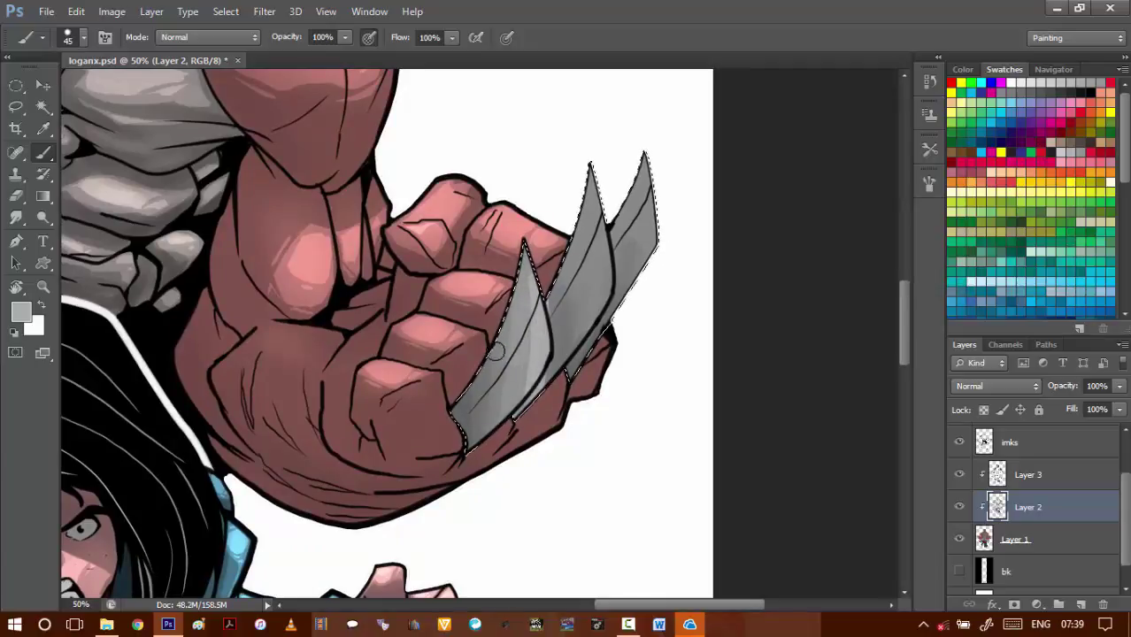
{"action": "left_click_drag", "start_coordinate": [594, 183], "coordinate": [593, 306]}
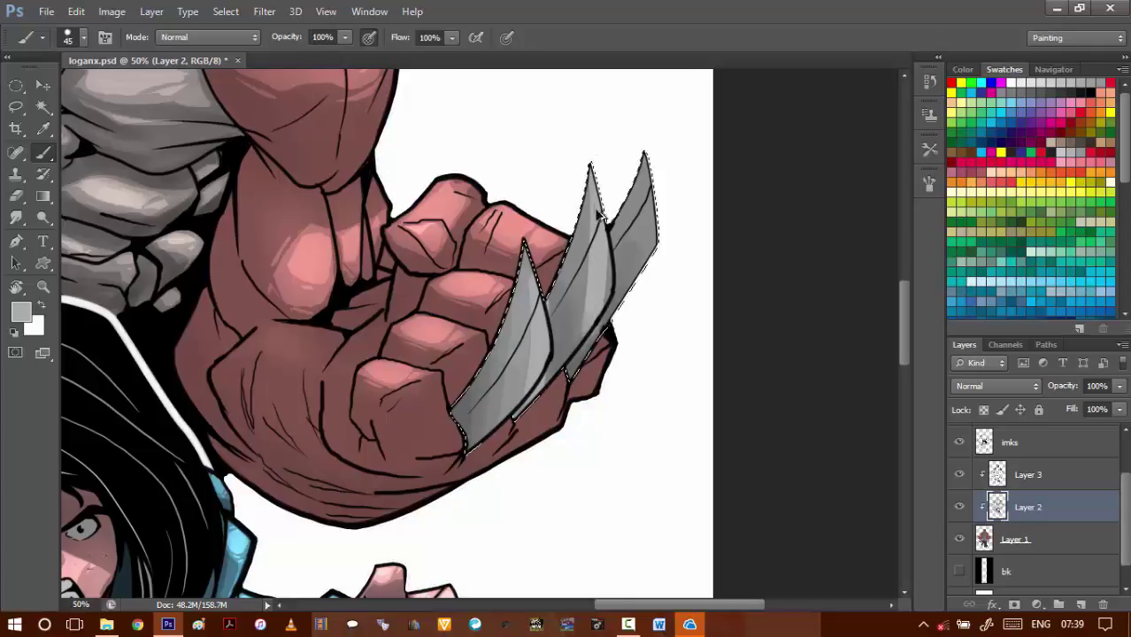
{"action": "key", "text": "ctrl+z"}
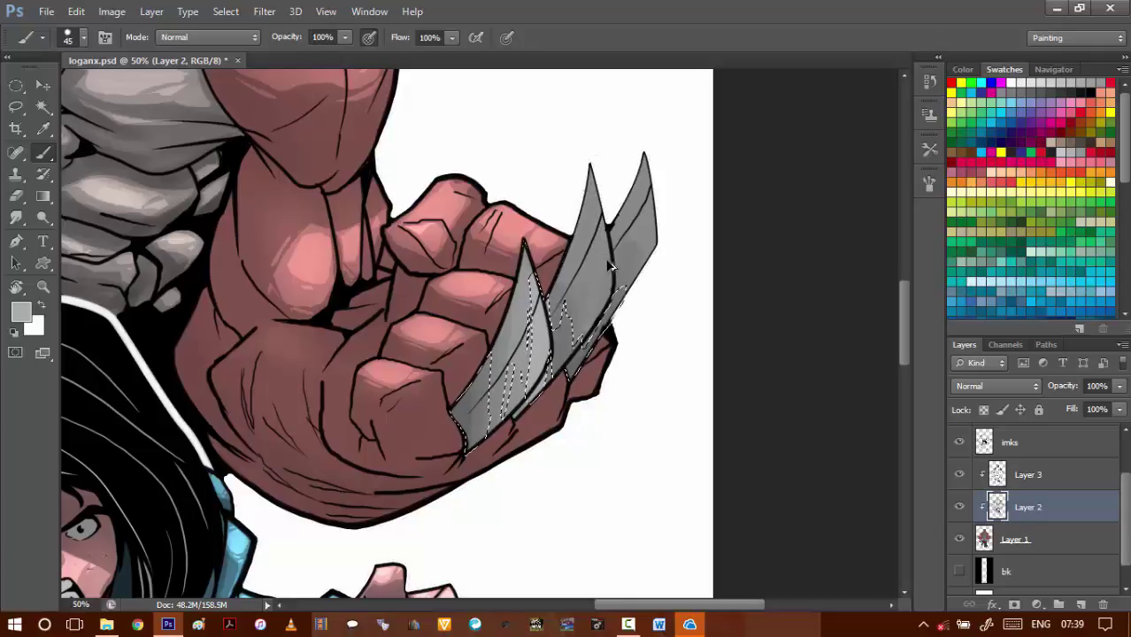
{"action": "mouse_move", "coordinate": [599, 181]}
{"action": "left_mouse_down"}
{"action": "mouse_move", "coordinate": [599, 298]}
{"action": "mouse_move", "coordinate": [600, 206]}
{"action": "mouse_move", "coordinate": [595, 275]}
{"action": "mouse_move", "coordinate": [589, 210]}
{"action": "mouse_move", "coordinate": [560, 335]}
{"action": "mouse_move", "coordinate": [602, 238]}
{"action": "mouse_move", "coordinate": [595, 202]}
{"action": "mouse_move", "coordinate": [616, 274]}
{"action": "mouse_move", "coordinate": [599, 260]}
{"action": "mouse_move", "coordinate": [647, 173]}
{"action": "mouse_move", "coordinate": [634, 307]}
{"action": "mouse_move", "coordinate": [651, 176]}
{"action": "mouse_move", "coordinate": [644, 325]}
{"action": "mouse_move", "coordinate": [659, 184]}
{"action": "mouse_move", "coordinate": [642, 219]}
{"action": "mouse_move", "coordinate": [630, 207]}
{"action": "mouse_move", "coordinate": [623, 224]}
{"action": "mouse_move", "coordinate": [618, 318]}
{"action": "left_mouse_up"}
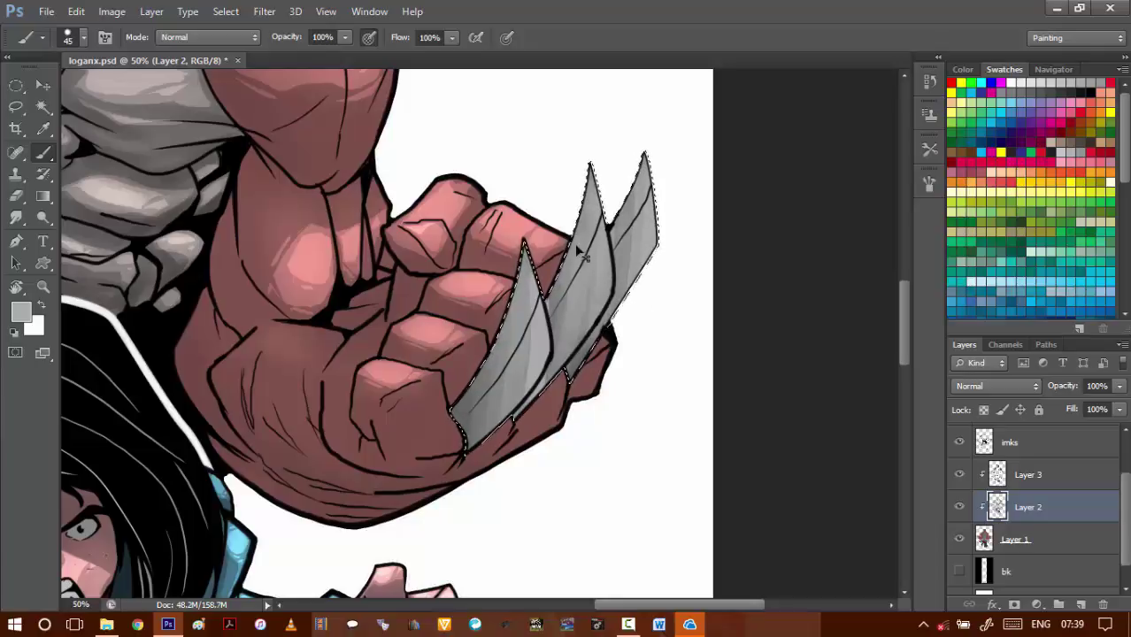
- Paint light gray highlights along the girl's two right-side claws and clear the selection
{"action": "left_click_drag", "start_coordinate": [435, 382], "coordinate": [496, 80]}
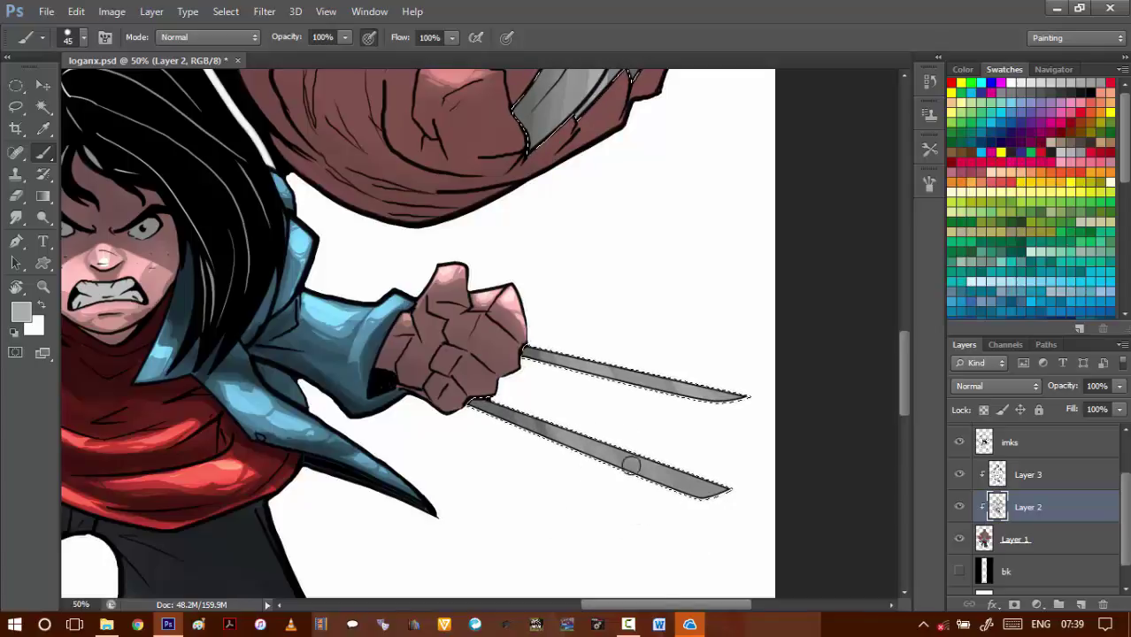
{"action": "left_click_drag", "start_coordinate": [492, 349], "coordinate": [788, 329]}
{"action": "left_click_drag", "start_coordinate": [228, 357], "coordinate": [357, 327]}
{"action": "key", "text": "ctrl+d"}
- On Layer 3, lasso jagged bands across both of the girl's left-side claws and fill them with dark gray 393939
{"action": "key", "text": "l"}
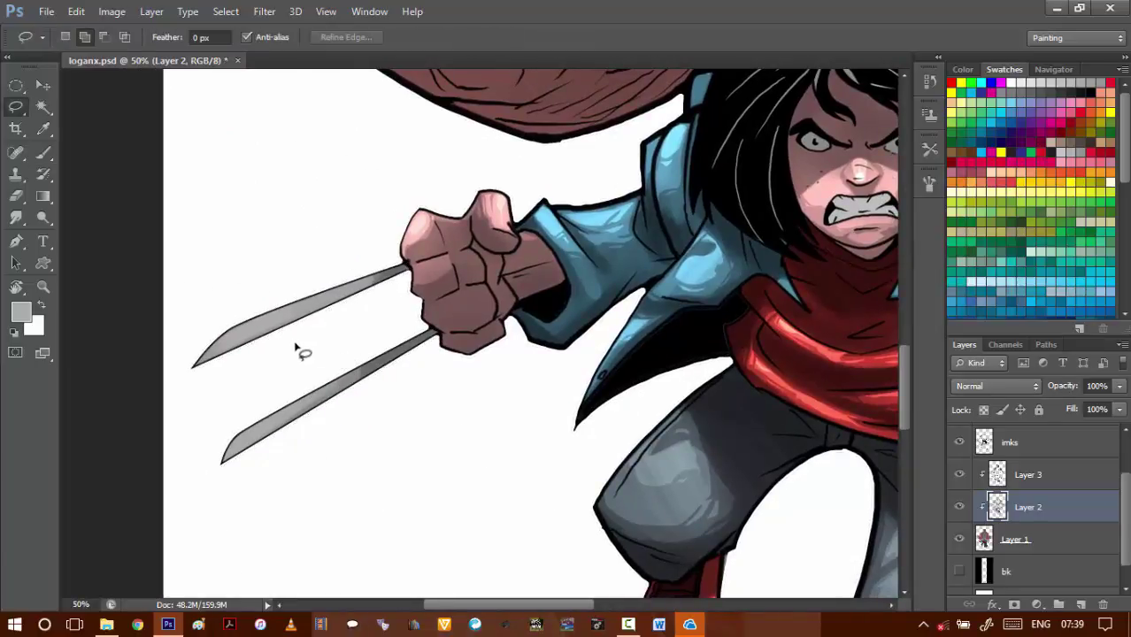
{"action": "left_click", "coordinate": [1022, 478]}
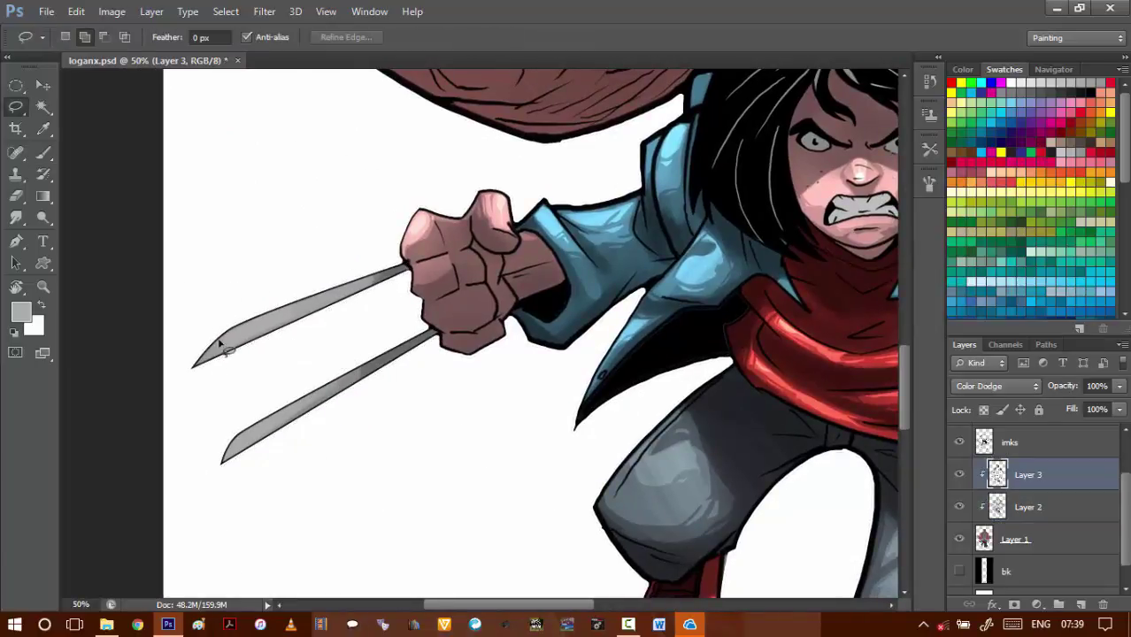
{"action": "mouse_move", "coordinate": [236, 305]}
{"action": "left_mouse_down"}
{"action": "mouse_move", "coordinate": [190, 380]}
{"action": "mouse_move", "coordinate": [229, 369]}
{"action": "mouse_move", "coordinate": [225, 387]}
{"action": "mouse_move", "coordinate": [323, 263]}
{"action": "left_mouse_up"}
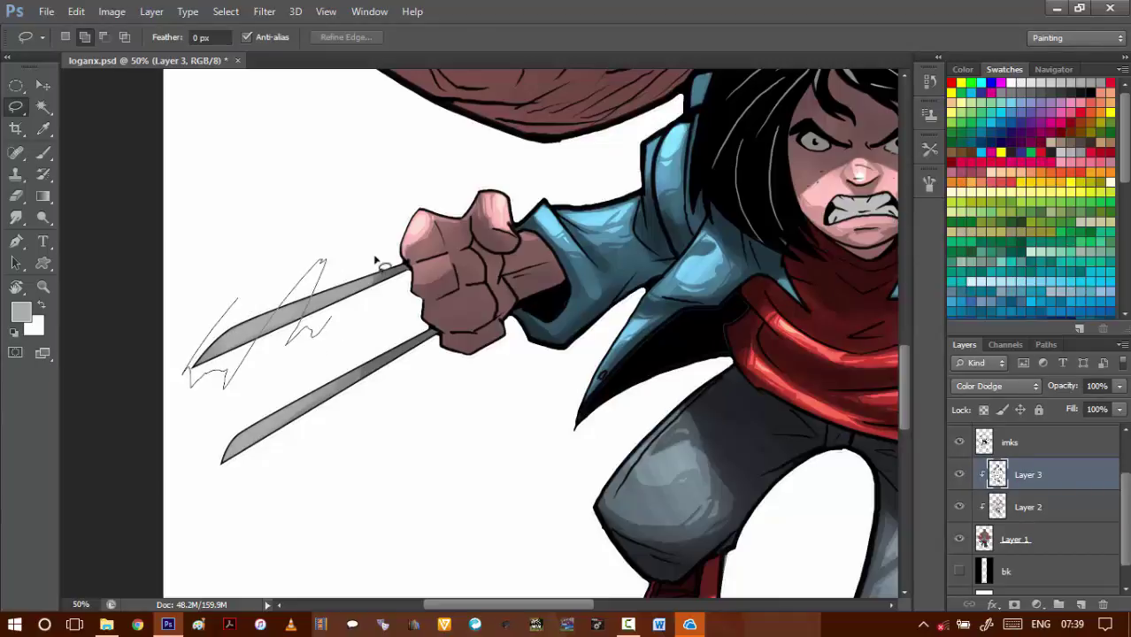
{"action": "left_click_drag", "start_coordinate": [330, 237], "coordinate": [191, 310]}
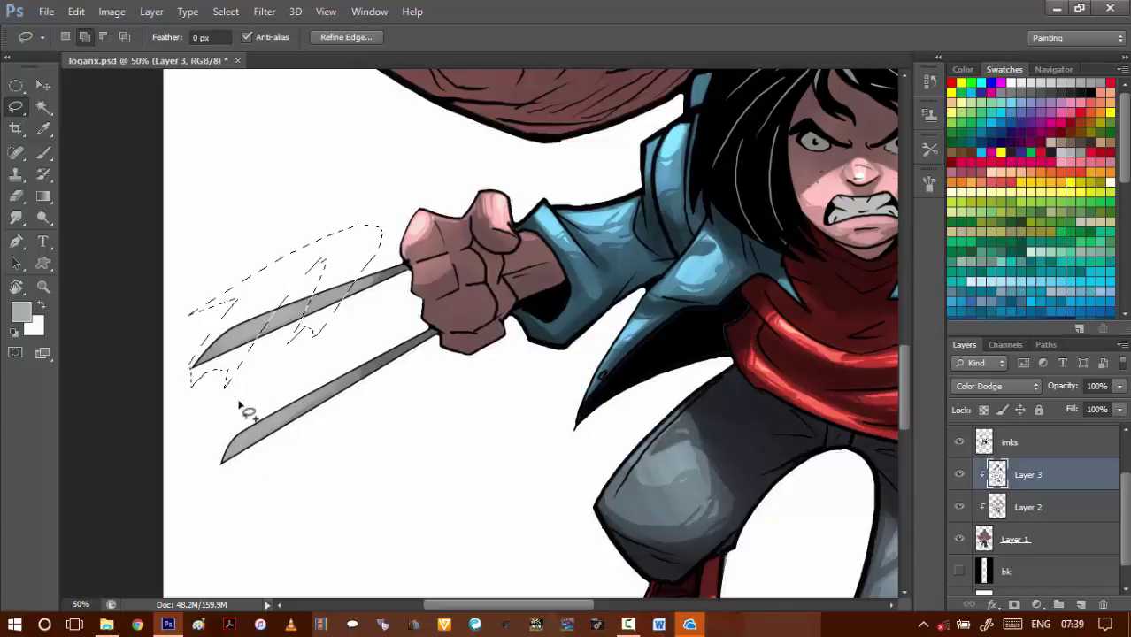
{"action": "mouse_move", "coordinate": [237, 403]}
{"action": "left_mouse_down"}
{"action": "mouse_move", "coordinate": [224, 496]}
{"action": "mouse_move", "coordinate": [234, 508]}
{"action": "mouse_move", "coordinate": [322, 357]}
{"action": "mouse_move", "coordinate": [288, 451]}
{"action": "mouse_move", "coordinate": [302, 463]}
{"action": "mouse_move", "coordinate": [347, 348]}
{"action": "left_mouse_up"}
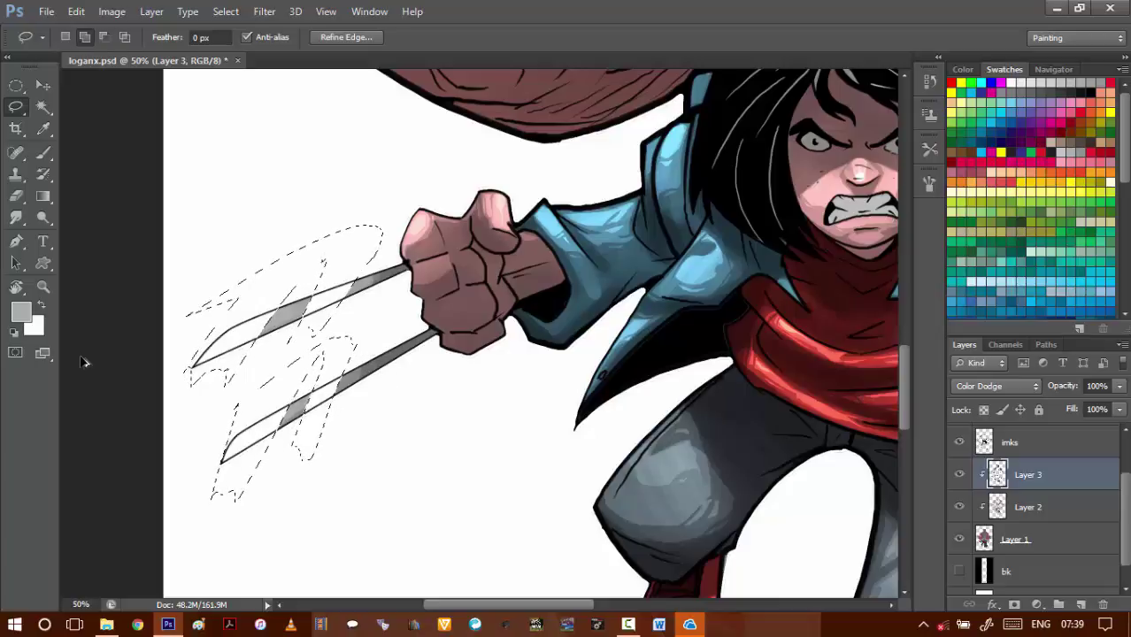
{"action": "left_click", "coordinate": [21, 311]}
{"action": "left_click", "coordinate": [681, 455]}
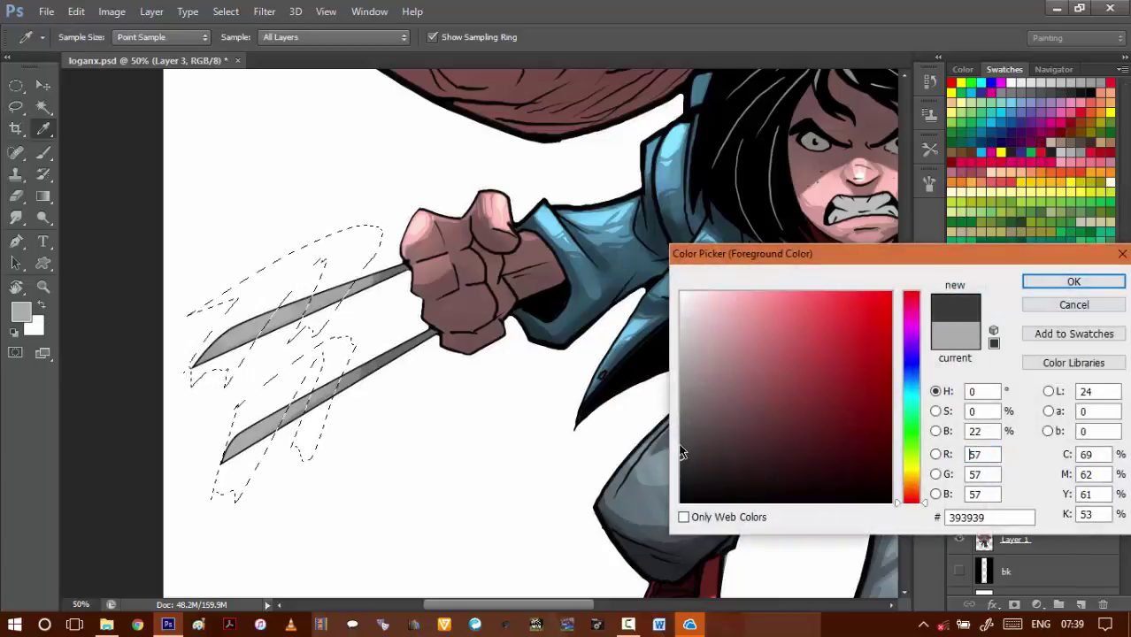
{"action": "key", "text": "Return"}
{"action": "key", "text": "ctrl+d"}
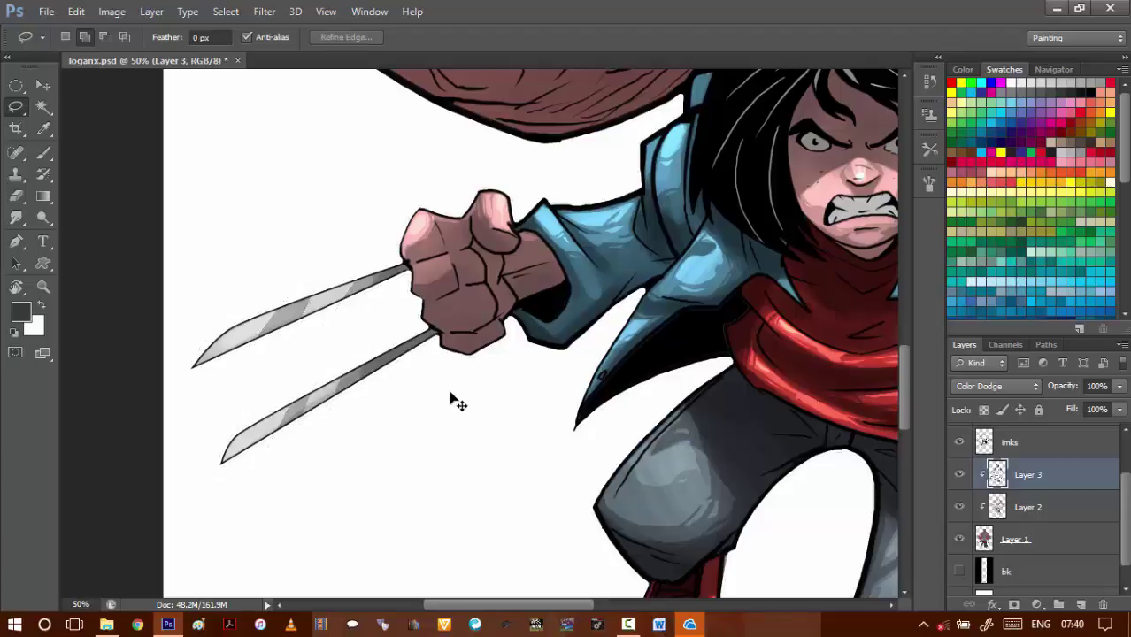
- Try filling lassoed bands across the girl's right-side claws on Layer 3, undo the fill and clear the selection
{"action": "left_click_drag", "start_coordinate": [590, 401], "coordinate": [356, 449]}
{"action": "left_click_drag", "start_coordinate": [730, 406], "coordinate": [427, 426]}
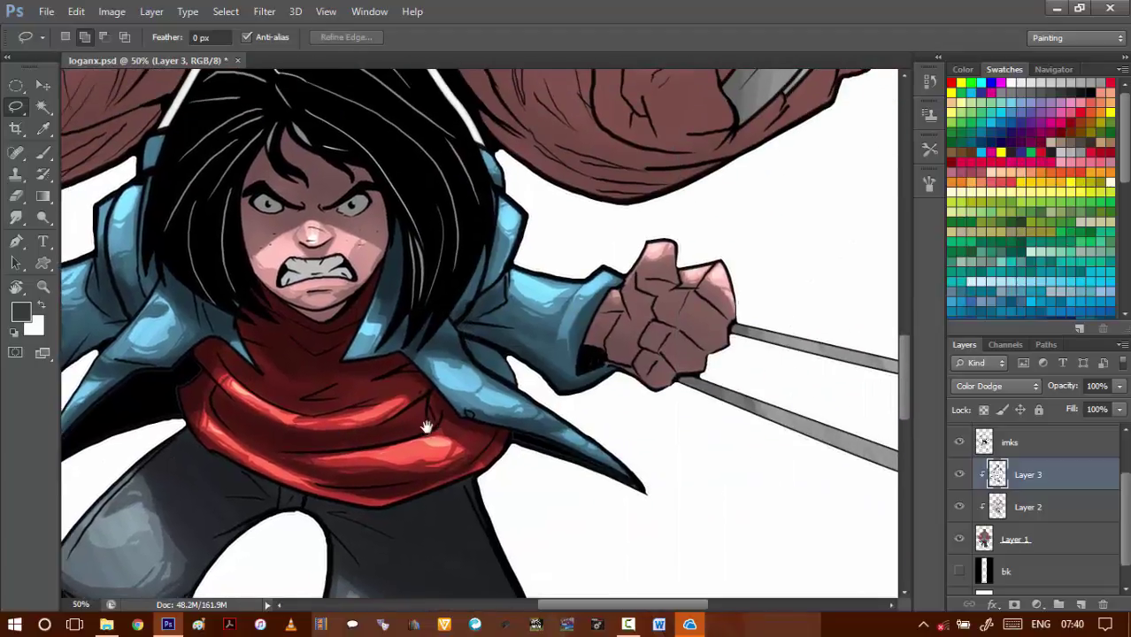
{"action": "left_click_drag", "start_coordinate": [624, 415], "coordinate": [383, 412]}
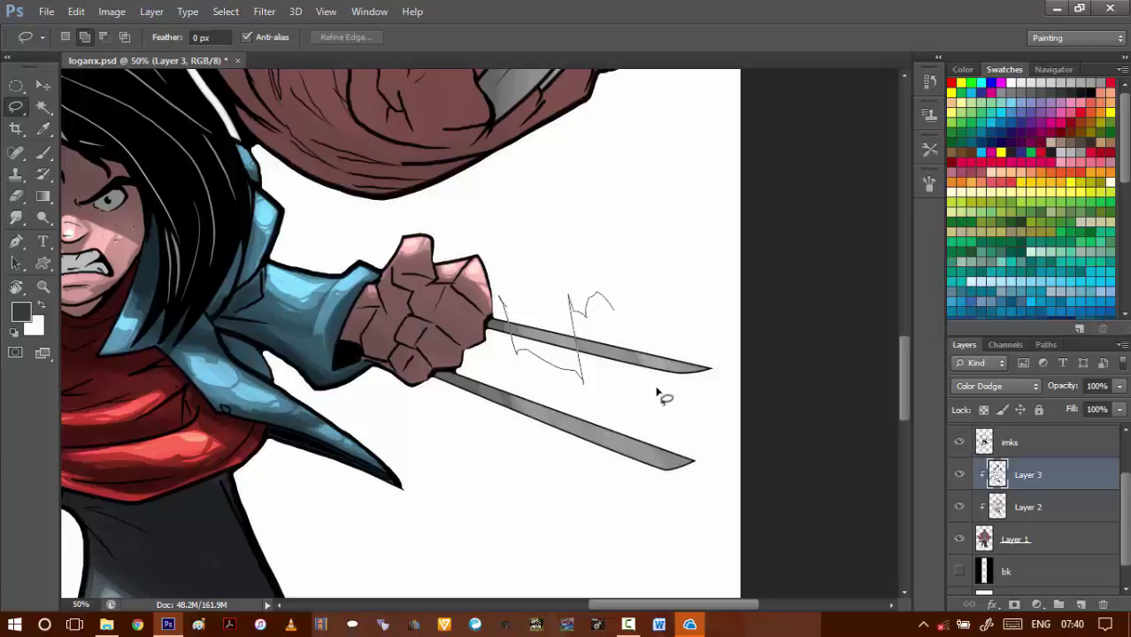
{"action": "mouse_move", "coordinate": [721, 422]}
{"action": "left_mouse_down"}
{"action": "mouse_move", "coordinate": [672, 248]}
{"action": "mouse_move", "coordinate": [604, 237]}
{"action": "left_mouse_up"}
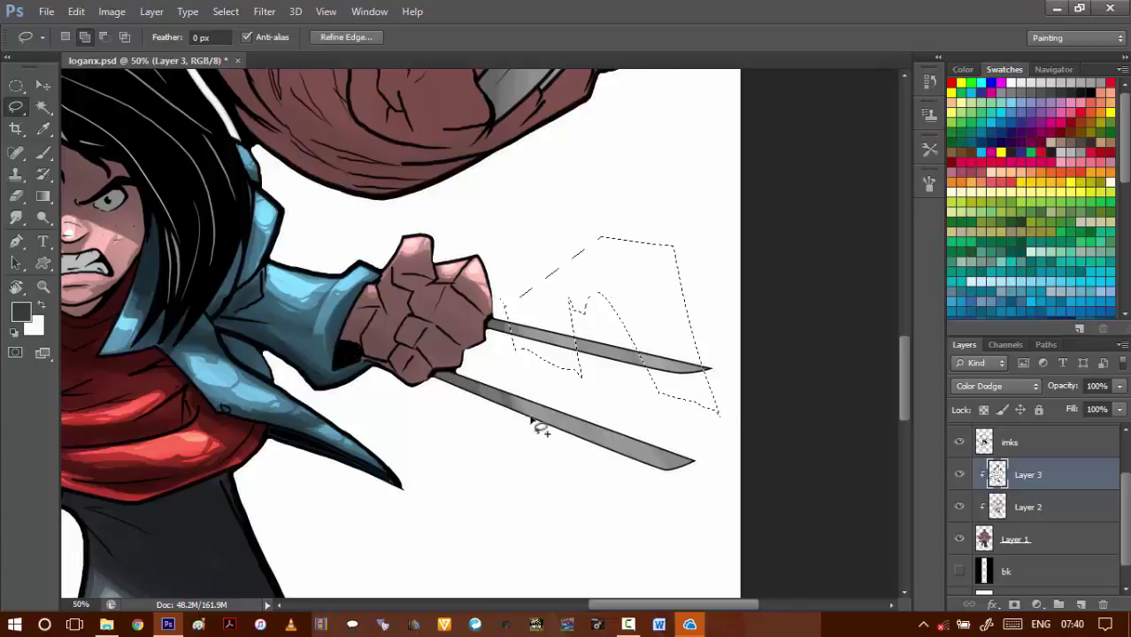
{"action": "mouse_move", "coordinate": [476, 370]}
{"action": "left_mouse_down"}
{"action": "mouse_move", "coordinate": [511, 450]}
{"action": "mouse_move", "coordinate": [507, 364]}
{"action": "mouse_move", "coordinate": [538, 467]}
{"action": "mouse_move", "coordinate": [582, 407]}
{"action": "mouse_move", "coordinate": [664, 530]}
{"action": "mouse_move", "coordinate": [647, 430]}
{"action": "mouse_move", "coordinate": [720, 488]}
{"action": "mouse_move", "coordinate": [660, 424]}
{"action": "left_mouse_up"}
{"action": "key", "text": "ctrl+d"}
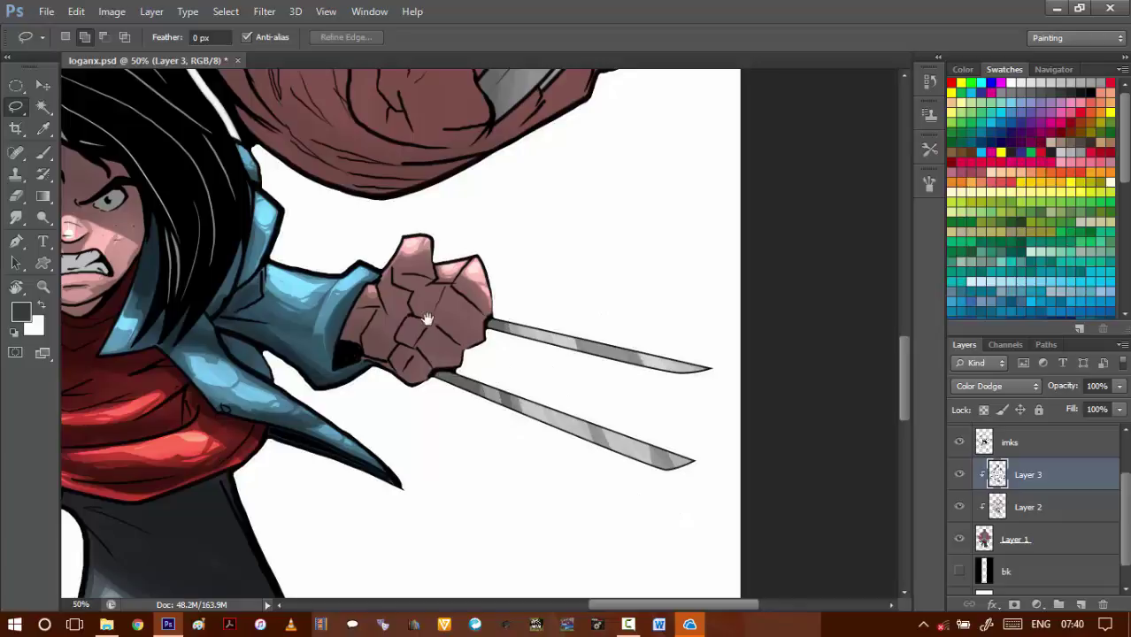
{"action": "mouse_move", "coordinate": [427, 319]}
{"action": "left_mouse_down"}
{"action": "mouse_move", "coordinate": [472, 464]}
{"action": "mouse_move", "coordinate": [348, 332]}
{"action": "left_mouse_up"}
{"action": "key", "text": "ctrl+shift+d"}
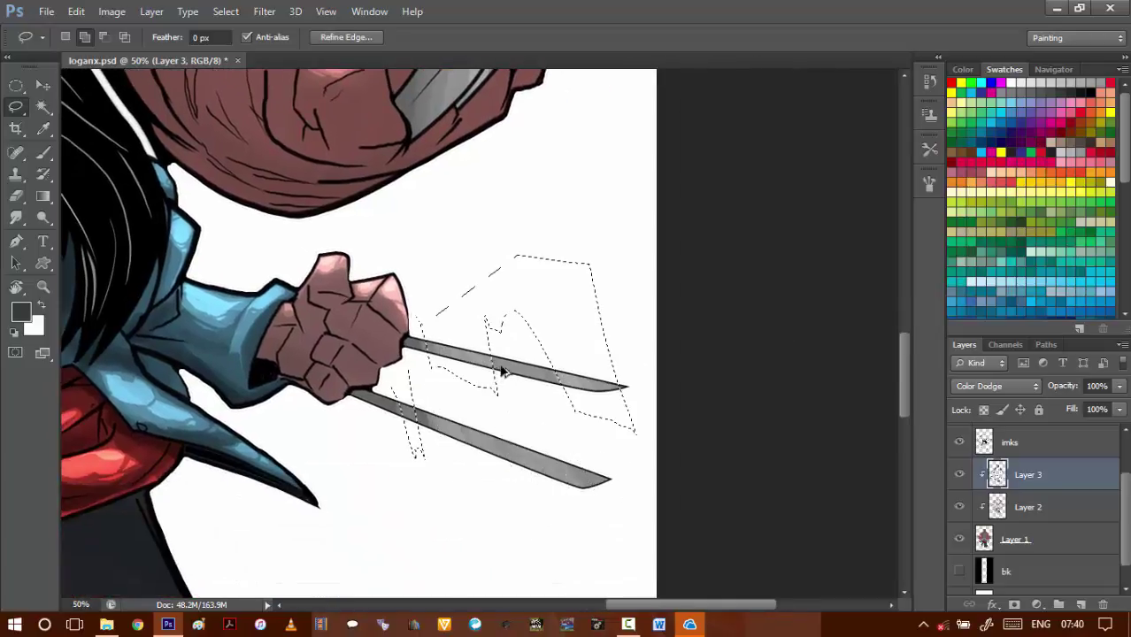
{"action": "key", "text": "ctrl+d"}
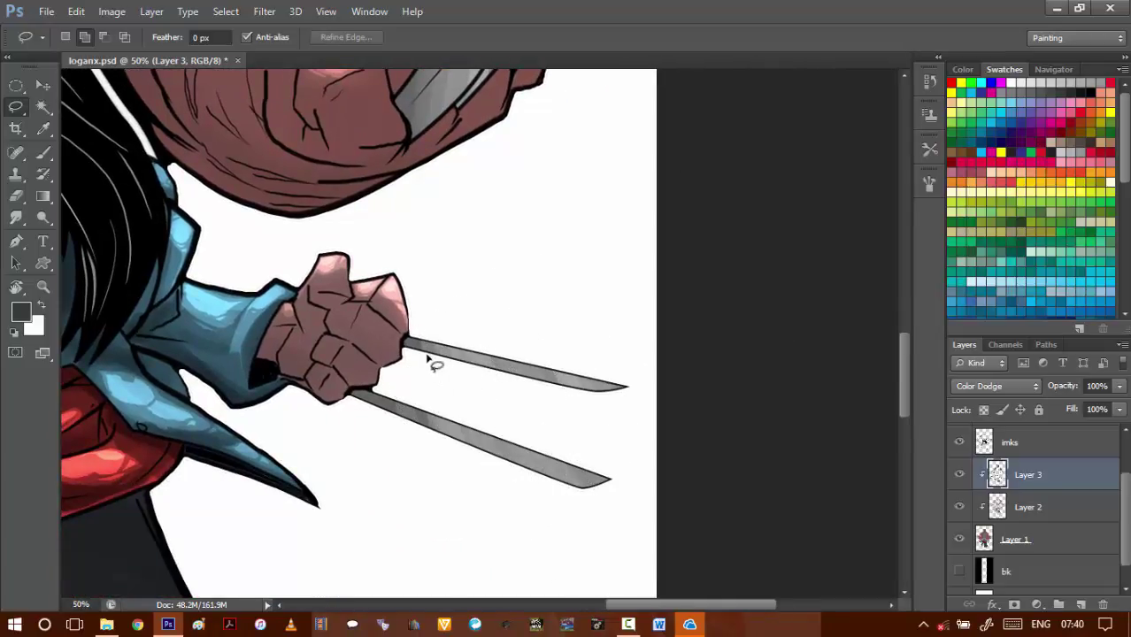
- Lasso long diagonal zigzag bands across both of the girl's right-side claws, fill them with the dark gray and deselect
{"action": "left_click_drag", "start_coordinate": [410, 324], "coordinate": [467, 522]}
{"action": "mouse_move", "coordinate": [535, 536]}
{"action": "left_mouse_down"}
{"action": "mouse_move", "coordinate": [488, 297]}
{"action": "mouse_move", "coordinate": [598, 567]}
{"action": "mouse_move", "coordinate": [569, 277]}
{"action": "left_mouse_up"}
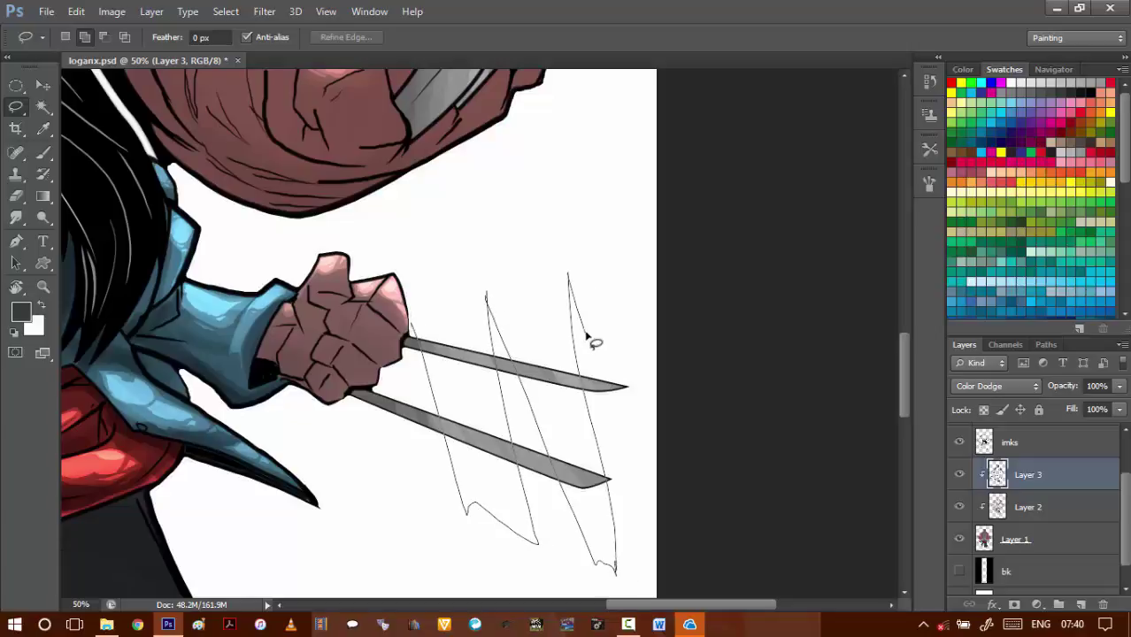
{"action": "mouse_move", "coordinate": [585, 336]}
{"action": "left_mouse_down"}
{"action": "mouse_move", "coordinate": [643, 442]}
{"action": "mouse_move", "coordinate": [460, 196]}
{"action": "left_mouse_up"}
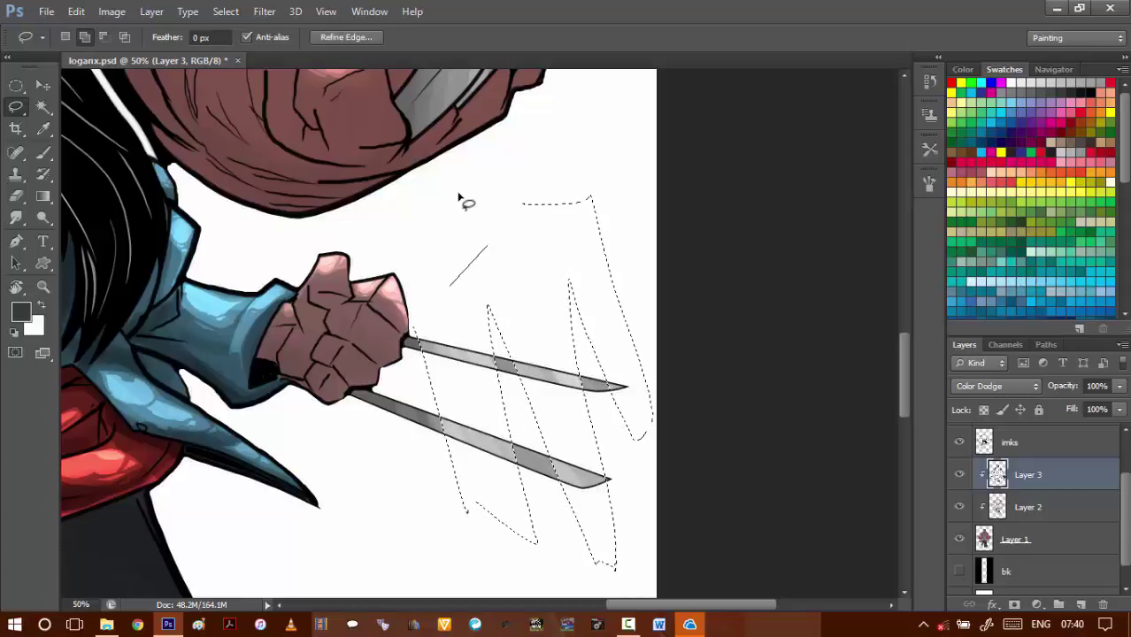
{"action": "key", "text": "ctrl+d"}
- Lasso around the girl's left-side claws and delete their highlight bands from Layer 3
{"action": "mouse_move", "coordinate": [372, 383]}
{"action": "left_mouse_down"}
{"action": "mouse_move", "coordinate": [649, 348]}
{"action": "mouse_move", "coordinate": [850, 361]}
{"action": "left_mouse_up"}
{"action": "left_click_drag", "start_coordinate": [362, 352], "coordinate": [457, 331]}
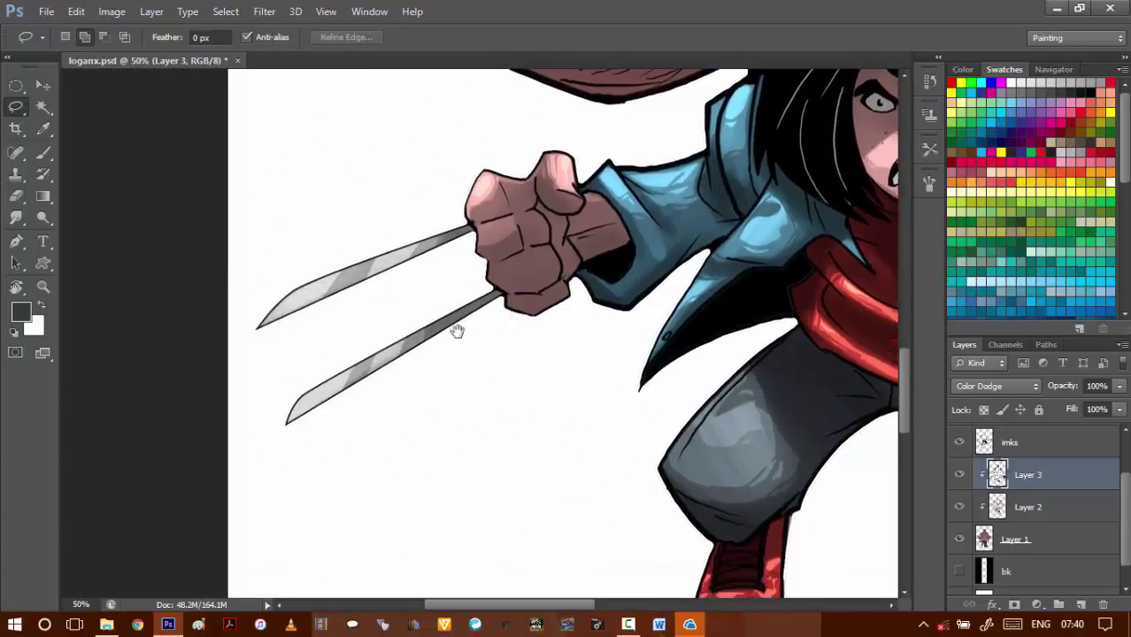
{"action": "scroll", "coordinate": [456, 332], "scroll_direction": "left", "scroll_amount": 2}
{"action": "mouse_move", "coordinate": [340, 212]}
{"action": "left_mouse_down"}
{"action": "mouse_move", "coordinate": [497, 405]}
{"action": "mouse_move", "coordinate": [490, 298]}
{"action": "mouse_move", "coordinate": [430, 184]}
{"action": "left_mouse_up"}
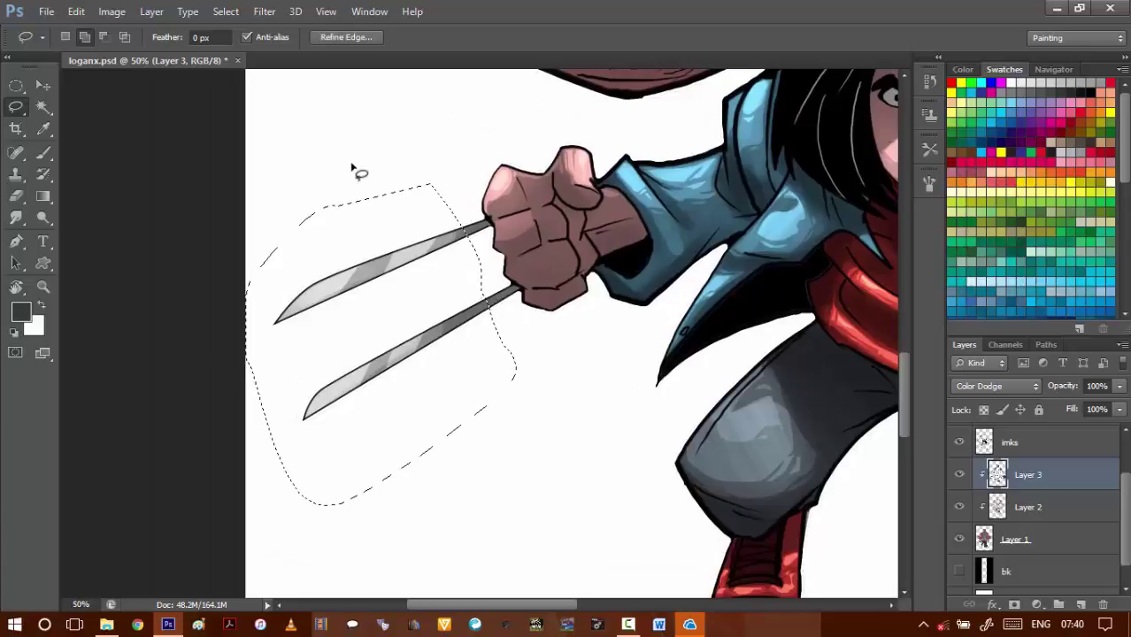
{"action": "key", "text": "Delete"}
{"action": "key", "text": "ctrl+d"}
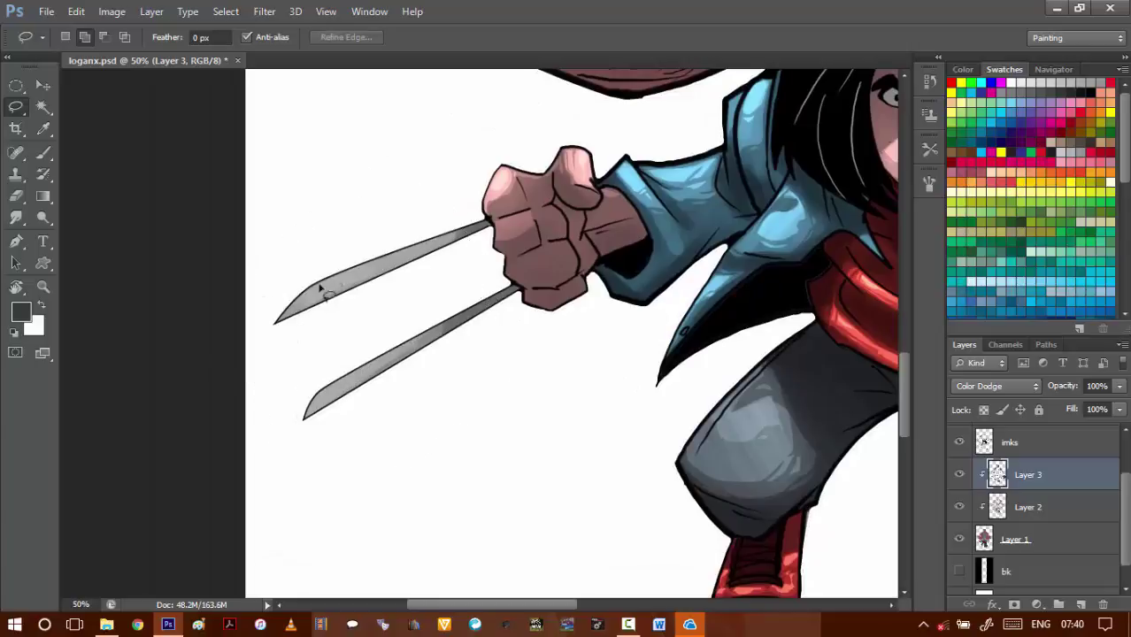
- Try filling two near-vertical lassoed bands across the girl's left-side claws with the dark gray
{"action": "left_click_drag", "start_coordinate": [404, 217], "coordinate": [395, 431]}
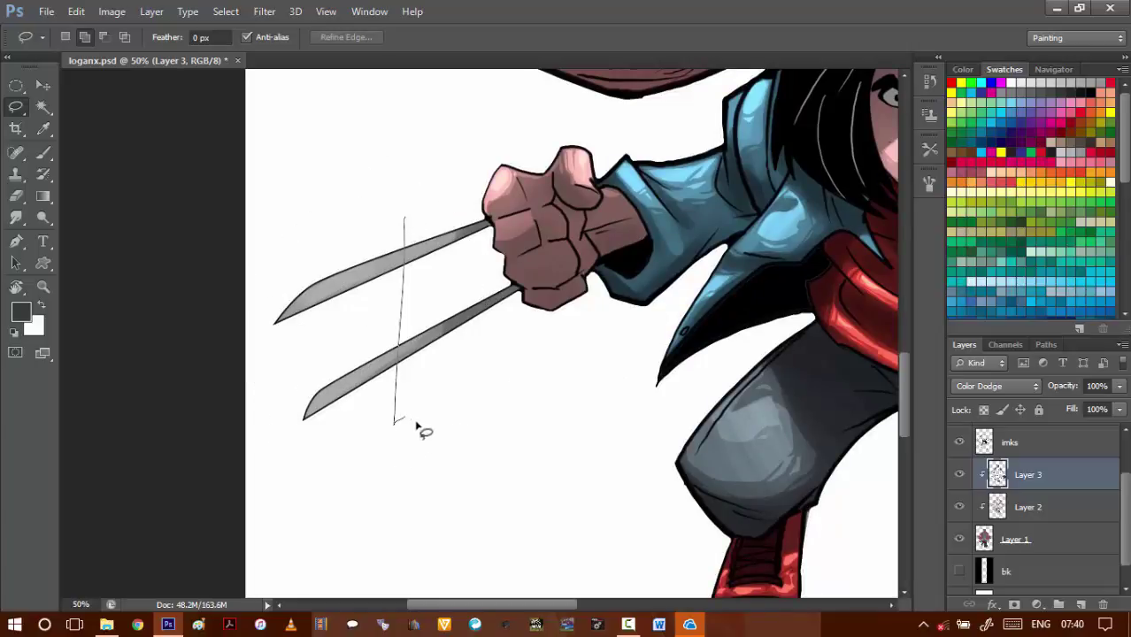
{"action": "left_click_drag", "start_coordinate": [452, 215], "coordinate": [451, 185]}
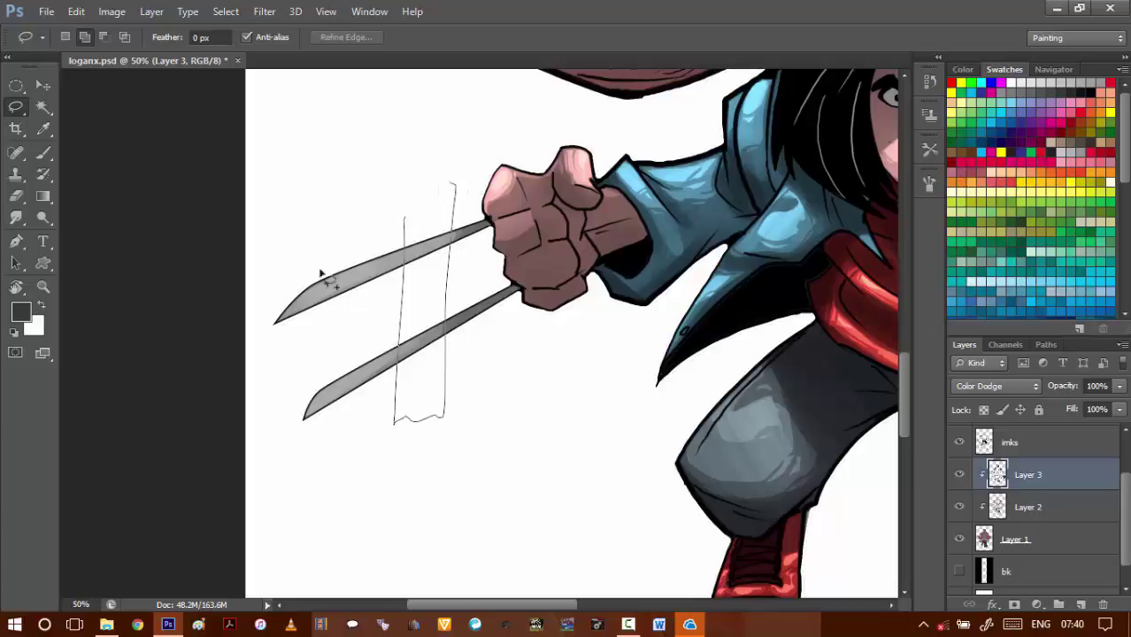
{"action": "left_click_drag", "start_coordinate": [322, 274], "coordinate": [323, 270]}
{"action": "left_click_drag", "start_coordinate": [325, 224], "coordinate": [307, 501]}
{"action": "mouse_move", "coordinate": [329, 511]}
{"action": "left_mouse_down"}
{"action": "mouse_move", "coordinate": [366, 202]}
{"action": "mouse_move", "coordinate": [356, 449]}
{"action": "mouse_move", "coordinate": [367, 133]}
{"action": "left_mouse_up"}
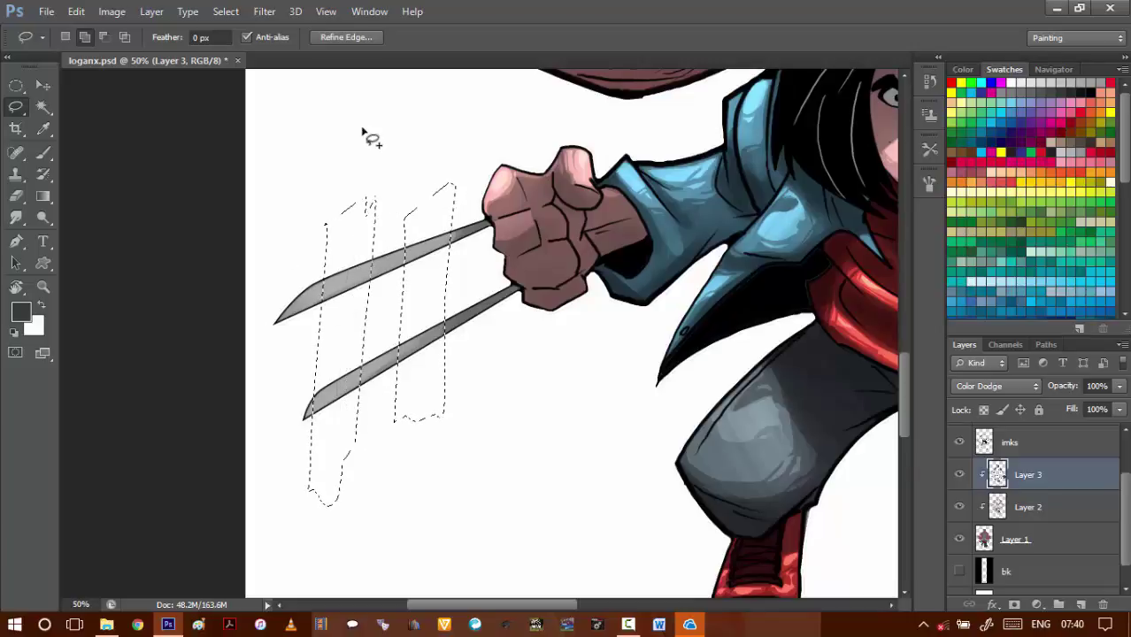
{"action": "key", "text": "ctrl+BackSpace"}
{"action": "key", "text": "ctrl+d"}
- Undo the near-vertical band fill on the girl's left-side claws and clear the selection
{"action": "left_click_drag", "start_coordinate": [595, 286], "coordinate": [432, 379]}
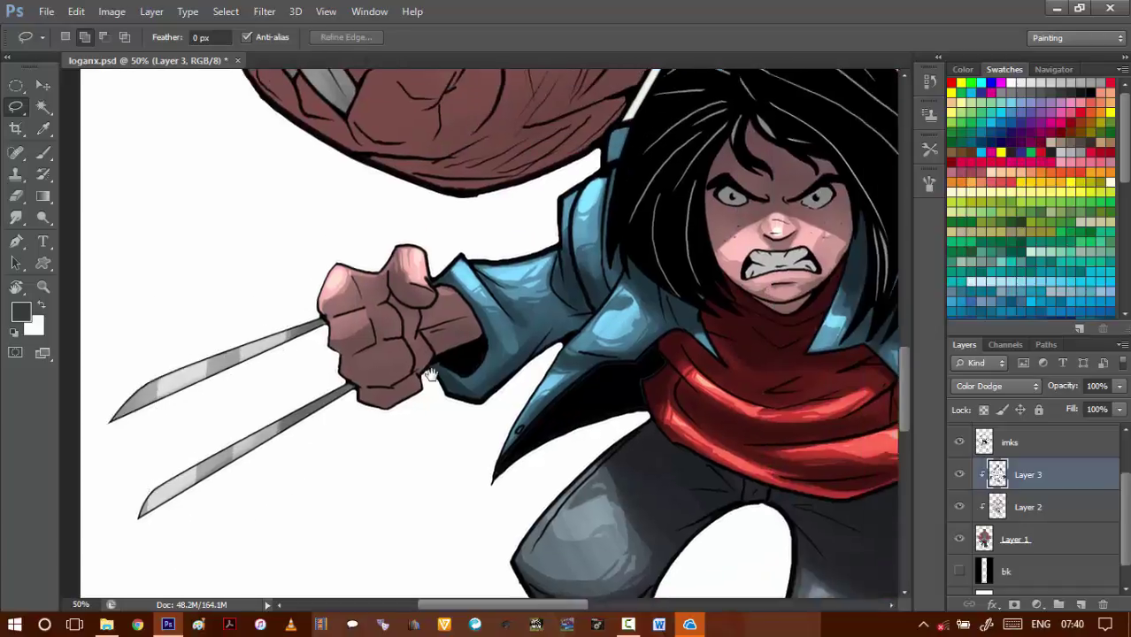
{"action": "key", "text": "ctrl+minus"}
{"action": "key", "text": "ctrl+minus"}
{"action": "left_click_drag", "start_coordinate": [544, 327], "coordinate": [467, 385]}
{"action": "mouse_move", "coordinate": [273, 393]}
{"action": "left_mouse_down"}
{"action": "mouse_move", "coordinate": [329, 403]}
{"action": "mouse_move", "coordinate": [361, 375]}
{"action": "left_mouse_up"}
{"action": "left_click", "coordinate": [317, 445], "text": "ctrl"}
{"action": "key", "text": "ctrl+alt+z"}
{"action": "key", "text": "ctrl+alt+z"}
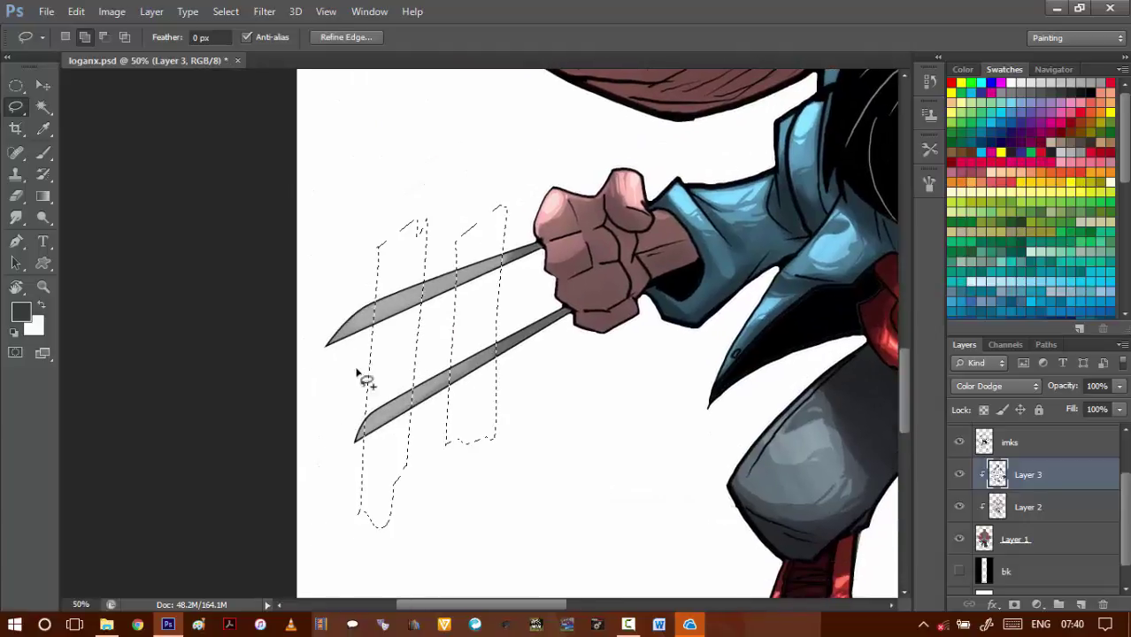
{"action": "key", "text": "ctrl+d"}
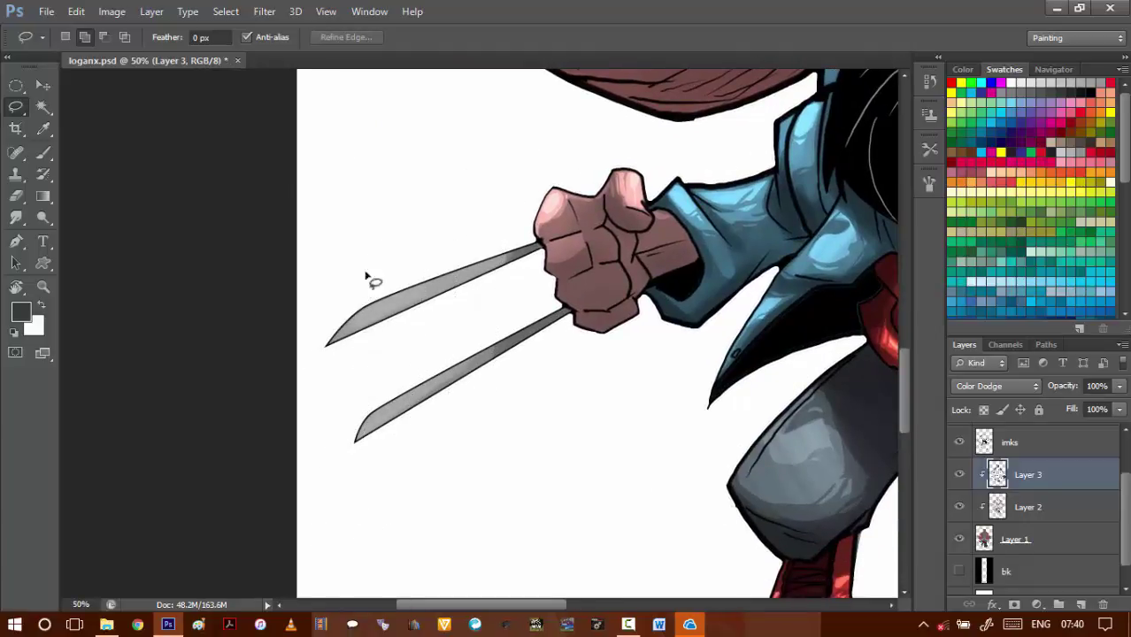
- Lasso wider slanted bands over the tips and bases of the girl's left-side claws, fill them with dark gray and deselect
{"action": "mouse_move", "coordinate": [366, 259]}
{"action": "left_mouse_down"}
{"action": "mouse_move", "coordinate": [300, 400]}
{"action": "mouse_move", "coordinate": [301, 492]}
{"action": "mouse_move", "coordinate": [336, 570]}
{"action": "mouse_move", "coordinate": [382, 494]}
{"action": "mouse_move", "coordinate": [462, 225]}
{"action": "mouse_move", "coordinate": [389, 237]}
{"action": "left_mouse_up"}
{"action": "mouse_move", "coordinate": [481, 223]}
{"action": "left_mouse_down"}
{"action": "mouse_move", "coordinate": [430, 464]}
{"action": "mouse_move", "coordinate": [442, 450]}
{"action": "mouse_move", "coordinate": [462, 472]}
{"action": "mouse_move", "coordinate": [482, 448]}
{"action": "mouse_move", "coordinate": [530, 235]}
{"action": "left_mouse_up"}
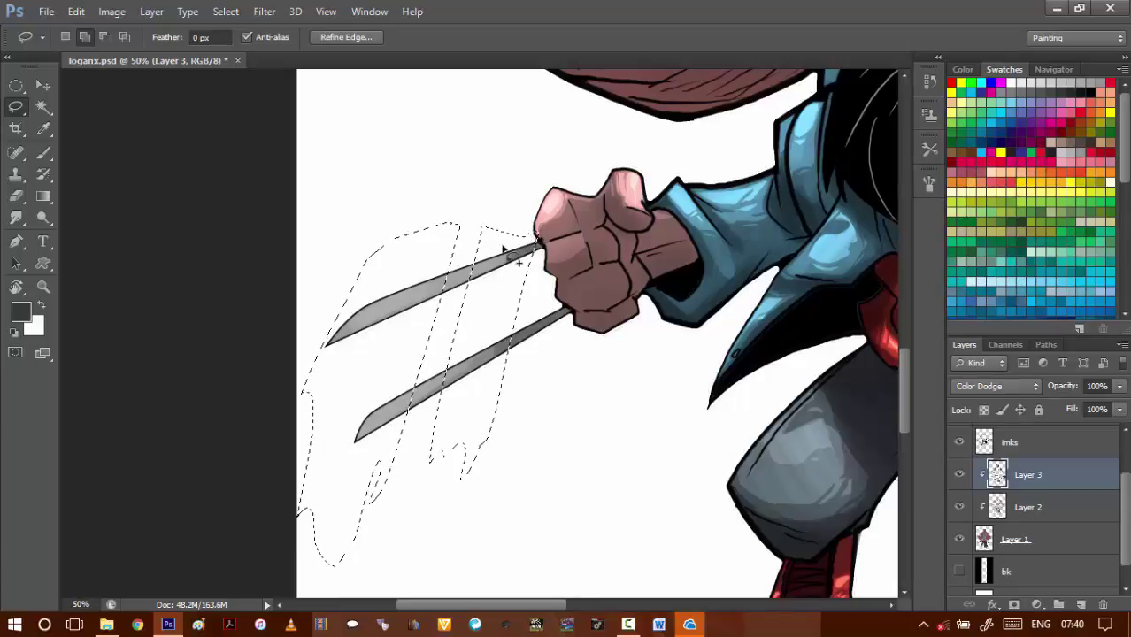
{"action": "key", "text": "alt+BackSpace"}
{"action": "key", "text": "ctrl+d"}
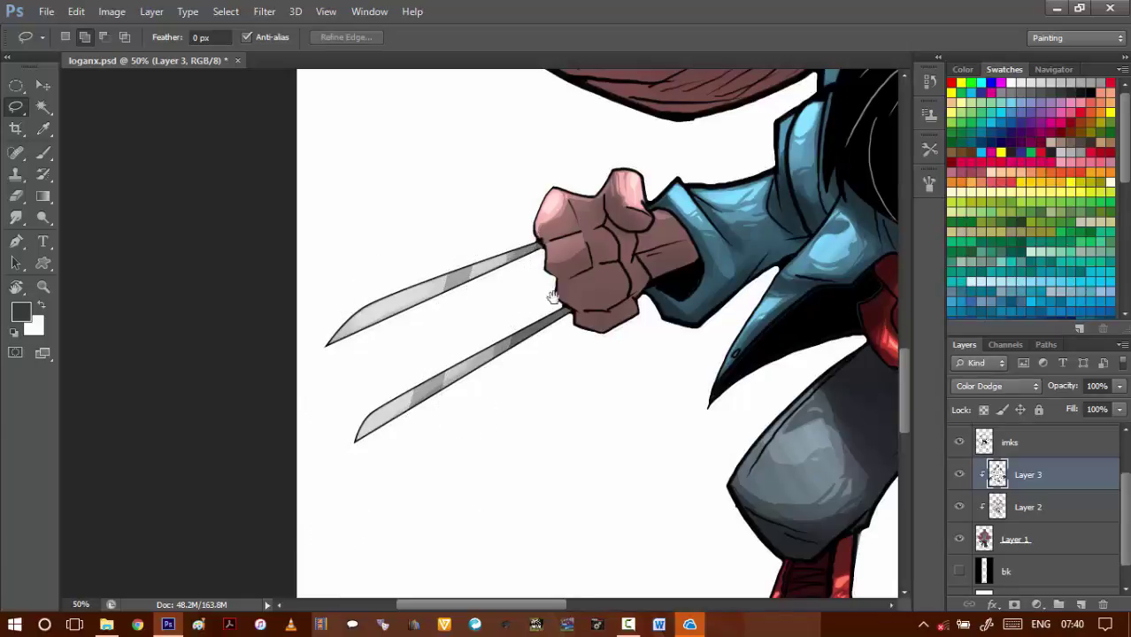
- Examine the claw highlights across both figures, including the claws of the man's left-side hand
{"action": "left_click_drag", "start_coordinate": [532, 320], "coordinate": [286, 359]}
{"action": "key", "text": "ctrl+minus"}
{"action": "key", "text": "ctrl+minus"}
{"action": "left_click_drag", "start_coordinate": [689, 259], "coordinate": [563, 362]}
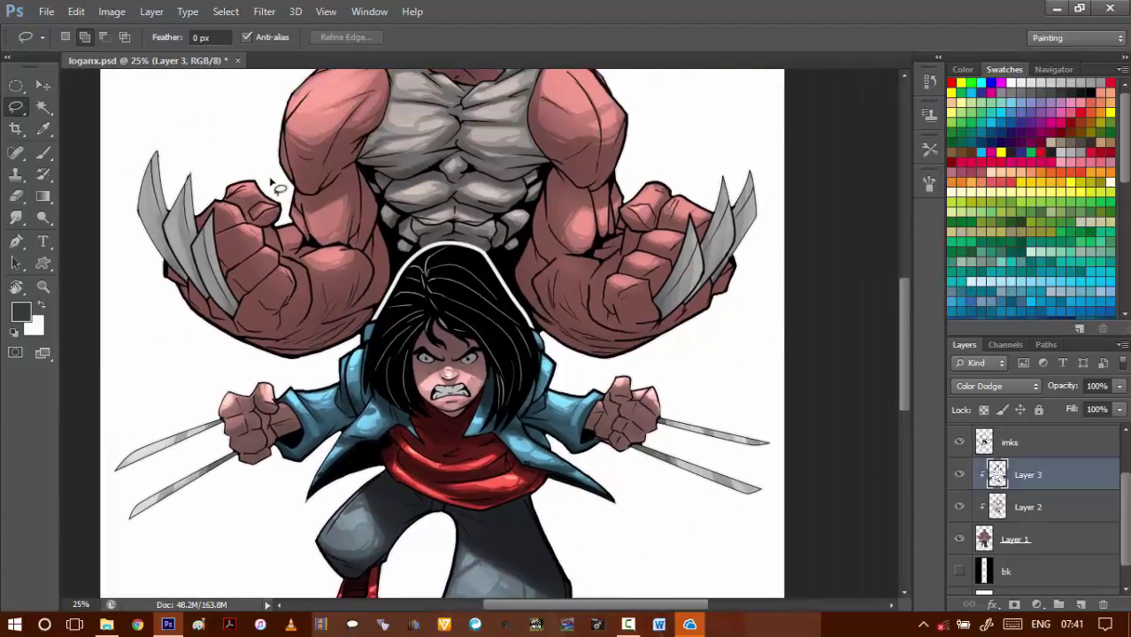
{"action": "scroll", "coordinate": [277, 188], "scroll_direction": "up", "scroll_amount": 2}
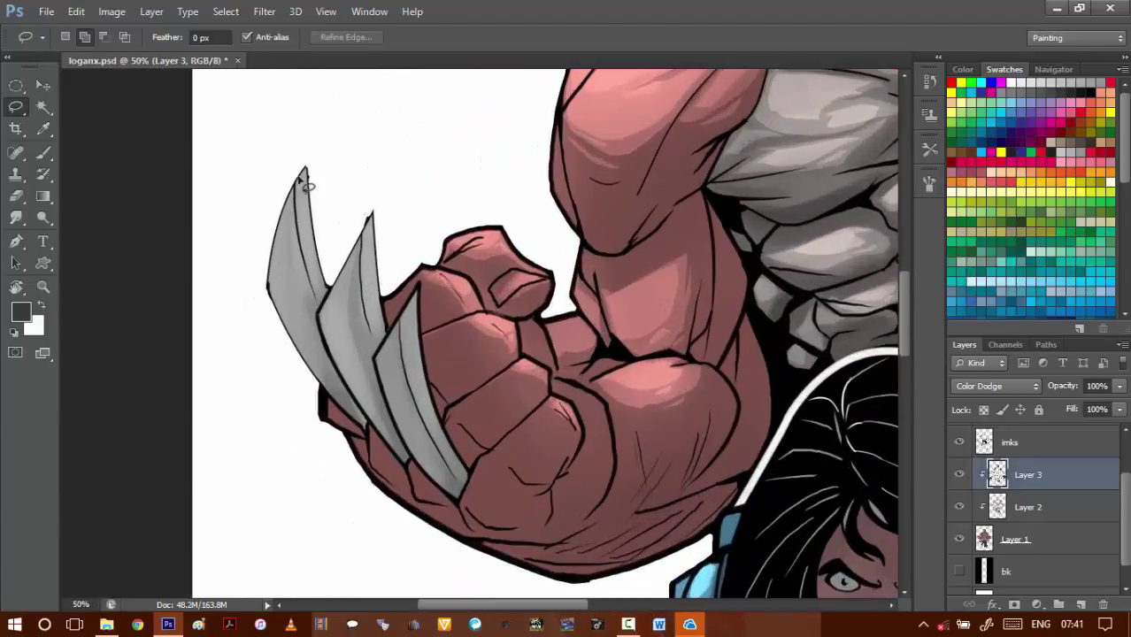
{"action": "mouse_move", "coordinate": [307, 186]}
{"action": "left_mouse_down"}
{"action": "mouse_move", "coordinate": [309, 171]}
{"action": "mouse_move", "coordinate": [289, 219]}
{"action": "left_mouse_up"}
{"action": "left_click_drag", "start_coordinate": [316, 330], "coordinate": [308, 274]}
{"action": "key", "text": "ctrl+d"}
- Lasso the narrow inner-edge strips of all three claws on the man's left-side hand as one combined selection
{"action": "left_click_drag", "start_coordinate": [301, 196], "coordinate": [301, 255]}
{"action": "mouse_move", "coordinate": [327, 290]}
{"action": "left_mouse_down"}
{"action": "mouse_move", "coordinate": [322, 156]}
{"action": "mouse_move", "coordinate": [295, 170]}
{"action": "mouse_move", "coordinate": [299, 197]}
{"action": "left_mouse_up"}
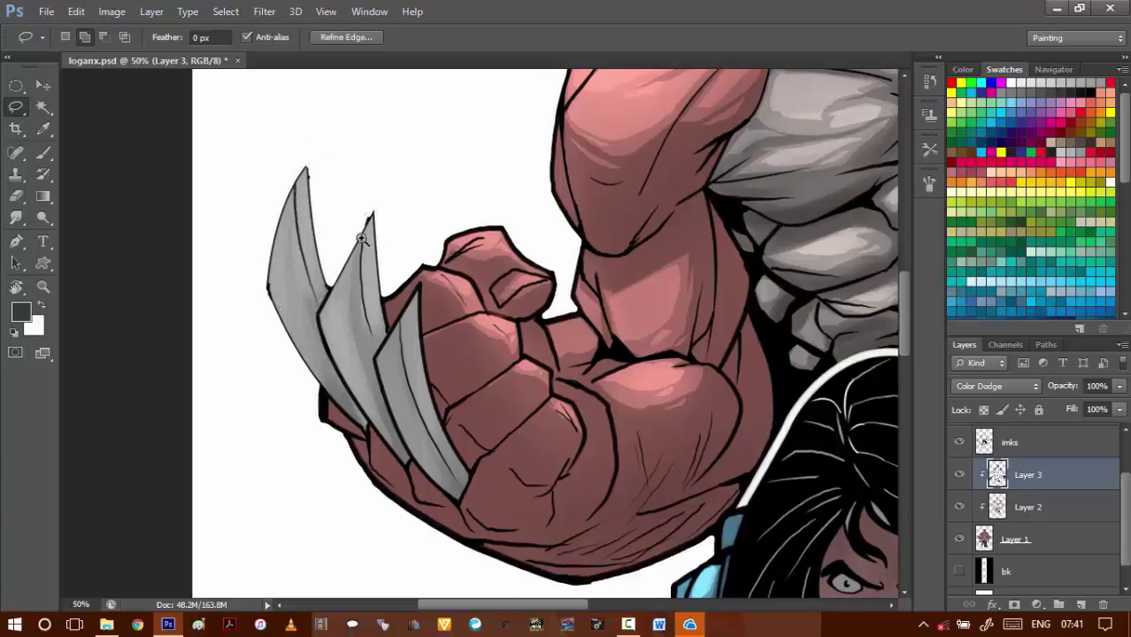
{"action": "scroll", "coordinate": [365, 245], "scroll_direction": "up", "scroll_amount": 1}
{"action": "left_click_drag", "start_coordinate": [366, 247], "coordinate": [318, 234]}
{"action": "mouse_move", "coordinate": [331, 182]}
{"action": "left_mouse_down"}
{"action": "mouse_move", "coordinate": [311, 227]}
{"action": "mouse_move", "coordinate": [315, 278]}
{"action": "mouse_move", "coordinate": [312, 254]}
{"action": "mouse_move", "coordinate": [324, 347]}
{"action": "mouse_move", "coordinate": [353, 362]}
{"action": "left_mouse_up"}
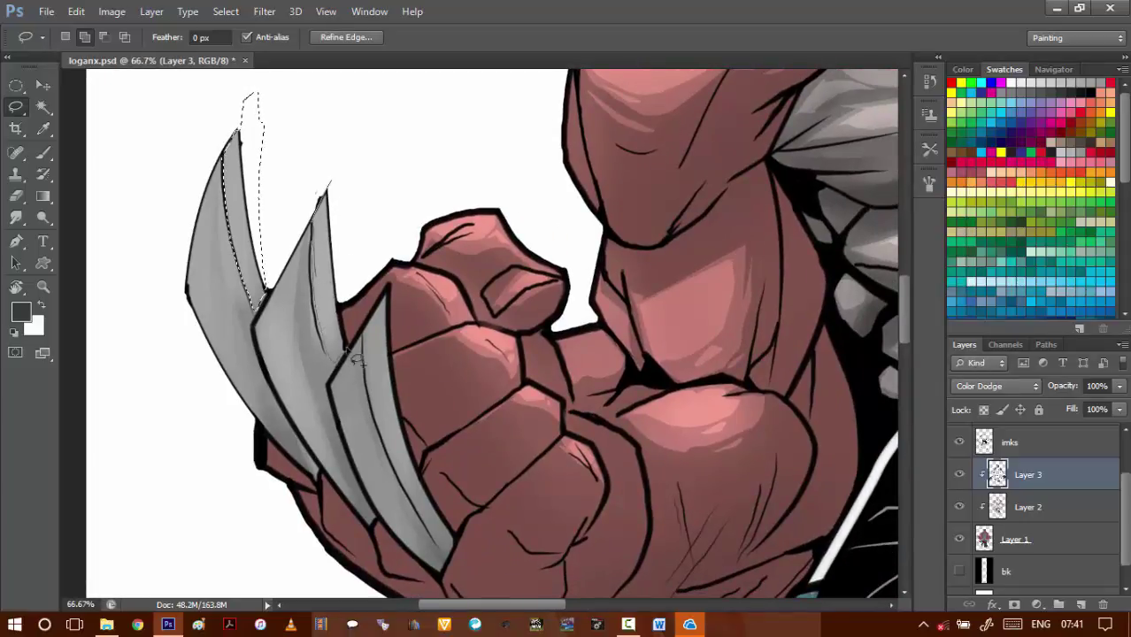
{"action": "mouse_move", "coordinate": [345, 298]}
{"action": "left_mouse_down"}
{"action": "mouse_move", "coordinate": [341, 180]}
{"action": "mouse_move", "coordinate": [312, 272]}
{"action": "mouse_move", "coordinate": [313, 252]}
{"action": "mouse_move", "coordinate": [319, 326]}
{"action": "mouse_move", "coordinate": [338, 374]}
{"action": "mouse_move", "coordinate": [341, 184]}
{"action": "mouse_move", "coordinate": [310, 223]}
{"action": "left_mouse_up"}
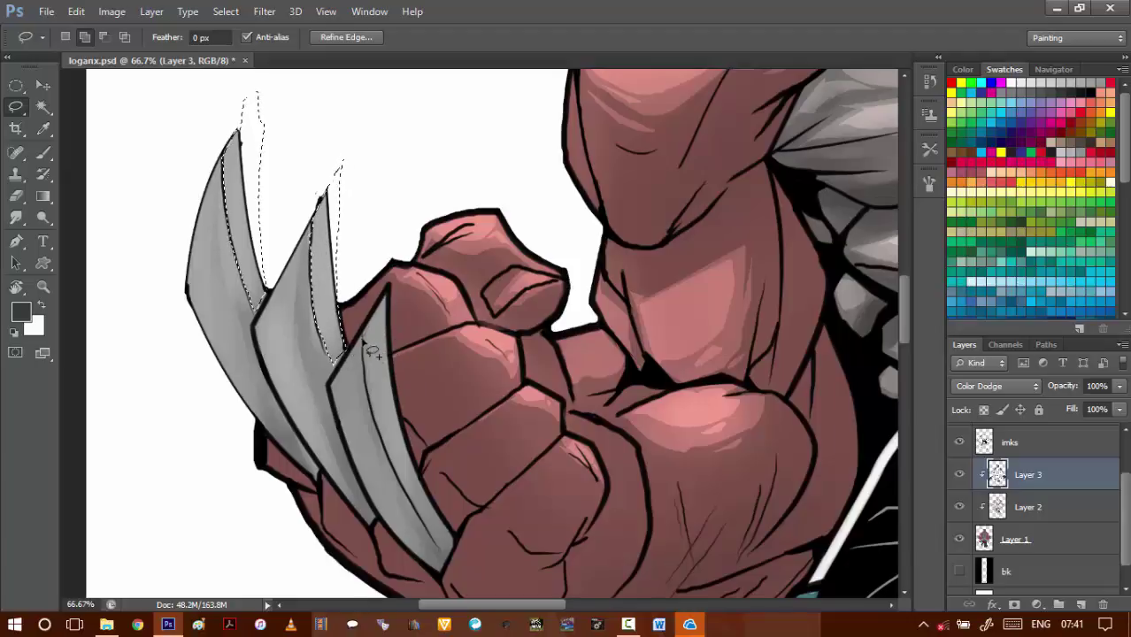
{"action": "left_click_drag", "start_coordinate": [373, 353], "coordinate": [353, 263]}
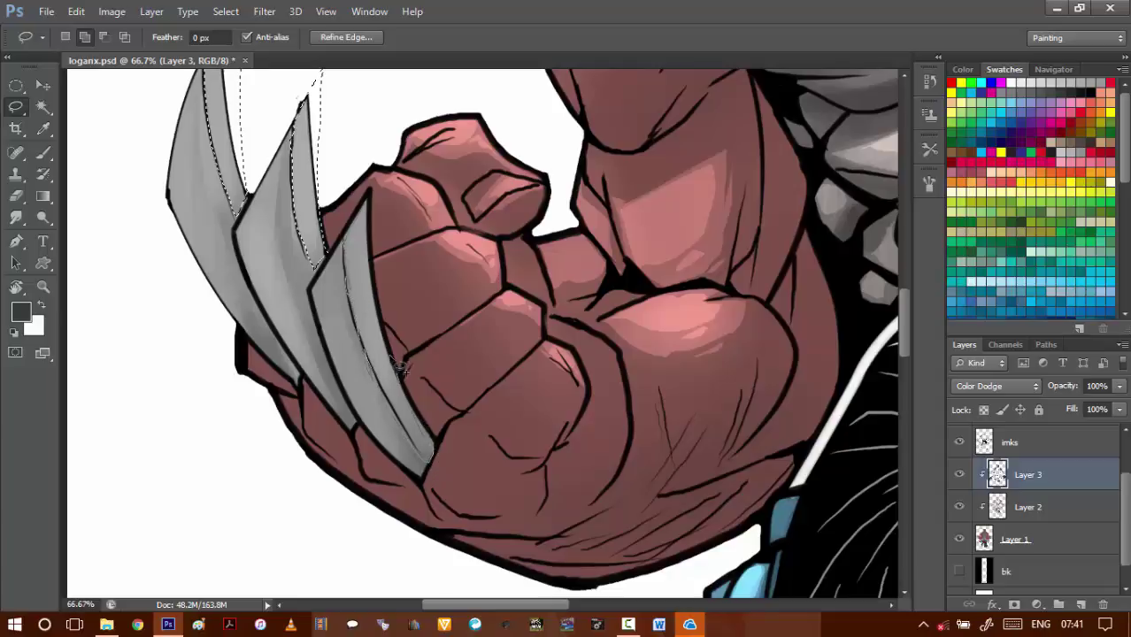
{"action": "left_click_drag", "start_coordinate": [372, 201], "coordinate": [382, 322]}
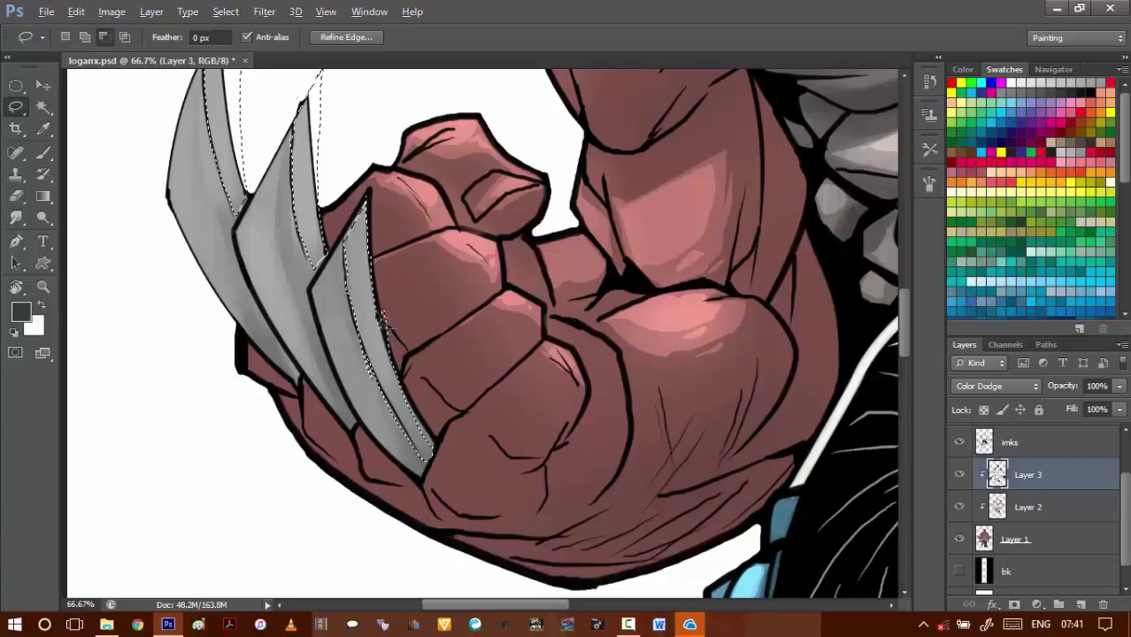
- Paint the three lassoed claw strips dark gray with a 125 px brush, clear the selection and save the file
{"action": "key", "text": "b"}
{"action": "left_click_drag", "start_coordinate": [365, 209], "coordinate": [356, 314]}
{"action": "key", "text": "bracketright"}
{"action": "key", "text": "bracketright"}
{"action": "key", "text": "bracketright"}
{"action": "key", "text": "bracketright"}
{"action": "key", "text": "ctrl+z"}
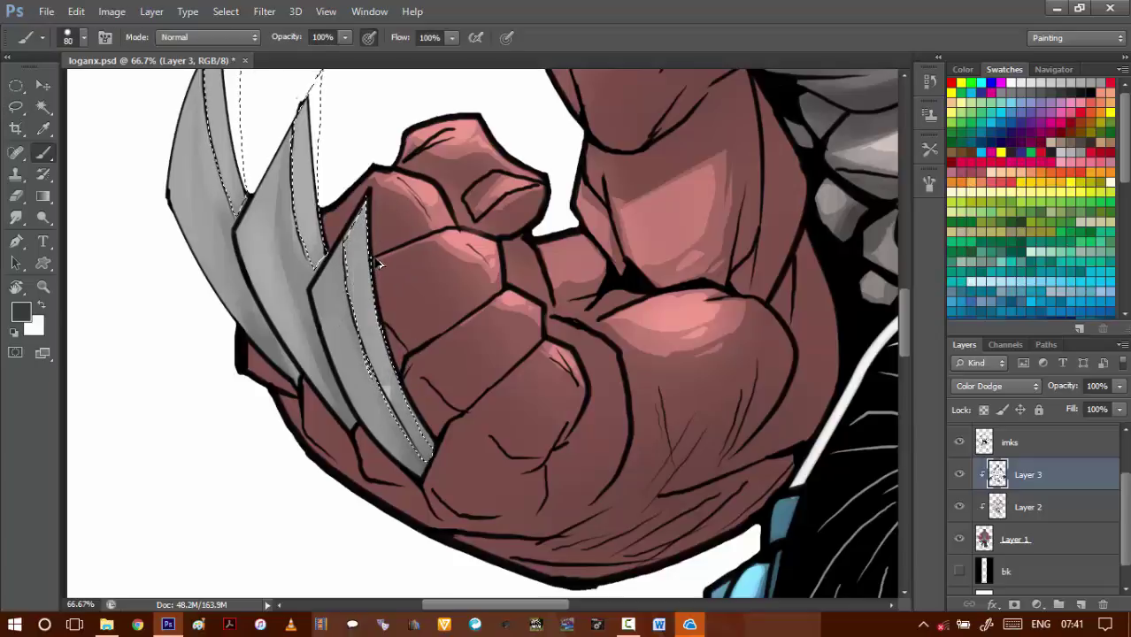
{"action": "key", "text": "bracketright"}
{"action": "key", "text": "bracketright"}
{"action": "key", "text": "bracketright"}
{"action": "key", "text": "ctrl+minus"}
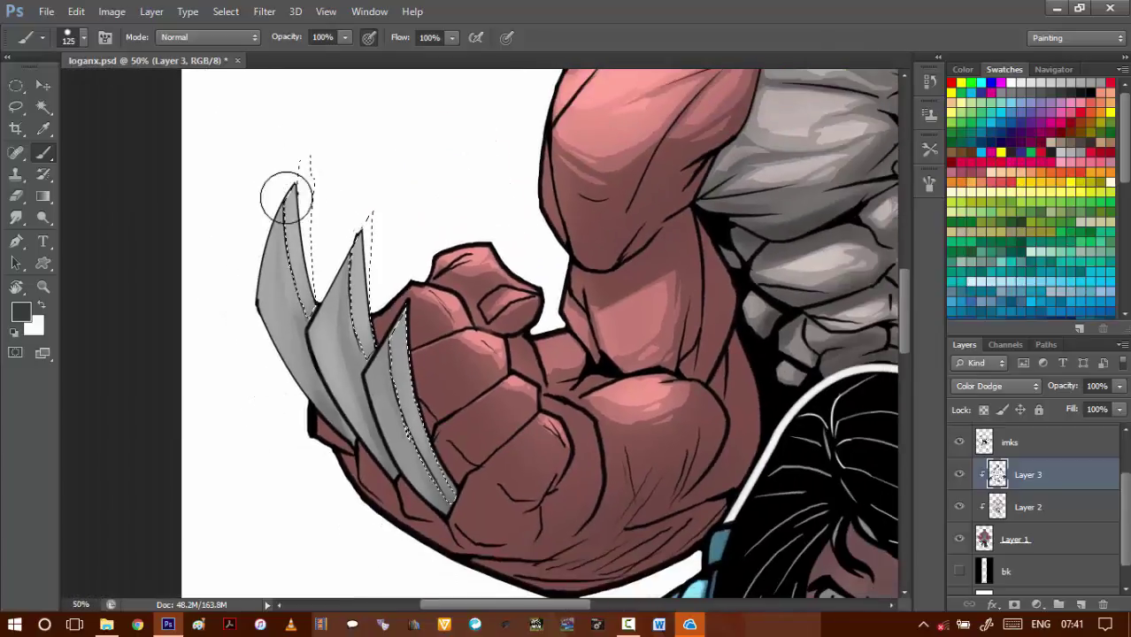
{"action": "mouse_move", "coordinate": [298, 194]}
{"action": "left_mouse_down"}
{"action": "mouse_move", "coordinate": [319, 241]}
{"action": "mouse_move", "coordinate": [330, 342]}
{"action": "left_mouse_up"}
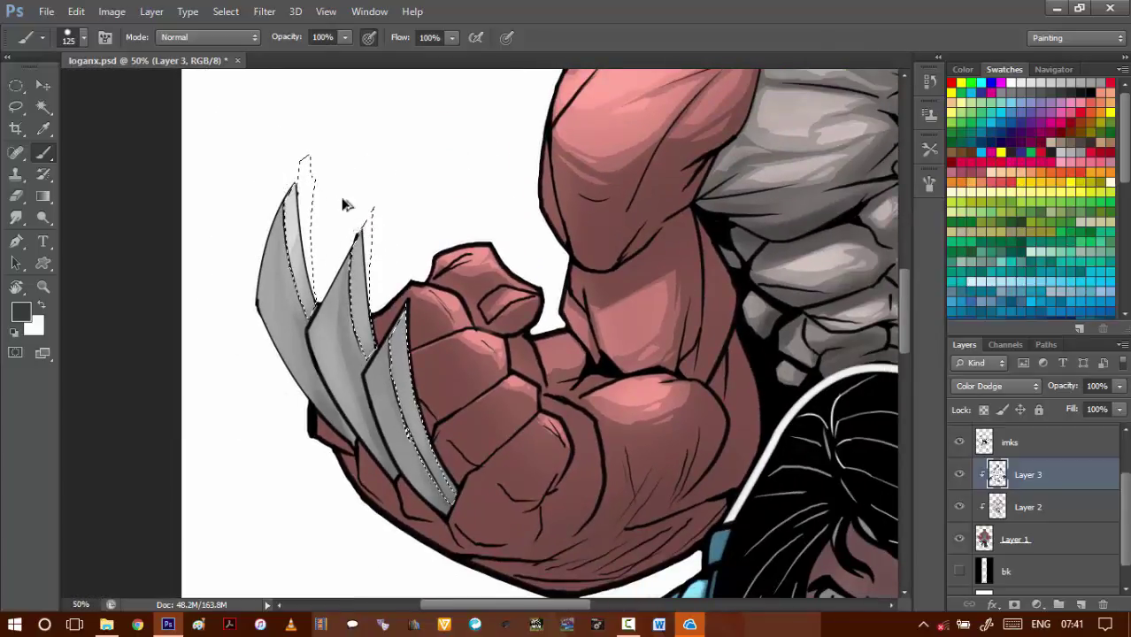
{"action": "left_click_drag", "start_coordinate": [300, 193], "coordinate": [313, 279]}
{"action": "left_click_drag", "start_coordinate": [370, 205], "coordinate": [364, 330]}
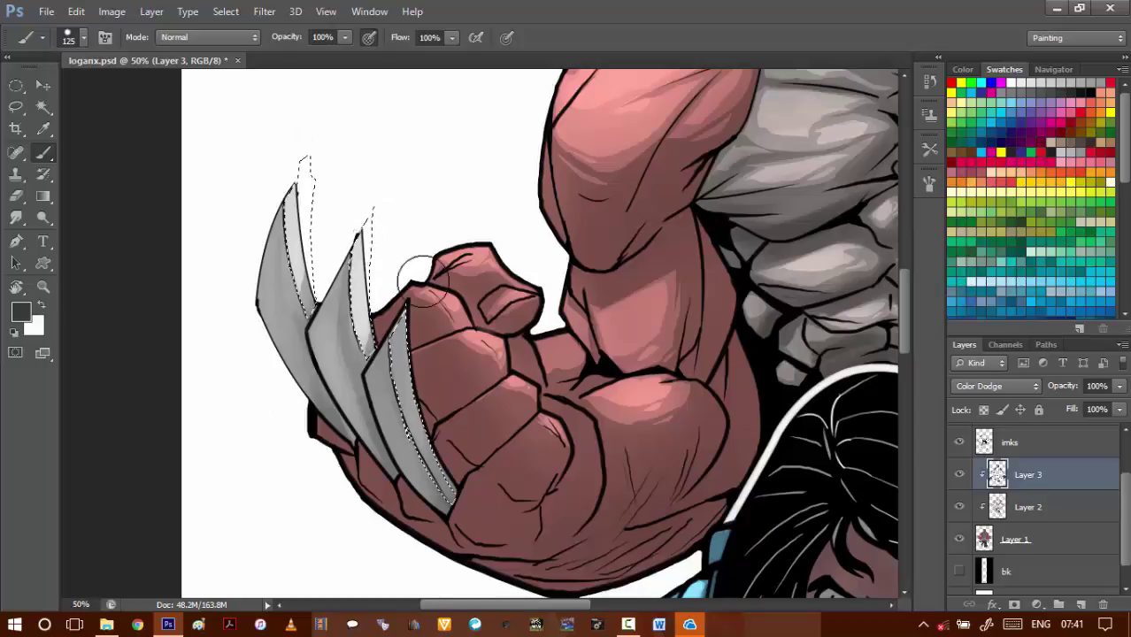
{"action": "left_click_drag", "start_coordinate": [413, 276], "coordinate": [413, 435]}
{"action": "key", "text": "ctrl+d"}
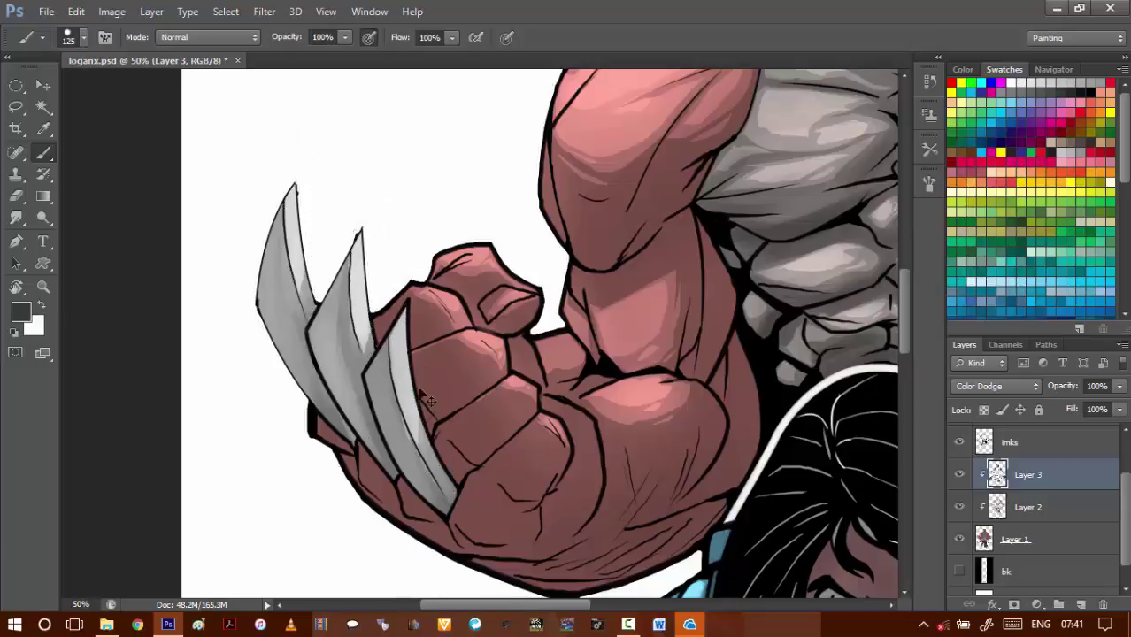
{"action": "key", "text": "ctrl+s"}
- Lasso slanted areas on the broad outer faces of the man's three left-side claws and fill them with dark gray
{"action": "key", "text": "l"}
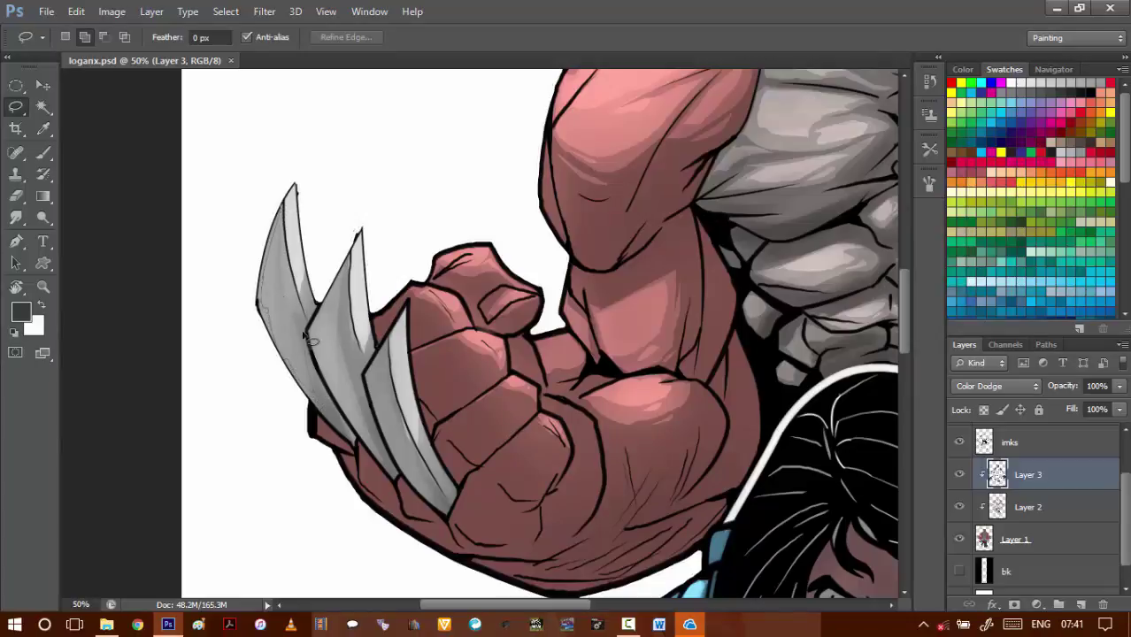
{"action": "mouse_move", "coordinate": [296, 280]}
{"action": "left_mouse_down"}
{"action": "mouse_move", "coordinate": [265, 315]}
{"action": "mouse_move", "coordinate": [299, 292]}
{"action": "left_mouse_up"}
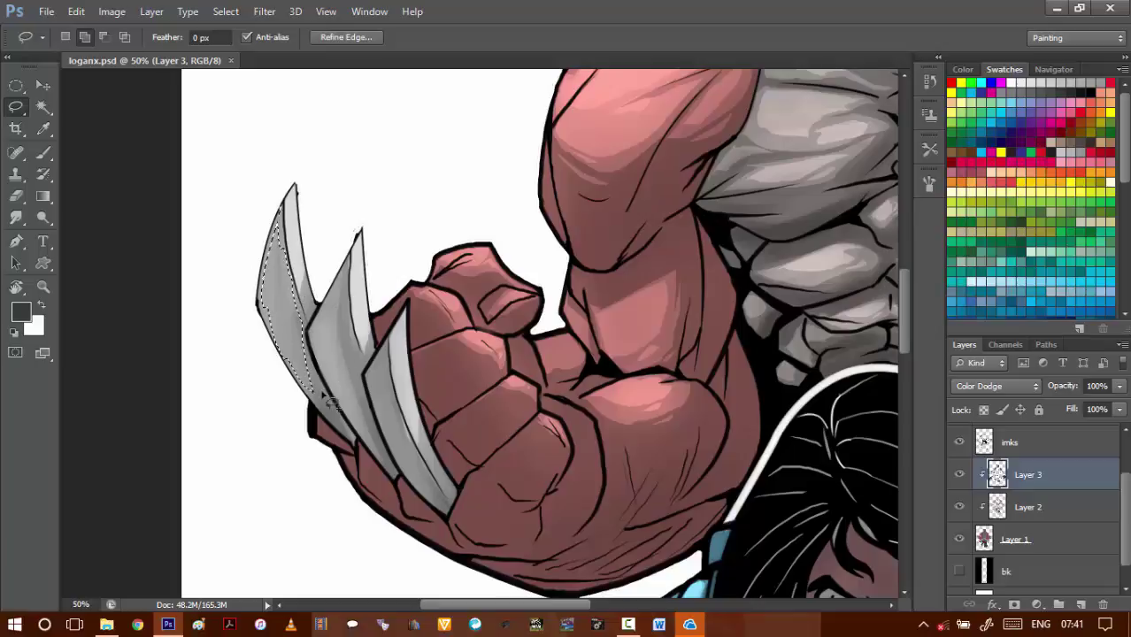
{"action": "left_click_drag", "start_coordinate": [343, 434], "coordinate": [335, 413]}
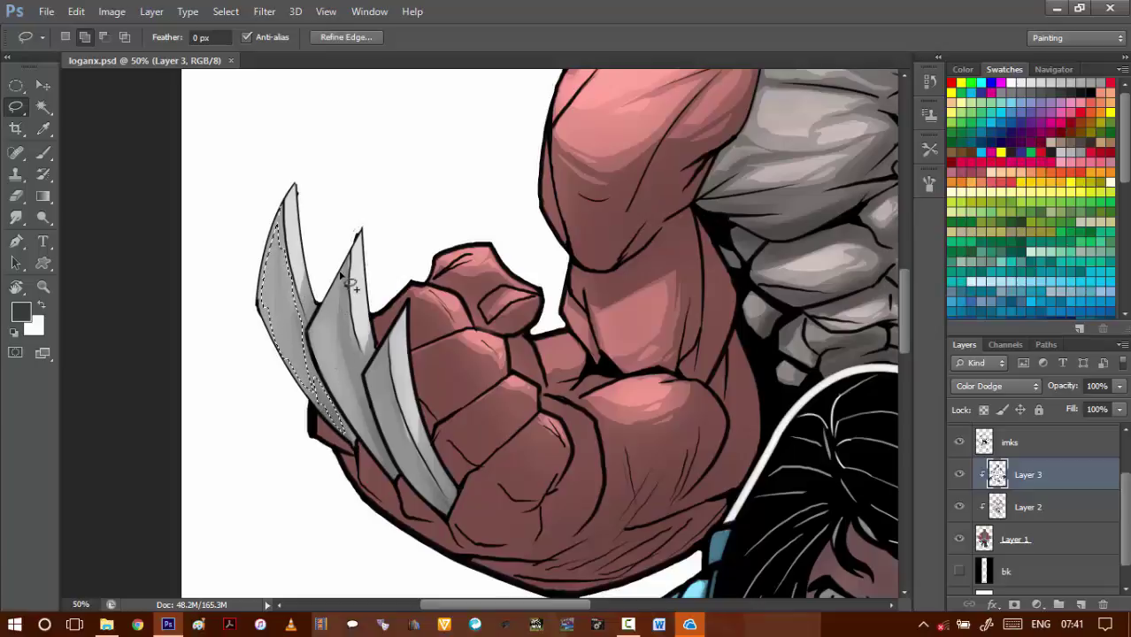
{"action": "mouse_move", "coordinate": [314, 345]}
{"action": "left_mouse_down"}
{"action": "mouse_move", "coordinate": [358, 436]}
{"action": "mouse_move", "coordinate": [372, 407]}
{"action": "mouse_move", "coordinate": [353, 285]}
{"action": "mouse_move", "coordinate": [376, 443]}
{"action": "mouse_move", "coordinate": [387, 456]}
{"action": "mouse_move", "coordinate": [386, 361]}
{"action": "mouse_move", "coordinate": [377, 389]}
{"action": "mouse_move", "coordinate": [410, 480]}
{"action": "mouse_move", "coordinate": [393, 355]}
{"action": "mouse_move", "coordinate": [419, 476]}
{"action": "left_mouse_up"}
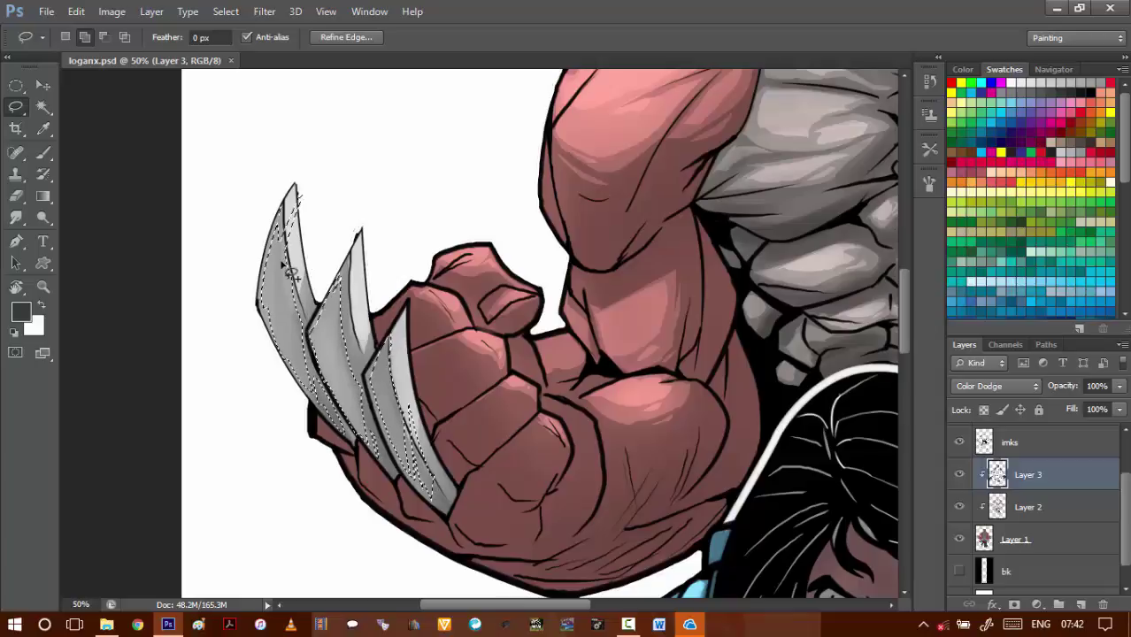
{"action": "key", "text": "alt+BackSpace"}
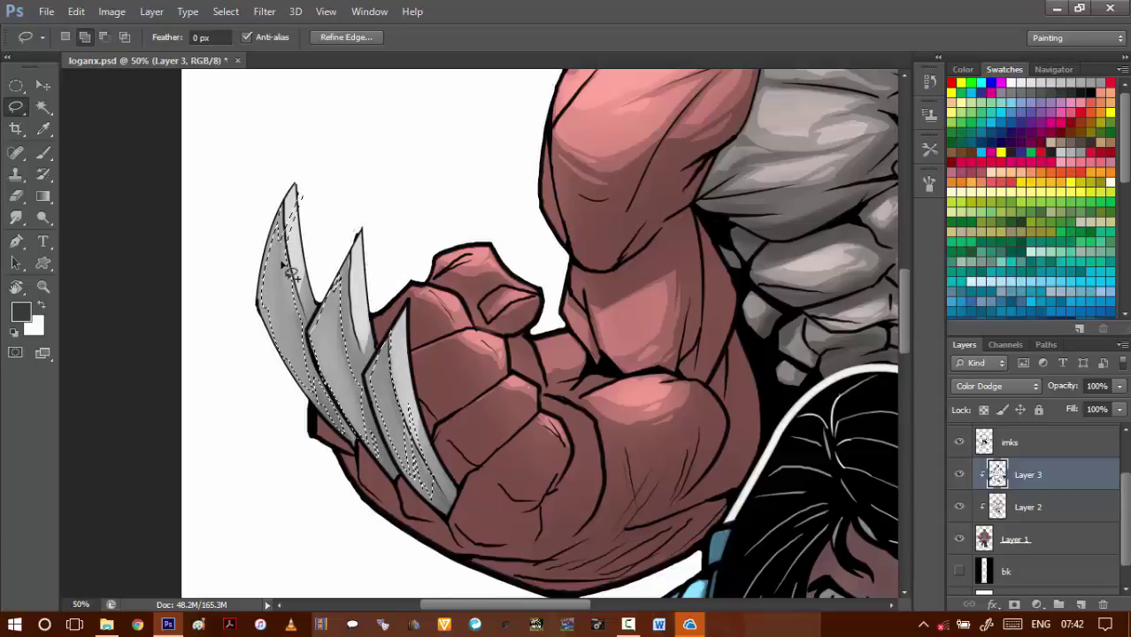
- Darken the foreground color to a near-black gray
{"action": "left_click", "coordinate": [22, 312]}
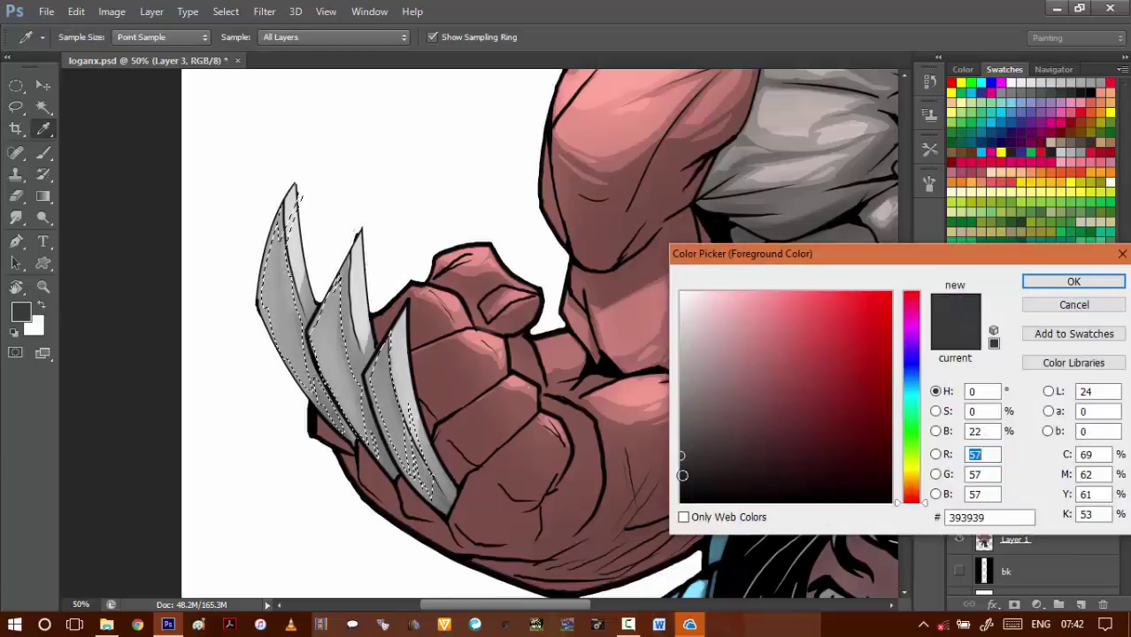
{"action": "left_click_drag", "start_coordinate": [683, 475], "coordinate": [682, 485]}
{"action": "key", "text": "Return"}
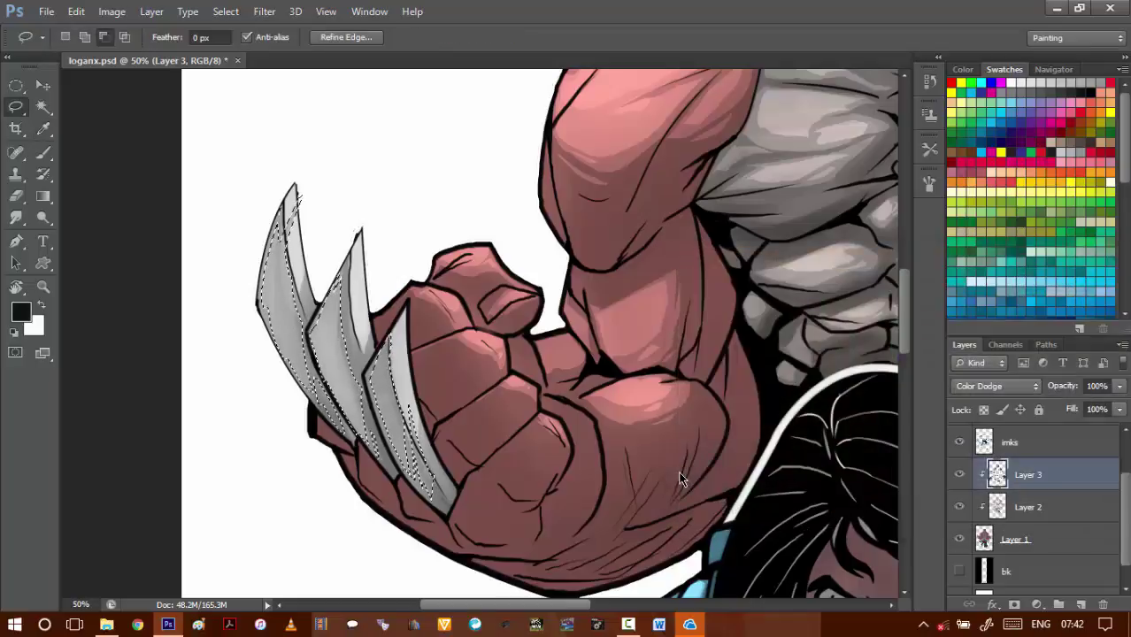
- Try a Brightness of 80 on the lassoed claw faces, then undo it and restore the selection
{"action": "key", "text": "alt+i"}
{"action": "key", "text": "a"}
{"action": "key", "text": "c"}
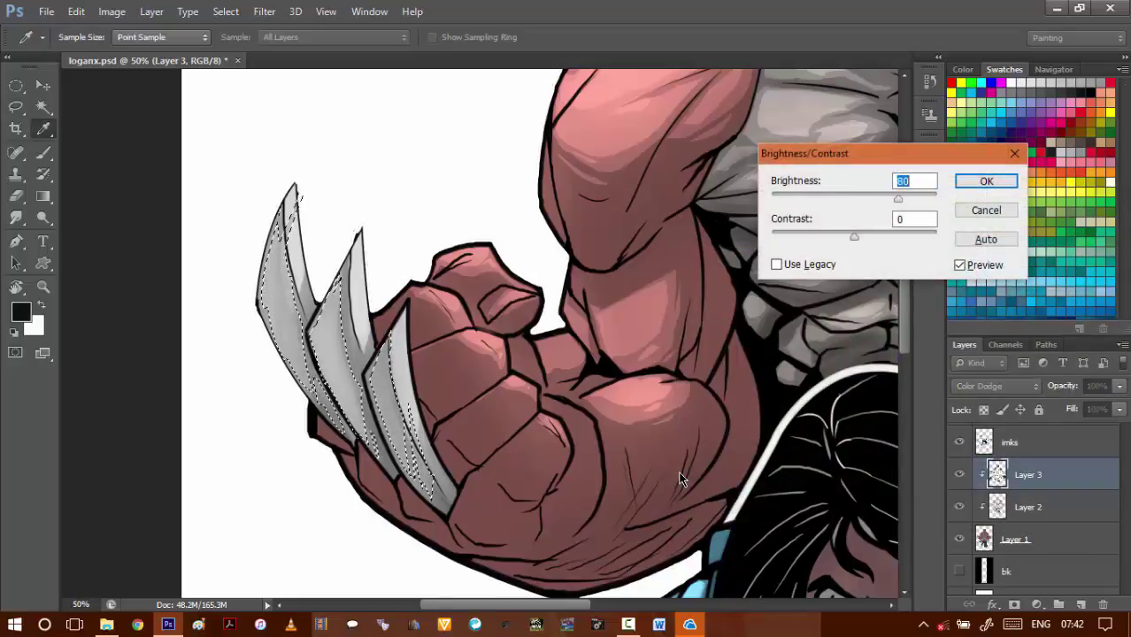
{"action": "key", "text": "Return"}
{"action": "key", "text": "ctrl+d"}
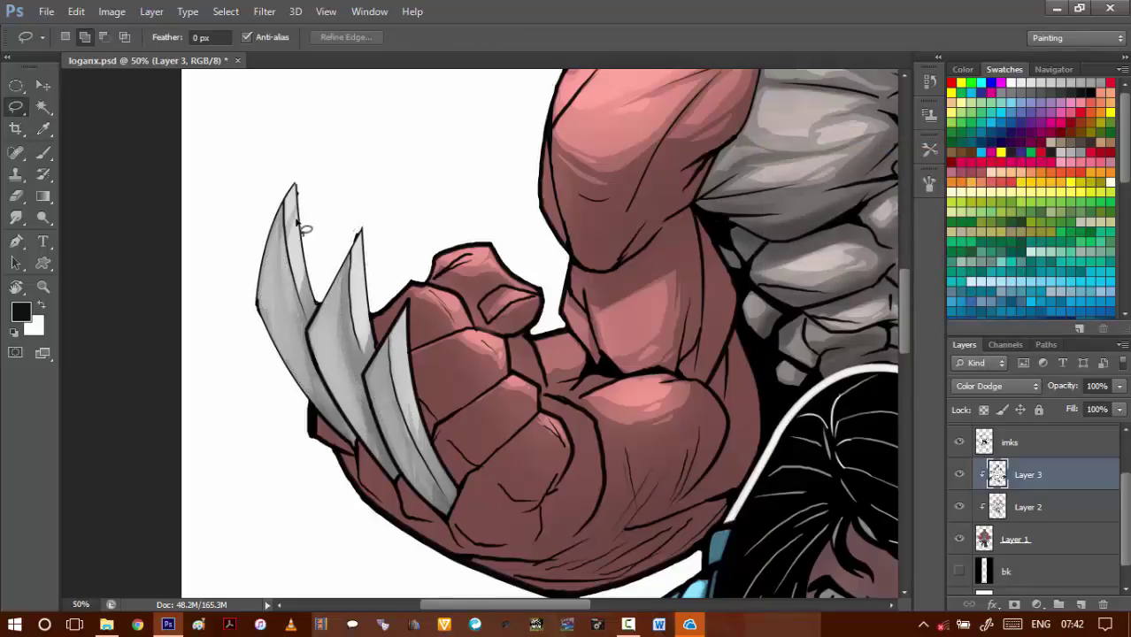
{"action": "key", "text": "ctrl+shift+d"}
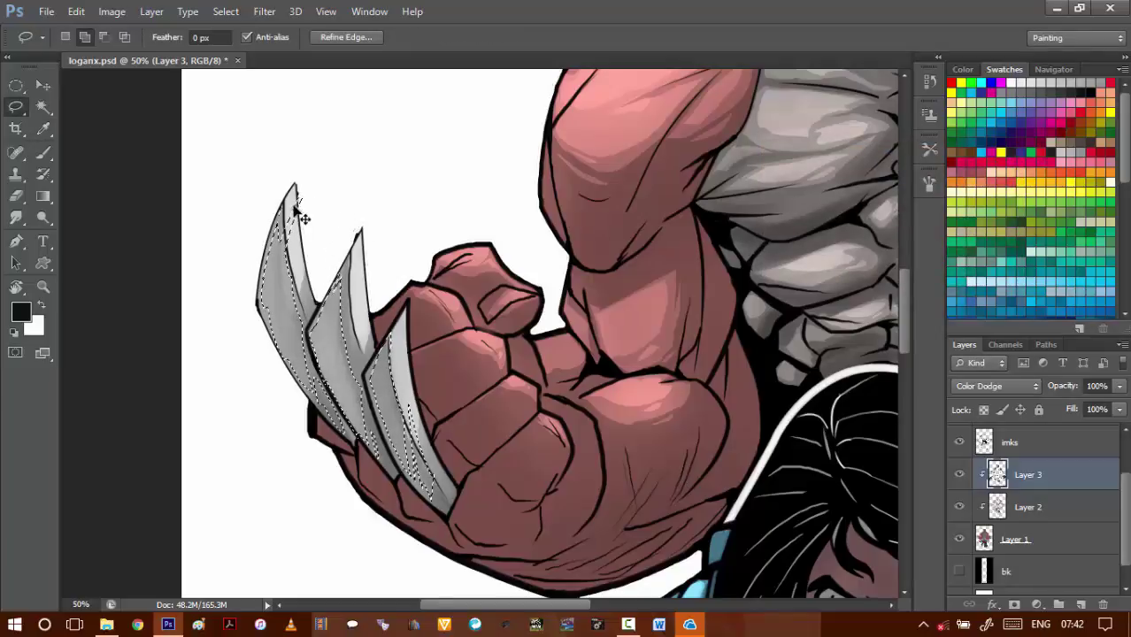
- Subtract the stray area crossing the inner strip near the outermost claw's tip from the selection
{"action": "left_click", "coordinate": [288, 229], "text": "ctrl"}
{"action": "left_click", "coordinate": [289, 229], "text": "ctrl"}
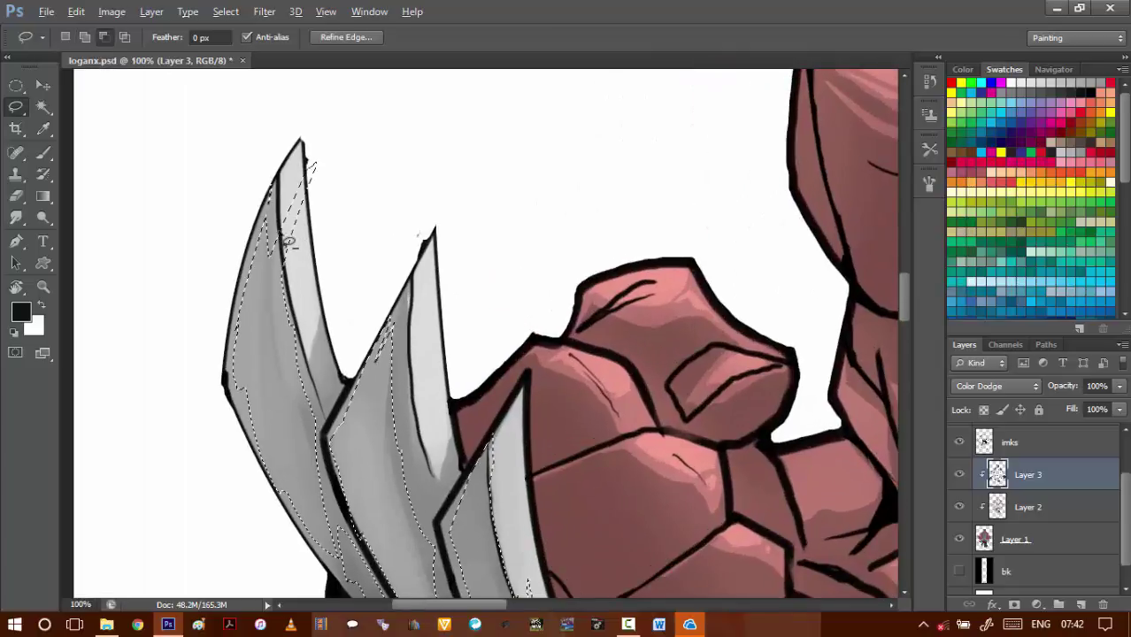
{"action": "mouse_move", "coordinate": [280, 234]}
{"action": "left_mouse_down"}
{"action": "mouse_move", "coordinate": [288, 284]}
{"action": "mouse_move", "coordinate": [317, 120]}
{"action": "mouse_move", "coordinate": [293, 164]}
{"action": "left_mouse_up"}
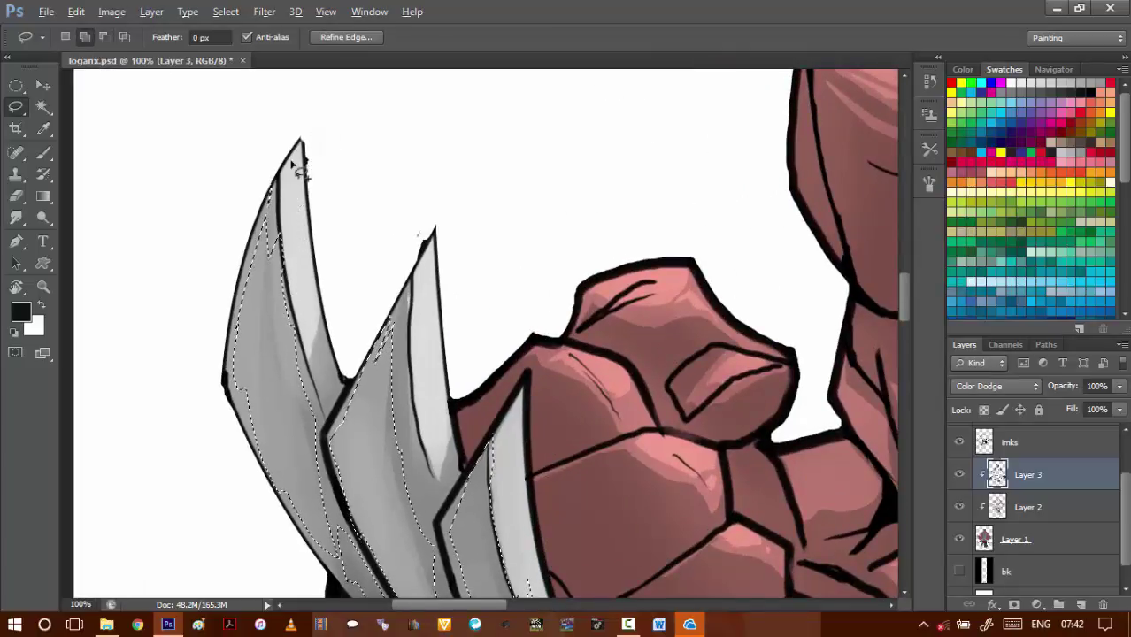
- Raise the Brightness of the selected claw faces to 50 and clear the selection
{"action": "key", "text": "ctrl+shift+b"}
{"action": "key", "text": "shift+Up"}
{"action": "key", "text": "shift+Up"}
{"action": "key", "text": "shift+Up"}
{"action": "key", "text": "shift+Up"}
{"action": "key", "text": "shift+Up"}
{"action": "key", "text": "shift+Up"}
{"action": "key", "text": "shift+Up"}
{"action": "key", "text": "shift+Up"}
{"action": "key", "text": "shift+Up"}
{"action": "key", "text": "shift+Up"}
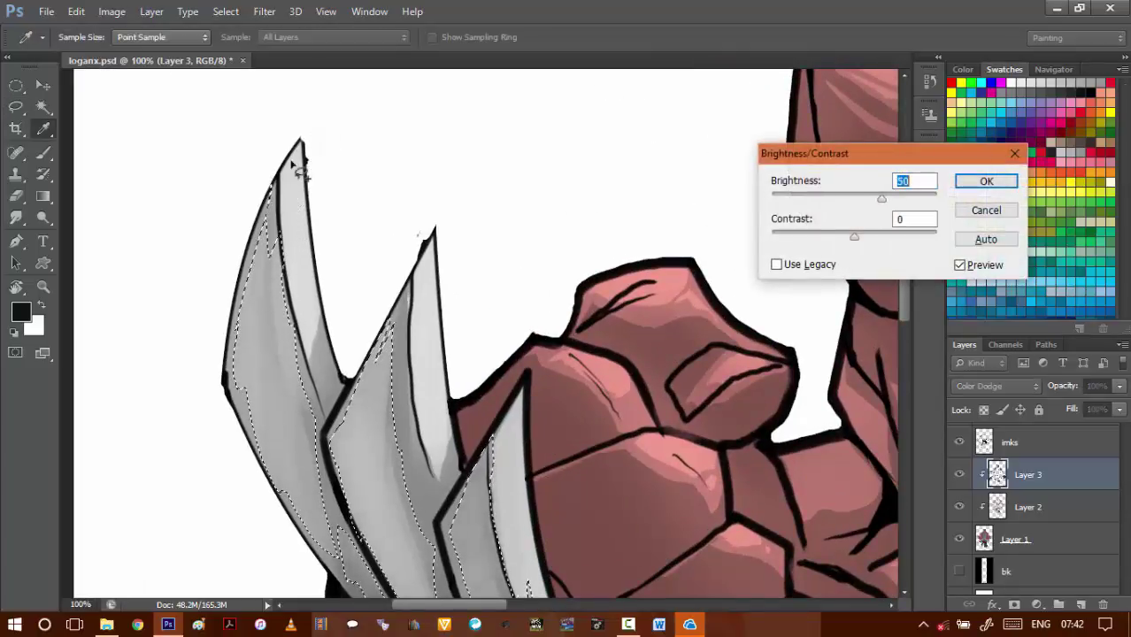
{"action": "key", "text": "Return"}
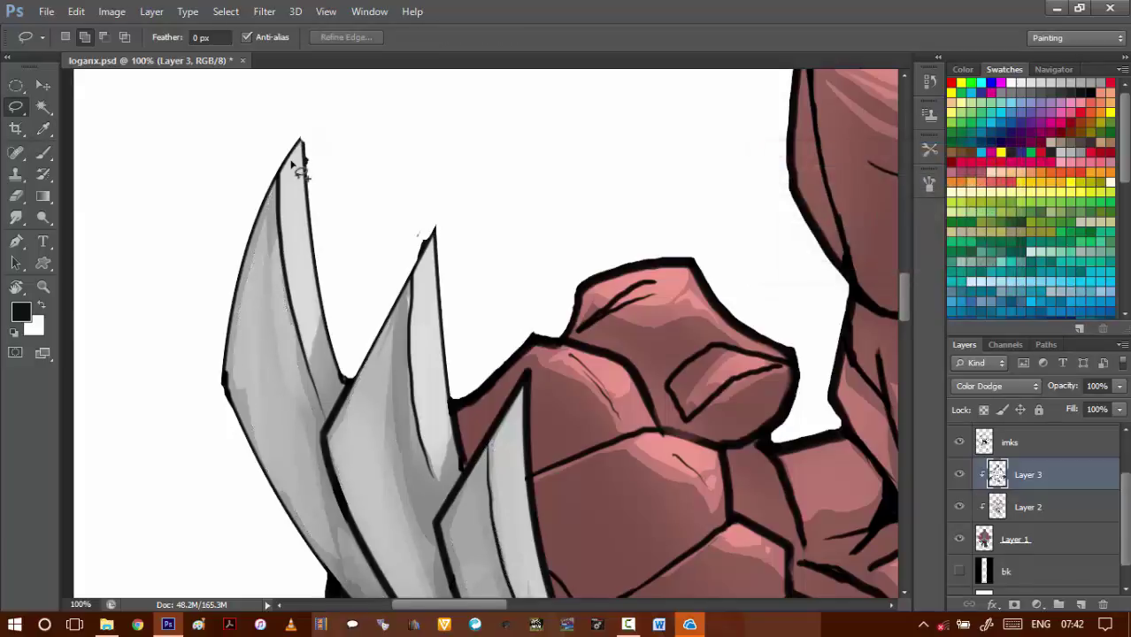
{"action": "key", "text": "ctrl+d"}
- Lasso the inner-edge strips of all three claws on the man's right-side hand as one combined selection
{"action": "scroll", "coordinate": [491, 387], "scroll_direction": "down", "scroll_amount": 2}
{"action": "scroll", "coordinate": [491, 386], "scroll_direction": "down", "scroll_amount": 1}
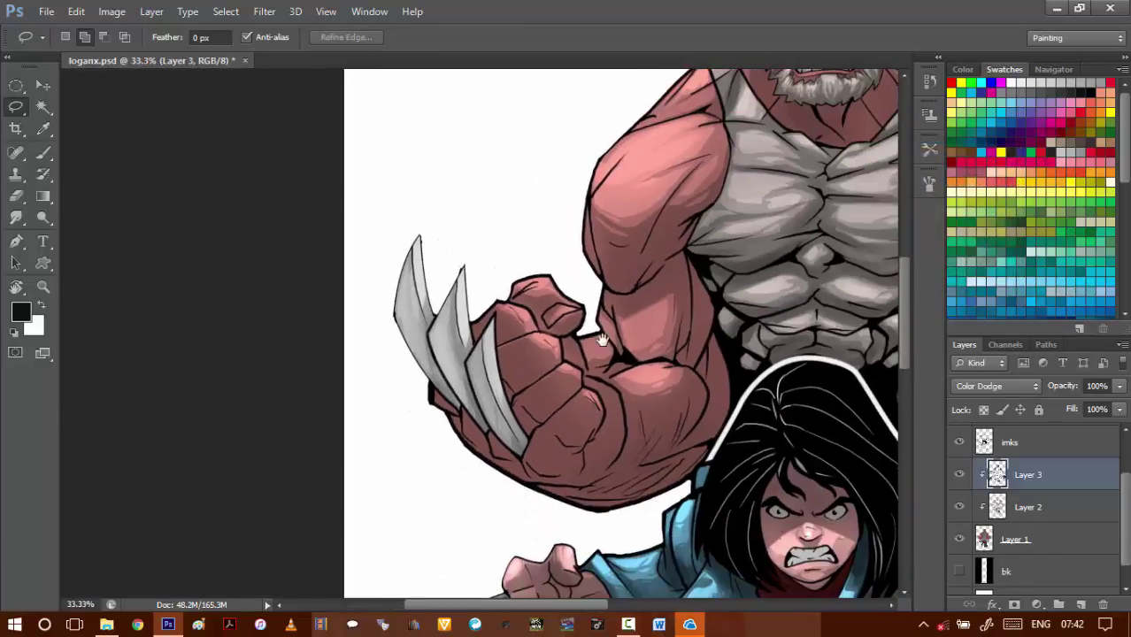
{"action": "left_click_drag", "start_coordinate": [601, 340], "coordinate": [508, 386]}
{"action": "left_click_drag", "start_coordinate": [714, 391], "coordinate": [618, 296]}
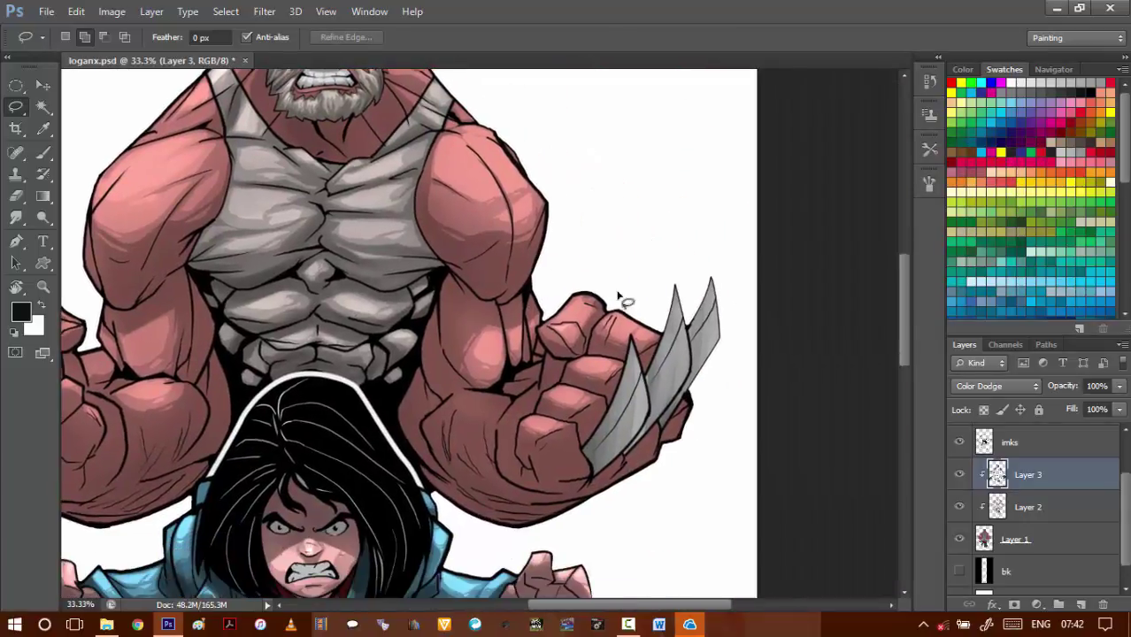
{"action": "scroll", "coordinate": [626, 374], "scroll_direction": "up", "scroll_amount": 2}
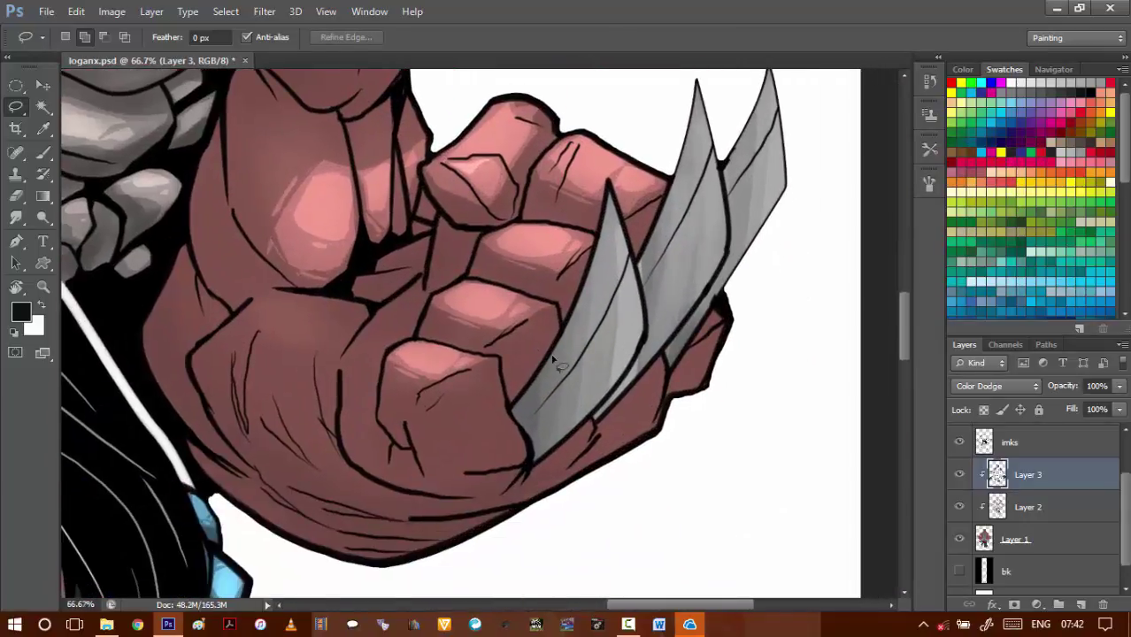
{"action": "mouse_move", "coordinate": [557, 400]}
{"action": "left_mouse_down"}
{"action": "mouse_move", "coordinate": [609, 326]}
{"action": "mouse_move", "coordinate": [633, 266]}
{"action": "left_mouse_up"}
{"action": "mouse_move", "coordinate": [621, 225]}
{"action": "left_mouse_down"}
{"action": "mouse_move", "coordinate": [625, 292]}
{"action": "mouse_move", "coordinate": [552, 455]}
{"action": "left_mouse_up"}
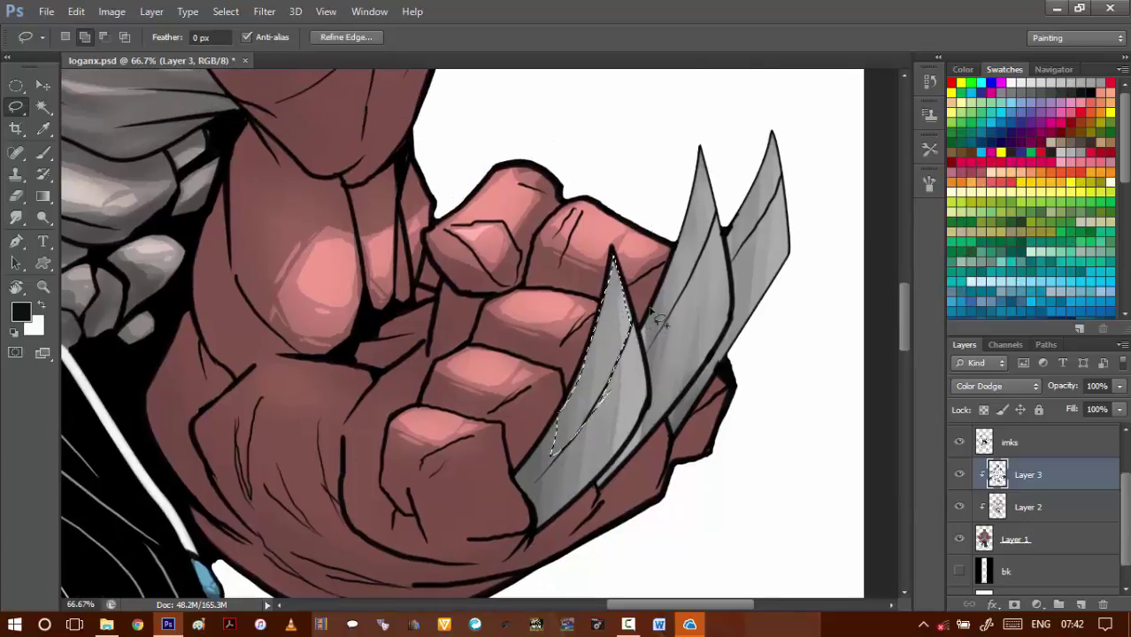
{"action": "left_click_drag", "start_coordinate": [644, 347], "coordinate": [625, 388]}
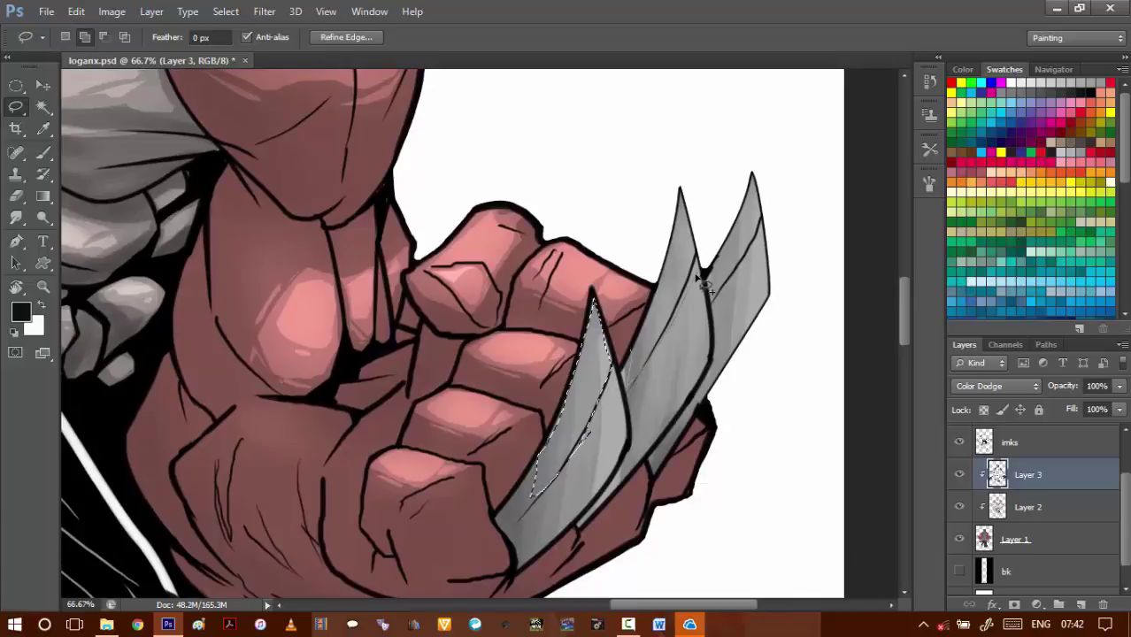
{"action": "left_click_drag", "start_coordinate": [706, 257], "coordinate": [680, 171]}
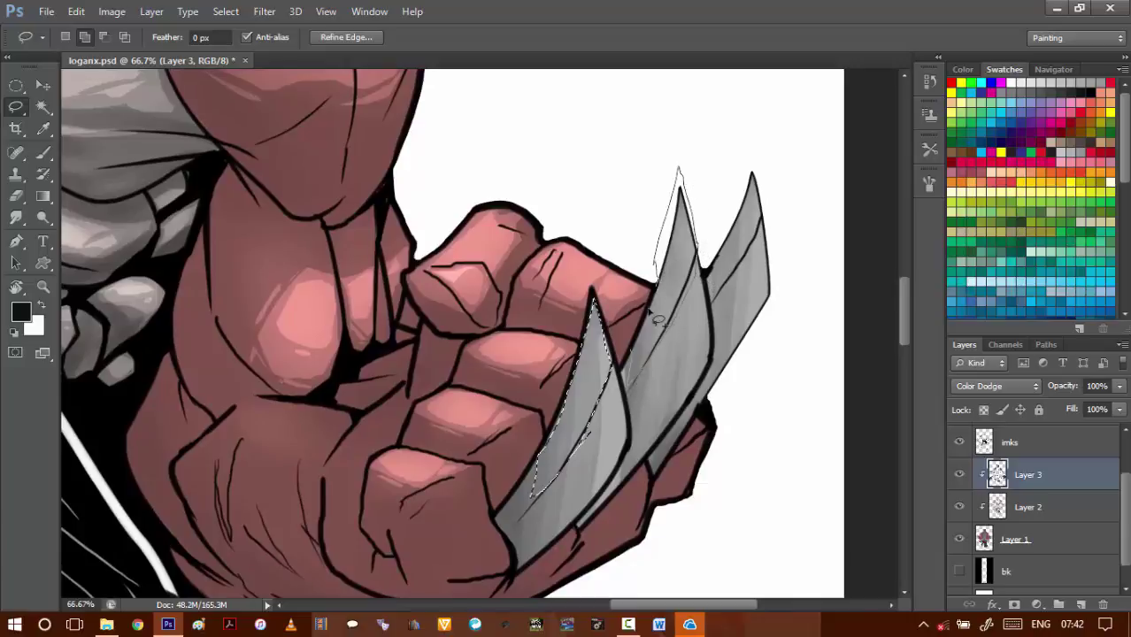
{"action": "left_click_drag", "start_coordinate": [649, 310], "coordinate": [628, 383]}
{"action": "mouse_move", "coordinate": [705, 275]}
{"action": "left_mouse_down"}
{"action": "mouse_move", "coordinate": [646, 307]}
{"action": "mouse_move", "coordinate": [645, 344]}
{"action": "left_mouse_up"}
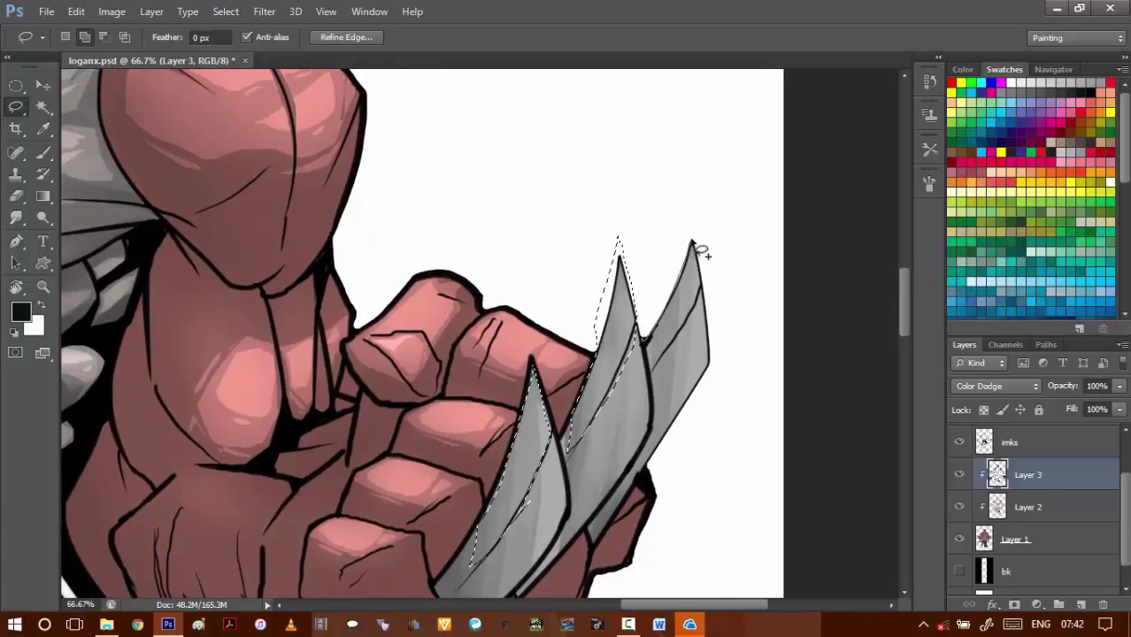
{"action": "left_click_drag", "start_coordinate": [694, 247], "coordinate": [708, 294]}
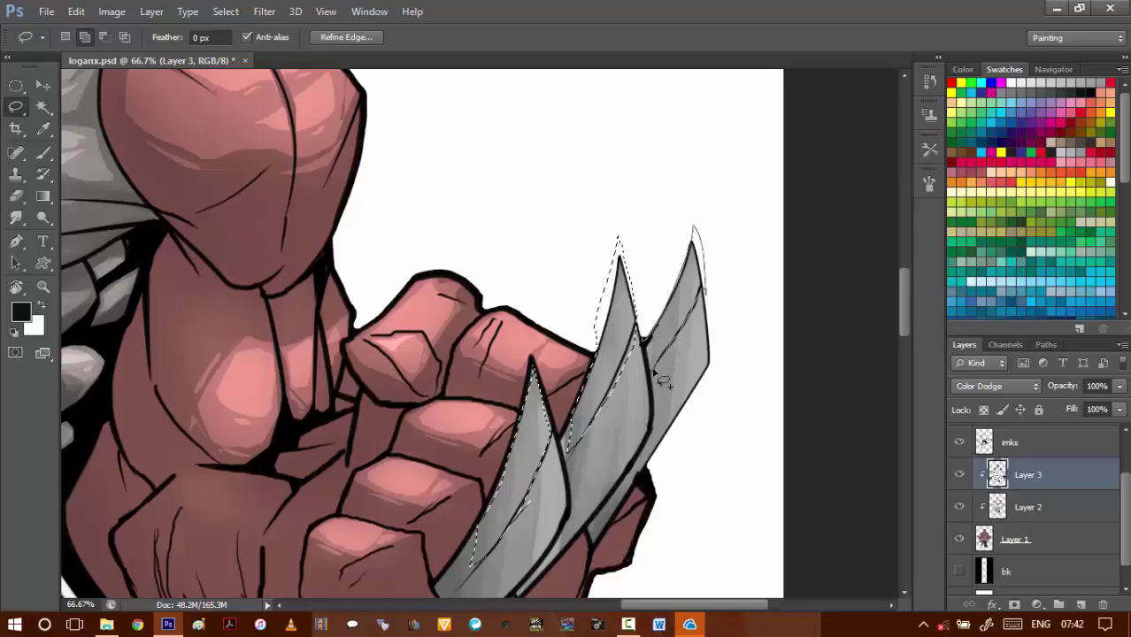
{"action": "left_click_drag", "start_coordinate": [657, 376], "coordinate": [662, 298]}
- Paint highlights in gray #555555 inside the selected inner-edge strips of the man's three claws and clear the selection
{"action": "left_click", "coordinate": [21, 312]}
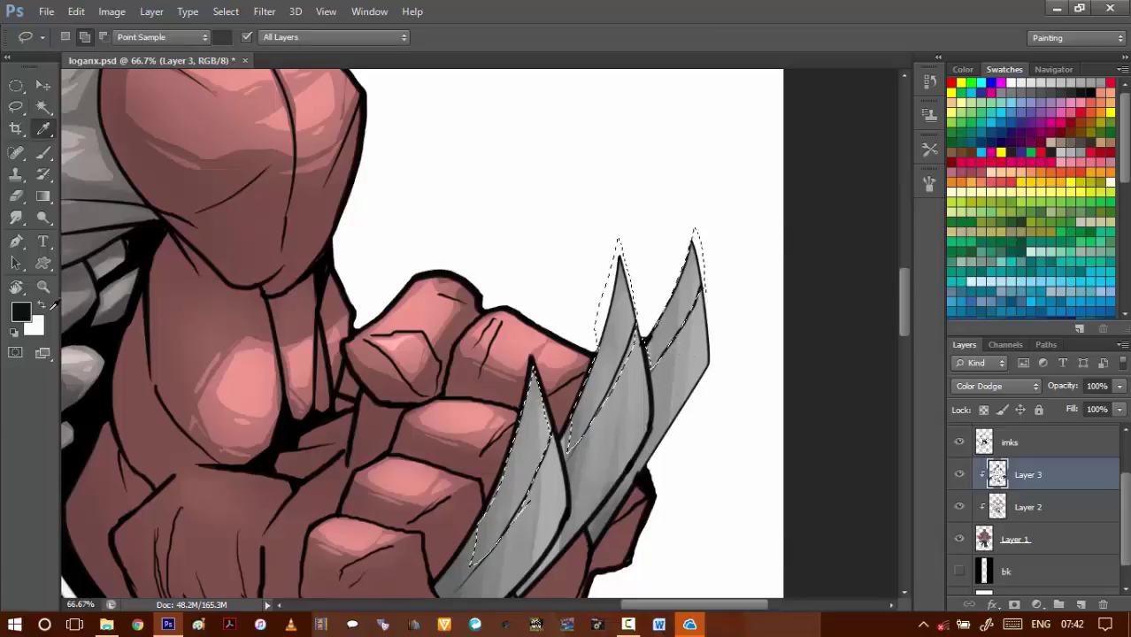
{"action": "left_click_drag", "start_coordinate": [681, 470], "coordinate": [671, 434]}
{"action": "key", "text": "Return"}
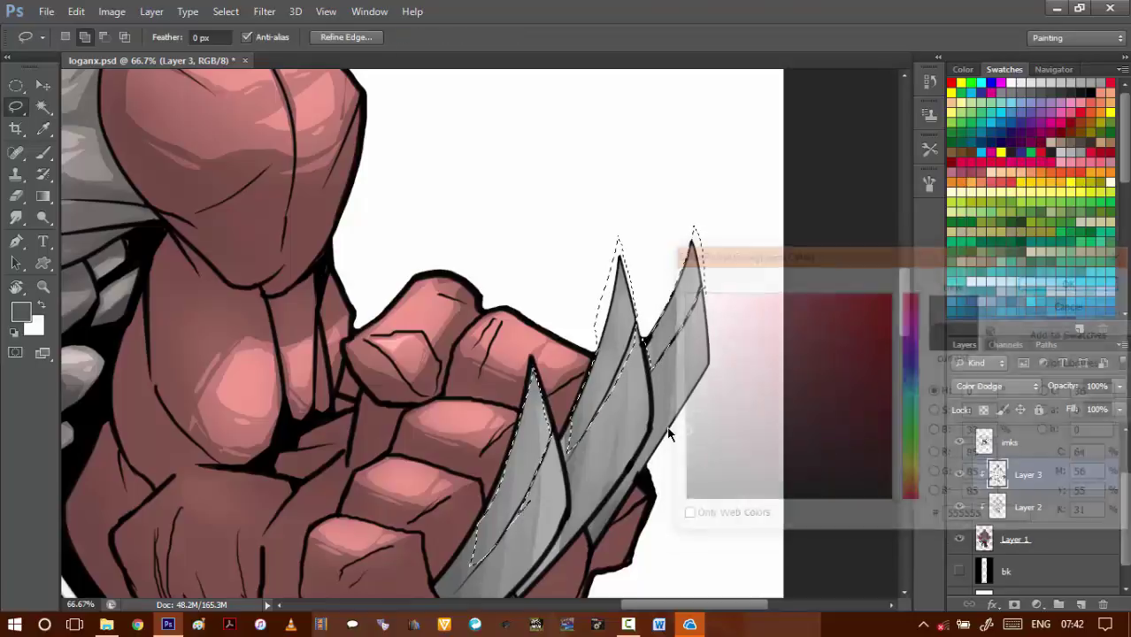
{"action": "key", "text": "b"}
{"action": "mouse_move", "coordinate": [580, 265]}
{"action": "left_mouse_down"}
{"action": "mouse_move", "coordinate": [601, 300]}
{"action": "mouse_move", "coordinate": [624, 275]}
{"action": "left_mouse_up"}
{"action": "key", "text": "ctrl+z"}
{"action": "mouse_move", "coordinate": [682, 192]}
{"action": "left_mouse_down"}
{"action": "mouse_move", "coordinate": [707, 233]}
{"action": "mouse_move", "coordinate": [694, 299]}
{"action": "left_mouse_up"}
{"action": "key", "text": "bracketleft"}
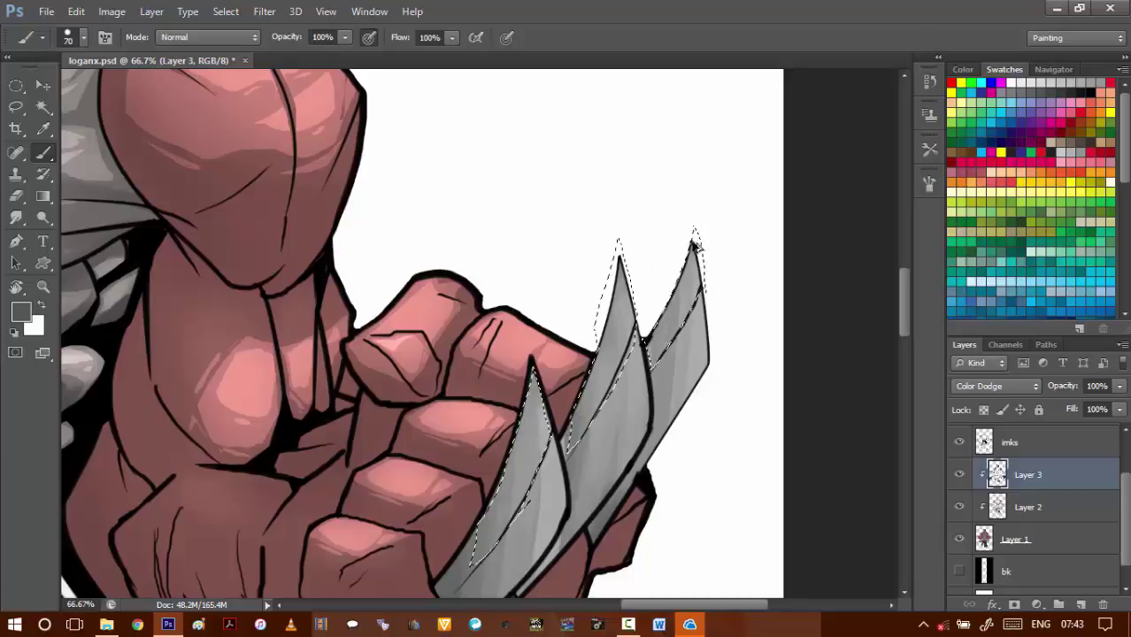
{"action": "mouse_move", "coordinate": [687, 195]}
{"action": "left_mouse_down"}
{"action": "mouse_move", "coordinate": [710, 241]}
{"action": "mouse_move", "coordinate": [698, 299]}
{"action": "left_mouse_up"}
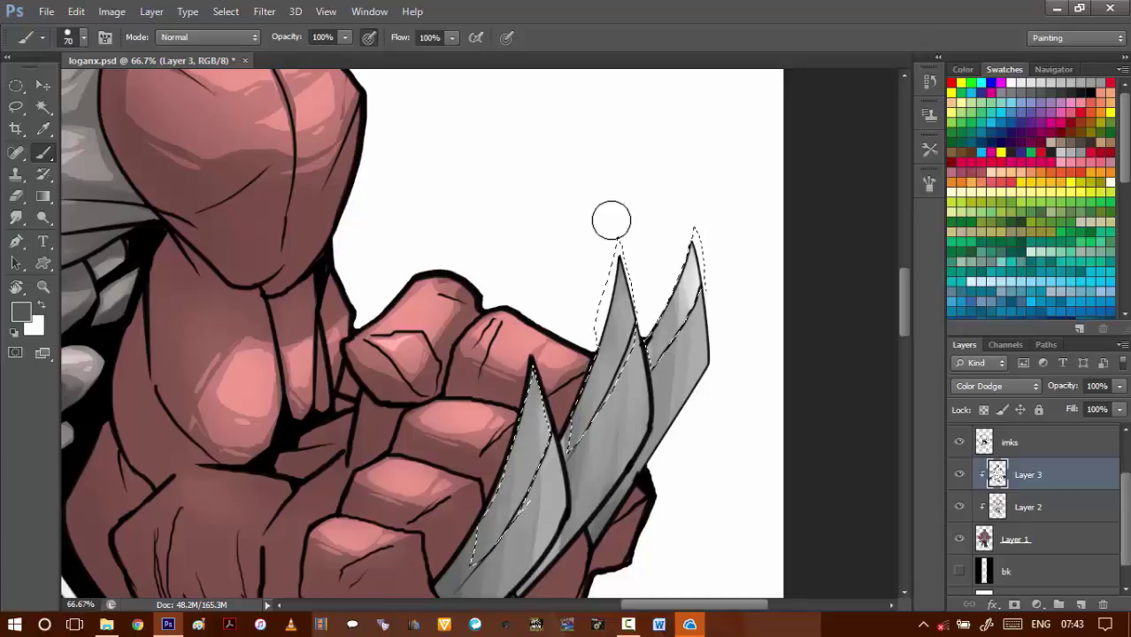
{"action": "mouse_move", "coordinate": [522, 402]}
{"action": "left_mouse_down"}
{"action": "mouse_move", "coordinate": [596, 254]}
{"action": "mouse_move", "coordinate": [621, 346]}
{"action": "mouse_move", "coordinate": [583, 402]}
{"action": "left_mouse_up"}
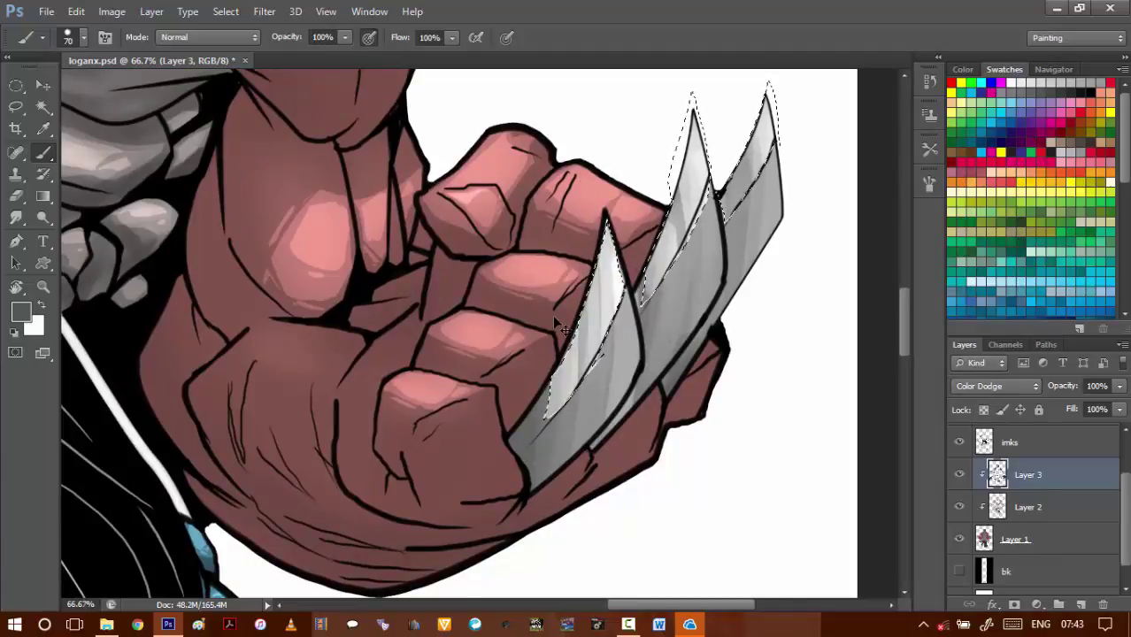
{"action": "key", "text": "ctrl+d"}
- Save the file, then lasso and delete the highlight spilling past the inner line of the middle claw
{"action": "scroll", "coordinate": [719, 214], "scroll_direction": "up", "scroll_amount": 2}
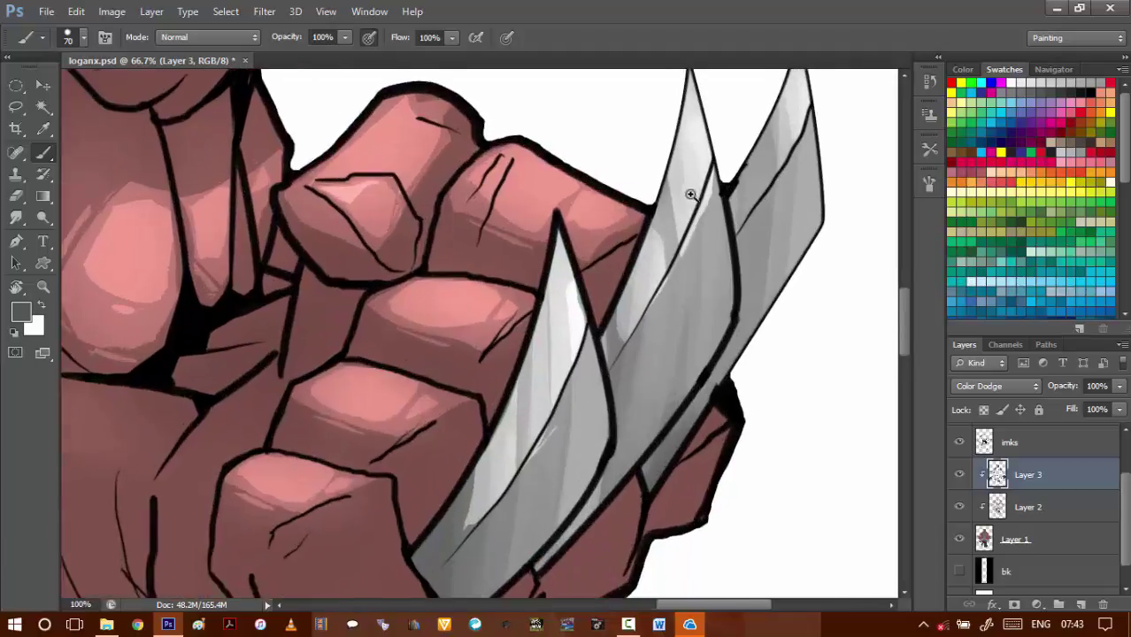
{"action": "key", "text": "l"}
{"action": "key", "text": "ctrl+s"}
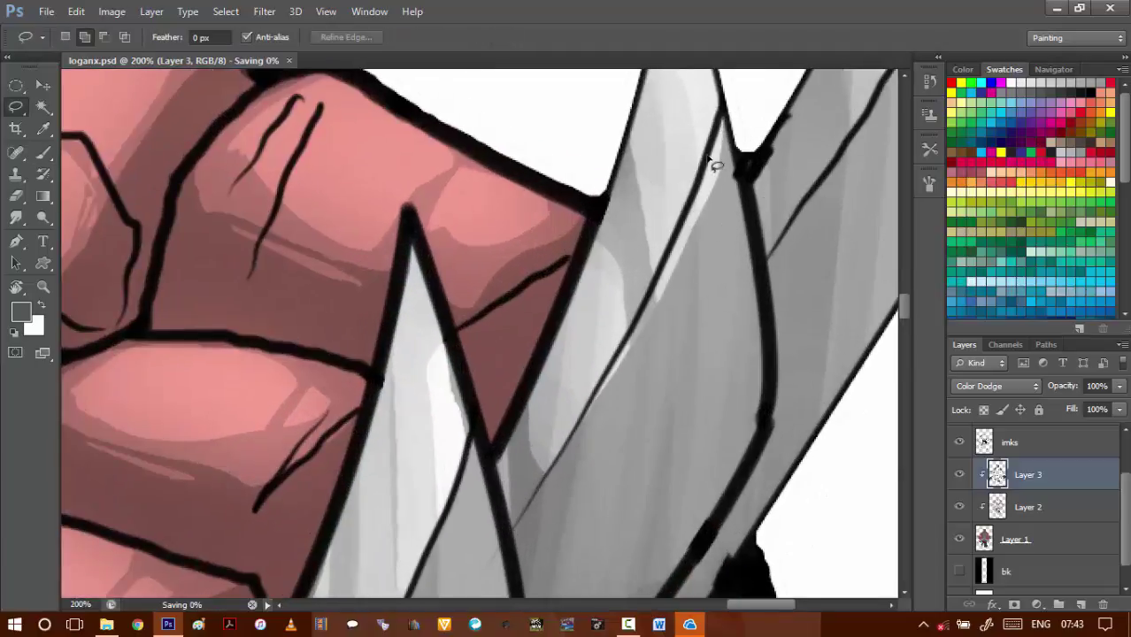
{"action": "mouse_move", "coordinate": [694, 200]}
{"action": "left_mouse_down"}
{"action": "mouse_move", "coordinate": [683, 246]}
{"action": "mouse_move", "coordinate": [593, 418]}
{"action": "mouse_move", "coordinate": [701, 290]}
{"action": "mouse_move", "coordinate": [733, 157]}
{"action": "mouse_move", "coordinate": [726, 96]}
{"action": "left_mouse_up"}
{"action": "key", "text": "Delete"}
{"action": "key", "text": "ctrl+d"}
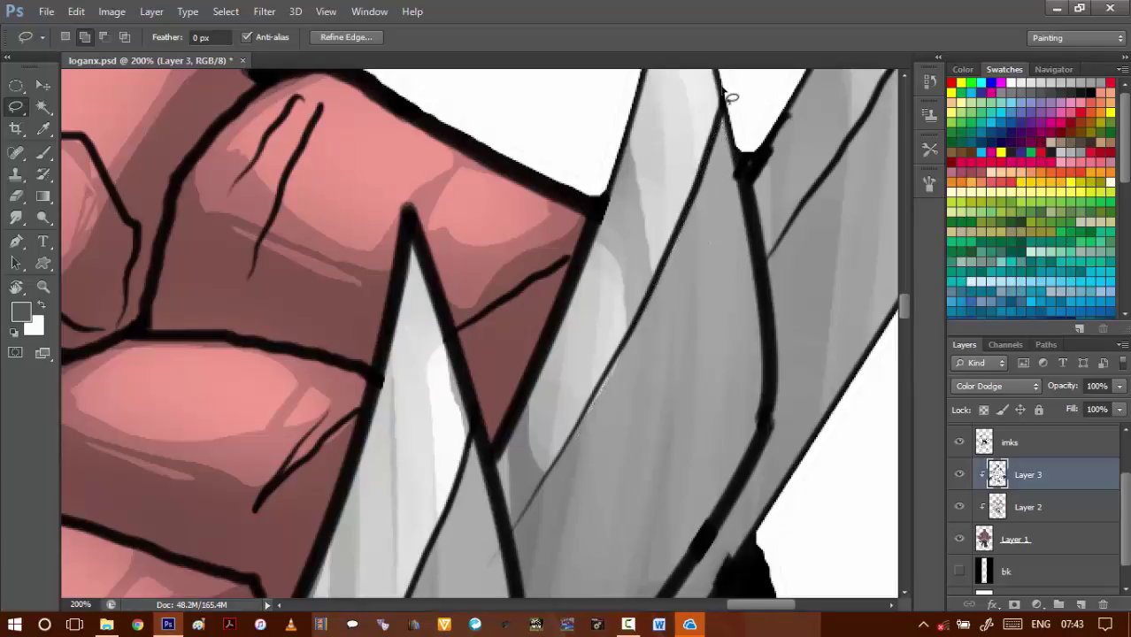
- Lasso streak-shaped highlight areas on the broad outer faces of all three claws as one combined selection
{"action": "left_click_drag", "start_coordinate": [485, 313], "coordinate": [438, 276]}
{"action": "key", "text": "ctrl+minus"}
{"action": "key", "text": "ctrl+minus"}
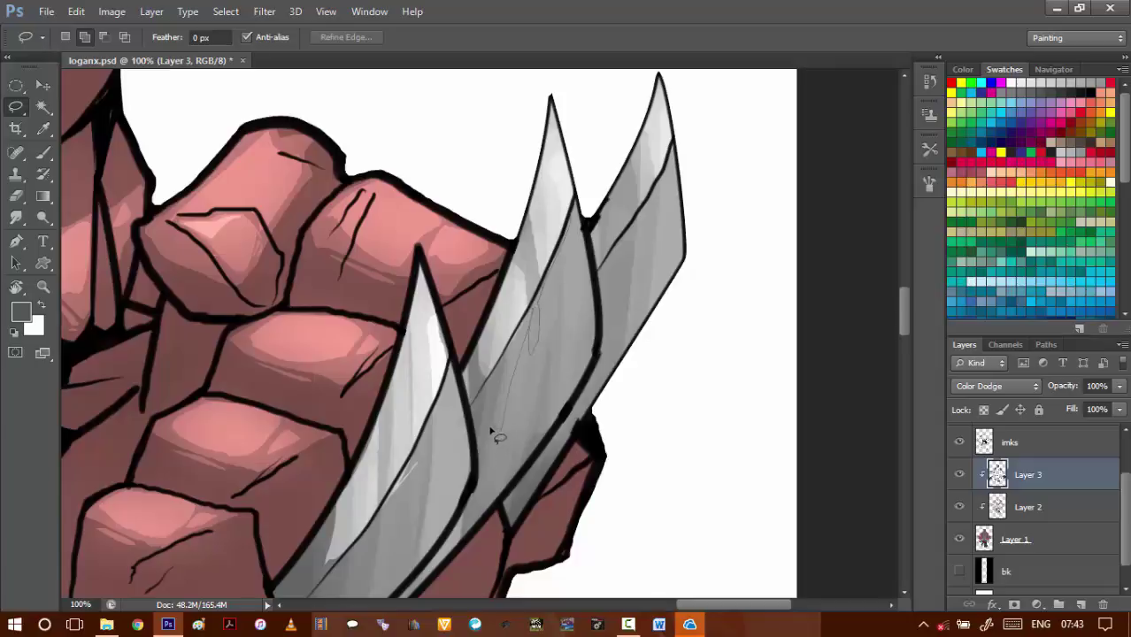
{"action": "mouse_move", "coordinate": [491, 431]}
{"action": "left_mouse_down"}
{"action": "mouse_move", "coordinate": [575, 232]}
{"action": "mouse_move", "coordinate": [555, 268]}
{"action": "mouse_move", "coordinate": [548, 389]}
{"action": "left_mouse_up"}
{"action": "key", "text": "ctrl+d"}
{"action": "left_click_drag", "start_coordinate": [605, 333], "coordinate": [599, 343]}
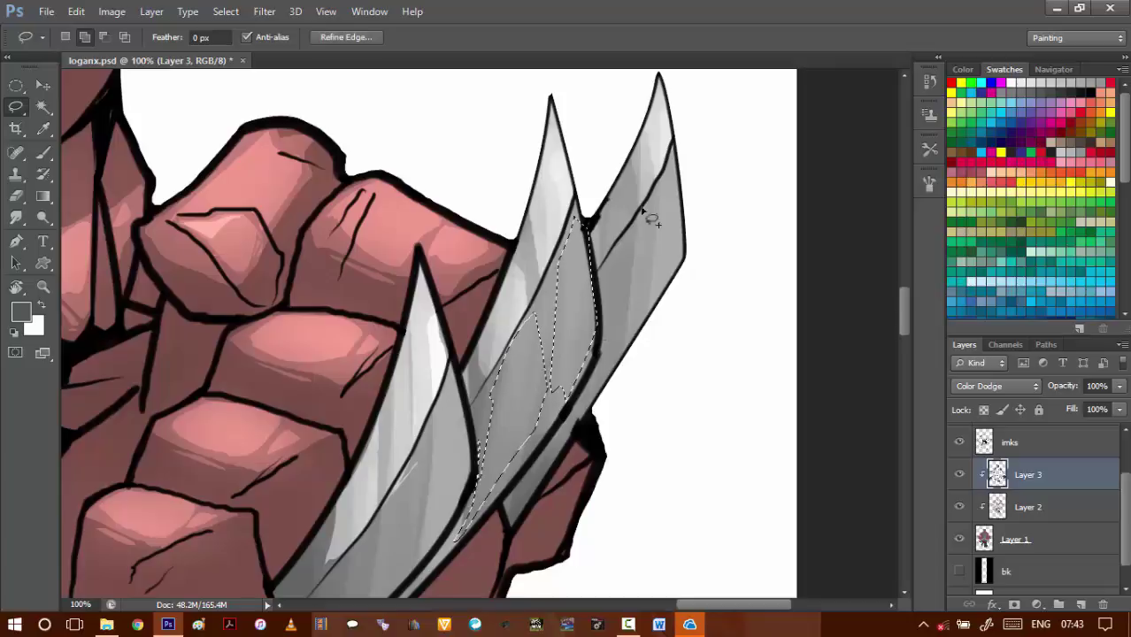
{"action": "mouse_move", "coordinate": [662, 267]}
{"action": "left_mouse_down"}
{"action": "mouse_move", "coordinate": [677, 161]}
{"action": "mouse_move", "coordinate": [627, 226]}
{"action": "left_mouse_up"}
{"action": "left_click_drag", "start_coordinate": [415, 439], "coordinate": [523, 283]}
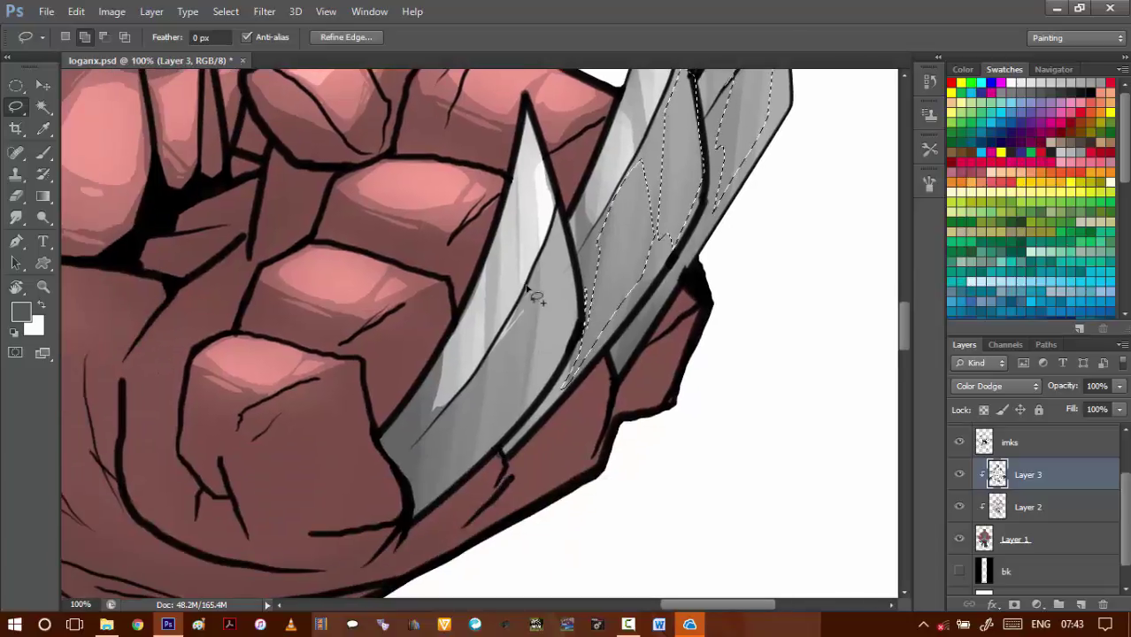
{"action": "mouse_move", "coordinate": [522, 394]}
{"action": "left_mouse_down"}
{"action": "mouse_move", "coordinate": [546, 330]}
{"action": "mouse_move", "coordinate": [574, 303]}
{"action": "mouse_move", "coordinate": [568, 232]}
{"action": "mouse_move", "coordinate": [530, 320]}
{"action": "left_mouse_up"}
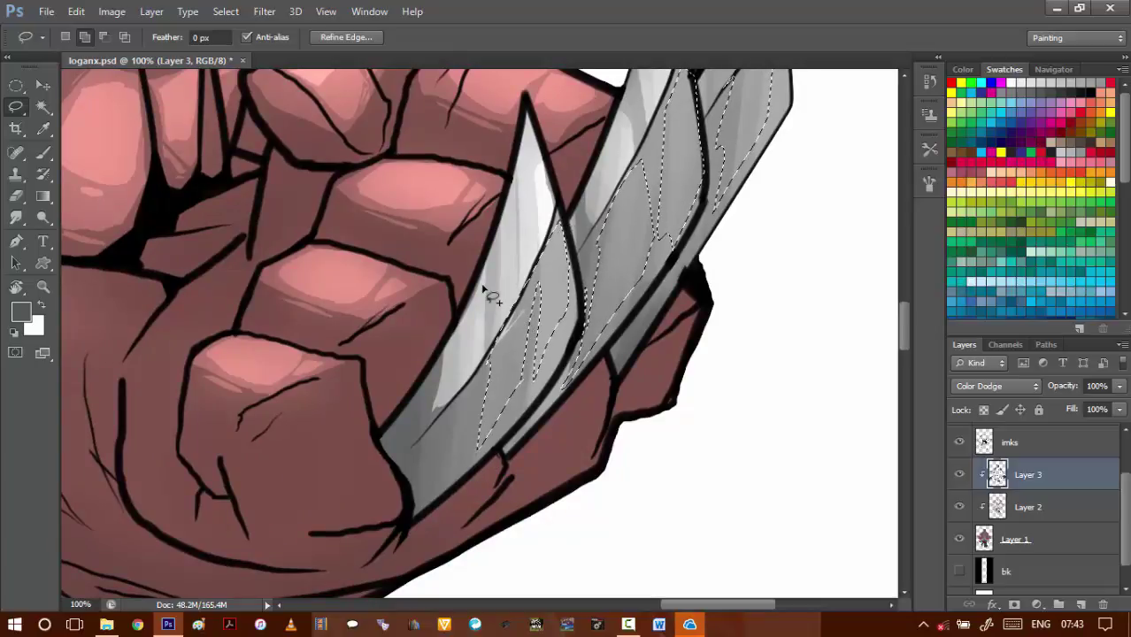
- Try a fill on the selected claw areas, undo it, and set the foreground color to near-black #0f0f0f
{"action": "key", "text": "ctrl+BackSpace"}
{"action": "key", "text": "ctrl+z"}
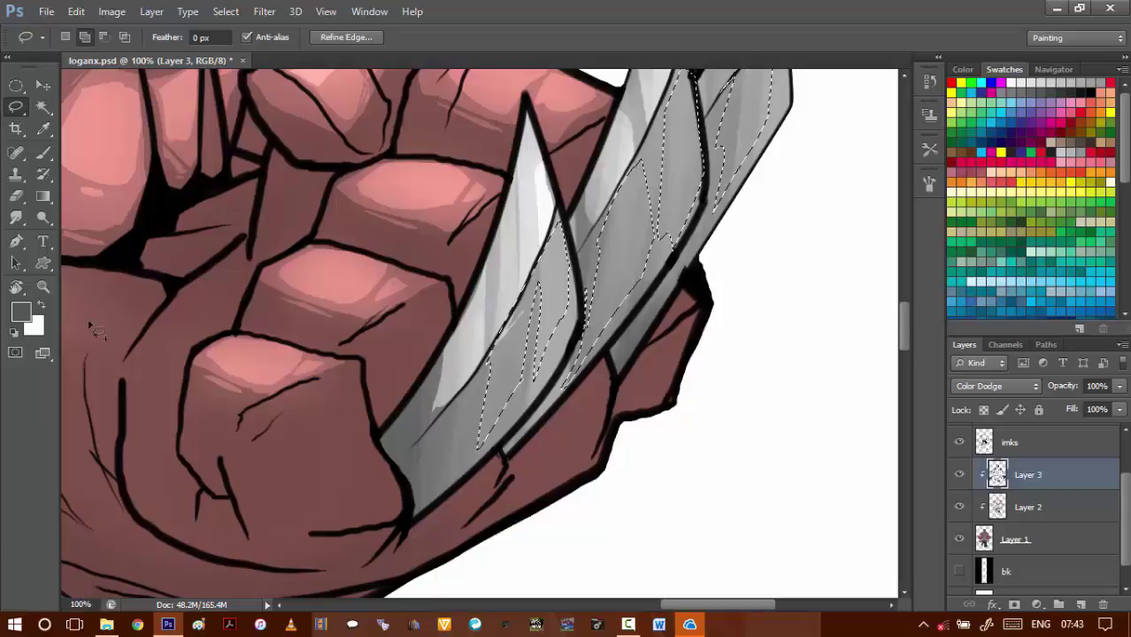
{"action": "left_click", "coordinate": [21, 311]}
{"action": "left_click_drag", "start_coordinate": [715, 466], "coordinate": [673, 496]}
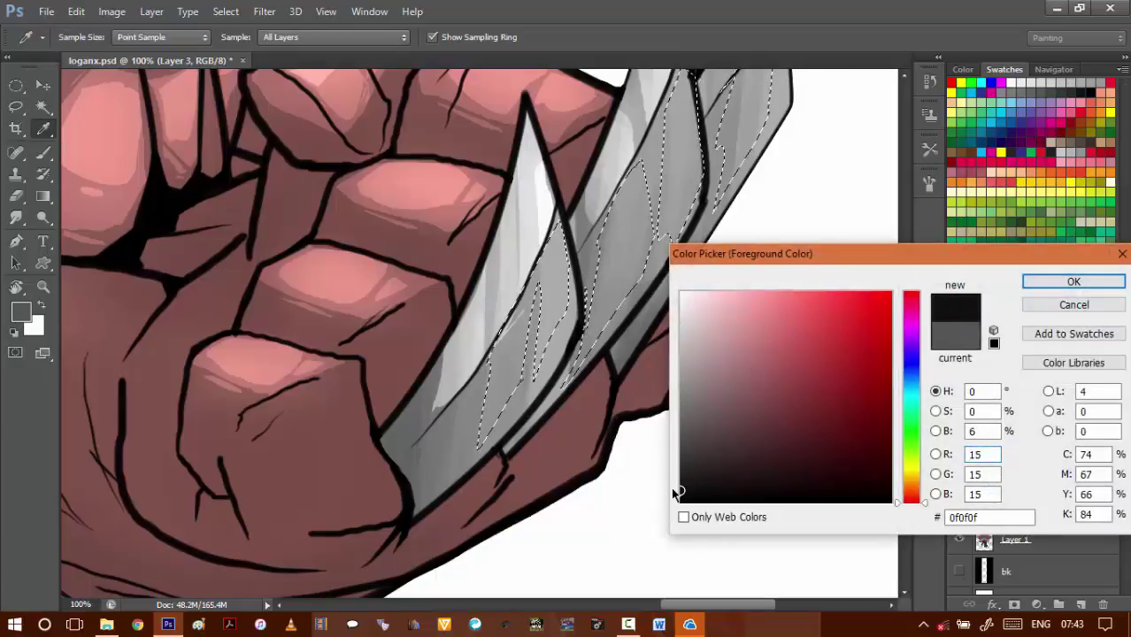
{"action": "key", "text": "Return"}
{"action": "key", "text": "l"}
- Raise the Brightness of the selected streaks on the outer claw faces and clear the selection
{"action": "key", "text": "alt+i"}
{"action": "key", "text": "j"}
{"action": "key", "text": "c"}
{"action": "key", "text": "shift+Up"}
{"action": "key", "text": "shift+Up"}
{"action": "key", "text": "shift+Up"}
{"action": "key", "text": "shift+Up"}
{"action": "key", "text": "shift+Up"}
{"action": "key", "text": "shift+Up"}
{"action": "key", "text": "shift+Up"}
{"action": "key", "text": "shift+Up"}
{"action": "key", "text": "shift+Up"}
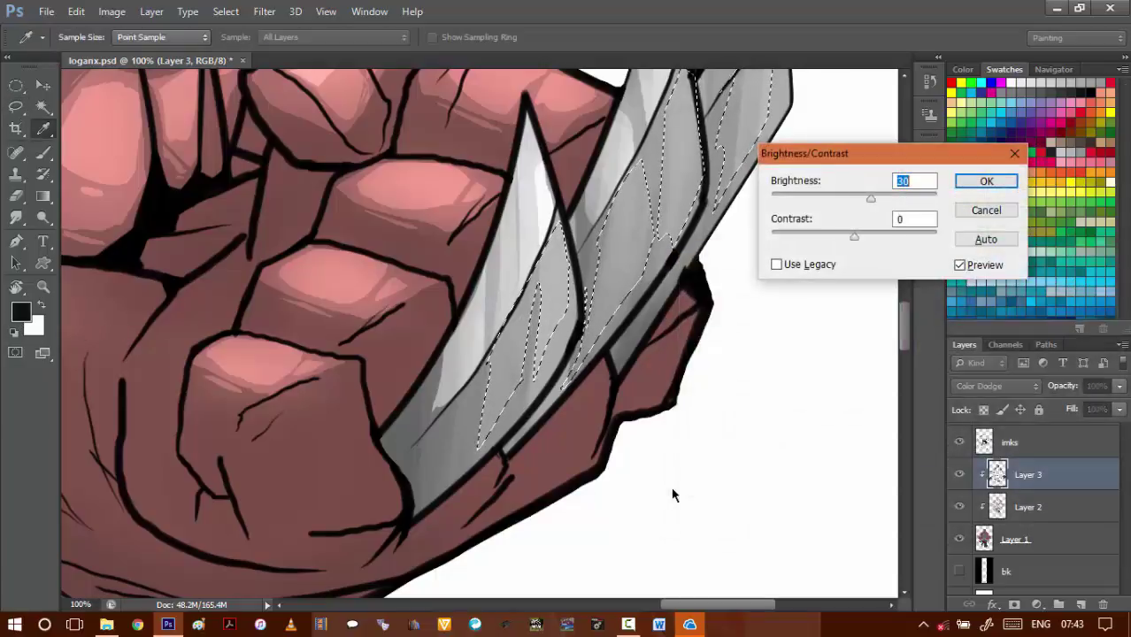
{"action": "key", "text": "shift+Up"}
{"action": "key", "text": "shift+Up"}
{"action": "key", "text": "shift+Up"}
{"action": "key", "text": "Return"}
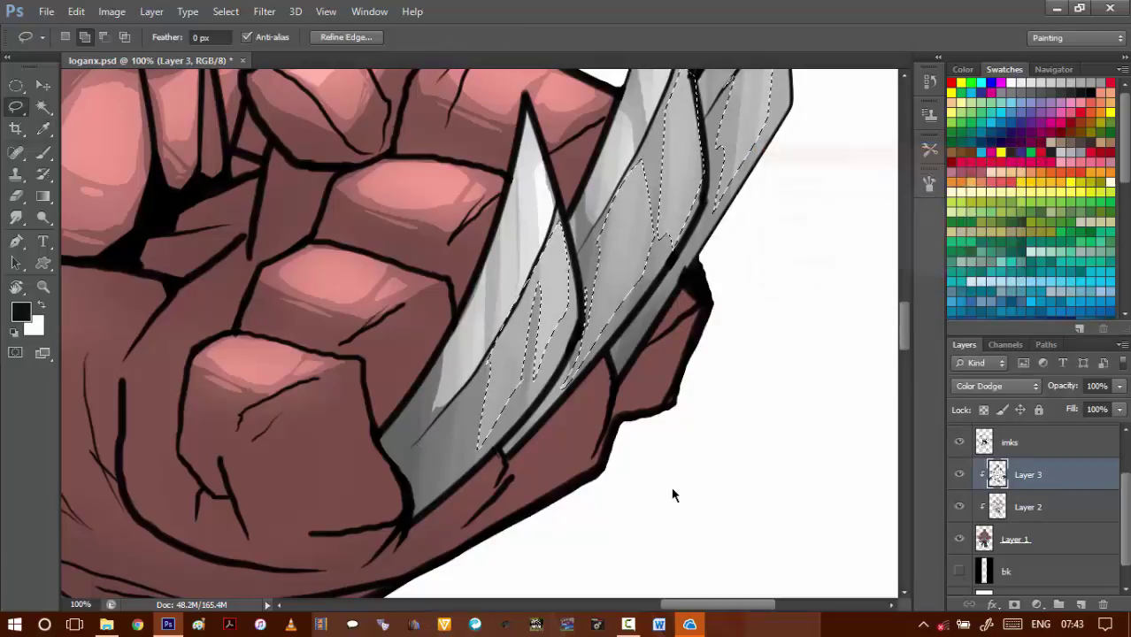
{"action": "key", "text": "ctrl+d"}
- Add a new layer between Layer 3 and Layer 2 and make blue-violet the foreground color
{"action": "left_click_drag", "start_coordinate": [633, 128], "coordinate": [564, 354]}
{"action": "left_click", "coordinate": [565, 354], "text": "alt"}
{"action": "left_click", "coordinate": [565, 354], "text": "alt"}
{"action": "left_click", "coordinate": [565, 354], "text": "alt"}
{"action": "left_click", "coordinate": [565, 355], "text": "alt"}
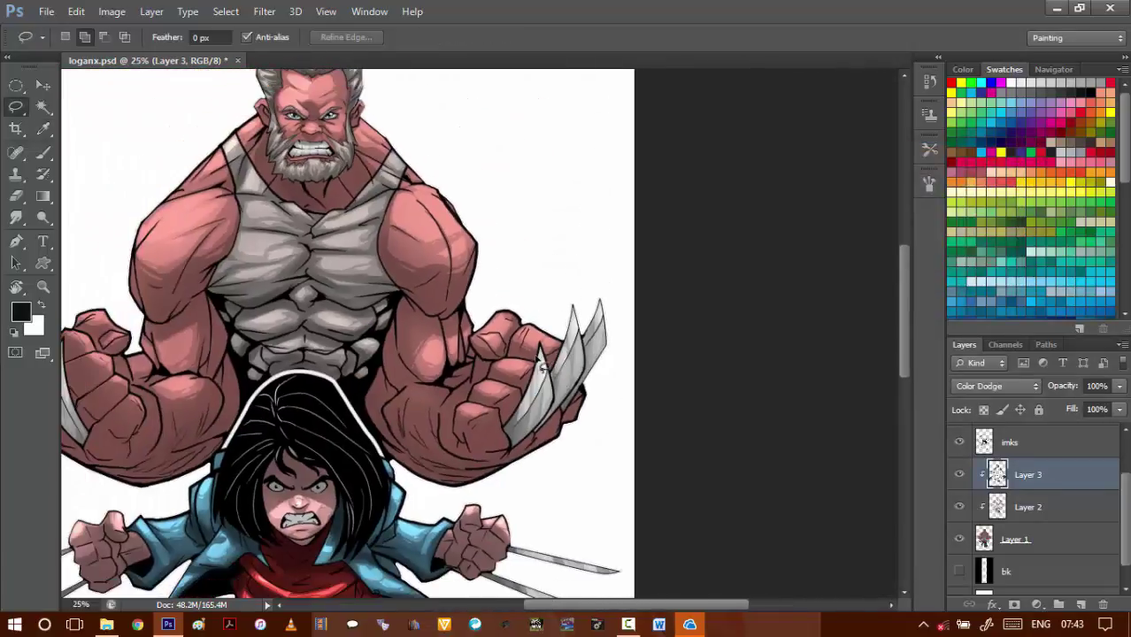
{"action": "left_click_drag", "start_coordinate": [509, 401], "coordinate": [546, 382]}
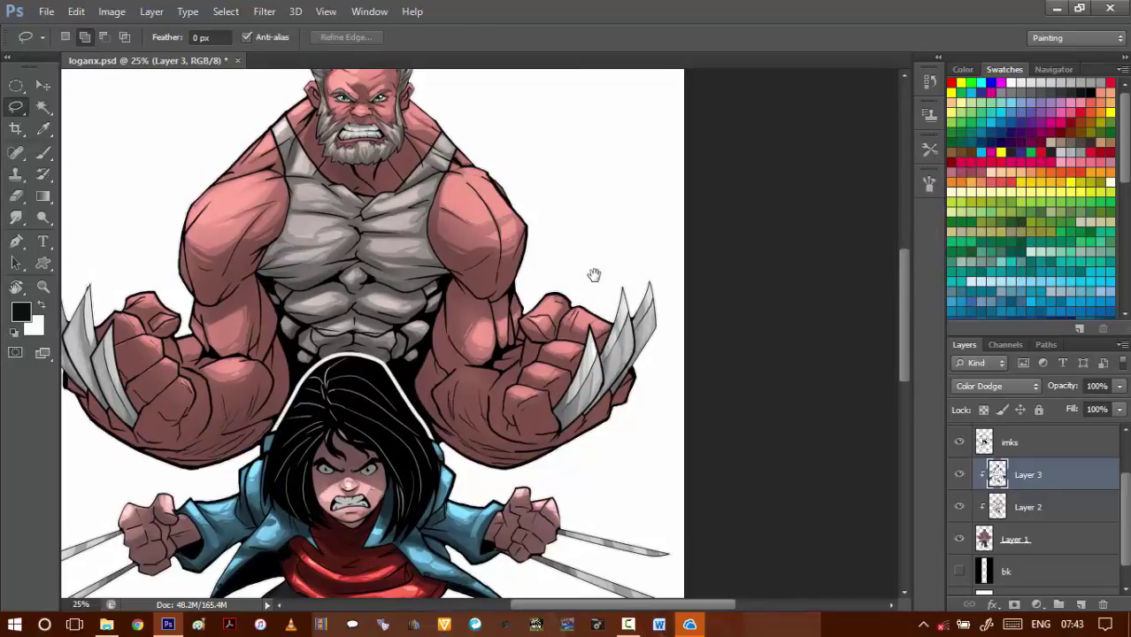
{"action": "left_click_drag", "start_coordinate": [594, 275], "coordinate": [595, 329]}
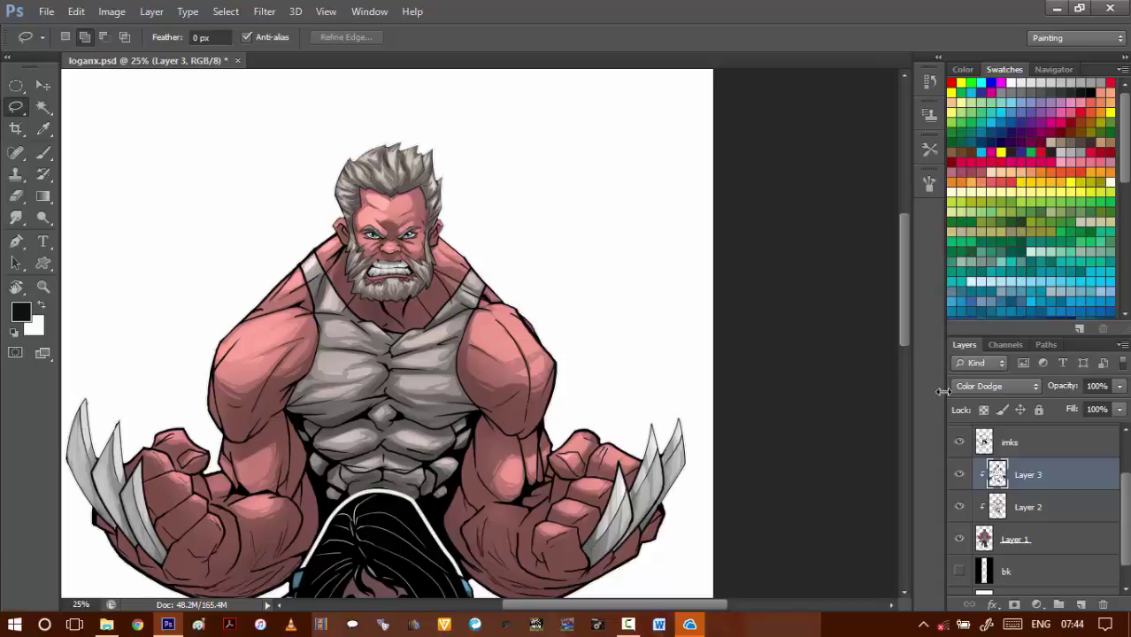
{"action": "left_click", "coordinate": [1081, 605], "text": "ctrl"}
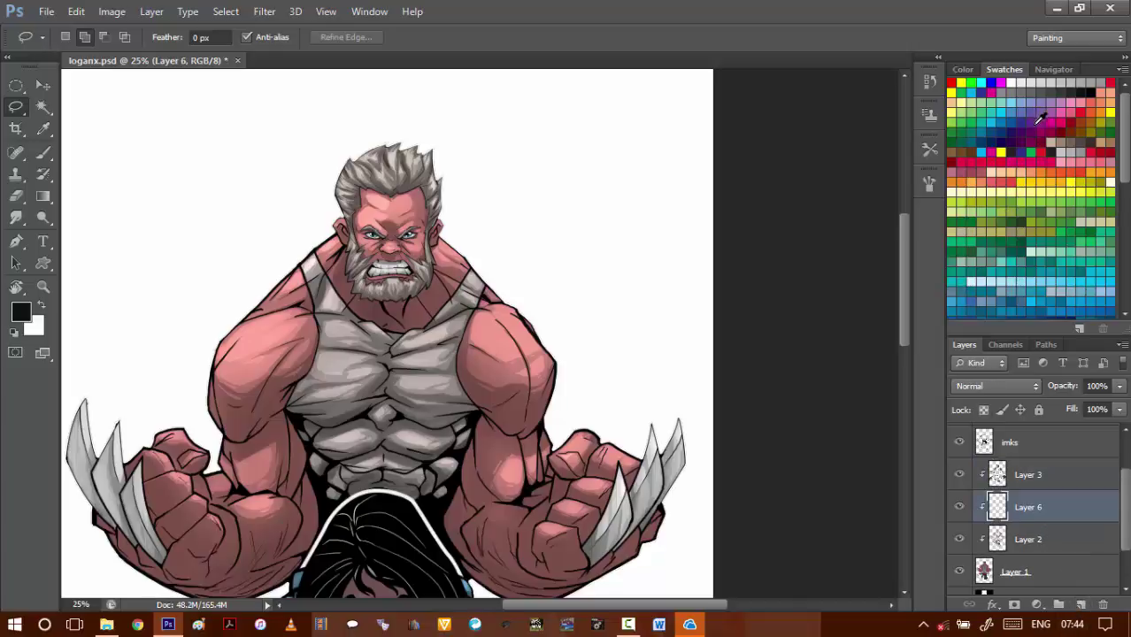
{"action": "key", "text": "x"}
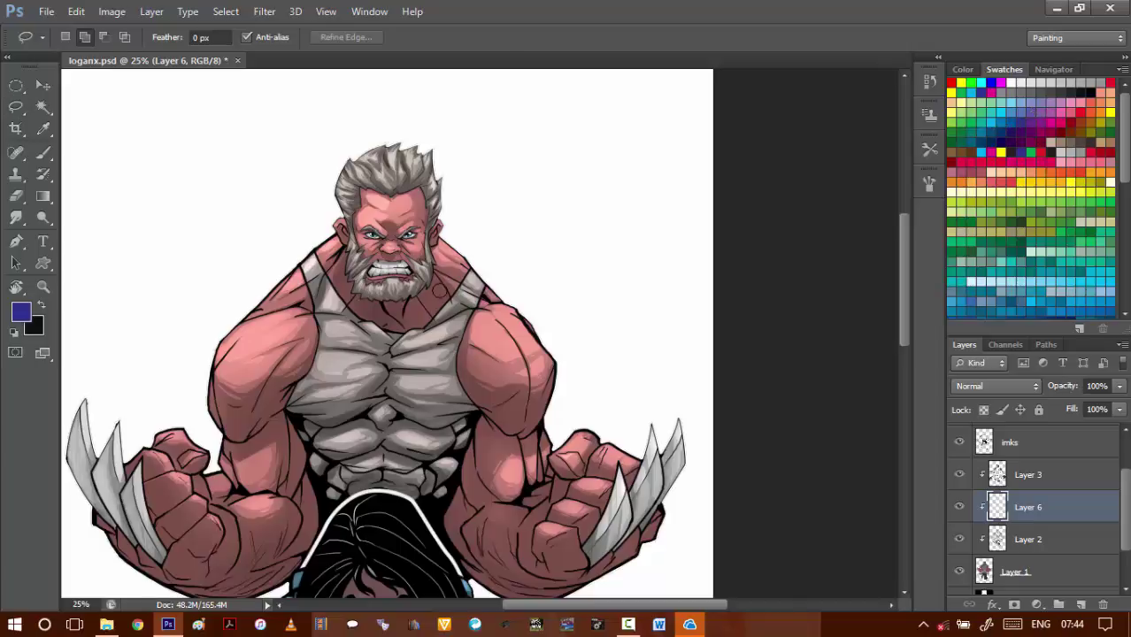
- Set up a soft round brush with 0% hardness and a size of 800 px
{"action": "key", "text": "b"}
{"action": "right_click", "coordinate": [193, 131]}
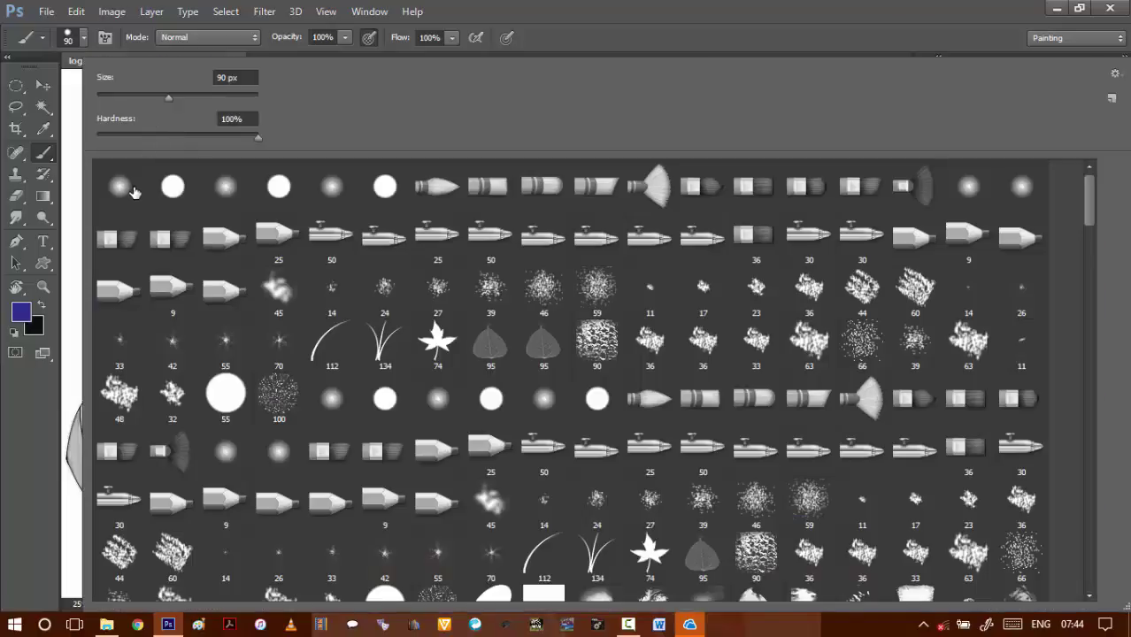
{"action": "double_click", "coordinate": [134, 190]}
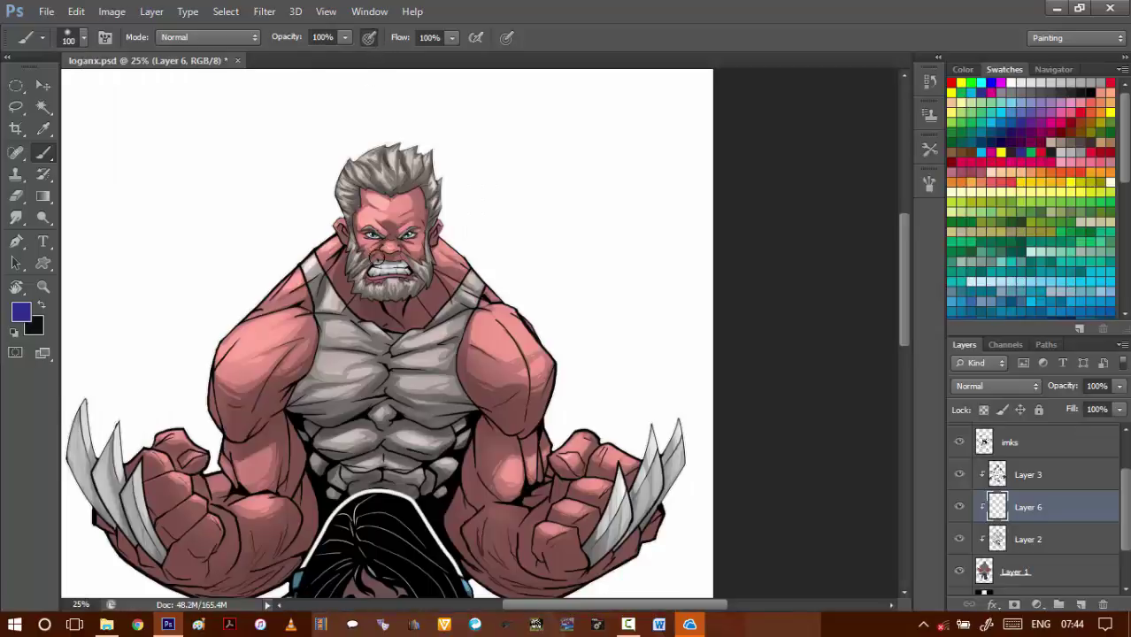
{"action": "key", "text": "bracketright"}
{"action": "key", "text": "bracketright"}
{"action": "key", "text": "bracketright"}
{"action": "key", "text": "bracketright"}
{"action": "key", "text": "bracketright"}
{"action": "key", "text": "bracketright"}
{"action": "key", "text": "bracketright"}
{"action": "key", "text": "bracketright"}
{"action": "key", "text": "bracketright"}
{"action": "key", "text": "bracketright"}
{"action": "key", "text": "bracketright"}
{"action": "right_click", "coordinate": [474, 278]}
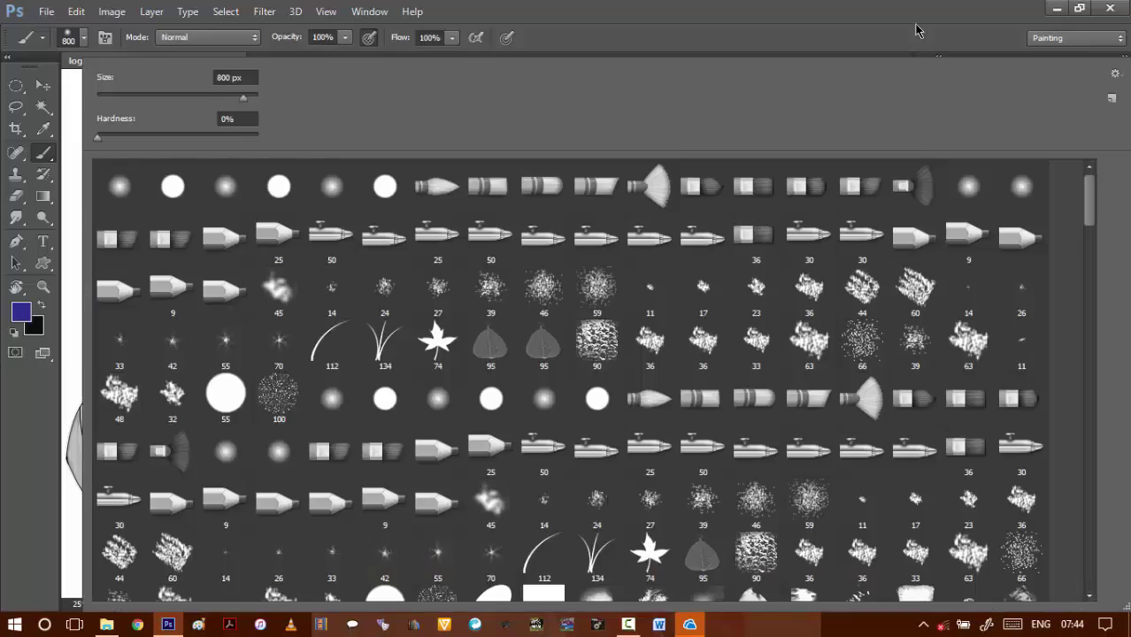
{"action": "left_click", "coordinate": [868, 3]}
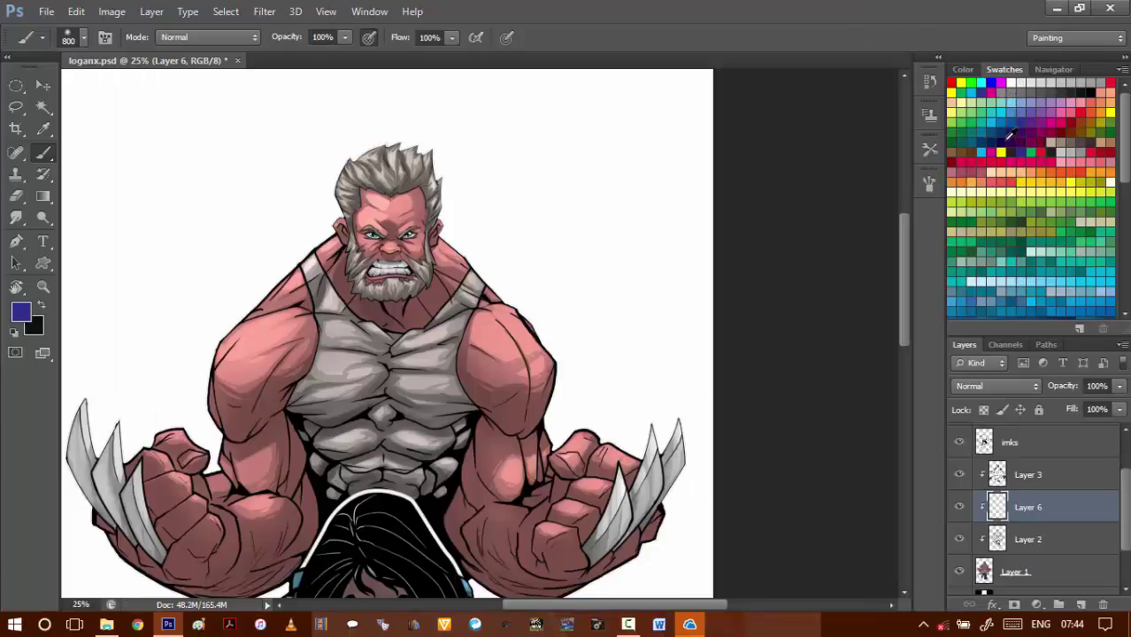
- Brush dark purple over the man's head, his arm on the picture's right, and the girl's hand and claws on that side
{"action": "left_click", "coordinate": [1019, 134]}
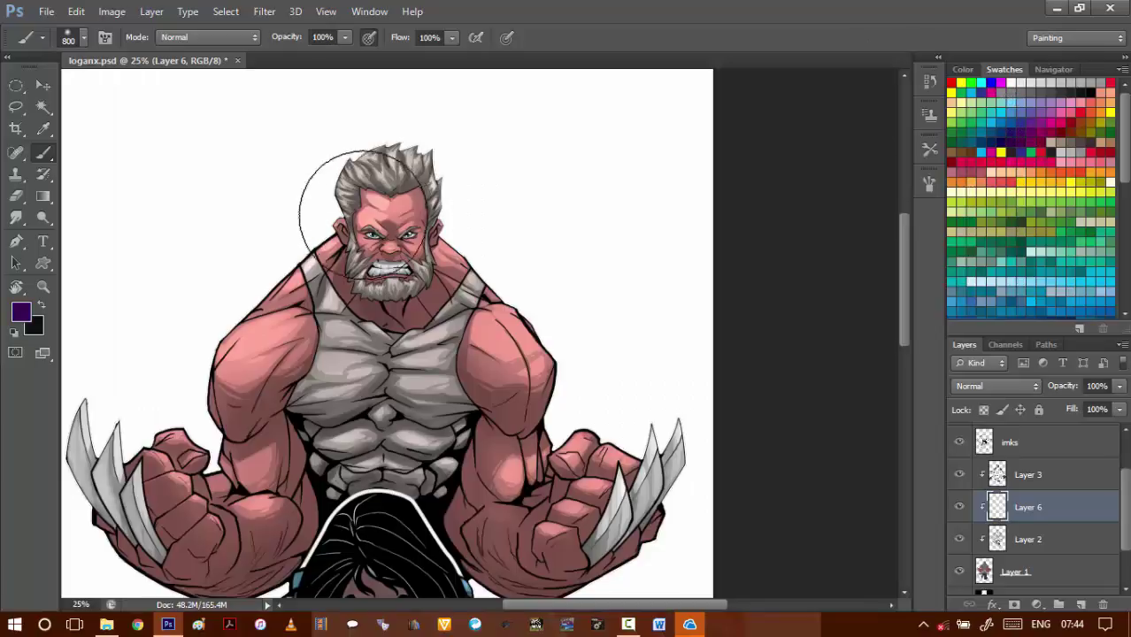
{"action": "mouse_move", "coordinate": [394, 252]}
{"action": "left_mouse_down"}
{"action": "mouse_move", "coordinate": [413, 232]}
{"action": "mouse_move", "coordinate": [430, 232]}
{"action": "mouse_move", "coordinate": [509, 316]}
{"action": "mouse_move", "coordinate": [524, 376]}
{"action": "mouse_move", "coordinate": [507, 532]}
{"action": "left_mouse_up"}
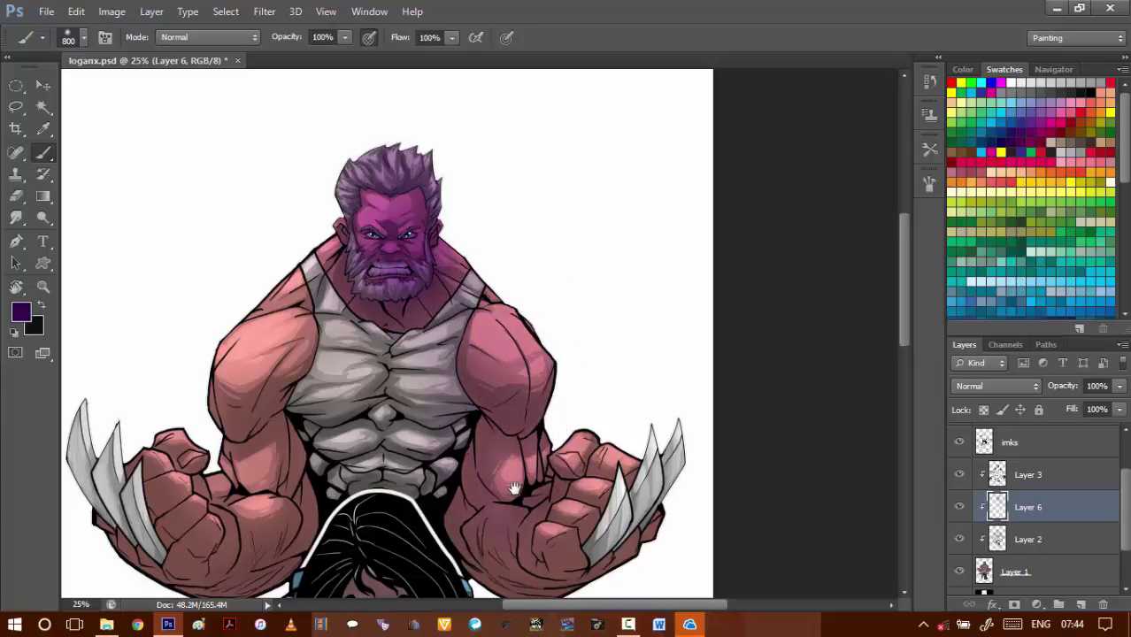
{"action": "mouse_move", "coordinate": [519, 489]}
{"action": "left_mouse_down"}
{"action": "mouse_move", "coordinate": [470, 391]}
{"action": "mouse_move", "coordinate": [475, 400]}
{"action": "left_mouse_up"}
{"action": "mouse_move", "coordinate": [469, 346]}
{"action": "left_mouse_down"}
{"action": "mouse_move", "coordinate": [468, 389]}
{"action": "mouse_move", "coordinate": [520, 486]}
{"action": "mouse_move", "coordinate": [548, 494]}
{"action": "mouse_move", "coordinate": [525, 508]}
{"action": "mouse_move", "coordinate": [598, 544]}
{"action": "mouse_move", "coordinate": [590, 529]}
{"action": "mouse_move", "coordinate": [515, 515]}
{"action": "mouse_move", "coordinate": [470, 493]}
{"action": "left_mouse_up"}
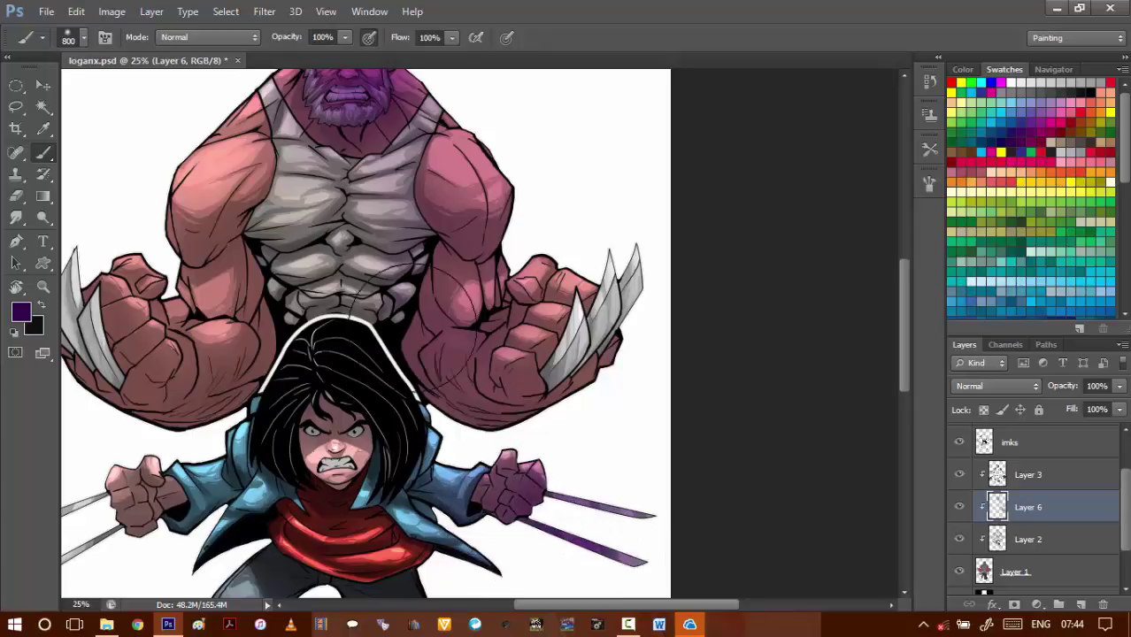
- Brush dark purple shading over the girl's trousers, shoe, face, scarf and jacket
{"action": "left_click_drag", "start_coordinate": [387, 448], "coordinate": [431, 298]}
{"action": "mouse_move", "coordinate": [301, 380]}
{"action": "left_mouse_down"}
{"action": "mouse_move", "coordinate": [356, 498]}
{"action": "mouse_move", "coordinate": [391, 498]}
{"action": "mouse_move", "coordinate": [427, 467]}
{"action": "mouse_move", "coordinate": [463, 492]}
{"action": "mouse_move", "coordinate": [486, 540]}
{"action": "mouse_move", "coordinate": [469, 567]}
{"action": "mouse_move", "coordinate": [462, 434]}
{"action": "left_mouse_up"}
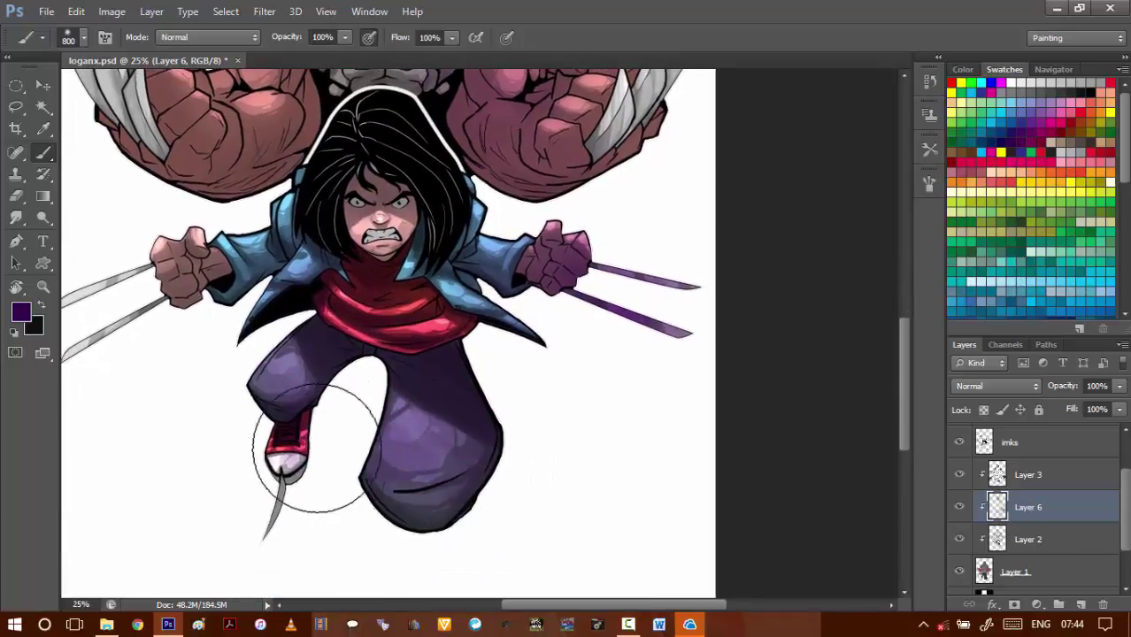
{"action": "left_click_drag", "start_coordinate": [317, 377], "coordinate": [377, 490]}
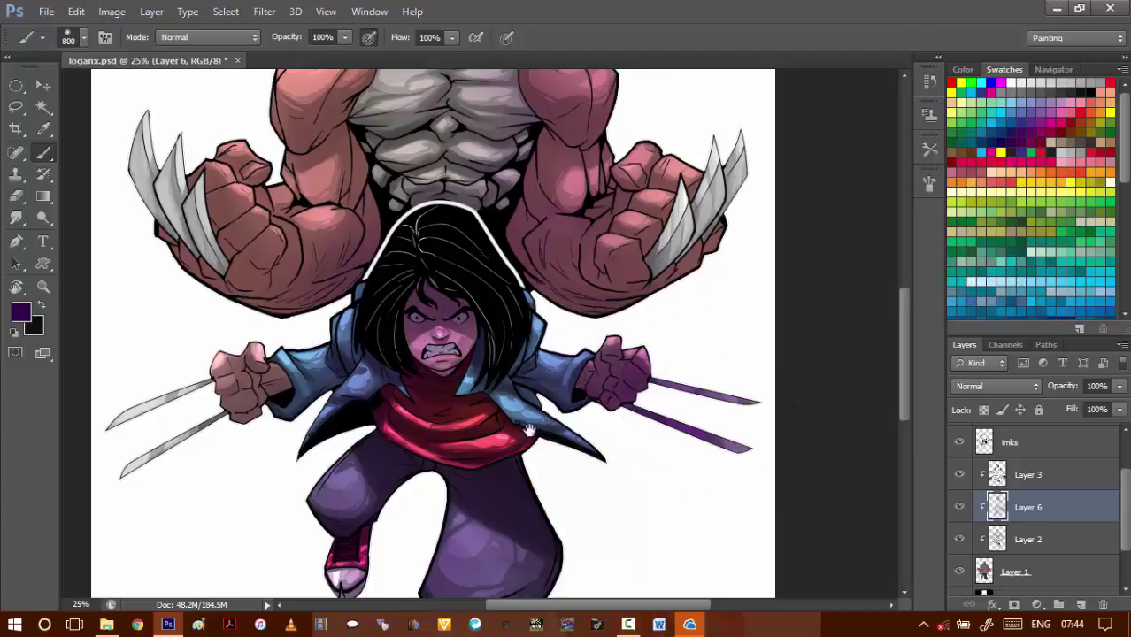
{"action": "left_click_drag", "start_coordinate": [463, 488], "coordinate": [487, 336]}
{"action": "scroll", "coordinate": [329, 430], "scroll_direction": "up", "scroll_amount": 8}
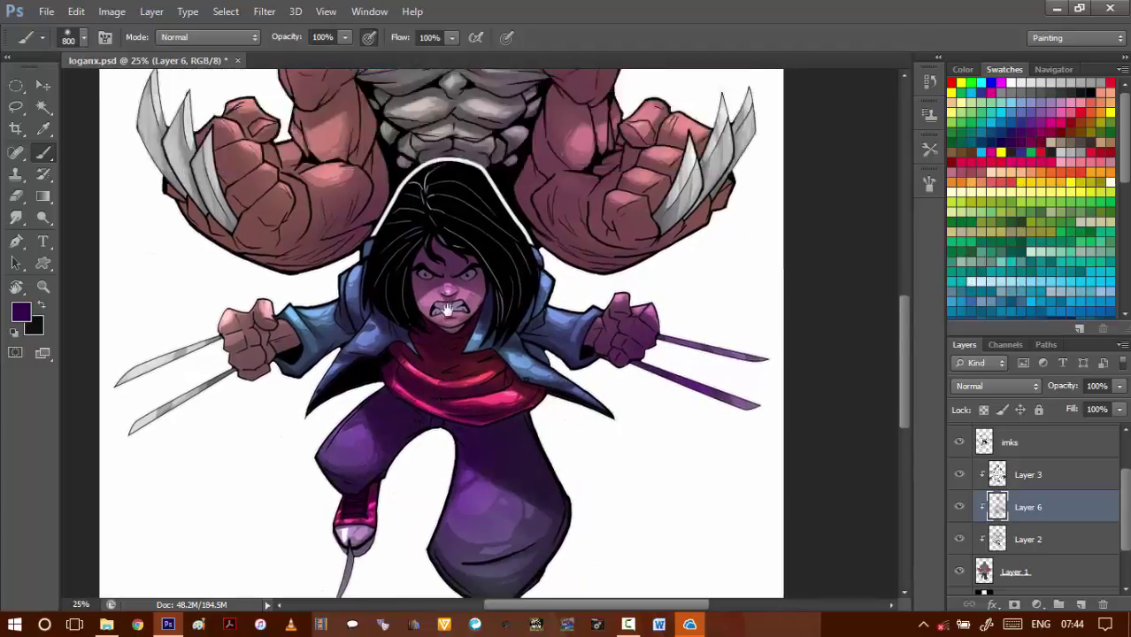
- Extend the dark purple shading over the man's torso, both arms, hands and claws
{"action": "mouse_move", "coordinate": [345, 388]}
{"action": "left_mouse_down"}
{"action": "mouse_move", "coordinate": [289, 456]}
{"action": "mouse_move", "coordinate": [197, 421]}
{"action": "mouse_move", "coordinate": [128, 351]}
{"action": "mouse_move", "coordinate": [207, 436]}
{"action": "mouse_move", "coordinate": [225, 431]}
{"action": "mouse_move", "coordinate": [204, 414]}
{"action": "mouse_move", "coordinate": [234, 433]}
{"action": "mouse_move", "coordinate": [186, 376]}
{"action": "mouse_move", "coordinate": [266, 425]}
{"action": "mouse_move", "coordinate": [292, 398]}
{"action": "mouse_move", "coordinate": [301, 266]}
{"action": "mouse_move", "coordinate": [274, 291]}
{"action": "mouse_move", "coordinate": [370, 266]}
{"action": "mouse_move", "coordinate": [366, 160]}
{"action": "mouse_move", "coordinate": [429, 270]}
{"action": "mouse_move", "coordinate": [500, 261]}
{"action": "mouse_move", "coordinate": [571, 464]}
{"action": "mouse_move", "coordinate": [643, 454]}
{"action": "mouse_move", "coordinate": [682, 354]}
{"action": "mouse_move", "coordinate": [681, 316]}
{"action": "mouse_move", "coordinate": [678, 416]}
{"action": "mouse_move", "coordinate": [644, 442]}
{"action": "mouse_move", "coordinate": [605, 289]}
{"action": "mouse_move", "coordinate": [619, 368]}
{"action": "left_mouse_up"}
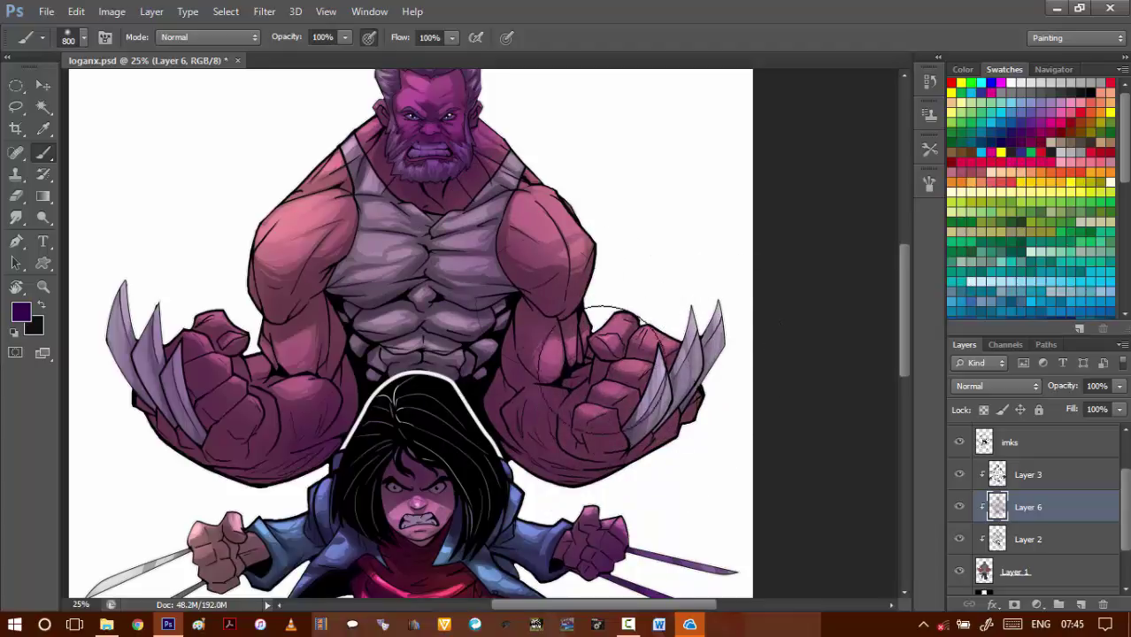
{"action": "scroll", "coordinate": [329, 190], "scroll_direction": "up", "scroll_amount": 3}
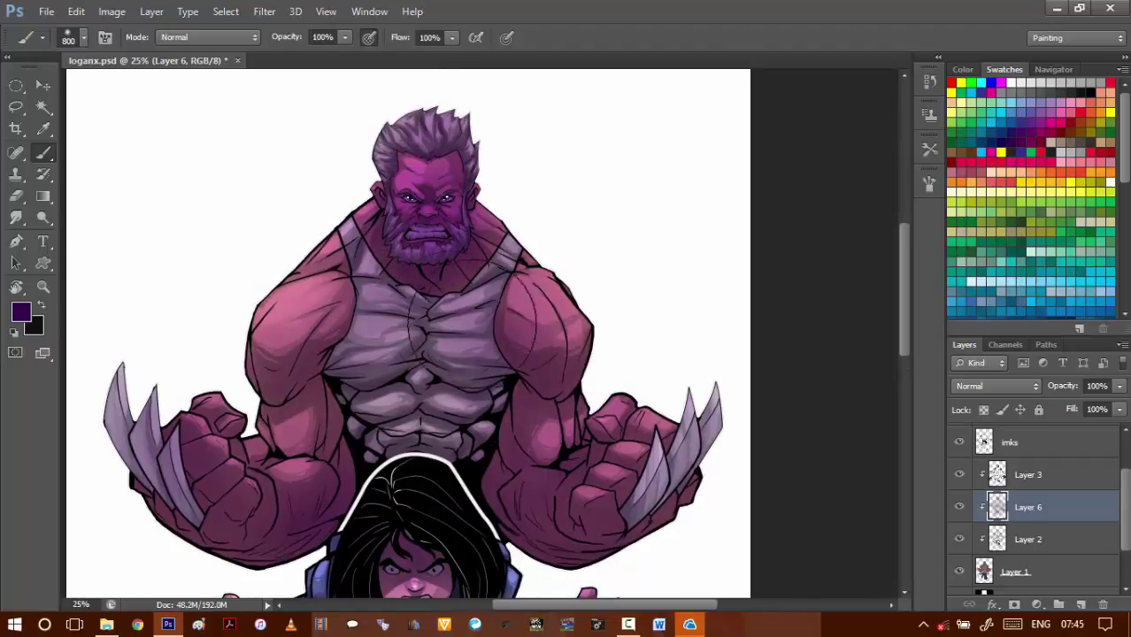
{"action": "mouse_move", "coordinate": [505, 455]}
{"action": "left_mouse_down"}
{"action": "mouse_move", "coordinate": [497, 356]}
{"action": "mouse_move", "coordinate": [549, 264]}
{"action": "left_mouse_up"}
{"action": "left_click_drag", "start_coordinate": [494, 485], "coordinate": [467, 325]}
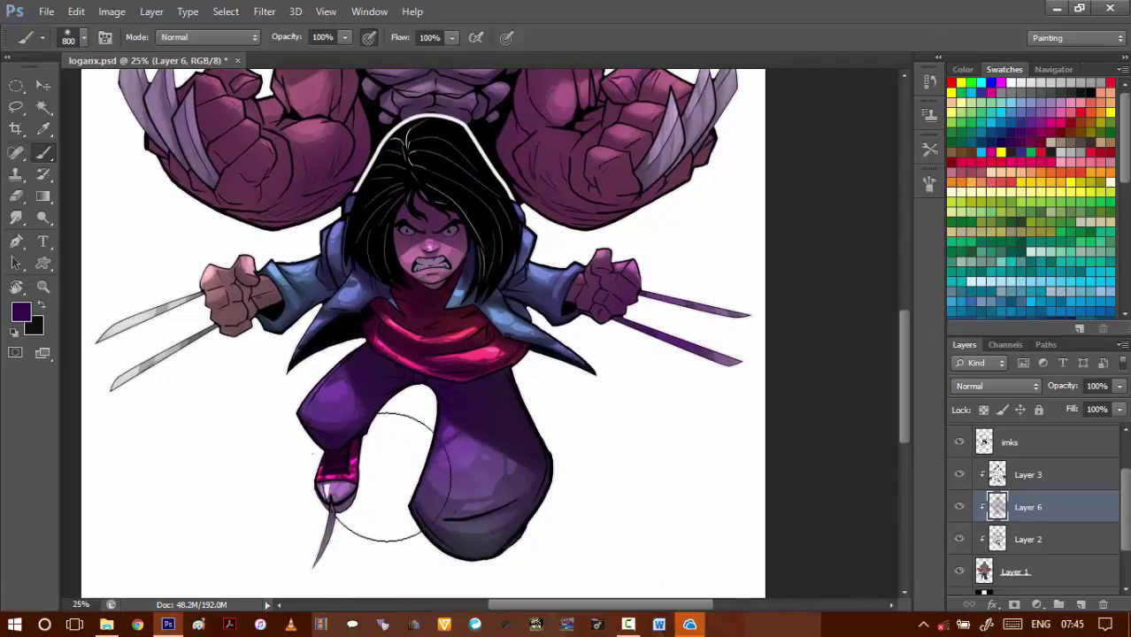
- Load Layer 3's highlight shapes as a selection and delete the purple shading inside them from Layer 6
{"action": "left_click", "coordinate": [992, 480], "text": "ctrl"}
{"action": "key", "text": "Delete"}
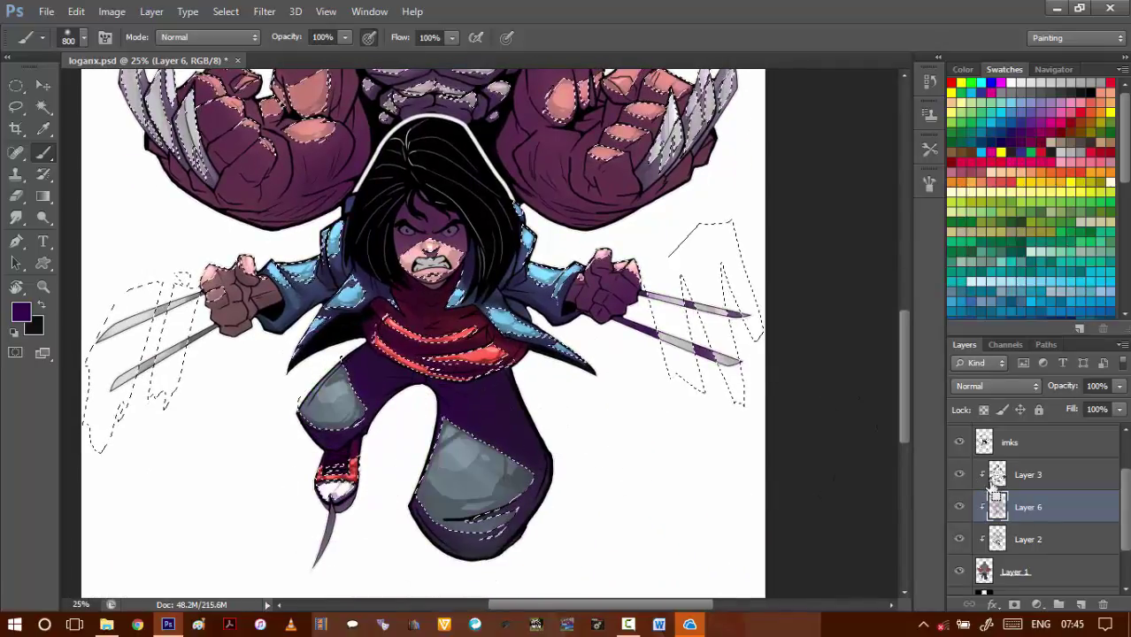
- Clear the selection and try colorizing Layer 6's purple shading with hue 58, saturation 83 and lightness -14
{"action": "key", "text": "ctrl+d"}
{"action": "left_click_drag", "start_coordinate": [613, 255], "coordinate": [568, 407]}
{"action": "key", "text": "ctrl+u"}
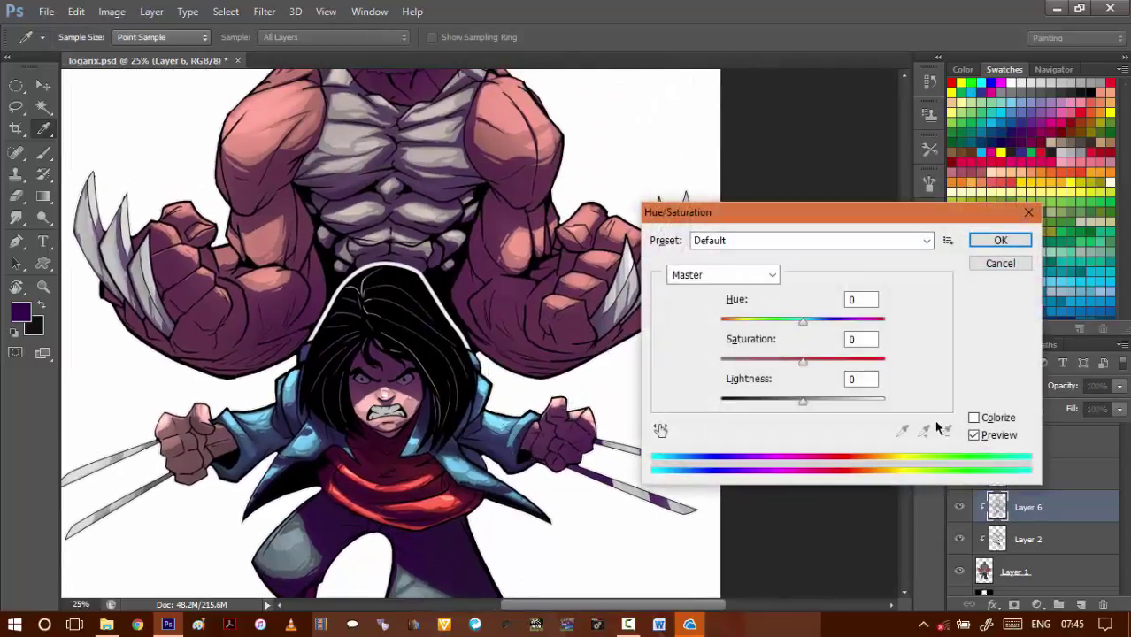
{"action": "left_click", "coordinate": [972, 419]}
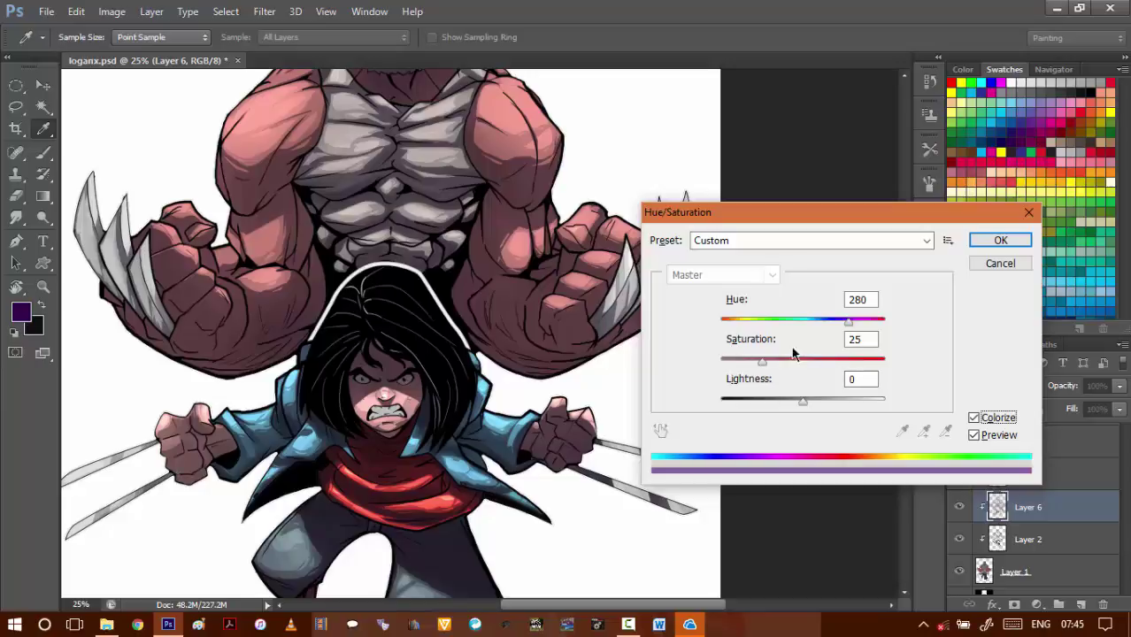
{"action": "left_click_drag", "start_coordinate": [844, 327], "coordinate": [740, 329]}
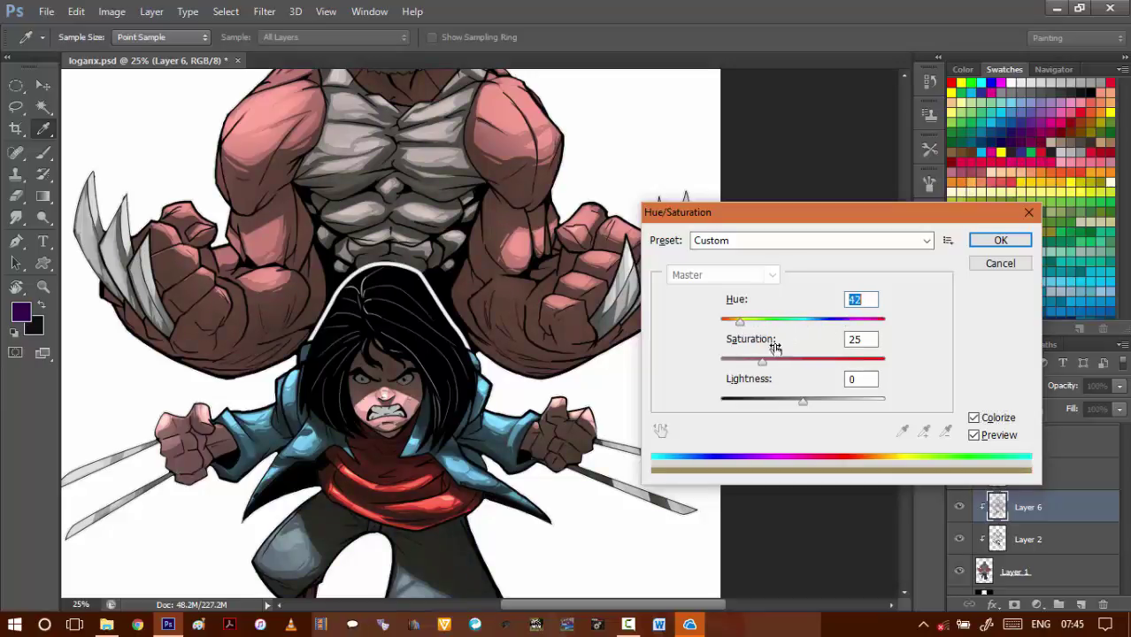
{"action": "left_click_drag", "start_coordinate": [781, 363], "coordinate": [839, 371]}
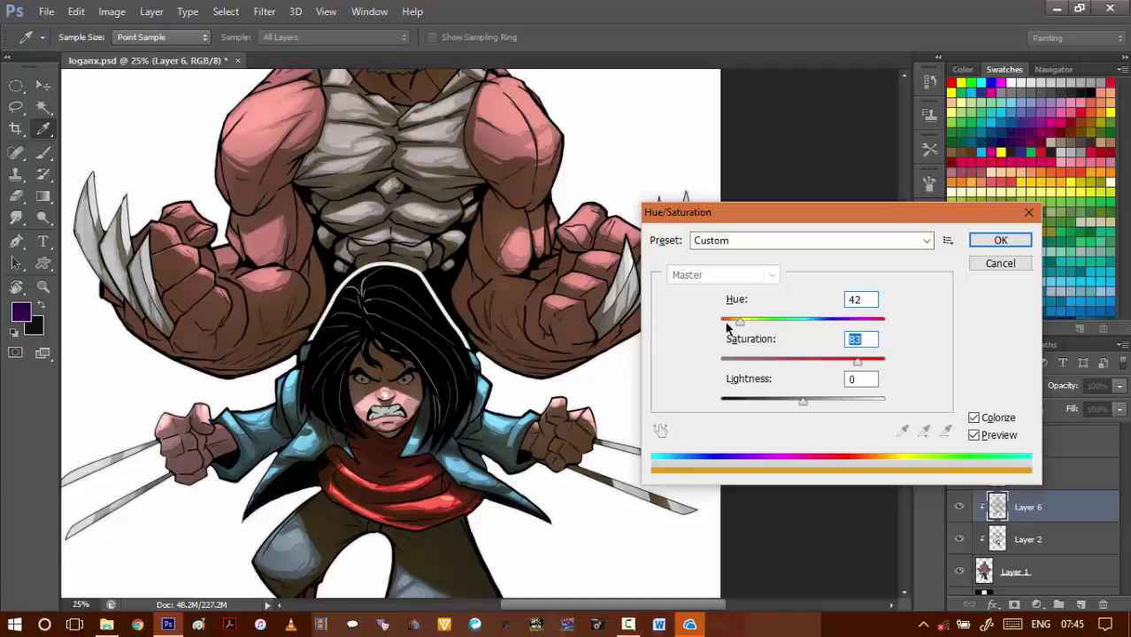
{"action": "mouse_move", "coordinate": [735, 322]}
{"action": "left_mouse_down"}
{"action": "mouse_move", "coordinate": [731, 331]}
{"action": "mouse_move", "coordinate": [748, 327]}
{"action": "left_mouse_up"}
{"action": "left_click_drag", "start_coordinate": [810, 400], "coordinate": [792, 400]}
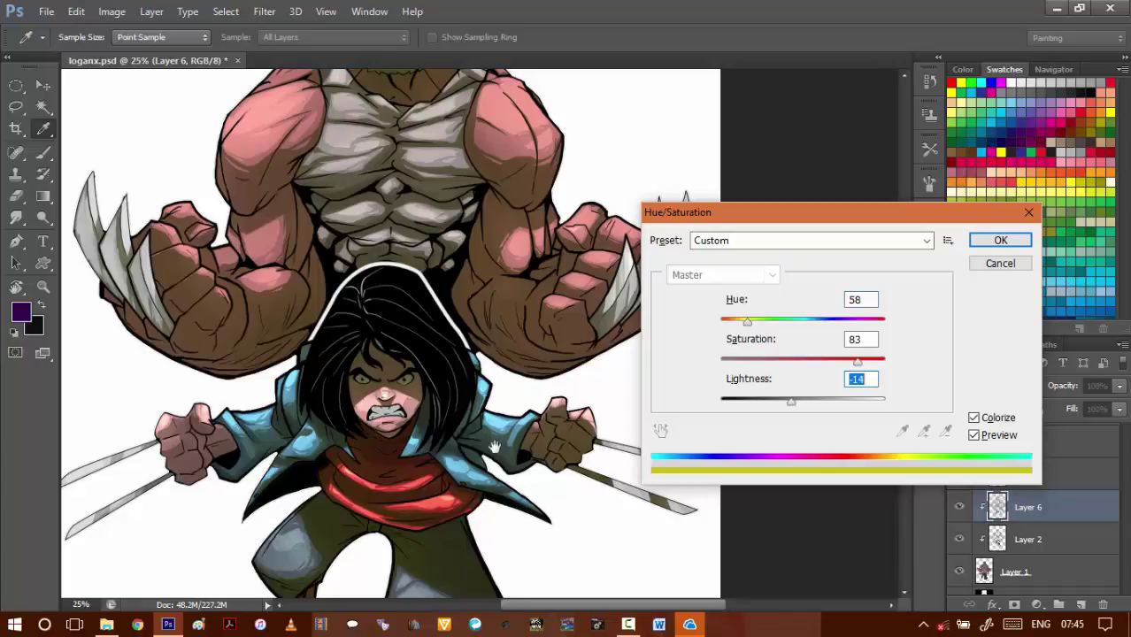
- Try a lightness of -11 on the colorized shading, inspect both characters, and discard the Hue/Saturation adjustment
{"action": "left_click_drag", "start_coordinate": [468, 399], "coordinate": [470, 398]}
{"action": "left_click_drag", "start_coordinate": [506, 207], "coordinate": [499, 387]}
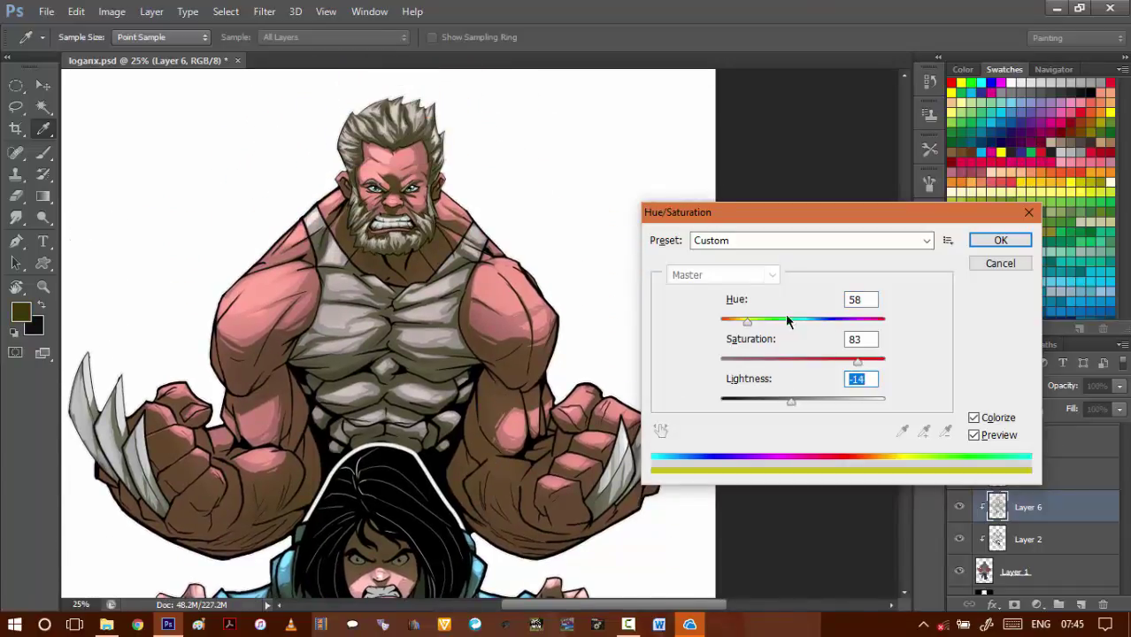
{"action": "left_click_drag", "start_coordinate": [795, 399], "coordinate": [794, 400]}
{"action": "left_click_drag", "start_coordinate": [424, 466], "coordinate": [428, 451]}
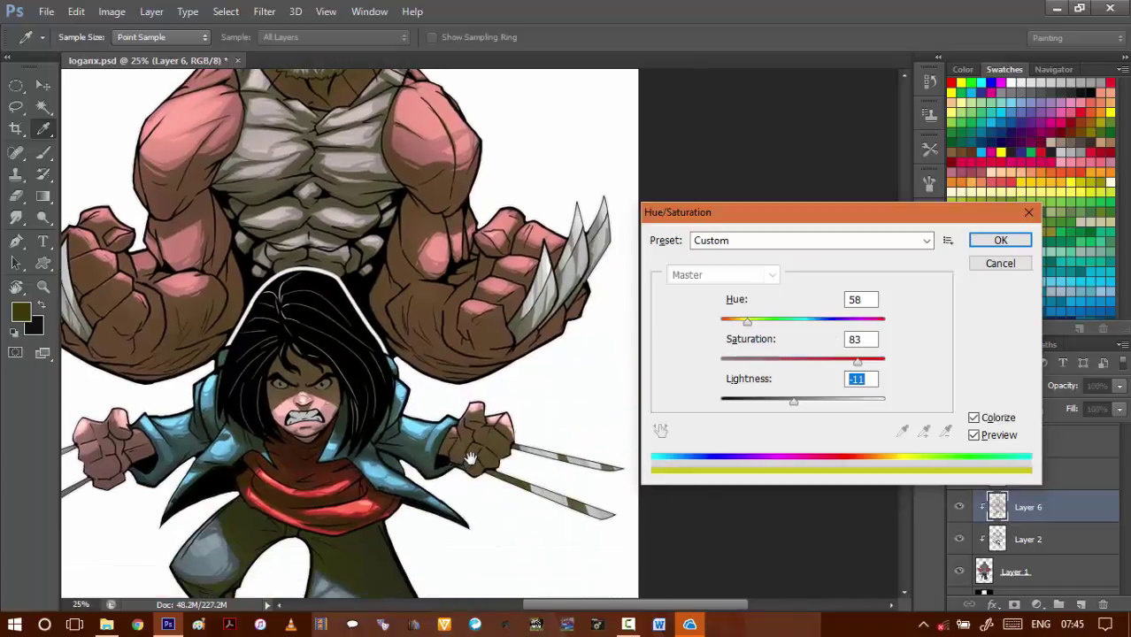
{"action": "left_click_drag", "start_coordinate": [472, 492], "coordinate": [469, 449]}
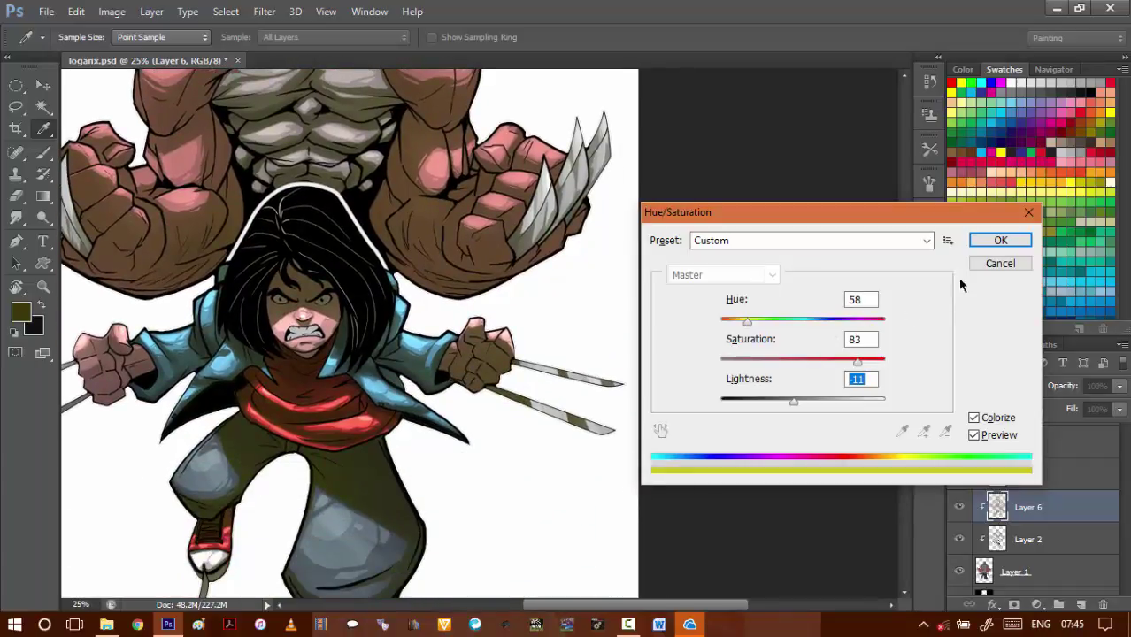
{"action": "left_click", "coordinate": [1000, 263]}
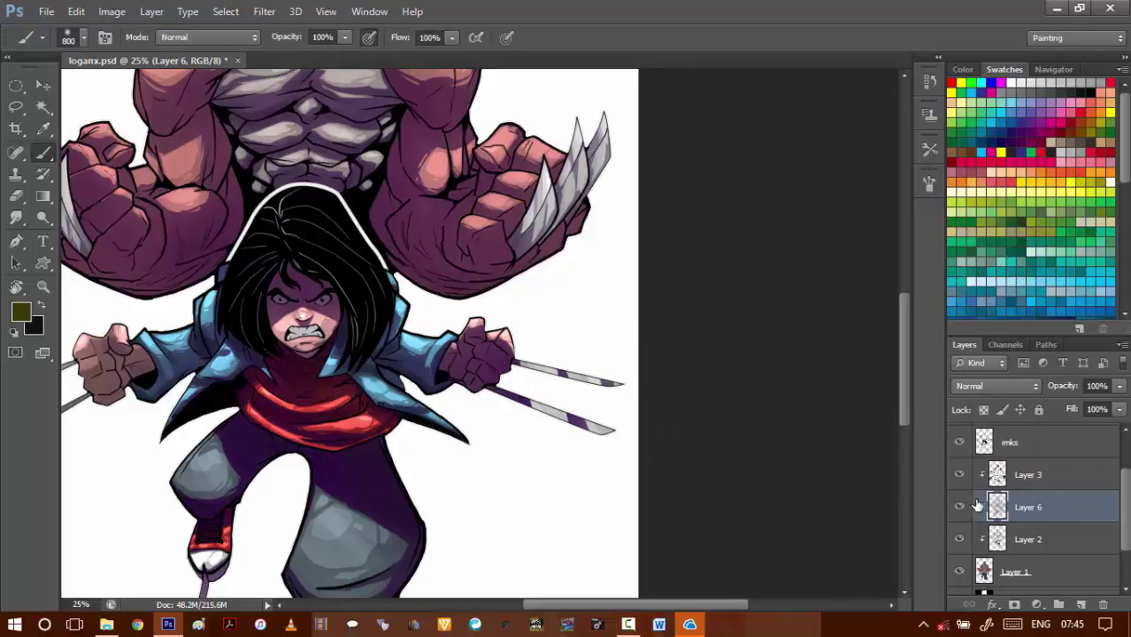
- Replace the purple shading layer with a new empty clipped layer between Layer 2 and Layer 3, and save the file
{"action": "left_click", "coordinate": [960, 508]}
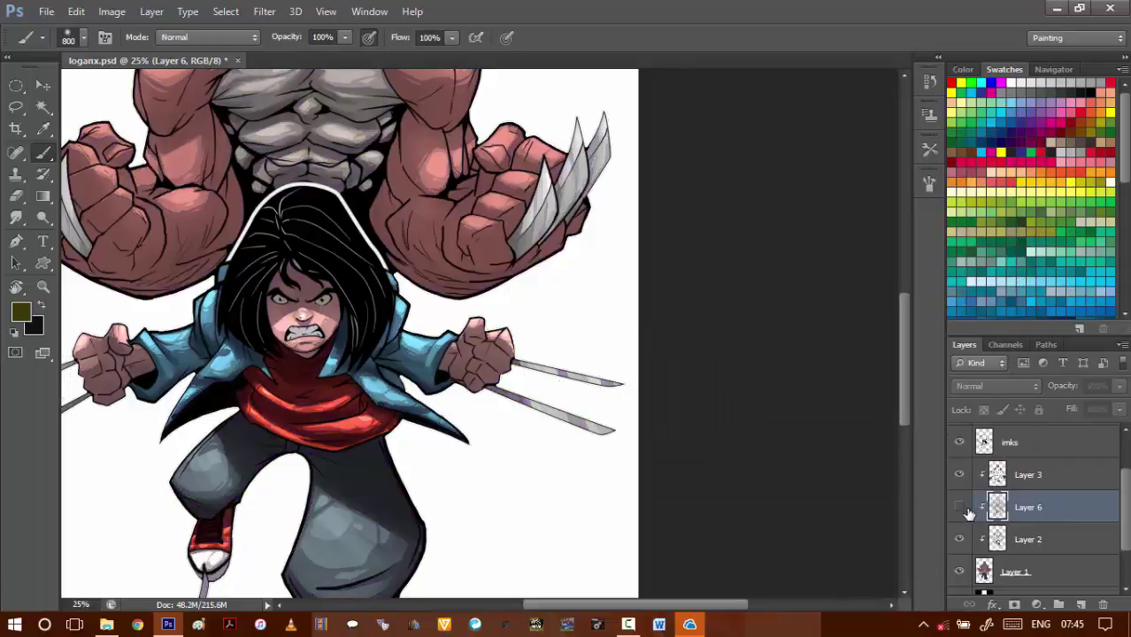
{"action": "key", "text": "Delete"}
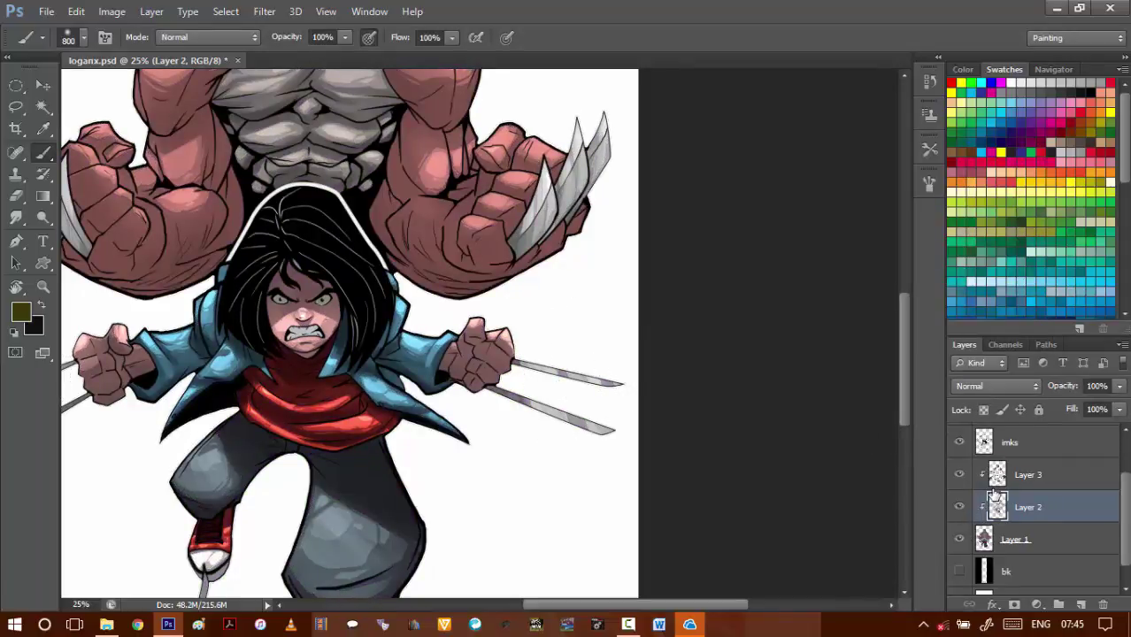
{"action": "left_click", "coordinate": [1080, 605]}
{"action": "key", "text": "ctrl+s"}
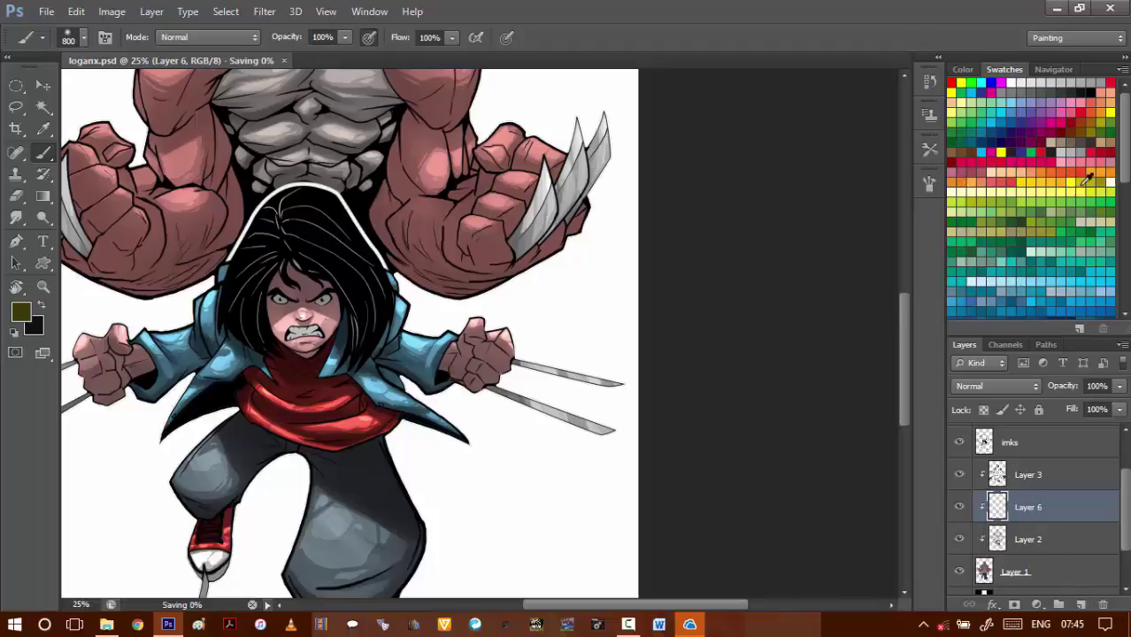
- Choose an orange swatch and brush a soft glow over the lower part of the girl's larger trouser leg
{"action": "left_click", "coordinate": [950, 181]}
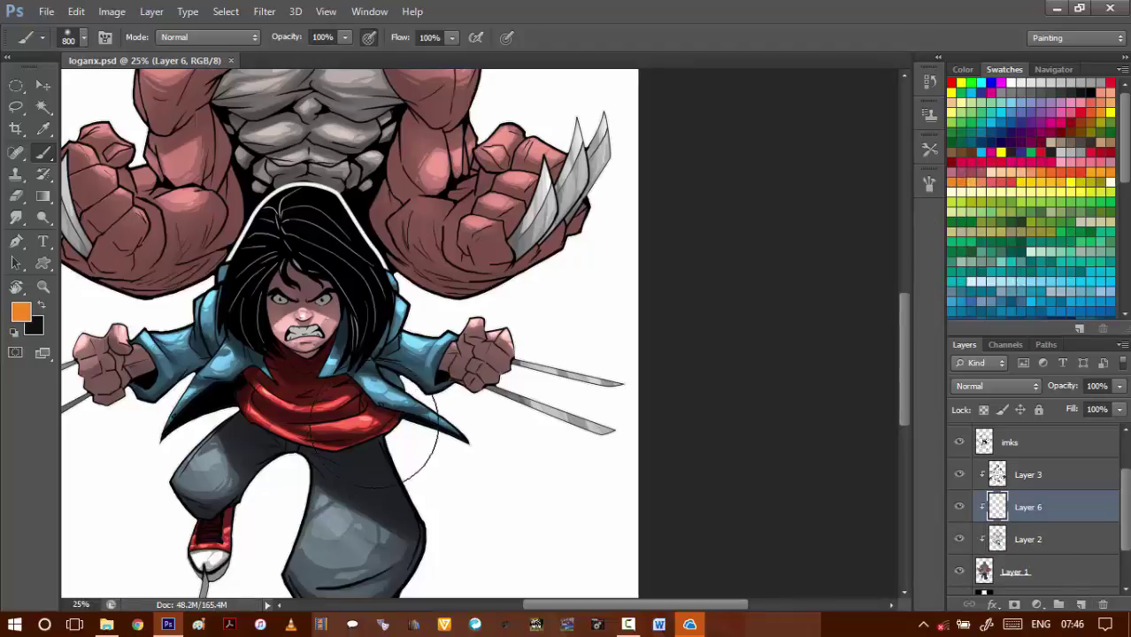
{"action": "left_click_drag", "start_coordinate": [407, 460], "coordinate": [432, 420]}
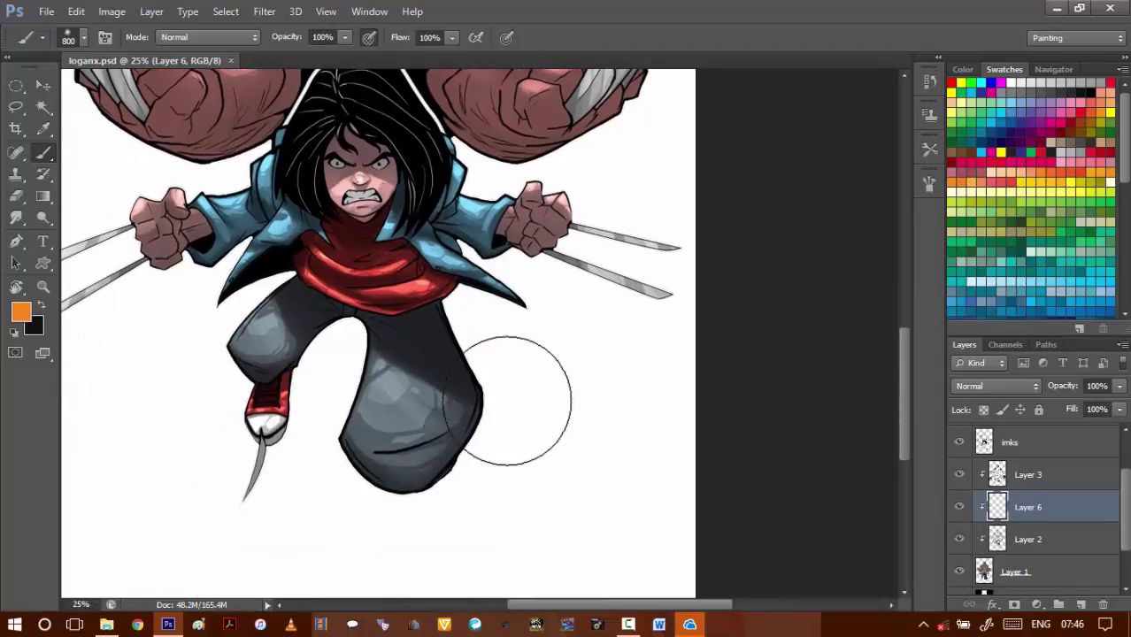
{"action": "mouse_move", "coordinate": [518, 399]}
{"action": "left_mouse_down"}
{"action": "mouse_move", "coordinate": [469, 456]}
{"action": "mouse_move", "coordinate": [499, 410]}
{"action": "mouse_move", "coordinate": [422, 494]}
{"action": "mouse_move", "coordinate": [463, 468]}
{"action": "mouse_move", "coordinate": [398, 514]}
{"action": "mouse_move", "coordinate": [459, 441]}
{"action": "mouse_move", "coordinate": [463, 364]}
{"action": "mouse_move", "coordinate": [439, 321]}
{"action": "mouse_move", "coordinate": [477, 369]}
{"action": "mouse_move", "coordinate": [459, 483]}
{"action": "left_mouse_up"}
- With smaller brush sizes, brush orange over the girl's other trouser leg, shoe, foot claw, jacket, hands and scarf
{"action": "key", "text": "bracketleft"}
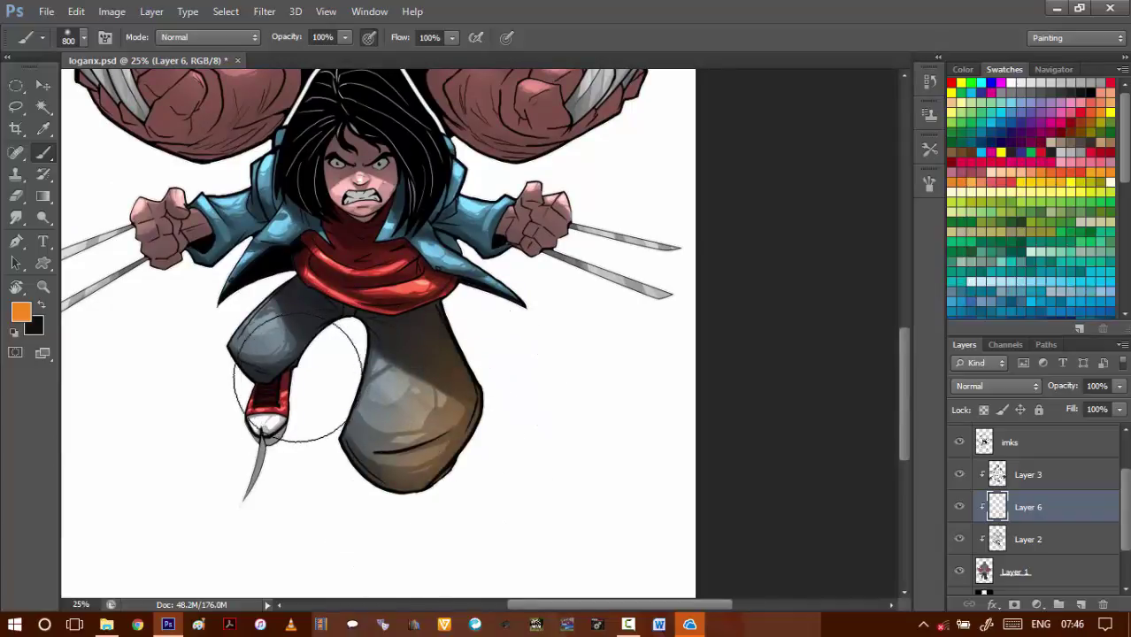
{"action": "key", "text": "bracketleft"}
{"action": "key", "text": "bracketleft"}
{"action": "key", "text": "bracketleft"}
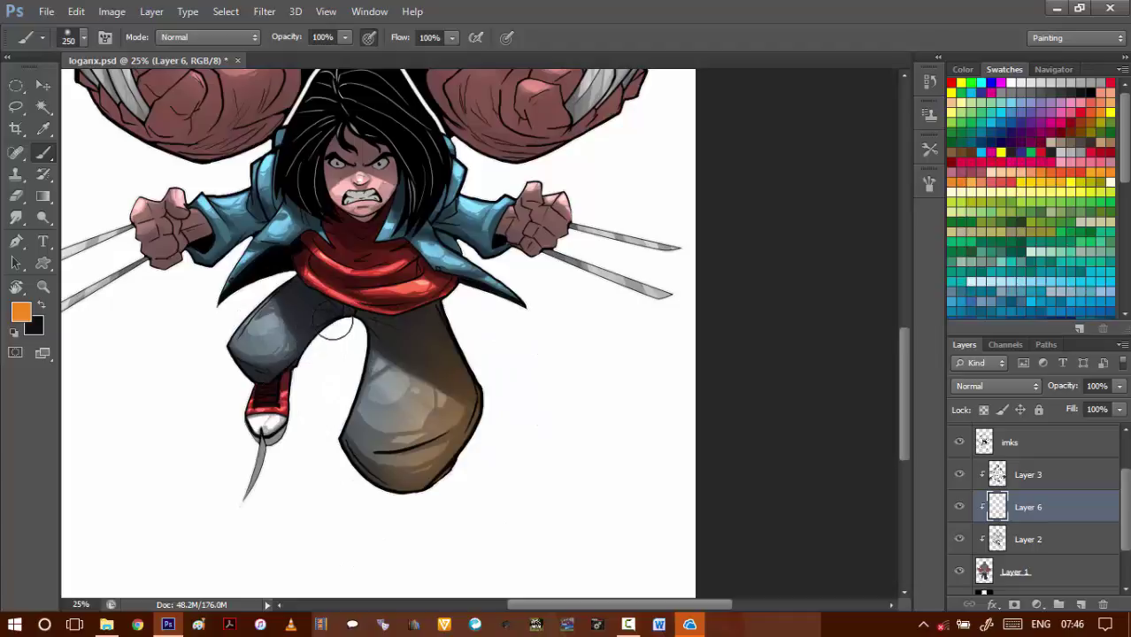
{"action": "key", "text": "bracketright"}
{"action": "key", "text": "bracketright"}
{"action": "key", "text": "bracketright"}
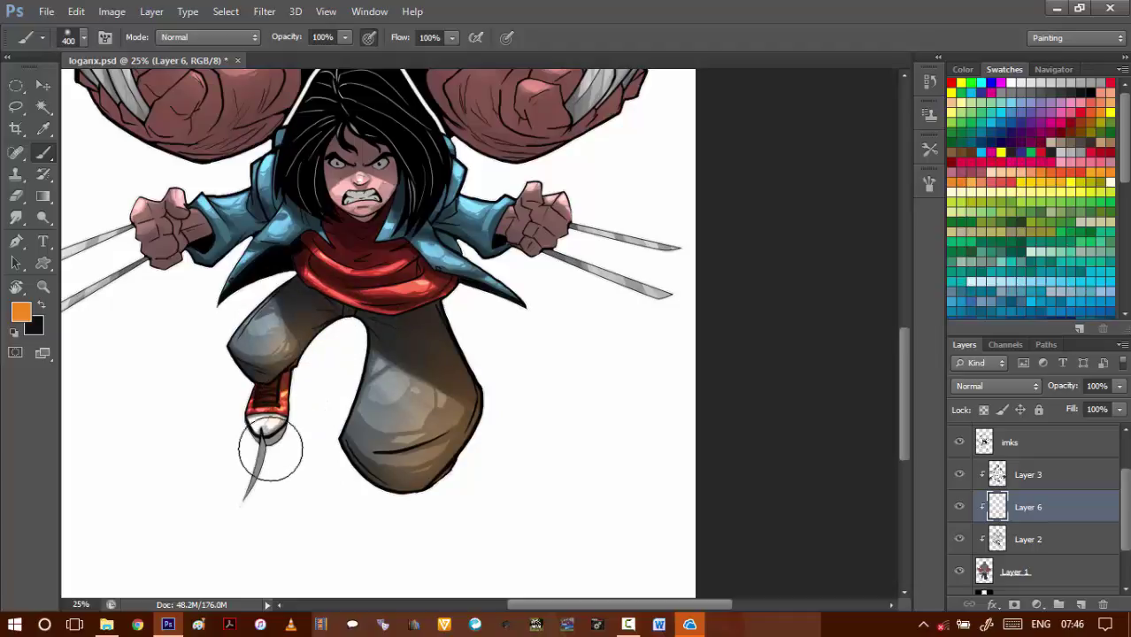
{"action": "mouse_move", "coordinate": [270, 450]}
{"action": "left_mouse_down"}
{"action": "mouse_move", "coordinate": [238, 502]}
{"action": "mouse_move", "coordinate": [264, 451]}
{"action": "left_mouse_up"}
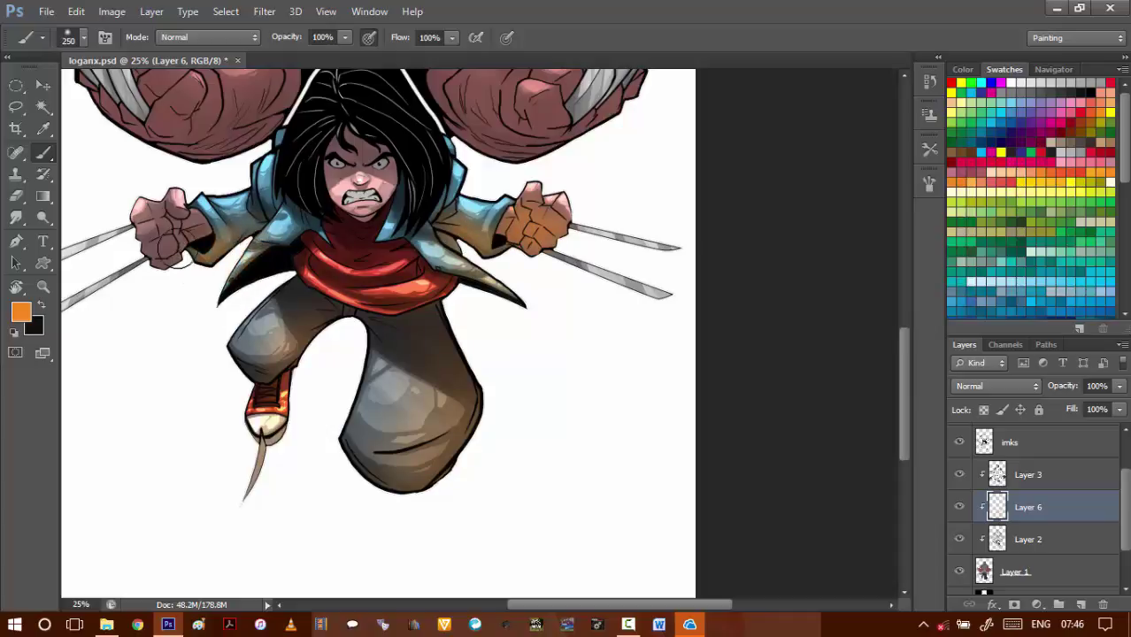
{"action": "left_click_drag", "start_coordinate": [331, 121], "coordinate": [279, 264]}
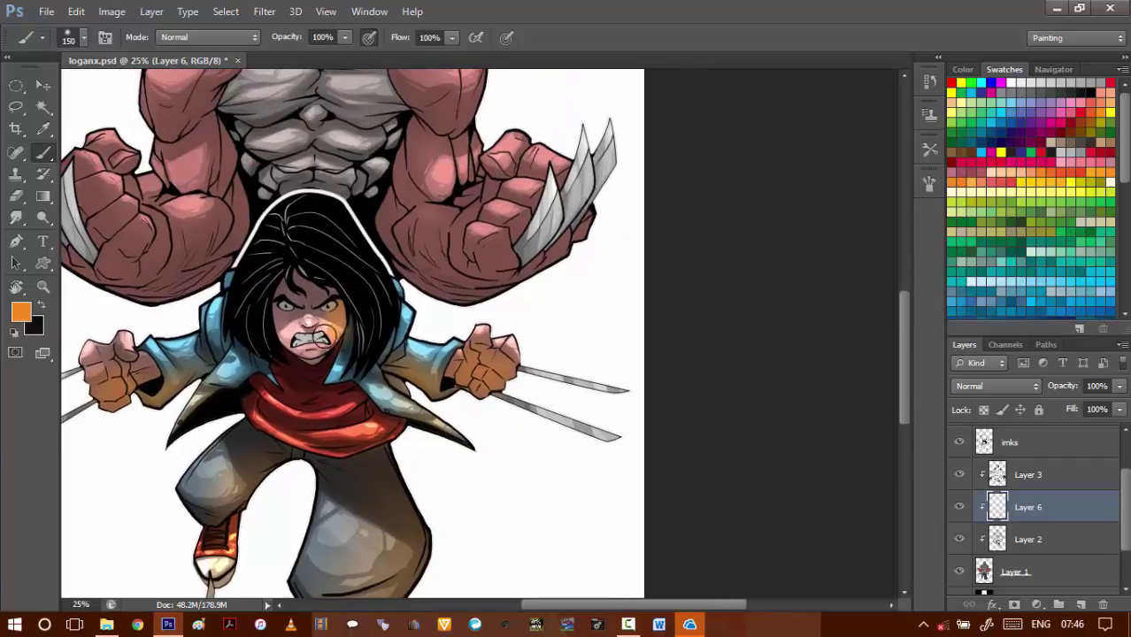
- Select the man's arms and the girl's trousers from the flat colors on Layer 1 using the Magic Wand
{"action": "scroll", "coordinate": [341, 332], "scroll_direction": "up", "scroll_amount": 2}
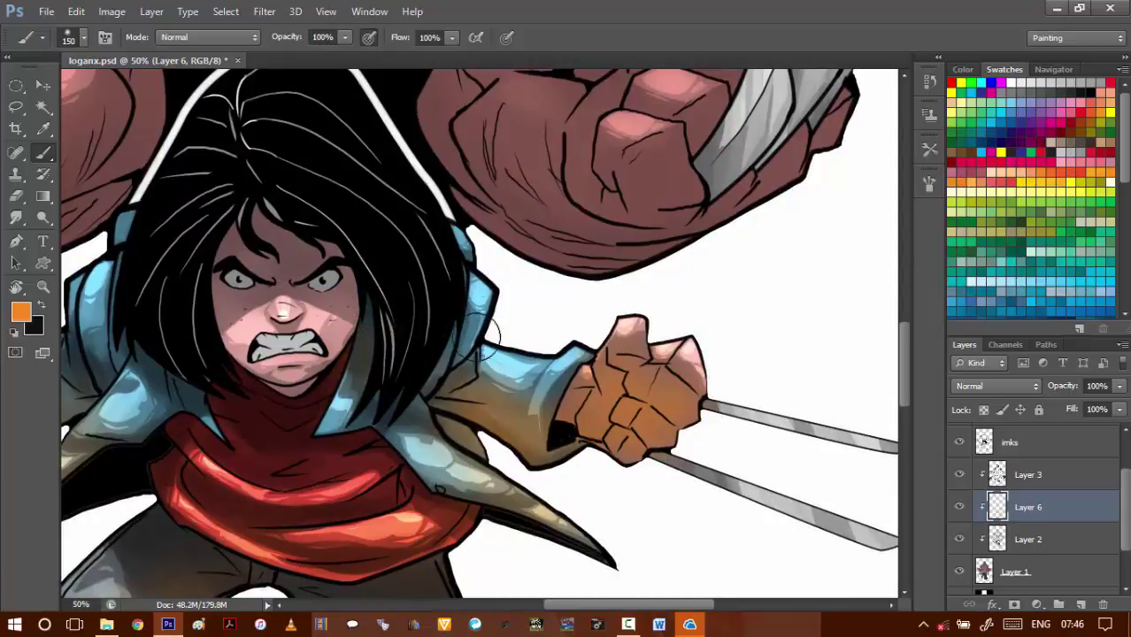
{"action": "left_click_drag", "start_coordinate": [693, 148], "coordinate": [655, 292]}
{"action": "left_click", "coordinate": [999, 571]}
{"action": "key", "text": "w"}
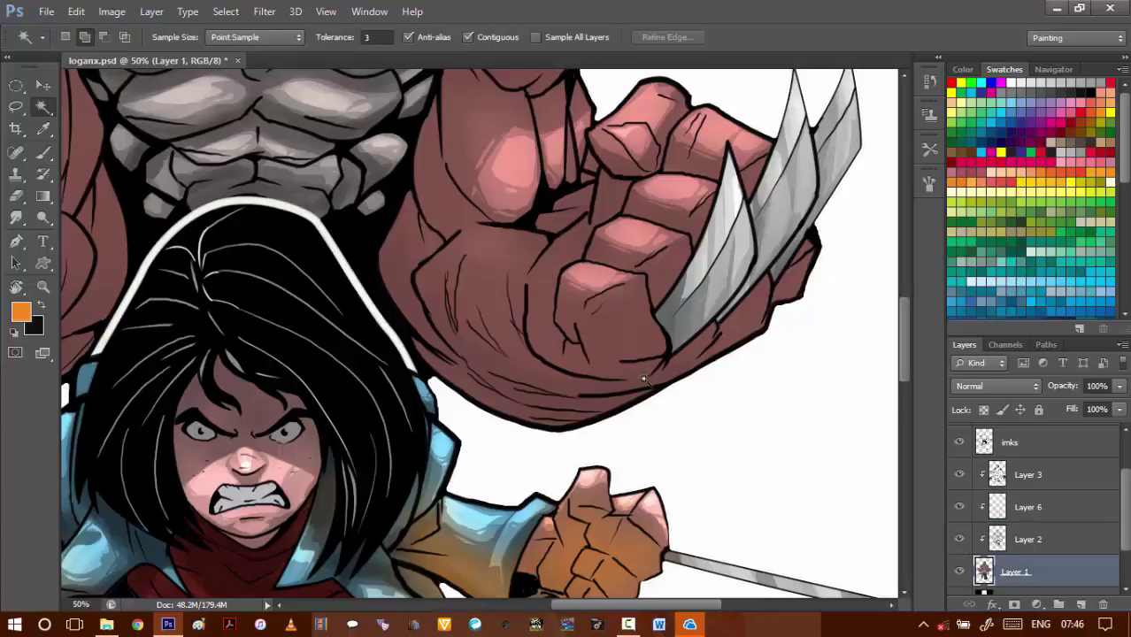
{"action": "left_click", "coordinate": [611, 384]}
{"action": "mouse_move", "coordinate": [470, 300]}
{"action": "left_mouse_down"}
{"action": "mouse_move", "coordinate": [559, 338]}
{"action": "mouse_move", "coordinate": [133, 353]}
{"action": "left_mouse_up"}
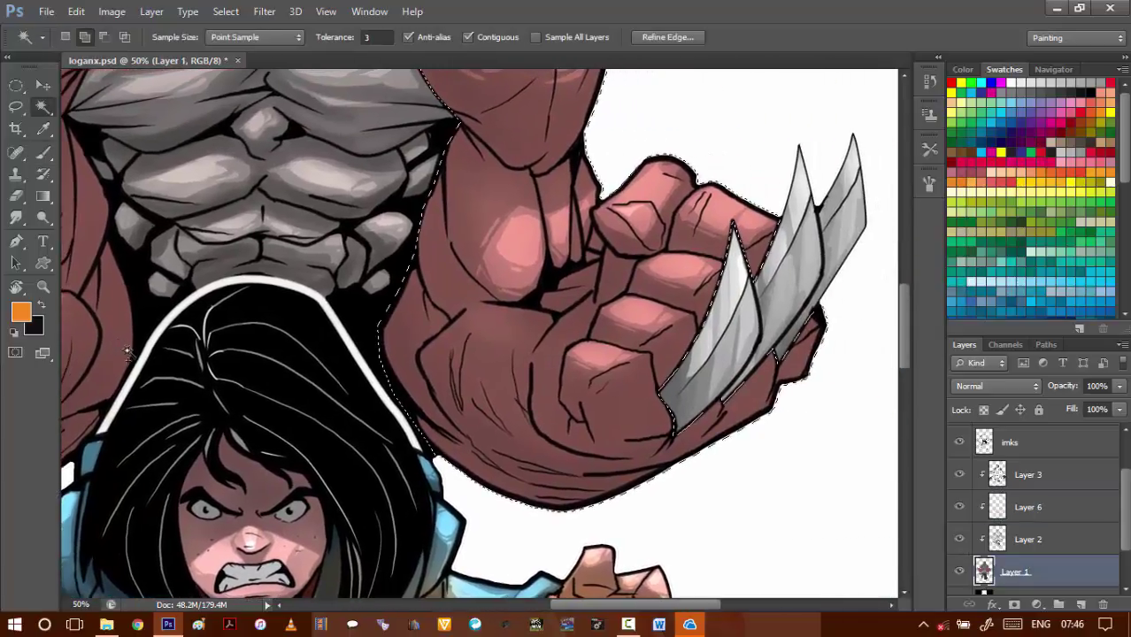
{"action": "left_click_drag", "start_coordinate": [266, 372], "coordinate": [410, 244]}
{"action": "left_click", "coordinate": [527, 381], "text": "alt"}
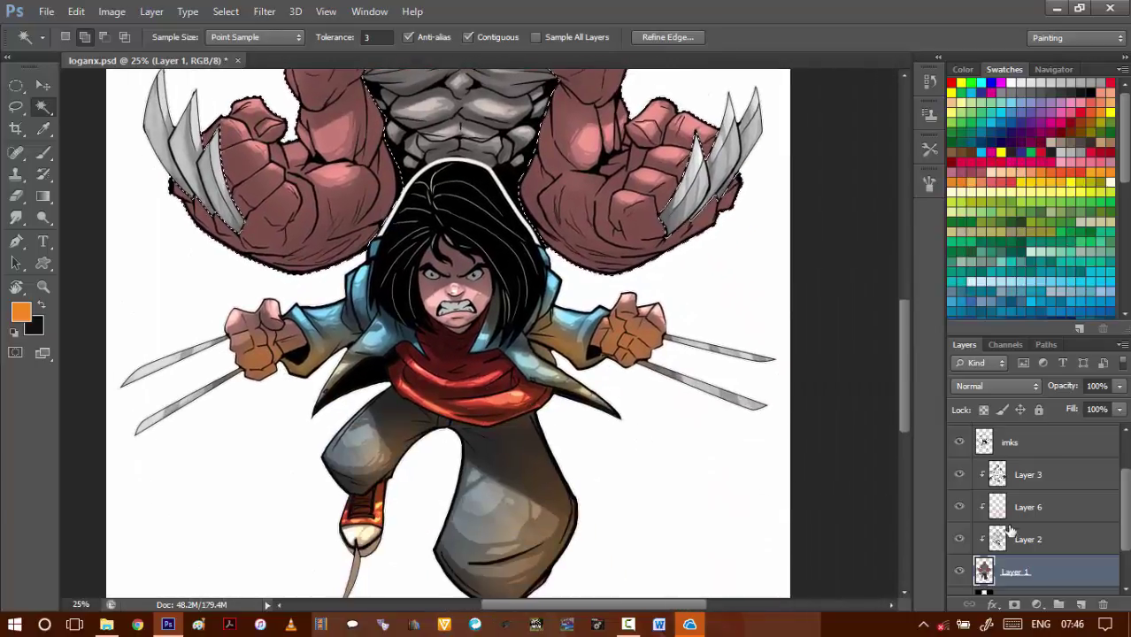
{"action": "left_click", "coordinate": [552, 489]}
- Brush soft orange over the man's selected forearms and hands on Layer 6 with an enlarged brush
{"action": "left_click", "coordinate": [1016, 512]}
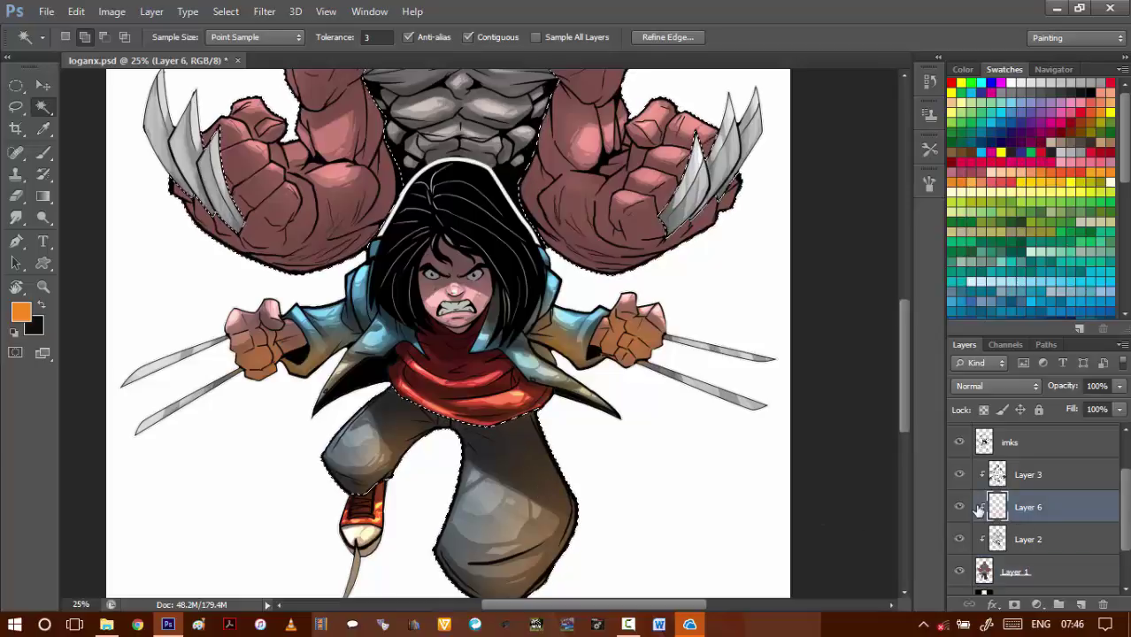
{"action": "key", "text": "b"}
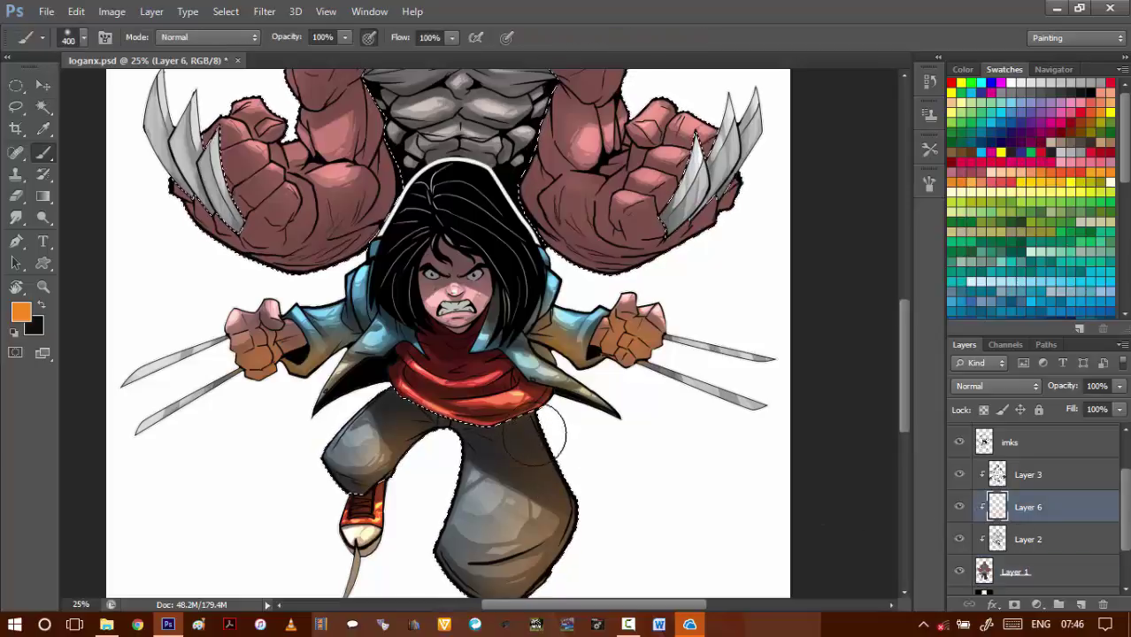
{"action": "key", "text": "bracketright"}
{"action": "key", "text": "bracketright"}
{"action": "key", "text": "bracketright"}
{"action": "key", "text": "bracketright"}
{"action": "key", "text": "bracketright"}
{"action": "key", "text": "bracketright"}
{"action": "mouse_move", "coordinate": [665, 215]}
{"action": "left_mouse_down"}
{"action": "mouse_move", "coordinate": [628, 277]}
{"action": "mouse_move", "coordinate": [622, 334]}
{"action": "mouse_move", "coordinate": [536, 327]}
{"action": "mouse_move", "coordinate": [606, 379]}
{"action": "mouse_move", "coordinate": [566, 349]}
{"action": "mouse_move", "coordinate": [659, 330]}
{"action": "left_mouse_up"}
{"action": "key", "text": "ctrl+z"}
{"action": "mouse_move", "coordinate": [611, 378]}
{"action": "left_mouse_down"}
{"action": "mouse_move", "coordinate": [541, 376]}
{"action": "mouse_move", "coordinate": [475, 248]}
{"action": "mouse_move", "coordinate": [487, 234]}
{"action": "mouse_move", "coordinate": [532, 265]}
{"action": "mouse_move", "coordinate": [526, 212]}
{"action": "mouse_move", "coordinate": [551, 372]}
{"action": "mouse_move", "coordinate": [587, 382]}
{"action": "mouse_move", "coordinate": [682, 337]}
{"action": "mouse_move", "coordinate": [695, 264]}
{"action": "mouse_move", "coordinate": [589, 240]}
{"action": "mouse_move", "coordinate": [581, 203]}
{"action": "mouse_move", "coordinate": [558, 194]}
{"action": "mouse_move", "coordinate": [581, 202]}
{"action": "mouse_move", "coordinate": [552, 212]}
{"action": "mouse_move", "coordinate": [593, 220]}
{"action": "mouse_move", "coordinate": [373, 227]}
{"action": "mouse_move", "coordinate": [331, 250]}
{"action": "mouse_move", "coordinate": [572, 301]}
{"action": "mouse_move", "coordinate": [375, 272]}
{"action": "left_mouse_up"}
{"action": "key", "text": "ctrl+d"}
{"action": "mouse_move", "coordinate": [432, 305]}
{"action": "left_mouse_down"}
{"action": "mouse_move", "coordinate": [407, 383]}
{"action": "mouse_move", "coordinate": [367, 432]}
{"action": "mouse_move", "coordinate": [417, 410]}
{"action": "mouse_move", "coordinate": [262, 410]}
{"action": "mouse_move", "coordinate": [265, 357]}
{"action": "left_mouse_up"}
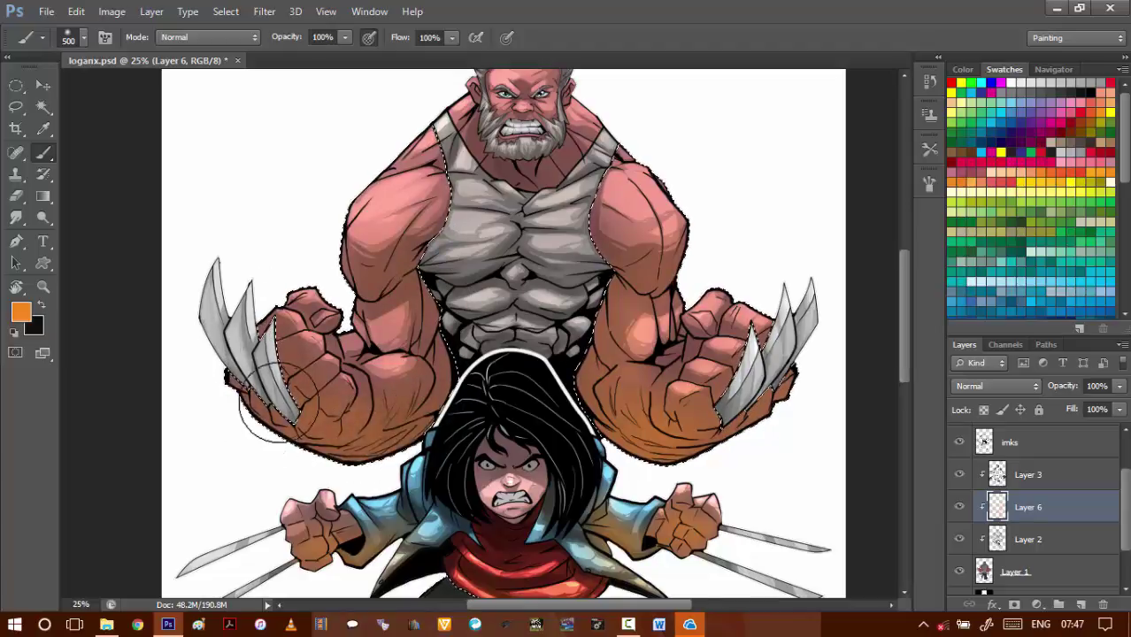
{"action": "mouse_move", "coordinate": [482, 229]}
{"action": "left_mouse_down"}
{"action": "mouse_move", "coordinate": [486, 199]}
{"action": "mouse_move", "coordinate": [525, 223]}
{"action": "left_mouse_up"}
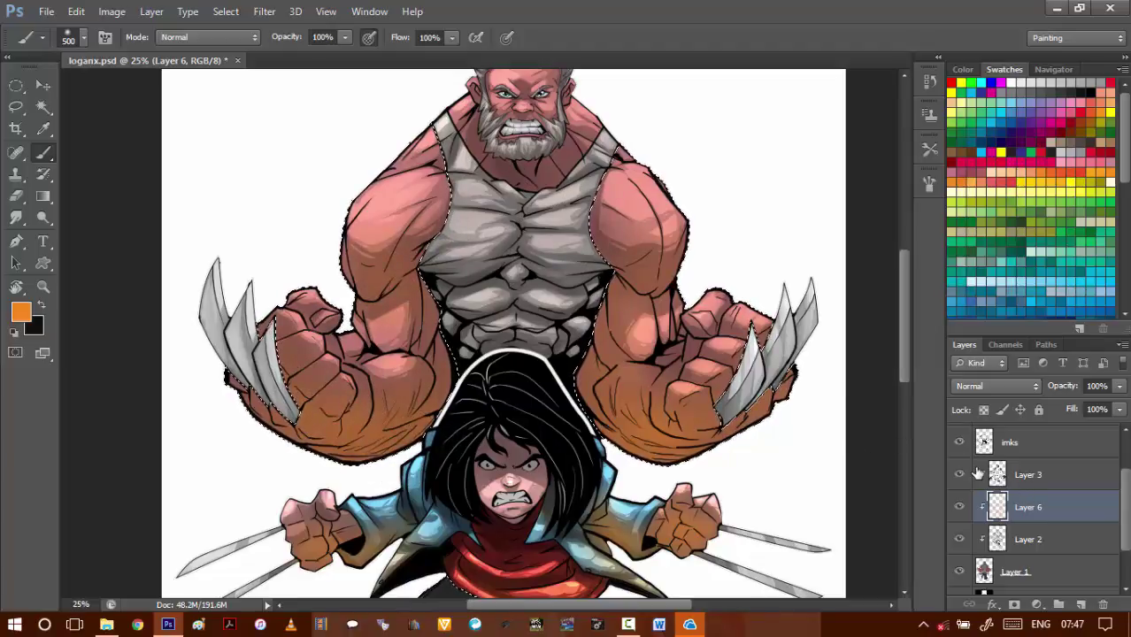
- Darken the selected orange shading with a lightness of -22, clear the selection and save the file
{"action": "key", "text": "ctrl+u"}
{"action": "left_click_drag", "start_coordinate": [795, 403], "coordinate": [778, 401]}
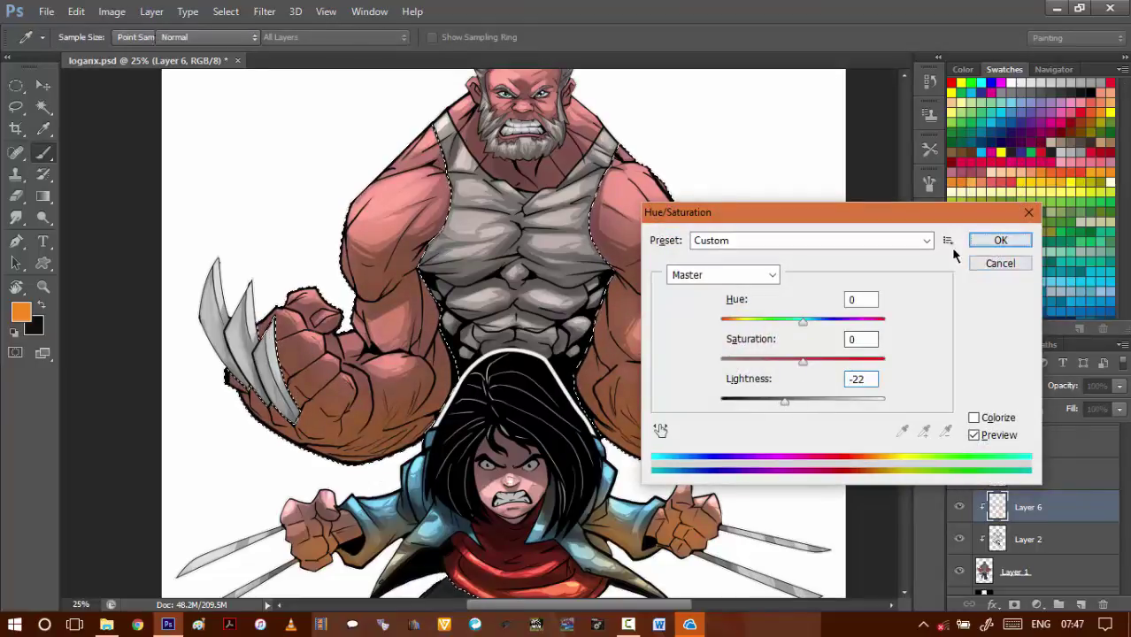
{"action": "left_click", "coordinate": [1000, 240]}
{"action": "key", "text": "ctrl+d"}
{"action": "key", "text": "l"}
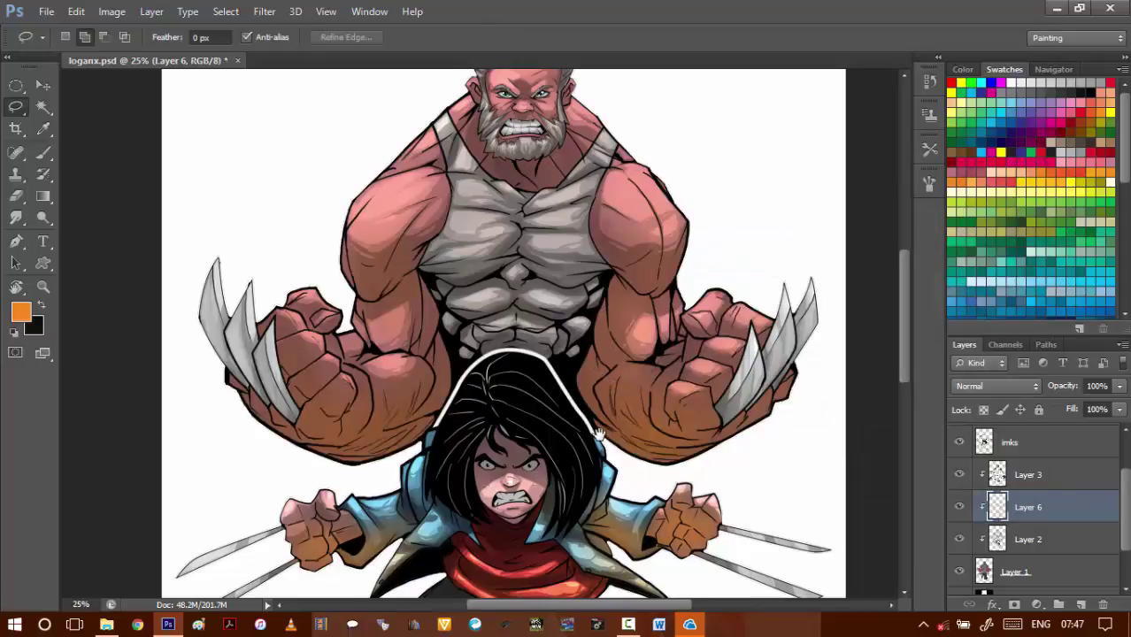
{"action": "scroll", "coordinate": [606, 331], "scroll_direction": "down", "scroll_amount": 5}
{"action": "key", "text": "ctrl+s"}
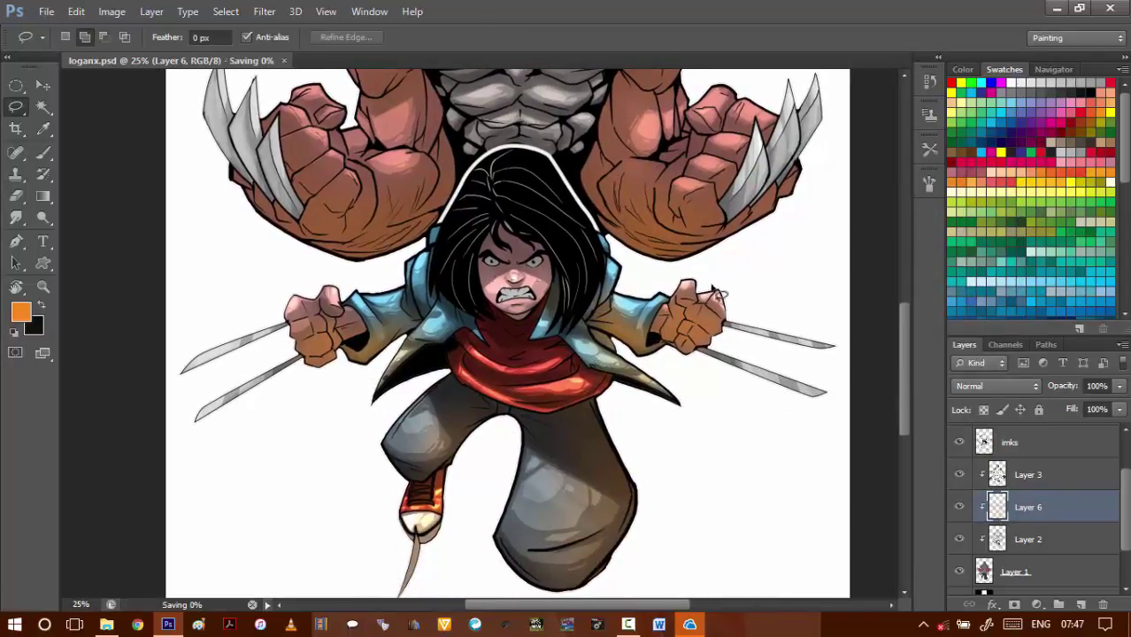
- Select the man's claws and the girl's hand claws from Layer 1's flat colors using the Magic Wand
{"action": "key", "text": "w"}
{"action": "left_click", "coordinate": [993, 571]}
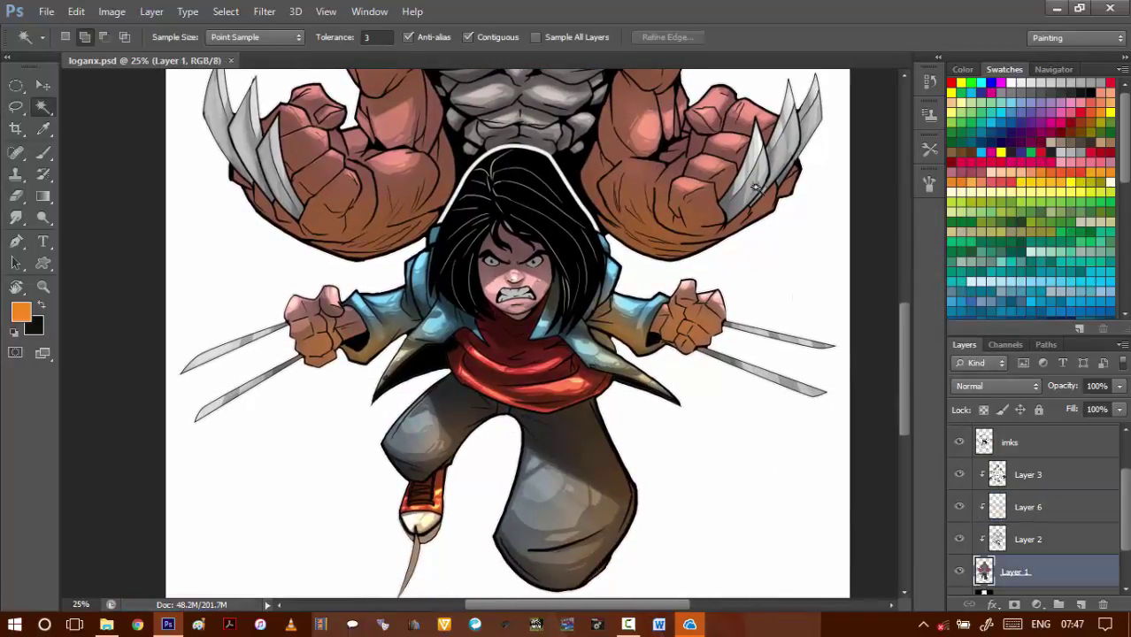
{"action": "left_click", "coordinate": [752, 182]}
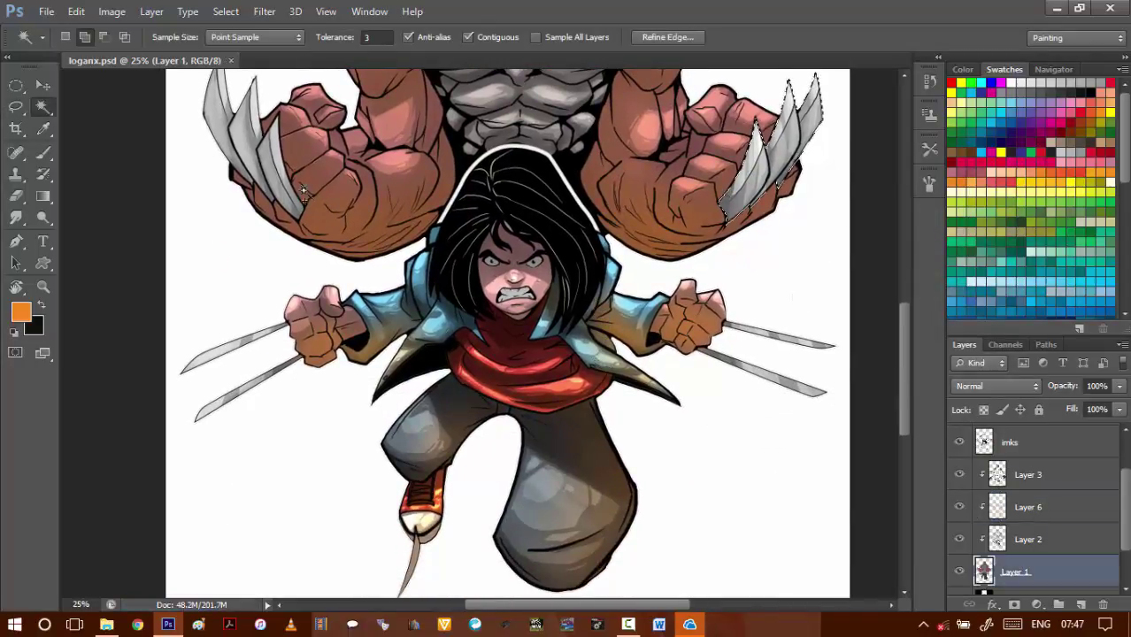
{"action": "left_click", "coordinate": [757, 376], "text": "shift"}
{"action": "left_click", "coordinate": [776, 334], "text": "shift"}
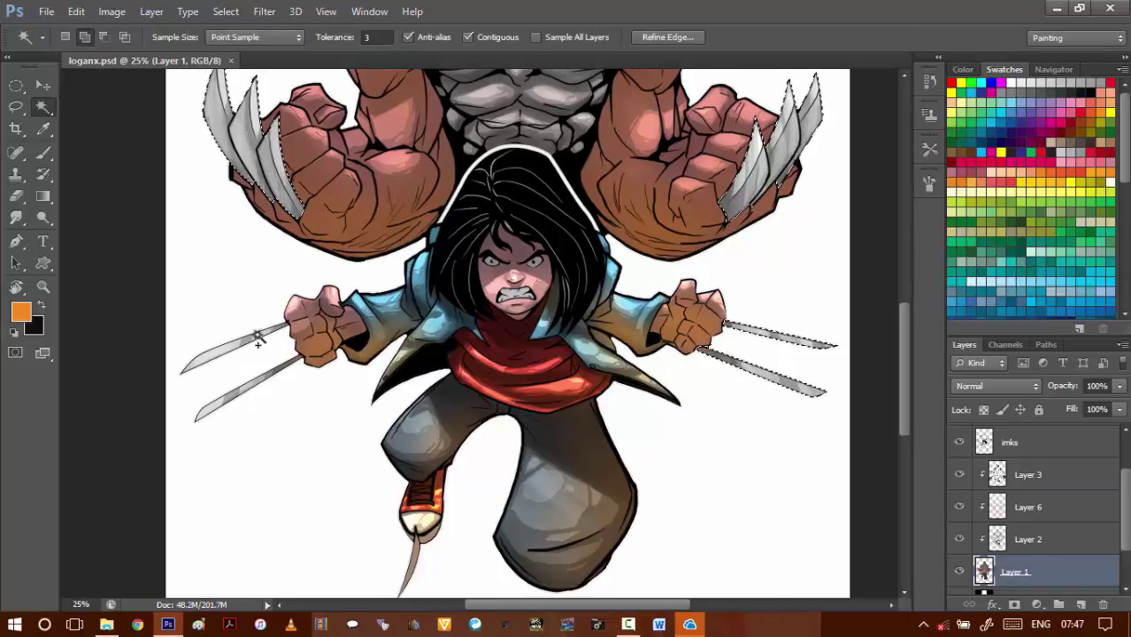
- Brush soft orange over the selected claws of both characters on Layer 6 and clear the selection
{"action": "left_click", "coordinate": [1015, 512]}
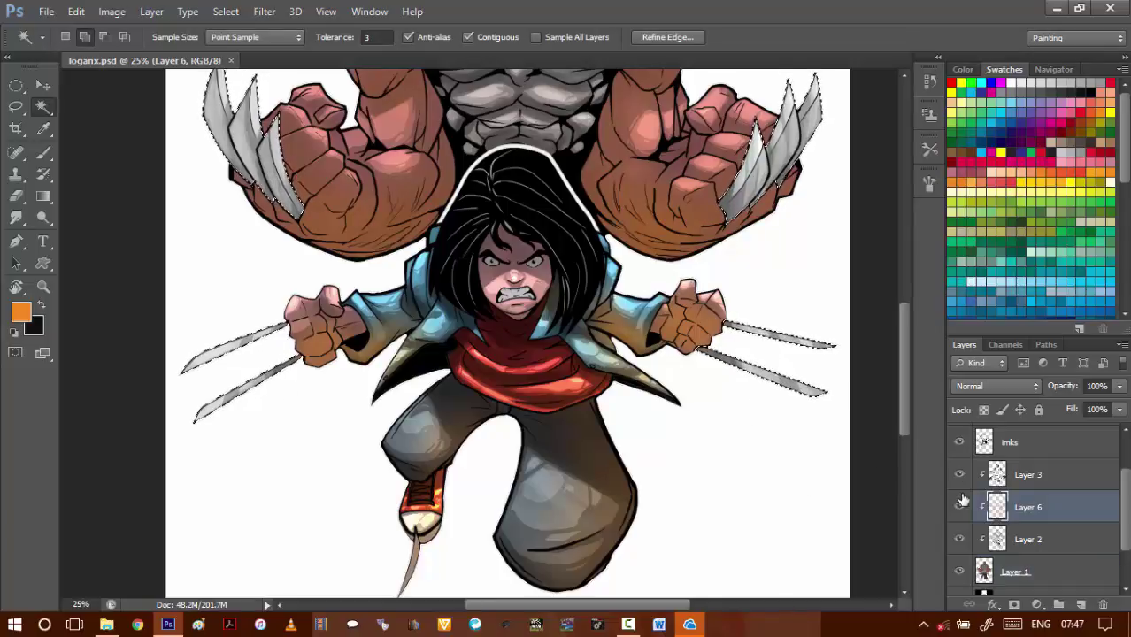
{"action": "key", "text": "b"}
{"action": "mouse_move", "coordinate": [303, 411]}
{"action": "left_mouse_down"}
{"action": "mouse_move", "coordinate": [275, 398]}
{"action": "mouse_move", "coordinate": [232, 431]}
{"action": "mouse_move", "coordinate": [277, 400]}
{"action": "mouse_move", "coordinate": [265, 354]}
{"action": "left_mouse_up"}
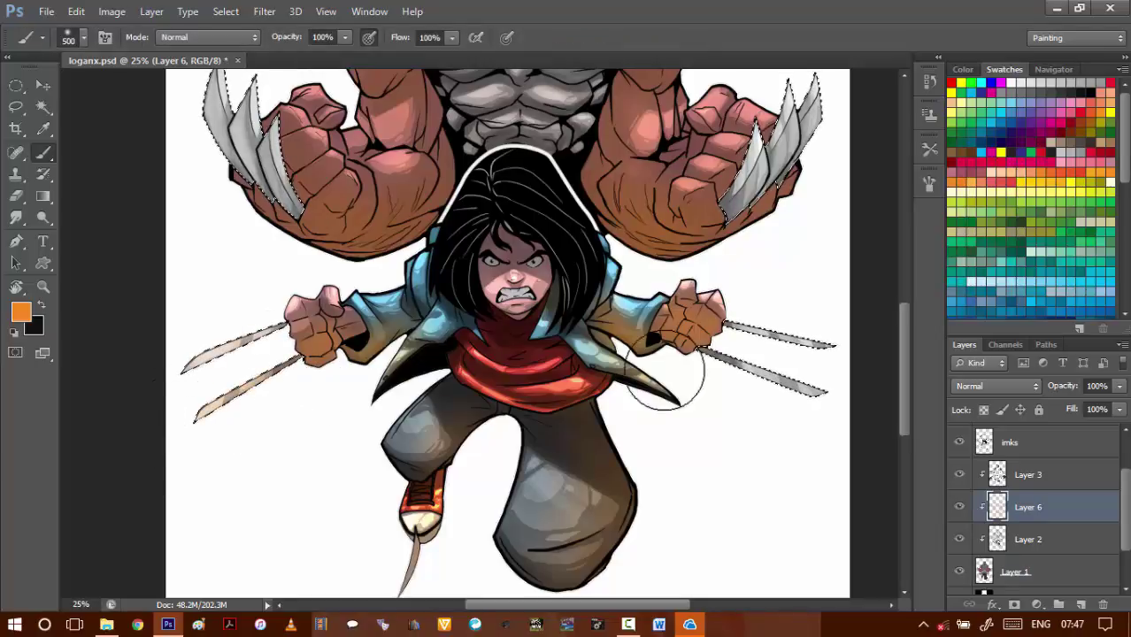
{"action": "key", "text": "ctrl+z"}
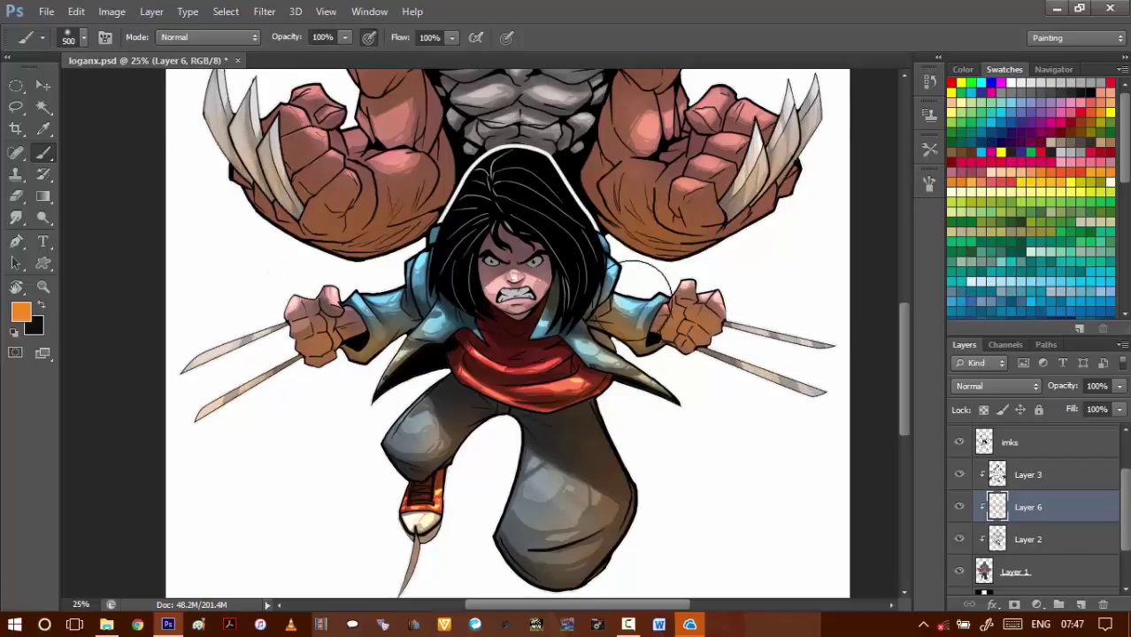
{"action": "left_click_drag", "start_coordinate": [662, 247], "coordinate": [646, 316]}
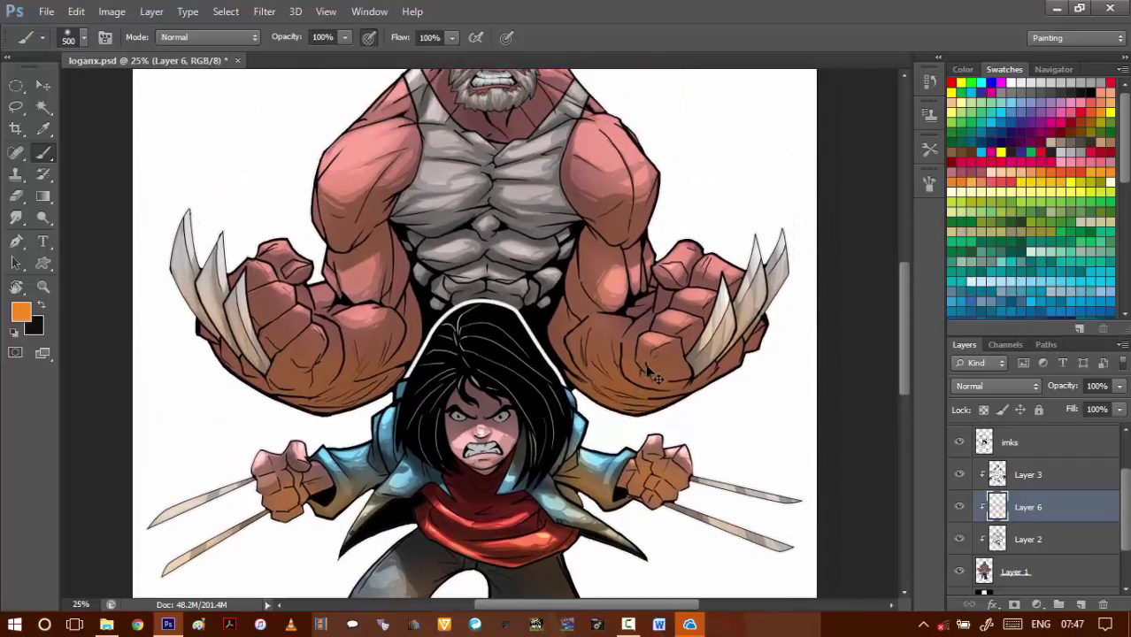
- Try brushing more orange over the lower biceps and elbow of the man's arm on Layer 6, and undo the stroke
{"action": "left_click_drag", "start_coordinate": [648, 357], "coordinate": [663, 312]}
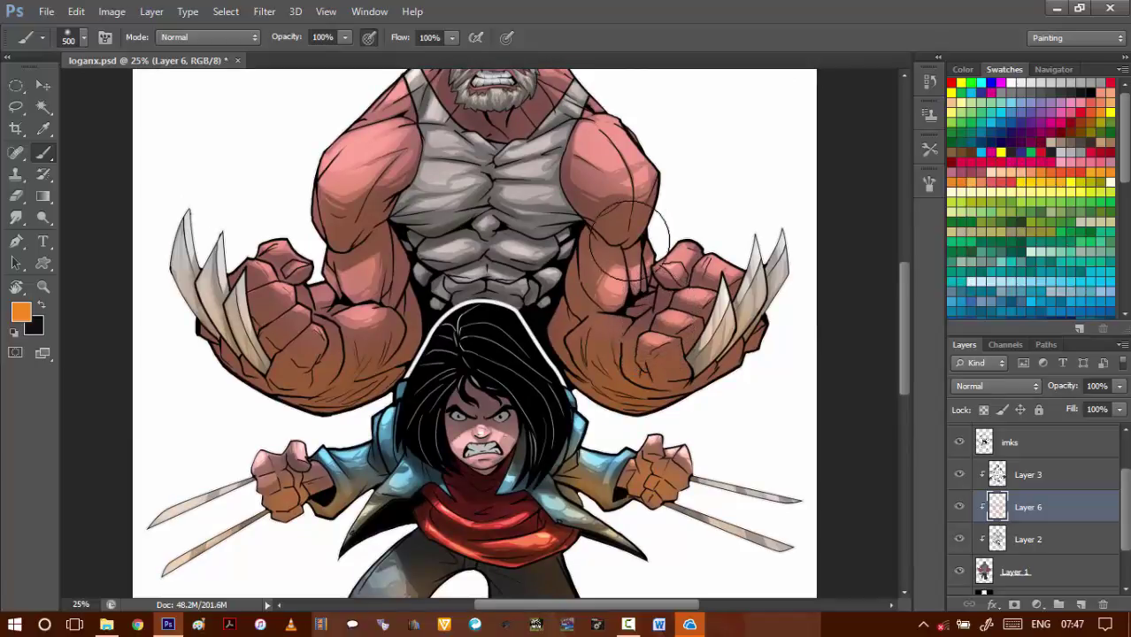
{"action": "left_click_drag", "start_coordinate": [630, 241], "coordinate": [629, 257]}
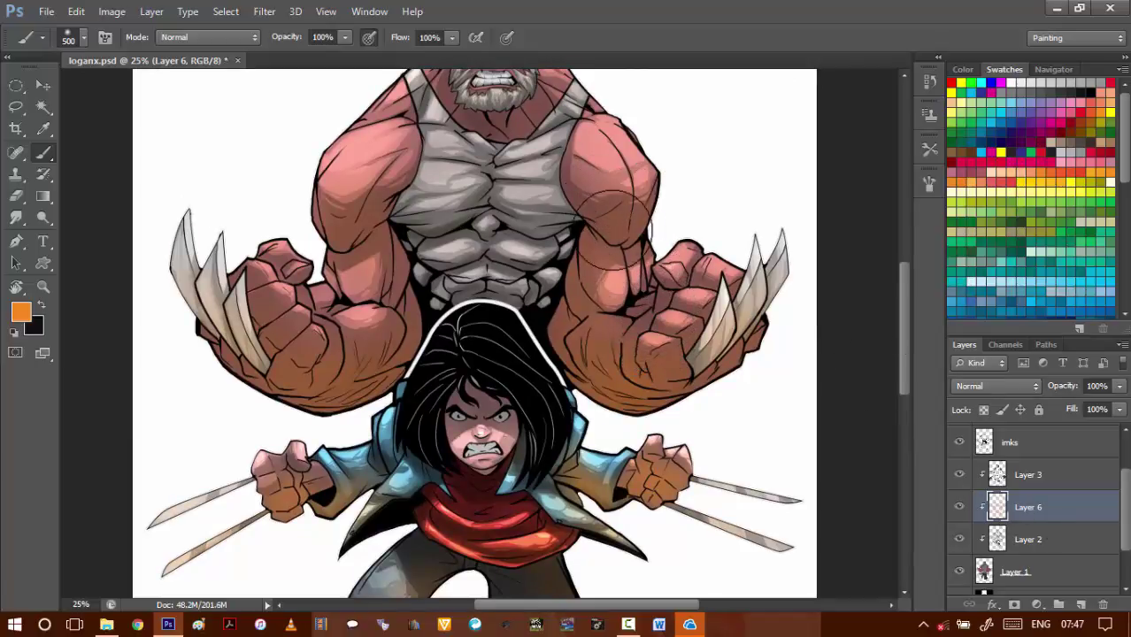
{"action": "mouse_move", "coordinate": [612, 212]}
{"action": "left_mouse_down"}
{"action": "mouse_move", "coordinate": [637, 222]}
{"action": "mouse_move", "coordinate": [620, 239]}
{"action": "mouse_move", "coordinate": [610, 230]}
{"action": "mouse_move", "coordinate": [634, 208]}
{"action": "mouse_move", "coordinate": [628, 234]}
{"action": "left_mouse_up"}
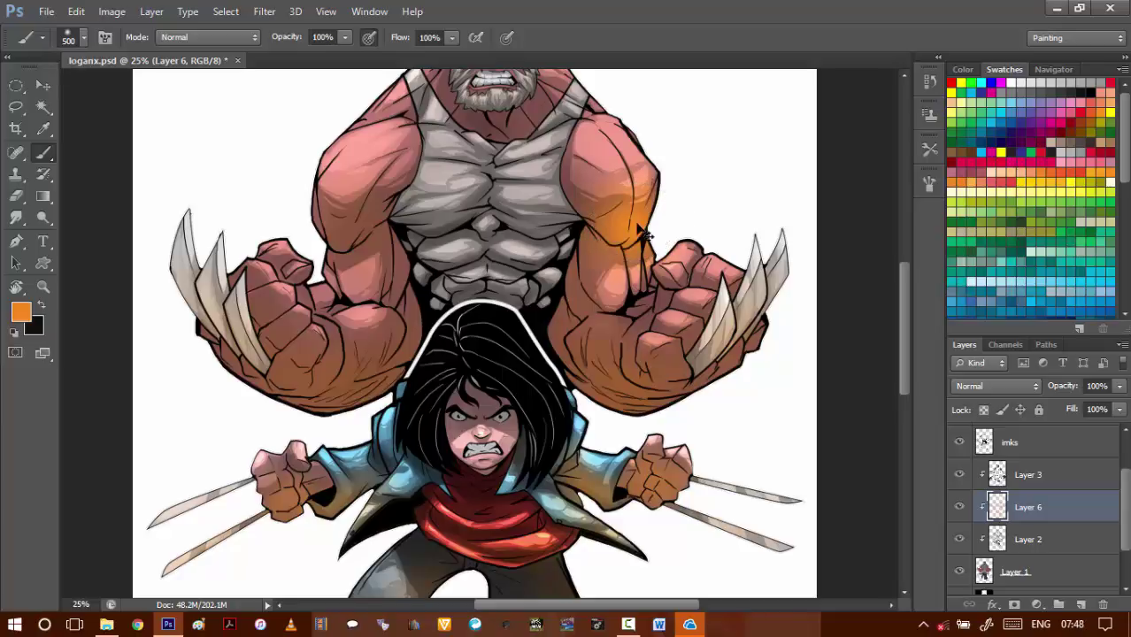
{"action": "key", "text": "ctrl+z"}
- Lasso the orange shading on the man's lower biceps, on both sides of the central muscle line
{"action": "key", "text": "l"}
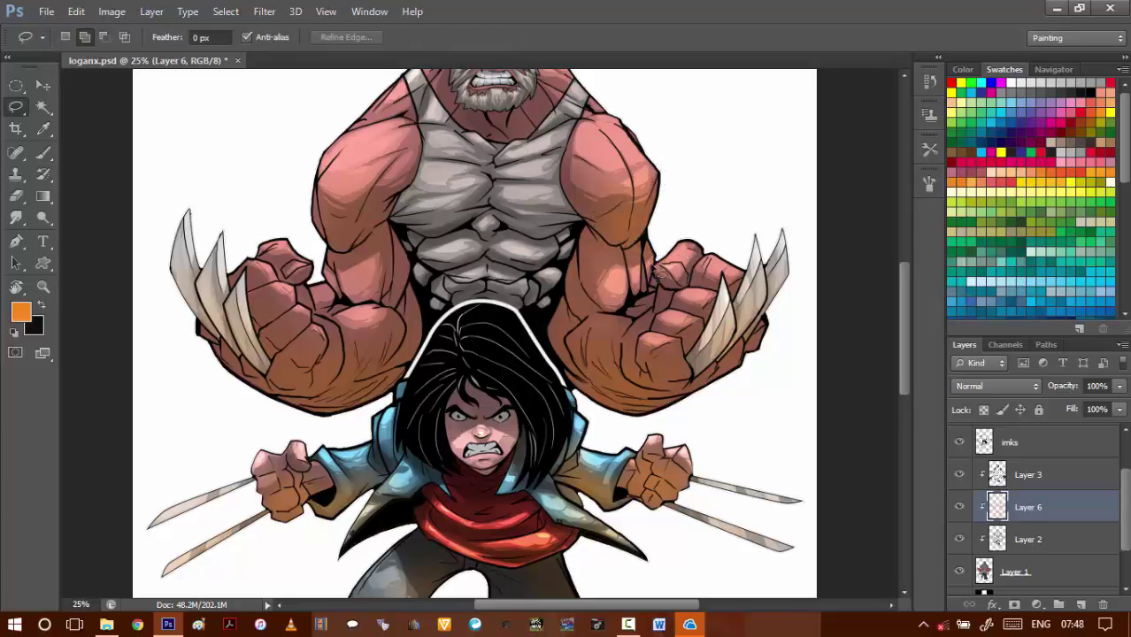
{"action": "left_click", "coordinate": [607, 252], "text": "ctrl"}
{"action": "left_click", "coordinate": [607, 251], "text": "ctrl"}
{"action": "left_click", "coordinate": [606, 251], "text": "ctrl"}
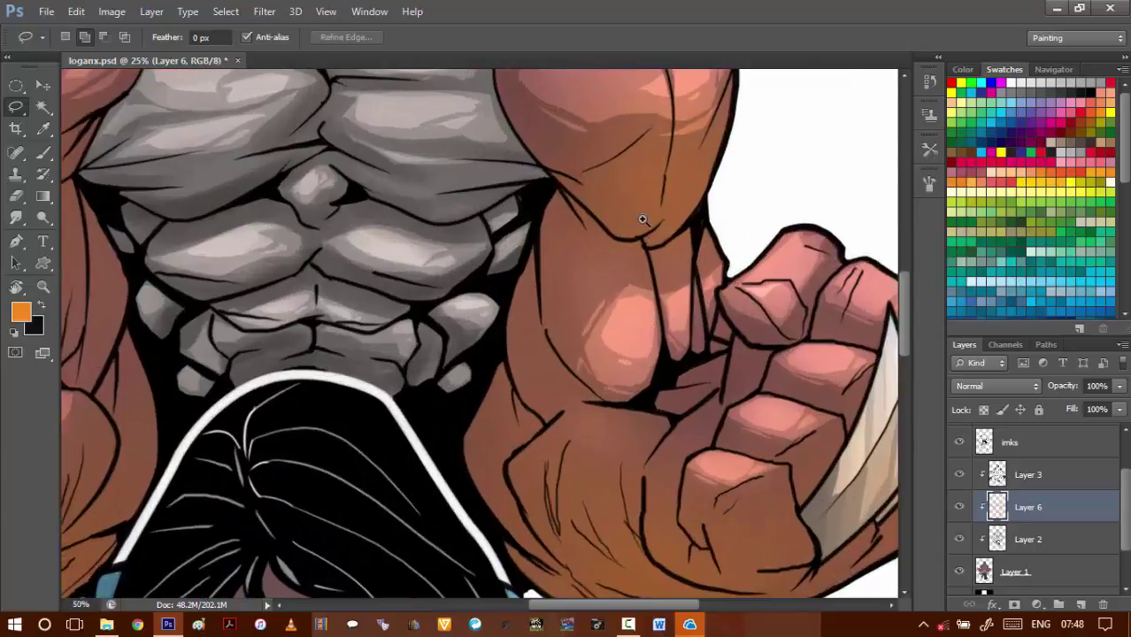
{"action": "left_click_drag", "start_coordinate": [588, 283], "coordinate": [514, 398]}
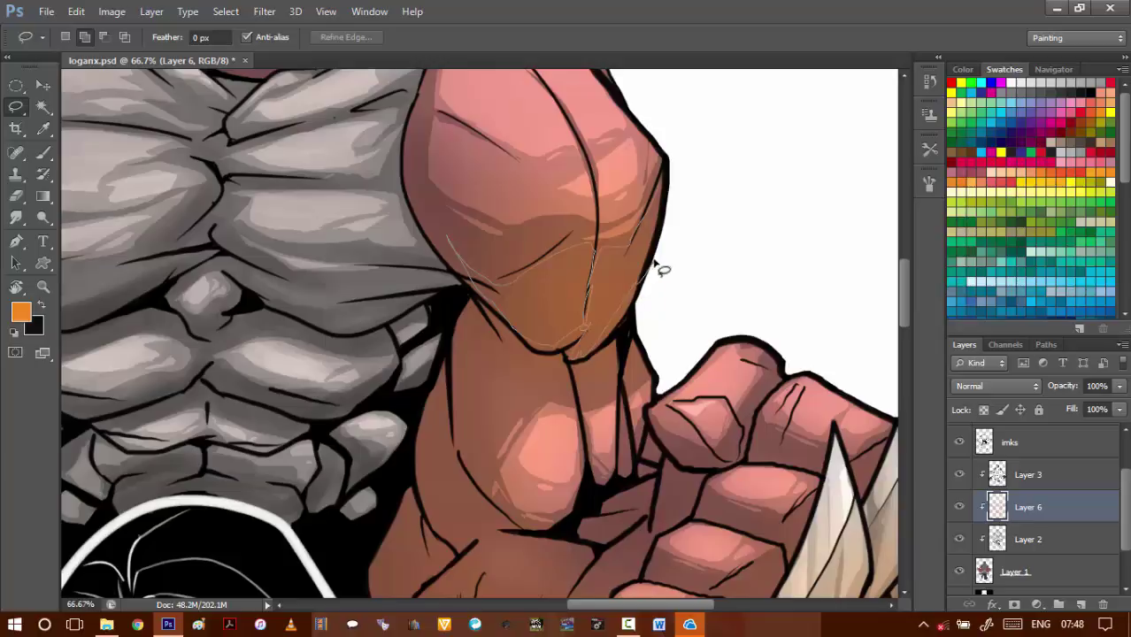
{"action": "left_click_drag", "start_coordinate": [655, 264], "coordinate": [666, 182]}
- Add two forearm areas beneath the biceps and the underside of the uppermost finger to the lasso selection
{"action": "scroll", "coordinate": [538, 348], "scroll_direction": "down", "scroll_amount": 3}
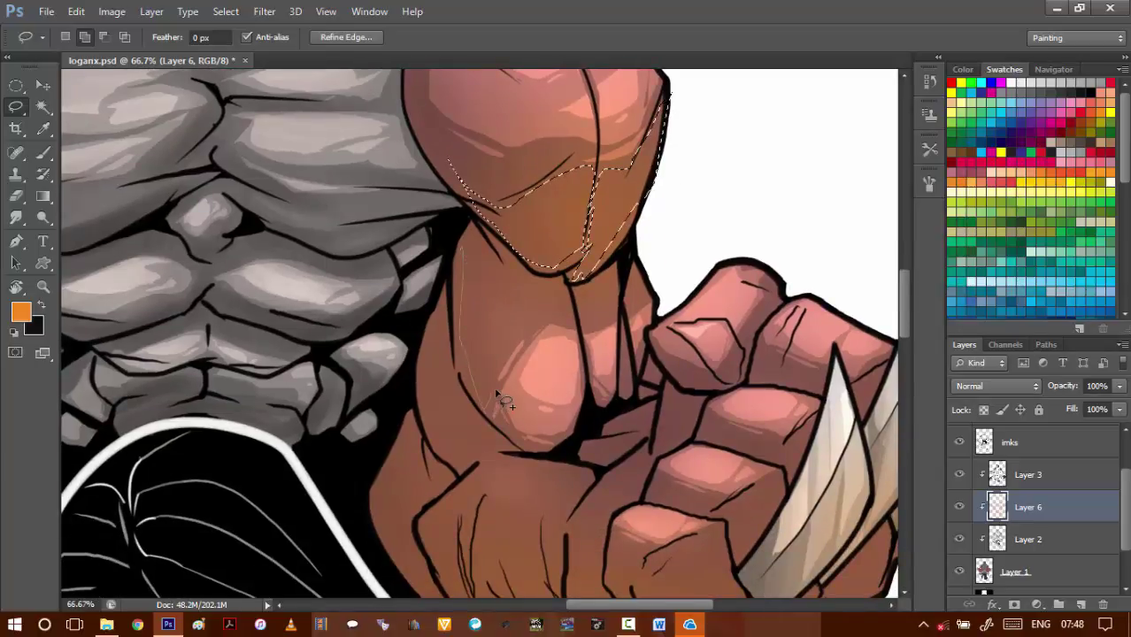
{"action": "left_click_drag", "start_coordinate": [528, 295], "coordinate": [529, 296]}
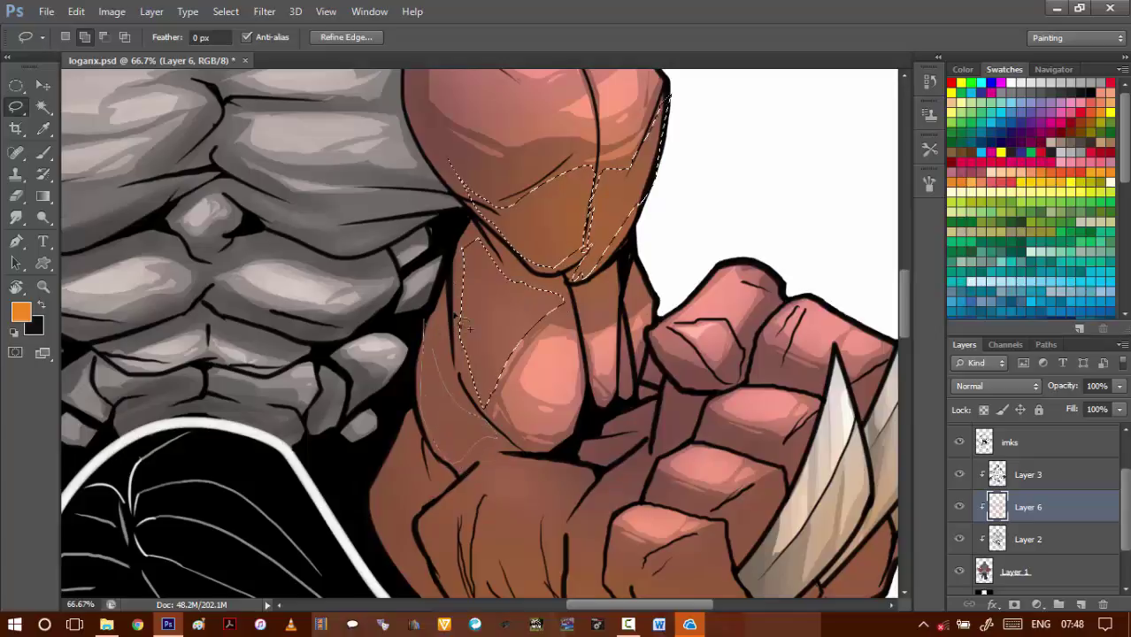
{"action": "scroll", "coordinate": [462, 325], "scroll_direction": "down", "scroll_amount": 6}
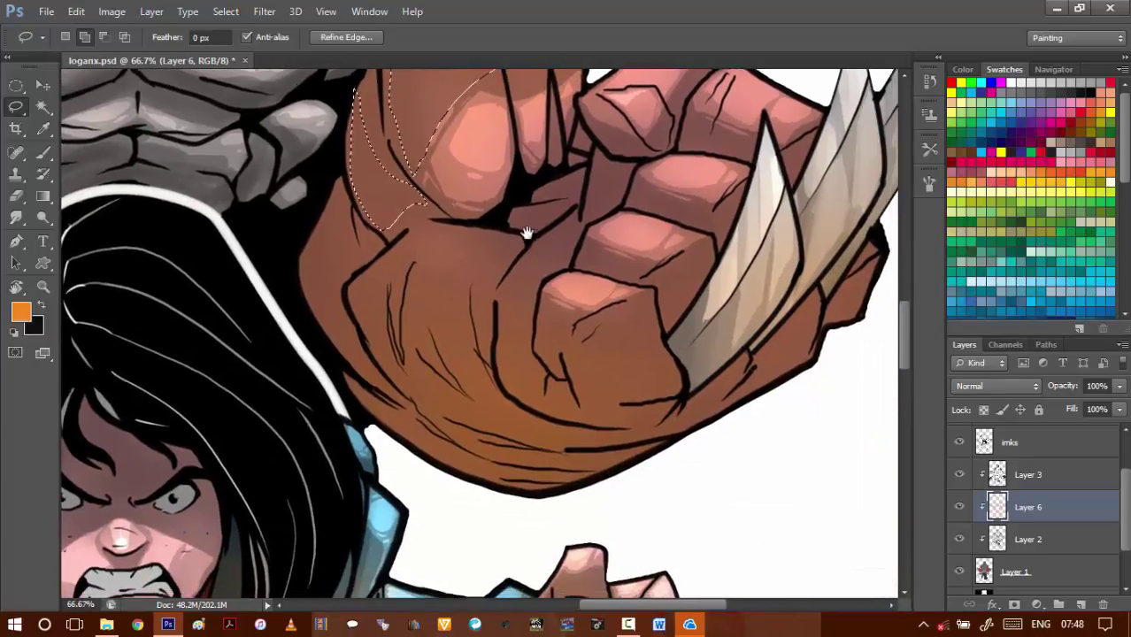
{"action": "left_click_drag", "start_coordinate": [527, 233], "coordinate": [520, 317]}
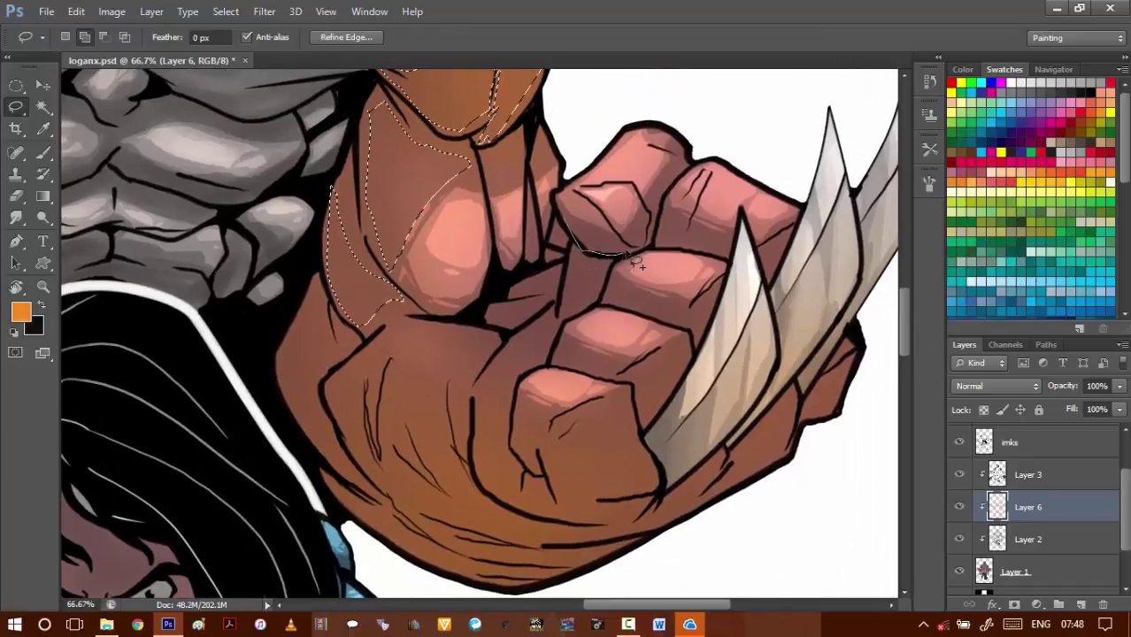
{"action": "left_click_drag", "start_coordinate": [630, 259], "coordinate": [632, 259]}
- Add the wrinkled lower edge of the forearm, the lowest finger and the hand's outer edge to the selection
{"action": "left_click_drag", "start_coordinate": [331, 464], "coordinate": [302, 387]}
{"action": "mouse_move", "coordinate": [349, 454]}
{"action": "left_mouse_down"}
{"action": "mouse_move", "coordinate": [473, 512]}
{"action": "mouse_move", "coordinate": [523, 515]}
{"action": "mouse_move", "coordinate": [770, 390]}
{"action": "mouse_move", "coordinate": [778, 361]}
{"action": "left_mouse_up"}
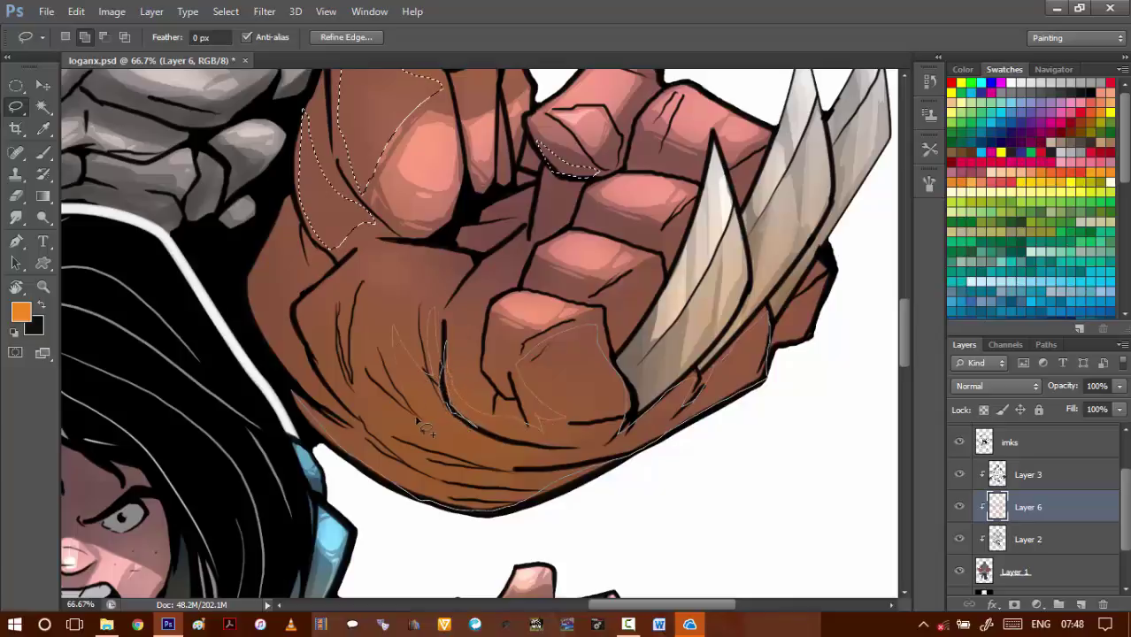
{"action": "key", "text": "space"}
{"action": "mouse_move", "coordinate": [353, 329]}
{"action": "left_mouse_down"}
{"action": "mouse_move", "coordinate": [358, 384]}
{"action": "mouse_move", "coordinate": [375, 407]}
{"action": "mouse_move", "coordinate": [344, 389]}
{"action": "mouse_move", "coordinate": [346, 411]}
{"action": "mouse_move", "coordinate": [386, 457]}
{"action": "mouse_move", "coordinate": [311, 406]}
{"action": "left_mouse_up"}
{"action": "key", "text": "space"}
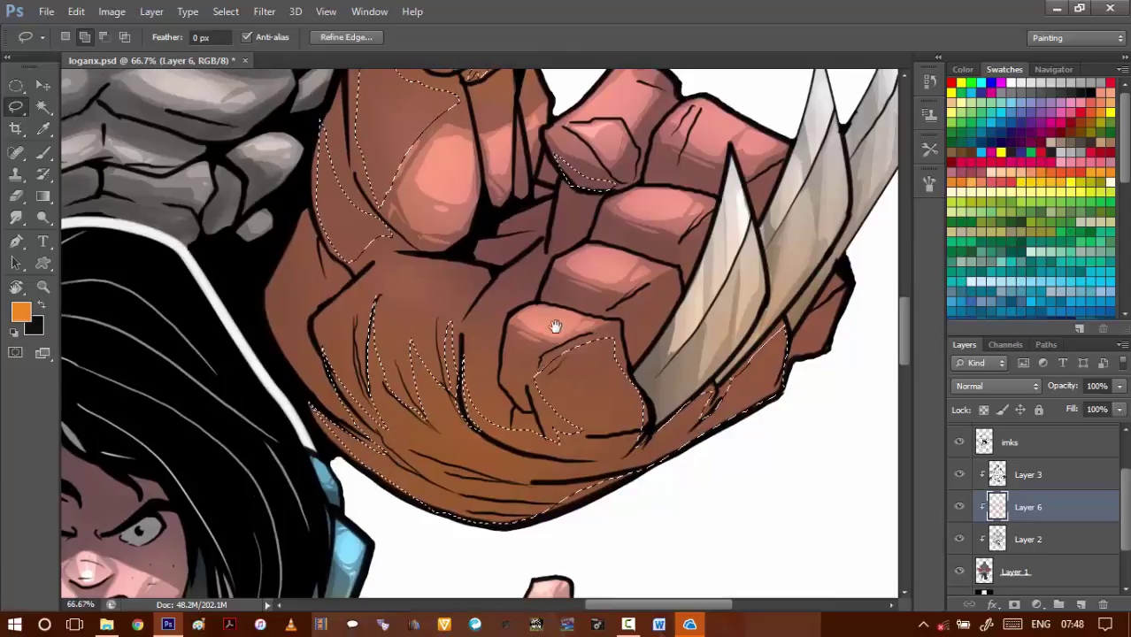
- Add the shaded finger areas beside the claws, the uppermost finger's side and small forearm streaks to the selection
{"action": "mouse_move", "coordinate": [641, 303]}
{"action": "left_mouse_down"}
{"action": "mouse_move", "coordinate": [540, 346]}
{"action": "mouse_move", "coordinate": [529, 396]}
{"action": "mouse_move", "coordinate": [556, 382]}
{"action": "left_mouse_up"}
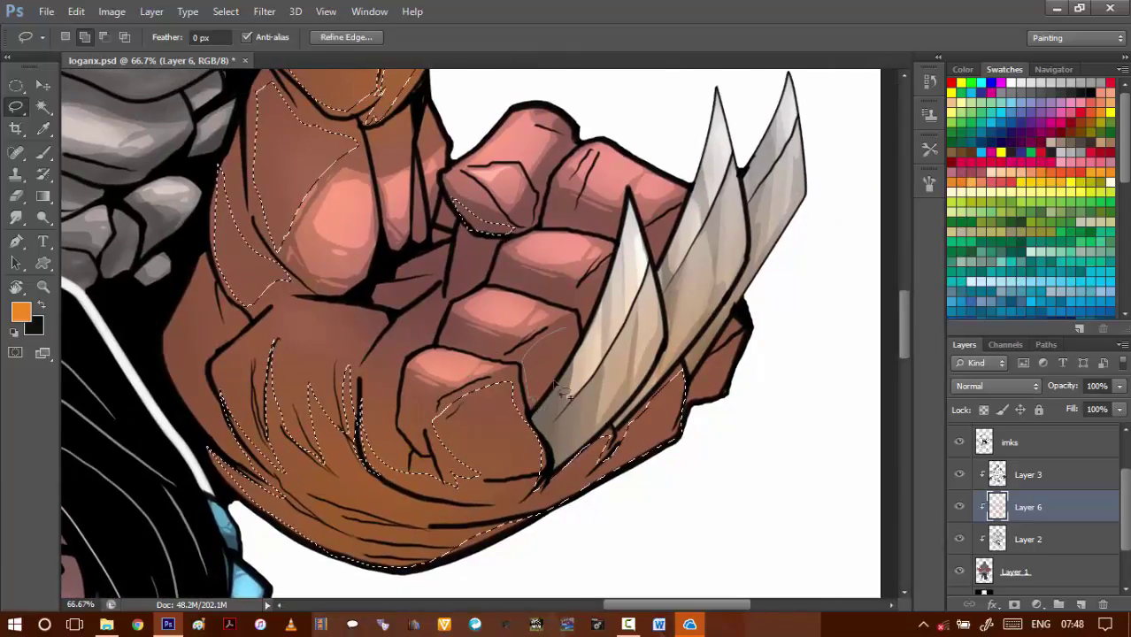
{"action": "left_click_drag", "start_coordinate": [582, 327], "coordinate": [567, 328]}
{"action": "key", "text": "space"}
{"action": "left_click_drag", "start_coordinate": [565, 223], "coordinate": [635, 349]}
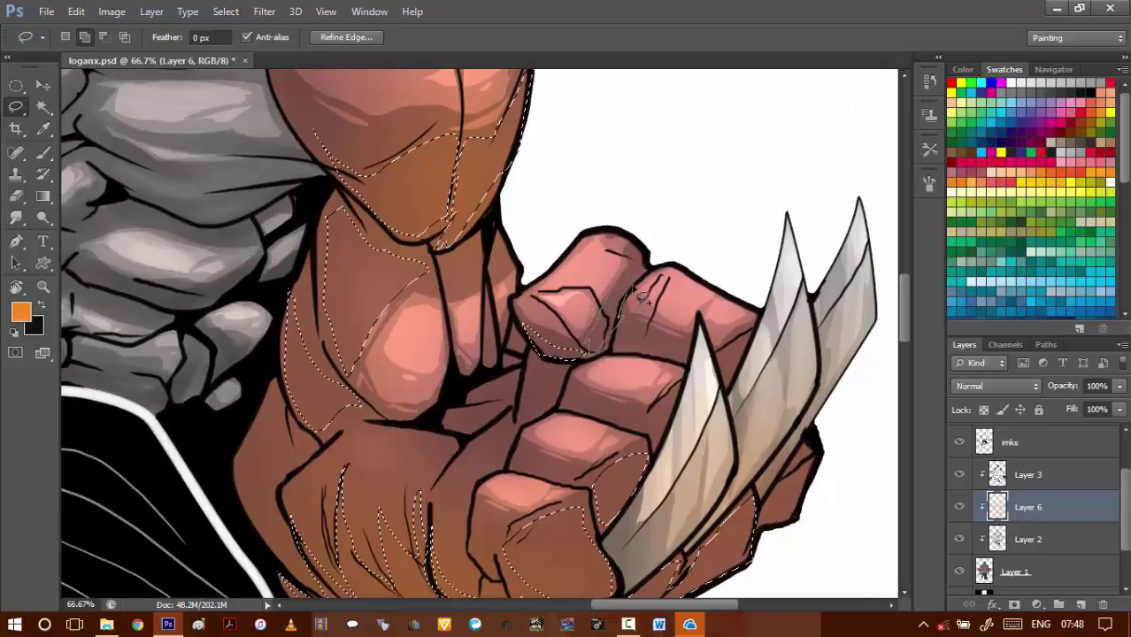
{"action": "left_click_drag", "start_coordinate": [623, 258], "coordinate": [620, 265]}
{"action": "scroll", "coordinate": [570, 247], "scroll_direction": "up", "scroll_amount": 3}
{"action": "scroll", "coordinate": [570, 248], "scroll_direction": "left", "scroll_amount": 3}
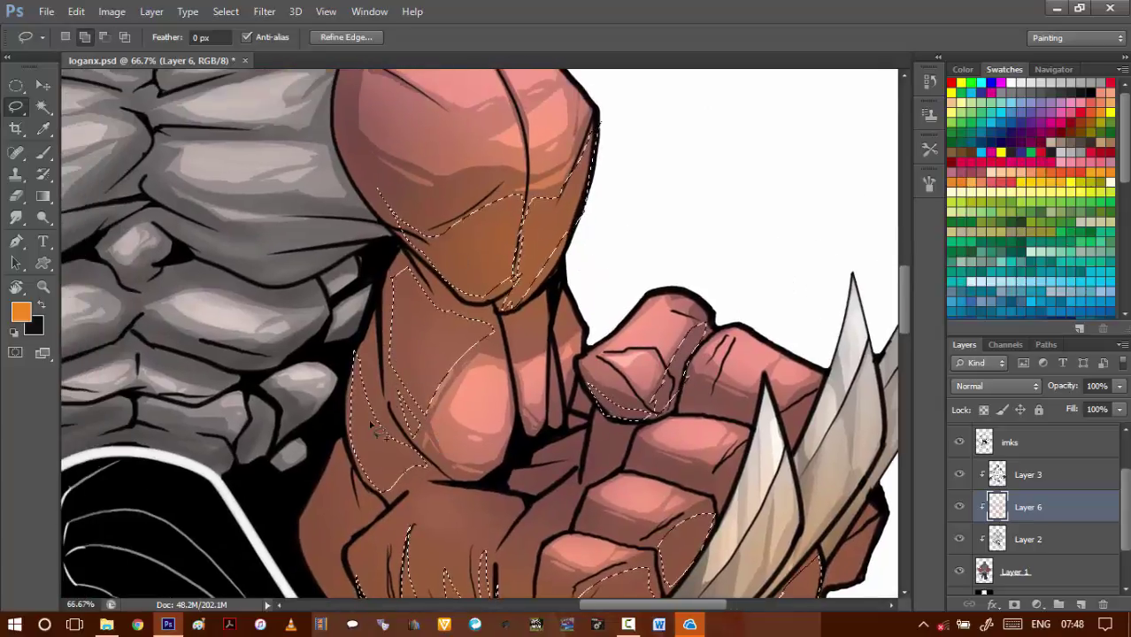
{"action": "mouse_move", "coordinate": [397, 407]}
{"action": "left_mouse_down"}
{"action": "mouse_move", "coordinate": [398, 456]}
{"action": "mouse_move", "coordinate": [395, 416]}
{"action": "left_mouse_up"}
- Brighten the selected orange shading on the arm and hand with a brightness of 50 and clear the selection
{"action": "key", "text": "space"}
{"action": "mouse_move", "coordinate": [276, 408]}
{"action": "left_mouse_down"}
{"action": "mouse_move", "coordinate": [482, 403]}
{"action": "mouse_move", "coordinate": [362, 411]}
{"action": "mouse_move", "coordinate": [320, 393]}
{"action": "left_mouse_up"}
{"action": "key", "text": "ctrl+minus"}
{"action": "key", "text": "ctrl+minus"}
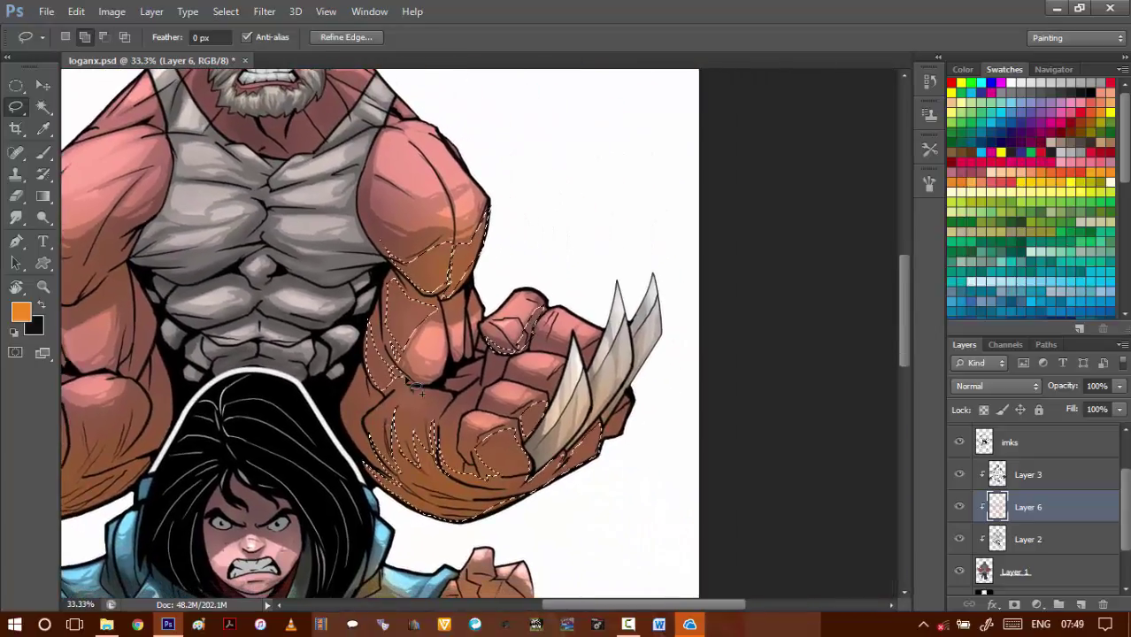
{"action": "key", "text": "alt+i"}
{"action": "key", "text": "j"}
{"action": "key", "text": "c"}
{"action": "key", "text": "shift+Up"}
{"action": "key", "text": "shift+Up"}
{"action": "key", "text": "shift+Up"}
{"action": "key", "text": "shift+Up"}
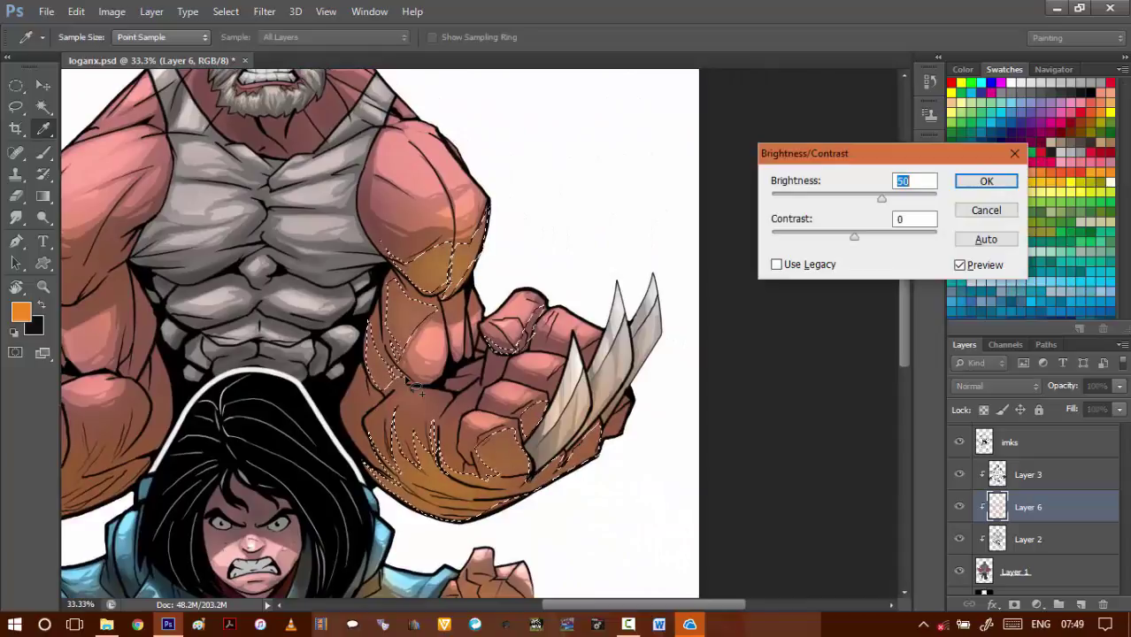
{"action": "key", "text": "Return"}
{"action": "key", "text": "ctrl+d"}
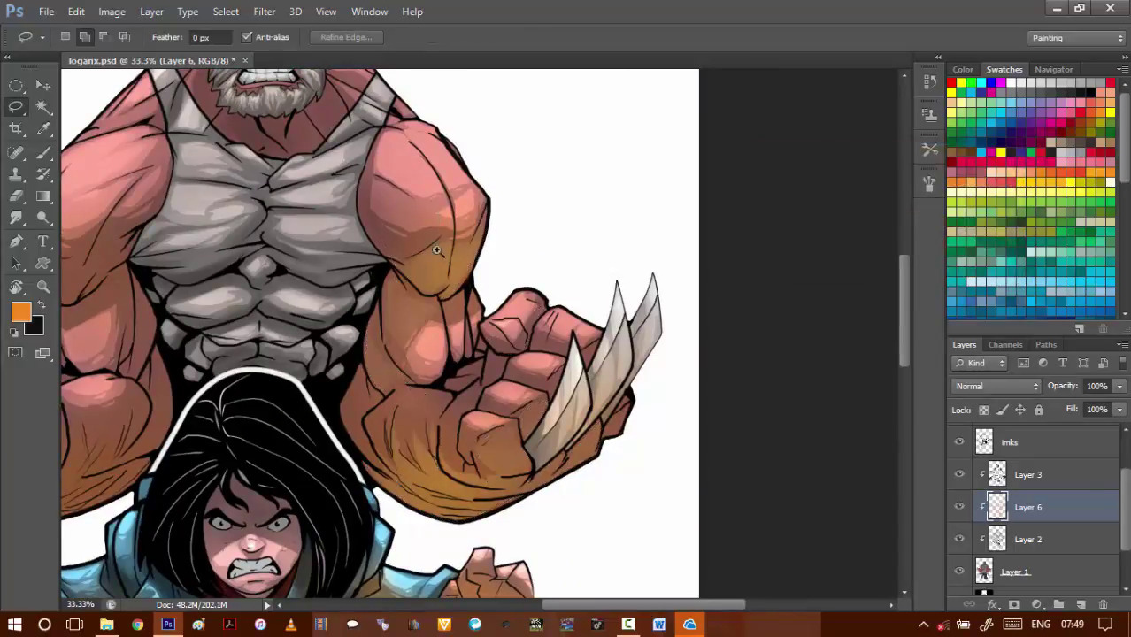
- Lasso smaller patches inside the lower biceps glow, brighten them with a brightness of 70 and clear the selection
{"action": "scroll", "coordinate": [437, 251], "scroll_direction": "up", "scroll_amount": 2}
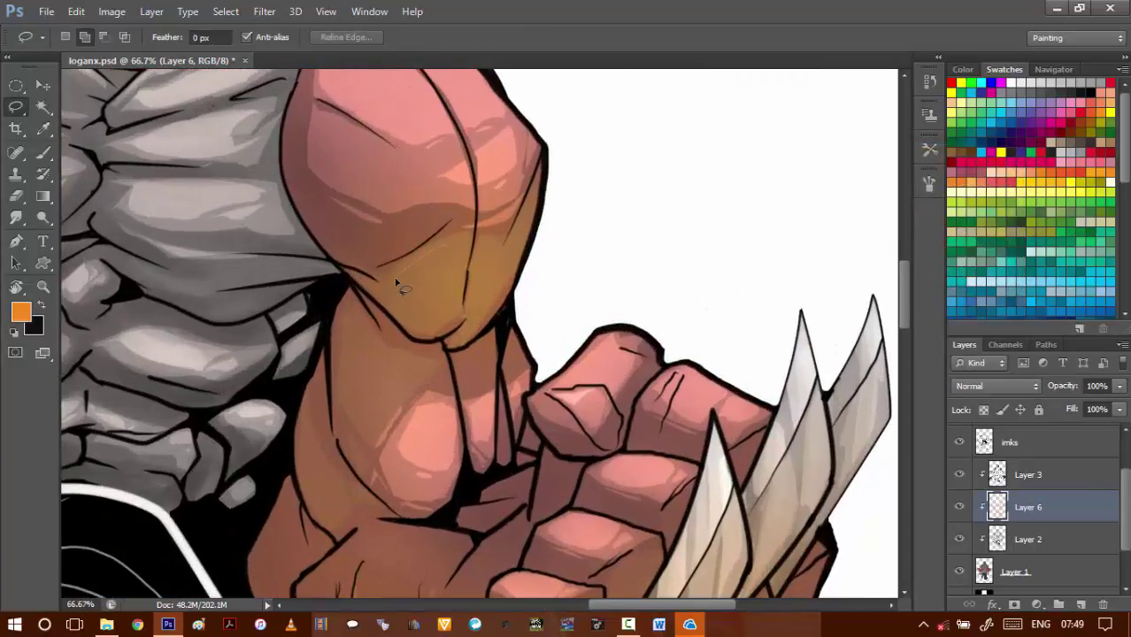
{"action": "left_click_drag", "start_coordinate": [445, 311], "coordinate": [447, 310]}
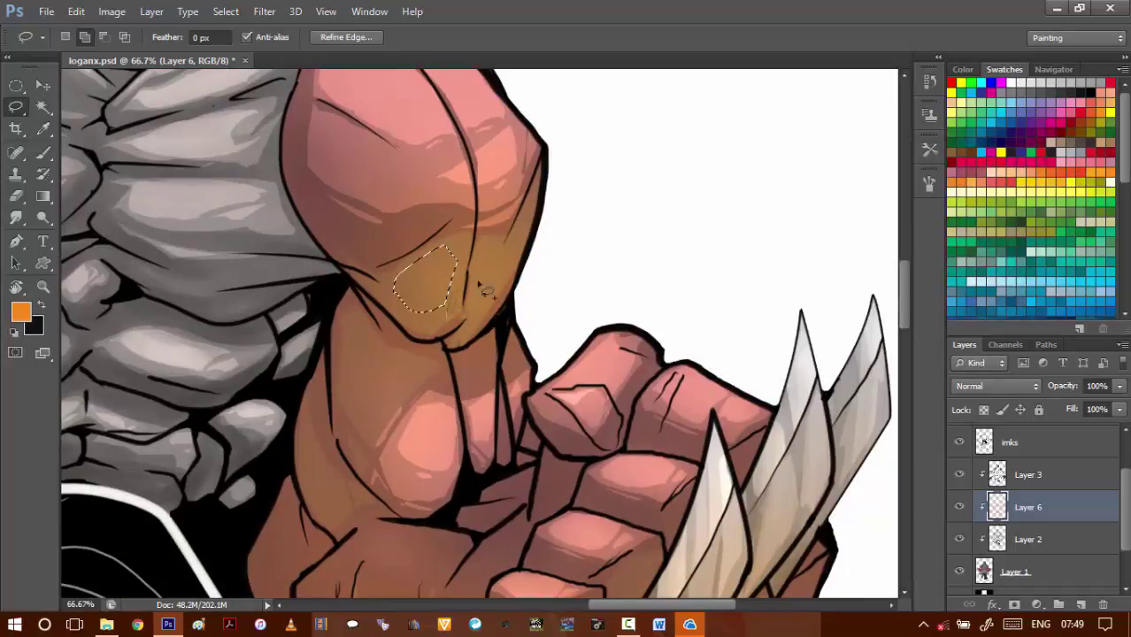
{"action": "left_click_drag", "start_coordinate": [513, 268], "coordinate": [531, 211]}
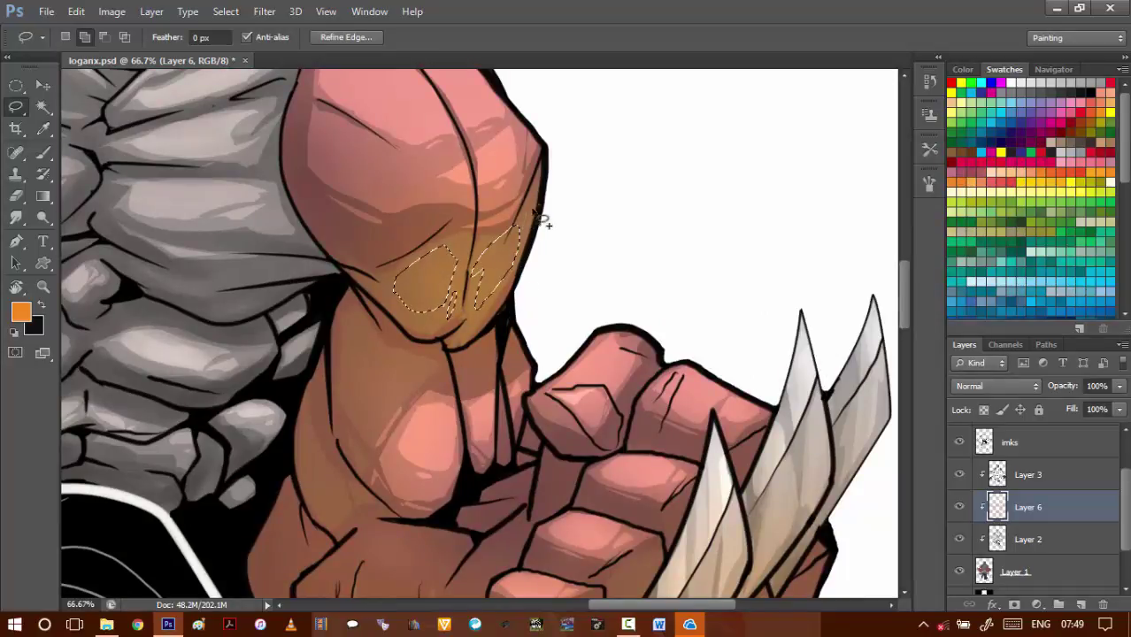
{"action": "key", "text": "alt+i"}
{"action": "type", "text": "jc"}
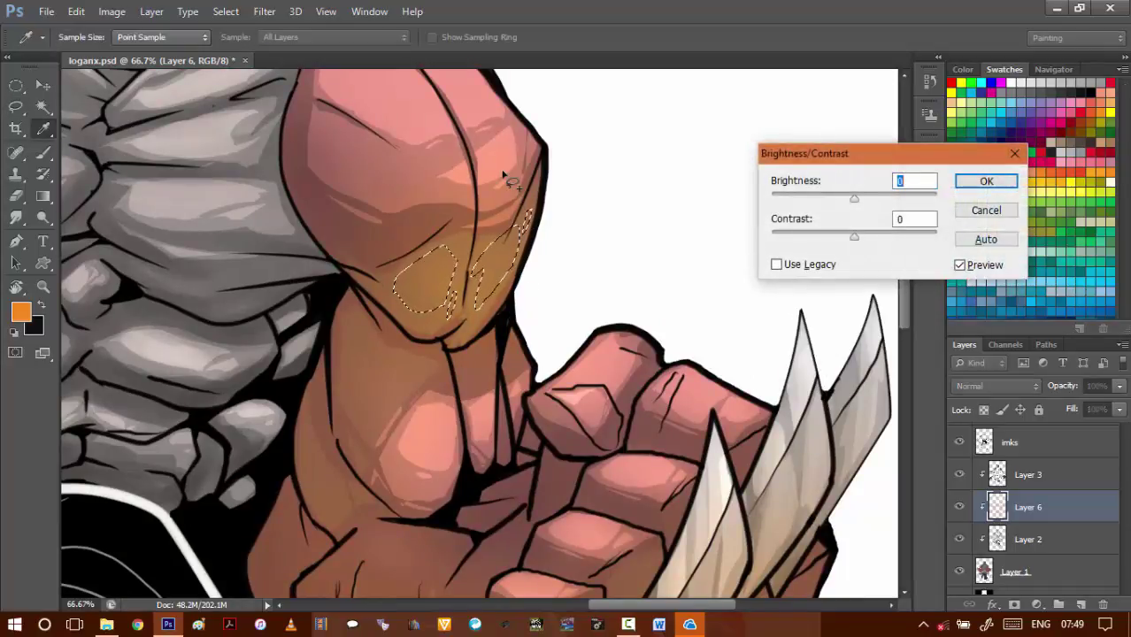
{"action": "type", "text": "70"}
{"action": "key", "text": "Return"}
{"action": "key", "text": "ctrl+d"}
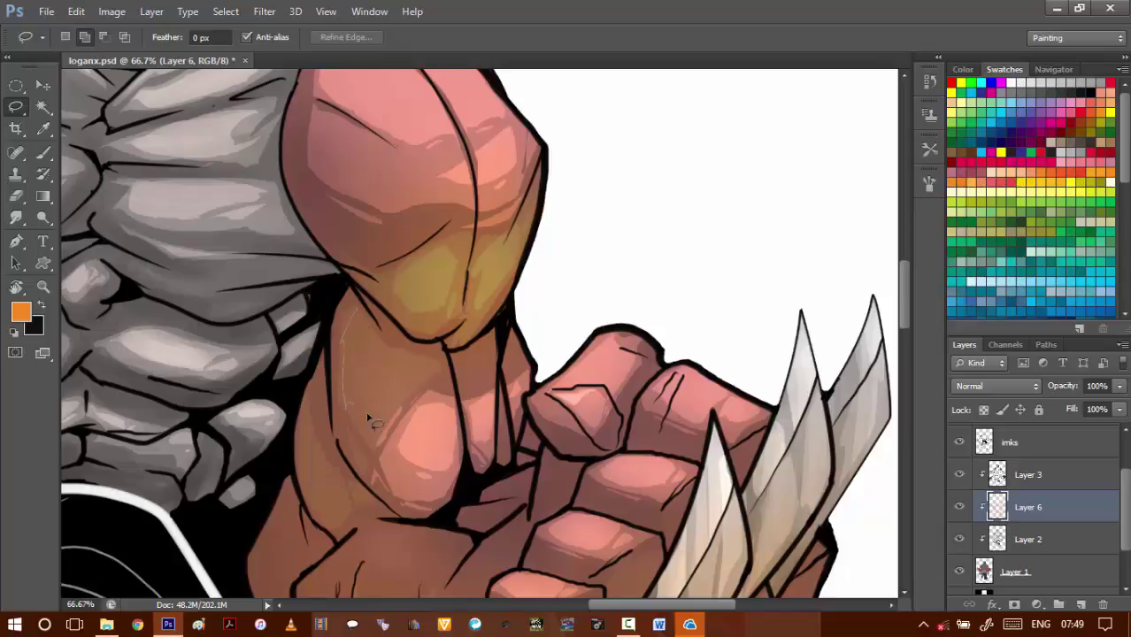
- Lasso small patches inside the brightened forearm shading just beneath the biceps and along the forearm's inner edge
{"action": "left_click_drag", "start_coordinate": [414, 370], "coordinate": [403, 388]}
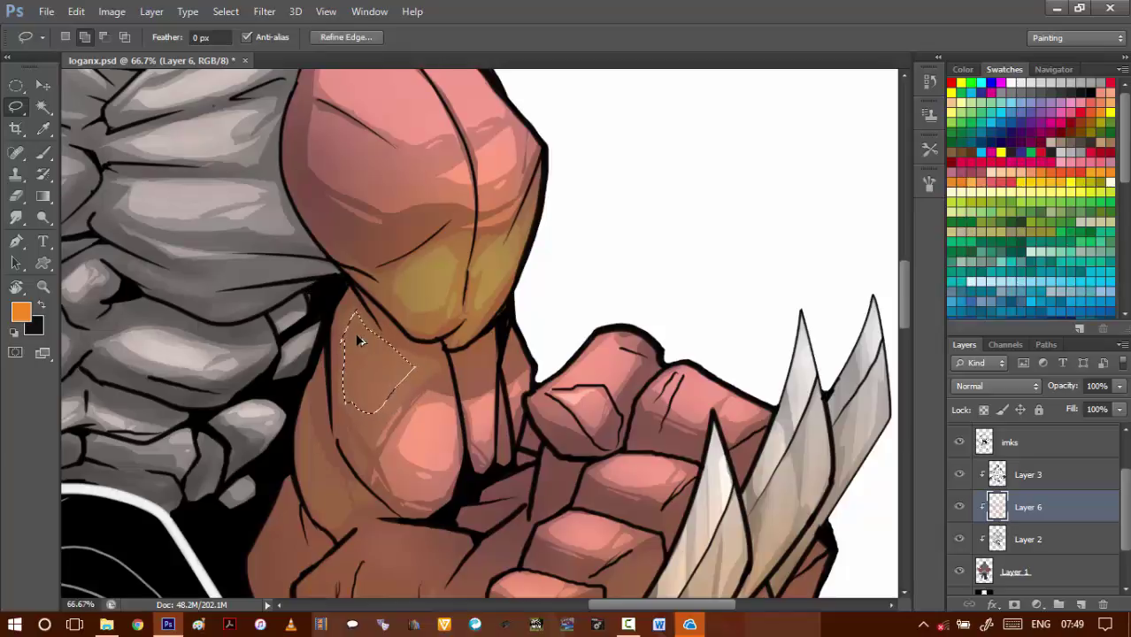
{"action": "key", "text": "ctrl+d"}
{"action": "left_click_drag", "start_coordinate": [403, 376], "coordinate": [405, 374]}
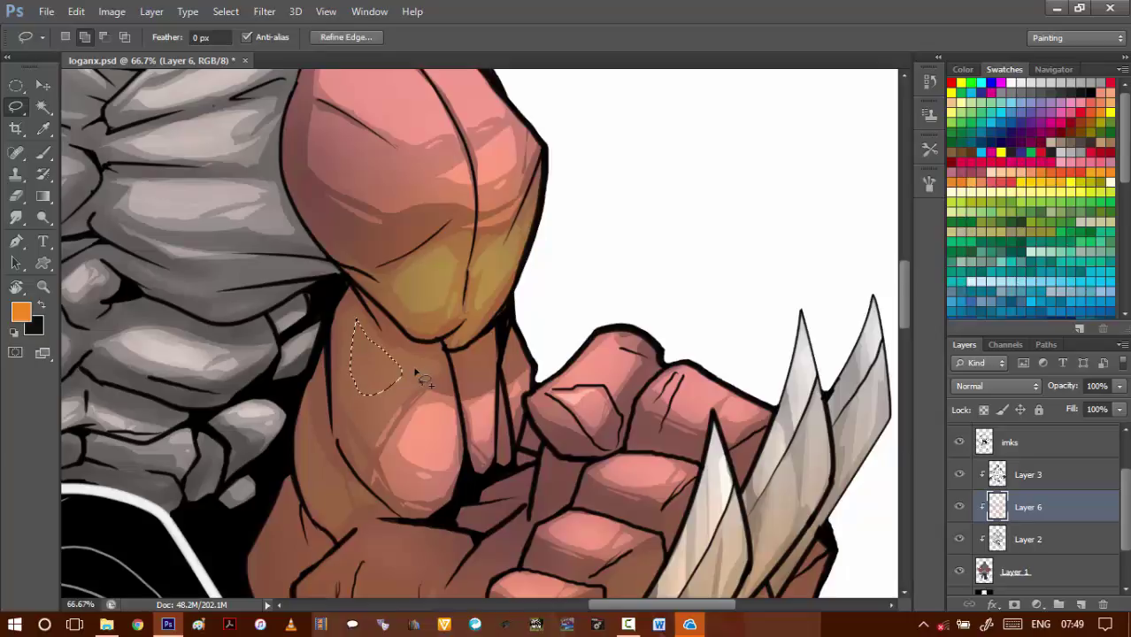
{"action": "mouse_move", "coordinate": [308, 450]}
{"action": "left_mouse_down"}
{"action": "mouse_move", "coordinate": [308, 326]}
{"action": "mouse_move", "coordinate": [322, 382]}
{"action": "mouse_move", "coordinate": [325, 356]}
{"action": "left_mouse_up"}
- Add small patches on the lowest finger and along the hand's outer edge beneath the claws to the selection
{"action": "mouse_move", "coordinate": [269, 517]}
{"action": "left_mouse_down"}
{"action": "mouse_move", "coordinate": [323, 442]}
{"action": "mouse_move", "coordinate": [530, 459]}
{"action": "mouse_move", "coordinate": [199, 263]}
{"action": "left_mouse_up"}
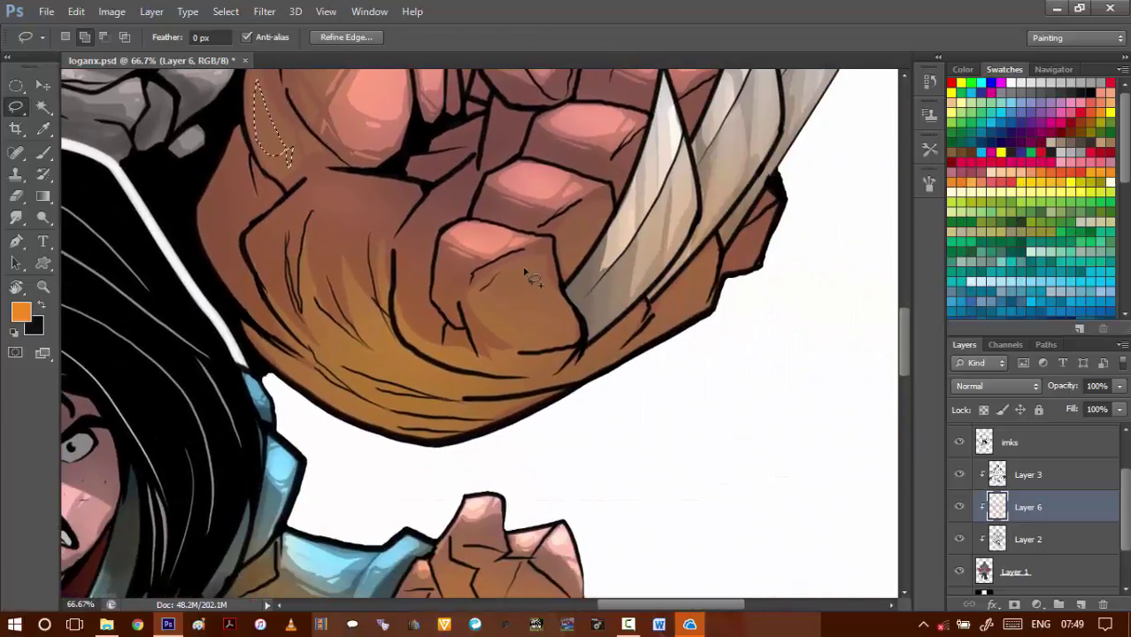
{"action": "left_click_drag", "start_coordinate": [553, 319], "coordinate": [555, 330]}
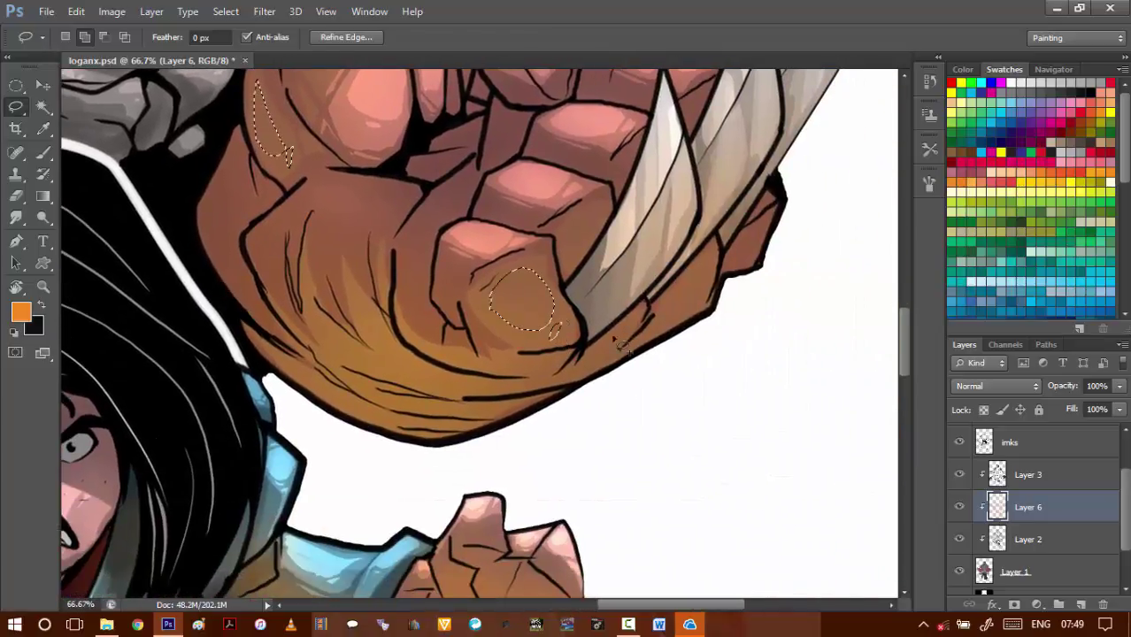
{"action": "left_click_drag", "start_coordinate": [596, 365], "coordinate": [630, 324]}
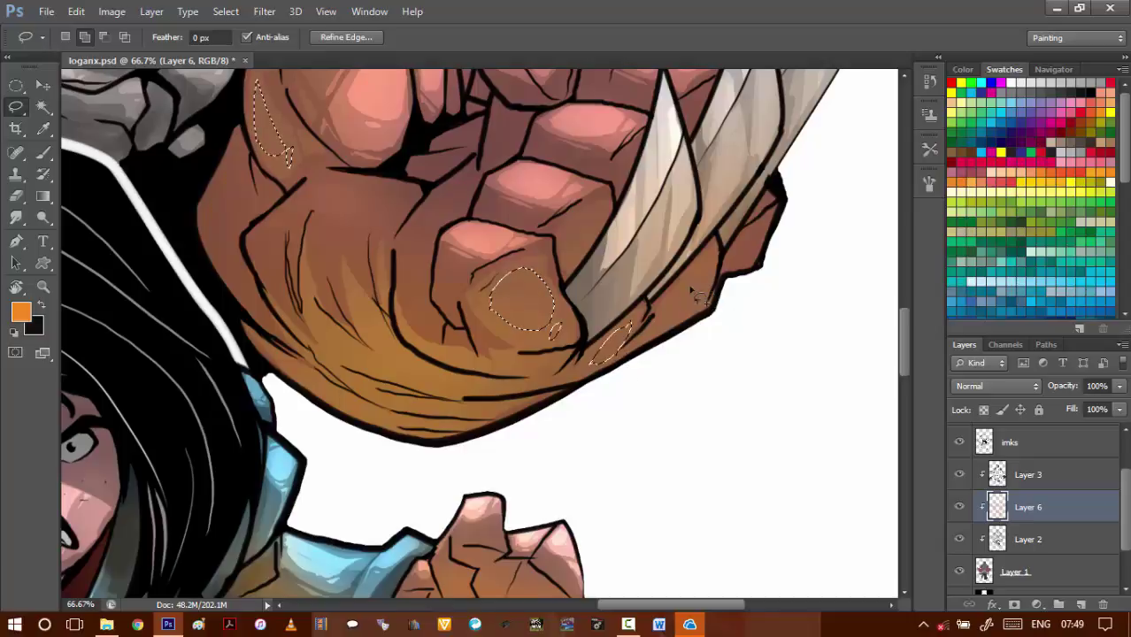
{"action": "mouse_move", "coordinate": [703, 265]}
{"action": "left_mouse_down"}
{"action": "mouse_move", "coordinate": [667, 313]}
{"action": "mouse_move", "coordinate": [708, 265]}
{"action": "left_mouse_up"}
{"action": "mouse_move", "coordinate": [760, 234]}
{"action": "left_mouse_down"}
{"action": "mouse_move", "coordinate": [770, 252]}
{"action": "mouse_move", "coordinate": [739, 262]}
{"action": "left_mouse_up"}
- Add thin streaks between the wrinkles along the forearm's lower edge to the lasso selection
{"action": "left_click_drag", "start_coordinate": [400, 306], "coordinate": [425, 363]}
{"action": "left_click_drag", "start_coordinate": [379, 296], "coordinate": [379, 296]}
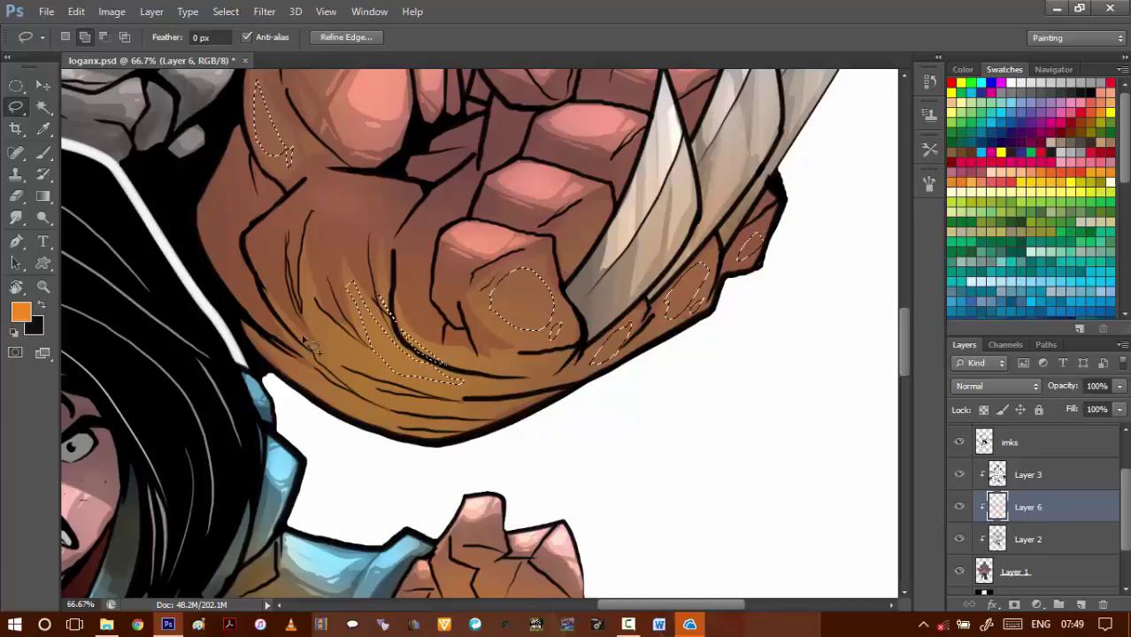
{"action": "mouse_move", "coordinate": [305, 324]}
{"action": "left_mouse_down"}
{"action": "mouse_move", "coordinate": [375, 403]}
{"action": "mouse_move", "coordinate": [409, 409]}
{"action": "left_mouse_up"}
{"action": "left_click_drag", "start_coordinate": [506, 411], "coordinate": [301, 319]}
{"action": "mouse_move", "coordinate": [297, 358]}
{"action": "left_mouse_down"}
{"action": "mouse_move", "coordinate": [326, 402]}
{"action": "mouse_move", "coordinate": [361, 413]}
{"action": "mouse_move", "coordinate": [298, 357]}
{"action": "left_mouse_up"}
- Brighten the lassoed hand and forearm patches with a brightness of 80 and clear the selection
{"action": "key", "text": "space"}
{"action": "left_click_drag", "start_coordinate": [396, 166], "coordinate": [435, 239]}
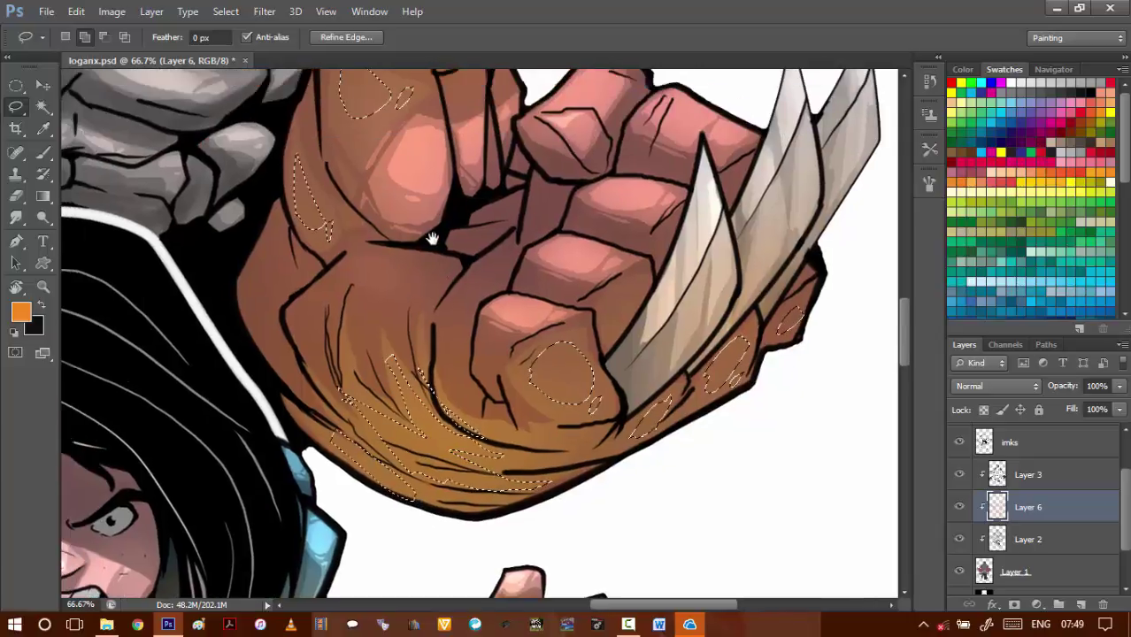
{"action": "key", "text": "alt+i"}
{"action": "key", "text": "j"}
{"action": "key", "text": "c"}
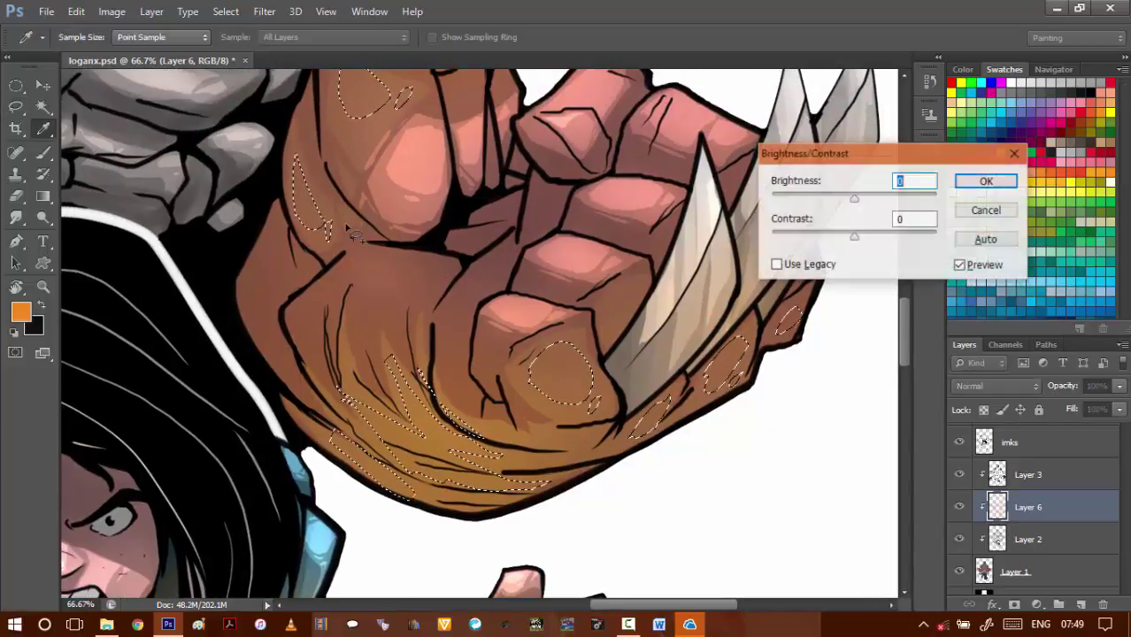
{"action": "key", "text": "shift+Up"}
{"action": "key", "text": "shift+Up"}
{"action": "key", "text": "shift+Up"}
{"action": "key", "text": "shift+Up"}
{"action": "key", "text": "shift+Up"}
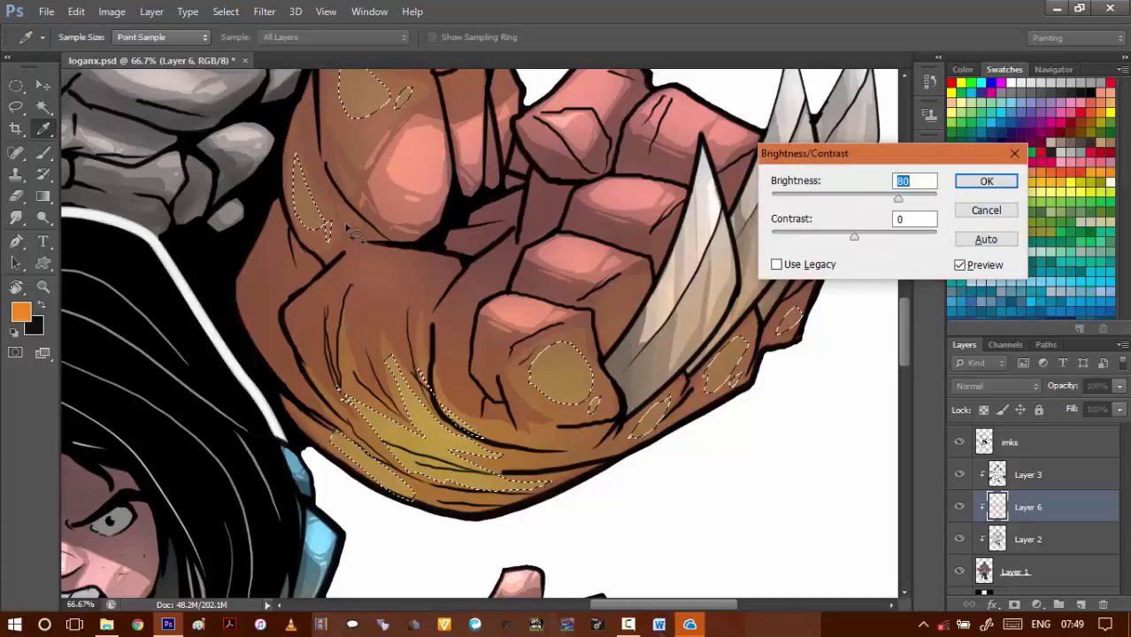
{"action": "key", "text": "Return"}
{"action": "key", "text": "l"}
{"action": "key", "text": "ctrl+d"}
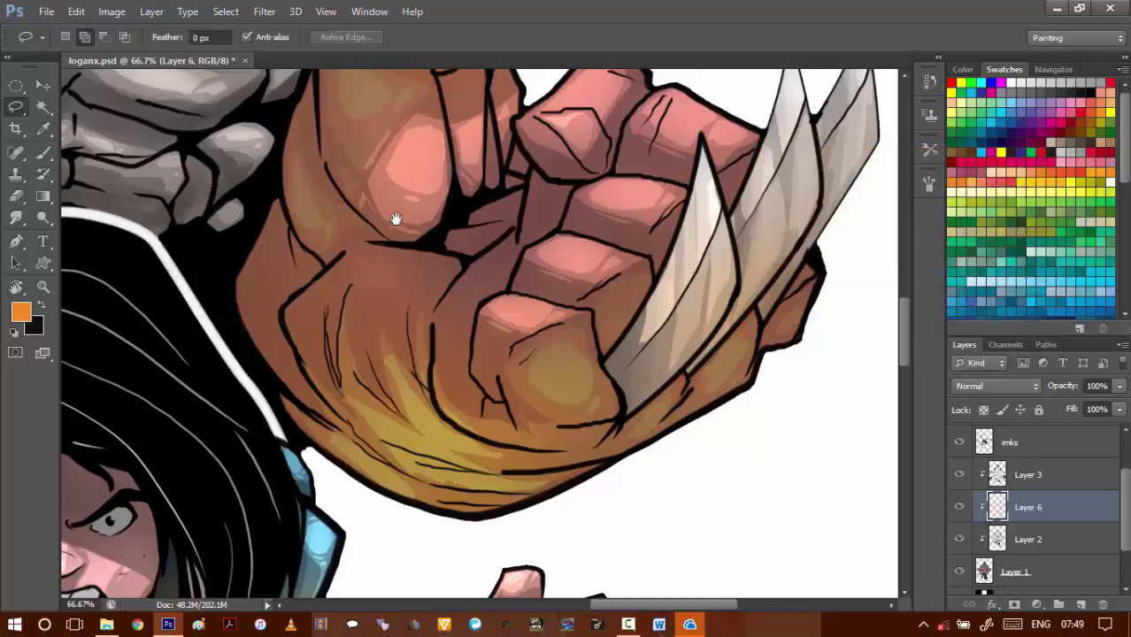
- Brush a soft orange glow over the lower part of the opposite arm, reducing the brush size to 250 px
{"action": "left_click_drag", "start_coordinate": [396, 218], "coordinate": [470, 244]}
{"action": "scroll", "coordinate": [452, 299], "scroll_direction": "down", "scroll_amount": 3}
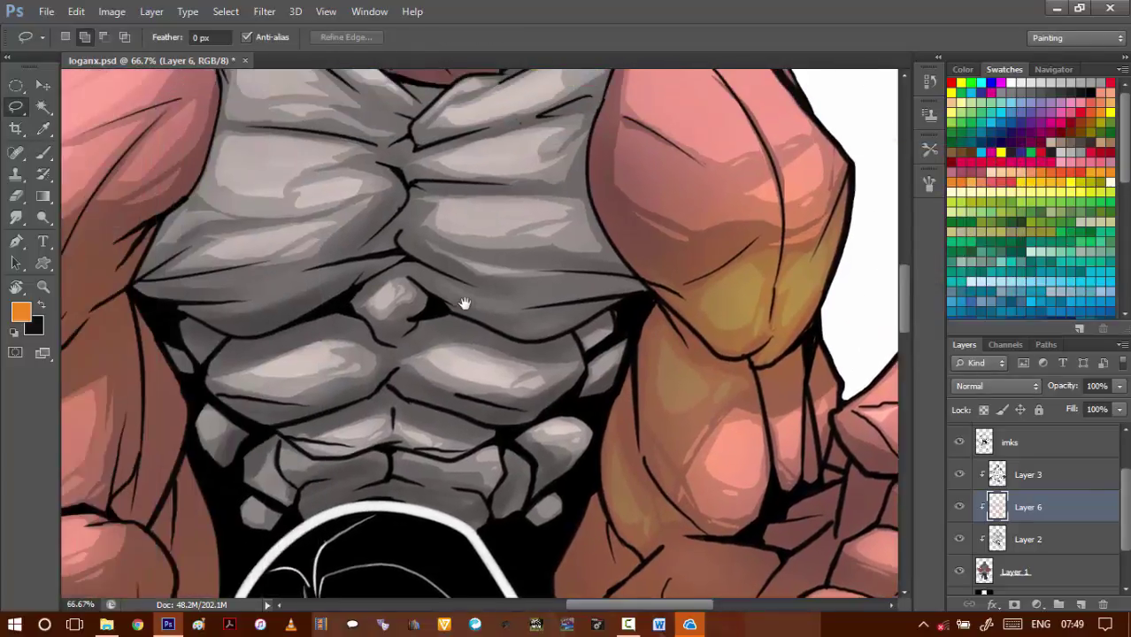
{"action": "scroll", "coordinate": [264, 320], "scroll_direction": "up", "scroll_amount": 2}
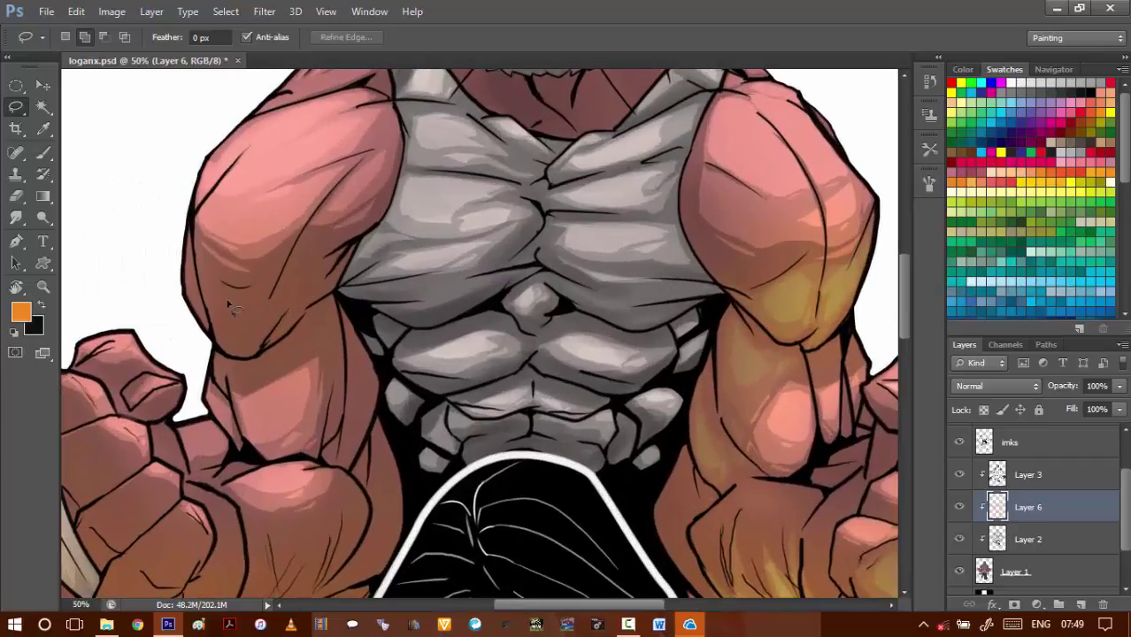
{"action": "key", "text": "b"}
{"action": "left_click_drag", "start_coordinate": [213, 268], "coordinate": [235, 299]}
{"action": "key", "text": "ctrl+z"}
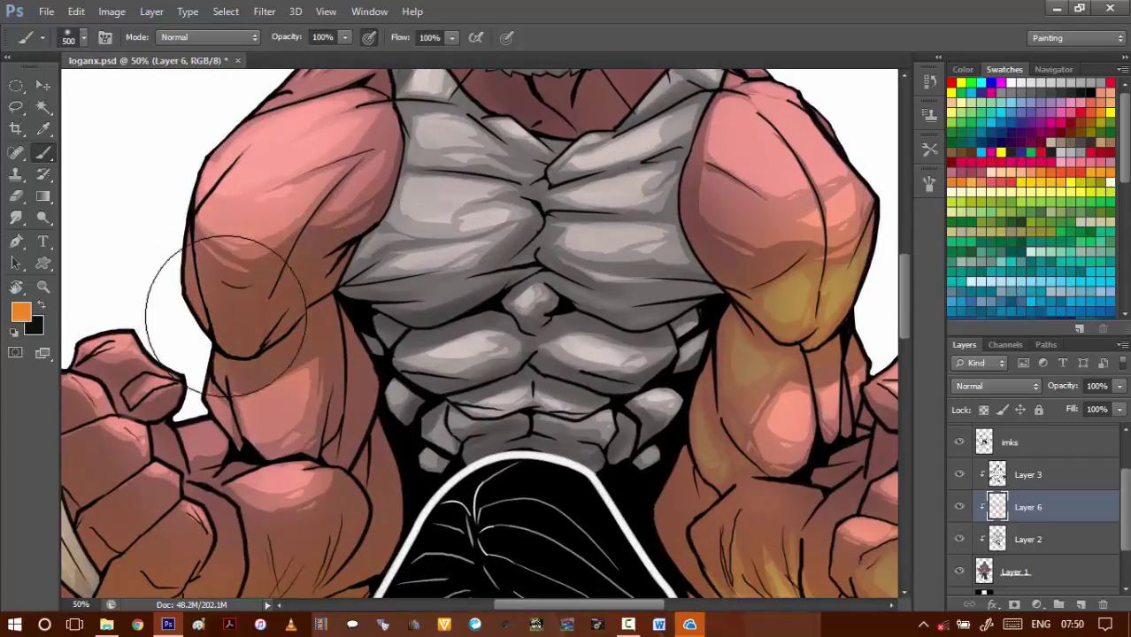
{"action": "mouse_move", "coordinate": [247, 392]}
{"action": "left_mouse_down"}
{"action": "mouse_move", "coordinate": [267, 340]}
{"action": "mouse_move", "coordinate": [306, 370]}
{"action": "left_mouse_up"}
{"action": "key", "text": "bracketleft"}
{"action": "key", "text": "bracketleft"}
{"action": "key", "text": "bracketleft"}
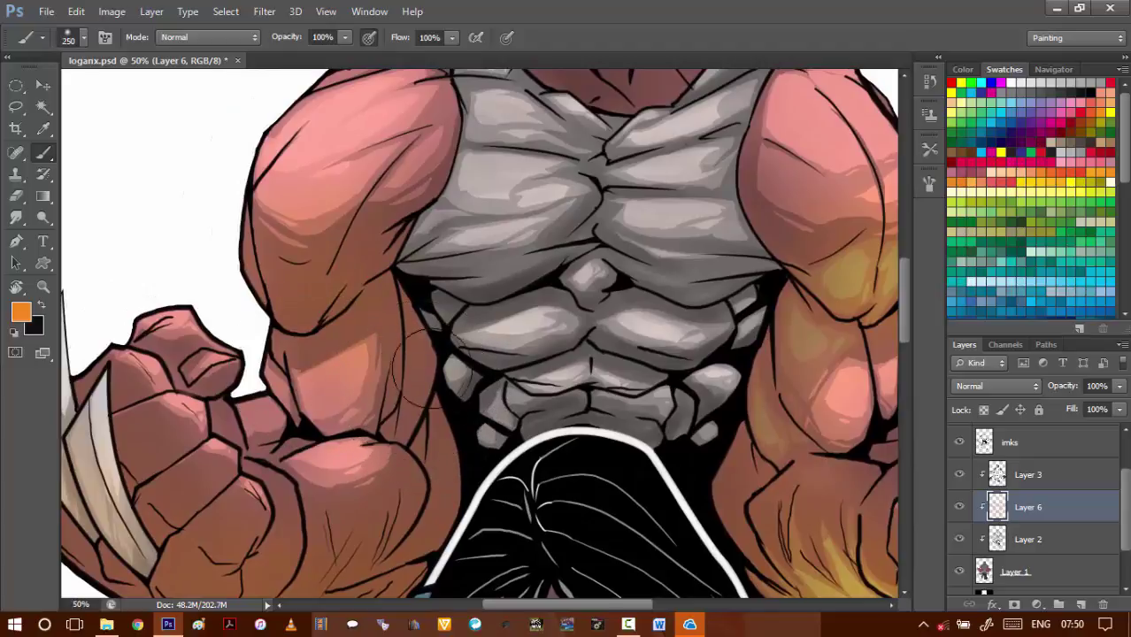
- Select the opposite arm's flat color area on Layer 1 with the Magic Wand and return to Layer 6 with the brush
{"action": "left_click", "coordinate": [998, 572]}
{"action": "key", "text": "w"}
{"action": "left_click", "coordinate": [405, 354]}
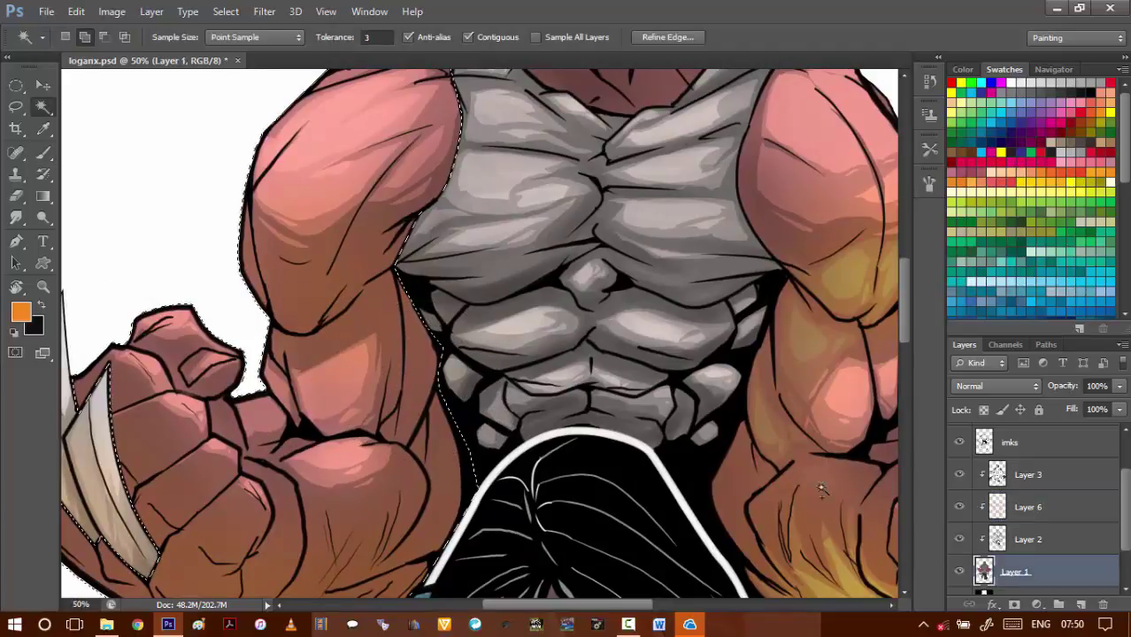
{"action": "left_click", "coordinate": [1026, 507]}
{"action": "key", "text": "b"}
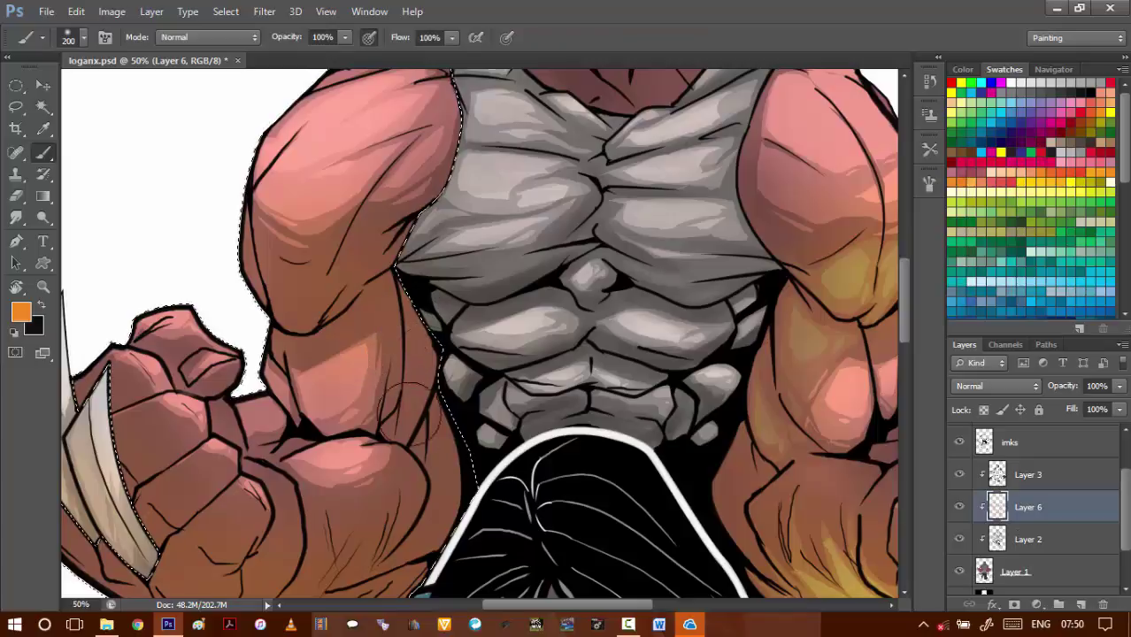
- Paint soft orange over the opposite hand and forearm with a 200 px brush and clear the selection
{"action": "scroll", "coordinate": [425, 363], "scroll_direction": "down", "scroll_amount": 5}
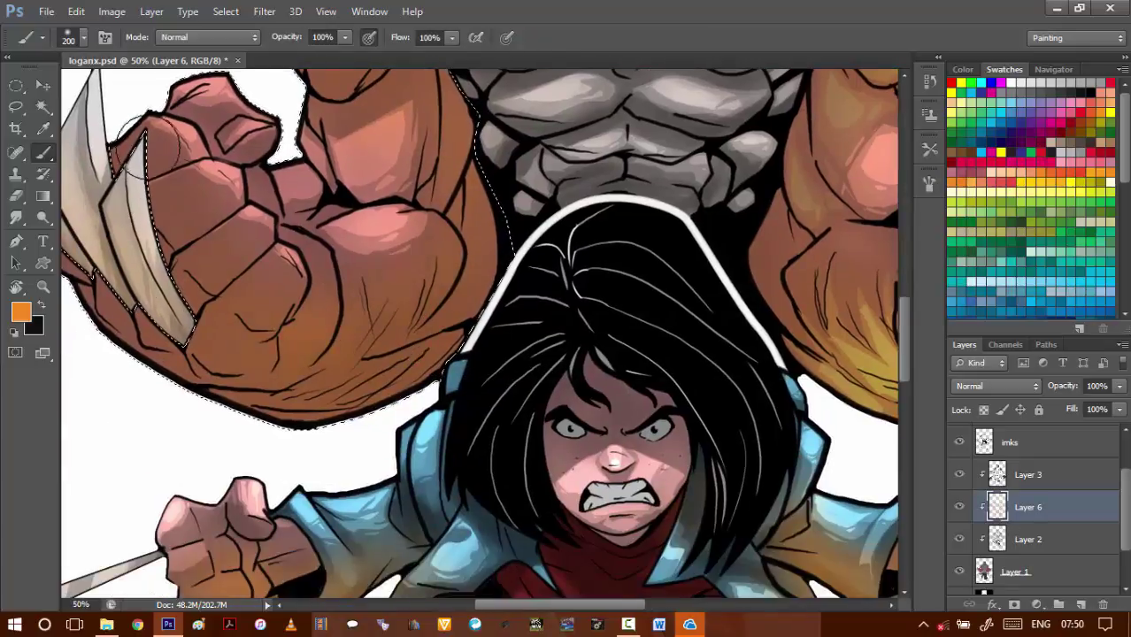
{"action": "left_click_drag", "start_coordinate": [149, 174], "coordinate": [176, 150]}
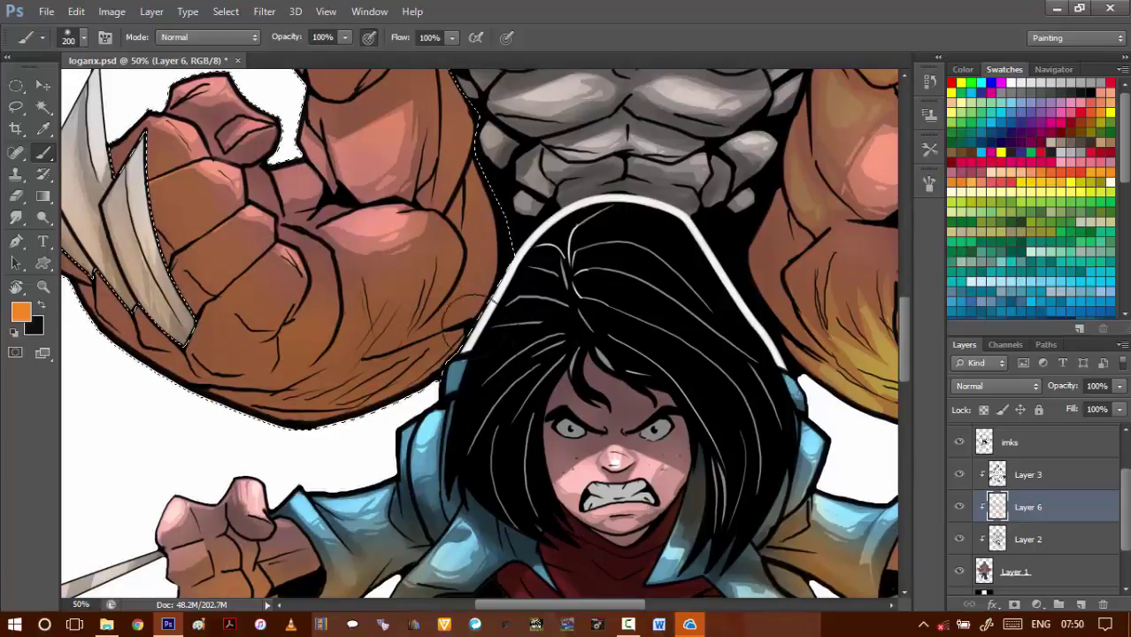
{"action": "key", "text": "ctrl+d"}
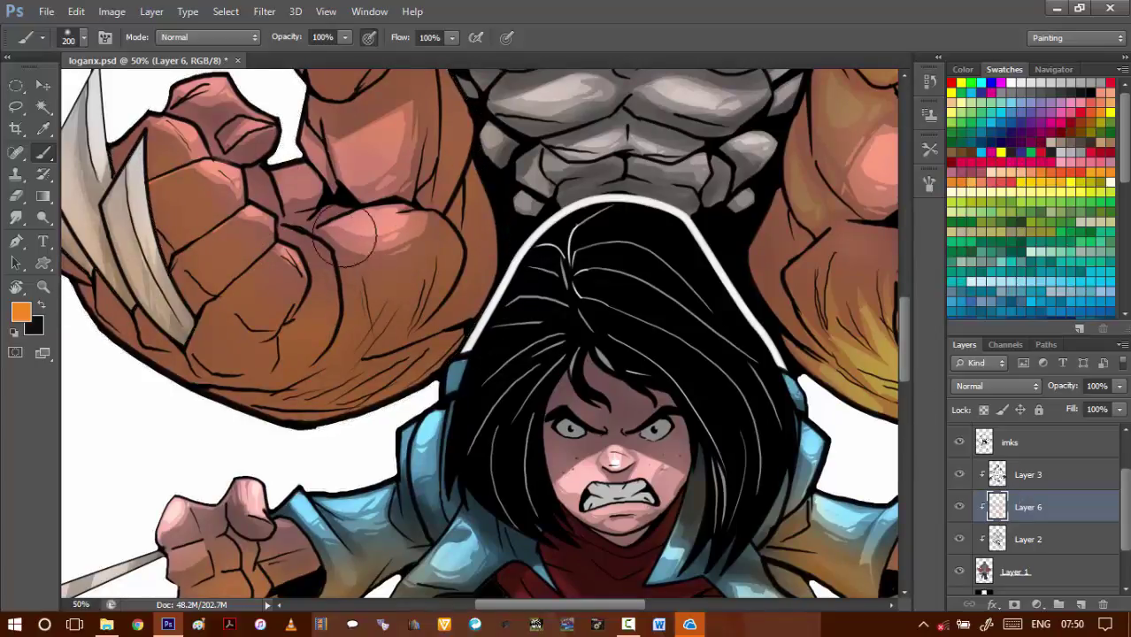
- Lasso patches in the orange glow below the forearm highlight, on the palm and between the wrinkles along the lower edge
{"action": "key", "text": "r"}
{"action": "key", "text": "l"}
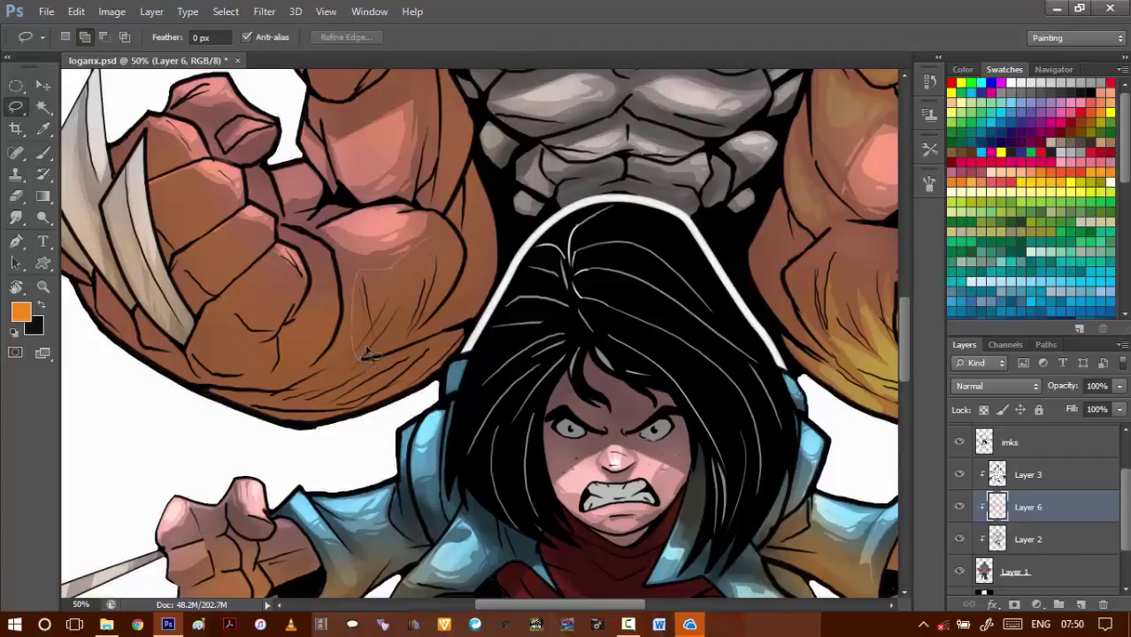
{"action": "left_click_drag", "start_coordinate": [444, 288], "coordinate": [448, 304]}
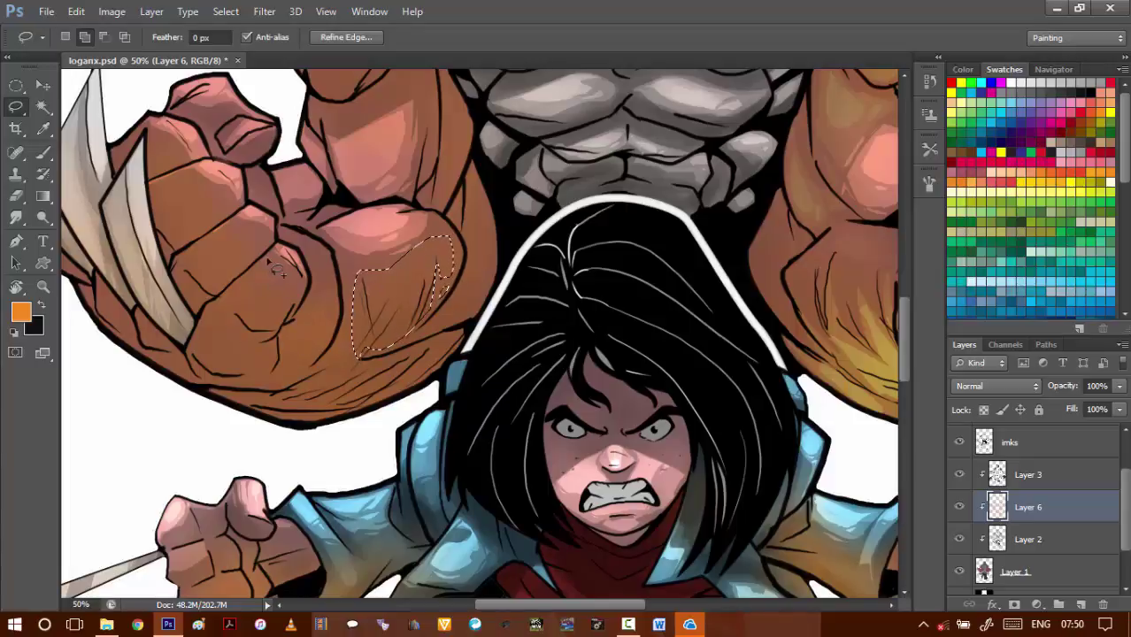
{"action": "mouse_move", "coordinate": [254, 295]}
{"action": "left_mouse_down"}
{"action": "mouse_move", "coordinate": [223, 303]}
{"action": "mouse_move", "coordinate": [276, 378]}
{"action": "mouse_move", "coordinate": [232, 352]}
{"action": "mouse_move", "coordinate": [283, 385]}
{"action": "mouse_move", "coordinate": [390, 410]}
{"action": "mouse_move", "coordinate": [319, 407]}
{"action": "left_mouse_up"}
{"action": "mouse_move", "coordinate": [242, 402]}
{"action": "left_mouse_down"}
{"action": "mouse_move", "coordinate": [280, 424]}
{"action": "mouse_move", "coordinate": [238, 394]}
{"action": "left_mouse_up"}
- Add patches on the curled fingers and the thumb tip of the same hand to the lasso selection
{"action": "mouse_move", "coordinate": [125, 297]}
{"action": "left_mouse_down"}
{"action": "mouse_move", "coordinate": [247, 370]}
{"action": "mouse_move", "coordinate": [181, 423]}
{"action": "left_mouse_up"}
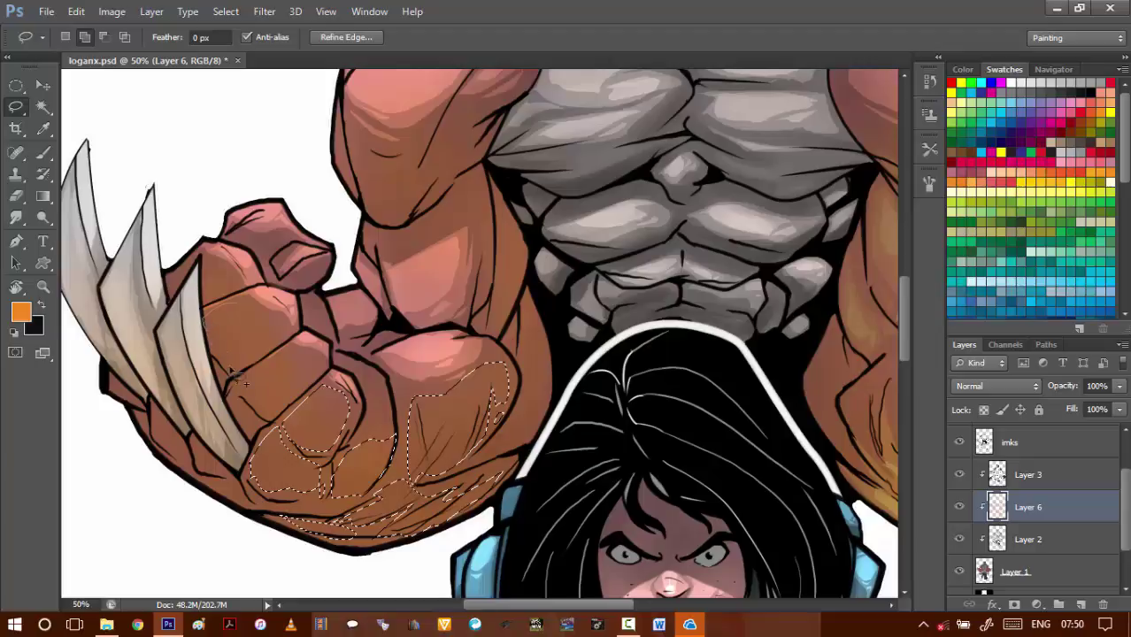
{"action": "left_click_drag", "start_coordinate": [251, 334], "coordinate": [248, 382]}
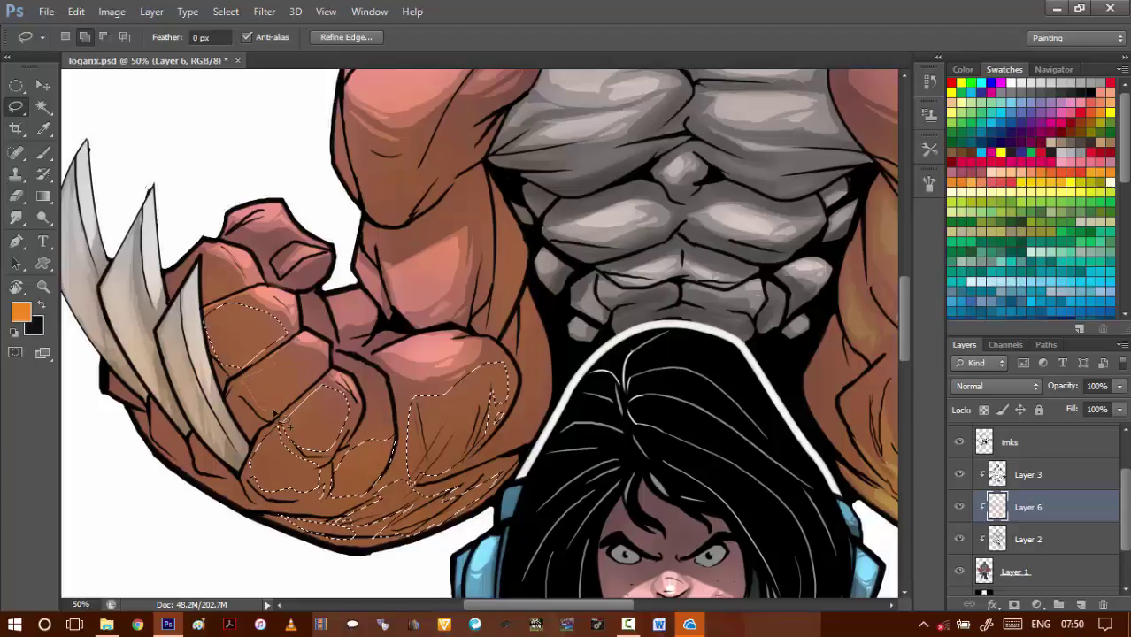
{"action": "left_click_drag", "start_coordinate": [326, 387], "coordinate": [246, 389]}
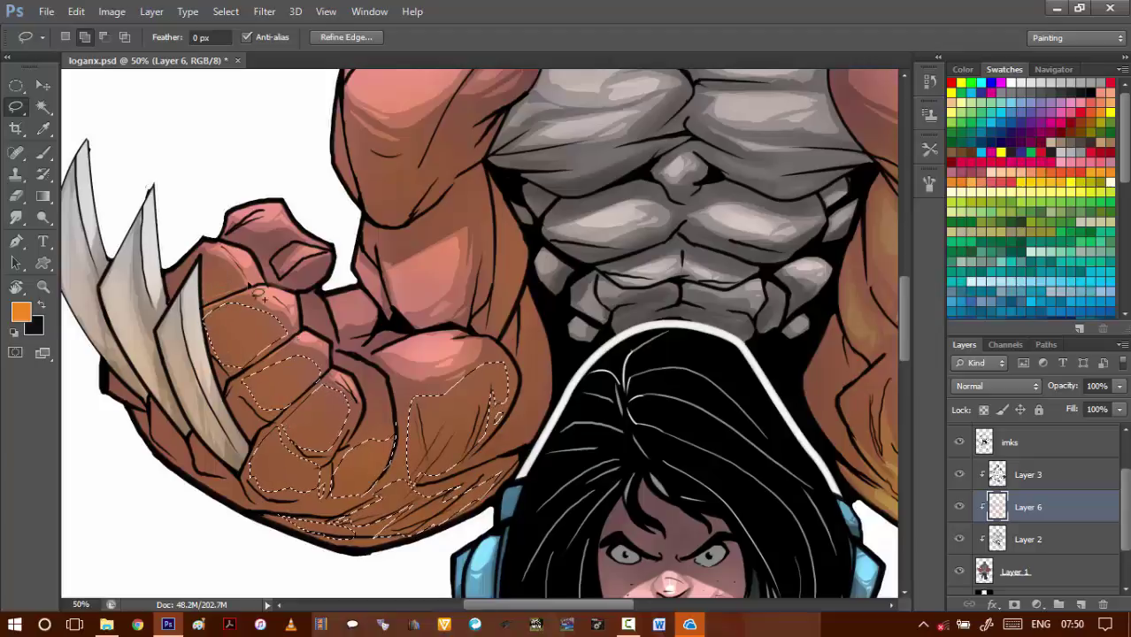
{"action": "mouse_move", "coordinate": [230, 270]}
{"action": "left_mouse_down"}
{"action": "mouse_move", "coordinate": [314, 285]}
{"action": "mouse_move", "coordinate": [292, 301]}
{"action": "mouse_move", "coordinate": [288, 276]}
{"action": "left_mouse_up"}
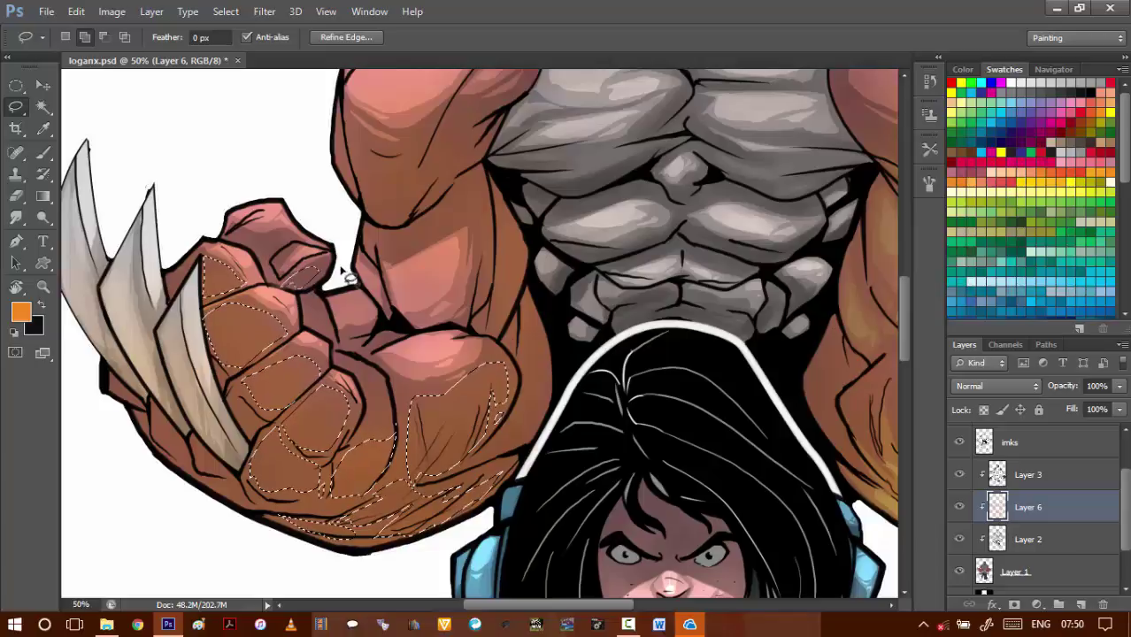
- Add patches along the inner forearm edge and across the lower biceps of the same arm to the selection
{"action": "left_click_drag", "start_coordinate": [356, 159], "coordinate": [282, 224]}
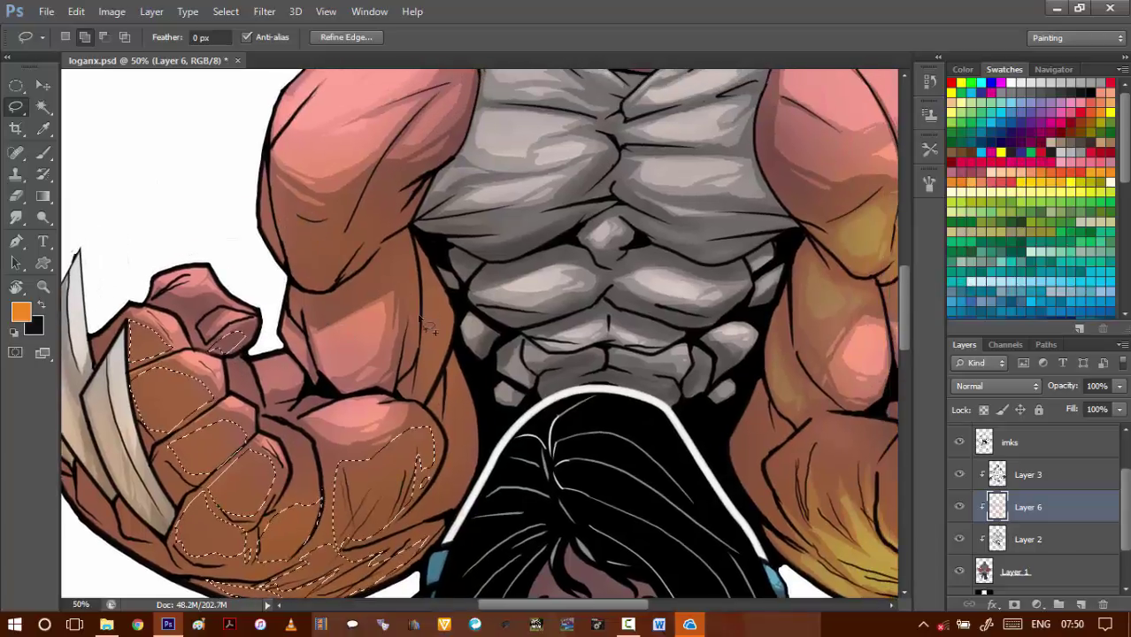
{"action": "mouse_move", "coordinate": [425, 282]}
{"action": "left_mouse_down"}
{"action": "mouse_move", "coordinate": [420, 395]}
{"action": "mouse_move", "coordinate": [452, 338]}
{"action": "mouse_move", "coordinate": [452, 297]}
{"action": "mouse_move", "coordinate": [425, 258]}
{"action": "left_mouse_up"}
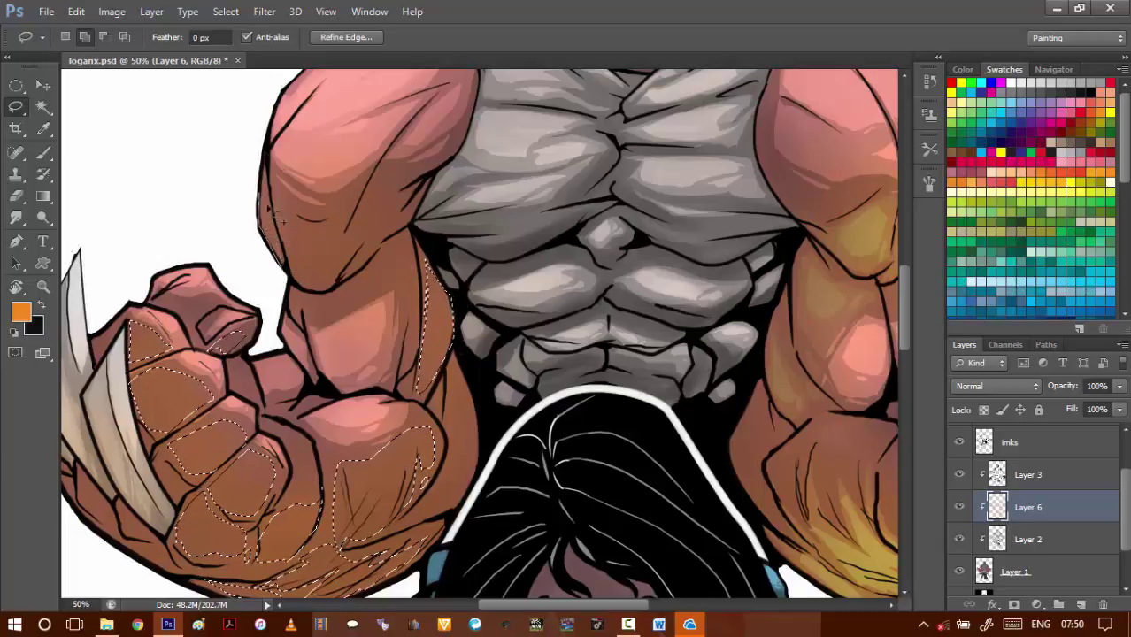
{"action": "left_click_drag", "start_coordinate": [277, 215], "coordinate": [301, 276]}
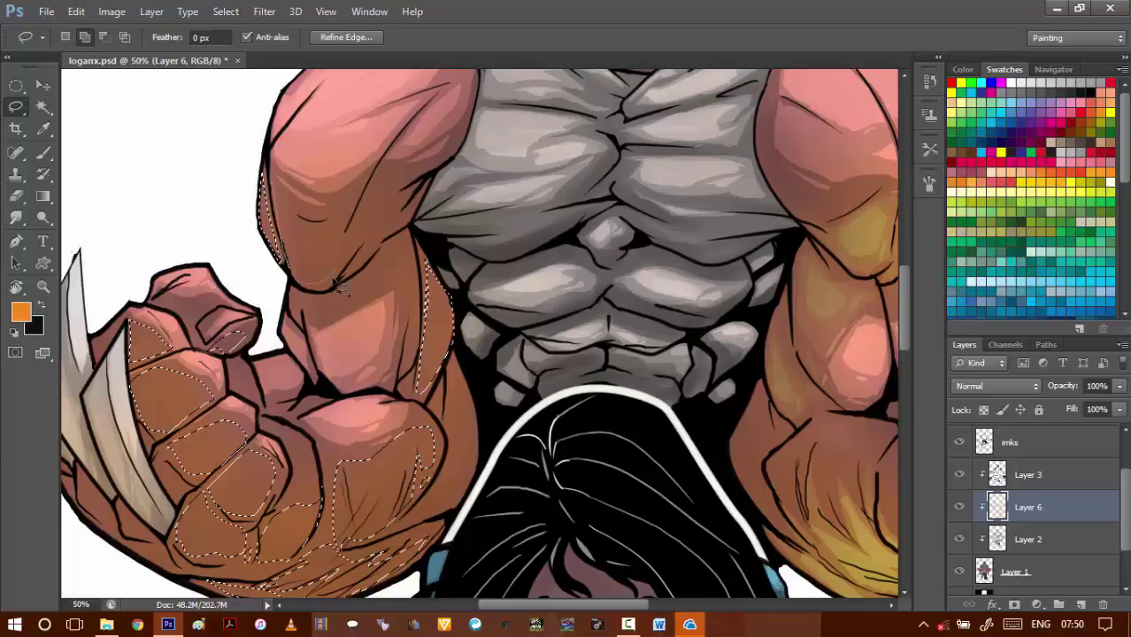
{"action": "left_click_drag", "start_coordinate": [316, 200], "coordinate": [363, 221]}
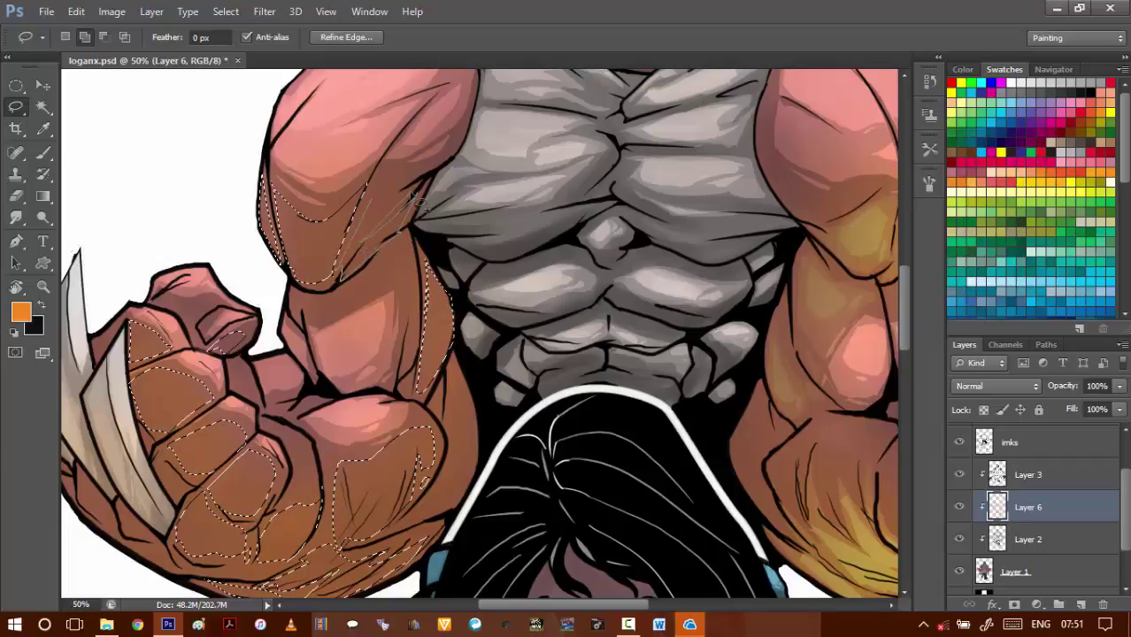
{"action": "left_click_drag", "start_coordinate": [363, 215], "coordinate": [344, 276]}
- Add patches beneath the large claws and across the girl's nearby clawed fist, wrist and lower sleeve to the selection
{"action": "left_click_drag", "start_coordinate": [100, 456], "coordinate": [273, 245]}
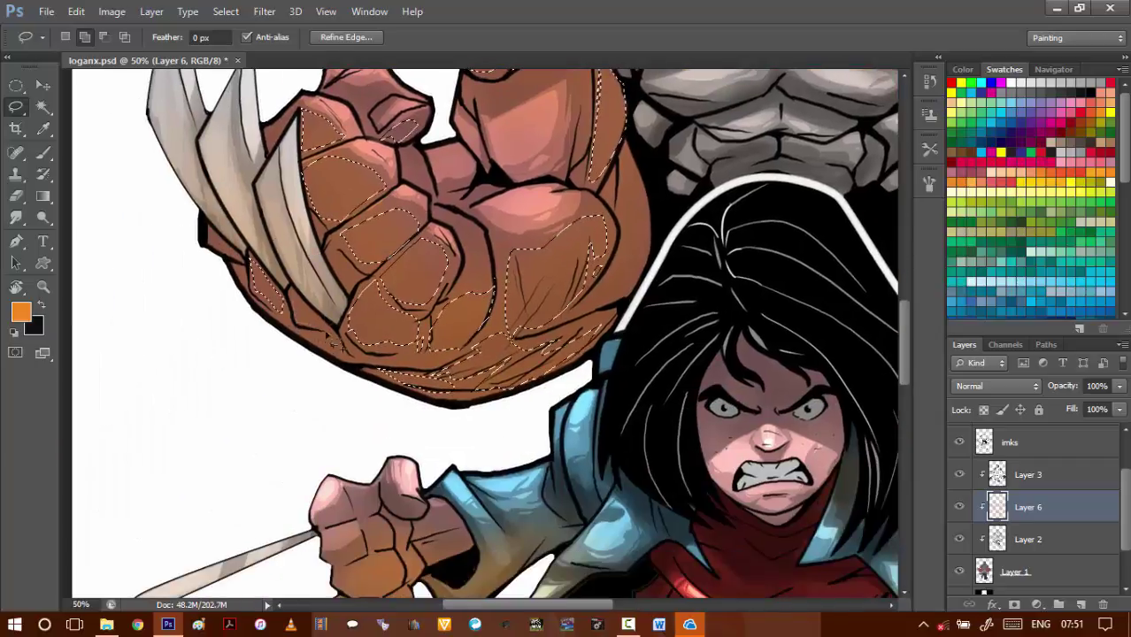
{"action": "scroll", "coordinate": [310, 323], "scroll_direction": "down", "scroll_amount": 3}
{"action": "scroll", "coordinate": [348, 336], "scroll_direction": "down", "scroll_amount": 3}
{"action": "scroll", "coordinate": [348, 337], "scroll_direction": "left", "scroll_amount": 1}
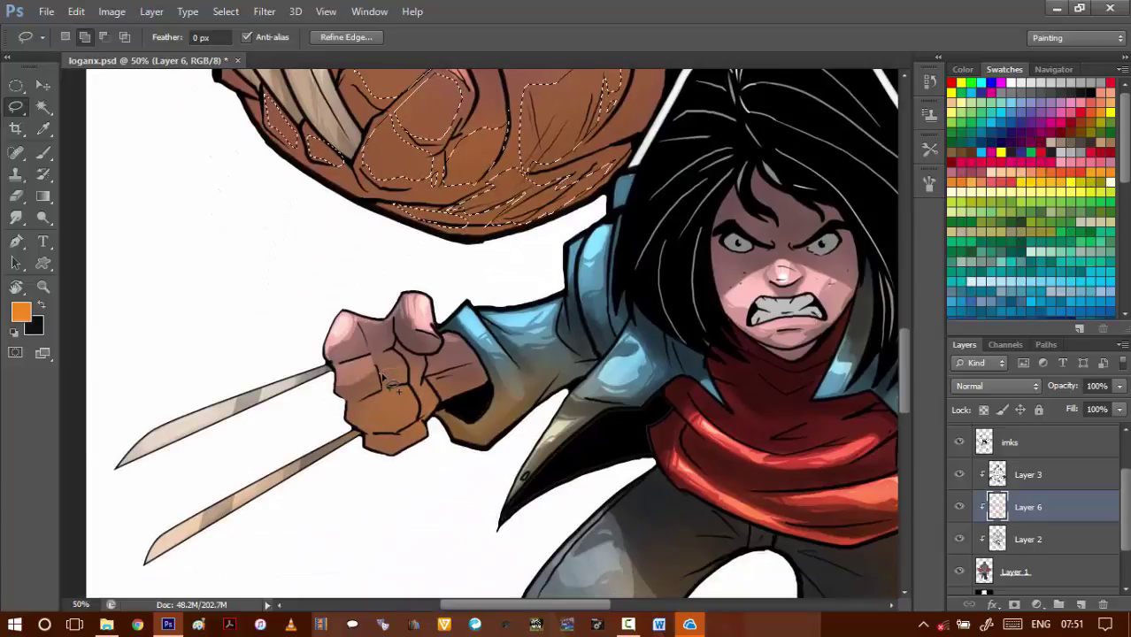
{"action": "mouse_move", "coordinate": [410, 389]}
{"action": "left_mouse_down"}
{"action": "mouse_move", "coordinate": [346, 405]}
{"action": "mouse_move", "coordinate": [383, 407]}
{"action": "mouse_move", "coordinate": [362, 426]}
{"action": "left_mouse_up"}
{"action": "mouse_move", "coordinate": [431, 423]}
{"action": "left_mouse_down"}
{"action": "mouse_move", "coordinate": [420, 455]}
{"action": "mouse_move", "coordinate": [402, 457]}
{"action": "left_mouse_up"}
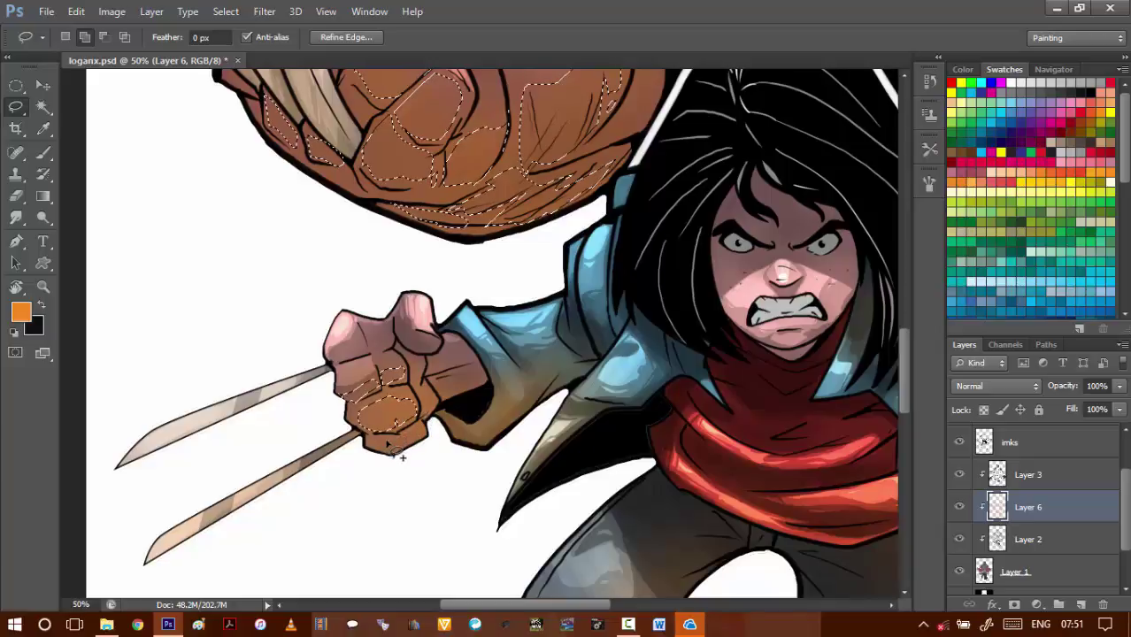
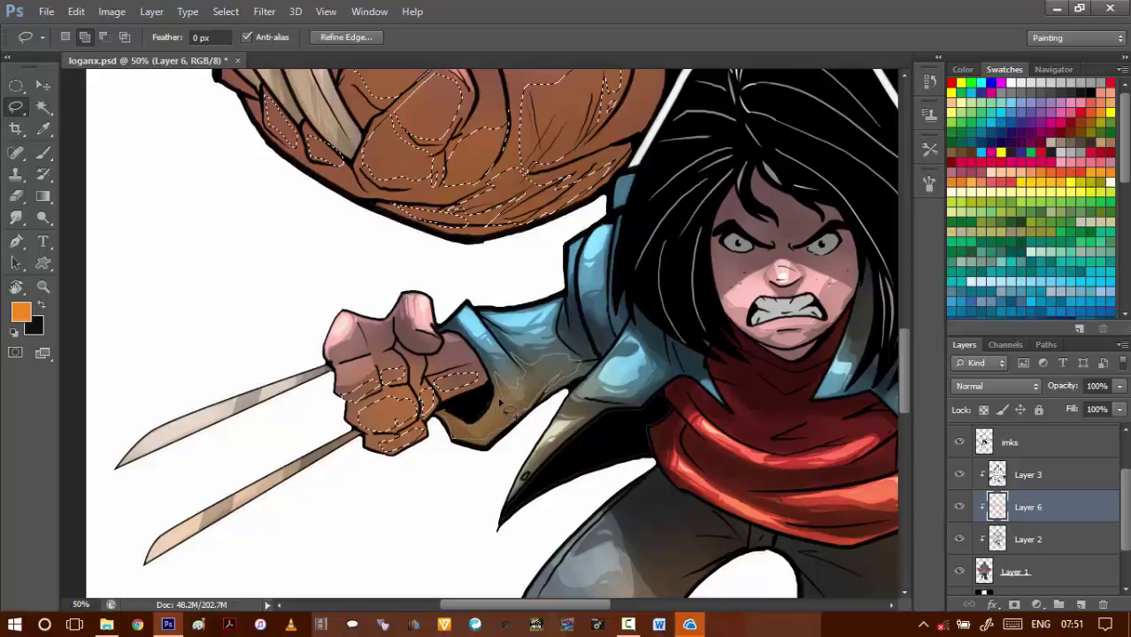
- Add a jagged patch along the shaded outer thigh of the girl's larger trouser leg to the selection
{"action": "left_click_drag", "start_coordinate": [549, 460], "coordinate": [367, 327]}
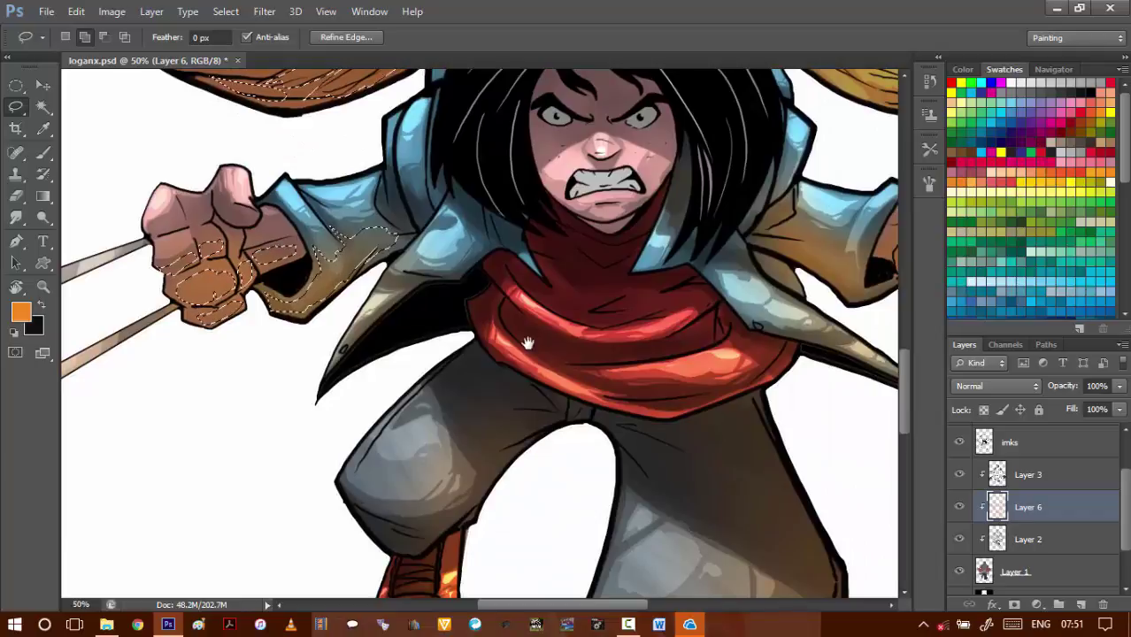
{"action": "left_click_drag", "start_coordinate": [398, 403], "coordinate": [316, 284]}
{"action": "left_click_drag", "start_coordinate": [633, 329], "coordinate": [472, 320]}
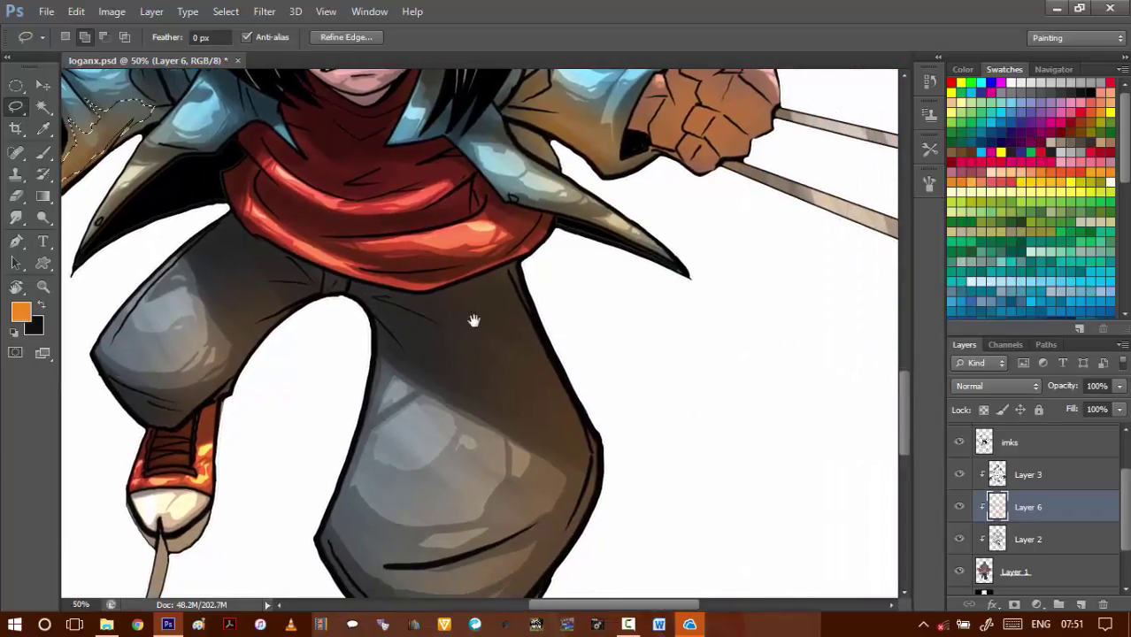
{"action": "mouse_move", "coordinate": [499, 281]}
{"action": "left_mouse_down"}
{"action": "mouse_move", "coordinate": [527, 347]}
{"action": "mouse_move", "coordinate": [498, 346]}
{"action": "mouse_move", "coordinate": [461, 378]}
{"action": "left_mouse_up"}
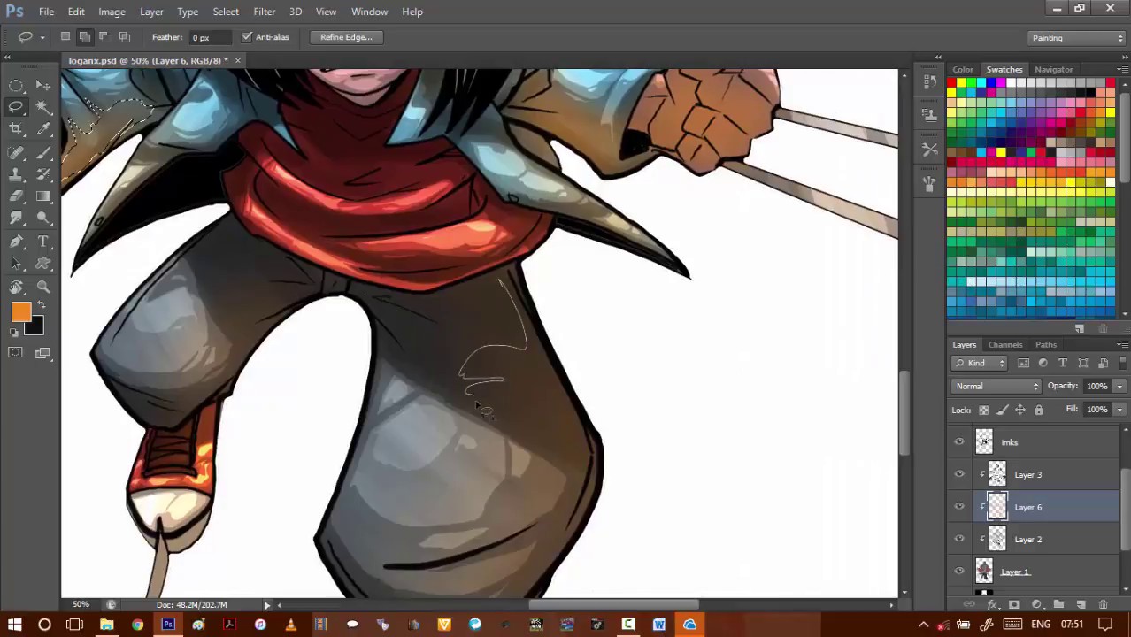
{"action": "mouse_move", "coordinate": [576, 456]}
{"action": "left_mouse_down"}
{"action": "mouse_move", "coordinate": [591, 433]}
{"action": "mouse_move", "coordinate": [503, 280]}
{"action": "left_mouse_up"}
- Add patches on the underside of the girl's other jacket sleeve and on that fist's fingers to the selection
{"action": "left_click_drag", "start_coordinate": [551, 247], "coordinate": [464, 363]}
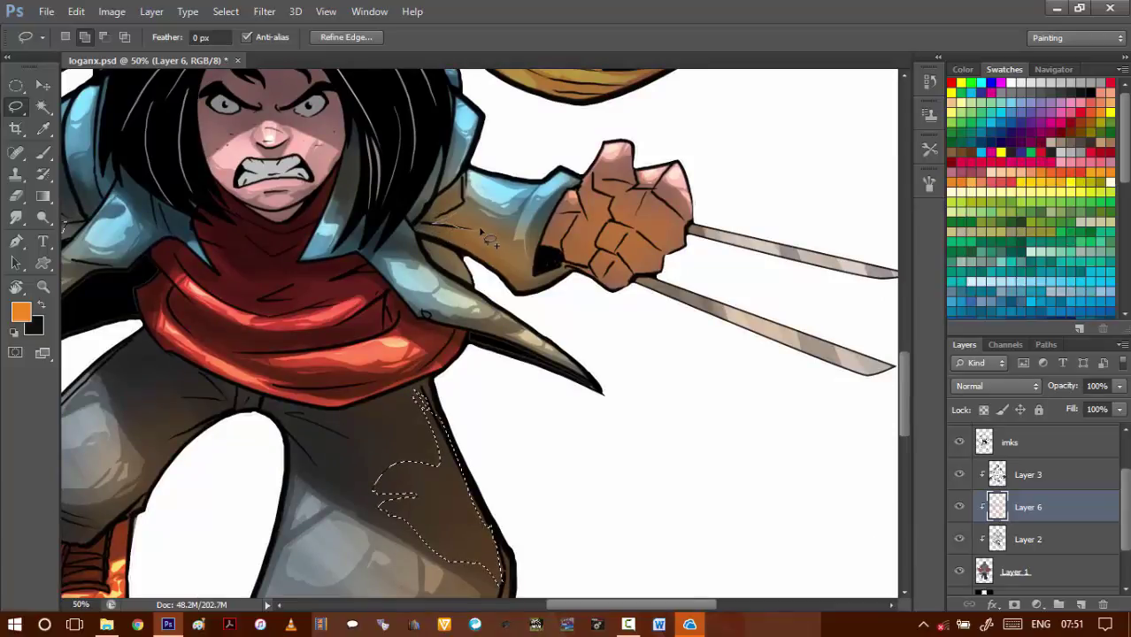
{"action": "mouse_move", "coordinate": [485, 236]}
{"action": "left_mouse_down"}
{"action": "mouse_move", "coordinate": [431, 232]}
{"action": "mouse_move", "coordinate": [504, 288]}
{"action": "mouse_move", "coordinate": [534, 290]}
{"action": "mouse_move", "coordinate": [569, 273]}
{"action": "mouse_move", "coordinate": [529, 277]}
{"action": "mouse_move", "coordinate": [540, 246]}
{"action": "mouse_move", "coordinate": [521, 268]}
{"action": "mouse_move", "coordinate": [519, 249]}
{"action": "mouse_move", "coordinate": [486, 250]}
{"action": "mouse_move", "coordinate": [482, 213]}
{"action": "mouse_move", "coordinate": [492, 220]}
{"action": "mouse_move", "coordinate": [456, 200]}
{"action": "mouse_move", "coordinate": [436, 222]}
{"action": "mouse_move", "coordinate": [456, 204]}
{"action": "left_mouse_up"}
{"action": "left_click_drag", "start_coordinate": [556, 190], "coordinate": [391, 211]}
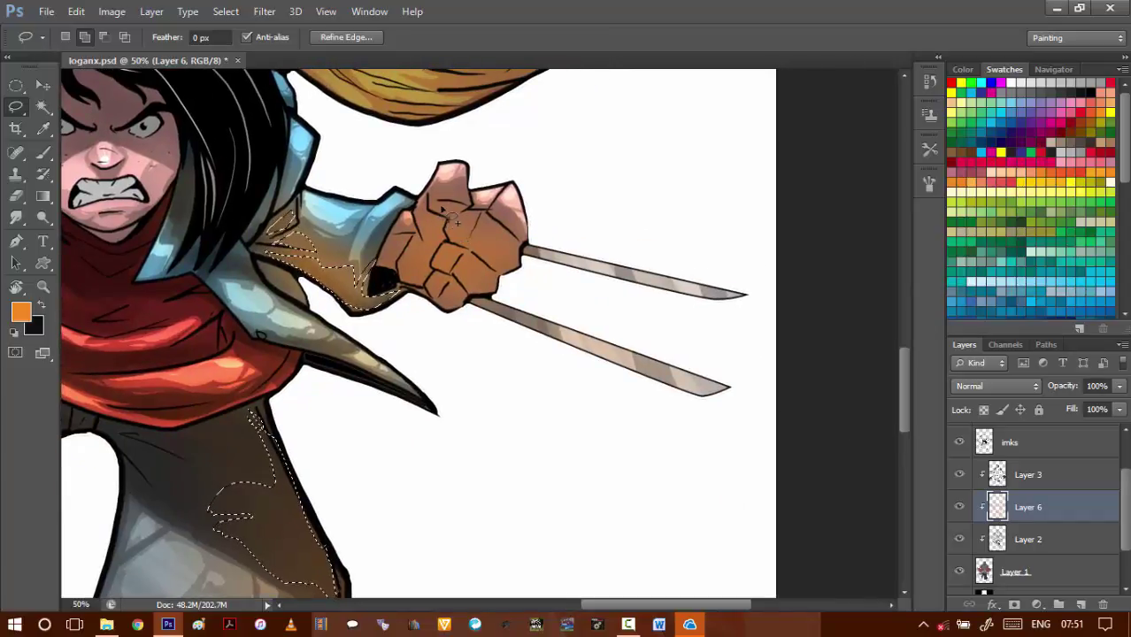
{"action": "left_click_drag", "start_coordinate": [467, 207], "coordinate": [437, 193]}
{"action": "mouse_move", "coordinate": [383, 264]}
{"action": "left_mouse_down"}
{"action": "mouse_move", "coordinate": [406, 258]}
{"action": "mouse_move", "coordinate": [447, 276]}
{"action": "mouse_move", "coordinate": [430, 292]}
{"action": "mouse_move", "coordinate": [442, 316]}
{"action": "mouse_move", "coordinate": [459, 311]}
{"action": "mouse_move", "coordinate": [455, 275]}
{"action": "mouse_move", "coordinate": [495, 259]}
{"action": "mouse_move", "coordinate": [475, 257]}
{"action": "mouse_move", "coordinate": [511, 269]}
{"action": "mouse_move", "coordinate": [491, 237]}
{"action": "mouse_move", "coordinate": [471, 251]}
{"action": "mouse_move", "coordinate": [649, 342]}
{"action": "left_mouse_up"}
- Add the shaded inner side and lower edge of the girl's raised trouser leg to the selection
{"action": "left_click_drag", "start_coordinate": [479, 531], "coordinate": [481, 280]}
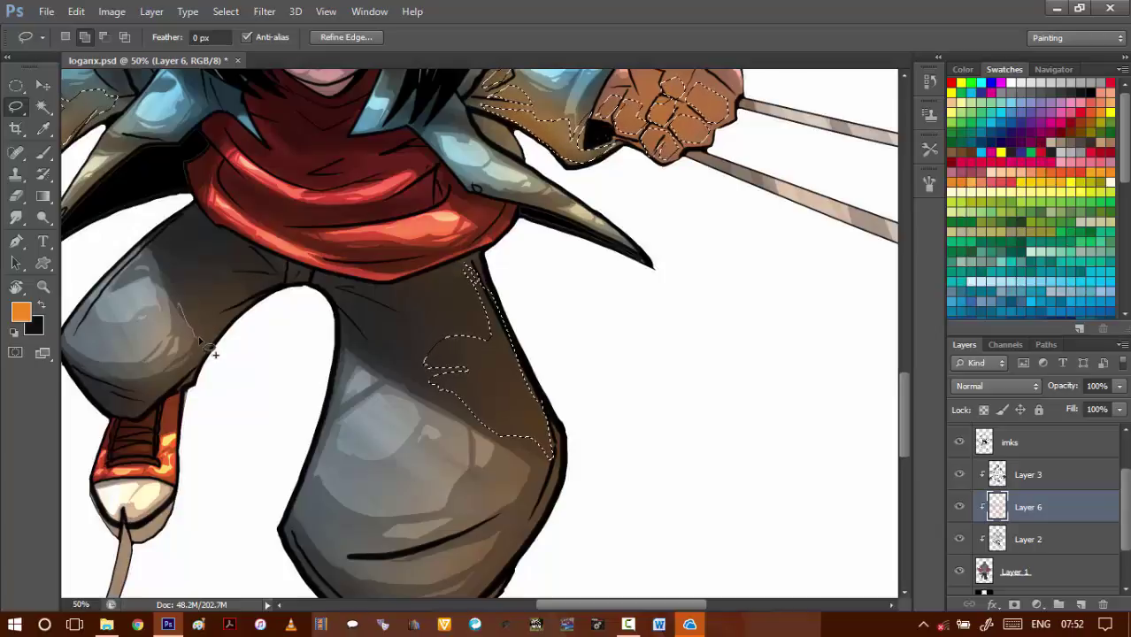
{"action": "left_click_drag", "start_coordinate": [196, 377], "coordinate": [248, 325]}
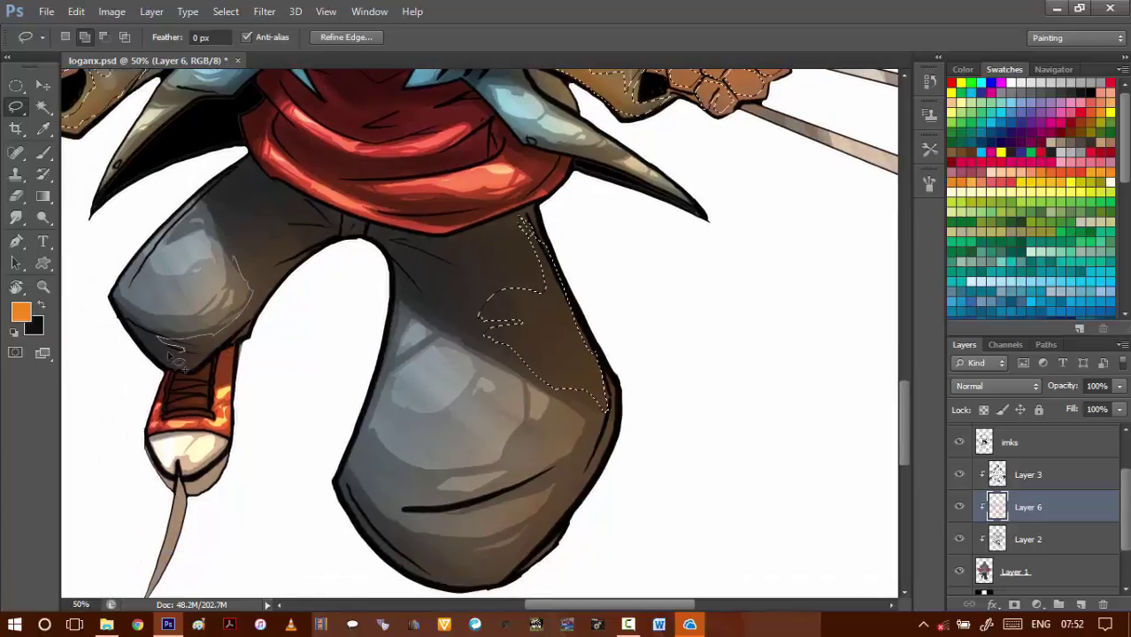
{"action": "mouse_move", "coordinate": [174, 358]}
{"action": "left_mouse_down"}
{"action": "mouse_move", "coordinate": [187, 378]}
{"action": "mouse_move", "coordinate": [255, 346]}
{"action": "mouse_move", "coordinate": [320, 253]}
{"action": "mouse_move", "coordinate": [287, 276]}
{"action": "mouse_move", "coordinate": [241, 255]}
{"action": "left_mouse_up"}
{"action": "scroll", "coordinate": [510, 346], "scroll_direction": "down", "scroll_amount": 5}
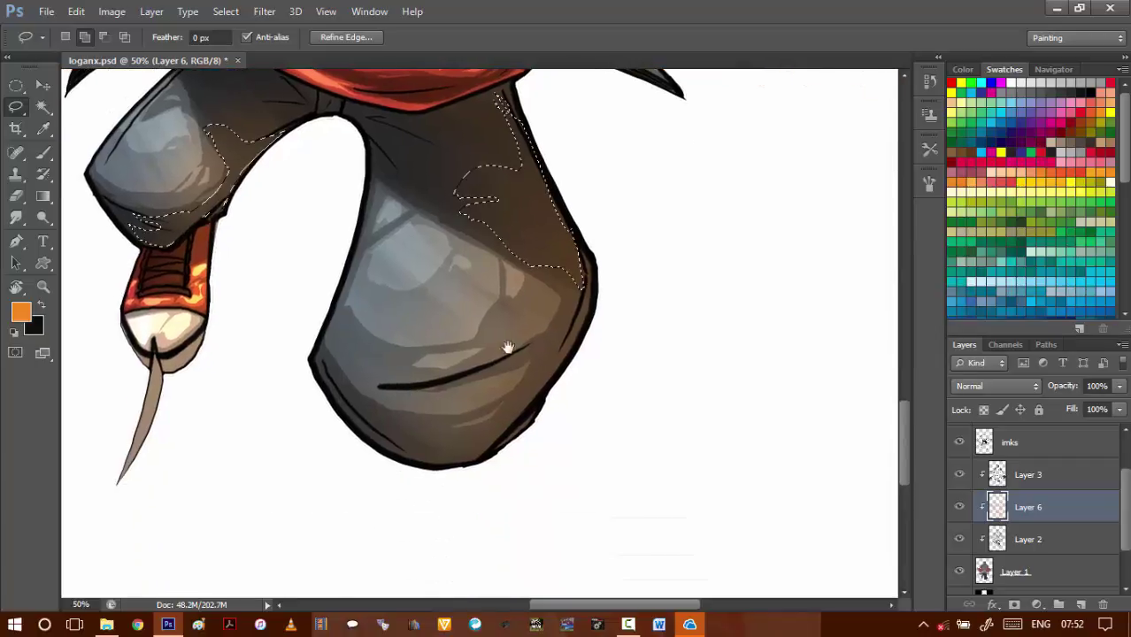
- Extend the selection along the larger trouser leg's outer knee and bottom edge, raise the selected glow's brightness to 50, and deselect
{"action": "mouse_move", "coordinate": [577, 296]}
{"action": "left_mouse_down"}
{"action": "mouse_move", "coordinate": [584, 349]}
{"action": "mouse_move", "coordinate": [520, 422]}
{"action": "mouse_move", "coordinate": [495, 429]}
{"action": "left_mouse_up"}
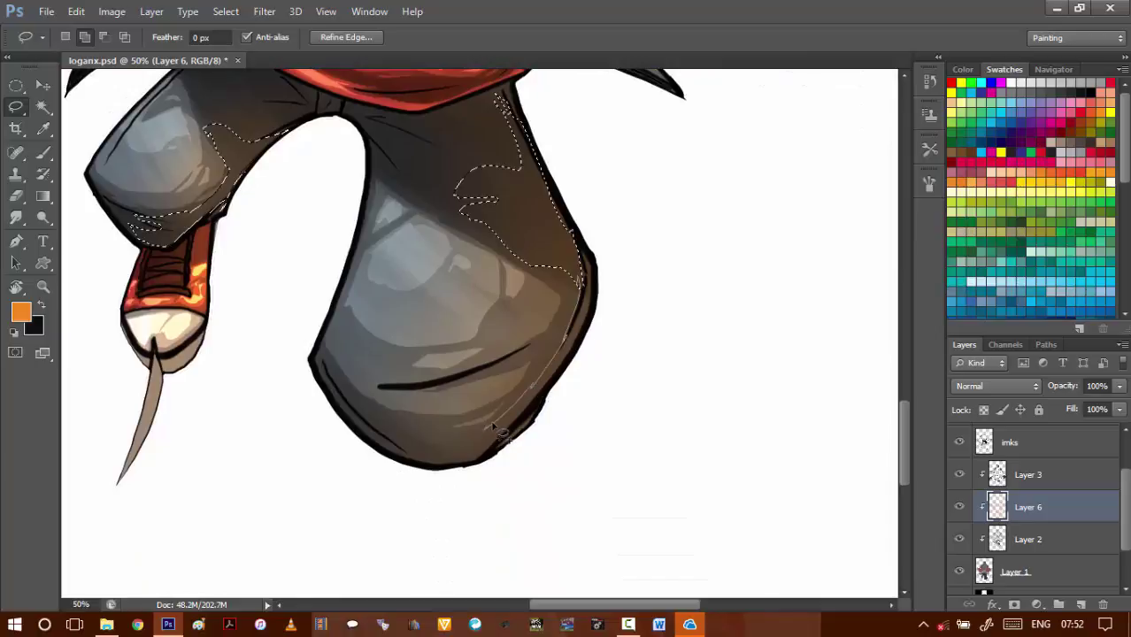
{"action": "mouse_move", "coordinate": [395, 451]}
{"action": "left_mouse_down"}
{"action": "mouse_move", "coordinate": [475, 467]}
{"action": "mouse_move", "coordinate": [503, 453]}
{"action": "mouse_move", "coordinate": [586, 369]}
{"action": "mouse_move", "coordinate": [607, 308]}
{"action": "mouse_move", "coordinate": [581, 299]}
{"action": "left_mouse_up"}
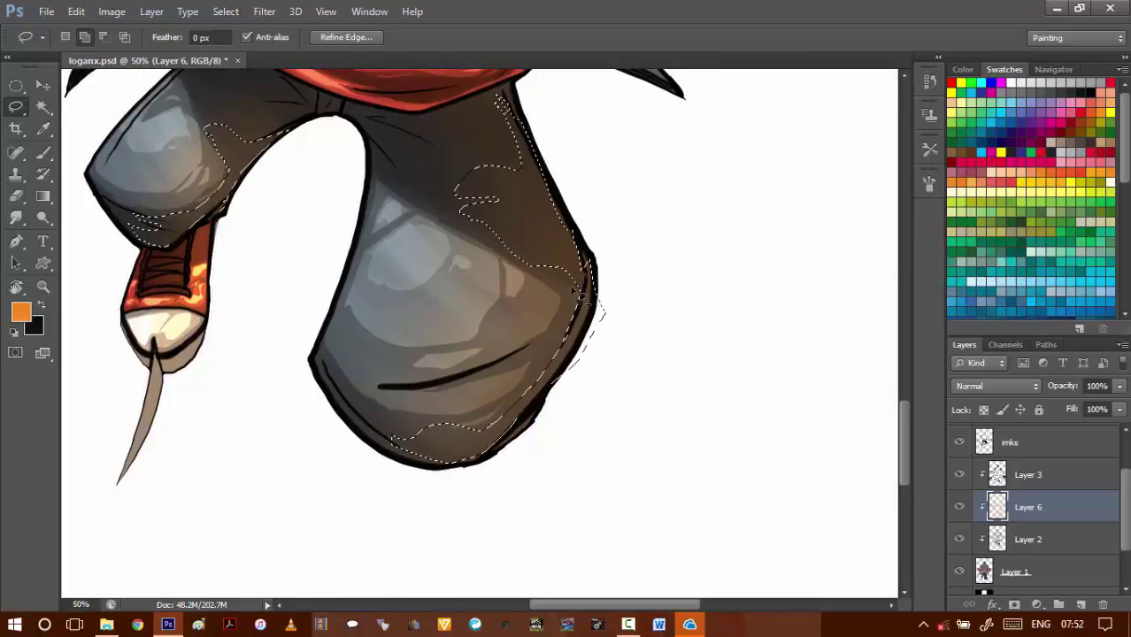
{"action": "key", "text": "alt+i"}
{"action": "key", "text": "j"}
{"action": "key", "text": "c"}
{"action": "key", "text": "shift+Up"}
{"action": "key", "text": "shift+Up"}
{"action": "key", "text": "shift+Up"}
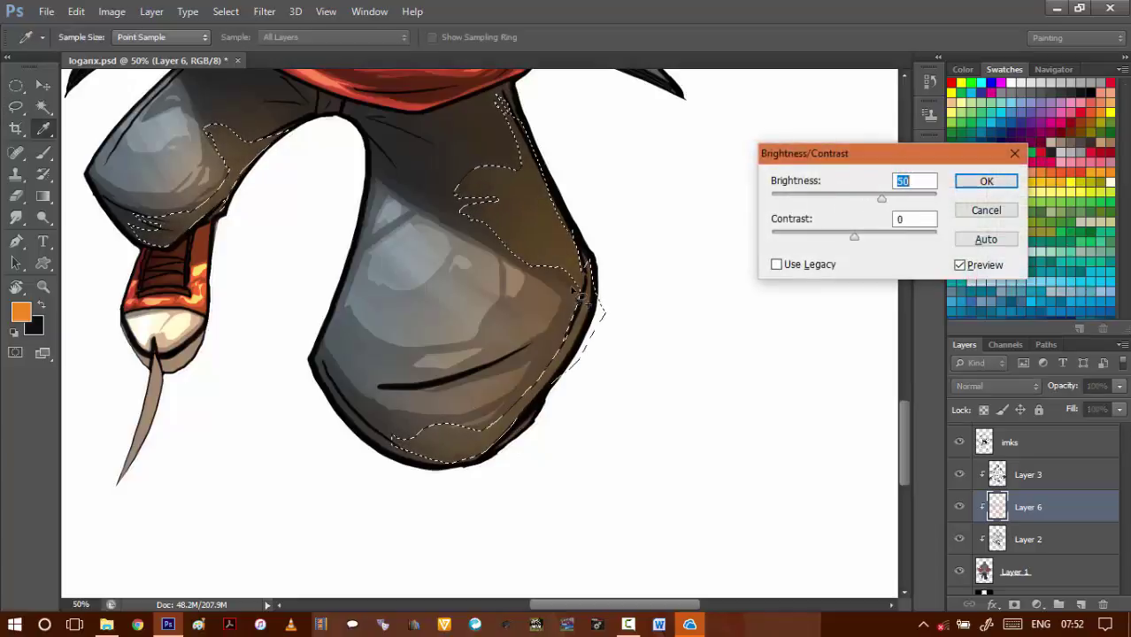
{"action": "key", "text": "Return"}
{"action": "key", "text": "ctrl+d"}
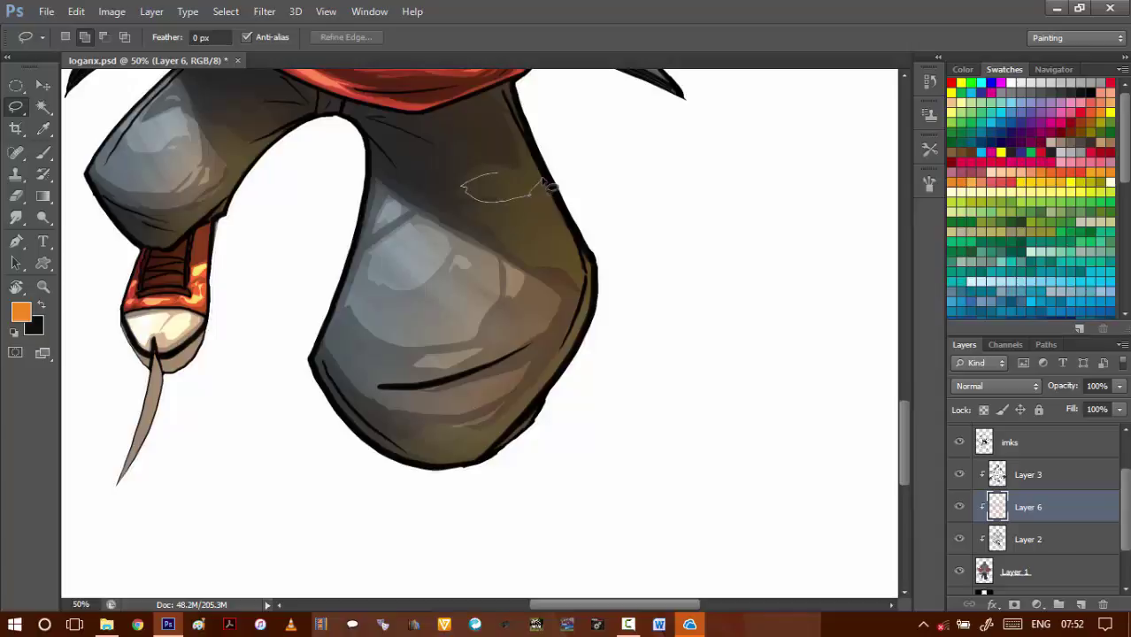
- Select smaller patches on the larger trouser leg's outer thigh and bottom edge and on the raised leg's inner side and lower edge
{"action": "left_click_drag", "start_coordinate": [547, 184], "coordinate": [494, 206]}
{"action": "mouse_move", "coordinate": [563, 251]}
{"action": "left_mouse_down"}
{"action": "mouse_move", "coordinate": [571, 262]}
{"action": "mouse_move", "coordinate": [540, 191]}
{"action": "mouse_move", "coordinate": [494, 205]}
{"action": "left_mouse_up"}
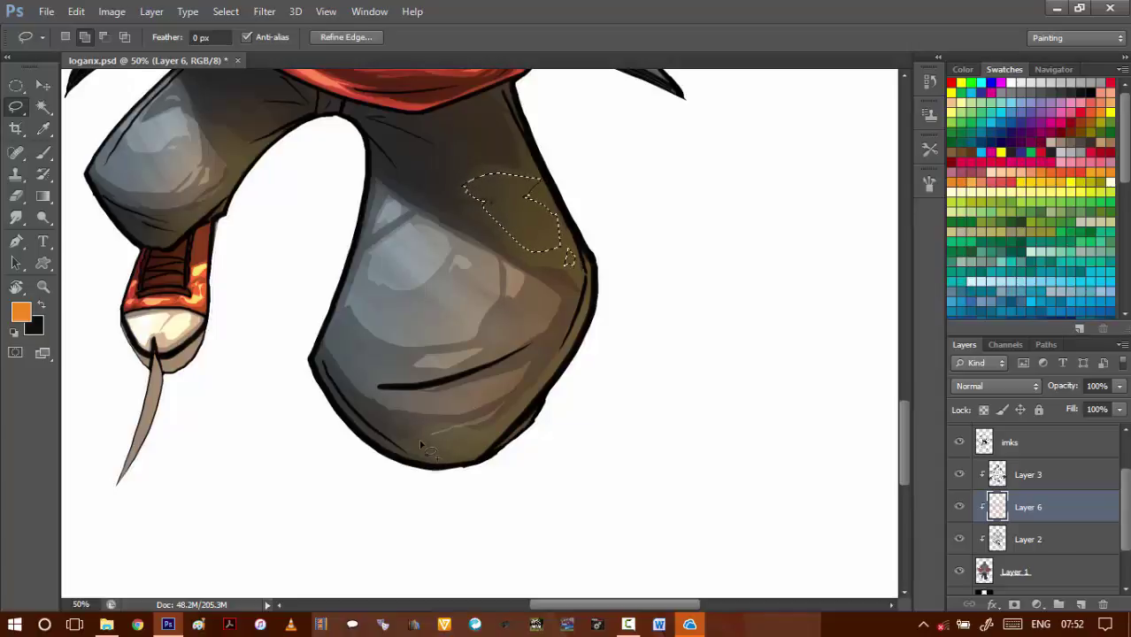
{"action": "left_click_drag", "start_coordinate": [476, 467], "coordinate": [513, 436]}
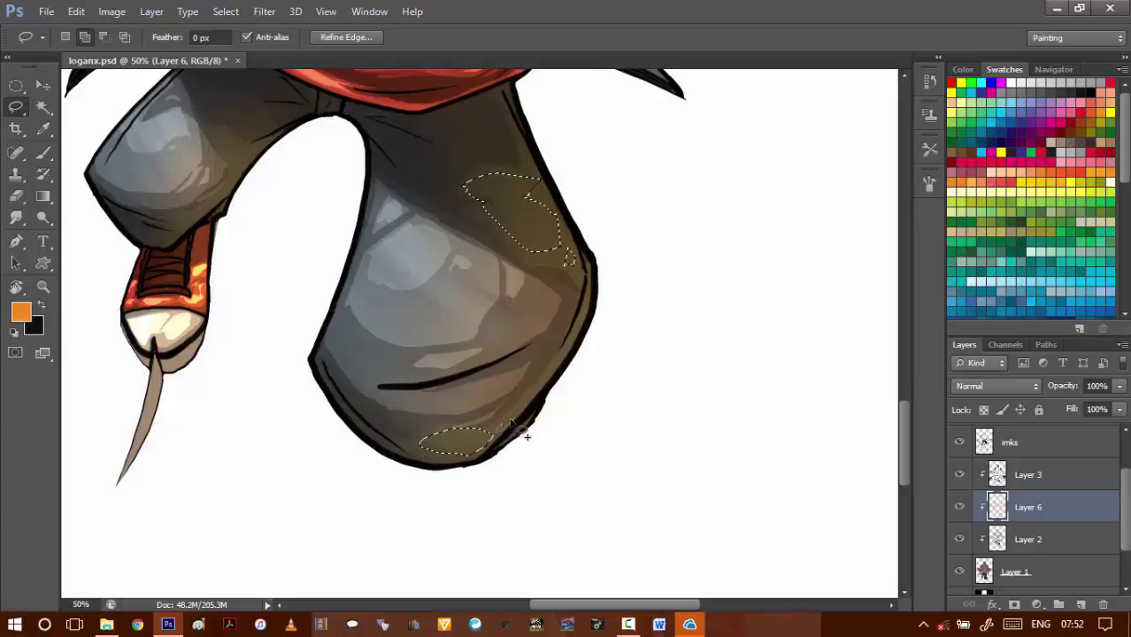
{"action": "left_click_drag", "start_coordinate": [536, 392], "coordinate": [544, 384]}
{"action": "left_click_drag", "start_coordinate": [462, 330], "coordinate": [581, 473]}
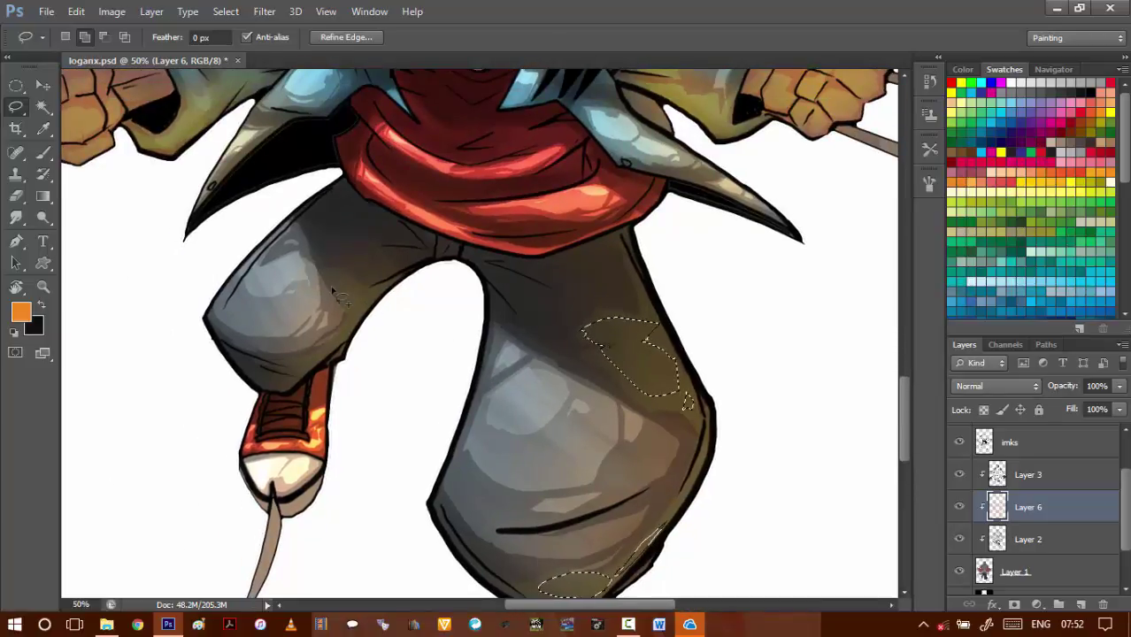
{"action": "mouse_move", "coordinate": [338, 272]}
{"action": "left_mouse_down"}
{"action": "mouse_move", "coordinate": [354, 321]}
{"action": "mouse_move", "coordinate": [403, 285]}
{"action": "mouse_move", "coordinate": [323, 370]}
{"action": "mouse_move", "coordinate": [303, 381]}
{"action": "mouse_move", "coordinate": [298, 370]}
{"action": "left_mouse_up"}
- Add small patches on the fingers and wrist of the girl's fist beside the raised leg, and on that sleeve's underside, to the selection
{"action": "left_click_drag", "start_coordinate": [386, 101], "coordinate": [397, 283]}
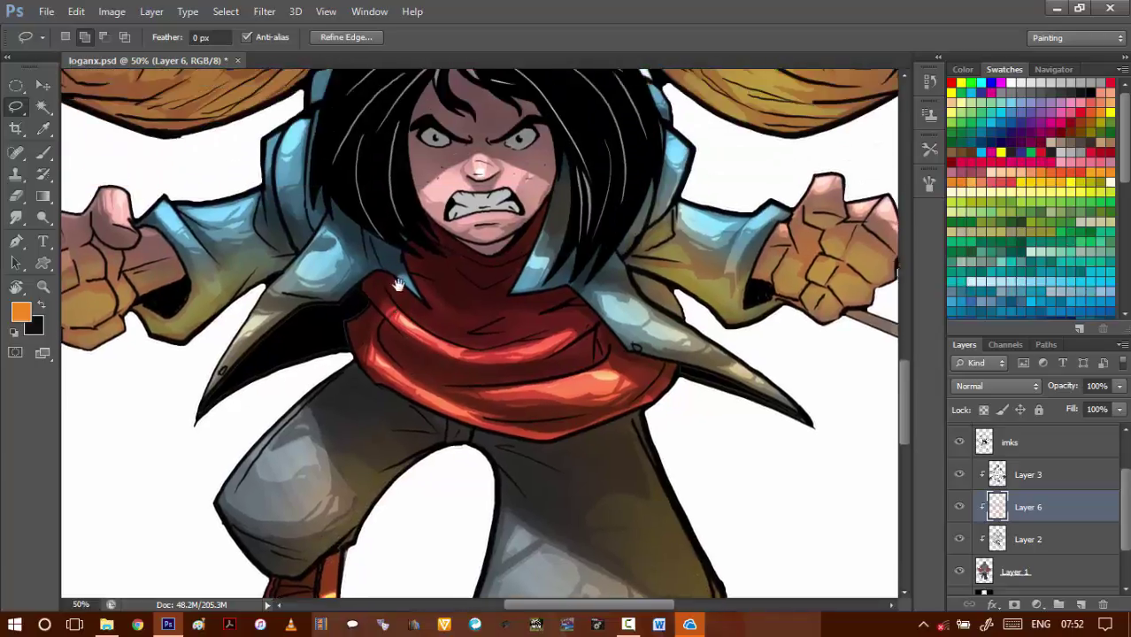
{"action": "left_click_drag", "start_coordinate": [281, 281], "coordinate": [428, 296]}
{"action": "scroll", "coordinate": [428, 297], "scroll_direction": "left", "scroll_amount": 1}
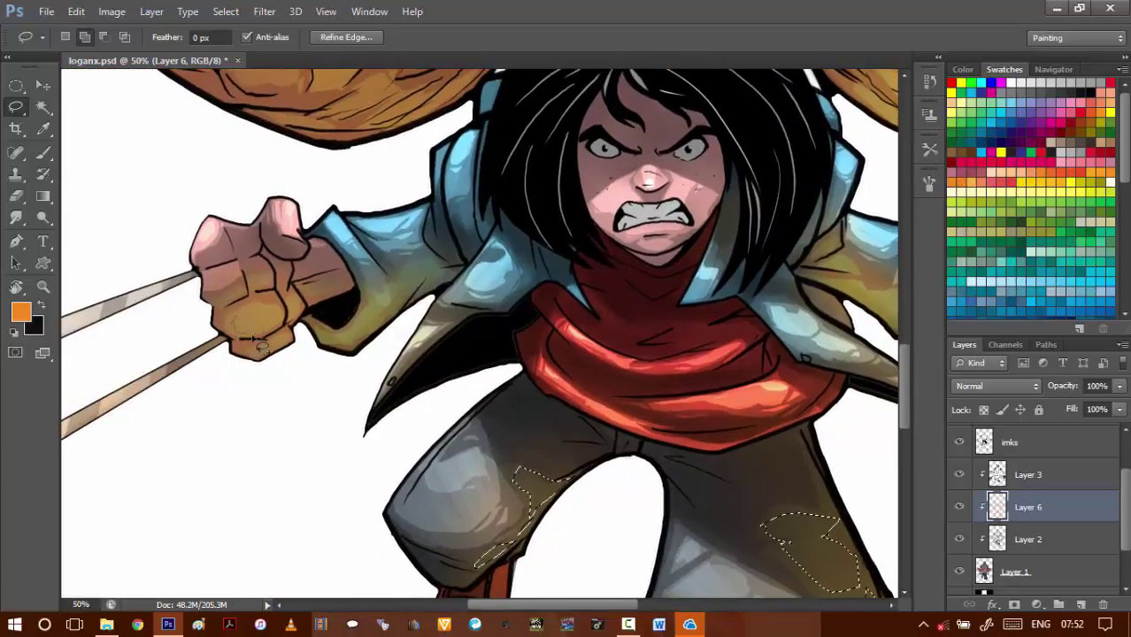
{"action": "mouse_move", "coordinate": [258, 345]}
{"action": "left_mouse_down"}
{"action": "mouse_move", "coordinate": [280, 329]}
{"action": "mouse_move", "coordinate": [282, 310]}
{"action": "mouse_move", "coordinate": [266, 285]}
{"action": "mouse_move", "coordinate": [228, 309]}
{"action": "mouse_move", "coordinate": [230, 295]}
{"action": "left_mouse_up"}
{"action": "left_click_drag", "start_coordinate": [328, 287], "coordinate": [322, 293]}
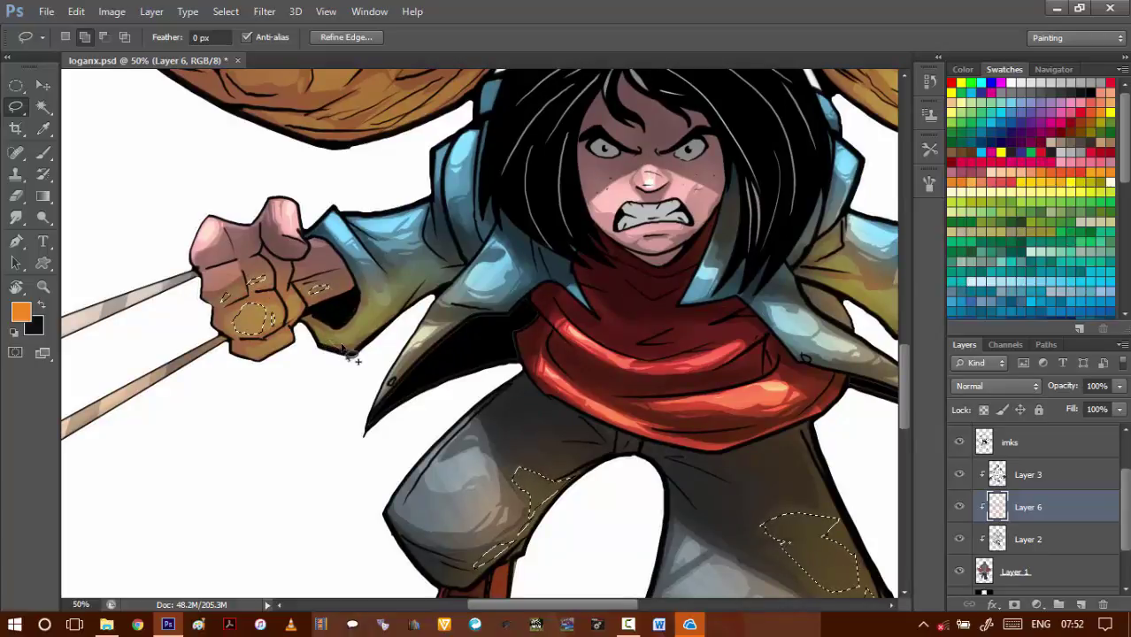
{"action": "mouse_move", "coordinate": [362, 354]}
{"action": "left_mouse_down"}
{"action": "mouse_move", "coordinate": [380, 319]}
{"action": "mouse_move", "coordinate": [391, 326]}
{"action": "mouse_move", "coordinate": [438, 288]}
{"action": "left_mouse_up"}
- Add small patches on the underside of the girl's opposite sleeve and on each finger segment of that fist to the selection
{"action": "scroll", "coordinate": [438, 288], "scroll_direction": "right", "scroll_amount": 5}
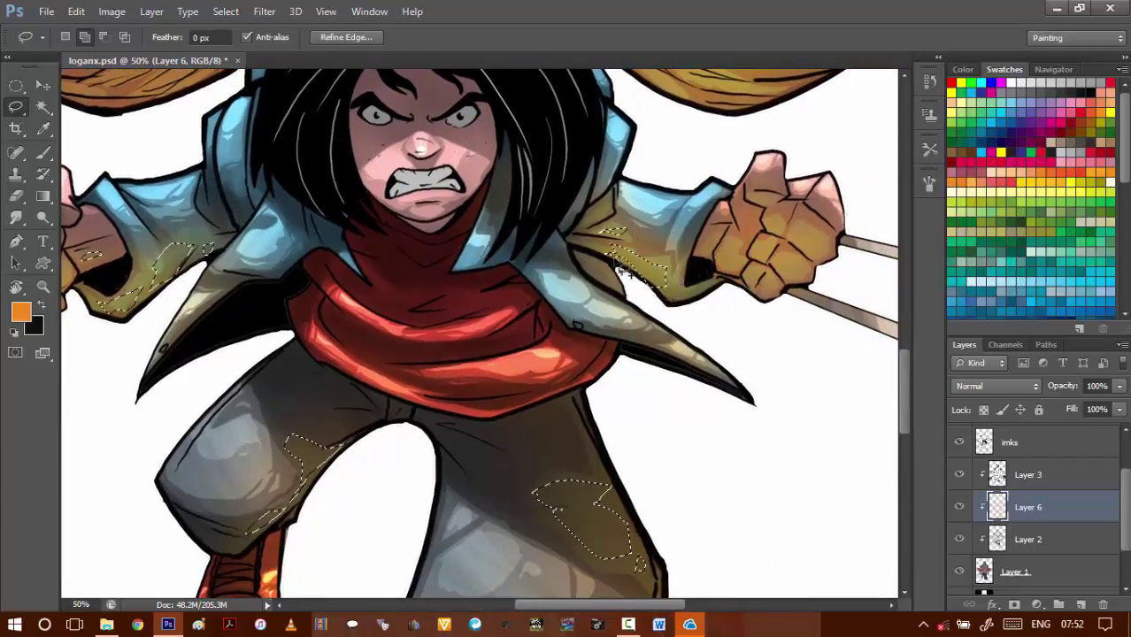
{"action": "scroll", "coordinate": [708, 292], "scroll_direction": "right", "scroll_amount": 5}
{"action": "left_click_drag", "start_coordinate": [612, 284], "coordinate": [480, 299]}
{"action": "key", "text": "ctrl+plus"}
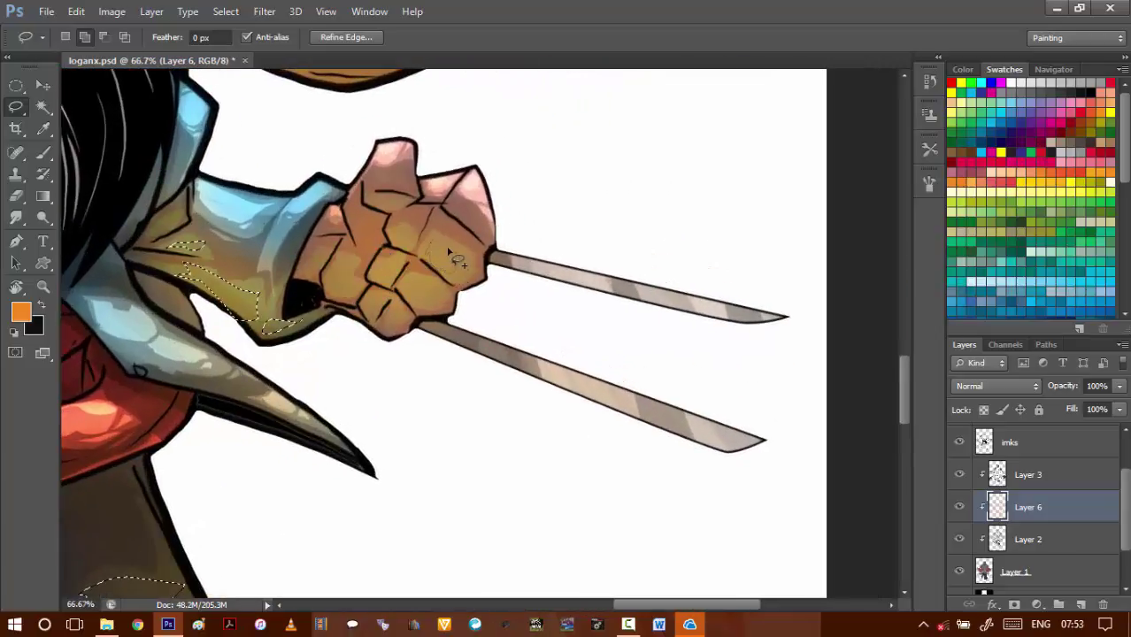
{"action": "left_click_drag", "start_coordinate": [435, 259], "coordinate": [451, 270]}
{"action": "mouse_move", "coordinate": [420, 276]}
{"action": "left_mouse_down"}
{"action": "mouse_move", "coordinate": [404, 288]}
{"action": "mouse_move", "coordinate": [377, 275]}
{"action": "left_mouse_up"}
{"action": "left_click_drag", "start_coordinate": [392, 235], "coordinate": [411, 238]}
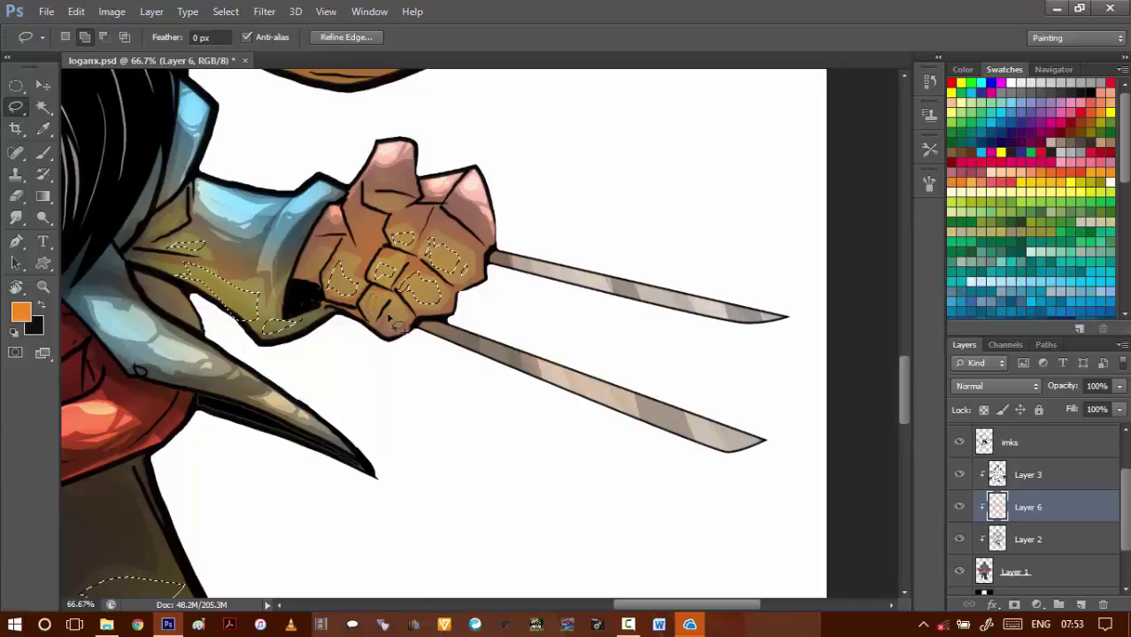
{"action": "left_click_drag", "start_coordinate": [331, 262], "coordinate": [419, 268]}
- Raise the brightness of the selected inner glow patches on Layer 6 to 80
{"action": "key", "text": "alt+i"}
{"action": "key", "text": "a"}
{"action": "key", "text": "c"}
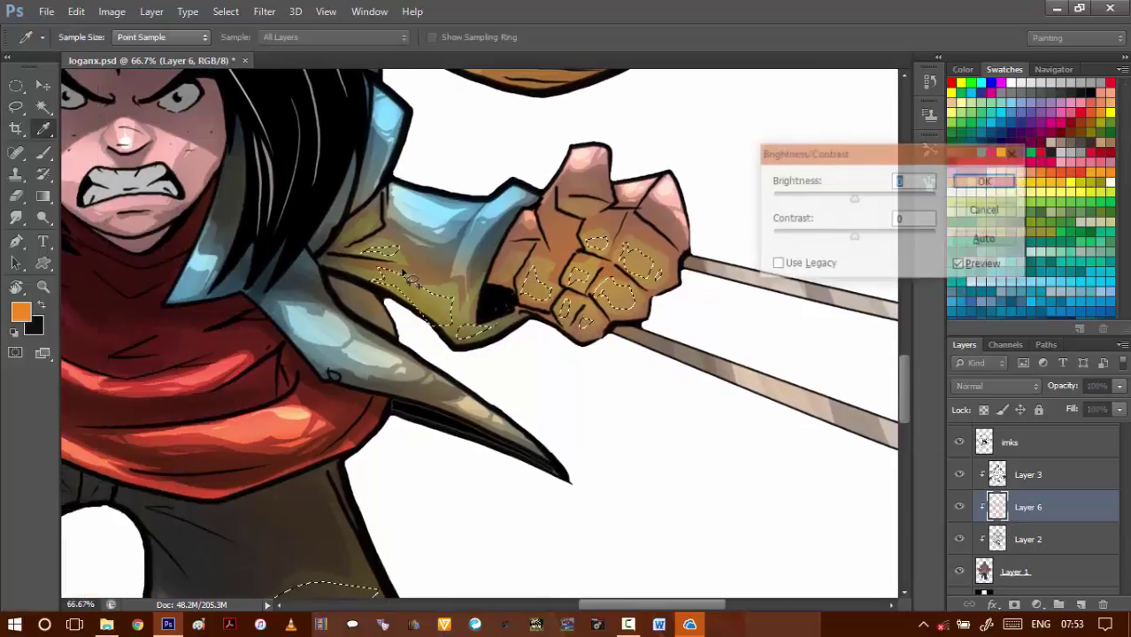
{"action": "key", "text": "shift+Up"}
{"action": "key", "text": "shift+Up"}
{"action": "key", "text": "shift+Up"}
{"action": "key", "text": "shift+Up"}
{"action": "key", "text": "shift+Up"}
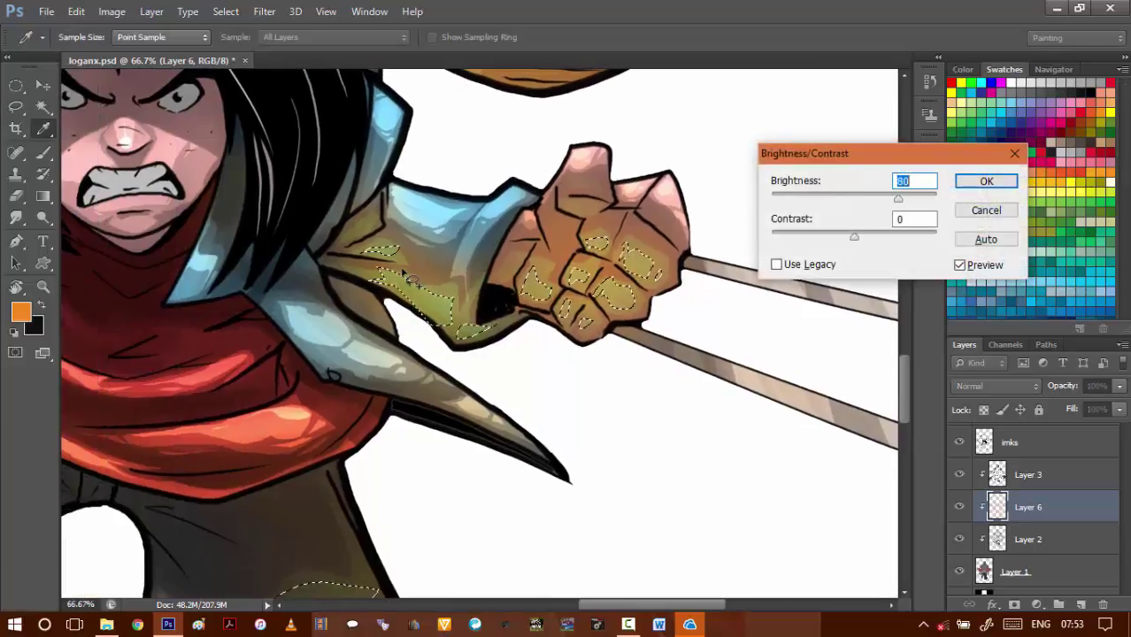
- Apply a brightness of 80 to the selected highlight patches on the girl's sleeve and fist, and clear the selection
{"action": "key", "text": "Return"}
{"action": "key", "text": "l"}
{"action": "key", "text": "ctrl+d"}
{"action": "scroll", "coordinate": [457, 317], "scroll_direction": "down", "scroll_amount": 3}
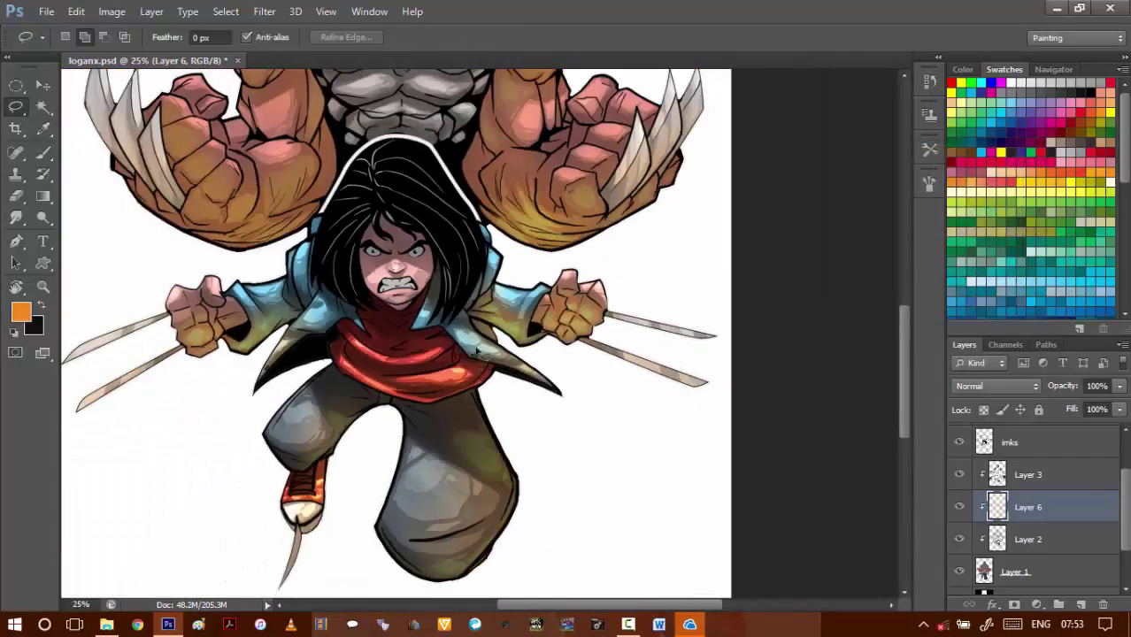
- Lasso highlight patches on the clenched fingers of the bearded man's hand beside the long claws, combining them in one selection
{"action": "scroll", "coordinate": [507, 264], "scroll_direction": "up", "scroll_amount": 5}
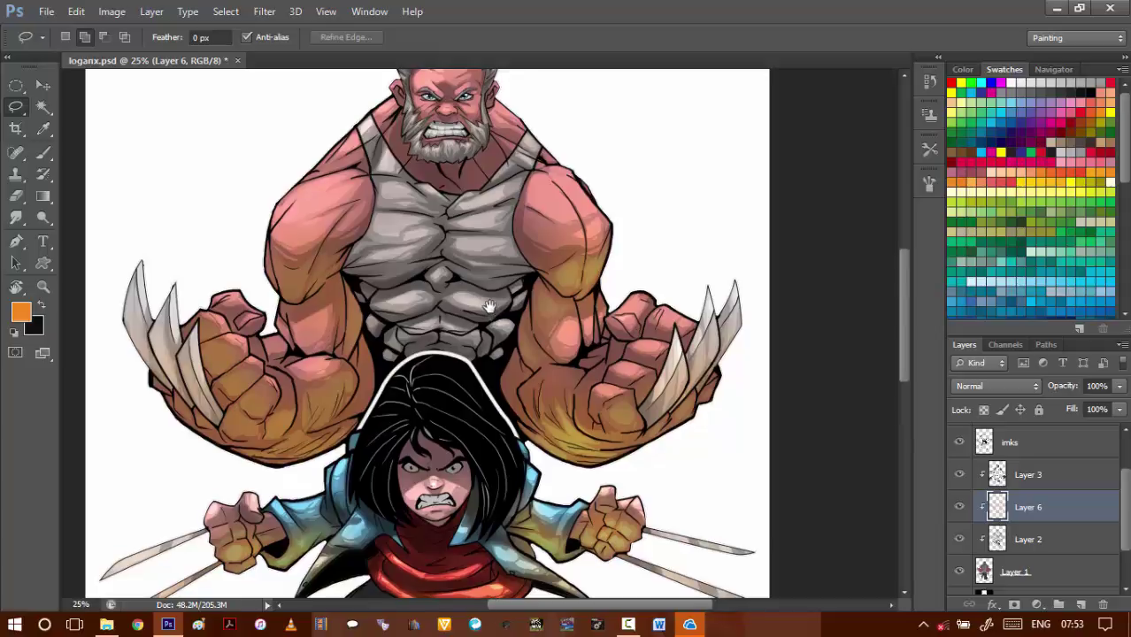
{"action": "scroll", "coordinate": [235, 365], "scroll_direction": "up", "scroll_amount": 3}
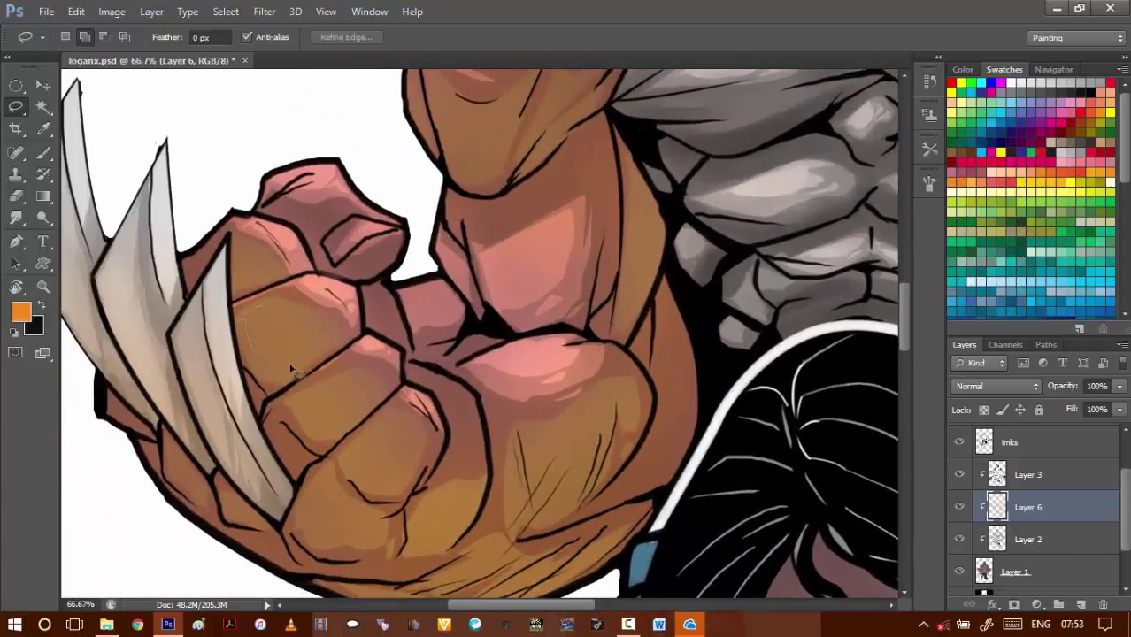
{"action": "left_click_drag", "start_coordinate": [314, 340], "coordinate": [329, 342]}
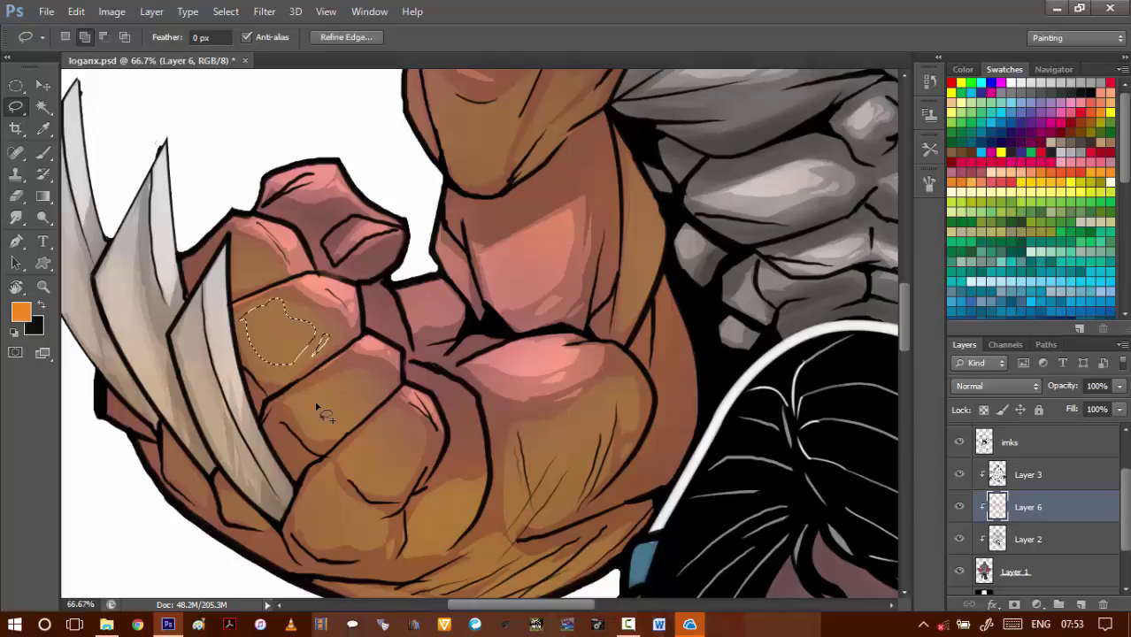
{"action": "left_click_drag", "start_coordinate": [361, 383], "coordinate": [301, 404]}
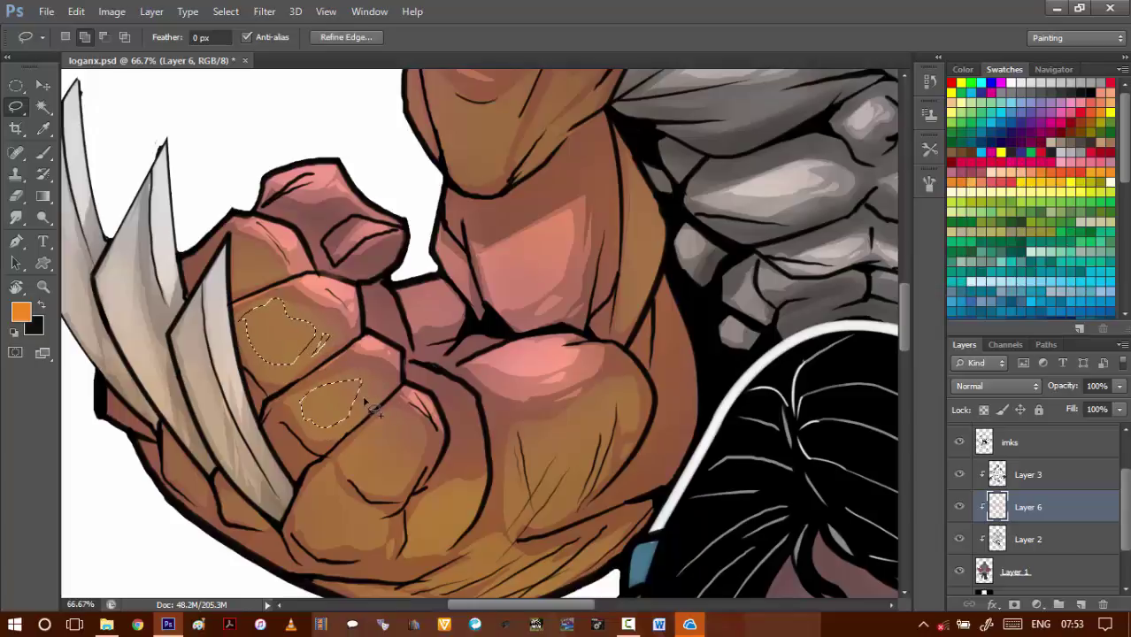
{"action": "left_click_drag", "start_coordinate": [408, 451], "coordinate": [352, 356]}
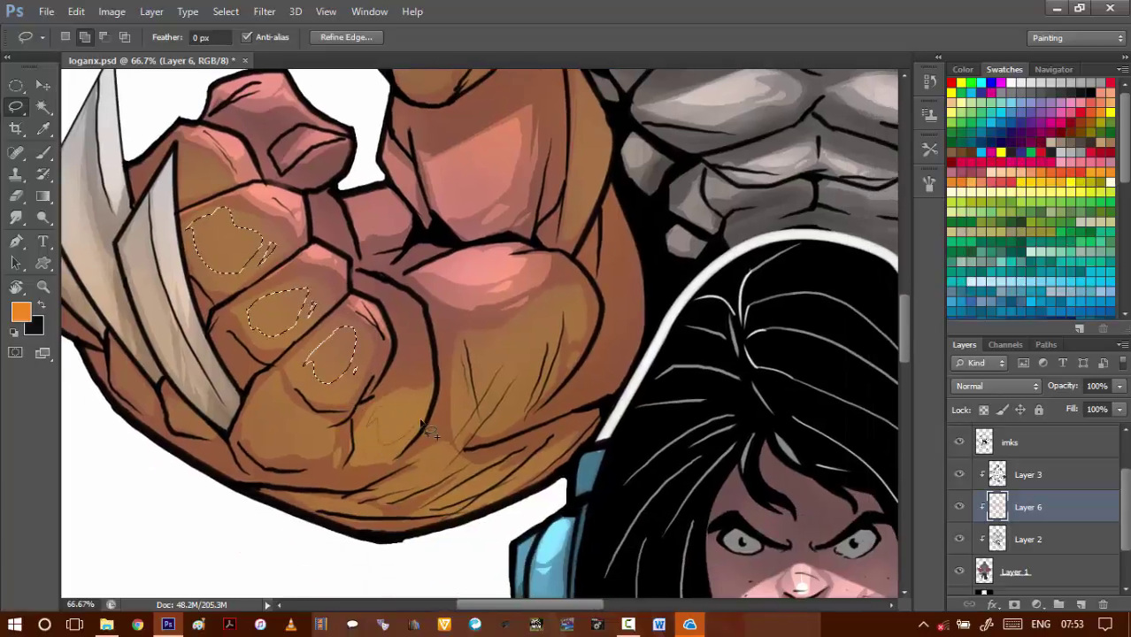
{"action": "mouse_move", "coordinate": [421, 423]}
{"action": "left_mouse_down"}
{"action": "mouse_move", "coordinate": [372, 415]}
{"action": "mouse_move", "coordinate": [394, 447]}
{"action": "left_mouse_up"}
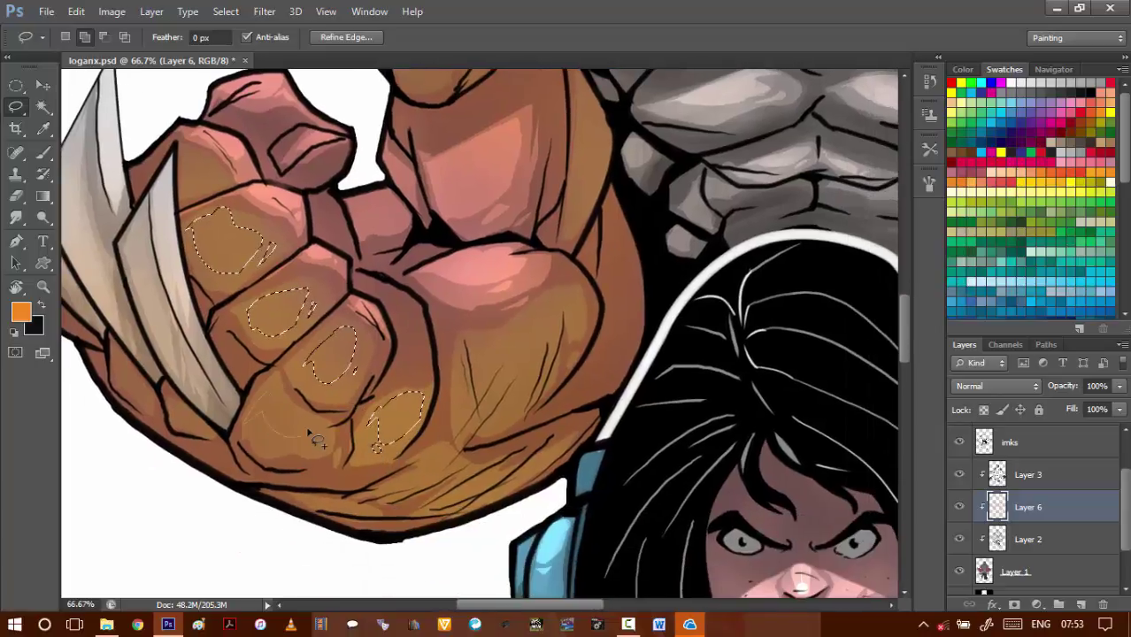
{"action": "left_click_drag", "start_coordinate": [278, 409], "coordinate": [323, 441]}
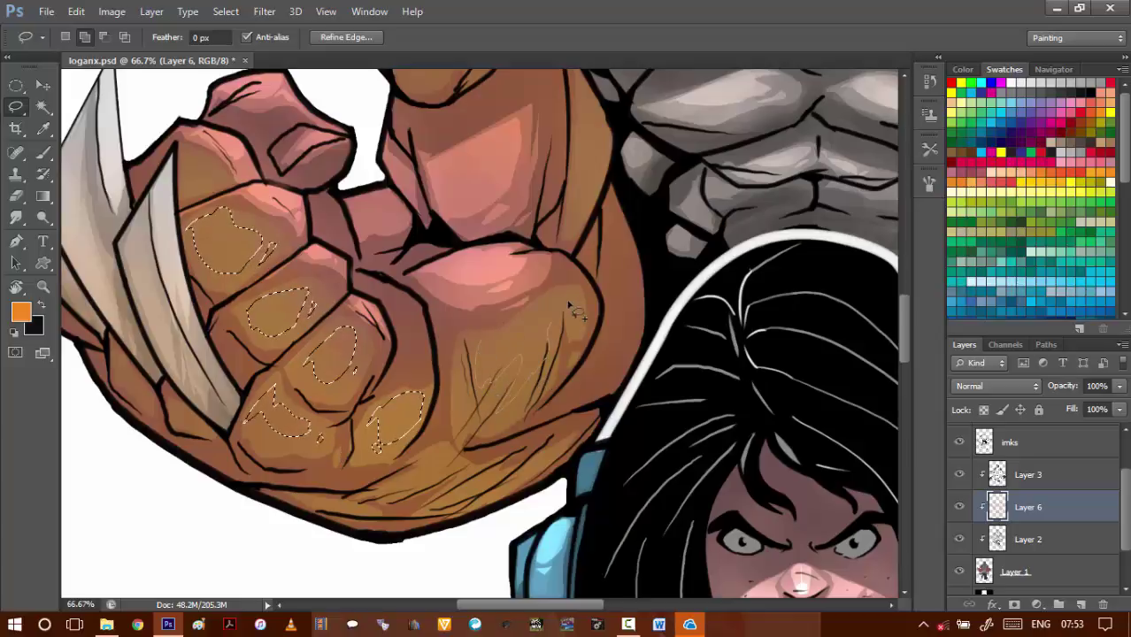
- Add highlight patches on the same arm's palm heel, inner forearm and lower upper arm to the lasso selection
{"action": "left_click_drag", "start_coordinate": [487, 337], "coordinate": [485, 355]}
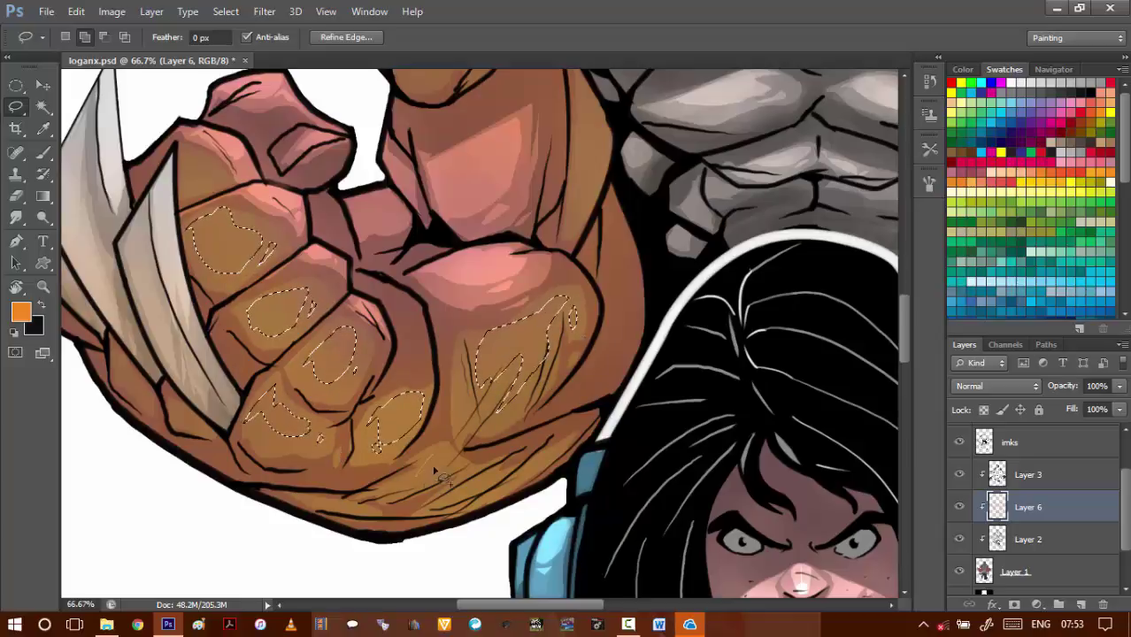
{"action": "mouse_move", "coordinate": [547, 125]}
{"action": "left_mouse_down"}
{"action": "mouse_move", "coordinate": [457, 349]}
{"action": "mouse_move", "coordinate": [488, 403]}
{"action": "mouse_move", "coordinate": [500, 328]}
{"action": "left_mouse_up"}
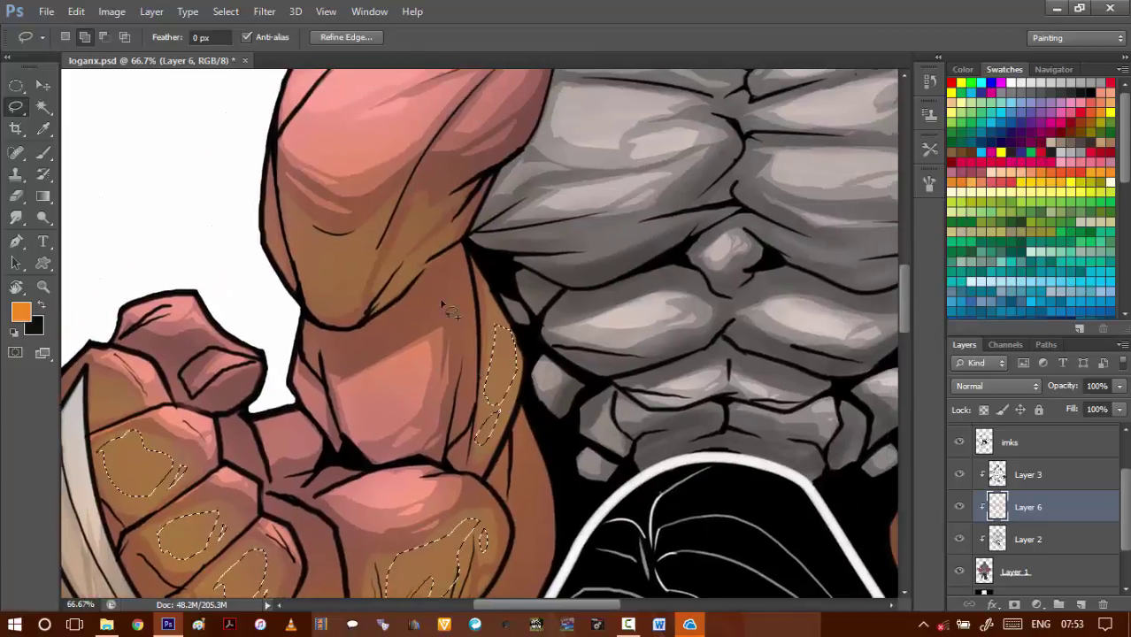
{"action": "mouse_move", "coordinate": [289, 218]}
{"action": "left_mouse_down"}
{"action": "mouse_move", "coordinate": [302, 285]}
{"action": "mouse_move", "coordinate": [273, 209]}
{"action": "left_mouse_up"}
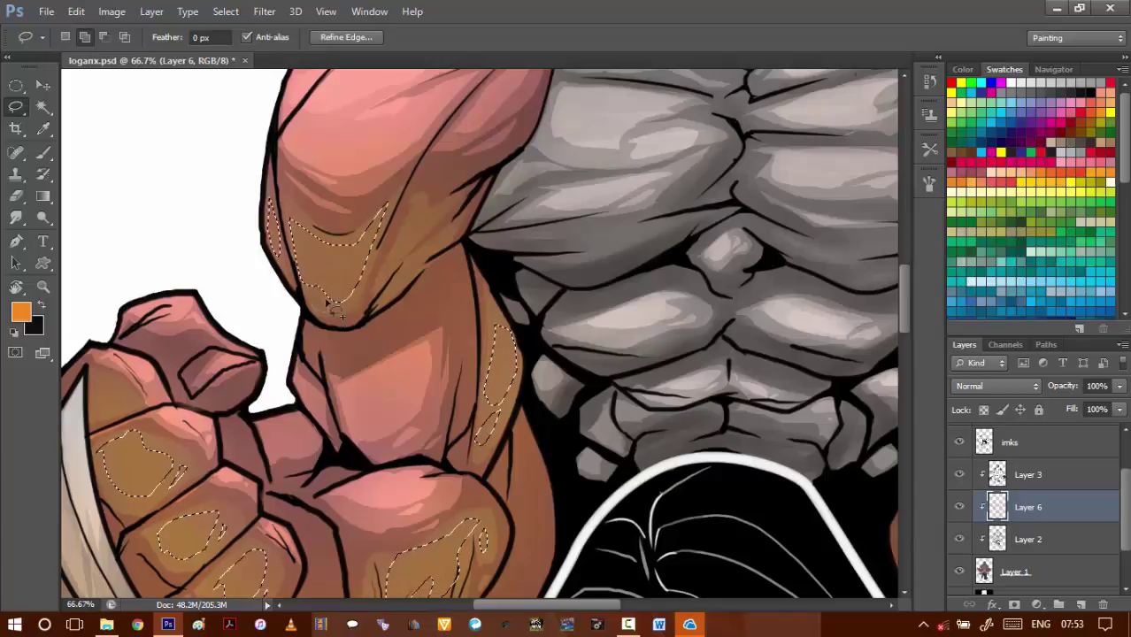
{"action": "mouse_move", "coordinate": [415, 226]}
{"action": "left_mouse_down"}
{"action": "mouse_move", "coordinate": [441, 255]}
{"action": "mouse_move", "coordinate": [399, 296]}
{"action": "mouse_move", "coordinate": [424, 223]}
{"action": "left_mouse_up"}
- Set the brightness of the selected hand and arm highlights to 110, deselect them, and save the document
{"action": "key", "text": "ctrl+alt+b"}
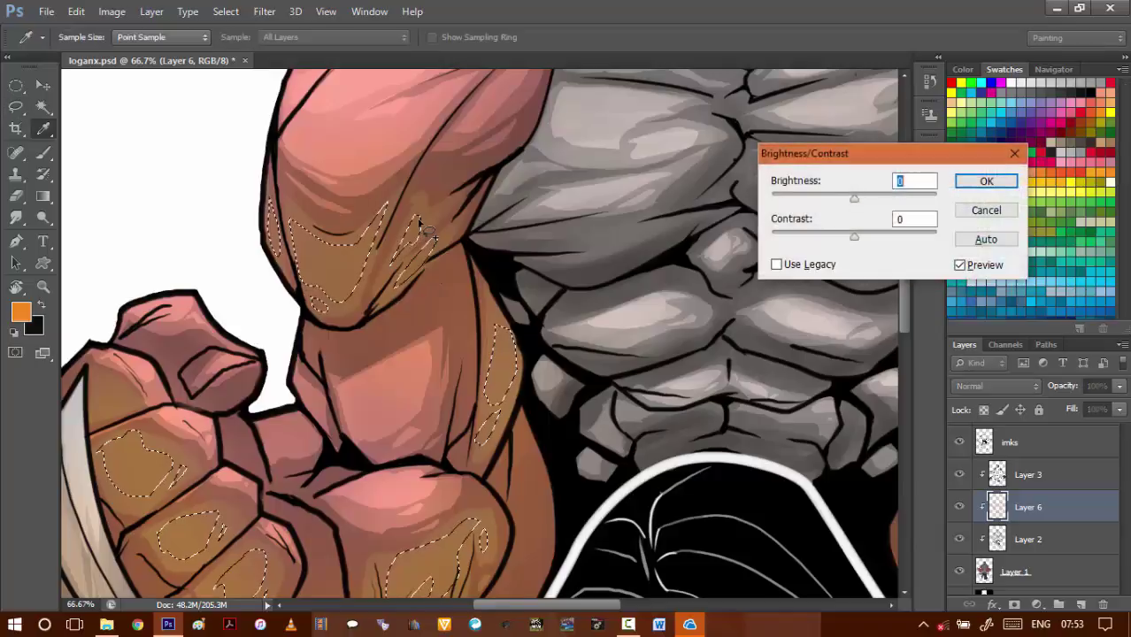
{"action": "key", "text": "shift+Up"}
{"action": "key", "text": "Return"}
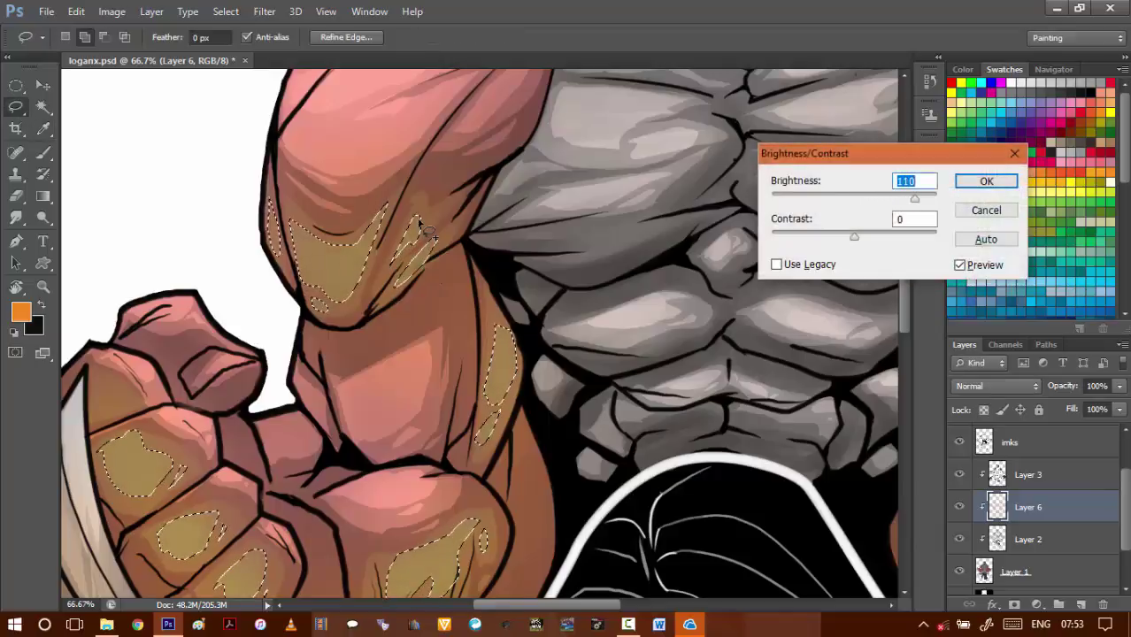
{"action": "key", "text": "ctrl+d"}
{"action": "left_click_drag", "start_coordinate": [557, 360], "coordinate": [356, 268]}
{"action": "left_click", "coordinate": [506, 364], "text": "alt"}
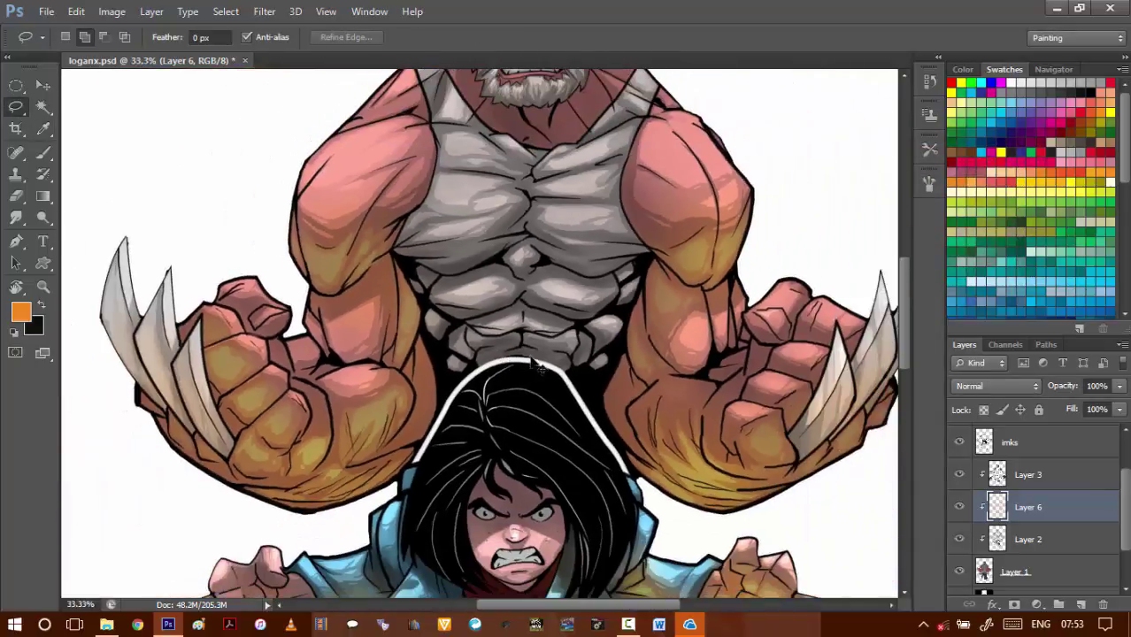
{"action": "key", "text": "ctrl+s"}
{"action": "key", "text": "ctrl+minus"}
{"action": "key", "text": "ctrl+minus"}
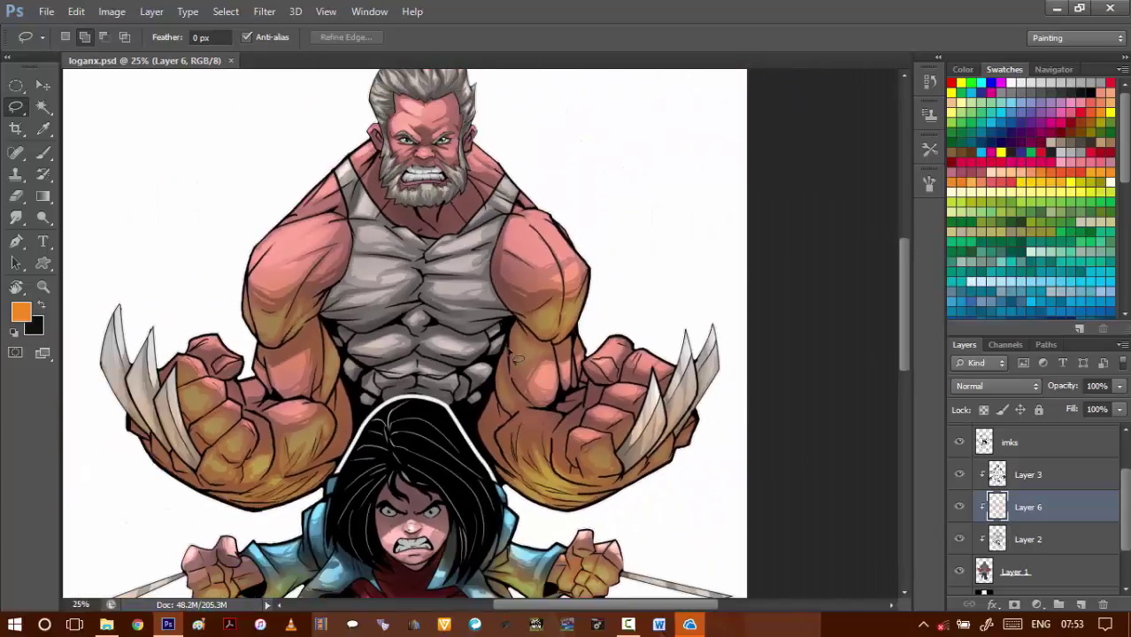
- Select the bearded man's neck and upper chest skin on Layer 1 with the Magic Wand
{"action": "left_click", "coordinate": [1027, 566]}
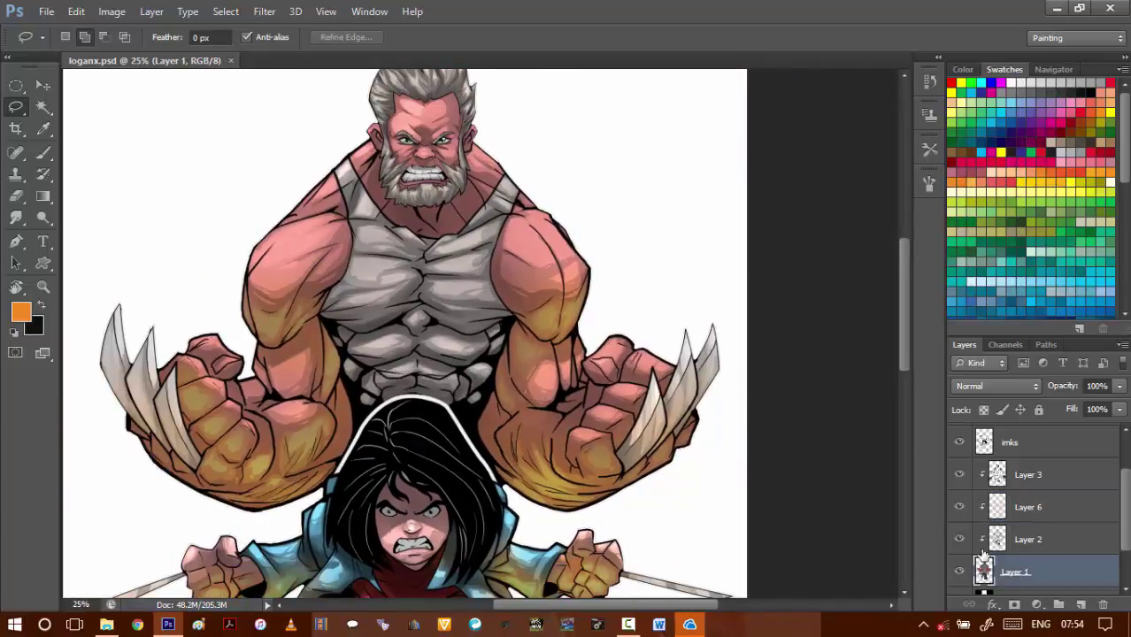
{"action": "key", "text": "w"}
{"action": "left_click", "coordinate": [445, 232]}
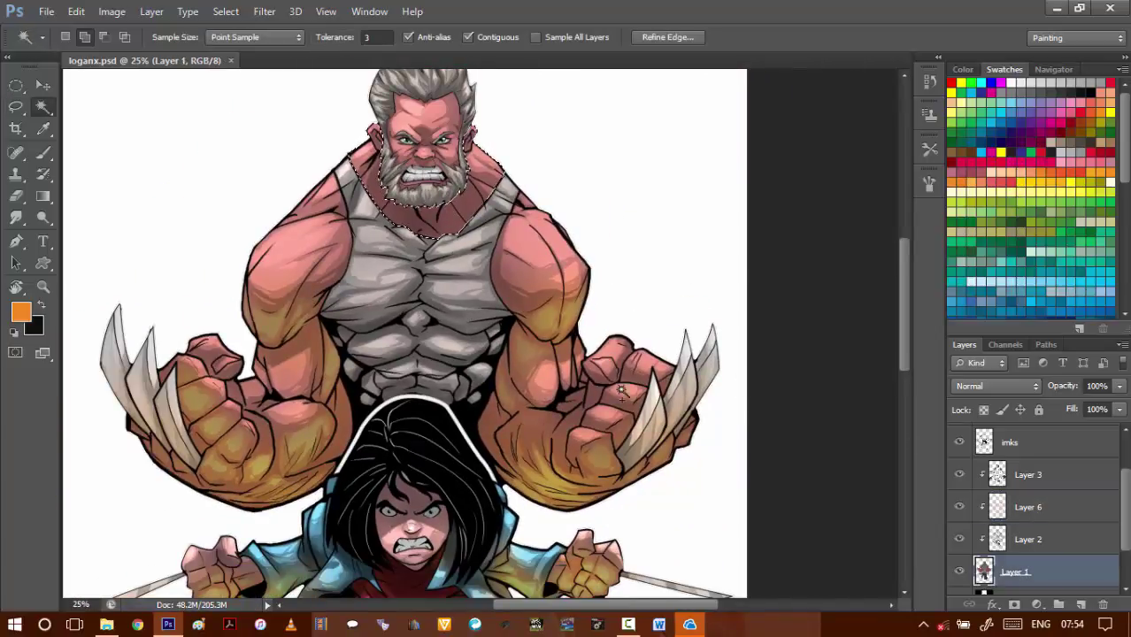
- Paint soft orange over the selected neck and chest skin on Layer 6, enlarging the brush to 500, and deselect
{"action": "left_click", "coordinate": [1026, 506]}
{"action": "key", "text": "b"}
{"action": "scroll", "coordinate": [431, 235], "scroll_direction": "up", "scroll_amount": 1}
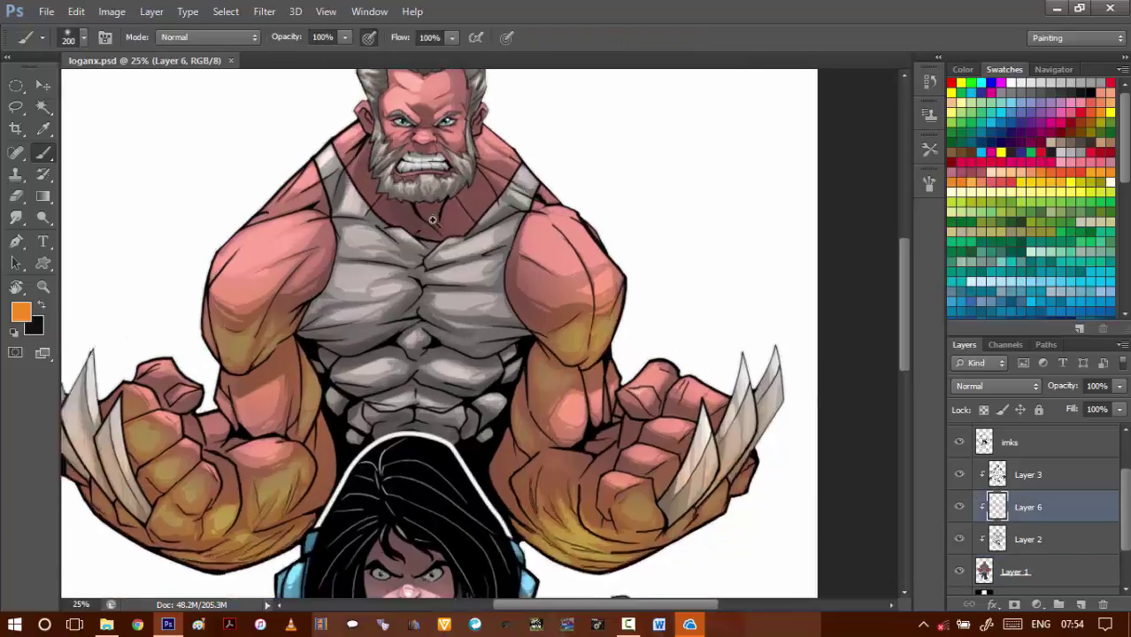
{"action": "left_click_drag", "start_coordinate": [444, 126], "coordinate": [423, 228]}
{"action": "key", "text": "bracketright"}
{"action": "key", "text": "bracketright"}
{"action": "key", "text": "bracketright"}
{"action": "key", "text": "bracketright"}
{"action": "mouse_move", "coordinate": [321, 232]}
{"action": "left_mouse_down"}
{"action": "mouse_move", "coordinate": [342, 276]}
{"action": "mouse_move", "coordinate": [474, 266]}
{"action": "mouse_move", "coordinate": [338, 266]}
{"action": "mouse_move", "coordinate": [351, 320]}
{"action": "mouse_move", "coordinate": [513, 282]}
{"action": "mouse_move", "coordinate": [343, 290]}
{"action": "left_mouse_up"}
{"action": "key", "text": "ctrl+d"}
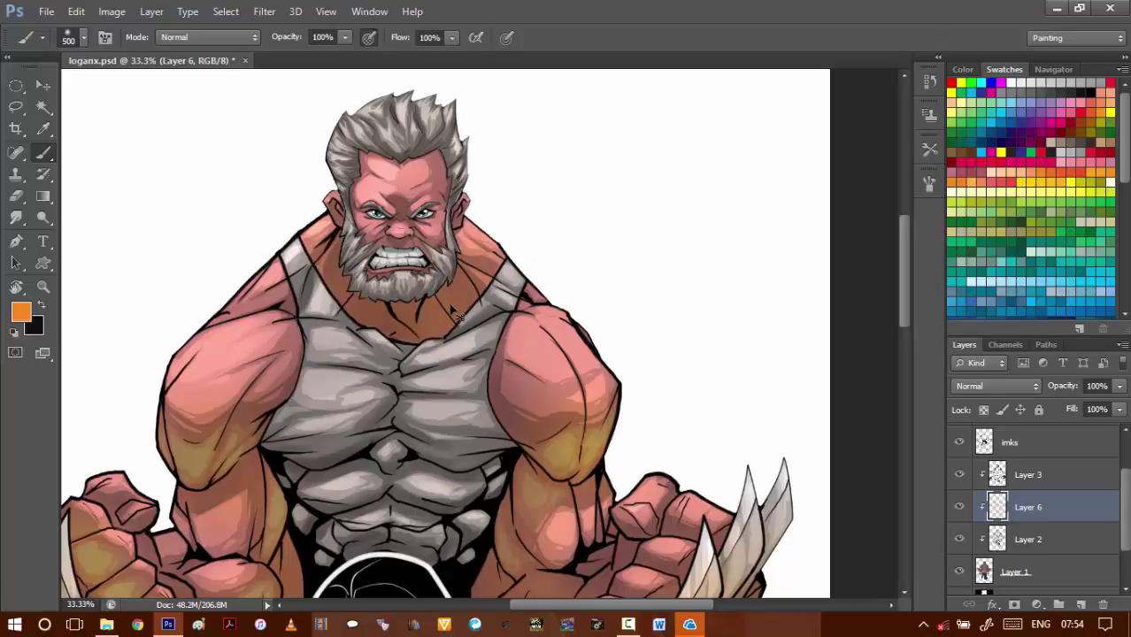
- Lasso the skin areas on both sides of the neck and chest, between the beard and the tank top's neckline
{"action": "key", "text": "l"}
{"action": "scroll", "coordinate": [397, 307], "scroll_direction": "up", "scroll_amount": 1}
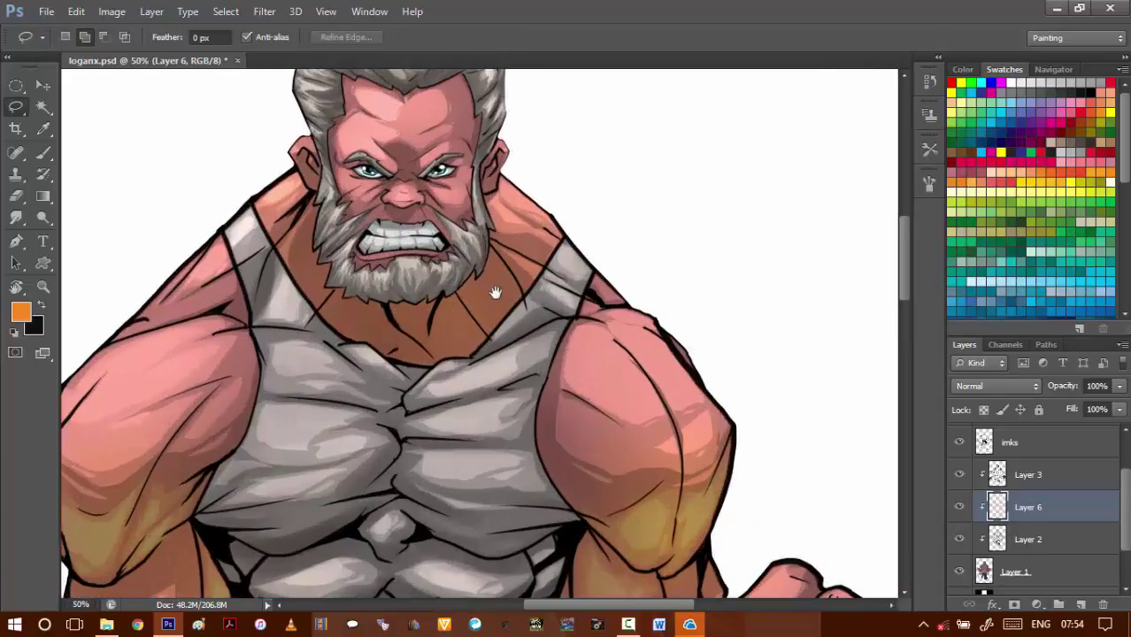
{"action": "scroll", "coordinate": [462, 285], "scroll_direction": "up", "scroll_amount": 1}
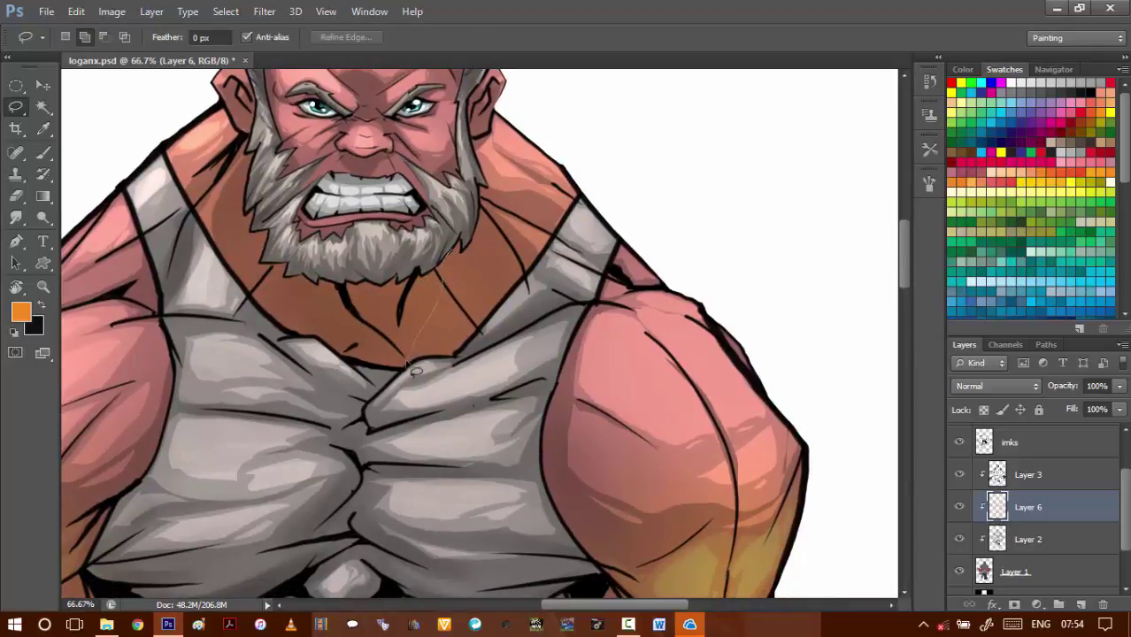
{"action": "left_click_drag", "start_coordinate": [409, 363], "coordinate": [458, 356]}
{"action": "left_click_drag", "start_coordinate": [465, 244], "coordinate": [441, 265]}
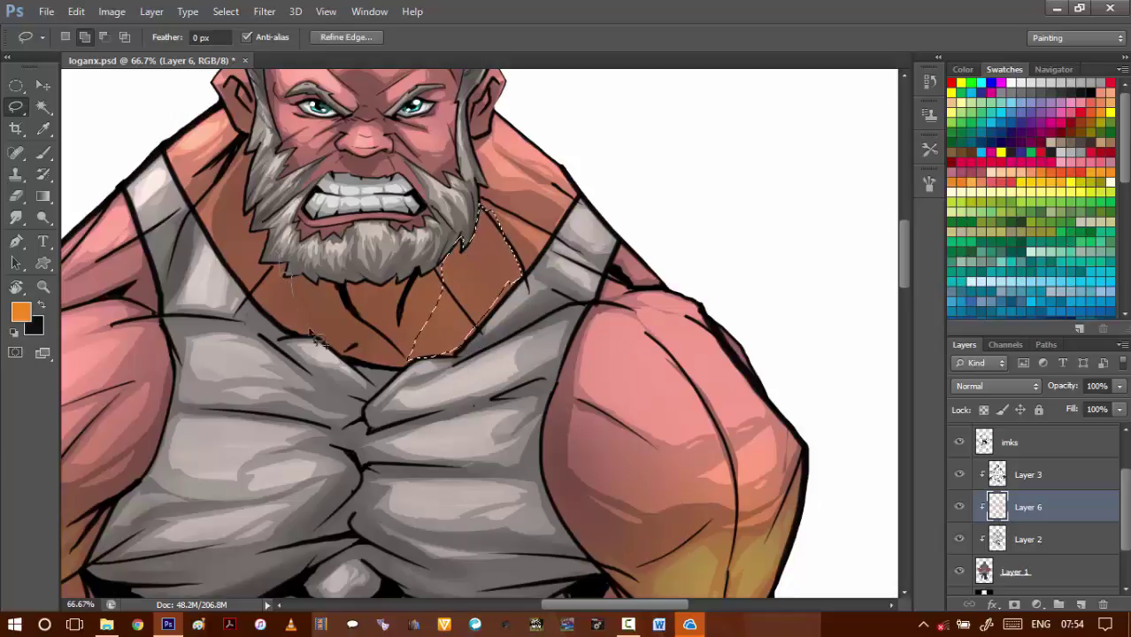
{"action": "mouse_move", "coordinate": [311, 333]}
{"action": "left_mouse_down"}
{"action": "mouse_move", "coordinate": [317, 339]}
{"action": "mouse_move", "coordinate": [280, 326]}
{"action": "mouse_move", "coordinate": [307, 341]}
{"action": "mouse_move", "coordinate": [283, 312]}
{"action": "left_mouse_up"}
{"action": "key", "text": "space"}
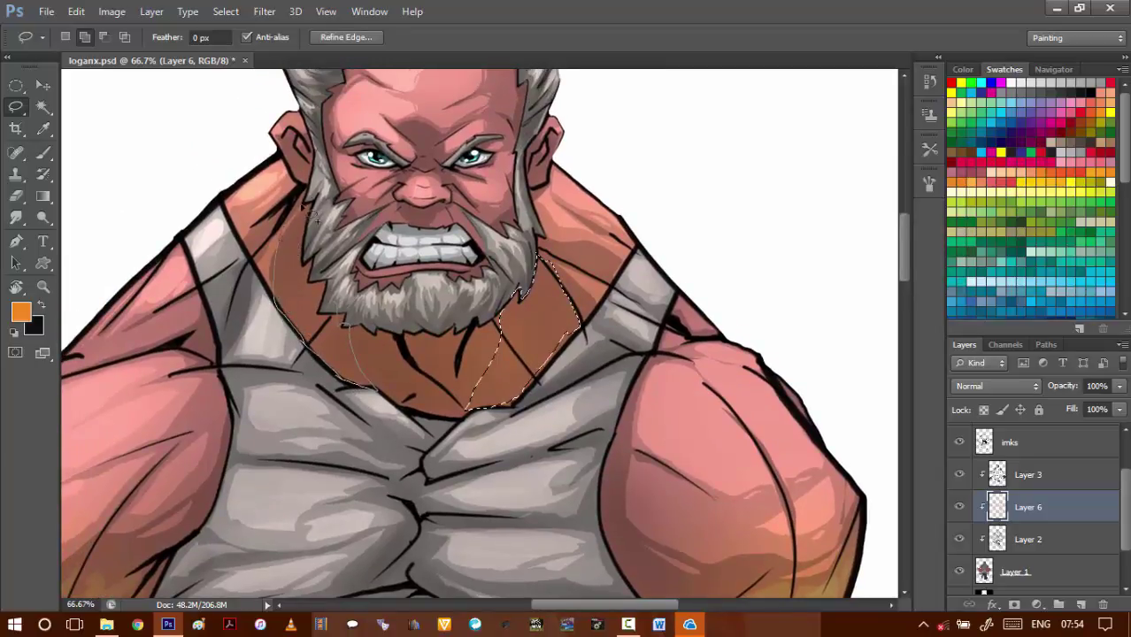
{"action": "left_click_drag", "start_coordinate": [302, 207], "coordinate": [343, 322]}
- Set the brightness of the selected neck areas to 80 and clear the selection
{"action": "key", "text": "ctrl+b"}
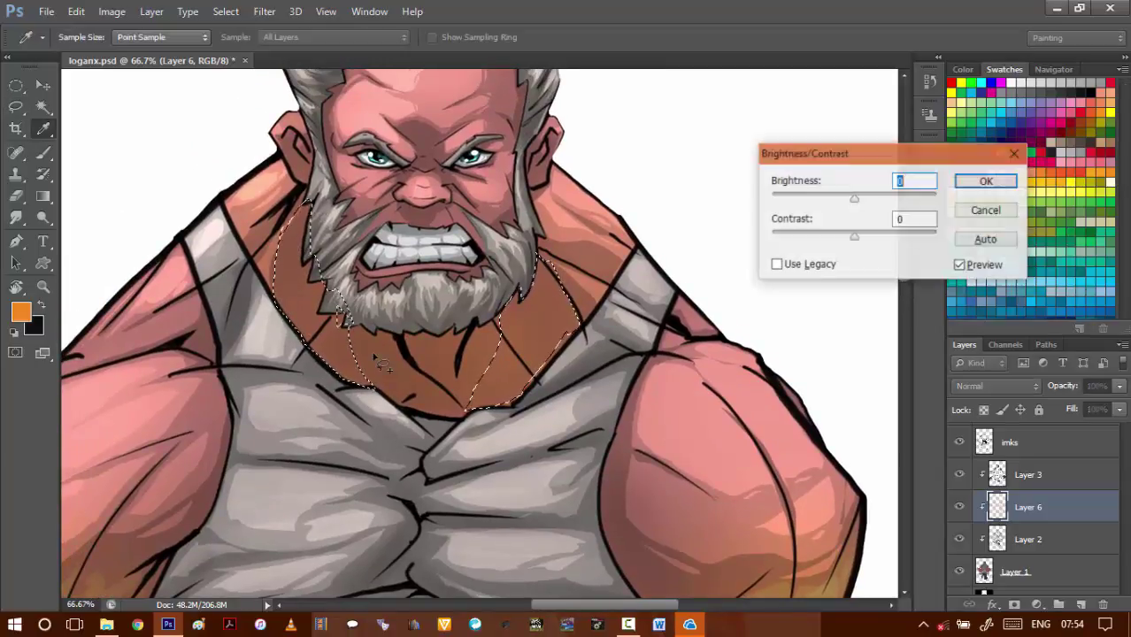
{"action": "key", "text": "shift+Up"}
{"action": "key", "text": "shift+Up"}
{"action": "key", "text": "shift+Up"}
{"action": "key", "text": "shift+Up"}
{"action": "key", "text": "shift+Up"}
{"action": "key", "text": "shift+Up"}
{"action": "key", "text": "shift+Up"}
{"action": "key", "text": "shift+Up"}
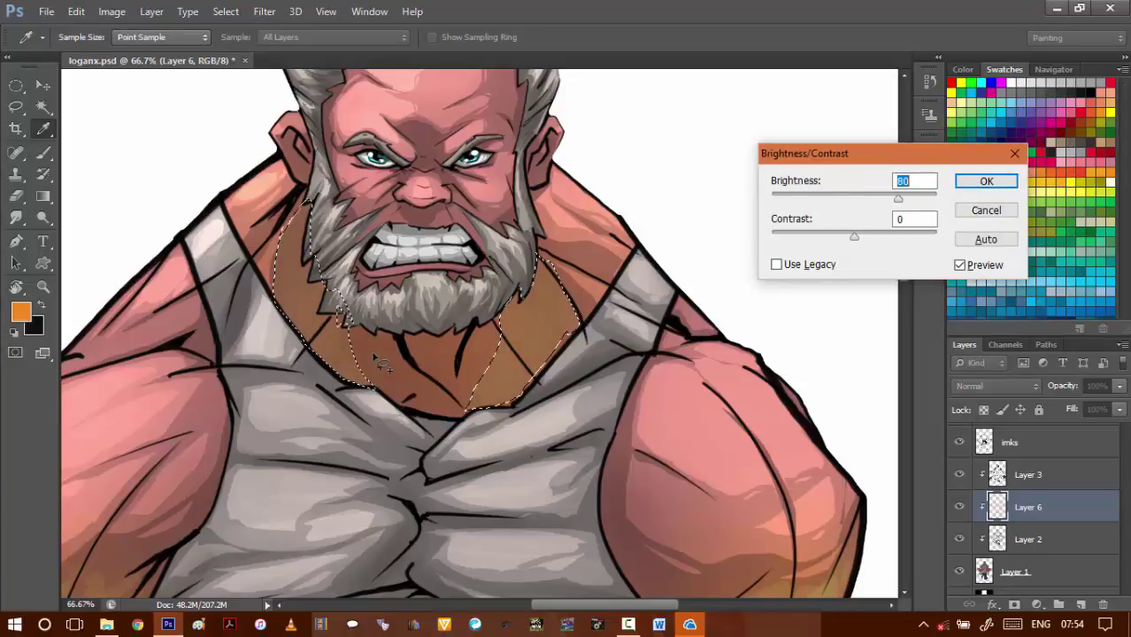
{"action": "key", "text": "Return"}
{"action": "key", "text": "ctrl+d"}
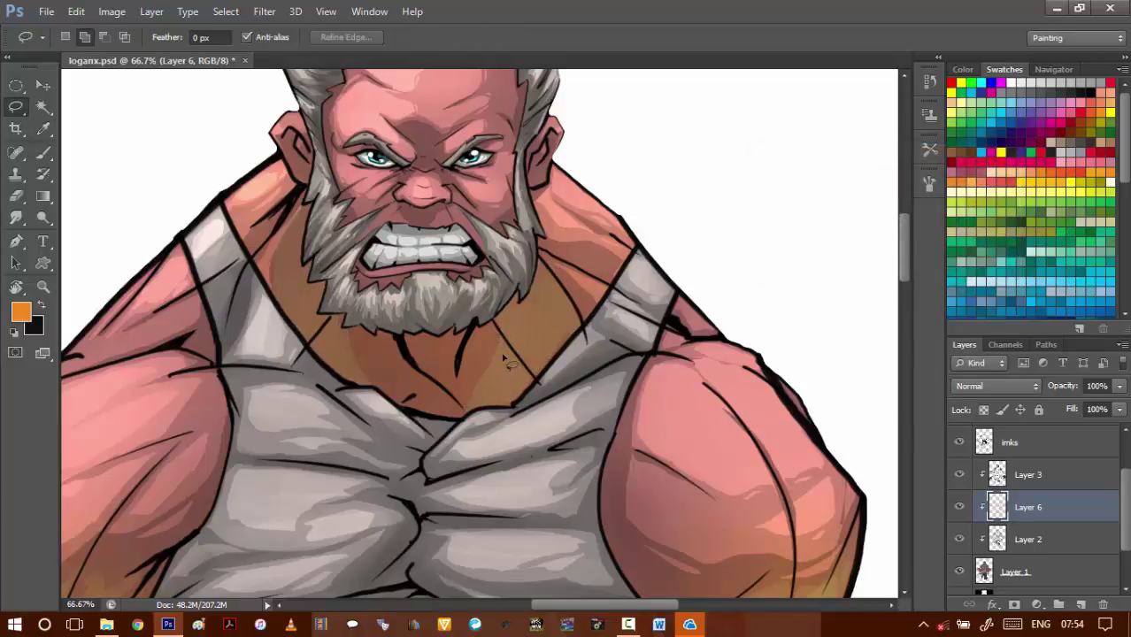
- Lasso smaller highlight patches inside the brightened areas on both sides of the neck
{"action": "left_click_drag", "start_coordinate": [528, 383], "coordinate": [510, 357]}
{"action": "mouse_move", "coordinate": [509, 310]}
{"action": "left_mouse_down"}
{"action": "mouse_move", "coordinate": [513, 347]}
{"action": "mouse_move", "coordinate": [566, 309]}
{"action": "mouse_move", "coordinate": [537, 286]}
{"action": "mouse_move", "coordinate": [513, 305]}
{"action": "left_mouse_up"}
{"action": "left_click_drag", "start_coordinate": [350, 330], "coordinate": [321, 338]}
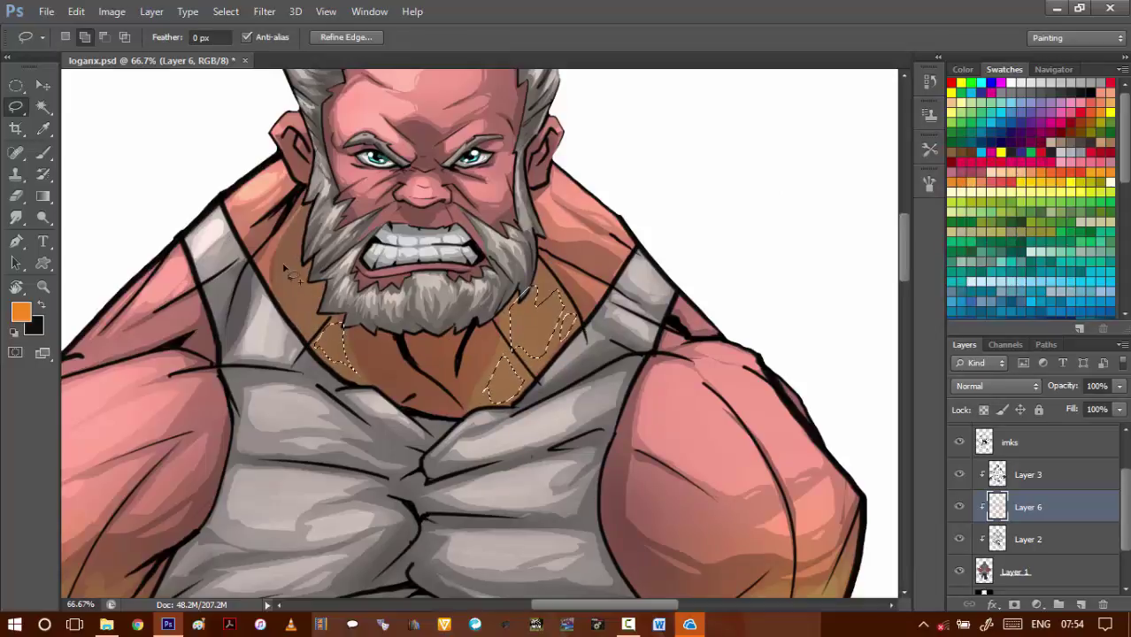
{"action": "left_click_drag", "start_coordinate": [325, 286], "coordinate": [288, 228]}
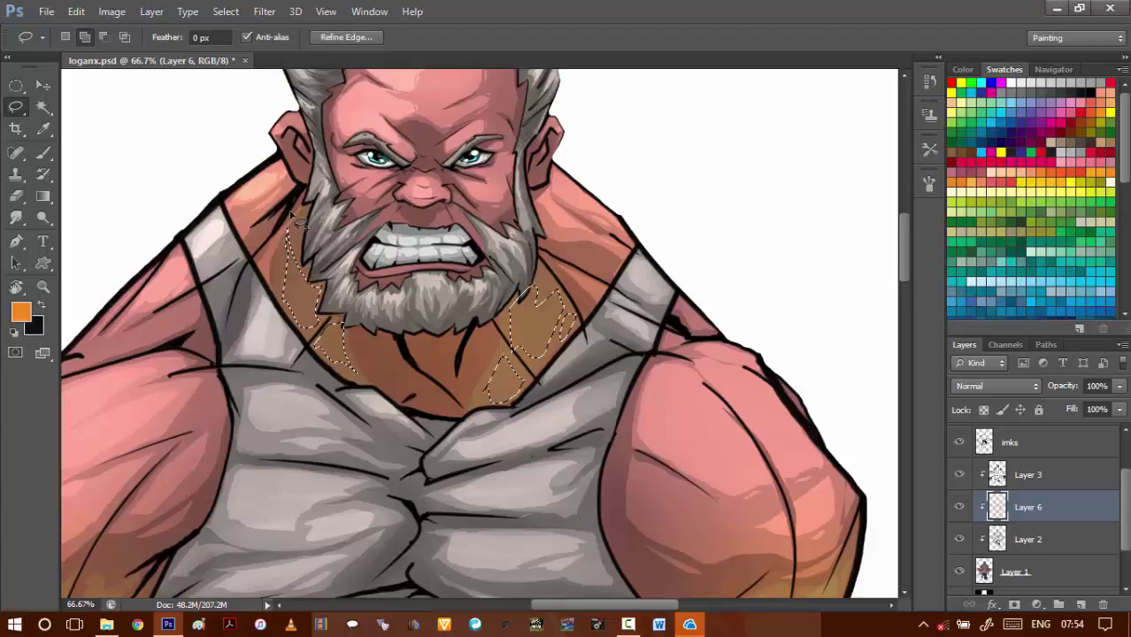
- Set the brightness of the smaller neck highlight patches to 90 and deselect them
{"action": "key", "text": "alt+i"}
{"action": "key", "text": "j"}
{"action": "key", "text": "c"}
{"action": "key", "text": "shift+Up"}
{"action": "key", "text": "shift+Up"}
{"action": "key", "text": "shift+Up"}
{"action": "key", "text": "shift+Up"}
{"action": "key", "text": "shift+Up"}
{"action": "key", "text": "shift+Up"}
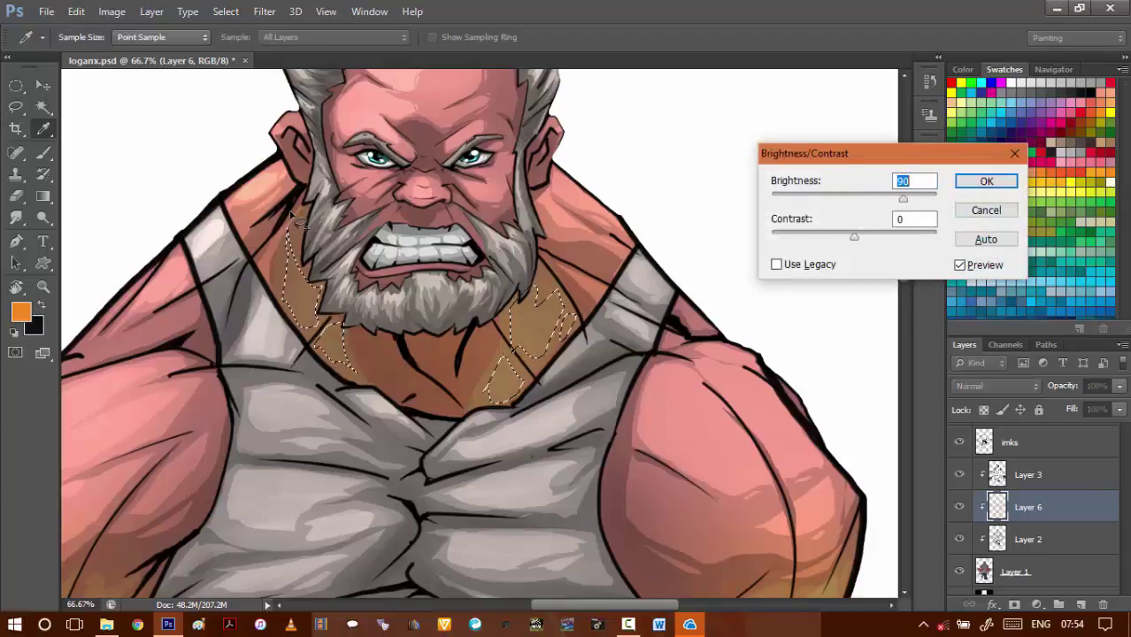
{"action": "key", "text": "Return"}
{"action": "key", "text": "ctrl+d"}
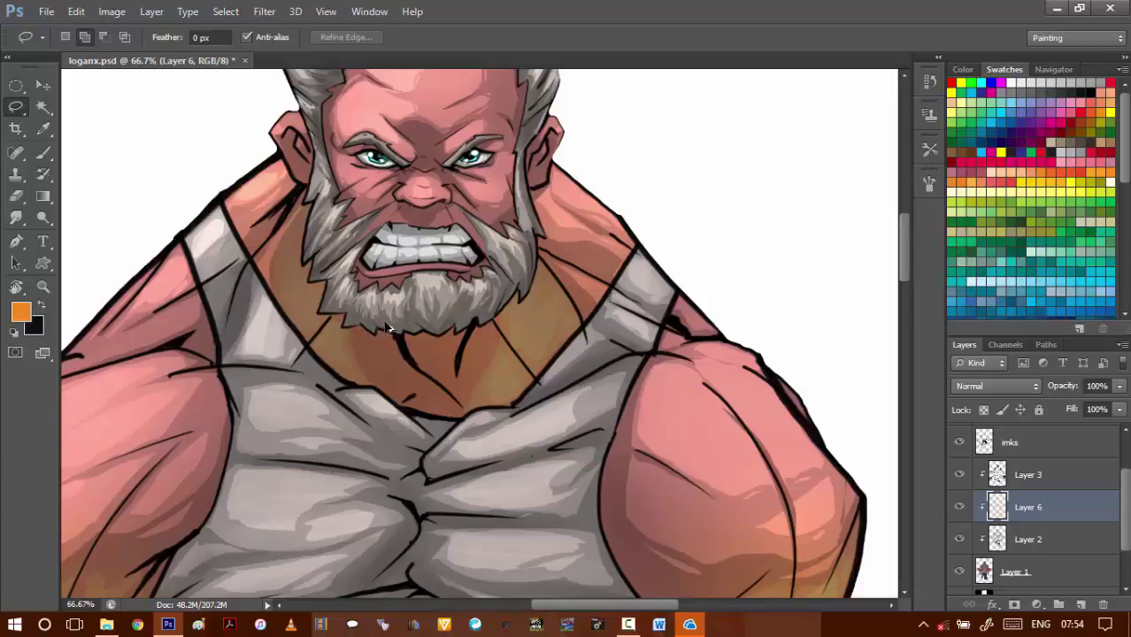
{"action": "key", "text": "ctrl+z"}
{"action": "key", "text": "ctrl+d"}
{"action": "left_click", "coordinate": [999, 511], "text": "ctrl"}
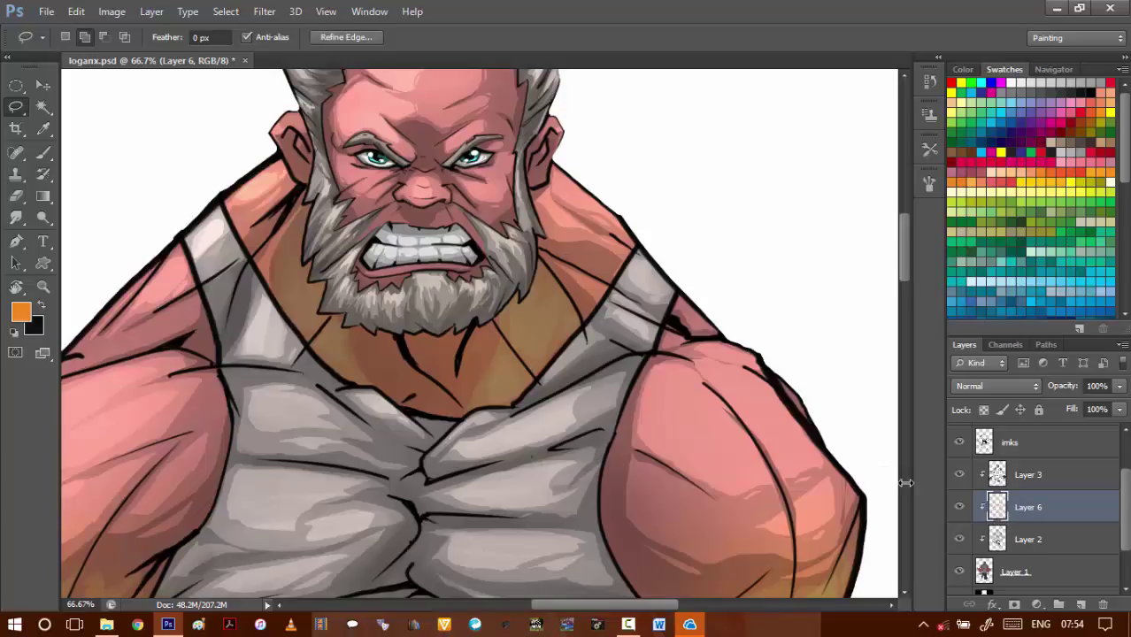
{"action": "key", "text": "ctrl+d"}
- Check the whole upper figure and save the document
{"action": "left_click_drag", "start_coordinate": [611, 565], "coordinate": [568, 386]}
{"action": "scroll", "coordinate": [566, 385], "scroll_direction": "down", "scroll_amount": 3}
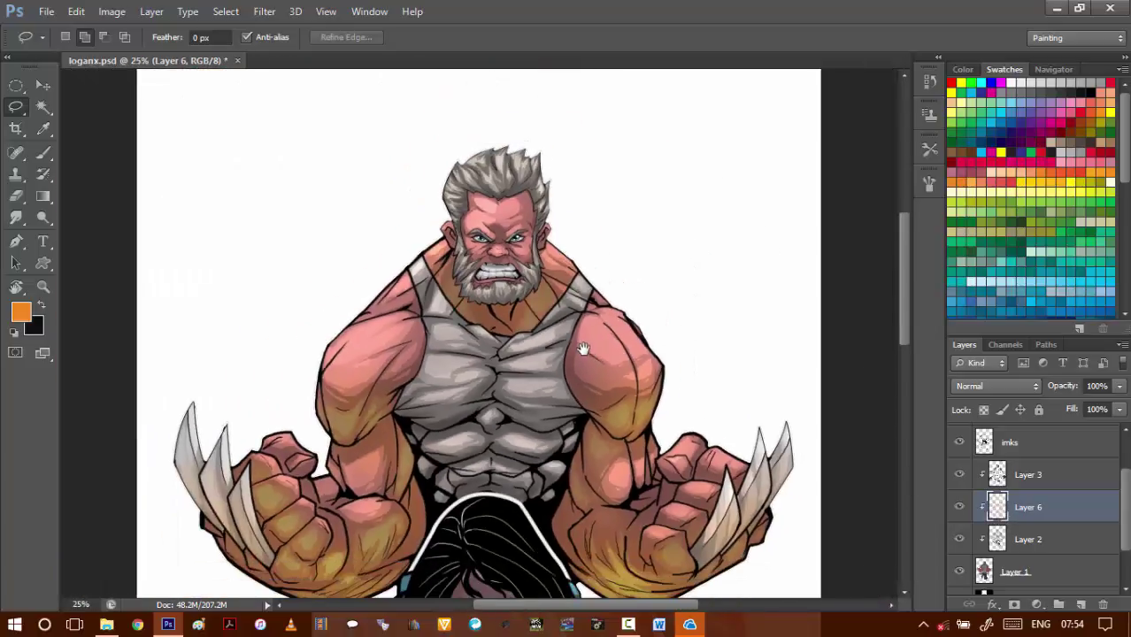
{"action": "scroll", "coordinate": [537, 294], "scroll_direction": "up", "scroll_amount": 3}
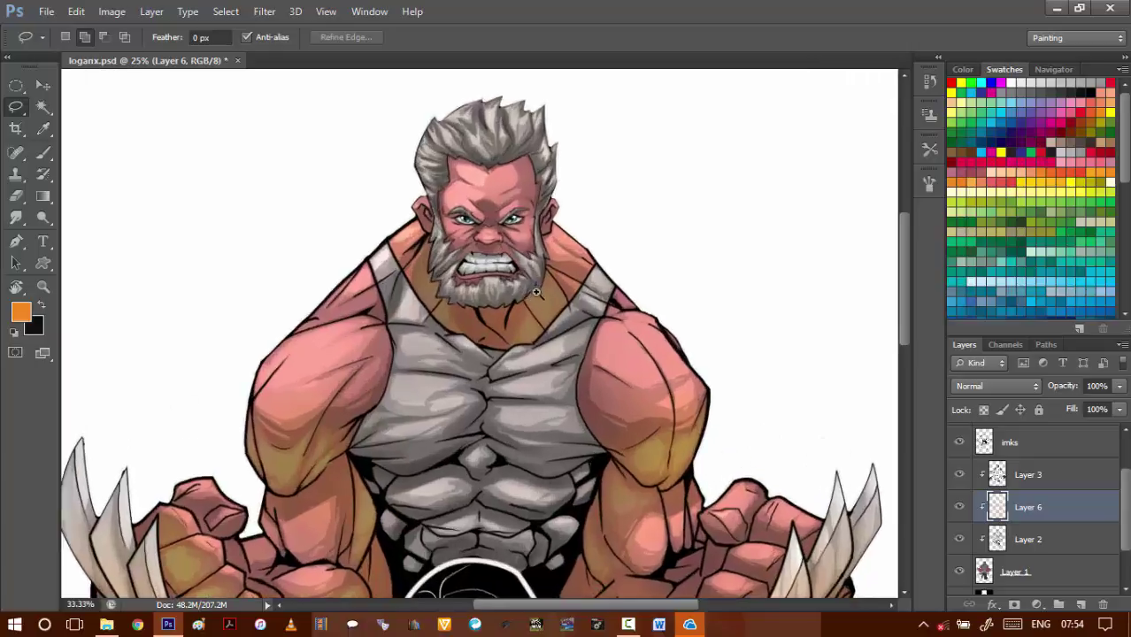
{"action": "key", "text": "ctrl+s"}
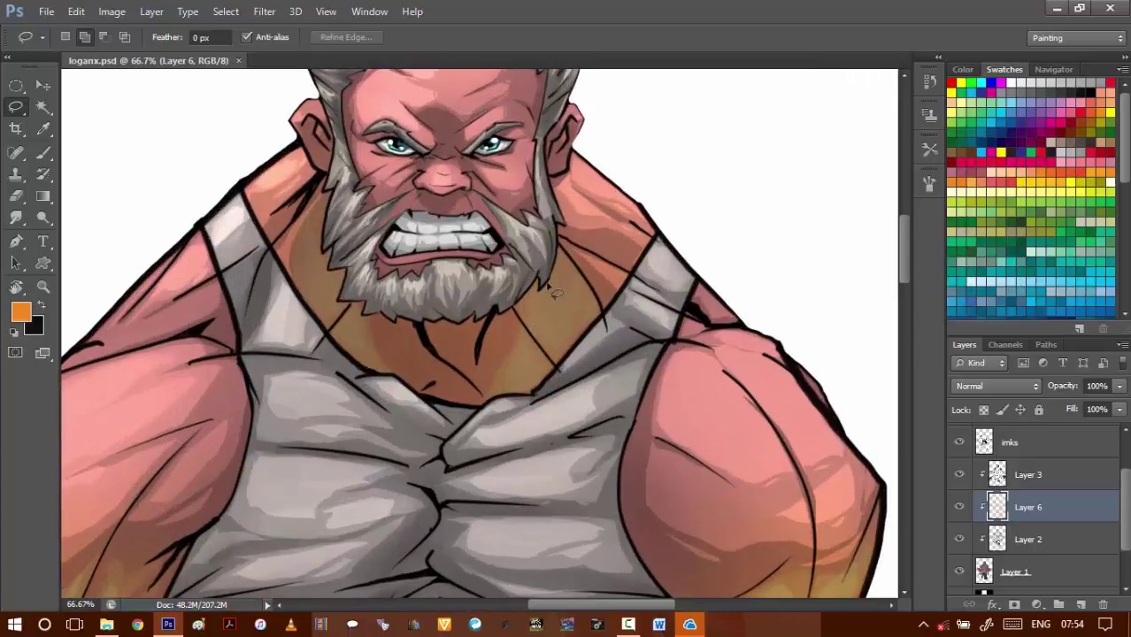
- Lasso the neck and collar area under the man's beard and remove the beard from the selection using Layer 1
{"action": "left_click_drag", "start_coordinate": [518, 373], "coordinate": [544, 296]}
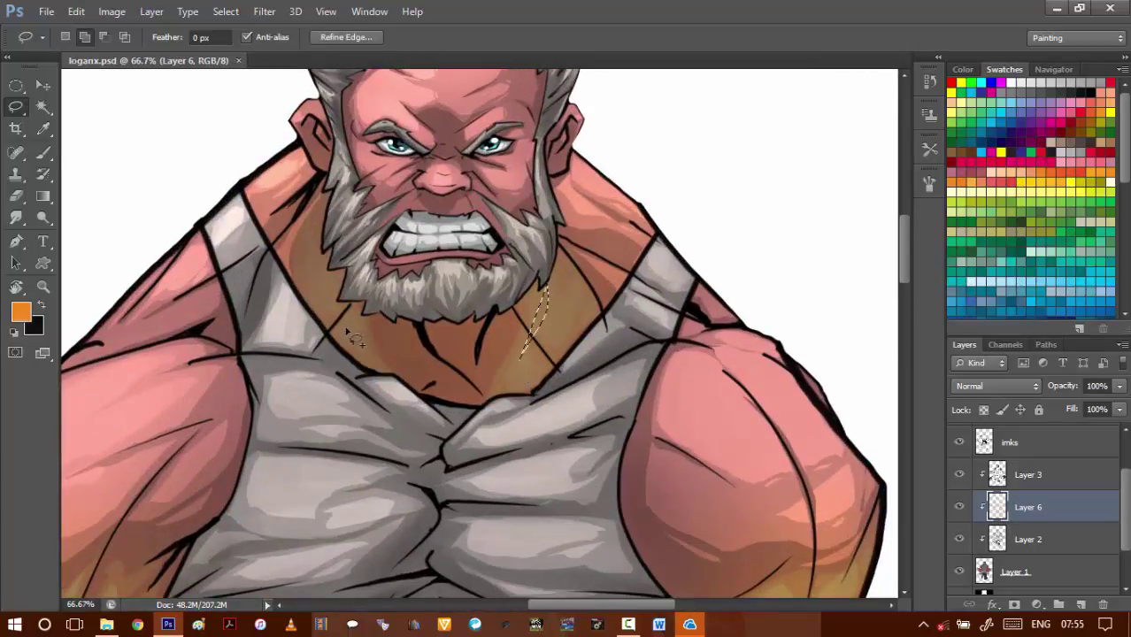
{"action": "left_click_drag", "start_coordinate": [329, 279], "coordinate": [350, 346]}
{"action": "mouse_move", "coordinate": [448, 470]}
{"action": "left_mouse_down"}
{"action": "mouse_move", "coordinate": [533, 403]}
{"action": "mouse_move", "coordinate": [496, 407]}
{"action": "mouse_move", "coordinate": [531, 394]}
{"action": "left_mouse_up"}
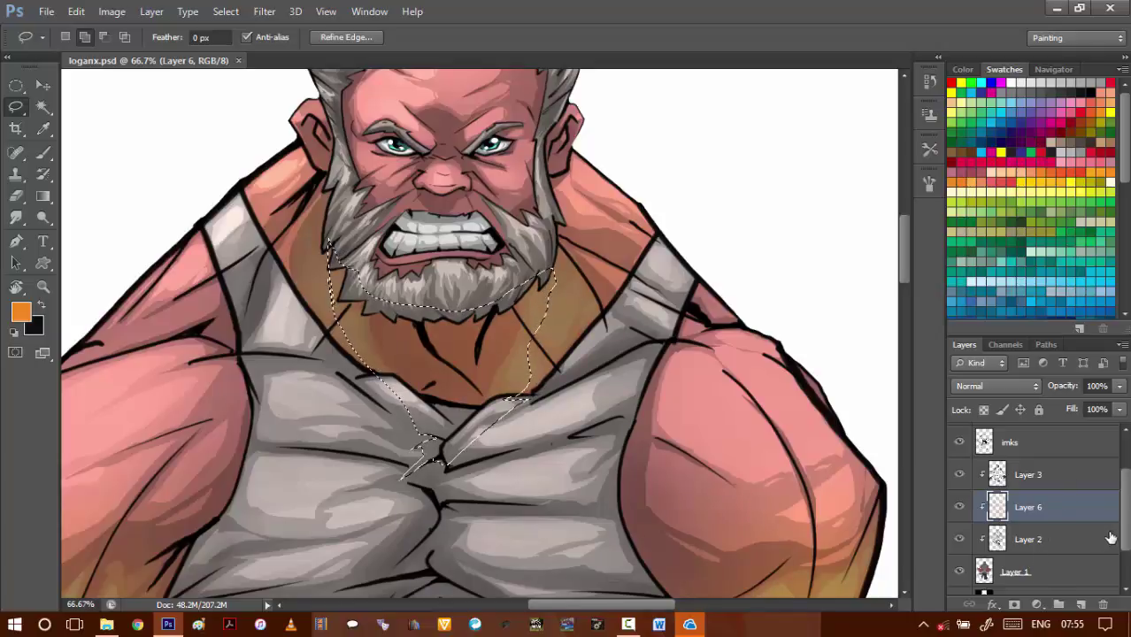
{"action": "scroll", "coordinate": [1111, 537], "scroll_direction": "down", "scroll_amount": 1}
{"action": "left_click", "coordinate": [1053, 537]}
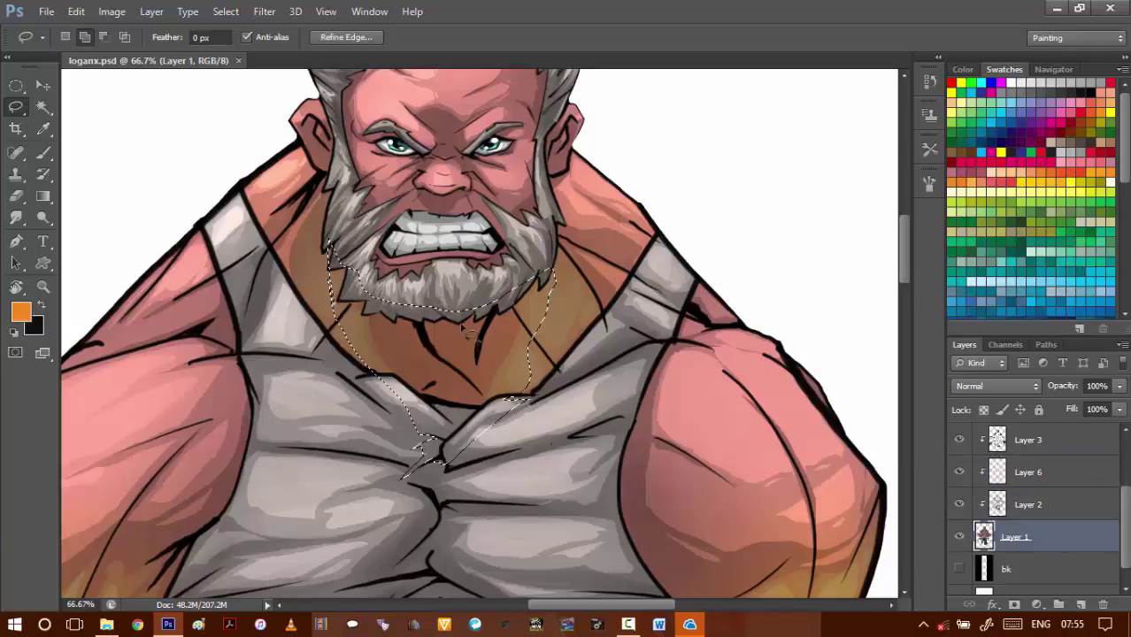
{"action": "key", "text": "w"}
{"action": "left_click", "coordinate": [467, 346]}
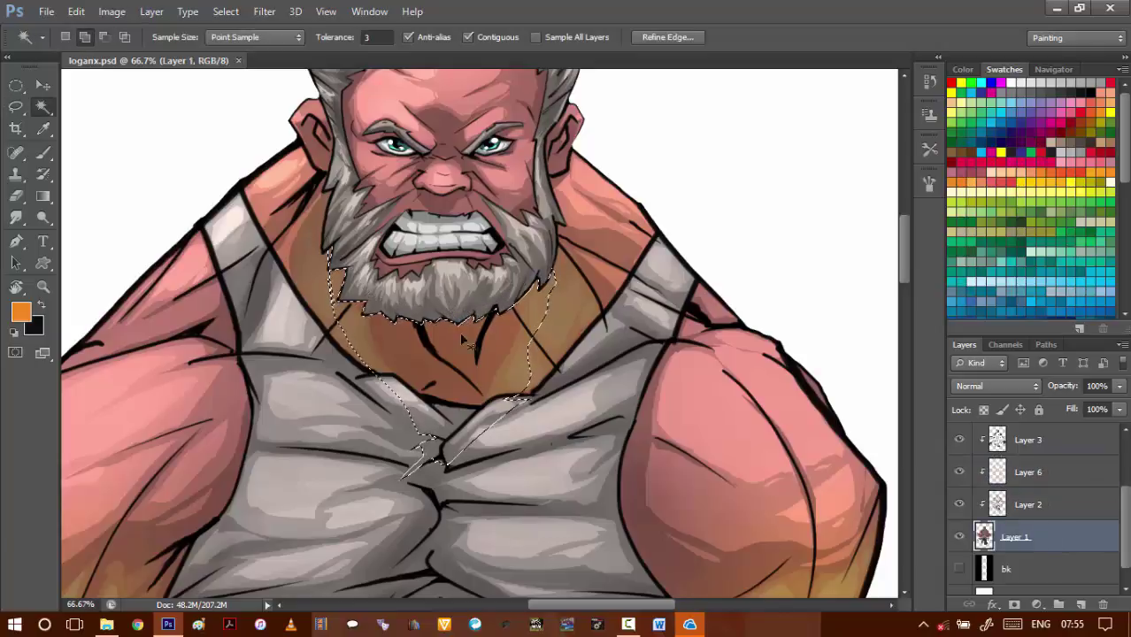
- Add a new layer clipped above Layer 3, set its blend mode to Multiply and save the document
{"action": "left_click", "coordinate": [1067, 451]}
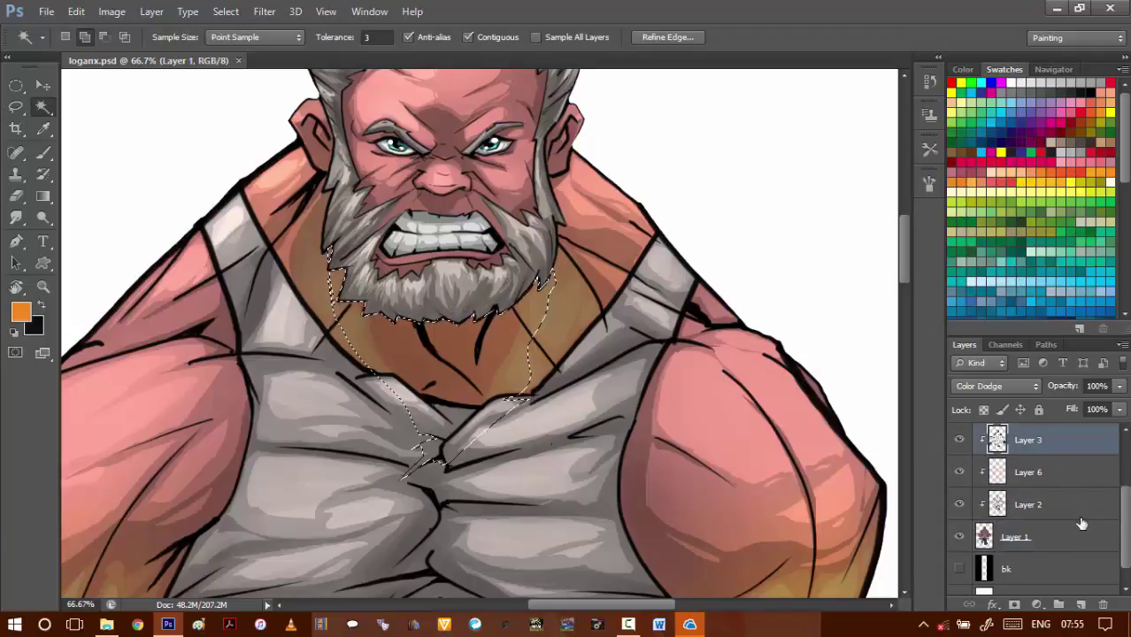
{"action": "left_click", "coordinate": [1080, 604]}
{"action": "right_click", "coordinate": [1052, 447]}
{"action": "left_click", "coordinate": [779, 273]}
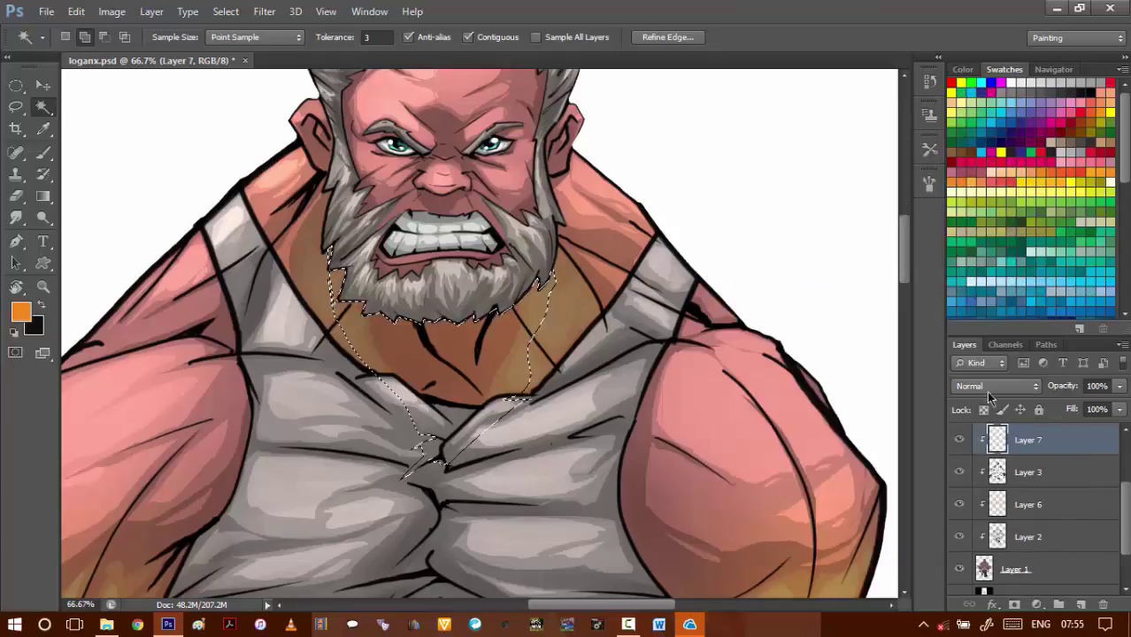
{"action": "left_click", "coordinate": [991, 384]}
{"action": "left_click", "coordinate": [986, 60]}
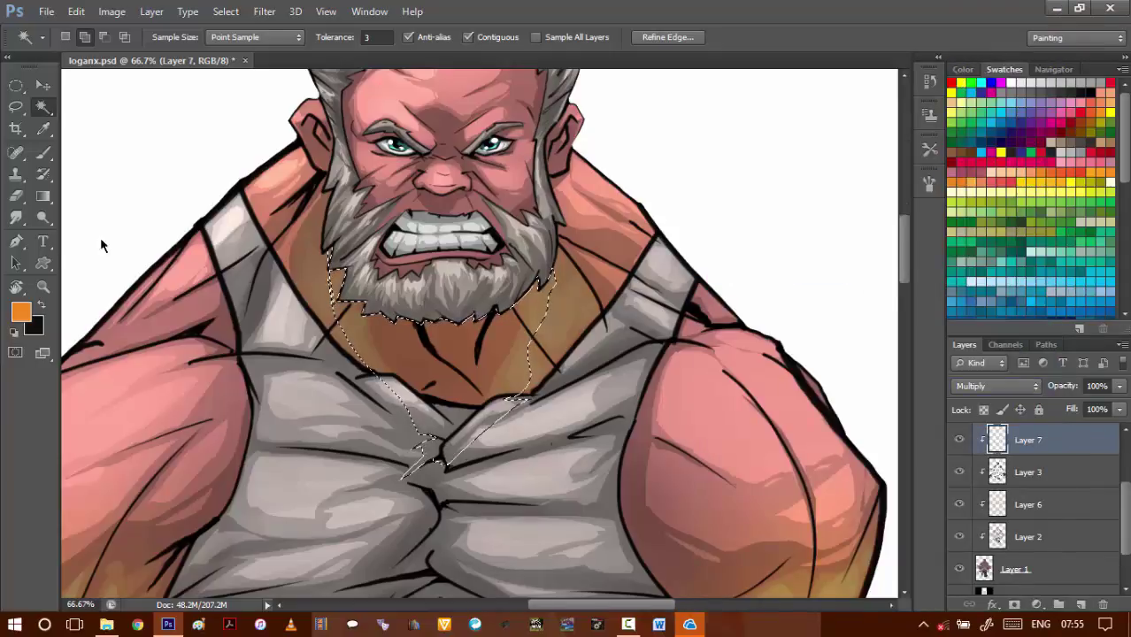
{"action": "key", "text": "ctrl+s"}
- Set the foreground colour to a mid grey, fill the neck selection with it and deselect
{"action": "left_click", "coordinate": [26, 312]}
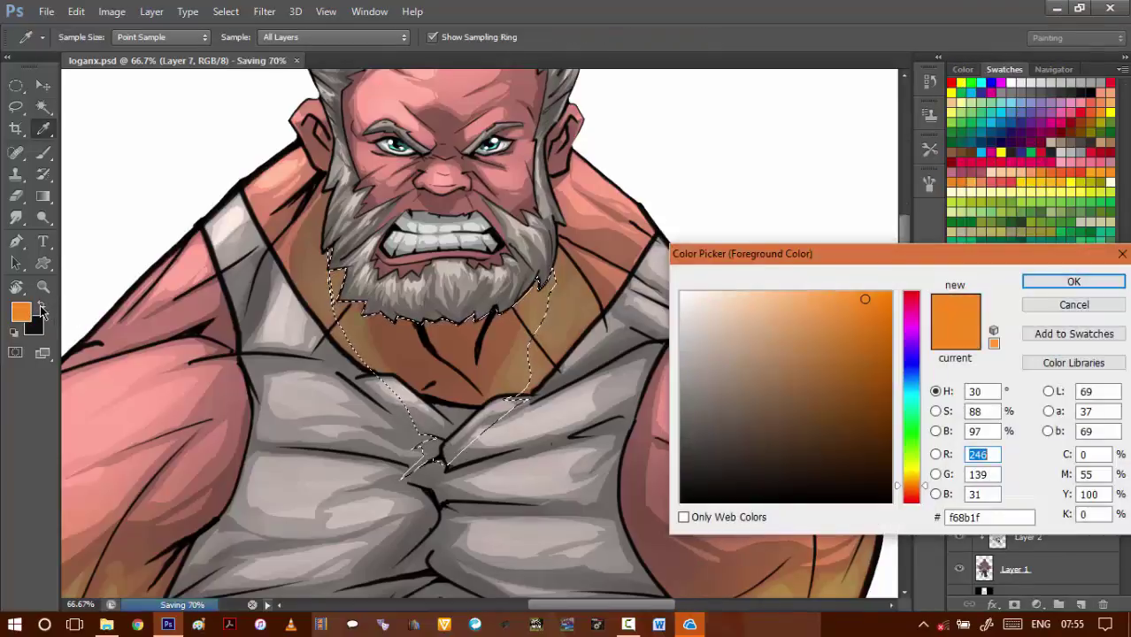
{"action": "key", "text": "Escape"}
{"action": "left_click", "coordinate": [42, 306]}
{"action": "left_click", "coordinate": [23, 311]}
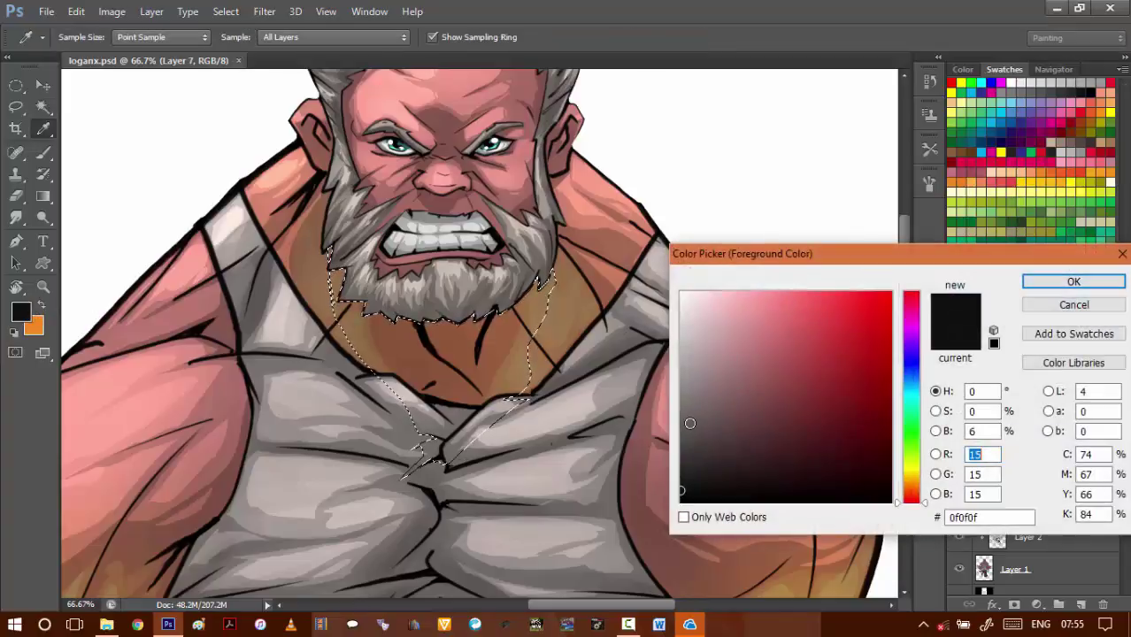
{"action": "left_click", "coordinate": [675, 399]}
{"action": "key", "text": "Return"}
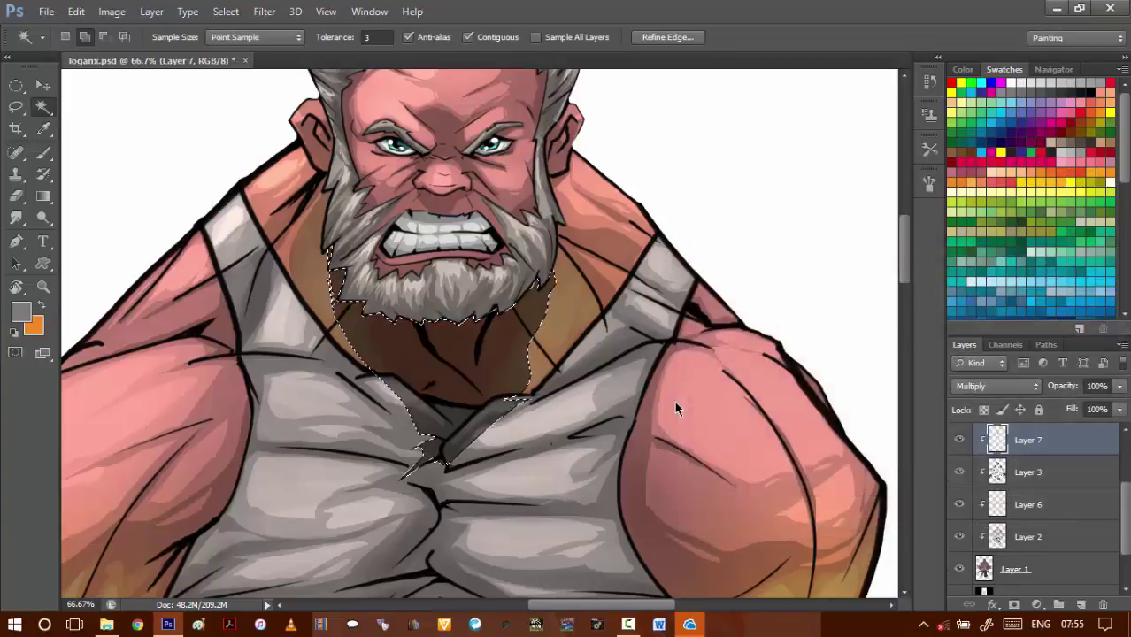
{"action": "key", "text": "ctrl+d"}
- Lasso thin slivers along both side edges of the neck shadow, fill them with the grey and deselect
{"action": "key", "text": "l"}
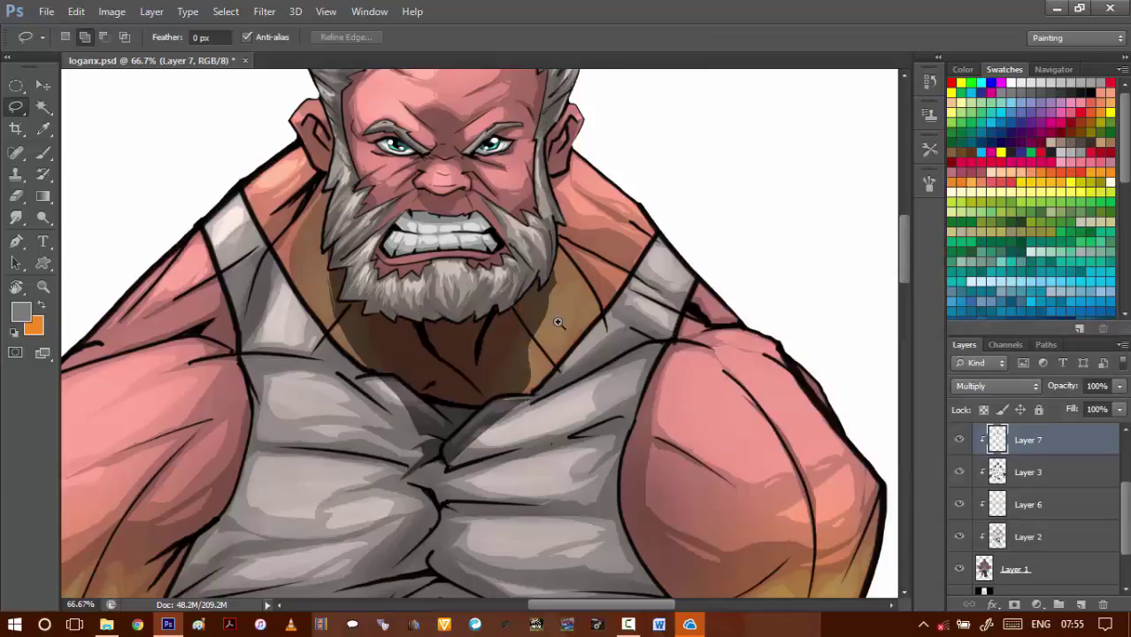
{"action": "left_click", "coordinate": [559, 322], "text": "ctrl"}
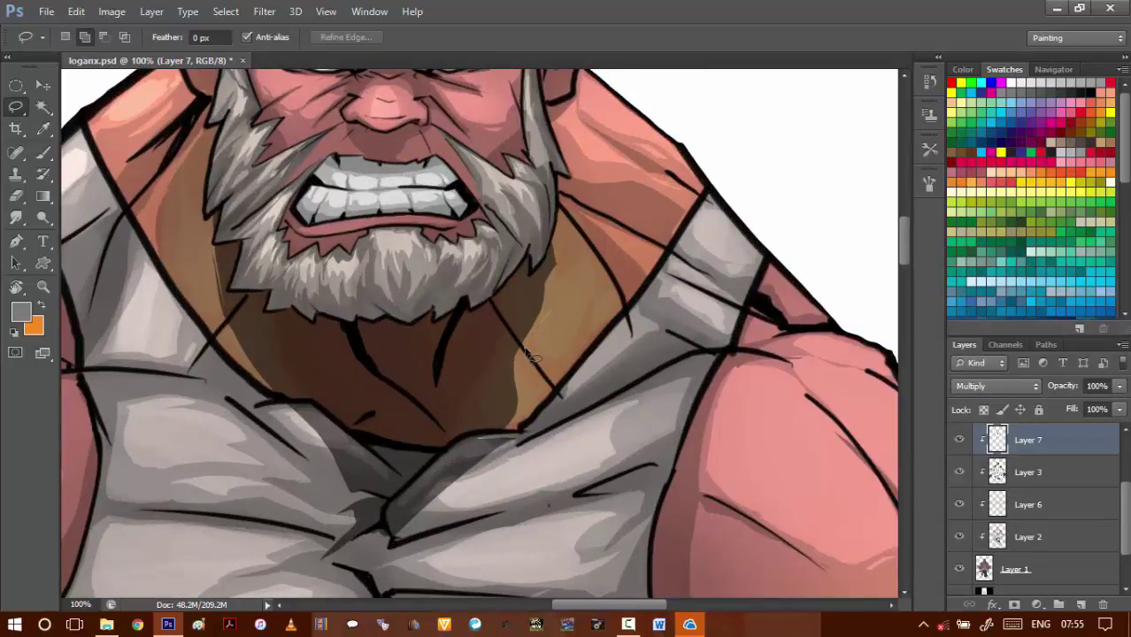
{"action": "left_click_drag", "start_coordinate": [534, 344], "coordinate": [550, 312]}
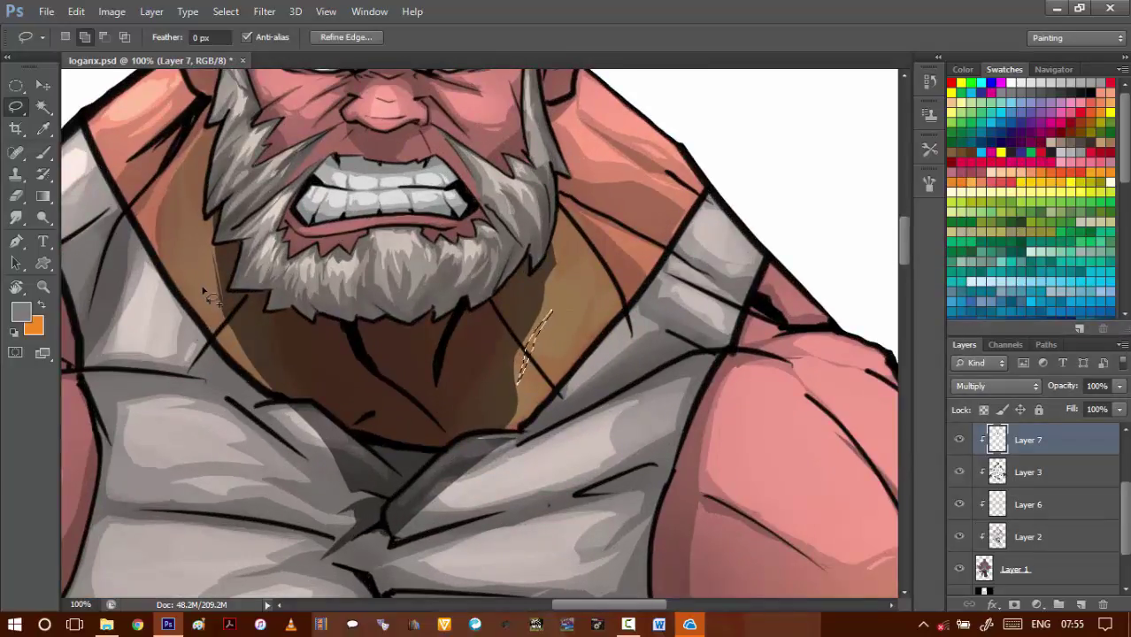
{"action": "left_click_drag", "start_coordinate": [203, 264], "coordinate": [205, 276]}
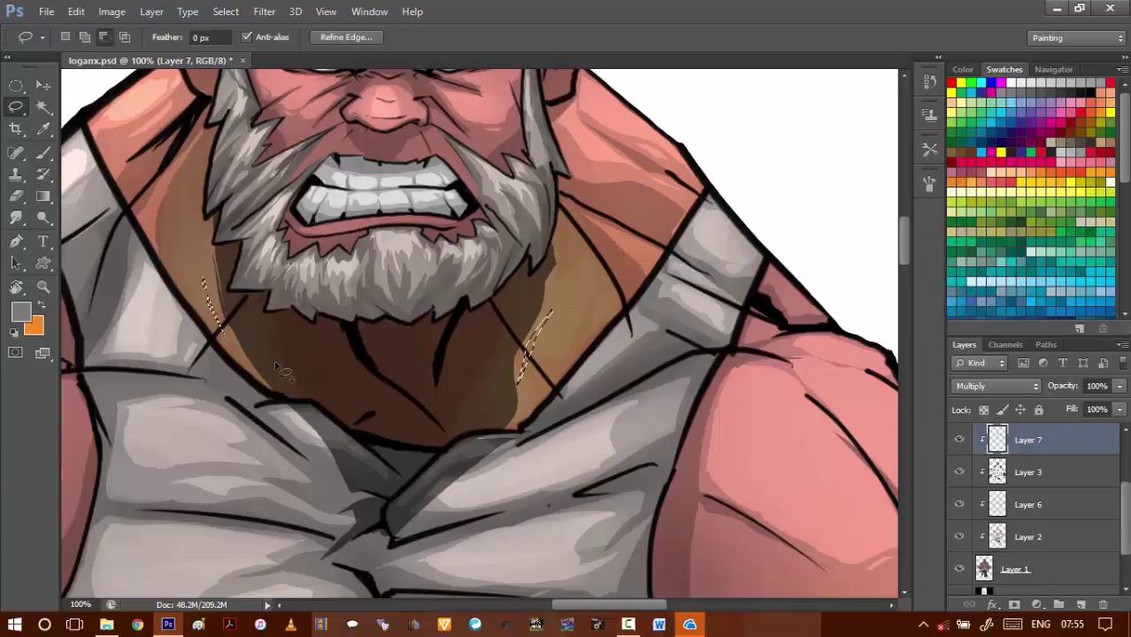
{"action": "key", "text": "alt+BackSpace"}
{"action": "key", "text": "ctrl+d"}
- Lasso a smaller pointed shadow area on the throat directly beneath the man's beard
{"action": "left_click_drag", "start_coordinate": [452, 372], "coordinate": [460, 270]}
{"action": "left_click", "coordinate": [460, 270], "text": "alt"}
{"action": "left_click", "coordinate": [452, 361], "text": "alt"}
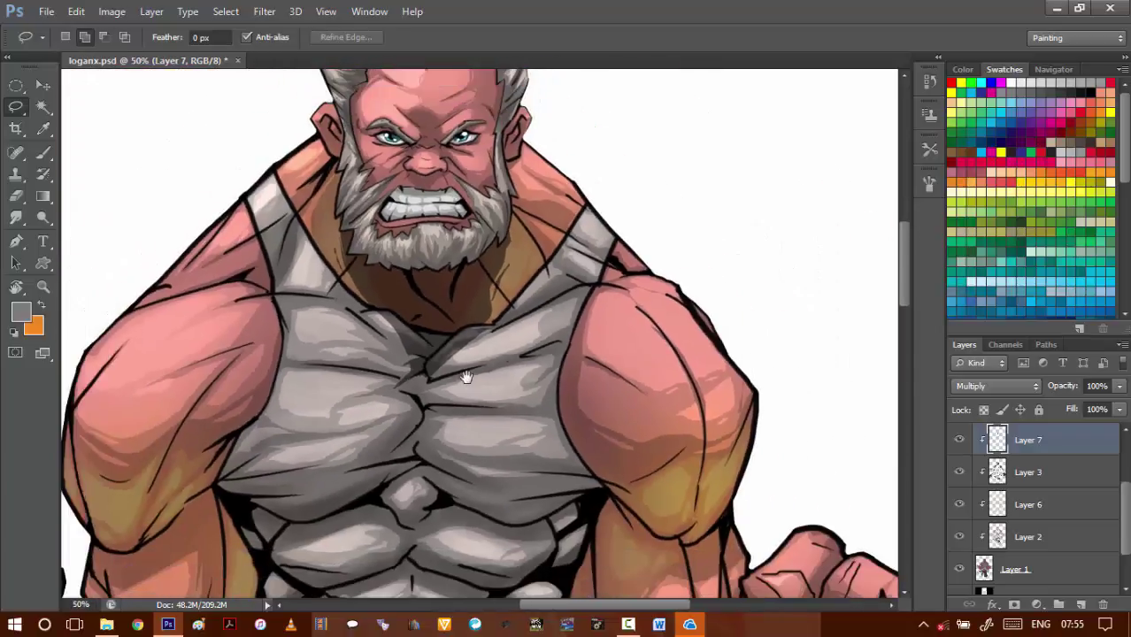
{"action": "left_click", "coordinate": [382, 233], "text": "ctrl"}
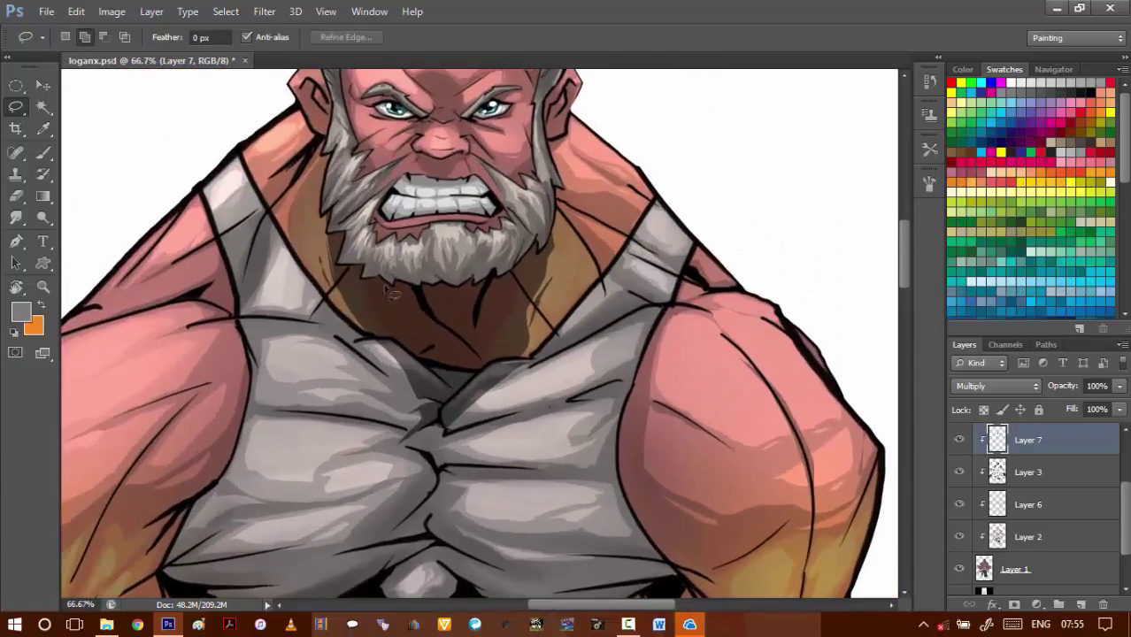
{"action": "left_click_drag", "start_coordinate": [440, 337], "coordinate": [369, 278]}
{"action": "mouse_move", "coordinate": [373, 280]}
{"action": "left_mouse_down"}
{"action": "mouse_move", "coordinate": [444, 328]}
{"action": "mouse_move", "coordinate": [494, 288]}
{"action": "left_mouse_up"}
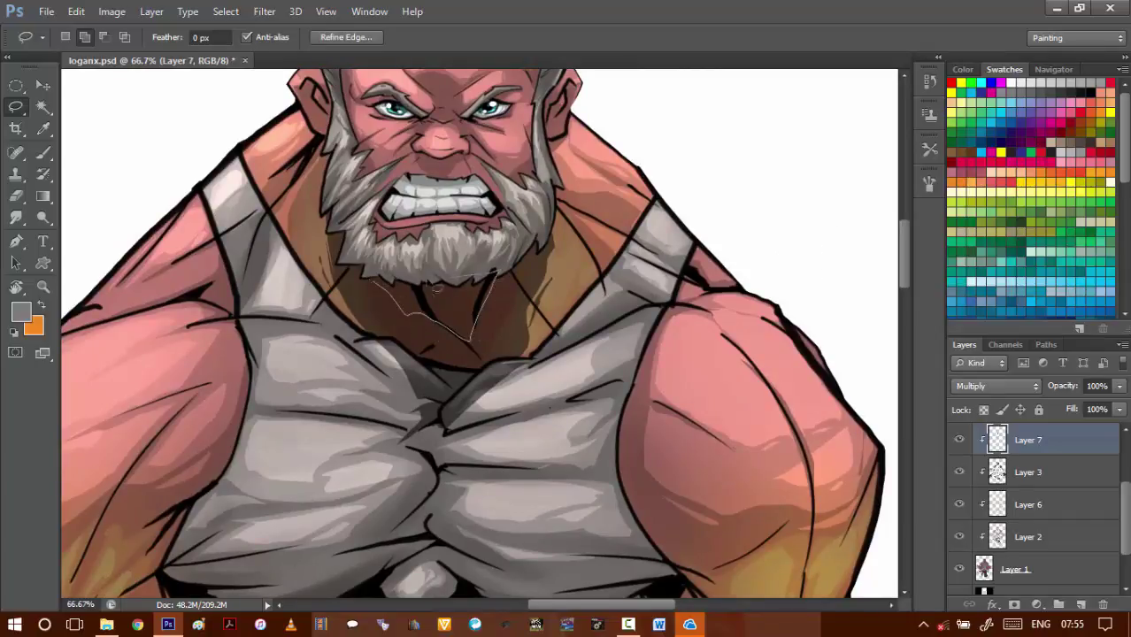
{"action": "left_click_drag", "start_coordinate": [426, 282], "coordinate": [375, 270]}
- Lower the brightness of the selected throat shadow to -70 and deselect it
{"action": "key", "text": "alt+i"}
{"action": "key", "text": "j"}
{"action": "key", "text": "c"}
{"action": "key", "text": "shift+Down"}
{"action": "key", "text": "shift+Down"}
{"action": "key", "text": "shift+Down"}
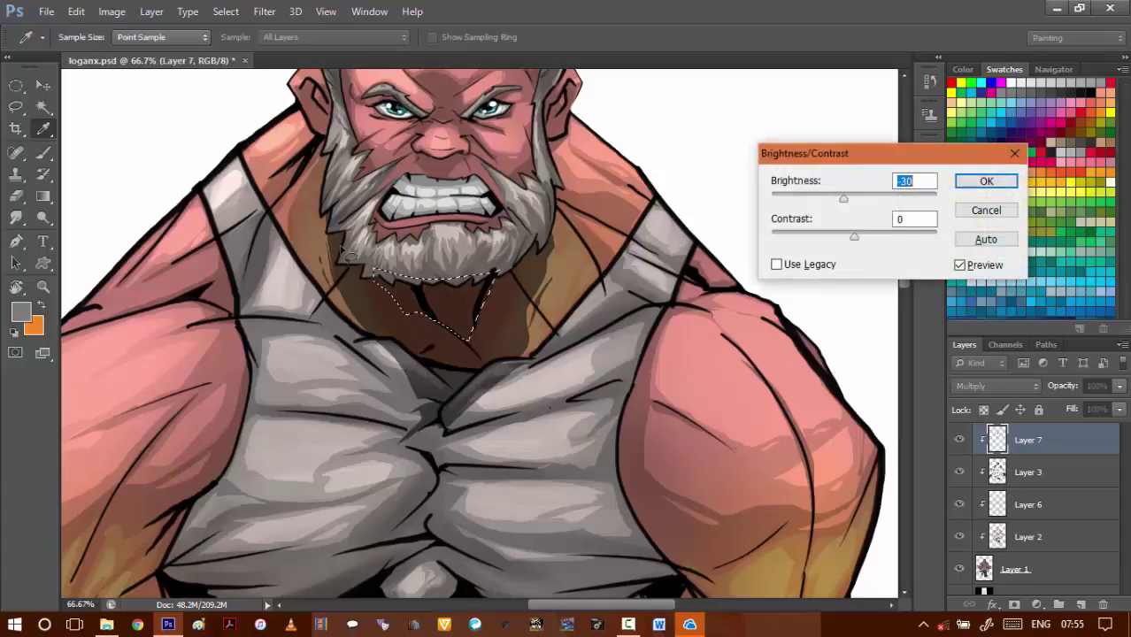
{"action": "key", "text": "shift+Down"}
{"action": "key", "text": "shift+Down"}
{"action": "key", "text": "shift+Down"}
{"action": "key", "text": "shift+Down"}
{"action": "key", "text": "Return"}
{"action": "key", "text": "ctrl+d"}
- Raise the lightness of the shadows on Layer 7 to +26 with Hue/Saturation
{"action": "key", "text": "i"}
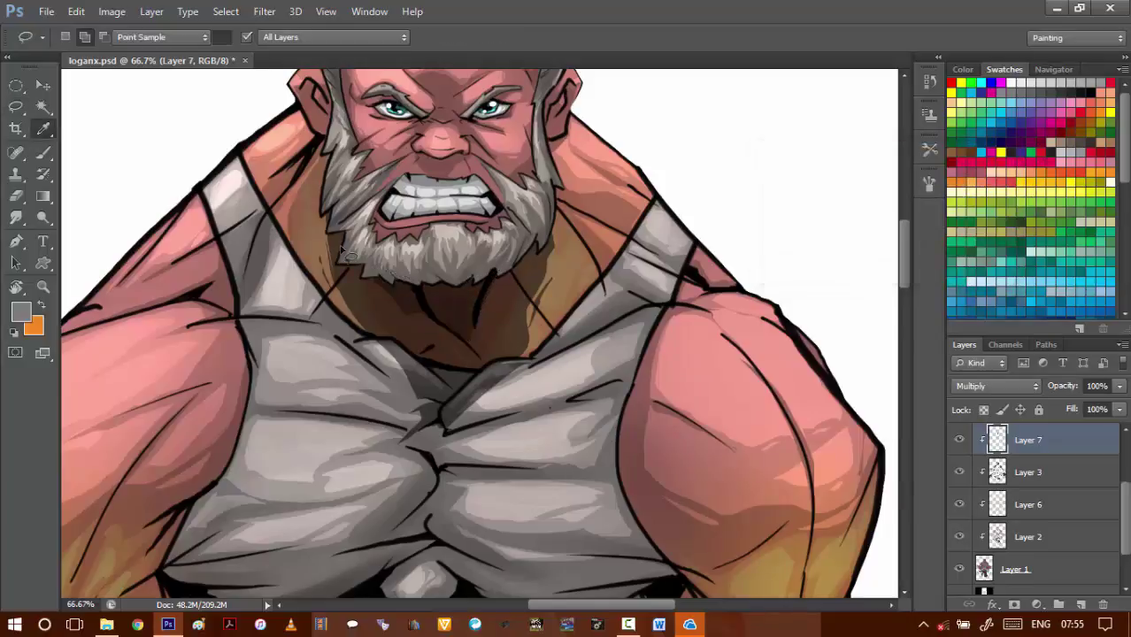
{"action": "key", "text": "ctrl+u"}
{"action": "left_click_drag", "start_coordinate": [821, 399], "coordinate": [827, 400]}
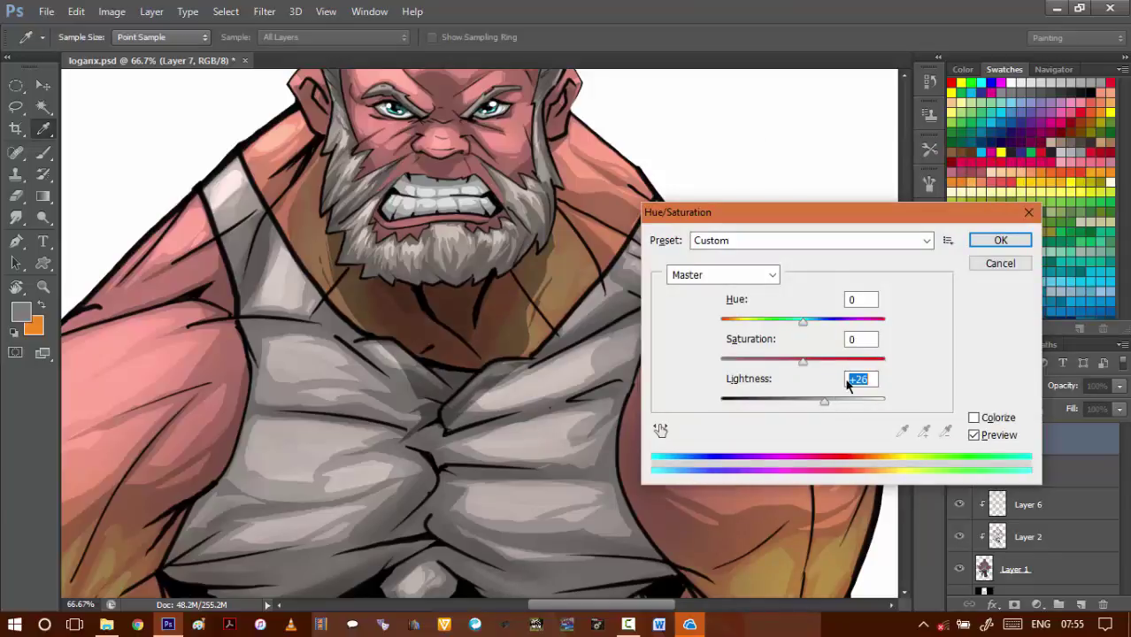
{"action": "left_click", "coordinate": [1000, 241]}
- Lasso the part of the girl's red scarf beneath her chin and fill it with the grey
{"action": "scroll", "coordinate": [492, 328], "scroll_direction": "down", "scroll_amount": 2}
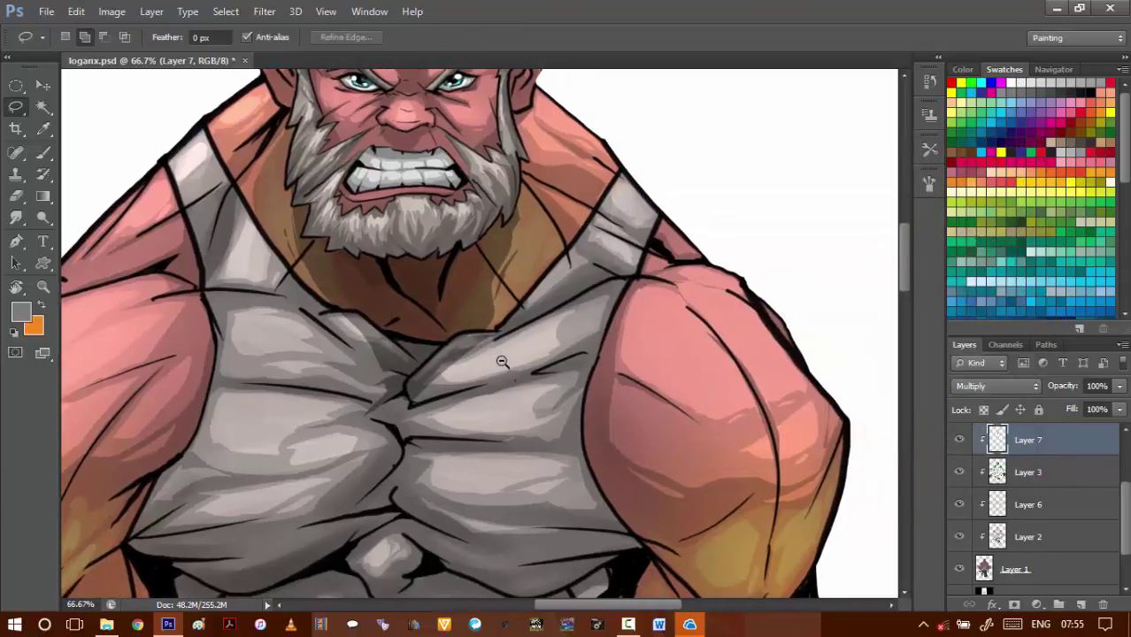
{"action": "scroll", "coordinate": [504, 352], "scroll_direction": "down", "scroll_amount": 1}
{"action": "scroll", "coordinate": [518, 367], "scroll_direction": "down", "scroll_amount": 3}
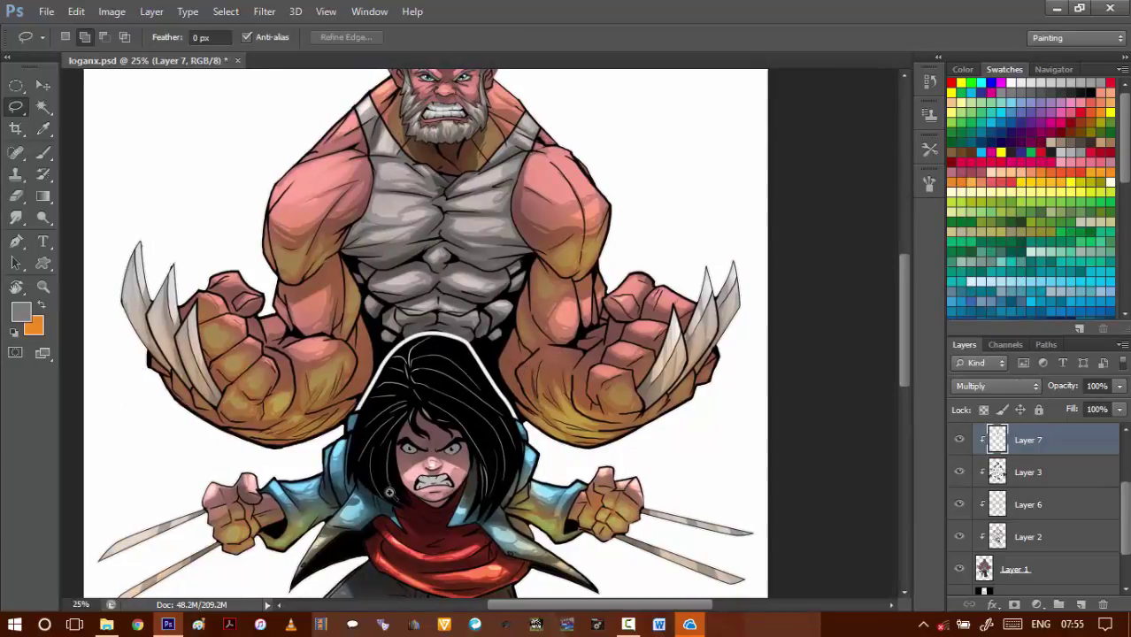
{"action": "scroll", "coordinate": [396, 526], "scroll_direction": "up", "scroll_amount": 3}
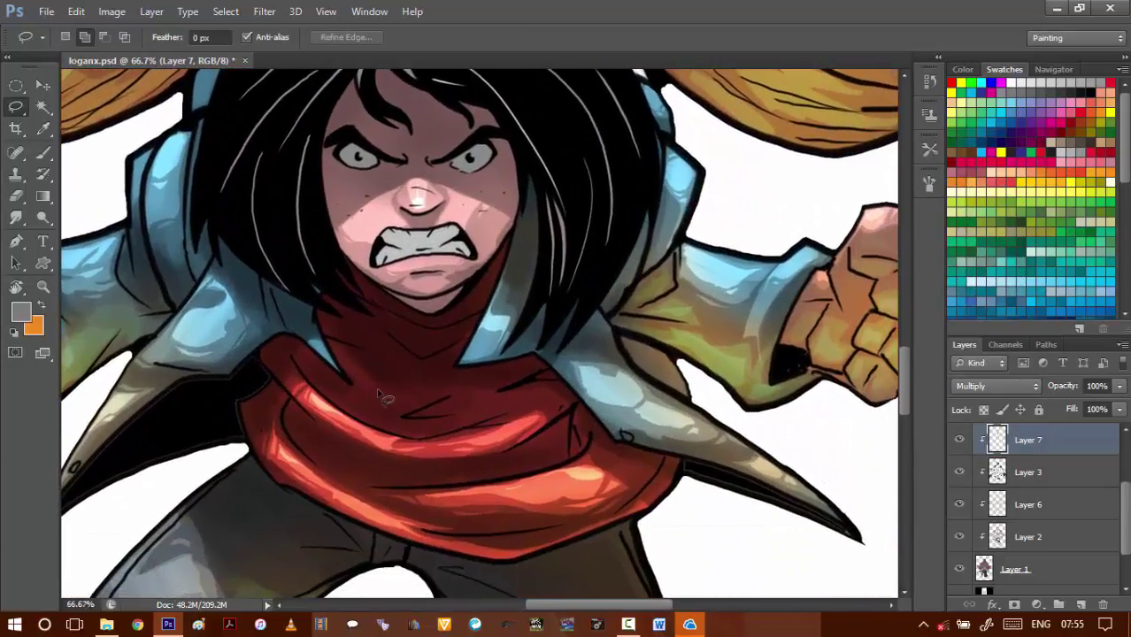
{"action": "mouse_move", "coordinate": [311, 275]}
{"action": "left_mouse_down"}
{"action": "mouse_move", "coordinate": [344, 344]}
{"action": "mouse_move", "coordinate": [407, 377]}
{"action": "mouse_move", "coordinate": [430, 374]}
{"action": "mouse_move", "coordinate": [486, 295]}
{"action": "left_mouse_up"}
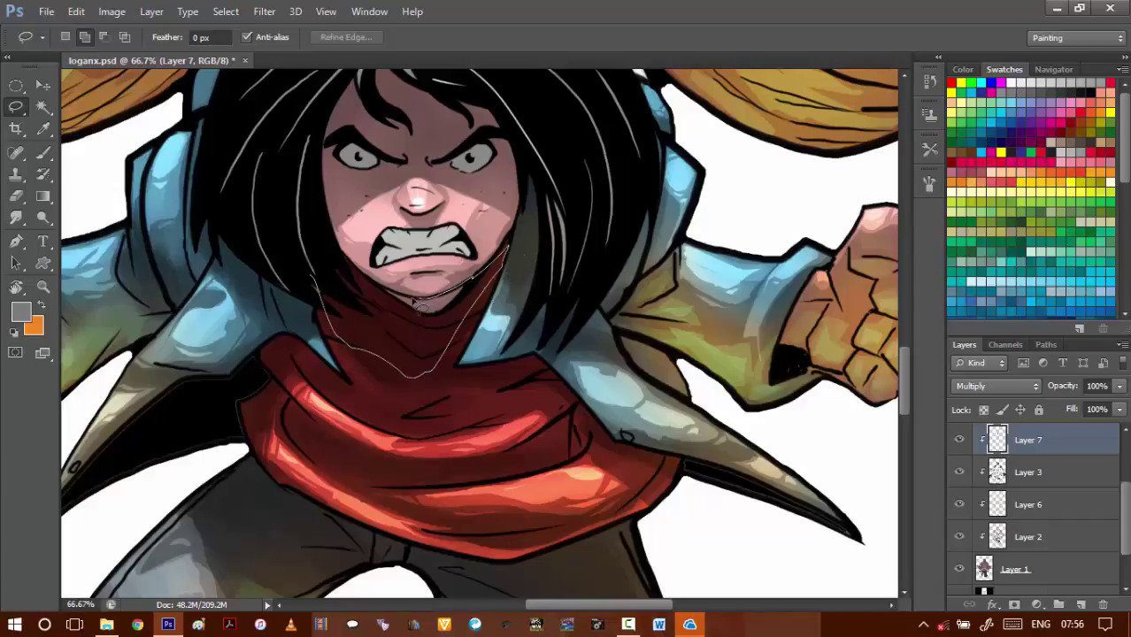
{"action": "mouse_move", "coordinate": [391, 301]}
{"action": "left_mouse_down"}
{"action": "mouse_move", "coordinate": [341, 256]}
{"action": "mouse_move", "coordinate": [310, 273]}
{"action": "left_mouse_up"}
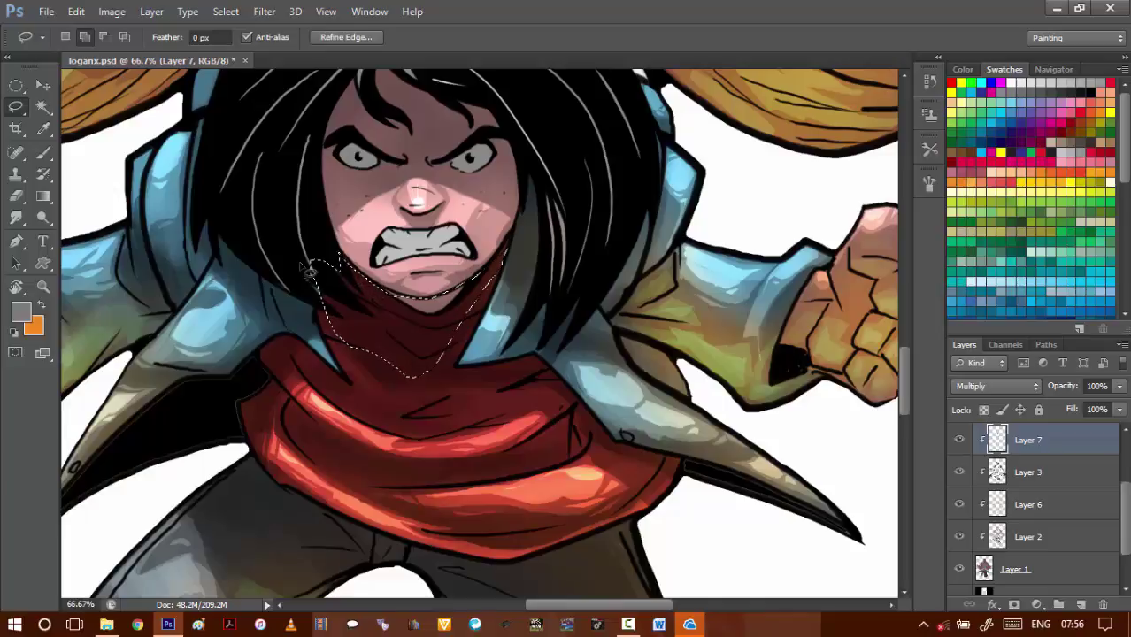
{"action": "key", "text": "alt+BackSpace"}
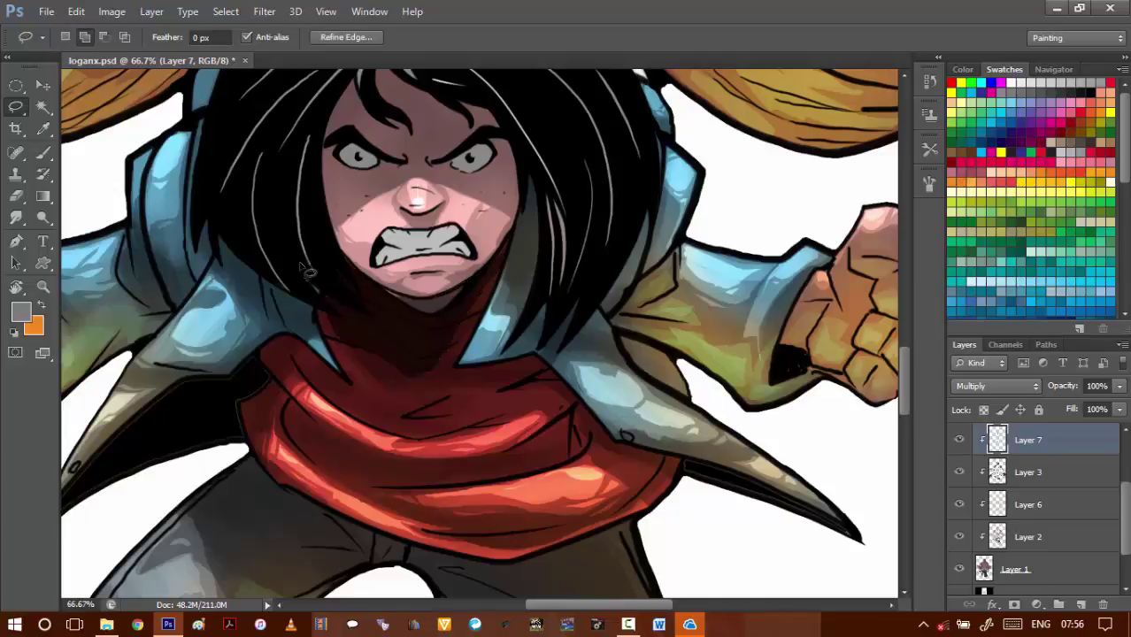
- Raise the lightness of the selected scarf shadow to +35 with Hue/Saturation and deselect it
{"action": "key", "text": "ctrl+d"}
{"action": "key", "text": "ctrl+shift+d"}
{"action": "key", "text": "alt+s"}
{"action": "key", "text": "m"}
{"action": "key", "text": "e"}
{"action": "key", "text": "Return"}
{"action": "key", "text": "ctrl+u"}
{"action": "left_click_drag", "start_coordinate": [807, 402], "coordinate": [828, 400]}
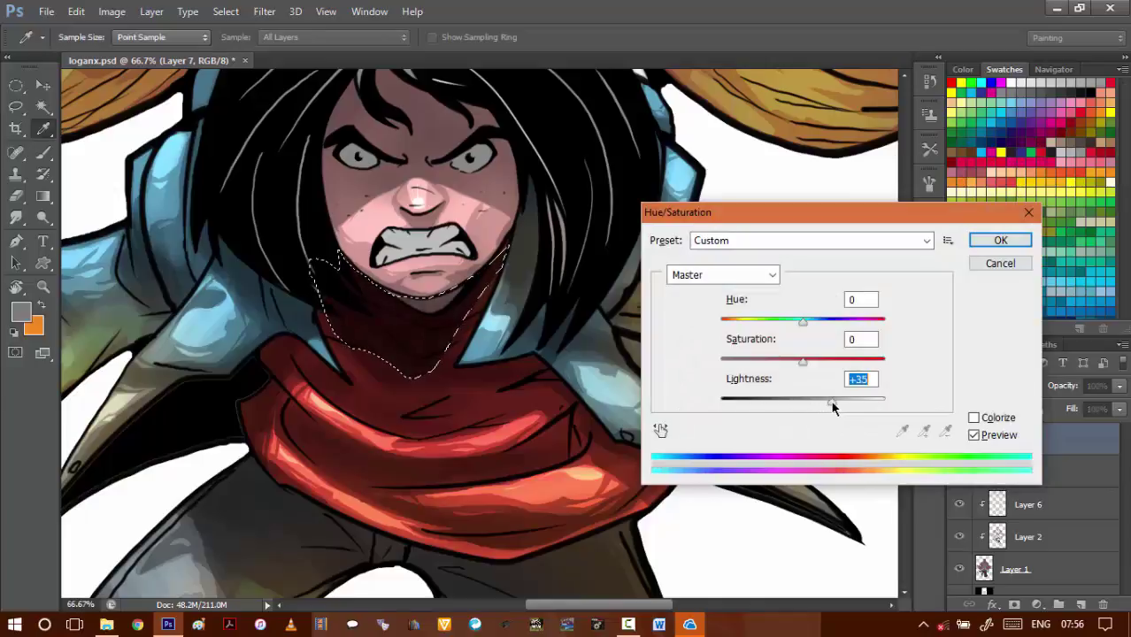
{"action": "left_click", "coordinate": [998, 240]}
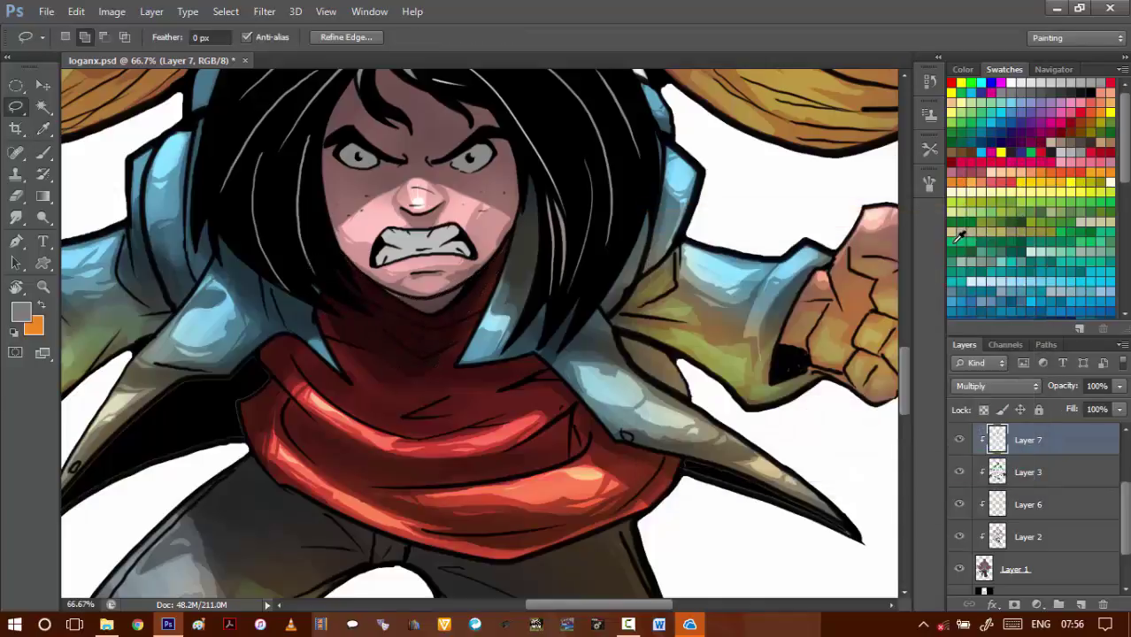
{"action": "key", "text": "ctrl+d"}
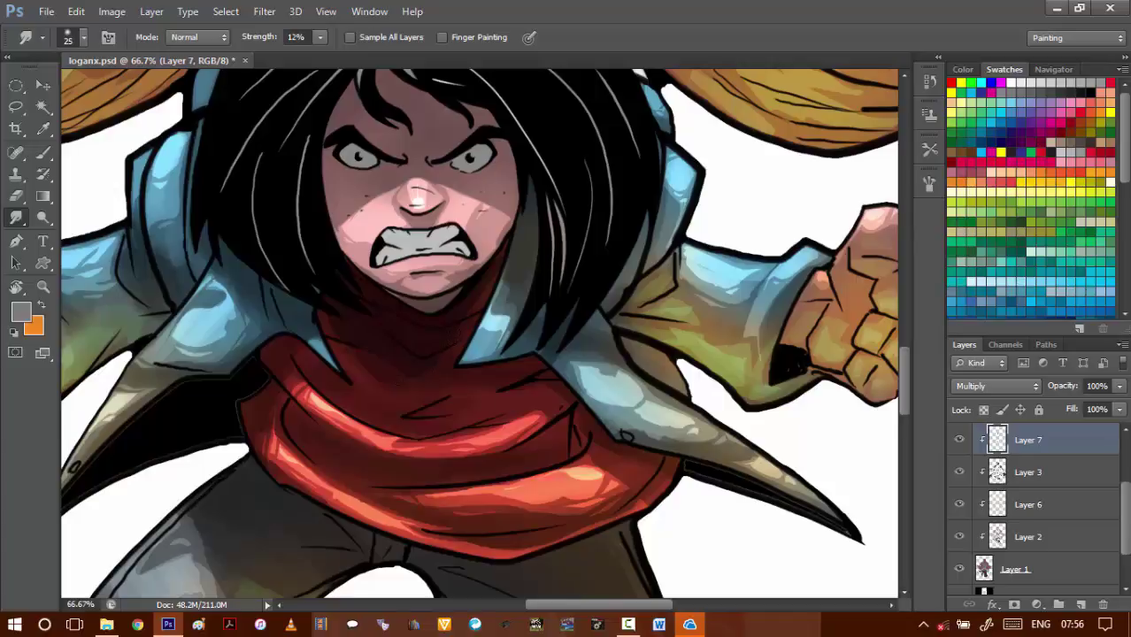
- Lasso a cast-shadow shape beneath the man's nose, following the nostril line, and fill it with the grey
{"action": "scroll", "coordinate": [523, 226], "scroll_direction": "up", "scroll_amount": 10}
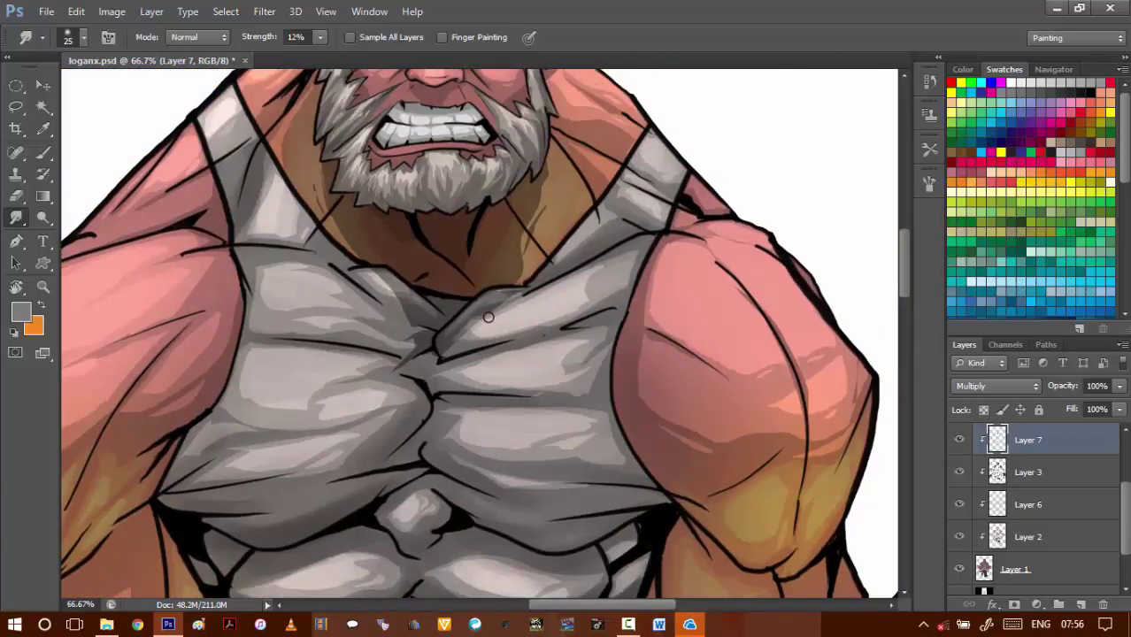
{"action": "left_click_drag", "start_coordinate": [420, 255], "coordinate": [423, 310]}
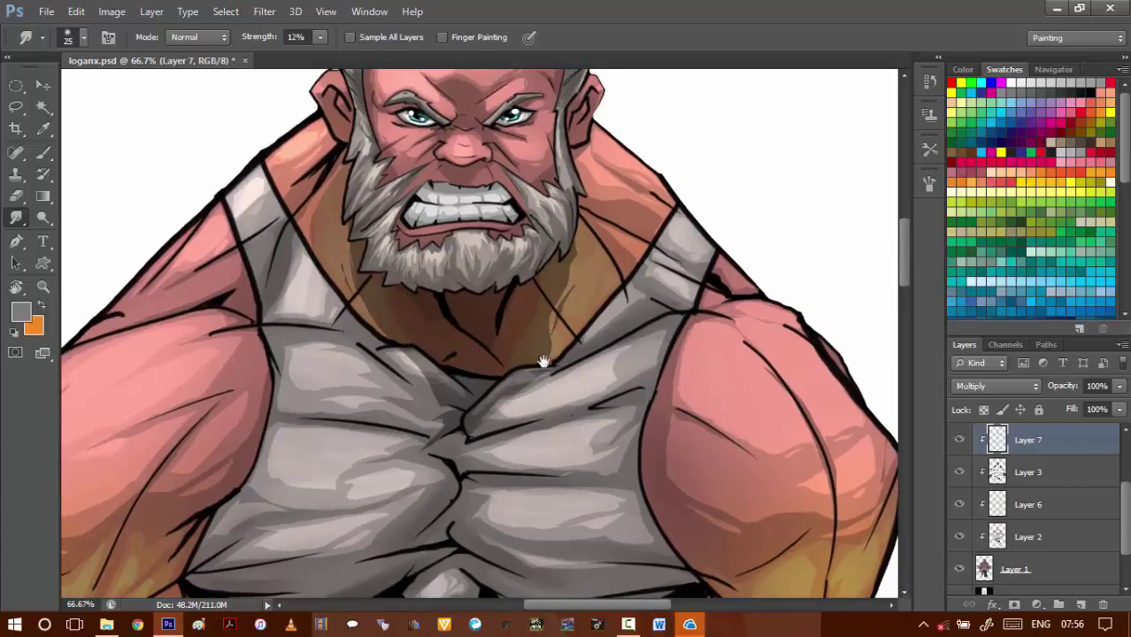
{"action": "left_click_drag", "start_coordinate": [543, 362], "coordinate": [554, 485]}
{"action": "key", "text": "l"}
{"action": "left_click", "coordinate": [463, 272], "text": "ctrl"}
{"action": "left_click", "coordinate": [463, 264], "text": "ctrl"}
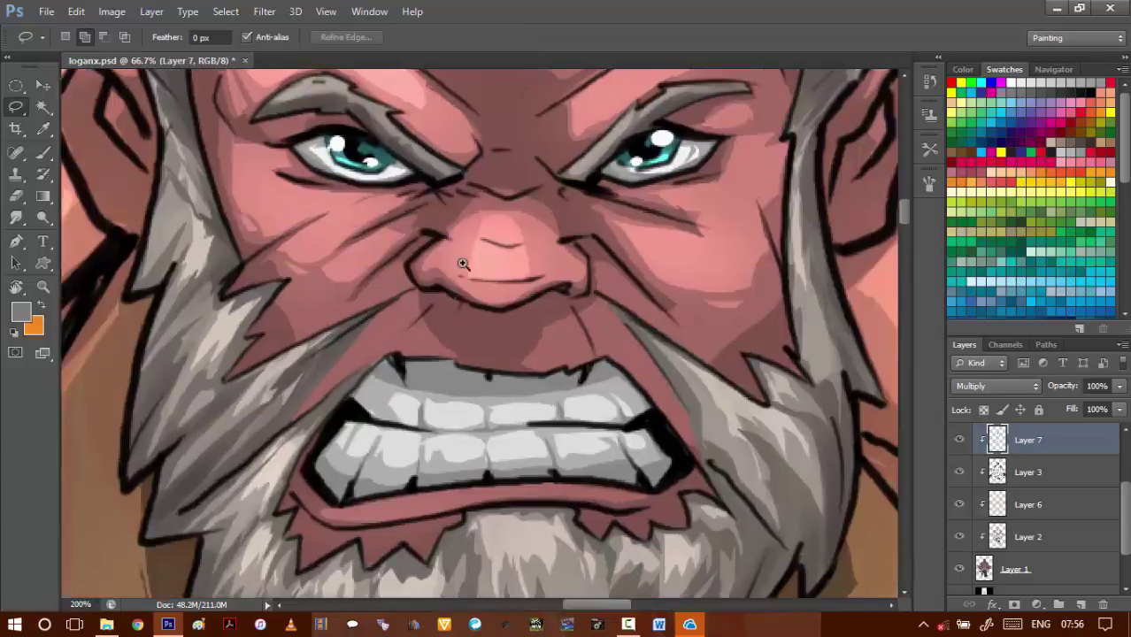
{"action": "left_click", "coordinate": [462, 264], "text": "ctrl"}
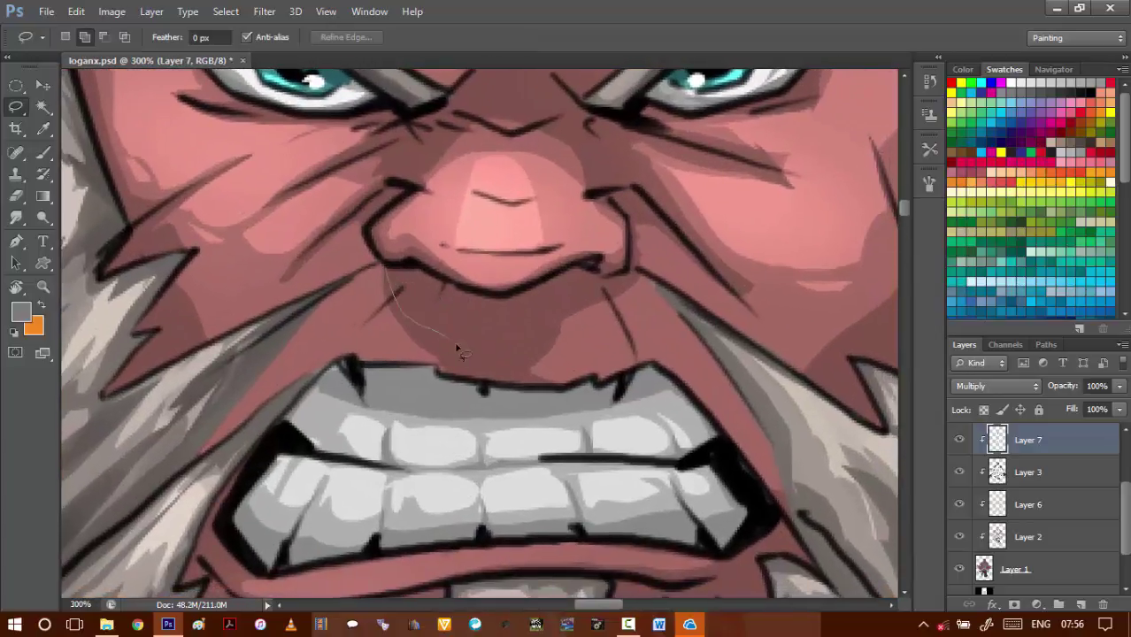
{"action": "left_click_drag", "start_coordinate": [495, 371], "coordinate": [500, 368]}
{"action": "key", "text": "ctrl+d"}
{"action": "left_click_drag", "start_coordinate": [407, 263], "coordinate": [447, 276]}
{"action": "left_click_drag", "start_coordinate": [617, 268], "coordinate": [621, 263]}
{"action": "key", "text": "alt+BackSpace"}
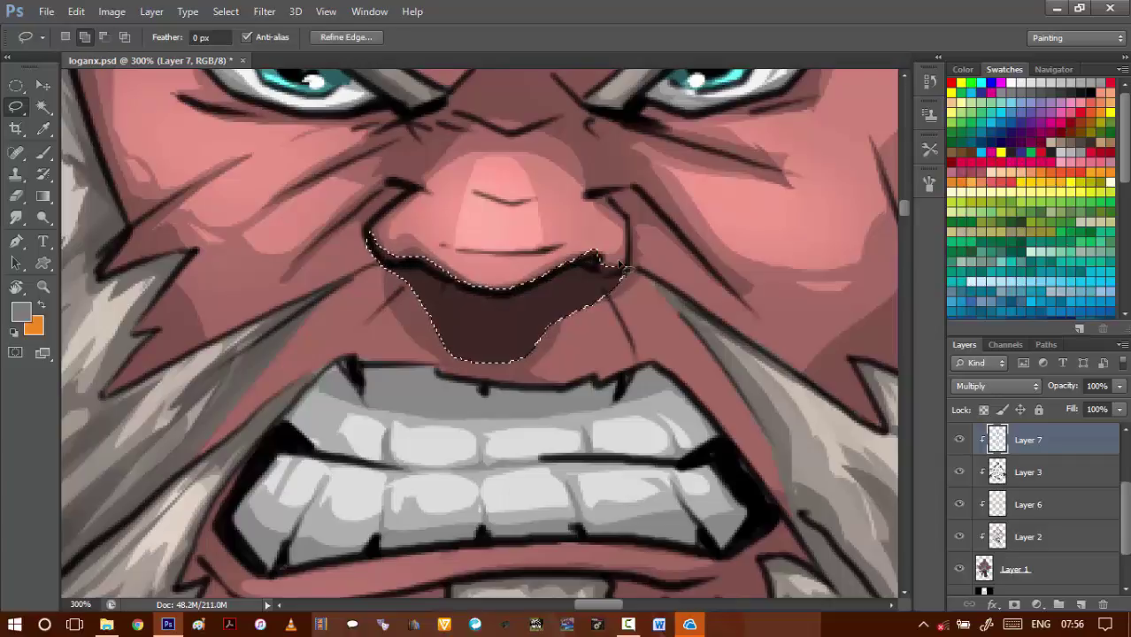
- Raise the brightness of the shadow beneath the man's nose to 20 with Brightness/Contrast, deselect it and save the file
{"action": "key", "text": "alt+i"}
{"action": "key", "text": "a"}
{"action": "key", "text": "c"}
{"action": "key", "text": "shift+Down"}
{"action": "key", "text": "shift+Down"}
{"action": "key", "text": "shift+Up"}
{"action": "key", "text": "shift+Up"}
{"action": "key", "text": "shift+Up"}
{"action": "key", "text": "shift+Up"}
{"action": "key", "text": "shift+Up"}
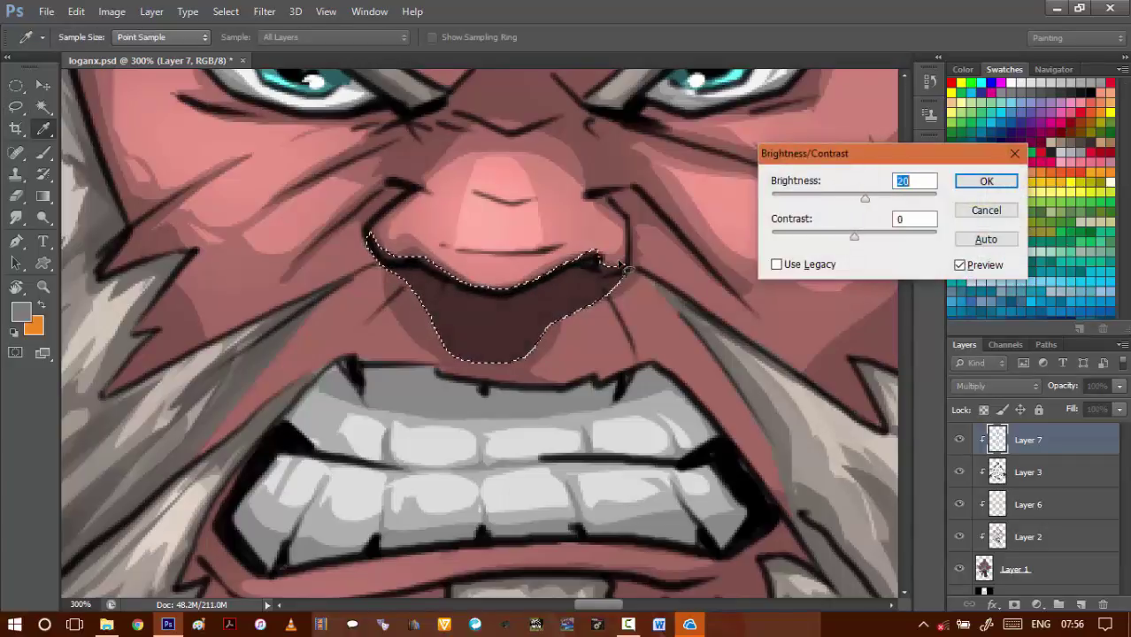
{"action": "key", "text": "Return"}
{"action": "key", "text": "ctrl+d"}
{"action": "mouse_move", "coordinate": [522, 357]}
{"action": "left_mouse_down"}
{"action": "mouse_move", "coordinate": [480, 388]}
{"action": "mouse_move", "coordinate": [506, 381]}
{"action": "mouse_move", "coordinate": [489, 342]}
{"action": "left_mouse_up"}
{"action": "scroll", "coordinate": [480, 389], "scroll_direction": "down", "scroll_amount": 4}
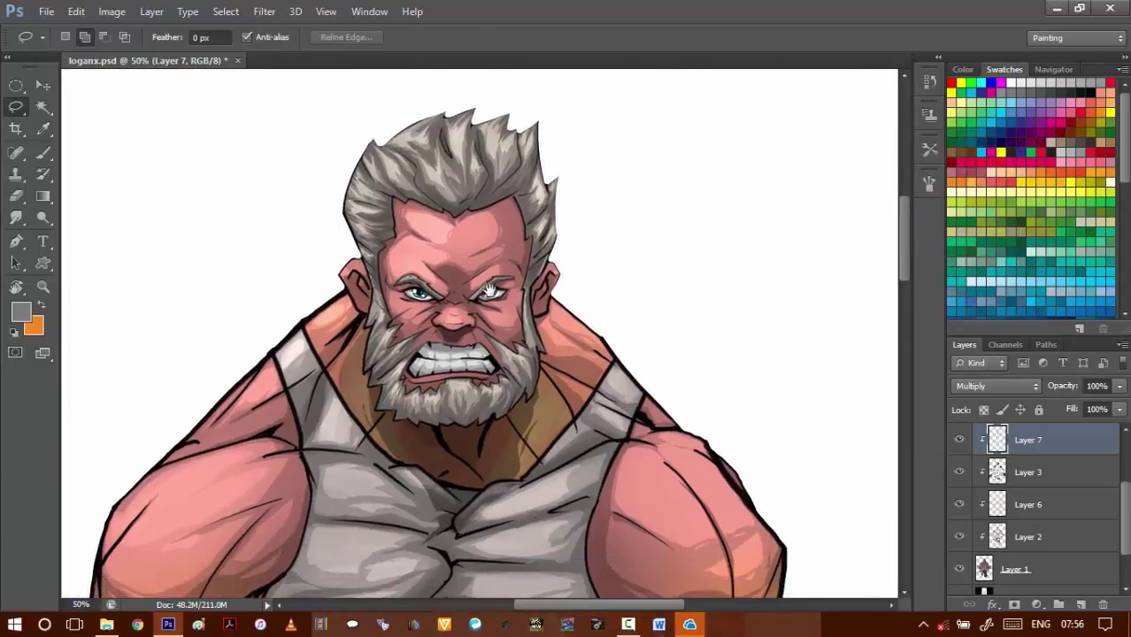
{"action": "key", "text": "ctrl+s"}
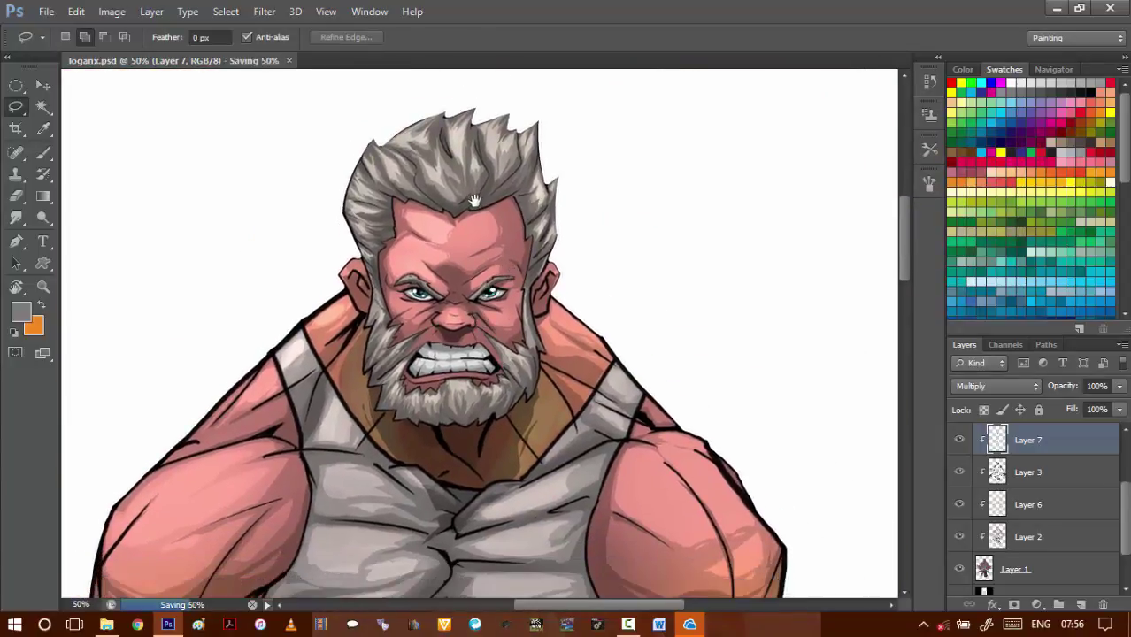
- Lasso jagged cast-shadow shapes in the man's hair along the right half of his forehead and down beside his right-hand temple
{"action": "left_click_drag", "start_coordinate": [502, 384], "coordinate": [509, 483]}
{"action": "left_click", "coordinate": [506, 284], "text": "ctrl"}
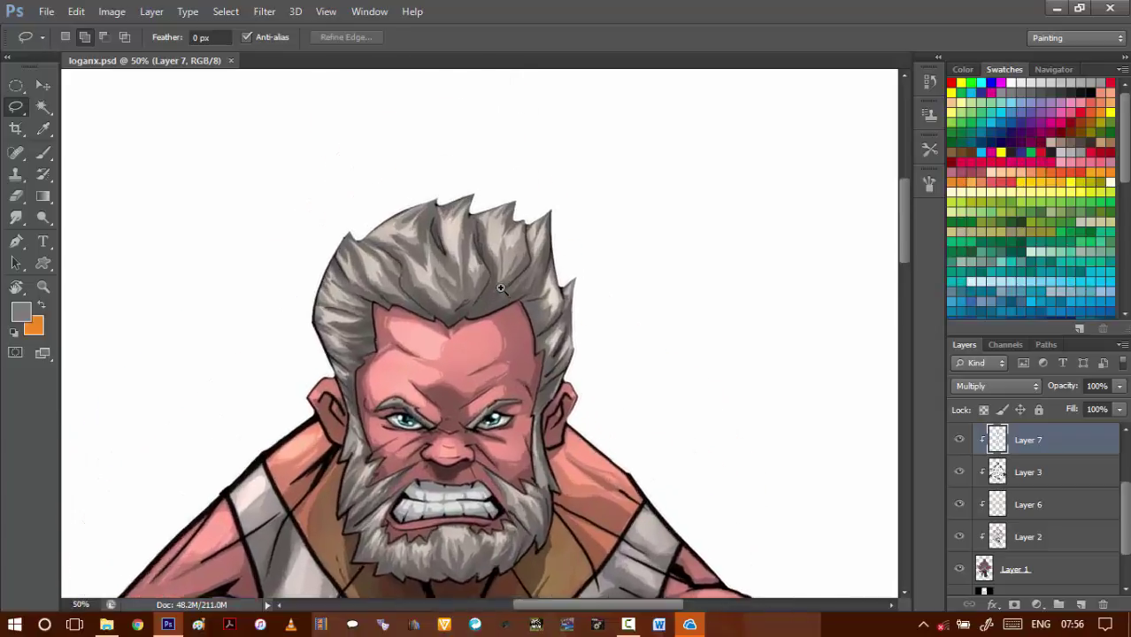
{"action": "left_click", "coordinate": [506, 283], "text": "ctrl"}
{"action": "scroll", "coordinate": [494, 276], "scroll_direction": "up", "scroll_amount": 2}
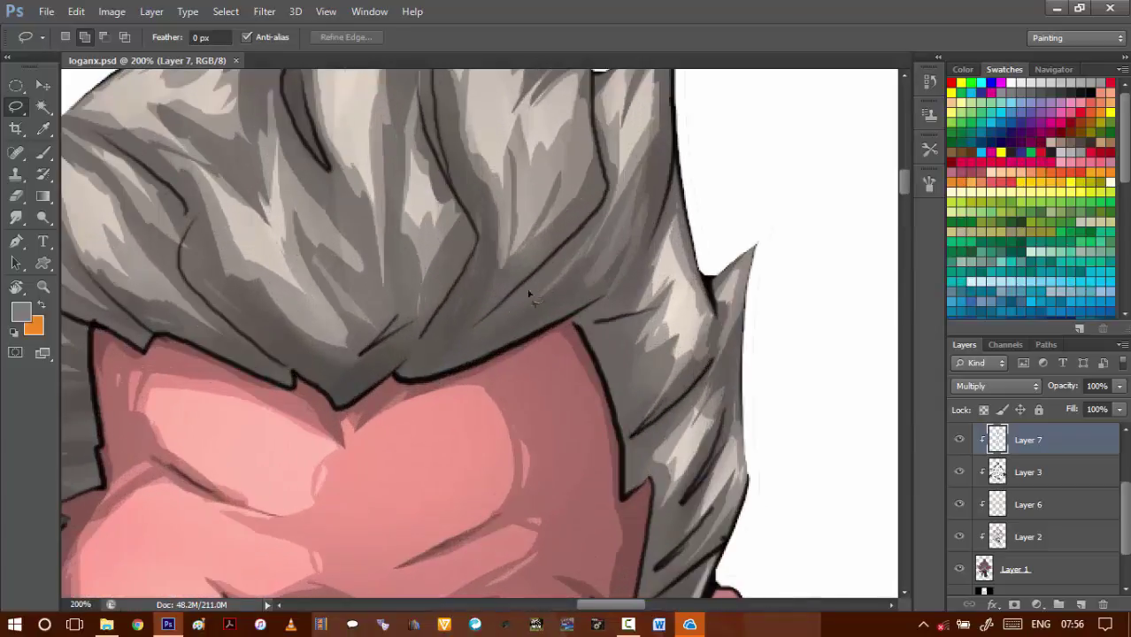
{"action": "mouse_move", "coordinate": [458, 356]}
{"action": "left_mouse_down"}
{"action": "mouse_move", "coordinate": [427, 372]}
{"action": "mouse_move", "coordinate": [458, 364]}
{"action": "left_mouse_up"}
{"action": "mouse_move", "coordinate": [563, 319]}
{"action": "left_mouse_down"}
{"action": "mouse_move", "coordinate": [443, 320]}
{"action": "mouse_move", "coordinate": [491, 281]}
{"action": "left_mouse_up"}
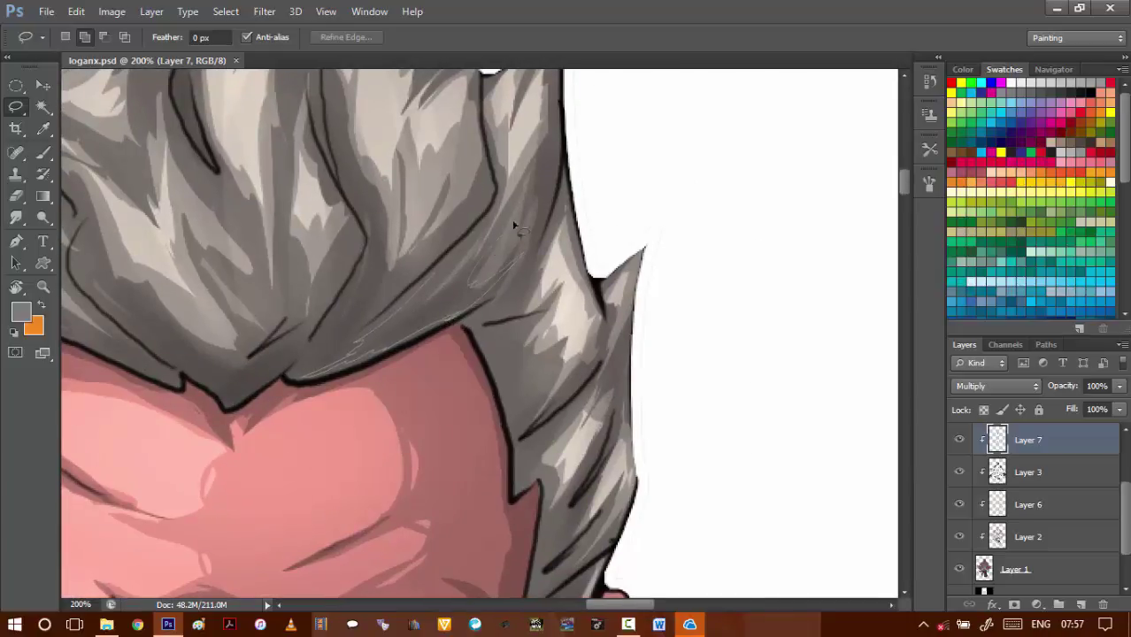
{"action": "mouse_move", "coordinate": [422, 309]}
{"action": "left_mouse_down"}
{"action": "mouse_move", "coordinate": [496, 319]}
{"action": "mouse_move", "coordinate": [426, 292]}
{"action": "left_mouse_up"}
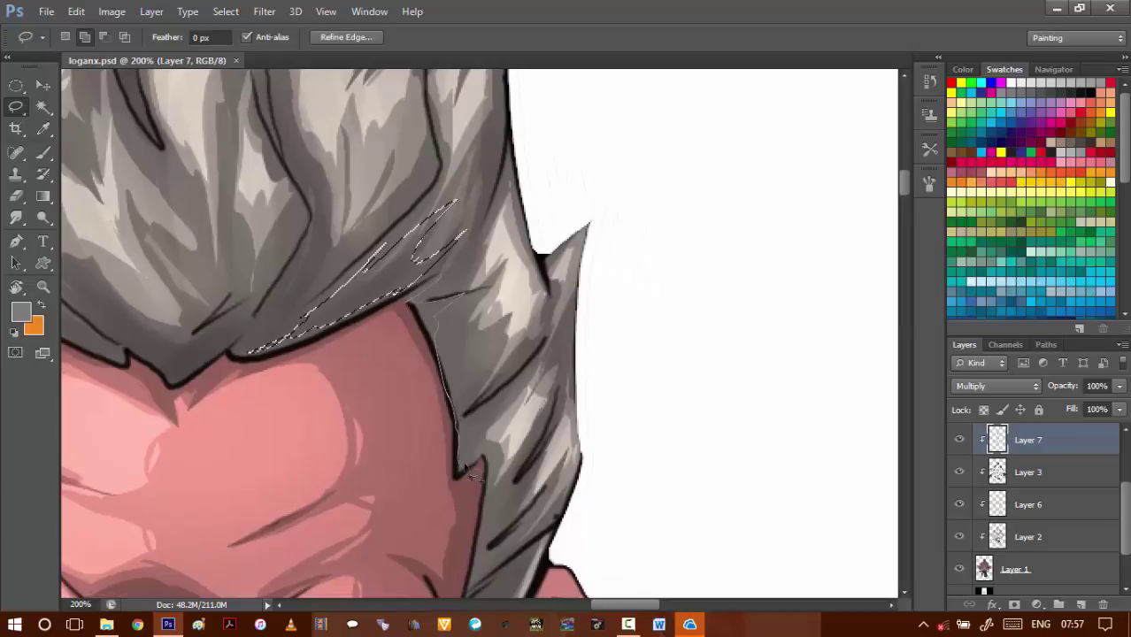
{"action": "mouse_move", "coordinate": [469, 475]}
{"action": "left_mouse_down"}
{"action": "mouse_move", "coordinate": [498, 441]}
{"action": "mouse_move", "coordinate": [474, 417]}
{"action": "left_mouse_up"}
{"action": "mouse_move", "coordinate": [464, 351]}
{"action": "left_mouse_down"}
{"action": "mouse_move", "coordinate": [488, 287]}
{"action": "mouse_move", "coordinate": [440, 278]}
{"action": "left_mouse_up"}
{"action": "left_click_drag", "start_coordinate": [442, 273], "coordinate": [803, 318]}
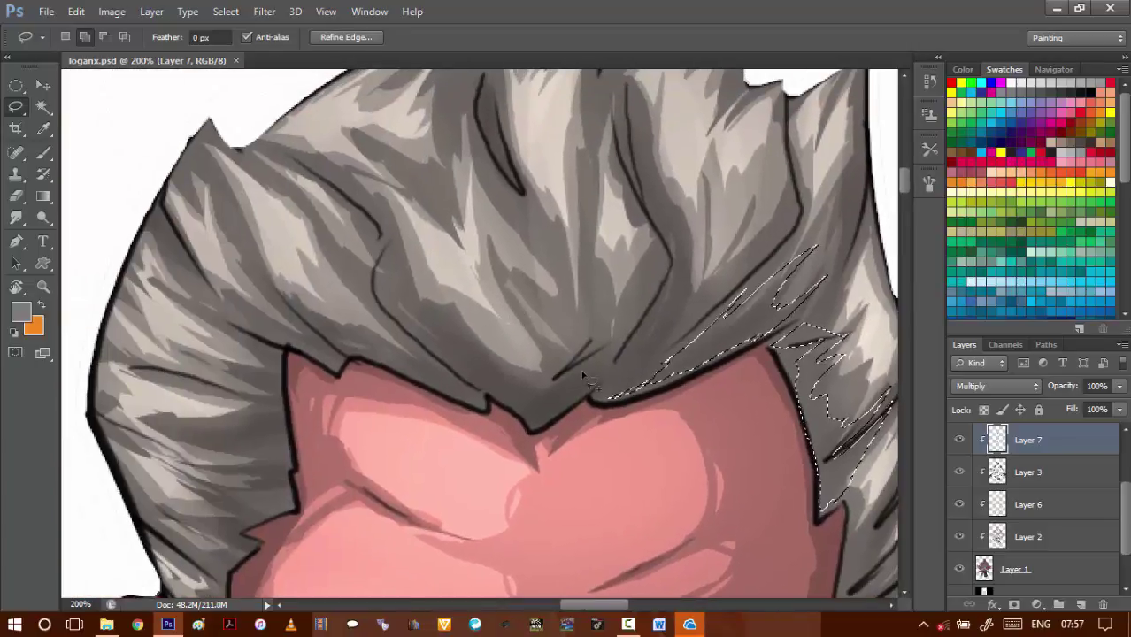
- Add spiky shadow shapes along the middle and left of the hairline to the selection, fill everything with the grey and deselect
{"action": "left_click_drag", "start_coordinate": [533, 404], "coordinate": [582, 380]}
{"action": "mouse_move", "coordinate": [690, 304]}
{"action": "left_mouse_down"}
{"action": "mouse_move", "coordinate": [620, 381]}
{"action": "mouse_move", "coordinate": [667, 363]}
{"action": "mouse_move", "coordinate": [538, 433]}
{"action": "mouse_move", "coordinate": [478, 379]}
{"action": "mouse_move", "coordinate": [498, 404]}
{"action": "mouse_move", "coordinate": [467, 407]}
{"action": "mouse_move", "coordinate": [401, 362]}
{"action": "mouse_move", "coordinate": [440, 389]}
{"action": "mouse_move", "coordinate": [464, 394]}
{"action": "mouse_move", "coordinate": [433, 360]}
{"action": "mouse_move", "coordinate": [505, 386]}
{"action": "left_mouse_up"}
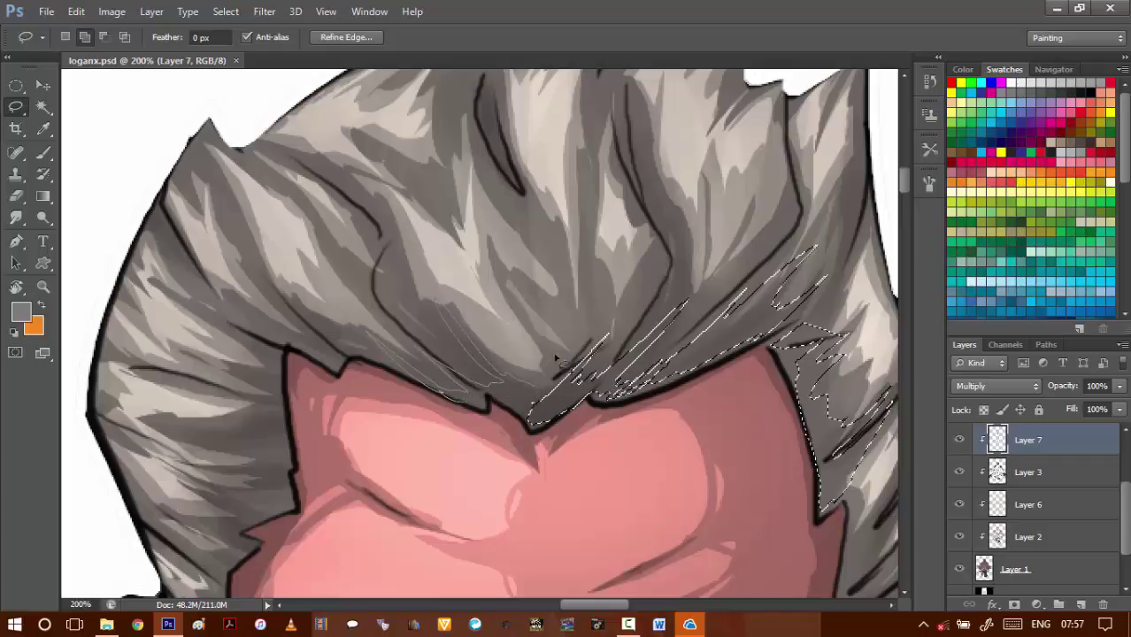
{"action": "left_click_drag", "start_coordinate": [544, 433], "coordinate": [372, 338]}
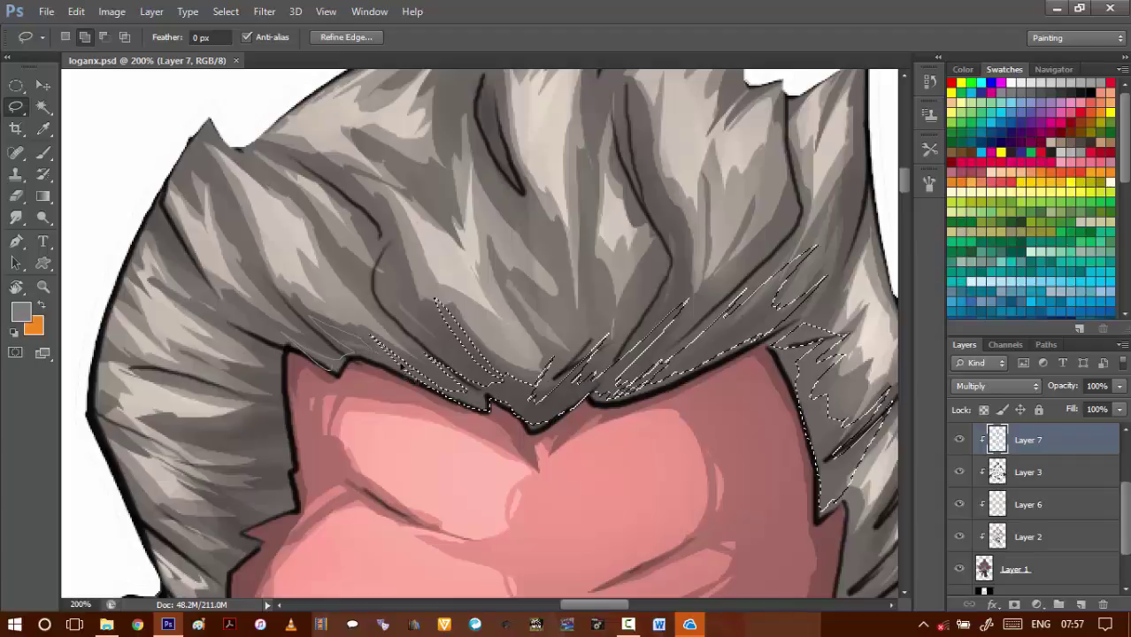
{"action": "left_click_drag", "start_coordinate": [337, 378], "coordinate": [363, 360]}
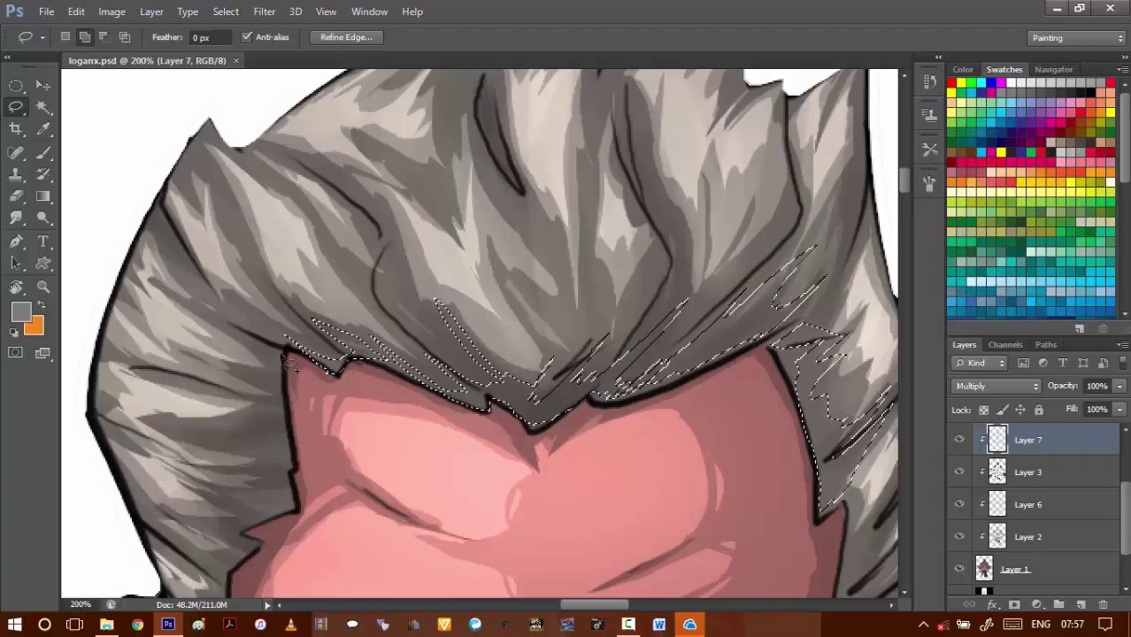
{"action": "left_click_drag", "start_coordinate": [267, 375], "coordinate": [401, 299]}
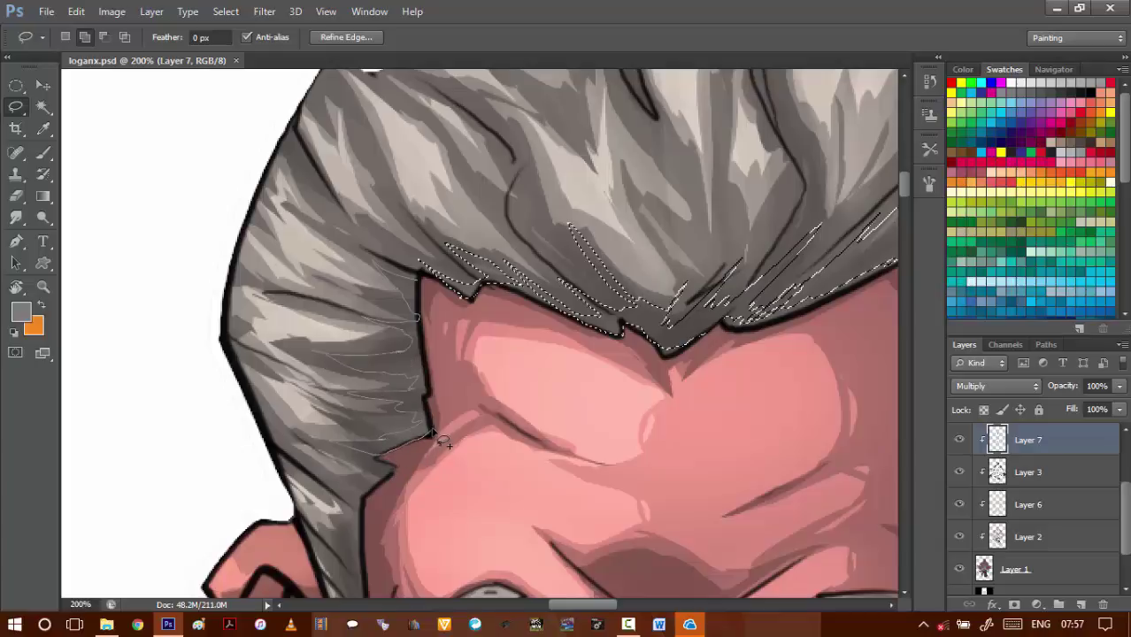
{"action": "left_click_drag", "start_coordinate": [425, 308], "coordinate": [421, 292]}
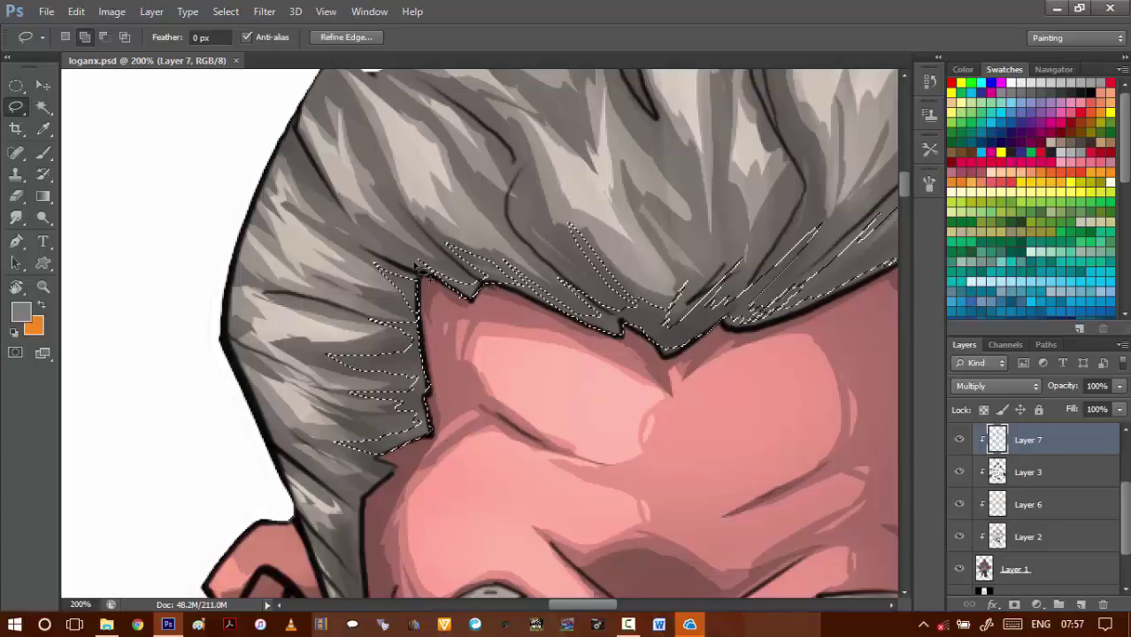
{"action": "key", "text": "alt+BackSpace"}
{"action": "key", "text": "ctrl+d"}
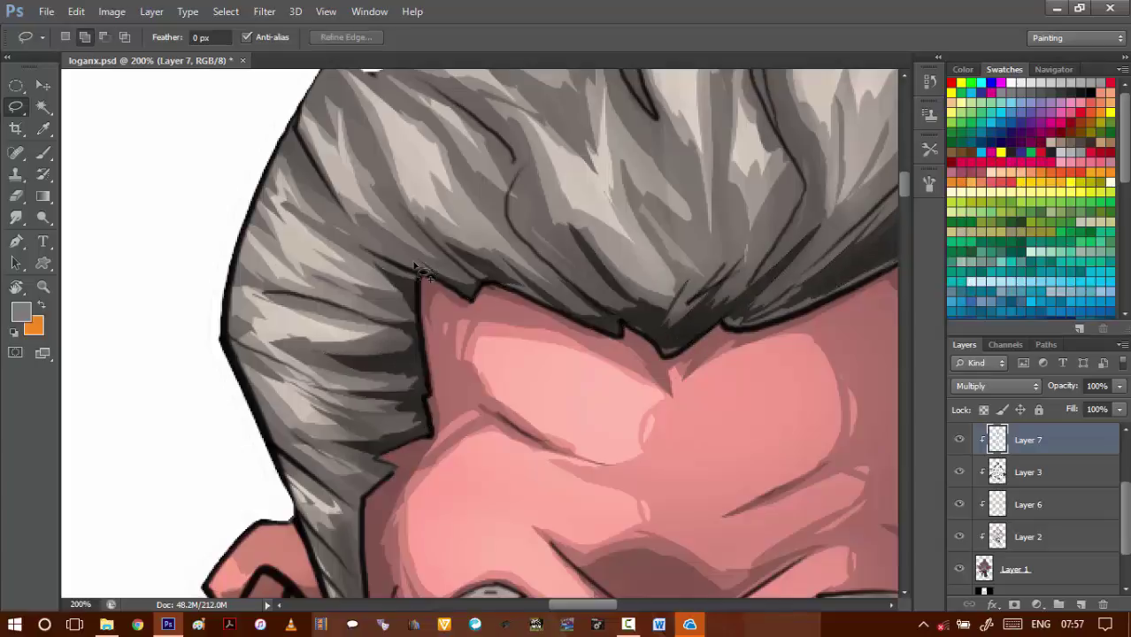
- Lasso the inner hollows of both of the man's ears
{"action": "left_click_drag", "start_coordinate": [695, 359], "coordinate": [571, 267]}
{"action": "left_click", "coordinate": [507, 352], "text": "alt"}
{"action": "left_click", "coordinate": [507, 376], "text": "alt"}
{"action": "left_click", "coordinate": [506, 382], "text": "alt"}
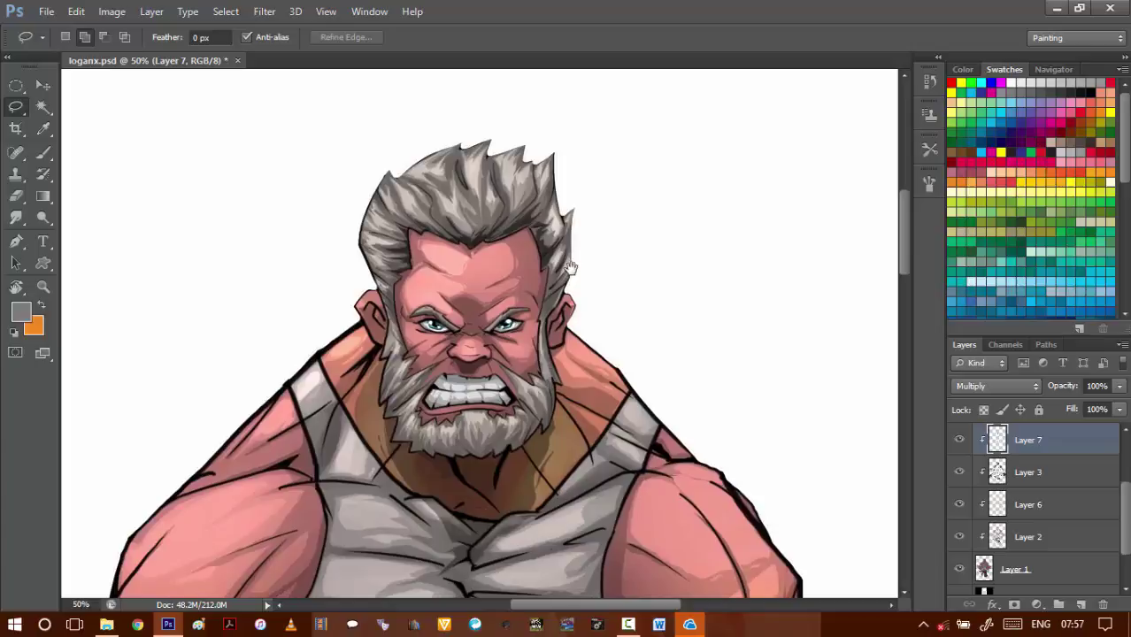
{"action": "left_click", "coordinate": [574, 325], "text": "ctrl"}
{"action": "left_click", "coordinate": [573, 325], "text": "ctrl"}
{"action": "left_click", "coordinate": [571, 324], "text": "ctrl"}
{"action": "mouse_move", "coordinate": [566, 316]}
{"action": "left_mouse_down"}
{"action": "mouse_move", "coordinate": [505, 263]}
{"action": "mouse_move", "coordinate": [501, 292]}
{"action": "left_mouse_up"}
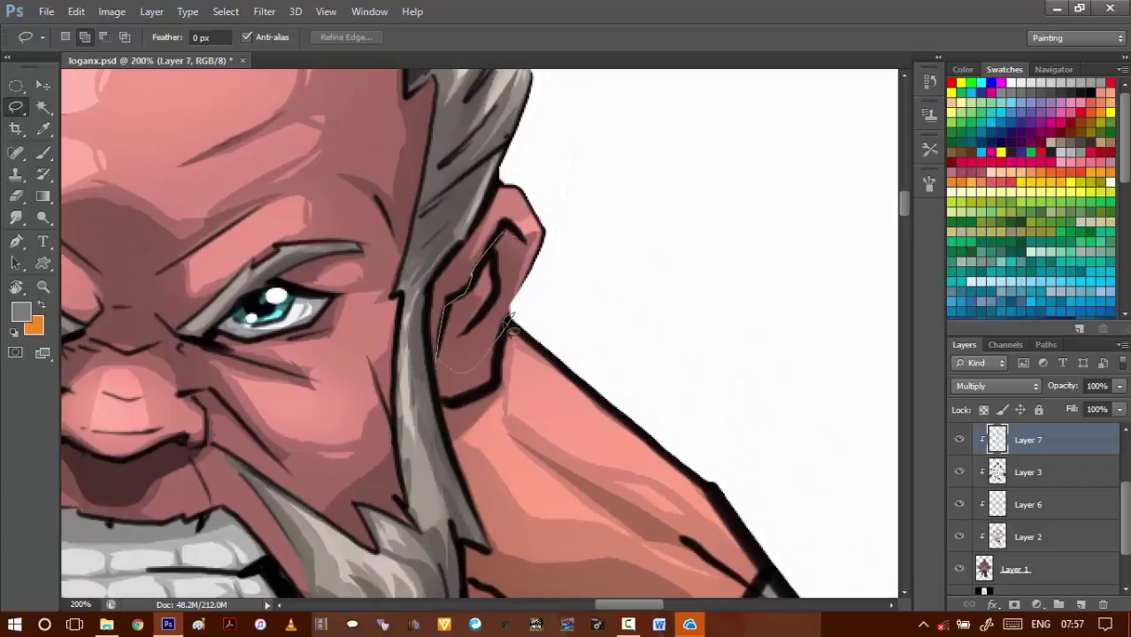
{"action": "left_click_drag", "start_coordinate": [516, 237], "coordinate": [511, 233]}
{"action": "mouse_move", "coordinate": [573, 275]}
{"action": "left_mouse_down"}
{"action": "mouse_move", "coordinate": [601, 285]}
{"action": "mouse_move", "coordinate": [845, 256]}
{"action": "left_mouse_up"}
{"action": "left_click_drag", "start_coordinate": [213, 317], "coordinate": [457, 290]}
{"action": "mouse_move", "coordinate": [337, 174]}
{"action": "left_mouse_down"}
{"action": "mouse_move", "coordinate": [437, 296]}
{"action": "mouse_move", "coordinate": [469, 277]}
{"action": "left_mouse_up"}
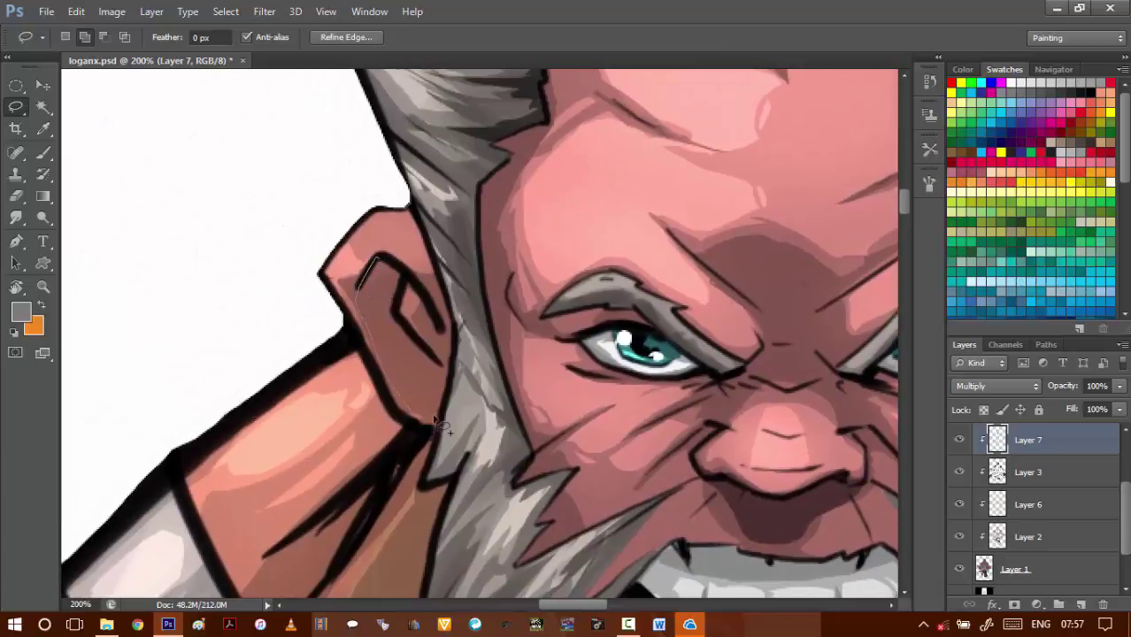
{"action": "left_click_drag", "start_coordinate": [405, 271], "coordinate": [378, 258]}
- Lower the brightness of the selected ear hollows on Layer 1 to -70 with Brightness/Contrast, deselect and save the file
{"action": "left_click", "coordinate": [1001, 563]}
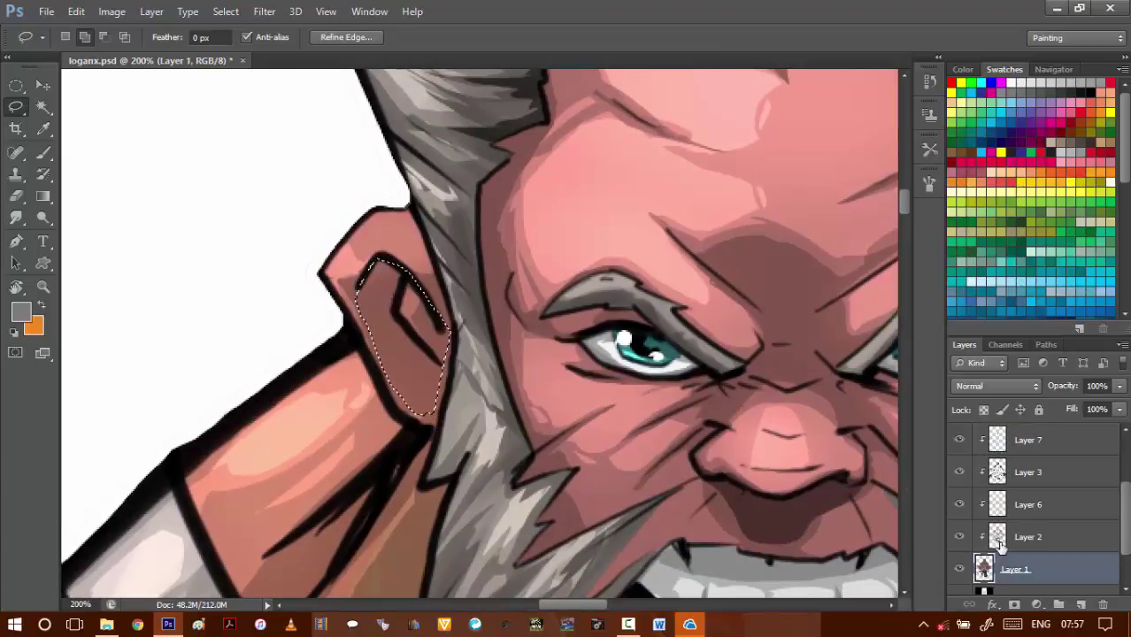
{"action": "key", "text": "alt+i"}
{"action": "key", "text": "j"}
{"action": "key", "text": "c"}
{"action": "key", "text": "shift+Down"}
{"action": "key", "text": "shift+Down"}
{"action": "key", "text": "shift+Down"}
{"action": "key", "text": "shift+Down"}
{"action": "key", "text": "shift+Down"}
{"action": "key", "text": "shift+Down"}
{"action": "key", "text": "shift+Down"}
{"action": "key", "text": "shift+Down"}
{"action": "key", "text": "shift+Down"}
{"action": "key", "text": "shift+Down"}
{"action": "key", "text": "shift+Down"}
{"action": "key", "text": "shift+Down"}
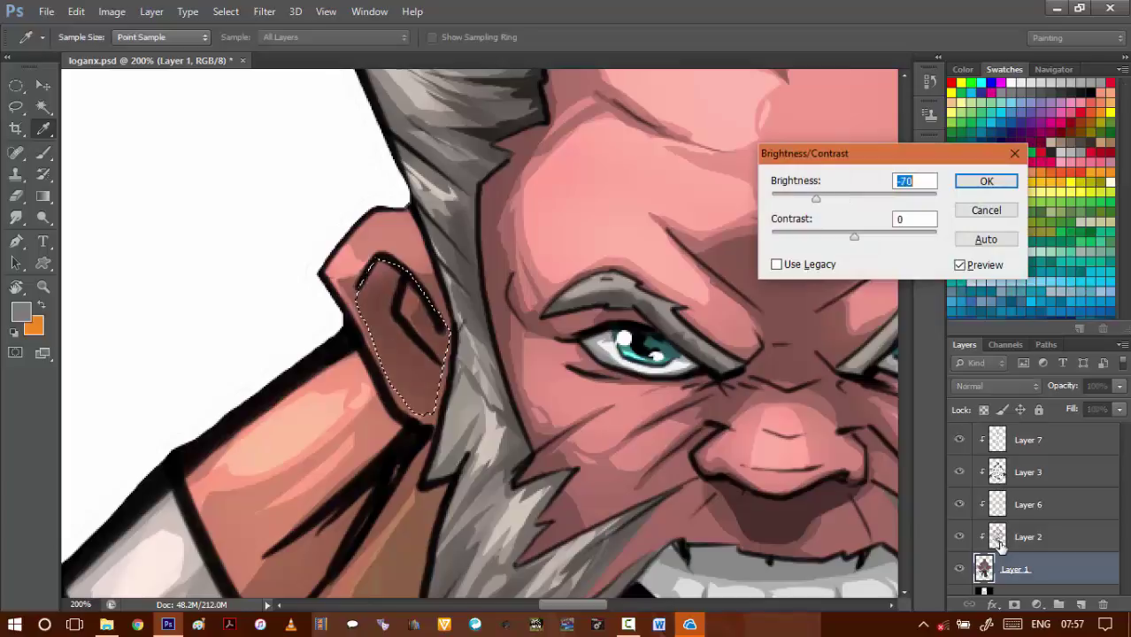
{"action": "key", "text": "Return"}
{"action": "scroll", "coordinate": [521, 353], "scroll_direction": "down", "scroll_amount": 5}
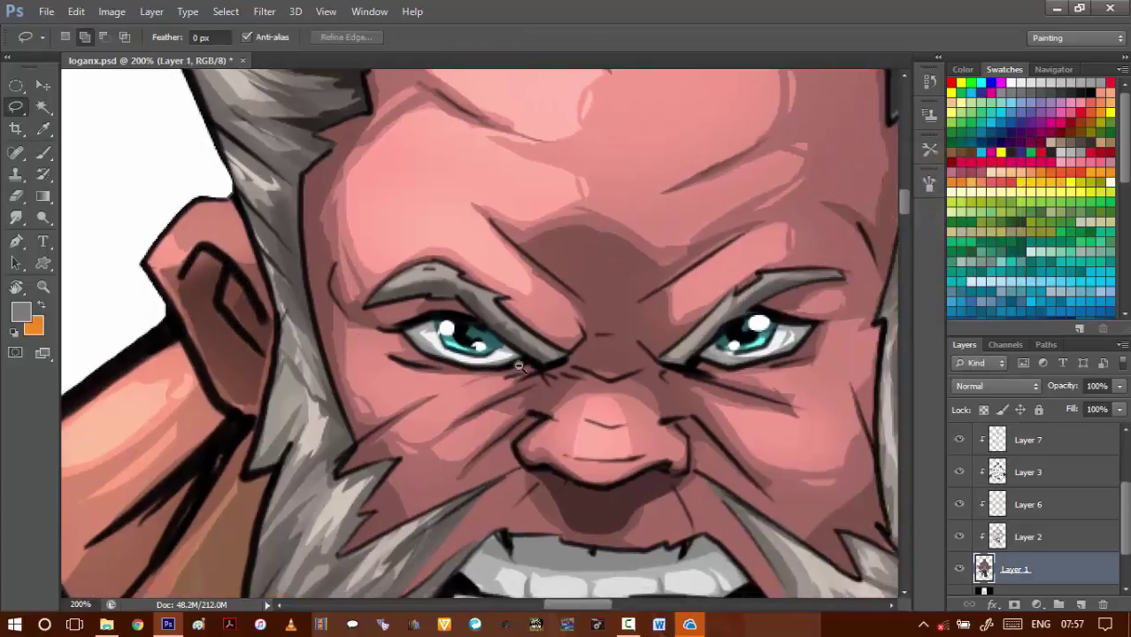
{"action": "key", "text": "ctrl+s"}
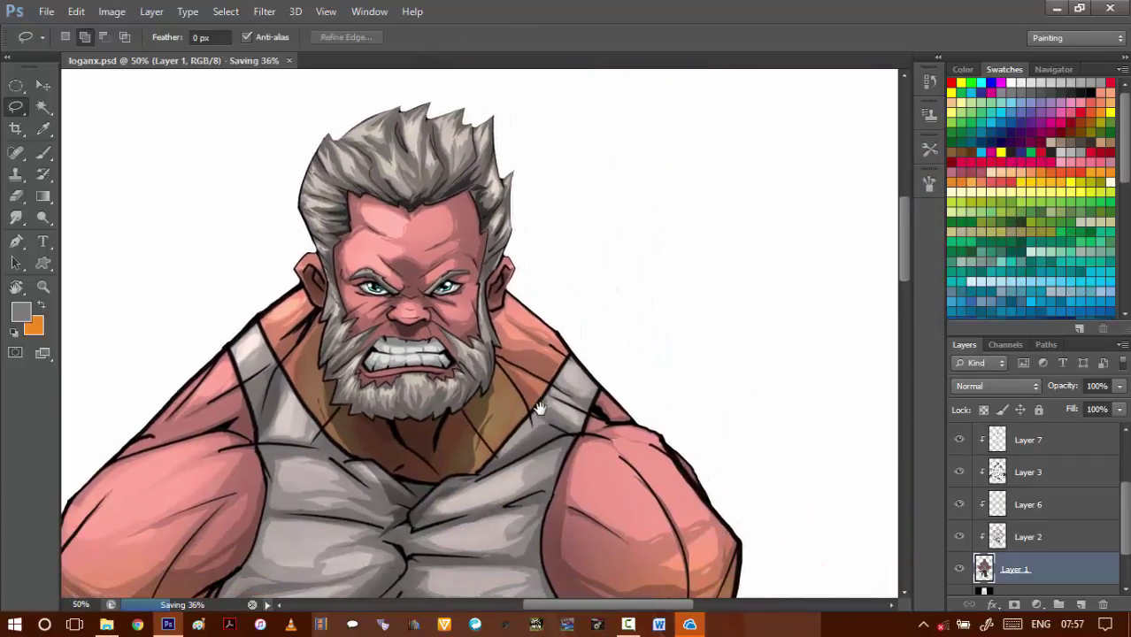
- Select the man's grey tank top from Layer 1 with the Magic Wand and ready the orange Brush on Layer 6
{"action": "left_click_drag", "start_coordinate": [506, 450], "coordinate": [577, 344]}
{"action": "scroll", "coordinate": [541, 416], "scroll_direction": "down", "scroll_amount": 2}
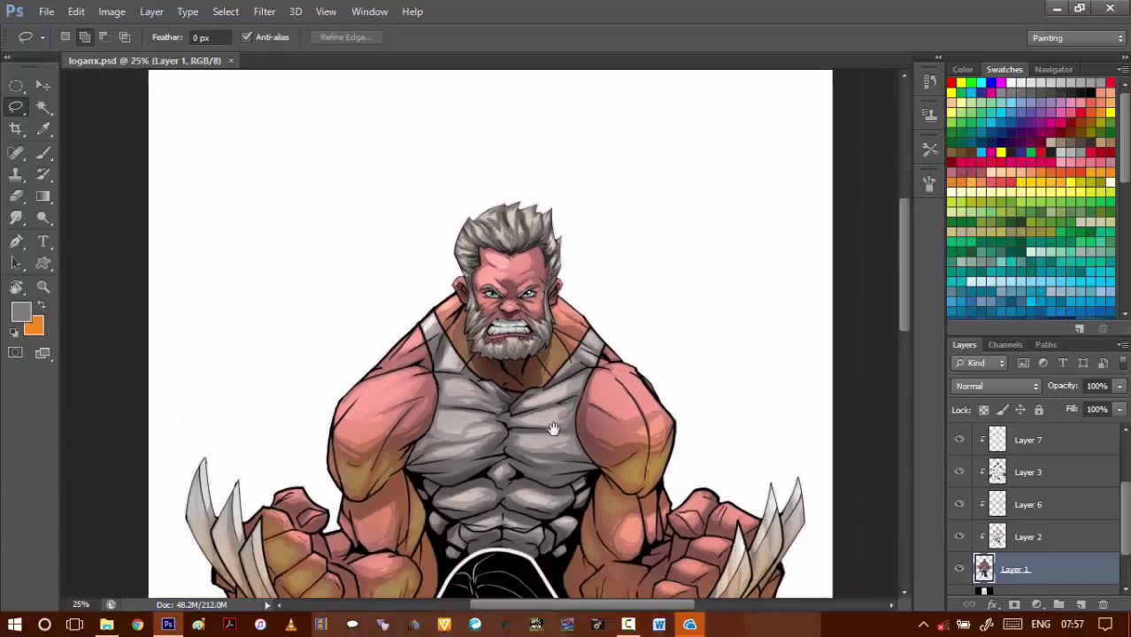
{"action": "left_click_drag", "start_coordinate": [585, 462], "coordinate": [551, 387]}
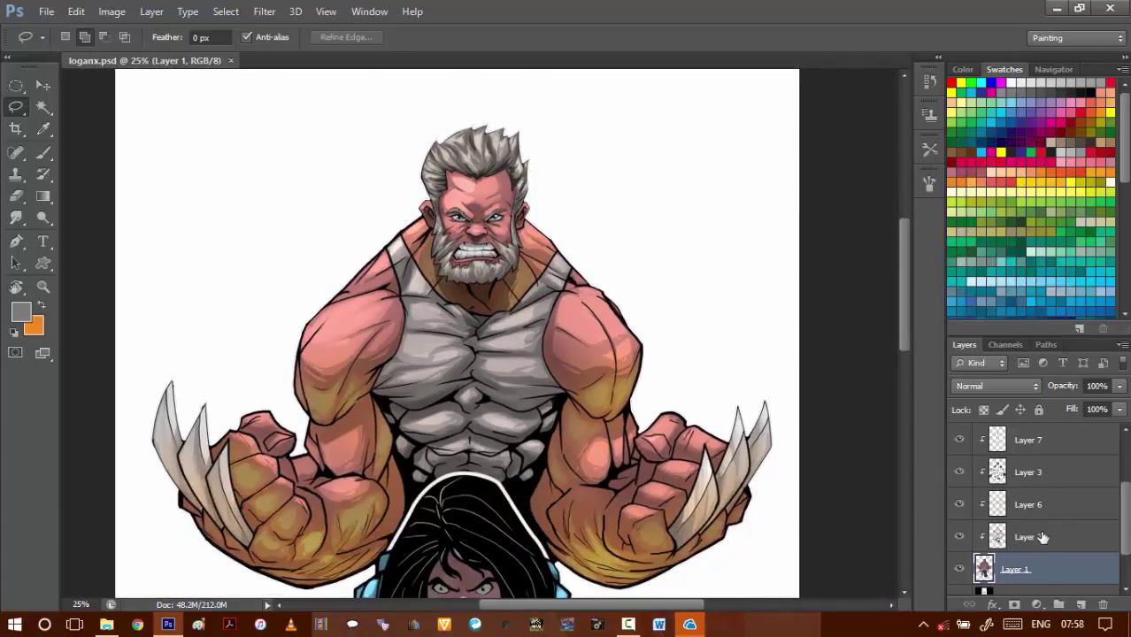
{"action": "key", "text": "w"}
{"action": "left_click", "coordinate": [470, 401]}
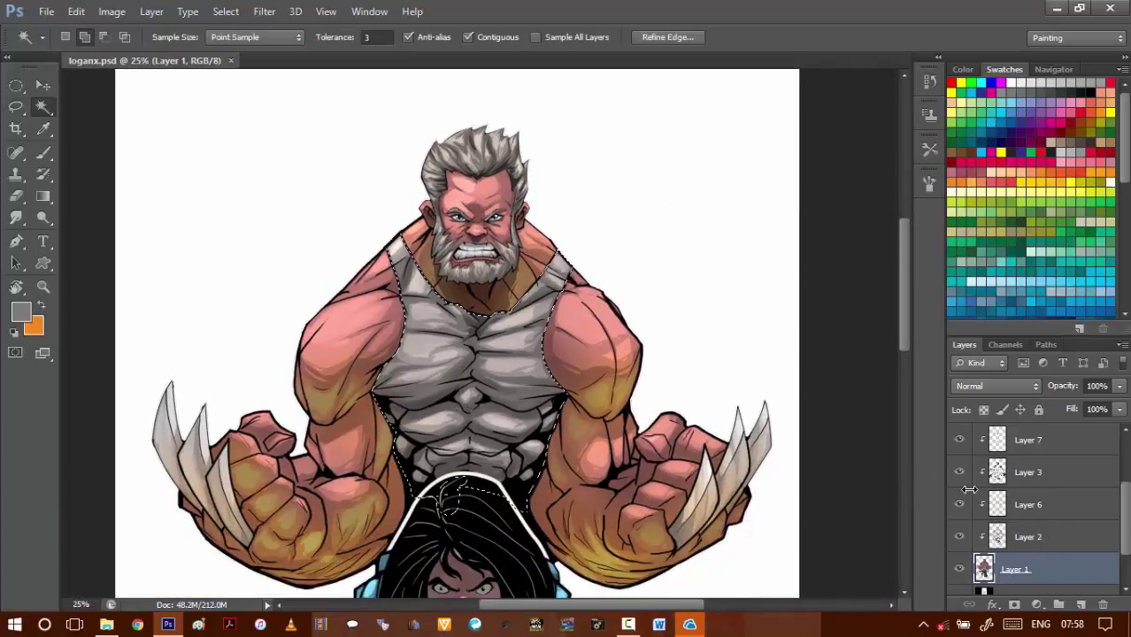
{"action": "left_click", "coordinate": [1055, 505]}
{"action": "left_click", "coordinate": [960, 504]}
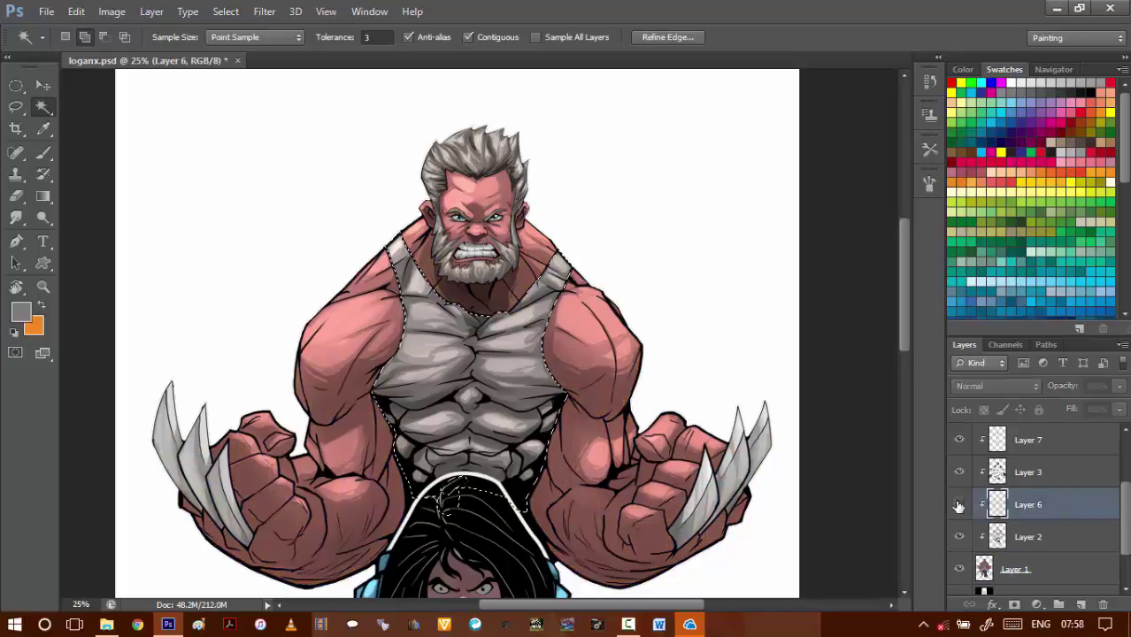
{"action": "left_click", "coordinate": [960, 504]}
{"action": "key", "text": "x"}
{"action": "key", "text": "b"}
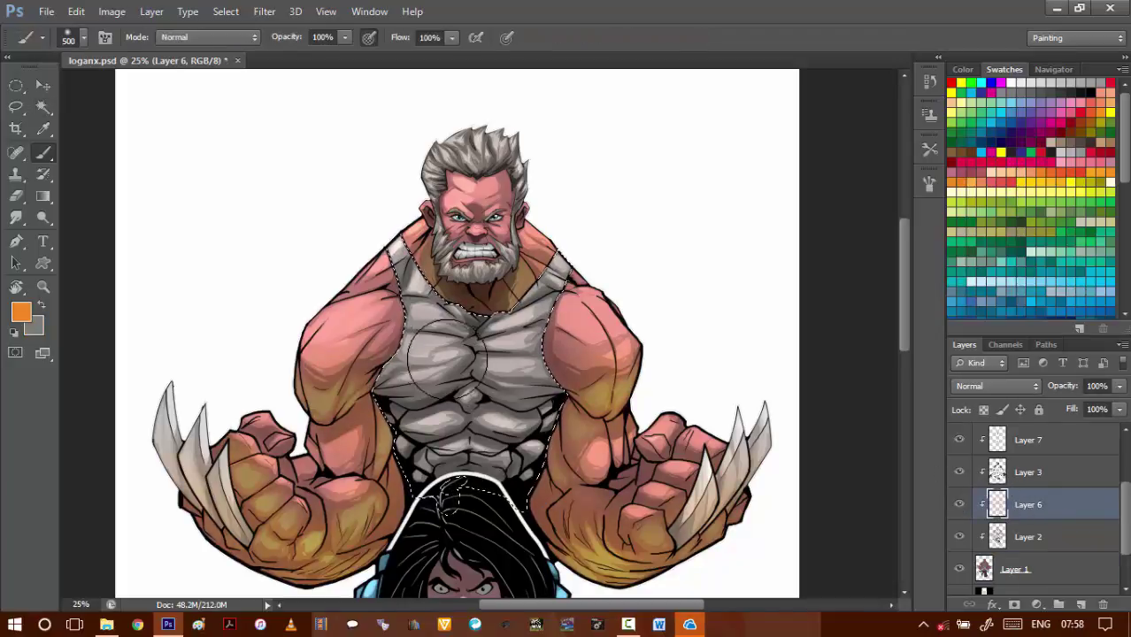
{"action": "scroll", "coordinate": [462, 379], "scroll_direction": "up", "scroll_amount": 1}
{"action": "left_click_drag", "start_coordinate": [453, 427], "coordinate": [432, 379]}
{"action": "scroll", "coordinate": [432, 378], "scroll_direction": "up", "scroll_amount": 1}
{"action": "key", "text": "["}
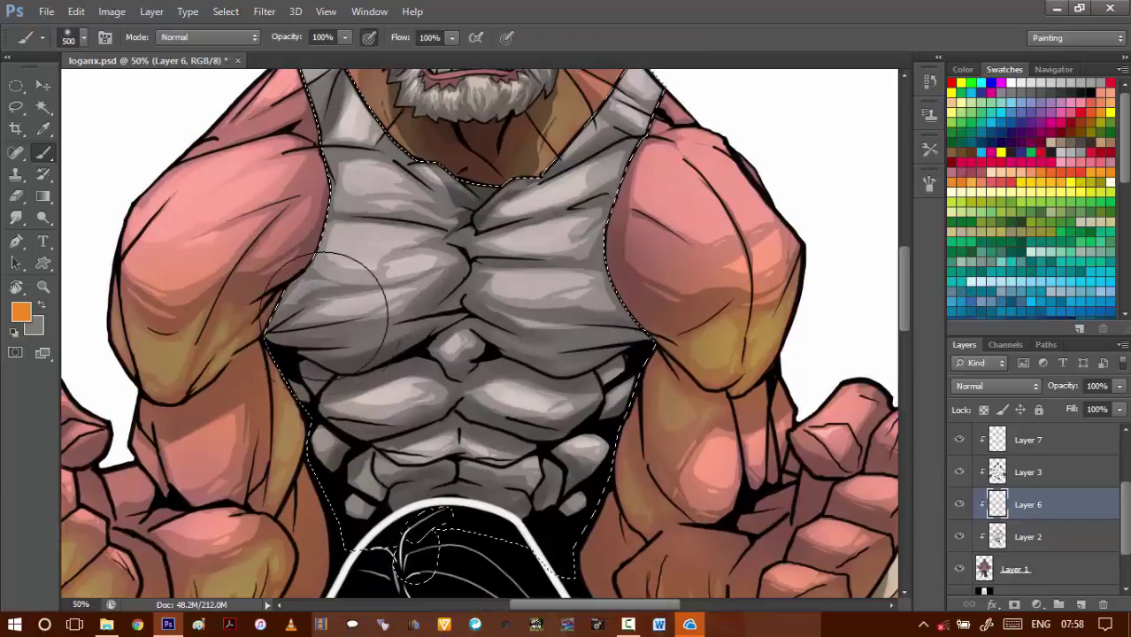
{"action": "left_click_drag", "start_coordinate": [285, 326], "coordinate": [374, 343]}
{"action": "key", "text": "["}
{"action": "key", "text": "["}
{"action": "key", "text": "["}
{"action": "key", "text": "["}
{"action": "key", "text": "["}
{"action": "key", "text": "["}
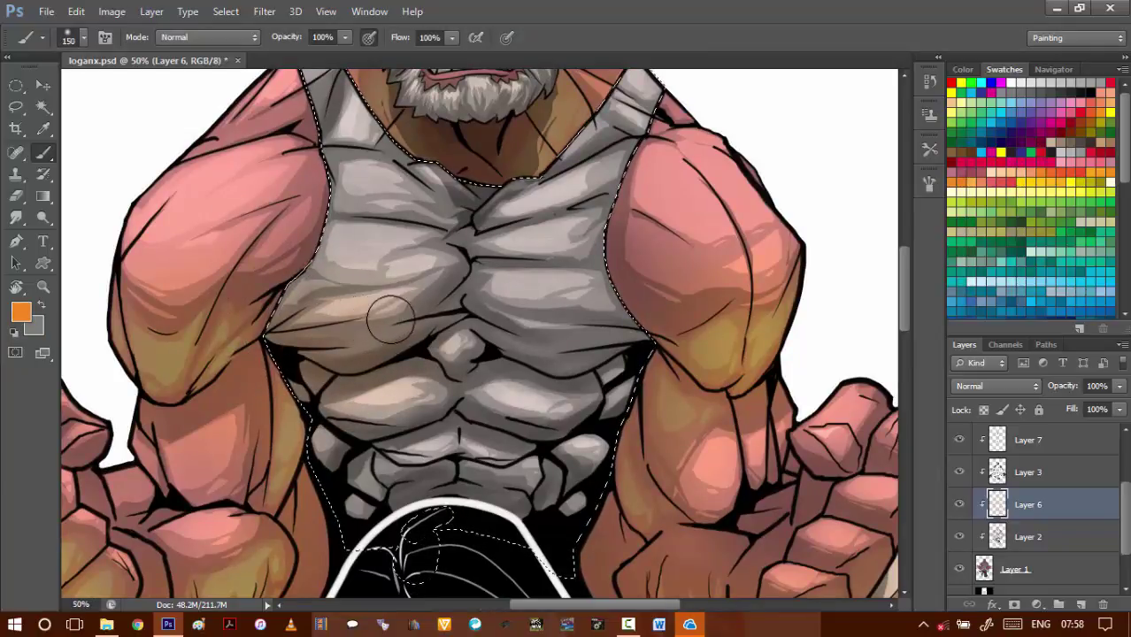
{"action": "key", "text": "ctrl+z"}
- Brush a soft orange glow on Layer 6 over the tank top's lower chest and abdominal folds and clear the selection
{"action": "left_click", "coordinate": [1016, 569]}
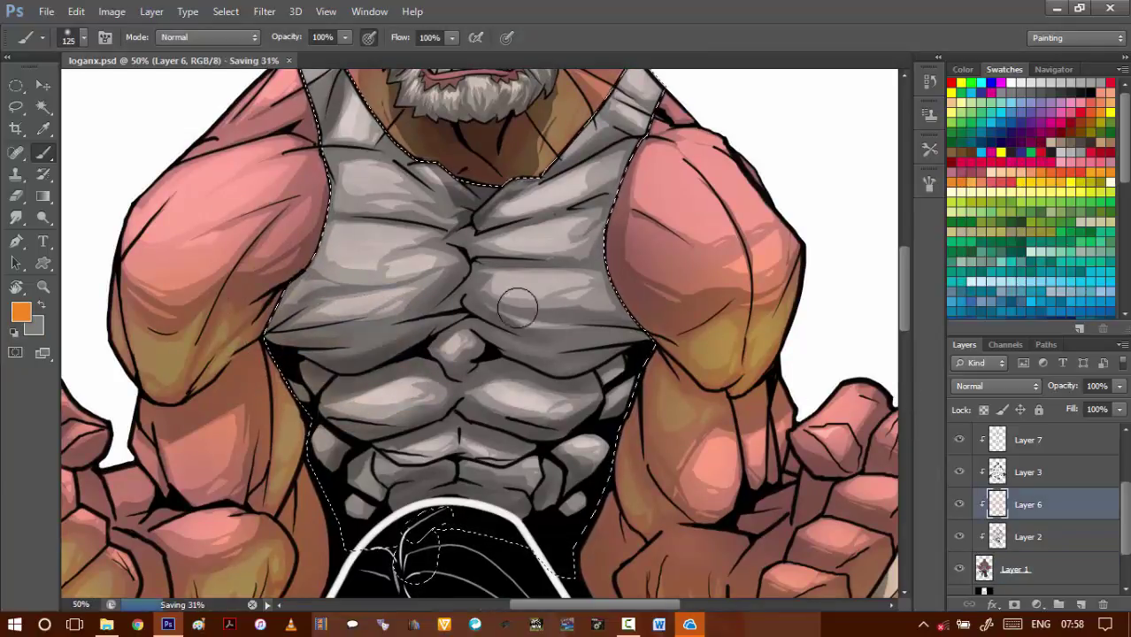
{"action": "left_click", "coordinate": [1027, 505]}
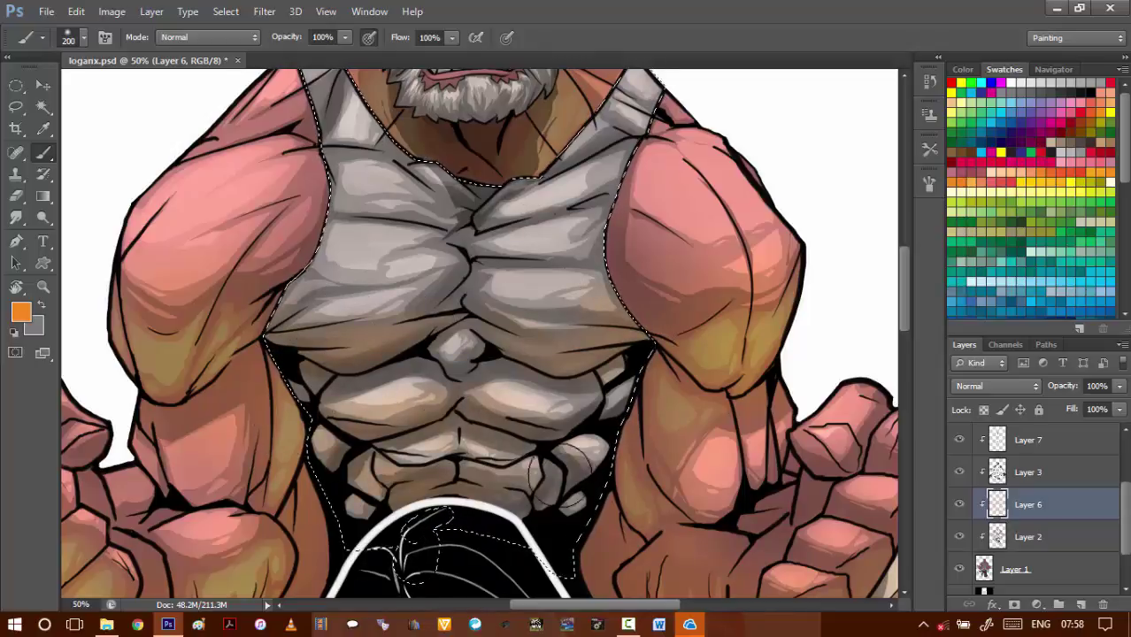
{"action": "key", "text": "ctrl+d"}
- Lasso pointed glow shapes along the lower edges of both chest muscles on the tank top
{"action": "key", "text": "l"}
{"action": "left_click", "coordinate": [579, 338], "text": "ctrl"}
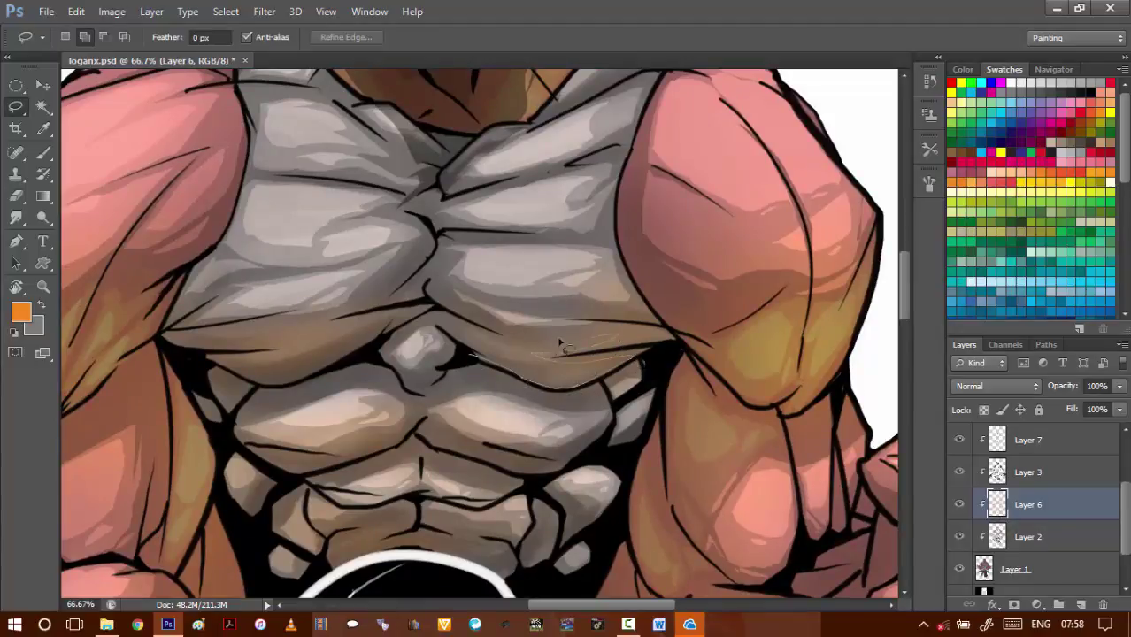
{"action": "left_click_drag", "start_coordinate": [461, 338], "coordinate": [463, 335]}
{"action": "left_click_drag", "start_coordinate": [323, 328], "coordinate": [449, 311]}
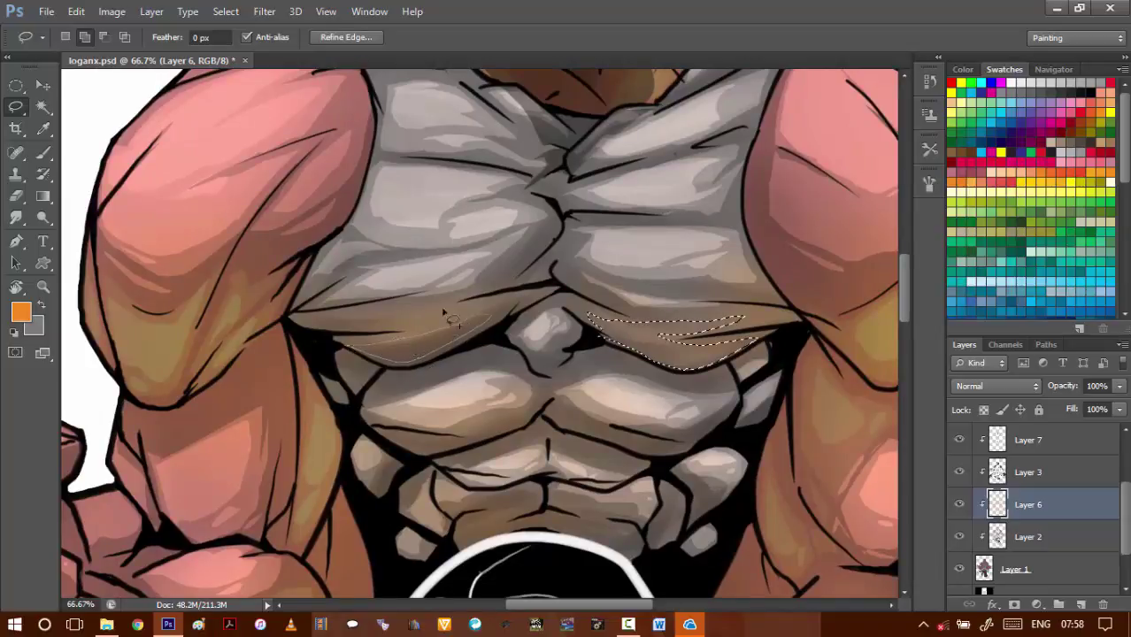
{"action": "left_click_drag", "start_coordinate": [447, 314], "coordinate": [317, 329]}
{"action": "left_click_drag", "start_coordinate": [479, 320], "coordinate": [478, 310]}
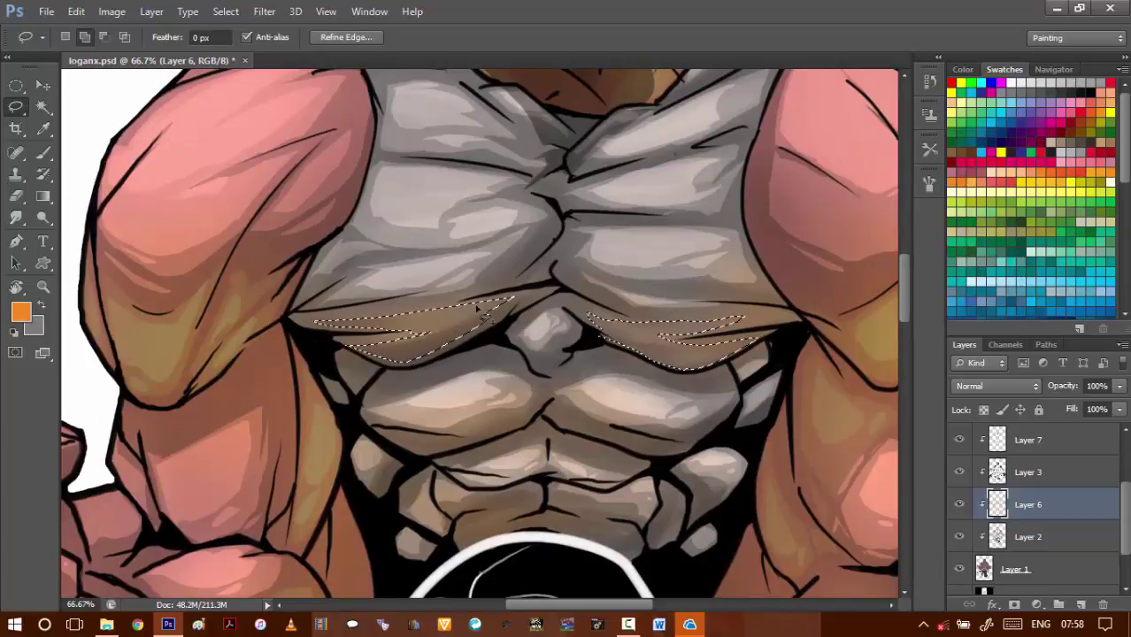
- Raise the brightness of the selected under-chest glow on Layer 6 to 50 with Brightness/Contrast
{"action": "key", "text": "alt+i"}
{"action": "key", "text": "j"}
{"action": "key", "text": "c"}
{"action": "key", "text": "shift+Up"}
{"action": "key", "text": "shift+Up"}
{"action": "key", "text": "shift+Up"}
{"action": "key", "text": "shift+Up"}
{"action": "key", "text": "shift+Up"}
{"action": "key", "text": "shift+Up"}
{"action": "key", "text": "shift+Up"}
{"action": "key", "text": "shift+Up"}
{"action": "key", "text": "shift+Up"}
{"action": "key", "text": "shift+Up"}
{"action": "key", "text": "shift+Up"}
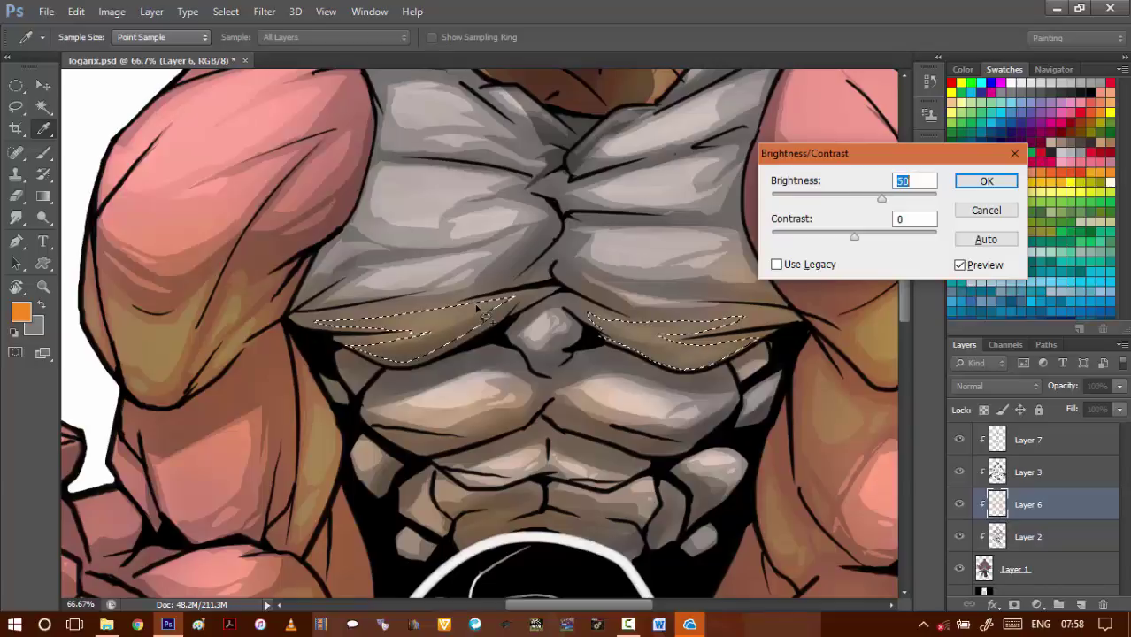
{"action": "key", "text": "Return"}
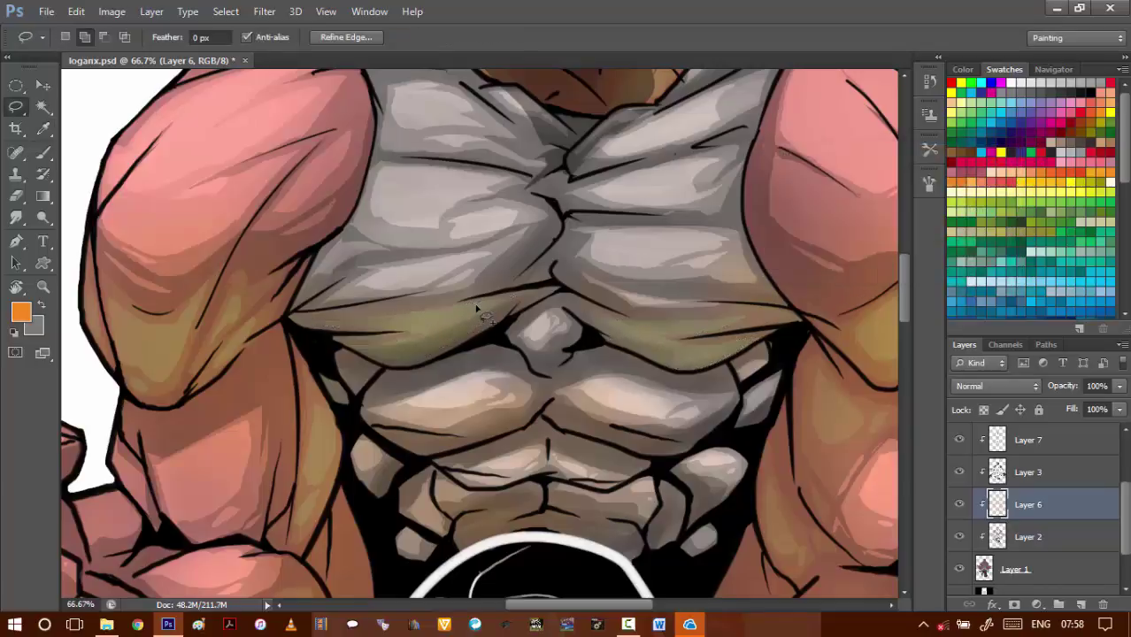
- Clear the selection and lasso thin, pointed highlight shapes inside the glow beneath both chest muscles on Layer 6
{"action": "key", "text": "ctrl+d"}
{"action": "left_click_drag", "start_coordinate": [482, 305], "coordinate": [460, 343]}
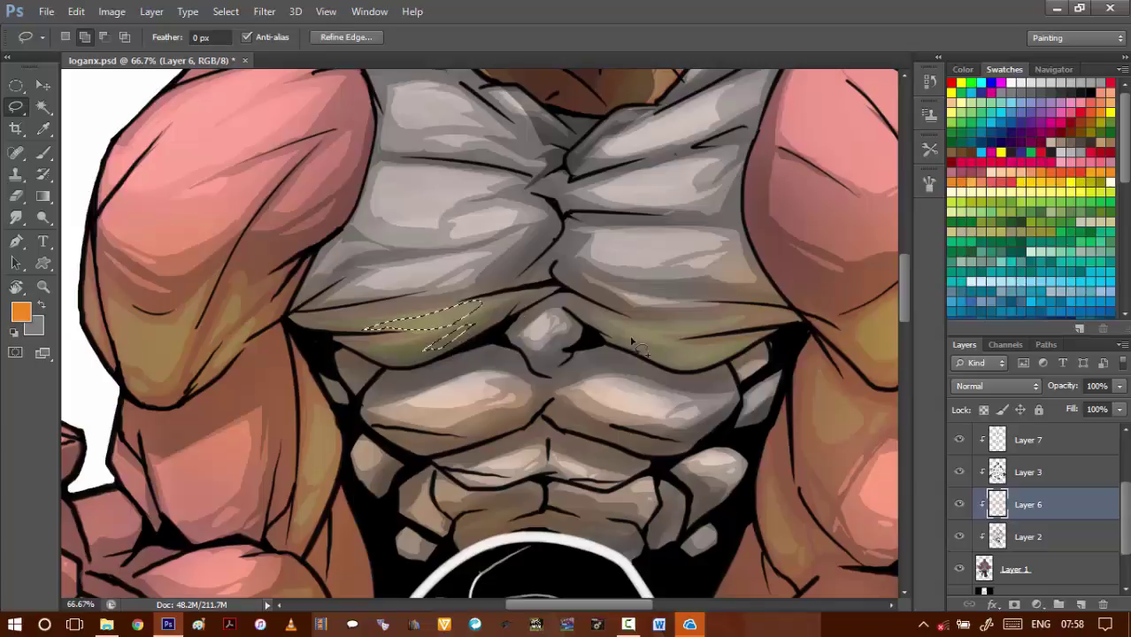
{"action": "mouse_move", "coordinate": [735, 330]}
{"action": "left_mouse_down"}
{"action": "mouse_move", "coordinate": [619, 329]}
{"action": "mouse_move", "coordinate": [673, 335]}
{"action": "mouse_move", "coordinate": [658, 345]}
{"action": "left_mouse_up"}
- Set the brightness of the lassoed under-chest shapes to 120, brush extra orange into them and deselect
{"action": "key", "text": "alt+i"}
{"action": "key", "text": "j"}
{"action": "key", "text": "c"}
{"action": "key", "text": "shift+Up"}
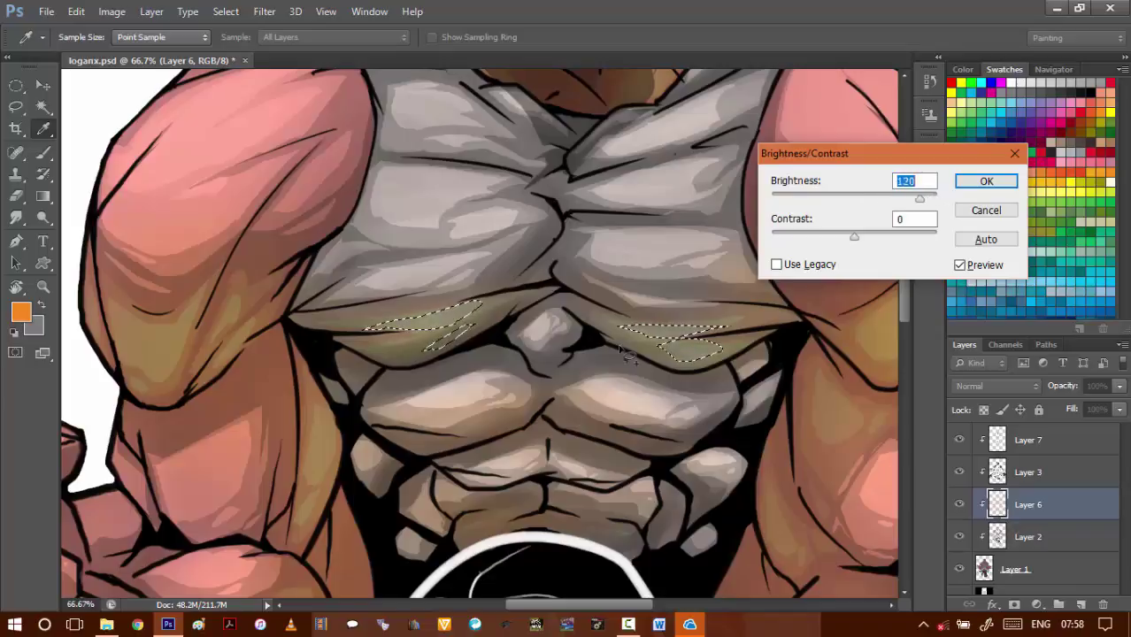
{"action": "key", "text": "Return"}
{"action": "key", "text": "b"}
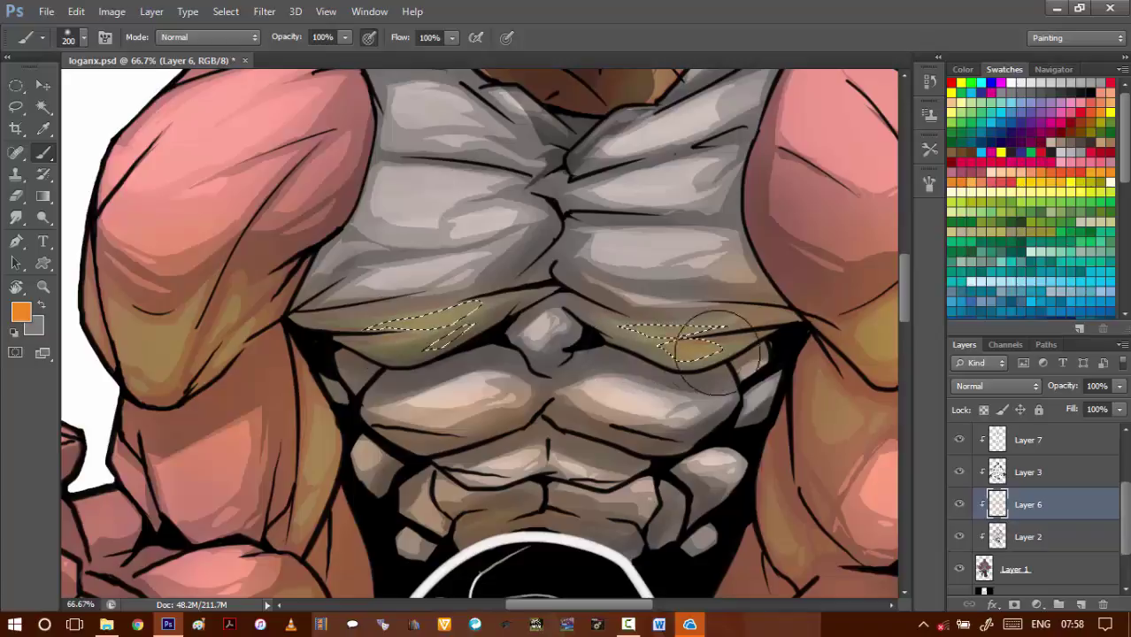
{"action": "key", "text": "ctrl+d"}
{"action": "key", "text": "ctrl+minus"}
{"action": "key", "text": "ctrl+minus"}
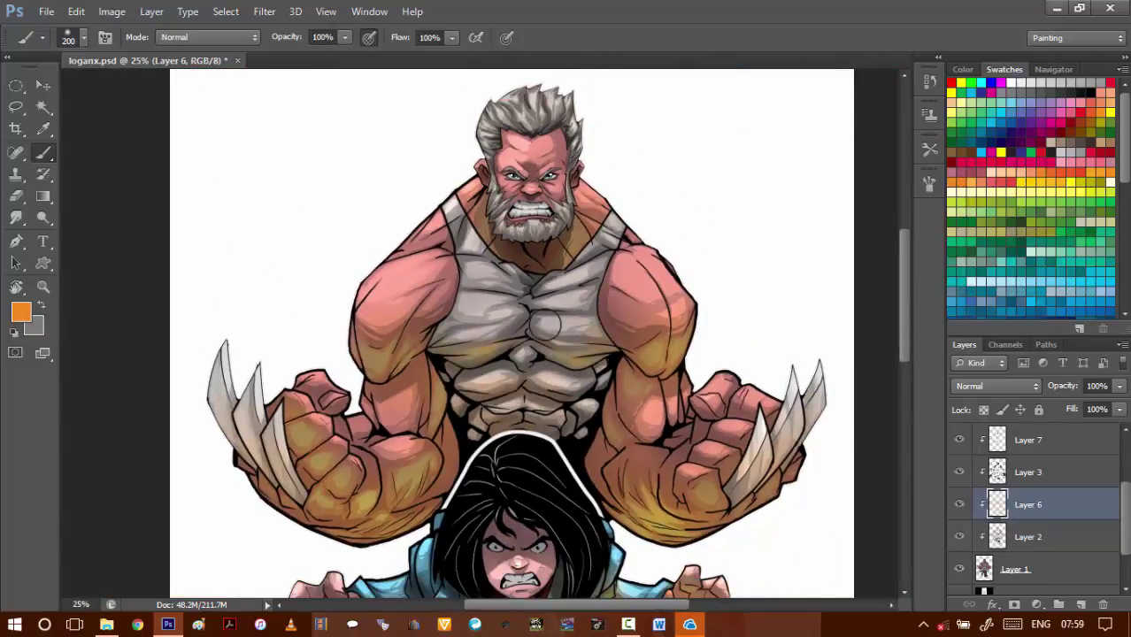
- Select the man's grey hair and beard from Layer 1 with the Magic Wand and ready the orange Brush on Layer 6
{"action": "left_click", "coordinate": [1040, 568]}
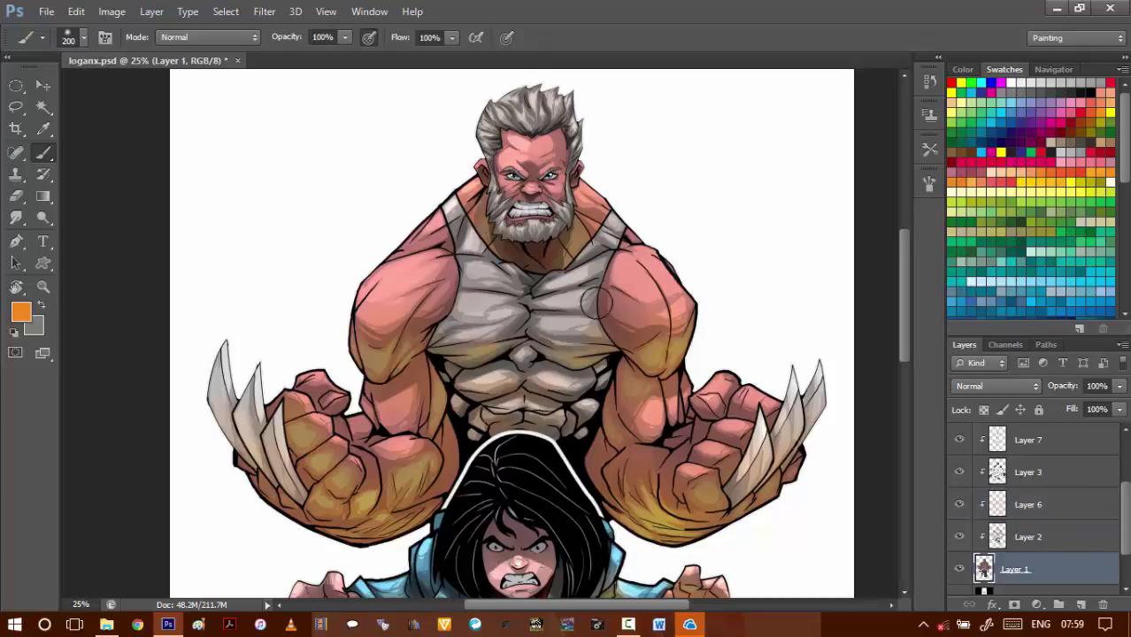
{"action": "key", "text": "w"}
{"action": "left_click", "coordinate": [987, 473], "text": "ctrl"}
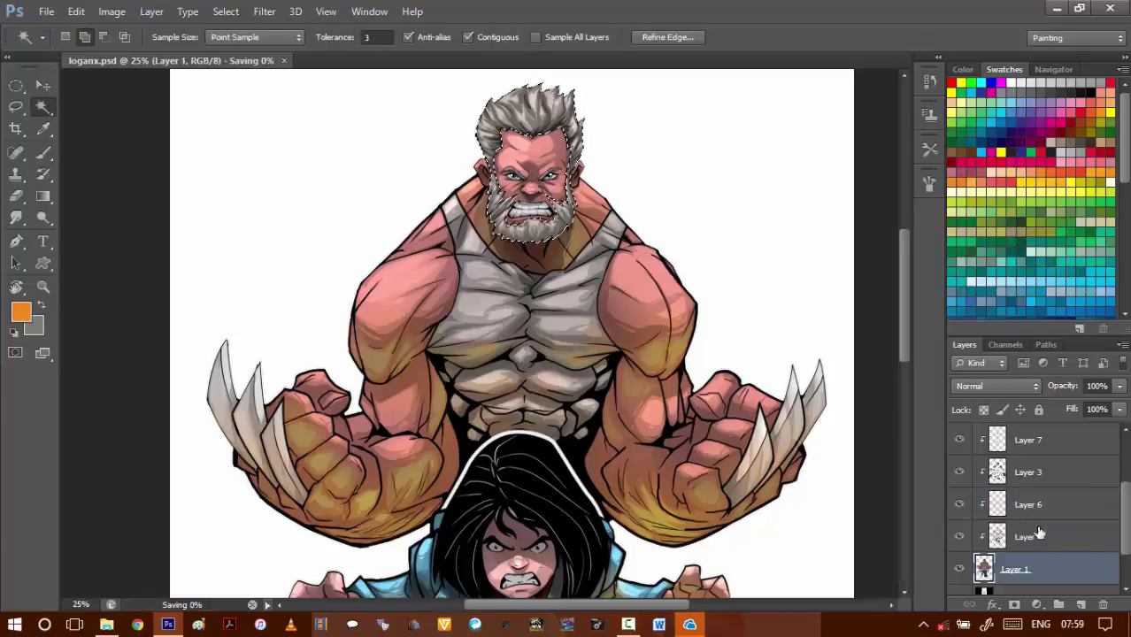
{"action": "left_click", "coordinate": [1009, 504]}
{"action": "key", "text": "b"}
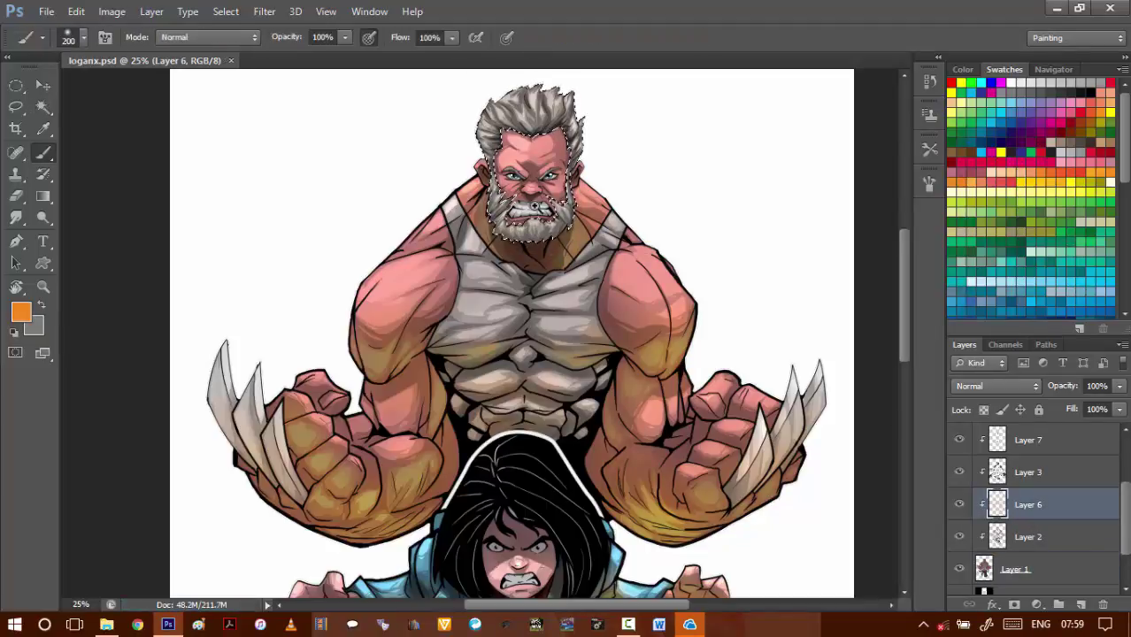
- Brush a soft orange glow along the lower edge of the man's beard with a 90 px brush
{"action": "scroll", "coordinate": [531, 219], "scroll_direction": "up", "scroll_amount": 4}
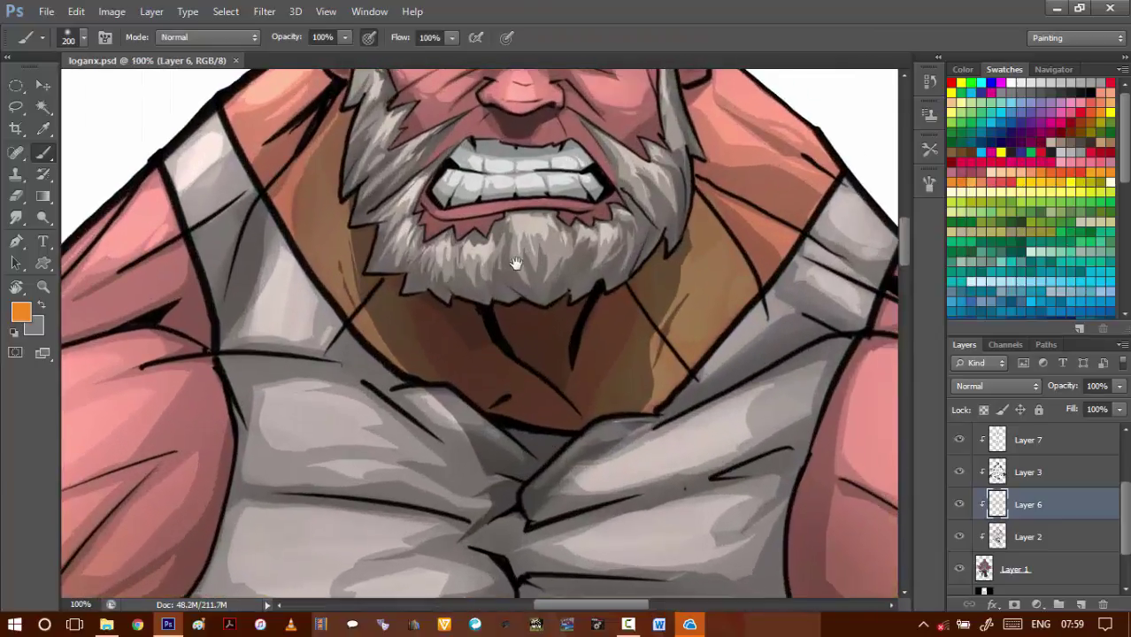
{"action": "left_click_drag", "start_coordinate": [516, 264], "coordinate": [481, 294]}
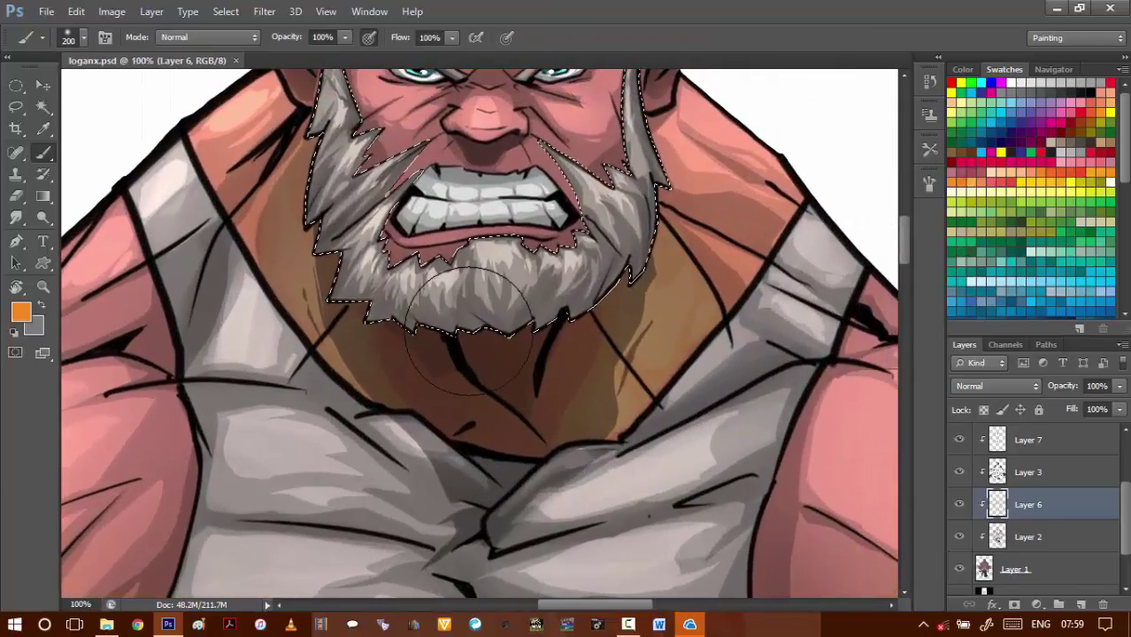
{"action": "key", "text": "bracketleft"}
{"action": "key", "text": "bracketleft"}
{"action": "key", "text": "bracketleft"}
{"action": "key", "text": "bracketleft"}
{"action": "key", "text": "bracketleft"}
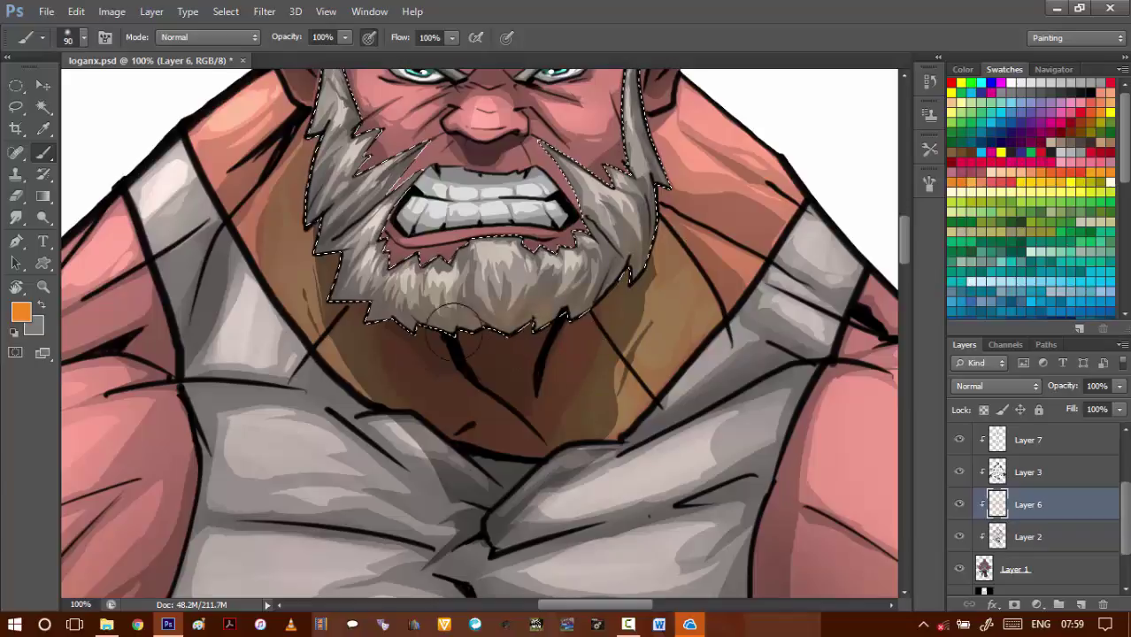
{"action": "left_click_drag", "start_coordinate": [400, 306], "coordinate": [492, 568]}
- Brush a faint orange glow over the hair at the man's temples and sideburns and clear the selection
{"action": "left_click_drag", "start_coordinate": [450, 283], "coordinate": [406, 363]}
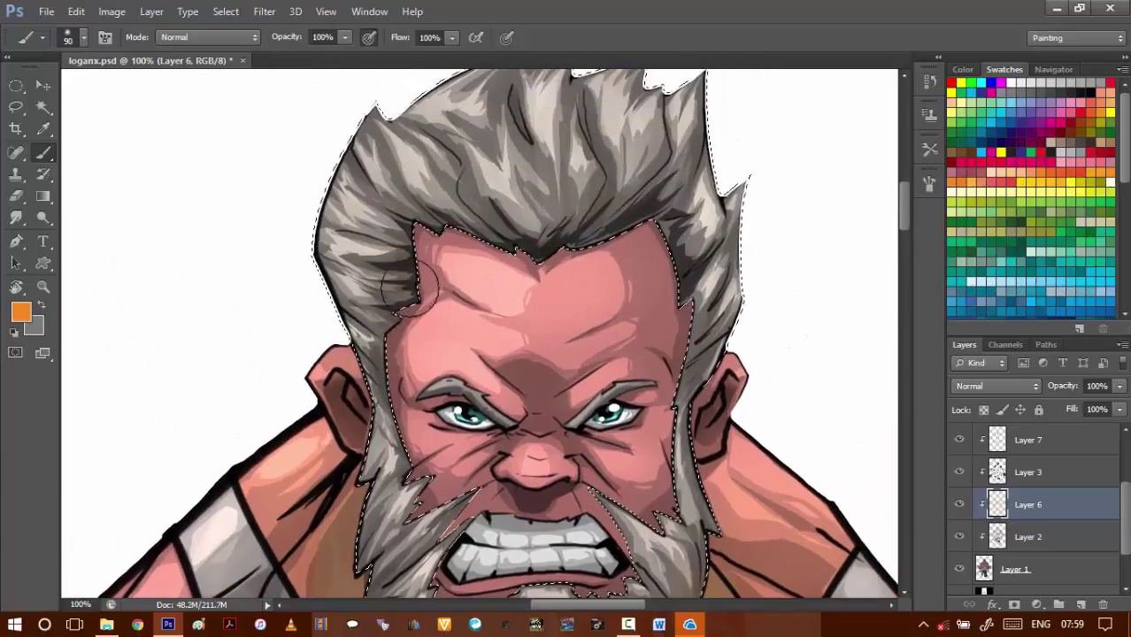
{"action": "mouse_move", "coordinate": [655, 243]}
{"action": "left_mouse_down"}
{"action": "mouse_move", "coordinate": [681, 240]}
{"action": "mouse_move", "coordinate": [683, 294]}
{"action": "left_mouse_up"}
{"action": "left_click_drag", "start_coordinate": [609, 407], "coordinate": [594, 313]}
{"action": "key", "text": "ctrl+minus"}
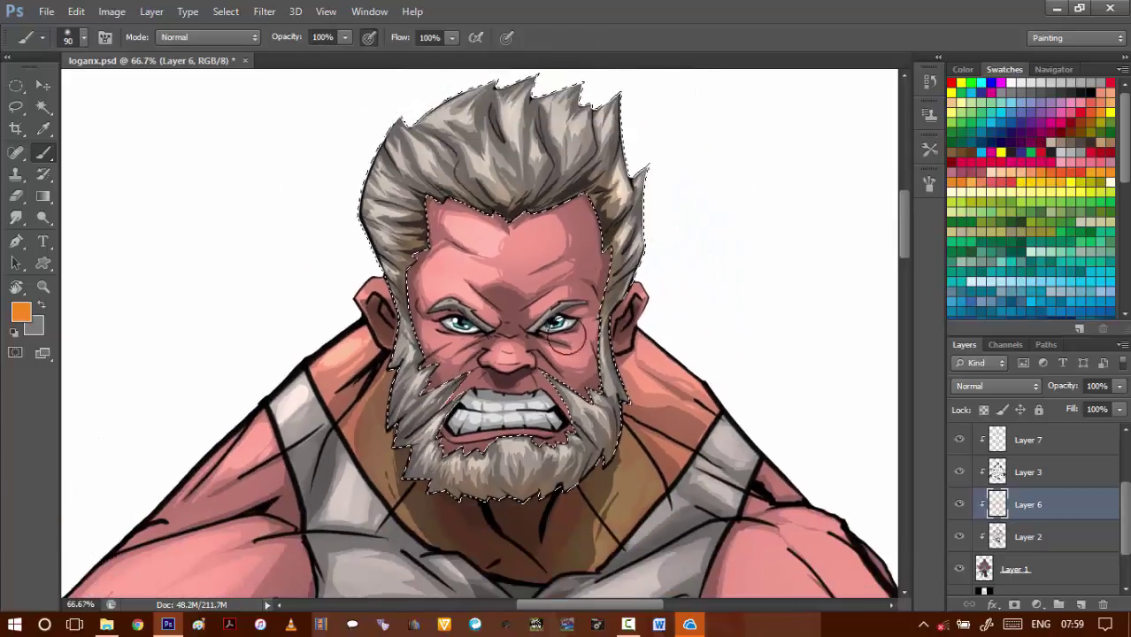
{"action": "left_click_drag", "start_coordinate": [578, 487], "coordinate": [529, 340]}
- Check the orange glow on the man's hair and beard up close and from afar, and save the document
{"action": "left_click", "coordinate": [531, 340], "text": "alt"}
{"action": "left_click", "coordinate": [538, 336], "text": "alt"}
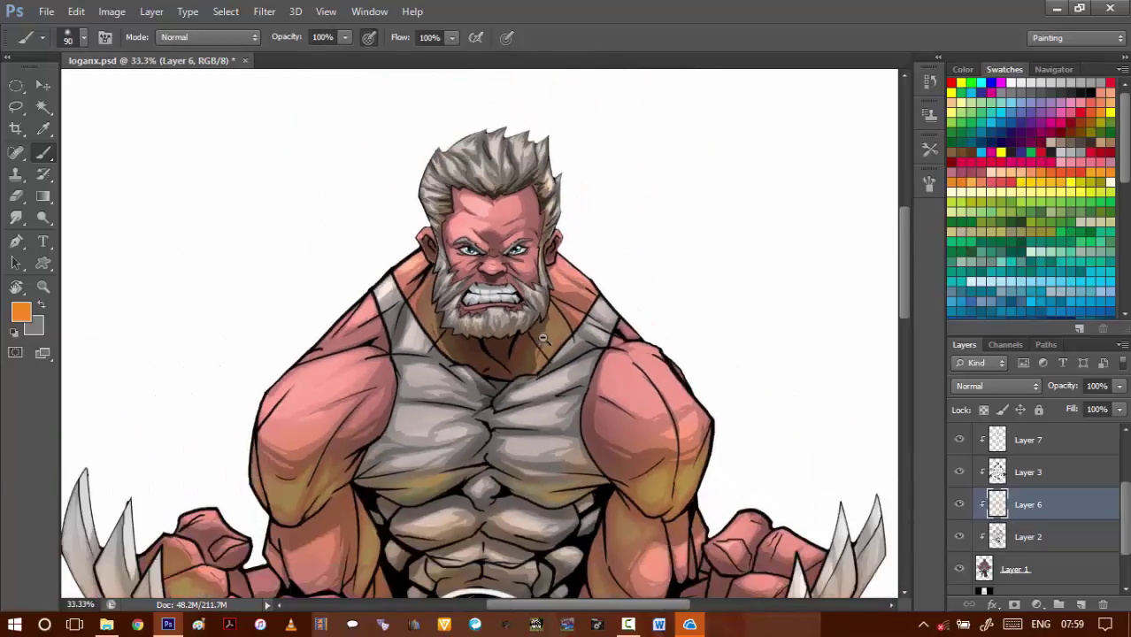
{"action": "left_click", "coordinate": [538, 335], "text": "alt"}
{"action": "left_click", "coordinate": [492, 282], "text": "ctrl"}
{"action": "left_click", "coordinate": [518, 297], "text": "ctrl"}
{"action": "left_click", "coordinate": [542, 310], "text": "ctrl"}
{"action": "left_click", "coordinate": [544, 311], "text": "ctrl"}
{"action": "left_click", "coordinate": [544, 311], "text": "ctrl"}
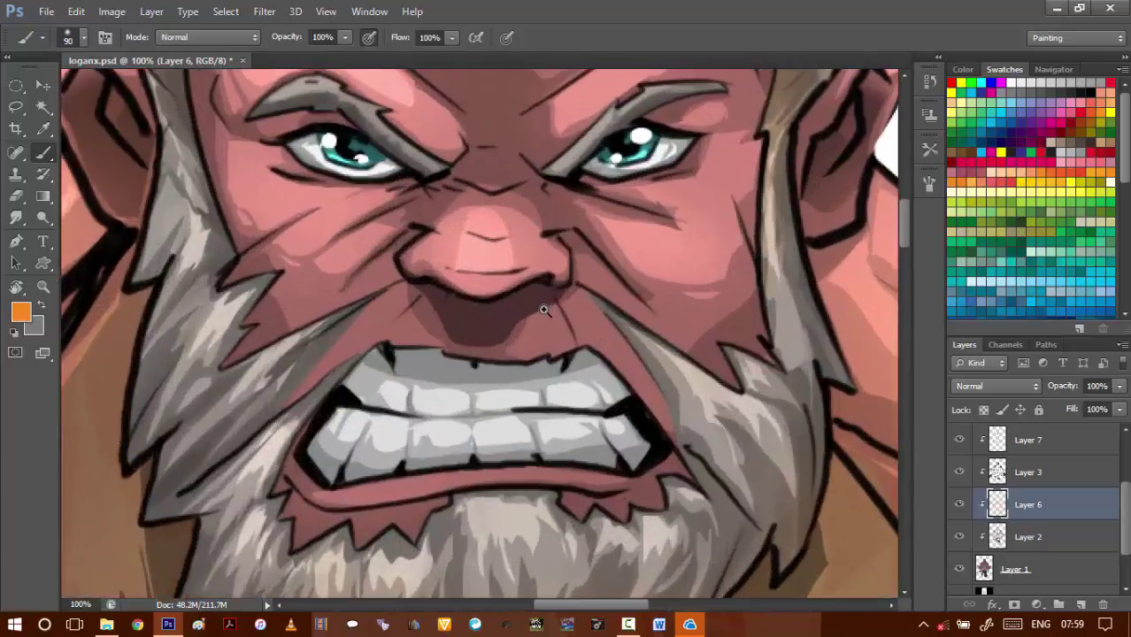
{"action": "key", "text": "ctrl+s"}
- Make Layer 3 active with the Lasso tool and set the foreground colour to dark grey 1d1d1d for the girl's foot claw
{"action": "left_click", "coordinate": [535, 318], "text": "alt"}
{"action": "left_click", "coordinate": [535, 321], "text": "alt"}
{"action": "left_click", "coordinate": [535, 324], "text": "alt"}
{"action": "left_click", "coordinate": [537, 332], "text": "alt"}
{"action": "left_click", "coordinate": [539, 349], "text": "alt"}
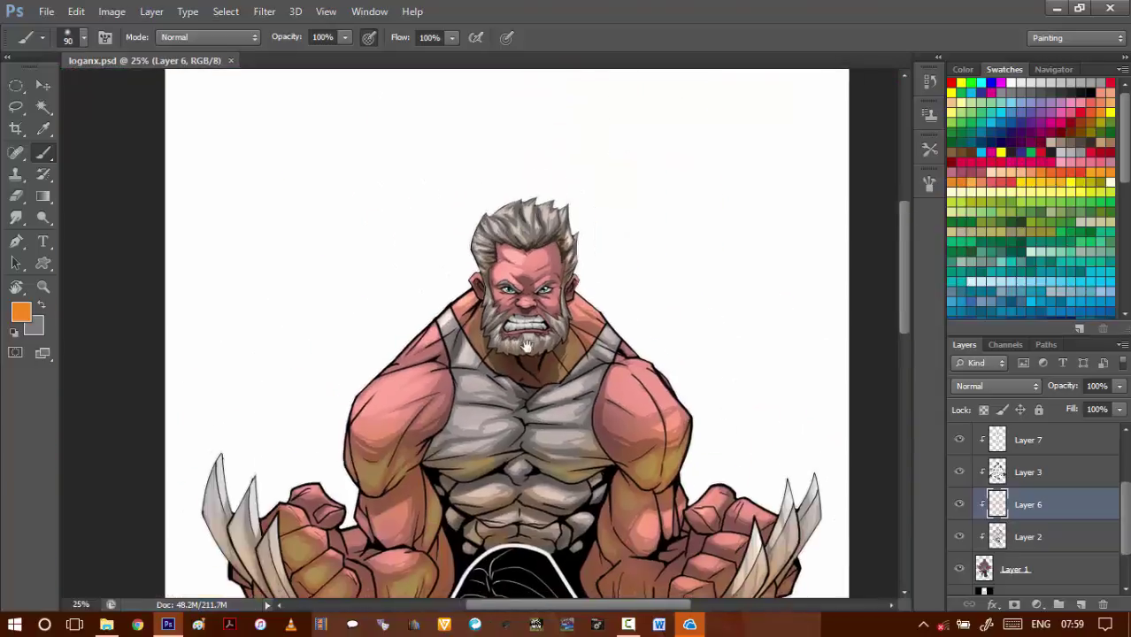
{"action": "left_click_drag", "start_coordinate": [542, 452], "coordinate": [495, 190]}
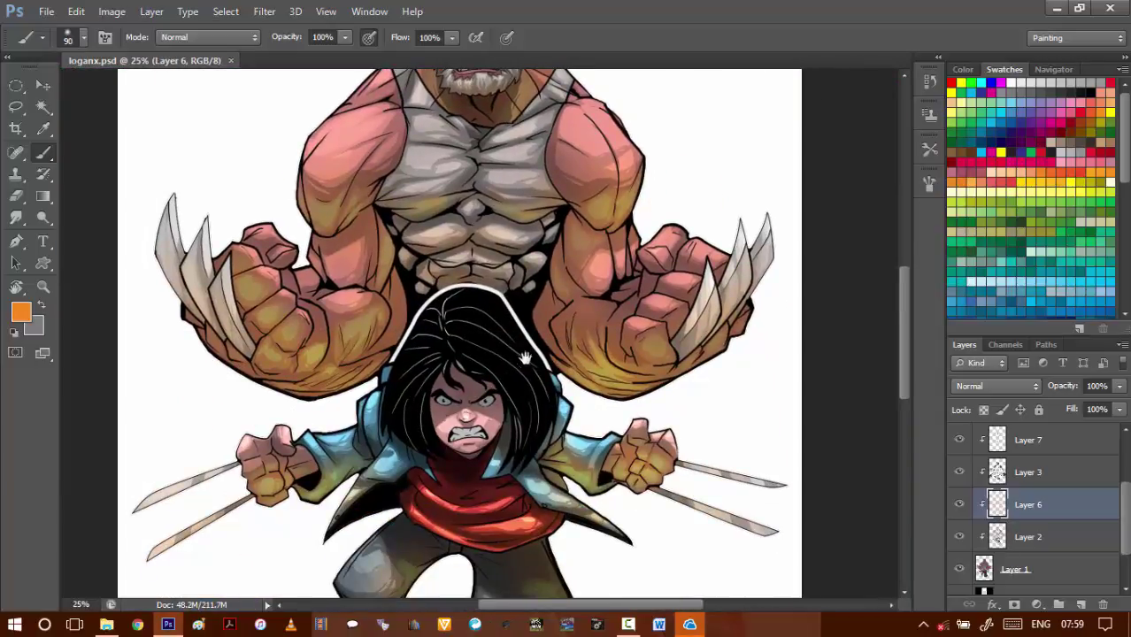
{"action": "left_click_drag", "start_coordinate": [566, 496], "coordinate": [533, 370]}
{"action": "left_click_drag", "start_coordinate": [547, 466], "coordinate": [535, 373]}
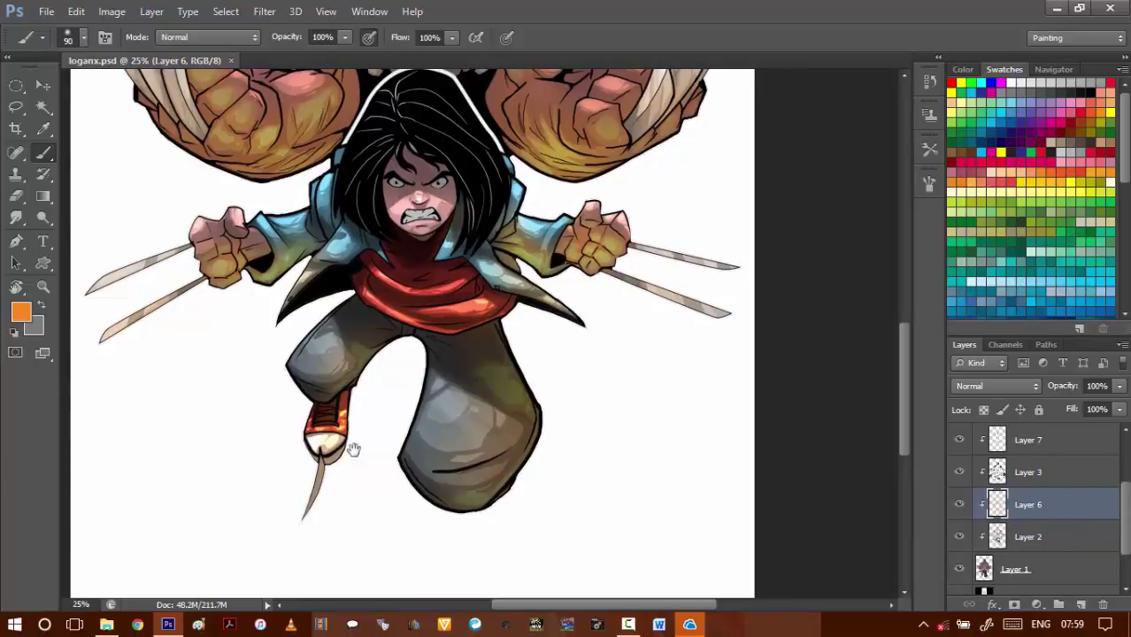
{"action": "left_click", "coordinate": [329, 470], "text": "ctrl"}
{"action": "left_click", "coordinate": [331, 473], "text": "ctrl"}
{"action": "left_click", "coordinate": [332, 476], "text": "ctrl"}
{"action": "left_click_drag", "start_coordinate": [321, 483], "coordinate": [347, 362]}
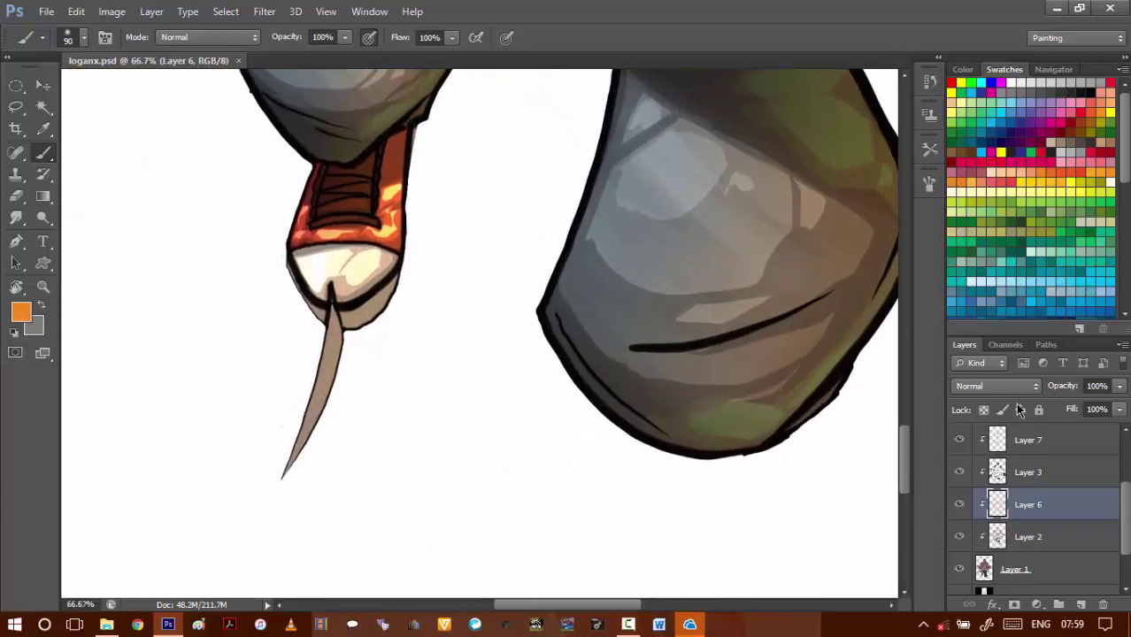
{"action": "left_click", "coordinate": [1024, 475]}
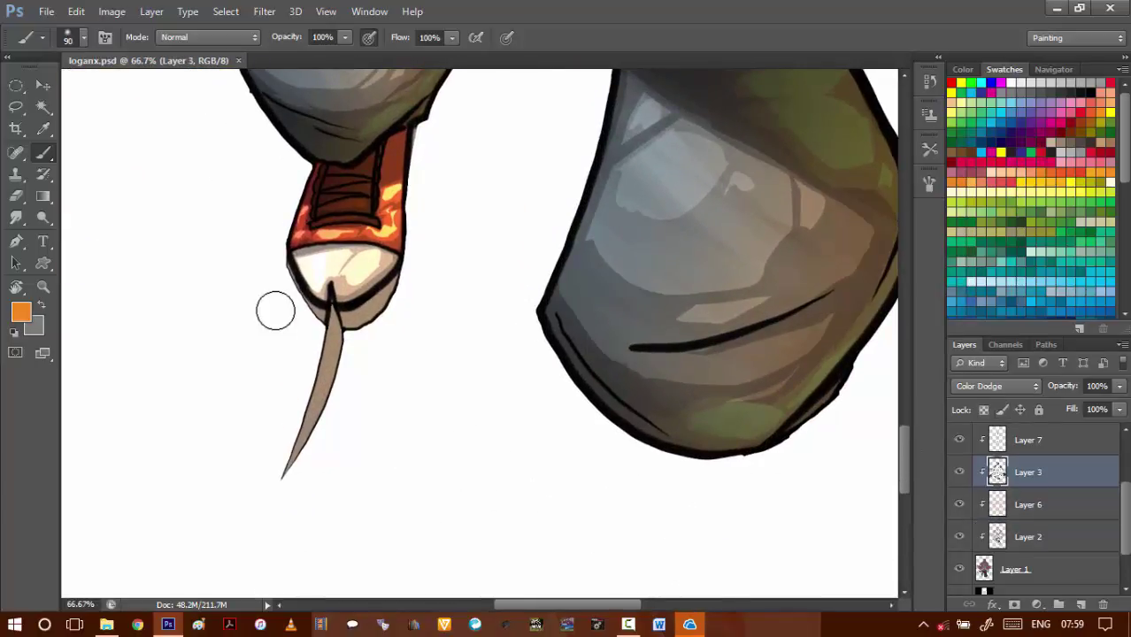
{"action": "key", "text": "l"}
{"action": "left_click", "coordinate": [41, 307]}
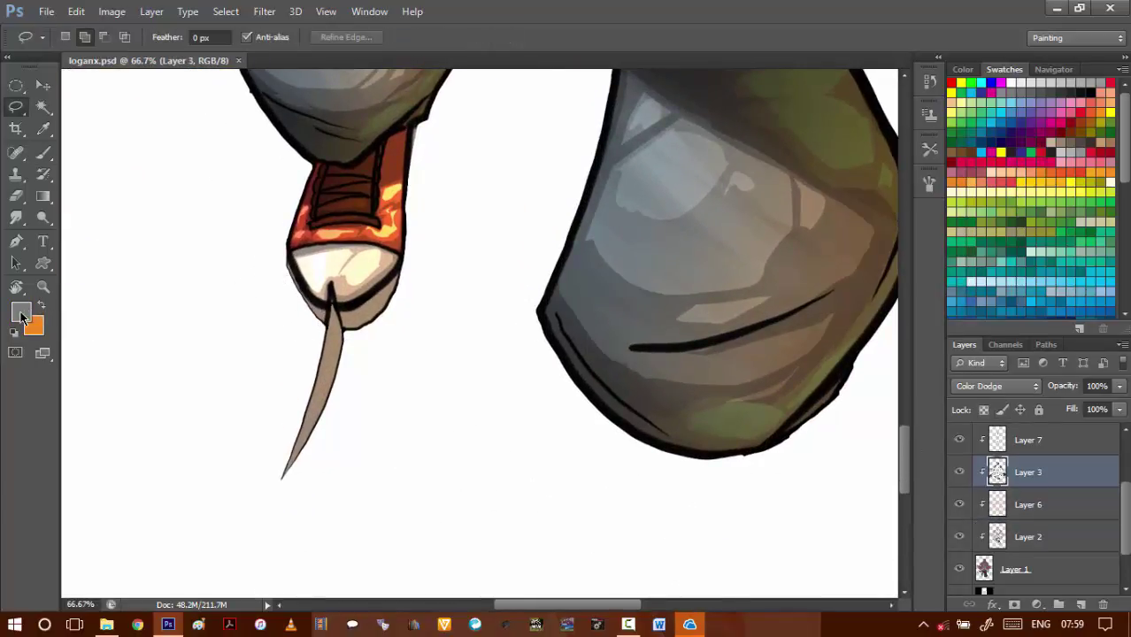
{"action": "left_click", "coordinate": [20, 311]}
{"action": "left_click_drag", "start_coordinate": [684, 458], "coordinate": [681, 479]}
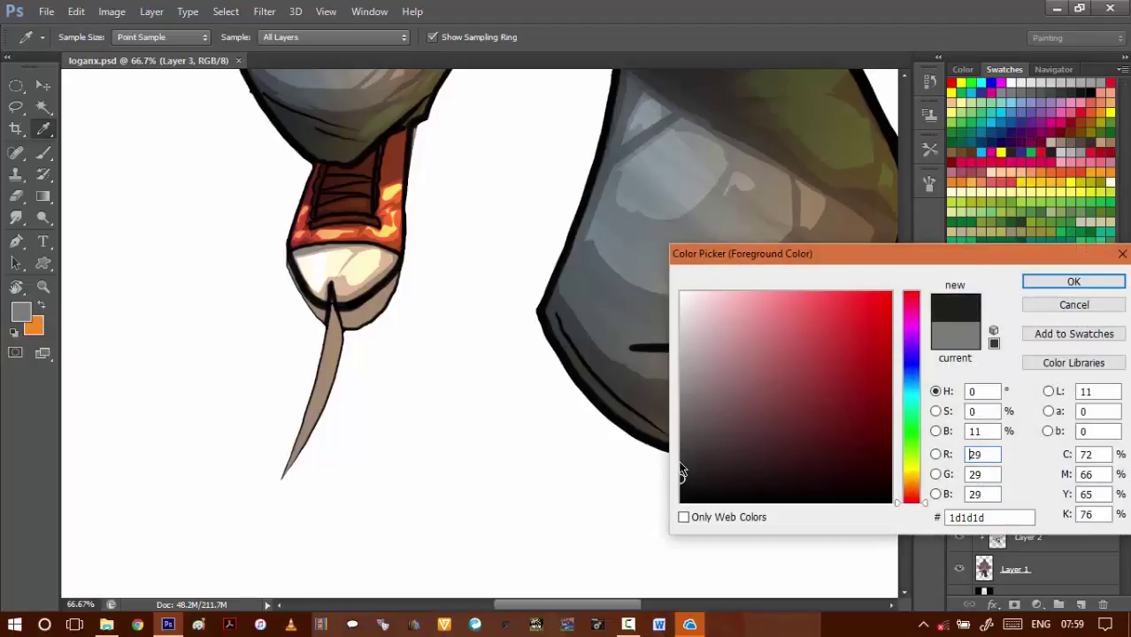
{"action": "left_click", "coordinate": [1049, 281]}
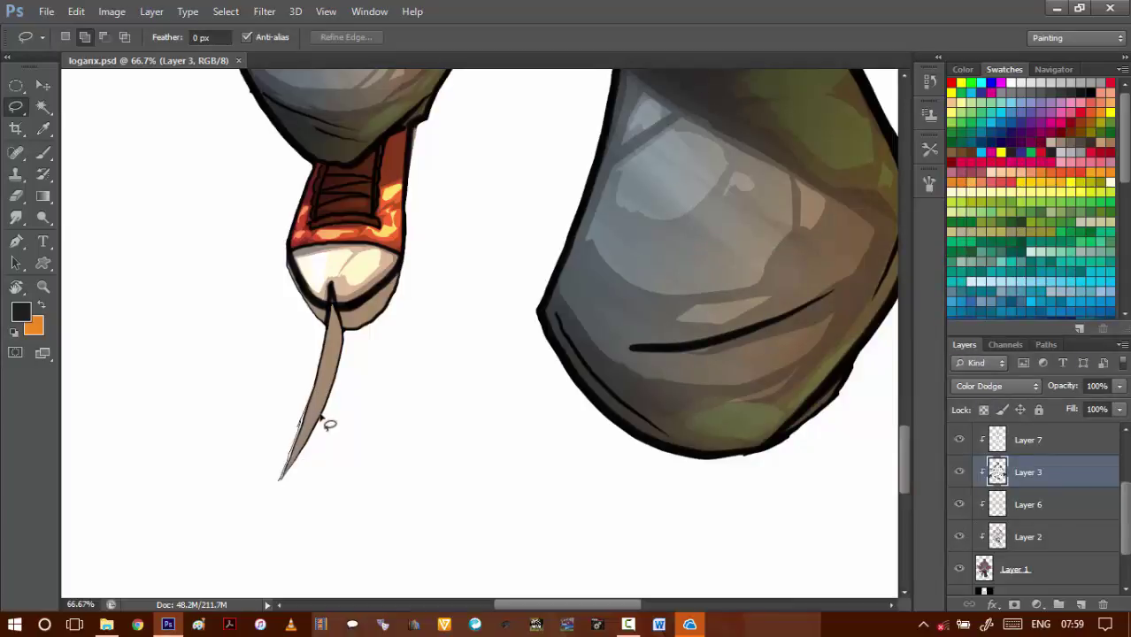
- Lasso angular highlight bands along the girl's foot claw on Layer 3 and brush dark grey into them
{"action": "mouse_move", "coordinate": [337, 434]}
{"action": "left_mouse_down"}
{"action": "mouse_move", "coordinate": [340, 370]}
{"action": "mouse_move", "coordinate": [326, 349]}
{"action": "mouse_move", "coordinate": [343, 356]}
{"action": "mouse_move", "coordinate": [324, 329]}
{"action": "mouse_move", "coordinate": [270, 480]}
{"action": "left_mouse_up"}
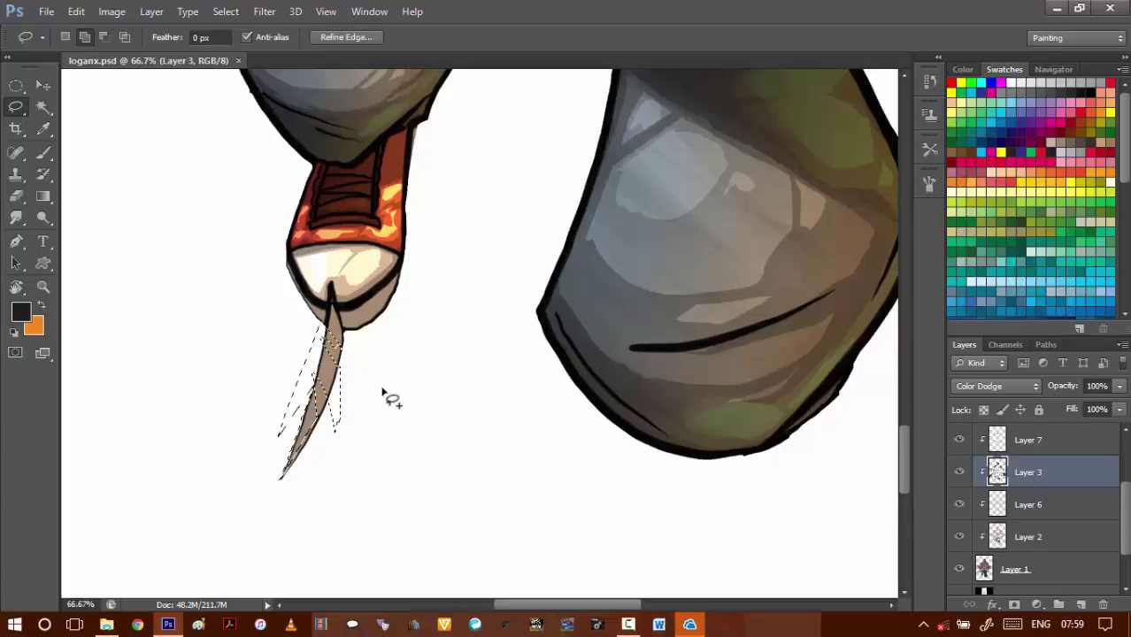
{"action": "key", "text": "b"}
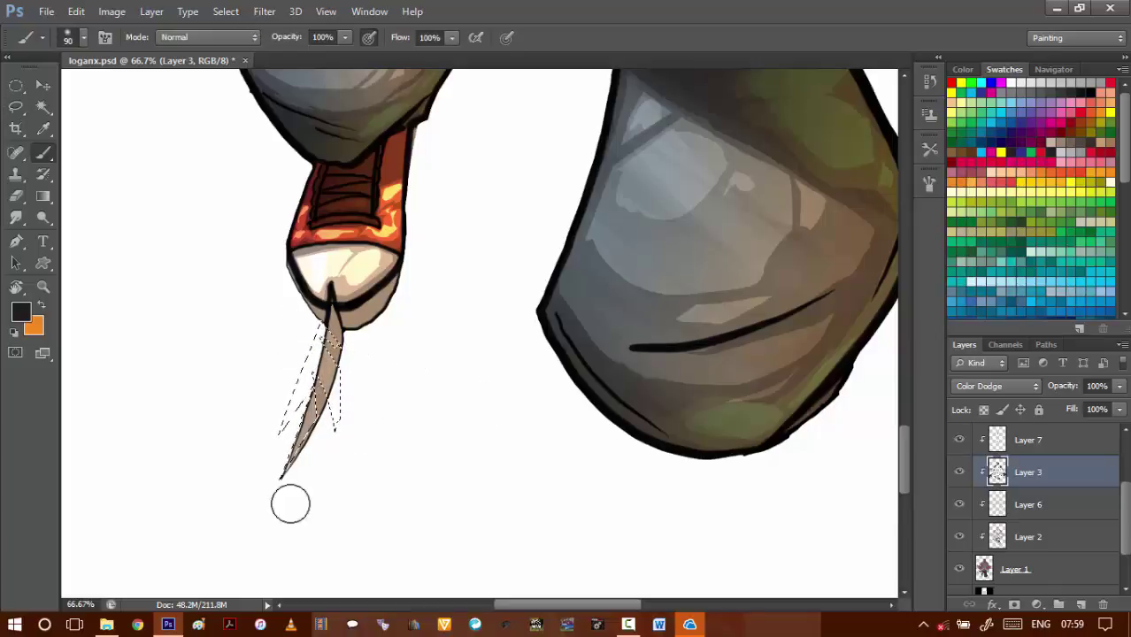
- Set the brightness of the foot claw's selected highlights to 120, clear the selection and save the document
{"action": "key", "text": "alt+i"}
{"action": "key", "text": "j"}
{"action": "key", "text": "c"}
{"action": "key", "text": "shift+Up"}
{"action": "key", "text": "shift+Up"}
{"action": "key", "text": "shift+Up"}
{"action": "key", "text": "shift+Up"}
{"action": "key", "text": "shift+Up"}
{"action": "key", "text": "shift+Up"}
{"action": "key", "text": "shift+Up"}
{"action": "key", "text": "shift+Up"}
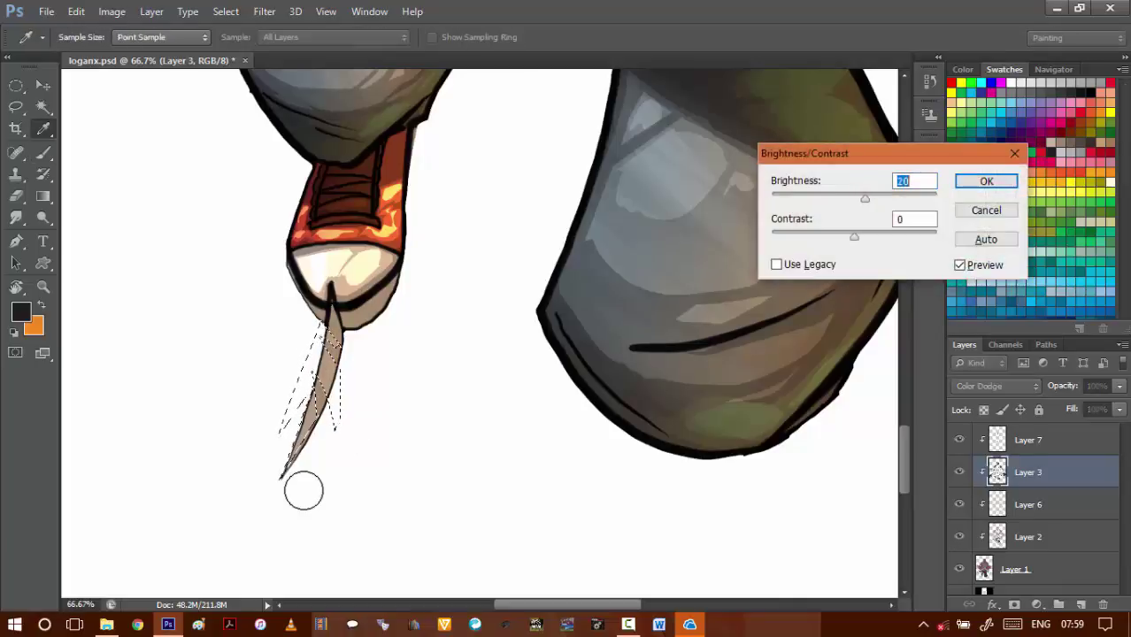
{"action": "key", "text": "shift+Up"}
{"action": "key", "text": "shift+Up"}
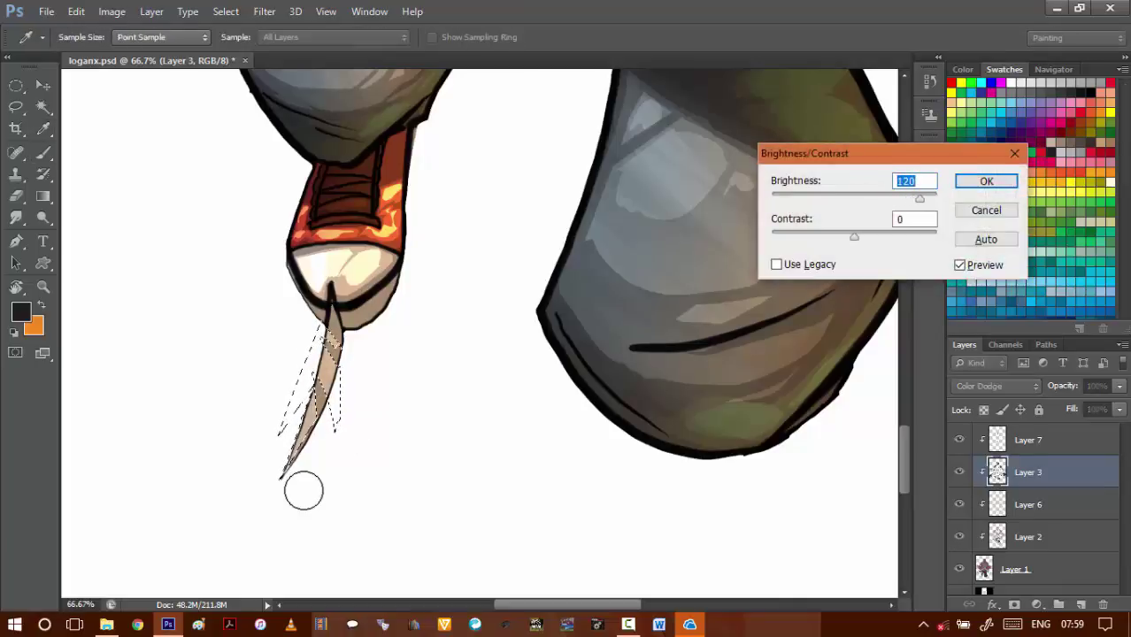
{"action": "key", "text": "Return"}
{"action": "key", "text": "ctrl+d"}
{"action": "key", "text": "b"}
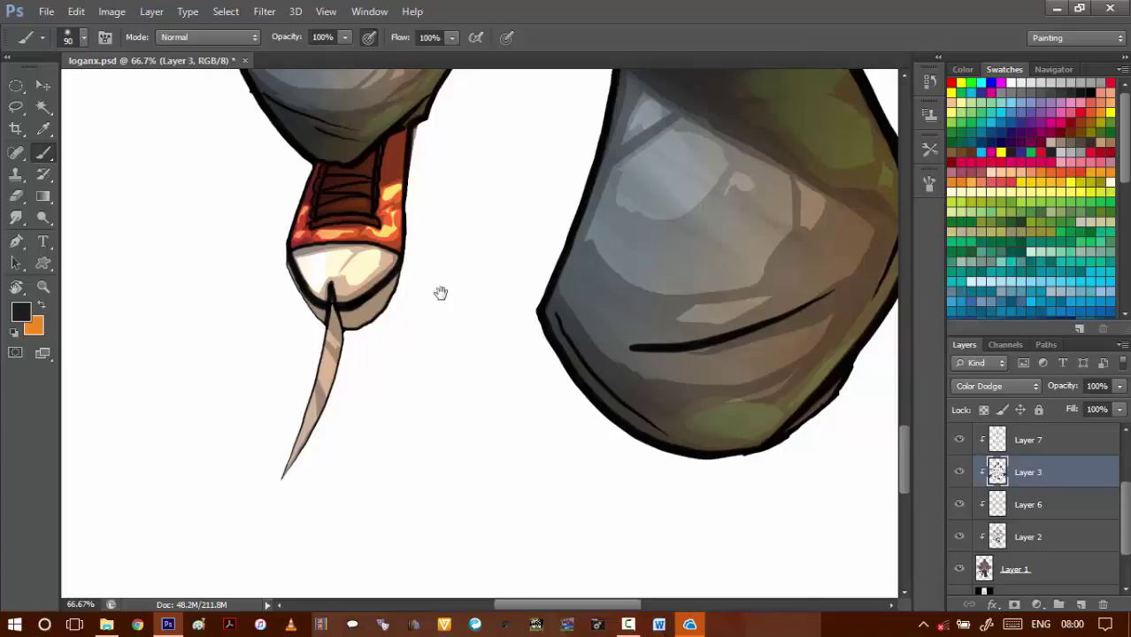
{"action": "scroll", "coordinate": [528, 331], "scroll_direction": "down", "scroll_amount": 4}
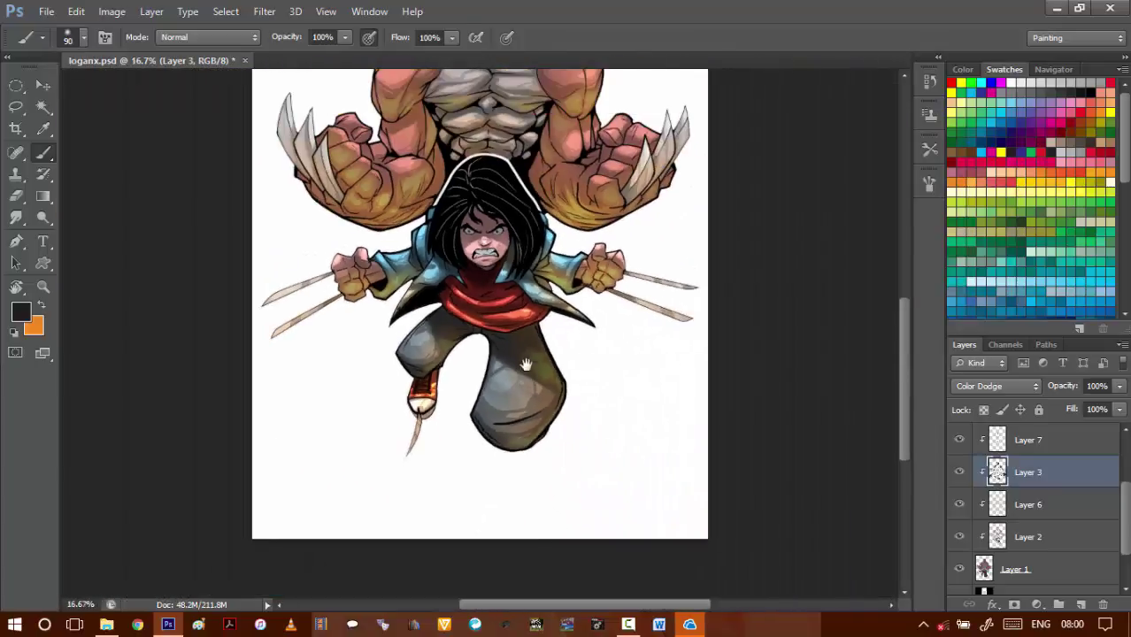
{"action": "key", "text": "ctrl+s"}
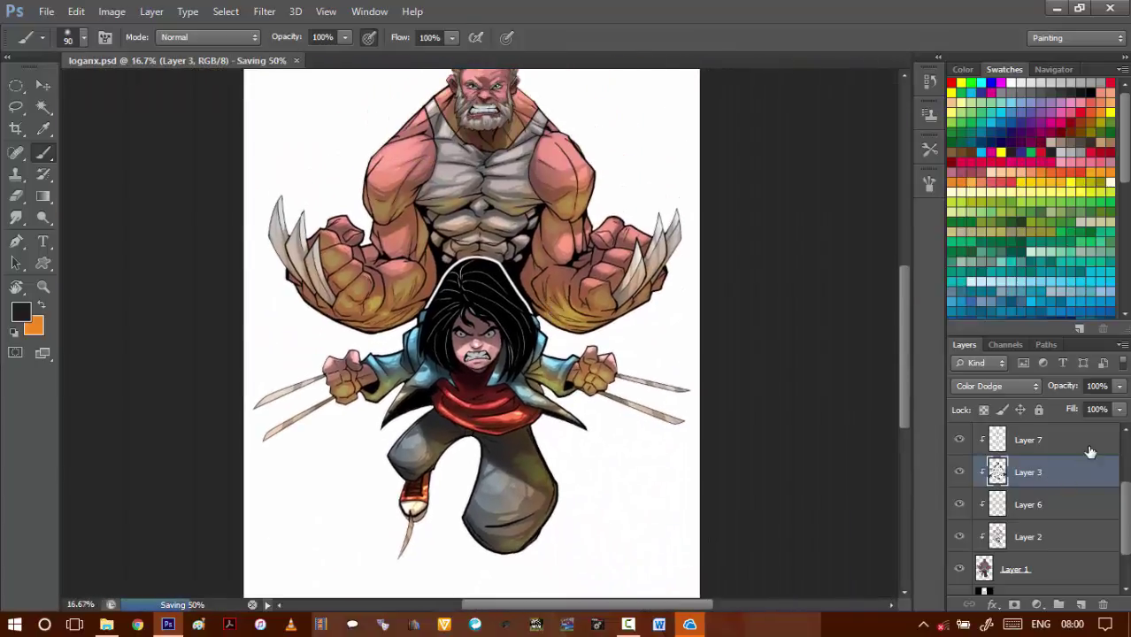
- Add a new layer above Layer 5, set its blend mode to Linear Dodge (Add) and save the document
{"action": "scroll", "coordinate": [1075, 469], "scroll_direction": "up", "scroll_amount": 3}
{"action": "left_click", "coordinate": [1066, 447]}
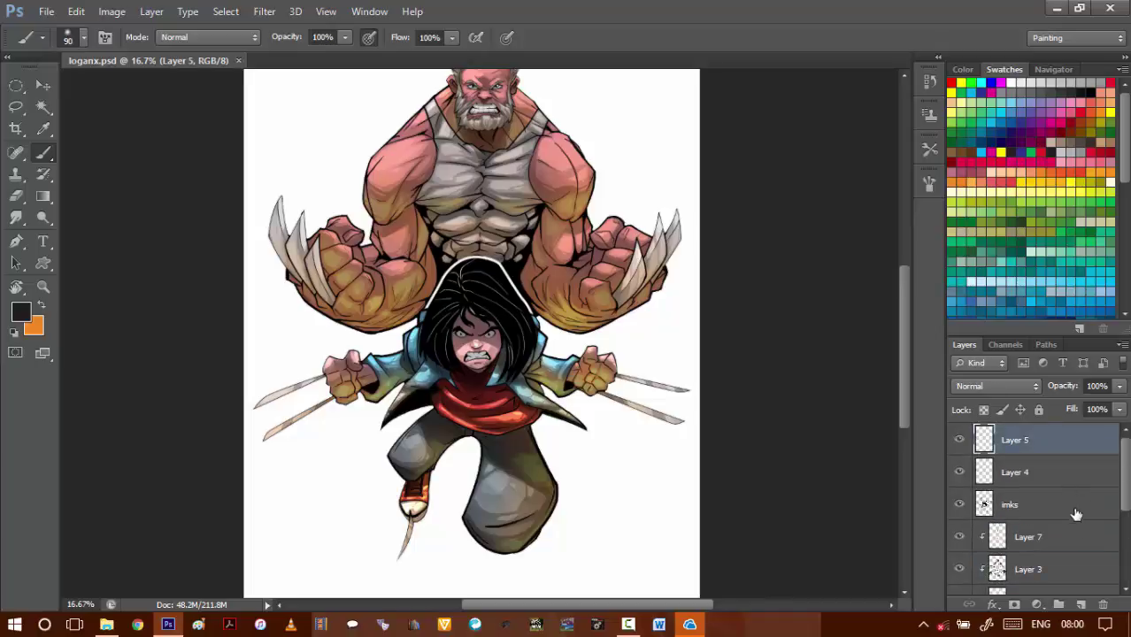
{"action": "left_click", "coordinate": [1082, 605]}
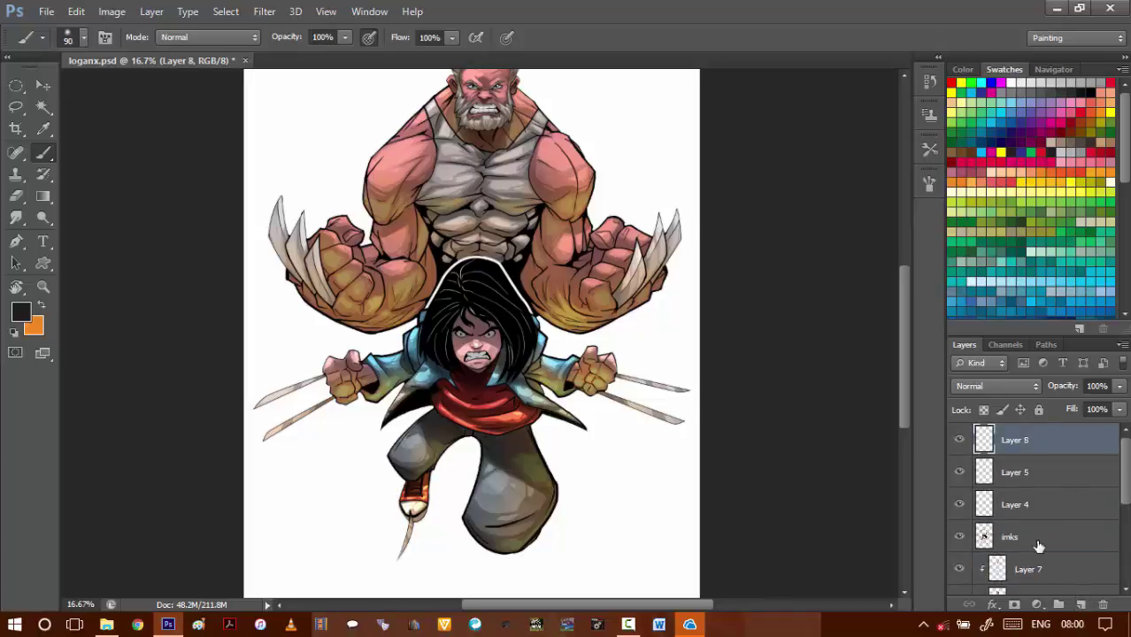
{"action": "left_click", "coordinate": [990, 390]}
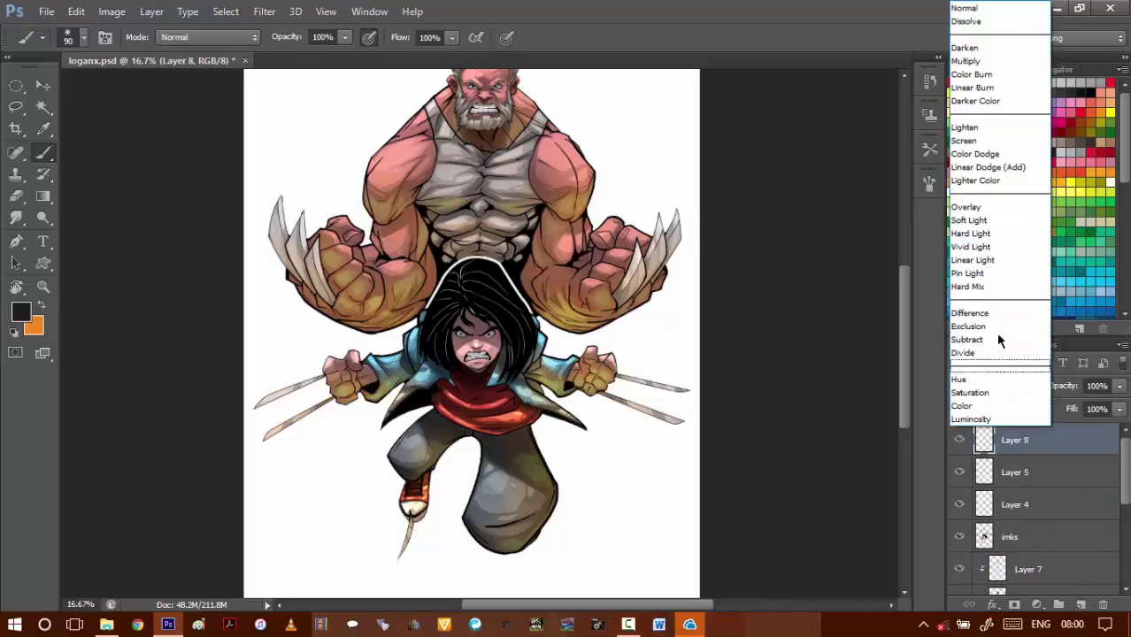
{"action": "left_click", "coordinate": [1006, 167]}
{"action": "key", "text": "ctrl+s"}
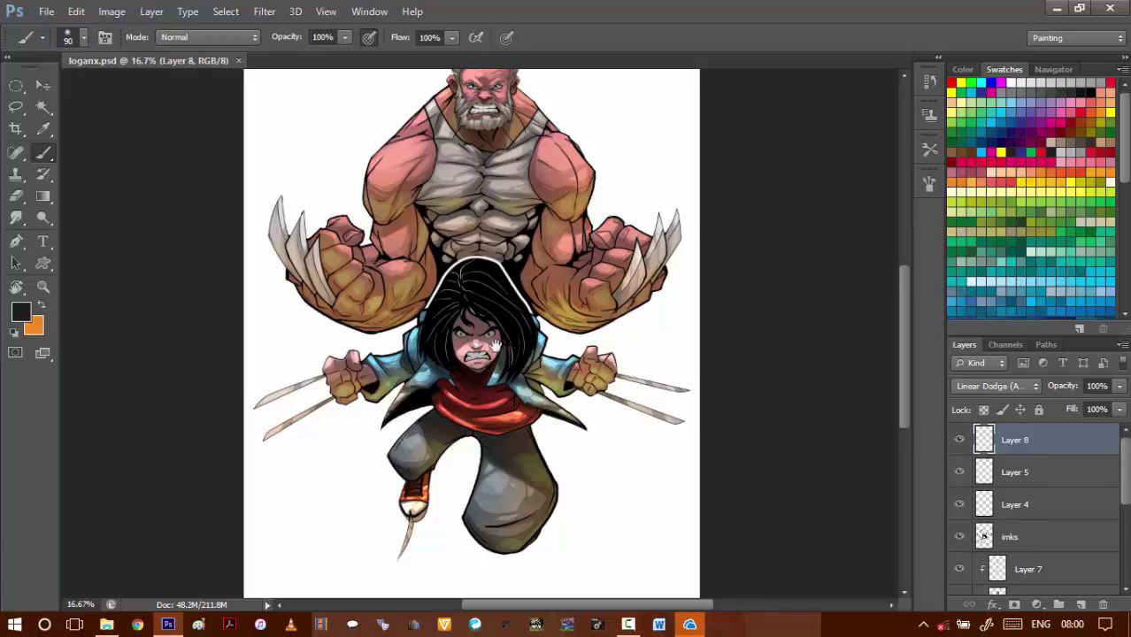
- Make Layer 5 active and lasso a small round catchlight over each of the girl's pupils
{"action": "scroll", "coordinate": [499, 345], "scroll_direction": "up", "scroll_amount": 4}
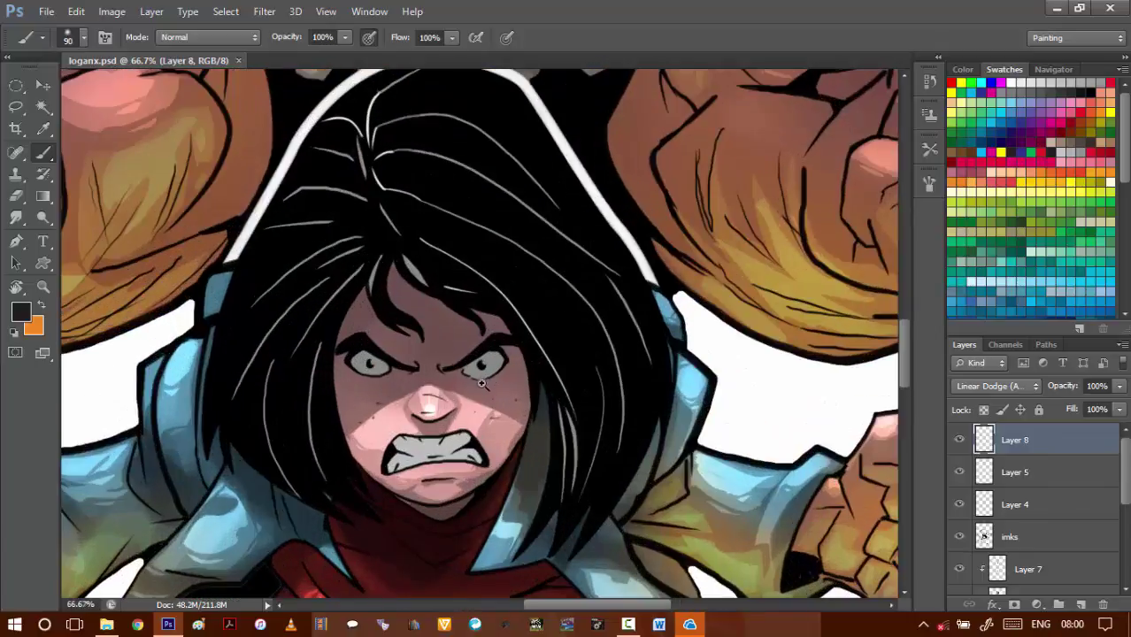
{"action": "left_click", "coordinate": [488, 380], "text": "ctrl"}
{"action": "left_click", "coordinate": [498, 376], "text": "ctrl"}
{"action": "key", "text": "l"}
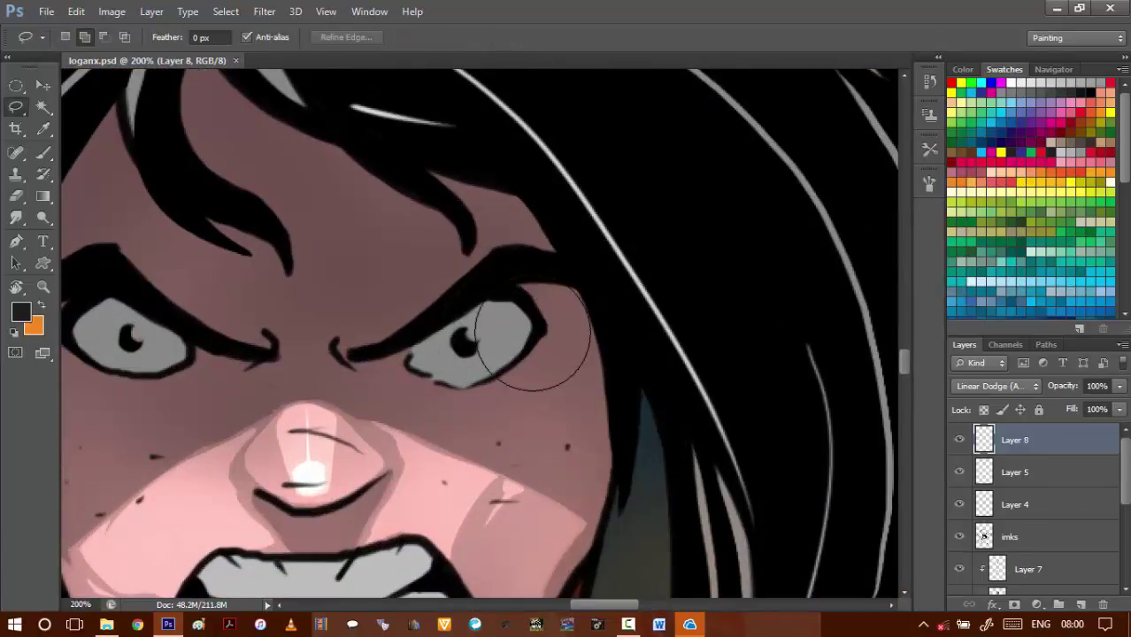
{"action": "left_click", "coordinate": [1057, 478]}
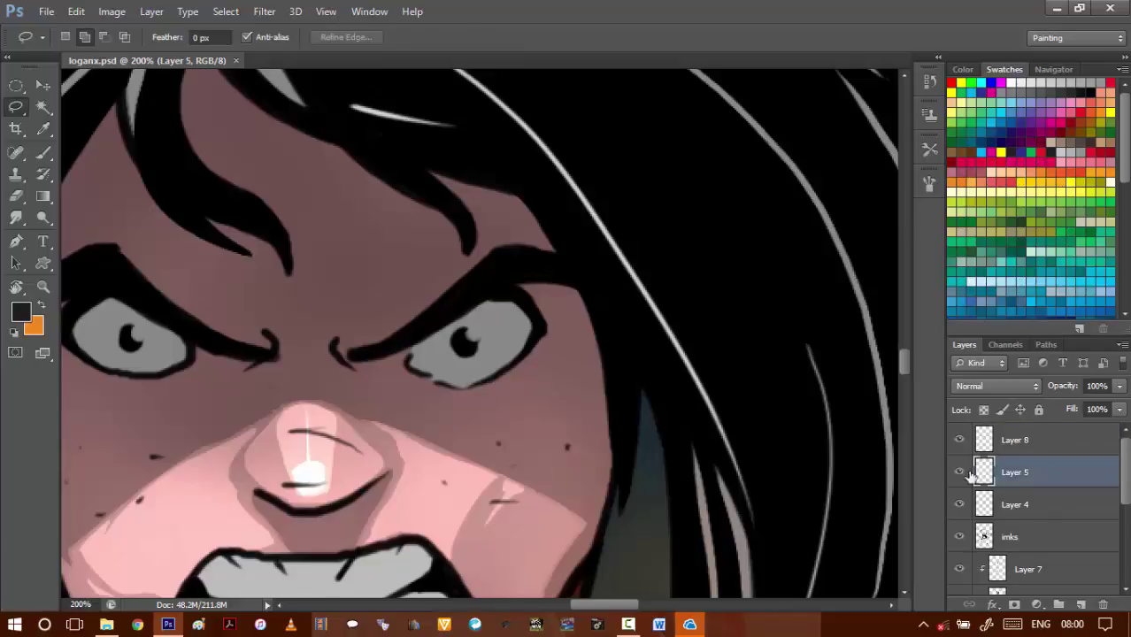
{"action": "left_click", "coordinate": [961, 475]}
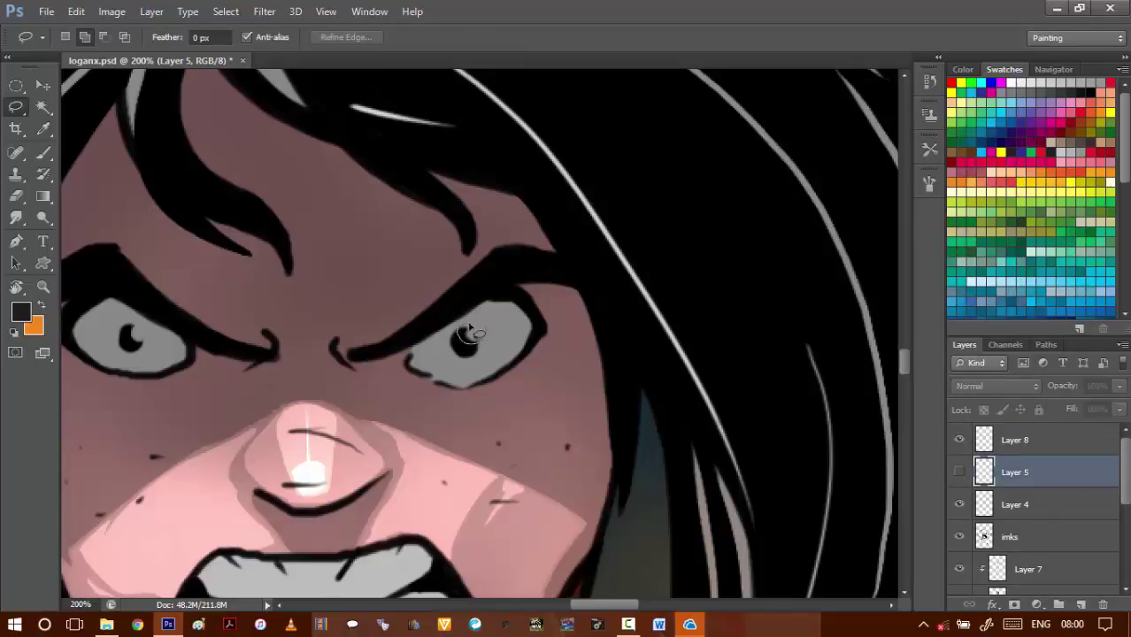
{"action": "left_click_drag", "start_coordinate": [470, 327], "coordinate": [484, 332]}
{"action": "mouse_move", "coordinate": [98, 280]}
{"action": "left_mouse_down"}
{"action": "mouse_move", "coordinate": [278, 341]}
{"action": "mouse_move", "coordinate": [243, 377]}
{"action": "left_mouse_up"}
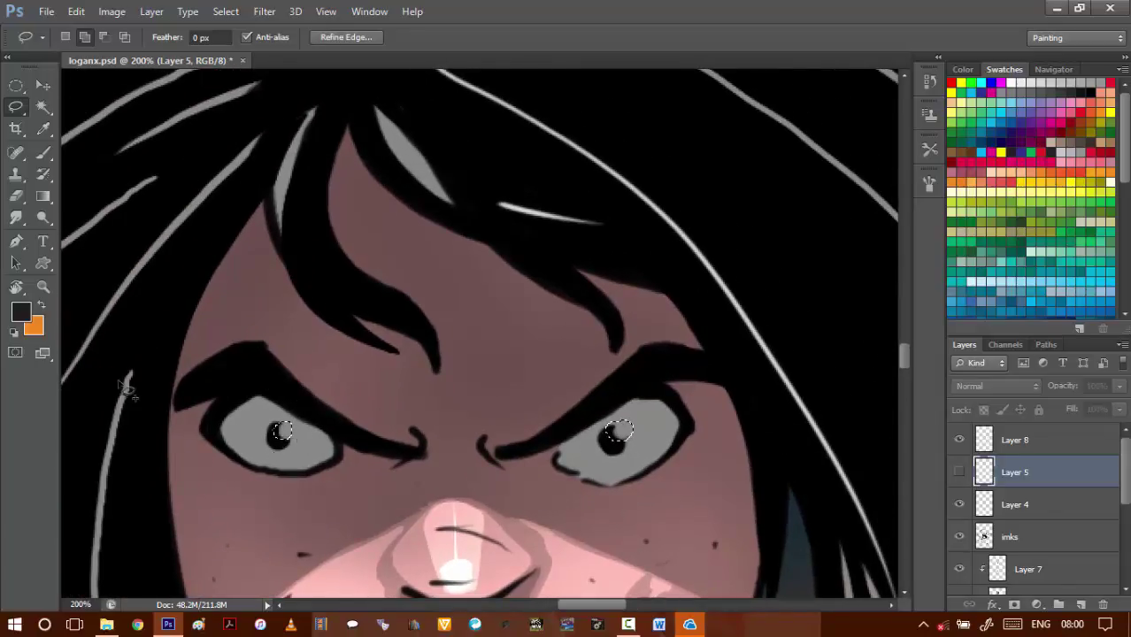
- Fill the selected pupil catchlights on Layer 5 with white, clear the selection and save the document
{"action": "left_click", "coordinate": [22, 313]}
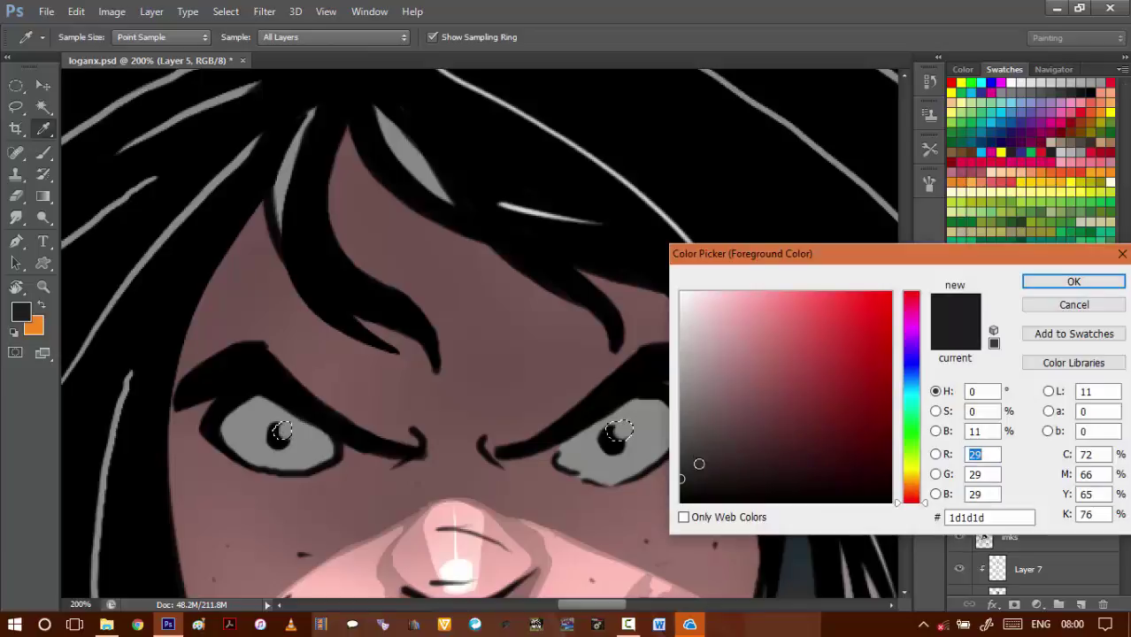
{"action": "left_click_drag", "start_coordinate": [698, 464], "coordinate": [660, 281]}
{"action": "key", "text": "Return"}
{"action": "key", "text": "alt+BackSpace"}
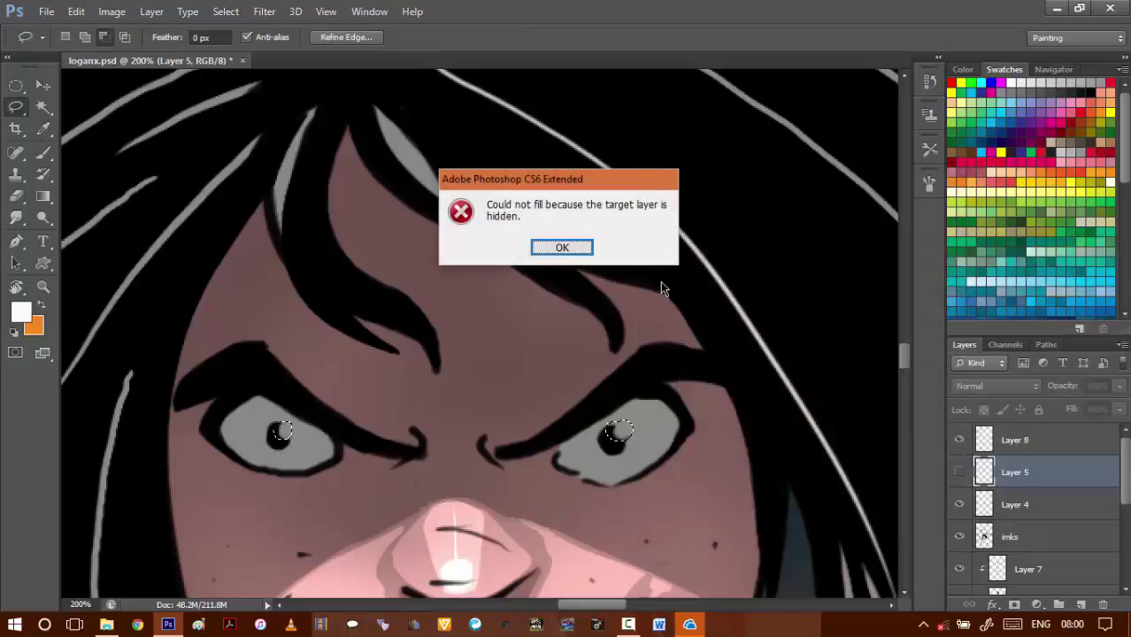
{"action": "key", "text": "Return"}
{"action": "left_click", "coordinate": [960, 472]}
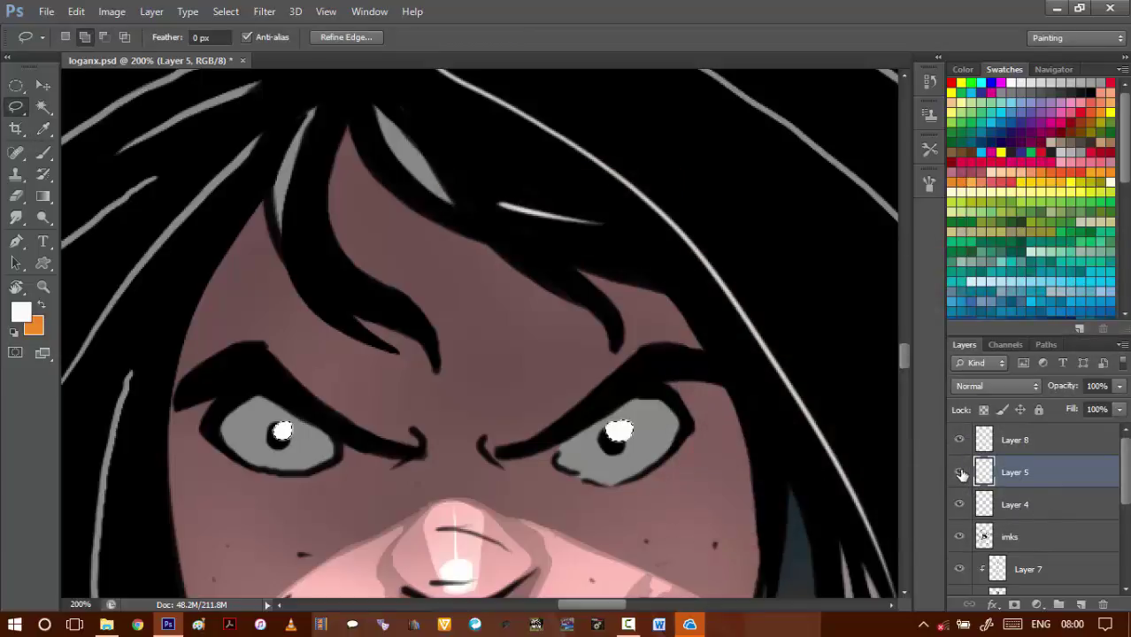
{"action": "key", "text": "ctrl+d"}
{"action": "left_click_drag", "start_coordinate": [564, 439], "coordinate": [532, 382]}
{"action": "scroll", "coordinate": [535, 382], "scroll_direction": "down", "scroll_amount": 5}
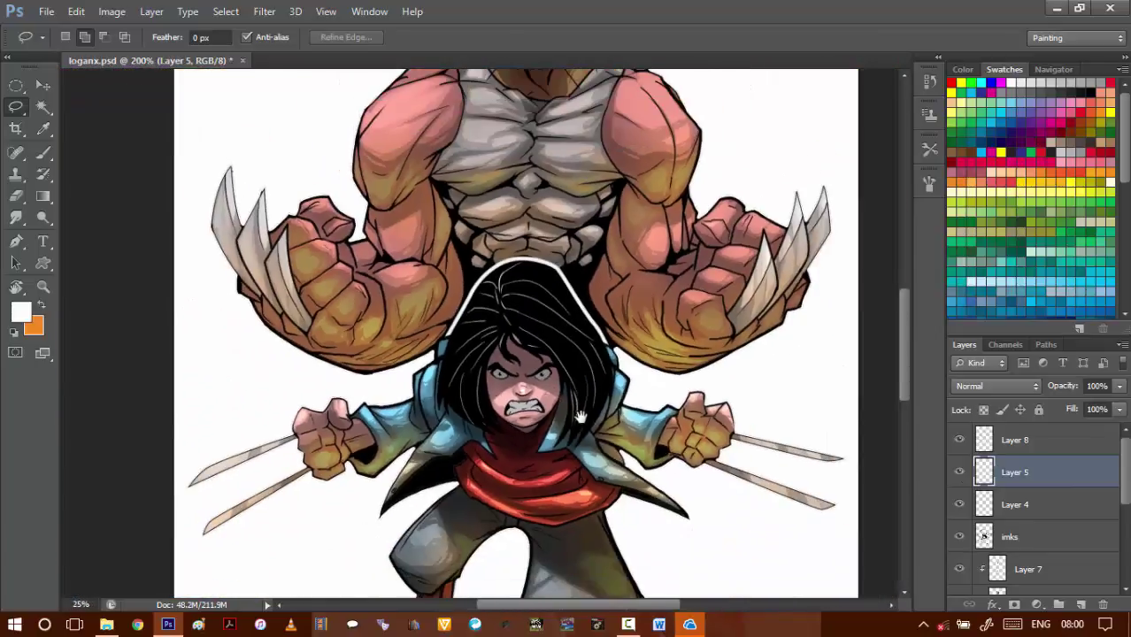
{"action": "scroll", "coordinate": [554, 375], "scroll_direction": "up", "scroll_amount": 1}
{"action": "left_click", "coordinate": [552, 378], "text": "ctrl"}
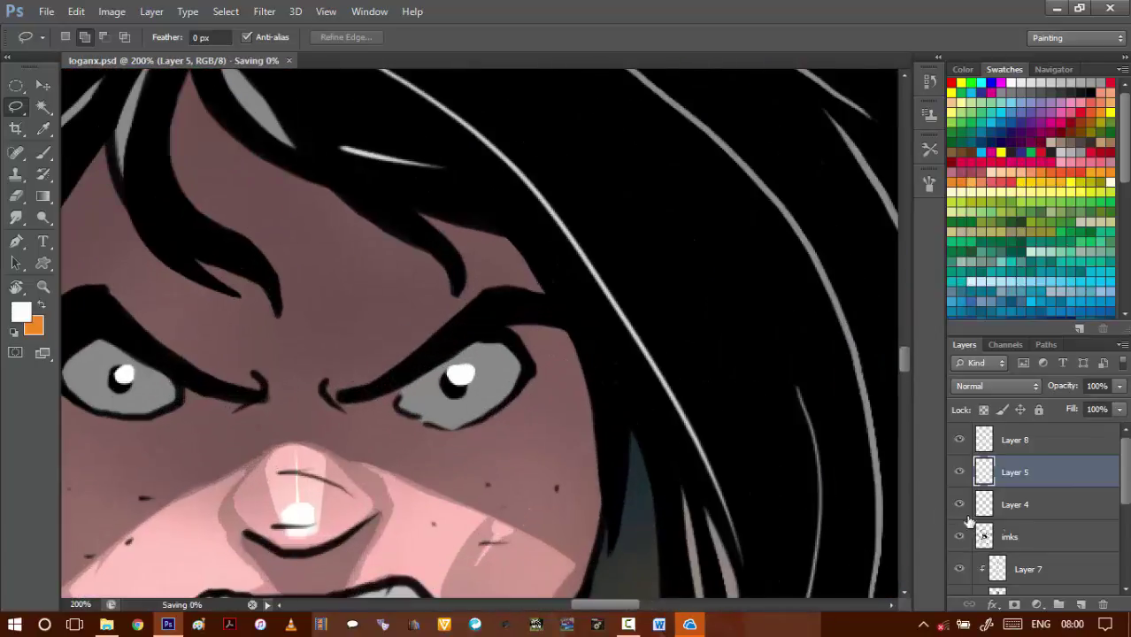
- With Layer 1 active, lasso highlight areas over the whites of both of the girl's eyes, leaving the lower outer edges out
{"action": "scroll", "coordinate": [1094, 557], "scroll_direction": "down", "scroll_amount": 4}
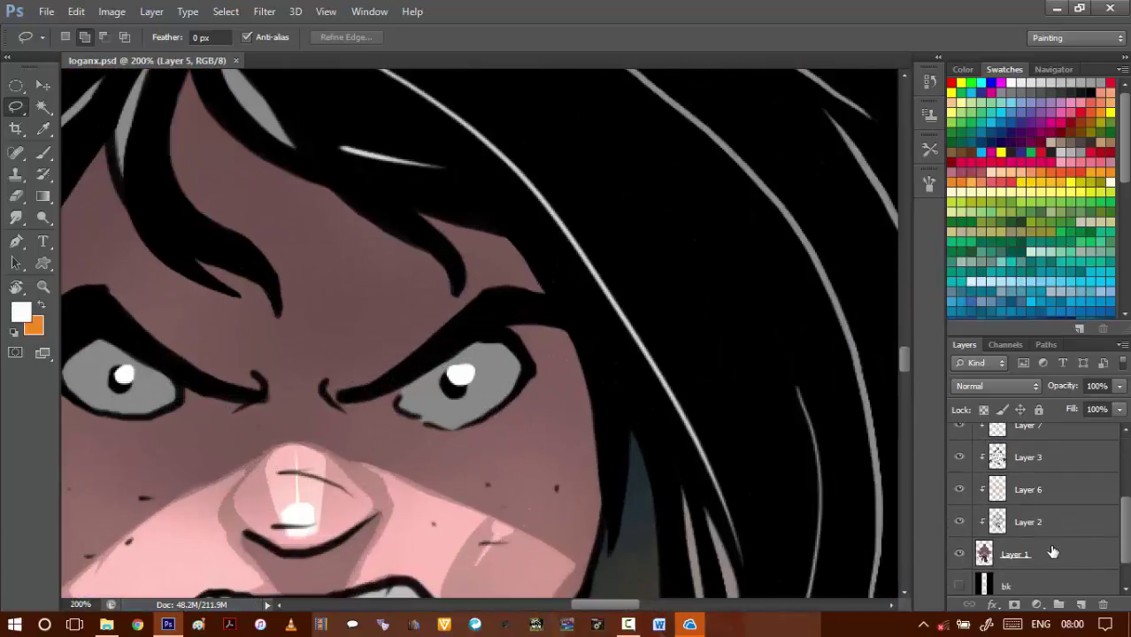
{"action": "left_click", "coordinate": [1027, 550]}
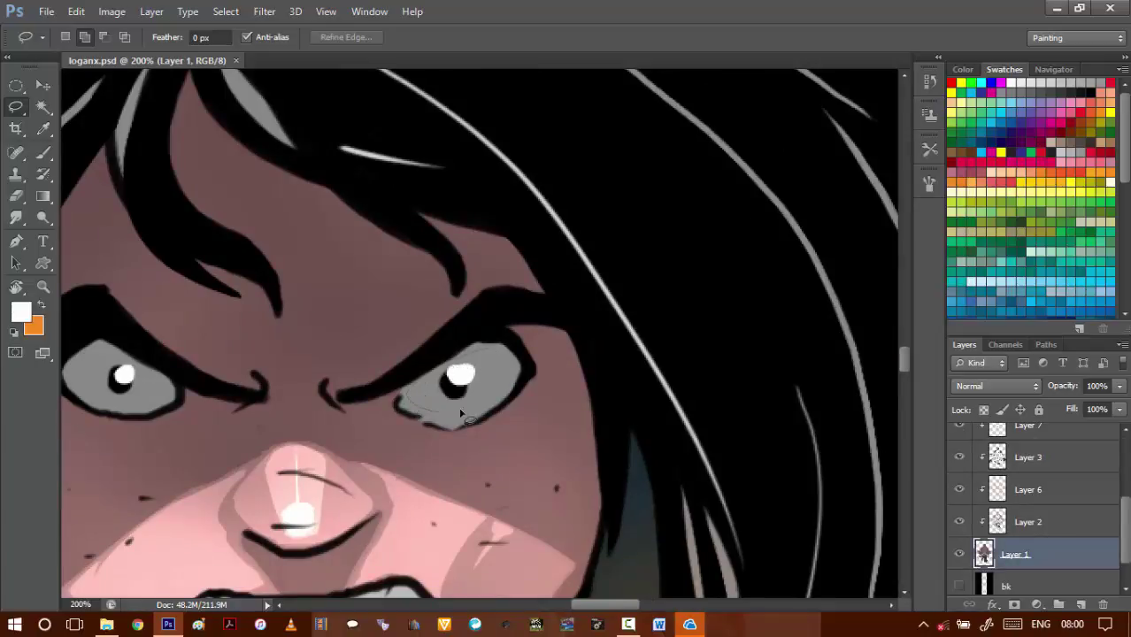
{"action": "left_click_drag", "start_coordinate": [511, 367], "coordinate": [507, 354]}
{"action": "left_click_drag", "start_coordinate": [373, 335], "coordinate": [567, 324]}
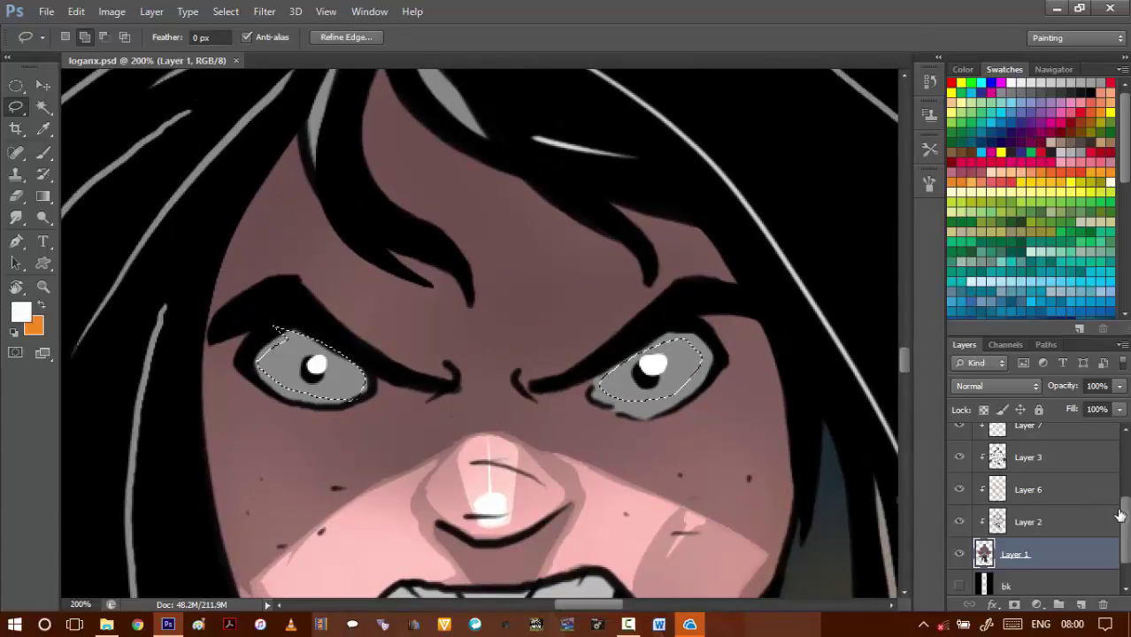
- Compare the eyes with Layer 5 hidden and shown, and delete the white pupil catchlights from that layer
{"action": "left_click_drag", "start_coordinate": [1121, 513], "coordinate": [1117, 461]}
{"action": "left_click", "coordinate": [1018, 475]}
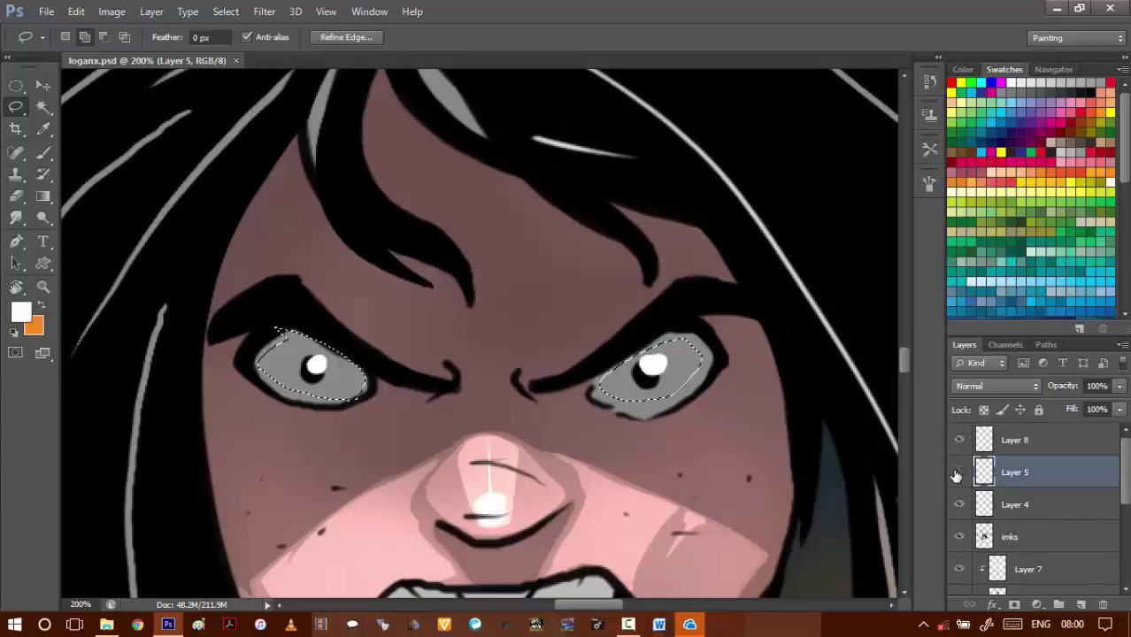
{"action": "left_click", "coordinate": [957, 475]}
{"action": "left_click", "coordinate": [959, 475]}
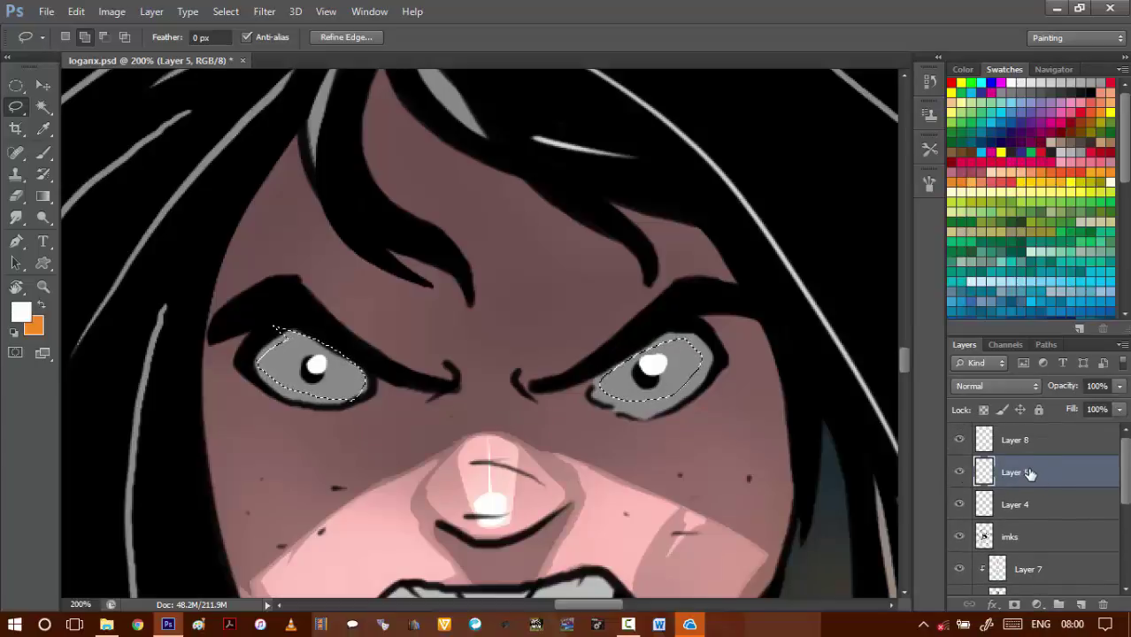
{"action": "scroll", "coordinate": [1035, 487], "scroll_direction": "down", "scroll_amount": 2}
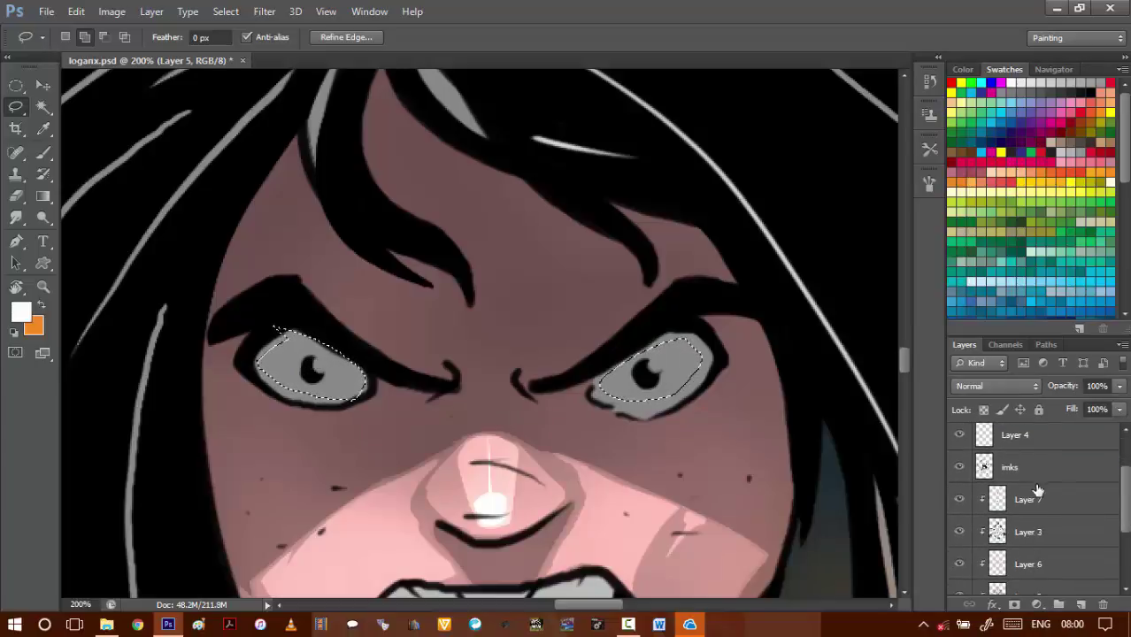
- Fill the selected eye highlights on Layer 3 with dark grey, clear the selection and save the document
{"action": "left_click", "coordinate": [1027, 529]}
{"action": "key", "text": "i"}
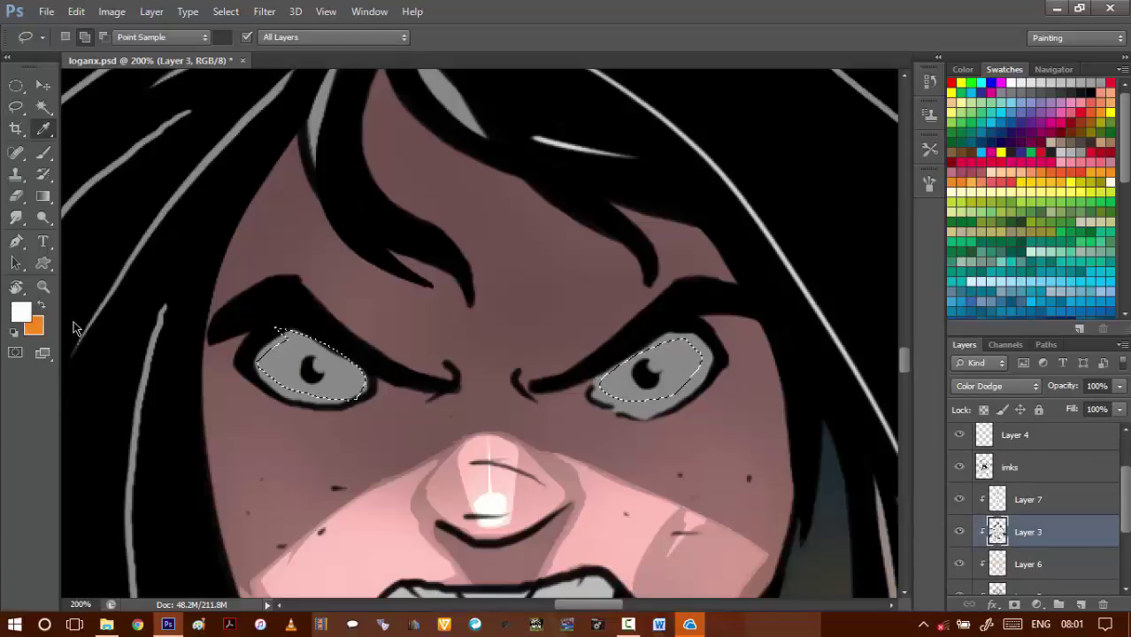
{"action": "left_click", "coordinate": [21, 311]}
{"action": "left_click", "coordinate": [678, 471]}
{"action": "left_click", "coordinate": [678, 470]}
{"action": "key", "text": "Return"}
{"action": "key", "text": "l"}
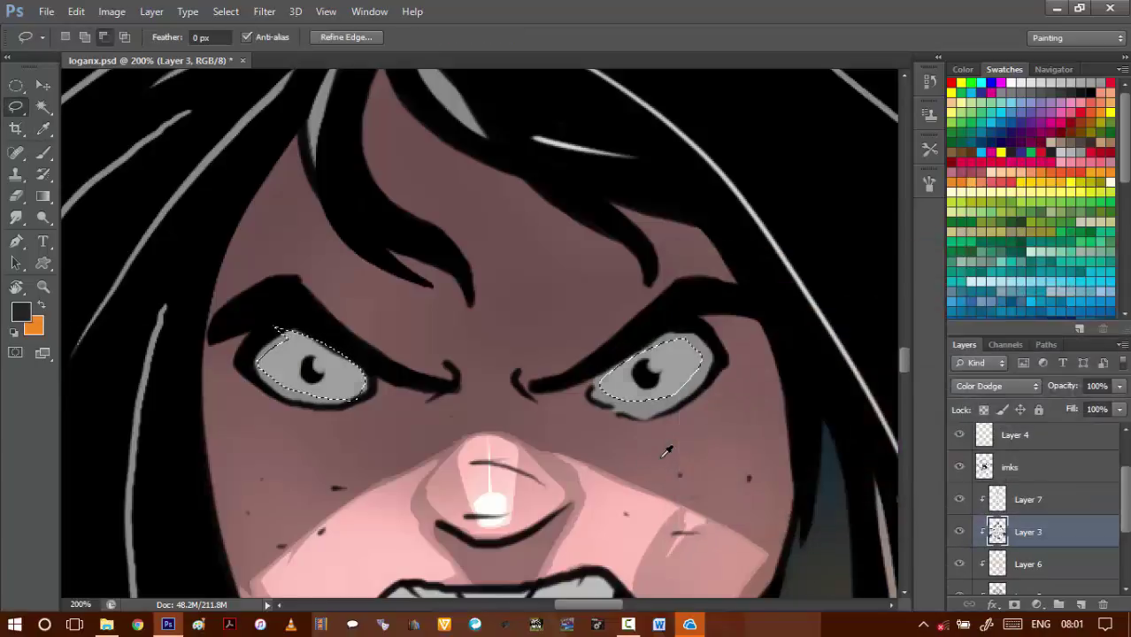
{"action": "key", "text": "ctrl+d"}
{"action": "left_click_drag", "start_coordinate": [606, 440], "coordinate": [564, 405]}
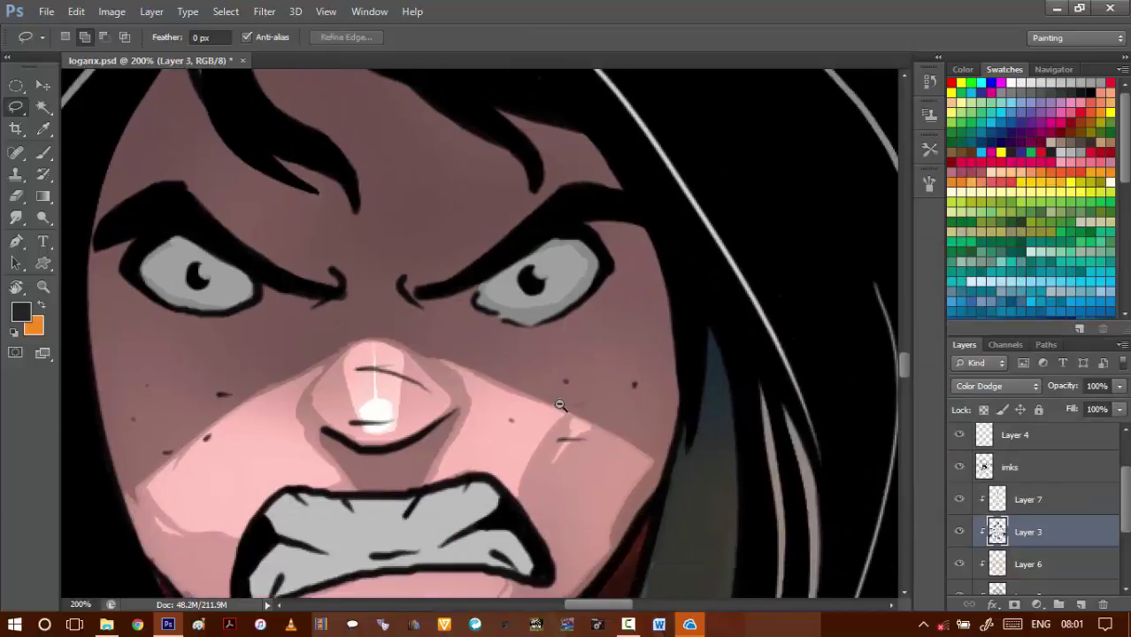
{"action": "key", "text": "ctrl+minus"}
{"action": "key", "text": "ctrl+minus"}
{"action": "key", "text": "ctrl+minus"}
{"action": "left_click_drag", "start_coordinate": [585, 466], "coordinate": [507, 325]}
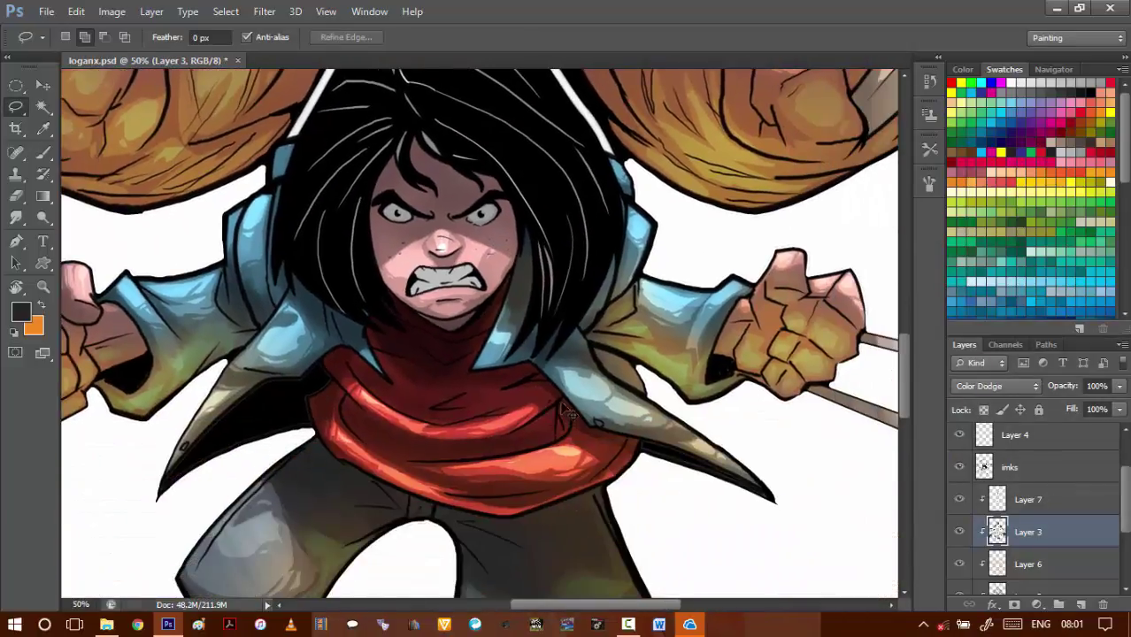
{"action": "key", "text": "ctrl+s"}
- Lasso highlight shapes across the girl's upper and lower teeth on Layer 3 and fill them with dark grey
{"action": "scroll", "coordinate": [434, 294], "scroll_direction": "up", "scroll_amount": 5}
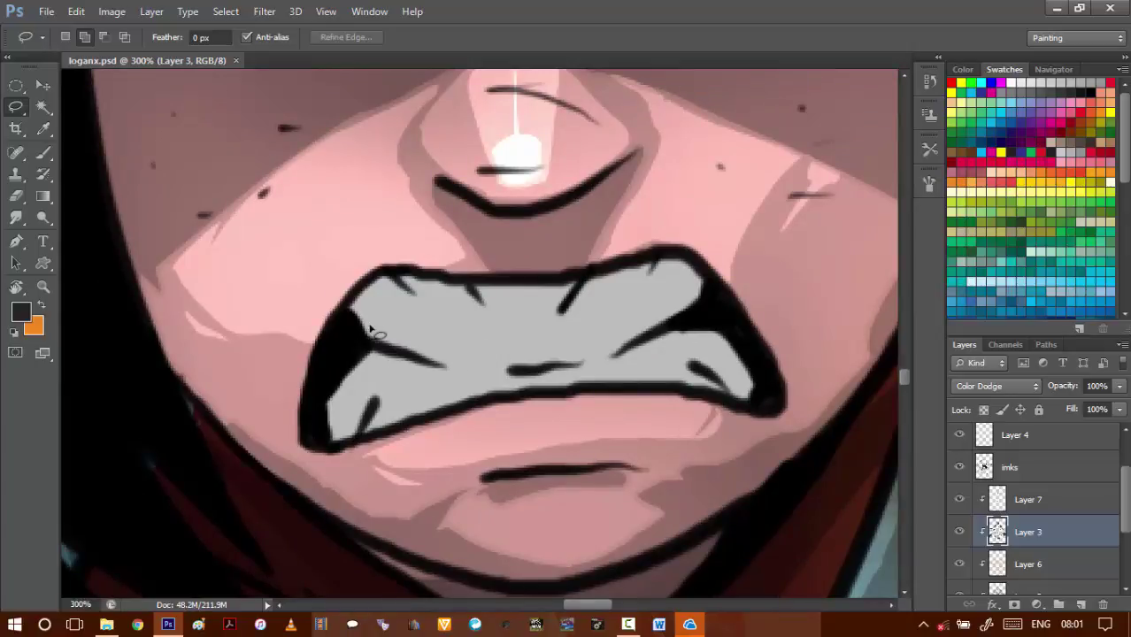
{"action": "mouse_move", "coordinate": [416, 363]}
{"action": "left_mouse_down"}
{"action": "mouse_move", "coordinate": [441, 362]}
{"action": "mouse_move", "coordinate": [409, 304]}
{"action": "left_mouse_up"}
{"action": "mouse_move", "coordinate": [421, 301]}
{"action": "left_mouse_down"}
{"action": "mouse_move", "coordinate": [455, 361]}
{"action": "mouse_move", "coordinate": [506, 366]}
{"action": "mouse_move", "coordinate": [502, 336]}
{"action": "mouse_move", "coordinate": [425, 303]}
{"action": "left_mouse_up"}
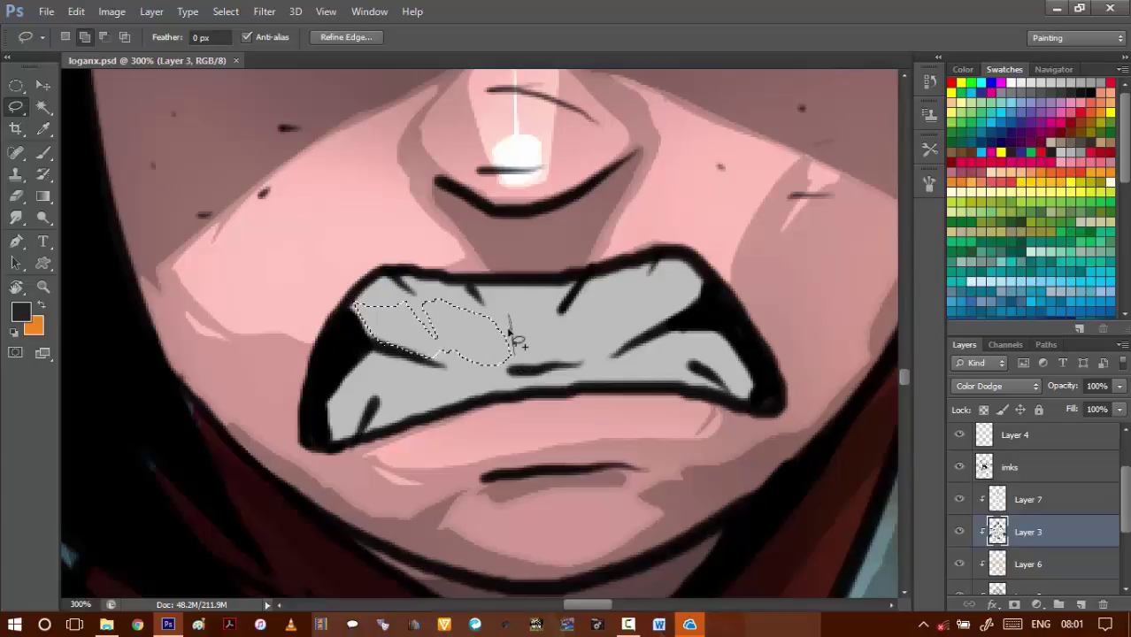
{"action": "mouse_move", "coordinate": [510, 320]}
{"action": "left_mouse_down"}
{"action": "mouse_move", "coordinate": [511, 355]}
{"action": "mouse_move", "coordinate": [568, 359]}
{"action": "mouse_move", "coordinate": [533, 312]}
{"action": "mouse_move", "coordinate": [504, 336]}
{"action": "left_mouse_up"}
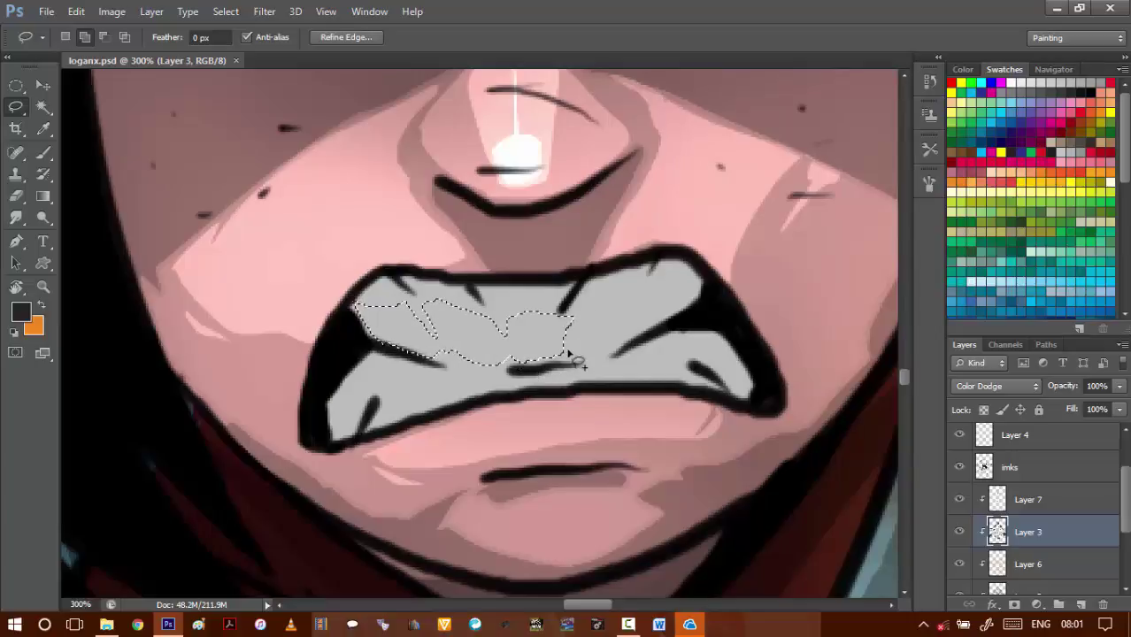
{"action": "mouse_move", "coordinate": [584, 367]}
{"action": "left_mouse_down"}
{"action": "mouse_move", "coordinate": [631, 351]}
{"action": "mouse_move", "coordinate": [691, 295]}
{"action": "mouse_move", "coordinate": [634, 308]}
{"action": "mouse_move", "coordinate": [573, 341]}
{"action": "left_mouse_up"}
{"action": "mouse_move", "coordinate": [349, 392]}
{"action": "left_mouse_down"}
{"action": "mouse_move", "coordinate": [351, 420]}
{"action": "mouse_move", "coordinate": [386, 390]}
{"action": "mouse_move", "coordinate": [438, 390]}
{"action": "mouse_move", "coordinate": [363, 382]}
{"action": "left_mouse_up"}
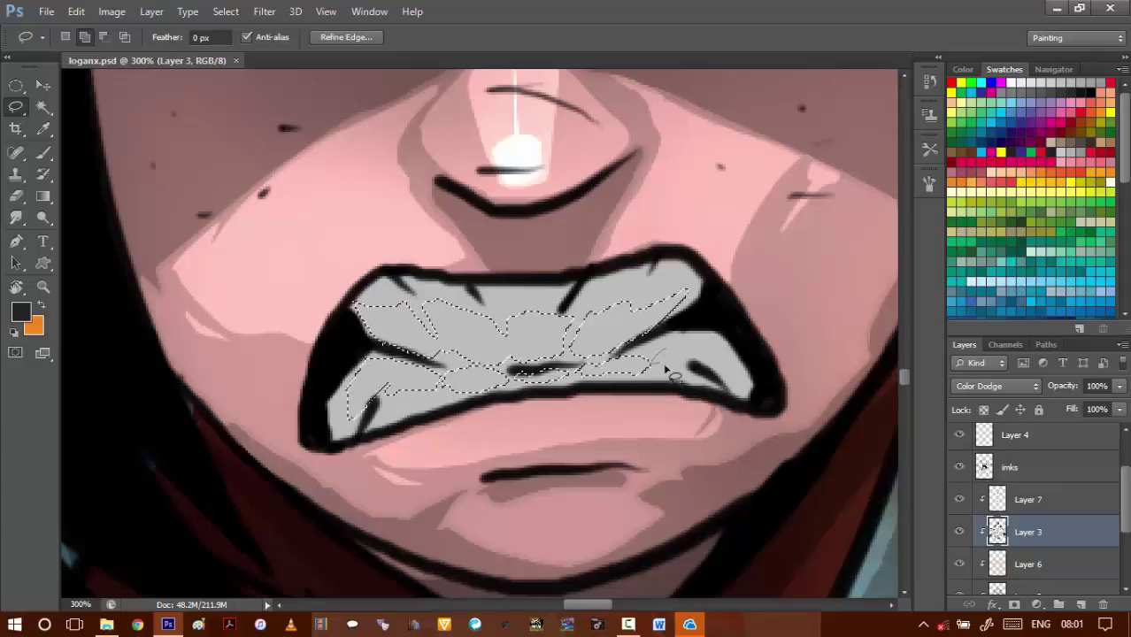
{"action": "mouse_move", "coordinate": [668, 359]}
{"action": "left_mouse_down"}
{"action": "mouse_move", "coordinate": [724, 373]}
{"action": "mouse_move", "coordinate": [748, 358]}
{"action": "mouse_move", "coordinate": [615, 348]}
{"action": "left_mouse_up"}
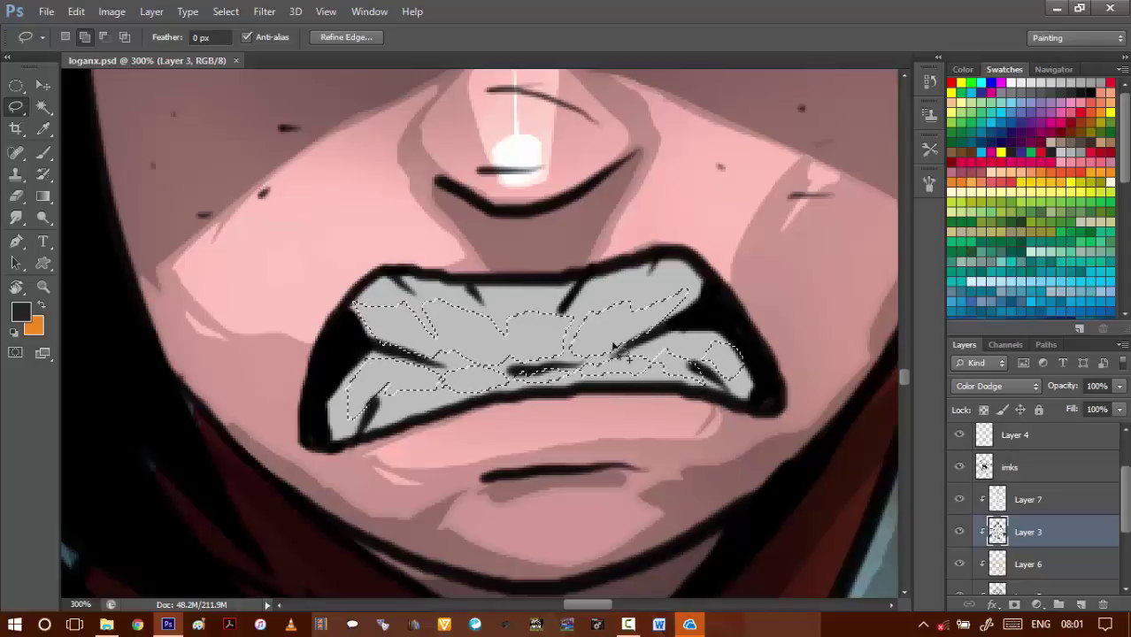
{"action": "key", "text": "alt+BackSpace"}
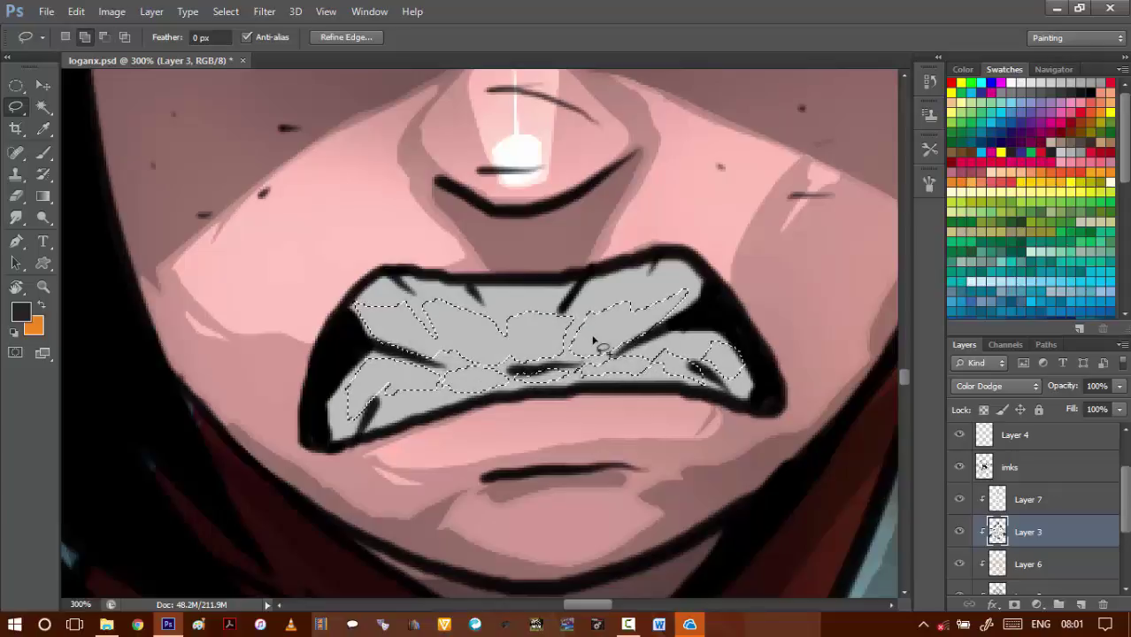
{"action": "key", "text": "alt+BackSpace"}
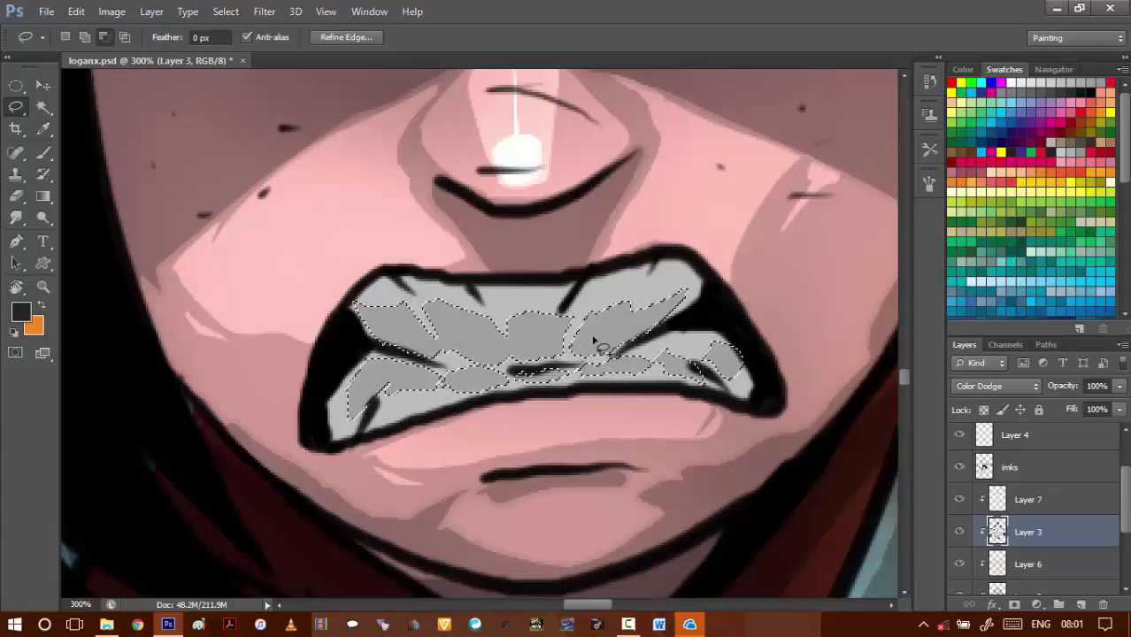
- Set the brightness of the selected teeth highlights to 150, clear the selection and save the document
{"action": "key", "text": "alt+i"}
{"action": "key", "text": "j"}
{"action": "key", "text": "c"}
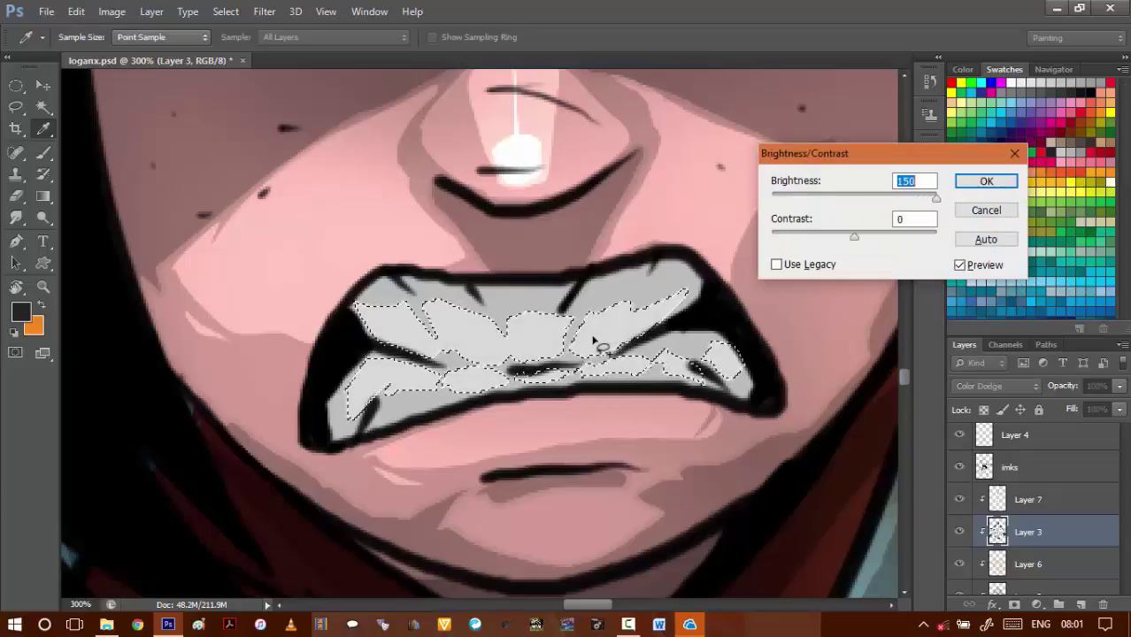
{"action": "key", "text": "Return"}
{"action": "key", "text": "l"}
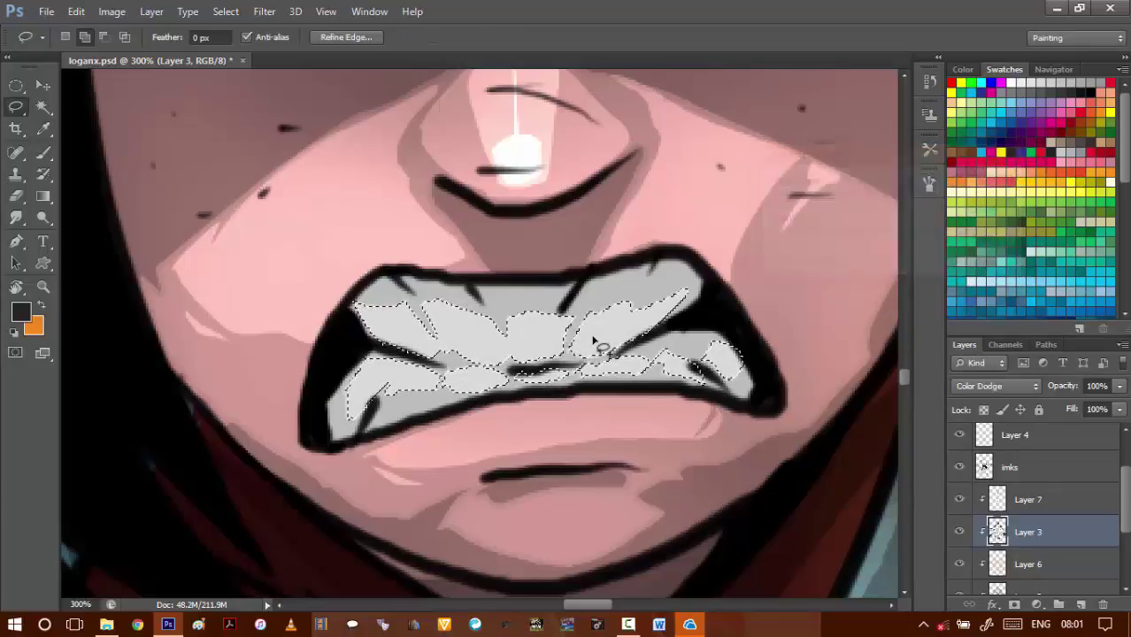
{"action": "key", "text": "ctrl+d"}
{"action": "scroll", "coordinate": [599, 354], "scroll_direction": "down", "scroll_amount": 2}
{"action": "scroll", "coordinate": [599, 365], "scroll_direction": "down", "scroll_amount": 3}
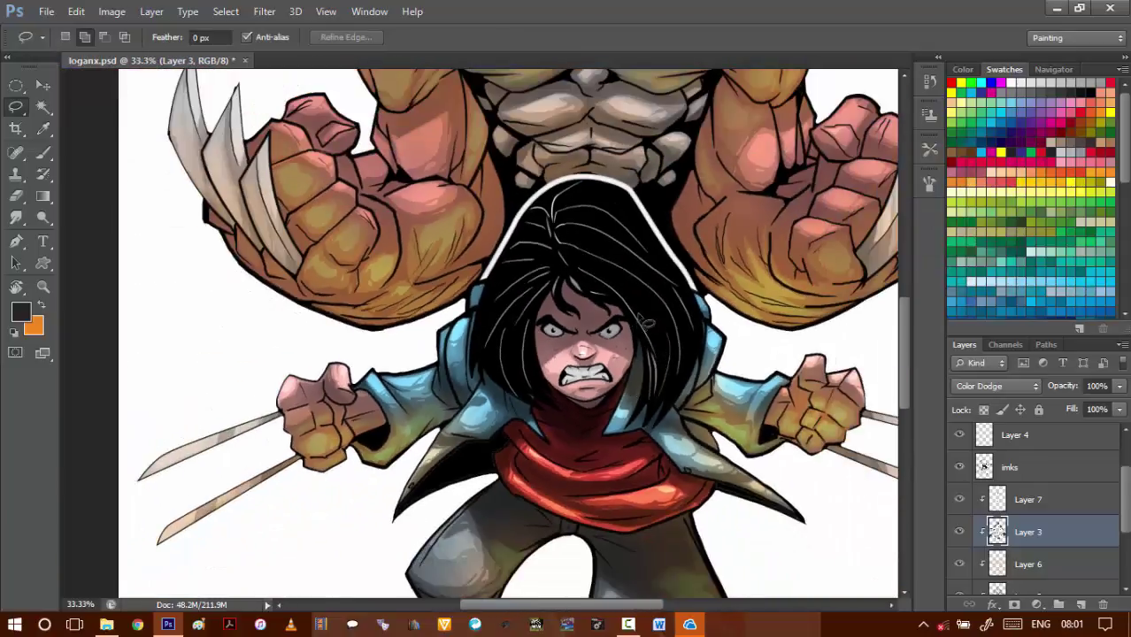
{"action": "left_click_drag", "start_coordinate": [647, 323], "coordinate": [652, 368]}
{"action": "mouse_move", "coordinate": [645, 440]}
{"action": "left_mouse_down"}
{"action": "mouse_move", "coordinate": [693, 277]}
{"action": "mouse_move", "coordinate": [631, 386]}
{"action": "mouse_move", "coordinate": [660, 256]}
{"action": "left_mouse_up"}
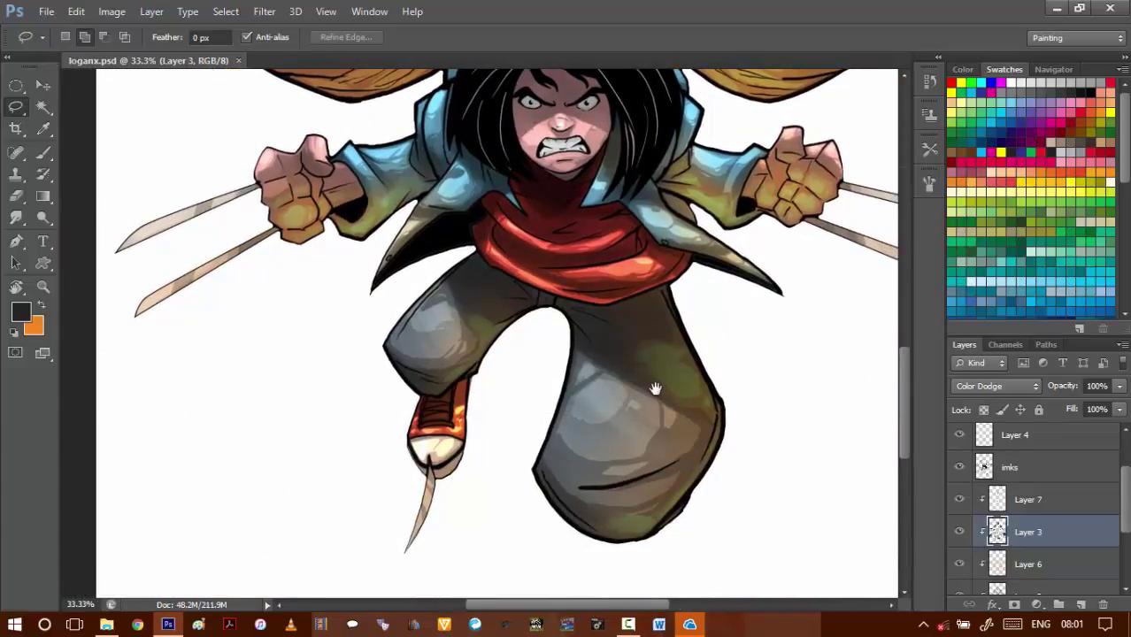
{"action": "scroll", "coordinate": [655, 389], "scroll_direction": "up", "scroll_amount": 8}
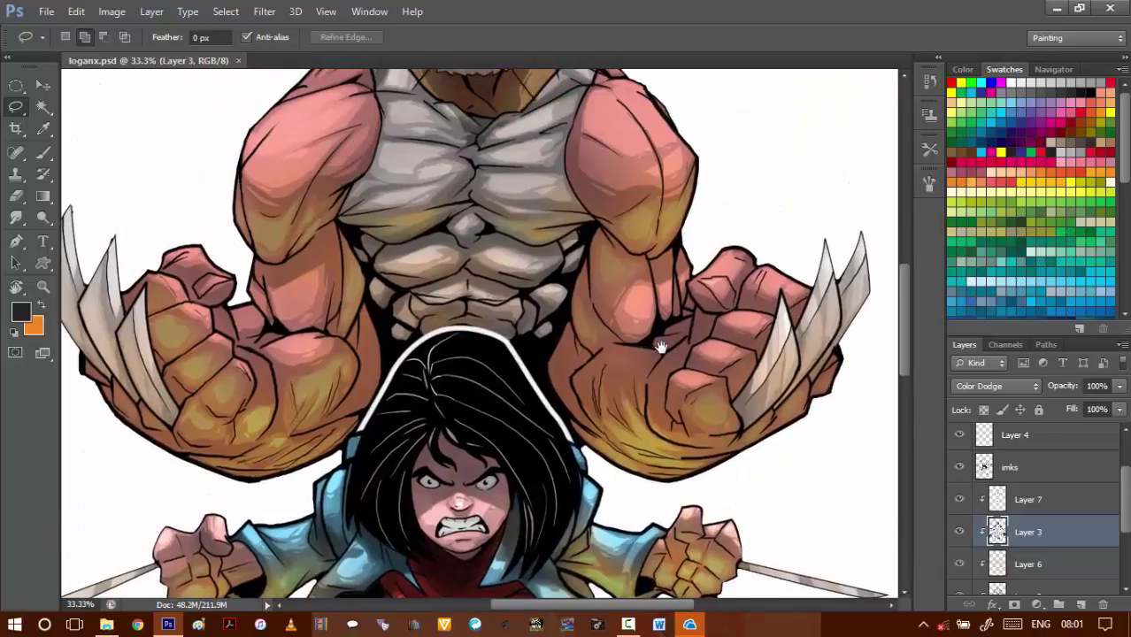
{"action": "scroll", "coordinate": [653, 286], "scroll_direction": "up", "scroll_amount": 3}
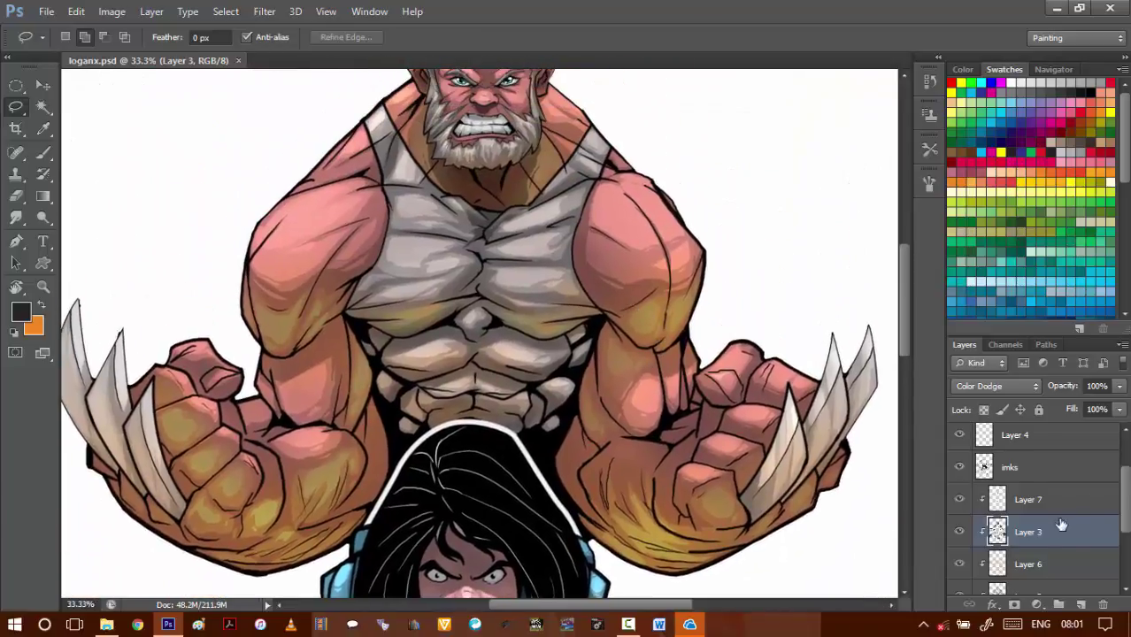
- Compare the artwork with Layer 7 hidden and shown, and add a new clipped layer directly above Layer 7
{"action": "left_click", "coordinate": [1079, 501]}
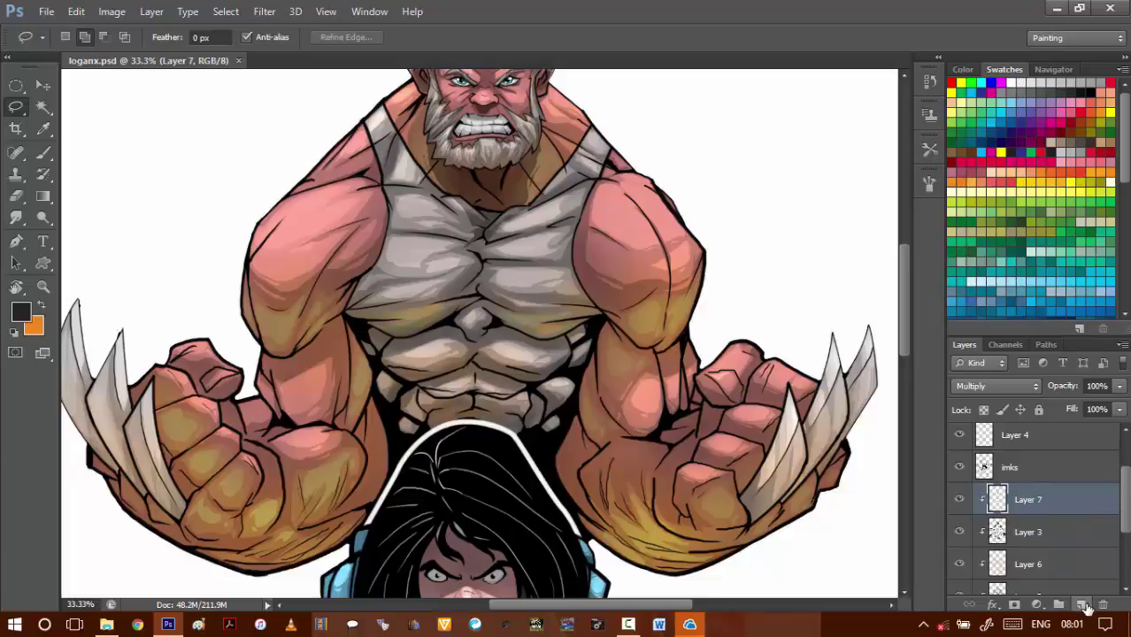
{"action": "left_click", "coordinate": [960, 499]}
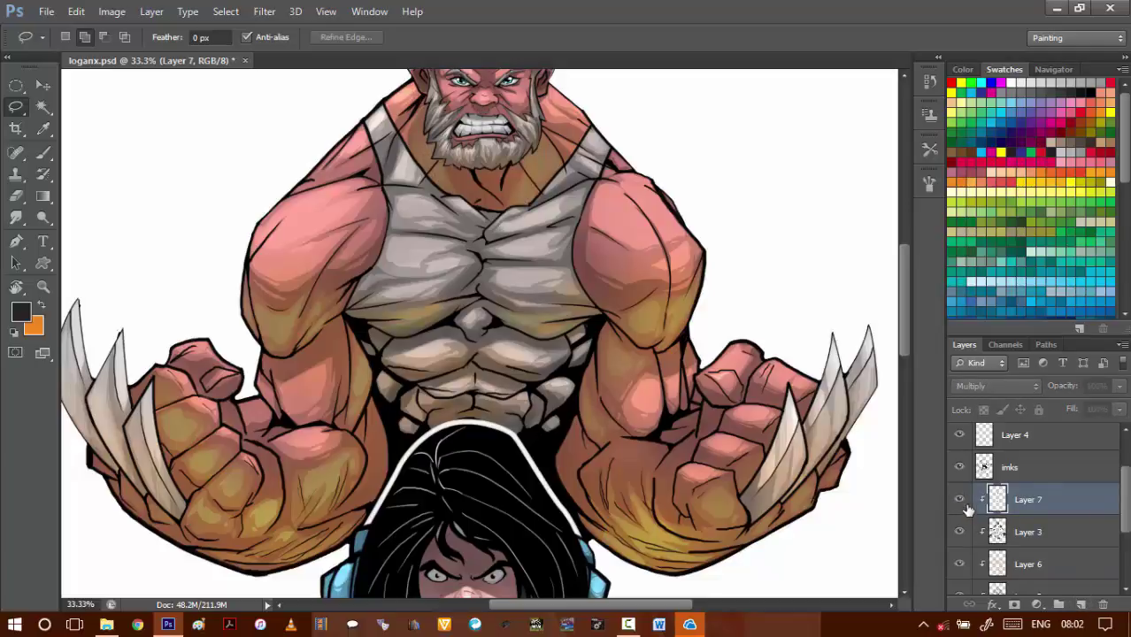
{"action": "left_click", "coordinate": [959, 499]}
{"action": "left_click", "coordinate": [1081, 604]}
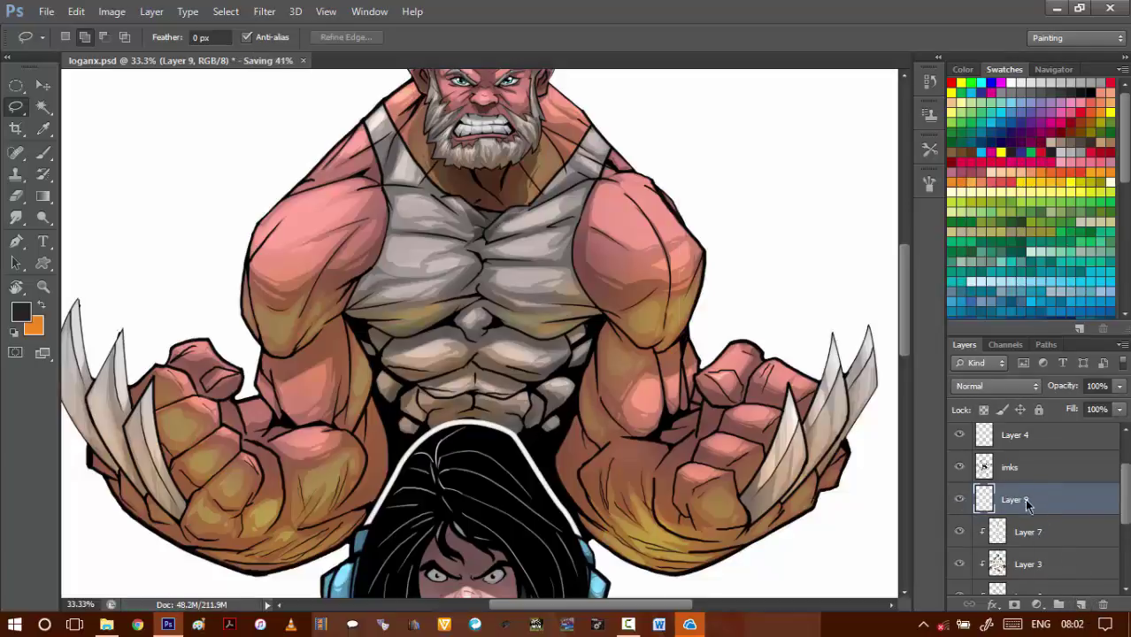
{"action": "right_click", "coordinate": [1027, 502]}
{"action": "left_click", "coordinate": [748, 275]}
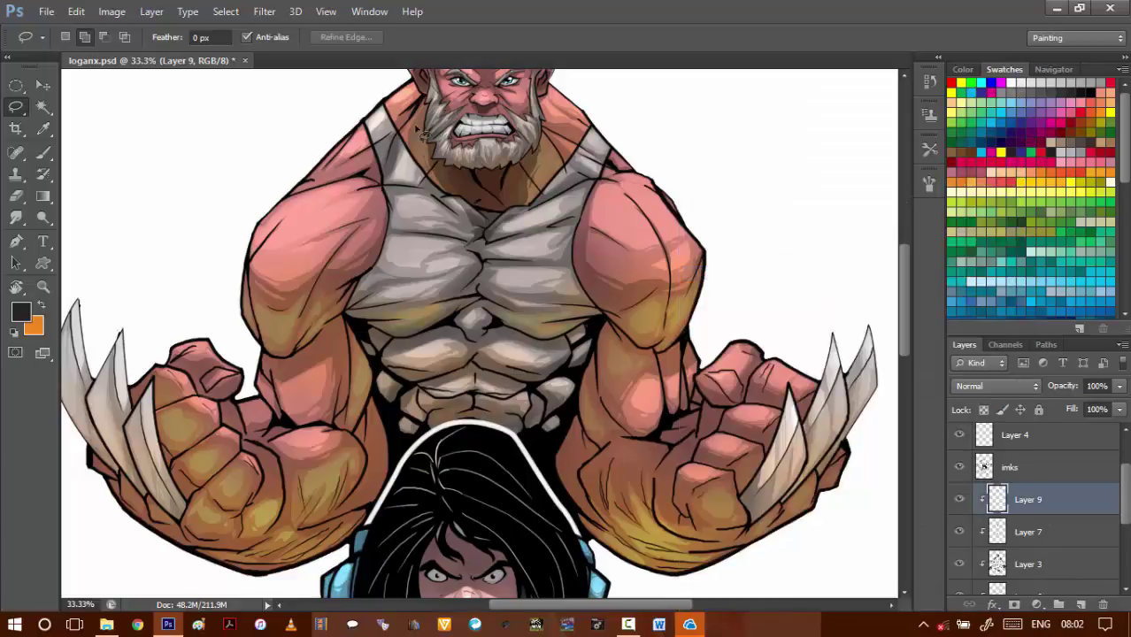
- Lasso a rim-light strip along the man's outer edge at the viewer's left, from the neck over the shoulder and down the upper arm
{"action": "scroll", "coordinate": [423, 133], "scroll_direction": "up", "scroll_amount": 3}
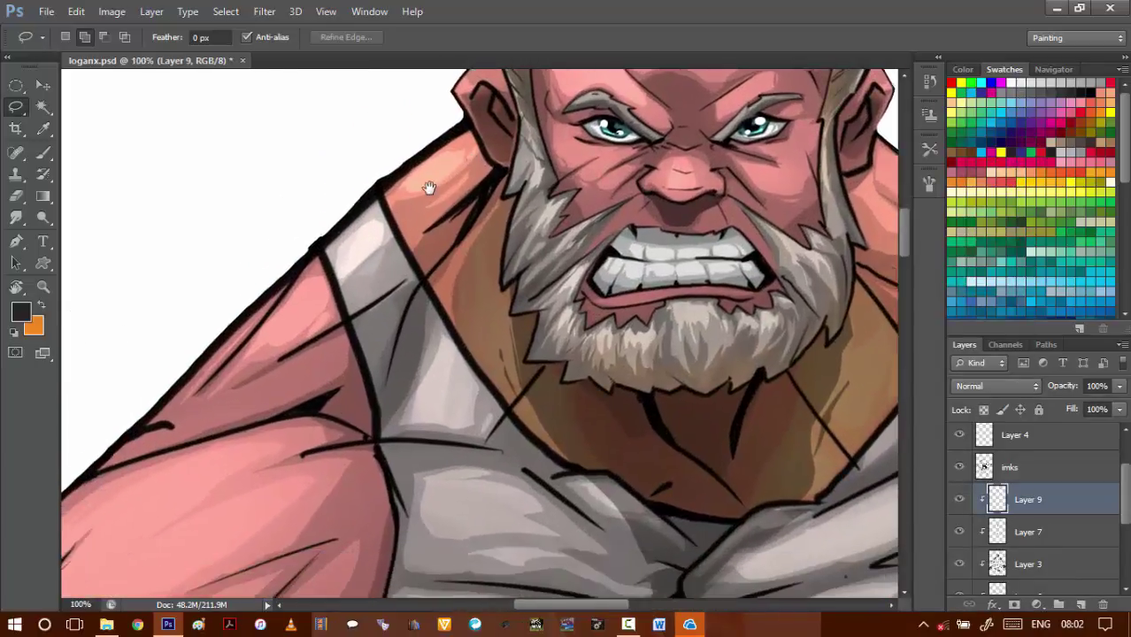
{"action": "left_click_drag", "start_coordinate": [429, 187], "coordinate": [479, 161]}
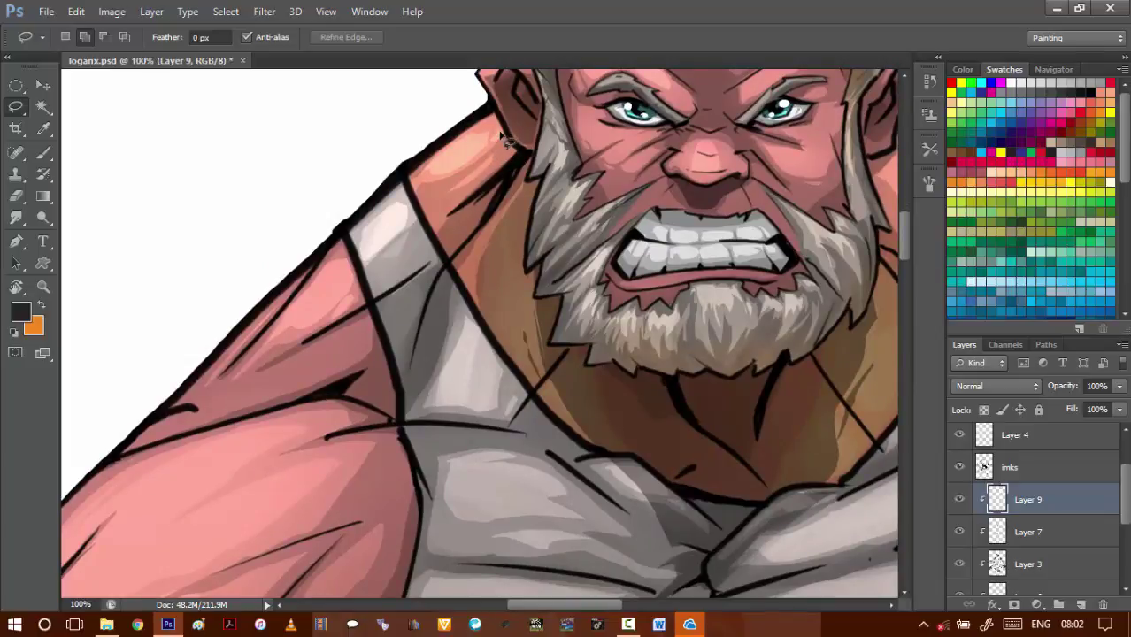
{"action": "mouse_move", "coordinate": [494, 140]}
{"action": "left_mouse_down"}
{"action": "mouse_move", "coordinate": [471, 157]}
{"action": "mouse_move", "coordinate": [526, 94]}
{"action": "mouse_move", "coordinate": [529, 108]}
{"action": "mouse_move", "coordinate": [407, 199]}
{"action": "left_mouse_up"}
{"action": "left_click_drag", "start_coordinate": [359, 239], "coordinate": [460, 153]}
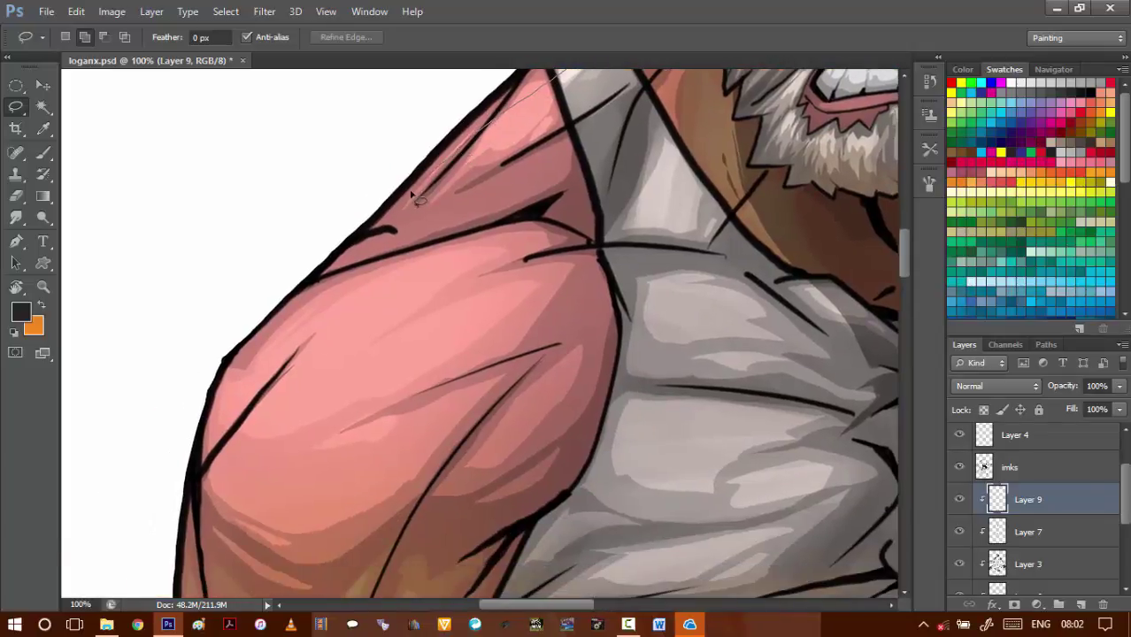
{"action": "mouse_move", "coordinate": [359, 242]}
{"action": "left_mouse_down"}
{"action": "mouse_move", "coordinate": [387, 202]}
{"action": "mouse_move", "coordinate": [434, 173]}
{"action": "mouse_move", "coordinate": [443, 151]}
{"action": "left_mouse_up"}
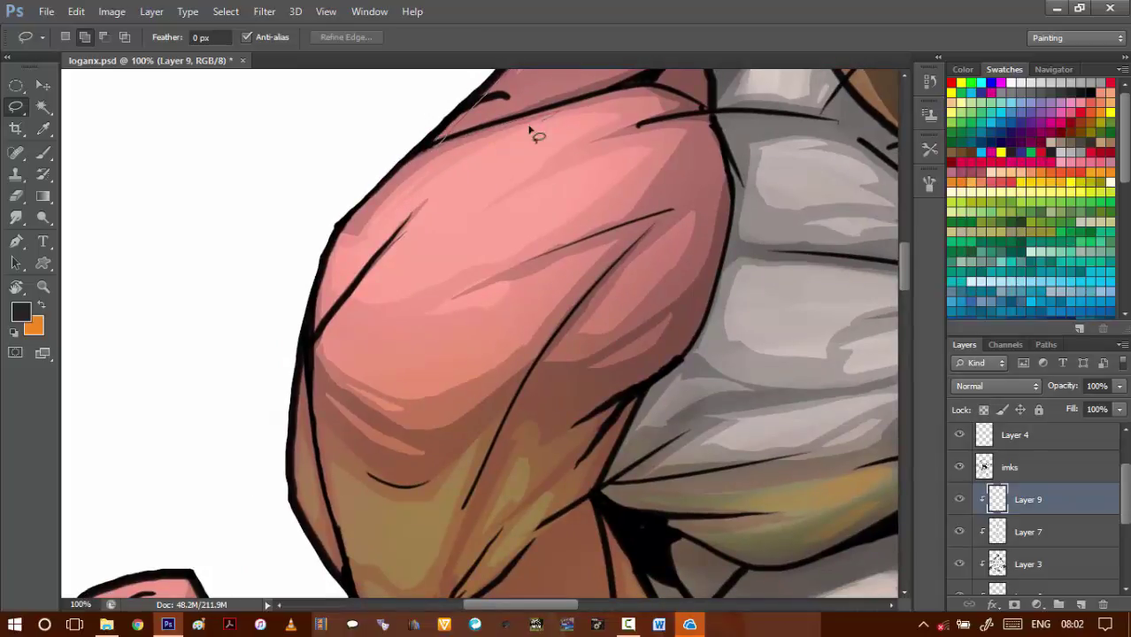
{"action": "mouse_move", "coordinate": [530, 131]}
{"action": "left_mouse_down"}
{"action": "mouse_move", "coordinate": [487, 151]}
{"action": "mouse_move", "coordinate": [414, 232]}
{"action": "mouse_move", "coordinate": [361, 265]}
{"action": "mouse_move", "coordinate": [430, 157]}
{"action": "mouse_move", "coordinate": [442, 159]}
{"action": "mouse_move", "coordinate": [425, 199]}
{"action": "left_mouse_up"}
{"action": "left_click_drag", "start_coordinate": [408, 261], "coordinate": [410, 280]}
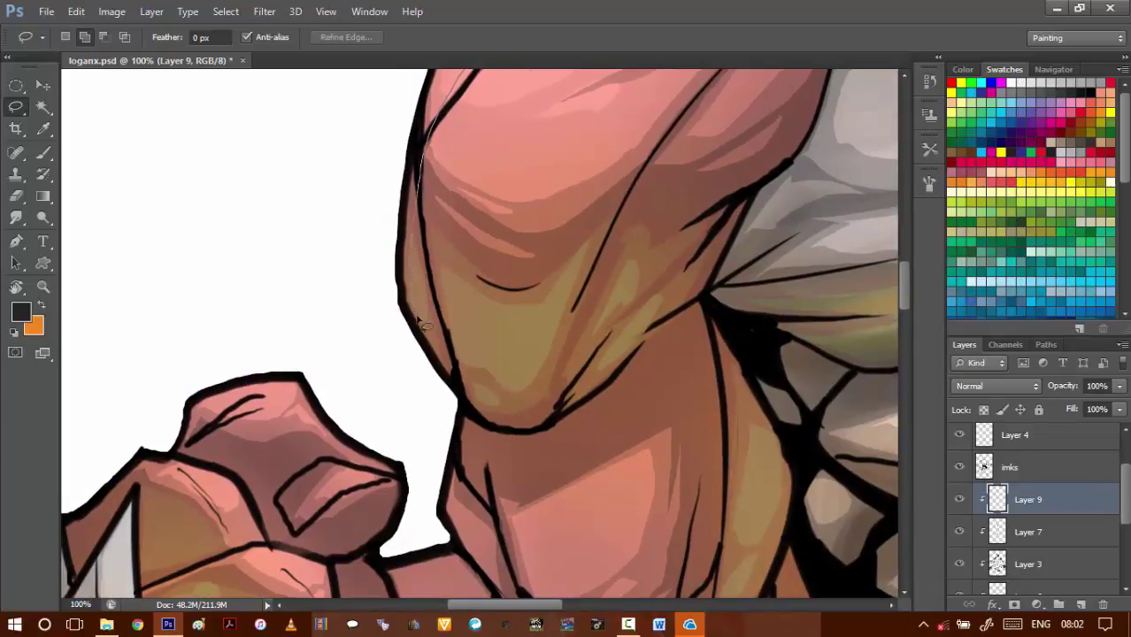
{"action": "mouse_move", "coordinate": [434, 355]}
{"action": "left_mouse_down"}
{"action": "mouse_move", "coordinate": [457, 395]}
{"action": "mouse_move", "coordinate": [371, 296]}
{"action": "mouse_move", "coordinate": [338, 384]}
{"action": "mouse_move", "coordinate": [290, 332]}
{"action": "mouse_move", "coordinate": [237, 479]}
{"action": "mouse_move", "coordinate": [393, 274]}
{"action": "mouse_move", "coordinate": [200, 342]}
{"action": "mouse_move", "coordinate": [129, 392]}
{"action": "mouse_move", "coordinate": [233, 288]}
{"action": "mouse_move", "coordinate": [455, 165]}
{"action": "left_mouse_up"}
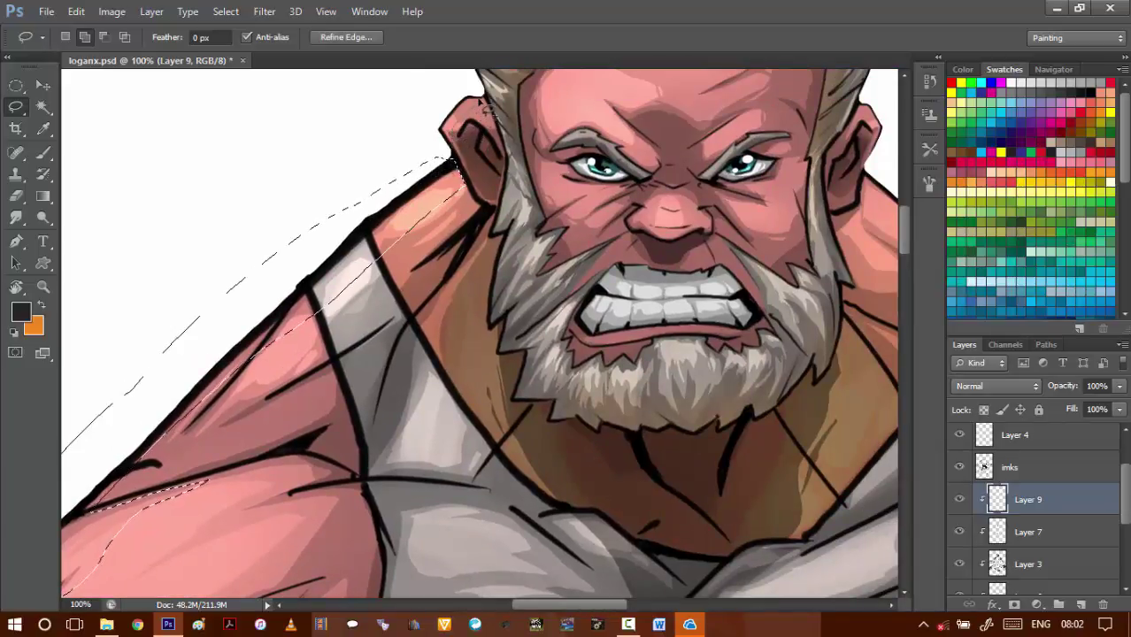
- Add the top of the ear and the outer edge of the forearm at the viewer's left to the rim-light selection
{"action": "left_click_drag", "start_coordinate": [413, 217], "coordinate": [466, 79]}
{"action": "scroll", "coordinate": [379, 237], "scroll_direction": "down", "scroll_amount": 6}
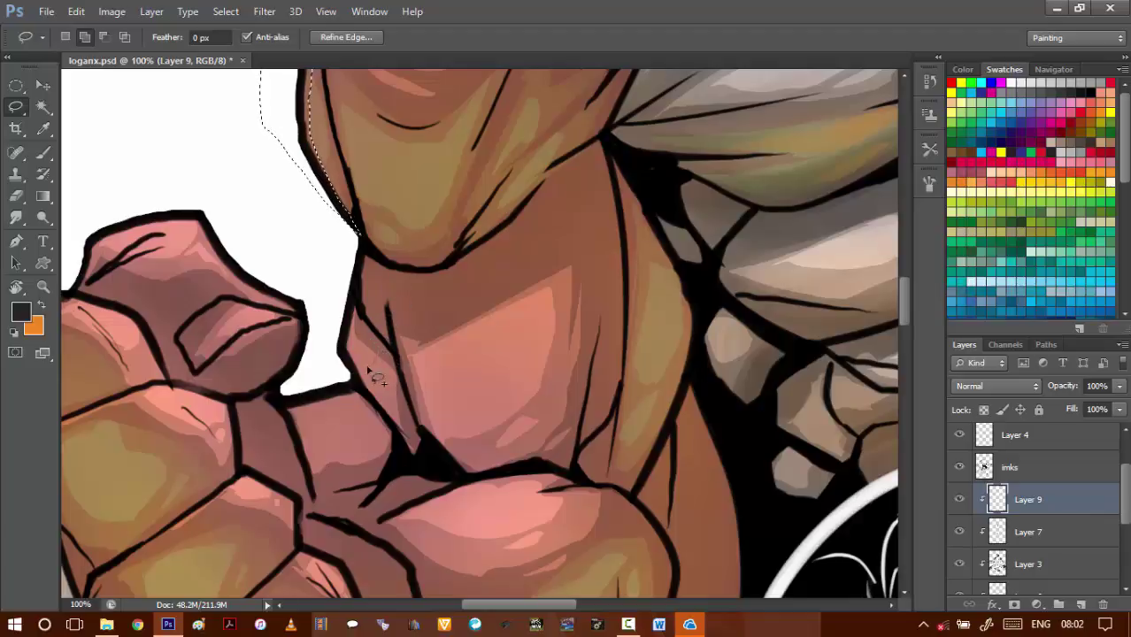
{"action": "mouse_move", "coordinate": [370, 395]}
{"action": "left_mouse_down"}
{"action": "mouse_move", "coordinate": [342, 348]}
{"action": "mouse_move", "coordinate": [356, 299]}
{"action": "mouse_move", "coordinate": [356, 317]}
{"action": "mouse_move", "coordinate": [387, 346]}
{"action": "left_mouse_up"}
{"action": "key", "text": "space"}
{"action": "mouse_move", "coordinate": [386, 347]}
{"action": "left_mouse_down"}
{"action": "mouse_move", "coordinate": [368, 349]}
{"action": "mouse_move", "coordinate": [483, 370]}
{"action": "left_mouse_up"}
{"action": "mouse_move", "coordinate": [379, 303]}
{"action": "left_mouse_down"}
{"action": "mouse_move", "coordinate": [248, 248]}
{"action": "mouse_move", "coordinate": [155, 191]}
{"action": "left_mouse_up"}
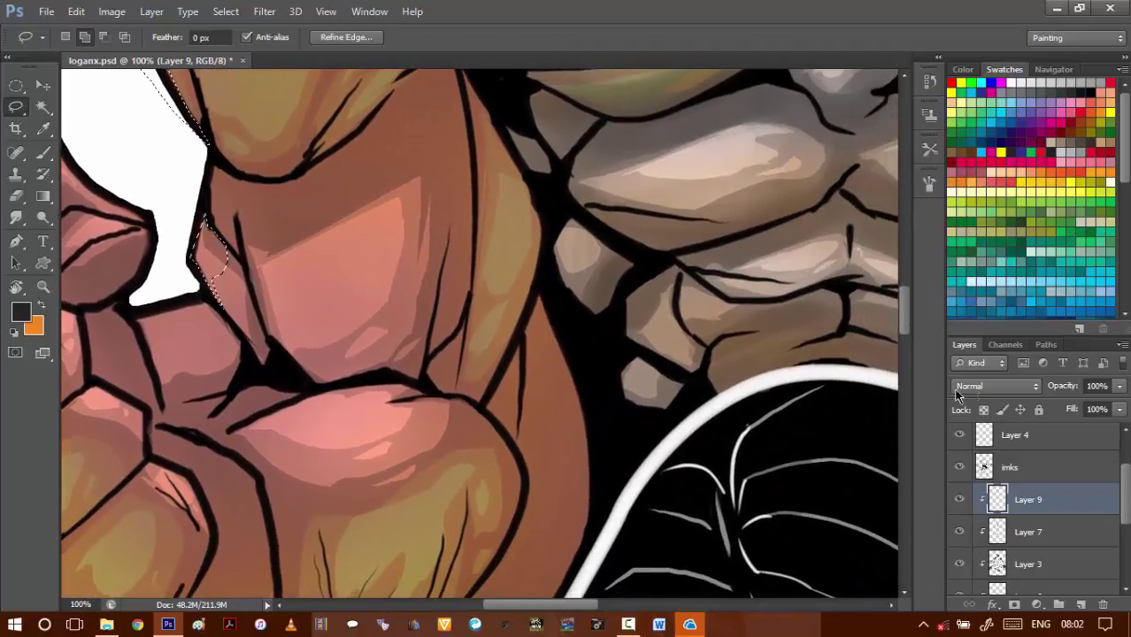
- Set Layer 9's blend mode to Linear Dodge (Add), fill the selected rim-light areas with dark grey and clear the selection
{"action": "left_click", "coordinate": [990, 388]}
{"action": "left_click", "coordinate": [1025, 166]}
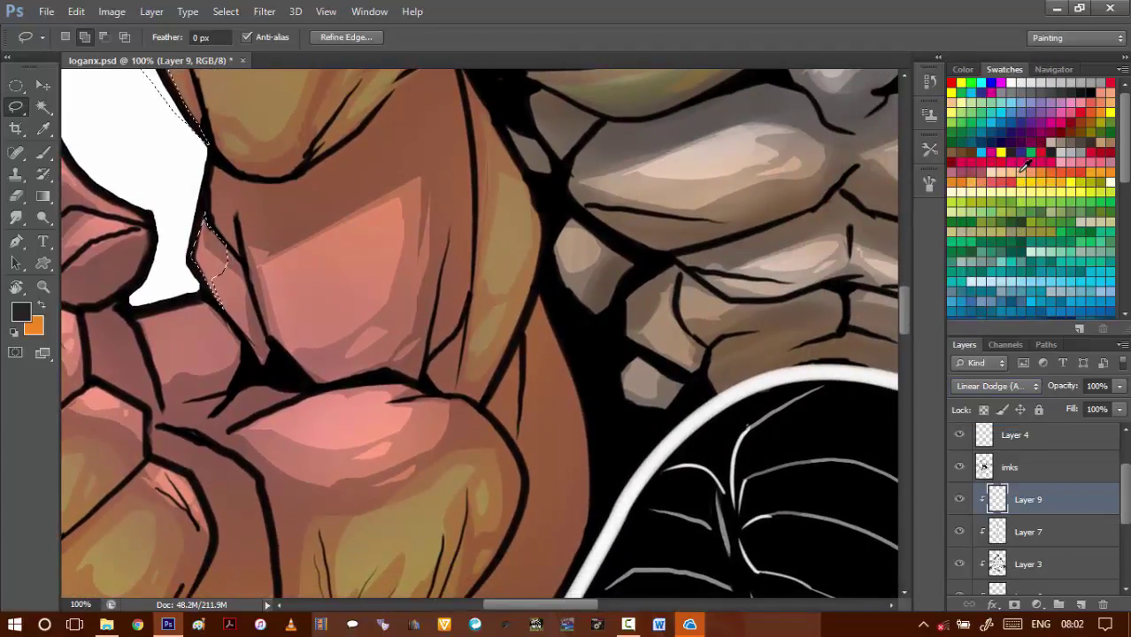
{"action": "left_click_drag", "start_coordinate": [391, 253], "coordinate": [430, 356]}
{"action": "left_click_drag", "start_coordinate": [514, 246], "coordinate": [419, 346]}
{"action": "left_click_drag", "start_coordinate": [543, 256], "coordinate": [430, 369]}
{"action": "left_click_drag", "start_coordinate": [542, 291], "coordinate": [441, 353]}
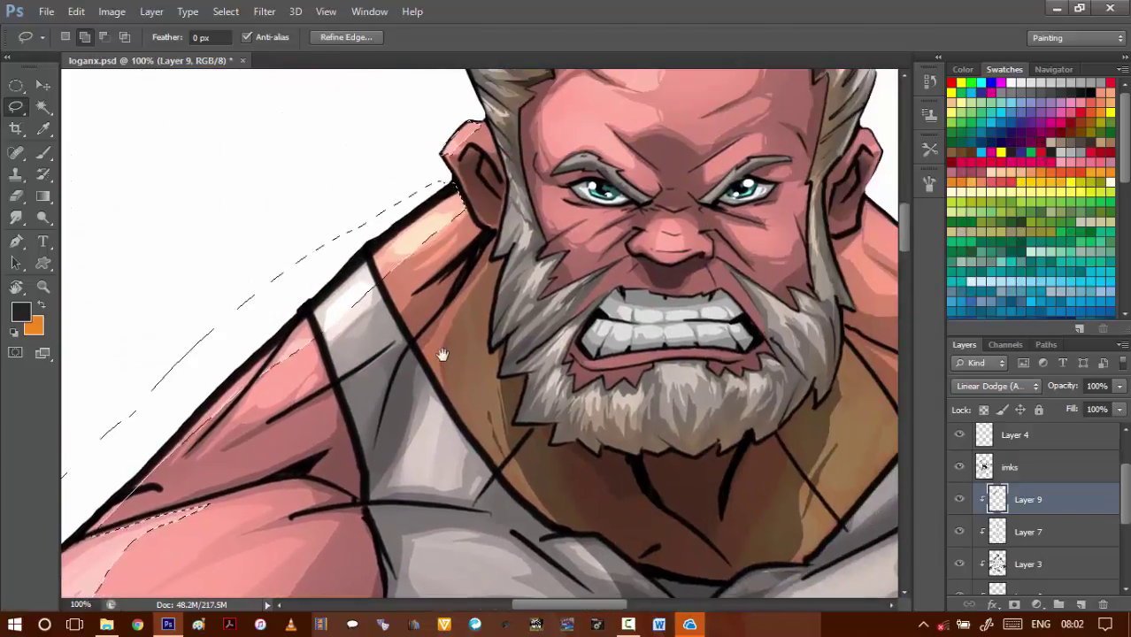
{"action": "left_click_drag", "start_coordinate": [568, 261], "coordinate": [430, 361]}
- Lasso thin rim-light shapes along the outer edge of the man's hair, from the side over the crown to the spikes opposite
{"action": "scroll", "coordinate": [430, 362], "scroll_direction": "down", "scroll_amount": 1}
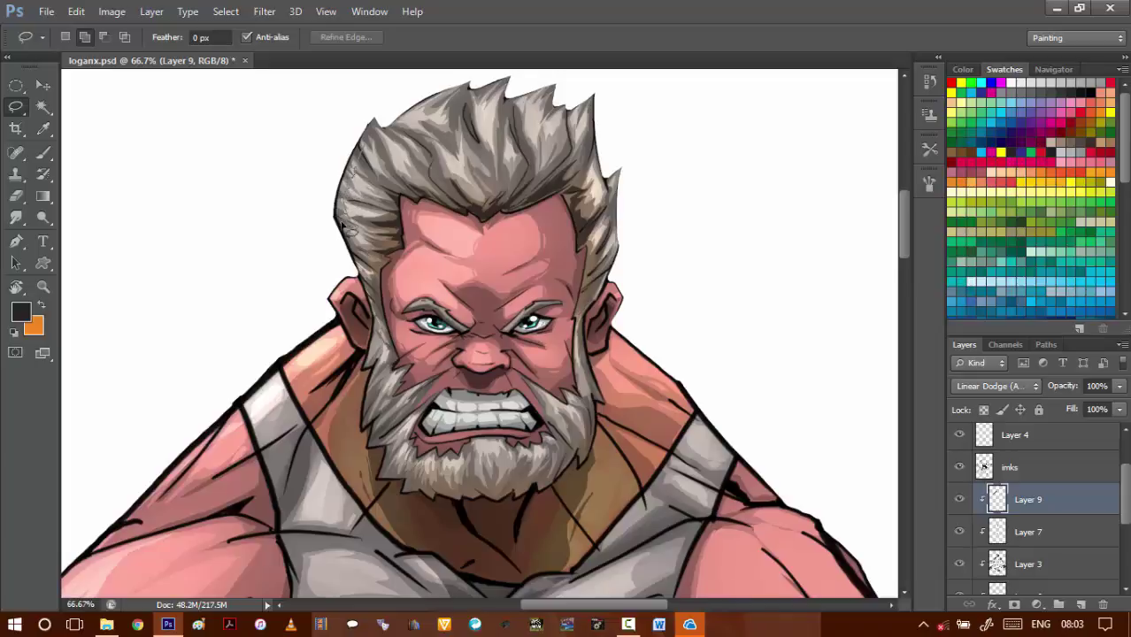
{"action": "mouse_move", "coordinate": [343, 237]}
{"action": "left_mouse_down"}
{"action": "mouse_move", "coordinate": [319, 223]}
{"action": "mouse_move", "coordinate": [366, 118]}
{"action": "mouse_move", "coordinate": [352, 265]}
{"action": "left_mouse_up"}
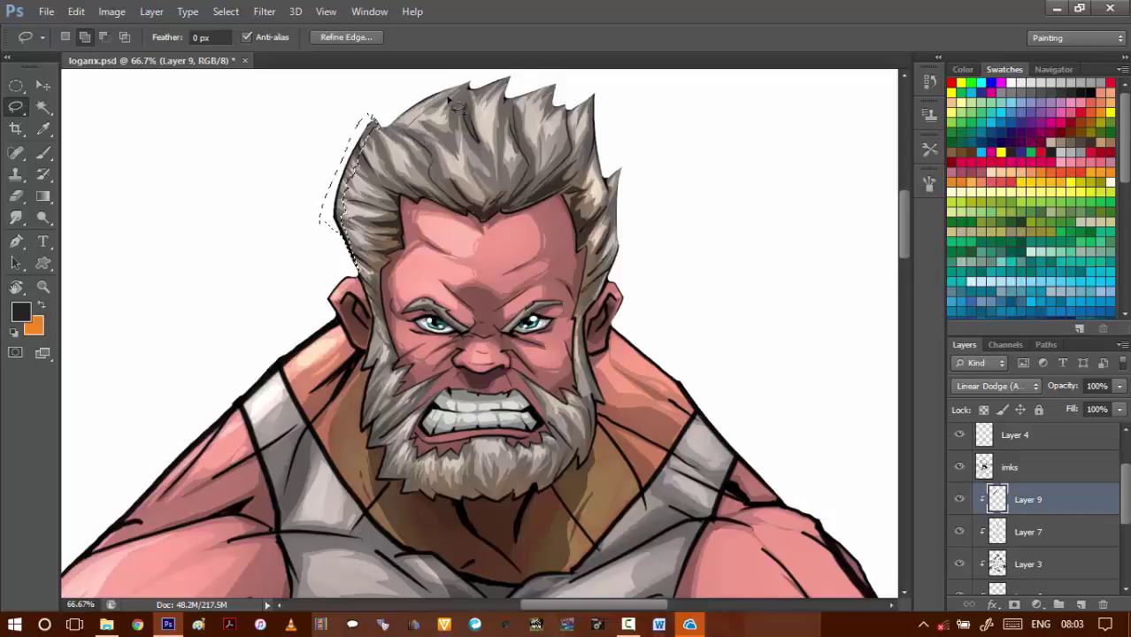
{"action": "mouse_move", "coordinate": [469, 87]}
{"action": "left_mouse_down"}
{"action": "mouse_move", "coordinate": [431, 94]}
{"action": "mouse_move", "coordinate": [367, 117]}
{"action": "left_mouse_up"}
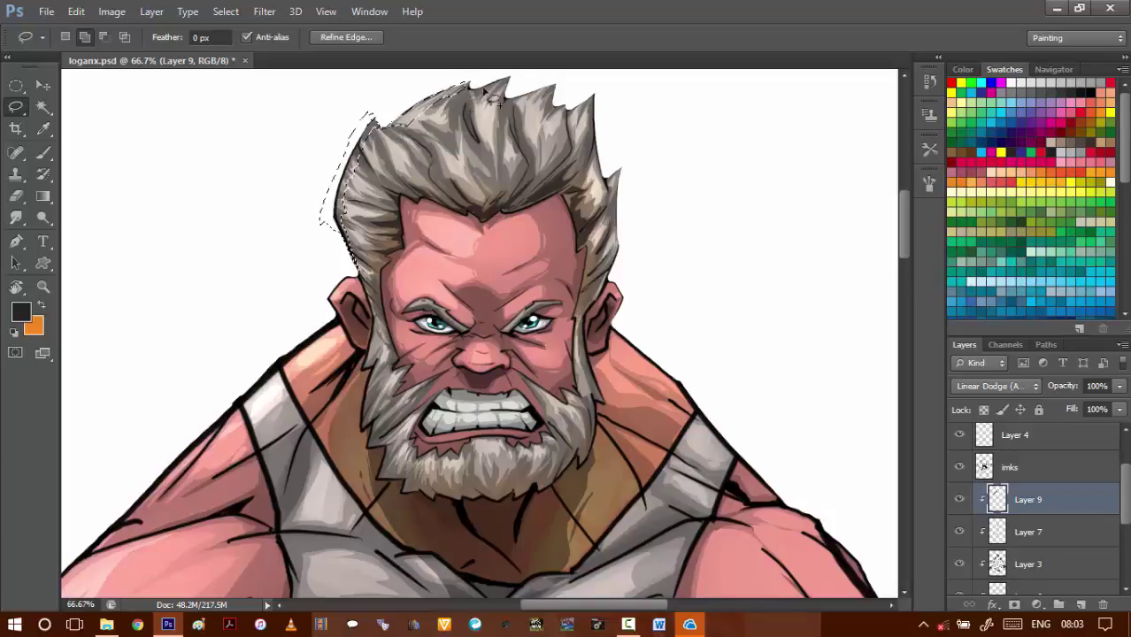
{"action": "left_click_drag", "start_coordinate": [511, 77], "coordinate": [469, 87]}
{"action": "mouse_move", "coordinate": [535, 104]}
{"action": "left_mouse_down"}
{"action": "mouse_move", "coordinate": [567, 76]}
{"action": "mouse_move", "coordinate": [528, 101]}
{"action": "mouse_move", "coordinate": [586, 88]}
{"action": "mouse_move", "coordinate": [546, 122]}
{"action": "mouse_move", "coordinate": [556, 118]}
{"action": "mouse_move", "coordinate": [549, 140]}
{"action": "mouse_move", "coordinate": [570, 103]}
{"action": "mouse_move", "coordinate": [591, 119]}
{"action": "mouse_move", "coordinate": [572, 116]}
{"action": "mouse_move", "coordinate": [578, 126]}
{"action": "mouse_move", "coordinate": [588, 110]}
{"action": "mouse_move", "coordinate": [594, 122]}
{"action": "mouse_move", "coordinate": [601, 87]}
{"action": "mouse_move", "coordinate": [596, 142]}
{"action": "mouse_move", "coordinate": [613, 167]}
{"action": "mouse_move", "coordinate": [600, 165]}
{"action": "mouse_move", "coordinate": [598, 182]}
{"action": "mouse_move", "coordinate": [610, 193]}
{"action": "mouse_move", "coordinate": [599, 133]}
{"action": "mouse_move", "coordinate": [617, 205]}
{"action": "mouse_move", "coordinate": [628, 160]}
{"action": "left_mouse_up"}
- Fill the selected hair edges on Layer 9 with dark grey, set their brightness to 50 and clear the selection
{"action": "key", "text": "alt+i"}
{"action": "key", "text": "j"}
{"action": "key", "text": "c"}
{"action": "key", "text": "shift+Up"}
{"action": "key", "text": "shift+Up"}
{"action": "key", "text": "shift+Up"}
{"action": "key", "text": "shift+Up"}
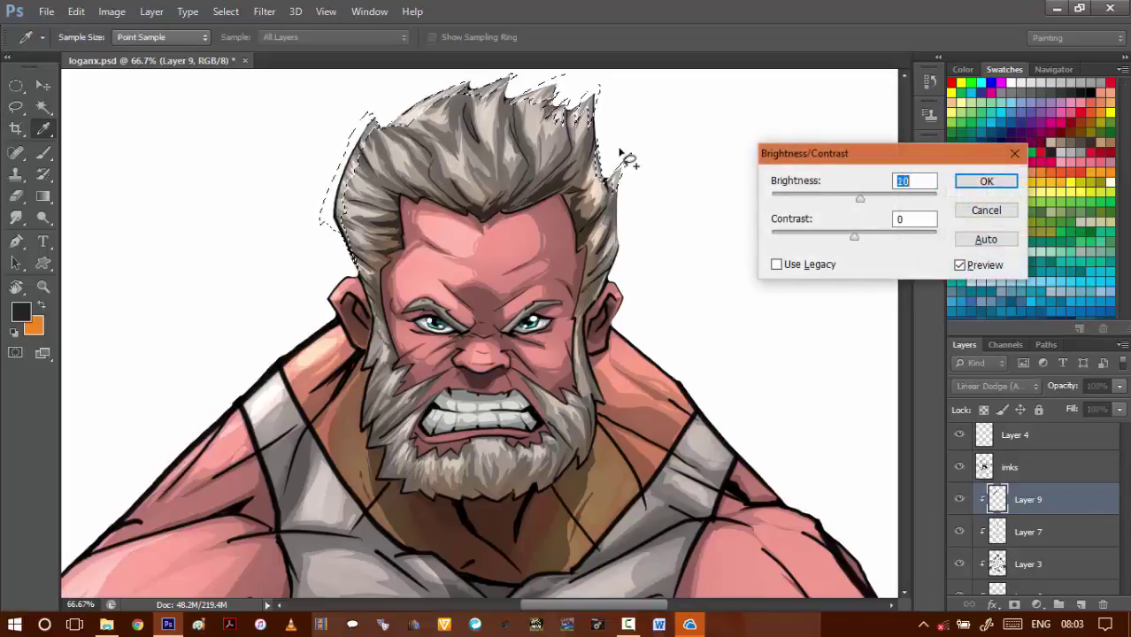
{"action": "key", "text": "shift+Up"}
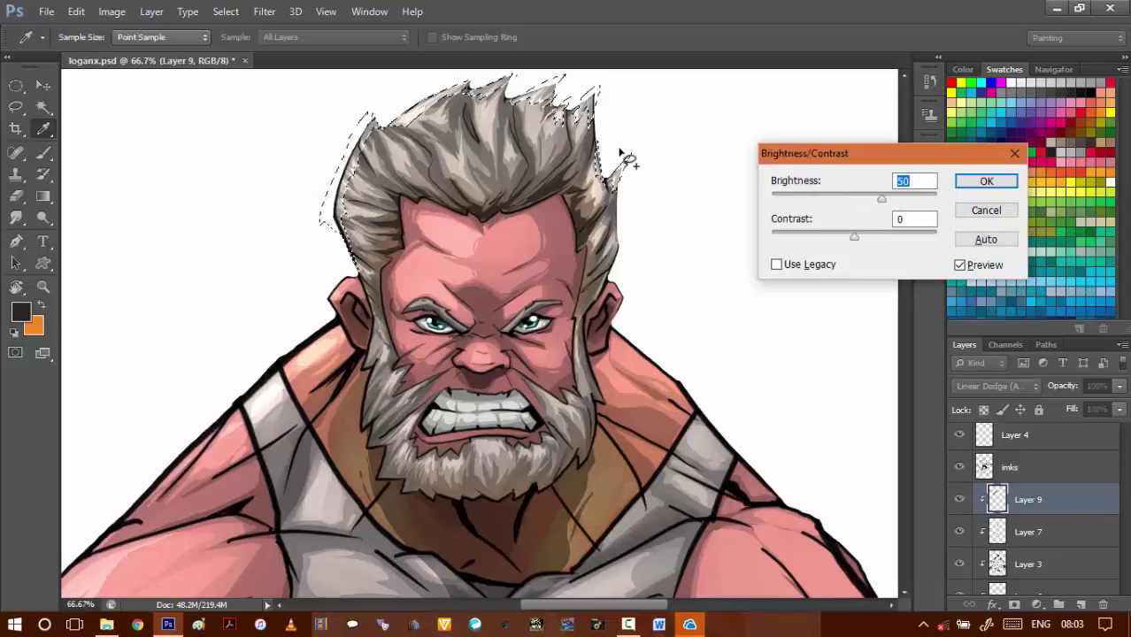
{"action": "key", "text": "Return"}
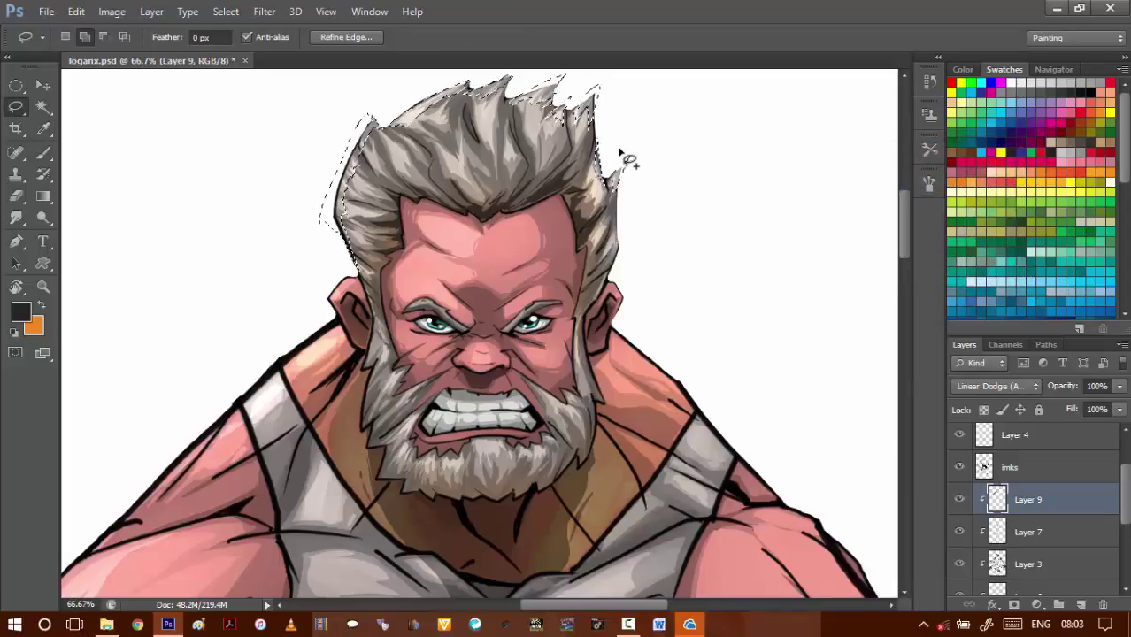
{"action": "key", "text": "ctrl+d"}
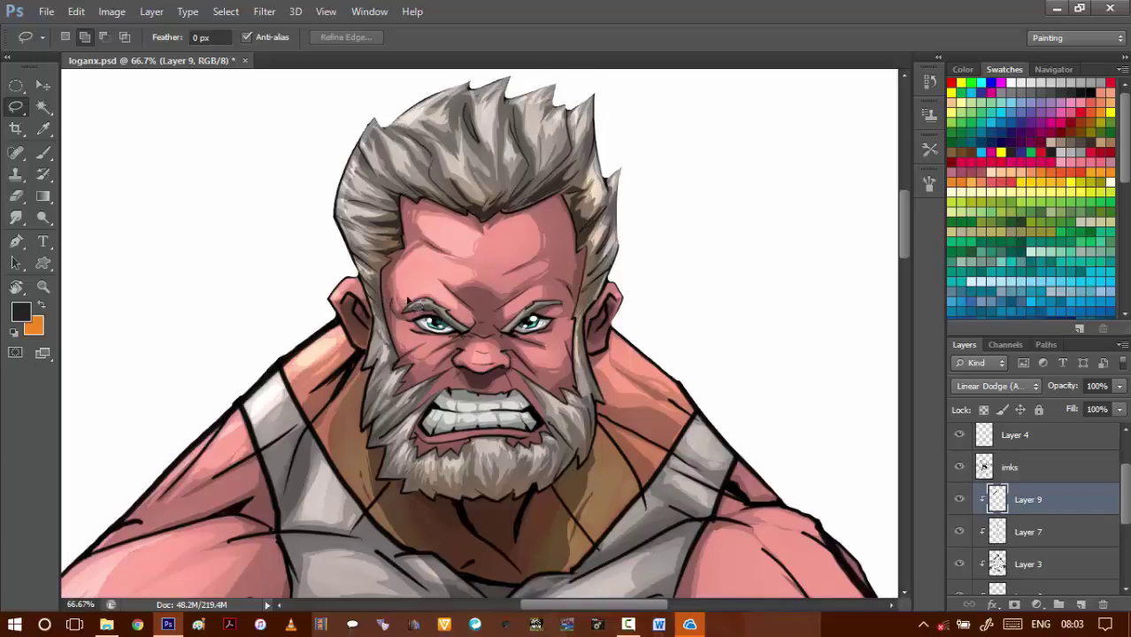
- Lasso the upper rim of the man's ear at the viewer's right, fill it with dark grey and clear the selection
{"action": "scroll", "coordinate": [609, 293], "scroll_direction": "down", "scroll_amount": 1}
{"action": "scroll", "coordinate": [609, 293], "scroll_direction": "up", "scroll_amount": 4}
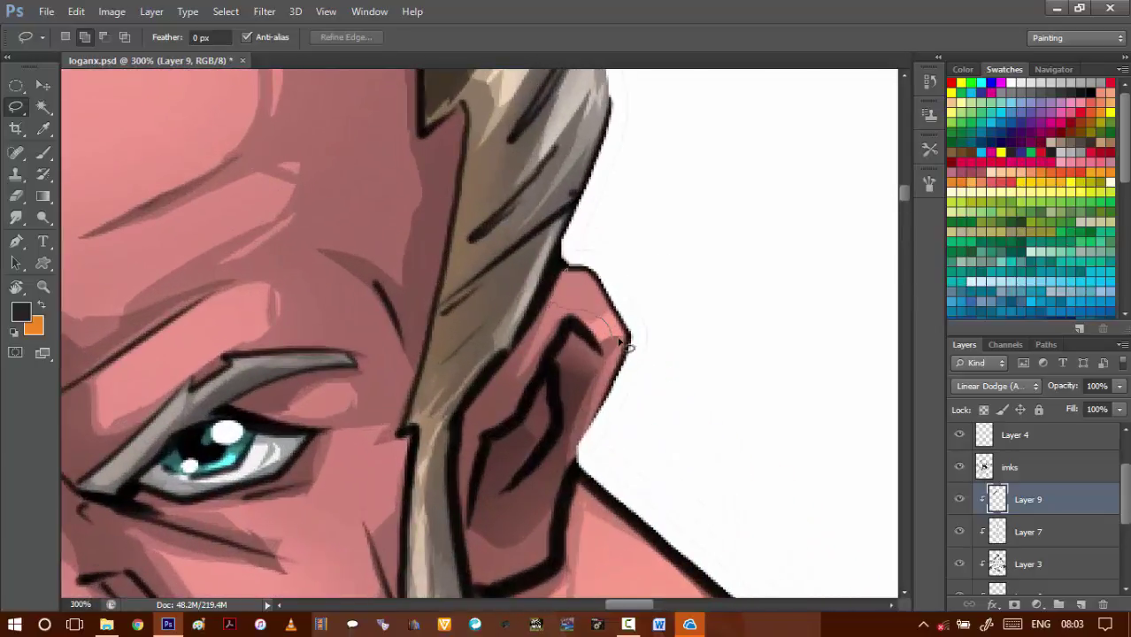
{"action": "mouse_move", "coordinate": [625, 345]}
{"action": "left_mouse_down"}
{"action": "mouse_move", "coordinate": [631, 331]}
{"action": "mouse_move", "coordinate": [596, 266]}
{"action": "mouse_move", "coordinate": [563, 282]}
{"action": "left_mouse_up"}
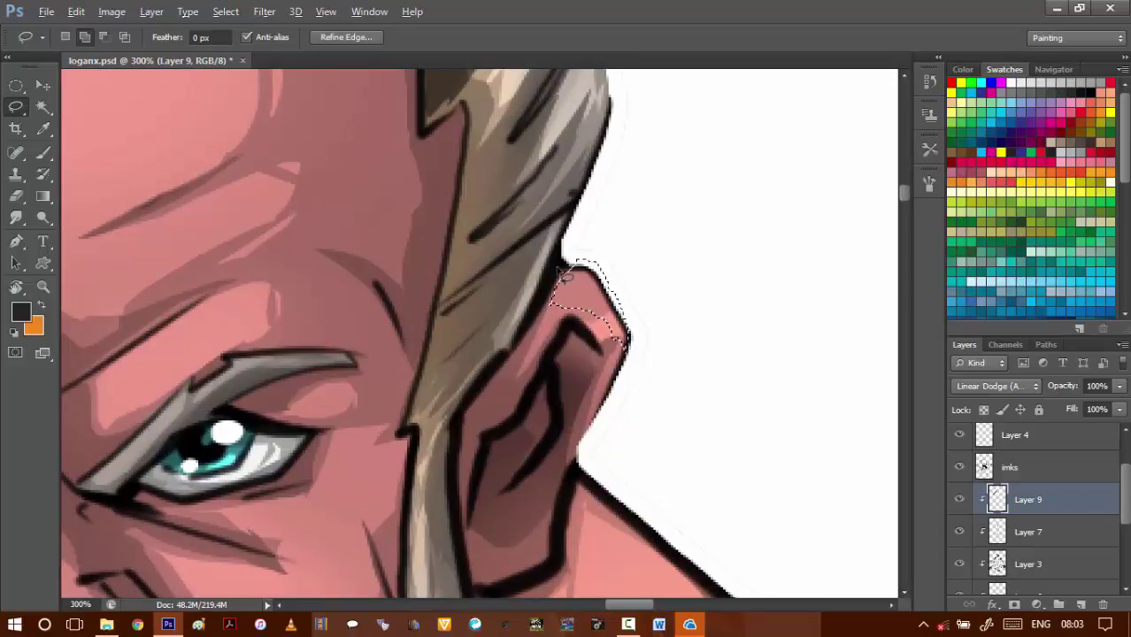
{"action": "key", "text": "ctrl+d"}
- Lasso a highlight along the outer edge of the sideburn below that ear, fill it with dark grey and clear the selection
{"action": "scroll", "coordinate": [581, 331], "scroll_direction": "down", "scroll_amount": 2}
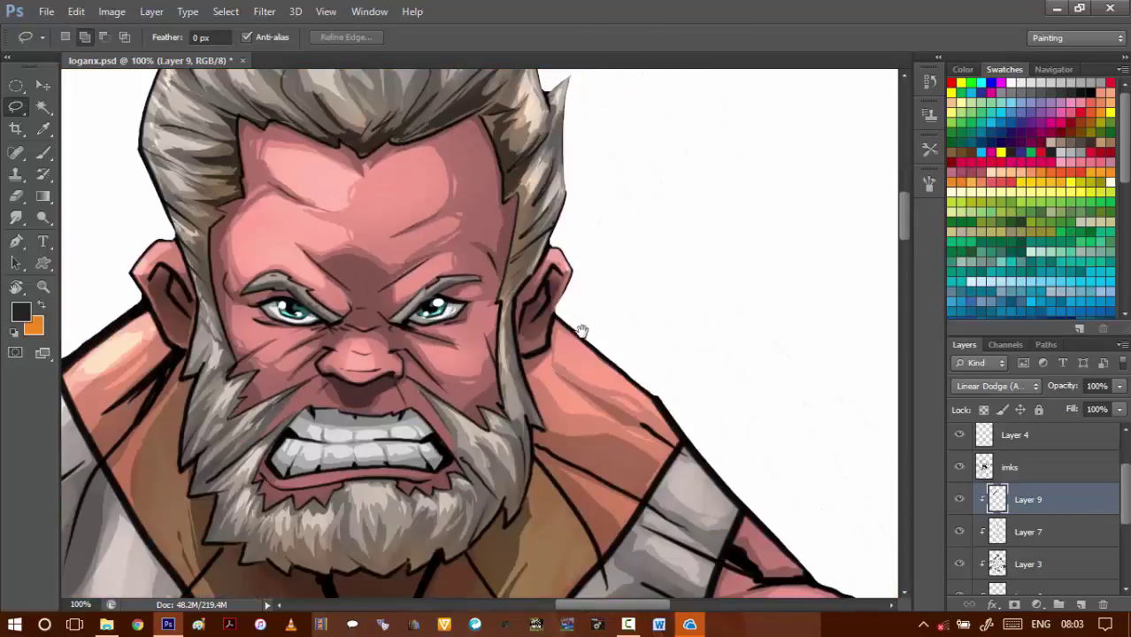
{"action": "mouse_move", "coordinate": [582, 331]}
{"action": "left_mouse_down"}
{"action": "mouse_move", "coordinate": [512, 266]}
{"action": "mouse_move", "coordinate": [428, 310]}
{"action": "left_mouse_up"}
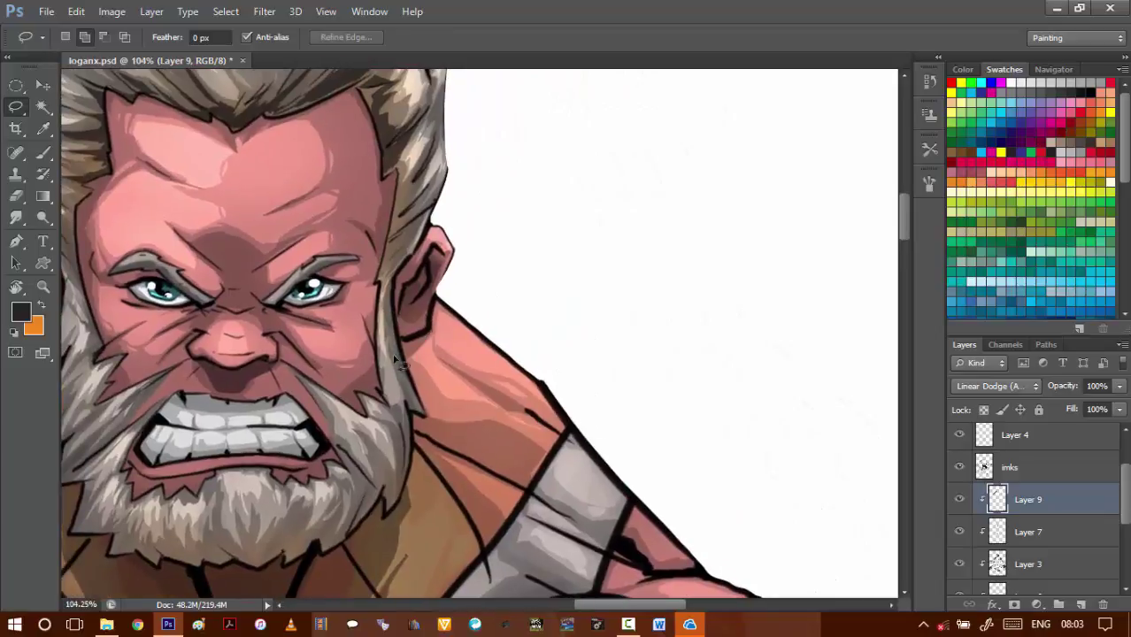
{"action": "scroll", "coordinate": [395, 358], "scroll_direction": "up", "scroll_amount": 3}
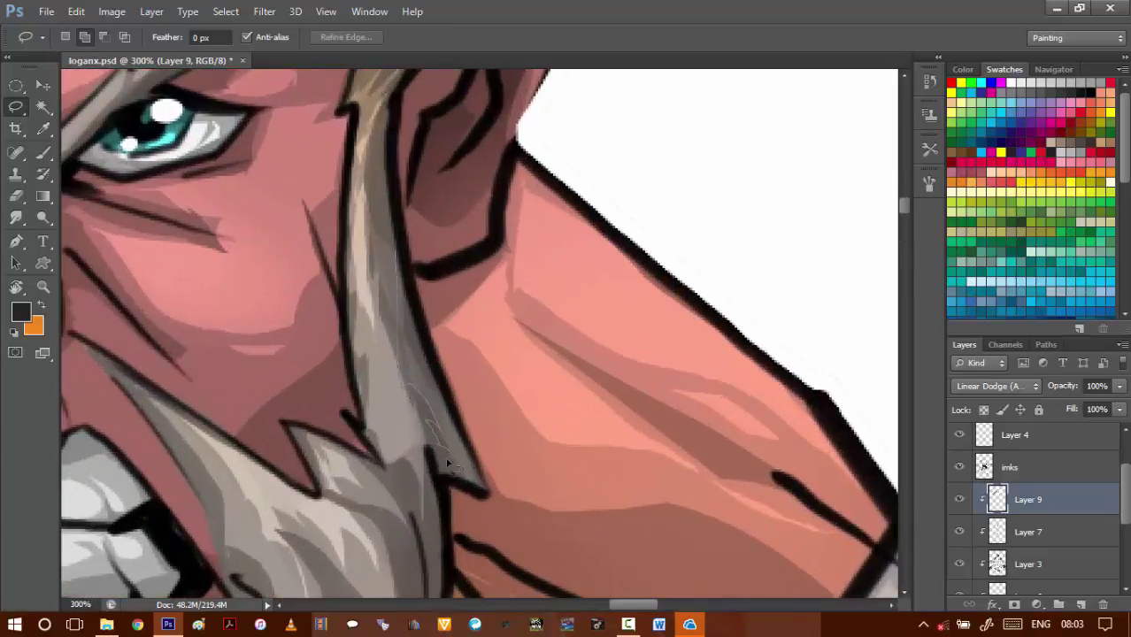
{"action": "mouse_move", "coordinate": [453, 395]}
{"action": "left_mouse_down"}
{"action": "mouse_move", "coordinate": [395, 254]}
{"action": "mouse_move", "coordinate": [401, 382]}
{"action": "left_mouse_up"}
{"action": "key", "text": "ctrl+d"}
- Lasso the outer edge from neck to upper arm at the viewer's right, fill it with dark grey and clear the selection
{"action": "left_click_drag", "start_coordinate": [587, 413], "coordinate": [477, 342]}
{"action": "key", "text": "ctrl+minus"}
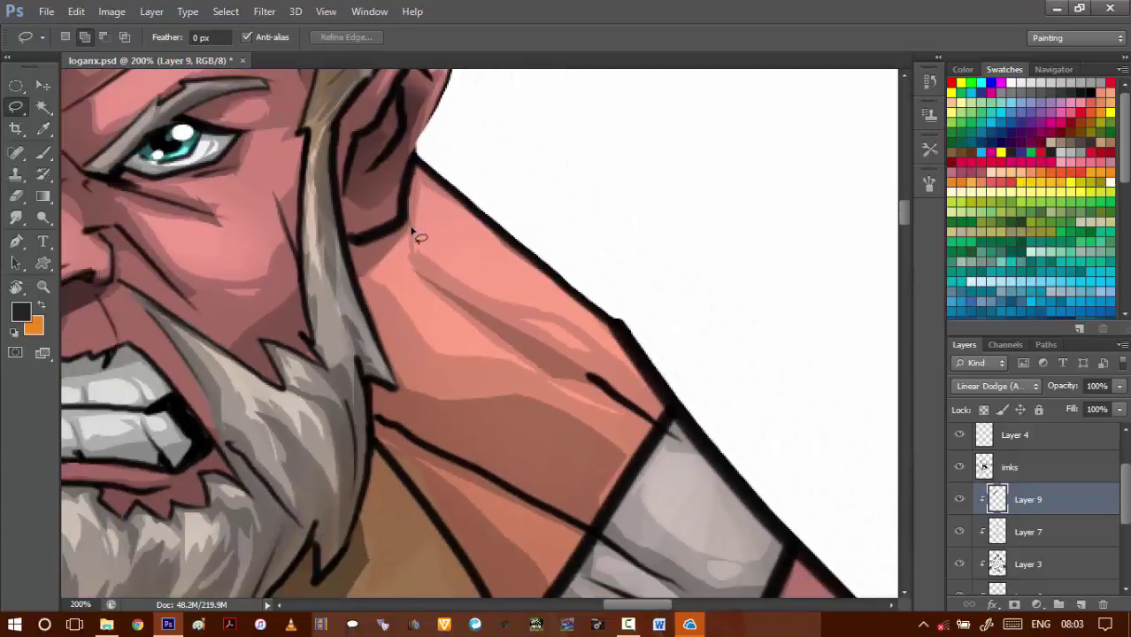
{"action": "left_click_drag", "start_coordinate": [451, 263], "coordinate": [389, 193]}
{"action": "mouse_move", "coordinate": [440, 238]}
{"action": "left_mouse_down"}
{"action": "mouse_move", "coordinate": [531, 275]}
{"action": "mouse_move", "coordinate": [450, 225]}
{"action": "left_mouse_up"}
{"action": "mouse_move", "coordinate": [523, 316]}
{"action": "left_mouse_down"}
{"action": "mouse_move", "coordinate": [431, 183]}
{"action": "mouse_move", "coordinate": [473, 241]}
{"action": "mouse_move", "coordinate": [445, 199]}
{"action": "left_mouse_up"}
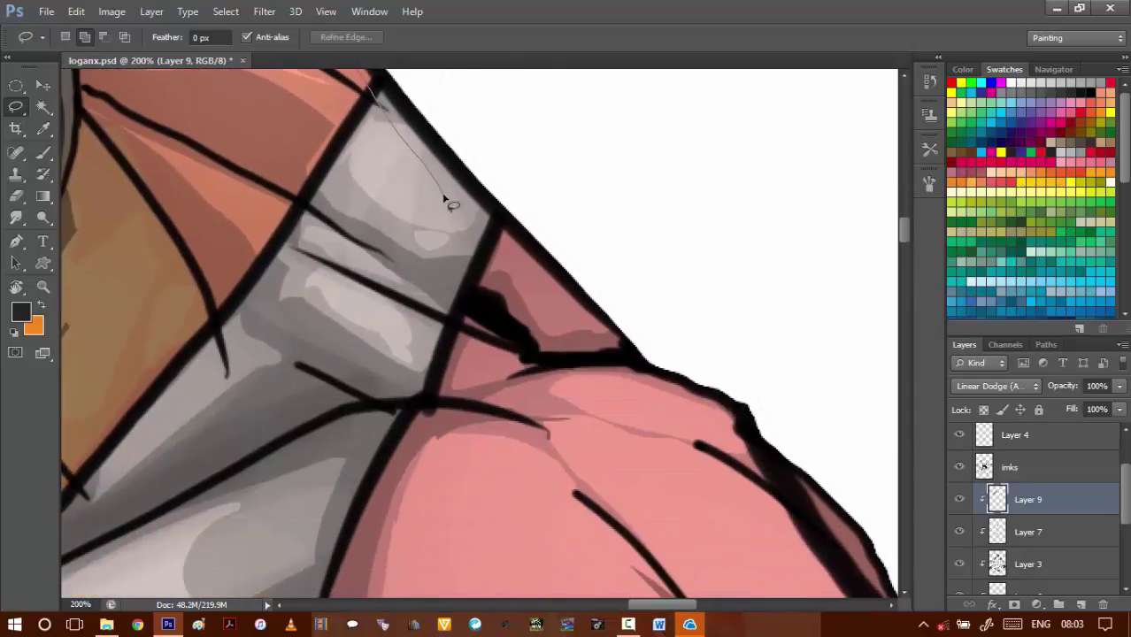
{"action": "left_click_drag", "start_coordinate": [528, 288], "coordinate": [521, 266]}
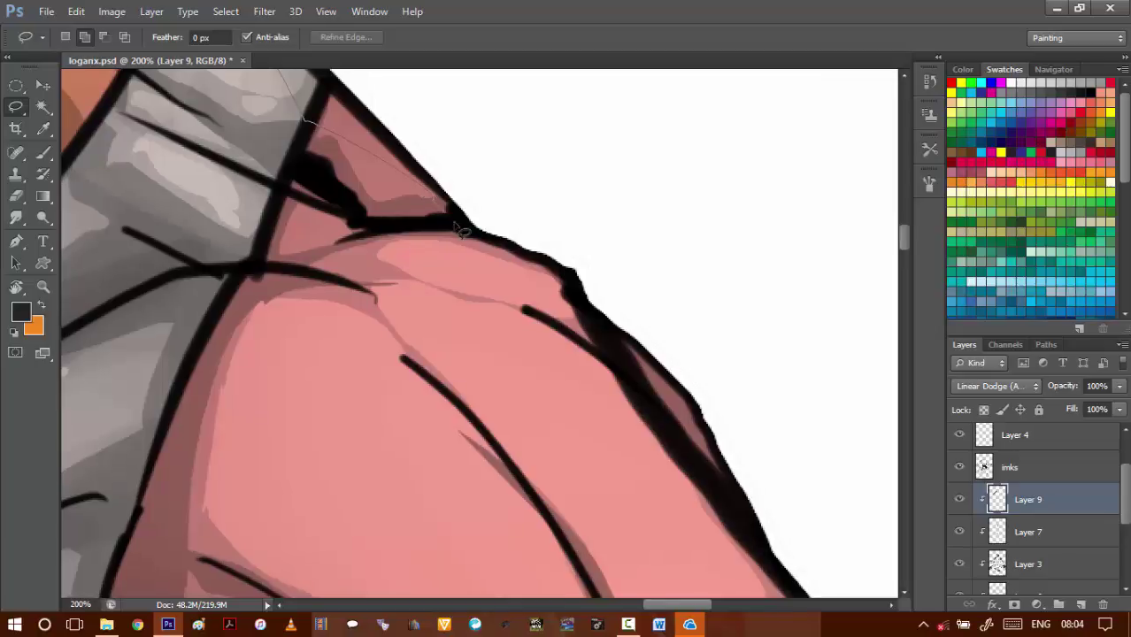
{"action": "mouse_move", "coordinate": [382, 234]}
{"action": "left_mouse_down"}
{"action": "mouse_move", "coordinate": [326, 223]}
{"action": "mouse_move", "coordinate": [352, 239]}
{"action": "left_mouse_up"}
{"action": "mouse_move", "coordinate": [428, 301]}
{"action": "left_mouse_down"}
{"action": "mouse_move", "coordinate": [356, 237]}
{"action": "mouse_move", "coordinate": [505, 335]}
{"action": "mouse_move", "coordinate": [380, 234]}
{"action": "mouse_move", "coordinate": [413, 275]}
{"action": "left_mouse_up"}
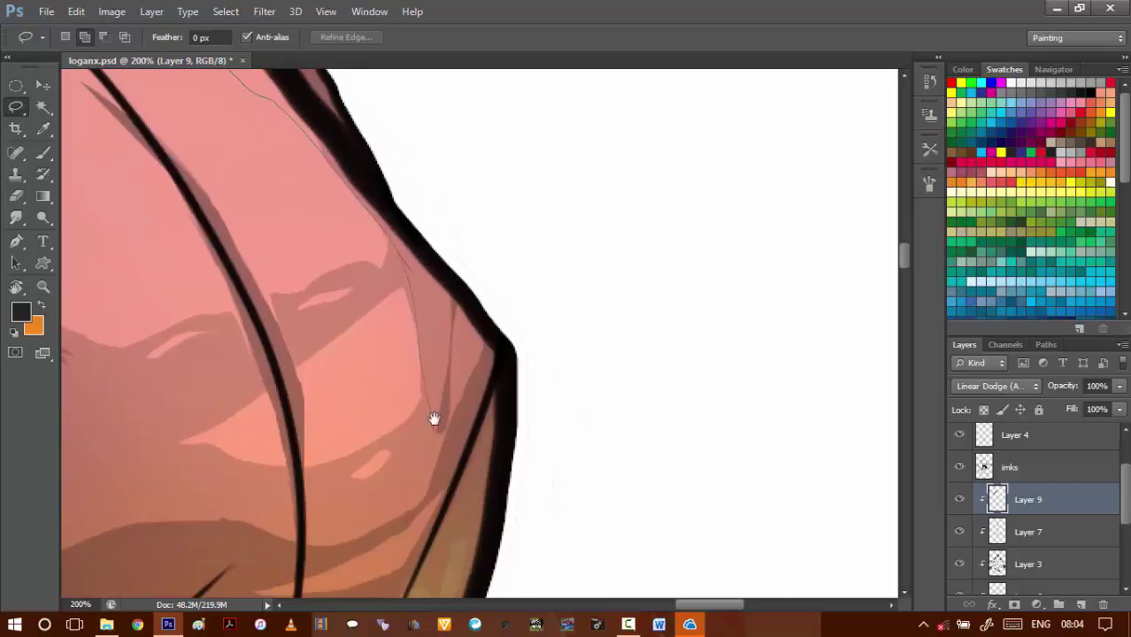
{"action": "mouse_move", "coordinate": [433, 418]}
{"action": "left_mouse_down"}
{"action": "mouse_move", "coordinate": [424, 361]}
{"action": "mouse_move", "coordinate": [449, 379]}
{"action": "mouse_move", "coordinate": [429, 278]}
{"action": "mouse_move", "coordinate": [447, 305]}
{"action": "left_mouse_up"}
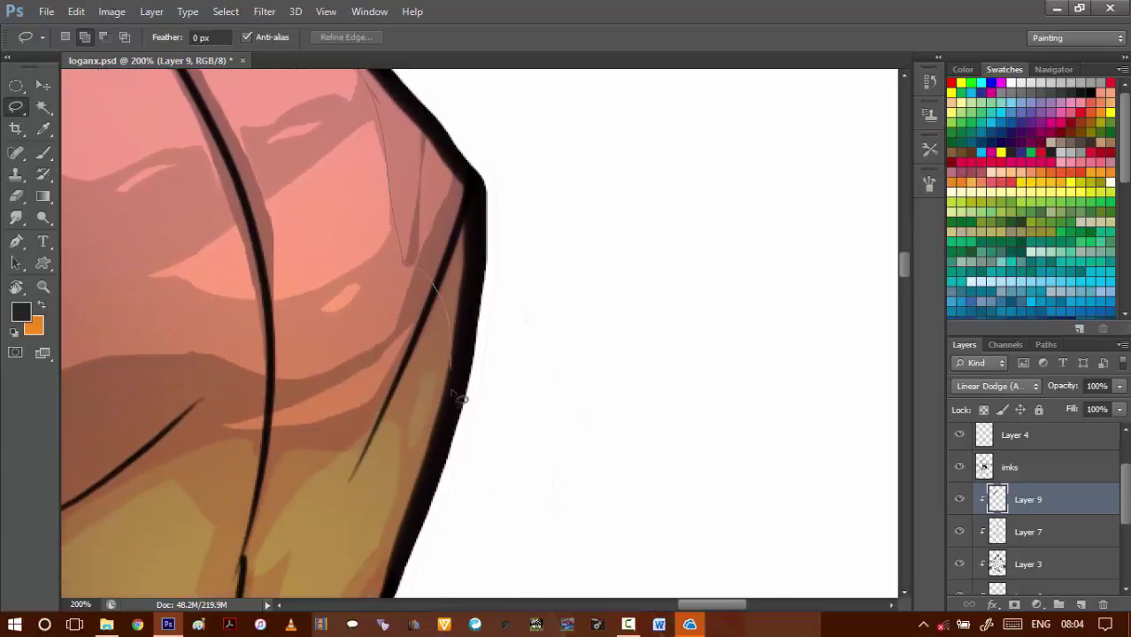
{"action": "mouse_move", "coordinate": [460, 400]}
{"action": "left_mouse_down"}
{"action": "mouse_move", "coordinate": [504, 208]}
{"action": "mouse_move", "coordinate": [506, 326]}
{"action": "mouse_move", "coordinate": [466, 335]}
{"action": "mouse_move", "coordinate": [448, 307]}
{"action": "mouse_move", "coordinate": [504, 361]}
{"action": "mouse_move", "coordinate": [386, 246]}
{"action": "mouse_move", "coordinate": [490, 352]}
{"action": "mouse_move", "coordinate": [349, 187]}
{"action": "mouse_move", "coordinate": [535, 379]}
{"action": "mouse_move", "coordinate": [431, 288]}
{"action": "mouse_move", "coordinate": [251, 203]}
{"action": "left_mouse_up"}
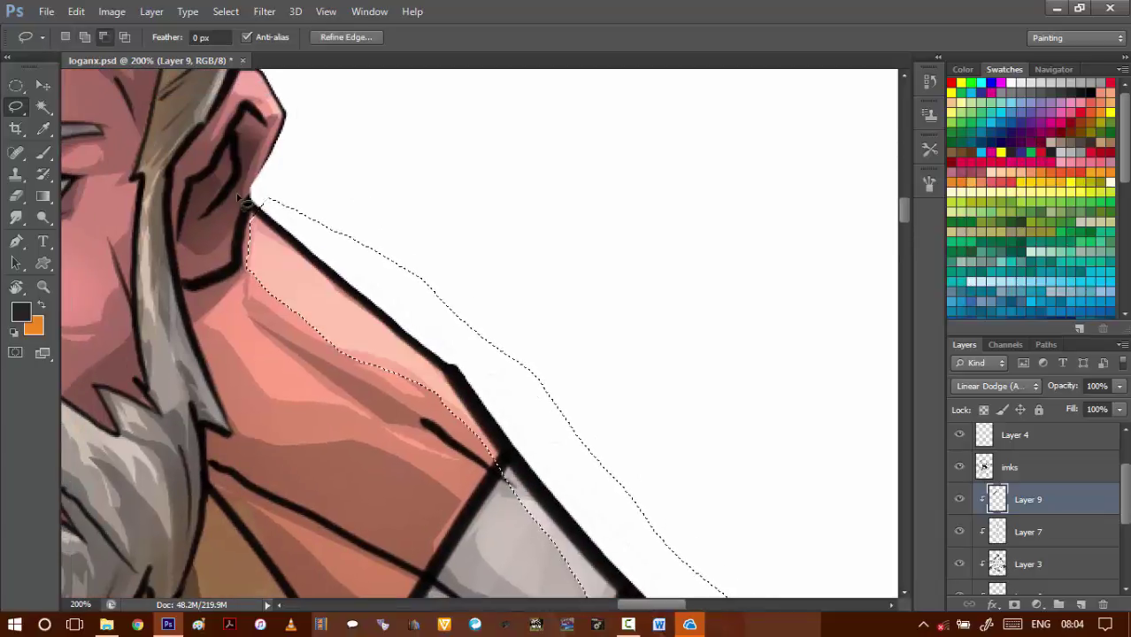
{"action": "key", "text": "ctrl+d"}
- Lasso the top edges of the man's thumb and neighbouring knuckle on the fist at the viewer's left
{"action": "left_click_drag", "start_coordinate": [502, 329], "coordinate": [489, 296]}
{"action": "left_click", "coordinate": [487, 354], "text": "alt"}
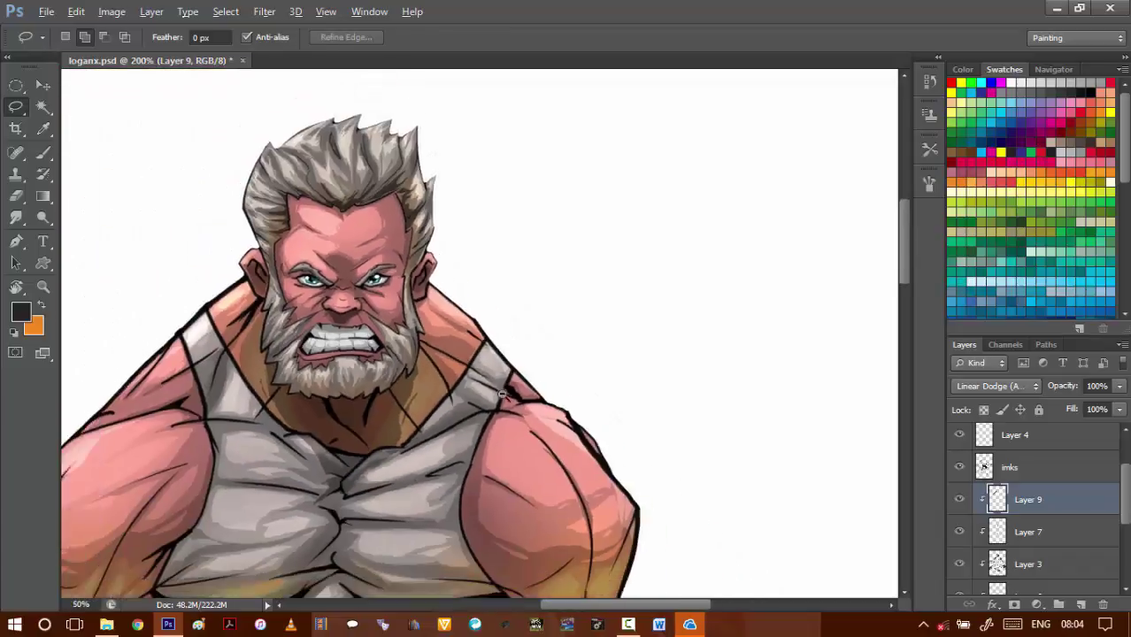
{"action": "scroll", "coordinate": [502, 395], "scroll_direction": "down", "scroll_amount": 1}
{"action": "left_click_drag", "start_coordinate": [422, 521], "coordinate": [508, 324]}
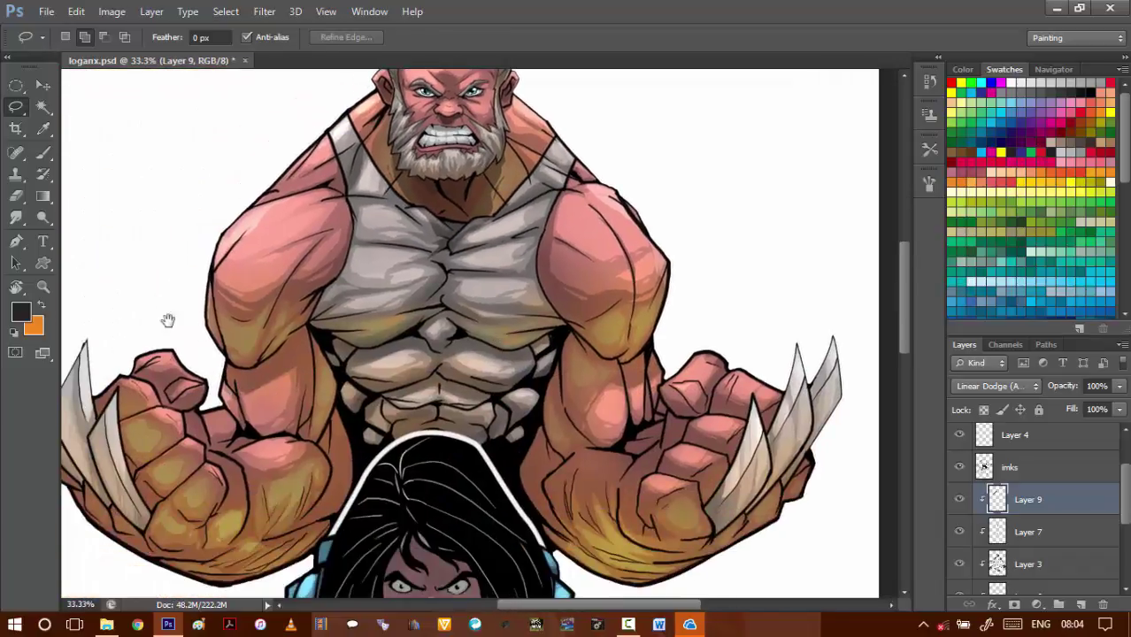
{"action": "left_click_drag", "start_coordinate": [203, 320], "coordinate": [310, 288]}
{"action": "left_click", "coordinate": [259, 316], "text": "ctrl"}
{"action": "scroll", "coordinate": [326, 341], "scroll_direction": "up", "scroll_amount": 2}
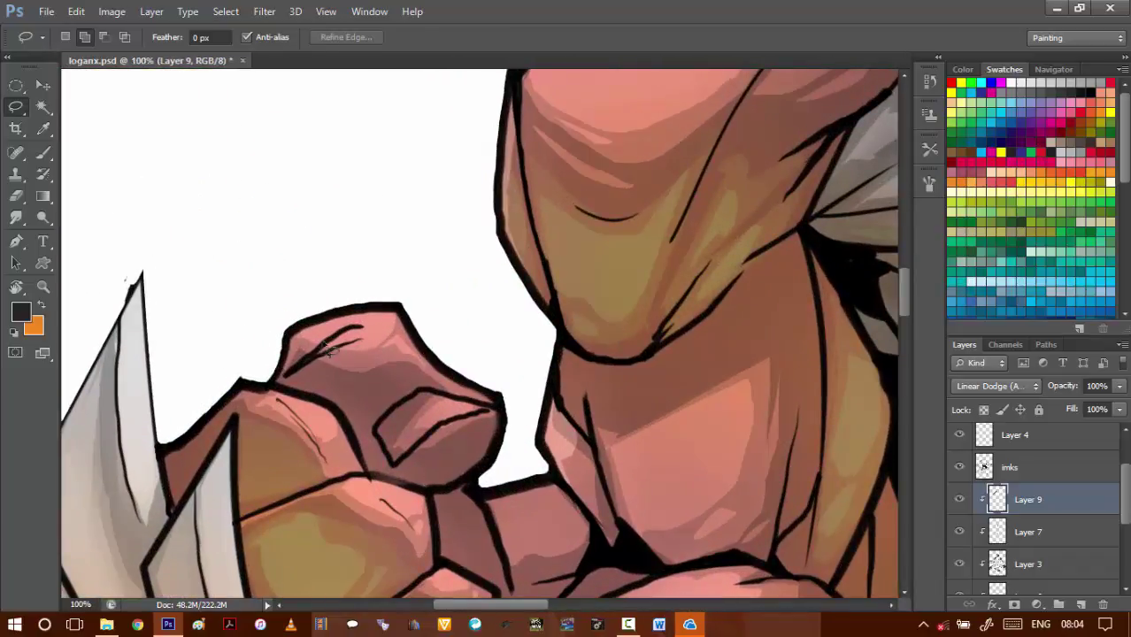
{"action": "left_click", "coordinate": [960, 502]}
{"action": "left_click", "coordinate": [960, 501]}
{"action": "mouse_move", "coordinate": [425, 352]}
{"action": "left_mouse_down"}
{"action": "mouse_move", "coordinate": [379, 308]}
{"action": "mouse_move", "coordinate": [269, 337]}
{"action": "mouse_move", "coordinate": [299, 296]}
{"action": "left_mouse_up"}
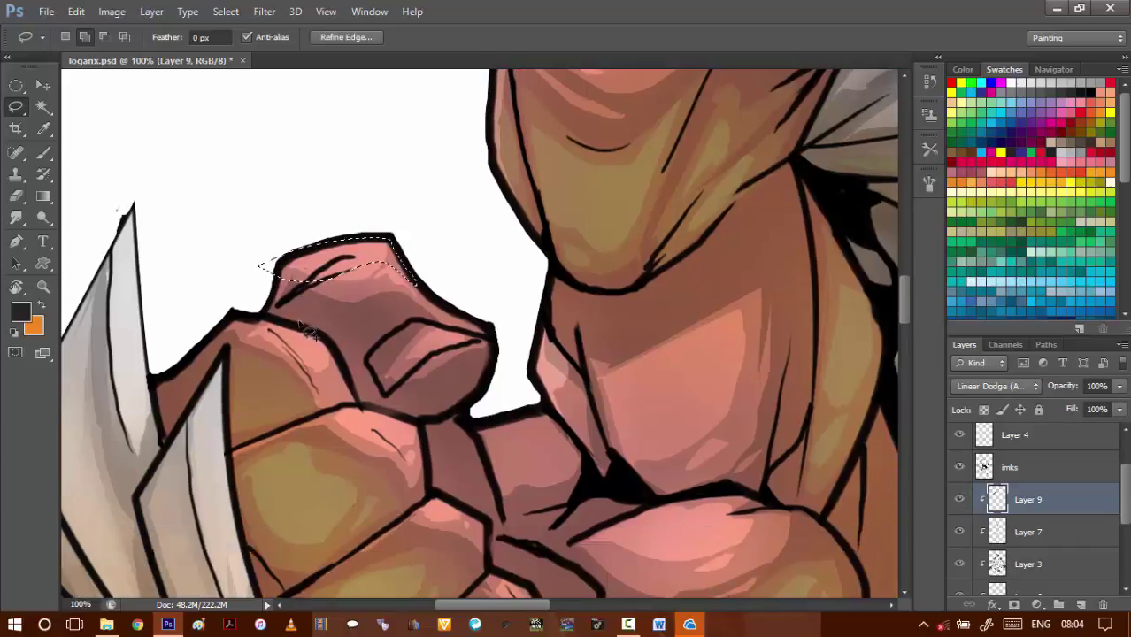
{"action": "mouse_move", "coordinate": [230, 325]}
{"action": "left_mouse_down"}
{"action": "mouse_move", "coordinate": [302, 345]}
{"action": "mouse_move", "coordinate": [304, 332]}
{"action": "mouse_move", "coordinate": [225, 325]}
{"action": "mouse_move", "coordinate": [317, 303]}
{"action": "left_mouse_up"}
- Add the upper edges of the girl's sleeve, shoulder and collar at the viewer's right to the lasso selection
{"action": "key", "text": "ctrl+minus"}
{"action": "key", "text": "ctrl+minus"}
{"action": "left_click_drag", "start_coordinate": [624, 306], "coordinate": [311, 278]}
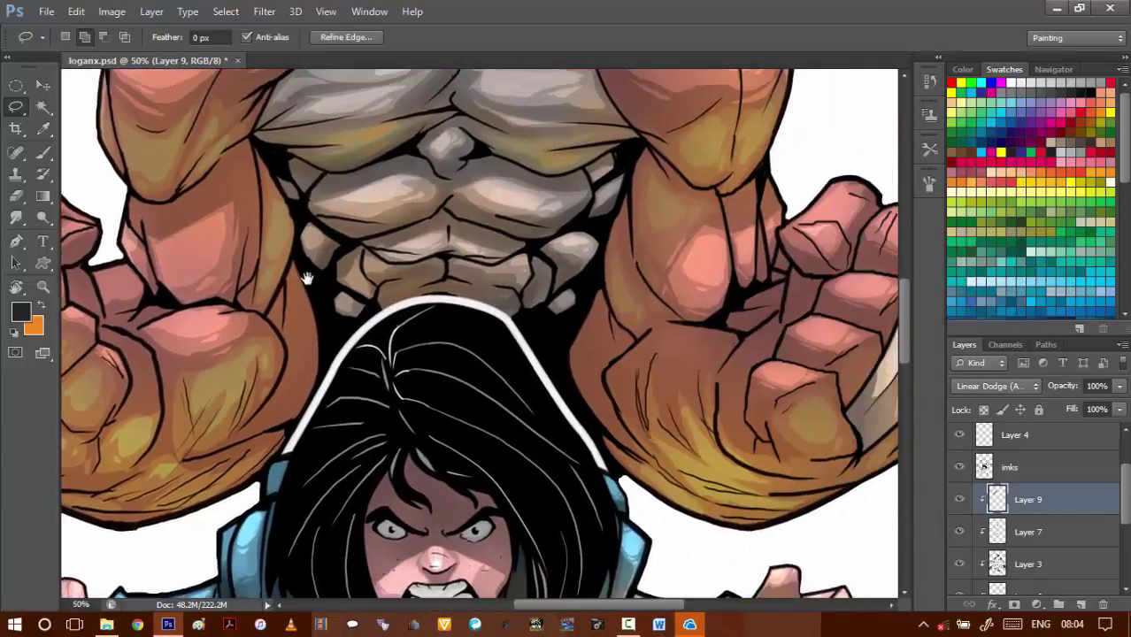
{"action": "left_click_drag", "start_coordinate": [737, 314], "coordinate": [397, 316]}
{"action": "left_click_drag", "start_coordinate": [384, 366], "coordinate": [375, 101]}
{"action": "scroll", "coordinate": [347, 368], "scroll_direction": "up", "scroll_amount": 3}
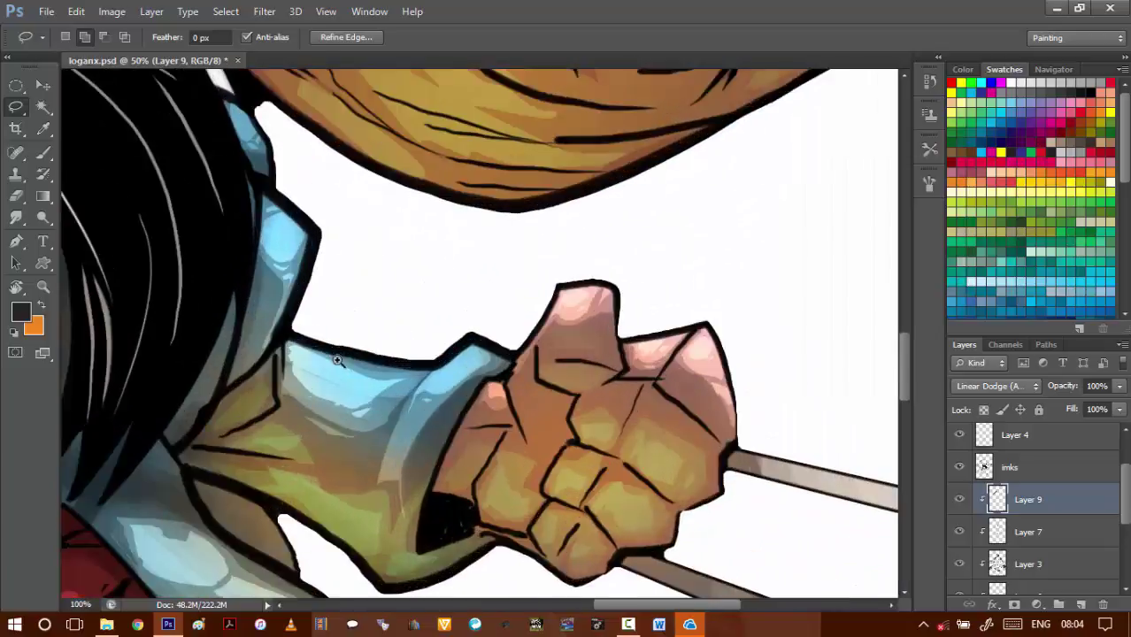
{"action": "mouse_move", "coordinate": [229, 338]}
{"action": "left_mouse_down"}
{"action": "mouse_move", "coordinate": [335, 389]}
{"action": "mouse_move", "coordinate": [488, 395]}
{"action": "mouse_move", "coordinate": [513, 392]}
{"action": "mouse_move", "coordinate": [474, 349]}
{"action": "mouse_move", "coordinate": [487, 333]}
{"action": "mouse_move", "coordinate": [556, 352]}
{"action": "mouse_move", "coordinate": [593, 325]}
{"action": "mouse_move", "coordinate": [509, 292]}
{"action": "mouse_move", "coordinate": [531, 293]}
{"action": "mouse_move", "coordinate": [266, 257]}
{"action": "mouse_move", "coordinate": [268, 294]}
{"action": "left_mouse_up"}
{"action": "left_click_drag", "start_coordinate": [278, 122], "coordinate": [557, 401]}
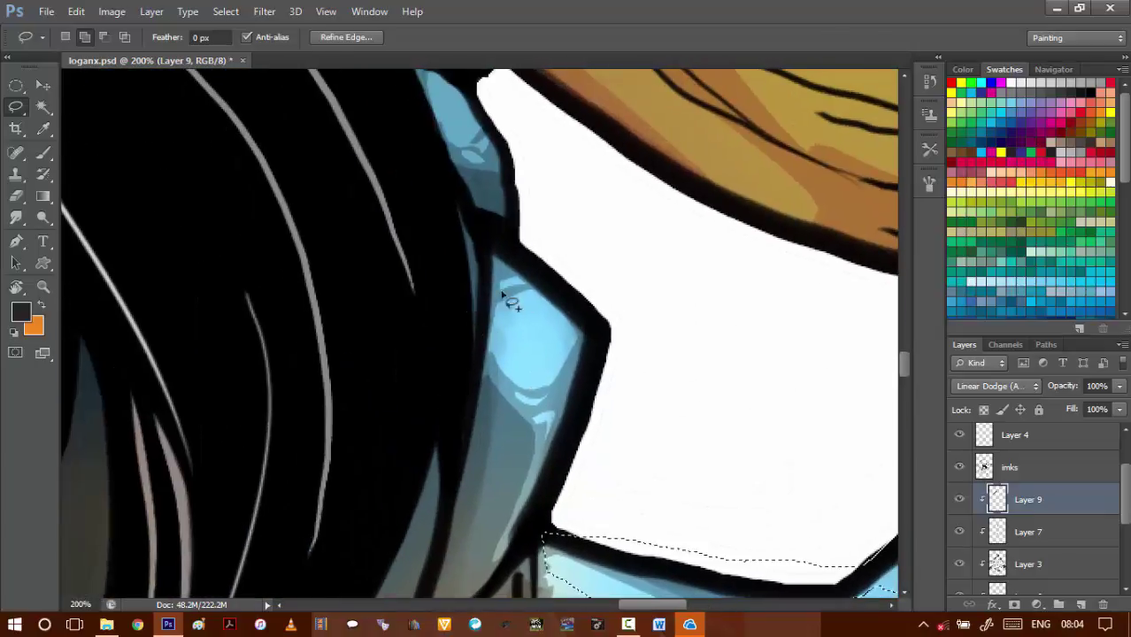
{"action": "mouse_move", "coordinate": [532, 363]}
{"action": "left_mouse_down"}
{"action": "mouse_move", "coordinate": [575, 391]}
{"action": "mouse_move", "coordinate": [606, 361]}
{"action": "mouse_move", "coordinate": [586, 328]}
{"action": "mouse_move", "coordinate": [539, 304]}
{"action": "mouse_move", "coordinate": [583, 416]}
{"action": "left_mouse_up"}
{"action": "mouse_move", "coordinate": [474, 213]}
{"action": "left_mouse_down"}
{"action": "mouse_move", "coordinate": [542, 291]}
{"action": "mouse_move", "coordinate": [559, 276]}
{"action": "mouse_move", "coordinate": [471, 205]}
{"action": "mouse_move", "coordinate": [504, 209]}
{"action": "left_mouse_up"}
- Add the upper edges of the girl's collar, shoulder folds and sleeve at the viewer's left to the lasso selection
{"action": "left_click", "coordinate": [492, 245], "text": "alt"}
{"action": "left_click", "coordinate": [478, 257], "text": "alt"}
{"action": "left_click", "coordinate": [444, 280], "text": "alt"}
{"action": "mouse_move", "coordinate": [230, 232]}
{"action": "left_mouse_down"}
{"action": "mouse_move", "coordinate": [411, 255]}
{"action": "mouse_move", "coordinate": [376, 296]}
{"action": "left_mouse_up"}
{"action": "left_click", "coordinate": [378, 243], "text": "ctrl"}
{"action": "scroll", "coordinate": [390, 261], "scroll_direction": "up", "scroll_amount": 1}
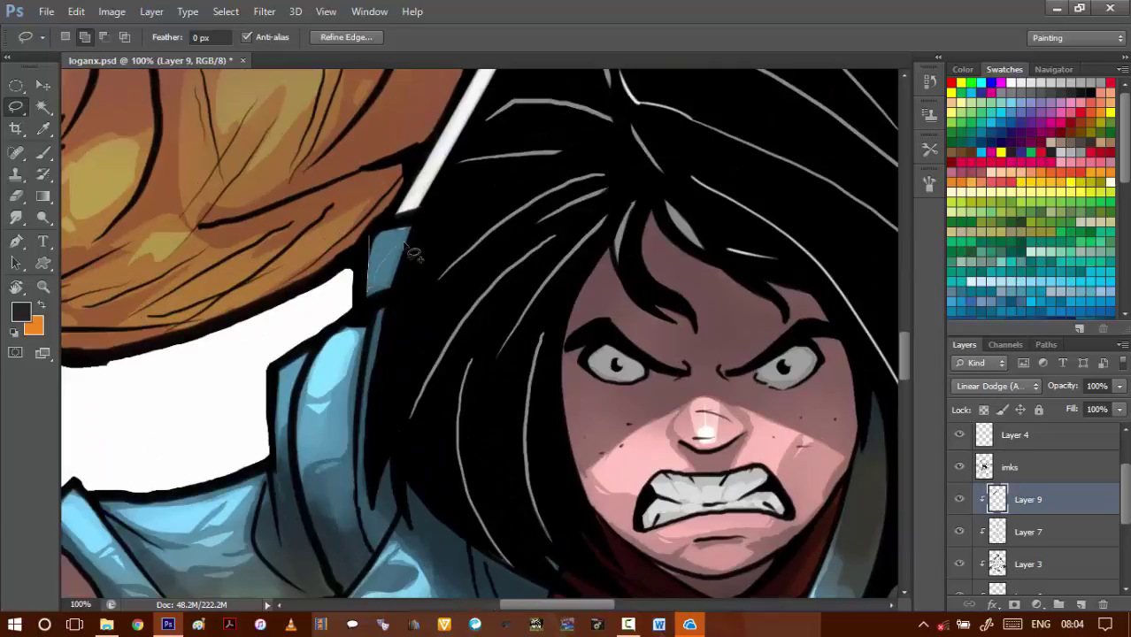
{"action": "mouse_move", "coordinate": [412, 253]}
{"action": "left_mouse_down"}
{"action": "mouse_move", "coordinate": [369, 254]}
{"action": "mouse_move", "coordinate": [379, 229]}
{"action": "mouse_move", "coordinate": [423, 219]}
{"action": "left_mouse_up"}
{"action": "mouse_move", "coordinate": [348, 325]}
{"action": "left_mouse_down"}
{"action": "mouse_move", "coordinate": [358, 294]}
{"action": "mouse_move", "coordinate": [301, 381]}
{"action": "left_mouse_up"}
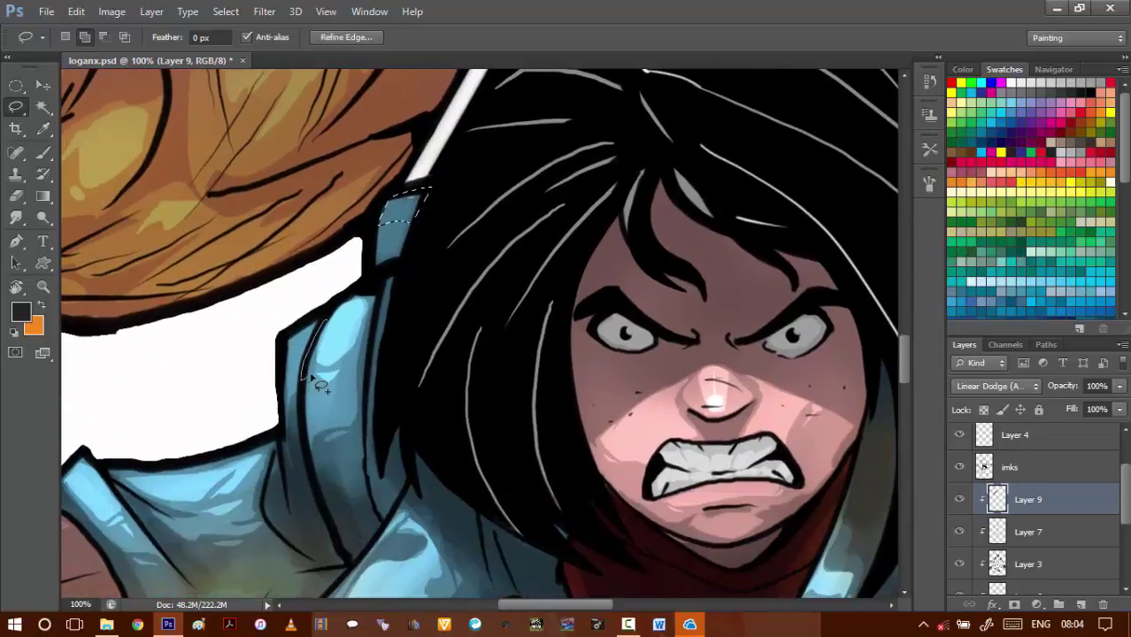
{"action": "left_click_drag", "start_coordinate": [368, 375], "coordinate": [367, 295]}
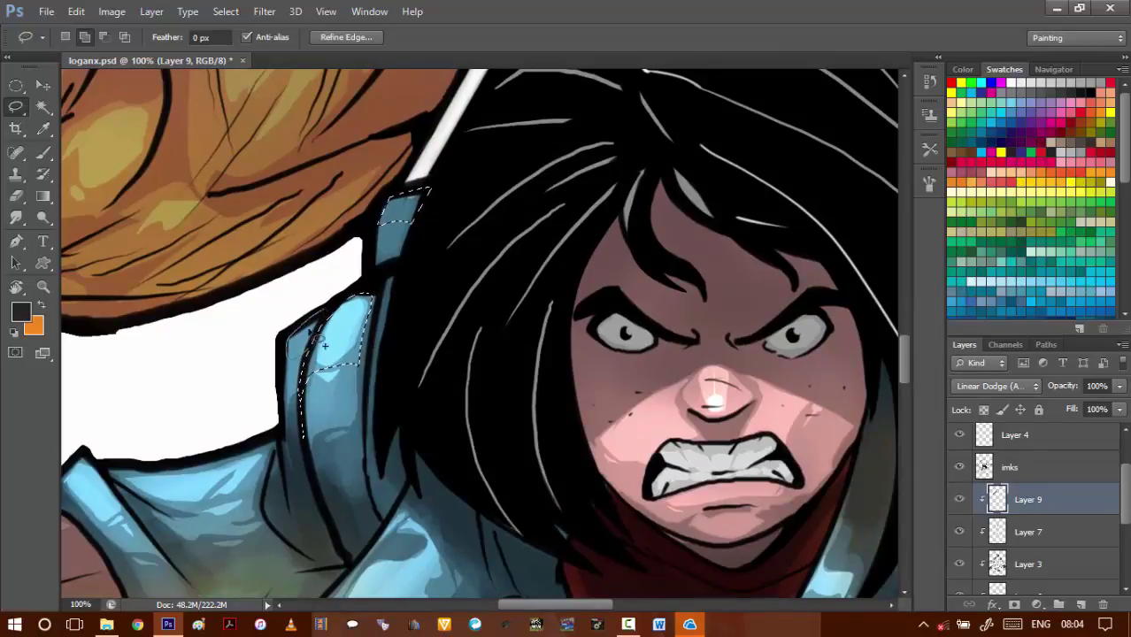
{"action": "left_click_drag", "start_coordinate": [301, 341], "coordinate": [424, 211]}
{"action": "mouse_move", "coordinate": [450, 264]}
{"action": "left_mouse_down"}
{"action": "mouse_move", "coordinate": [325, 294]}
{"action": "mouse_move", "coordinate": [299, 290]}
{"action": "mouse_move", "coordinate": [287, 270]}
{"action": "mouse_move", "coordinate": [418, 257]}
{"action": "mouse_move", "coordinate": [425, 247]}
{"action": "left_mouse_up"}
{"action": "mouse_move", "coordinate": [246, 269]}
{"action": "left_mouse_down"}
{"action": "mouse_move", "coordinate": [369, 270]}
{"action": "mouse_move", "coordinate": [386, 309]}
{"action": "mouse_move", "coordinate": [333, 307]}
{"action": "mouse_move", "coordinate": [390, 255]}
{"action": "mouse_move", "coordinate": [405, 273]}
{"action": "left_mouse_up"}
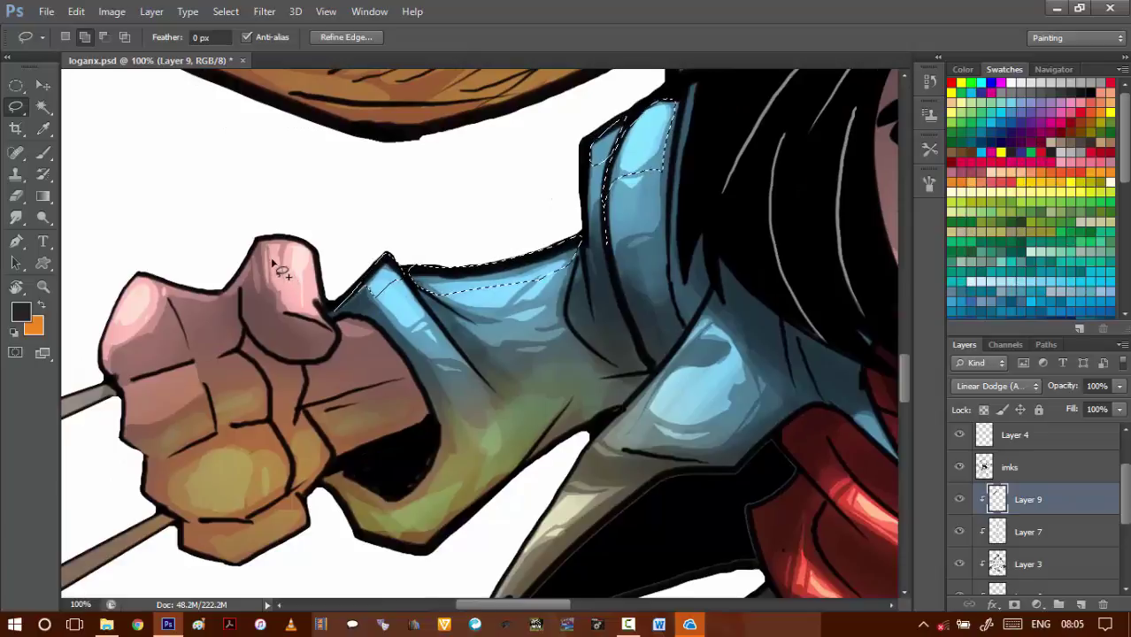
- Add the girl's thumb tip and knuckle at the viewer's left, fill all selected edges with dark grey and clear the selection
{"action": "mouse_move", "coordinate": [276, 265]}
{"action": "left_mouse_down"}
{"action": "mouse_move", "coordinate": [310, 270]}
{"action": "mouse_move", "coordinate": [301, 246]}
{"action": "mouse_move", "coordinate": [265, 256]}
{"action": "mouse_move", "coordinate": [238, 293]}
{"action": "left_mouse_up"}
{"action": "mouse_move", "coordinate": [155, 315]}
{"action": "left_mouse_down"}
{"action": "mouse_move", "coordinate": [108, 347]}
{"action": "mouse_move", "coordinate": [106, 369]}
{"action": "mouse_move", "coordinate": [119, 278]}
{"action": "mouse_move", "coordinate": [184, 270]}
{"action": "left_mouse_up"}
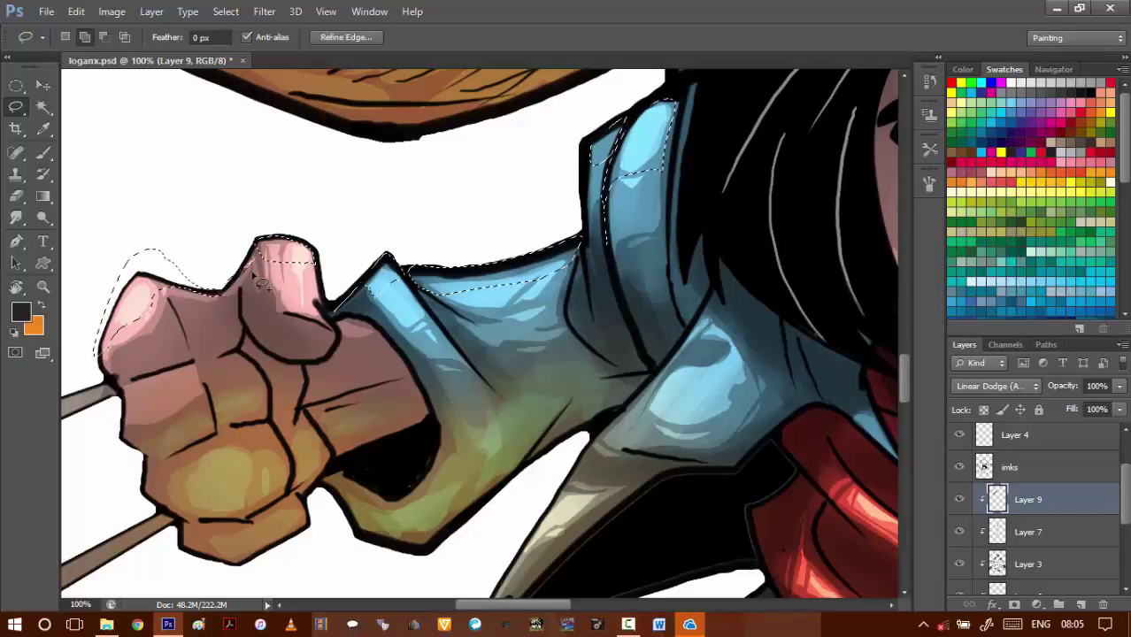
{"action": "key", "text": "alt+BackSpace"}
{"action": "key", "text": "ctrl+d"}
{"action": "scroll", "coordinate": [262, 281], "scroll_direction": "down", "scroll_amount": 2}
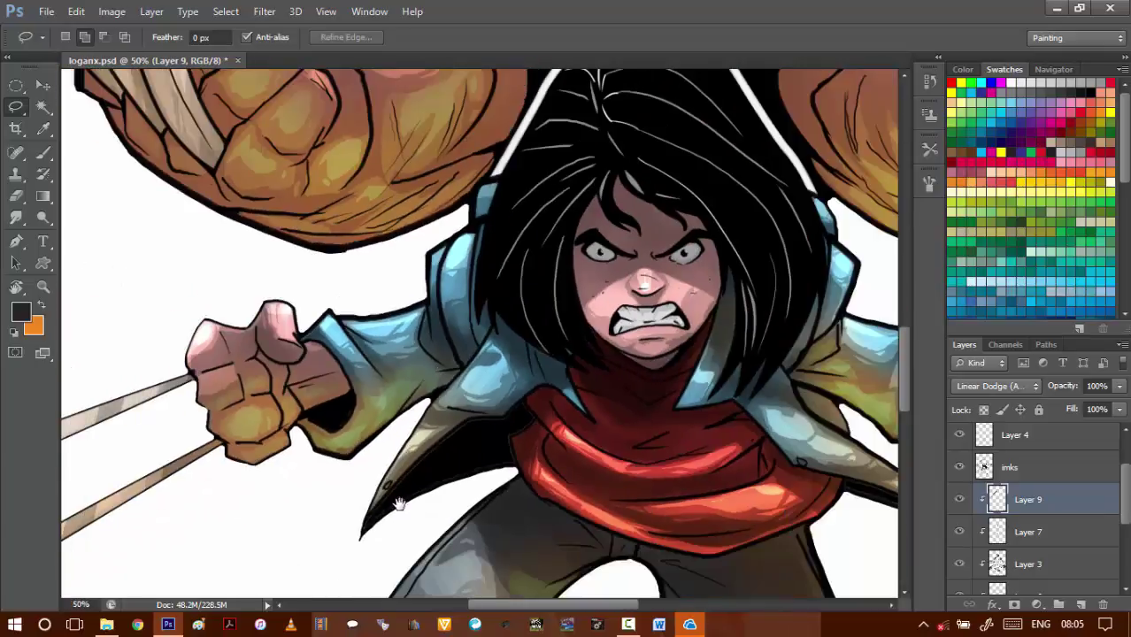
{"action": "left_click_drag", "start_coordinate": [400, 504], "coordinate": [380, 371]}
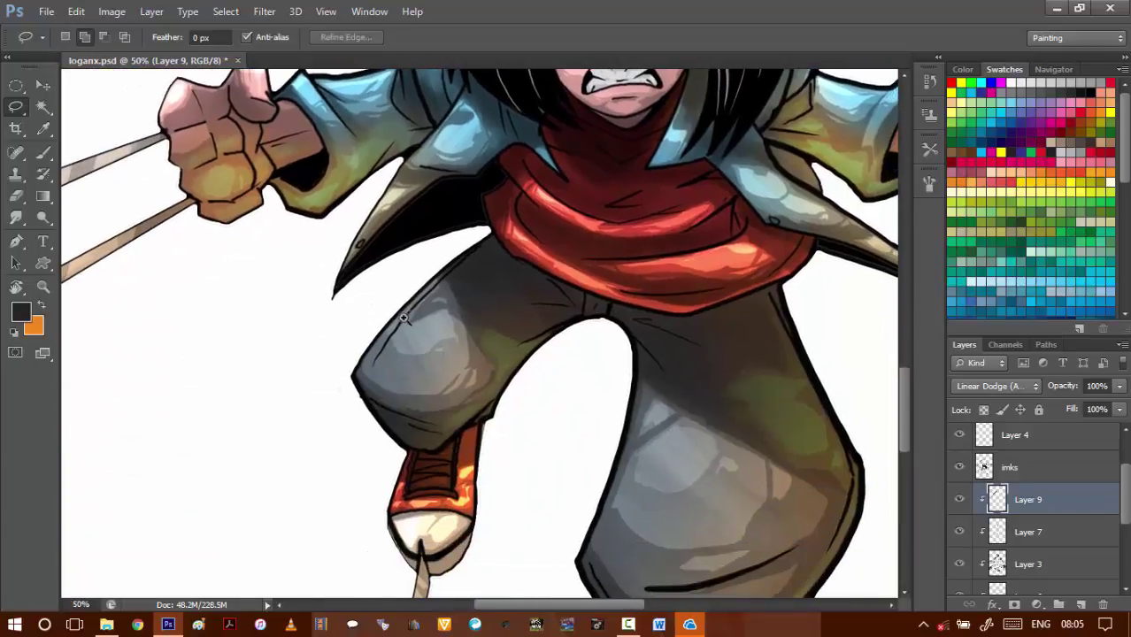
{"action": "scroll", "coordinate": [405, 313], "scroll_direction": "up", "scroll_amount": 2}
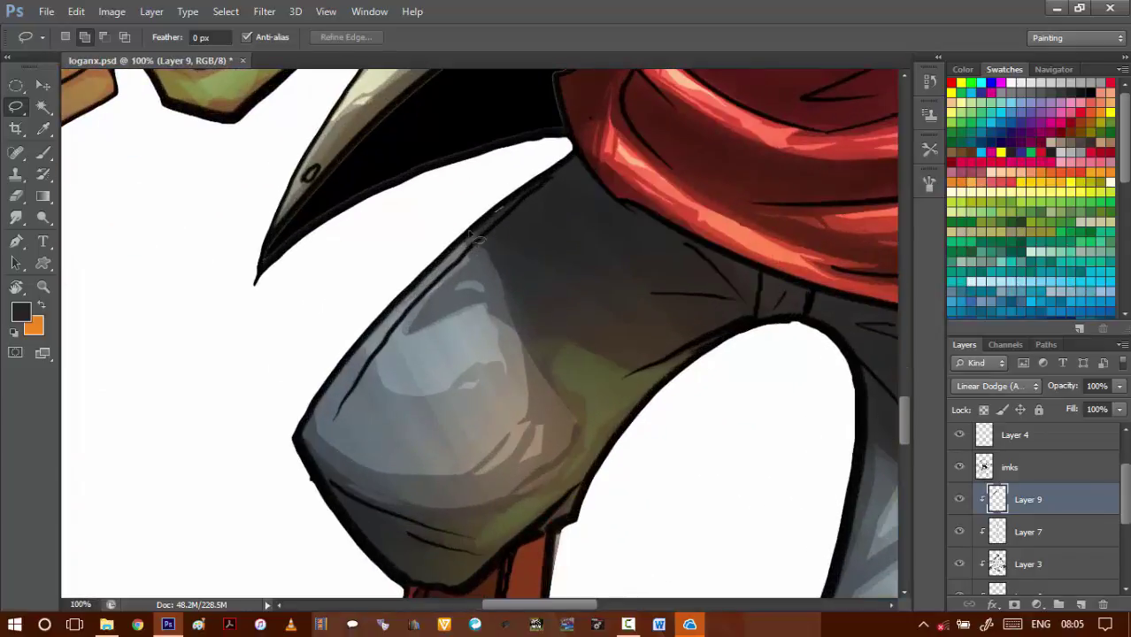
{"action": "left_click_drag", "start_coordinate": [498, 211], "coordinate": [398, 304]}
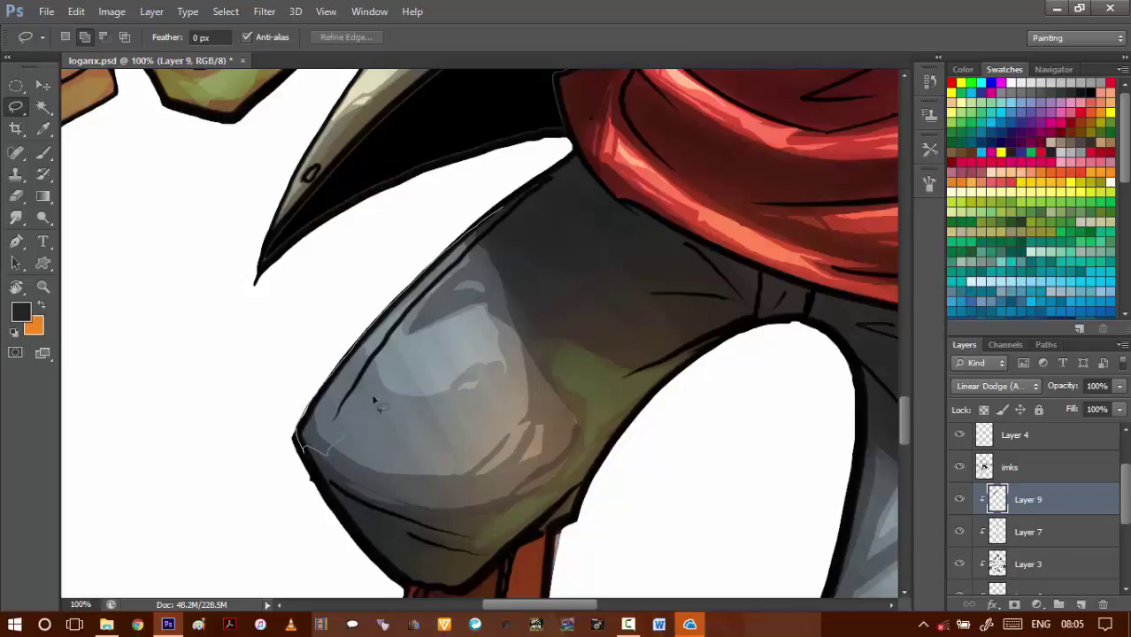
{"action": "left_click_drag", "start_coordinate": [471, 252], "coordinate": [524, 207]}
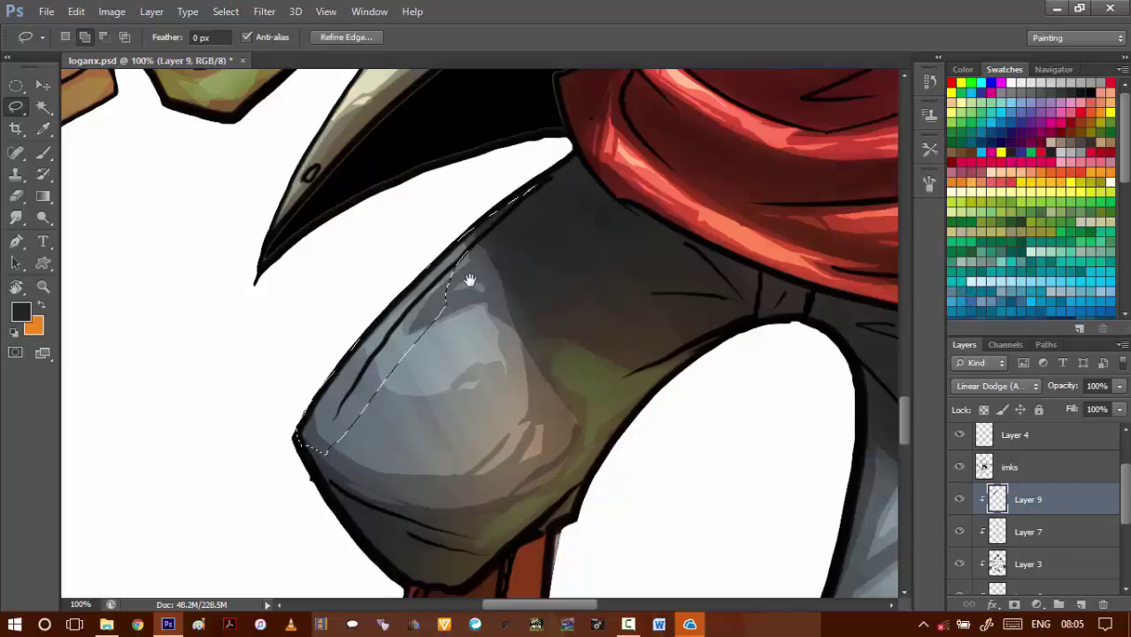
{"action": "key", "text": "ctrl+d"}
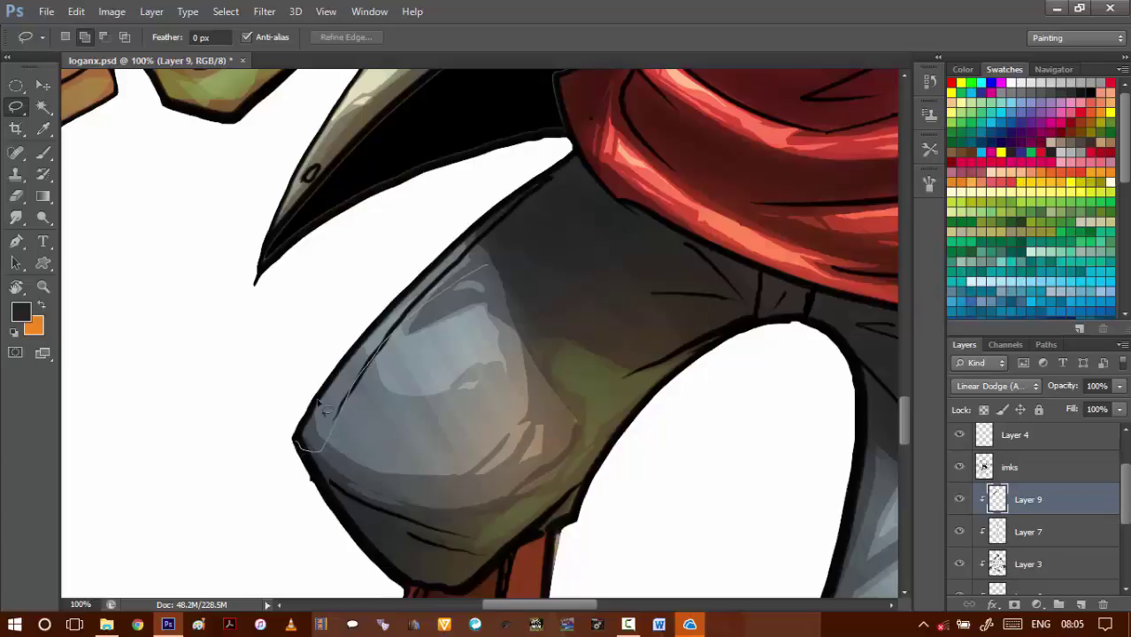
- Lasso rim lights along the girl's outer thigh and the other leg's inner edge, fill them with dark grey and clear the selection
{"action": "mouse_move", "coordinate": [325, 410]}
{"action": "left_mouse_down"}
{"action": "mouse_move", "coordinate": [406, 300]}
{"action": "mouse_move", "coordinate": [571, 168]}
{"action": "mouse_move", "coordinate": [499, 235]}
{"action": "mouse_move", "coordinate": [489, 264]}
{"action": "mouse_move", "coordinate": [188, 137]}
{"action": "left_mouse_up"}
{"action": "mouse_move", "coordinate": [497, 300]}
{"action": "left_mouse_down"}
{"action": "mouse_move", "coordinate": [417, 232]}
{"action": "mouse_move", "coordinate": [436, 80]}
{"action": "left_mouse_up"}
{"action": "scroll", "coordinate": [390, 294], "scroll_direction": "down", "scroll_amount": 1}
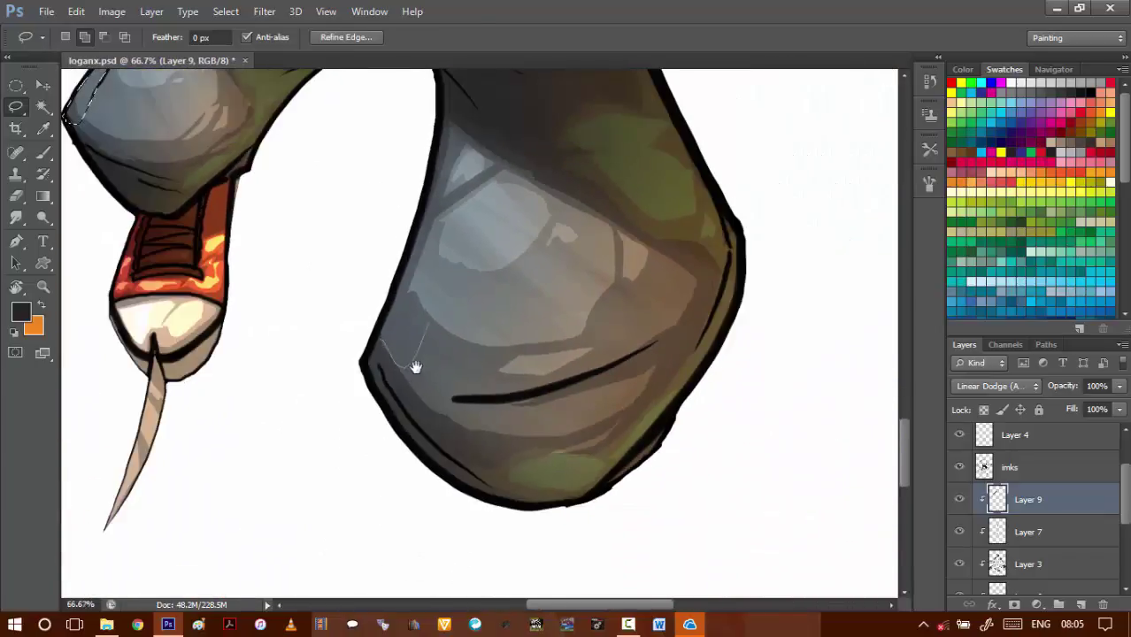
{"action": "left_click_drag", "start_coordinate": [416, 366], "coordinate": [407, 416]}
{"action": "mouse_move", "coordinate": [416, 377]}
{"action": "left_mouse_down"}
{"action": "mouse_move", "coordinate": [415, 395]}
{"action": "mouse_move", "coordinate": [419, 384]}
{"action": "left_mouse_up"}
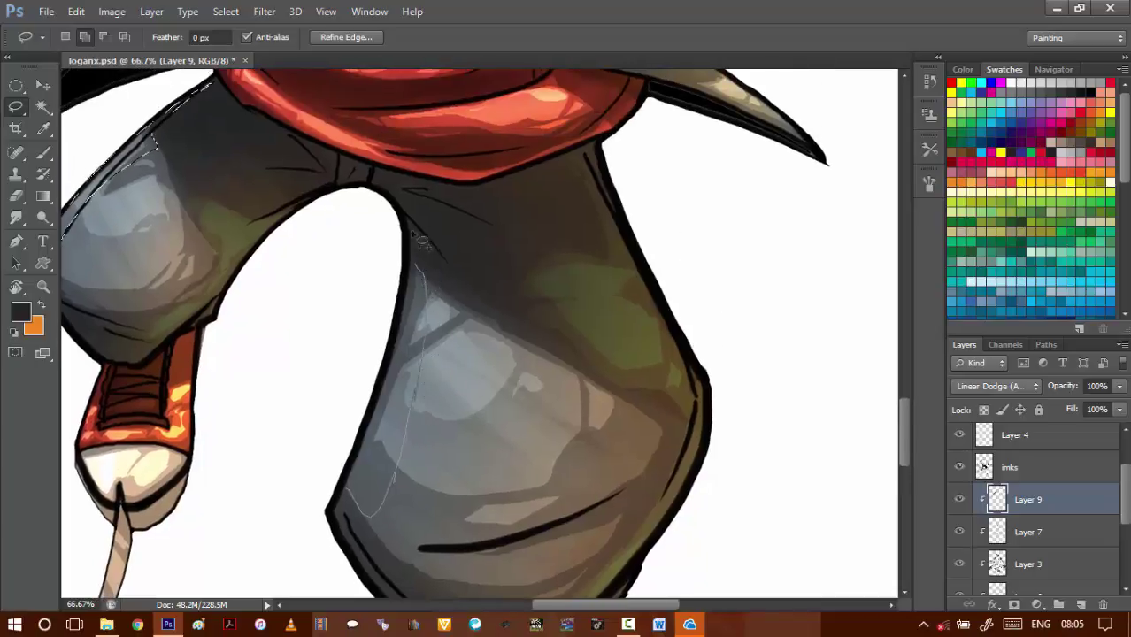
{"action": "left_click_drag", "start_coordinate": [420, 240], "coordinate": [413, 223]}
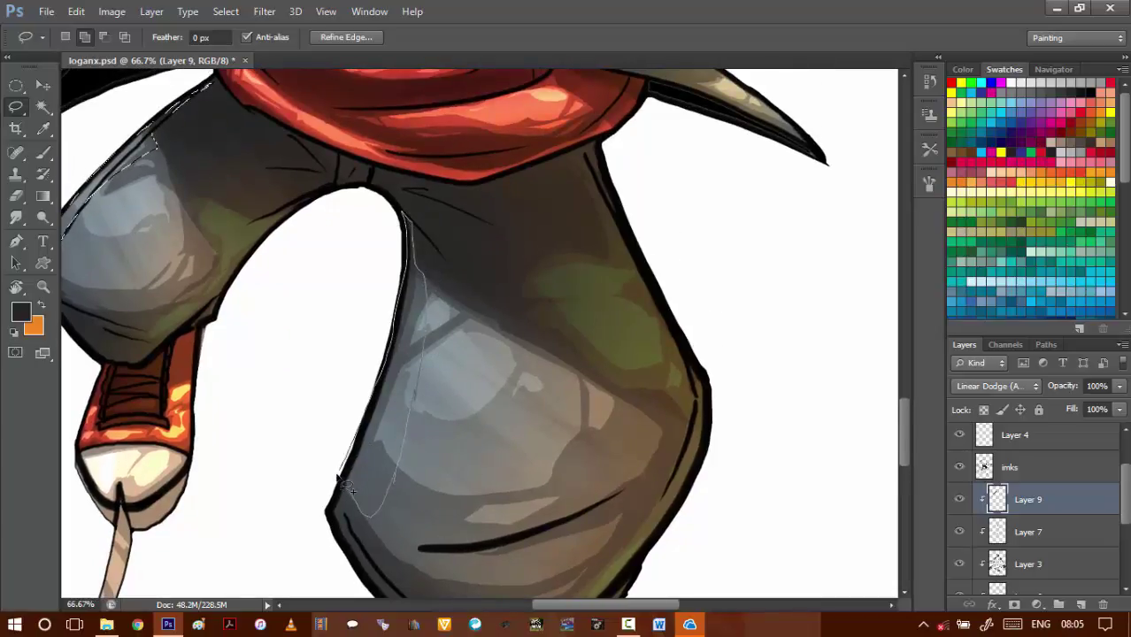
{"action": "left_click_drag", "start_coordinate": [339, 479], "coordinate": [336, 468]}
{"action": "key", "text": "alt+BackSpace"}
{"action": "key", "text": "ctrl+d"}
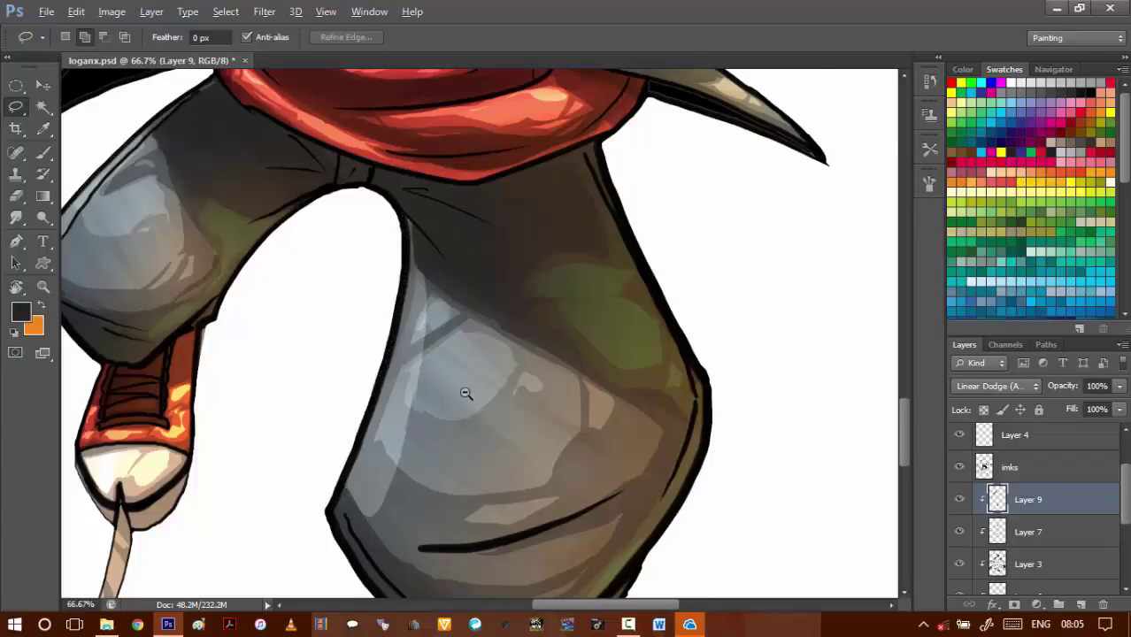
- Compare the illustration with and without the Layer 9 rim lights, checking the girl's arm at the viewer's right
{"action": "left_click", "coordinate": [466, 393], "text": "alt"}
{"action": "left_click", "coordinate": [465, 394], "text": "alt"}
{"action": "left_click", "coordinate": [466, 393], "text": "alt"}
{"action": "left_click_drag", "start_coordinate": [575, 219], "coordinate": [576, 264]}
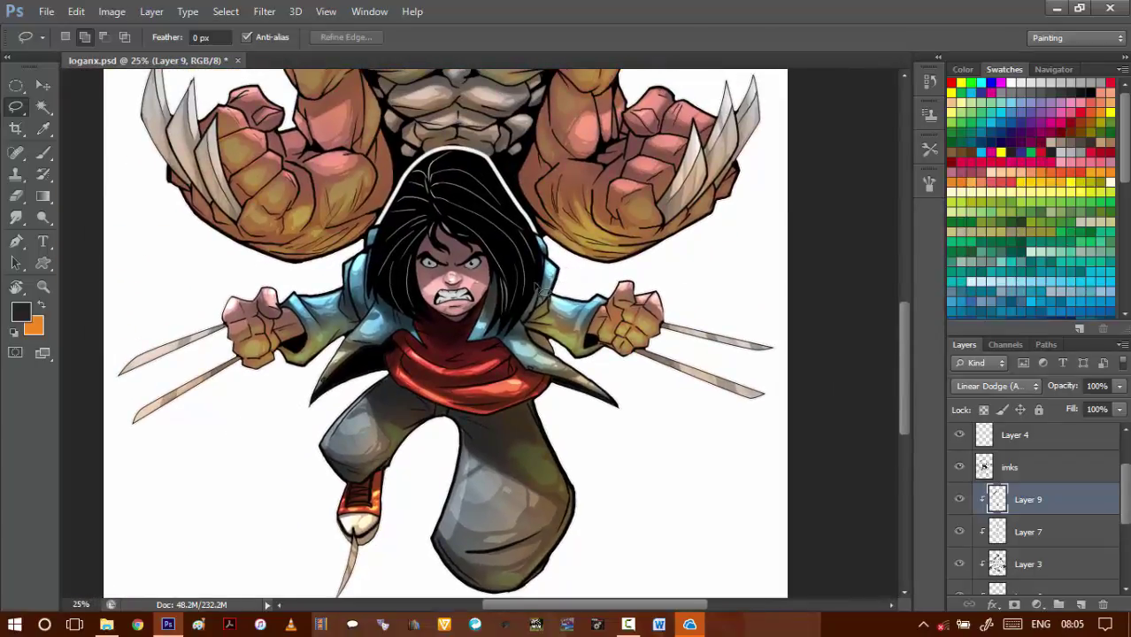
{"action": "left_click", "coordinate": [571, 276]}
{"action": "left_click", "coordinate": [574, 282]}
{"action": "left_click", "coordinate": [578, 306]}
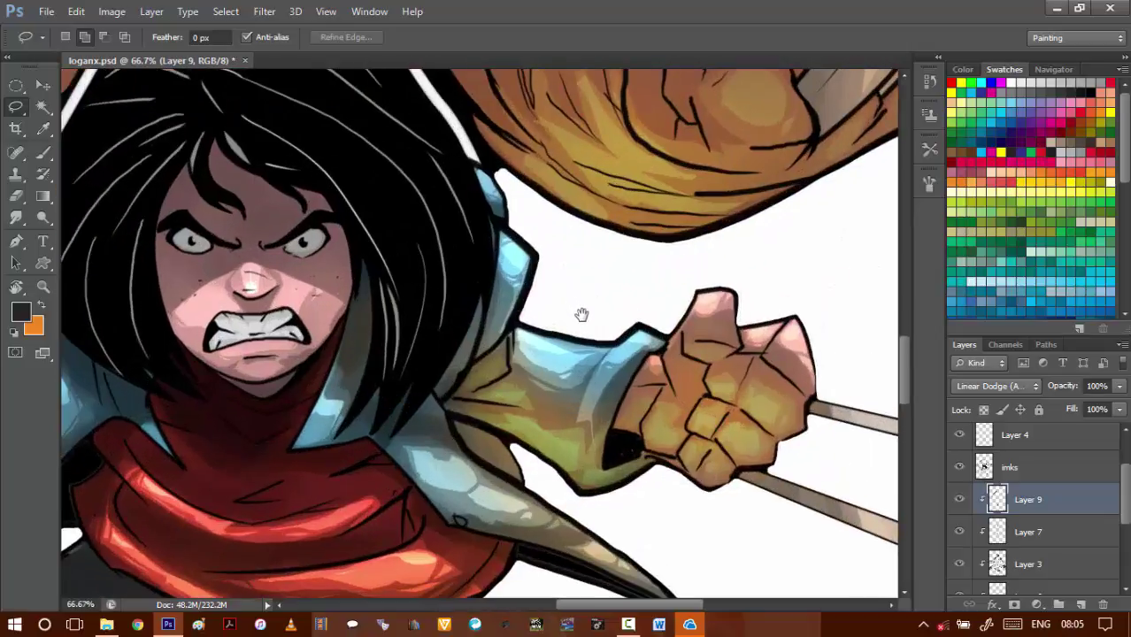
{"action": "left_click", "coordinate": [959, 501]}
{"action": "left_click", "coordinate": [958, 501]}
- Lasso the upper edges of the girl's thumb and knuckles at the viewer's right, fill them with dark grey and clear the selection
{"action": "scroll", "coordinate": [676, 306], "scroll_direction": "up", "scroll_amount": 4}
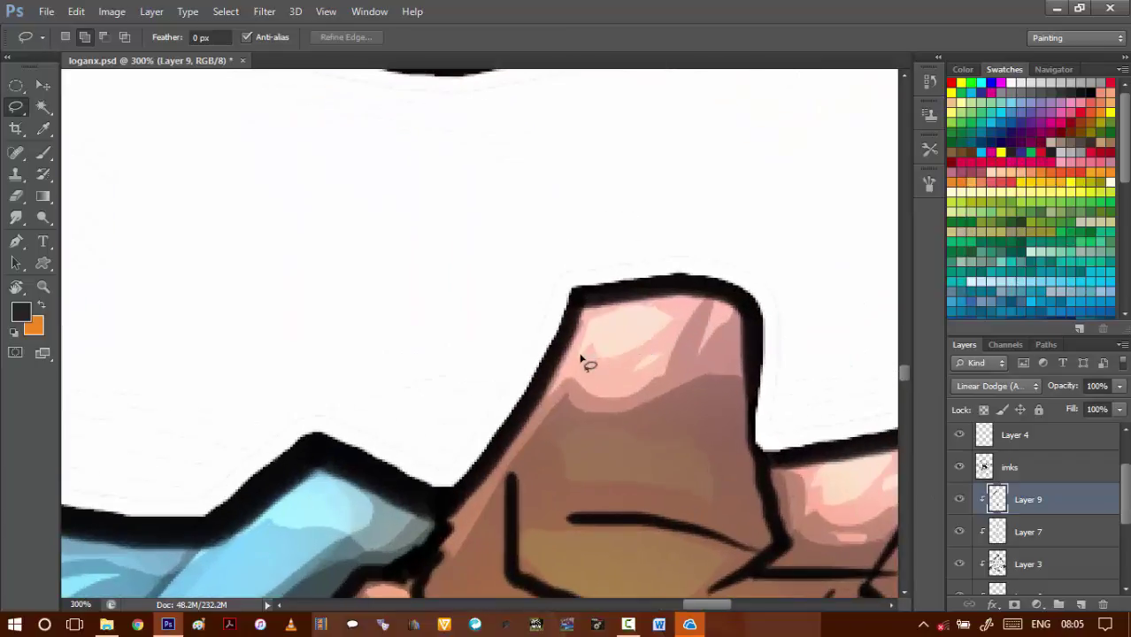
{"action": "mouse_move", "coordinate": [585, 376]}
{"action": "left_mouse_down"}
{"action": "mouse_move", "coordinate": [743, 356]}
{"action": "mouse_move", "coordinate": [719, 294]}
{"action": "mouse_move", "coordinate": [584, 317]}
{"action": "mouse_move", "coordinate": [555, 389]}
{"action": "mouse_move", "coordinate": [581, 372]}
{"action": "left_mouse_up"}
{"action": "mouse_move", "coordinate": [595, 381]}
{"action": "left_mouse_down"}
{"action": "mouse_move", "coordinate": [609, 391]}
{"action": "mouse_move", "coordinate": [528, 316]}
{"action": "mouse_move", "coordinate": [510, 273]}
{"action": "mouse_move", "coordinate": [507, 318]}
{"action": "left_mouse_up"}
{"action": "mouse_move", "coordinate": [422, 287]}
{"action": "left_mouse_down"}
{"action": "mouse_move", "coordinate": [569, 257]}
{"action": "mouse_move", "coordinate": [569, 267]}
{"action": "mouse_move", "coordinate": [617, 212]}
{"action": "mouse_move", "coordinate": [394, 247]}
{"action": "left_mouse_up"}
{"action": "mouse_move", "coordinate": [598, 270]}
{"action": "left_mouse_down"}
{"action": "mouse_move", "coordinate": [635, 285]}
{"action": "mouse_move", "coordinate": [689, 257]}
{"action": "mouse_move", "coordinate": [569, 297]}
{"action": "mouse_move", "coordinate": [595, 272]}
{"action": "left_mouse_up"}
{"action": "key", "text": "alt+BackSpace"}
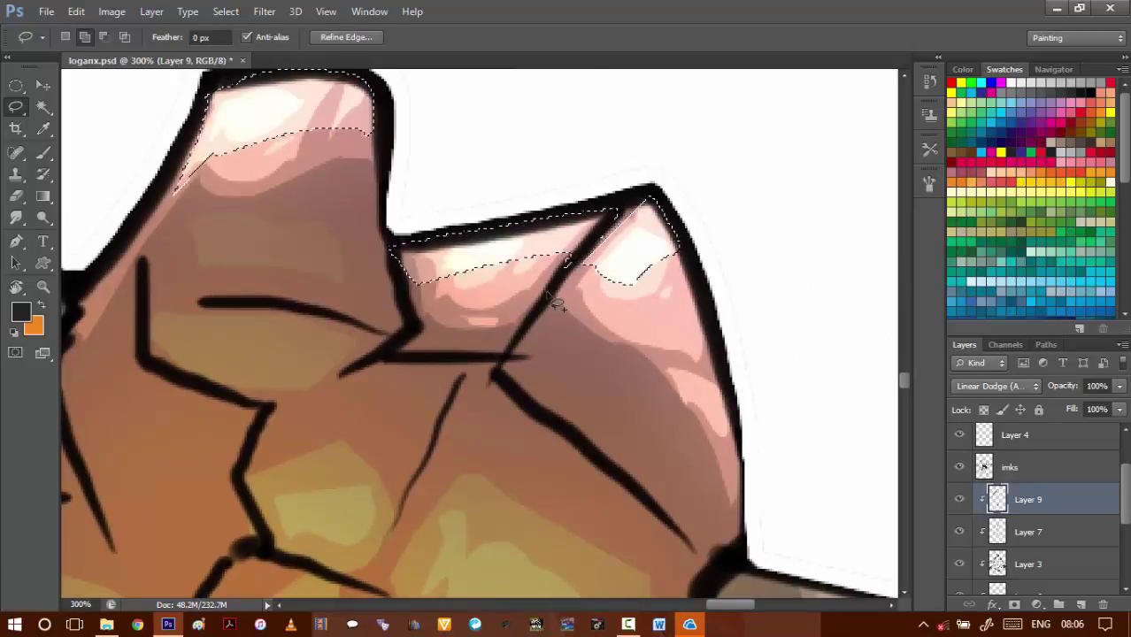
{"action": "key", "text": "ctrl+d"}
- Lasso the upper edges of the man's thumb and index finger at the viewer's right, fill them with dark grey and clear the selection
{"action": "scroll", "coordinate": [468, 371], "scroll_direction": "down", "scroll_amount": 6}
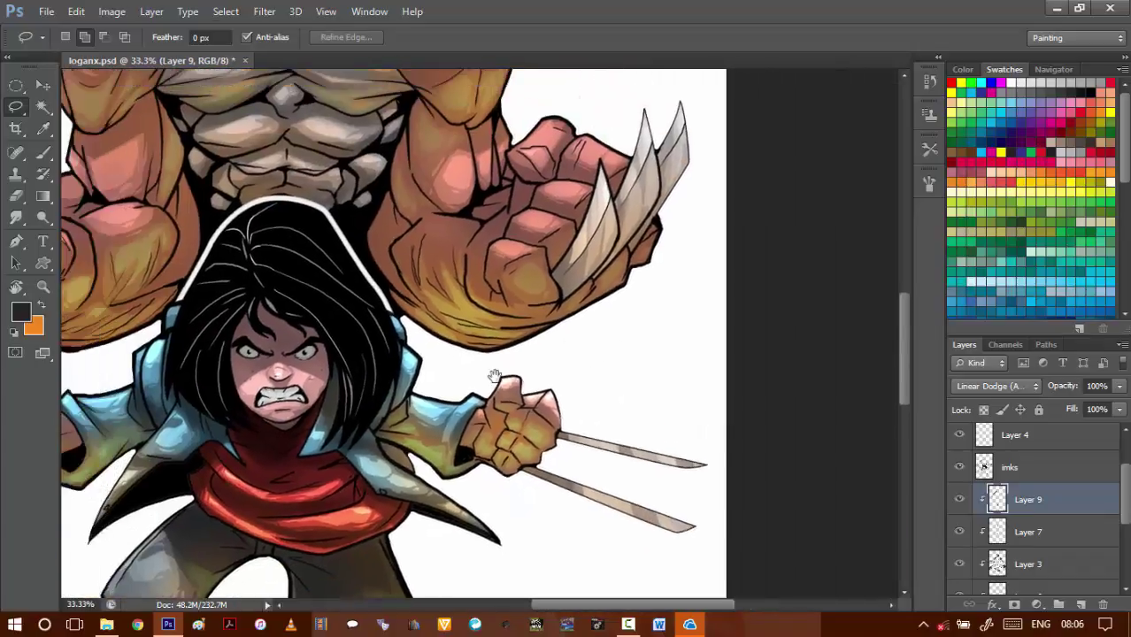
{"action": "scroll", "coordinate": [721, 288], "scroll_direction": "up", "scroll_amount": 3}
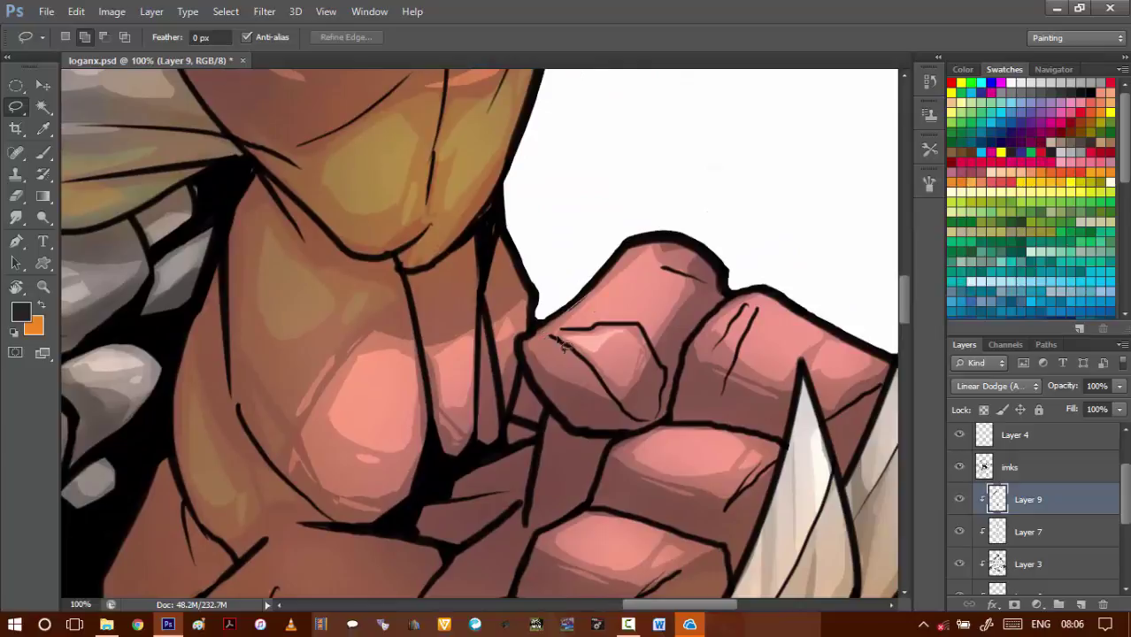
{"action": "mouse_move", "coordinate": [605, 344]}
{"action": "left_mouse_down"}
{"action": "mouse_move", "coordinate": [682, 278]}
{"action": "mouse_move", "coordinate": [705, 280]}
{"action": "mouse_move", "coordinate": [698, 256]}
{"action": "mouse_move", "coordinate": [663, 242]}
{"action": "mouse_move", "coordinate": [595, 331]}
{"action": "left_mouse_up"}
{"action": "key", "text": "ctrl+d"}
{"action": "mouse_move", "coordinate": [661, 239]}
{"action": "left_mouse_down"}
{"action": "mouse_move", "coordinate": [717, 260]}
{"action": "mouse_move", "coordinate": [714, 285]}
{"action": "left_mouse_up"}
{"action": "mouse_move", "coordinate": [731, 292]}
{"action": "left_mouse_down"}
{"action": "mouse_move", "coordinate": [639, 288]}
{"action": "mouse_move", "coordinate": [613, 252]}
{"action": "mouse_move", "coordinate": [625, 239]}
{"action": "mouse_move", "coordinate": [634, 265]}
{"action": "mouse_move", "coordinate": [636, 256]}
{"action": "mouse_move", "coordinate": [613, 269]}
{"action": "mouse_move", "coordinate": [692, 296]}
{"action": "left_mouse_up"}
{"action": "key", "text": "ctrl+z"}
{"action": "mouse_move", "coordinate": [758, 341]}
{"action": "left_mouse_down"}
{"action": "mouse_move", "coordinate": [781, 321]}
{"action": "mouse_move", "coordinate": [649, 246]}
{"action": "mouse_move", "coordinate": [605, 324]}
{"action": "left_mouse_up"}
{"action": "key", "text": "ctrl+d"}
- Brighten the Layer 9 rim lights with Brightness/Contrast, setting the brightness to 90
{"action": "scroll", "coordinate": [571, 326], "scroll_direction": "down", "scroll_amount": 4}
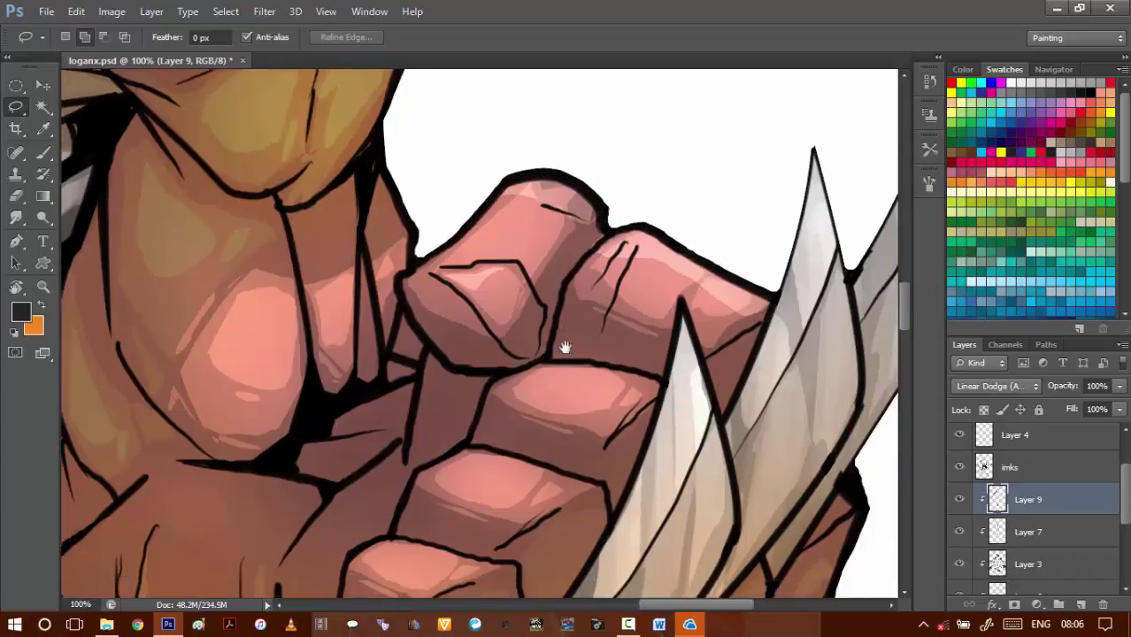
{"action": "scroll", "coordinate": [571, 370], "scroll_direction": "down", "scroll_amount": 2}
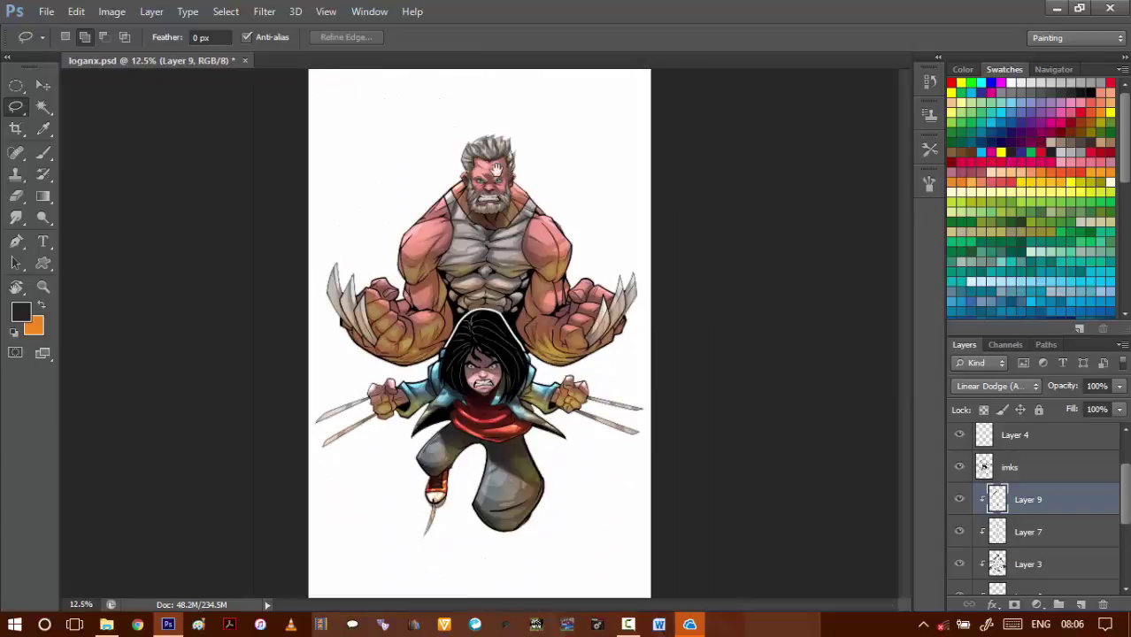
{"action": "scroll", "coordinate": [510, 188], "scroll_direction": "up", "scroll_amount": 3}
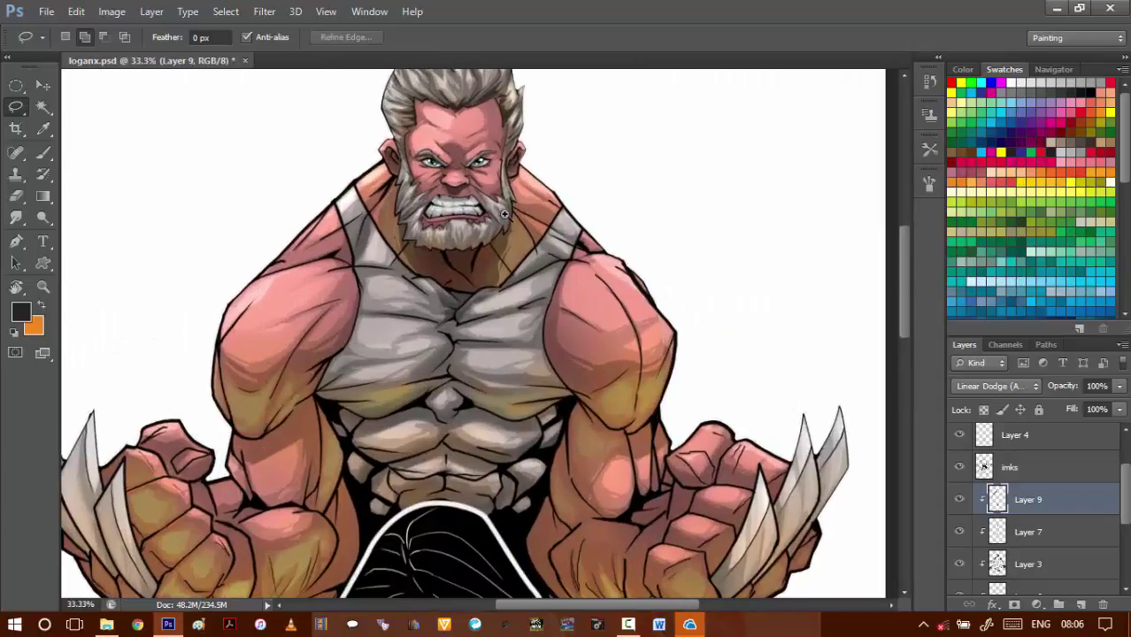
{"action": "key", "text": "ctrl+b"}
{"action": "key", "text": "shift+Up"}
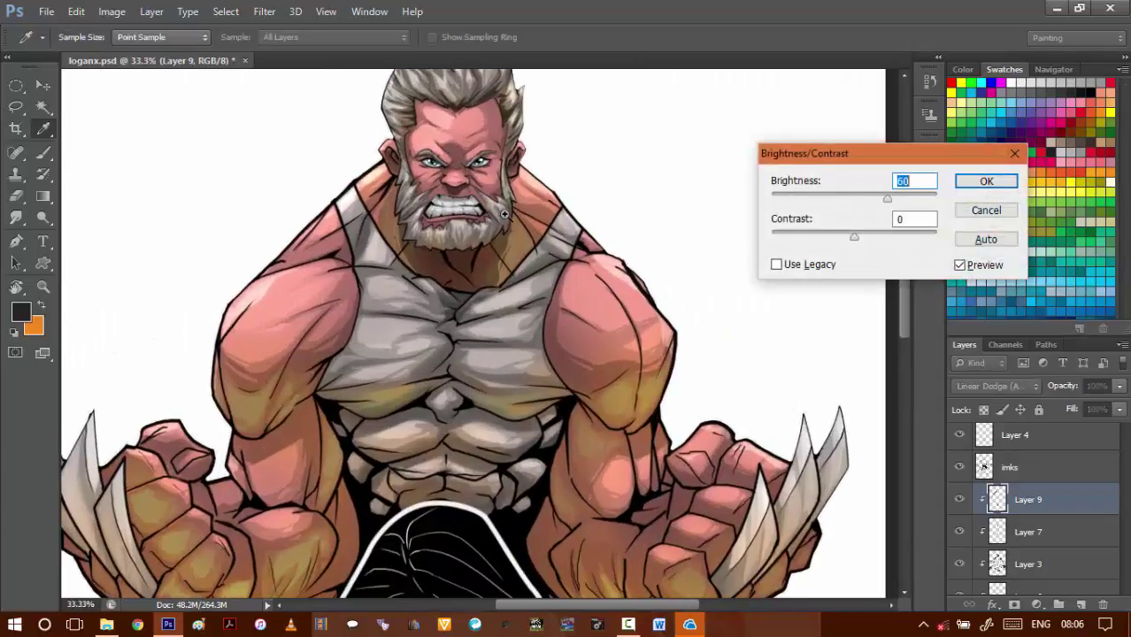
{"action": "key", "text": "shift+Up"}
{"action": "key", "text": "shift+Up"}
{"action": "key", "text": "shift+Up"}
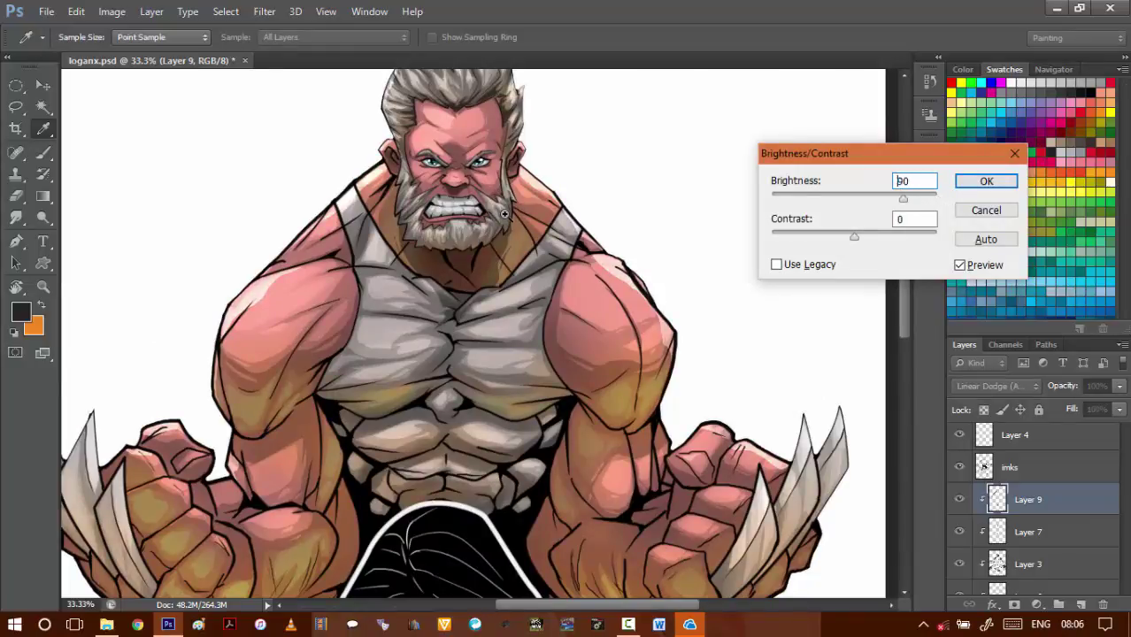
{"action": "key", "text": "Return"}
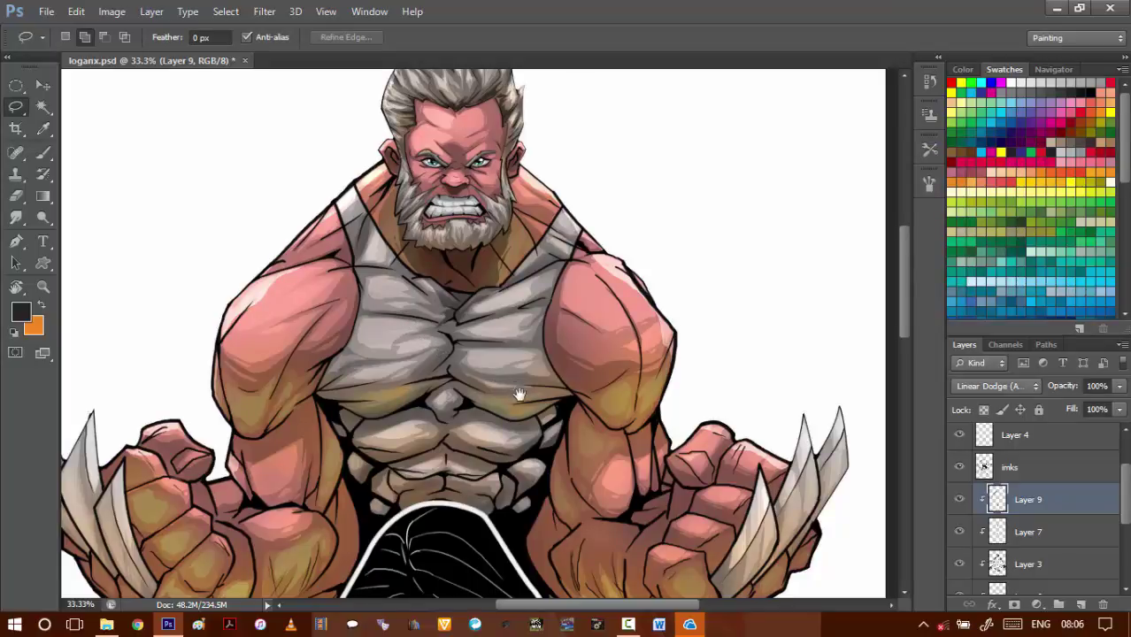
{"action": "left_click_drag", "start_coordinate": [520, 395], "coordinate": [454, 329]}
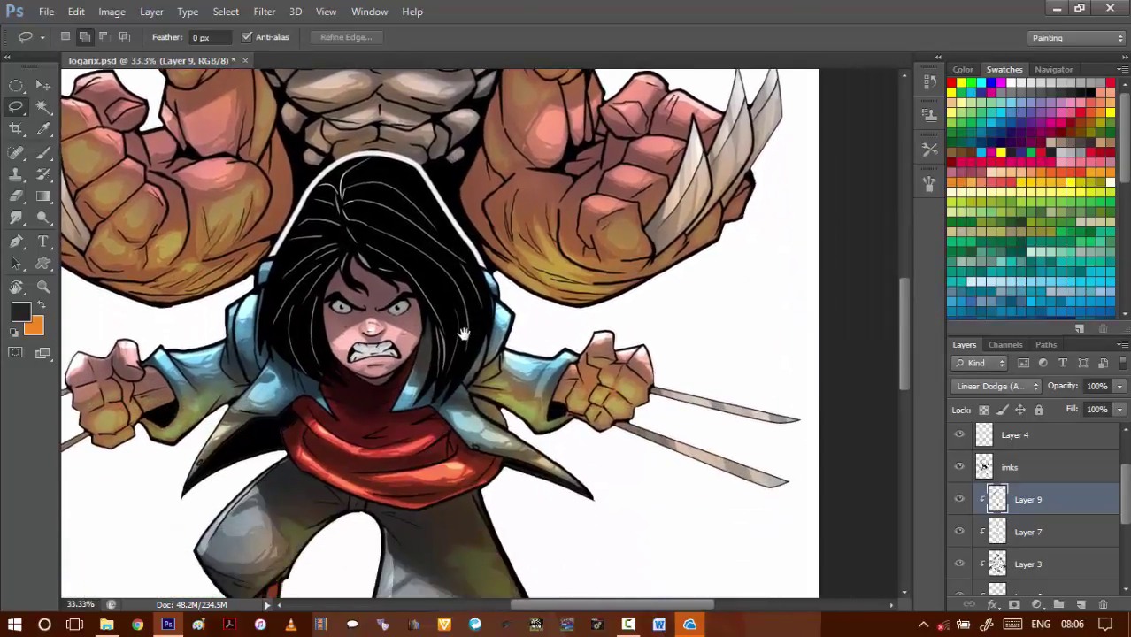
- Smudge and soften the Layer 9 rim light on the inner edge of the girl's trouser leg at the viewer's right, and save the file
{"action": "scroll", "coordinate": [485, 330], "scroll_direction": "down", "scroll_amount": 2}
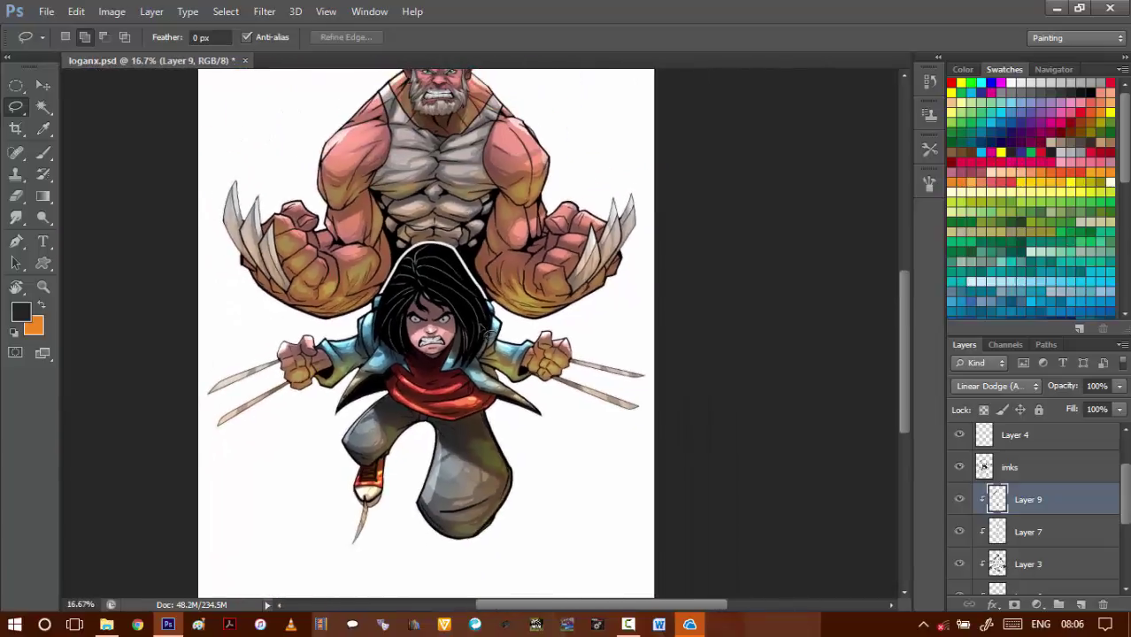
{"action": "scroll", "coordinate": [472, 453], "scroll_direction": "up", "scroll_amount": 3}
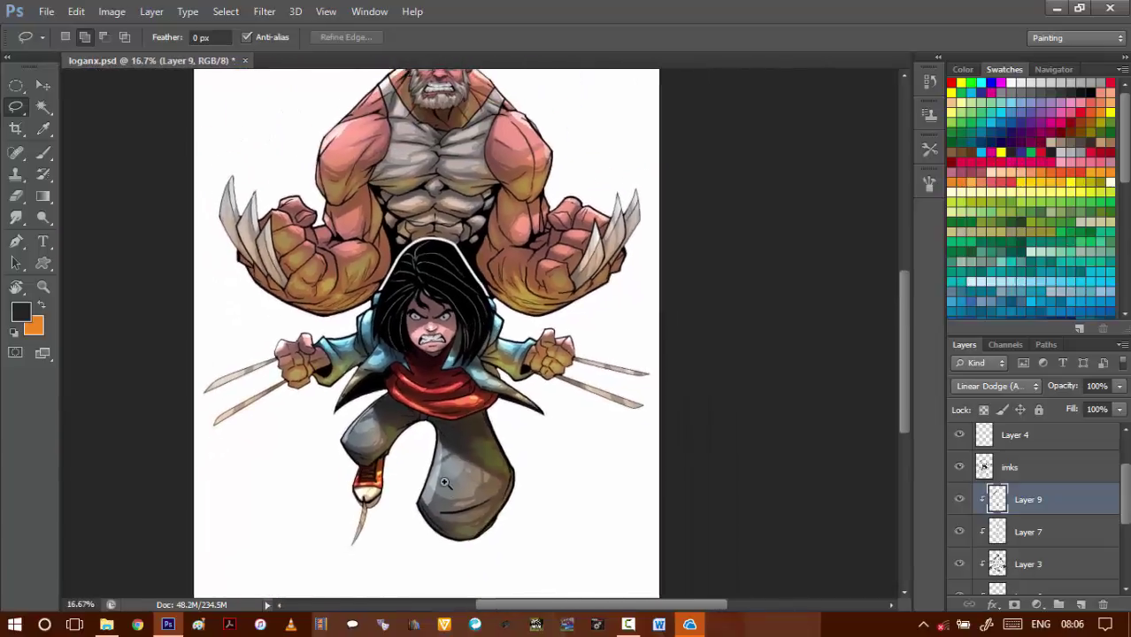
{"action": "key", "text": "e"}
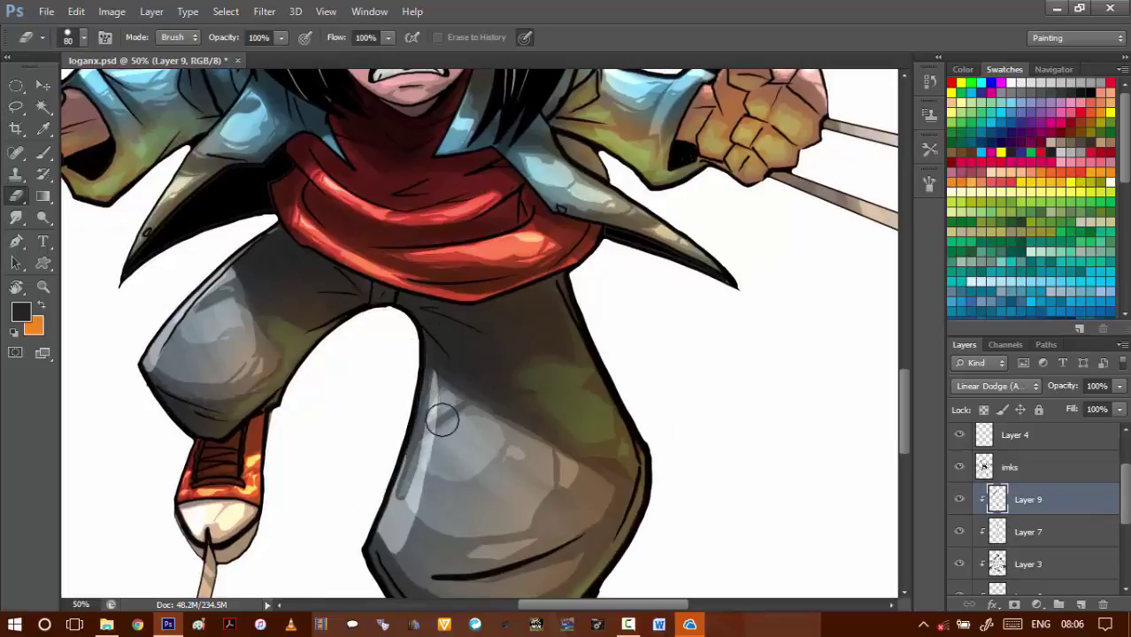
{"action": "key", "text": "r"}
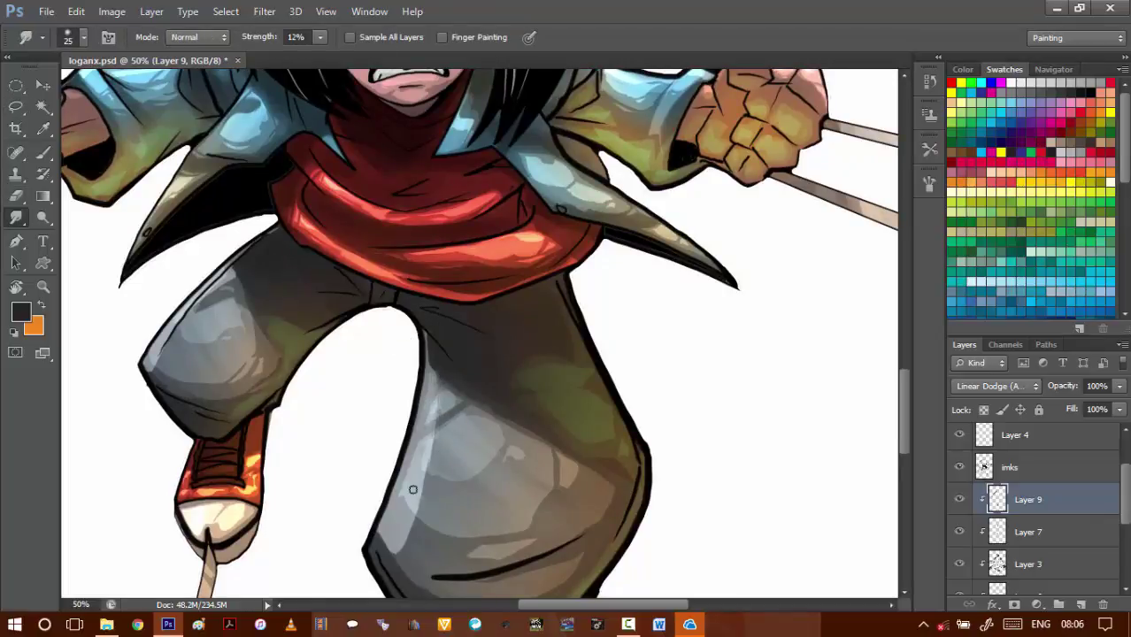
{"action": "left_click_drag", "start_coordinate": [412, 489], "coordinate": [425, 475]}
{"action": "key", "text": "e"}
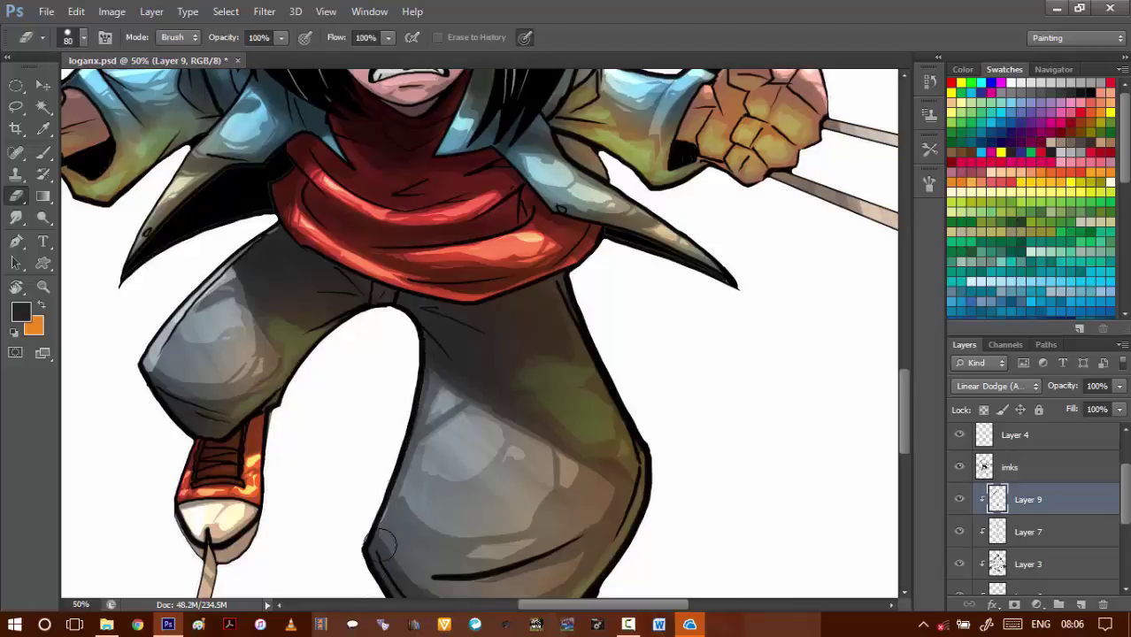
{"action": "left_click", "coordinate": [446, 394], "text": "alt"}
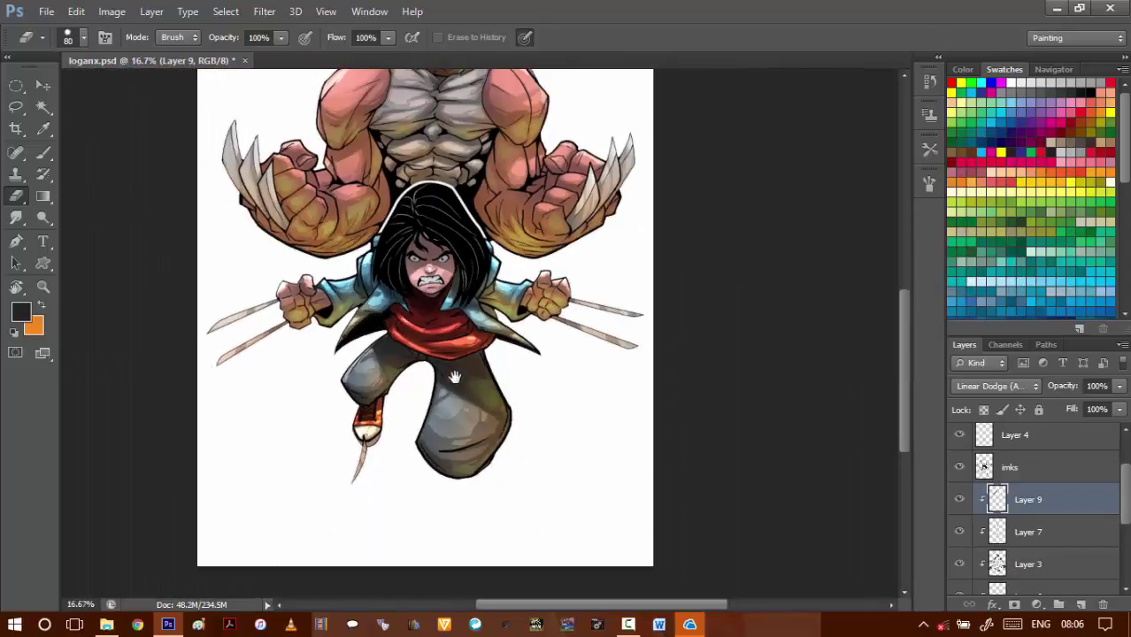
{"action": "mouse_move", "coordinate": [472, 325]}
{"action": "left_mouse_down"}
{"action": "mouse_move", "coordinate": [434, 592]}
{"action": "mouse_move", "coordinate": [453, 440]}
{"action": "left_mouse_up"}
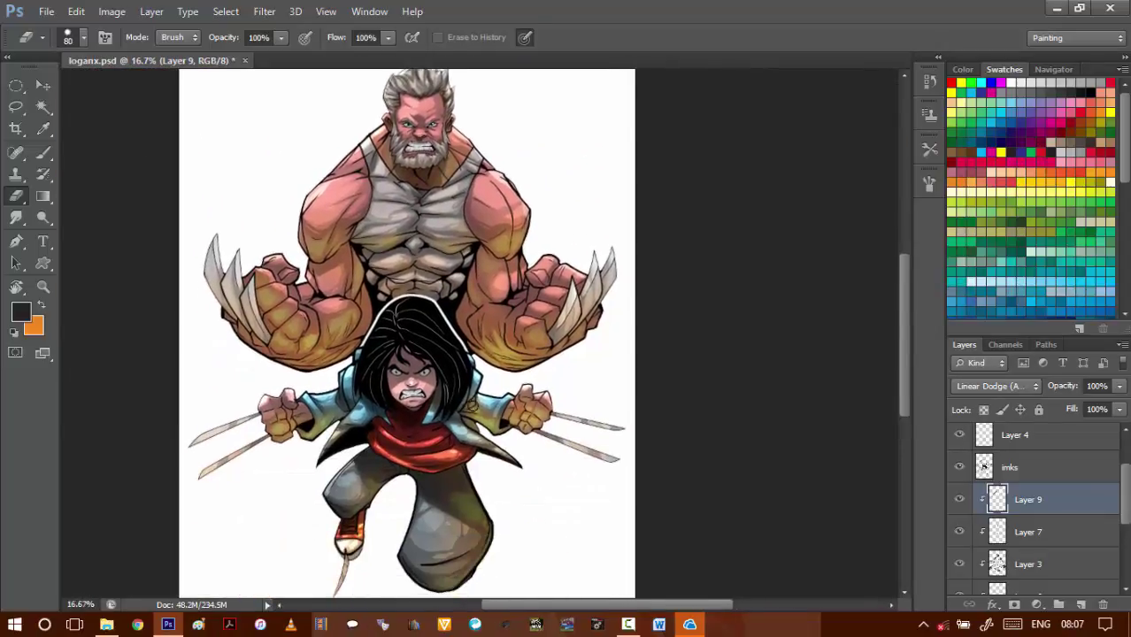
{"action": "key", "text": "ctrl+s"}
- Show the bk layer and check both figures against its black and white backdrop
{"action": "left_click_drag", "start_coordinate": [474, 244], "coordinate": [482, 358]}
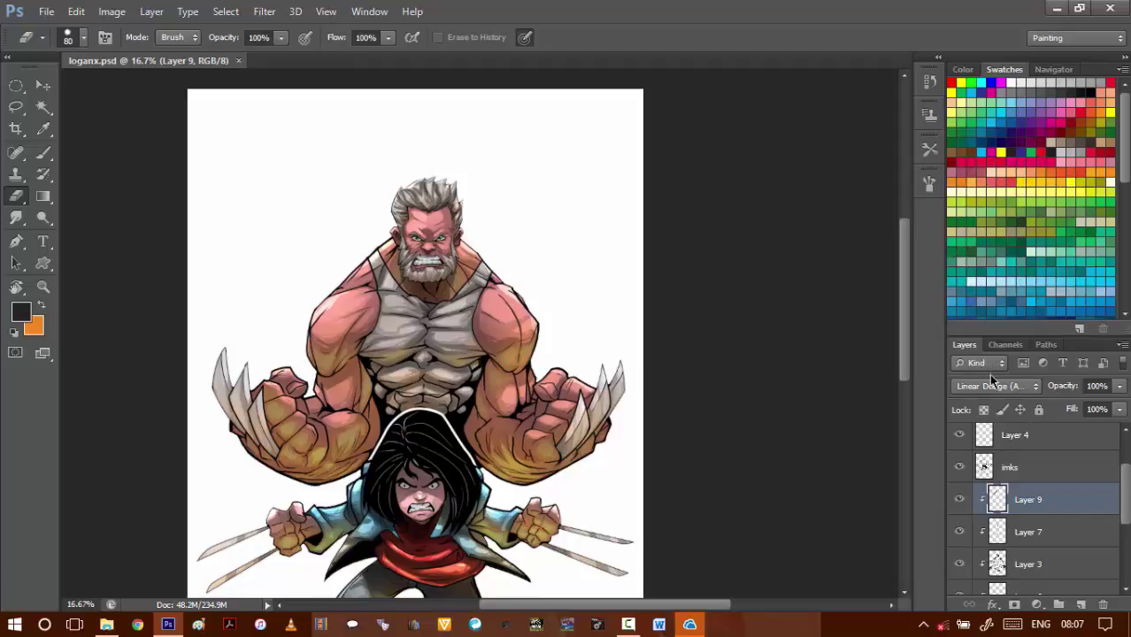
{"action": "left_click_drag", "start_coordinate": [1125, 511], "coordinate": [1126, 574]}
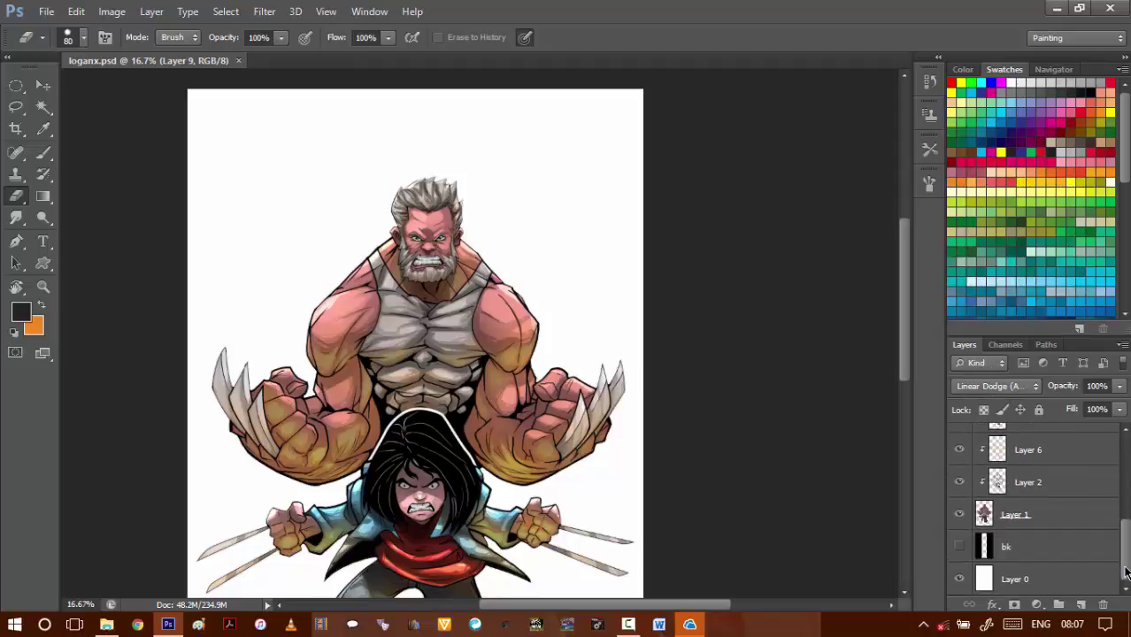
{"action": "left_click", "coordinate": [961, 548]}
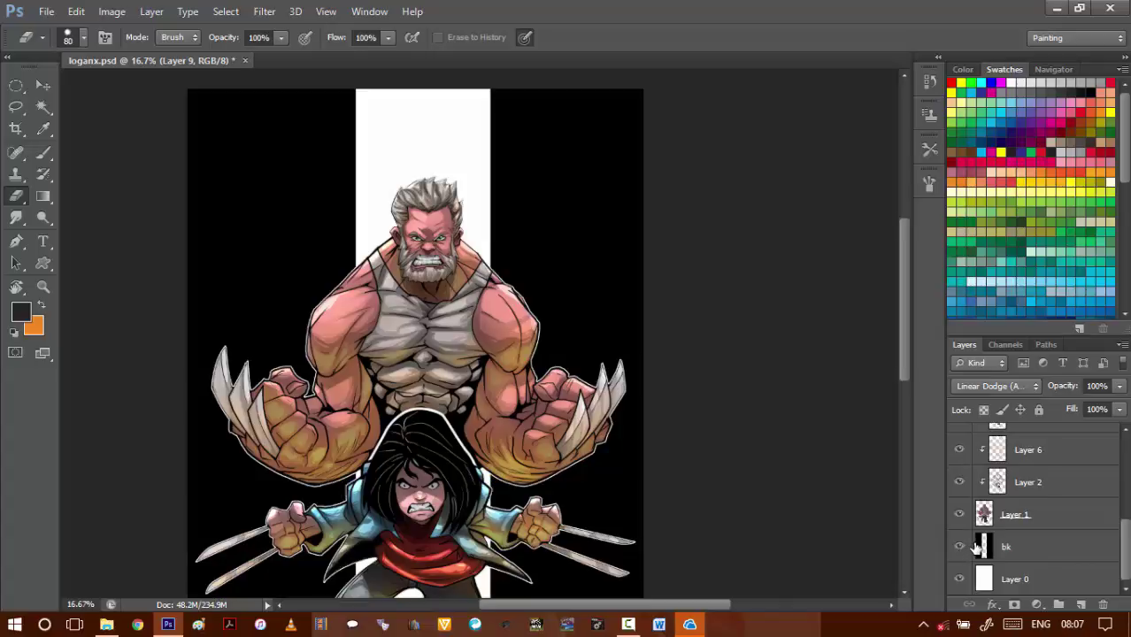
{"action": "scroll", "coordinate": [584, 462], "scroll_direction": "down", "scroll_amount": 8}
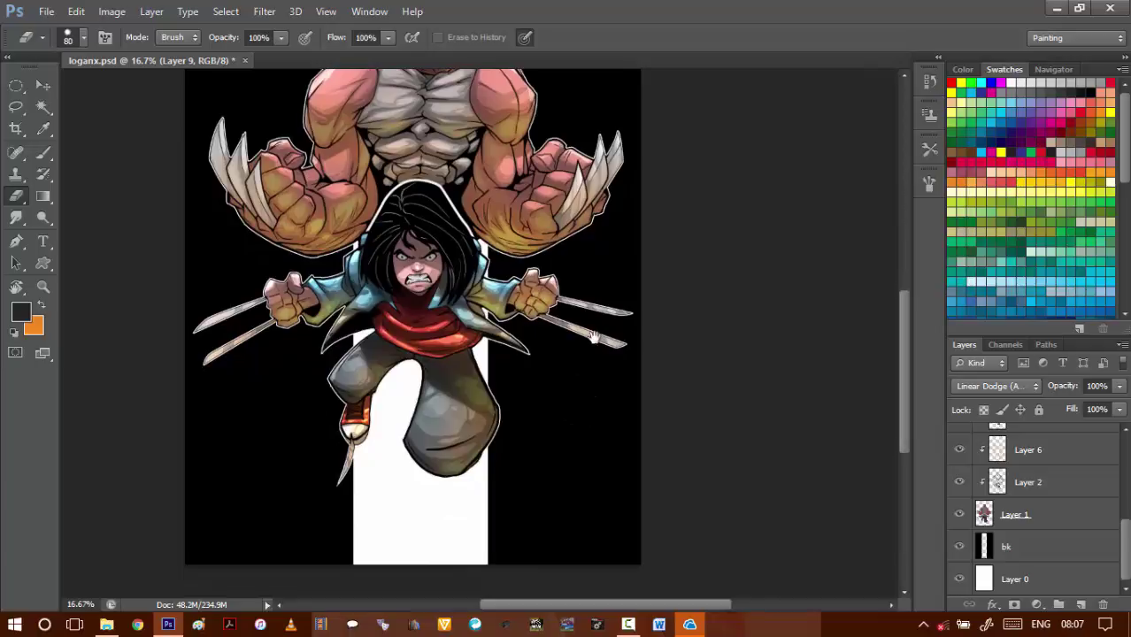
{"action": "scroll", "coordinate": [593, 338], "scroll_direction": "up", "scroll_amount": 3}
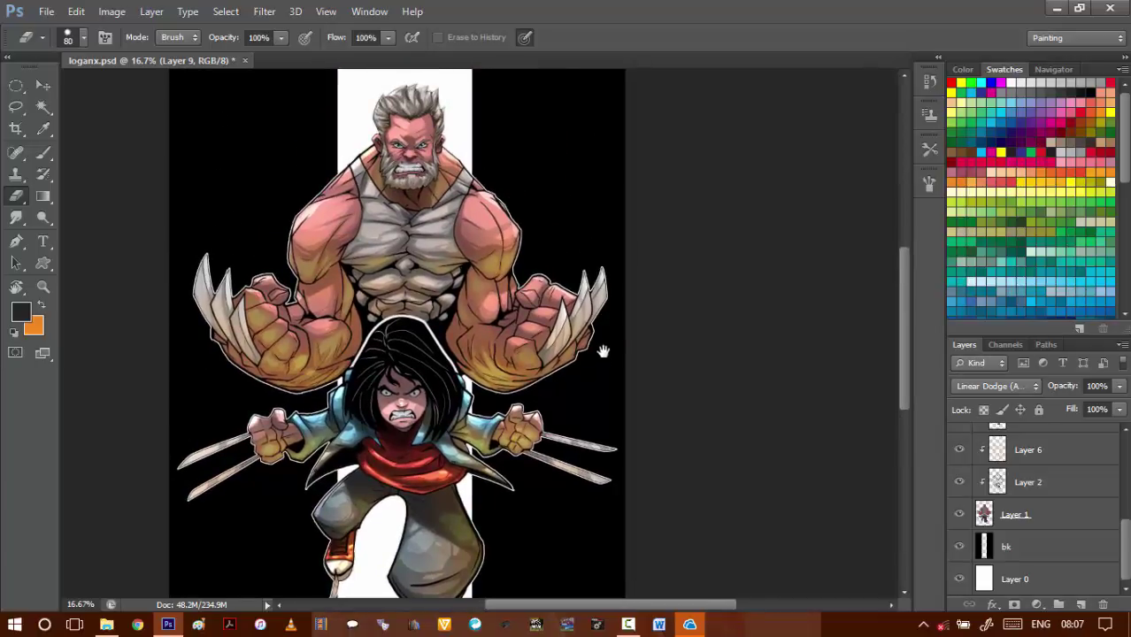
- Add a new layer directly above the bk layer and fill it with the orange background colour
{"action": "left_click", "coordinate": [1079, 557]}
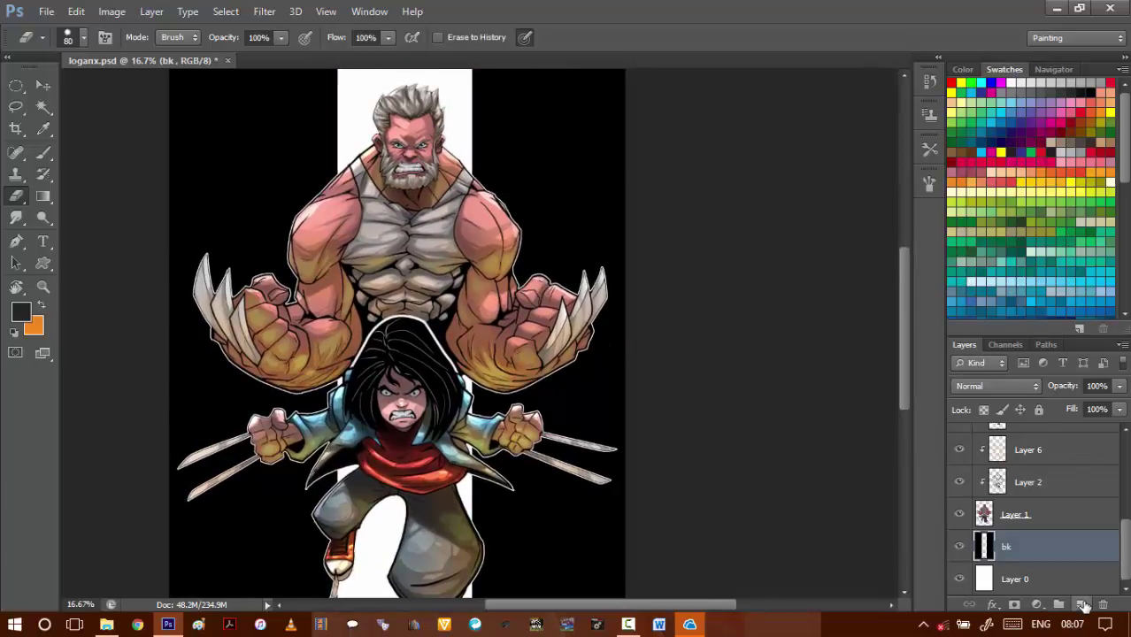
{"action": "left_click", "coordinate": [1081, 604]}
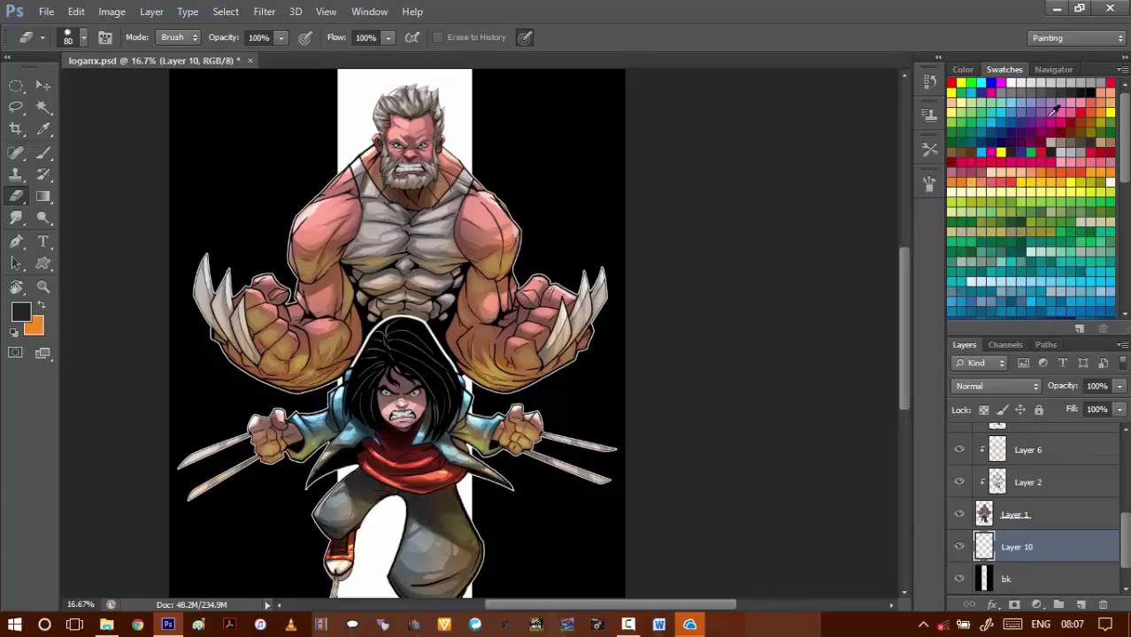
{"action": "key", "text": "ctrl+BackSpace"}
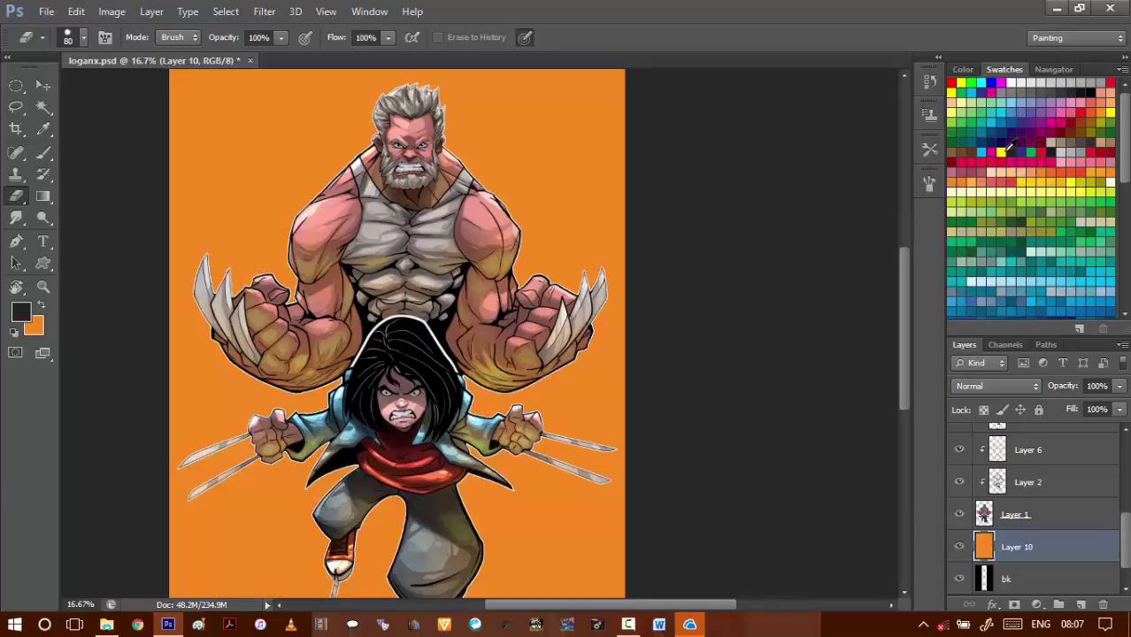
- Colorize the orange fill layer to a deep green with Hue/Saturation, using saturation 65 and lightness -58
{"action": "key", "text": "ctrl+u"}
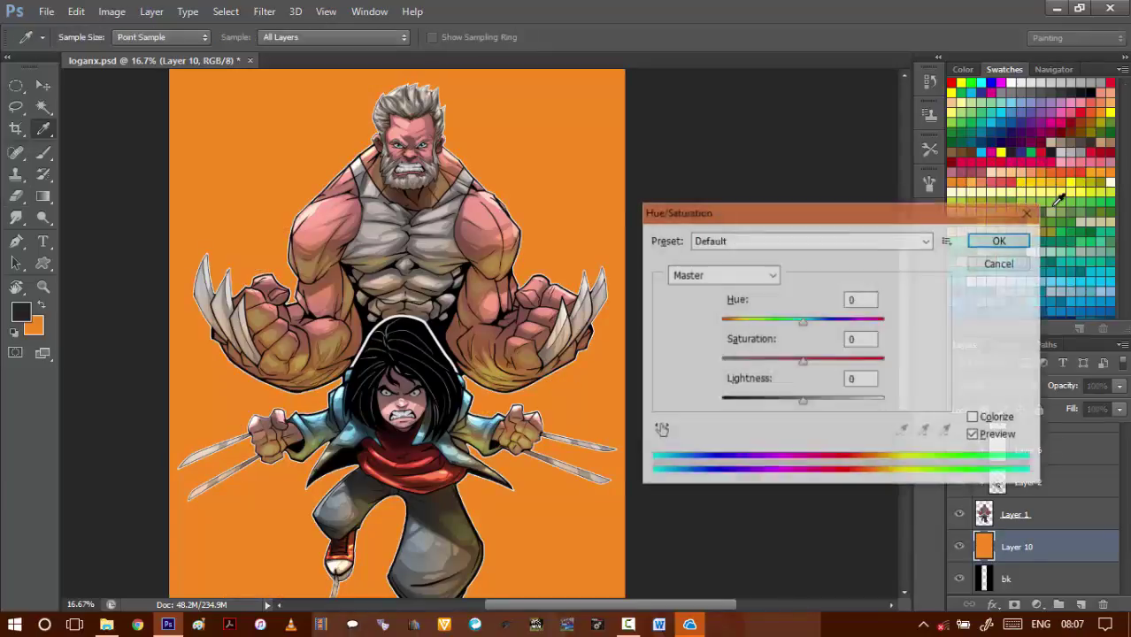
{"action": "left_click", "coordinate": [974, 419]}
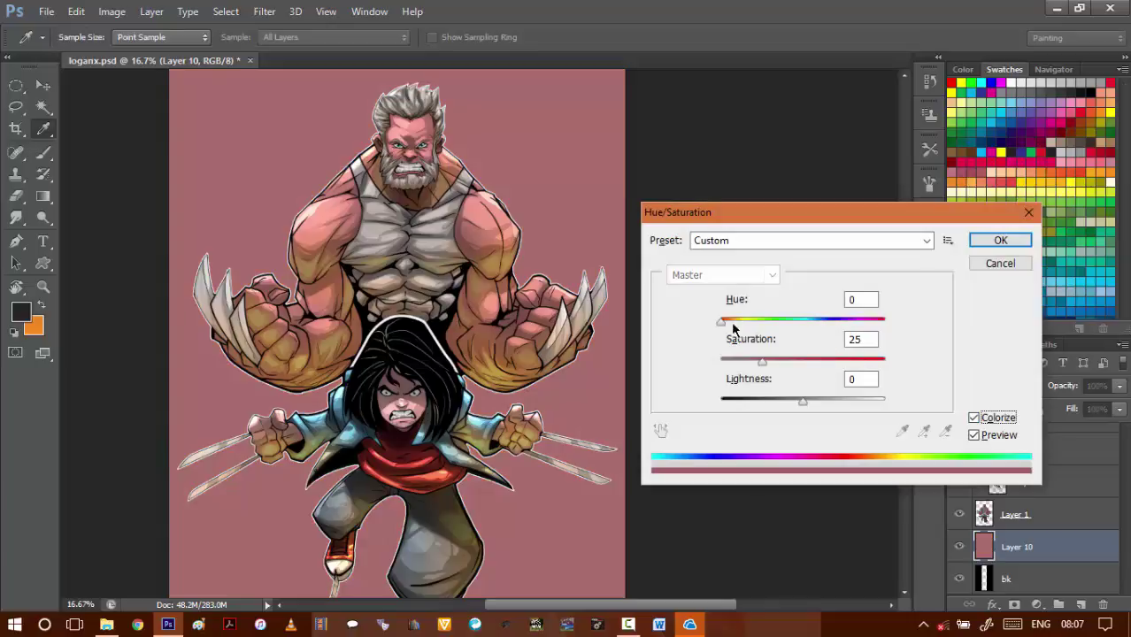
{"action": "left_click_drag", "start_coordinate": [733, 327], "coordinate": [807, 325]}
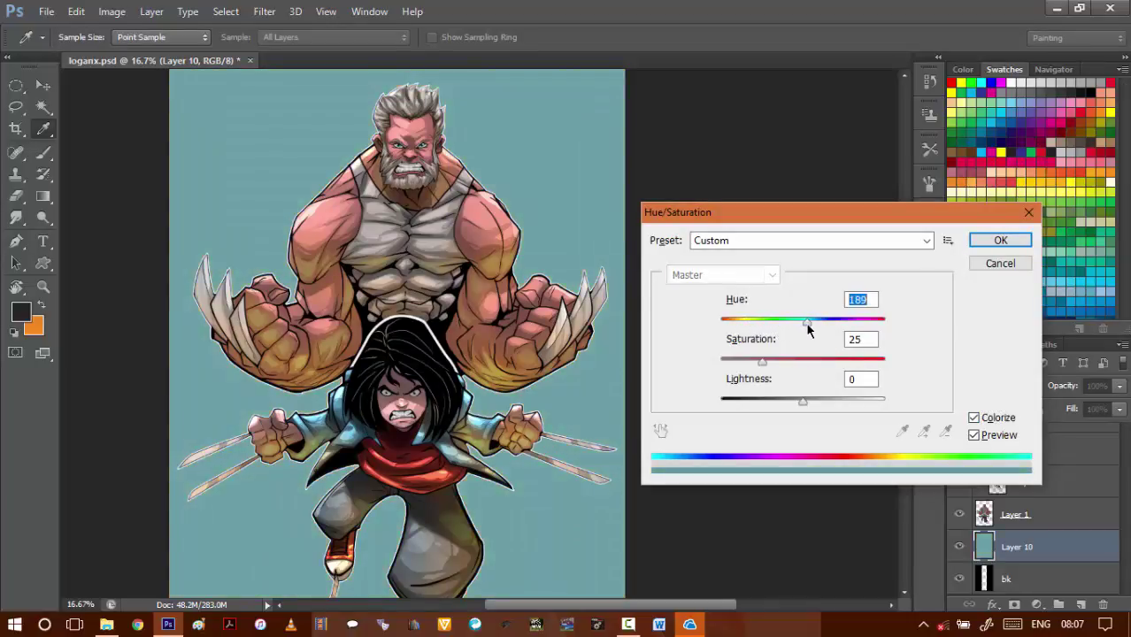
{"action": "left_click_drag", "start_coordinate": [765, 368], "coordinate": [732, 410]}
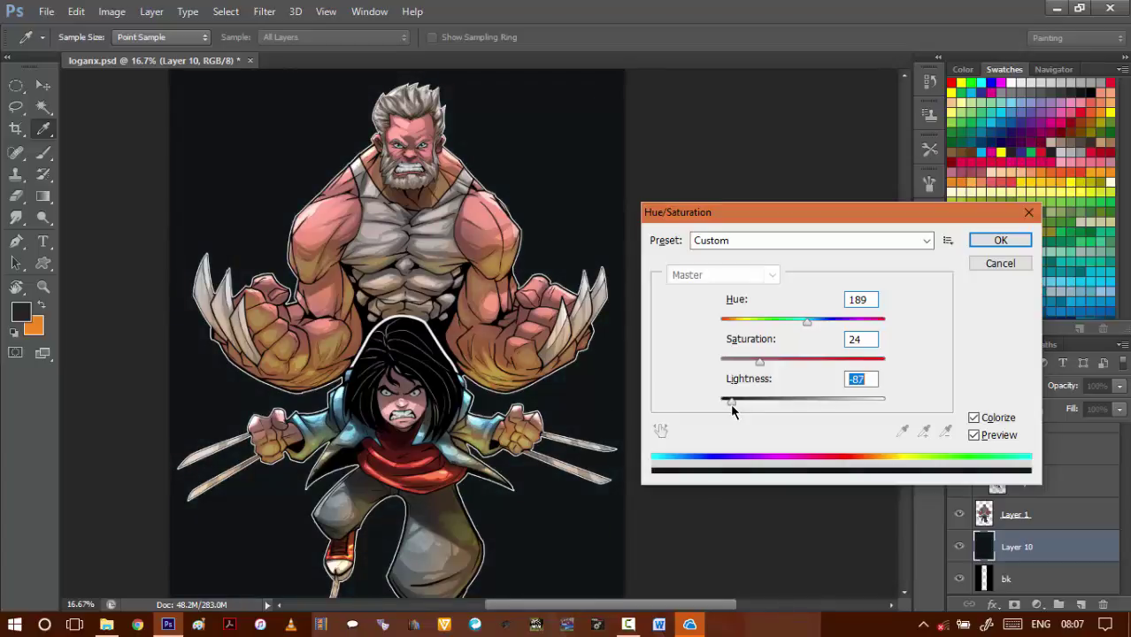
{"action": "left_click_drag", "start_coordinate": [732, 407], "coordinate": [733, 407]}
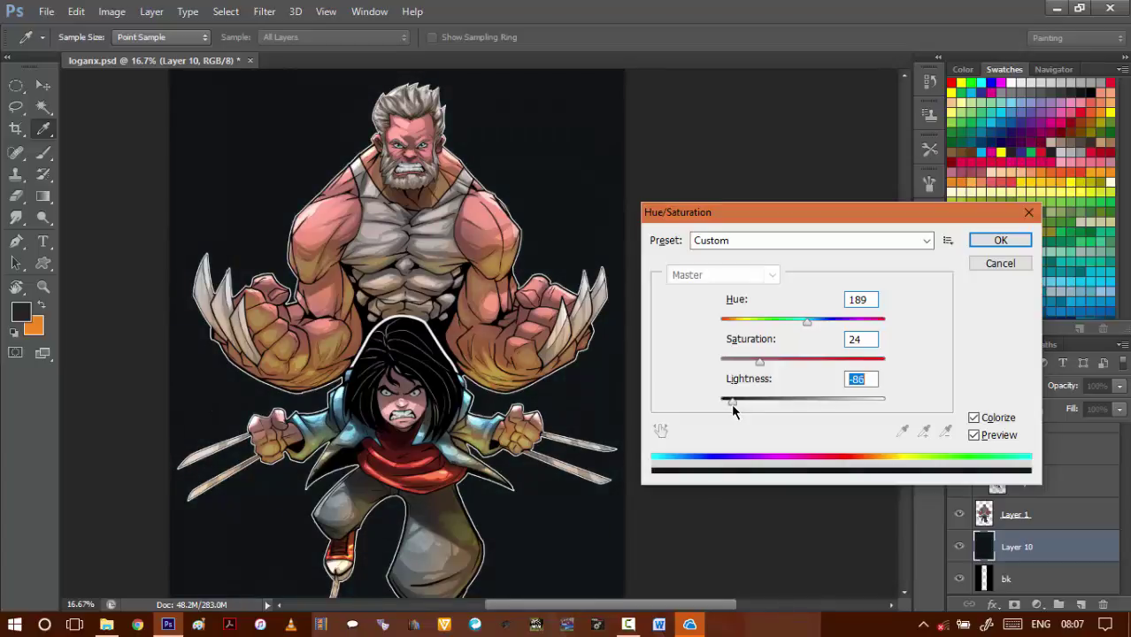
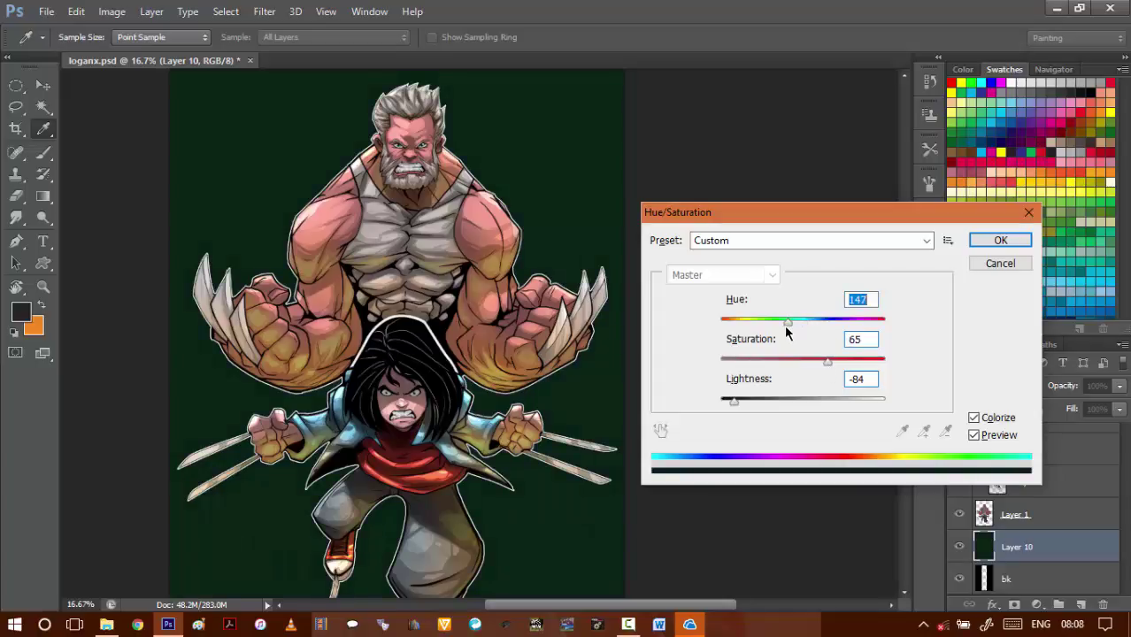
{"action": "left_click_drag", "start_coordinate": [786, 324], "coordinate": [842, 342]}
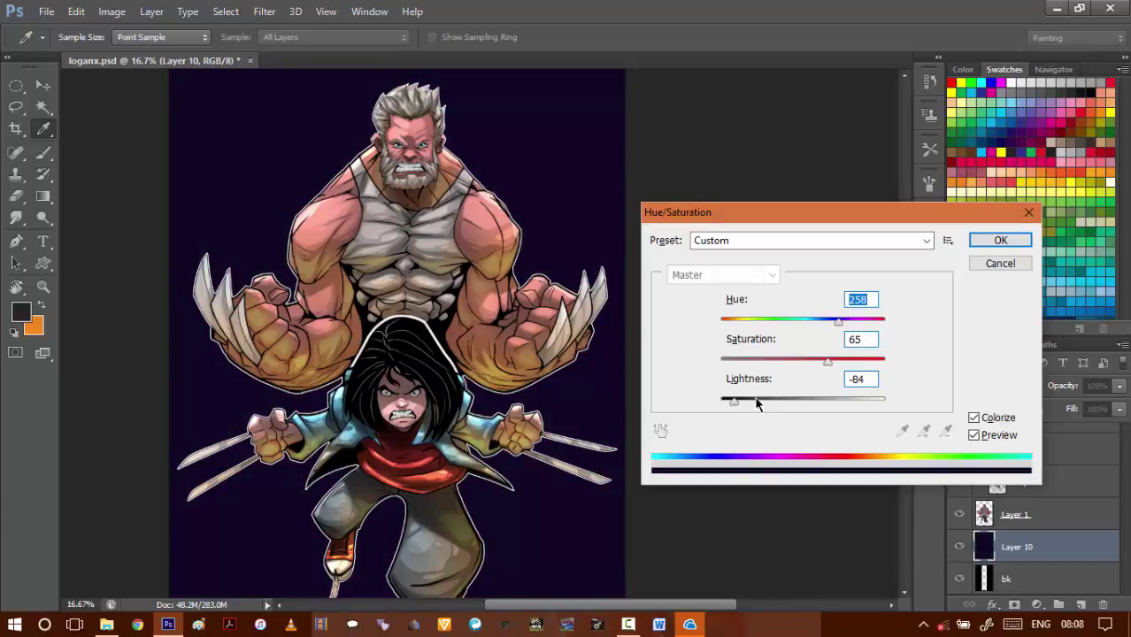
{"action": "mouse_move", "coordinate": [757, 404]}
{"action": "left_mouse_down"}
{"action": "mouse_move", "coordinate": [771, 404]}
{"action": "mouse_move", "coordinate": [754, 401]}
{"action": "left_mouse_up"}
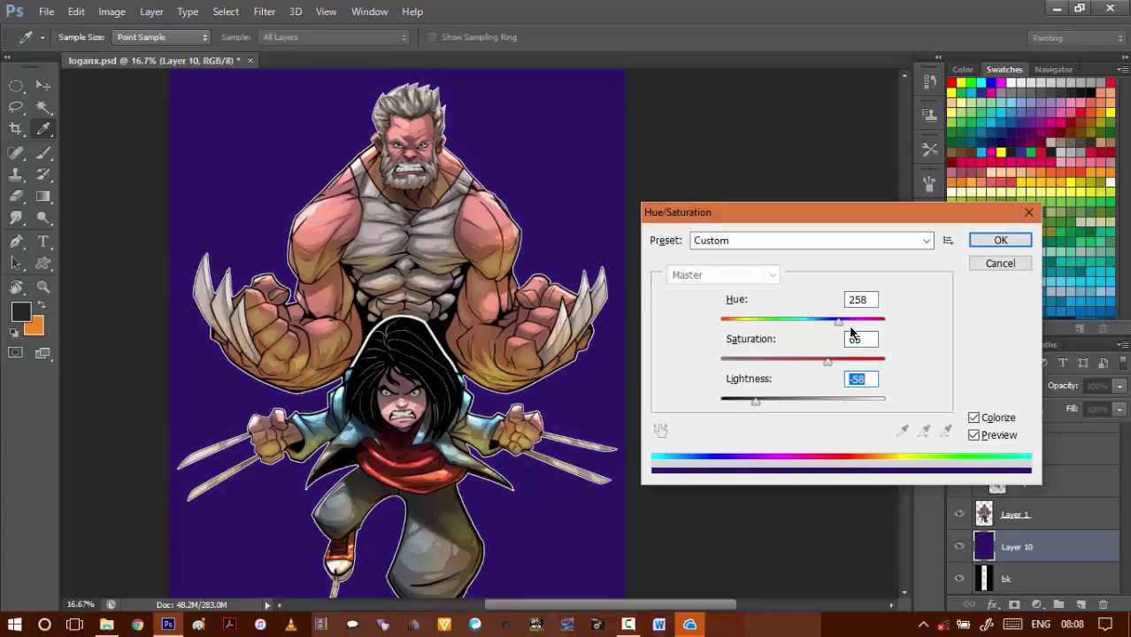
{"action": "left_click_drag", "start_coordinate": [821, 325], "coordinate": [805, 325]}
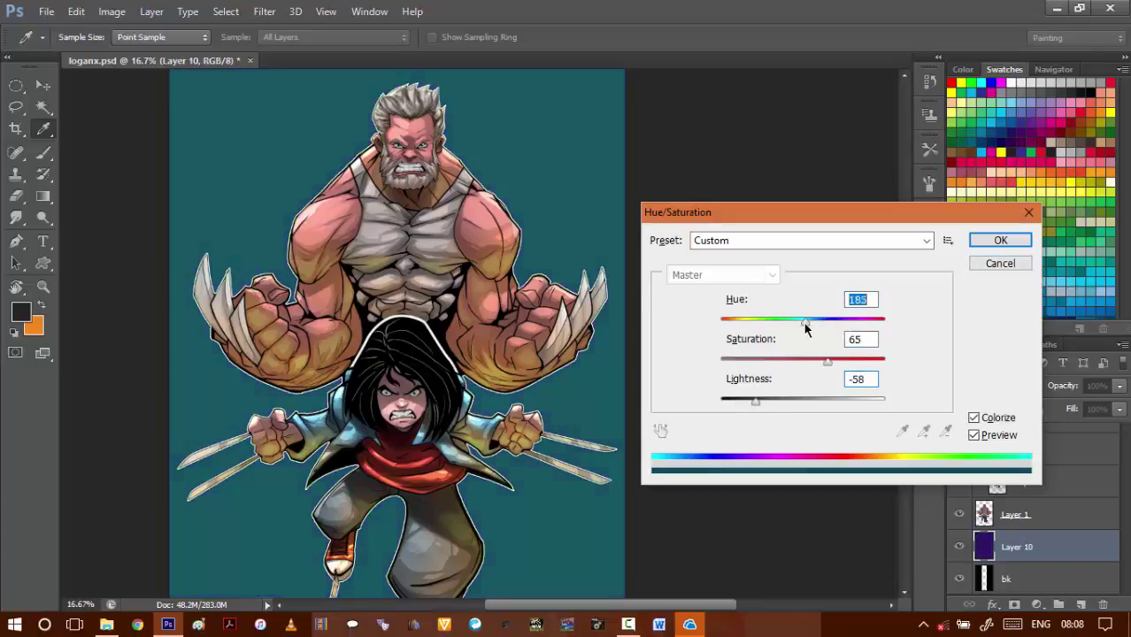
{"action": "left_click", "coordinate": [1000, 240]}
{"action": "key", "text": "e"}
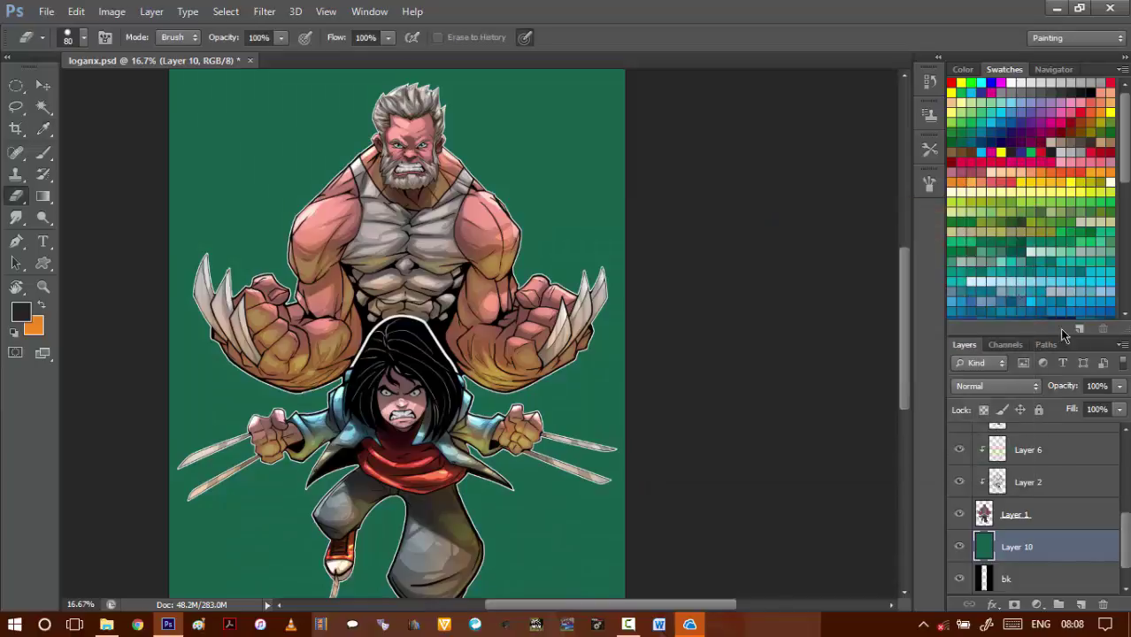
- Hide the bk layer and lower the opacity of the green Layer 10 to 49%
{"action": "left_click_drag", "start_coordinate": [1119, 392], "coordinate": [1071, 400]}
{"action": "left_click", "coordinate": [959, 579]}
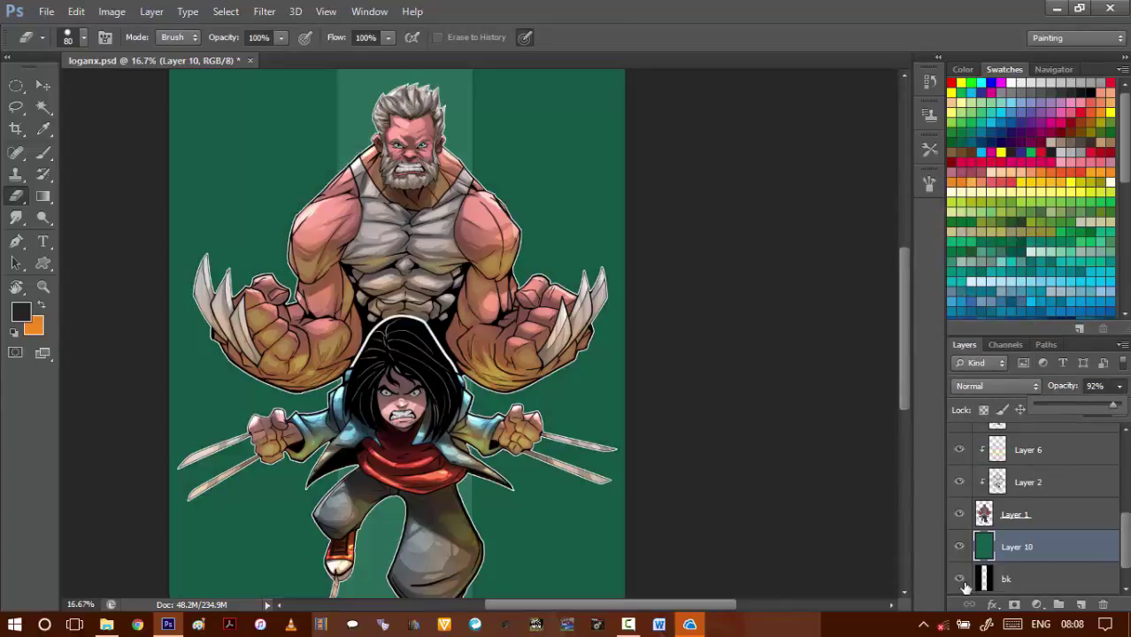
{"action": "mouse_move", "coordinate": [1089, 403]}
{"action": "left_mouse_down"}
{"action": "mouse_move", "coordinate": [1073, 404]}
{"action": "mouse_move", "coordinate": [1098, 405]}
{"action": "mouse_move", "coordinate": [1082, 410]}
{"action": "left_mouse_up"}
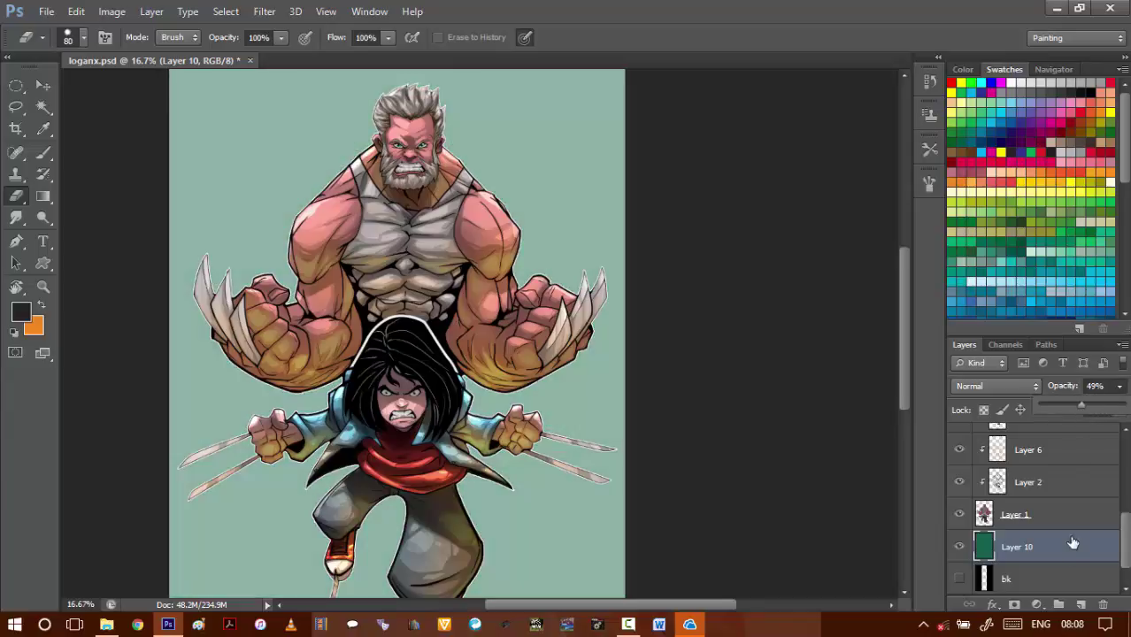
- Add a new layer above Layer 10 and set up a soft 1500 px brush with orange as the foreground colour
{"action": "left_click", "coordinate": [1081, 605]}
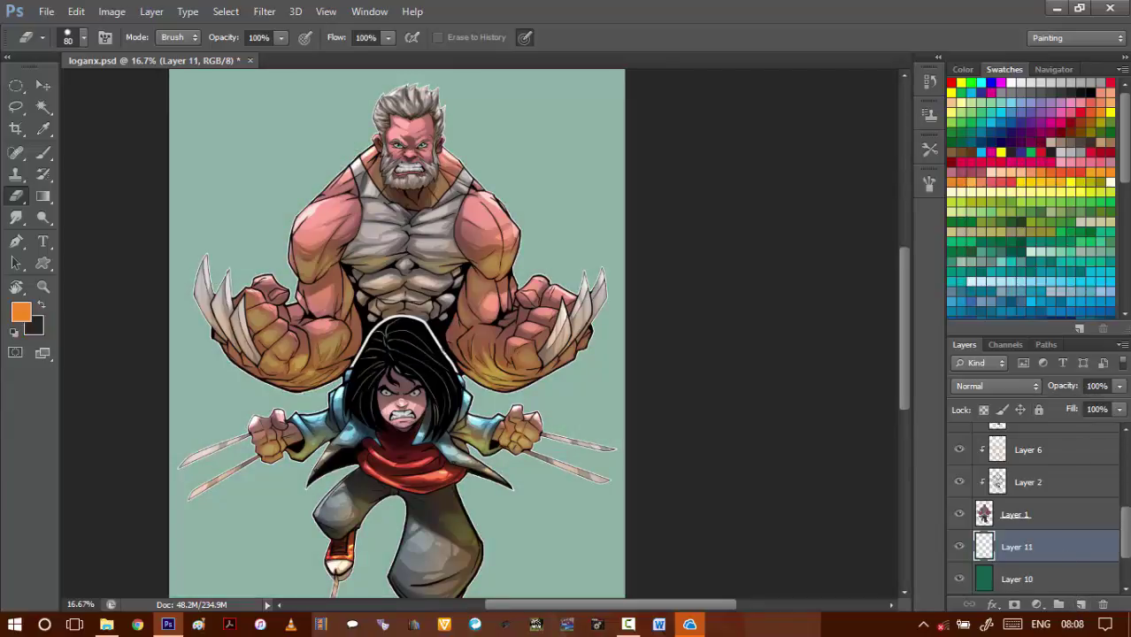
{"action": "key", "text": "bracketright"}
{"action": "key", "text": "bracketright"}
{"action": "key", "text": "bracketright"}
{"action": "key", "text": "bracketright"}
{"action": "key", "text": "bracketright"}
{"action": "key", "text": "bracketright"}
{"action": "key", "text": "bracketright"}
{"action": "key", "text": "bracketright"}
{"action": "key", "text": "bracketright"}
{"action": "key", "text": "bracketright"}
{"action": "key", "text": "bracketright"}
{"action": "key", "text": "bracketright"}
{"action": "key", "text": "bracketright"}
{"action": "key", "text": "bracketright"}
{"action": "key", "text": "bracketright"}
{"action": "key", "text": "bracketright"}
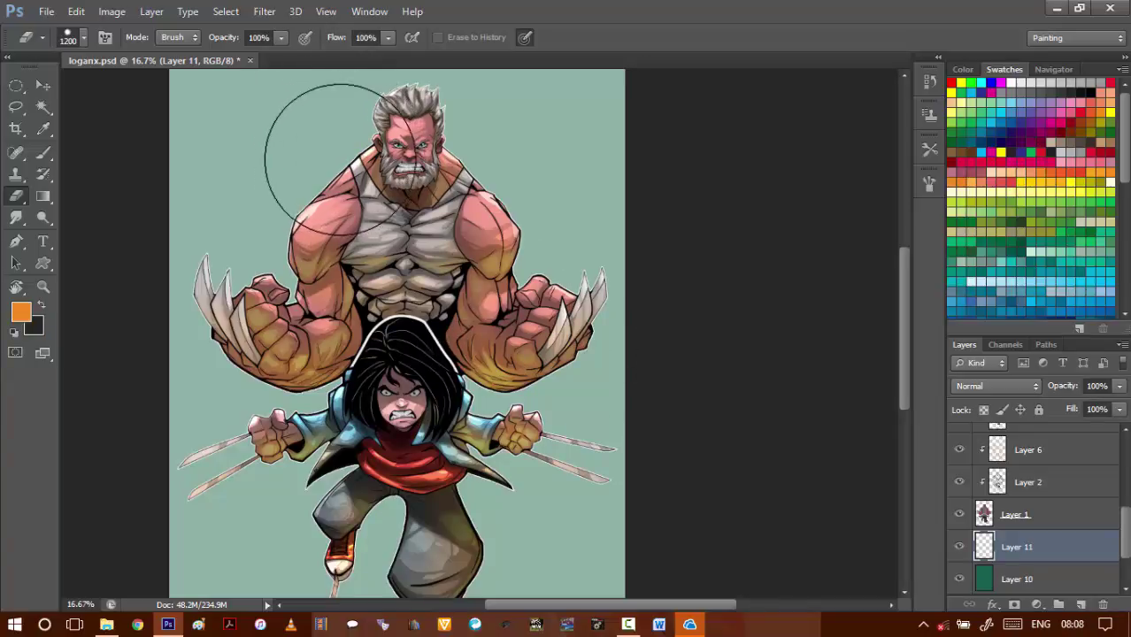
{"action": "key", "text": "v"}
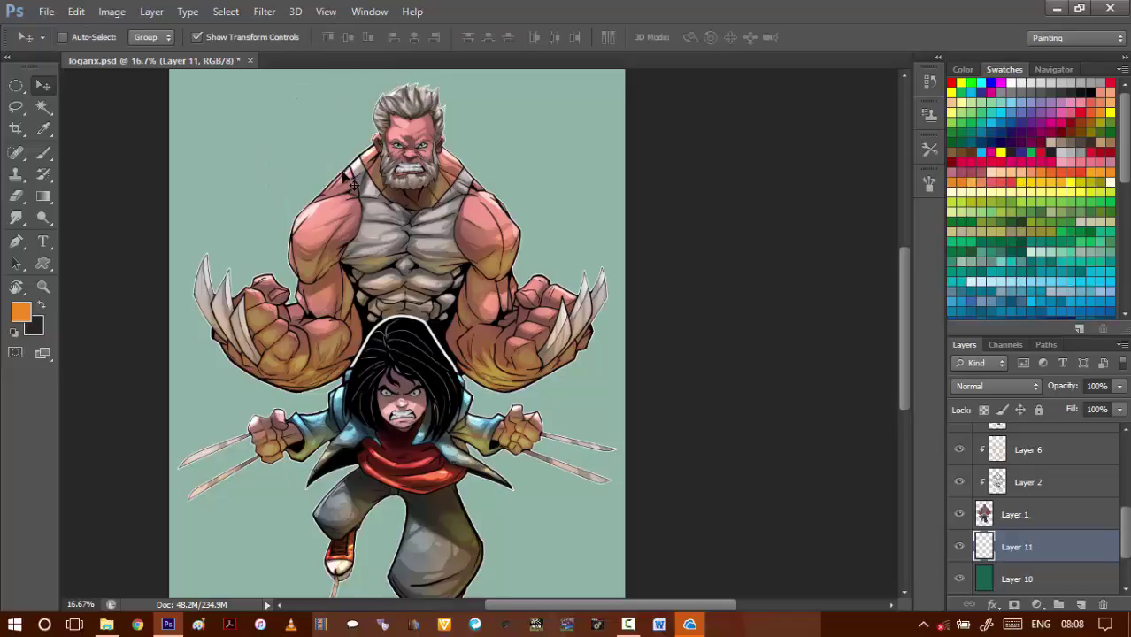
{"action": "key", "text": "b"}
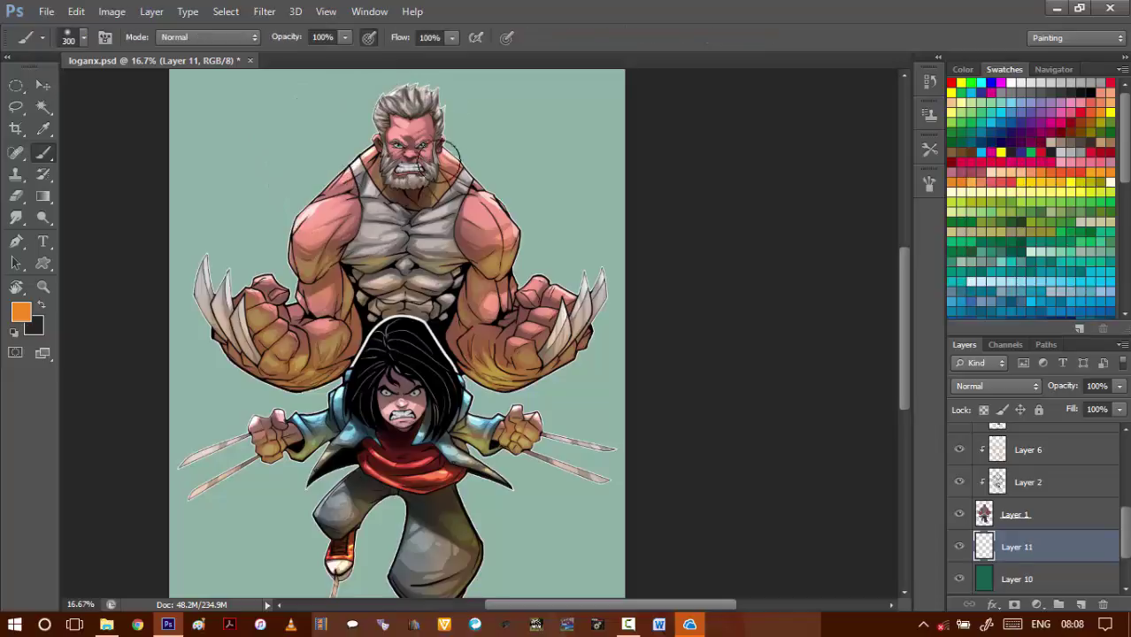
{"action": "key", "text": "bracketright"}
{"action": "key", "text": "bracketright"}
{"action": "key", "text": "bracketright"}
{"action": "key", "text": "bracketright"}
{"action": "key", "text": "bracketright"}
{"action": "key", "text": "bracketright"}
{"action": "key", "text": "bracketright"}
{"action": "key", "text": "bracketright"}
{"action": "key", "text": "bracketright"}
- Paint a soft orange glow across the lower background around the girl's legs and set its layer to Linear Dodge
{"action": "mouse_move", "coordinate": [575, 449]}
{"action": "left_mouse_down"}
{"action": "mouse_move", "coordinate": [607, 298]}
{"action": "mouse_move", "coordinate": [621, 336]}
{"action": "left_mouse_up"}
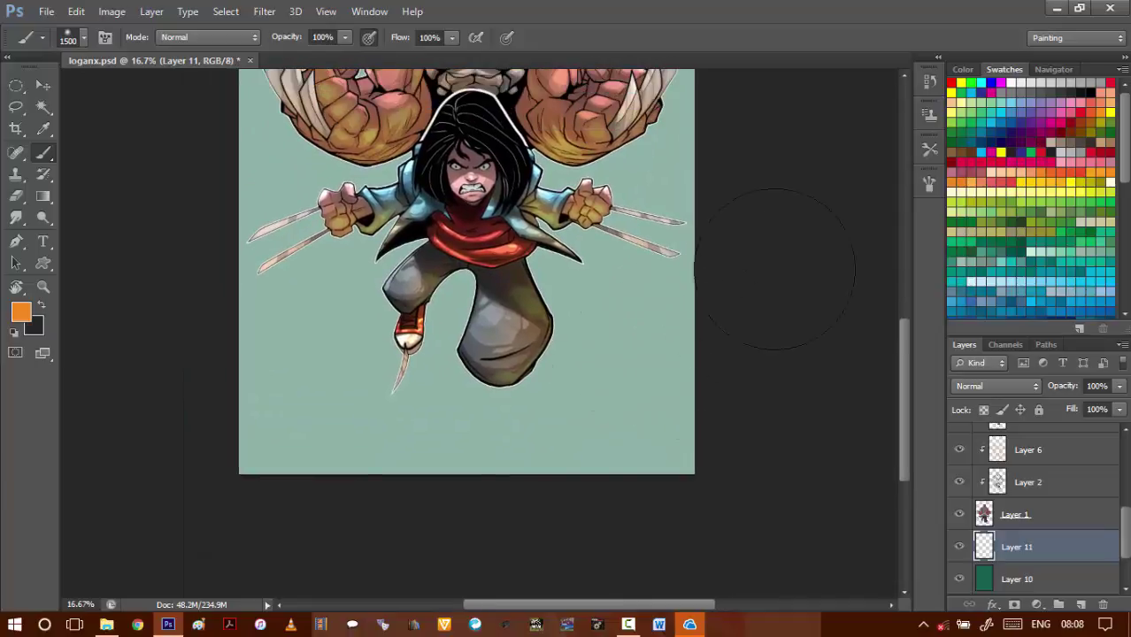
{"action": "mouse_move", "coordinate": [775, 268]}
{"action": "left_mouse_down"}
{"action": "mouse_move", "coordinate": [693, 409]}
{"action": "mouse_move", "coordinate": [703, 393]}
{"action": "mouse_move", "coordinate": [482, 495]}
{"action": "mouse_move", "coordinate": [593, 395]}
{"action": "mouse_move", "coordinate": [665, 364]}
{"action": "mouse_move", "coordinate": [705, 427]}
{"action": "left_mouse_up"}
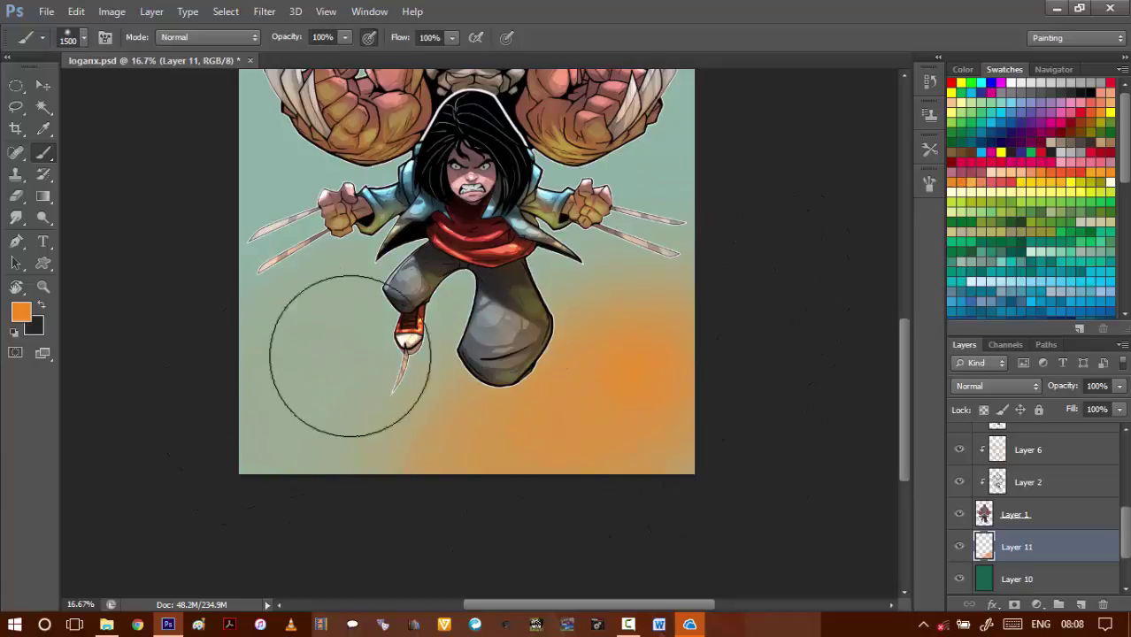
{"action": "mouse_move", "coordinate": [350, 356]}
{"action": "left_mouse_down"}
{"action": "mouse_move", "coordinate": [495, 374]}
{"action": "mouse_move", "coordinate": [606, 406]}
{"action": "mouse_move", "coordinate": [215, 442]}
{"action": "mouse_move", "coordinate": [440, 307]}
{"action": "mouse_move", "coordinate": [316, 399]}
{"action": "mouse_move", "coordinate": [234, 495]}
{"action": "mouse_move", "coordinate": [255, 478]}
{"action": "left_mouse_up"}
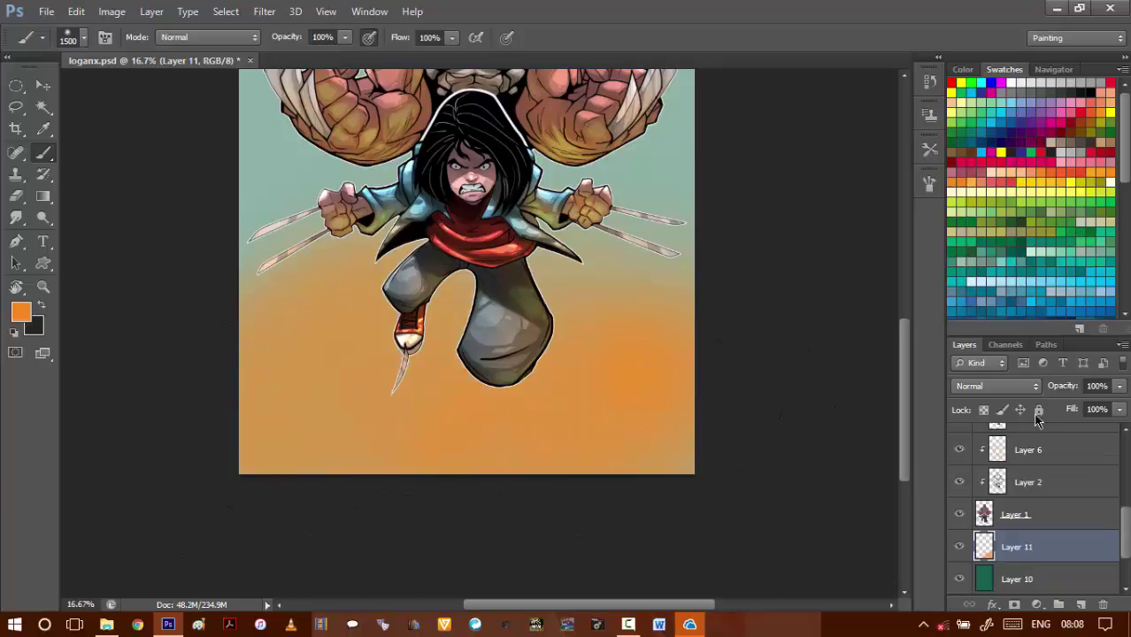
{"action": "left_click", "coordinate": [1010, 387]}
{"action": "left_click", "coordinate": [1000, 178]}
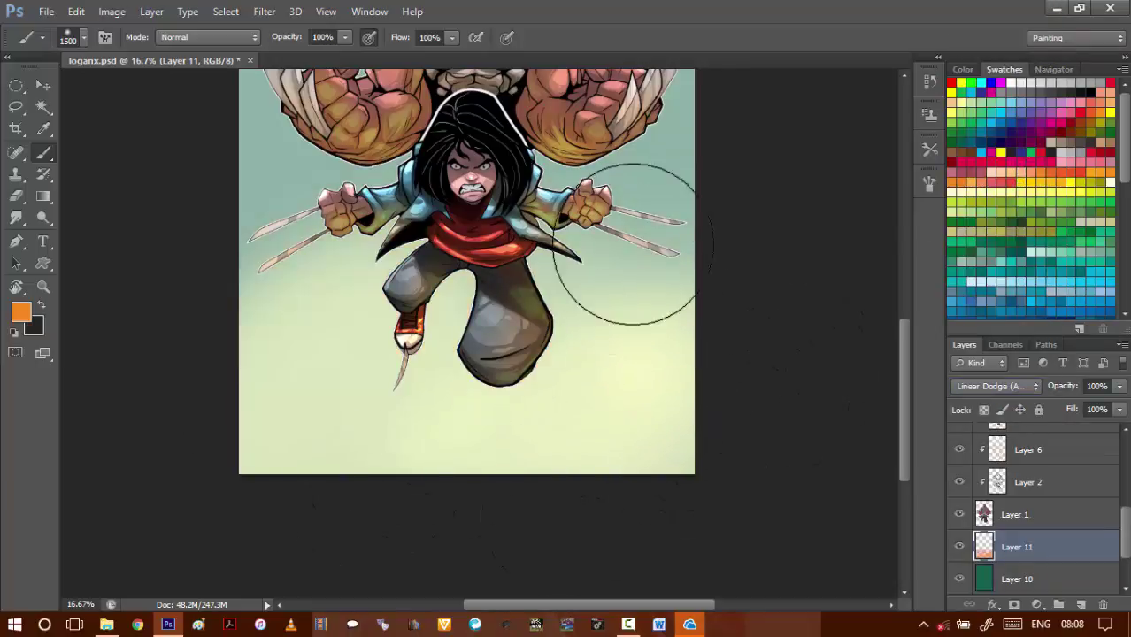
- Extend the soft orange glow up the background beside the girl's claws and add a new layer above Layer 11
{"action": "left_click_drag", "start_coordinate": [696, 219], "coordinate": [675, 325]}
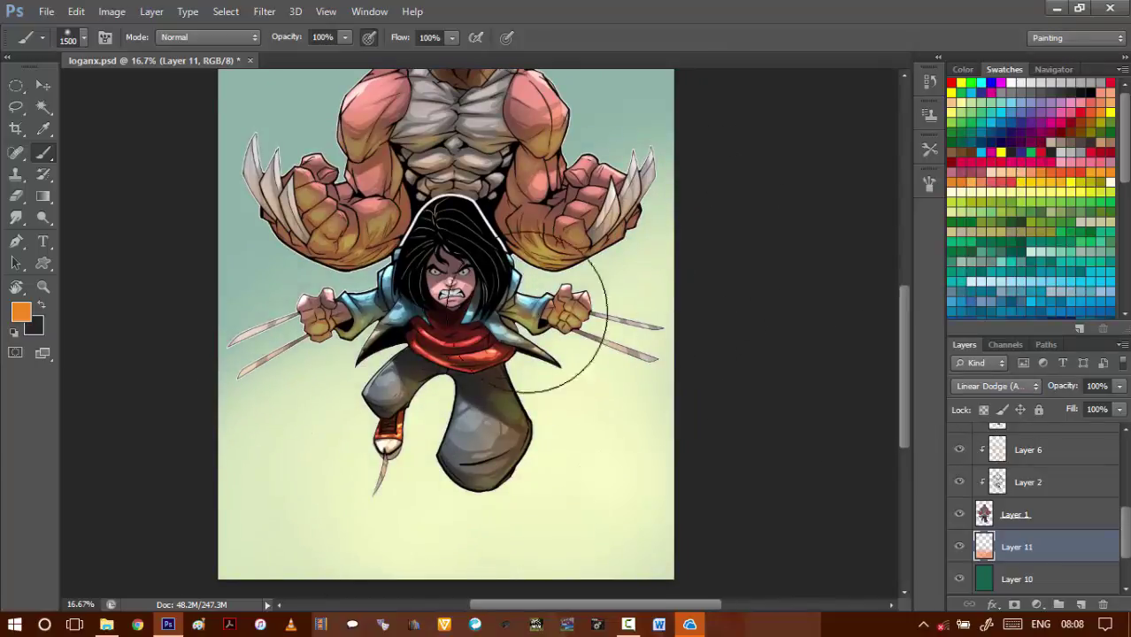
{"action": "left_click_drag", "start_coordinate": [662, 216], "coordinate": [699, 259]}
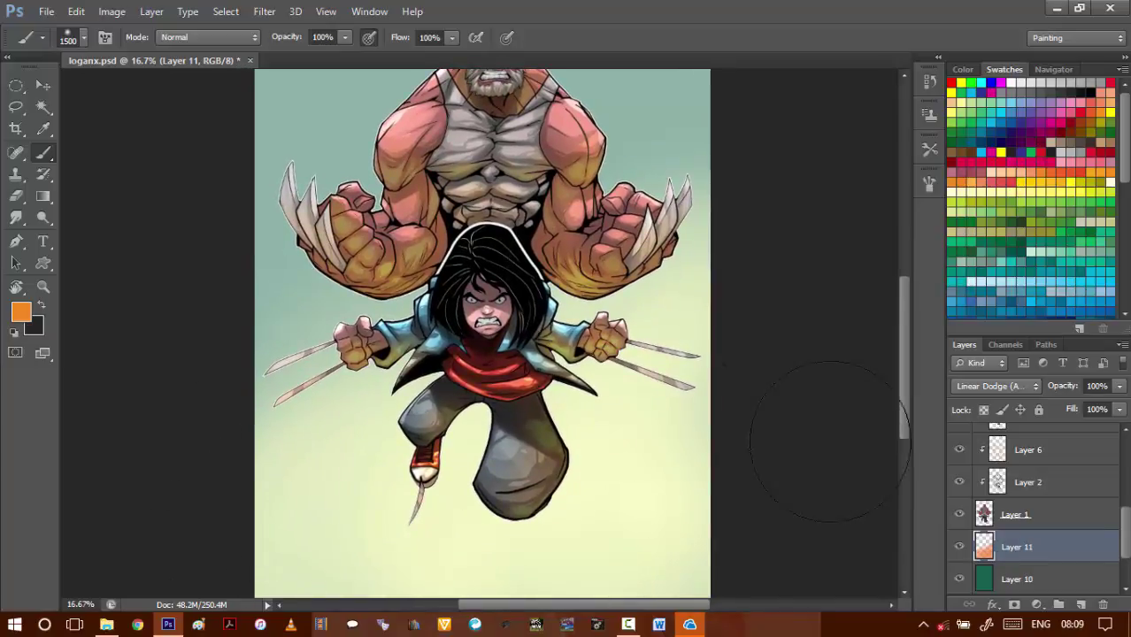
{"action": "left_click", "coordinate": [1081, 604]}
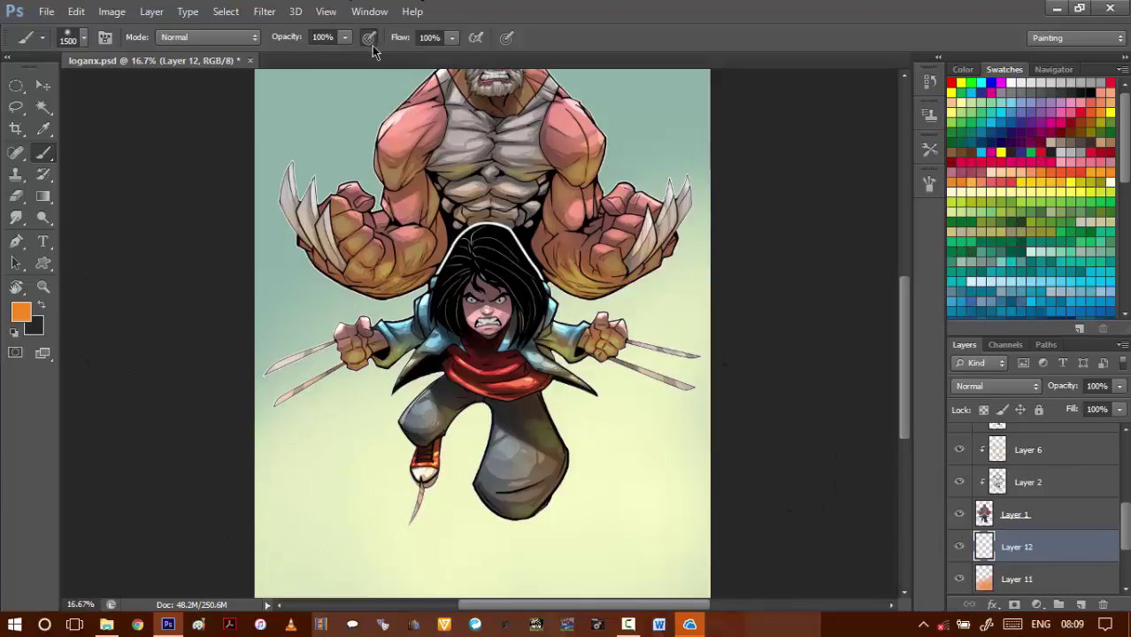
- Choose the textured brush made of scattered round dots at 500 px, with pressure-controlled opacity turned off
{"action": "right_click", "coordinate": [376, 203]}
{"action": "double_click", "coordinate": [173, 185]}
{"action": "right_click", "coordinate": [620, 263]}
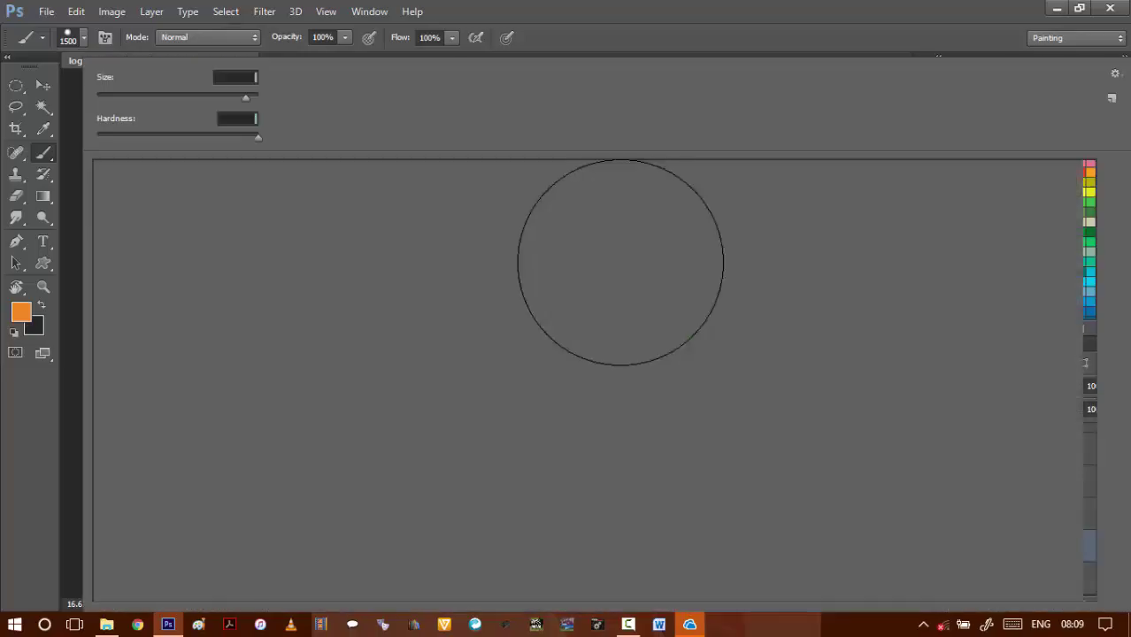
{"action": "scroll", "coordinate": [993, 236], "scroll_direction": "down", "scroll_amount": 5}
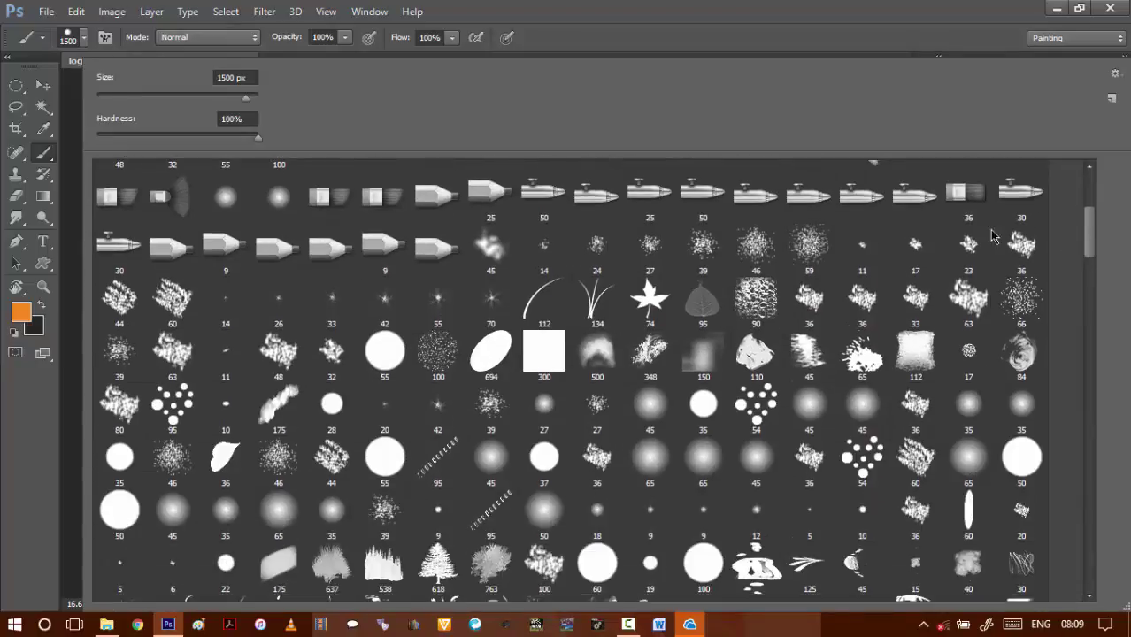
{"action": "double_click", "coordinate": [171, 413]}
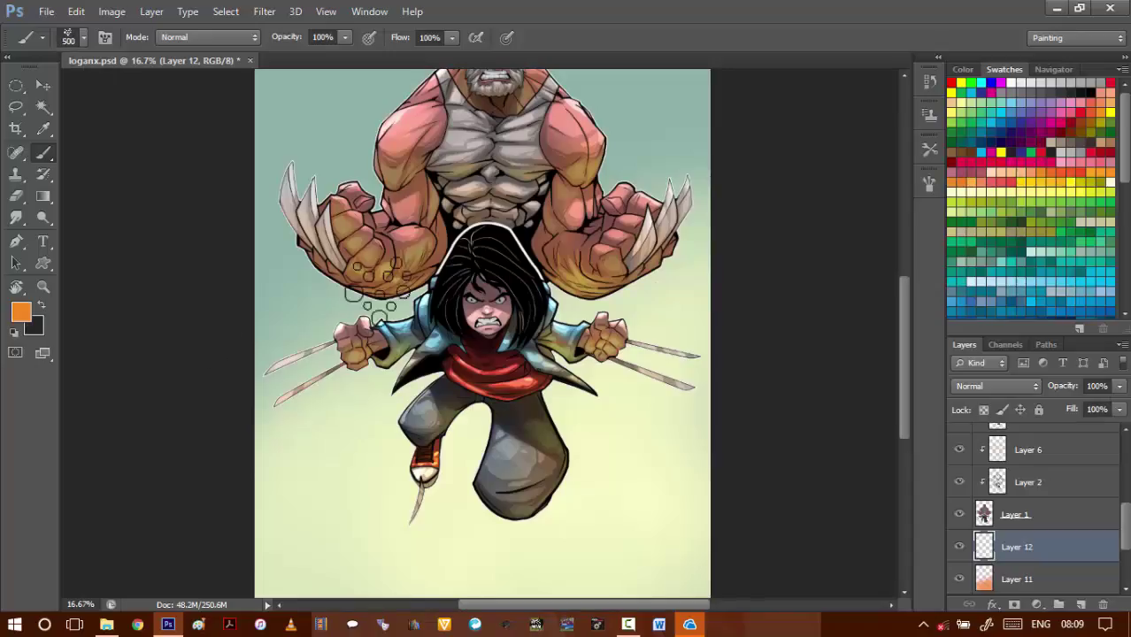
{"action": "scroll", "coordinate": [230, 339], "scroll_direction": "up", "scroll_amount": 2}
{"action": "scroll", "coordinate": [329, 204], "scroll_direction": "up", "scroll_amount": 4}
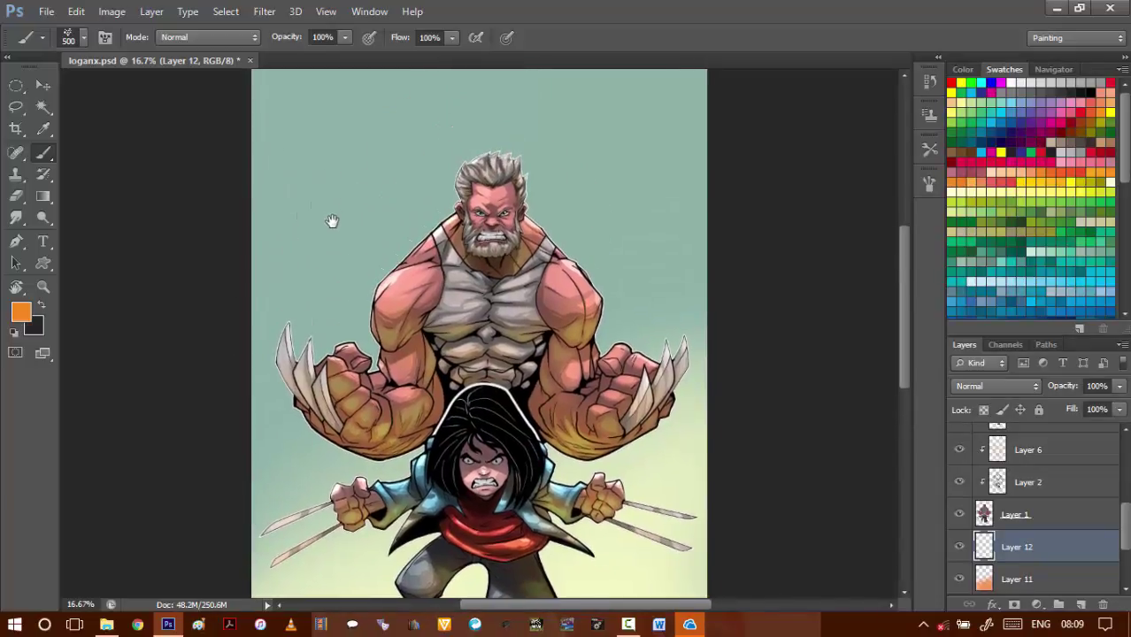
- Paint rough orange texture streaks down the background on both sides of the man, keeping the document window docked
{"action": "left_click_drag", "start_coordinate": [341, 405], "coordinate": [353, 142]}
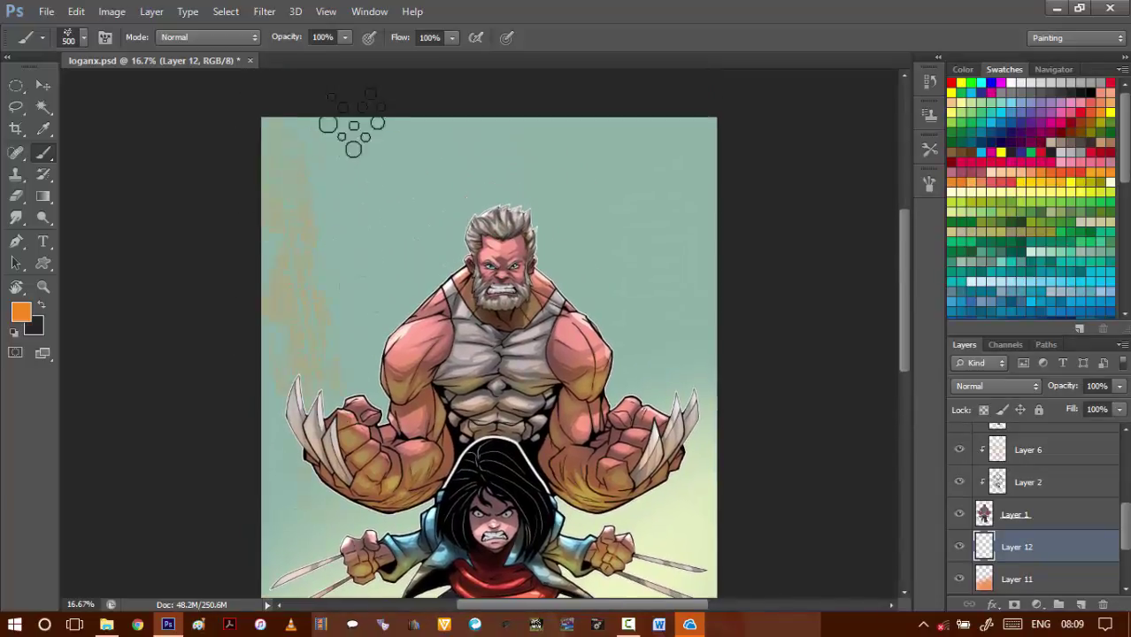
{"action": "mouse_move", "coordinate": [550, 113]}
{"action": "left_mouse_down"}
{"action": "mouse_move", "coordinate": [607, 250]}
{"action": "mouse_move", "coordinate": [595, 417]}
{"action": "mouse_move", "coordinate": [650, 576]}
{"action": "left_mouse_up"}
{"action": "mouse_move", "coordinate": [640, 288]}
{"action": "left_mouse_down"}
{"action": "mouse_move", "coordinate": [628, 295]}
{"action": "mouse_move", "coordinate": [579, 108]}
{"action": "mouse_move", "coordinate": [579, 35]}
{"action": "left_mouse_up"}
{"action": "key", "text": "super+Down"}
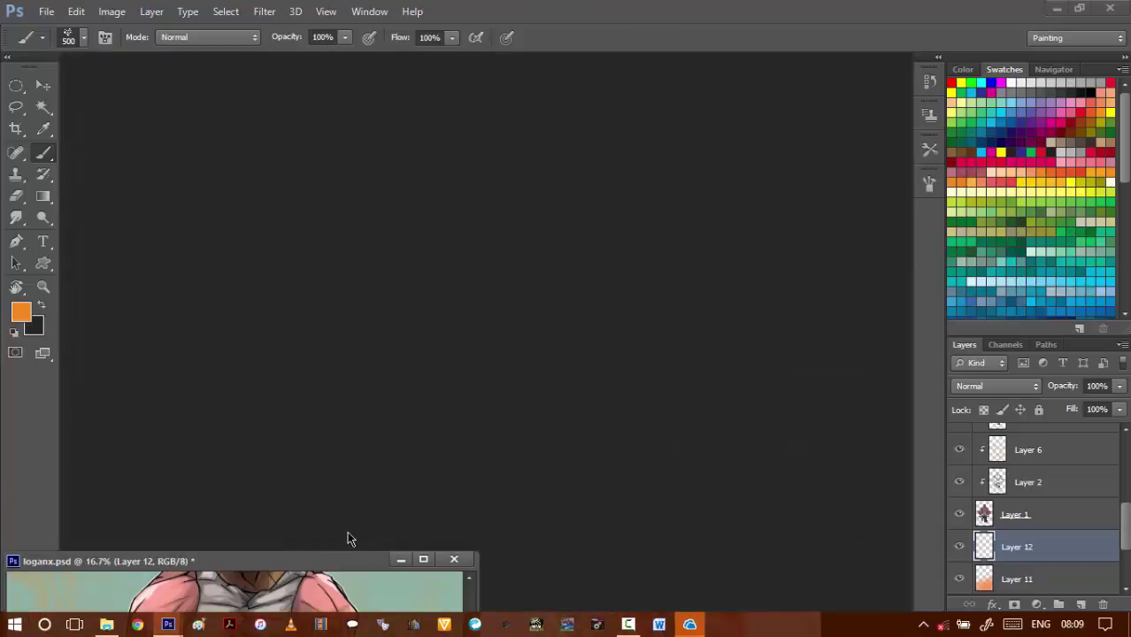
{"action": "left_click_drag", "start_coordinate": [348, 561], "coordinate": [522, 55]}
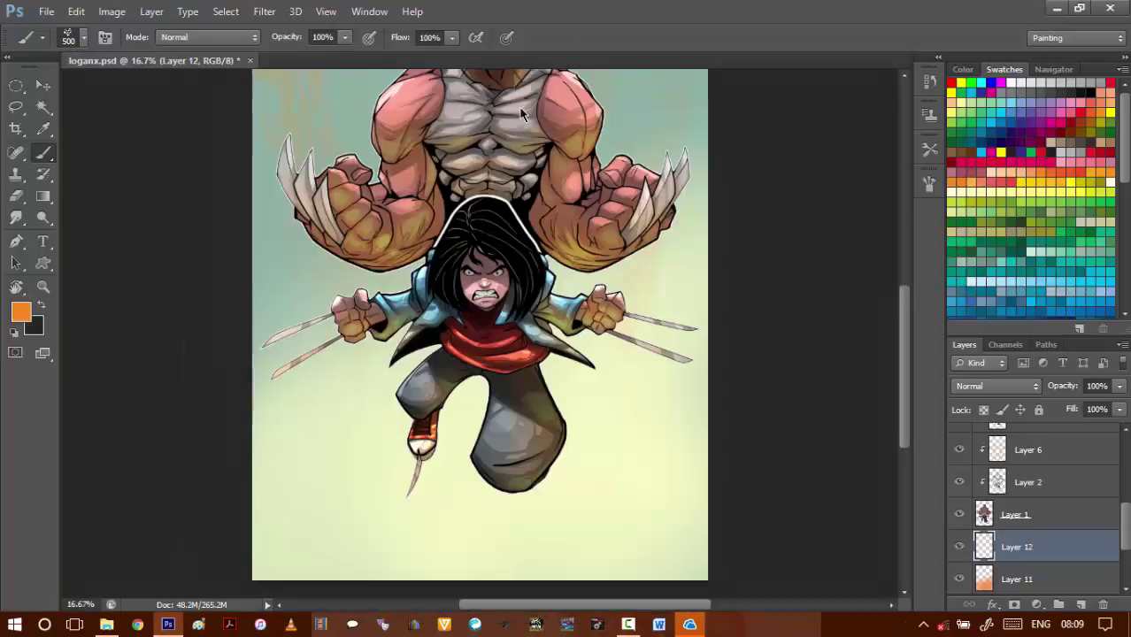
- Paint rough orange texture over the lower background beside the girl's claws and legs
{"action": "left_click_drag", "start_coordinate": [575, 266], "coordinate": [481, 208]}
{"action": "left_click_drag", "start_coordinate": [584, 182], "coordinate": [558, 459]}
{"action": "left_click_drag", "start_coordinate": [590, 211], "coordinate": [576, 509]}
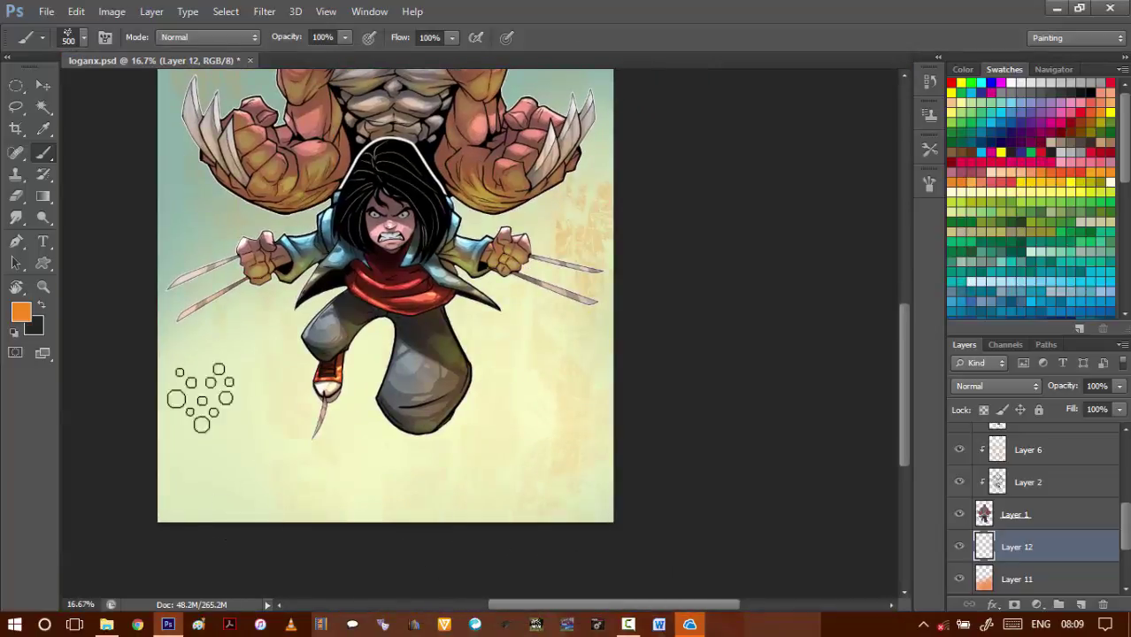
- Add more rough orange texture patches to the upper background beside the man's head and along the canvas edge
{"action": "scroll", "coordinate": [257, 248], "scroll_direction": "up", "scroll_amount": 8}
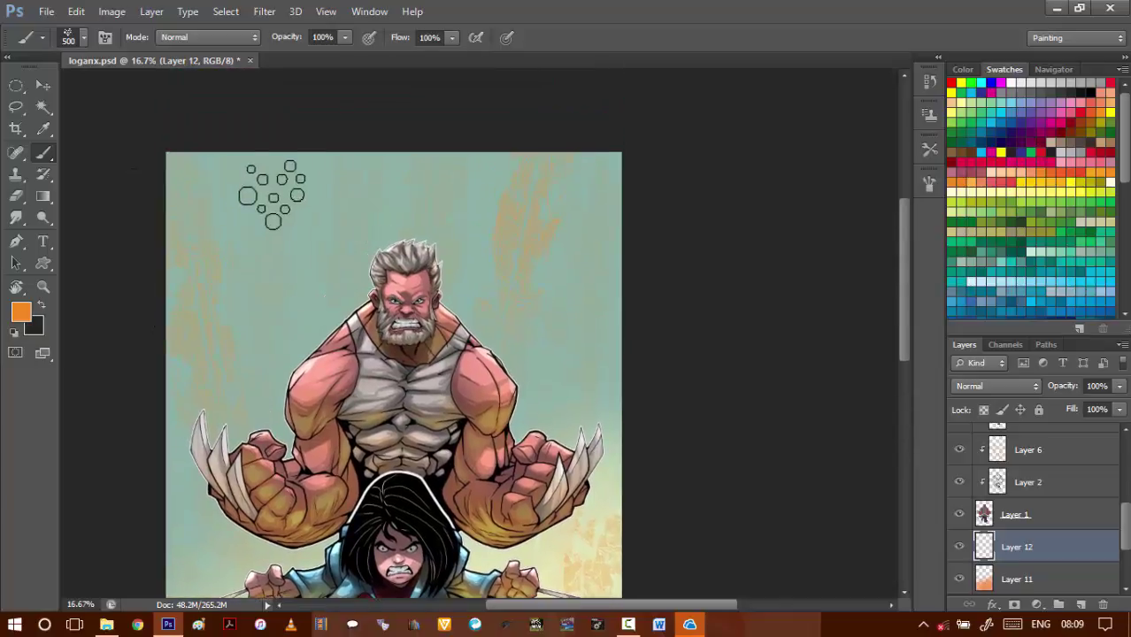
{"action": "left_click_drag", "start_coordinate": [274, 195], "coordinate": [293, 405]}
{"action": "left_click_drag", "start_coordinate": [227, 195], "coordinate": [212, 275]}
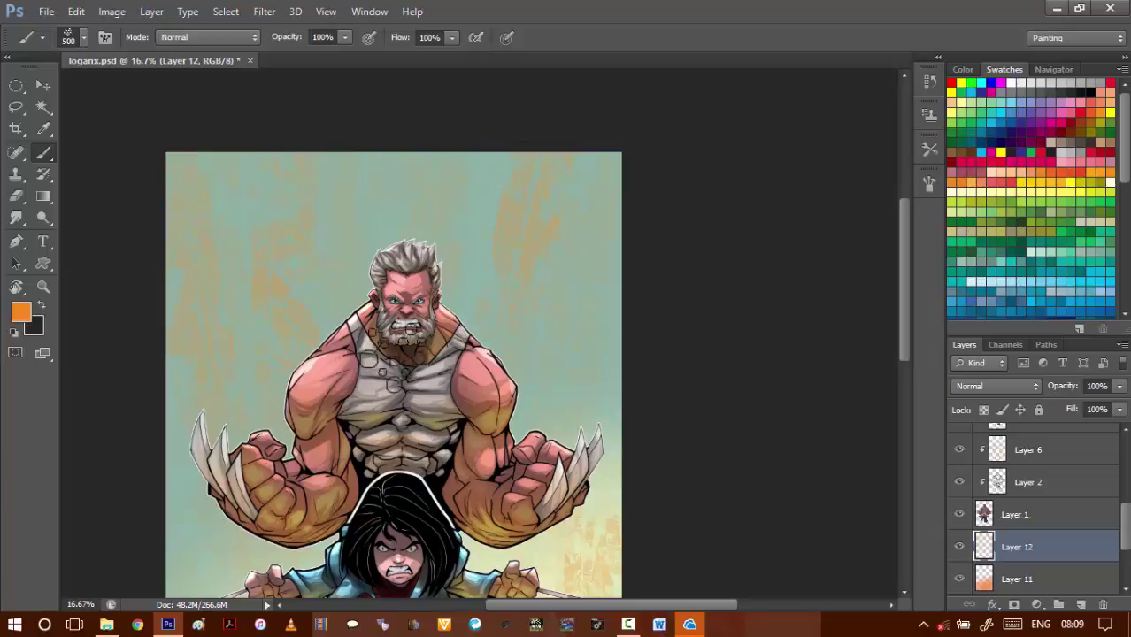
{"action": "scroll", "coordinate": [265, 389], "scroll_direction": "down", "scroll_amount": 6}
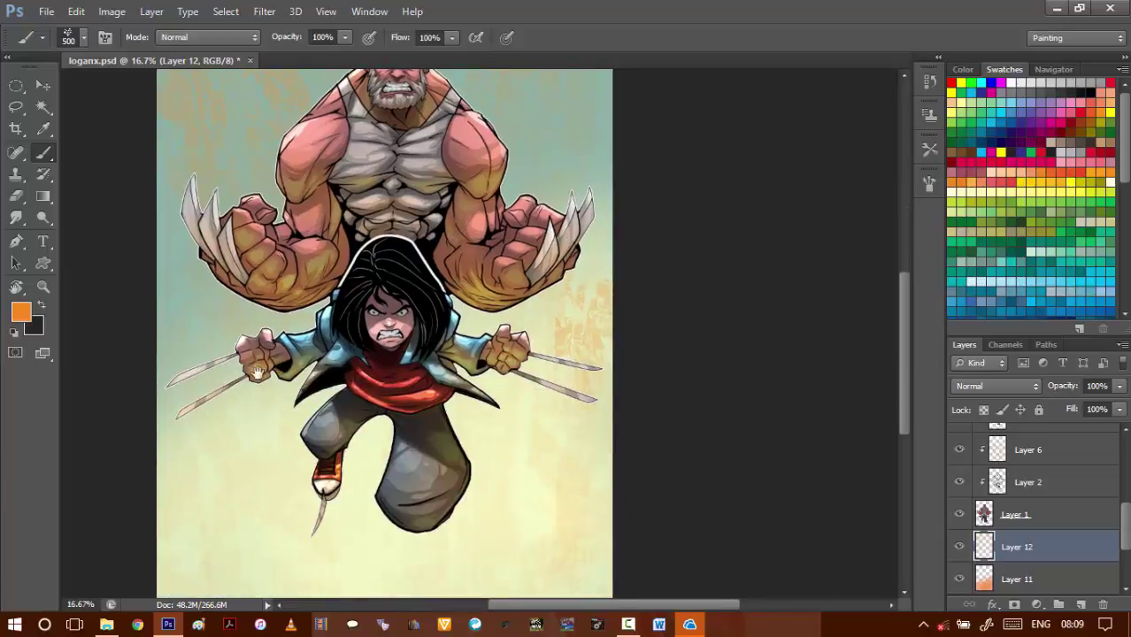
{"action": "scroll", "coordinate": [239, 370], "scroll_direction": "down", "scroll_amount": 3}
{"action": "scroll", "coordinate": [593, 299], "scroll_direction": "up", "scroll_amount": 5}
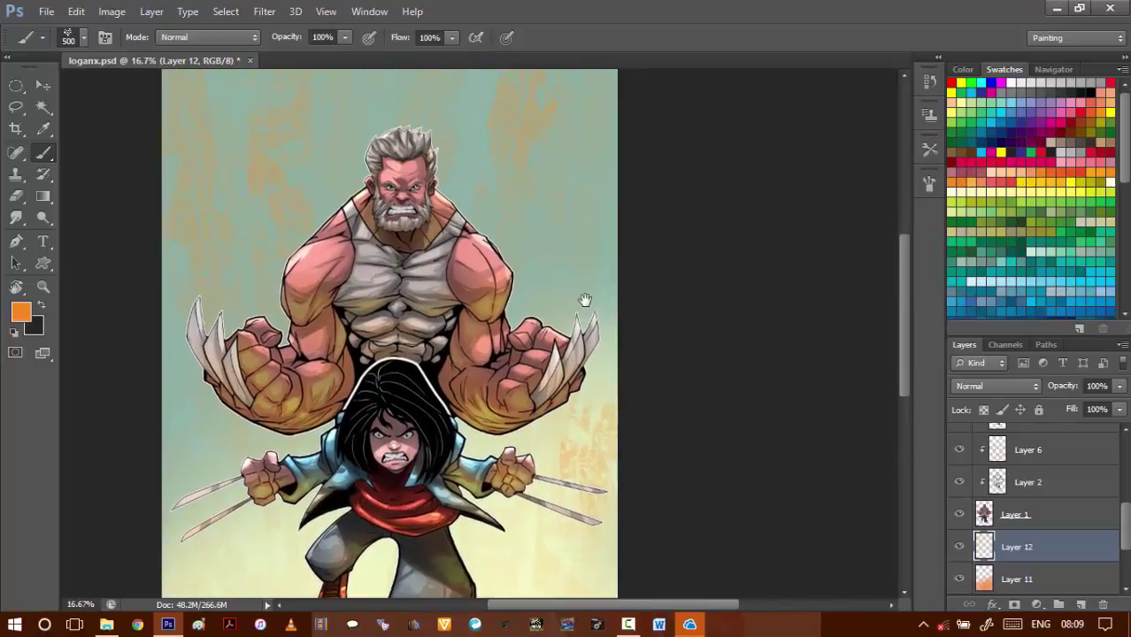
{"action": "scroll", "coordinate": [586, 300], "scroll_direction": "up", "scroll_amount": 3}
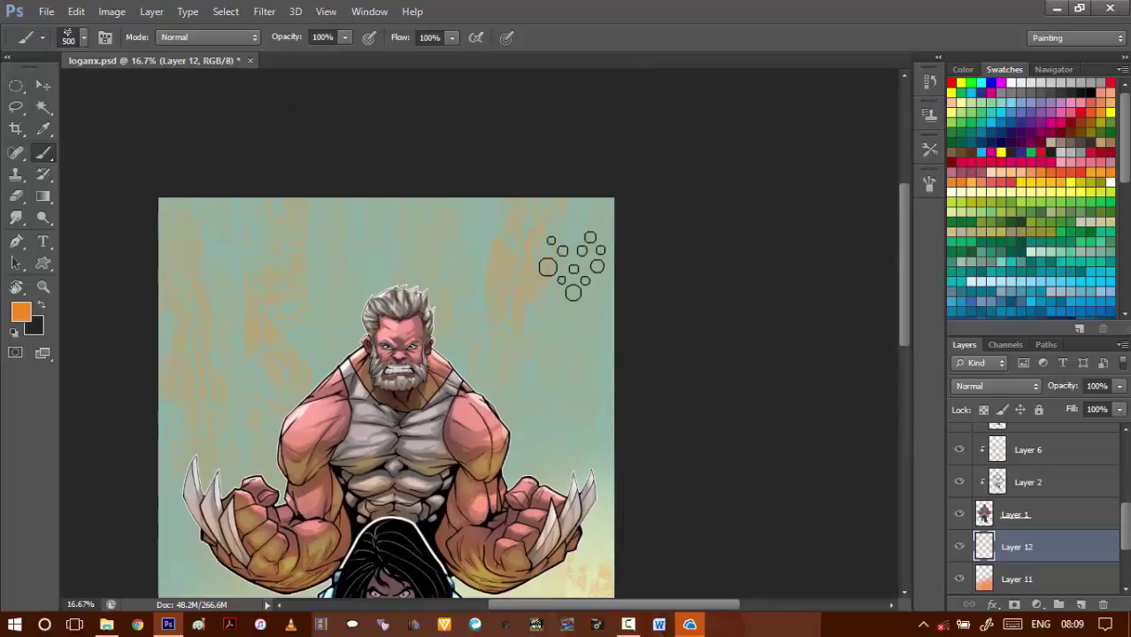
{"action": "left_click_drag", "start_coordinate": [320, 424], "coordinate": [401, 327]}
- Set Layer 12 to Overlay and apply Hue/Saturation with saturation -100 and lightness -80
{"action": "left_click", "coordinate": [965, 382]}
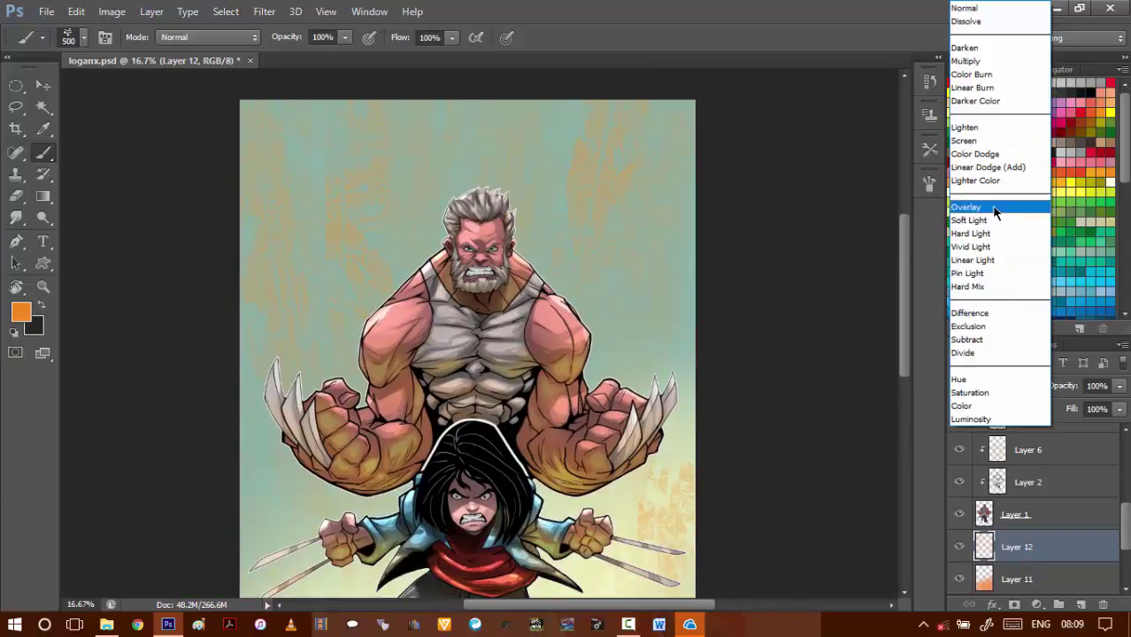
{"action": "left_click", "coordinate": [995, 213]}
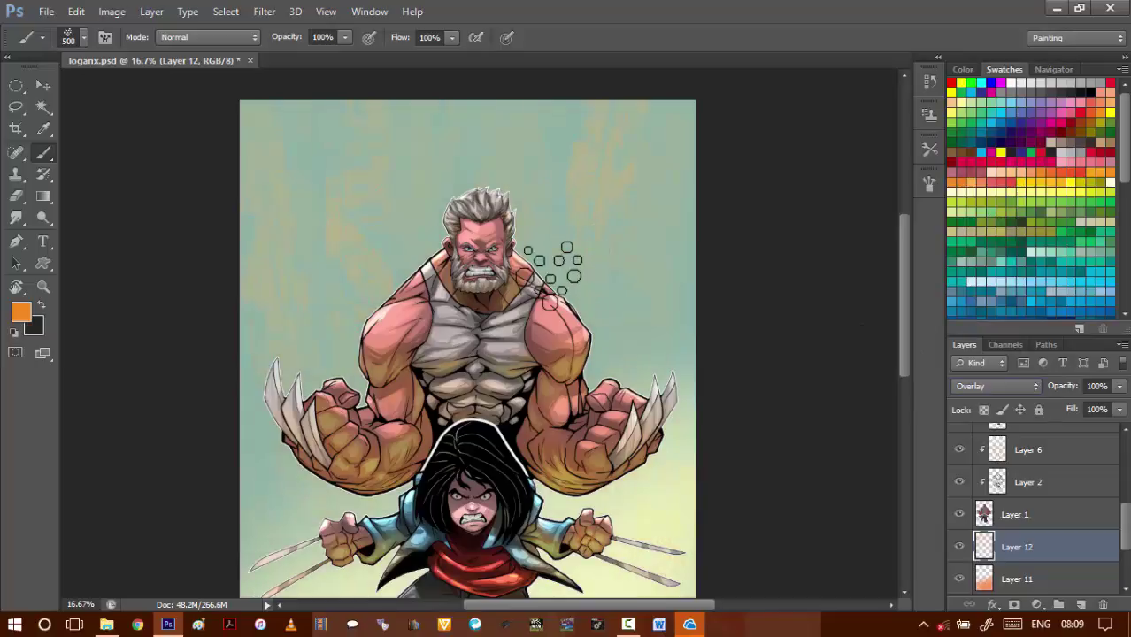
{"action": "key", "text": "ctrl+u"}
{"action": "left_click_drag", "start_coordinate": [803, 359], "coordinate": [722, 358]}
{"action": "left_click_drag", "start_coordinate": [801, 399], "coordinate": [737, 402]}
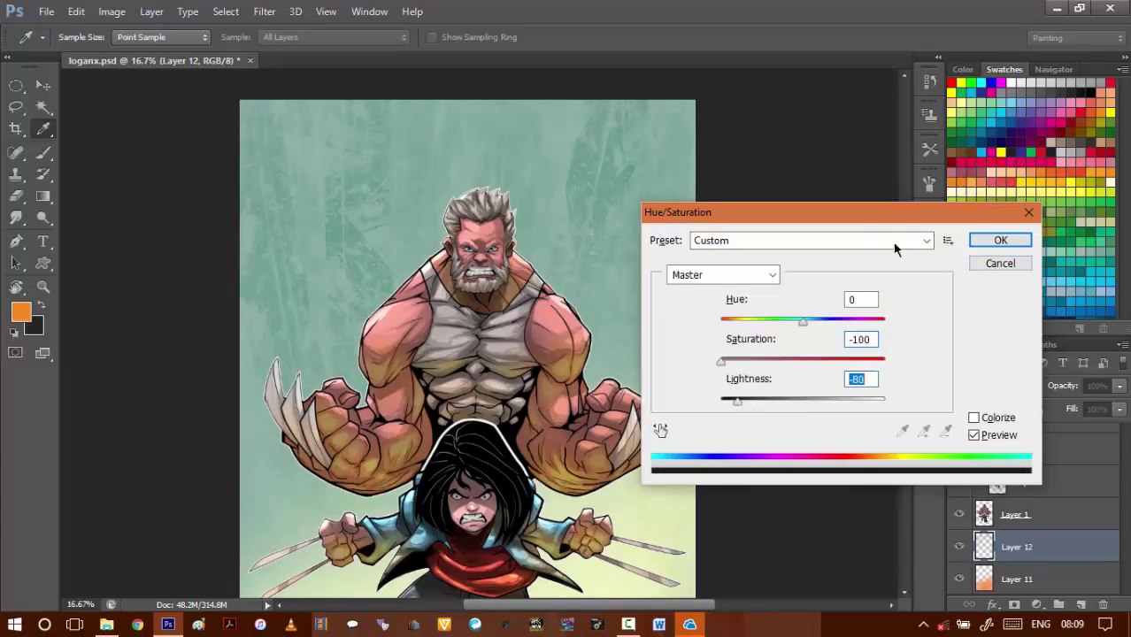
{"action": "left_click", "coordinate": [975, 244]}
- Select Layer 8 and switch its visibility off and on to check what it contains
{"action": "left_click_drag", "start_coordinate": [573, 476], "coordinate": [551, 377]}
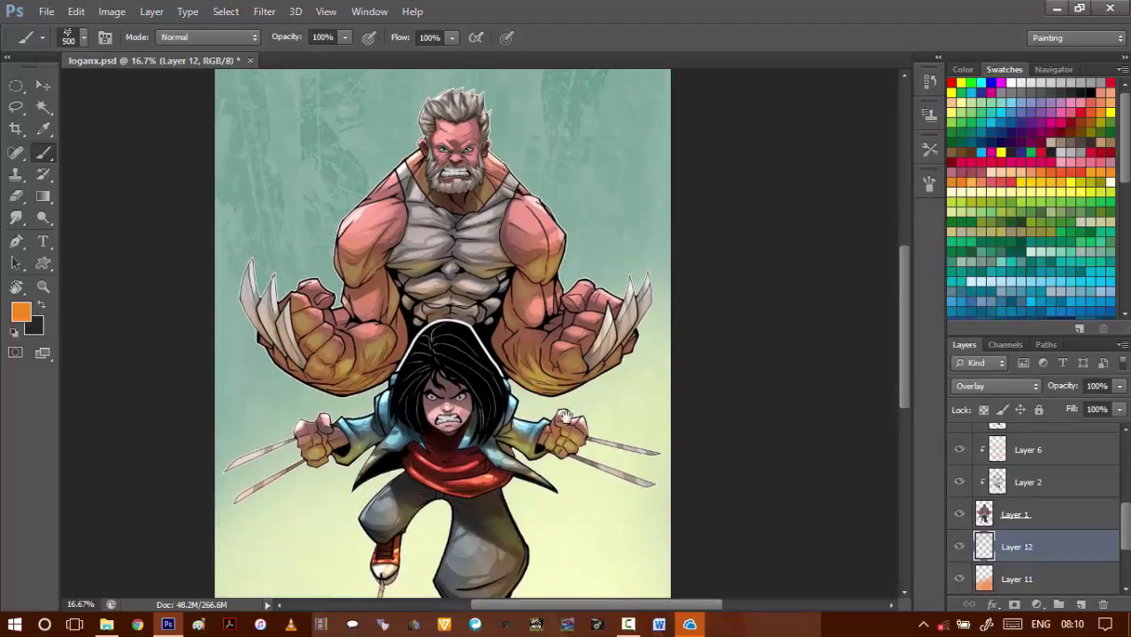
{"action": "left_click_drag", "start_coordinate": [565, 416], "coordinate": [610, 306]}
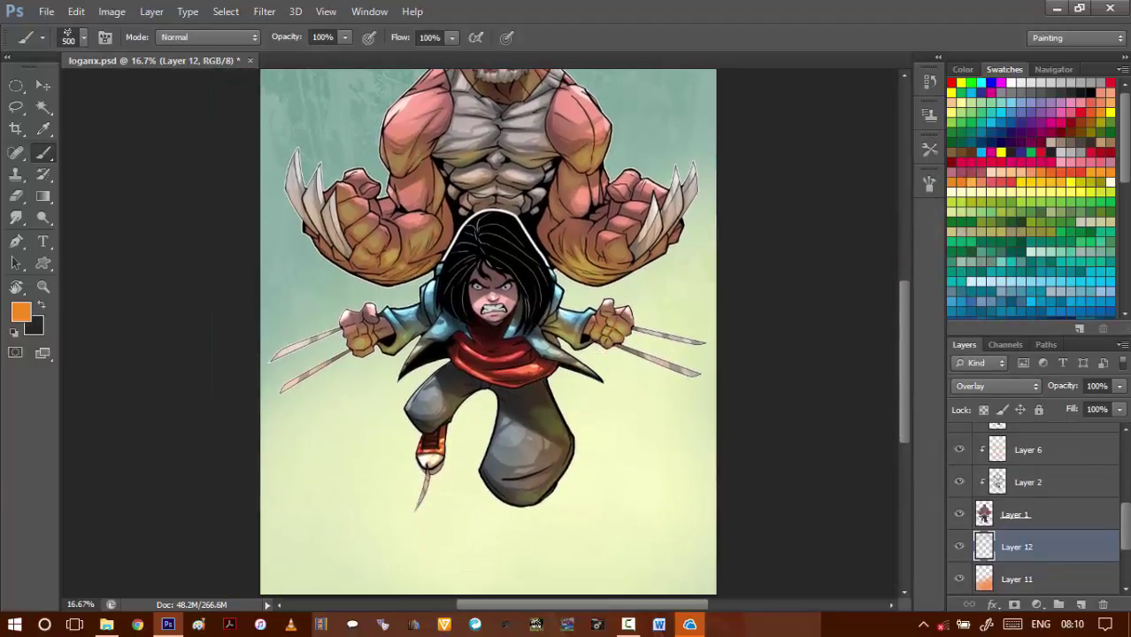
{"action": "scroll", "coordinate": [984, 535], "scroll_direction": "up", "scroll_amount": 5}
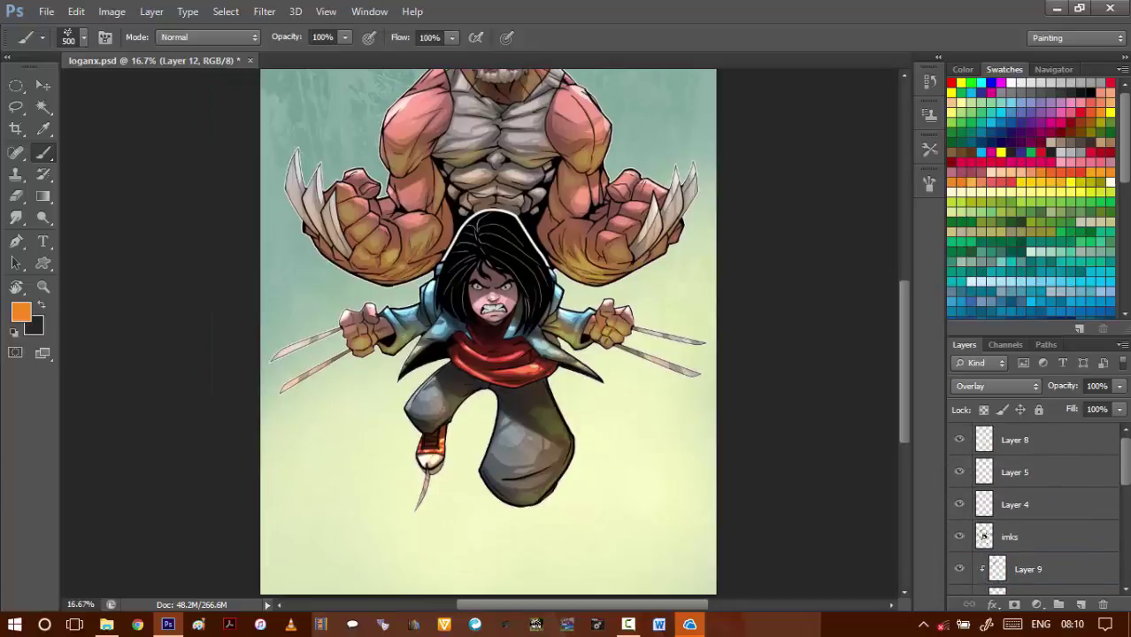
{"action": "left_click", "coordinate": [1061, 452]}
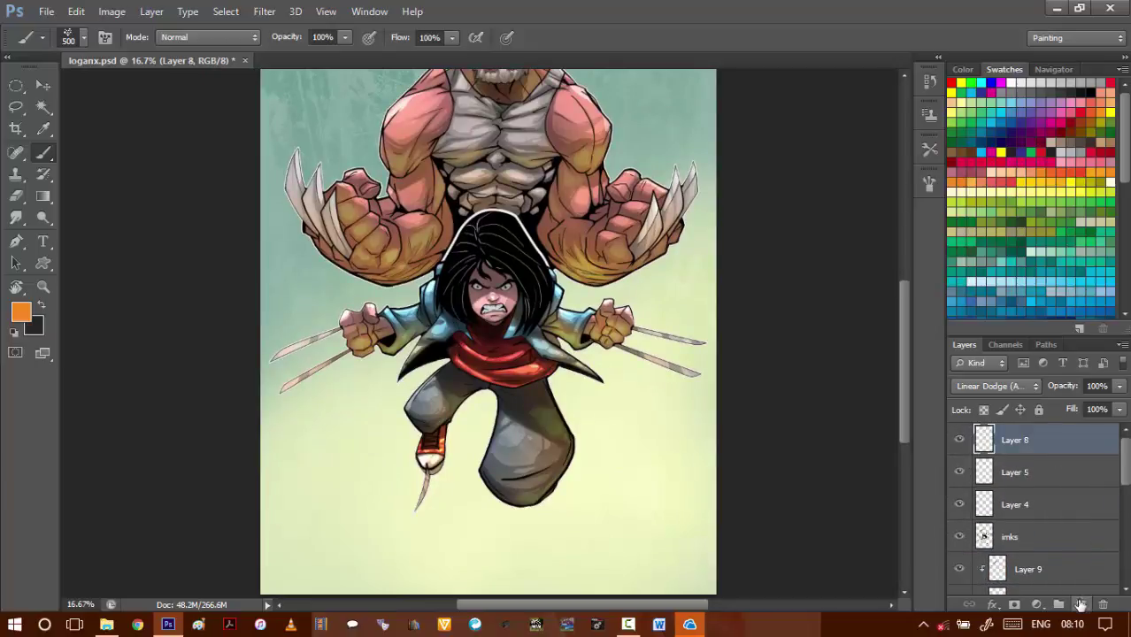
{"action": "key", "text": "v"}
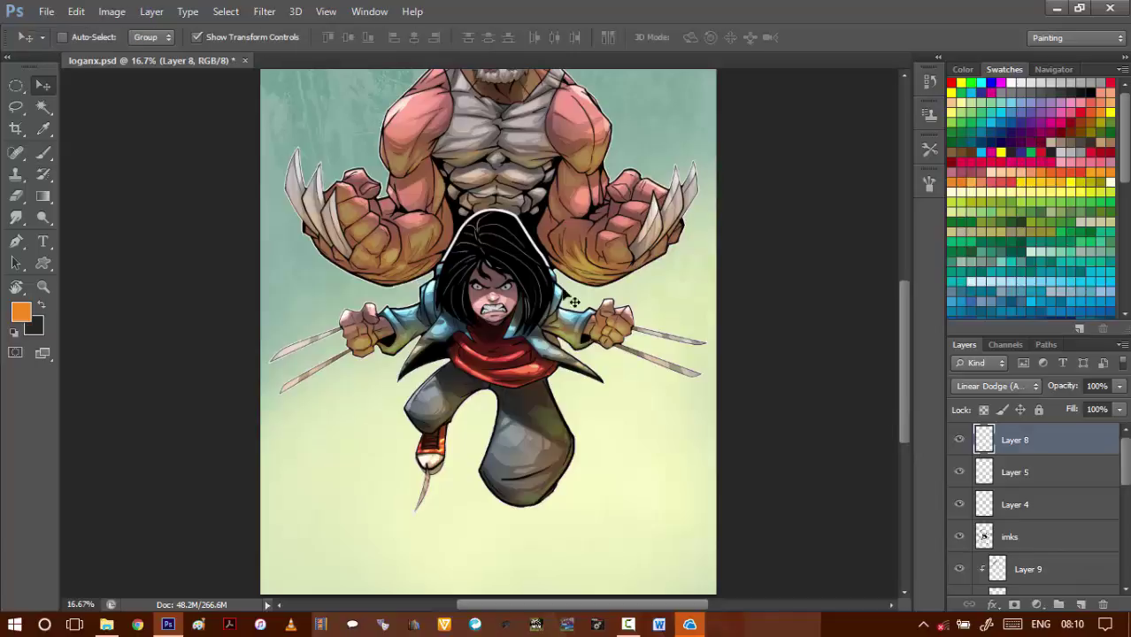
{"action": "left_click_drag", "start_coordinate": [589, 276], "coordinate": [553, 445]}
{"action": "left_click", "coordinate": [960, 441]}
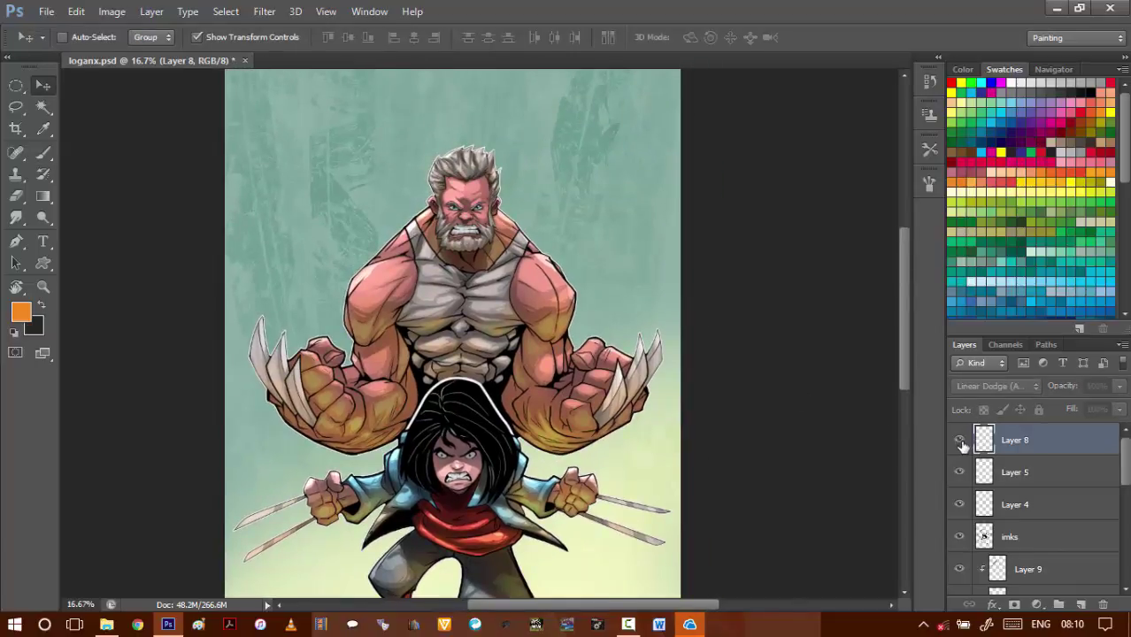
{"action": "left_click", "coordinate": [960, 442]}
{"action": "mouse_move", "coordinate": [549, 438]}
{"action": "left_mouse_down"}
{"action": "mouse_move", "coordinate": [547, 419]}
{"action": "mouse_move", "coordinate": [540, 433]}
{"action": "left_mouse_up"}
- Switch to a soft round brush with pressure-controlled opacity and sample the light grey of the man's claws
{"action": "key", "text": "b"}
{"action": "right_click", "coordinate": [573, 403]}
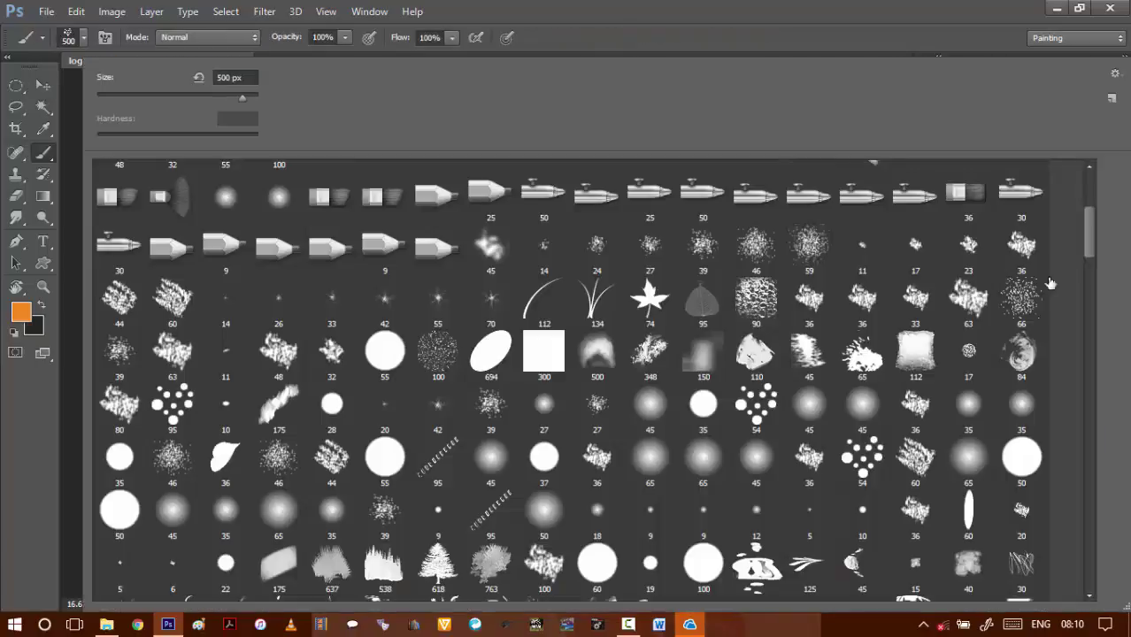
{"action": "left_click_drag", "start_coordinate": [1093, 238], "coordinate": [1018, 181]}
{"action": "double_click", "coordinate": [133, 182]}
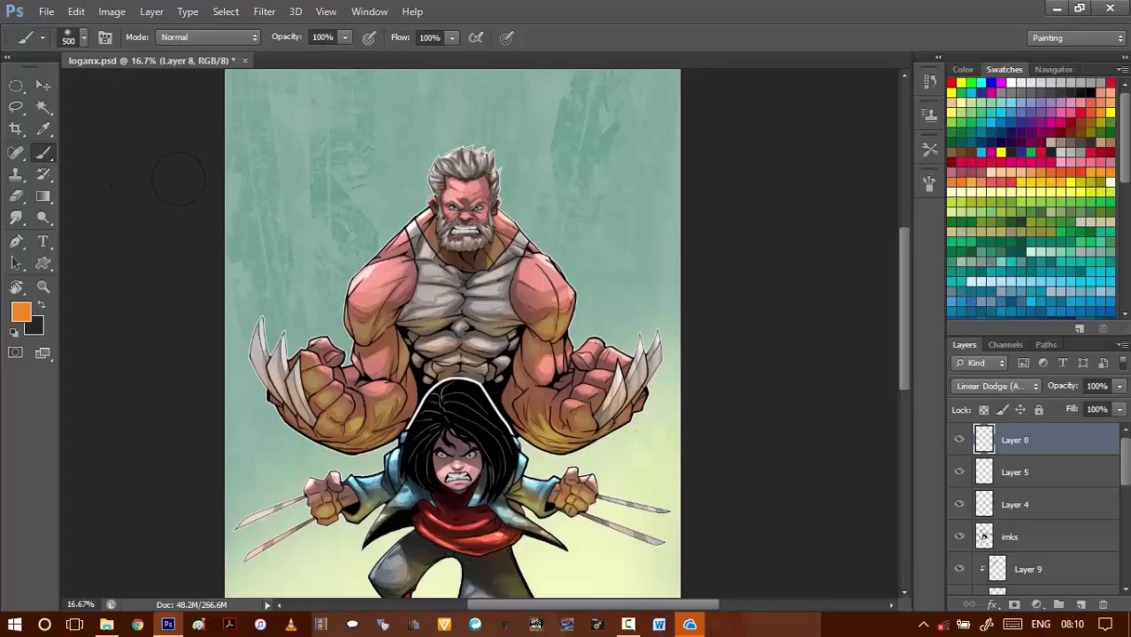
{"action": "left_click", "coordinate": [369, 37]}
{"action": "scroll", "coordinate": [280, 288], "scroll_direction": "up", "scroll_amount": 2}
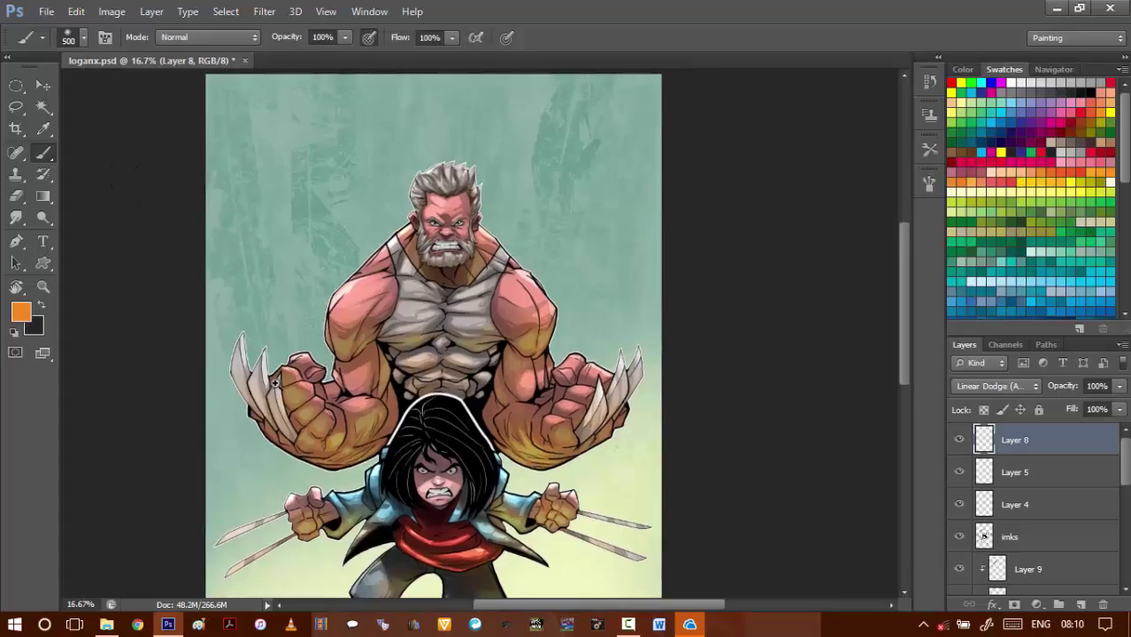
{"action": "scroll", "coordinate": [270, 381], "scroll_direction": "up", "scroll_amount": 1}
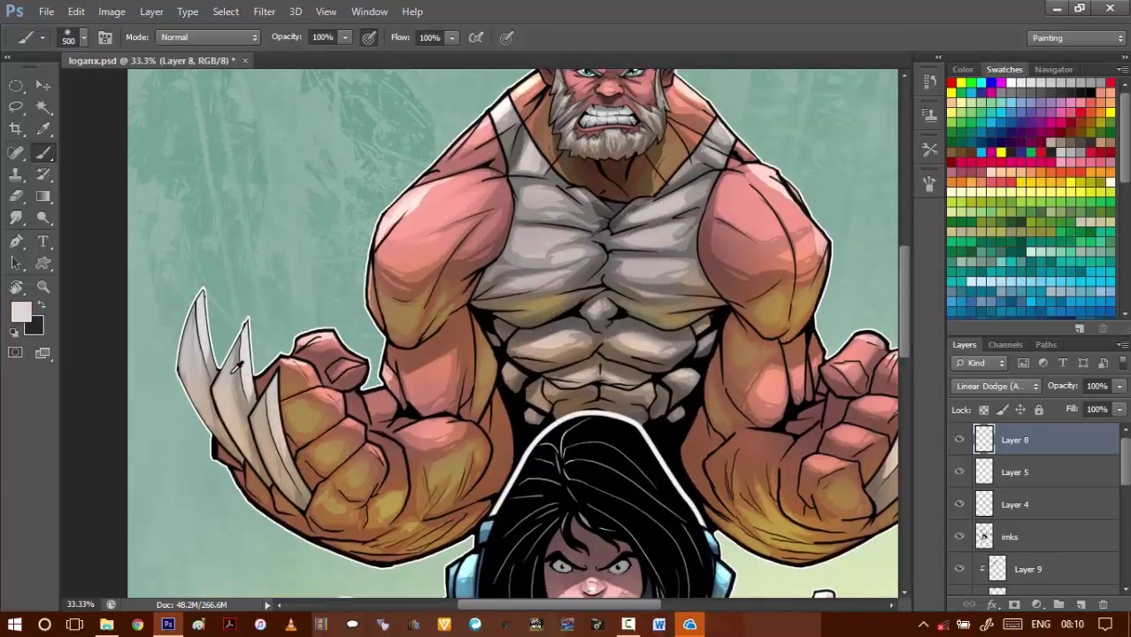
- Paint soft light grey highlights over the claws of the man's right hand with a 200 px brush
{"action": "key", "text": "bracketleft"}
{"action": "key", "text": "bracketleft"}
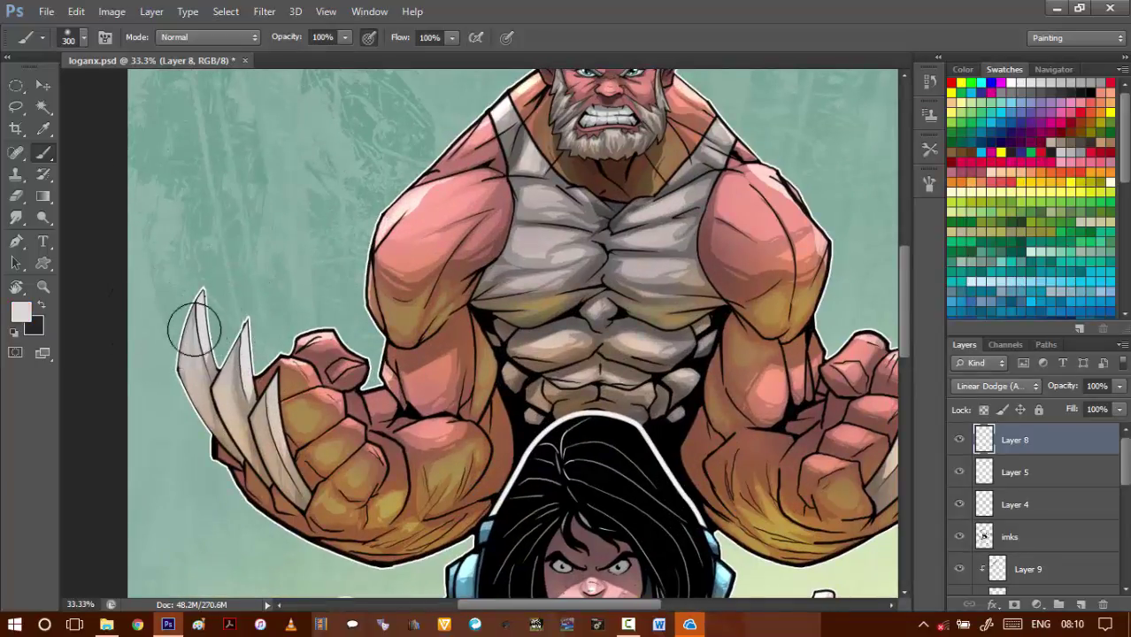
{"action": "key", "text": "bracketleft"}
{"action": "key", "text": "bracketleft"}
{"action": "left_click_drag", "start_coordinate": [207, 320], "coordinate": [198, 328]}
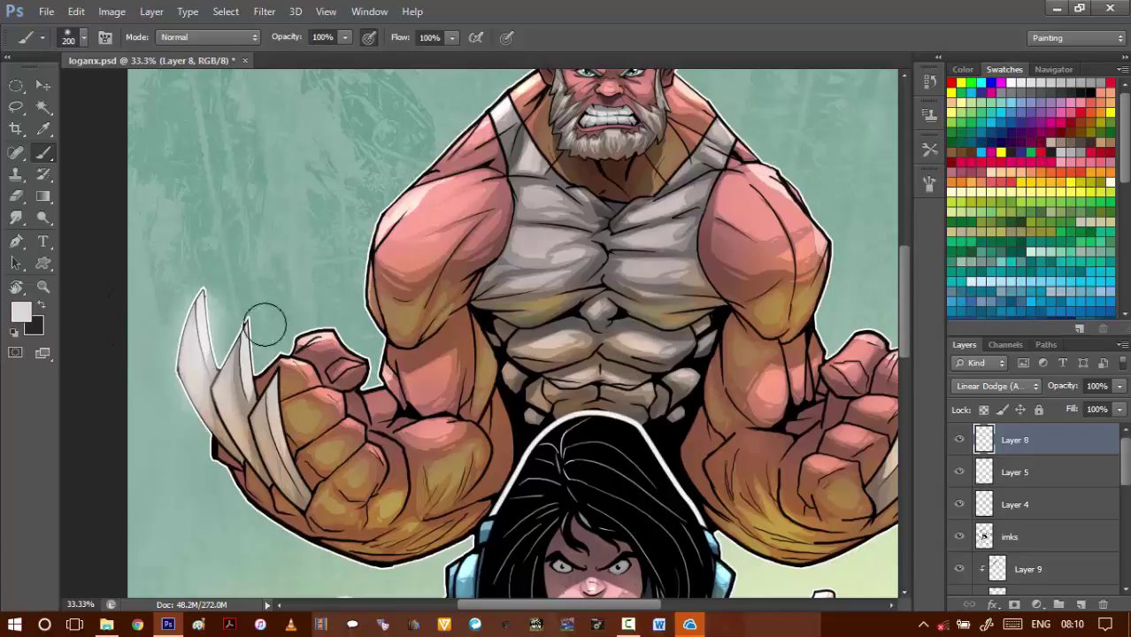
{"action": "key", "text": "ctrl+z"}
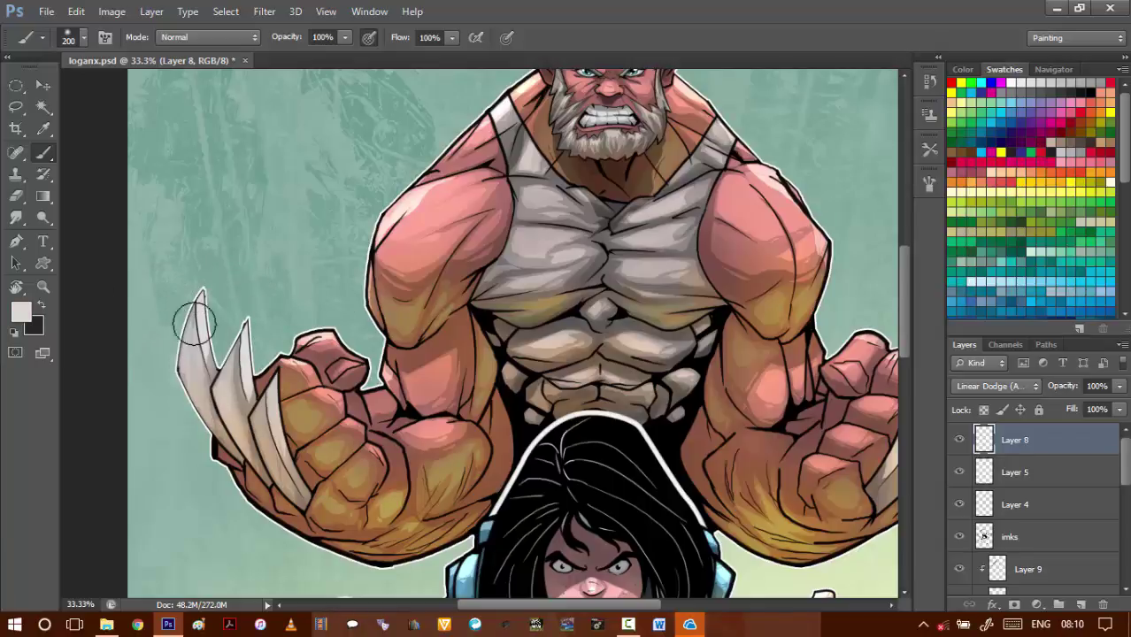
{"action": "mouse_move", "coordinate": [238, 388]}
{"action": "left_mouse_down"}
{"action": "mouse_move", "coordinate": [244, 378]}
{"action": "mouse_move", "coordinate": [257, 457]}
{"action": "mouse_move", "coordinate": [267, 457]}
{"action": "left_mouse_up"}
{"action": "left_click", "coordinate": [229, 388], "text": "alt"}
{"action": "left_click_drag", "start_coordinate": [274, 390], "coordinate": [308, 489]}
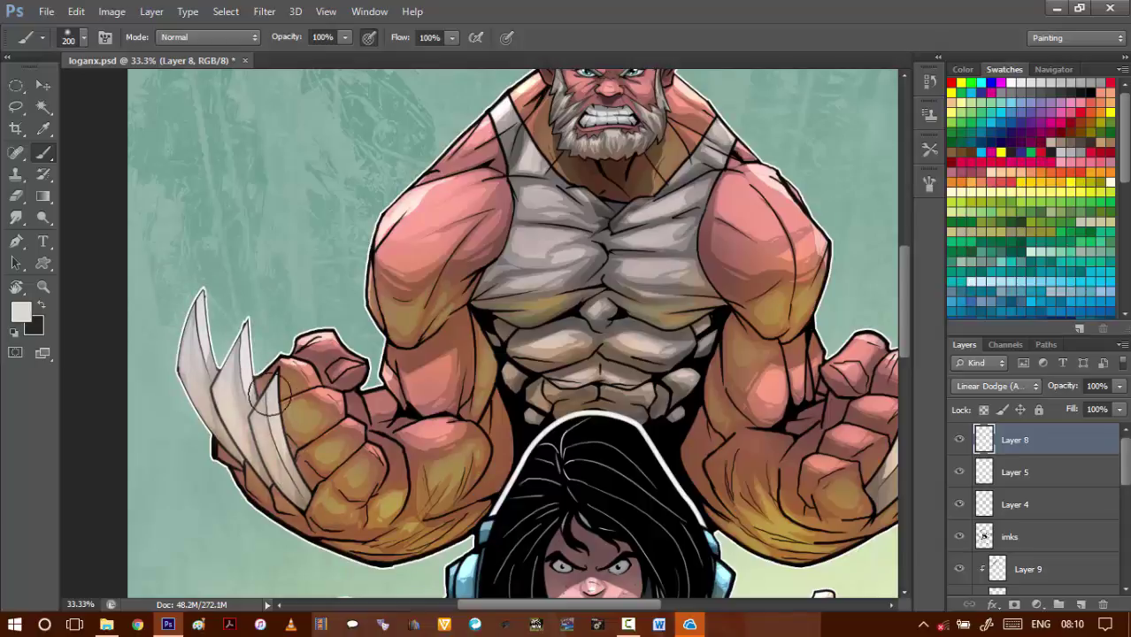
- Paint the same soft light grey highlights over the claws of the man's left hand, redoing the first stroke
{"action": "left_click_drag", "start_coordinate": [753, 294], "coordinate": [490, 216]}
{"action": "left_click_drag", "start_coordinate": [659, 322], "coordinate": [618, 415]}
{"action": "key", "text": "ctrl+z"}
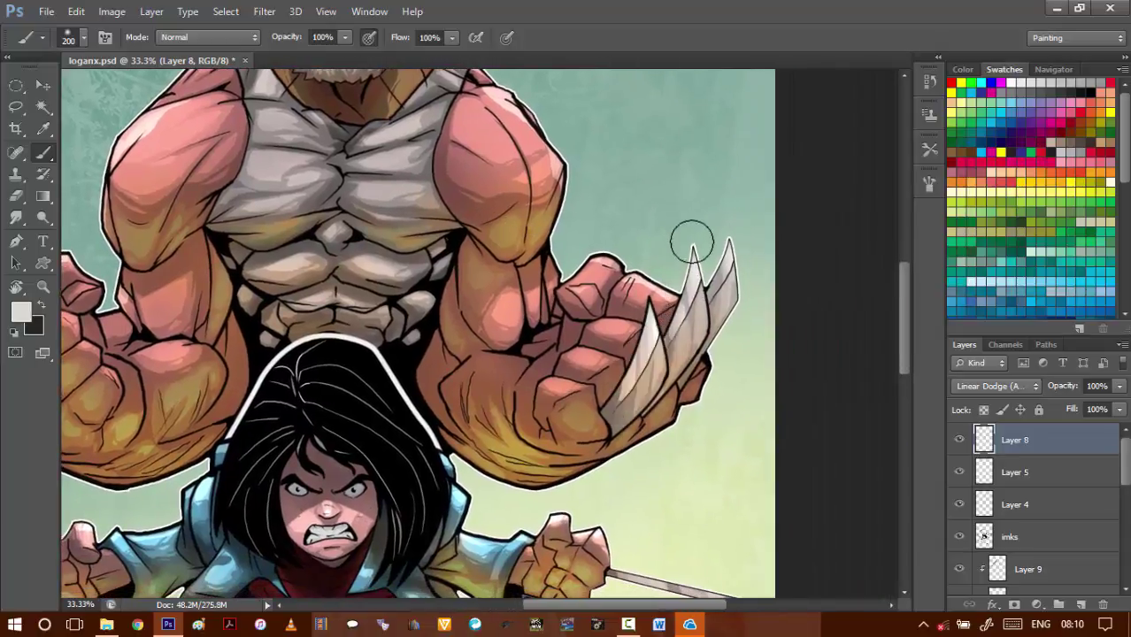
{"action": "mouse_move", "coordinate": [692, 244]}
{"action": "left_mouse_down"}
{"action": "mouse_move", "coordinate": [687, 340]}
{"action": "mouse_move", "coordinate": [735, 237]}
{"action": "mouse_move", "coordinate": [644, 330]}
{"action": "mouse_move", "coordinate": [591, 413]}
{"action": "left_mouse_up"}
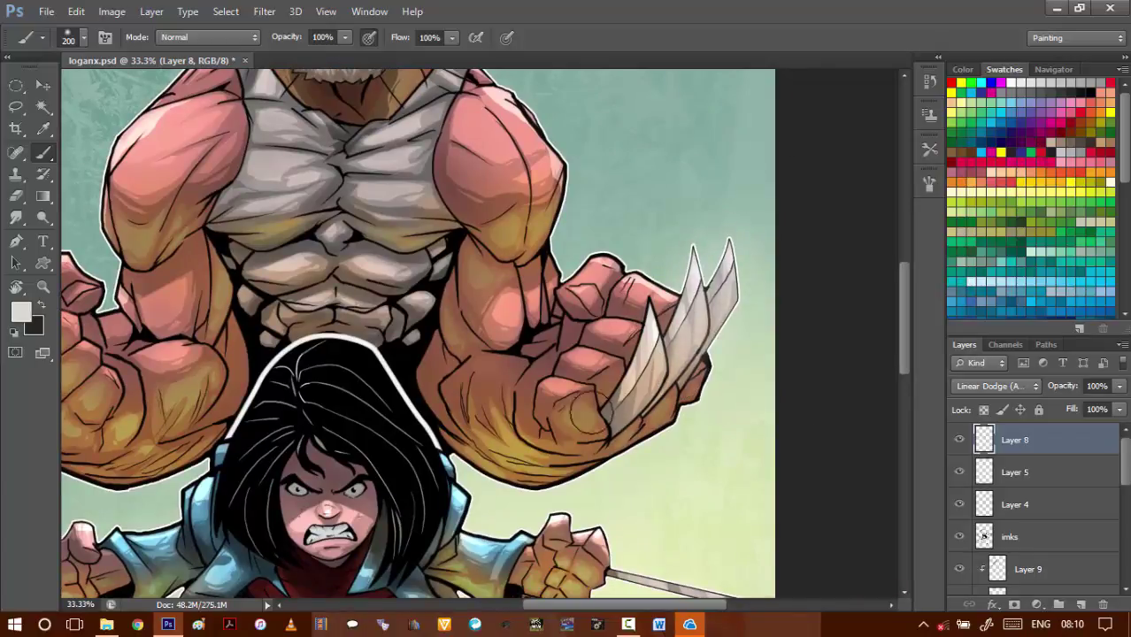
- Paint soft light grey highlights along the claws of both of the girl's hands
{"action": "left_click_drag", "start_coordinate": [577, 476], "coordinate": [567, 274]}
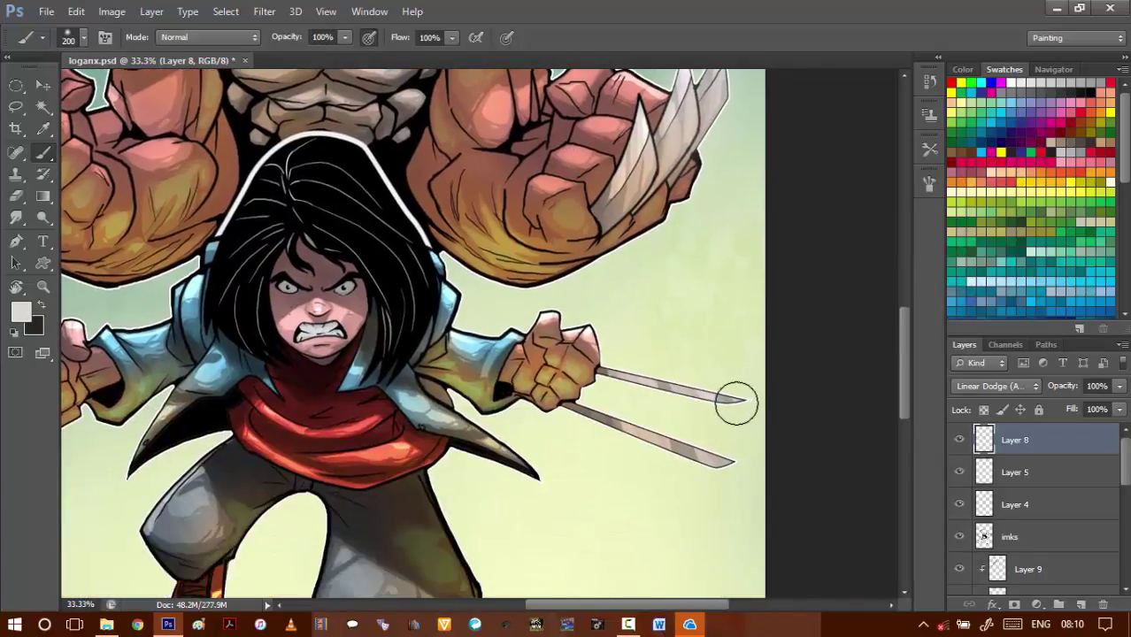
{"action": "mouse_move", "coordinate": [737, 405]}
{"action": "left_mouse_down"}
{"action": "mouse_move", "coordinate": [652, 391]}
{"action": "mouse_move", "coordinate": [671, 390]}
{"action": "mouse_move", "coordinate": [622, 431]}
{"action": "left_mouse_up"}
{"action": "left_click_drag", "start_coordinate": [634, 427], "coordinate": [726, 470]}
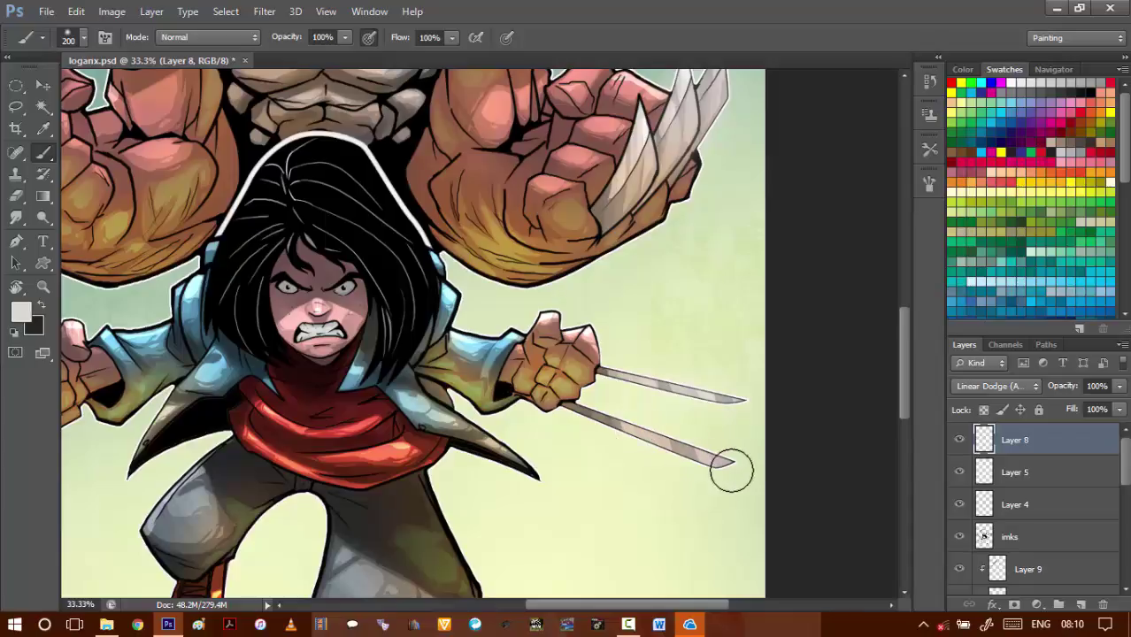
{"action": "left_click_drag", "start_coordinate": [346, 346], "coordinate": [645, 377]}
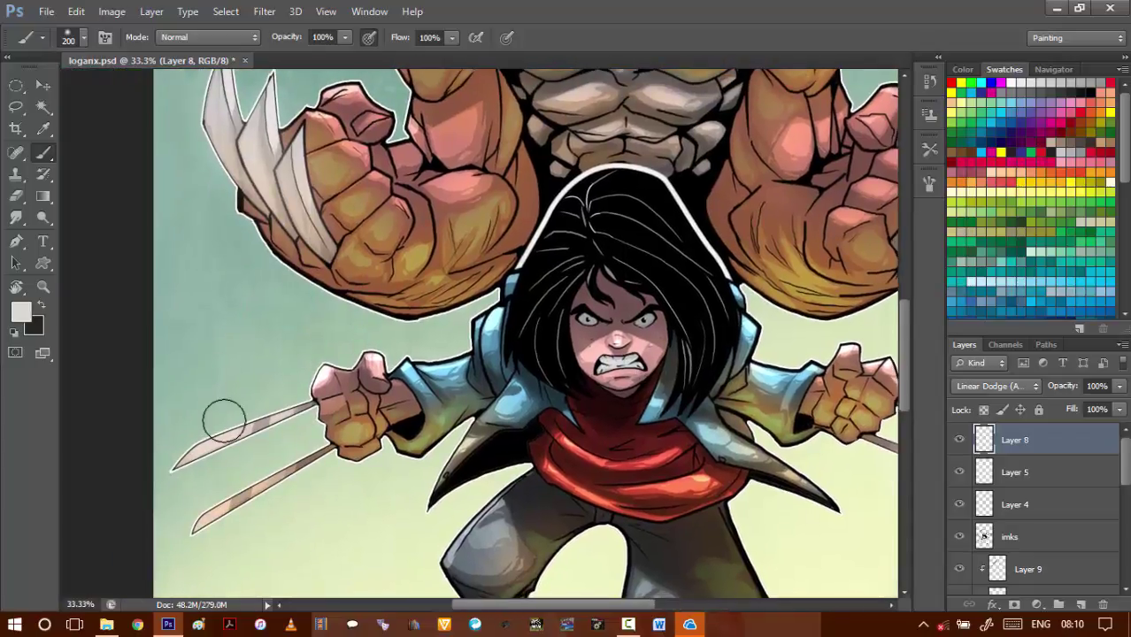
{"action": "left_click_drag", "start_coordinate": [267, 477], "coordinate": [336, 378]}
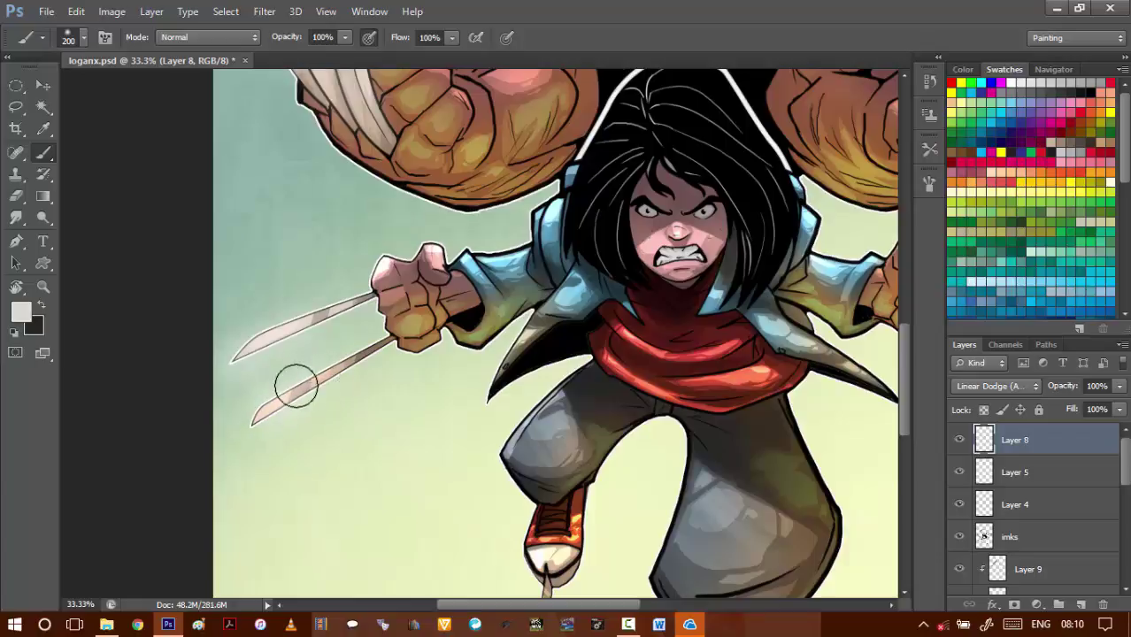
- Enlarge the brush to 400 px, look over the man's and girl's claws, and save the illustration
{"action": "mouse_move", "coordinate": [389, 190]}
{"action": "left_mouse_down"}
{"action": "mouse_move", "coordinate": [390, 390]}
{"action": "mouse_move", "coordinate": [391, 366]}
{"action": "mouse_move", "coordinate": [324, 301]}
{"action": "mouse_move", "coordinate": [310, 256]}
{"action": "mouse_move", "coordinate": [338, 303]}
{"action": "mouse_move", "coordinate": [357, 400]}
{"action": "left_mouse_up"}
{"action": "key", "text": "bracketright"}
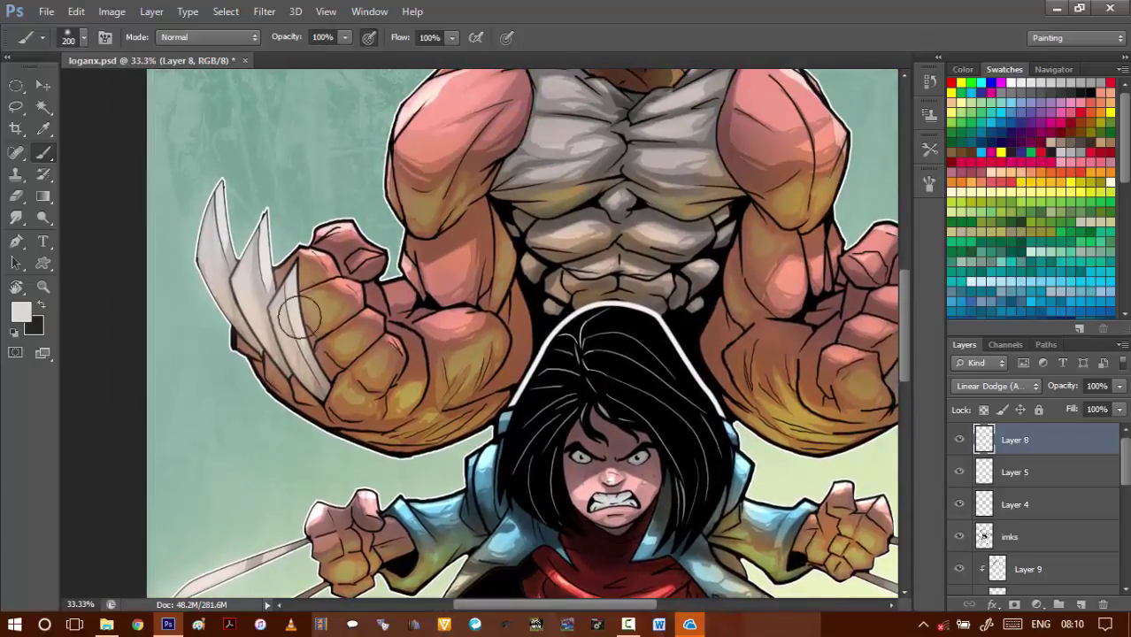
{"action": "key", "text": "["}
{"action": "mouse_move", "coordinate": [566, 267]}
{"action": "left_mouse_down"}
{"action": "mouse_move", "coordinate": [548, 287]}
{"action": "mouse_move", "coordinate": [398, 357]}
{"action": "left_mouse_up"}
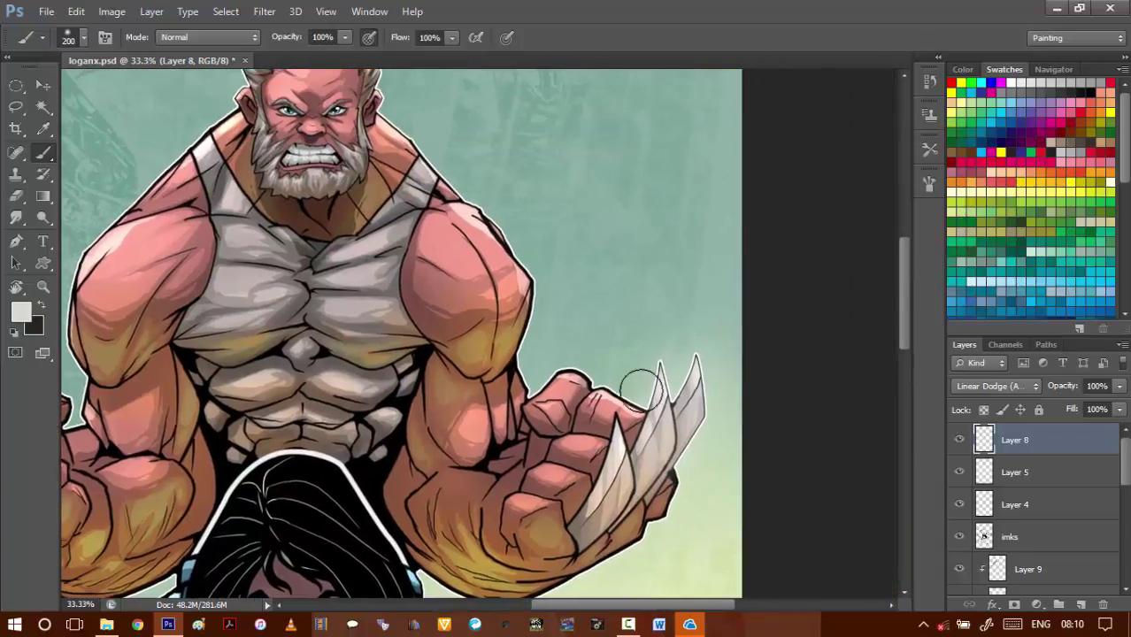
{"action": "key", "text": "bracketright"}
{"action": "key", "text": "bracketright"}
{"action": "key", "text": "bracketright"}
{"action": "scroll", "coordinate": [606, 379], "scroll_direction": "down", "scroll_amount": 3}
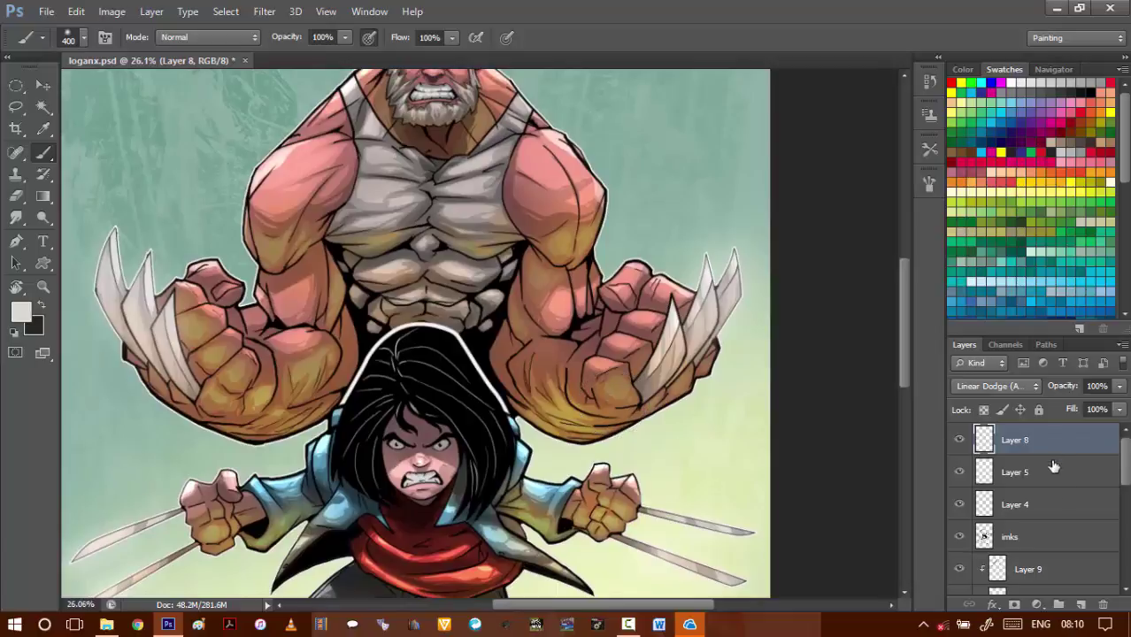
{"action": "key", "text": "ctrl+s"}
- Hide the imks layer to check the colours without line art, save the file, and show the layer again
{"action": "left_click", "coordinate": [973, 535]}
{"action": "left_click", "coordinate": [960, 539]}
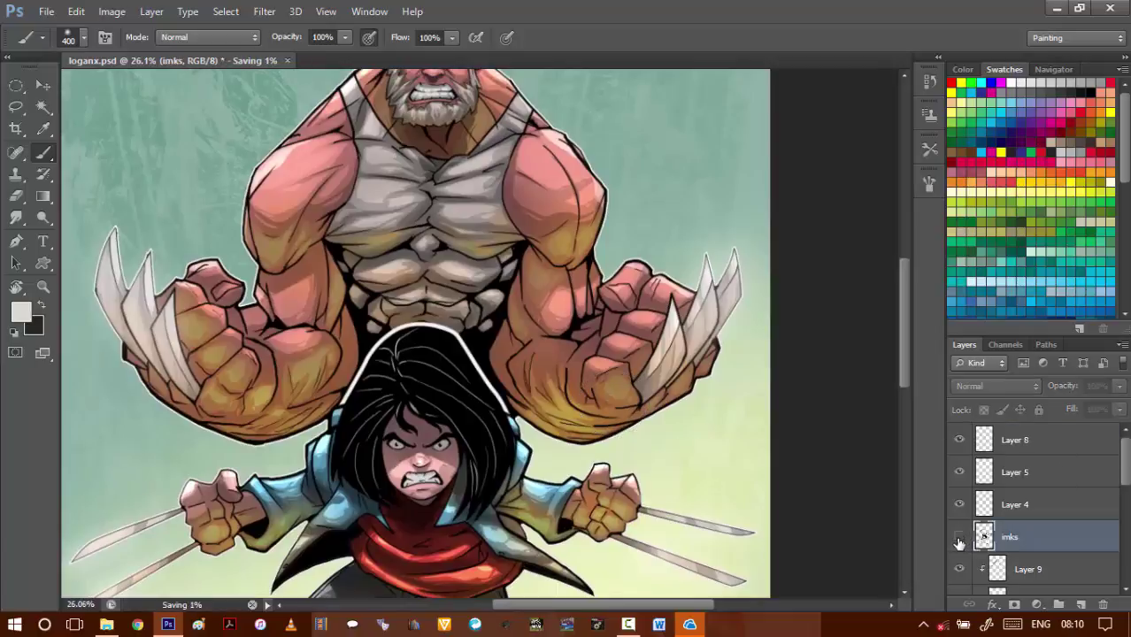
{"action": "scroll", "coordinate": [567, 408], "scroll_direction": "down", "scroll_amount": 1}
{"action": "scroll", "coordinate": [566, 407], "scroll_direction": "down", "scroll_amount": 3}
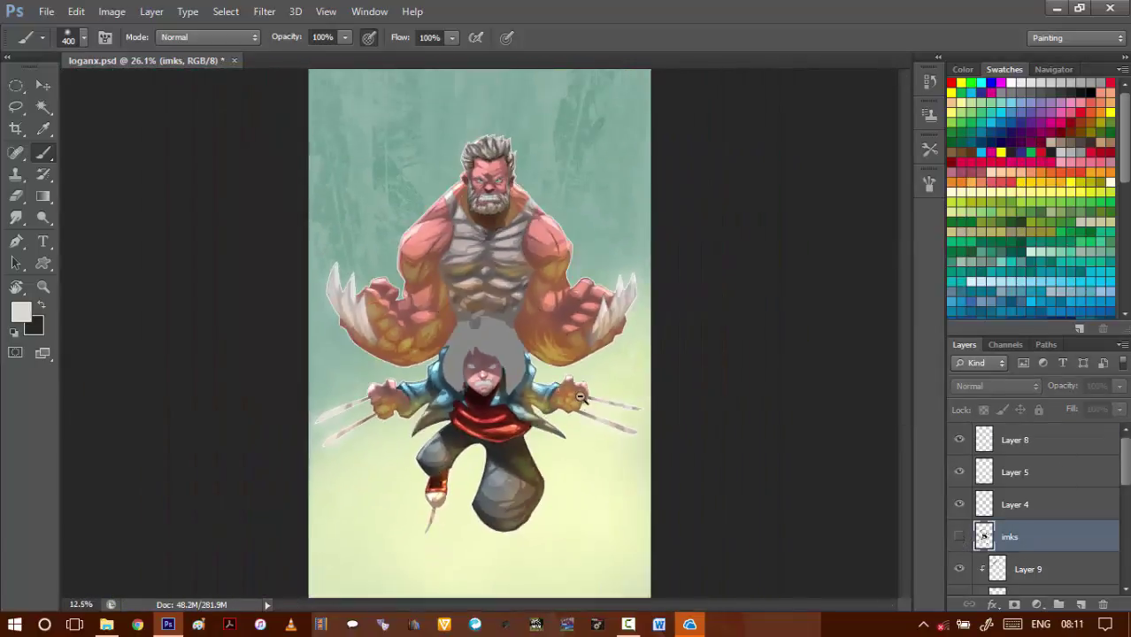
{"action": "key", "text": "ctrl+s"}
{"action": "scroll", "coordinate": [534, 390], "scroll_direction": "up", "scroll_amount": 1}
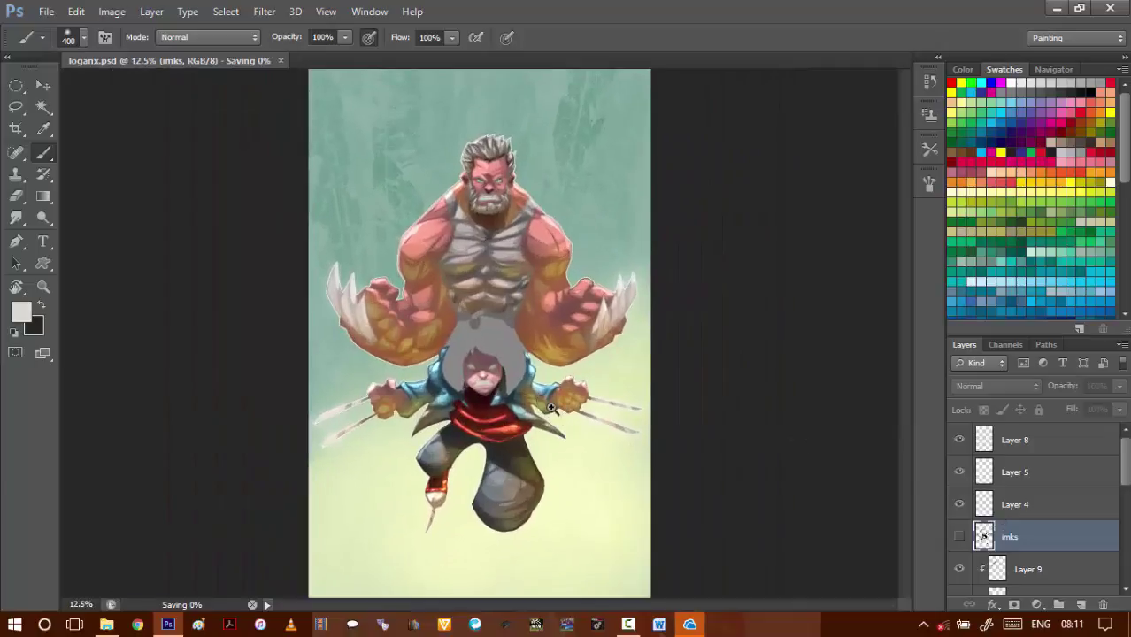
{"action": "left_click", "coordinate": [960, 537]}
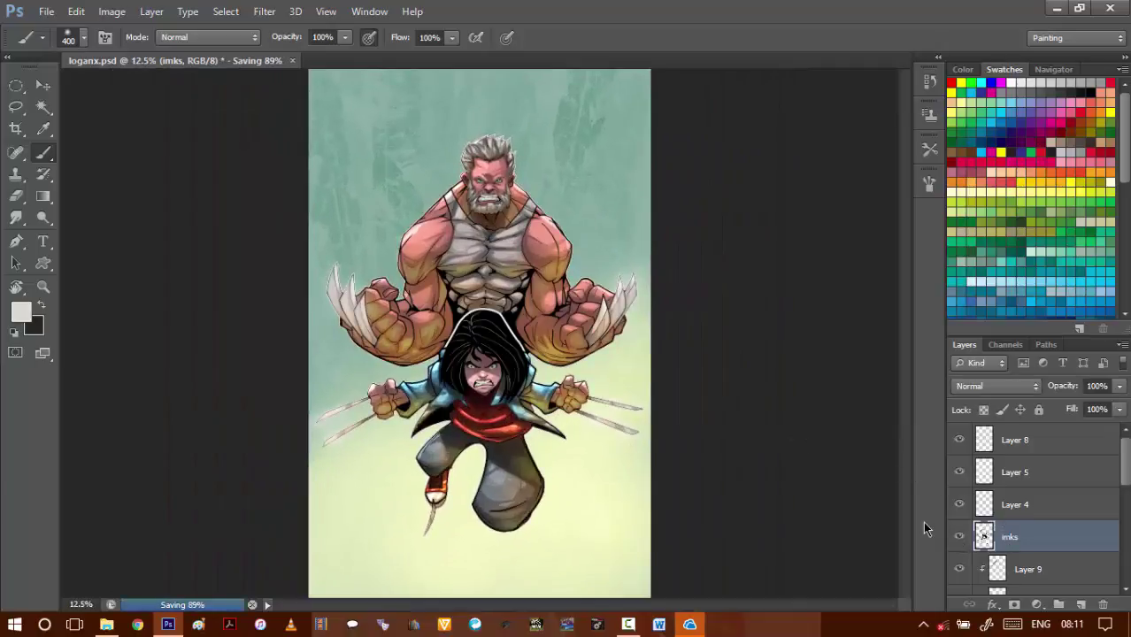
- Colorize the imks line art with Hue/Saturation and raise its lightness to +10
{"action": "left_click", "coordinate": [1119, 389]}
{"action": "left_click_drag", "start_coordinate": [1098, 409], "coordinate": [1117, 409]}
{"action": "key", "text": "ctrl+u"}
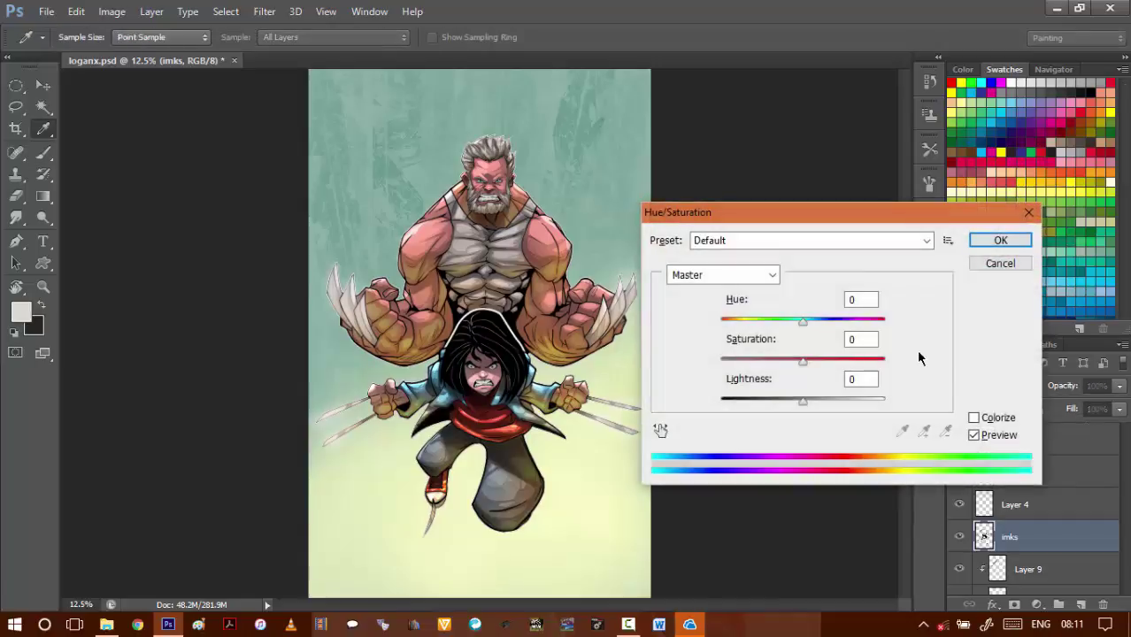
{"action": "left_click", "coordinate": [975, 418]}
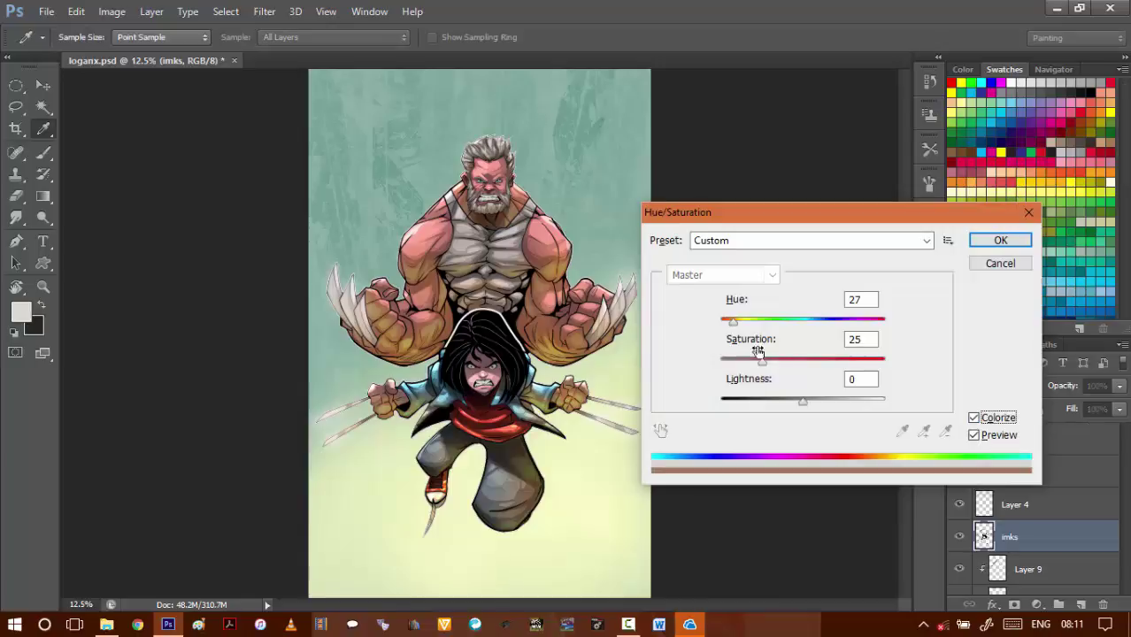
{"action": "left_click_drag", "start_coordinate": [807, 403], "coordinate": [812, 403]}
{"action": "left_click_drag", "start_coordinate": [540, 225], "coordinate": [588, 265]}
{"action": "left_click", "coordinate": [588, 264]}
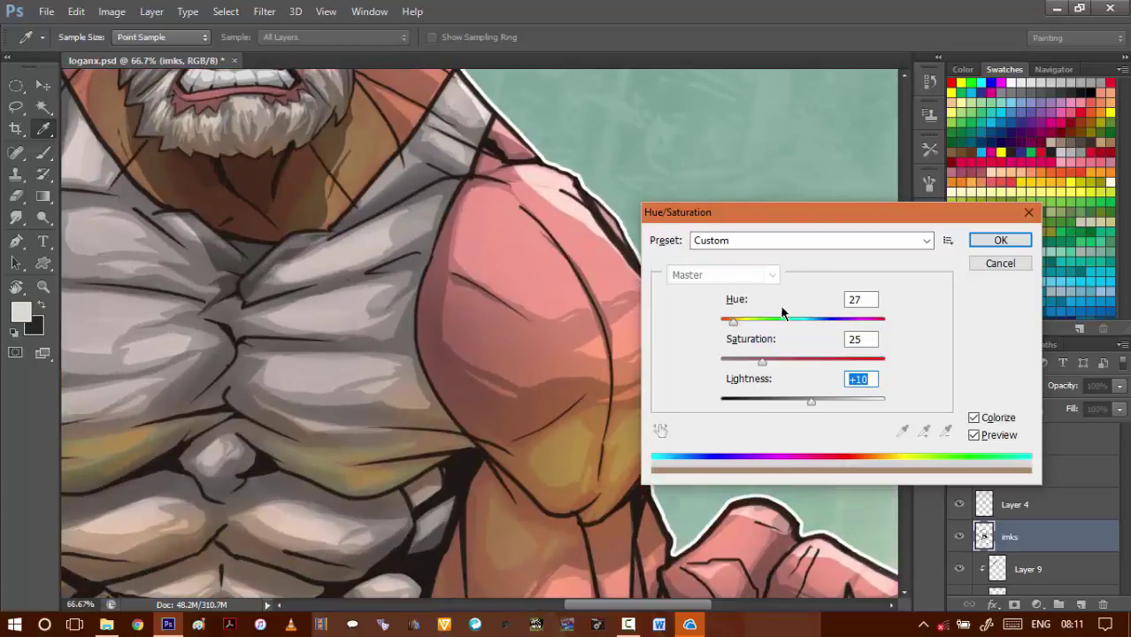
- Adjust the line art's colorization to hue 9, saturation 60 and lightness +7
{"action": "left_click_drag", "start_coordinate": [740, 321], "coordinate": [720, 318]}
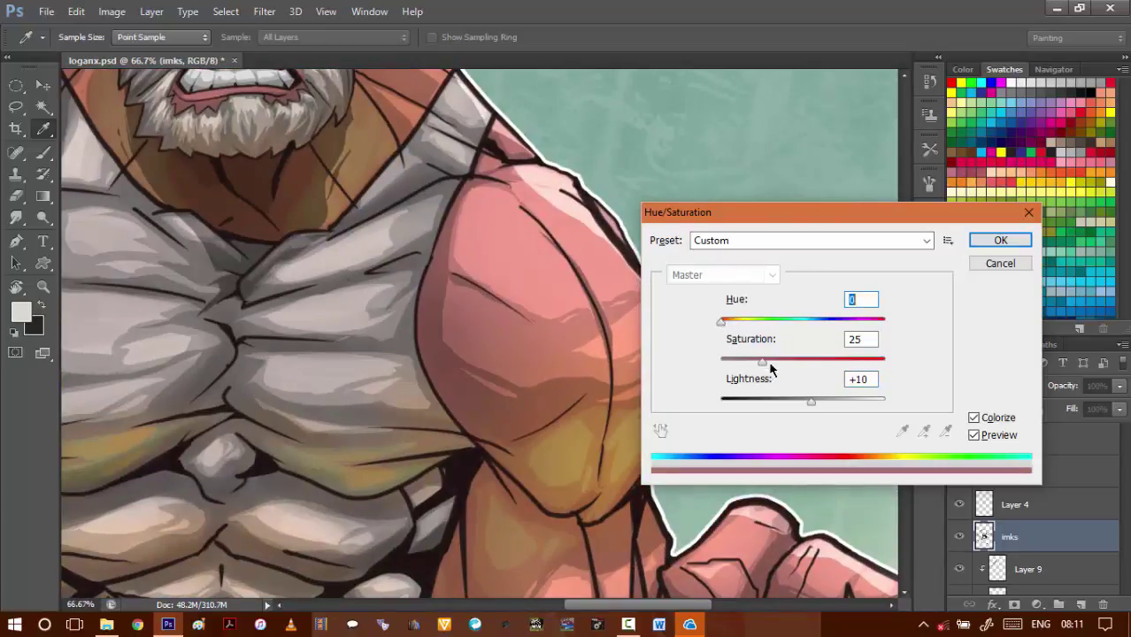
{"action": "left_click_drag", "start_coordinate": [765, 362], "coordinate": [802, 365]}
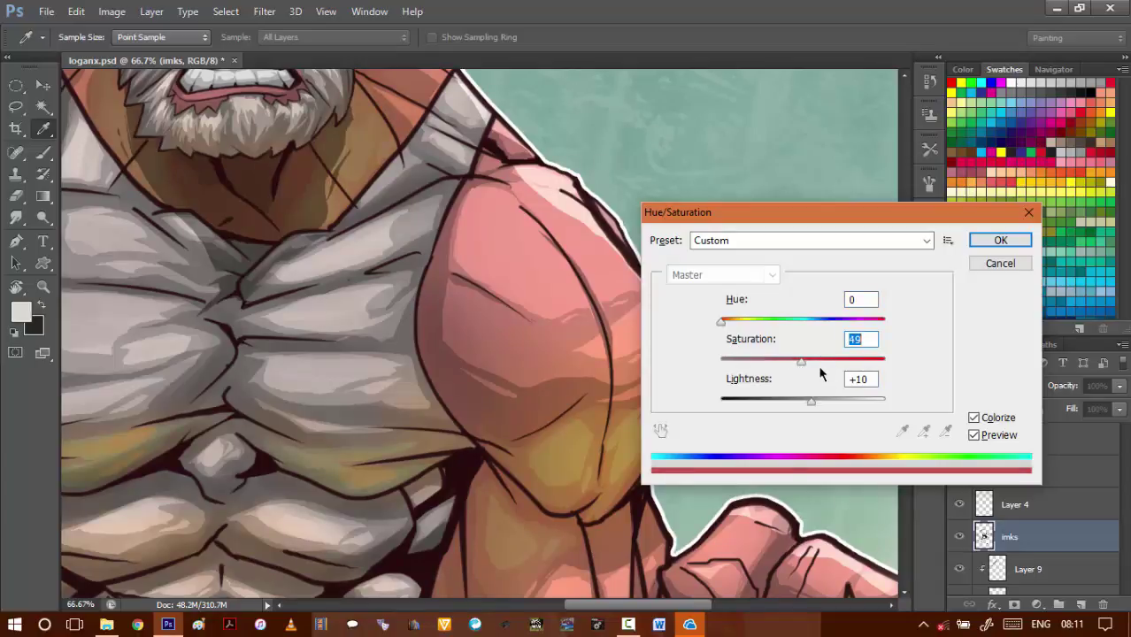
{"action": "left_click_drag", "start_coordinate": [723, 321], "coordinate": [726, 321]}
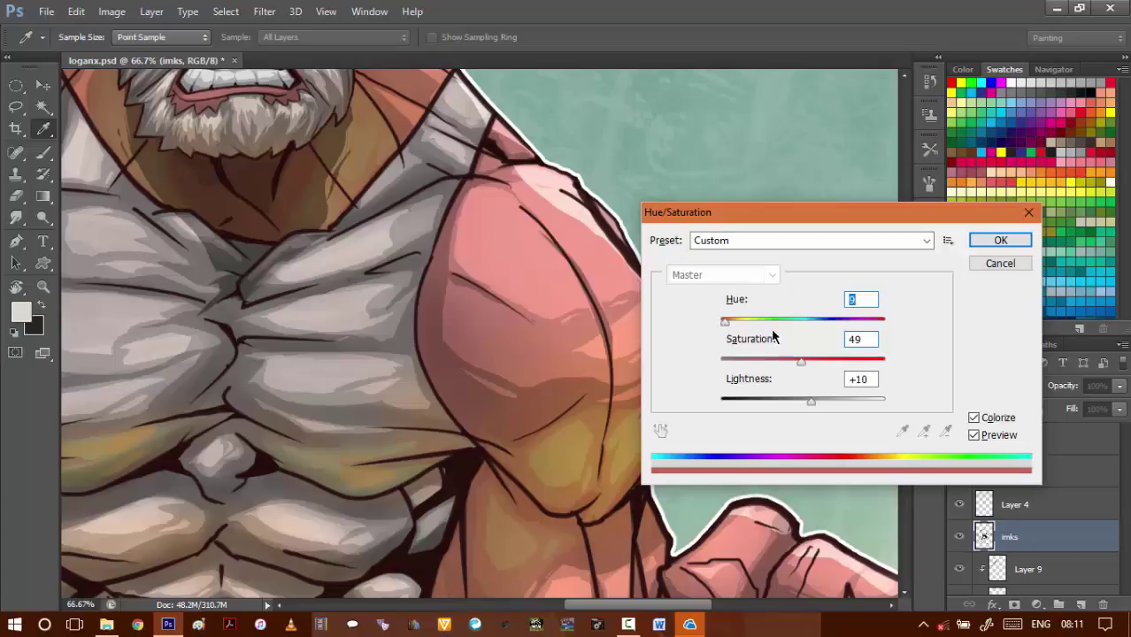
{"action": "left_click_drag", "start_coordinate": [809, 368], "coordinate": [807, 401]}
- Check the tinted line art on the whole figures, reduce its lightness to +5, and apply the colorization
{"action": "left_click", "coordinate": [483, 391], "text": "alt"}
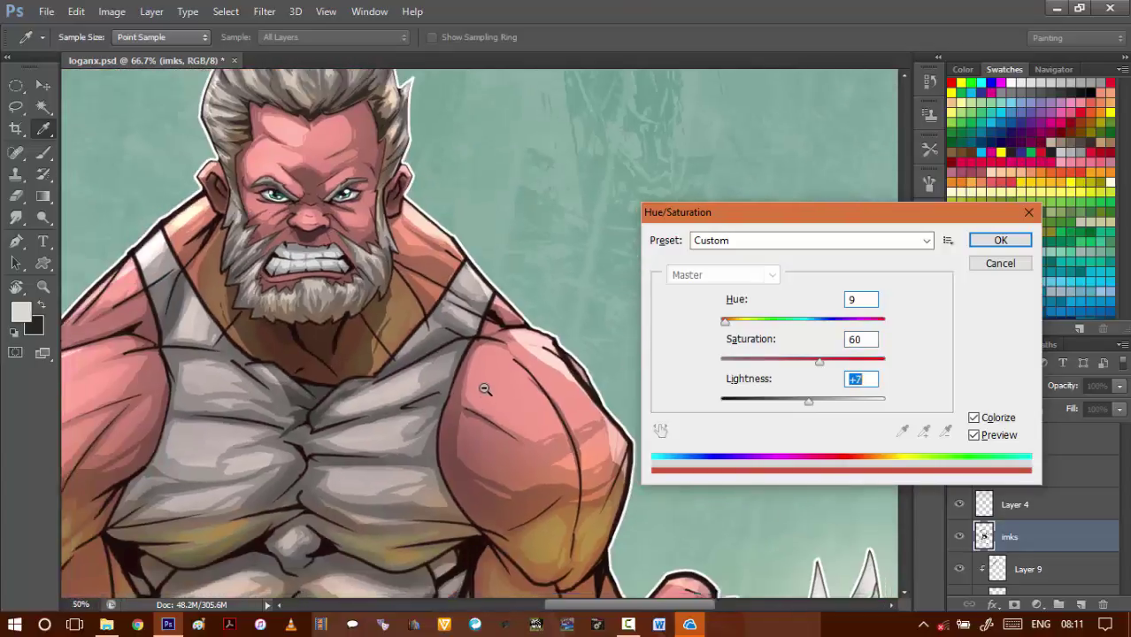
{"action": "left_click", "coordinate": [485, 390], "text": "alt"}
{"action": "left_click", "coordinate": [485, 389], "text": "alt"}
{"action": "left_click", "coordinate": [482, 390], "text": "alt"}
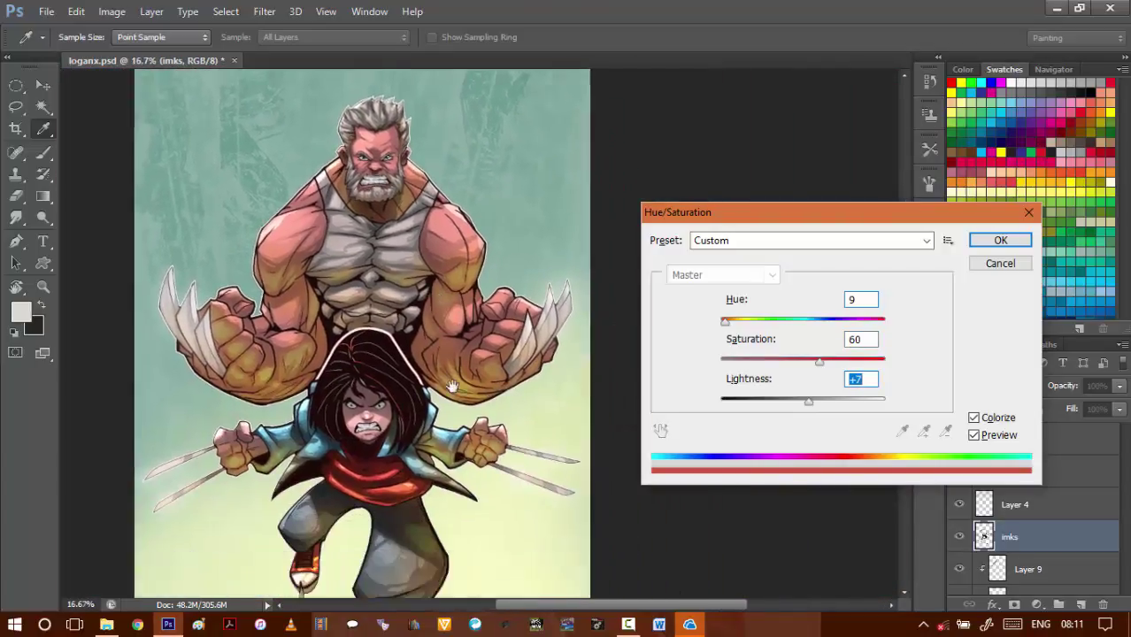
{"action": "left_click_drag", "start_coordinate": [464, 476], "coordinate": [449, 395]}
{"action": "left_click_drag", "start_coordinate": [811, 405], "coordinate": [806, 405]}
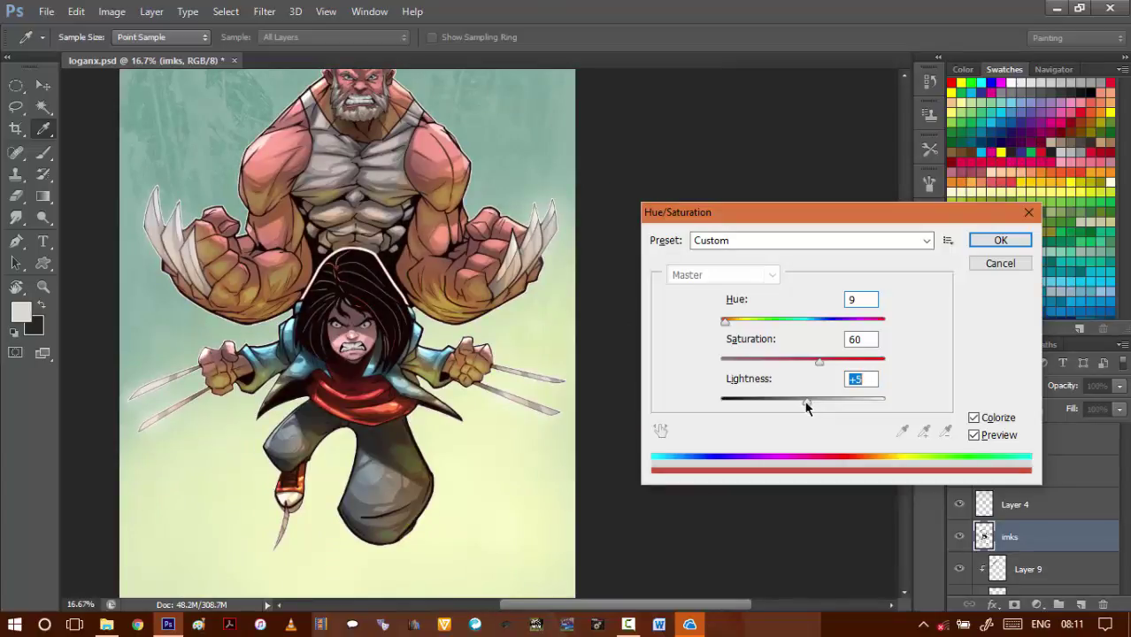
{"action": "left_click", "coordinate": [1014, 237]}
- Add a new layer above imks and lasso a jagged highlight shape on the right side of the girl's crown of hair
{"action": "left_click", "coordinate": [1081, 605]}
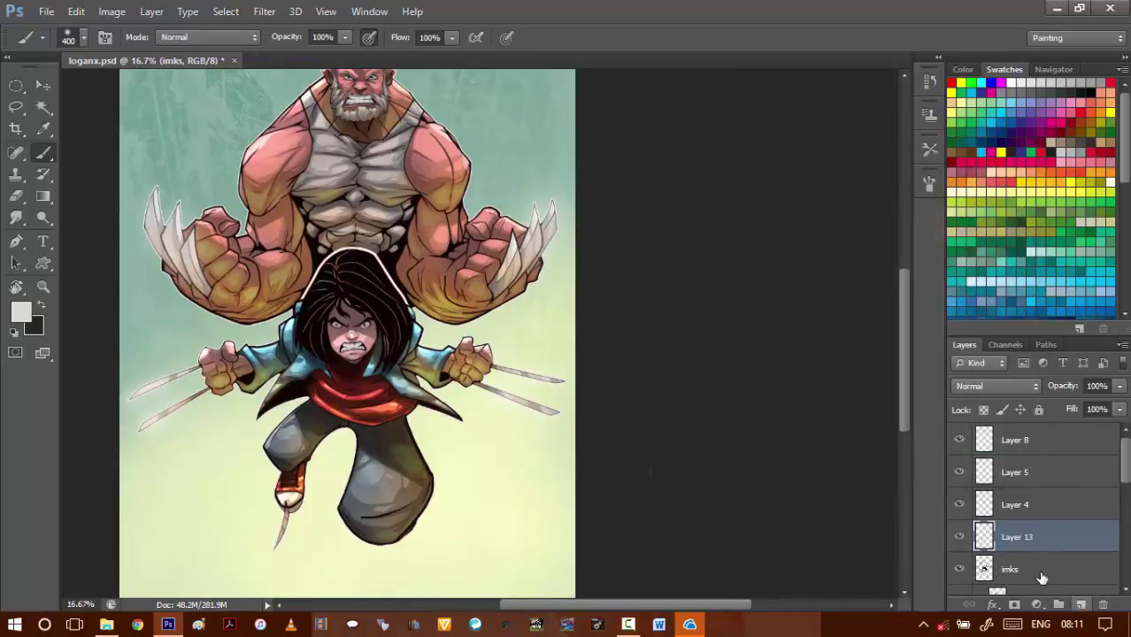
{"action": "scroll", "coordinate": [344, 306], "scroll_direction": "up", "scroll_amount": 3}
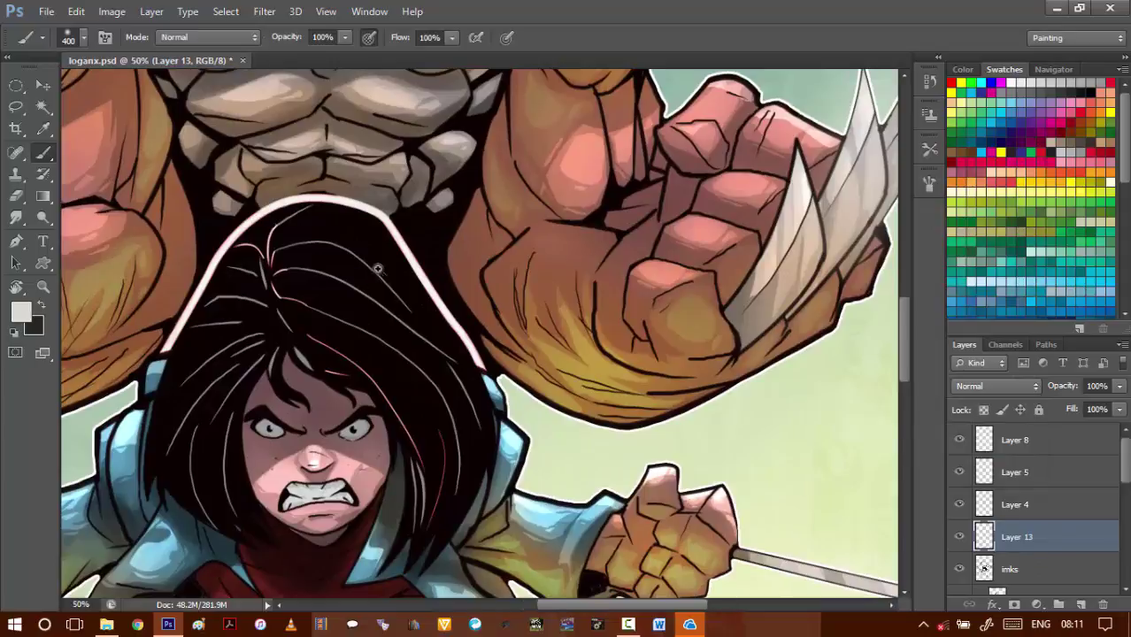
{"action": "key", "text": "l"}
{"action": "left_click_drag", "start_coordinate": [340, 200], "coordinate": [416, 220]}
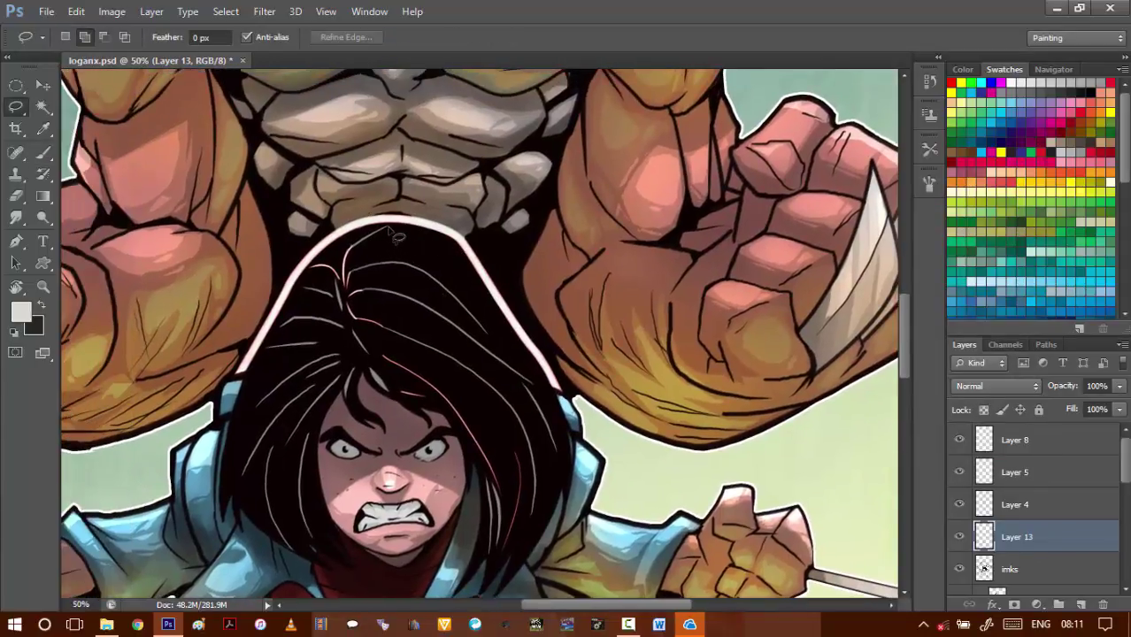
{"action": "mouse_move", "coordinate": [387, 232]}
{"action": "left_mouse_down"}
{"action": "mouse_move", "coordinate": [419, 231]}
{"action": "mouse_move", "coordinate": [449, 265]}
{"action": "left_mouse_up"}
{"action": "mouse_move", "coordinate": [471, 320]}
{"action": "left_mouse_down"}
{"action": "mouse_move", "coordinate": [447, 378]}
{"action": "mouse_move", "coordinate": [387, 365]}
{"action": "left_mouse_up"}
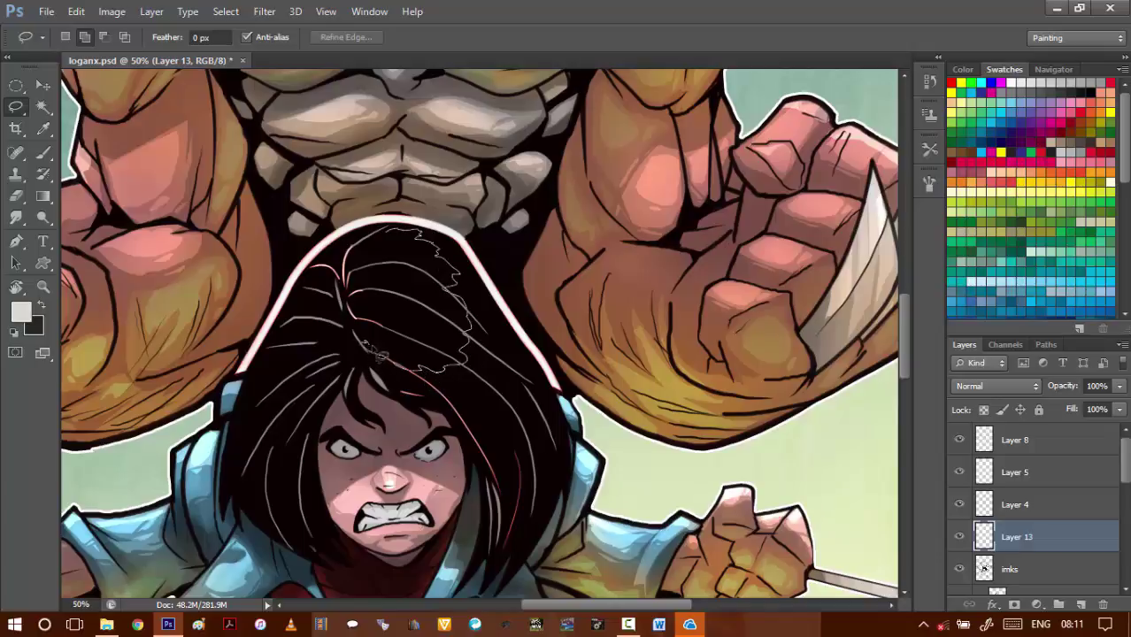
{"action": "mouse_move", "coordinate": [379, 355]}
{"action": "left_mouse_down"}
{"action": "mouse_move", "coordinate": [398, 336]}
{"action": "mouse_move", "coordinate": [431, 360]}
{"action": "mouse_move", "coordinate": [420, 337]}
{"action": "mouse_move", "coordinate": [441, 339]}
{"action": "mouse_move", "coordinate": [451, 296]}
{"action": "mouse_move", "coordinate": [417, 277]}
{"action": "mouse_move", "coordinate": [414, 257]}
{"action": "mouse_move", "coordinate": [394, 255]}
{"action": "mouse_move", "coordinate": [363, 268]}
{"action": "mouse_move", "coordinate": [346, 295]}
{"action": "mouse_move", "coordinate": [381, 249]}
{"action": "left_mouse_up"}
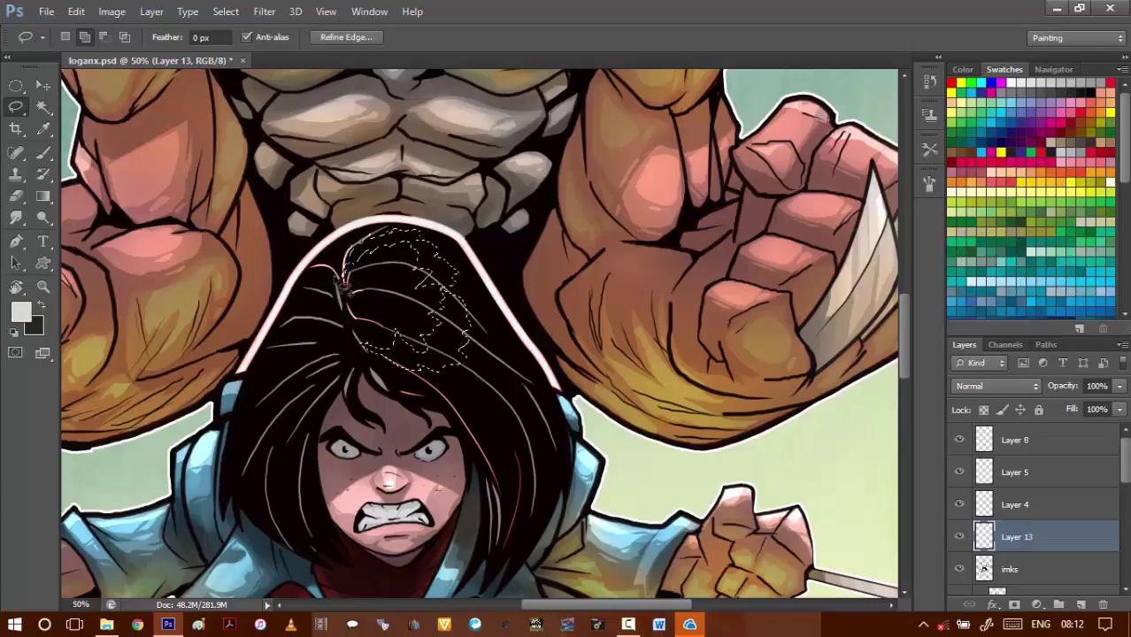
- Add a matching highlight on the left side of the crown to the selection and fill both shapes with light grey
{"action": "mouse_move", "coordinate": [301, 306]}
{"action": "left_mouse_down"}
{"action": "mouse_move", "coordinate": [288, 362]}
{"action": "mouse_move", "coordinate": [304, 352]}
{"action": "mouse_move", "coordinate": [320, 401]}
{"action": "mouse_move", "coordinate": [329, 388]}
{"action": "mouse_move", "coordinate": [346, 391]}
{"action": "mouse_move", "coordinate": [350, 372]}
{"action": "mouse_move", "coordinate": [369, 374]}
{"action": "mouse_move", "coordinate": [369, 361]}
{"action": "mouse_move", "coordinate": [323, 371]}
{"action": "mouse_move", "coordinate": [307, 340]}
{"action": "mouse_move", "coordinate": [321, 318]}
{"action": "mouse_move", "coordinate": [307, 308]}
{"action": "mouse_move", "coordinate": [331, 306]}
{"action": "mouse_move", "coordinate": [347, 281]}
{"action": "left_mouse_up"}
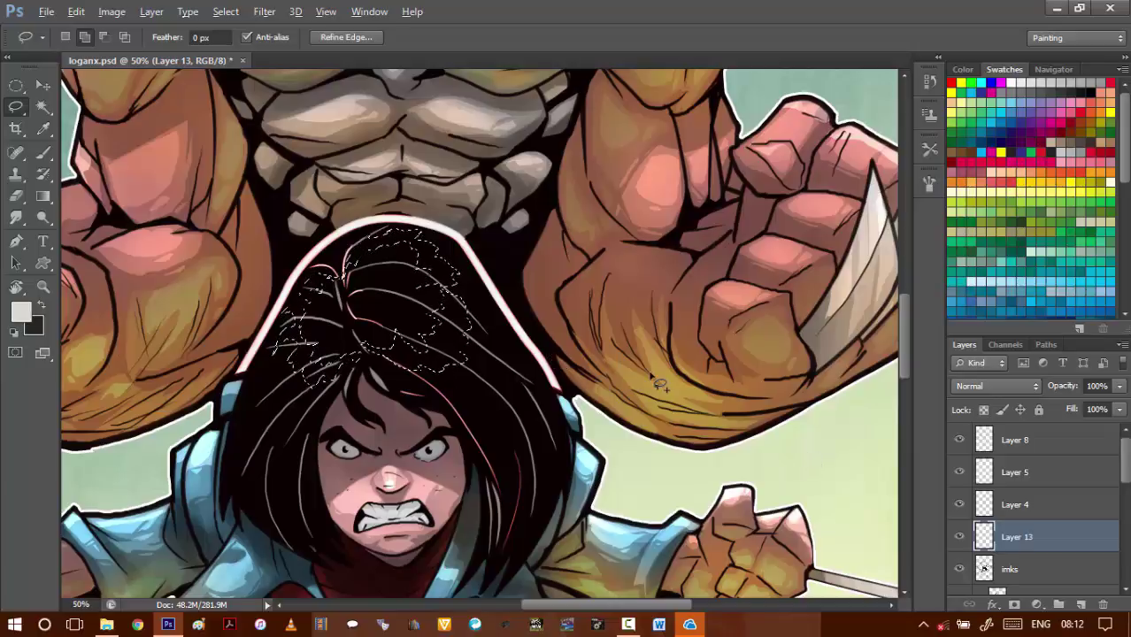
{"action": "key", "text": "alt+BackSpace"}
{"action": "key", "text": "ctrl+d"}
- Colorize the hair highlights with Hue/Saturation at hue 27 and saturation 25, and darken their lightness to -81
{"action": "key", "text": "ctrl+u"}
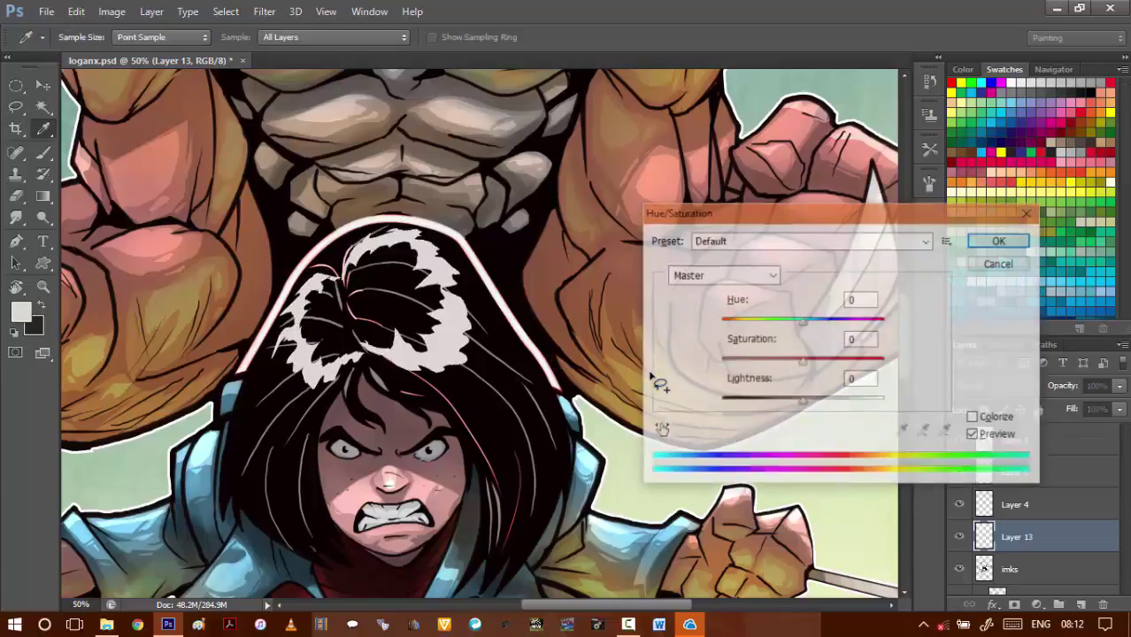
{"action": "type", "text": "27"}
{"action": "key", "text": "Tab"}
{"action": "type", "text": "25"}
{"action": "left_click", "coordinate": [974, 418]}
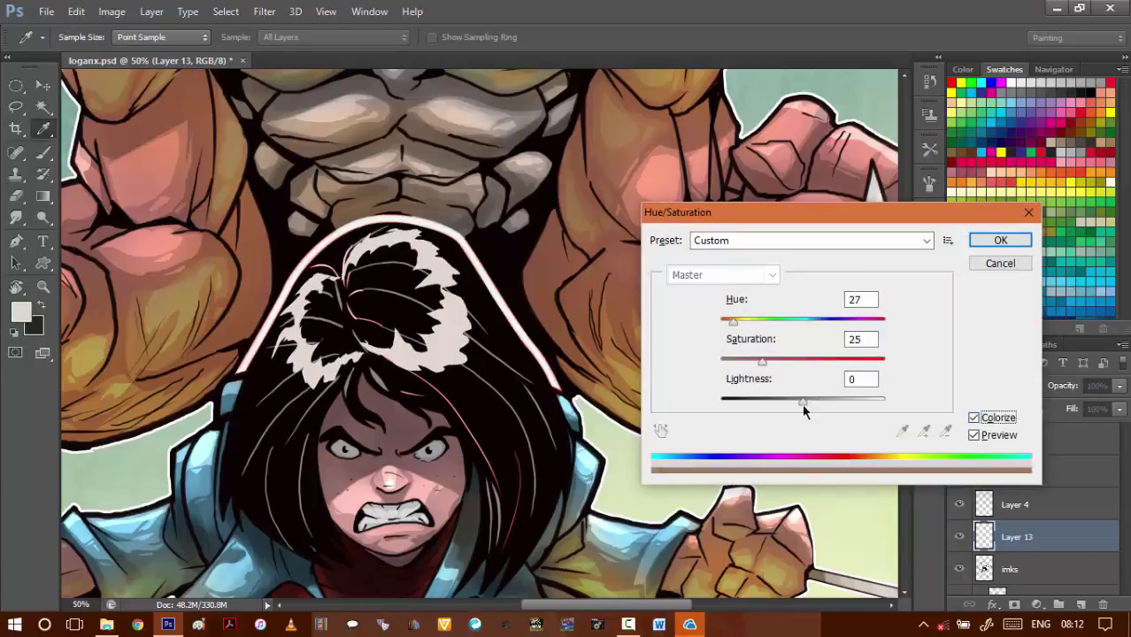
{"action": "left_click_drag", "start_coordinate": [783, 407], "coordinate": [740, 407]}
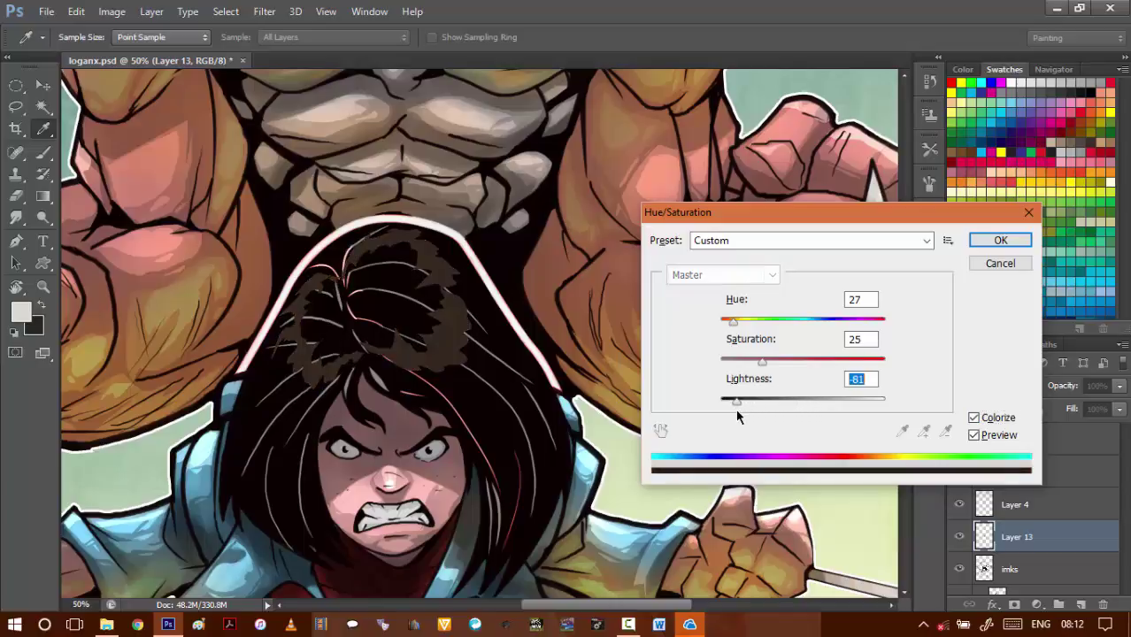
- Turn the hair highlights dark red with hue 0 and saturation 42, fine-tune their lightness, and apply
{"action": "left_click_drag", "start_coordinate": [733, 321], "coordinate": [714, 319]}
{"action": "left_click_drag", "start_coordinate": [764, 356], "coordinate": [786, 361]}
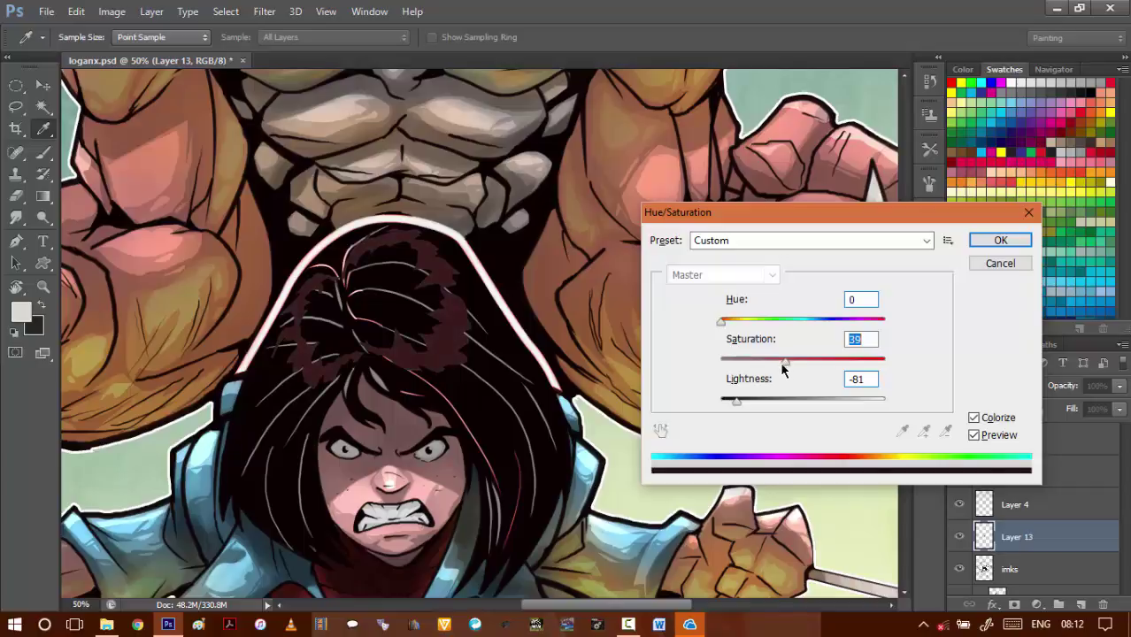
{"action": "left_click_drag", "start_coordinate": [732, 404], "coordinate": [730, 404]}
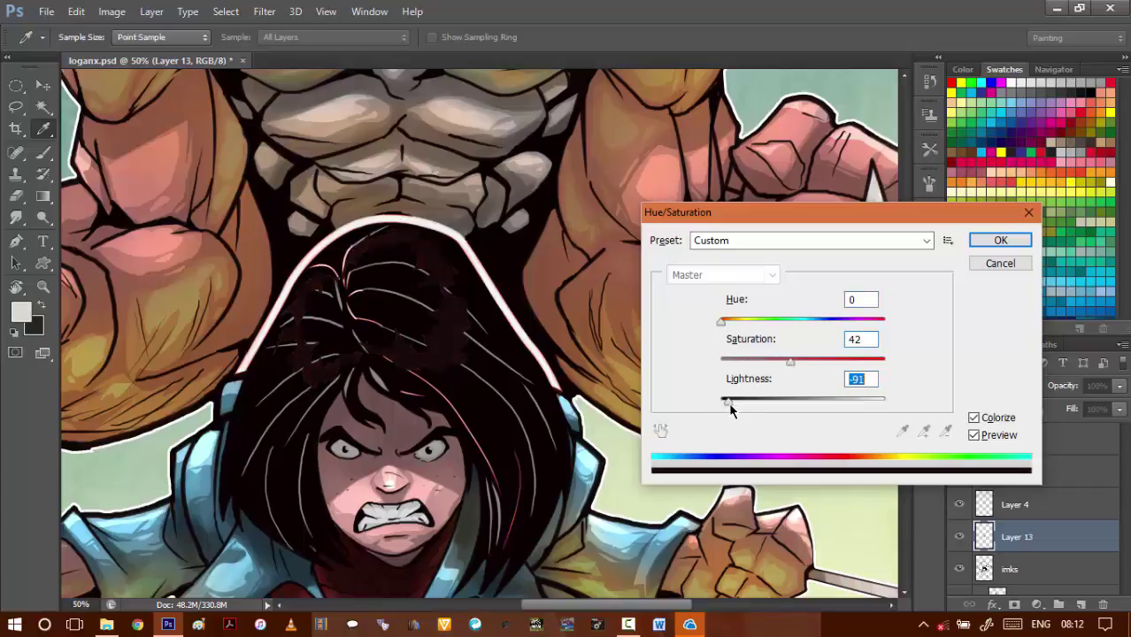
{"action": "left_click", "coordinate": [999, 240]}
- Try the Overlay blend mode on the hair highlight layer, and settle on Linear Dodge (Add)
{"action": "key", "text": "l"}
{"action": "left_click", "coordinate": [996, 386]}
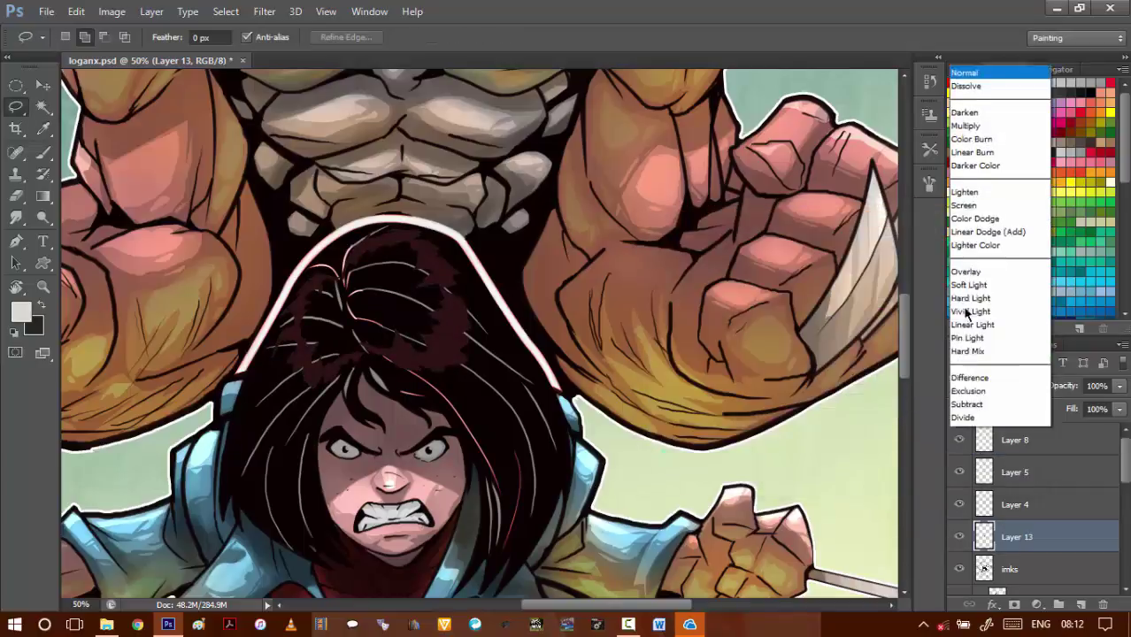
{"action": "left_click", "coordinate": [984, 209]}
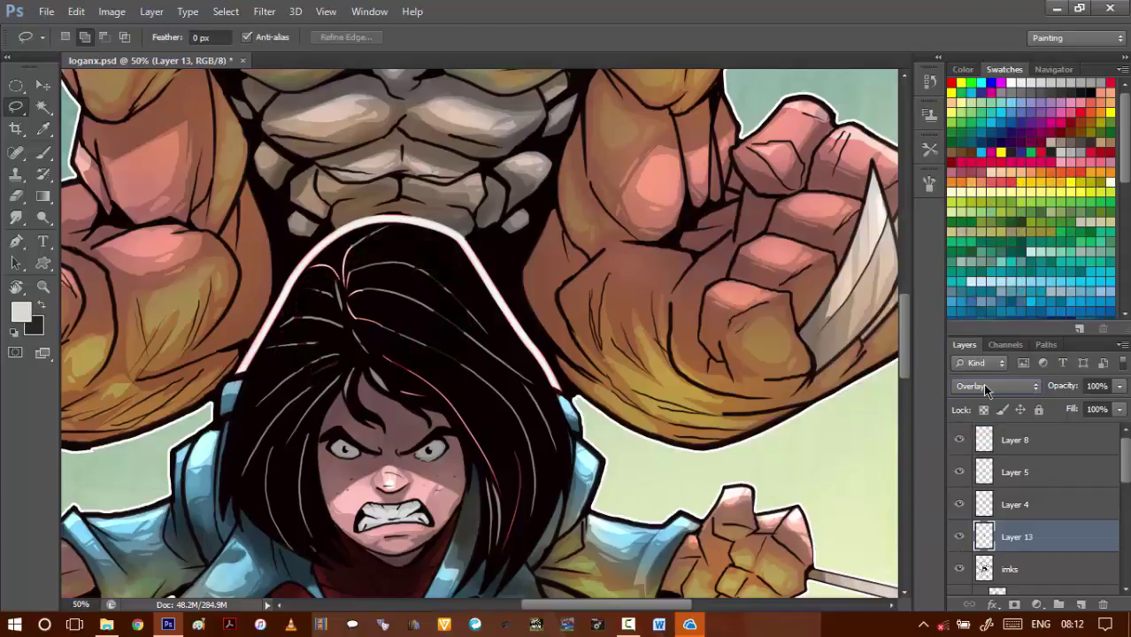
{"action": "left_click", "coordinate": [985, 387]}
{"action": "left_click", "coordinate": [995, 167]}
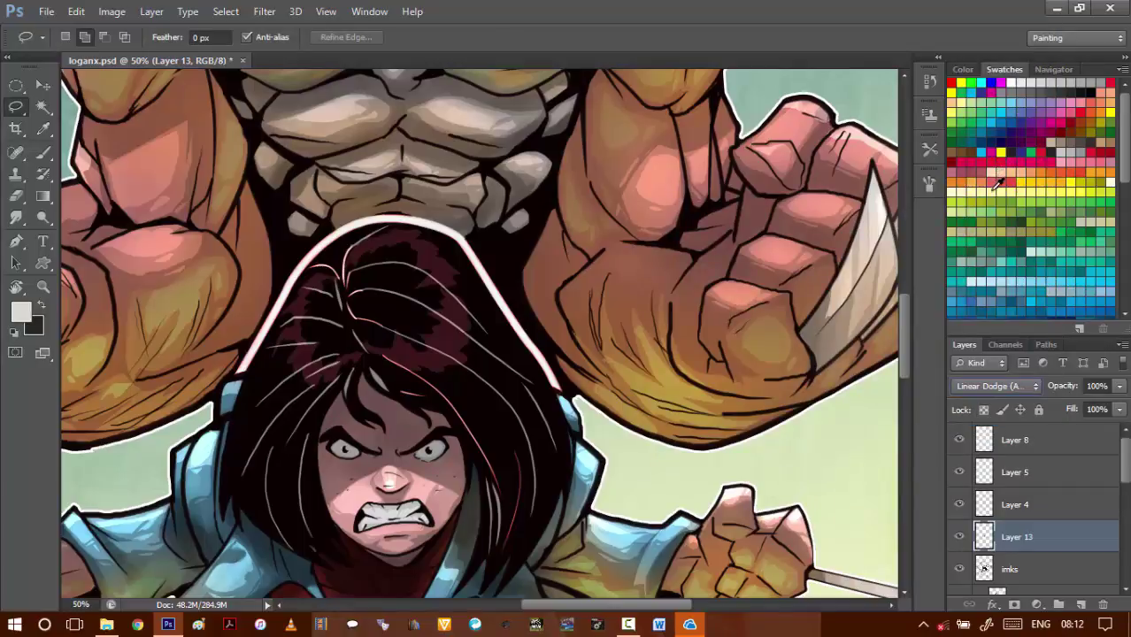
- Brighten the dark red hair highlight layer with Brightness/Contrast at brightness 20
{"action": "key", "text": "alt+i"}
{"action": "key", "text": "j"}
{"action": "key", "text": "c"}
{"action": "left_click", "coordinate": [867, 204]}
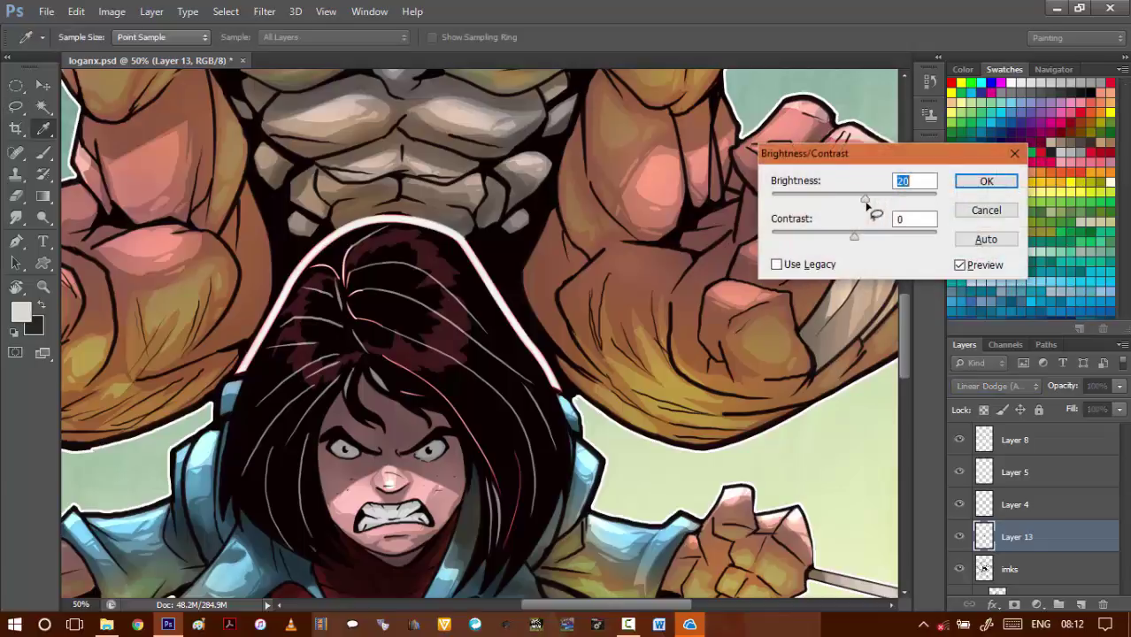
{"action": "key", "text": "Return"}
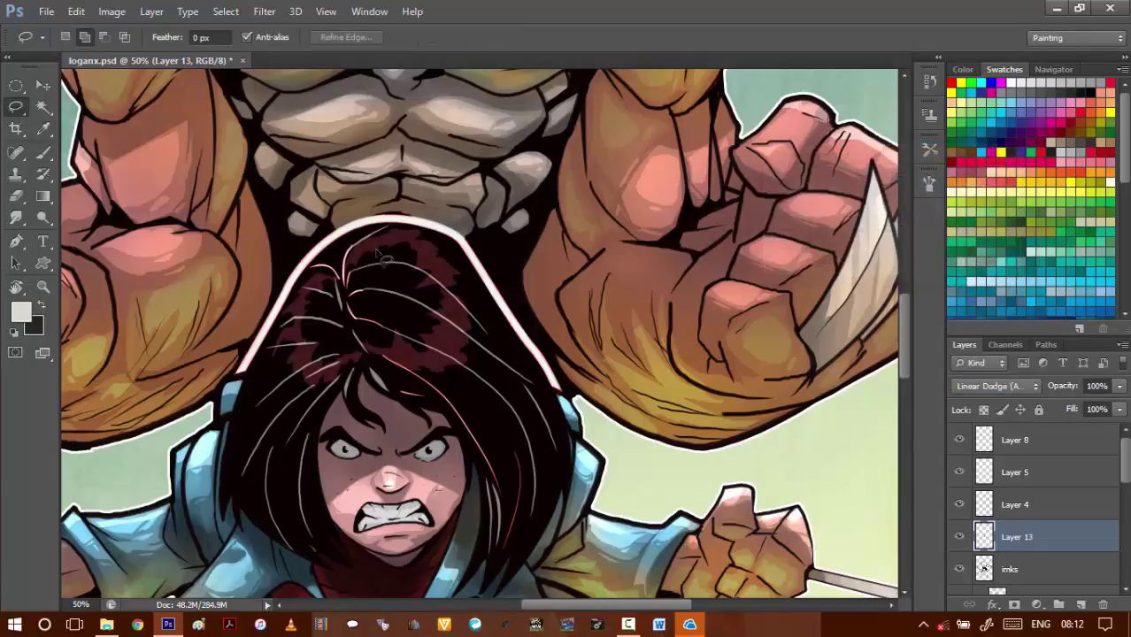
- Lasso smaller jagged areas inside both crown highlights of the girl's hair and brighten them further with Brightness/Contrast
{"action": "mouse_move", "coordinate": [357, 268]}
{"action": "left_mouse_down"}
{"action": "mouse_move", "coordinate": [383, 245]}
{"action": "mouse_move", "coordinate": [361, 265]}
{"action": "mouse_move", "coordinate": [407, 241]}
{"action": "mouse_move", "coordinate": [398, 250]}
{"action": "mouse_move", "coordinate": [425, 251]}
{"action": "mouse_move", "coordinate": [429, 298]}
{"action": "mouse_move", "coordinate": [459, 285]}
{"action": "mouse_move", "coordinate": [436, 256]}
{"action": "mouse_move", "coordinate": [392, 284]}
{"action": "mouse_move", "coordinate": [445, 309]}
{"action": "mouse_move", "coordinate": [458, 299]}
{"action": "mouse_move", "coordinate": [463, 319]}
{"action": "mouse_move", "coordinate": [431, 358]}
{"action": "mouse_move", "coordinate": [401, 356]}
{"action": "mouse_move", "coordinate": [405, 364]}
{"action": "mouse_move", "coordinate": [452, 368]}
{"action": "mouse_move", "coordinate": [459, 311]}
{"action": "left_mouse_up"}
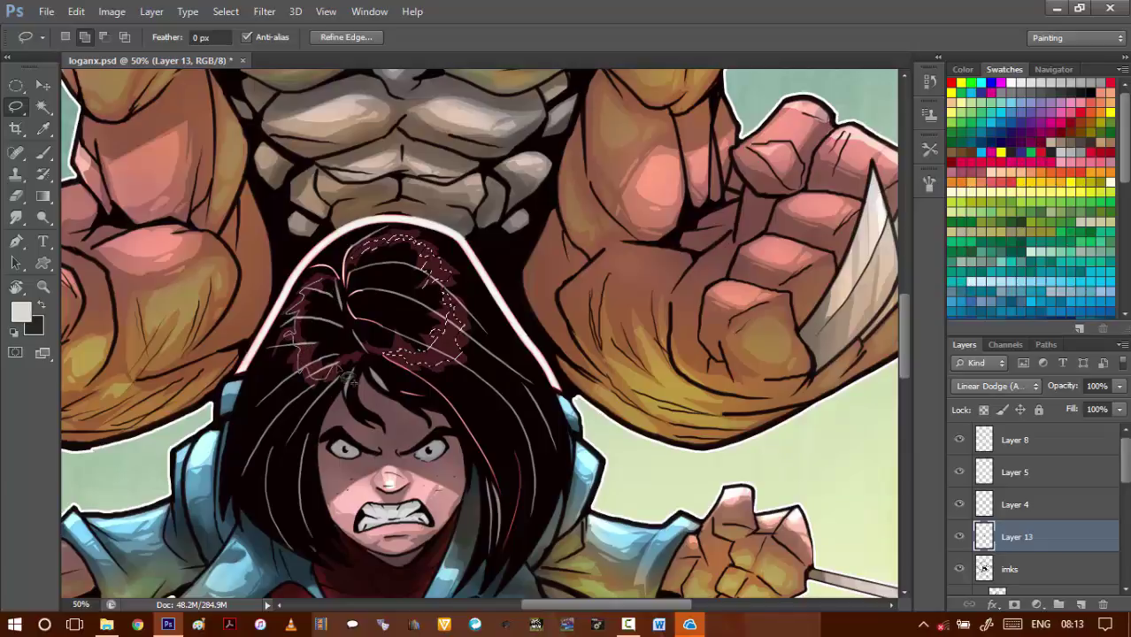
{"action": "mouse_move", "coordinate": [336, 380]}
{"action": "left_mouse_down"}
{"action": "mouse_move", "coordinate": [307, 350]}
{"action": "mouse_move", "coordinate": [306, 331]}
{"action": "mouse_move", "coordinate": [336, 292]}
{"action": "left_mouse_up"}
{"action": "key", "text": "alt+i"}
{"action": "key", "text": "a"}
{"action": "key", "text": "c"}
{"action": "key", "text": "shift+Up"}
{"action": "key", "text": "shift+Up"}
{"action": "key", "text": "shift+Up"}
{"action": "key", "text": "shift+Up"}
{"action": "key", "text": "shift+Up"}
{"action": "key", "text": "shift+Up"}
{"action": "key", "text": "shift+Up"}
{"action": "key", "text": "shift+Up"}
{"action": "key", "text": "shift+Up"}
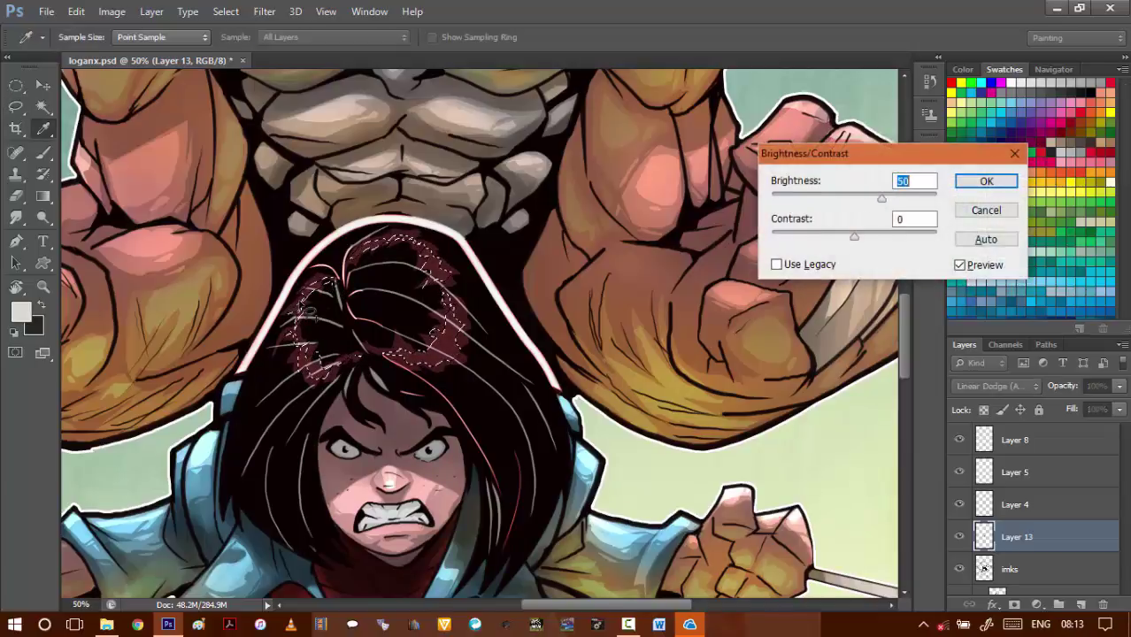
{"action": "key", "text": "shift+Up"}
{"action": "key", "text": "shift+Up"}
{"action": "key", "text": "Return"}
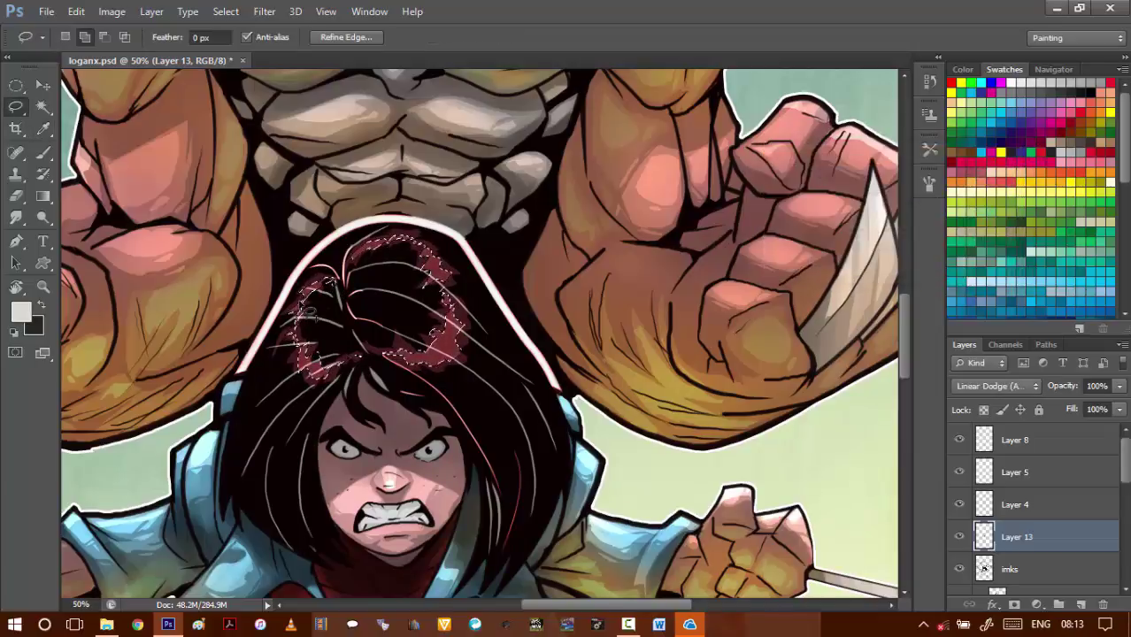
- Deselect the brightened hair highlight areas and save the document
{"action": "key", "text": "ctrl+d"}
{"action": "left_click_drag", "start_coordinate": [516, 381], "coordinate": [458, 327]}
{"action": "key", "text": "ctrl+minus"}
{"action": "key", "text": "ctrl+minus"}
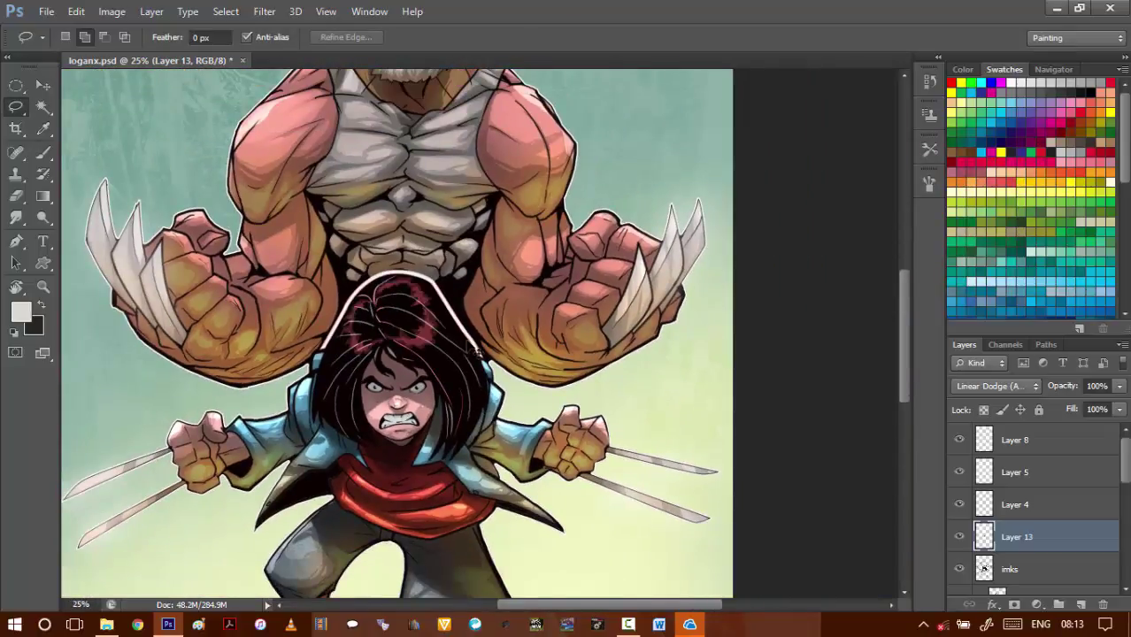
{"action": "key", "text": "ctrl+s"}
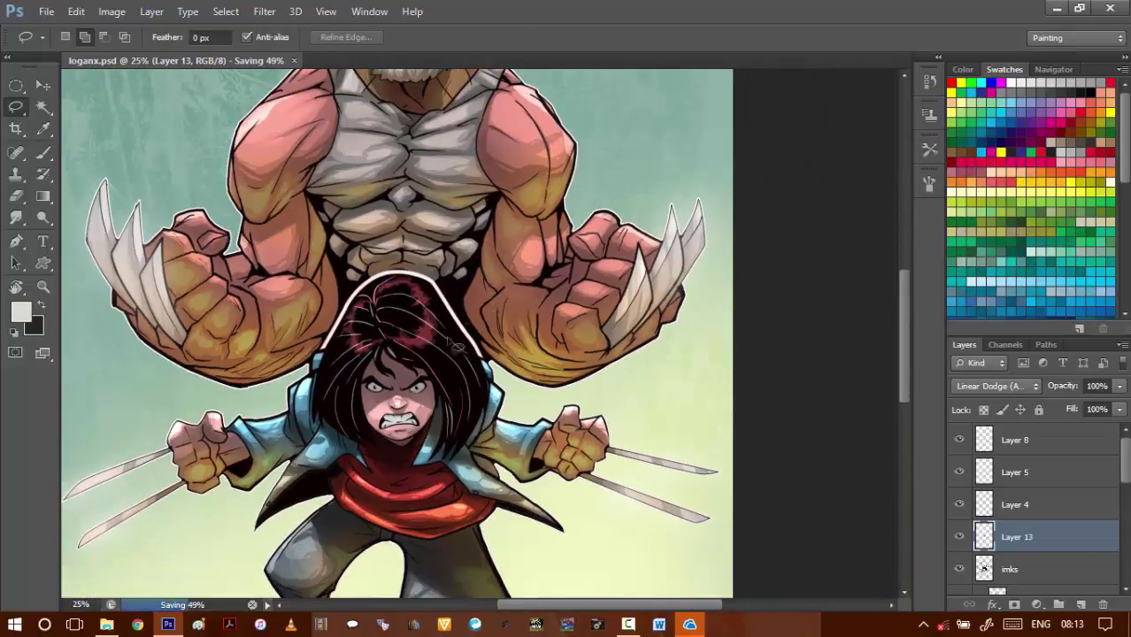
- Add a new empty layer, move it above Layer 8 in the layer stack, and save the document
{"action": "left_click_drag", "start_coordinate": [484, 439], "coordinate": [439, 373]}
{"action": "key", "text": "ctrl+minus"}
{"action": "key", "text": "ctrl+minus"}
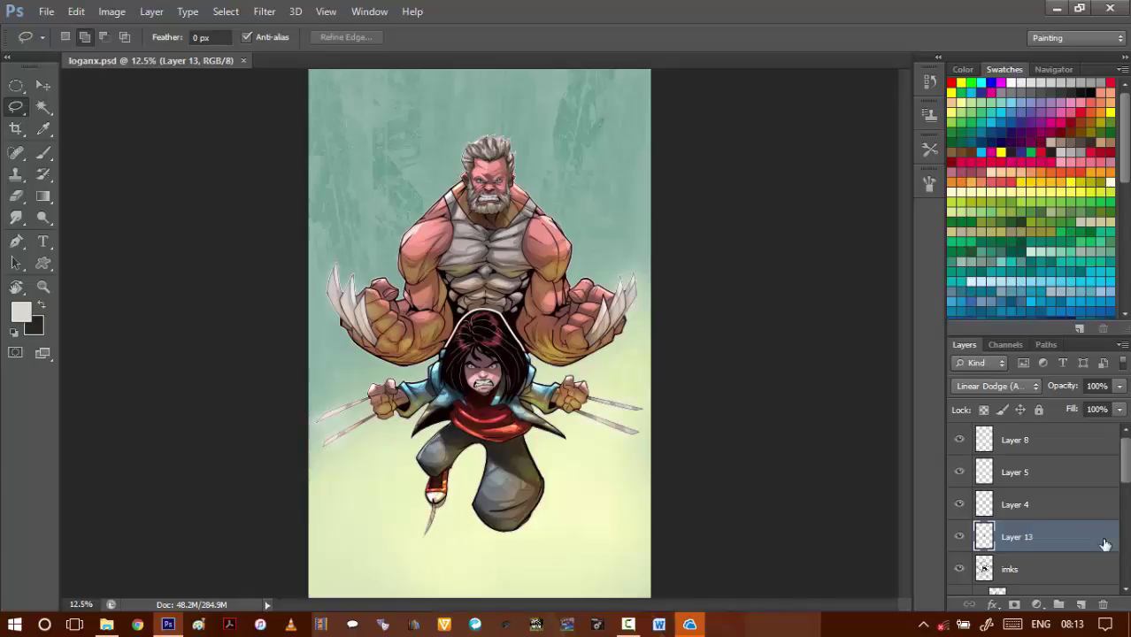
{"action": "left_click", "coordinate": [1080, 605]}
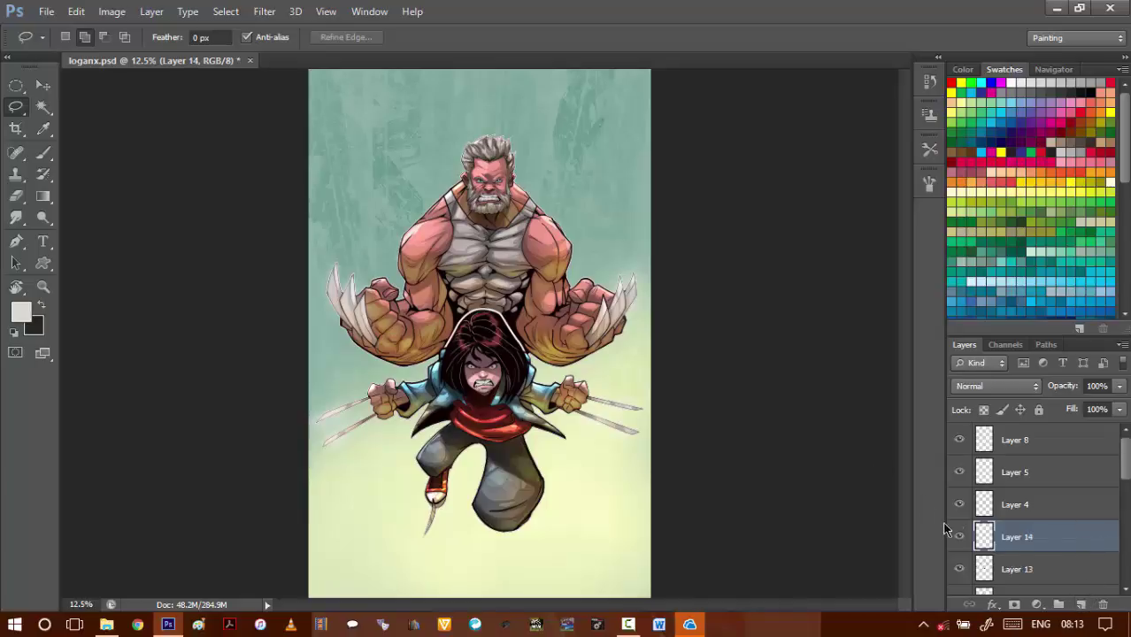
{"action": "left_click_drag", "start_coordinate": [1046, 537], "coordinate": [1055, 436]}
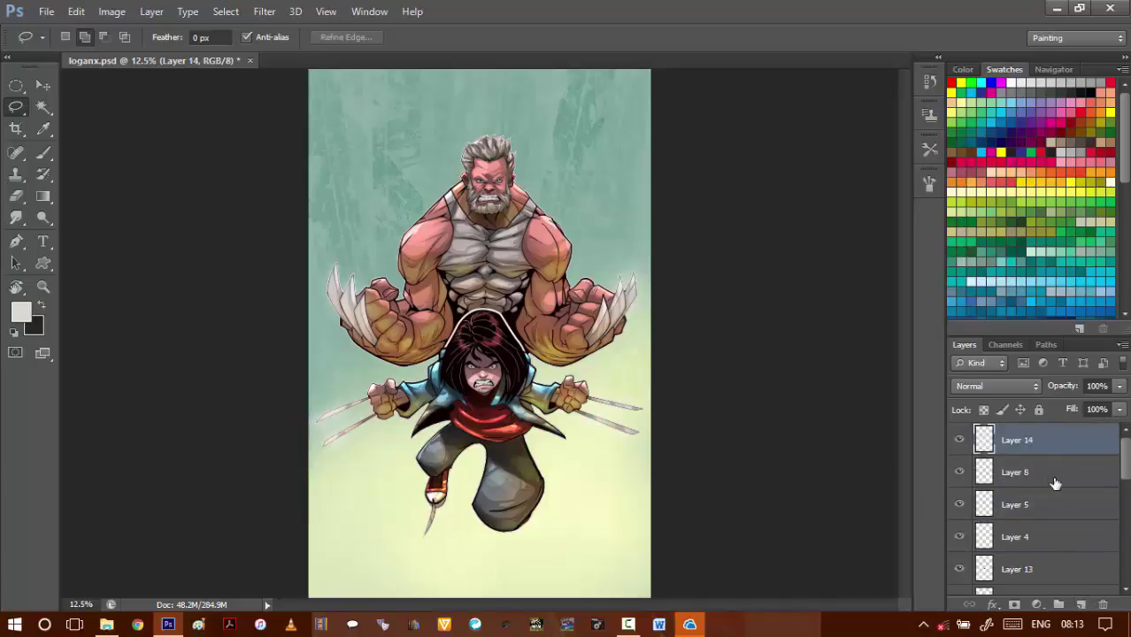
{"action": "key", "text": "ctrl+s"}
{"action": "left_click", "coordinate": [497, 148], "text": "ctrl"}
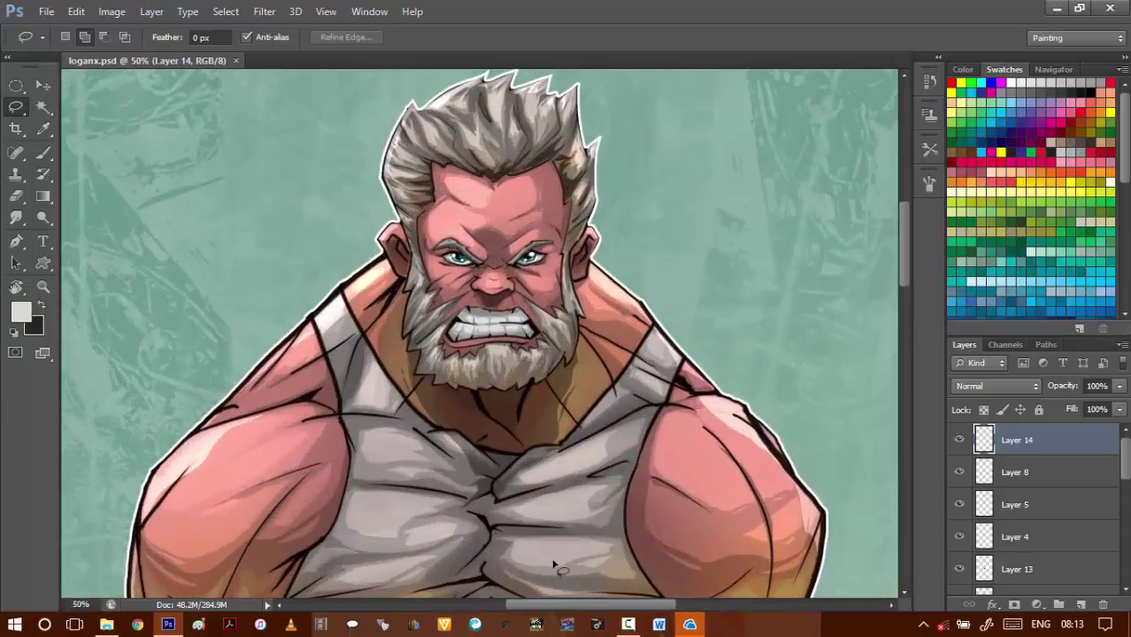
{"action": "left_click", "coordinate": [626, 627]}
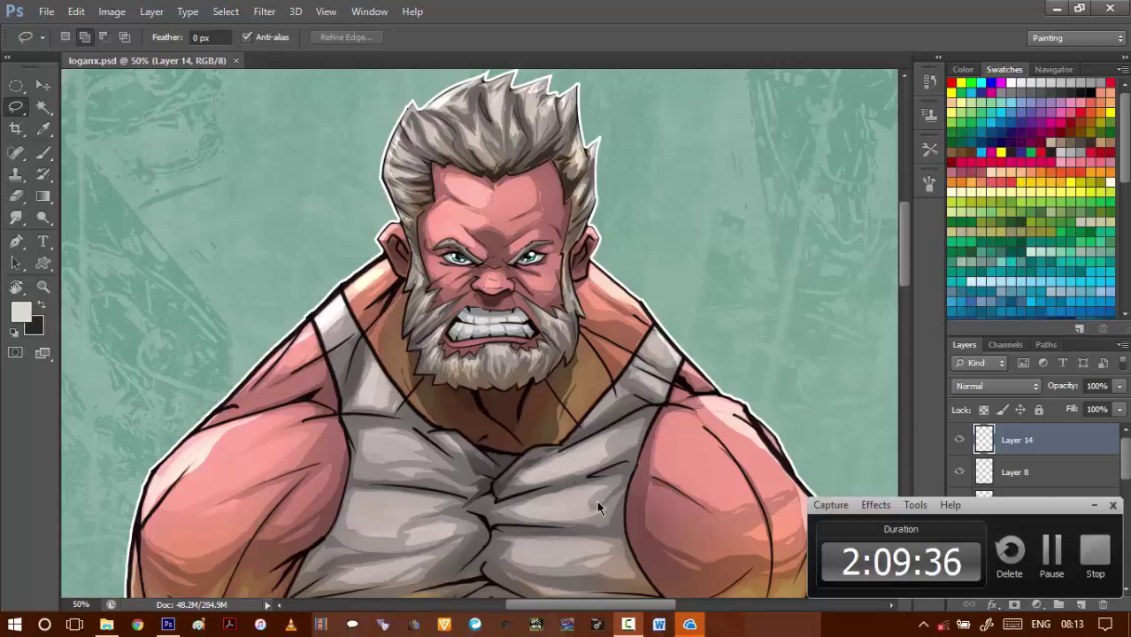